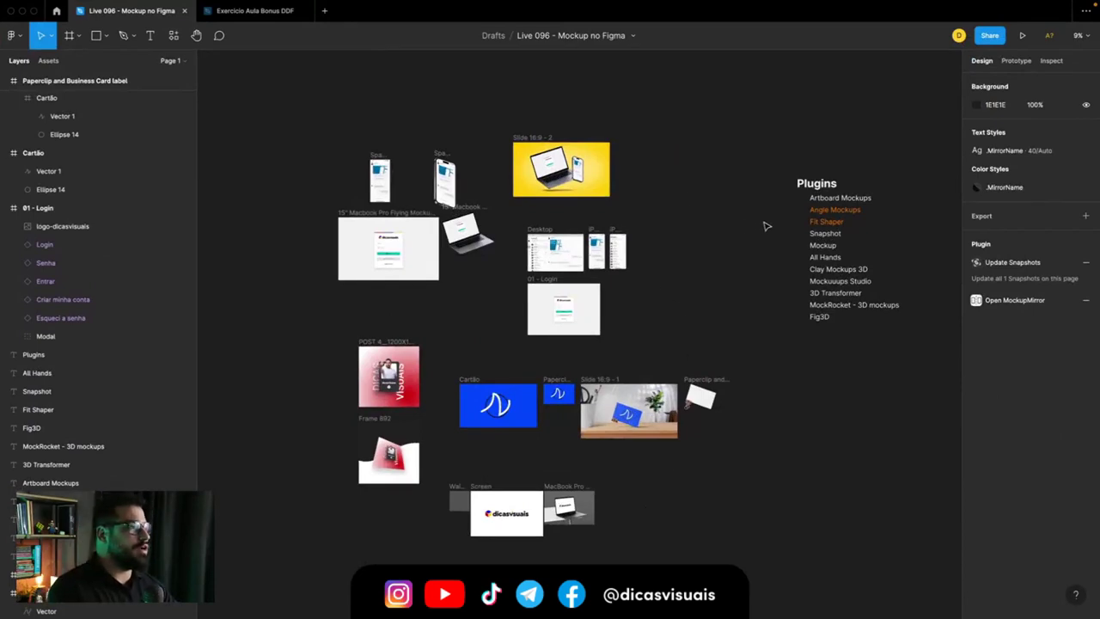
Step: Pan around the canvas, selecting and then deselecting the Plugins text list
{"action": "scroll", "coordinate": [744, 226], "scroll_direction": "right", "scroll_amount": 3}
{"action": "left_click_drag", "start_coordinate": [685, 135], "coordinate": [794, 386]}
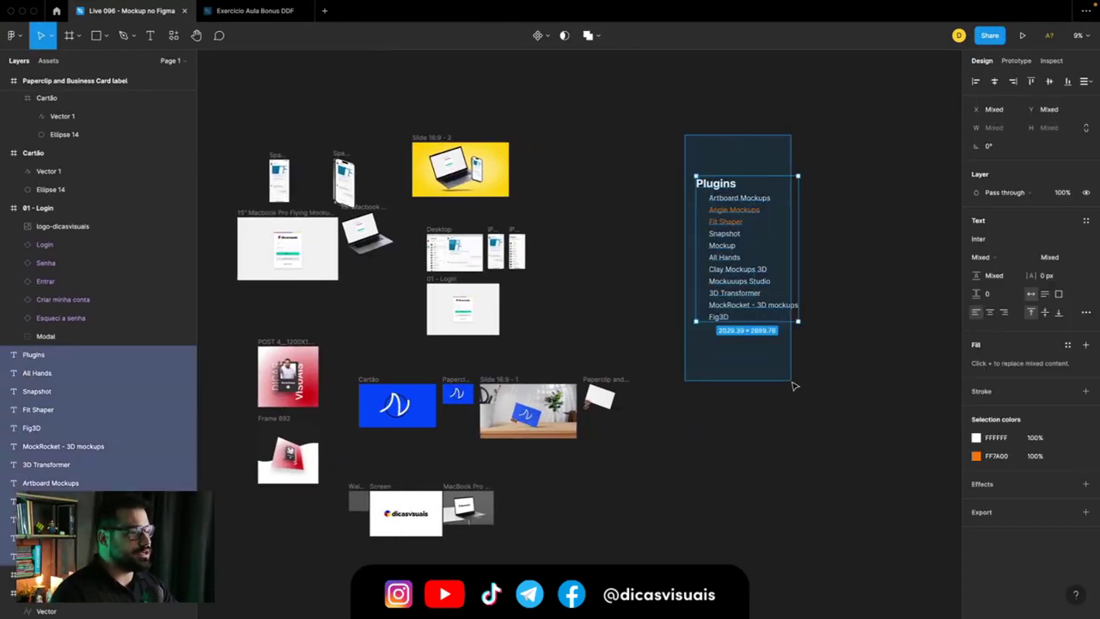
{"action": "left_click", "coordinate": [793, 385]}
{"action": "scroll", "coordinate": [776, 381], "scroll_direction": "left", "scroll_amount": 3}
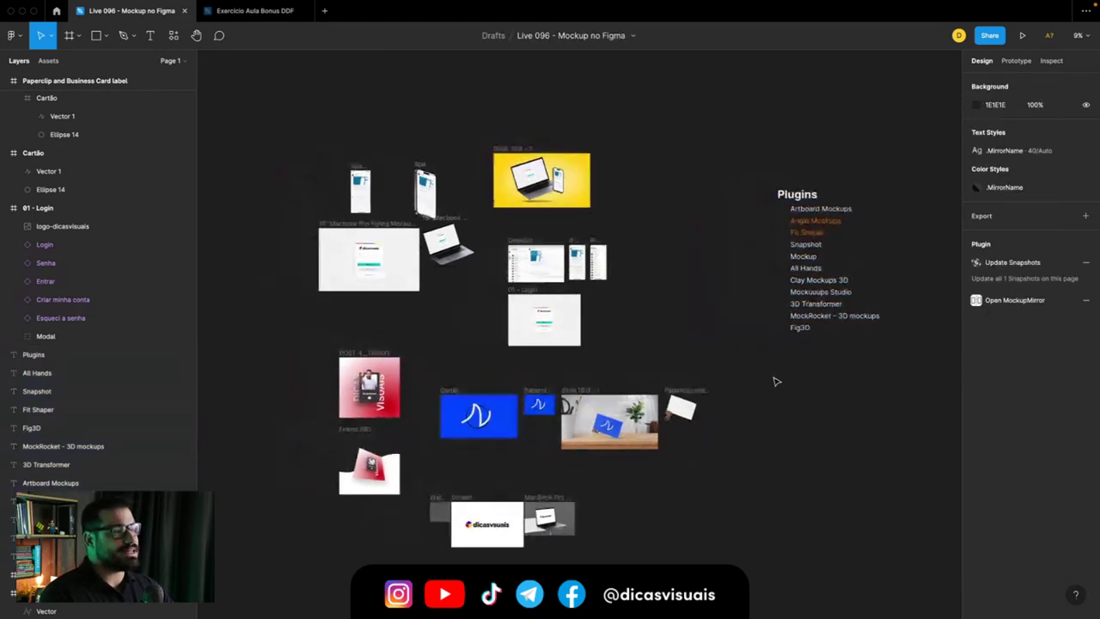
{"action": "scroll", "coordinate": [739, 343], "scroll_direction": "up", "scroll_amount": 1}
{"action": "scroll", "coordinate": [723, 330], "scroll_direction": "up", "scroll_amount": 2}
{"action": "scroll", "coordinate": [618, 327], "scroll_direction": "up", "scroll_amount": 3}
{"action": "scroll", "coordinate": [516, 335], "scroll_direction": "up", "scroll_amount": 2}
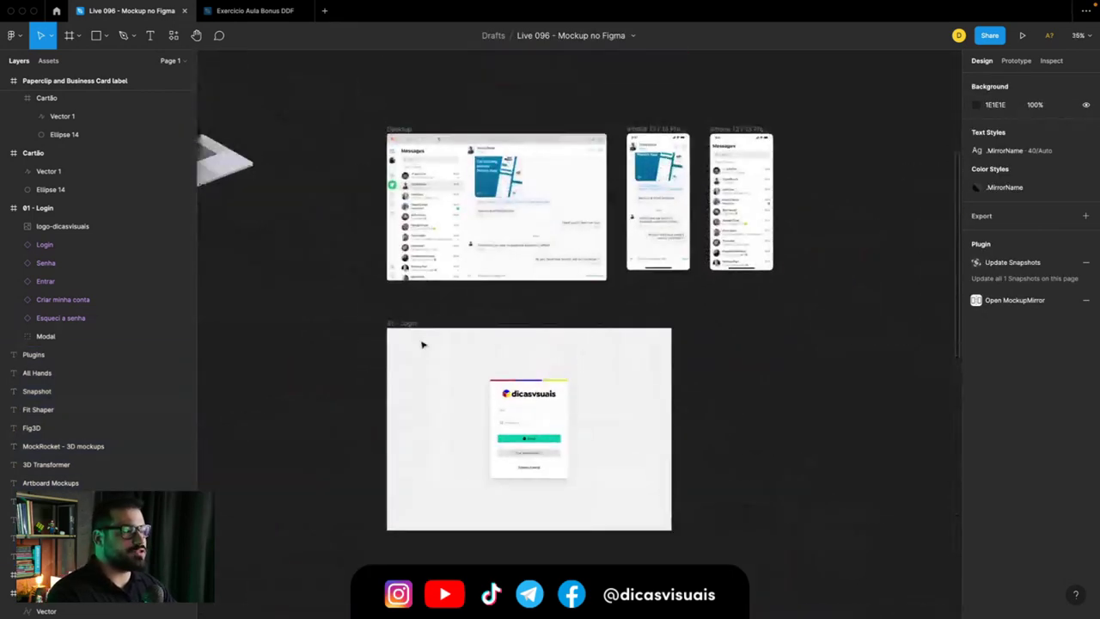
{"action": "scroll", "coordinate": [494, 413], "scroll_direction": "up", "scroll_amount": 3}
{"action": "scroll", "coordinate": [495, 420], "scroll_direction": "up", "scroll_amount": 10}
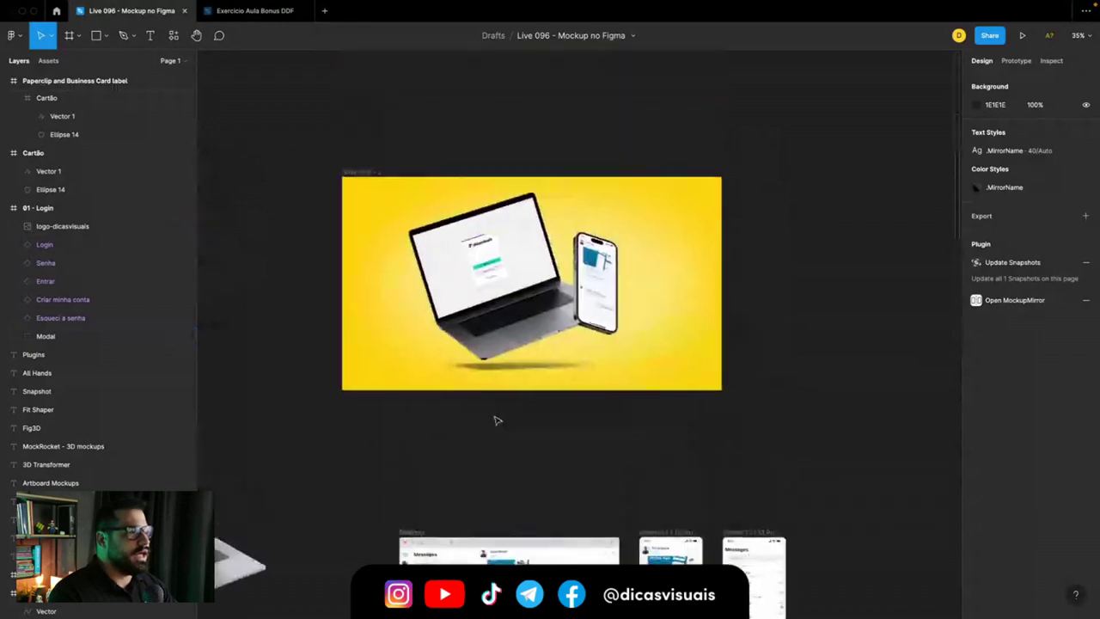
{"action": "scroll", "coordinate": [496, 420], "scroll_direction": "left", "scroll_amount": 1}
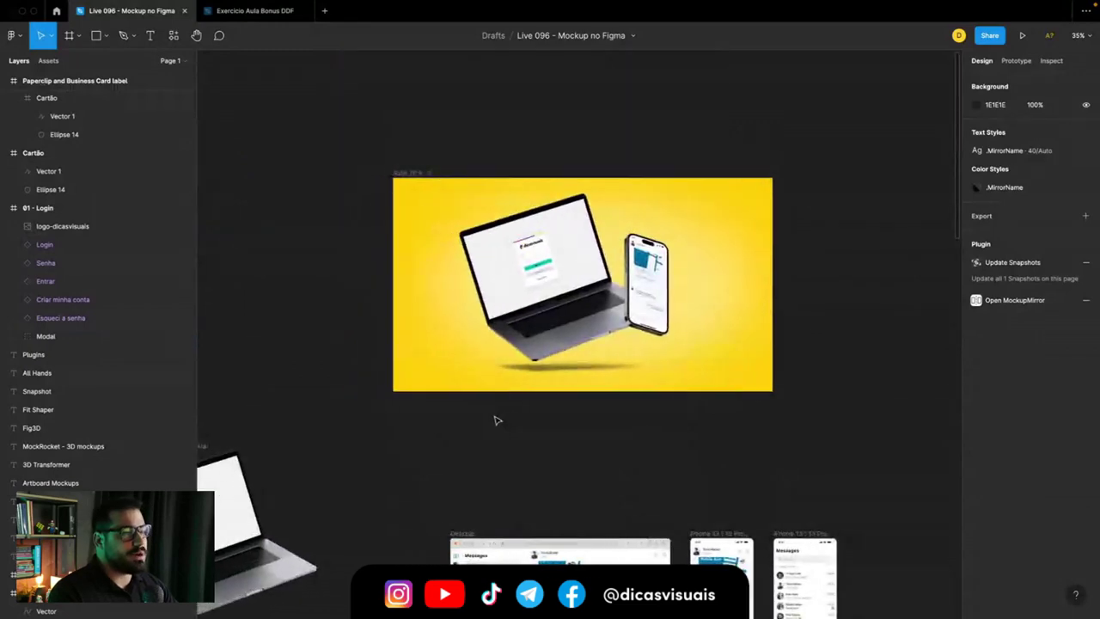
{"action": "scroll", "coordinate": [495, 420], "scroll_direction": "down", "scroll_amount": 3}
{"action": "scroll", "coordinate": [496, 421], "scroll_direction": "left", "scroll_amount": 3}
{"action": "scroll", "coordinate": [496, 419], "scroll_direction": "left", "scroll_amount": 4}
{"action": "scroll", "coordinate": [496, 421], "scroll_direction": "left", "scroll_amount": 4}
{"action": "scroll", "coordinate": [495, 420], "scroll_direction": "down", "scroll_amount": 2}
{"action": "scroll", "coordinate": [490, 418], "scroll_direction": "down", "scroll_amount": 2}
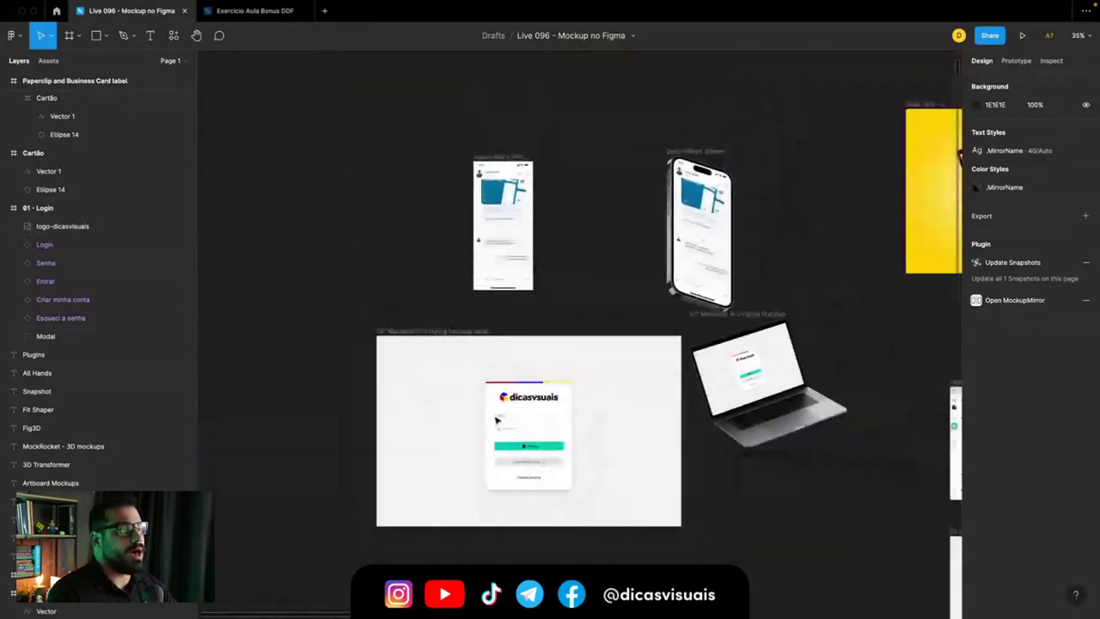
{"action": "scroll", "coordinate": [484, 416], "scroll_direction": "down", "scroll_amount": 2}
{"action": "scroll", "coordinate": [478, 413], "scroll_direction": "down", "scroll_amount": 2}
{"action": "scroll", "coordinate": [478, 413], "scroll_direction": "right", "scroll_amount": 10}
{"action": "scroll", "coordinate": [478, 413], "scroll_direction": "left", "scroll_amount": 1}
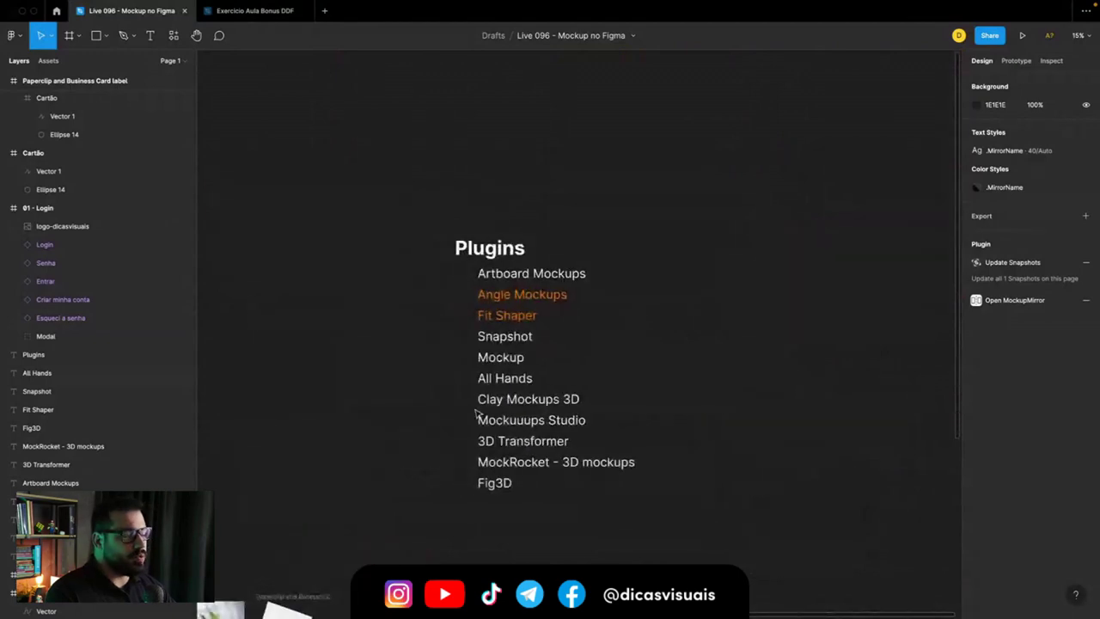
{"action": "scroll", "coordinate": [478, 414], "scroll_direction": "down", "scroll_amount": 2}
{"action": "left_click_drag", "start_coordinate": [453, 146], "coordinate": [601, 501]}
{"action": "scroll", "coordinate": [593, 497], "scroll_direction": "down", "scroll_amount": 1}
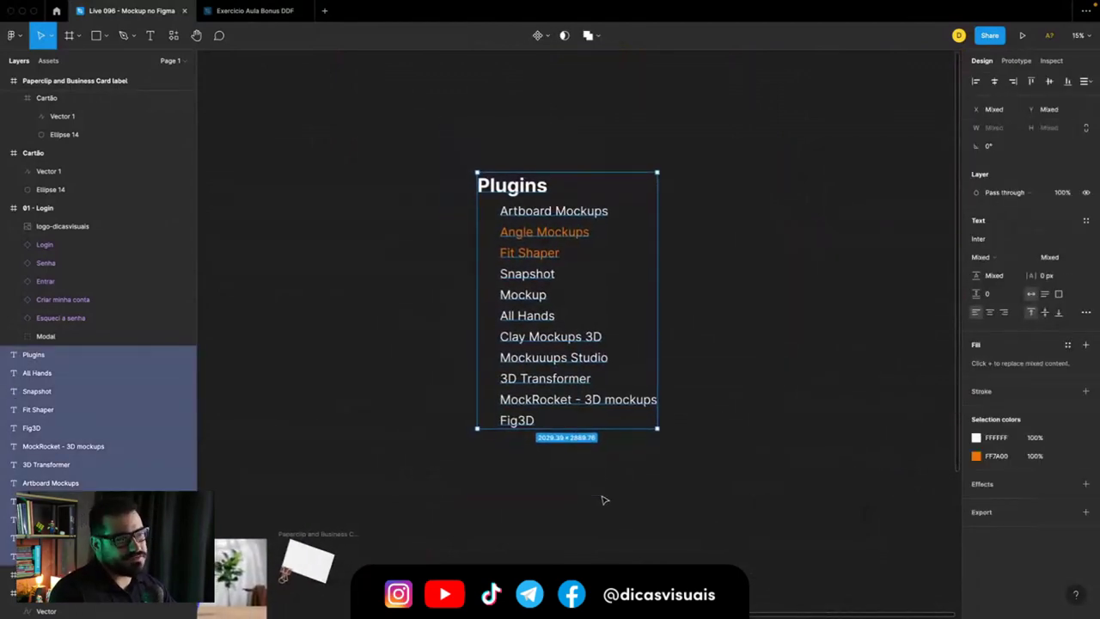
{"action": "left_click", "coordinate": [507, 478]}
{"action": "scroll", "coordinate": [507, 477], "scroll_direction": "left", "scroll_amount": 5}
{"action": "scroll", "coordinate": [507, 478], "scroll_direction": "down", "scroll_amount": 1}
{"action": "scroll", "coordinate": [507, 478], "scroll_direction": "left", "scroll_amount": 3}
{"action": "scroll", "coordinate": [507, 477], "scroll_direction": "down", "scroll_amount": 1}
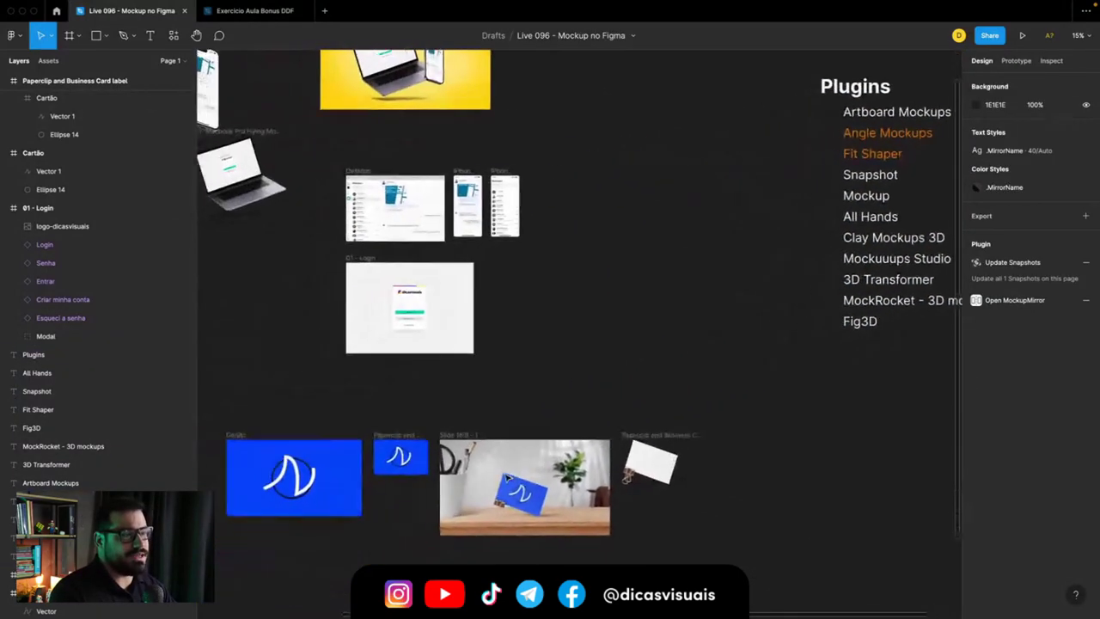
{"action": "scroll", "coordinate": [507, 477], "scroll_direction": "left", "scroll_amount": 4}
{"action": "scroll", "coordinate": [507, 478], "scroll_direction": "left", "scroll_amount": 5}
{"action": "scroll", "coordinate": [507, 478], "scroll_direction": "down", "scroll_amount": 3}
{"action": "scroll", "coordinate": [478, 455], "scroll_direction": "down", "scroll_amount": 1}
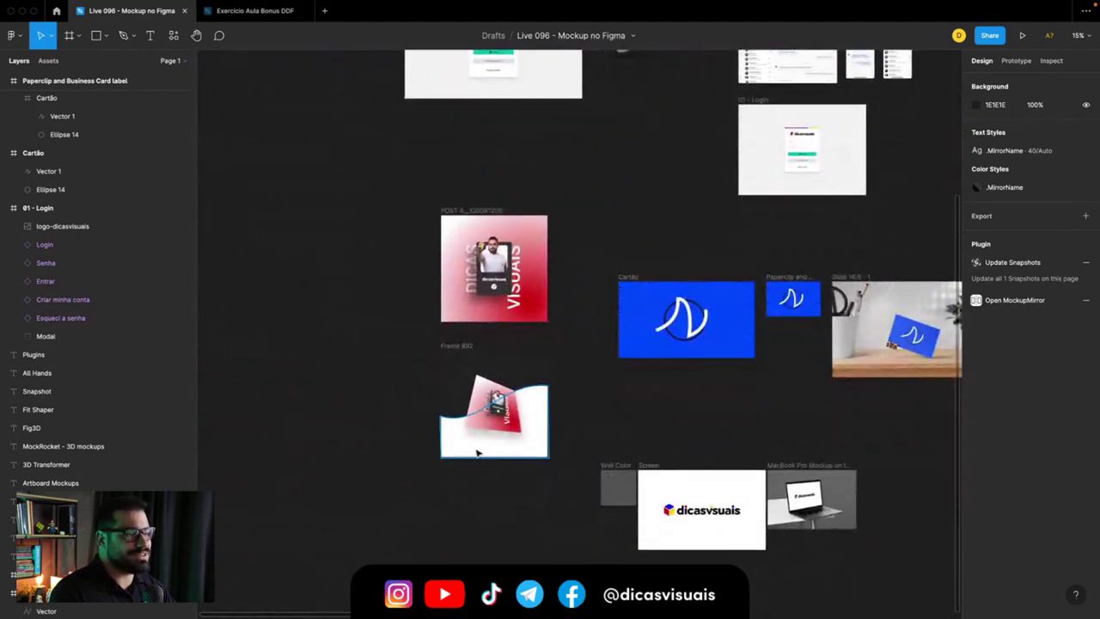
{"action": "scroll", "coordinate": [476, 452], "scroll_direction": "up", "scroll_amount": 5, "text": "ctrl"}
{"action": "scroll", "coordinate": [482, 412], "scroll_direction": "up", "scroll_amount": 1, "text": "ctrl"}
Step: Inspect the card mockup's test image layer and the blurred Vector 6 shadow shape
{"action": "left_click", "coordinate": [534, 395]}
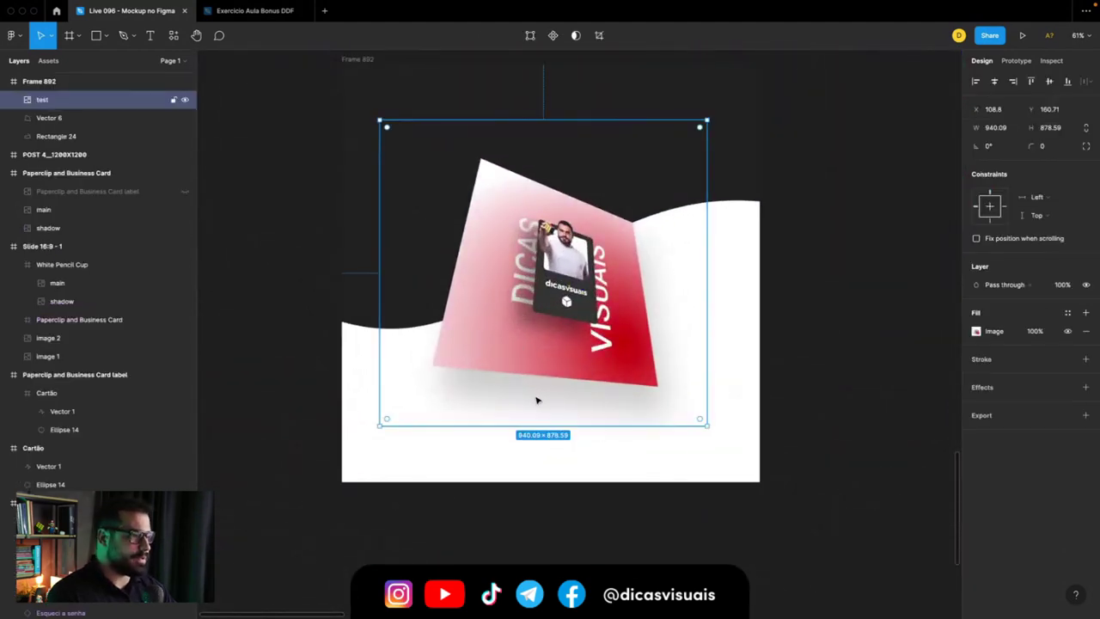
{"action": "left_click", "coordinate": [284, 353]}
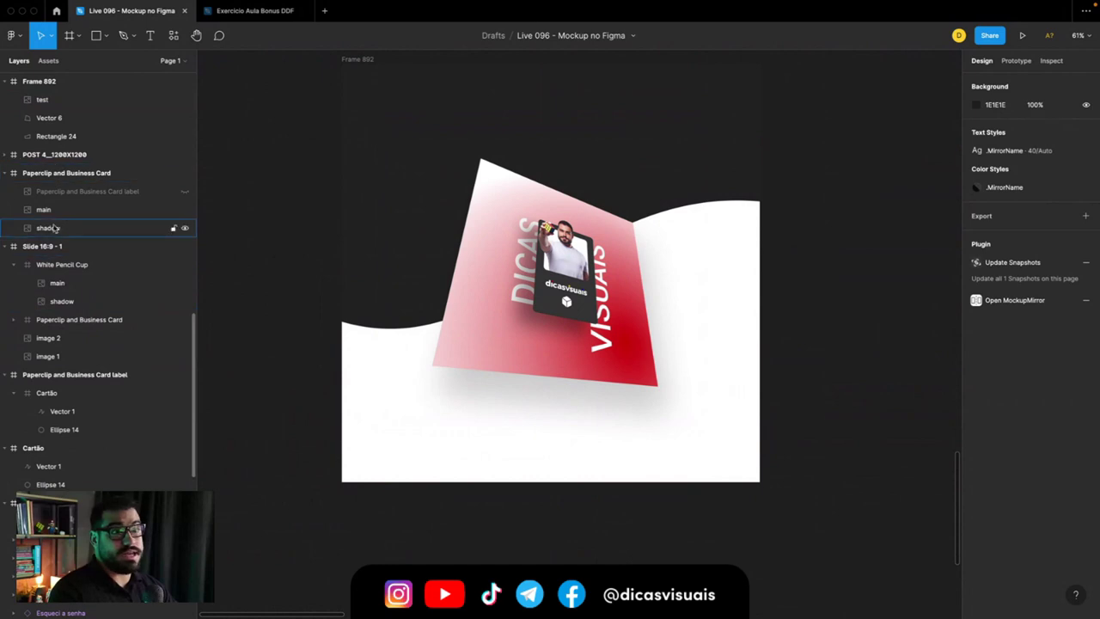
{"action": "left_click", "coordinate": [441, 263]}
{"action": "left_click", "coordinate": [180, 118]}
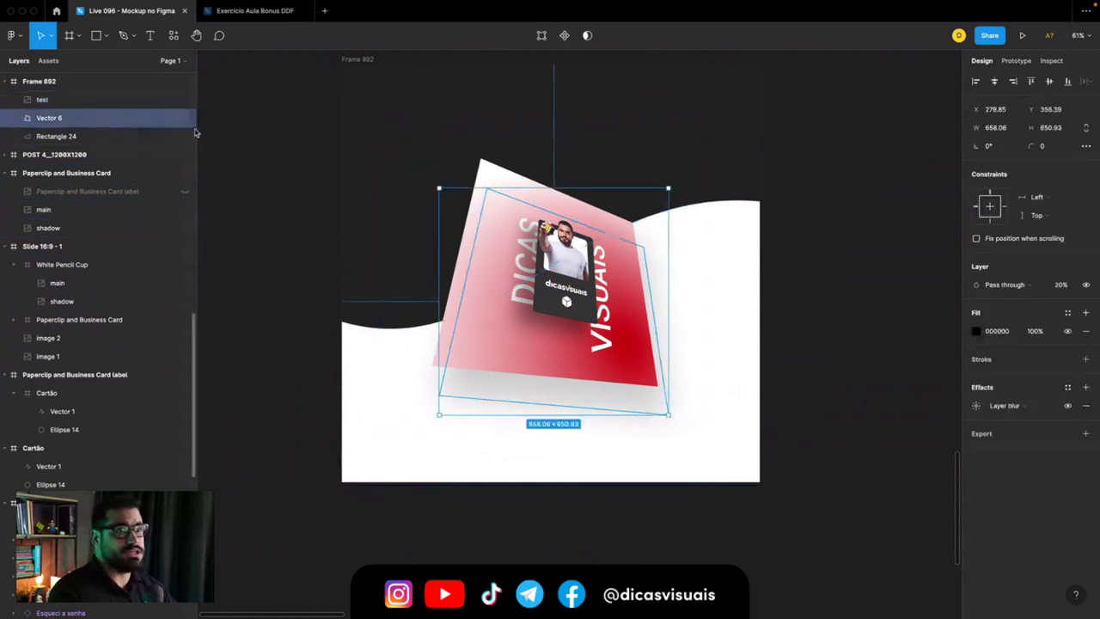
{"action": "scroll", "coordinate": [481, 361], "scroll_direction": "down", "scroll_amount": 6}
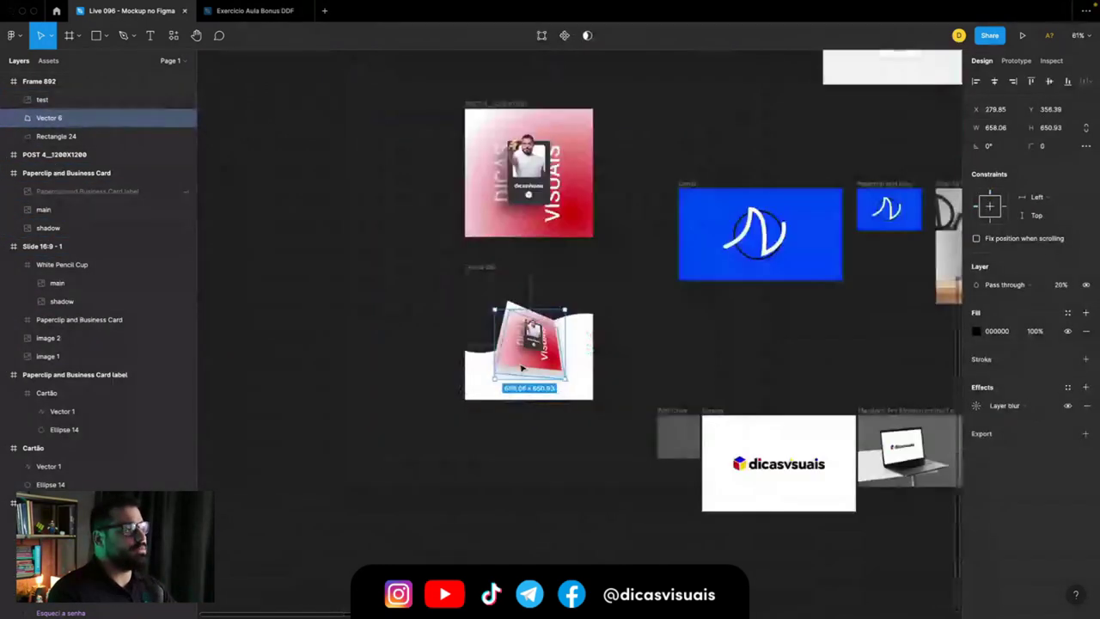
{"action": "scroll", "coordinate": [520, 368], "scroll_direction": "right", "scroll_amount": 5}
{"action": "scroll", "coordinate": [565, 336], "scroll_direction": "right", "scroll_amount": 2}
{"action": "scroll", "coordinate": [564, 338], "scroll_direction": "up", "scroll_amount": 2}
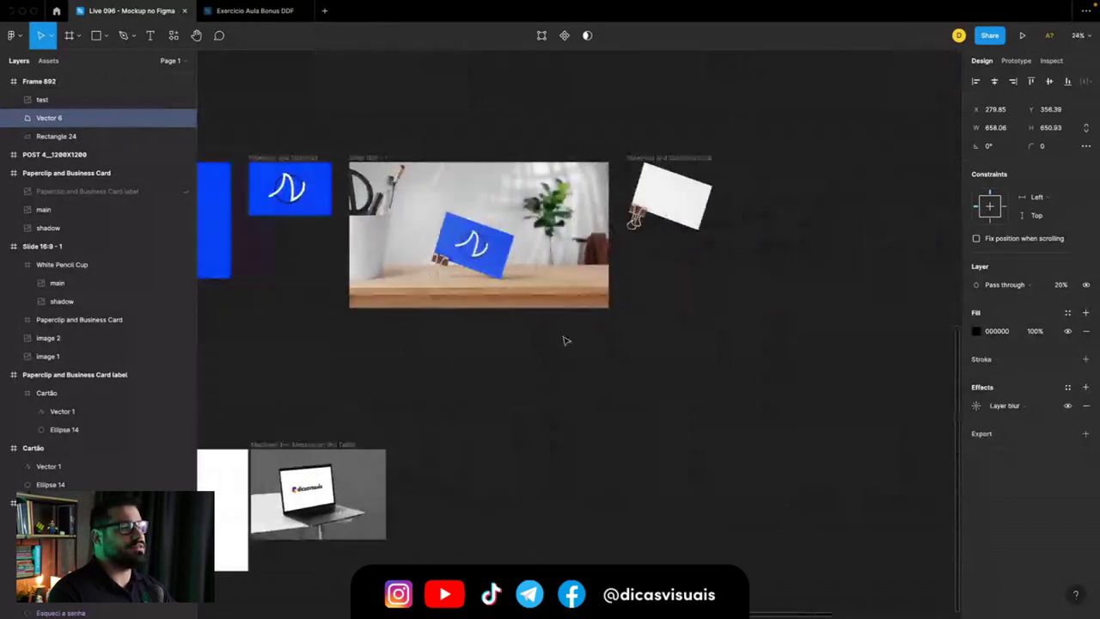
{"action": "scroll", "coordinate": [674, 303], "scroll_direction": "up", "scroll_amount": 2}
{"action": "scroll", "coordinate": [676, 302], "scroll_direction": "down", "scroll_amount": 3}
{"action": "scroll", "coordinate": [677, 301], "scroll_direction": "down", "scroll_amount": 2}
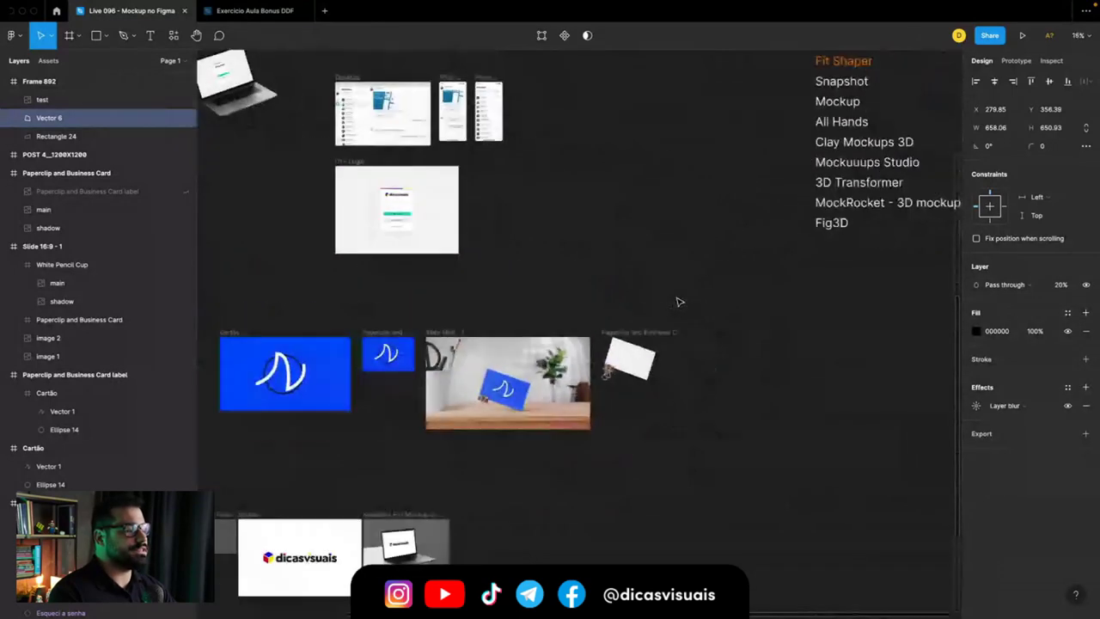
{"action": "scroll", "coordinate": [599, 334], "scroll_direction": "up", "scroll_amount": 4}
{"action": "scroll", "coordinate": [599, 333], "scroll_direction": "up", "scroll_amount": 3}
{"action": "scroll", "coordinate": [599, 333], "scroll_direction": "left", "scroll_amount": 5}
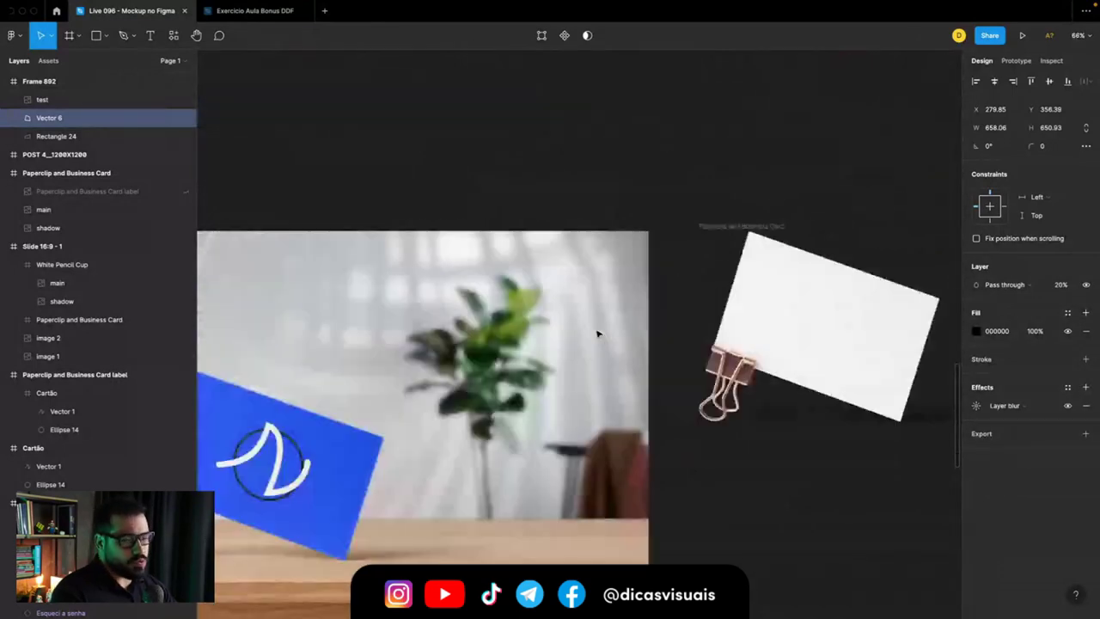
{"action": "scroll", "coordinate": [598, 334], "scroll_direction": "up", "scroll_amount": 4}
{"action": "scroll", "coordinate": [598, 333], "scroll_direction": "down", "scroll_amount": 4}
{"action": "scroll", "coordinate": [526, 345], "scroll_direction": "up", "scroll_amount": 2}
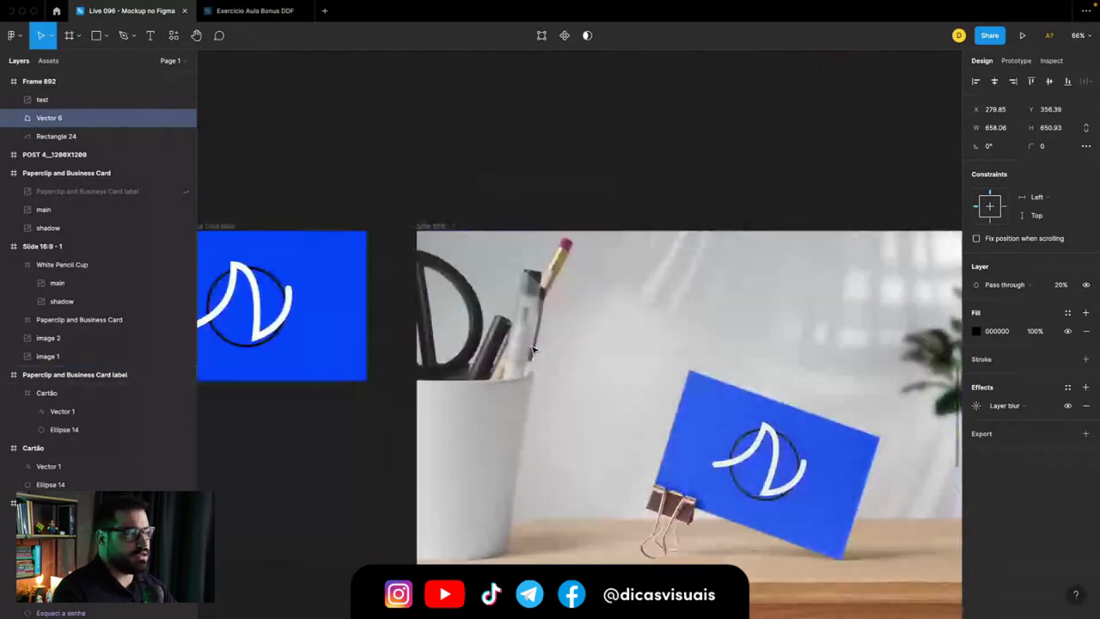
{"action": "scroll", "coordinate": [533, 350], "scroll_direction": "up", "scroll_amount": 2}
{"action": "scroll", "coordinate": [533, 350], "scroll_direction": "down", "scroll_amount": 3}
{"action": "scroll", "coordinate": [533, 350], "scroll_direction": "right", "scroll_amount": 2}
Step: Hide and reshow the business card, White Pencil Cup, image 2 and image 1 on the desk mockup
{"action": "left_click", "coordinate": [465, 363]}
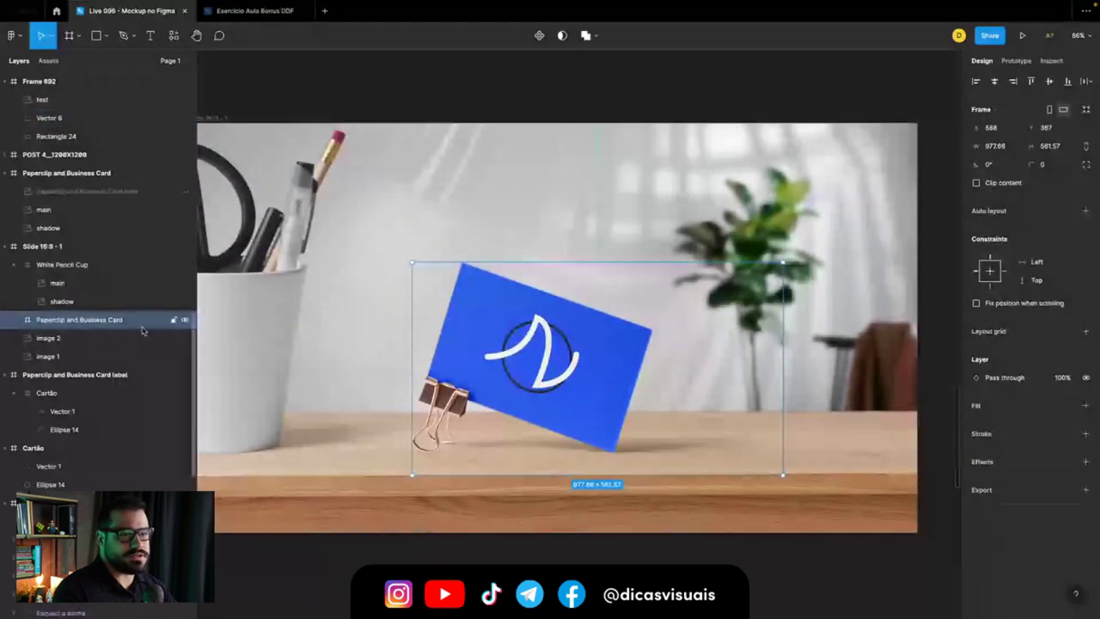
{"action": "left_click", "coordinate": [184, 320]}
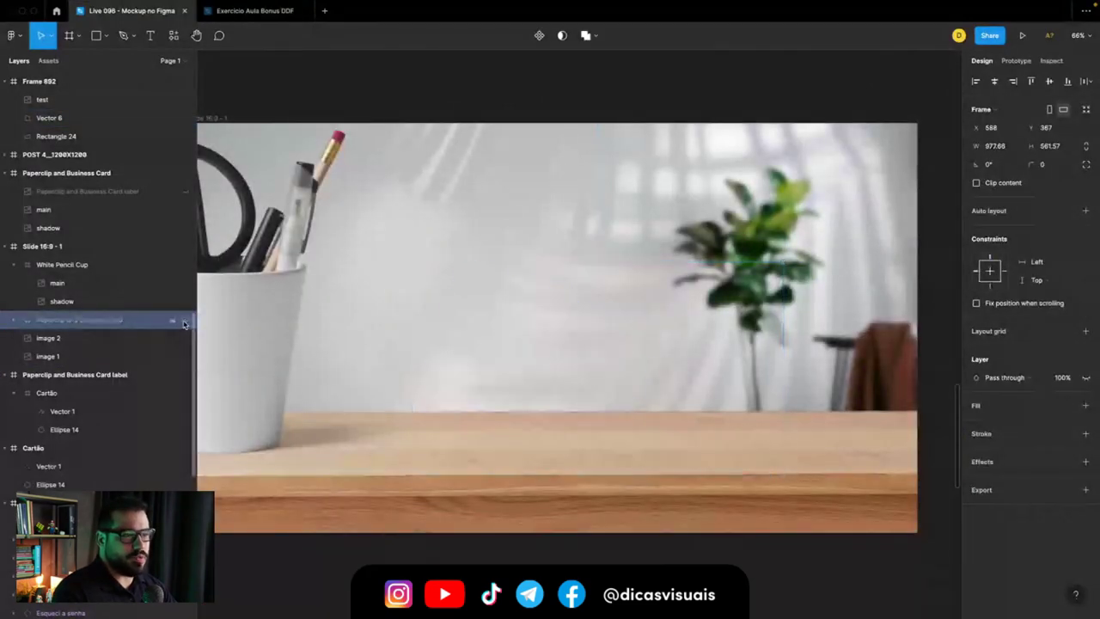
{"action": "left_click", "coordinate": [136, 270]}
{"action": "left_click", "coordinate": [183, 265]}
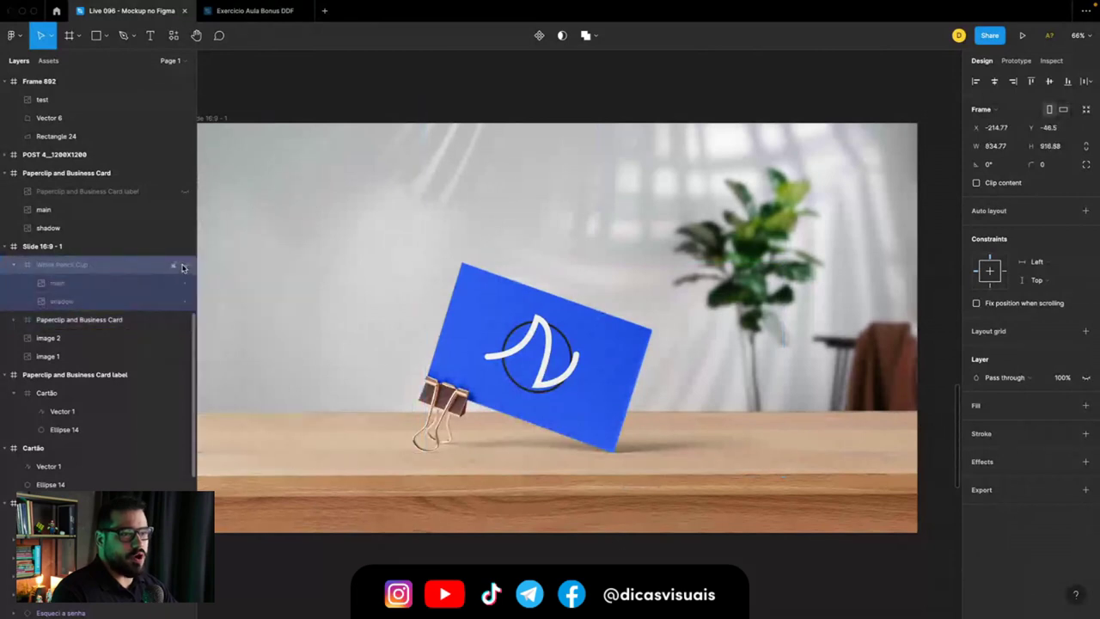
{"action": "left_click", "coordinate": [184, 339]}
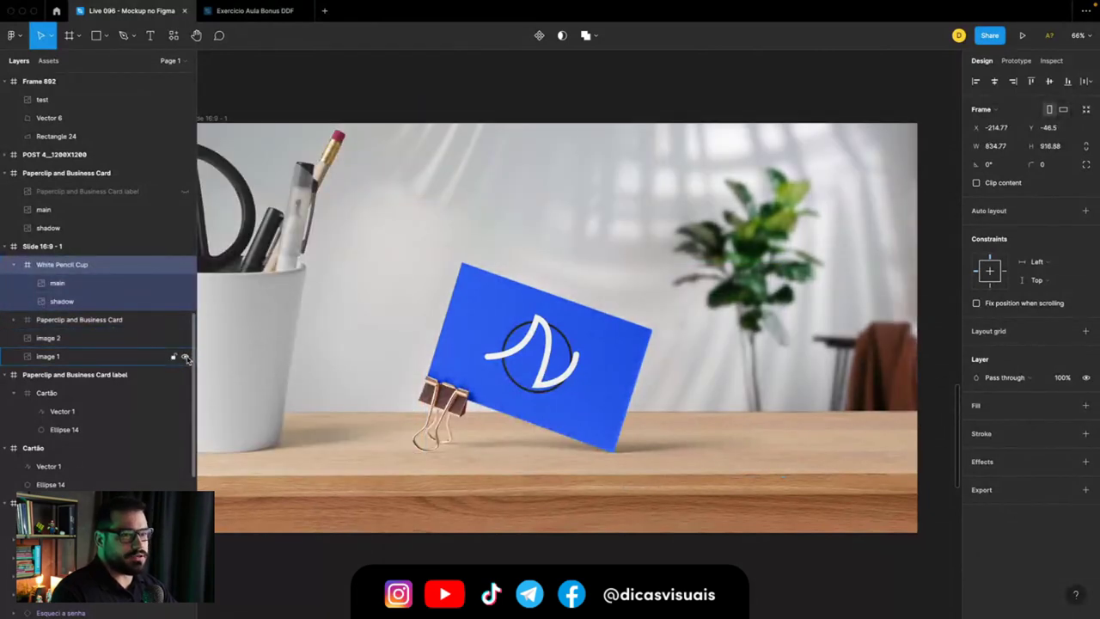
{"action": "left_click", "coordinate": [184, 356]}
{"action": "left_click", "coordinate": [184, 357]}
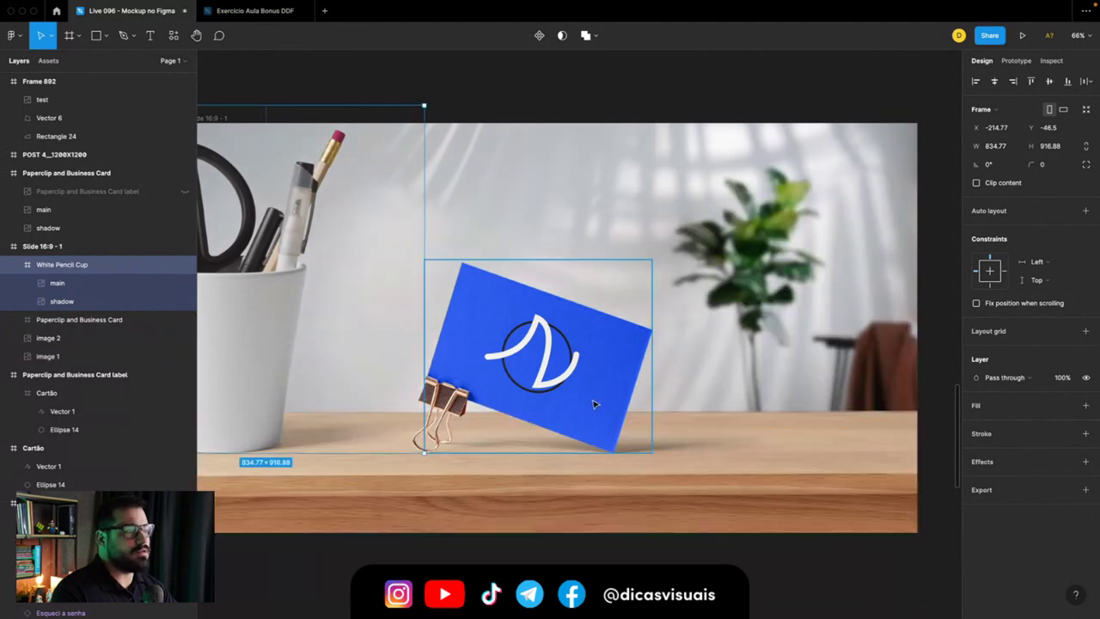
{"action": "scroll", "coordinate": [593, 404], "scroll_direction": "down", "scroll_amount": 3}
{"action": "left_click", "coordinate": [389, 505]}
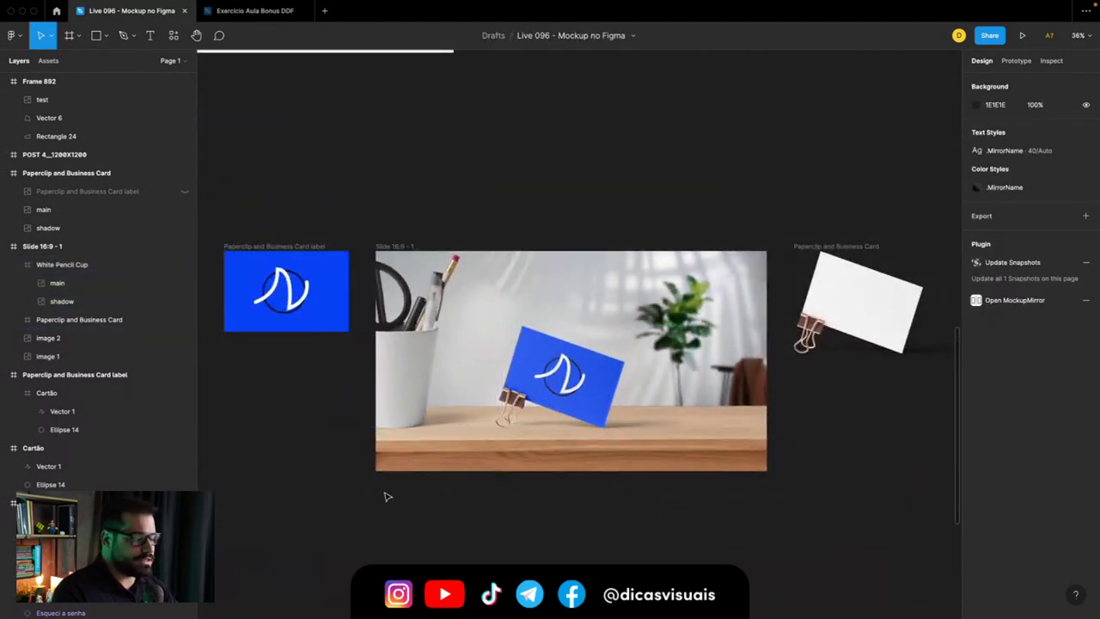
{"action": "scroll", "coordinate": [387, 497], "scroll_direction": "down", "scroll_amount": 10}
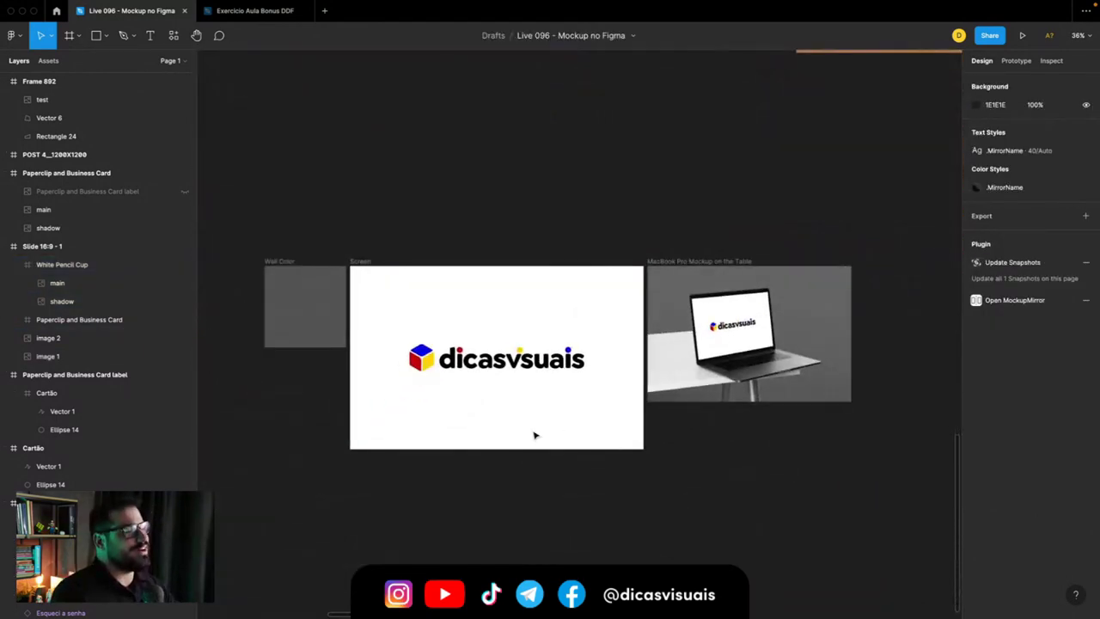
{"action": "scroll", "coordinate": [718, 413], "scroll_direction": "up", "scroll_amount": 5}
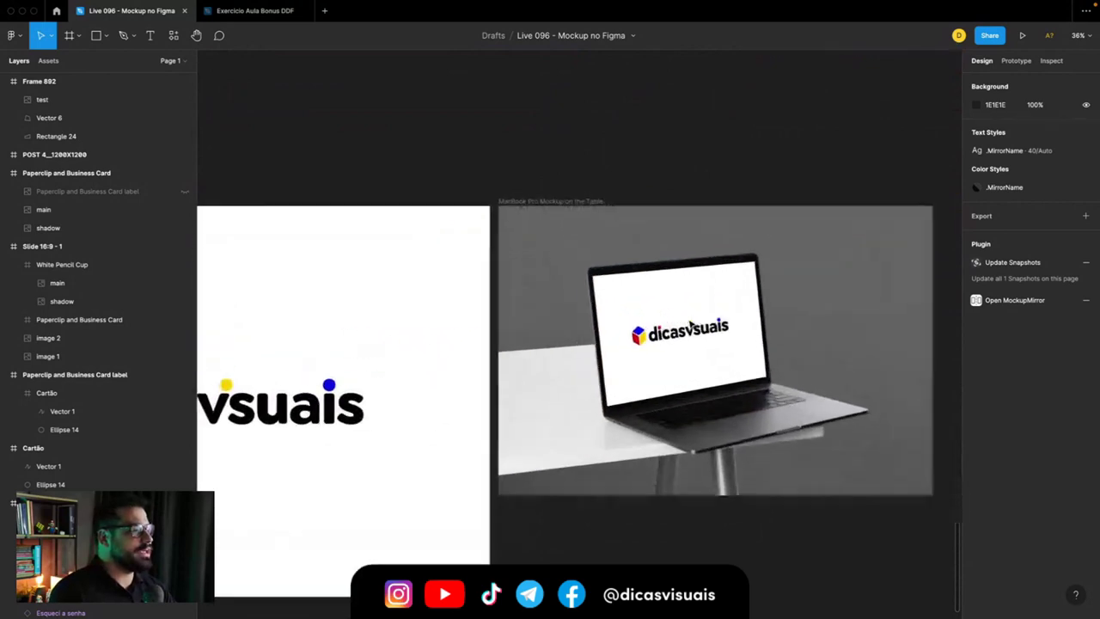
Step: Inspect the laptop's Screen layer, its logo-dicasvisuais image, and the MacBook Pro Mockup on the Table frame
{"action": "left_click", "coordinate": [640, 331]}
{"action": "scroll", "coordinate": [622, 358], "scroll_direction": "down", "scroll_amount": 3}
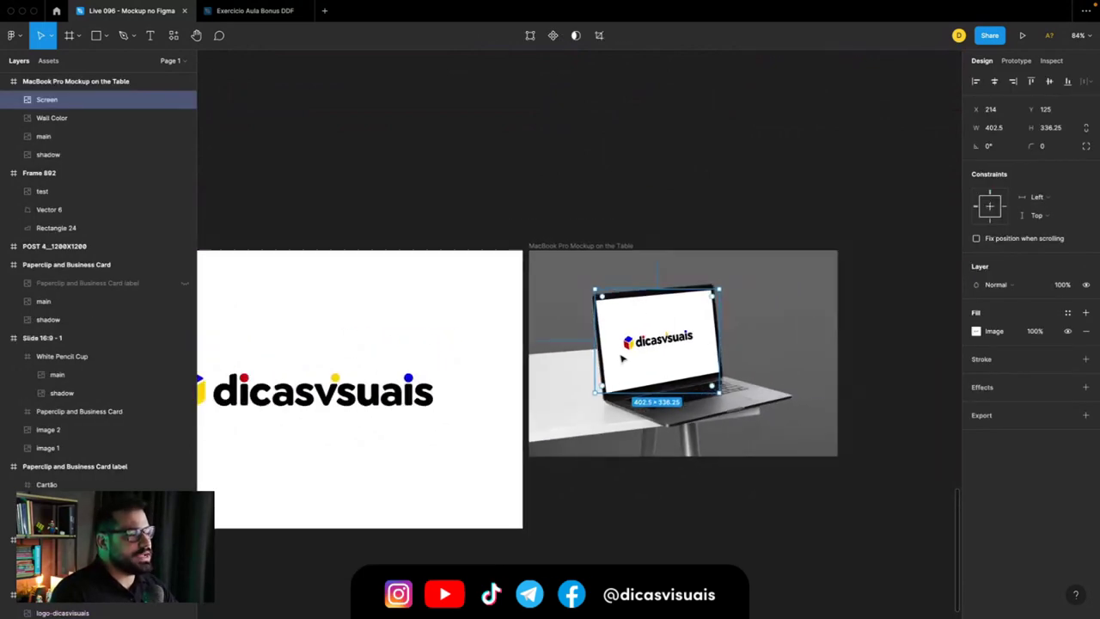
{"action": "scroll", "coordinate": [622, 357], "scroll_direction": "down", "scroll_amount": 2}
{"action": "scroll", "coordinate": [432, 389], "scroll_direction": "left", "scroll_amount": 2}
{"action": "left_click", "coordinate": [432, 389]}
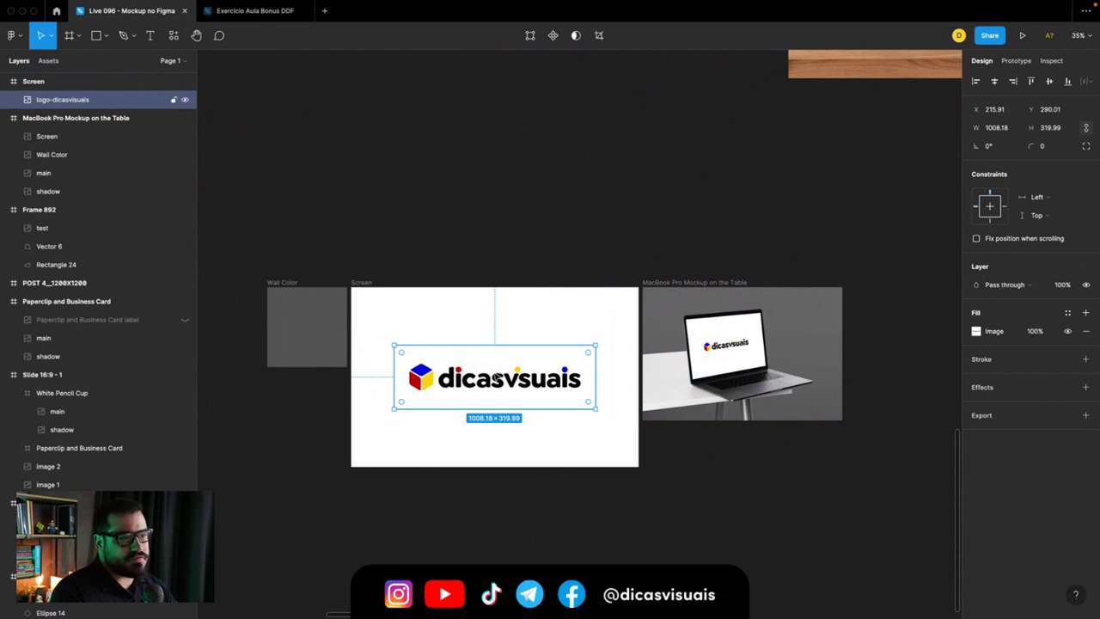
{"action": "left_click", "coordinate": [730, 361]}
{"action": "scroll", "coordinate": [590, 312], "scroll_direction": "down", "scroll_amount": 3}
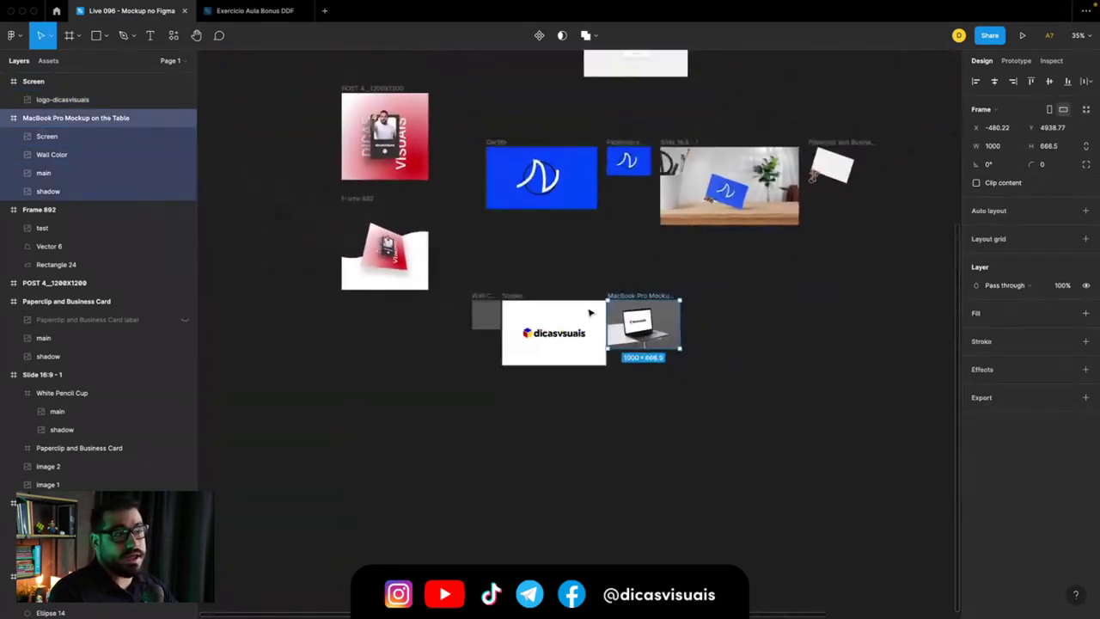
{"action": "scroll", "coordinate": [589, 313], "scroll_direction": "down", "scroll_amount": 3}
{"action": "scroll", "coordinate": [589, 313], "scroll_direction": "down", "scroll_amount": 2}
{"action": "scroll", "coordinate": [590, 312], "scroll_direction": "down", "scroll_amount": 2}
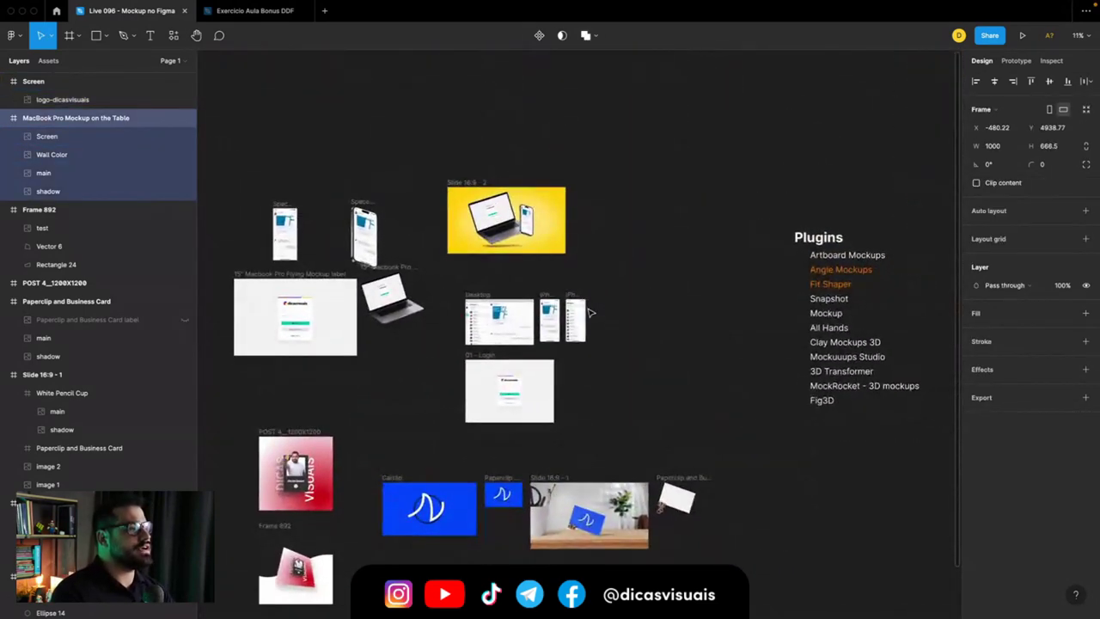
{"action": "scroll", "coordinate": [589, 313], "scroll_direction": "down", "scroll_amount": 1}
{"action": "scroll", "coordinate": [590, 312], "scroll_direction": "right", "scroll_amount": 2}
{"action": "scroll", "coordinate": [589, 312], "scroll_direction": "right", "scroll_amount": 1}
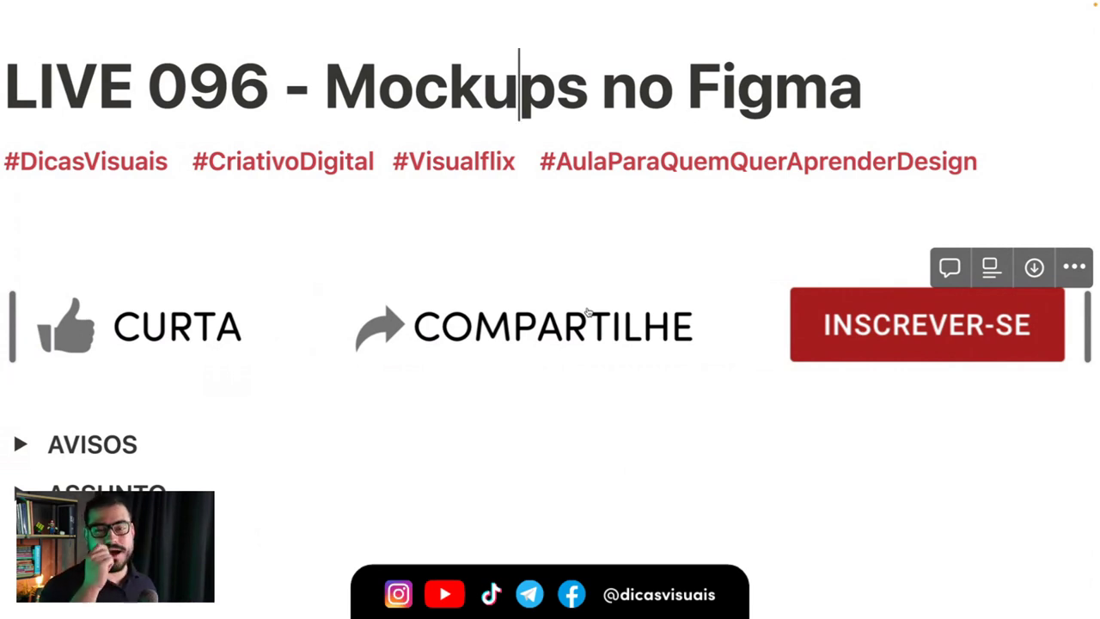
Step: Move the caret between the hashtags line and the AVISOS heading on the Notion page
{"action": "left_click", "coordinate": [581, 229]}
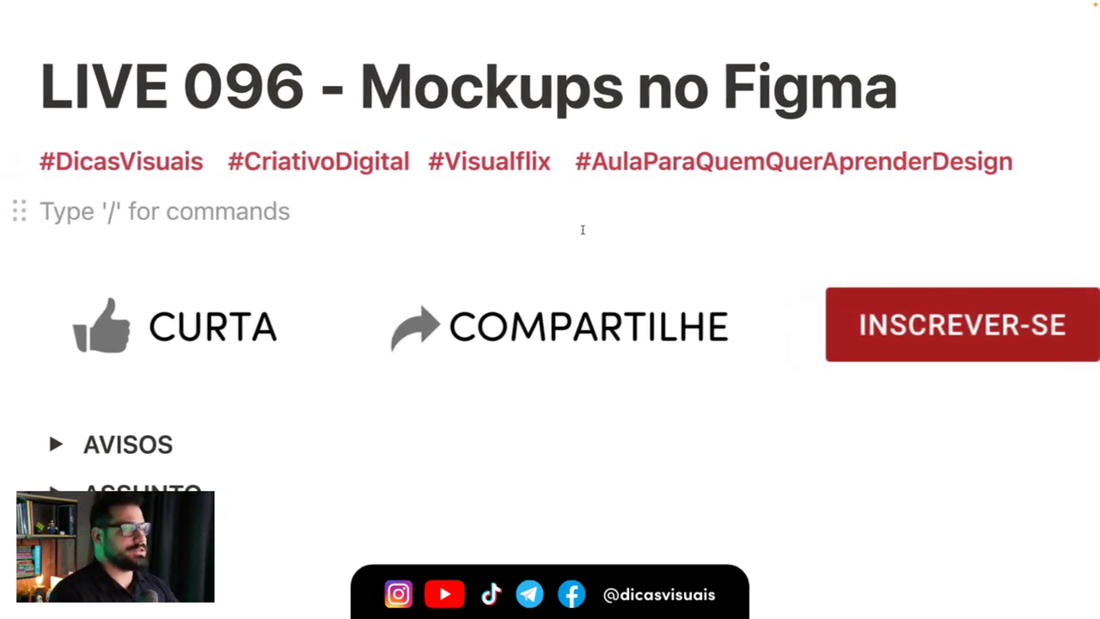
{"action": "left_click_drag", "start_coordinate": [179, 161], "coordinate": [921, 161]}
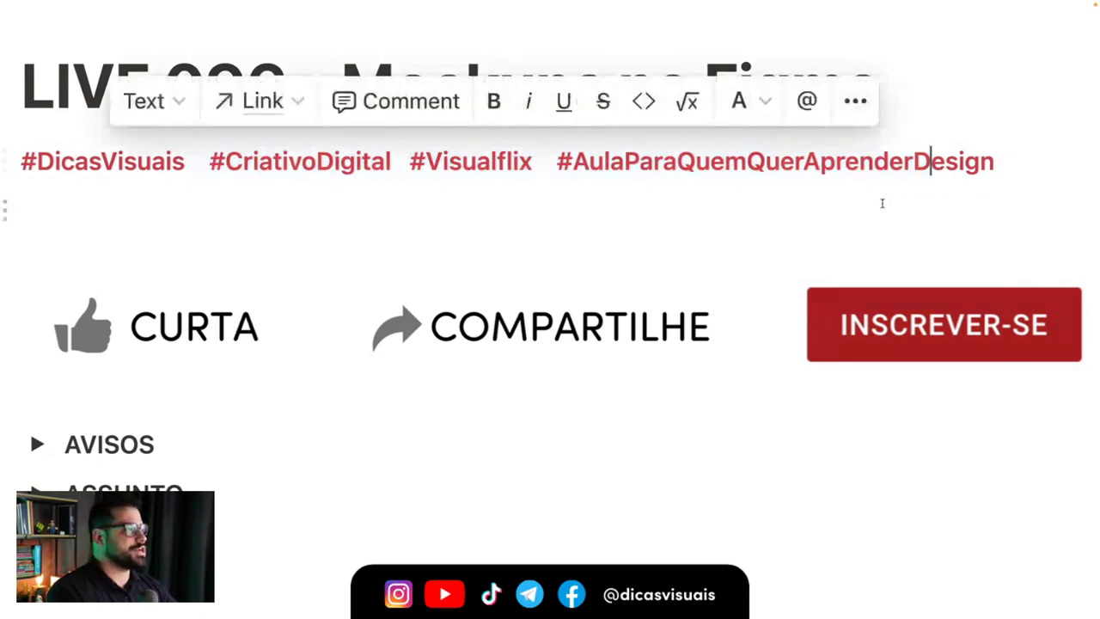
{"action": "left_click", "coordinate": [880, 204]}
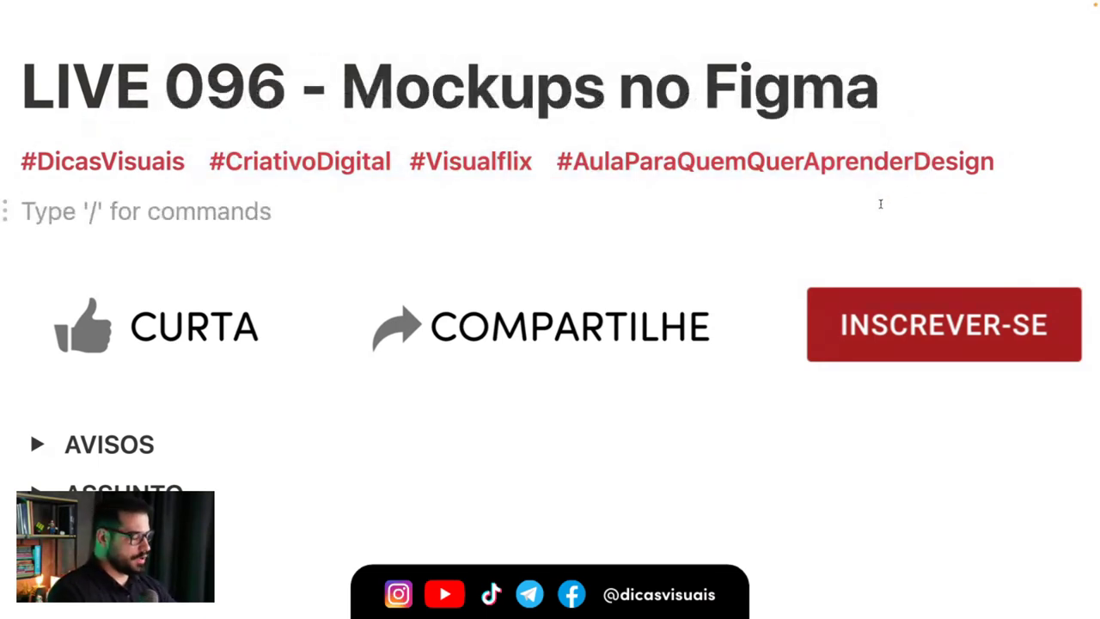
{"action": "mouse_move", "coordinate": [554, 325]}
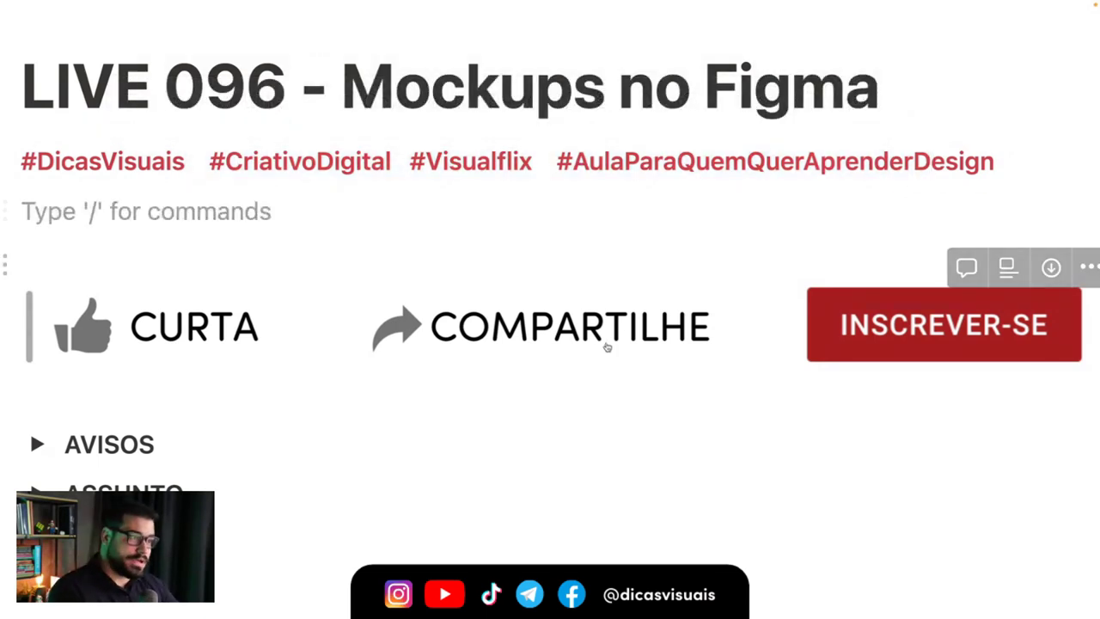
{"action": "key", "text": "Down"}
{"action": "left_click", "coordinate": [615, 436]}
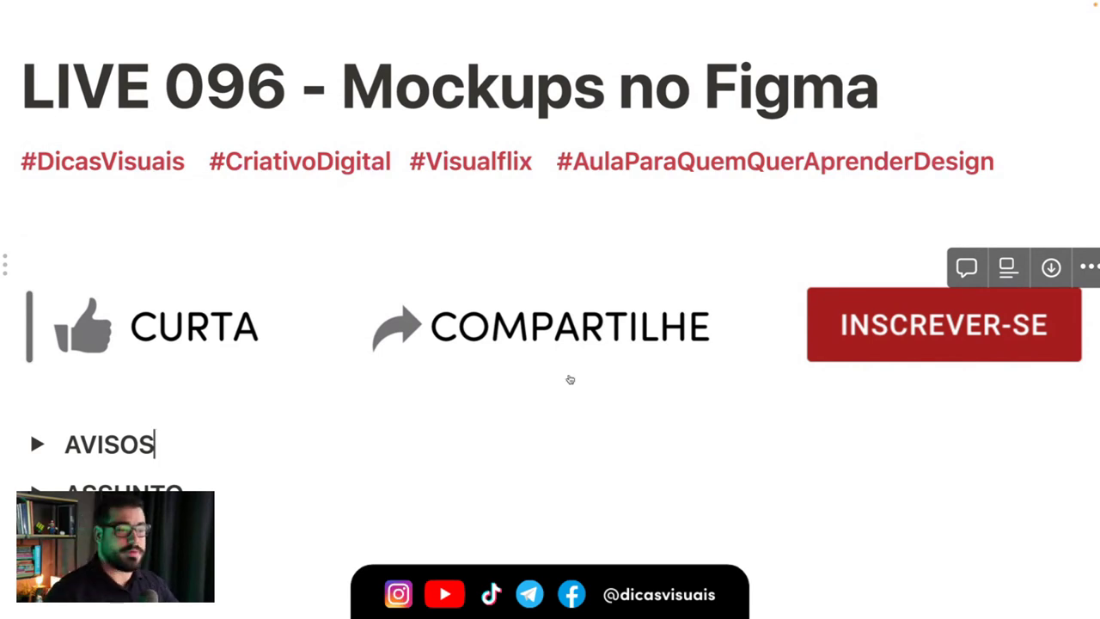
Step: Expand AVISOS, look over its first notice, and leave Chrome full-screen mode
{"action": "scroll", "coordinate": [129, 417], "scroll_direction": "down", "scroll_amount": 1}
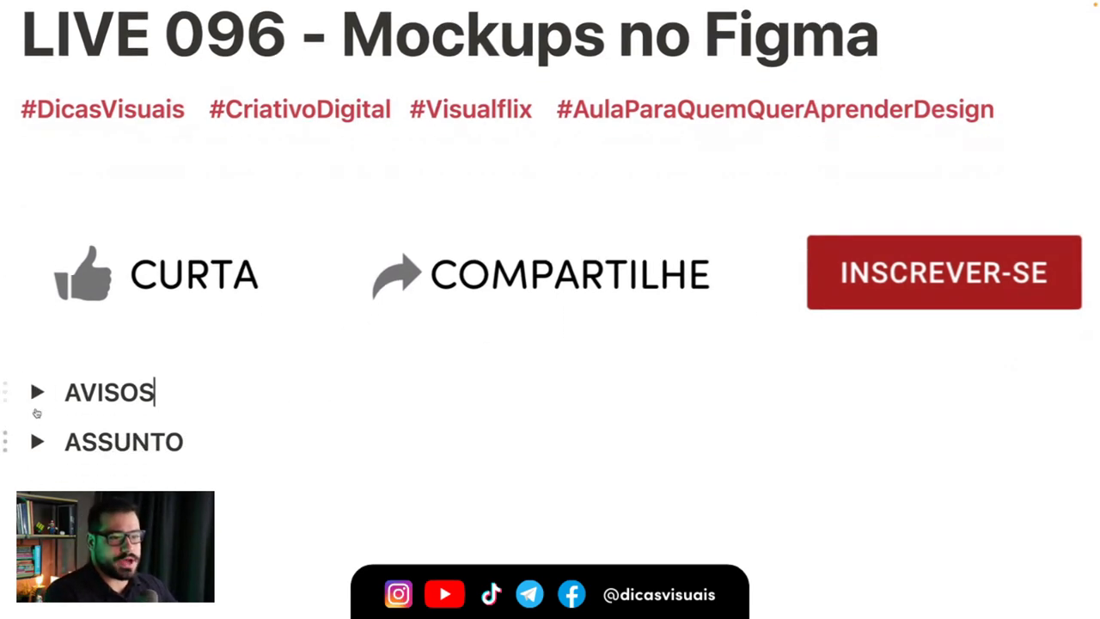
{"action": "left_click", "coordinate": [33, 393]}
{"action": "scroll", "coordinate": [32, 393], "scroll_direction": "down", "scroll_amount": 1}
{"action": "scroll", "coordinate": [33, 378], "scroll_direction": "down", "scroll_amount": 2}
{"action": "left_click_drag", "start_coordinate": [108, 283], "coordinate": [442, 283]}
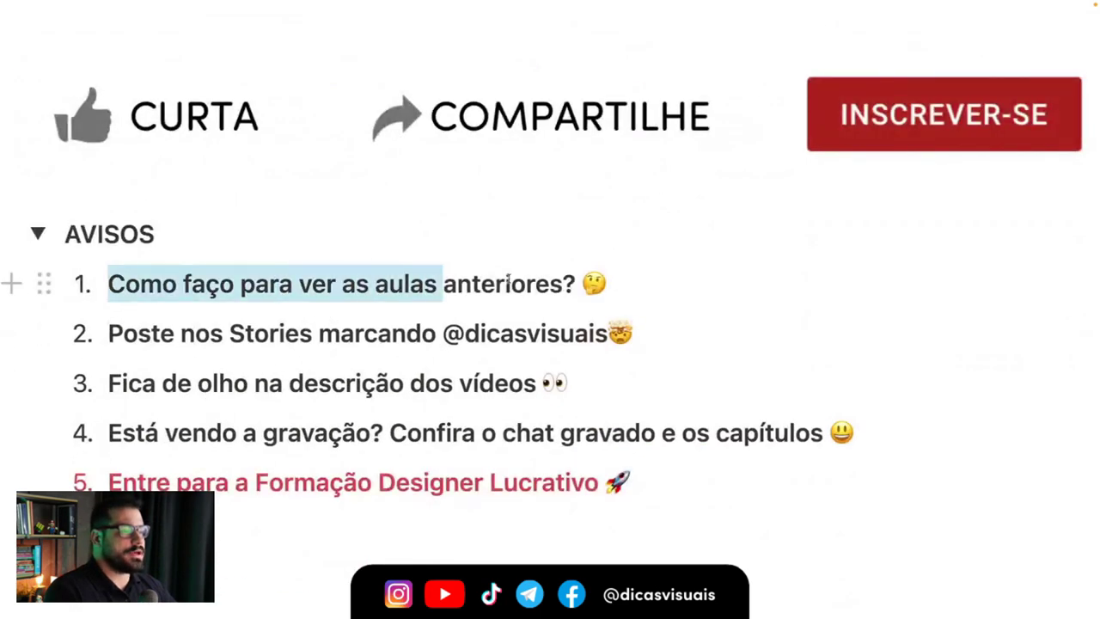
{"action": "left_click", "coordinate": [512, 283]}
{"action": "scroll", "coordinate": [503, 280], "scroll_direction": "up", "scroll_amount": 5}
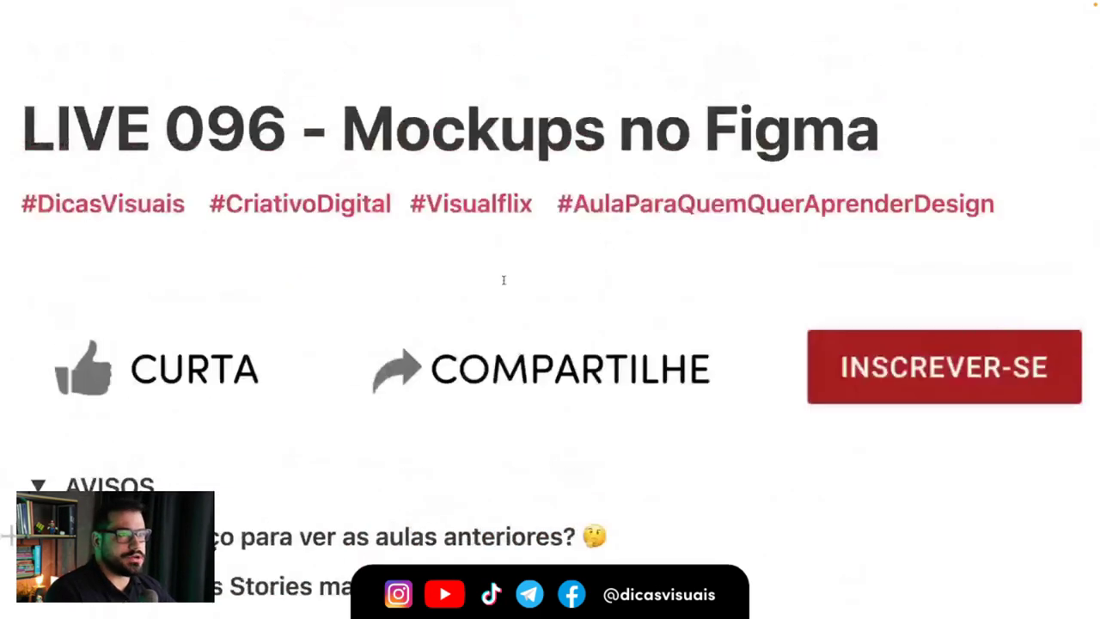
{"action": "scroll", "coordinate": [504, 281], "scroll_direction": "up", "scroll_amount": 3}
{"action": "scroll", "coordinate": [320, 297], "scroll_direction": "down", "scroll_amount": 5}
{"action": "scroll", "coordinate": [321, 297], "scroll_direction": "up", "scroll_amount": 2}
{"action": "scroll", "coordinate": [320, 297], "scroll_direction": "up", "scroll_amount": 1}
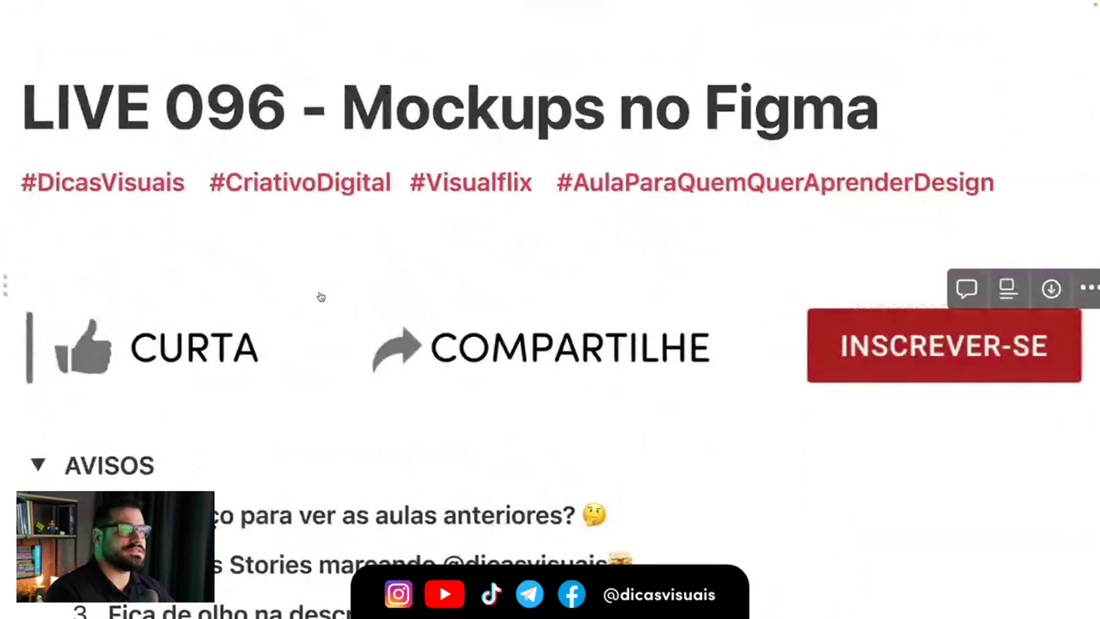
{"action": "left_click", "coordinate": [39, 22]}
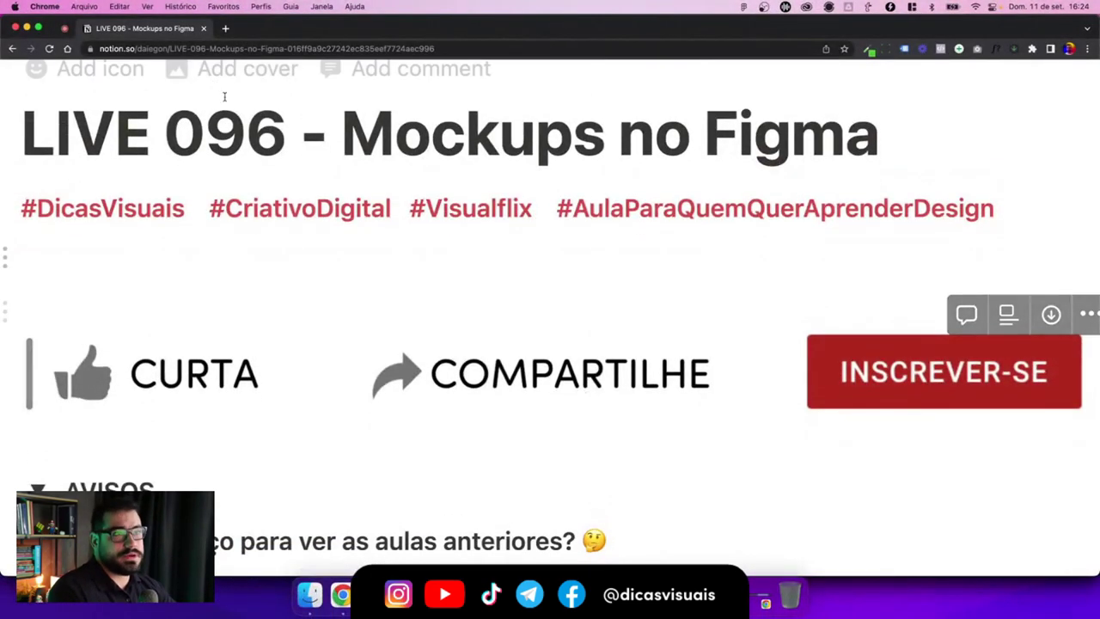
Step: Open a new tab and go to the Dicas Visuais YouTube channel
{"action": "left_click", "coordinate": [225, 29]}
{"action": "type", "text": ";"}
{"action": "key", "text": "BackSpace"}
{"action": "type", "text": "yout"}
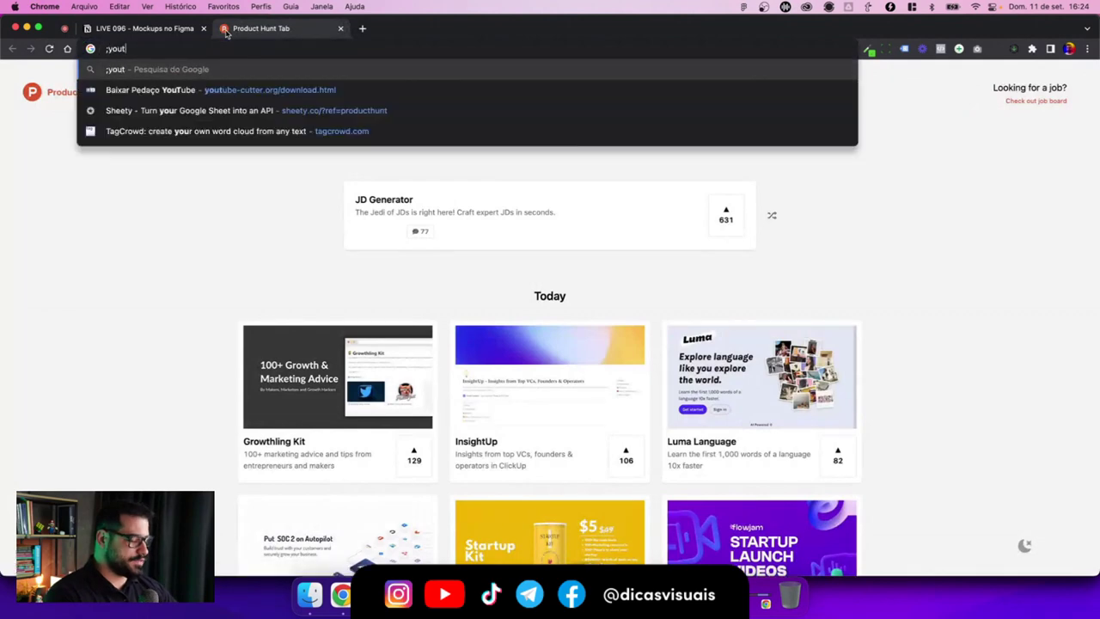
{"action": "type", "text": "ube"}
{"action": "key", "text": "Return"}
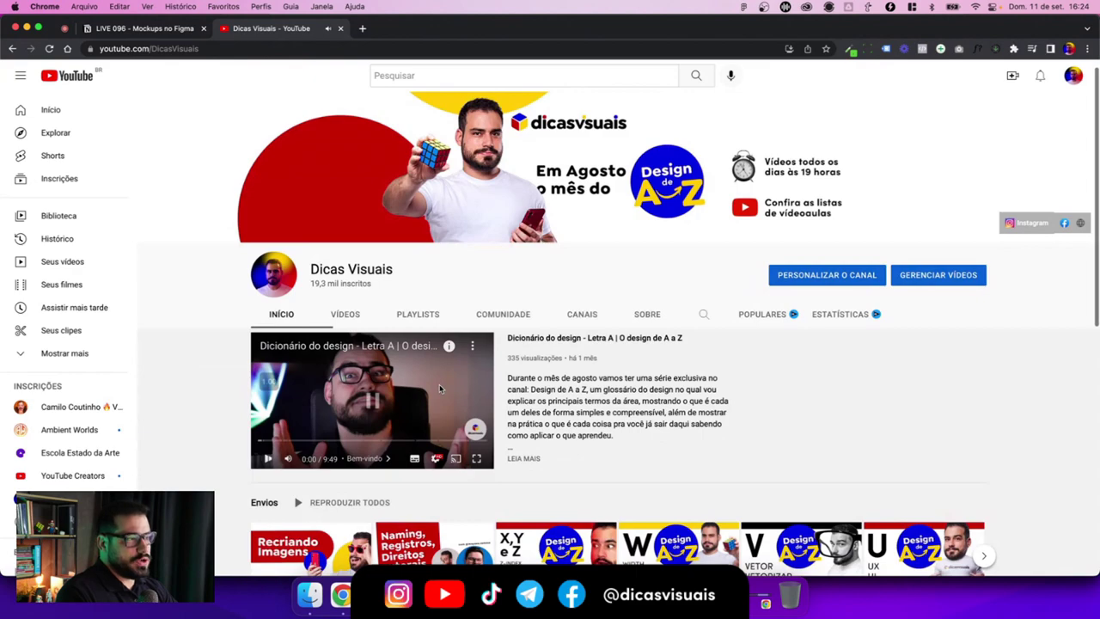
Step: Browse the channel's videos list, then its playlists
{"action": "left_click", "coordinate": [344, 314]}
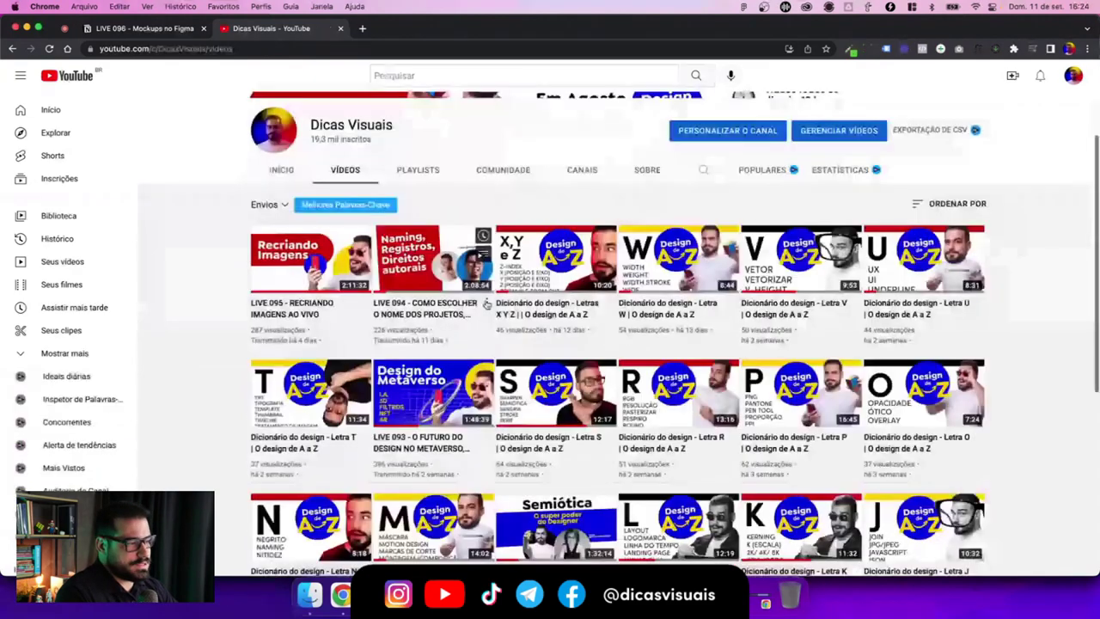
{"action": "scroll", "coordinate": [485, 305], "scroll_direction": "down", "scroll_amount": 10}
{"action": "scroll", "coordinate": [485, 305], "scroll_direction": "down", "scroll_amount": 5}
{"action": "scroll", "coordinate": [485, 305], "scroll_direction": "up", "scroll_amount": 5}
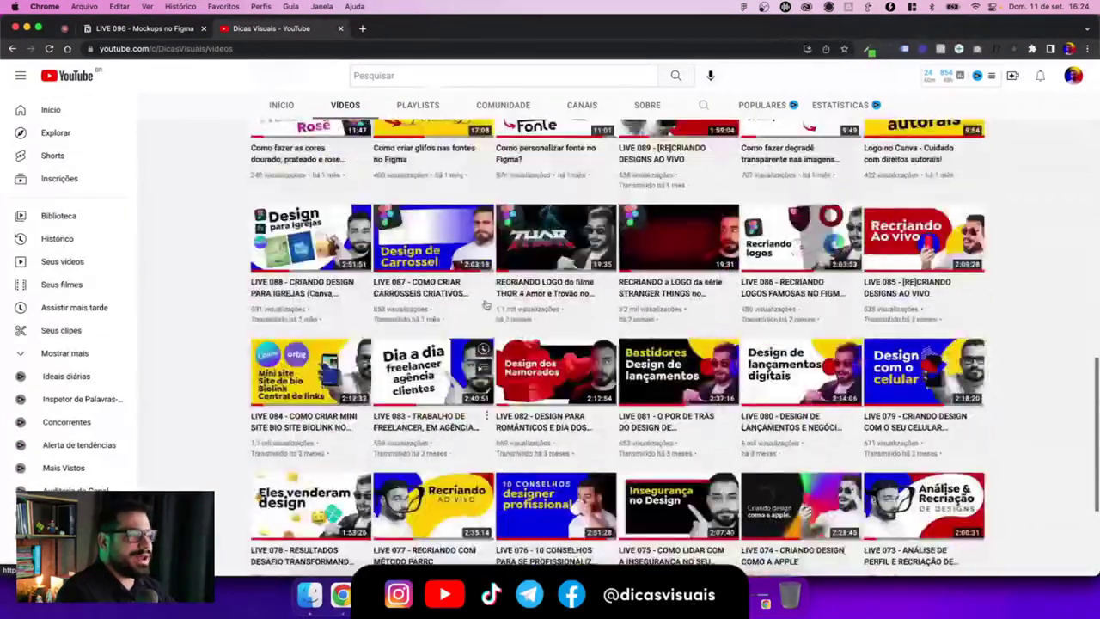
{"action": "scroll", "coordinate": [486, 305], "scroll_direction": "up", "scroll_amount": 10}
{"action": "left_click", "coordinate": [418, 320]}
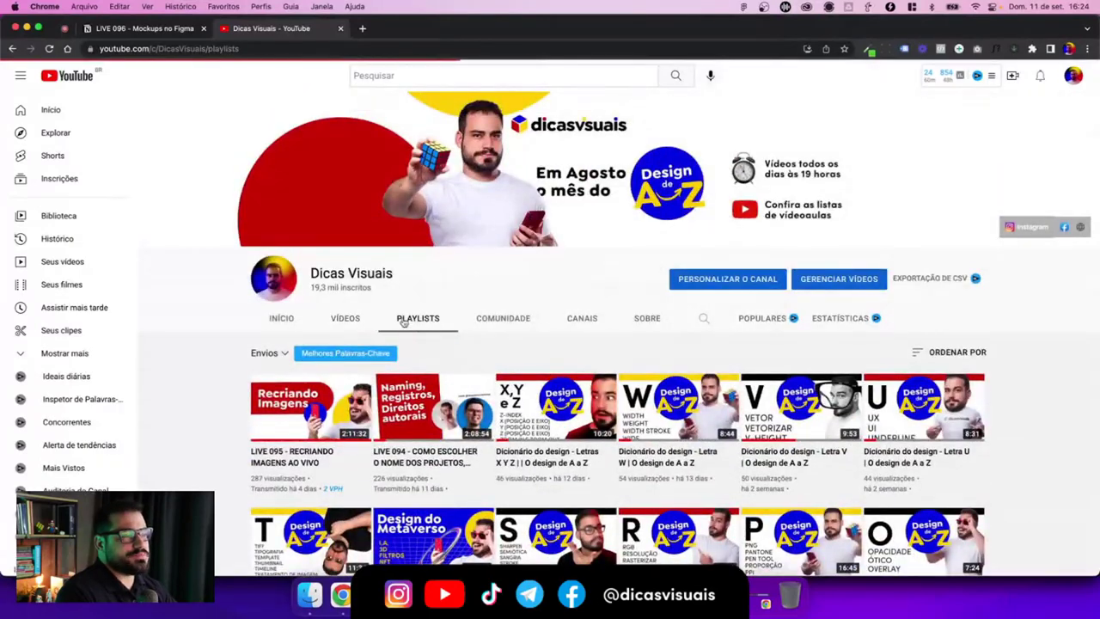
{"action": "scroll", "coordinate": [601, 370], "scroll_direction": "down", "scroll_amount": 2}
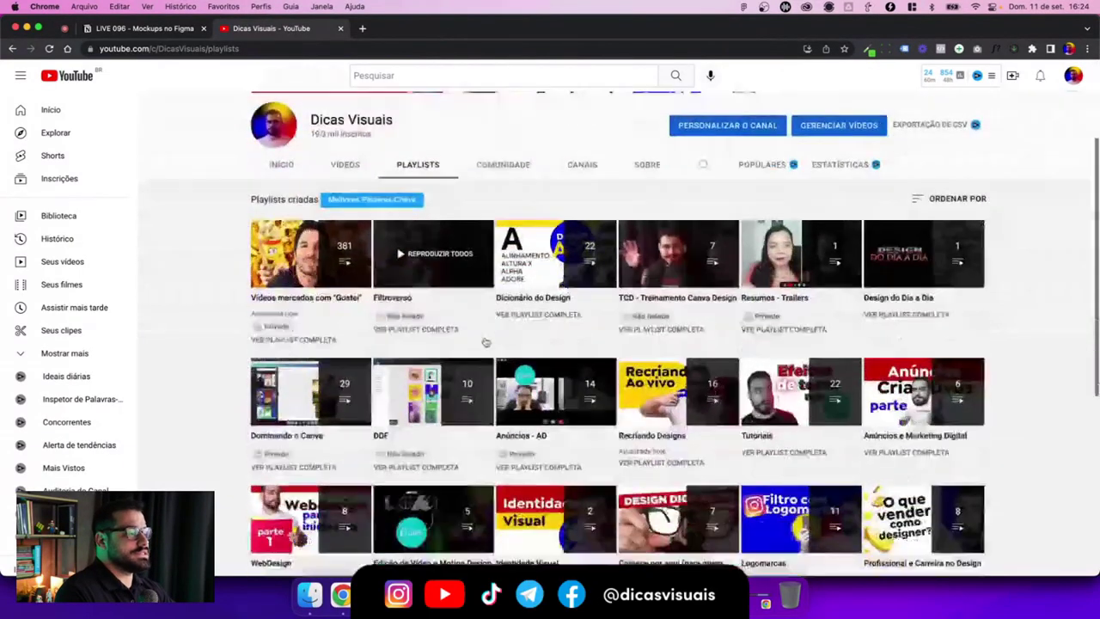
{"action": "scroll", "coordinate": [670, 395], "scroll_direction": "down", "scroll_amount": 1}
{"action": "scroll", "coordinate": [696, 409], "scroll_direction": "down", "scroll_amount": 1}
{"action": "scroll", "coordinate": [696, 409], "scroll_direction": "down", "scroll_amount": 2}
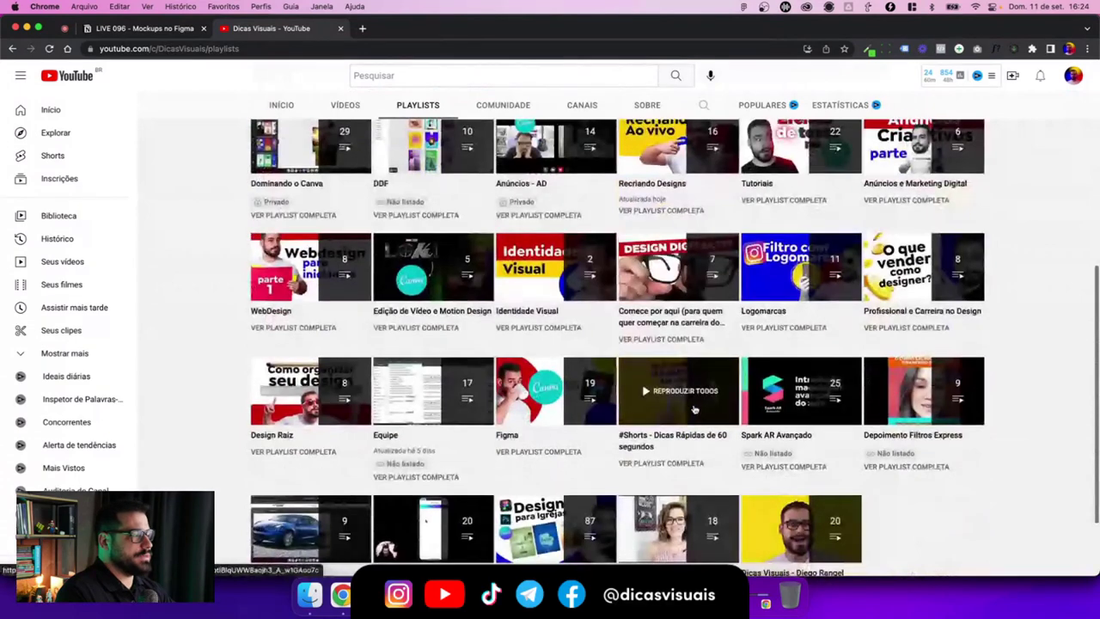
{"action": "scroll", "coordinate": [694, 411], "scroll_direction": "up", "scroll_amount": 2}
{"action": "scroll", "coordinate": [694, 410], "scroll_direction": "up", "scroll_amount": 2}
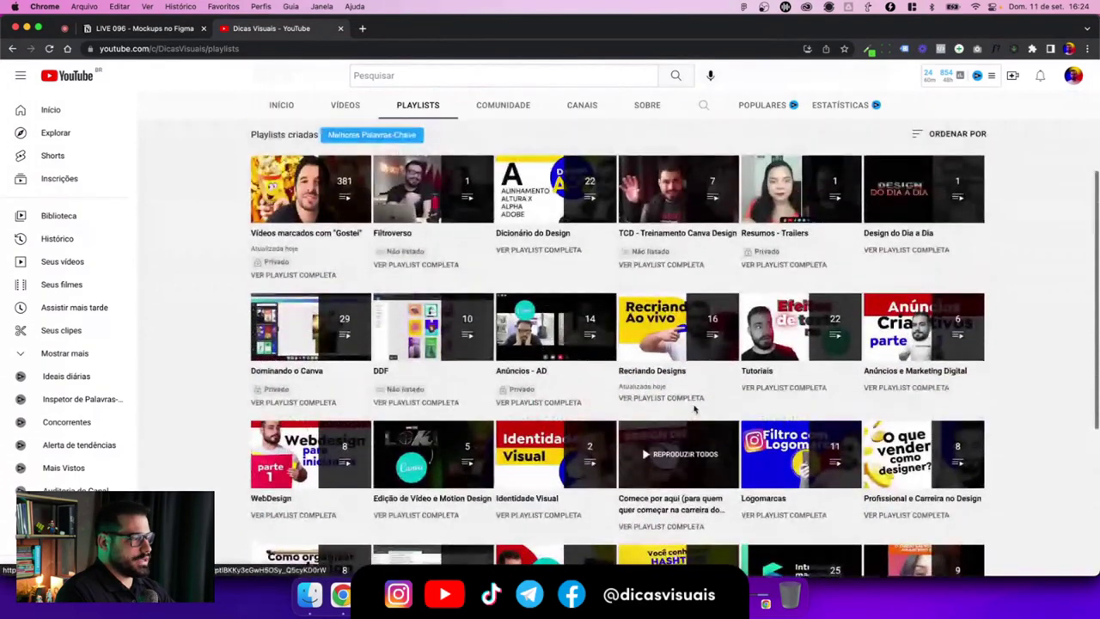
Step: Find the Figma playlist with an in-page search for 'figm' and open the full playlist
{"action": "key", "text": "ctrl+f"}
{"action": "type", "text": "figm"}
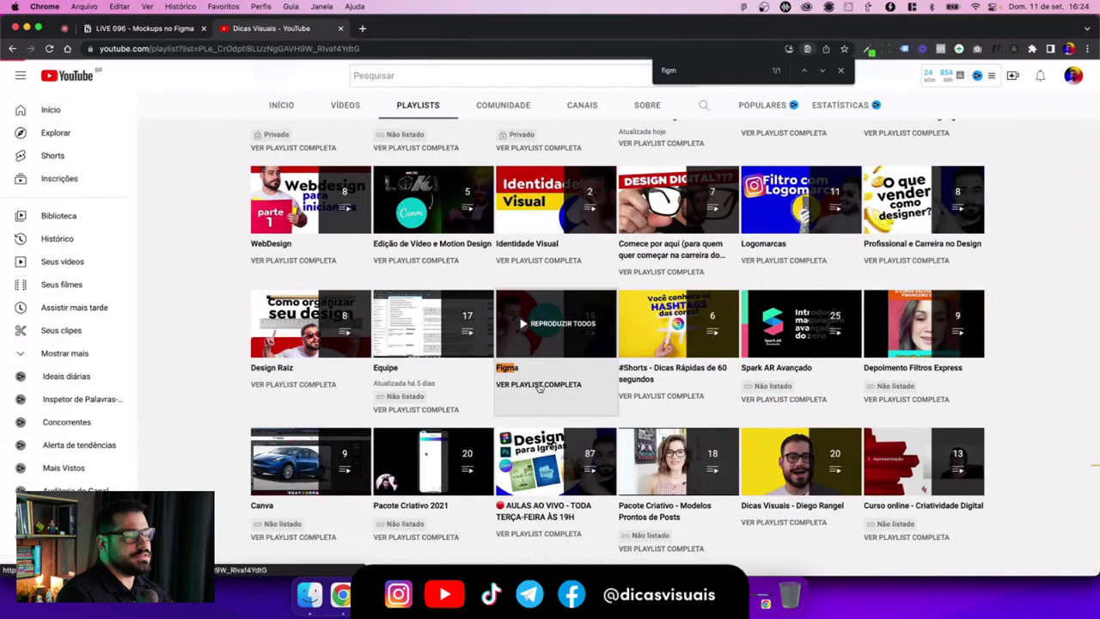
{"action": "left_click", "coordinate": [538, 386]}
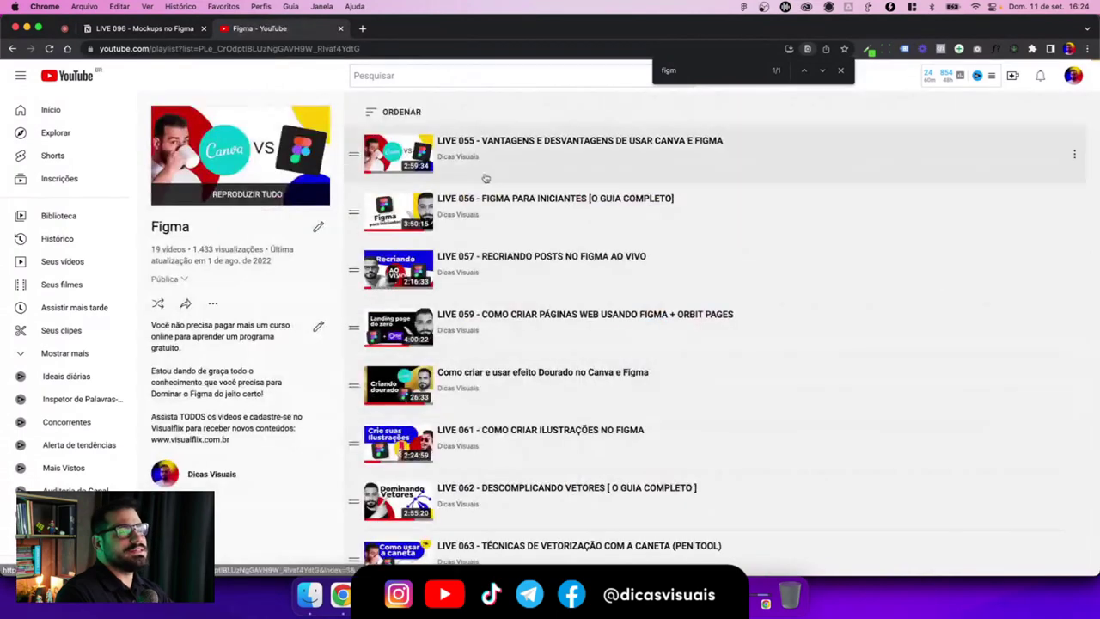
{"action": "scroll", "coordinate": [468, 253], "scroll_direction": "down", "scroll_amount": 2}
{"action": "scroll", "coordinate": [468, 253], "scroll_direction": "down", "scroll_amount": 4}
{"action": "scroll", "coordinate": [469, 254], "scroll_direction": "up", "scroll_amount": 1}
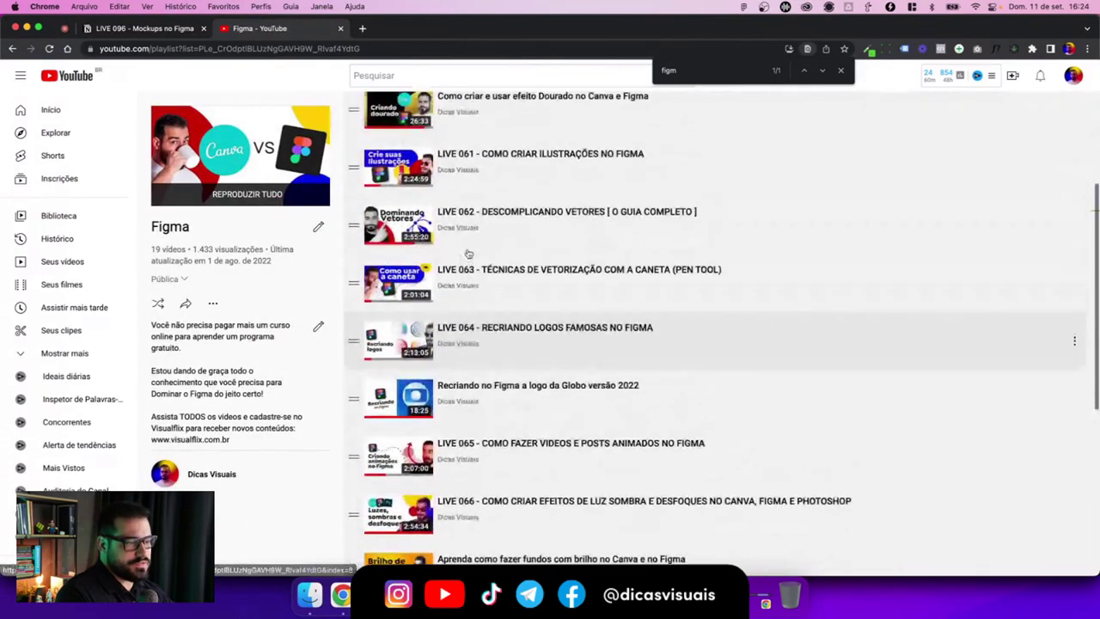
{"action": "scroll", "coordinate": [468, 254], "scroll_direction": "down", "scroll_amount": 5}
{"action": "scroll", "coordinate": [644, 172], "scroll_direction": "up", "scroll_amount": 2}
{"action": "scroll", "coordinate": [823, 96], "scroll_direction": "up", "scroll_amount": 6}
{"action": "scroll", "coordinate": [823, 97], "scroll_direction": "up", "scroll_amount": 1}
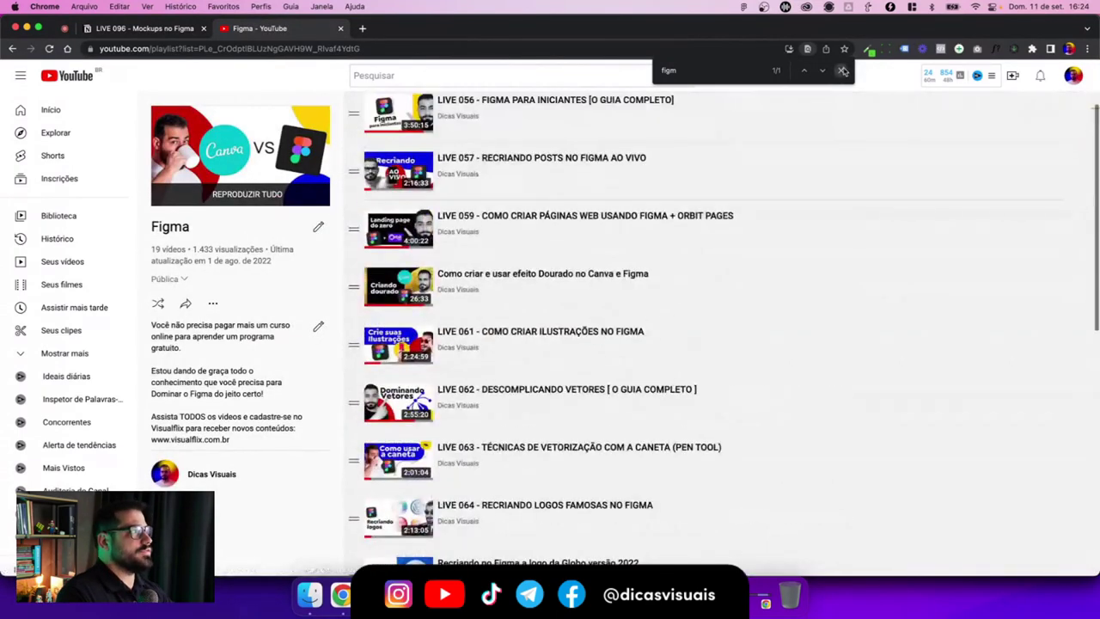
{"action": "key", "text": "Escape"}
{"action": "scroll", "coordinate": [550, 241], "scroll_direction": "up", "scroll_amount": 2}
Step: Load visualflix.com.br in a new tab and scroll down its home page
{"action": "left_click", "coordinate": [361, 29]}
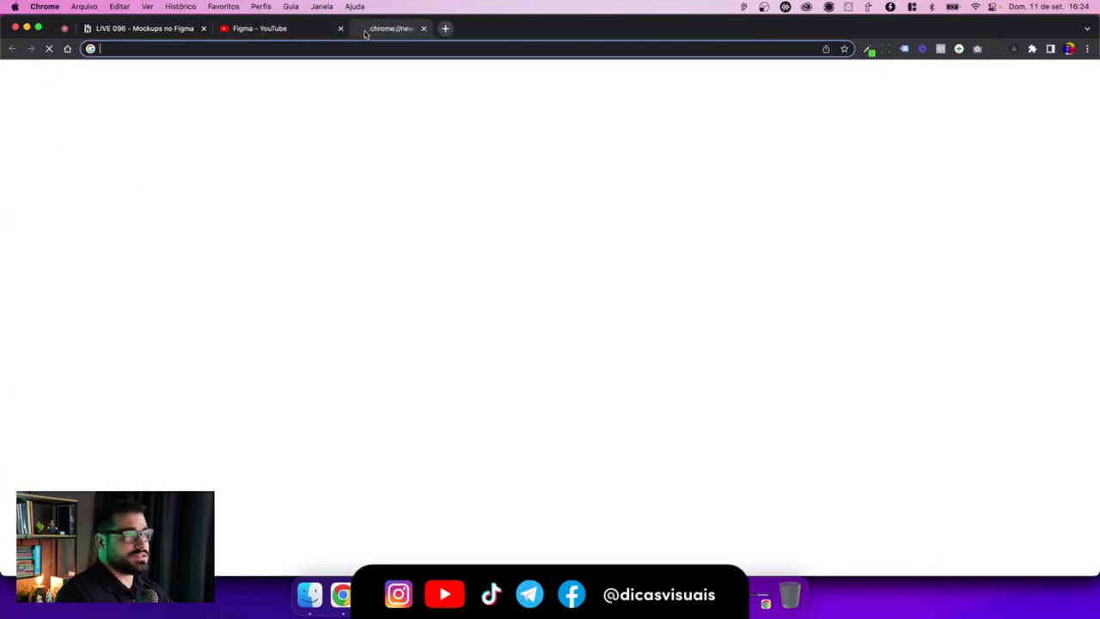
{"action": "type", "text": "visualflix.com.br/assistir"}
{"action": "key", "text": "Return"}
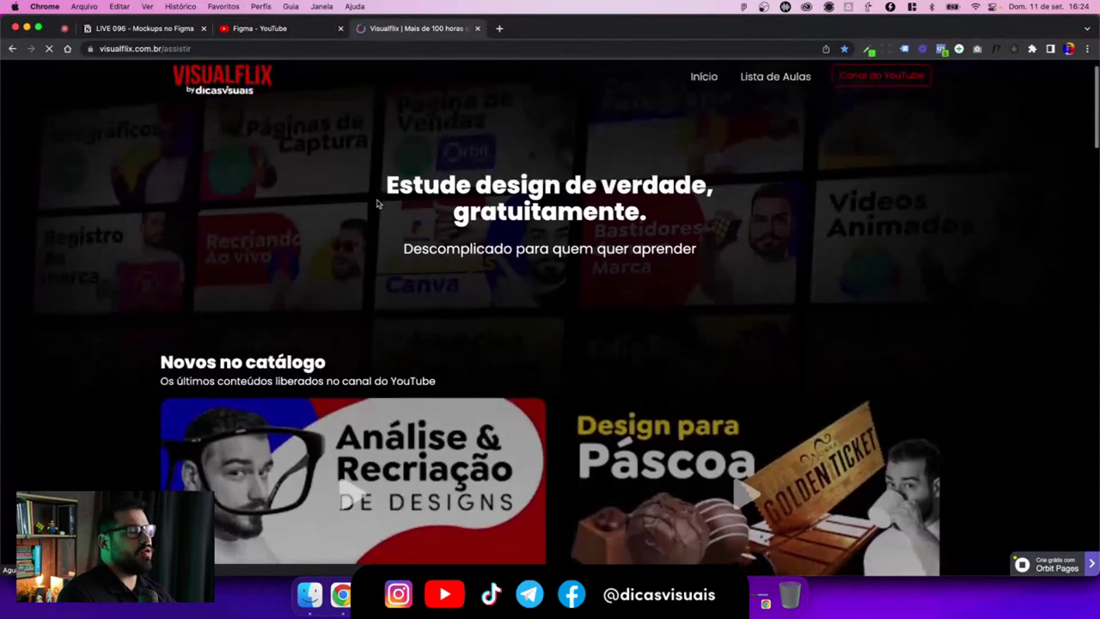
{"action": "left_click_drag", "start_coordinate": [378, 202], "coordinate": [558, 215]}
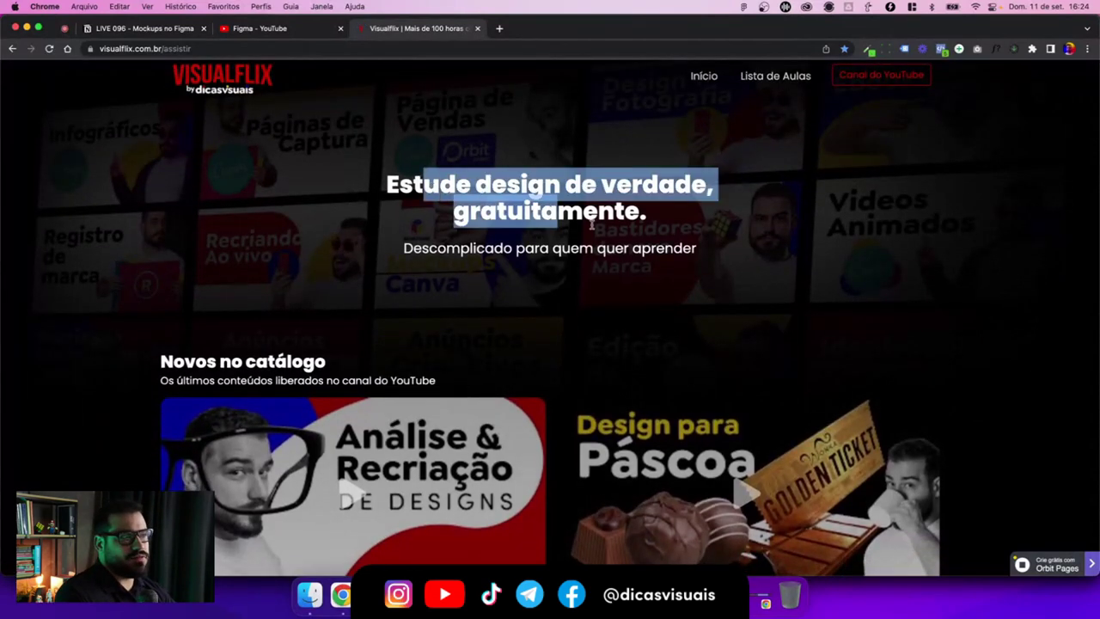
{"action": "left_click", "coordinate": [659, 239]}
{"action": "scroll", "coordinate": [659, 239], "scroll_direction": "down", "scroll_amount": 4}
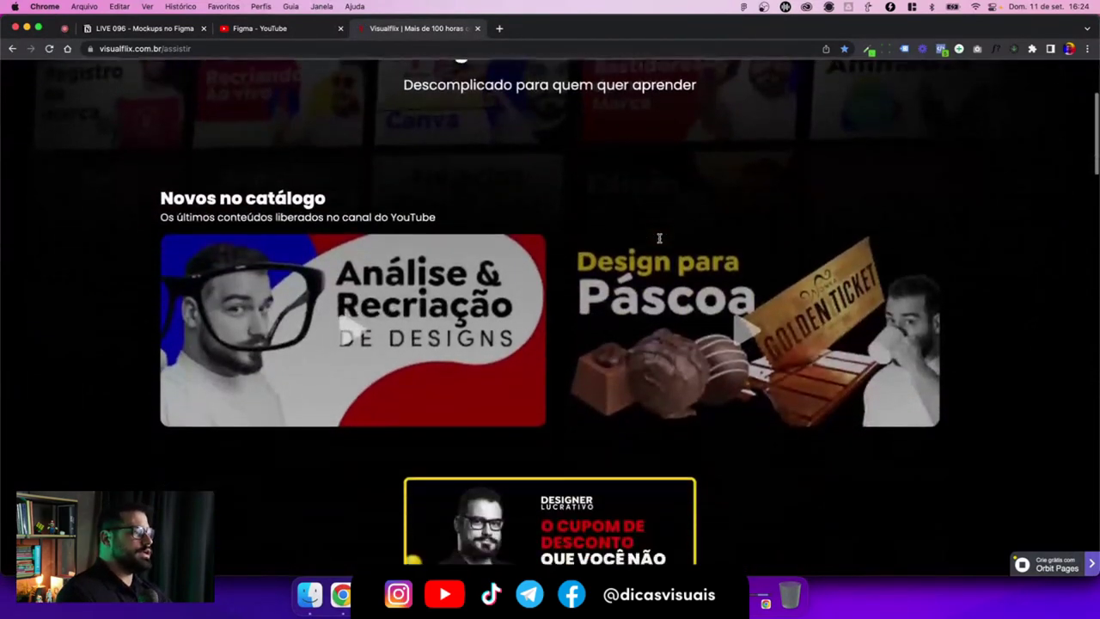
{"action": "scroll", "coordinate": [659, 241], "scroll_direction": "down", "scroll_amount": 3}
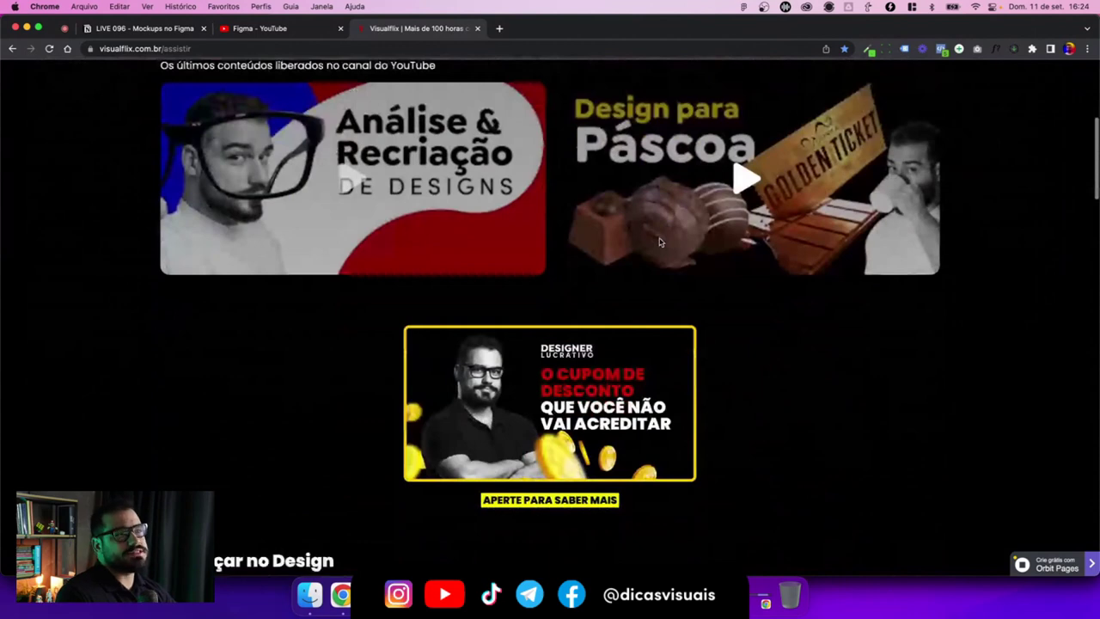
Step: Return the YouTube tab to the channel page, then scroll Visualflix to the free Figma course banner
{"action": "key", "text": "ctrl+shift+Tab"}
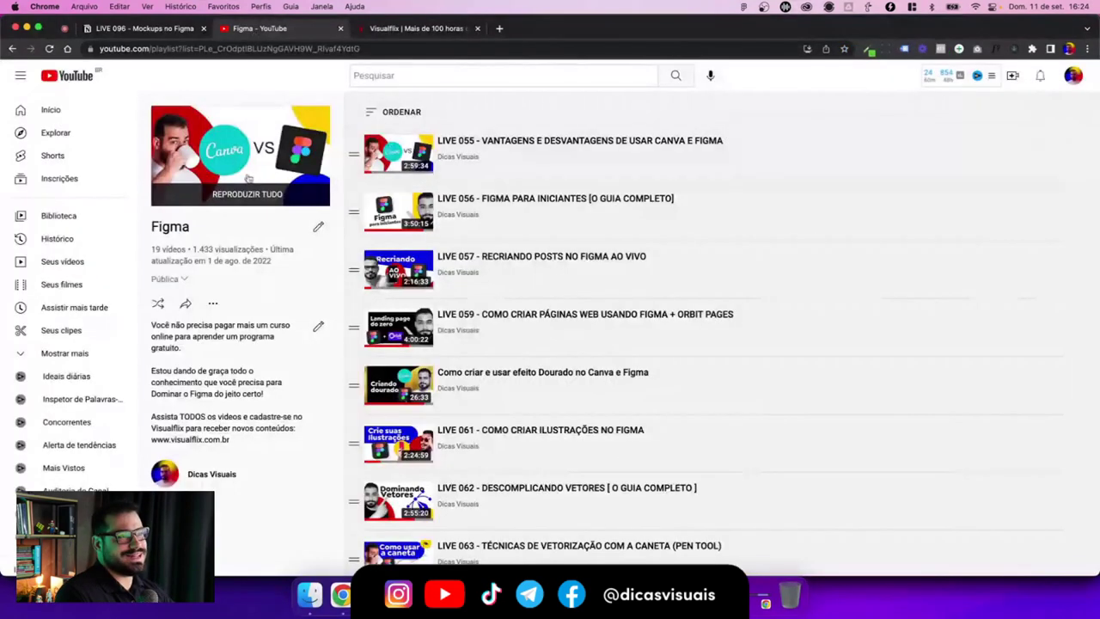
{"action": "left_click", "coordinate": [12, 48]}
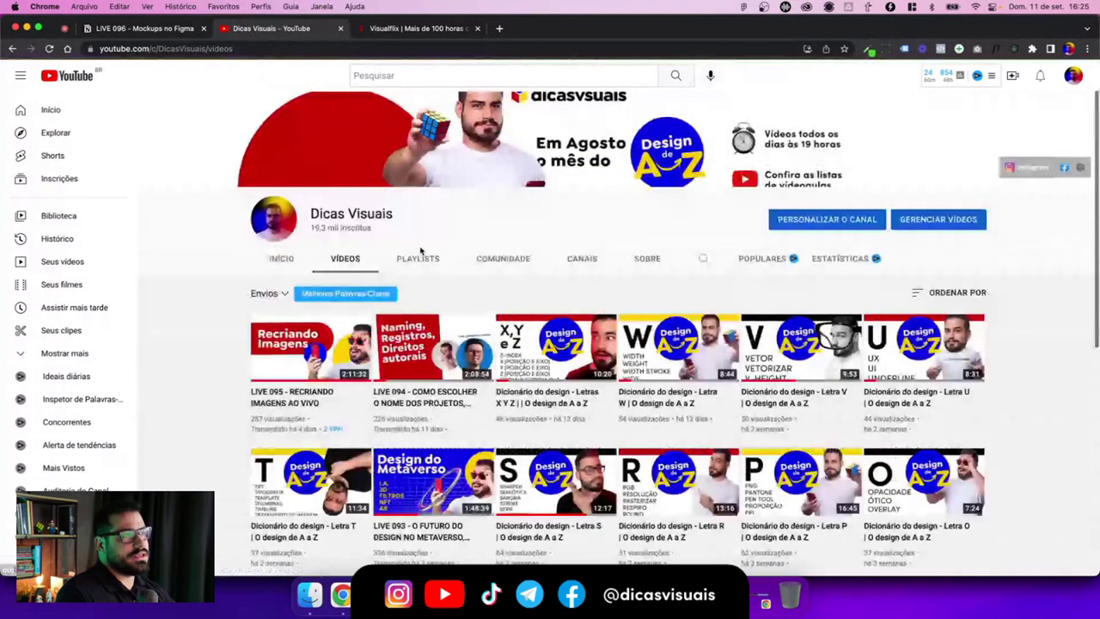
{"action": "key", "text": "ctrl+Tab"}
{"action": "scroll", "coordinate": [433, 366], "scroll_direction": "down", "scroll_amount": 3}
{"action": "scroll", "coordinate": [433, 366], "scroll_direction": "down", "scroll_amount": 2}
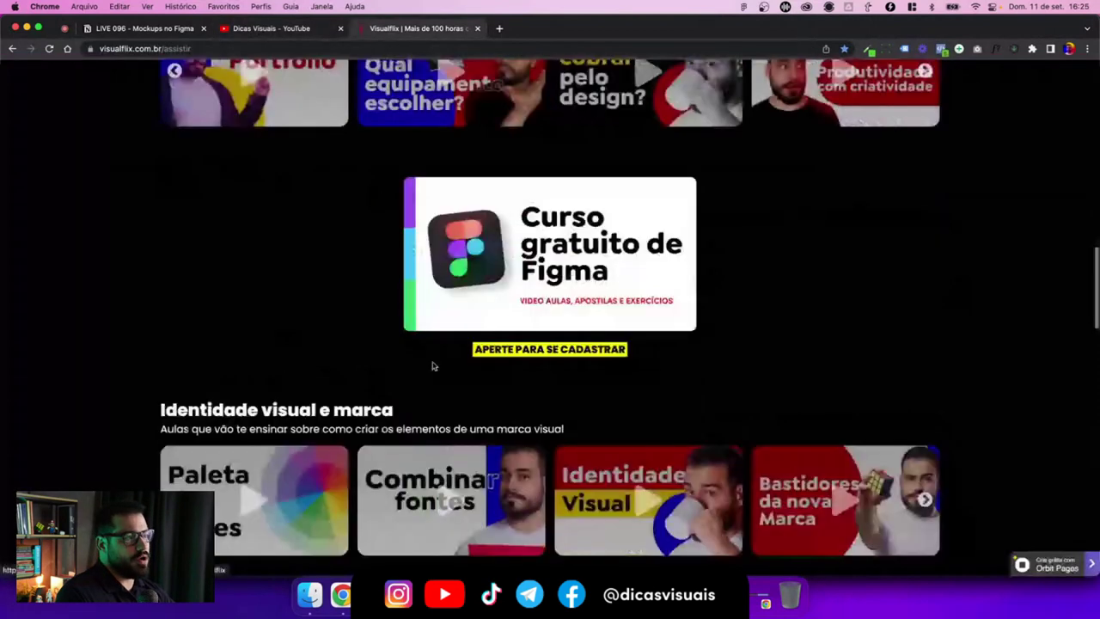
{"action": "scroll", "coordinate": [433, 366], "scroll_direction": "down", "scroll_amount": 1}
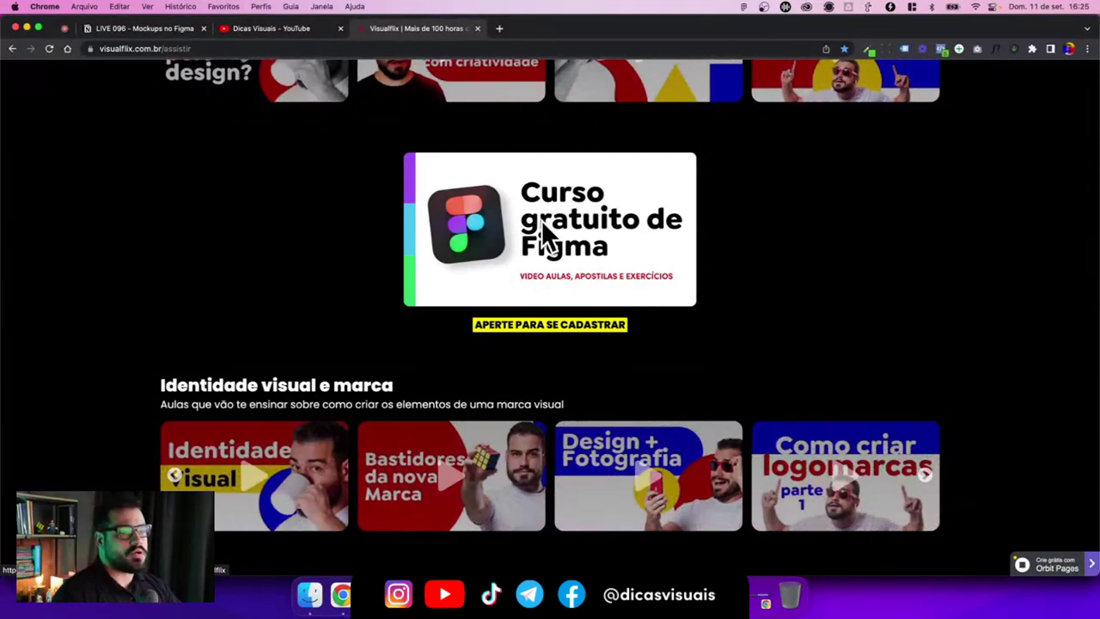
{"action": "key", "text": "super+1"}
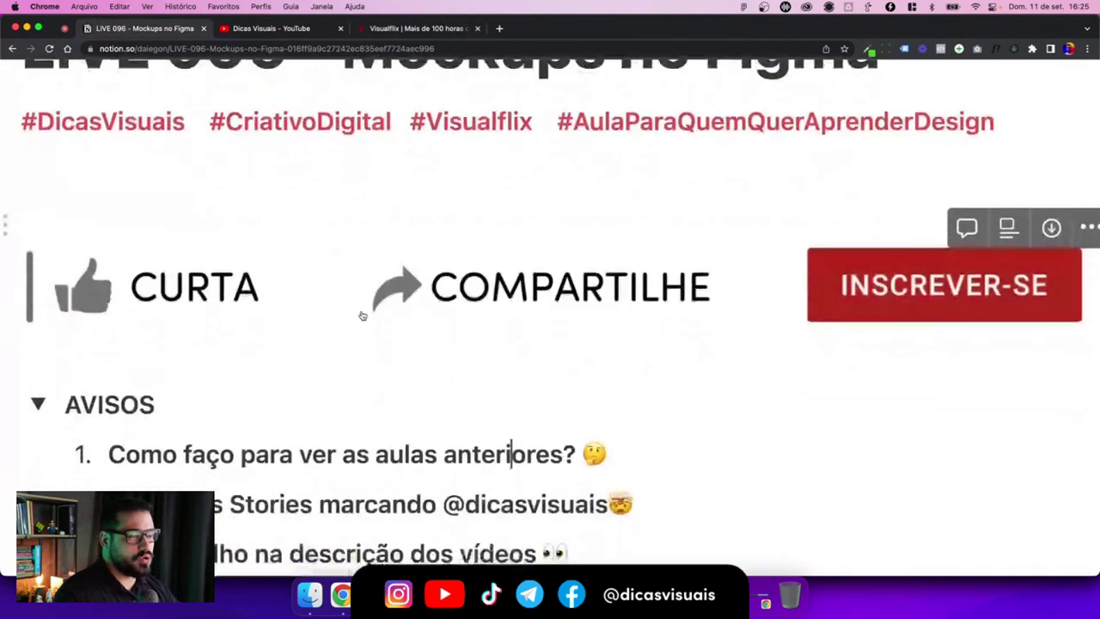
{"action": "scroll", "coordinate": [363, 316], "scroll_direction": "down", "scroll_amount": 2}
{"action": "scroll", "coordinate": [363, 314], "scroll_direction": "down", "scroll_amount": 2}
{"action": "scroll", "coordinate": [362, 309], "scroll_direction": "down", "scroll_amount": 3}
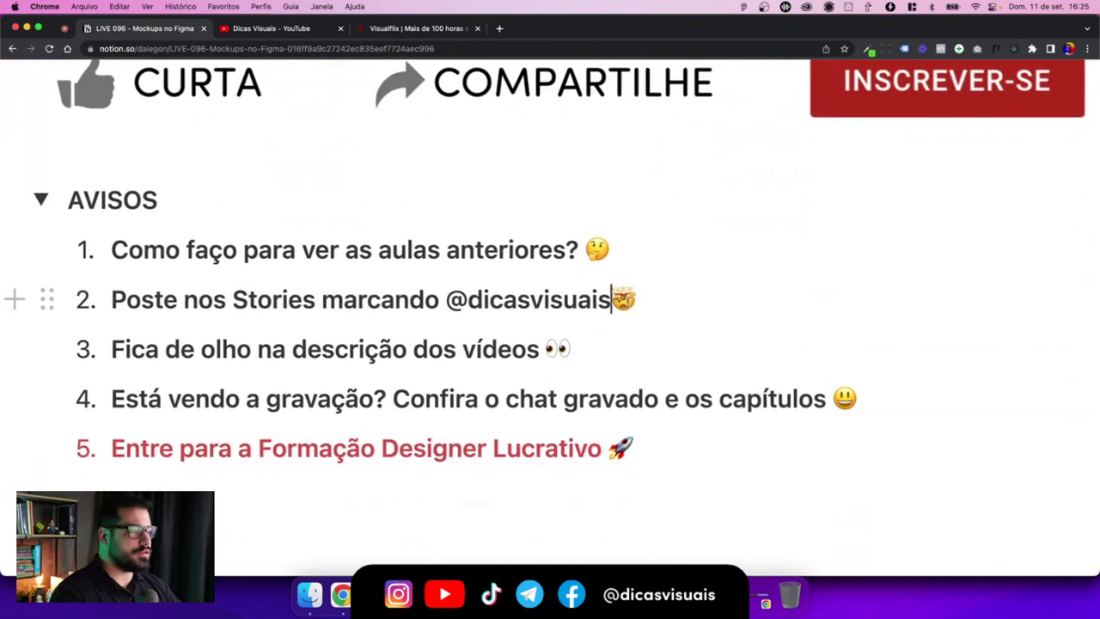
{"action": "left_click_drag", "start_coordinate": [633, 299], "coordinate": [108, 299]}
{"action": "left_click", "coordinate": [277, 315]}
{"action": "left_click", "coordinate": [665, 302]}
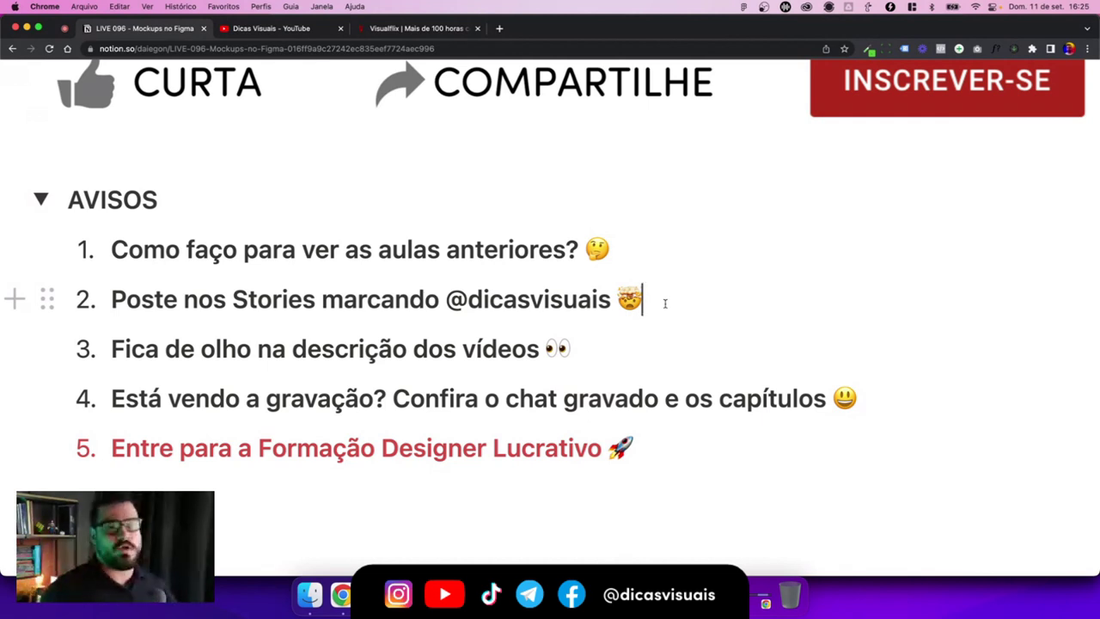
{"action": "left_click_drag", "start_coordinate": [664, 303], "coordinate": [394, 298]}
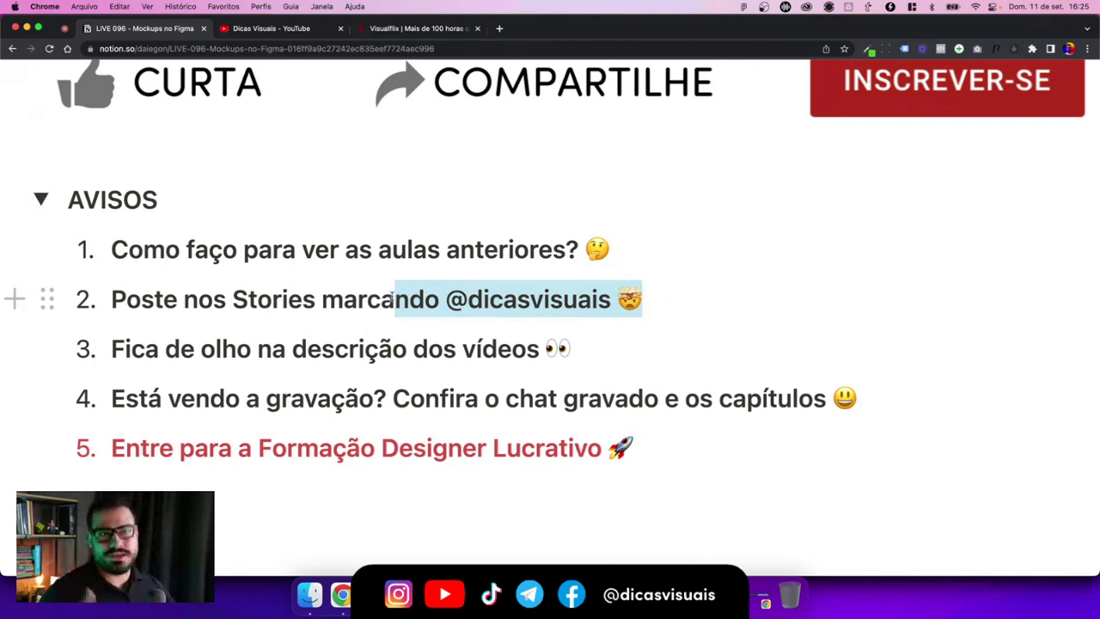
{"action": "left_click", "coordinate": [487, 298]}
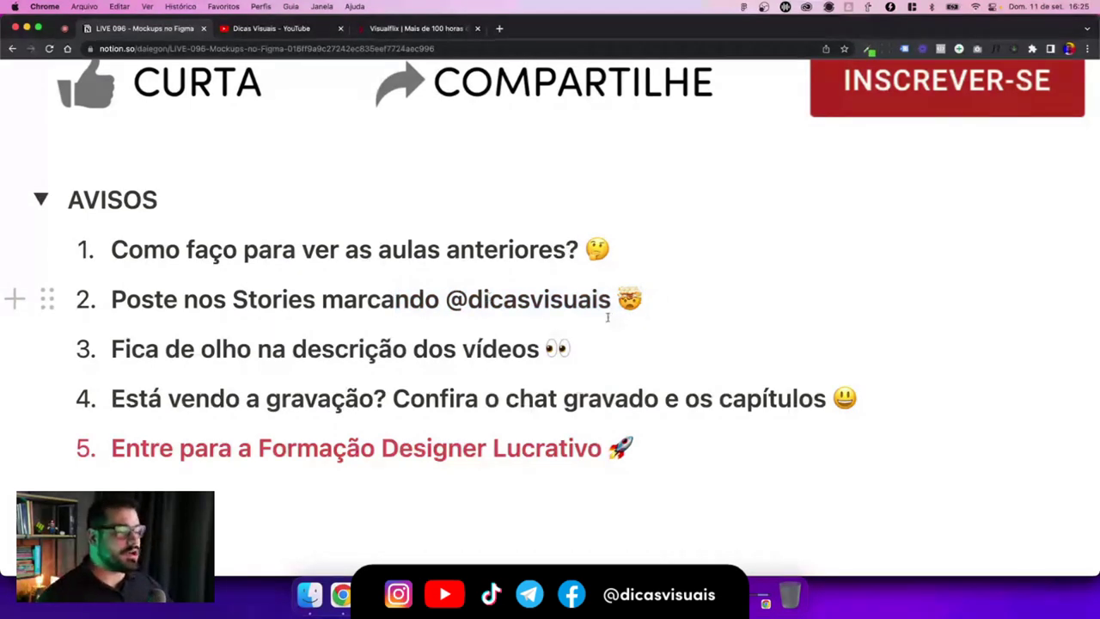
Step: In Figma, zoom to fit the desk-photo business-card mockup frame, then deselect it
{"action": "left_click", "coordinate": [415, 574]}
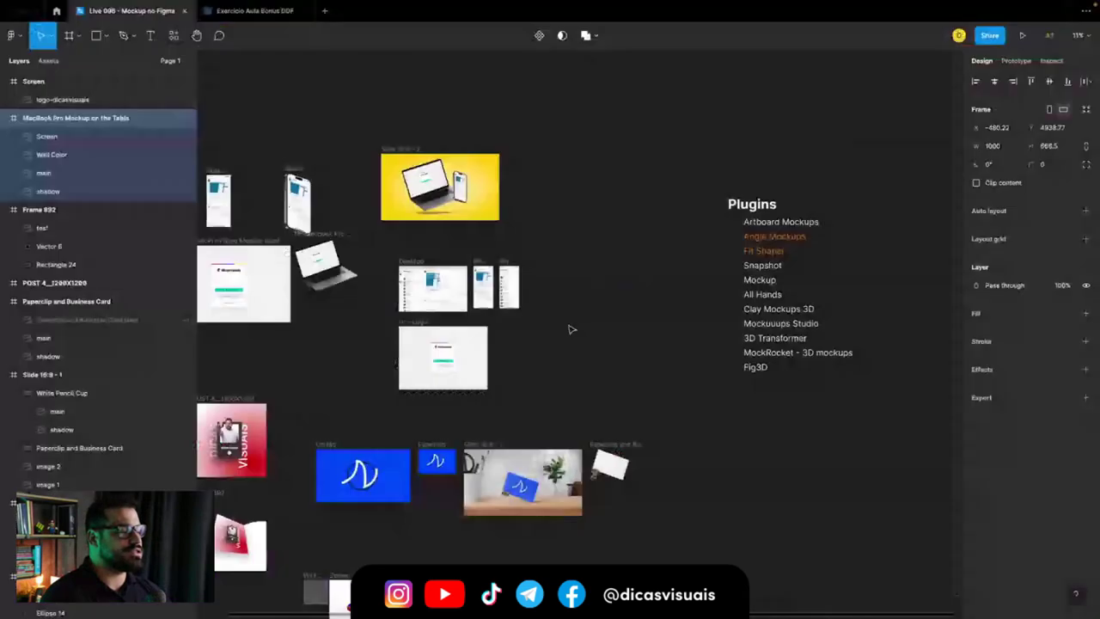
{"action": "left_click", "coordinate": [513, 507]}
{"action": "key", "text": "shift+2"}
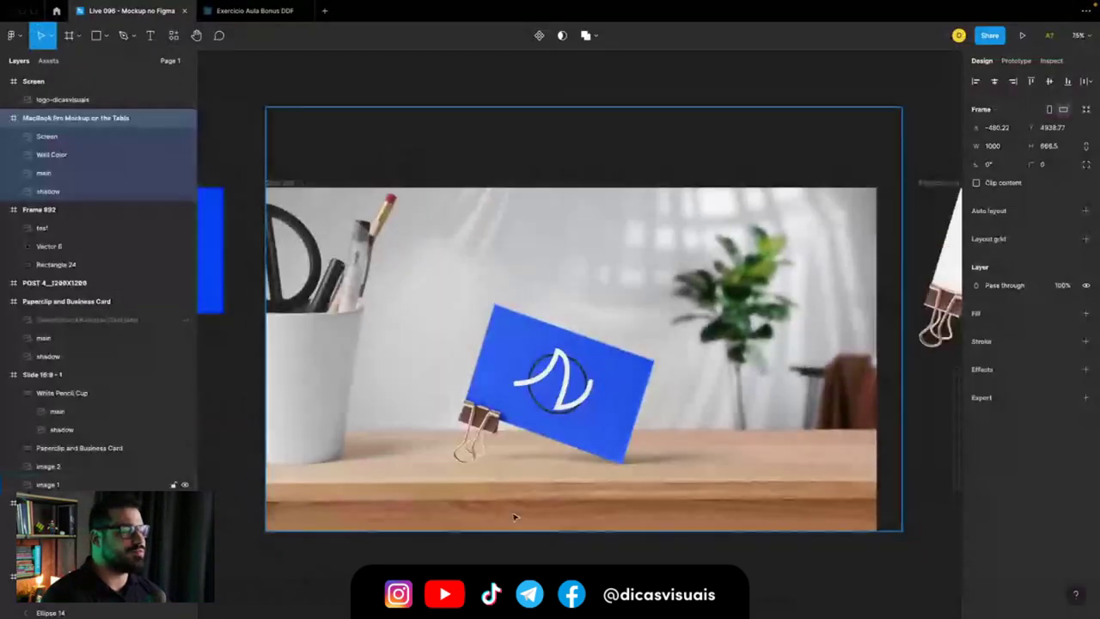
{"action": "left_click", "coordinate": [471, 85]}
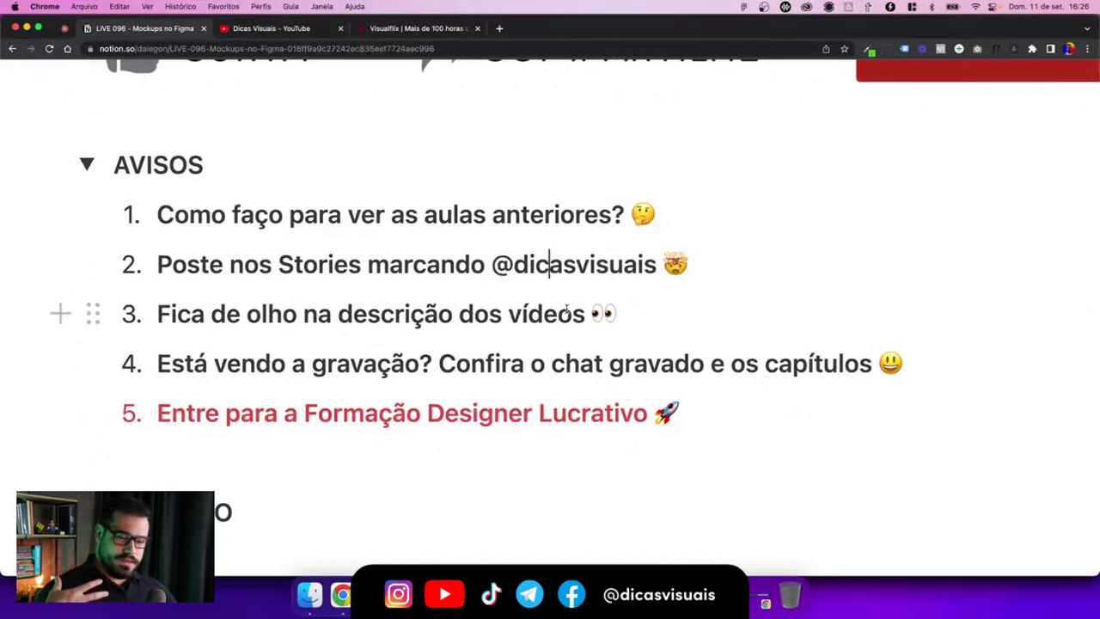
Step: Review AVISOS items 3 and 4, selecting item 3's text and clicking into 'capítulos'
{"action": "left_click", "coordinate": [566, 311]}
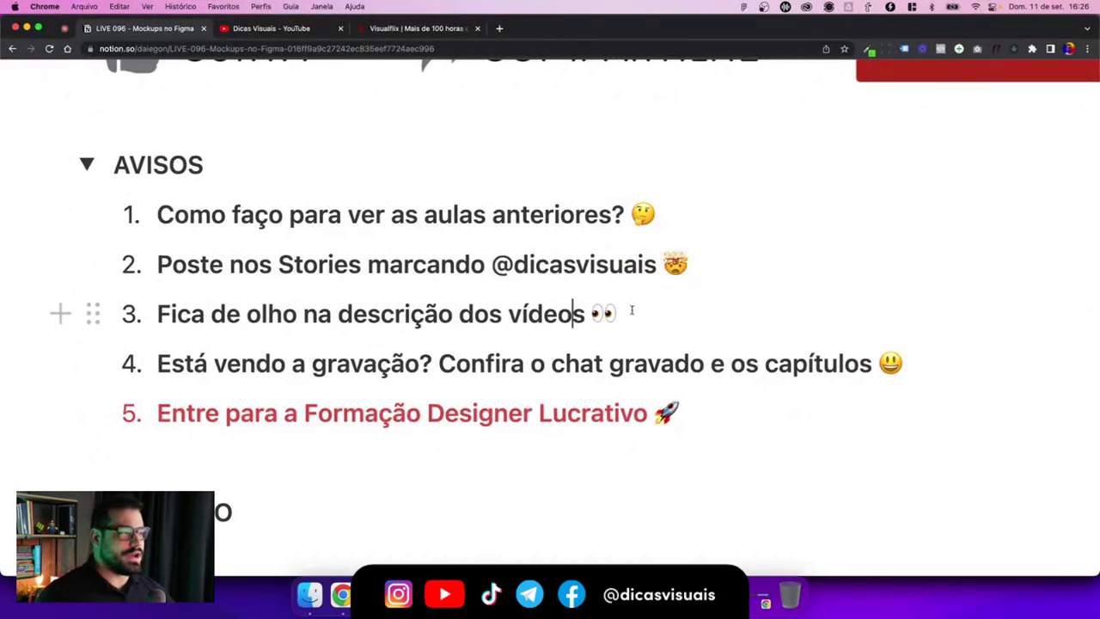
{"action": "left_click", "coordinate": [657, 311]}
{"action": "left_click_drag", "start_coordinate": [670, 311], "coordinate": [158, 313]}
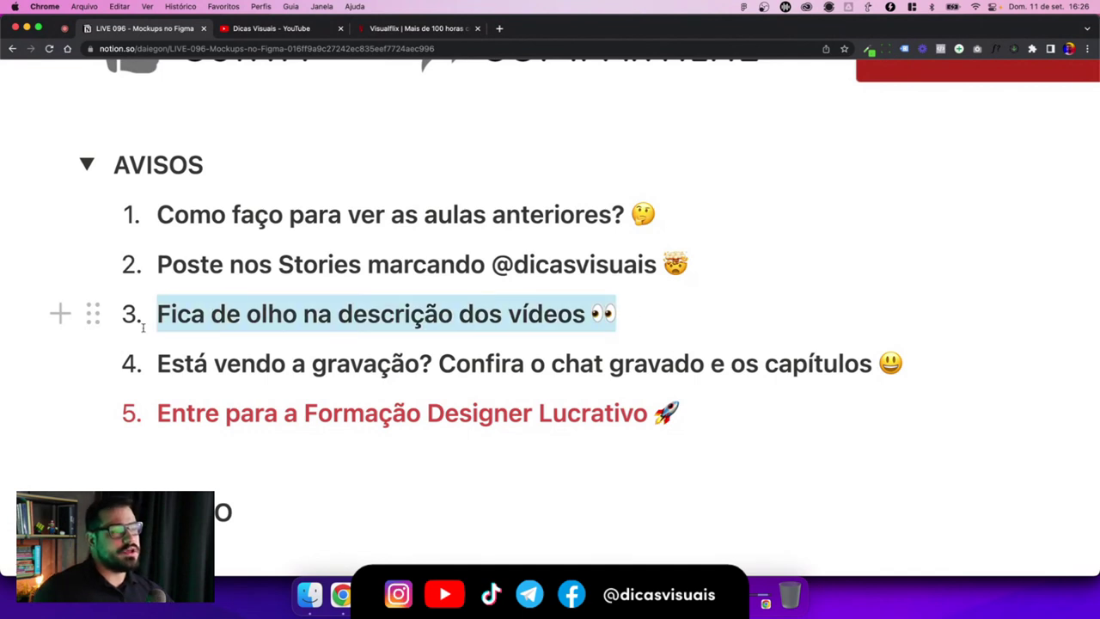
{"action": "left_click", "coordinate": [368, 318]}
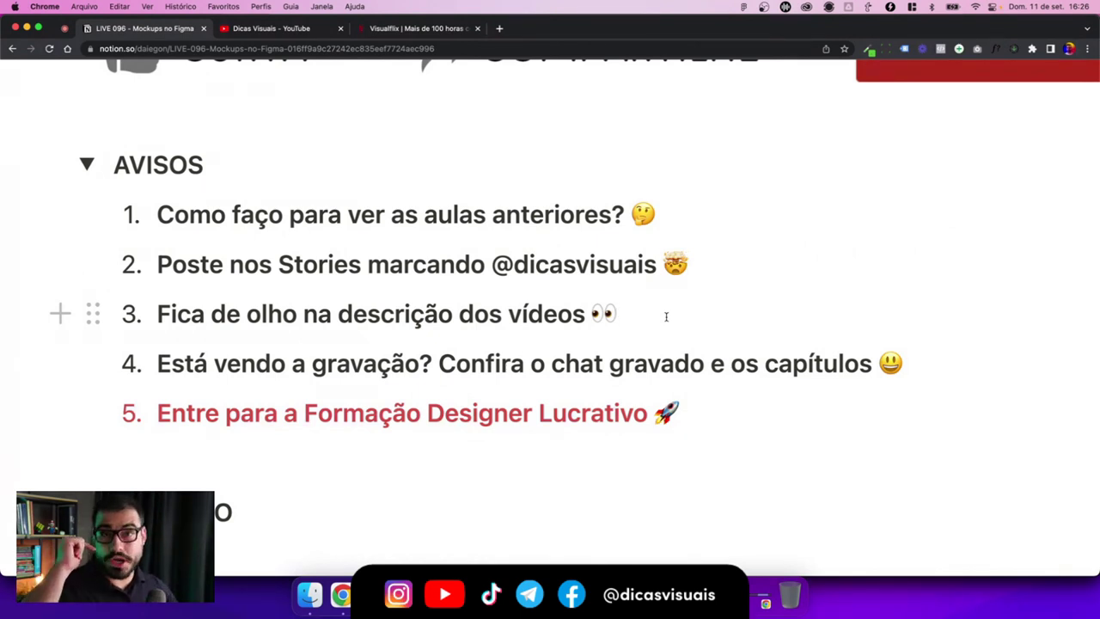
{"action": "left_click", "coordinate": [758, 364]}
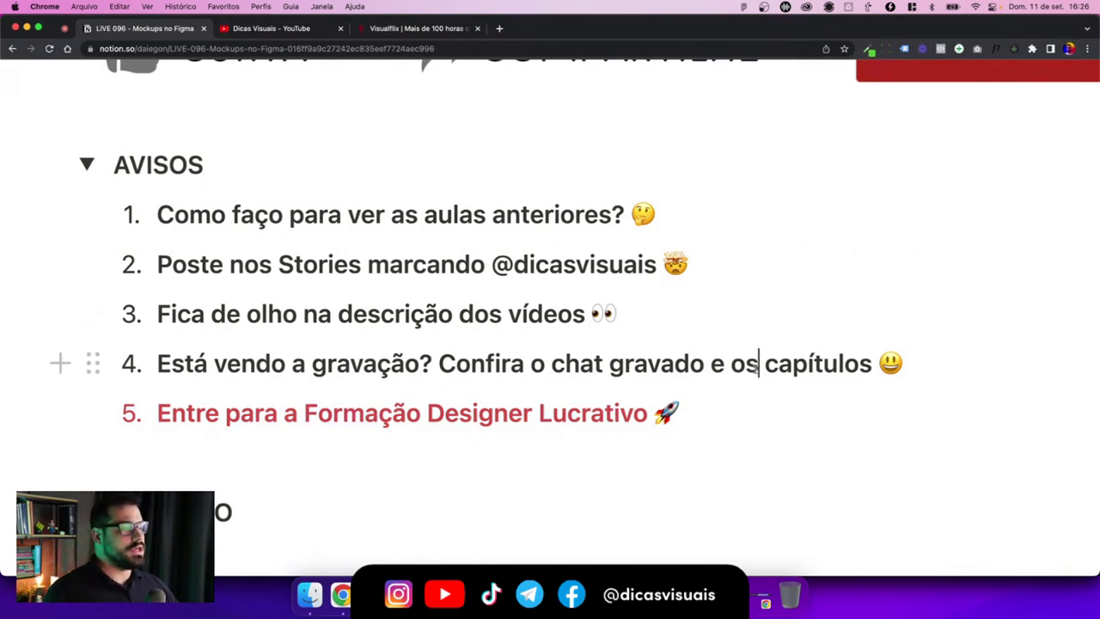
{"action": "left_click", "coordinate": [823, 364]}
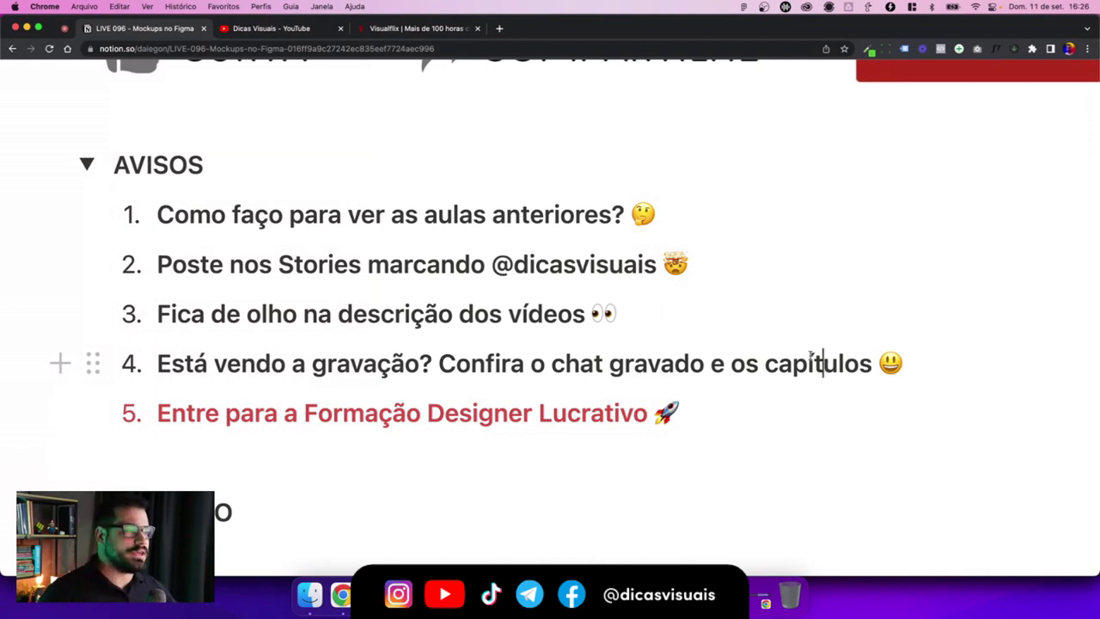
Step: Switch to the Dicas Visuais YouTube tab, scrolled to the top of its Videos list
{"action": "left_click", "coordinate": [273, 28]}
{"action": "scroll", "coordinate": [281, 106], "scroll_direction": "up", "scroll_amount": 3}
{"action": "scroll", "coordinate": [343, 215], "scroll_direction": "up", "scroll_amount": 3}
Step: Start the LIVE 094 replay muted, skipping the ad
{"action": "scroll", "coordinate": [453, 348], "scroll_direction": "down", "scroll_amount": 2}
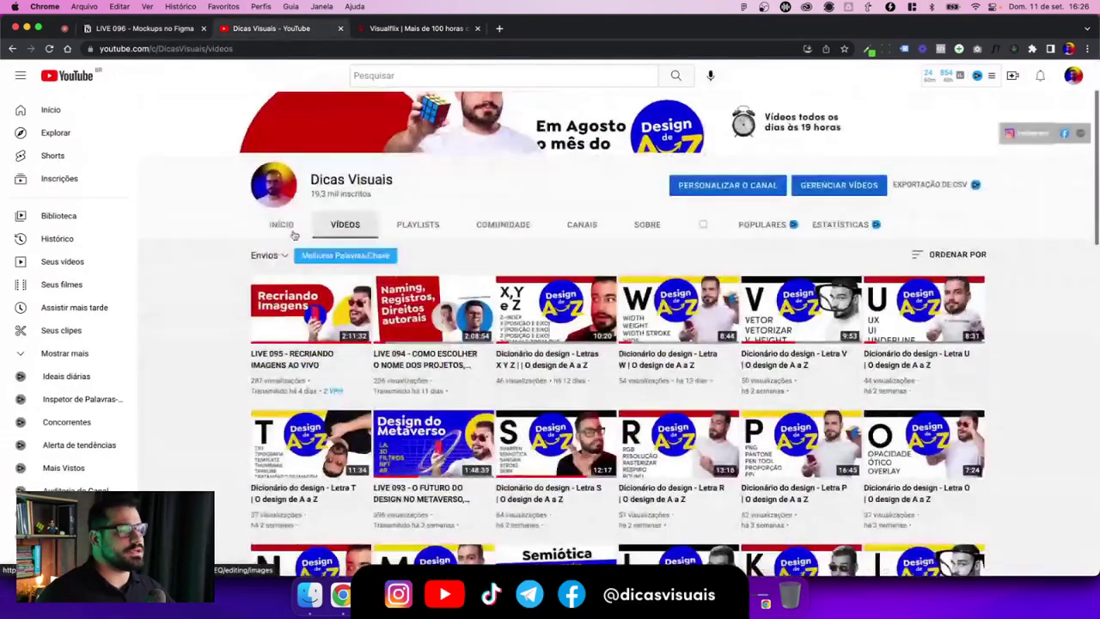
{"action": "left_click", "coordinate": [454, 347]}
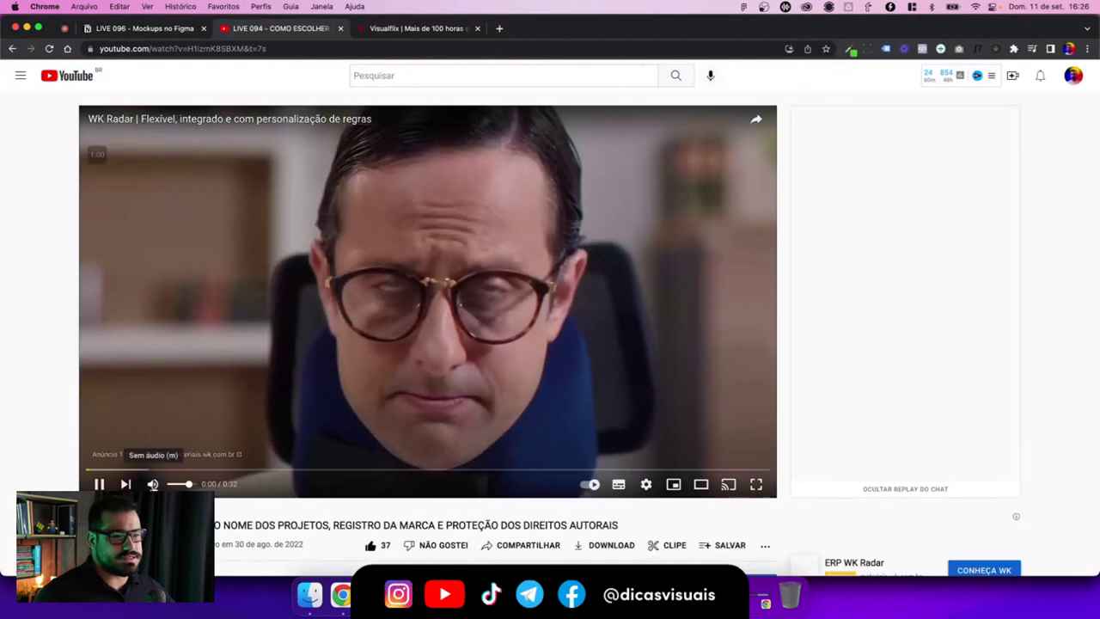
{"action": "left_click", "coordinate": [153, 483]}
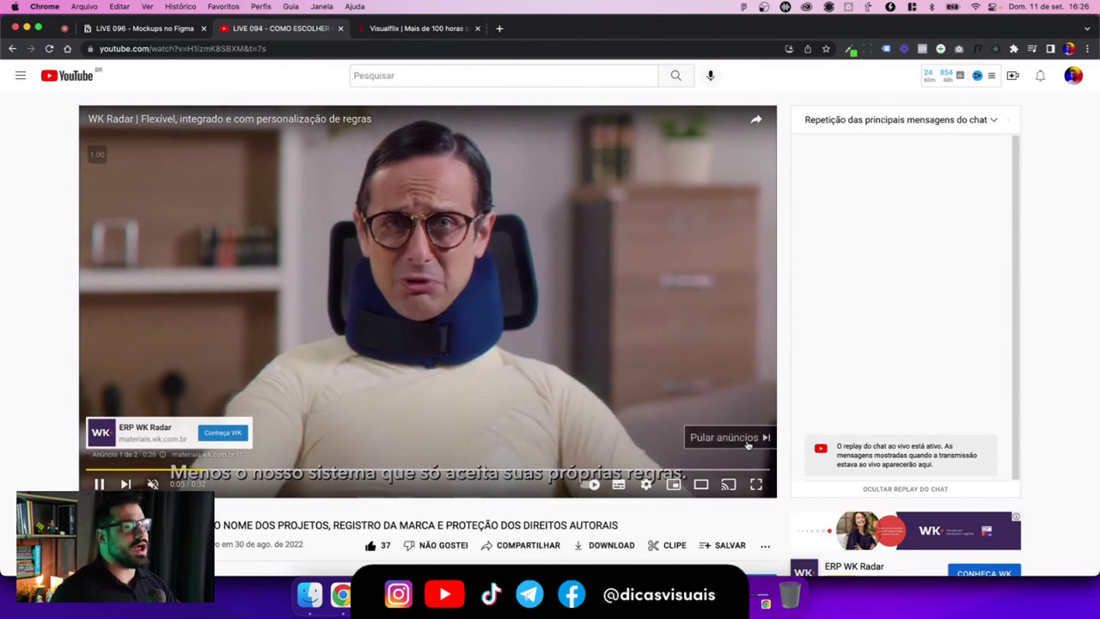
{"action": "left_click", "coordinate": [746, 440]}
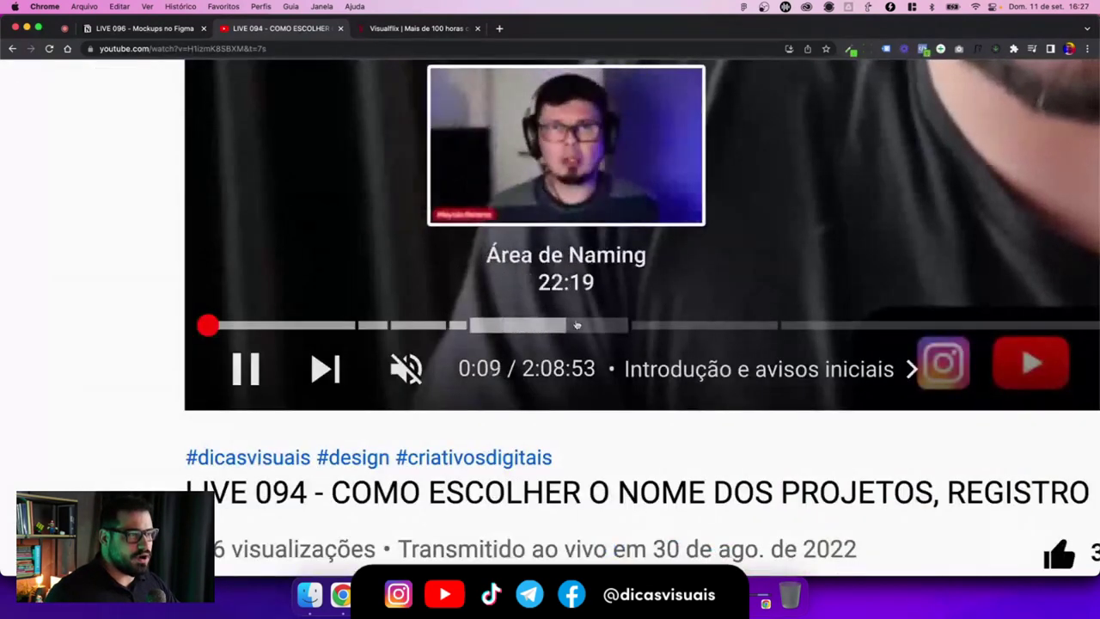
Step: Jump through the Área de Naming and Direitos Autorais chapters to Disponibilidade de nomes no INPI
{"action": "left_click", "coordinate": [523, 329]}
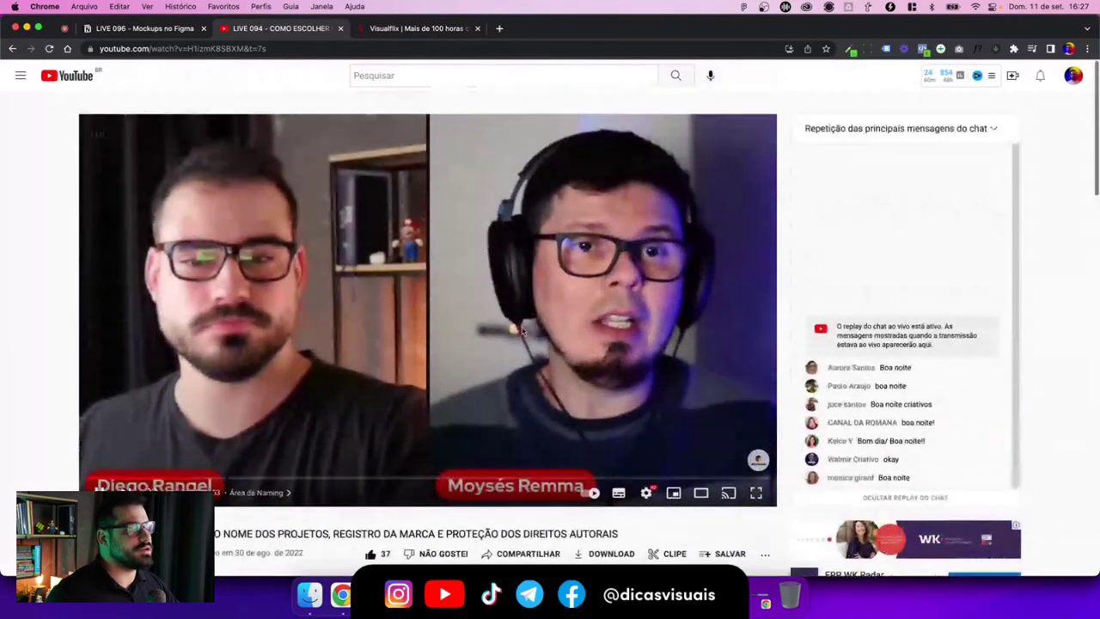
{"action": "scroll", "coordinate": [523, 329], "scroll_direction": "down", "scroll_amount": 1}
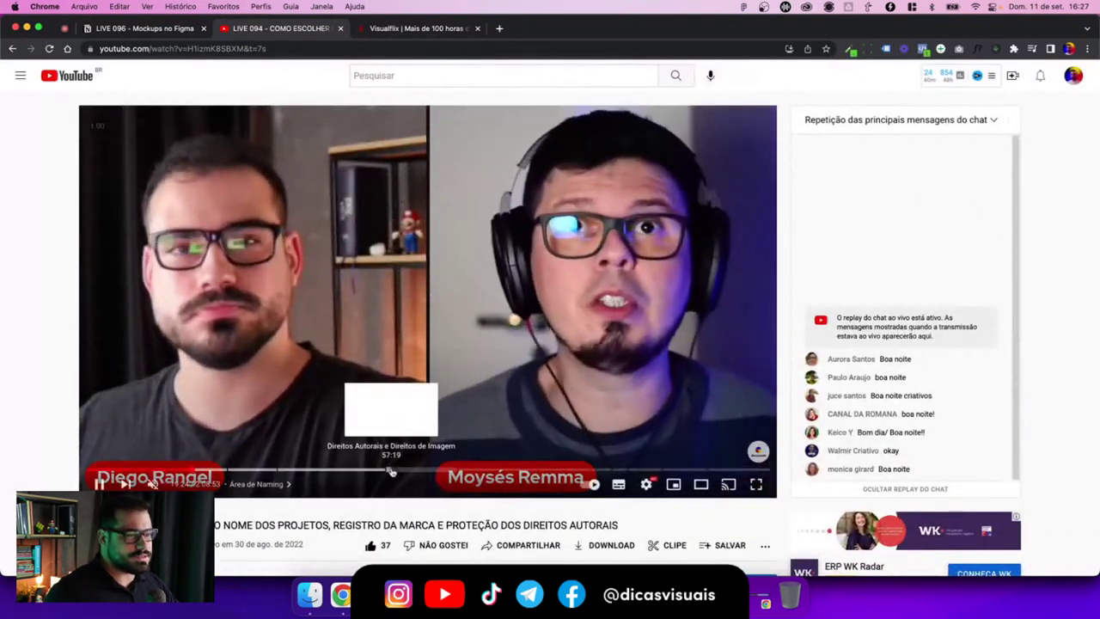
{"action": "left_click", "coordinate": [392, 470]}
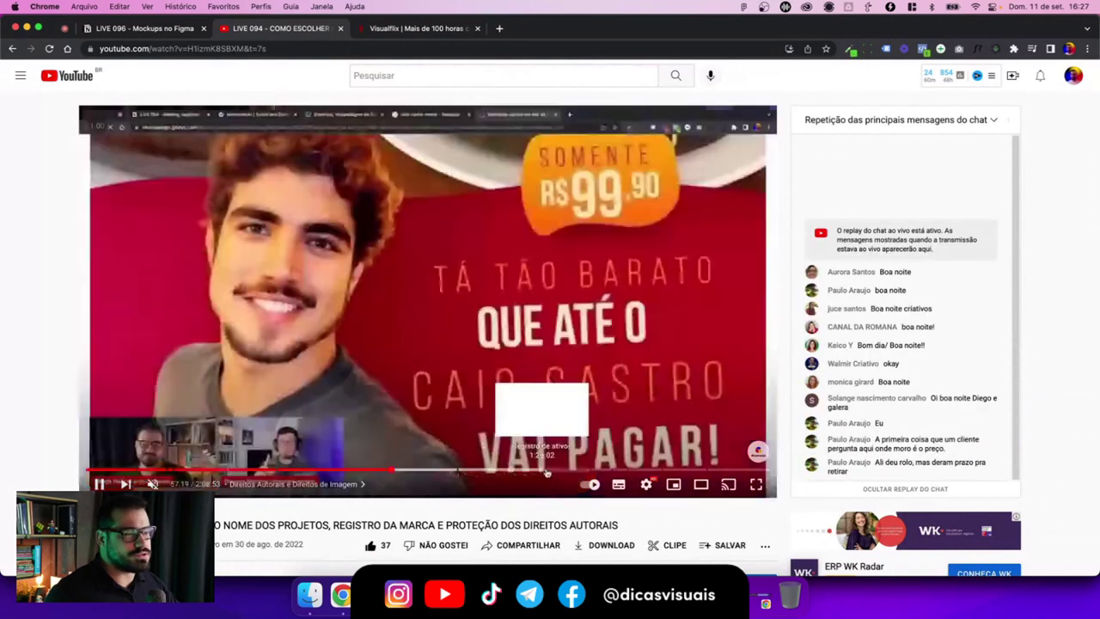
{"action": "left_click", "coordinate": [470, 470]}
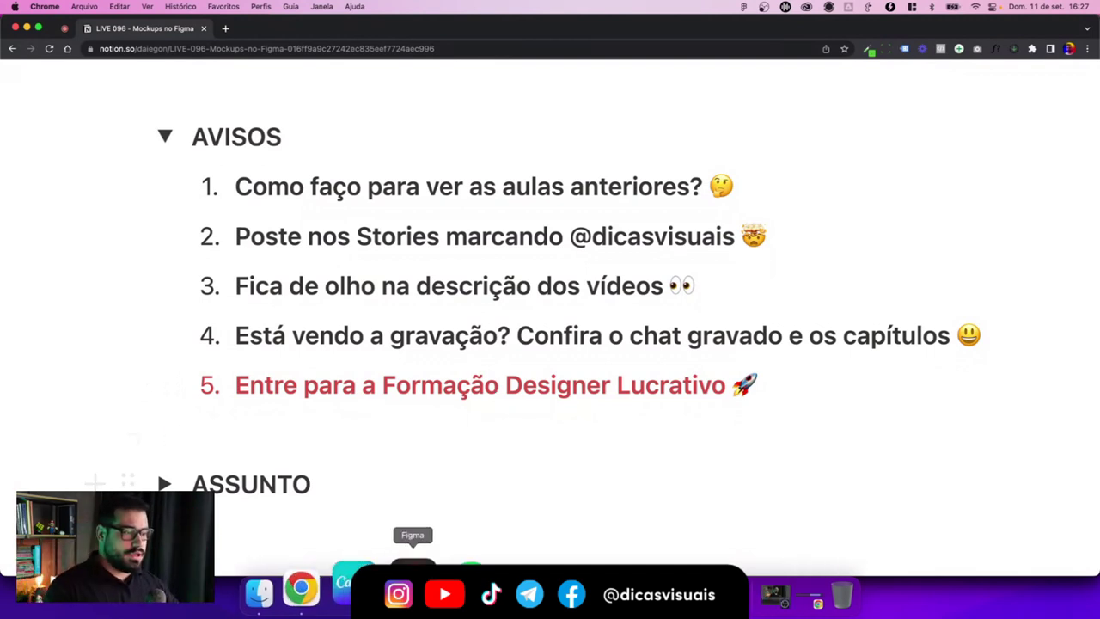
{"action": "left_click", "coordinate": [413, 601]}
{"action": "scroll", "coordinate": [481, 417], "scroll_direction": "down", "scroll_amount": 5}
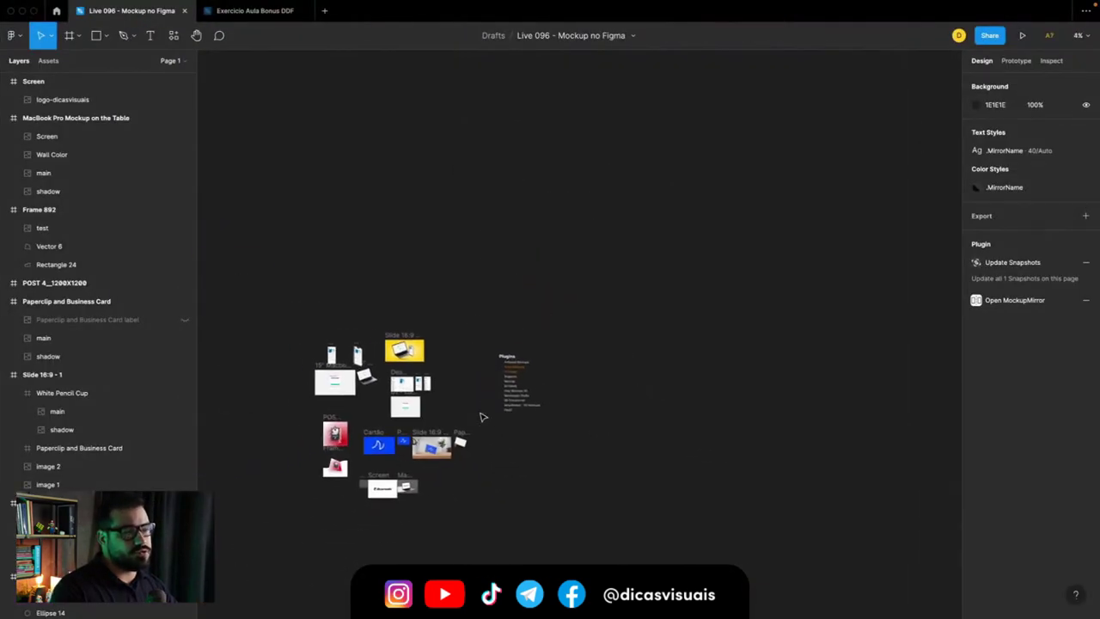
{"action": "scroll", "coordinate": [481, 417], "scroll_direction": "up", "scroll_amount": 2}
{"action": "scroll", "coordinate": [481, 417], "scroll_direction": "up", "scroll_amount": 2}
{"action": "scroll", "coordinate": [481, 417], "scroll_direction": "up", "scroll_amount": 1}
{"action": "scroll", "coordinate": [482, 416], "scroll_direction": "up", "scroll_amount": 5}
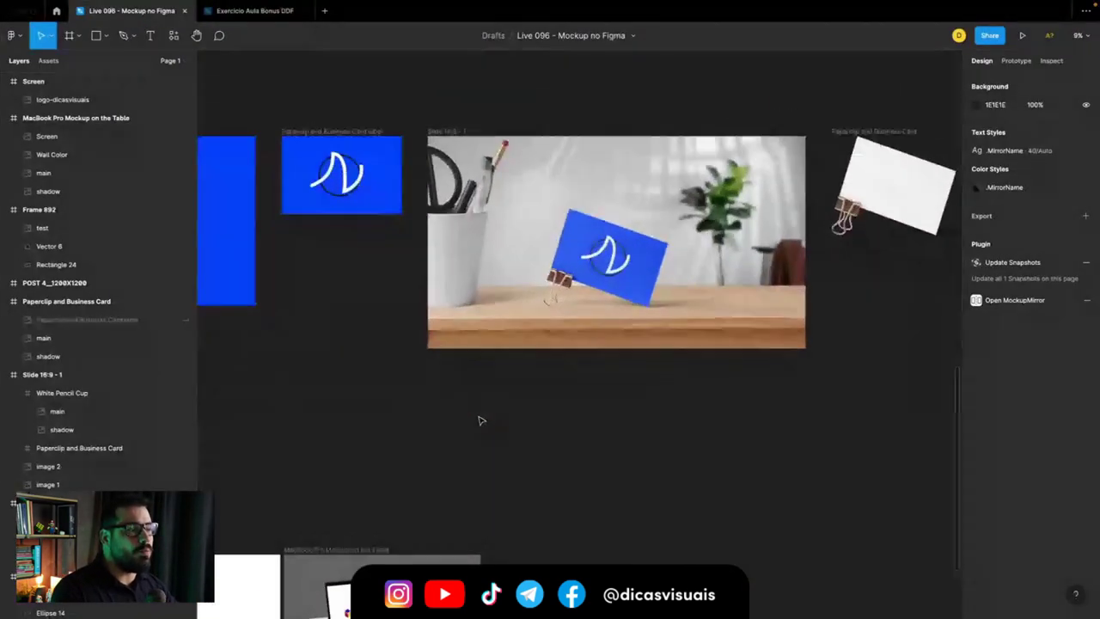
{"action": "scroll", "coordinate": [481, 420], "scroll_direction": "up", "scroll_amount": 3}
{"action": "scroll", "coordinate": [481, 420], "scroll_direction": "up", "scroll_amount": 2}
{"action": "scroll", "coordinate": [482, 420], "scroll_direction": "right", "scroll_amount": 4}
{"action": "scroll", "coordinate": [481, 420], "scroll_direction": "left", "scroll_amount": 1}
{"action": "scroll", "coordinate": [481, 420], "scroll_direction": "up", "scroll_amount": 1}
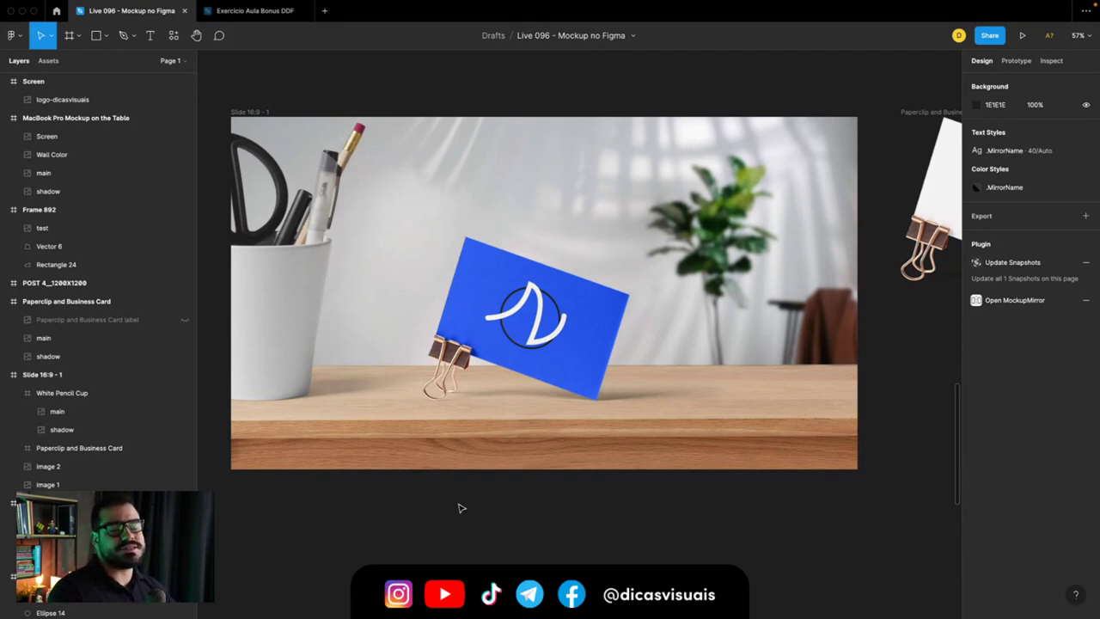
{"action": "scroll", "coordinate": [460, 507], "scroll_direction": "down", "scroll_amount": 2}
{"action": "scroll", "coordinate": [460, 507], "scroll_direction": "down", "scroll_amount": 2}
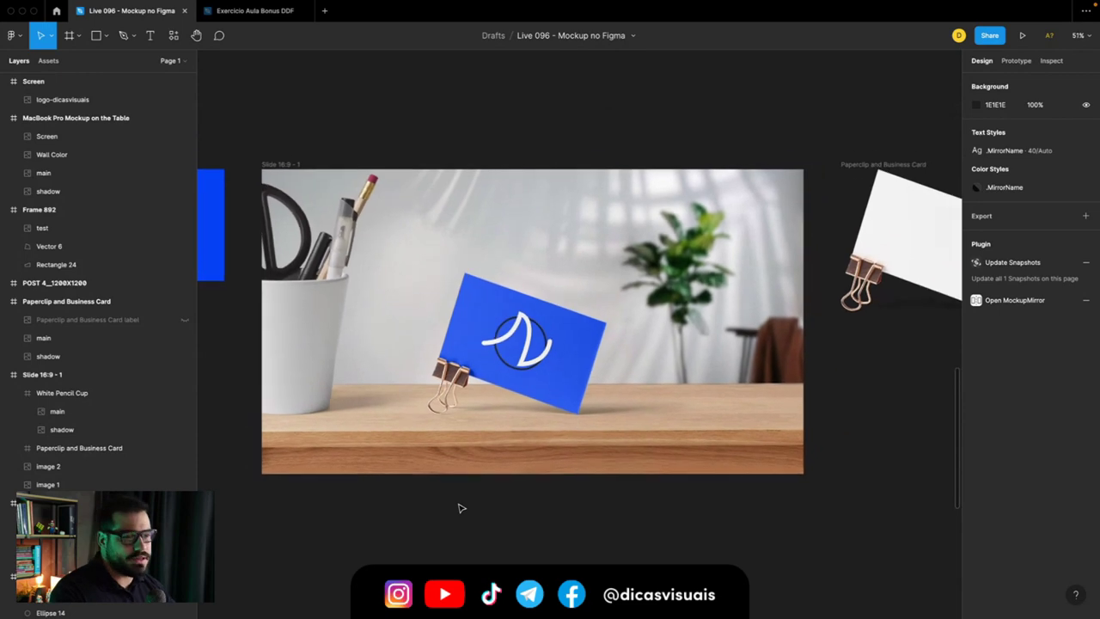
{"action": "scroll", "coordinate": [460, 506], "scroll_direction": "down", "scroll_amount": 1}
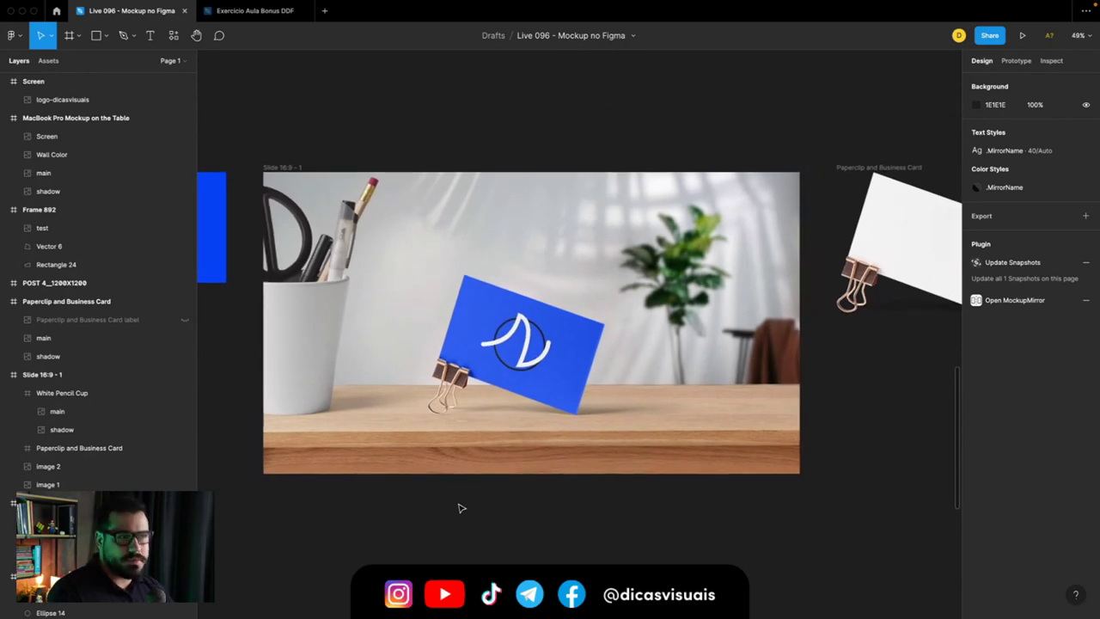
{"action": "key", "text": "super+Tab"}
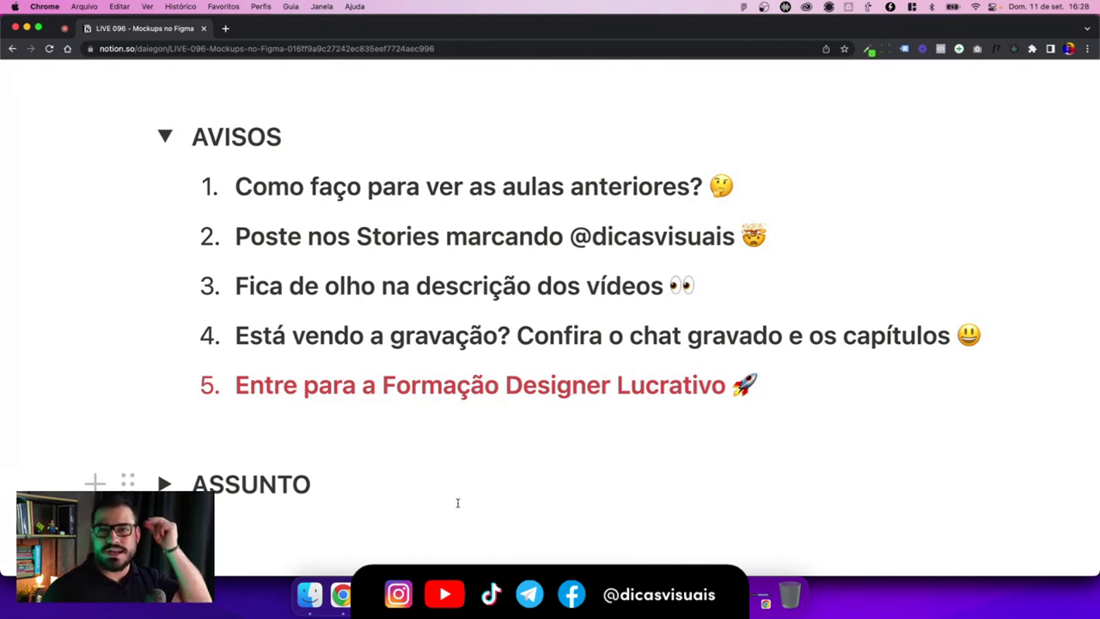
Step: Click the empty line below notice 5, then collapse the AVISOS toggle to hide its notices
{"action": "mouse_move", "coordinate": [481, 385]}
{"action": "left_click_drag", "start_coordinate": [854, 373], "coordinate": [237, 385]}
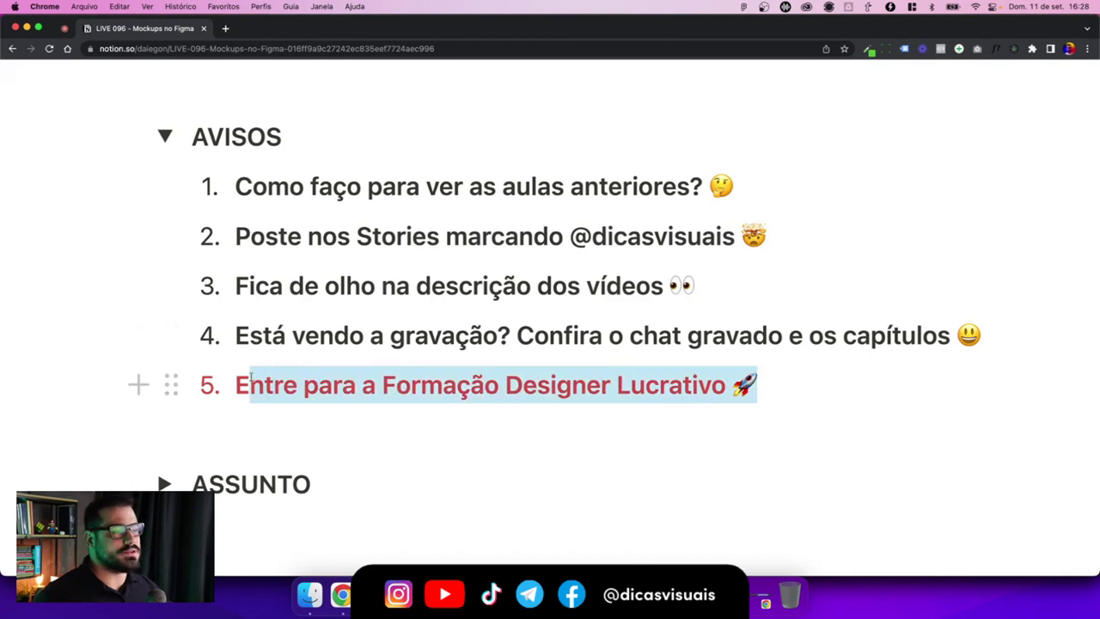
{"action": "left_click", "coordinate": [302, 385]}
{"action": "scroll", "coordinate": [406, 423], "scroll_direction": "down", "scroll_amount": 1}
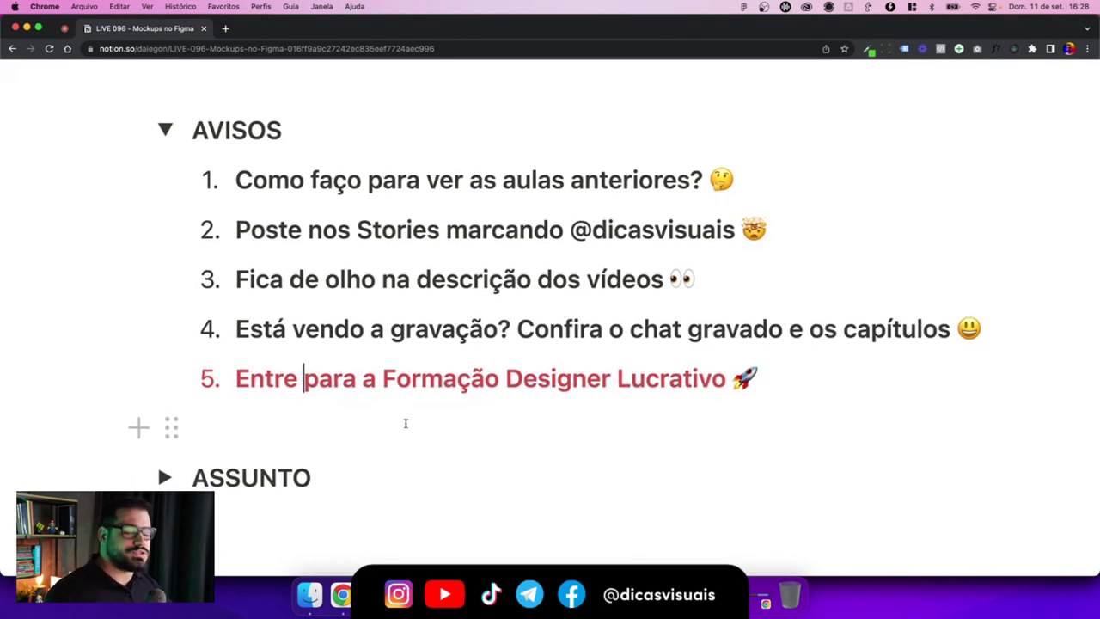
{"action": "scroll", "coordinate": [406, 423], "scroll_direction": "down", "scroll_amount": 1}
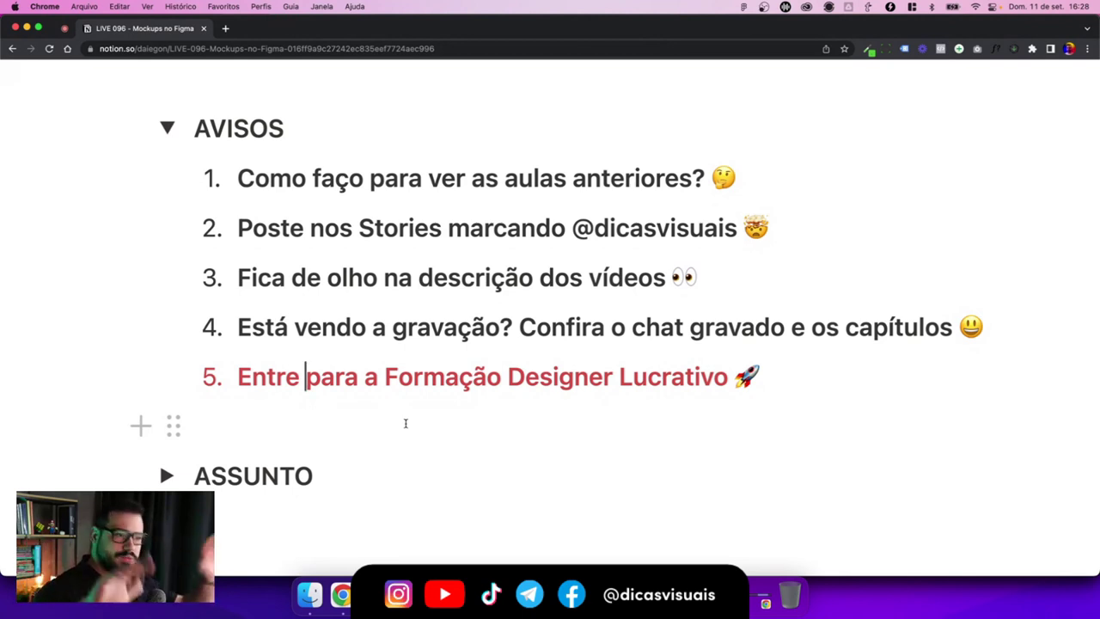
{"action": "left_click", "coordinate": [406, 423]}
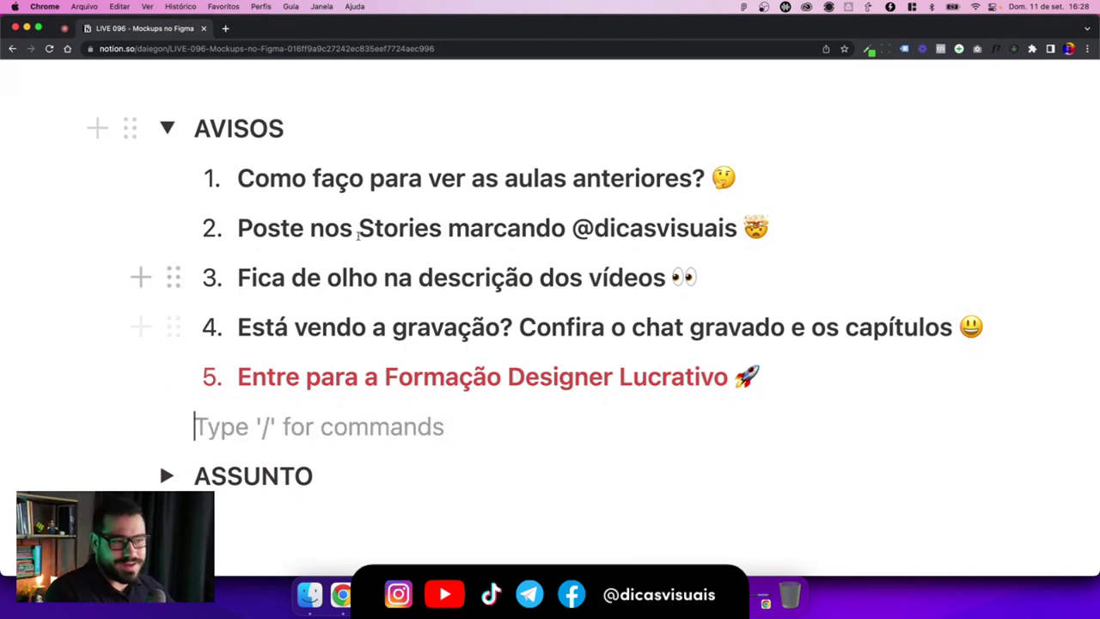
{"action": "left_click", "coordinate": [166, 130]}
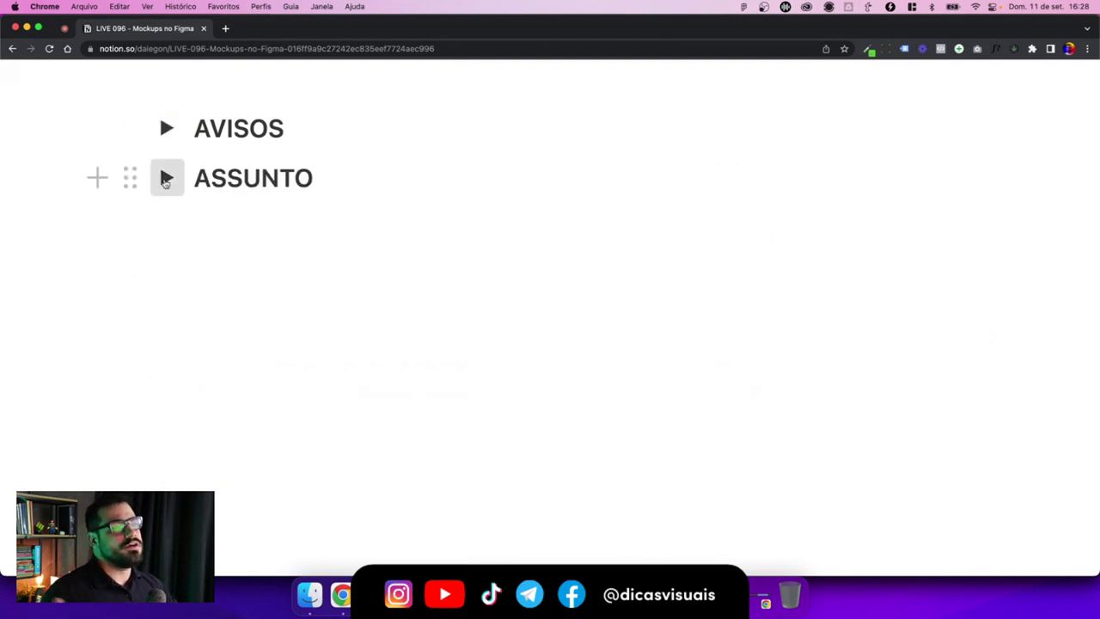
Step: Expand ASSUNTO and its 'Começando do começo' toggle, and put Chrome in full screen
{"action": "left_click", "coordinate": [166, 179]}
{"action": "left_click", "coordinate": [210, 228]}
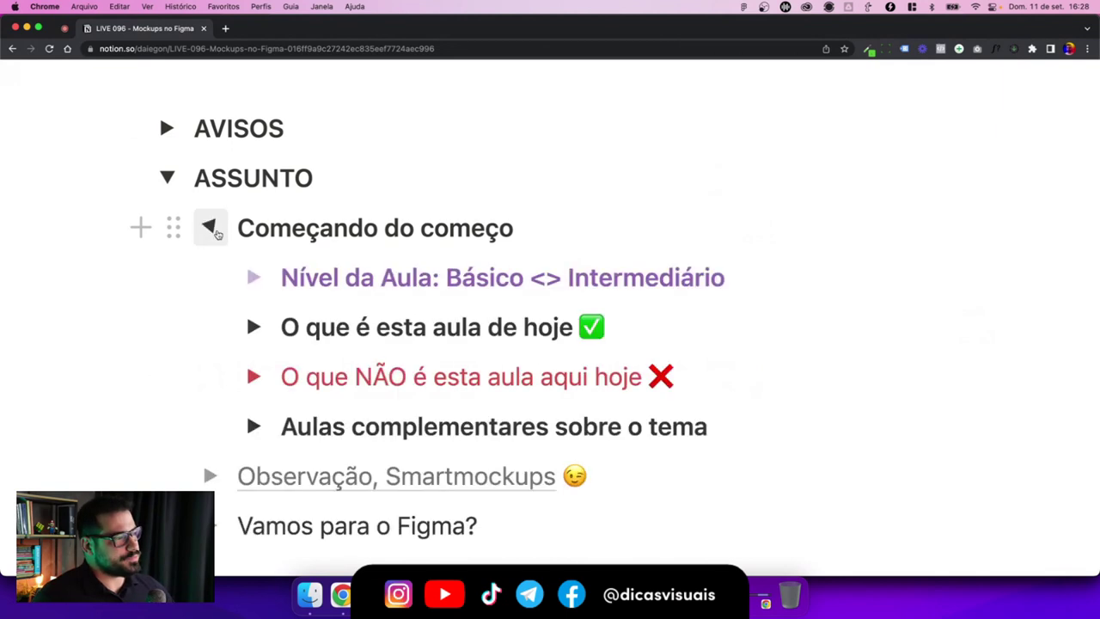
{"action": "left_click", "coordinate": [589, 285]}
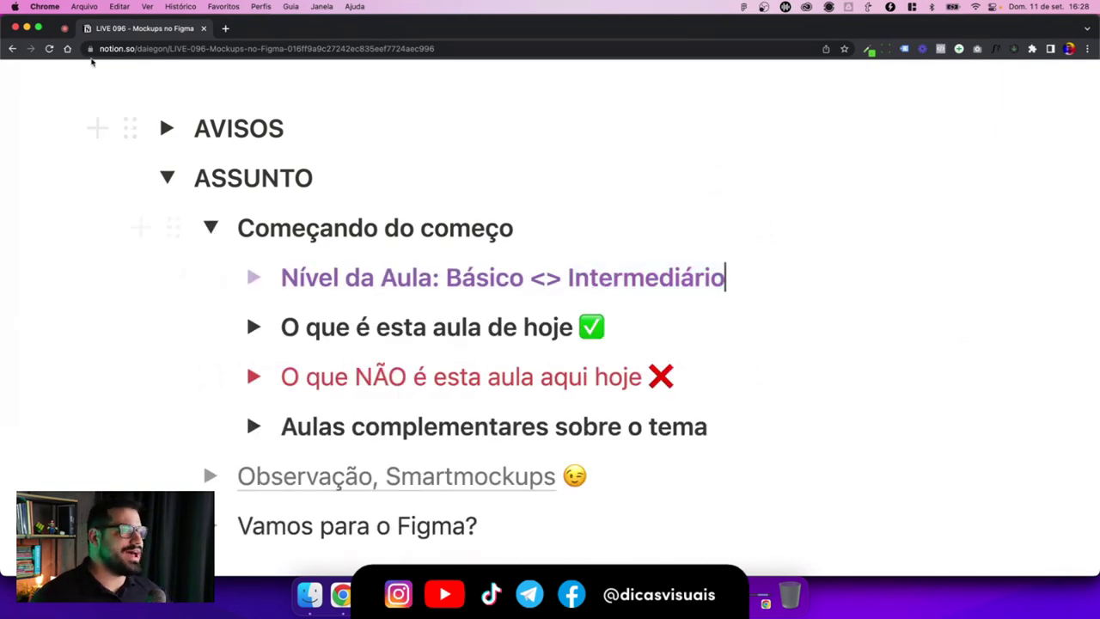
{"action": "left_click", "coordinate": [38, 28]}
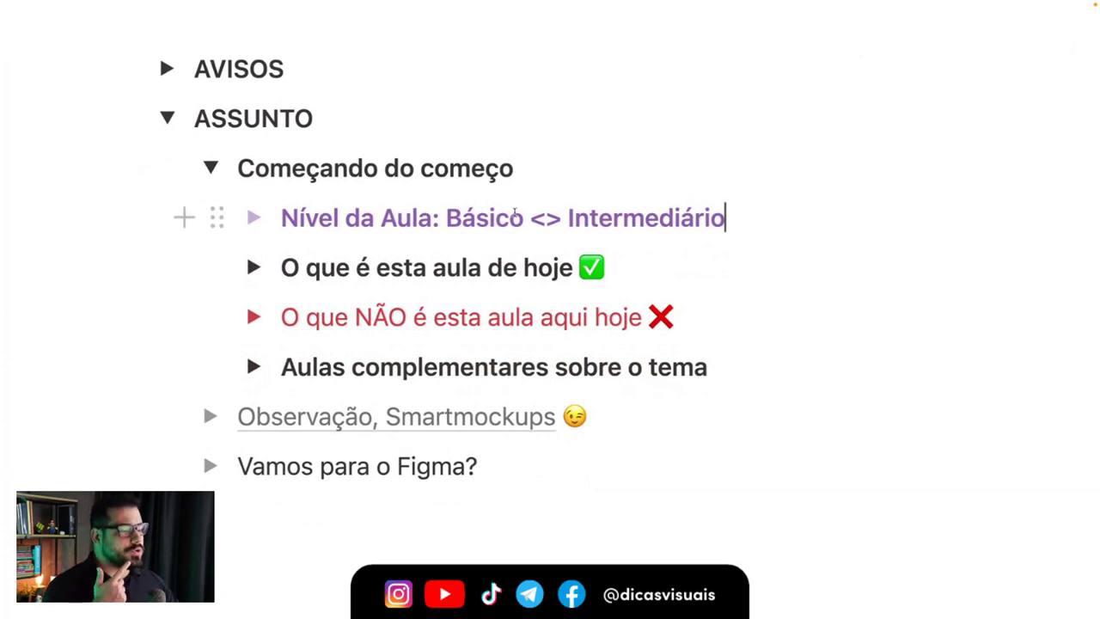
Step: Highlight 'Básico' and the end of the 'Nível da Aula' line
{"action": "double_click", "coordinate": [511, 218]}
{"action": "left_click", "coordinate": [525, 217]}
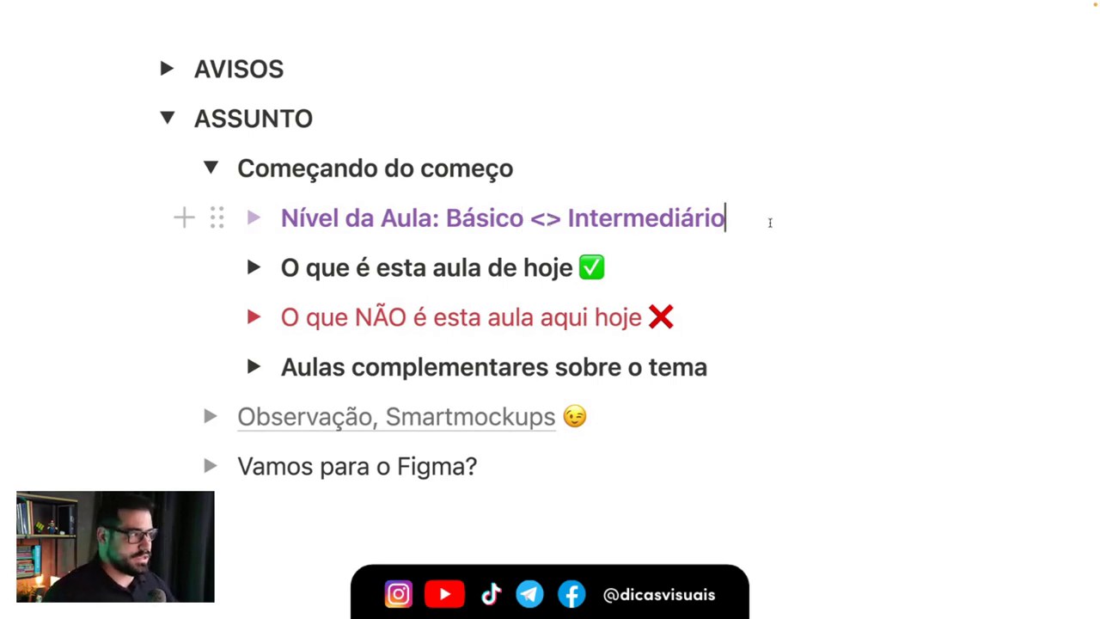
{"action": "left_click_drag", "start_coordinate": [653, 222], "coordinate": [584, 221]}
{"action": "left_click", "coordinate": [728, 222]}
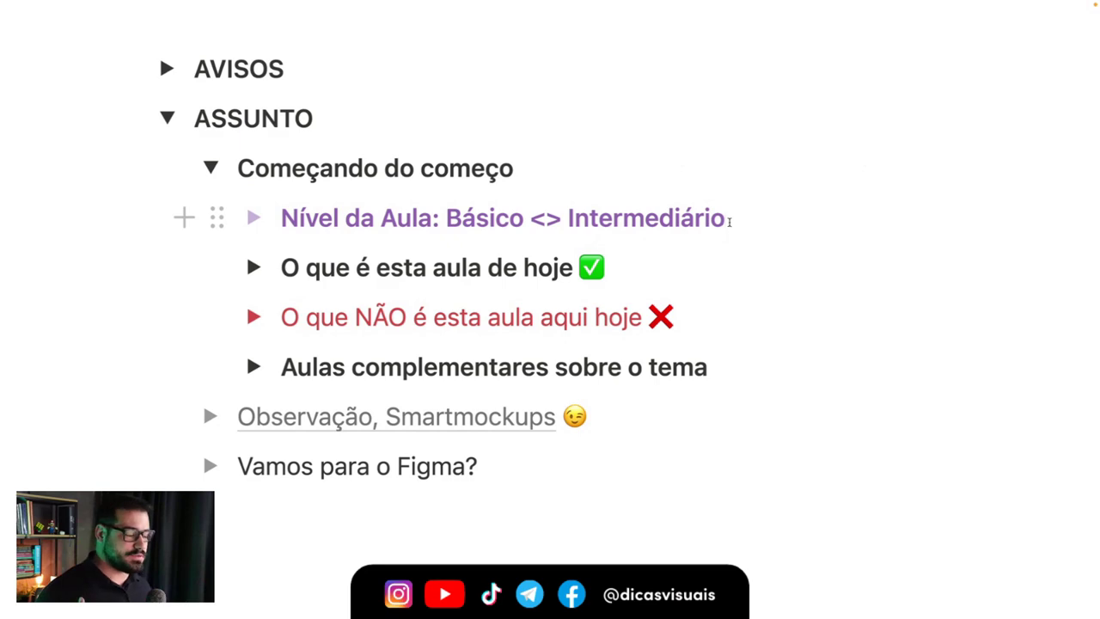
{"action": "key", "text": "ctrl+Right"}
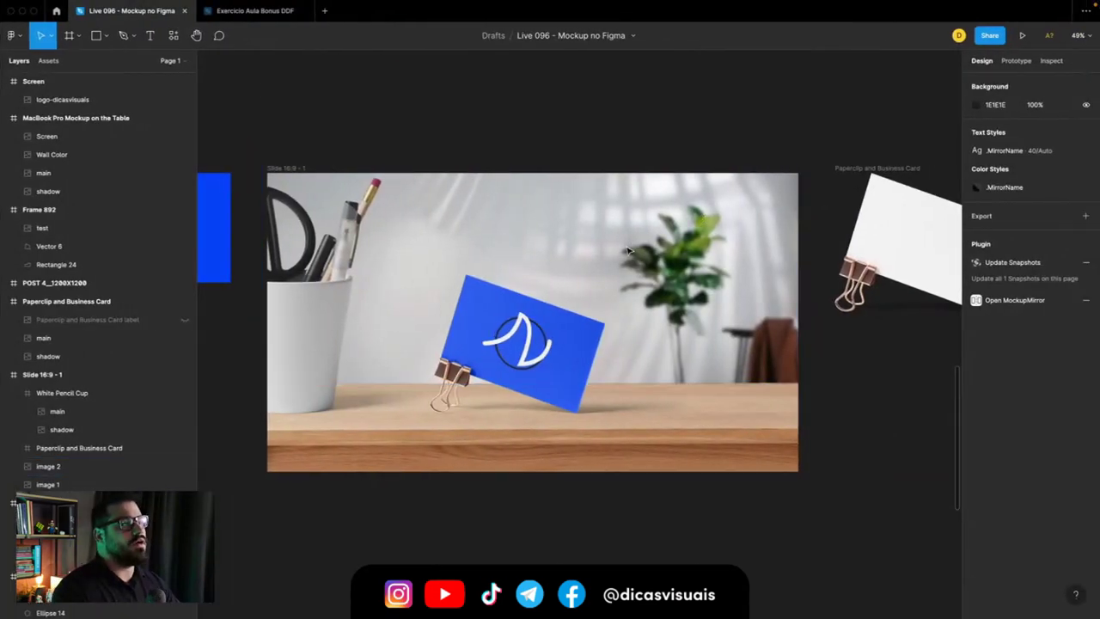
{"action": "scroll", "coordinate": [636, 246], "scroll_direction": "down", "scroll_amount": 5}
{"action": "scroll", "coordinate": [636, 246], "scroll_direction": "down", "scroll_amount": 3}
{"action": "scroll", "coordinate": [430, 254], "scroll_direction": "left", "scroll_amount": 5}
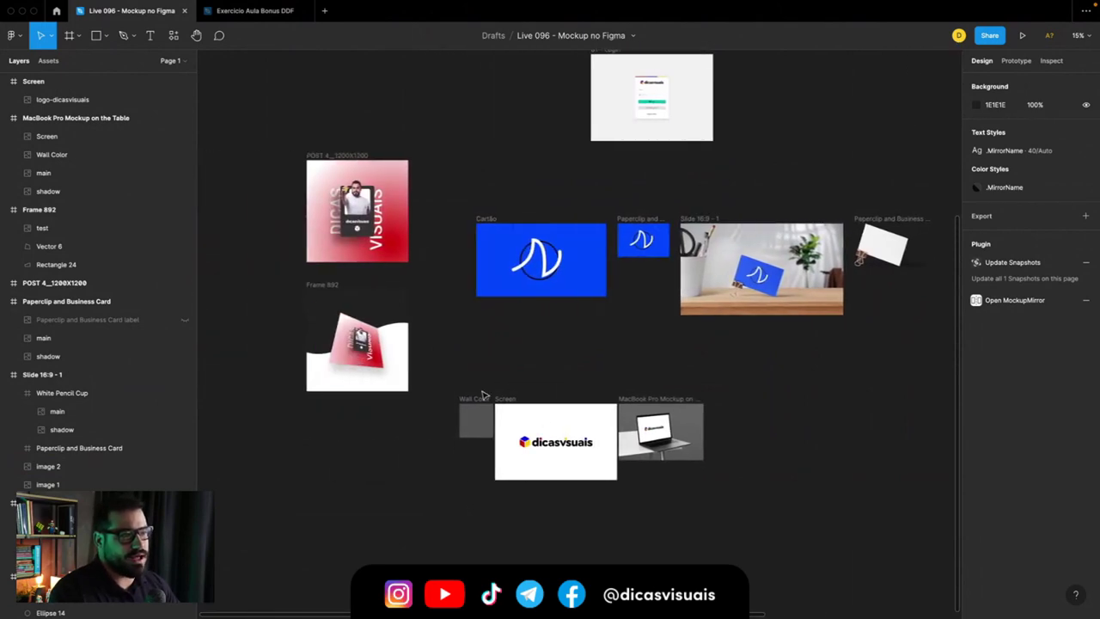
{"action": "scroll", "coordinate": [567, 240], "scroll_direction": "up", "scroll_amount": 2}
{"action": "scroll", "coordinate": [533, 254], "scroll_direction": "up", "scroll_amount": 5}
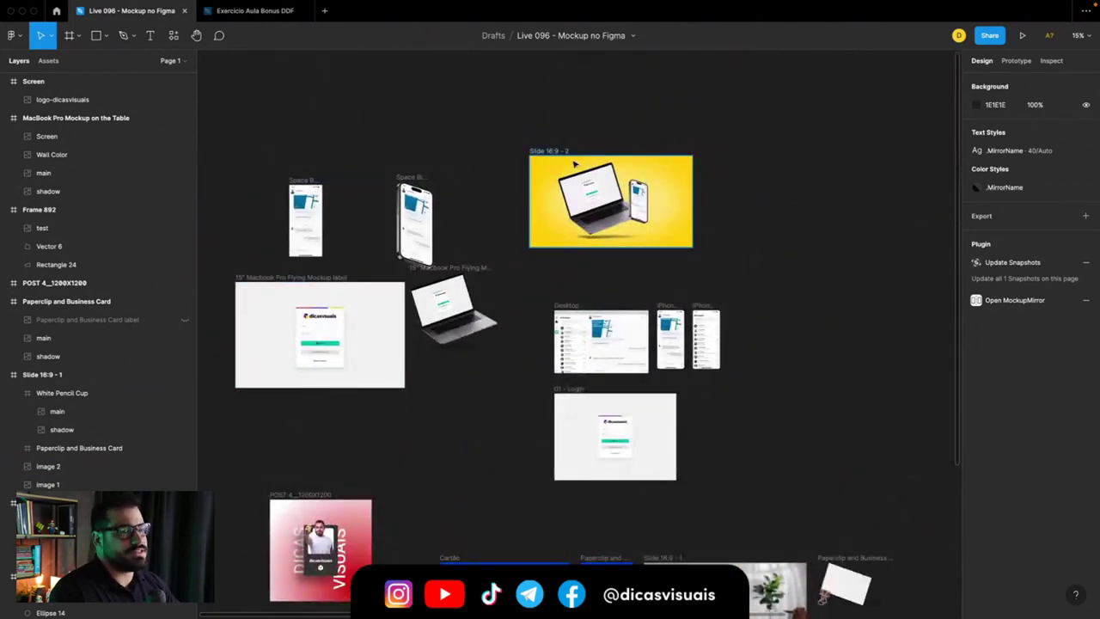
{"action": "scroll", "coordinate": [665, 318], "scroll_direction": "down", "scroll_amount": 2}
{"action": "scroll", "coordinate": [665, 318], "scroll_direction": "down", "scroll_amount": 5, "text": "ctrl"}
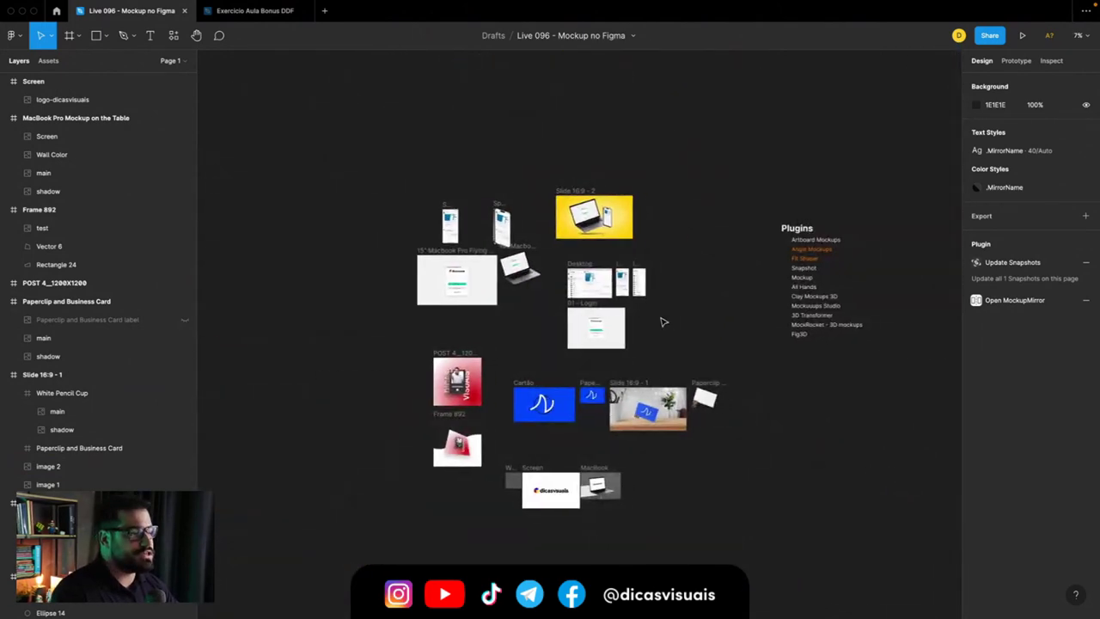
{"action": "scroll", "coordinate": [670, 309], "scroll_direction": "right", "scroll_amount": 2}
{"action": "scroll", "coordinate": [685, 271], "scroll_direction": "up", "scroll_amount": 5, "text": "ctrl"}
{"action": "scroll", "coordinate": [685, 271], "scroll_direction": "up", "scroll_amount": 3, "text": "ctrl"}
{"action": "scroll", "coordinate": [684, 272], "scroll_direction": "right", "scroll_amount": 2}
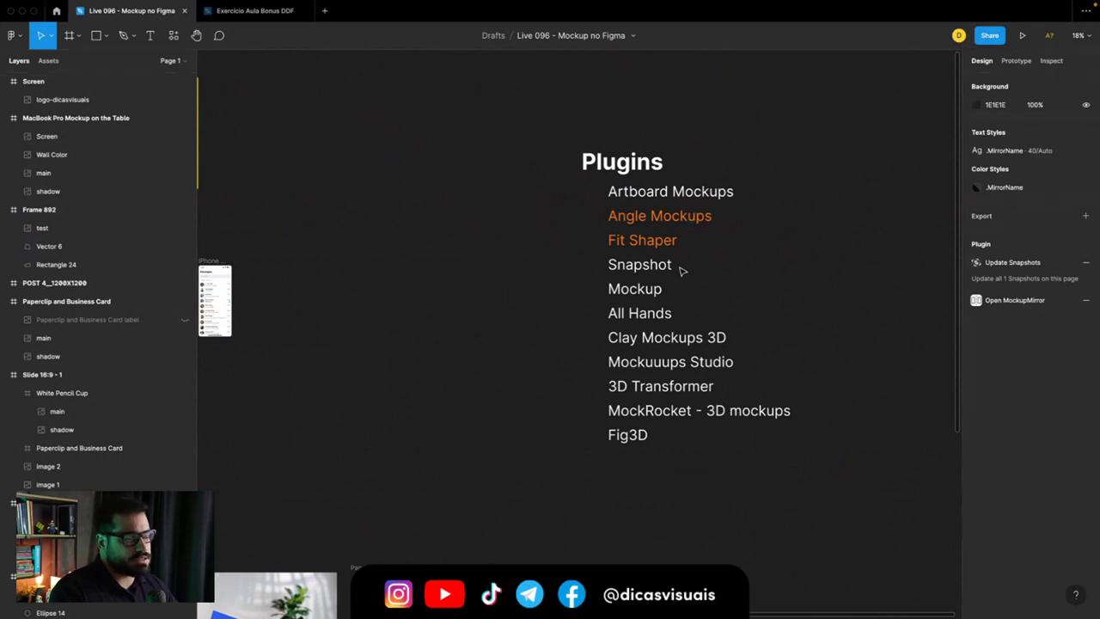
{"action": "key", "text": "ctrl+Left"}
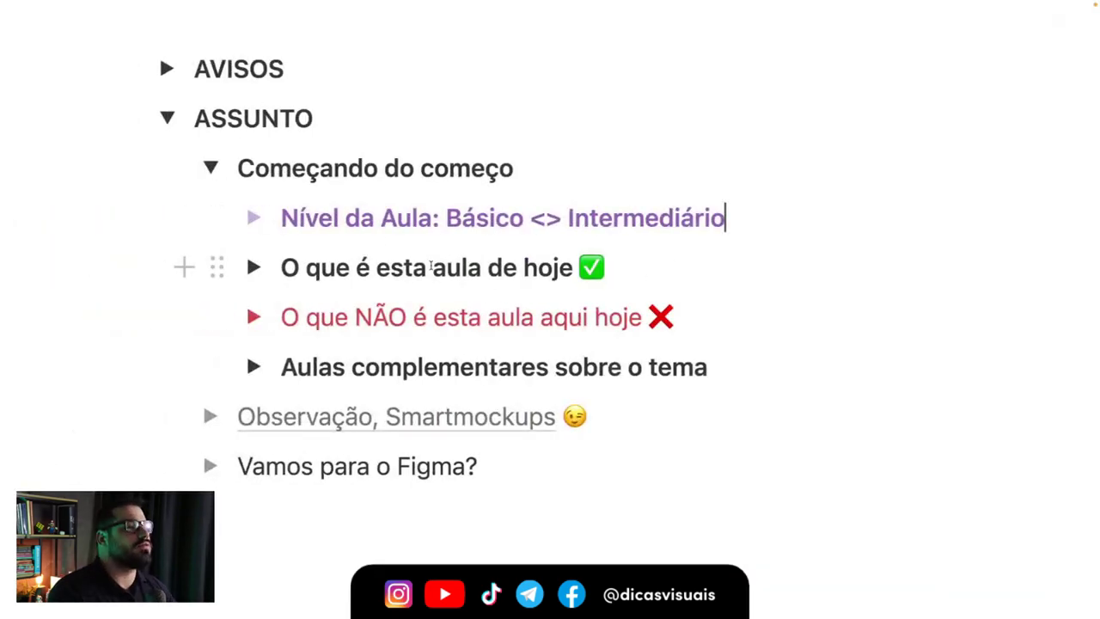
{"action": "key", "text": "ctrl+Right"}
{"action": "scroll", "coordinate": [466, 313], "scroll_direction": "down", "scroll_amount": 5}
{"action": "left_click", "coordinate": [430, 352]}
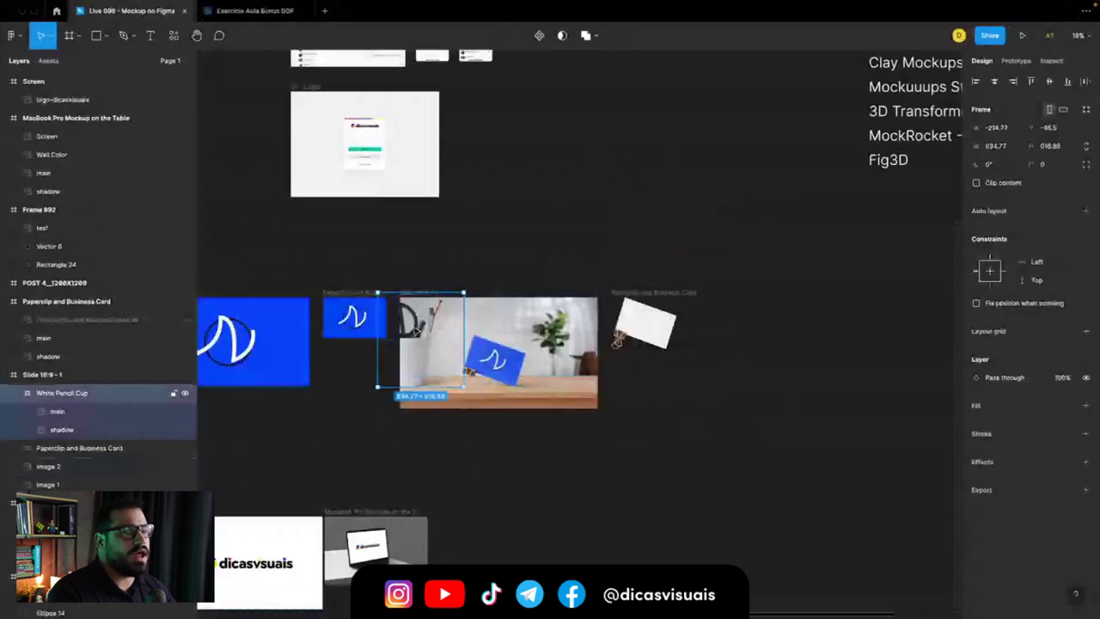
{"action": "scroll", "coordinate": [430, 353], "scroll_direction": "left", "scroll_amount": 5}
{"action": "scroll", "coordinate": [429, 353], "scroll_direction": "left", "scroll_amount": 3}
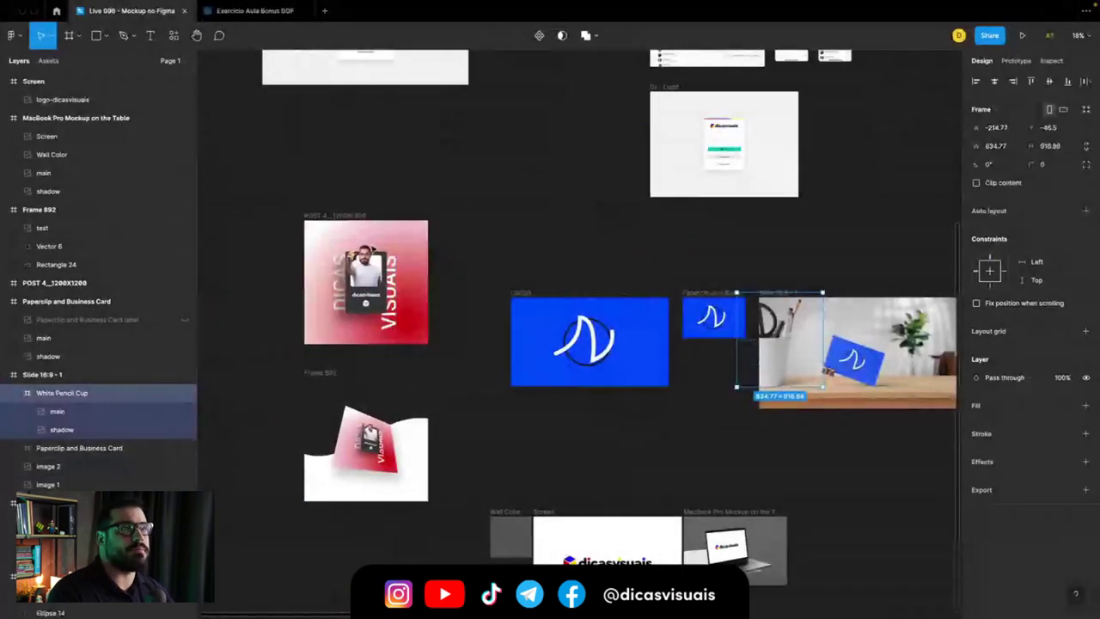
{"action": "left_click", "coordinate": [252, 12]}
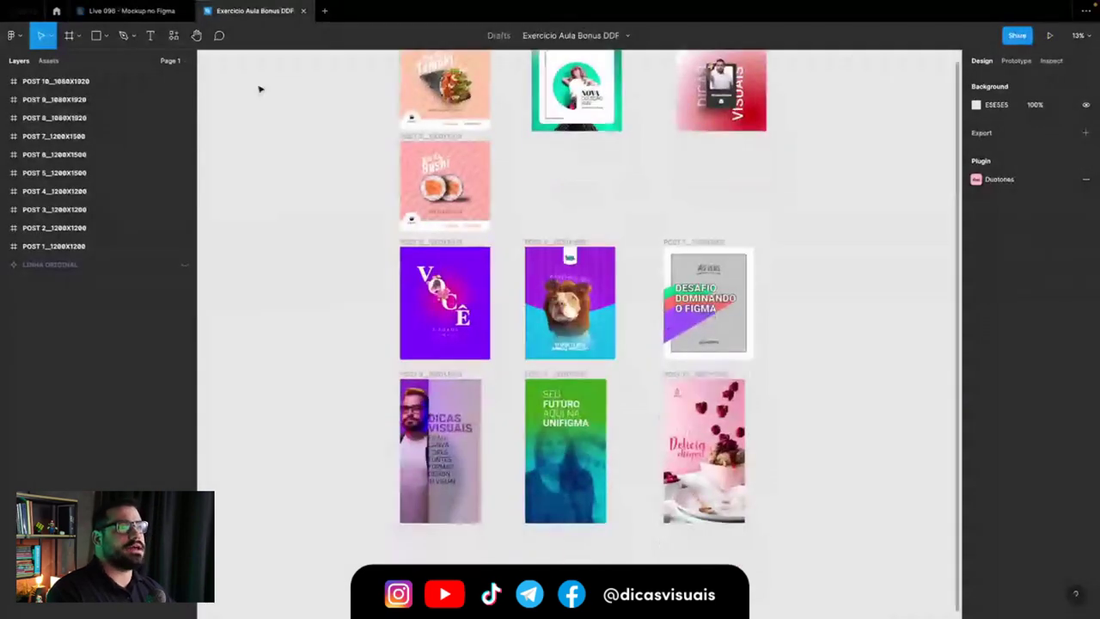
{"action": "left_click", "coordinate": [139, 19]}
{"action": "scroll", "coordinate": [611, 235], "scroll_direction": "right", "scroll_amount": 1}
{"action": "scroll", "coordinate": [610, 235], "scroll_direction": "up", "scroll_amount": 3}
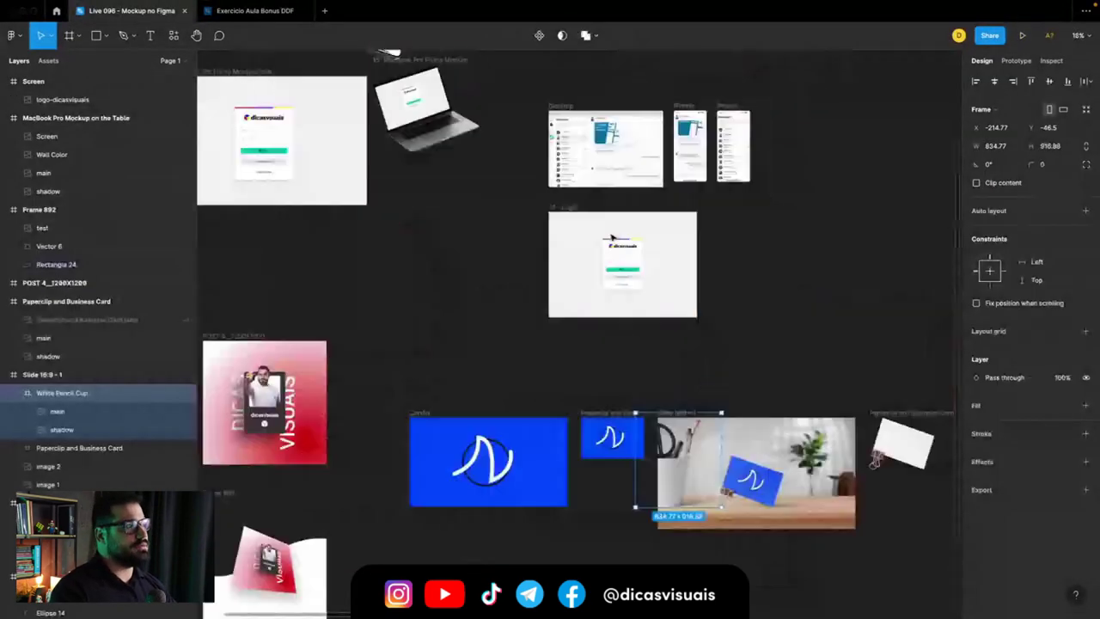
{"action": "scroll", "coordinate": [611, 235], "scroll_direction": "up", "scroll_amount": 3}
{"action": "scroll", "coordinate": [612, 237], "scroll_direction": "up", "scroll_amount": 3}
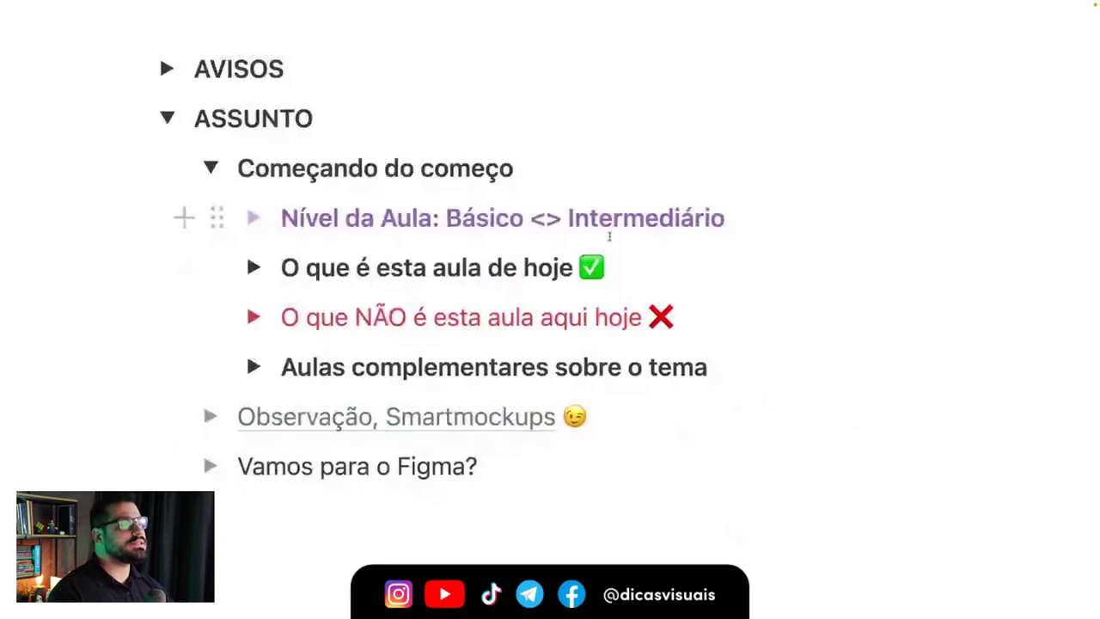
Step: Expand 'O que é esta aula de hoje', highlight its text, then collapse it again
{"action": "left_click", "coordinate": [252, 273]}
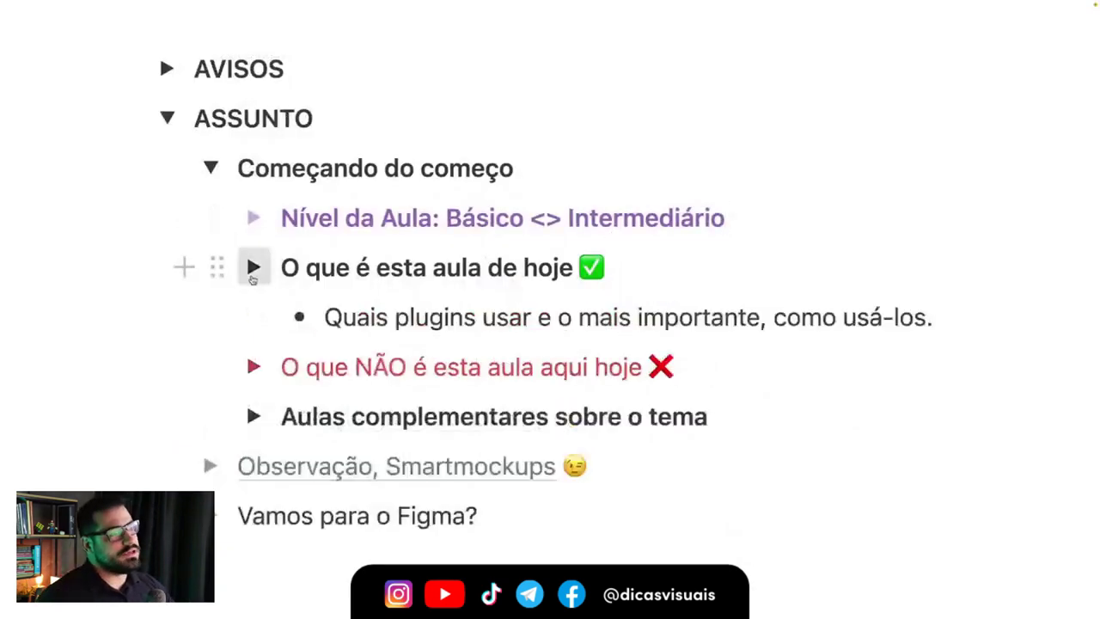
{"action": "left_click_drag", "start_coordinate": [354, 267], "coordinate": [605, 268]}
{"action": "left_click", "coordinate": [605, 268]}
{"action": "left_click_drag", "start_coordinate": [775, 317], "coordinate": [932, 317]}
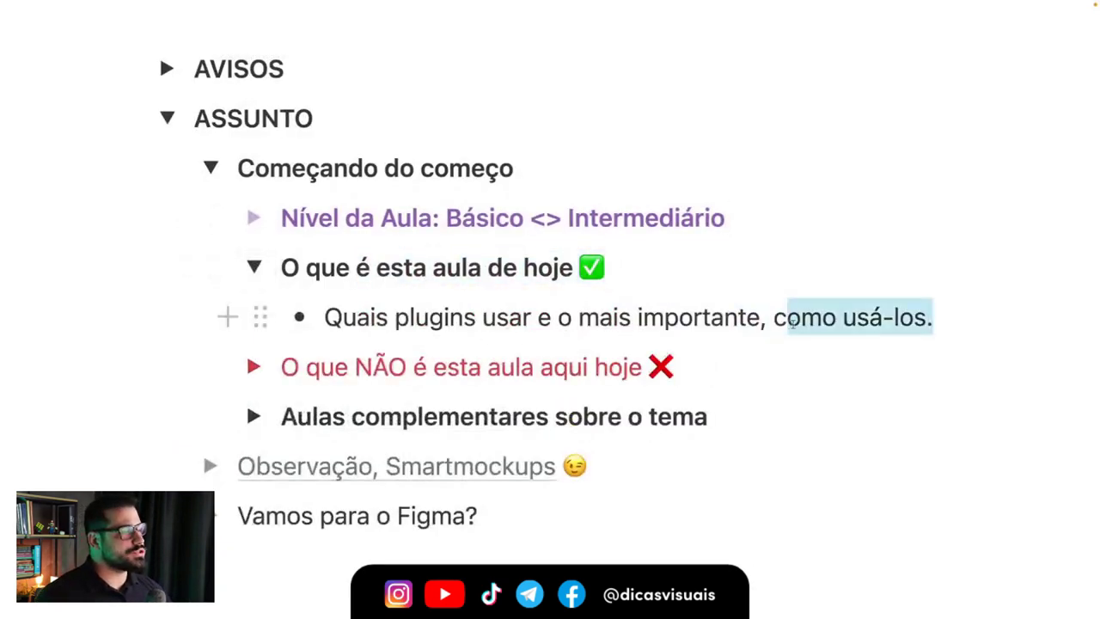
{"action": "left_click", "coordinate": [787, 318]}
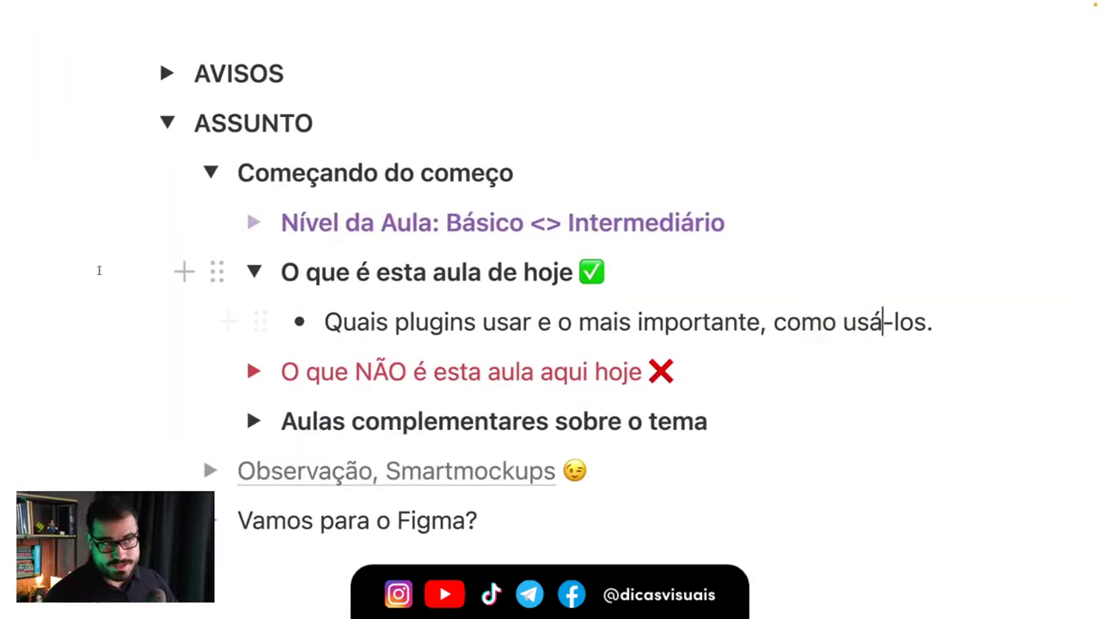
{"action": "left_click", "coordinate": [254, 272]}
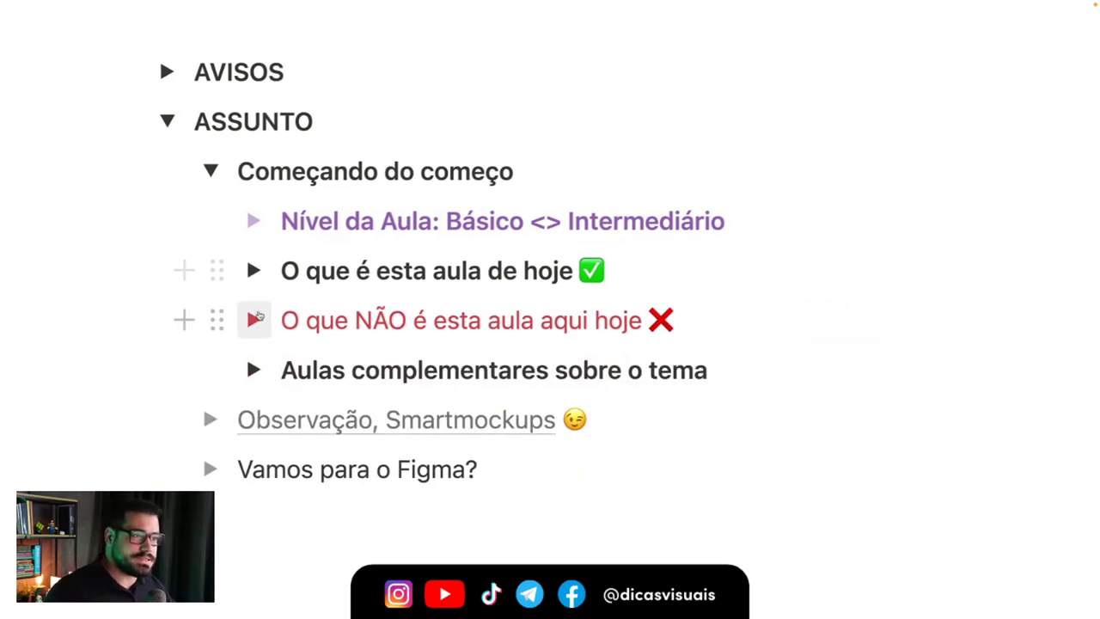
Step: Add a period after 'mockup' under 'O que NÃO é esta aula aqui hoje', then collapse it
{"action": "left_click", "coordinate": [253, 320]}
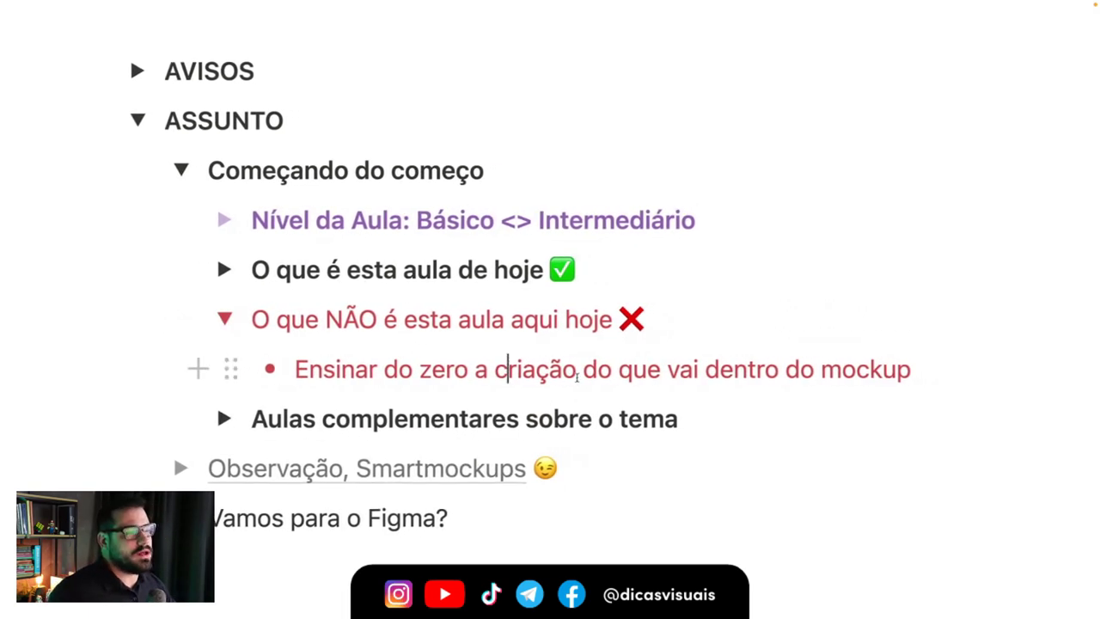
{"action": "left_click", "coordinate": [944, 369]}
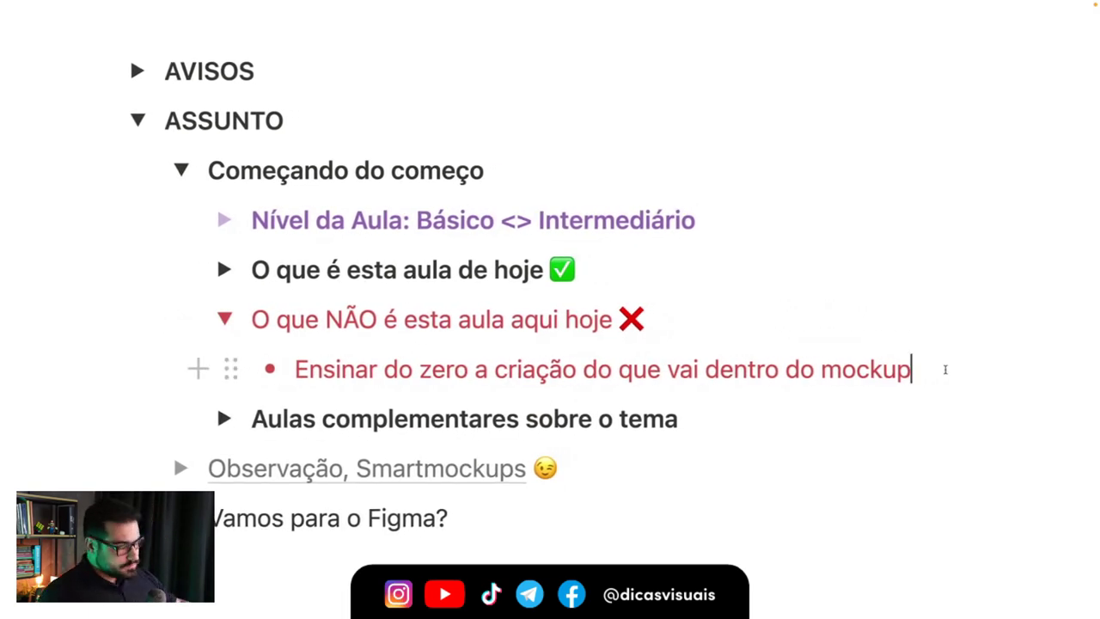
{"action": "type", "text": "."}
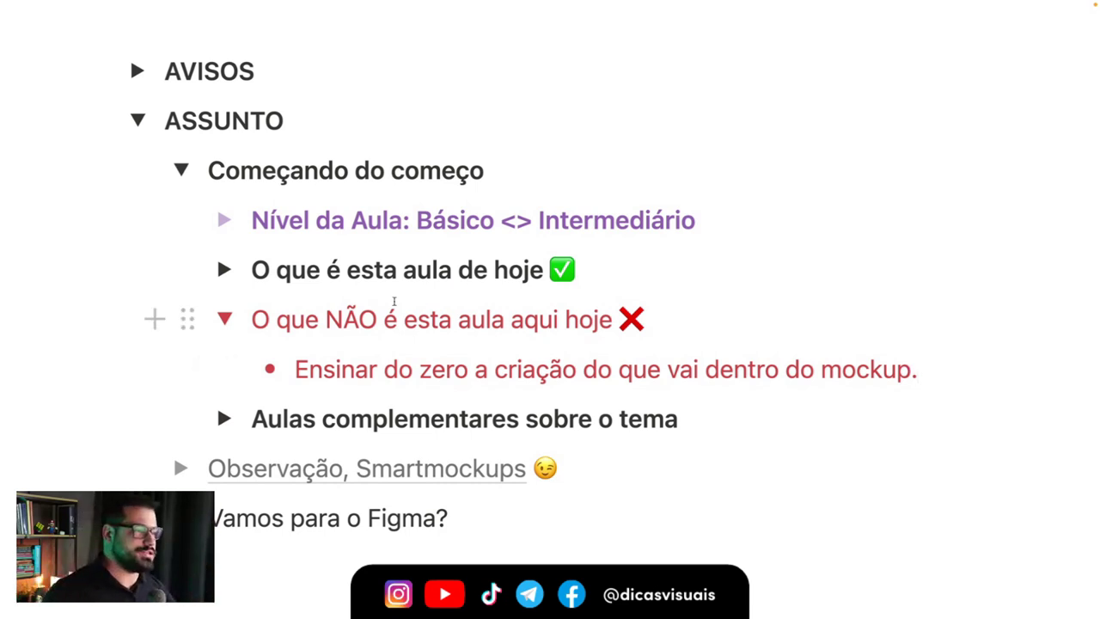
{"action": "left_click", "coordinate": [225, 318]}
Step: Expand 'Aulas complementares sobre o tema' to reveal the linked lessons
{"action": "left_click_drag", "start_coordinate": [314, 369], "coordinate": [539, 369]}
{"action": "left_click", "coordinate": [538, 369]}
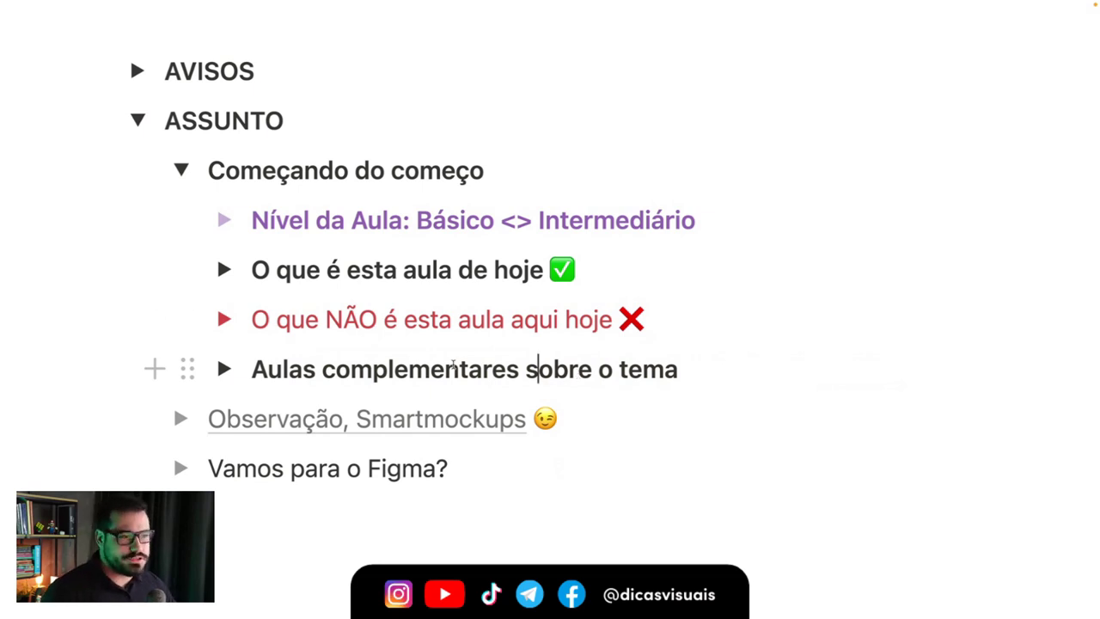
{"action": "left_click", "coordinate": [224, 369]}
{"action": "scroll", "coordinate": [461, 343], "scroll_direction": "down", "scroll_amount": 3}
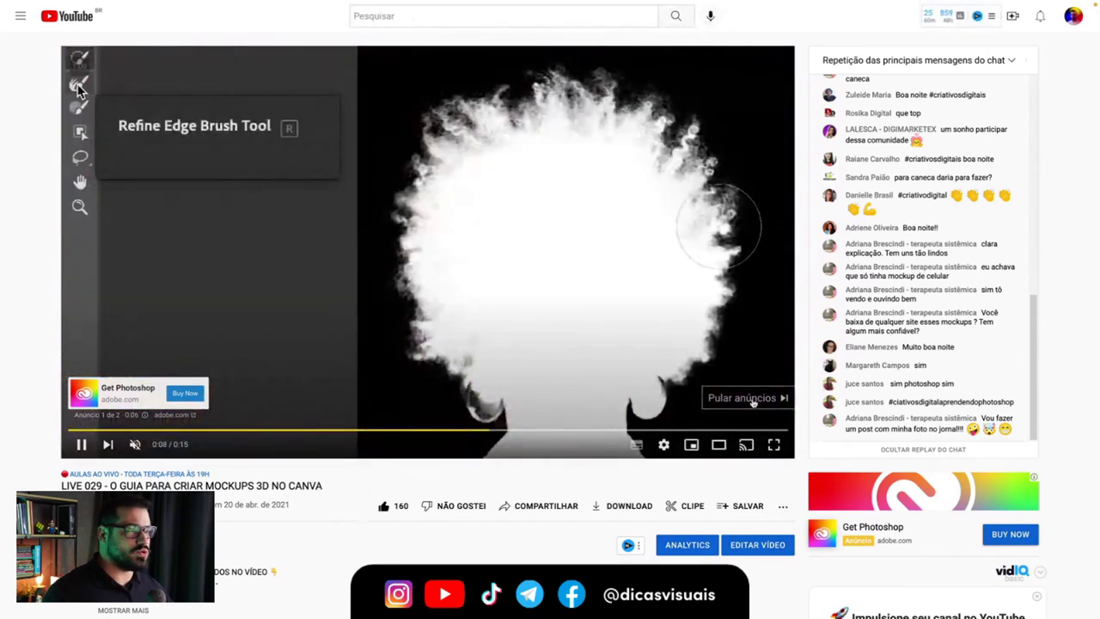
Step: Skip the ad and seek ahead through 1:30:09, 1:35:21, 1:43:14, 1:46:16 to the car mockup demo
{"action": "left_click", "coordinate": [744, 397]}
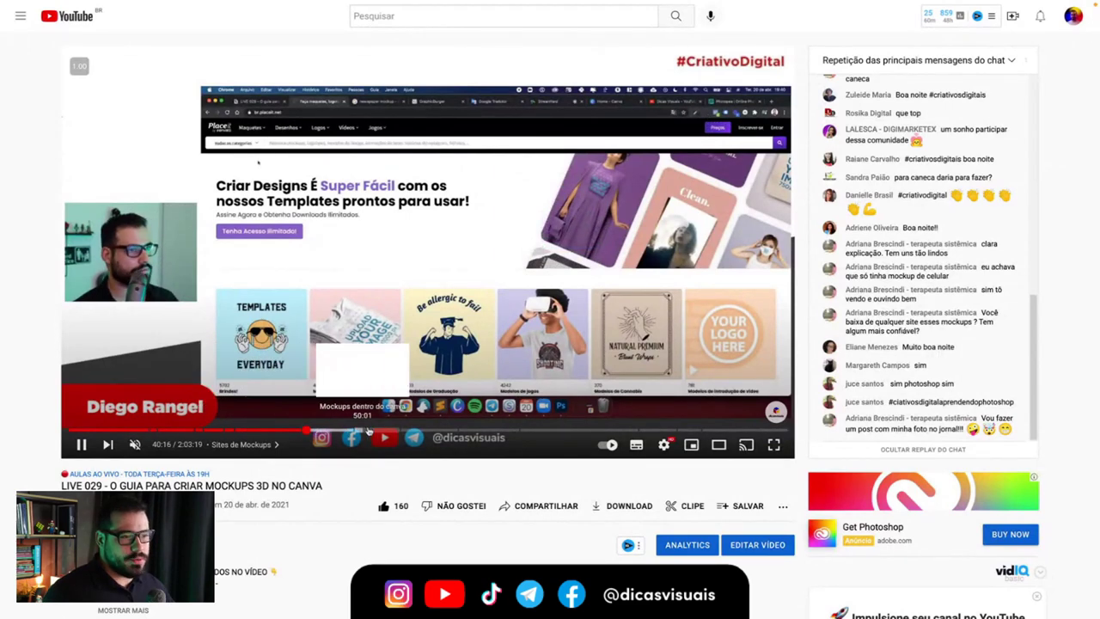
{"action": "left_click_drag", "start_coordinate": [369, 432], "coordinate": [597, 430]}
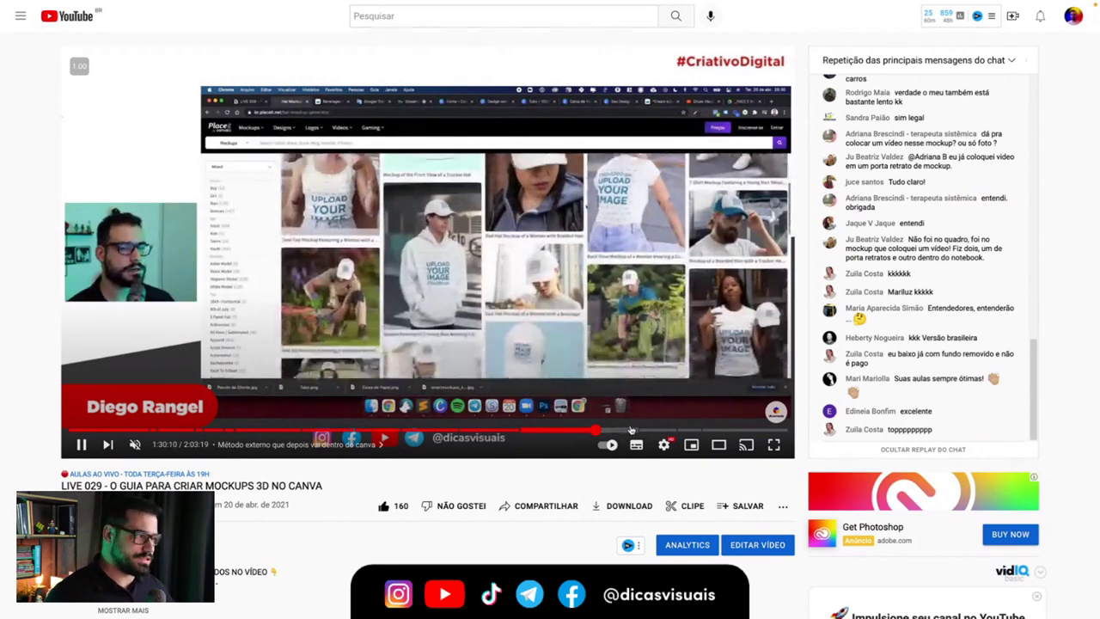
{"action": "left_click", "coordinate": [625, 430]}
{"action": "left_click", "coordinate": [671, 430]}
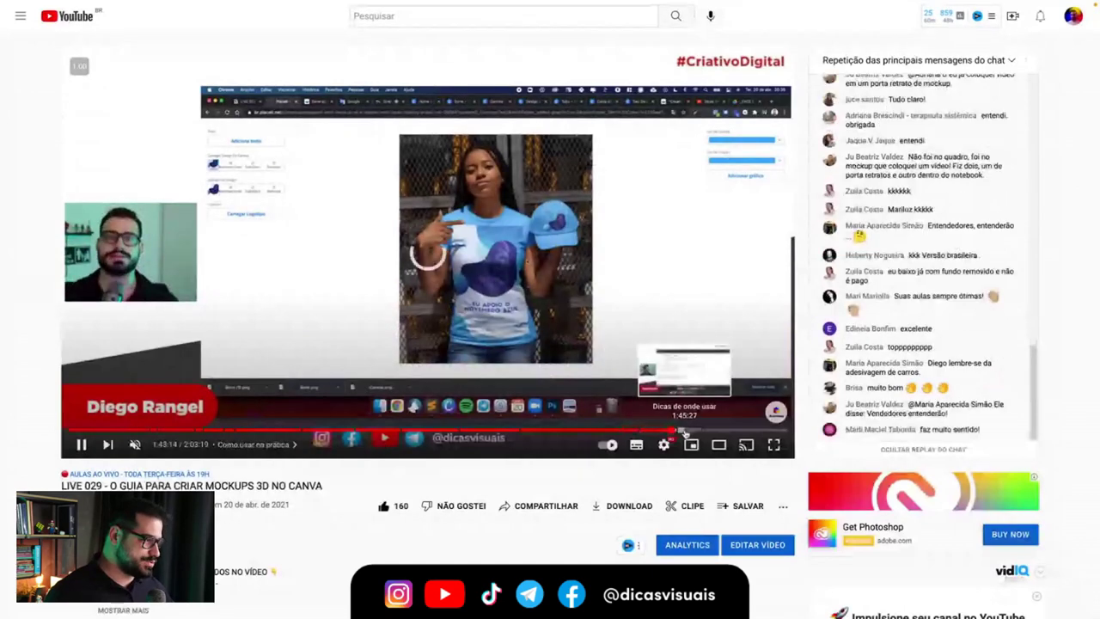
{"action": "left_click", "coordinate": [690, 430]}
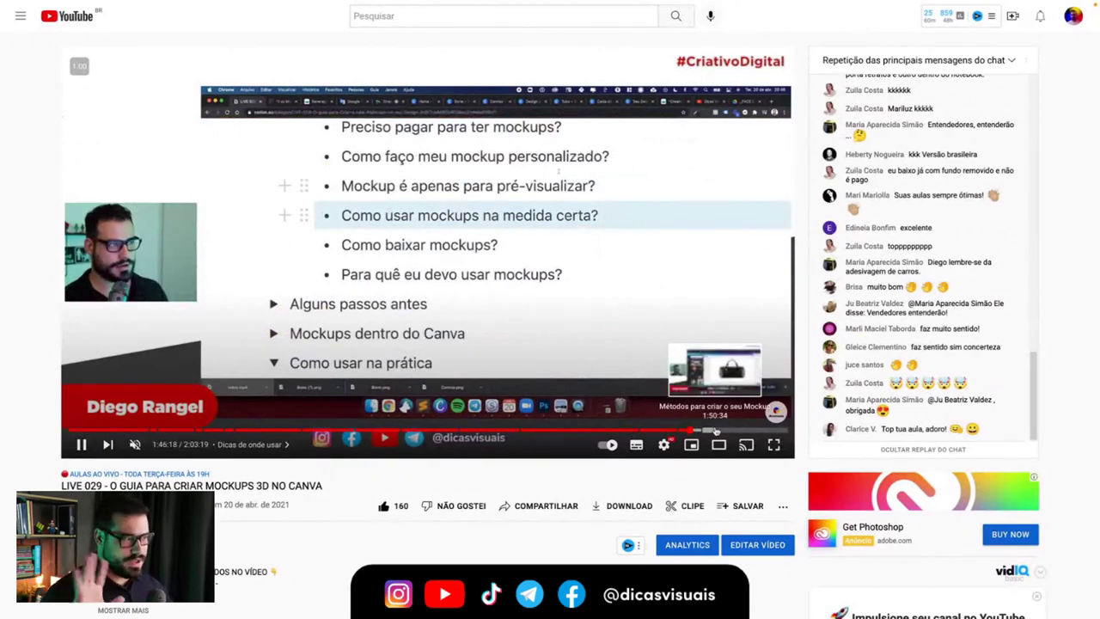
{"action": "left_click", "coordinate": [716, 430]}
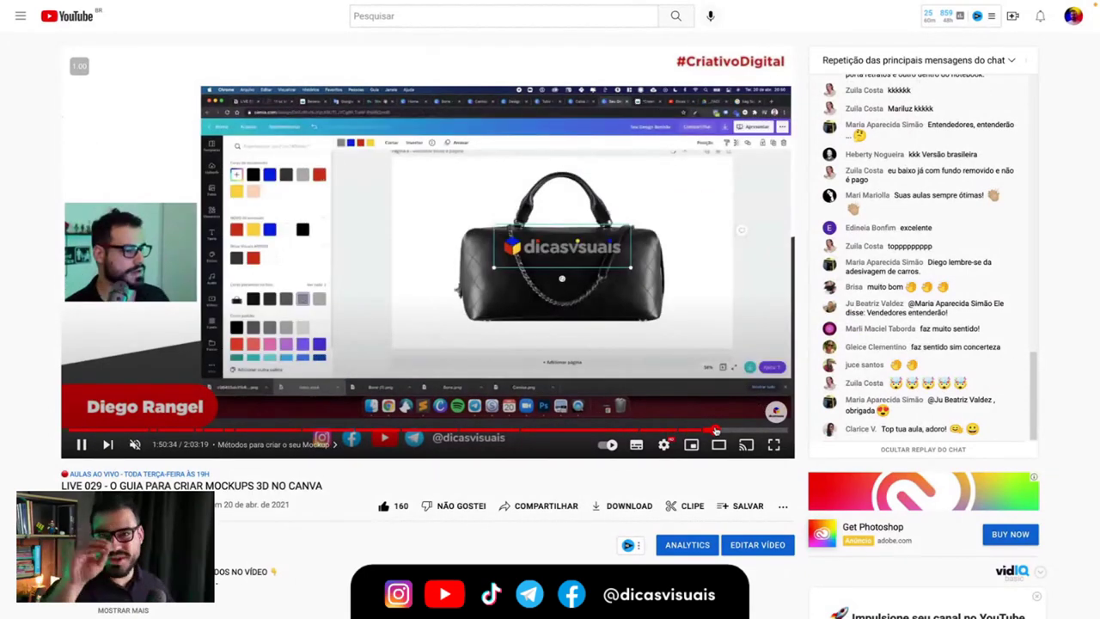
{"action": "left_click", "coordinate": [731, 430]}
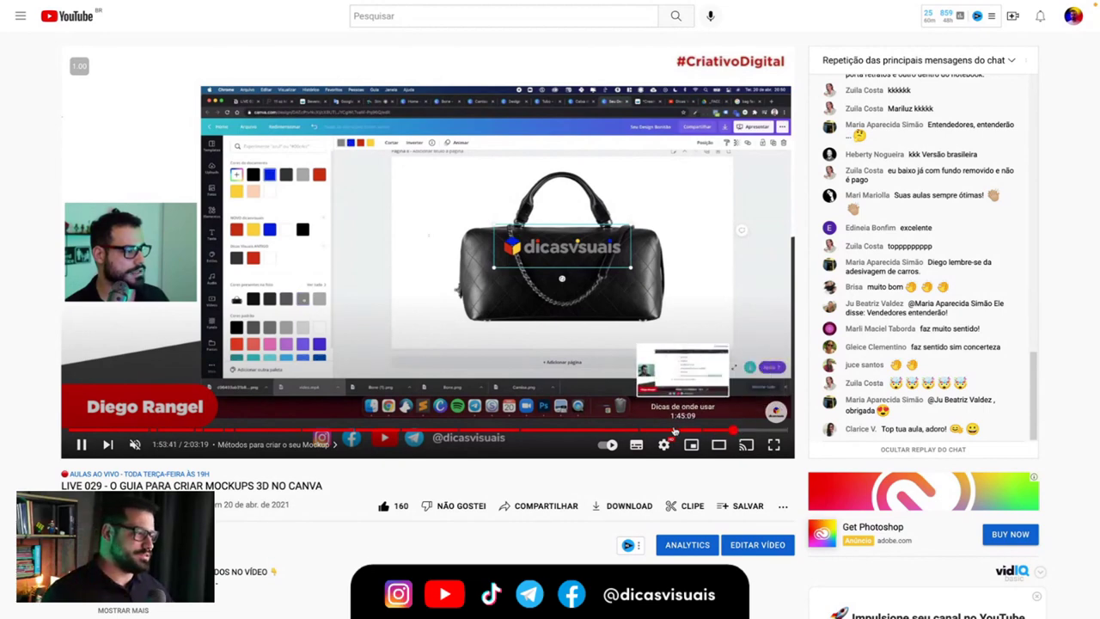
Step: Jump back through the Sites de Mockups and Photoshop chapters, pausing at the Canva method at 1:04:36
{"action": "left_click", "coordinate": [376, 430]}
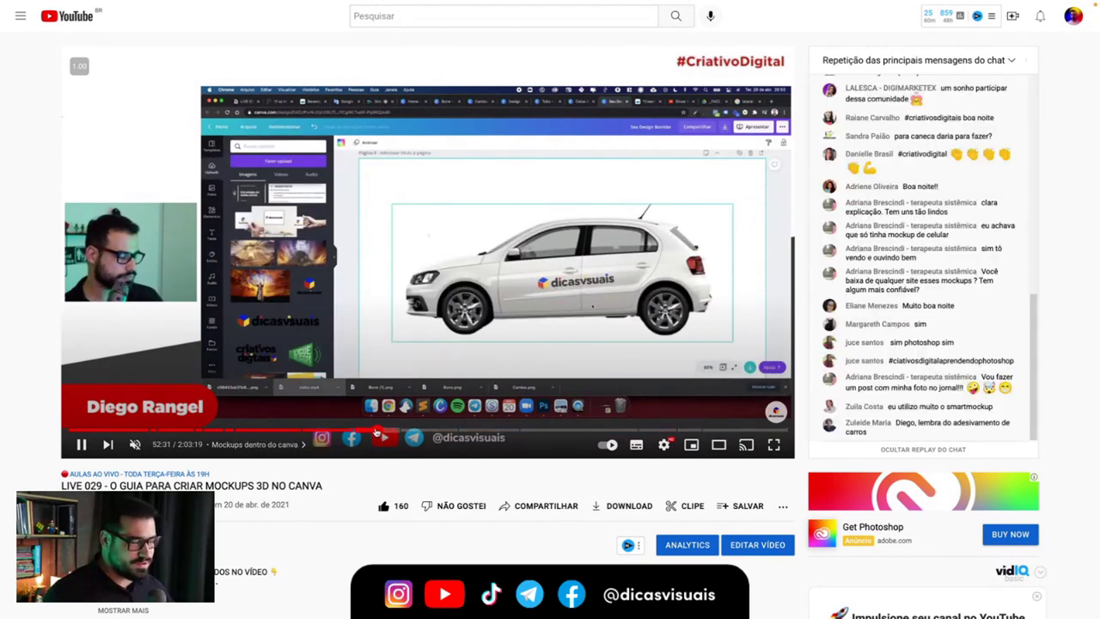
{"action": "left_click", "coordinate": [323, 430]}
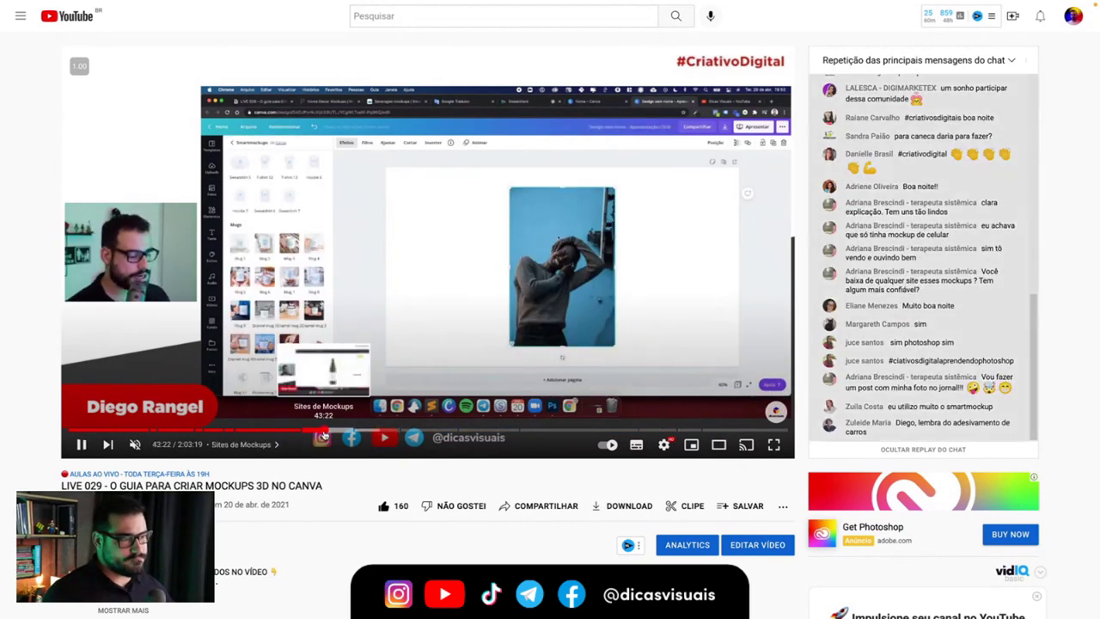
{"action": "left_click", "coordinate": [264, 431]}
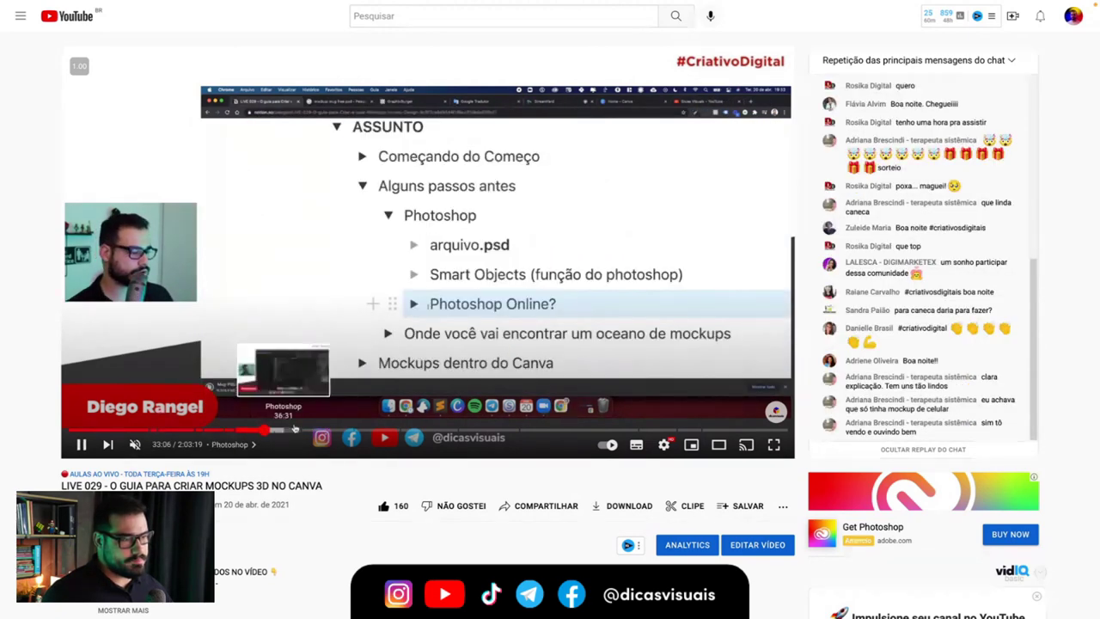
{"action": "left_click", "coordinate": [447, 430]}
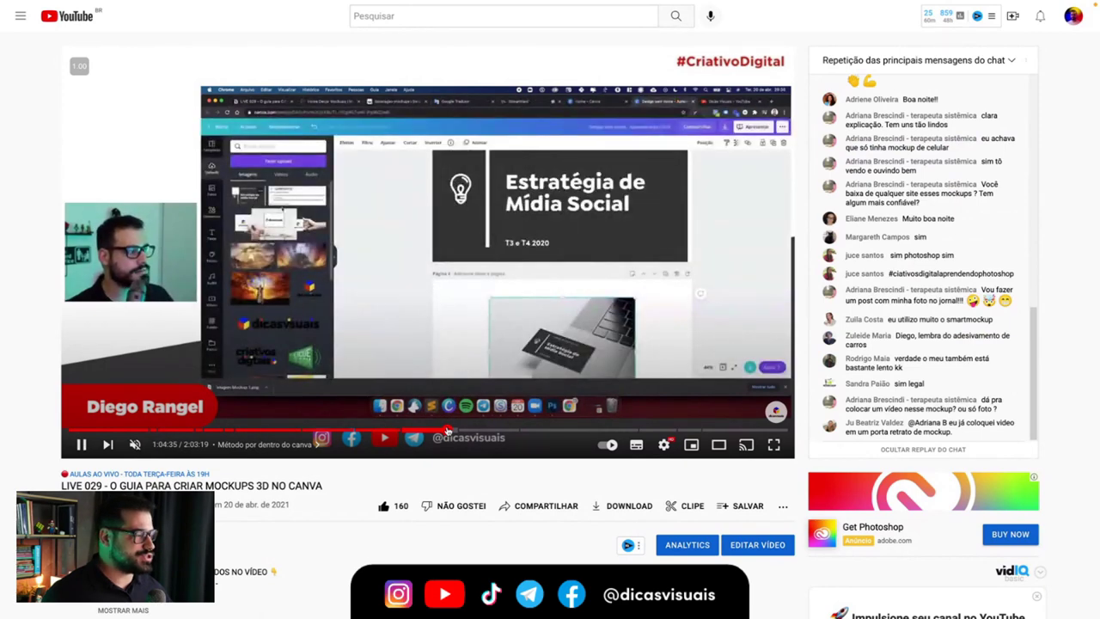
{"action": "left_click", "coordinate": [396, 331]}
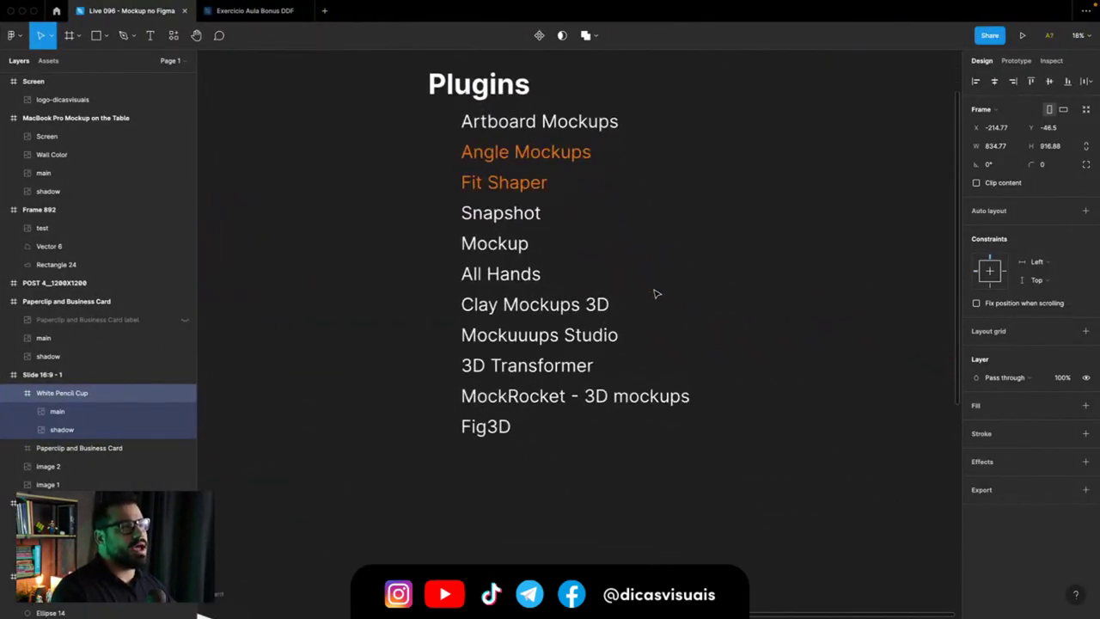
{"action": "scroll", "coordinate": [653, 294], "scroll_direction": "up", "scroll_amount": 3}
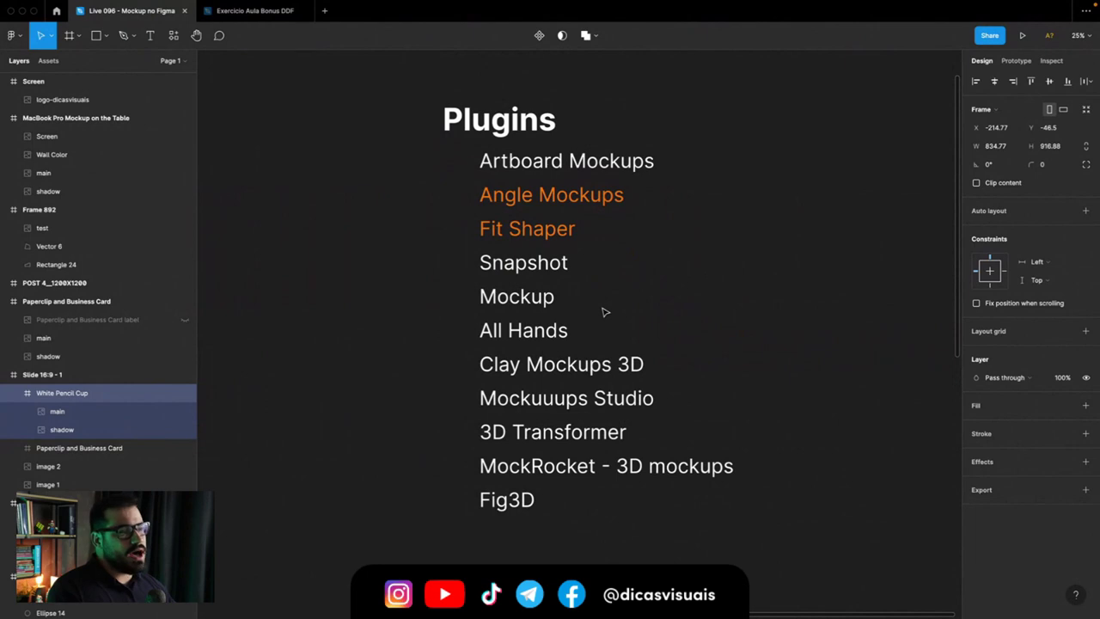
{"action": "left_click", "coordinate": [533, 304]}
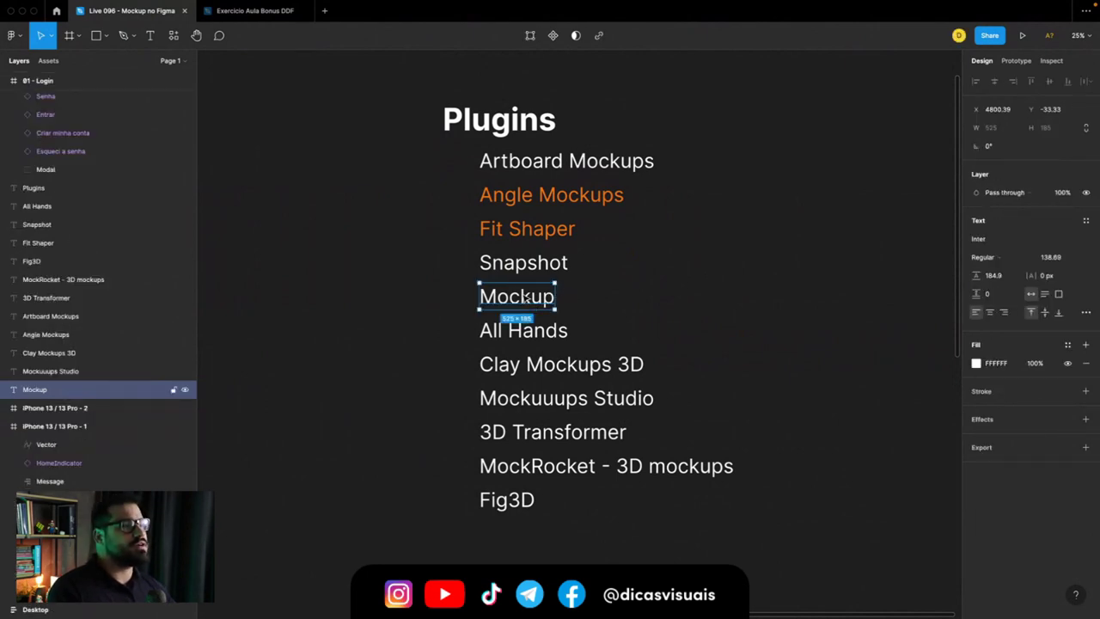
{"action": "left_click_drag", "start_coordinate": [557, 297], "coordinate": [558, 298]}
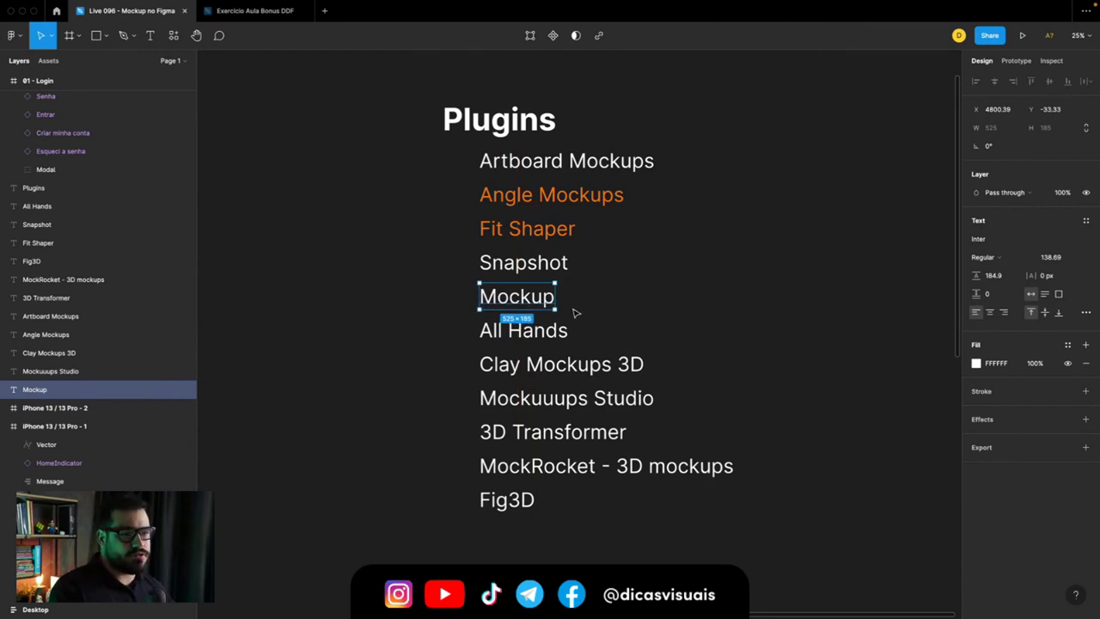
{"action": "scroll", "coordinate": [576, 313], "scroll_direction": "down", "scroll_amount": 3}
{"action": "scroll", "coordinate": [574, 312], "scroll_direction": "down", "scroll_amount": 2}
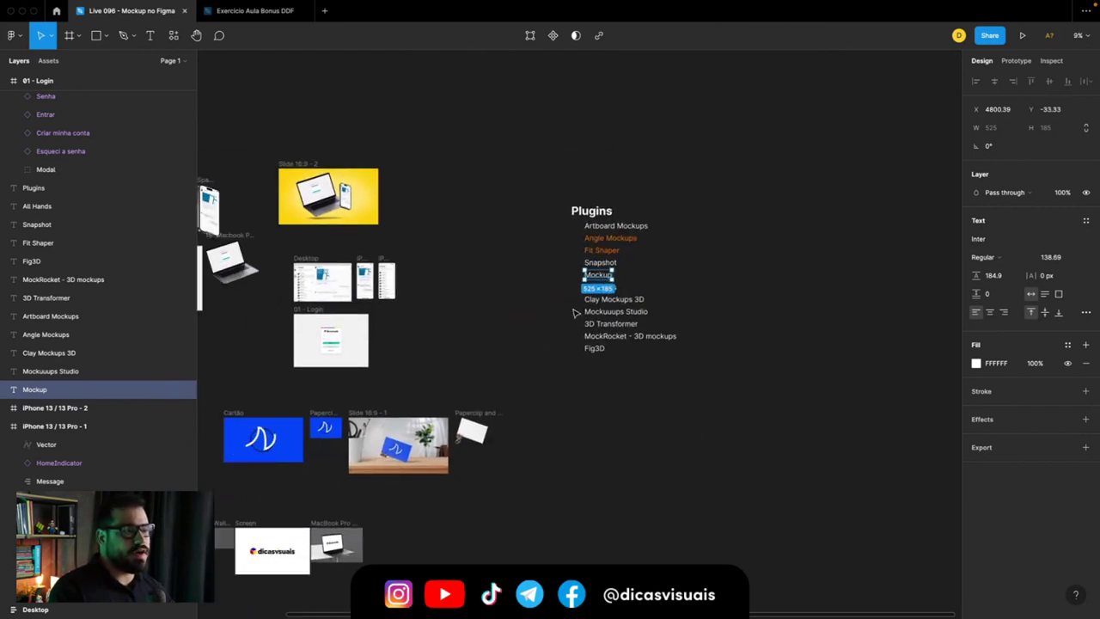
{"action": "scroll", "coordinate": [574, 312], "scroll_direction": "down", "scroll_amount": 2}
{"action": "scroll", "coordinate": [547, 320], "scroll_direction": "down", "scroll_amount": 2}
{"action": "scroll", "coordinate": [548, 321], "scroll_direction": "up", "scroll_amount": 2}
{"action": "scroll", "coordinate": [581, 349], "scroll_direction": "up", "scroll_amount": 2}
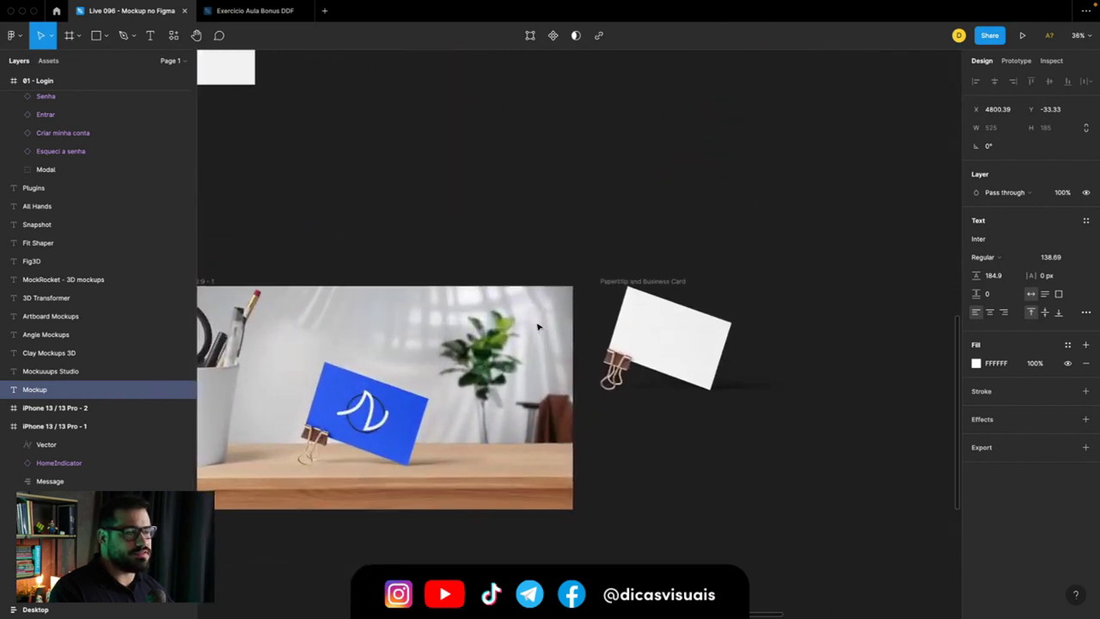
{"action": "scroll", "coordinate": [540, 322], "scroll_direction": "up", "scroll_amount": 2}
{"action": "scroll", "coordinate": [454, 303], "scroll_direction": "up", "scroll_amount": 2}
{"action": "scroll", "coordinate": [454, 303], "scroll_direction": "down", "scroll_amount": 1}
{"action": "left_click", "coordinate": [480, 445]}
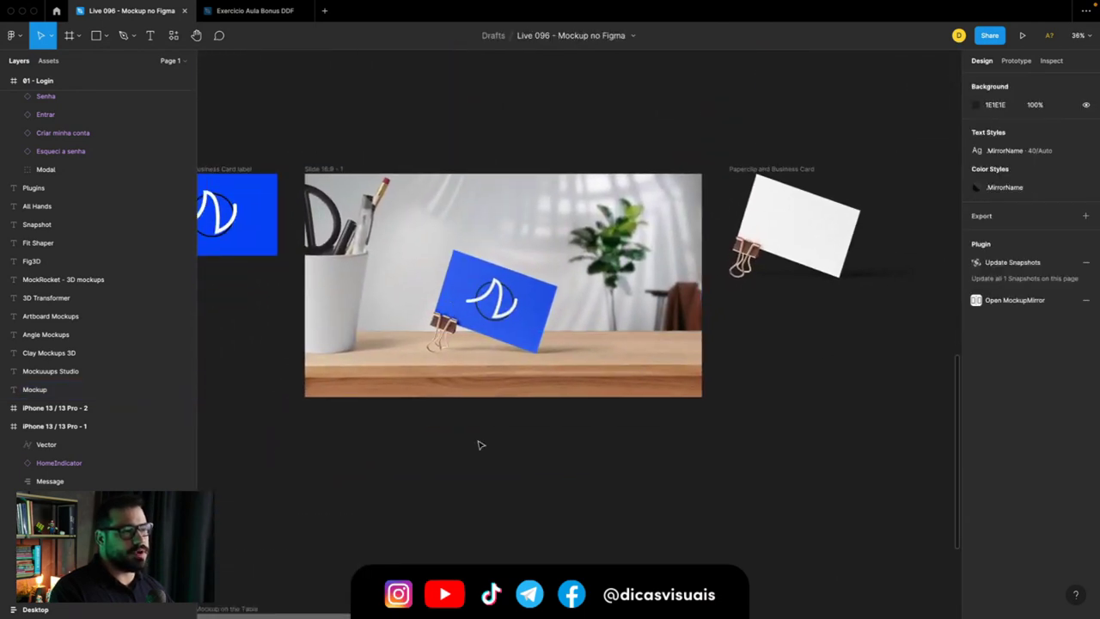
{"action": "scroll", "coordinate": [482, 440], "scroll_direction": "right", "scroll_amount": 5}
{"action": "left_click_drag", "start_coordinate": [474, 169], "coordinate": [641, 218]}
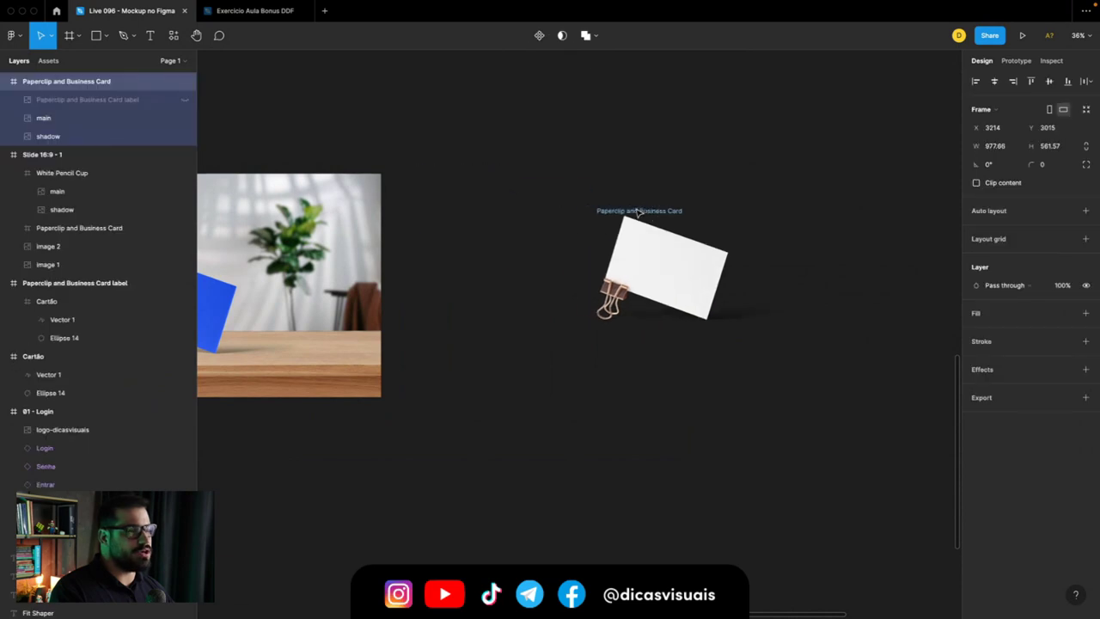
{"action": "scroll", "coordinate": [641, 217], "scroll_direction": "up", "scroll_amount": 1}
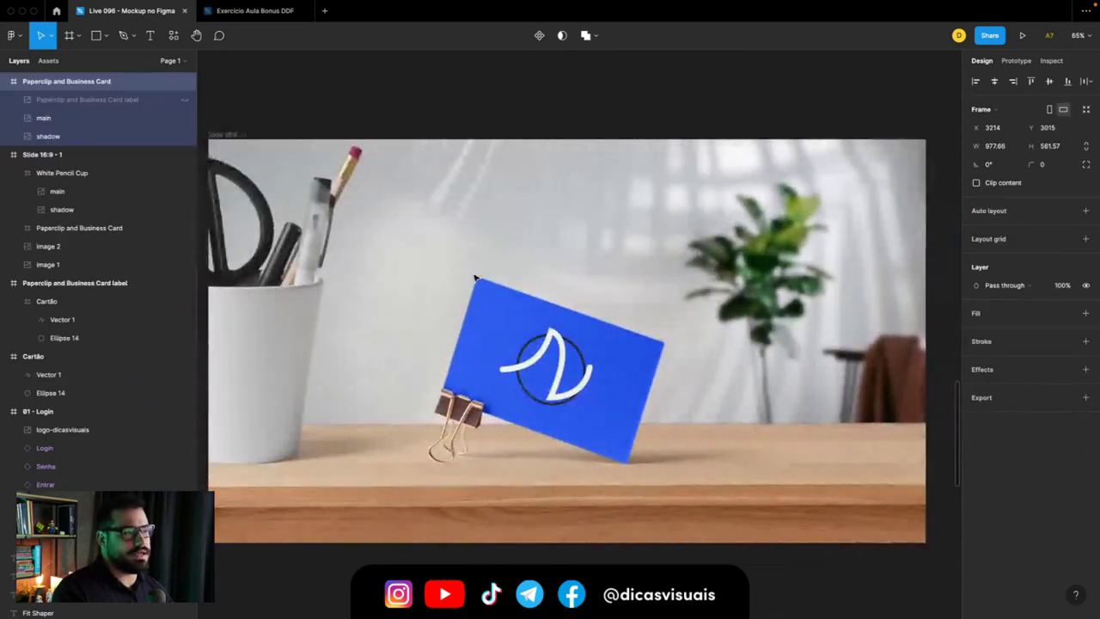
{"action": "scroll", "coordinate": [474, 278], "scroll_direction": "down", "scroll_amount": 3}
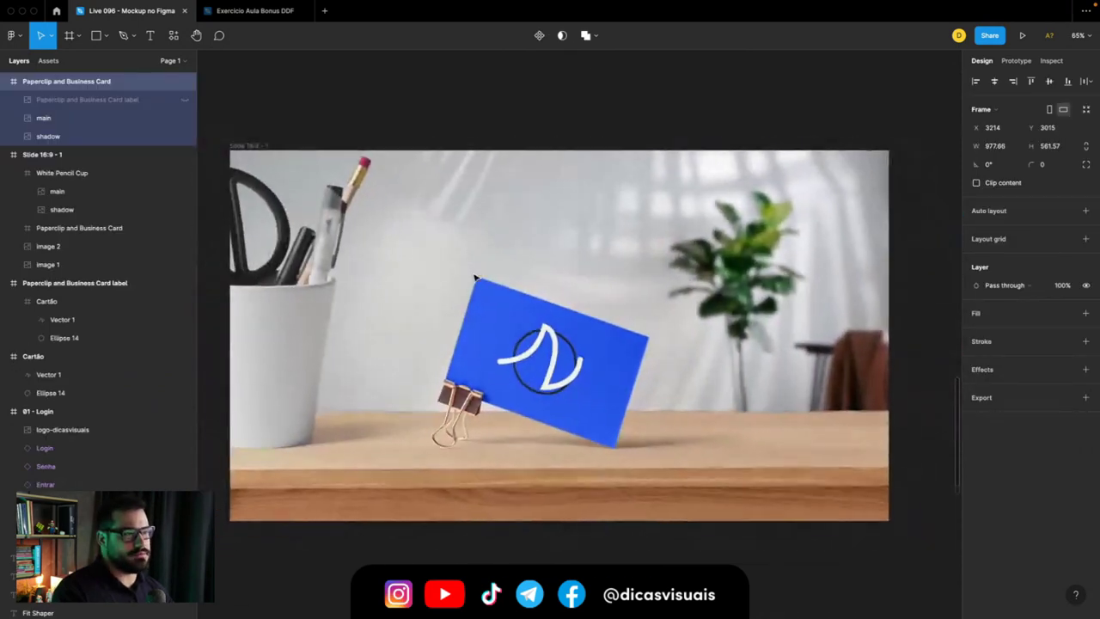
{"action": "left_click", "coordinate": [544, 376]}
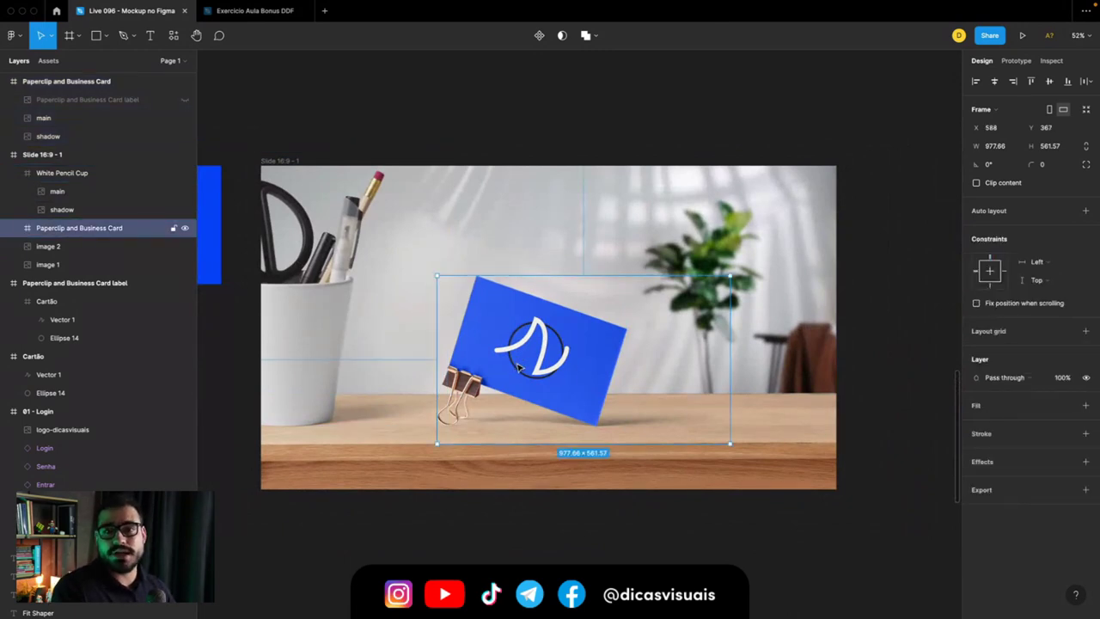
{"action": "left_click", "coordinate": [407, 466]}
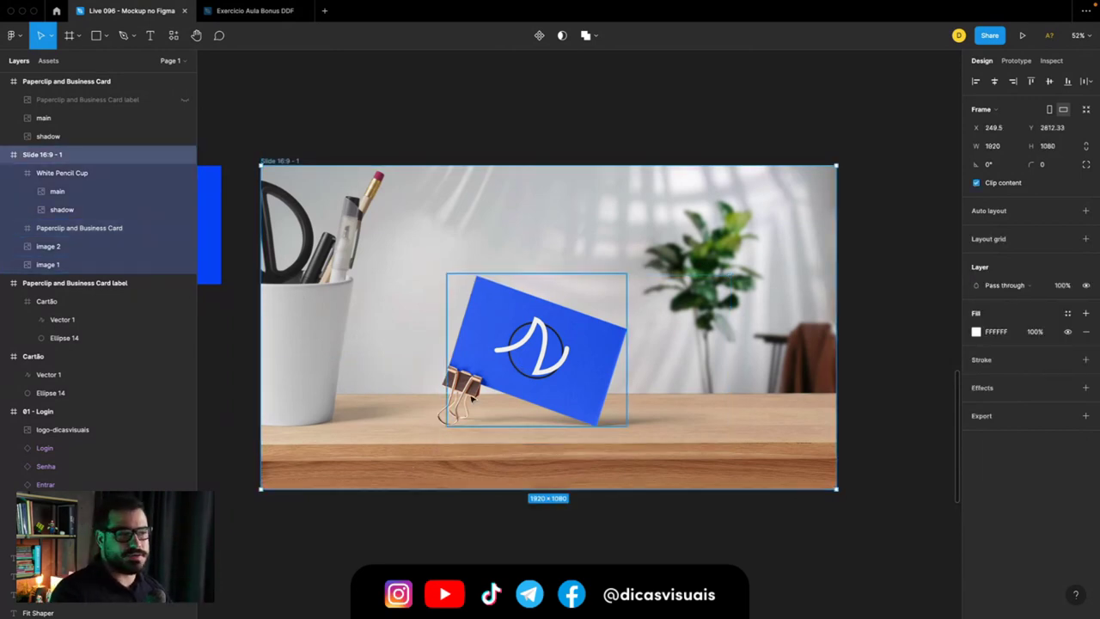
{"action": "scroll", "coordinate": [471, 397], "scroll_direction": "down", "scroll_amount": 5}
{"action": "scroll", "coordinate": [471, 397], "scroll_direction": "down", "scroll_amount": 3}
{"action": "scroll", "coordinate": [481, 301], "scroll_direction": "down", "scroll_amount": 3}
{"action": "scroll", "coordinate": [485, 215], "scroll_direction": "down", "scroll_amount": 2}
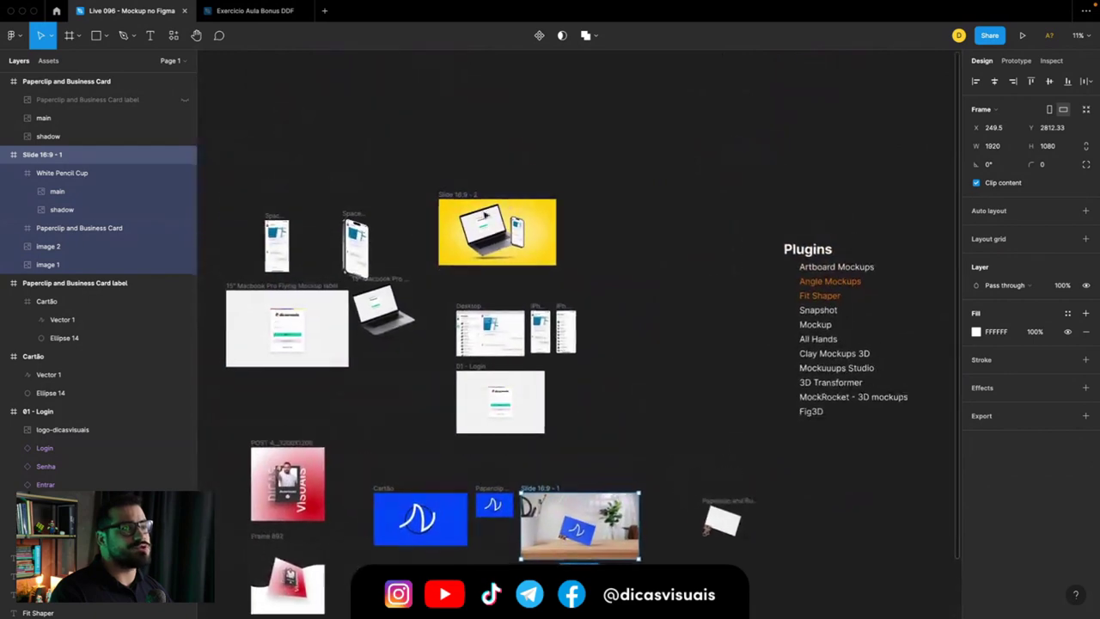
{"action": "scroll", "coordinate": [507, 204], "scroll_direction": "up", "scroll_amount": 4}
{"action": "scroll", "coordinate": [508, 203], "scroll_direction": "up", "scroll_amount": 2}
{"action": "scroll", "coordinate": [508, 201], "scroll_direction": "up", "scroll_amount": 1}
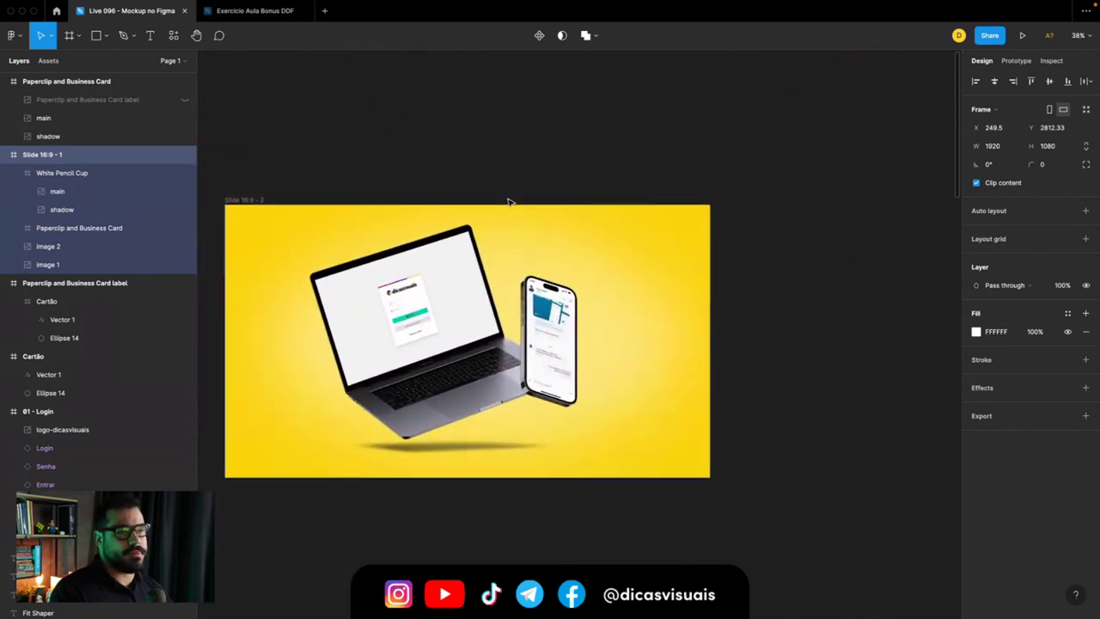
{"action": "scroll", "coordinate": [508, 202], "scroll_direction": "up", "scroll_amount": 1}
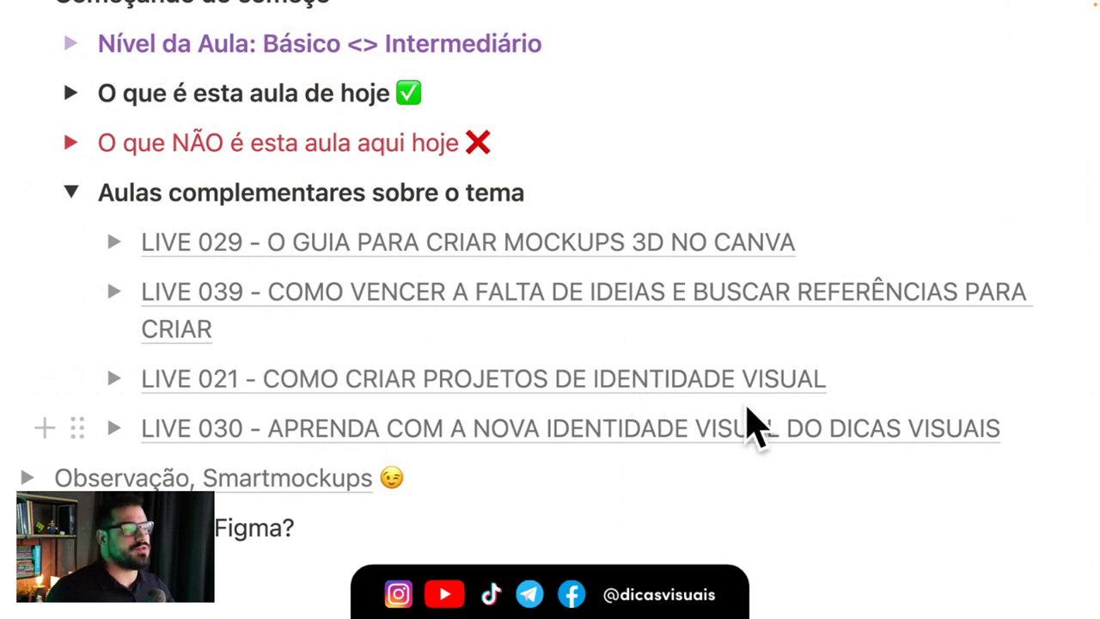
Step: Collapse the four-lesson 'Aulas complementares sobre o tema' list and the 'Começando do começo' section
{"action": "scroll", "coordinate": [680, 386], "scroll_direction": "down", "scroll_amount": 1}
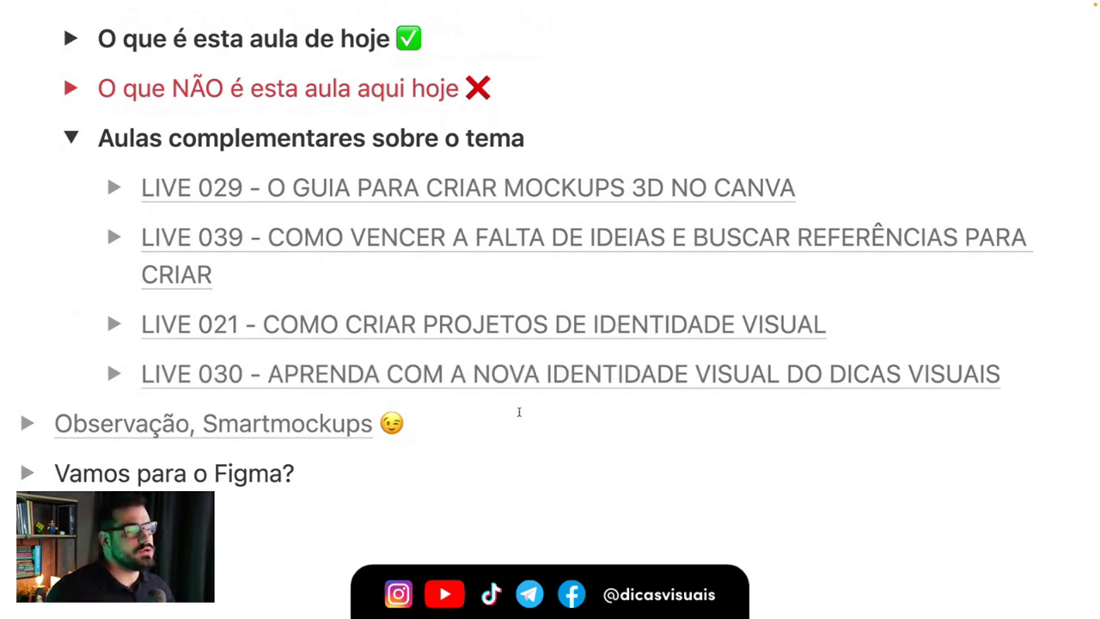
{"action": "mouse_move", "coordinate": [522, 428]}
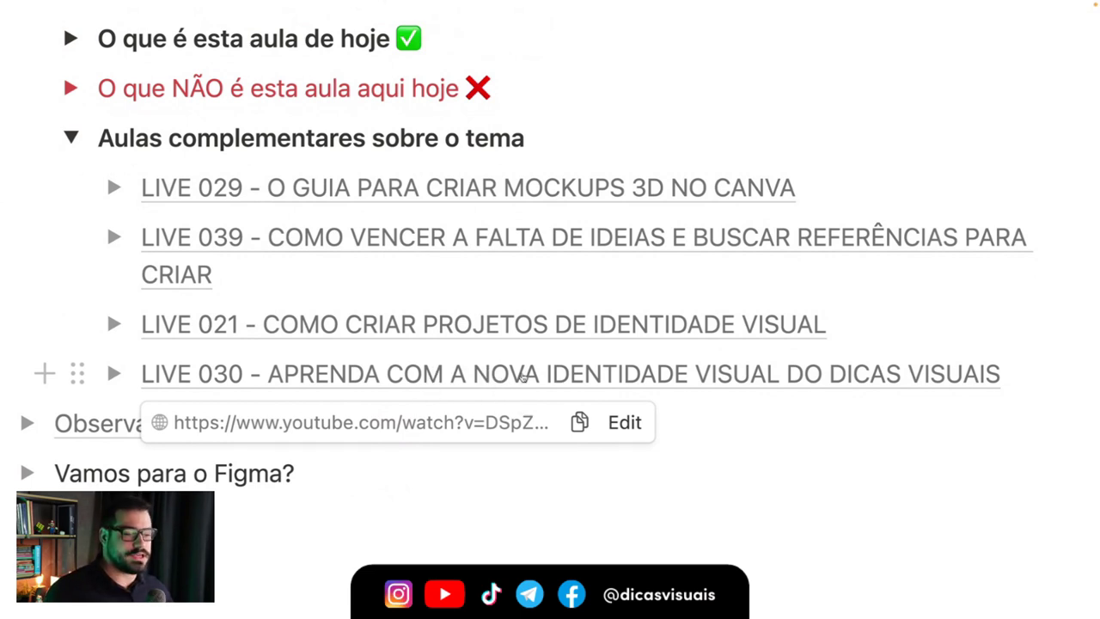
{"action": "left_click_drag", "start_coordinate": [172, 177], "coordinate": [683, 394]}
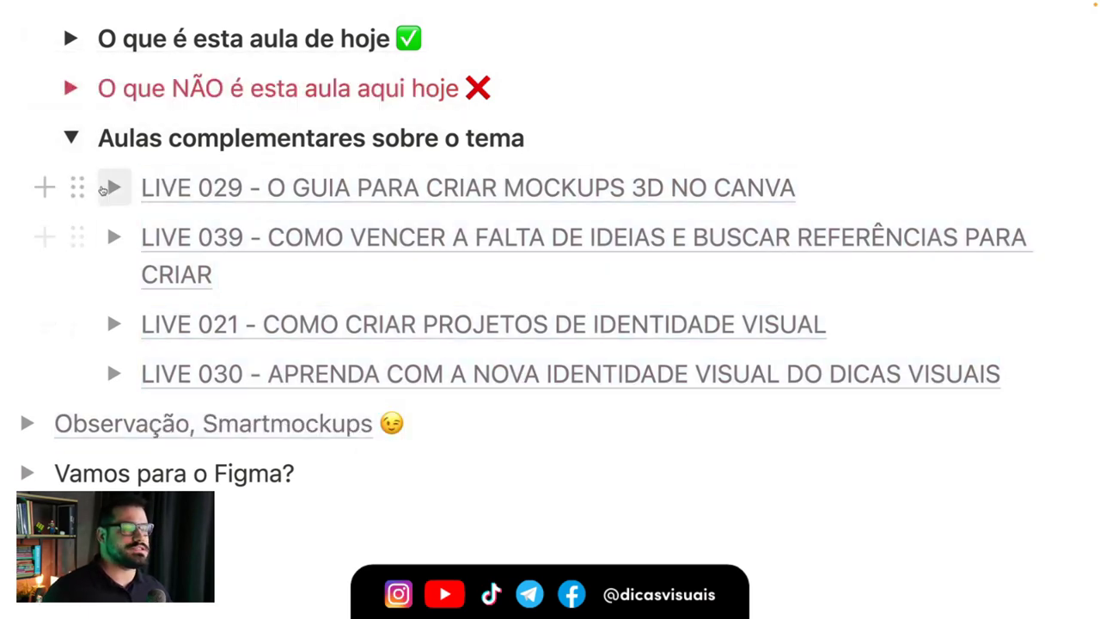
{"action": "left_click", "coordinate": [71, 138]}
{"action": "scroll", "coordinate": [170, 164], "scroll_direction": "up", "scroll_amount": 3}
{"action": "scroll", "coordinate": [165, 166], "scroll_direction": "up", "scroll_amount": 1}
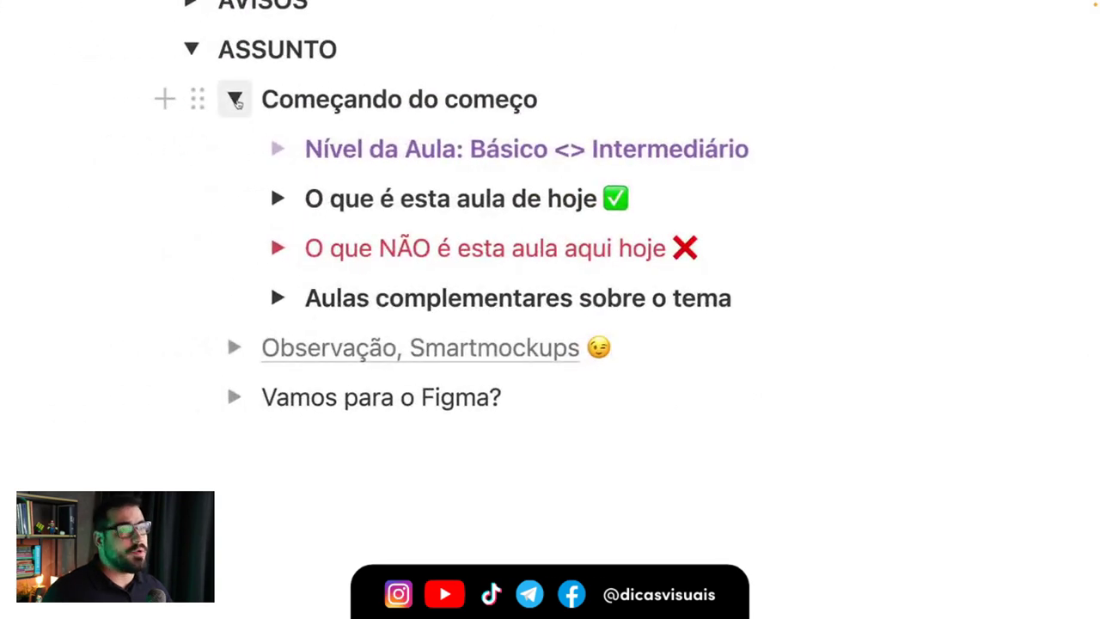
{"action": "left_click", "coordinate": [236, 100]}
{"action": "mouse_move", "coordinate": [419, 347]}
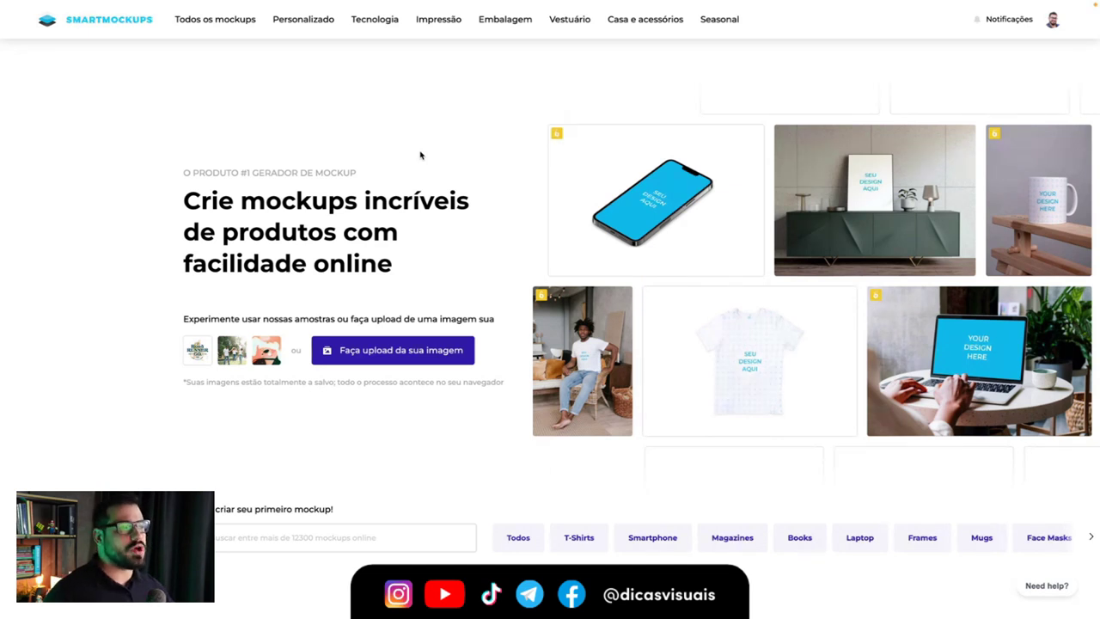
{"action": "mouse_move", "coordinate": [375, 19]}
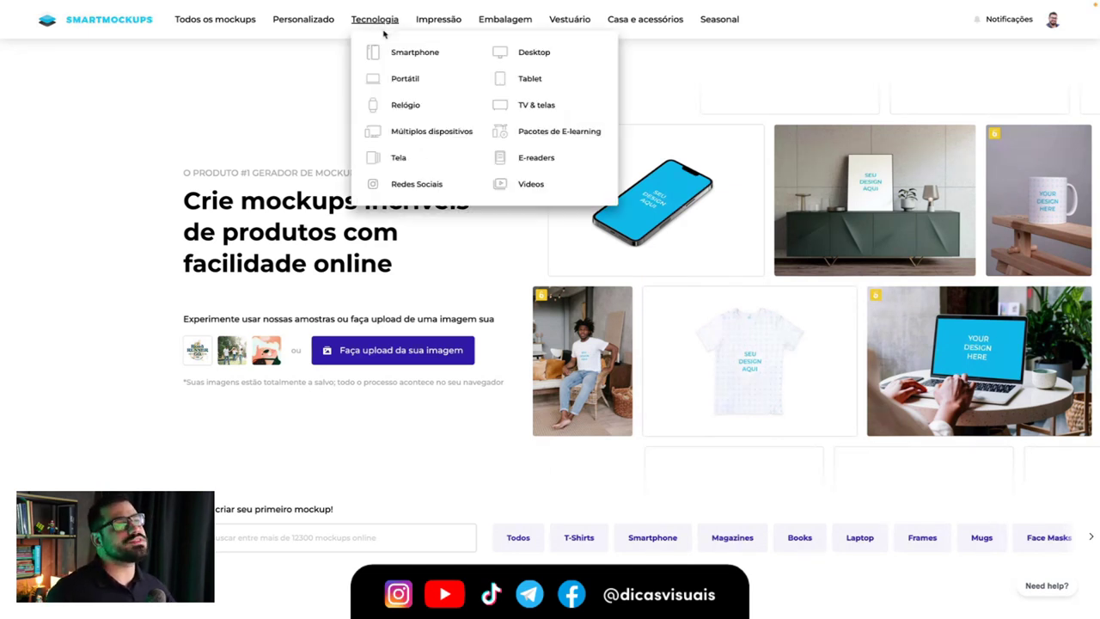
Step: Browse the Smartmockups smartphone mockups category
{"action": "left_click", "coordinate": [405, 53]}
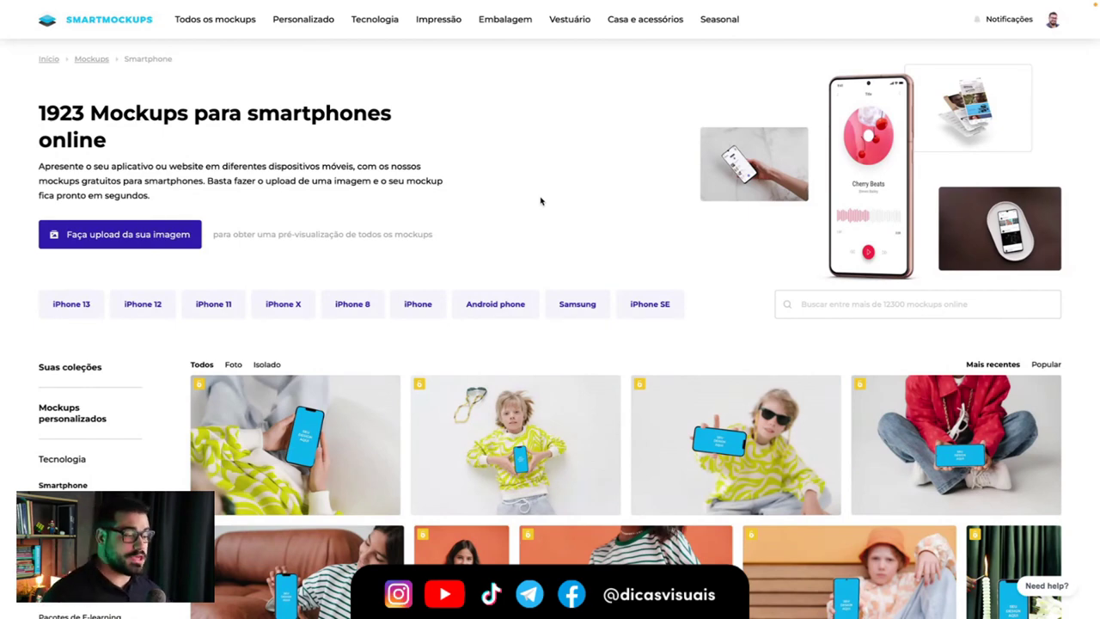
{"action": "scroll", "coordinate": [506, 200], "scroll_direction": "down", "scroll_amount": 2}
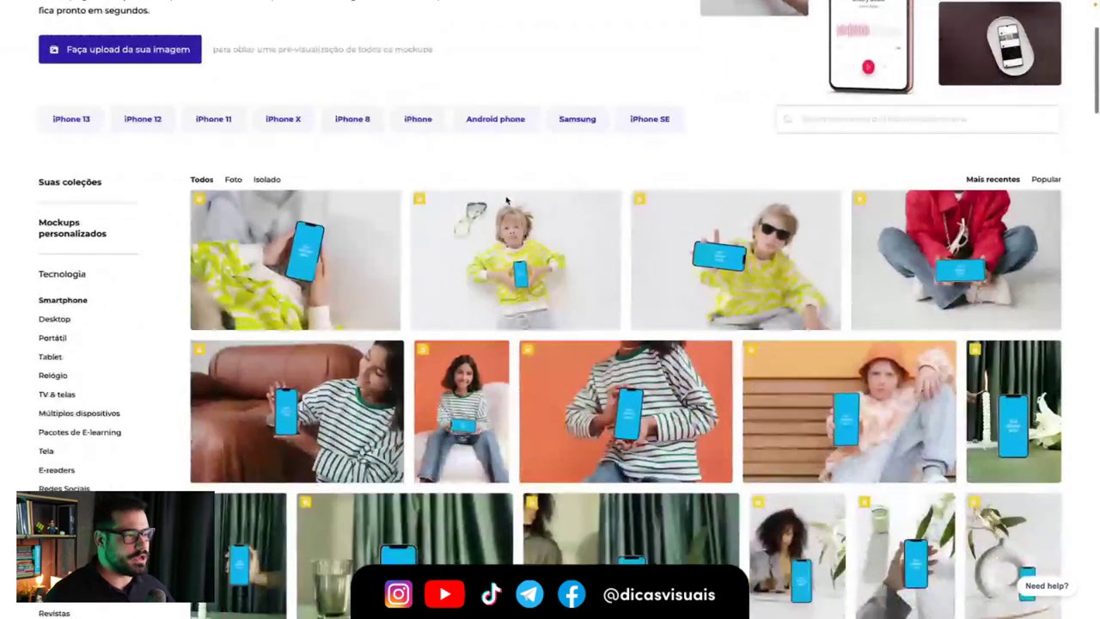
{"action": "scroll", "coordinate": [506, 201], "scroll_direction": "down", "scroll_amount": 2}
{"action": "scroll", "coordinate": [507, 202], "scroll_direction": "down", "scroll_amount": 1}
{"action": "scroll", "coordinate": [507, 201], "scroll_direction": "down", "scroll_amount": 2}
{"action": "scroll", "coordinate": [506, 201], "scroll_direction": "down", "scroll_amount": 2}
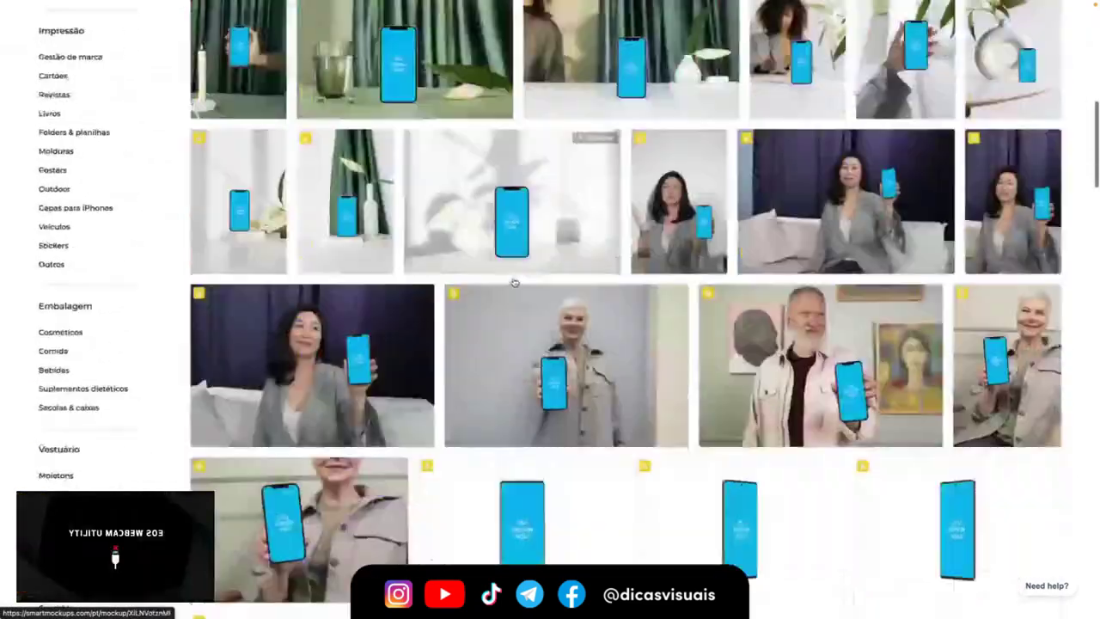
{"action": "scroll", "coordinate": [507, 201], "scroll_direction": "down", "scroll_amount": 6}
{"action": "scroll", "coordinate": [507, 234], "scroll_direction": "up", "scroll_amount": 5}
{"action": "scroll", "coordinate": [507, 234], "scroll_direction": "up", "scroll_amount": 7}
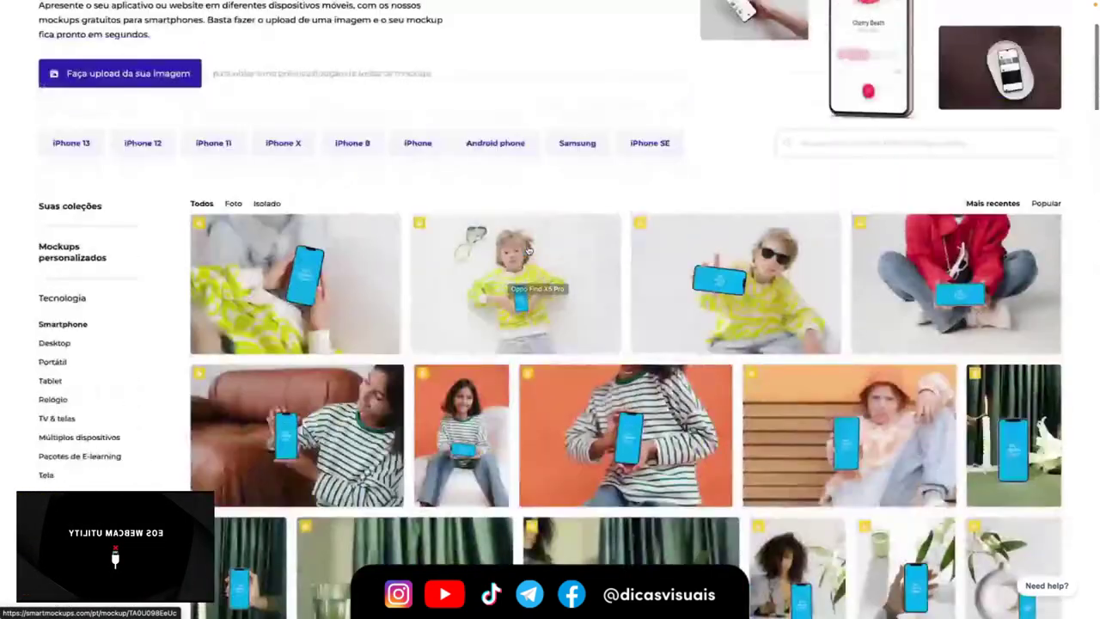
{"action": "scroll", "coordinate": [483, 235], "scroll_direction": "up", "scroll_amount": 2}
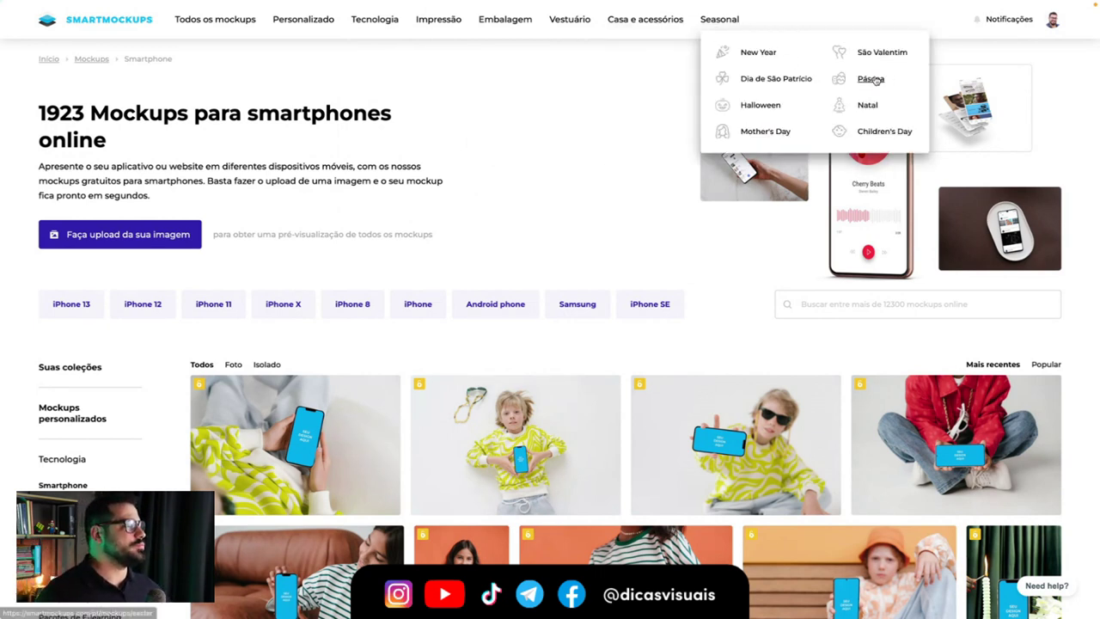
Step: Browse the Páscoa seasonal mockups collection
{"action": "left_click", "coordinate": [765, 131]}
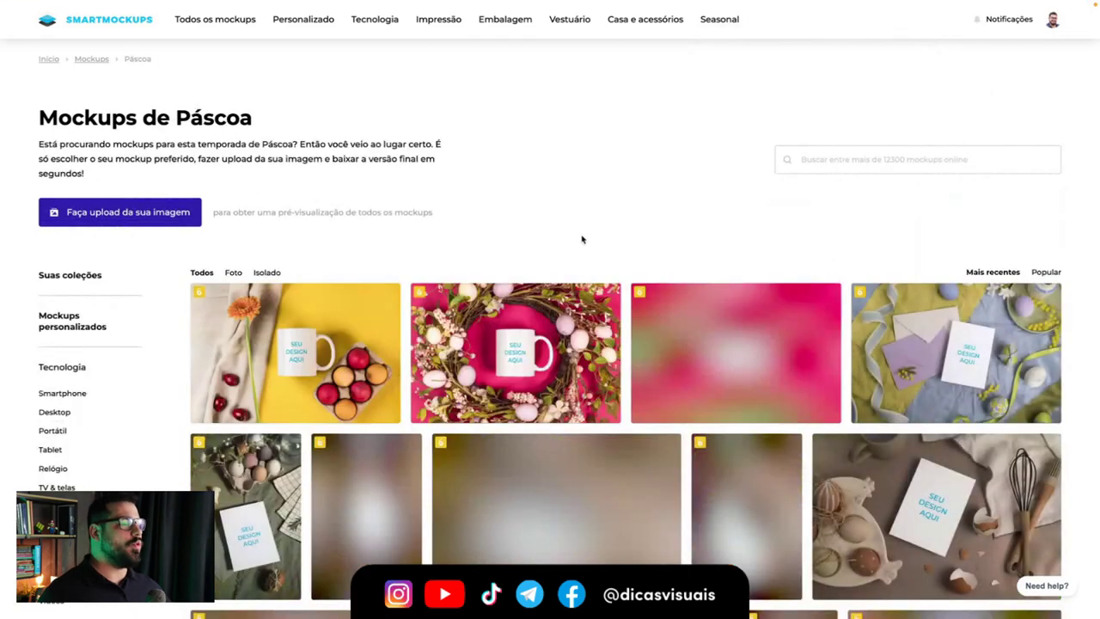
{"action": "scroll", "coordinate": [582, 239], "scroll_direction": "down", "scroll_amount": 3}
{"action": "scroll", "coordinate": [582, 239], "scroll_direction": "down", "scroll_amount": 2}
{"action": "scroll", "coordinate": [581, 239], "scroll_direction": "down", "scroll_amount": 2}
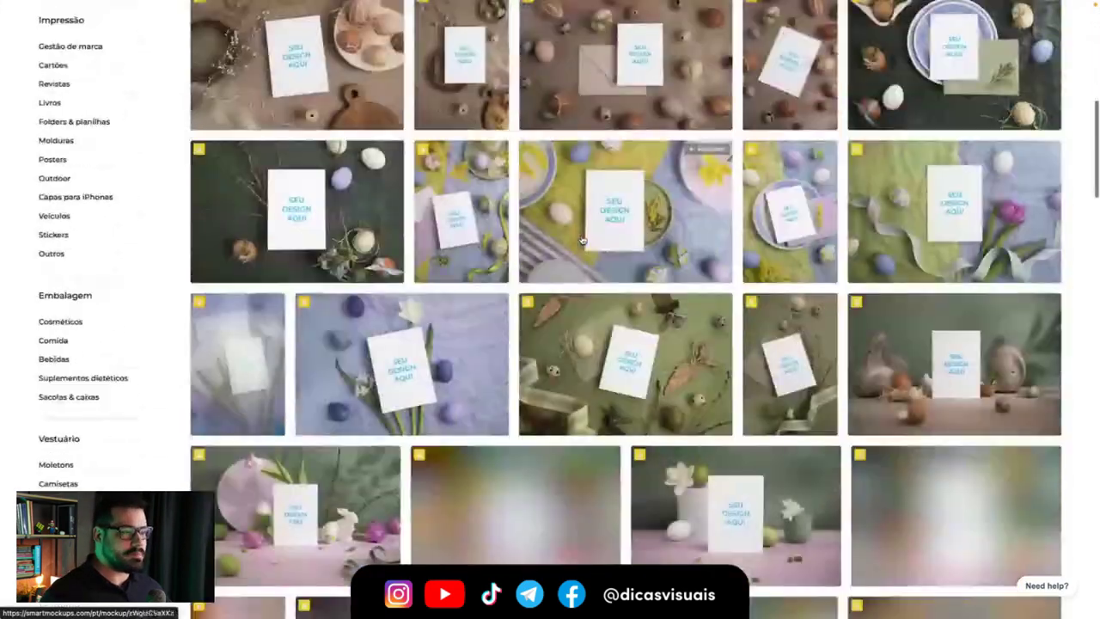
{"action": "scroll", "coordinate": [582, 239], "scroll_direction": "down", "scroll_amount": 2}
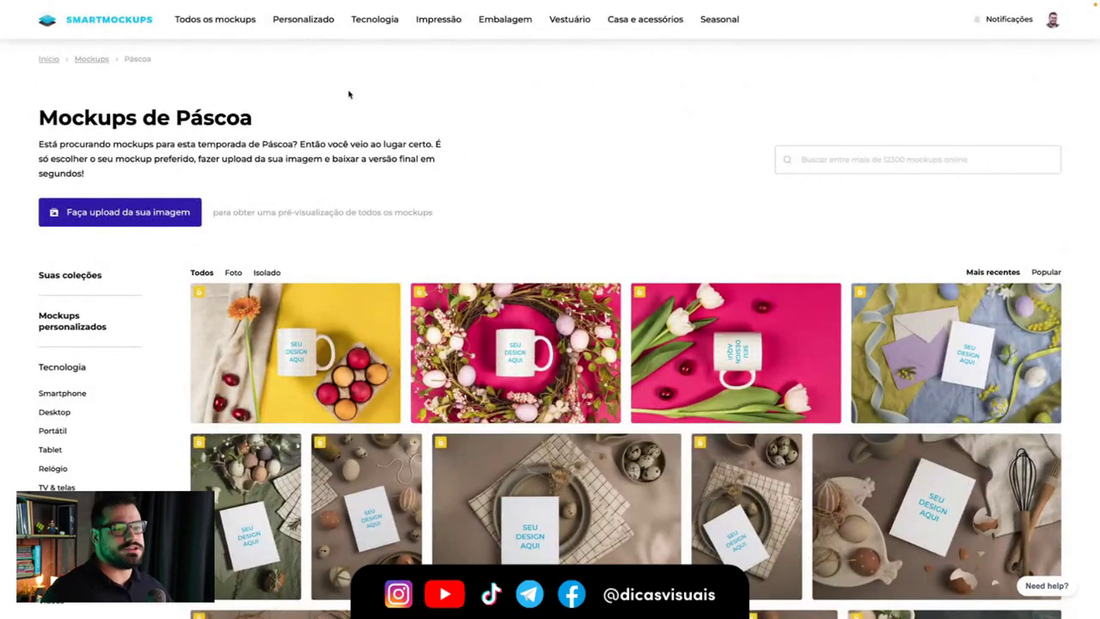
Step: View the Personalizado custom mockups, then scroll the Smartmockups homepage showcase
{"action": "left_click", "coordinate": [305, 21]}
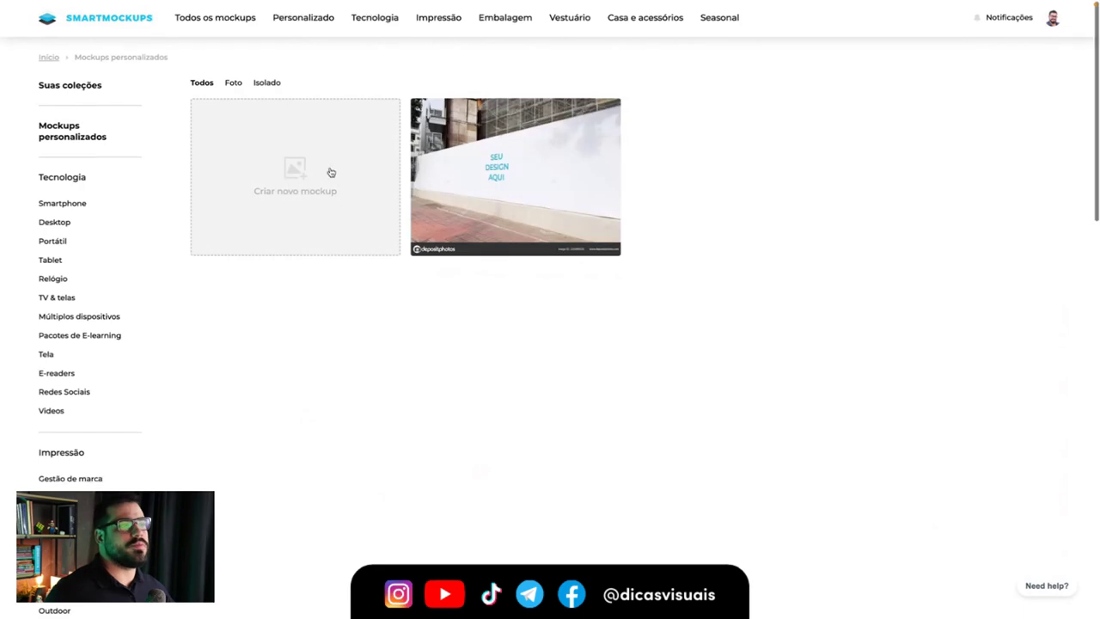
{"action": "left_click", "coordinate": [109, 17]}
{"action": "scroll", "coordinate": [483, 372], "scroll_direction": "down", "scroll_amount": 8}
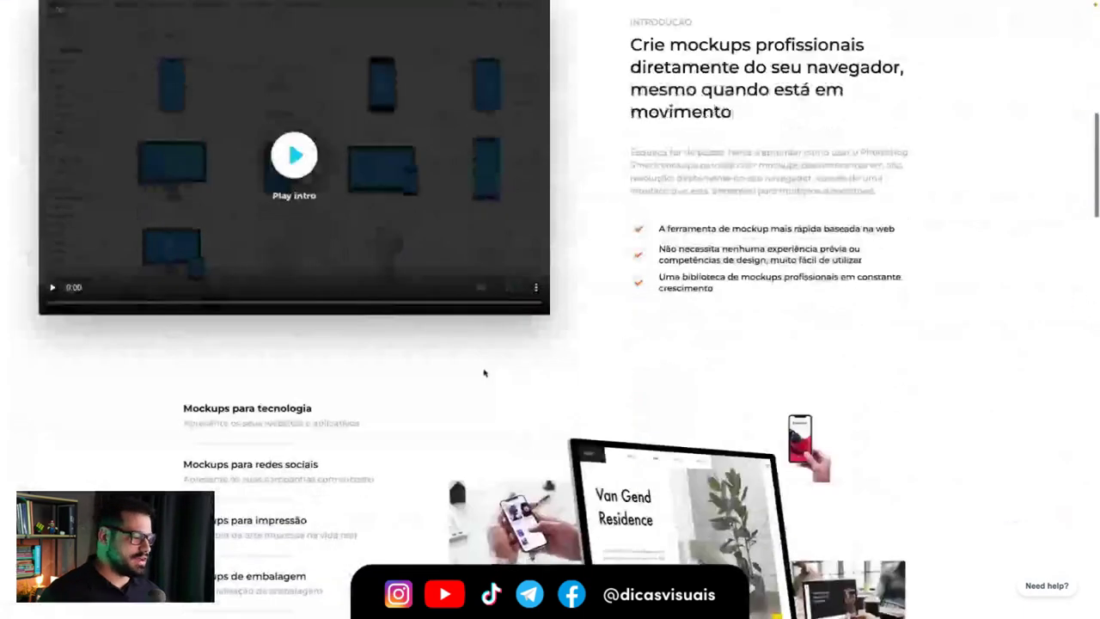
{"action": "scroll", "coordinate": [483, 372], "scroll_direction": "down", "scroll_amount": 5}
{"action": "scroll", "coordinate": [484, 372], "scroll_direction": "down", "scroll_amount": 3}
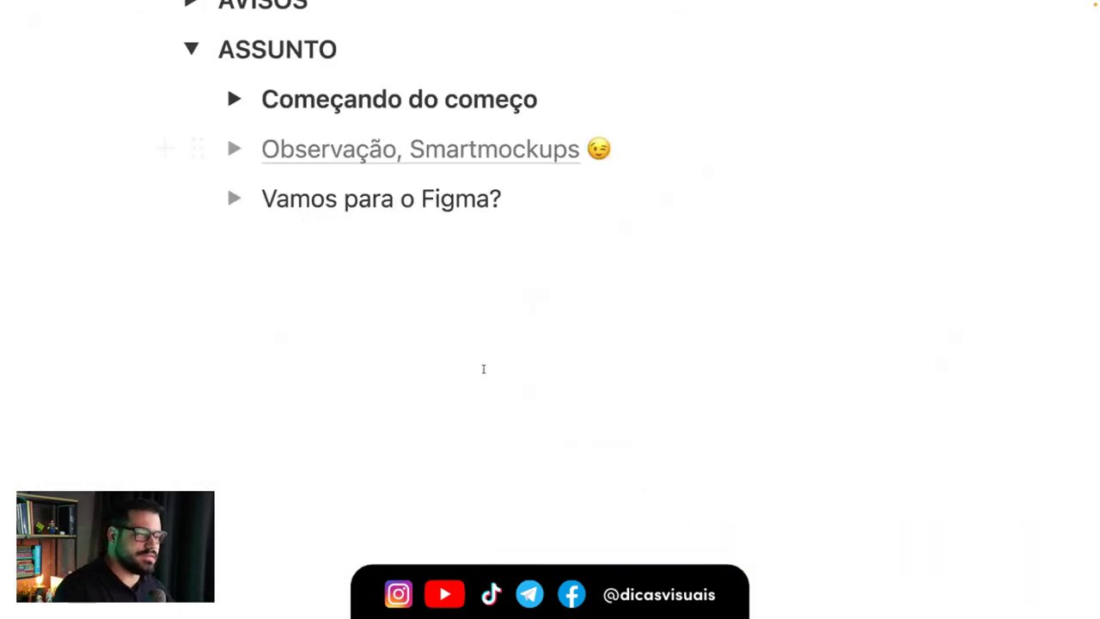
Step: Scroll the Notion lesson outline so the AVISOS and ASSUNTO toggles are visible
{"action": "scroll", "coordinate": [591, 153], "scroll_direction": "up", "scroll_amount": 2}
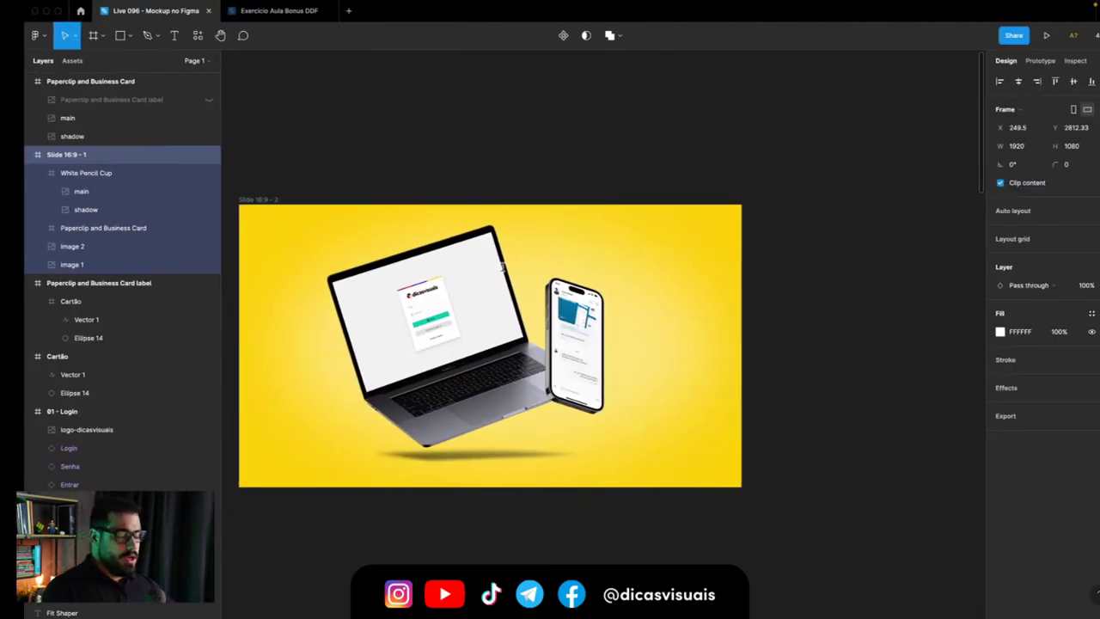
Step: Zoom to the Plugins text list and marquee-select all its text layers
{"action": "scroll", "coordinate": [508, 270], "scroll_direction": "down", "scroll_amount": 3}
{"action": "scroll", "coordinate": [532, 273], "scroll_direction": "down", "scroll_amount": 3}
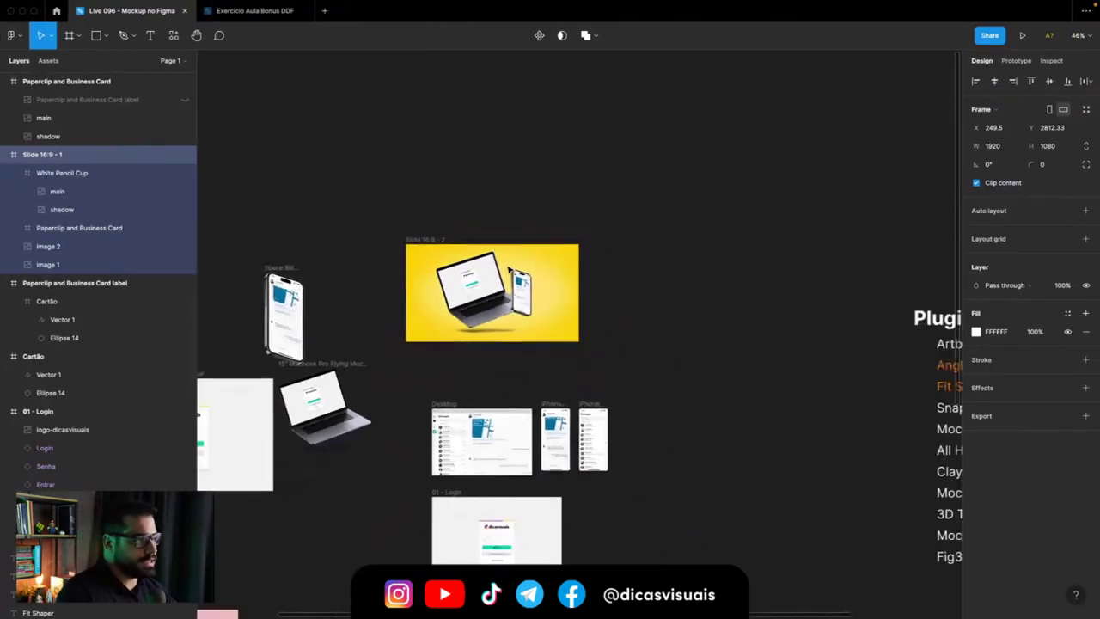
{"action": "scroll", "coordinate": [584, 276], "scroll_direction": "down", "scroll_amount": 3}
{"action": "scroll", "coordinate": [622, 281], "scroll_direction": "down", "scroll_amount": 2}
{"action": "scroll", "coordinate": [609, 258], "scroll_direction": "up", "scroll_amount": 3}
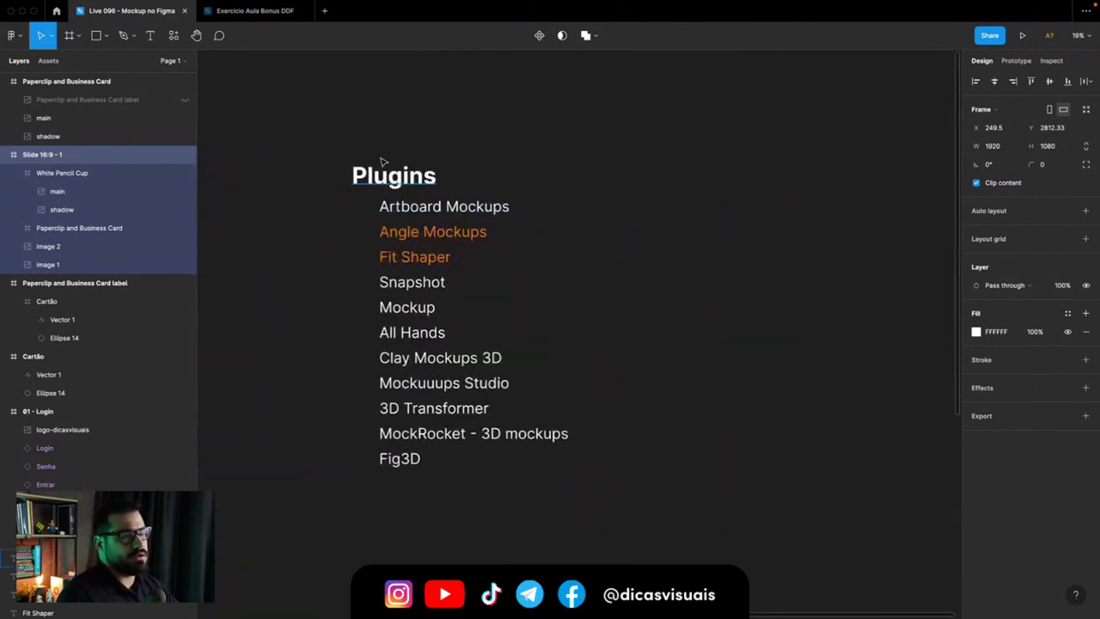
{"action": "left_click_drag", "start_coordinate": [240, 100], "coordinate": [687, 574]}
Step: Pan around the list, deselect it, and go to the Recently viewed home screen
{"action": "scroll", "coordinate": [599, 504], "scroll_direction": "left", "scroll_amount": 3}
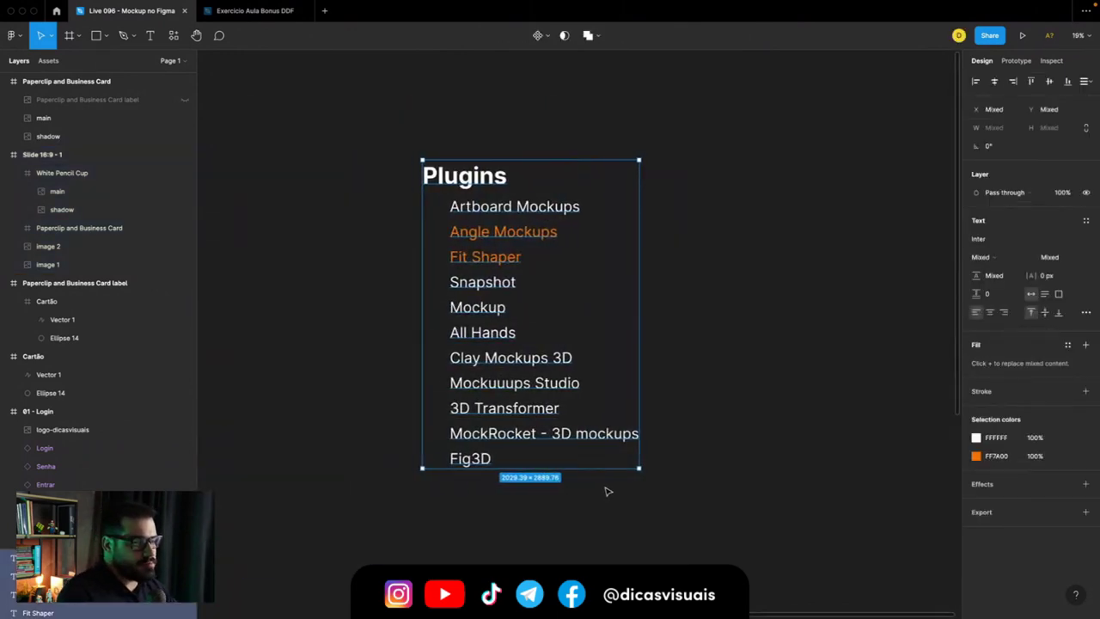
{"action": "scroll", "coordinate": [607, 489], "scroll_direction": "left", "scroll_amount": 4}
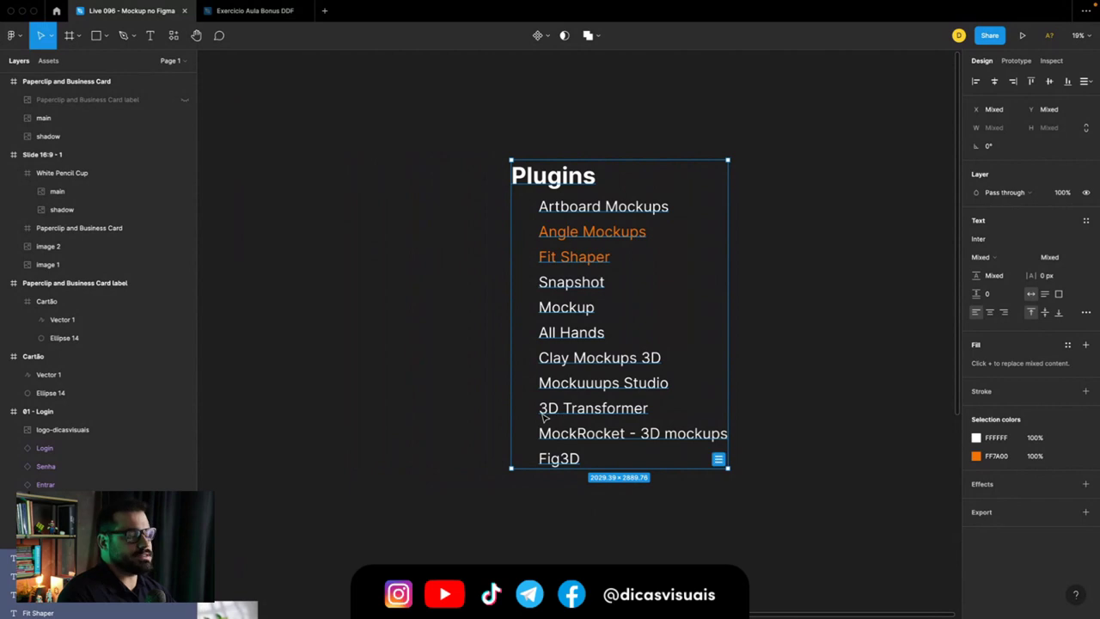
{"action": "scroll", "coordinate": [542, 234], "scroll_direction": "up", "scroll_amount": 2}
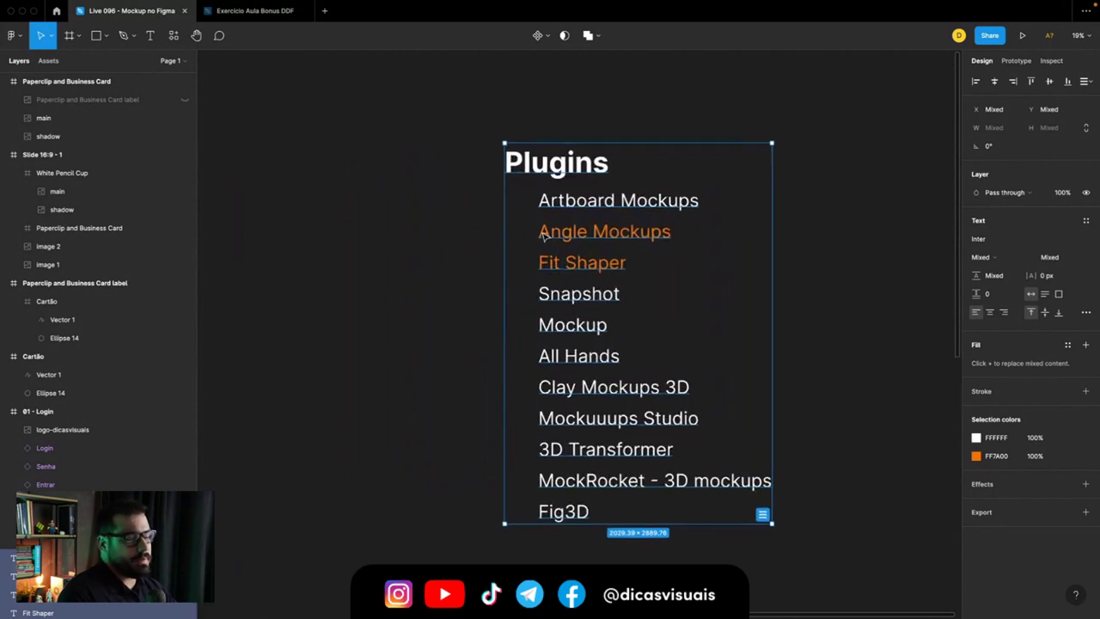
{"action": "scroll", "coordinate": [543, 239], "scroll_direction": "down", "scroll_amount": 2}
{"action": "scroll", "coordinate": [543, 239], "scroll_direction": "right", "scroll_amount": 1}
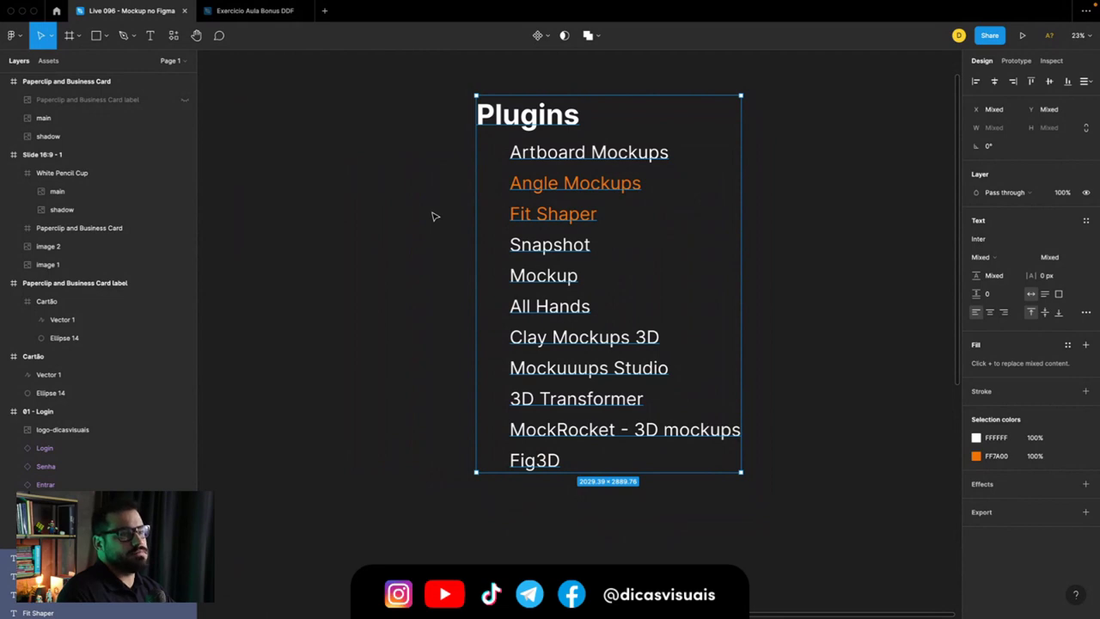
{"action": "left_click", "coordinate": [322, 144]}
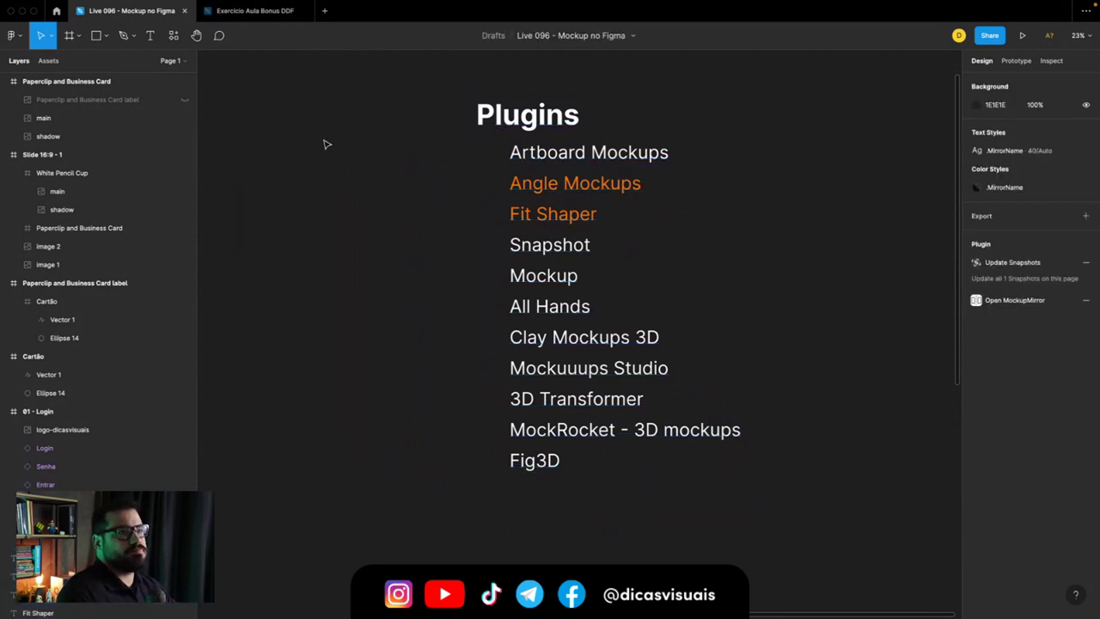
{"action": "left_click", "coordinate": [56, 10]}
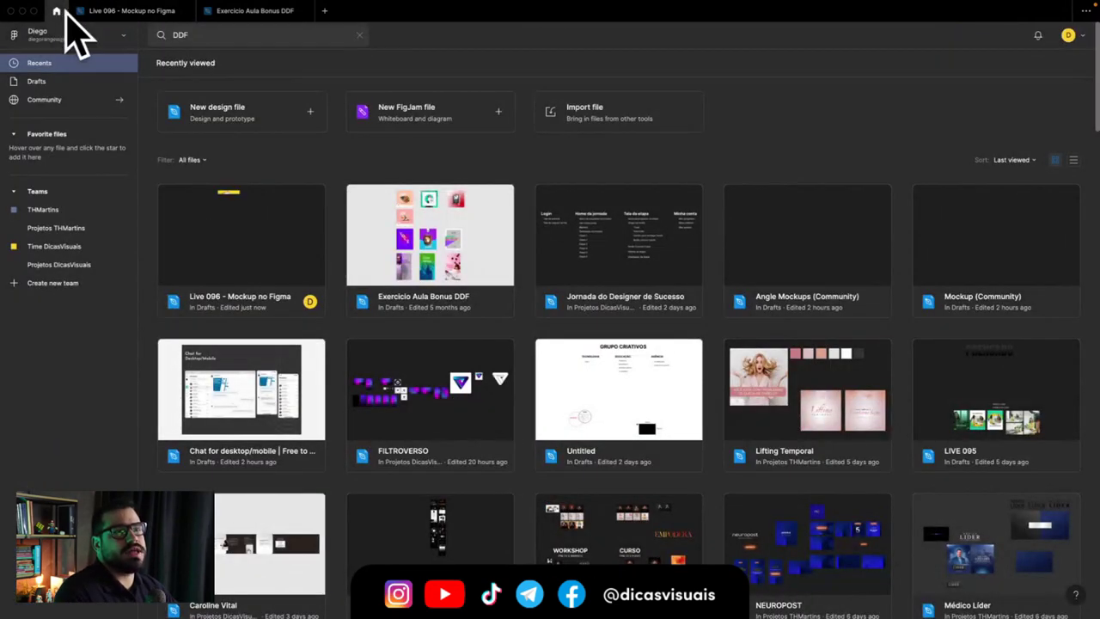
Step: Search Community for 'mockup', filter to Files + templates, and open Free iPhone 14 Mockups
{"action": "left_click", "coordinate": [58, 100]}
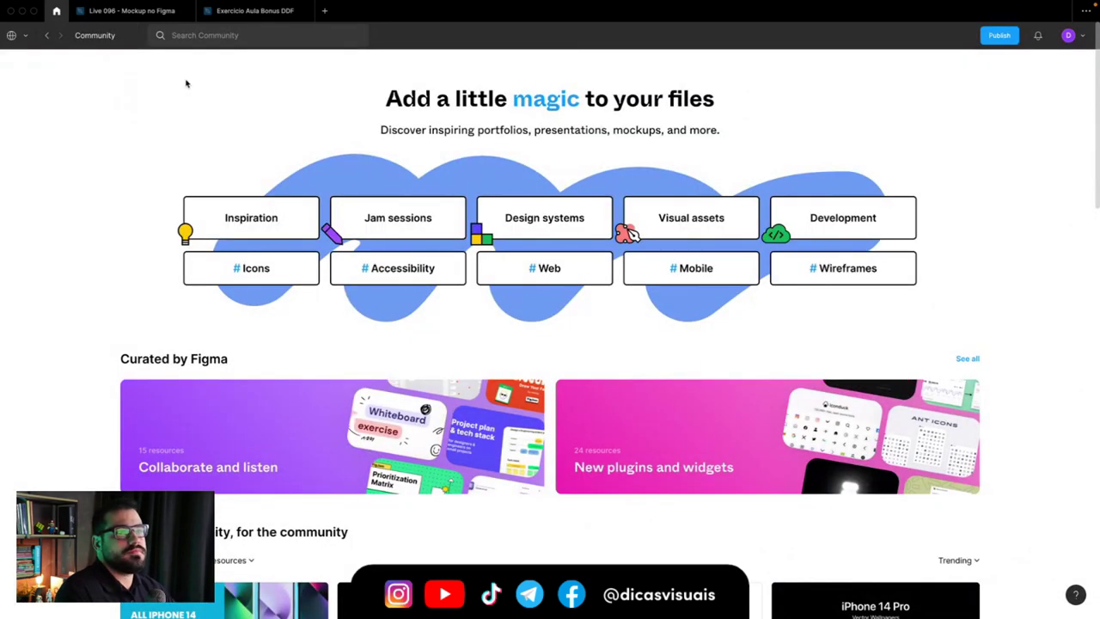
{"action": "left_click", "coordinate": [206, 35]}
{"action": "type", "text": "mo"}
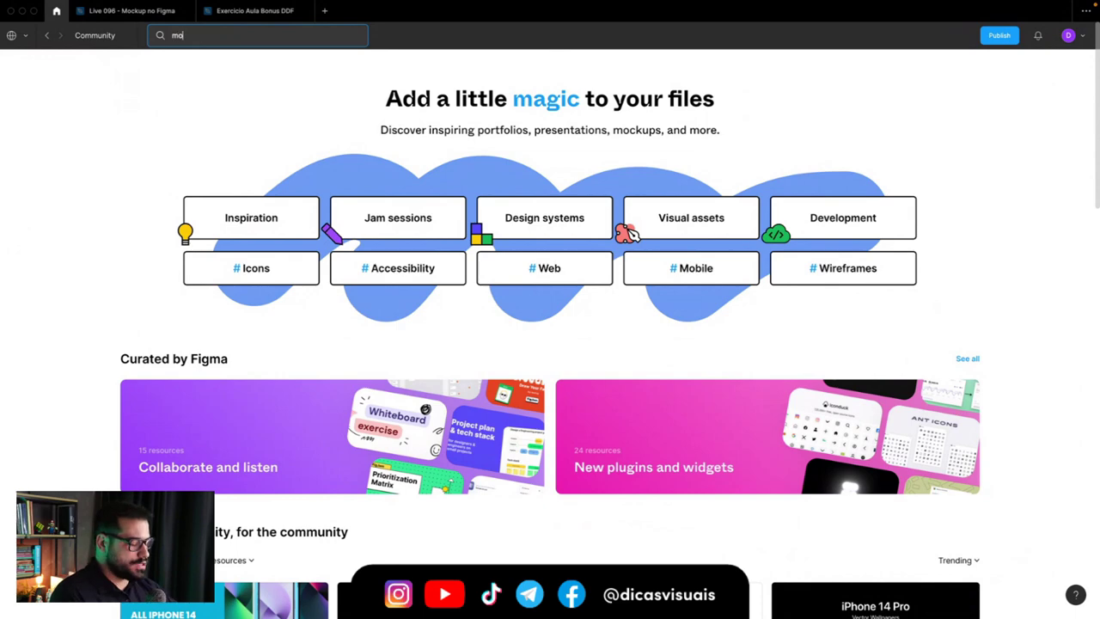
{"action": "type", "text": "ckup"}
{"action": "key", "text": "Return"}
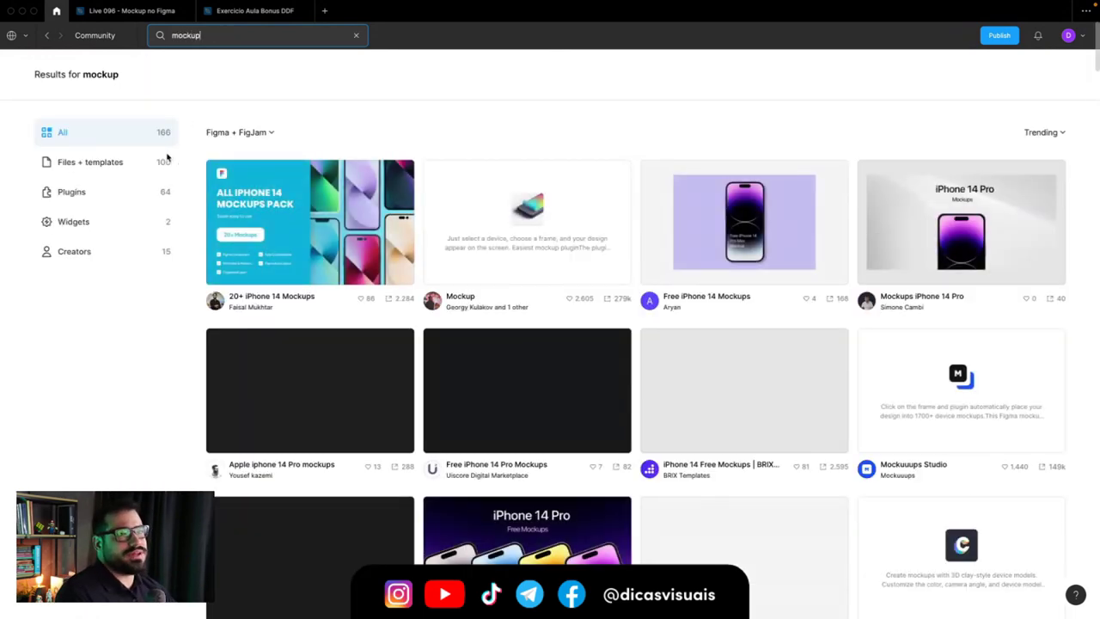
{"action": "left_click", "coordinate": [118, 164]}
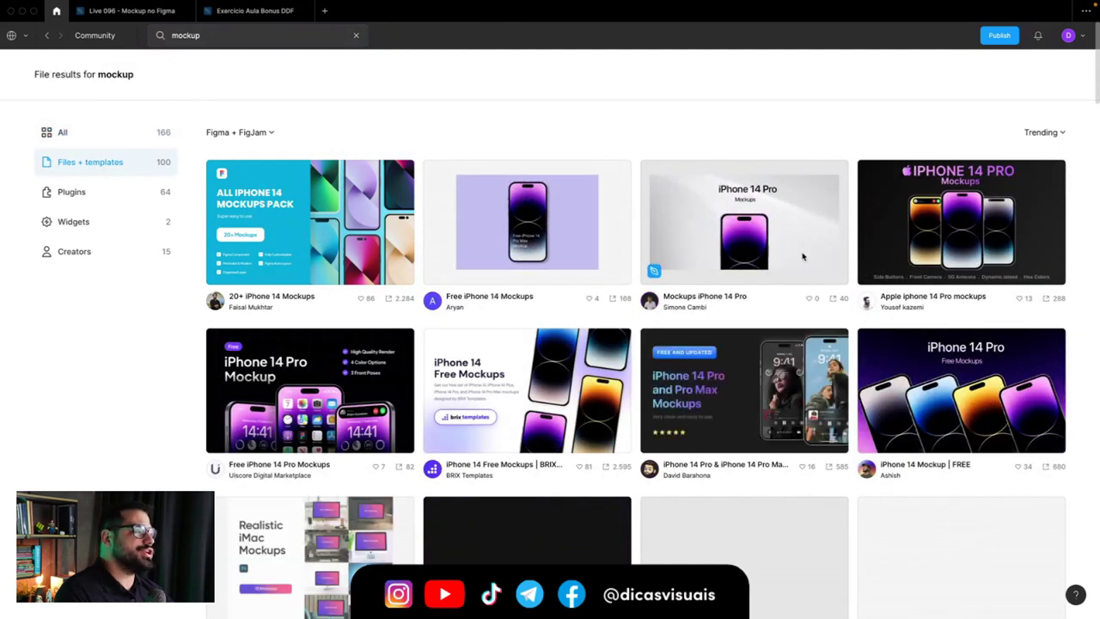
{"action": "left_click", "coordinate": [529, 262]}
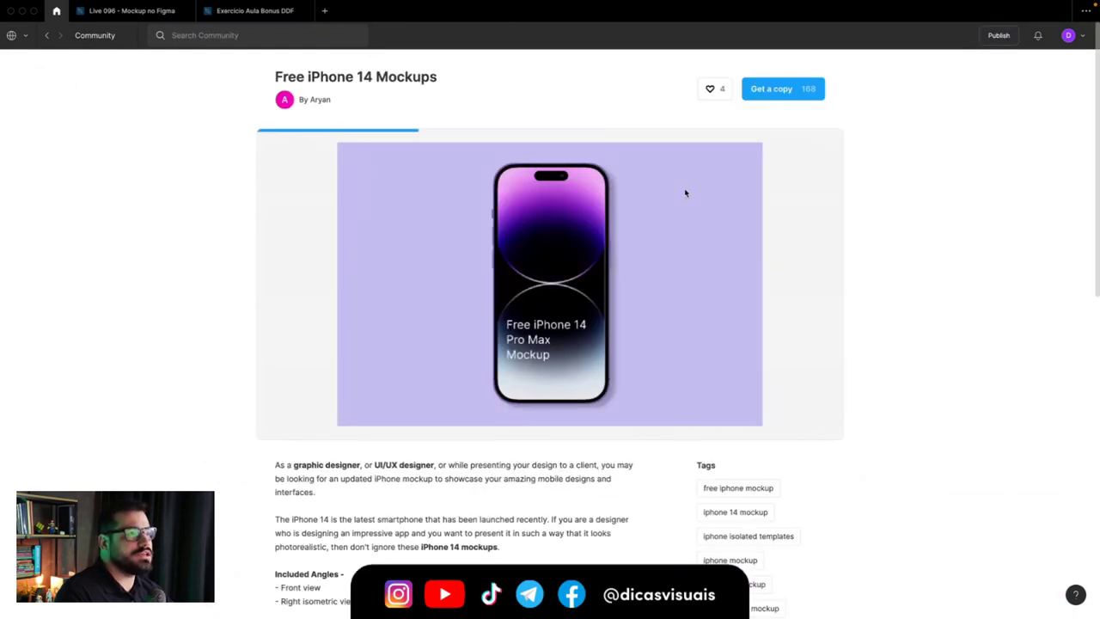
Step: Get a copy of Free iPhone 14 Mockups and select its iPhone mockup group
{"action": "left_click", "coordinate": [772, 90]}
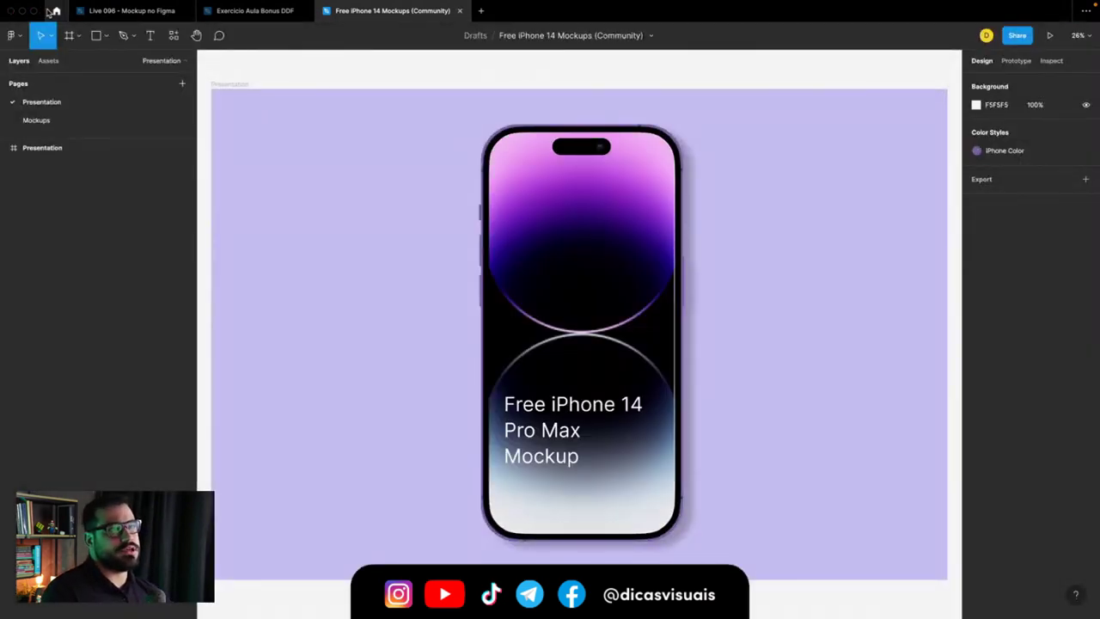
{"action": "left_click", "coordinate": [57, 10]}
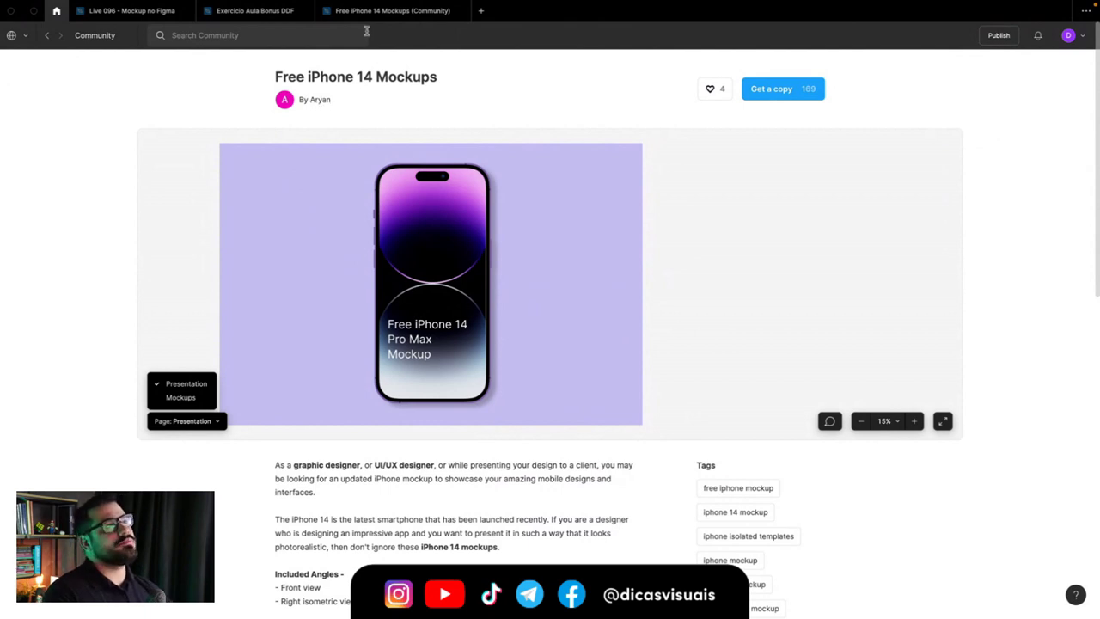
{"action": "left_click", "coordinate": [373, 12]}
{"action": "mouse_move", "coordinate": [573, 275]}
{"action": "left_mouse_down"}
{"action": "mouse_move", "coordinate": [633, 275]}
{"action": "mouse_move", "coordinate": [571, 275]}
{"action": "left_mouse_up"}
{"action": "double_click", "coordinate": [559, 277]}
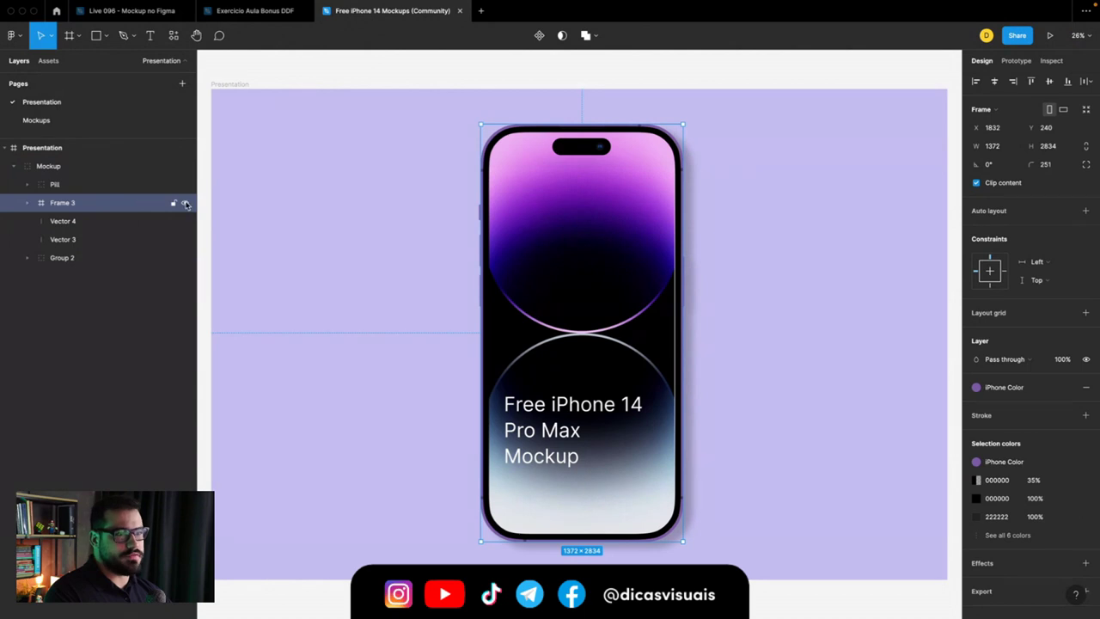
Step: Inspect Frame 3 and the phone's Pill layer, then return to the Community page
{"action": "left_click", "coordinate": [185, 203]}
{"action": "left_click", "coordinate": [172, 184]}
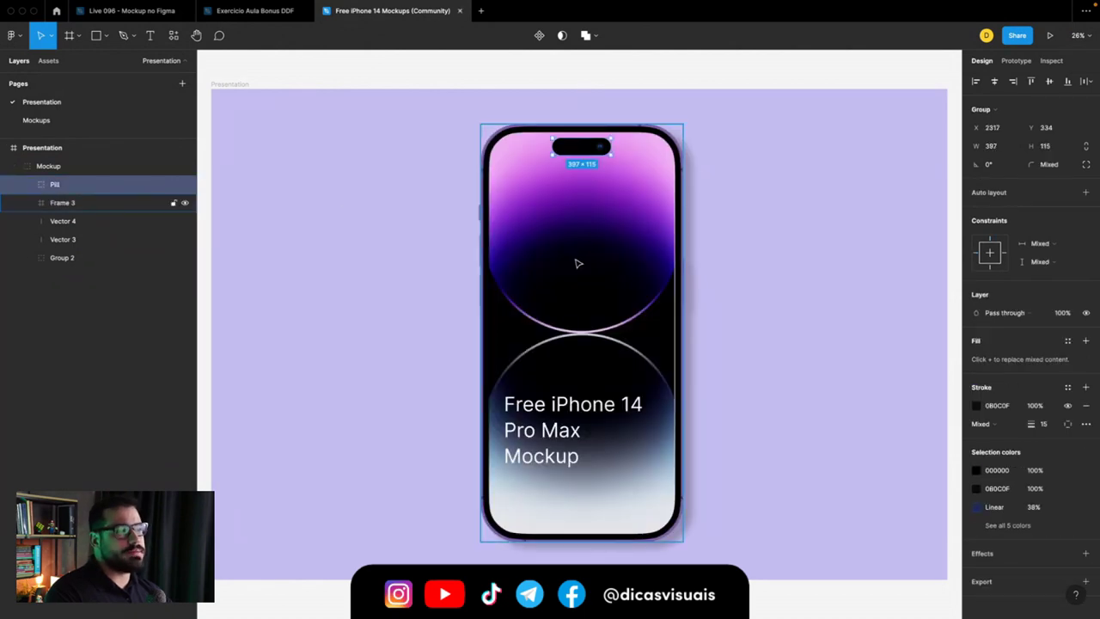
{"action": "scroll", "coordinate": [577, 264], "scroll_direction": "down", "scroll_amount": 5}
{"action": "left_click", "coordinate": [490, 194]}
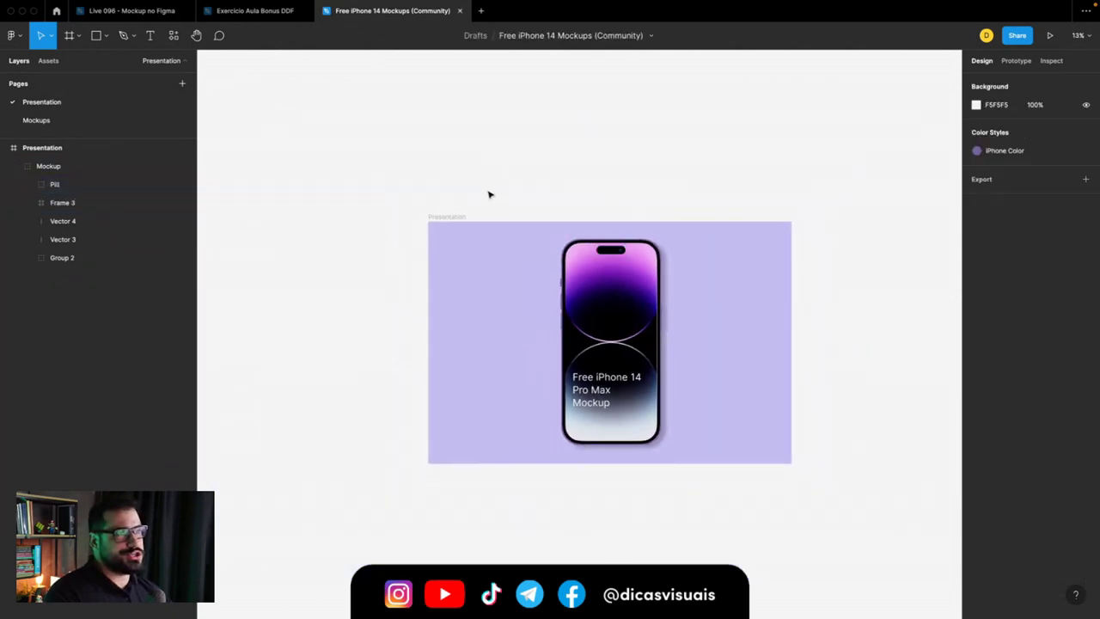
{"action": "left_click", "coordinate": [57, 10]}
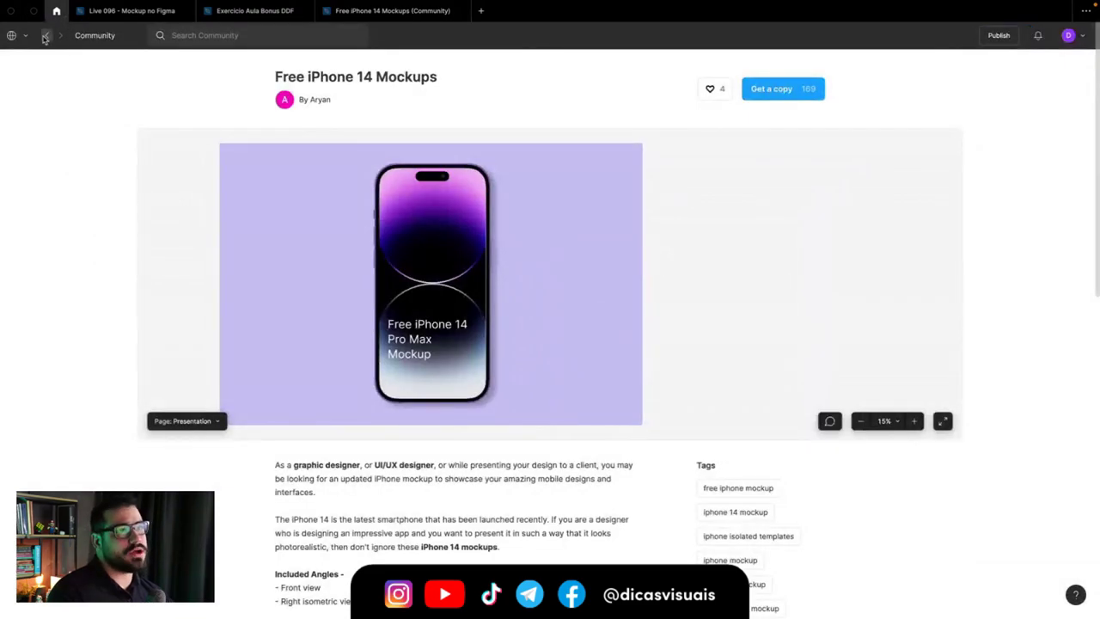
Step: Browse the 'mockup' Community results and filter them to plugins only
{"action": "left_click", "coordinate": [46, 35]}
{"action": "scroll", "coordinate": [580, 358], "scroll_direction": "down", "scroll_amount": 3}
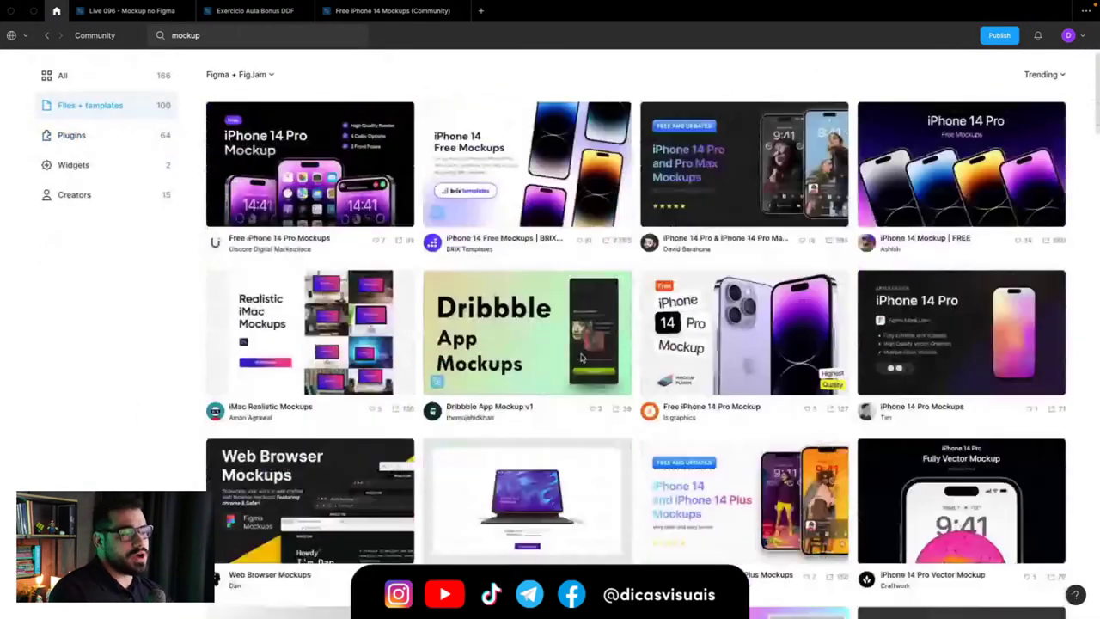
{"action": "scroll", "coordinate": [581, 357], "scroll_direction": "down", "scroll_amount": 2}
{"action": "scroll", "coordinate": [796, 375], "scroll_direction": "down", "scroll_amount": 3}
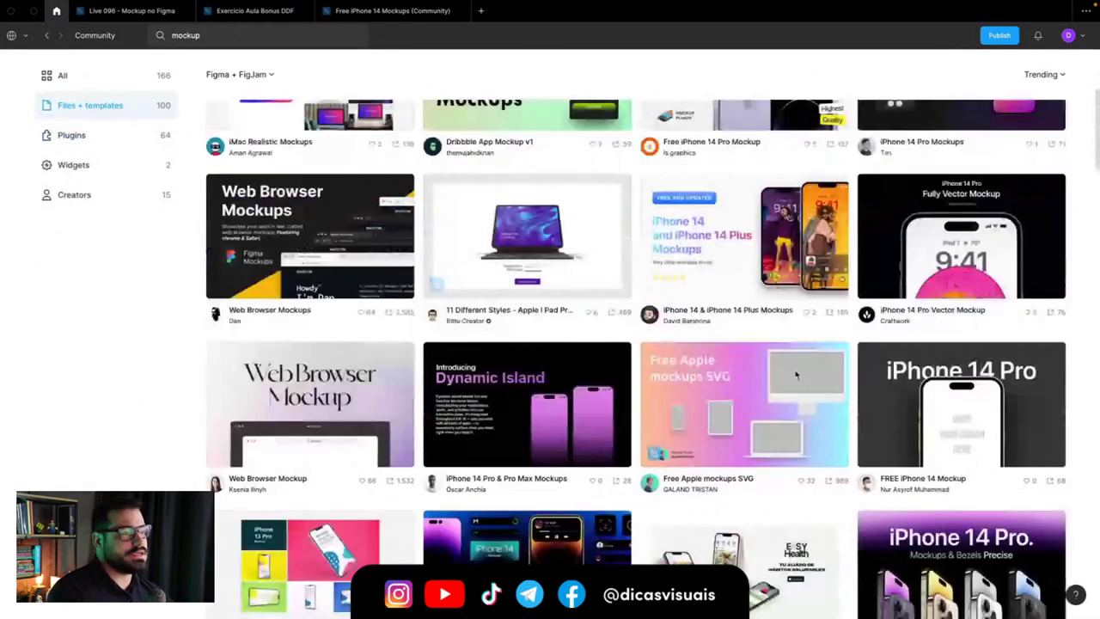
{"action": "scroll", "coordinate": [795, 374], "scroll_direction": "down", "scroll_amount": 5}
{"action": "scroll", "coordinate": [808, 377], "scroll_direction": "down", "scroll_amount": 3}
{"action": "scroll", "coordinate": [812, 378], "scroll_direction": "down", "scroll_amount": 4}
{"action": "scroll", "coordinate": [814, 378], "scroll_direction": "down", "scroll_amount": 3}
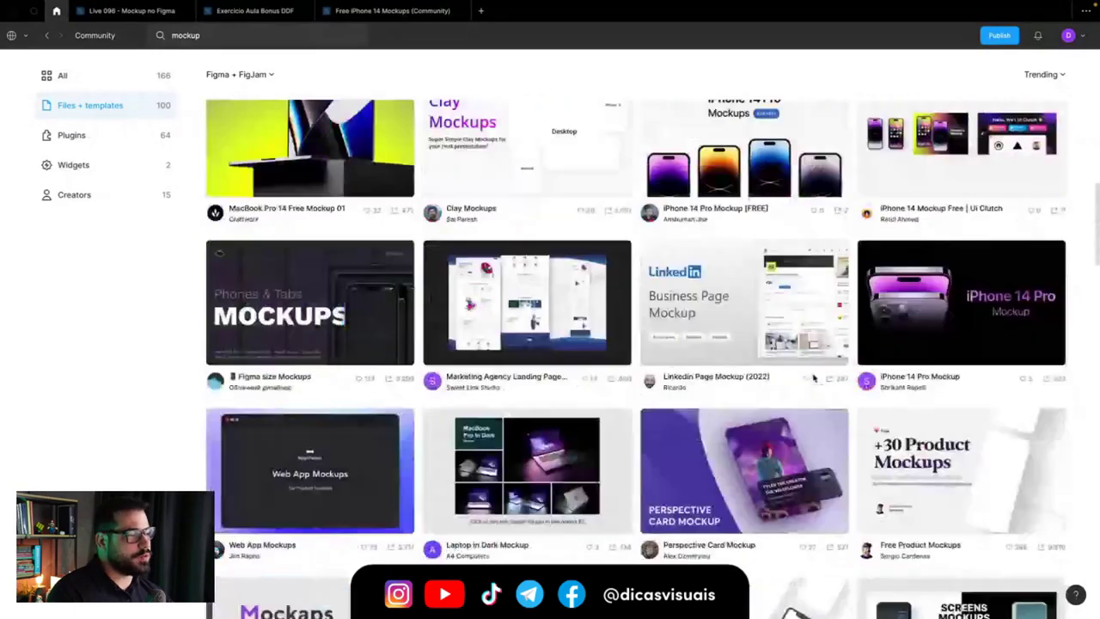
{"action": "scroll", "coordinate": [814, 378], "scroll_direction": "down", "scroll_amount": 1}
{"action": "scroll", "coordinate": [814, 378], "scroll_direction": "down", "scroll_amount": 3}
{"action": "scroll", "coordinate": [622, 342], "scroll_direction": "down", "scroll_amount": 1}
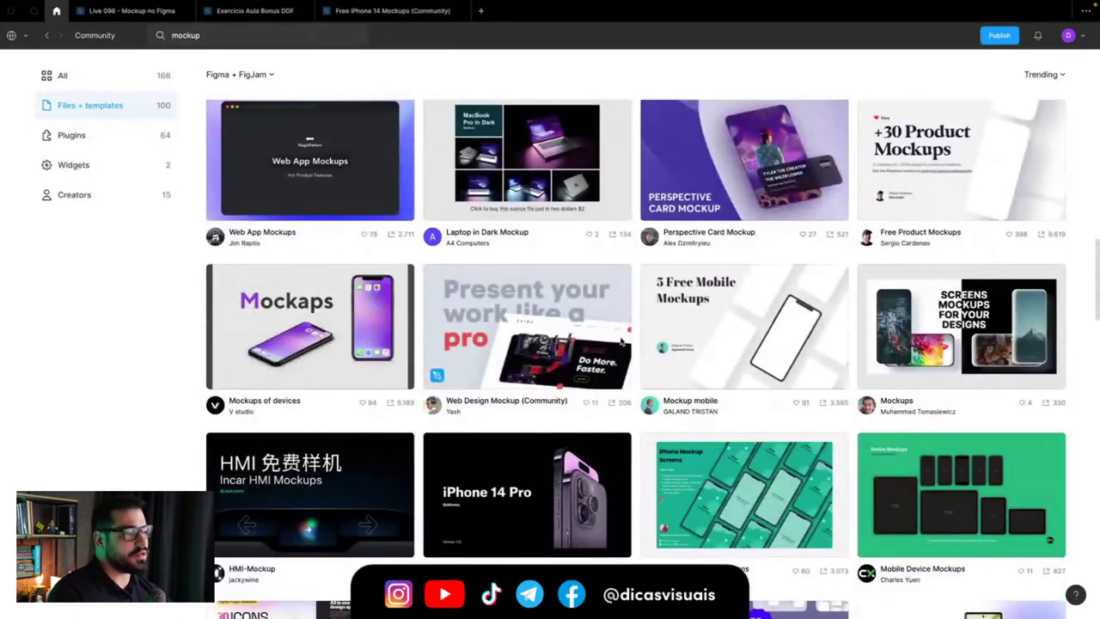
{"action": "left_click", "coordinate": [86, 105]}
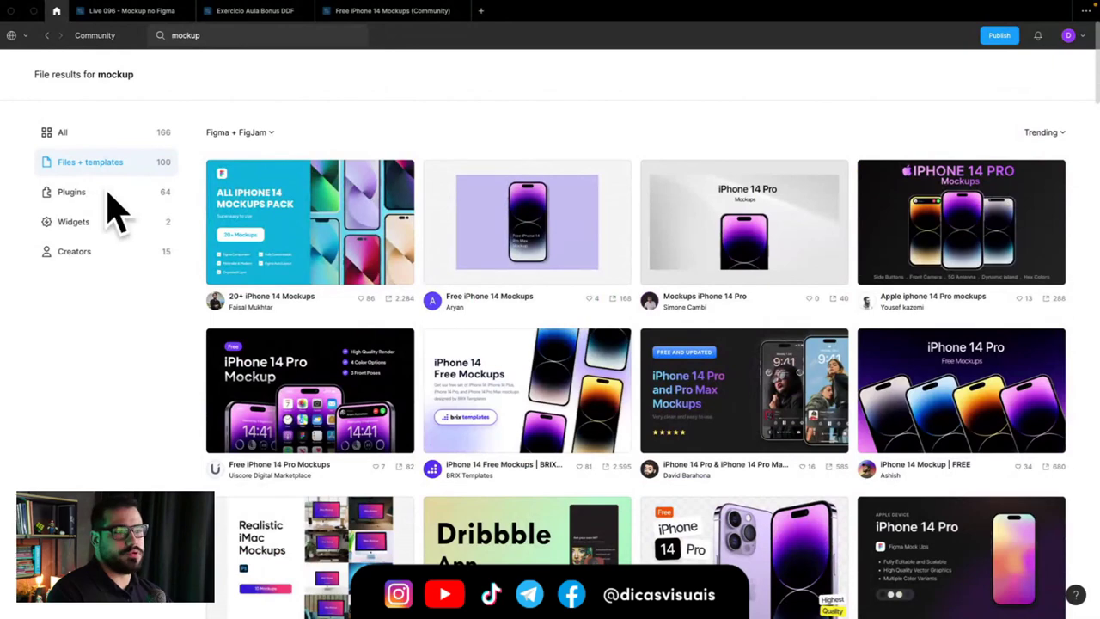
{"action": "left_click", "coordinate": [98, 191]}
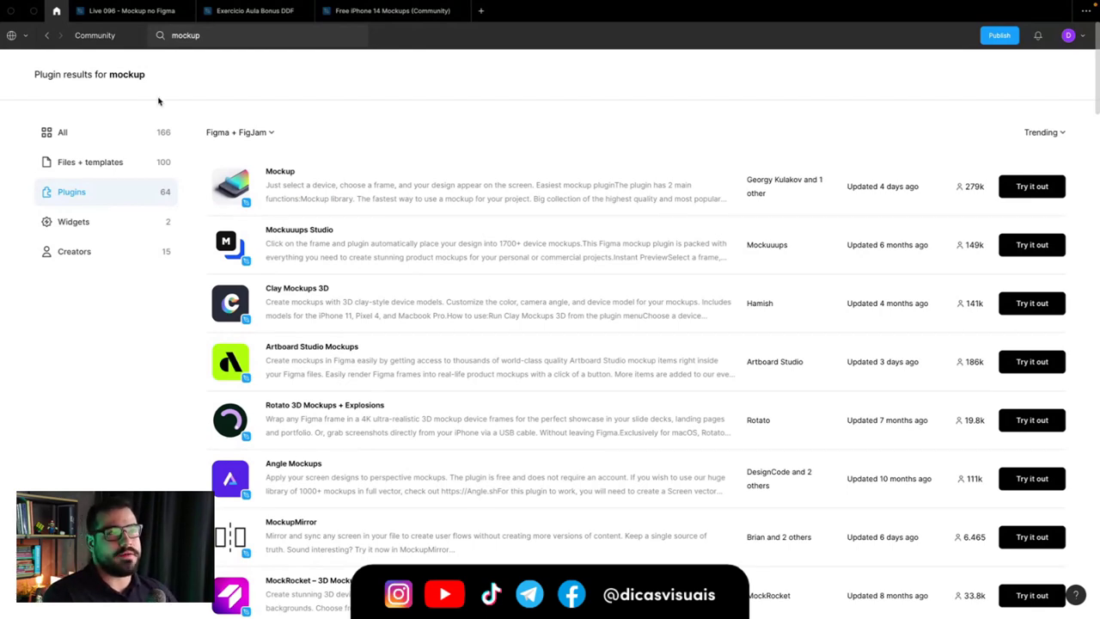
Step: Select Angle Mockups and Fit Shaper in Live 096, then review the mockup plugin results
{"action": "left_click", "coordinate": [129, 10]}
{"action": "left_click_drag", "start_coordinate": [487, 188], "coordinate": [601, 220]}
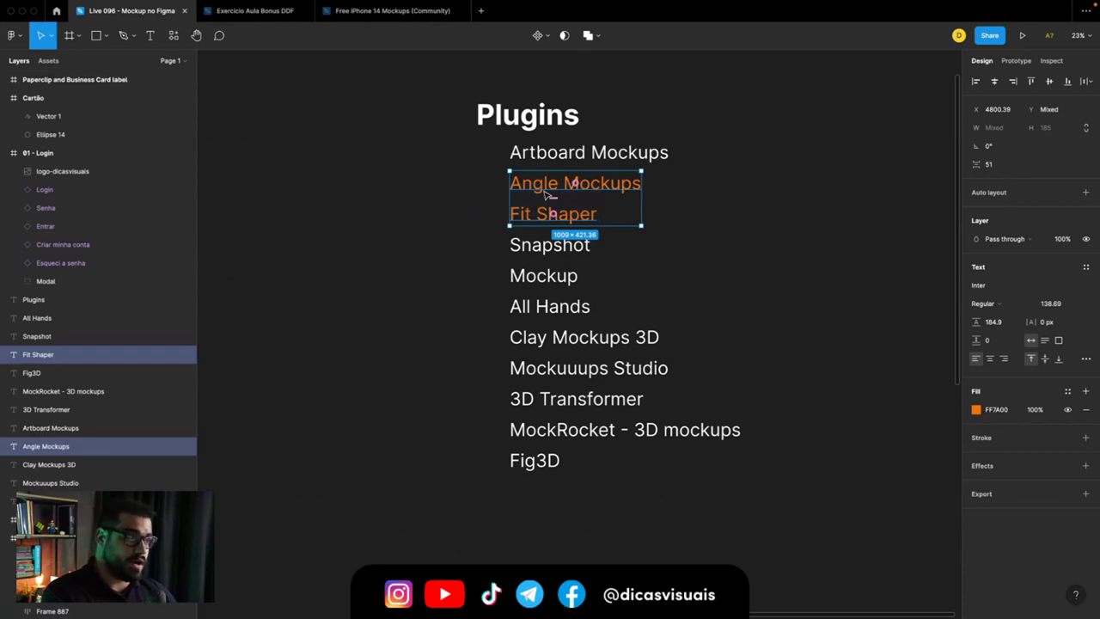
{"action": "scroll", "coordinate": [541, 194], "scroll_direction": "down", "scroll_amount": 1}
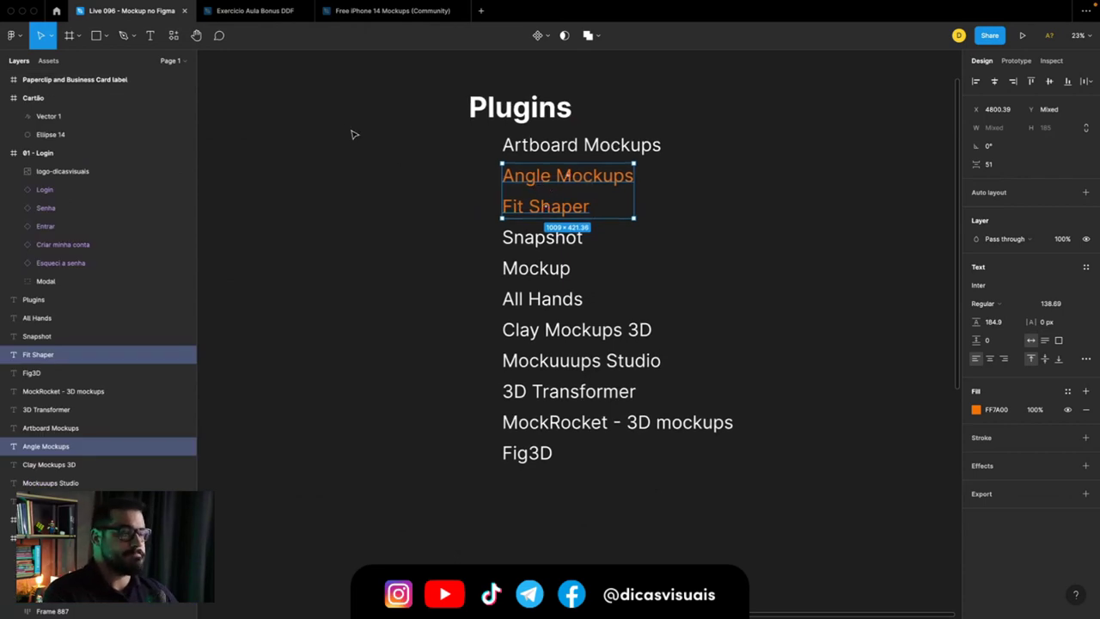
{"action": "left_click", "coordinate": [56, 12]}
{"action": "scroll", "coordinate": [476, 270], "scroll_direction": "down", "scroll_amount": 3}
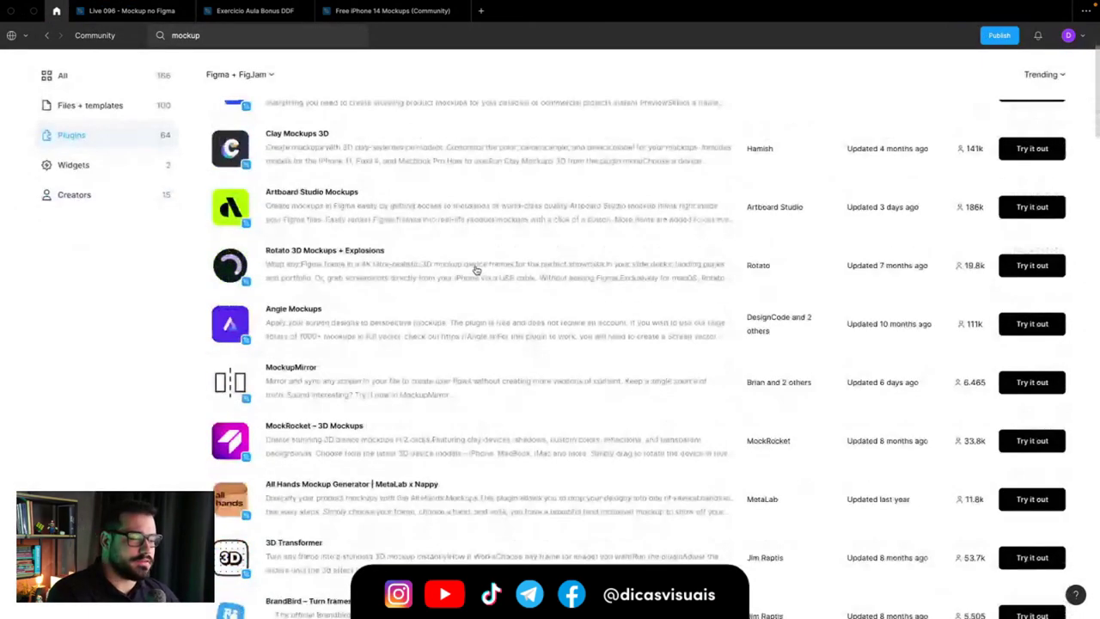
{"action": "scroll", "coordinate": [476, 270], "scroll_direction": "down", "scroll_amount": 10}
{"action": "scroll", "coordinate": [476, 270], "scroll_direction": "up", "scroll_amount": 10}
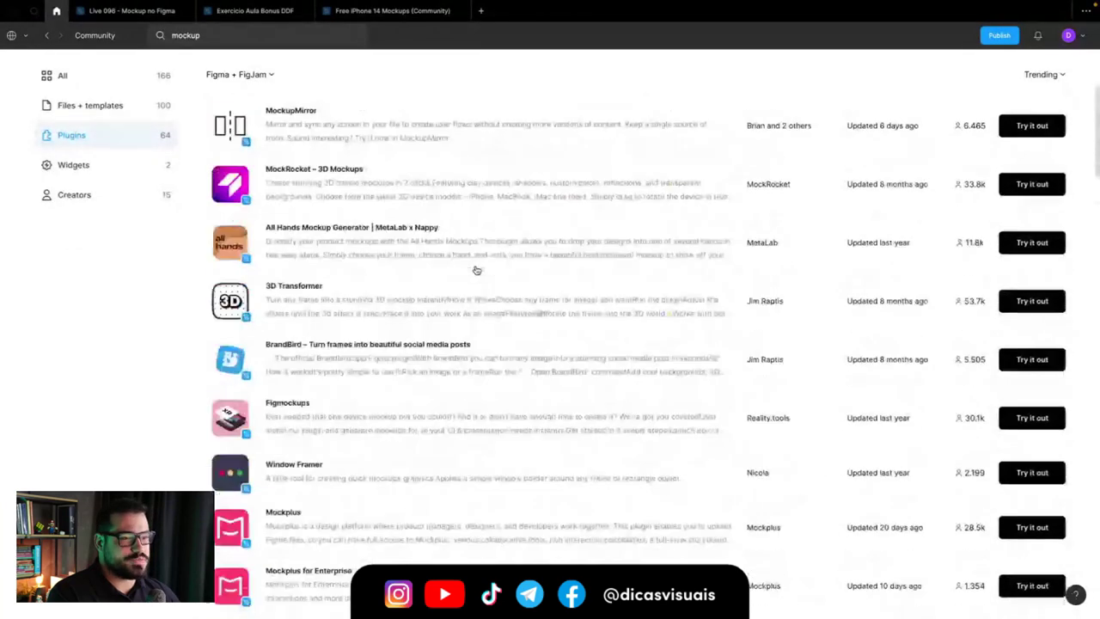
{"action": "scroll", "coordinate": [476, 270], "scroll_direction": "up", "scroll_amount": 5}
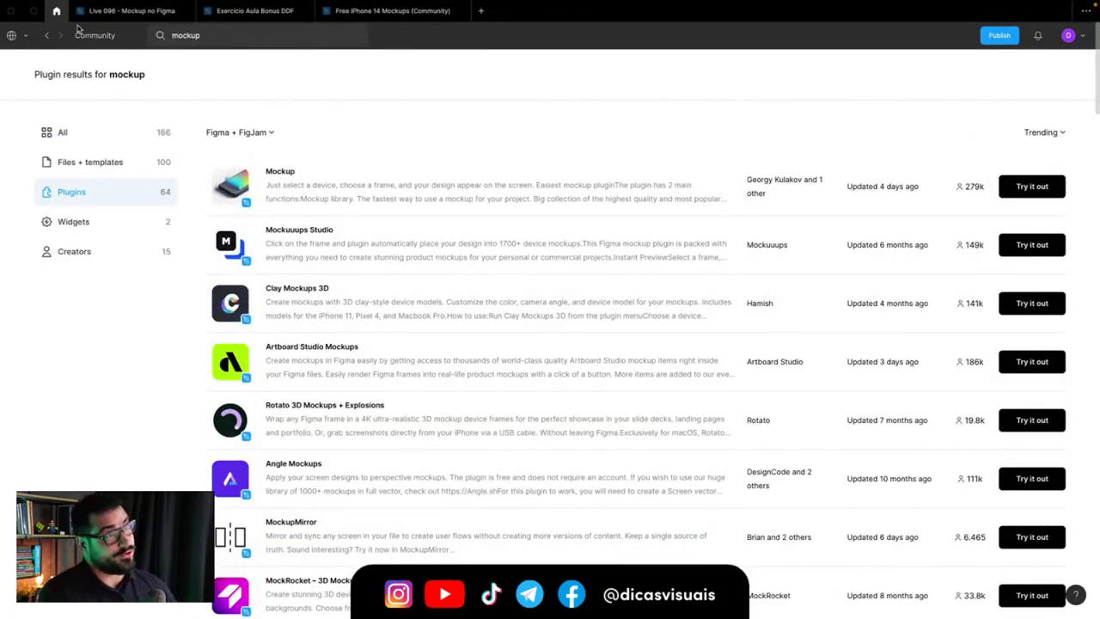
Step: Set the Live 096 canvas background colour to light grey EEEEEE
{"action": "left_click", "coordinate": [131, 10]}
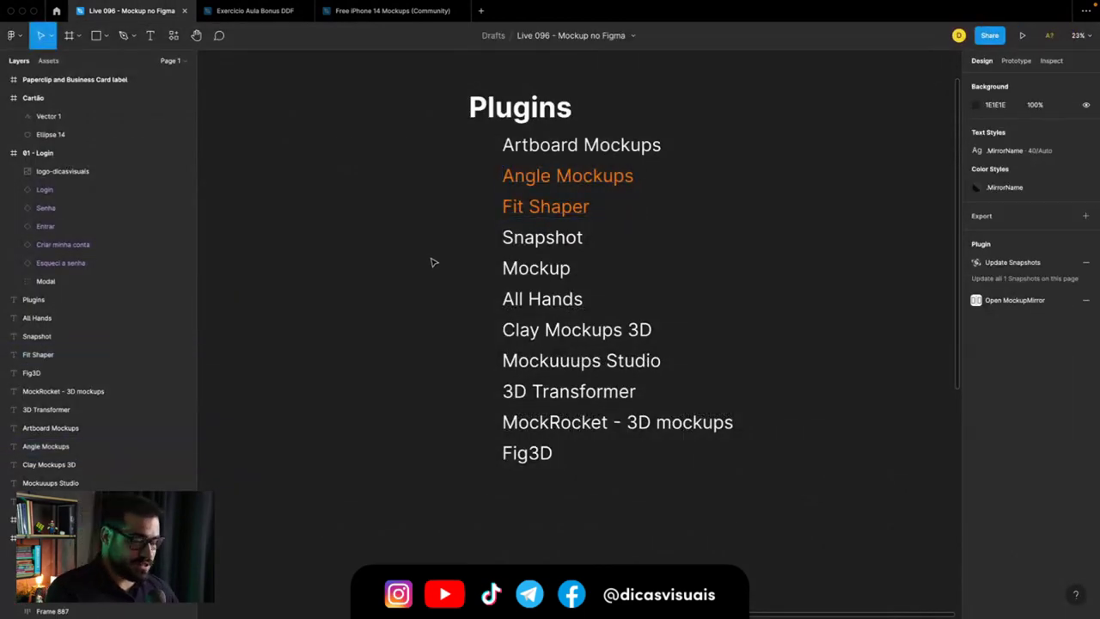
{"action": "left_click", "coordinate": [520, 146]}
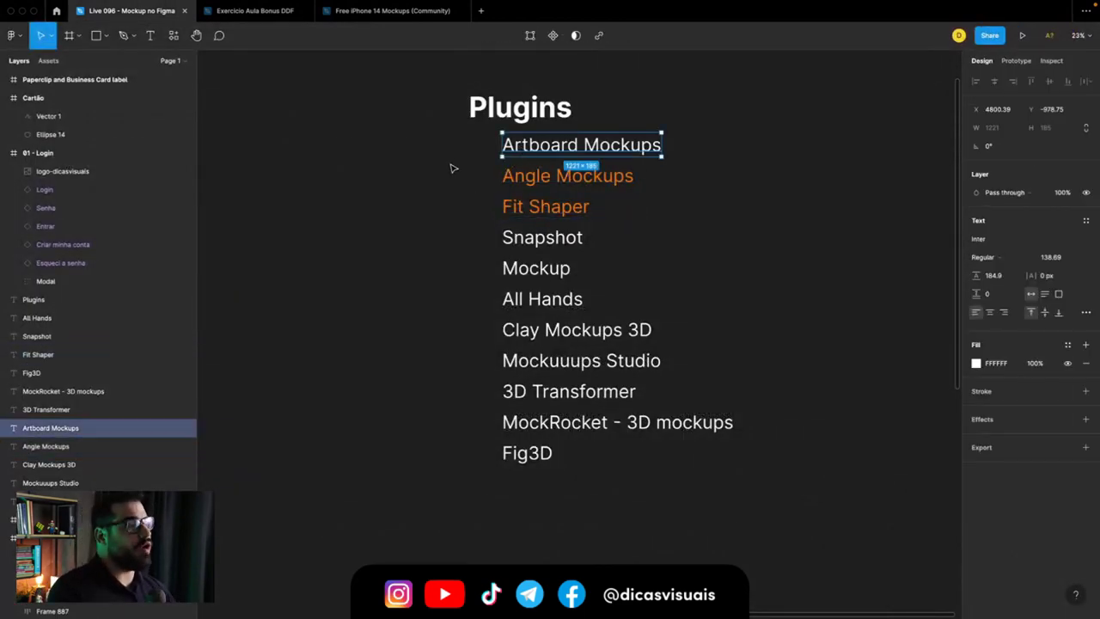
{"action": "scroll", "coordinate": [558, 148], "scroll_direction": "right", "scroll_amount": 2}
{"action": "scroll", "coordinate": [585, 148], "scroll_direction": "up", "scroll_amount": 2}
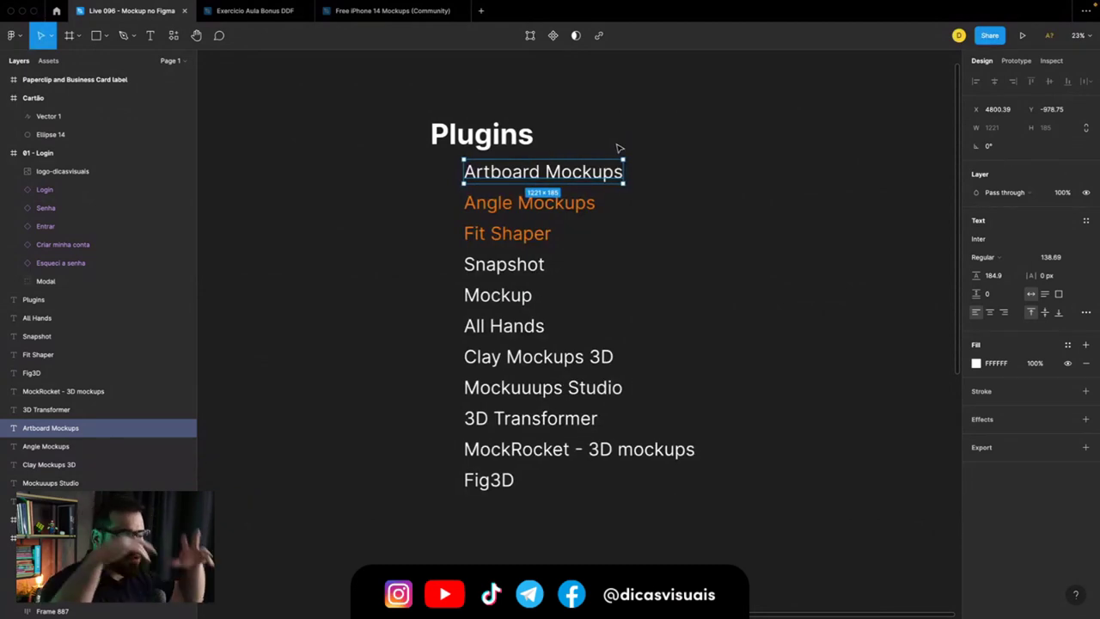
{"action": "left_click", "coordinate": [662, 130]}
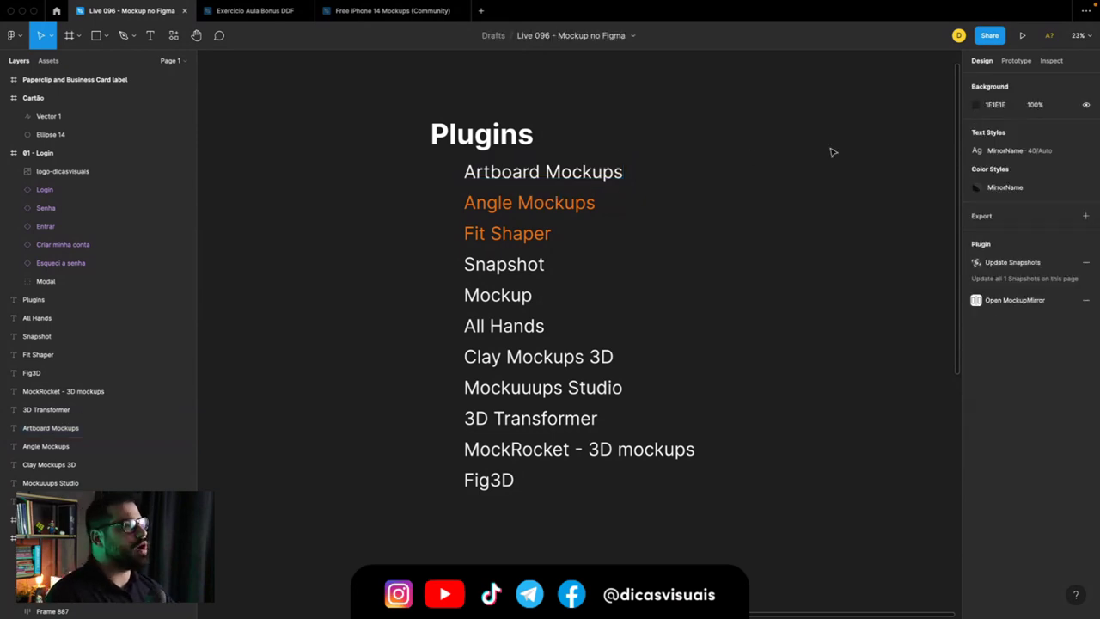
{"action": "left_click", "coordinate": [990, 108]}
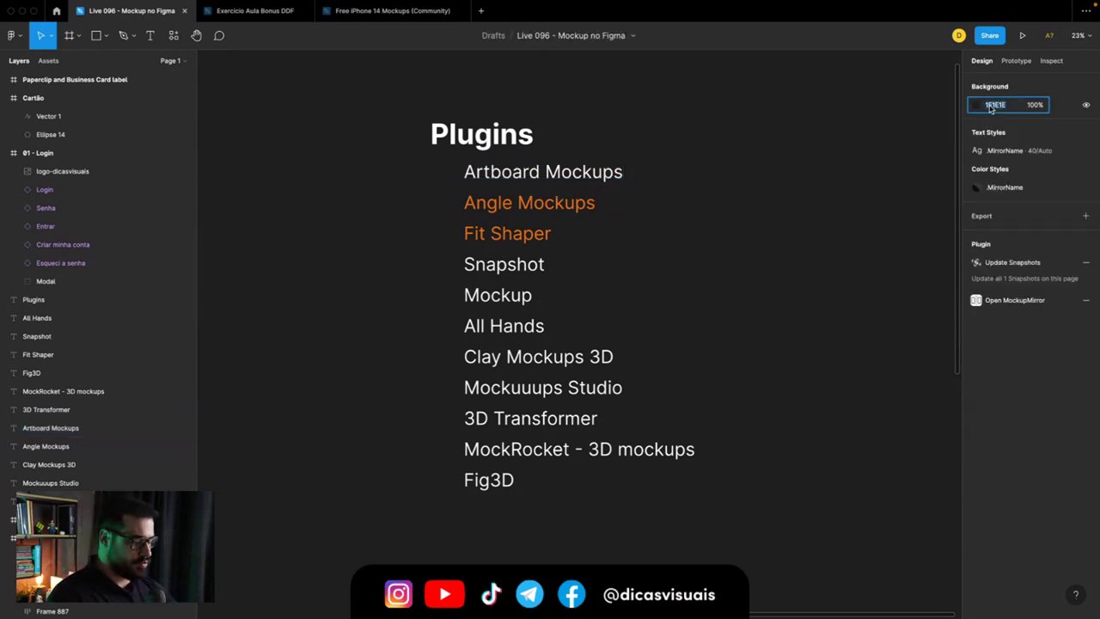
{"action": "type", "text": "eeee"}
{"action": "key", "text": "Return"}
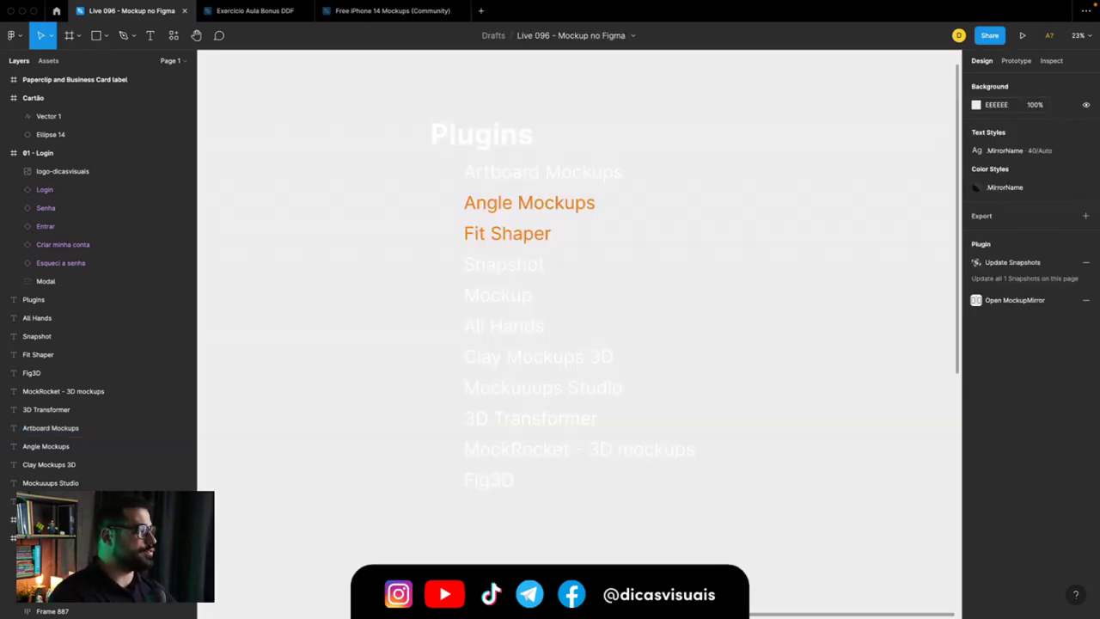
Step: Change the white Plugins list text to black 000000
{"action": "left_click_drag", "start_coordinate": [504, 115], "coordinate": [512, 481]}
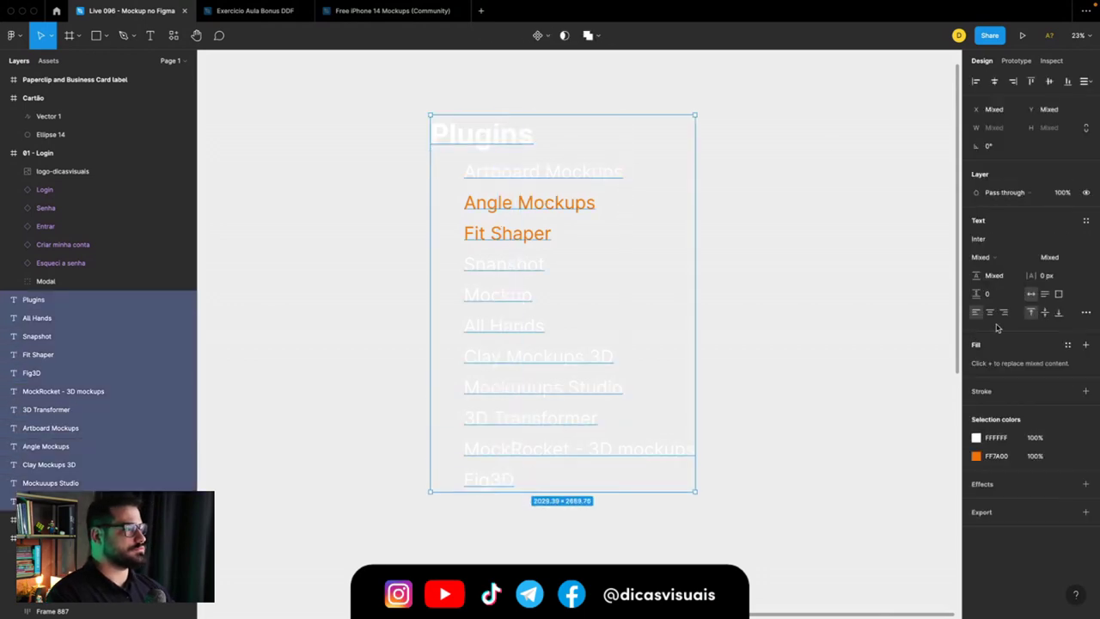
{"action": "left_click", "coordinate": [975, 437]}
{"action": "left_click_drag", "start_coordinate": [926, 413], "coordinate": [793, 499]}
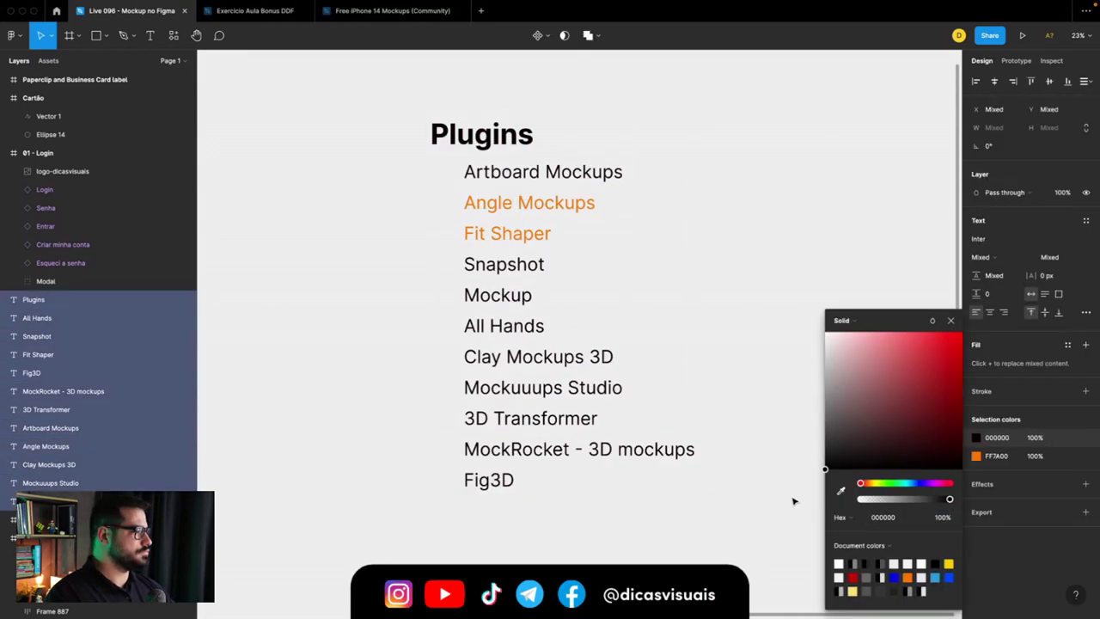
{"action": "left_click", "coordinate": [949, 320]}
{"action": "left_click", "coordinate": [793, 246]}
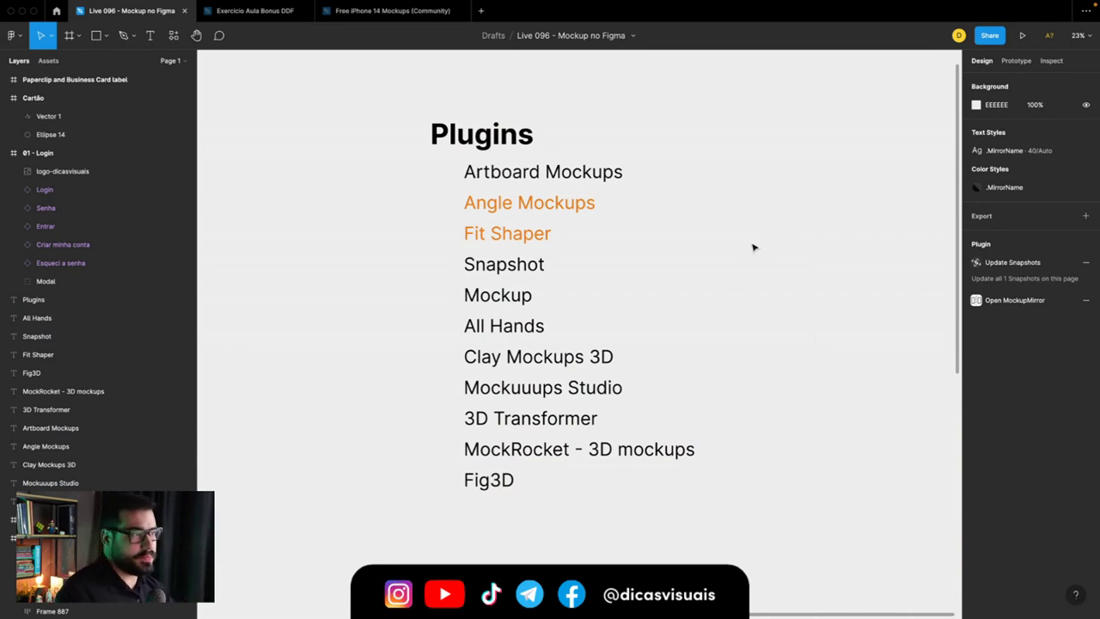
{"action": "left_click", "coordinate": [533, 176]}
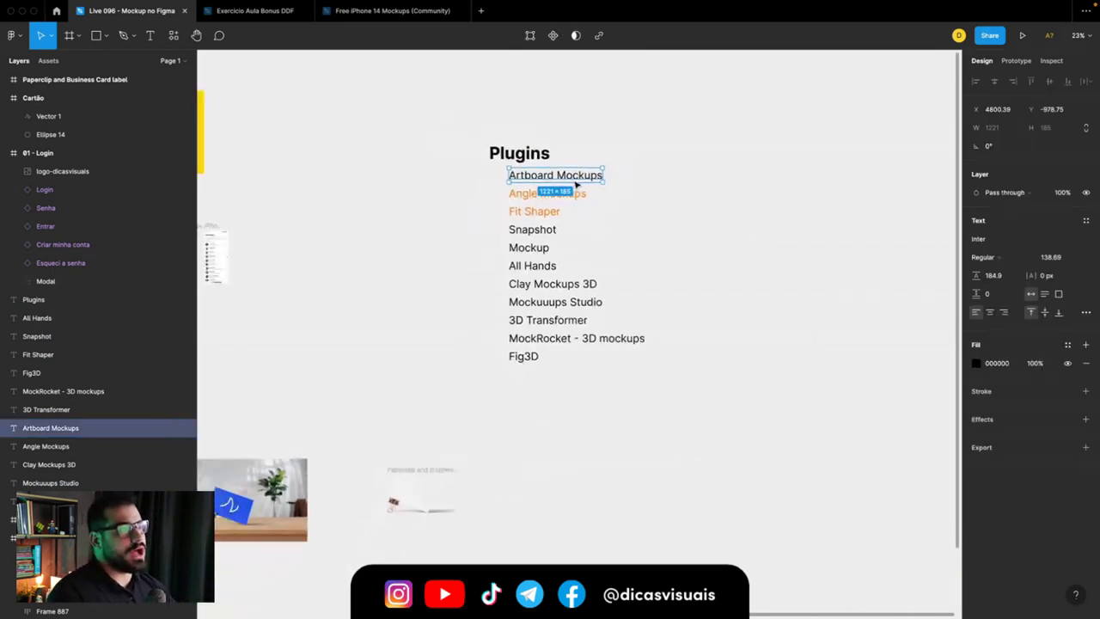
{"action": "left_click", "coordinate": [56, 10]}
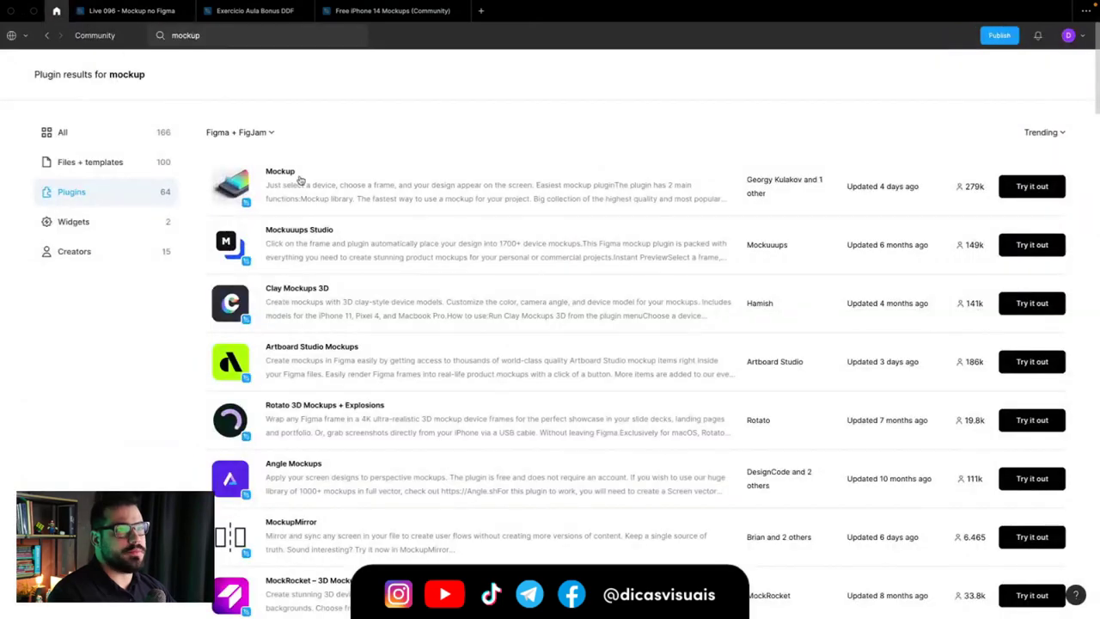
Step: Back in Live 096, browse the Resources panel's components, widgets and mockup plugins
{"action": "scroll", "coordinate": [319, 184], "scroll_direction": "down", "scroll_amount": 2}
{"action": "scroll", "coordinate": [319, 184], "scroll_direction": "down", "scroll_amount": 3}
{"action": "scroll", "coordinate": [319, 184], "scroll_direction": "down", "scroll_amount": 3}
{"action": "scroll", "coordinate": [321, 187], "scroll_direction": "up", "scroll_amount": 4}
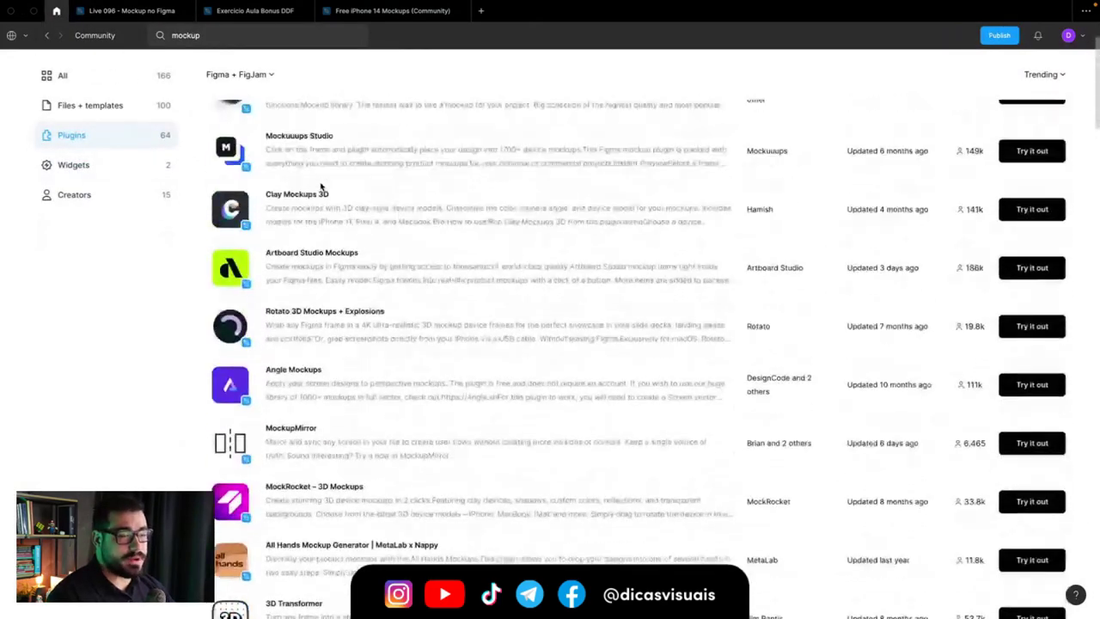
{"action": "scroll", "coordinate": [320, 188], "scroll_direction": "up", "scroll_amount": 2}
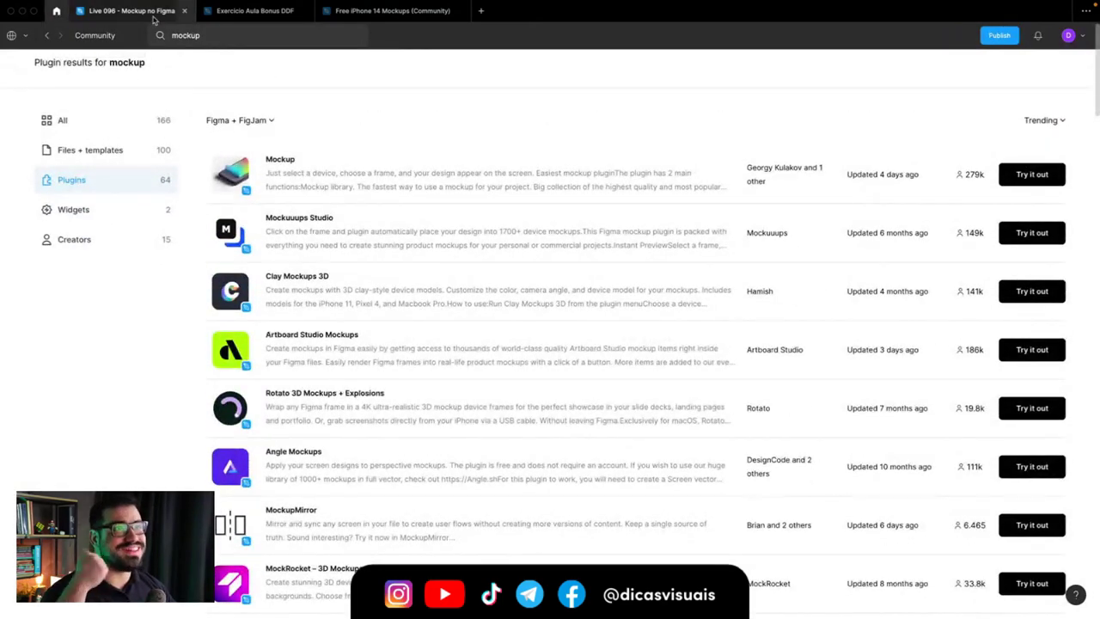
{"action": "left_click", "coordinate": [153, 16]}
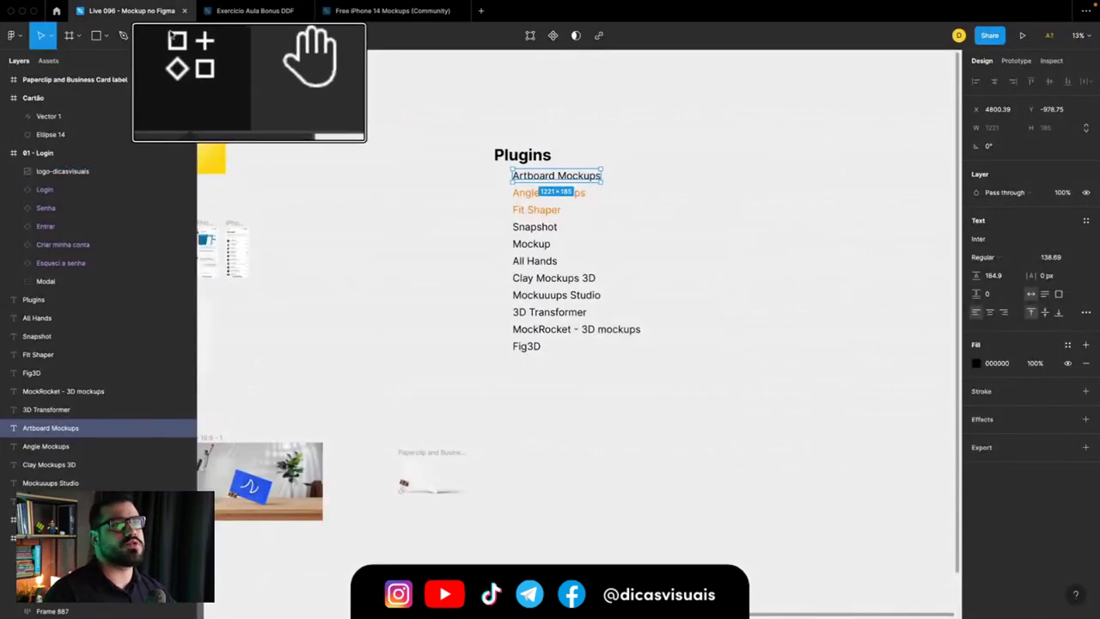
{"action": "left_click", "coordinate": [172, 35]}
{"action": "left_click", "coordinate": [188, 62]}
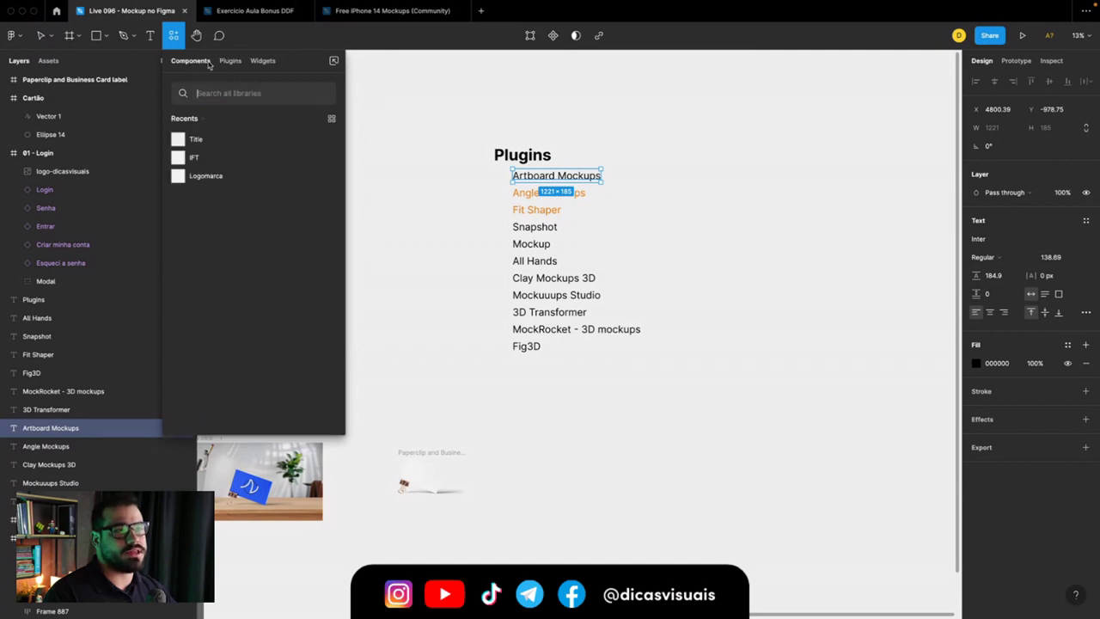
{"action": "left_click", "coordinate": [229, 61]}
{"action": "type", "text": "mockup"}
{"action": "left_click", "coordinate": [229, 62]}
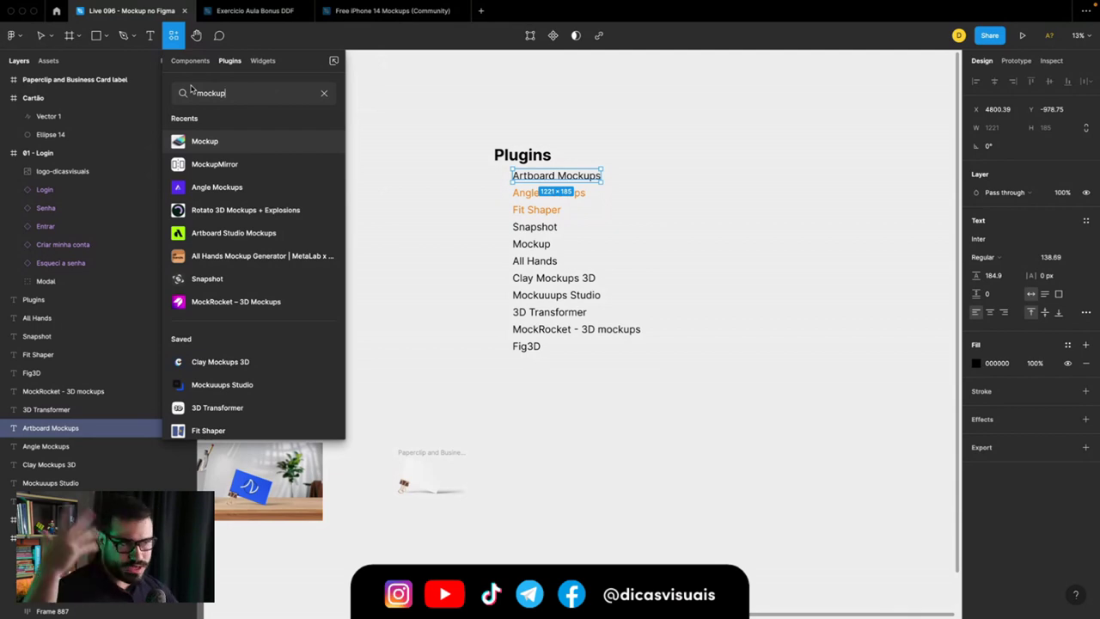
{"action": "left_click", "coordinate": [476, 165]}
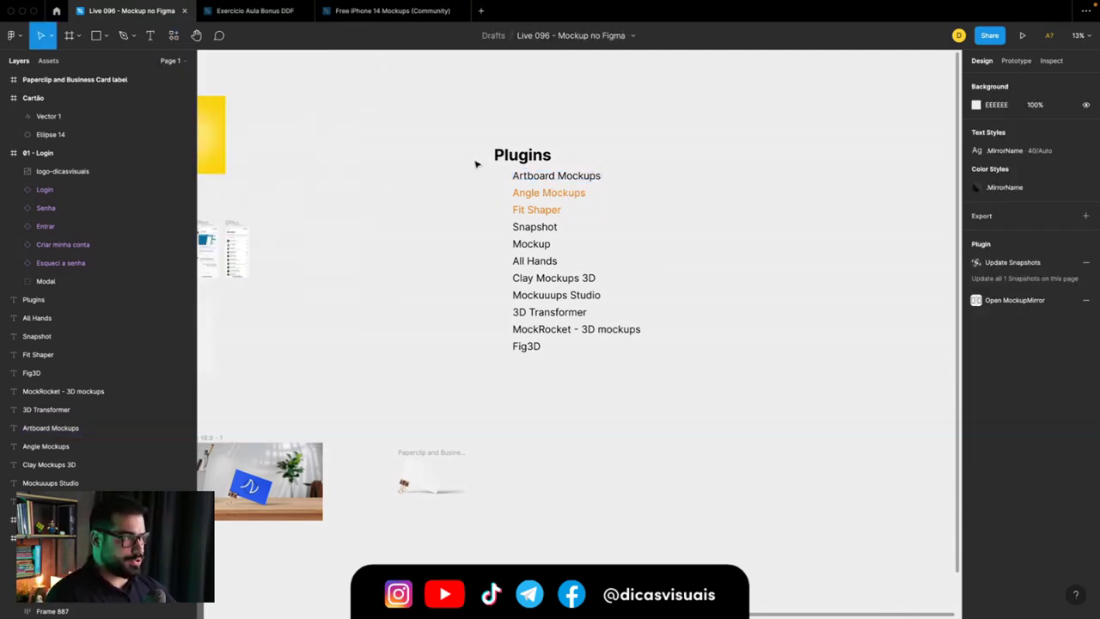
Step: Reopen the 'mockup' plugin search, scroll through the results, and close the panel
{"action": "scroll", "coordinate": [442, 160], "scroll_direction": "left", "scroll_amount": 3}
{"action": "scroll", "coordinate": [441, 160], "scroll_direction": "left", "scroll_amount": 3}
{"action": "scroll", "coordinate": [440, 160], "scroll_direction": "left", "scroll_amount": 1}
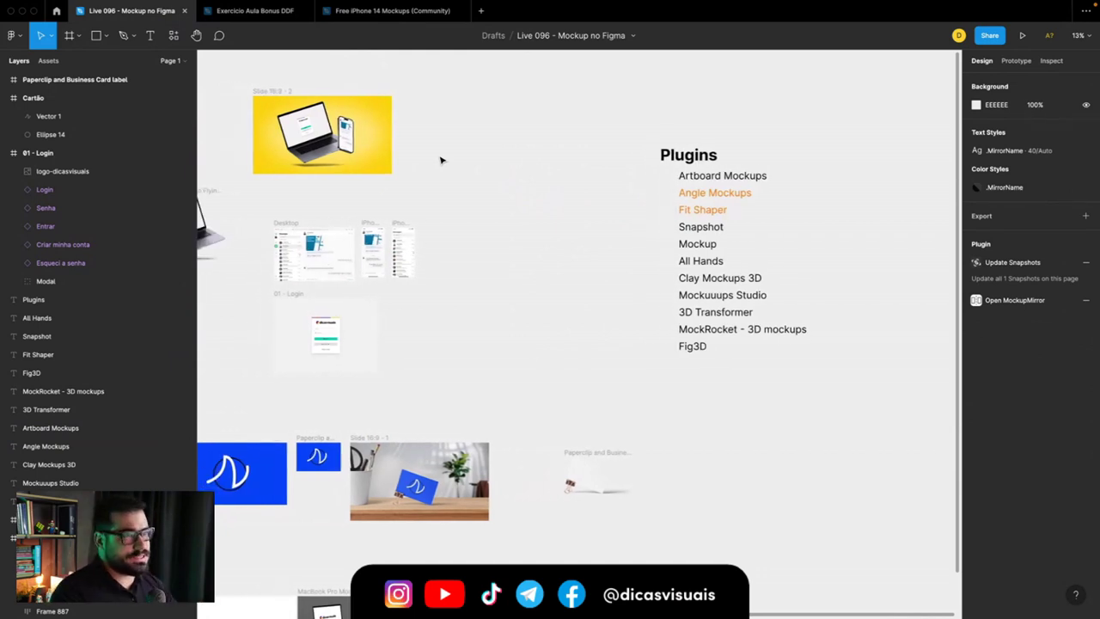
{"action": "left_click", "coordinate": [173, 35]}
{"action": "type", "text": "mockup"}
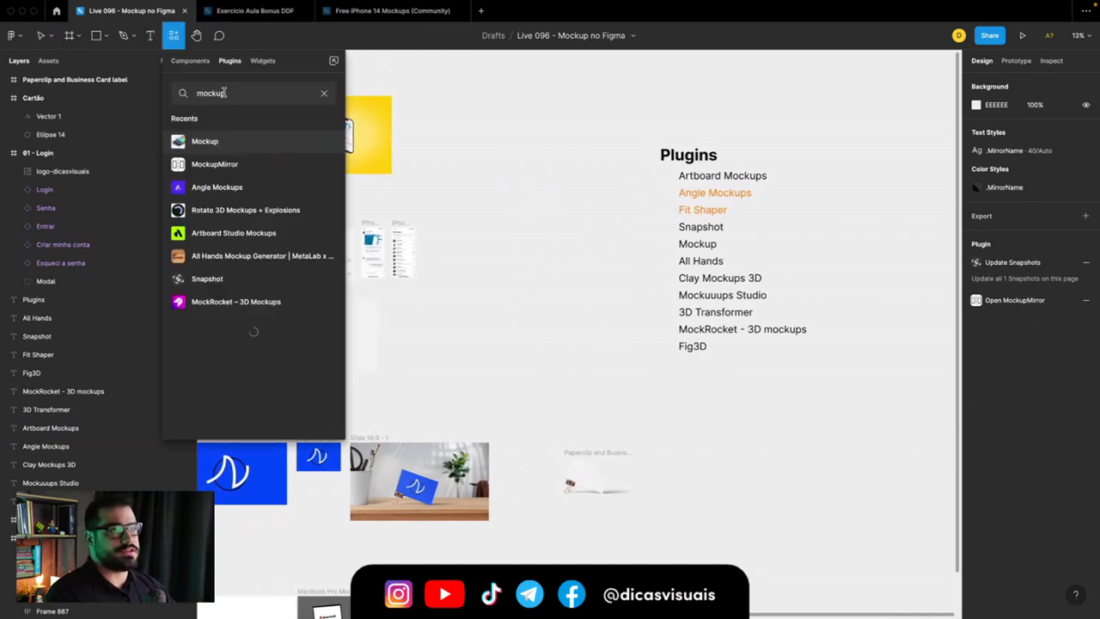
{"action": "double_click", "coordinate": [225, 93]}
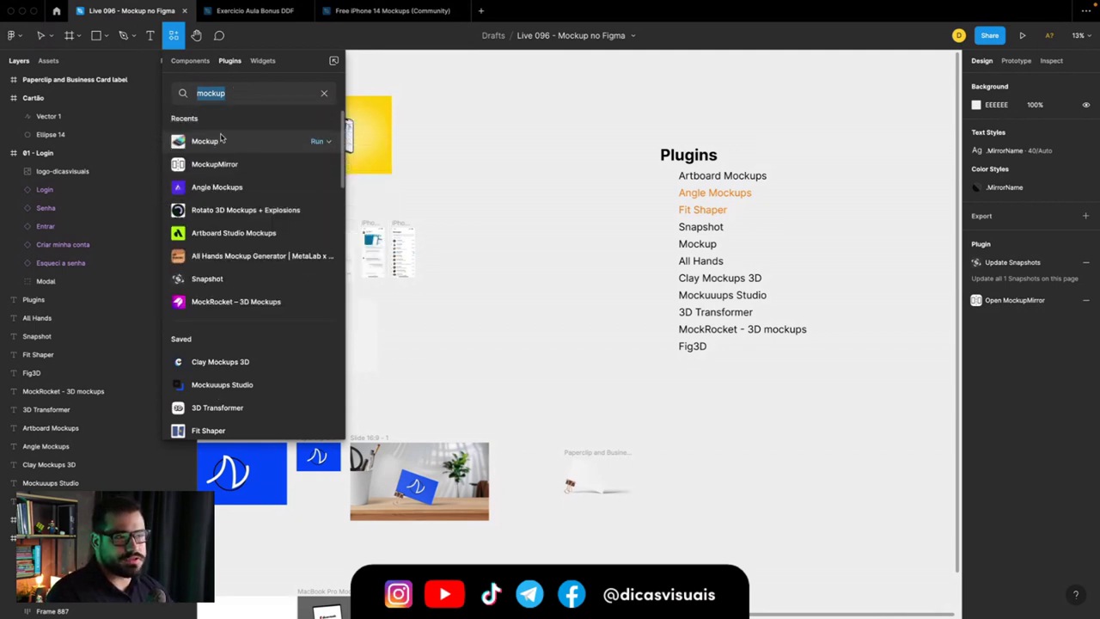
{"action": "left_click", "coordinate": [237, 100]}
{"action": "scroll", "coordinate": [235, 172], "scroll_direction": "down", "scroll_amount": 2}
{"action": "scroll", "coordinate": [229, 240], "scroll_direction": "down", "scroll_amount": 3}
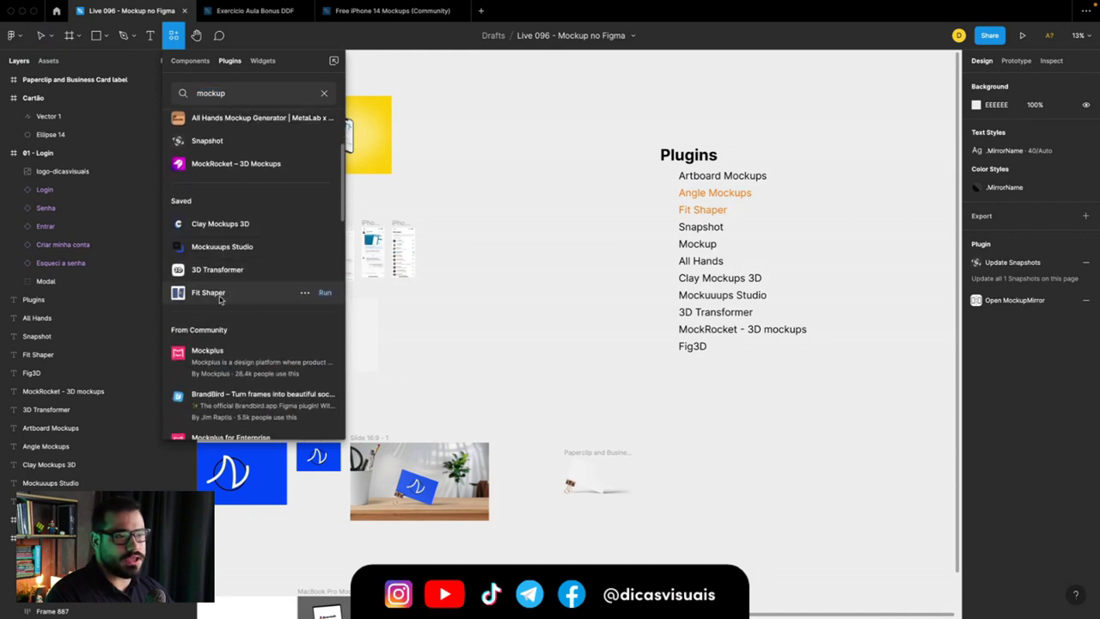
{"action": "scroll", "coordinate": [220, 299], "scroll_direction": "down", "scroll_amount": 3}
{"action": "scroll", "coordinate": [215, 306], "scroll_direction": "down", "scroll_amount": 1}
{"action": "scroll", "coordinate": [213, 309], "scroll_direction": "up", "scroll_amount": 1}
{"action": "scroll", "coordinate": [210, 317], "scroll_direction": "down", "scroll_amount": 3}
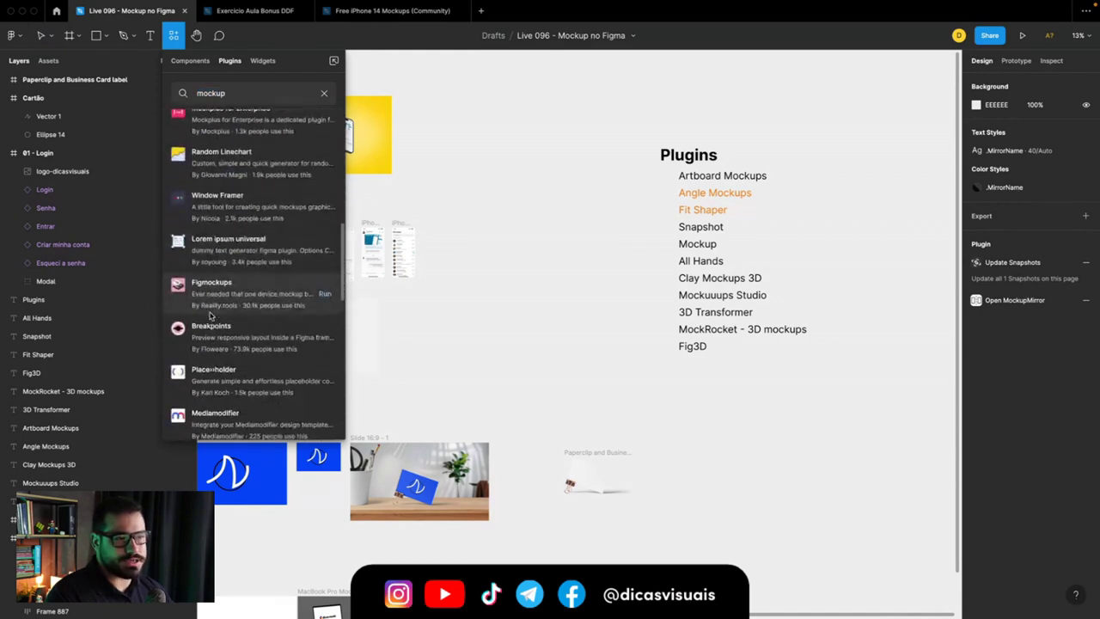
{"action": "scroll", "coordinate": [219, 310], "scroll_direction": "up", "scroll_amount": 4}
{"action": "scroll", "coordinate": [236, 296], "scroll_direction": "up", "scroll_amount": 5}
{"action": "scroll", "coordinate": [254, 288], "scroll_direction": "up", "scroll_amount": 1}
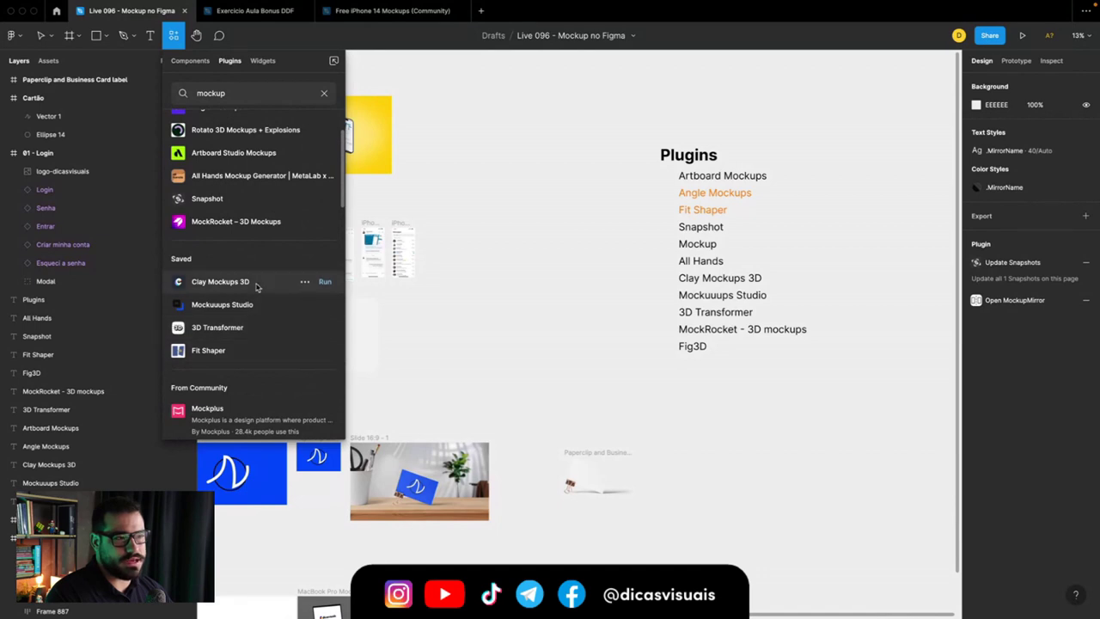
{"action": "scroll", "coordinate": [263, 288], "scroll_direction": "up", "scroll_amount": 2}
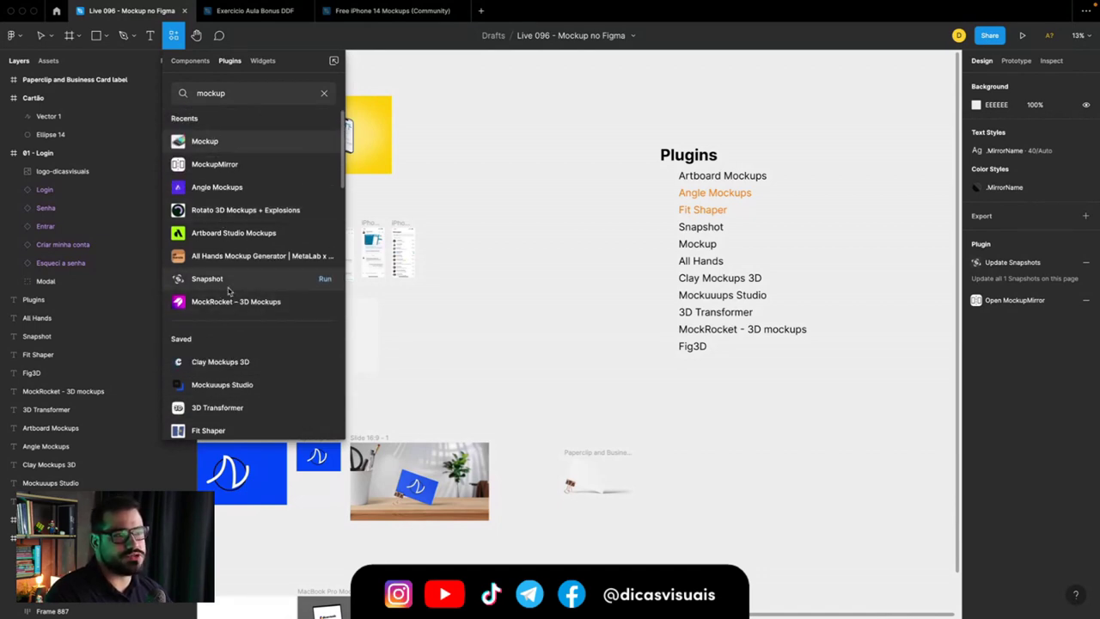
{"action": "scroll", "coordinate": [244, 290], "scroll_direction": "down", "scroll_amount": 1}
{"action": "scroll", "coordinate": [244, 289], "scroll_direction": "down", "scroll_amount": 2}
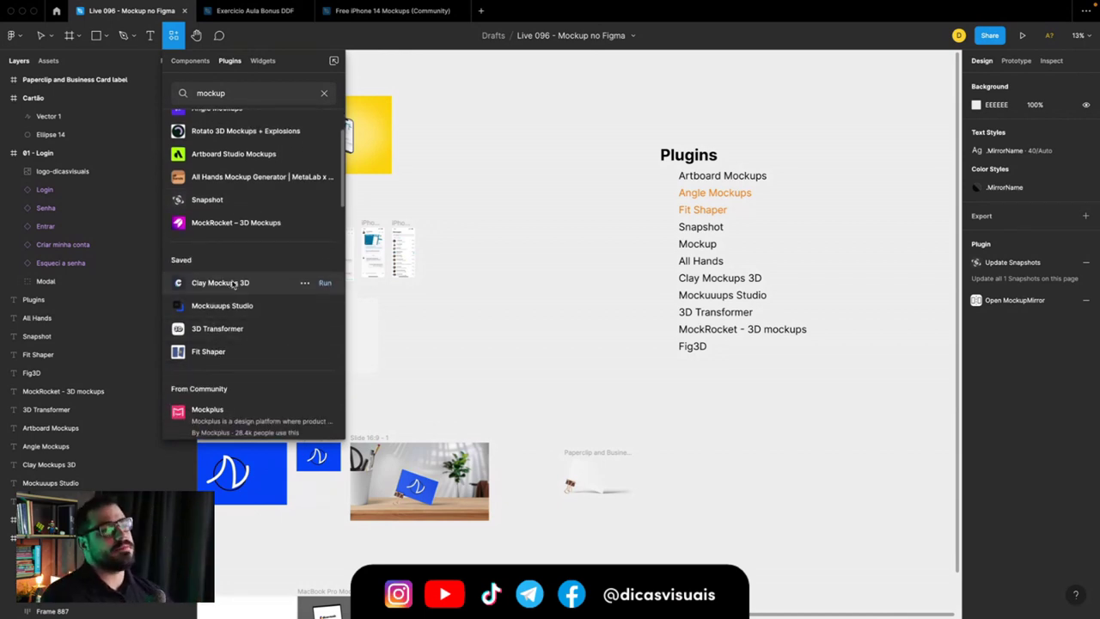
{"action": "left_click", "coordinate": [711, 175]}
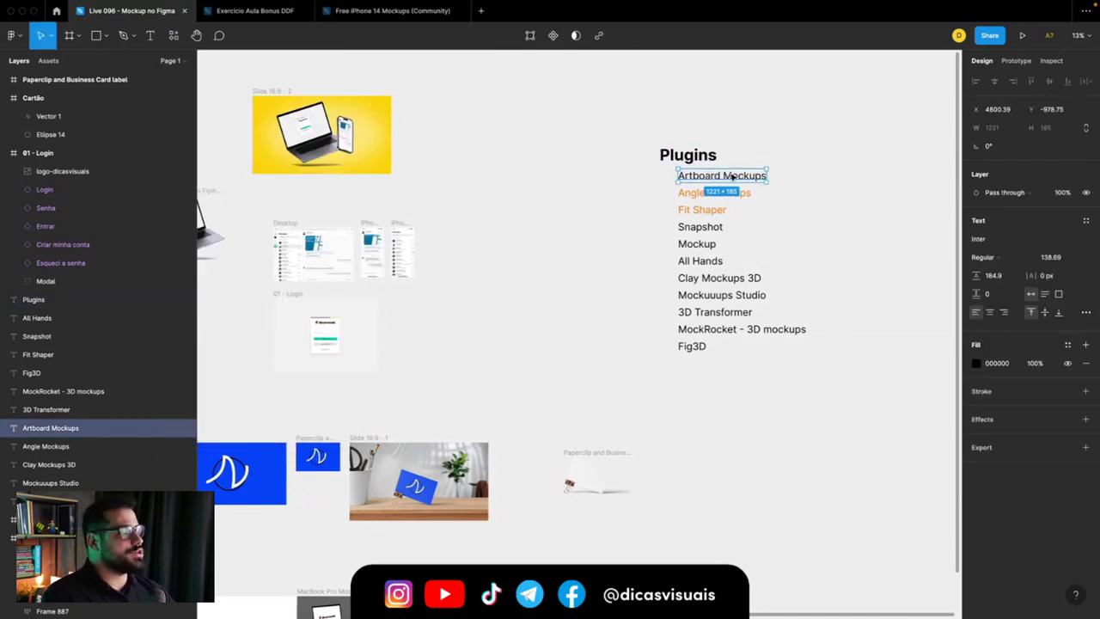
Step: Marquee-select the Desktop and both iPhone frames, then switch to the 'mockup' plugin results
{"action": "scroll", "coordinate": [714, 182], "scroll_direction": "up", "scroll_amount": 5}
{"action": "scroll", "coordinate": [713, 182], "scroll_direction": "right", "scroll_amount": 3}
{"action": "left_click", "coordinate": [535, 234]}
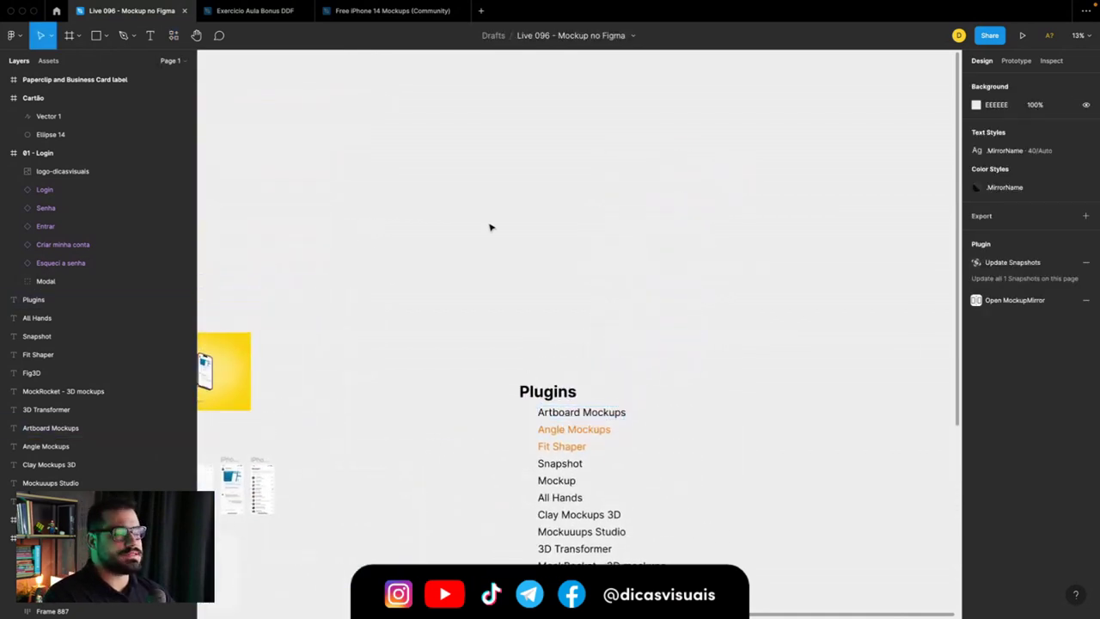
{"action": "scroll", "coordinate": [490, 226], "scroll_direction": "down", "scroll_amount": 5}
{"action": "scroll", "coordinate": [403, 338], "scroll_direction": "down", "scroll_amount": 3}
{"action": "scroll", "coordinate": [403, 338], "scroll_direction": "left", "scroll_amount": 3}
{"action": "scroll", "coordinate": [406, 328], "scroll_direction": "up", "scroll_amount": 3}
{"action": "scroll", "coordinate": [406, 328], "scroll_direction": "left", "scroll_amount": 2}
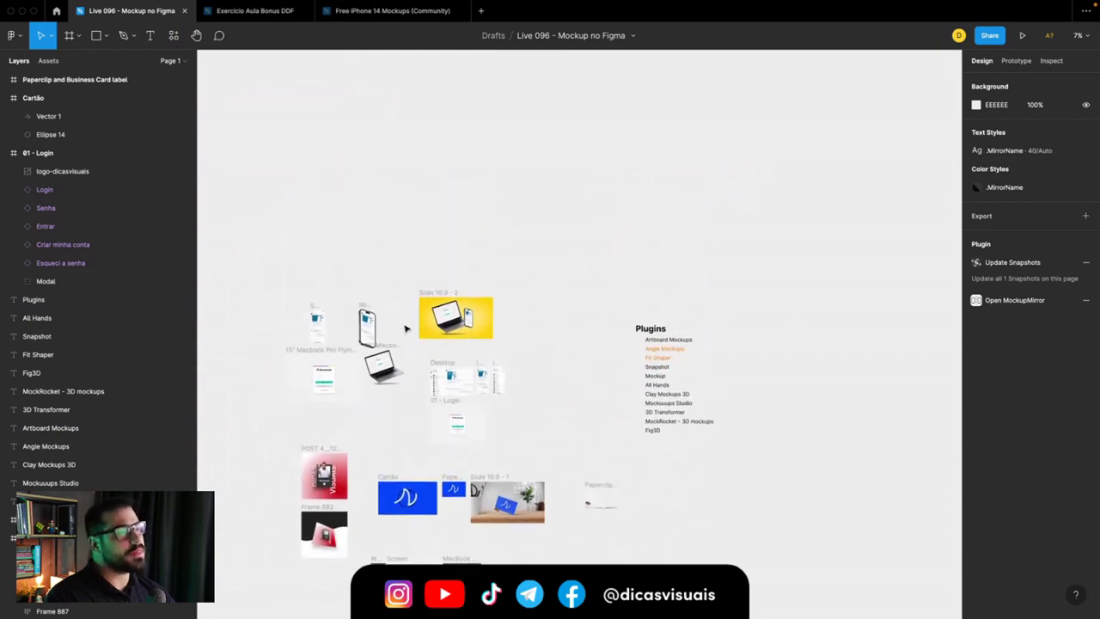
{"action": "scroll", "coordinate": [406, 329], "scroll_direction": "up", "scroll_amount": 1}
{"action": "scroll", "coordinate": [421, 361], "scroll_direction": "down", "scroll_amount": 1}
{"action": "scroll", "coordinate": [435, 388], "scroll_direction": "up", "scroll_amount": 5}
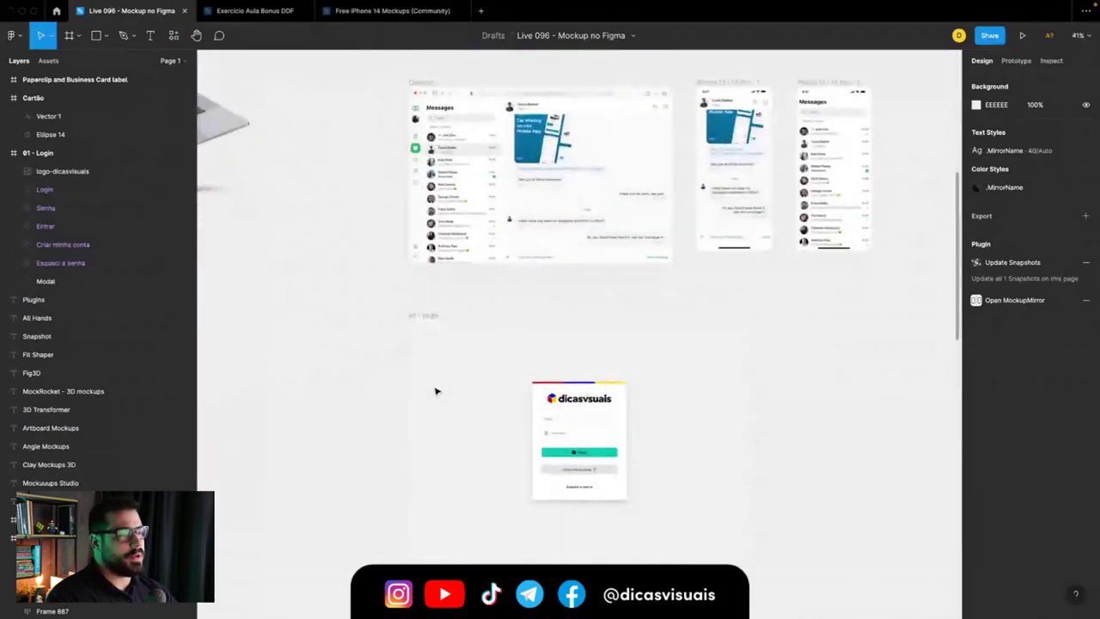
{"action": "scroll", "coordinate": [435, 391], "scroll_direction": "up", "scroll_amount": 3}
{"action": "scroll", "coordinate": [435, 391], "scroll_direction": "up", "scroll_amount": 2}
{"action": "left_click_drag", "start_coordinate": [249, 143], "coordinate": [880, 457]}
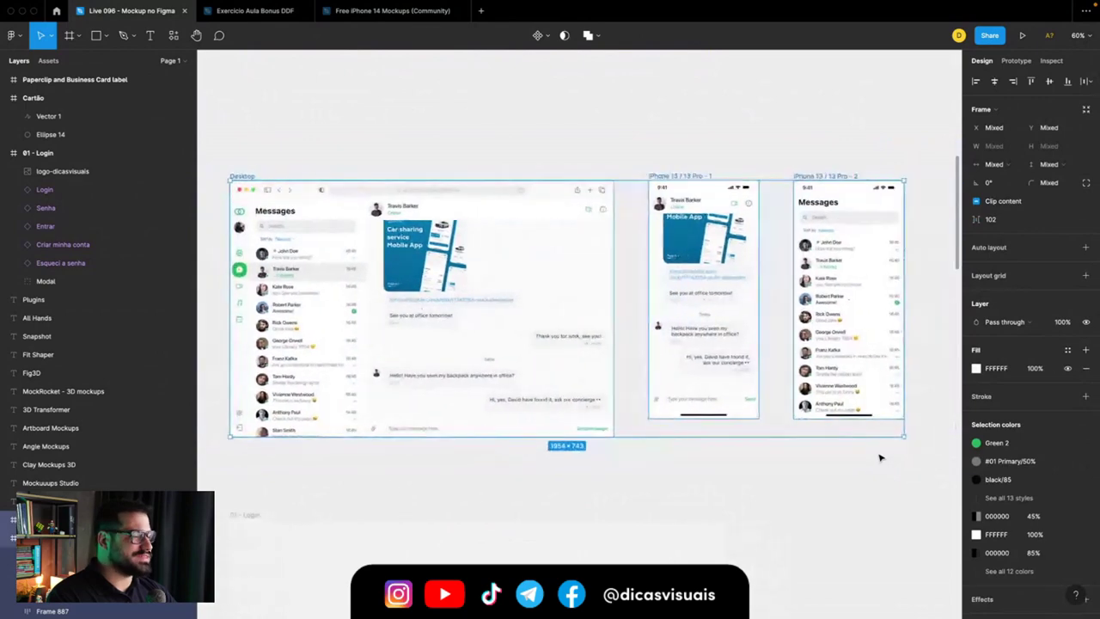
{"action": "left_click", "coordinate": [56, 11]}
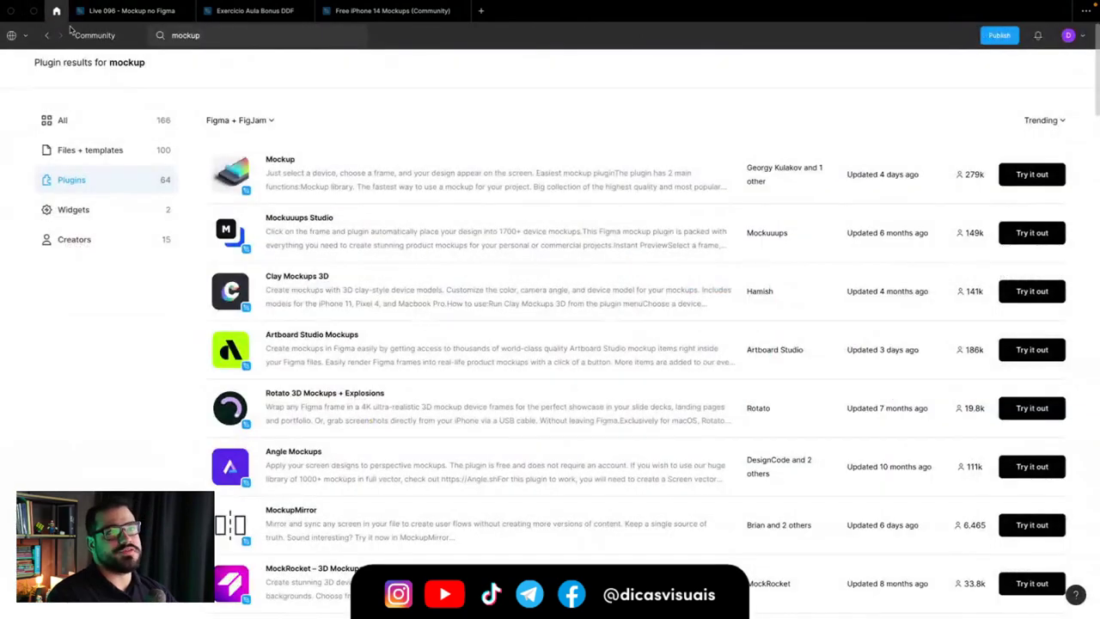
Step: Search Community for 'ui design' and browse the Files + templates results
{"action": "left_click", "coordinate": [215, 37]}
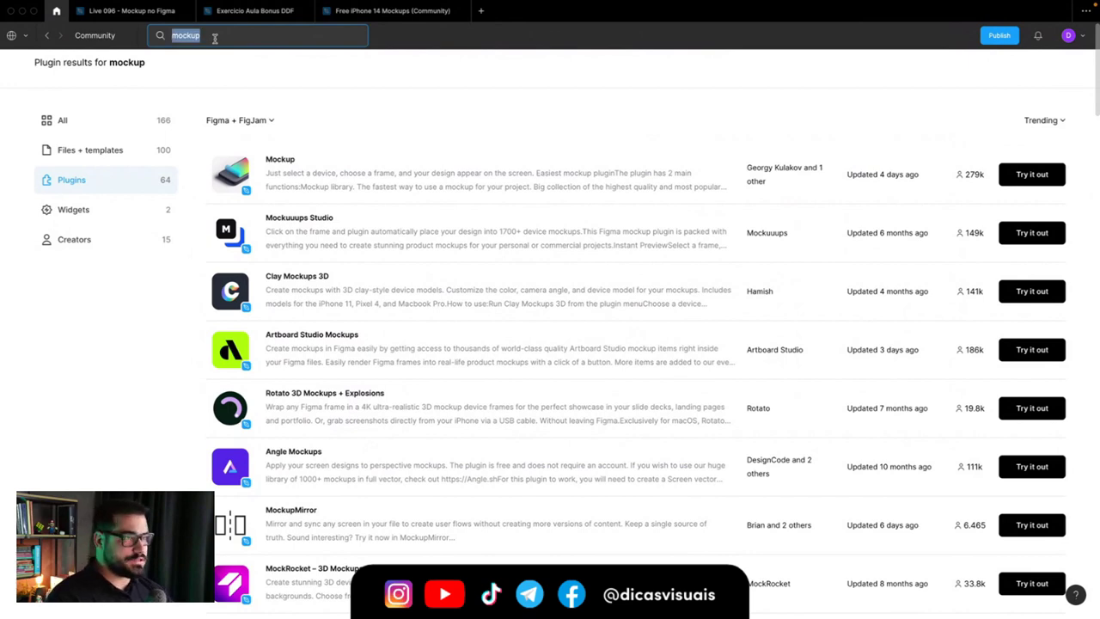
{"action": "type", "text": "ui design"}
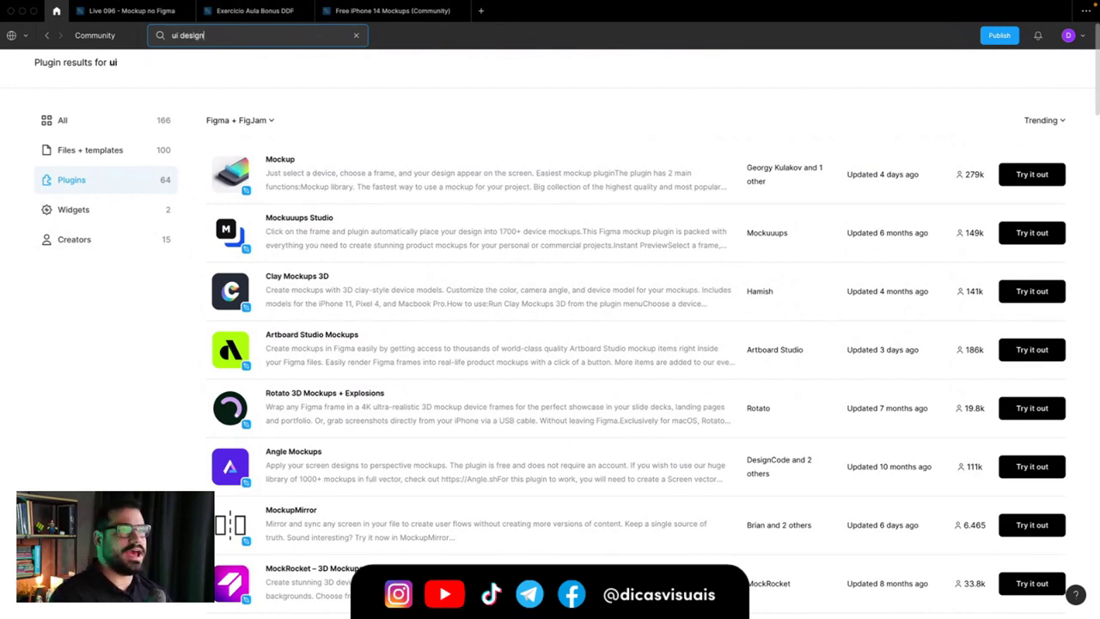
{"action": "key", "text": "Return"}
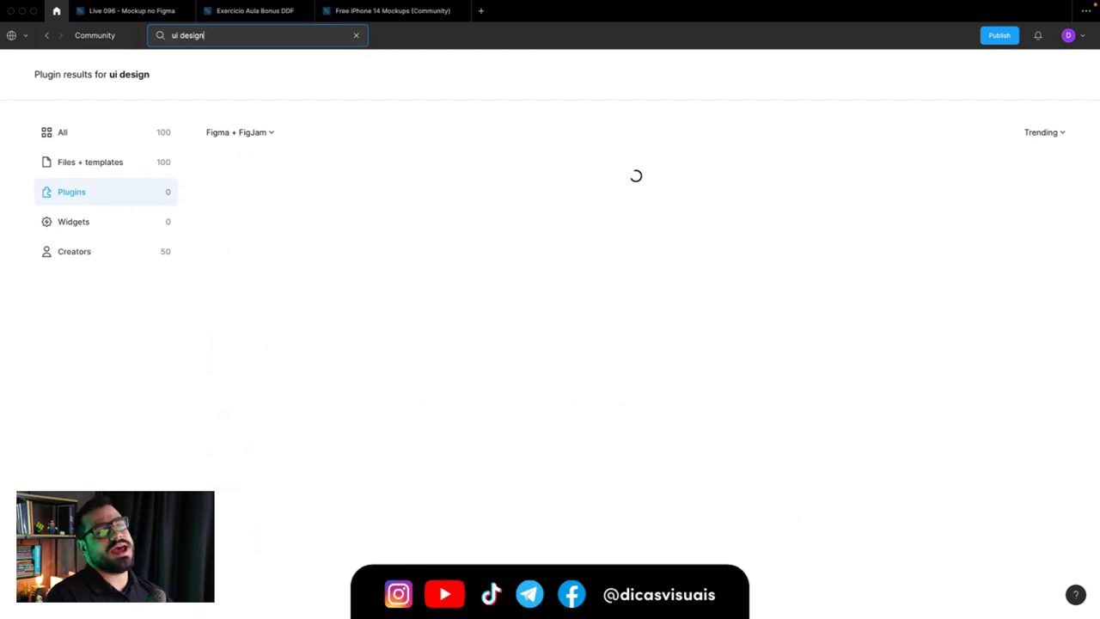
{"action": "left_click", "coordinate": [109, 166]}
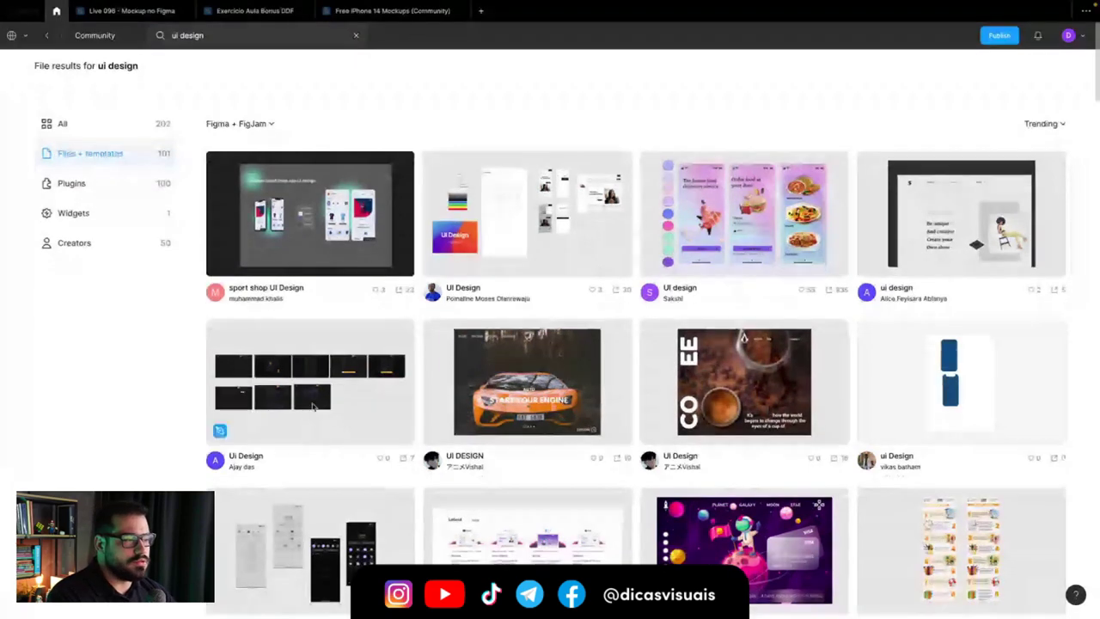
{"action": "scroll", "coordinate": [482, 327], "scroll_direction": "down", "scroll_amount": 3}
{"action": "scroll", "coordinate": [458, 375], "scroll_direction": "down", "scroll_amount": 2}
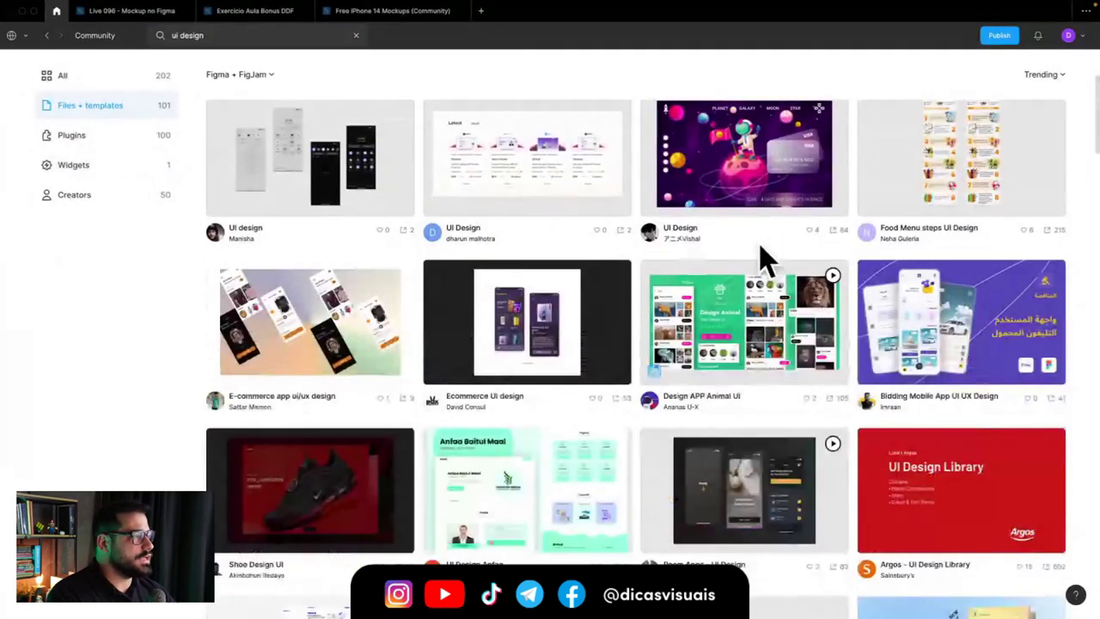
{"action": "scroll", "coordinate": [687, 266], "scroll_direction": "down", "scroll_amount": 2}
{"action": "scroll", "coordinate": [474, 322], "scroll_direction": "down", "scroll_amount": 3}
{"action": "scroll", "coordinate": [351, 312], "scroll_direction": "down", "scroll_amount": 2}
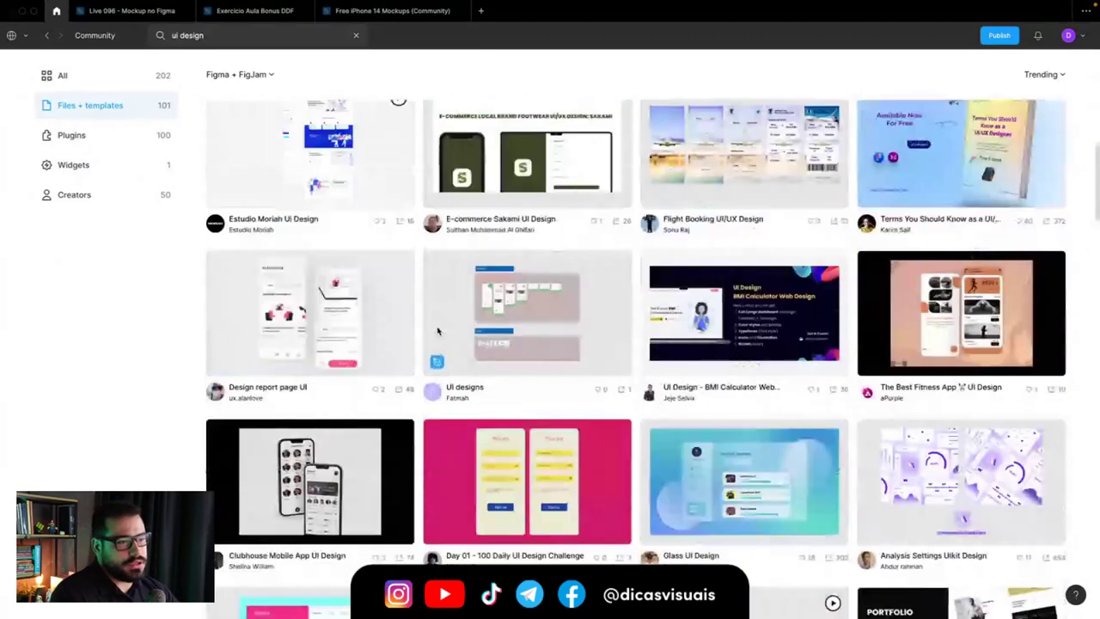
{"action": "scroll", "coordinate": [351, 312], "scroll_direction": "down", "scroll_amount": 3}
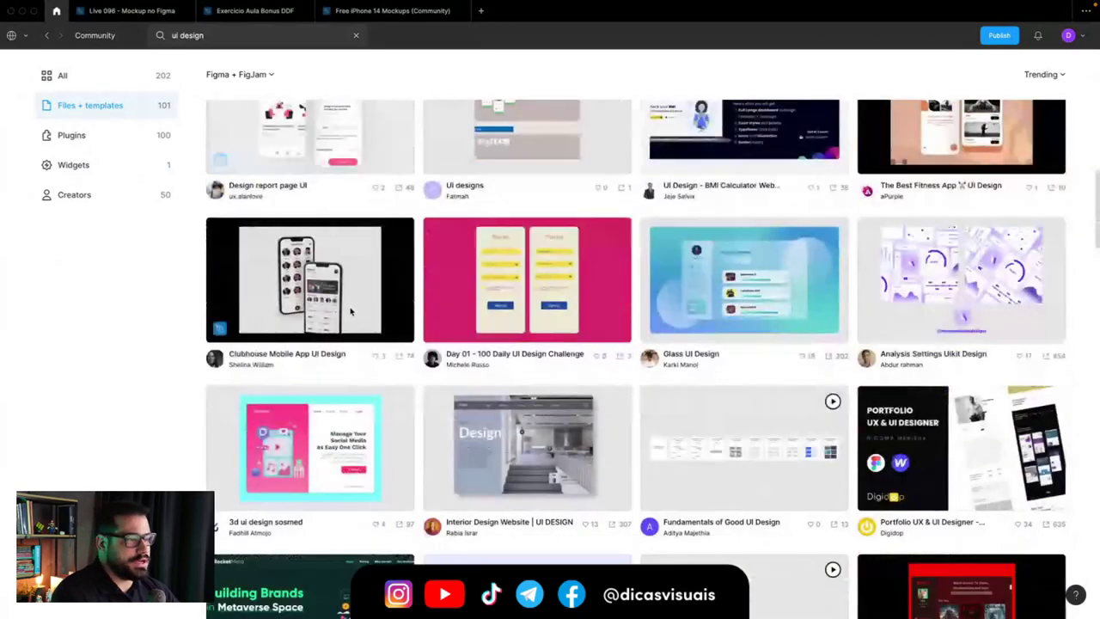
{"action": "scroll", "coordinate": [375, 280], "scroll_direction": "down", "scroll_amount": 2}
{"action": "scroll", "coordinate": [670, 414], "scroll_direction": "down", "scroll_amount": 3}
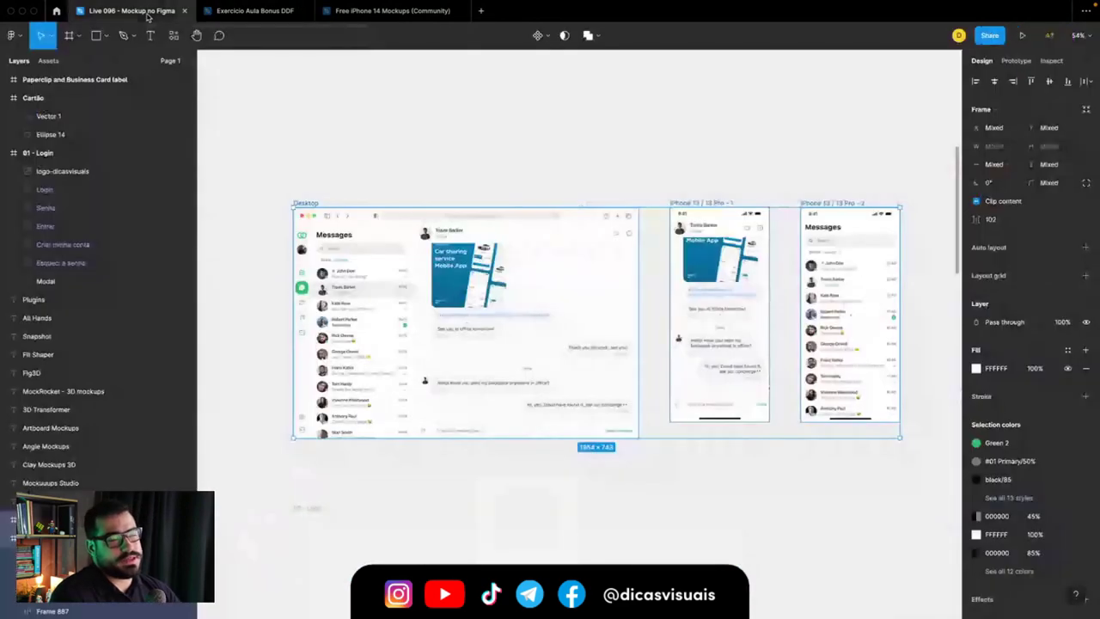
Step: Return to Live 096, switch to the Notion notes, and exit full screen
{"action": "left_click", "coordinate": [146, 12]}
{"action": "key", "text": "super+Tab"}
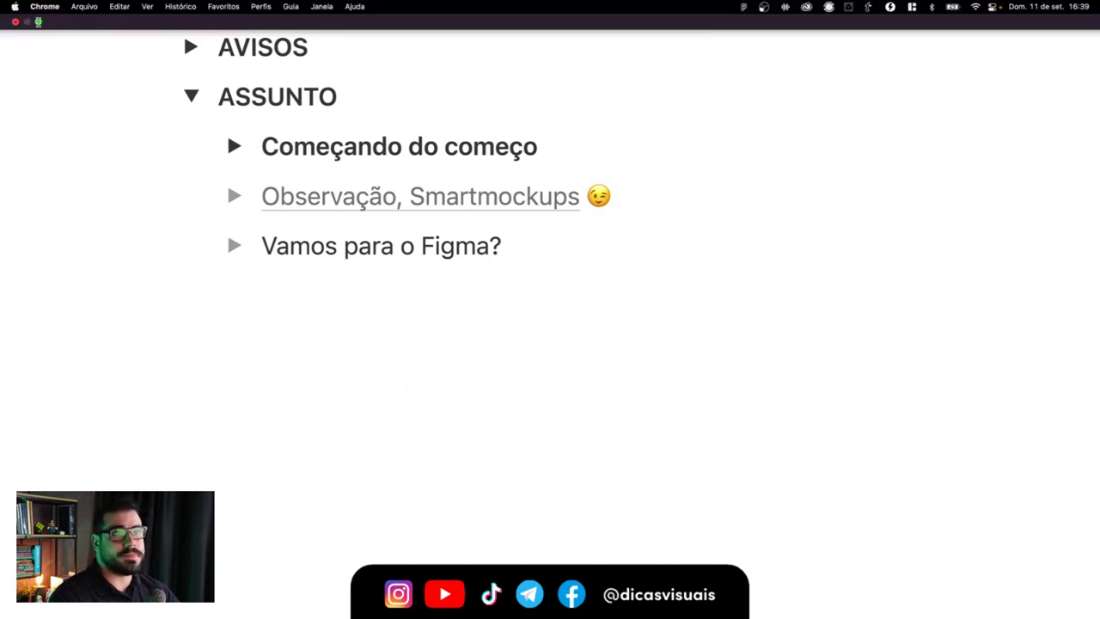
{"action": "left_click", "coordinate": [37, 18]}
Step: Load the LIVE 070 UX/UI Design YouTube replay in a new tab and pause it
{"action": "left_click", "coordinate": [225, 29]}
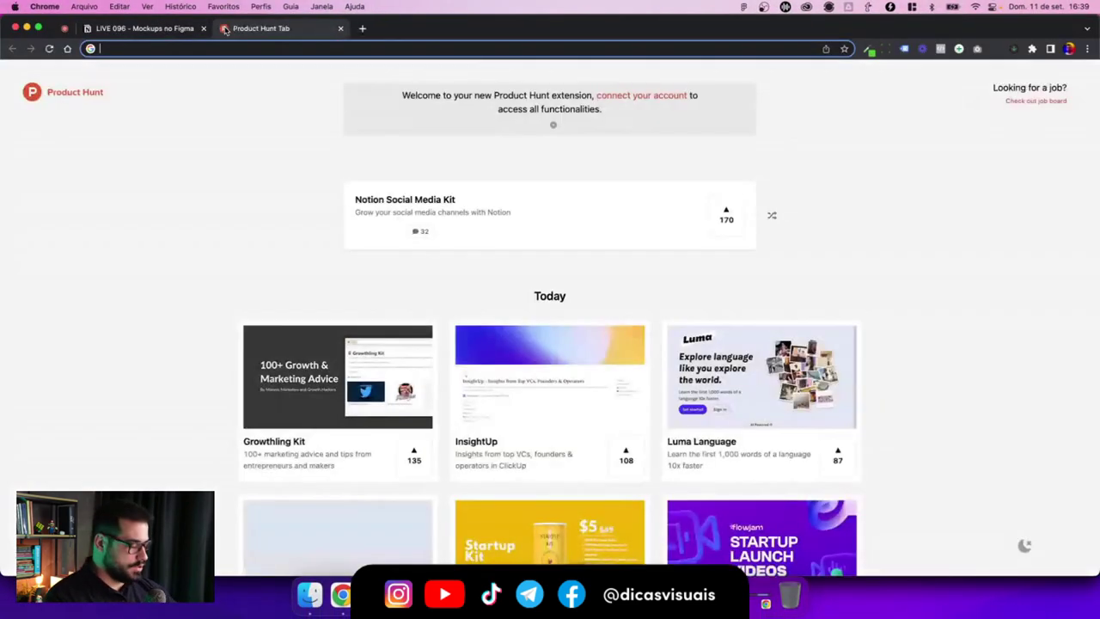
{"action": "type", "text": ";live07"}
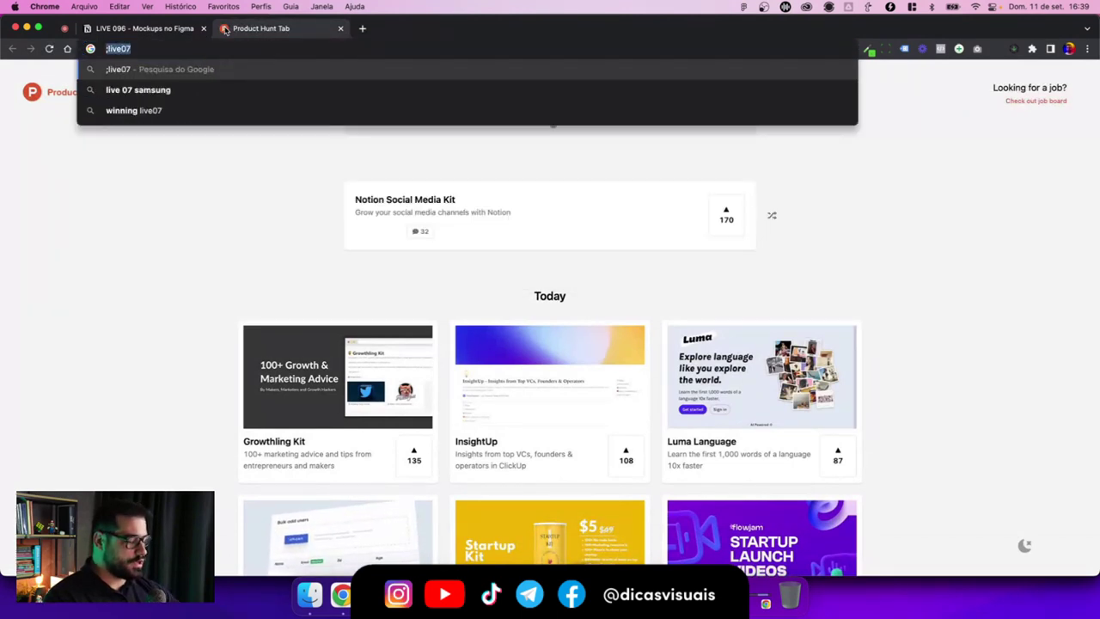
{"action": "type", "text": "https://www.youtube.com/watch?v=mRJoSOYqgmk"}
{"action": "key", "text": "Return"}
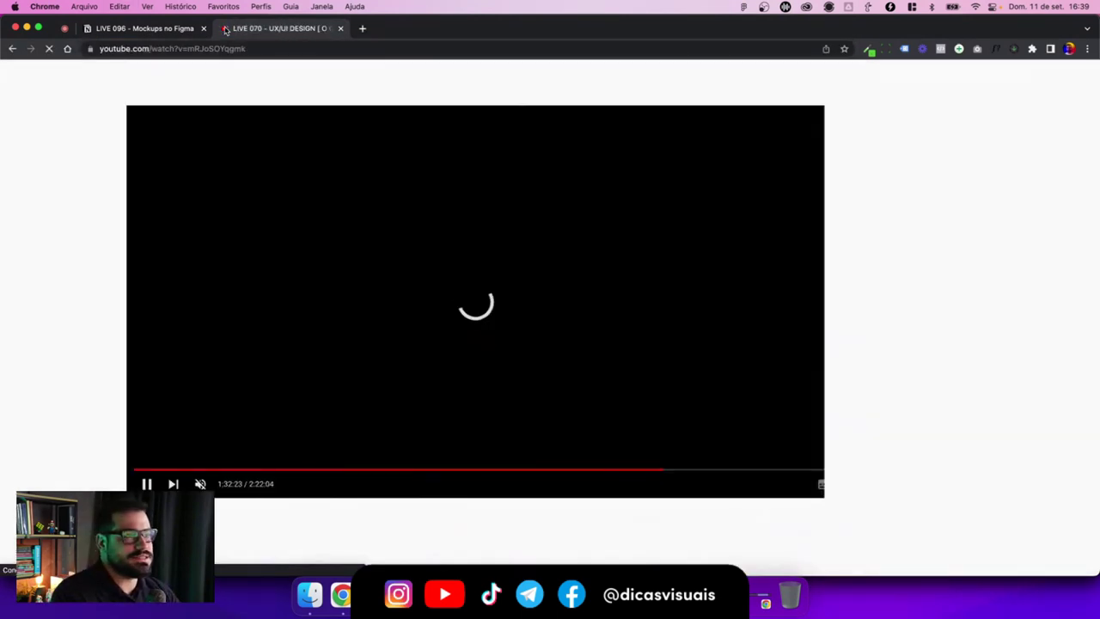
{"action": "scroll", "coordinate": [194, 370], "scroll_direction": "down", "scroll_amount": 3}
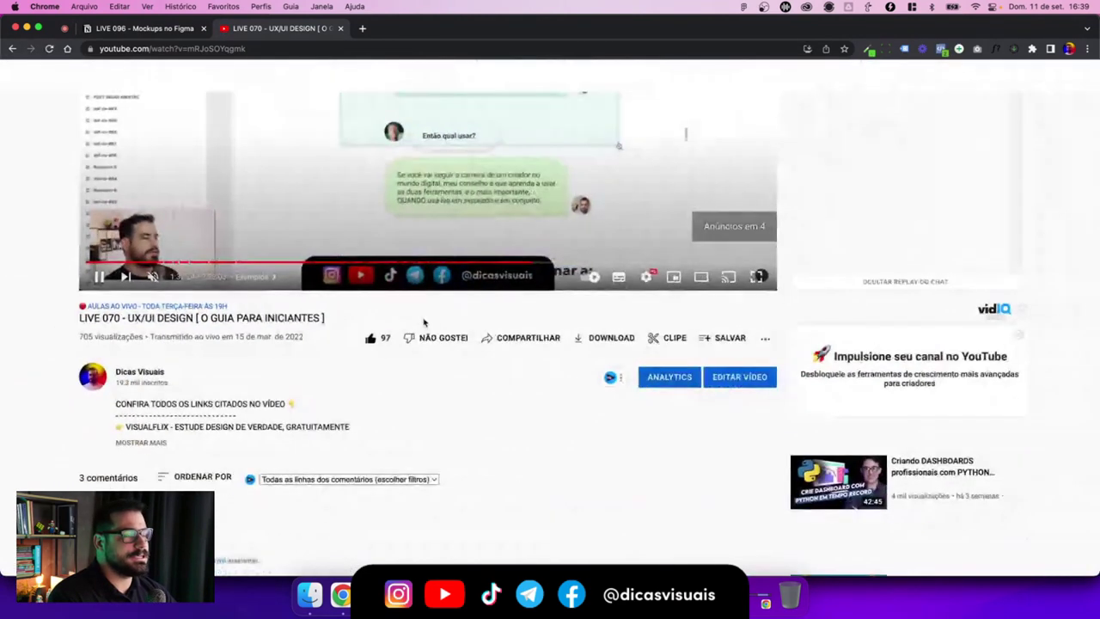
{"action": "scroll", "coordinate": [423, 322], "scroll_direction": "up", "scroll_amount": 3}
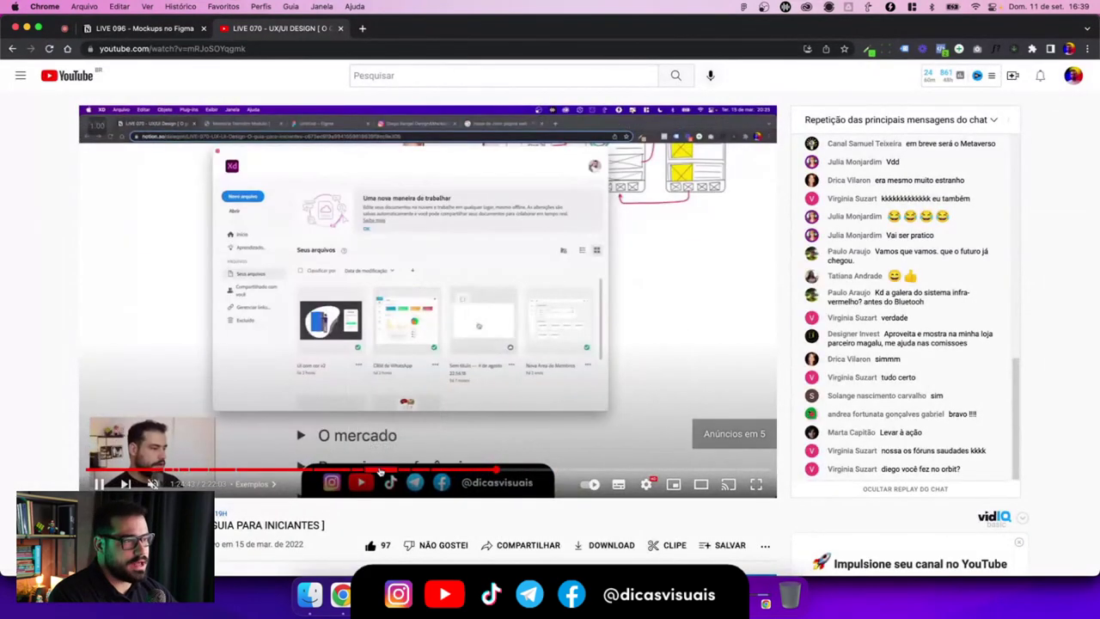
{"action": "left_click", "coordinate": [445, 398]}
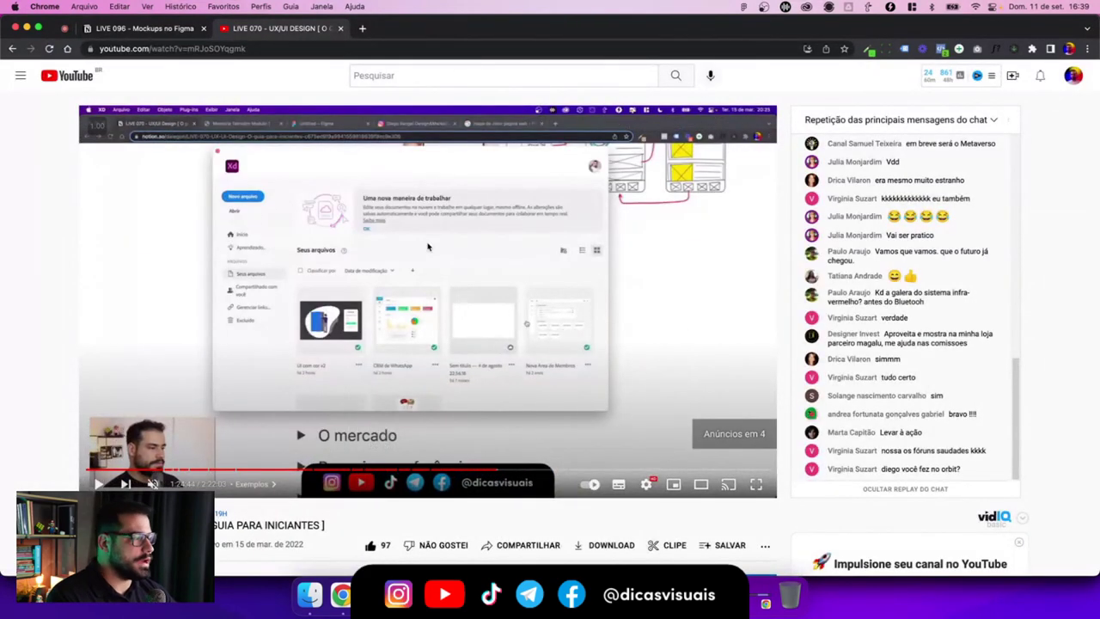
Step: Close the YouTube tab, return to Figma and select the Desktop and two iPhone frames
{"action": "key", "text": "super+w"}
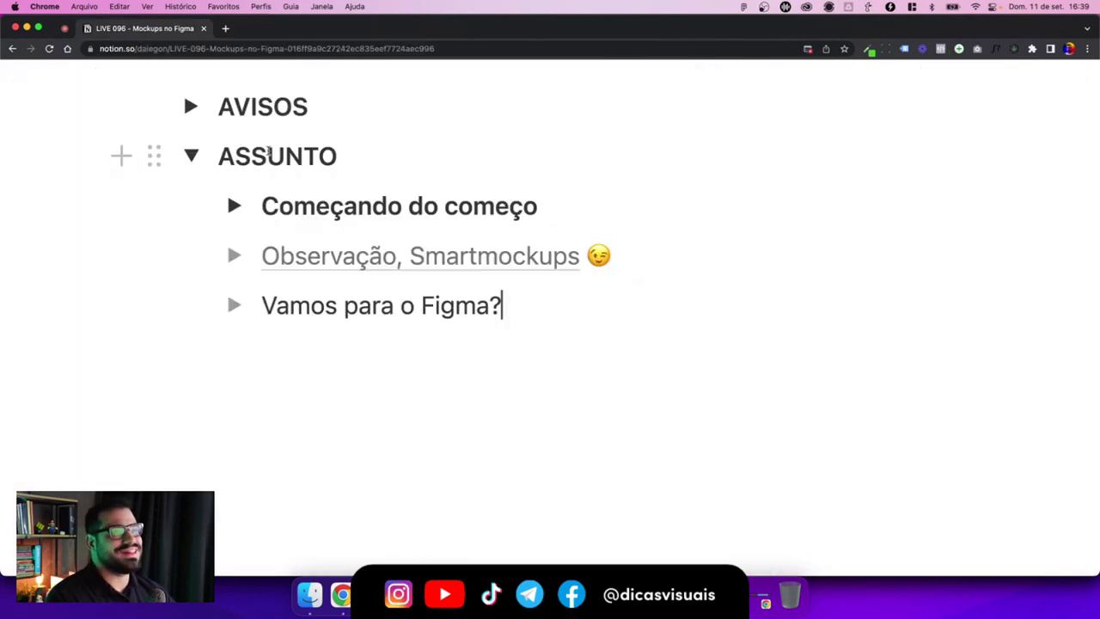
{"action": "key", "text": "super+Tab"}
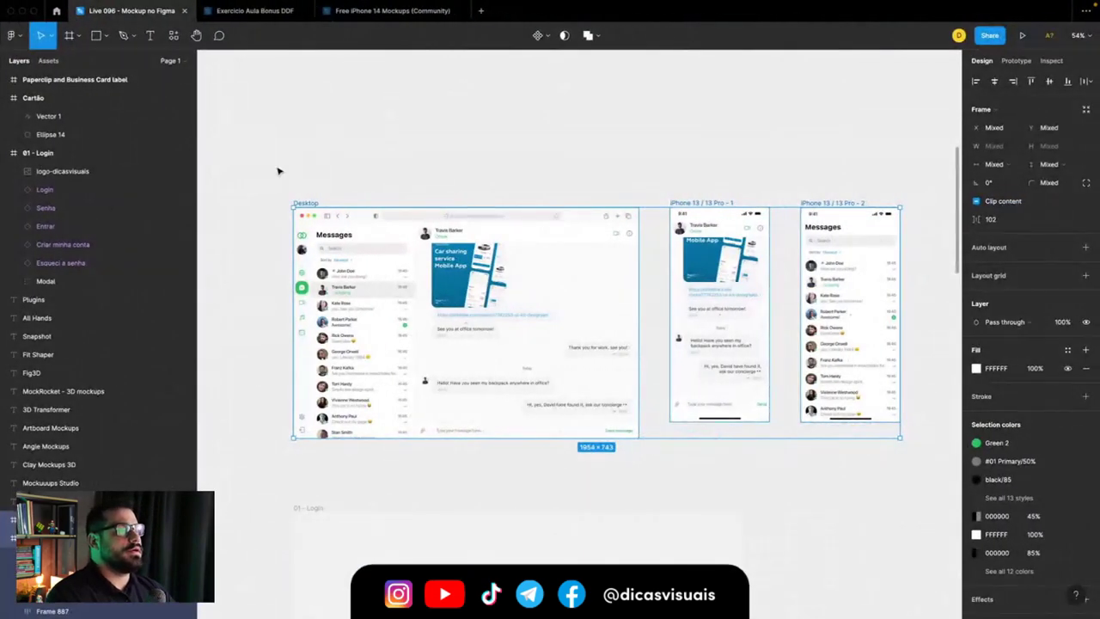
{"action": "left_click_drag", "start_coordinate": [276, 168], "coordinate": [913, 467]}
{"action": "scroll", "coordinate": [914, 467], "scroll_direction": "down", "scroll_amount": 5, "text": "ctrl"}
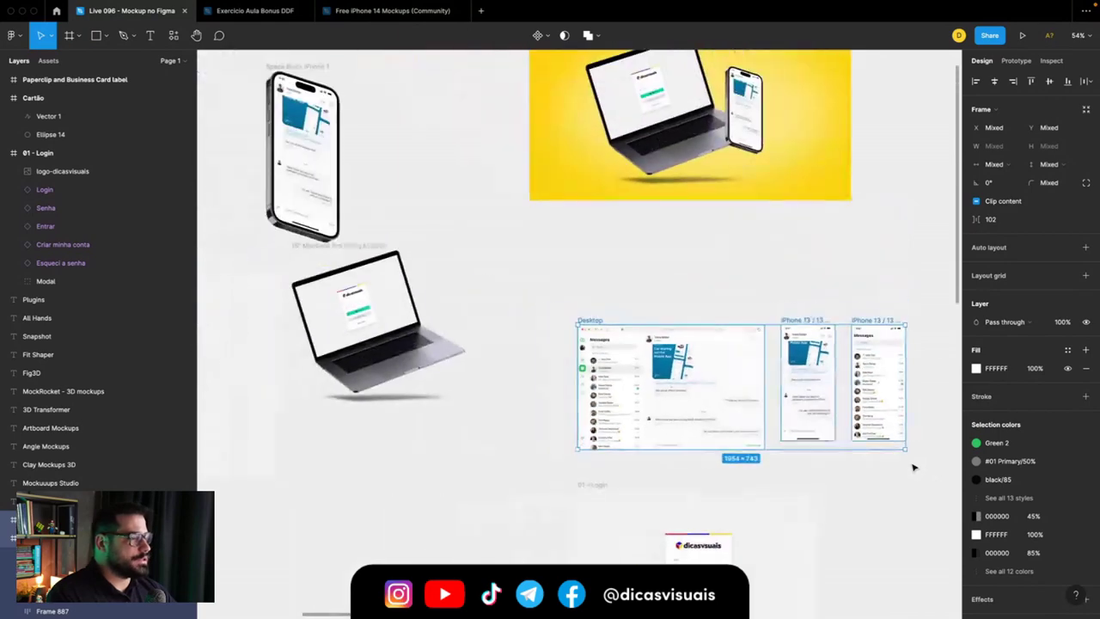
{"action": "scroll", "coordinate": [914, 468], "scroll_direction": "down", "scroll_amount": 5}
{"action": "scroll", "coordinate": [913, 468], "scroll_direction": "down", "scroll_amount": 3}
{"action": "scroll", "coordinate": [914, 467], "scroll_direction": "down", "scroll_amount": 3}
{"action": "scroll", "coordinate": [628, 392], "scroll_direction": "down", "scroll_amount": 5, "text": "ctrl"}
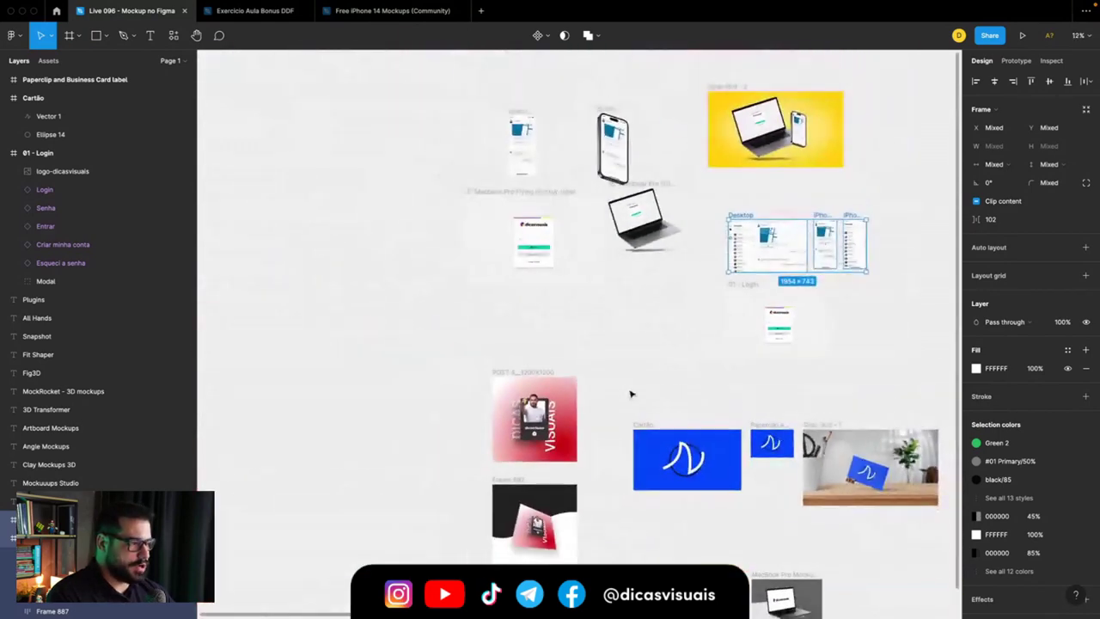
{"action": "scroll", "coordinate": [671, 370], "scroll_direction": "up", "scroll_amount": 5}
{"action": "scroll", "coordinate": [666, 370], "scroll_direction": "right", "scroll_amount": 3}
{"action": "scroll", "coordinate": [666, 370], "scroll_direction": "down", "scroll_amount": 2}
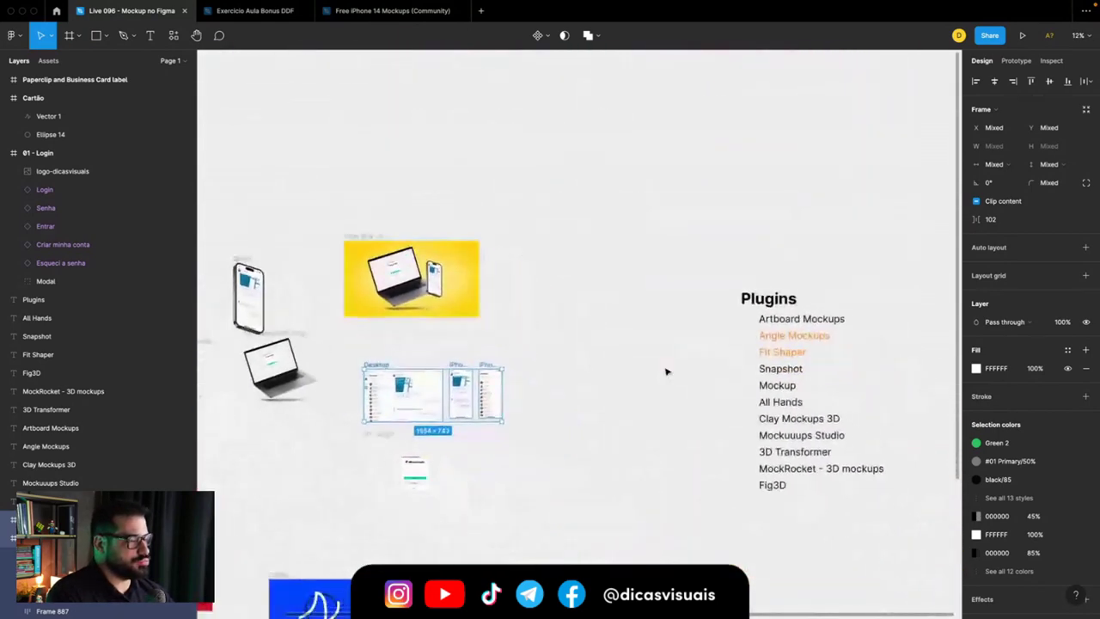
{"action": "scroll", "coordinate": [666, 371], "scroll_direction": "right", "scroll_amount": 3}
{"action": "scroll", "coordinate": [666, 372], "scroll_direction": "right", "scroll_amount": 3}
Step: Set the 'Artboard Mockups' entry in the Plugins list to Bold and reopen the canvas menu
{"action": "left_click", "coordinate": [545, 313]}
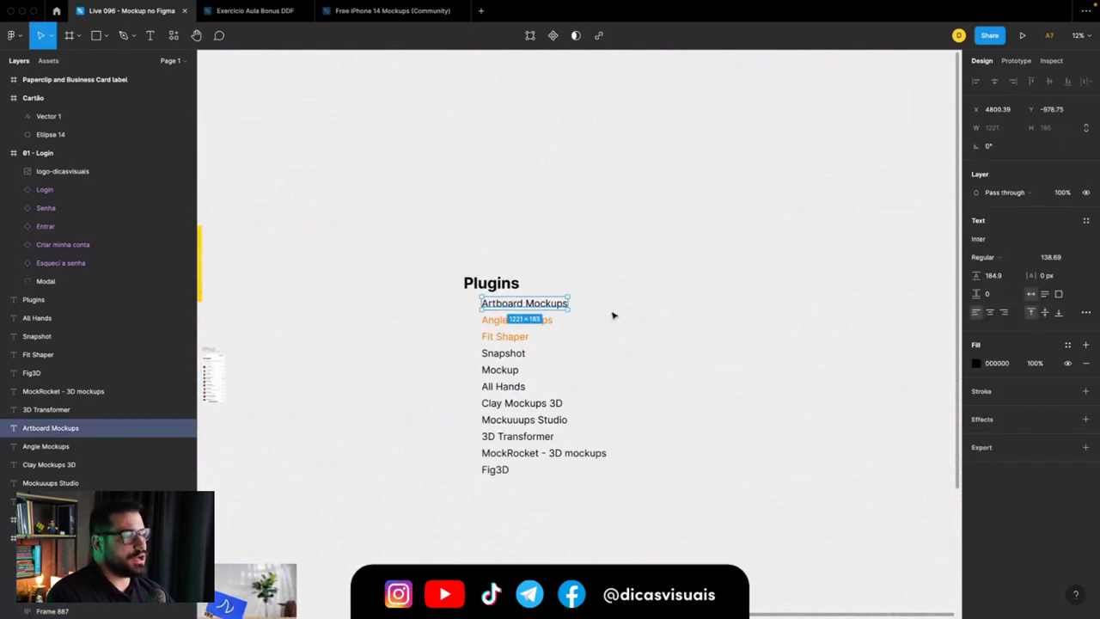
{"action": "scroll", "coordinate": [613, 315], "scroll_direction": "right", "scroll_amount": 2}
{"action": "scroll", "coordinate": [512, 304], "scroll_direction": "up", "scroll_amount": 3}
{"action": "scroll", "coordinate": [512, 304], "scroll_direction": "right", "scroll_amount": 2}
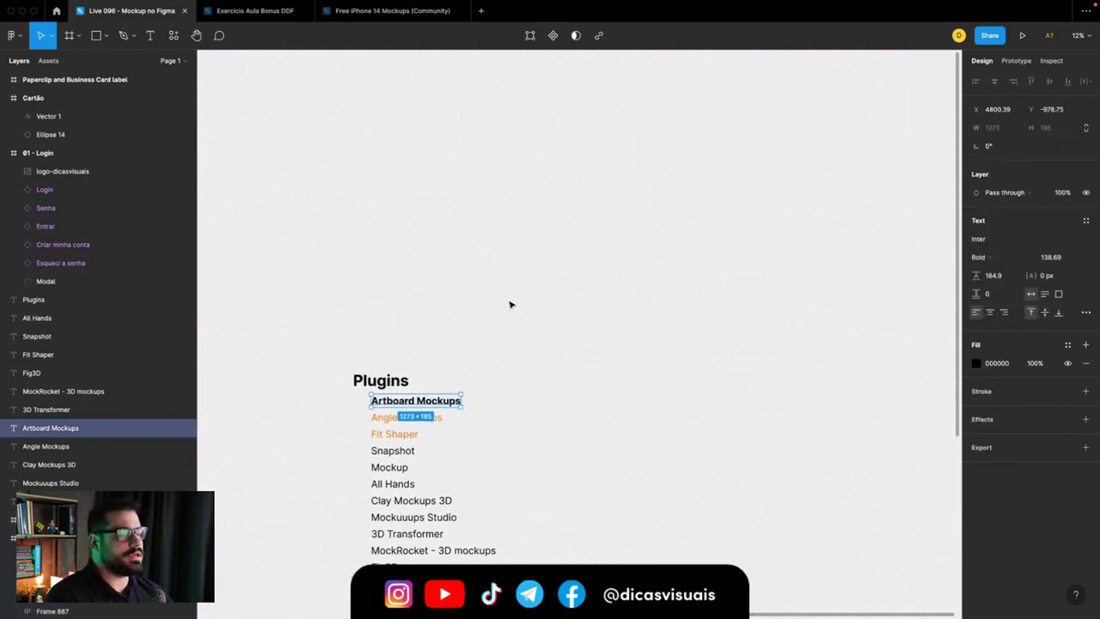
{"action": "left_click", "coordinate": [589, 147]}
{"action": "right_click", "coordinate": [598, 140]}
{"action": "left_click", "coordinate": [614, 135]}
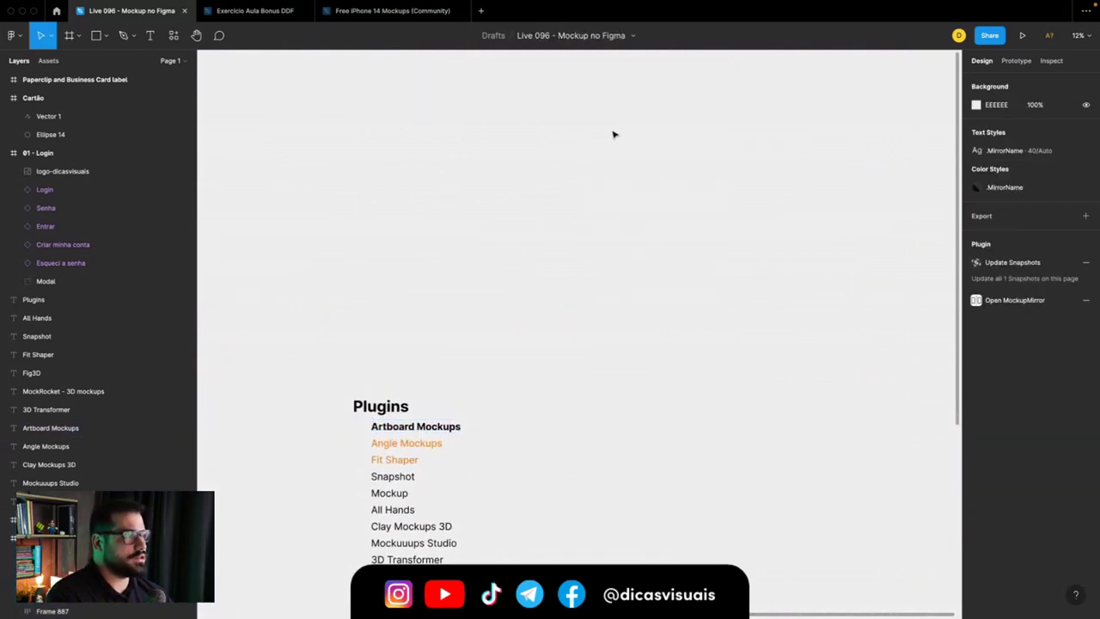
{"action": "right_click", "coordinate": [618, 127]}
Step: Search the plugins for 'art' and launch Artboard Studio Mockups
{"action": "left_click", "coordinate": [174, 35]}
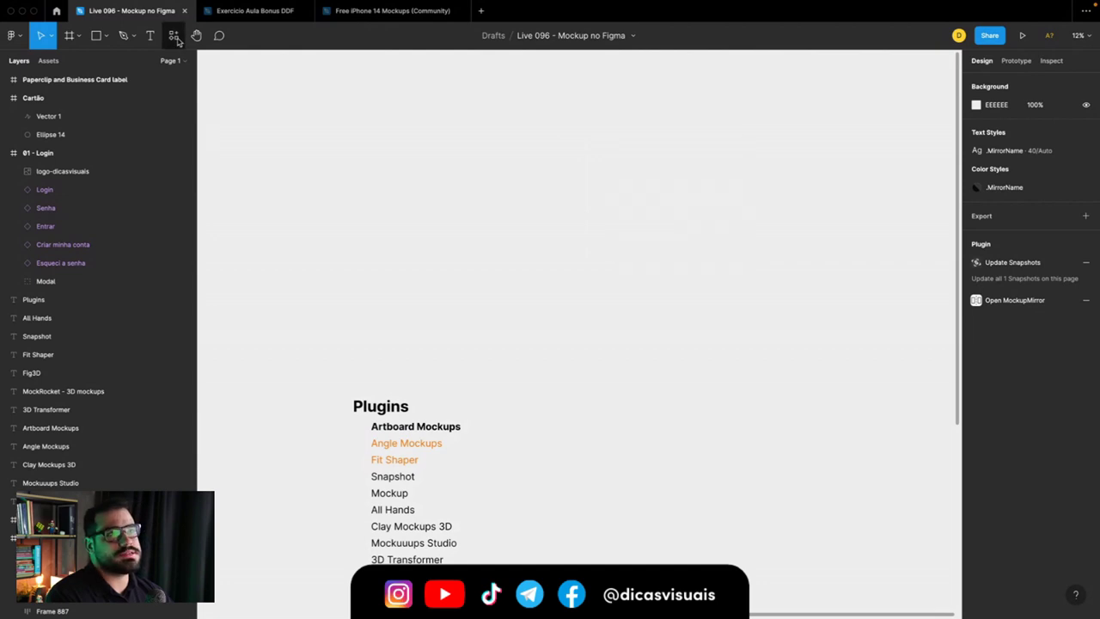
{"action": "key", "text": "ctrl+a"}
{"action": "type", "text": "ar"}
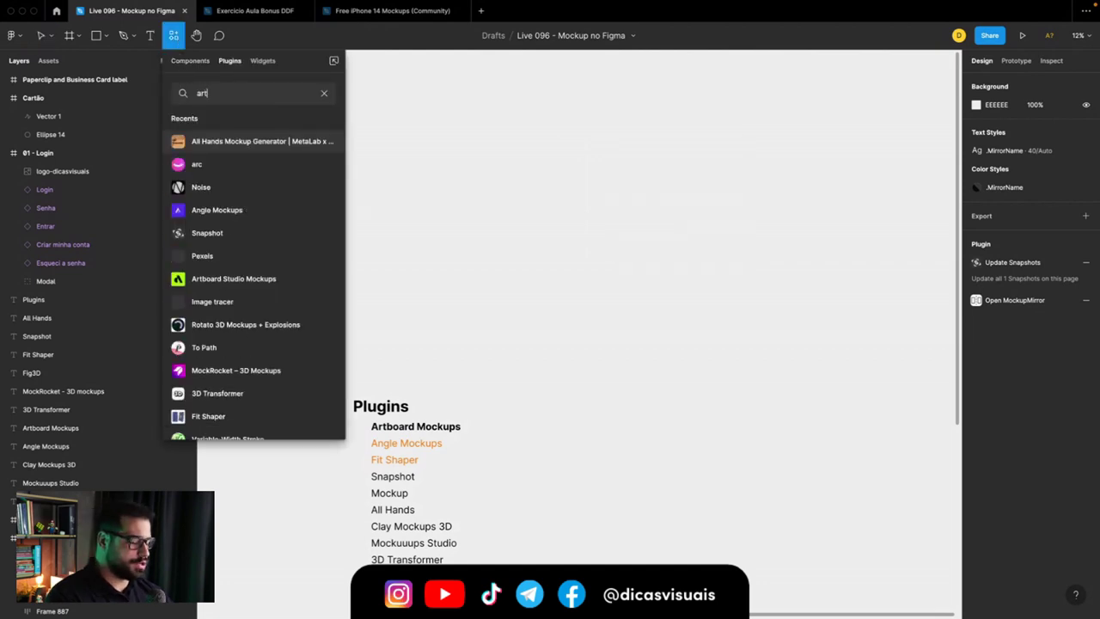
{"action": "type", "text": "t"}
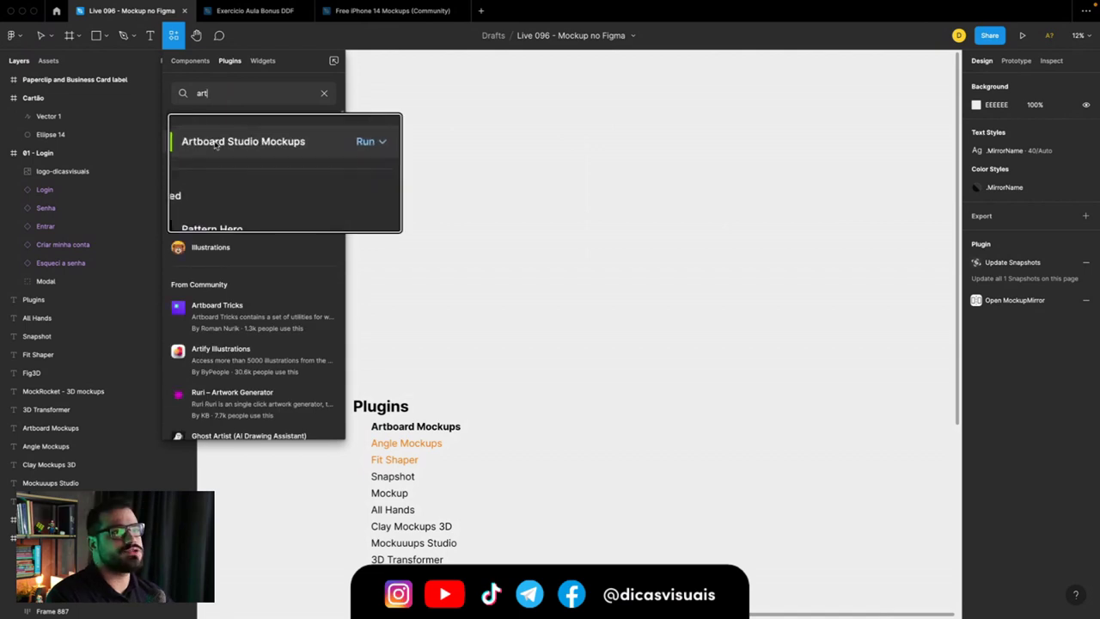
{"action": "left_click", "coordinate": [221, 143]}
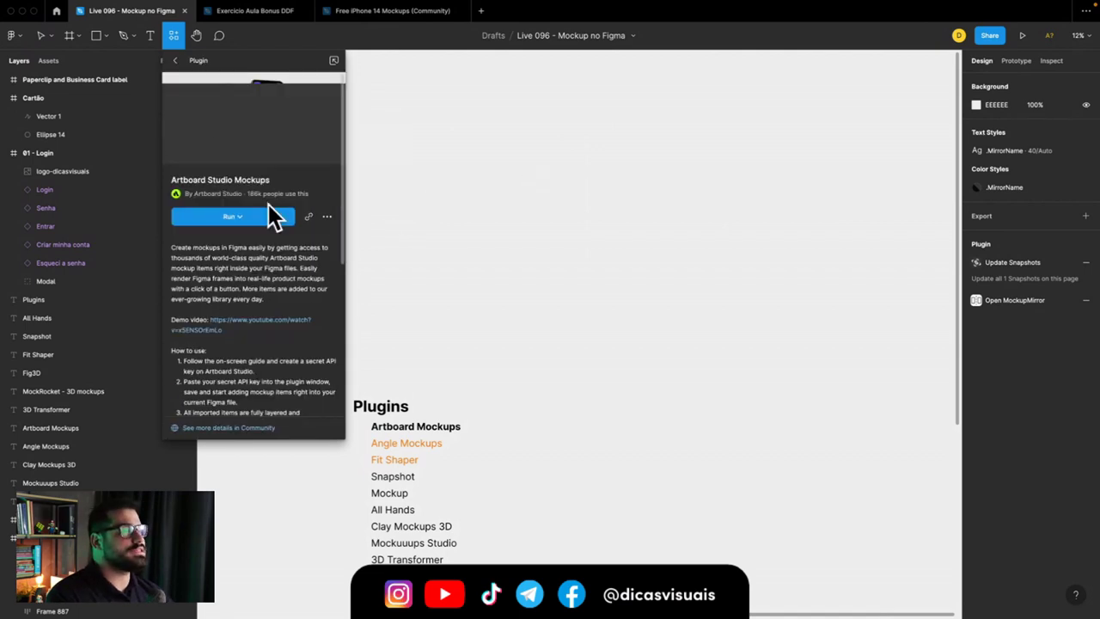
{"action": "left_click", "coordinate": [235, 217]}
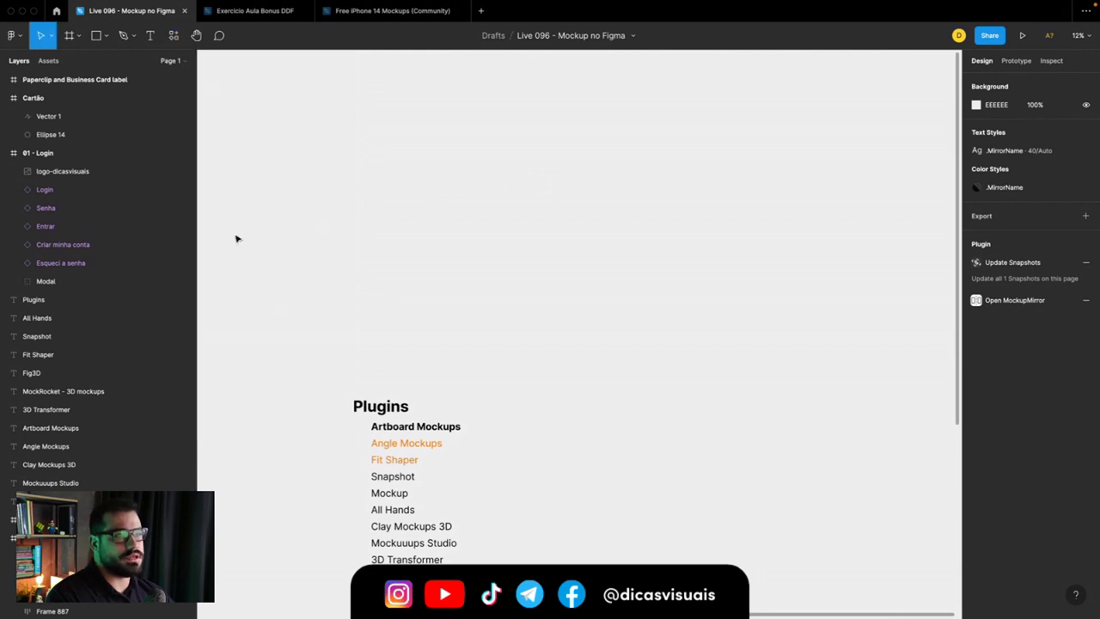
Step: Close the Artboard Studio Mockups window and go to Community to find more plugins
{"action": "mouse_move", "coordinate": [705, 95]}
{"action": "left_mouse_down"}
{"action": "mouse_move", "coordinate": [589, 88]}
{"action": "mouse_move", "coordinate": [623, 91]}
{"action": "left_mouse_up"}
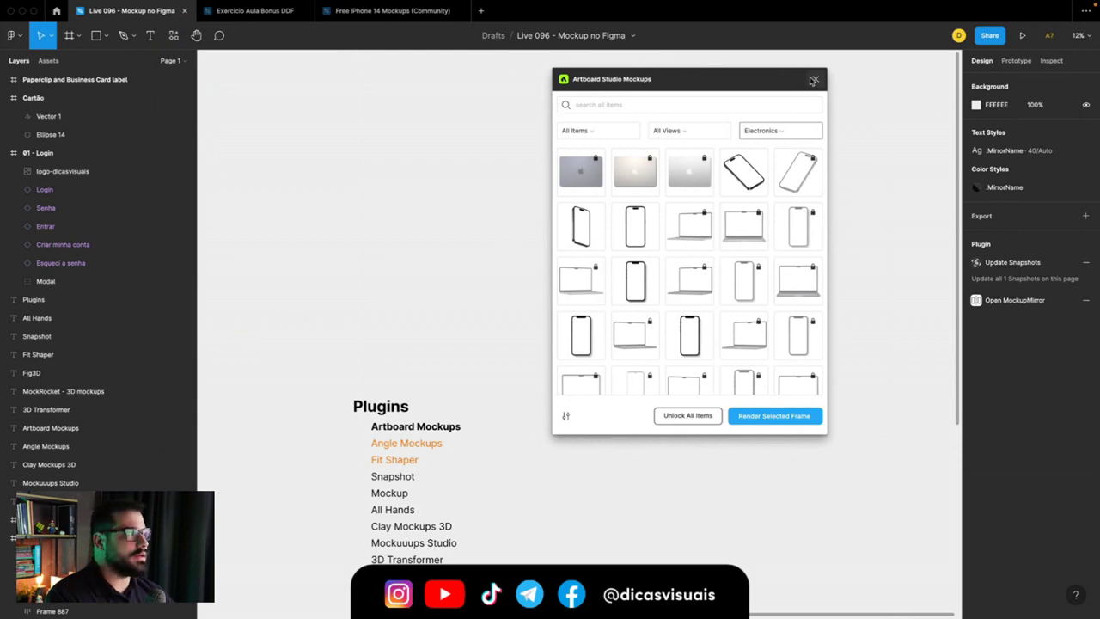
{"action": "left_click", "coordinate": [815, 78]}
{"action": "right_click", "coordinate": [530, 129]}
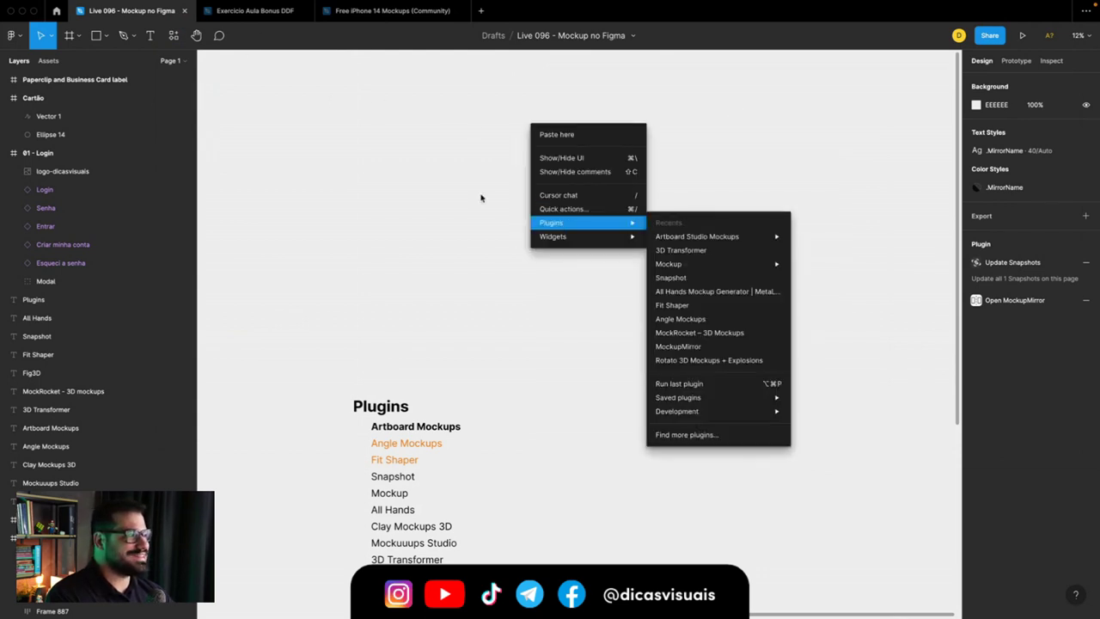
{"action": "left_click", "coordinate": [57, 12]}
Step: Search Community for 'artboart', filter to Plugins and open the Artboard Studio Mockups page
{"action": "double_click", "coordinate": [230, 36]}
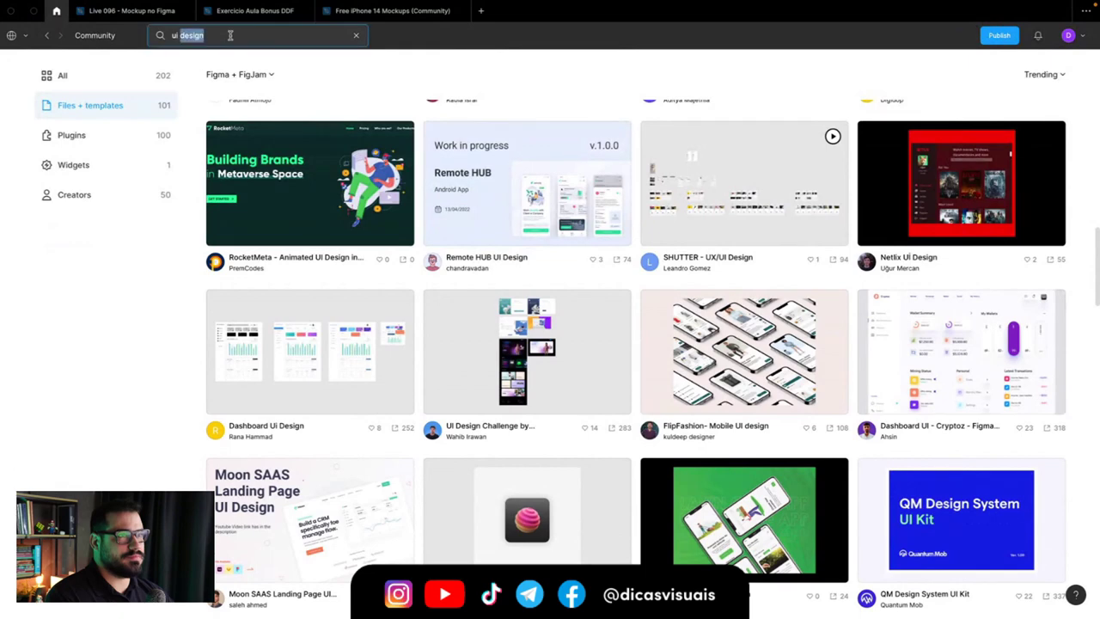
{"action": "type", "text": "artboar"}
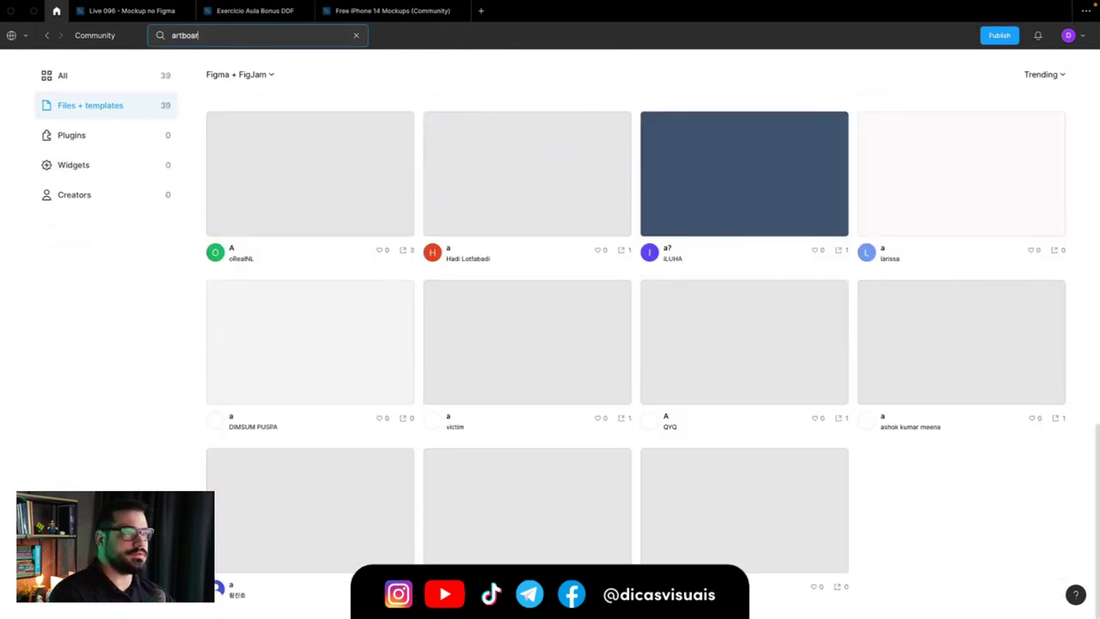
{"action": "type", "text": "t"}
{"action": "left_click", "coordinate": [99, 132]}
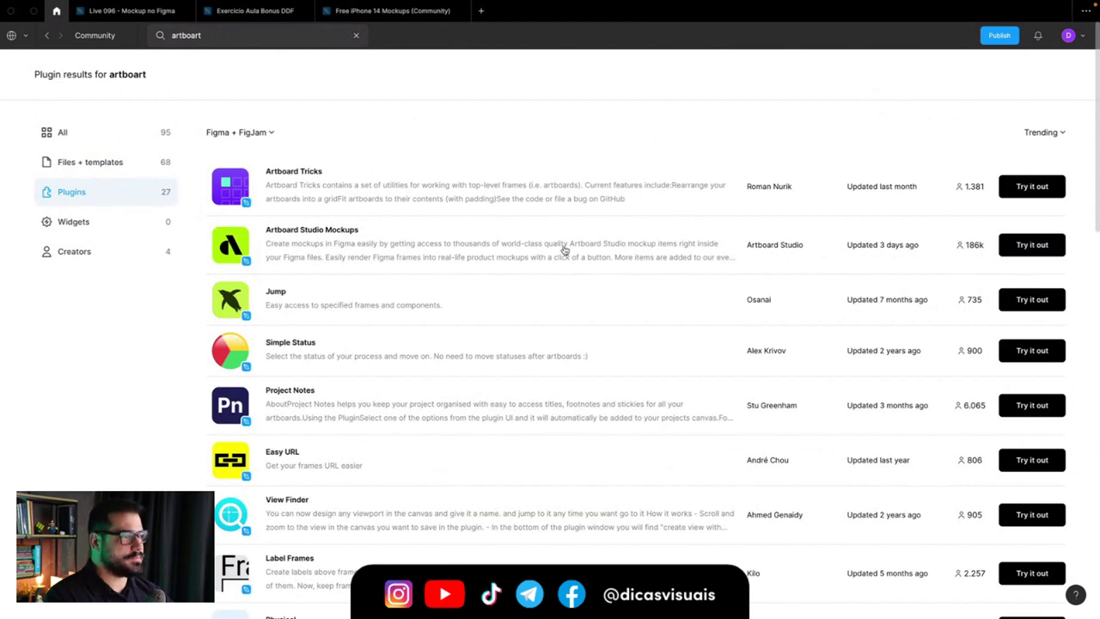
{"action": "left_click", "coordinate": [564, 249]}
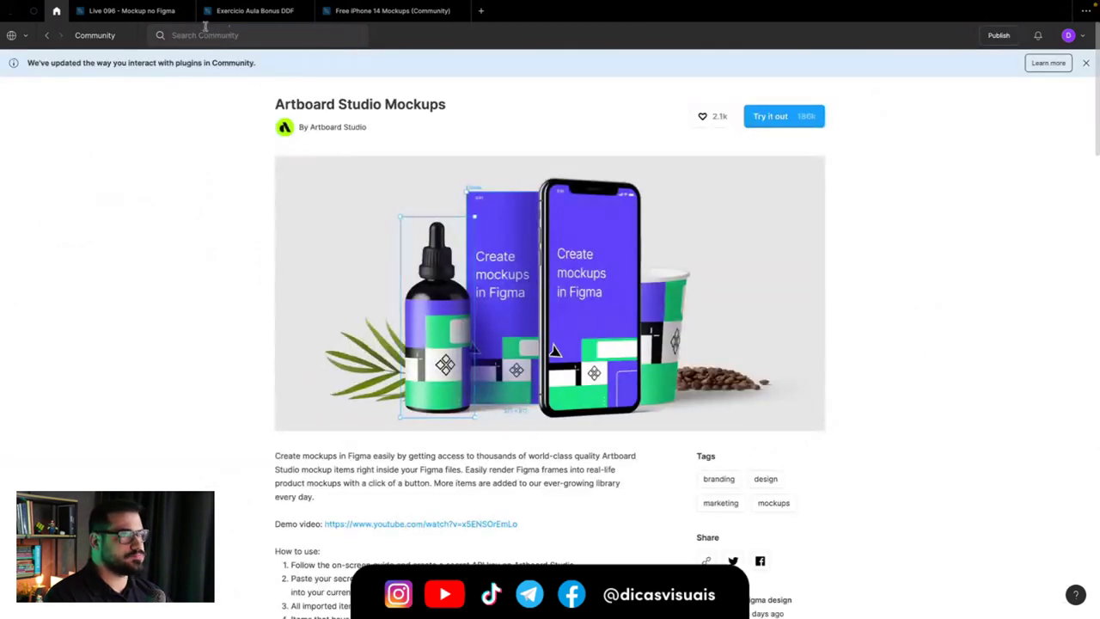
Step: Back in the Live 096 - Mockup no Figma file, search the plugins for 'art'
{"action": "left_click", "coordinate": [133, 16]}
{"action": "left_click", "coordinate": [171, 35]}
{"action": "type", "text": "art"}
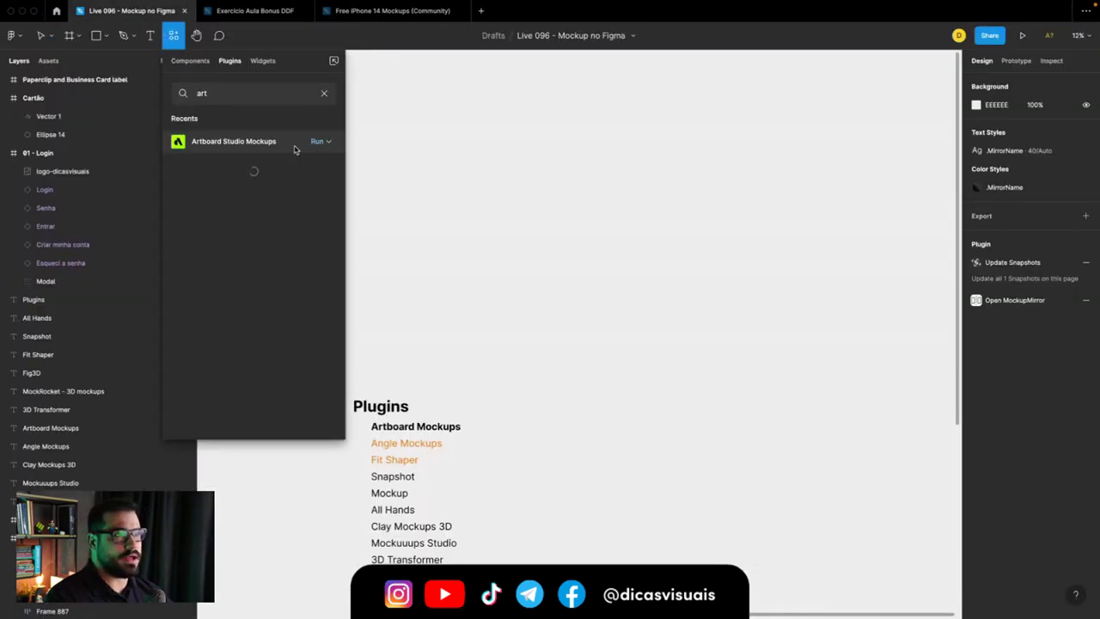
Step: Save Artboard Studio Mockups to saved plugins, close its details and bring up the canvas Plugins menu
{"action": "left_click", "coordinate": [247, 143]}
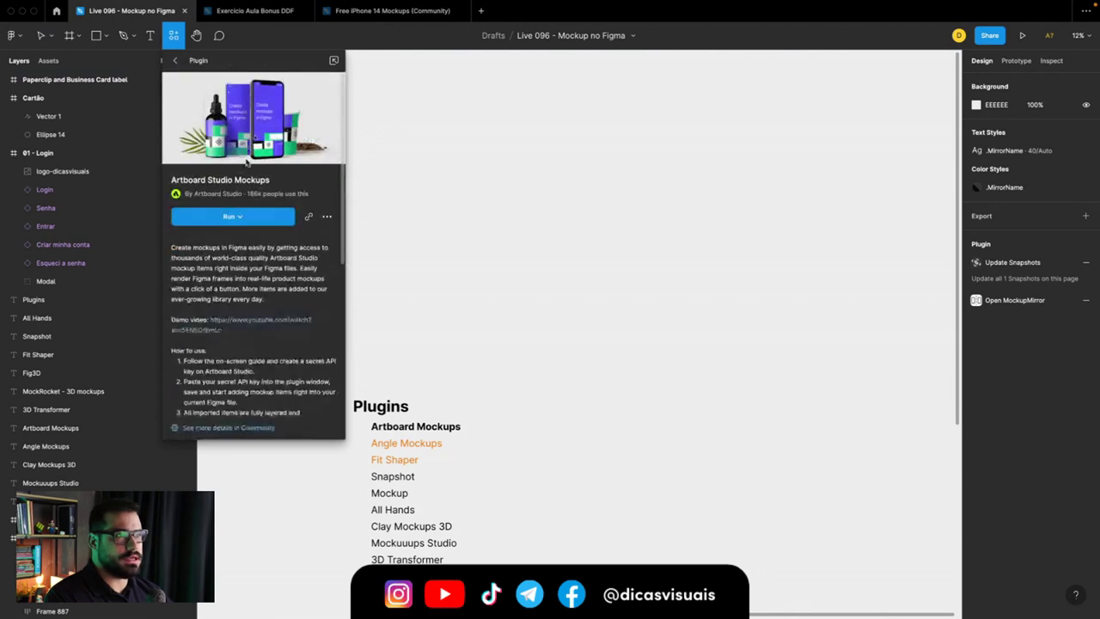
{"action": "left_click", "coordinate": [327, 218]}
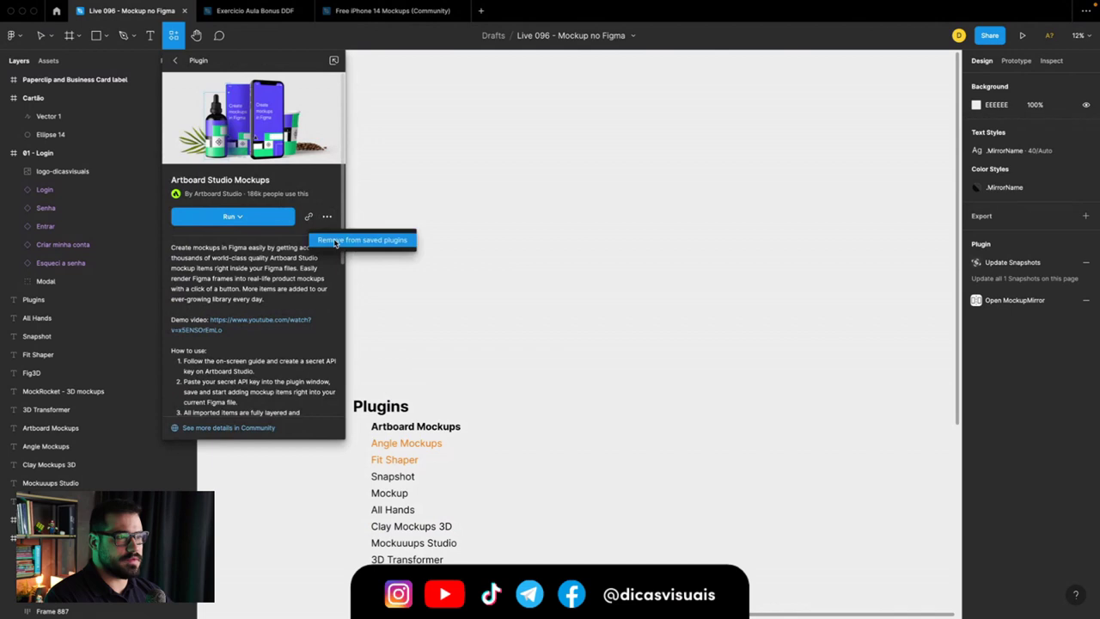
{"action": "left_click", "coordinate": [331, 242]}
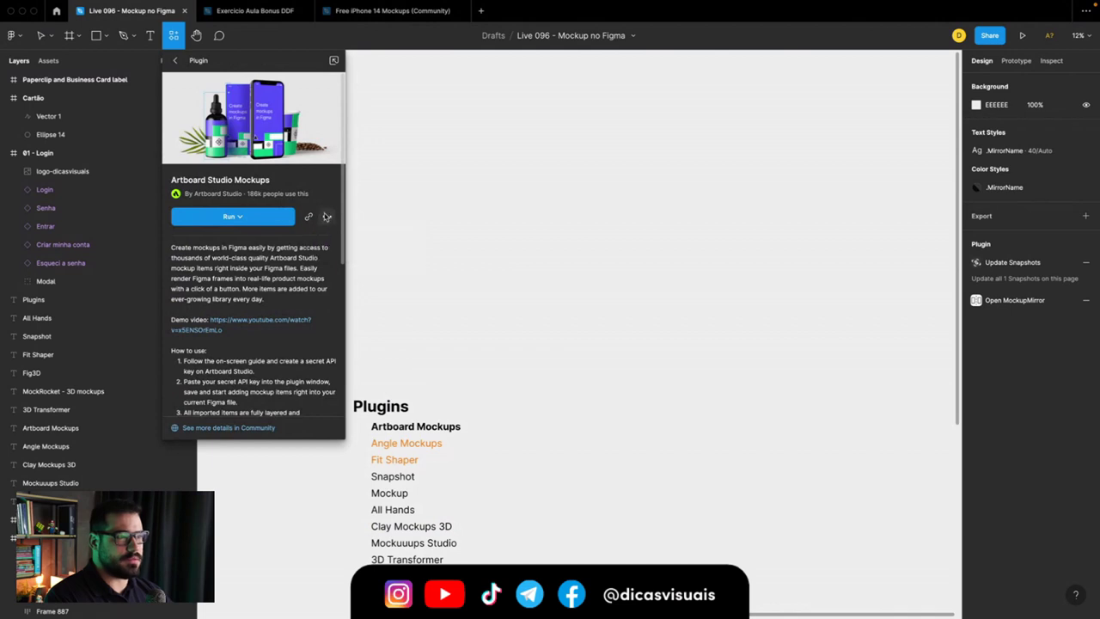
{"action": "left_click", "coordinate": [390, 207]}
{"action": "right_click", "coordinate": [635, 195]}
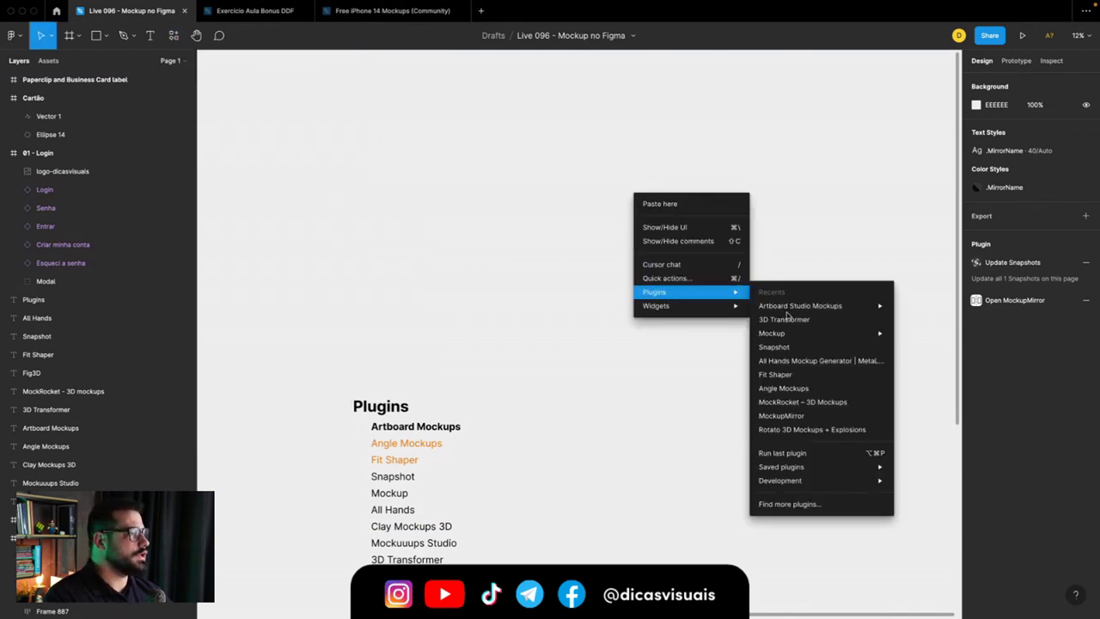
{"action": "mouse_move", "coordinate": [800, 305]}
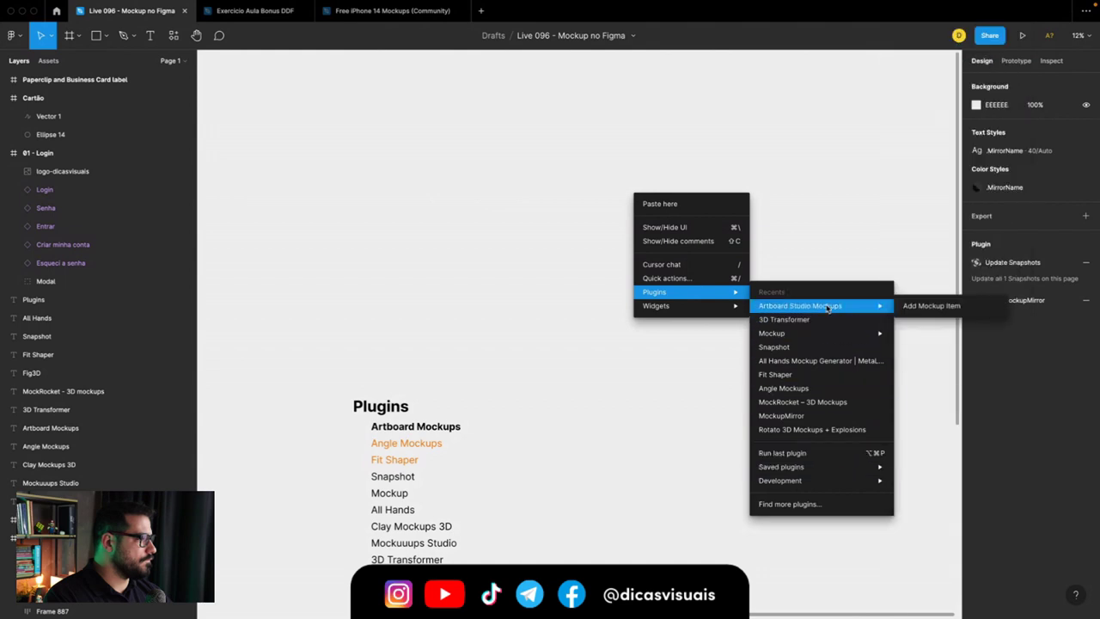
Step: Run Add Mockup Item and open the plugin's API key settings, briefly visiting Artboard Studio
{"action": "left_click", "coordinate": [949, 306]}
{"action": "left_click_drag", "start_coordinate": [636, 83], "coordinate": [642, 81]}
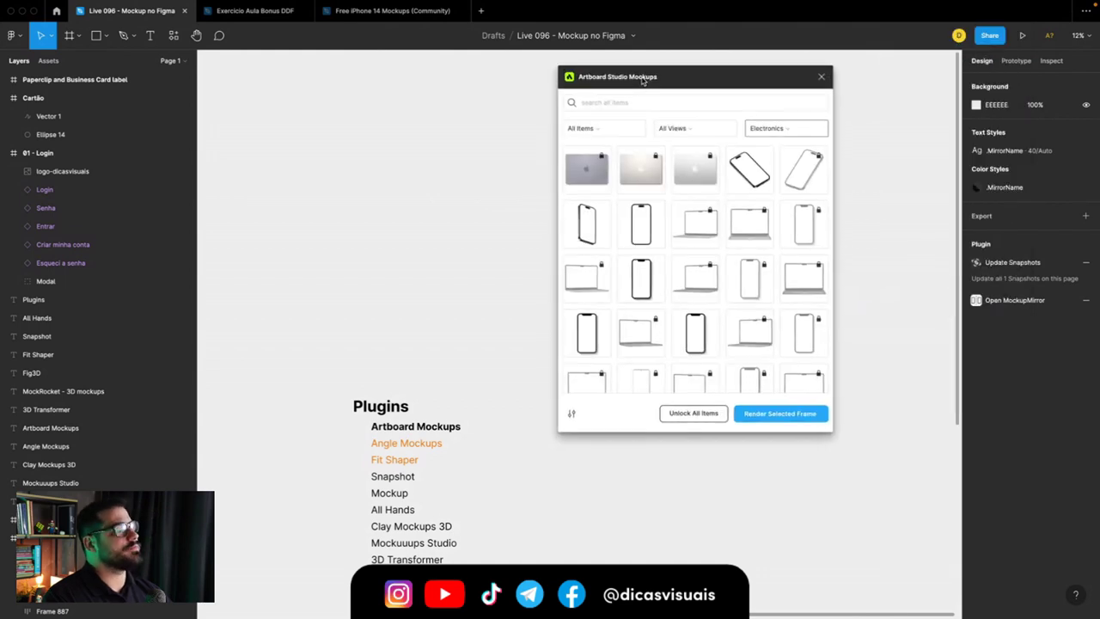
{"action": "left_click", "coordinate": [572, 413]}
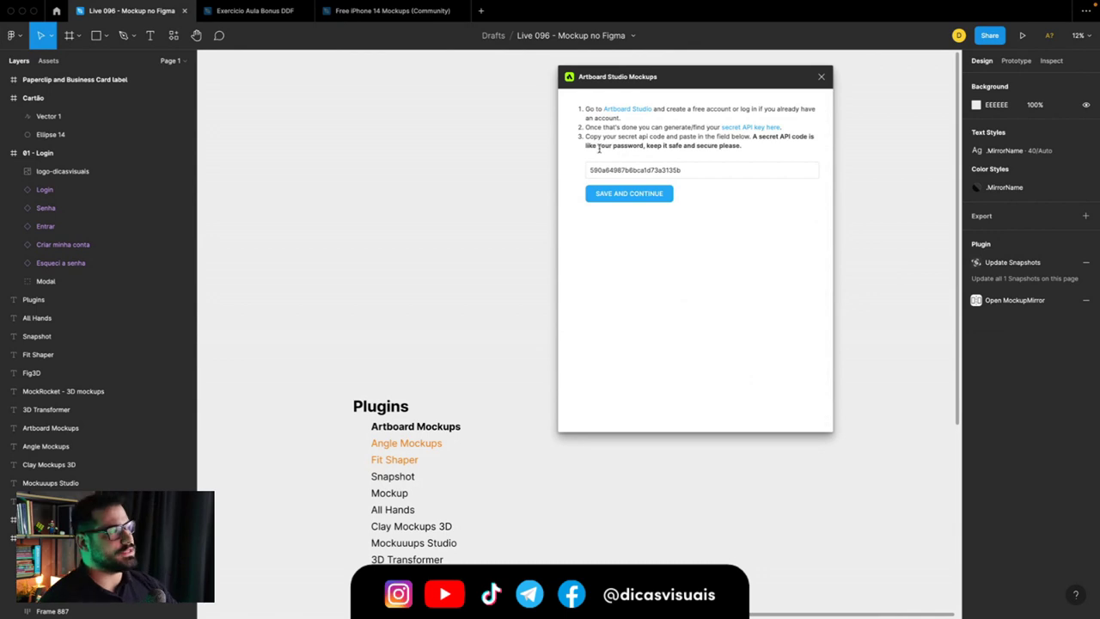
{"action": "left_click", "coordinate": [617, 109]}
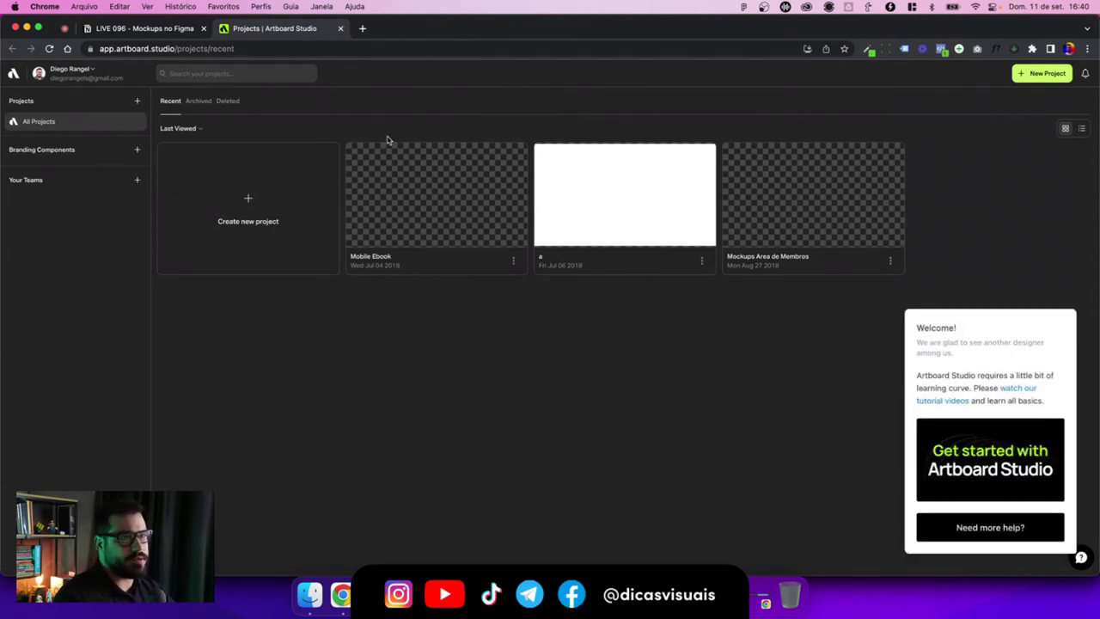
{"action": "left_click", "coordinate": [341, 29]}
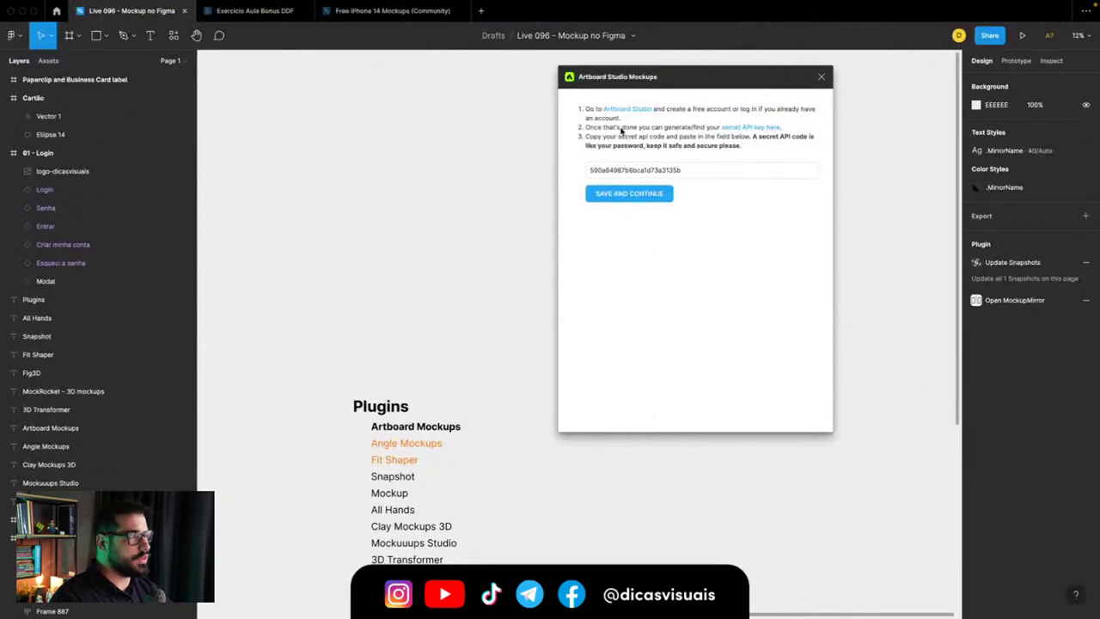
Step: Copy the API key from the Artboard Studio account page, paste it and save to load the library
{"action": "left_click_drag", "start_coordinate": [621, 131], "coordinate": [714, 128]}
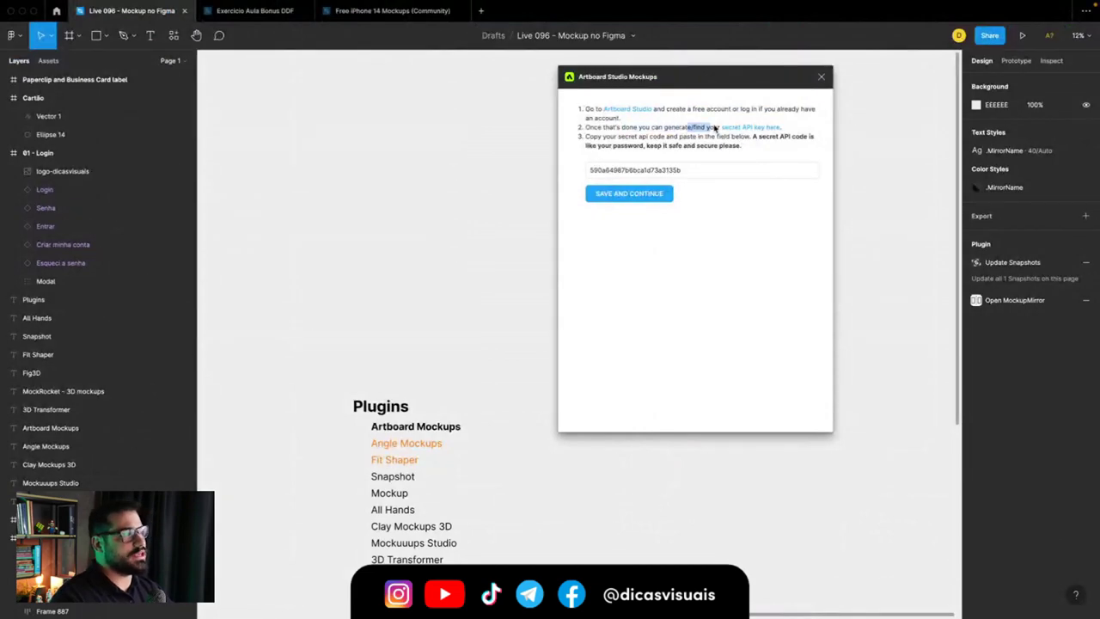
{"action": "left_click", "coordinate": [776, 127]}
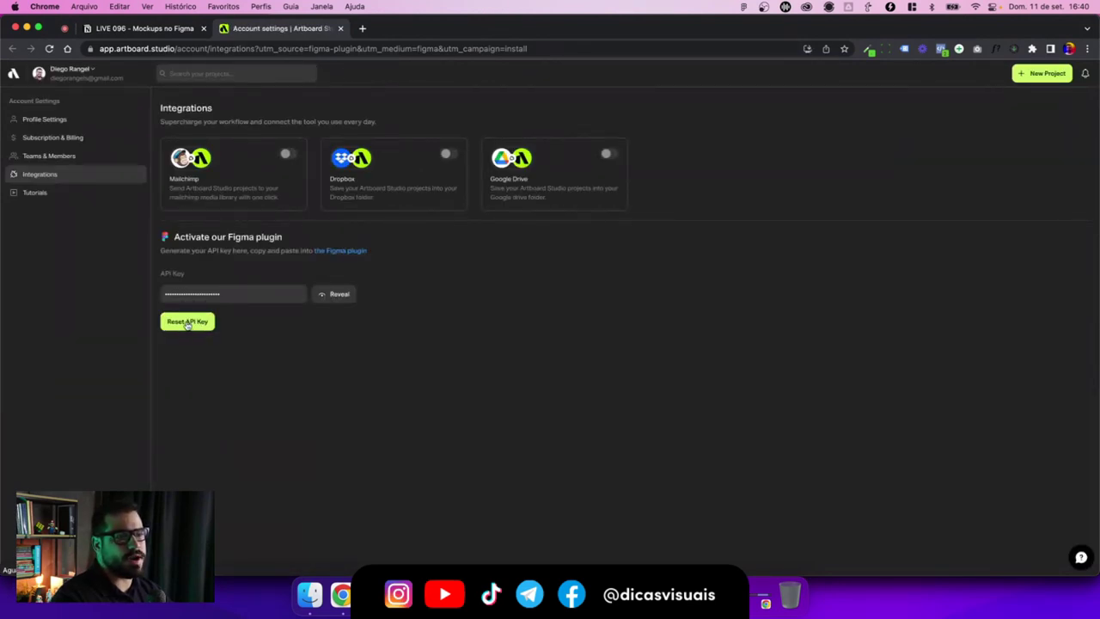
{"action": "left_click_drag", "start_coordinate": [224, 294], "coordinate": [149, 294]}
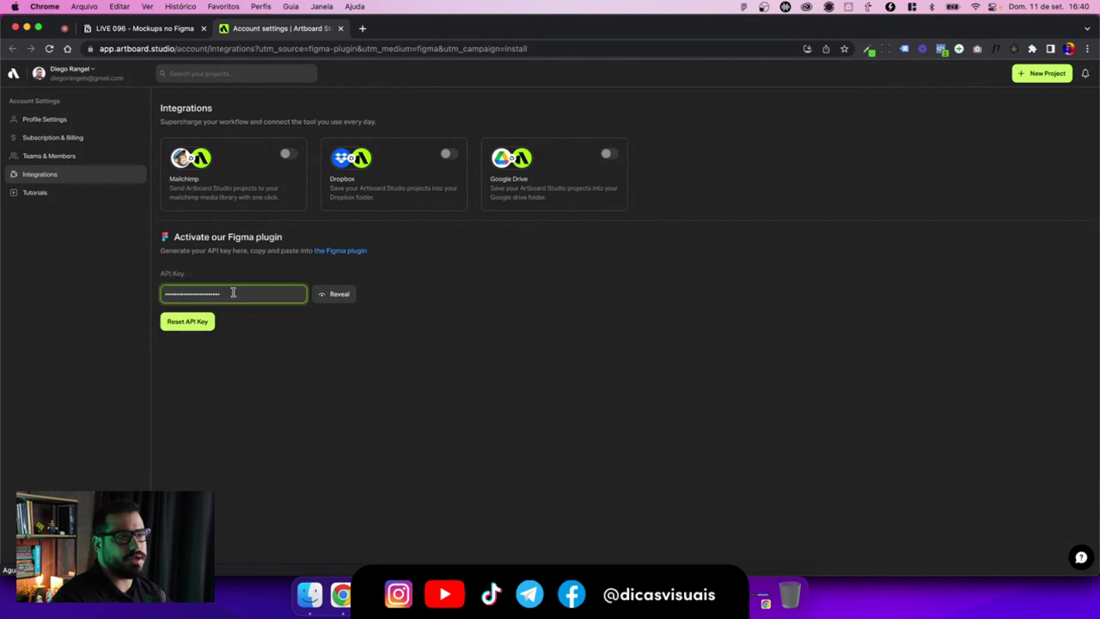
{"action": "key", "text": "ctrl+Right"}
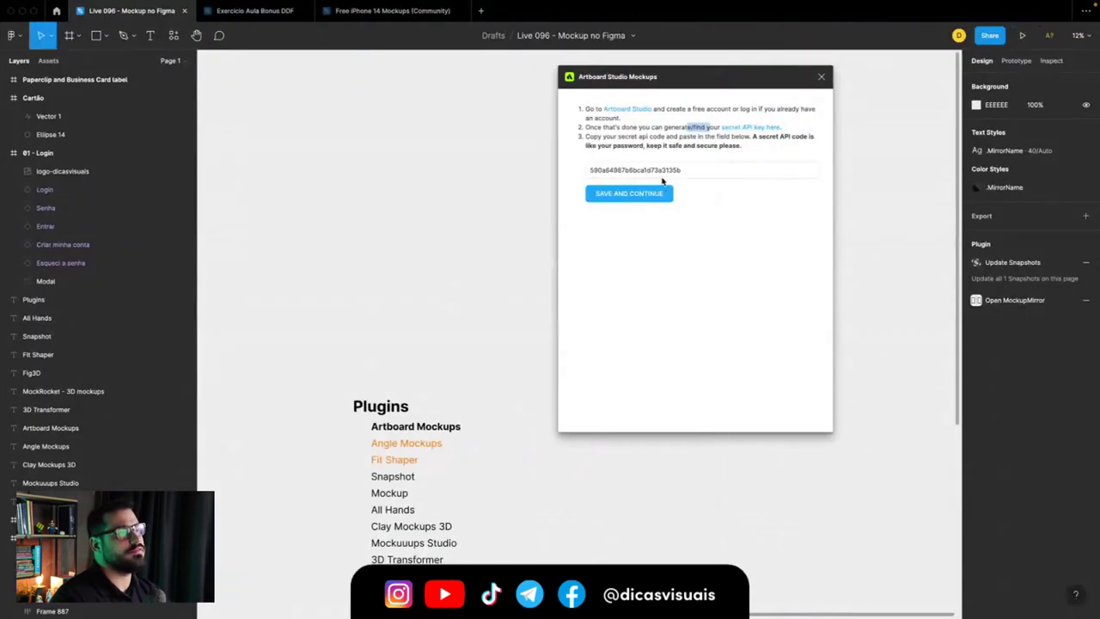
{"action": "key", "text": "super+v"}
{"action": "left_click_drag", "start_coordinate": [713, 170], "coordinate": [568, 183]}
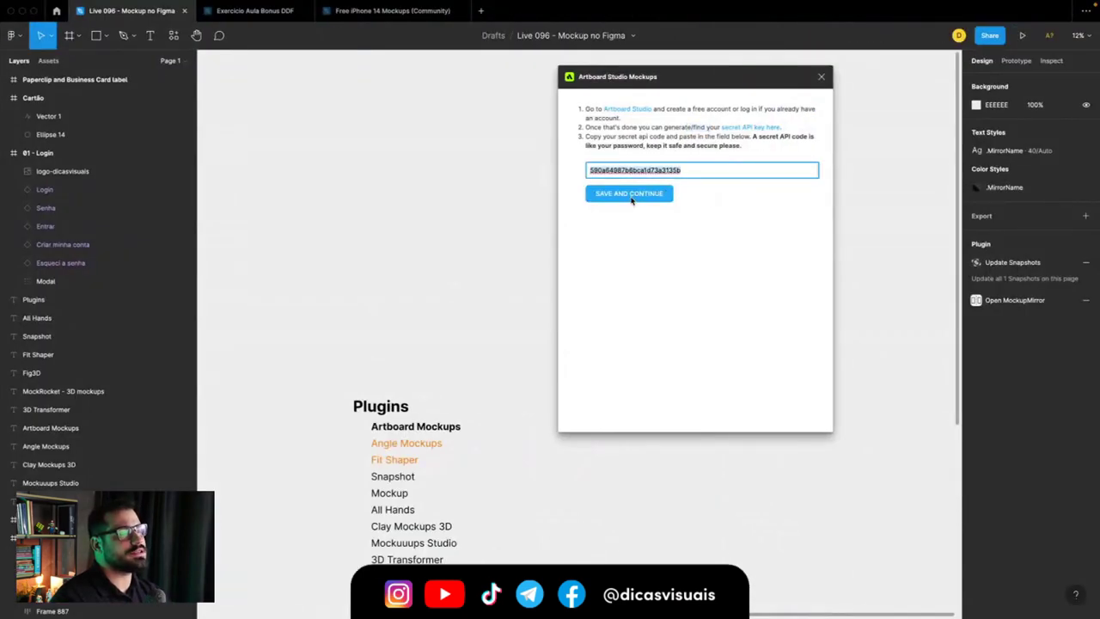
{"action": "left_click_drag", "start_coordinate": [690, 170], "coordinate": [576, 174]}
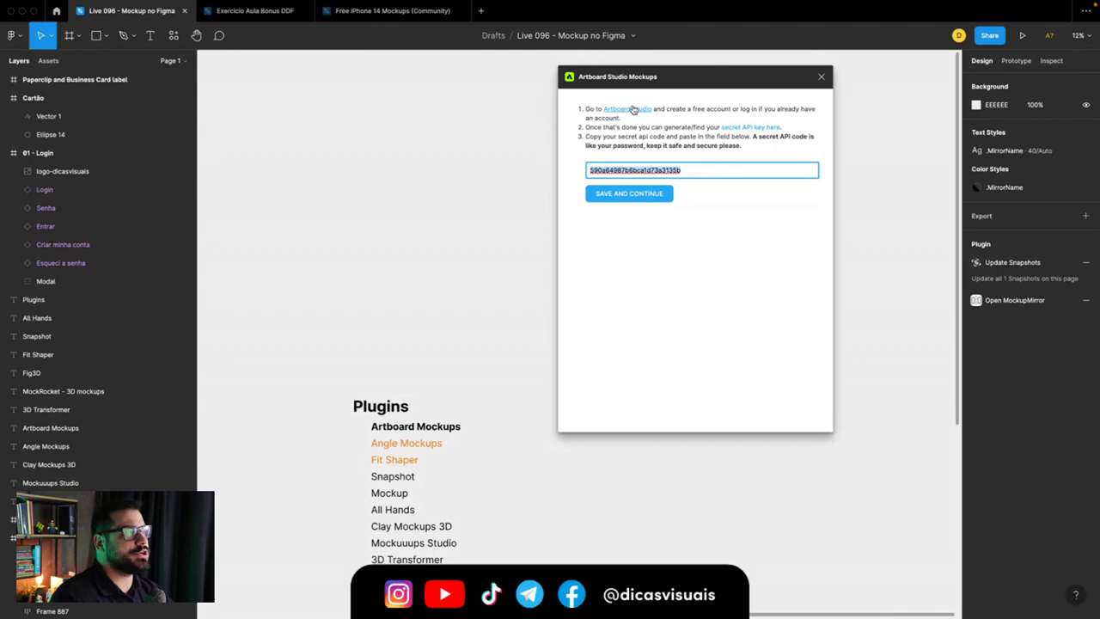
{"action": "left_click", "coordinate": [633, 197]}
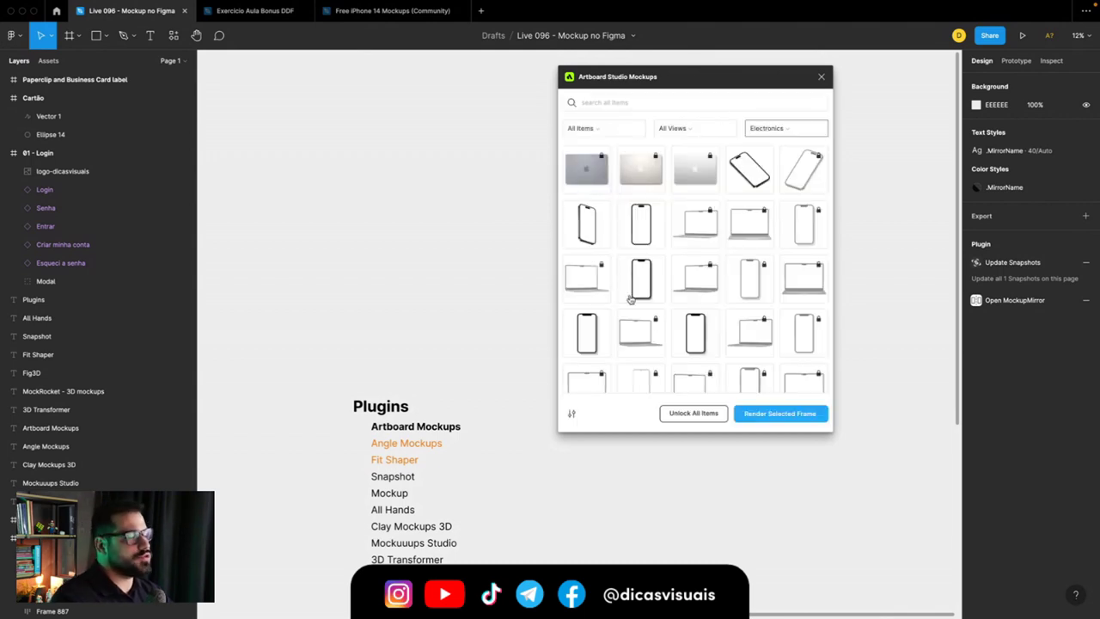
Step: Search the Artboard Studio mockup library for 'mug'
{"action": "mouse_move", "coordinate": [623, 85]}
{"action": "left_mouse_down"}
{"action": "mouse_move", "coordinate": [583, 91]}
{"action": "mouse_move", "coordinate": [597, 91]}
{"action": "left_mouse_up"}
{"action": "left_click", "coordinate": [572, 109]}
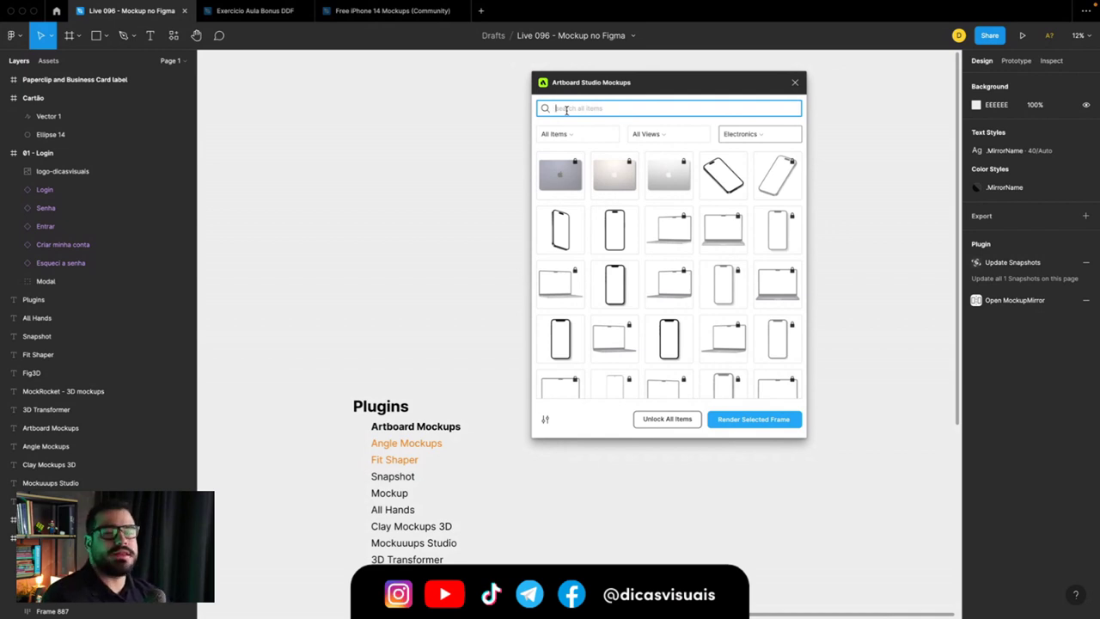
{"action": "type", "text": "mug"}
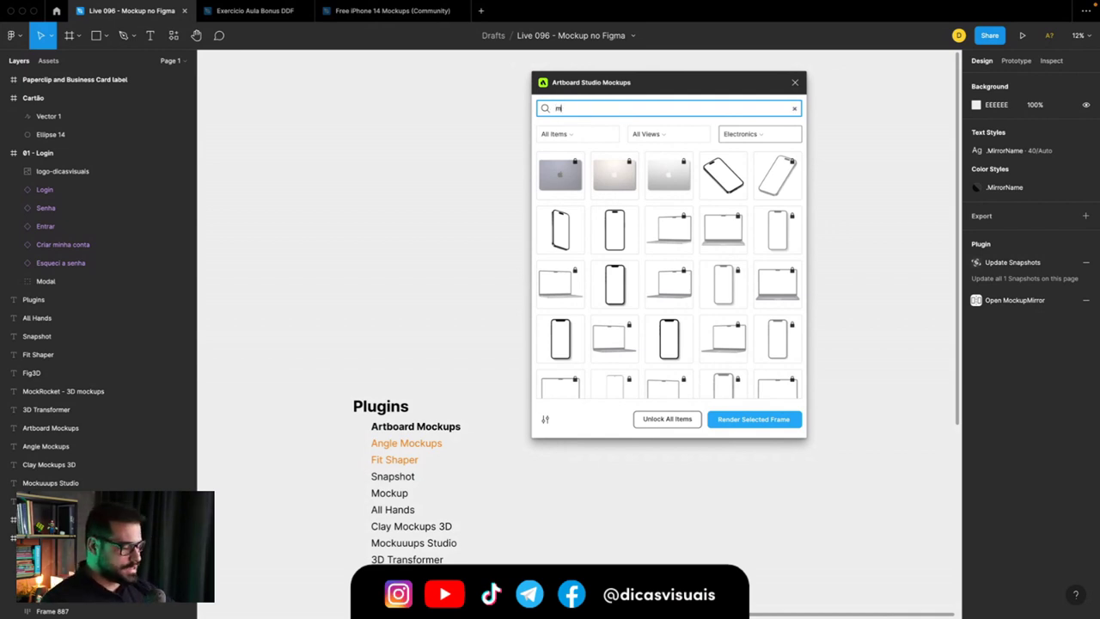
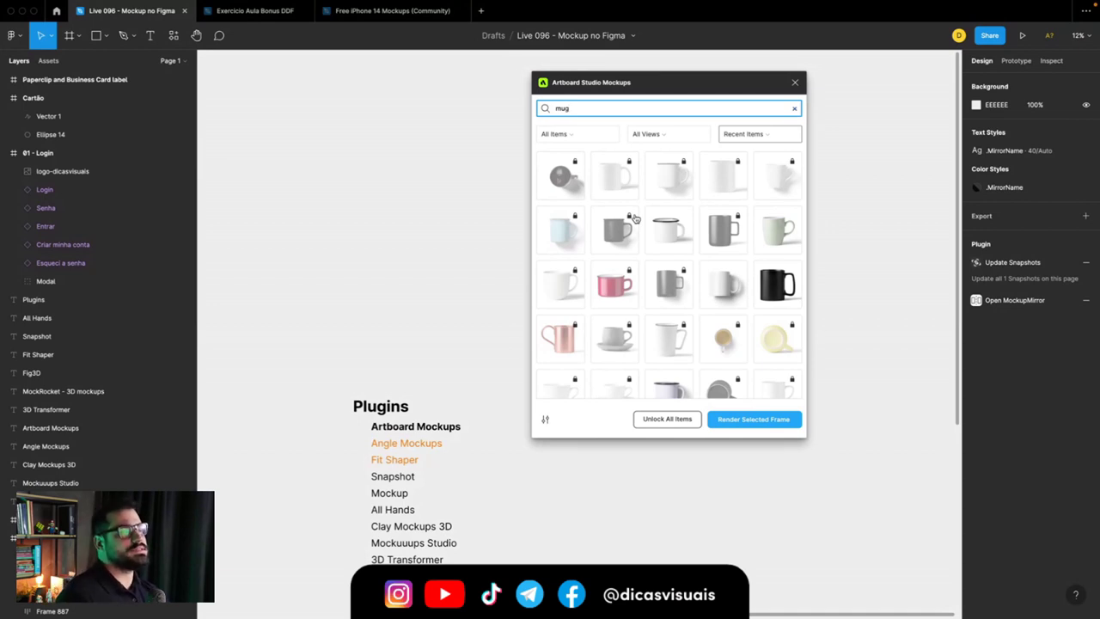
Step: Filter the Artboard Studio mug results to Free Items and Front View, leaving three mugs
{"action": "left_click", "coordinate": [592, 135]}
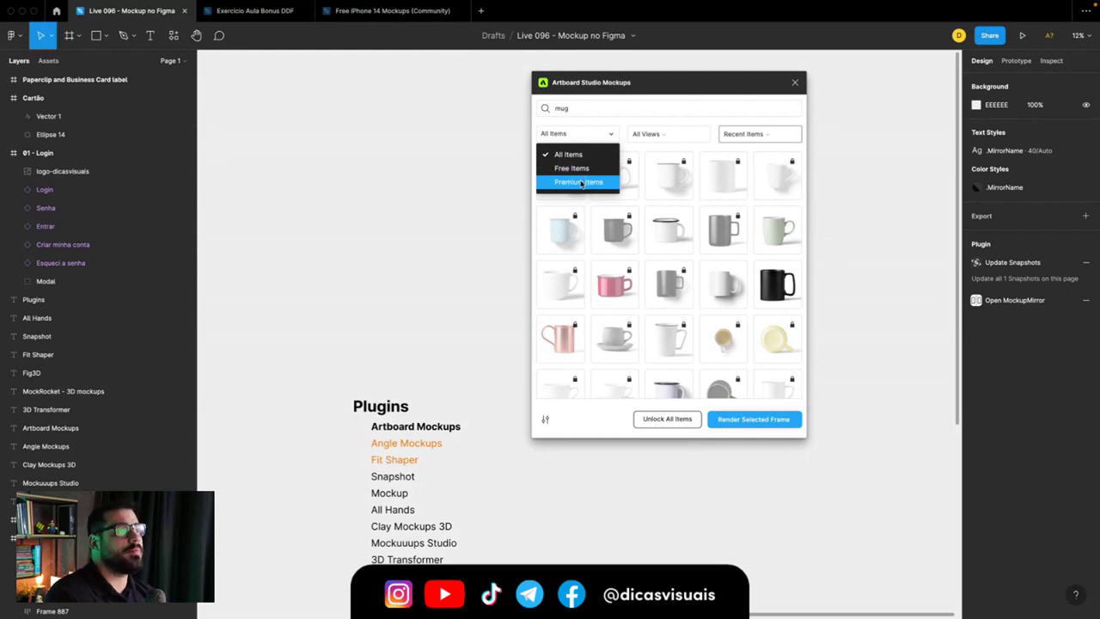
{"action": "left_click", "coordinate": [576, 168]}
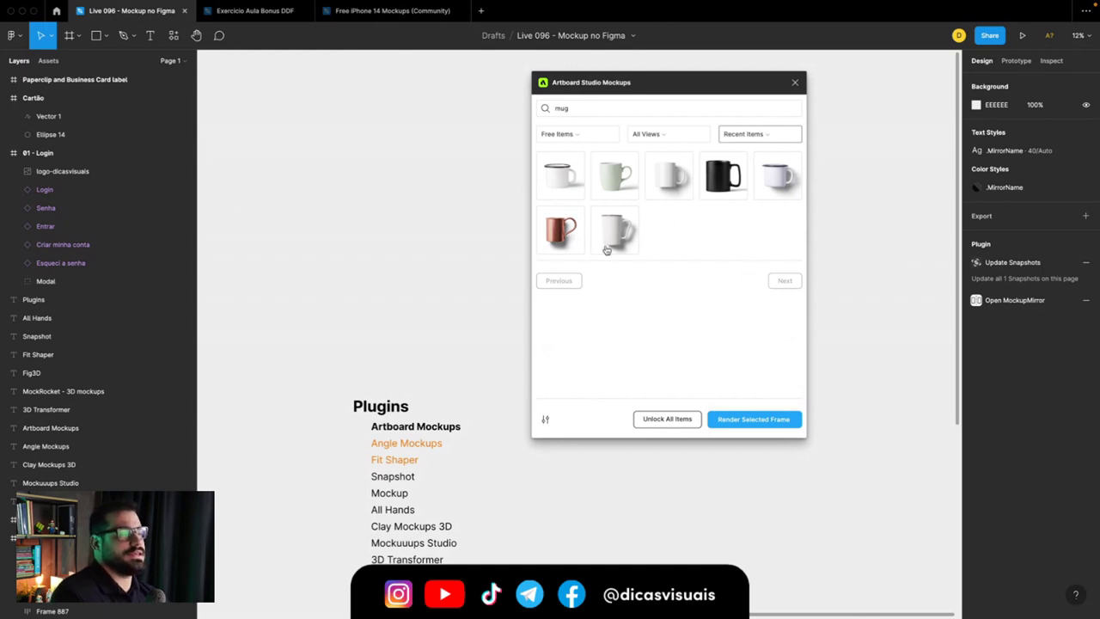
{"action": "left_click", "coordinate": [652, 137]}
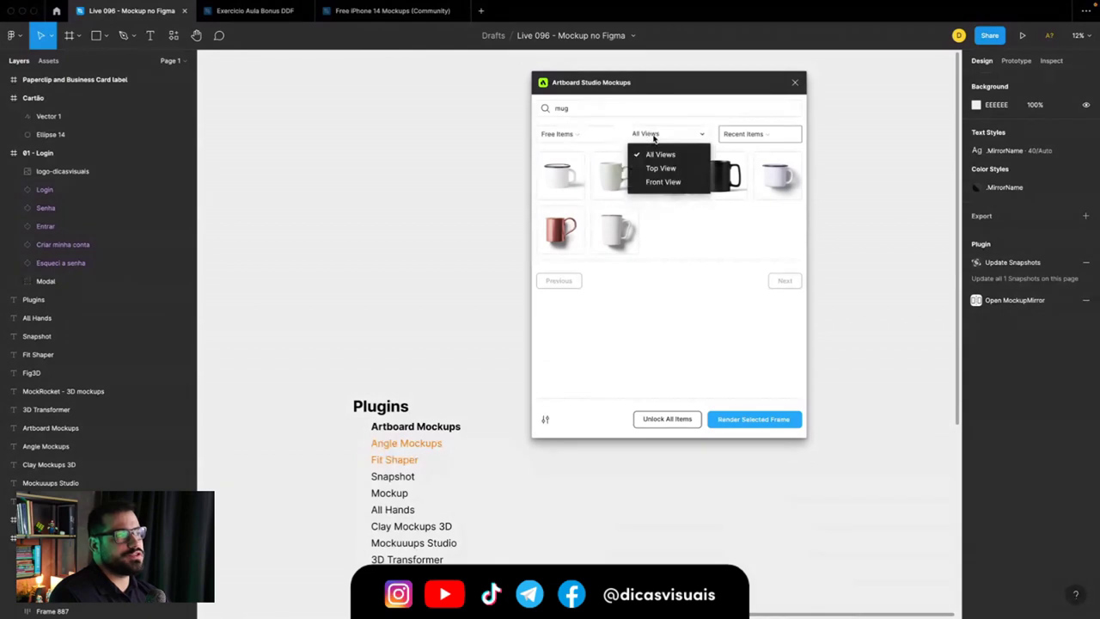
{"action": "left_click", "coordinate": [655, 168]}
{"action": "left_click", "coordinate": [588, 138]}
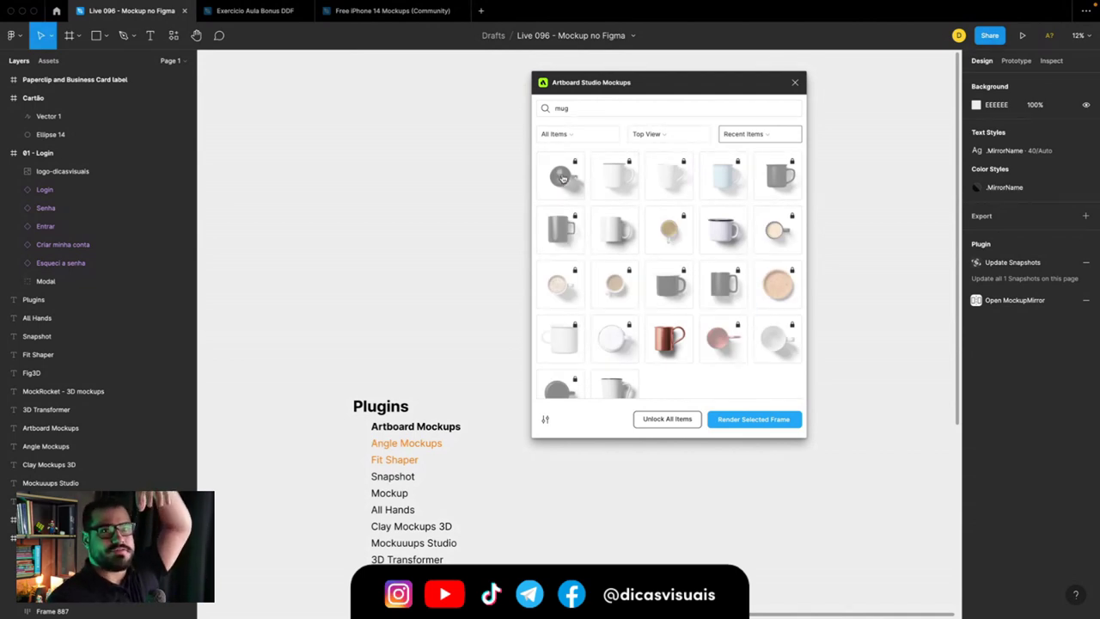
{"action": "left_click", "coordinate": [649, 134]}
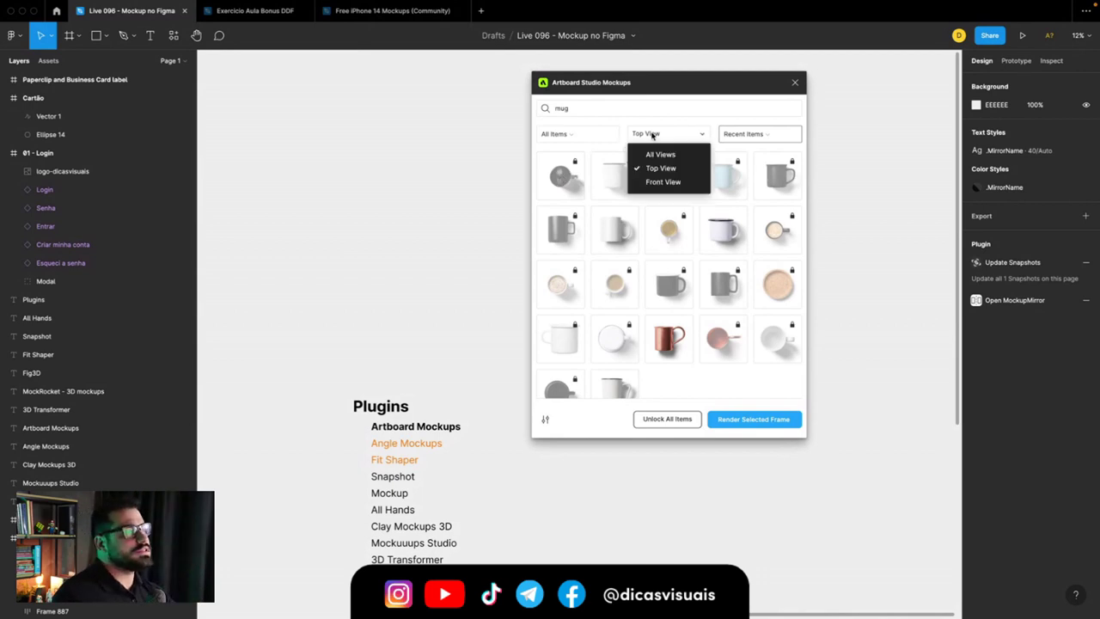
{"action": "left_click", "coordinate": [653, 181]}
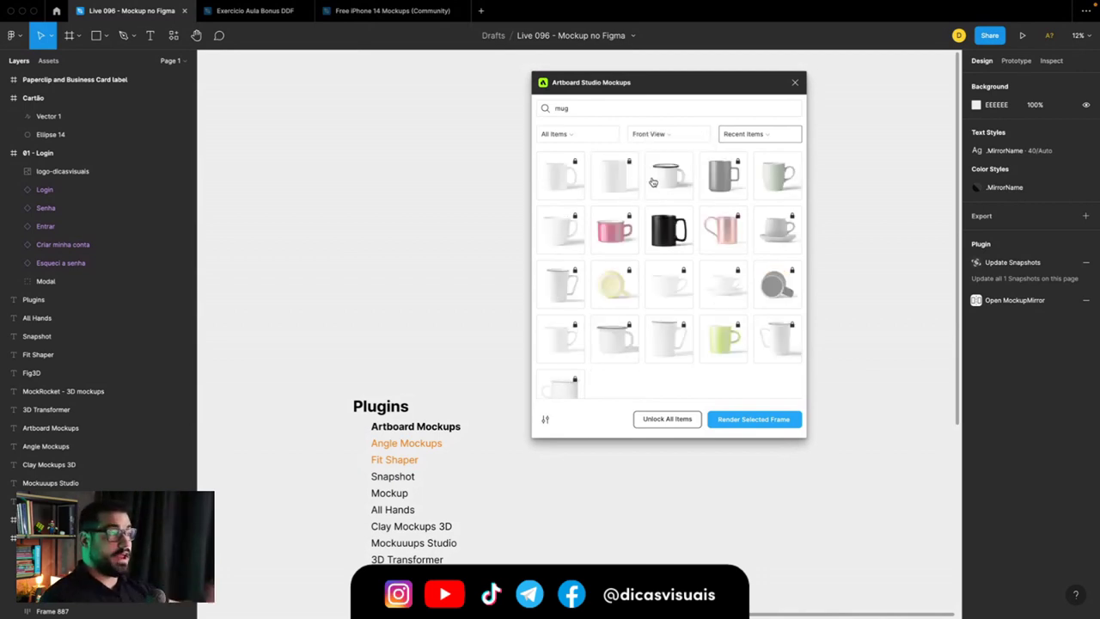
{"action": "left_click", "coordinate": [658, 135]}
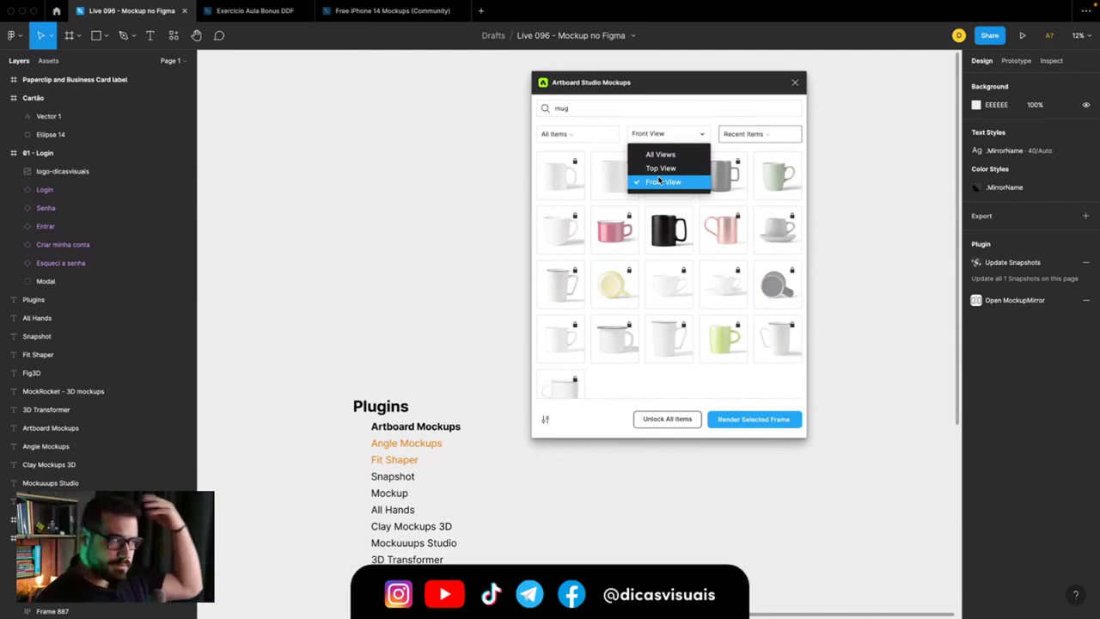
{"action": "left_click", "coordinate": [591, 135]}
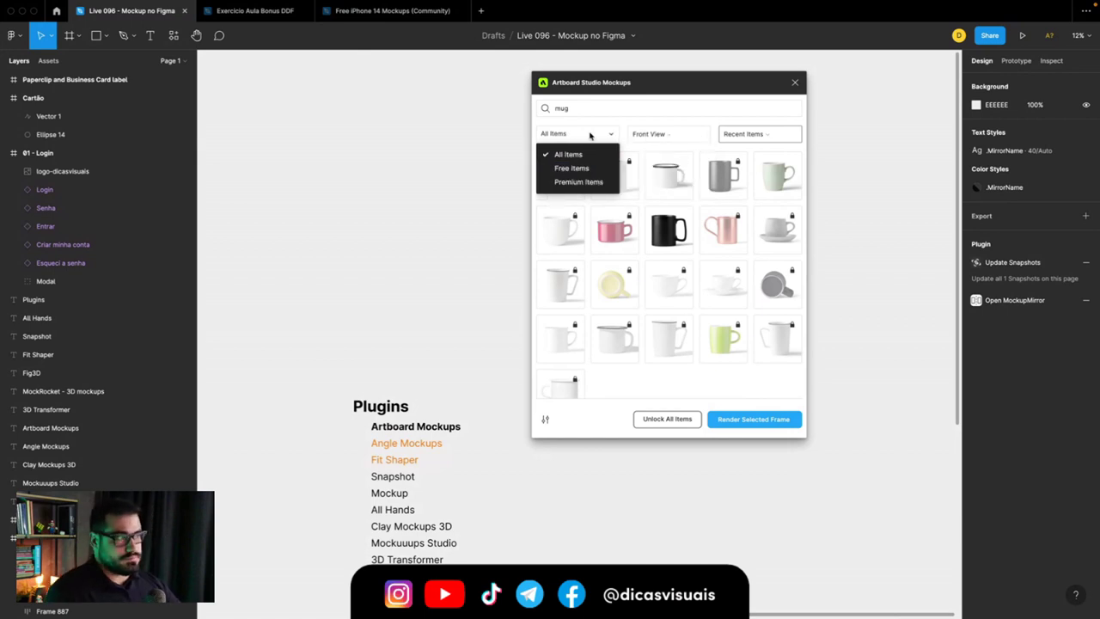
{"action": "left_click", "coordinate": [593, 170]}
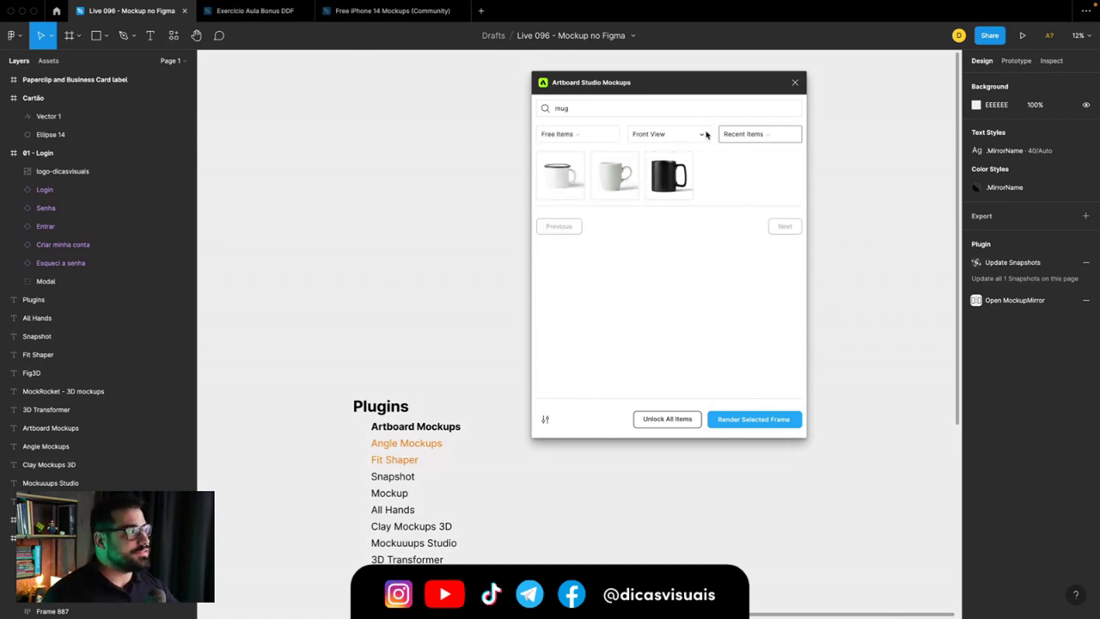
Step: Insert the free white Enamel Mug Mockup from Artboard Studio onto the canvas
{"action": "left_click_drag", "start_coordinate": [594, 83], "coordinate": [713, 85]}
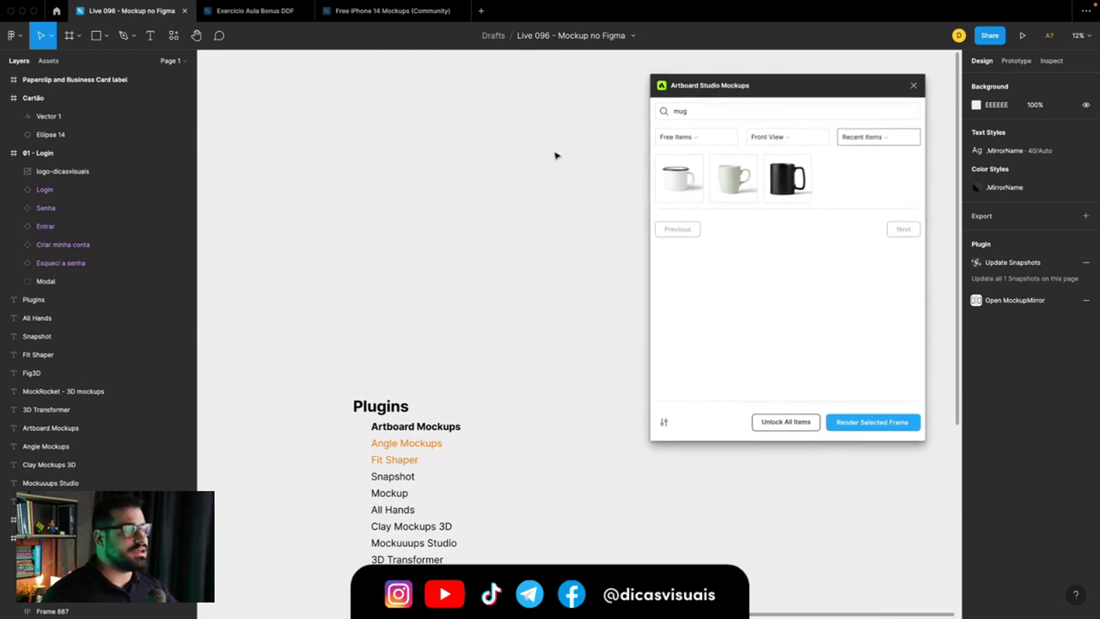
{"action": "scroll", "coordinate": [558, 154], "scroll_direction": "right", "scroll_amount": 5}
{"action": "left_click", "coordinate": [678, 183]}
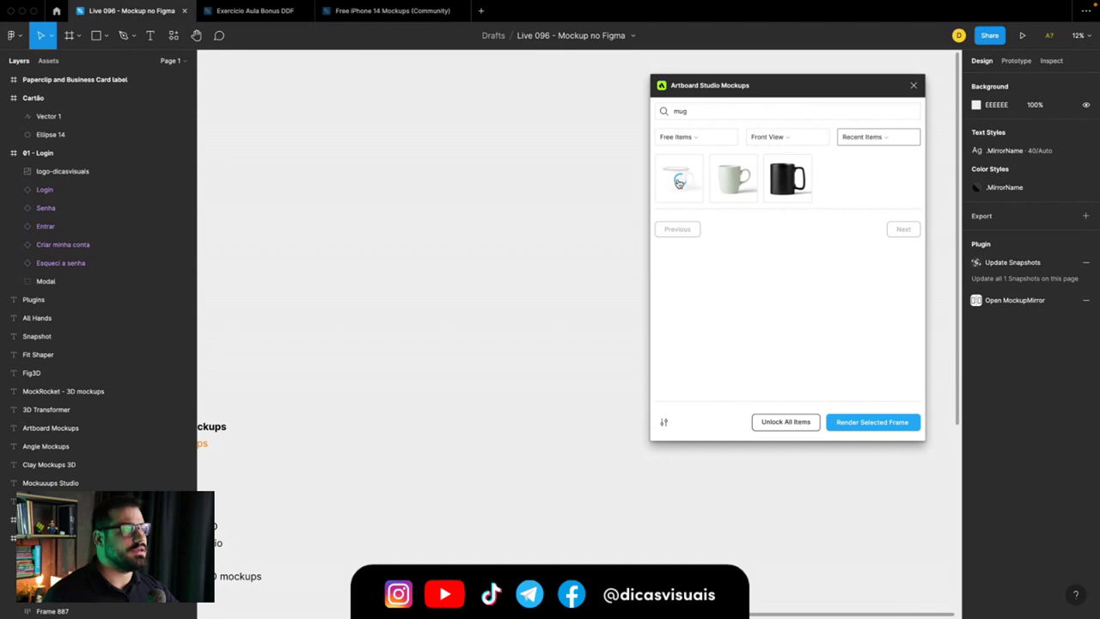
{"action": "scroll", "coordinate": [541, 219], "scroll_direction": "right", "scroll_amount": 2}
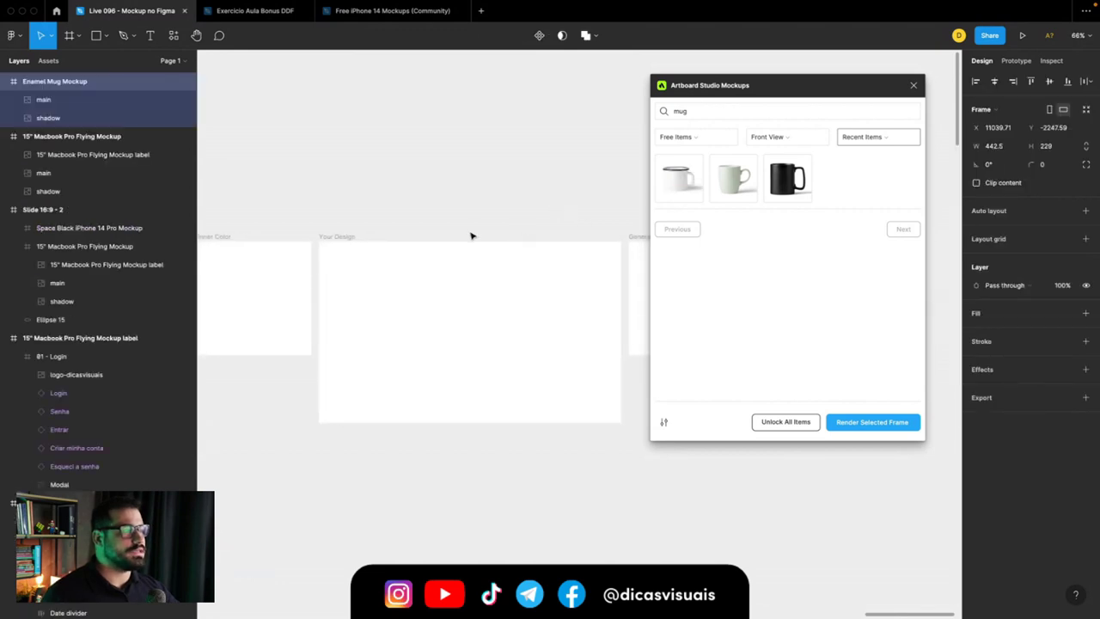
{"action": "scroll", "coordinate": [471, 235], "scroll_direction": "down", "scroll_amount": 3}
{"action": "scroll", "coordinate": [471, 236], "scroll_direction": "down", "scroll_amount": 2}
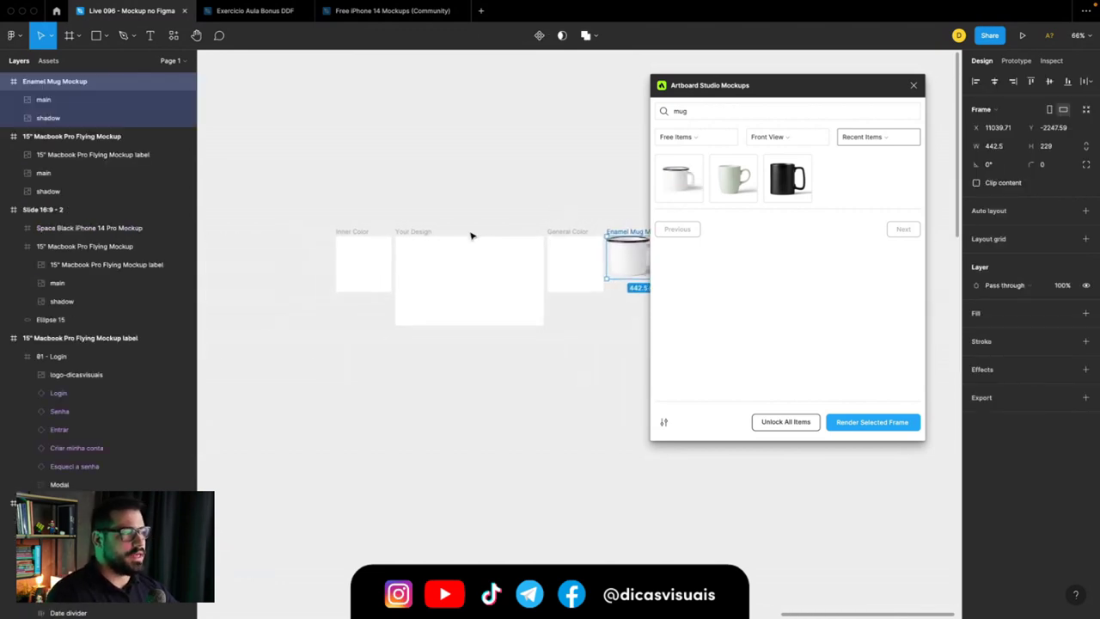
{"action": "scroll", "coordinate": [471, 236], "scroll_direction": "down", "scroll_amount": 2}
{"action": "scroll", "coordinate": [470, 235], "scroll_direction": "down", "scroll_amount": 1}
{"action": "left_click_drag", "start_coordinate": [325, 210], "coordinate": [534, 323]}
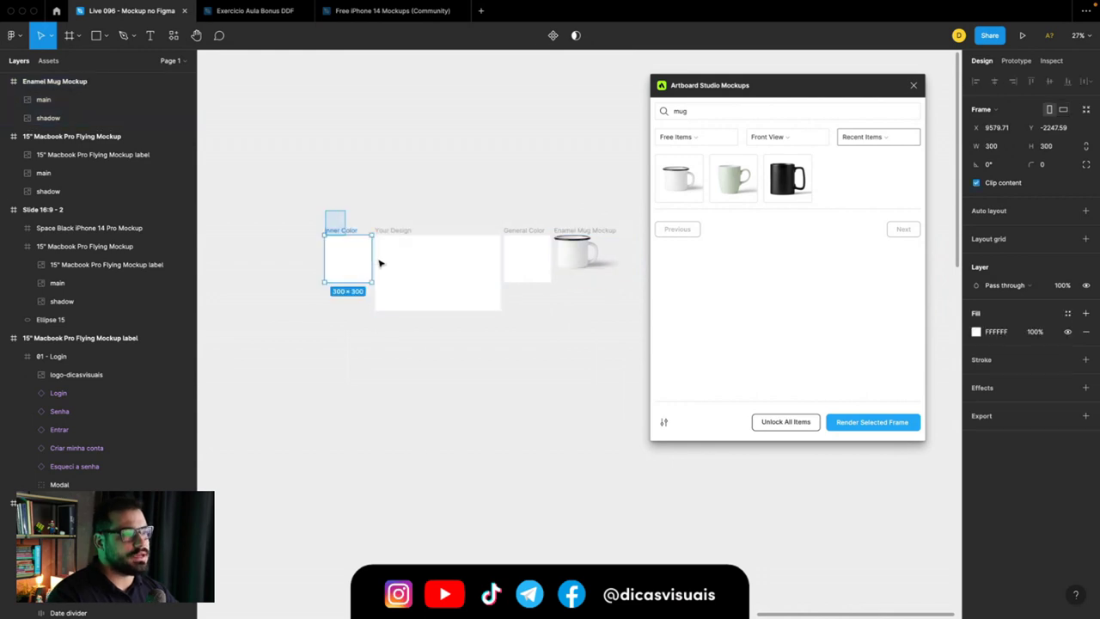
{"action": "left_click", "coordinate": [587, 232]}
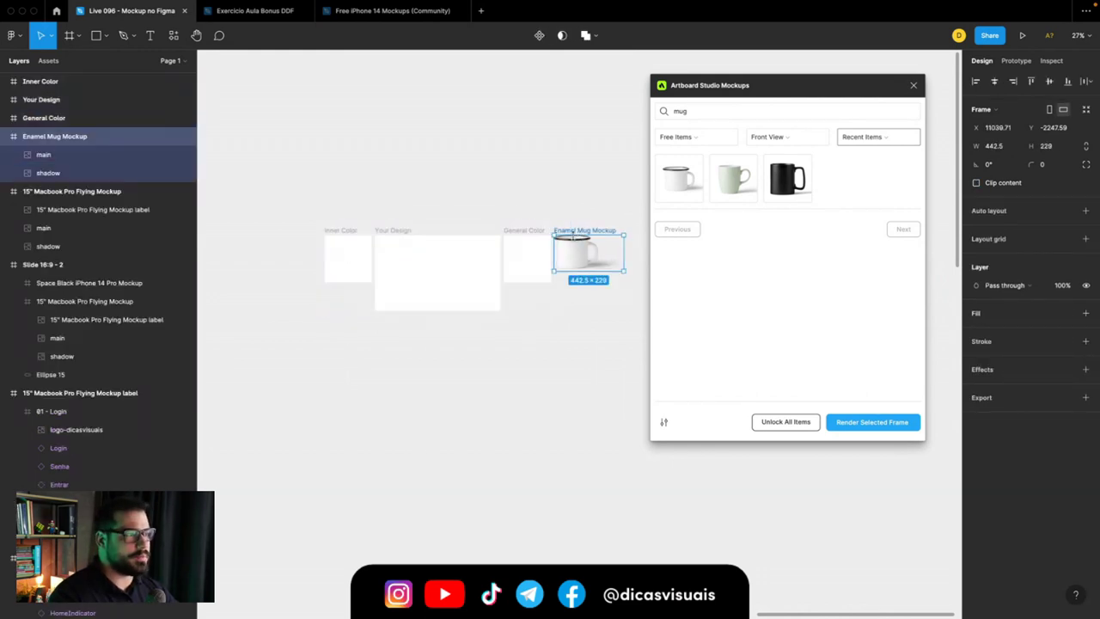
{"action": "left_click_drag", "start_coordinate": [712, 85], "coordinate": [708, 90]}
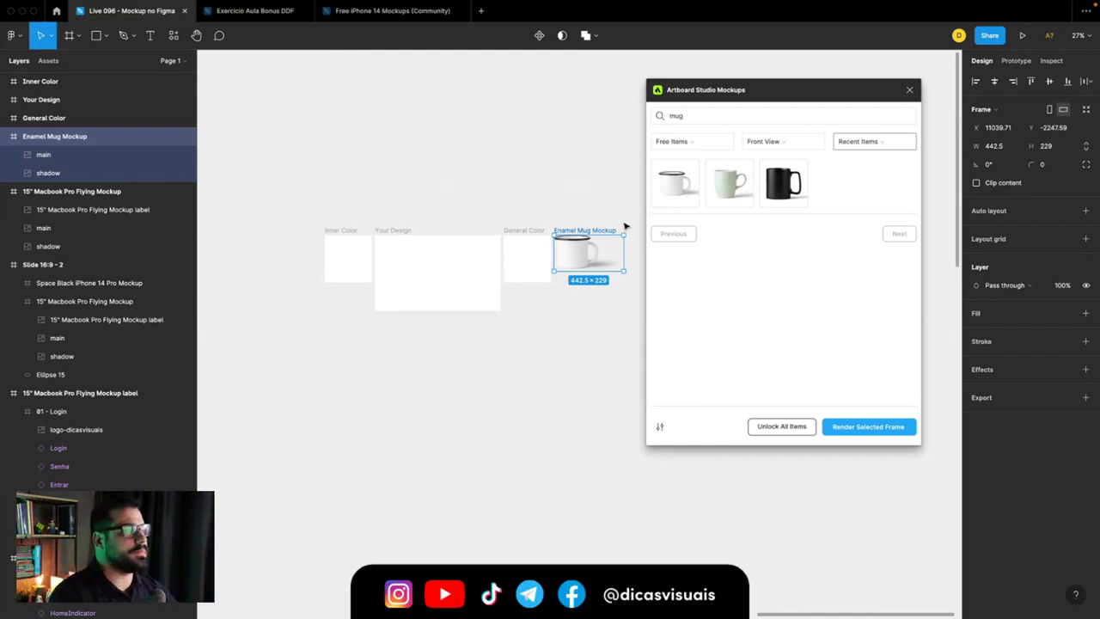
Step: Inspect the generated Inner Color, Your Design (800×460) and General Color (300×300) frames
{"action": "scroll", "coordinate": [327, 258], "scroll_direction": "up", "scroll_amount": 3}
{"action": "left_click", "coordinate": [338, 224]}
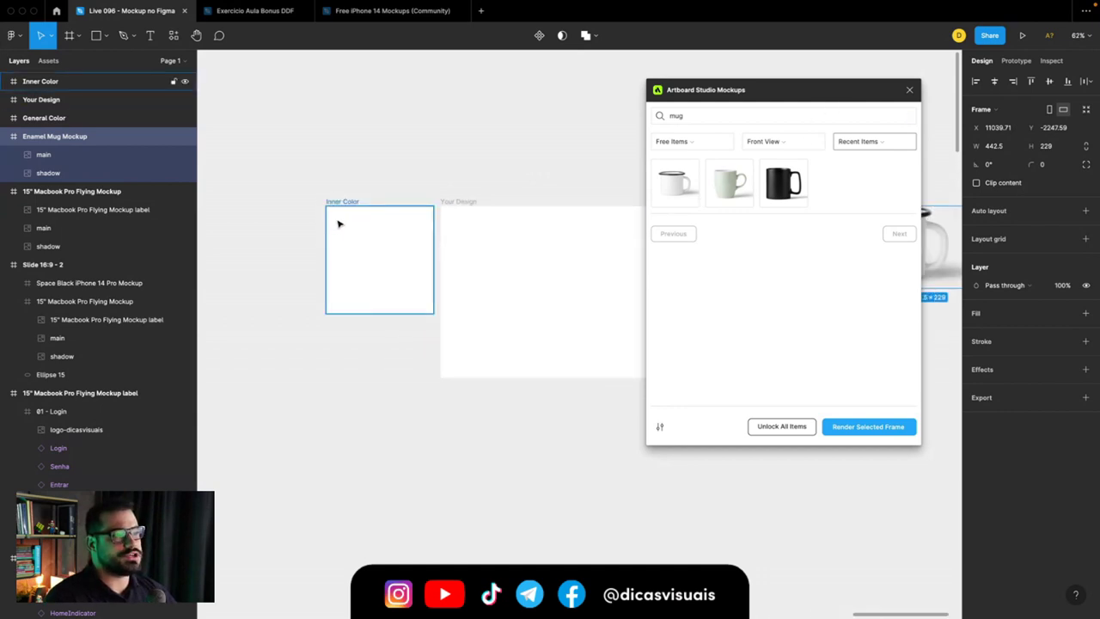
{"action": "left_click", "coordinate": [343, 204]}
{"action": "scroll", "coordinate": [373, 221], "scroll_direction": "right", "scroll_amount": 5}
{"action": "scroll", "coordinate": [447, 219], "scroll_direction": "right", "scroll_amount": 3}
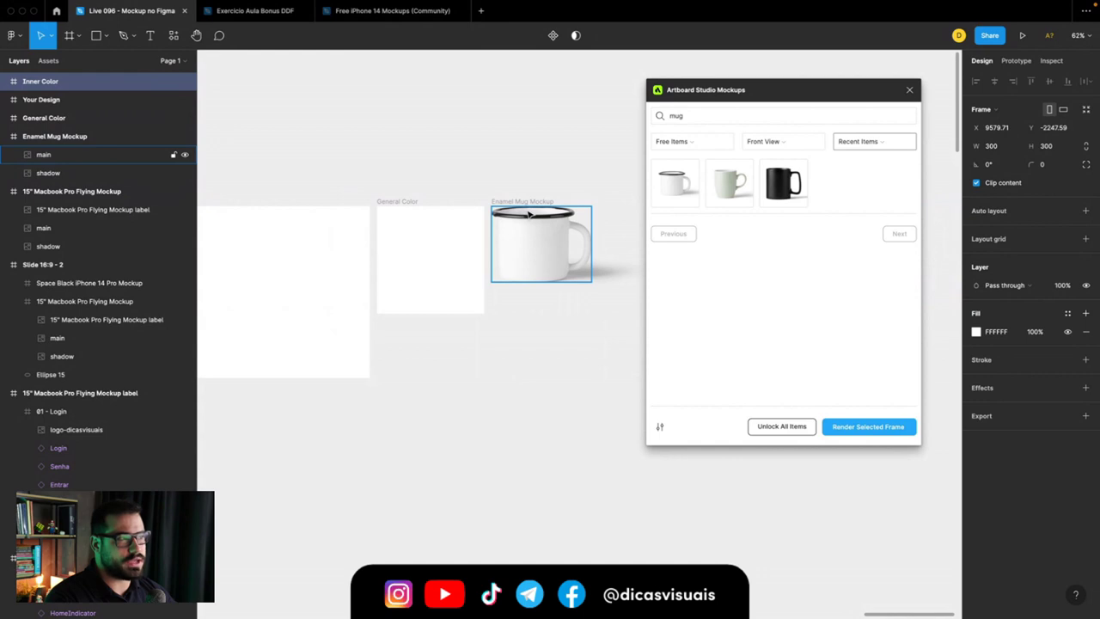
{"action": "scroll", "coordinate": [530, 214], "scroll_direction": "left", "scroll_amount": 5}
{"action": "left_click", "coordinate": [334, 202]}
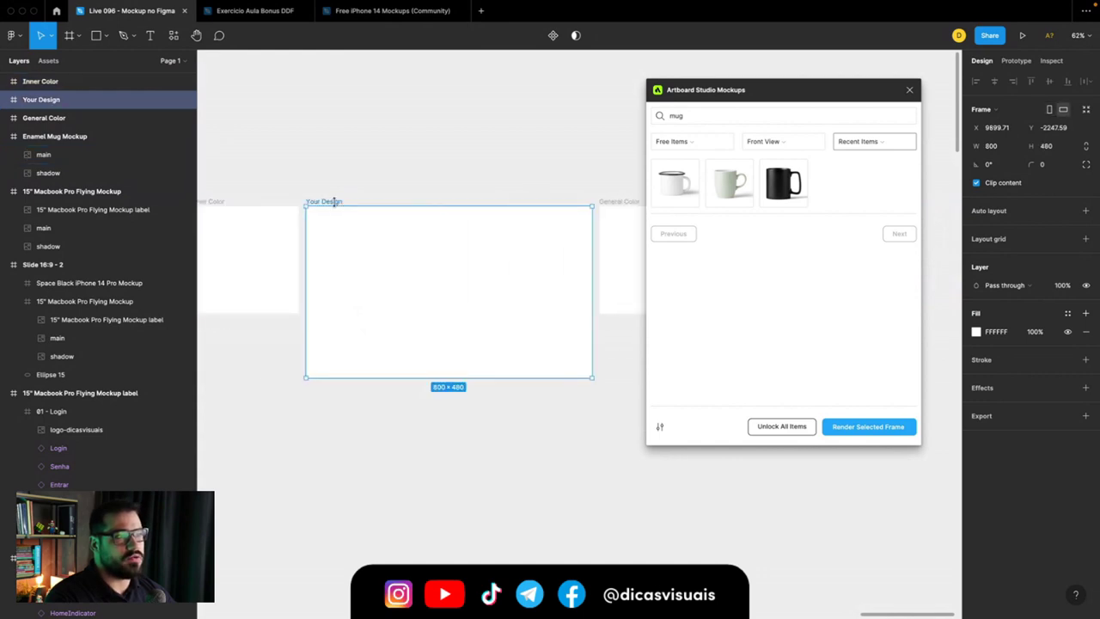
{"action": "scroll", "coordinate": [334, 203], "scroll_direction": "right", "scroll_amount": 5}
{"action": "scroll", "coordinate": [437, 246], "scroll_direction": "right", "scroll_amount": 1}
{"action": "scroll", "coordinate": [398, 249], "scroll_direction": "left", "scroll_amount": 2}
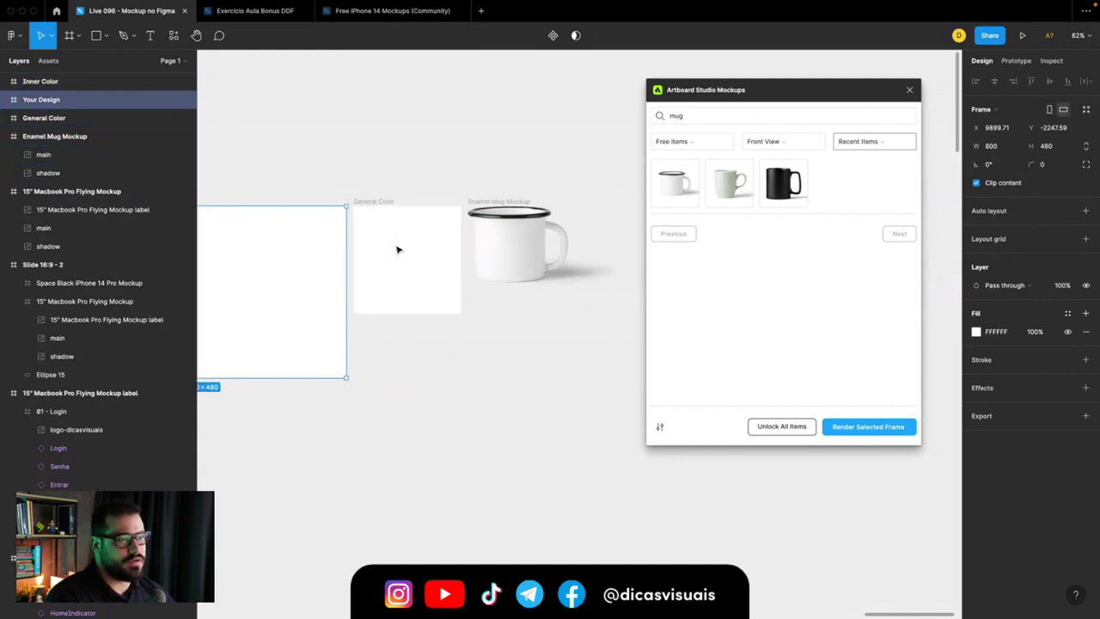
{"action": "left_click", "coordinate": [377, 204]}
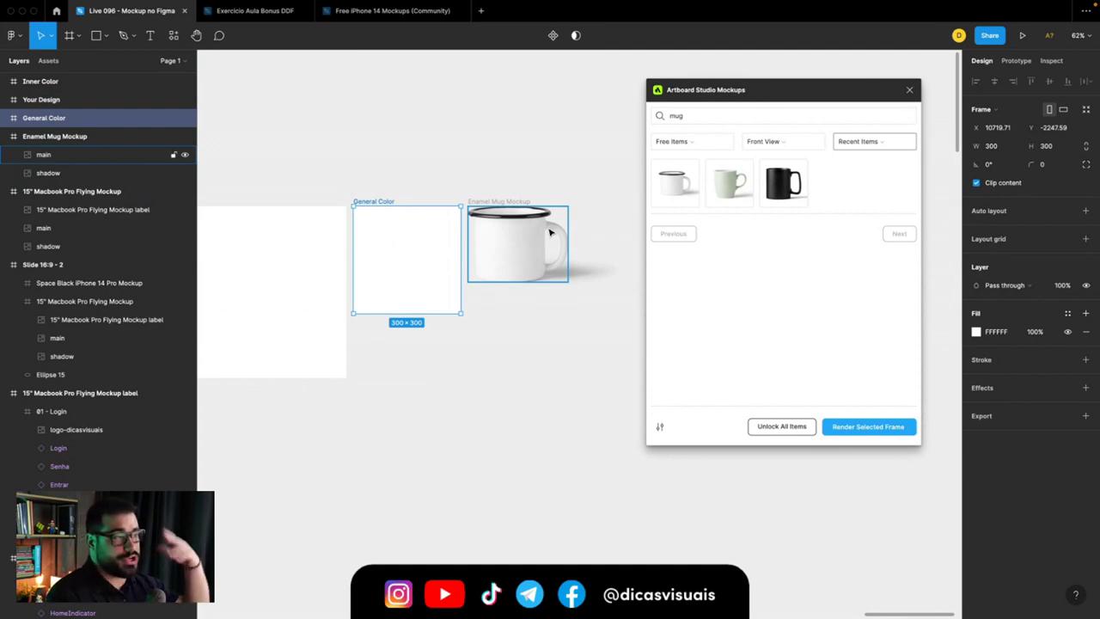
{"action": "scroll", "coordinate": [549, 232], "scroll_direction": "left", "scroll_amount": 3}
{"action": "scroll", "coordinate": [532, 232], "scroll_direction": "left", "scroll_amount": 1}
{"action": "scroll", "coordinate": [474, 233], "scroll_direction": "down", "scroll_amount": 3}
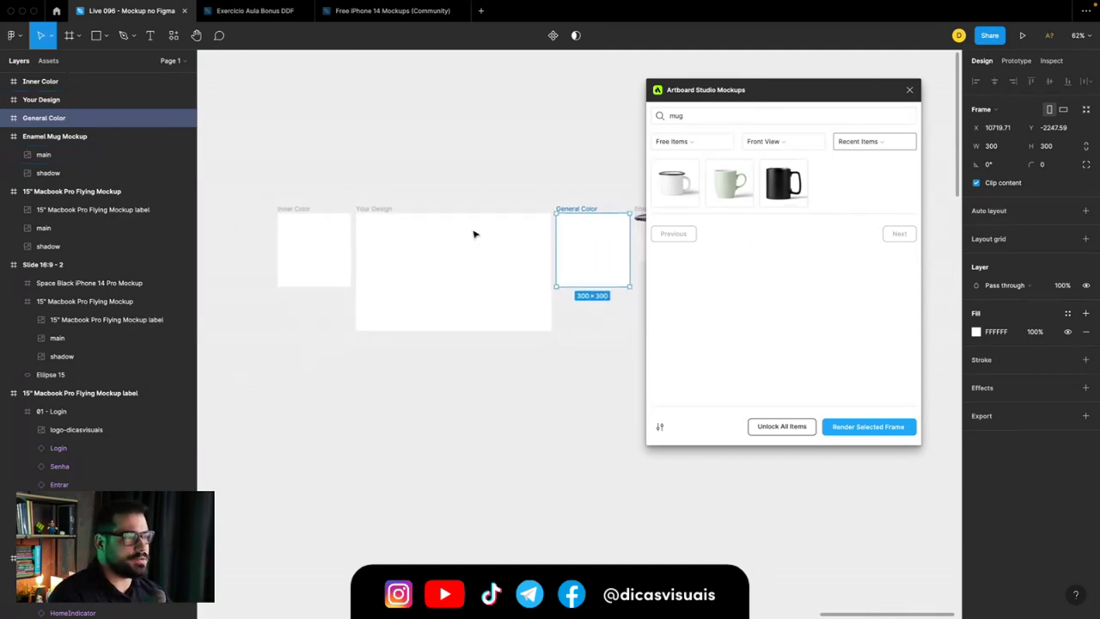
{"action": "scroll", "coordinate": [474, 233], "scroll_direction": "down", "scroll_amount": 2}
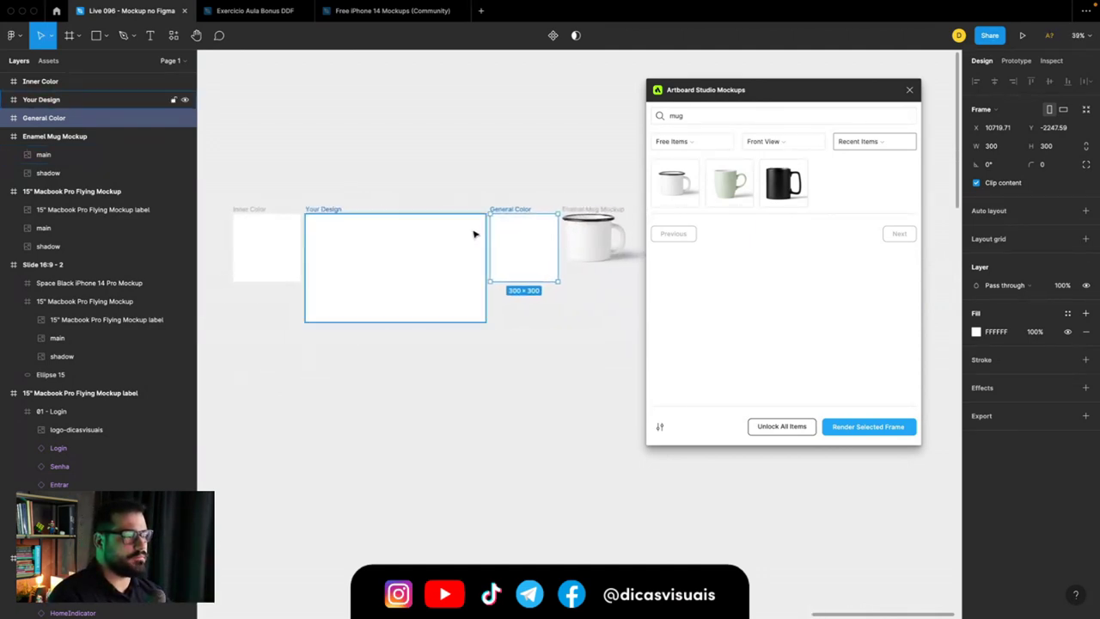
Step: Set the page background colour to dark grey 333333
{"action": "left_click", "coordinate": [415, 167]}
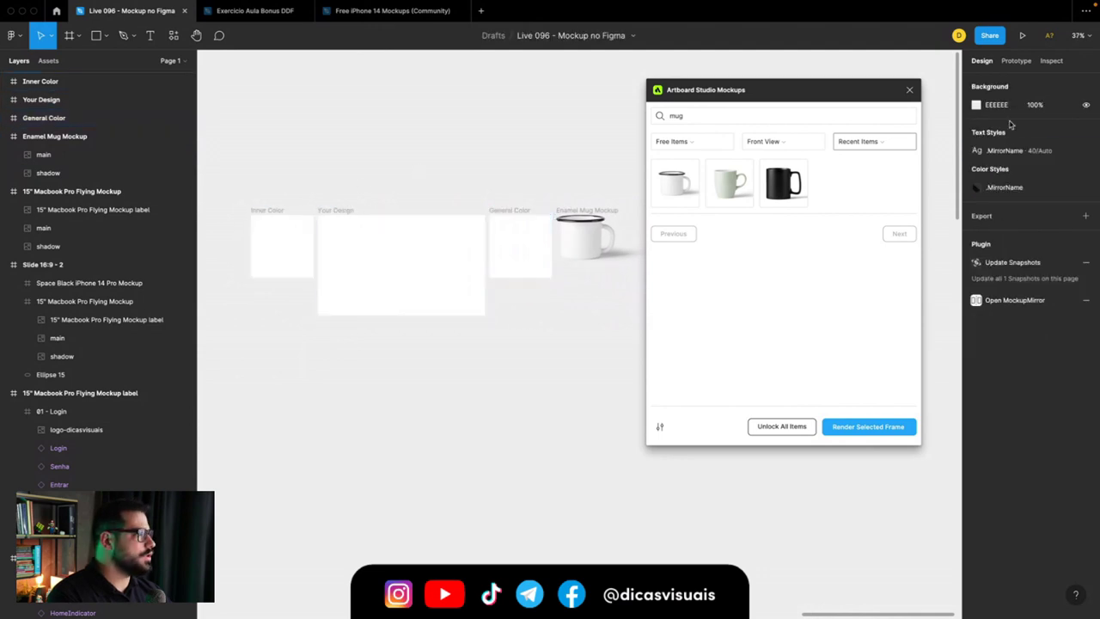
{"action": "left_click", "coordinate": [1004, 106]}
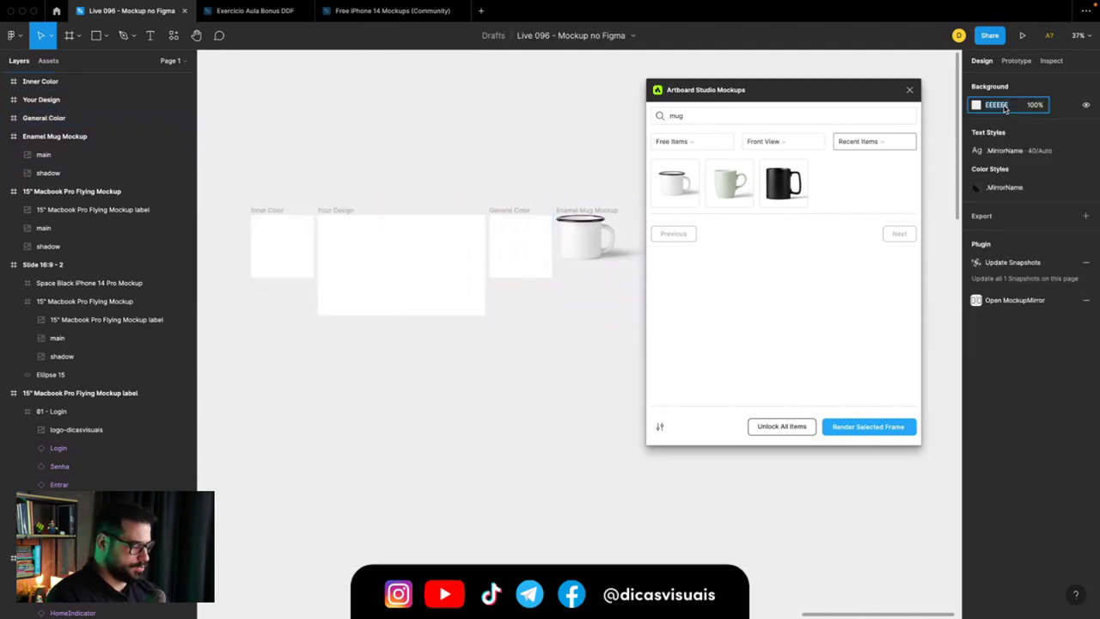
{"action": "type", "text": "333333"}
{"action": "key", "text": "Return"}
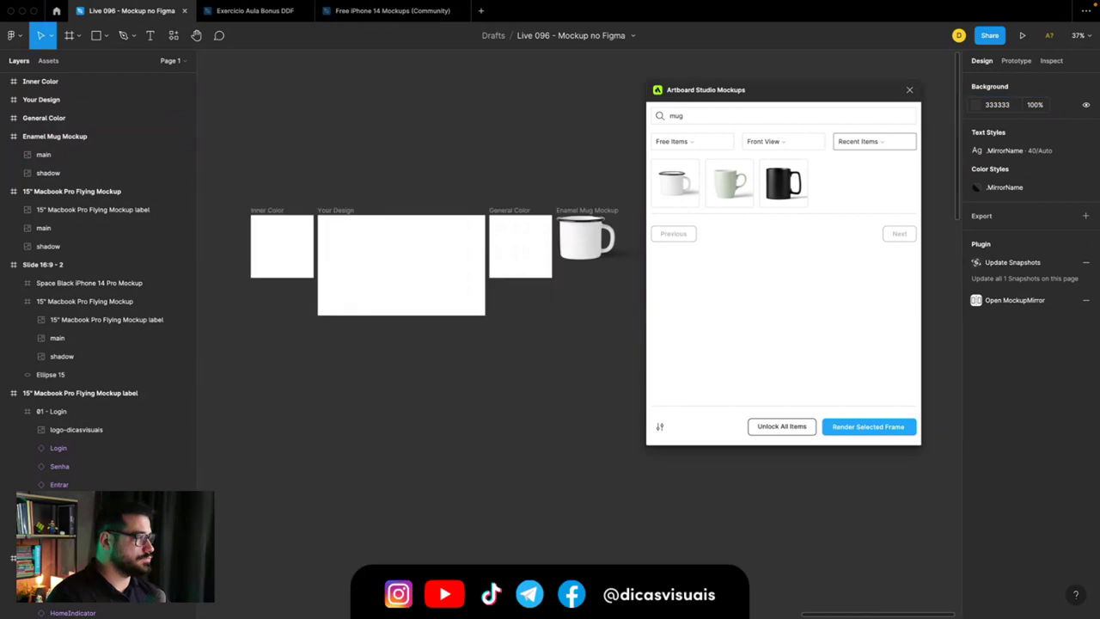
Step: Fill the Inner Color frame yellow (FFD800), leaving General Color white
{"action": "scroll", "coordinate": [360, 194], "scroll_direction": "up", "scroll_amount": 1}
{"action": "left_click", "coordinate": [273, 220]}
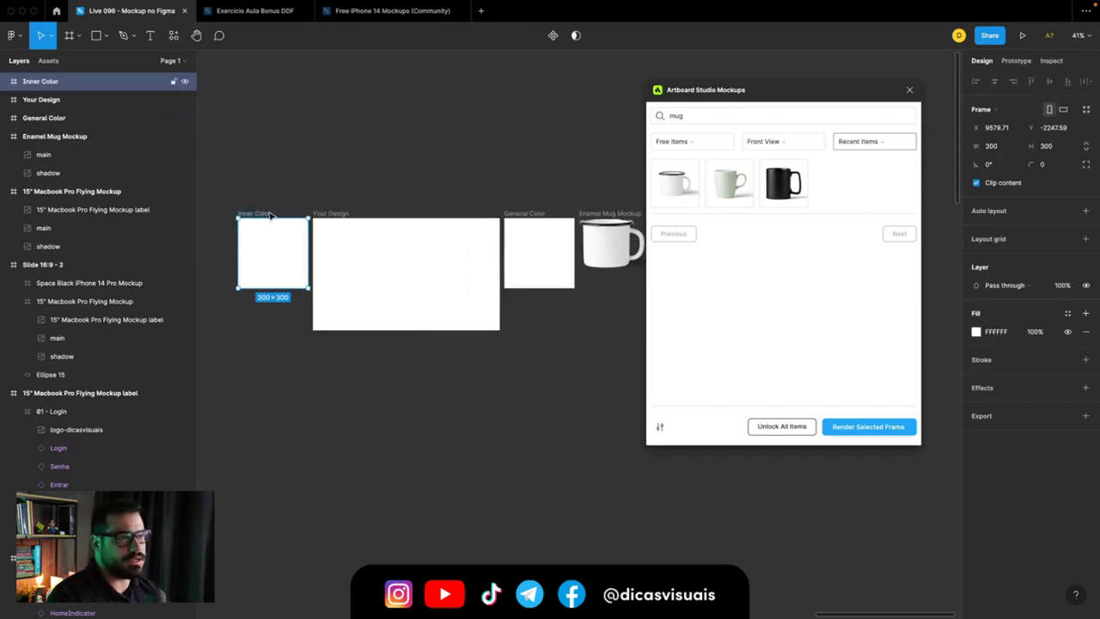
{"action": "left_click", "coordinate": [976, 332]}
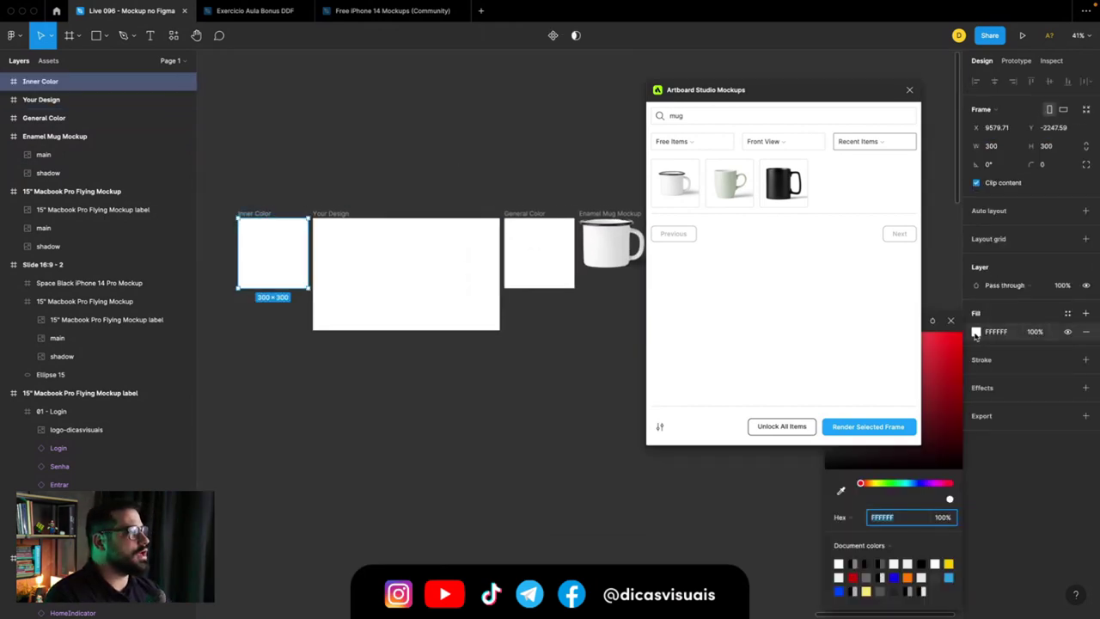
{"action": "left_click", "coordinate": [874, 485]}
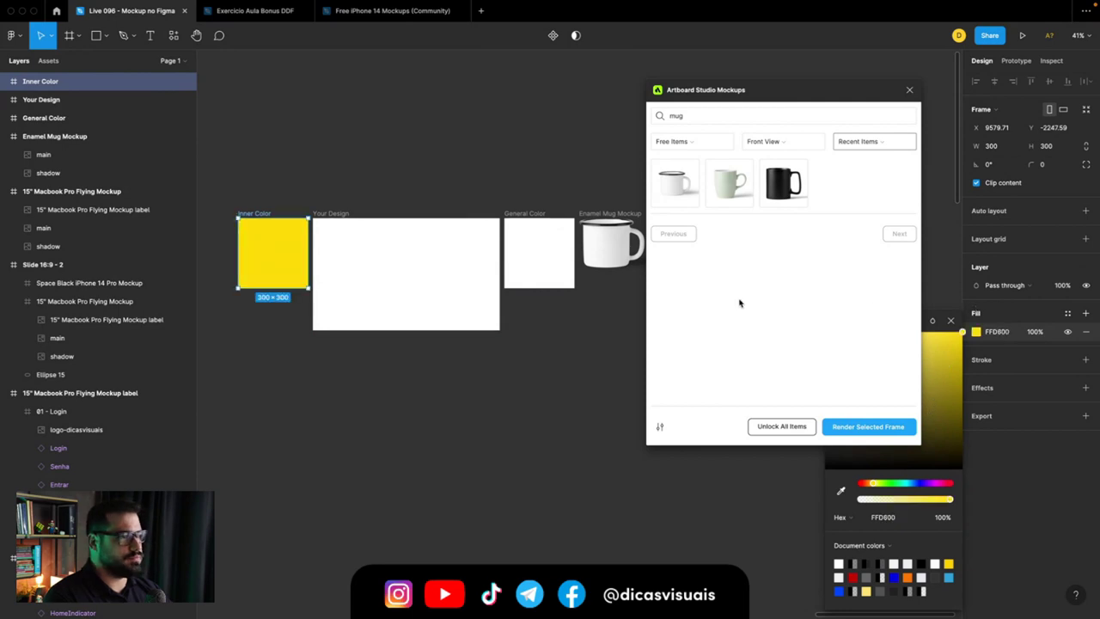
{"action": "left_click", "coordinate": [535, 225]}
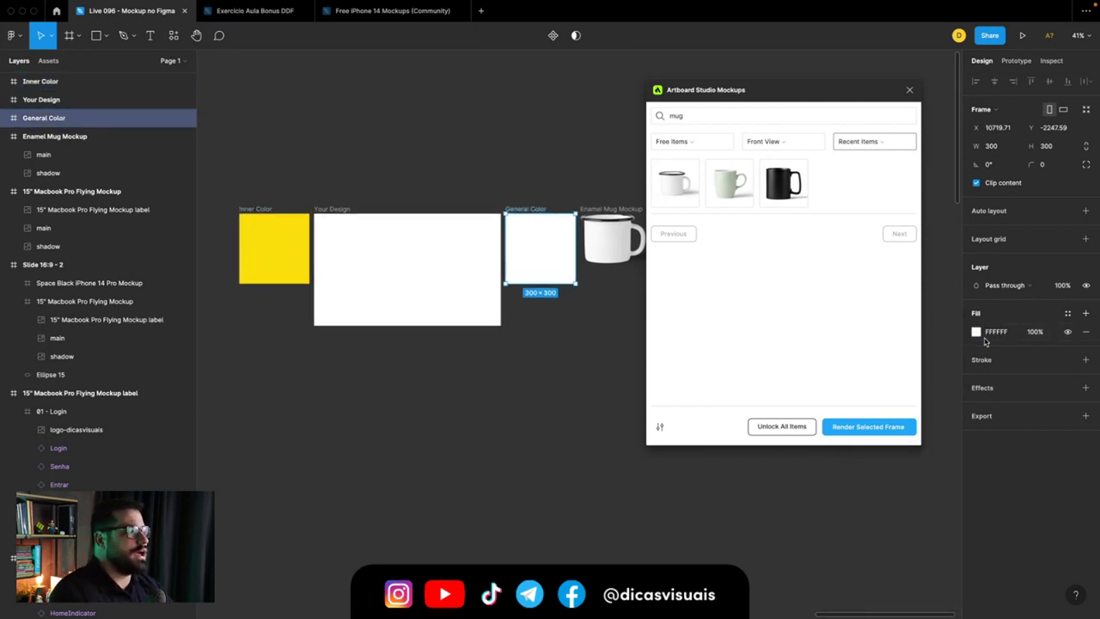
Step: Locate and copy the logo-dicasvisuais image on the canvas
{"action": "left_click", "coordinate": [367, 283]}
{"action": "scroll", "coordinate": [370, 292], "scroll_direction": "down", "scroll_amount": 3}
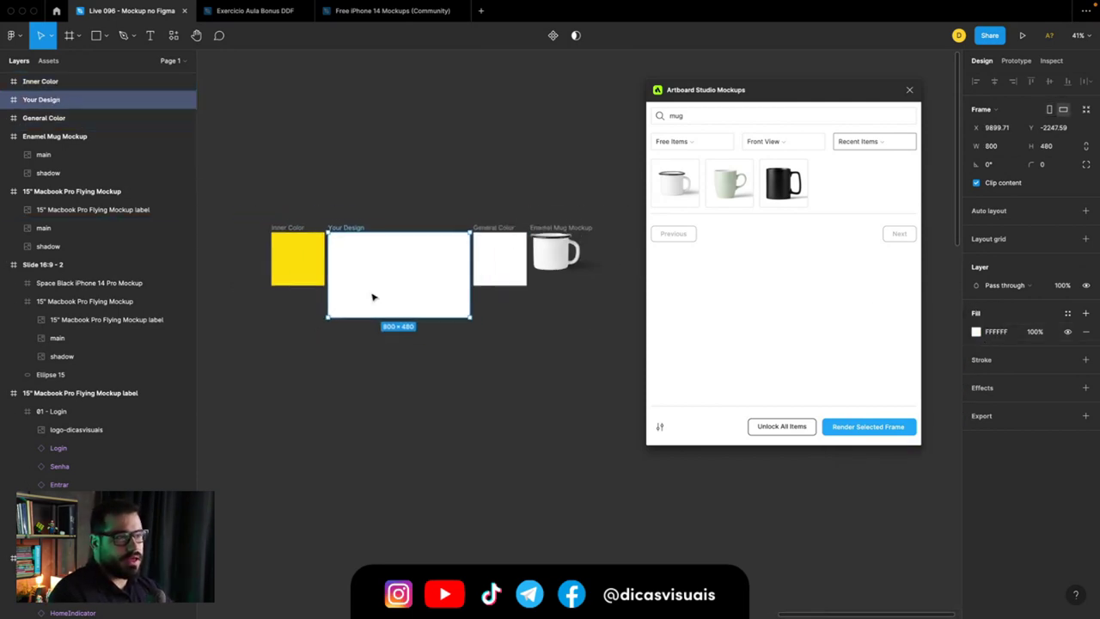
{"action": "scroll", "coordinate": [371, 297], "scroll_direction": "down", "scroll_amount": 2}
{"action": "scroll", "coordinate": [373, 309], "scroll_direction": "left", "scroll_amount": 3}
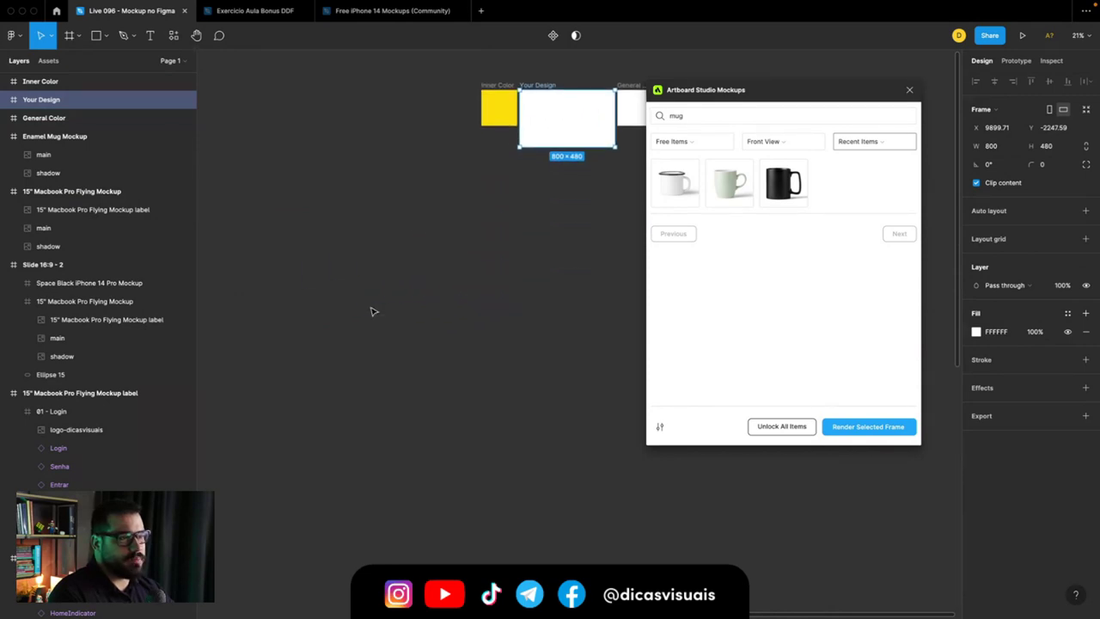
{"action": "scroll", "coordinate": [373, 311], "scroll_direction": "down", "scroll_amount": 2}
{"action": "scroll", "coordinate": [373, 312], "scroll_direction": "up", "scroll_amount": 3}
{"action": "scroll", "coordinate": [370, 312], "scroll_direction": "down", "scroll_amount": 3}
{"action": "scroll", "coordinate": [374, 318], "scroll_direction": "down", "scroll_amount": 2}
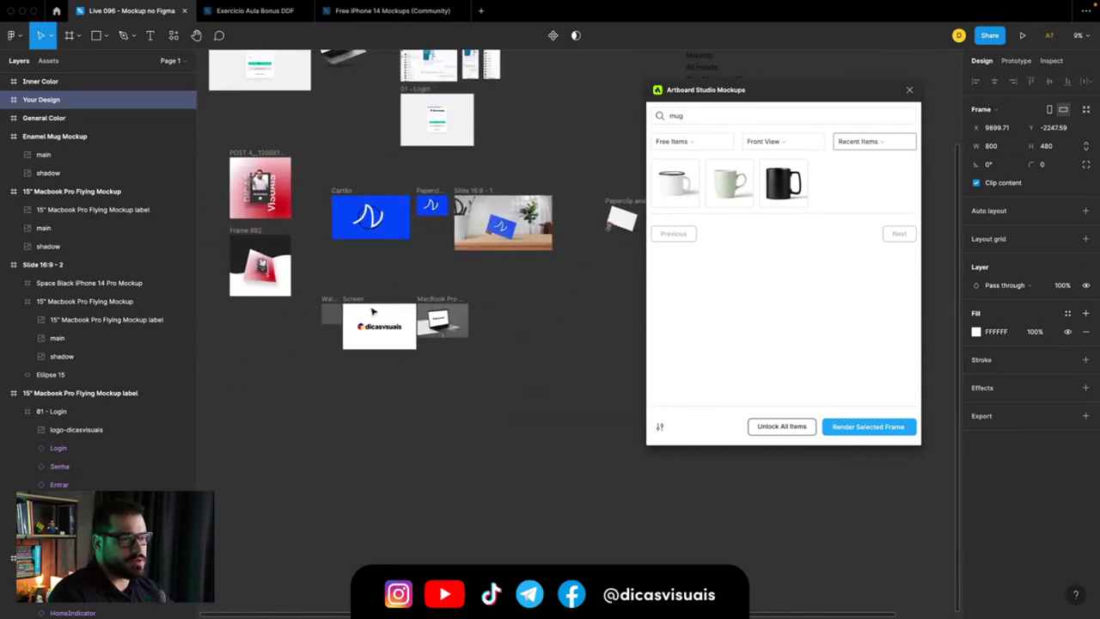
{"action": "left_click", "coordinate": [379, 329]}
{"action": "scroll", "coordinate": [378, 326], "scroll_direction": "down", "scroll_amount": 3}
{"action": "scroll", "coordinate": [404, 275], "scroll_direction": "down", "scroll_amount": 5}
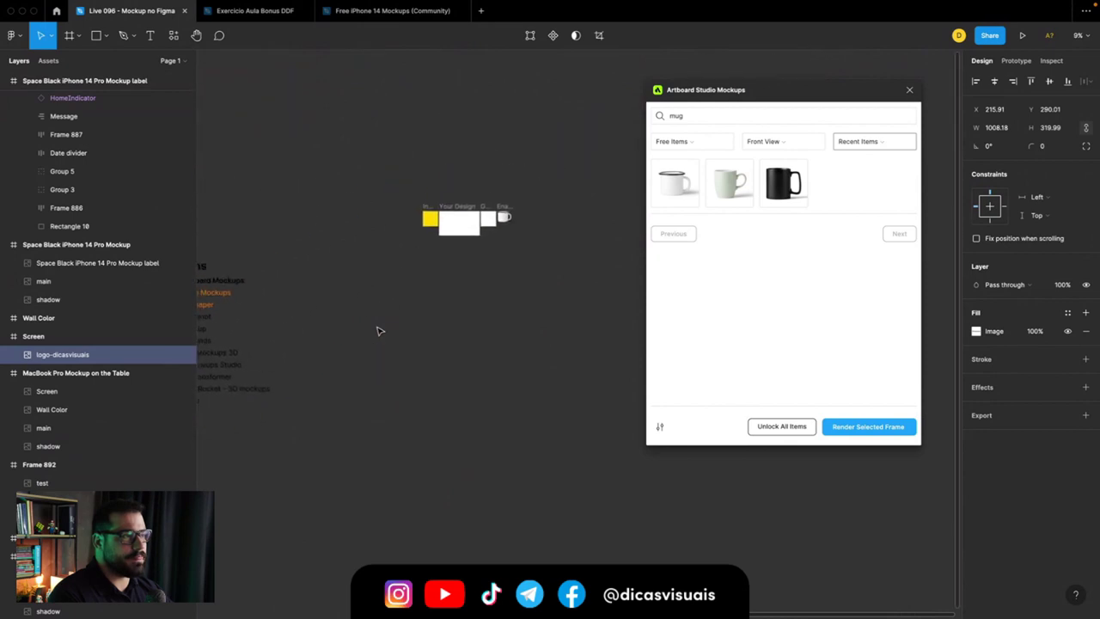
{"action": "scroll", "coordinate": [444, 223], "scroll_direction": "up", "scroll_amount": 5}
Step: Paste the logo into Your Design, scaled to about 519×165 and centred
{"action": "left_click", "coordinate": [447, 214]}
{"action": "key", "text": "ctrl+v"}
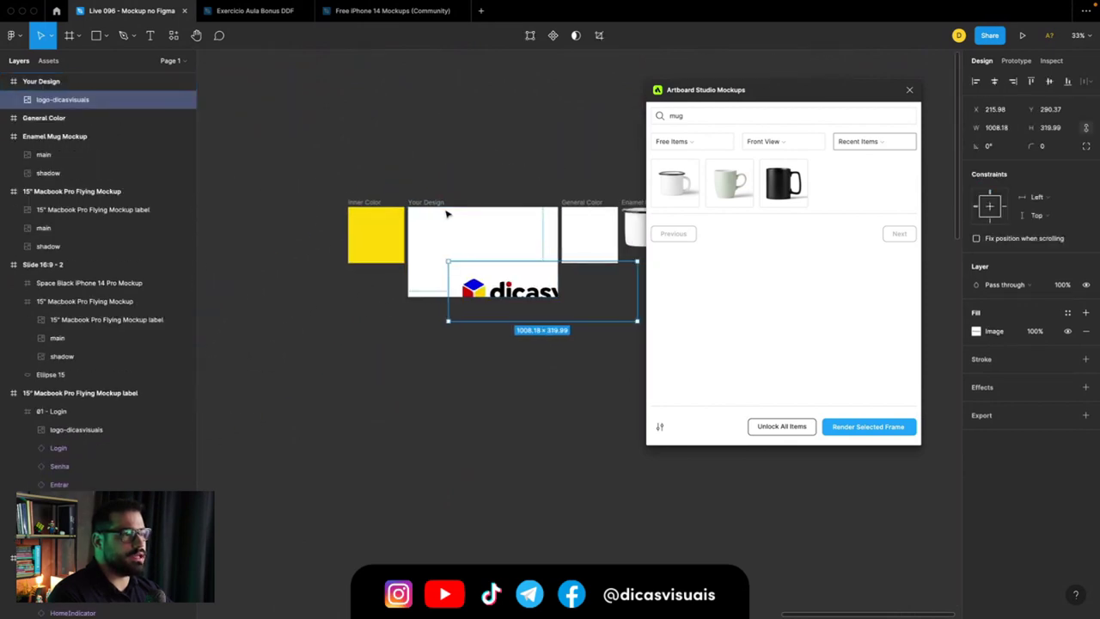
{"action": "scroll", "coordinate": [497, 292], "scroll_direction": "right", "scroll_amount": 3}
{"action": "mouse_move", "coordinate": [510, 319]}
{"action": "left_mouse_down"}
{"action": "mouse_move", "coordinate": [442, 300]}
{"action": "mouse_move", "coordinate": [388, 251]}
{"action": "mouse_move", "coordinate": [406, 265]}
{"action": "left_mouse_up"}
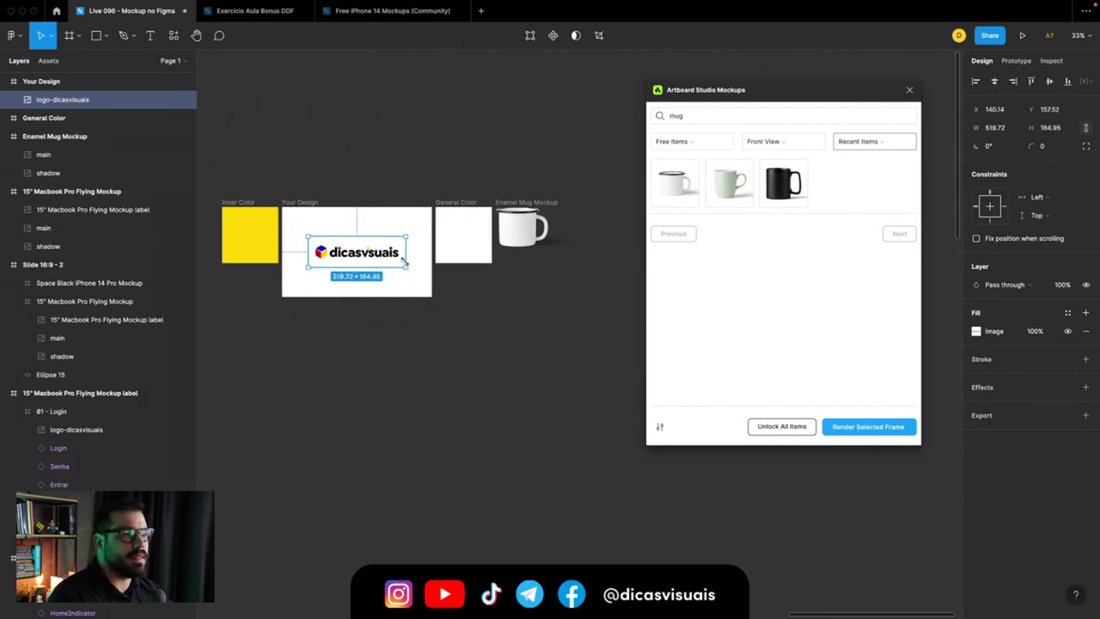
{"action": "scroll", "coordinate": [408, 265], "scroll_direction": "left", "scroll_amount": 2}
{"action": "scroll", "coordinate": [408, 265], "scroll_direction": "left", "scroll_amount": 1}
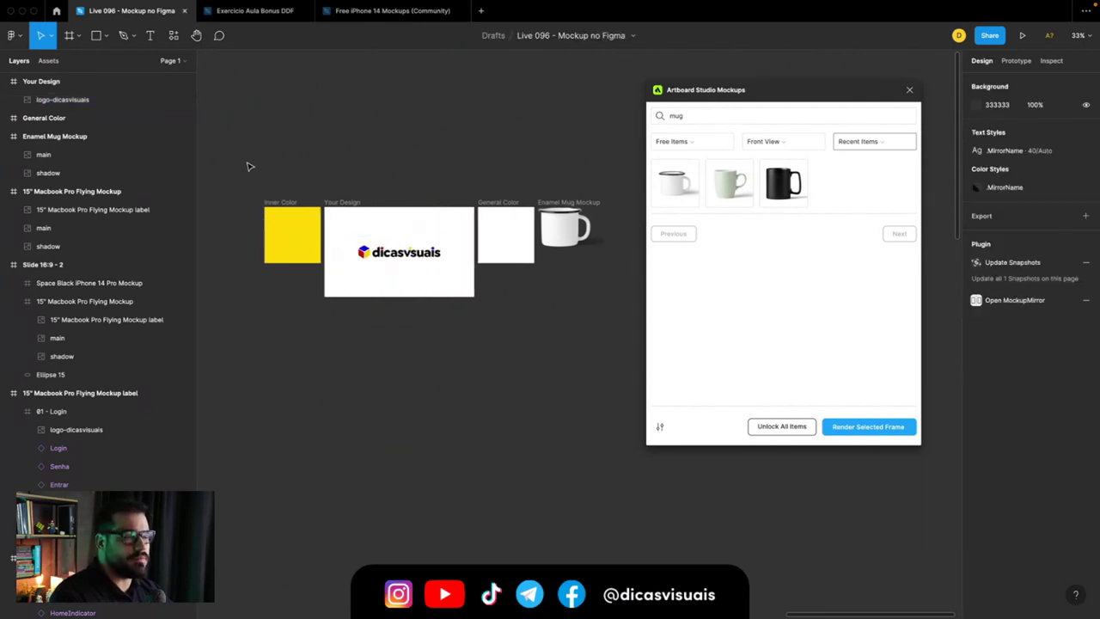
Step: Render the Enamel Mug Mockup from the Inner Color, Your Design and General Color frames
{"action": "left_click_drag", "start_coordinate": [246, 161], "coordinate": [519, 330]}
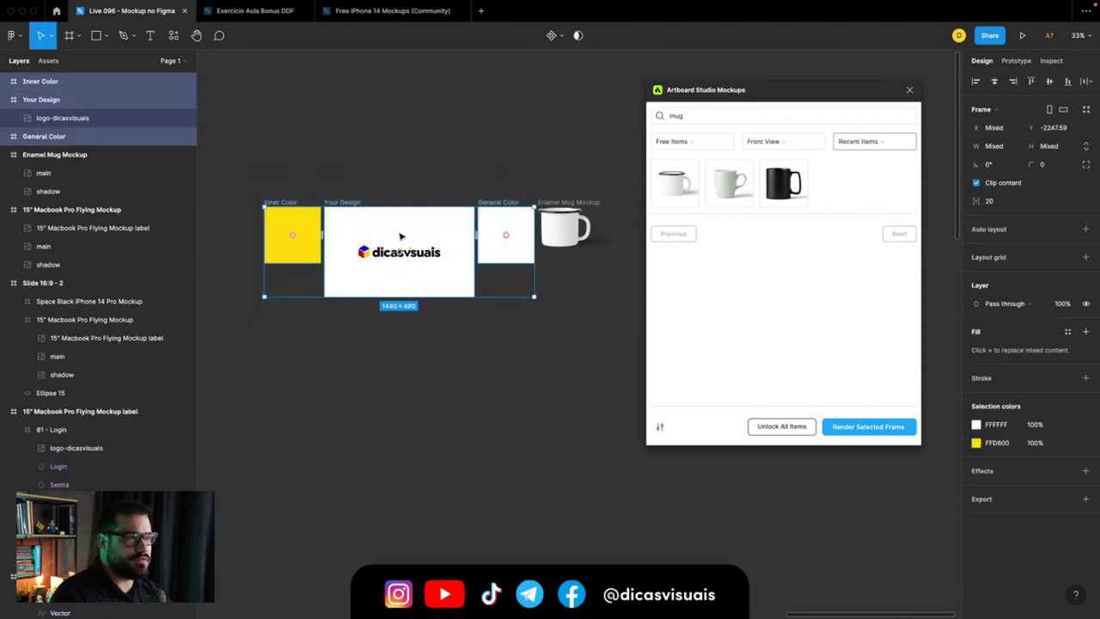
{"action": "left_click_drag", "start_coordinate": [258, 164], "coordinate": [520, 327]}
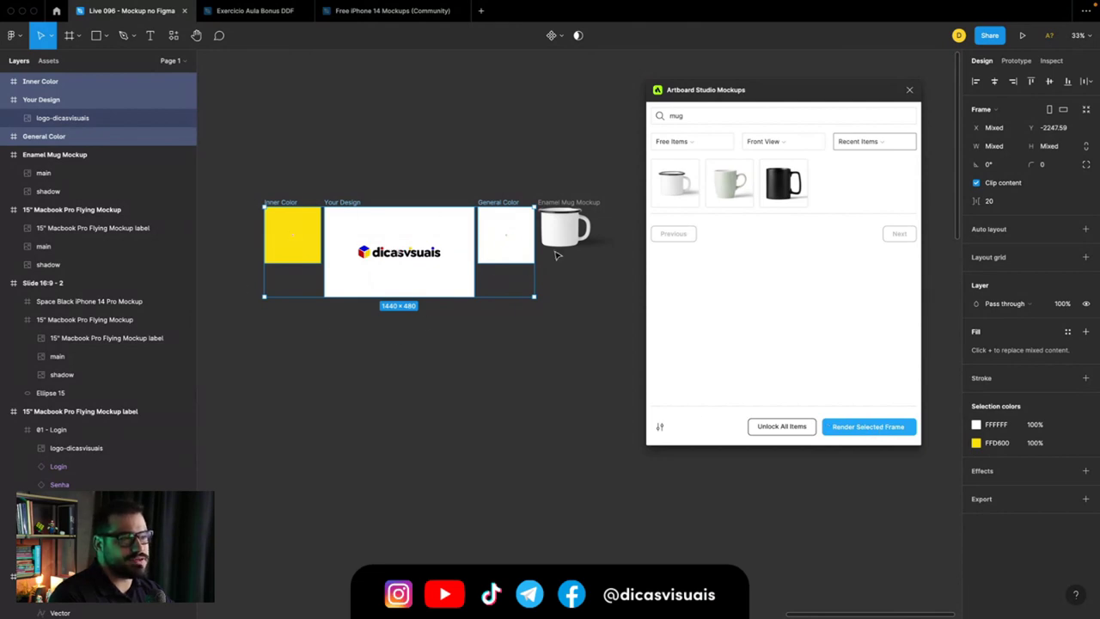
{"action": "left_click", "coordinate": [874, 431]}
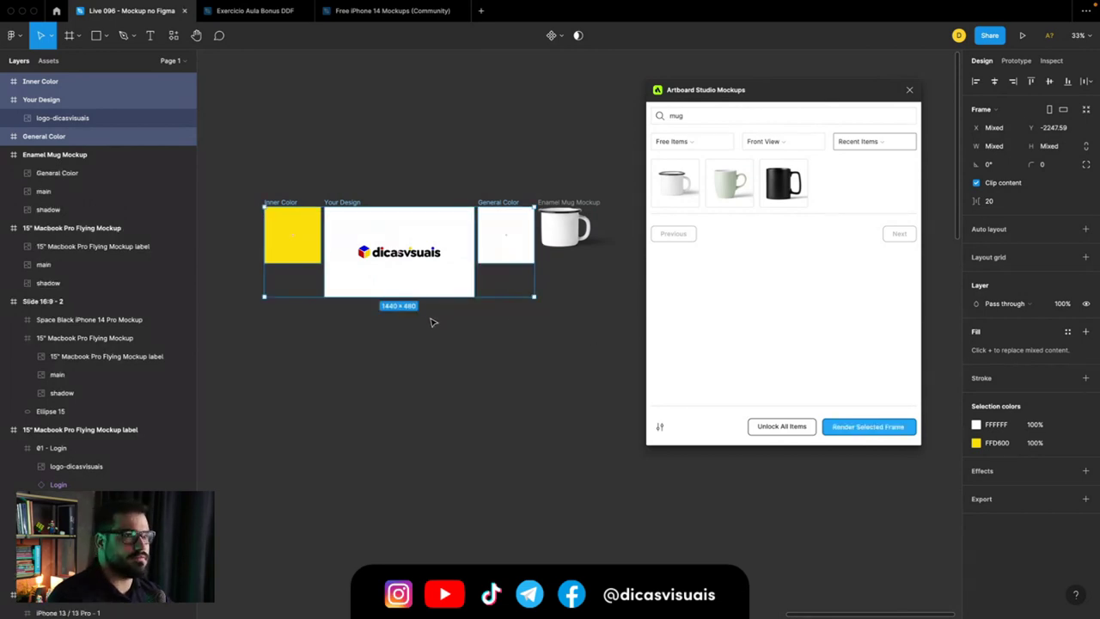
{"action": "left_click", "coordinate": [432, 322]}
{"action": "left_click", "coordinate": [343, 202]}
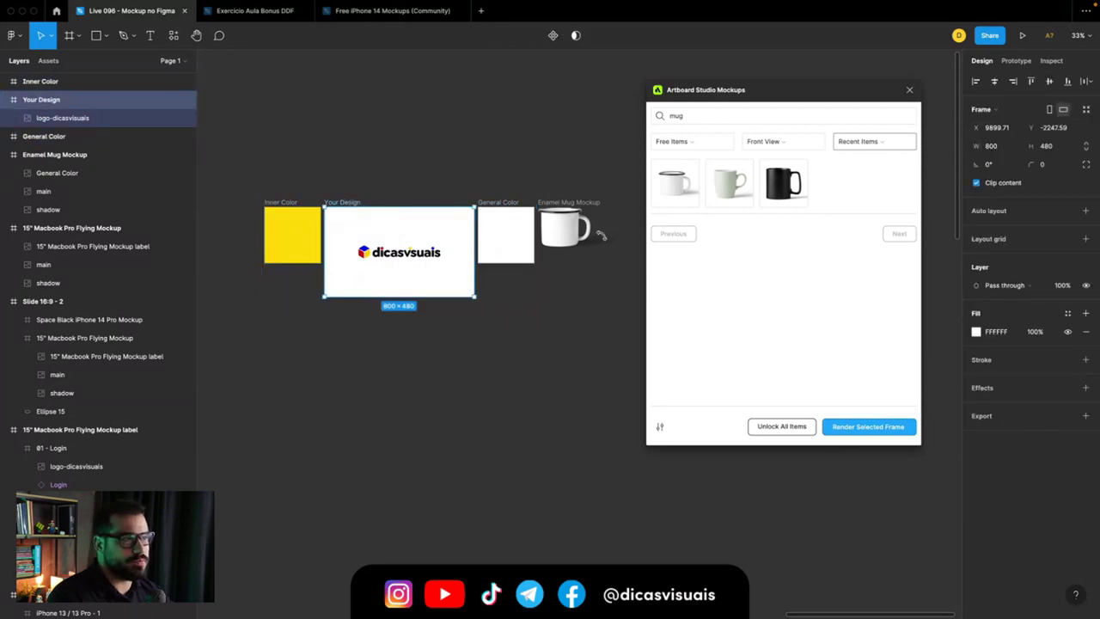
{"action": "left_click", "coordinate": [837, 424]}
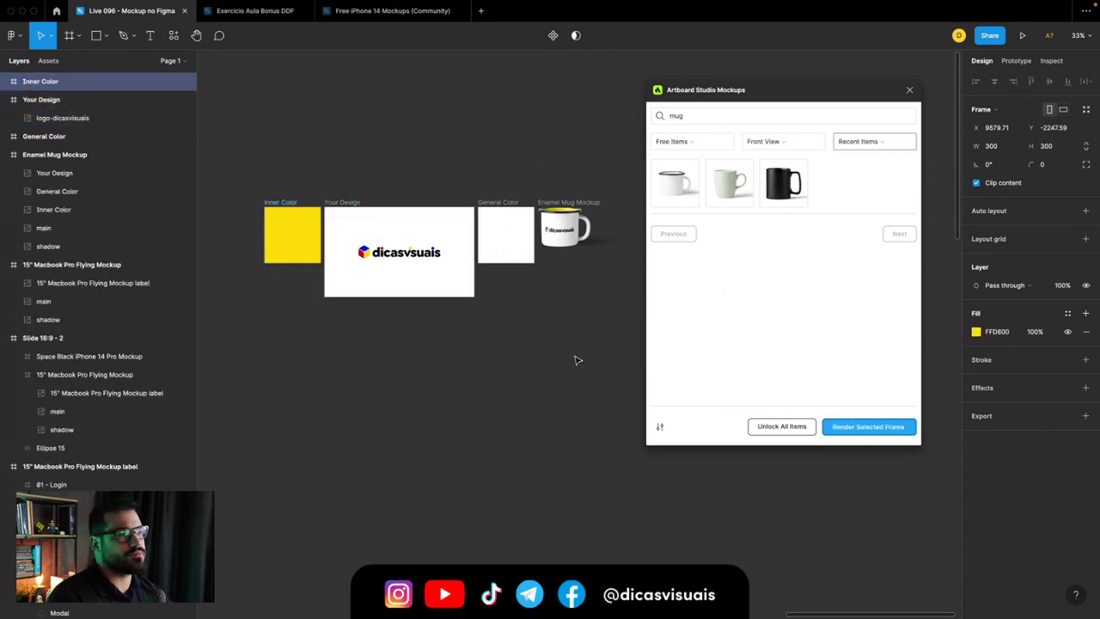
{"action": "scroll", "coordinate": [549, 225], "scroll_direction": "up", "scroll_amount": 5}
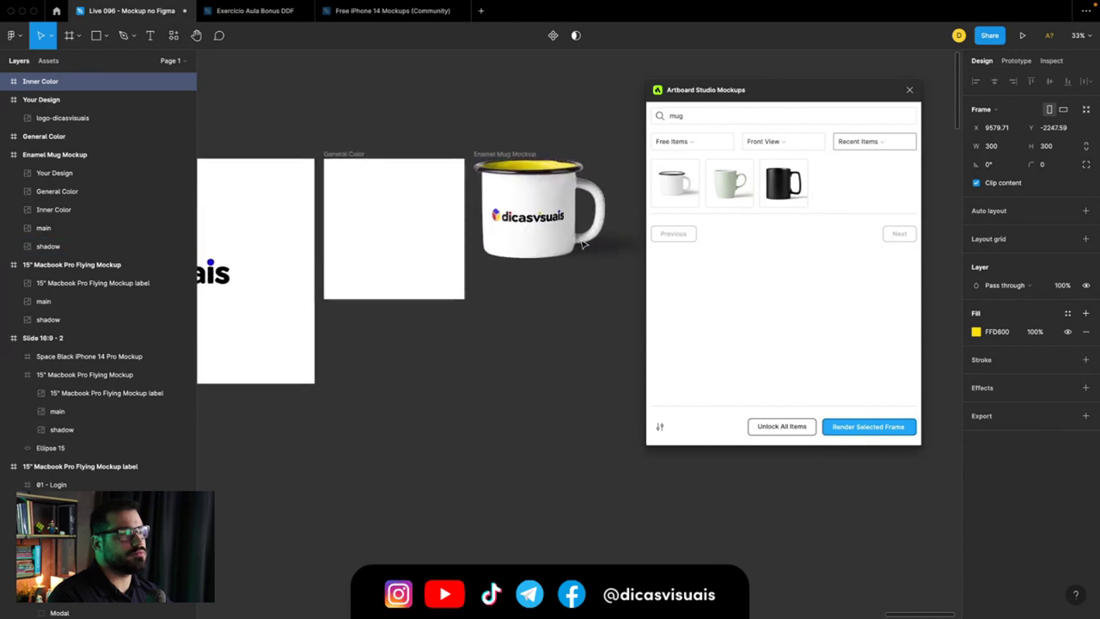
Step: Select the Enamel Mug Mockup and its source frames in the Layers panel
{"action": "scroll", "coordinate": [549, 224], "scroll_direction": "up", "scroll_amount": 1}
{"action": "left_click", "coordinate": [541, 219]}
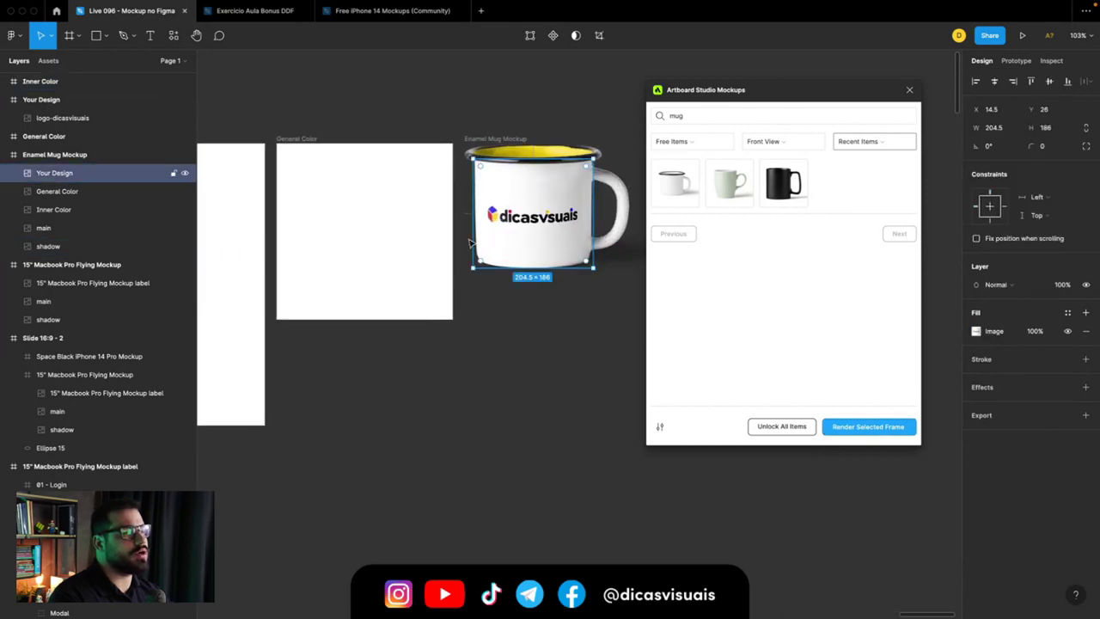
{"action": "left_click", "coordinate": [52, 155]}
{"action": "double_click", "coordinate": [49, 155]}
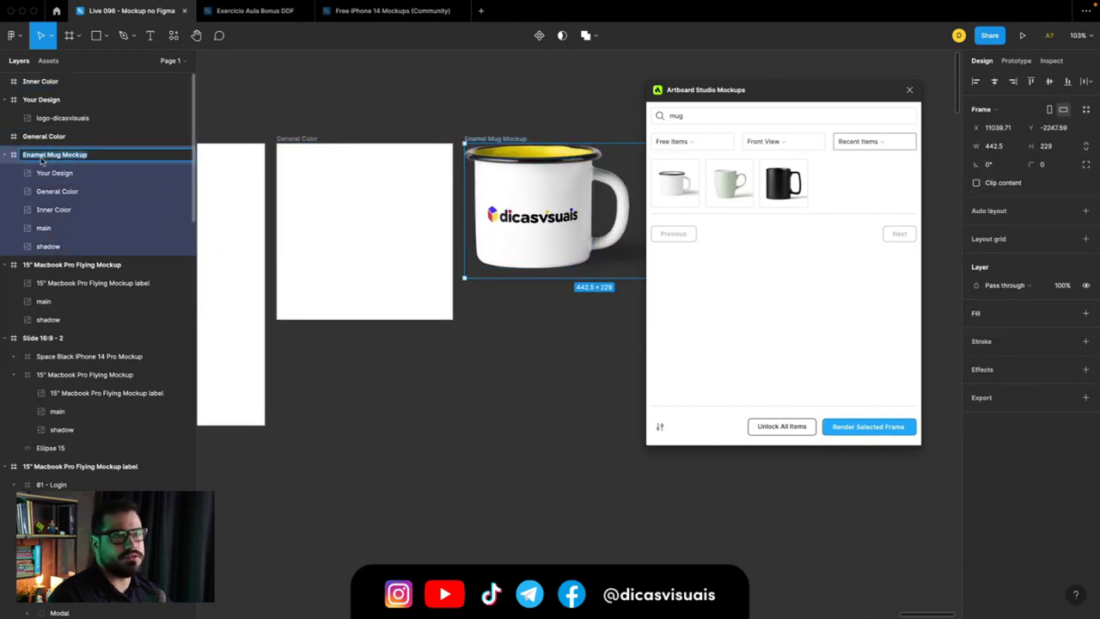
{"action": "left_click", "coordinate": [43, 135]}
{"action": "left_click", "coordinate": [41, 81]}
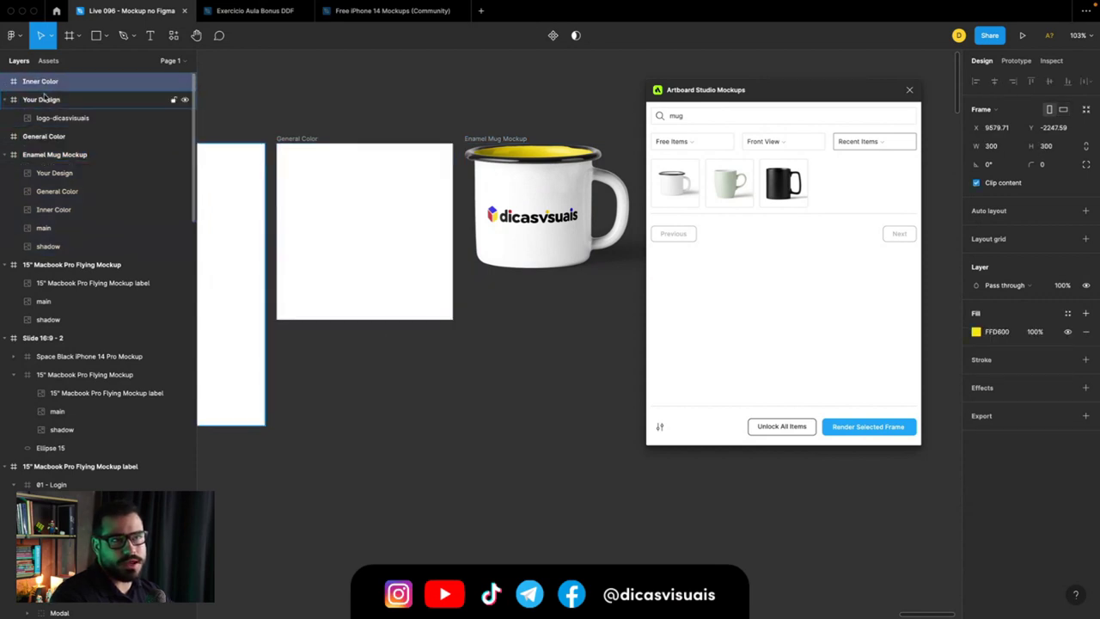
{"action": "left_click", "coordinate": [45, 98]}
{"action": "left_click", "coordinate": [48, 136]}
{"action": "left_click", "coordinate": [53, 155]}
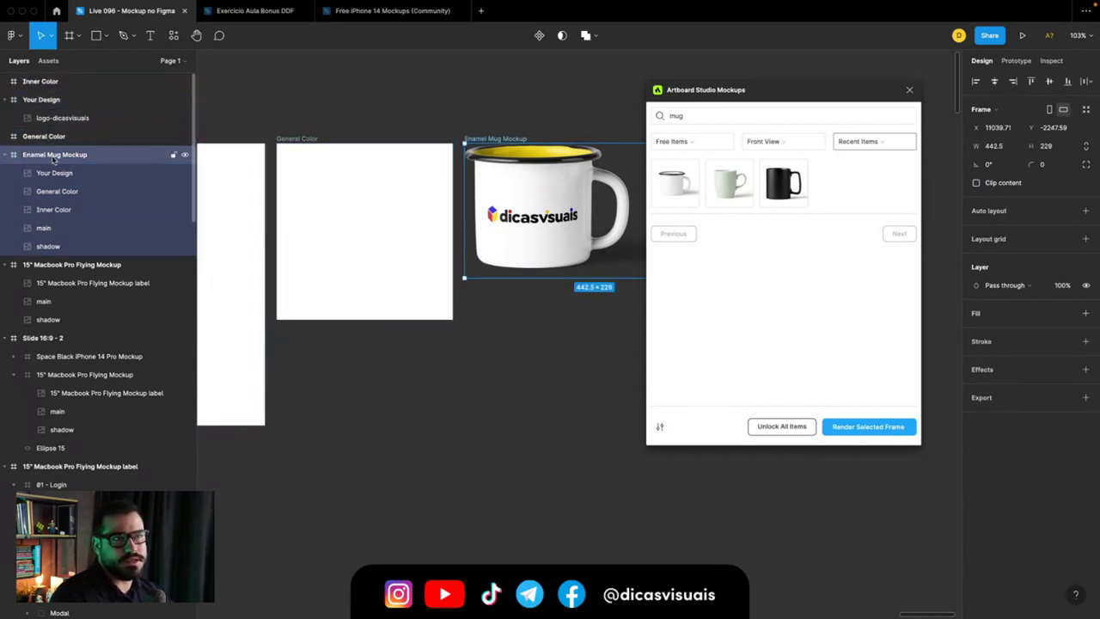
Step: Toggle the mug's Your Design, General Color and Inner Color layers to inspect them
{"action": "left_click", "coordinate": [81, 173]}
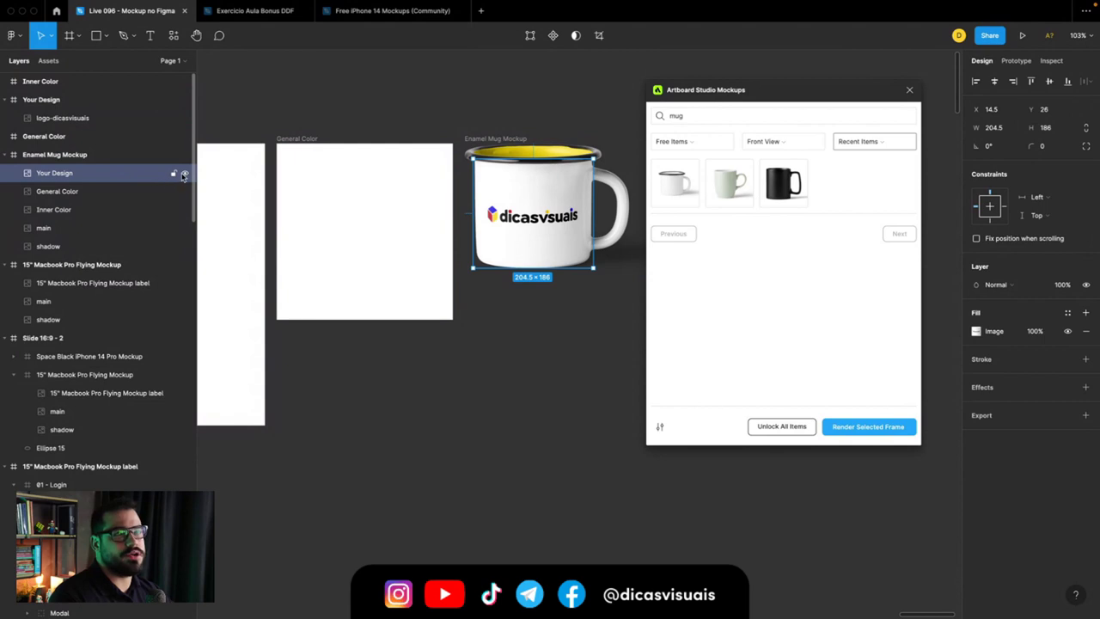
{"action": "left_click", "coordinate": [183, 176]}
{"action": "left_click", "coordinate": [177, 192]}
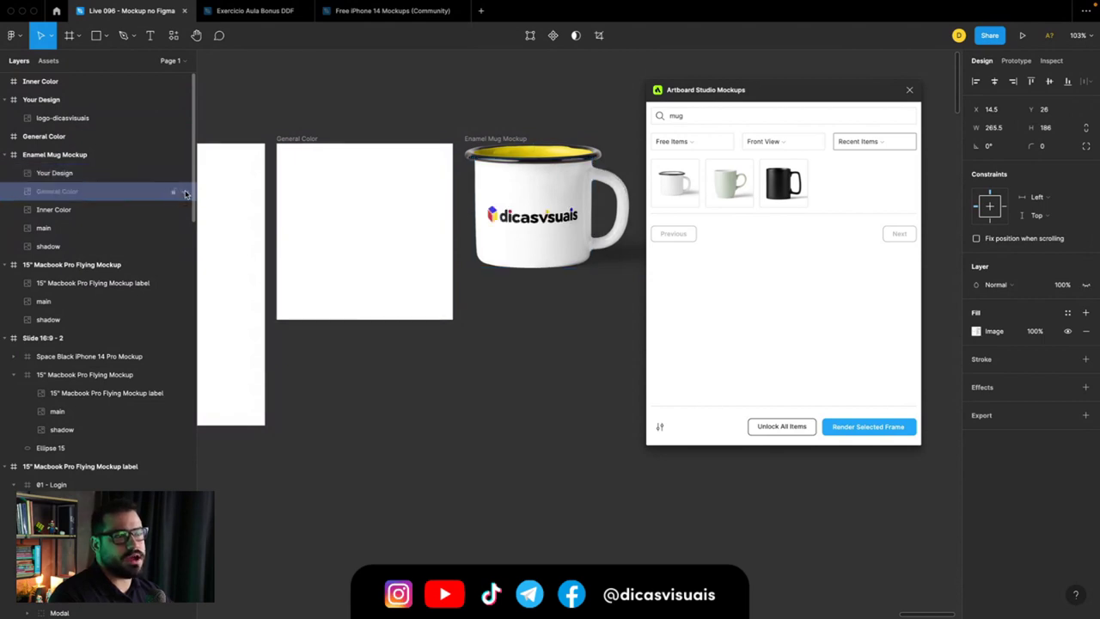
{"action": "left_click", "coordinate": [186, 192]}
{"action": "left_click", "coordinate": [166, 213]}
{"action": "left_click", "coordinate": [185, 212]}
{"action": "left_click", "coordinate": [186, 211]}
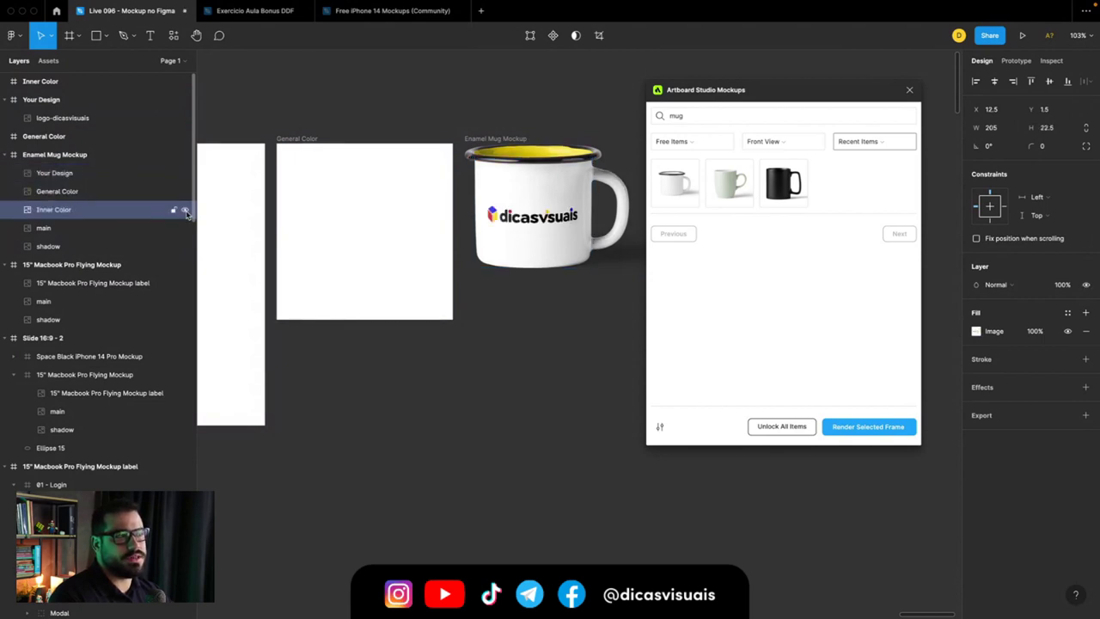
{"action": "left_click", "coordinate": [123, 231]}
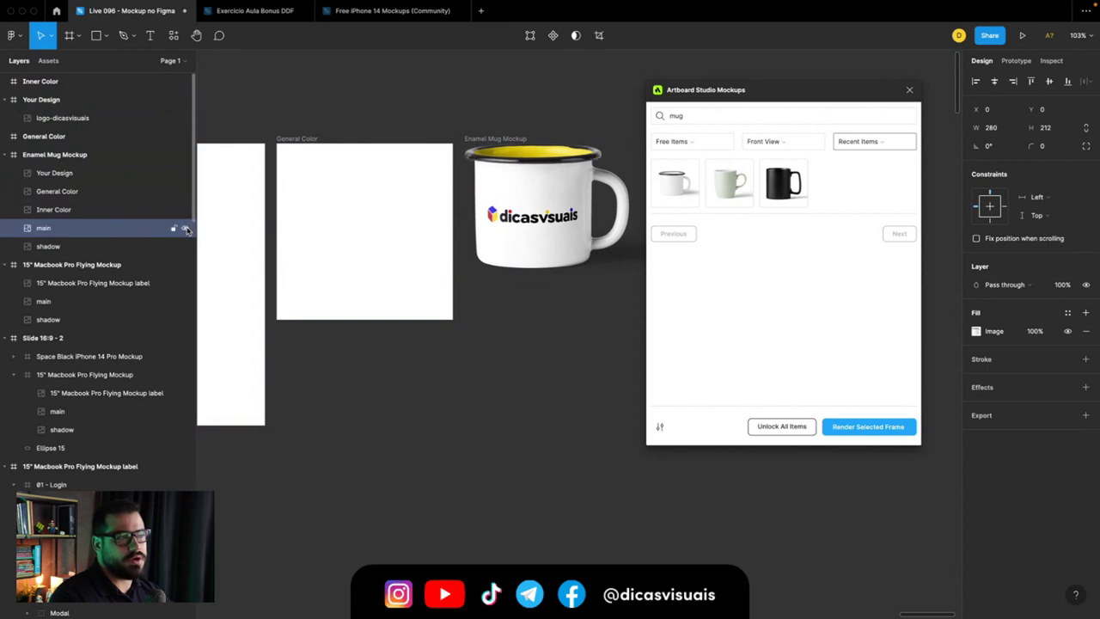
{"action": "left_click", "coordinate": [142, 248]}
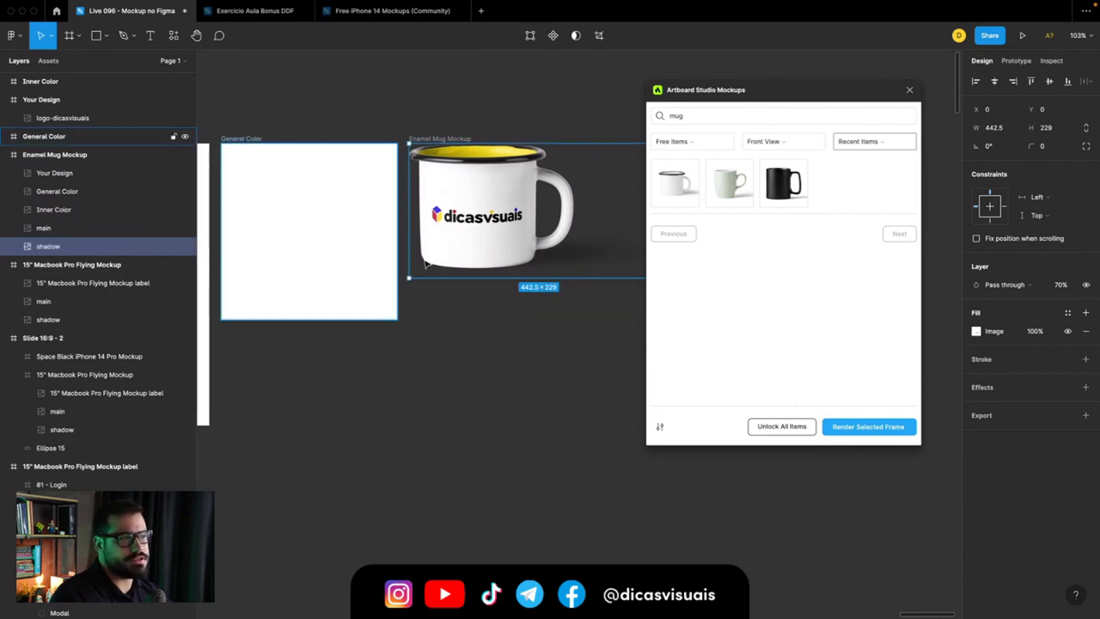
Step: Move the Enamel Mug Mockup frame slightly up and to the right
{"action": "left_click", "coordinate": [485, 249]}
{"action": "scroll", "coordinate": [484, 308], "scroll_direction": "down", "scroll_amount": 5}
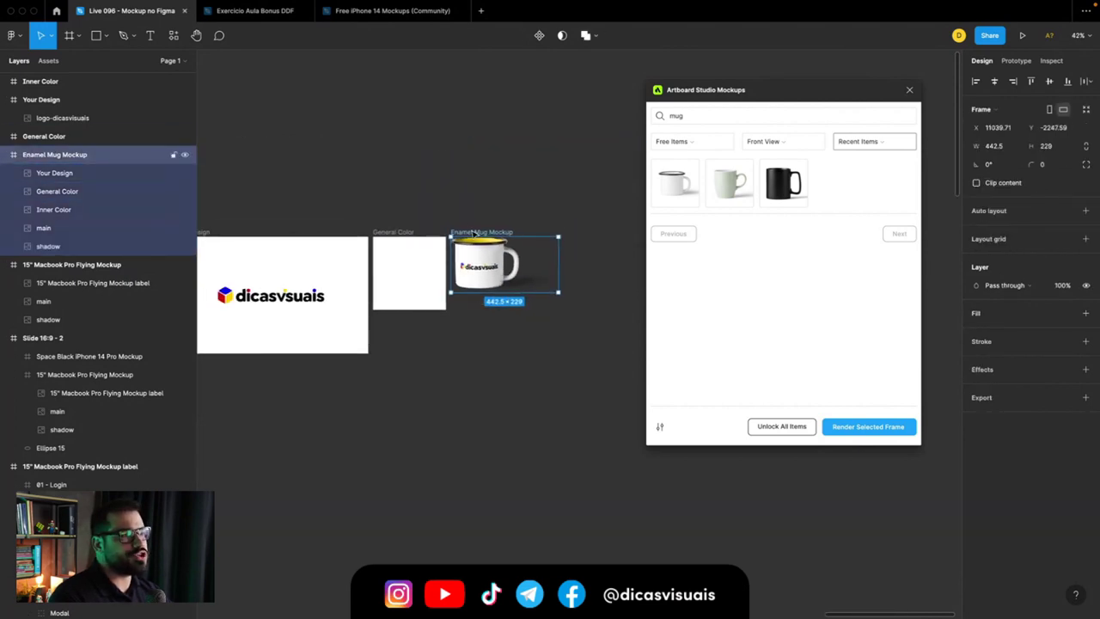
{"action": "left_click_drag", "start_coordinate": [465, 238], "coordinate": [487, 233]}
Step: Pan to the iPhone chat screens and select iPhone 13 / 13 Pro - 1
{"action": "left_click", "coordinate": [479, 360]}
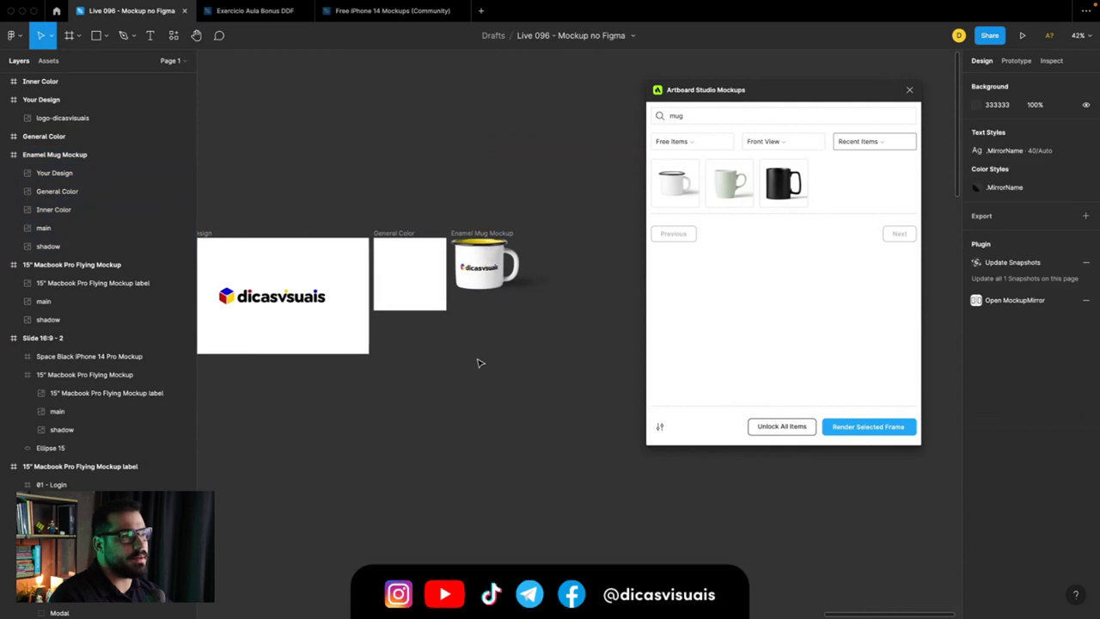
{"action": "scroll", "coordinate": [479, 361], "scroll_direction": "down", "scroll_amount": 3}
{"action": "scroll", "coordinate": [479, 361], "scroll_direction": "down", "scroll_amount": 2}
{"action": "scroll", "coordinate": [478, 361], "scroll_direction": "down", "scroll_amount": 3}
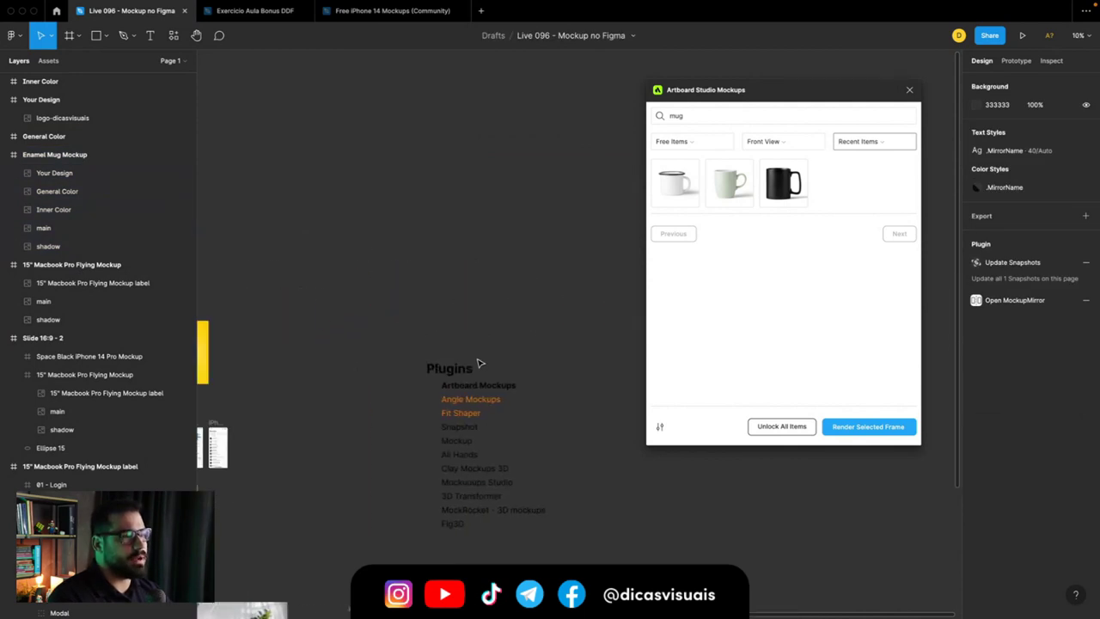
{"action": "scroll", "coordinate": [478, 361], "scroll_direction": "left", "scroll_amount": 10}
{"action": "scroll", "coordinate": [319, 416], "scroll_direction": "up", "scroll_amount": 10}
{"action": "scroll", "coordinate": [320, 415], "scroll_direction": "right", "scroll_amount": 5}
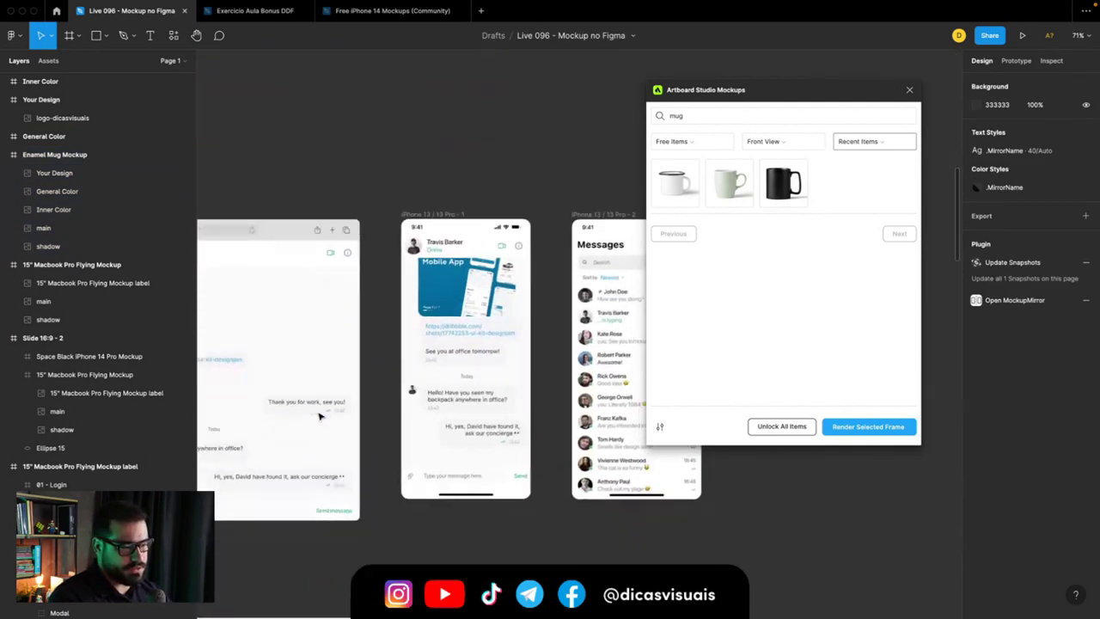
{"action": "scroll", "coordinate": [444, 140], "scroll_direction": "right", "scroll_amount": 5}
{"action": "left_click", "coordinate": [404, 170]}
Step: Scroll through the iPhone, Desktop chat and 01 - Login frames
{"action": "scroll", "coordinate": [410, 176], "scroll_direction": "down", "scroll_amount": 2}
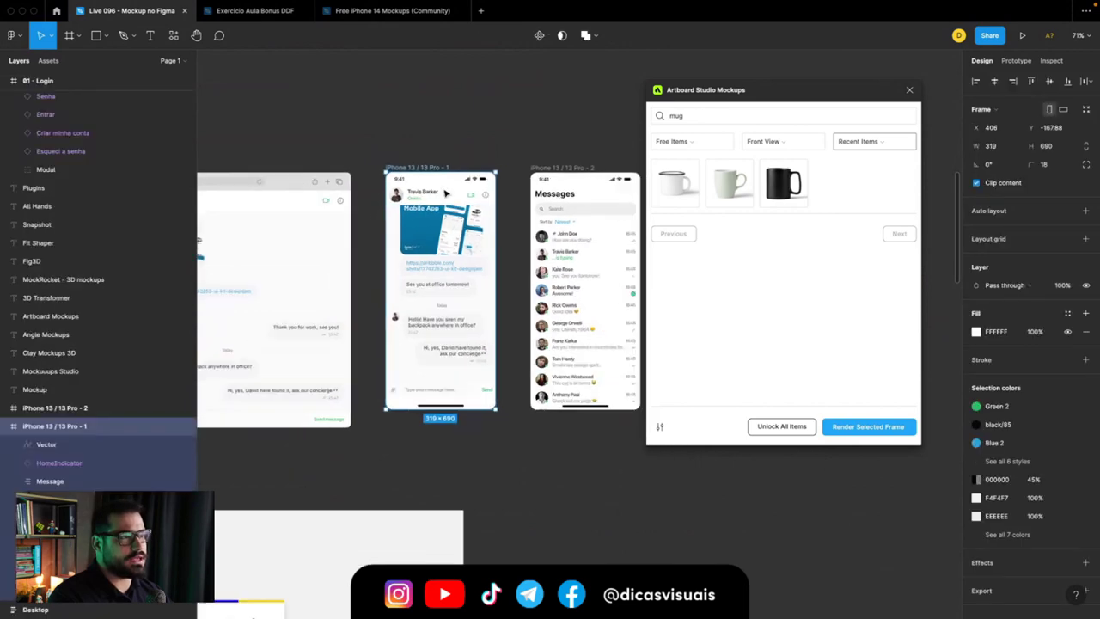
{"action": "scroll", "coordinate": [417, 173], "scroll_direction": "down", "scroll_amount": 1}
{"action": "scroll", "coordinate": [435, 177], "scroll_direction": "down", "scroll_amount": 2}
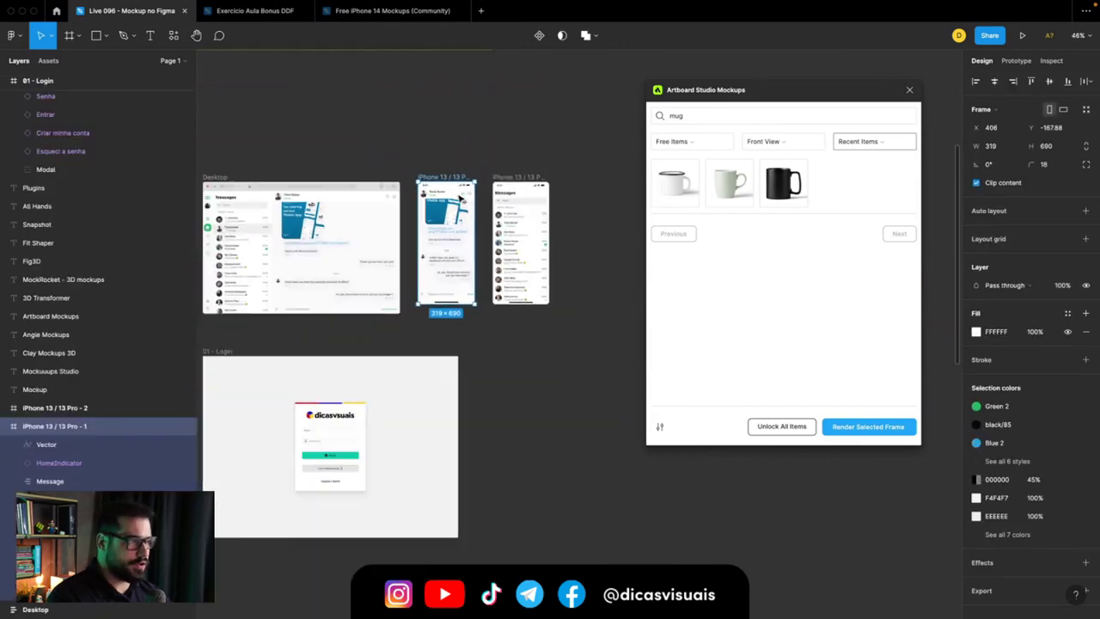
{"action": "scroll", "coordinate": [457, 197], "scroll_direction": "up", "scroll_amount": 3}
{"action": "scroll", "coordinate": [456, 197], "scroll_direction": "down", "scroll_amount": 2}
{"action": "scroll", "coordinate": [386, 284], "scroll_direction": "down", "scroll_amount": 2}
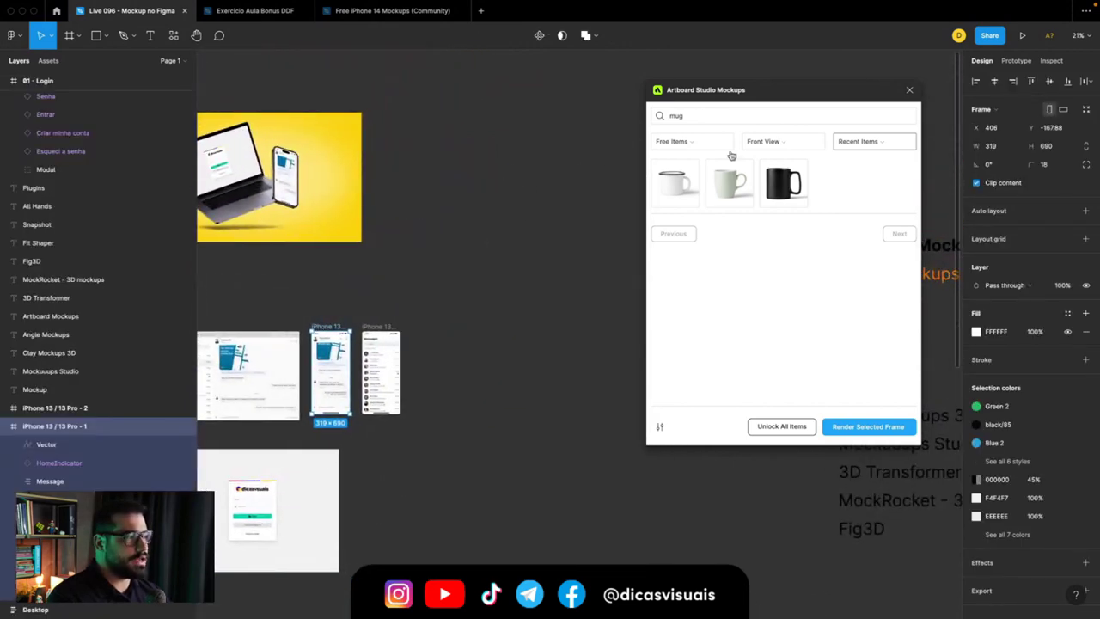
{"action": "left_click", "coordinate": [913, 115]}
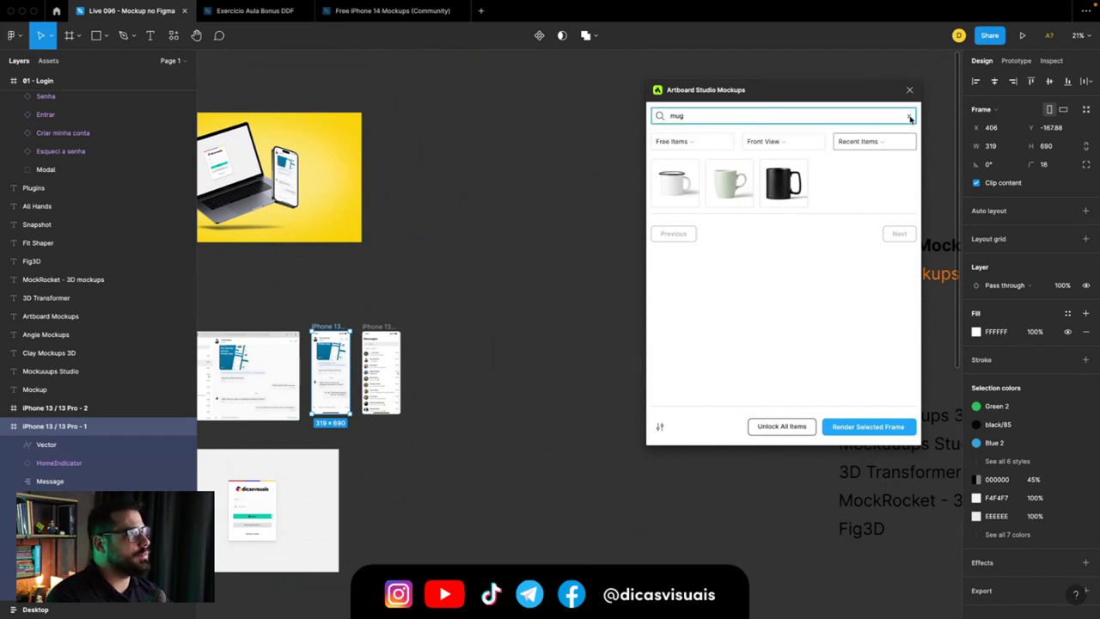
Step: Clear the mug search while keeping the Free Items filter
{"action": "left_click", "coordinate": [910, 117]}
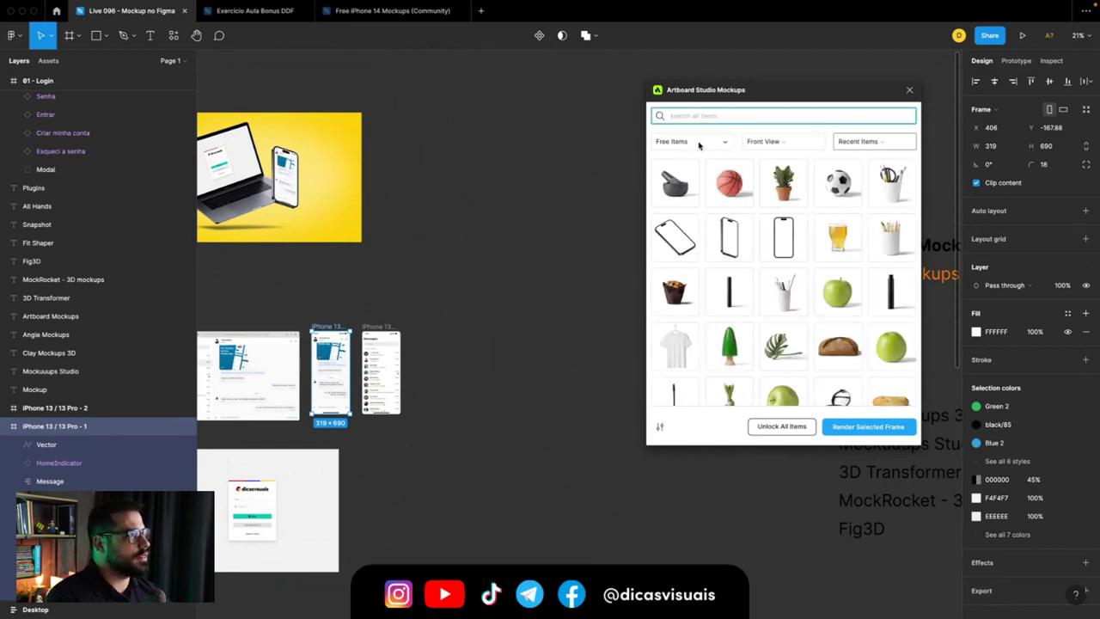
{"action": "left_click", "coordinate": [699, 143]}
{"action": "left_click", "coordinate": [694, 176]}
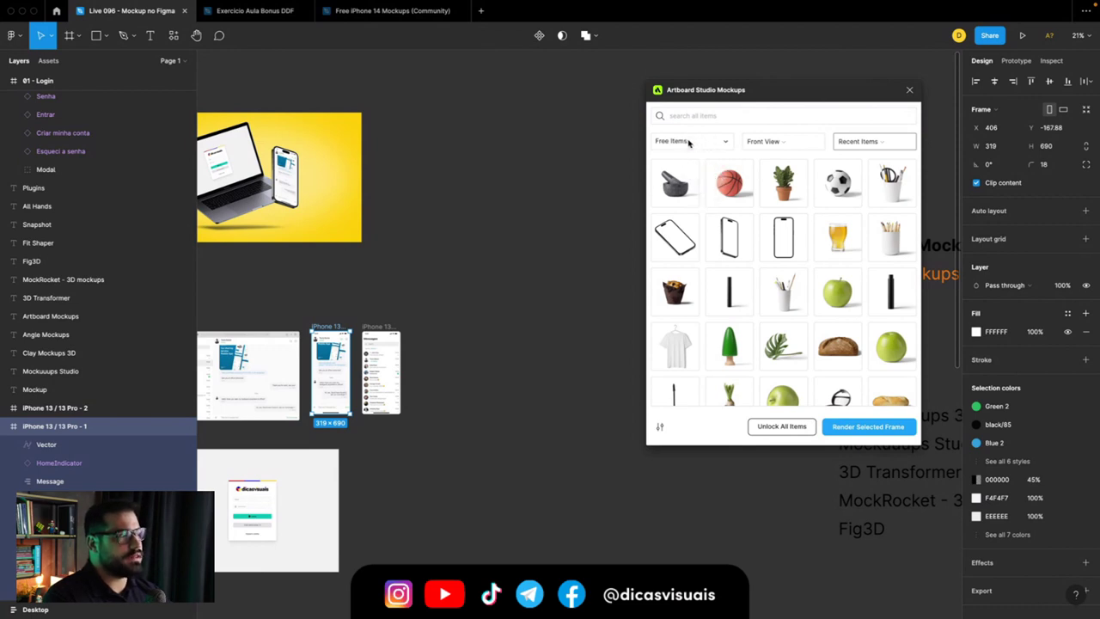
Step: Browse the Print, Electronics and Packaging mockup categories
{"action": "left_click", "coordinate": [688, 143]}
{"action": "left_click", "coordinate": [695, 175]}
{"action": "left_click", "coordinate": [859, 142]}
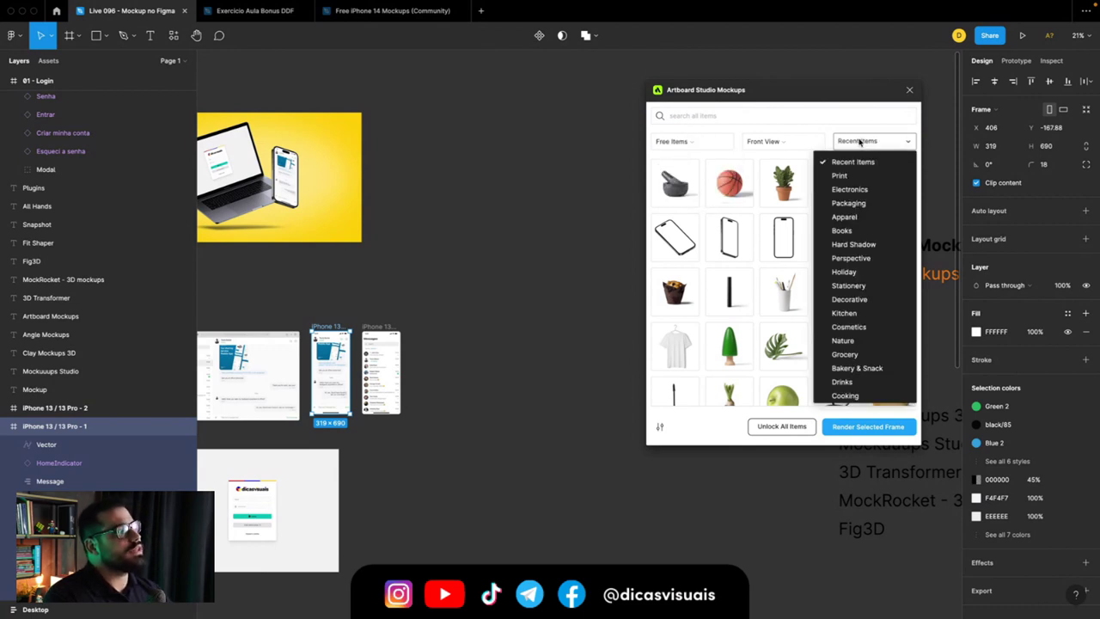
{"action": "left_click", "coordinate": [839, 175]}
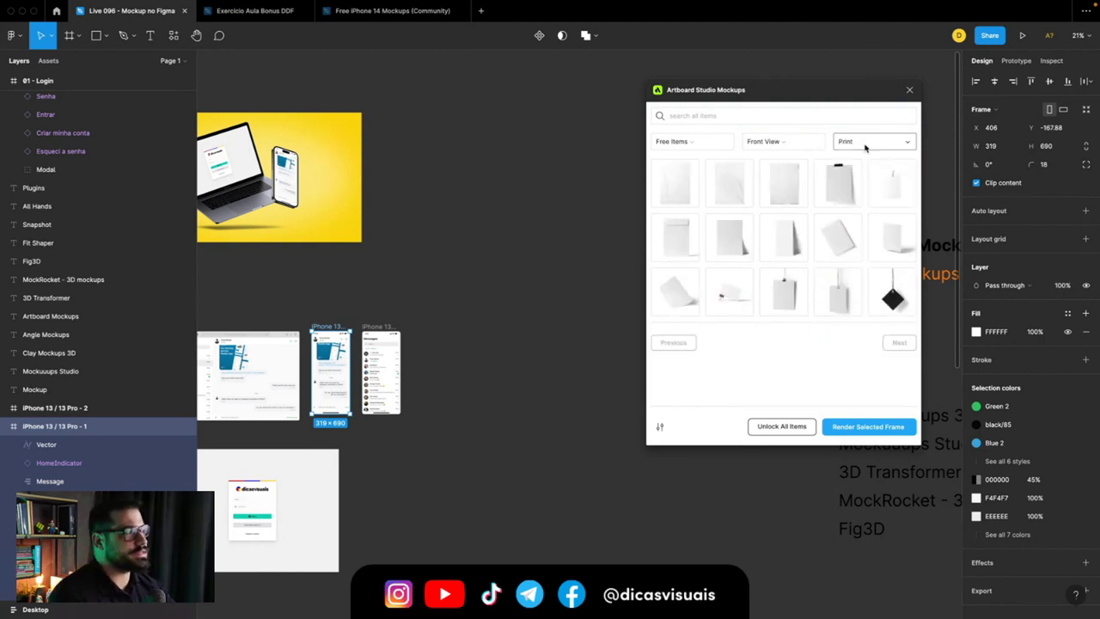
{"action": "left_click", "coordinate": [865, 144]}
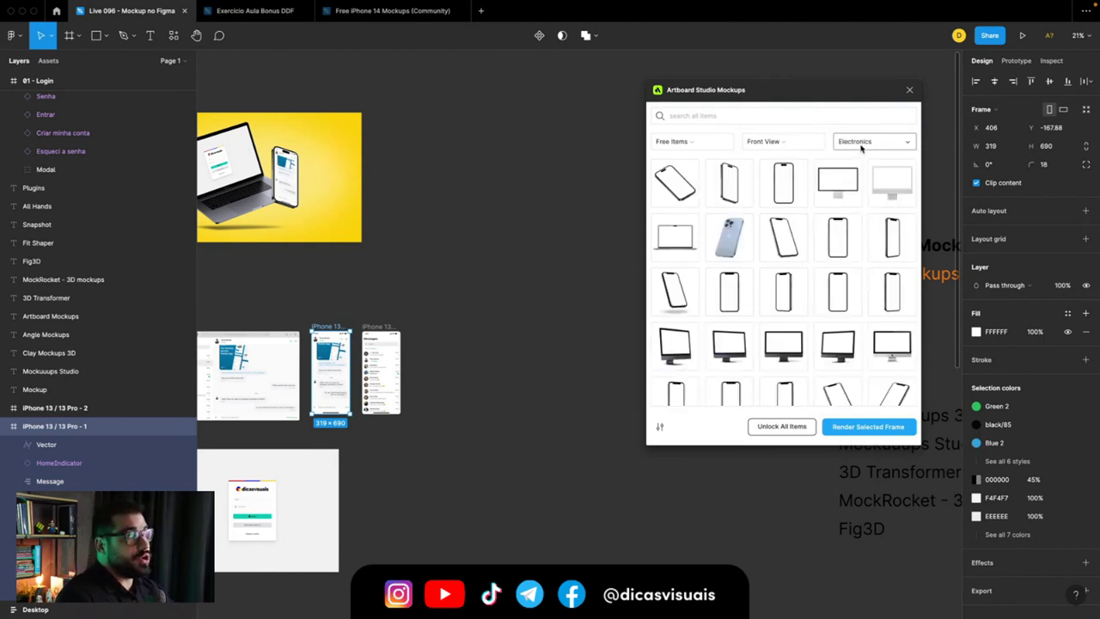
{"action": "left_click", "coordinate": [861, 143]}
{"action": "left_click", "coordinate": [850, 201]}
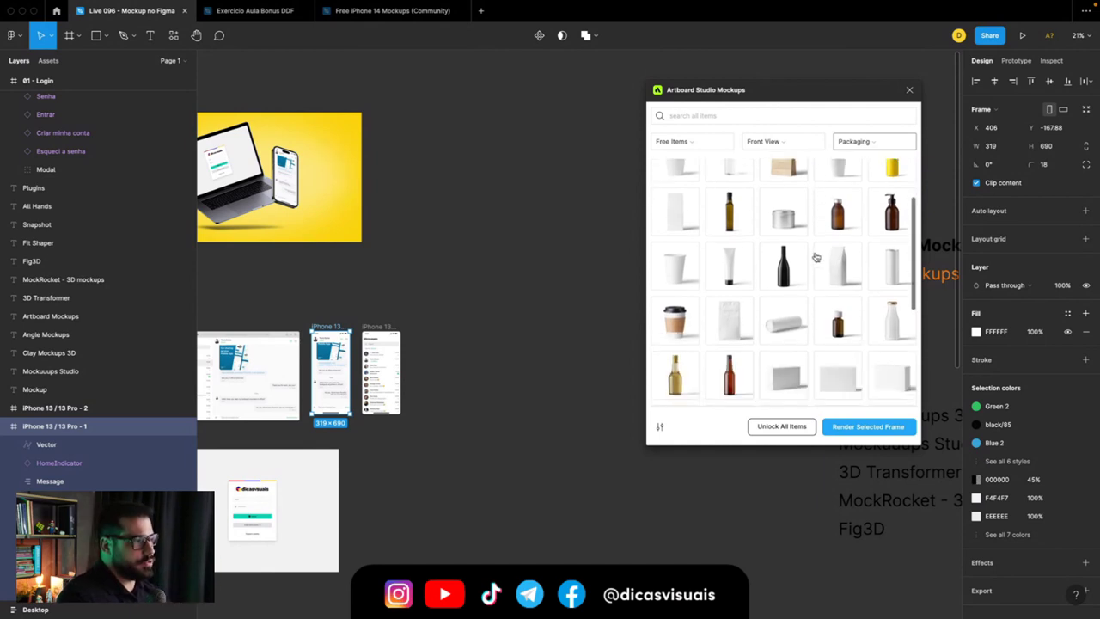
{"action": "scroll", "coordinate": [782, 240], "scroll_direction": "down", "scroll_amount": 3}
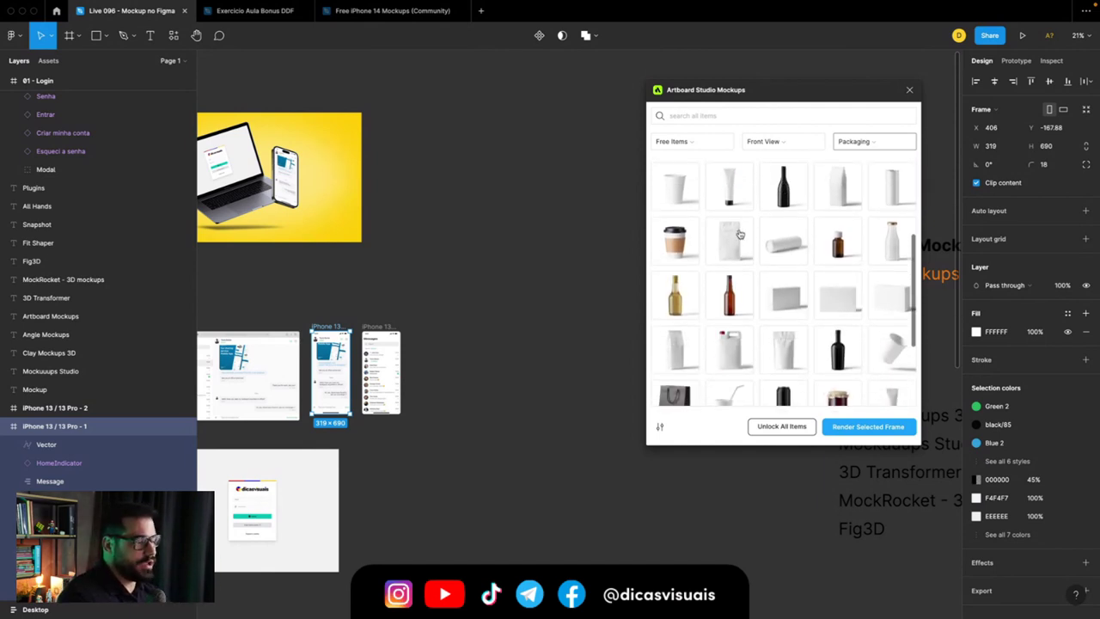
{"action": "scroll", "coordinate": [737, 249], "scroll_direction": "down", "scroll_amount": 3}
Step: Switch the category to Apparel and review its shirts, caps, bags and hats
{"action": "left_click", "coordinate": [853, 142]}
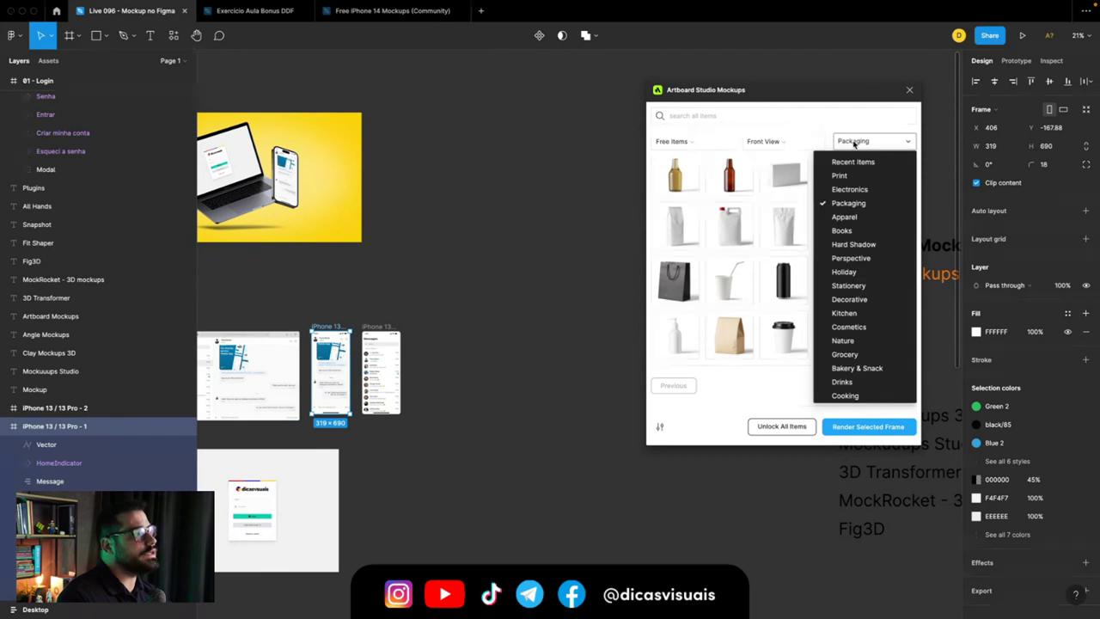
{"action": "left_click", "coordinate": [852, 209]}
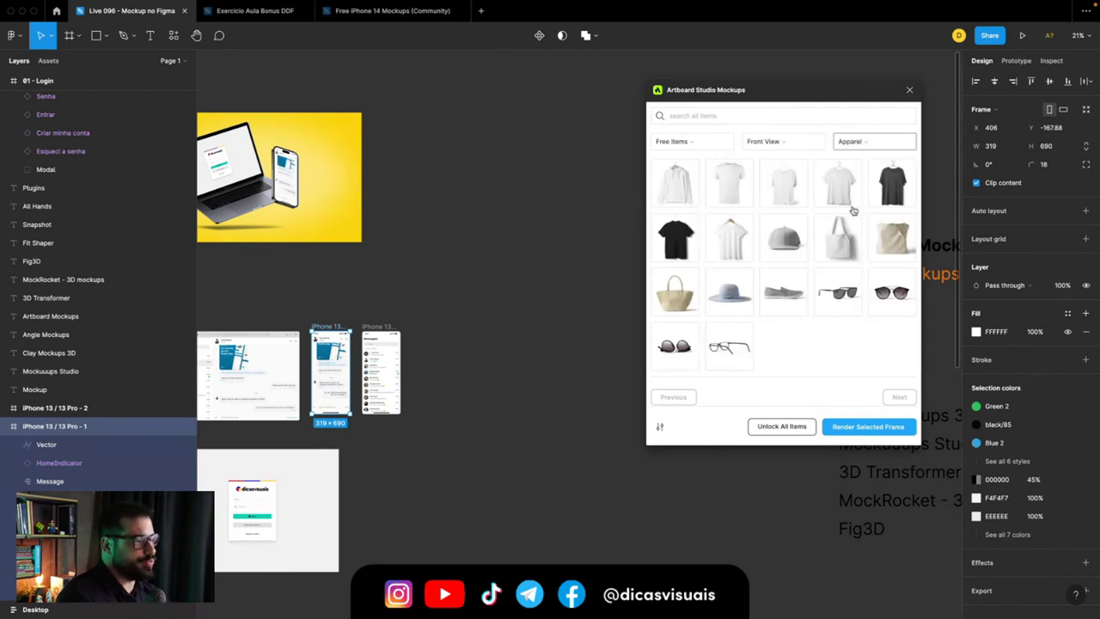
{"action": "left_click", "coordinate": [858, 144]}
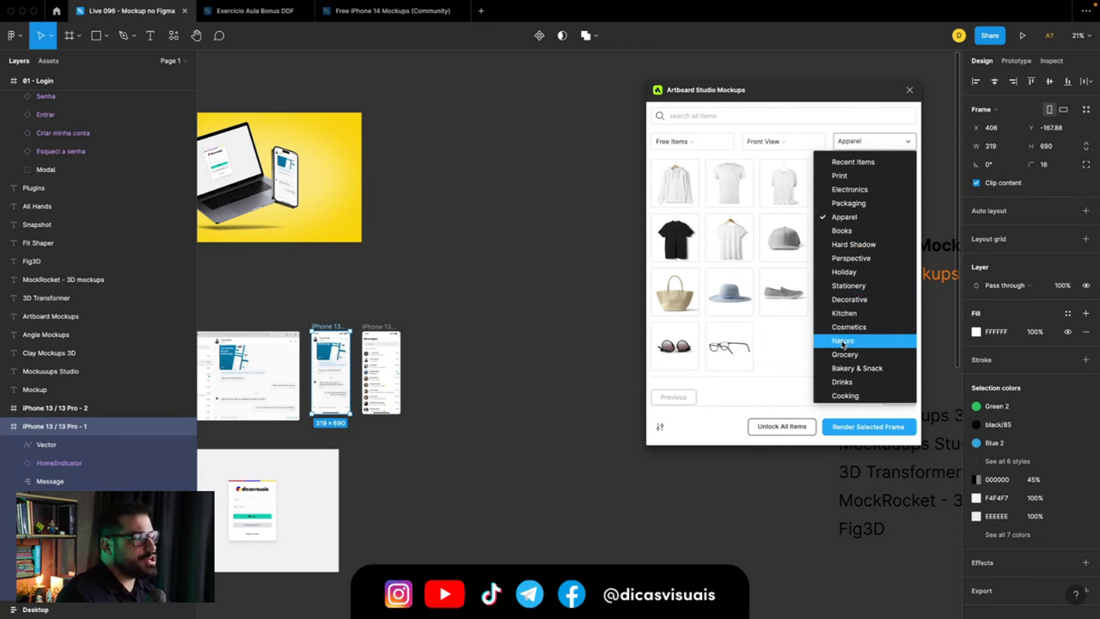
{"action": "scroll", "coordinate": [846, 343], "scroll_direction": "down", "scroll_amount": 3}
{"action": "scroll", "coordinate": [847, 335], "scroll_direction": "up", "scroll_amount": 3}
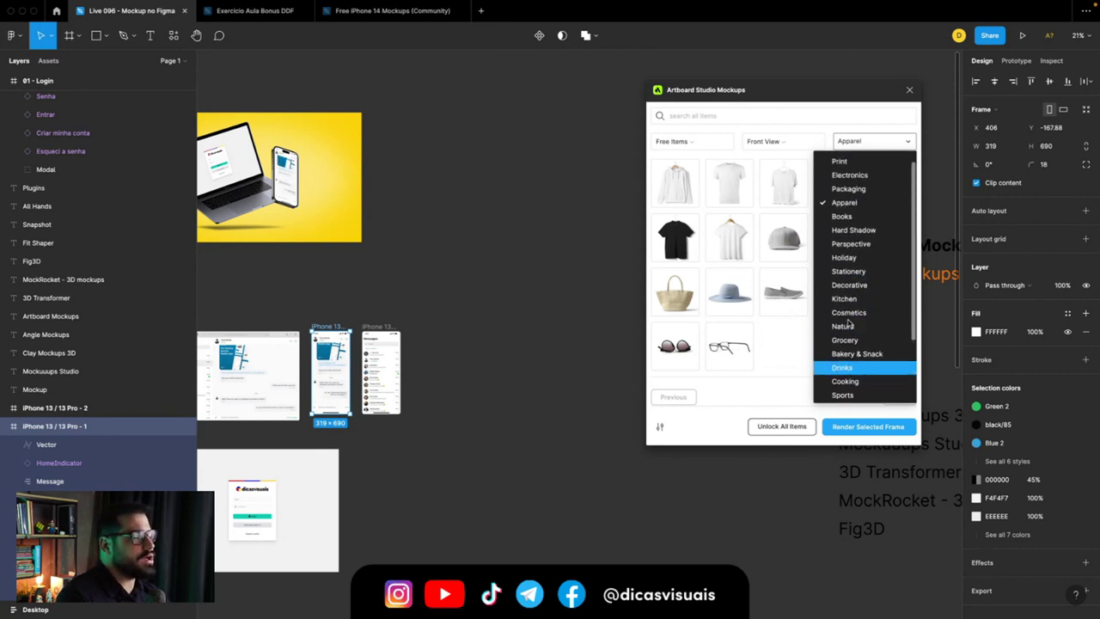
{"action": "scroll", "coordinate": [848, 319], "scroll_direction": "up", "scroll_amount": 1}
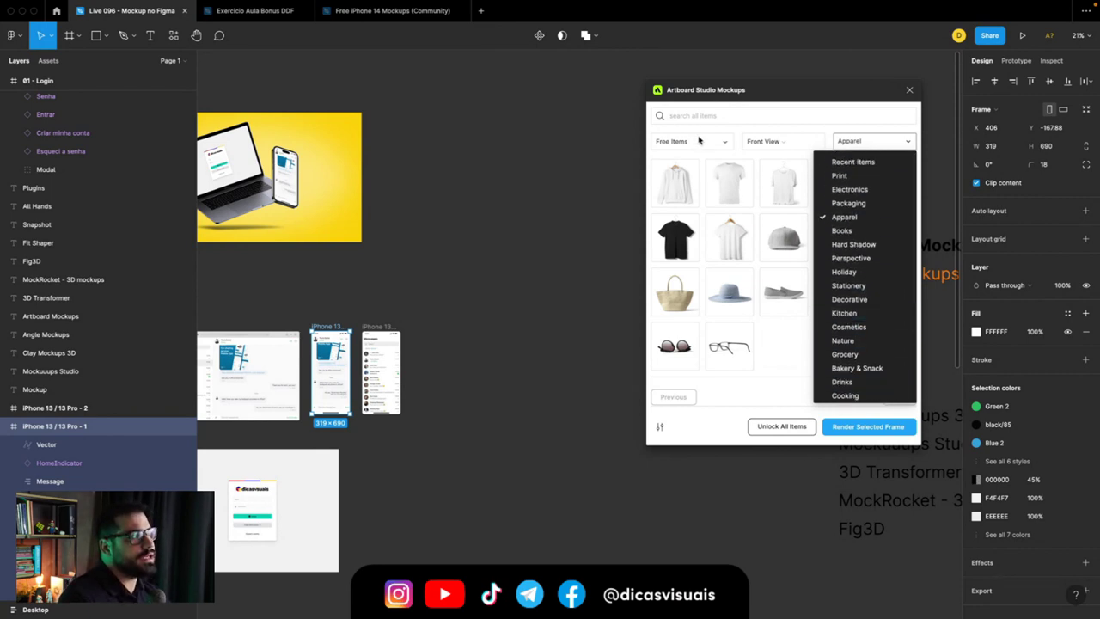
{"action": "key", "text": "super+Tab"}
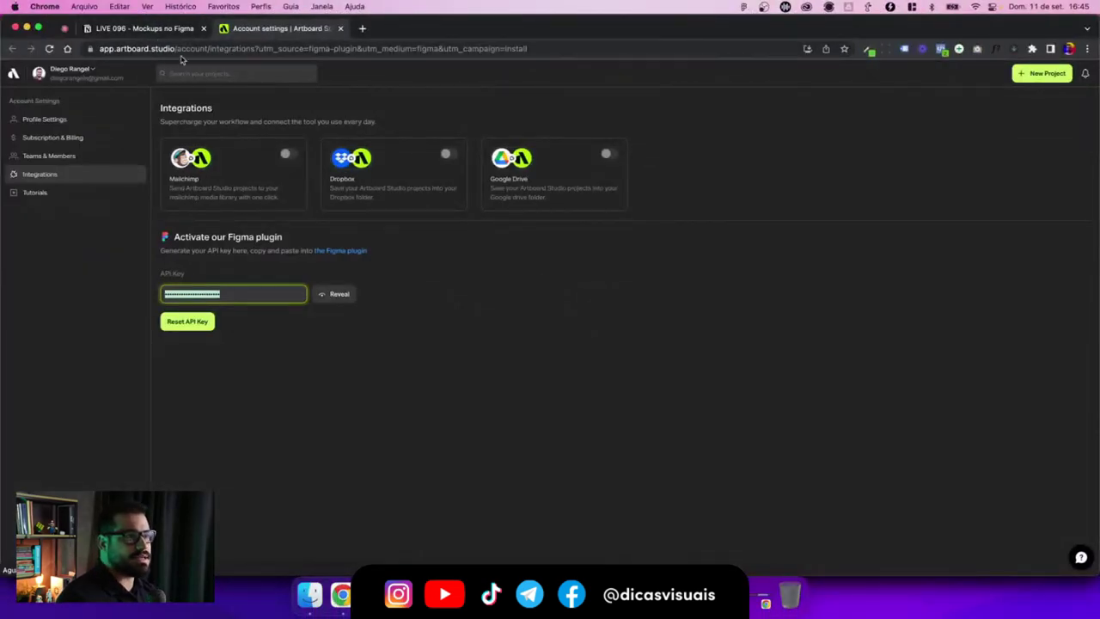
{"action": "key", "text": "super+Tab"}
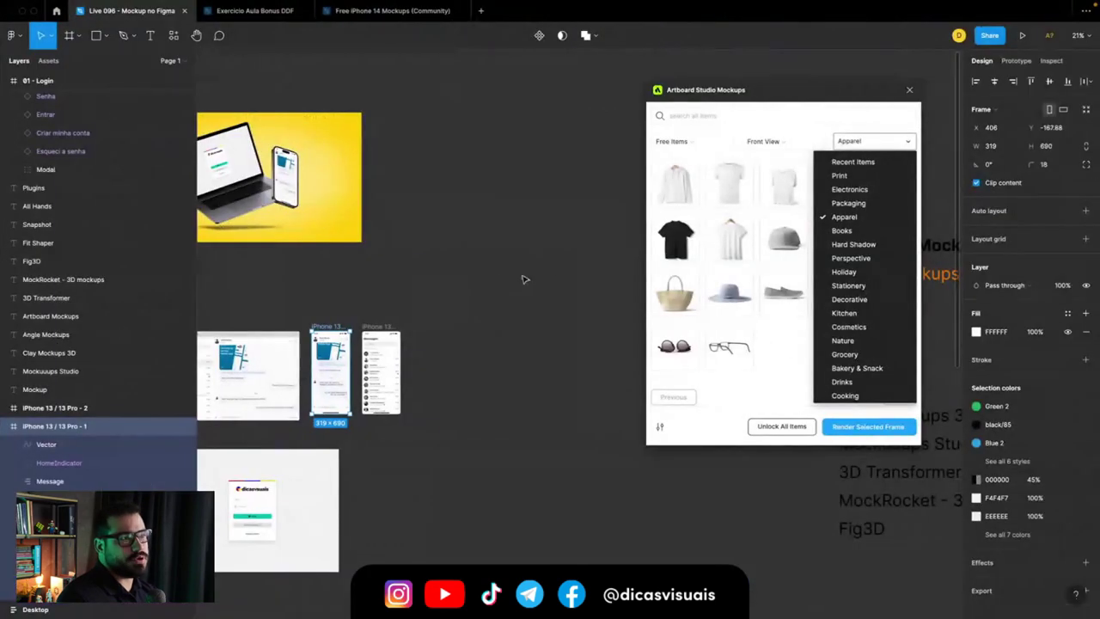
{"action": "left_click", "coordinate": [783, 348]}
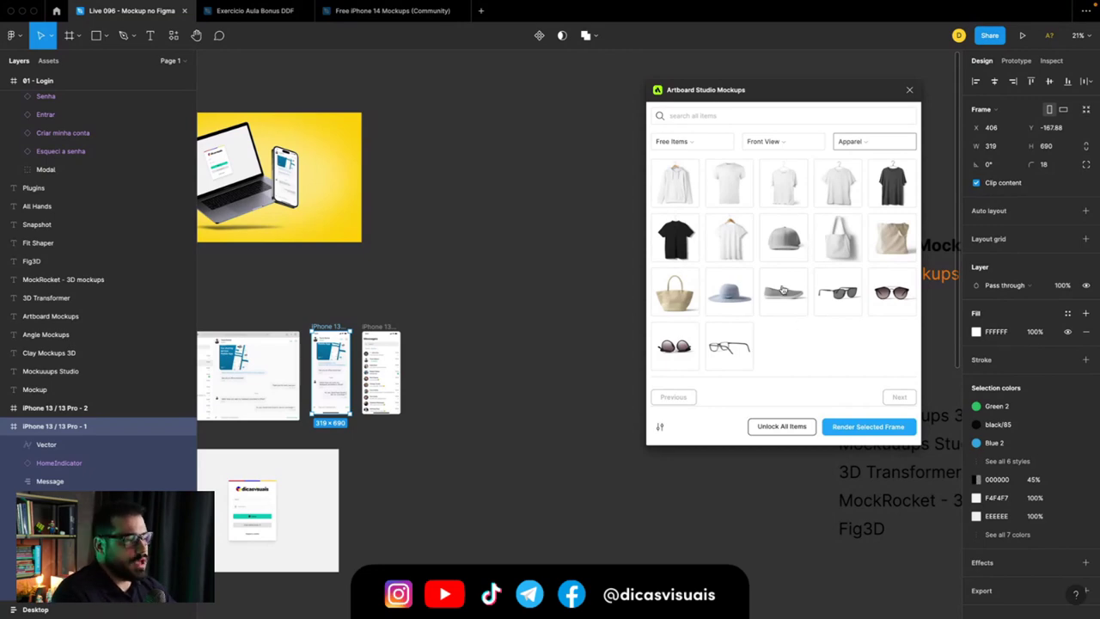
{"action": "left_click", "coordinate": [773, 427]}
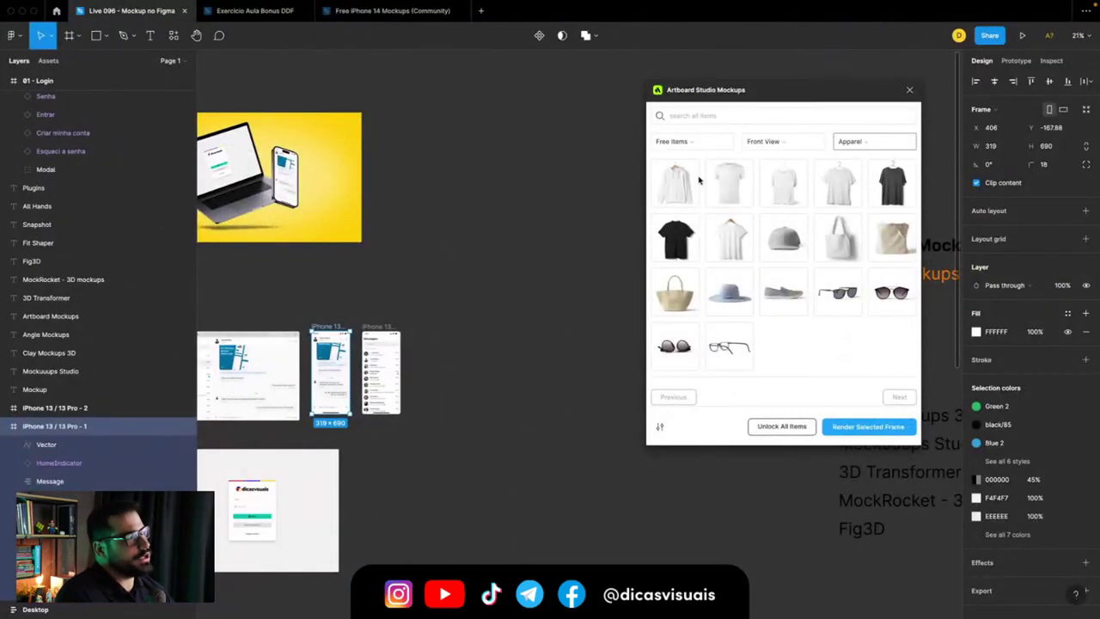
{"action": "left_click", "coordinate": [697, 143]}
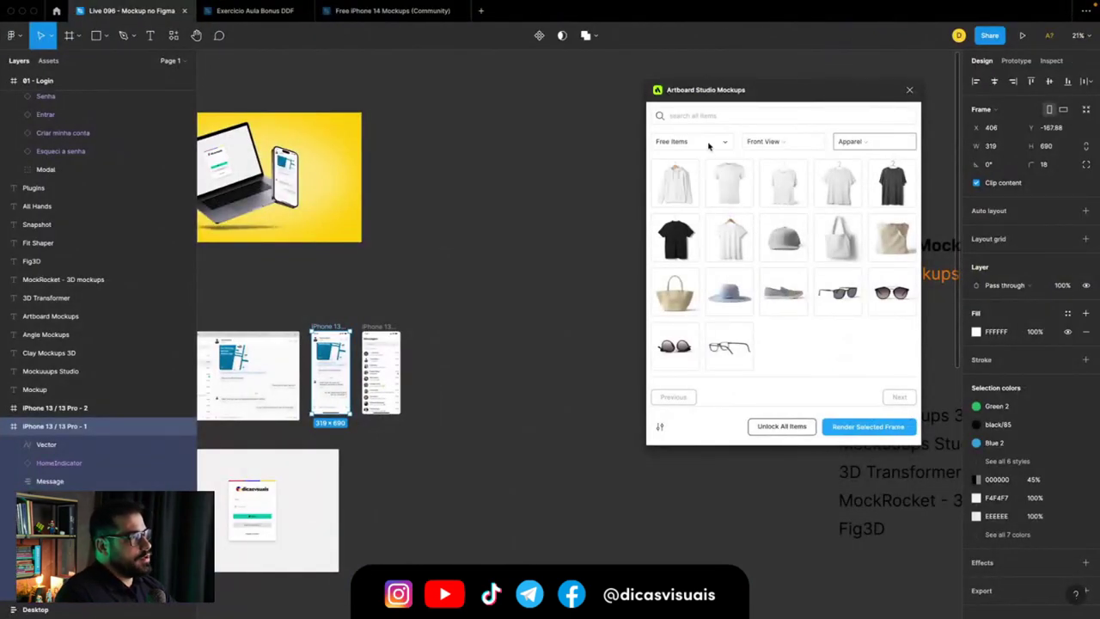
Step: Switch the mockup category to Electronics and scroll through the phones, laptops and monitors
{"action": "left_click", "coordinate": [856, 143]}
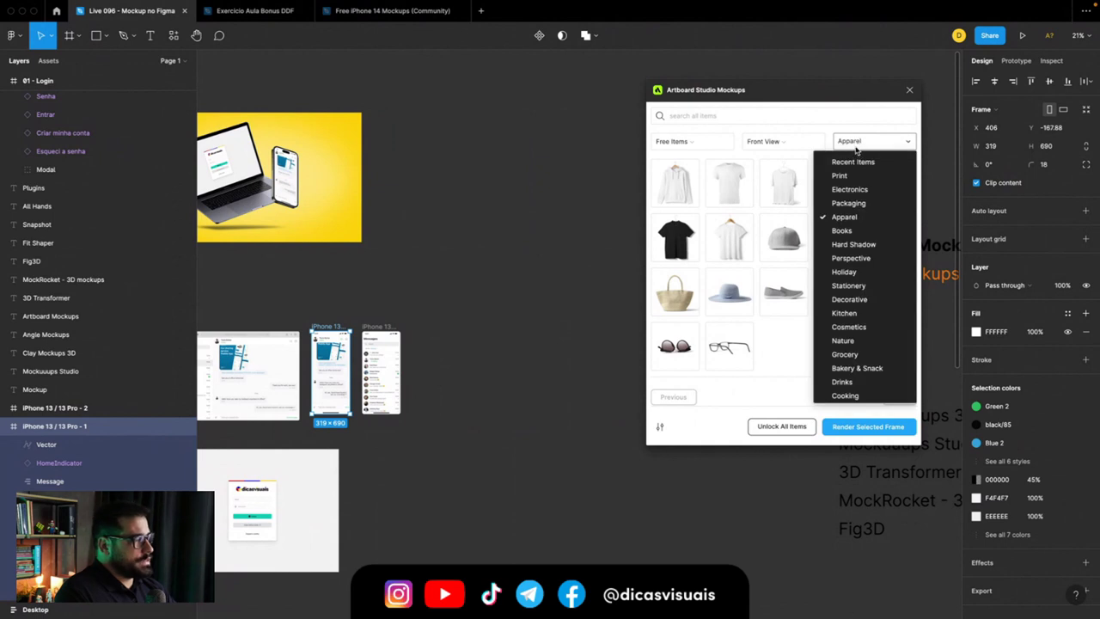
{"action": "left_click", "coordinate": [852, 190]}
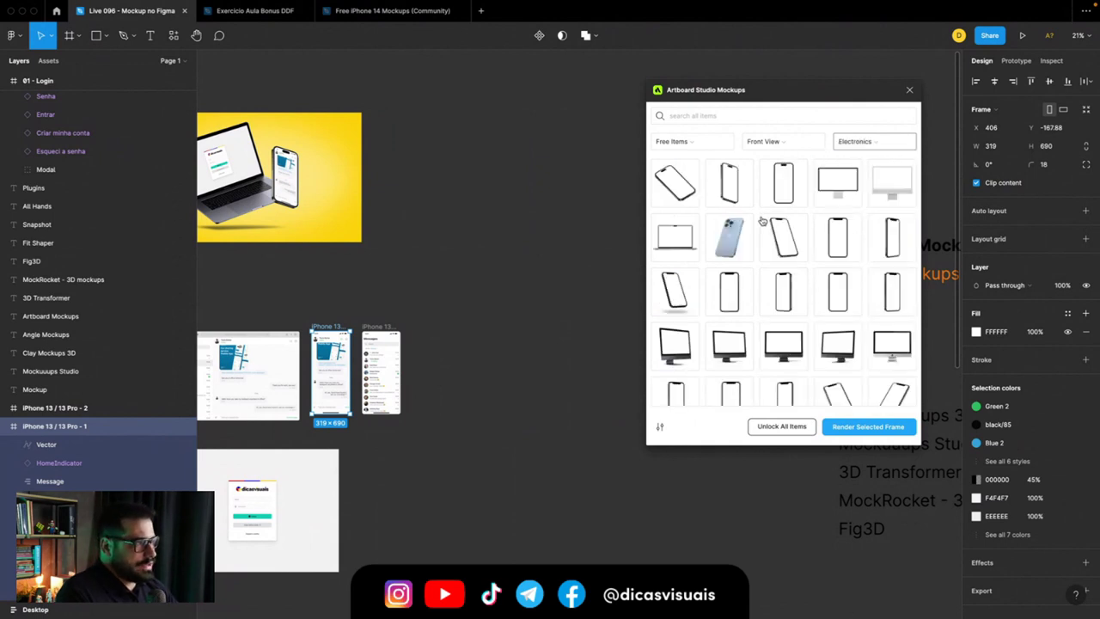
{"action": "scroll", "coordinate": [785, 292], "scroll_direction": "down", "scroll_amount": 3}
{"action": "scroll", "coordinate": [786, 293], "scroll_direction": "down", "scroll_amount": 3}
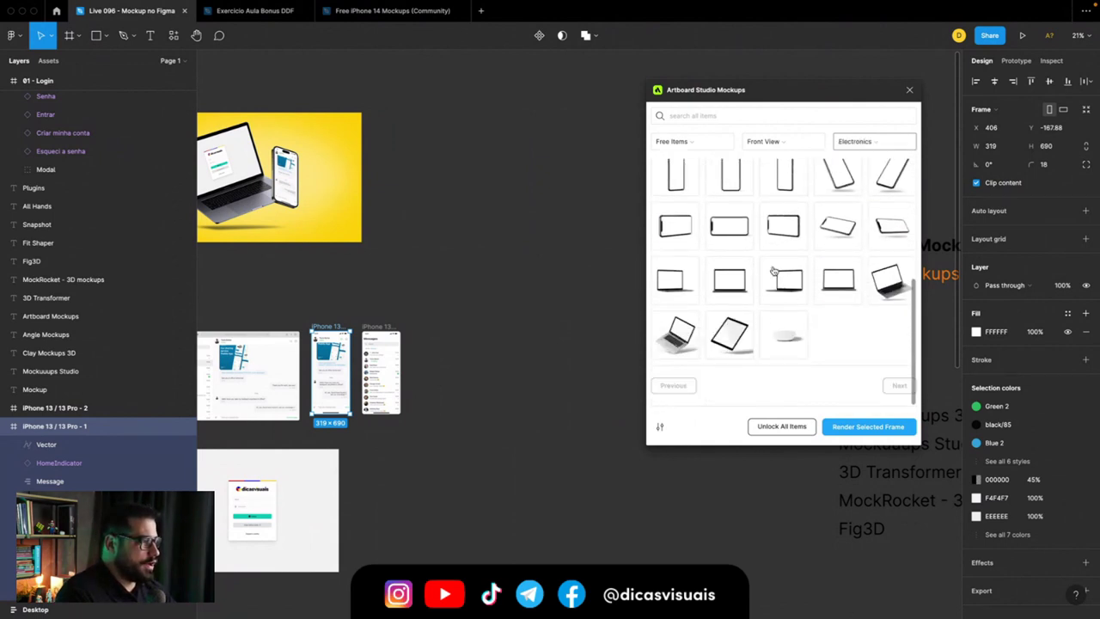
{"action": "scroll", "coordinate": [853, 329], "scroll_direction": "up", "scroll_amount": 3}
{"action": "scroll", "coordinate": [853, 329], "scroll_direction": "up", "scroll_amount": 3}
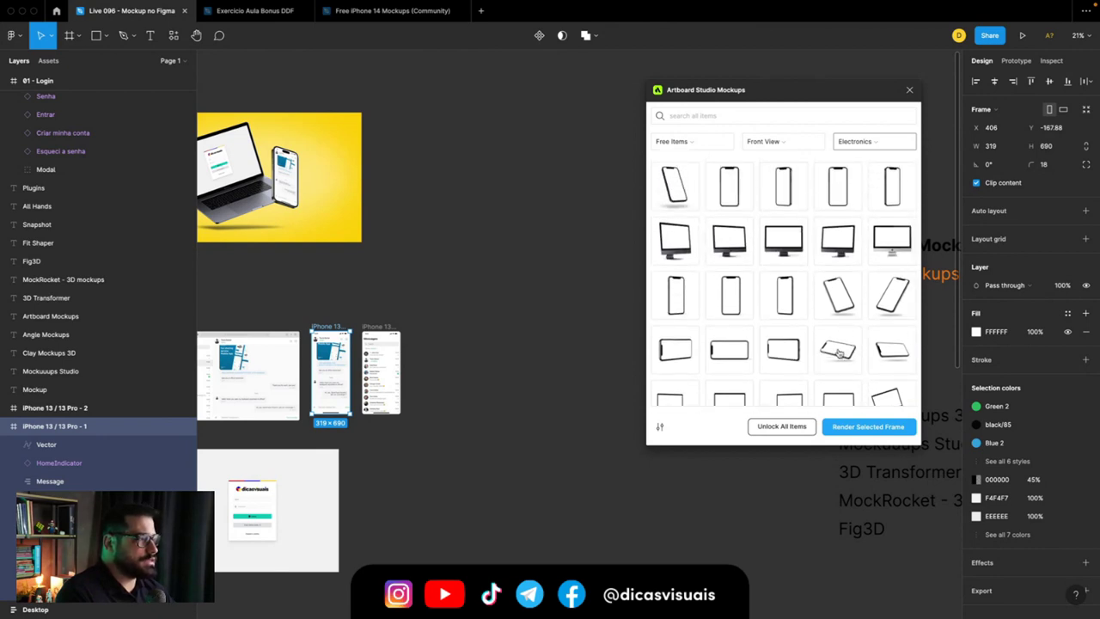
Step: Insert the iPhone X Flying Mockup Right View with its blank 375×812 screen frame
{"action": "left_click", "coordinate": [835, 292]}
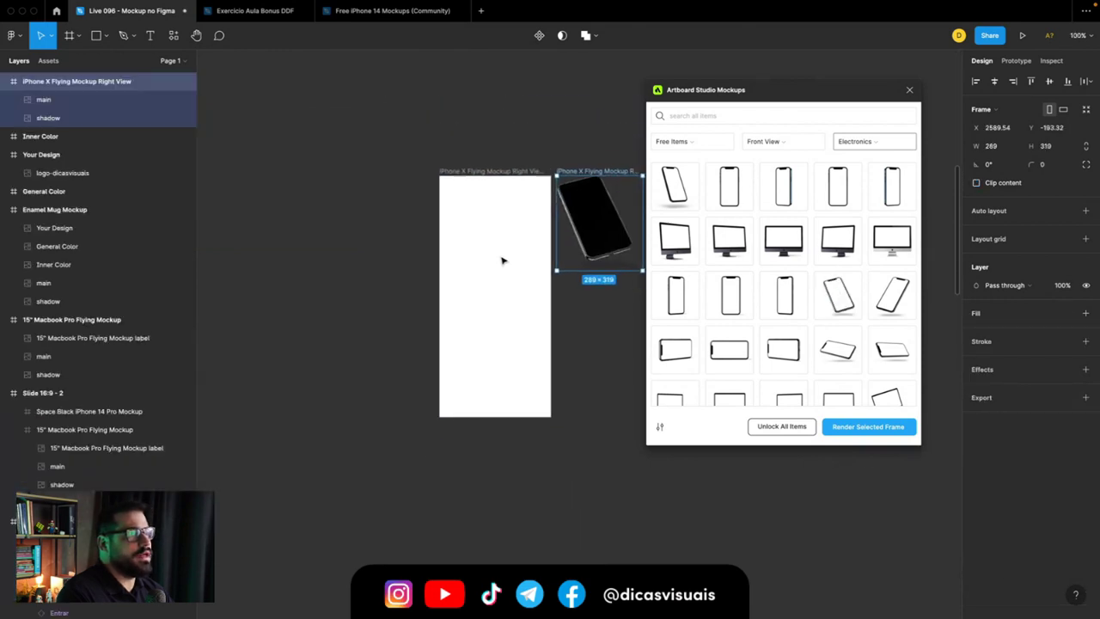
{"action": "left_click", "coordinate": [464, 175]}
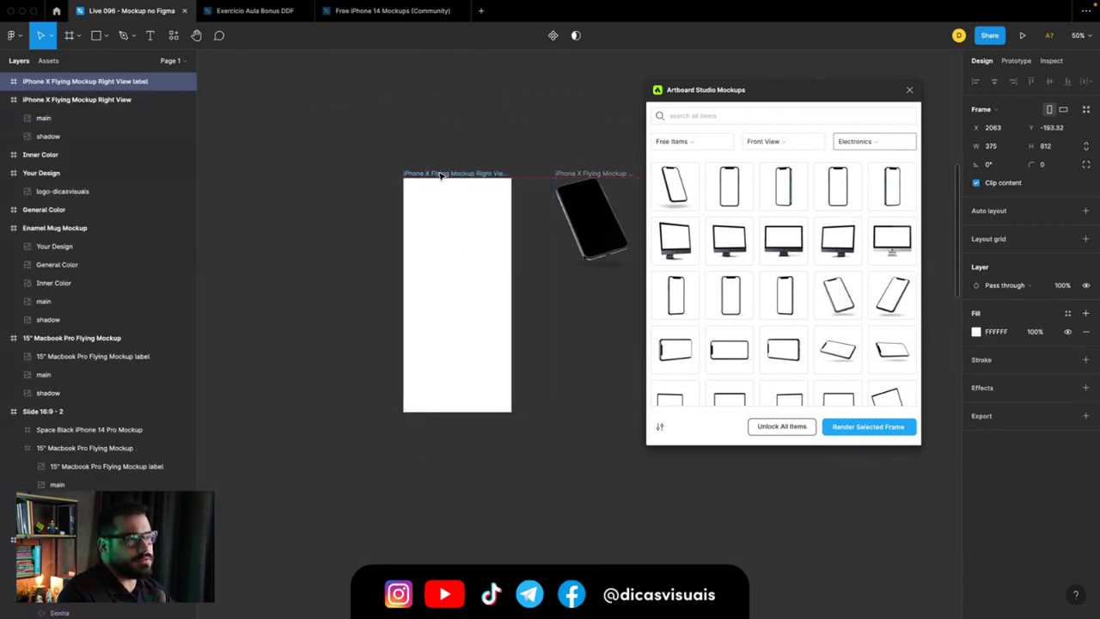
{"action": "left_click", "coordinate": [594, 176]}
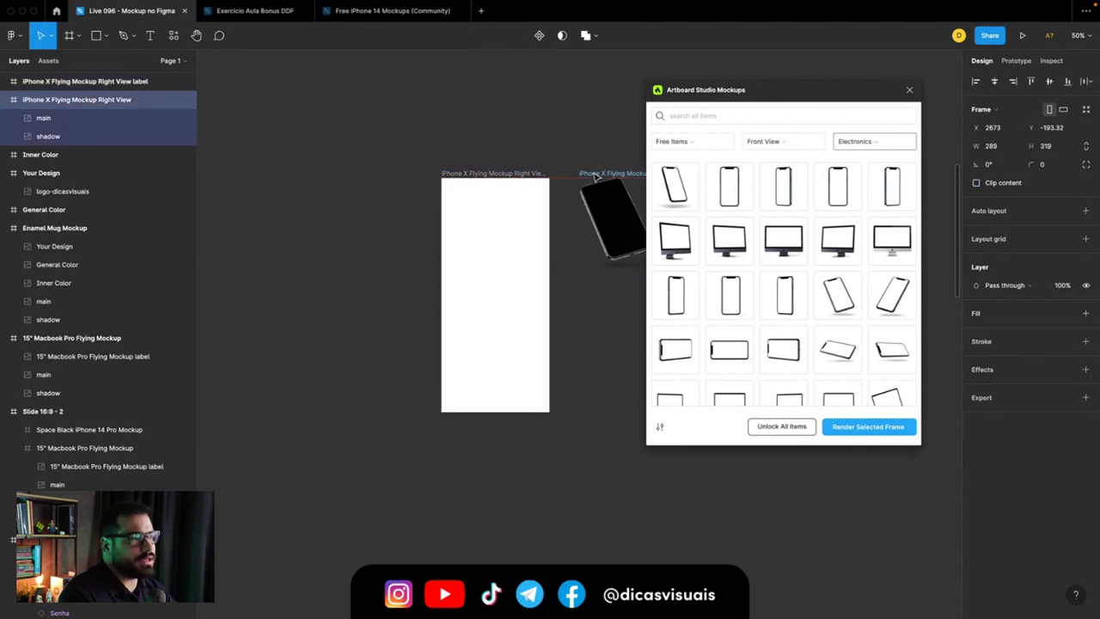
{"action": "scroll", "coordinate": [573, 179], "scroll_direction": "down", "scroll_amount": 5}
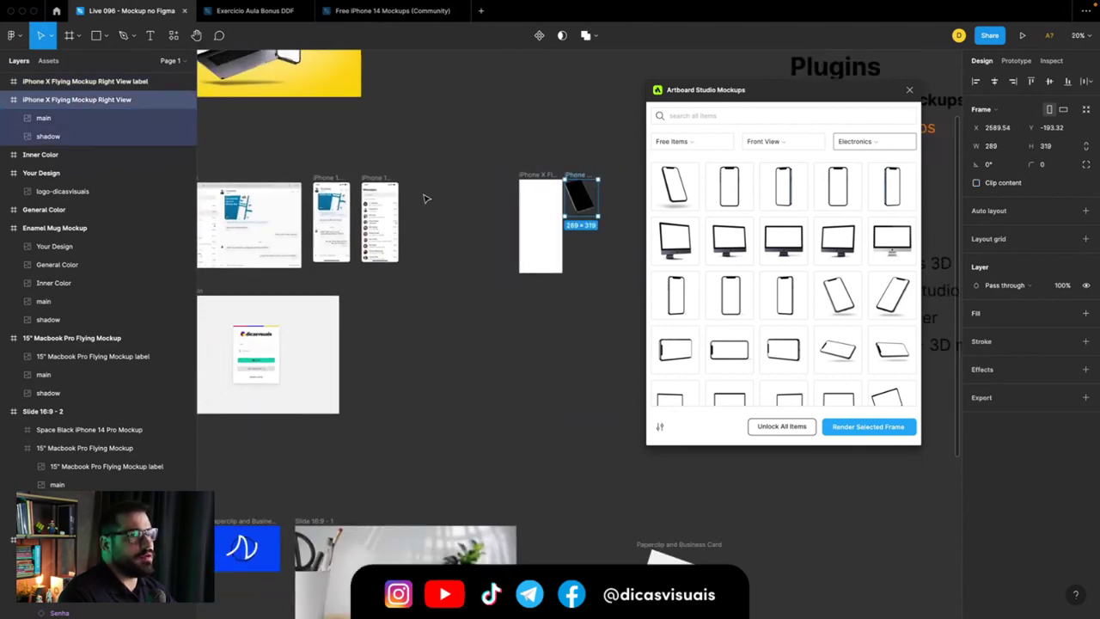
{"action": "left_click", "coordinate": [335, 179]}
{"action": "scroll", "coordinate": [334, 179], "scroll_direction": "up", "scroll_amount": 3}
{"action": "scroll", "coordinate": [334, 179], "scroll_direction": "up", "scroll_amount": 3}
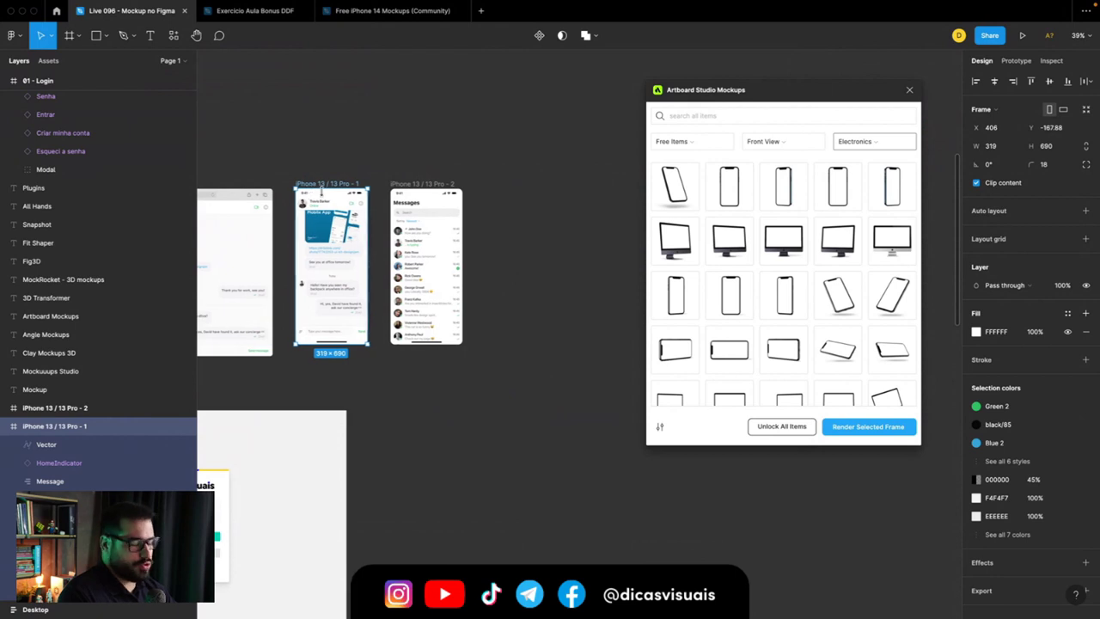
Step: Paste the iPhone 13 chat screen into the iPhone X mockup label frame
{"action": "scroll", "coordinate": [322, 194], "scroll_direction": "right", "scroll_amount": 5}
{"action": "scroll", "coordinate": [378, 181], "scroll_direction": "right", "scroll_amount": 5}
{"action": "left_click", "coordinate": [374, 178]}
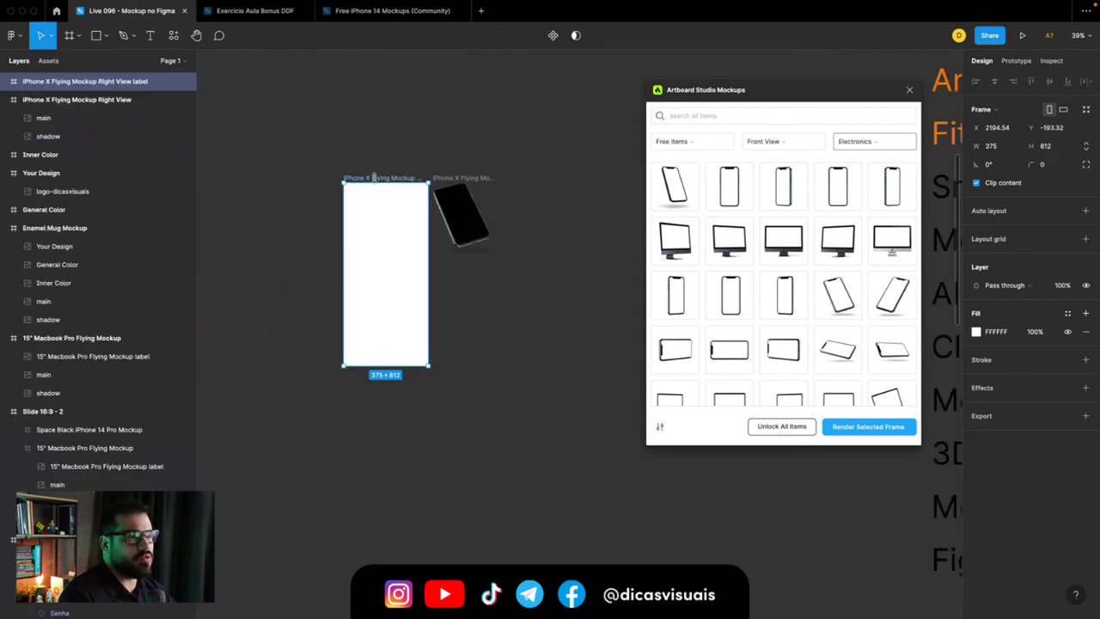
{"action": "key", "text": "ctrl+v"}
Step: Proportionally scale the pasted chat screen up to 375×812 with the Scale tool
{"action": "scroll", "coordinate": [389, 266], "scroll_direction": "up", "scroll_amount": 2}
{"action": "scroll", "coordinate": [389, 266], "scroll_direction": "up", "scroll_amount": 1}
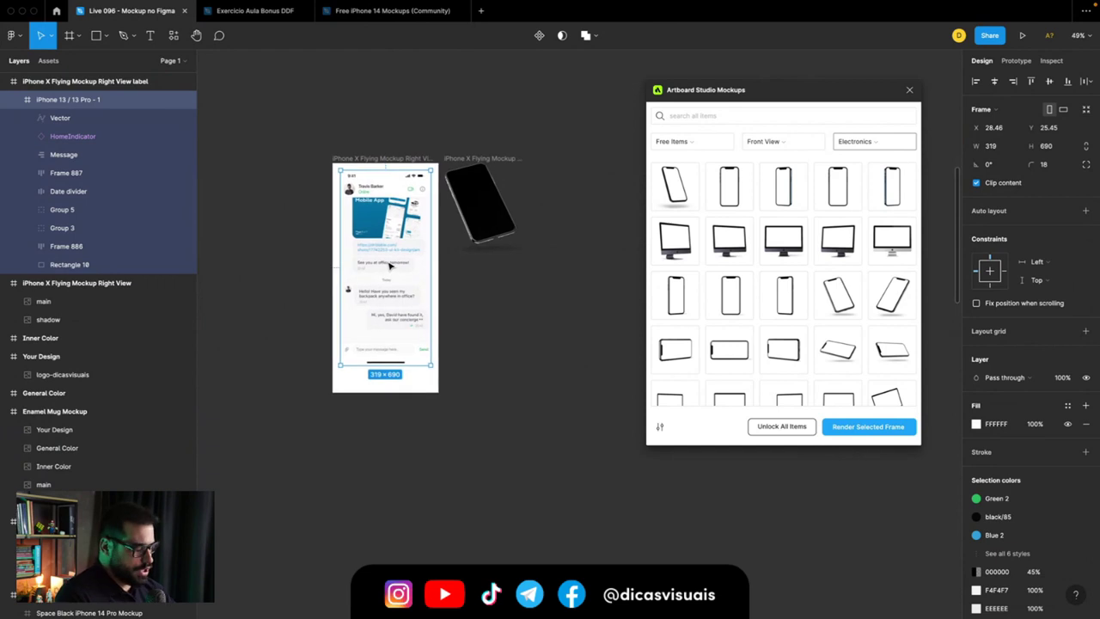
{"action": "key", "text": "k"}
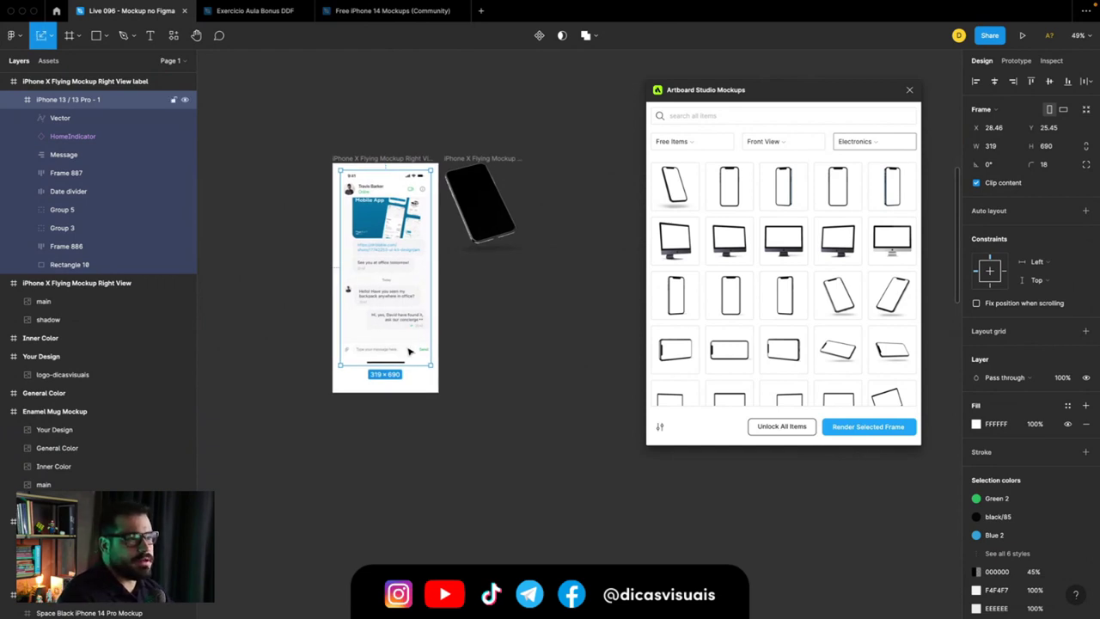
{"action": "left_click_drag", "start_coordinate": [431, 366], "coordinate": [438, 393]}
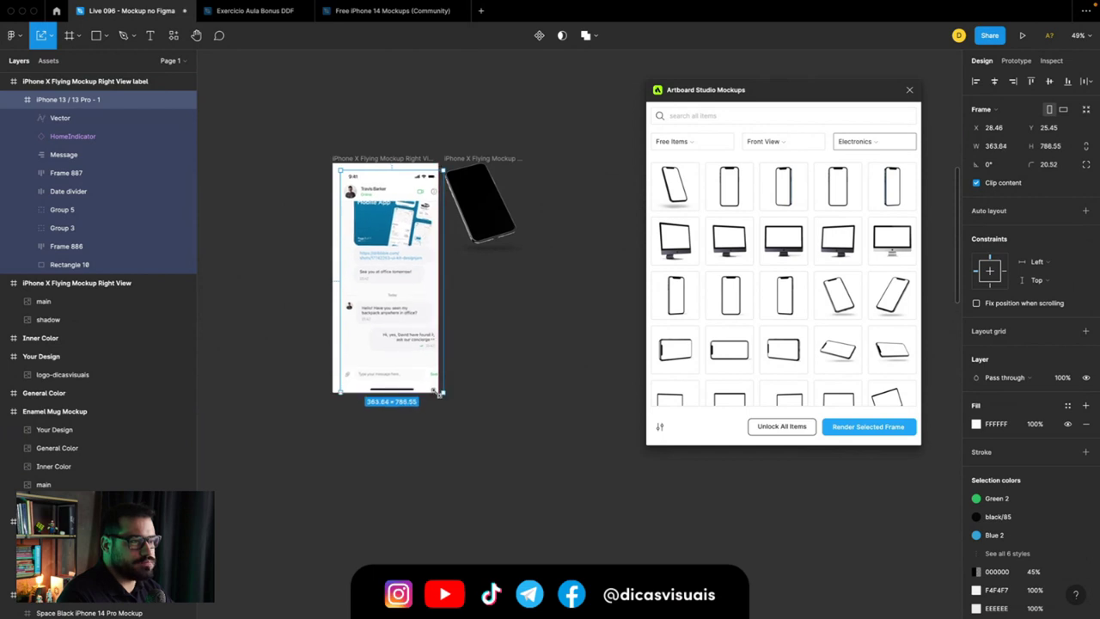
{"action": "left_click_drag", "start_coordinate": [338, 166], "coordinate": [341, 161]}
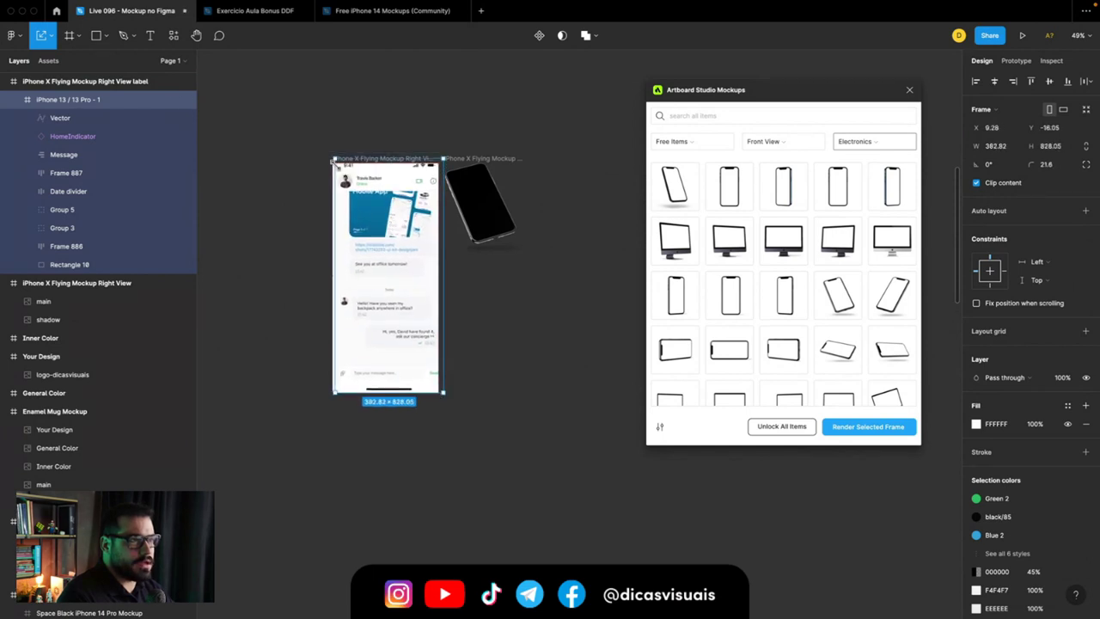
{"action": "key", "text": "v"}
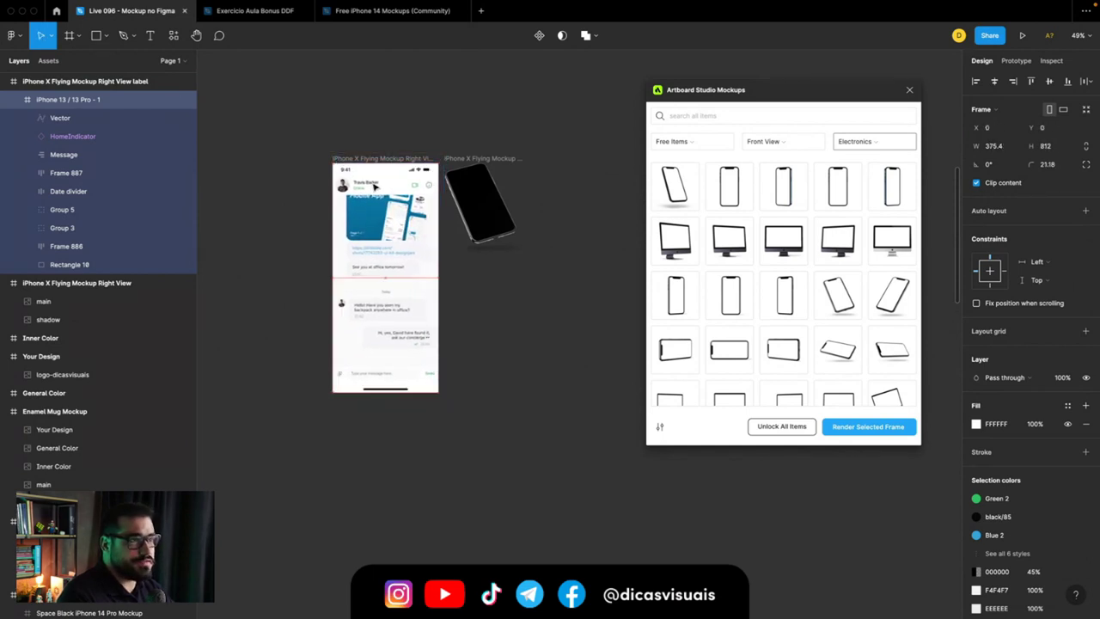
Step: Make the label frame holding the chat screen 826 tall
{"action": "left_click", "coordinate": [364, 159]}
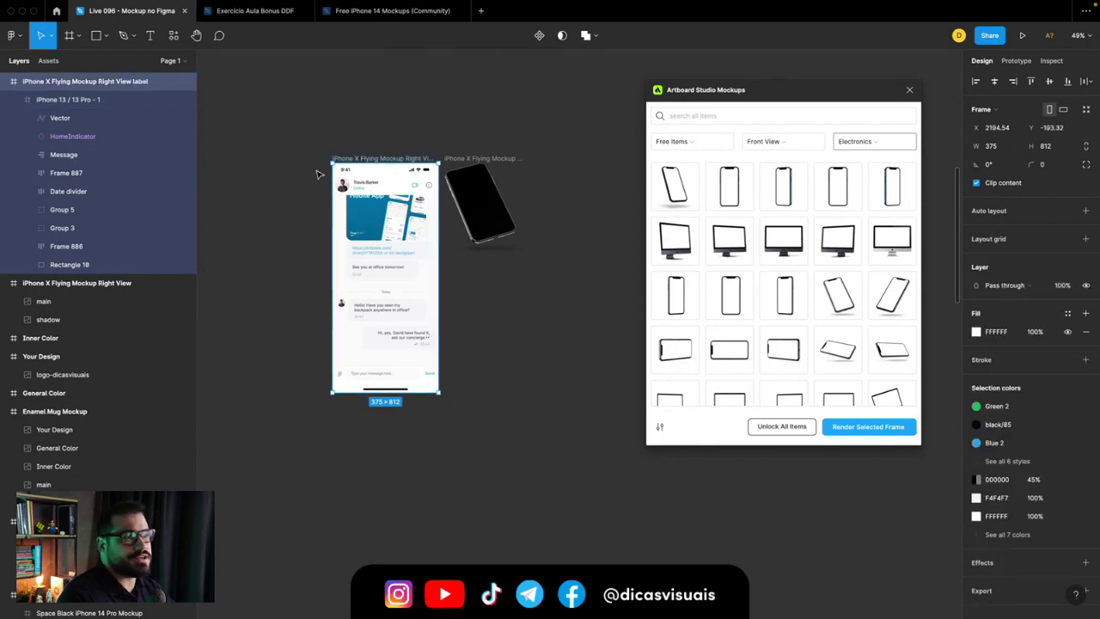
{"action": "left_click_drag", "start_coordinate": [364, 159], "coordinate": [350, 157]}
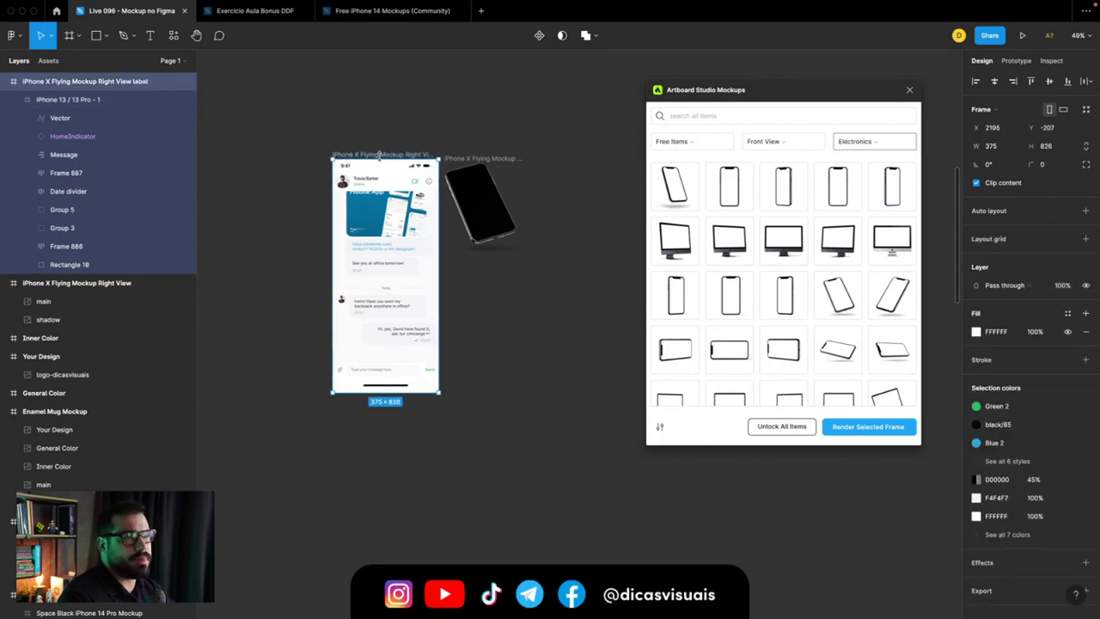
{"action": "scroll", "coordinate": [370, 156], "scroll_direction": "up", "scroll_amount": 5}
{"action": "scroll", "coordinate": [850, 440], "scroll_direction": "down", "scroll_amount": 1}
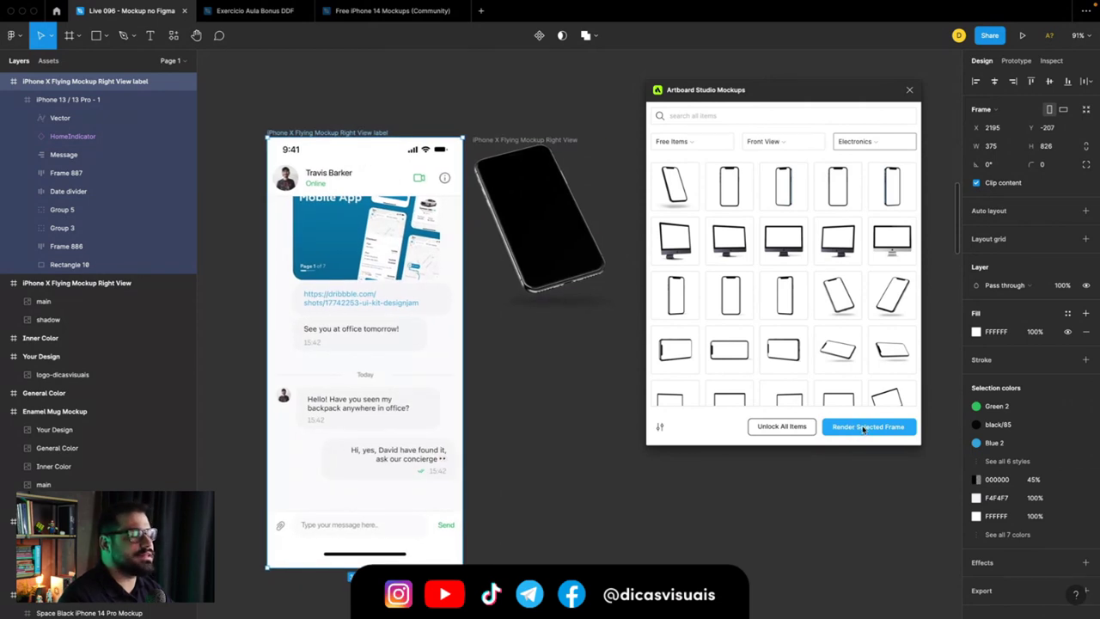
Step: Render the chat screen onto the flying iPhone, then shrink it inside the label frame
{"action": "left_click", "coordinate": [864, 427]}
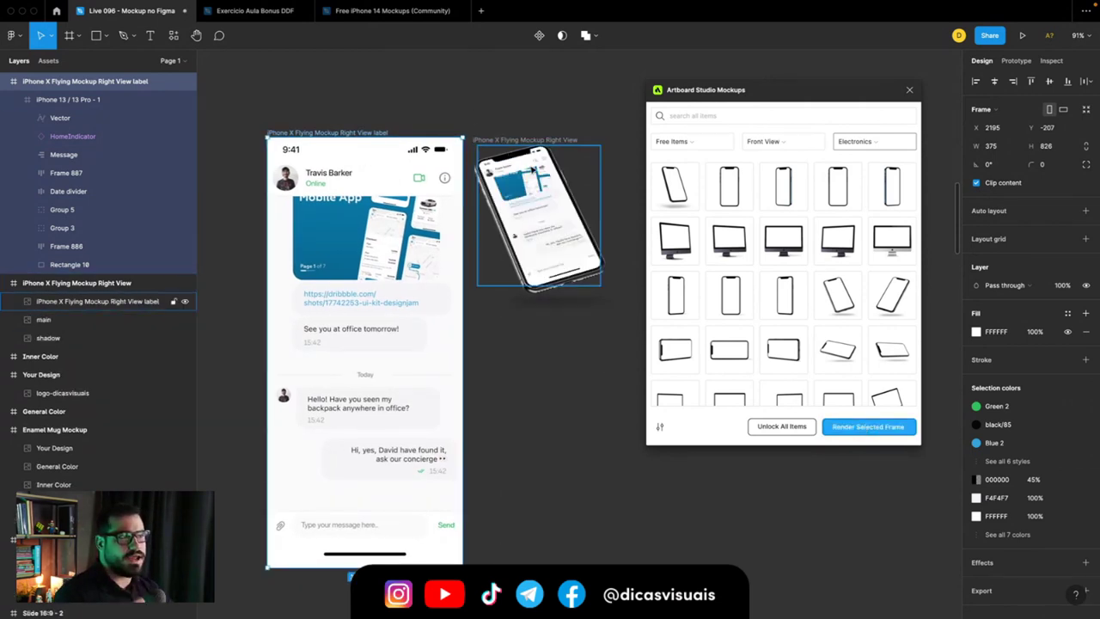
{"action": "left_click", "coordinate": [444, 222]}
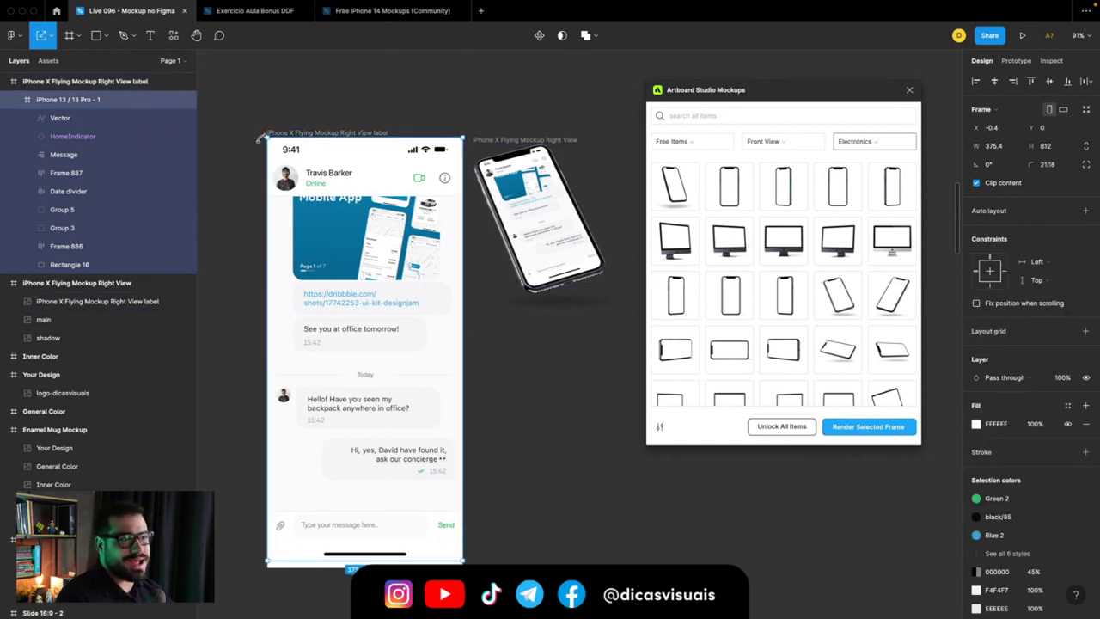
{"action": "left_click_drag", "start_coordinate": [262, 135], "coordinate": [300, 184]}
Step: Fill the label frame with red DF1919 and re-render the flying iPhone mockup
{"action": "left_click", "coordinate": [293, 134]}
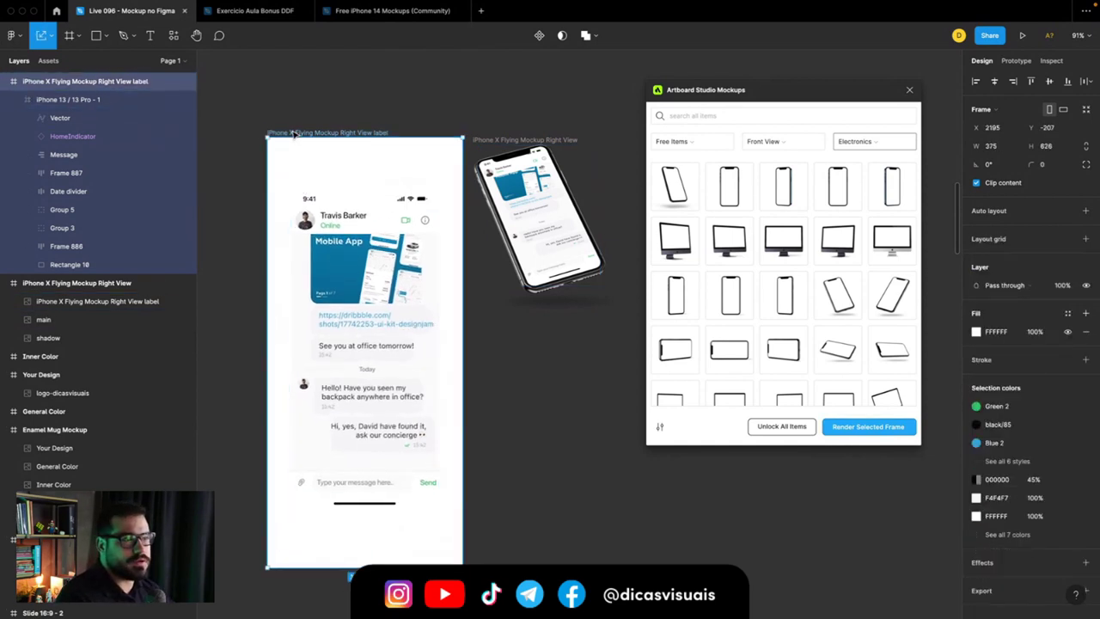
{"action": "left_click", "coordinate": [976, 332]}
{"action": "left_click", "coordinate": [946, 348]}
{"action": "left_click", "coordinate": [950, 320]}
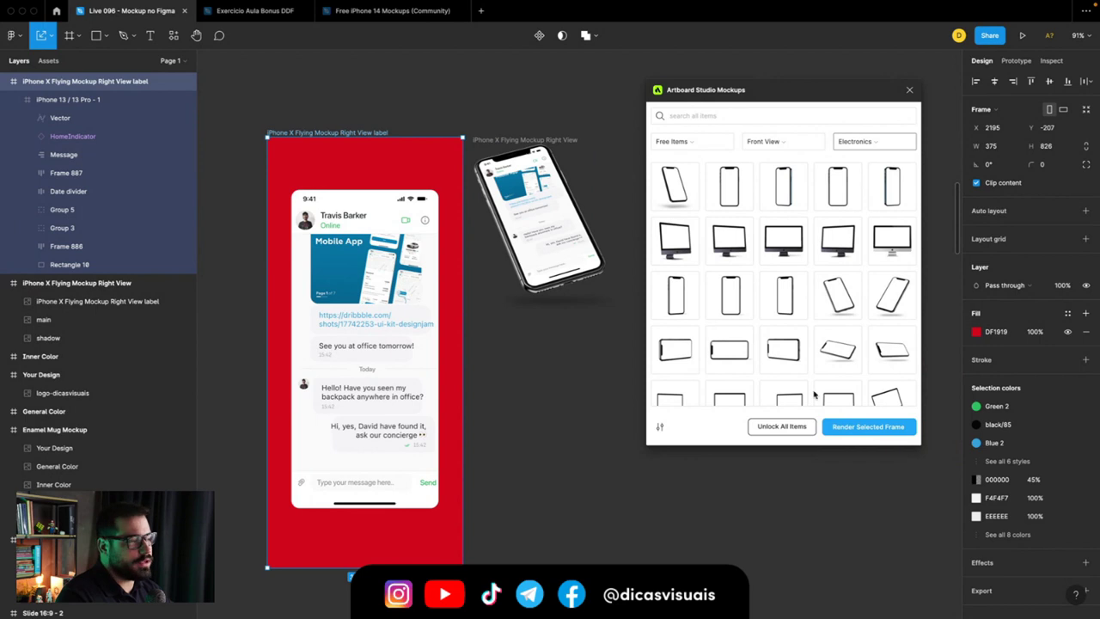
{"action": "left_click", "coordinate": [855, 427]}
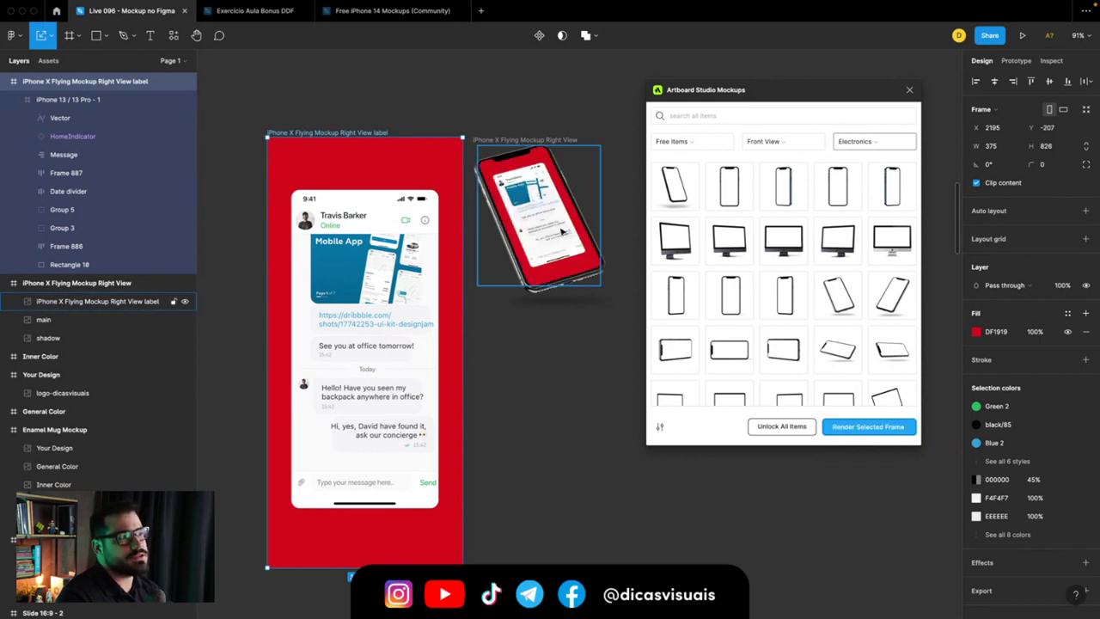
{"action": "left_click", "coordinate": [275, 150]}
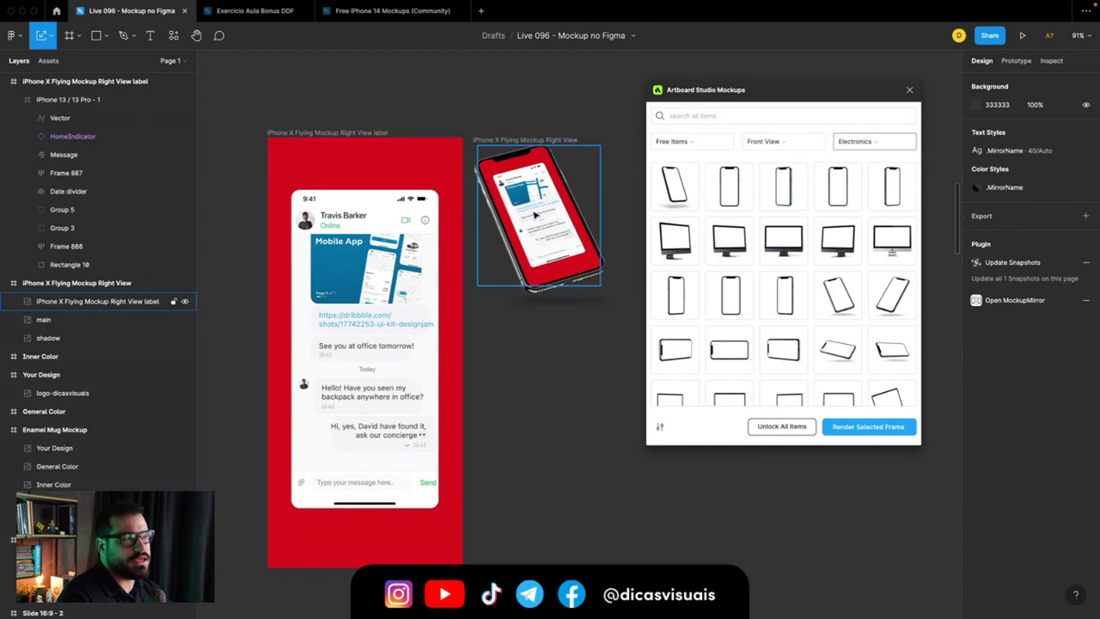
Step: Shrink the dicasvisuais logo in Your Design and render the enamel mug mockup
{"action": "scroll", "coordinate": [534, 215], "scroll_direction": "down", "scroll_amount": 5}
{"action": "scroll", "coordinate": [533, 214], "scroll_direction": "right", "scroll_amount": 5}
{"action": "scroll", "coordinate": [534, 215], "scroll_direction": "right", "scroll_amount": 3}
{"action": "scroll", "coordinate": [534, 215], "scroll_direction": "down", "scroll_amount": 5}
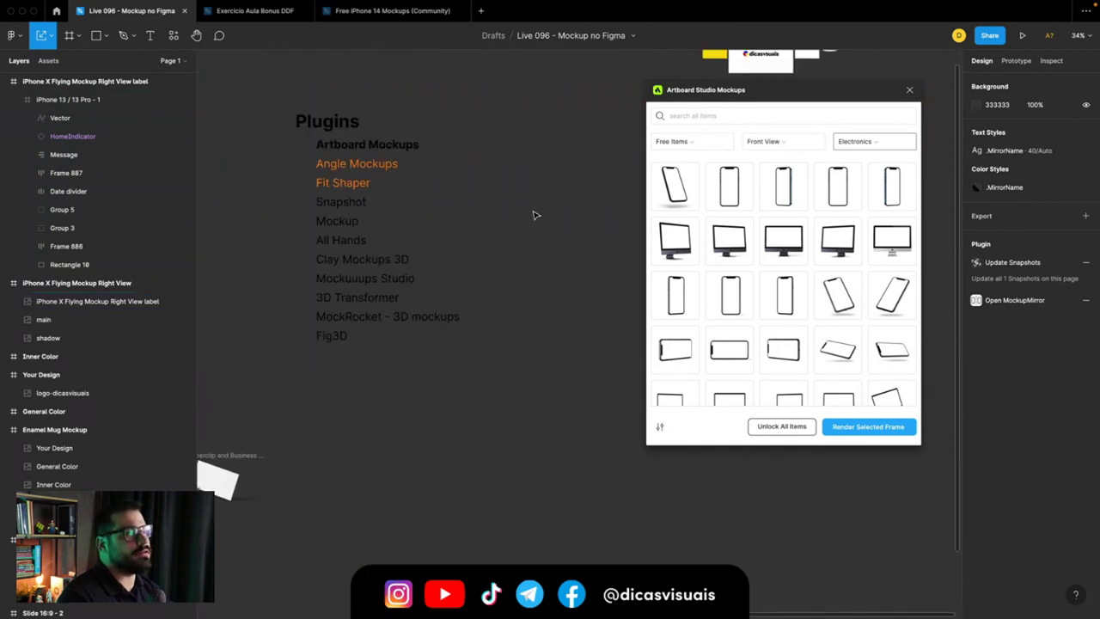
{"action": "scroll", "coordinate": [534, 214], "scroll_direction": "right", "scroll_amount": 5}
{"action": "scroll", "coordinate": [507, 228], "scroll_direction": "right", "scroll_amount": 5}
{"action": "scroll", "coordinate": [355, 290], "scroll_direction": "up", "scroll_amount": 3}
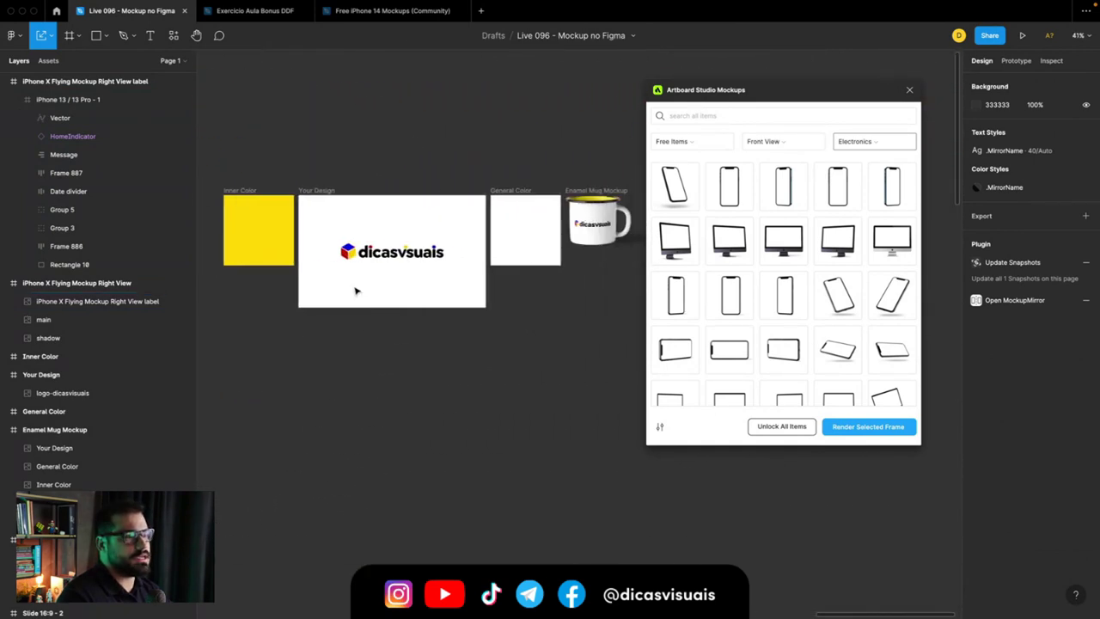
{"action": "scroll", "coordinate": [343, 275], "scroll_direction": "up", "scroll_amount": 3}
{"action": "left_click", "coordinate": [316, 256]}
{"action": "scroll", "coordinate": [565, 225], "scroll_direction": "up", "scroll_amount": 3}
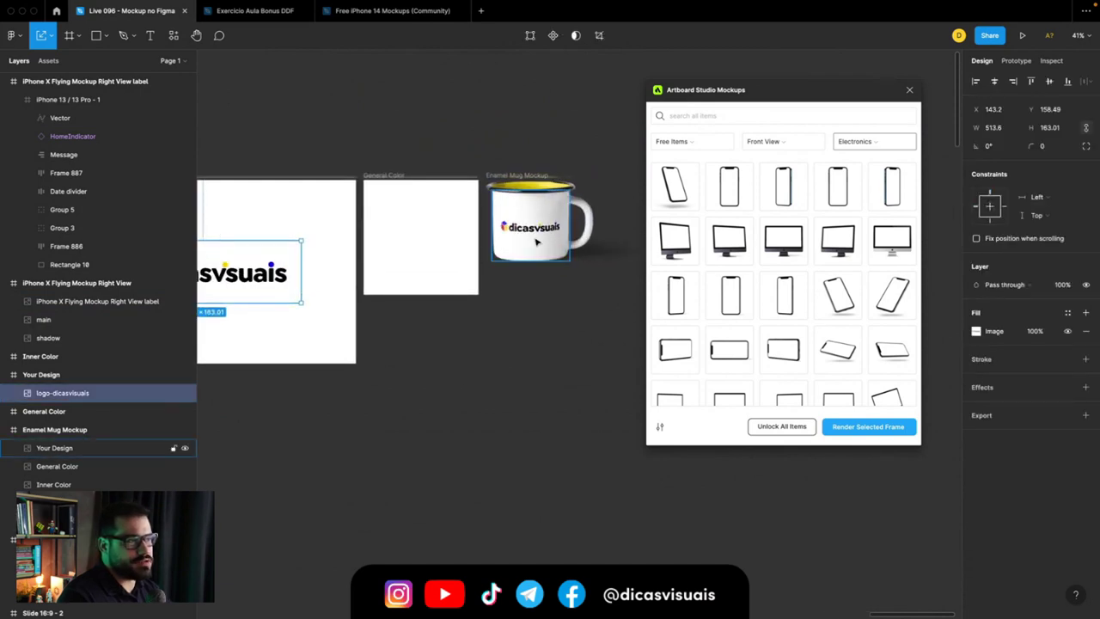
{"action": "scroll", "coordinate": [415, 249], "scroll_direction": "left", "scroll_amount": 3}
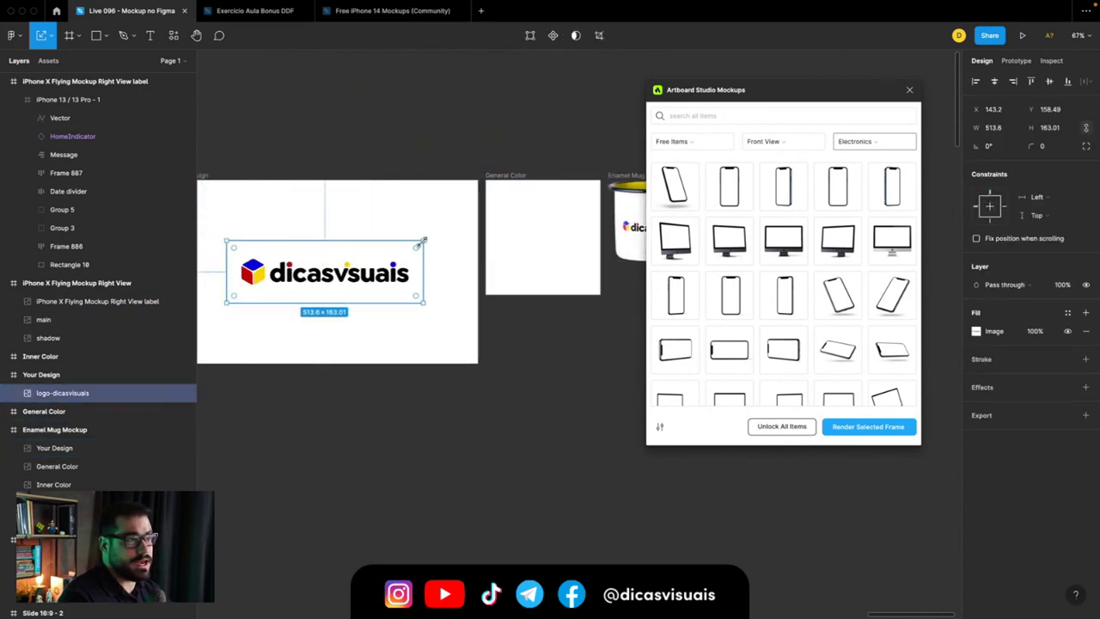
{"action": "left_click_drag", "start_coordinate": [421, 240], "coordinate": [385, 251]}
{"action": "scroll", "coordinate": [361, 258], "scroll_direction": "down", "scroll_amount": 2}
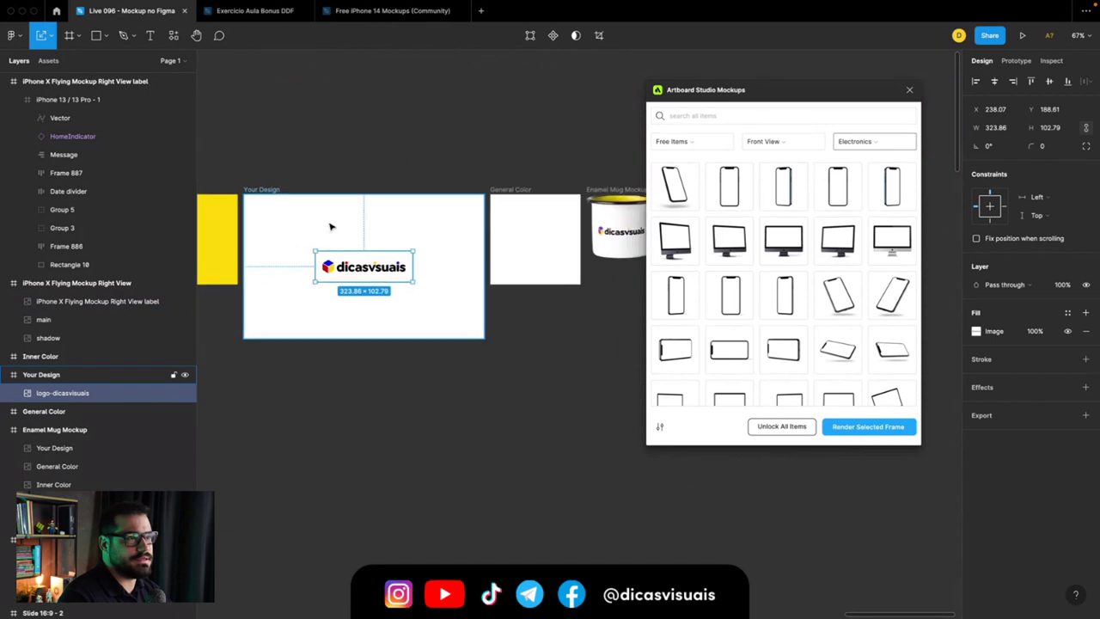
{"action": "left_click", "coordinate": [254, 192]}
{"action": "scroll", "coordinate": [253, 193], "scroll_direction": "right", "scroll_amount": 1}
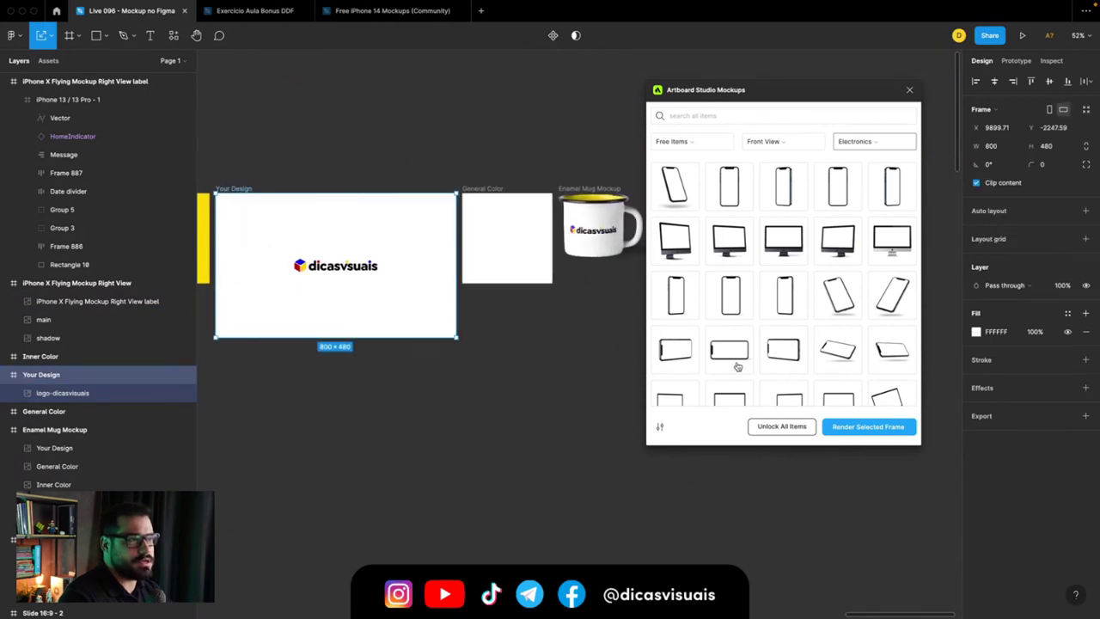
{"action": "left_click", "coordinate": [839, 423]}
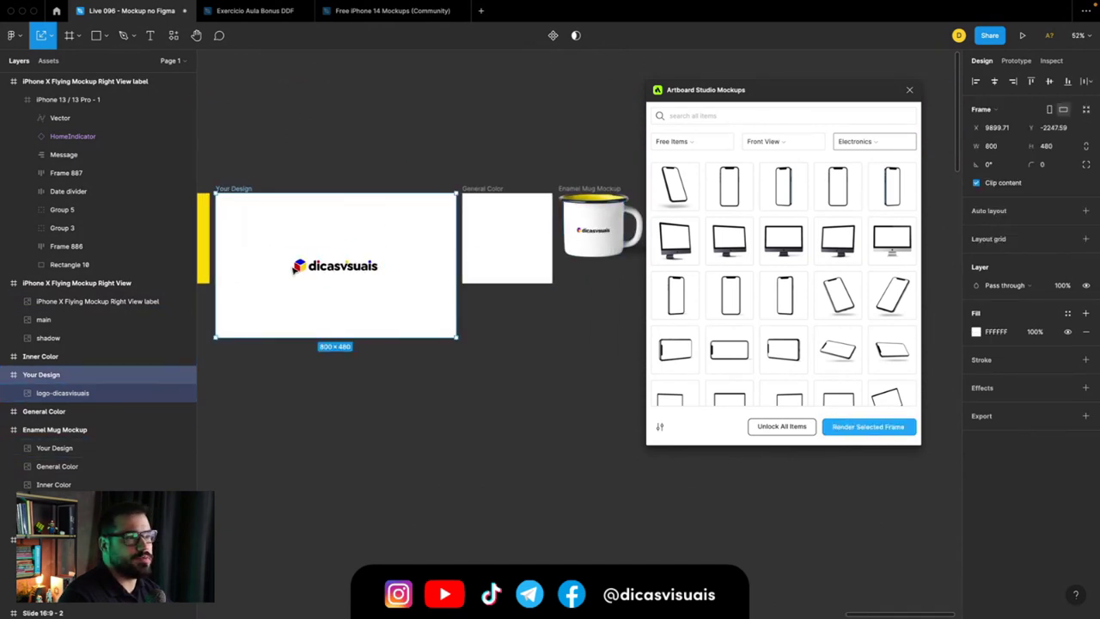
Step: Enlarge the dicasvisuais logo well past the frame edges and re-render the mug
{"action": "left_click", "coordinate": [370, 259]}
{"action": "left_click_drag", "start_coordinate": [386, 249], "coordinate": [481, 220]}
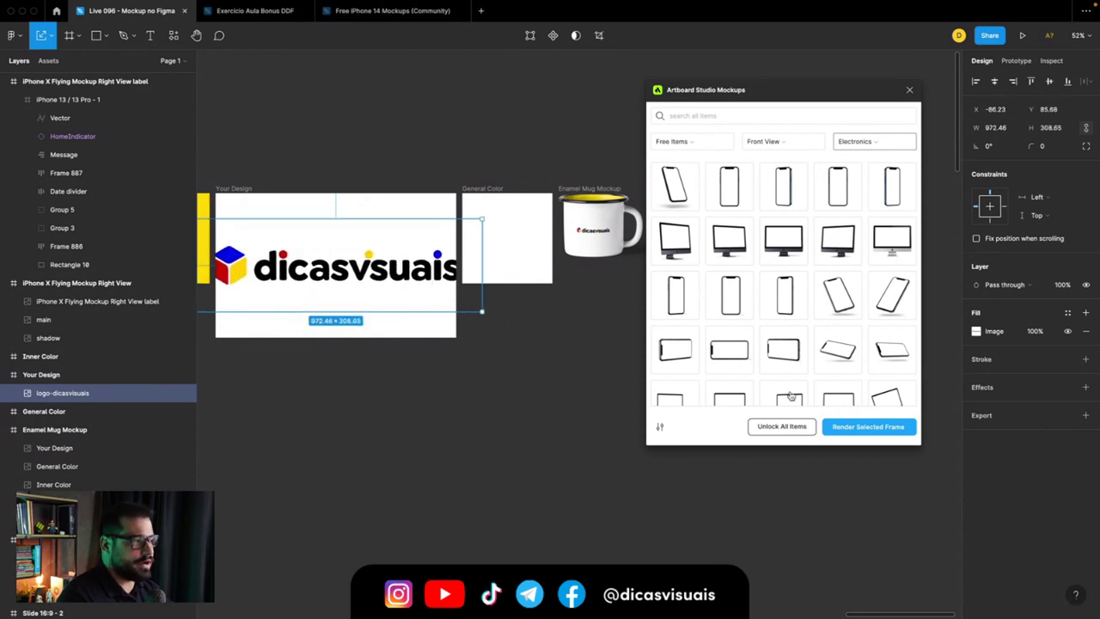
{"action": "left_click", "coordinate": [852, 425]}
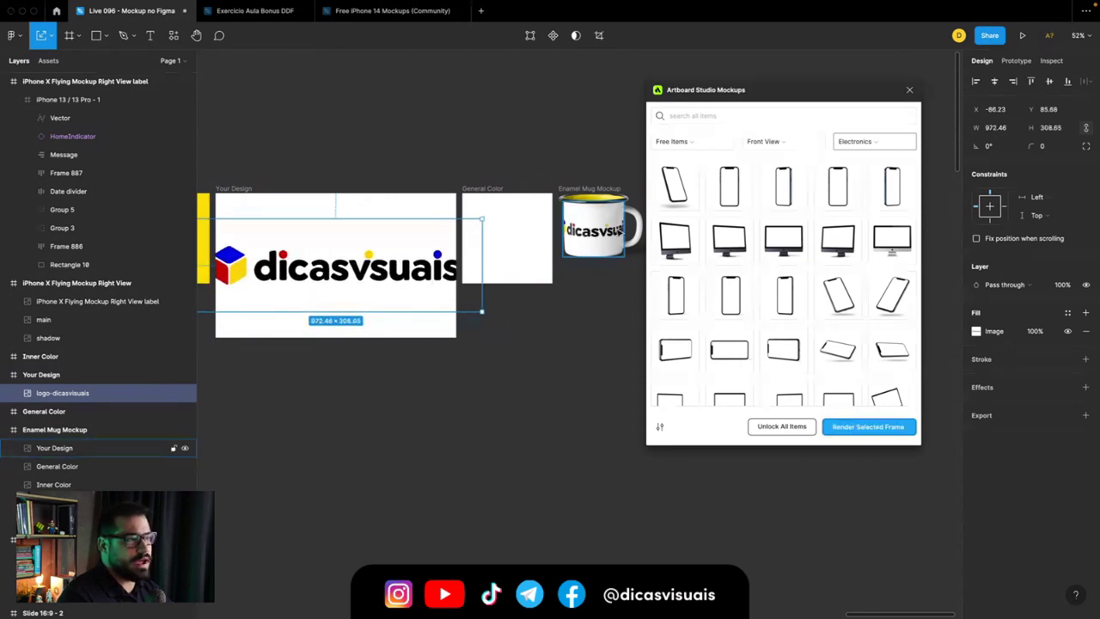
{"action": "mouse_move", "coordinate": [480, 221]}
{"action": "left_mouse_down"}
{"action": "mouse_move", "coordinate": [451, 232]}
{"action": "mouse_move", "coordinate": [238, 212]}
{"action": "left_mouse_up"}
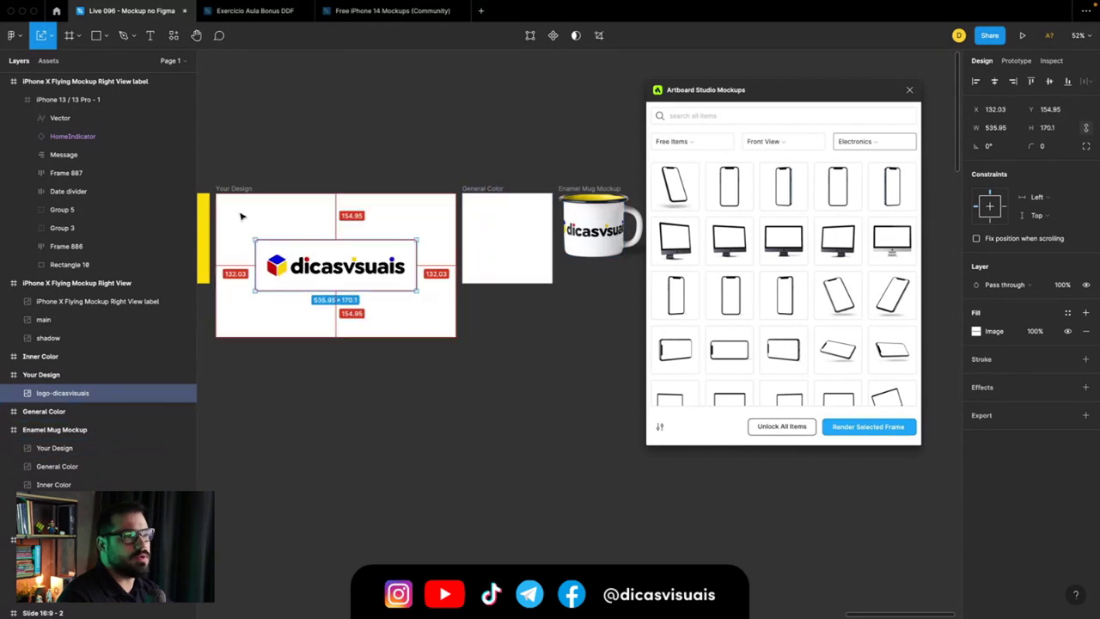
Step: Hide the Inner Color, Your Design and General Color mug frames
{"action": "scroll", "coordinate": [245, 202], "scroll_direction": "down", "scroll_amount": 2}
{"action": "left_click_drag", "start_coordinate": [227, 156], "coordinate": [550, 369]}
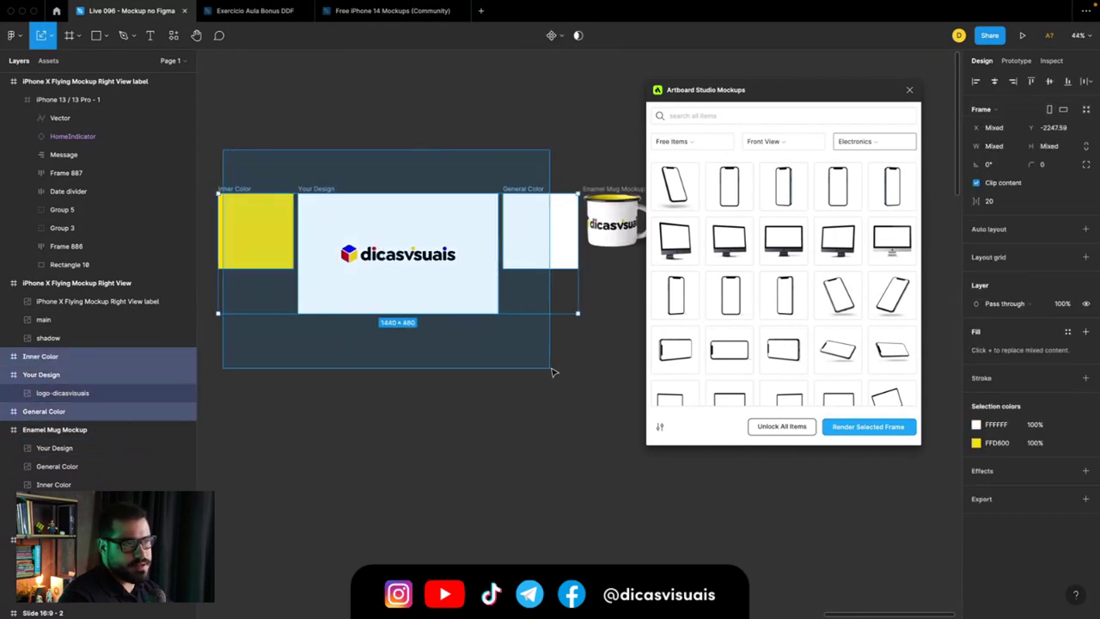
{"action": "left_click_drag", "start_coordinate": [185, 361], "coordinate": [177, 410]}
{"action": "scroll", "coordinate": [481, 375], "scroll_direction": "right", "scroll_amount": 2}
{"action": "left_click", "coordinate": [538, 189]}
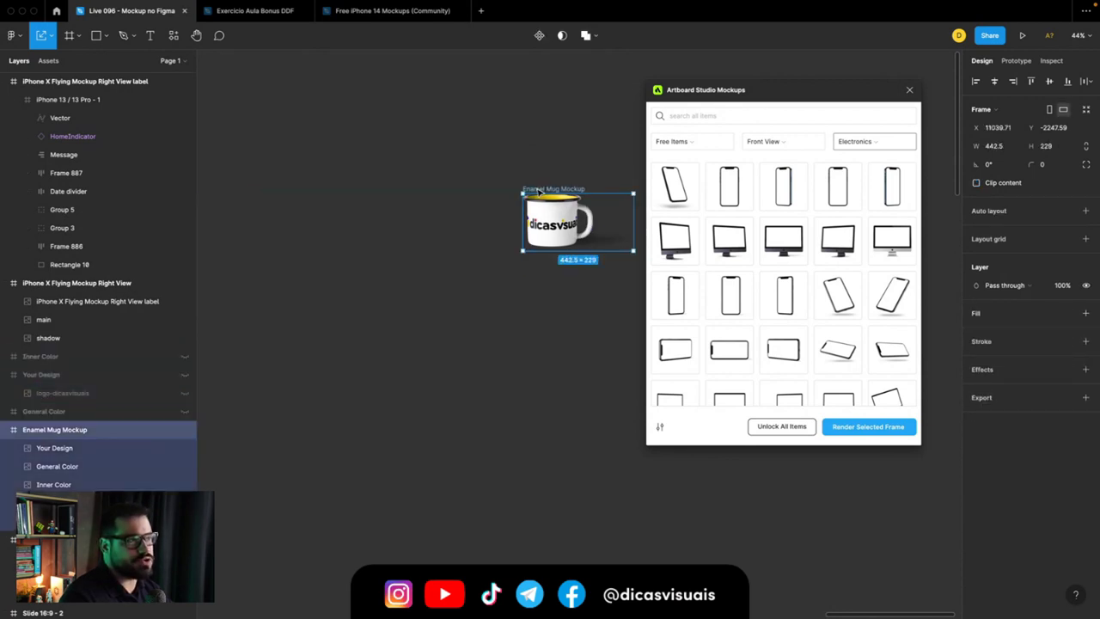
{"action": "scroll", "coordinate": [258, 300], "scroll_direction": "down", "scroll_amount": 2}
{"action": "scroll", "coordinate": [257, 301], "scroll_direction": "down", "scroll_amount": 2}
Step: Show the General Color, Your Design and Inner Color frames again
{"action": "left_click_drag", "start_coordinate": [185, 411], "coordinate": [184, 365]}
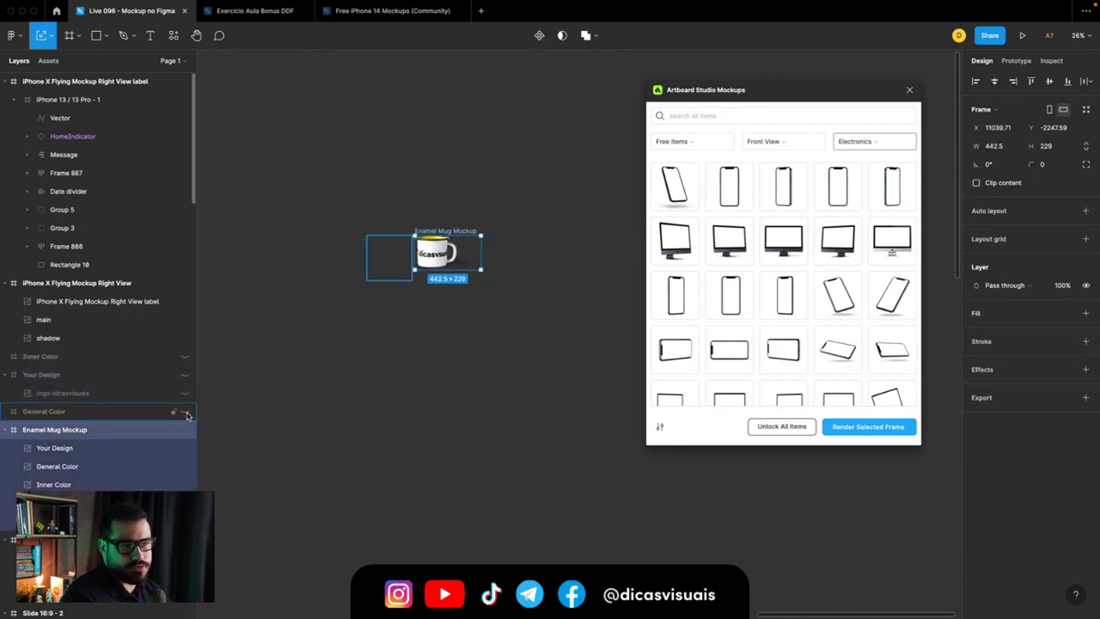
{"action": "left_click", "coordinate": [184, 356]}
{"action": "scroll", "coordinate": [430, 335], "scroll_direction": "left", "scroll_amount": 1}
{"action": "left_click", "coordinate": [486, 307]}
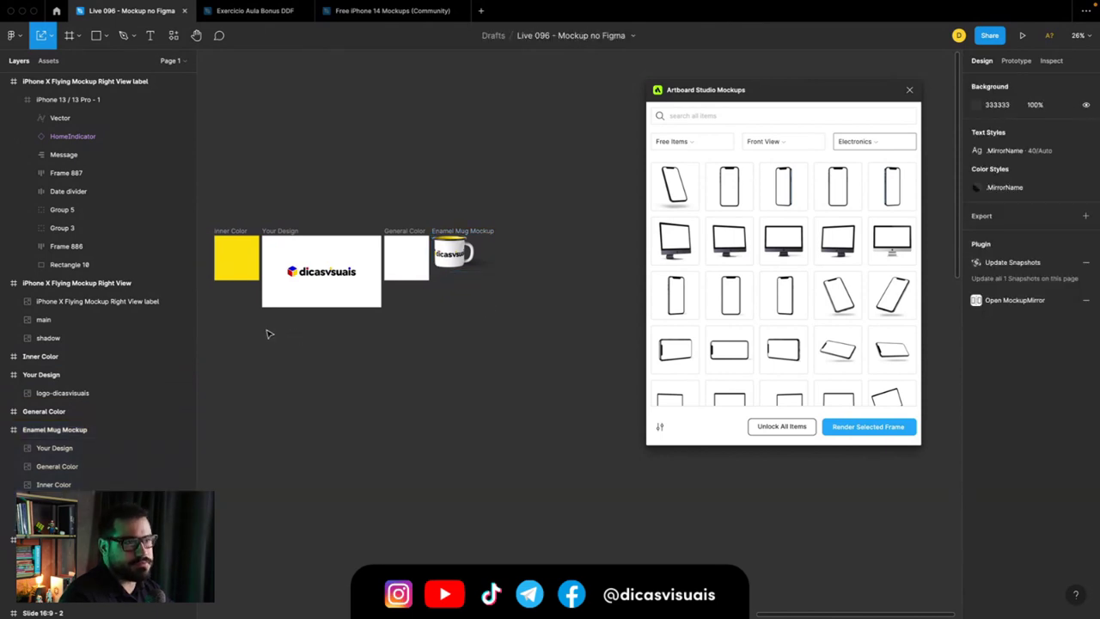
{"action": "left_click_drag", "start_coordinate": [267, 333], "coordinate": [507, 203]}
{"action": "left_click", "coordinate": [432, 349]}
{"action": "scroll", "coordinate": [433, 349], "scroll_direction": "left", "scroll_amount": 5}
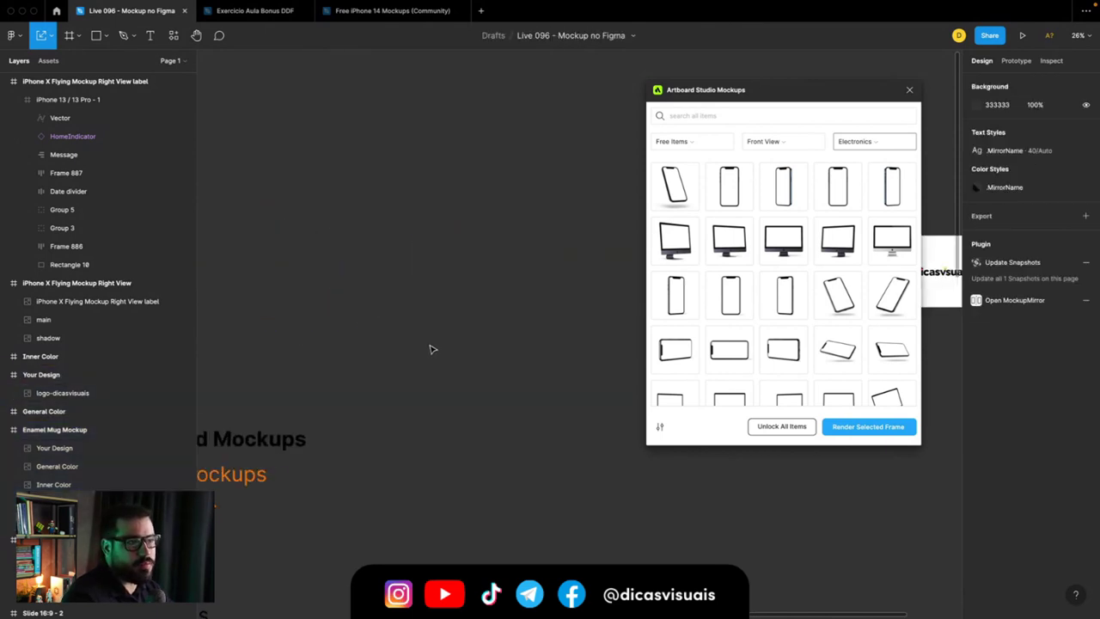
{"action": "scroll", "coordinate": [433, 349], "scroll_direction": "left", "scroll_amount": 3}
Step: Toggle the flying iPhone mockup's layer visibility and hide its drop shadow
{"action": "scroll", "coordinate": [432, 344], "scroll_direction": "left", "scroll_amount": 10}
{"action": "scroll", "coordinate": [559, 324], "scroll_direction": "up", "scroll_amount": 3}
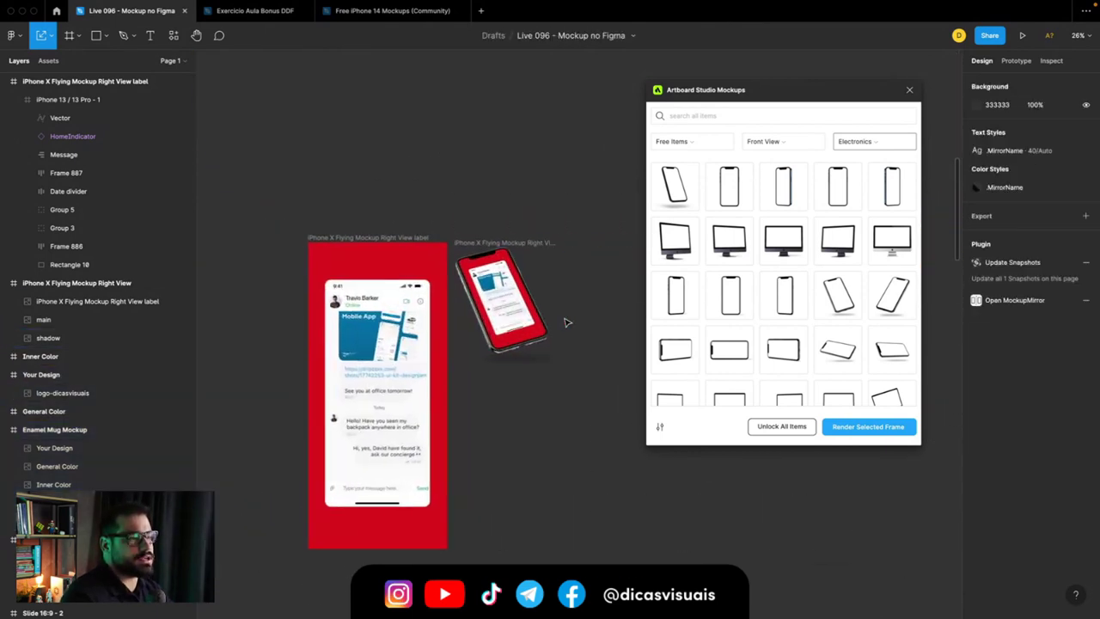
{"action": "scroll", "coordinate": [481, 284], "scroll_direction": "up", "scroll_amount": 3}
{"action": "left_click", "coordinate": [496, 289]}
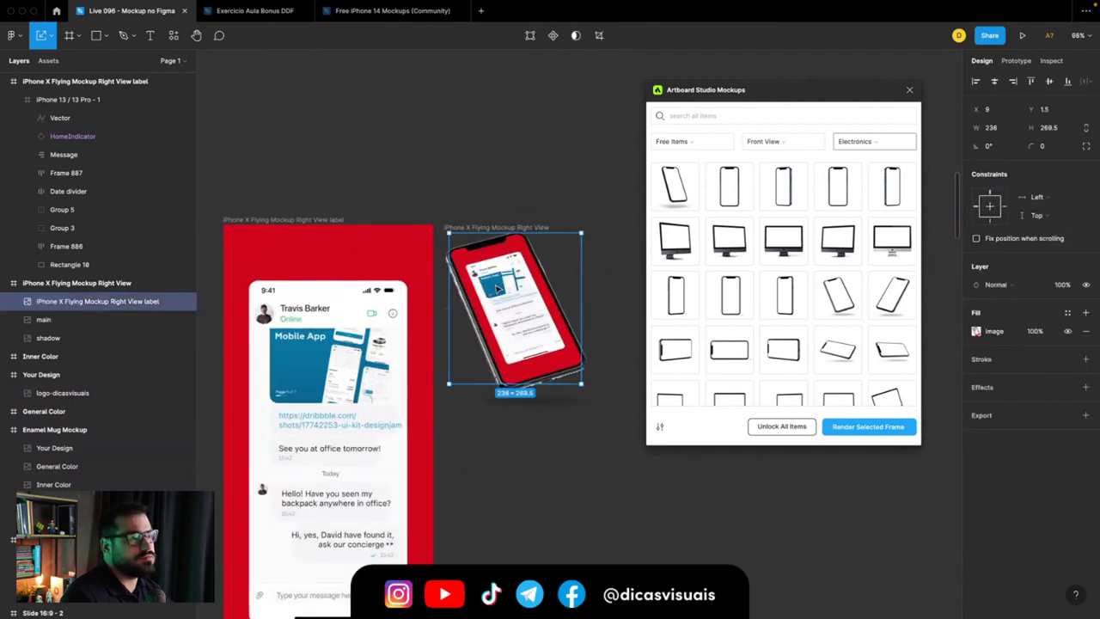
{"action": "left_click", "coordinate": [183, 303]}
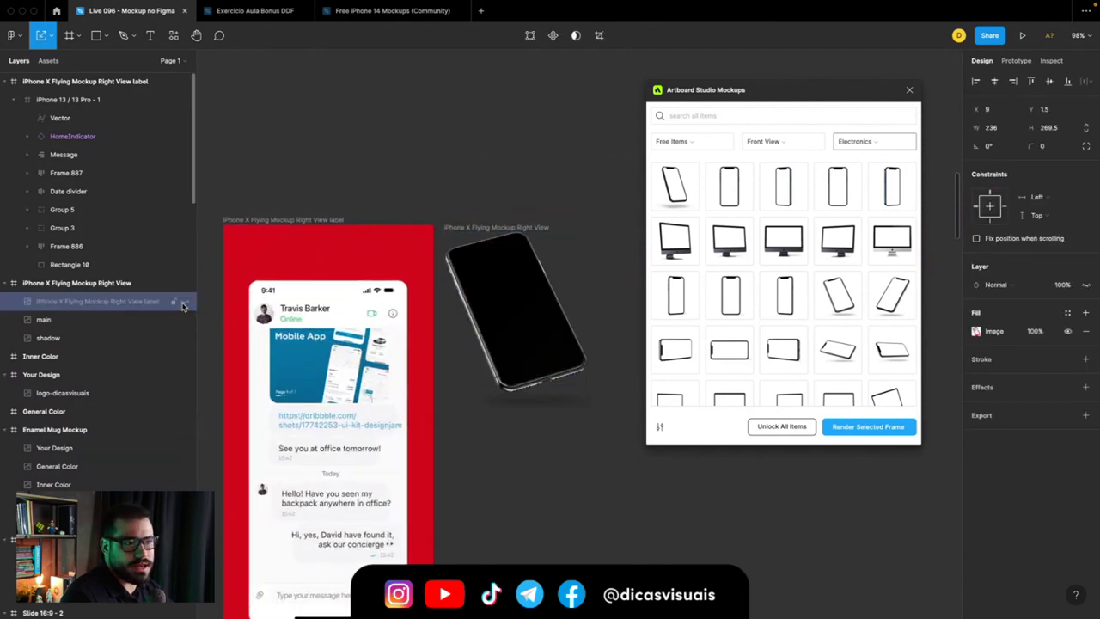
{"action": "left_click", "coordinate": [164, 320]}
{"action": "left_click", "coordinate": [184, 320]}
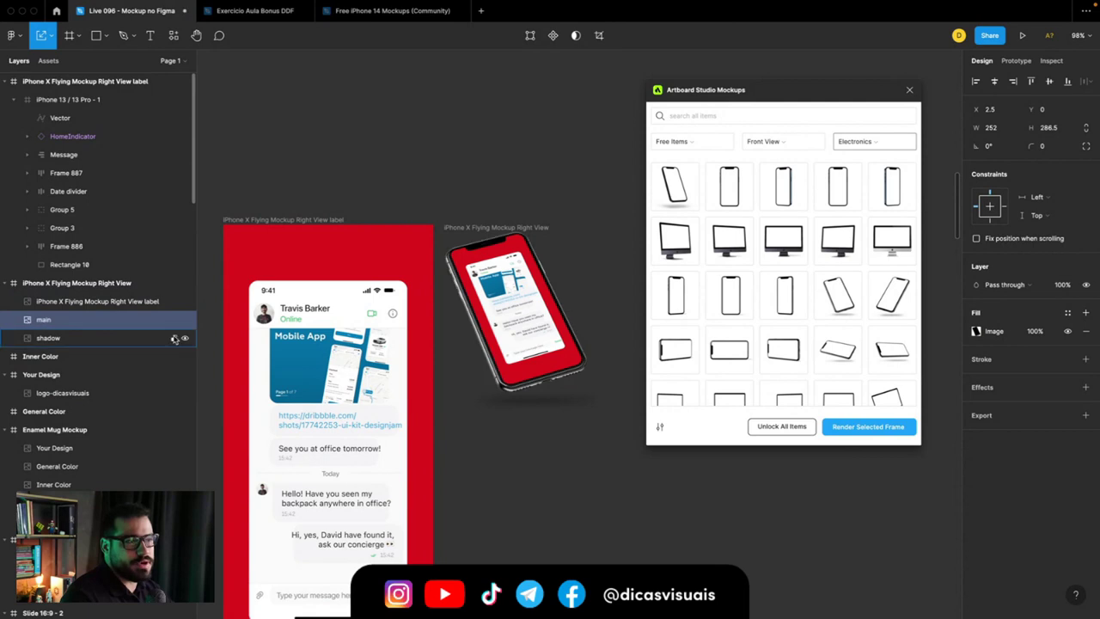
{"action": "left_click", "coordinate": [183, 338]}
{"action": "left_click", "coordinate": [481, 327]}
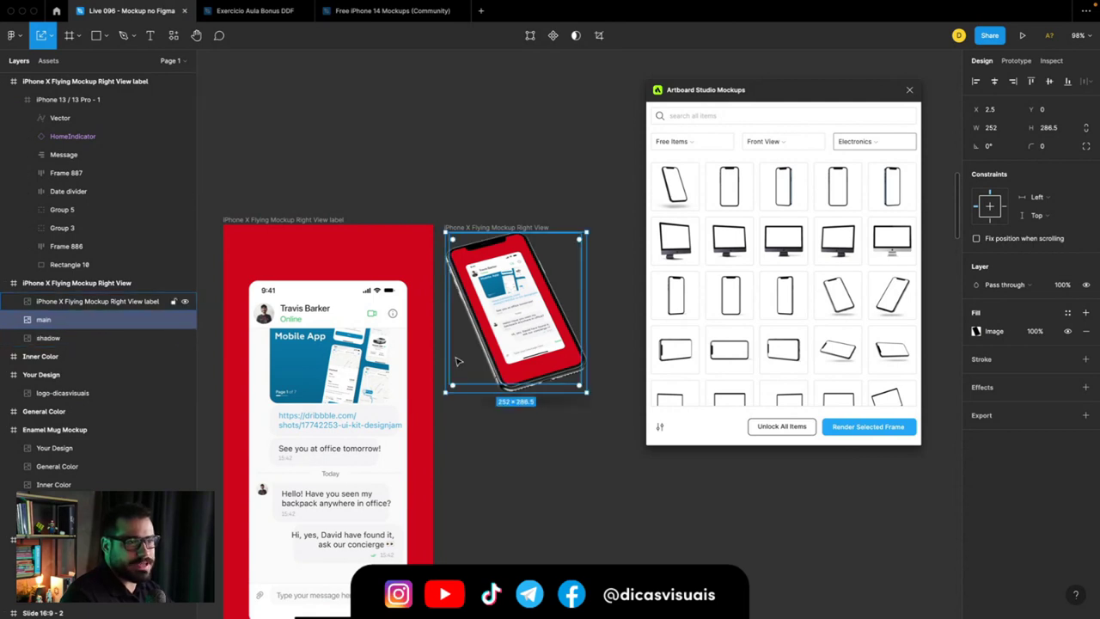
{"action": "scroll", "coordinate": [459, 354], "scroll_direction": "down", "scroll_amount": 3}
Step: Enlarge the iPhone 13 chat screen to fill the label frame
{"action": "left_click", "coordinate": [361, 330]}
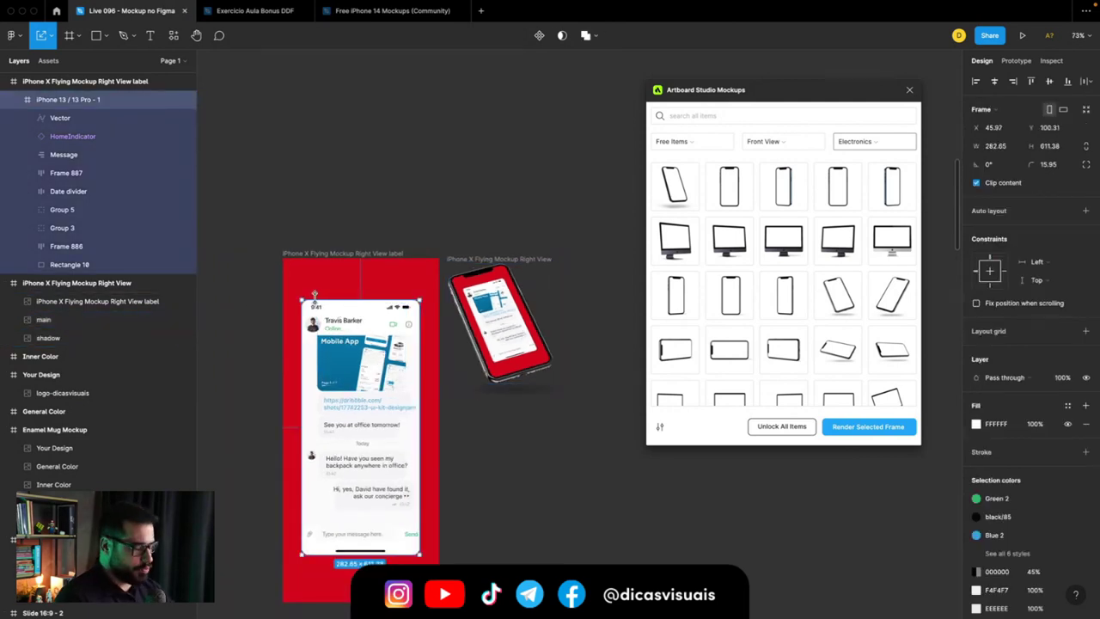
{"action": "left_click_drag", "start_coordinate": [301, 298], "coordinate": [280, 256]}
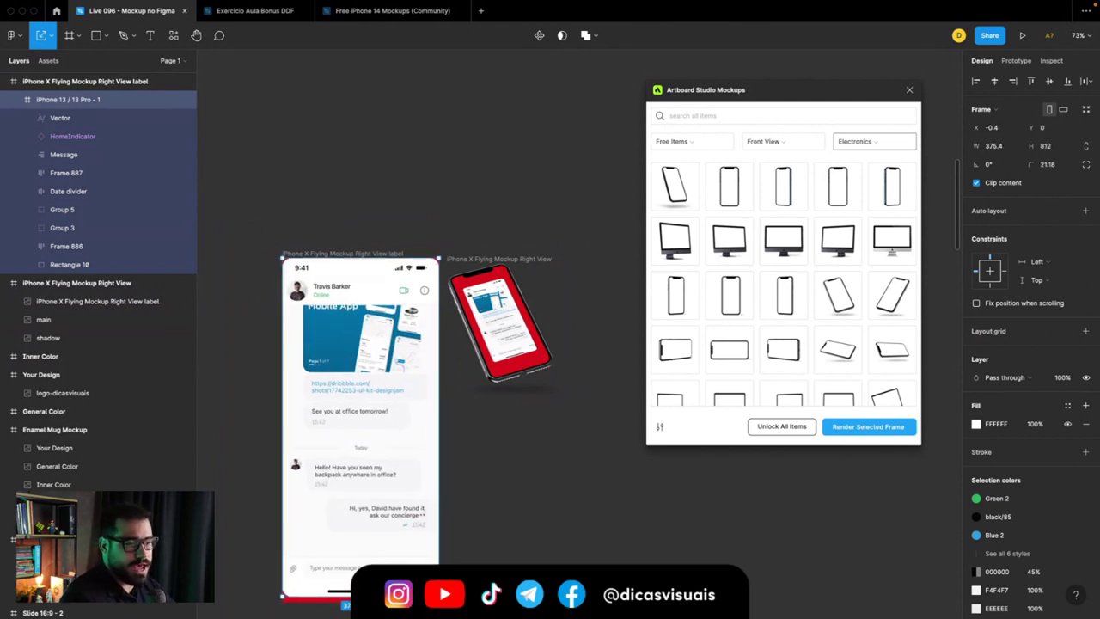
{"action": "left_click", "coordinate": [290, 254]}
Step: Try red and pink fills on the label frame, finally setting it to white FFFFFF
{"action": "left_click", "coordinate": [976, 332]}
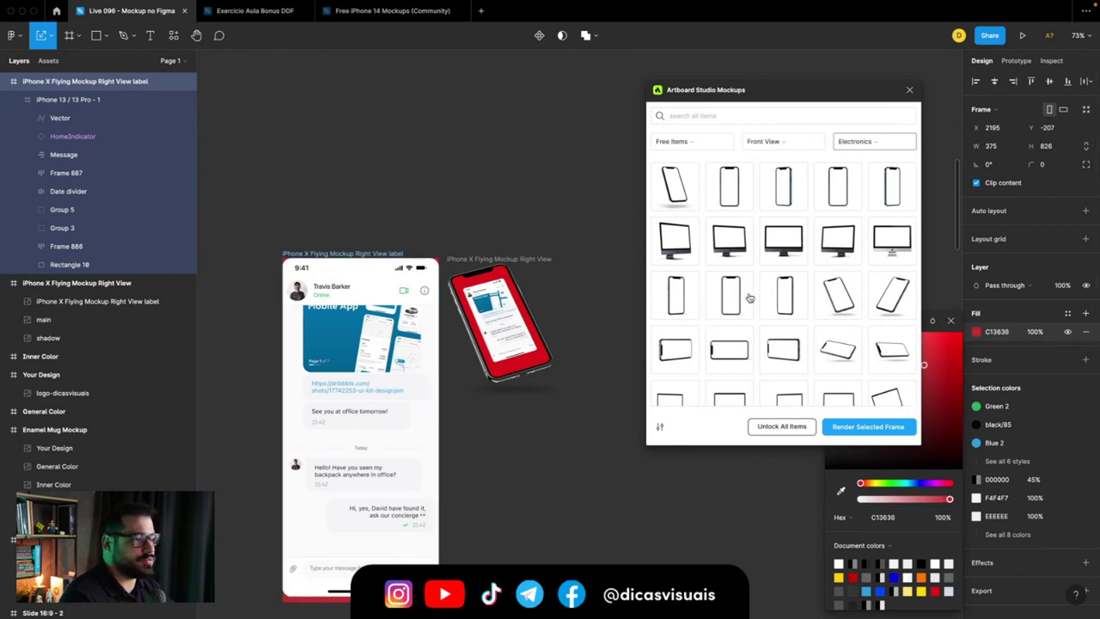
{"action": "type", "text": "FFFFFF"}
{"action": "key", "text": "Return"}
{"action": "left_click_drag", "start_coordinate": [747, 79], "coordinate": [642, 61]}
{"action": "left_click", "coordinate": [951, 332]}
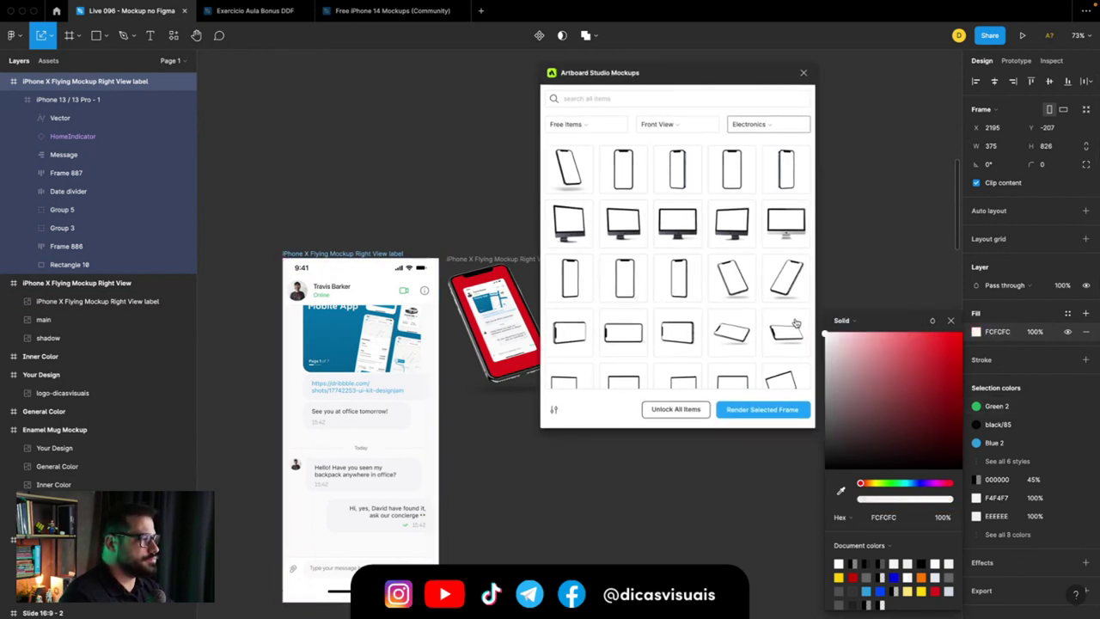
{"action": "left_click", "coordinate": [951, 323]}
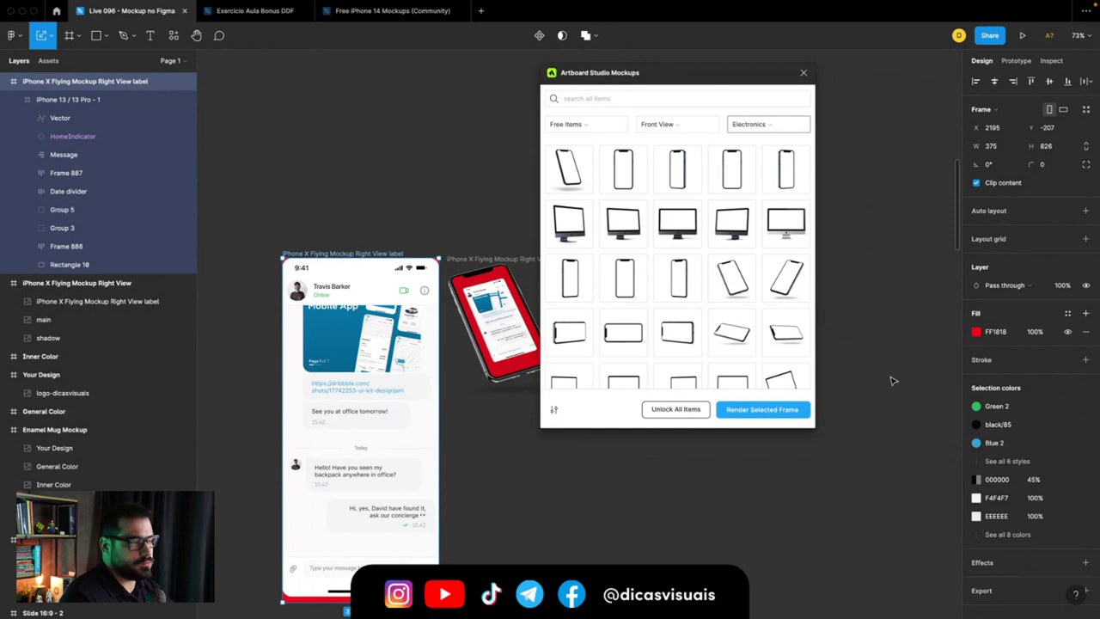
{"action": "left_click", "coordinate": [976, 331]}
{"action": "left_click", "coordinate": [951, 331]}
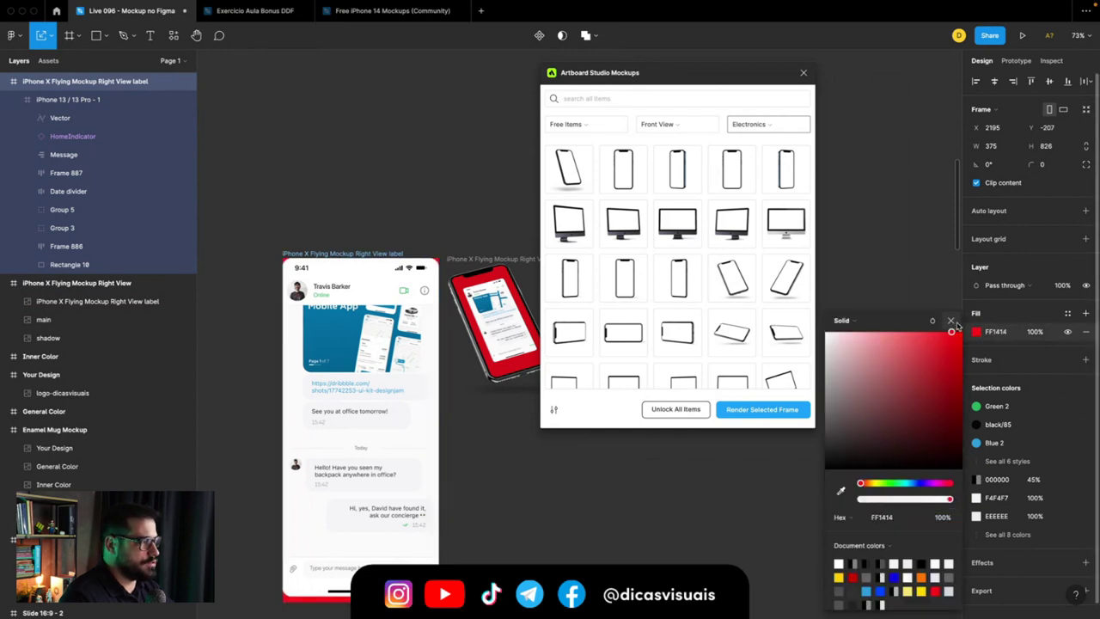
{"action": "left_click", "coordinate": [976, 331]}
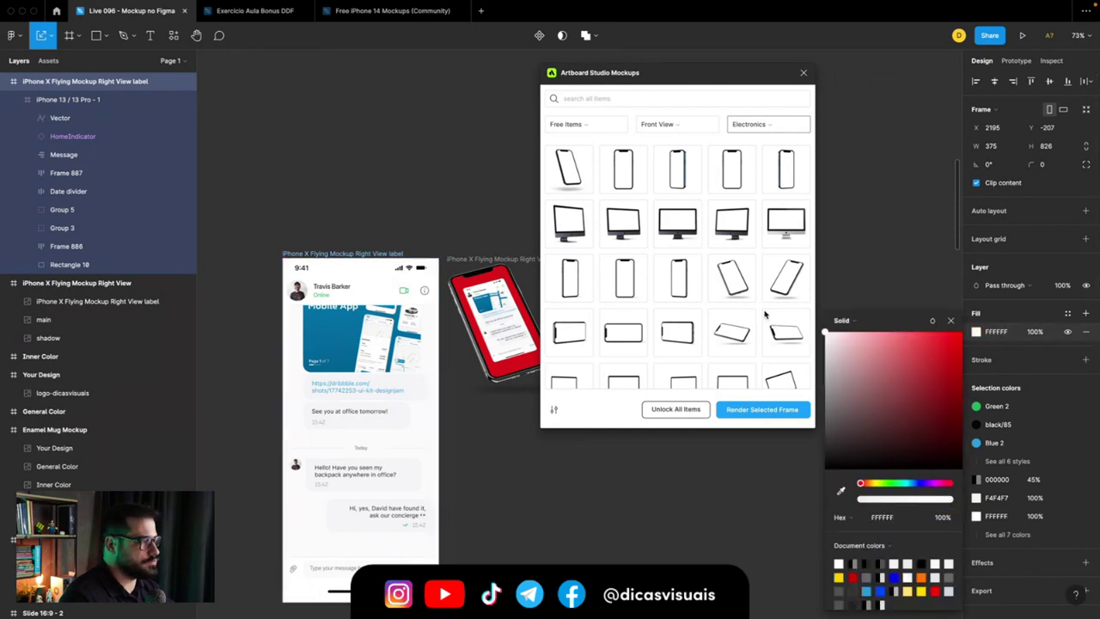
{"action": "left_click", "coordinate": [829, 336]}
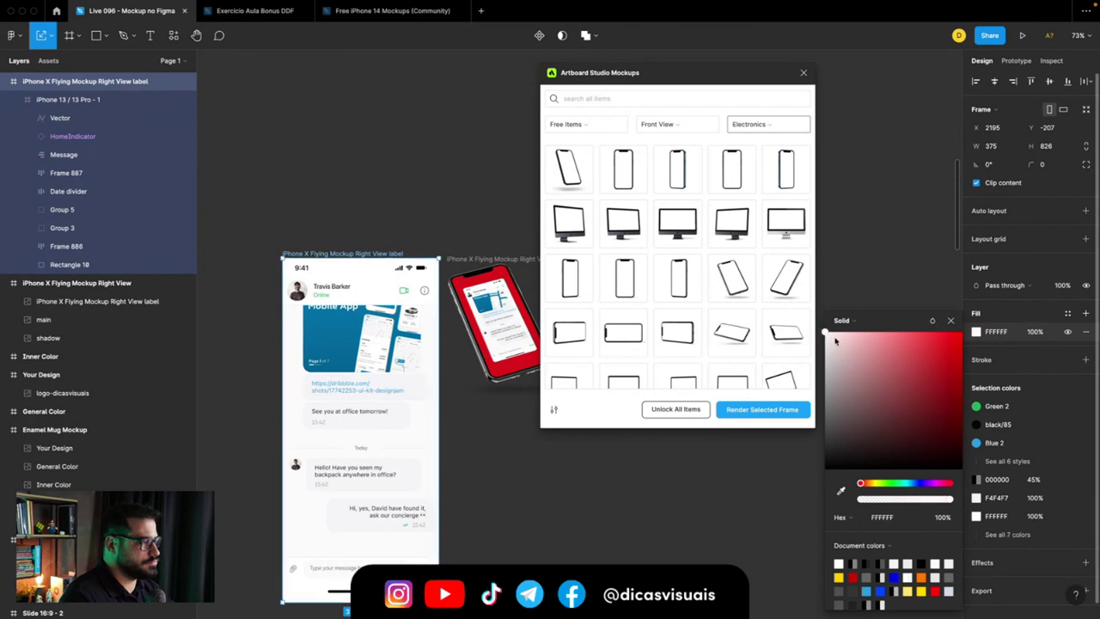
{"action": "mouse_move", "coordinate": [828, 336]}
{"action": "left_mouse_down"}
{"action": "mouse_move", "coordinate": [859, 351]}
{"action": "mouse_move", "coordinate": [801, 305]}
{"action": "left_mouse_up"}
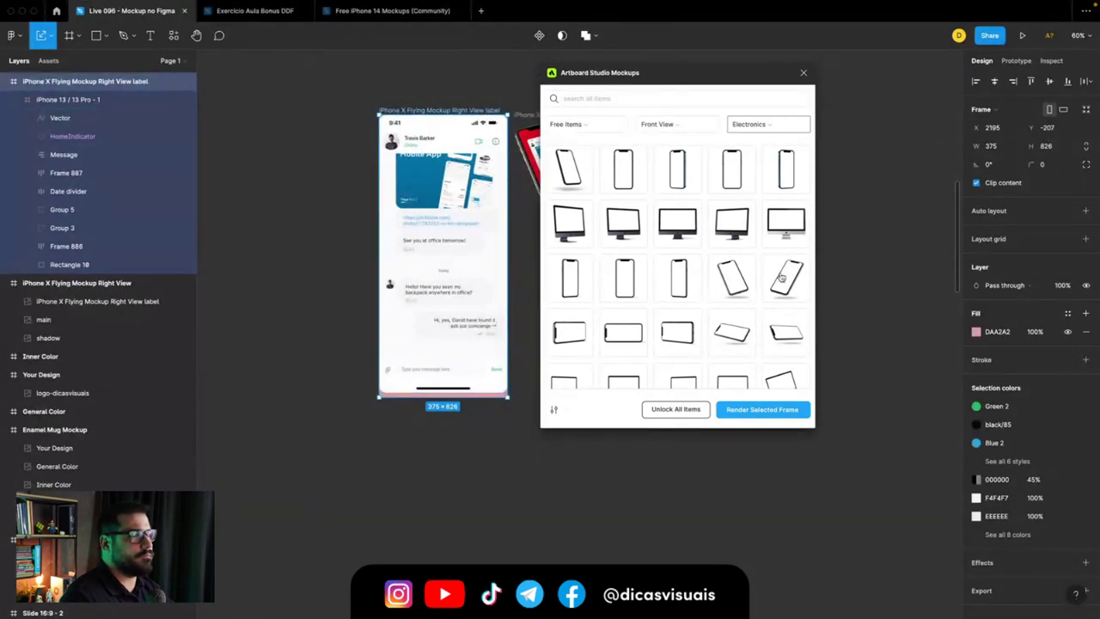
{"action": "left_click", "coordinate": [1007, 335]}
{"action": "type", "text": "FFFFFF"}
{"action": "key", "text": "Return"}
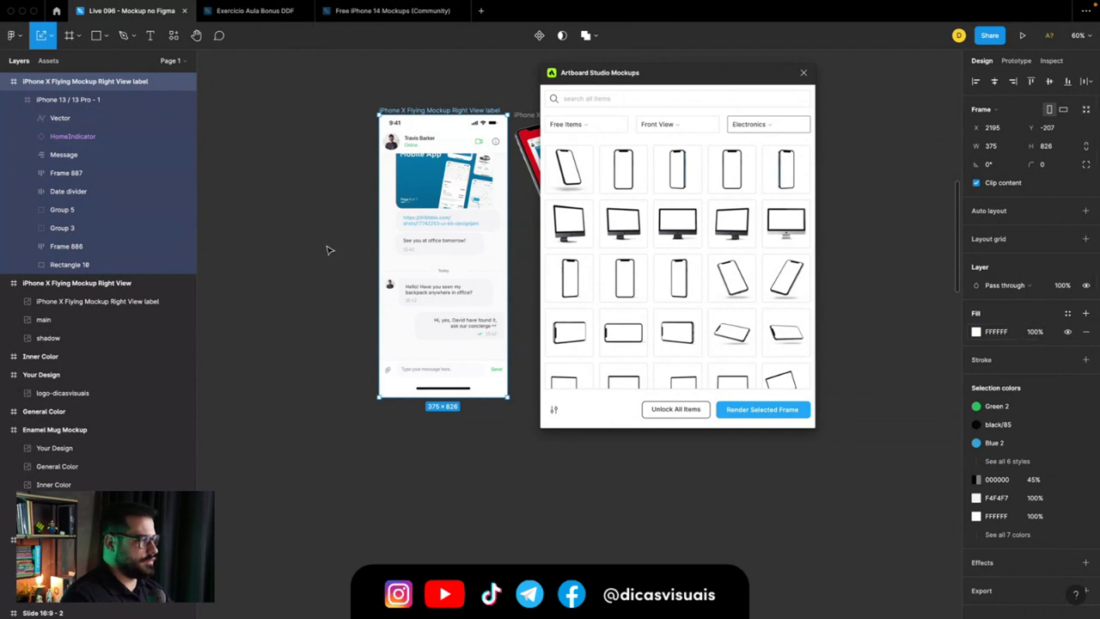
Step: Select the flying phone mockup frame and move the mockups plugin window aside
{"action": "scroll", "coordinate": [372, 202], "scroll_direction": "right", "scroll_amount": 3}
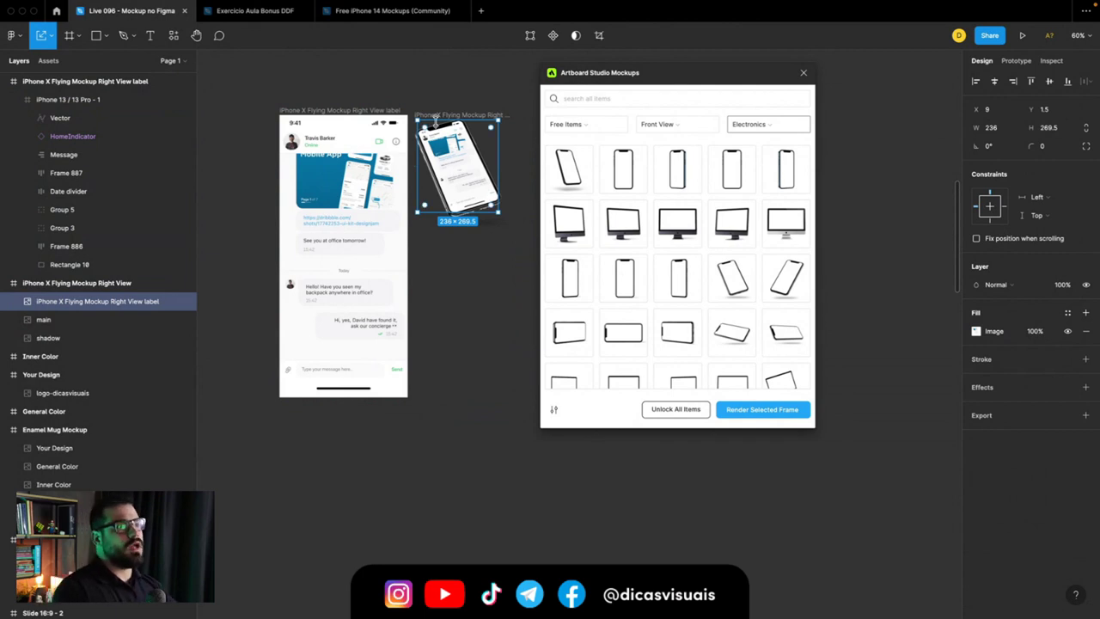
{"action": "left_click", "coordinate": [464, 114]}
{"action": "left_click_drag", "start_coordinate": [574, 76], "coordinate": [739, 75]}
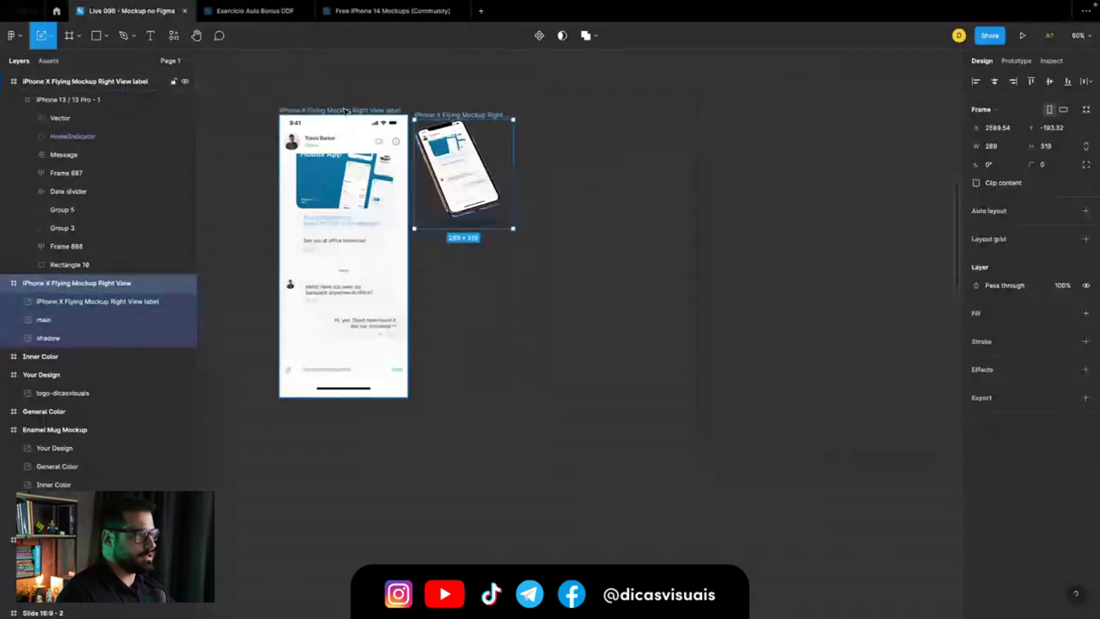
{"action": "left_click", "coordinate": [340, 110]}
{"action": "scroll", "coordinate": [954, 318], "scroll_direction": "down", "scroll_amount": 5}
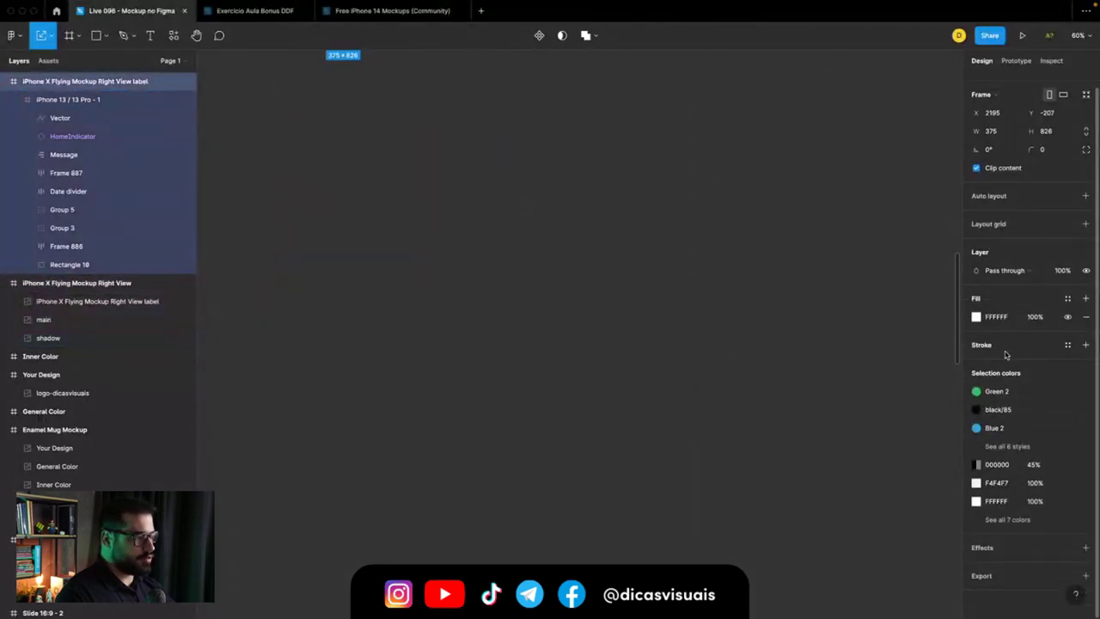
{"action": "scroll", "coordinate": [537, 285], "scroll_direction": "up", "scroll_amount": 5}
{"action": "scroll", "coordinate": [537, 285], "scroll_direction": "up", "scroll_amount": 1}
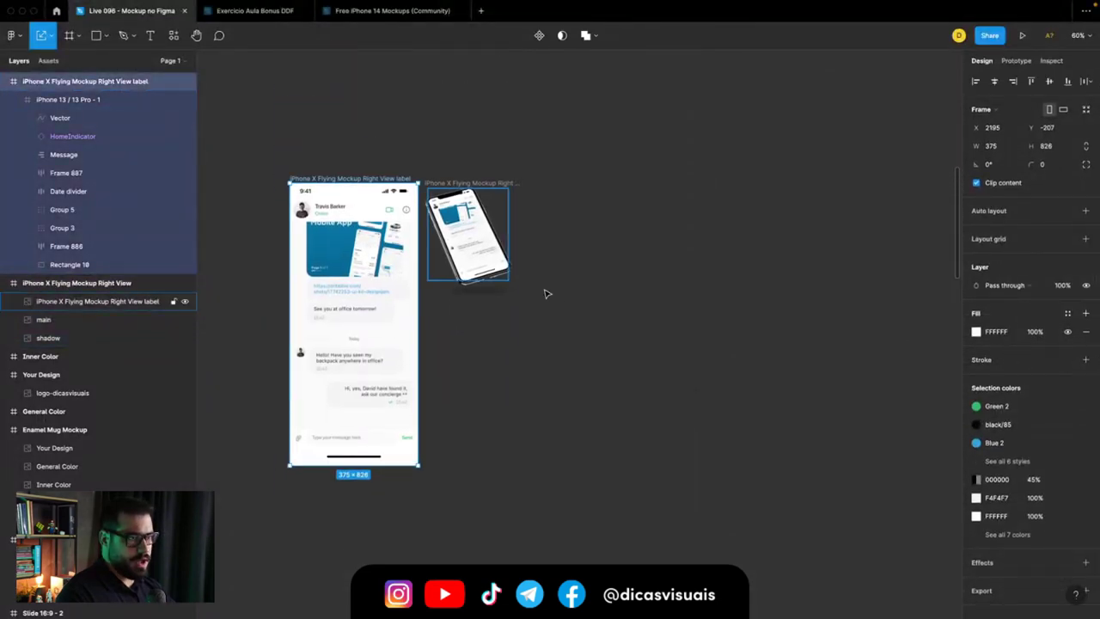
{"action": "left_click", "coordinate": [545, 290]}
{"action": "left_click", "coordinate": [462, 183]}
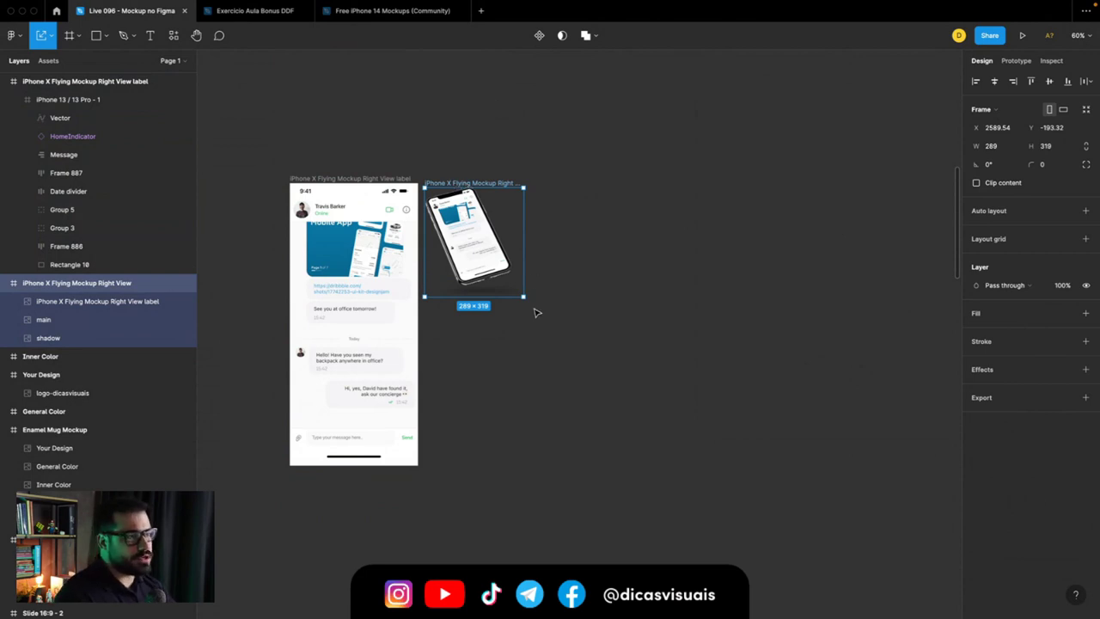
{"action": "left_click_drag", "start_coordinate": [525, 298], "coordinate": [668, 444]}
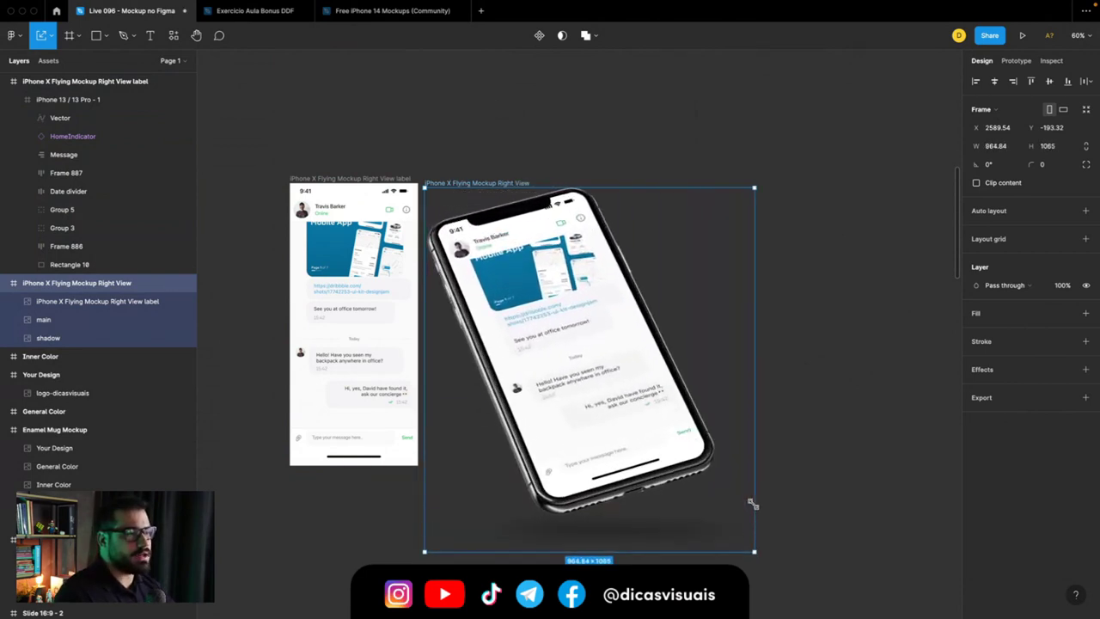
{"action": "key", "text": "ctrl+z"}
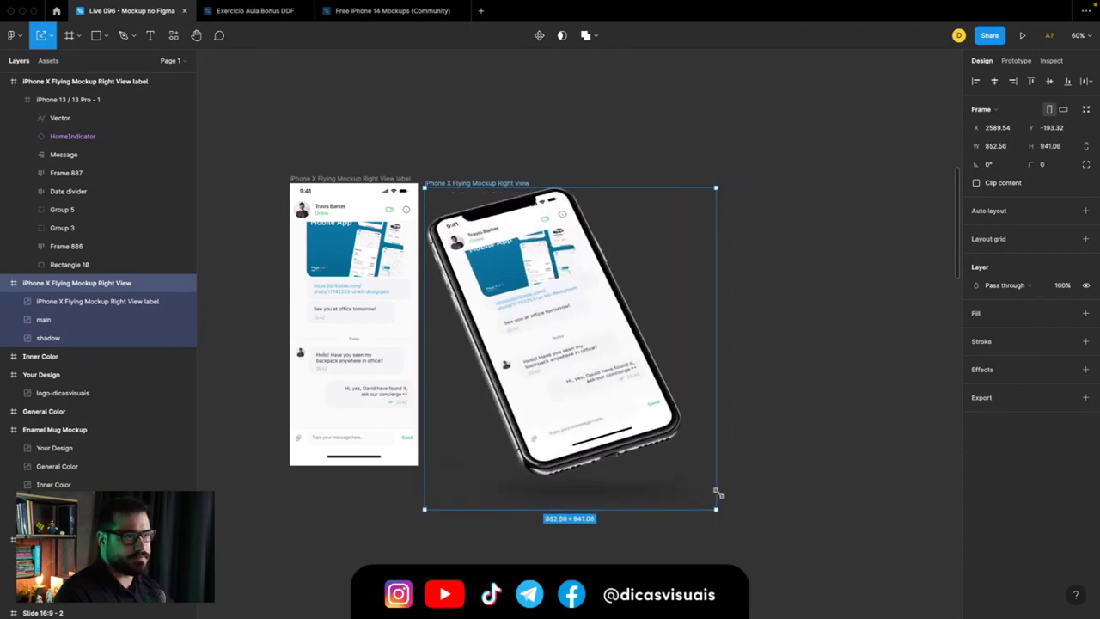
{"action": "left_click_drag", "start_coordinate": [532, 305], "coordinate": [722, 545]}
{"action": "scroll", "coordinate": [513, 339], "scroll_direction": "up", "scroll_amount": 5}
{"action": "scroll", "coordinate": [514, 339], "scroll_direction": "up", "scroll_amount": 2}
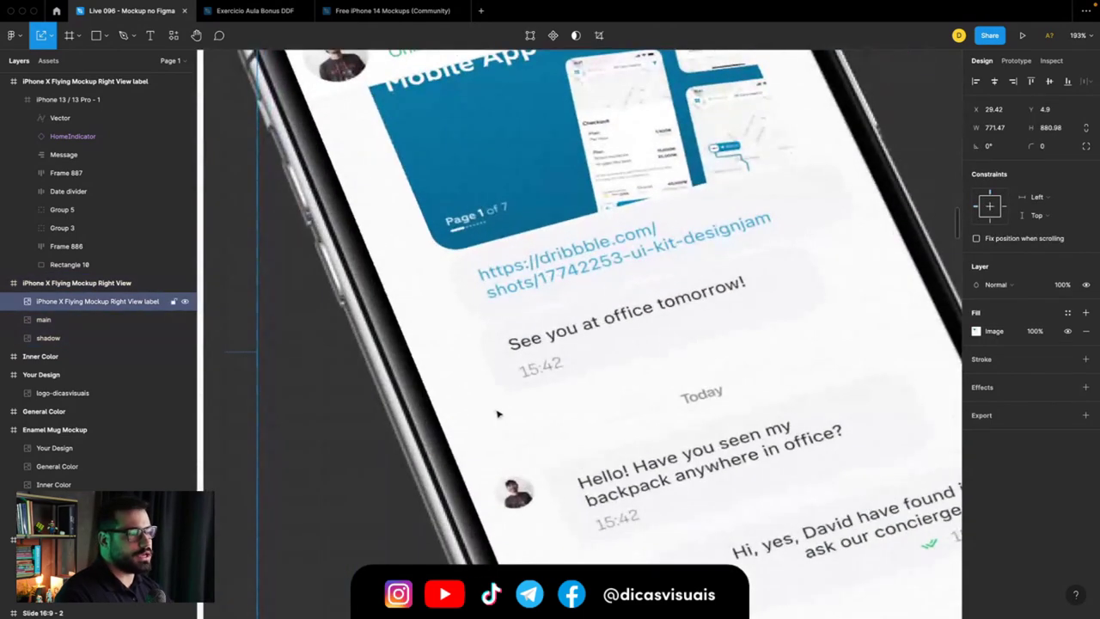
{"action": "scroll", "coordinate": [495, 404], "scroll_direction": "down", "scroll_amount": 3}
{"action": "scroll", "coordinate": [495, 403], "scroll_direction": "down", "scroll_amount": 3}
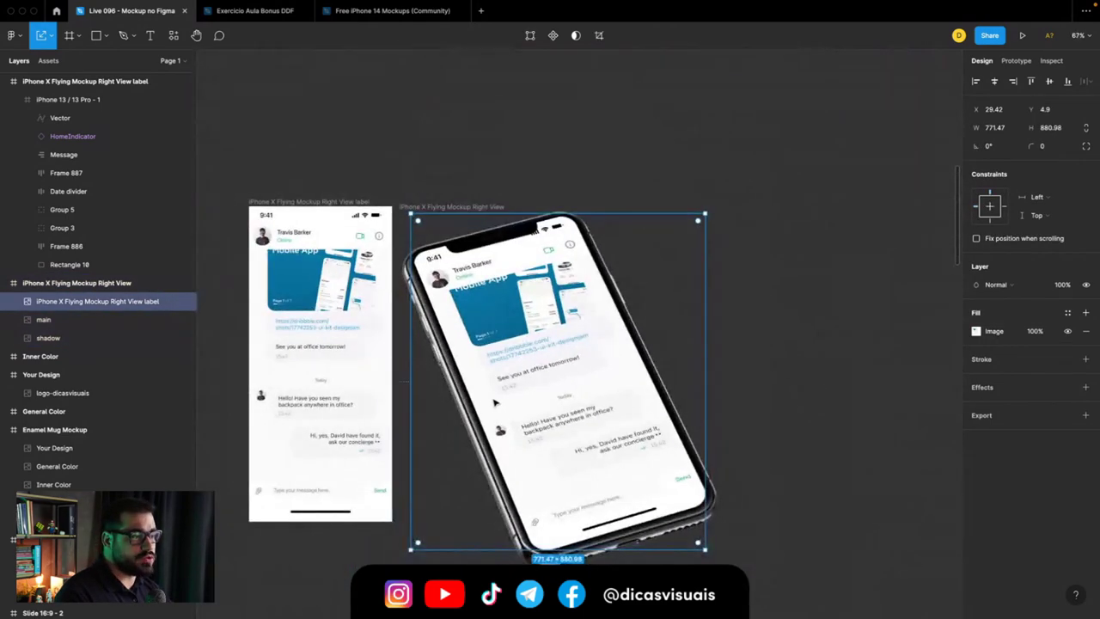
{"action": "scroll", "coordinate": [495, 404], "scroll_direction": "down", "scroll_amount": 1}
{"action": "key", "text": "ctrl+z"}
{"action": "key", "text": "ctrl+z"}
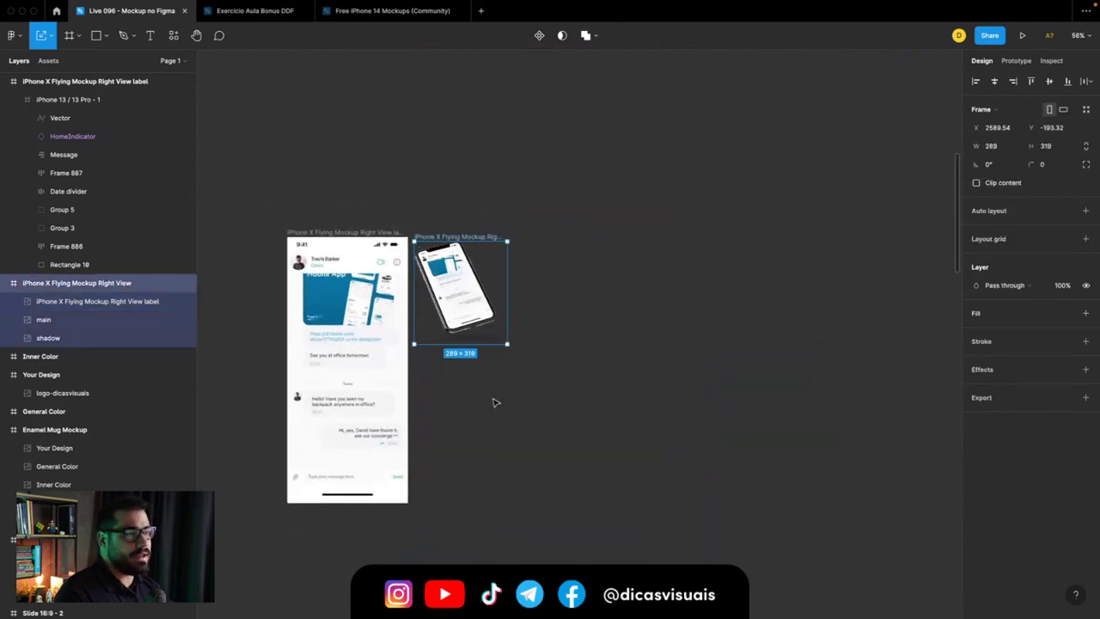
{"action": "key", "text": "Escape"}
Step: Relaunch Artboard Studio Mockups and delete the chat screen from the label frame
{"action": "right_click", "coordinate": [552, 198]}
{"action": "mouse_move", "coordinate": [718, 303]}
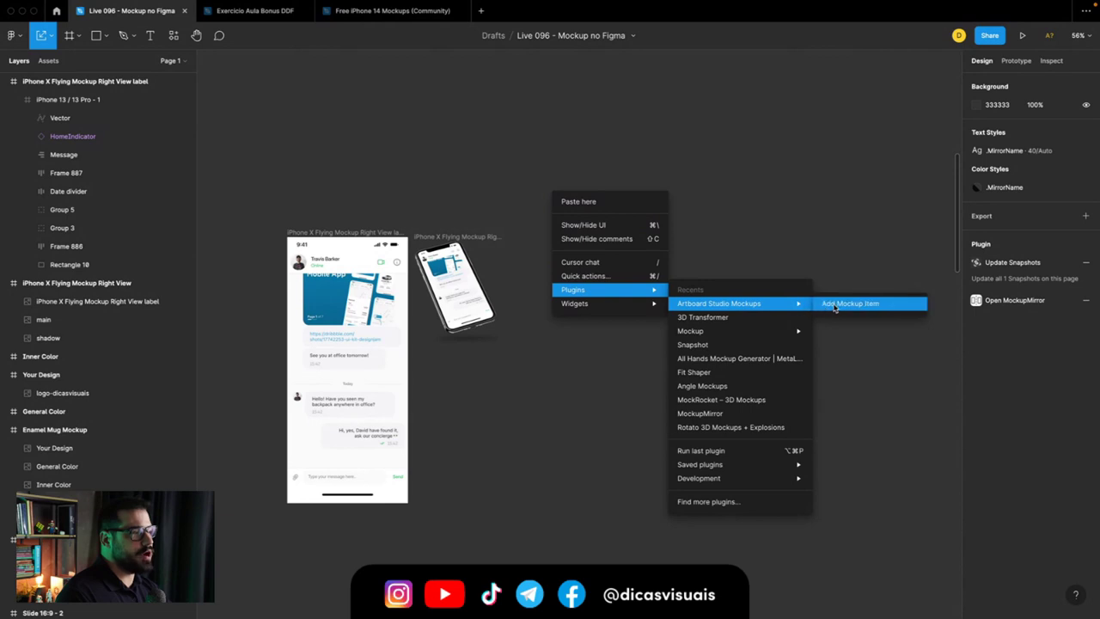
{"action": "left_click", "coordinate": [836, 305]}
{"action": "left_click", "coordinate": [302, 273]}
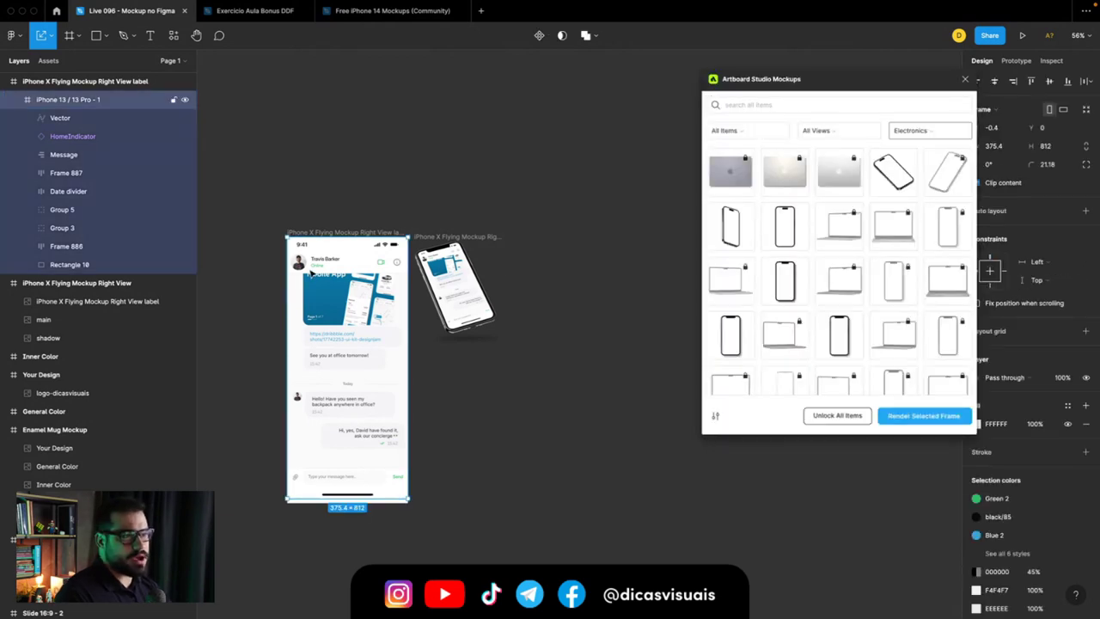
{"action": "key", "text": "Delete"}
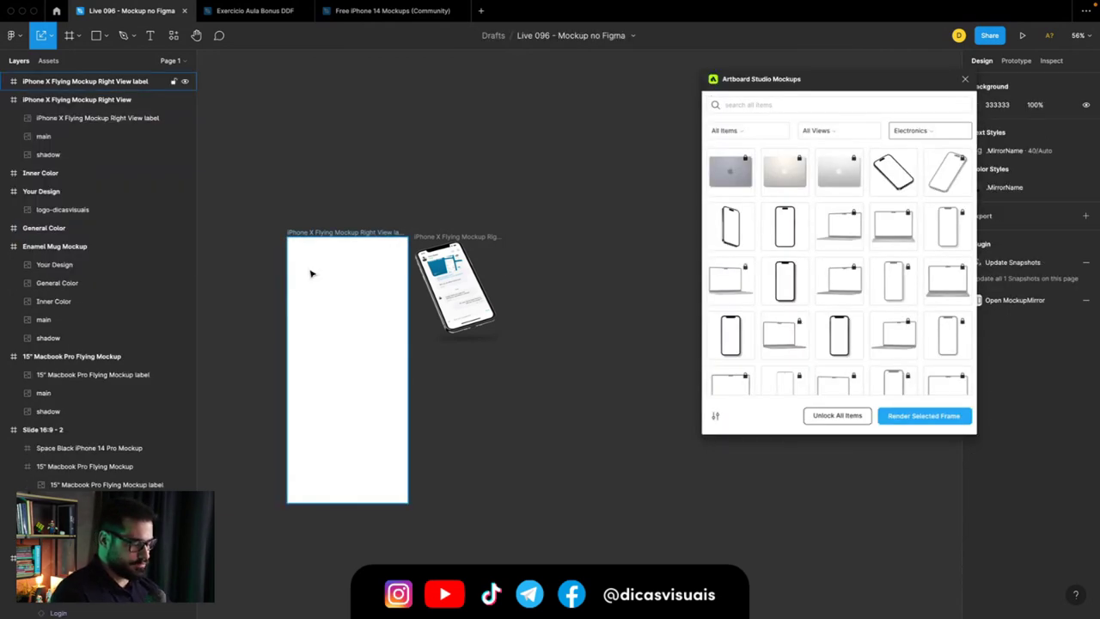
Step: Draw a circle in the label frame and fill it red CC0000
{"action": "key", "text": "o"}
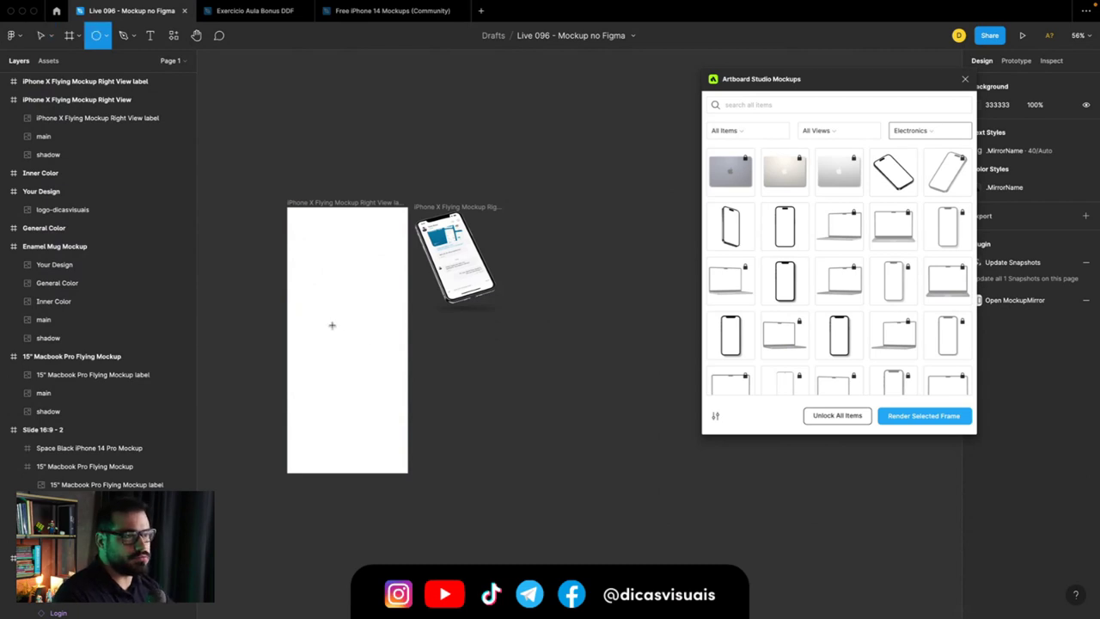
{"action": "mouse_move", "coordinate": [332, 325]}
{"action": "left_mouse_down"}
{"action": "mouse_move", "coordinate": [372, 365]}
{"action": "mouse_move", "coordinate": [362, 344]}
{"action": "left_mouse_up"}
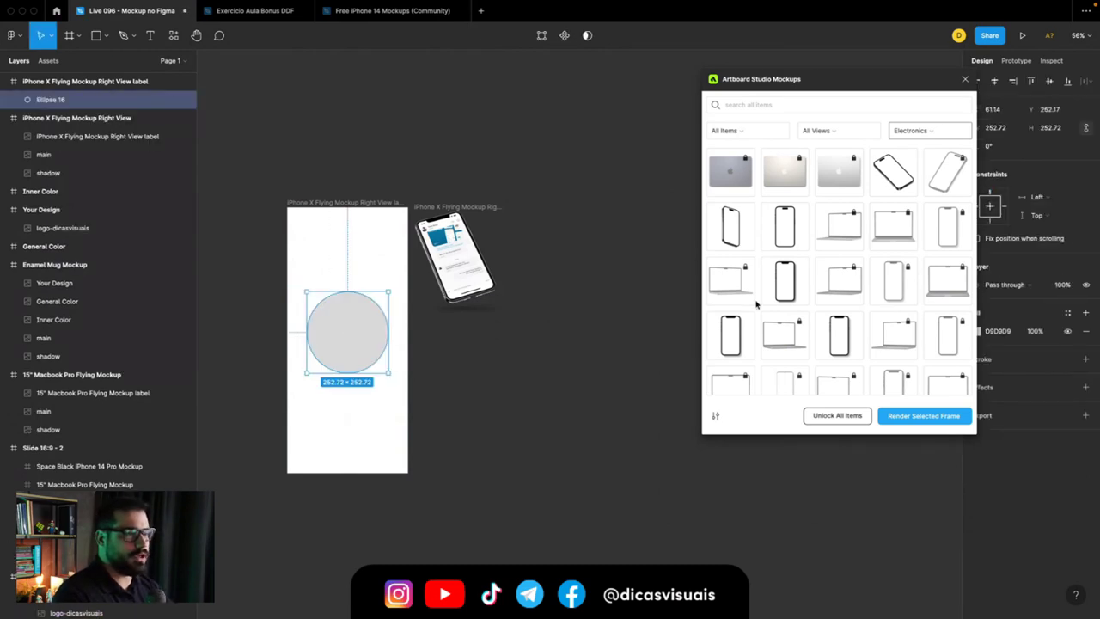
{"action": "left_click", "coordinate": [980, 334]}
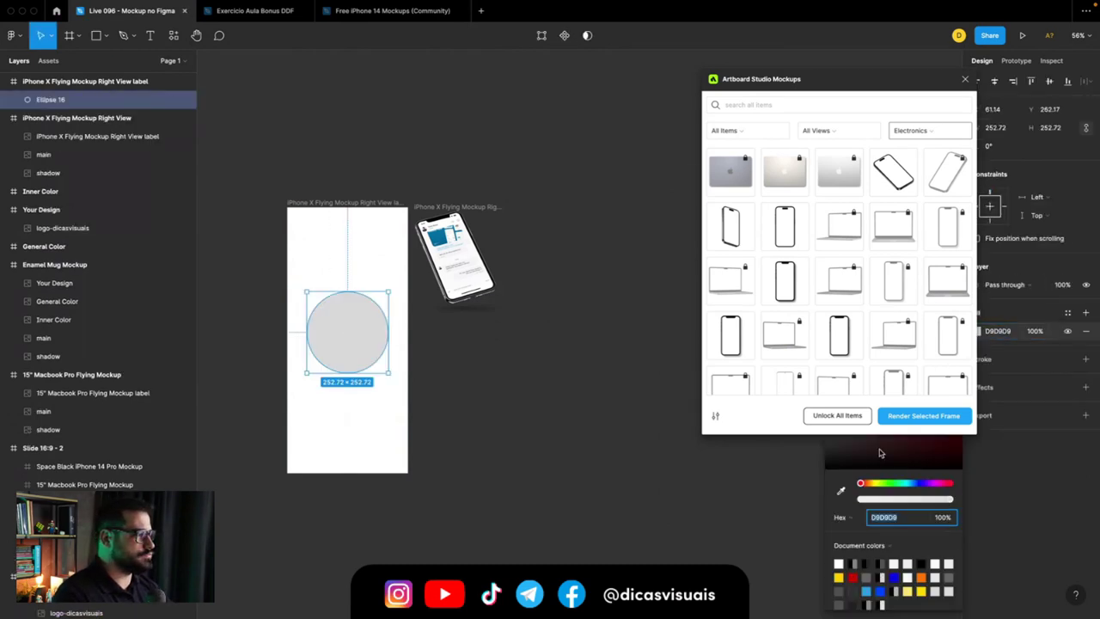
{"action": "left_click", "coordinate": [853, 576]}
{"action": "left_click_drag", "start_coordinate": [799, 78], "coordinate": [679, 78]}
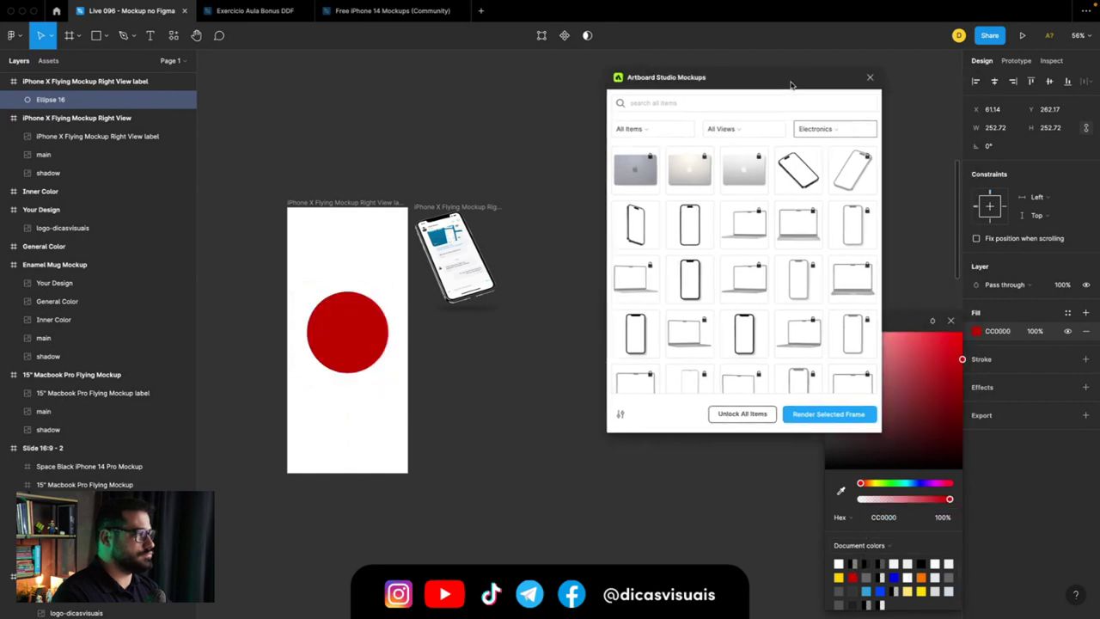
{"action": "left_click", "coordinate": [338, 203]}
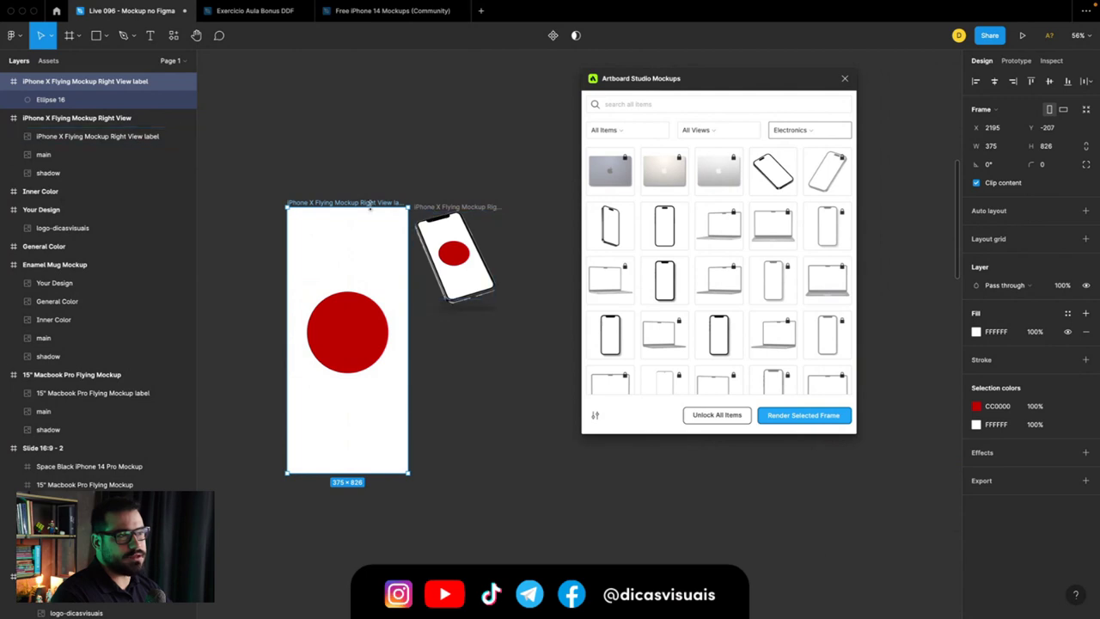
Step: Undo the stray moves and render the white red-circle frame onto the phone mockup
{"action": "key", "text": "ctrl+z"}
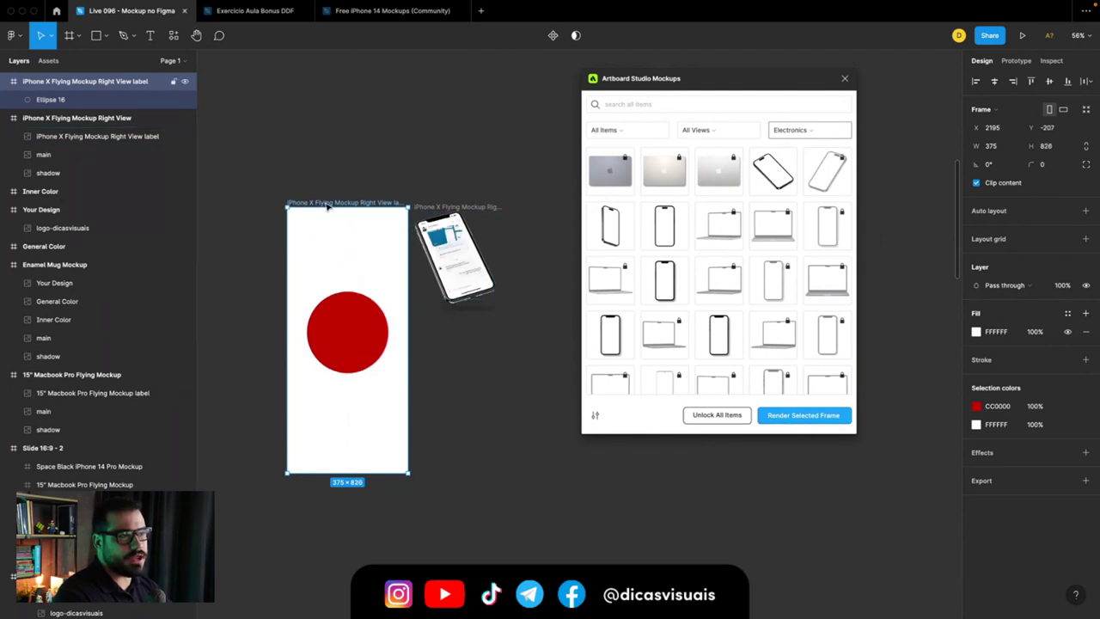
{"action": "left_click_drag", "start_coordinate": [327, 206], "coordinate": [305, 206]}
{"action": "left_click_drag", "start_coordinate": [420, 206], "coordinate": [439, 211]}
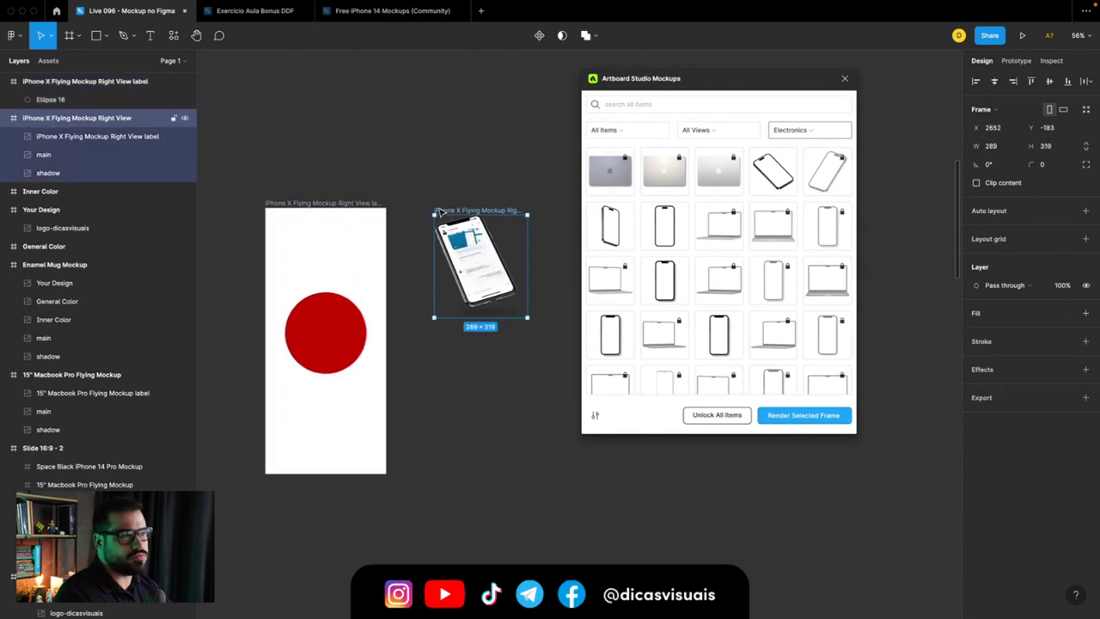
{"action": "key", "text": "ctrl+z"}
{"action": "left_click", "coordinate": [326, 204]}
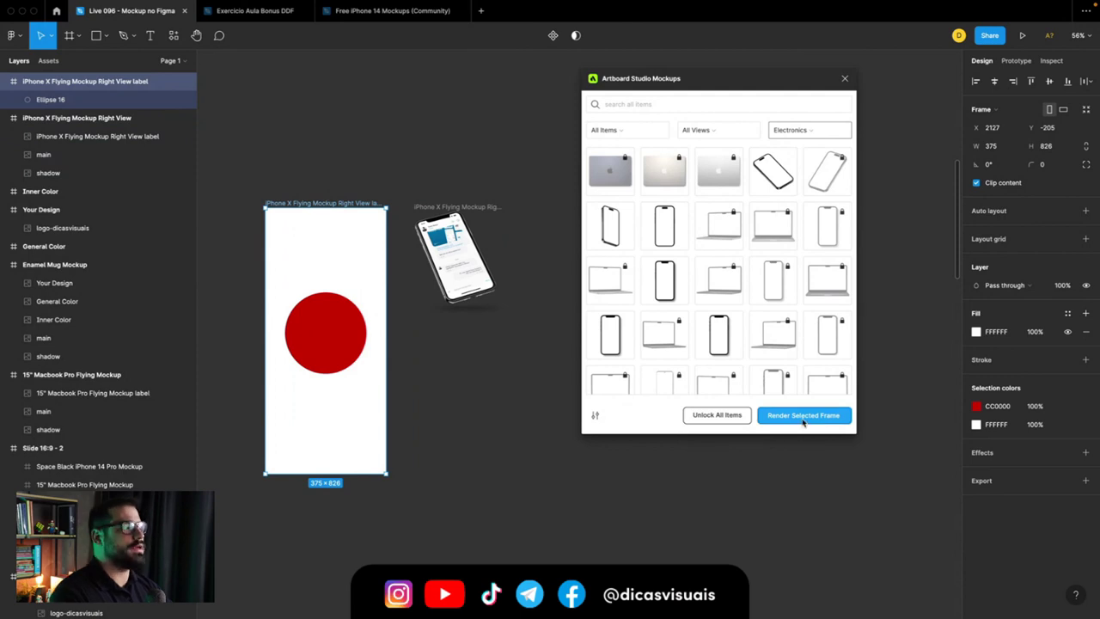
{"action": "left_click", "coordinate": [804, 416]}
Step: Move the phone mockup beside the red-circle frame and close the mockups plugin
{"action": "scroll", "coordinate": [297, 199], "scroll_direction": "down", "scroll_amount": 1}
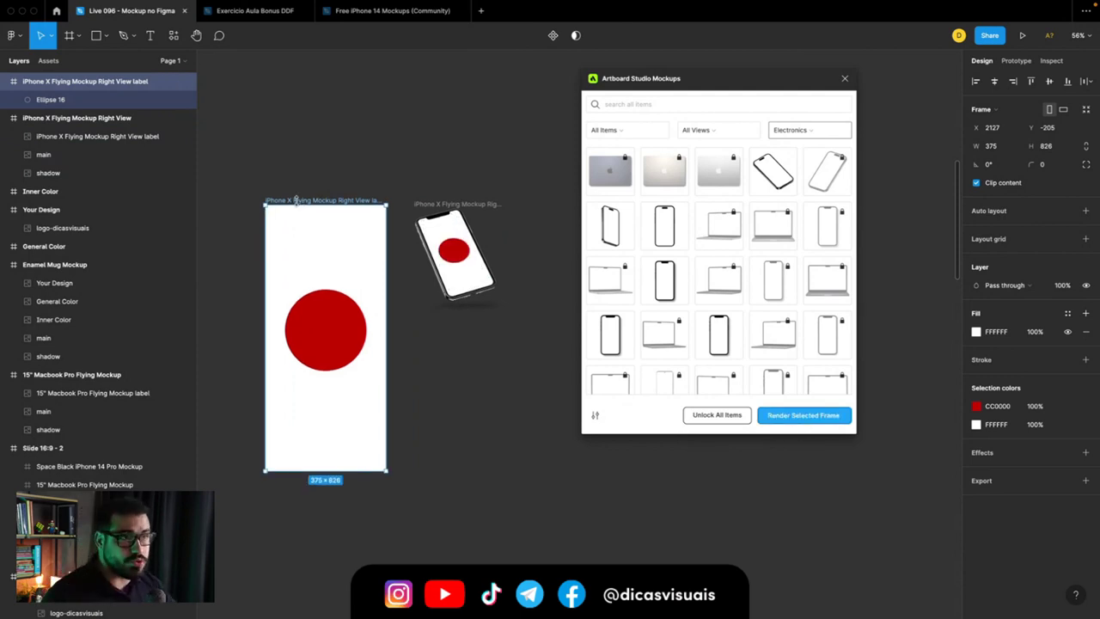
{"action": "left_click", "coordinate": [389, 148]}
{"action": "scroll", "coordinate": [430, 179], "scroll_direction": "left", "scroll_amount": 2}
{"action": "double_click", "coordinate": [367, 201]}
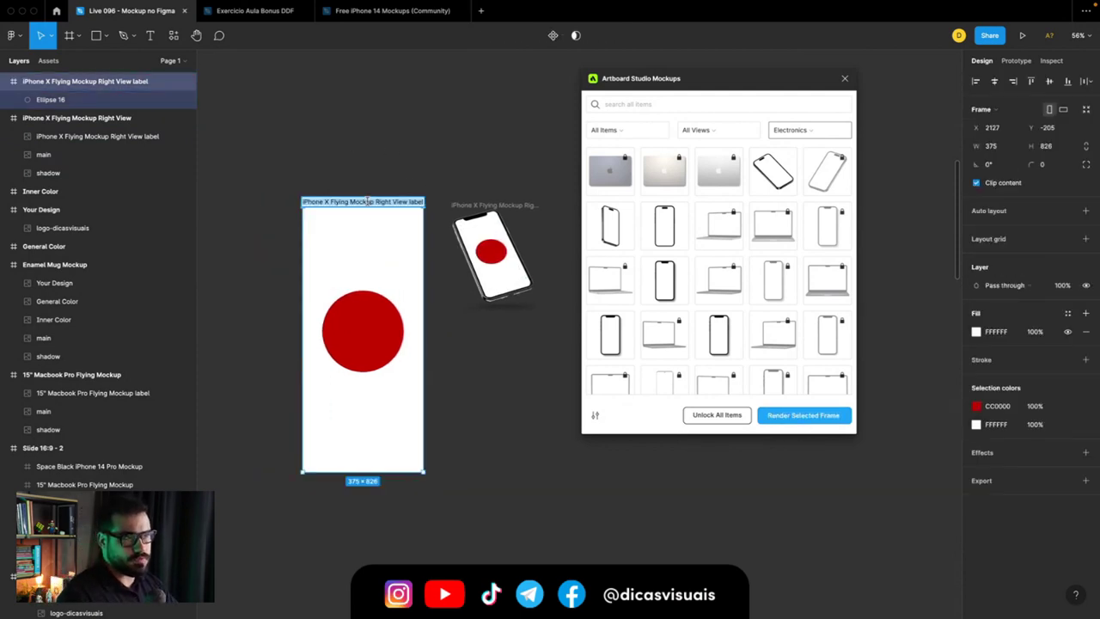
{"action": "double_click", "coordinate": [476, 205]}
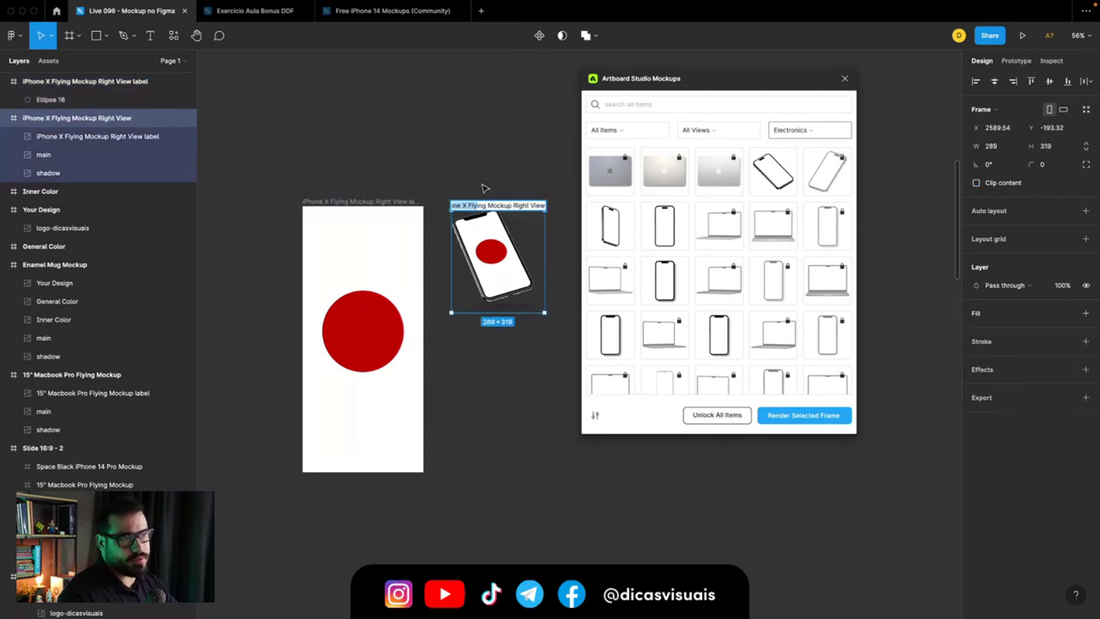
{"action": "left_click_drag", "start_coordinate": [486, 206], "coordinate": [465, 202]}
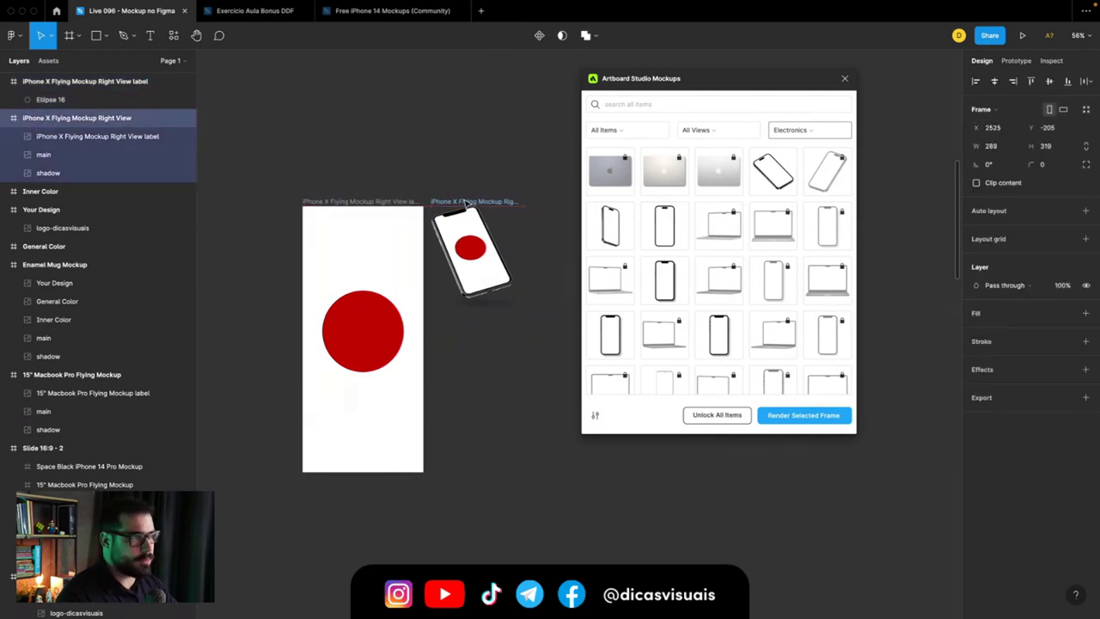
{"action": "left_click", "coordinate": [844, 78]}
{"action": "scroll", "coordinate": [515, 260], "scroll_direction": "down", "scroll_amount": 2}
{"action": "scroll", "coordinate": [515, 259], "scroll_direction": "down", "scroll_amount": 3}
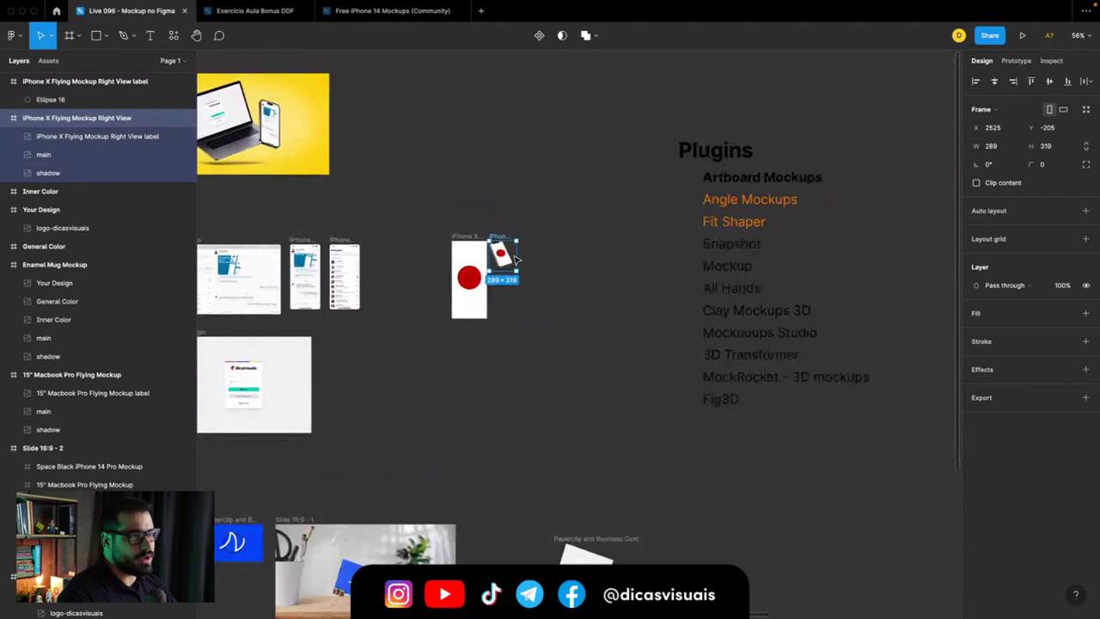
Step: Navigate to the yellow Slide 16:9 - 2, undoing and redoing a MacBook mockup move
{"action": "left_click", "coordinate": [748, 180]}
{"action": "scroll", "coordinate": [516, 214], "scroll_direction": "left", "scroll_amount": 2}
{"action": "left_click", "coordinate": [749, 203]}
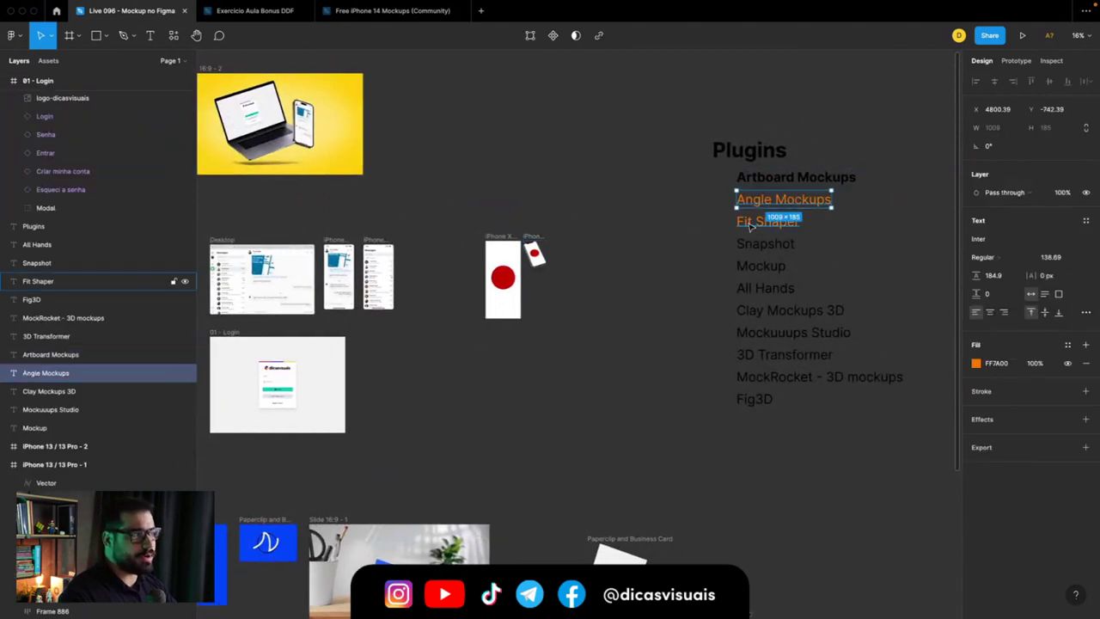
{"action": "left_click", "coordinate": [633, 243]}
{"action": "scroll", "coordinate": [560, 218], "scroll_direction": "left", "scroll_amount": 4}
{"action": "scroll", "coordinate": [560, 218], "scroll_direction": "up", "scroll_amount": 2}
{"action": "scroll", "coordinate": [516, 219], "scroll_direction": "left", "scroll_amount": 1}
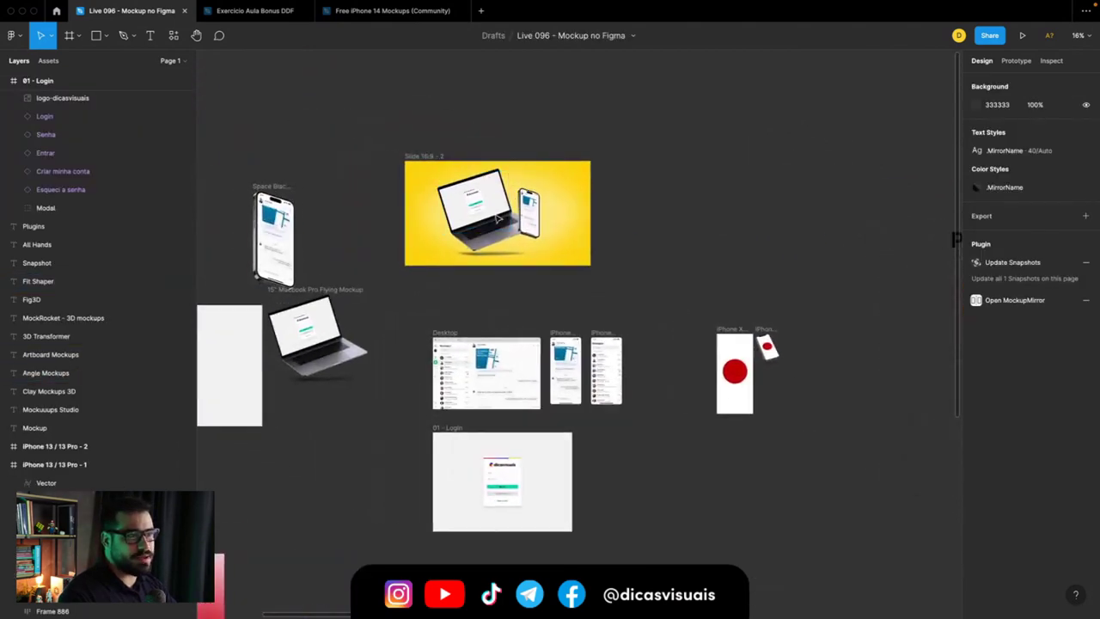
{"action": "scroll", "coordinate": [497, 219], "scroll_direction": "up", "scroll_amount": 5}
{"action": "left_click", "coordinate": [464, 223]}
{"action": "scroll", "coordinate": [460, 273], "scroll_direction": "down", "scroll_amount": 3}
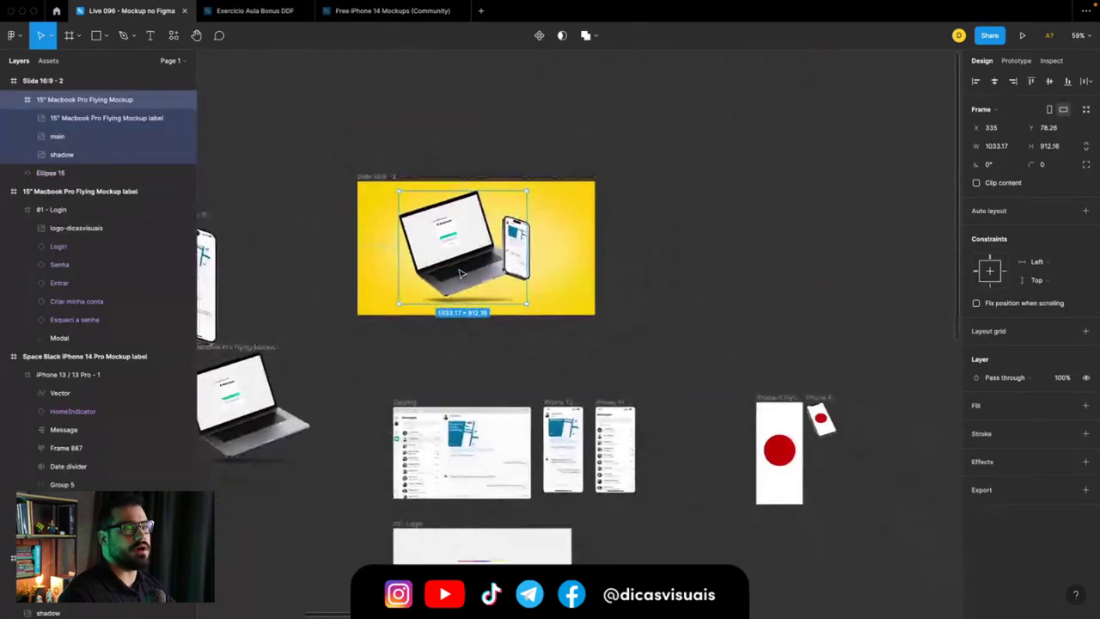
{"action": "key", "text": "ctrl+z"}
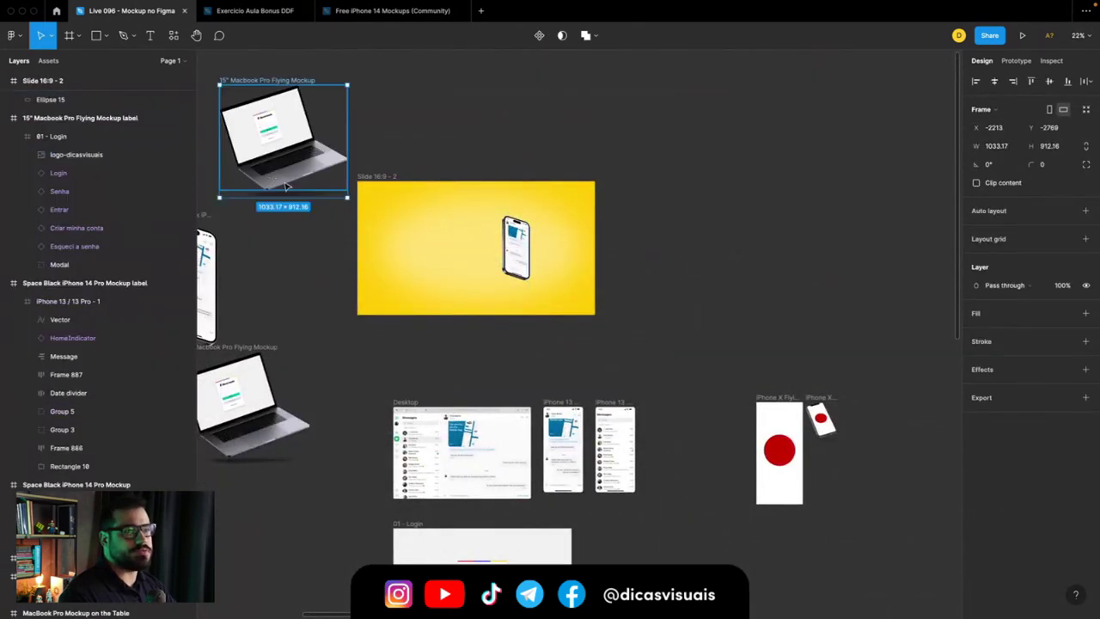
{"action": "key", "text": "ctrl+shift+z"}
Step: Drag the Space Black iPhone 14 Pro mockup left toward the MacBook
{"action": "left_click", "coordinate": [518, 247]}
{"action": "scroll", "coordinate": [518, 247], "scroll_direction": "up", "scroll_amount": 3}
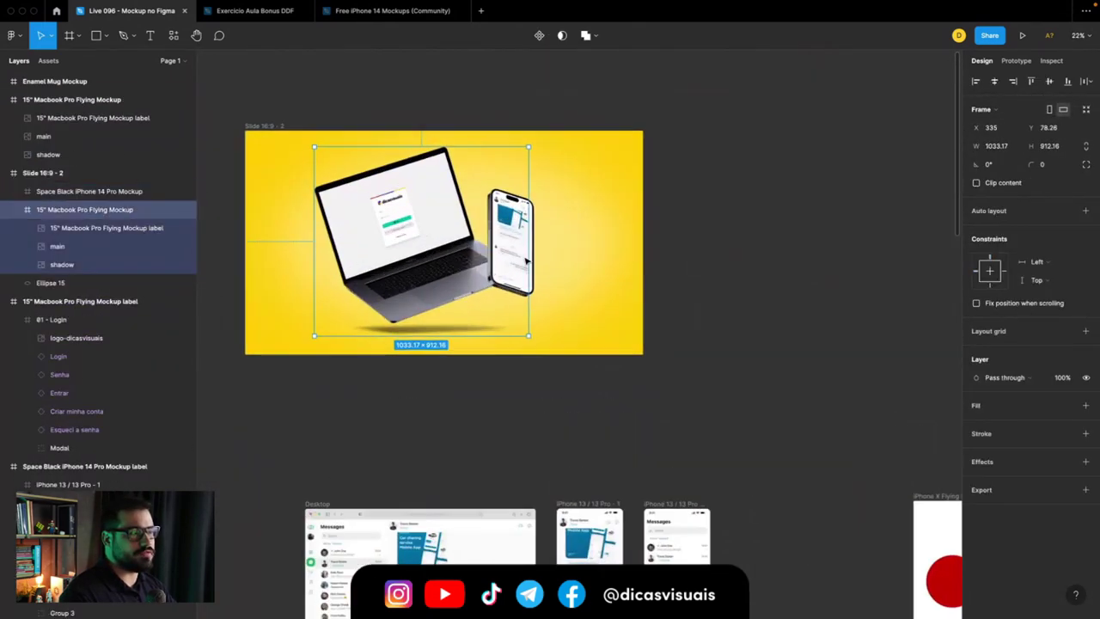
{"action": "scroll", "coordinate": [524, 250], "scroll_direction": "up", "scroll_amount": 2}
{"action": "left_click_drag", "start_coordinate": [531, 256], "coordinate": [495, 255]}
{"action": "scroll", "coordinate": [481, 283], "scroll_direction": "down", "scroll_amount": 3}
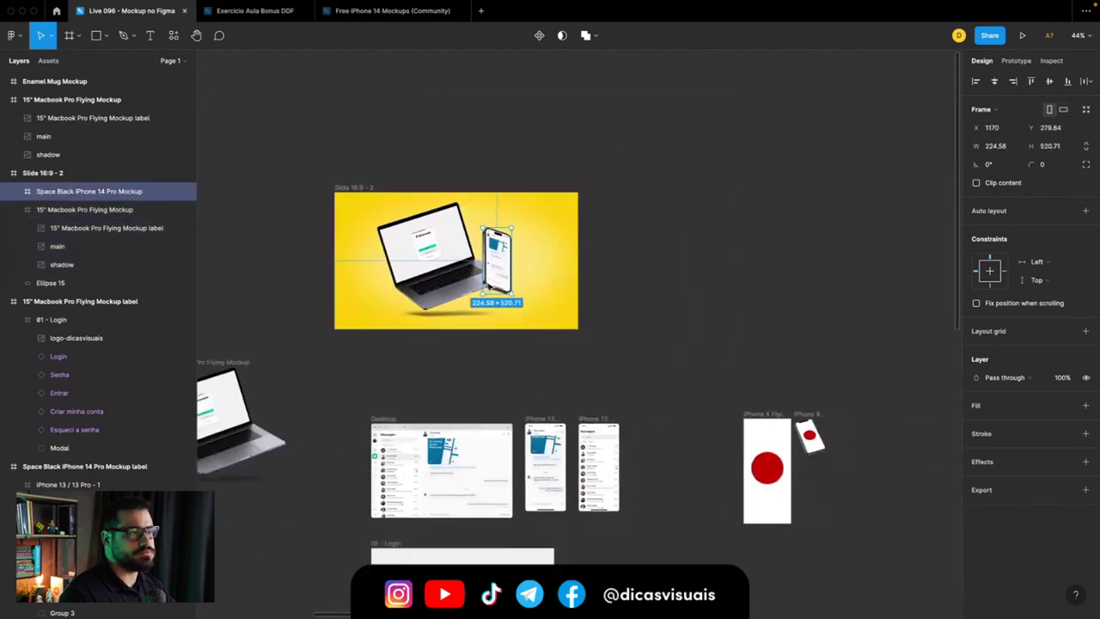
{"action": "scroll", "coordinate": [381, 301], "scroll_direction": "down", "scroll_amount": 2}
{"action": "scroll", "coordinate": [381, 301], "scroll_direction": "up", "scroll_amount": 4}
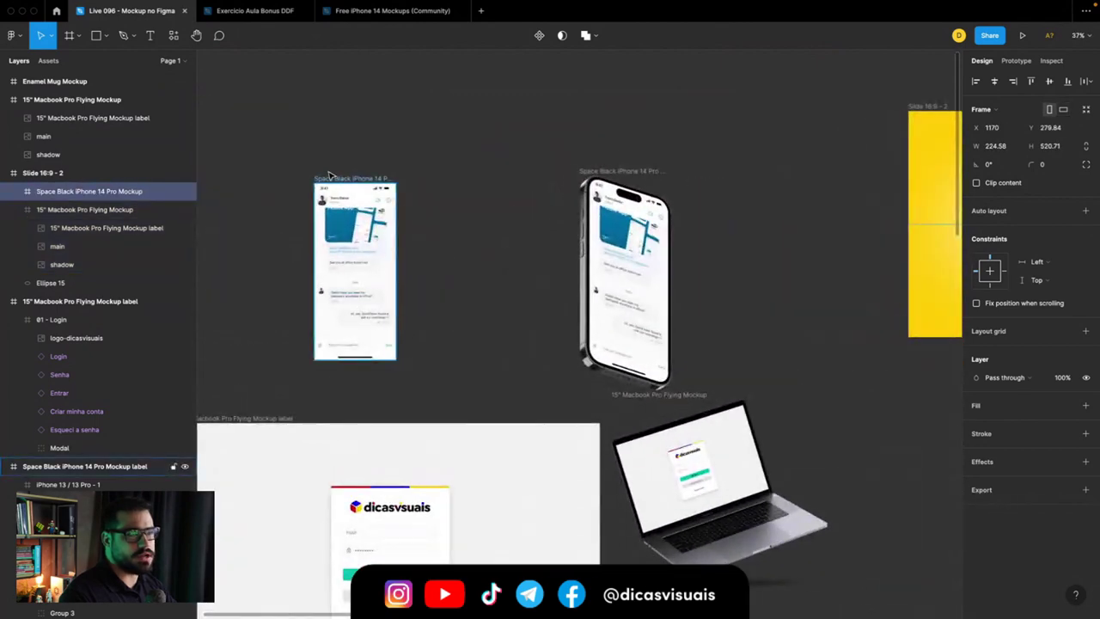
Step: Move the iPhone screen frame right, nearer its iPhone mockup
{"action": "left_click_drag", "start_coordinate": [333, 178], "coordinate": [464, 176]}
{"action": "scroll", "coordinate": [422, 191], "scroll_direction": "down", "scroll_amount": 3}
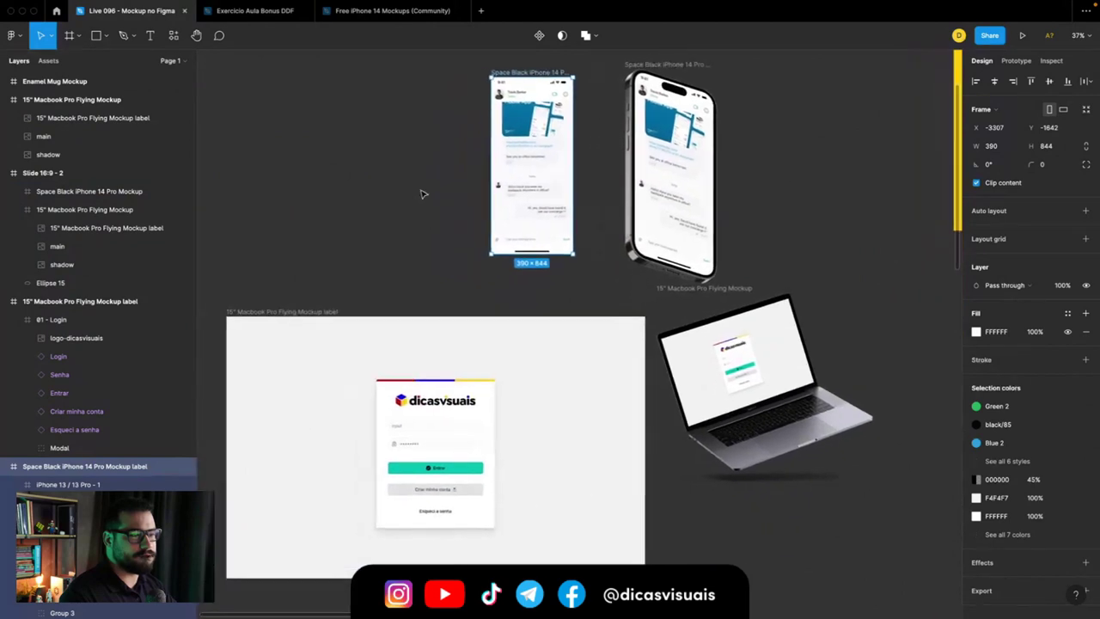
{"action": "left_click", "coordinate": [325, 314]}
{"action": "scroll", "coordinate": [378, 231], "scroll_direction": "down", "scroll_amount": 2}
Step: Select all layers of the 01 - Login card and shift them right inside the MacBook frame
{"action": "left_click", "coordinate": [404, 346]}
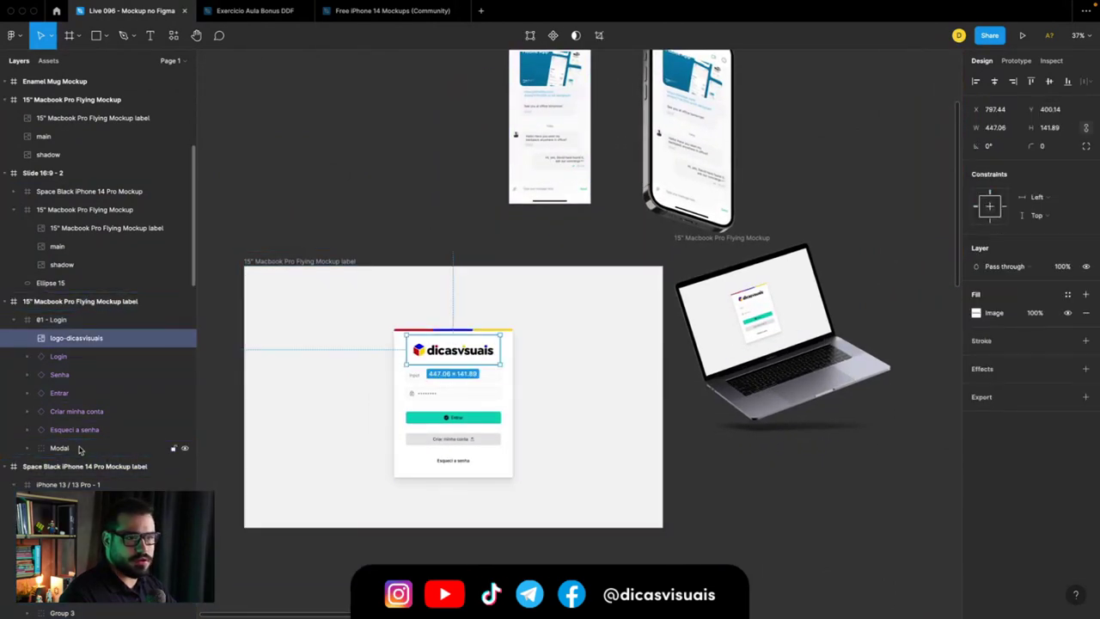
{"action": "key", "text": "super+a"}
{"action": "left_click_drag", "start_coordinate": [495, 400], "coordinate": [608, 400]}
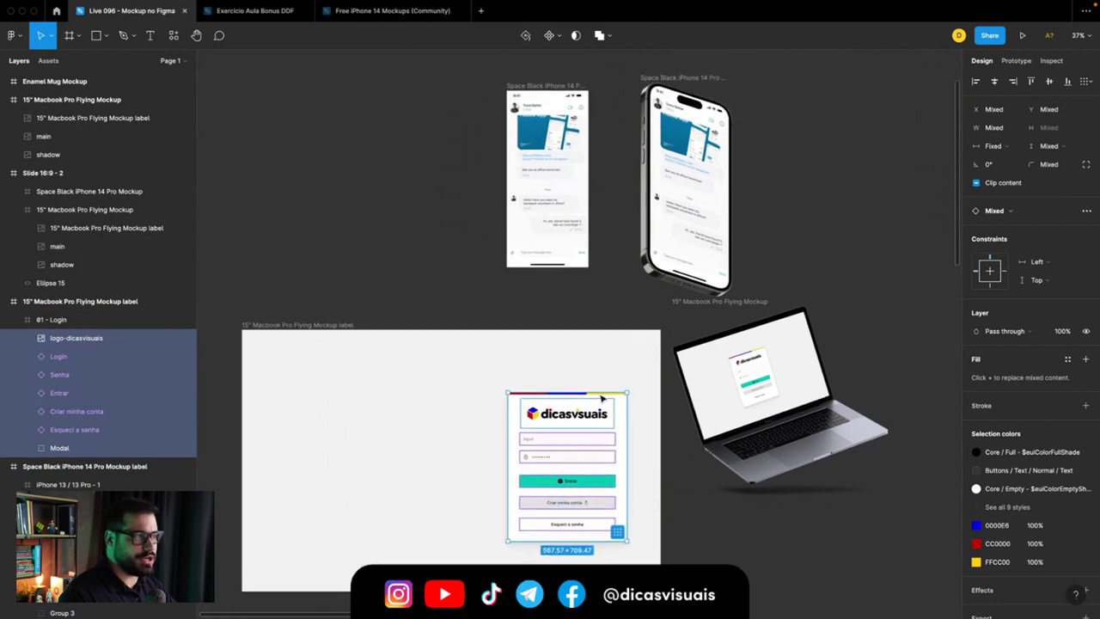
{"action": "scroll", "coordinate": [515, 300], "scroll_direction": "up", "scroll_amount": 4}
Step: Inspect the iPhone screen's nested Frame 886, then reselect the MacBook screen label frame
{"action": "left_click", "coordinate": [484, 228]}
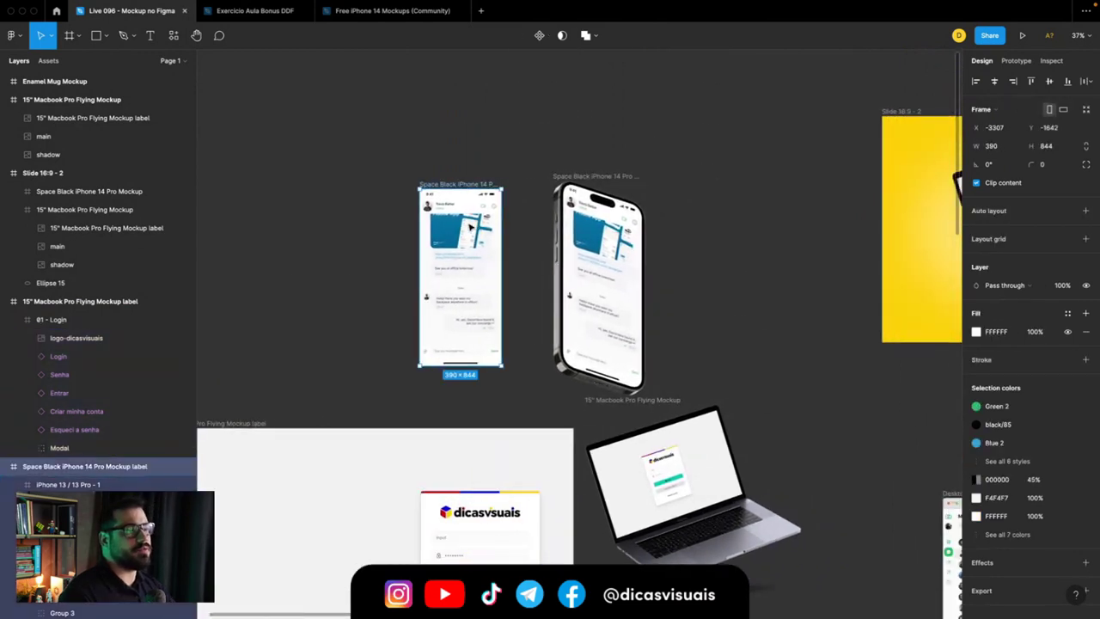
{"action": "scroll", "coordinate": [467, 229], "scroll_direction": "right", "scroll_amount": 3}
{"action": "scroll", "coordinate": [425, 233], "scroll_direction": "up", "scroll_amount": 3}
{"action": "left_click", "coordinate": [396, 241], "text": "ctrl"}
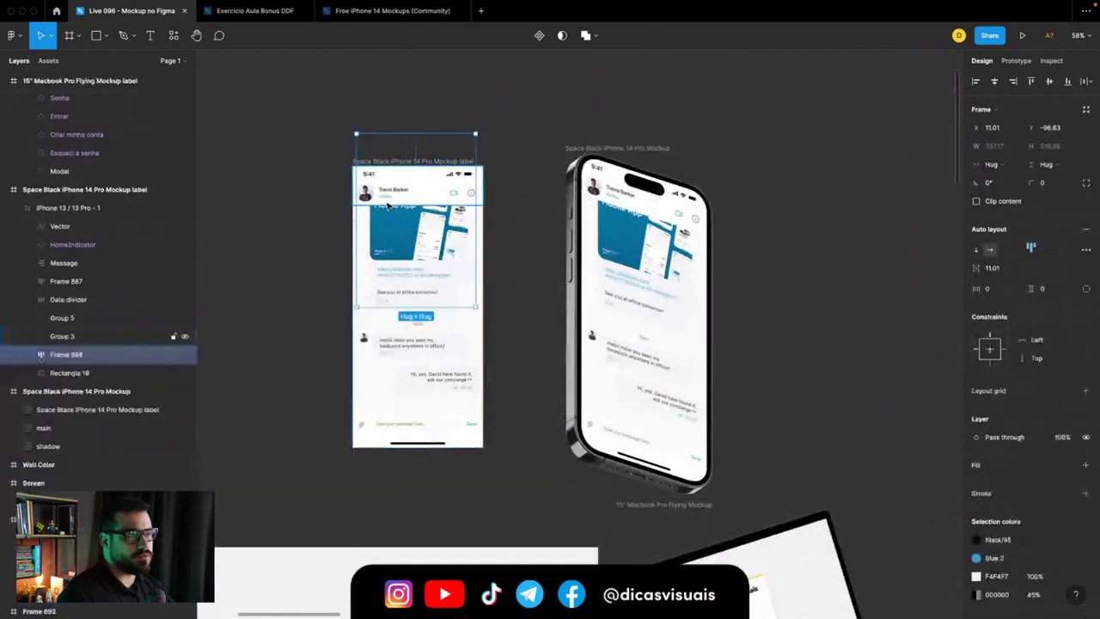
{"action": "double_click", "coordinate": [396, 242]}
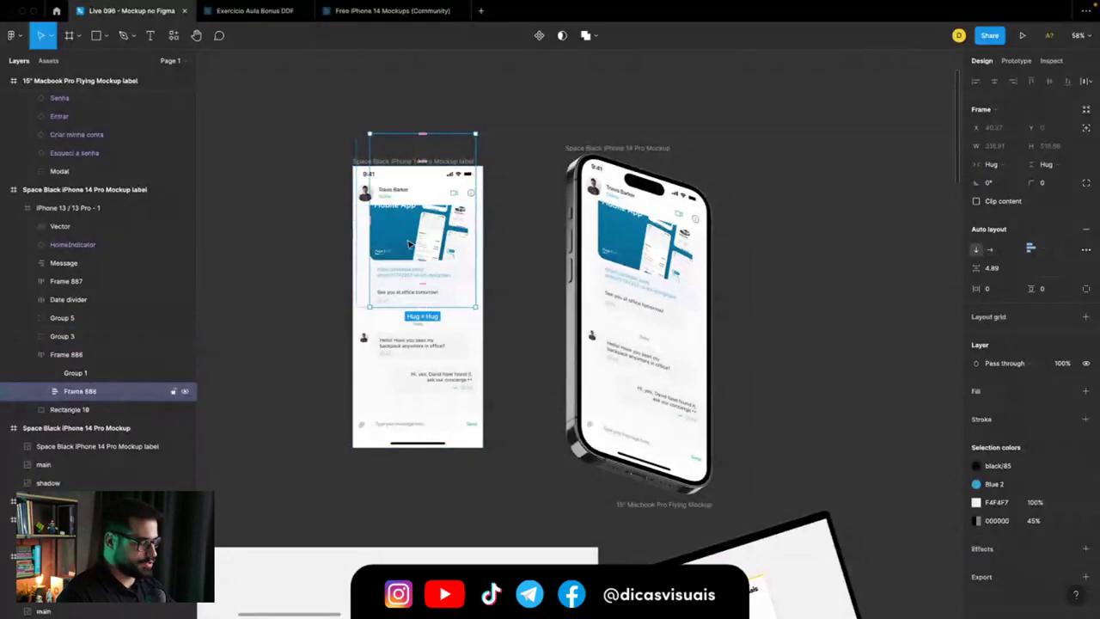
{"action": "key", "text": "Escape"}
{"action": "scroll", "coordinate": [403, 249], "scroll_direction": "down", "scroll_amount": 2}
{"action": "scroll", "coordinate": [400, 251], "scroll_direction": "down", "scroll_amount": 2}
{"action": "scroll", "coordinate": [396, 253], "scroll_direction": "down", "scroll_amount": 2}
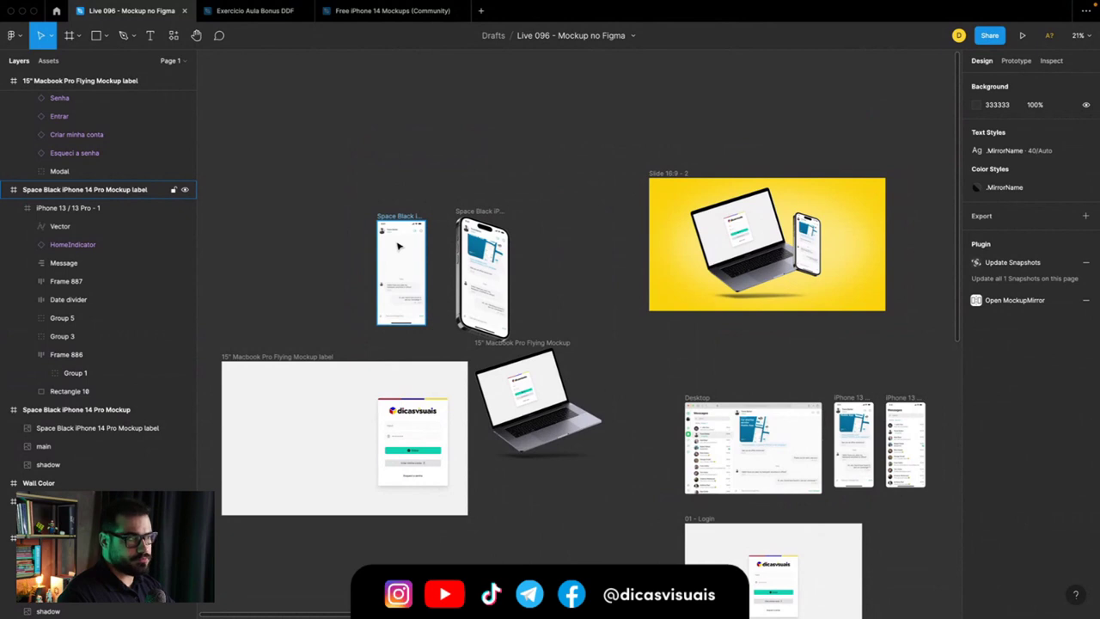
{"action": "scroll", "coordinate": [398, 246], "scroll_direction": "down", "scroll_amount": 3}
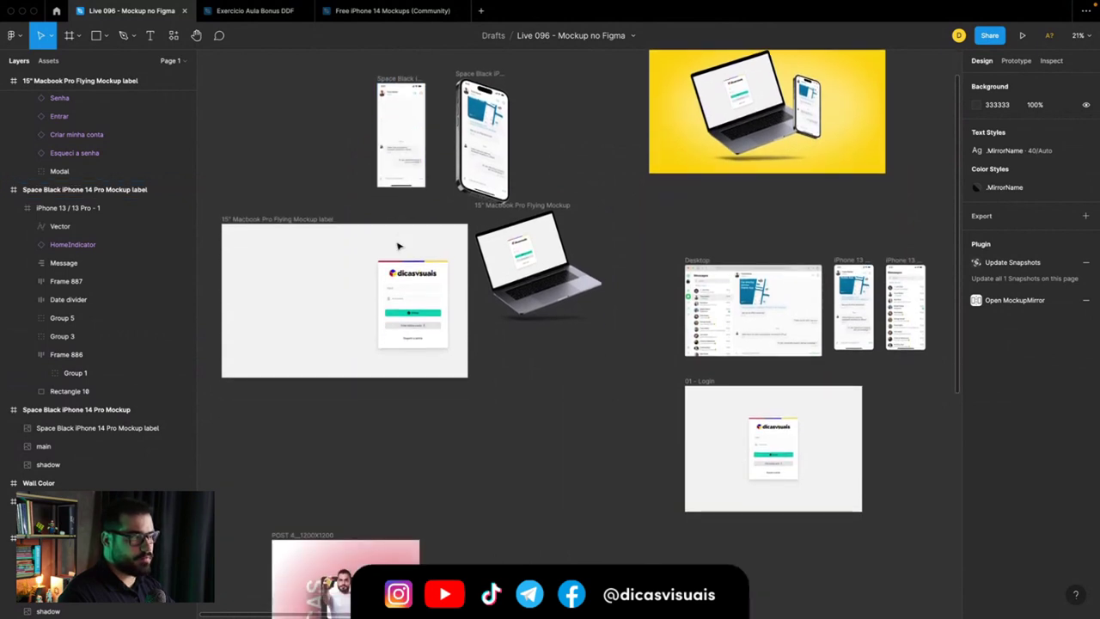
{"action": "scroll", "coordinate": [398, 246], "scroll_direction": "down", "scroll_amount": 3}
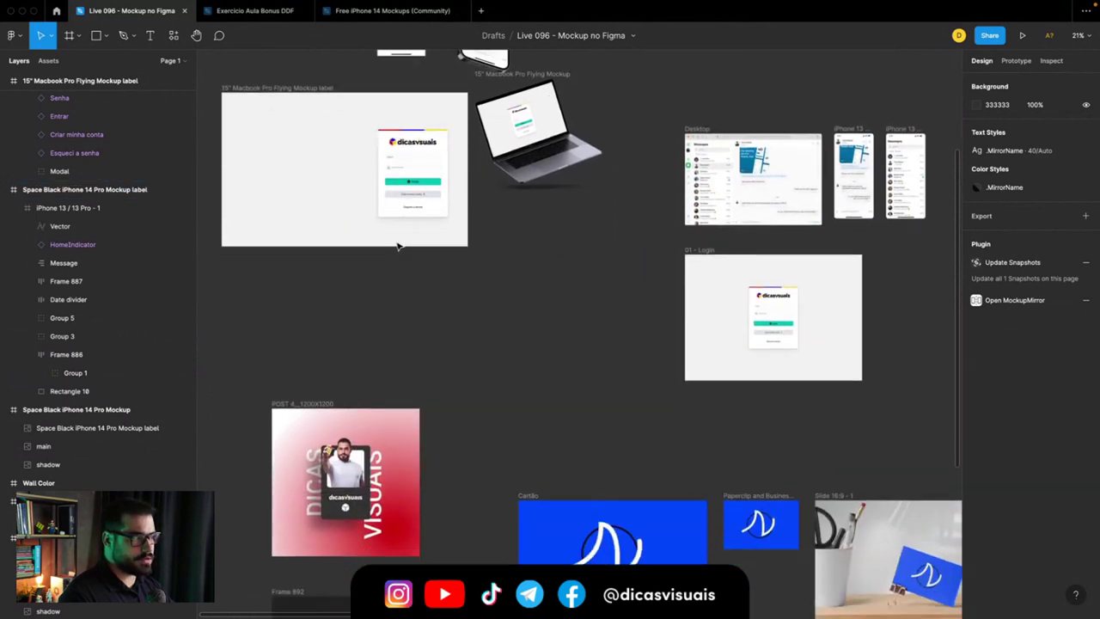
{"action": "scroll", "coordinate": [398, 246], "scroll_direction": "up", "scroll_amount": 5}
{"action": "left_click", "coordinate": [317, 324]}
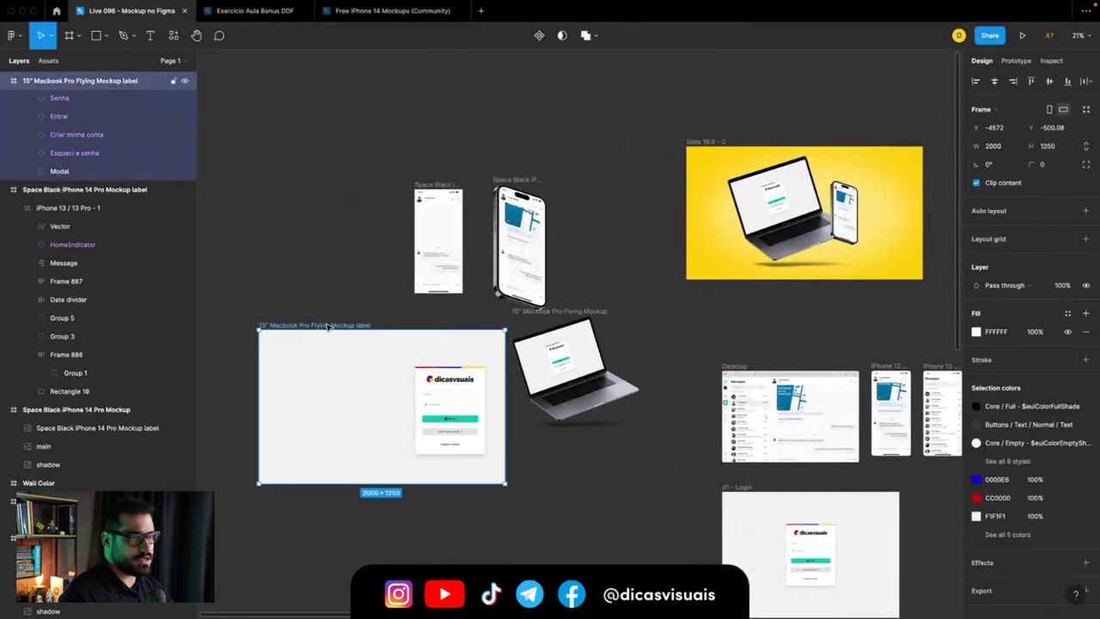
Step: Launch Artboard Studio Mockups on the MacBook screen frame and move its window right
{"action": "right_click", "coordinate": [328, 326]}
{"action": "mouse_move", "coordinate": [384, 514]}
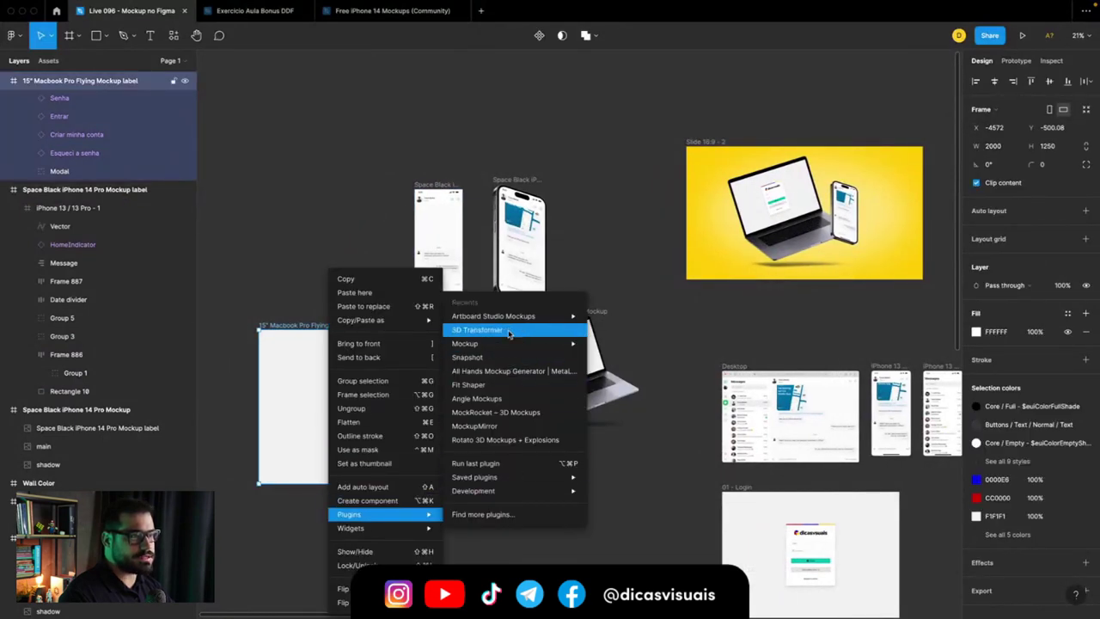
{"action": "mouse_move", "coordinate": [493, 315]}
{"action": "left_click", "coordinate": [640, 319]}
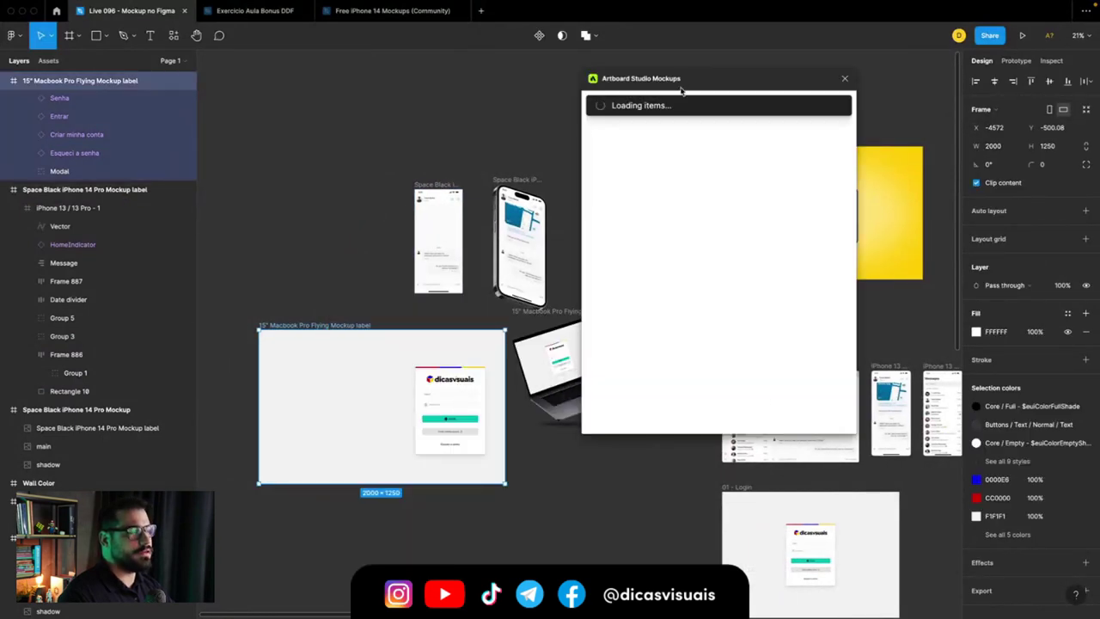
{"action": "left_click_drag", "start_coordinate": [680, 86], "coordinate": [791, 90]}
{"action": "scroll", "coordinate": [427, 168], "scroll_direction": "right", "scroll_amount": 2}
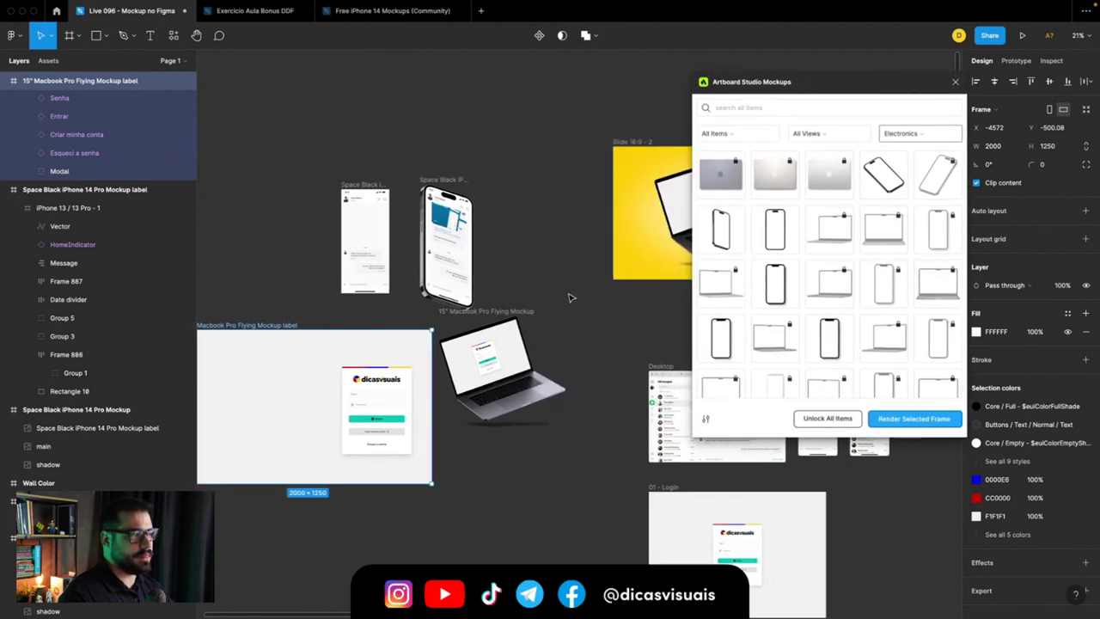
{"action": "scroll", "coordinate": [572, 297], "scroll_direction": "right", "scroll_amount": 2}
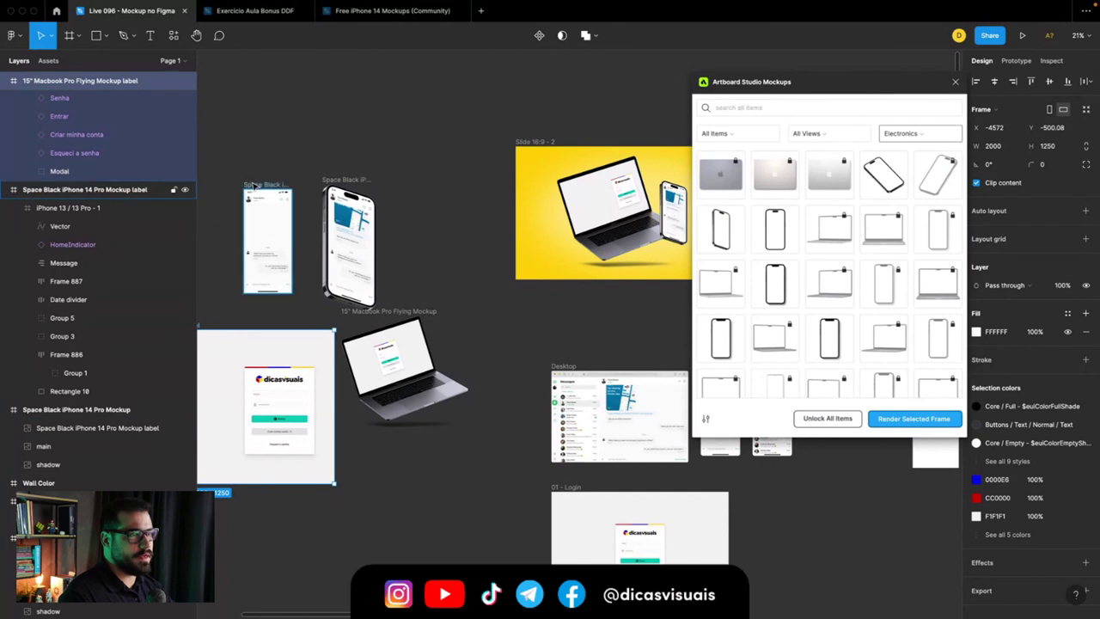
Step: Delete the small phone from the yellow Slide 16:9 - 2
{"action": "left_click", "coordinate": [274, 215]}
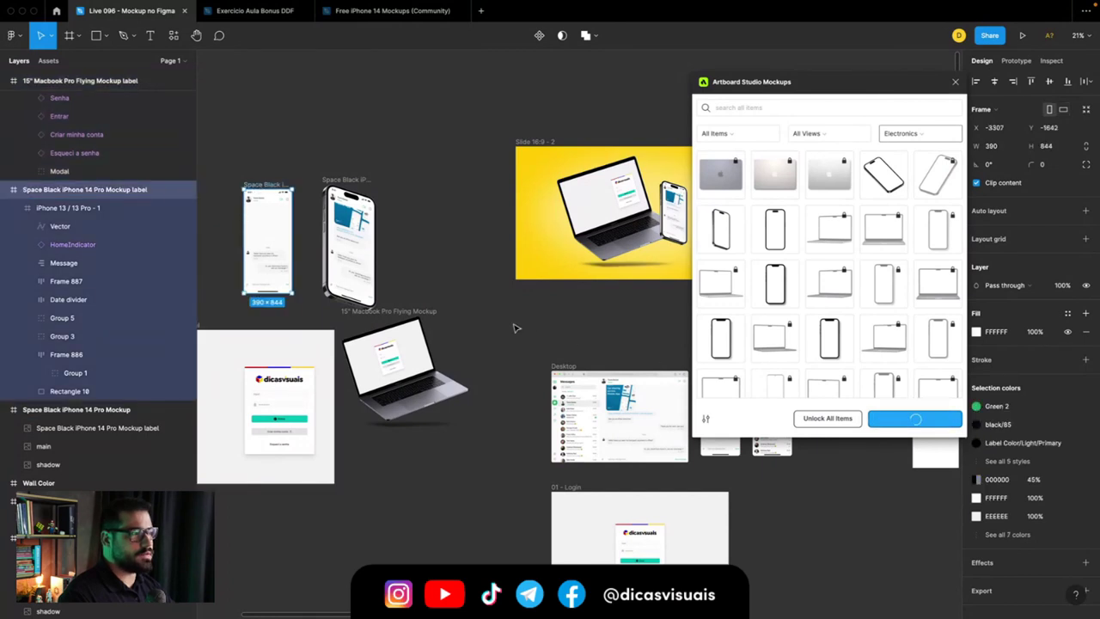
{"action": "scroll", "coordinate": [514, 327], "scroll_direction": "right", "scroll_amount": 1}
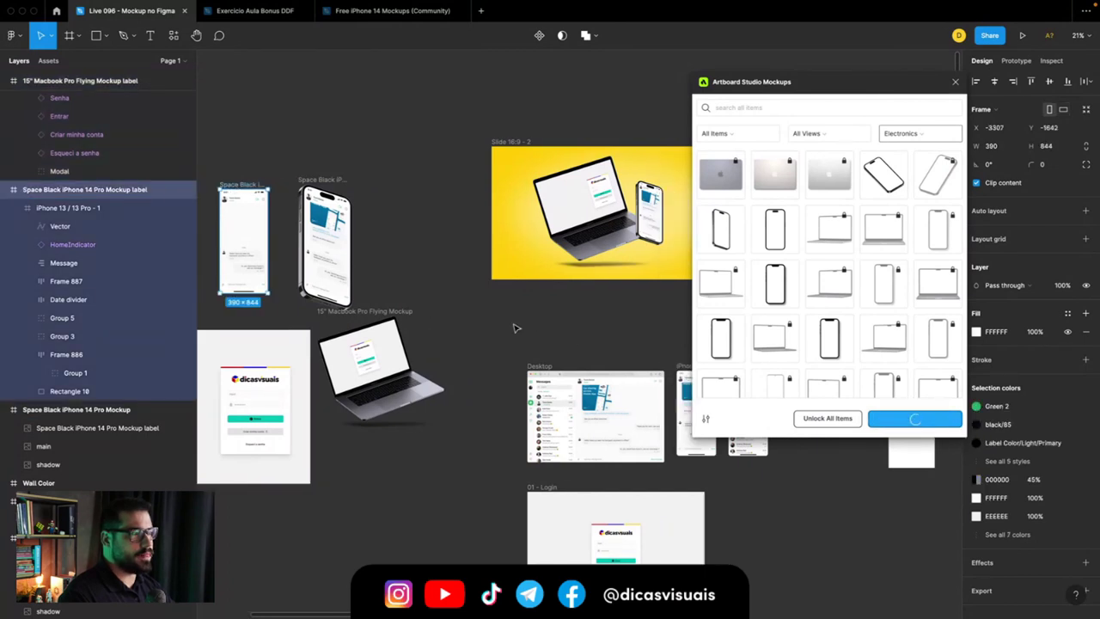
{"action": "left_click", "coordinate": [319, 241]}
{"action": "left_click", "coordinate": [647, 194]}
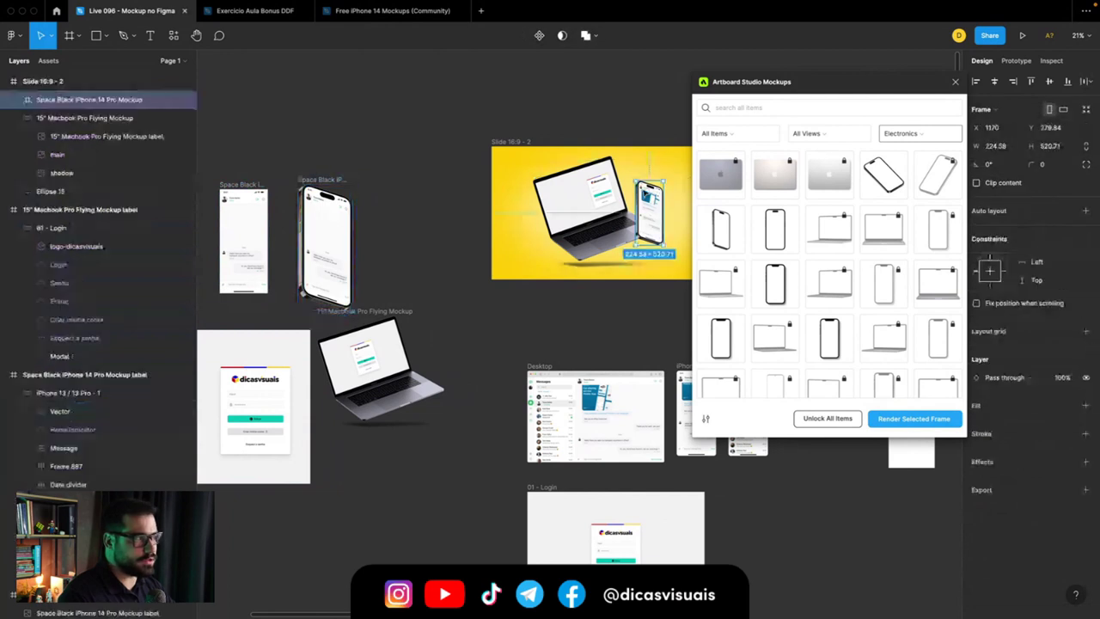
{"action": "key", "text": "Delete"}
Step: Move the iPhone 14 Pro mockup into the slide and resize it to about 289.65×671.58
{"action": "left_click", "coordinate": [311, 179]}
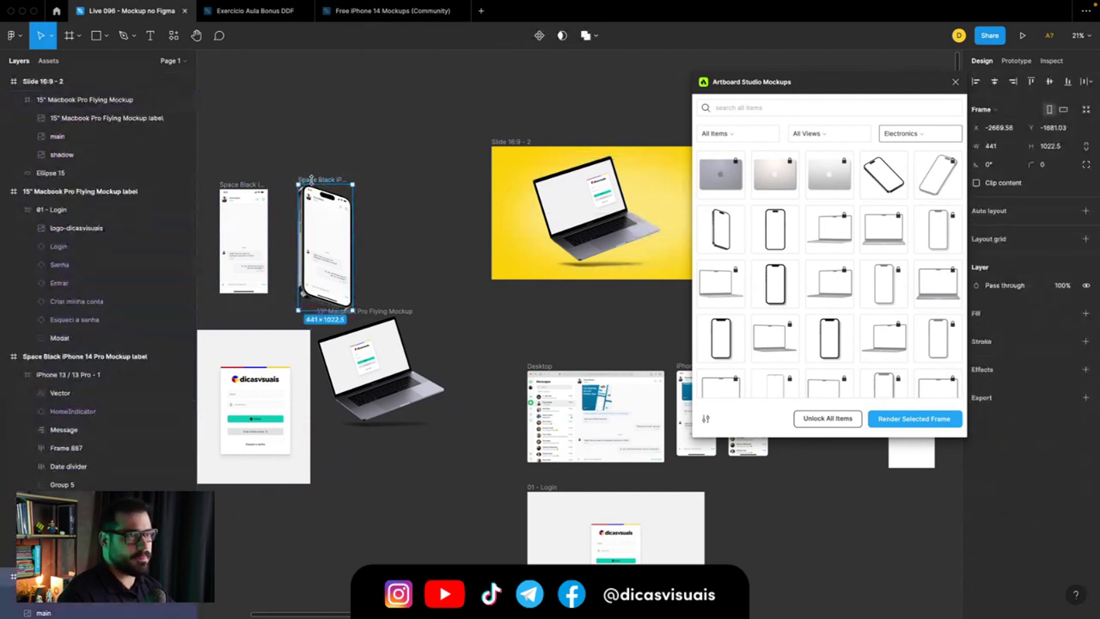
{"action": "mouse_move", "coordinate": [314, 180]}
{"action": "left_mouse_down"}
{"action": "mouse_move", "coordinate": [640, 145]}
{"action": "mouse_move", "coordinate": [569, 151]}
{"action": "left_mouse_up"}
{"action": "left_click_drag", "start_coordinate": [610, 275], "coordinate": [593, 233]}
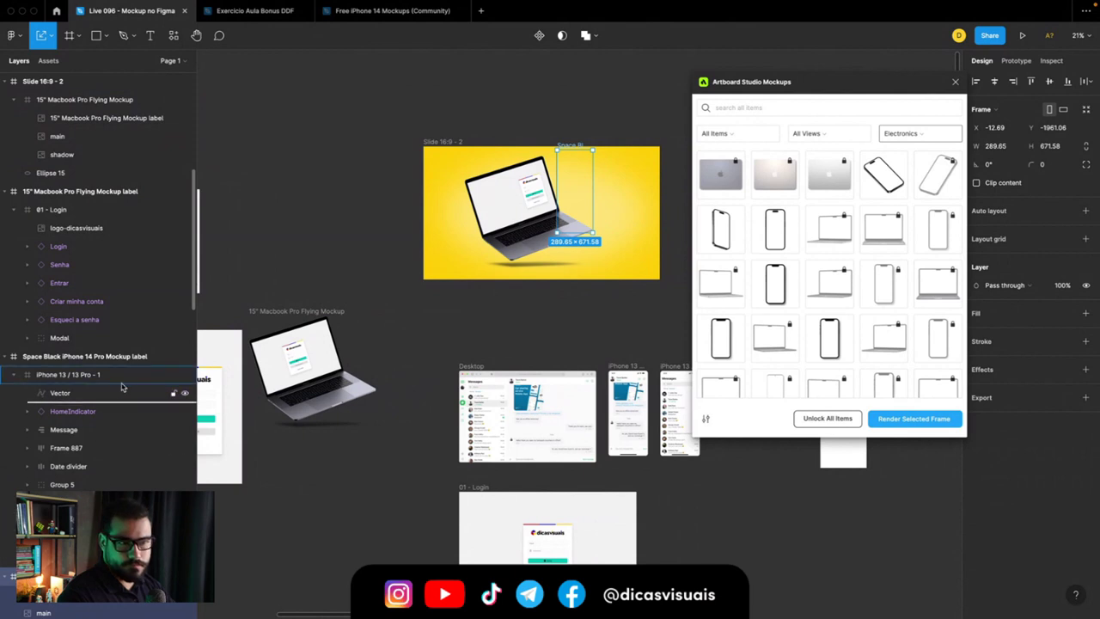
{"action": "left_click", "coordinate": [13, 376]}
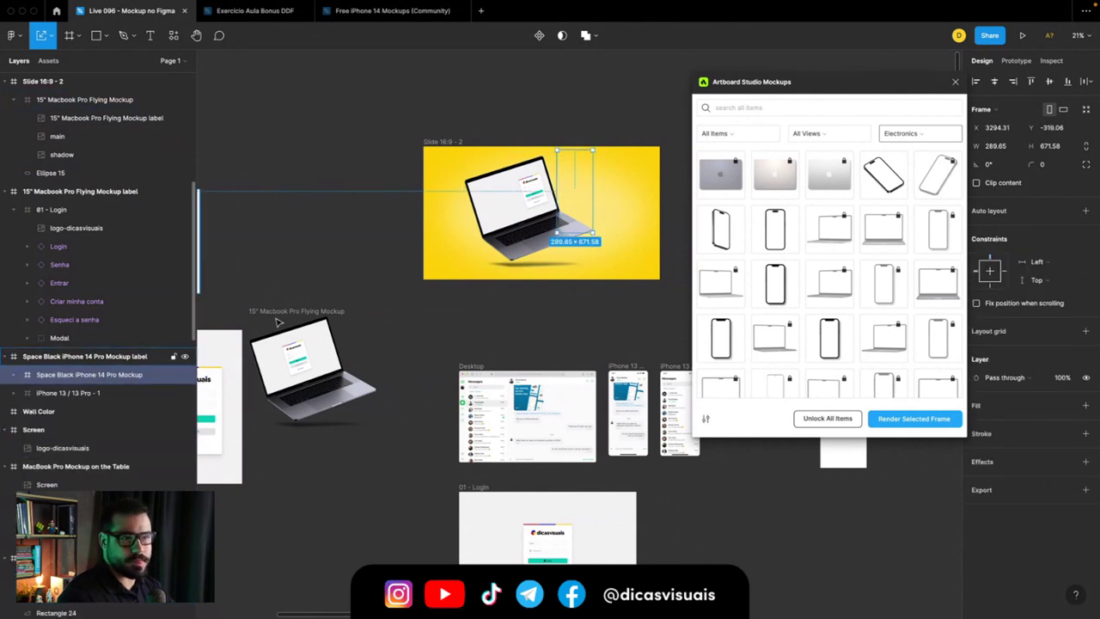
{"action": "left_click_drag", "start_coordinate": [580, 195], "coordinate": [582, 217]}
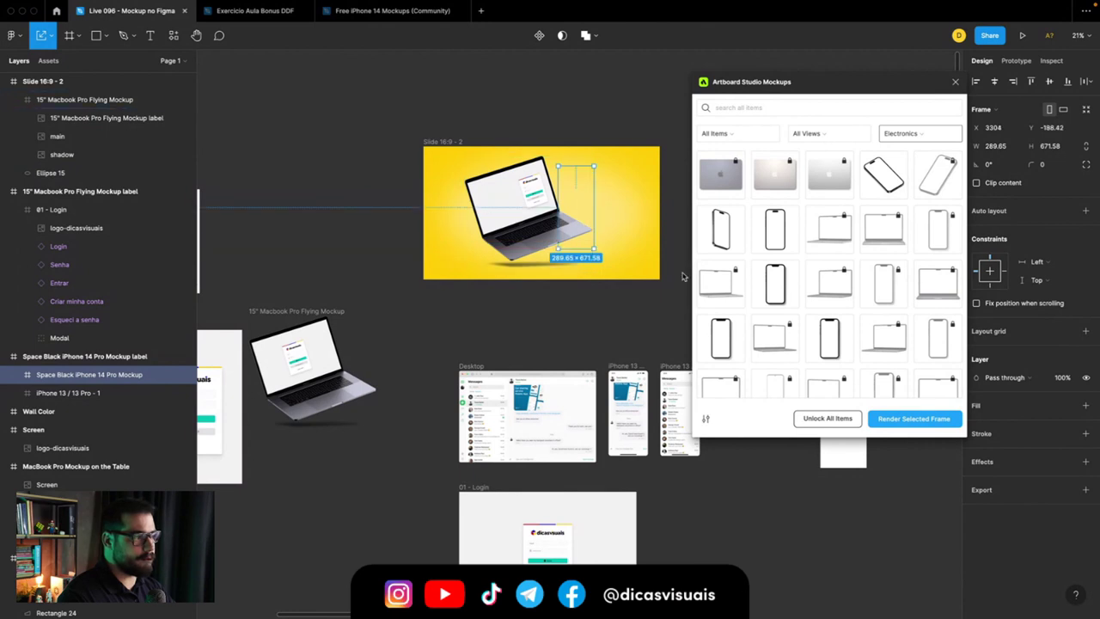
Step: Reparent the iPhone mockup out of its label frame and place it beside the laptop
{"action": "left_click", "coordinate": [62, 355]}
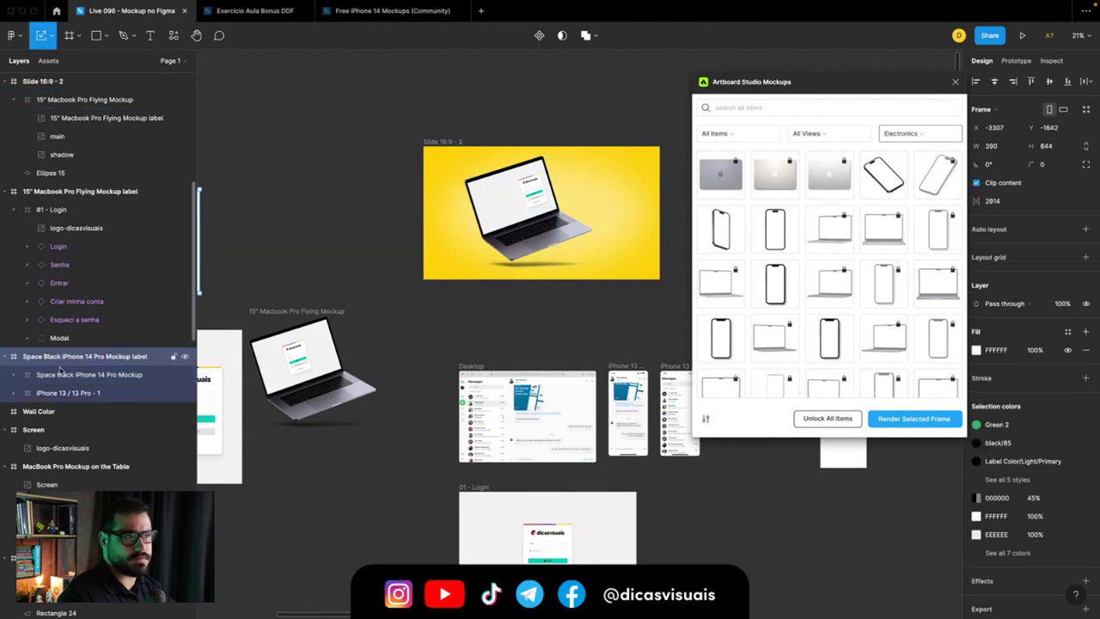
{"action": "left_click", "coordinate": [60, 379]}
{"action": "left_click_drag", "start_coordinate": [60, 379], "coordinate": [25, 93]}
{"action": "left_click", "coordinate": [446, 141]}
{"action": "left_click", "coordinate": [14, 118]}
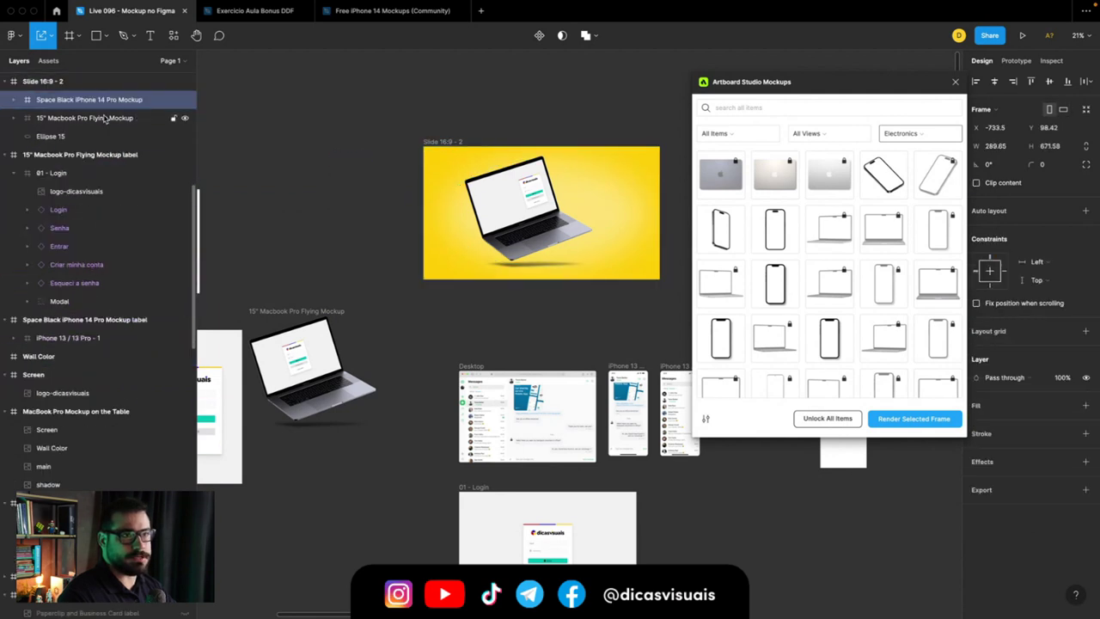
{"action": "mouse_move", "coordinate": [351, 215]}
{"action": "left_mouse_down"}
{"action": "mouse_move", "coordinate": [580, 228]}
{"action": "mouse_move", "coordinate": [276, 236]}
{"action": "left_mouse_up"}
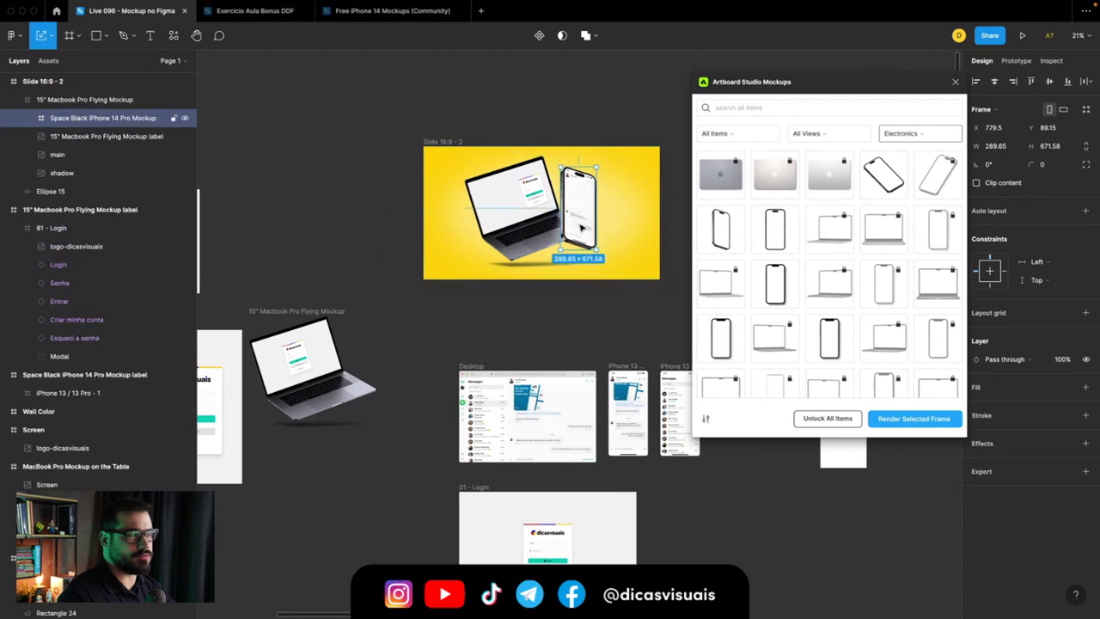
Step: Hide the iPhone 13 screen design, leaving the frame blank white
{"action": "left_click", "coordinate": [276, 236]}
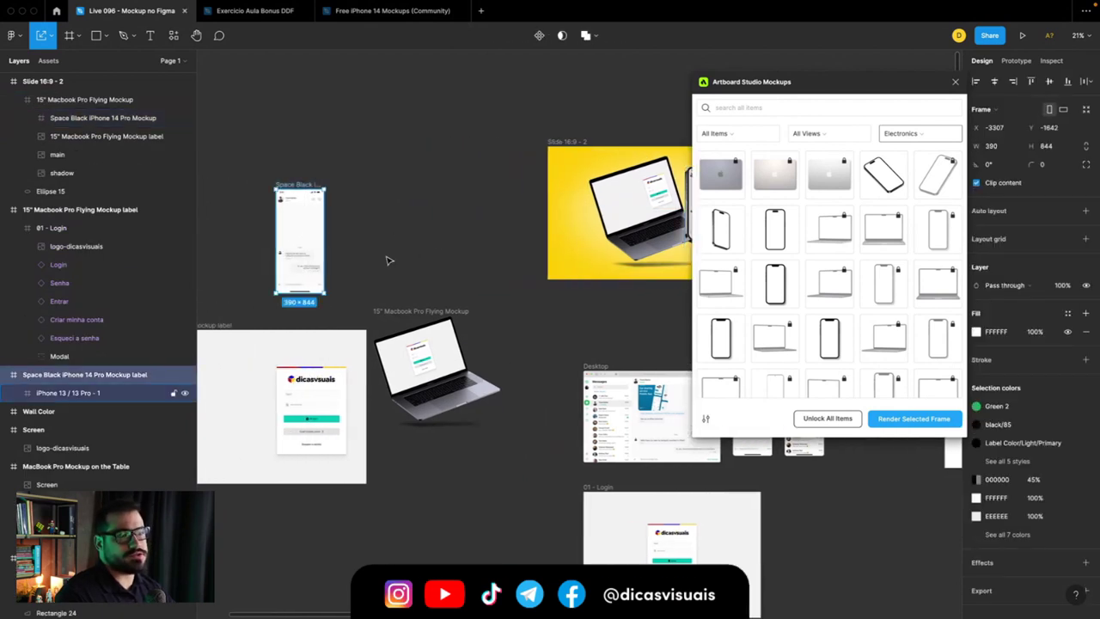
{"action": "scroll", "coordinate": [318, 239], "scroll_direction": "up", "scroll_amount": 3}
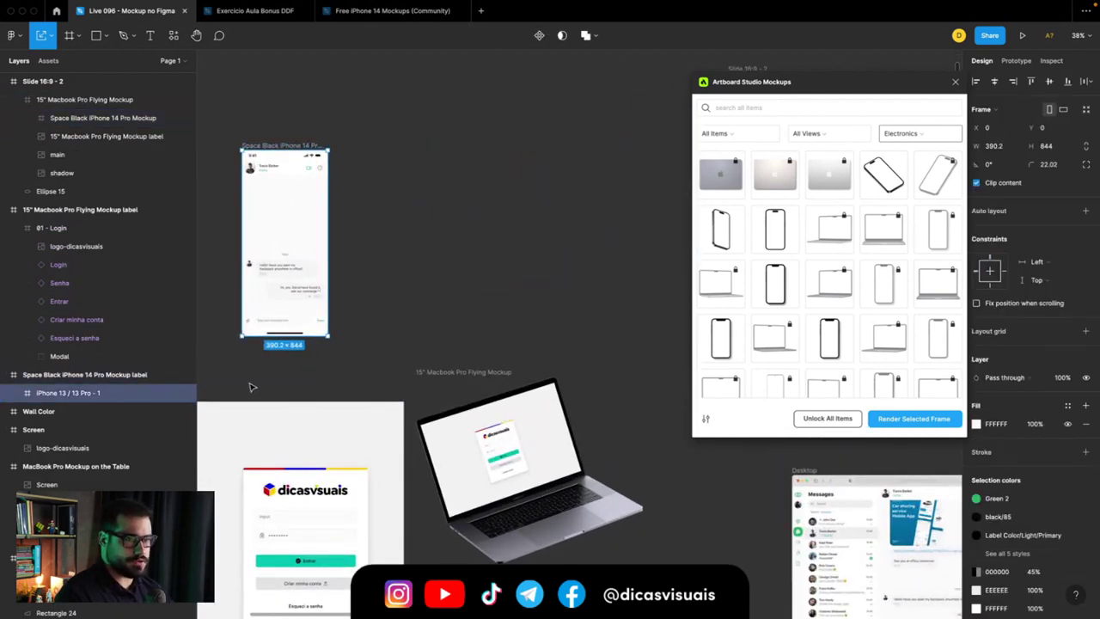
{"action": "left_click", "coordinate": [185, 393]}
{"action": "scroll", "coordinate": [358, 317], "scroll_direction": "left", "scroll_amount": 3}
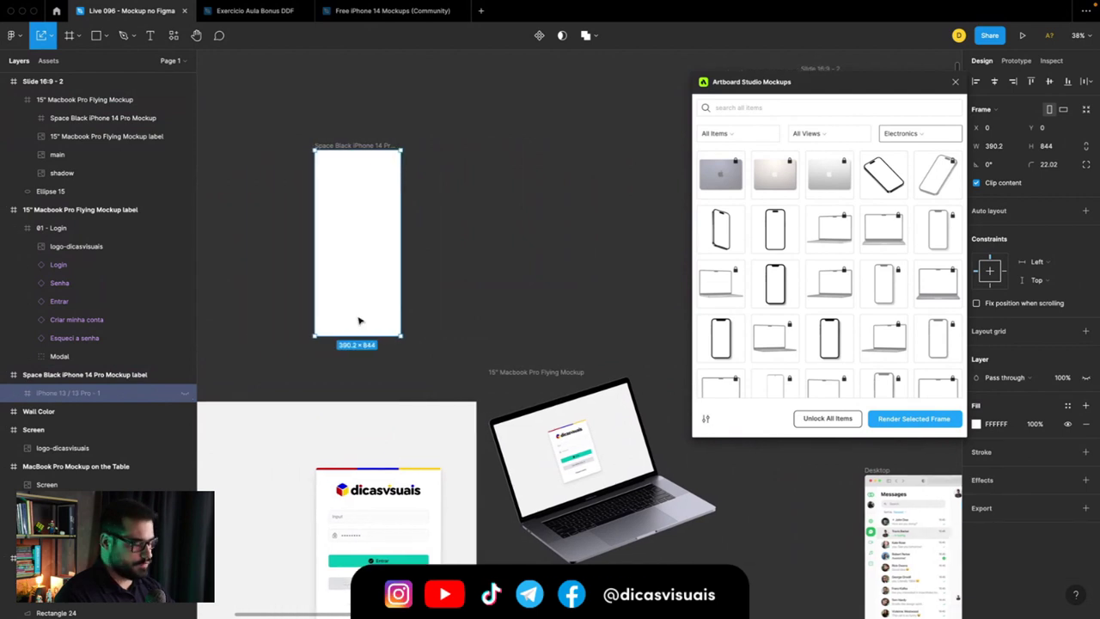
Step: Draw a red CC0000 circle in the middle of the blank iPhone frame
{"action": "key", "text": "o"}
{"action": "mouse_move", "coordinate": [355, 230]}
{"action": "left_mouse_down"}
{"action": "mouse_move", "coordinate": [375, 254]}
{"action": "mouse_move", "coordinate": [357, 246]}
{"action": "left_mouse_up"}
{"action": "left_click", "coordinate": [976, 332]}
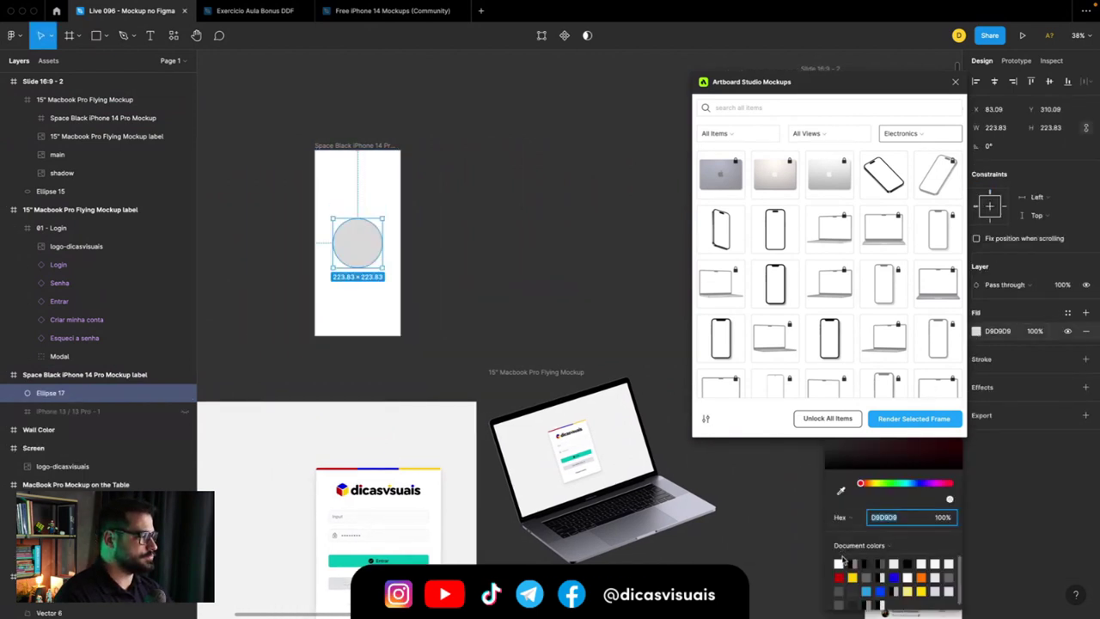
{"action": "left_click", "coordinate": [839, 577]}
{"action": "left_click", "coordinate": [363, 171]}
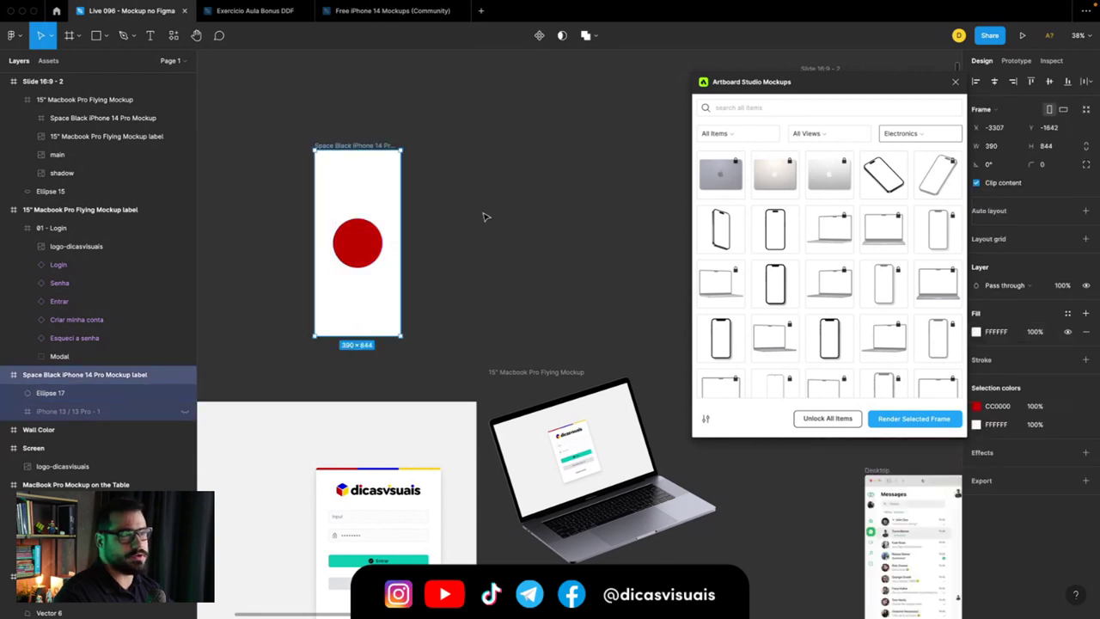
{"action": "scroll", "coordinate": [483, 216], "scroll_direction": "down", "scroll_amount": 2}
{"action": "scroll", "coordinate": [387, 215], "scroll_direction": "down", "scroll_amount": 2}
{"action": "scroll", "coordinate": [293, 214], "scroll_direction": "down", "scroll_amount": 1}
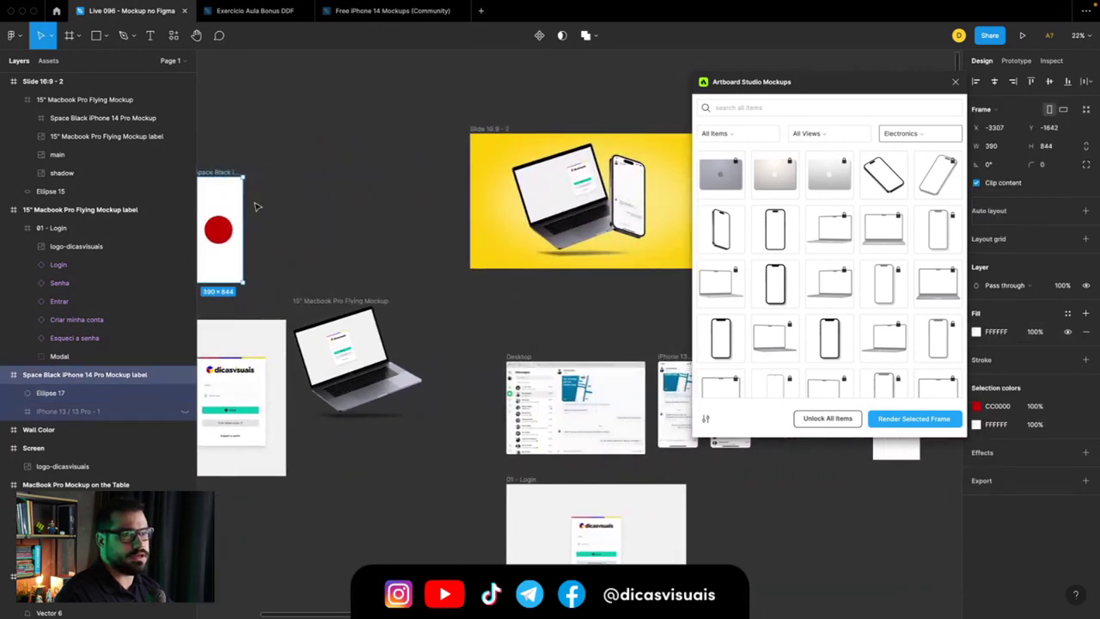
Step: Move the red-circle iPhone frame right and check the slide's phone mockup updates
{"action": "left_click_drag", "start_coordinate": [217, 170], "coordinate": [322, 156]}
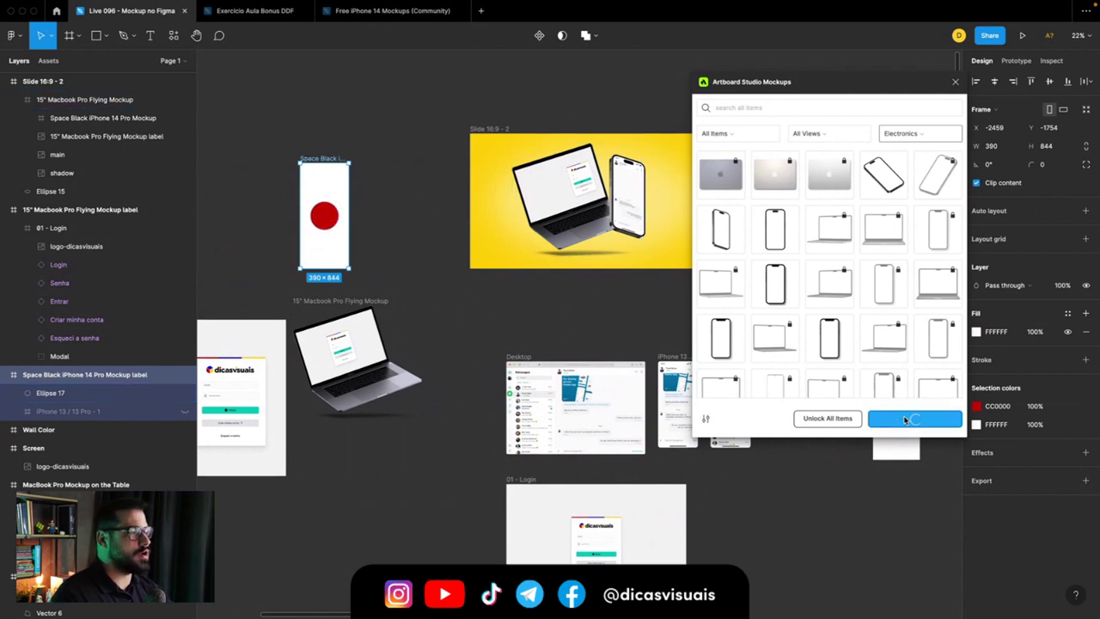
{"action": "left_click", "coordinate": [632, 200]}
{"action": "scroll", "coordinate": [563, 194], "scroll_direction": "up", "scroll_amount": 2}
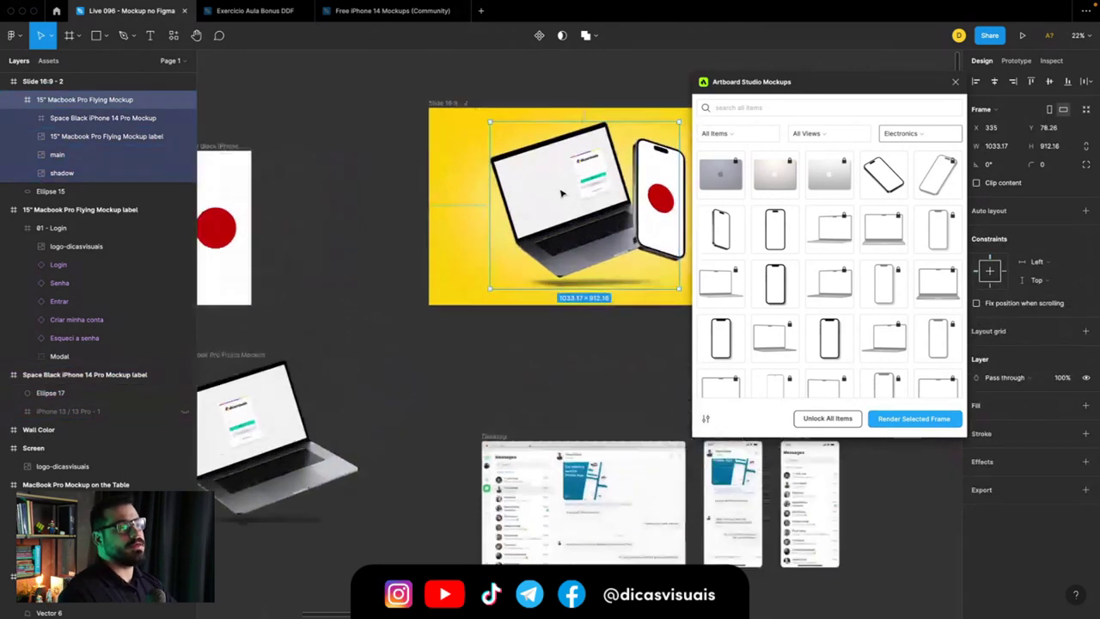
{"action": "scroll", "coordinate": [567, 194], "scroll_direction": "up", "scroll_amount": 1}
{"action": "scroll", "coordinate": [580, 193], "scroll_direction": "up", "scroll_amount": 2}
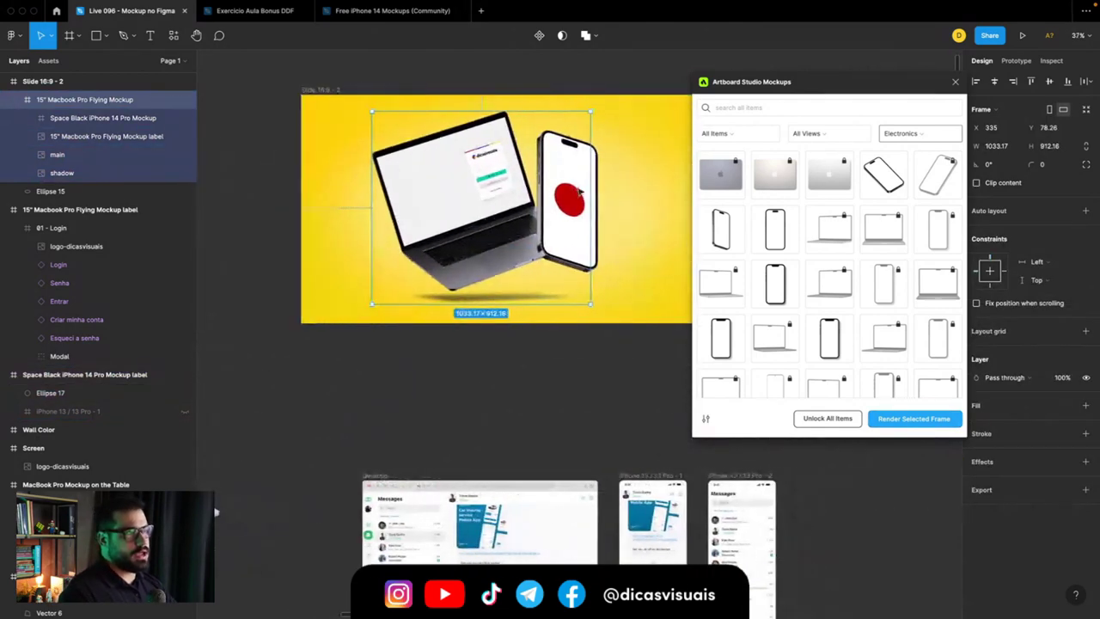
Step: Close the Artboard Studio Mockups panel and switch to the Frame tool
{"action": "left_click", "coordinate": [320, 89]}
{"action": "scroll", "coordinate": [378, 210], "scroll_direction": "up", "scroll_amount": 2}
{"action": "scroll", "coordinate": [378, 210], "scroll_direction": "right", "scroll_amount": 2}
{"action": "scroll", "coordinate": [378, 210], "scroll_direction": "up", "scroll_amount": 1}
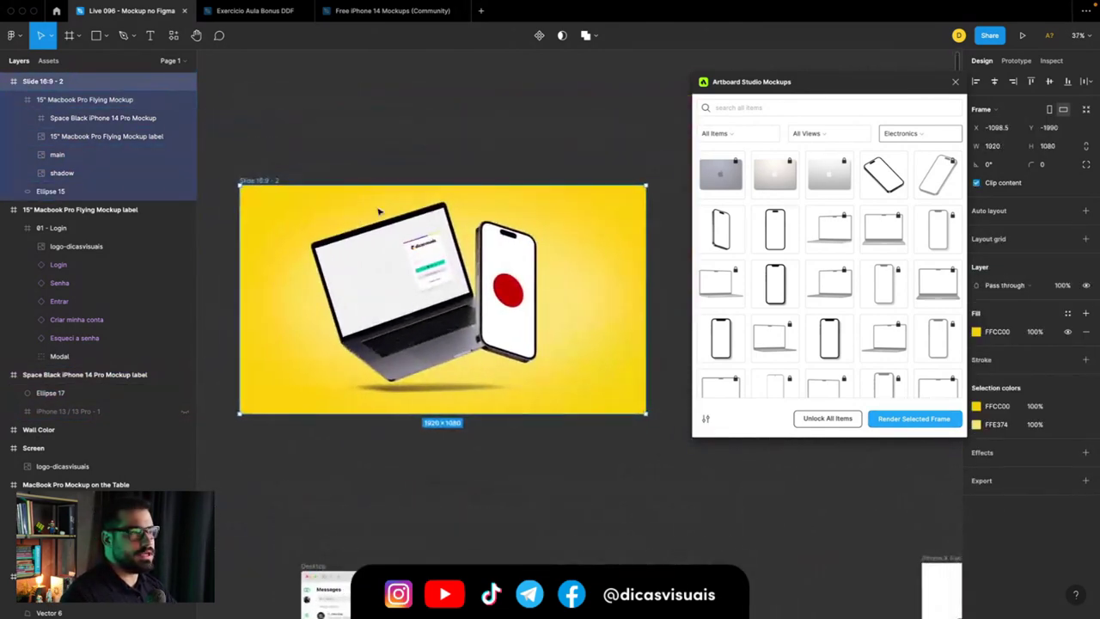
{"action": "left_click", "coordinate": [955, 81]}
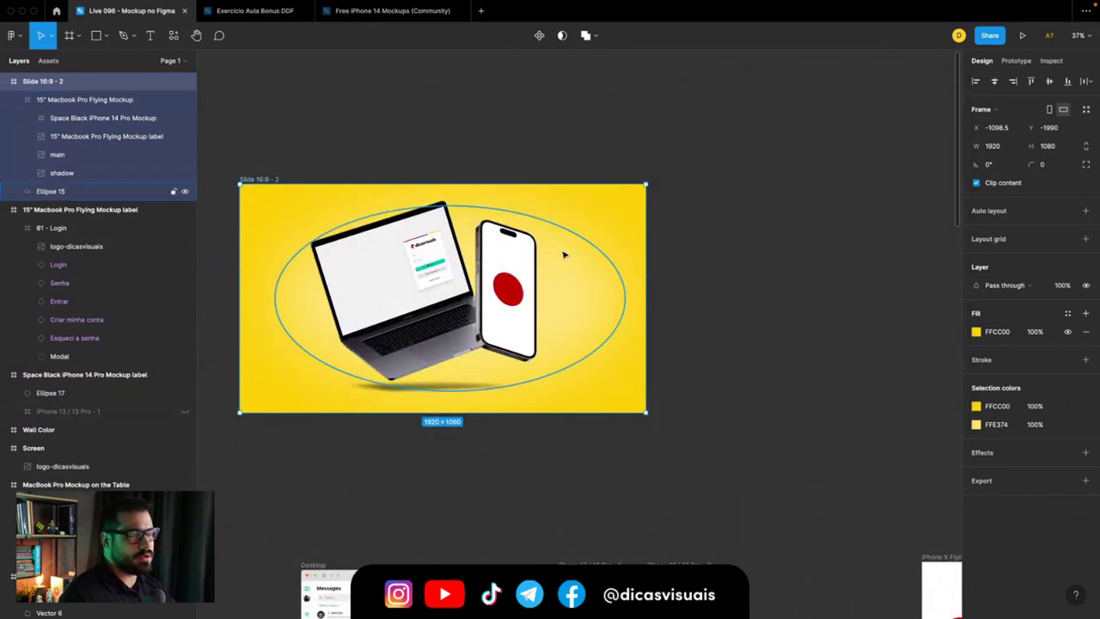
{"action": "scroll", "coordinate": [564, 251], "scroll_direction": "down", "scroll_amount": 3}
{"action": "scroll", "coordinate": [564, 251], "scroll_direction": "down", "scroll_amount": 1}
{"action": "scroll", "coordinate": [564, 255], "scroll_direction": "up", "scroll_amount": 1}
{"action": "key", "text": "f"}
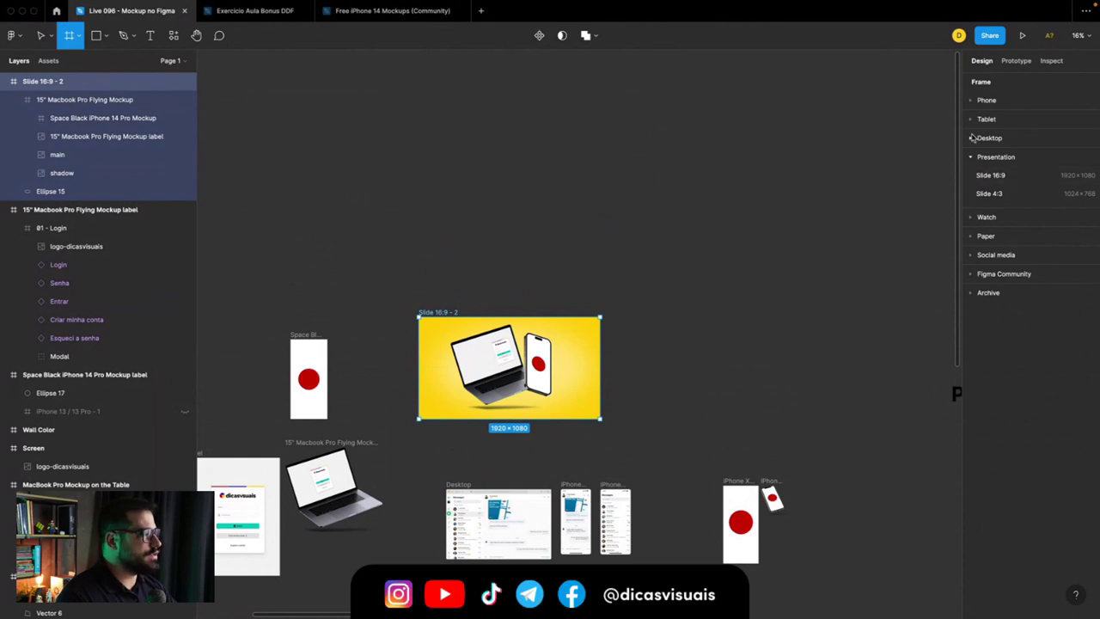
Step: Add a 1920×1080 Slide 16:9 frame above the yellow slide, filled blue 0000E6
{"action": "left_click", "coordinate": [997, 176]}
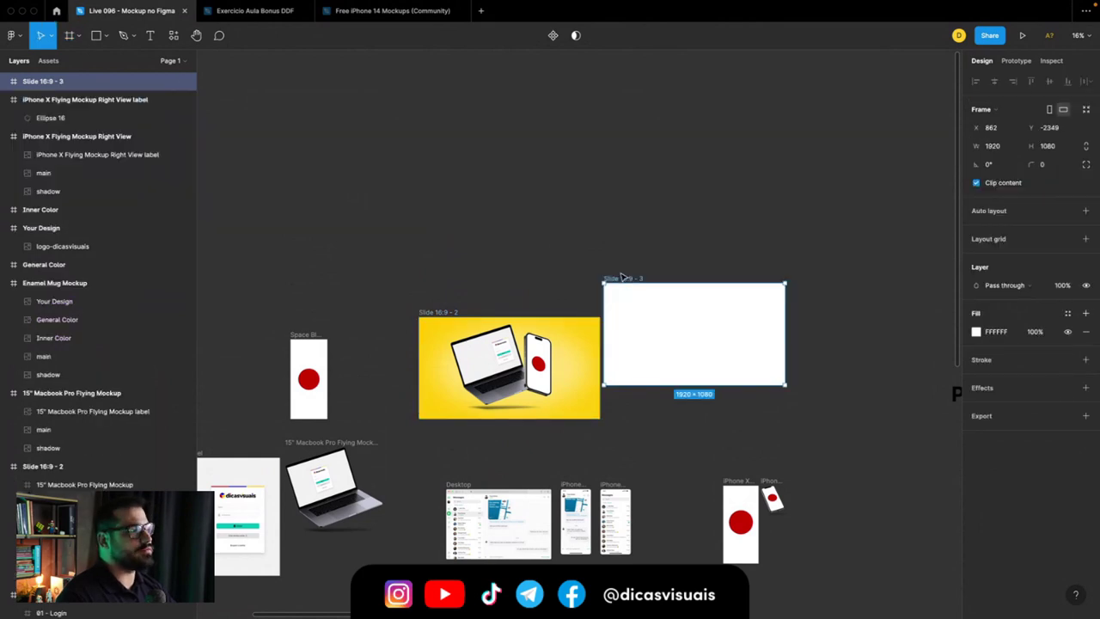
{"action": "left_click_drag", "start_coordinate": [622, 277], "coordinate": [435, 115]}
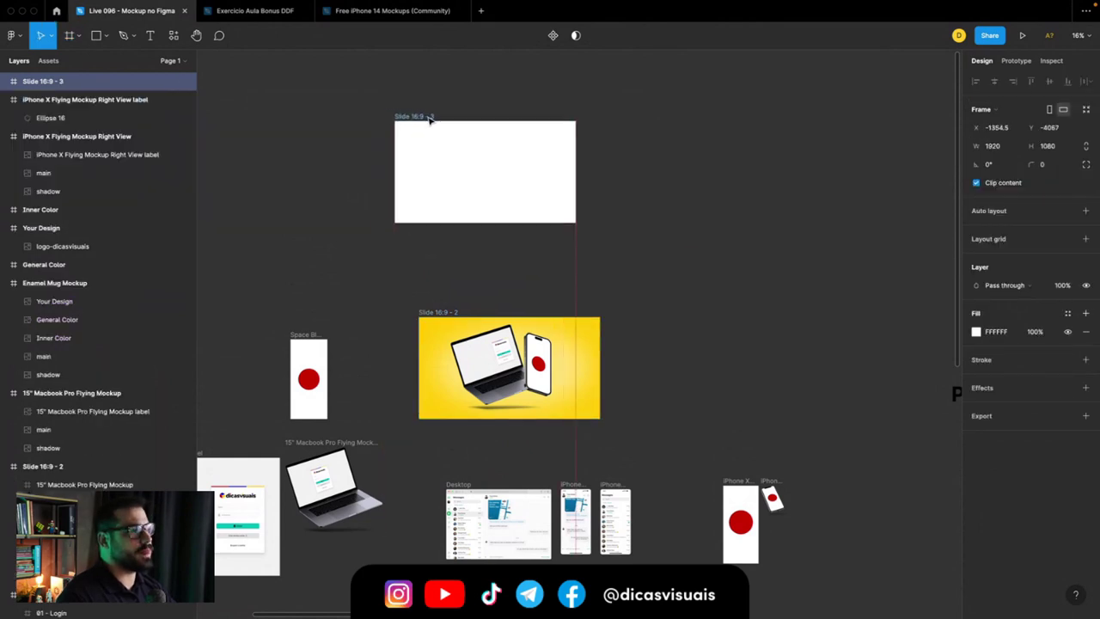
{"action": "left_click", "coordinate": [976, 333]}
{"action": "left_click", "coordinate": [894, 577]}
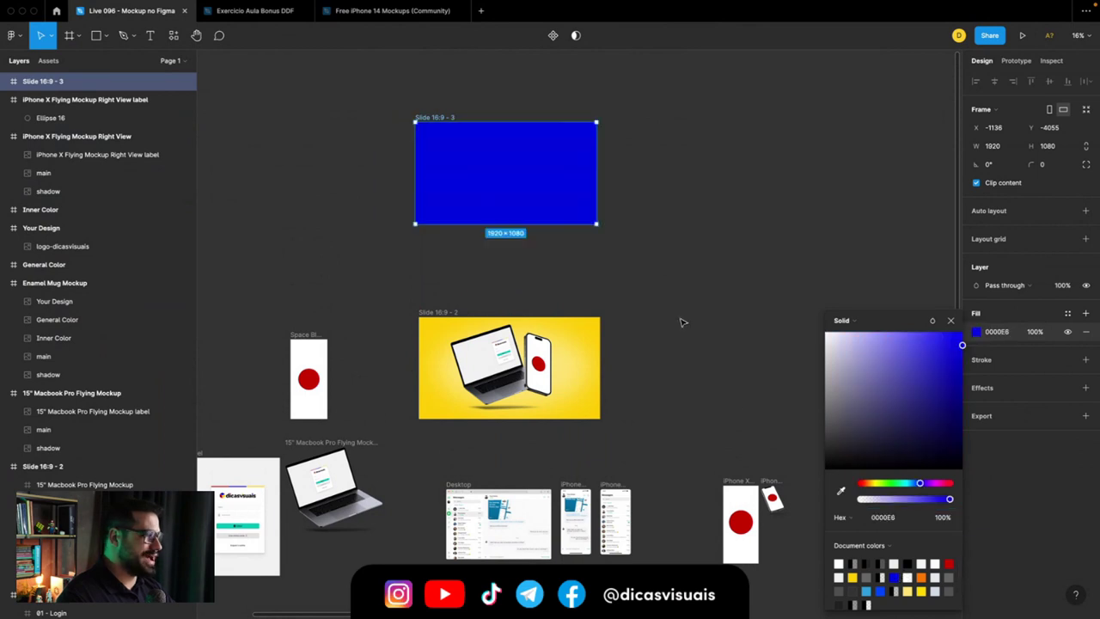
{"action": "left_click", "coordinate": [487, 247]}
{"action": "left_click", "coordinate": [502, 376]}
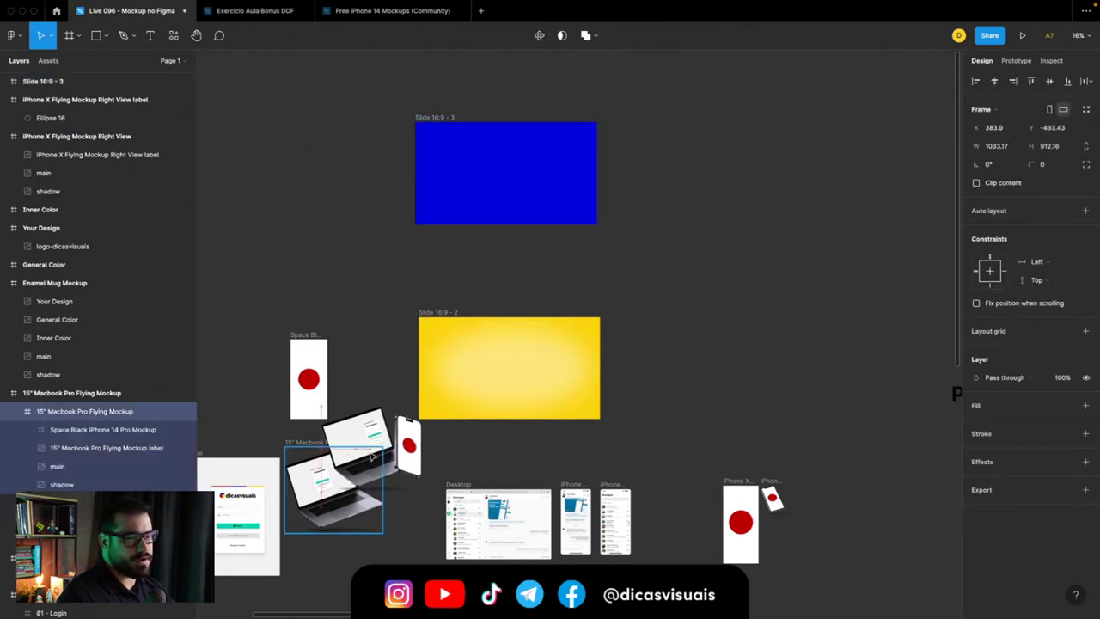
Step: Move the laptop and phone group from the yellow slide into the blue Slide 16:9 - 3
{"action": "left_click_drag", "start_coordinate": [363, 460], "coordinate": [508, 368]}
{"action": "left_click", "coordinate": [329, 490]}
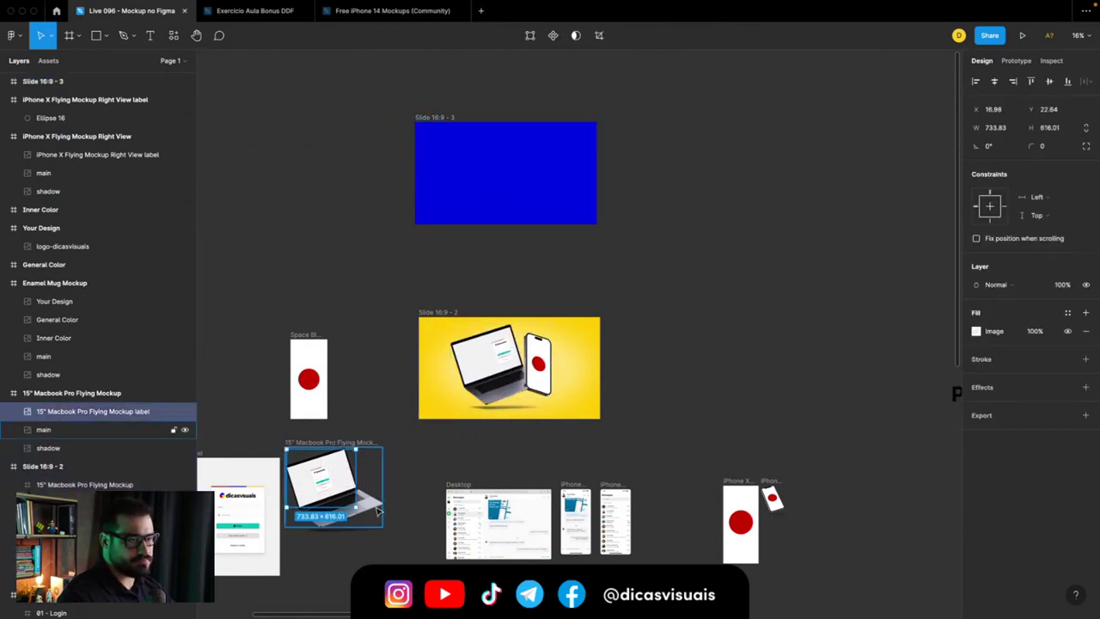
{"action": "scroll", "coordinate": [378, 510], "scroll_direction": "left", "scroll_amount": 2}
{"action": "left_click", "coordinate": [540, 358]}
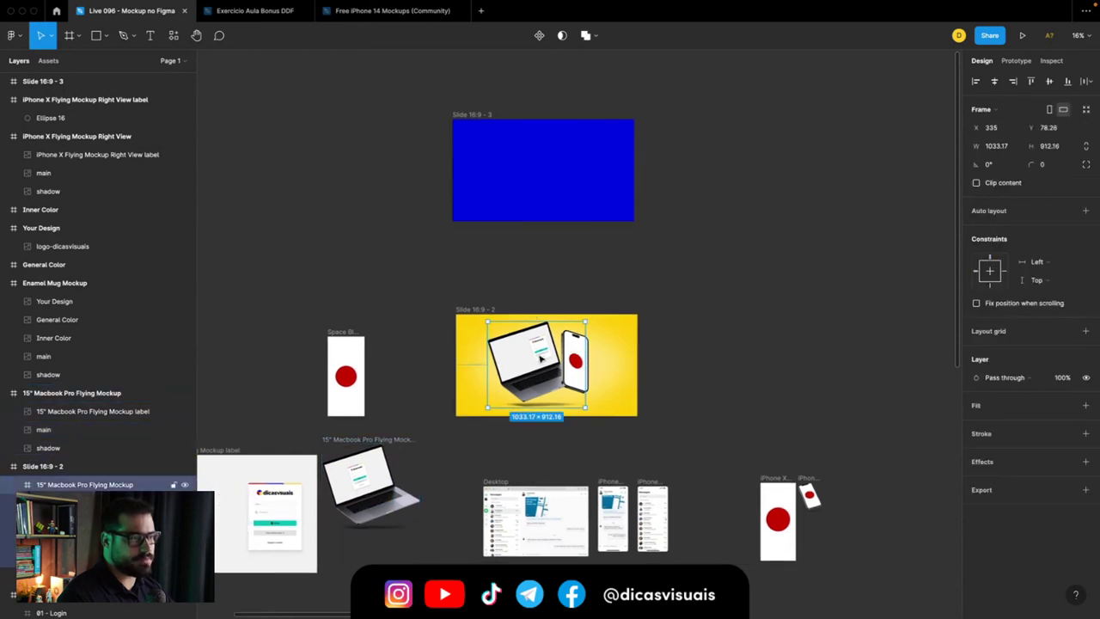
{"action": "left_click_drag", "start_coordinate": [523, 378], "coordinate": [542, 181]}
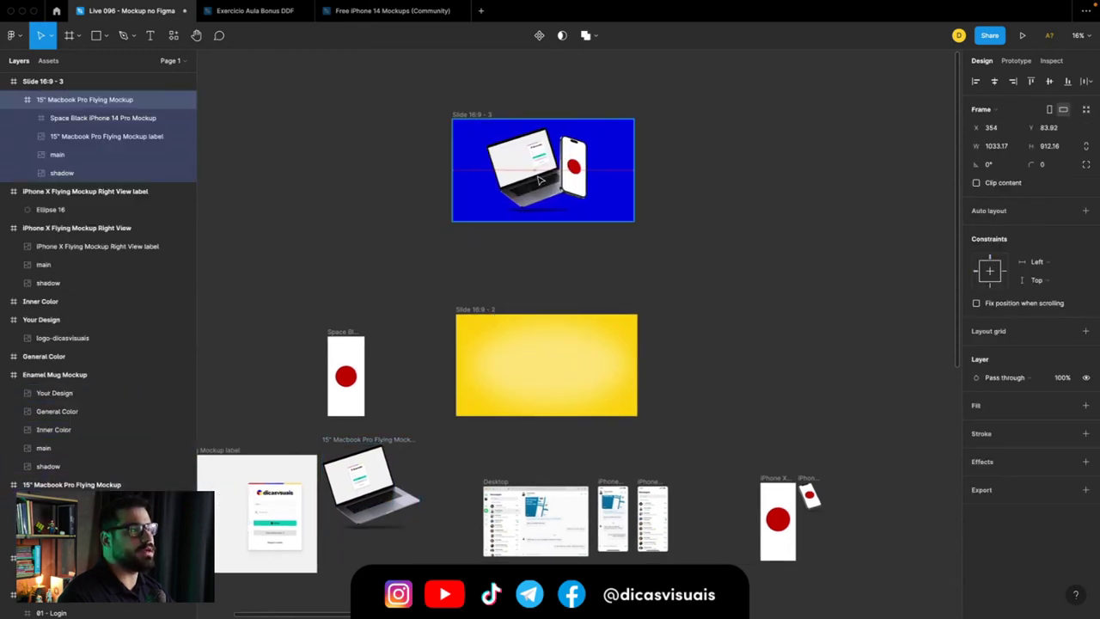
{"action": "scroll", "coordinate": [542, 181], "scroll_direction": "up", "scroll_amount": 2}
{"action": "scroll", "coordinate": [567, 198], "scroll_direction": "up", "scroll_amount": 4}
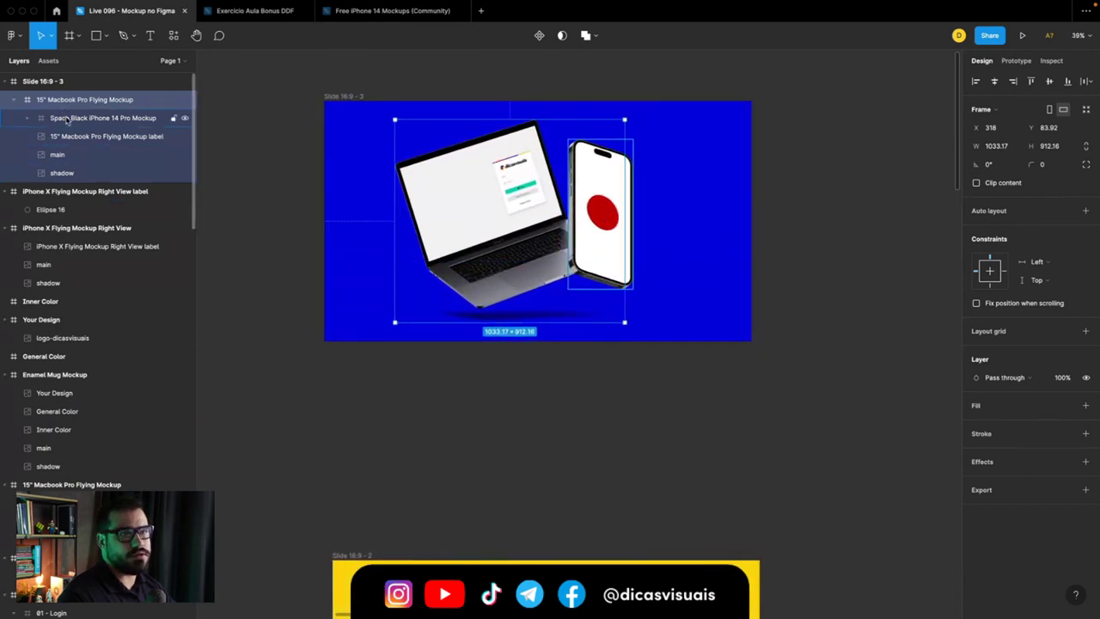
Step: Take the iPhone mockup out of the Macbook group, hide it, and shift the laptop right
{"action": "left_click_drag", "start_coordinate": [67, 121], "coordinate": [118, 101]}
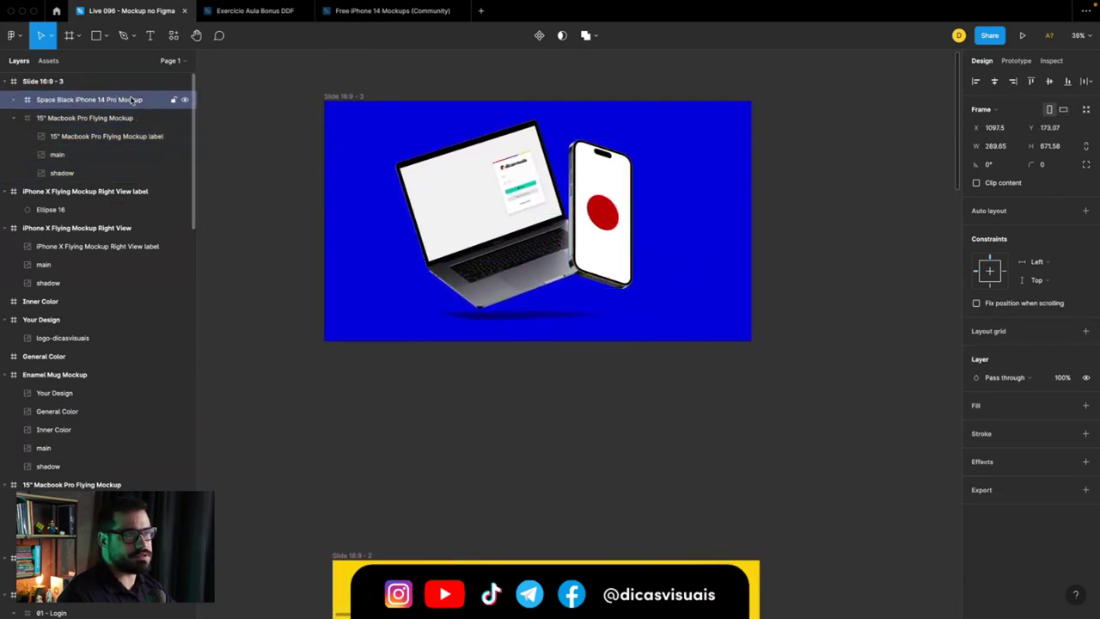
{"action": "left_click", "coordinate": [184, 100]}
{"action": "left_click", "coordinate": [103, 117]}
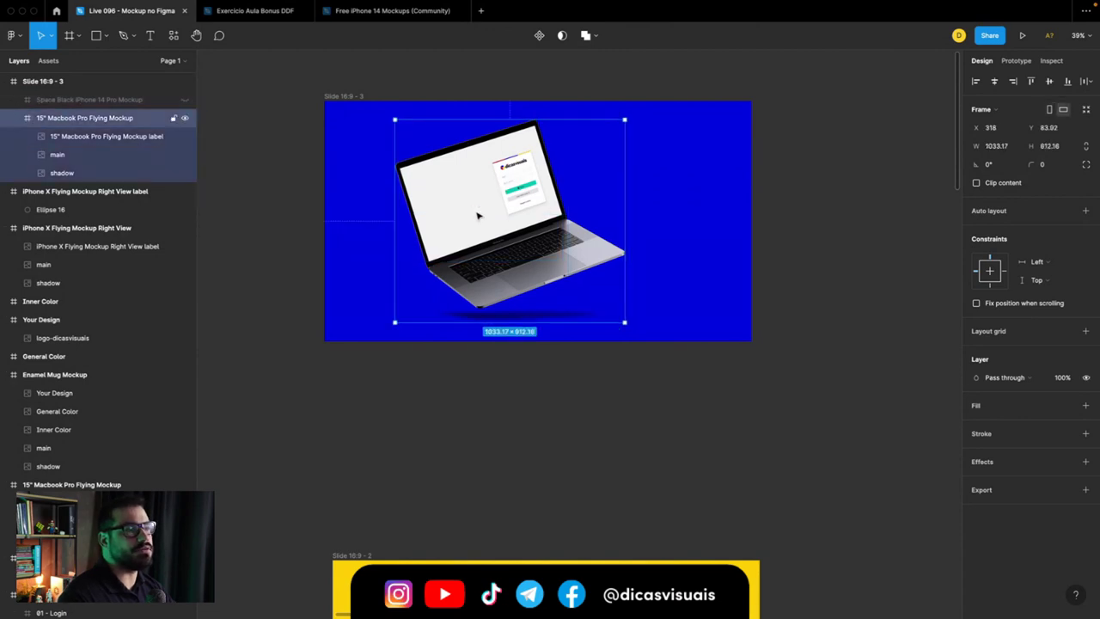
{"action": "left_click_drag", "start_coordinate": [480, 216], "coordinate": [507, 214]}
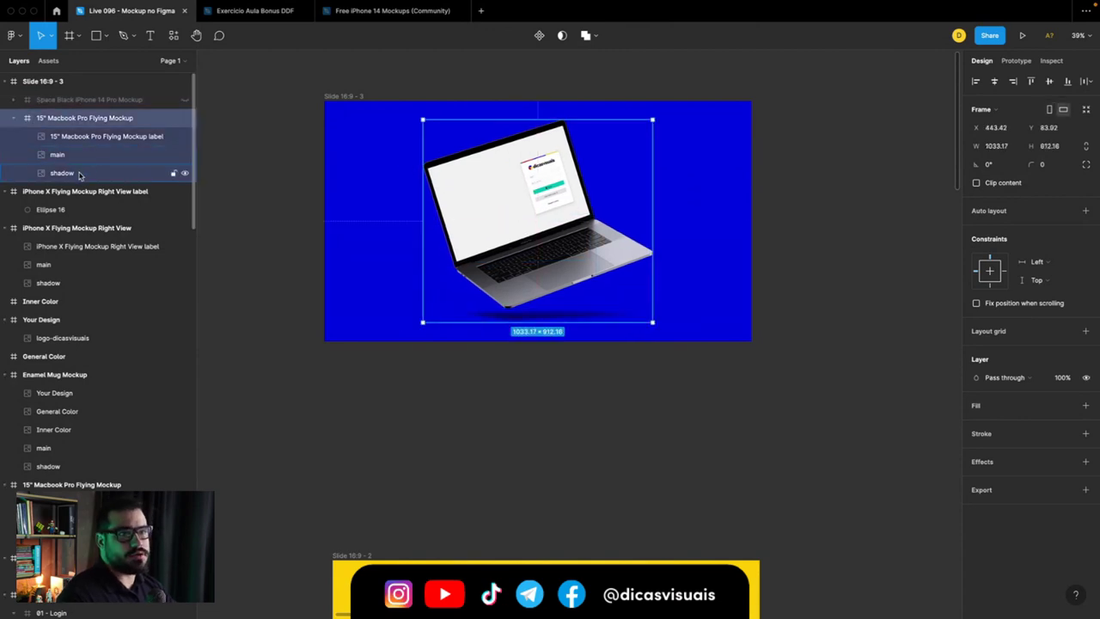
Step: Hide the laptop's shadow and draw a 997×304 grey D9D9D9 ellipse across the laptop
{"action": "left_click", "coordinate": [148, 175]}
{"action": "left_click", "coordinate": [184, 175]}
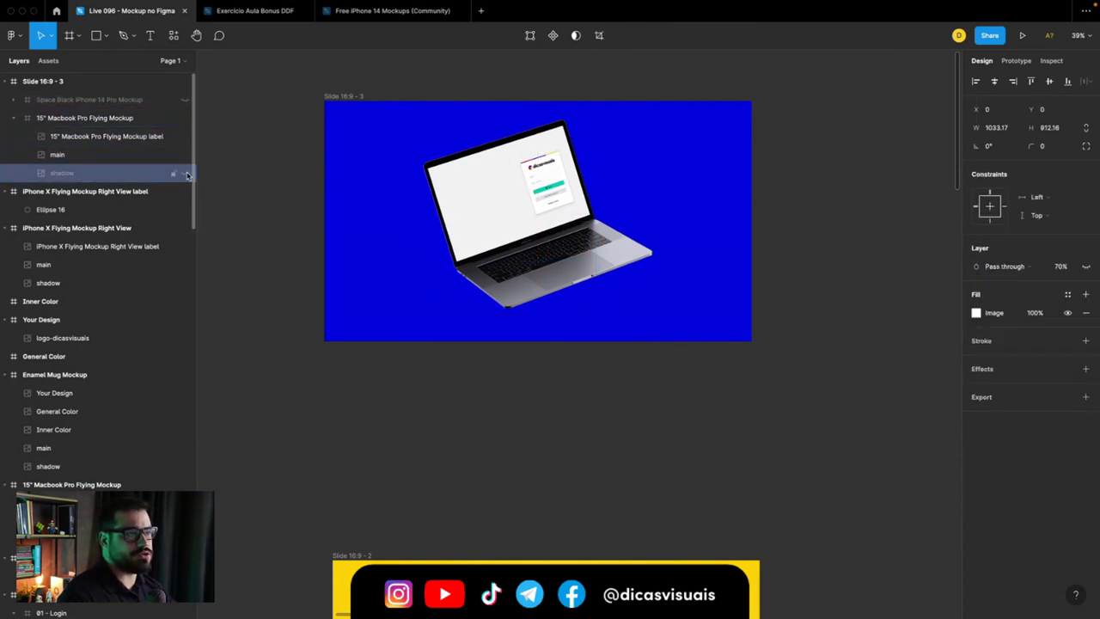
{"action": "left_click", "coordinate": [271, 223]}
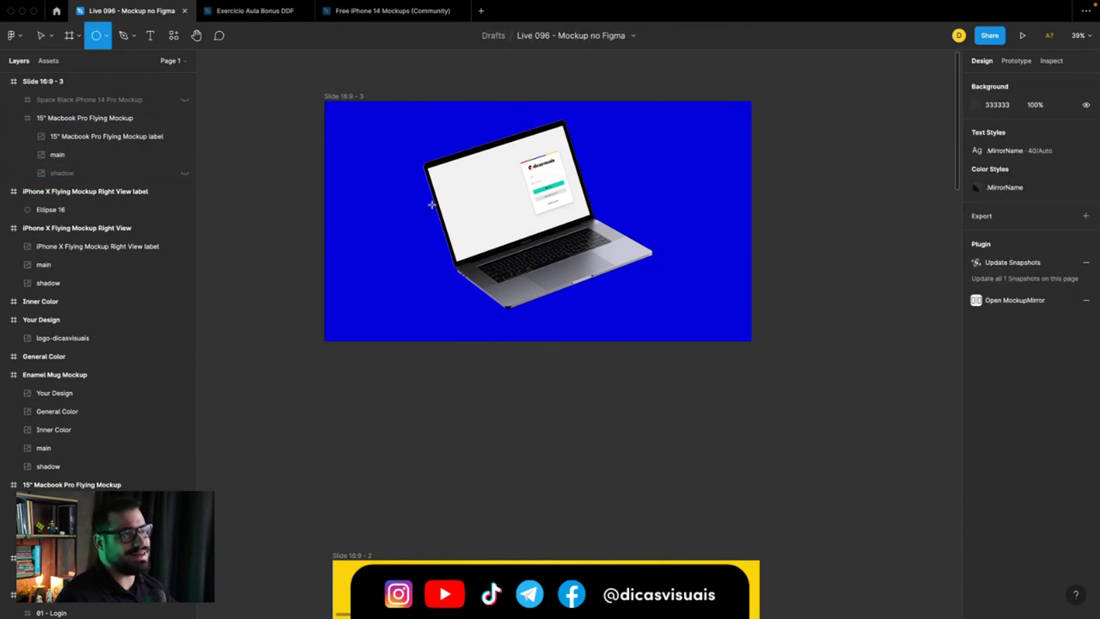
{"action": "left_click_drag", "start_coordinate": [494, 212], "coordinate": [699, 283]}
{"action": "left_click_drag", "start_coordinate": [609, 246], "coordinate": [565, 232]}
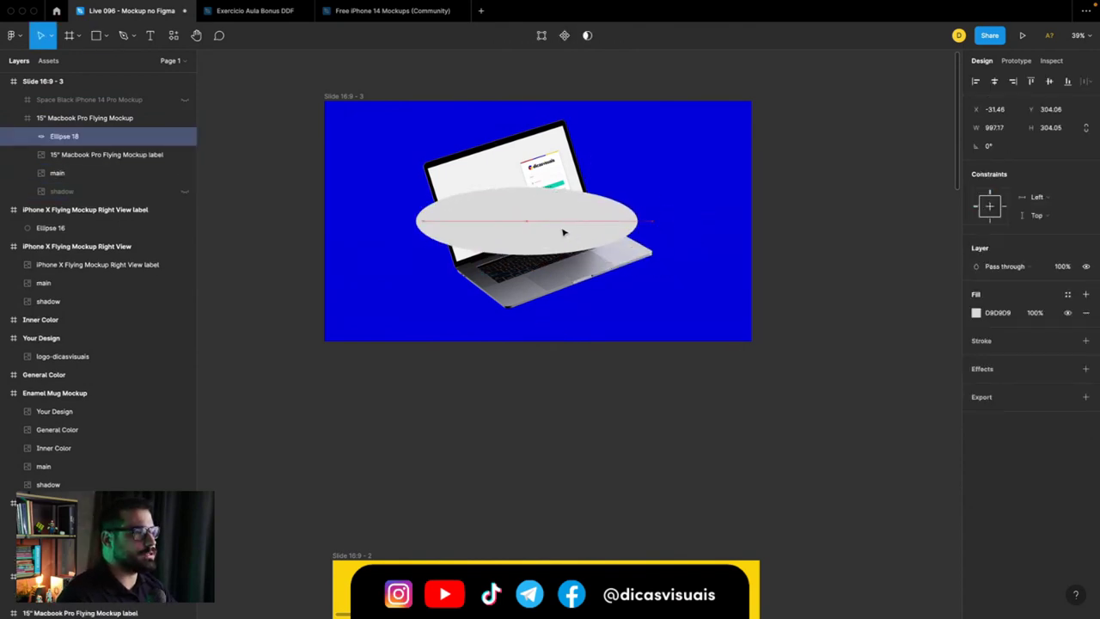
{"action": "left_click", "coordinate": [974, 314]}
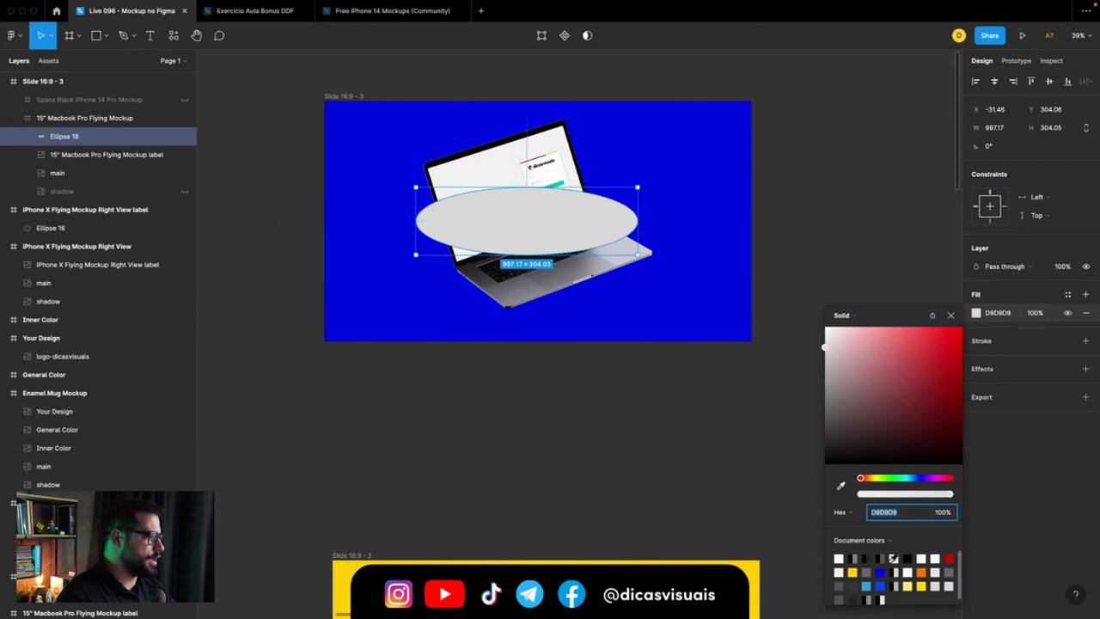
Step: Fill the ellipse with purple 8484F5 and give it a 350 layer blur
{"action": "left_click", "coordinate": [880, 571]}
{"action": "mouse_move", "coordinate": [933, 351]}
{"action": "left_mouse_down"}
{"action": "mouse_move", "coordinate": [945, 343]}
{"action": "mouse_move", "coordinate": [892, 338]}
{"action": "left_mouse_up"}
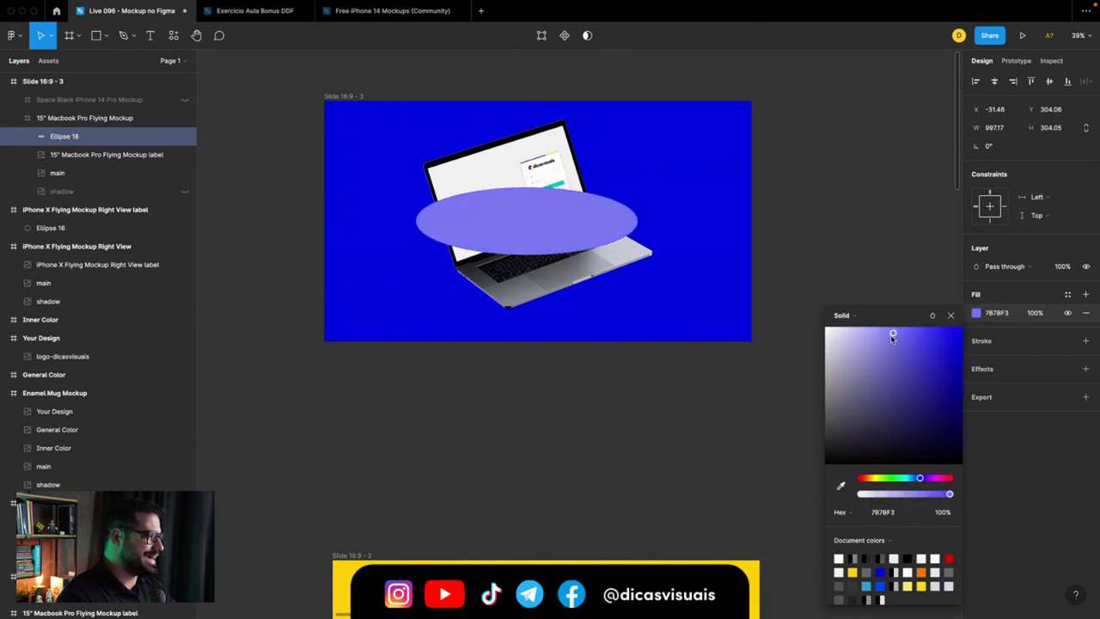
{"action": "left_click", "coordinate": [950, 316]}
{"action": "left_click", "coordinate": [1085, 368]}
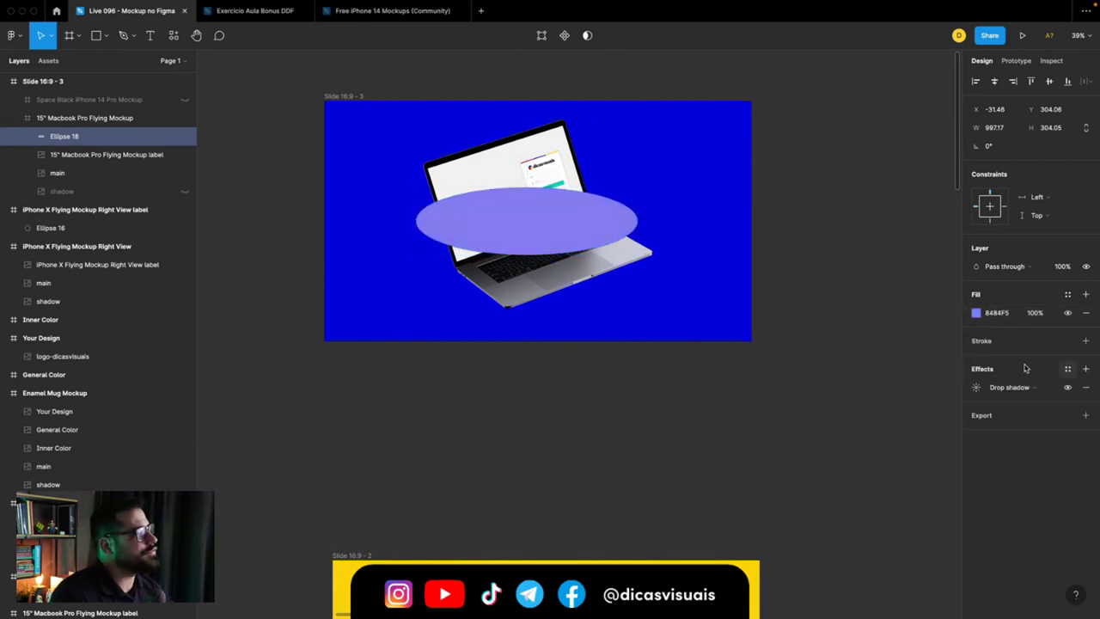
{"action": "left_click", "coordinate": [1012, 388]}
{"action": "left_click", "coordinate": [977, 388]}
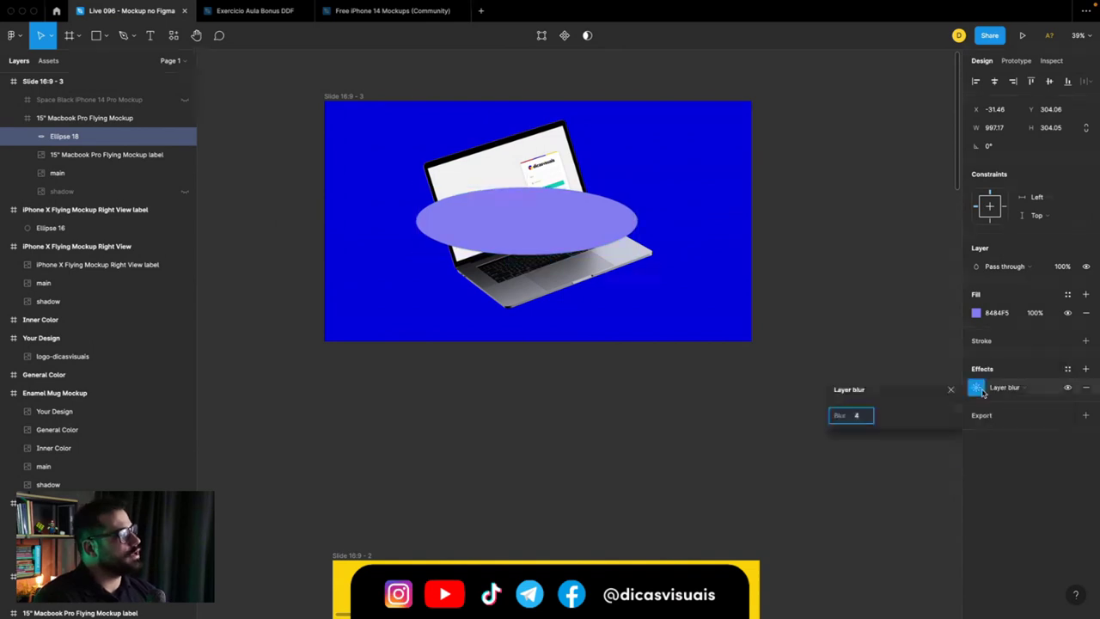
{"action": "type", "text": "00"}
{"action": "key", "text": "Return"}
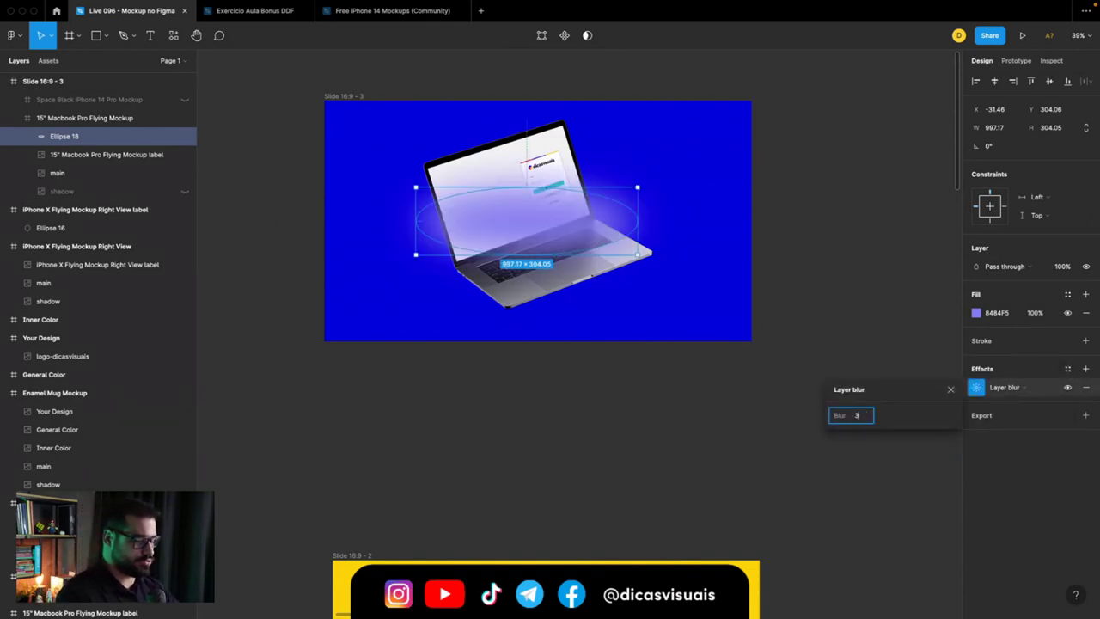
{"action": "type", "text": "50"}
{"action": "key", "text": "Return"}
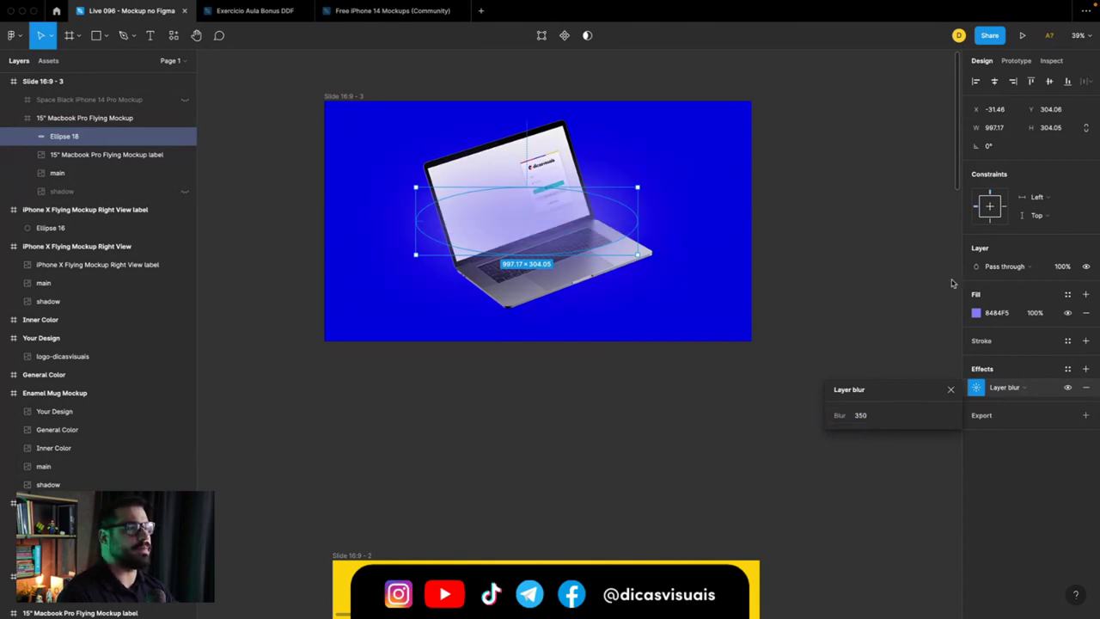
Step: Enlarge the glow to about 941×752 and place it behind the laptop in the MacBook group
{"action": "left_click_drag", "start_coordinate": [639, 185], "coordinate": [666, 173]}
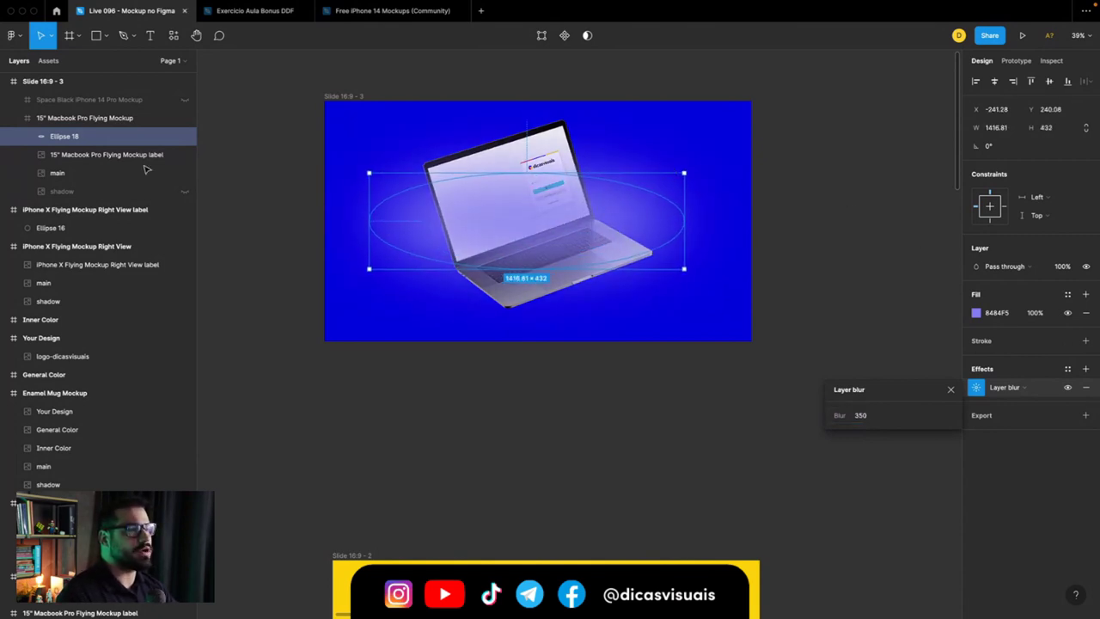
{"action": "mouse_move", "coordinate": [64, 136]}
{"action": "left_click_drag", "start_coordinate": [54, 168], "coordinate": [43, 203]}
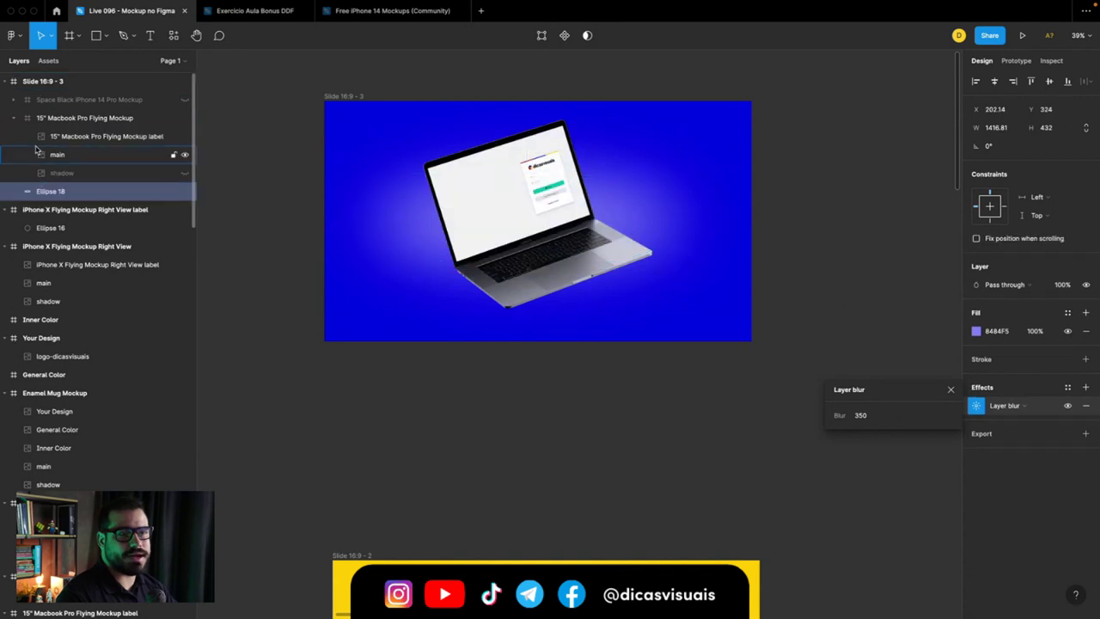
{"action": "left_click", "coordinate": [17, 120]}
{"action": "left_click_drag", "start_coordinate": [526, 172], "coordinate": [526, 115]}
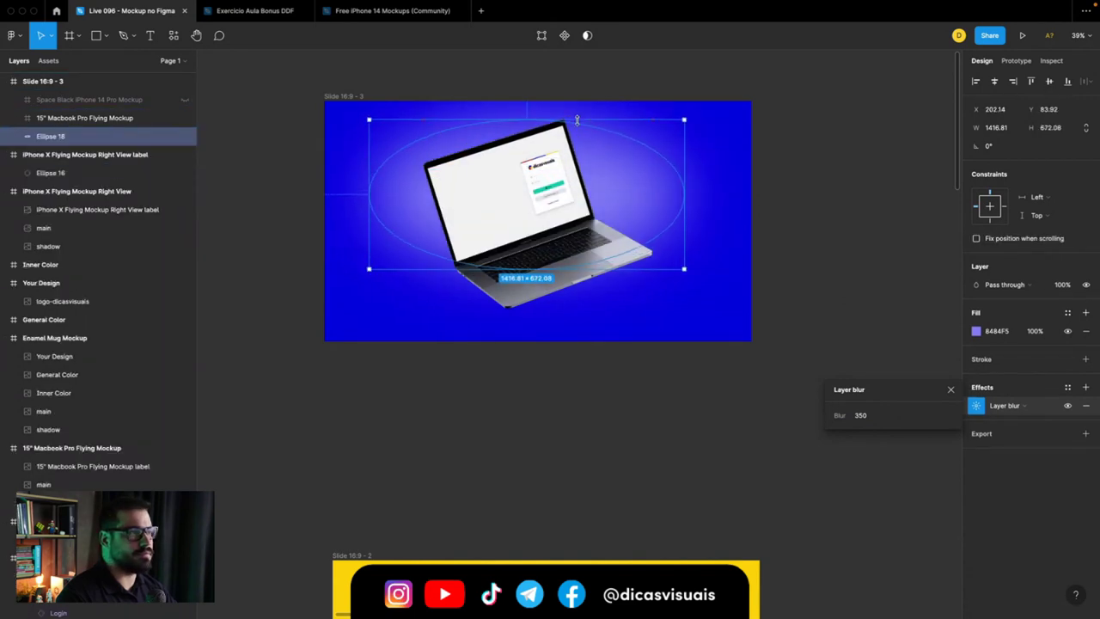
{"action": "left_click_drag", "start_coordinate": [684, 230], "coordinate": [597, 236]}
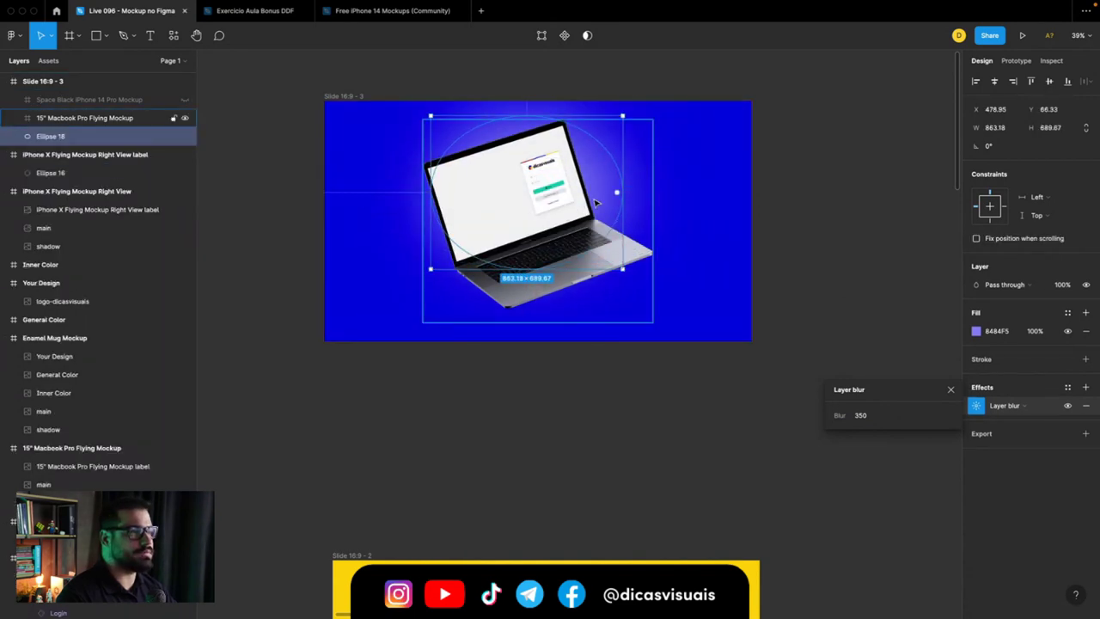
{"action": "mouse_move", "coordinate": [625, 150]}
{"action": "left_mouse_down"}
{"action": "mouse_move", "coordinate": [653, 120]}
{"action": "mouse_move", "coordinate": [644, 136]}
{"action": "left_mouse_up"}
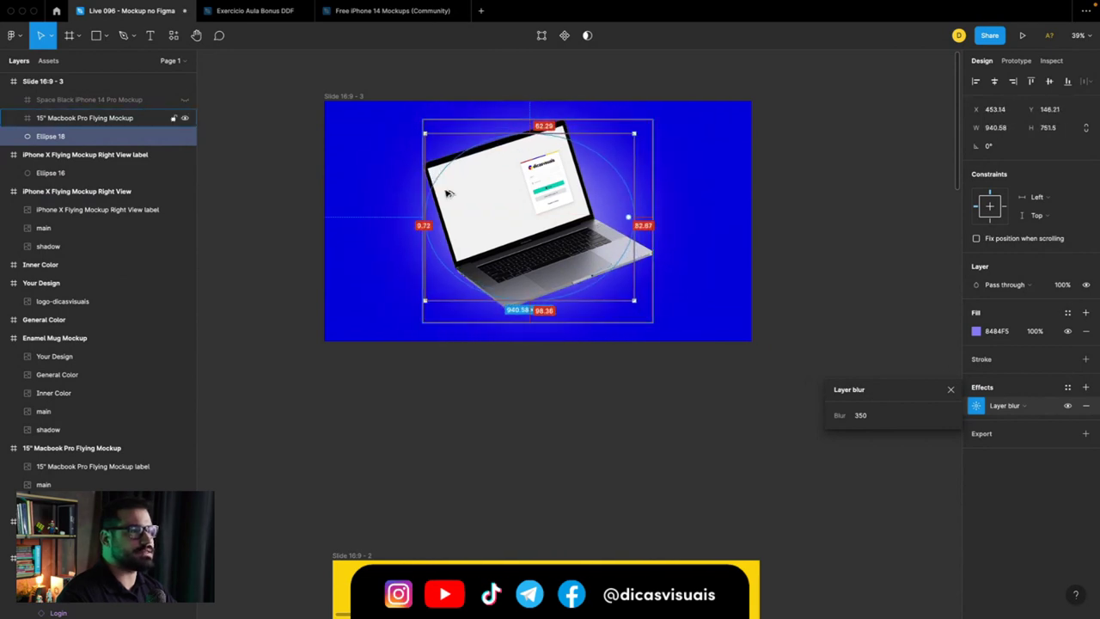
{"action": "left_click", "coordinate": [300, 286]}
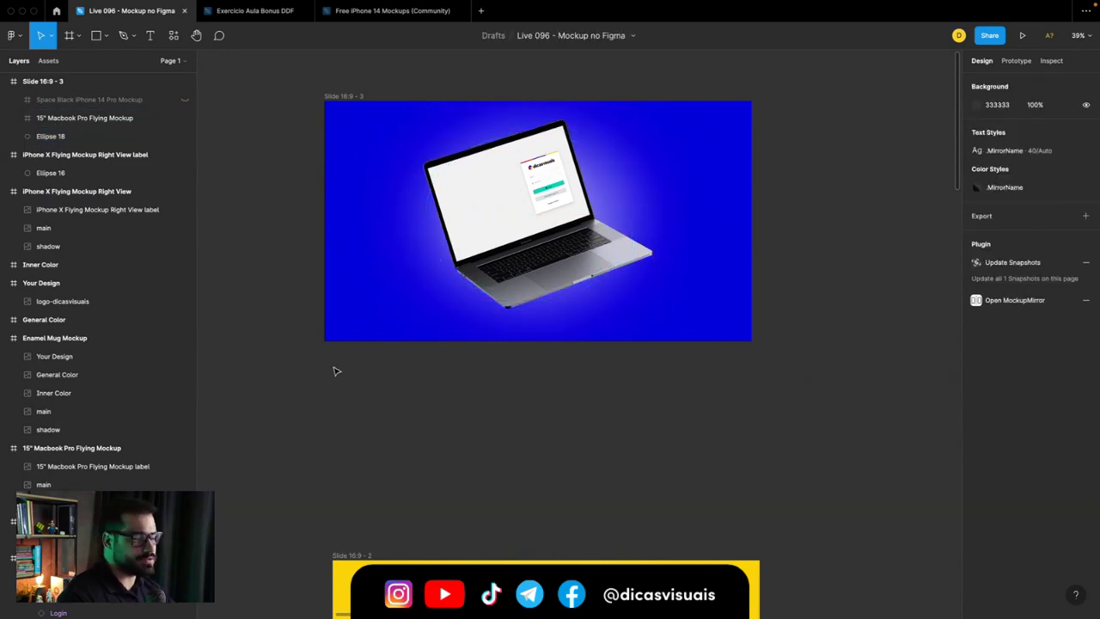
Step: Pan to the Plugins list and marquee-select all its text layers
{"action": "scroll", "coordinate": [357, 372], "scroll_direction": "down", "scroll_amount": 5}
{"action": "scroll", "coordinate": [355, 373], "scroll_direction": "down", "scroll_amount": 3}
{"action": "scroll", "coordinate": [422, 368], "scroll_direction": "down", "scroll_amount": 2}
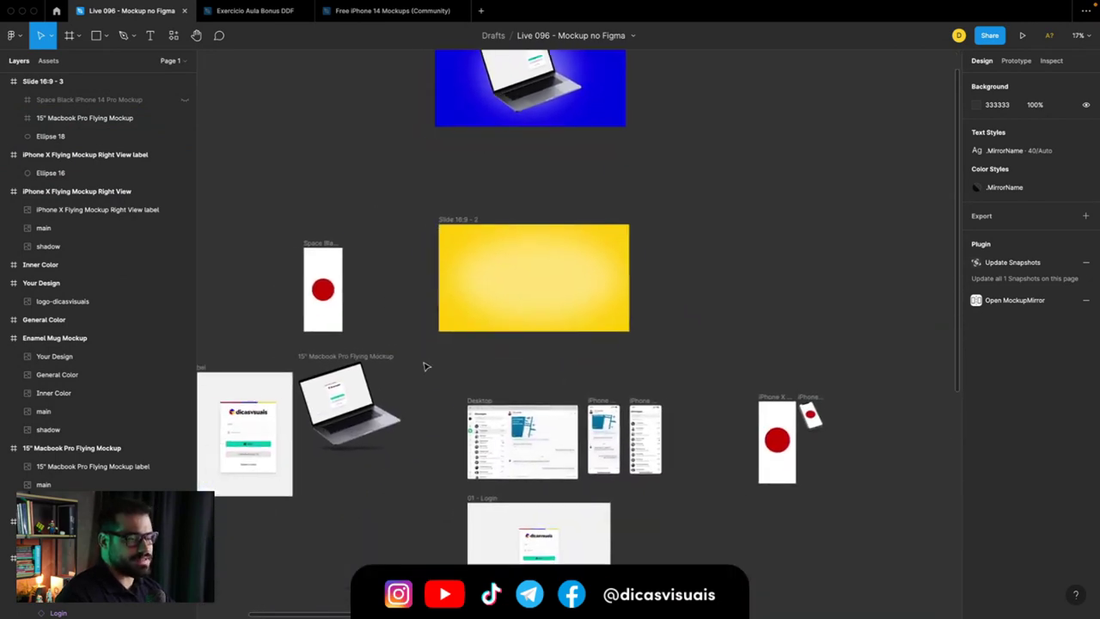
{"action": "scroll", "coordinate": [424, 366], "scroll_direction": "down", "scroll_amount": 3}
{"action": "scroll", "coordinate": [424, 366], "scroll_direction": "right", "scroll_amount": 3}
{"action": "scroll", "coordinate": [424, 366], "scroll_direction": "right", "scroll_amount": 2}
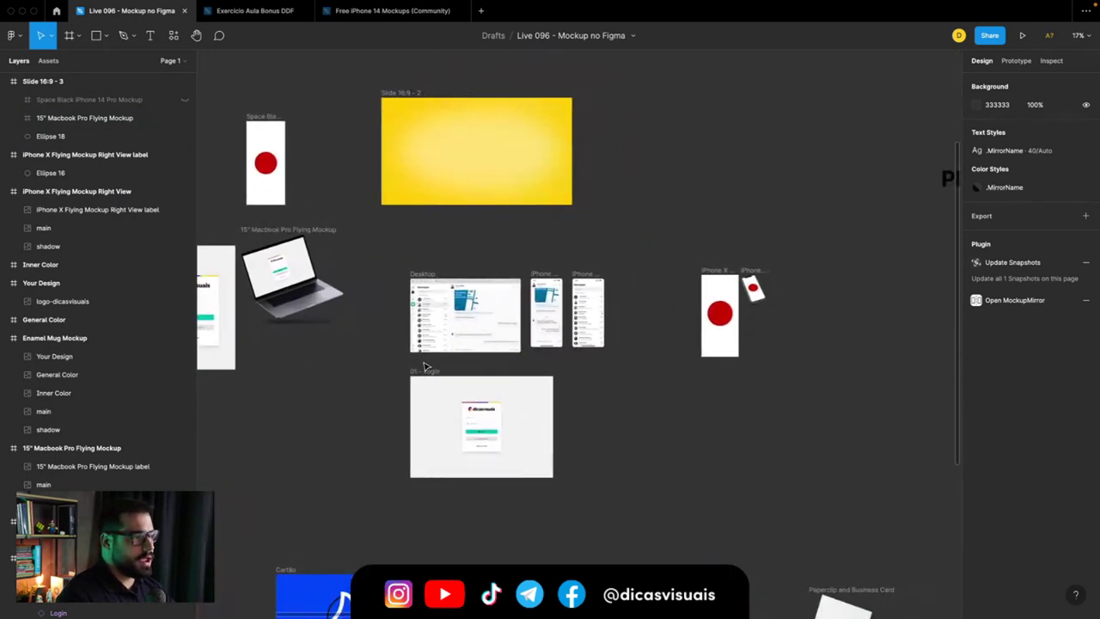
{"action": "scroll", "coordinate": [423, 366], "scroll_direction": "right", "scroll_amount": 1}
{"action": "scroll", "coordinate": [423, 366], "scroll_direction": "right", "scroll_amount": 3}
{"action": "scroll", "coordinate": [425, 363], "scroll_direction": "right", "scroll_amount": 8}
{"action": "scroll", "coordinate": [425, 364], "scroll_direction": "right", "scroll_amount": 10}
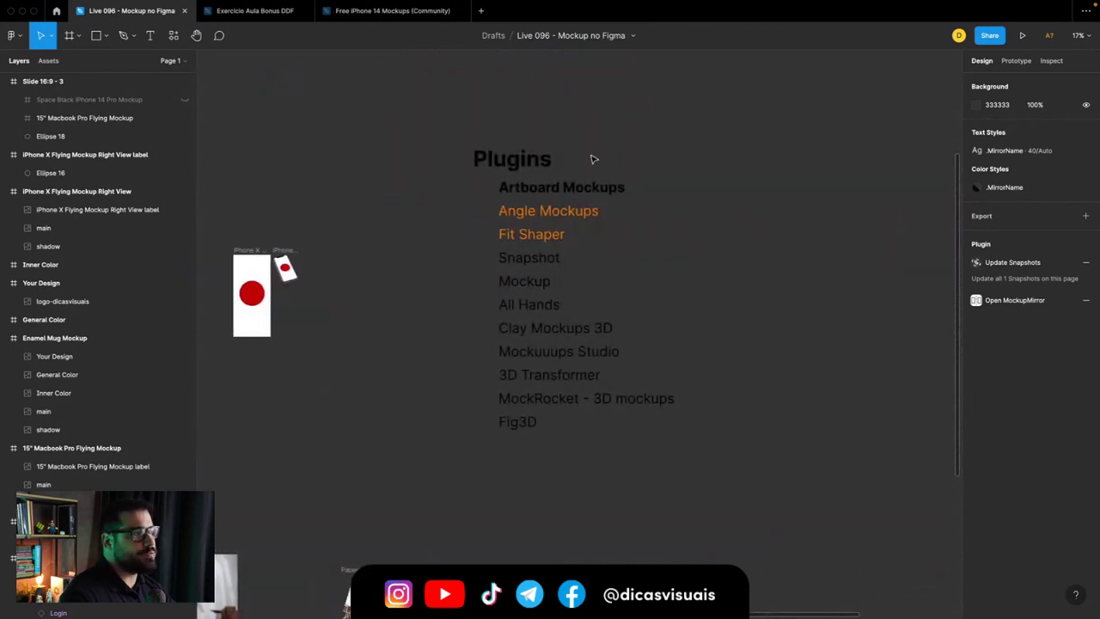
{"action": "left_click", "coordinate": [558, 188]}
{"action": "scroll", "coordinate": [547, 181], "scroll_direction": "up", "scroll_amount": 2}
{"action": "scroll", "coordinate": [547, 181], "scroll_direction": "right", "scroll_amount": 2}
{"action": "left_click_drag", "start_coordinate": [410, 204], "coordinate": [771, 404]}
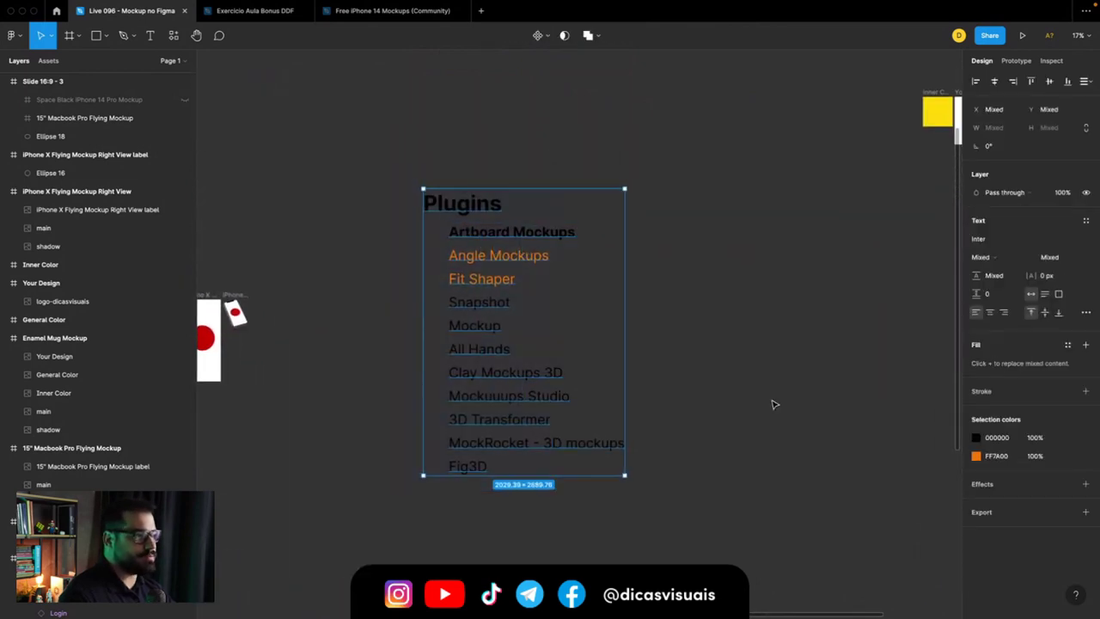
Step: Change the Plugins text fill from black to white FFFFFF
{"action": "left_click", "coordinate": [975, 438]}
{"action": "left_click_drag", "start_coordinate": [859, 378], "coordinate": [753, 280]}
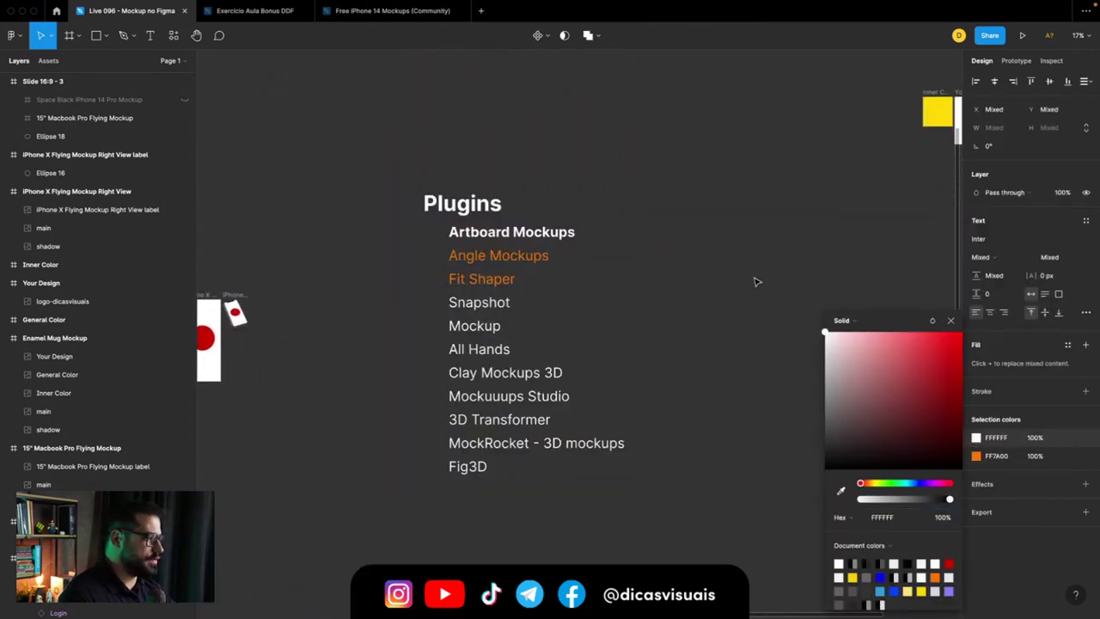
{"action": "left_click", "coordinate": [951, 320]}
{"action": "left_click", "coordinate": [655, 276]}
{"action": "scroll", "coordinate": [656, 277], "scroll_direction": "right", "scroll_amount": 5}
{"action": "scroll", "coordinate": [655, 276], "scroll_direction": "right", "scroll_amount": 5}
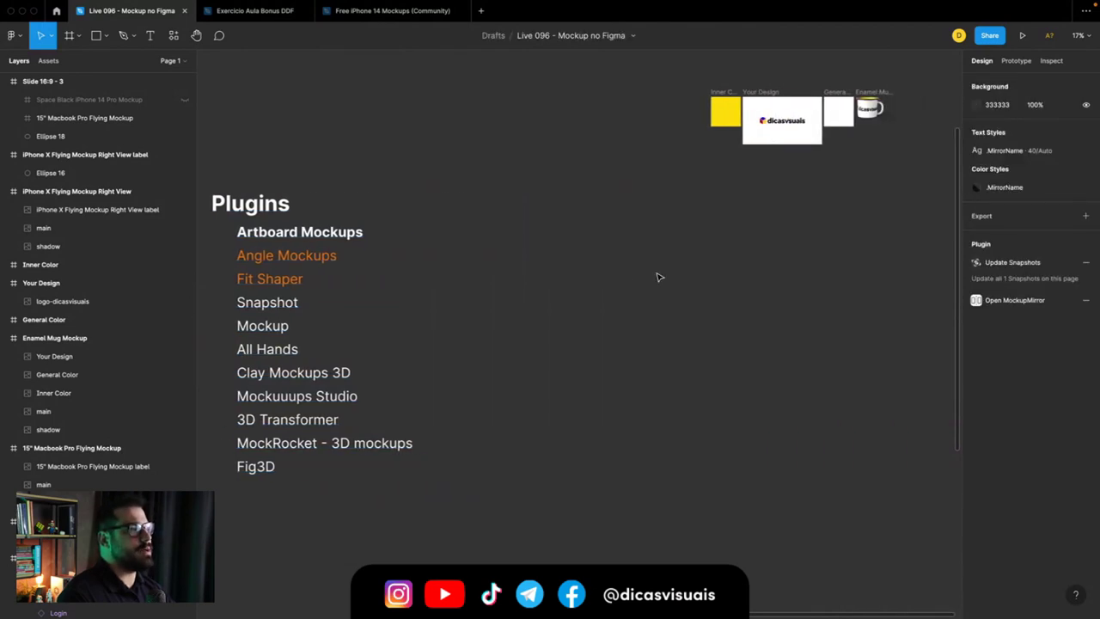
{"action": "scroll", "coordinate": [658, 277], "scroll_direction": "right", "scroll_amount": 1}
{"action": "scroll", "coordinate": [658, 274], "scroll_direction": "left", "scroll_amount": 5}
{"action": "scroll", "coordinate": [602, 278], "scroll_direction": "left", "scroll_amount": 1}
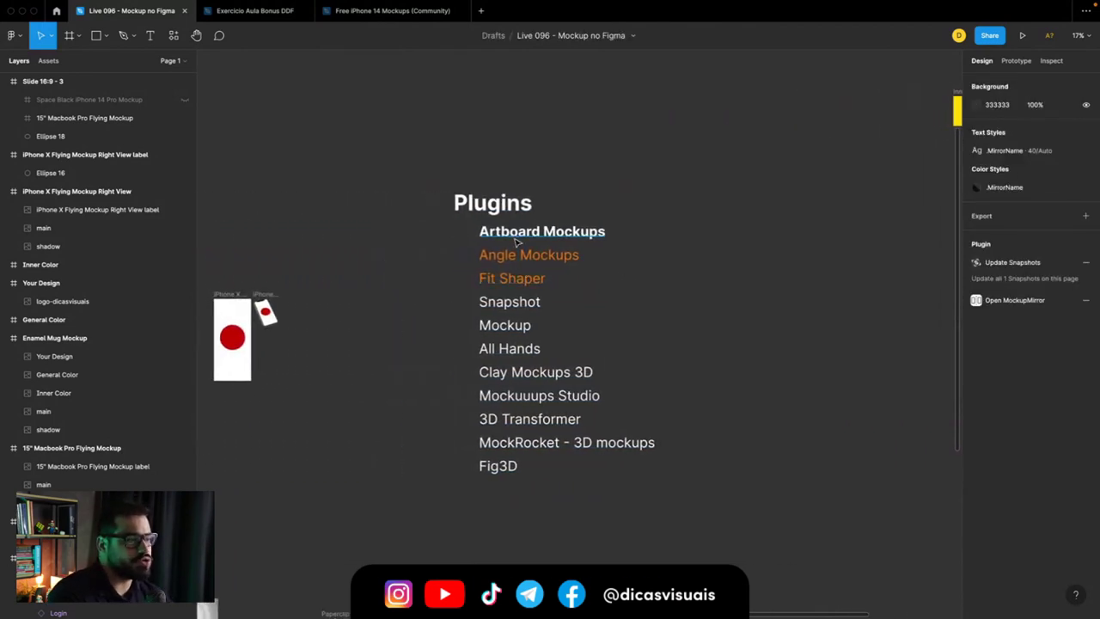
{"action": "scroll", "coordinate": [494, 295], "scroll_direction": "down", "scroll_amount": 1}
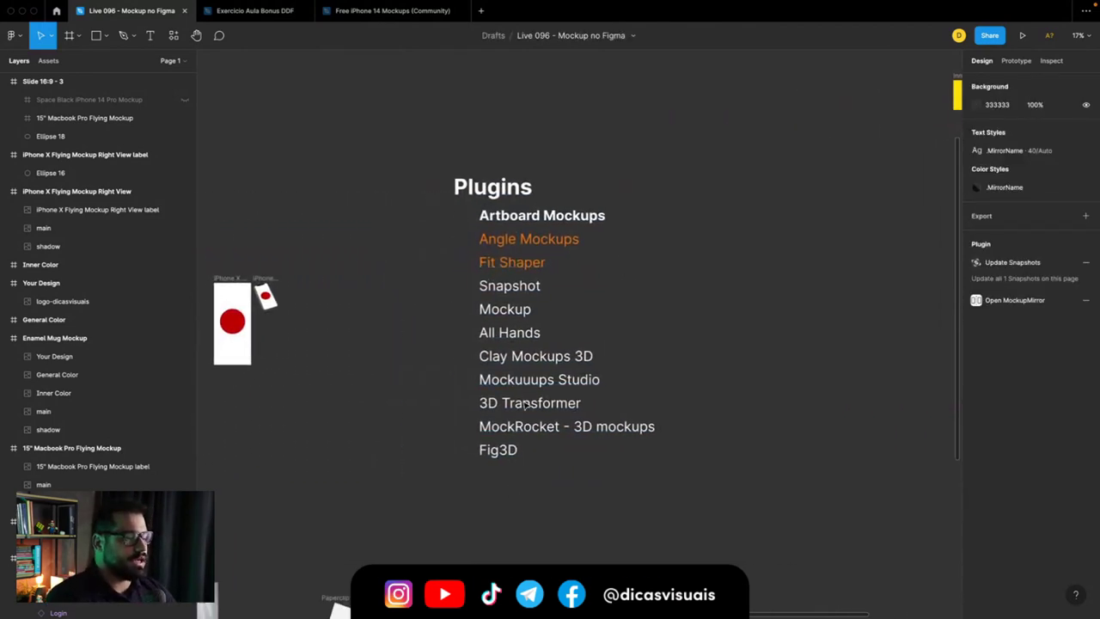
{"action": "scroll", "coordinate": [507, 296], "scroll_direction": "down", "scroll_amount": 1}
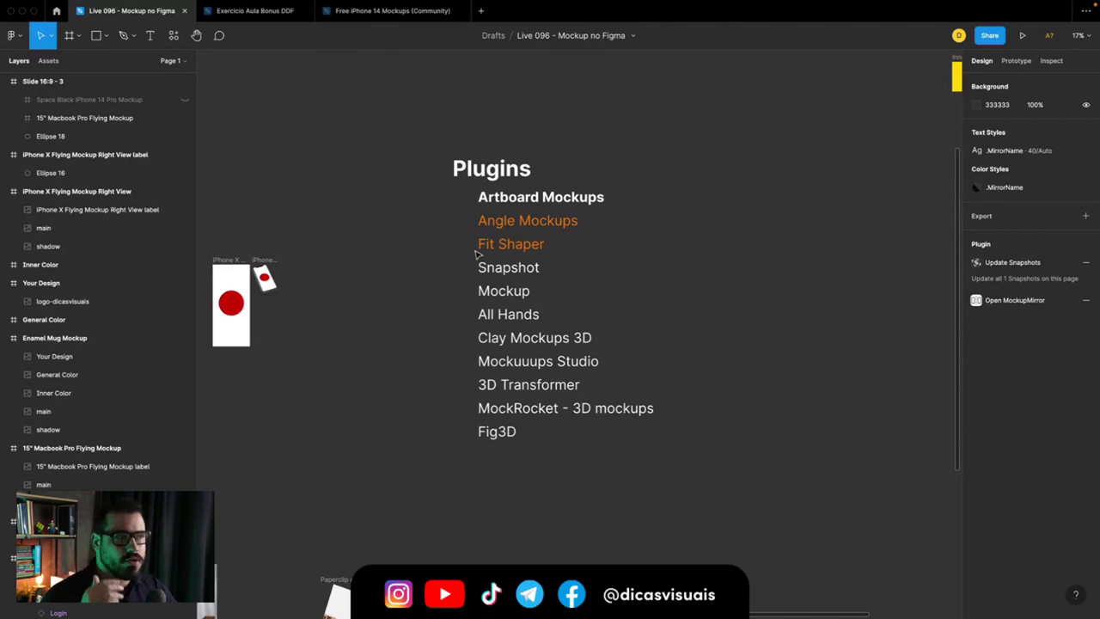
{"action": "left_click", "coordinate": [559, 200]}
{"action": "scroll", "coordinate": [429, 240], "scroll_direction": "down", "scroll_amount": 2}
{"action": "scroll", "coordinate": [429, 240], "scroll_direction": "left", "scroll_amount": 5}
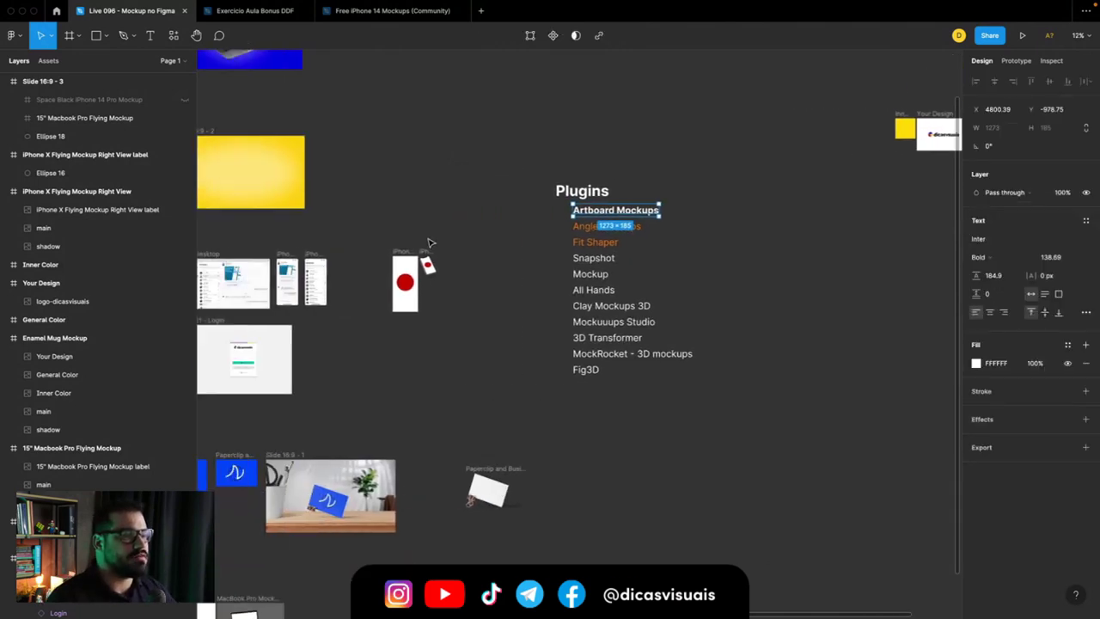
{"action": "scroll", "coordinate": [432, 243], "scroll_direction": "left", "scroll_amount": 5}
{"action": "scroll", "coordinate": [430, 243], "scroll_direction": "down", "scroll_amount": 1}
{"action": "scroll", "coordinate": [430, 242], "scroll_direction": "right", "scroll_amount": 5}
{"action": "scroll", "coordinate": [515, 275], "scroll_direction": "right", "scroll_amount": 5}
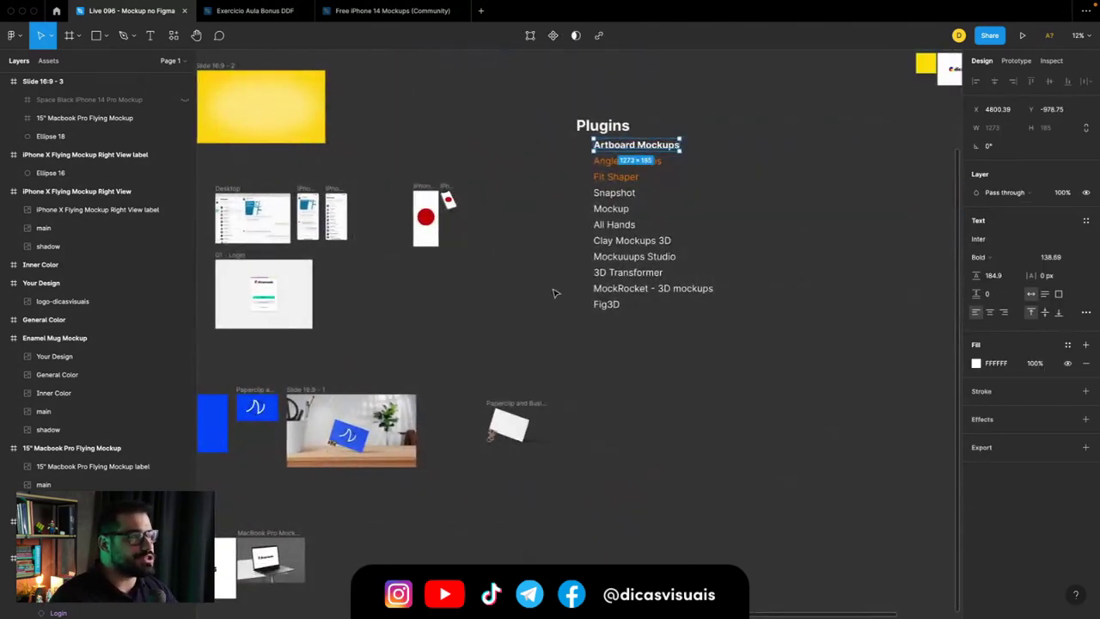
{"action": "left_click_drag", "start_coordinate": [556, 354], "coordinate": [657, 182]}
{"action": "left_click", "coordinate": [537, 311]}
{"action": "scroll", "coordinate": [537, 311], "scroll_direction": "left", "scroll_amount": 2}
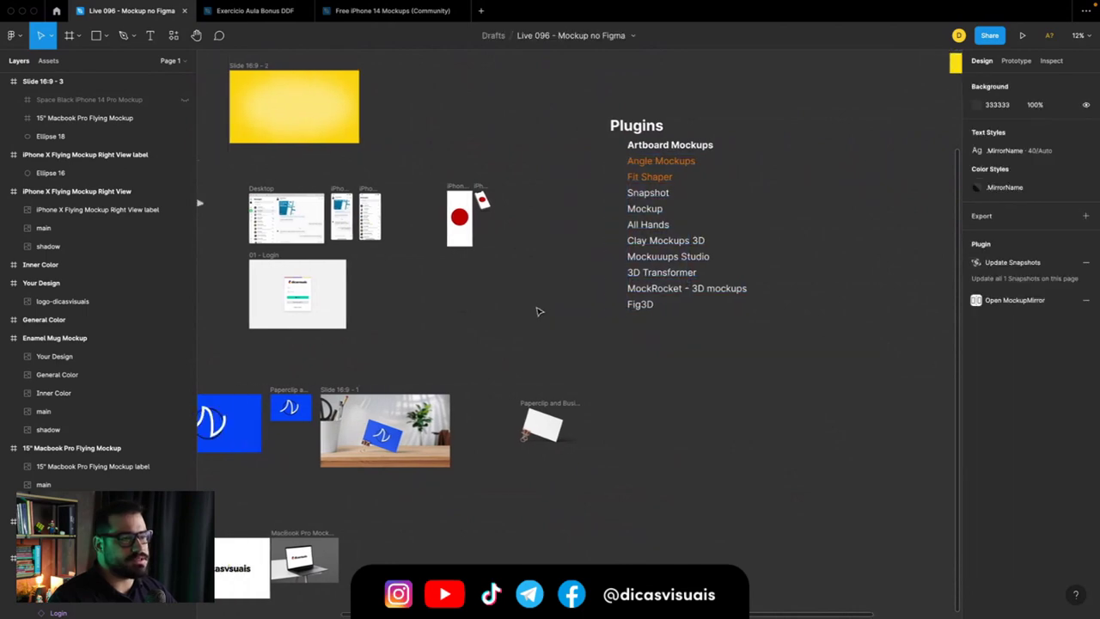
{"action": "scroll", "coordinate": [537, 311], "scroll_direction": "left", "scroll_amount": 5}
{"action": "scroll", "coordinate": [537, 311], "scroll_direction": "left", "scroll_amount": 5}
{"action": "scroll", "coordinate": [336, 349], "scroll_direction": "up", "scroll_amount": 5}
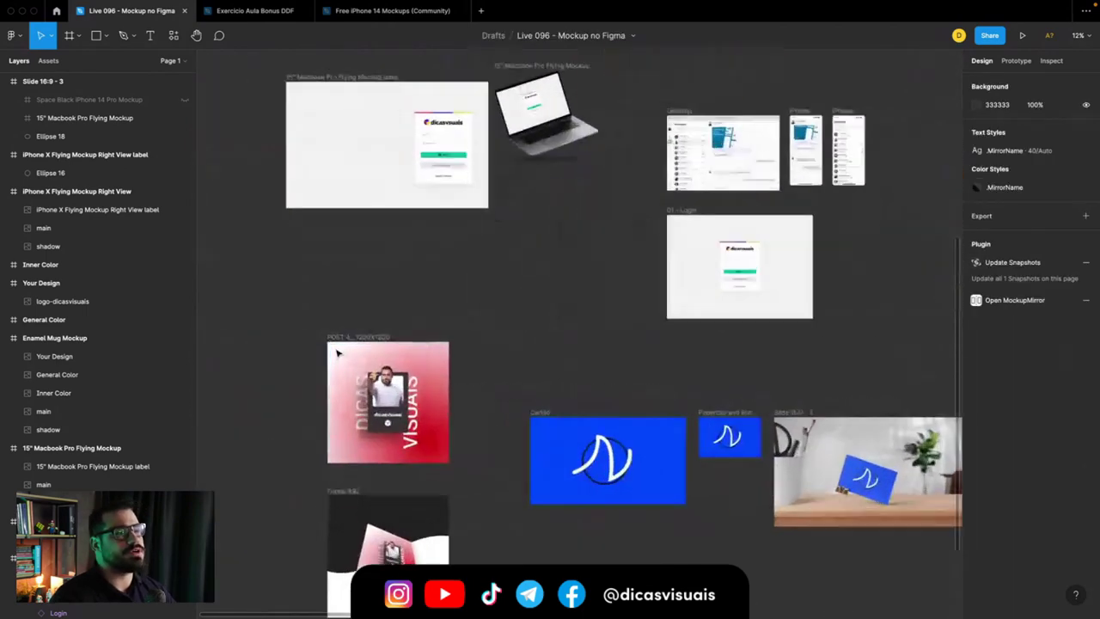
{"action": "scroll", "coordinate": [336, 348], "scroll_direction": "up", "scroll_amount": 3}
{"action": "scroll", "coordinate": [342, 257], "scroll_direction": "down", "scroll_amount": 5}
{"action": "left_click", "coordinate": [342, 170]}
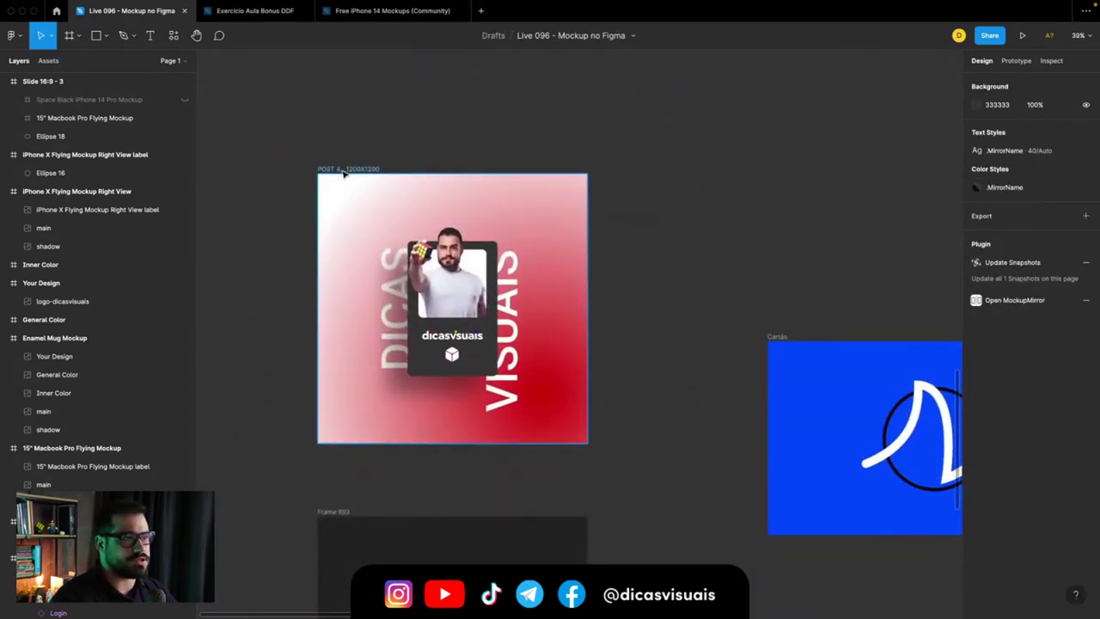
{"action": "scroll", "coordinate": [381, 269], "scroll_direction": "down", "scroll_amount": 1}
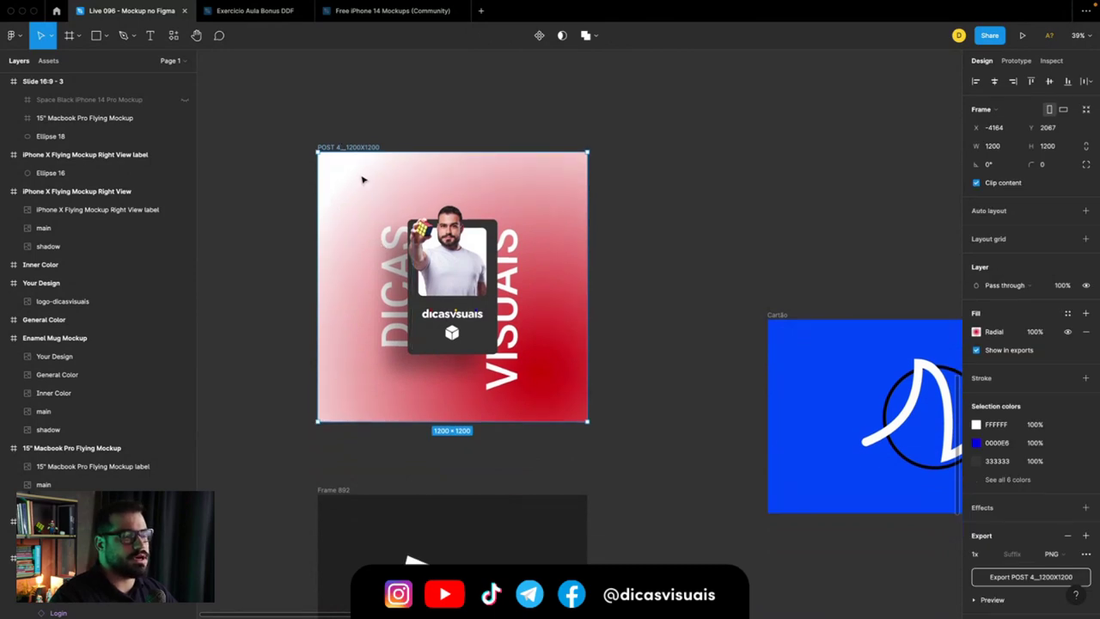
{"action": "left_click", "coordinate": [438, 258]}
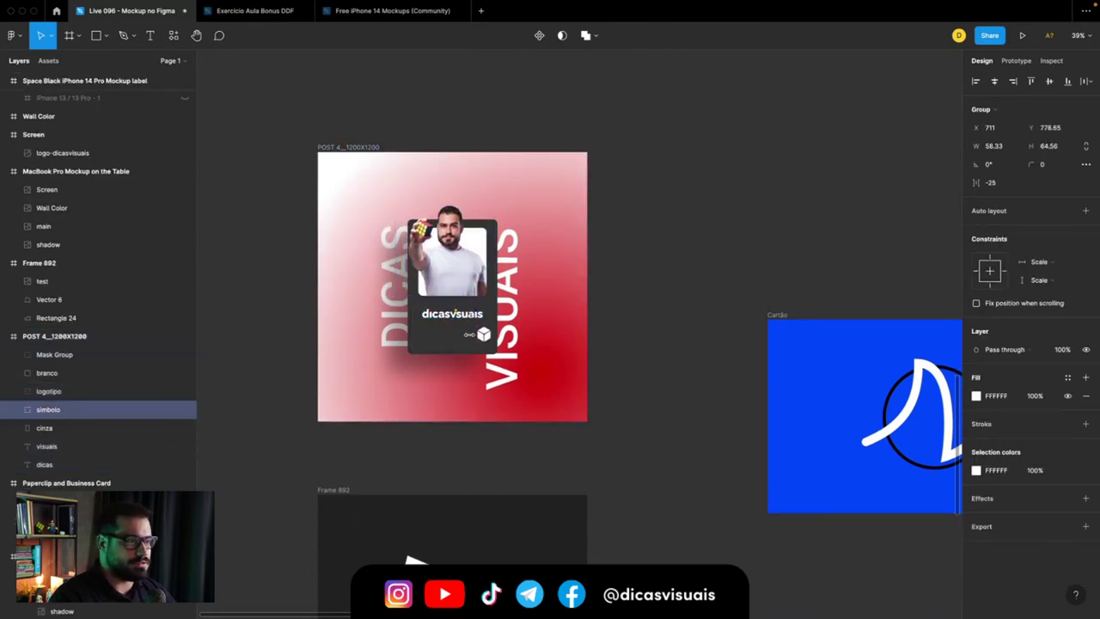
{"action": "left_click", "coordinate": [368, 147]}
{"action": "scroll", "coordinate": [378, 189], "scroll_direction": "down", "scroll_amount": 2, "text": "ctrl"}
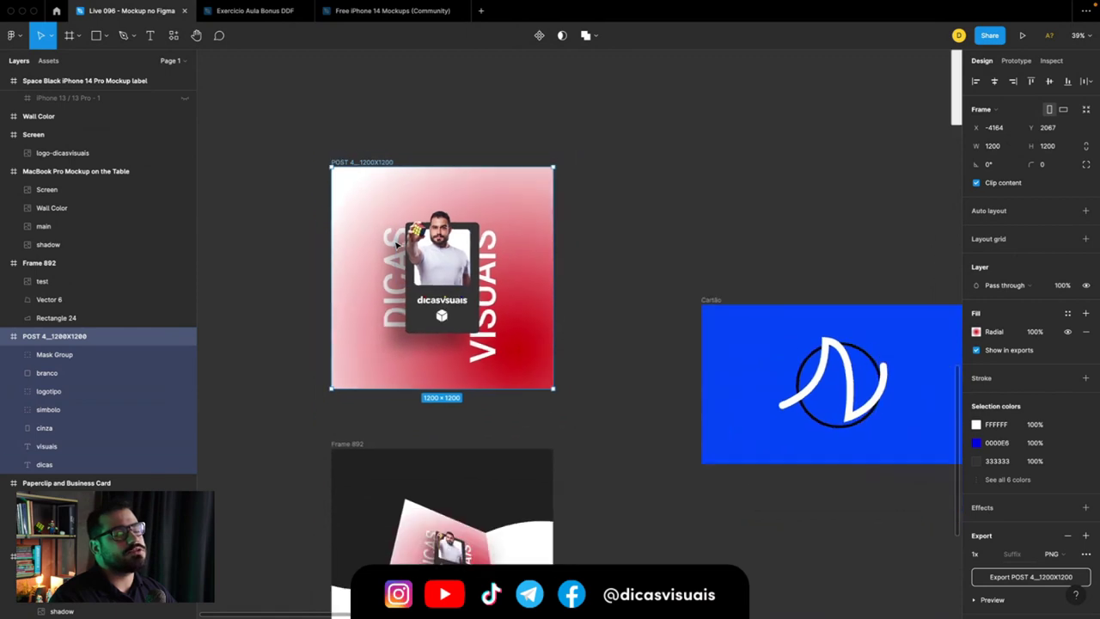
{"action": "scroll", "coordinate": [438, 327], "scroll_direction": "down", "scroll_amount": 5}
{"action": "left_click", "coordinate": [448, 376]}
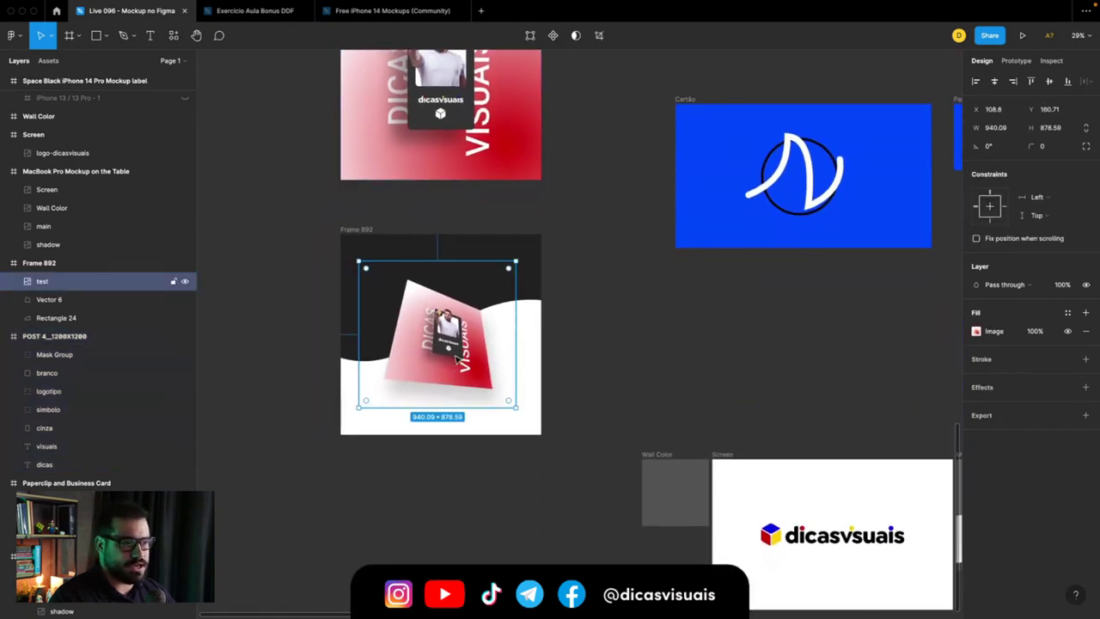
{"action": "left_click", "coordinate": [172, 283]}
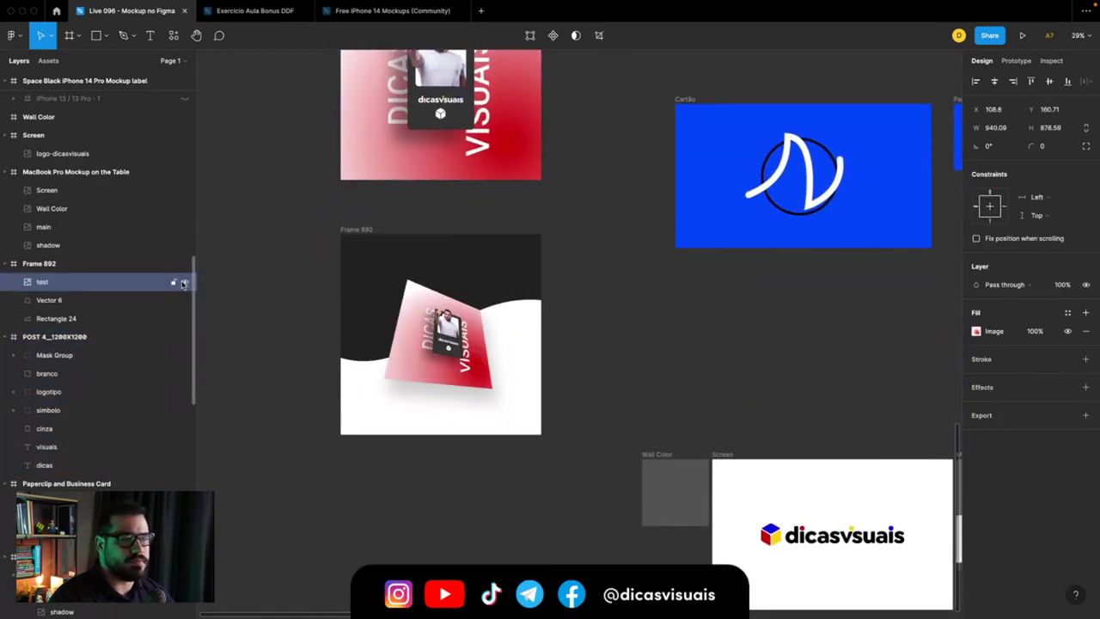
{"action": "left_click", "coordinate": [95, 286]}
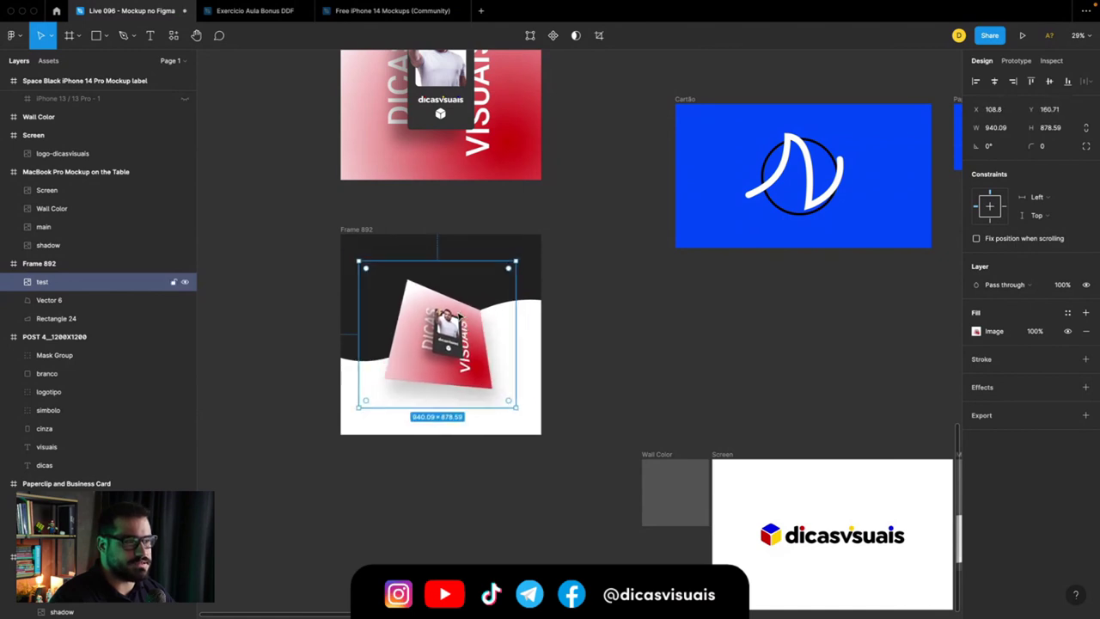
{"action": "left_click", "coordinate": [118, 306]}
{"action": "left_click", "coordinate": [174, 301]}
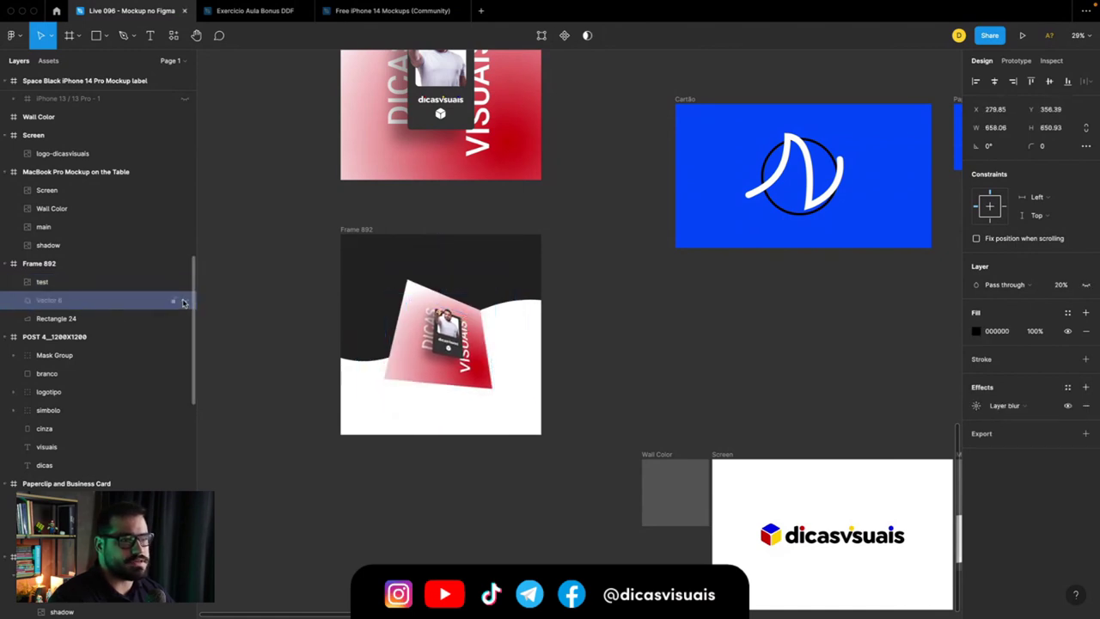
{"action": "left_click", "coordinate": [162, 317]}
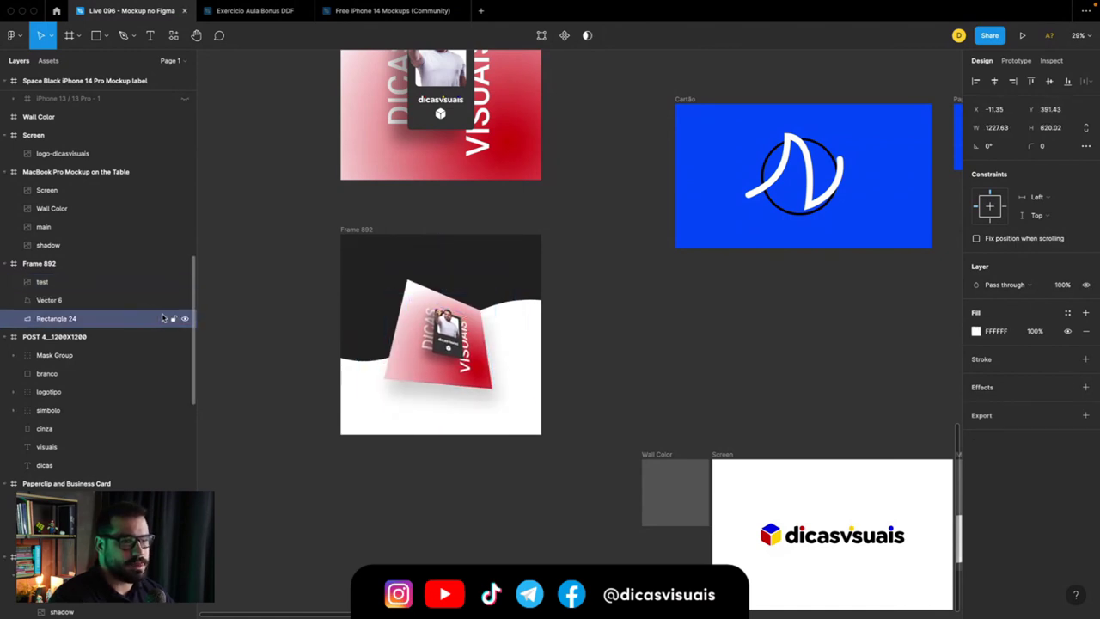
Step: Pan around the canvas and select the Paperclip and Business Card label frame
{"action": "left_click", "coordinate": [699, 319]}
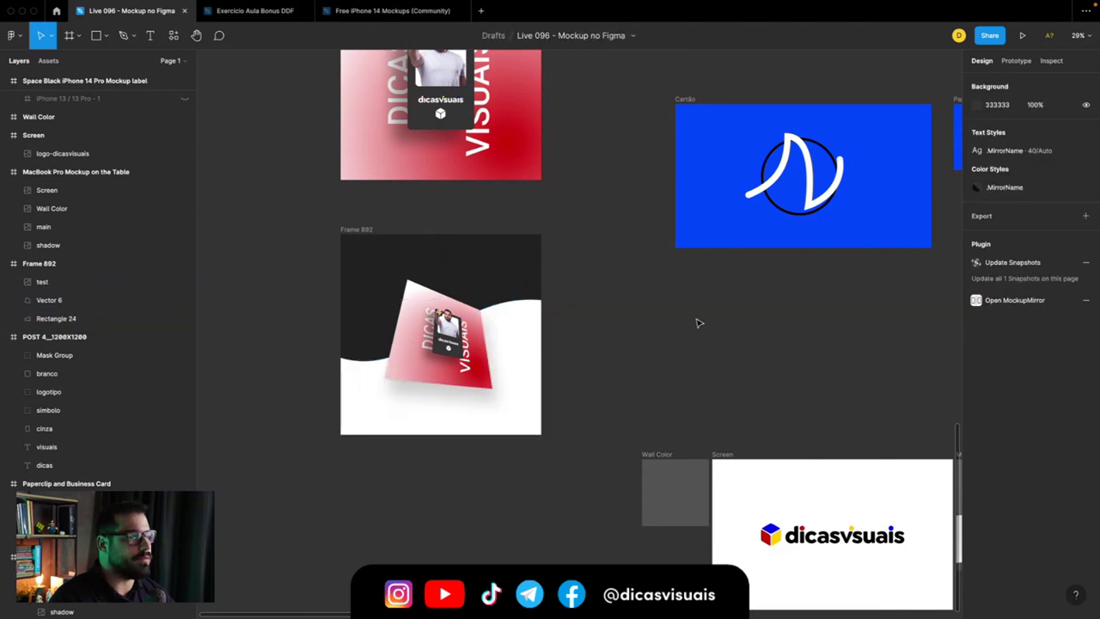
{"action": "scroll", "coordinate": [700, 316], "scroll_direction": "right", "scroll_amount": 5}
{"action": "scroll", "coordinate": [616, 287], "scroll_direction": "right", "scroll_amount": 3}
{"action": "scroll", "coordinate": [617, 288], "scroll_direction": "down", "scroll_amount": 2}
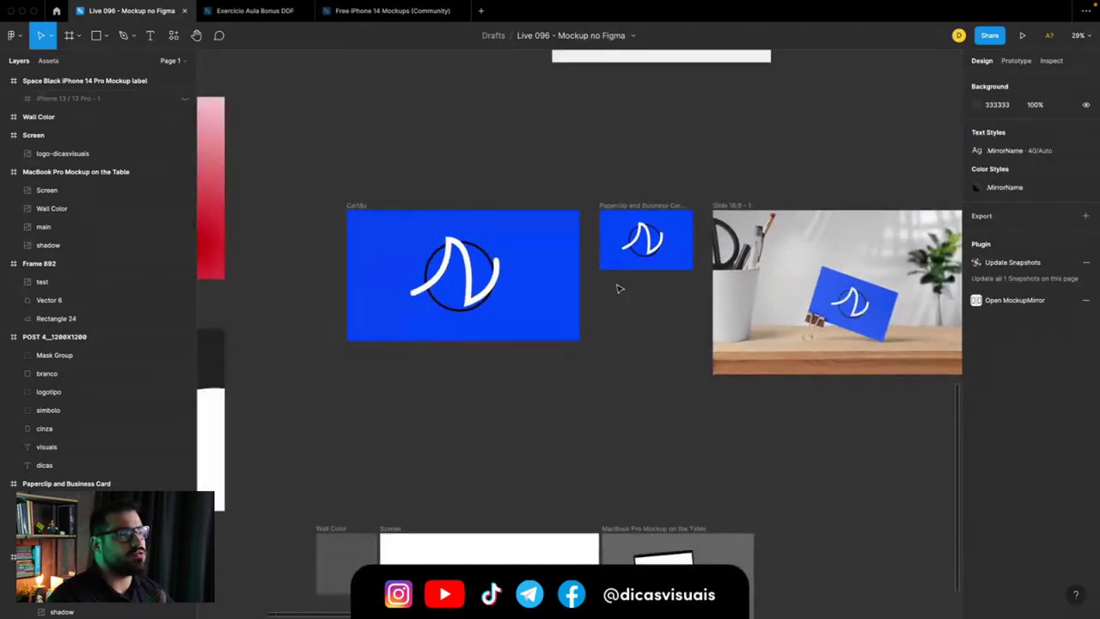
{"action": "scroll", "coordinate": [618, 288], "scroll_direction": "down", "scroll_amount": 2}
{"action": "scroll", "coordinate": [618, 289], "scroll_direction": "up", "scroll_amount": 2}
{"action": "scroll", "coordinate": [618, 289], "scroll_direction": "up", "scroll_amount": 2}
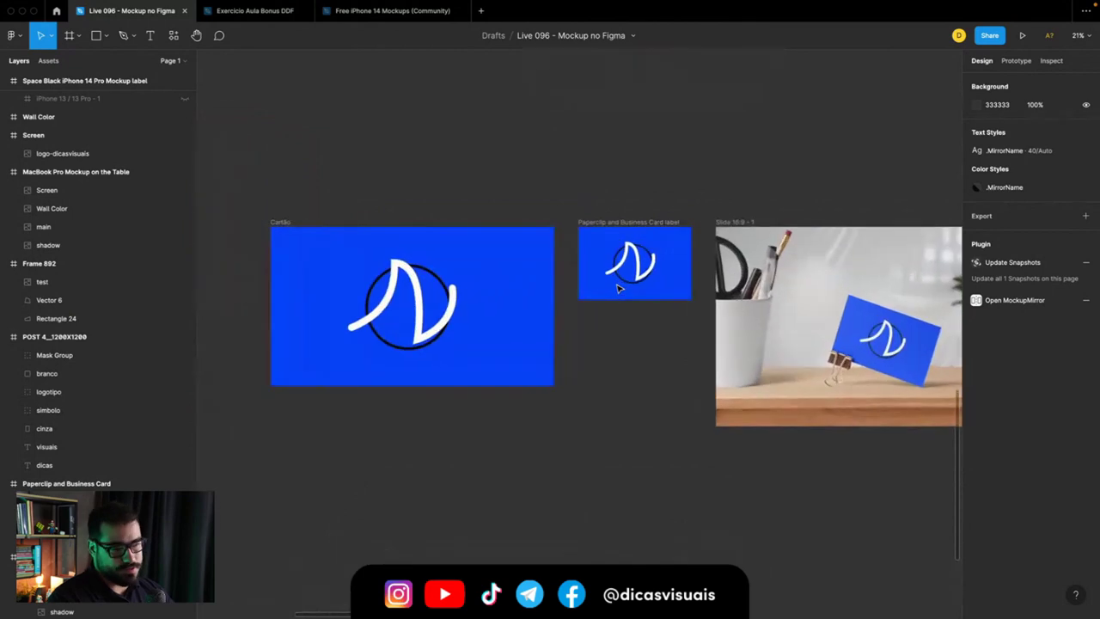
{"action": "left_click", "coordinate": [634, 222]}
Step: Select and deselect the logo stroke and circle in the Cartão frame
{"action": "scroll", "coordinate": [607, 228], "scroll_direction": "down", "scroll_amount": 2}
{"action": "scroll", "coordinate": [516, 258], "scroll_direction": "right", "scroll_amount": 2}
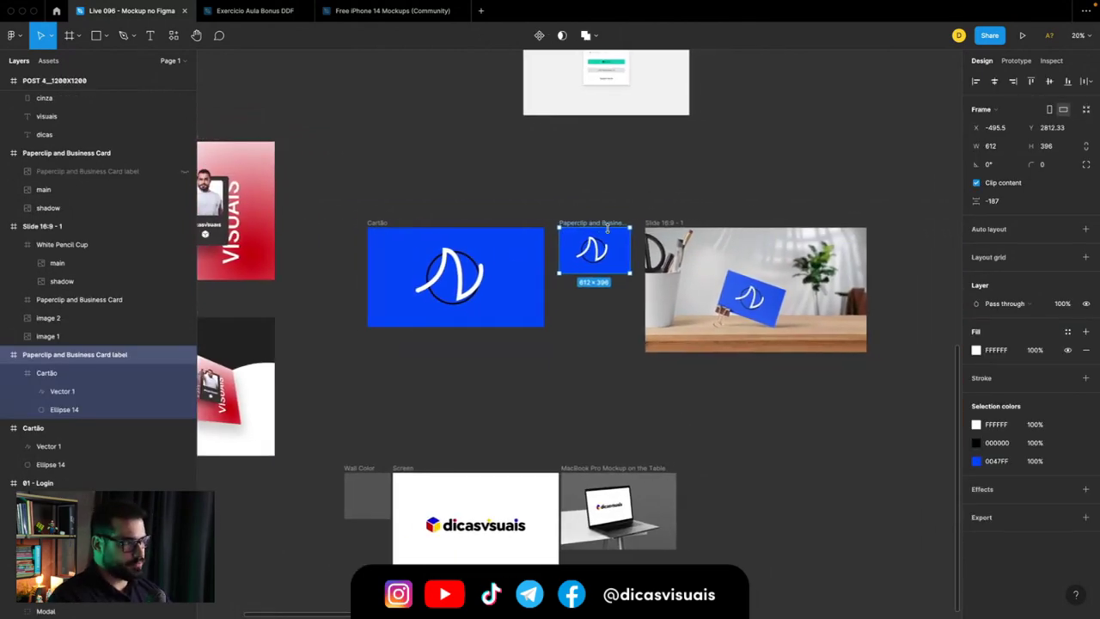
{"action": "left_click", "coordinate": [479, 271]}
{"action": "scroll", "coordinate": [479, 273], "scroll_direction": "up", "scroll_amount": 3}
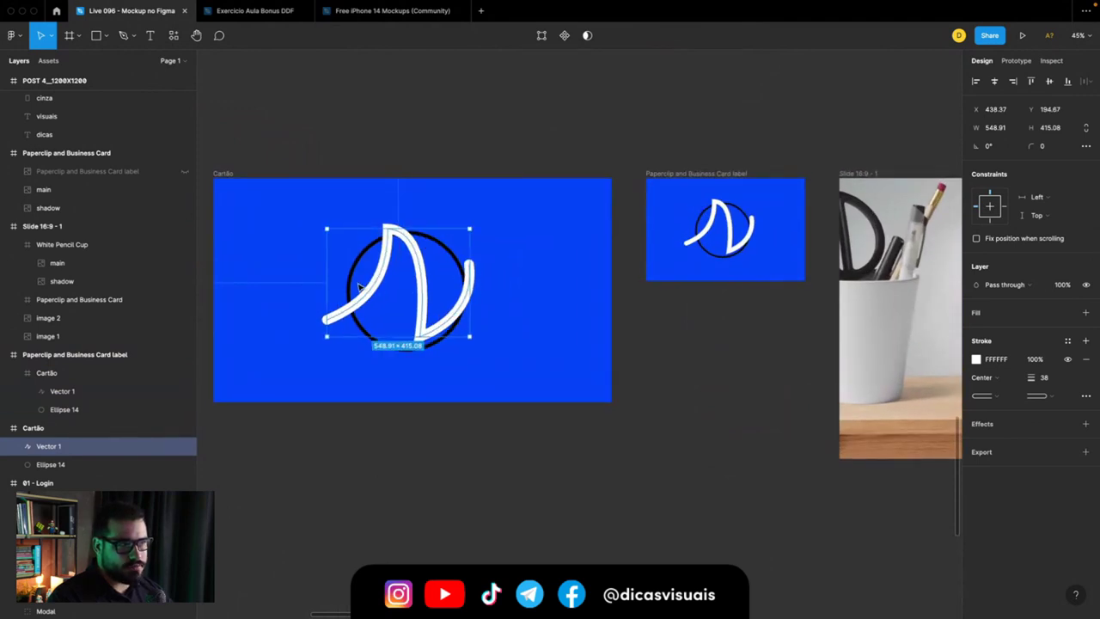
{"action": "left_click", "coordinate": [272, 221]}
{"action": "left_click", "coordinate": [359, 269]}
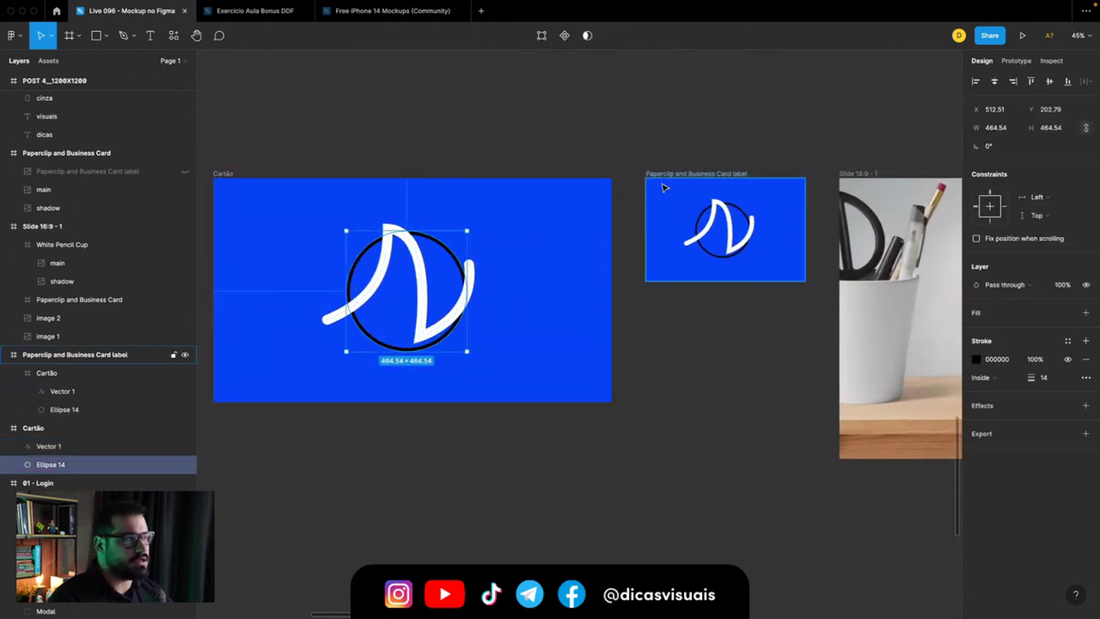
{"action": "left_click", "coordinate": [689, 168]}
Step: Move the blue label frame beside the paperclip card mockup
{"action": "scroll", "coordinate": [613, 185], "scroll_direction": "down", "scroll_amount": 3}
{"action": "scroll", "coordinate": [616, 189], "scroll_direction": "down", "scroll_amount": 3}
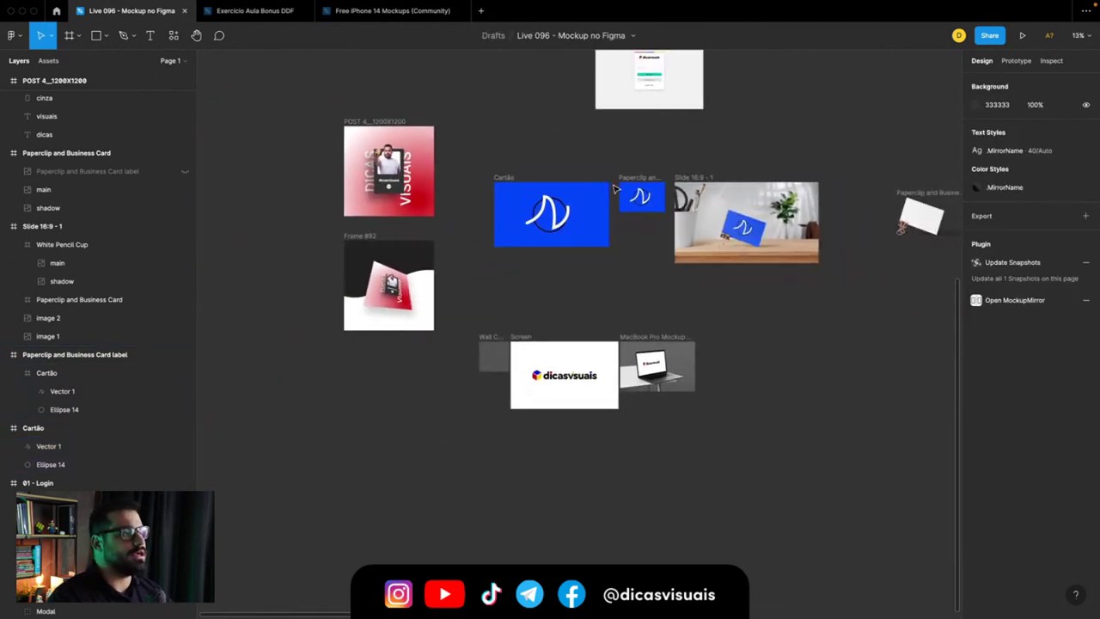
{"action": "scroll", "coordinate": [613, 187], "scroll_direction": "down", "scroll_amount": 2}
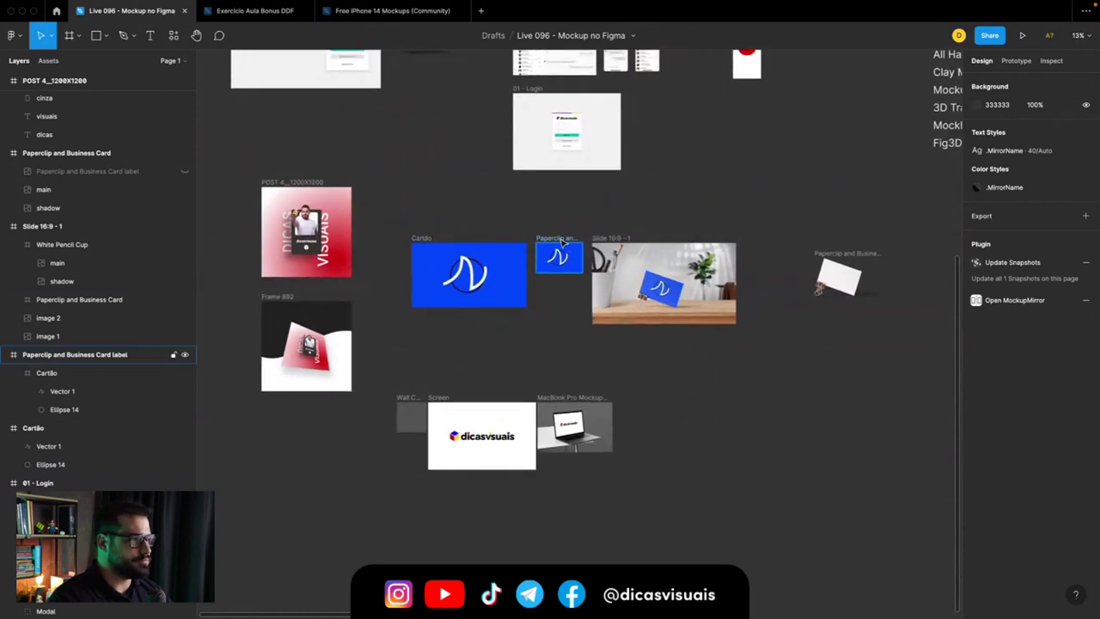
{"action": "left_click_drag", "start_coordinate": [563, 244], "coordinate": [821, 320]}
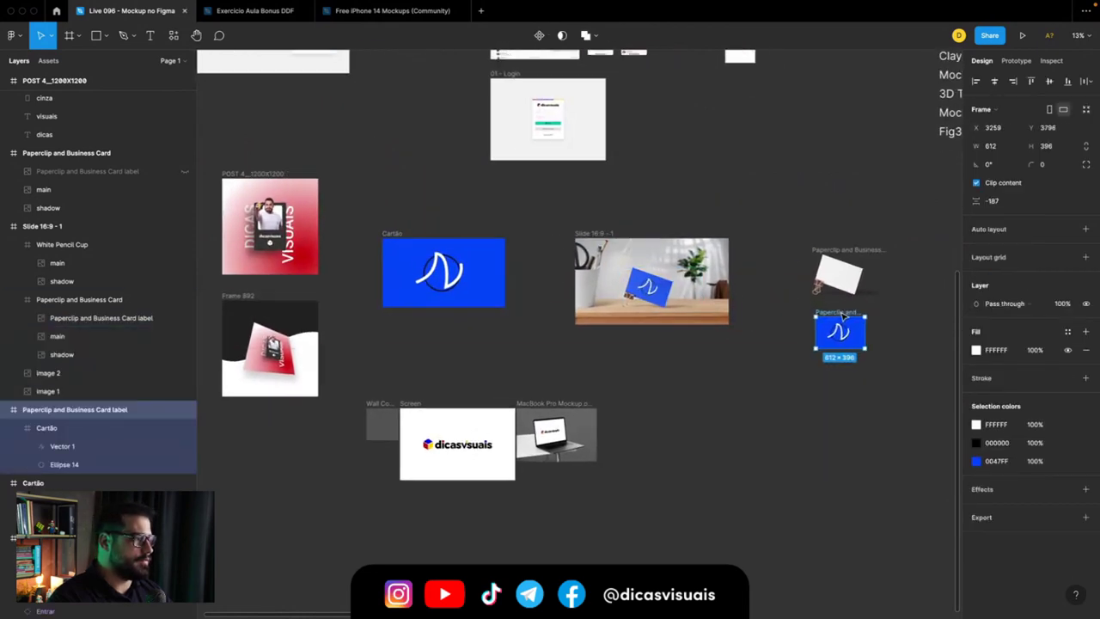
{"action": "scroll", "coordinate": [842, 322], "scroll_direction": "up", "scroll_amount": 3}
Step: Hide the Cartão artwork and place the white label frame next to the paperclip card
{"action": "left_click", "coordinate": [175, 430]}
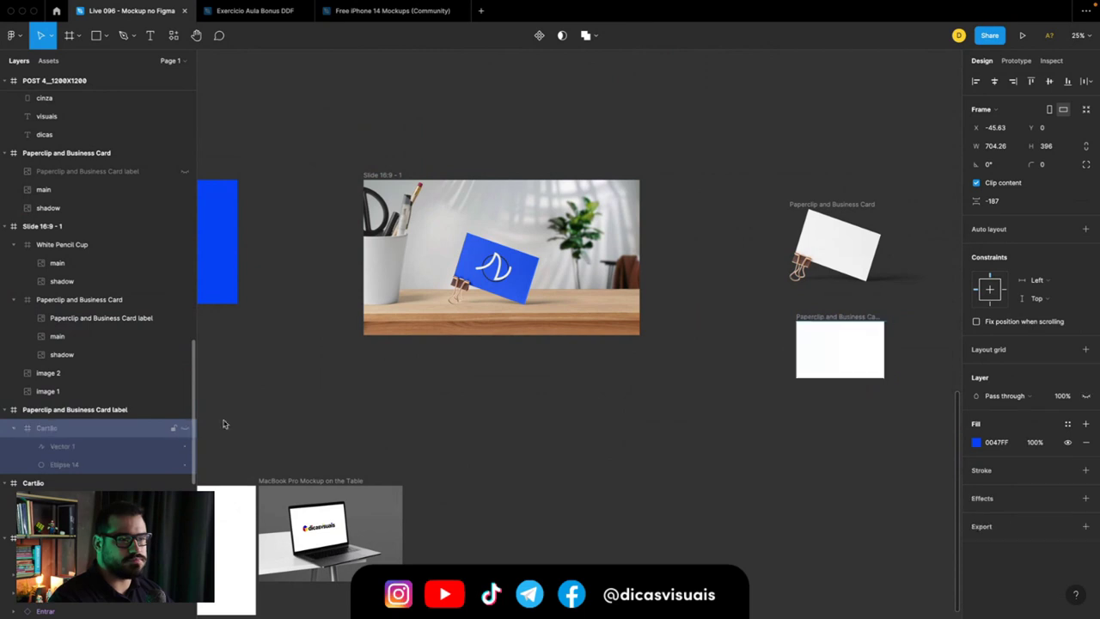
{"action": "scroll", "coordinate": [601, 344], "scroll_direction": "right", "scroll_amount": 5}
{"action": "left_click_drag", "start_coordinate": [647, 319], "coordinate": [537, 204]}
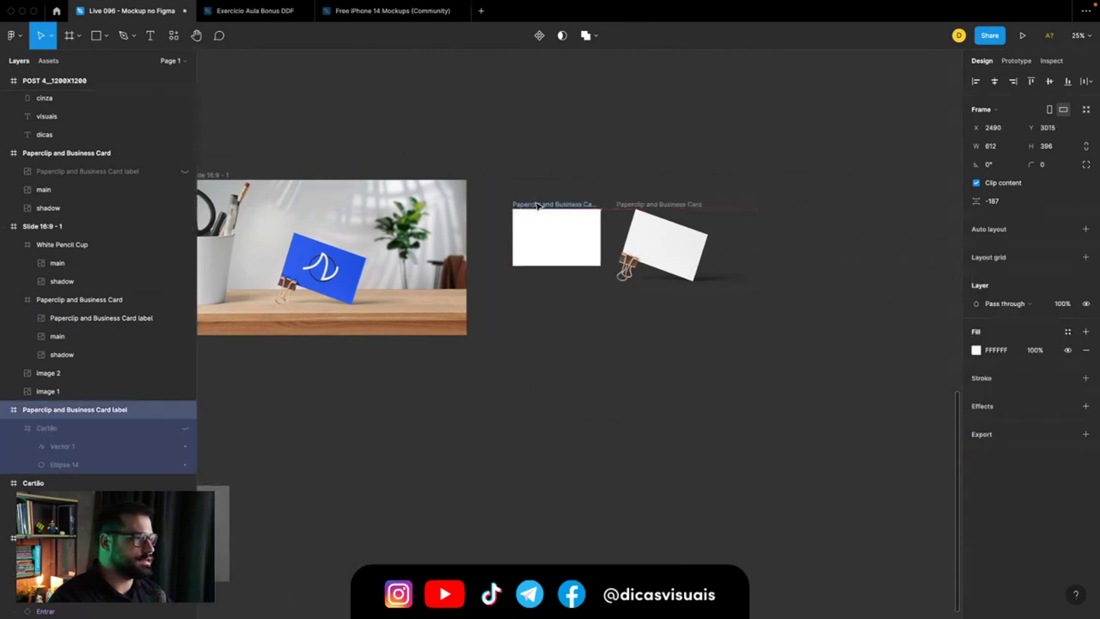
{"action": "right_click", "coordinate": [589, 121]}
{"action": "mouse_move", "coordinate": [612, 232]}
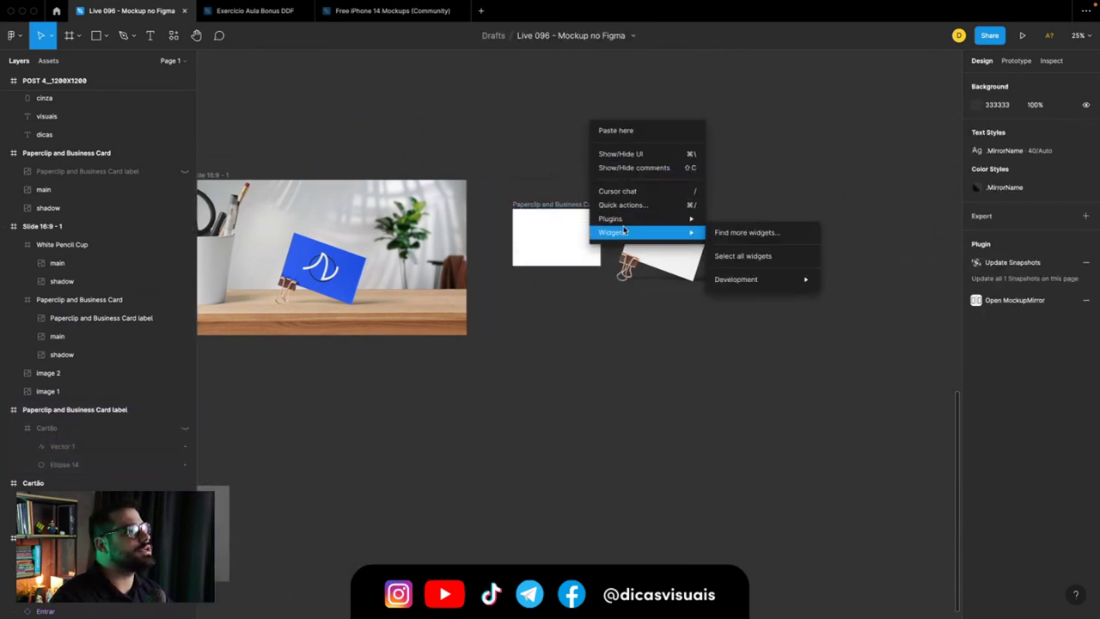
Step: Filter Artboard Studio Mockups to free Print items, then close the plugin
{"action": "left_click", "coordinate": [869, 233]}
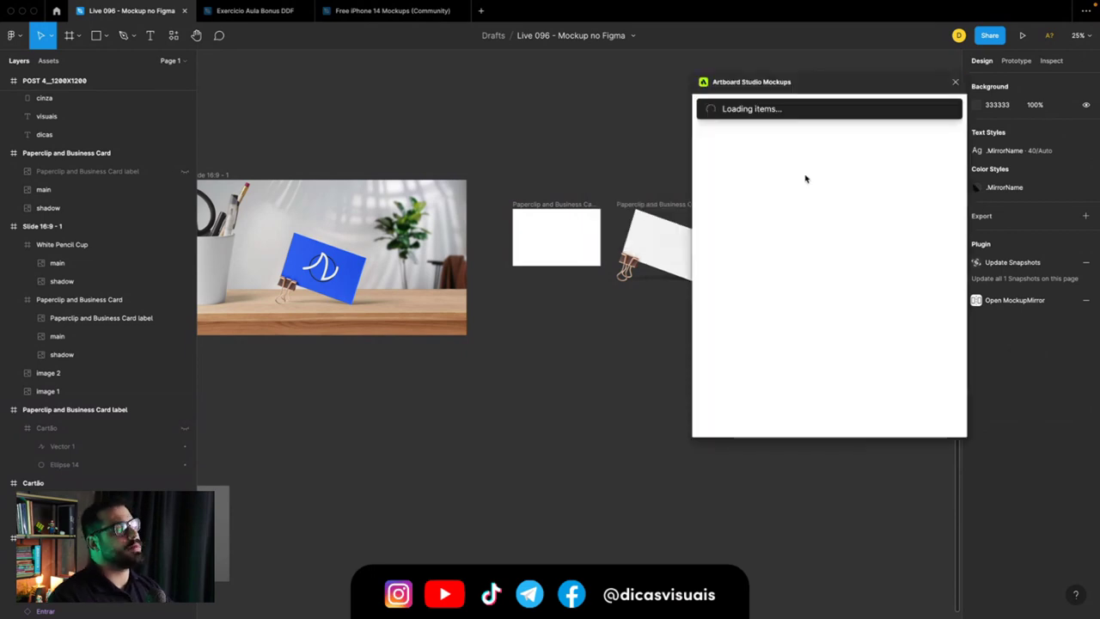
{"action": "left_click", "coordinate": [903, 134]}
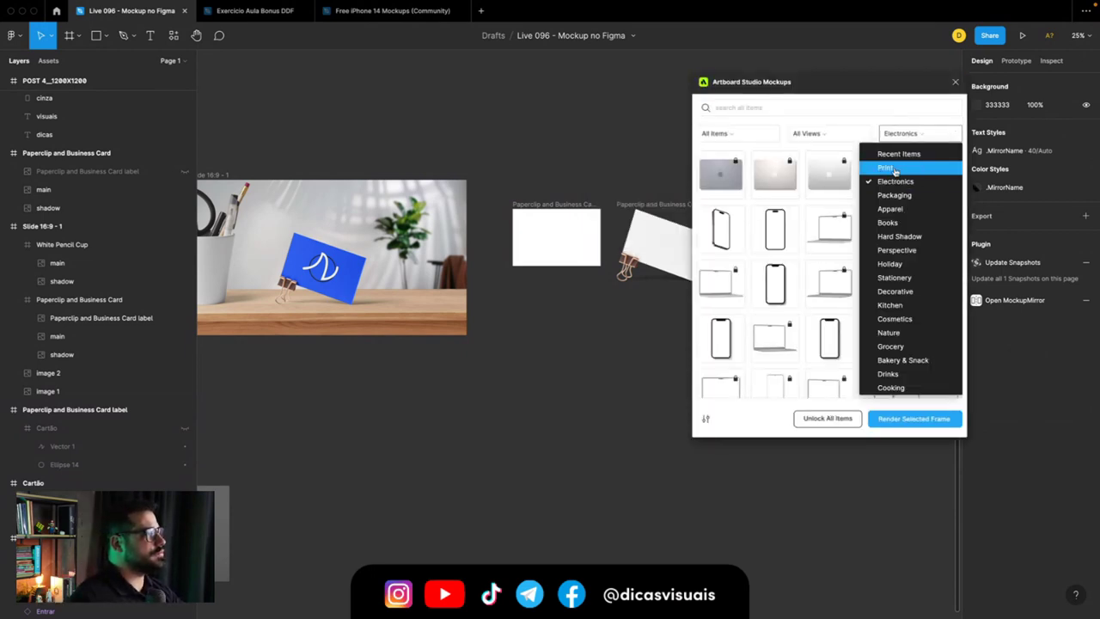
{"action": "left_click", "coordinate": [894, 169]}
{"action": "left_click", "coordinate": [746, 136]}
{"action": "left_click", "coordinate": [724, 168]}
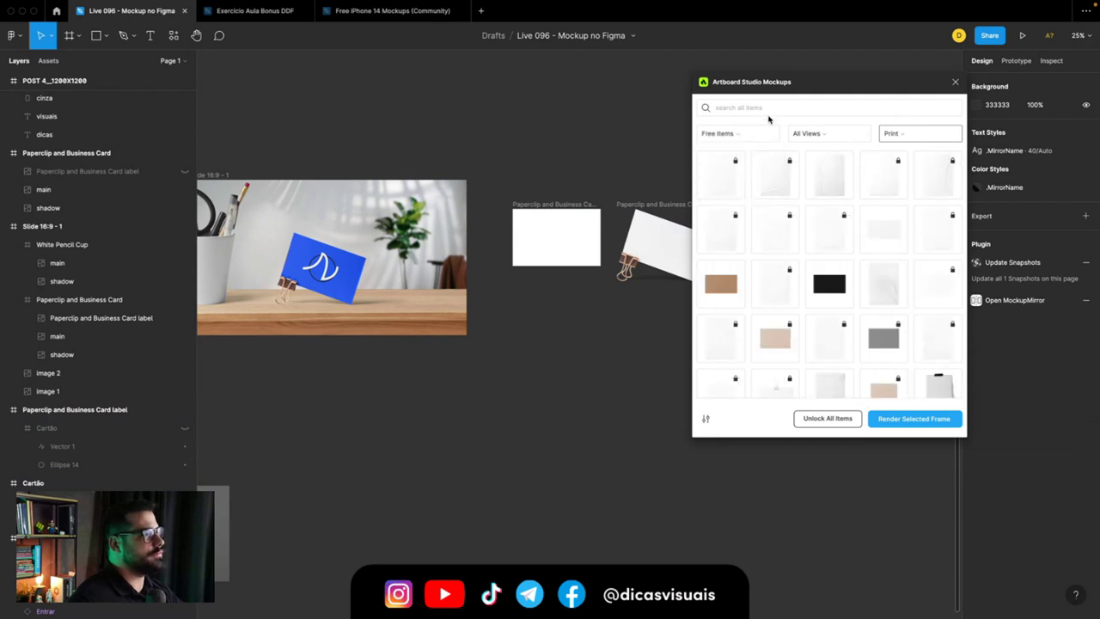
{"action": "left_click_drag", "start_coordinate": [773, 82], "coordinate": [560, 83]}
{"action": "scroll", "coordinate": [578, 276], "scroll_direction": "down", "scroll_amount": 5}
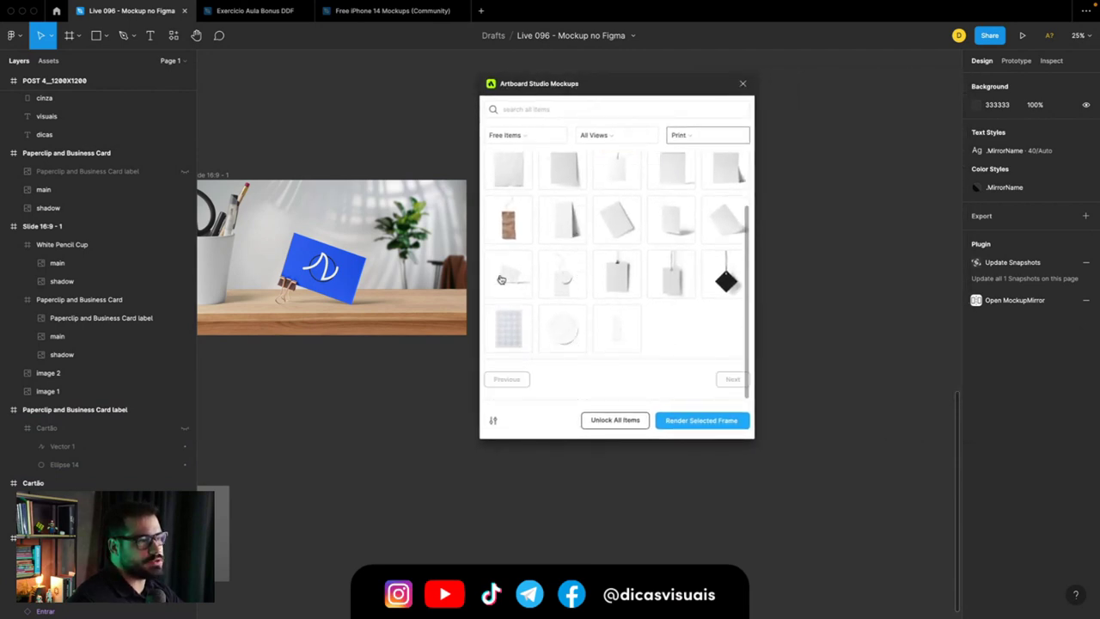
{"action": "left_click", "coordinate": [743, 83]}
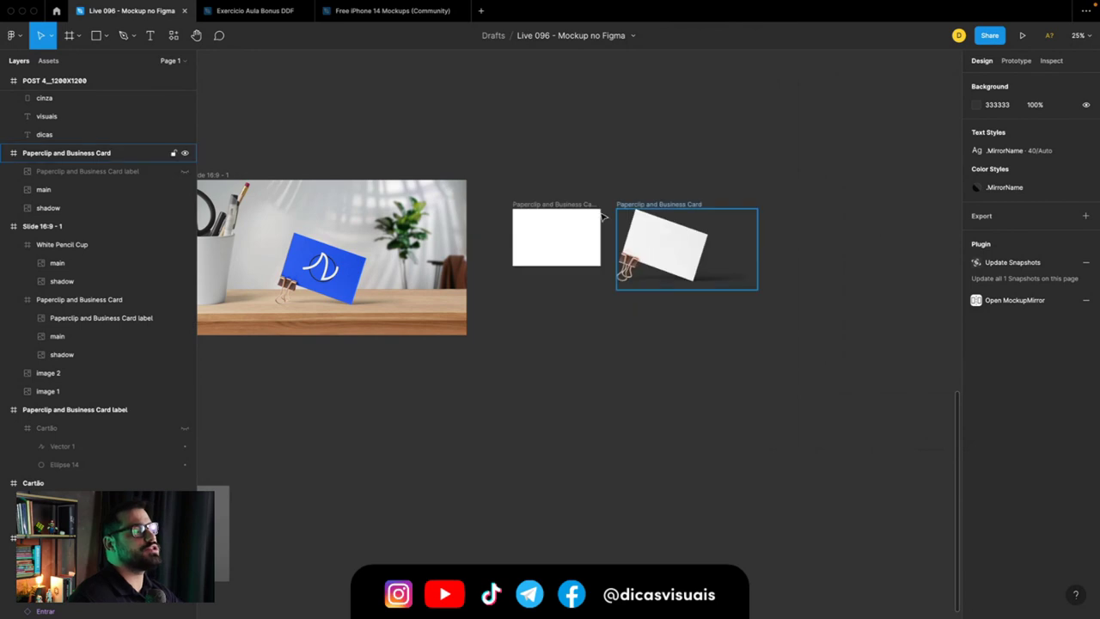
{"action": "left_click", "coordinate": [566, 209]}
Step: Unhide the Cartão artwork with Shift+Ctrl+H so the blue design shows again
{"action": "key", "text": "ctrl+shift+h"}
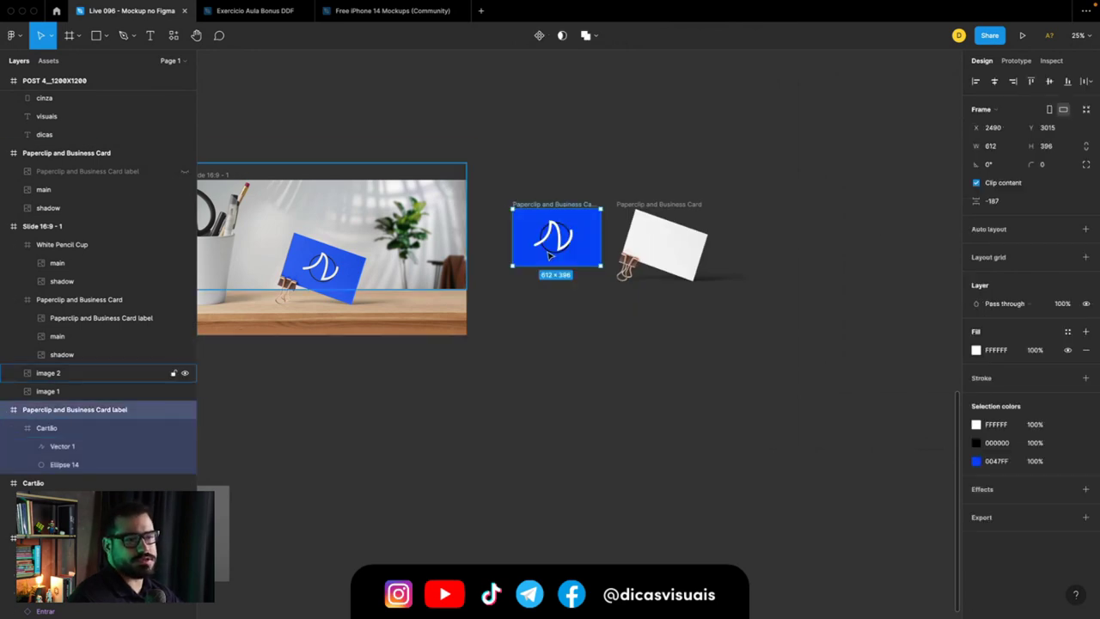
{"action": "scroll", "coordinate": [543, 250], "scroll_direction": "left", "scroll_amount": 10}
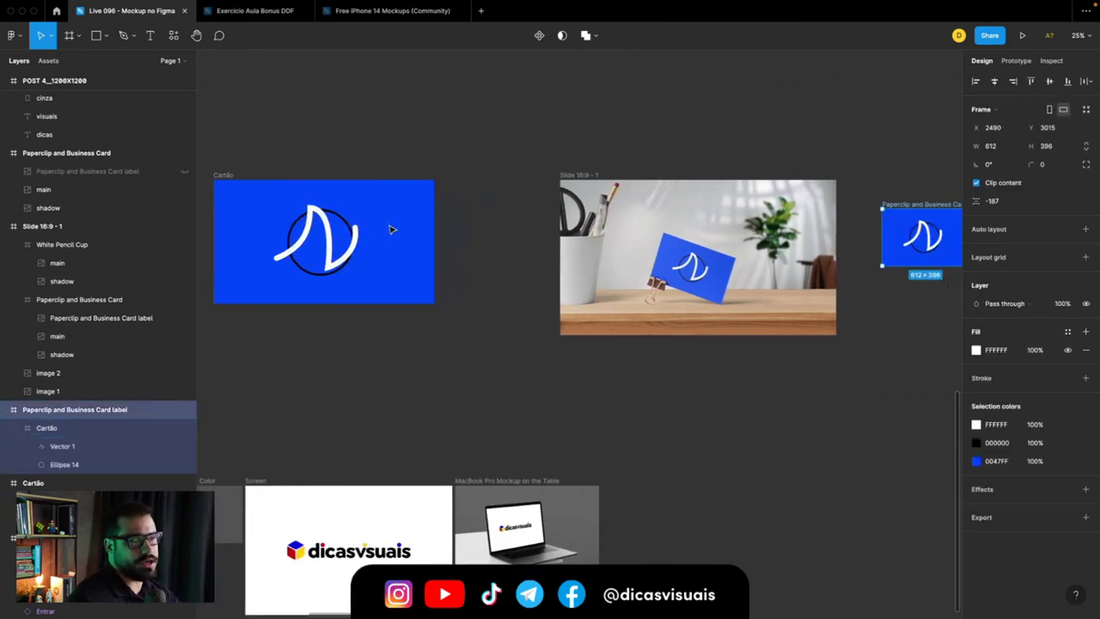
{"action": "scroll", "coordinate": [391, 228], "scroll_direction": "right", "scroll_amount": 8}
{"action": "scroll", "coordinate": [391, 228], "scroll_direction": "right", "scroll_amount": 2}
{"action": "left_click", "coordinate": [761, 214]}
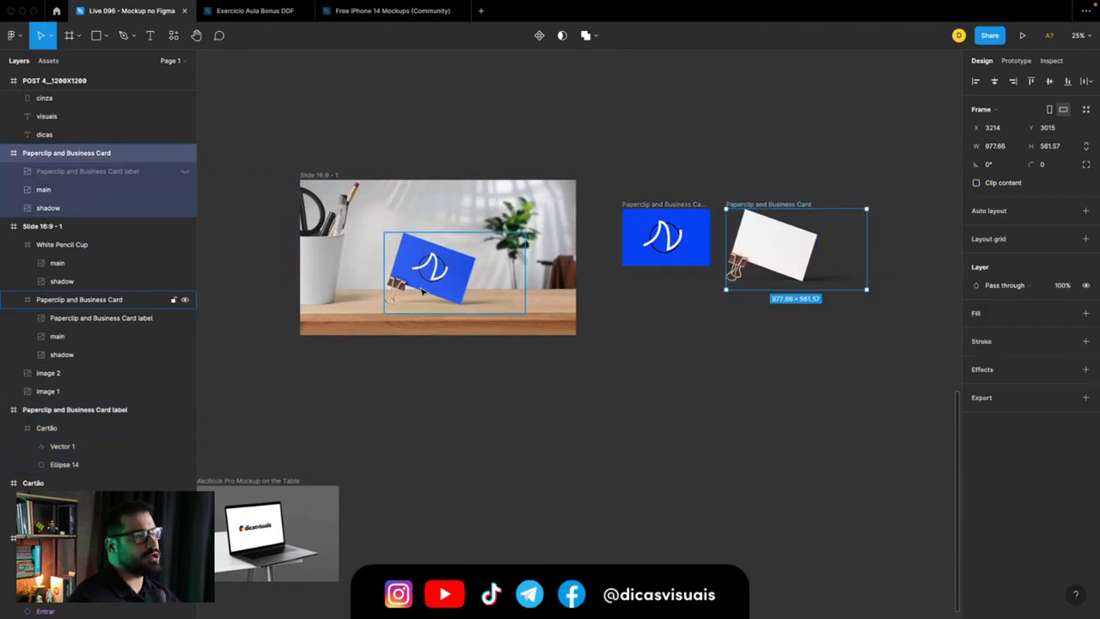
{"action": "left_click", "coordinate": [430, 288]}
{"action": "left_click_drag", "start_coordinate": [423, 277], "coordinate": [432, 279]}
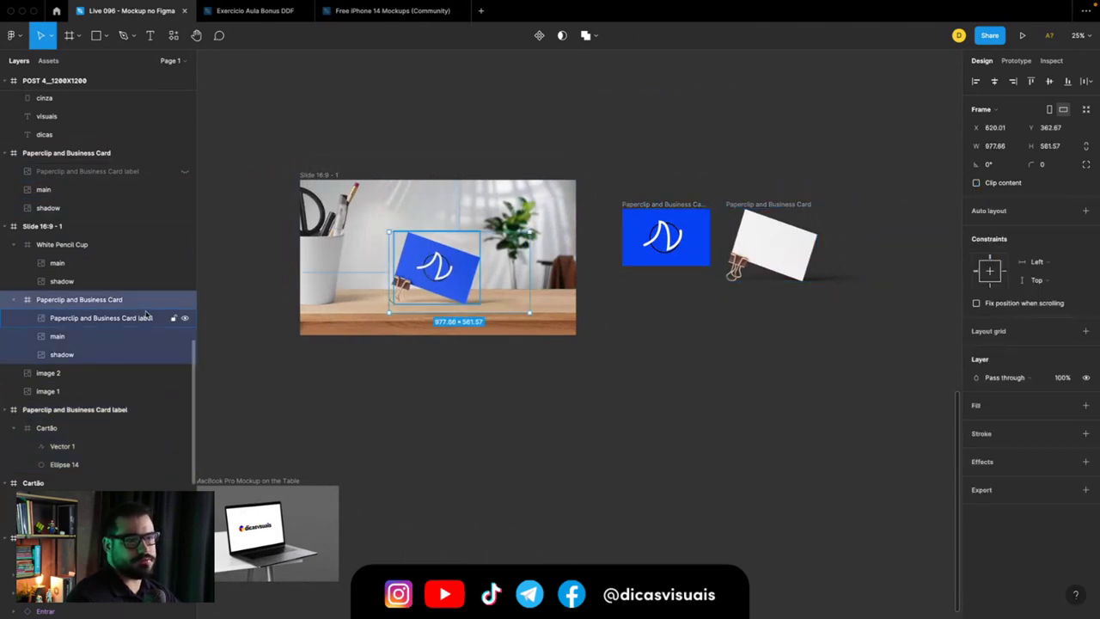
{"action": "key", "text": "ctrl+z"}
Step: Move White Pencil Cup below the card group, hide it and image 2, show image 1
{"action": "left_click", "coordinate": [14, 244]}
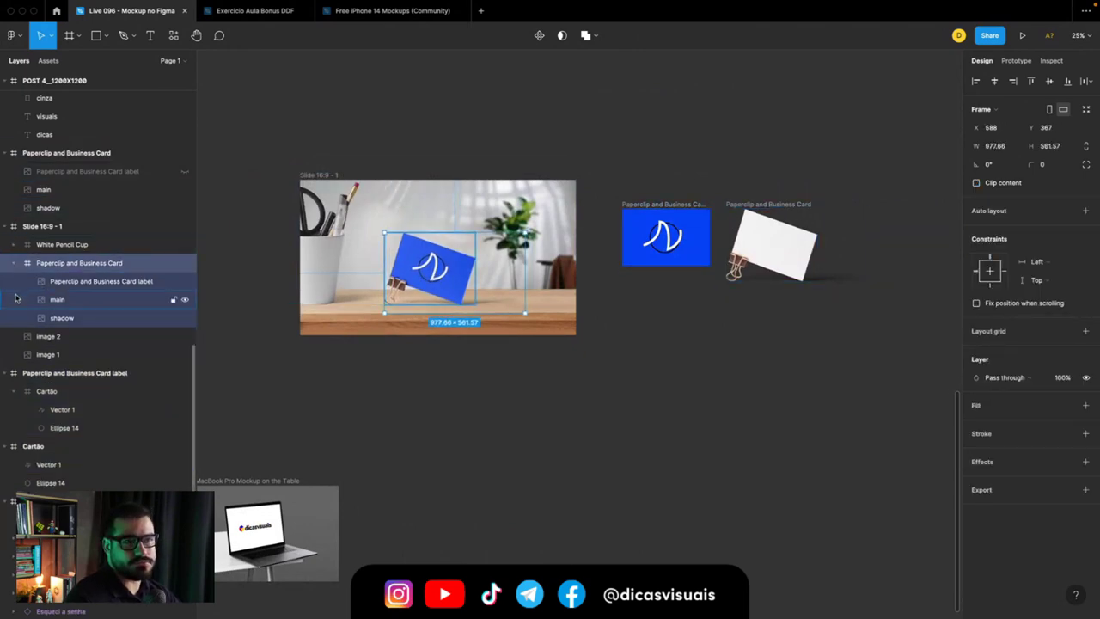
{"action": "left_click", "coordinate": [14, 263]}
{"action": "left_click", "coordinate": [38, 248]}
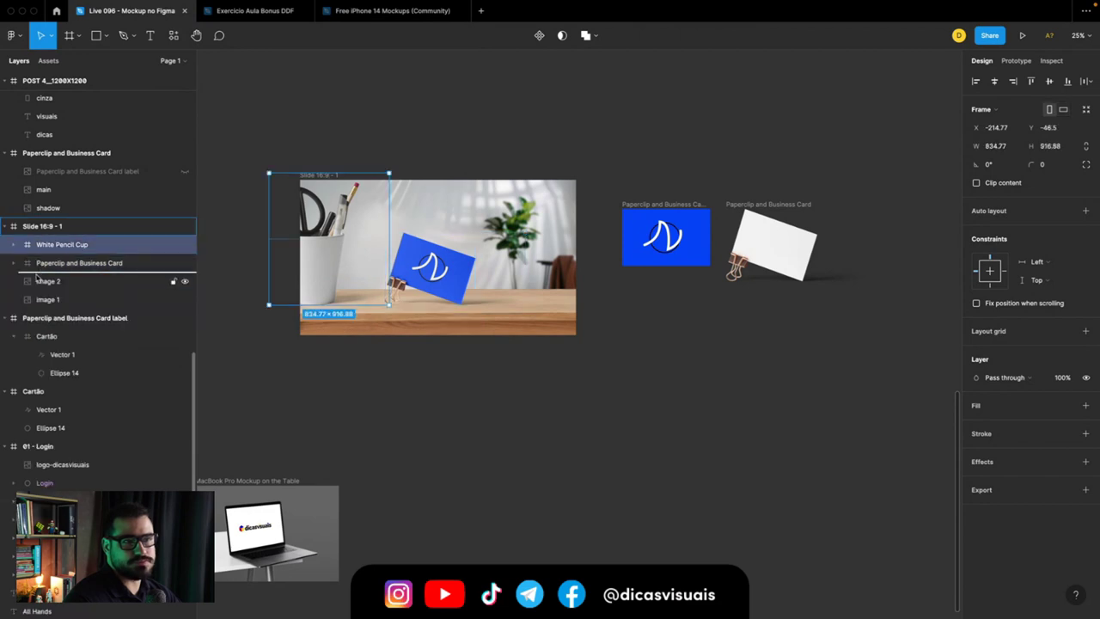
{"action": "left_click_drag", "start_coordinate": [33, 276], "coordinate": [34, 273]}
{"action": "left_click", "coordinate": [185, 263]}
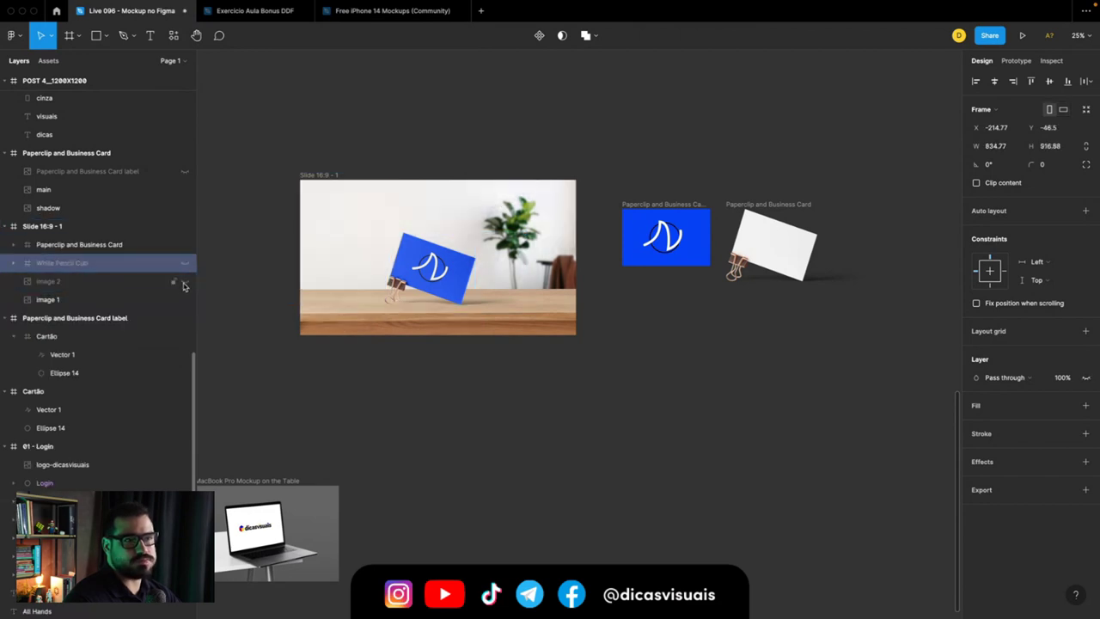
{"action": "left_click", "coordinate": [185, 299]}
{"action": "scroll", "coordinate": [432, 314], "scroll_direction": "up", "scroll_amount": 1}
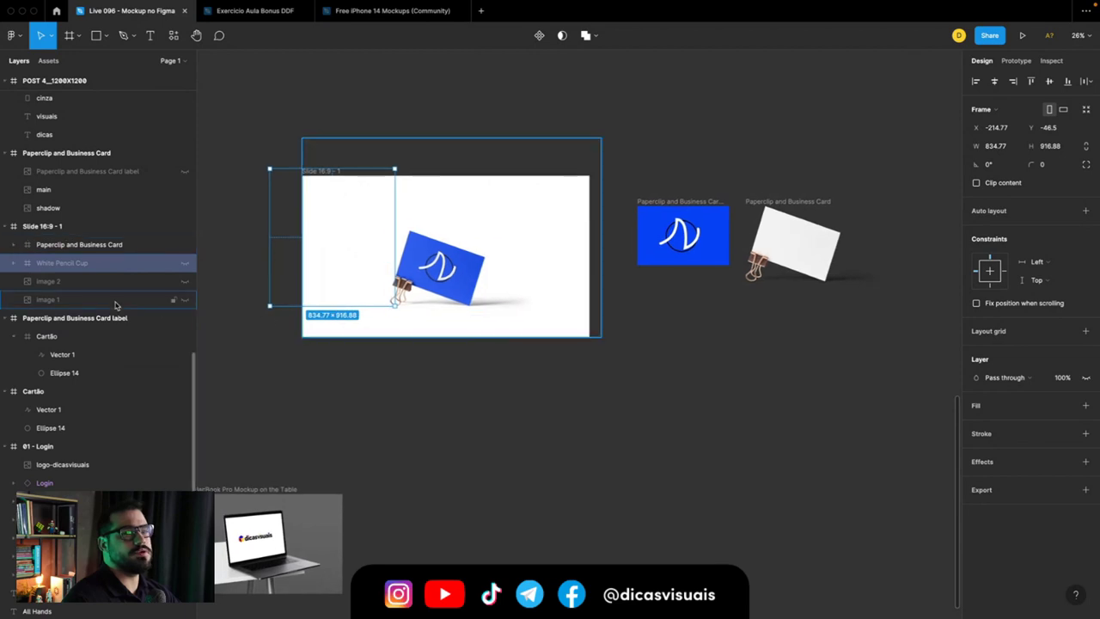
{"action": "left_click", "coordinate": [184, 299]}
{"action": "scroll", "coordinate": [344, 275], "scroll_direction": "up", "scroll_amount": 2}
{"action": "scroll", "coordinate": [381, 307], "scroll_direction": "up", "scroll_amount": 2}
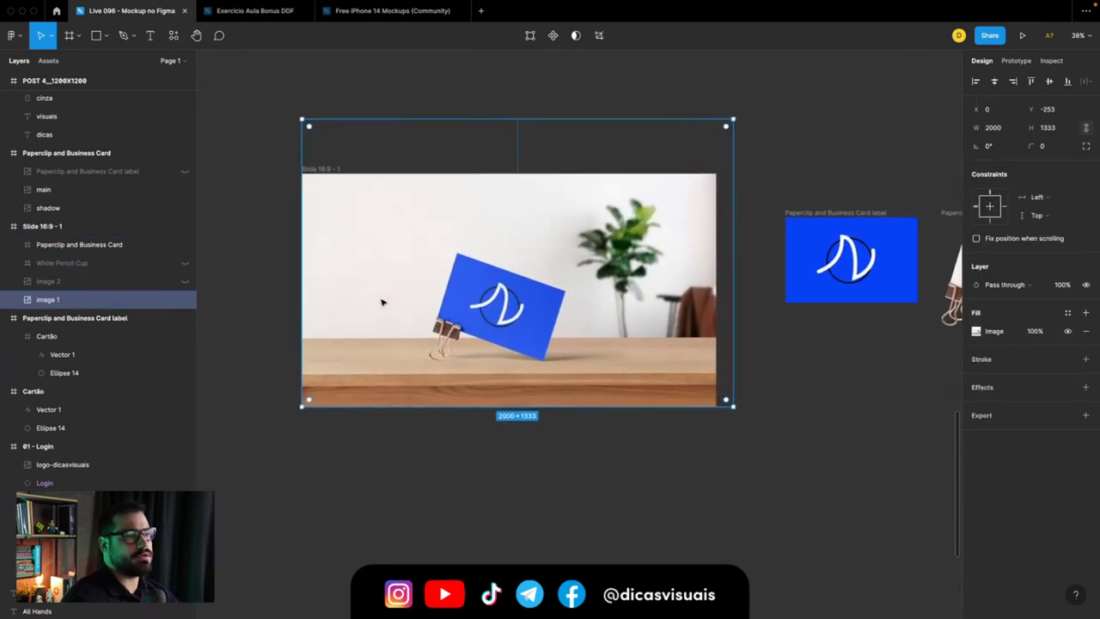
Step: Switch to Chrome and open br.freepik.com in a new tab
{"action": "key", "text": "super+Tab"}
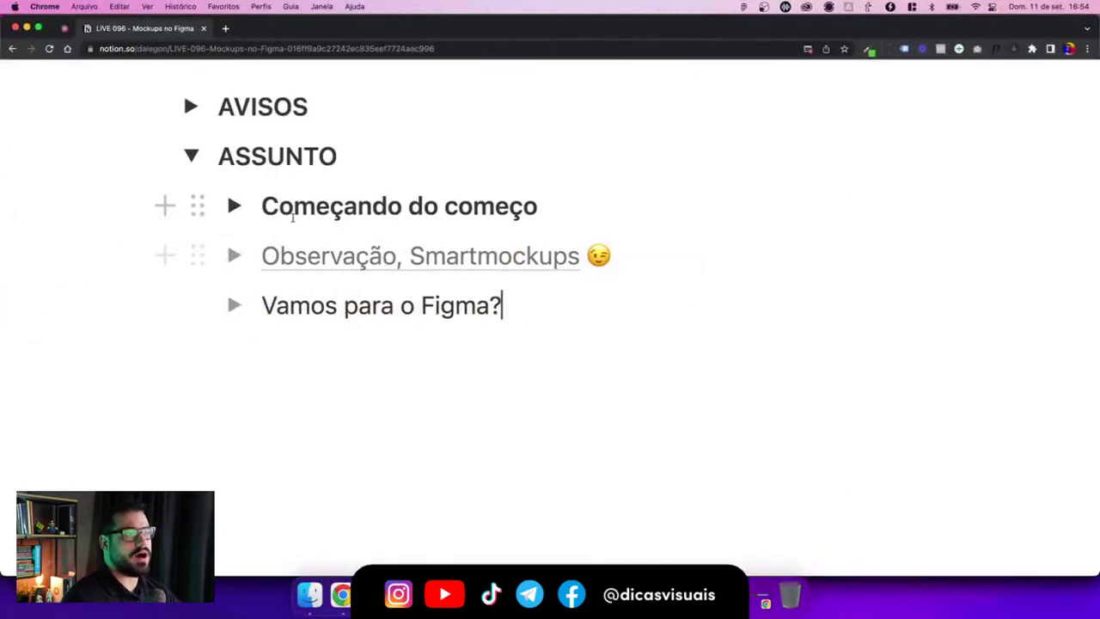
{"action": "left_click", "coordinate": [225, 29]}
{"action": "type", "text": "br.freepik.com"}
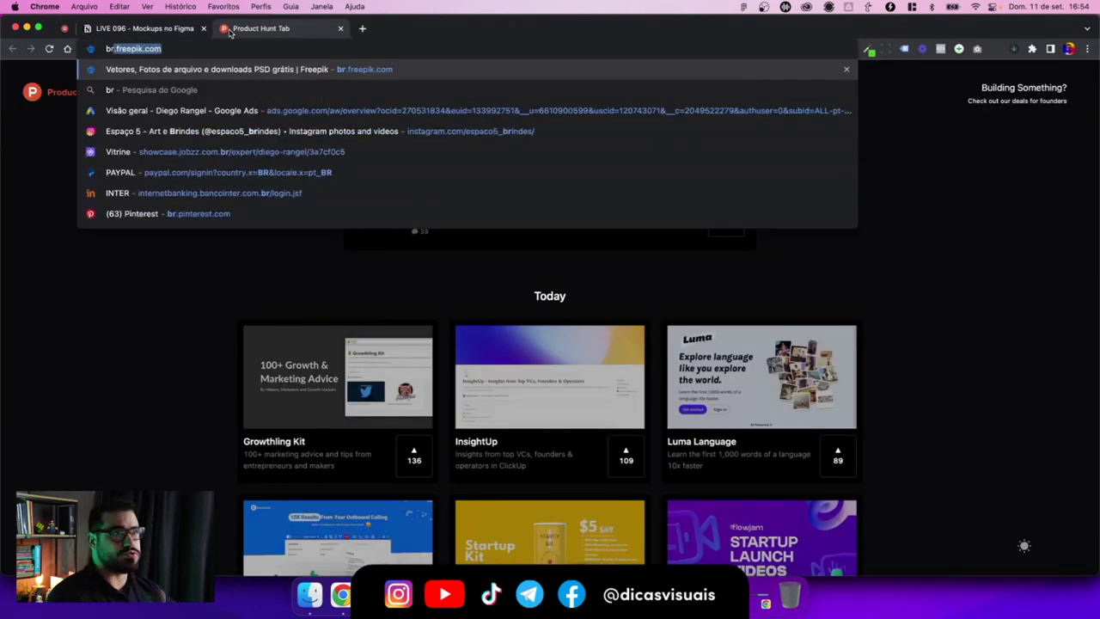
{"action": "key", "text": "Return"}
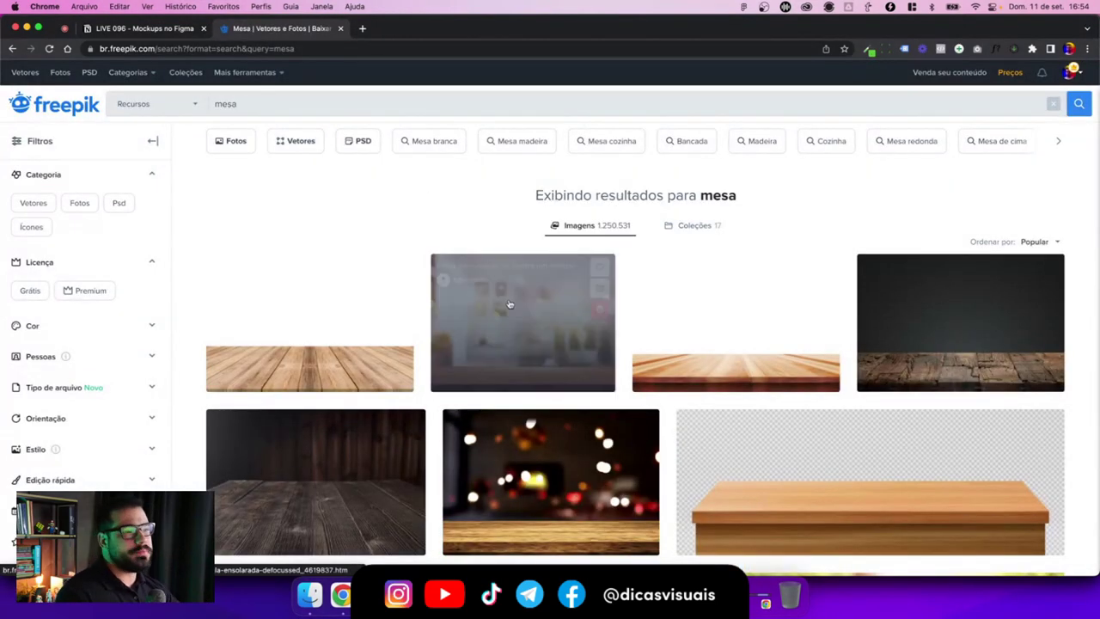
Step: Scroll through the Freepik photo results for 'mesa'
{"action": "scroll", "coordinate": [606, 343], "scroll_direction": "down", "scroll_amount": 5}
{"action": "scroll", "coordinate": [610, 354], "scroll_direction": "down", "scroll_amount": 4}
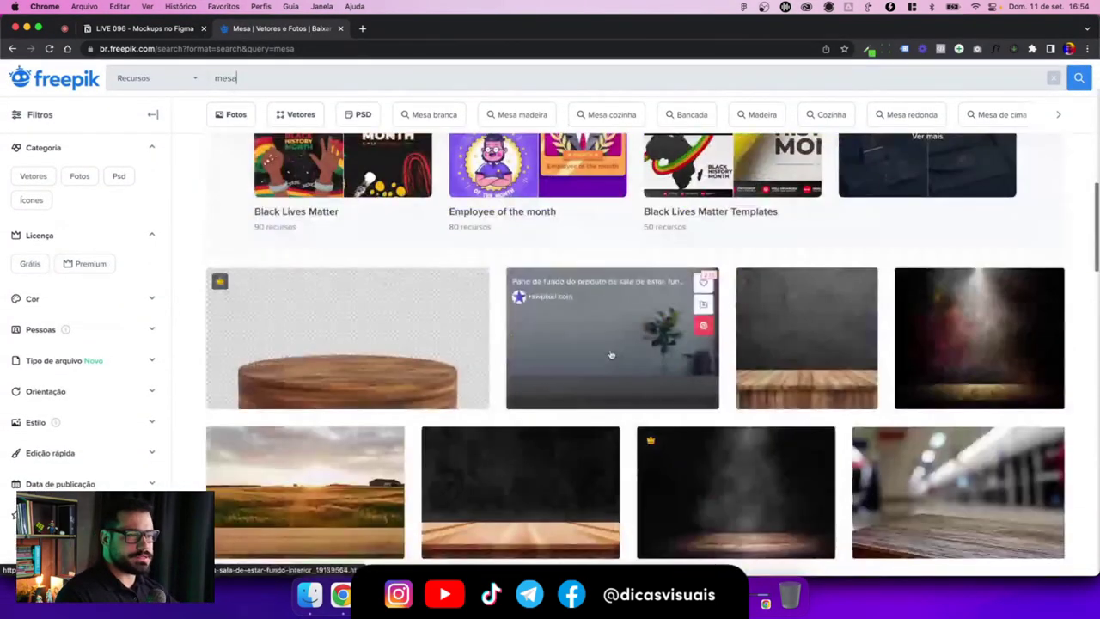
{"action": "scroll", "coordinate": [611, 355], "scroll_direction": "down", "scroll_amount": 3}
{"action": "scroll", "coordinate": [602, 191], "scroll_direction": "down", "scroll_amount": 1}
{"action": "scroll", "coordinate": [550, 275], "scroll_direction": "down", "scroll_amount": 1}
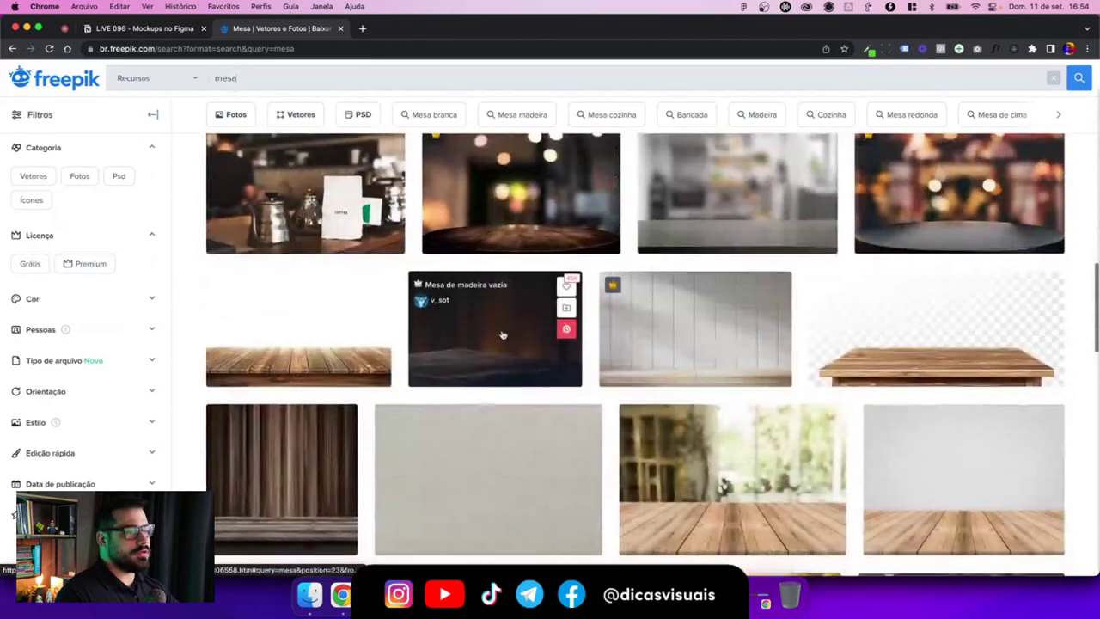
{"action": "scroll", "coordinate": [507, 331], "scroll_direction": "down", "scroll_amount": 1}
{"action": "scroll", "coordinate": [502, 335], "scroll_direction": "down", "scroll_amount": 1}
{"action": "scroll", "coordinate": [503, 335], "scroll_direction": "down", "scroll_amount": 2}
{"action": "scroll", "coordinate": [503, 334], "scroll_direction": "down", "scroll_amount": 2}
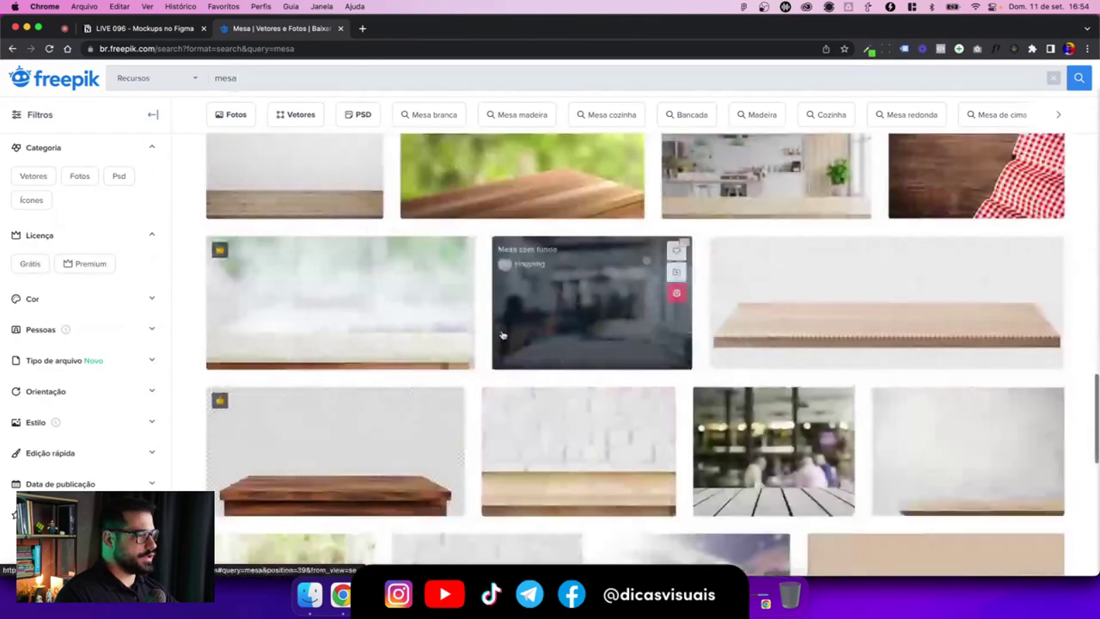
{"action": "scroll", "coordinate": [502, 334], "scroll_direction": "up", "scroll_amount": 10}
{"action": "scroll", "coordinate": [430, 339], "scroll_direction": "up", "scroll_amount": 5}
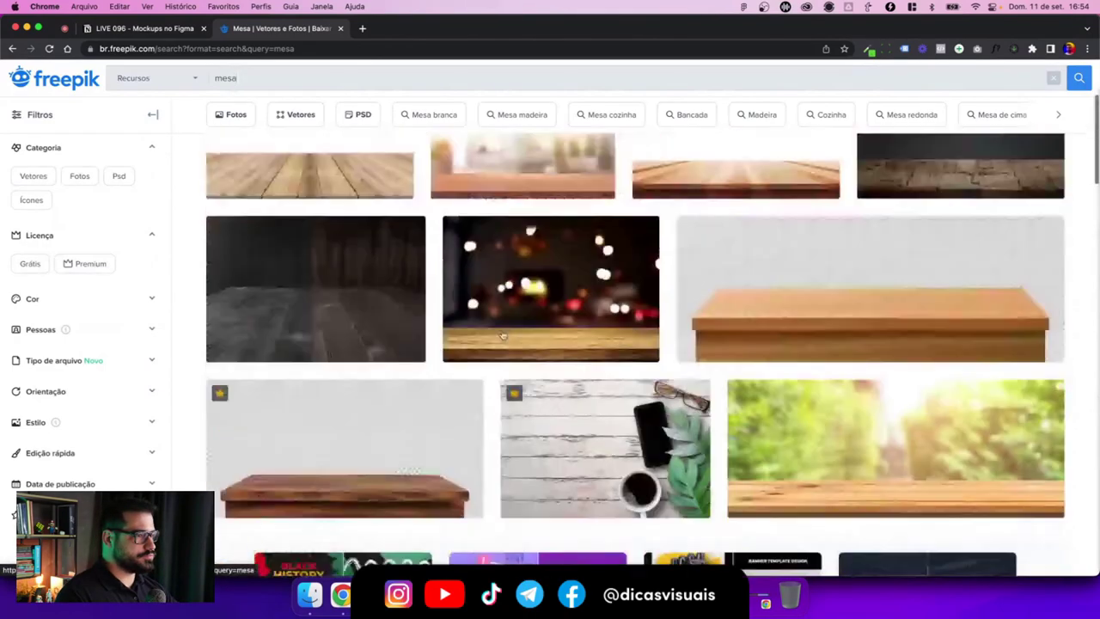
{"action": "scroll", "coordinate": [370, 344], "scroll_direction": "up", "scroll_amount": 5}
Step: Open the wooden plank table photo, scroll through its details, and close it
{"action": "left_click", "coordinate": [356, 344]}
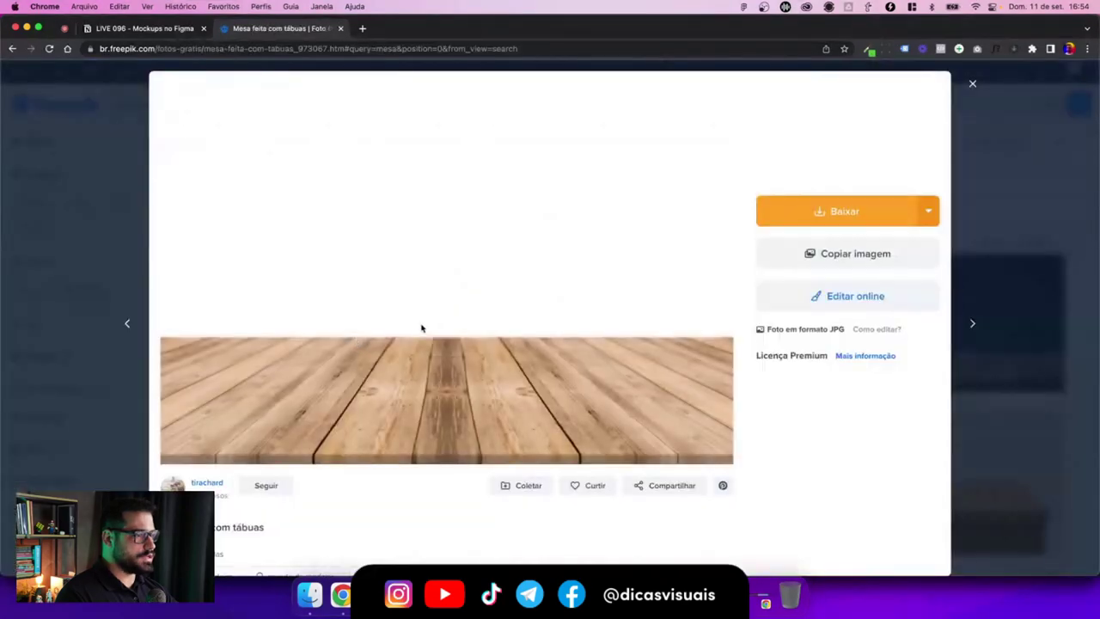
{"action": "scroll", "coordinate": [420, 326], "scroll_direction": "down", "scroll_amount": 3}
{"action": "scroll", "coordinate": [412, 257], "scroll_direction": "up", "scroll_amount": 3}
{"action": "scroll", "coordinate": [411, 241], "scroll_direction": "down", "scroll_amount": 2}
{"action": "scroll", "coordinate": [417, 273], "scroll_direction": "down", "scroll_amount": 3}
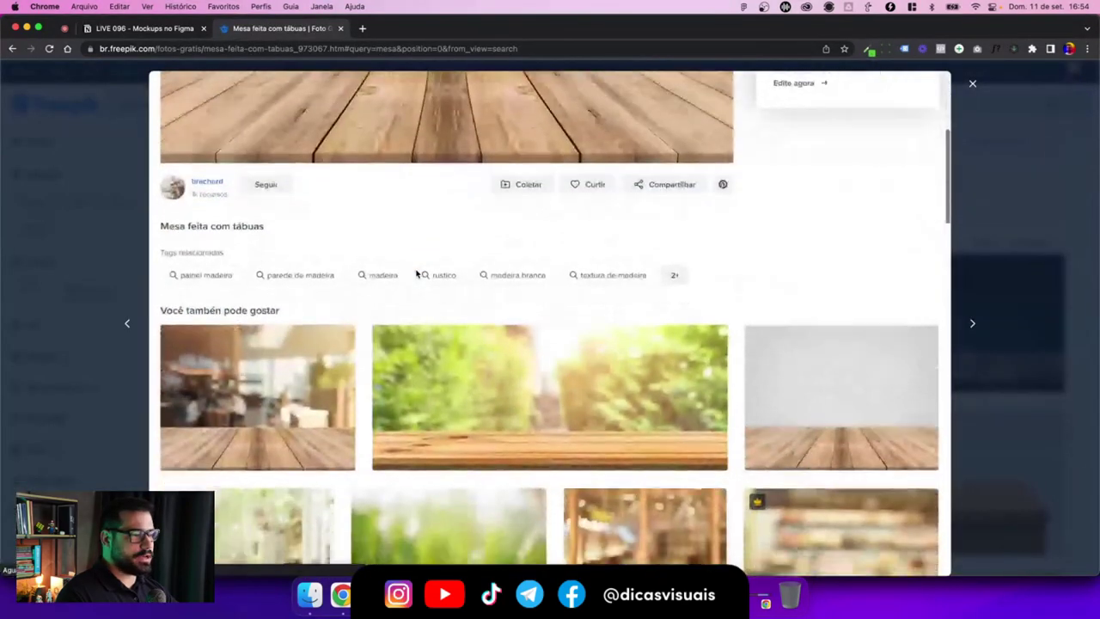
{"action": "scroll", "coordinate": [417, 273], "scroll_direction": "down", "scroll_amount": 2}
{"action": "scroll", "coordinate": [417, 273], "scroll_direction": "down", "scroll_amount": 2}
{"action": "scroll", "coordinate": [417, 274], "scroll_direction": "down", "scroll_amount": 1}
{"action": "scroll", "coordinate": [416, 273], "scroll_direction": "down", "scroll_amount": 2}
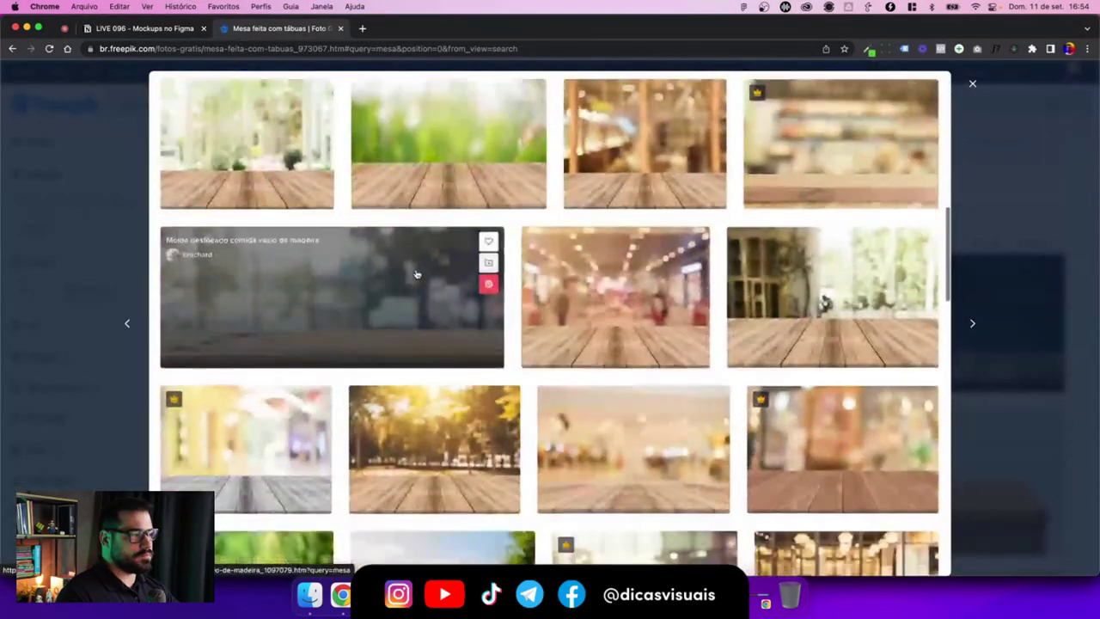
{"action": "scroll", "coordinate": [417, 273], "scroll_direction": "down", "scroll_amount": 3}
{"action": "scroll", "coordinate": [417, 274], "scroll_direction": "down", "scroll_amount": 3}
{"action": "scroll", "coordinate": [417, 273], "scroll_direction": "down", "scroll_amount": 2}
{"action": "scroll", "coordinate": [417, 273], "scroll_direction": "down", "scroll_amount": 3}
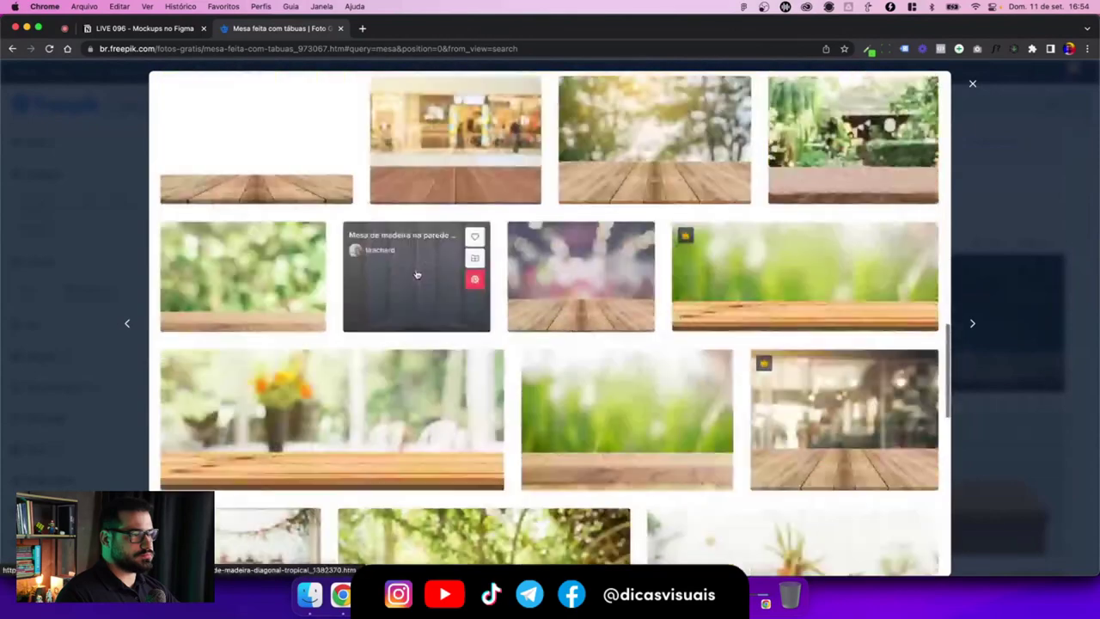
{"action": "scroll", "coordinate": [416, 273], "scroll_direction": "down", "scroll_amount": 1}
{"action": "scroll", "coordinate": [417, 273], "scroll_direction": "down", "scroll_amount": 3}
{"action": "scroll", "coordinate": [416, 273], "scroll_direction": "down", "scroll_amount": 2}
{"action": "scroll", "coordinate": [417, 273], "scroll_direction": "down", "scroll_amount": 3}
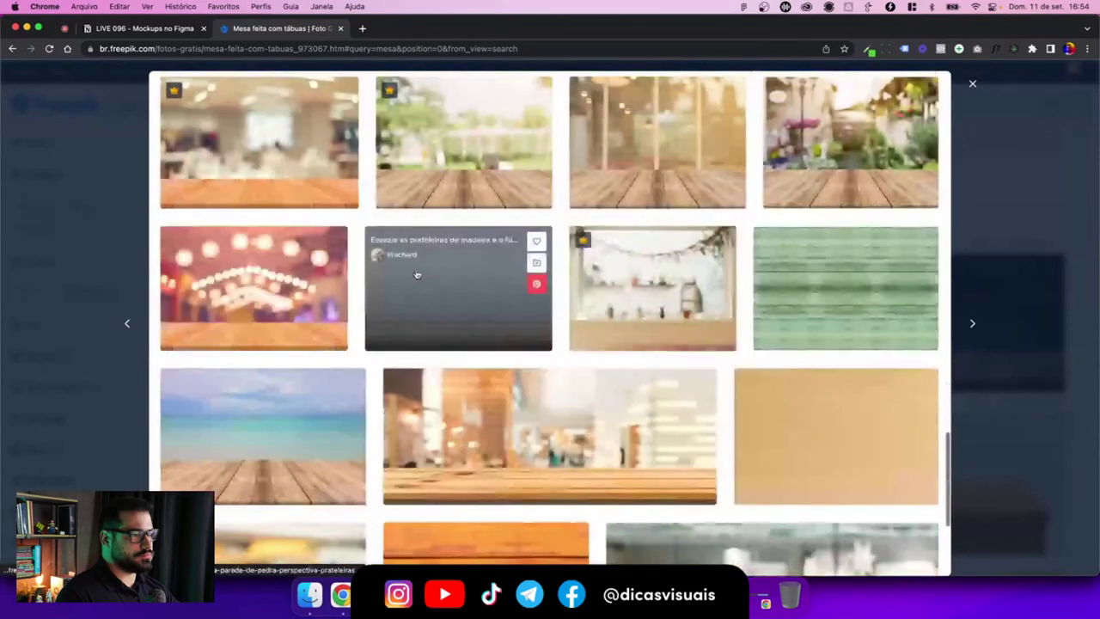
{"action": "scroll", "coordinate": [417, 273], "scroll_direction": "down", "scroll_amount": 3}
{"action": "scroll", "coordinate": [416, 273], "scroll_direction": "down", "scroll_amount": 1}
{"action": "scroll", "coordinate": [417, 273], "scroll_direction": "up", "scroll_amount": 3}
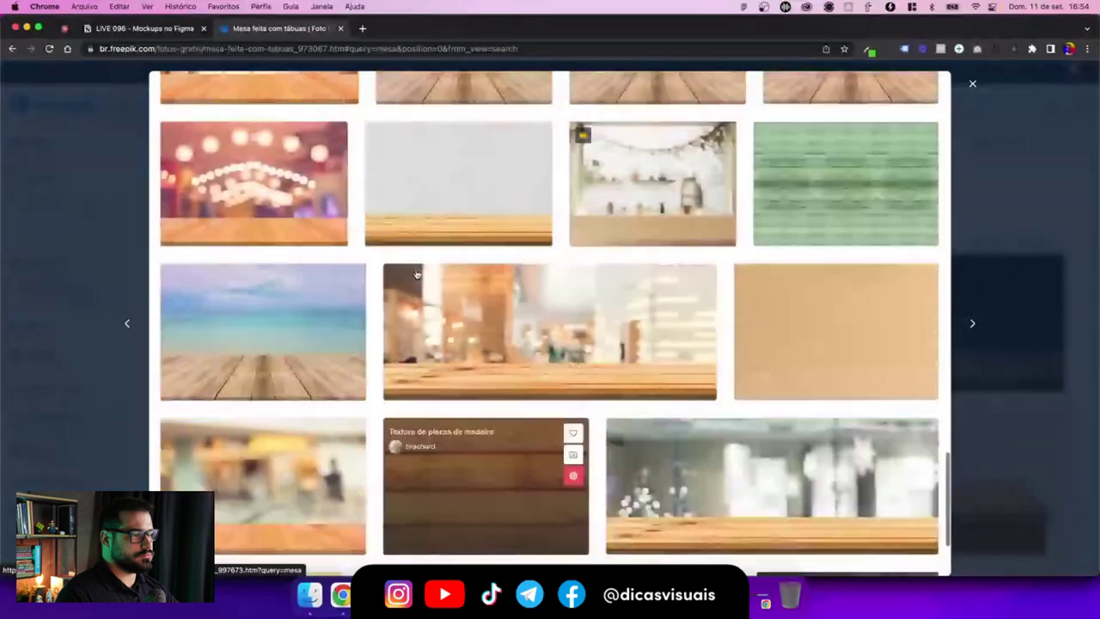
{"action": "scroll", "coordinate": [416, 273], "scroll_direction": "up", "scroll_amount": 10}
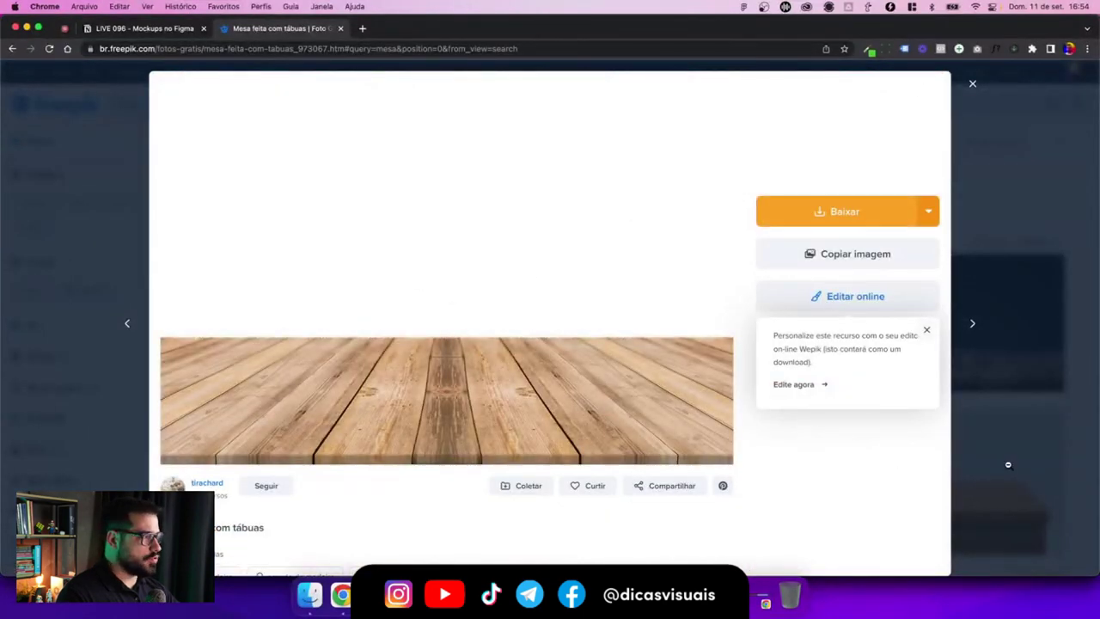
{"action": "left_click", "coordinate": [1008, 464]}
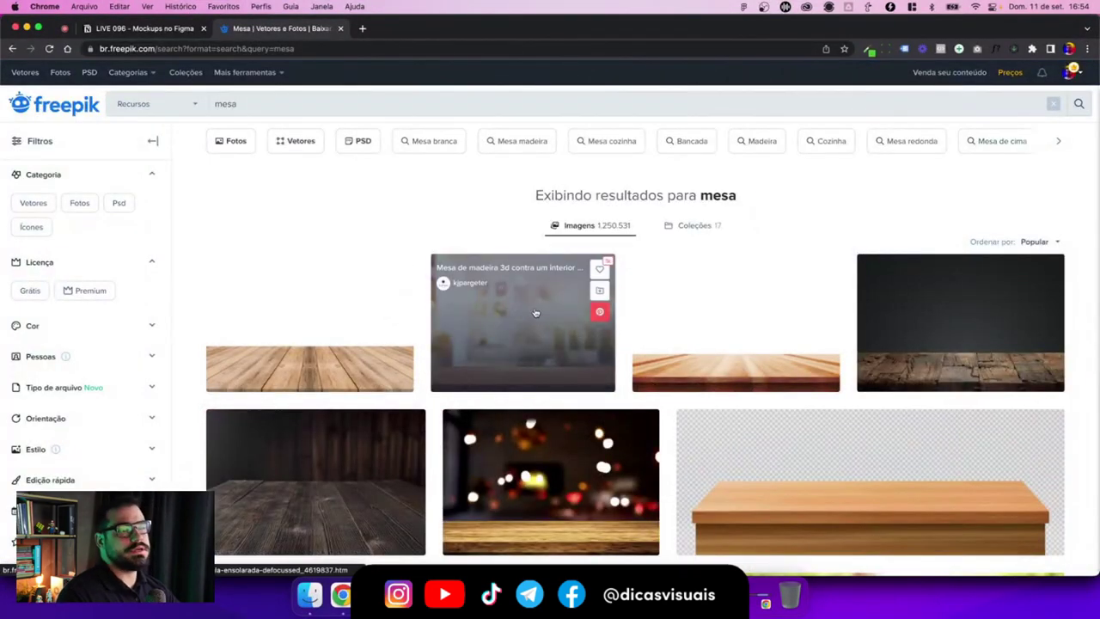
{"action": "left_click", "coordinate": [364, 29]}
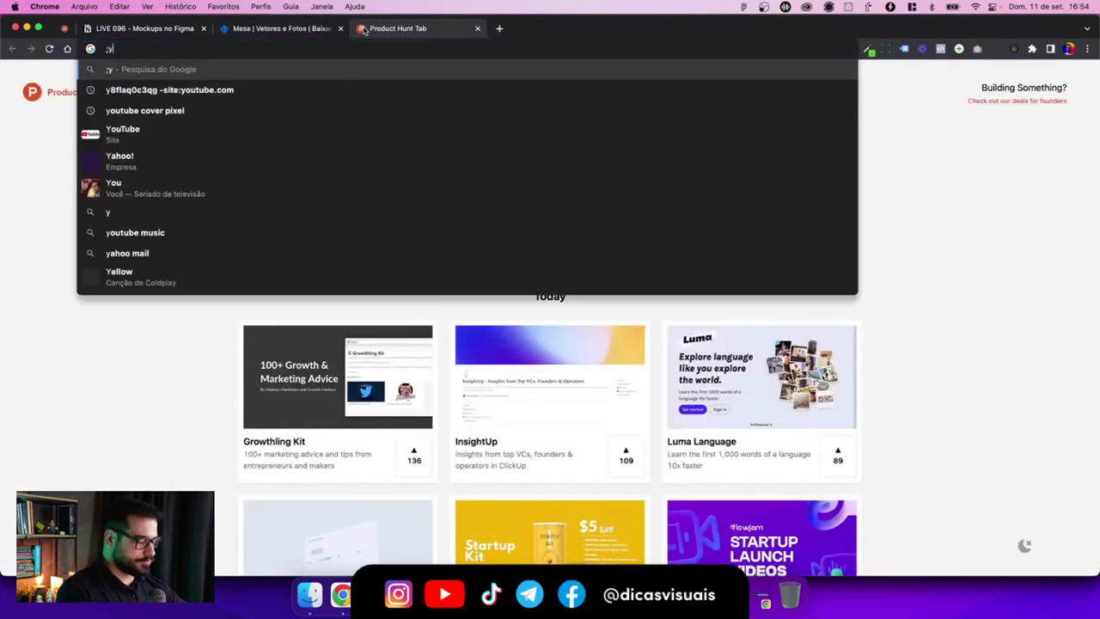
Step: Search the Dicas Visuais YouTube channel for 'freepik', then return to the Freepik tab
{"action": "type", "text": ";youtube"}
{"action": "key", "text": "Return"}
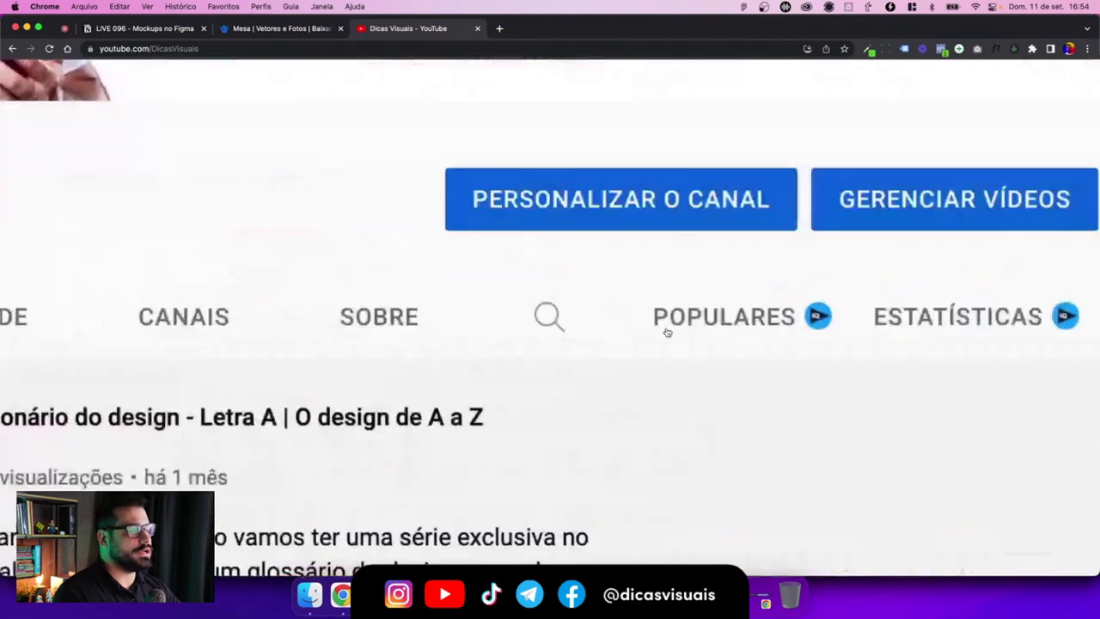
{"action": "left_click", "coordinate": [704, 317]}
{"action": "type", "text": "freepik"}
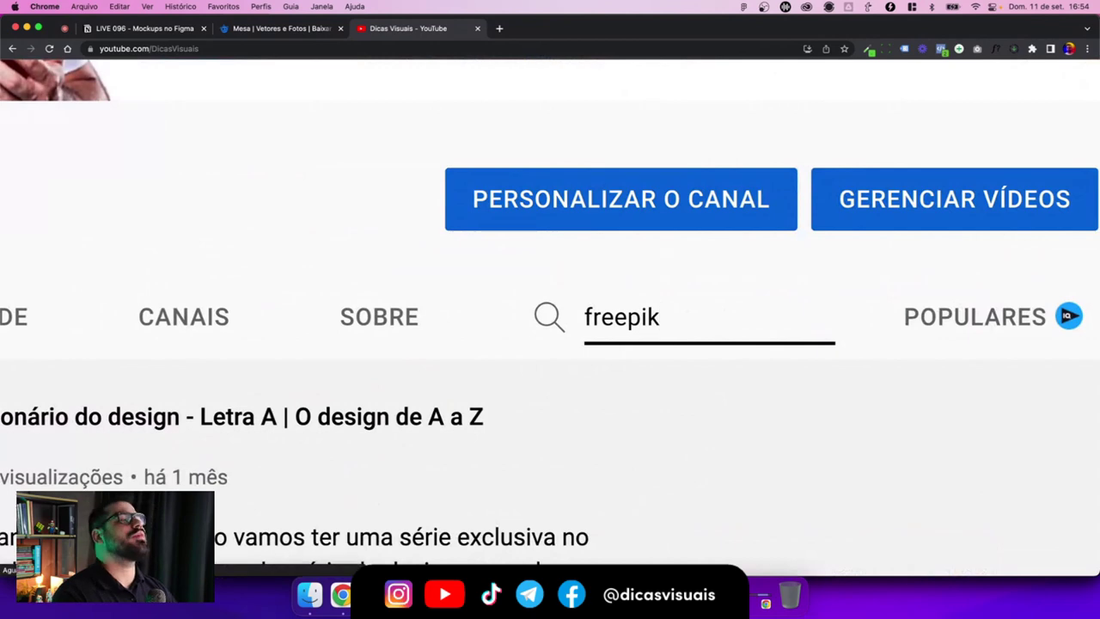
{"action": "key", "text": "Return"}
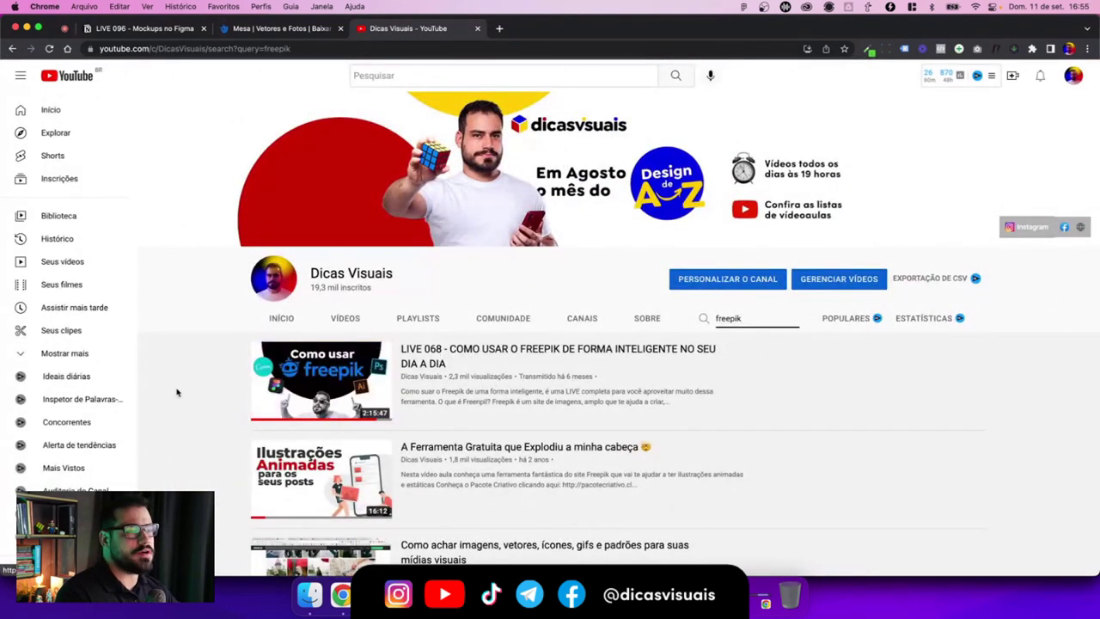
{"action": "left_click", "coordinate": [290, 33]}
{"action": "mouse_move", "coordinate": [522, 323]}
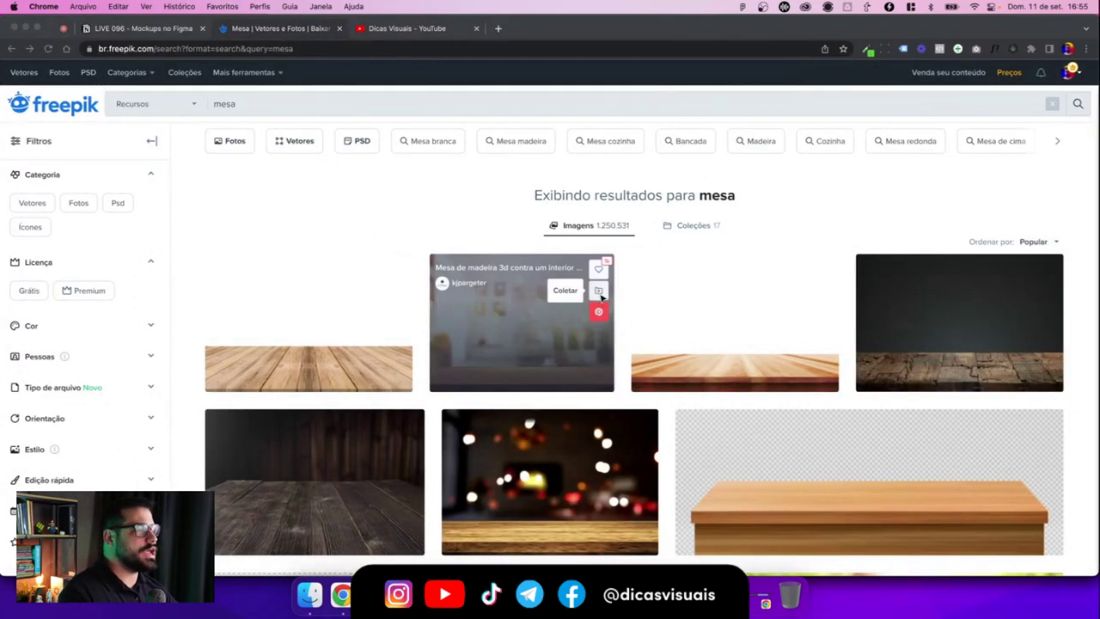
Step: Switch back to Figma and zoom in on the Slide 16:9 - 1 business card mockup
{"action": "key", "text": "ctrl+Right"}
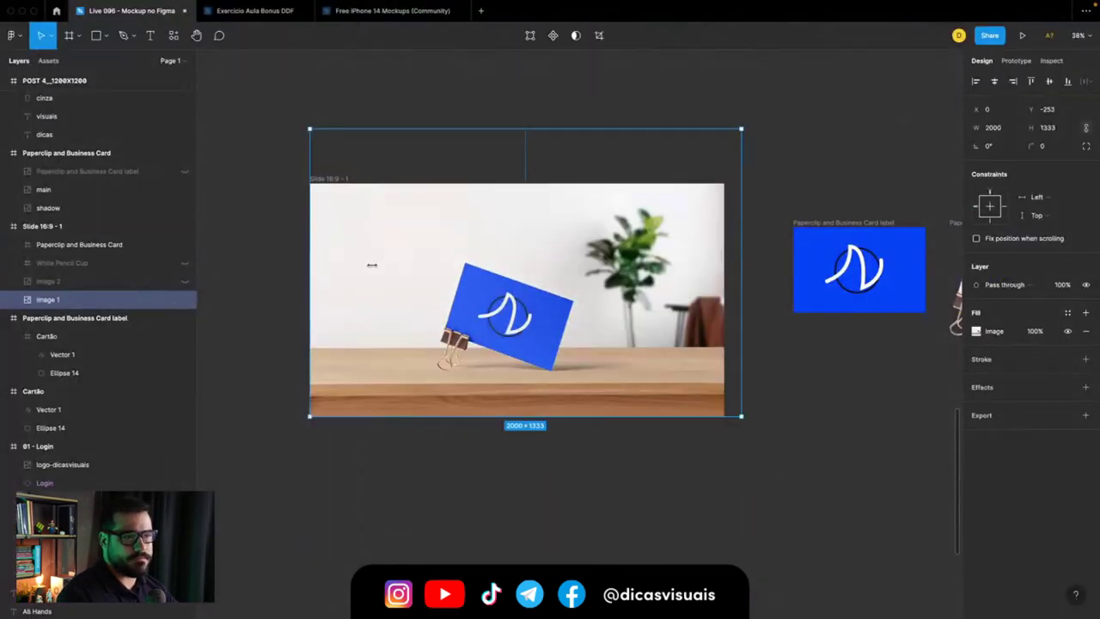
{"action": "scroll", "coordinate": [647, 280], "scroll_direction": "up", "scroll_amount": 3}
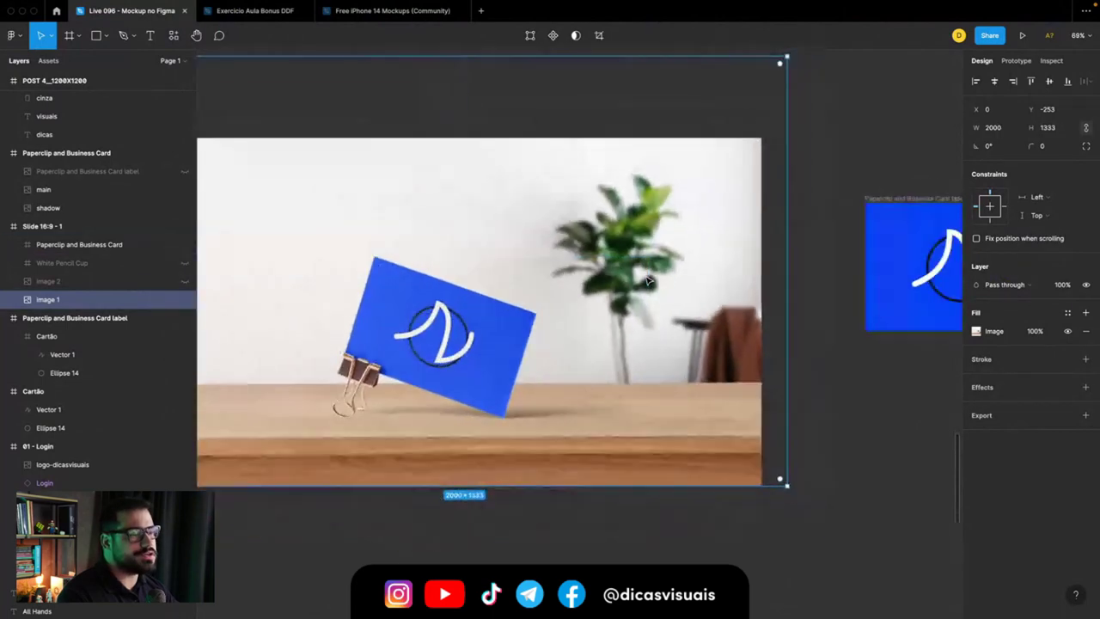
{"action": "scroll", "coordinate": [648, 280], "scroll_direction": "up", "scroll_amount": 2}
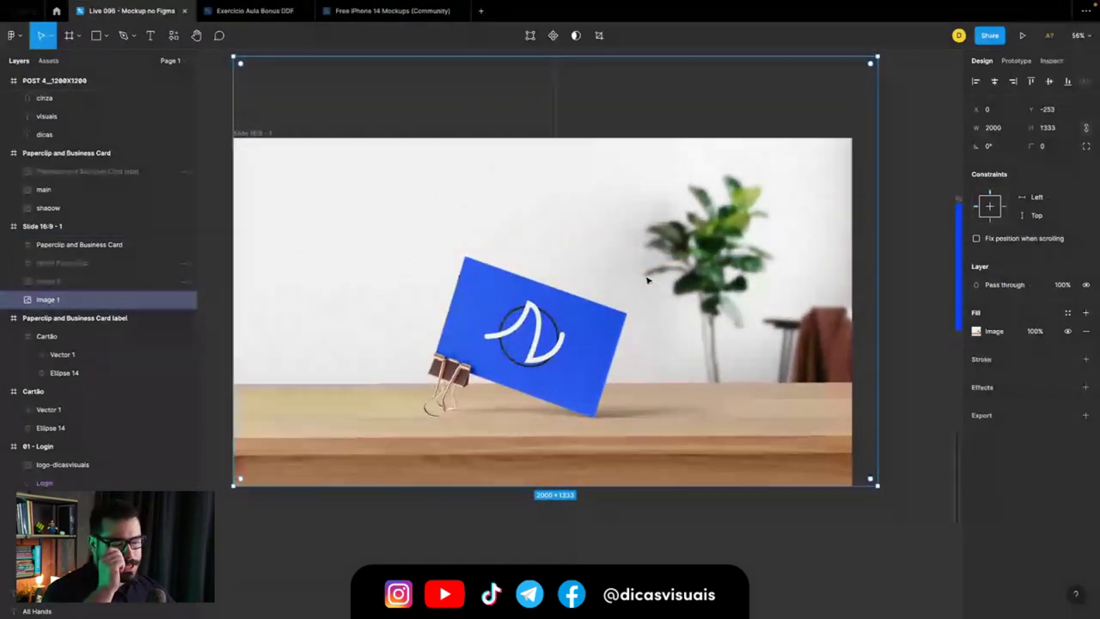
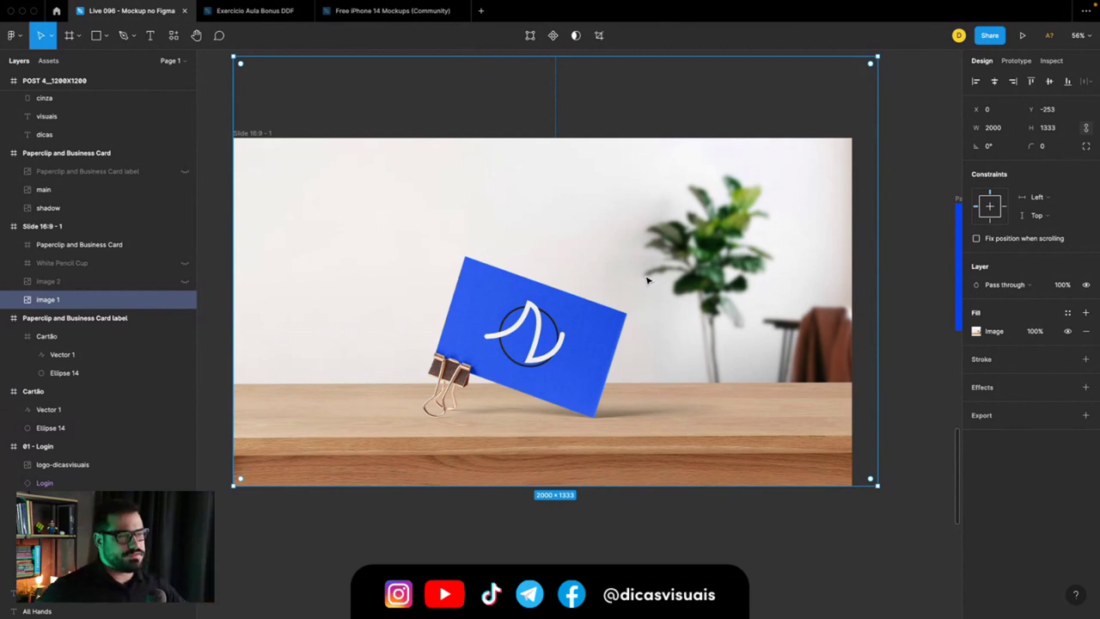
Step: In Chrome, search Google for 'mockup' and show the image results
{"action": "key", "text": "ctrl+Left"}
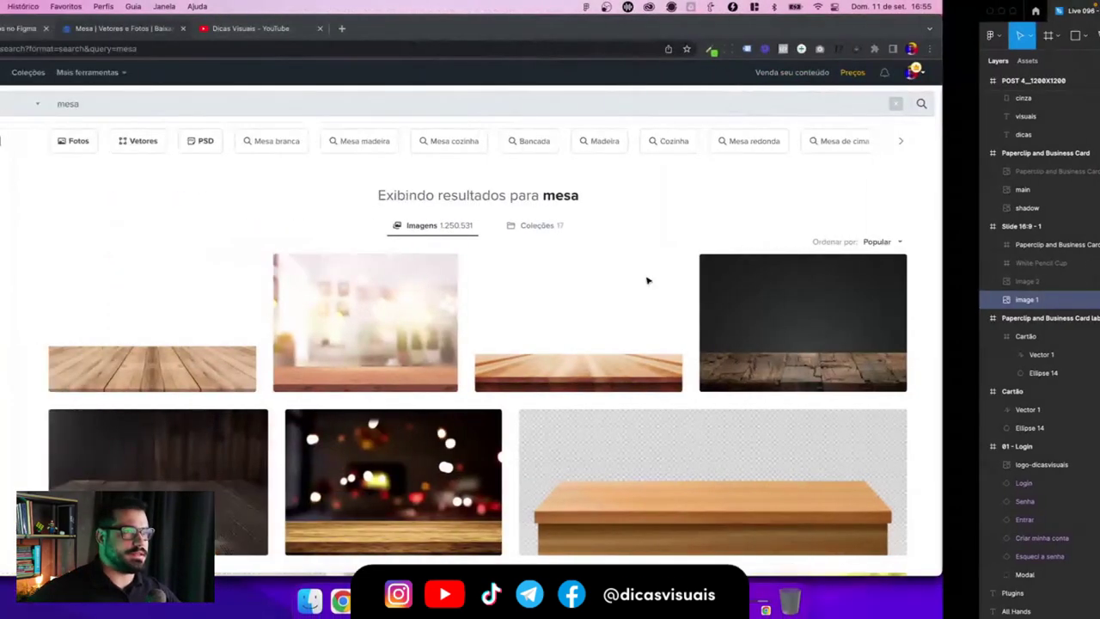
{"action": "left_click", "coordinate": [499, 28]}
{"action": "type", "text": "mocku"}
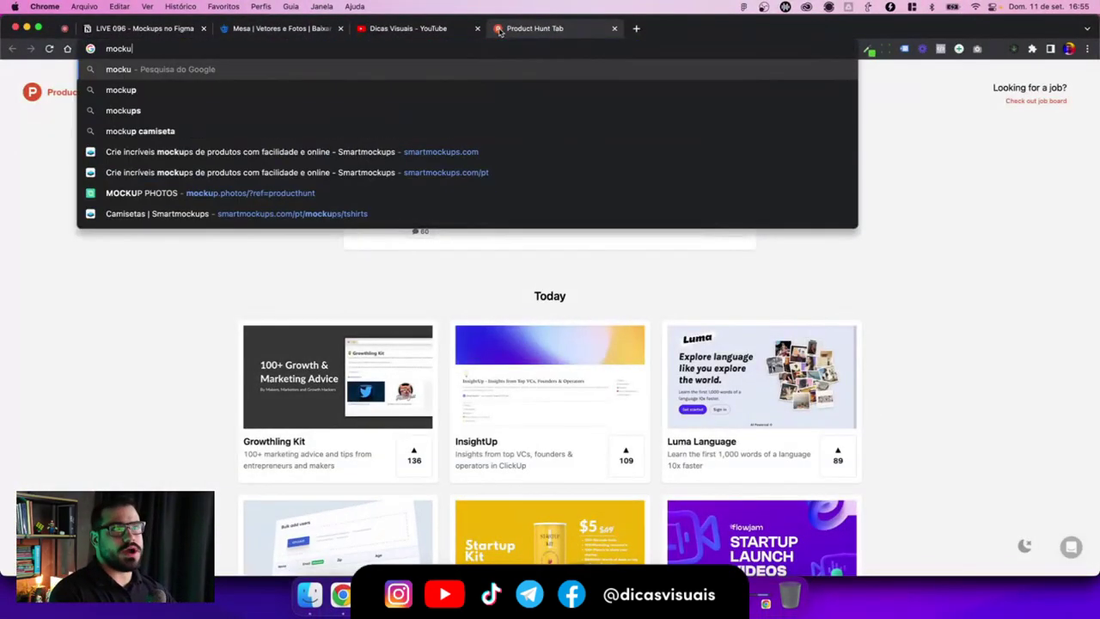
{"action": "type", "text": "p"}
{"action": "key", "text": "Return"}
{"action": "left_click", "coordinate": [203, 128]}
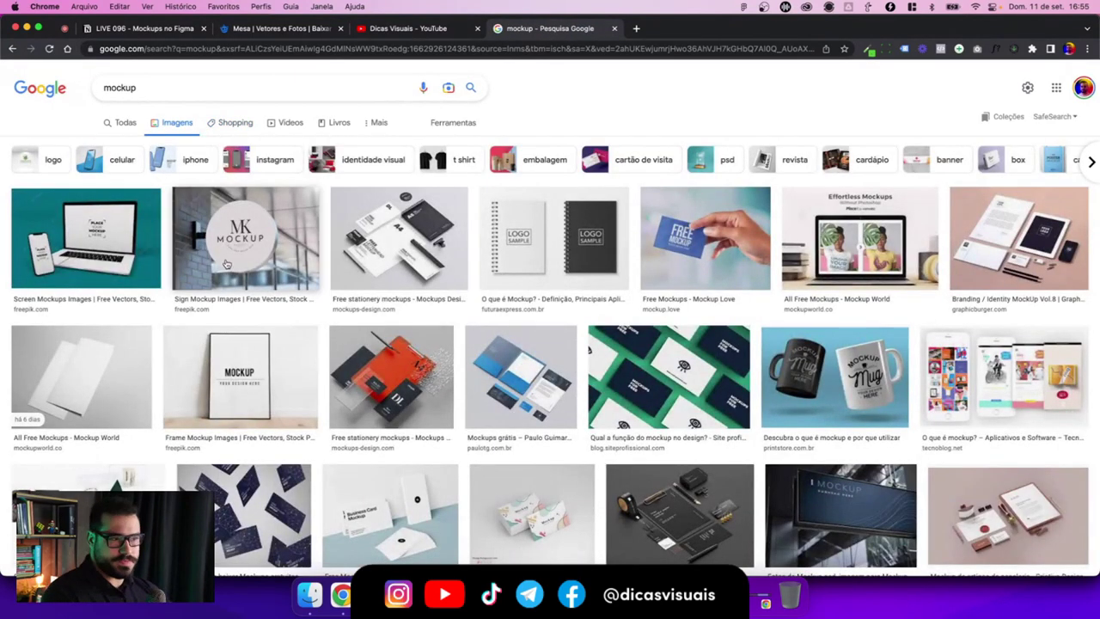
Step: Preview several mockup images, ending on the Vexels notebook mockup
{"action": "left_click", "coordinate": [371, 254]}
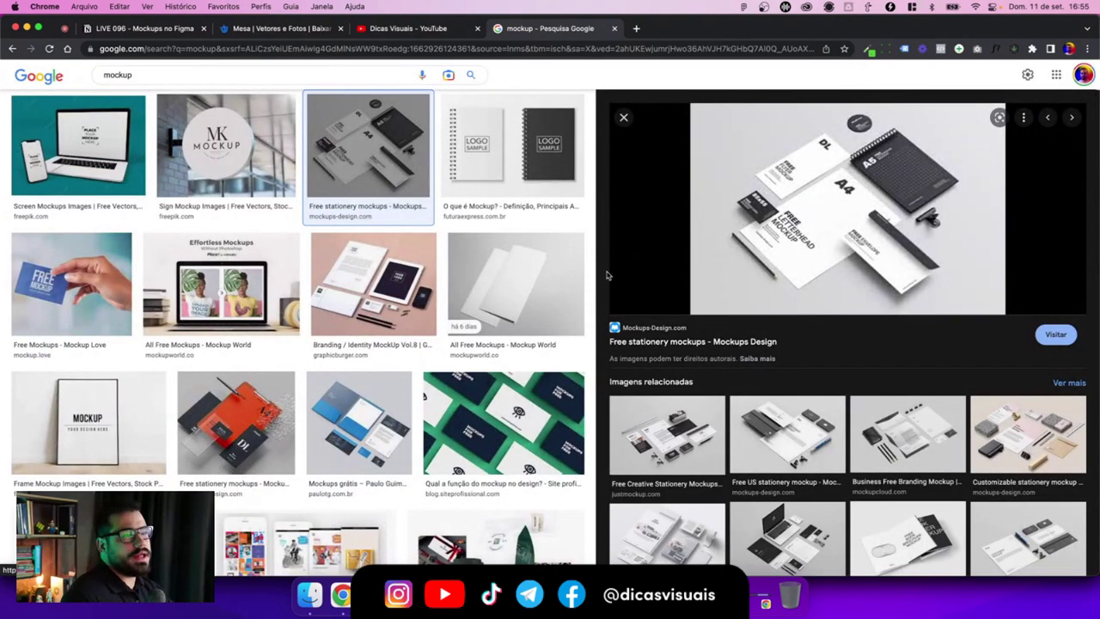
{"action": "left_click", "coordinate": [231, 293]}
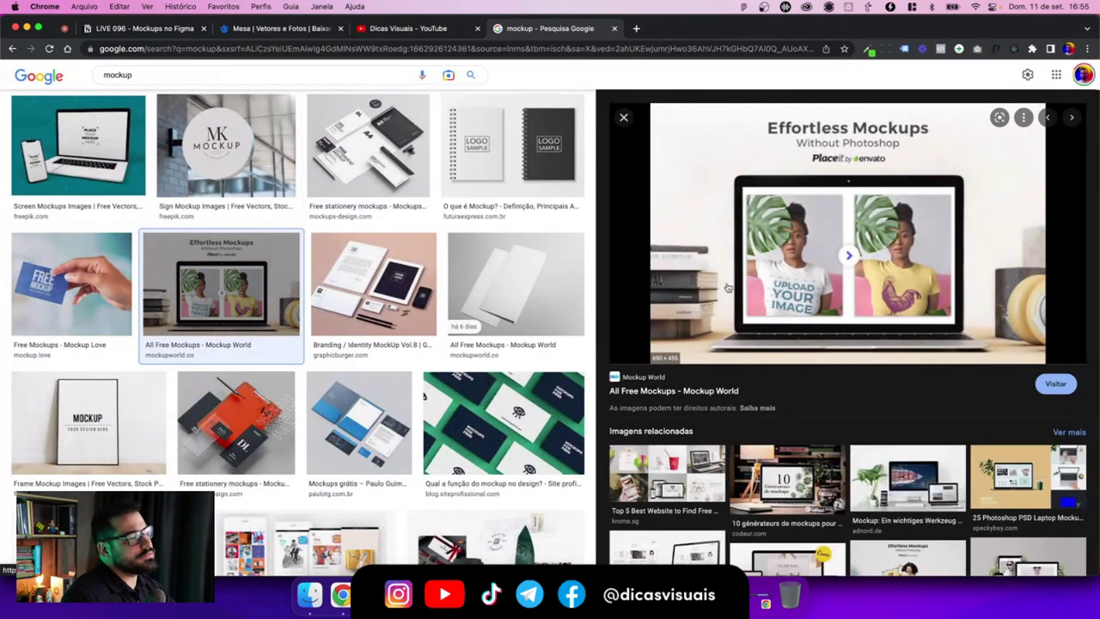
{"action": "left_click", "coordinate": [688, 487]}
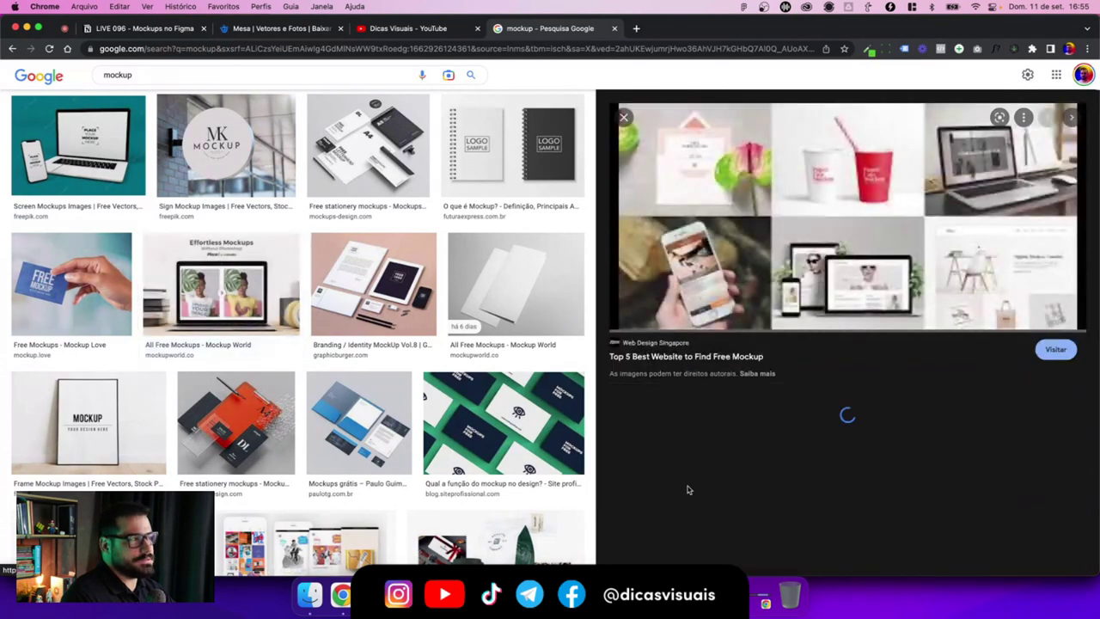
{"action": "scroll", "coordinate": [416, 429], "scroll_direction": "down", "scroll_amount": 5}
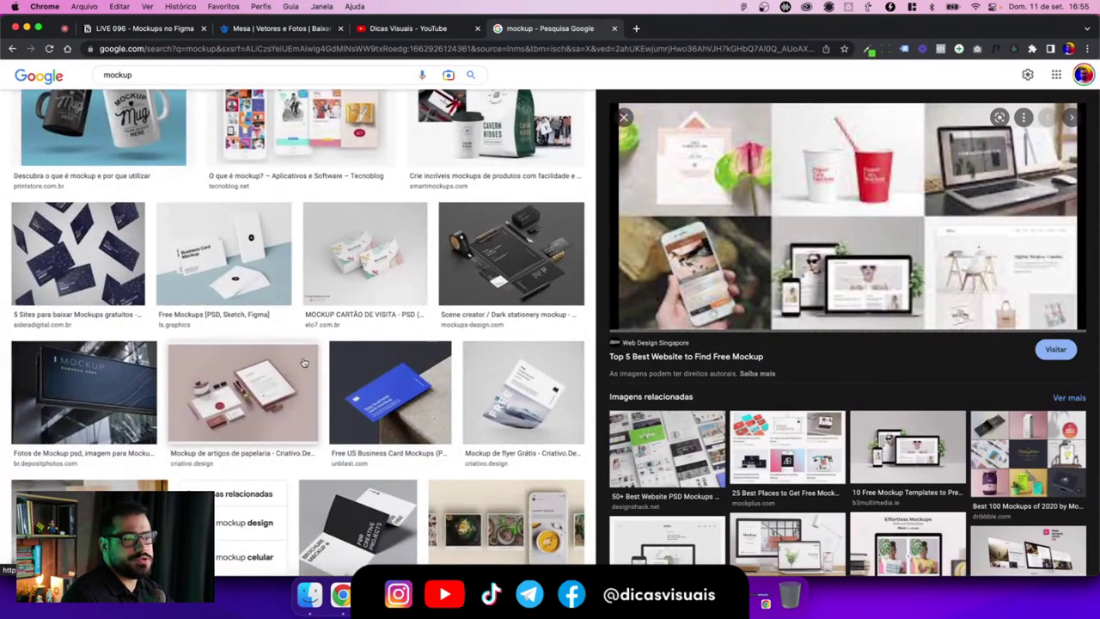
{"action": "scroll", "coordinate": [382, 344], "scroll_direction": "down", "scroll_amount": 2}
{"action": "left_click", "coordinate": [382, 341]}
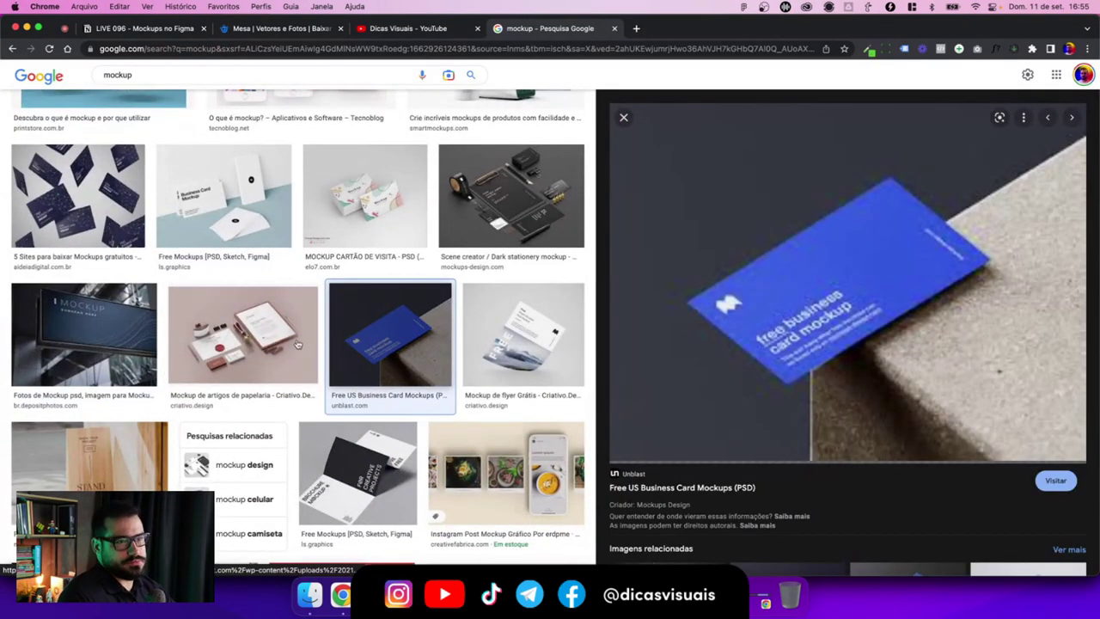
{"action": "left_click", "coordinate": [148, 344]}
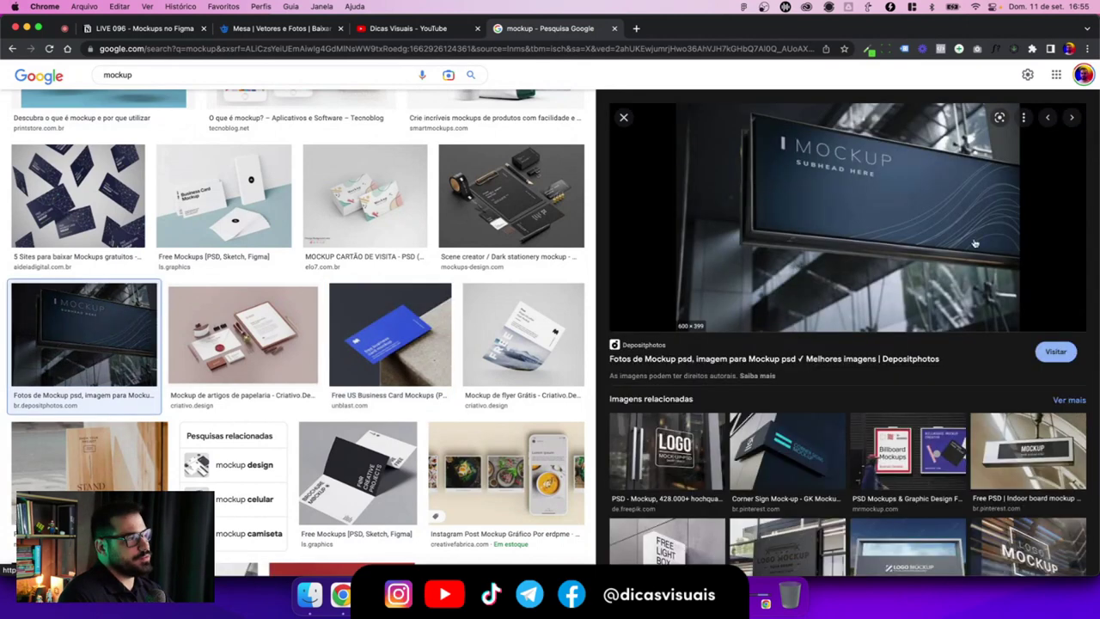
{"action": "scroll", "coordinate": [338, 362], "scroll_direction": "down", "scroll_amount": 4}
{"action": "scroll", "coordinate": [339, 361], "scroll_direction": "down", "scroll_amount": 1}
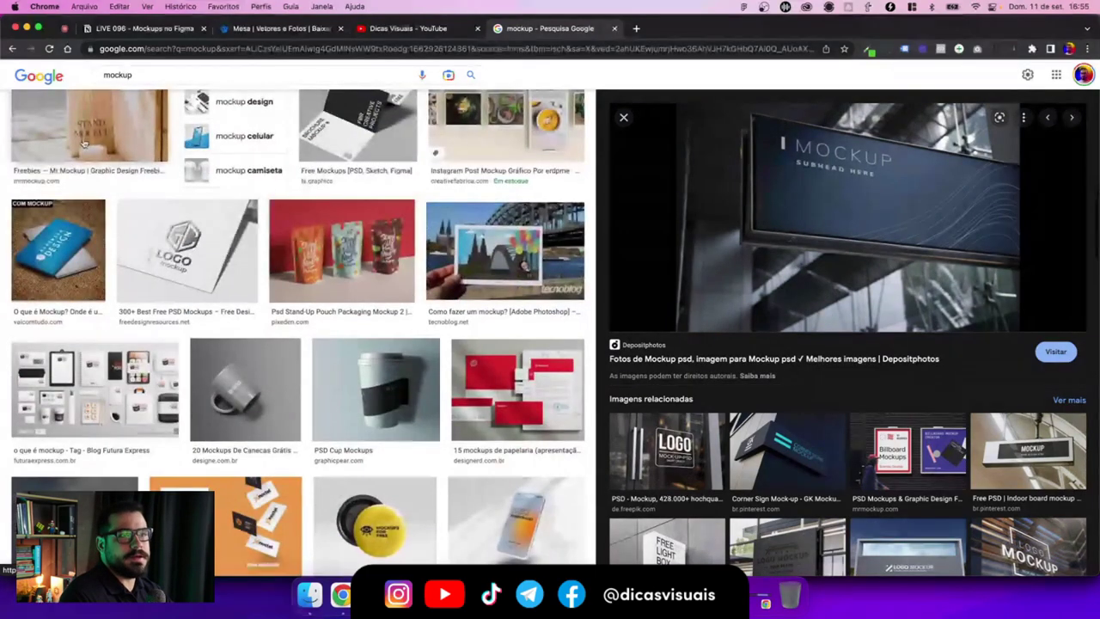
{"action": "left_click", "coordinate": [86, 138]}
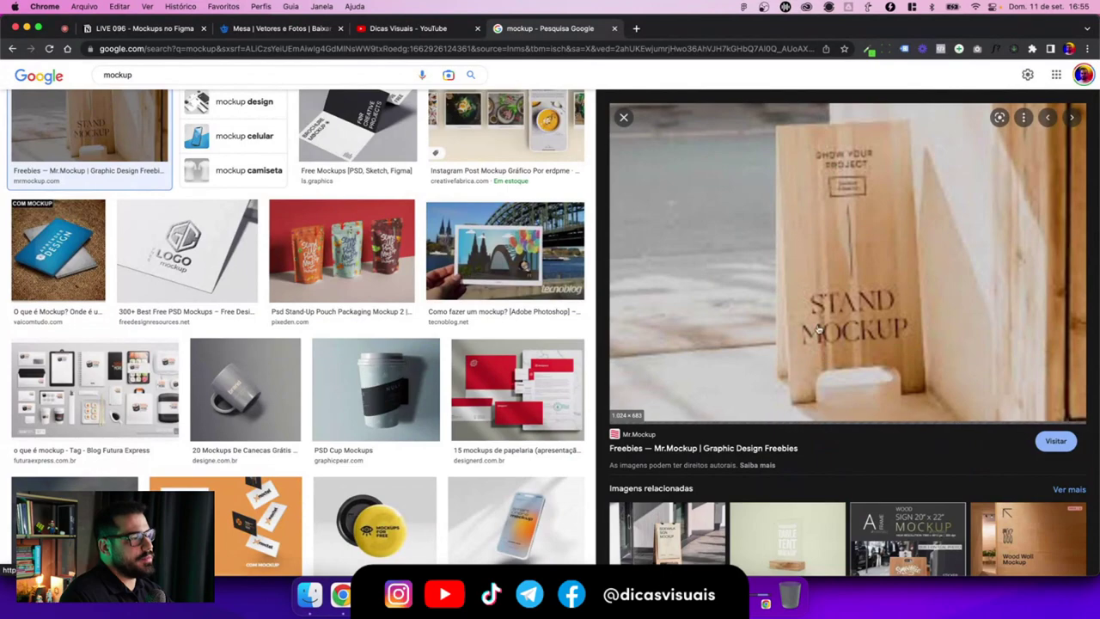
{"action": "scroll", "coordinate": [493, 363], "scroll_direction": "down", "scroll_amount": 1}
{"action": "scroll", "coordinate": [429, 367], "scroll_direction": "down", "scroll_amount": 4}
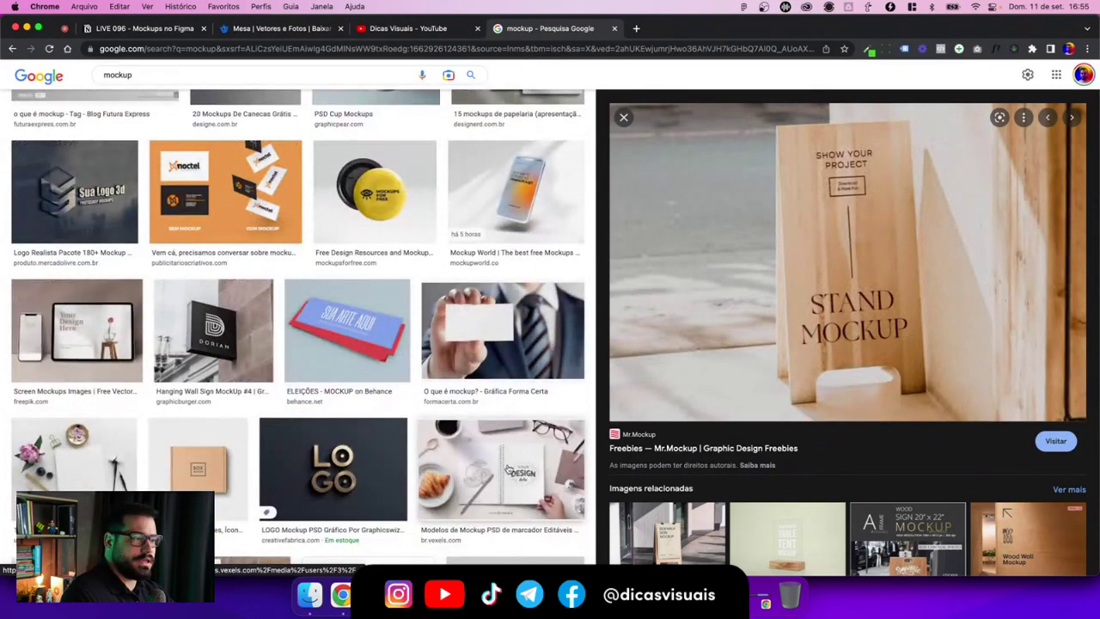
{"action": "left_click", "coordinate": [491, 464]}
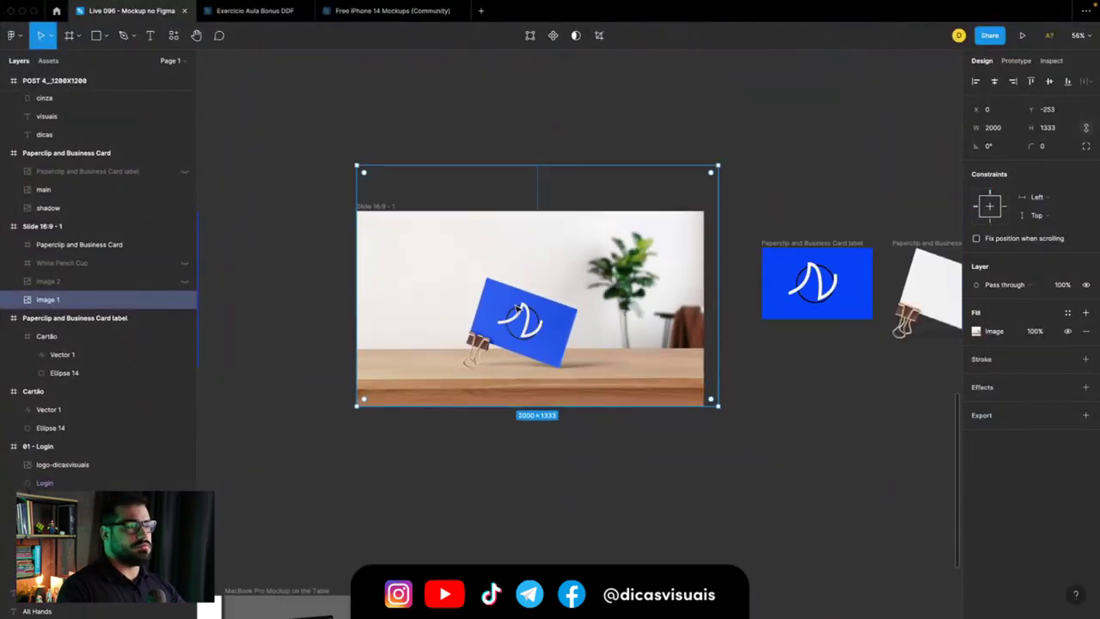
{"action": "scroll", "coordinate": [517, 307], "scroll_direction": "down", "scroll_amount": 3, "text": "ctrl"}
{"action": "scroll", "coordinate": [516, 307], "scroll_direction": "up", "scroll_amount": 5}
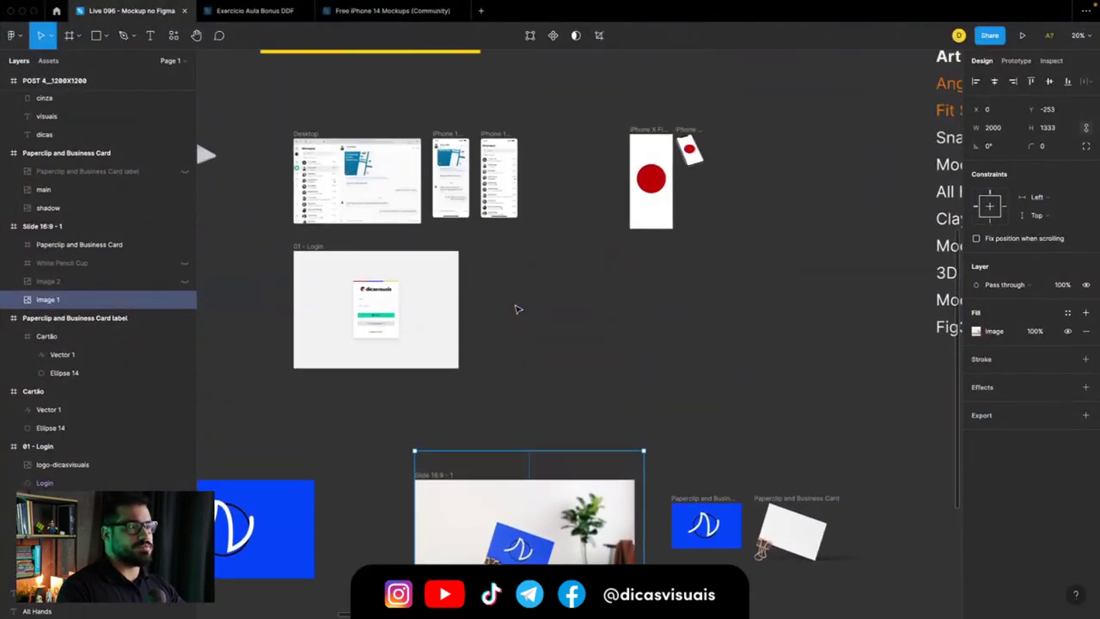
{"action": "scroll", "coordinate": [517, 307], "scroll_direction": "up", "scroll_amount": 5}
{"action": "scroll", "coordinate": [471, 224], "scroll_direction": "up", "scroll_amount": 2}
{"action": "scroll", "coordinate": [471, 223], "scroll_direction": "up", "scroll_amount": 3, "text": "ctrl"}
{"action": "scroll", "coordinate": [516, 205], "scroll_direction": "up", "scroll_amount": 3, "text": "ctrl"}
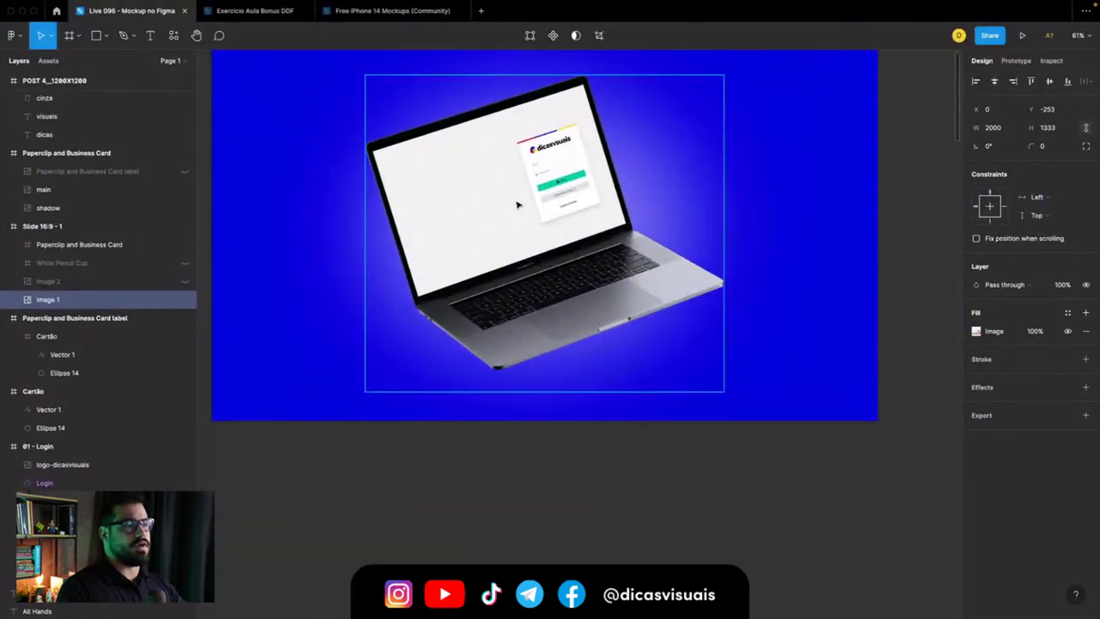
{"action": "scroll", "coordinate": [523, 191], "scroll_direction": "down", "scroll_amount": 5, "text": "ctrl"}
{"action": "scroll", "coordinate": [528, 257], "scroll_direction": "down", "scroll_amount": 5, "text": "ctrl"}
{"action": "scroll", "coordinate": [533, 318], "scroll_direction": "down", "scroll_amount": 5, "text": "ctrl"}
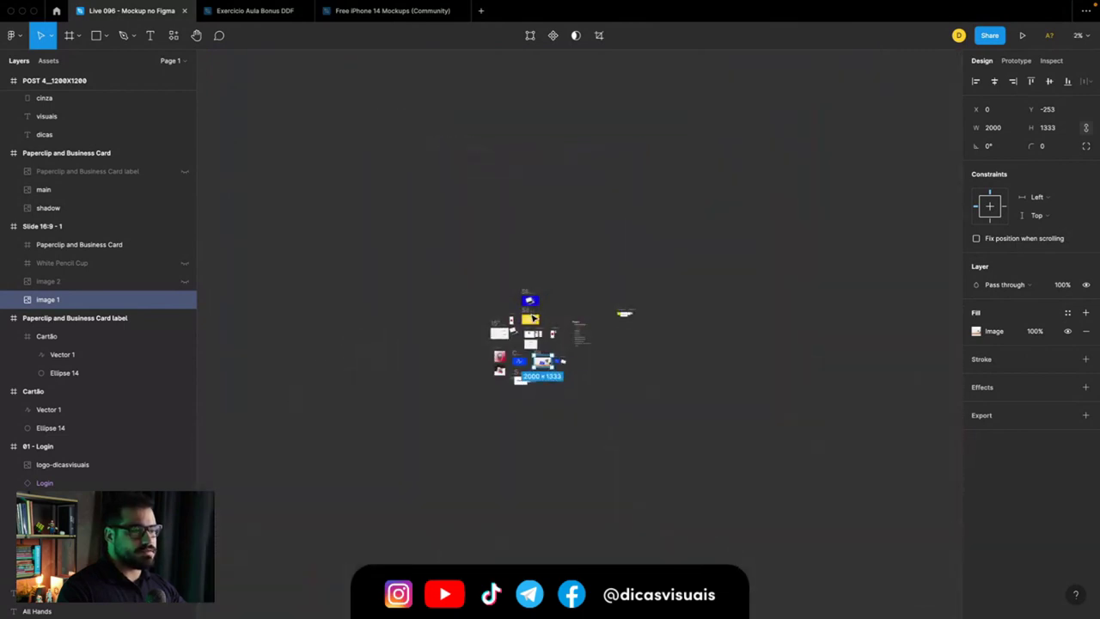
{"action": "scroll", "coordinate": [498, 411], "scroll_direction": "up", "scroll_amount": 10, "text": "ctrl"}
{"action": "left_click", "coordinate": [641, 355]}
{"action": "scroll", "coordinate": [694, 277], "scroll_direction": "up", "scroll_amount": 5, "text": "ctrl"}
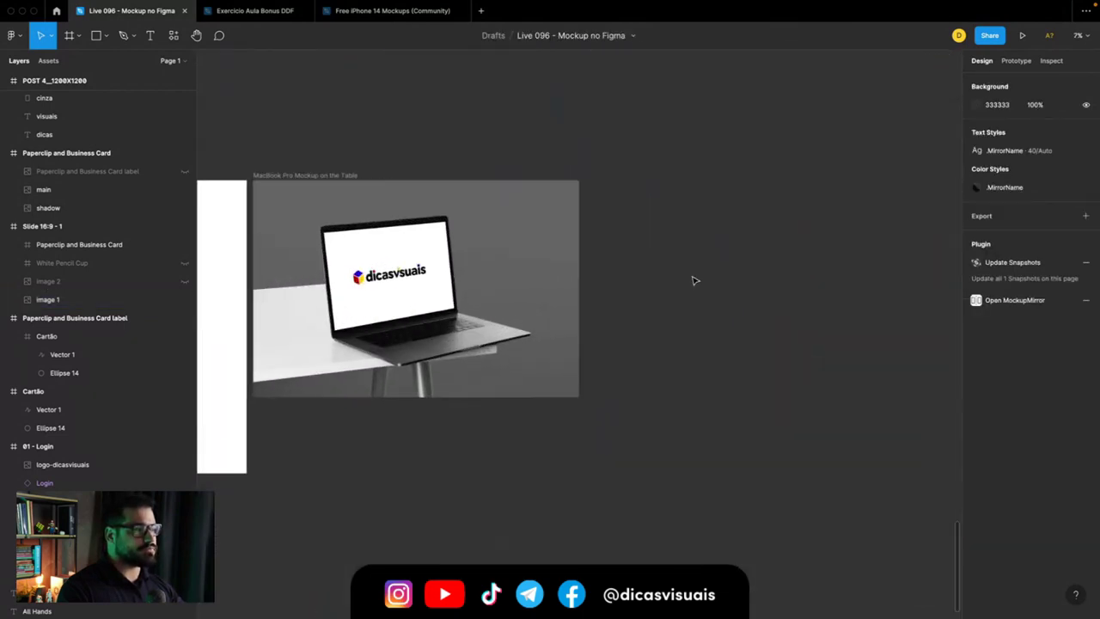
{"action": "scroll", "coordinate": [599, 281], "scroll_direction": "up", "scroll_amount": 1, "text": "ctrl"}
{"action": "scroll", "coordinate": [599, 281], "scroll_direction": "up", "scroll_amount": 2, "text": "ctrl"}
{"action": "scroll", "coordinate": [599, 343], "scroll_direction": "up", "scroll_amount": 2, "text": "ctrl"}
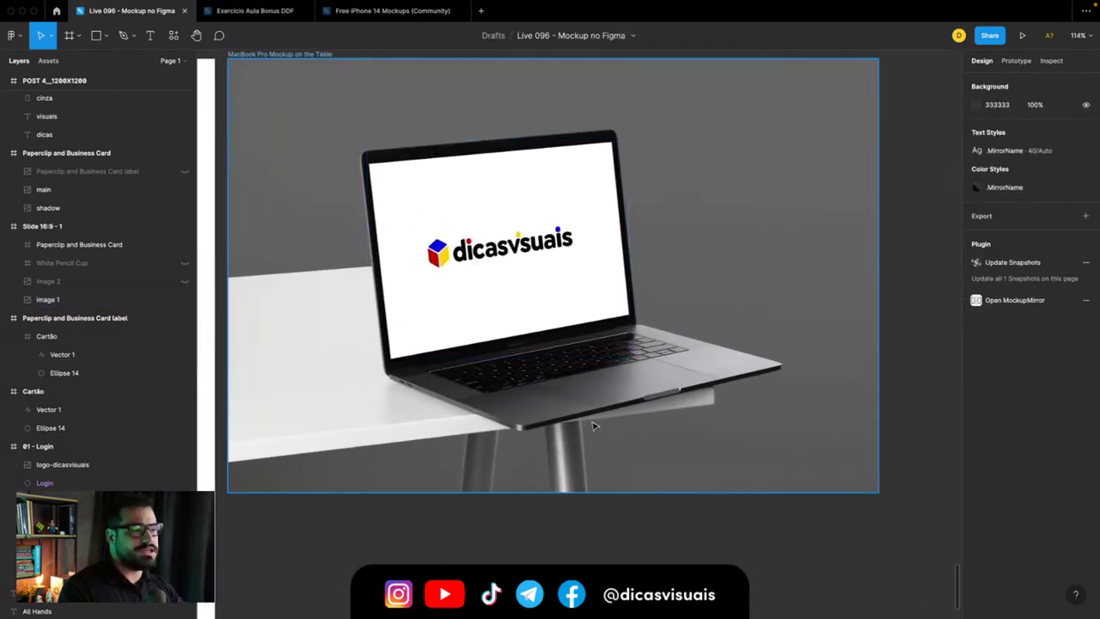
{"action": "scroll", "coordinate": [600, 429], "scroll_direction": "down", "scroll_amount": 2, "text": "ctrl"}
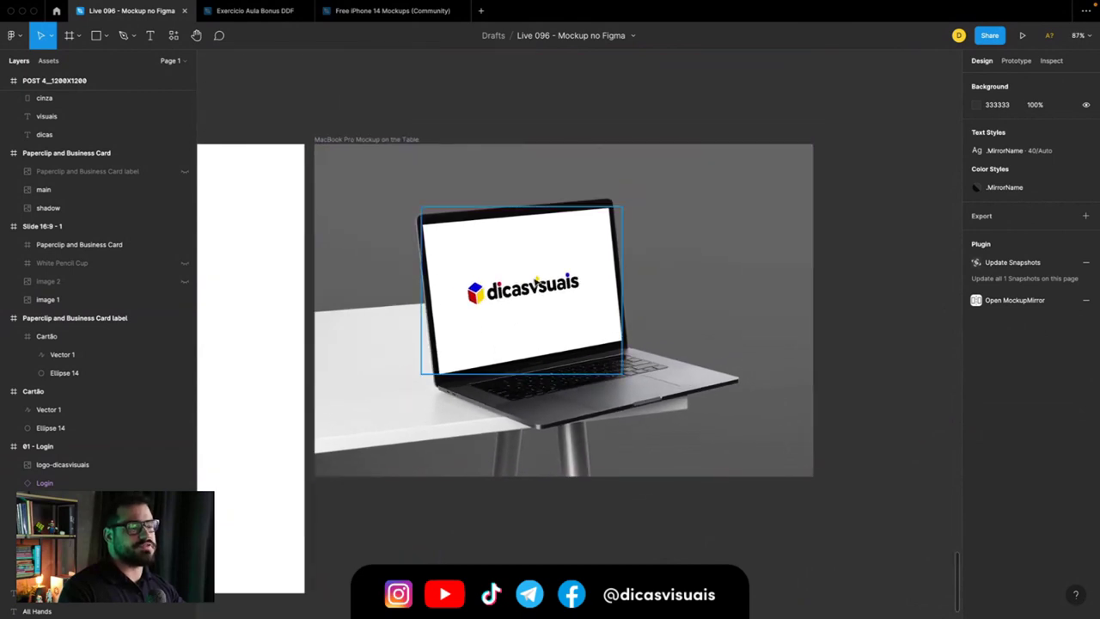
{"action": "left_click", "coordinate": [494, 411]}
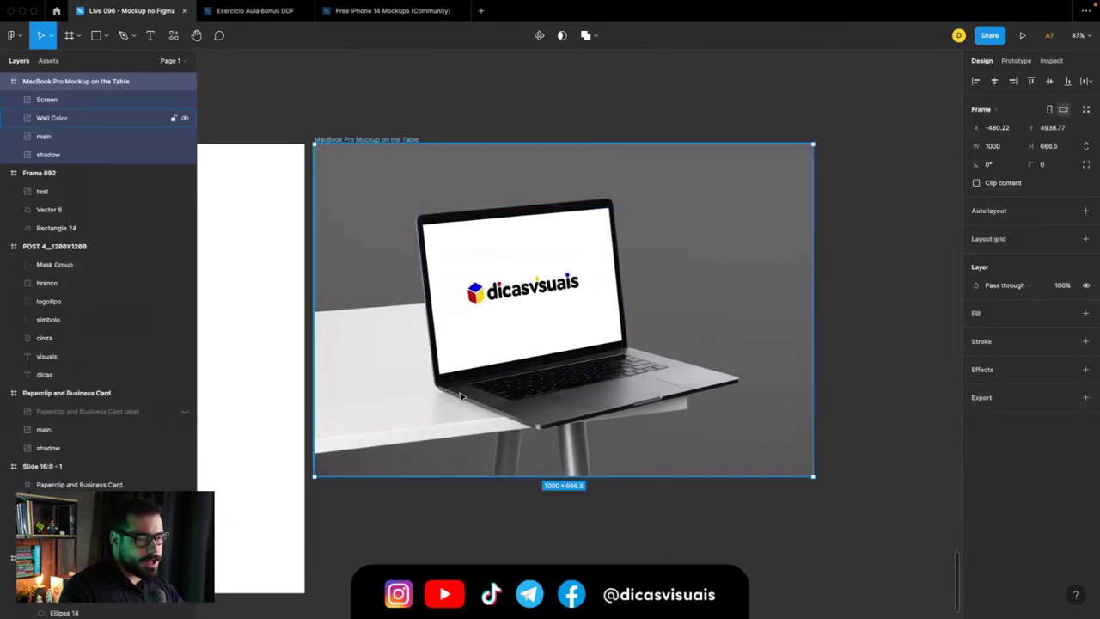
{"action": "scroll", "coordinate": [358, 203], "scroll_direction": "left", "scroll_amount": 5}
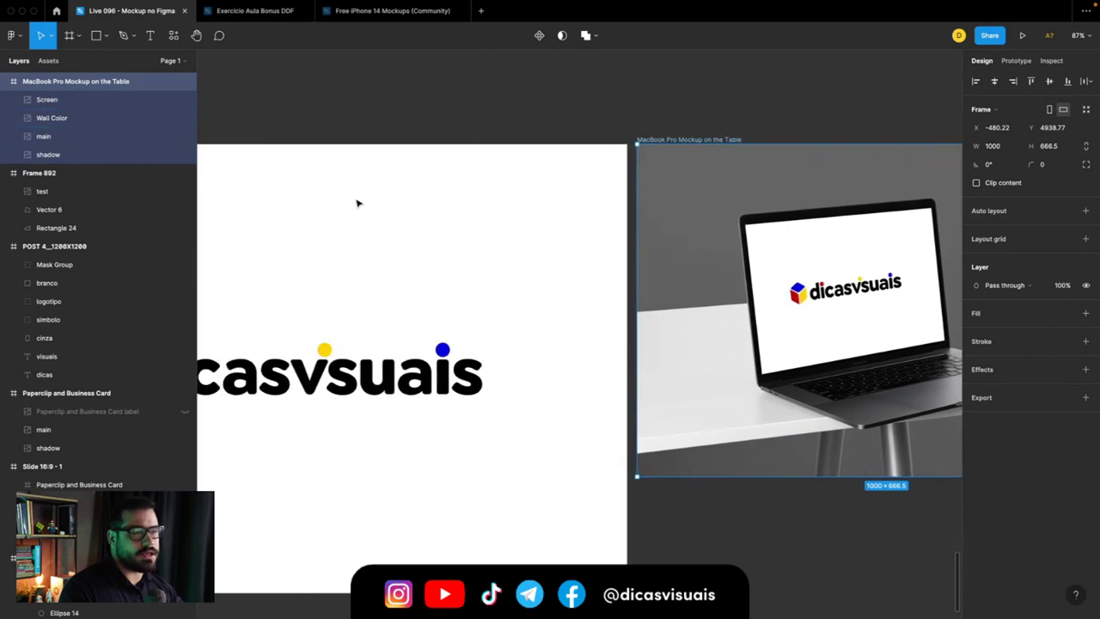
{"action": "scroll", "coordinate": [358, 203], "scroll_direction": "down", "scroll_amount": 4, "text": "ctrl"}
{"action": "scroll", "coordinate": [357, 202], "scroll_direction": "left", "scroll_amount": 2}
{"action": "scroll", "coordinate": [357, 203], "scroll_direction": "left", "scroll_amount": 1}
{"action": "left_click", "coordinate": [307, 216]}
{"action": "scroll", "coordinate": [795, 230], "scroll_direction": "right", "scroll_amount": 2}
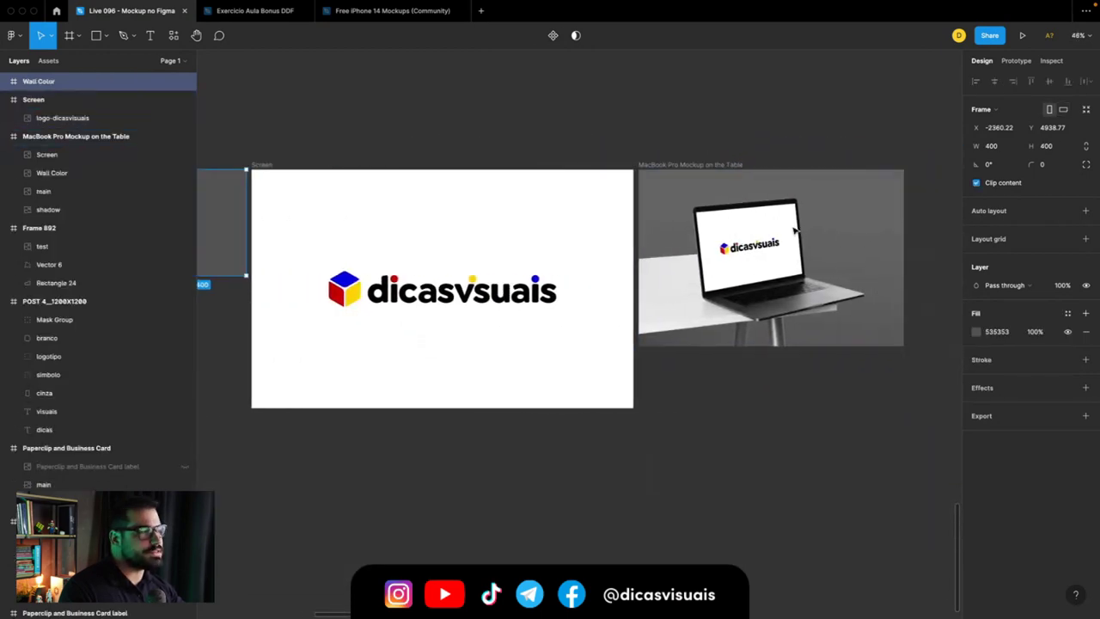
{"action": "left_click", "coordinate": [795, 230]}
{"action": "left_click", "coordinate": [872, 248]}
{"action": "key", "text": "super+Tab"}
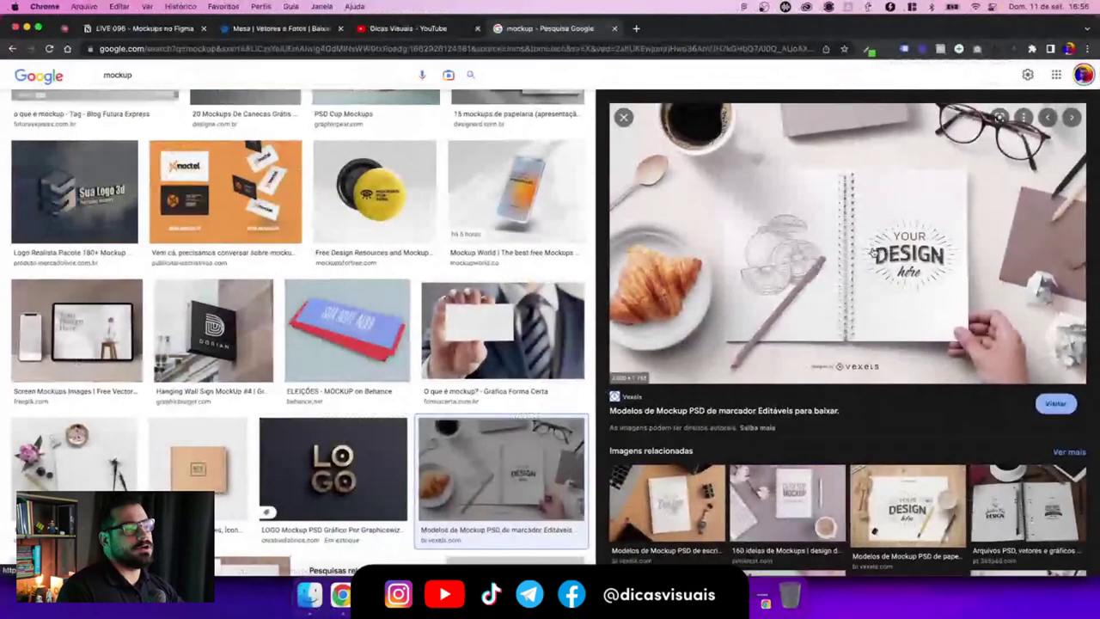
Step: Scroll the mockup image results, preview the Logo Mockup, then the free poster frame mockup
{"action": "scroll", "coordinate": [497, 279], "scroll_direction": "down", "scroll_amount": 4}
{"action": "scroll", "coordinate": [497, 279], "scroll_direction": "down", "scroll_amount": 1}
{"action": "scroll", "coordinate": [496, 279], "scroll_direction": "down", "scroll_amount": 3}
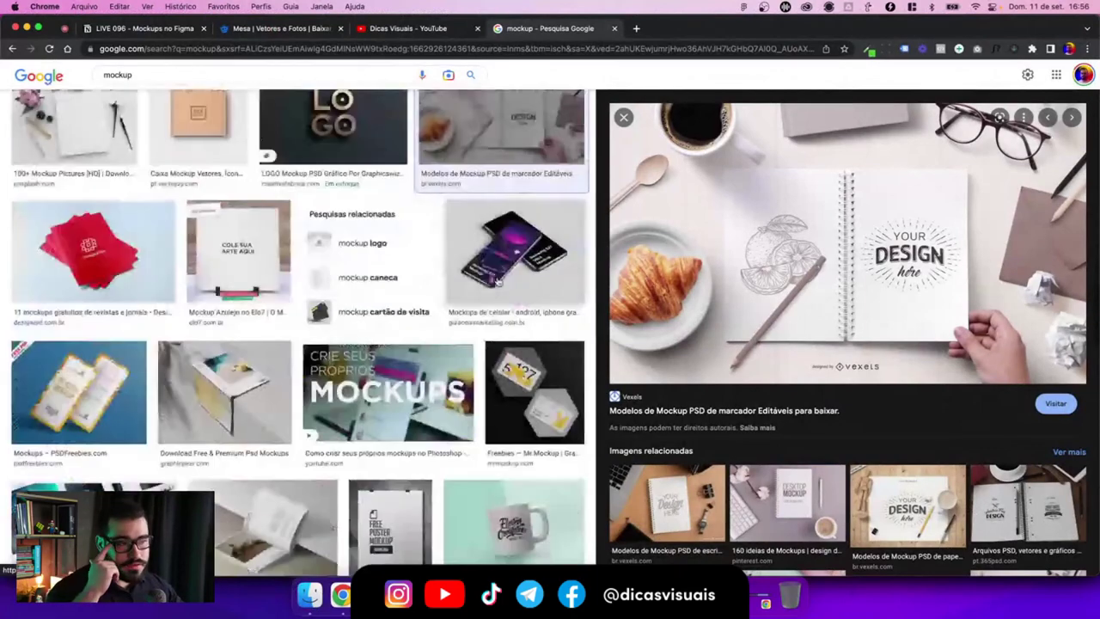
{"action": "scroll", "coordinate": [496, 279], "scroll_direction": "down", "scroll_amount": 3}
{"action": "scroll", "coordinate": [497, 279], "scroll_direction": "down", "scroll_amount": 1}
{"action": "scroll", "coordinate": [498, 282], "scroll_direction": "down", "scroll_amount": 3}
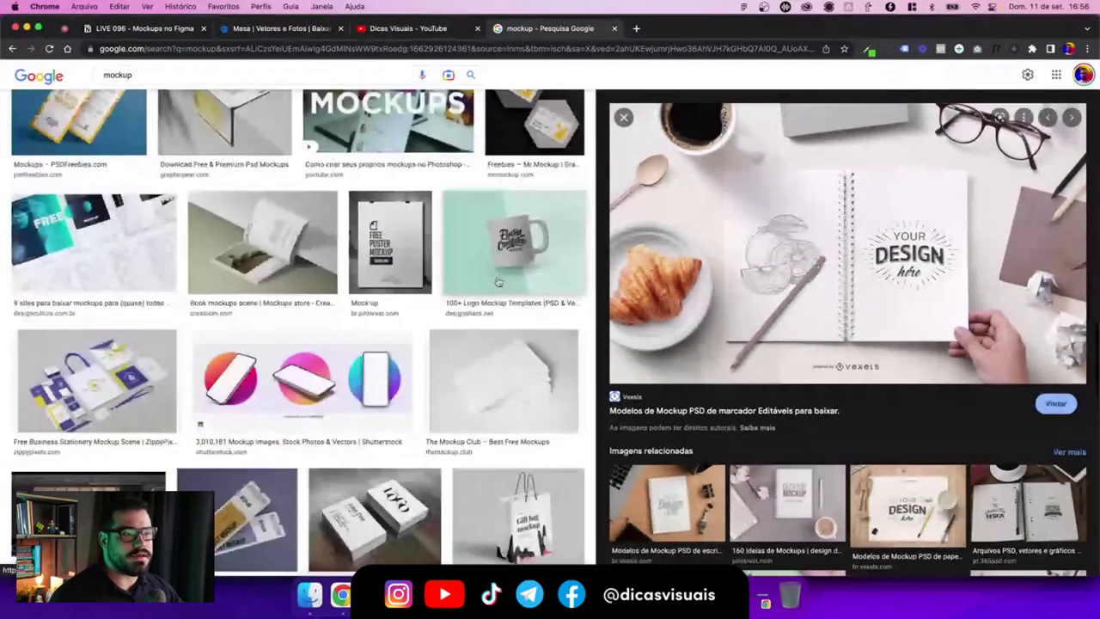
{"action": "scroll", "coordinate": [496, 281], "scroll_direction": "down", "scroll_amount": 1}
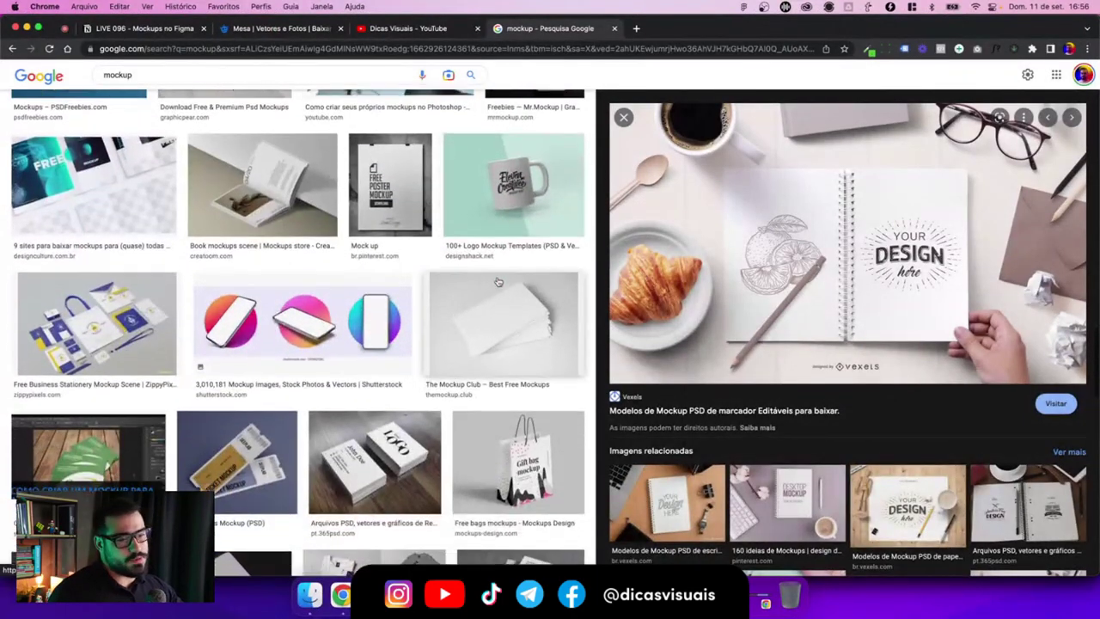
{"action": "scroll", "coordinate": [497, 281], "scroll_direction": "down", "scroll_amount": 2}
{"action": "scroll", "coordinate": [497, 281], "scroll_direction": "down", "scroll_amount": 4}
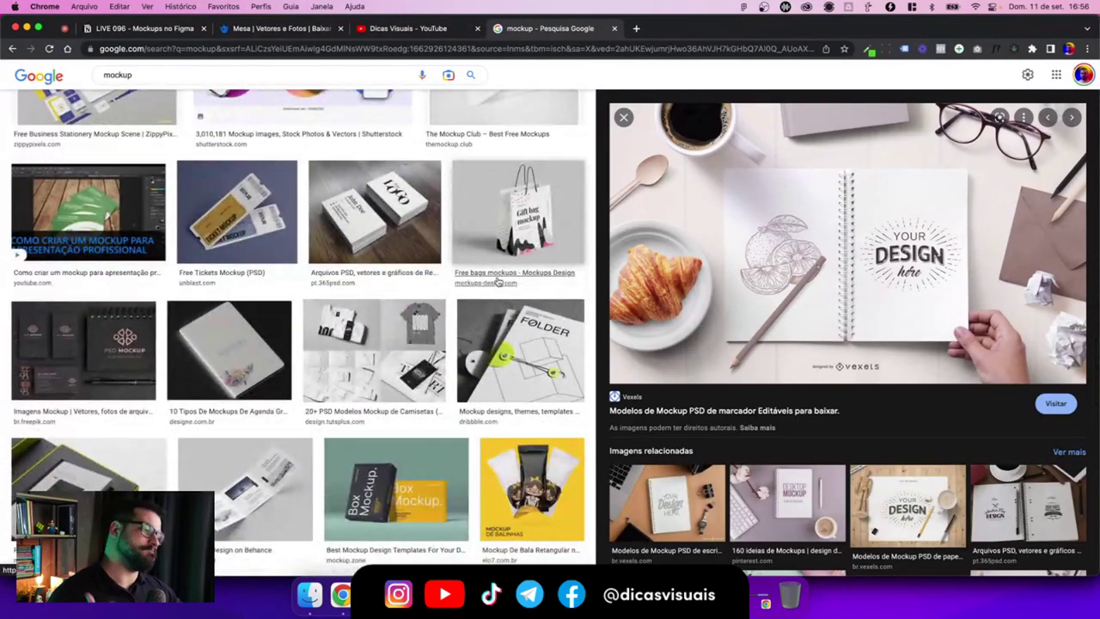
{"action": "scroll", "coordinate": [497, 281], "scroll_direction": "down", "scroll_amount": 3}
{"action": "scroll", "coordinate": [496, 281], "scroll_direction": "down", "scroll_amount": 1}
{"action": "scroll", "coordinate": [497, 281], "scroll_direction": "down", "scroll_amount": 2}
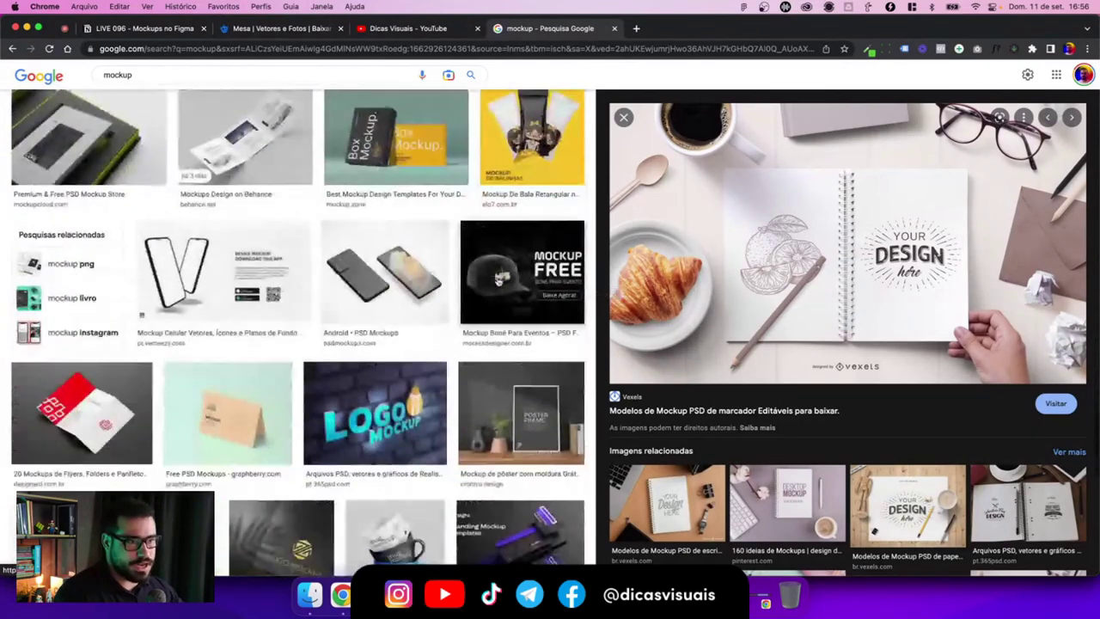
{"action": "scroll", "coordinate": [497, 282], "scroll_direction": "down", "scroll_amount": 4}
{"action": "scroll", "coordinate": [497, 281], "scroll_direction": "down", "scroll_amount": 1}
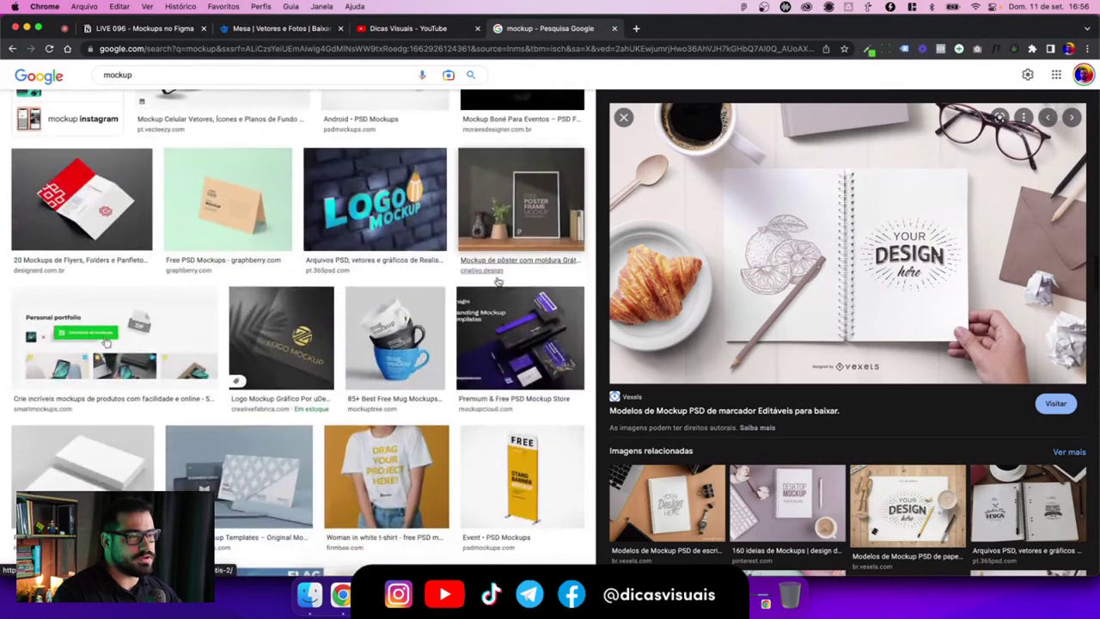
{"action": "left_click", "coordinate": [281, 335]}
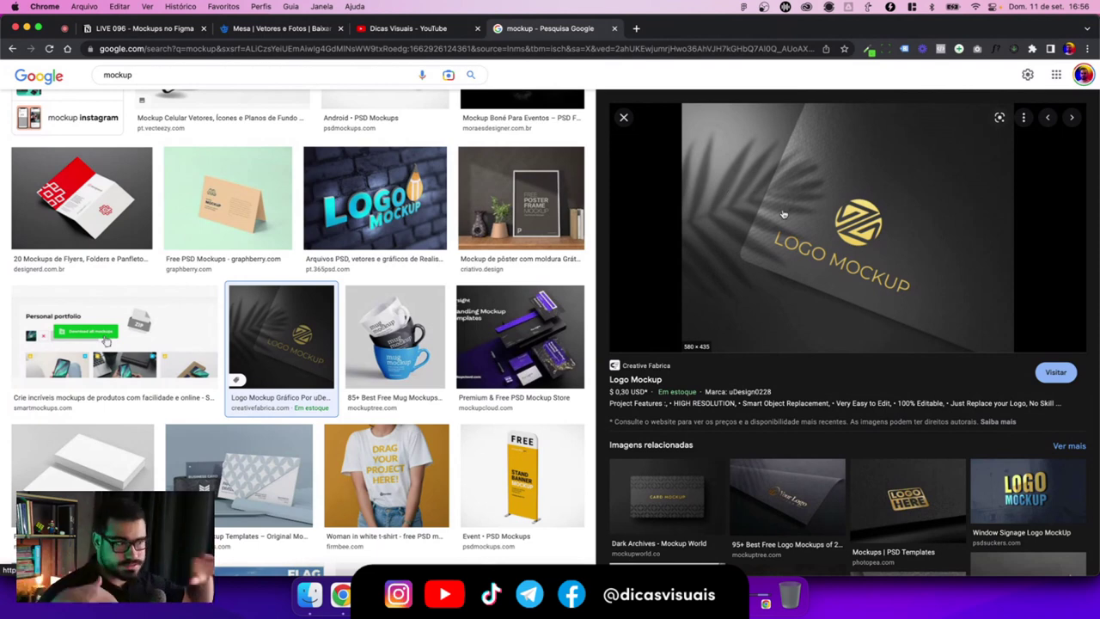
{"action": "left_click", "coordinate": [570, 242]}
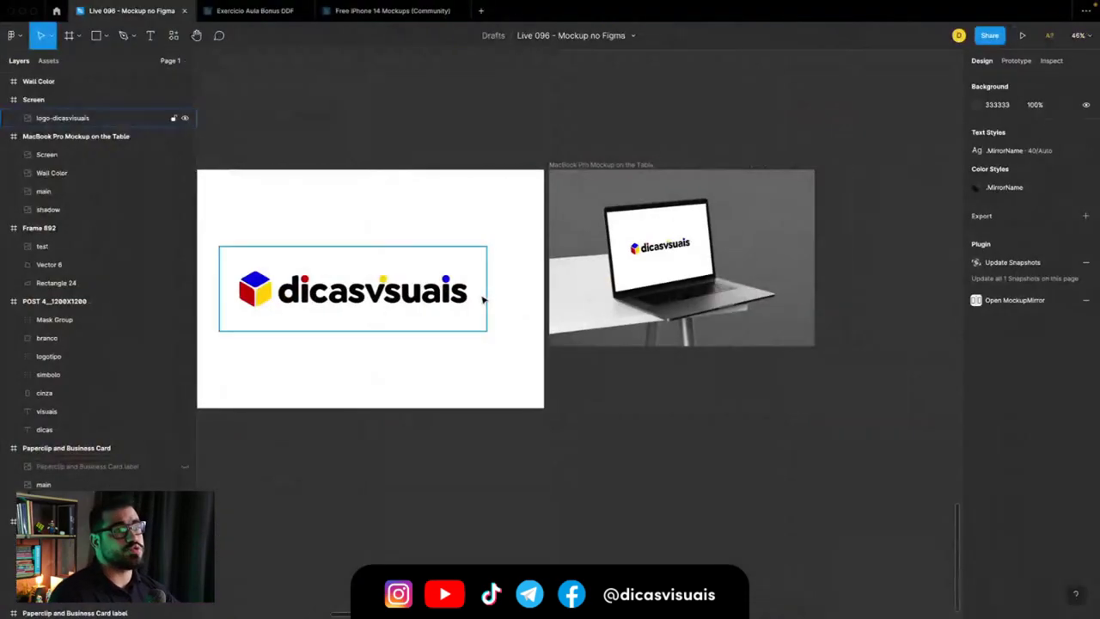
Step: Nudge the Paperclip and Business Card group slightly higher on the slide
{"action": "scroll", "coordinate": [647, 378], "scroll_direction": "down", "scroll_amount": 5}
{"action": "scroll", "coordinate": [624, 312], "scroll_direction": "right", "scroll_amount": 3}
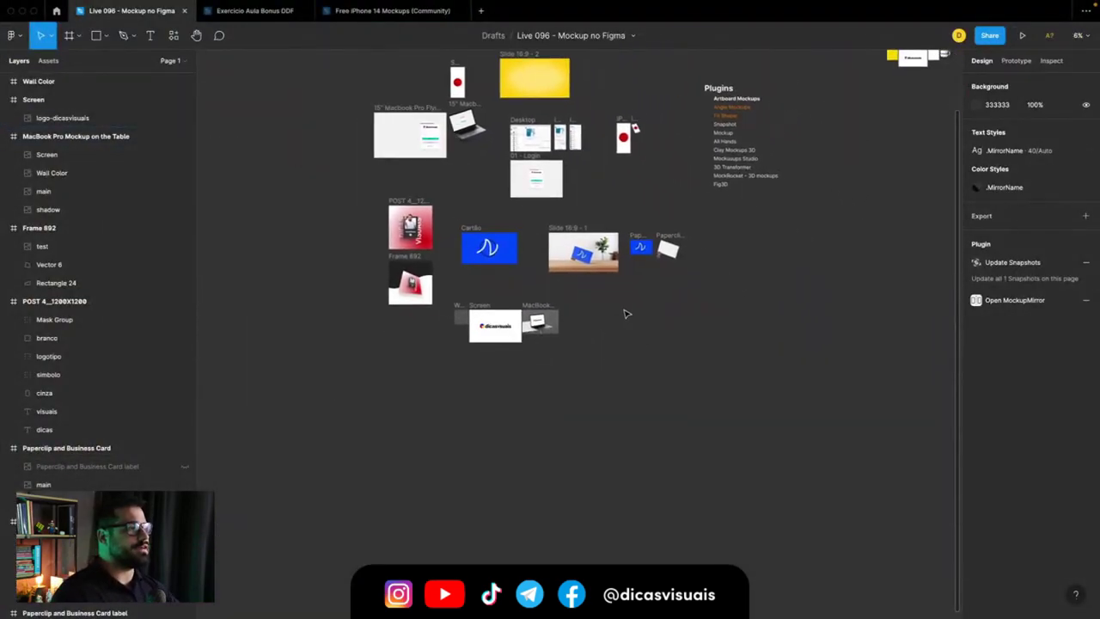
{"action": "scroll", "coordinate": [624, 312], "scroll_direction": "up", "scroll_amount": 5}
{"action": "scroll", "coordinate": [625, 314], "scroll_direction": "up", "scroll_amount": 3}
{"action": "scroll", "coordinate": [477, 283], "scroll_direction": "up", "scroll_amount": 3}
{"action": "scroll", "coordinate": [464, 283], "scroll_direction": "up", "scroll_amount": 3}
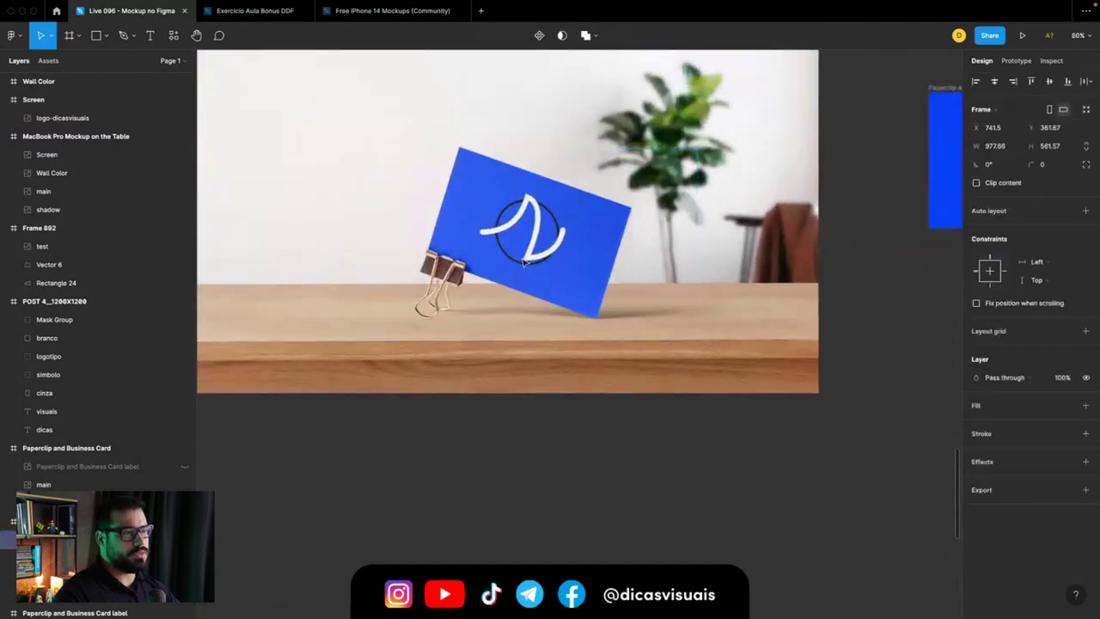
{"action": "scroll", "coordinate": [490, 445], "scroll_direction": "down", "scroll_amount": 3}
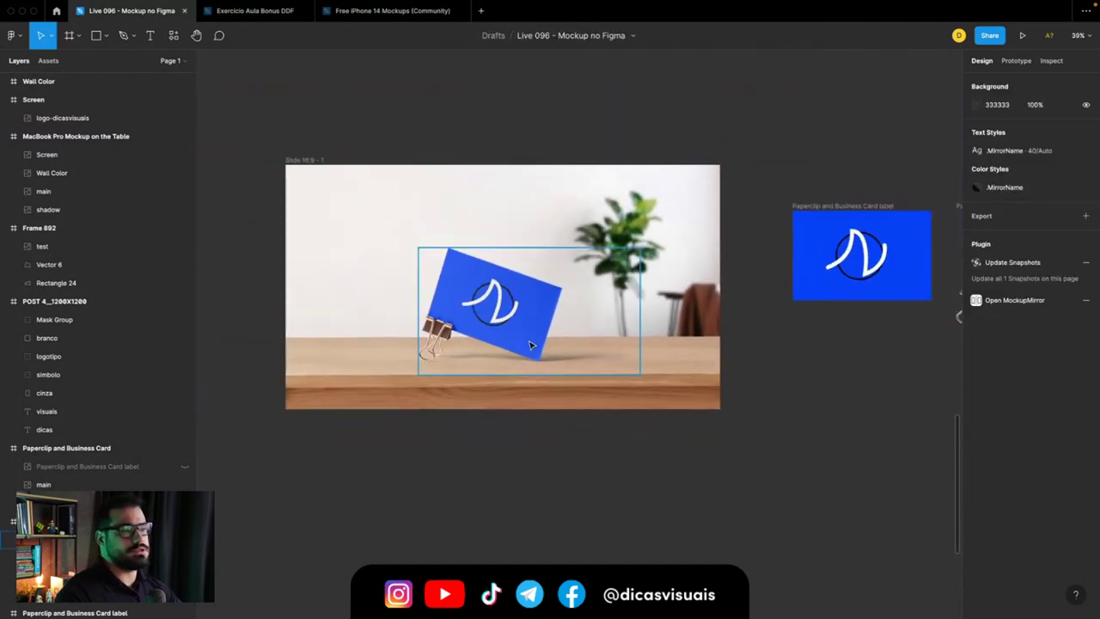
{"action": "scroll", "coordinate": [156, 464], "scroll_direction": "down", "scroll_amount": 2}
{"action": "left_click", "coordinate": [79, 462]}
{"action": "scroll", "coordinate": [86, 455], "scroll_direction": "down", "scroll_amount": 1}
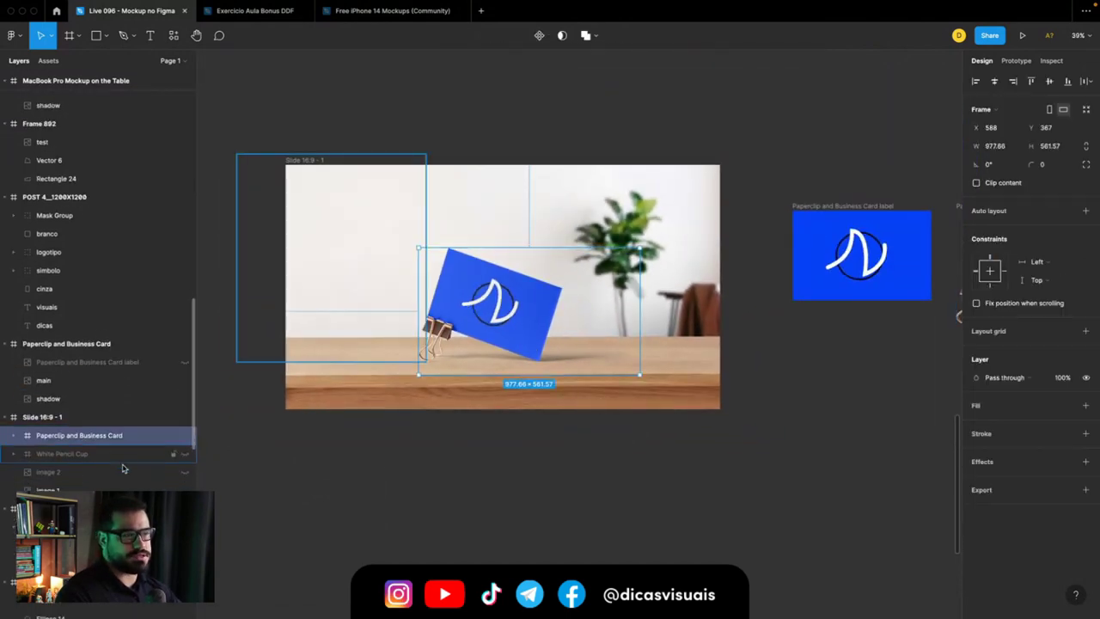
{"action": "left_click", "coordinate": [14, 433]}
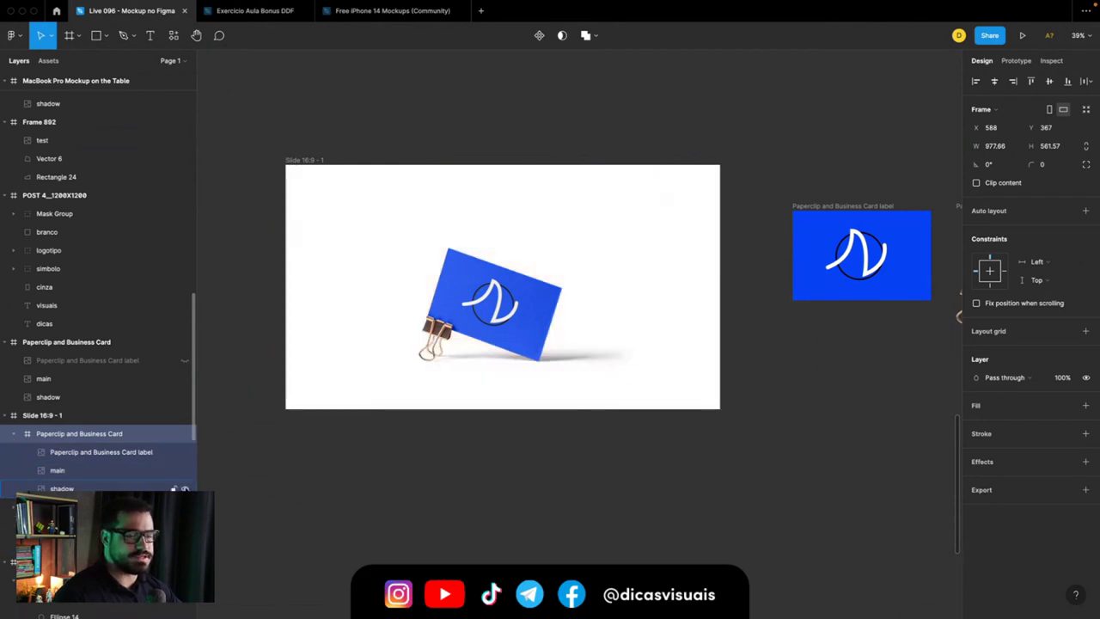
{"action": "left_click_drag", "start_coordinate": [508, 294], "coordinate": [509, 269]}
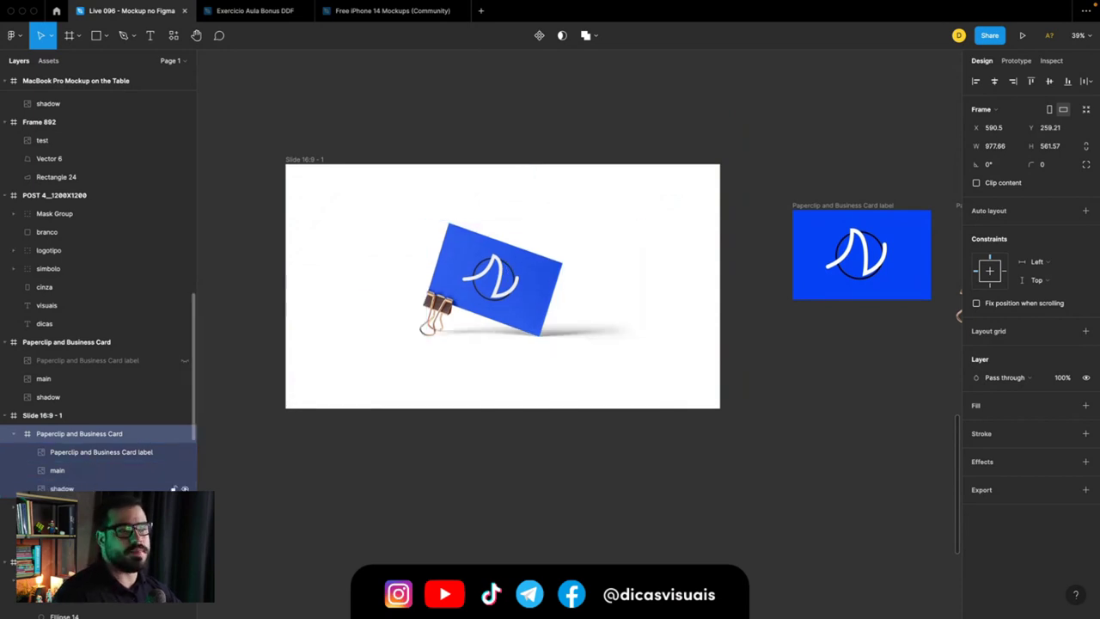
{"action": "left_click", "coordinate": [21, 434]}
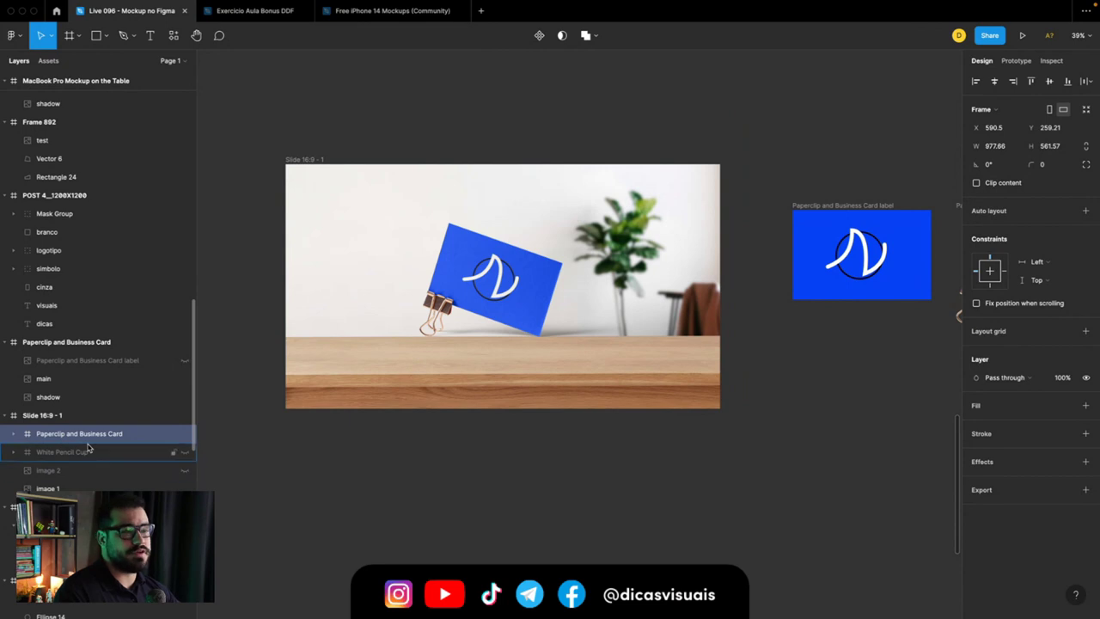
{"action": "left_click_drag", "start_coordinate": [521, 271], "coordinate": [520, 292]}
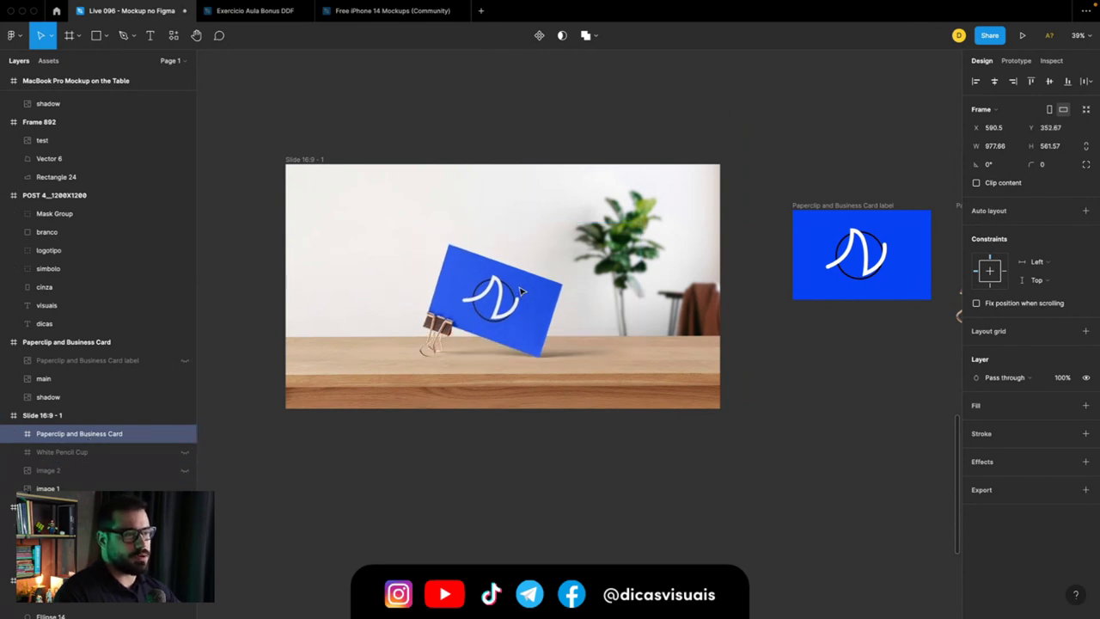
Step: Make the image 2 shadow overlay visible, comparing it on and off
{"action": "left_click", "coordinate": [103, 470]}
{"action": "left_click", "coordinate": [184, 471]}
{"action": "left_click", "coordinate": [184, 471]}
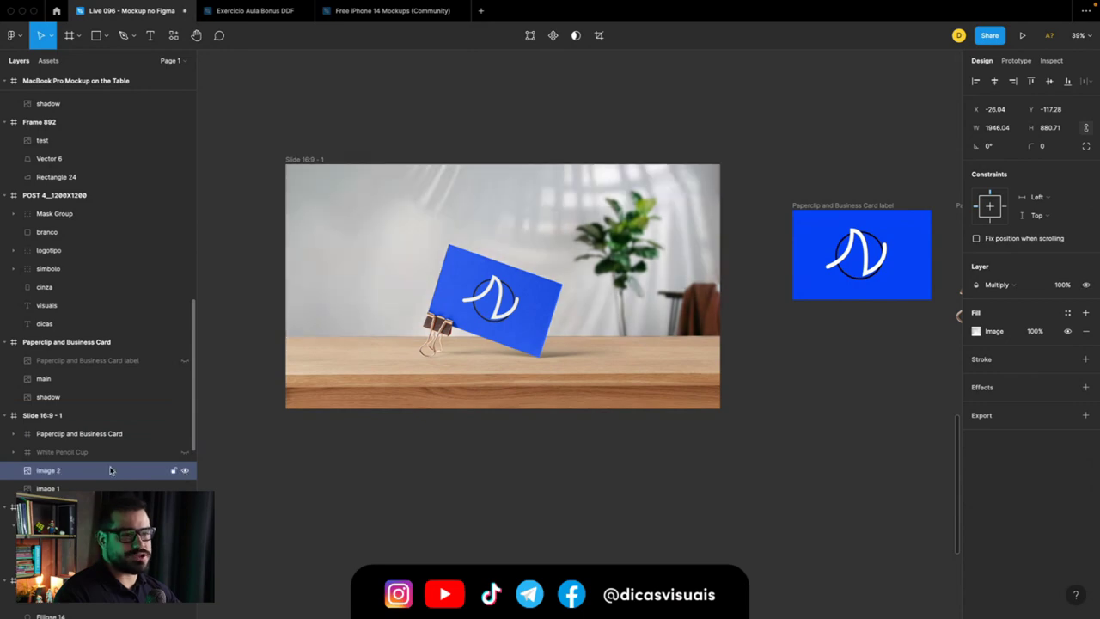
{"action": "left_click", "coordinate": [129, 433]}
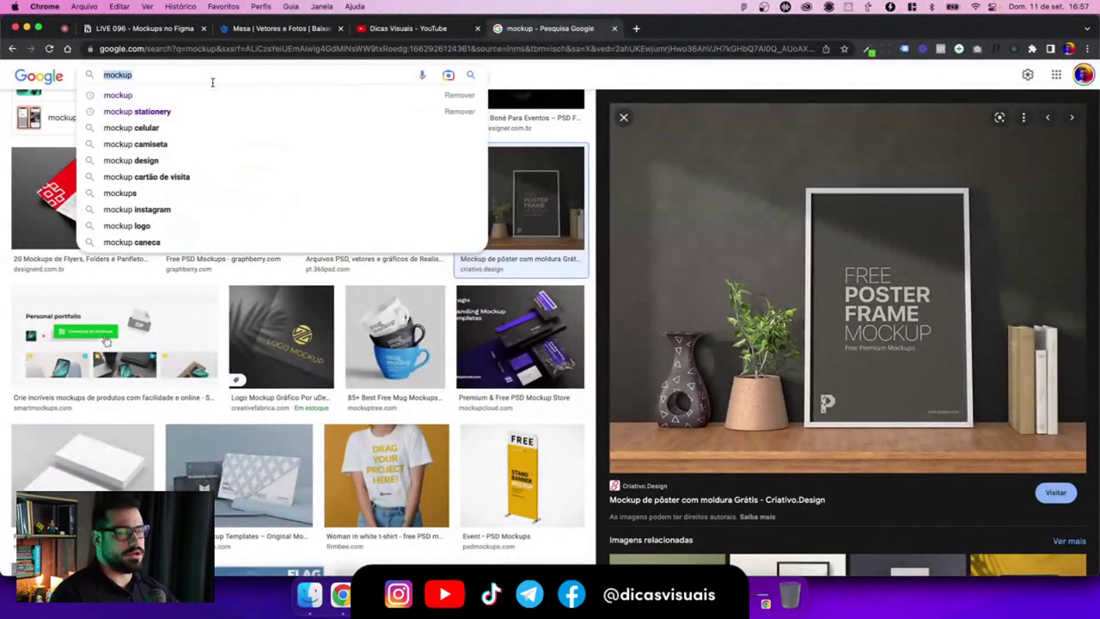
Step: Search Google Images for 'shadow overlay' limited to large images, then go to Freepik
{"action": "type", "text": "sha"}
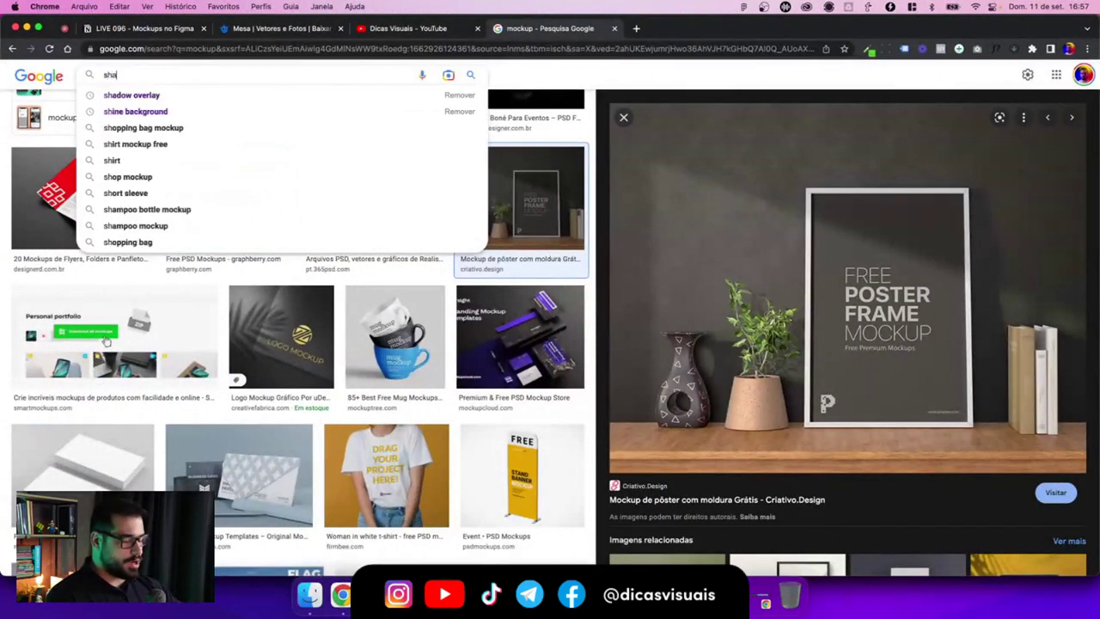
{"action": "type", "text": "dow overlay"}
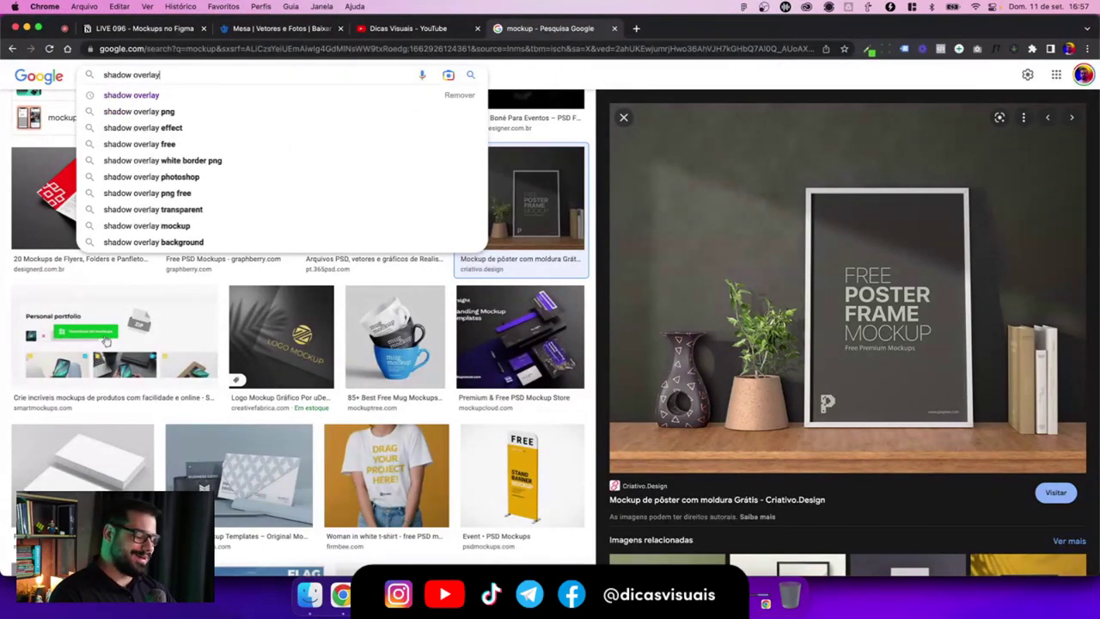
{"action": "key", "text": "Return"}
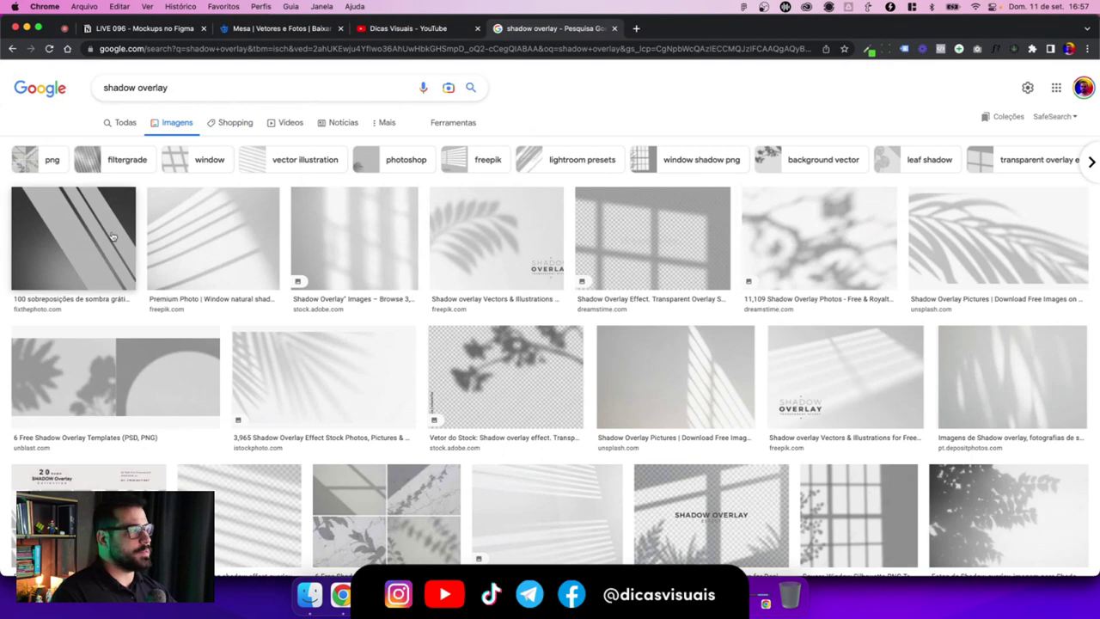
{"action": "left_click", "coordinate": [438, 127]}
{"action": "left_click", "coordinate": [101, 142]}
{"action": "left_click", "coordinate": [102, 183]}
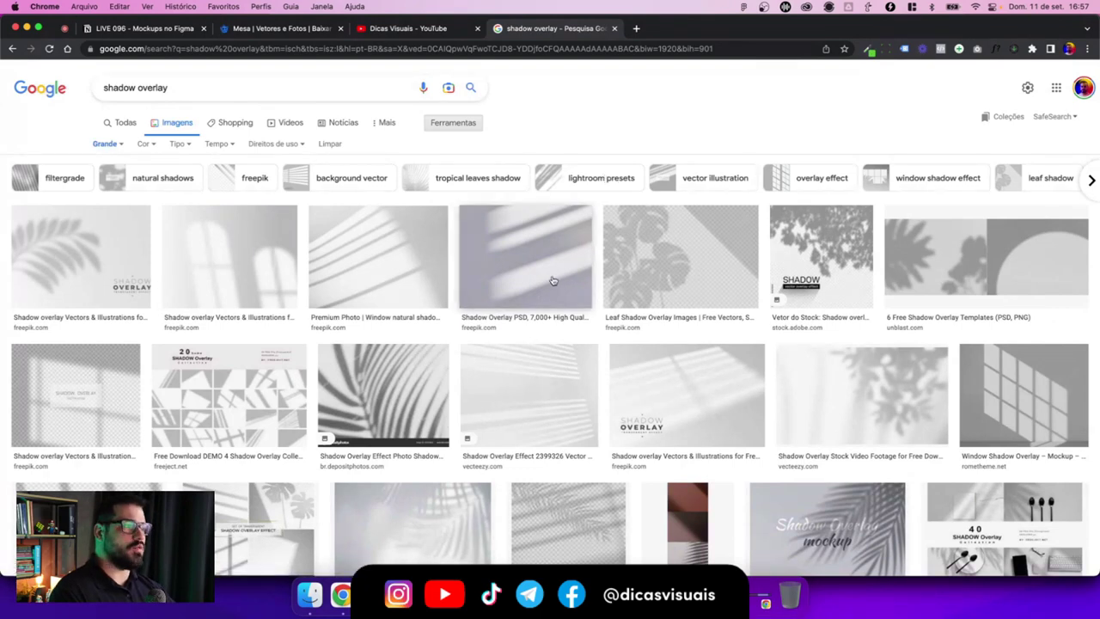
{"action": "left_click", "coordinate": [292, 31]}
{"action": "type", "text": "shadow overla"}
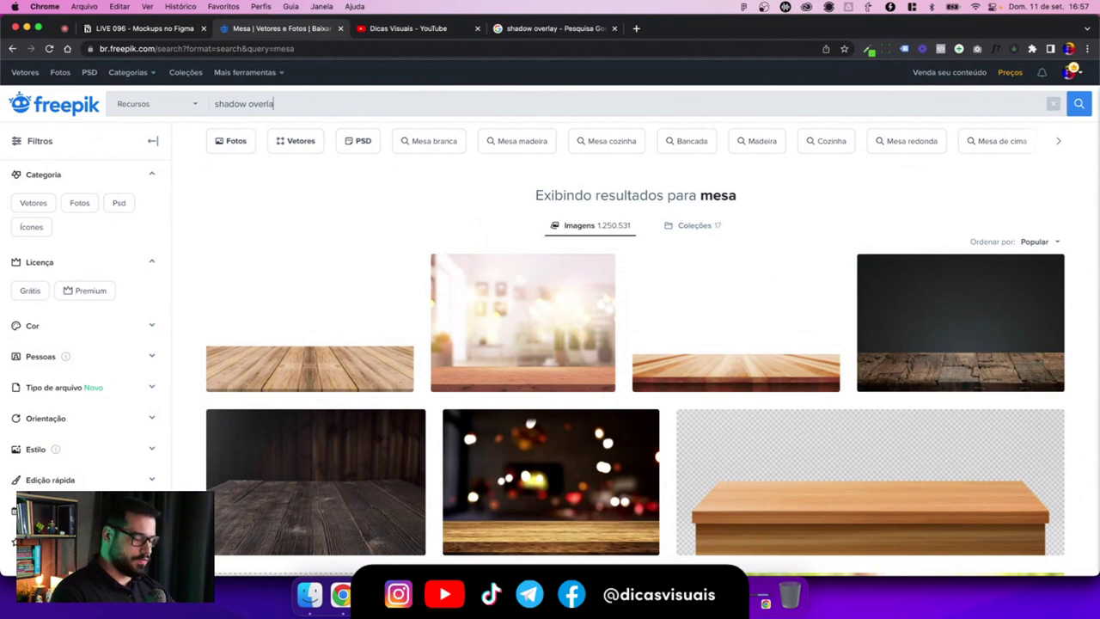
Step: Search Freepik for shadow overlay and copy the tropical leaf shadow photo
{"action": "type", "text": "y"}
{"action": "key", "text": "Return"}
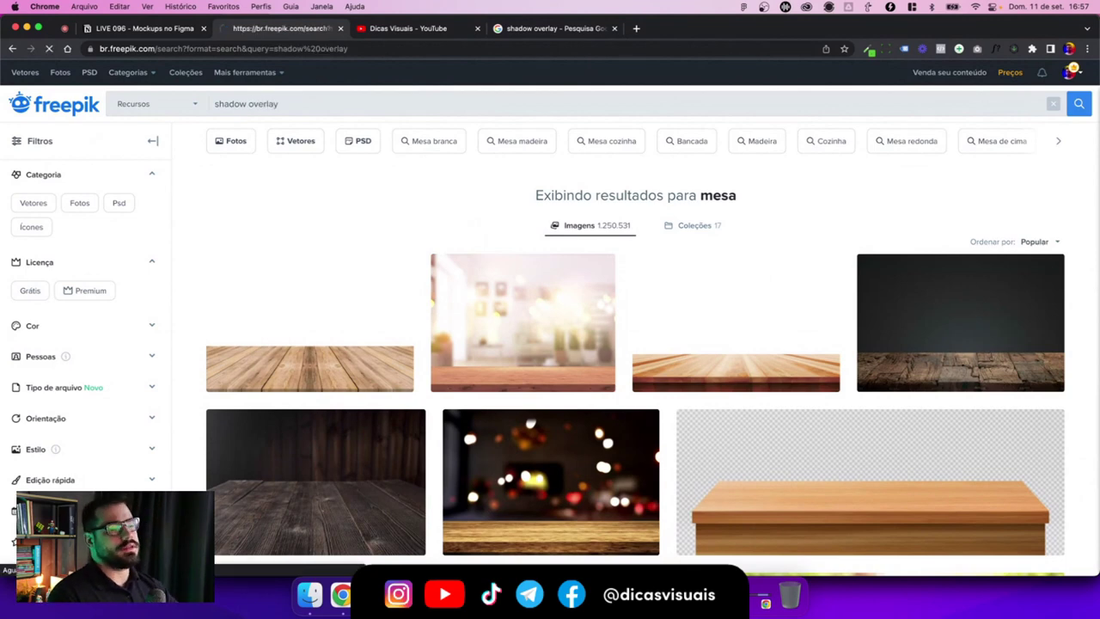
{"action": "scroll", "coordinate": [709, 230], "scroll_direction": "down", "scroll_amount": 3}
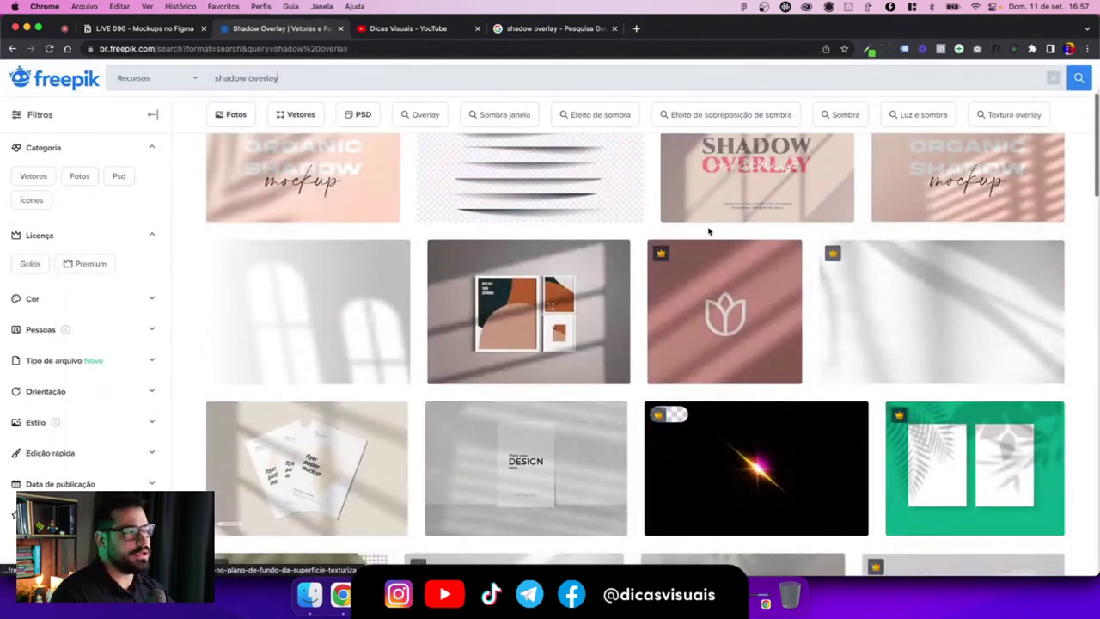
{"action": "left_click", "coordinate": [979, 360]}
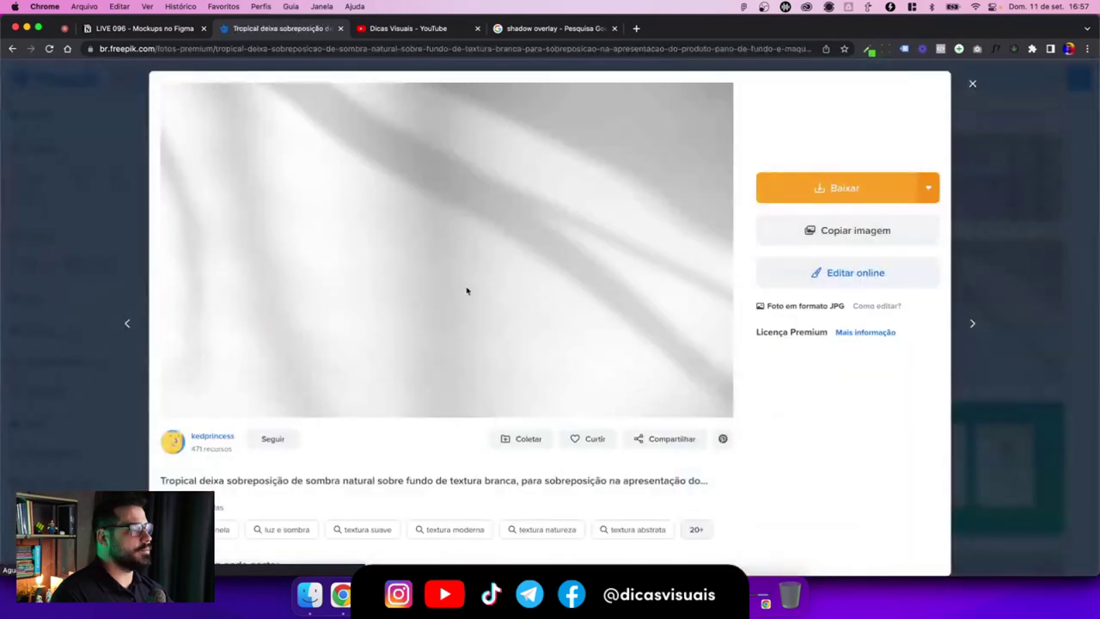
{"action": "right_click", "coordinate": [376, 175]}
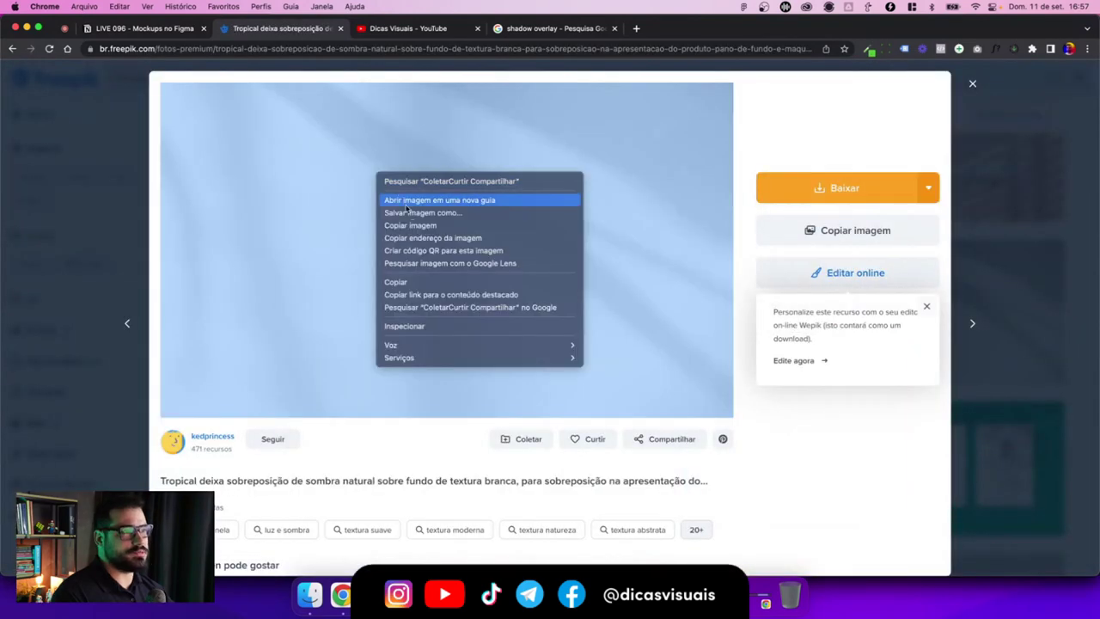
{"action": "left_click", "coordinate": [392, 283]}
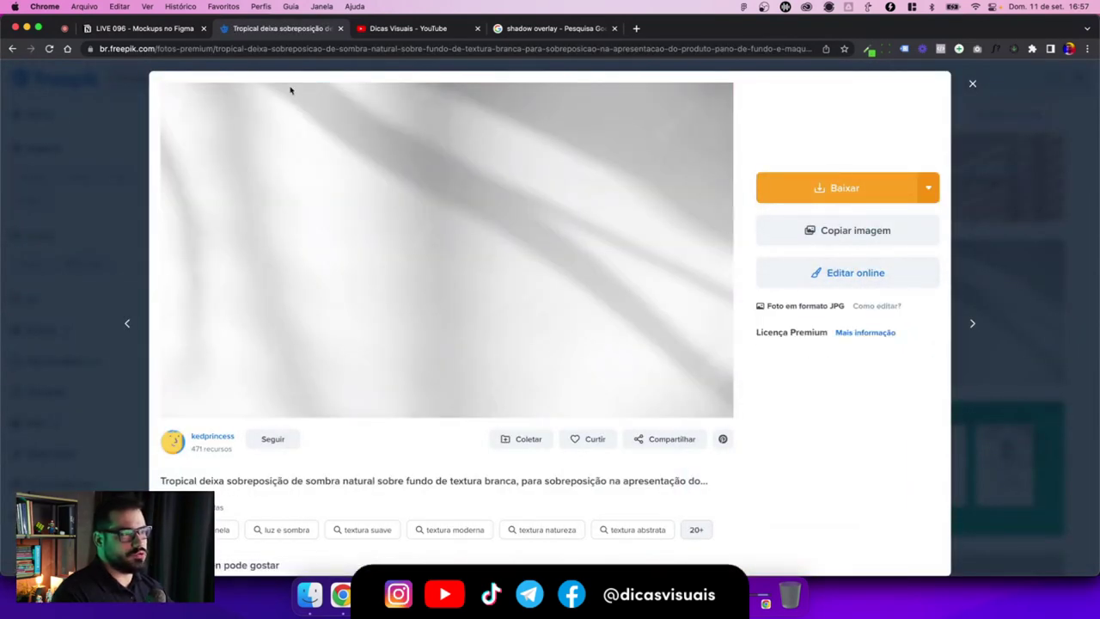
Step: Paste the leaf shadow photo into Figma as image 3, recopying it after a wrong paste
{"action": "key", "text": "ctrl+Right"}
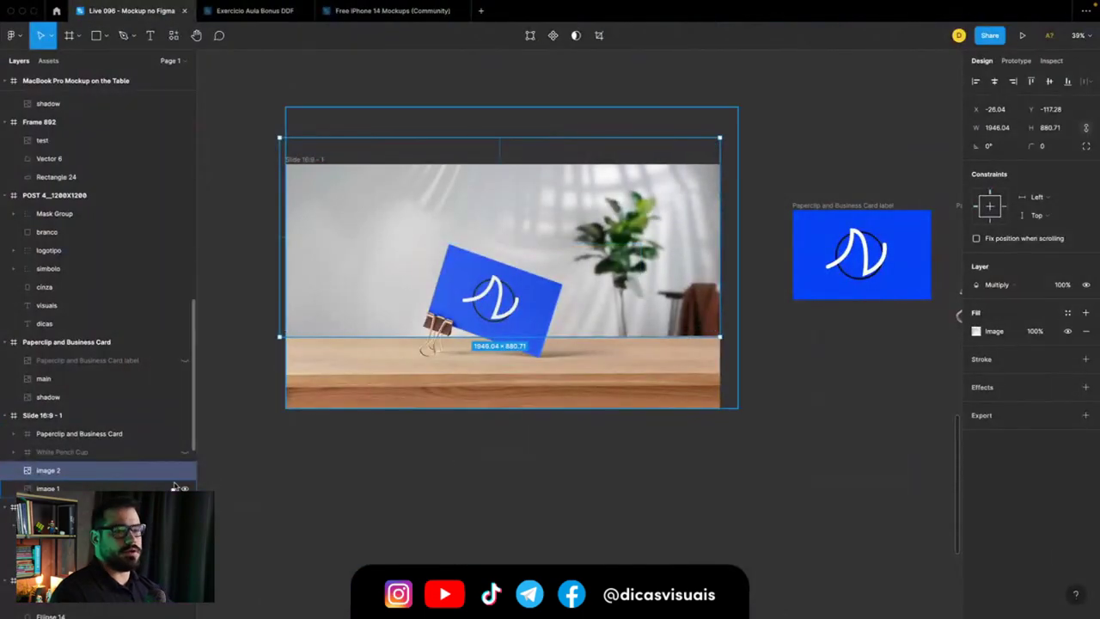
{"action": "left_click_drag", "start_coordinate": [235, 152], "coordinate": [425, 361]}
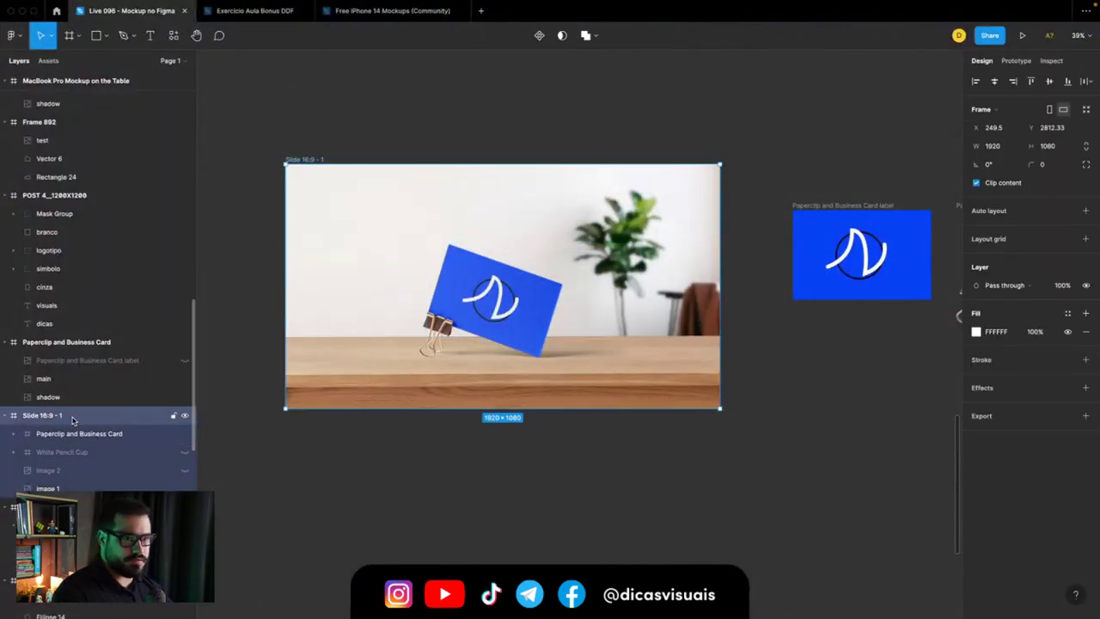
{"action": "key", "text": "ctrl+v"}
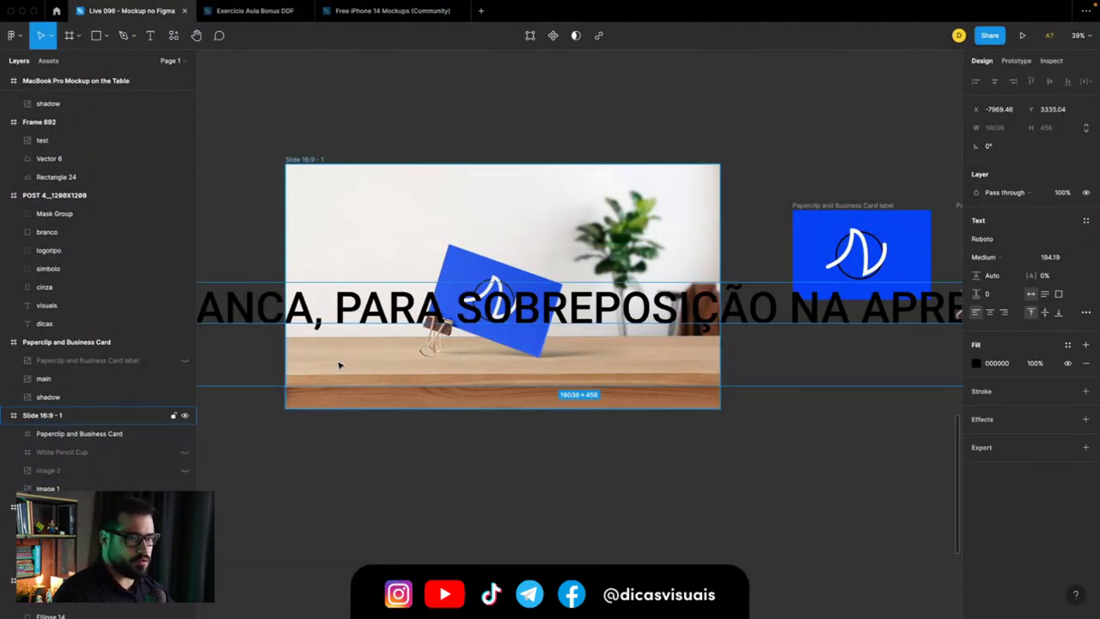
{"action": "key", "text": "ctrl+z"}
{"action": "key", "text": "ctrl+Left"}
{"action": "right_click", "coordinate": [446, 274]}
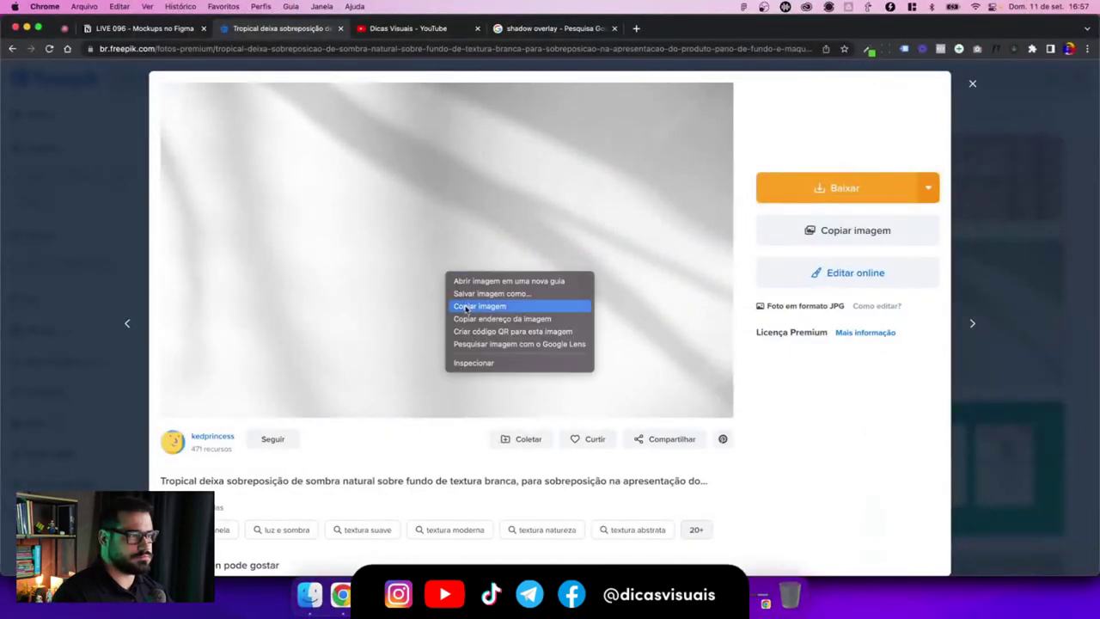
{"action": "left_click", "coordinate": [479, 306]}
{"action": "key", "text": "ctrl+Right"}
{"action": "key", "text": "ctrl+v"}
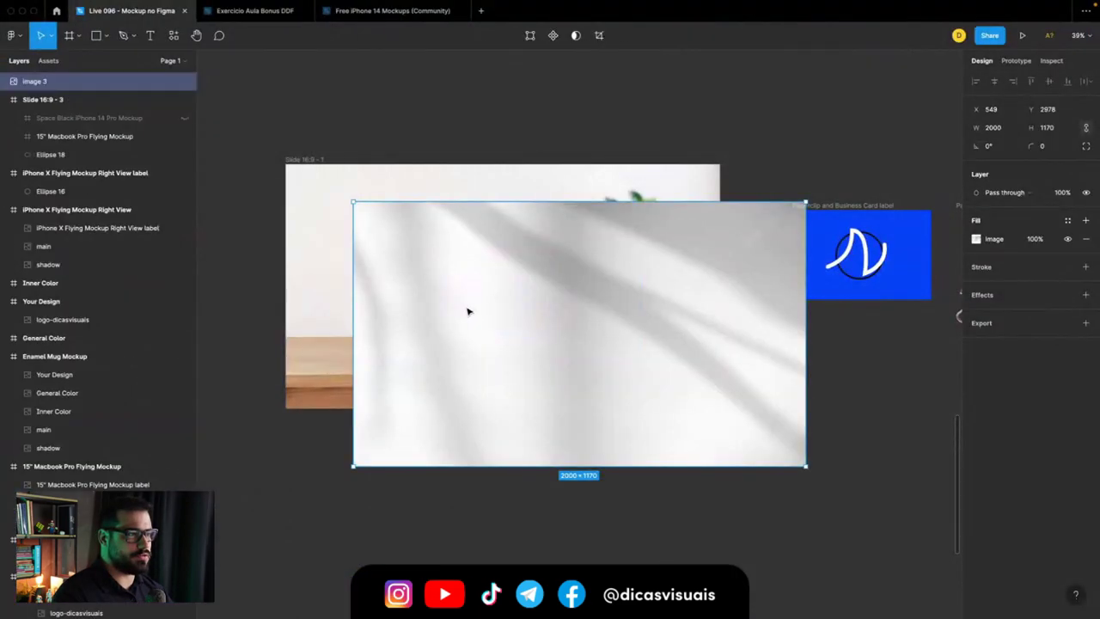
Step: Put image 3 inside Slide 16:9 - 1 with Multiply blend mode
{"action": "left_click_drag", "start_coordinate": [387, 266], "coordinate": [398, 266]}
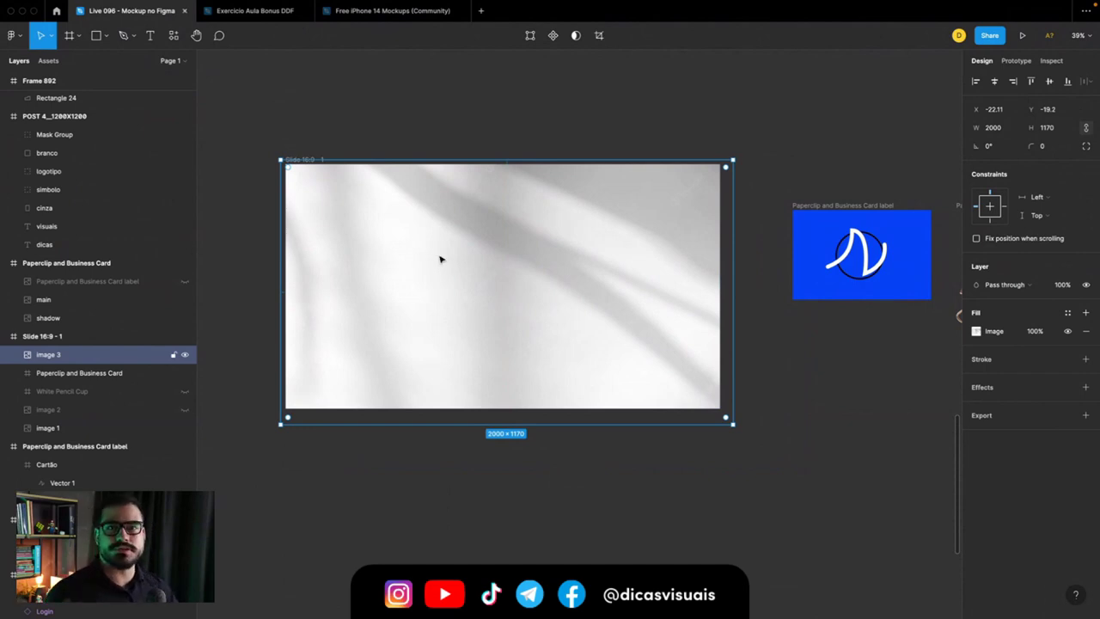
{"action": "left_click", "coordinate": [997, 284]}
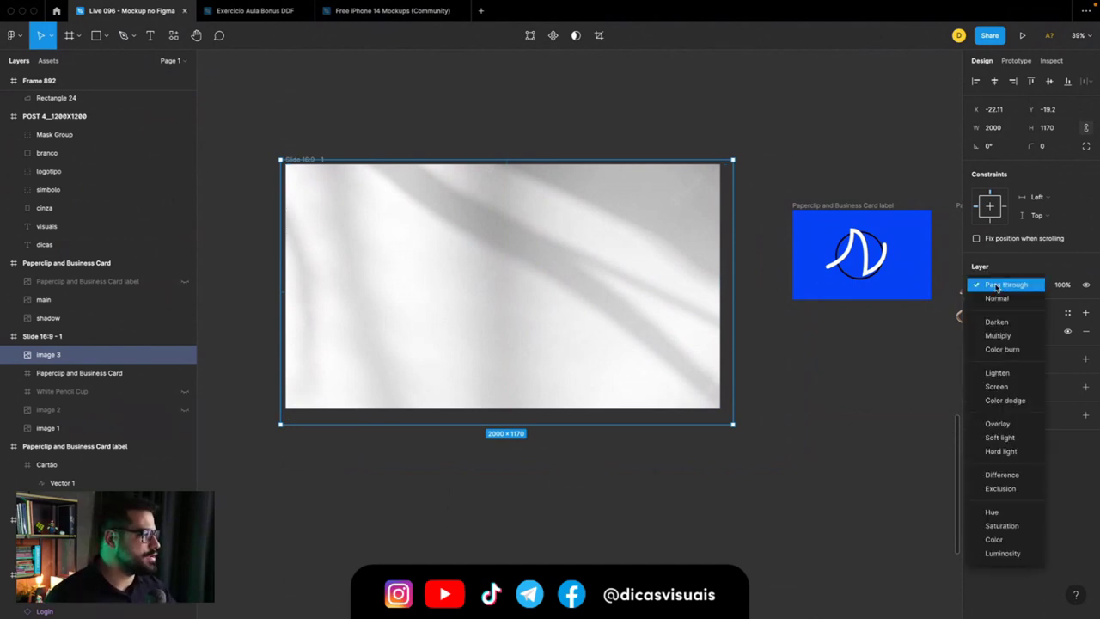
{"action": "left_click", "coordinate": [993, 336]}
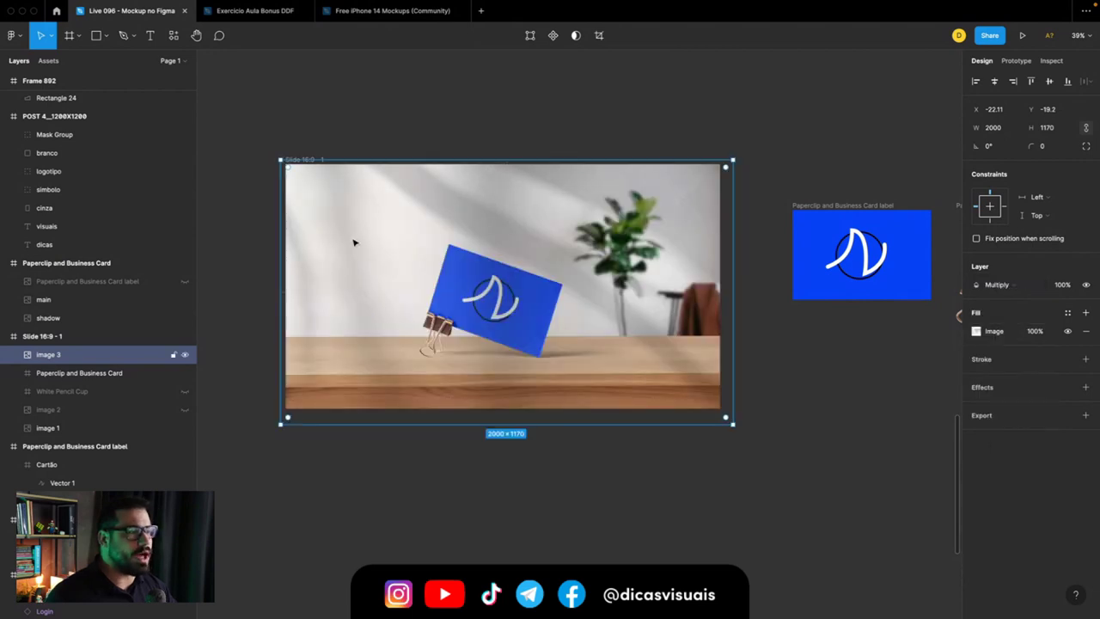
{"action": "scroll", "coordinate": [516, 221], "scroll_direction": "up", "scroll_amount": 4}
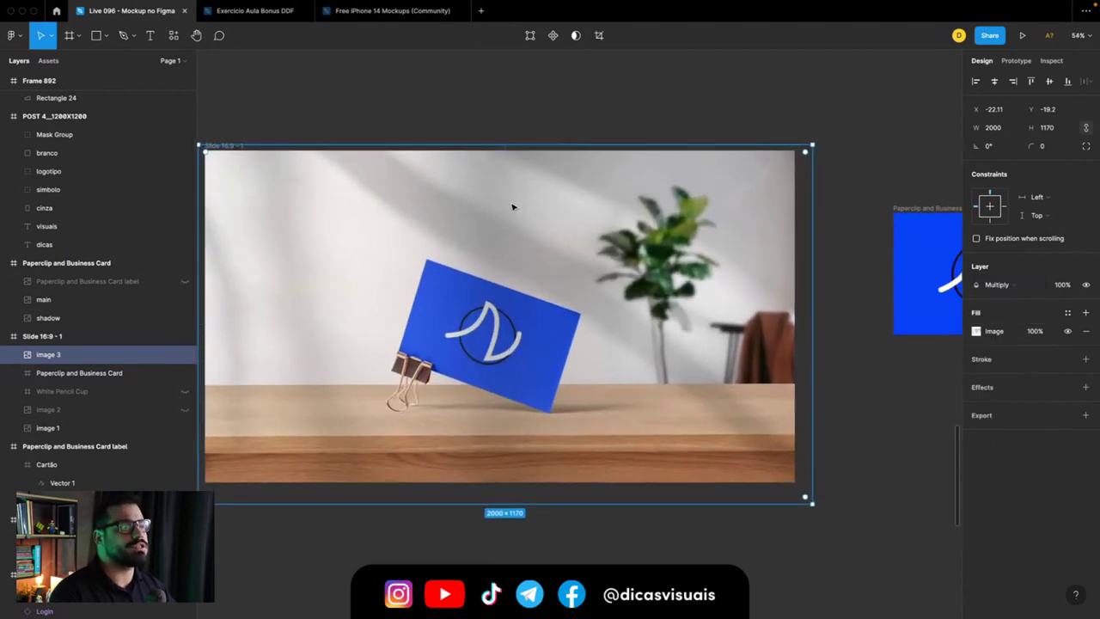
{"action": "scroll", "coordinate": [513, 210], "scroll_direction": "down", "scroll_amount": 2}
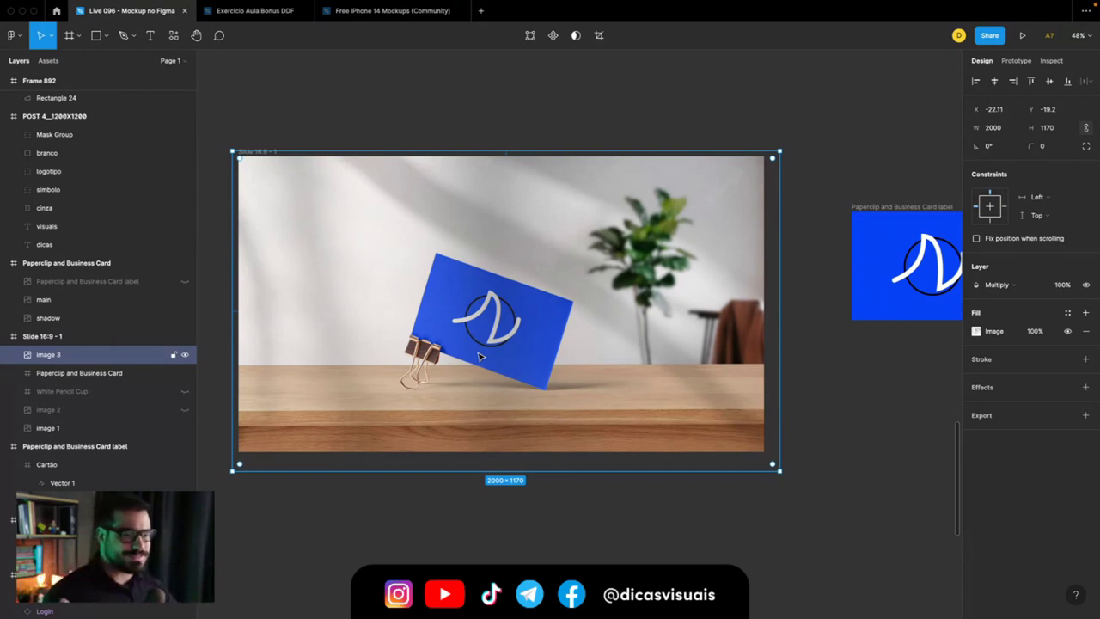
{"action": "scroll", "coordinate": [479, 355], "scroll_direction": "left", "scroll_amount": 3}
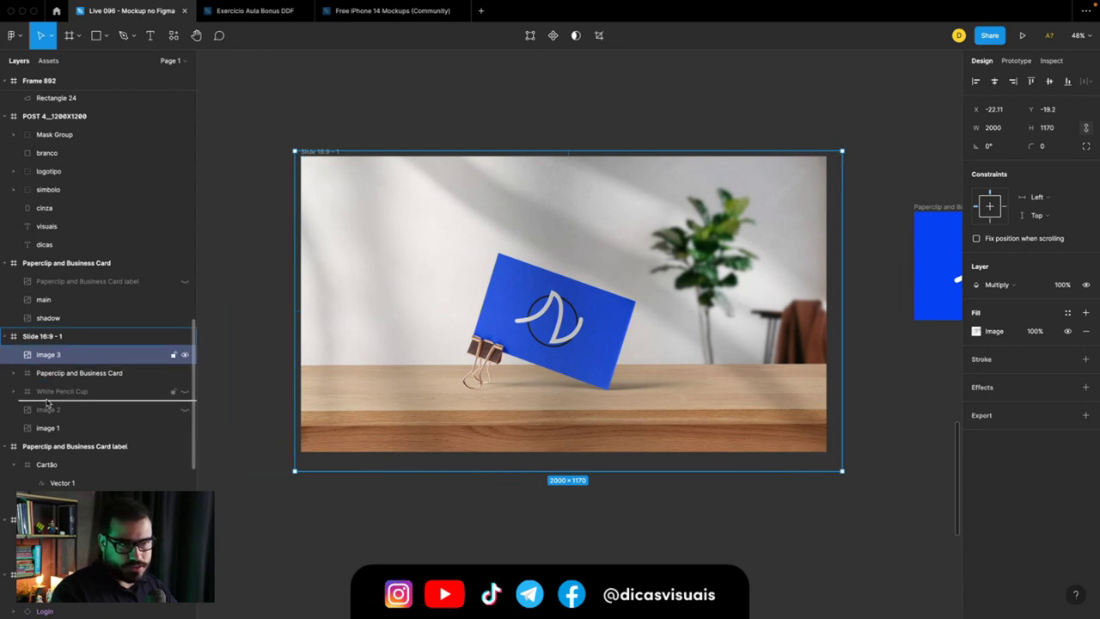
Step: Move image 3 below White Pencil Cup and crop its height to about 785
{"action": "left_click_drag", "start_coordinate": [49, 364], "coordinate": [49, 399]}
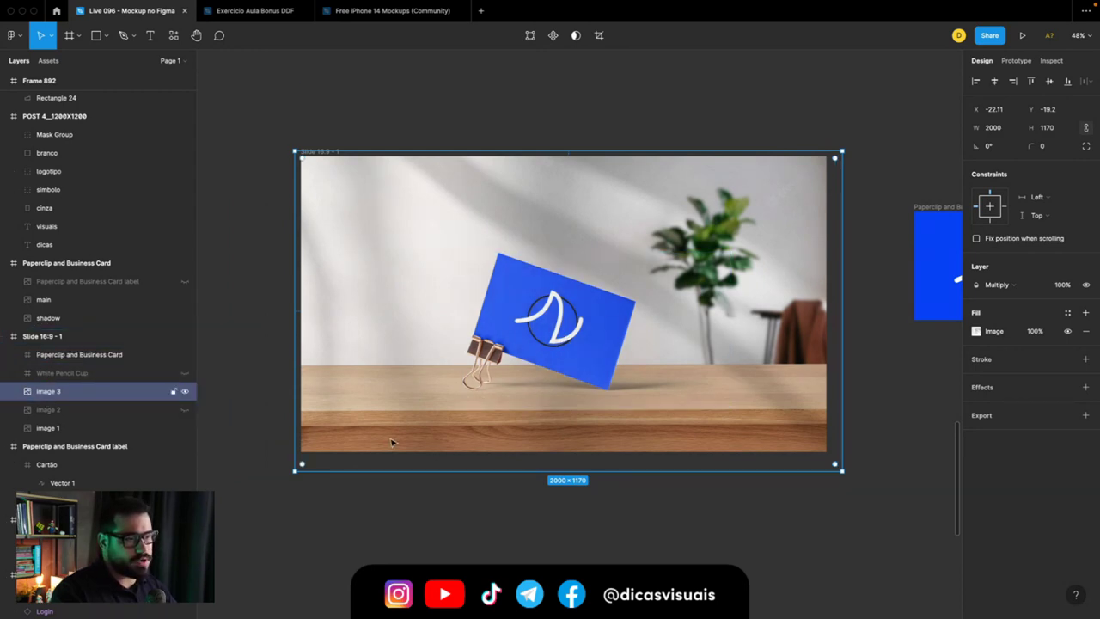
{"action": "scroll", "coordinate": [404, 340], "scroll_direction": "up", "scroll_amount": 5}
{"action": "scroll", "coordinate": [406, 348], "scroll_direction": "down", "scroll_amount": 2}
{"action": "scroll", "coordinate": [421, 359], "scroll_direction": "down", "scroll_amount": 3}
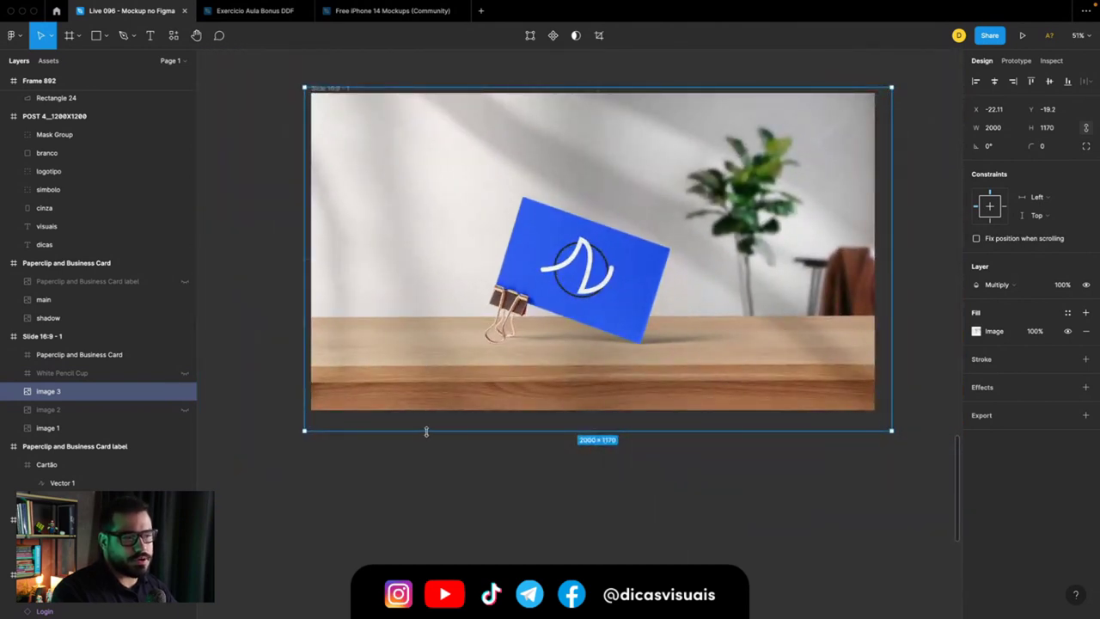
{"action": "left_click_drag", "start_coordinate": [426, 431], "coordinate": [425, 317]}
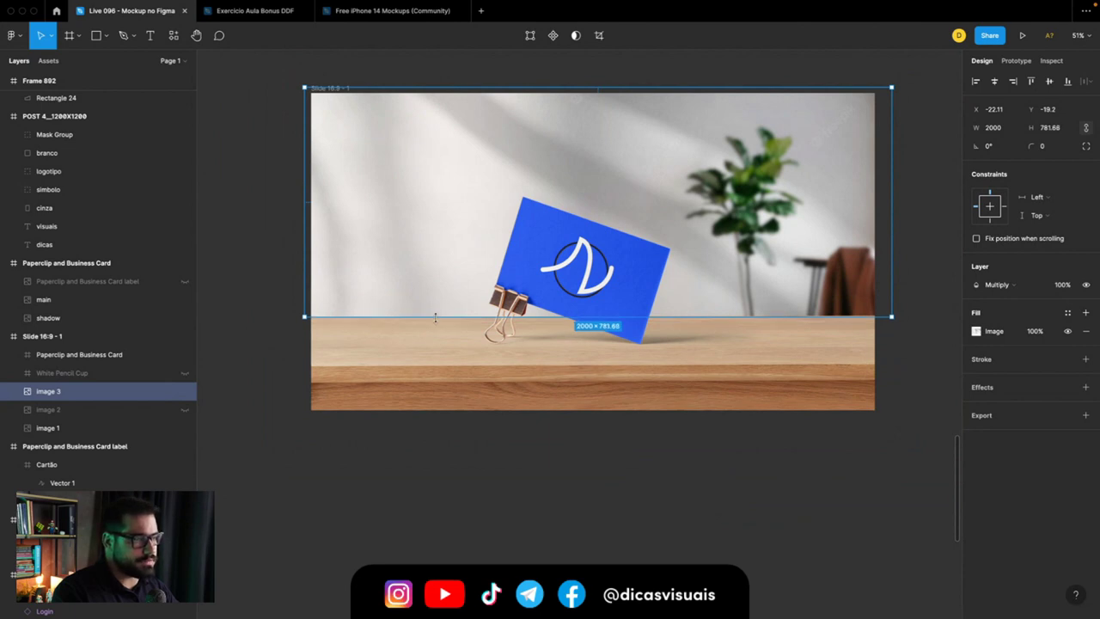
{"action": "left_click_drag", "start_coordinate": [436, 317], "coordinate": [854, 316]}
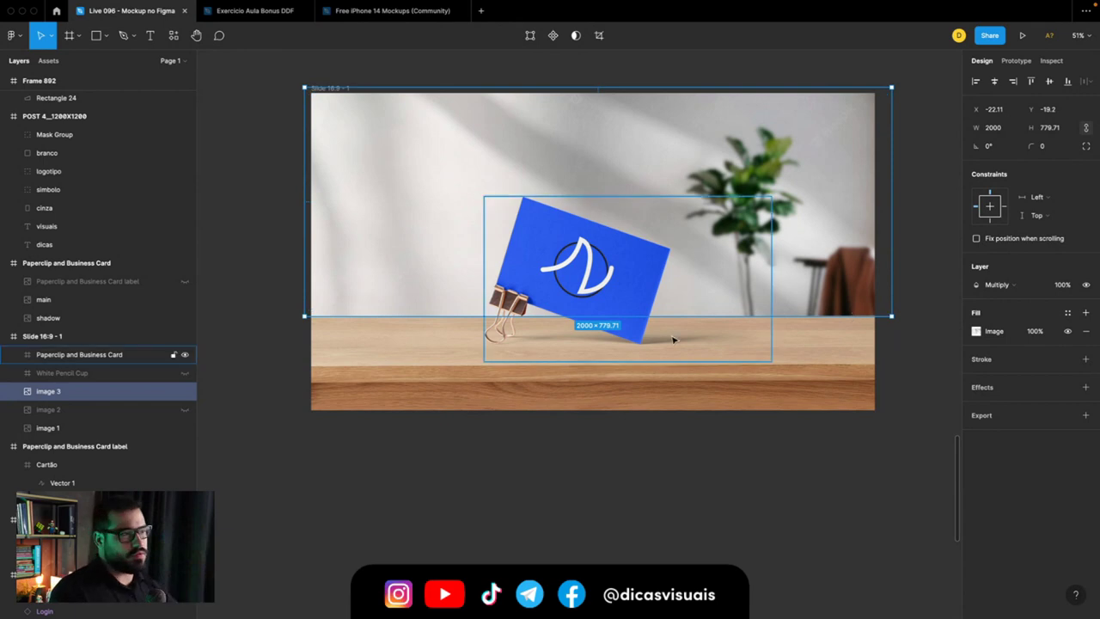
{"action": "left_click_drag", "start_coordinate": [442, 315], "coordinate": [445, 318]}
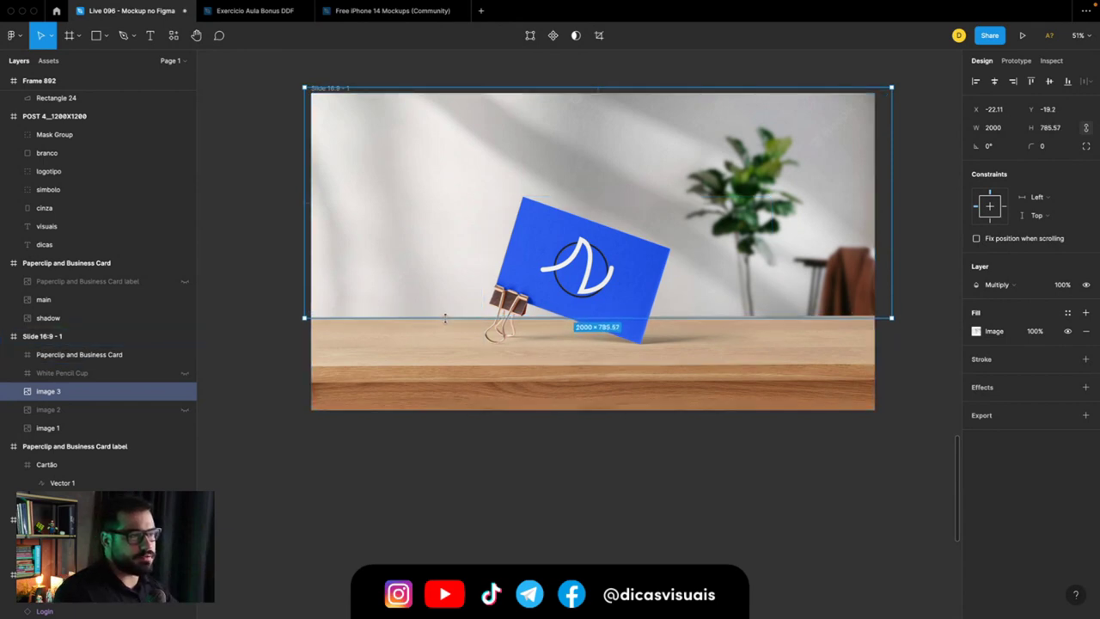
{"action": "left_click", "coordinate": [282, 356]}
{"action": "scroll", "coordinate": [282, 356], "scroll_direction": "down", "scroll_amount": 2}
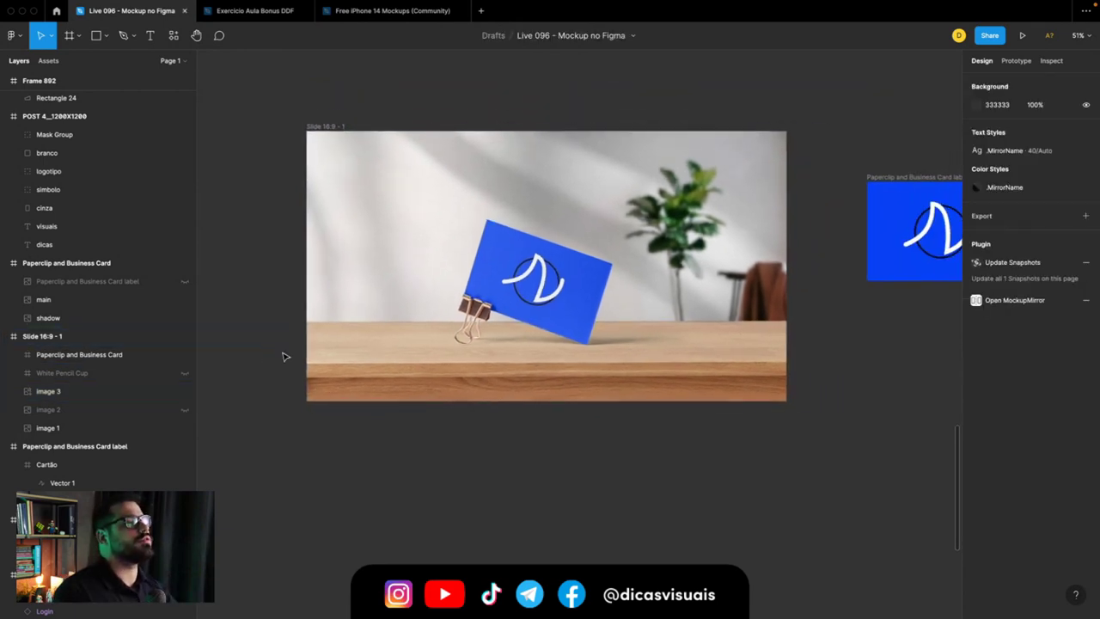
Step: Unhide the White Pencil Cup and try repositioning and resizing it, undoing each attempt
{"action": "scroll", "coordinate": [485, 227], "scroll_direction": "up", "scroll_amount": 2}
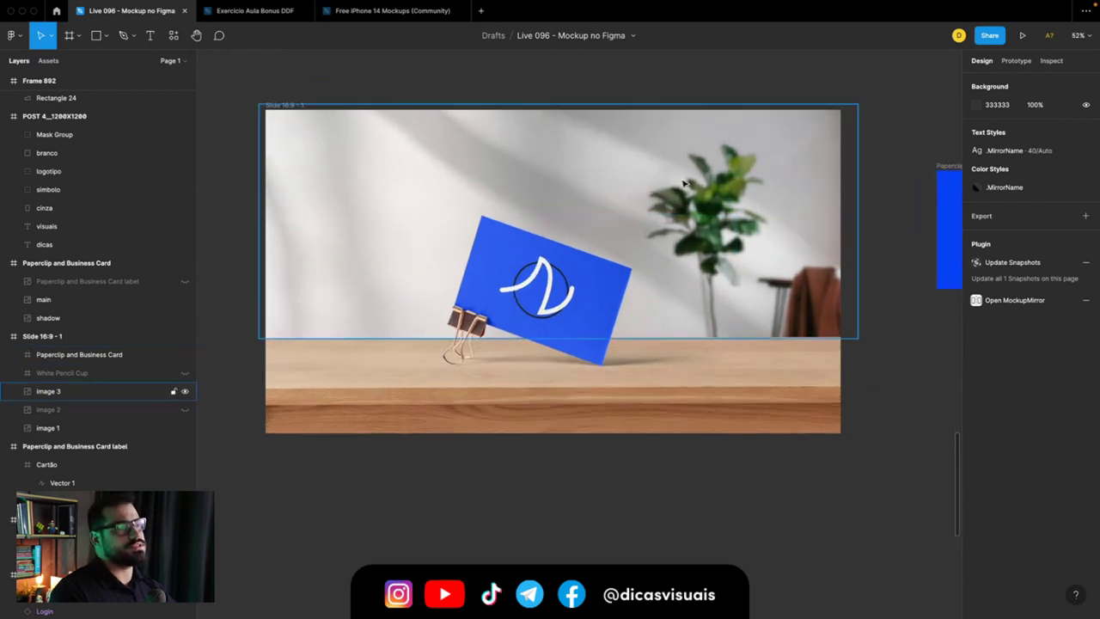
{"action": "left_click", "coordinate": [65, 375]}
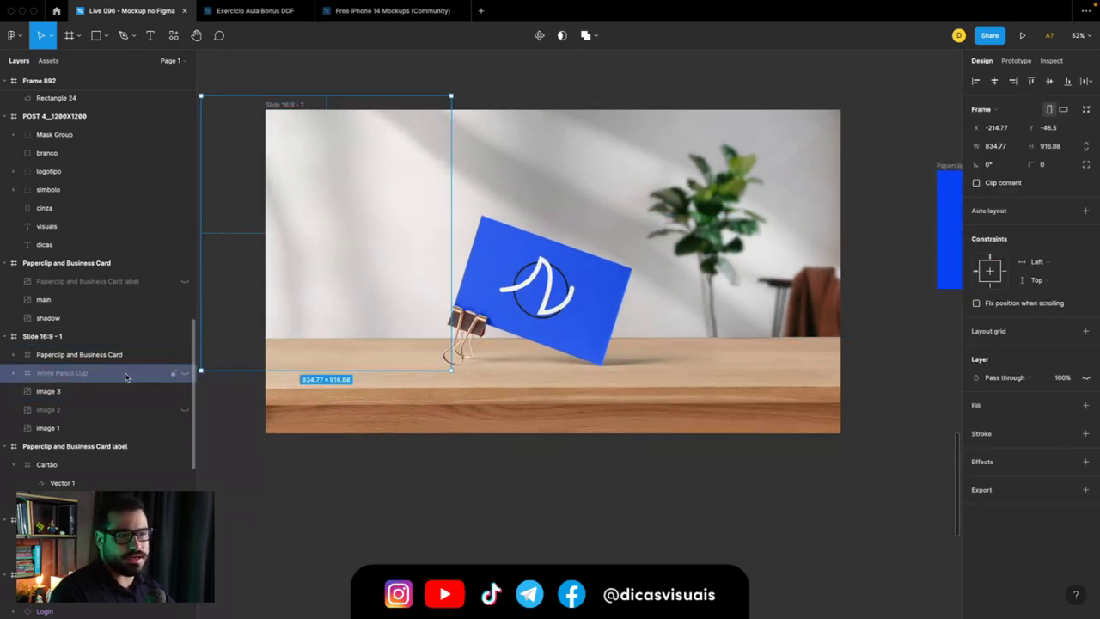
{"action": "left_click", "coordinate": [184, 374]}
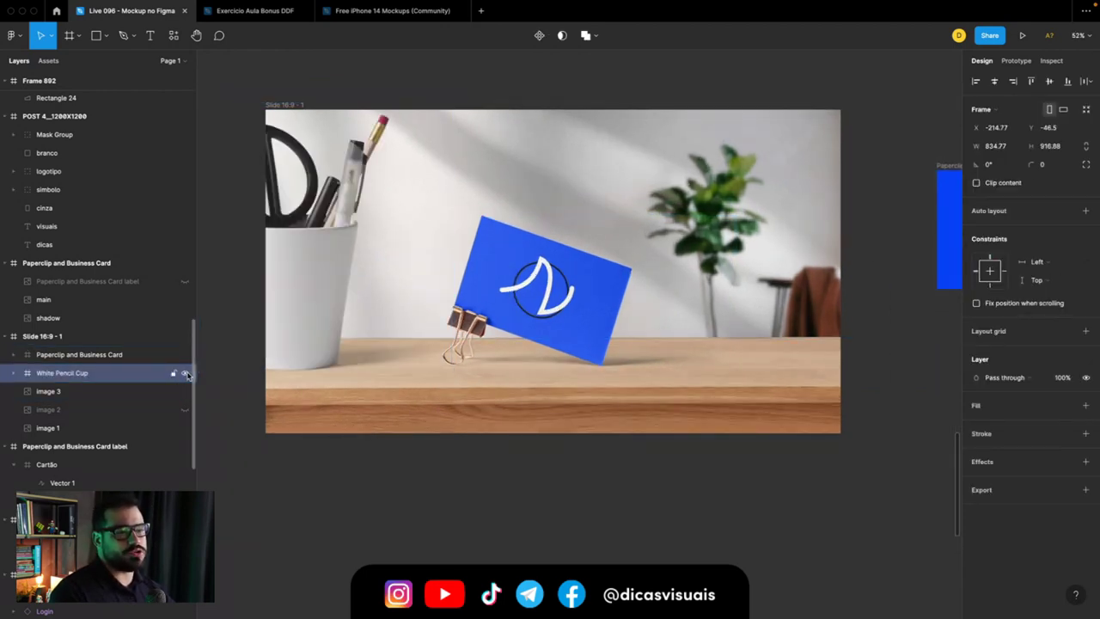
{"action": "left_click_drag", "start_coordinate": [320, 310], "coordinate": [406, 311]}
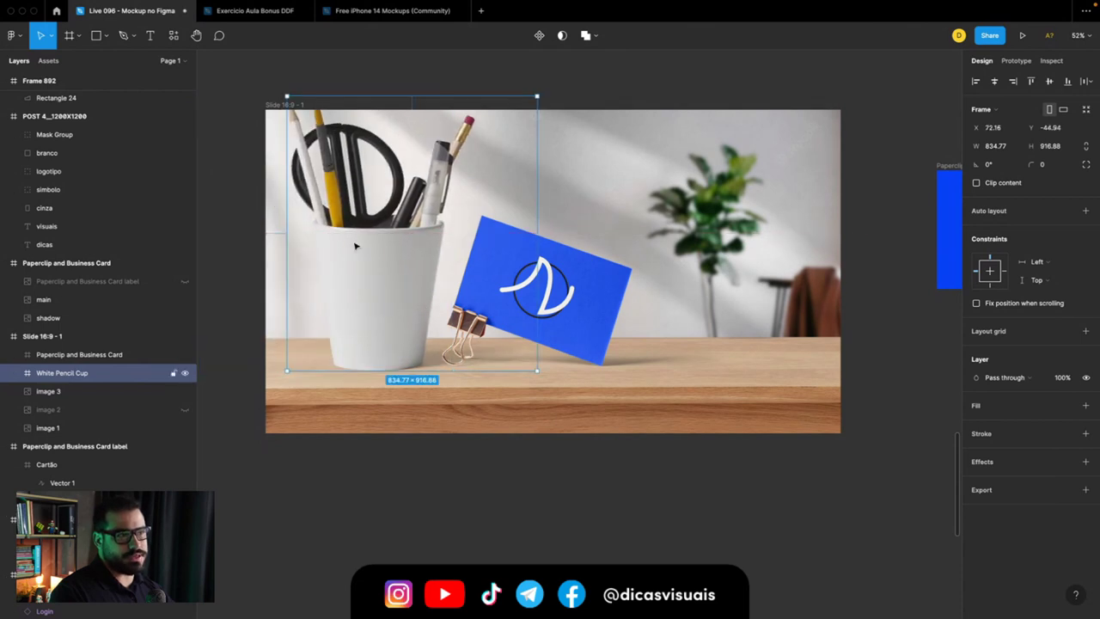
{"action": "key", "text": "ctrl+z"}
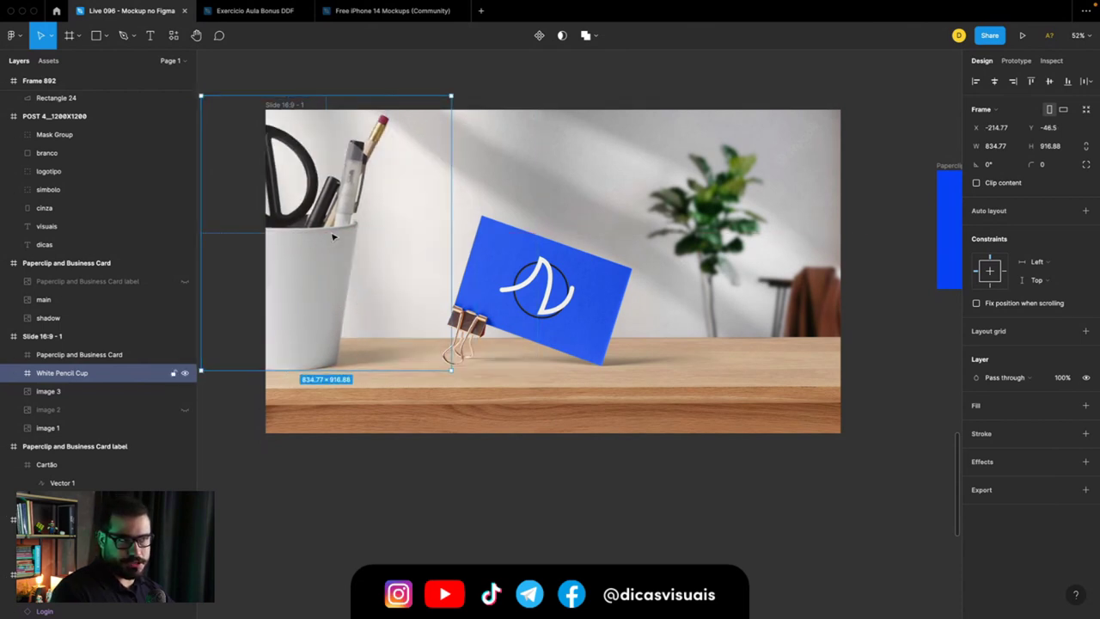
{"action": "left_click_drag", "start_coordinate": [332, 295], "coordinate": [398, 292]}
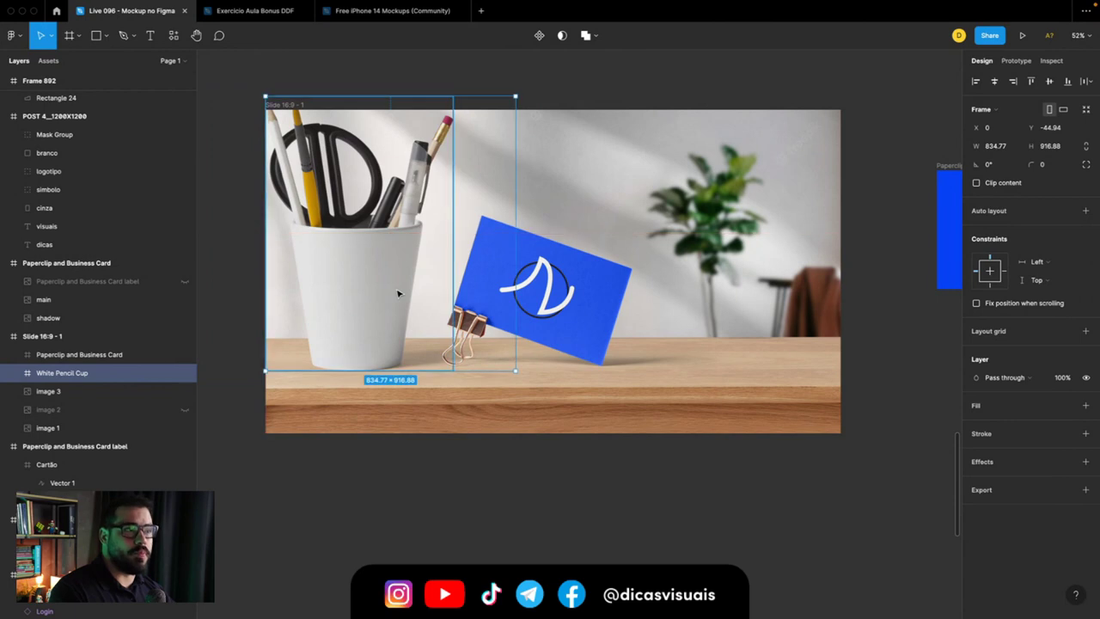
{"action": "key", "text": "ctrl+z"}
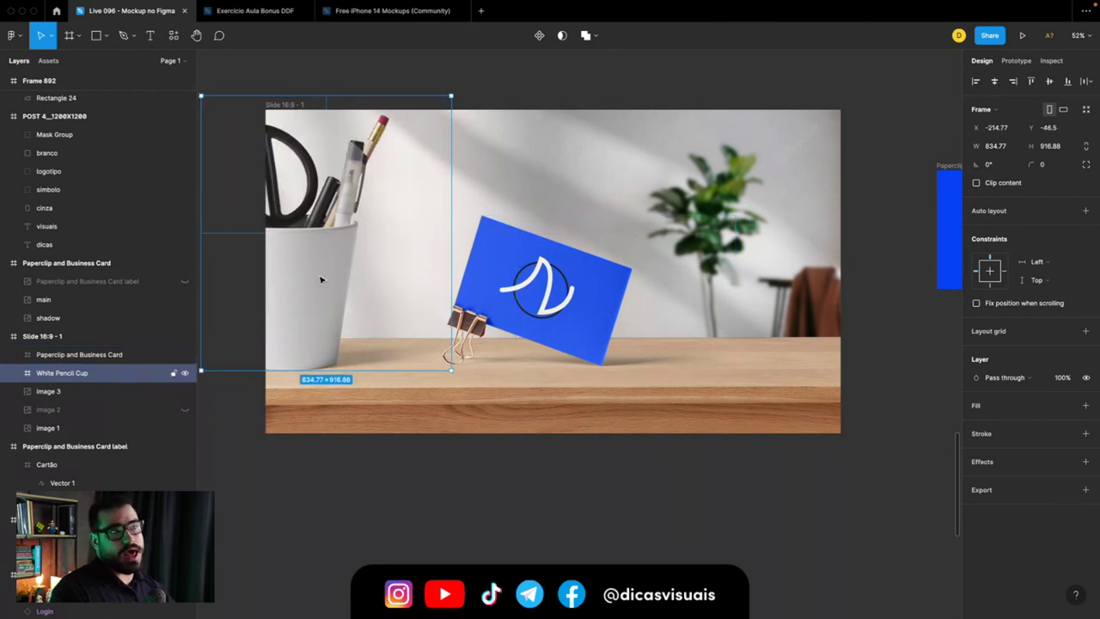
{"action": "left_click", "coordinate": [544, 272]}
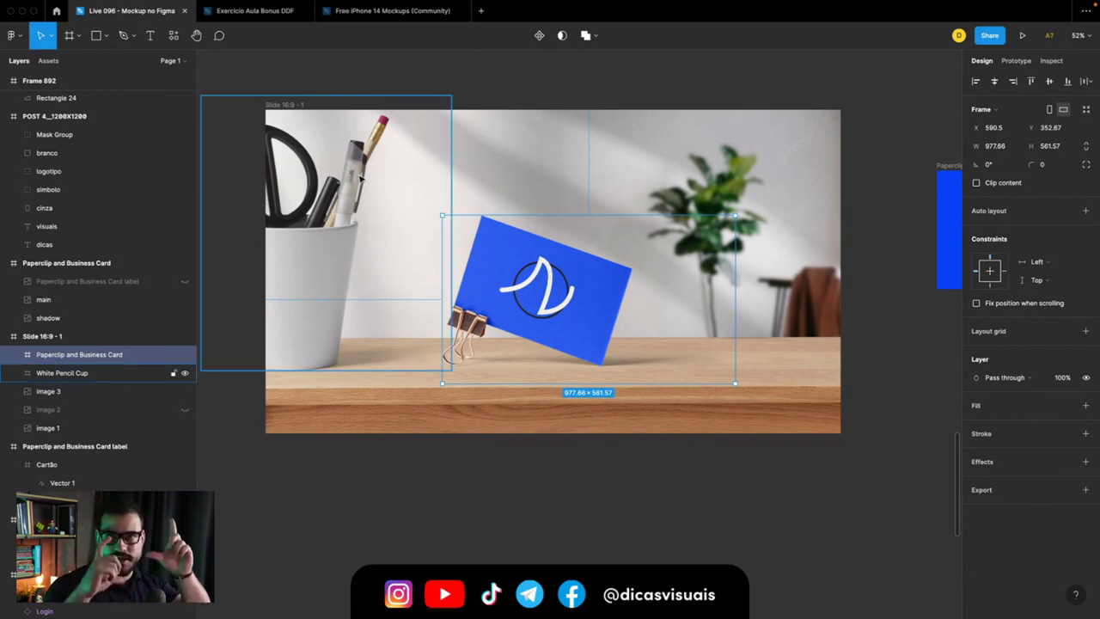
{"action": "left_click", "coordinate": [250, 204]}
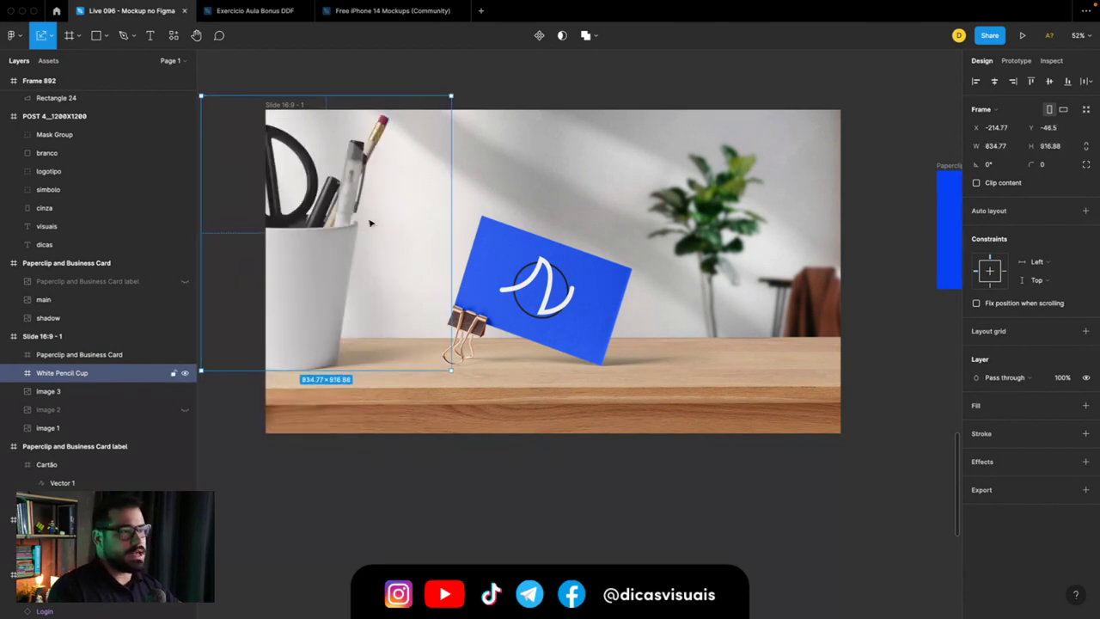
{"action": "left_click_drag", "start_coordinate": [200, 96], "coordinate": [309, 222]}
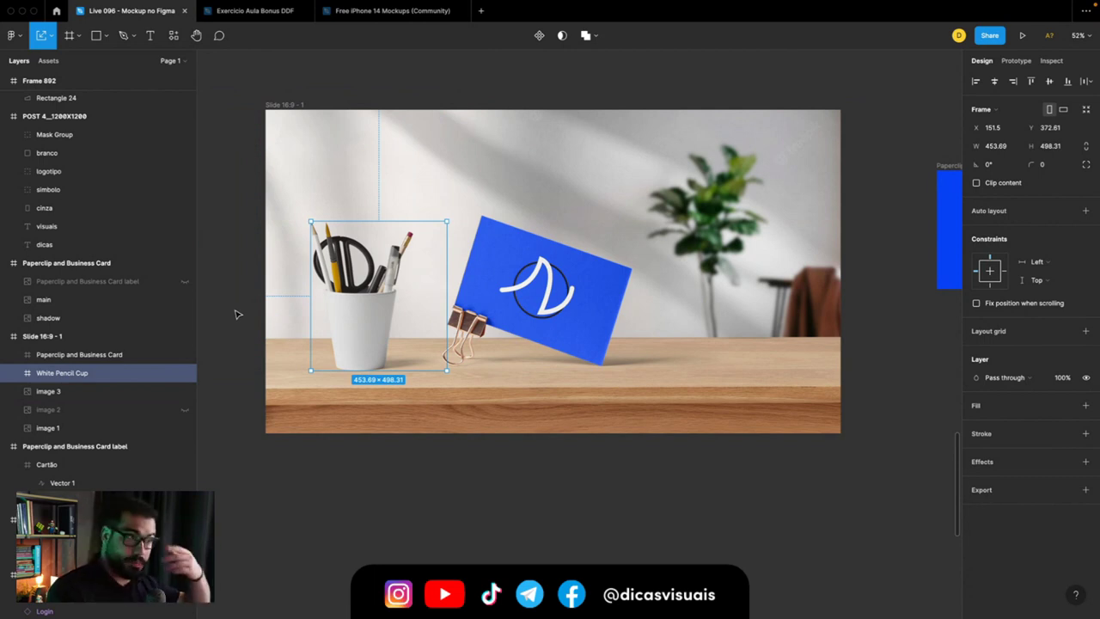
{"action": "key", "text": "ctrl+z"}
{"action": "left_click_drag", "start_coordinate": [323, 318], "coordinate": [323, 325]}
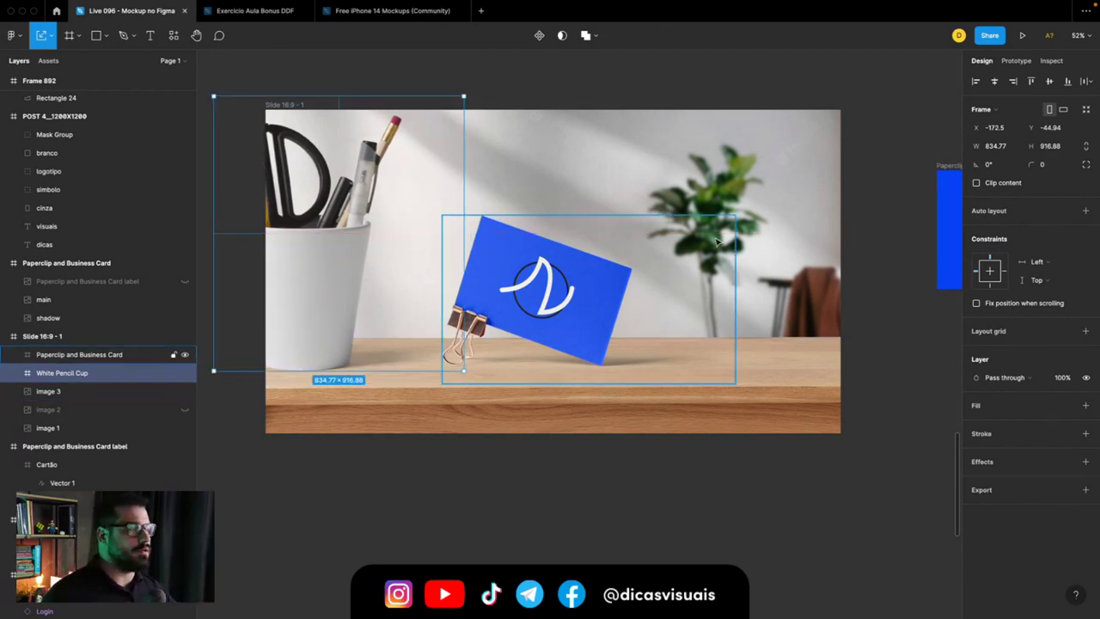
Step: Delete the White Pencil Cup from Slide 16:9 - 1
{"action": "left_click", "coordinate": [716, 202]}
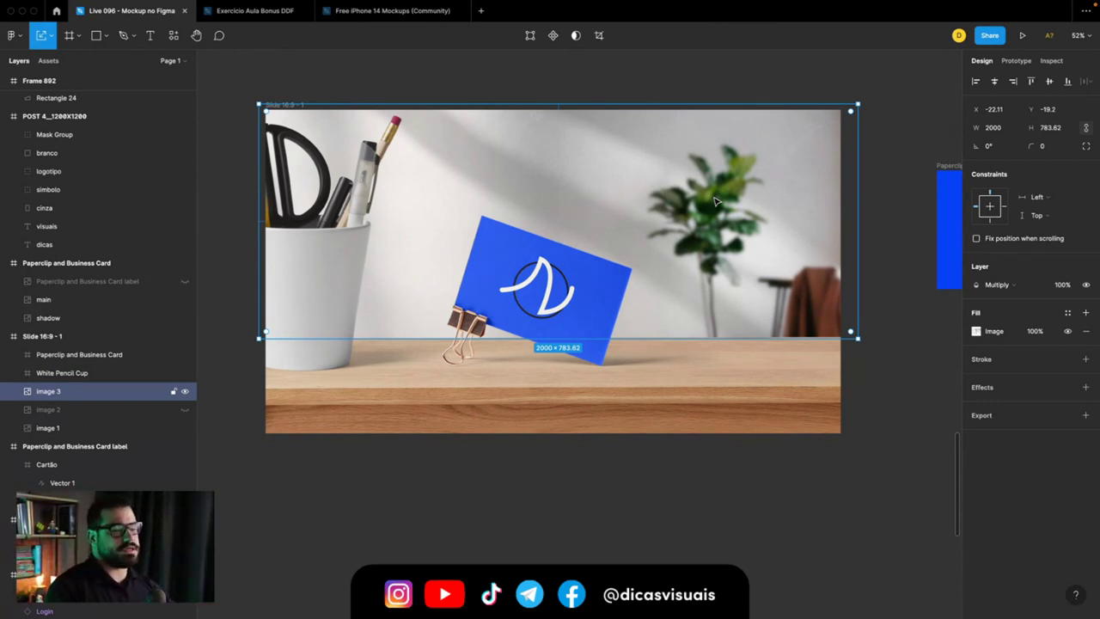
{"action": "left_click", "coordinate": [284, 251]}
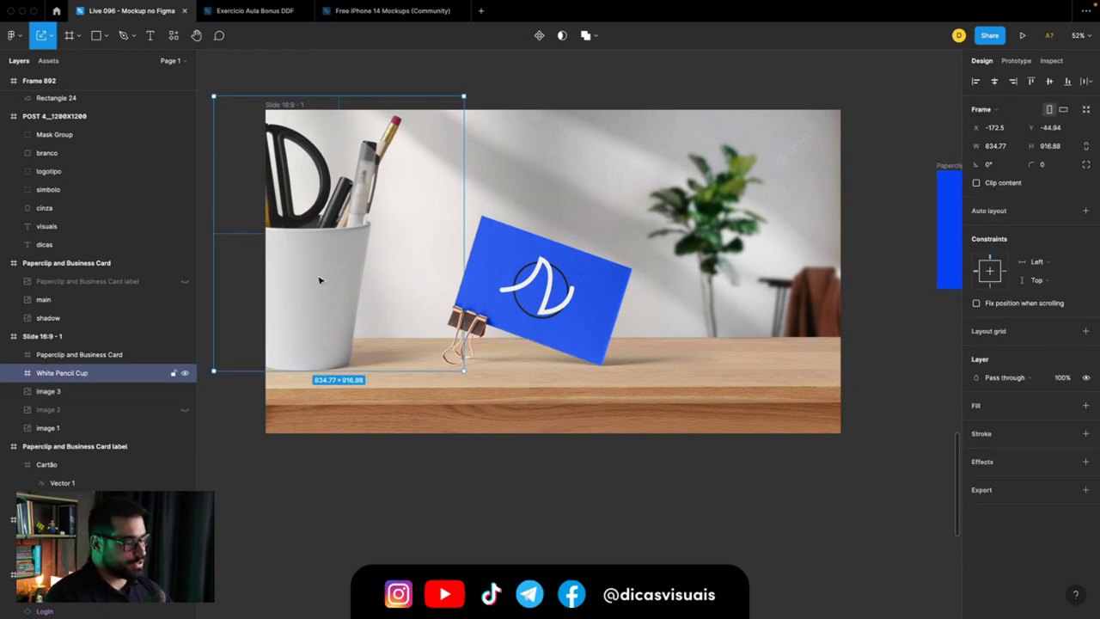
{"action": "key", "text": "Delete"}
{"action": "scroll", "coordinate": [320, 280], "scroll_direction": "down", "scroll_amount": 5}
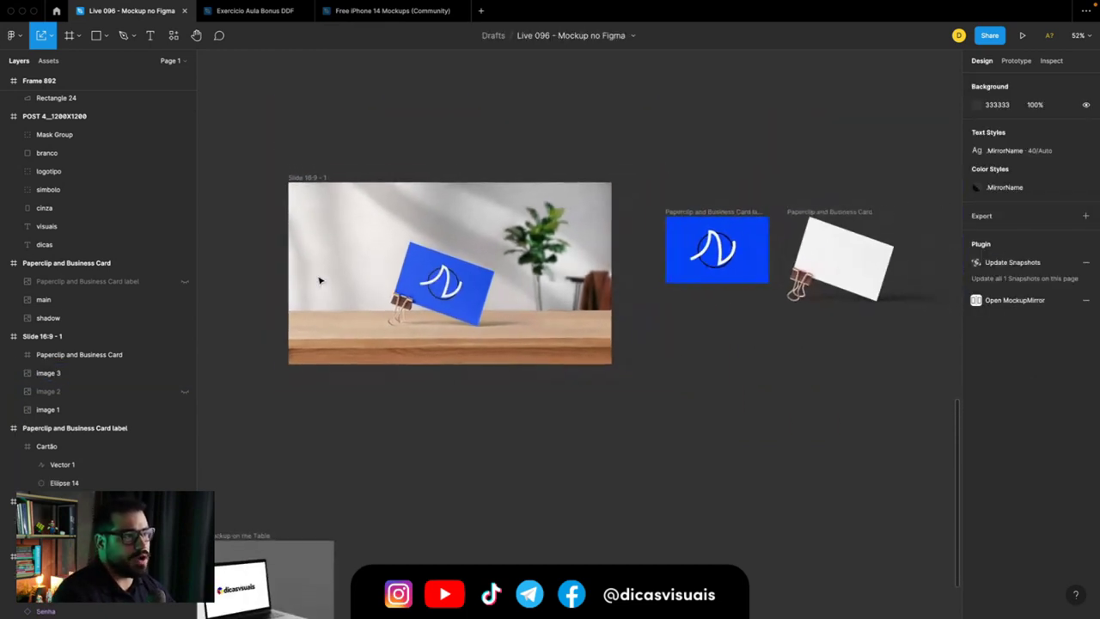
Step: Open the Artboard Studio Mockups plugin filtered to free Stationery items
{"action": "right_click", "coordinate": [534, 136]}
{"action": "mouse_move", "coordinate": [584, 232]}
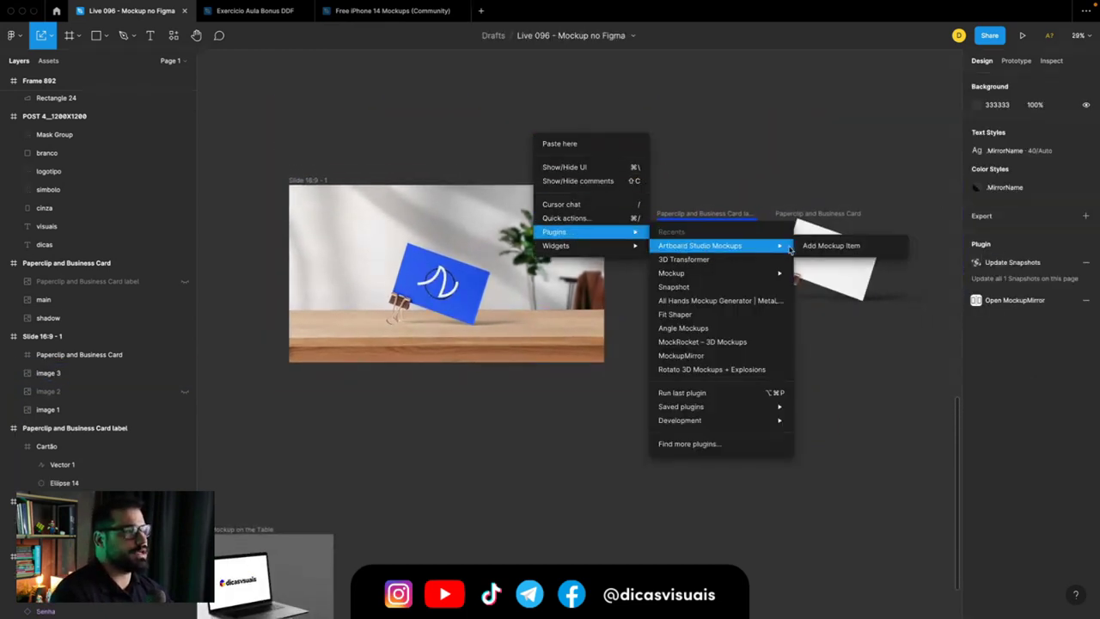
{"action": "left_click", "coordinate": [838, 247]}
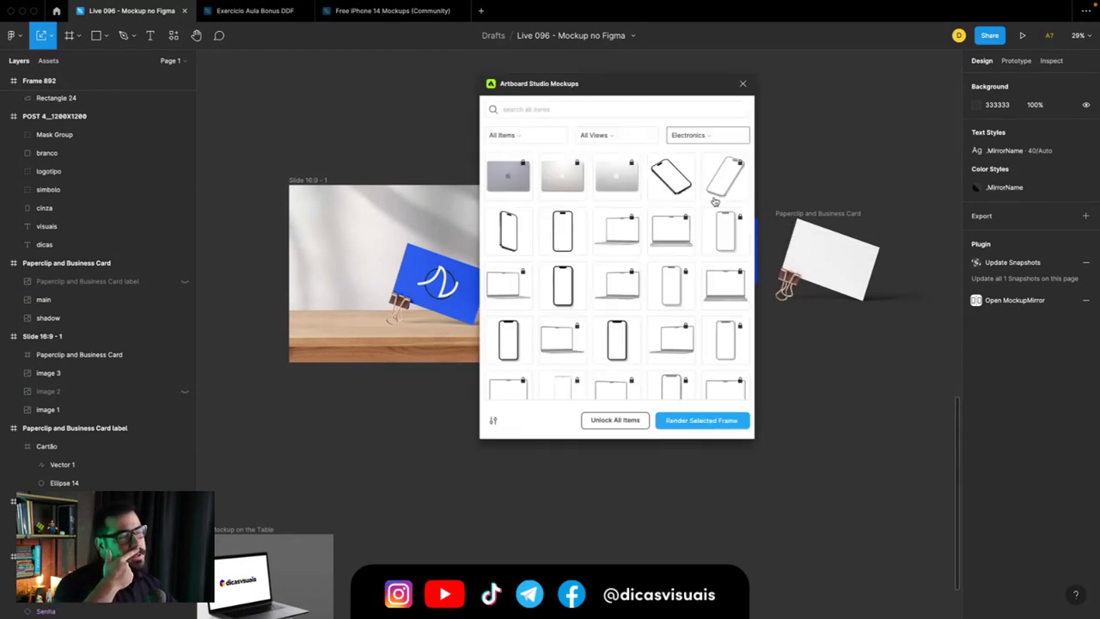
{"action": "left_click", "coordinate": [699, 138]}
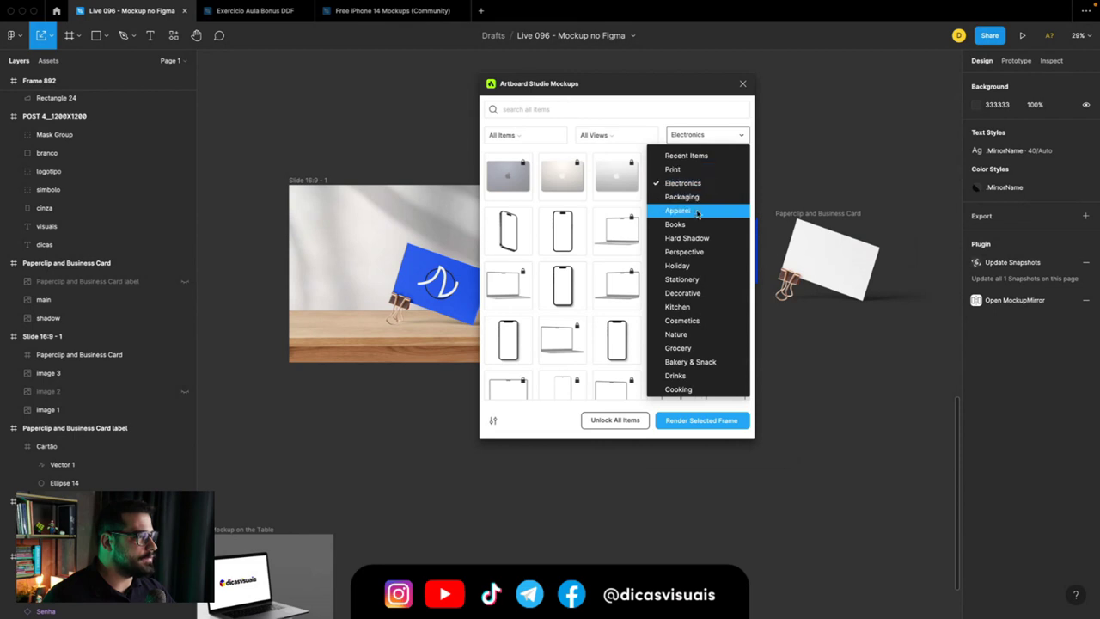
{"action": "left_click", "coordinate": [699, 279]}
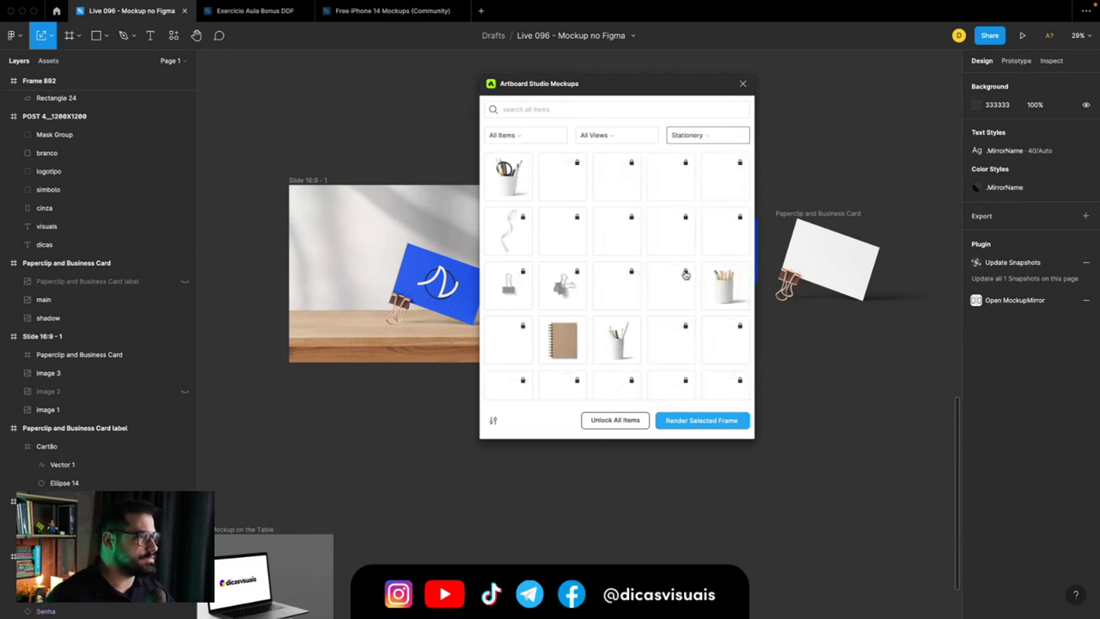
{"action": "scroll", "coordinate": [640, 277], "scroll_direction": "down", "scroll_amount": 3}
{"action": "scroll", "coordinate": [598, 230], "scroll_direction": "up", "scroll_amount": 3}
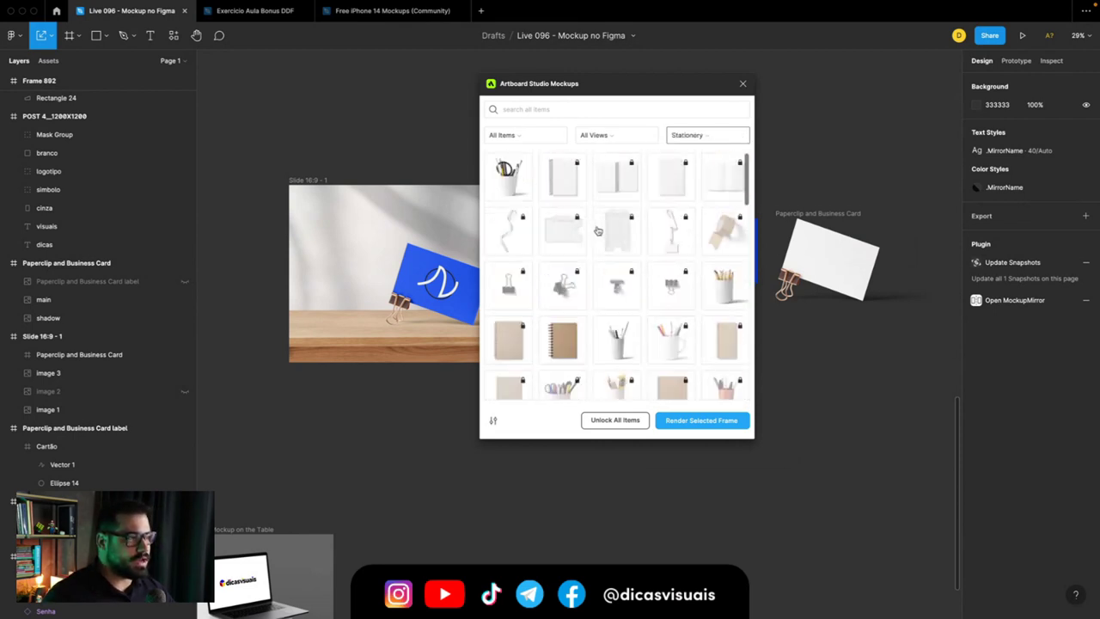
{"action": "left_click", "coordinate": [518, 137]}
{"action": "left_click", "coordinate": [515, 162]}
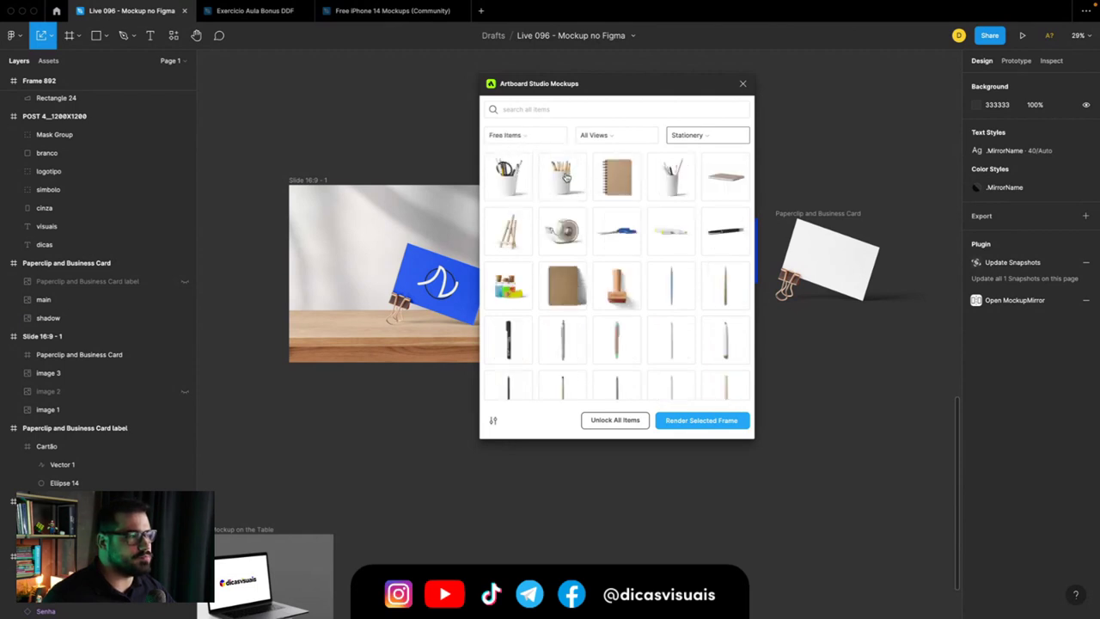
Step: Insert the White Pencil Cup Without Handle mockup onto the canvas
{"action": "scroll", "coordinate": [562, 225], "scroll_direction": "down", "scroll_amount": 1}
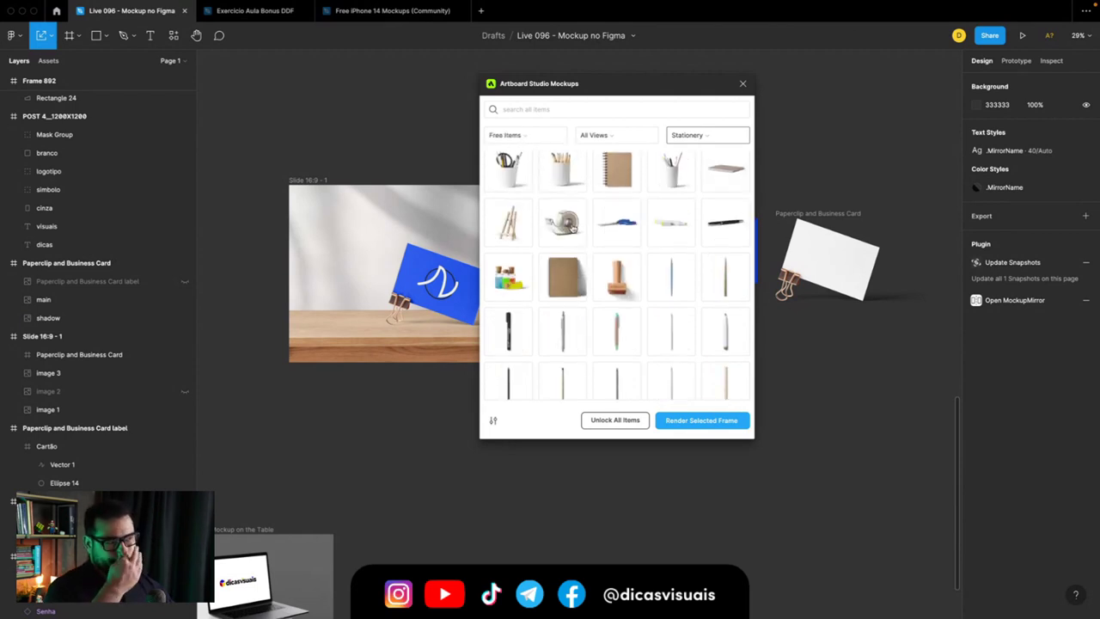
{"action": "scroll", "coordinate": [572, 228], "scroll_direction": "down", "scroll_amount": 2}
{"action": "scroll", "coordinate": [573, 227], "scroll_direction": "down", "scroll_amount": 2}
{"action": "scroll", "coordinate": [572, 227], "scroll_direction": "down", "scroll_amount": 2}
{"action": "scroll", "coordinate": [572, 228], "scroll_direction": "down", "scroll_amount": 2}
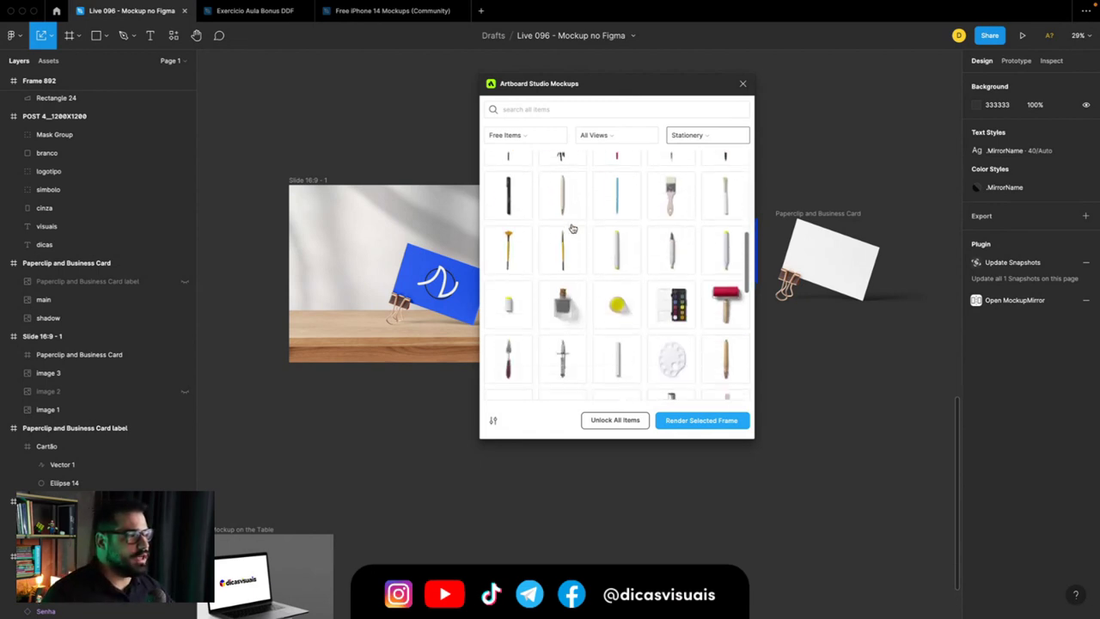
{"action": "scroll", "coordinate": [572, 227], "scroll_direction": "up", "scroll_amount": 5}
{"action": "scroll", "coordinate": [574, 232], "scroll_direction": "down", "scroll_amount": 1}
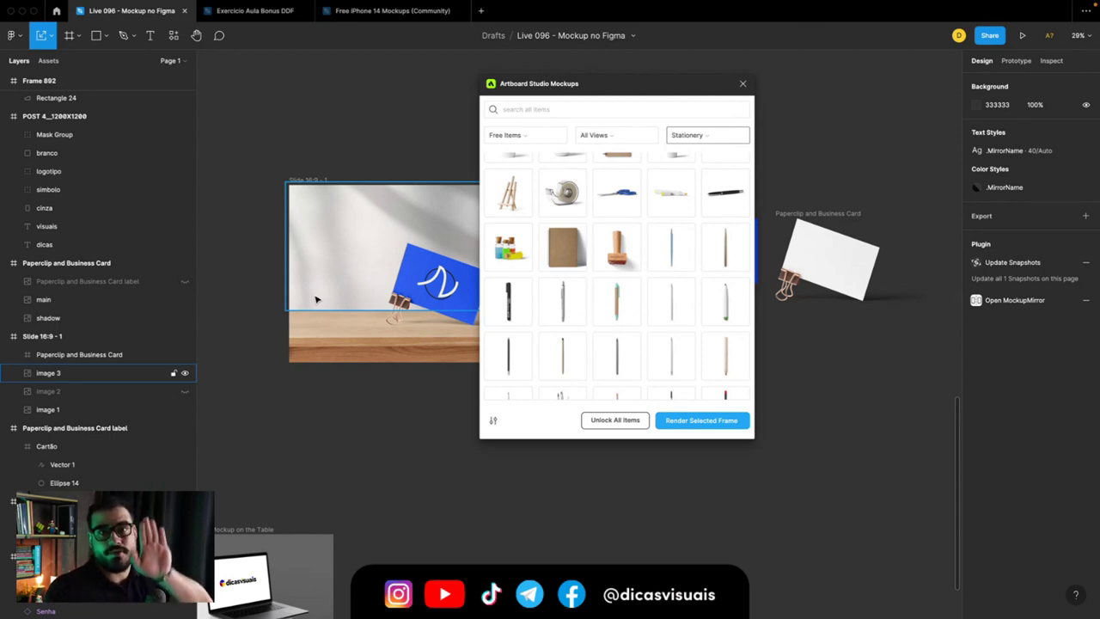
{"action": "scroll", "coordinate": [620, 277], "scroll_direction": "down", "scroll_amount": 5}
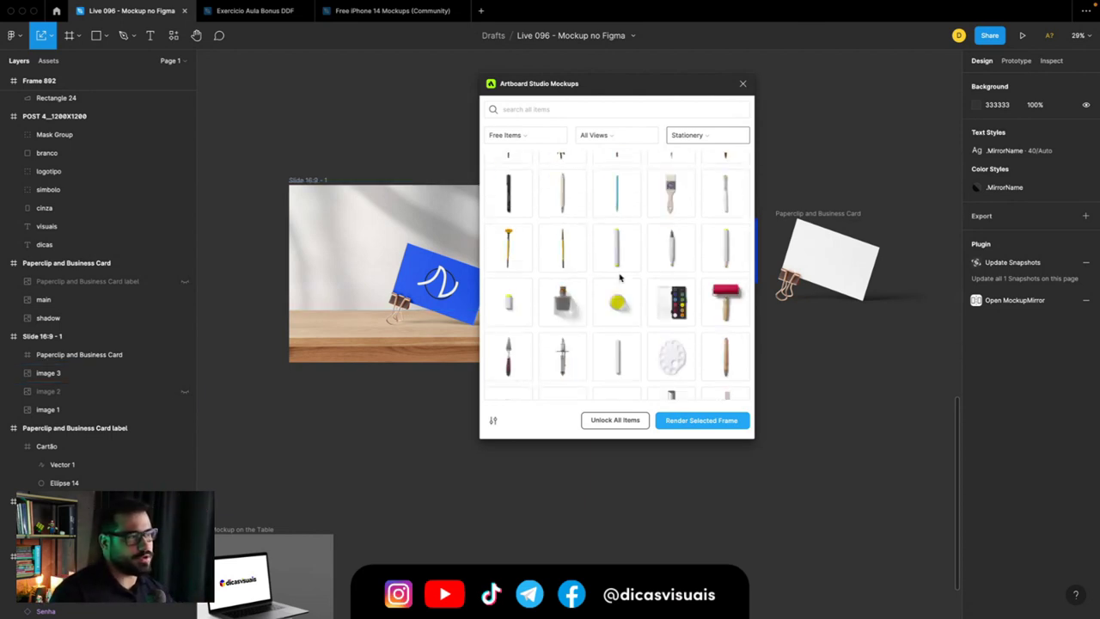
{"action": "scroll", "coordinate": [619, 276], "scroll_direction": "down", "scroll_amount": 5}
{"action": "scroll", "coordinate": [623, 272], "scroll_direction": "down", "scroll_amount": 5}
{"action": "scroll", "coordinate": [629, 268], "scroll_direction": "down", "scroll_amount": 5}
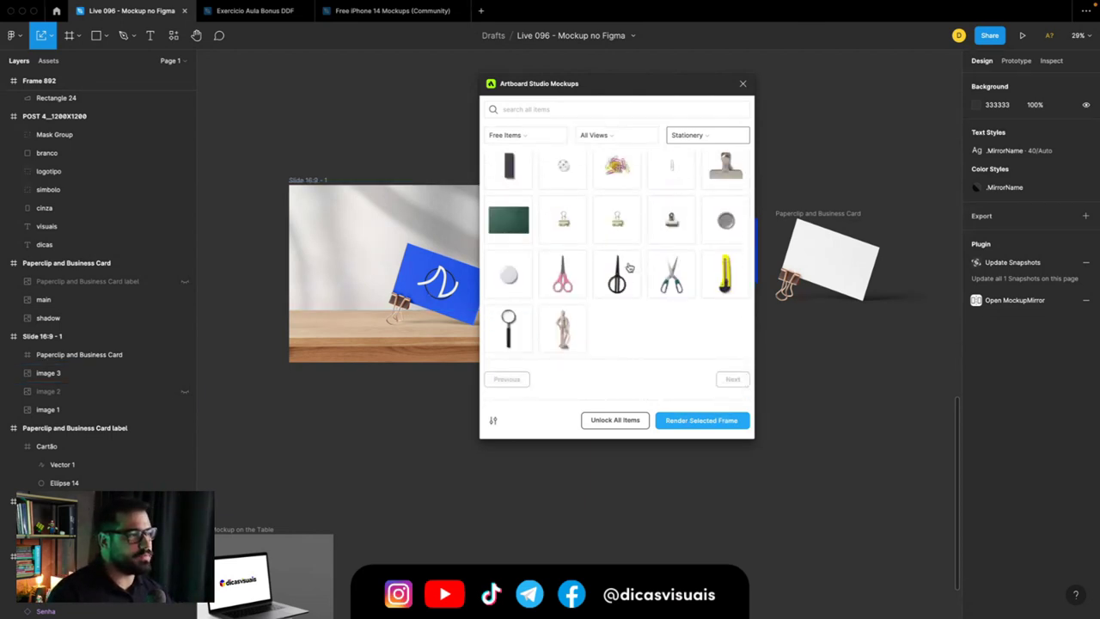
{"action": "scroll", "coordinate": [629, 268], "scroll_direction": "up", "scroll_amount": 10}
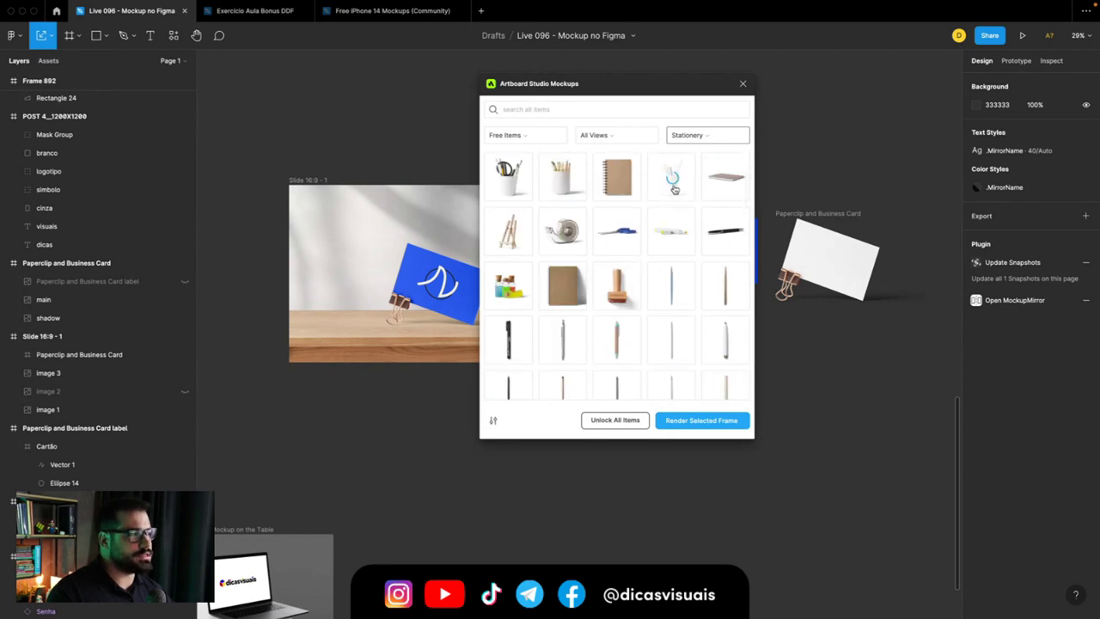
{"action": "left_click", "coordinate": [742, 83]}
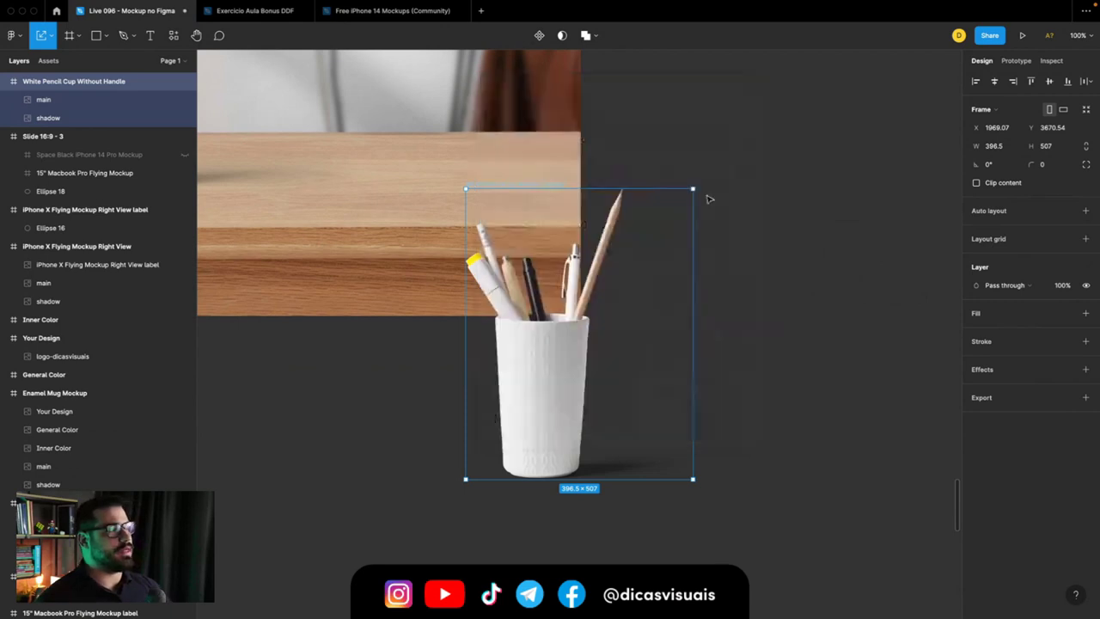
{"action": "scroll", "coordinate": [648, 287], "scroll_direction": "down", "scroll_amount": 5}
Step: Move the White Pencil Cup into the Slide 16:9 - 1 photo
{"action": "scroll", "coordinate": [648, 287], "scroll_direction": "down", "scroll_amount": 5}
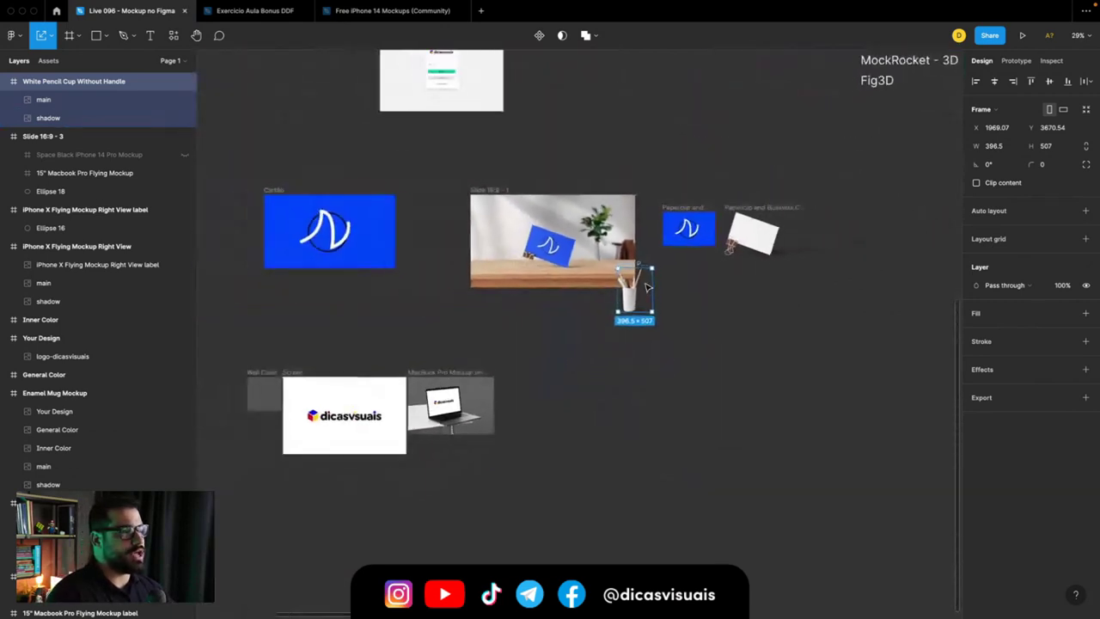
{"action": "scroll", "coordinate": [648, 289], "scroll_direction": "up", "scroll_amount": 2}
{"action": "scroll", "coordinate": [648, 290], "scroll_direction": "right", "scroll_amount": 2}
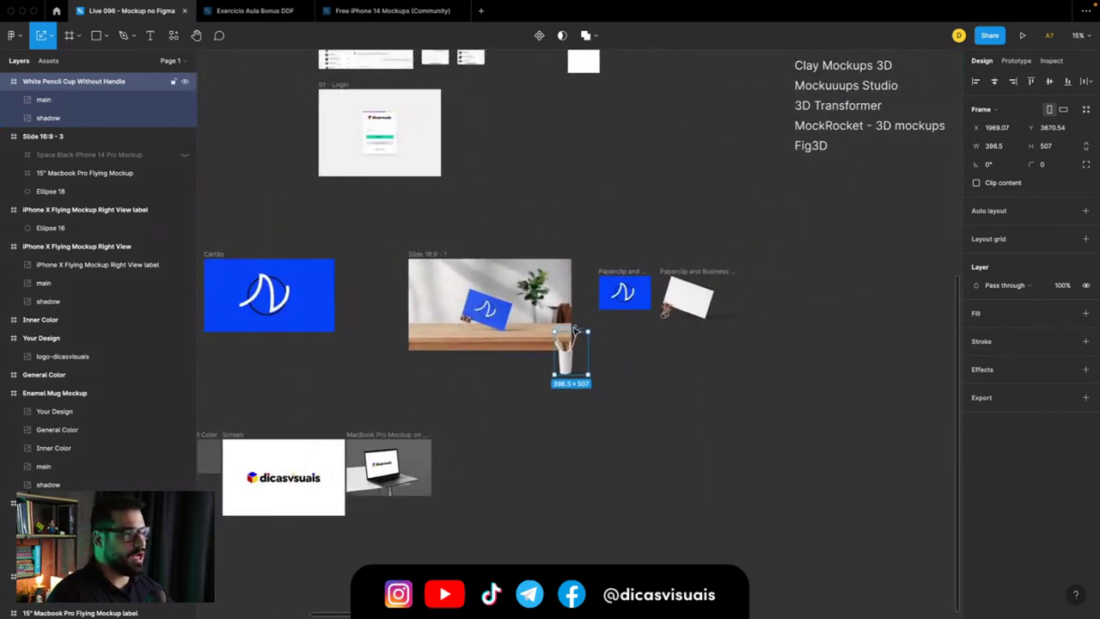
{"action": "scroll", "coordinate": [576, 362], "scroll_direction": "down", "scroll_amount": 2}
{"action": "scroll", "coordinate": [577, 361], "scroll_direction": "down", "scroll_amount": 3}
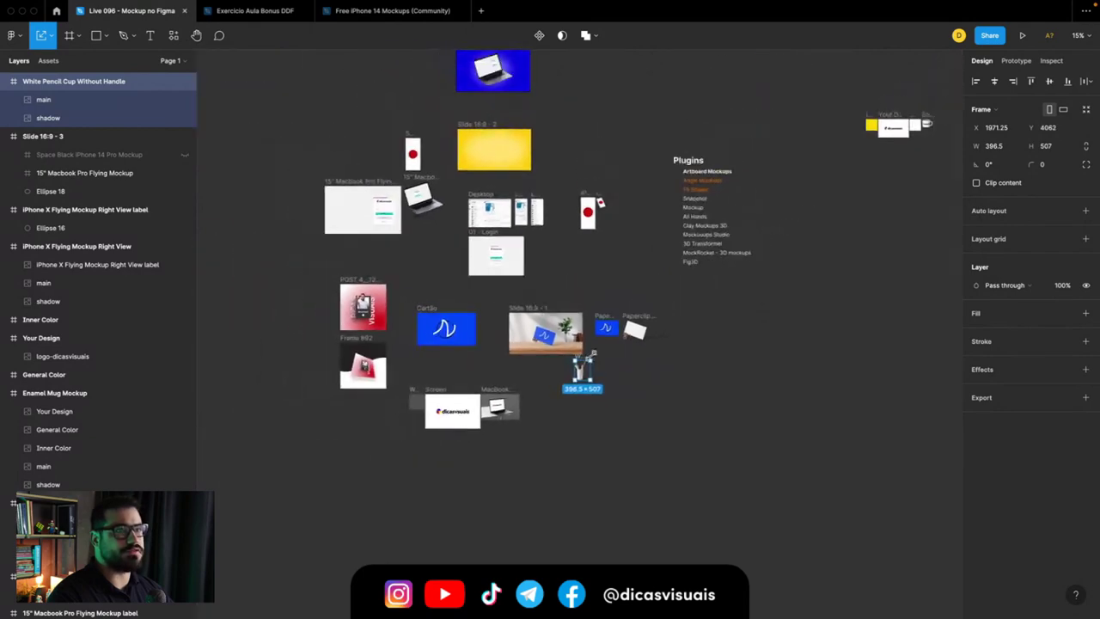
{"action": "scroll", "coordinate": [584, 360], "scroll_direction": "down", "scroll_amount": 1}
{"action": "scroll", "coordinate": [586, 361], "scroll_direction": "up", "scroll_amount": 1}
{"action": "scroll", "coordinate": [588, 361], "scroll_direction": "up", "scroll_amount": 2}
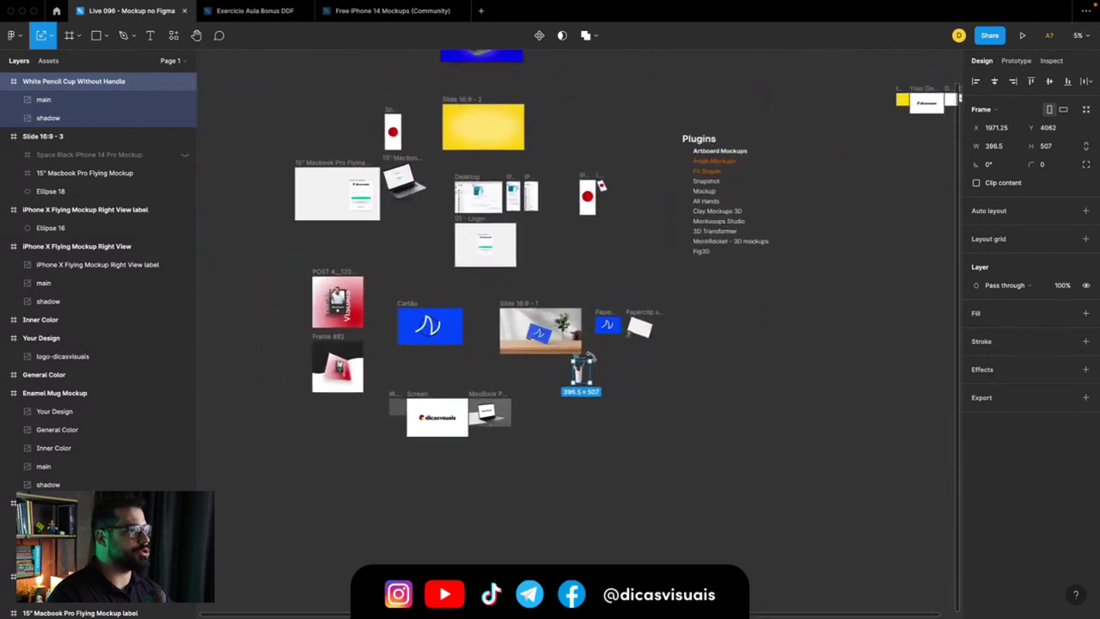
{"action": "scroll", "coordinate": [589, 361], "scroll_direction": "up", "scroll_amount": 3}
{"action": "scroll", "coordinate": [593, 361], "scroll_direction": "up", "scroll_amount": 2}
{"action": "scroll", "coordinate": [593, 361], "scroll_direction": "left", "scroll_amount": 8}
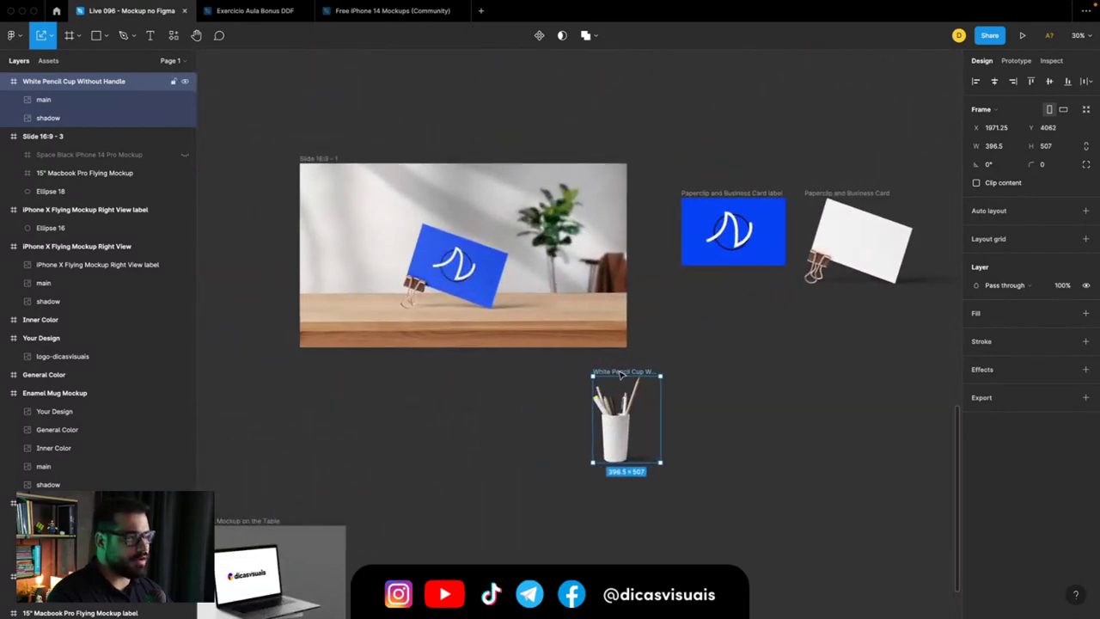
{"action": "mouse_move", "coordinate": [618, 376]}
{"action": "left_mouse_down"}
{"action": "mouse_move", "coordinate": [350, 197]}
{"action": "mouse_move", "coordinate": [337, 223]}
{"action": "left_mouse_up"}
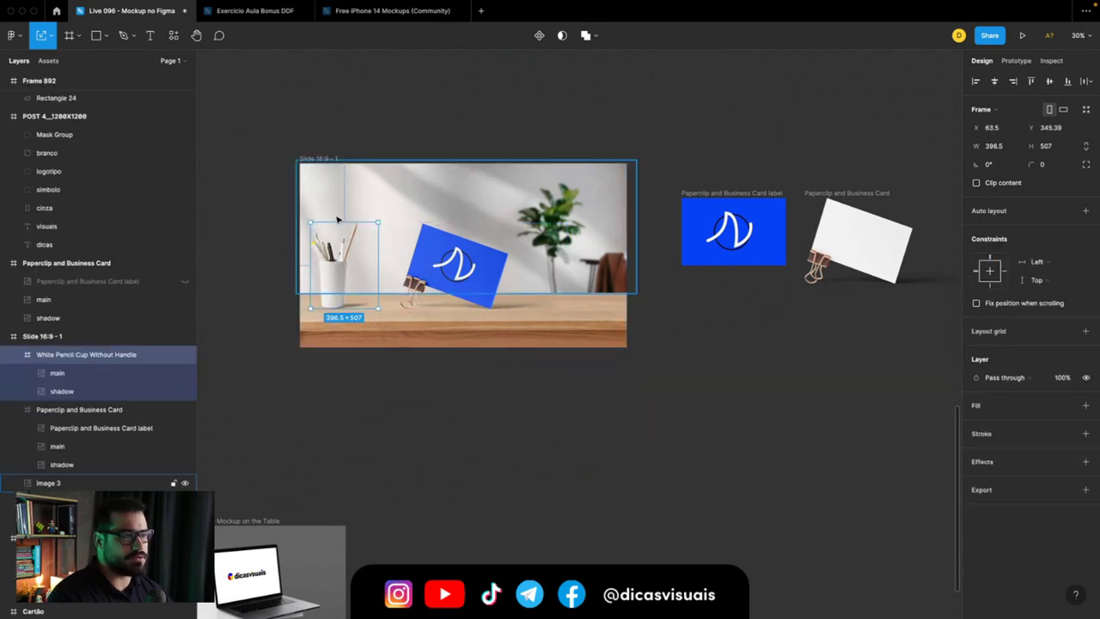
Step: Enlarge the pencil cup to about 756.83×967.75 and set it at the slide's left edge beside the card
{"action": "scroll", "coordinate": [337, 219], "scroll_direction": "left", "scroll_amount": 8}
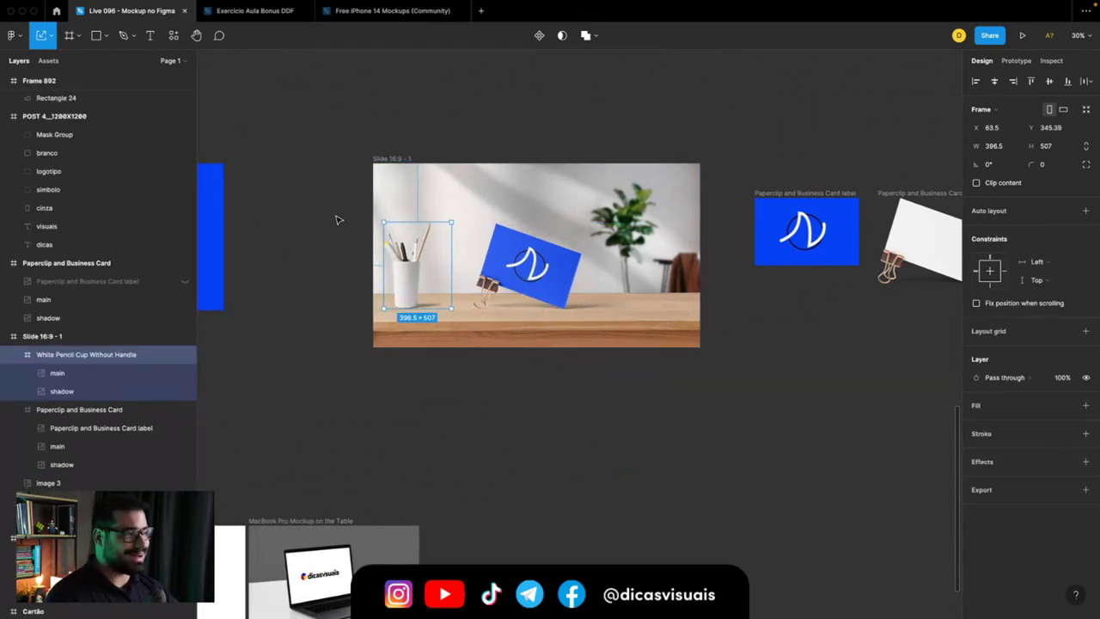
{"action": "mouse_move", "coordinate": [451, 224]}
{"action": "left_mouse_down"}
{"action": "mouse_move", "coordinate": [535, 140]}
{"action": "mouse_move", "coordinate": [516, 165]}
{"action": "left_mouse_up"}
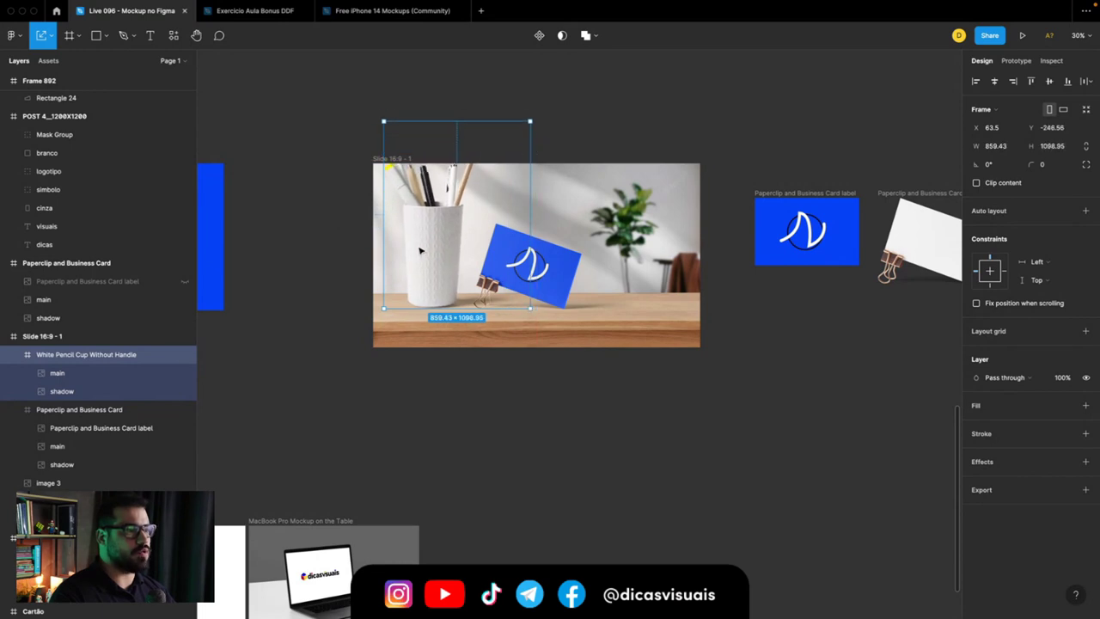
{"action": "left_click_drag", "start_coordinate": [420, 250], "coordinate": [392, 250]}
{"action": "left_click_drag", "start_coordinate": [503, 122], "coordinate": [486, 145]}
{"action": "mouse_move", "coordinate": [405, 236]}
{"action": "left_mouse_down"}
{"action": "mouse_move", "coordinate": [391, 239]}
{"action": "mouse_move", "coordinate": [473, 242]}
{"action": "mouse_move", "coordinate": [383, 273]}
{"action": "left_mouse_up"}
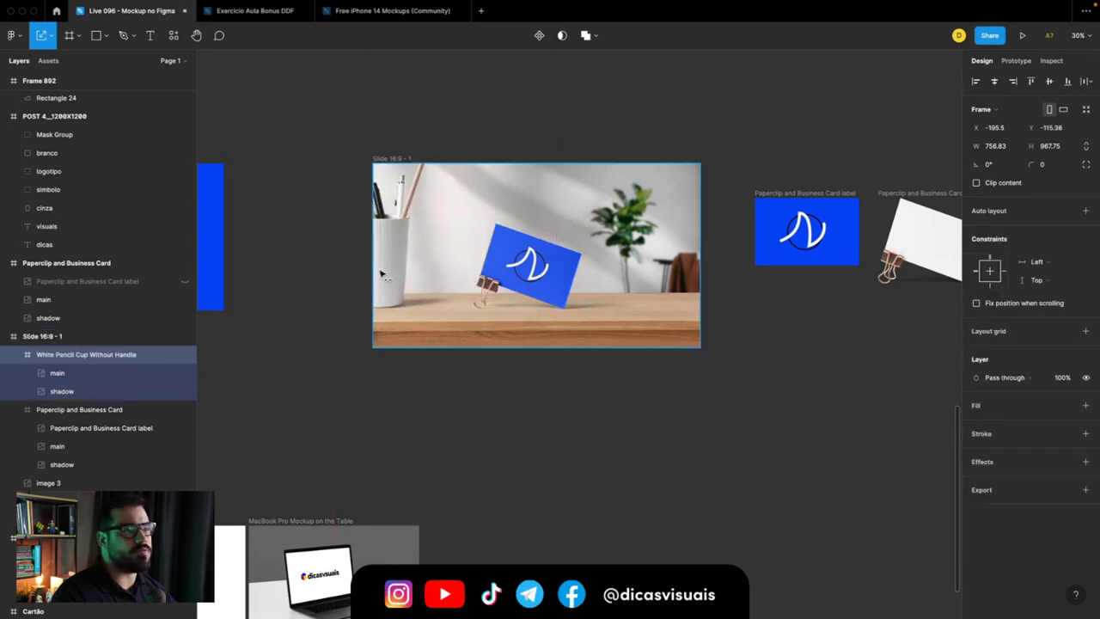
{"action": "left_click_drag", "start_coordinate": [379, 273], "coordinate": [381, 273]}
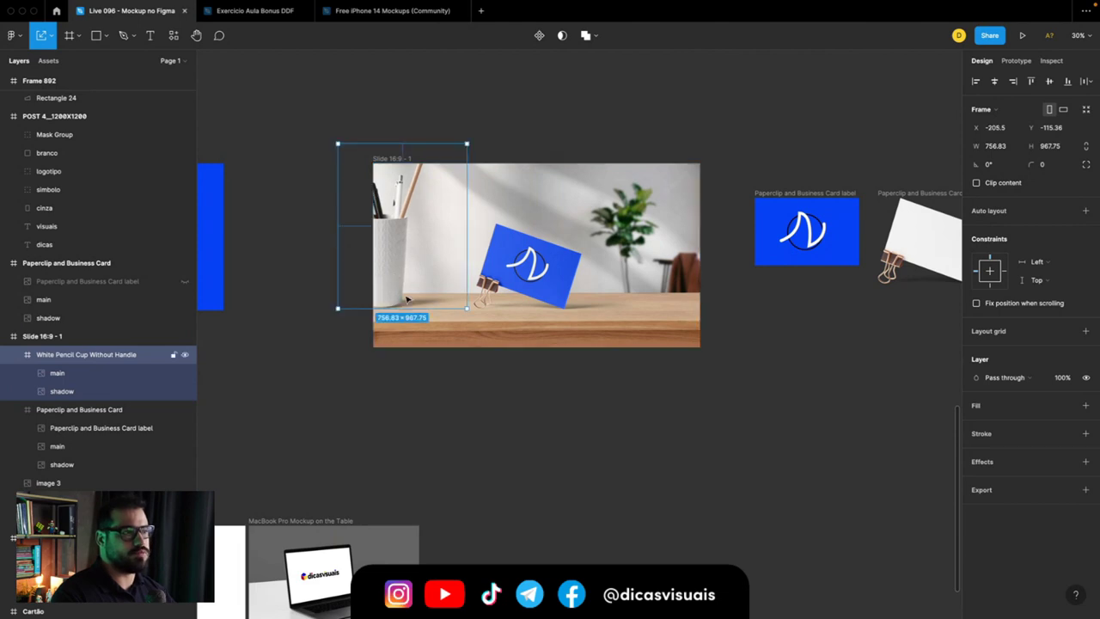
{"action": "left_click", "coordinate": [520, 384]}
Step: Select the Slide 16:9 - 1 frame and its blue business card to check the contents
{"action": "scroll", "coordinate": [521, 383], "scroll_direction": "up", "scroll_amount": 2}
{"action": "scroll", "coordinate": [521, 383], "scroll_direction": "up", "scroll_amount": 2}
{"action": "scroll", "coordinate": [520, 383], "scroll_direction": "up", "scroll_amount": 2}
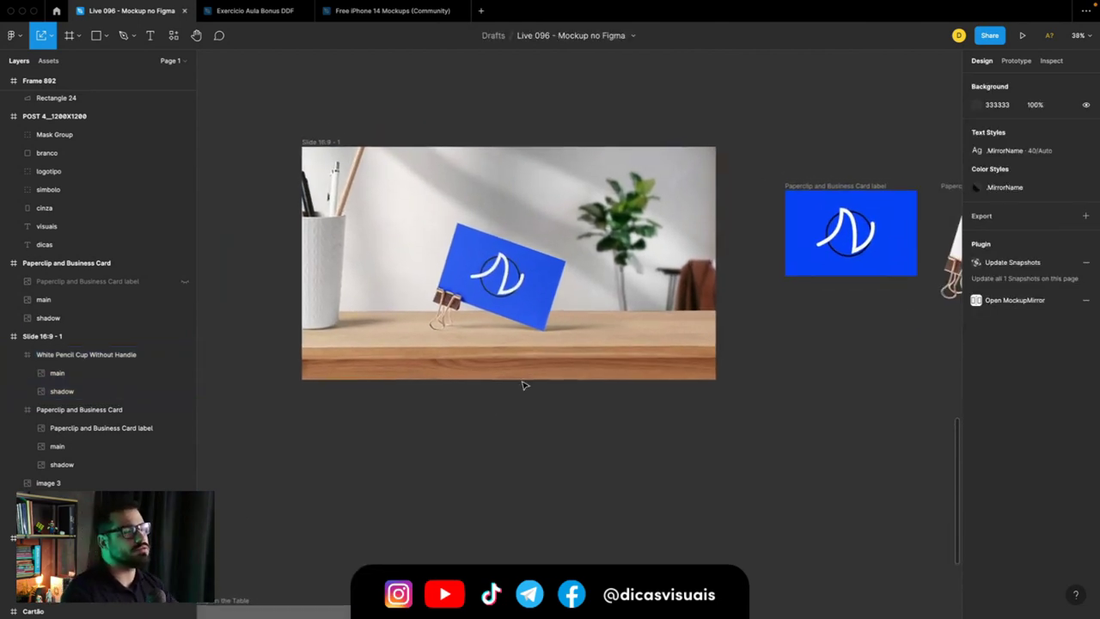
{"action": "left_click_drag", "start_coordinate": [275, 120], "coordinate": [785, 414]}
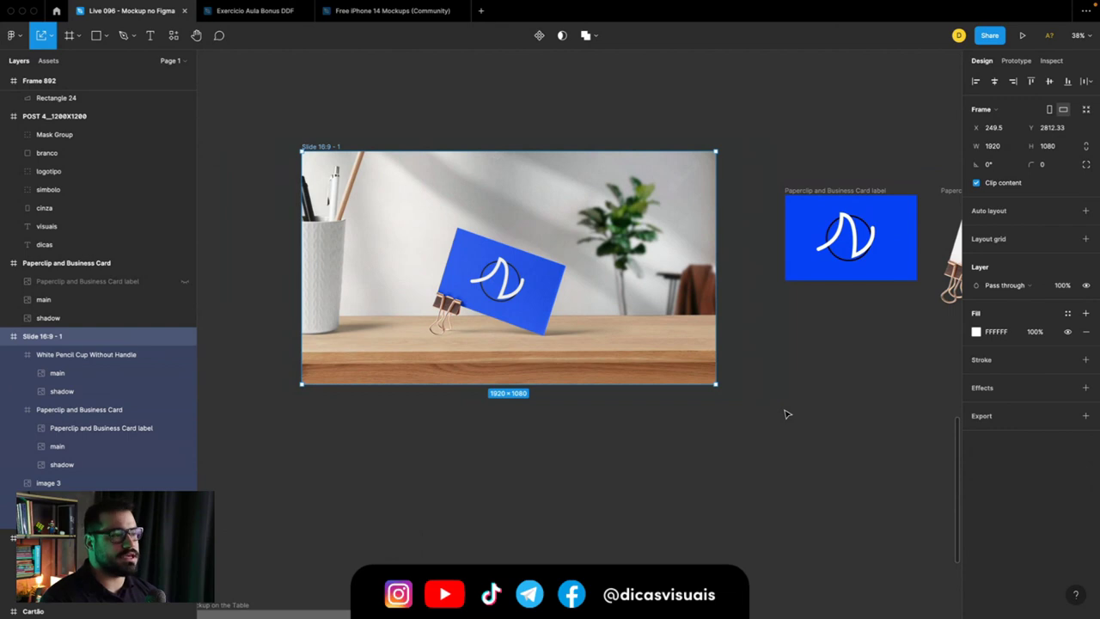
{"action": "left_click", "coordinate": [784, 414]}
{"action": "scroll", "coordinate": [786, 413], "scroll_direction": "right", "scroll_amount": 5}
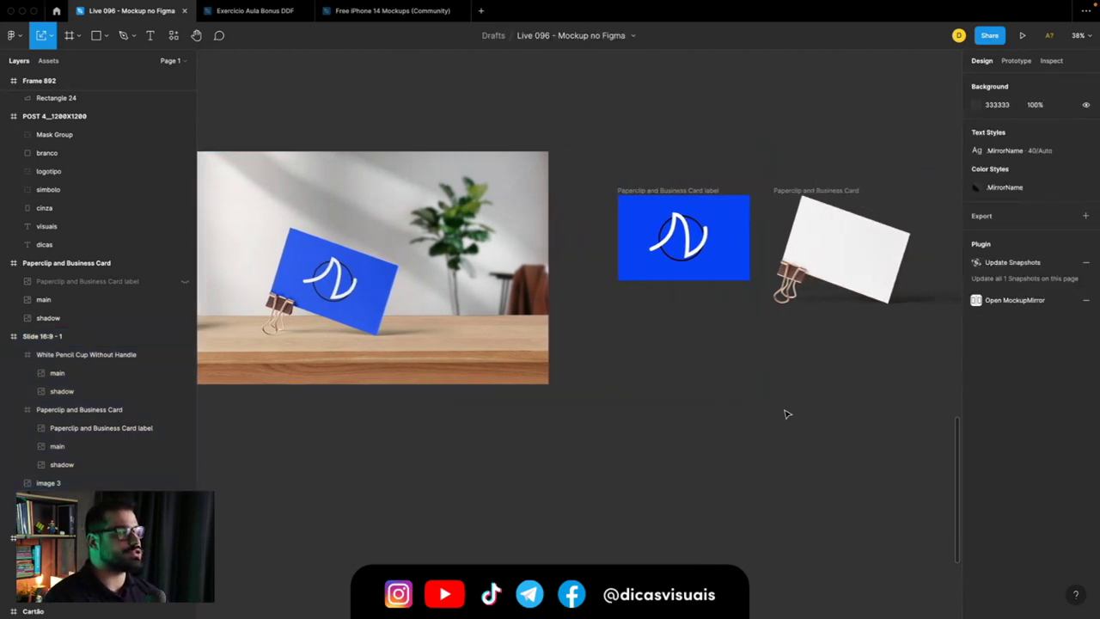
{"action": "scroll", "coordinate": [786, 412], "scroll_direction": "right", "scroll_amount": 4}
{"action": "scroll", "coordinate": [687, 310], "scroll_direction": "right", "scroll_amount": 3}
{"action": "scroll", "coordinate": [607, 253], "scroll_direction": "left", "scroll_amount": 1}
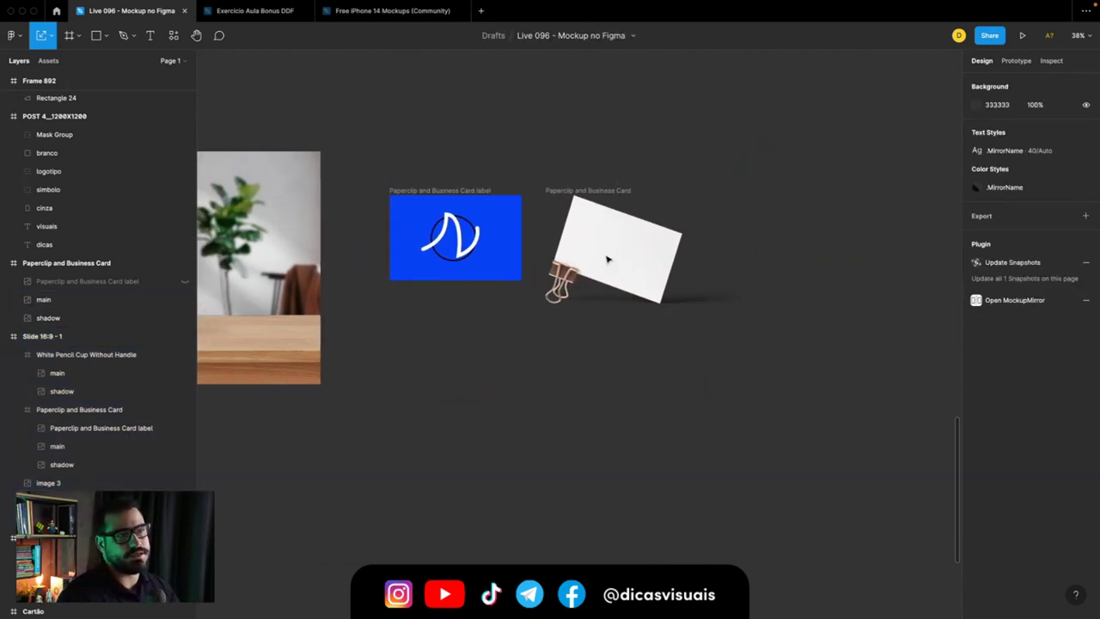
{"action": "scroll", "coordinate": [608, 256], "scroll_direction": "left", "scroll_amount": 5}
{"action": "scroll", "coordinate": [606, 258], "scroll_direction": "left", "scroll_amount": 3}
{"action": "scroll", "coordinate": [607, 258], "scroll_direction": "left", "scroll_amount": 2}
{"action": "left_click", "coordinate": [485, 277]}
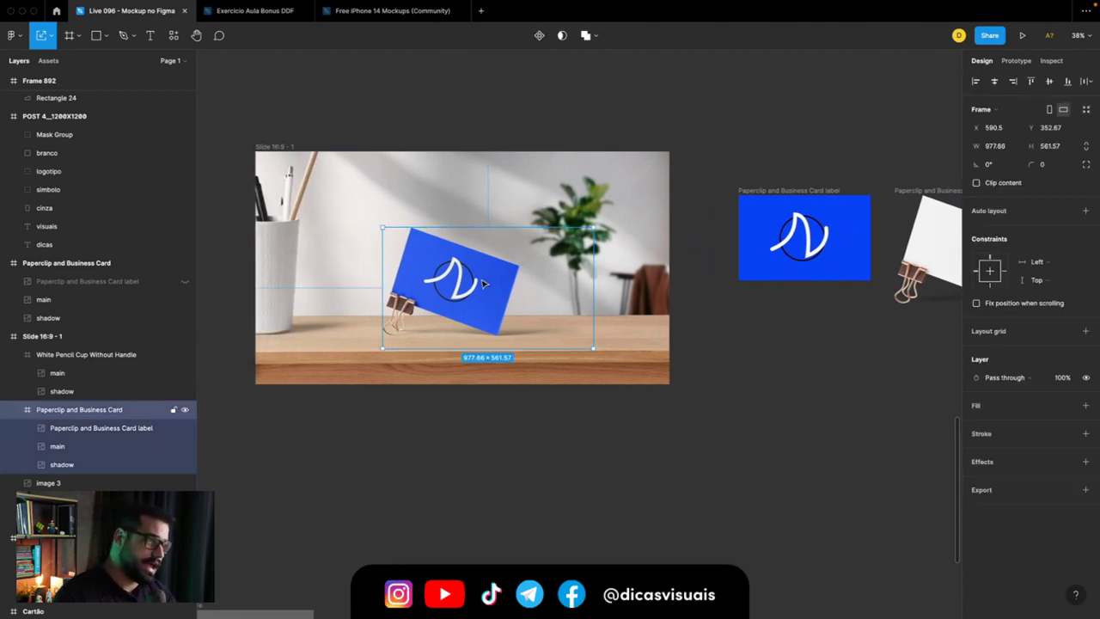
{"action": "left_click", "coordinate": [418, 401]}
{"action": "left_click_drag", "start_coordinate": [209, 98], "coordinate": [658, 397]}
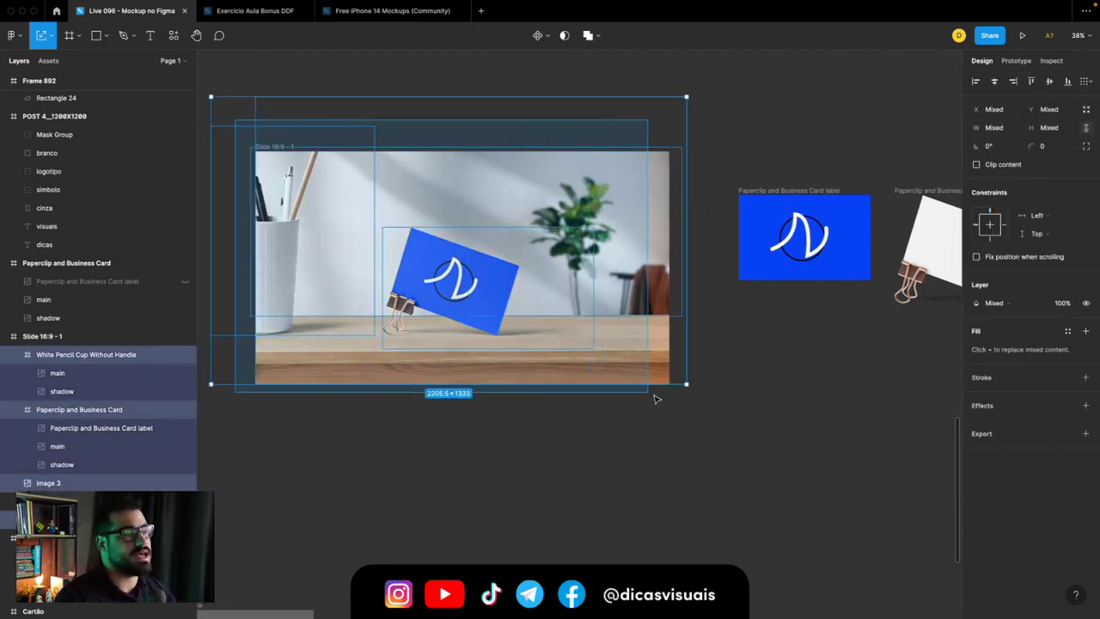
Step: Collapse the White Pencil Cup Without Handle and Paperclip and Business Card layer groups, then switch to the browser
{"action": "scroll", "coordinate": [515, 282], "scroll_direction": "up", "scroll_amount": 3}
{"action": "scroll", "coordinate": [515, 282], "scroll_direction": "up", "scroll_amount": 3}
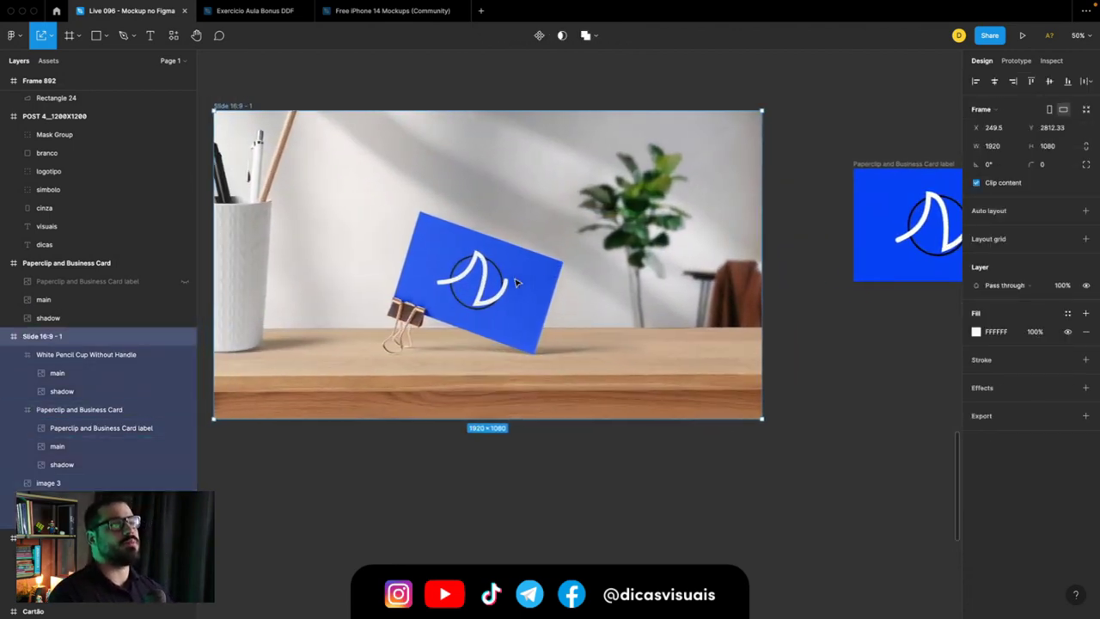
{"action": "scroll", "coordinate": [515, 282], "scroll_direction": "down", "scroll_amount": 2}
{"action": "scroll", "coordinate": [516, 281], "scroll_direction": "down", "scroll_amount": 1}
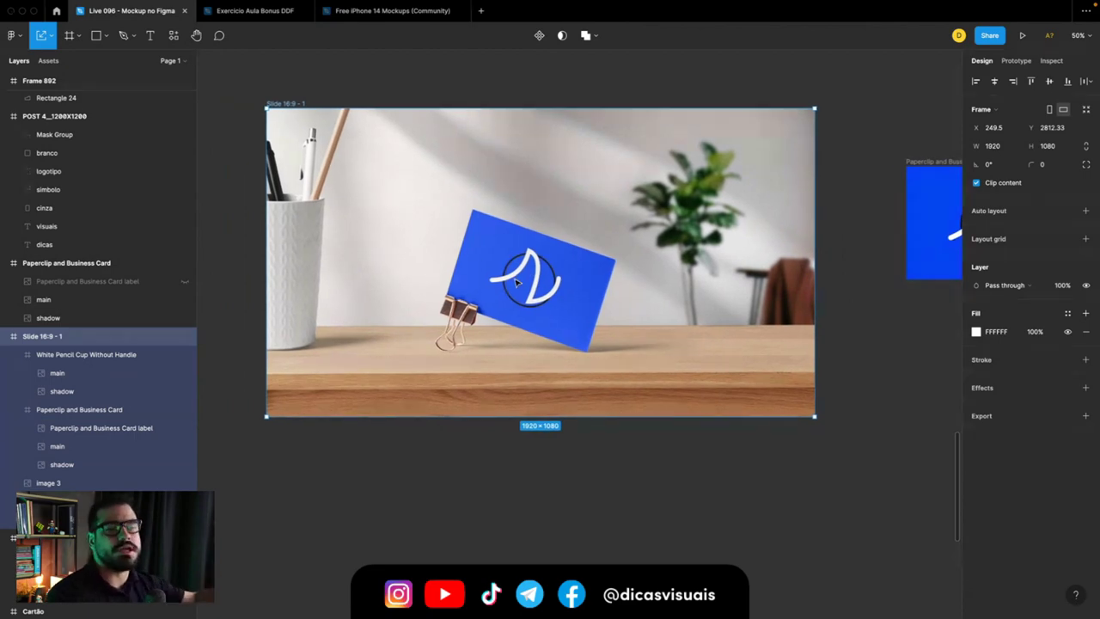
{"action": "left_click", "coordinate": [14, 355]}
{"action": "left_click", "coordinate": [13, 375]}
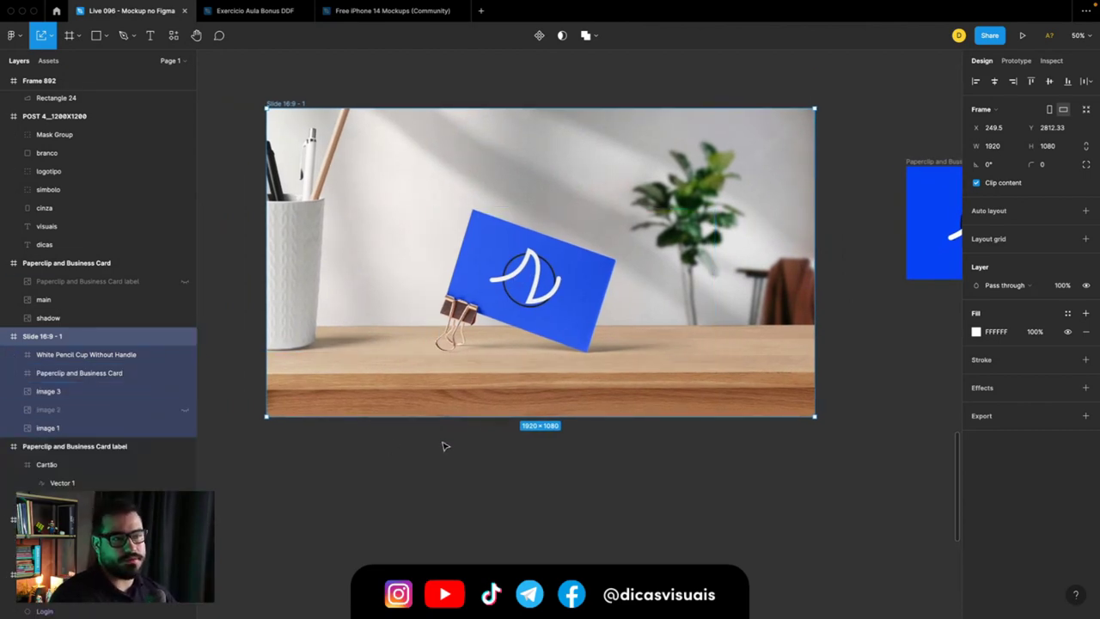
{"action": "key", "text": "ctrl+Left"}
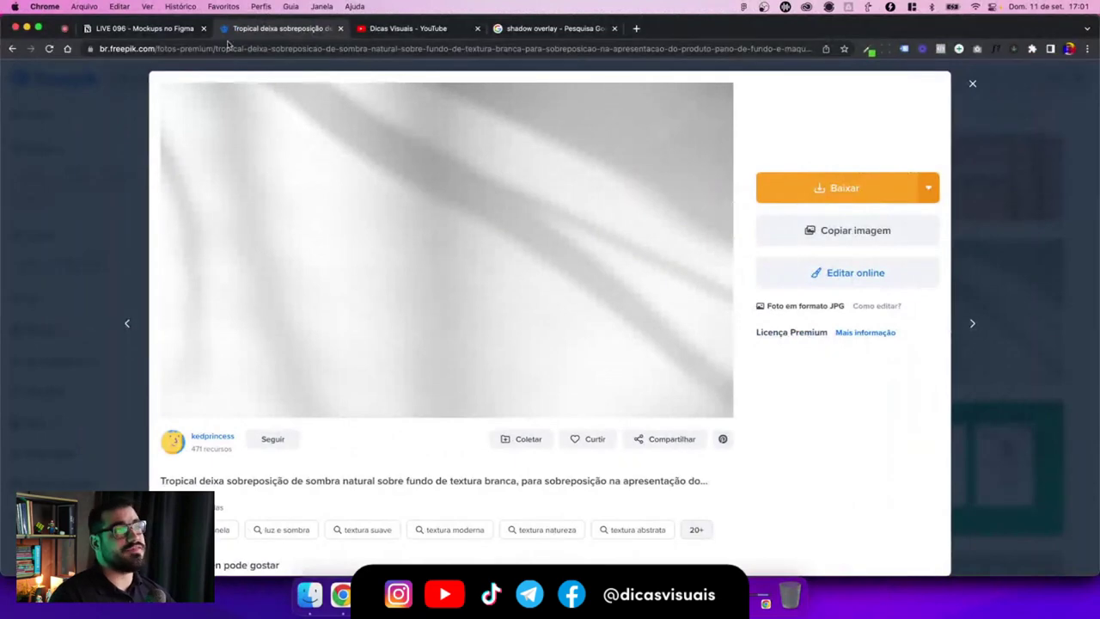
Step: Expand Notion's Começando do começo and Aulas complementares sobre o tema sections, then return to Figma
{"action": "left_click", "coordinate": [158, 30]}
{"action": "left_click", "coordinate": [234, 204]}
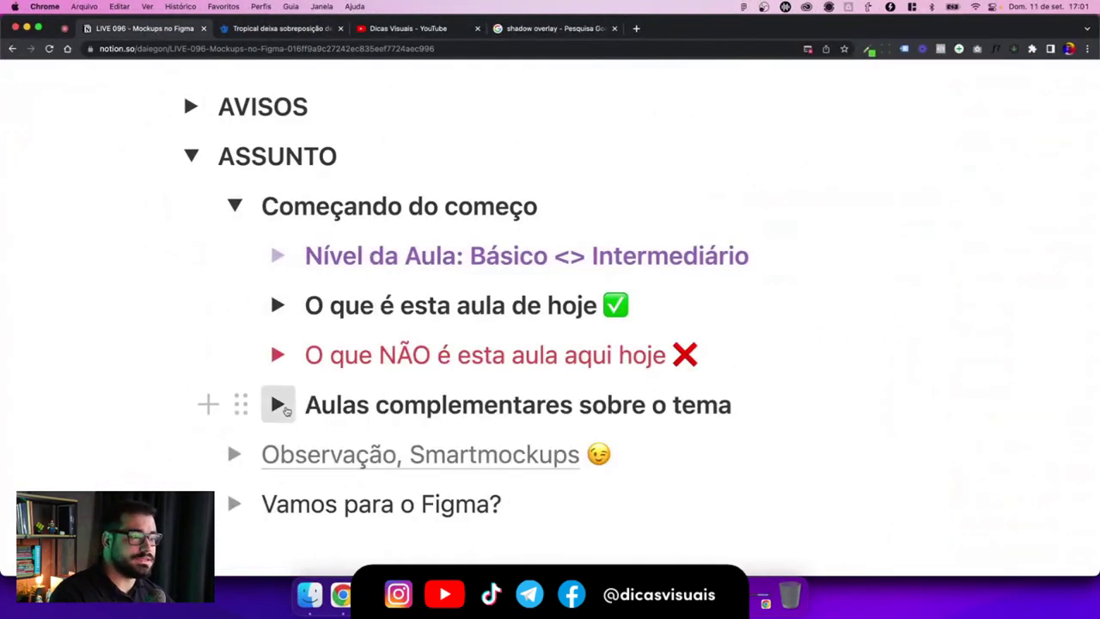
{"action": "left_click", "coordinate": [285, 409]}
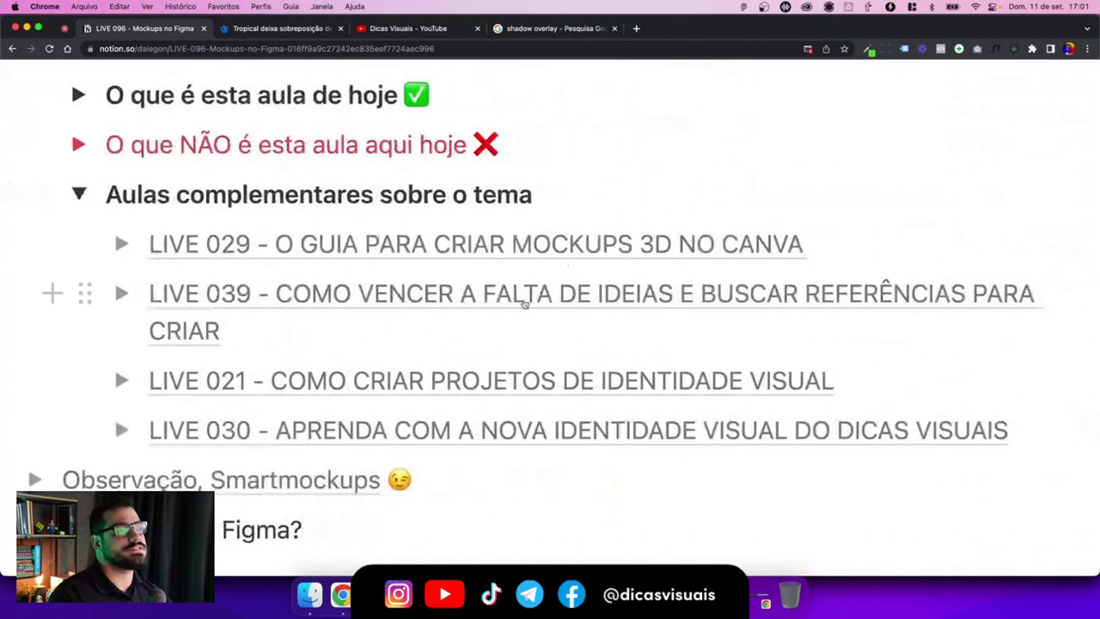
{"action": "mouse_move", "coordinate": [481, 380]}
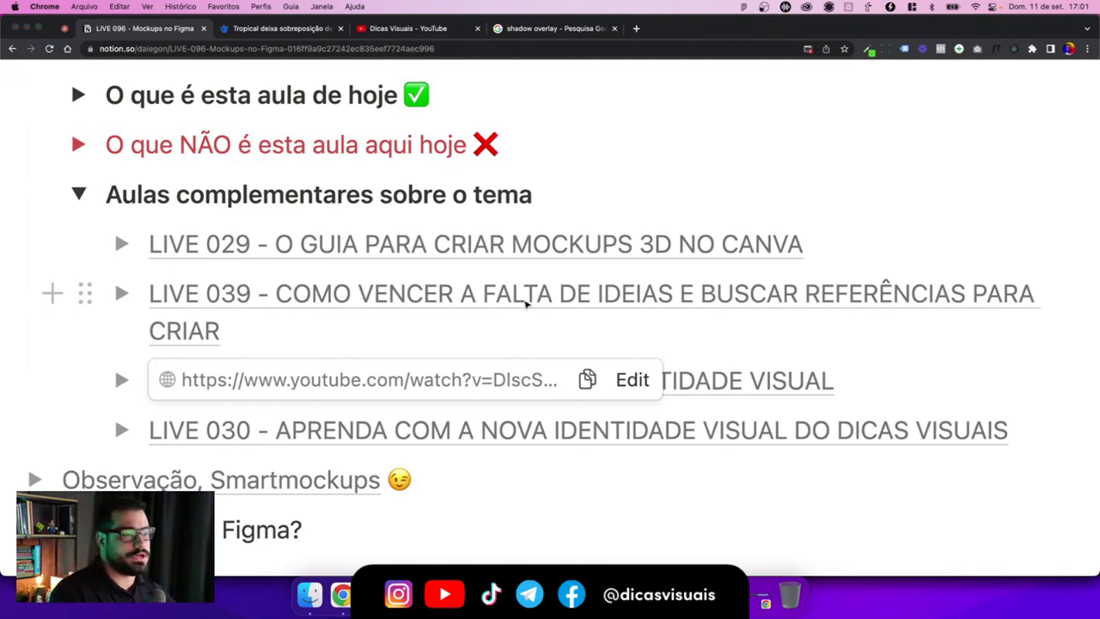
{"action": "key", "text": "ctrl+Right"}
Step: Set the Wall Color frame's fill to white (FFFFFF)
{"action": "left_click", "coordinate": [603, 479]}
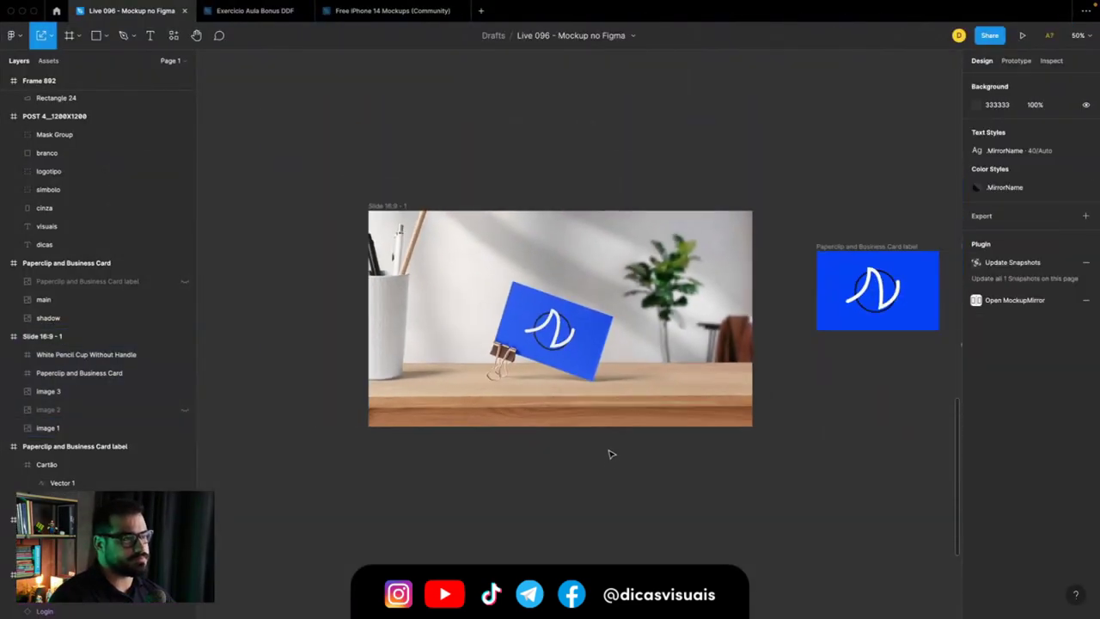
{"action": "scroll", "coordinate": [609, 452], "scroll_direction": "down", "scroll_amount": 6}
{"action": "scroll", "coordinate": [517, 461], "scroll_direction": "up", "scroll_amount": 5}
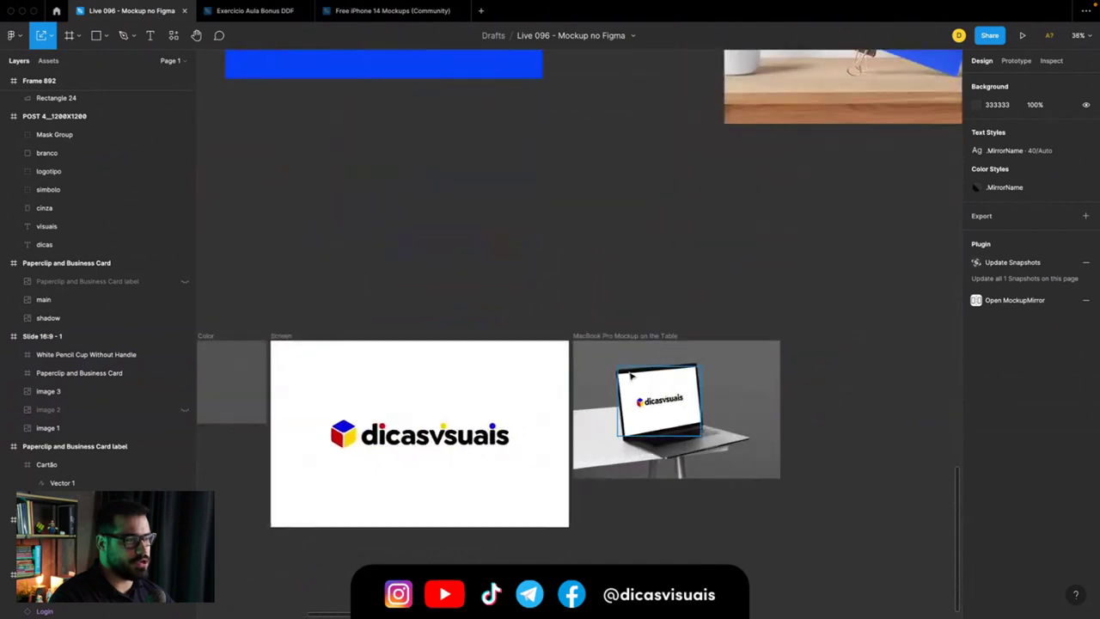
{"action": "scroll", "coordinate": [631, 376], "scroll_direction": "up", "scroll_amount": 2}
{"action": "scroll", "coordinate": [630, 375], "scroll_direction": "down", "scroll_amount": 3}
{"action": "scroll", "coordinate": [631, 375], "scroll_direction": "up", "scroll_amount": 2}
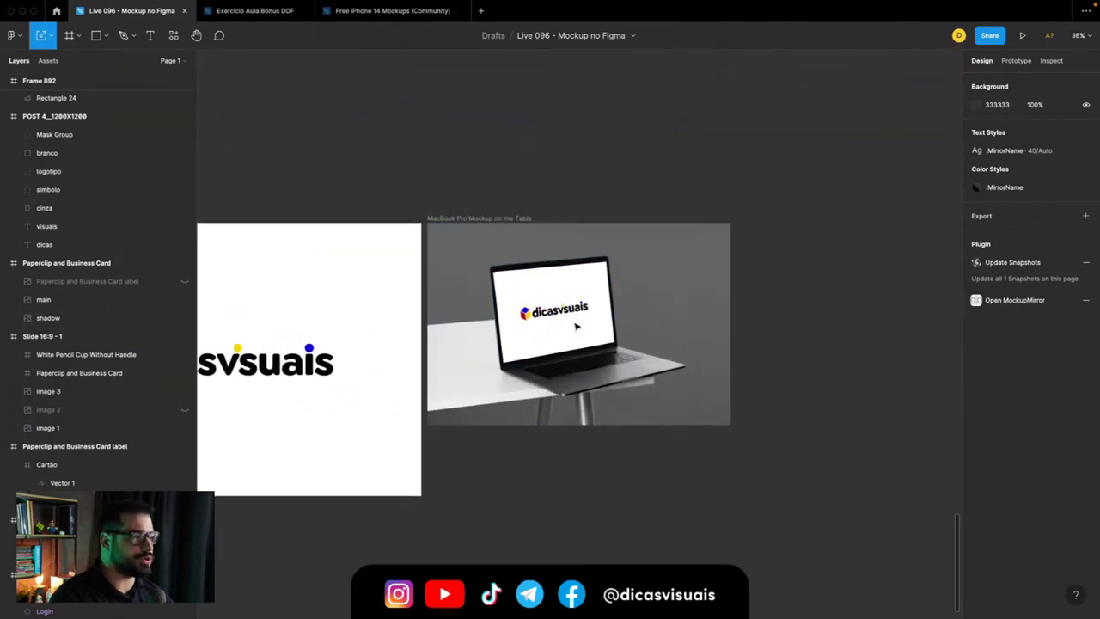
{"action": "scroll", "coordinate": [437, 332], "scroll_direction": "up", "scroll_amount": 1}
{"action": "scroll", "coordinate": [437, 333], "scroll_direction": "left", "scroll_amount": 3}
{"action": "scroll", "coordinate": [438, 333], "scroll_direction": "up", "scroll_amount": 2}
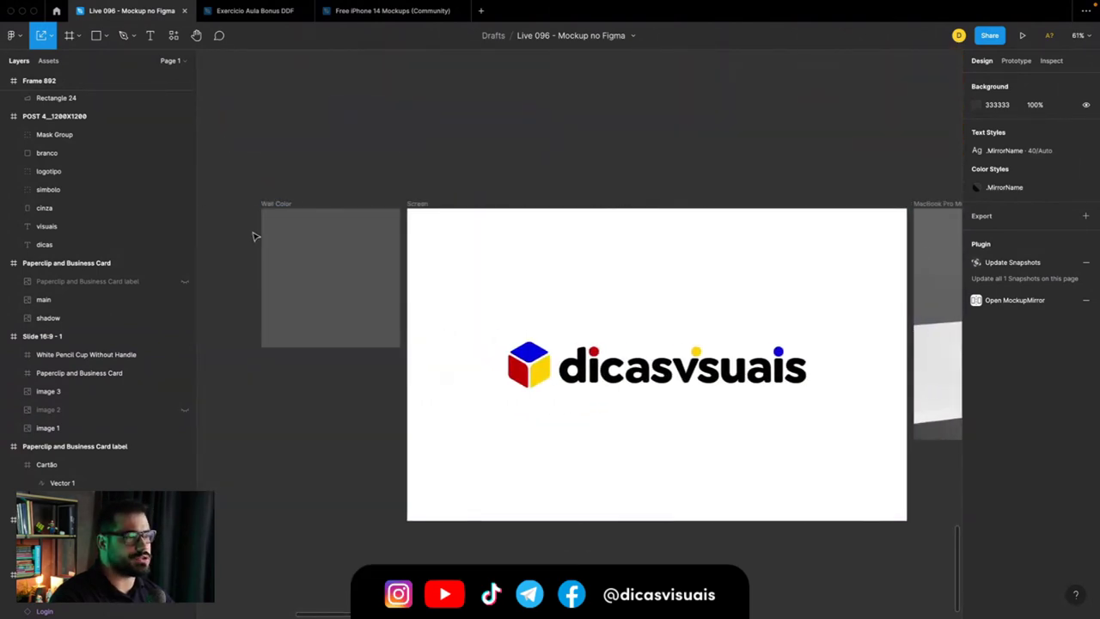
{"action": "left_click", "coordinate": [290, 239]}
{"action": "scroll", "coordinate": [306, 243], "scroll_direction": "down", "scroll_amount": 3}
{"action": "scroll", "coordinate": [309, 245], "scroll_direction": "down", "scroll_amount": 2}
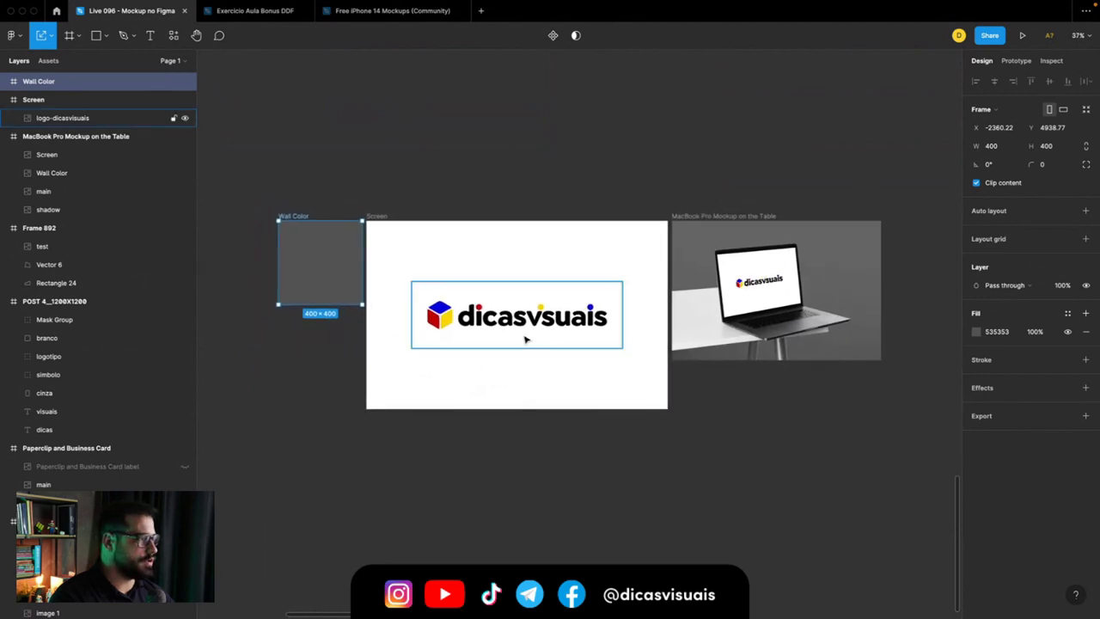
{"action": "left_click", "coordinate": [976, 332]}
{"action": "left_click_drag", "start_coordinate": [860, 337], "coordinate": [769, 318]}
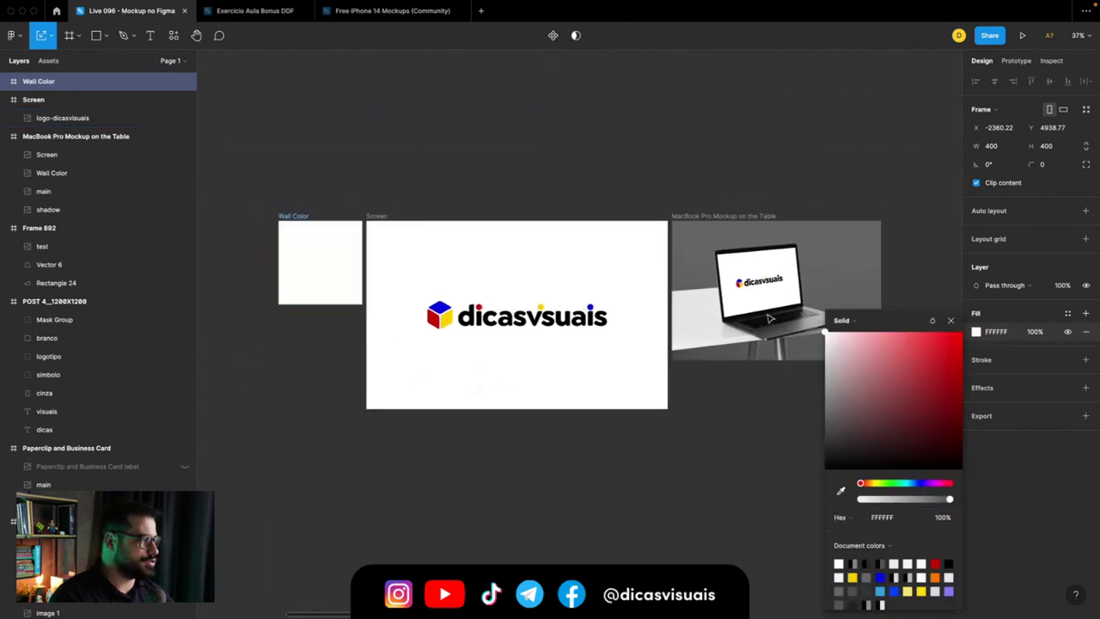
Step: Launch Artboard Studio Mockups from the Wall Color frame's context menu, then close it
{"action": "right_click", "coordinate": [292, 218]}
{"action": "mouse_move", "coordinate": [314, 431]}
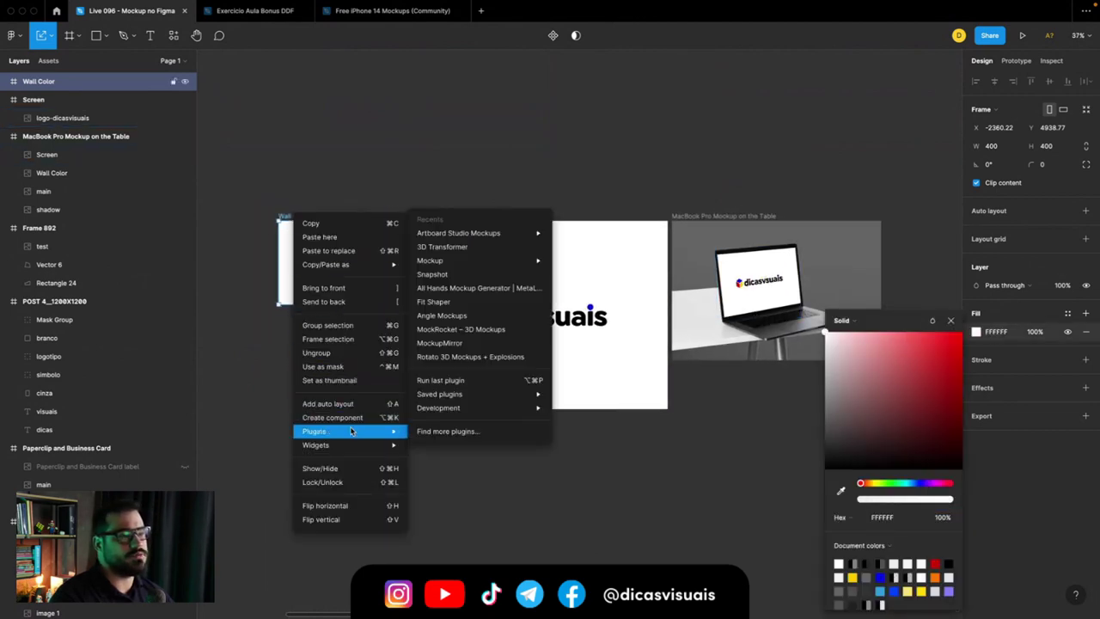
{"action": "left_click", "coordinate": [573, 233]}
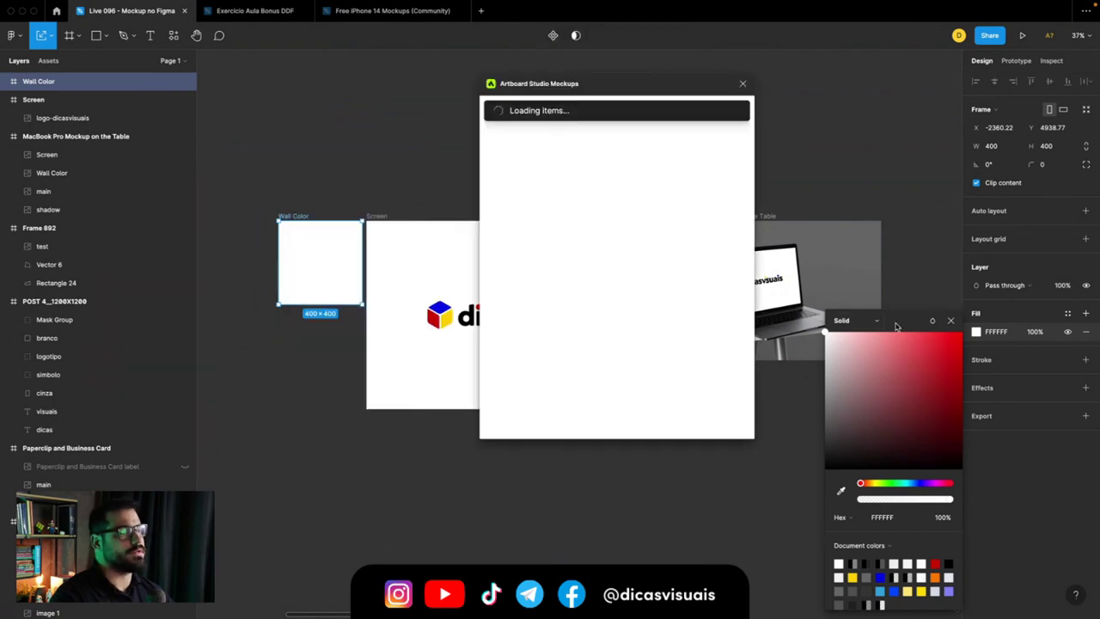
{"action": "left_click", "coordinate": [951, 321]}
{"action": "left_click_drag", "start_coordinate": [601, 83], "coordinate": [524, 81]}
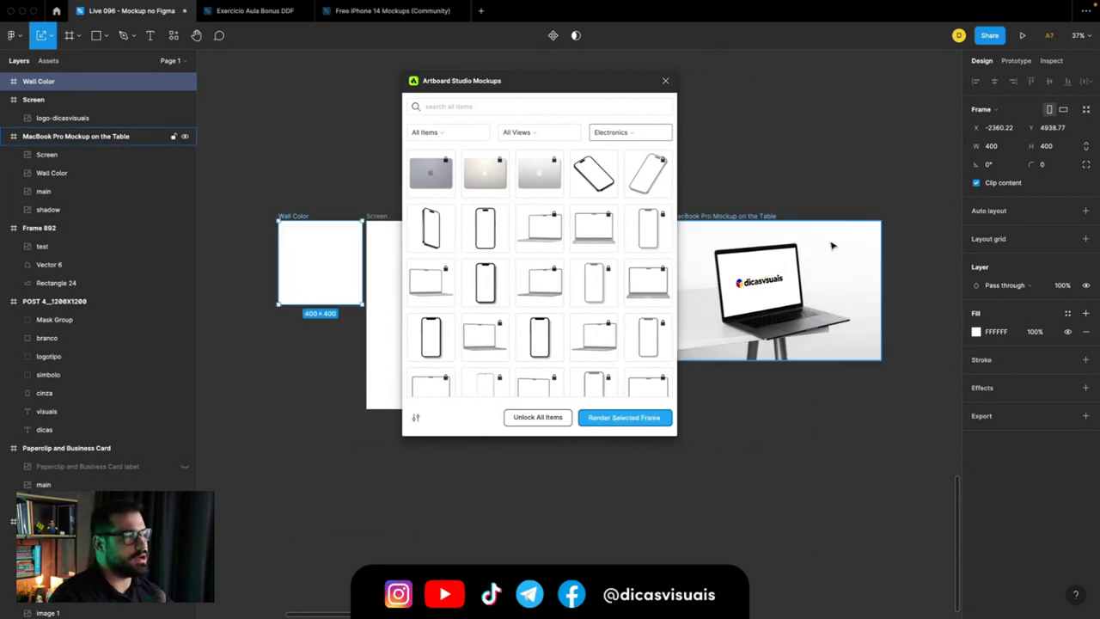
{"action": "left_click", "coordinate": [665, 81]}
{"action": "left_click", "coordinate": [871, 486]}
Step: Hide the dicasvisuais logo layer inside the MacBook mockup's Screen frame
{"action": "scroll", "coordinate": [768, 371], "scroll_direction": "up", "scroll_amount": 5}
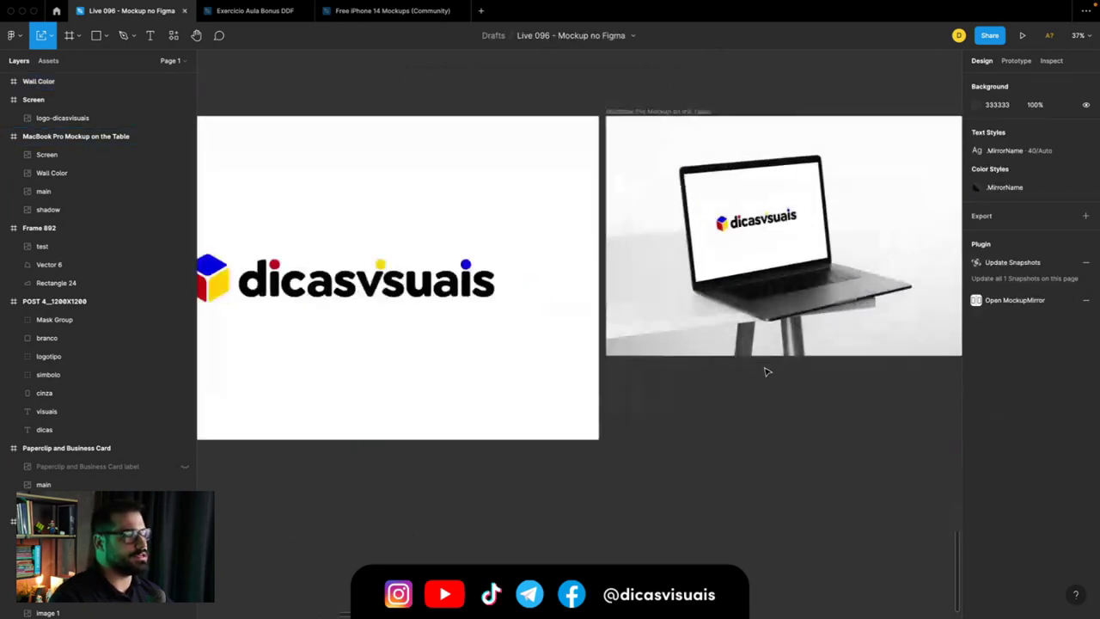
{"action": "scroll", "coordinate": [541, 341], "scroll_direction": "up", "scroll_amount": 5}
{"action": "scroll", "coordinate": [581, 324], "scroll_direction": "down", "scroll_amount": 2}
{"action": "scroll", "coordinate": [579, 324], "scroll_direction": "down", "scroll_amount": 5}
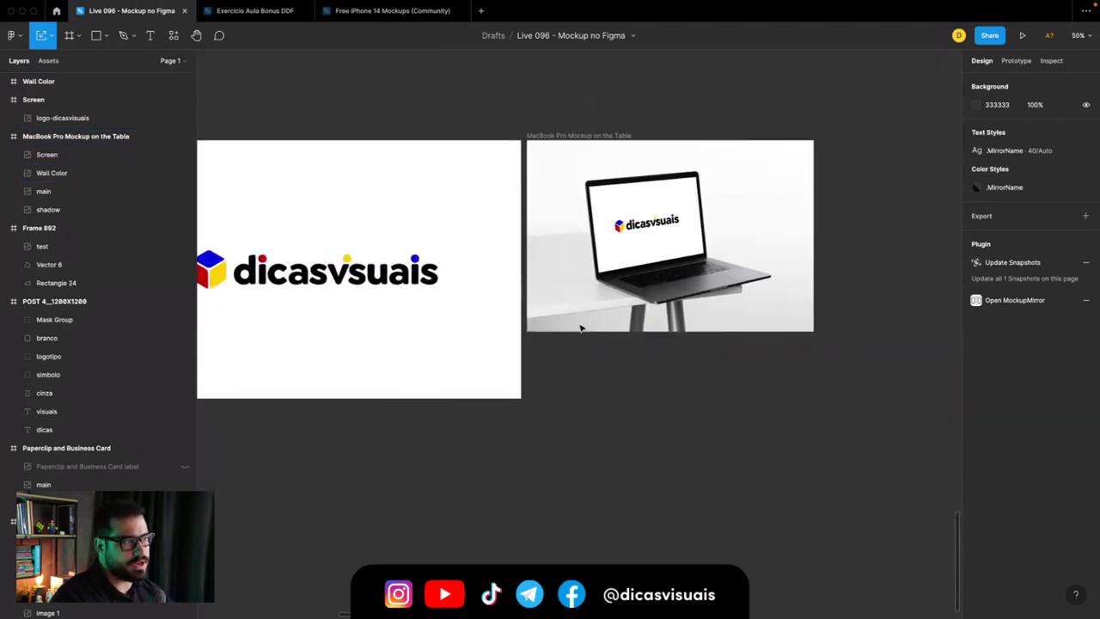
{"action": "left_click", "coordinate": [683, 220]}
{"action": "left_click", "coordinate": [336, 307]}
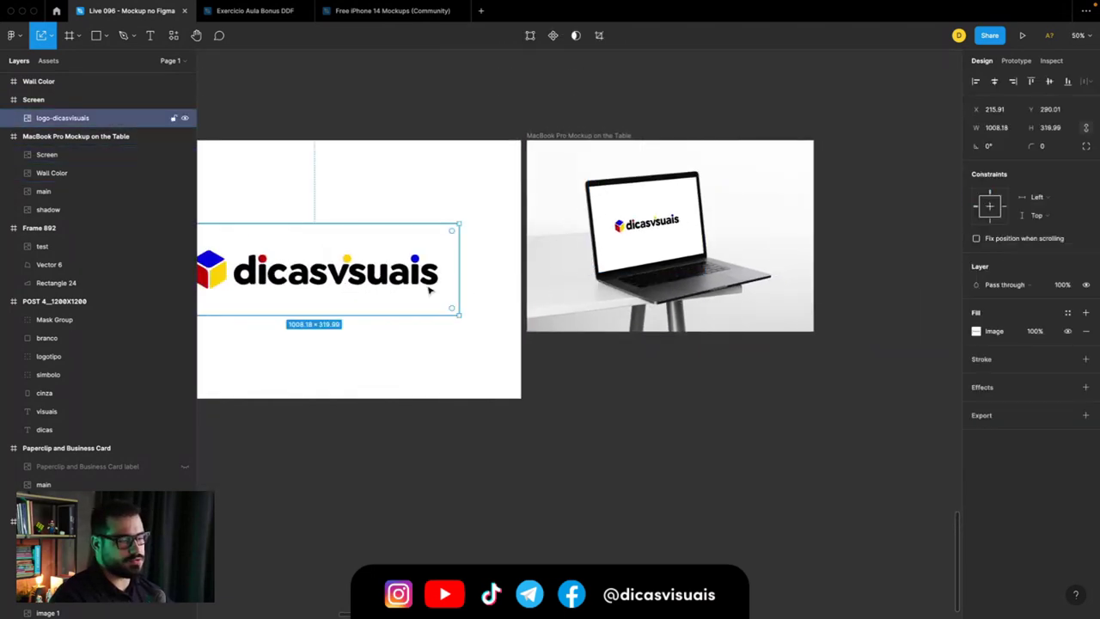
{"action": "scroll", "coordinate": [428, 289], "scroll_direction": "down", "scroll_amount": 3}
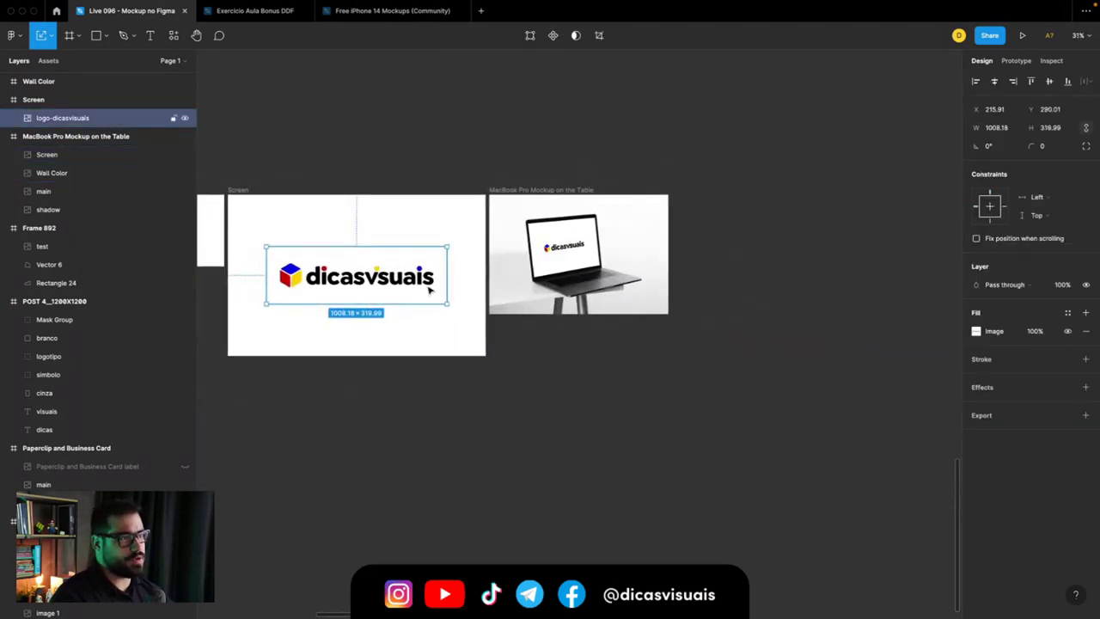
{"action": "left_click", "coordinate": [185, 118]}
Step: Select the Desktop messages design to bring it into the mockup
{"action": "scroll", "coordinate": [426, 191], "scroll_direction": "down", "scroll_amount": 2}
{"action": "scroll", "coordinate": [426, 190], "scroll_direction": "down", "scroll_amount": 3}
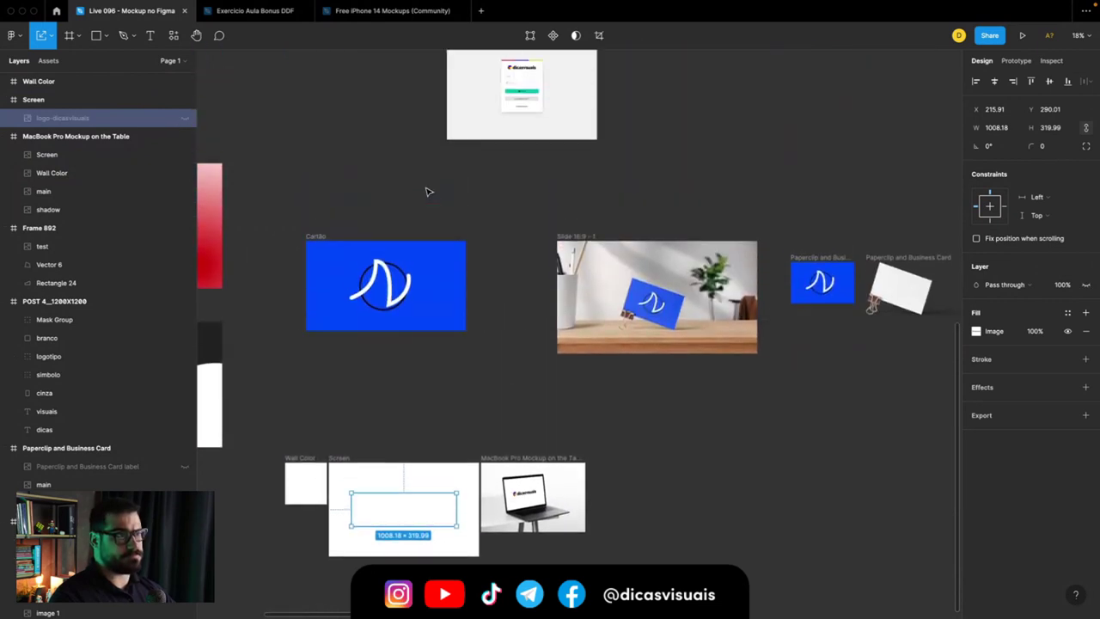
{"action": "scroll", "coordinate": [426, 191], "scroll_direction": "up", "scroll_amount": 3}
{"action": "scroll", "coordinate": [427, 190], "scroll_direction": "up", "scroll_amount": 3}
{"action": "scroll", "coordinate": [427, 191], "scroll_direction": "down", "scroll_amount": 2}
{"action": "scroll", "coordinate": [428, 192], "scroll_direction": "right", "scroll_amount": 1}
{"action": "scroll", "coordinate": [429, 191], "scroll_direction": "up", "scroll_amount": 3}
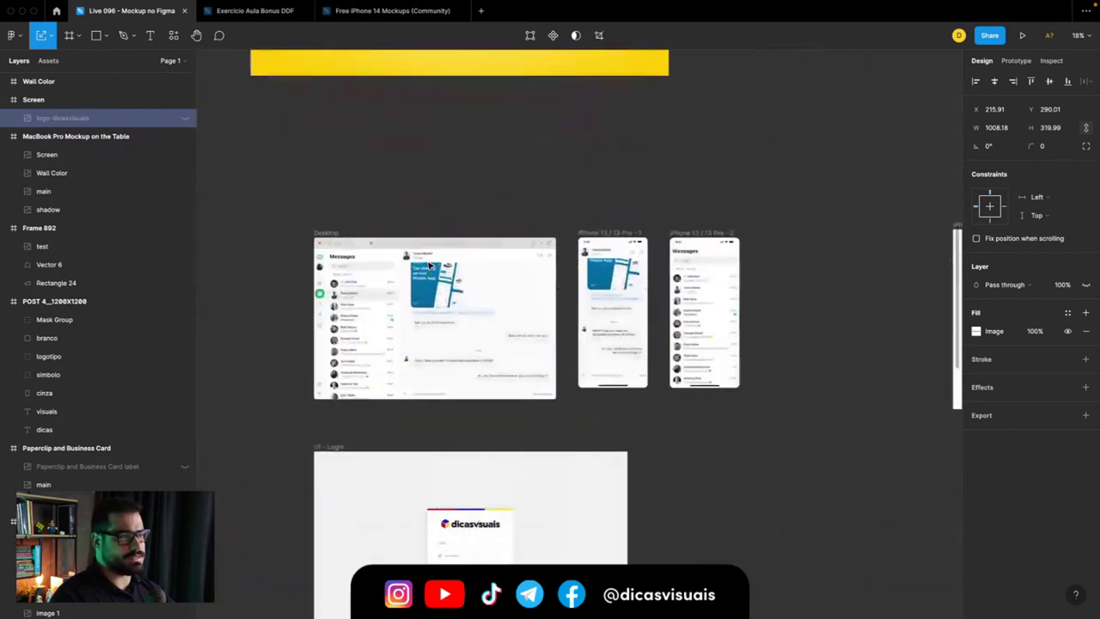
{"action": "scroll", "coordinate": [343, 224], "scroll_direction": "up", "scroll_amount": 2}
{"action": "left_click", "coordinate": [243, 216]}
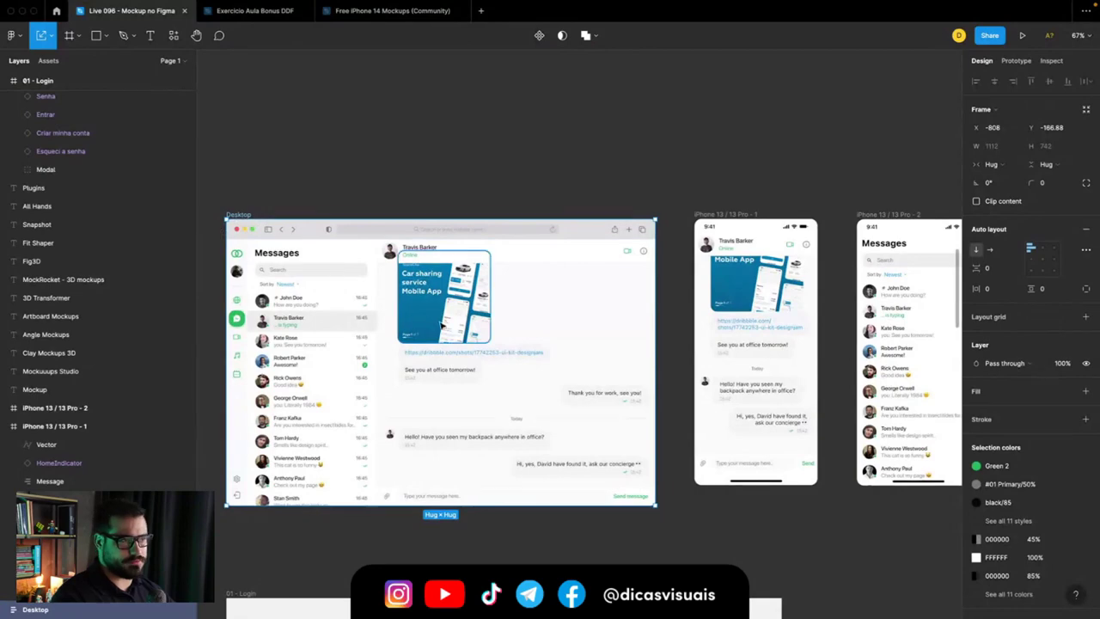
{"action": "scroll", "coordinate": [413, 301], "scroll_direction": "down", "scroll_amount": 5}
{"action": "scroll", "coordinate": [440, 324], "scroll_direction": "down", "scroll_amount": 5}
{"action": "scroll", "coordinate": [440, 325], "scroll_direction": "down", "scroll_amount": 5}
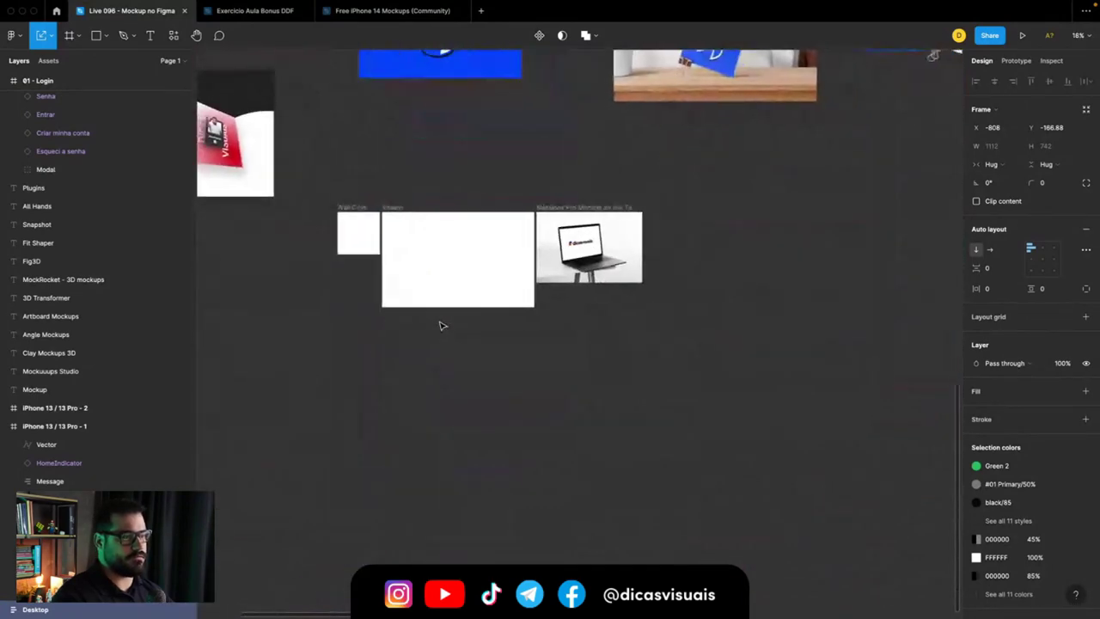
Step: Paste the Desktop messages design into the Screen frame and enlarge it to fill
{"action": "left_click", "coordinate": [388, 212]}
{"action": "scroll", "coordinate": [391, 213], "scroll_direction": "up", "scroll_amount": 3}
{"action": "key", "text": "ctrl+v"}
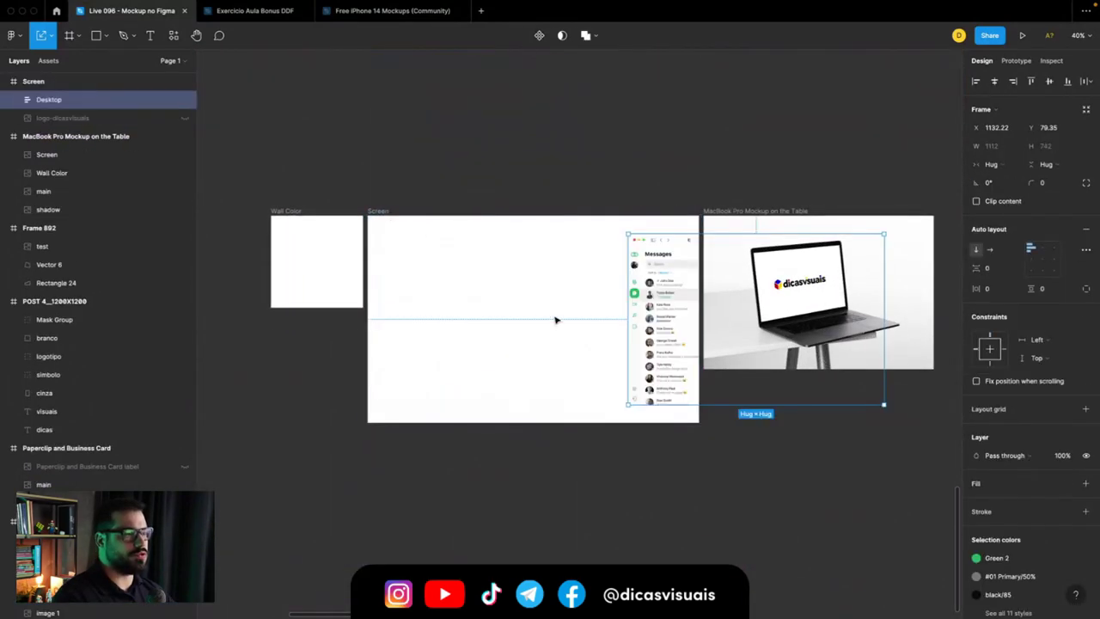
{"action": "left_click_drag", "start_coordinate": [664, 293], "coordinate": [404, 276]}
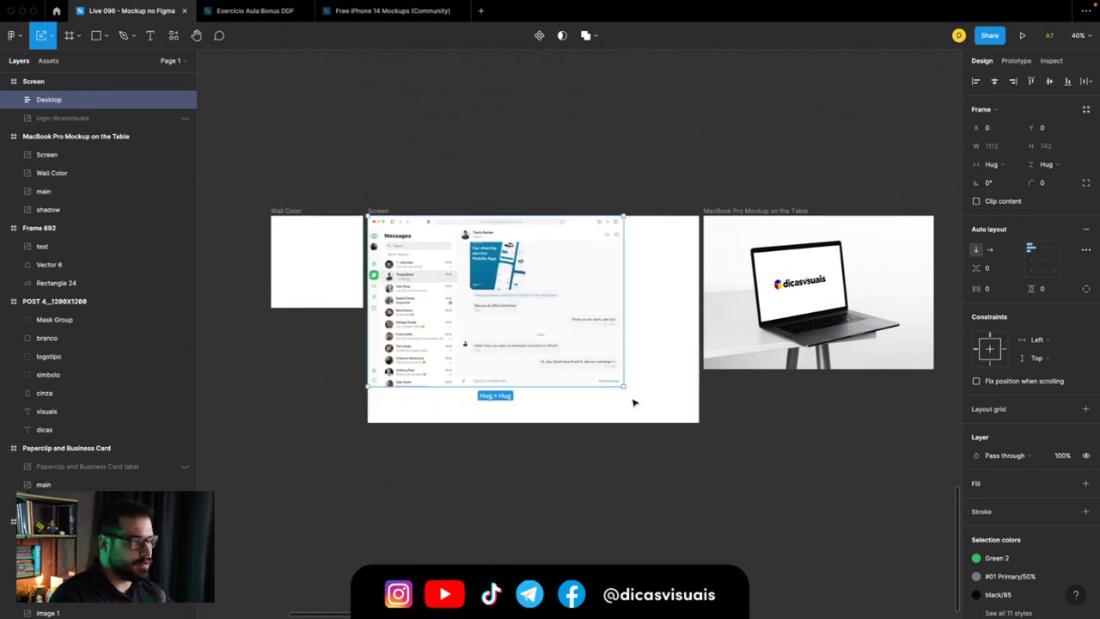
{"action": "mouse_move", "coordinate": [626, 389]}
{"action": "left_mouse_down"}
{"action": "mouse_move", "coordinate": [669, 422]}
{"action": "mouse_move", "coordinate": [646, 397]}
{"action": "left_mouse_up"}
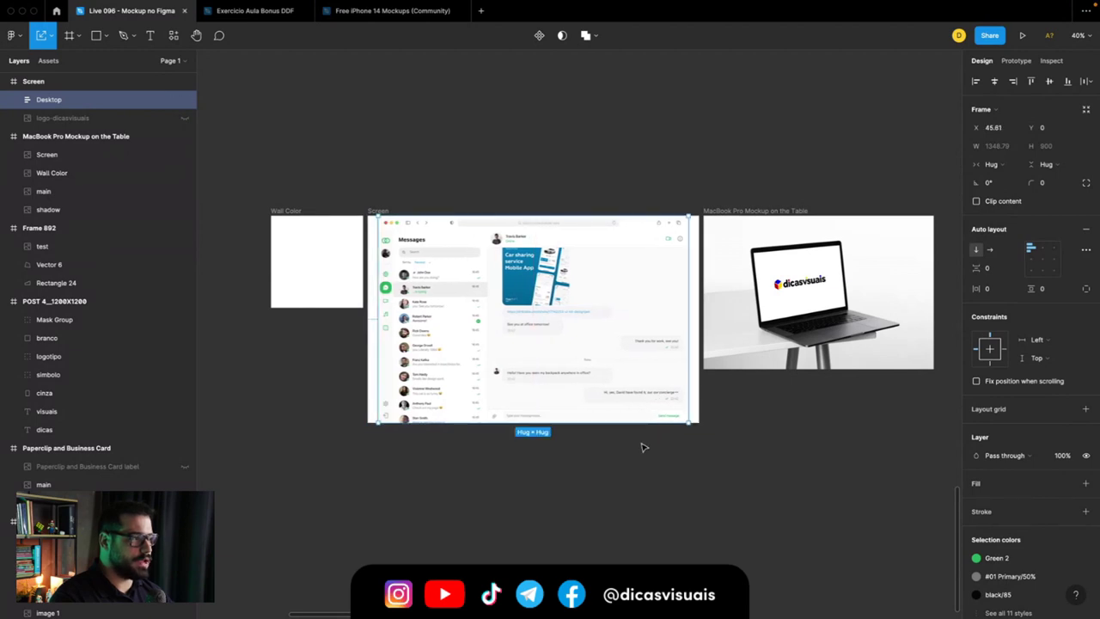
{"action": "left_click", "coordinate": [645, 447]}
Step: Render the Screen frame onto the MacBook mockup with Artboard Studio Mockups
{"action": "left_click", "coordinate": [380, 211]}
{"action": "right_click", "coordinate": [388, 214]}
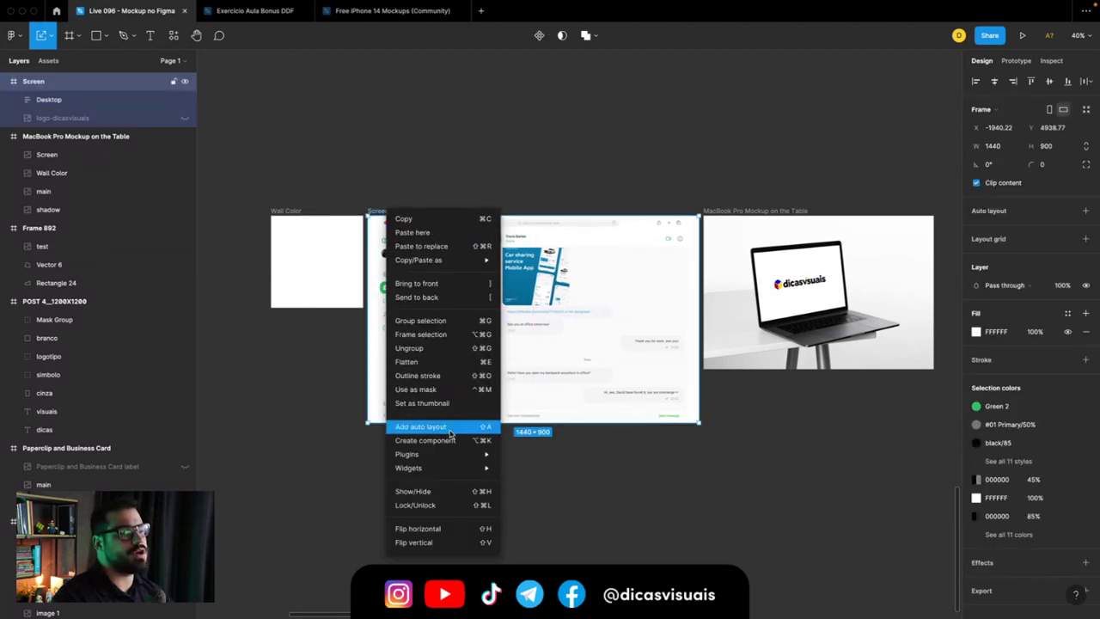
{"action": "mouse_move", "coordinate": [407, 453]}
{"action": "left_click", "coordinate": [681, 256]}
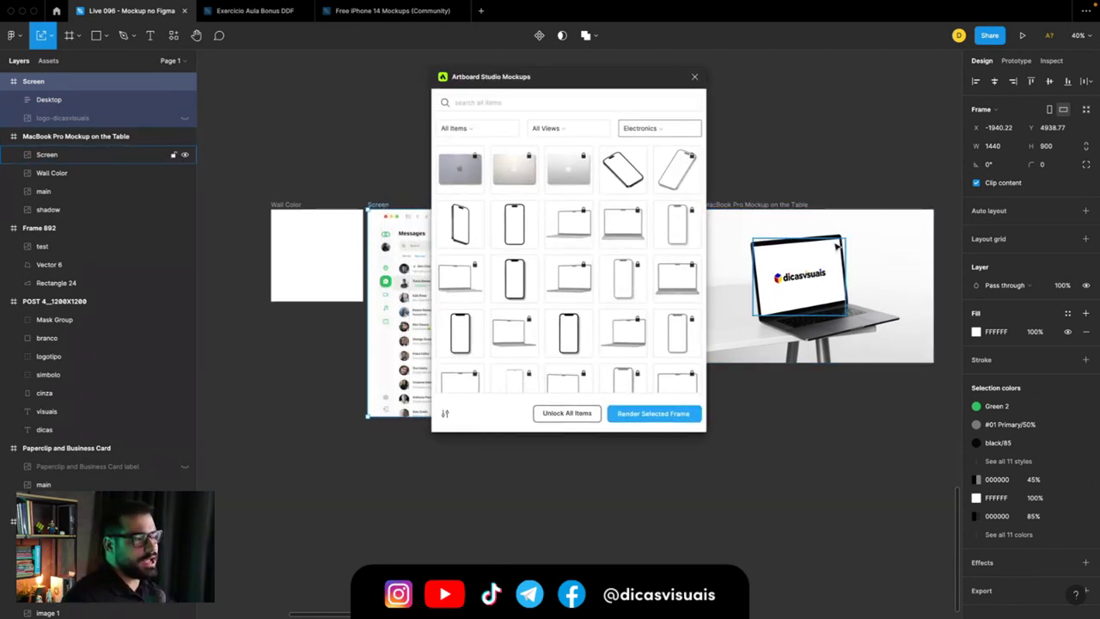
{"action": "left_click", "coordinate": [631, 414]}
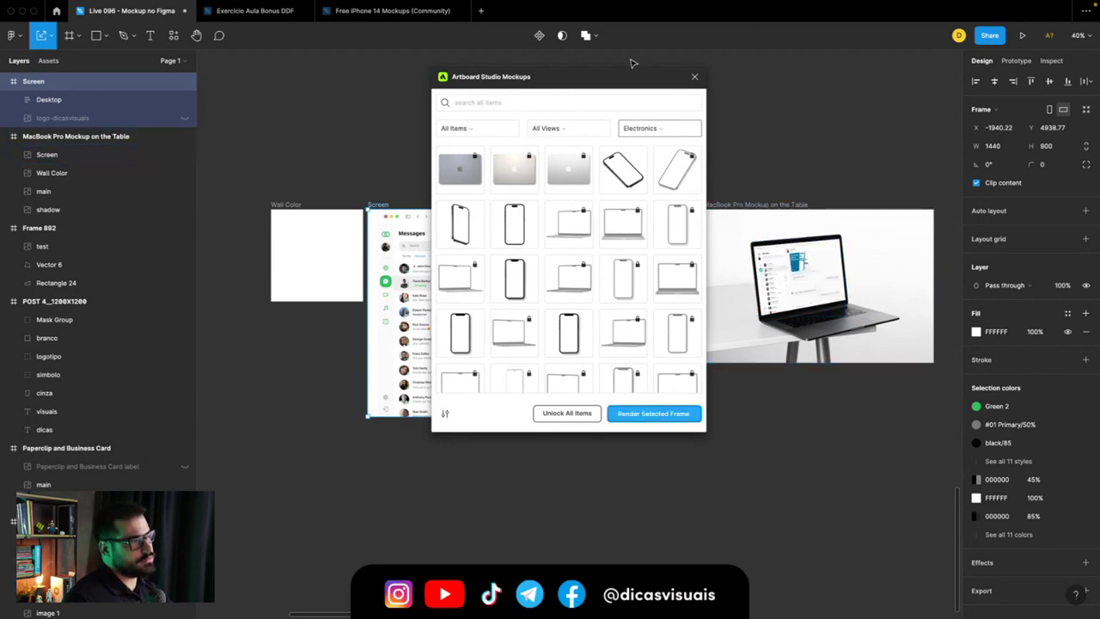
{"action": "left_click", "coordinate": [695, 77]}
{"action": "scroll", "coordinate": [783, 147], "scroll_direction": "right", "scroll_amount": 3}
{"action": "left_click", "coordinate": [776, 163]}
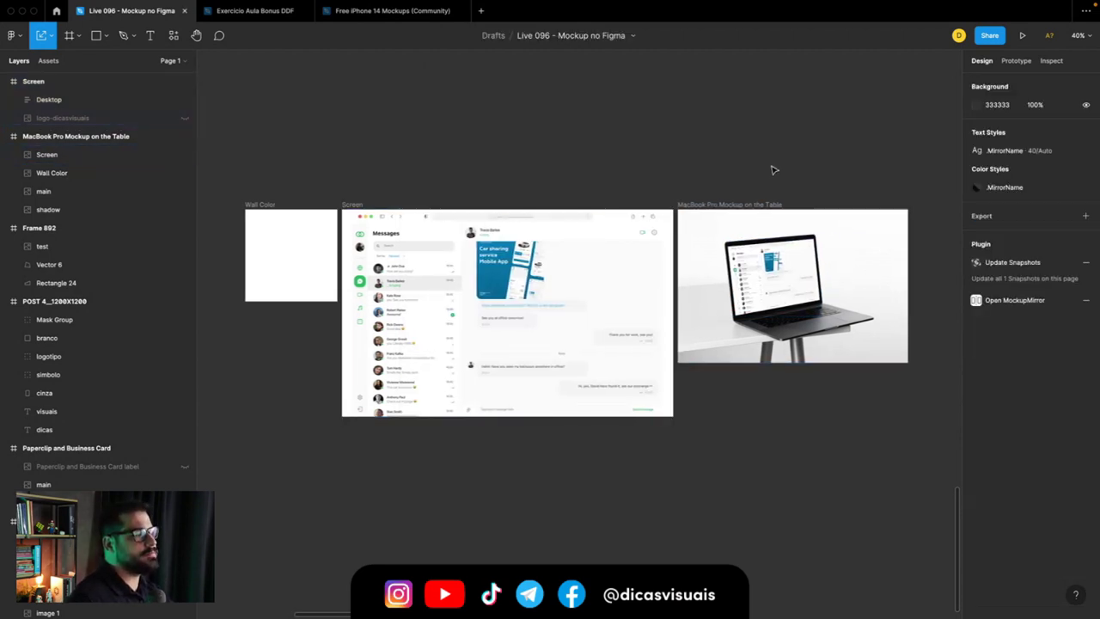
Step: Toggle the Screen, Wall Color, table and shadow layers' visibility to compare the mockup
{"action": "left_click", "coordinate": [51, 154]}
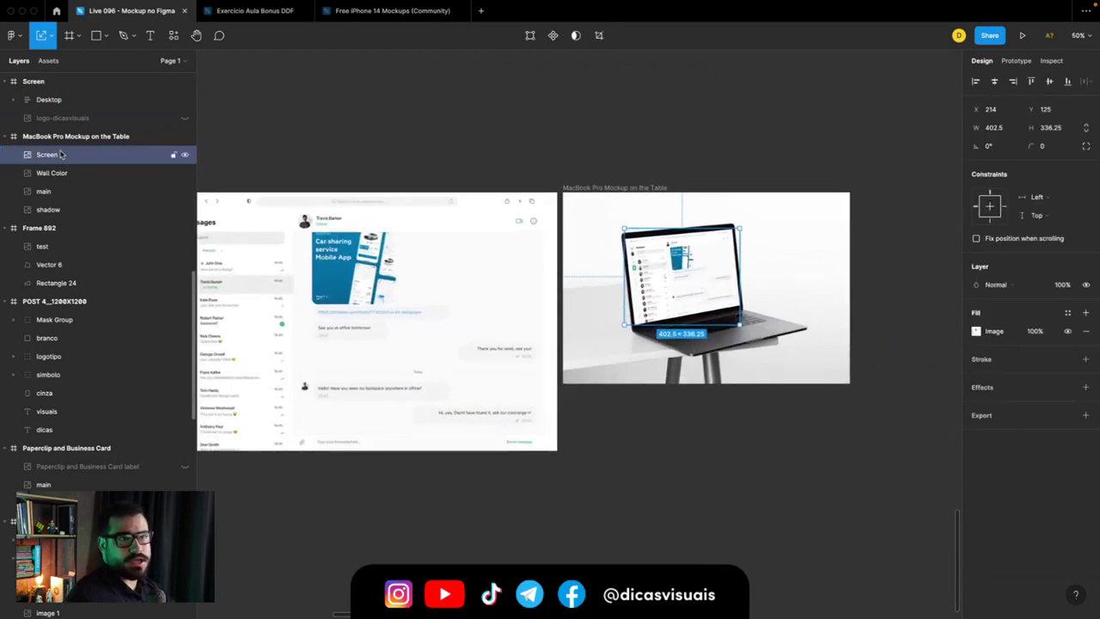
{"action": "left_click", "coordinate": [184, 155]}
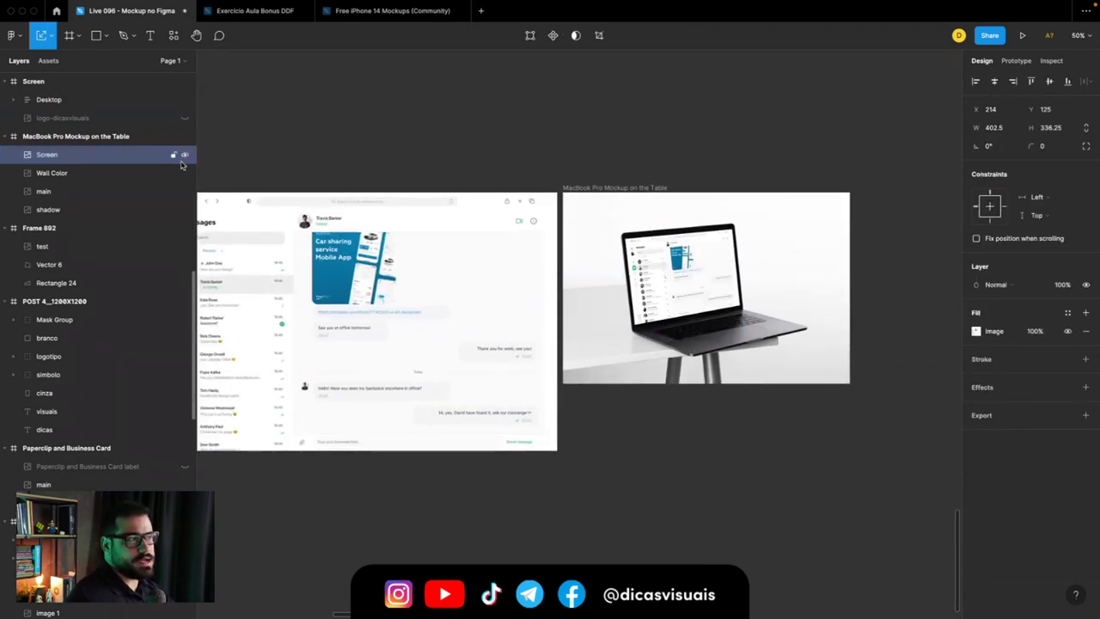
{"action": "left_click", "coordinate": [184, 172]}
{"action": "left_click", "coordinate": [183, 172]}
{"action": "left_click", "coordinate": [184, 173]}
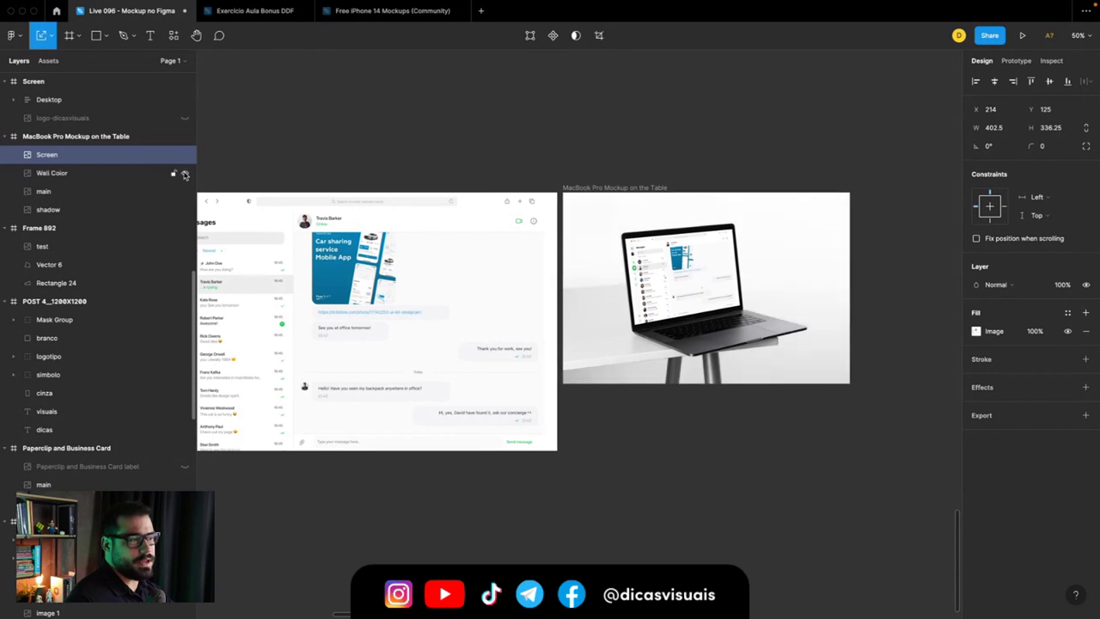
{"action": "left_click", "coordinate": [176, 191]}
{"action": "left_click", "coordinate": [182, 191]}
{"action": "left_click", "coordinate": [183, 191]}
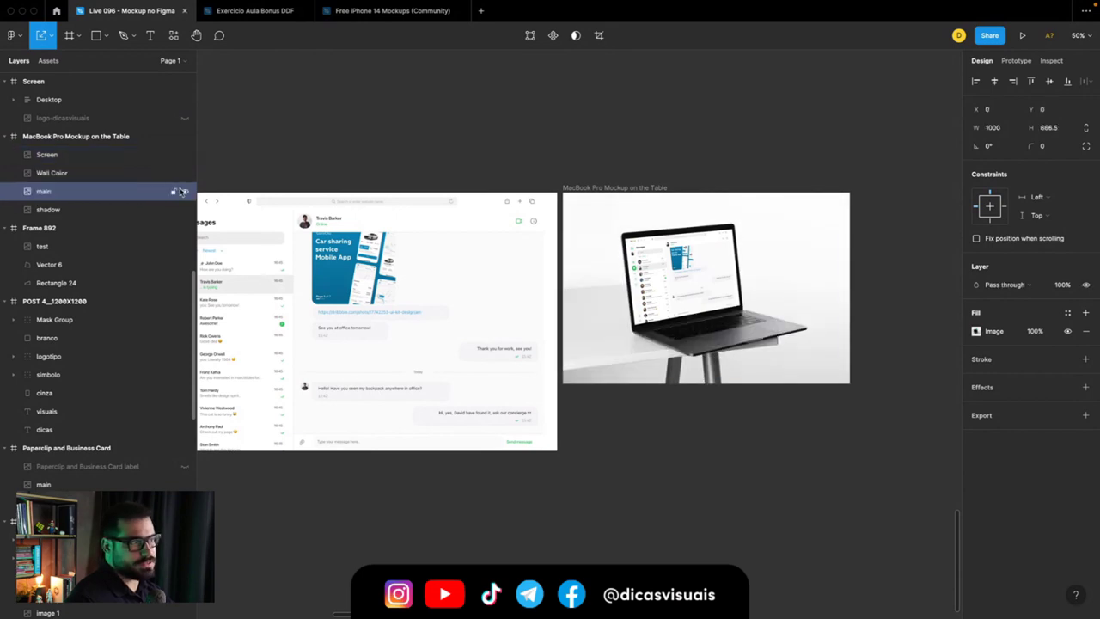
{"action": "left_click", "coordinate": [182, 191]}
{"action": "left_click", "coordinate": [182, 190]}
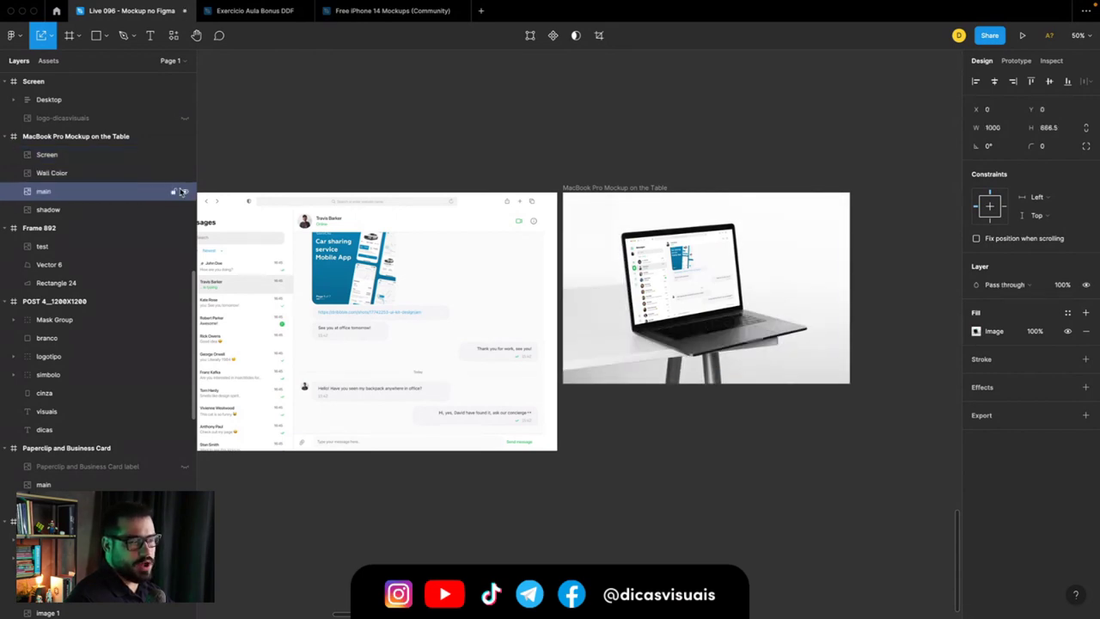
{"action": "left_click", "coordinate": [123, 212]}
{"action": "left_click", "coordinate": [184, 210]}
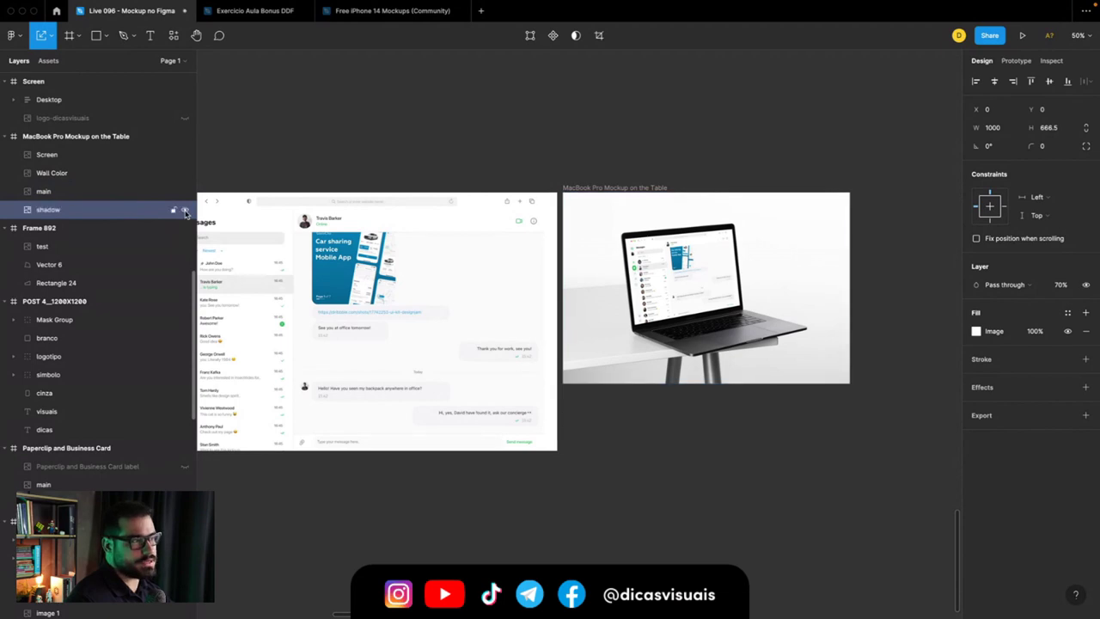
{"action": "left_click", "coordinate": [185, 210]}
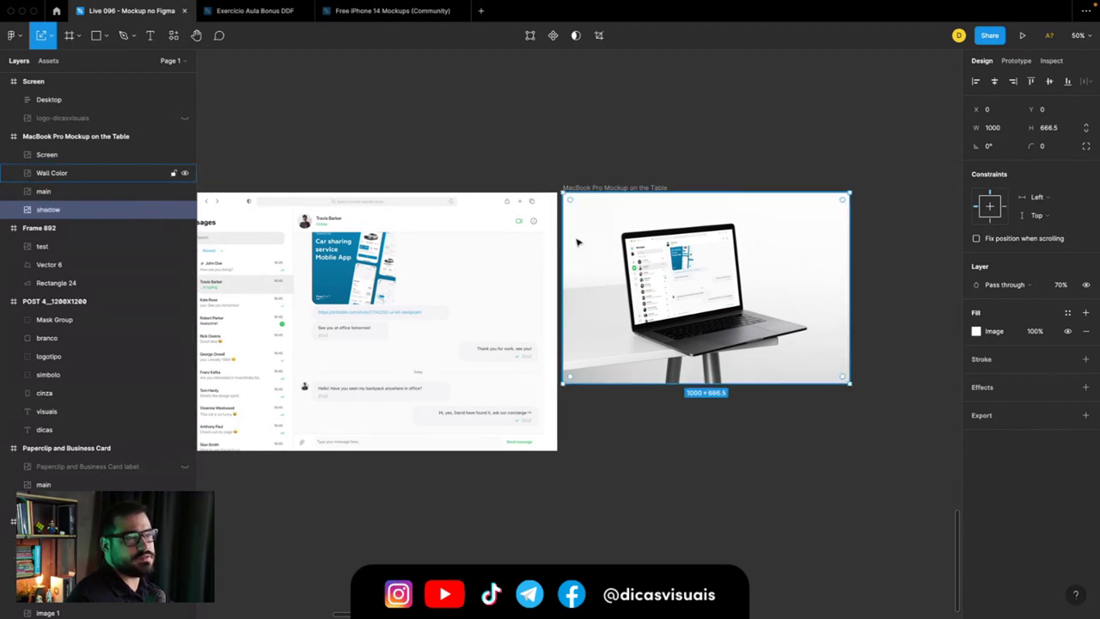
{"action": "scroll", "coordinate": [575, 244], "scroll_direction": "down", "scroll_amount": 2}
{"action": "scroll", "coordinate": [567, 232], "scroll_direction": "down", "scroll_amount": 2}
{"action": "scroll", "coordinate": [550, 197], "scroll_direction": "down", "scroll_amount": 1}
Step: Locate the Artboard Mockups entry on the canvas
{"action": "scroll", "coordinate": [543, 189], "scroll_direction": "down", "scroll_amount": 1}
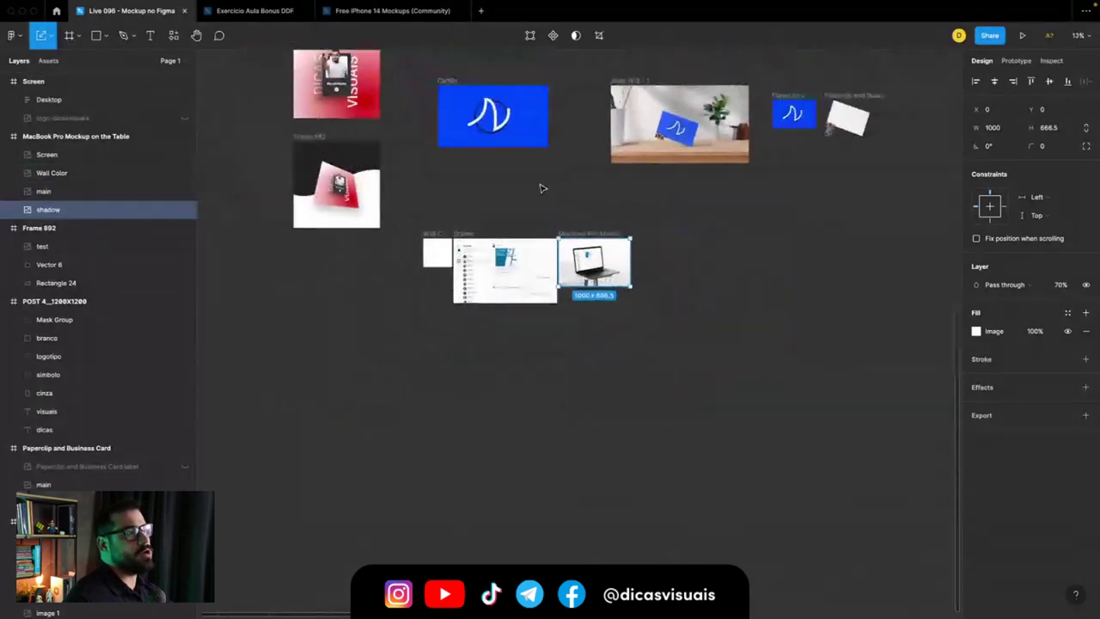
{"action": "scroll", "coordinate": [542, 187], "scroll_direction": "up", "scroll_amount": 5}
{"action": "scroll", "coordinate": [541, 188], "scroll_direction": "up", "scroll_amount": 1}
{"action": "scroll", "coordinate": [542, 187], "scroll_direction": "right", "scroll_amount": 2}
{"action": "scroll", "coordinate": [541, 187], "scroll_direction": "right", "scroll_amount": 2}
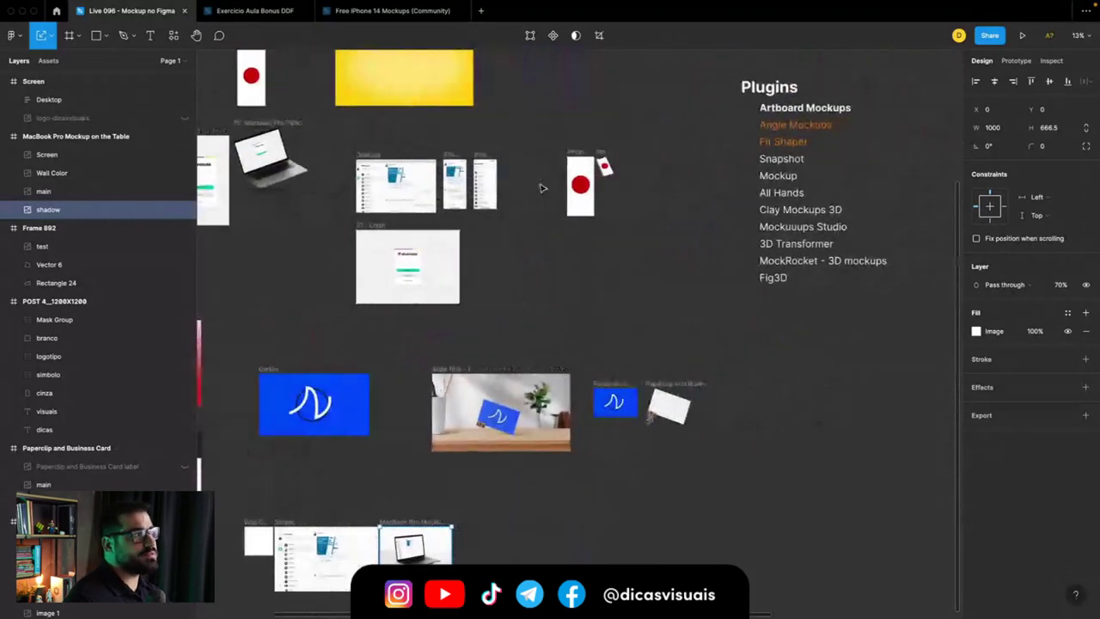
{"action": "scroll", "coordinate": [550, 184], "scroll_direction": "right", "scroll_amount": 2}
{"action": "left_click", "coordinate": [760, 114]}
{"action": "scroll", "coordinate": [759, 123], "scroll_direction": "up", "scroll_amount": 1}
{"action": "scroll", "coordinate": [759, 123], "scroll_direction": "right", "scroll_amount": 1}
{"action": "scroll", "coordinate": [759, 124], "scroll_direction": "up", "scroll_amount": 1}
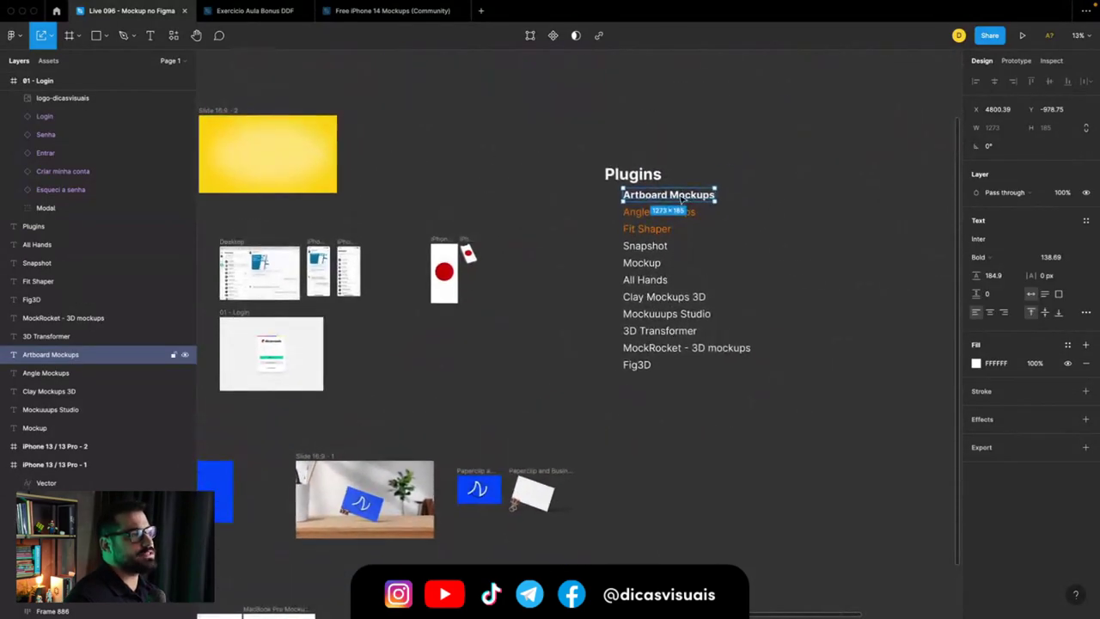
{"action": "scroll", "coordinate": [688, 193], "scroll_direction": "up", "scroll_amount": 5}
{"action": "scroll", "coordinate": [682, 197], "scroll_direction": "up", "scroll_amount": 1}
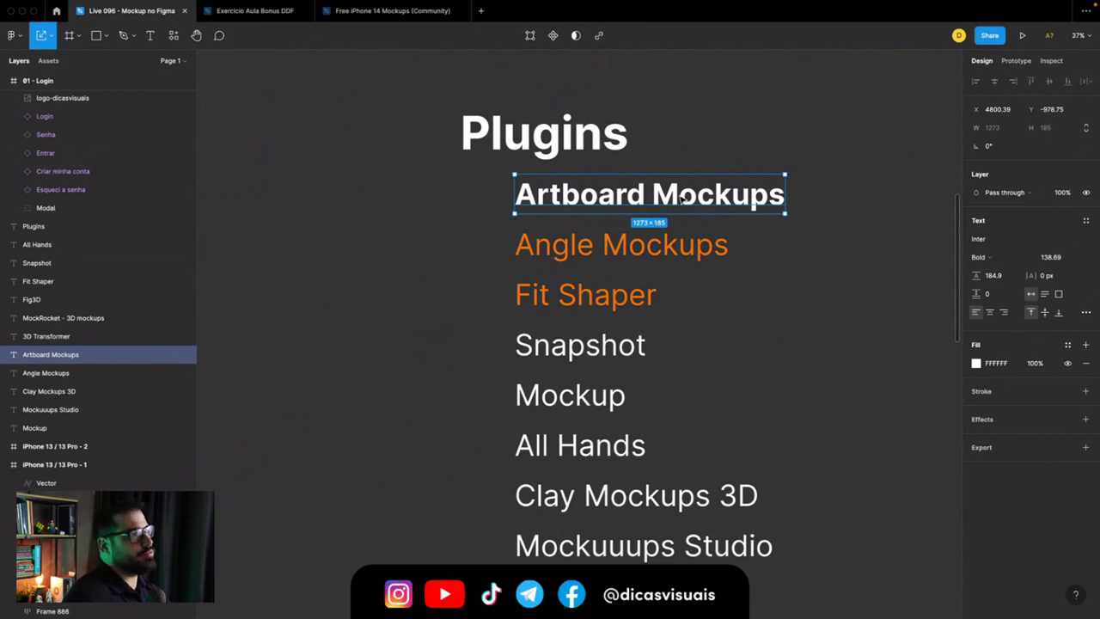
Step: Insert the free Square Tag print mockup via Artboard Studio Mockups' Free and Print filters
{"action": "right_click", "coordinate": [513, 154]}
{"action": "mouse_move", "coordinate": [532, 247]}
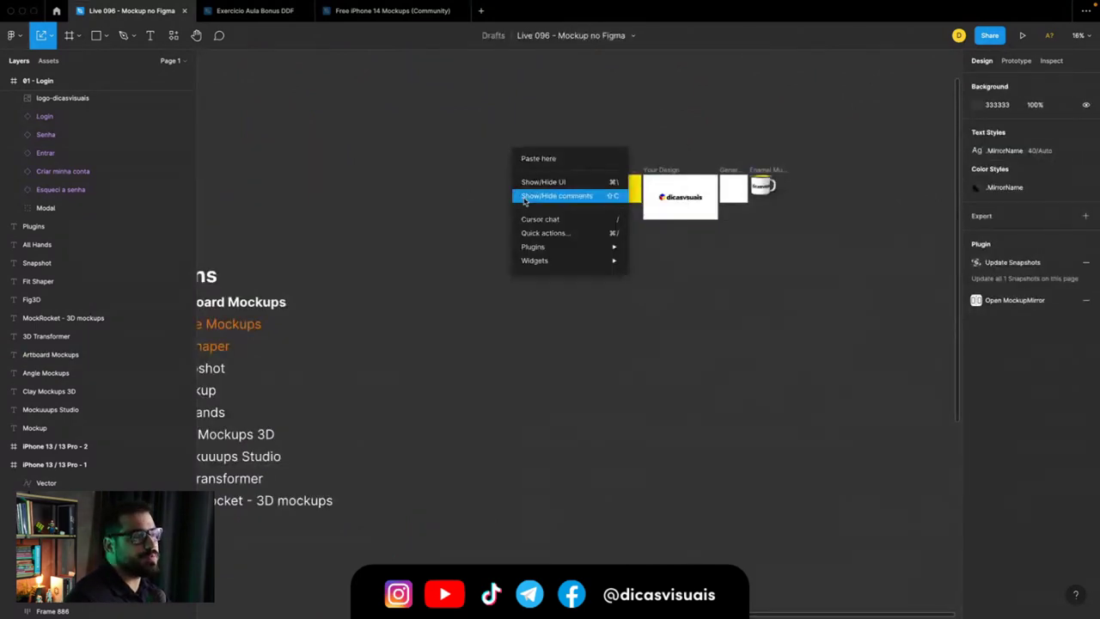
{"action": "left_click", "coordinate": [783, 262]}
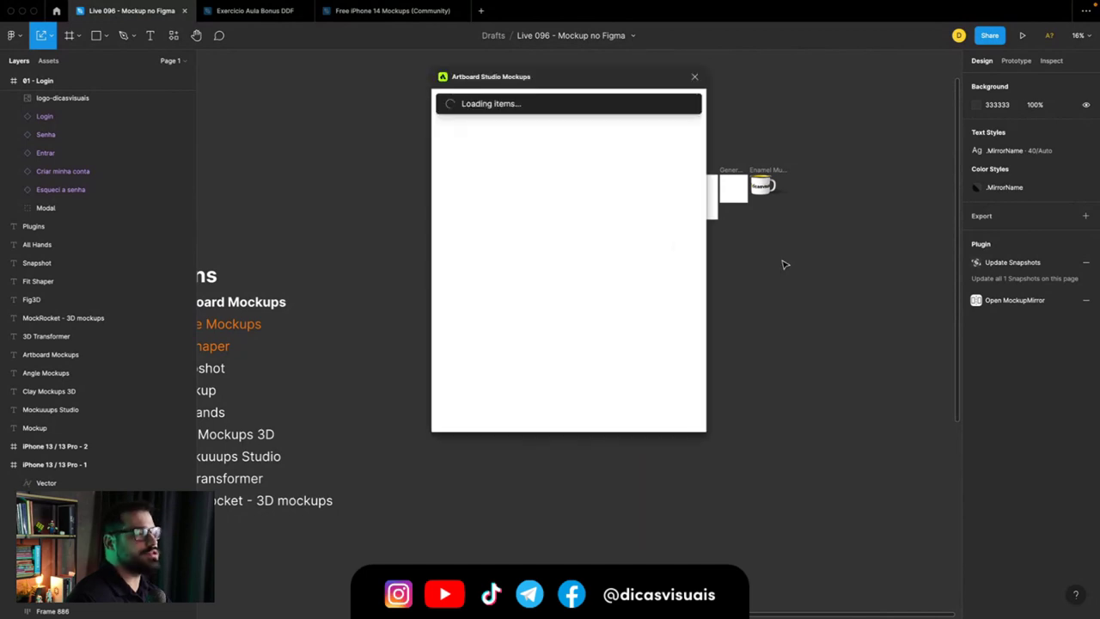
{"action": "left_click", "coordinate": [464, 128]}
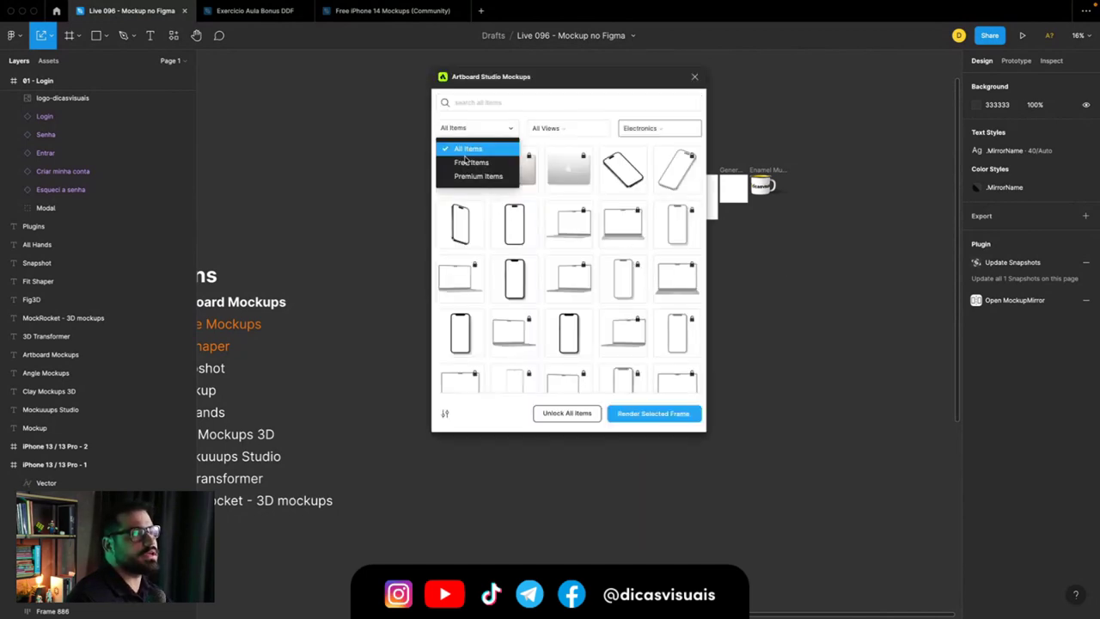
{"action": "left_click", "coordinate": [464, 160]}
{"action": "left_click", "coordinate": [674, 131]}
{"action": "left_click", "coordinate": [649, 164]}
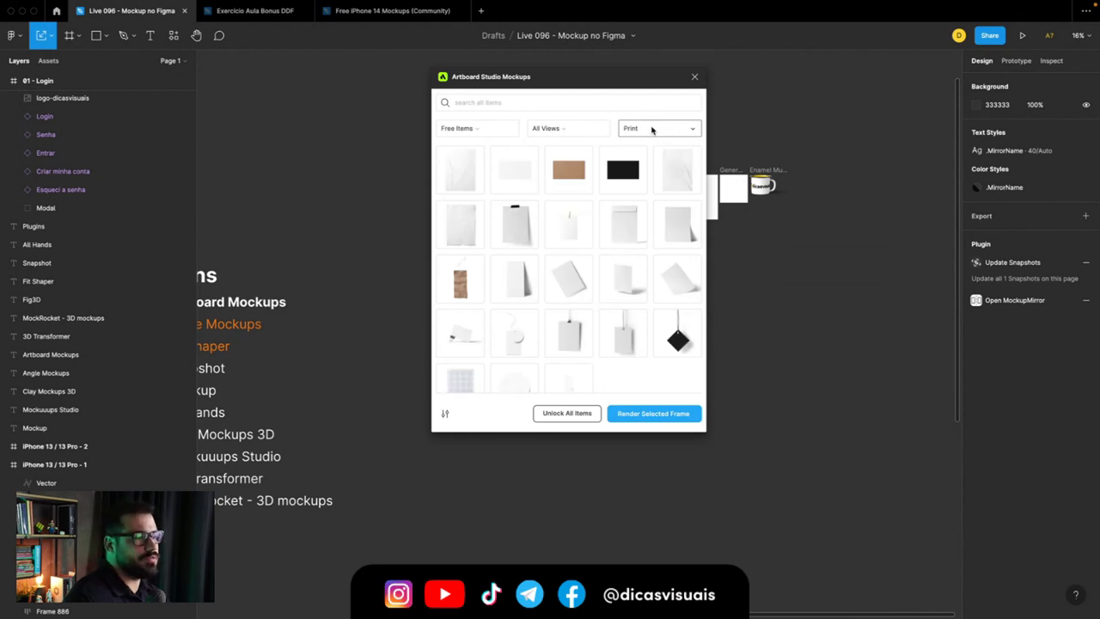
{"action": "scroll", "coordinate": [680, 333], "scroll_direction": "down", "scroll_amount": 2}
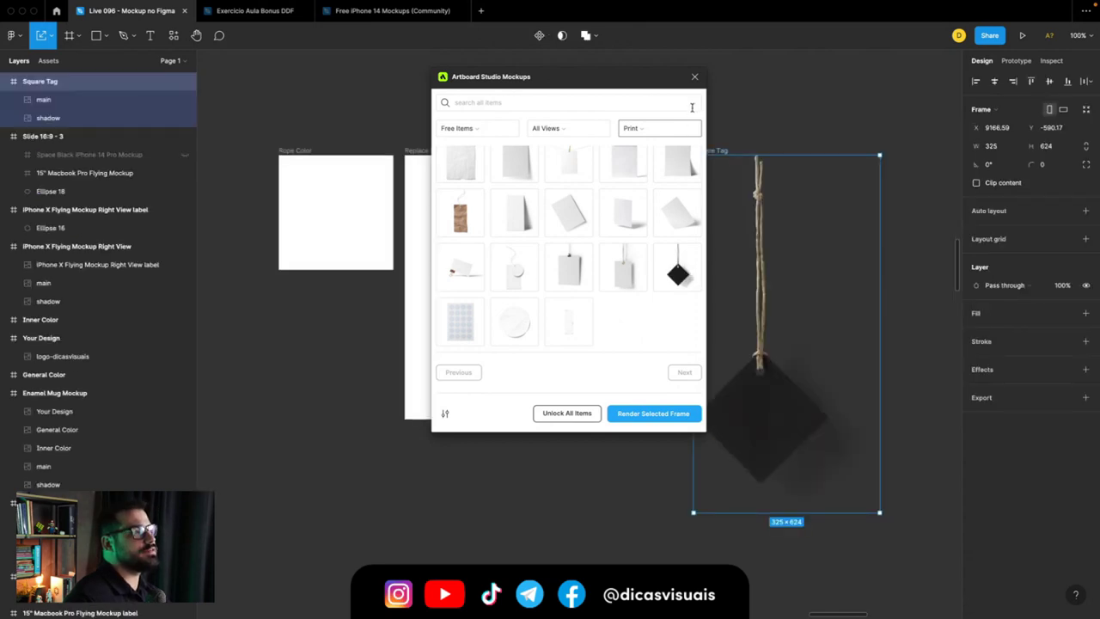
{"action": "left_click", "coordinate": [695, 78]}
Step: Copy the Square Tag frame's name, then open a new browser tab
{"action": "scroll", "coordinate": [702, 111], "scroll_direction": "right", "scroll_amount": 3}
{"action": "left_click", "coordinate": [670, 129]}
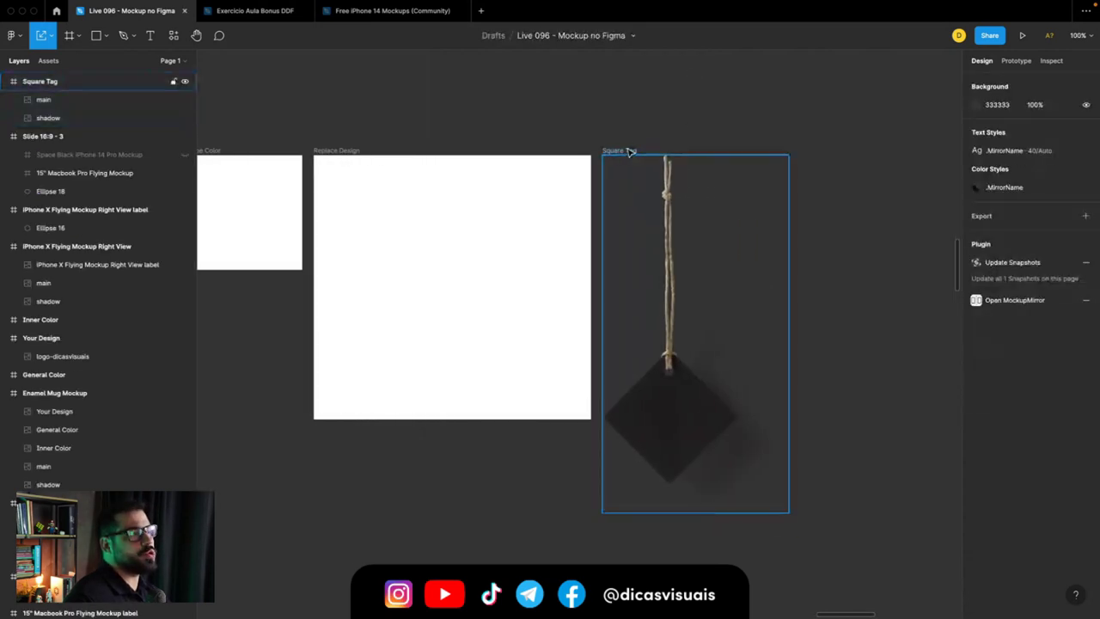
{"action": "left_click", "coordinate": [630, 152]}
{"action": "double_click", "coordinate": [628, 151]}
{"action": "key", "text": "super+c"}
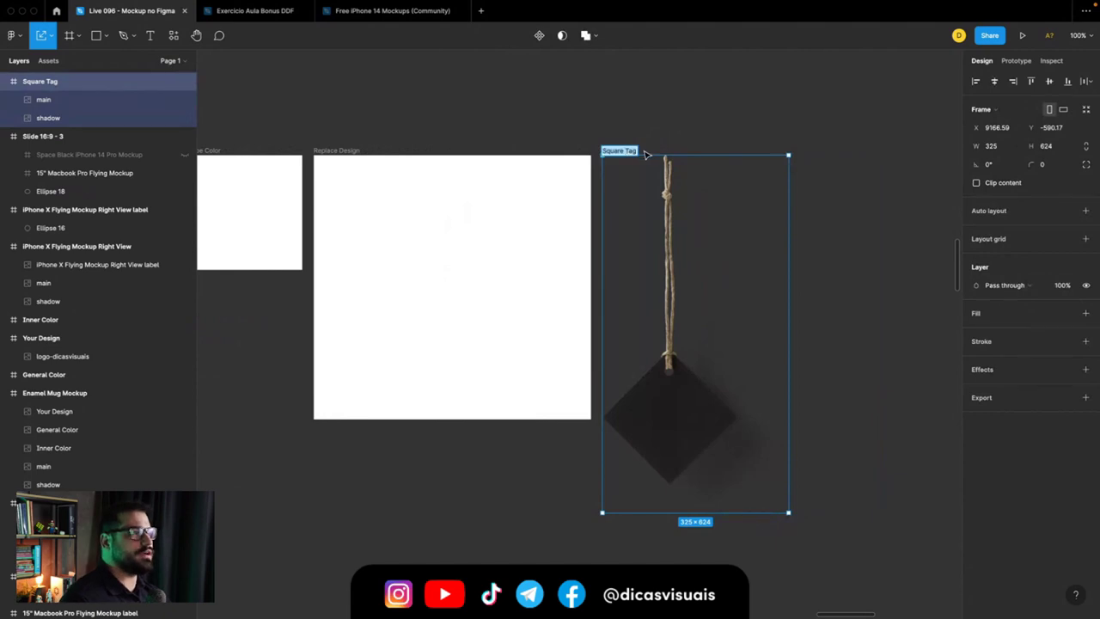
{"action": "key", "text": "super+Tab"}
{"action": "key", "text": "super+t"}
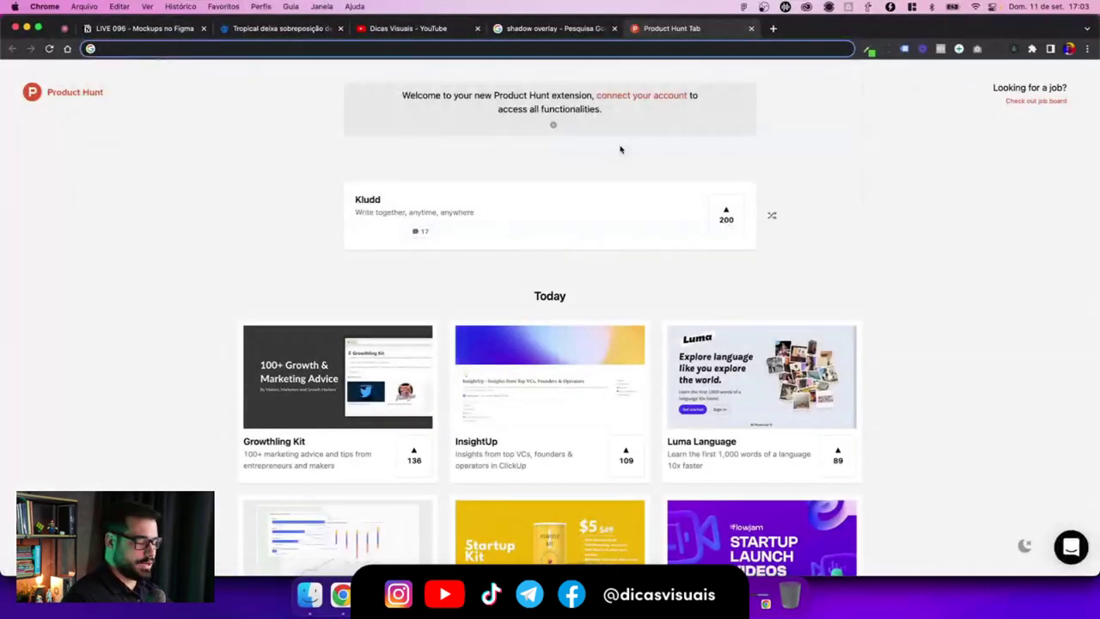
Step: Translate 'Square Tag' from English into Portuguese ('etiqueta quadrada') on Google Translate
{"action": "type", "text": "translate.google.com"}
{"action": "key", "text": "Return"}
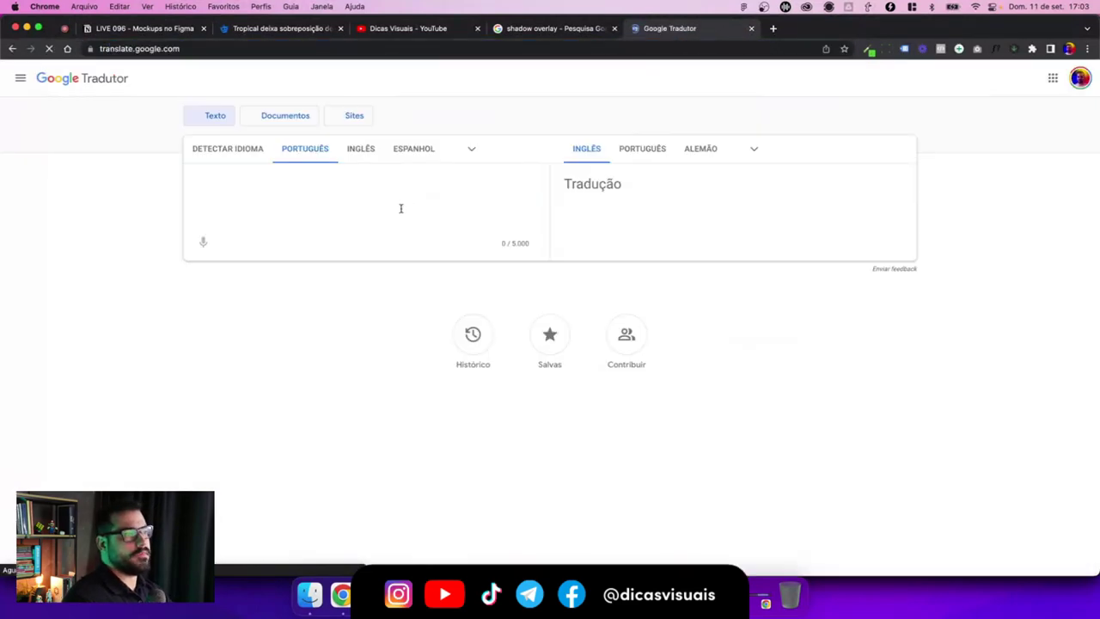
{"action": "key", "text": "super+v"}
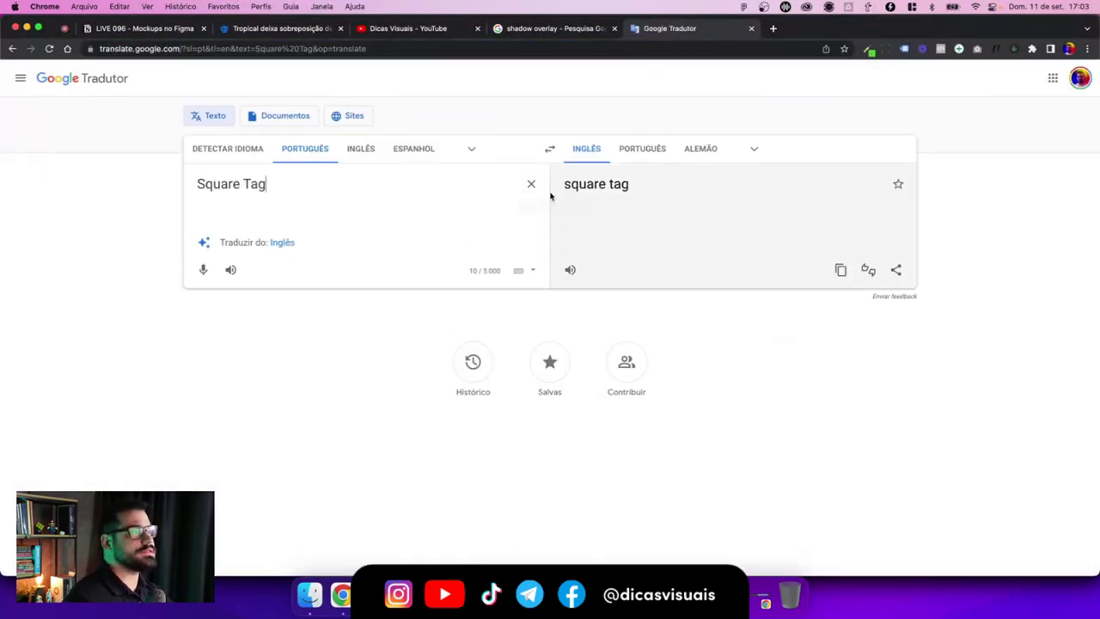
{"action": "left_click", "coordinate": [550, 154]}
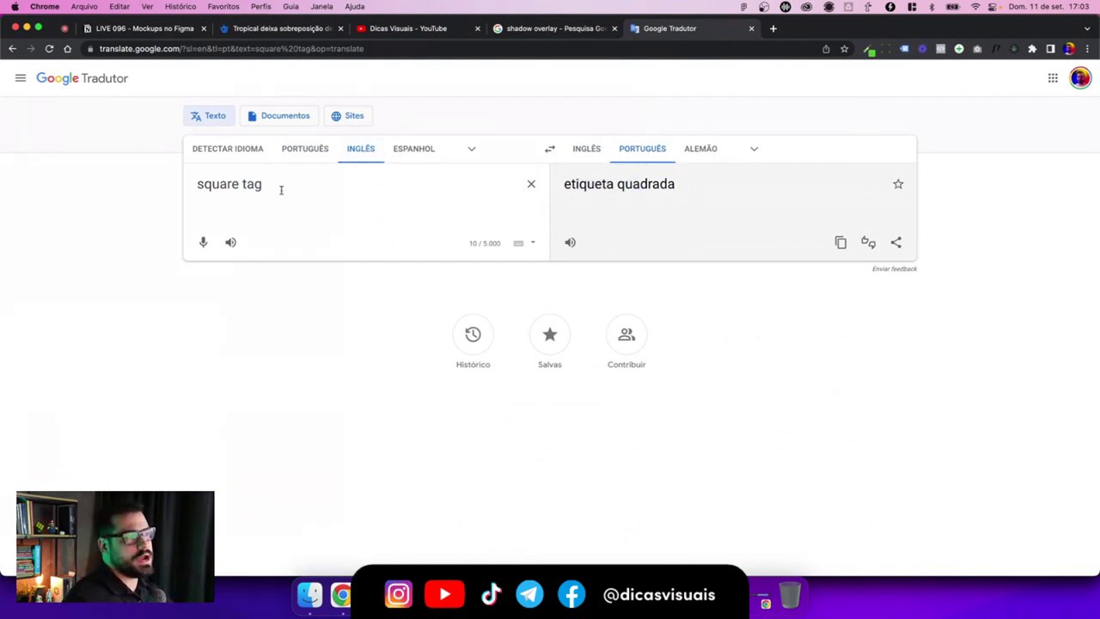
Step: Return to the 'shadow overlay' image search results in the browser
{"action": "left_click", "coordinate": [526, 30]}
{"action": "key", "text": "ctrl+Right"}
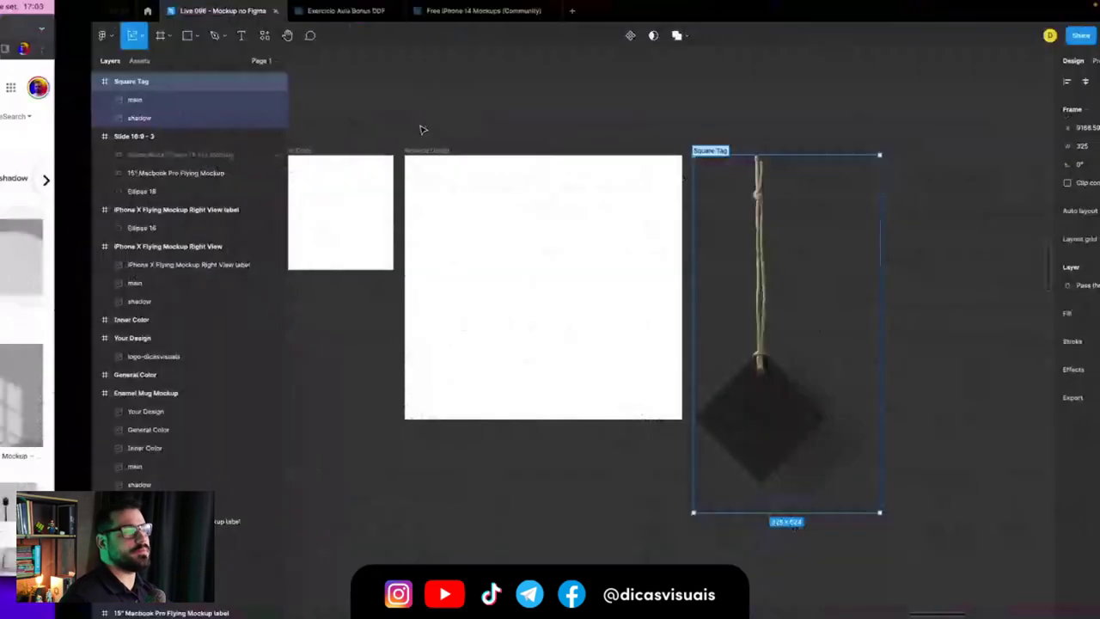
{"action": "key", "text": "ctrl+Left"}
Step: Search Google Images for 'mockup tag', browse the tag mockups, then return to Figma
{"action": "triple_click", "coordinate": [227, 91]}
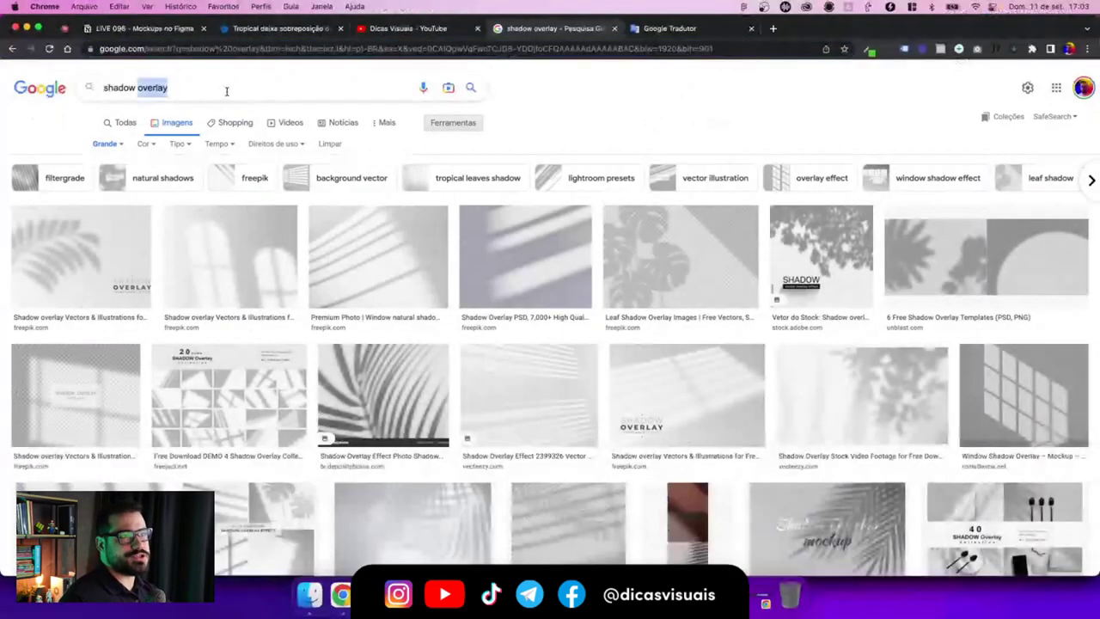
{"action": "type", "text": "mockup tag"}
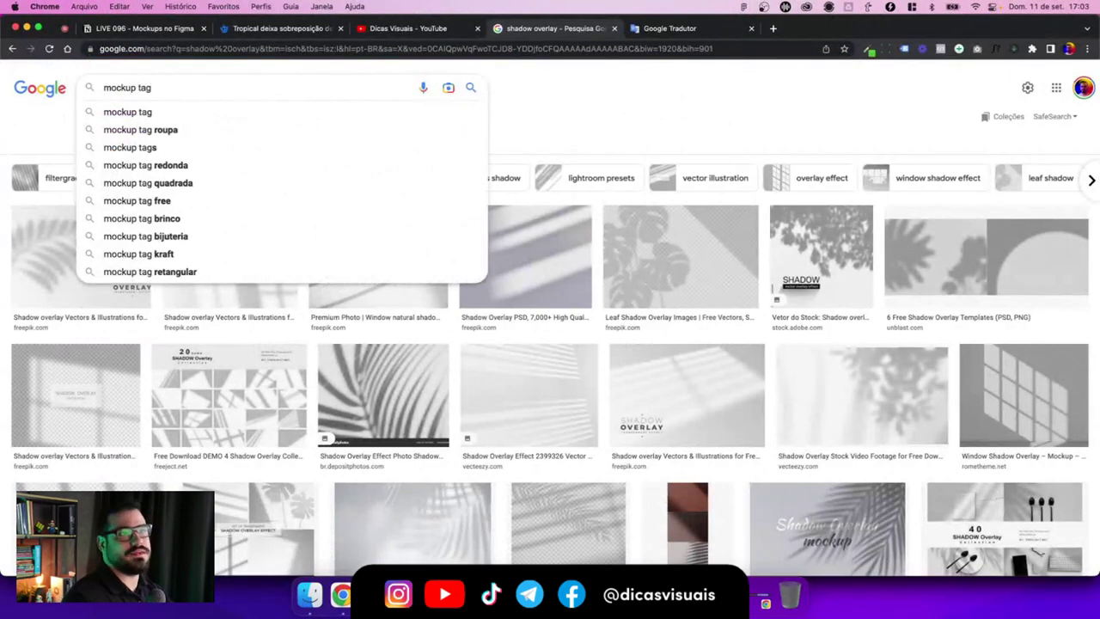
{"action": "key", "text": "Return"}
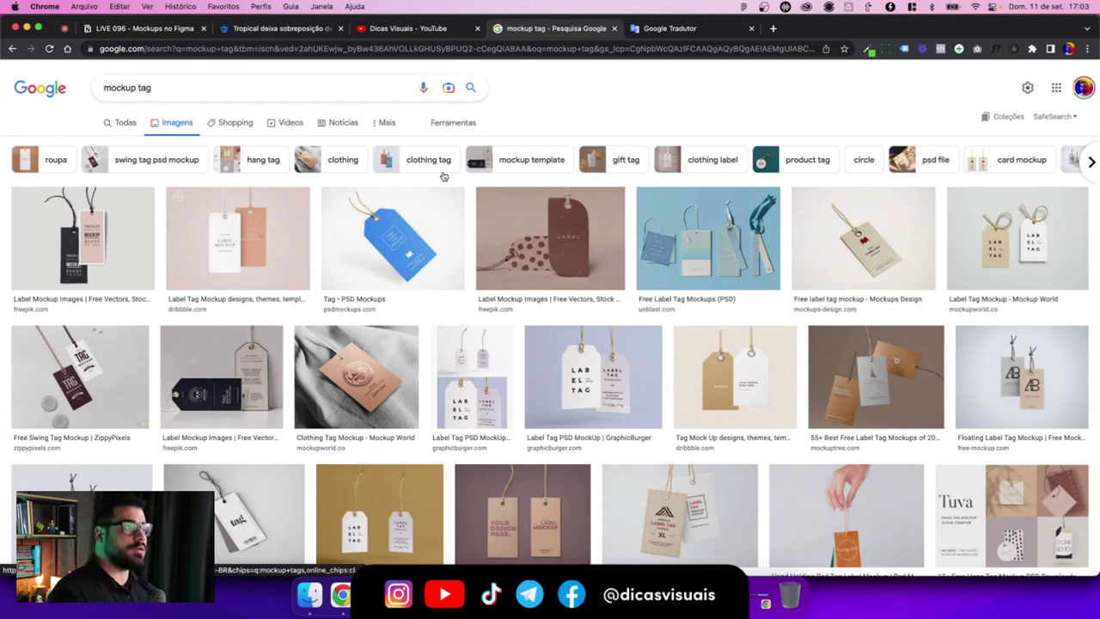
{"action": "scroll", "coordinate": [404, 280], "scroll_direction": "down", "scroll_amount": 5}
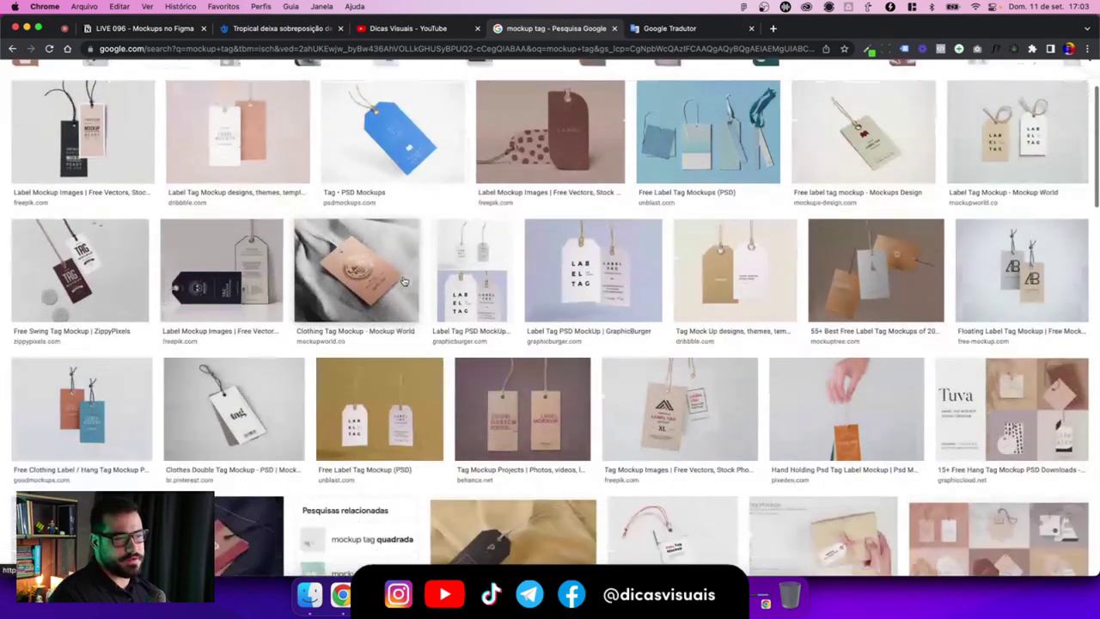
{"action": "scroll", "coordinate": [404, 281], "scroll_direction": "down", "scroll_amount": 3}
{"action": "key", "text": "ctrl+Right"}
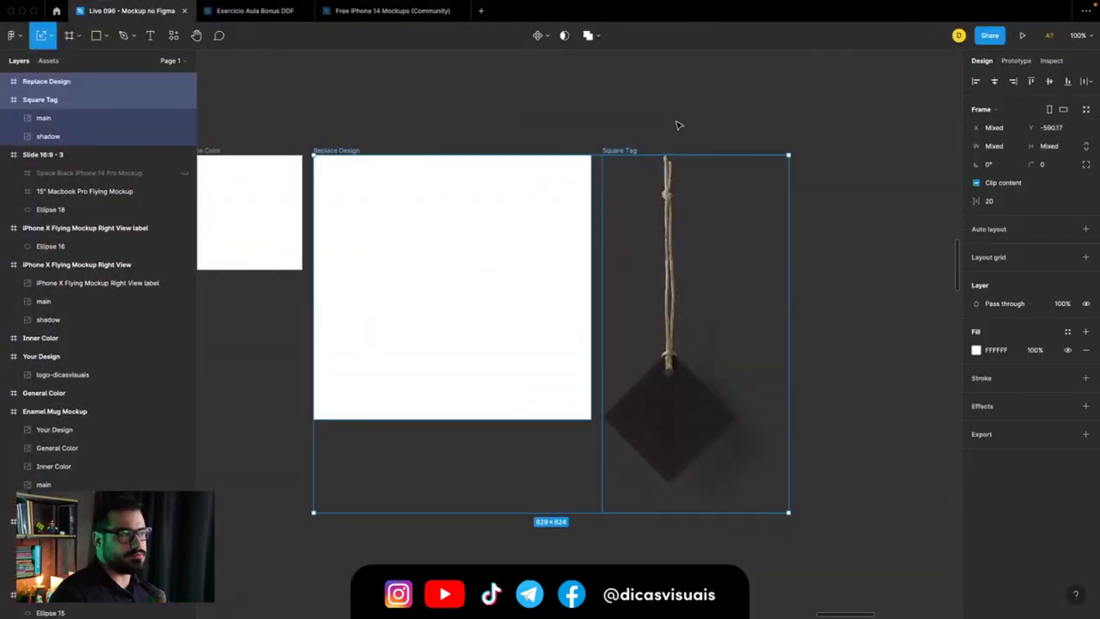
{"action": "scroll", "coordinate": [677, 125], "scroll_direction": "down", "scroll_amount": 3}
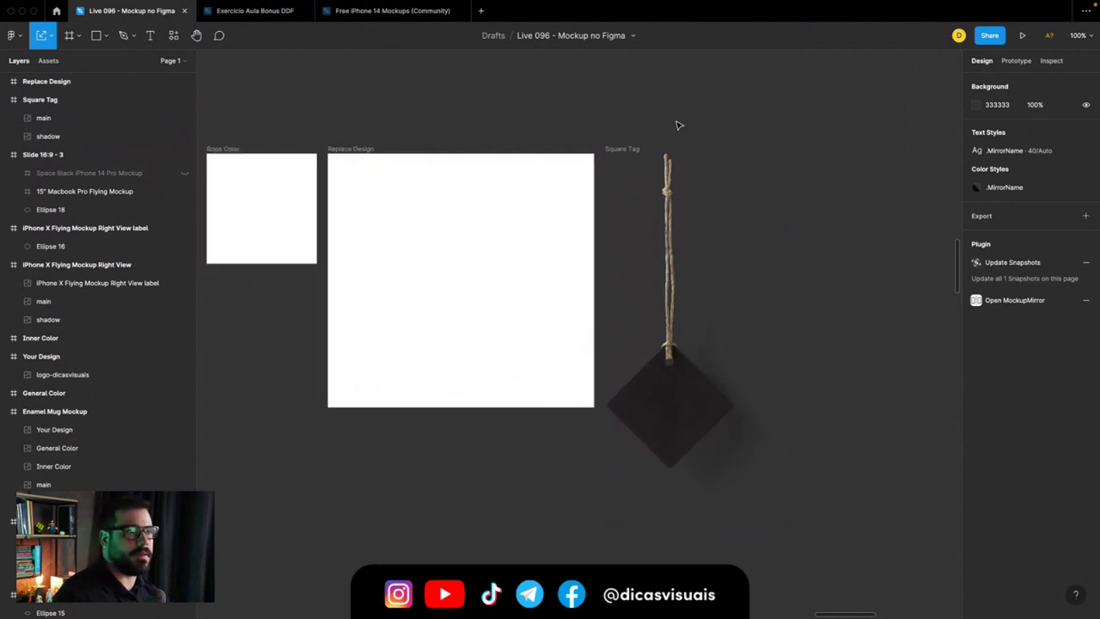
{"action": "scroll", "coordinate": [677, 126], "scroll_direction": "down", "scroll_amount": 3}
{"action": "scroll", "coordinate": [677, 126], "scroll_direction": "down", "scroll_amount": 3}
{"action": "scroll", "coordinate": [677, 125], "scroll_direction": "left", "scroll_amount": 5}
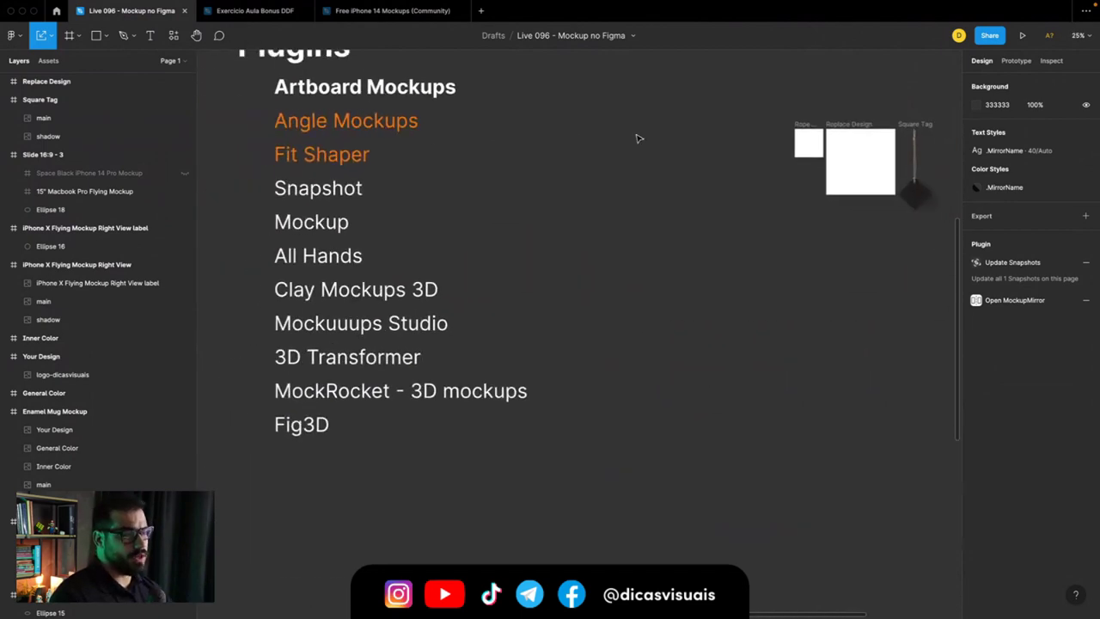
{"action": "scroll", "coordinate": [637, 137], "scroll_direction": "left", "scroll_amount": 2}
{"action": "scroll", "coordinate": [637, 137], "scroll_direction": "left", "scroll_amount": 1}
{"action": "left_click_drag", "start_coordinate": [361, 186], "coordinate": [536, 512]}
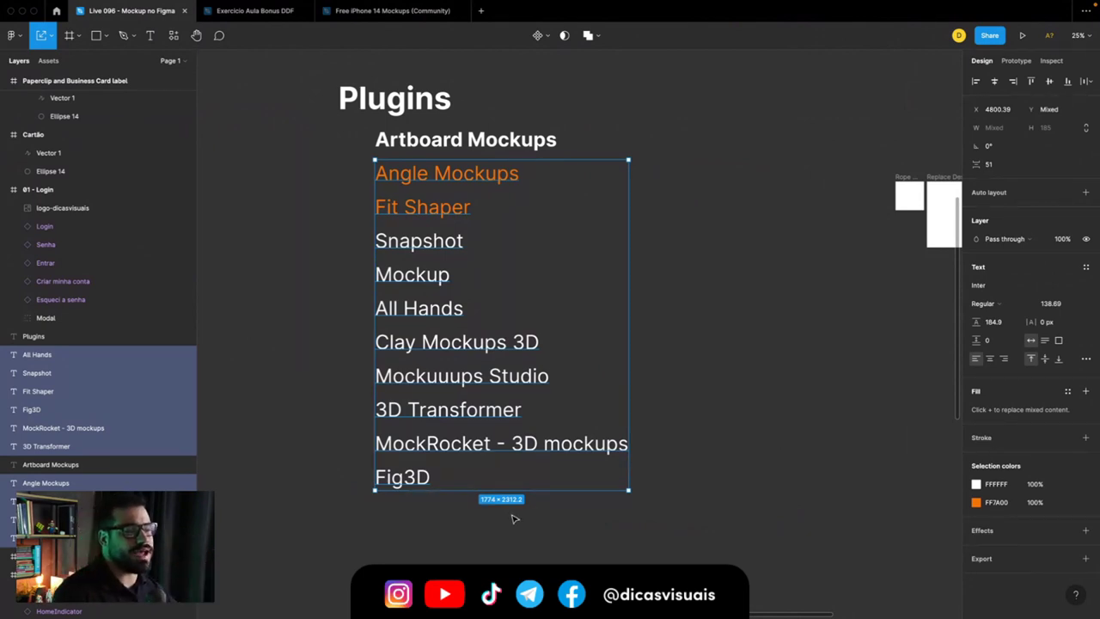
{"action": "left_click", "coordinate": [424, 142]}
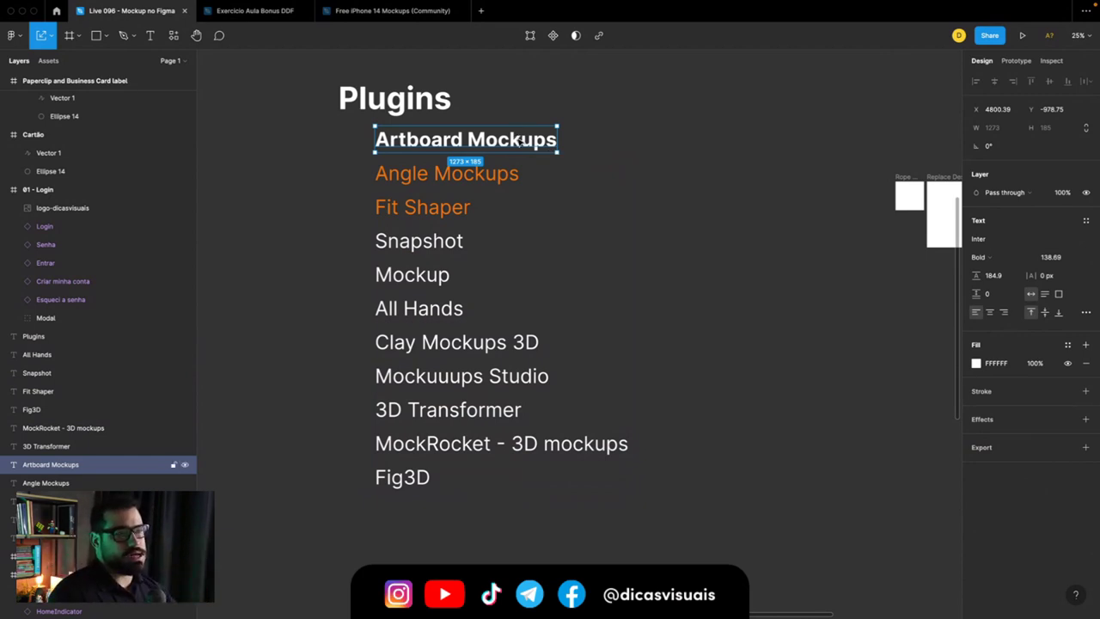
{"action": "left_click_drag", "start_coordinate": [407, 517], "coordinate": [436, 149]}
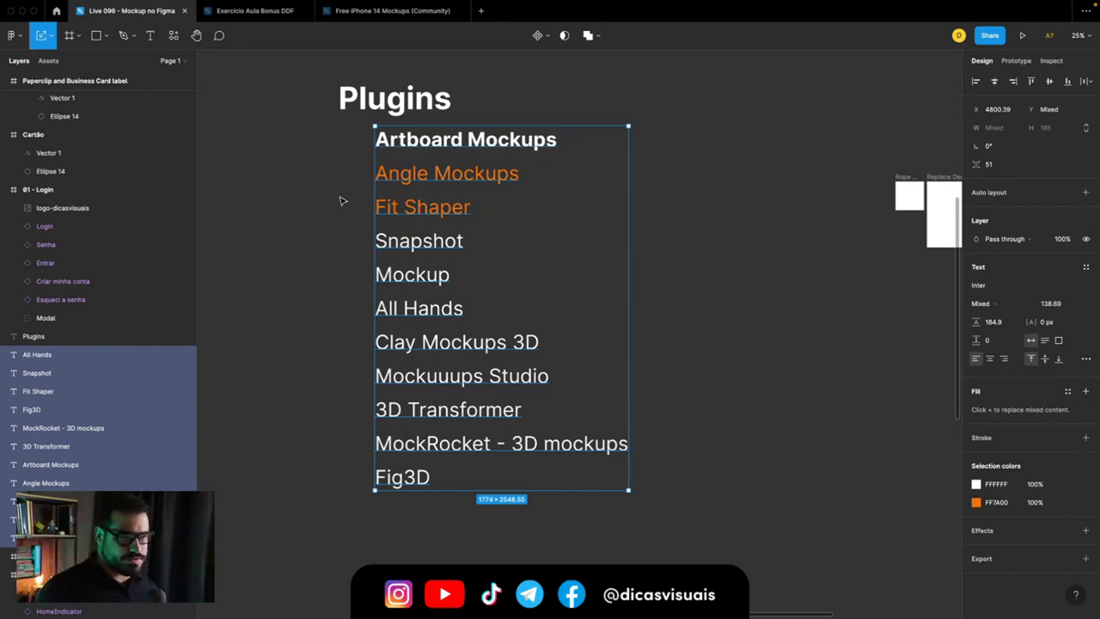
{"action": "left_click", "coordinate": [323, 324]}
{"action": "left_click_drag", "start_coordinate": [319, 367], "coordinate": [581, 332]}
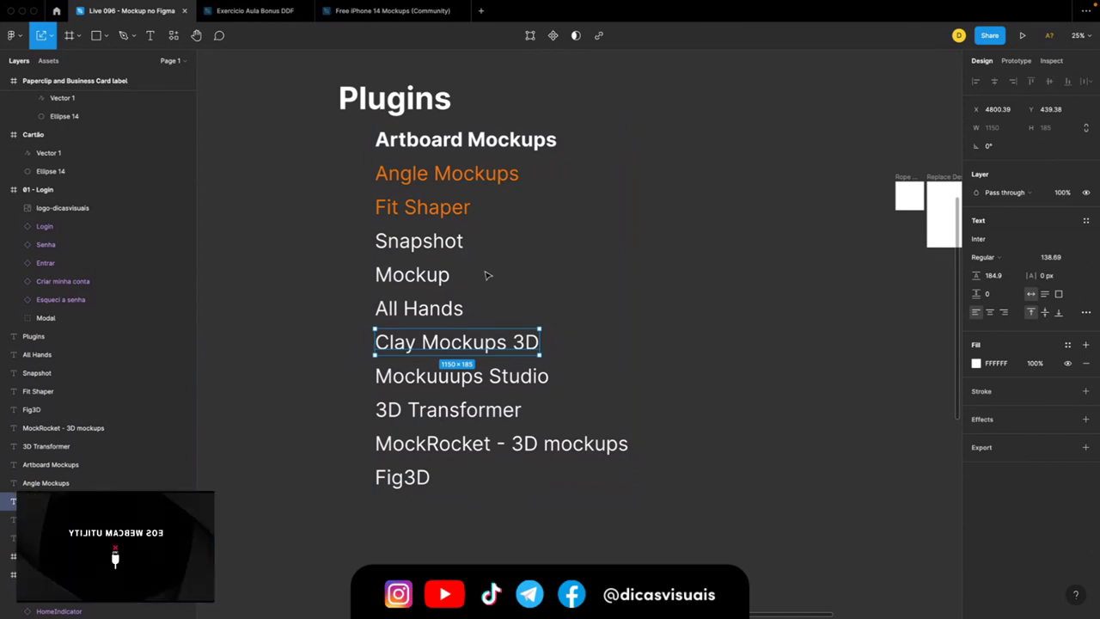
{"action": "left_click", "coordinate": [429, 173]}
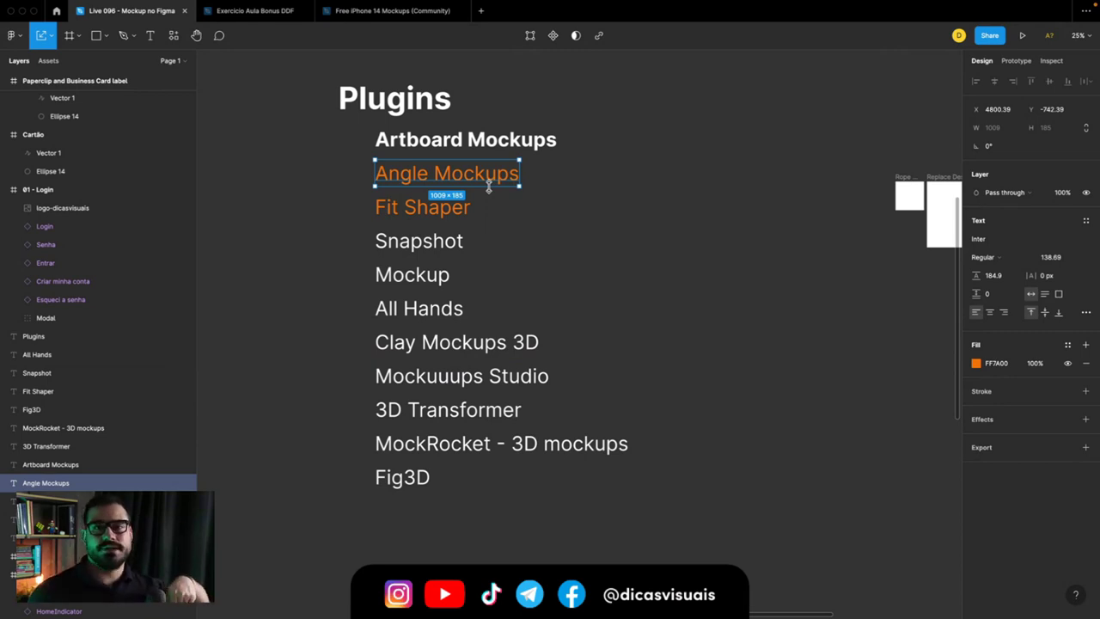
Step: Select the Angle Mockups entry in the Figma Plugins list
{"action": "scroll", "coordinate": [488, 187], "scroll_direction": "down", "scroll_amount": 2}
{"action": "scroll", "coordinate": [488, 187], "scroll_direction": "down", "scroll_amount": 2}
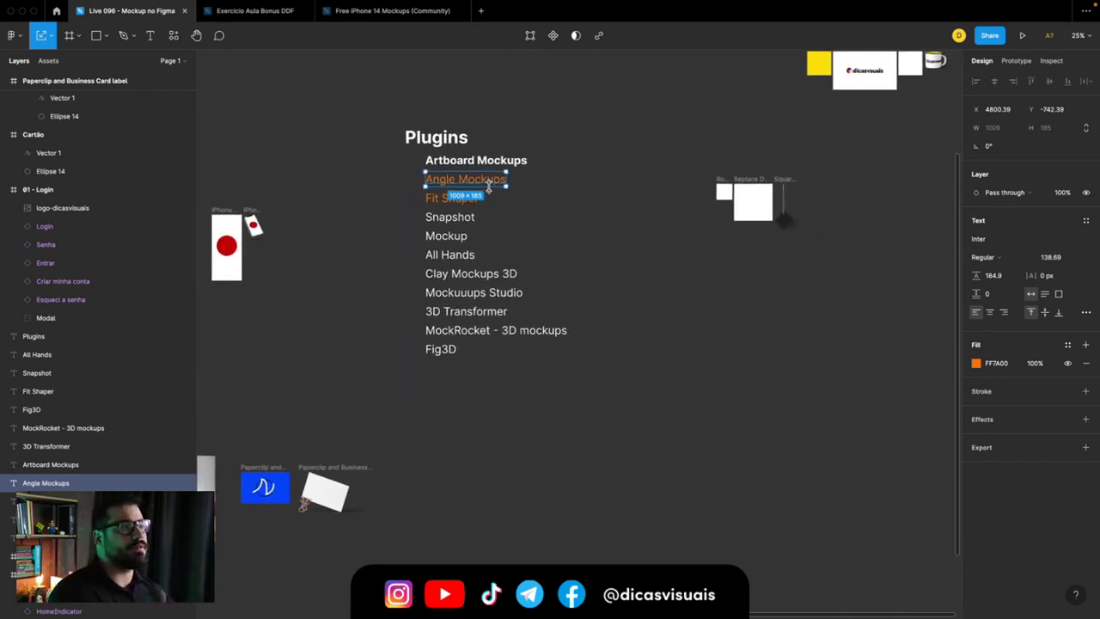
{"action": "scroll", "coordinate": [488, 188], "scroll_direction": "down", "scroll_amount": 1}
{"action": "scroll", "coordinate": [487, 186], "scroll_direction": "down", "scroll_amount": 1}
{"action": "scroll", "coordinate": [488, 187], "scroll_direction": "up", "scroll_amount": 3}
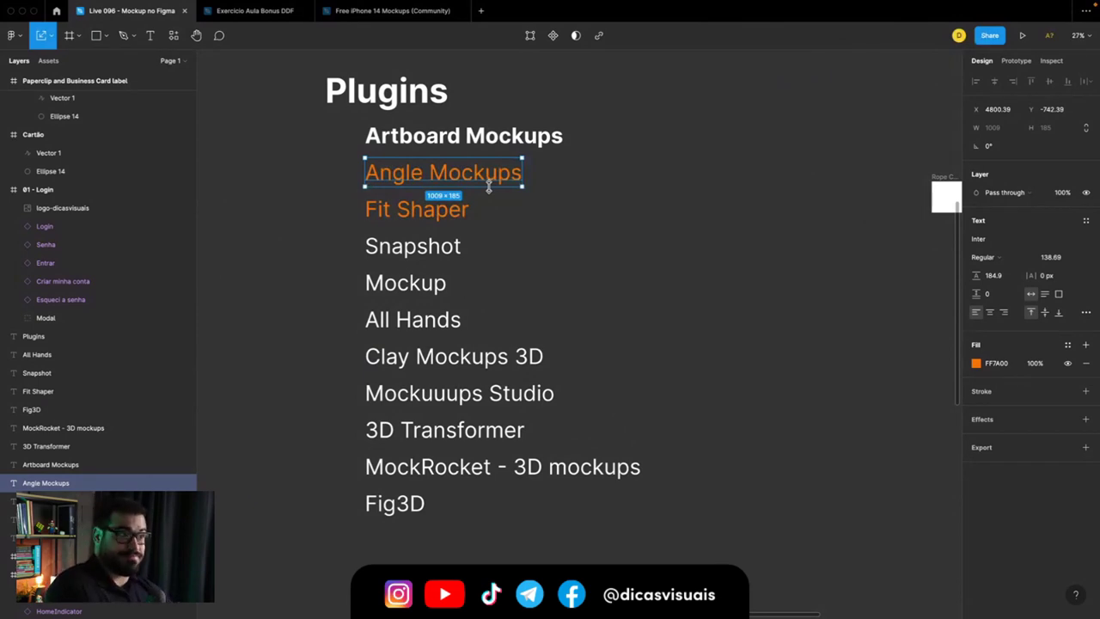
{"action": "left_click", "coordinate": [481, 134]}
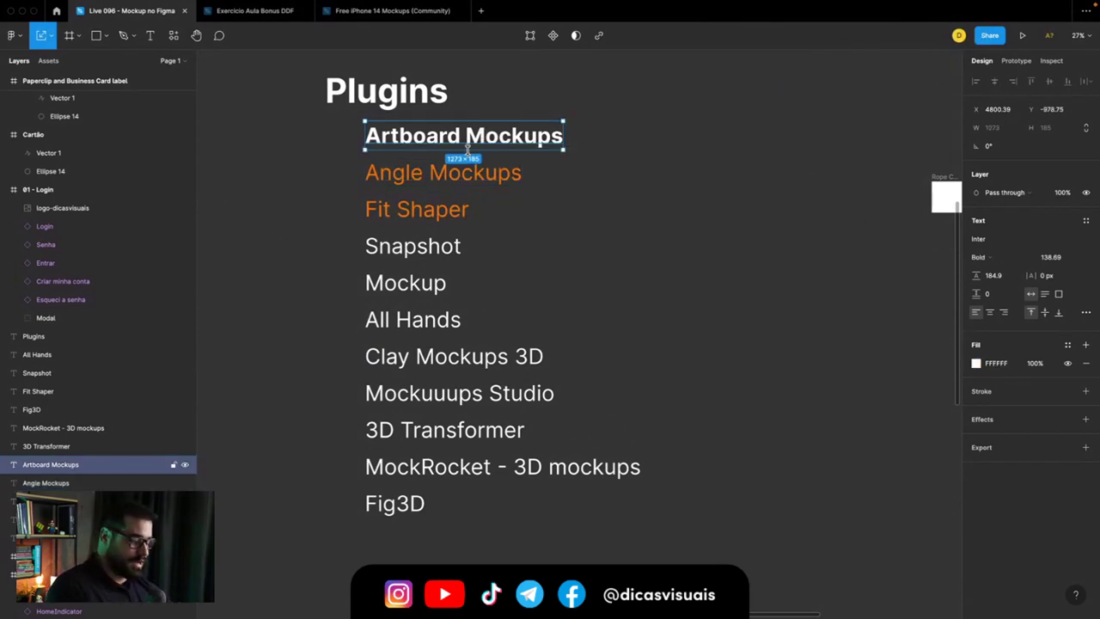
{"action": "left_click", "coordinate": [468, 176]}
Step: Navigate the canvas to the iPhone X Flying Mockup and select the small angled phone
{"action": "scroll", "coordinate": [492, 206], "scroll_direction": "down", "scroll_amount": 2}
{"action": "scroll", "coordinate": [496, 213], "scroll_direction": "down", "scroll_amount": 2}
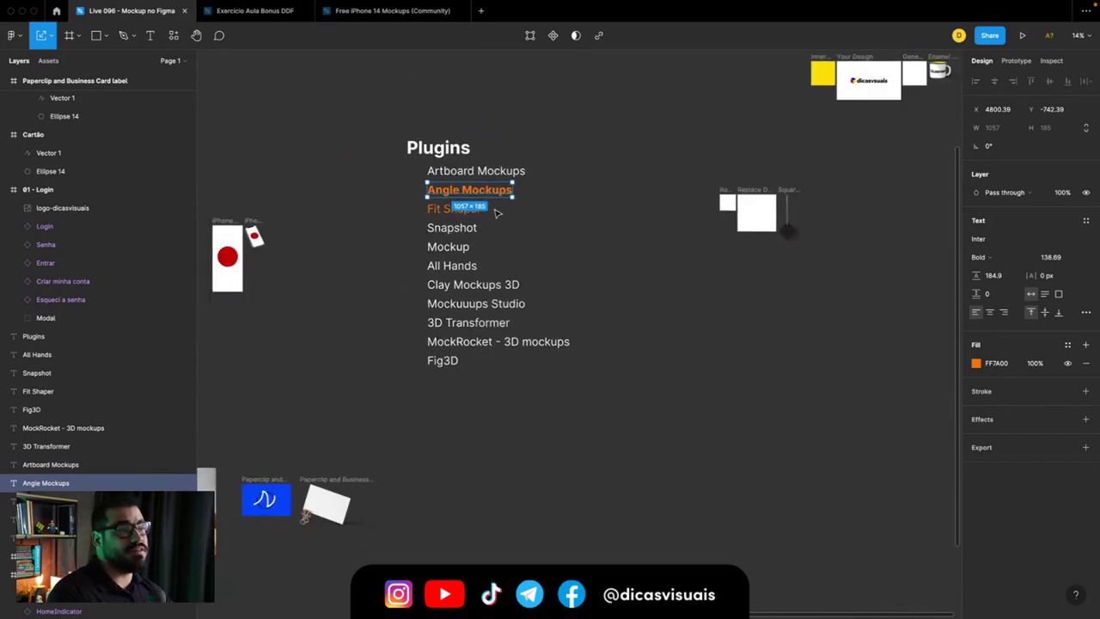
{"action": "scroll", "coordinate": [459, 198], "scroll_direction": "up", "scroll_amount": 2}
{"action": "scroll", "coordinate": [460, 198], "scroll_direction": "up", "scroll_amount": 1}
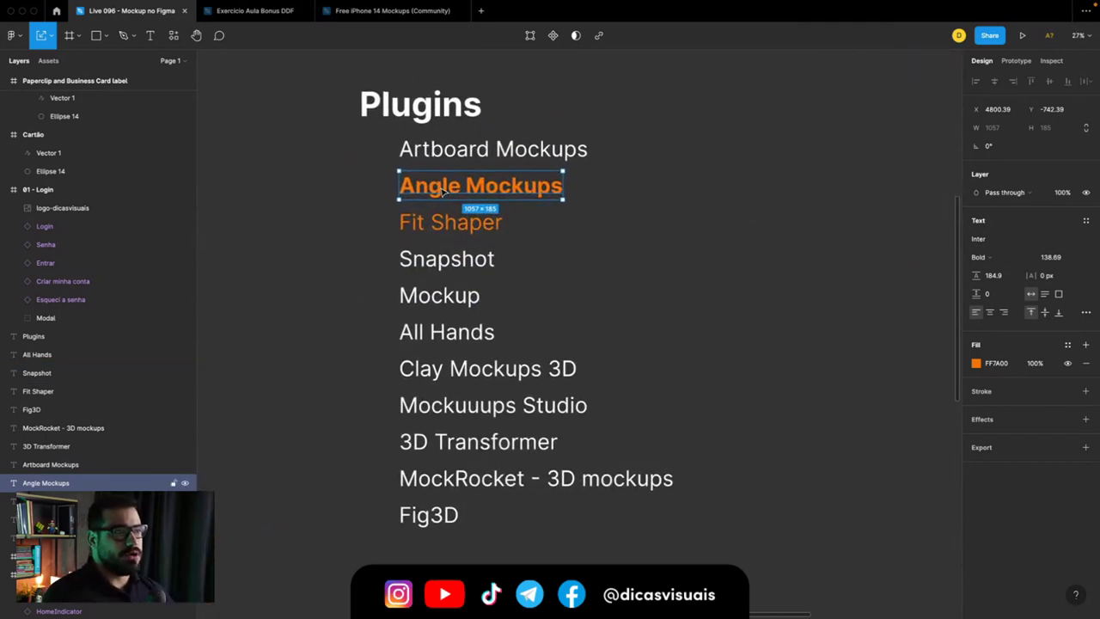
{"action": "scroll", "coordinate": [453, 188], "scroll_direction": "down", "scroll_amount": 3}
{"action": "scroll", "coordinate": [450, 186], "scroll_direction": "down", "scroll_amount": 2}
{"action": "scroll", "coordinate": [449, 186], "scroll_direction": "left", "scroll_amount": 3}
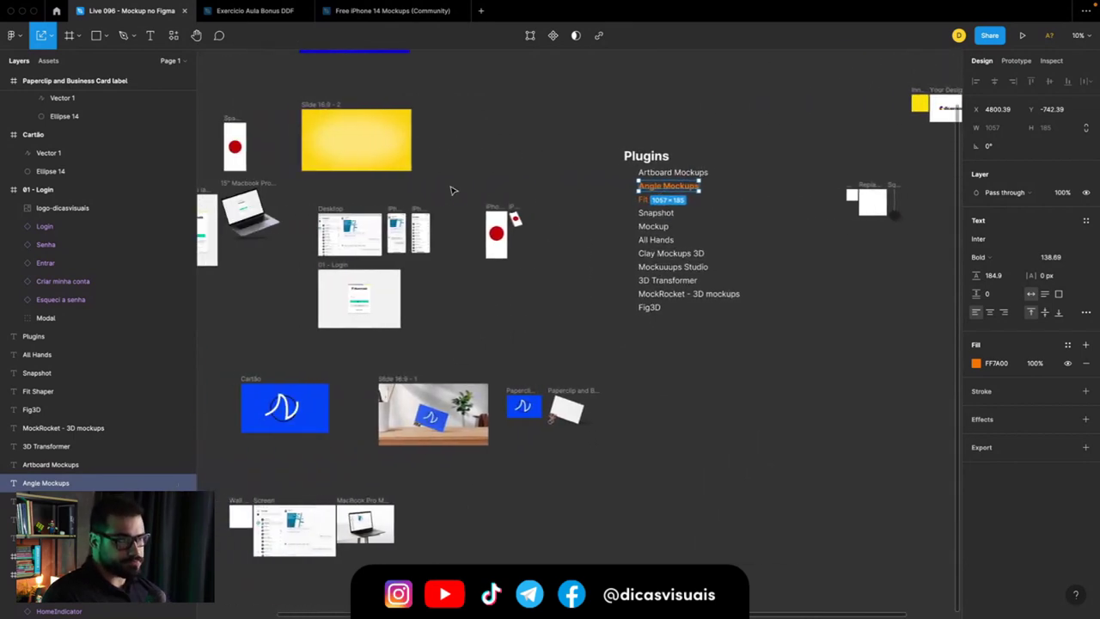
{"action": "scroll", "coordinate": [516, 206], "scroll_direction": "left", "scroll_amount": 2}
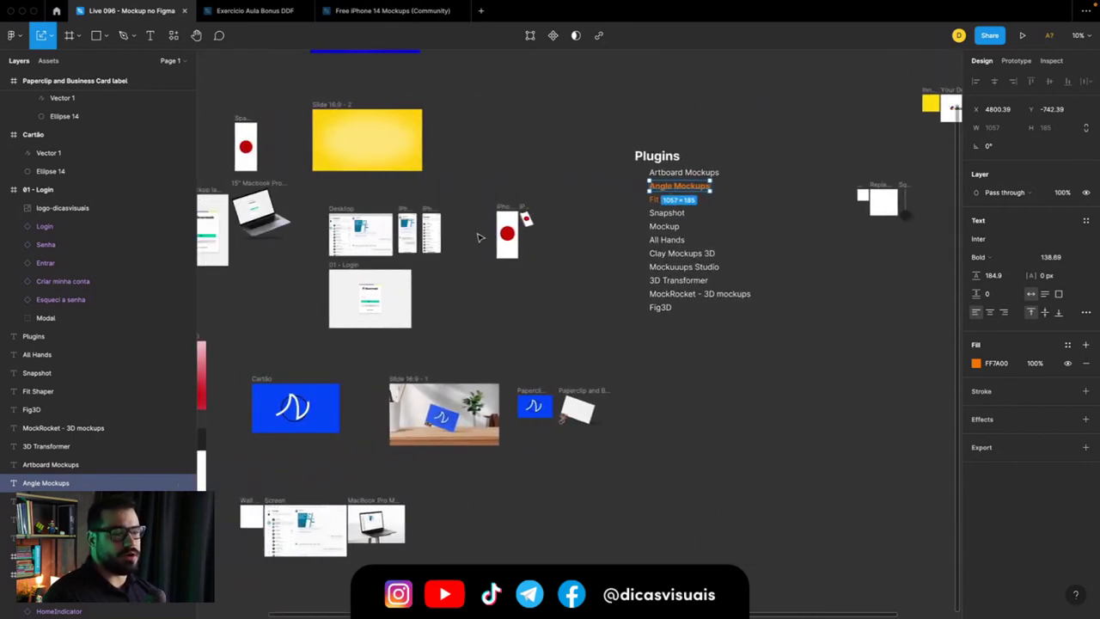
{"action": "scroll", "coordinate": [478, 237], "scroll_direction": "left", "scroll_amount": 3}
{"action": "scroll", "coordinate": [516, 230], "scroll_direction": "right", "scroll_amount": 1}
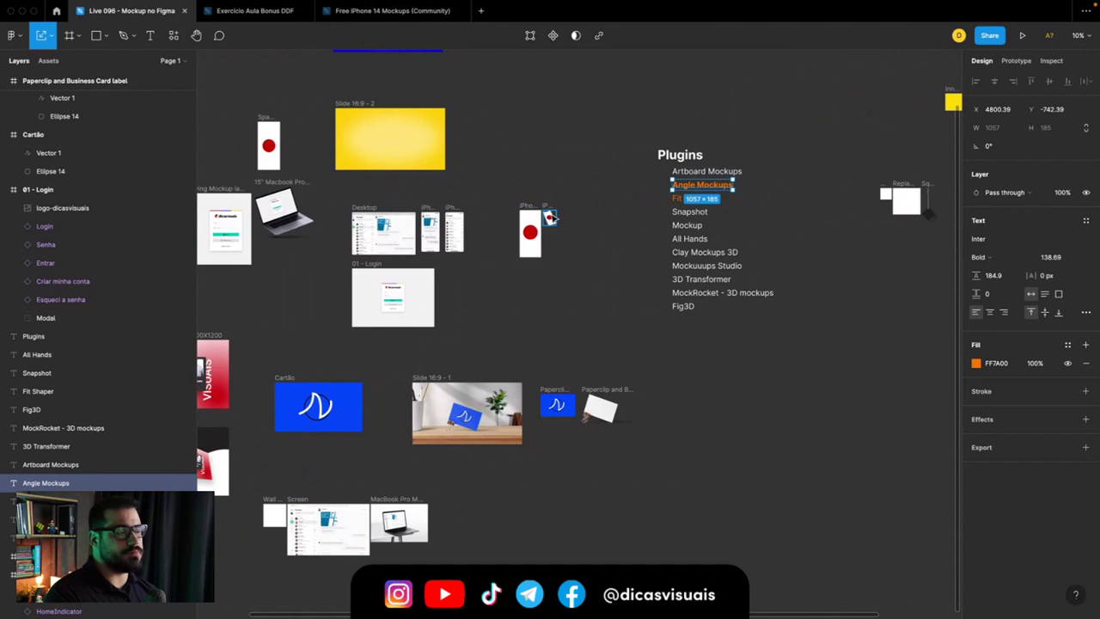
{"action": "scroll", "coordinate": [557, 222], "scroll_direction": "up", "scroll_amount": 5}
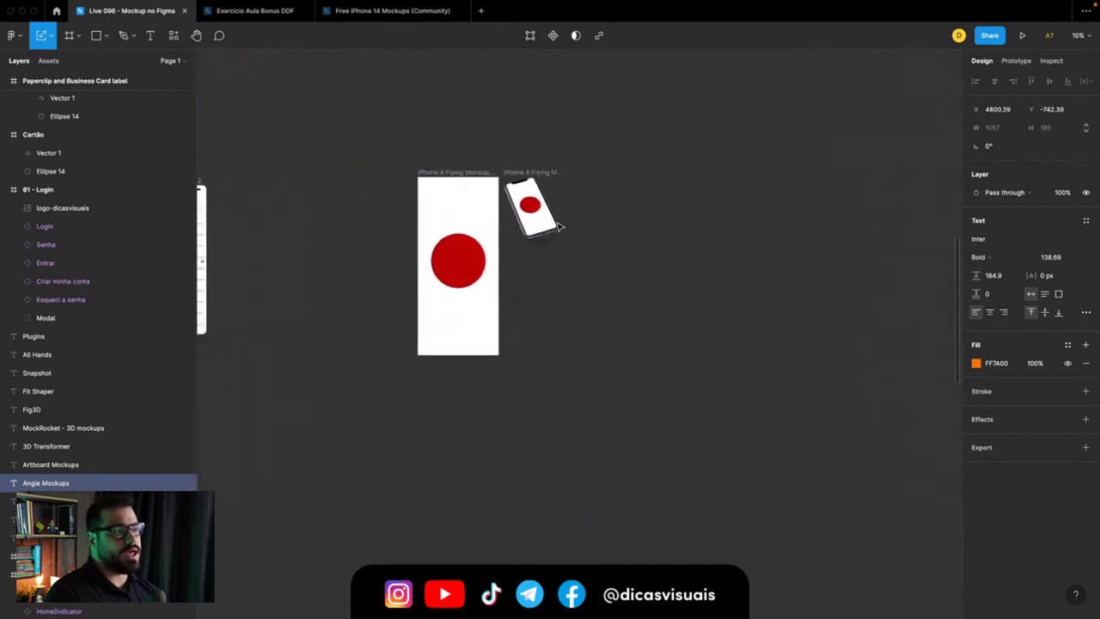
{"action": "left_click", "coordinate": [511, 186]}
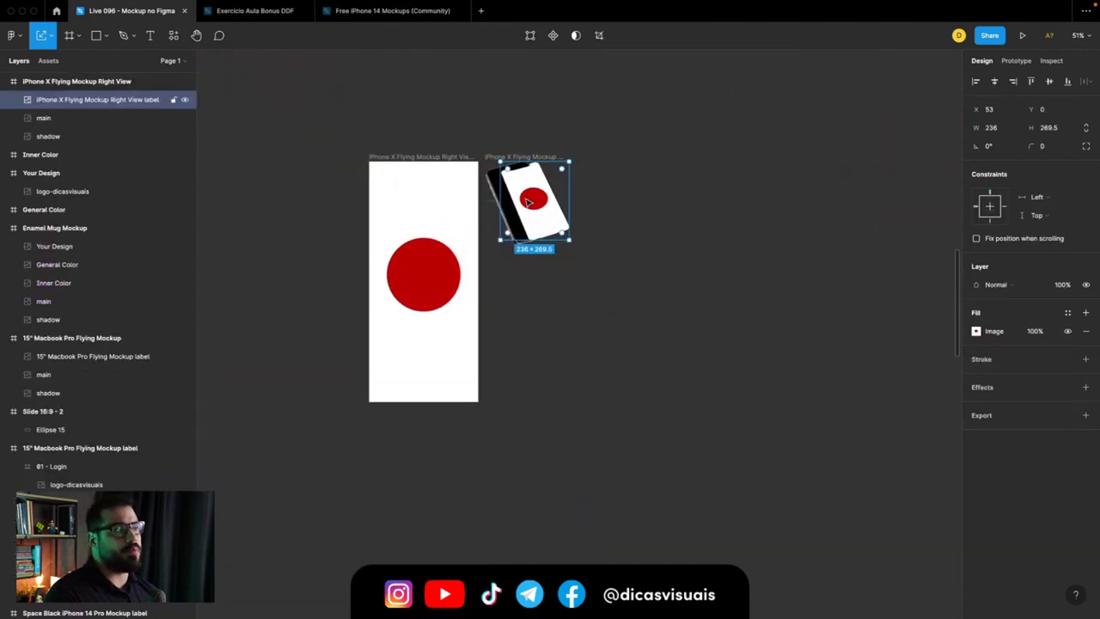
Step: Change the browser's image search query to 'mockup mobile'
{"action": "key", "text": "super+Tab"}
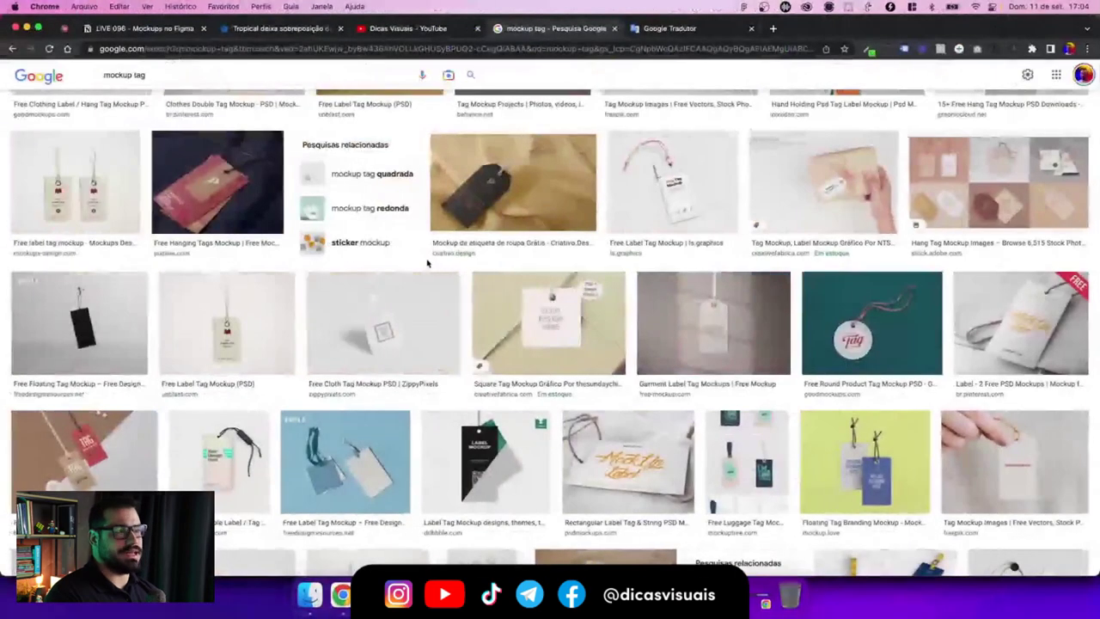
{"action": "scroll", "coordinate": [430, 258], "scroll_direction": "up", "scroll_amount": 5}
{"action": "double_click", "coordinate": [151, 88]}
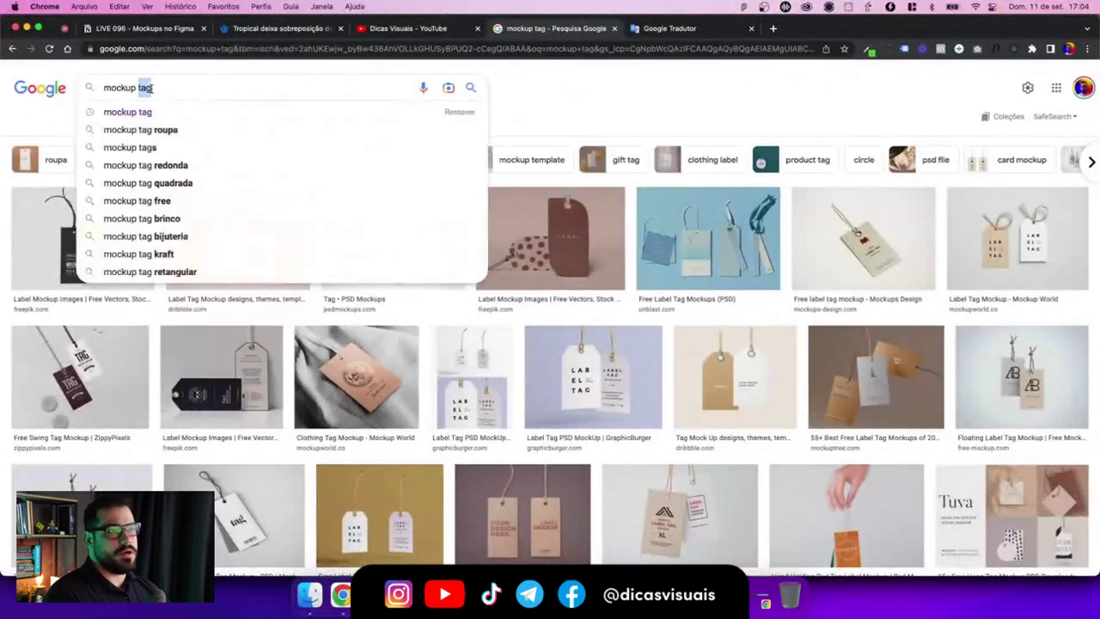
{"action": "type", "text": "mobile"}
{"action": "key", "text": "Return"}
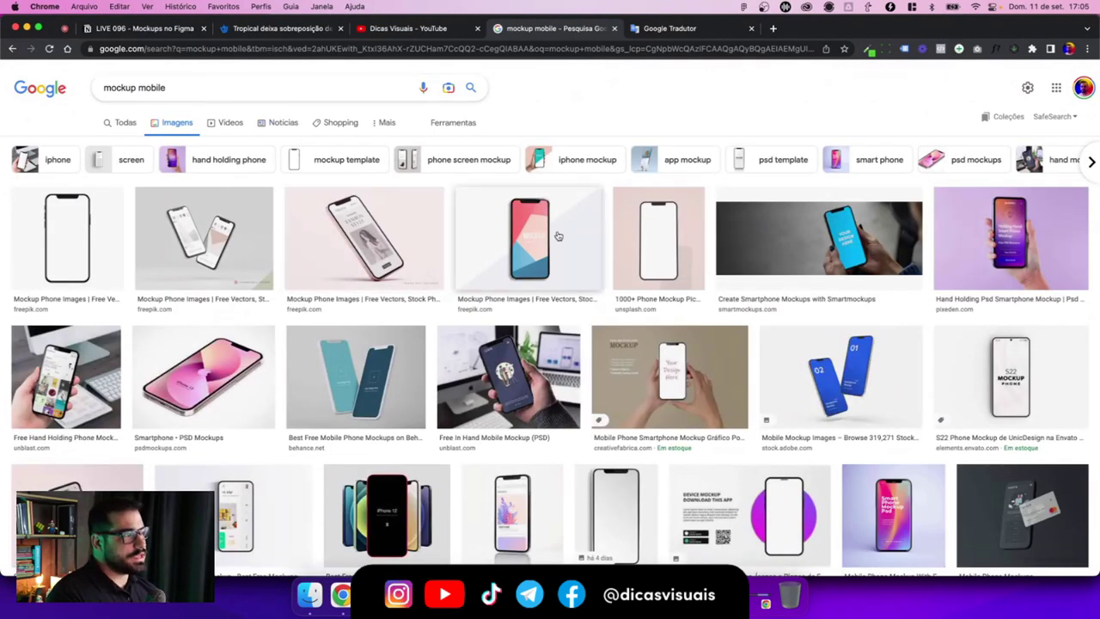
Step: Copy Pixeden's hand-holding smartphone mockup photo and return to Figma
{"action": "left_click", "coordinate": [558, 237]}
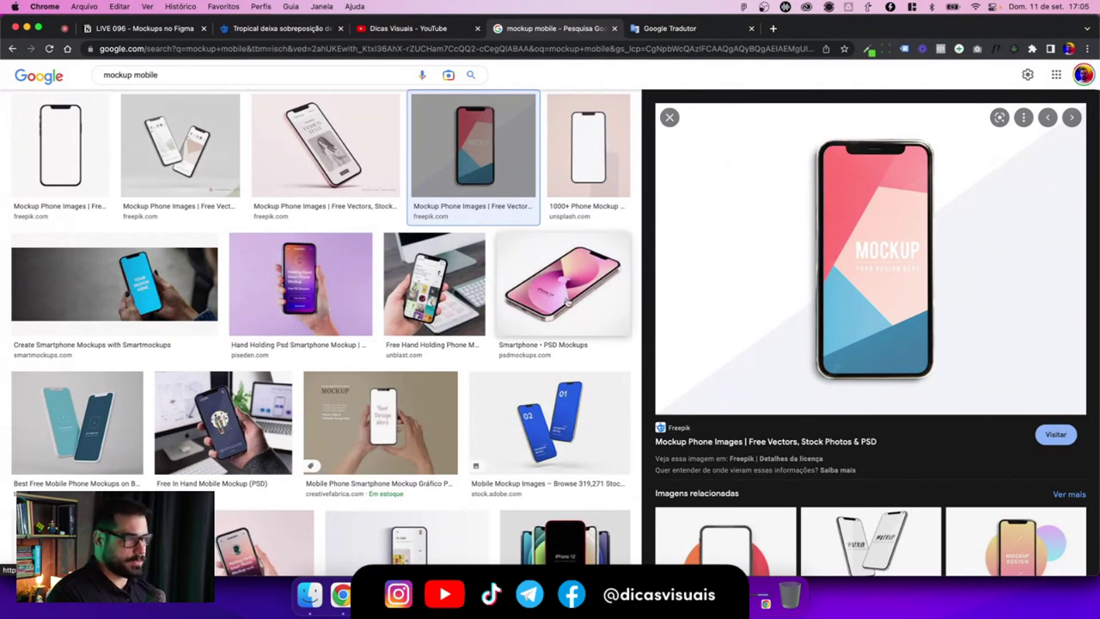
{"action": "left_click", "coordinate": [287, 296]}
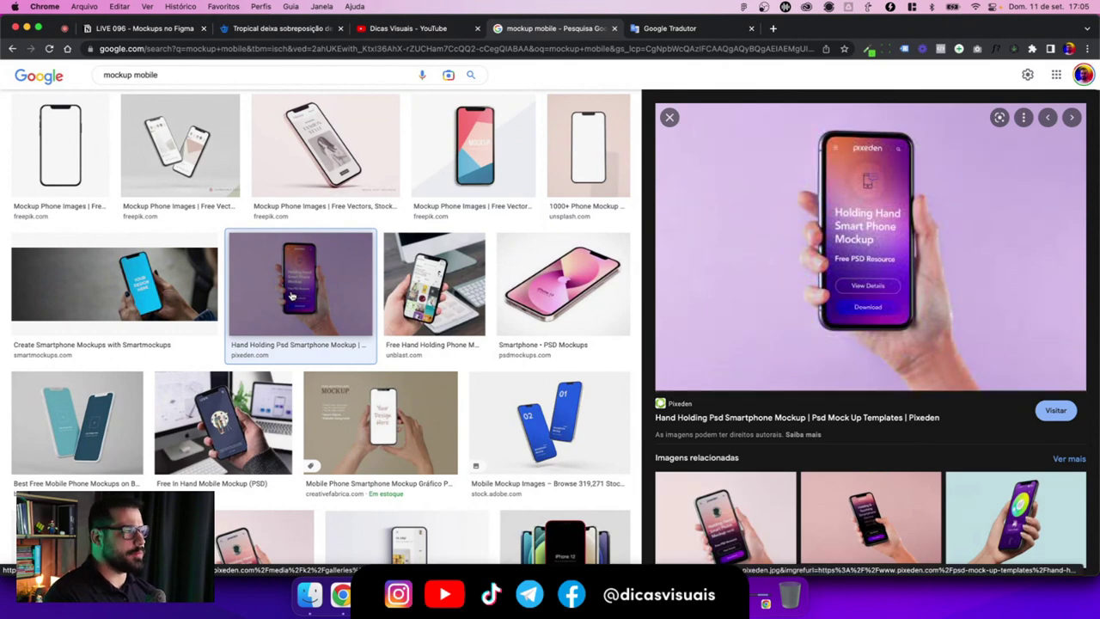
{"action": "mouse_move", "coordinate": [870, 249]}
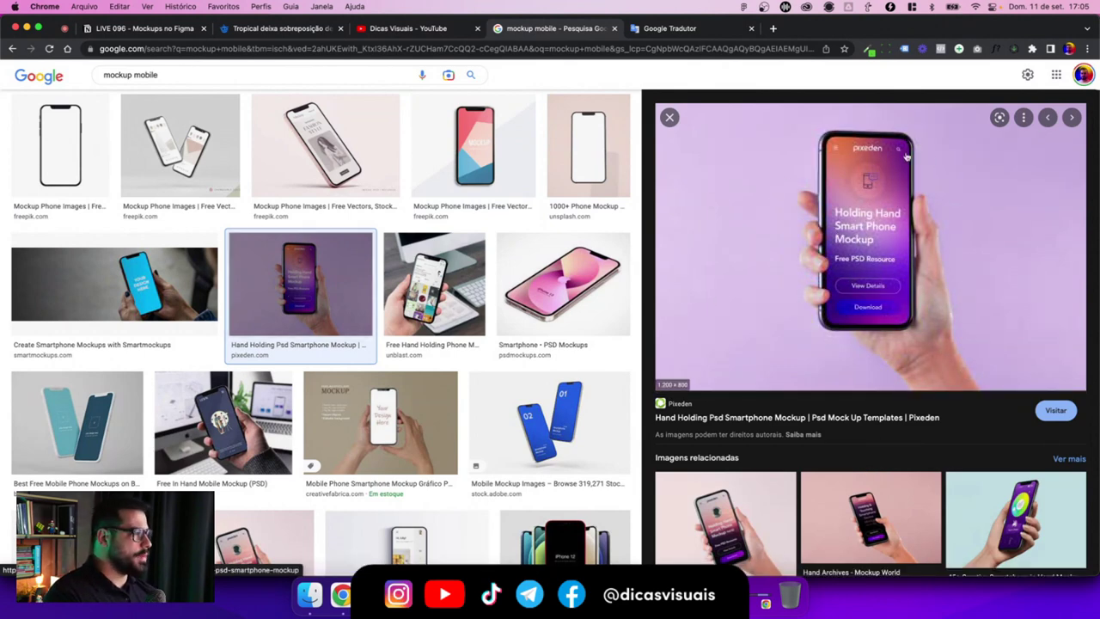
{"action": "right_click", "coordinate": [856, 240]}
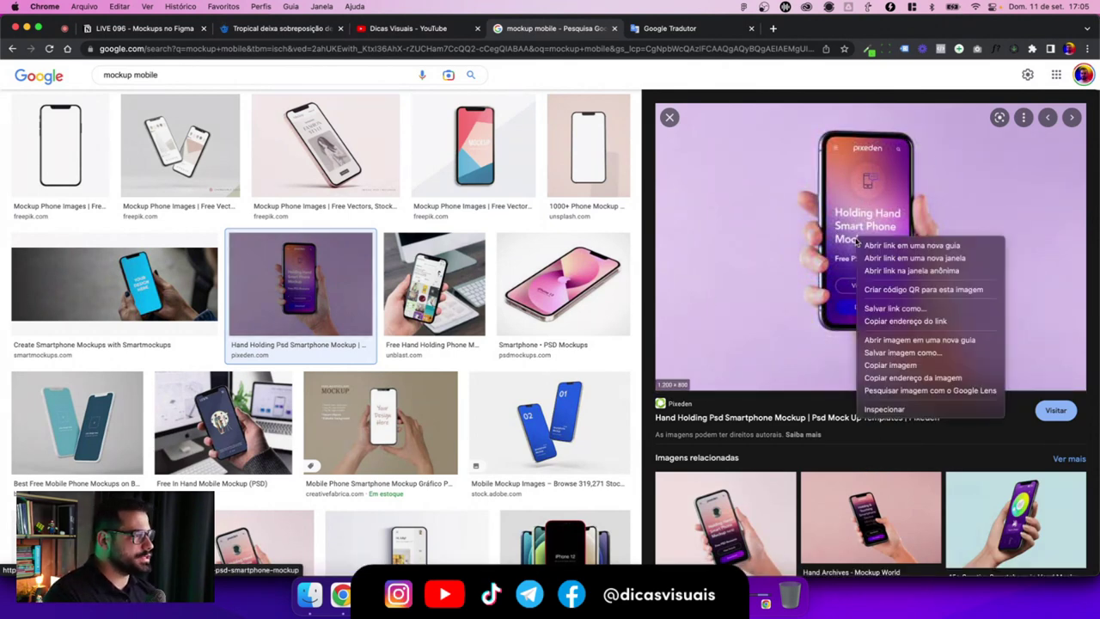
{"action": "left_click", "coordinate": [901, 367]}
{"action": "key", "text": "ctrl+Right"}
Step: Paste the hand-held phone photo onto the Figma canvas and move it higher
{"action": "scroll", "coordinate": [769, 394], "scroll_direction": "down", "scroll_amount": 5}
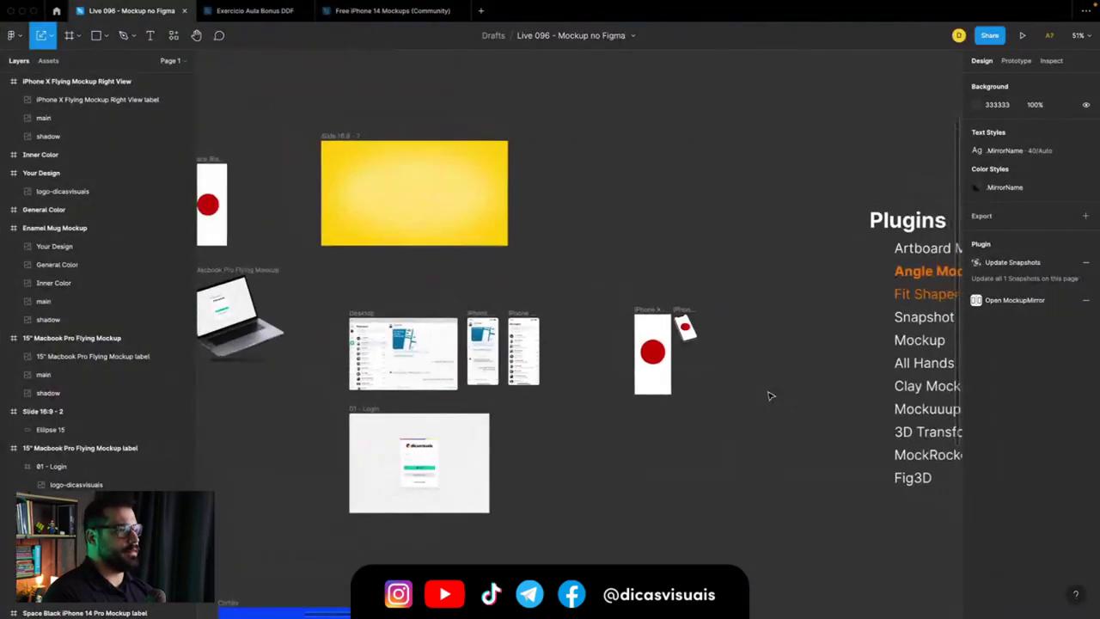
{"action": "key", "text": "ctrl+v"}
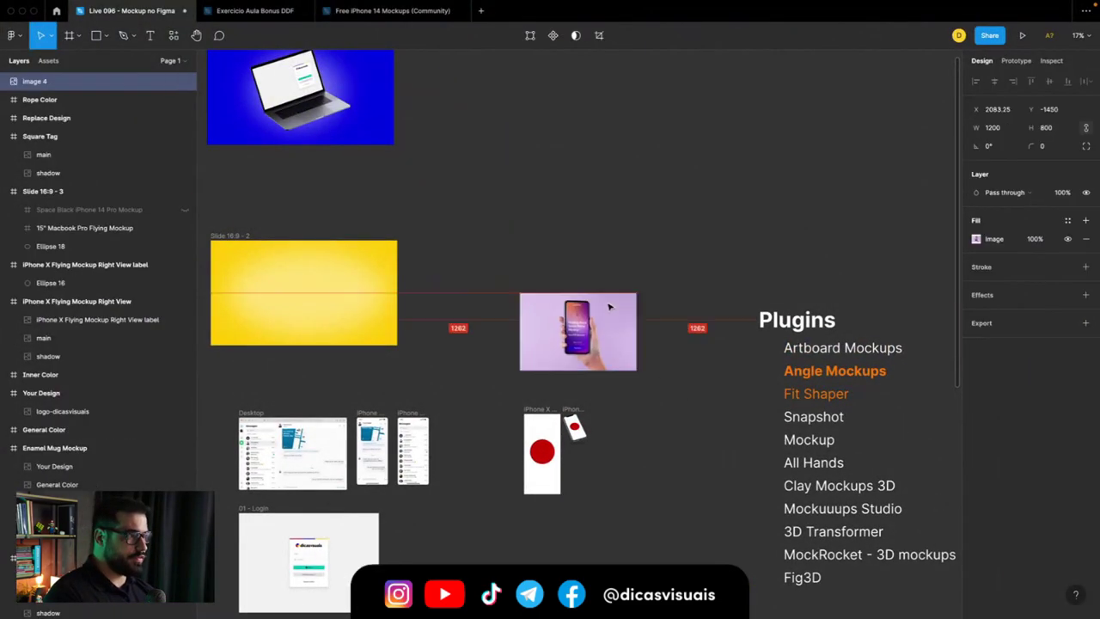
{"action": "left_click_drag", "start_coordinate": [608, 329], "coordinate": [629, 221]}
{"action": "scroll", "coordinate": [714, 283], "scroll_direction": "up", "scroll_amount": 2}
{"action": "scroll", "coordinate": [714, 283], "scroll_direction": "right", "scroll_amount": 5}
{"action": "left_click", "coordinate": [668, 421]}
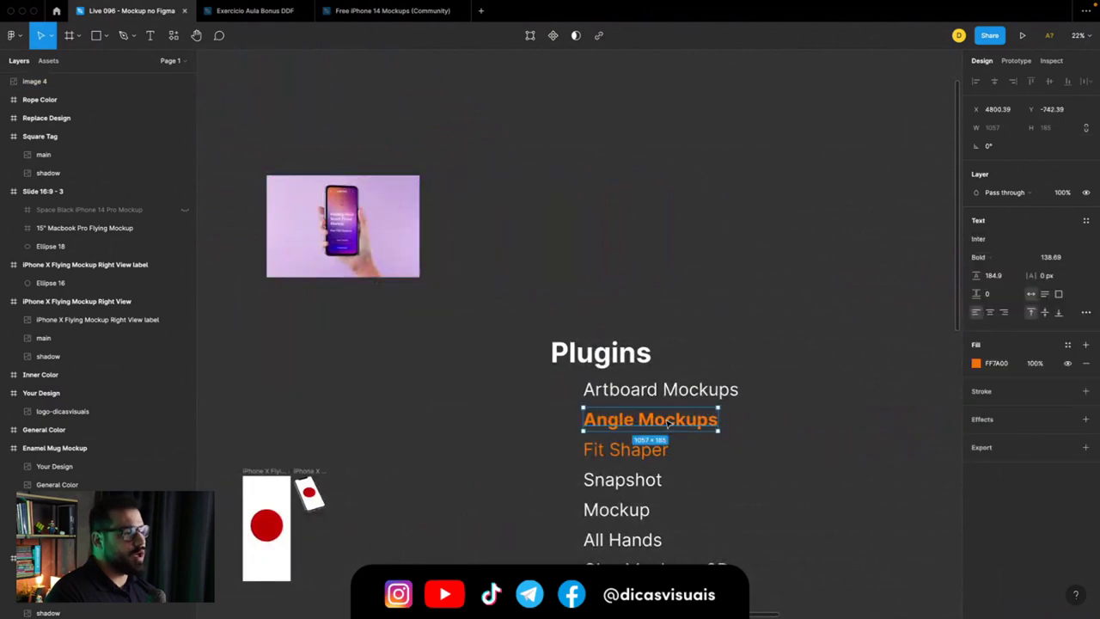
{"action": "left_click", "coordinate": [438, 400]}
{"action": "scroll", "coordinate": [321, 200], "scroll_direction": "up", "scroll_amount": 5}
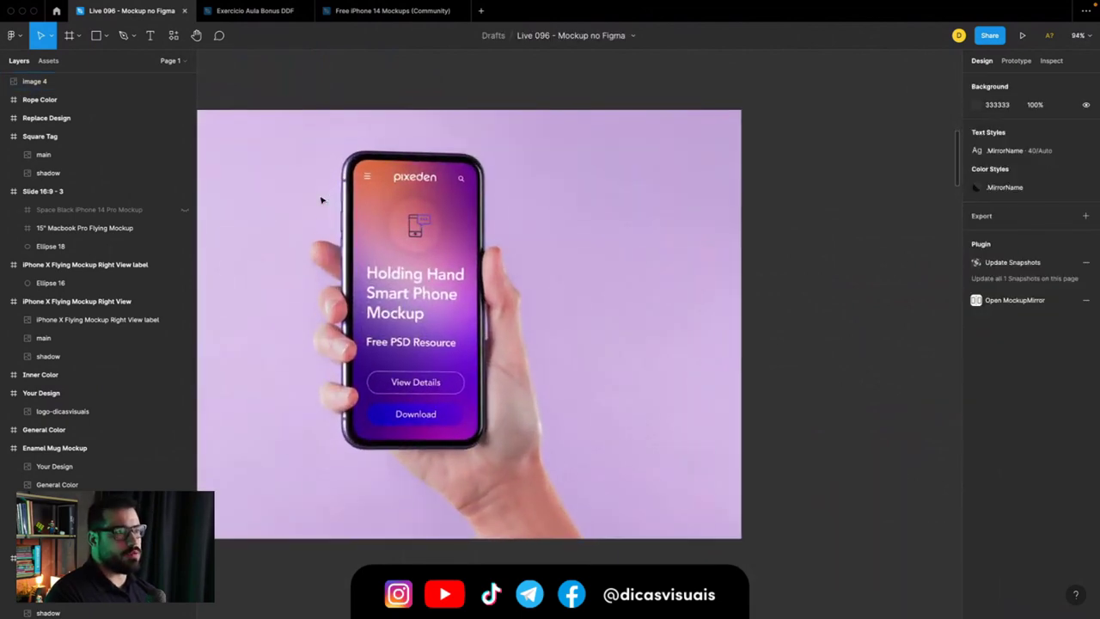
Step: Trace the phone screen as a black-filled four-point shape (Vector 7, 225.6×516.42)
{"action": "key", "text": "p"}
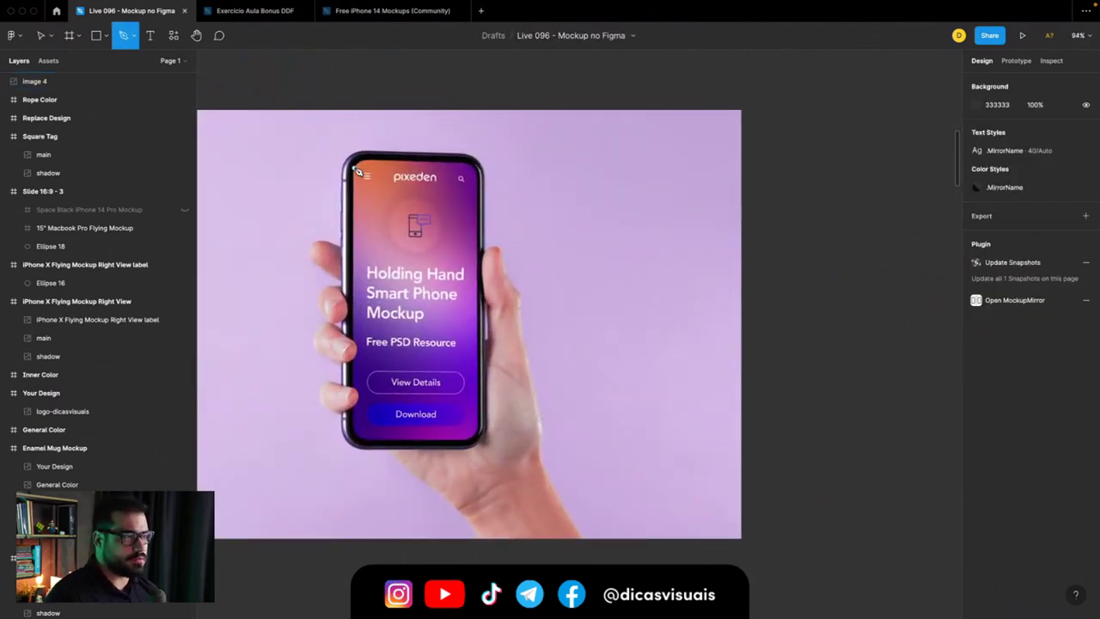
{"action": "left_click", "coordinate": [355, 162]}
{"action": "left_click", "coordinate": [353, 437]}
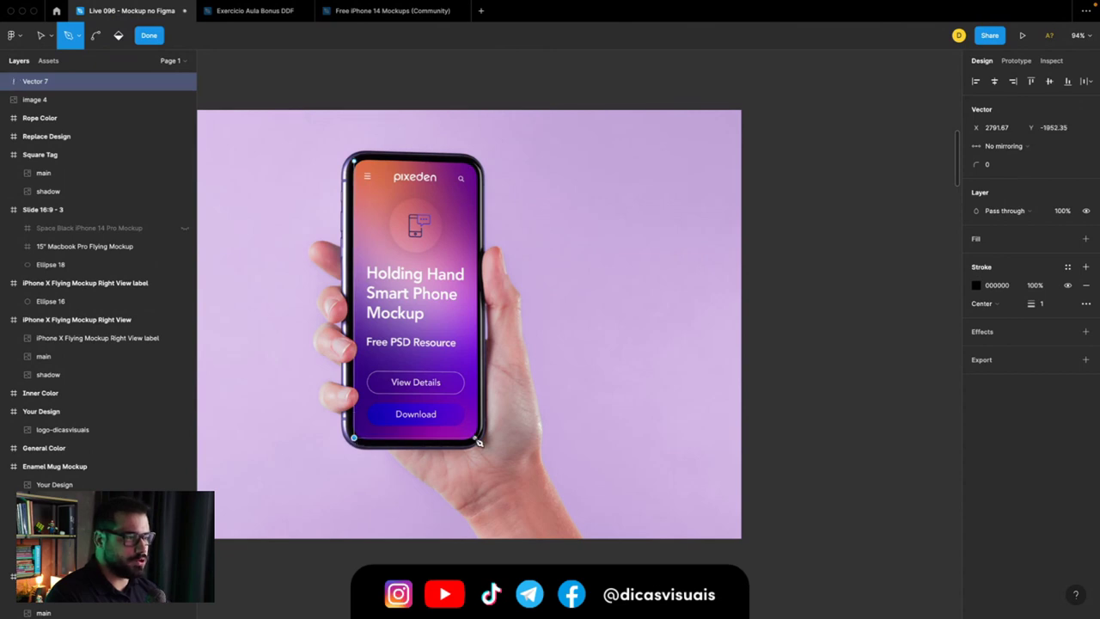
{"action": "left_click", "coordinate": [475, 163]}
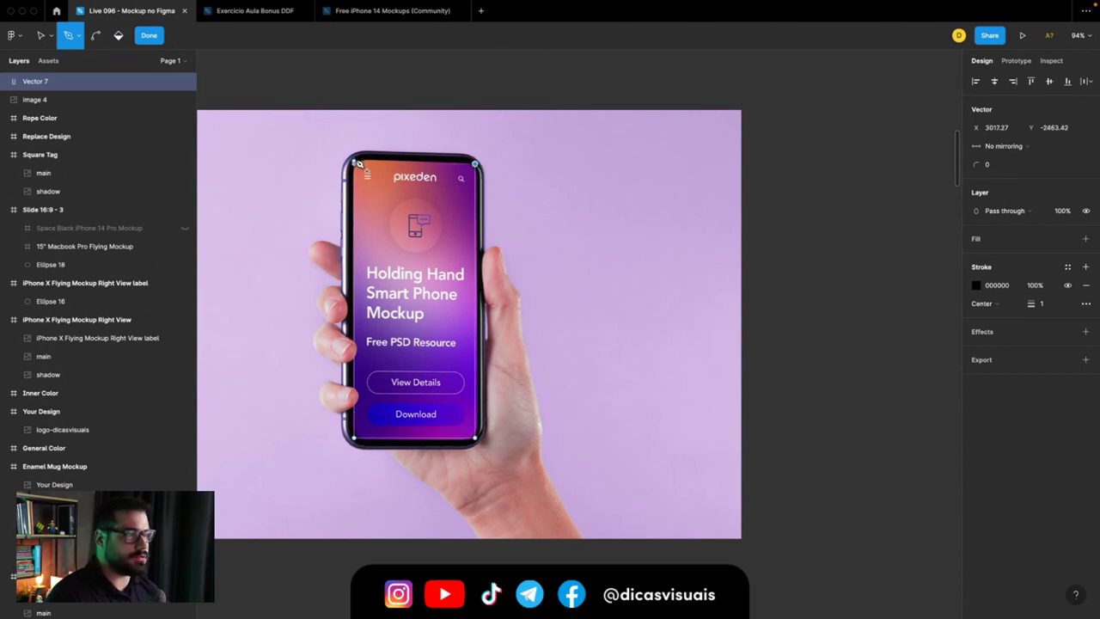
{"action": "left_click", "coordinate": [356, 164]}
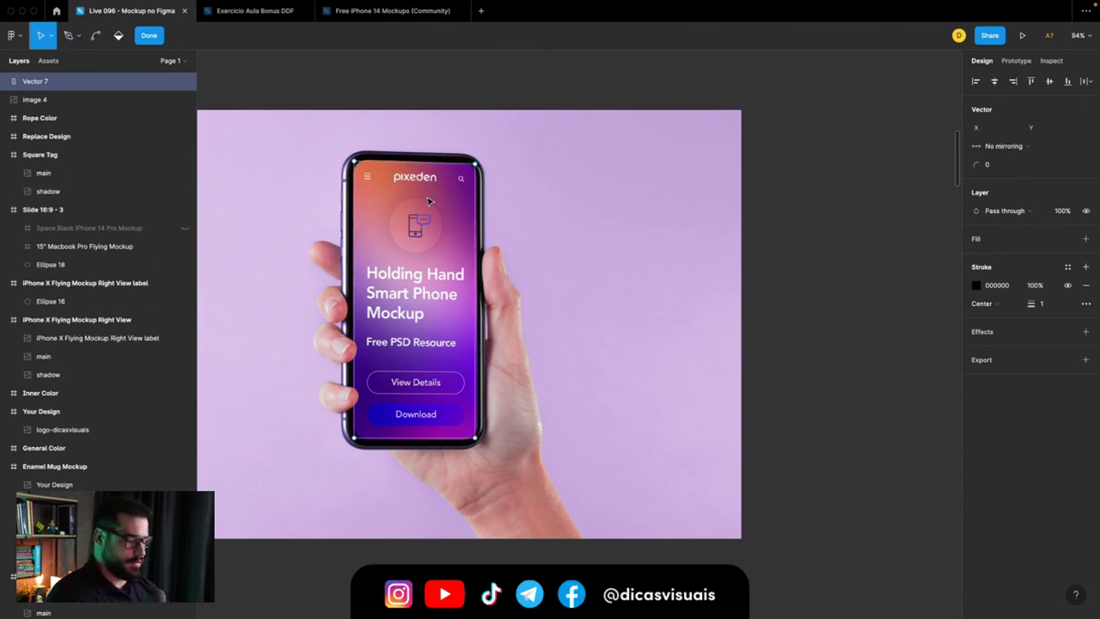
{"action": "key", "text": "shift+x"}
{"action": "scroll", "coordinate": [429, 266], "scroll_direction": "down", "scroll_amount": 5}
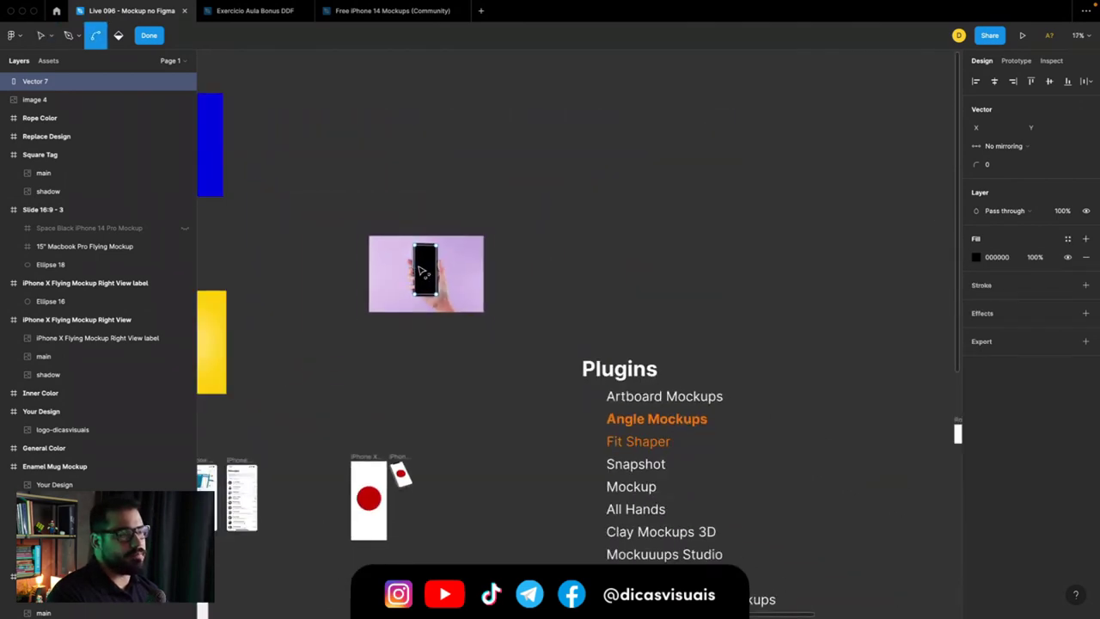
{"action": "scroll", "coordinate": [407, 248], "scroll_direction": "up", "scroll_amount": 5}
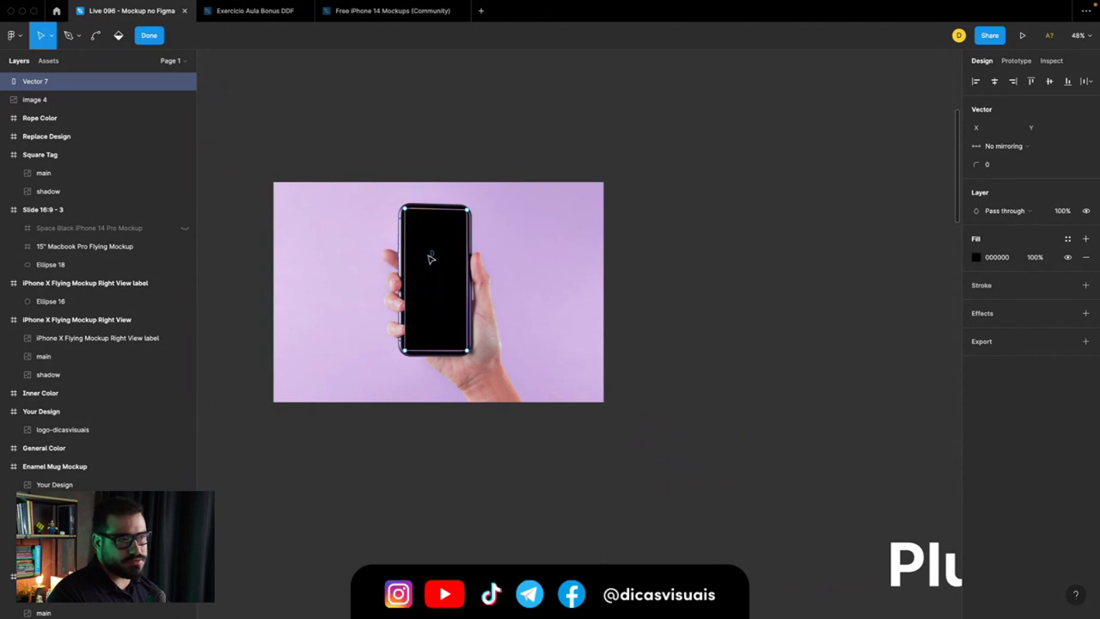
{"action": "key", "text": "shift+x"}
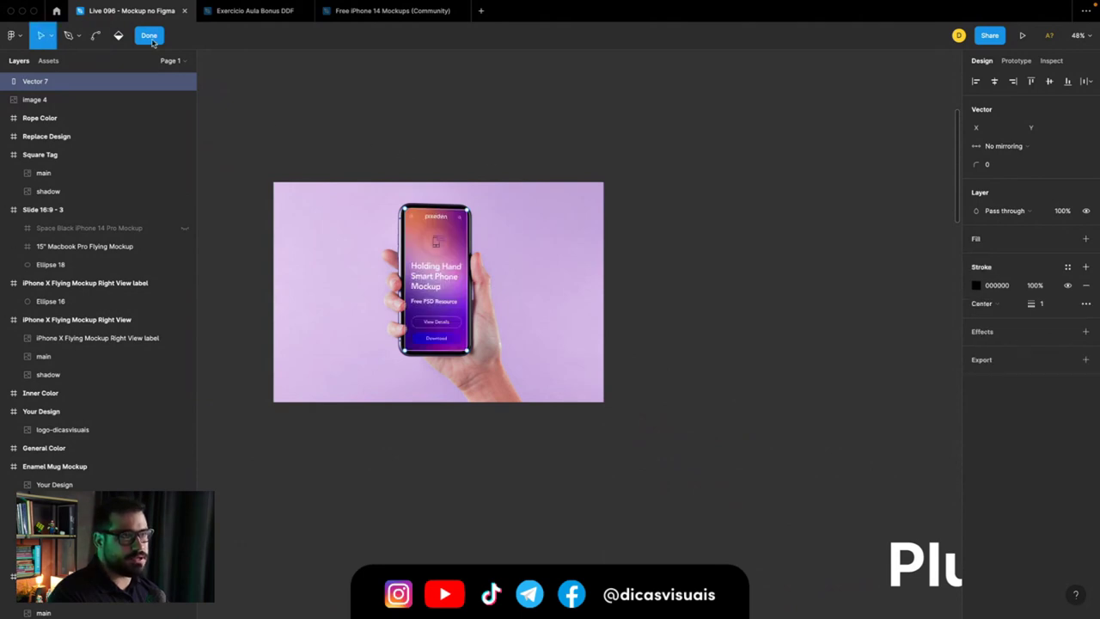
{"action": "left_click", "coordinate": [152, 40]}
{"action": "key", "text": "shift+x"}
{"action": "scroll", "coordinate": [422, 216], "scroll_direction": "up", "scroll_amount": 5}
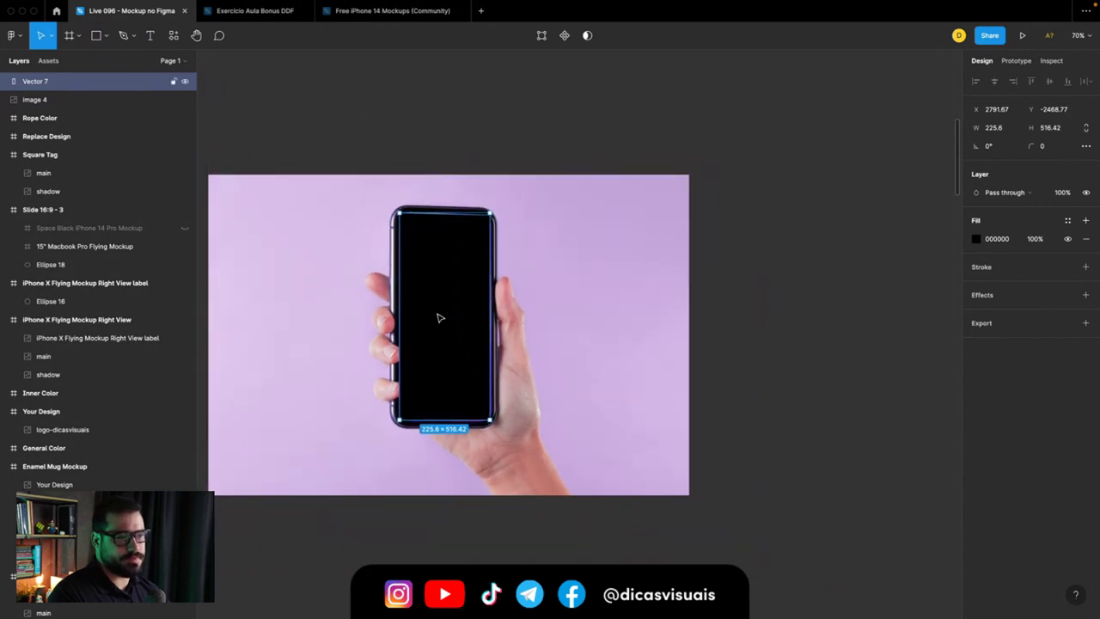
Step: Move the iPhone 13 / 13 Pro - 2 Messages frame beside the pink hand-held phone photo
{"action": "scroll", "coordinate": [437, 315], "scroll_direction": "up", "scroll_amount": 3}
{"action": "left_click_drag", "start_coordinate": [361, 397], "coordinate": [365, 399]}
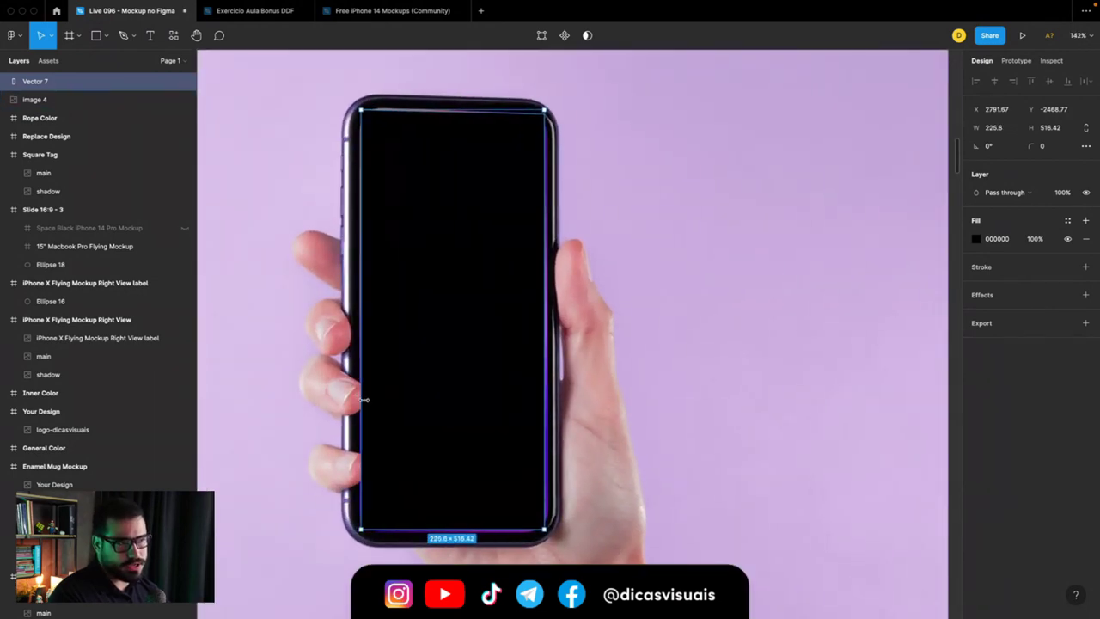
{"action": "scroll", "coordinate": [378, 389], "scroll_direction": "down", "scroll_amount": 3}
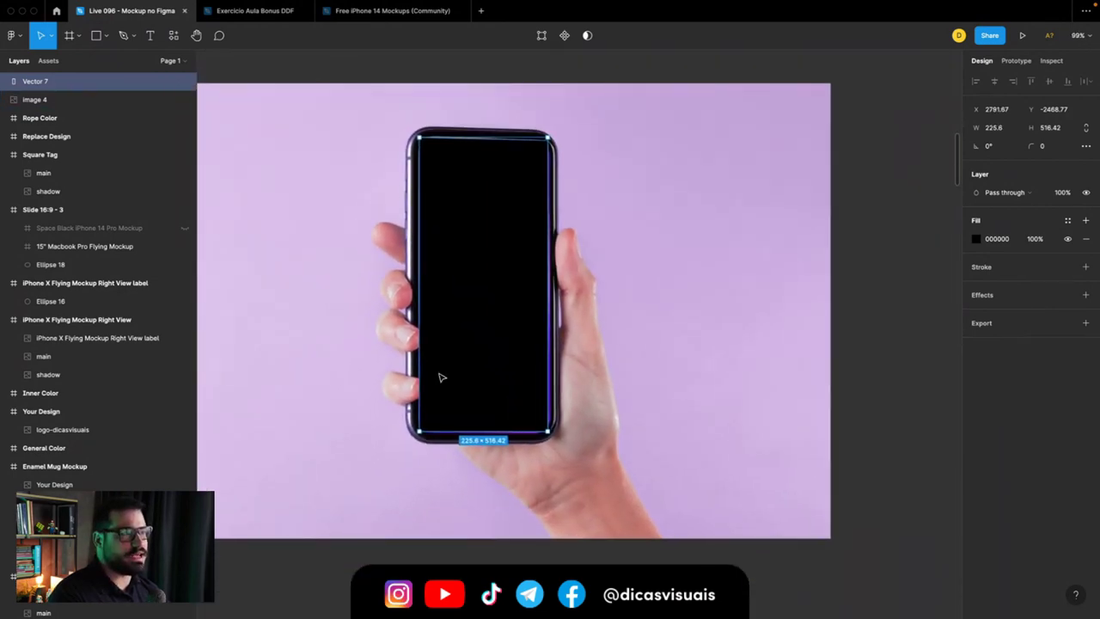
{"action": "scroll", "coordinate": [440, 377], "scroll_direction": "down", "scroll_amount": 5}
{"action": "scroll", "coordinate": [441, 377], "scroll_direction": "down", "scroll_amount": 1}
{"action": "scroll", "coordinate": [440, 377], "scroll_direction": "down", "scroll_amount": 2}
{"action": "scroll", "coordinate": [441, 378], "scroll_direction": "down", "scroll_amount": 5}
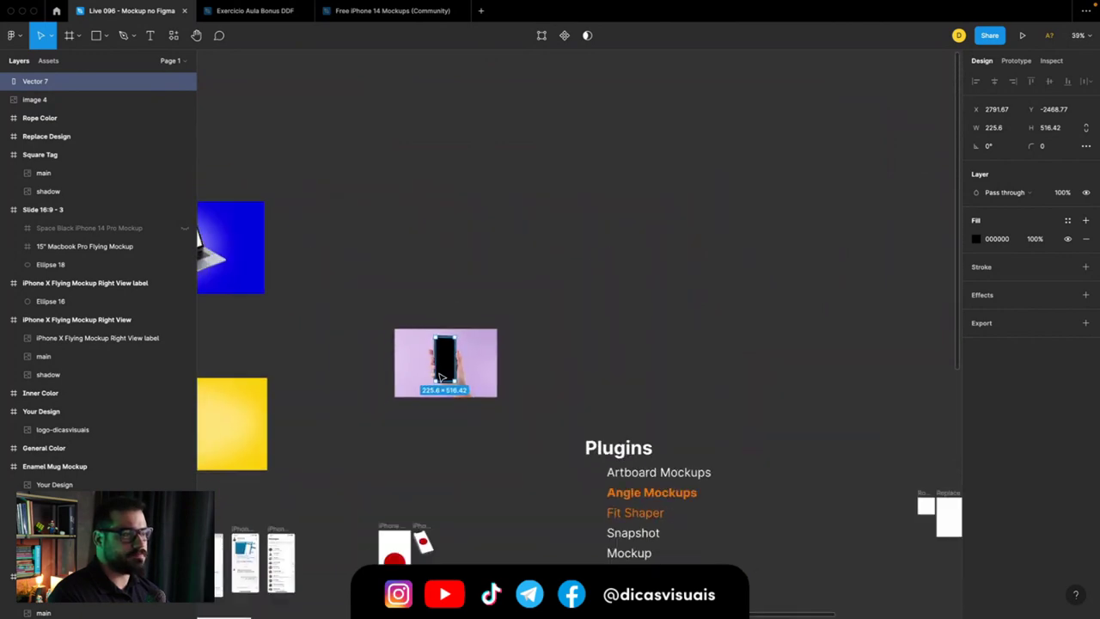
{"action": "scroll", "coordinate": [478, 398], "scroll_direction": "left", "scroll_amount": 4}
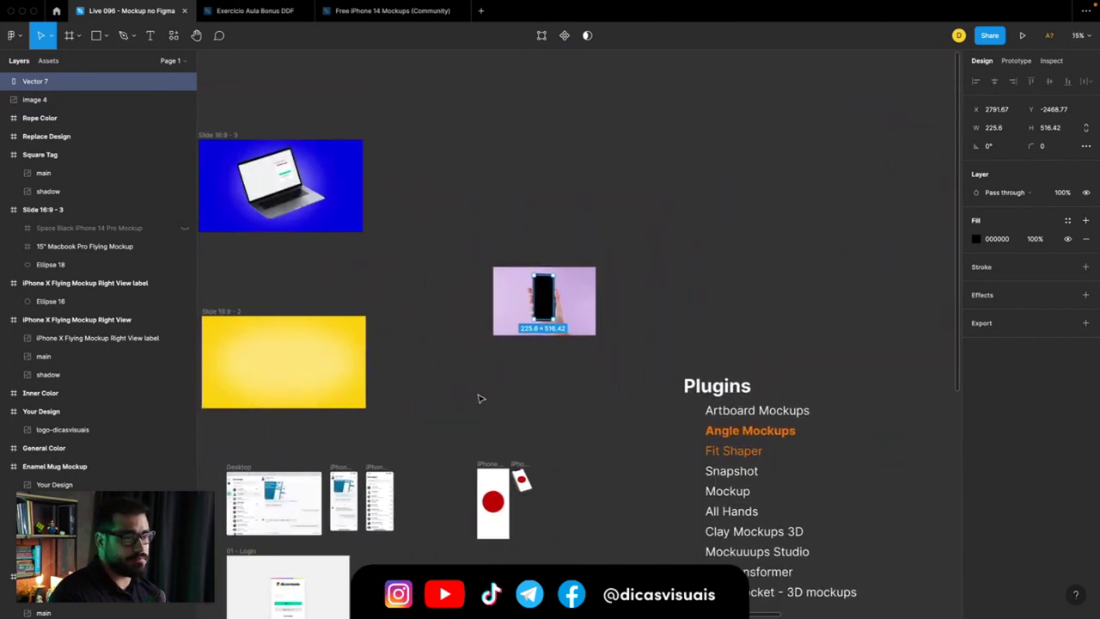
{"action": "scroll", "coordinate": [479, 395], "scroll_direction": "down", "scroll_amount": 2}
{"action": "left_click", "coordinate": [413, 418]}
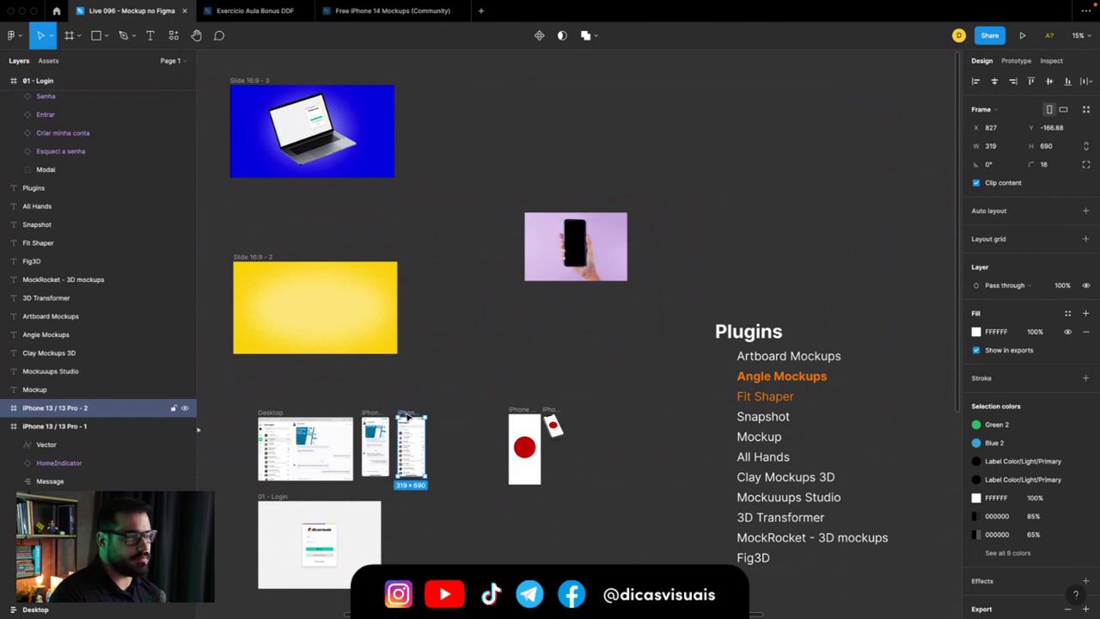
{"action": "left_click_drag", "start_coordinate": [408, 416], "coordinate": [651, 167]}
{"action": "scroll", "coordinate": [653, 176], "scroll_direction": "up", "scroll_amount": 5}
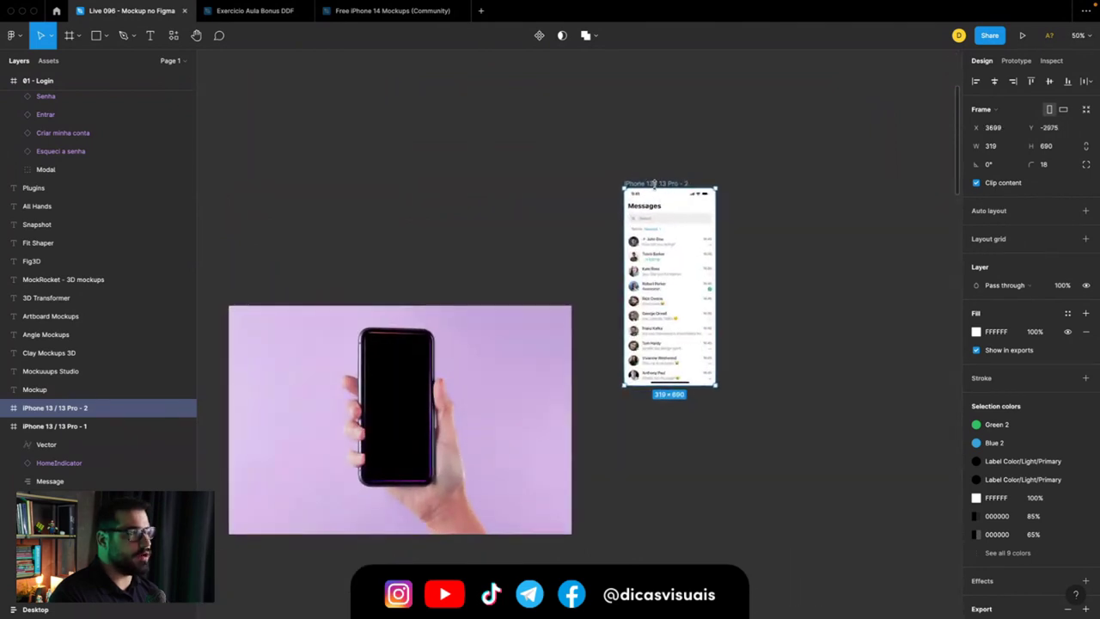
{"action": "right_click", "coordinate": [654, 183]}
{"action": "mouse_move", "coordinate": [678, 427]}
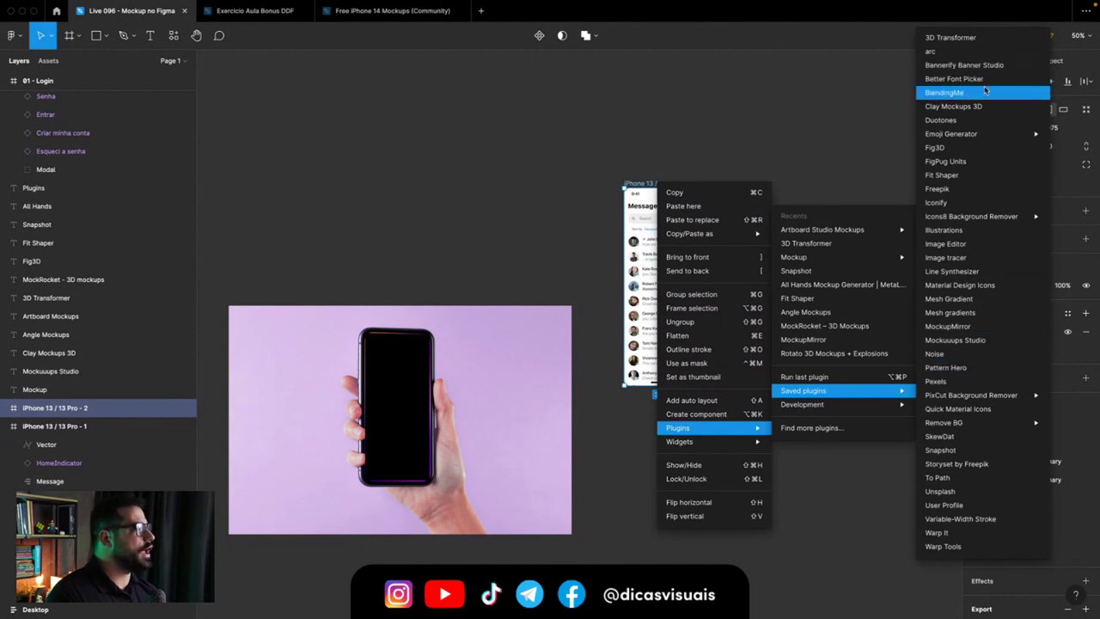
{"action": "mouse_move", "coordinate": [696, 234]}
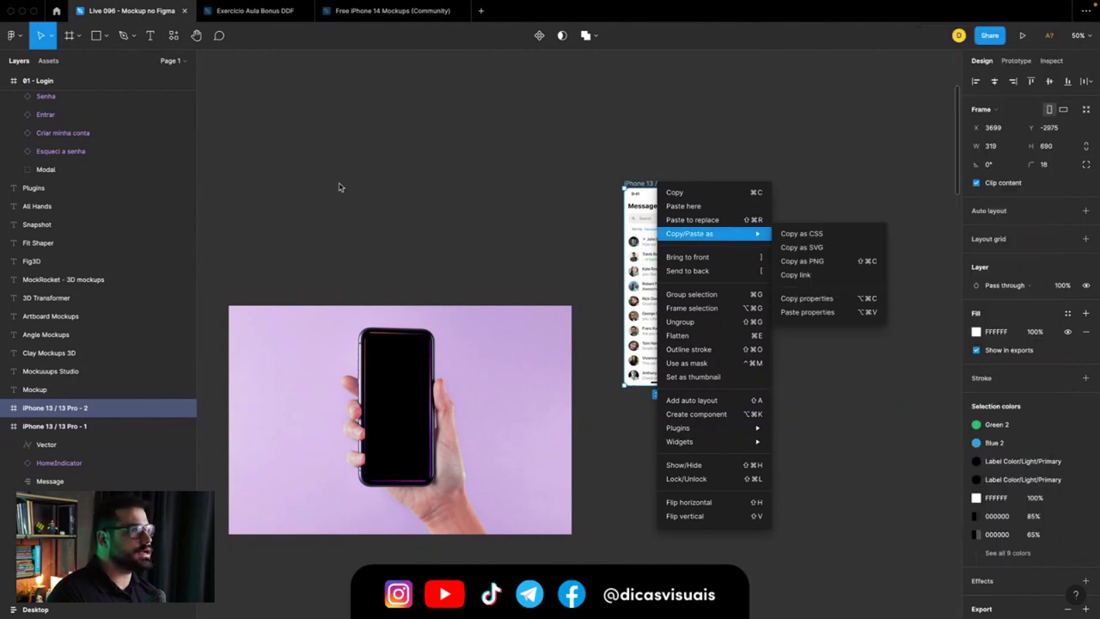
Step: Find Angle Mockups in the plugins browser by searching 'amo' and run it
{"action": "key", "text": "Escape"}
{"action": "left_click", "coordinate": [173, 35]}
{"action": "type", "text": "art"}
{"action": "left_click", "coordinate": [323, 93]}
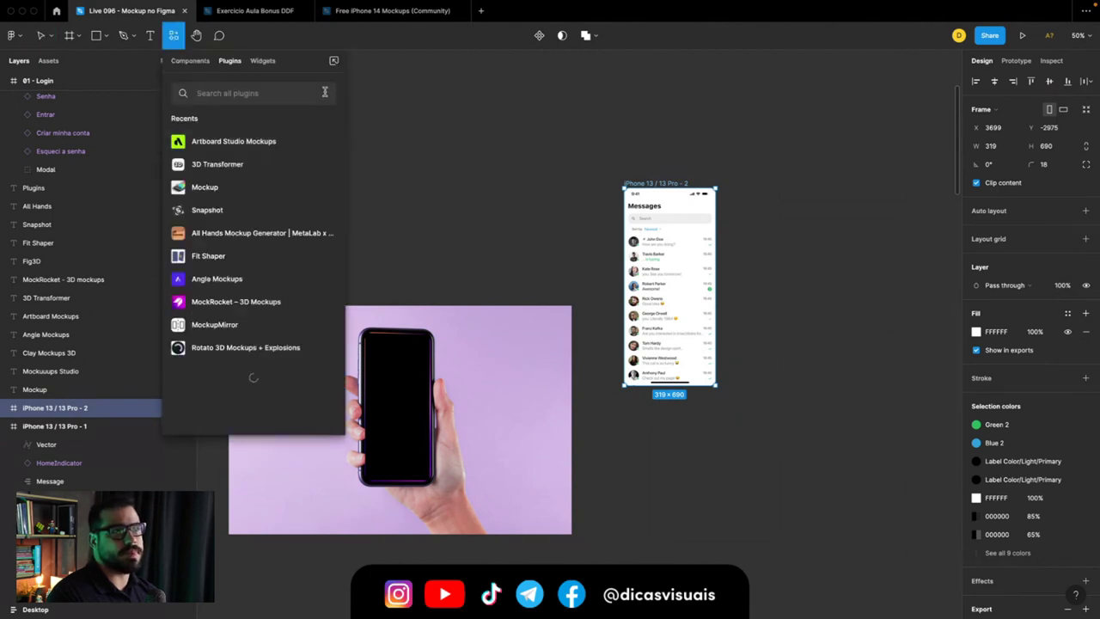
{"action": "type", "text": "anglem"}
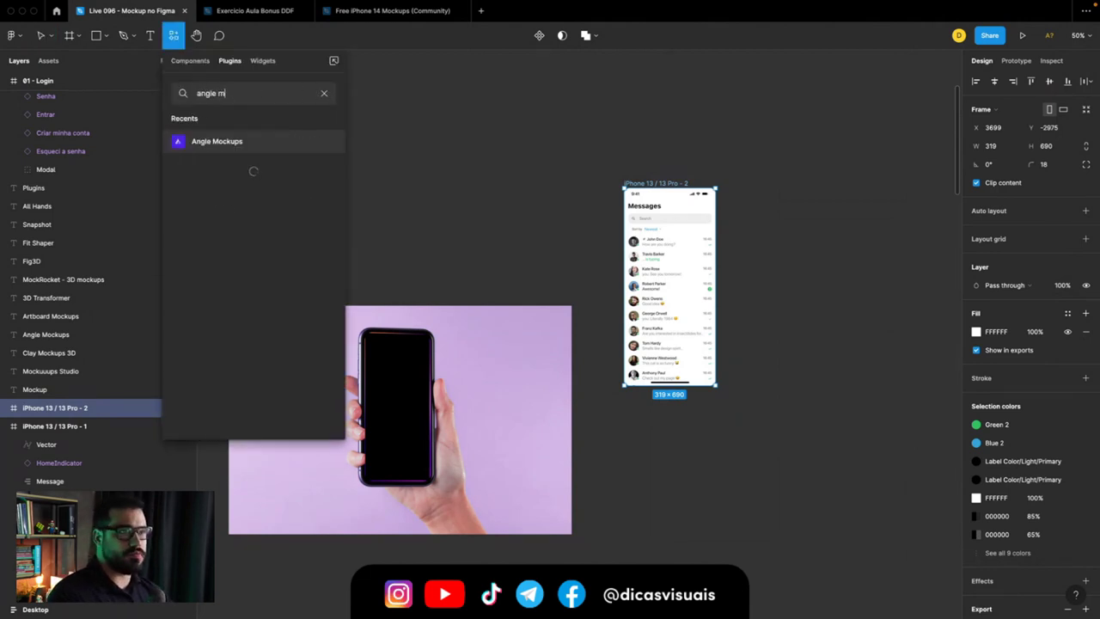
{"action": "type", "text": "o"}
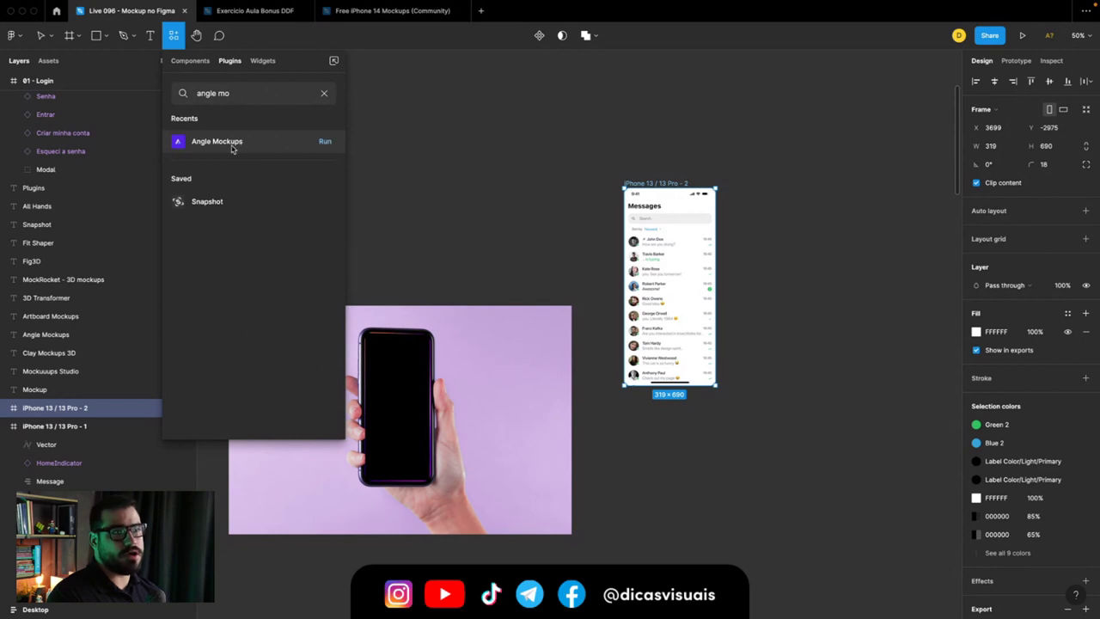
{"action": "left_click", "coordinate": [279, 144]}
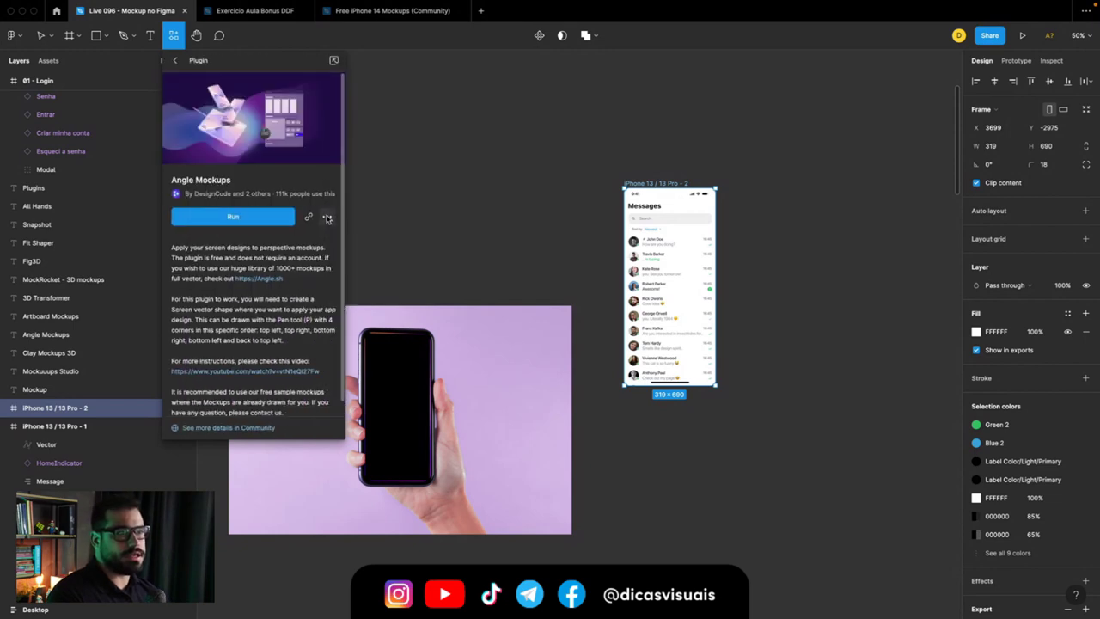
{"action": "left_click", "coordinate": [328, 216]}
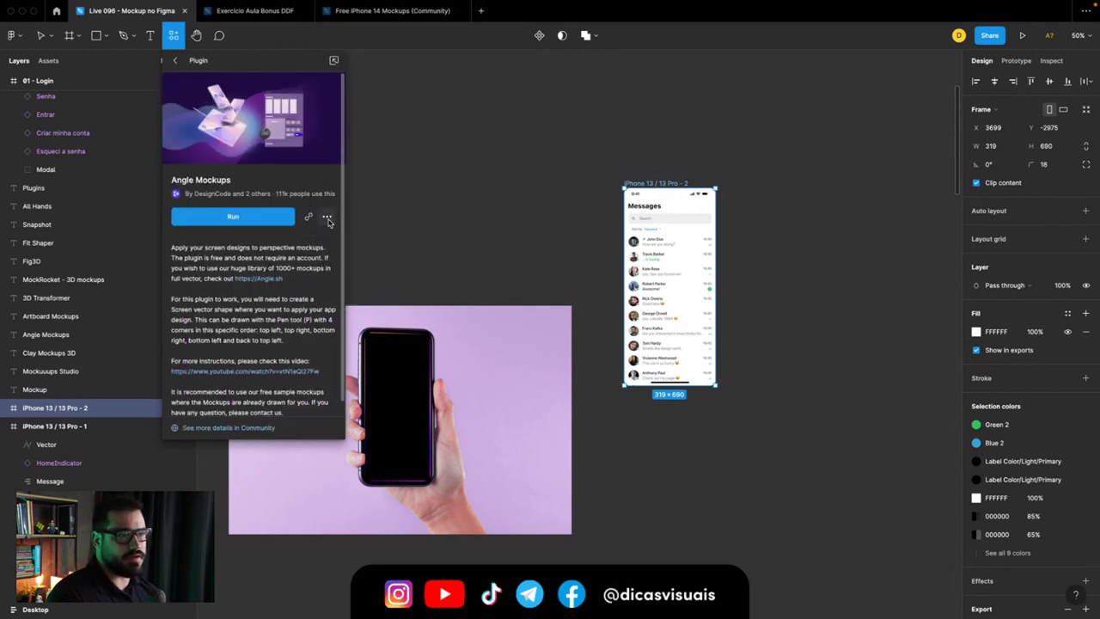
{"action": "left_click", "coordinate": [247, 220]}
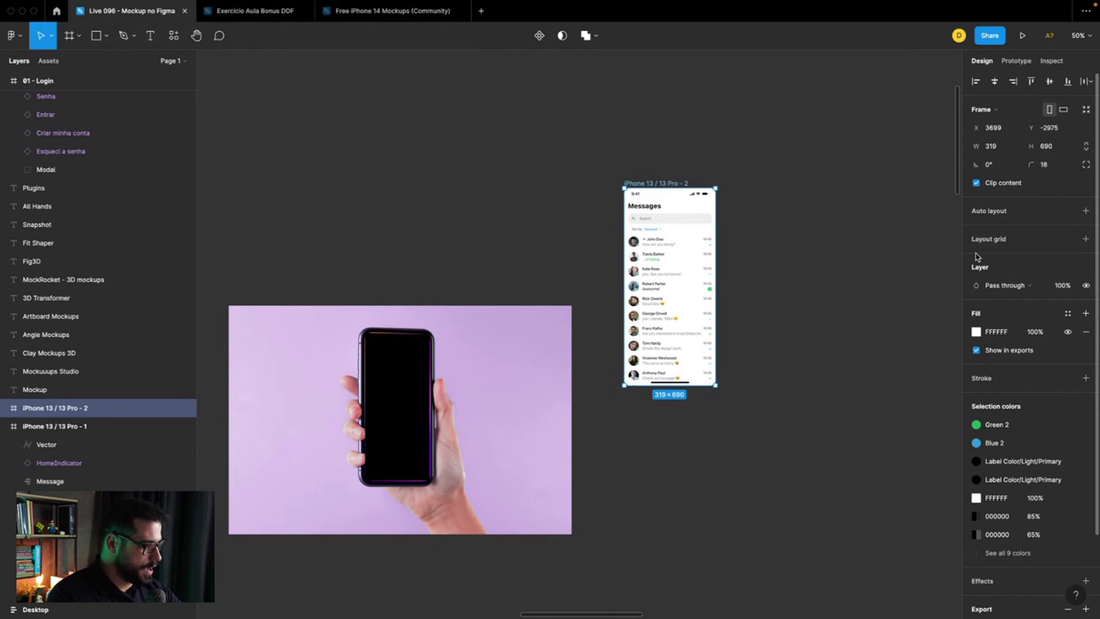
Step: Relaunch Angle Mockups from recent plugins, then select the traced Vector 7 screen shape
{"action": "right_click", "coordinate": [644, 184]}
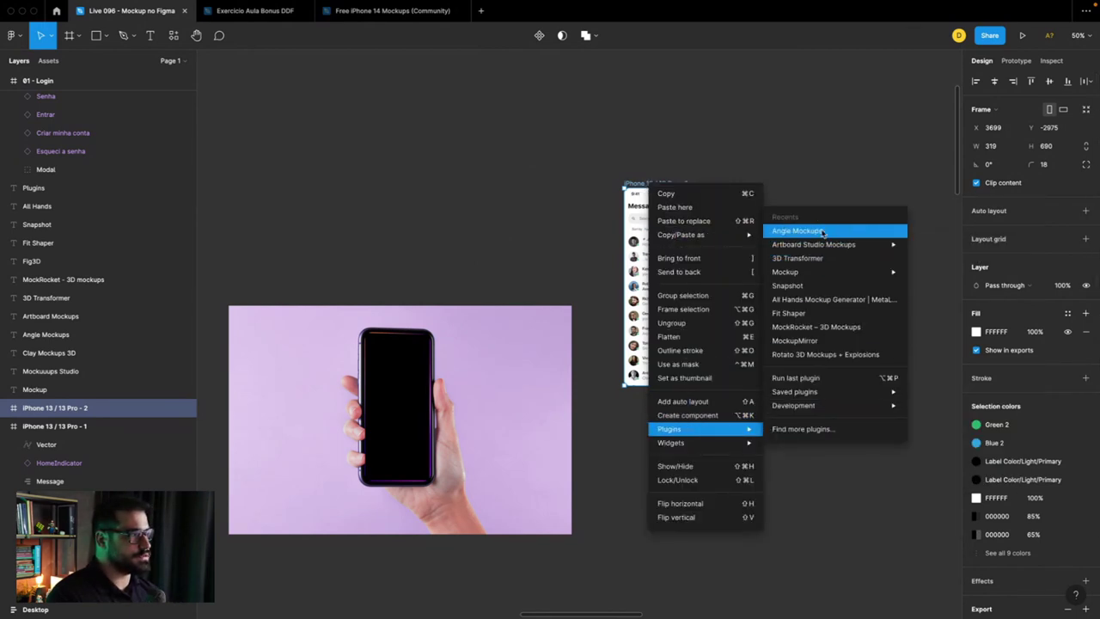
{"action": "left_click", "coordinate": [823, 232]}
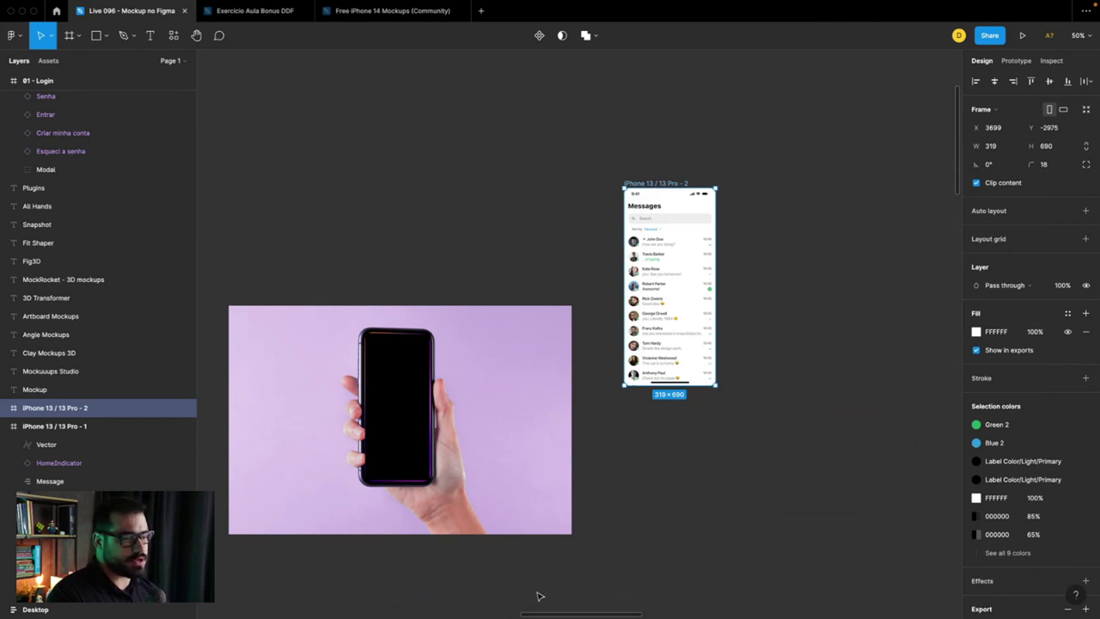
{"action": "scroll", "coordinate": [545, 554], "scroll_direction": "down", "scroll_amount": 2}
{"action": "left_click", "coordinate": [412, 284]}
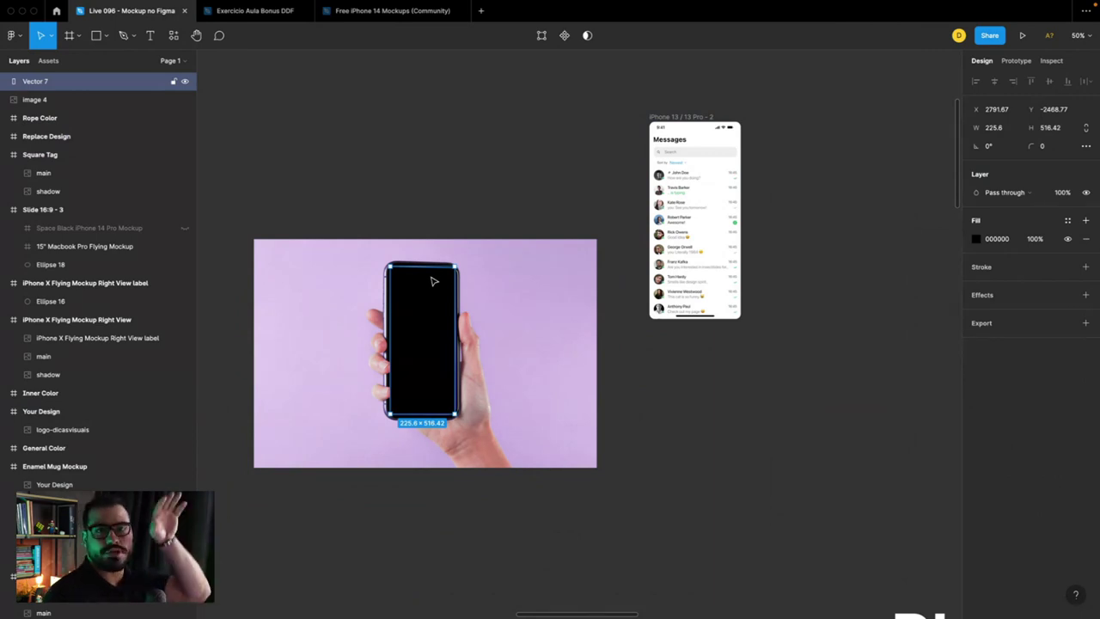
Step: Run Angle Mockups on the traced Vector 7 screen and browse its suggested frames
{"action": "right_click", "coordinate": [430, 279]}
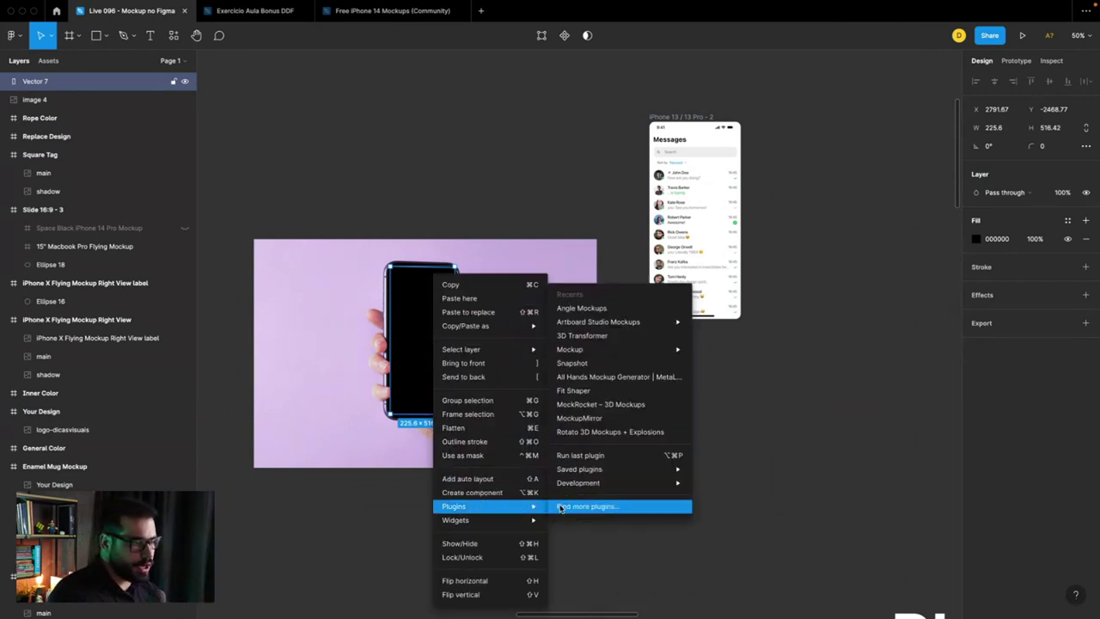
{"action": "left_click", "coordinate": [641, 317]}
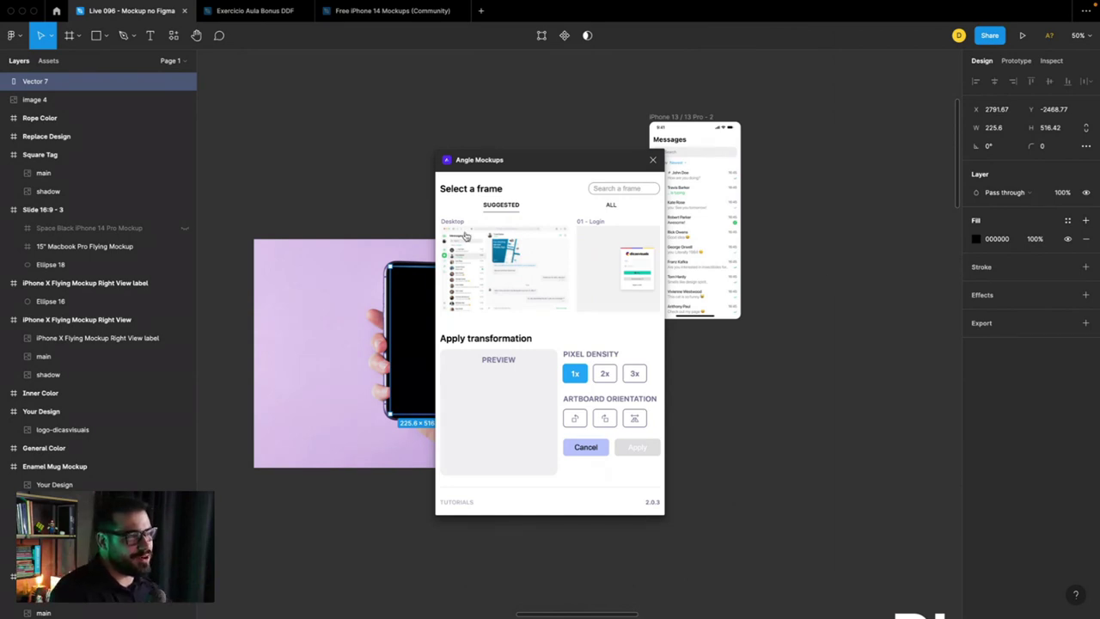
{"action": "scroll", "coordinate": [285, 304], "scroll_direction": "right", "scroll_amount": 2}
{"action": "scroll", "coordinate": [285, 304], "scroll_direction": "down", "scroll_amount": 3}
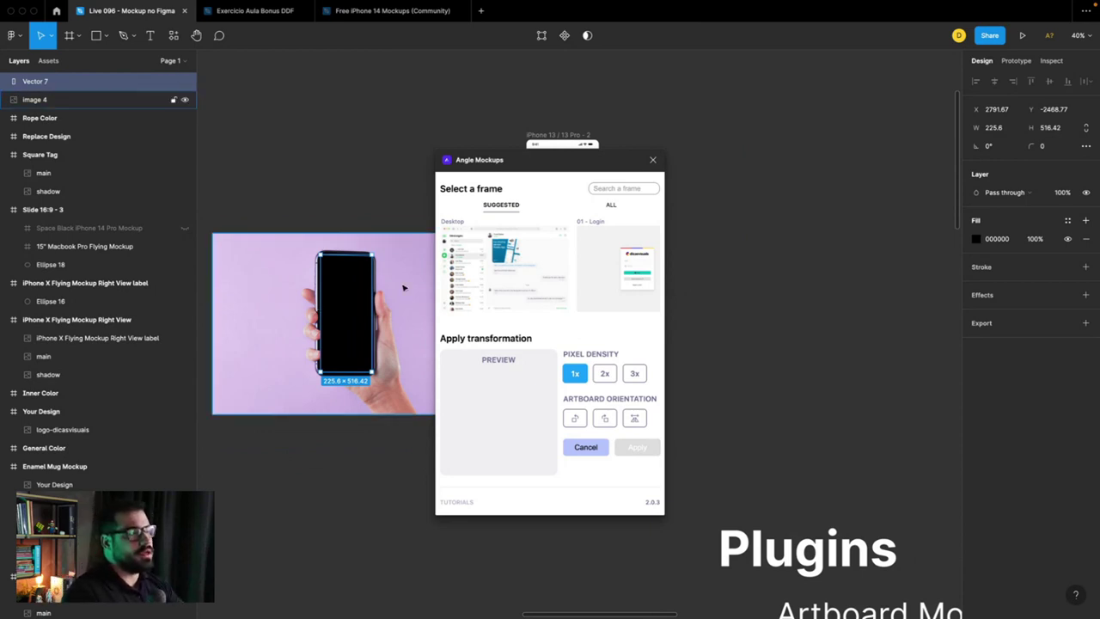
{"action": "scroll", "coordinate": [526, 232], "scroll_direction": "right", "scroll_amount": 3}
{"action": "scroll", "coordinate": [527, 235], "scroll_direction": "right", "scroll_amount": 3}
{"action": "scroll", "coordinate": [529, 235], "scroll_direction": "right", "scroll_amount": 3}
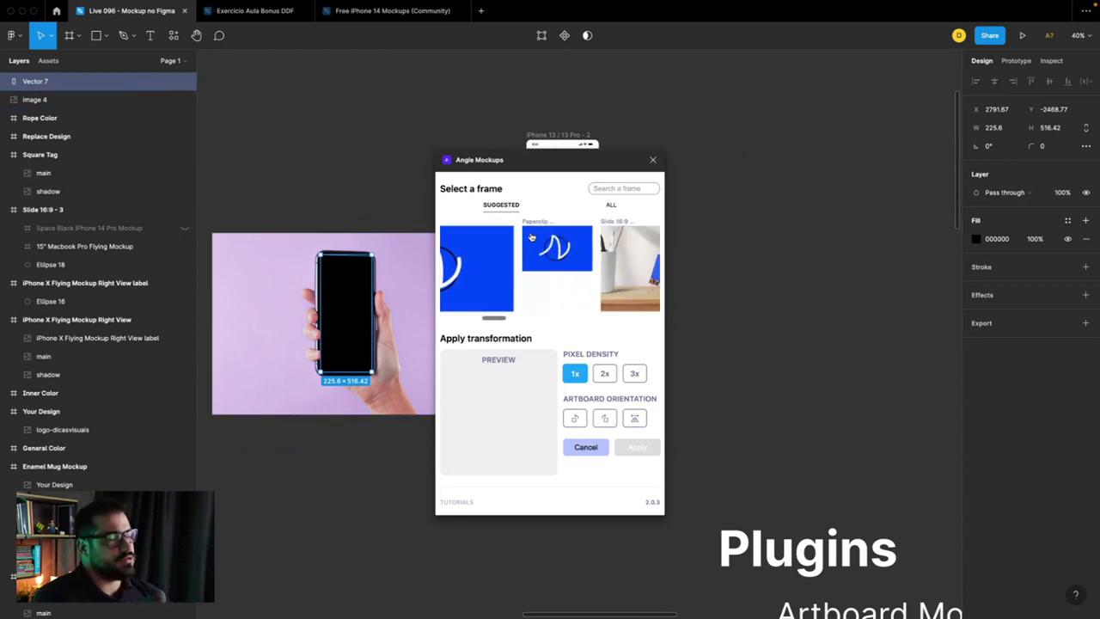
{"action": "scroll", "coordinate": [531, 237], "scroll_direction": "right", "scroll_amount": 3}
{"action": "scroll", "coordinate": [533, 240], "scroll_direction": "right", "scroll_amount": 3}
{"action": "scroll", "coordinate": [534, 246], "scroll_direction": "right", "scroll_amount": 3}
{"action": "scroll", "coordinate": [536, 252], "scroll_direction": "right", "scroll_amount": 2}
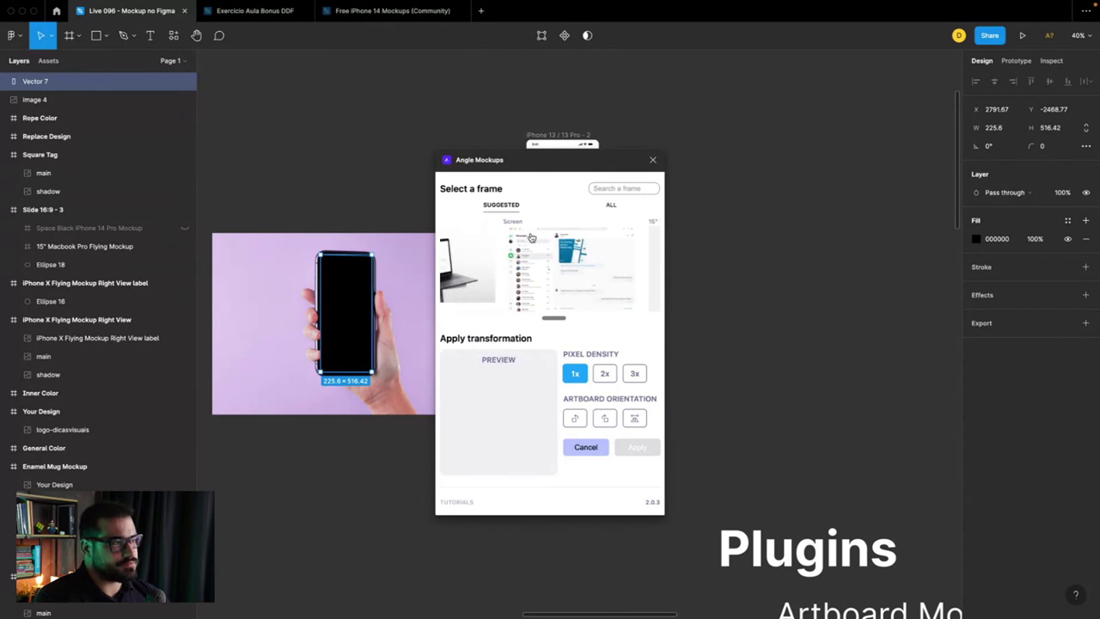
{"action": "scroll", "coordinate": [538, 259], "scroll_direction": "right", "scroll_amount": 2}
{"action": "scroll", "coordinate": [538, 258], "scroll_direction": "right", "scroll_amount": 3}
{"action": "scroll", "coordinate": [538, 258], "scroll_direction": "right", "scroll_amount": 3}
{"action": "scroll", "coordinate": [538, 258], "scroll_direction": "right", "scroll_amount": 2}
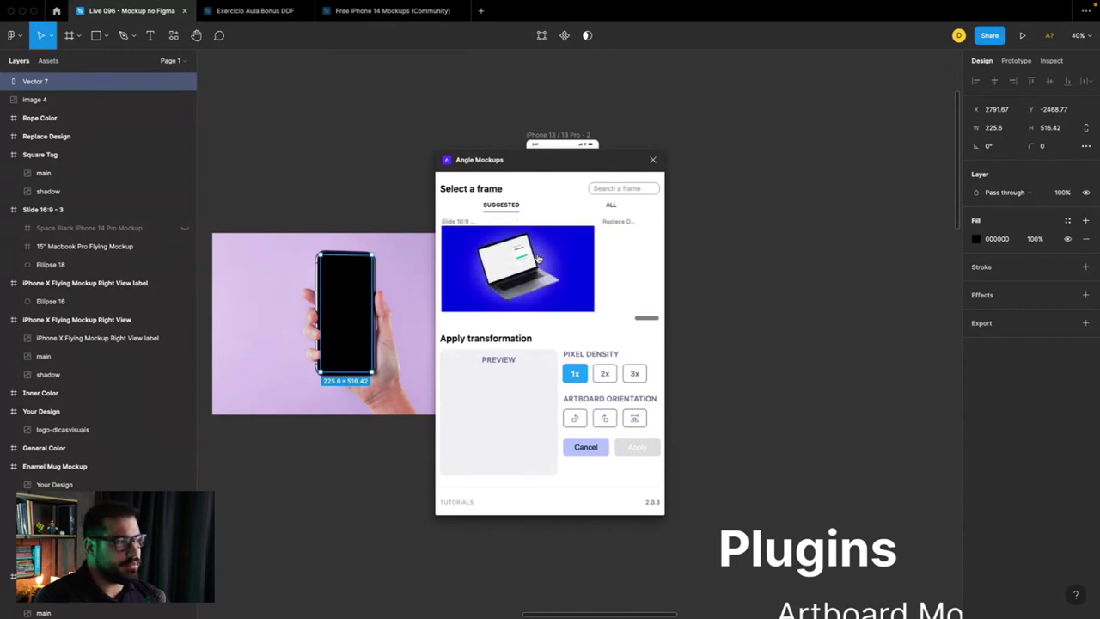
{"action": "scroll", "coordinate": [538, 258], "scroll_direction": "right", "scroll_amount": 1}
{"action": "scroll", "coordinate": [538, 259], "scroll_direction": "left", "scroll_amount": 3}
{"action": "scroll", "coordinate": [538, 259], "scroll_direction": "left", "scroll_amount": 3}
{"action": "scroll", "coordinate": [537, 259], "scroll_direction": "left", "scroll_amount": 3}
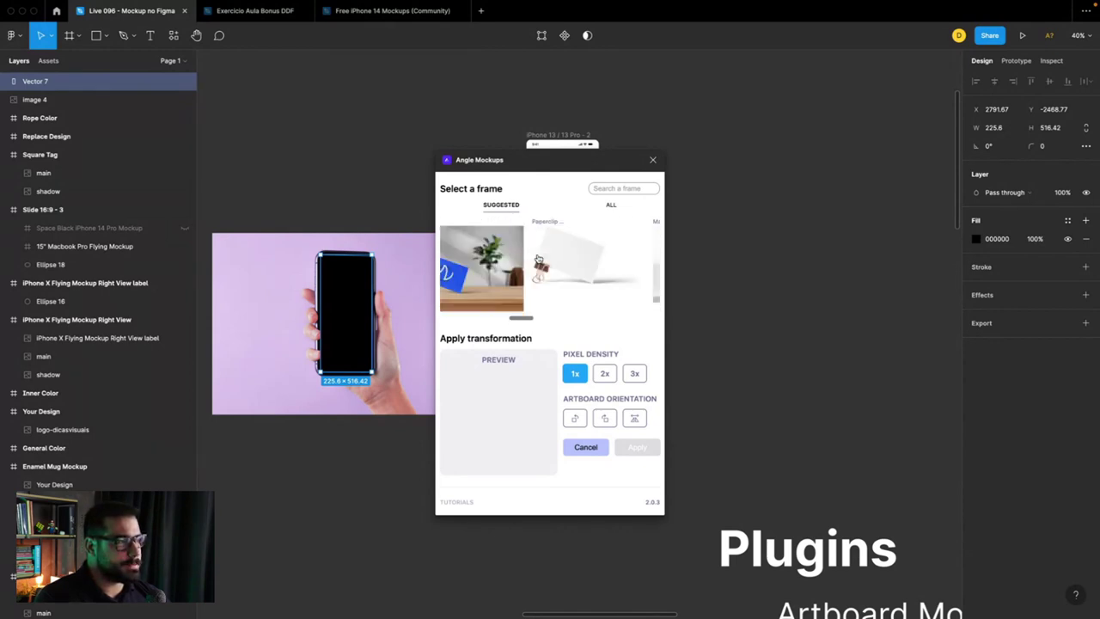
{"action": "scroll", "coordinate": [538, 258], "scroll_direction": "left", "scroll_amount": 3}
{"action": "scroll", "coordinate": [538, 259], "scroll_direction": "right", "scroll_amount": 2}
{"action": "scroll", "coordinate": [538, 258], "scroll_direction": "right", "scroll_amount": 2}
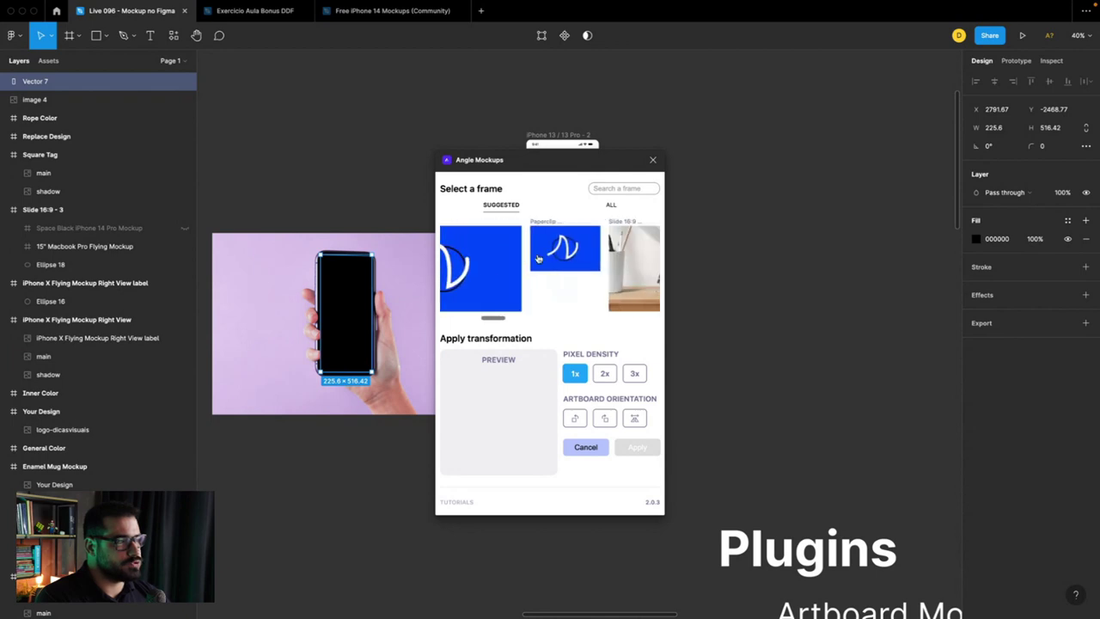
{"action": "scroll", "coordinate": [537, 258], "scroll_direction": "right", "scroll_amount": 2}
{"action": "scroll", "coordinate": [537, 259], "scroll_direction": "right", "scroll_amount": 2}
{"action": "scroll", "coordinate": [538, 259], "scroll_direction": "right", "scroll_amount": 2}
{"action": "scroll", "coordinate": [537, 258], "scroll_direction": "right", "scroll_amount": 2}
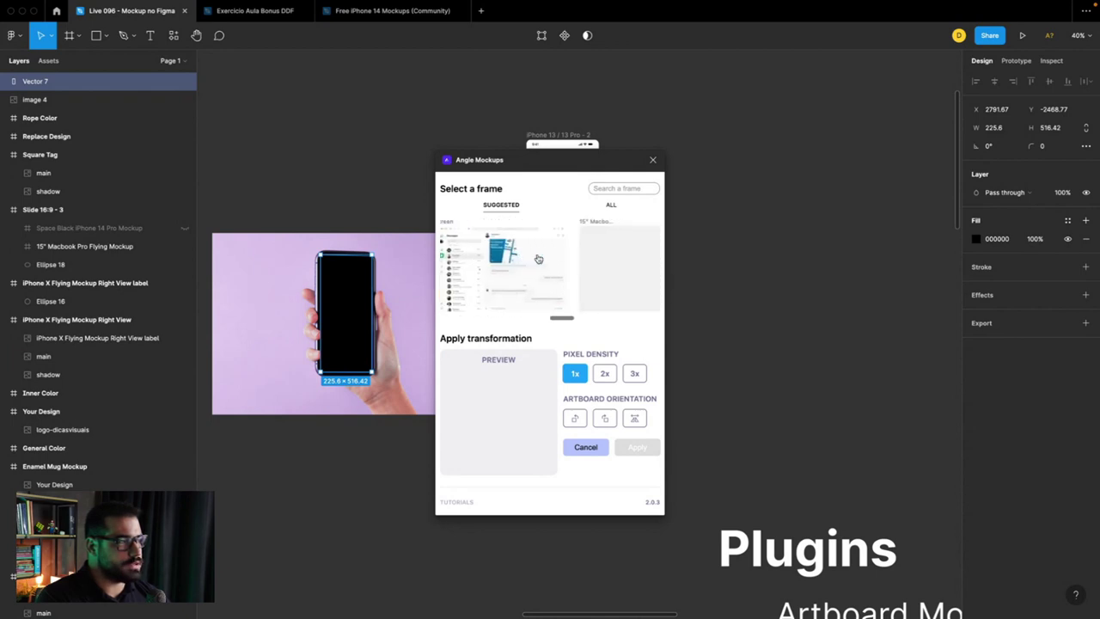
{"action": "scroll", "coordinate": [538, 258], "scroll_direction": "right", "scroll_amount": 1}
{"action": "scroll", "coordinate": [538, 259], "scroll_direction": "right", "scroll_amount": 2}
{"action": "scroll", "coordinate": [538, 258], "scroll_direction": "right", "scroll_amount": 2}
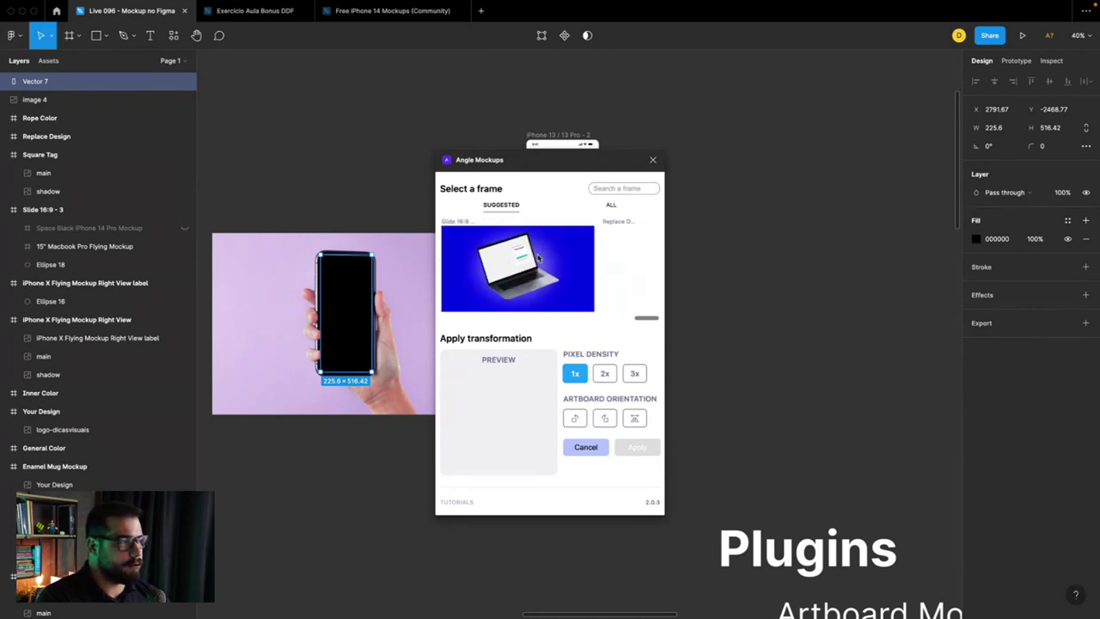
Step: From the ALL frames list, choose iPhone 13 / 13 Pro to generate the perspective preview
{"action": "left_click", "coordinate": [610, 207]}
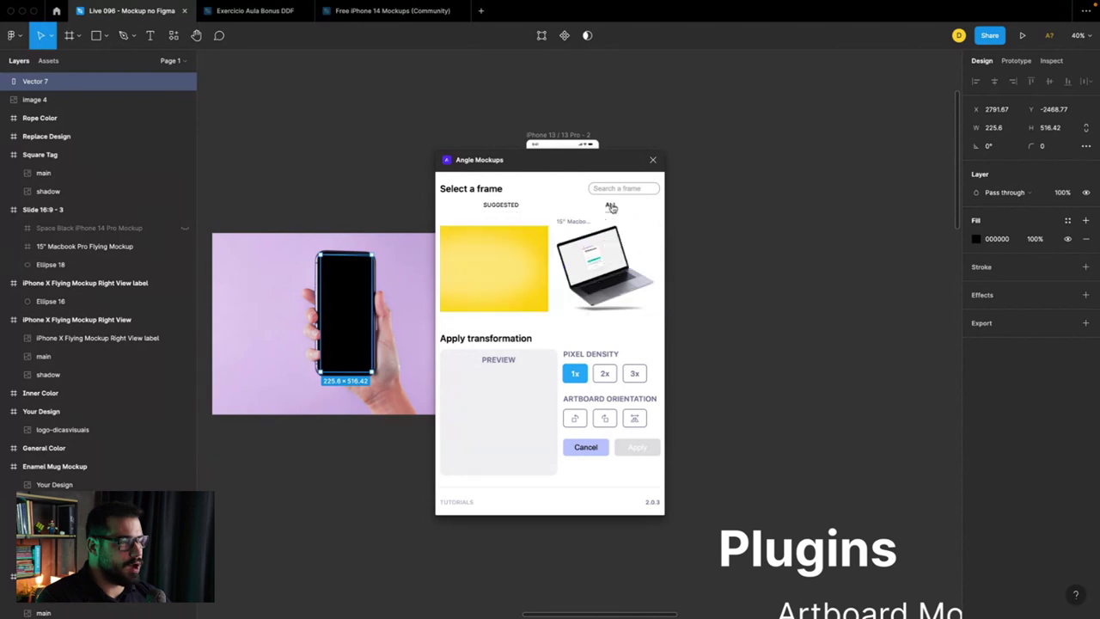
{"action": "scroll", "coordinate": [512, 272], "scroll_direction": "right", "scroll_amount": 5}
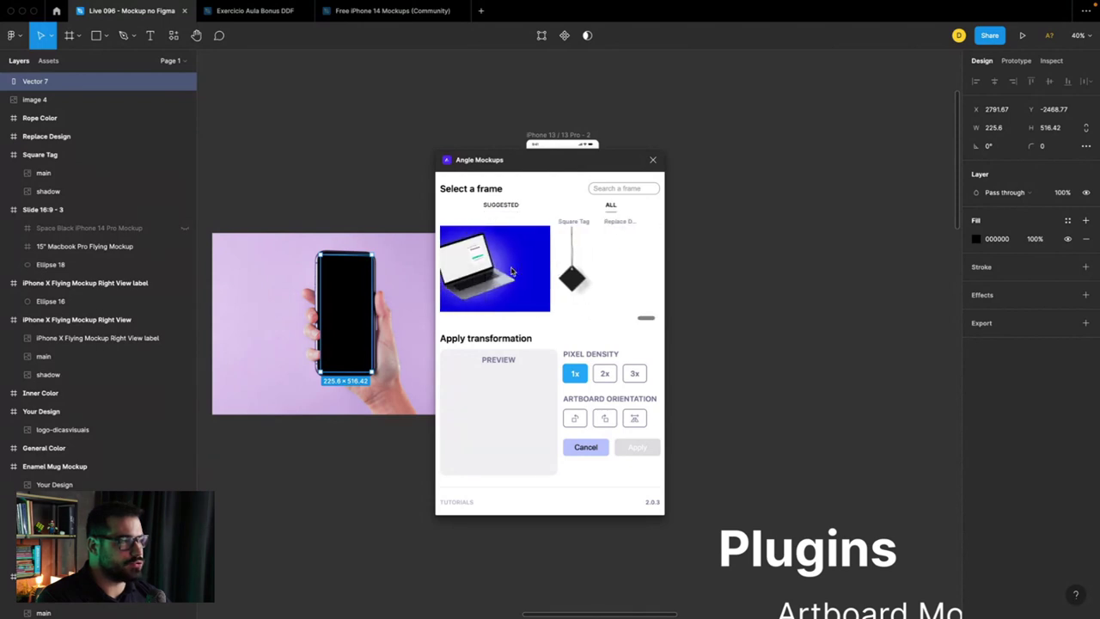
{"action": "scroll", "coordinate": [512, 272], "scroll_direction": "left", "scroll_amount": 3}
{"action": "scroll", "coordinate": [512, 272], "scroll_direction": "left", "scroll_amount": 3}
{"action": "scroll", "coordinate": [512, 272], "scroll_direction": "left", "scroll_amount": 2}
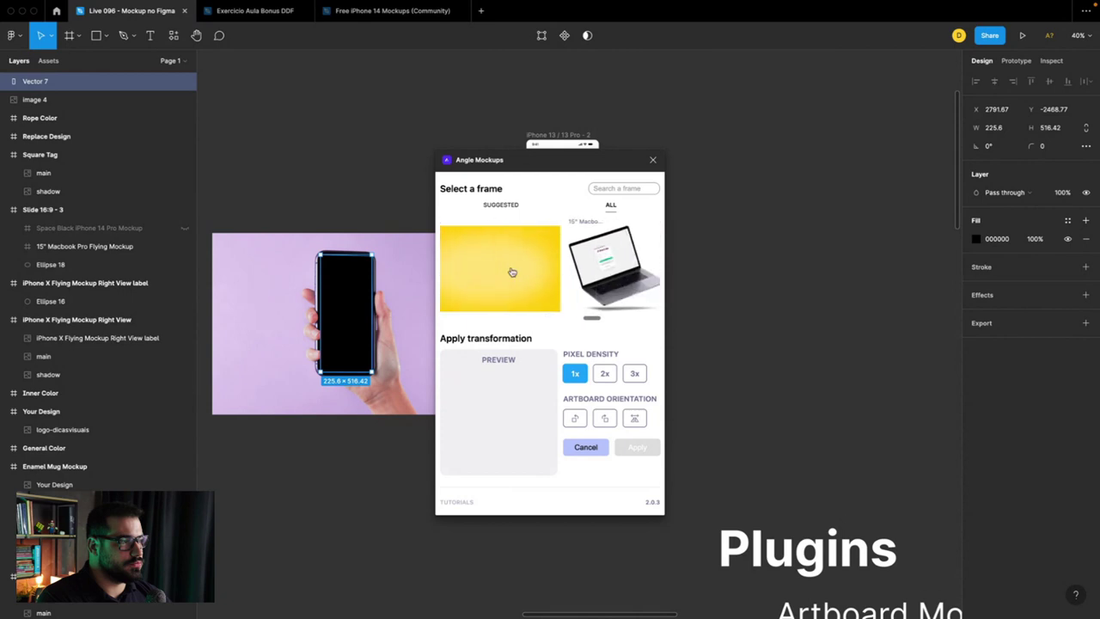
{"action": "scroll", "coordinate": [512, 272], "scroll_direction": "left", "scroll_amount": 2}
{"action": "scroll", "coordinate": [512, 272], "scroll_direction": "left", "scroll_amount": 2}
{"action": "scroll", "coordinate": [512, 271], "scroll_direction": "left", "scroll_amount": 2}
{"action": "scroll", "coordinate": [512, 272], "scroll_direction": "left", "scroll_amount": 2}
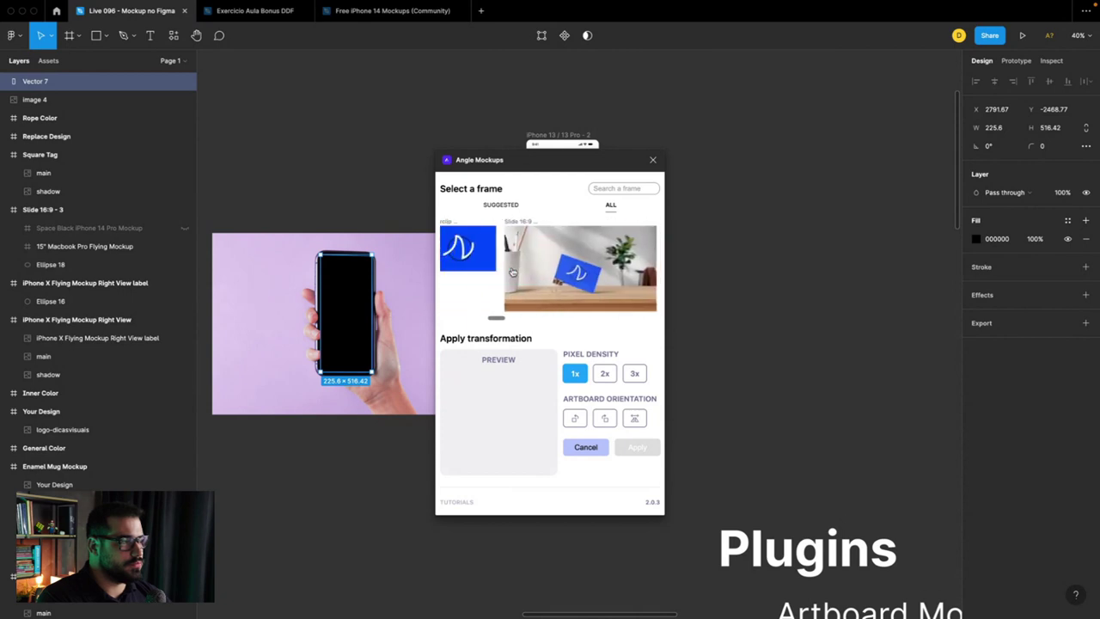
{"action": "scroll", "coordinate": [513, 273], "scroll_direction": "left", "scroll_amount": 2}
{"action": "scroll", "coordinate": [512, 272], "scroll_direction": "left", "scroll_amount": 2}
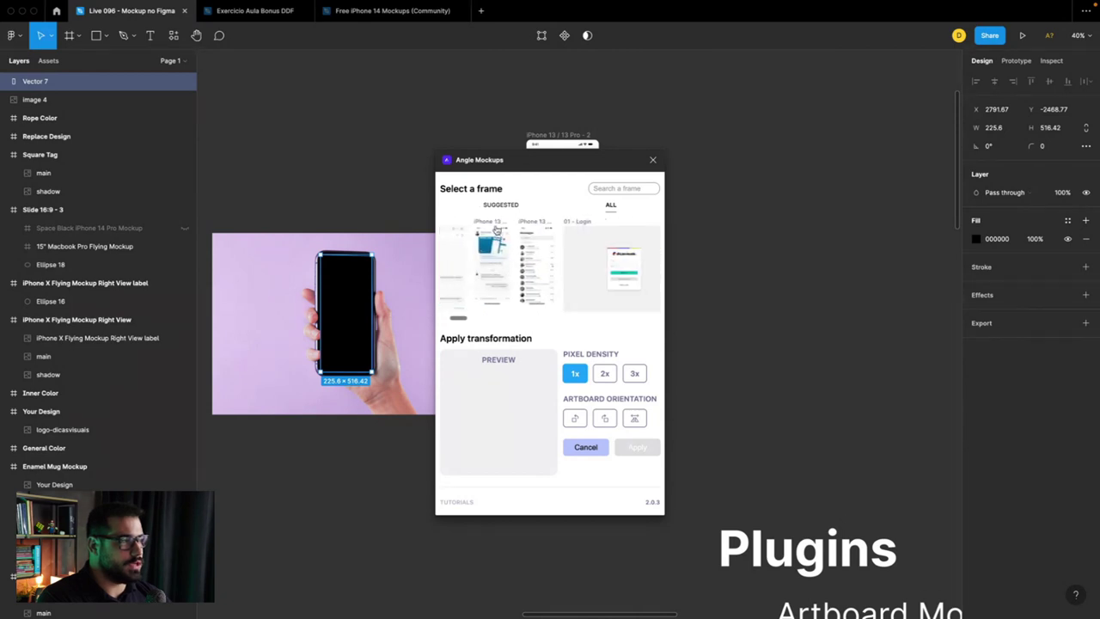
{"action": "left_click", "coordinate": [484, 228]}
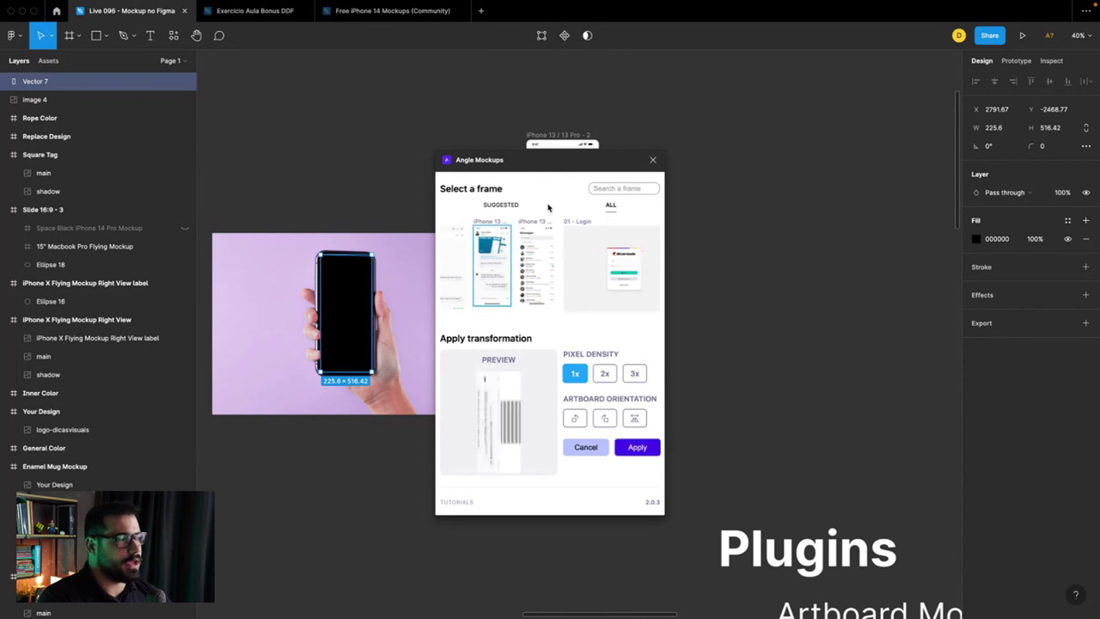
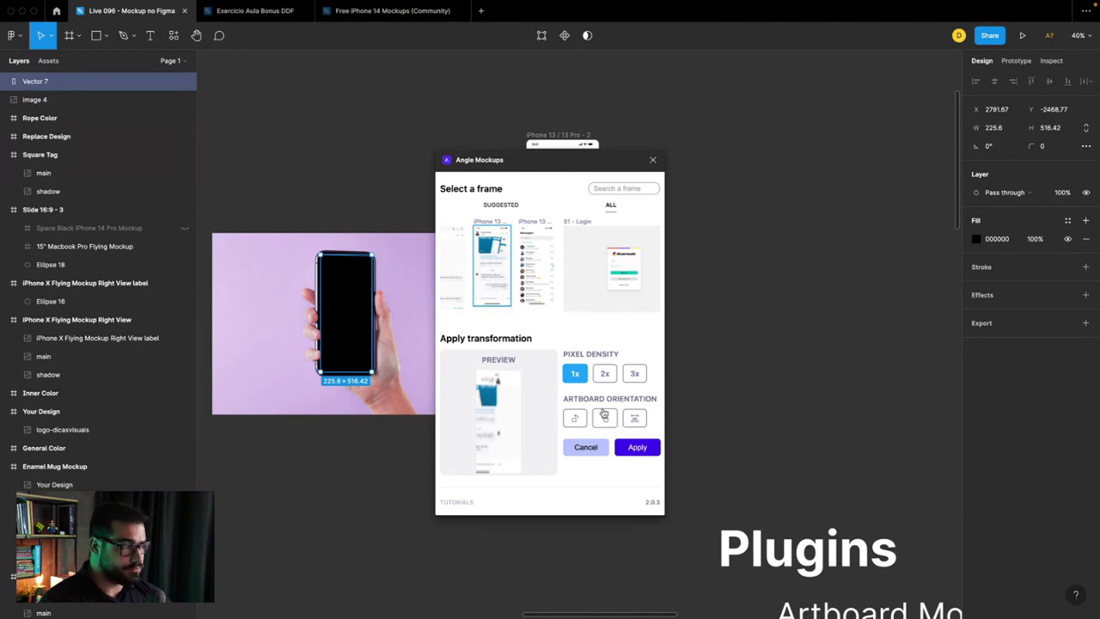
Step: Apply the mockup at 2x pixel density, inspect it, then undo to restore the black screen
{"action": "left_click", "coordinate": [604, 373]}
{"action": "left_click", "coordinate": [634, 373]}
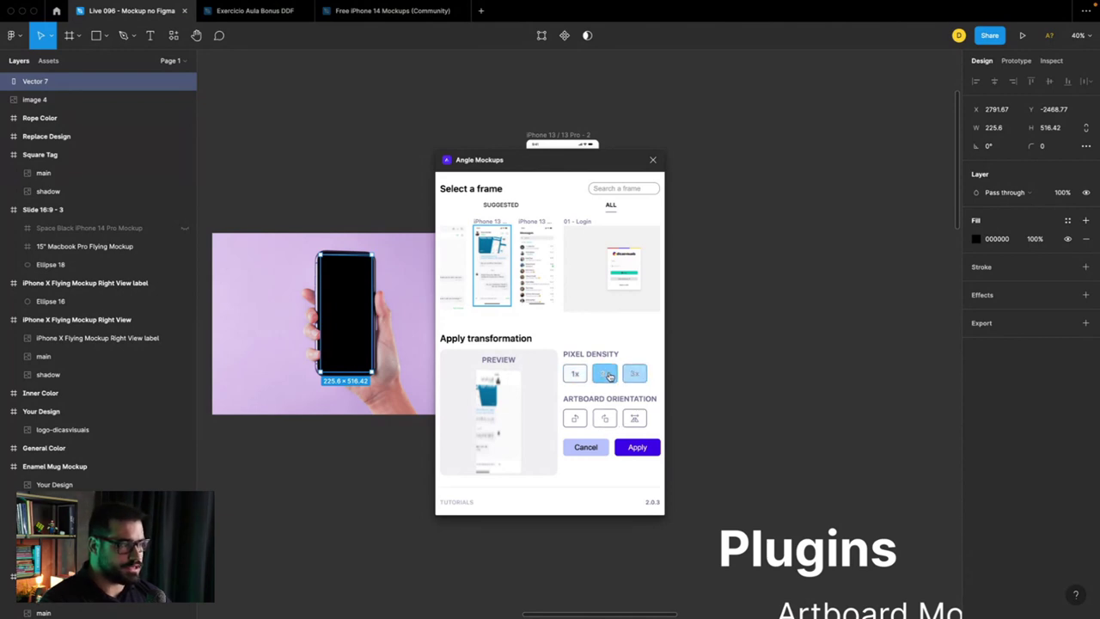
{"action": "left_click", "coordinate": [636, 449]}
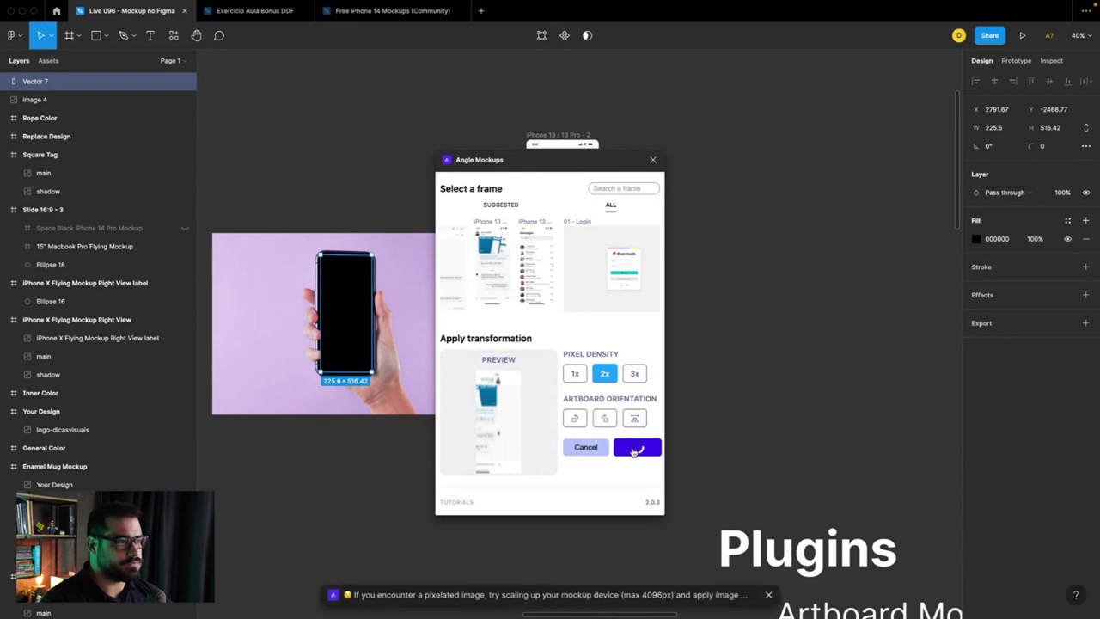
{"action": "key", "text": "shift+2"}
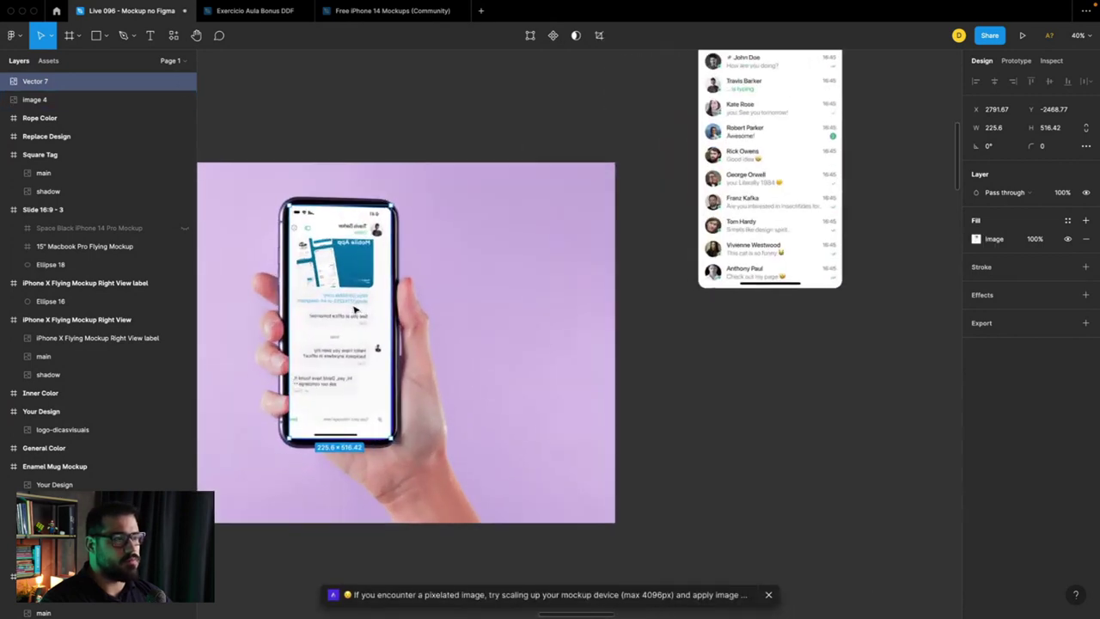
{"action": "key", "text": "ctrl+z"}
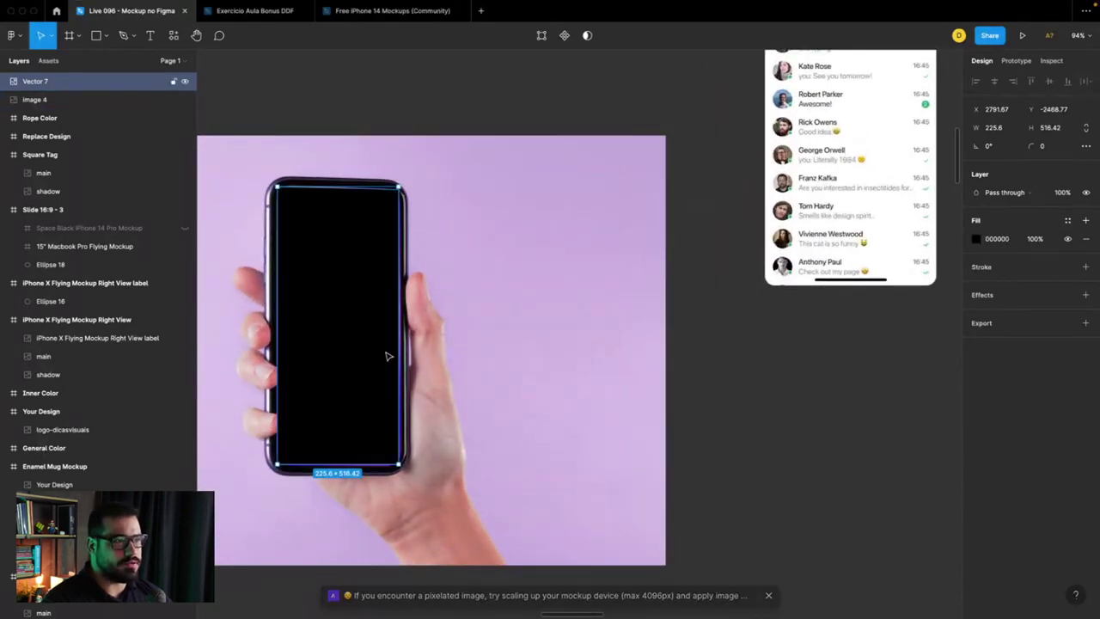
{"action": "scroll", "coordinate": [385, 356], "scroll_direction": "down", "scroll_amount": 5}
Step: Run Angle Mockups on the phone screen shape and pick the iPhone 13 Messages frame under ALL
{"action": "right_click", "coordinate": [367, 282]}
{"action": "mouse_move", "coordinate": [388, 508]}
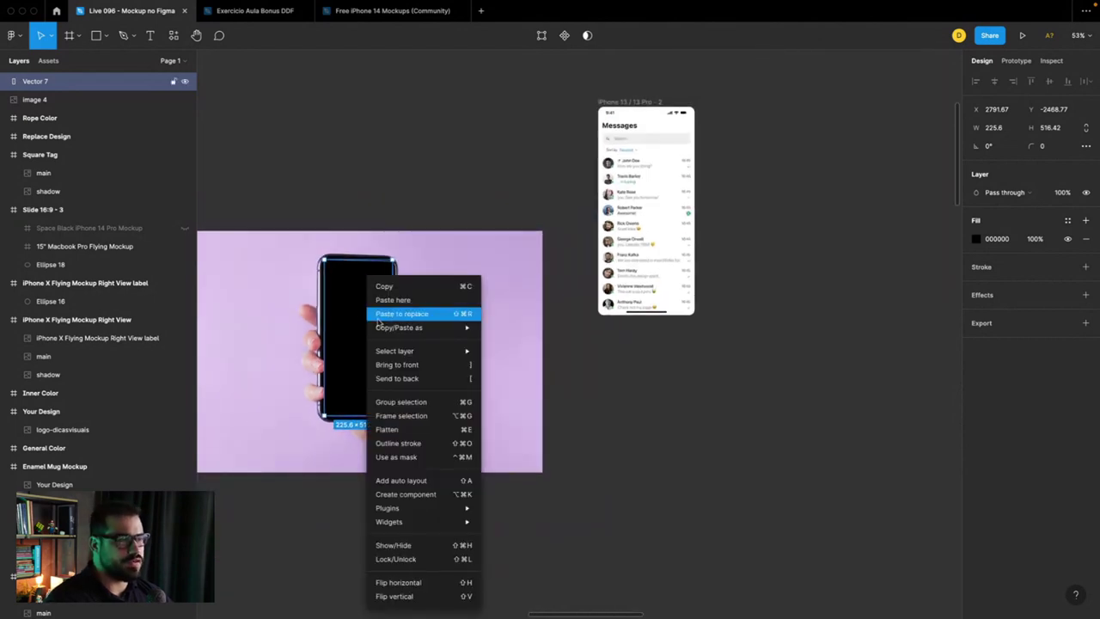
{"action": "left_click", "coordinate": [540, 311]}
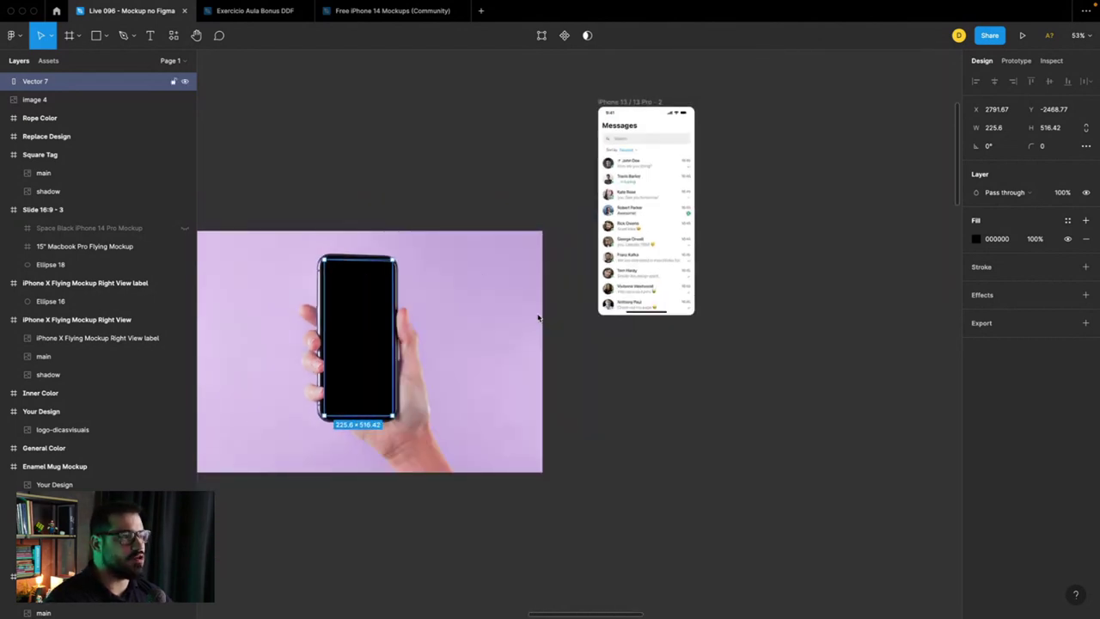
{"action": "scroll", "coordinate": [507, 298], "scroll_direction": "right", "scroll_amount": 5}
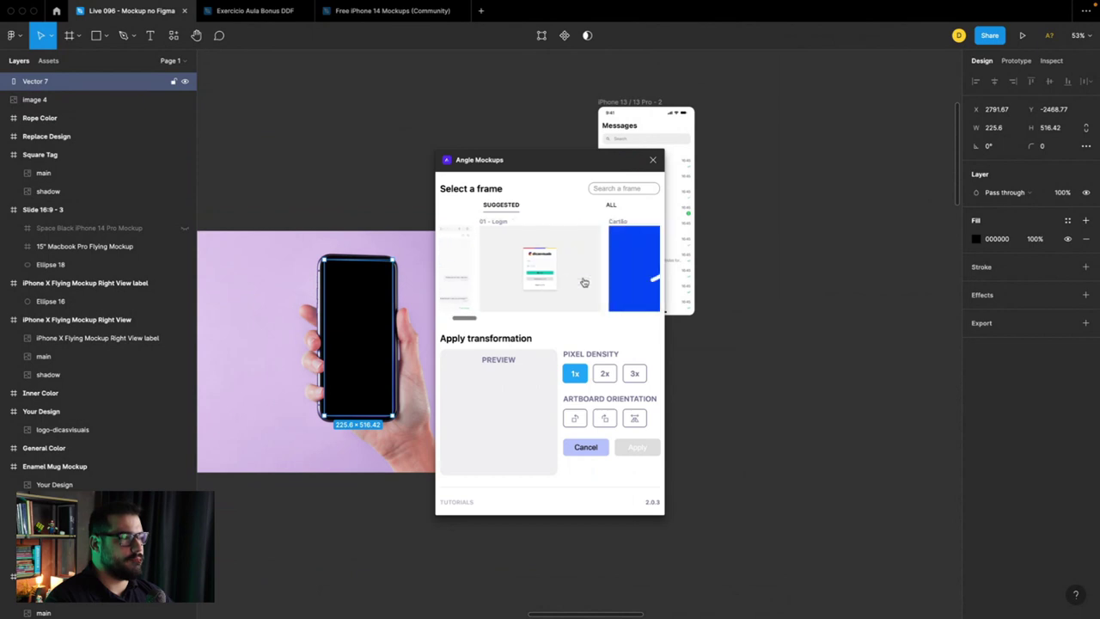
{"action": "left_click", "coordinate": [611, 206]}
{"action": "scroll", "coordinate": [586, 245], "scroll_direction": "left", "scroll_amount": 3}
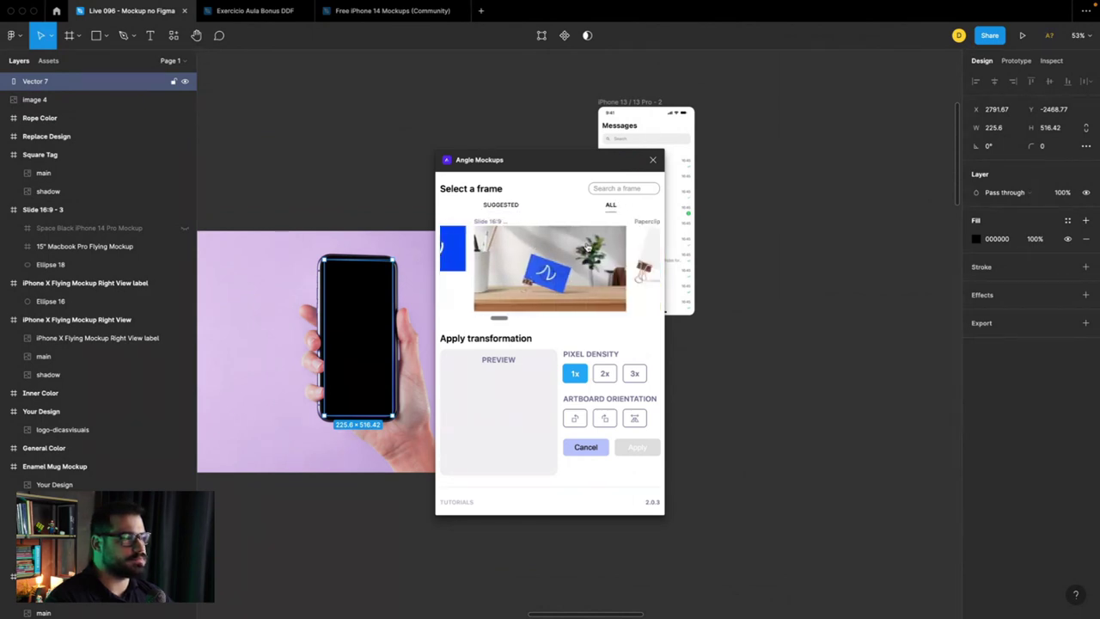
{"action": "scroll", "coordinate": [584, 245], "scroll_direction": "left", "scroll_amount": 3}
{"action": "scroll", "coordinate": [581, 244], "scroll_direction": "left", "scroll_amount": 3}
{"action": "scroll", "coordinate": [577, 243], "scroll_direction": "left", "scroll_amount": 3}
{"action": "scroll", "coordinate": [576, 242], "scroll_direction": "right", "scroll_amount": 2}
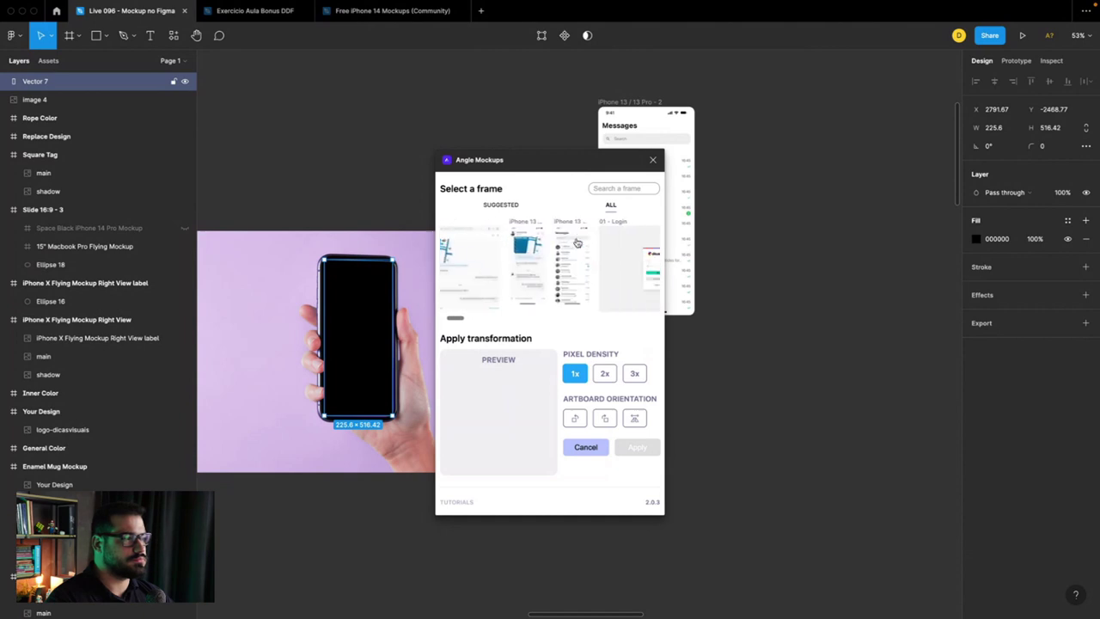
{"action": "left_click", "coordinate": [574, 249]}
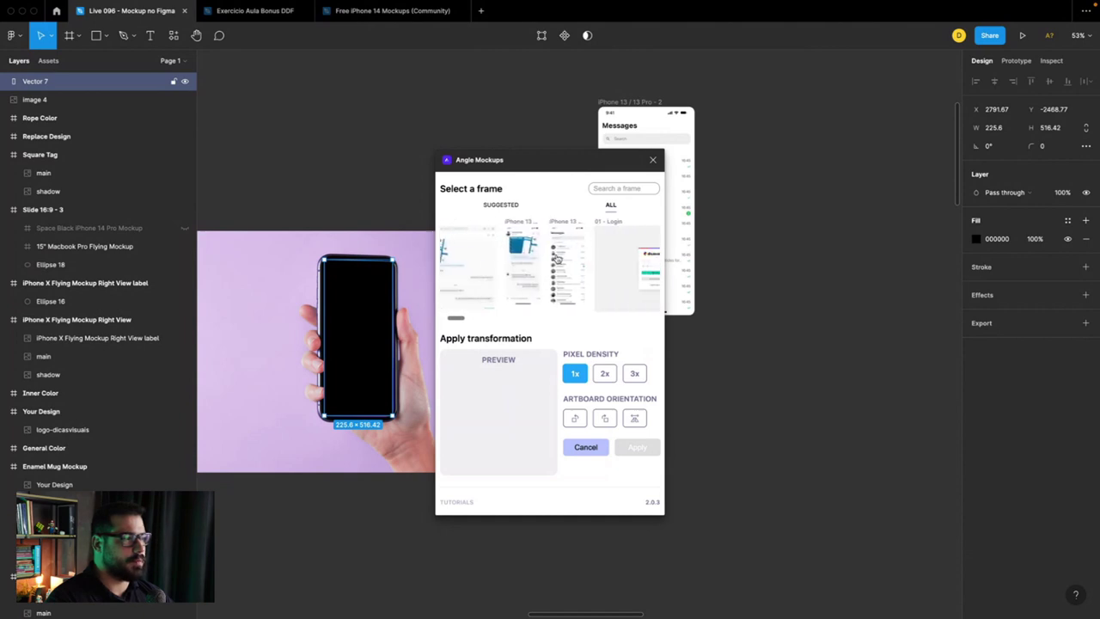
Step: Try other artboard orientations, then apply the Messages screen at 2x pixel density
{"action": "left_click", "coordinate": [581, 422]}
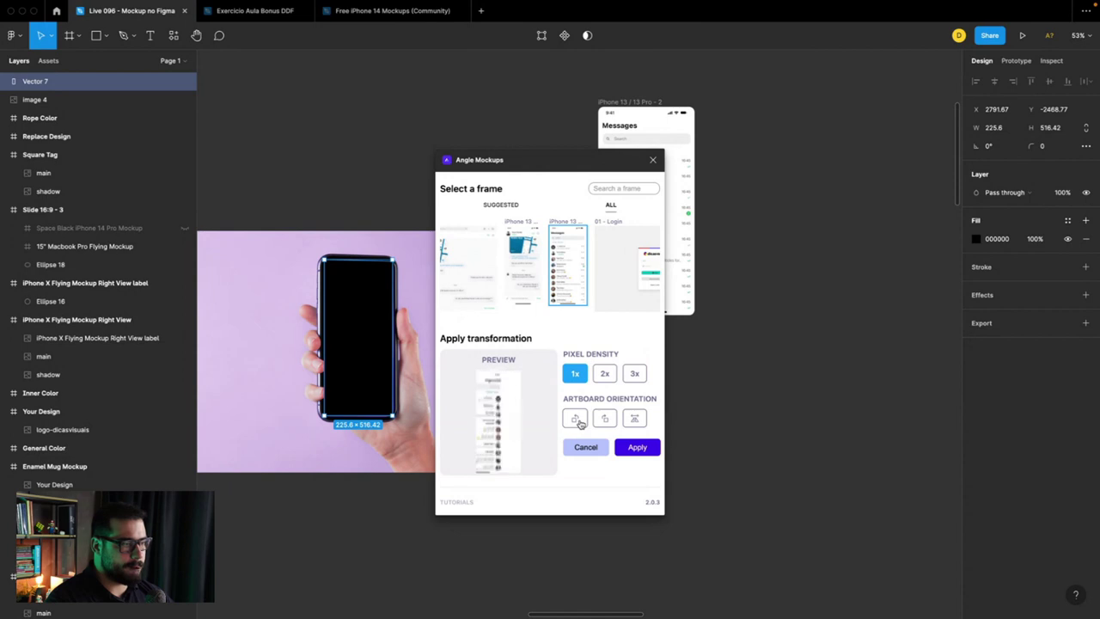
{"action": "left_click", "coordinate": [634, 420]}
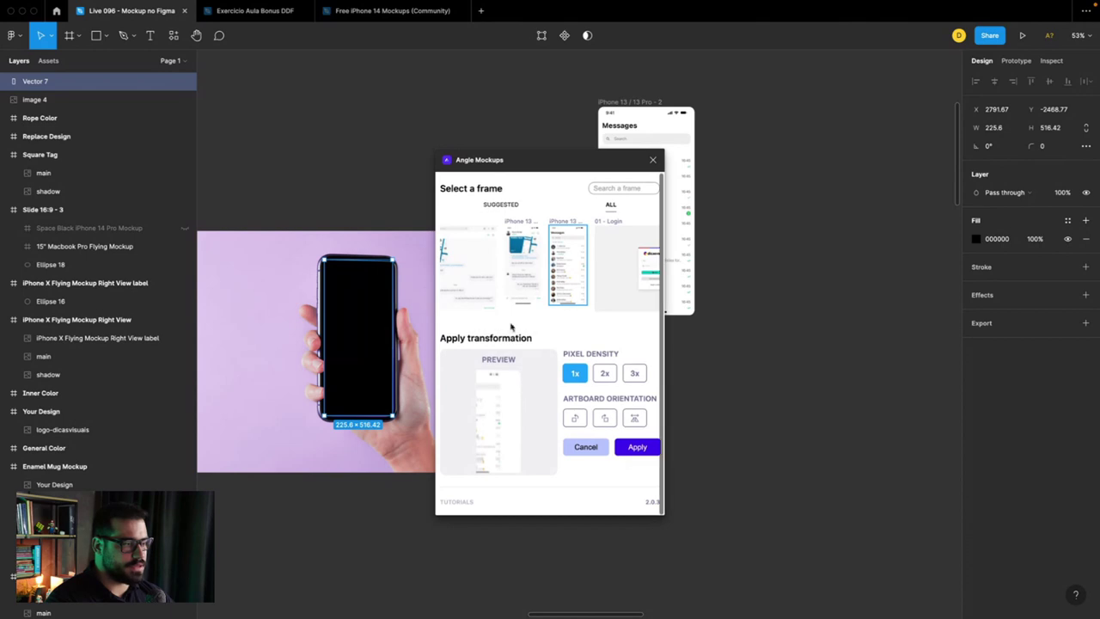
{"action": "left_click", "coordinate": [601, 372]}
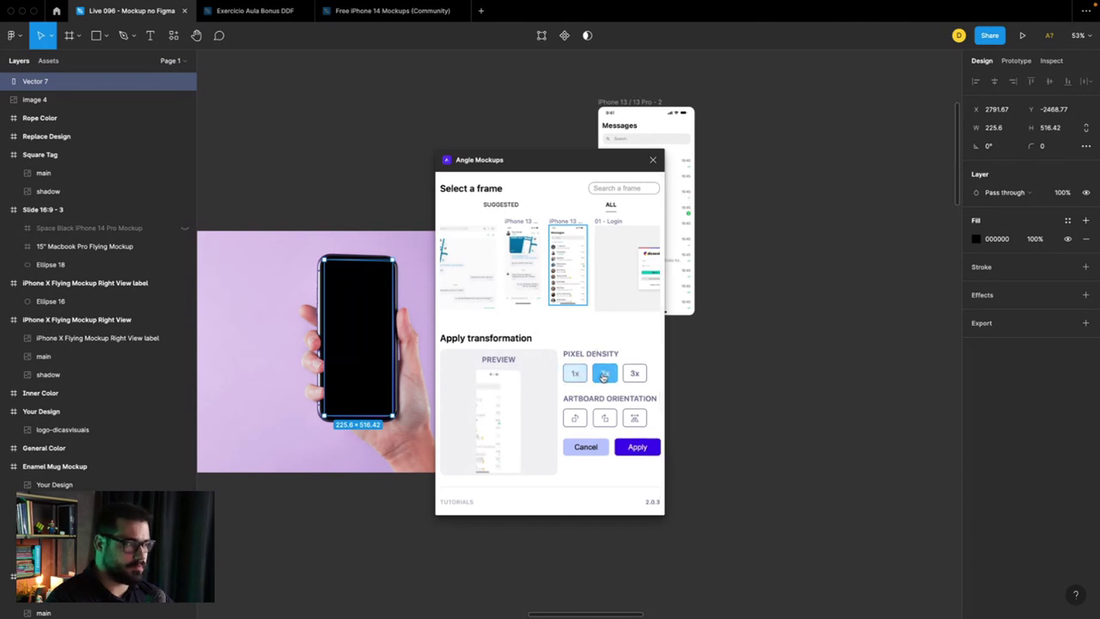
{"action": "left_click", "coordinate": [634, 457]}
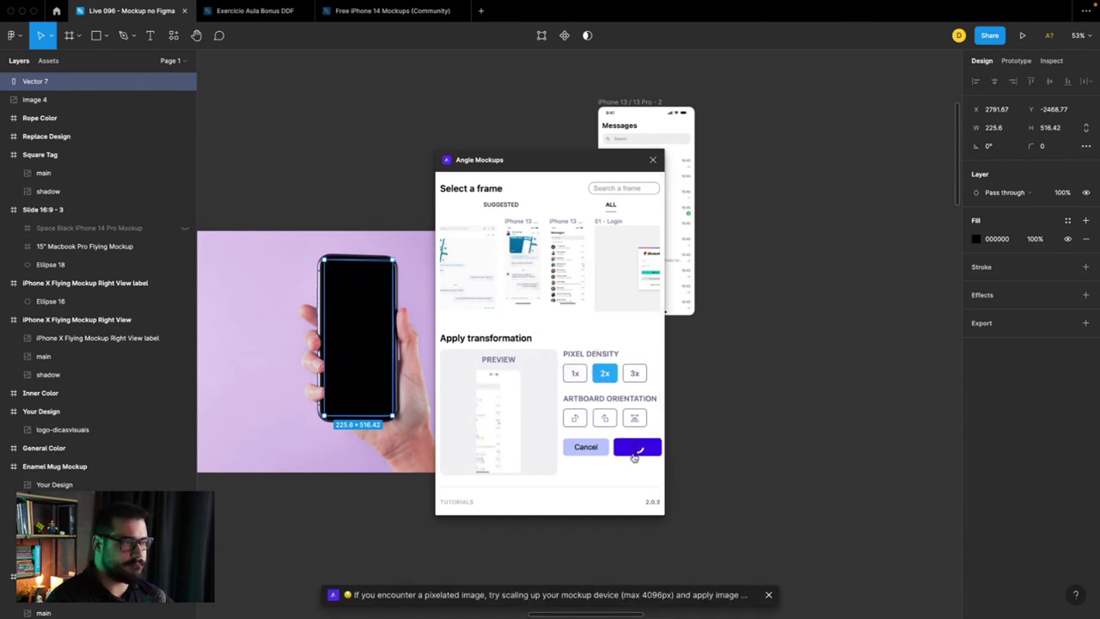
Step: Scroll around to review the mapped phone screen, then deselect it
{"action": "scroll", "coordinate": [344, 310], "scroll_direction": "up", "scroll_amount": 3}
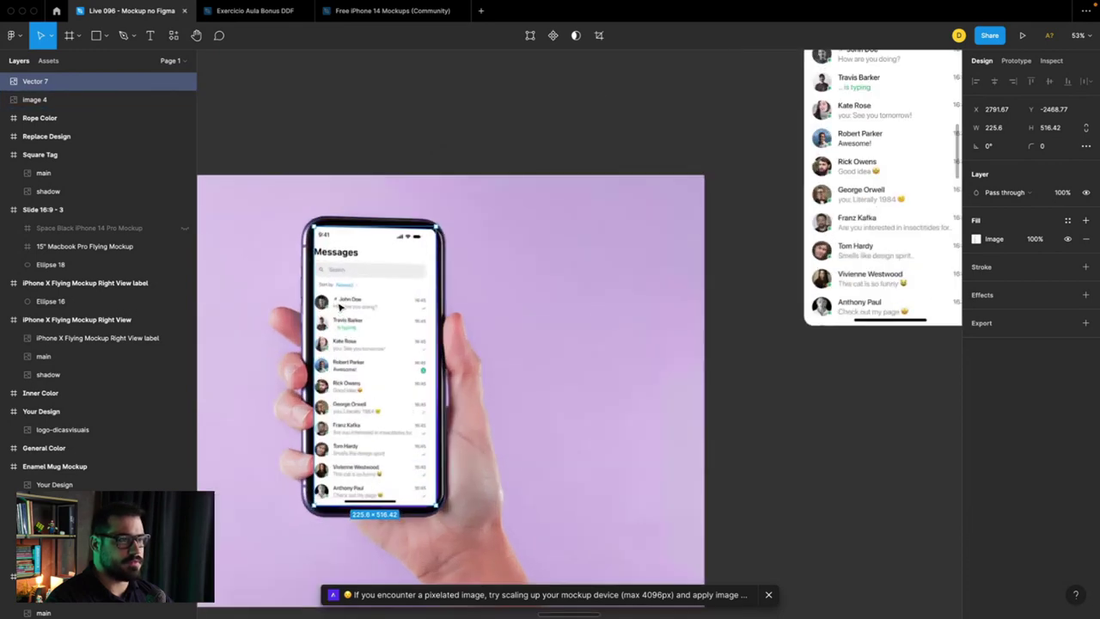
{"action": "scroll", "coordinate": [343, 309], "scroll_direction": "up", "scroll_amount": 2}
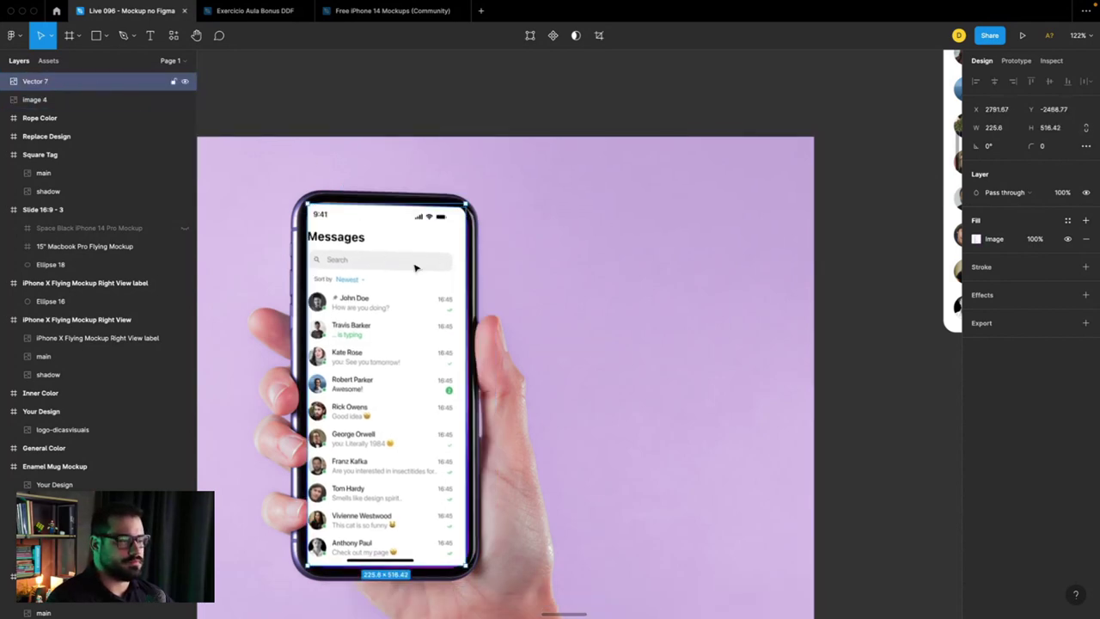
{"action": "scroll", "coordinate": [419, 266], "scroll_direction": "up", "scroll_amount": 2, "text": "ctrl"}
{"action": "scroll", "coordinate": [415, 268], "scroll_direction": "up", "scroll_amount": 3, "text": "ctrl"}
{"action": "scroll", "coordinate": [360, 350], "scroll_direction": "down", "scroll_amount": 5}
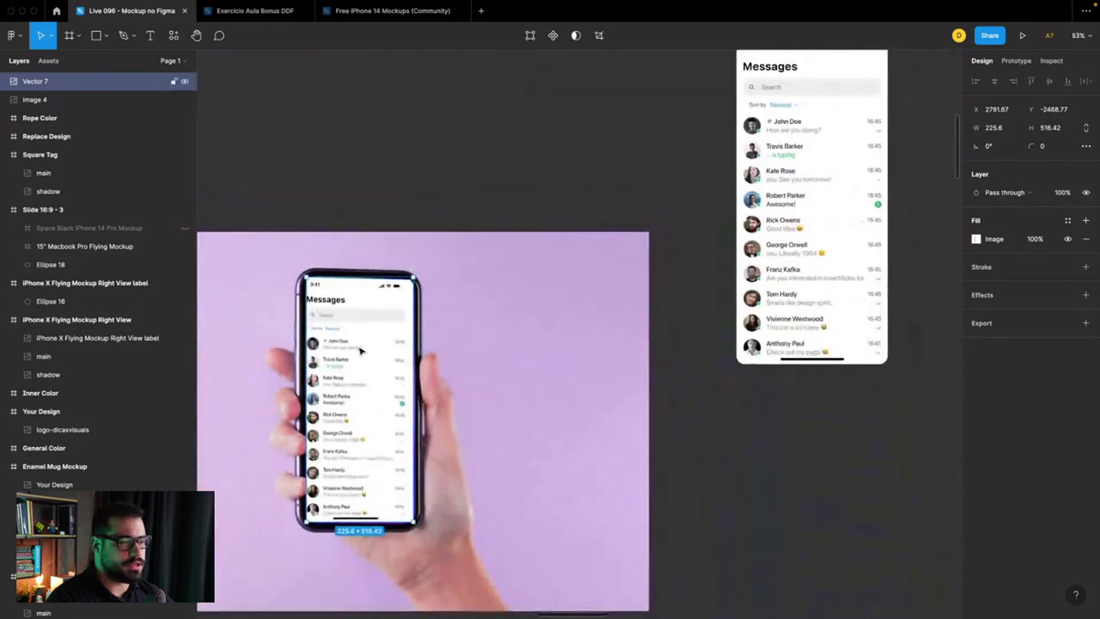
{"action": "scroll", "coordinate": [360, 350], "scroll_direction": "down", "scroll_amount": 5}
{"action": "scroll", "coordinate": [360, 349], "scroll_direction": "down", "scroll_amount": 3}
{"action": "left_click", "coordinate": [593, 390]}
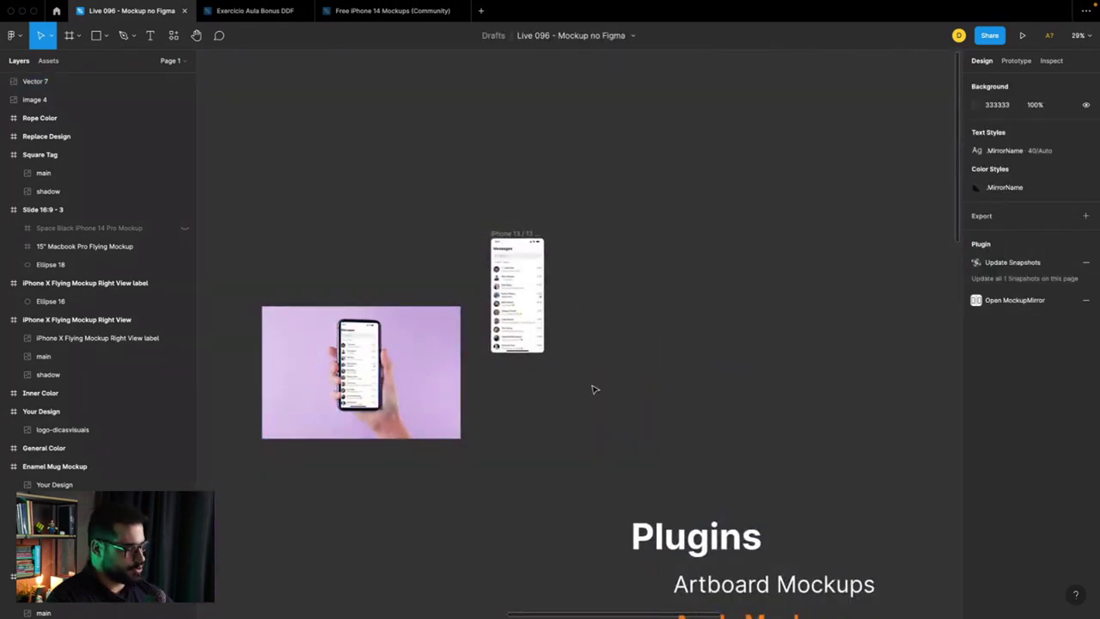
Step: Draw a closed four-corner angled shape with the Pen and give it a solid black fill
{"action": "key", "text": "p"}
{"action": "left_click", "coordinate": [596, 137]}
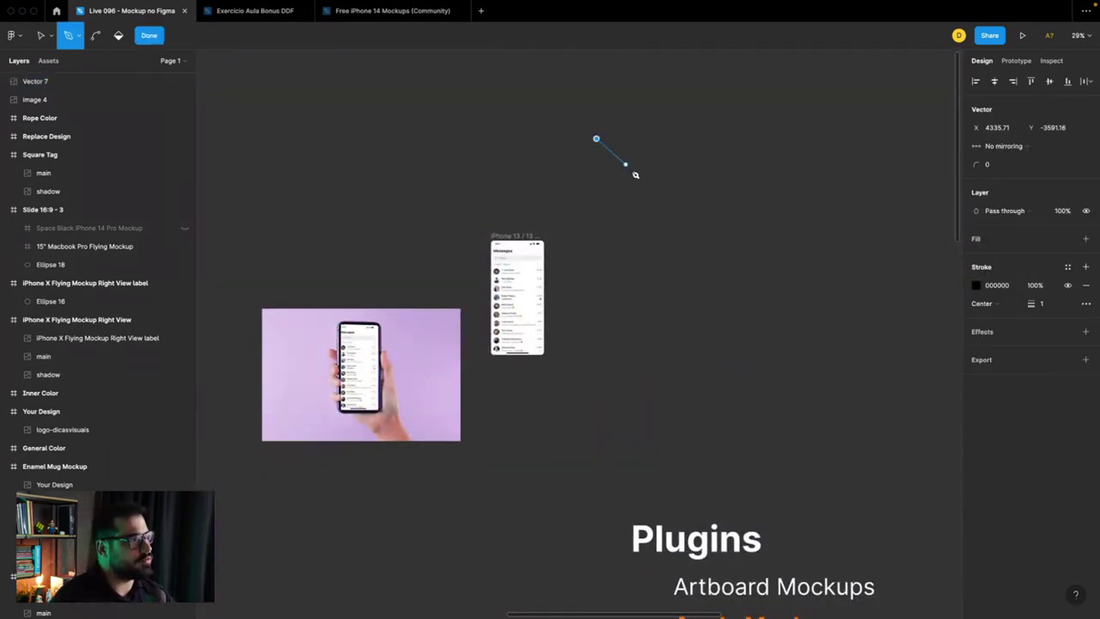
{"action": "left_click", "coordinate": [701, 237]}
{"action": "left_click", "coordinate": [785, 186]}
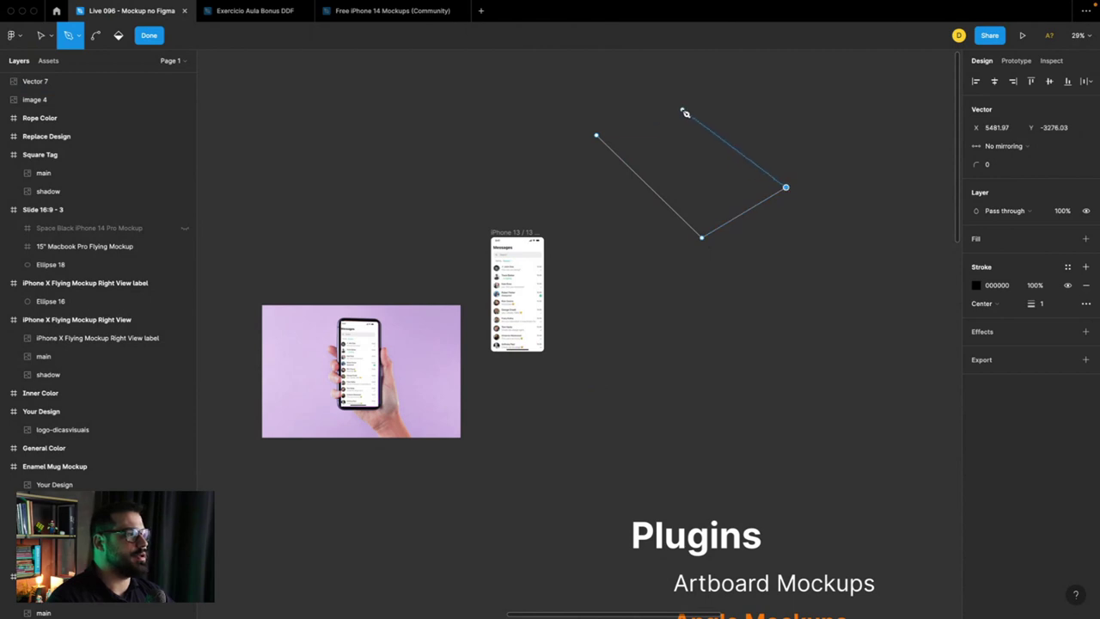
{"action": "left_click", "coordinate": [679, 109]}
{"action": "left_click", "coordinate": [597, 136]}
{"action": "key", "text": "v"}
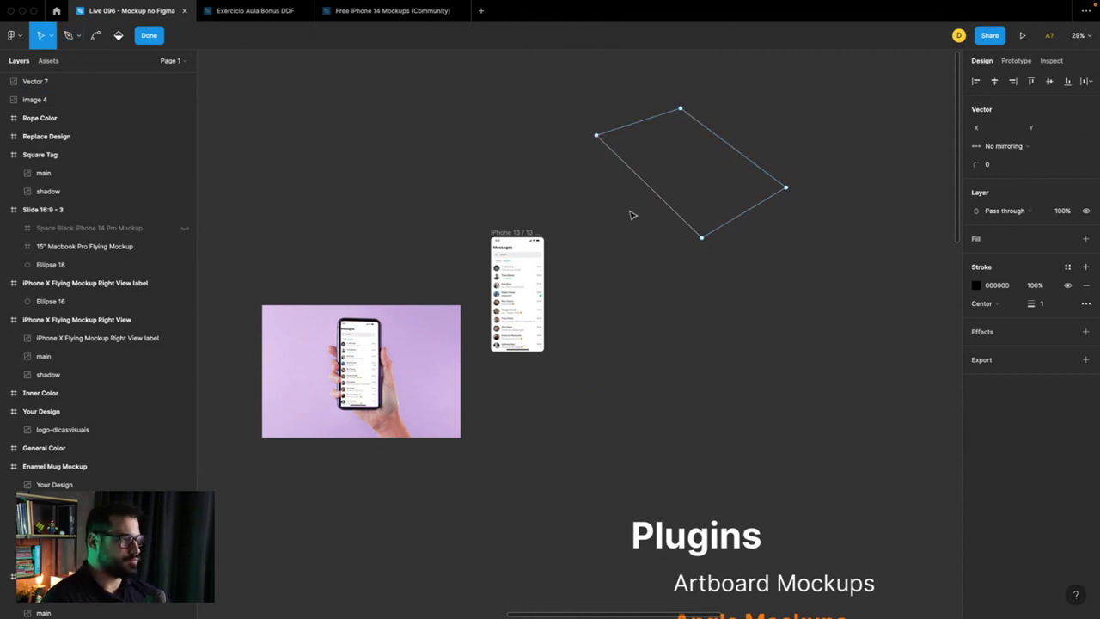
{"action": "key", "text": "shift+x"}
{"action": "scroll", "coordinate": [624, 228], "scroll_direction": "right", "scroll_amount": 3}
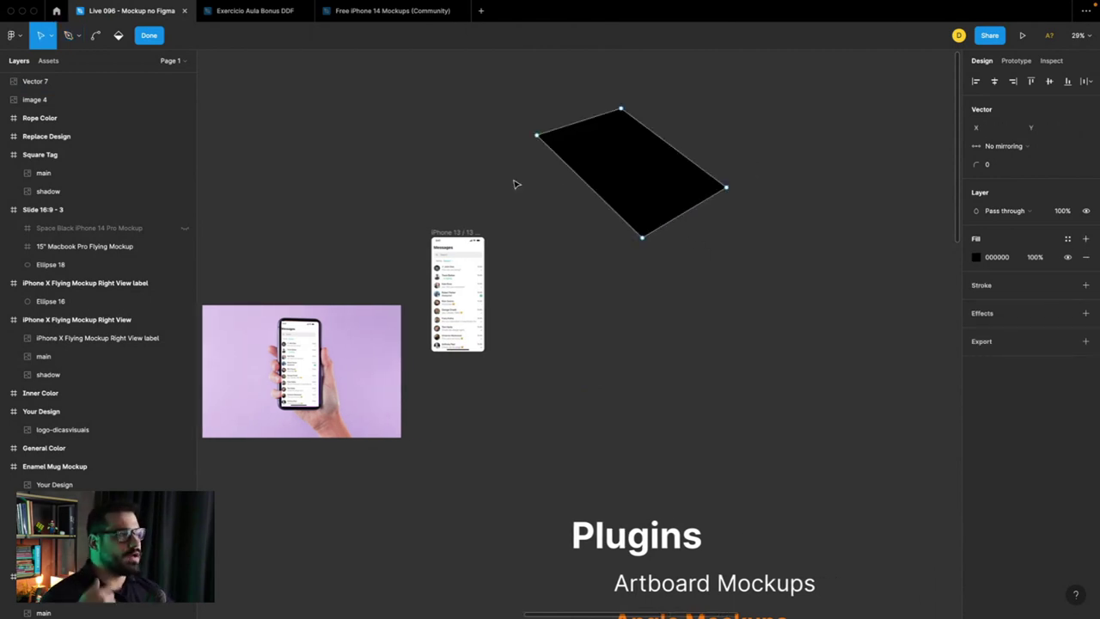
{"action": "key", "text": "Escape"}
Step: Run Angle Mockups on the black shape and choose the laptop slide frame under ALL
{"action": "right_click", "coordinate": [636, 144]}
{"action": "mouse_move", "coordinate": [679, 361]}
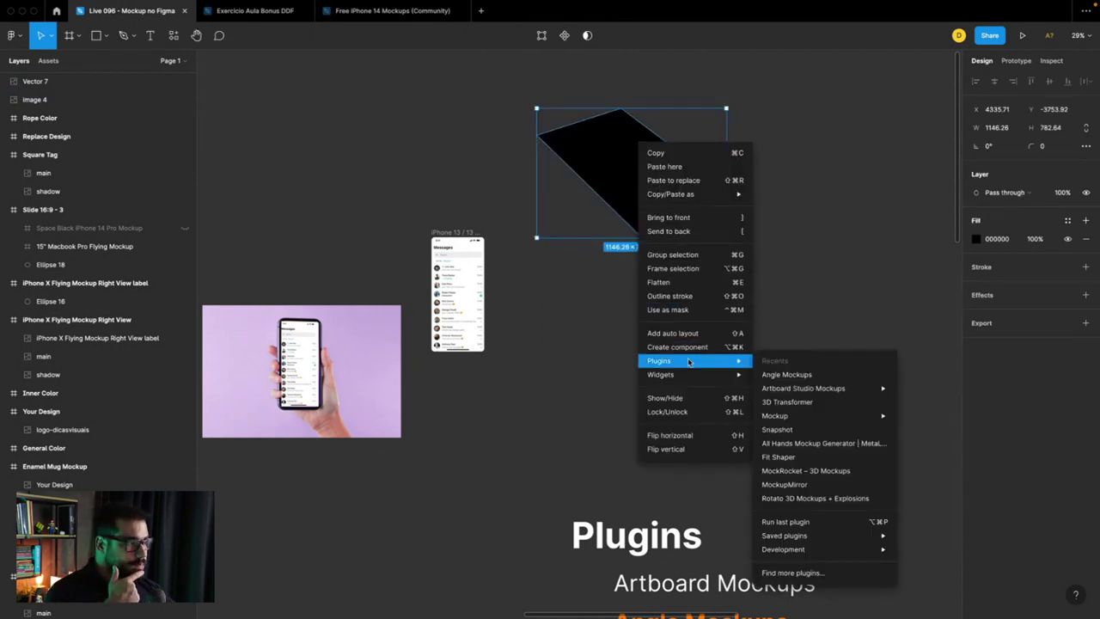
{"action": "left_click", "coordinate": [786, 374]}
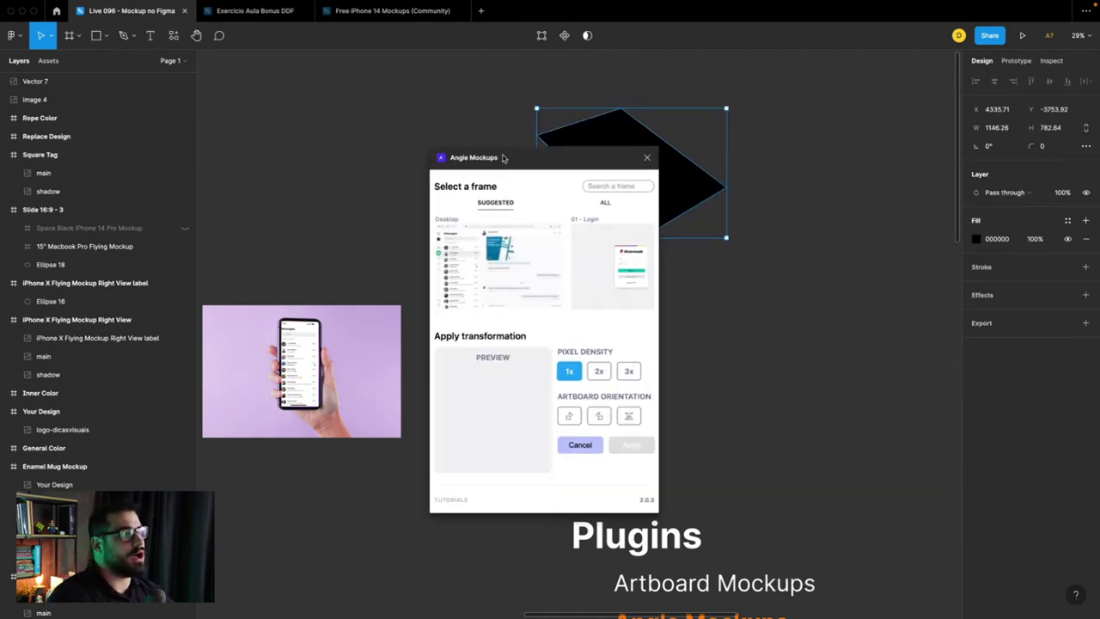
{"action": "left_click_drag", "start_coordinate": [504, 157], "coordinate": [307, 87]}
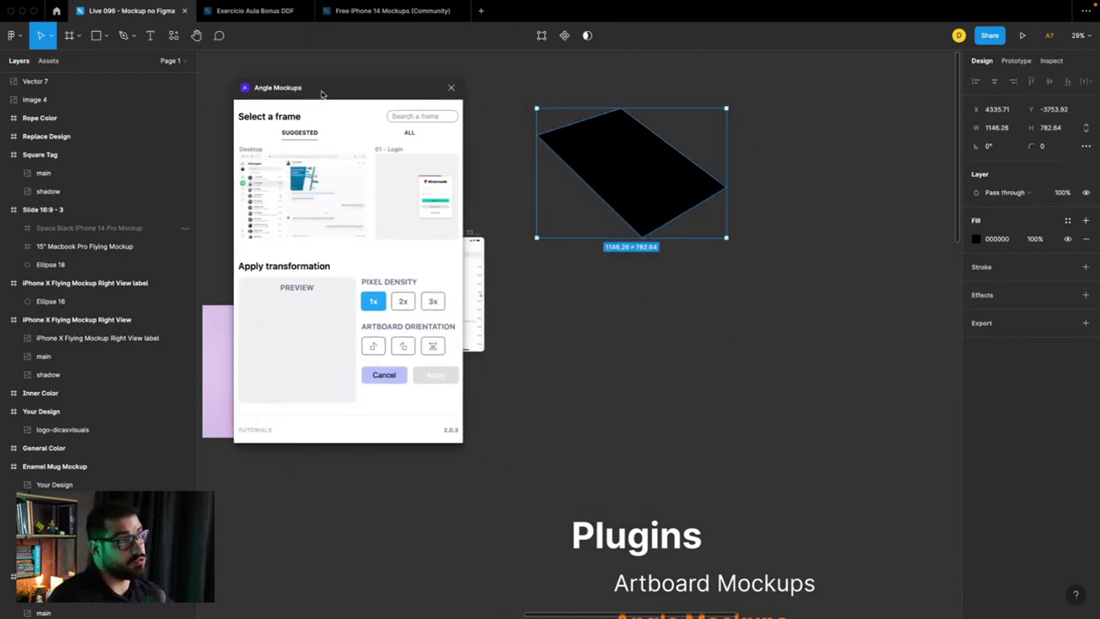
{"action": "left_click", "coordinate": [409, 133]}
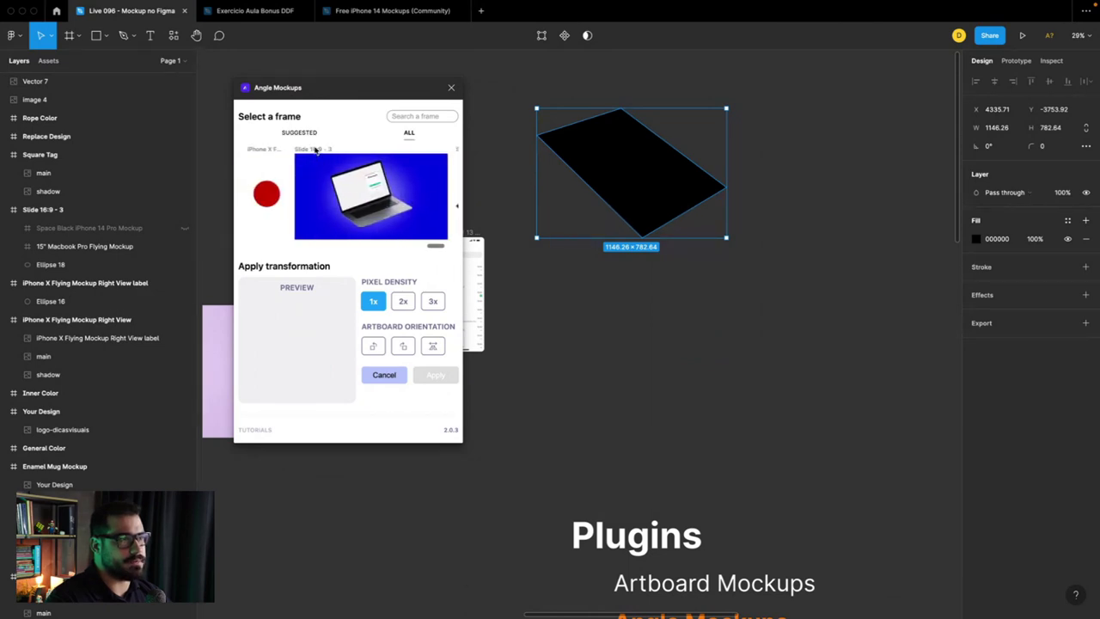
{"action": "left_click", "coordinate": [319, 181]}
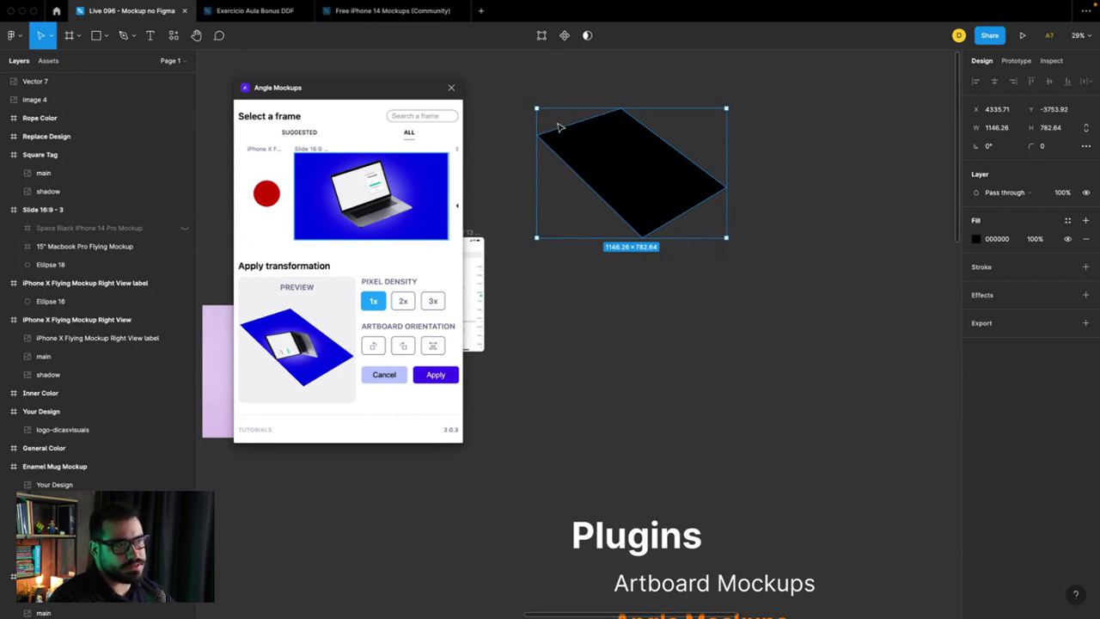
Step: Raise the pixel density to 3x and rotate the artboard orientation
{"action": "scroll", "coordinate": [558, 127], "scroll_direction": "right", "scroll_amount": 1}
{"action": "left_click", "coordinate": [403, 300]}
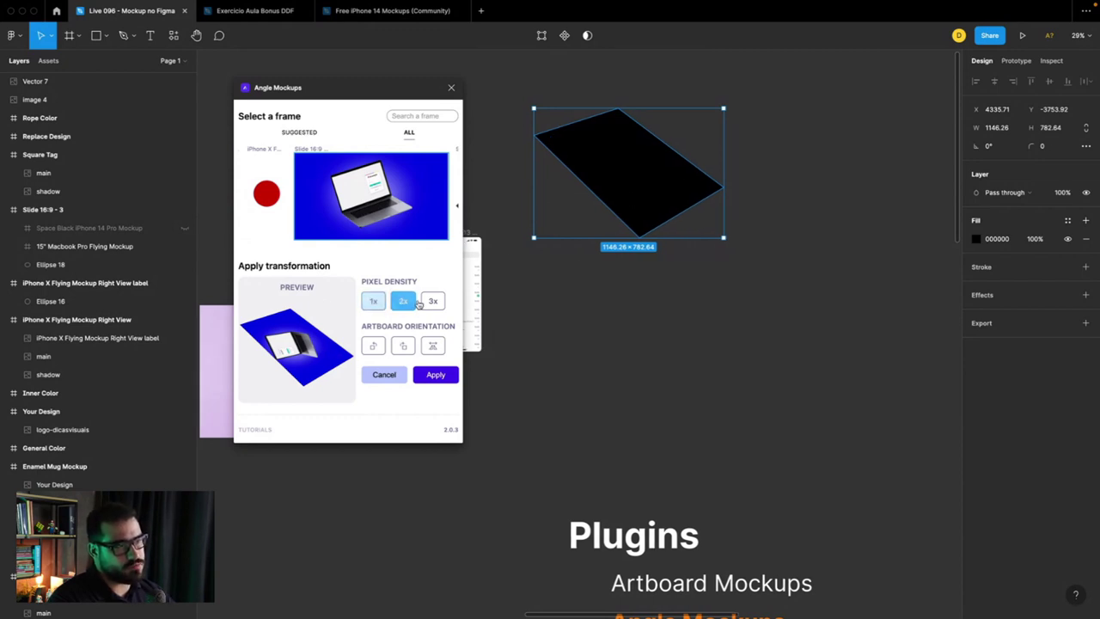
{"action": "left_click", "coordinate": [404, 347]}
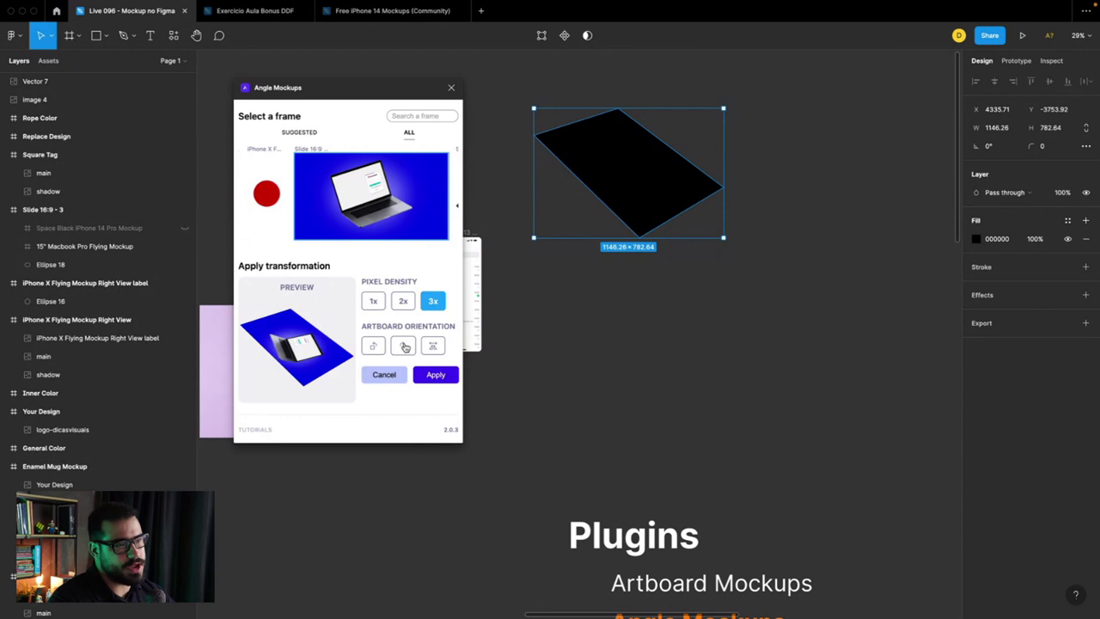
{"action": "left_click", "coordinate": [436, 346]}
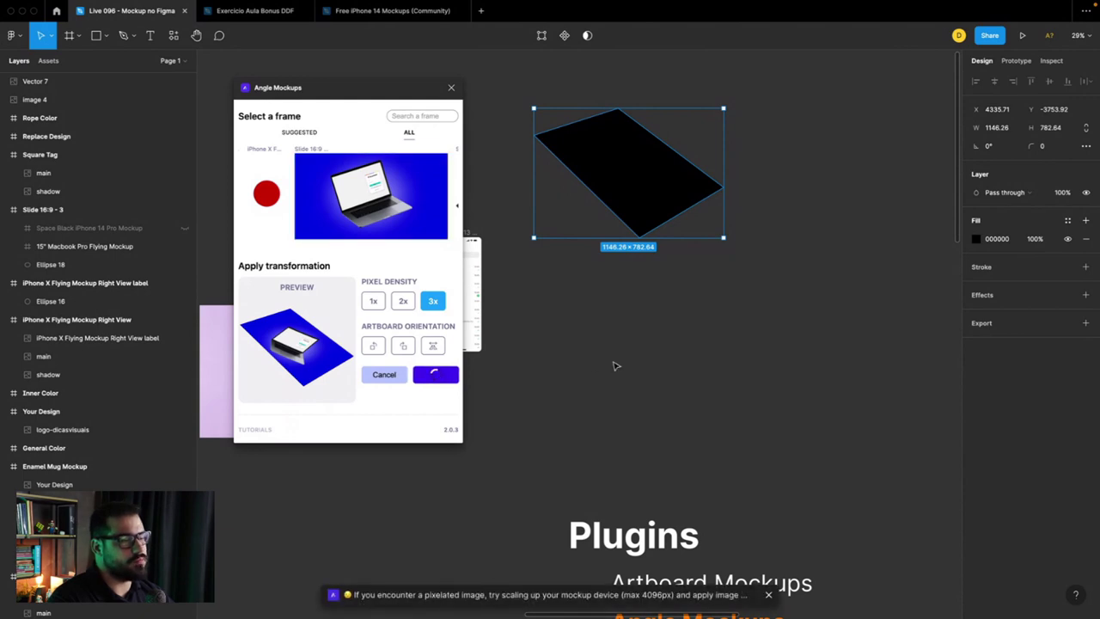
{"action": "left_click", "coordinate": [619, 287]}
{"action": "left_click", "coordinate": [616, 169]}
{"action": "scroll", "coordinate": [636, 185], "scroll_direction": "up", "scroll_amount": 3}
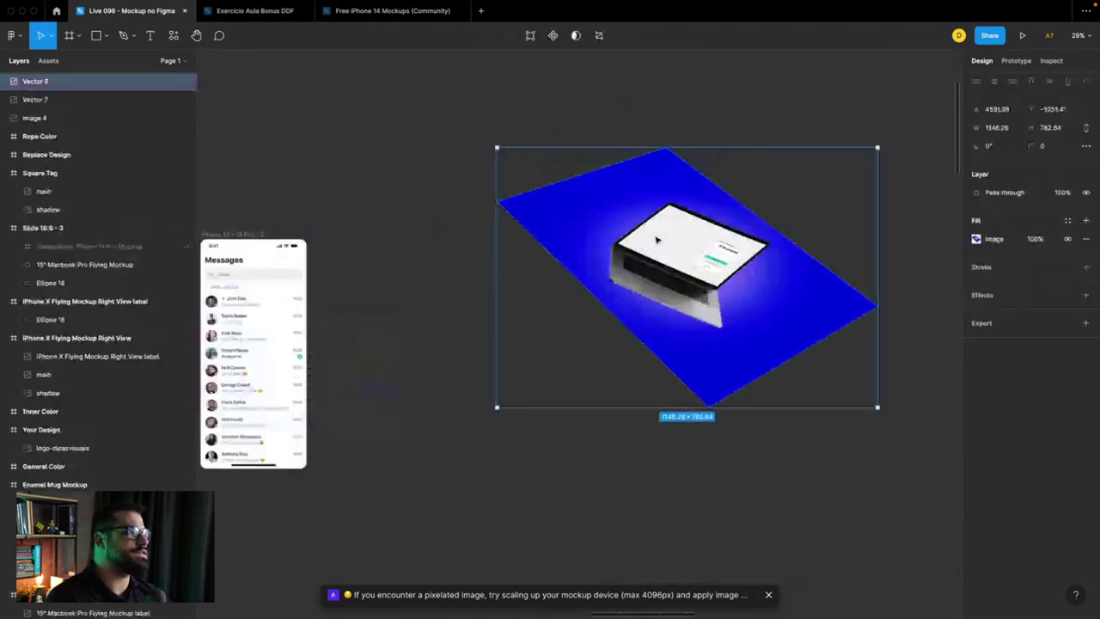
{"action": "scroll", "coordinate": [670, 215], "scroll_direction": "up", "scroll_amount": 3}
{"action": "scroll", "coordinate": [705, 244], "scroll_direction": "up", "scroll_amount": 2}
{"action": "scroll", "coordinate": [715, 255], "scroll_direction": "down", "scroll_amount": 5}
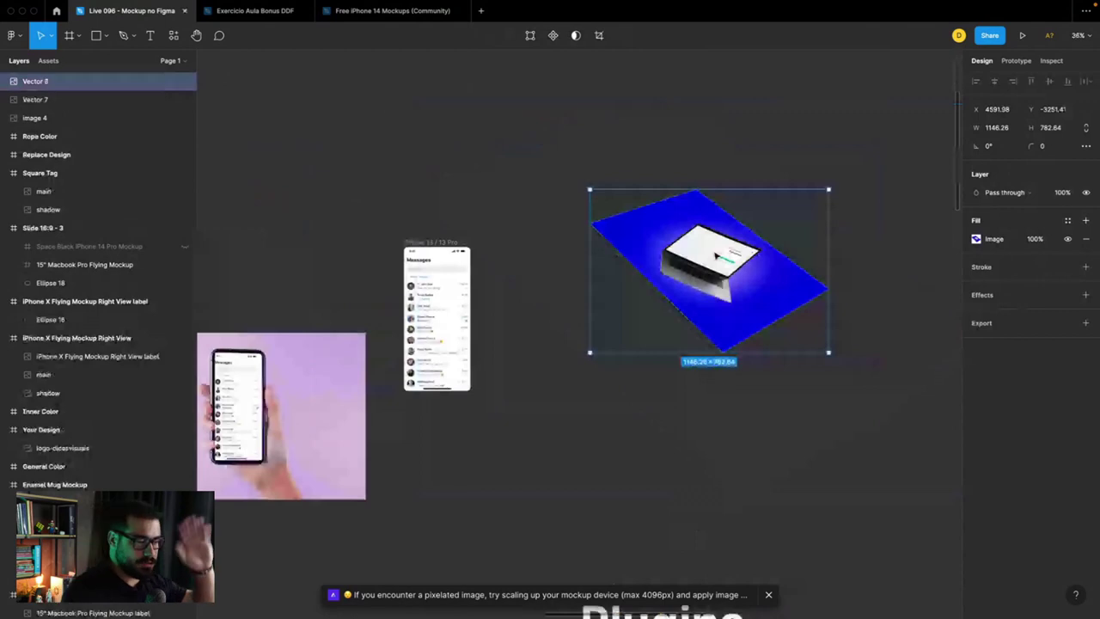
{"action": "left_click", "coordinate": [530, 361]}
{"action": "scroll", "coordinate": [530, 361], "scroll_direction": "down", "scroll_amount": 2}
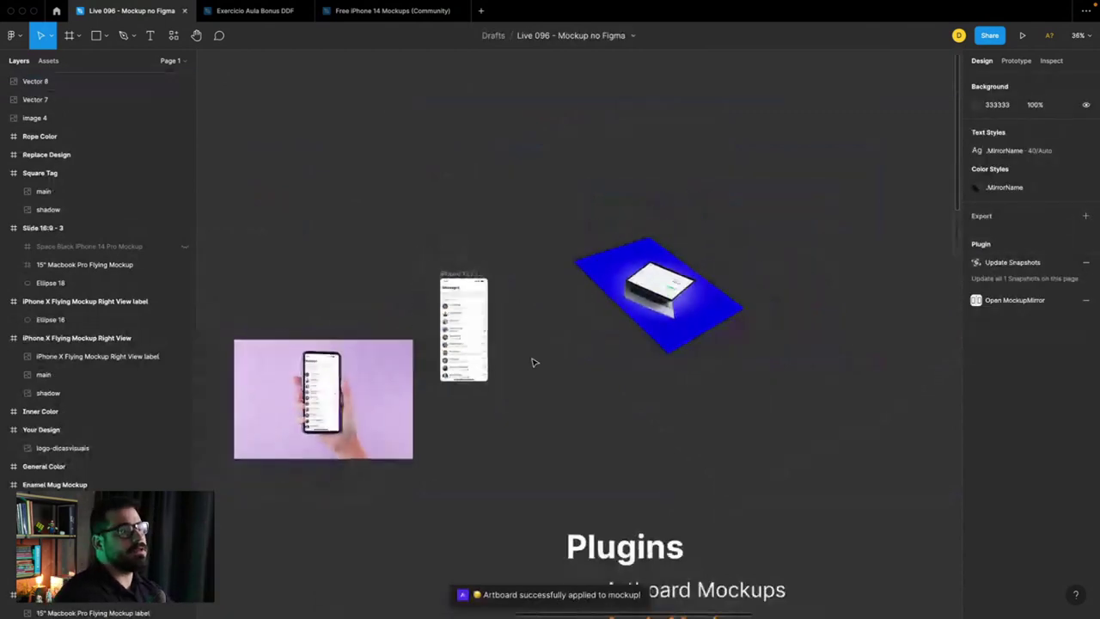
{"action": "scroll", "coordinate": [531, 362], "scroll_direction": "down", "scroll_amount": 1}
{"action": "scroll", "coordinate": [533, 362], "scroll_direction": "down", "scroll_amount": 1}
{"action": "scroll", "coordinate": [533, 362], "scroll_direction": "down", "scroll_amount": 2}
{"action": "scroll", "coordinate": [507, 362], "scroll_direction": "down", "scroll_amount": 2}
{"action": "scroll", "coordinate": [507, 362], "scroll_direction": "right", "scroll_amount": 1}
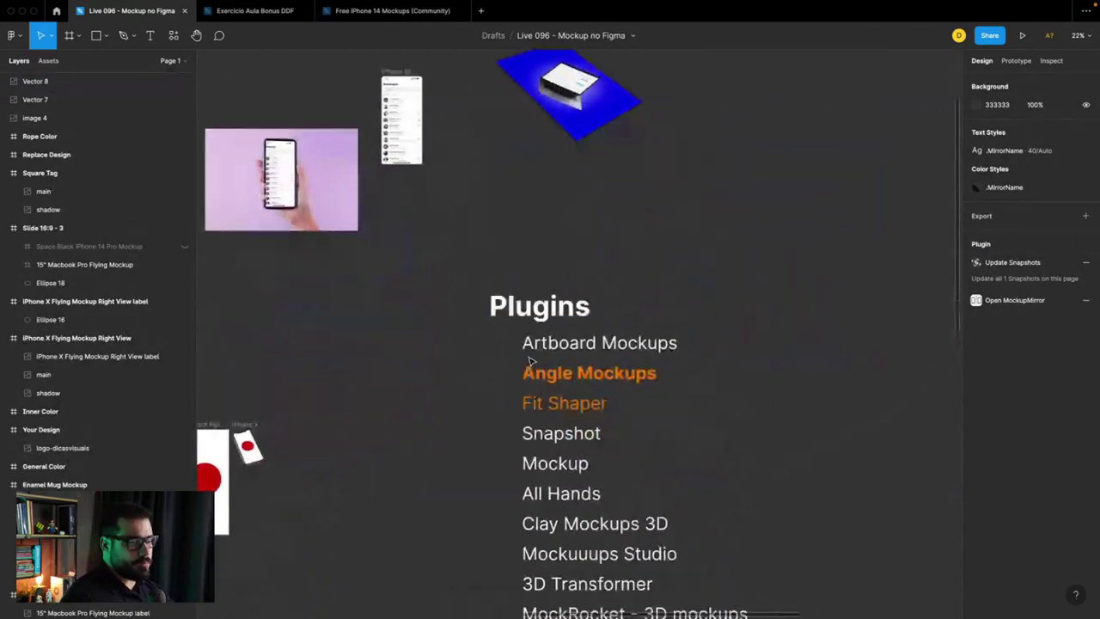
{"action": "scroll", "coordinate": [549, 362], "scroll_direction": "right", "scroll_amount": 1}
{"action": "left_click", "coordinate": [578, 364]}
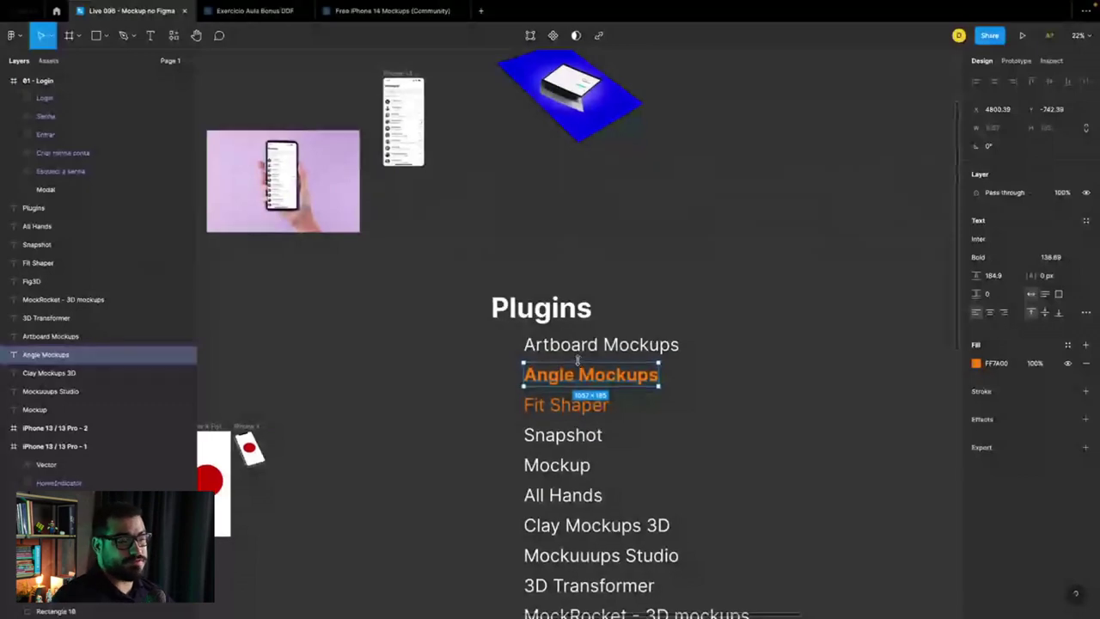
{"action": "scroll", "coordinate": [579, 362], "scroll_direction": "left", "scroll_amount": 2}
{"action": "scroll", "coordinate": [579, 363], "scroll_direction": "up", "scroll_amount": 1}
{"action": "scroll", "coordinate": [579, 364], "scroll_direction": "up", "scroll_amount": 1}
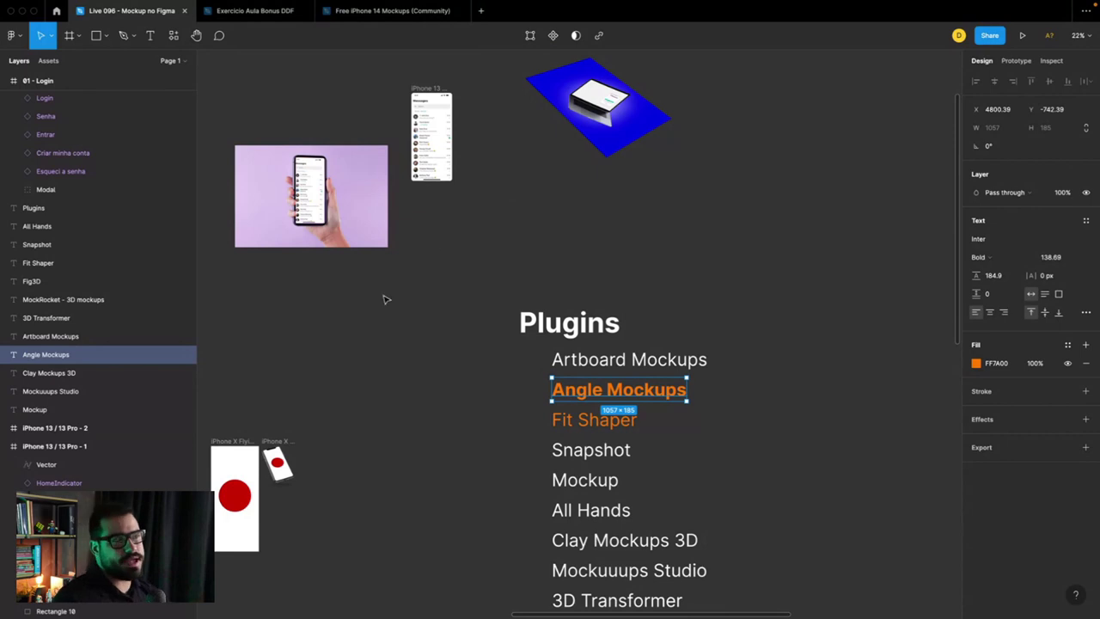
{"action": "scroll", "coordinate": [384, 299], "scroll_direction": "left", "scroll_amount": 10}
{"action": "scroll", "coordinate": [384, 299], "scroll_direction": "down", "scroll_amount": 5}
{"action": "left_click", "coordinate": [332, 303]}
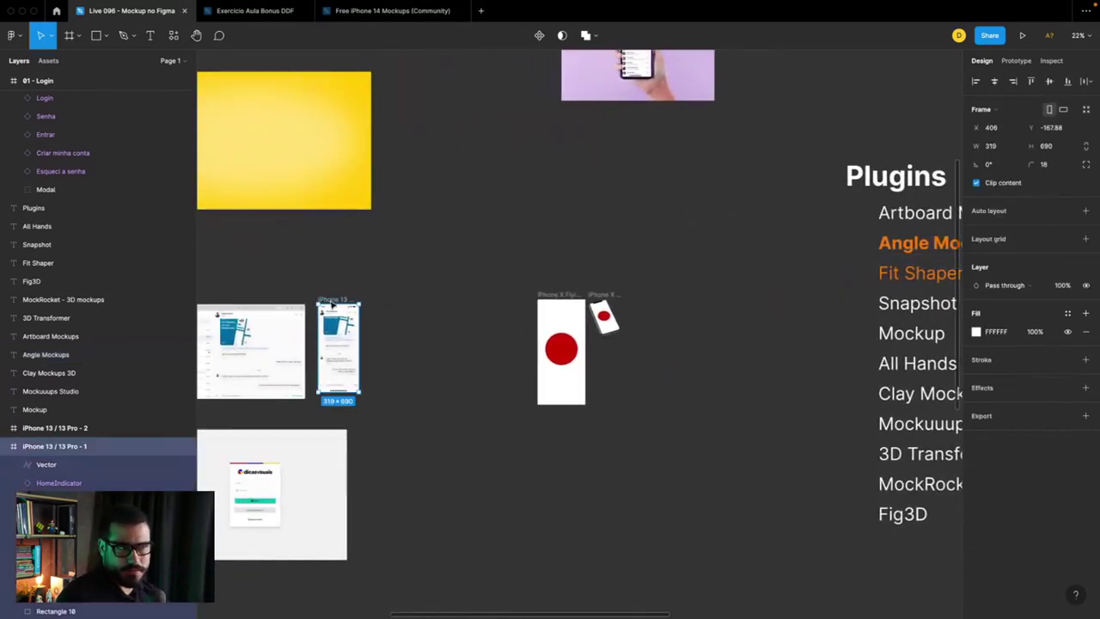
{"action": "scroll", "coordinate": [422, 307], "scroll_direction": "up", "scroll_amount": 2}
{"action": "scroll", "coordinate": [422, 307], "scroll_direction": "right", "scroll_amount": 3}
{"action": "scroll", "coordinate": [422, 307], "scroll_direction": "up", "scroll_amount": 3}
{"action": "scroll", "coordinate": [422, 307], "scroll_direction": "right", "scroll_amount": 2}
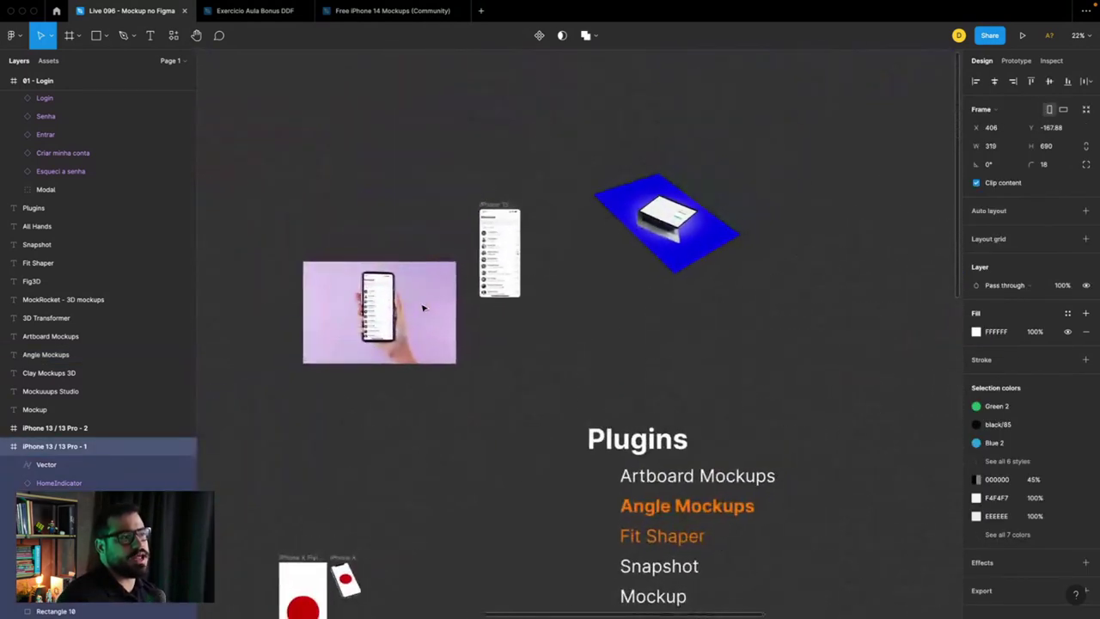
{"action": "left_click", "coordinate": [645, 339]}
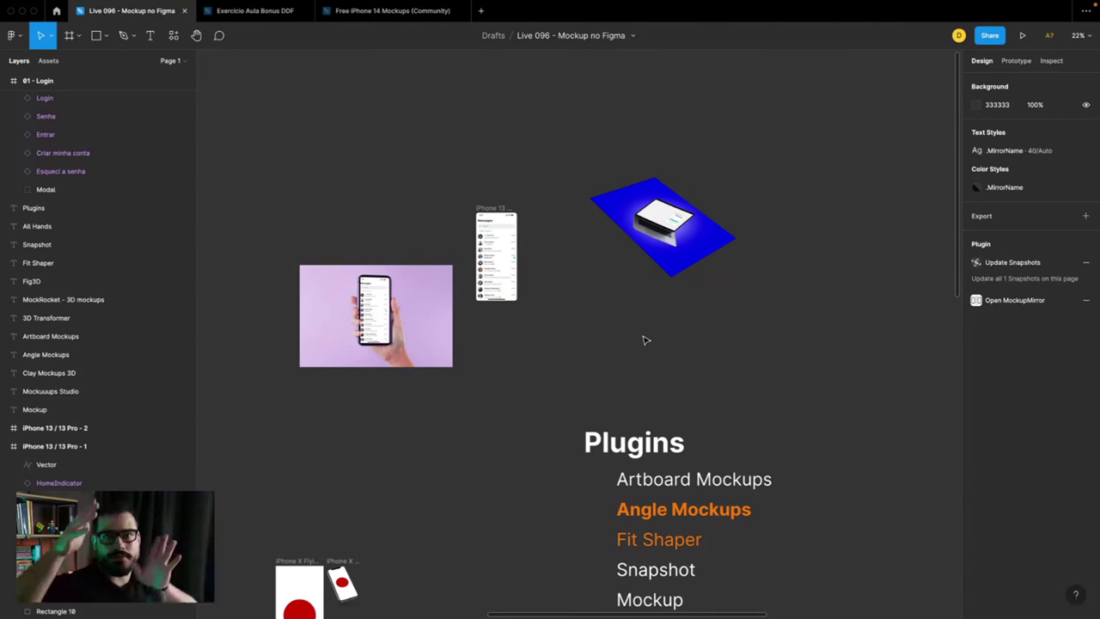
{"action": "left_click", "coordinate": [656, 248]}
{"action": "scroll", "coordinate": [655, 247], "scroll_direction": "up", "scroll_amount": 3}
{"action": "scroll", "coordinate": [656, 247], "scroll_direction": "up", "scroll_amount": 3}
{"action": "scroll", "coordinate": [656, 247], "scroll_direction": "down", "scroll_amount": 1}
{"action": "scroll", "coordinate": [656, 248], "scroll_direction": "down", "scroll_amount": 2}
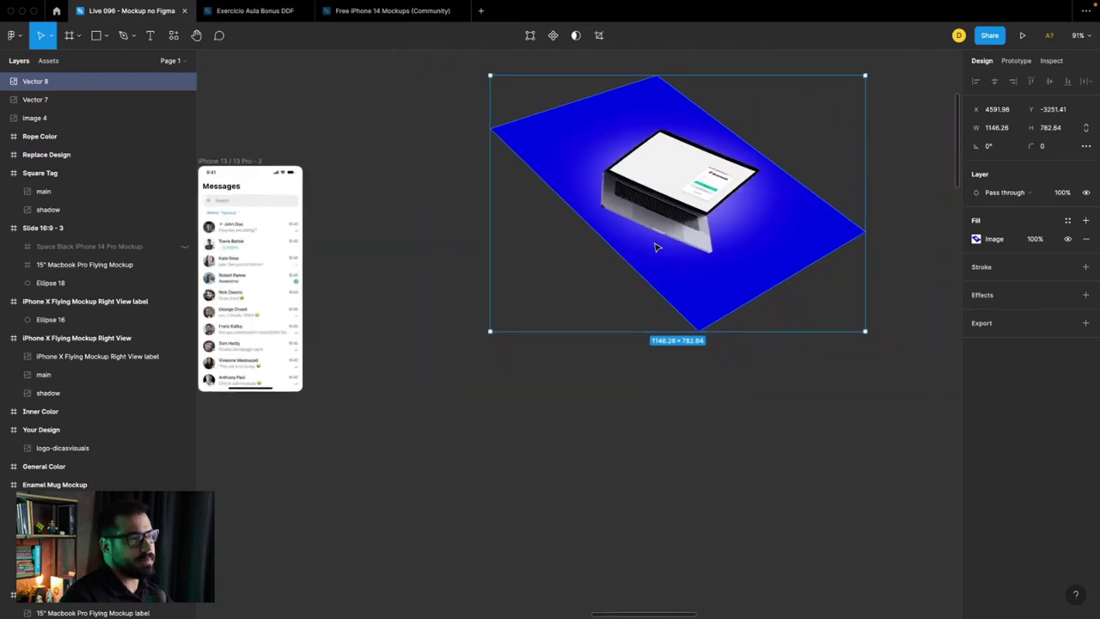
{"action": "scroll", "coordinate": [655, 247], "scroll_direction": "down", "scroll_amount": 2}
{"action": "scroll", "coordinate": [655, 248], "scroll_direction": "down", "scroll_amount": 2}
{"action": "scroll", "coordinate": [656, 248], "scroll_direction": "right", "scroll_amount": 3}
{"action": "scroll", "coordinate": [656, 248], "scroll_direction": "down", "scroll_amount": 1}
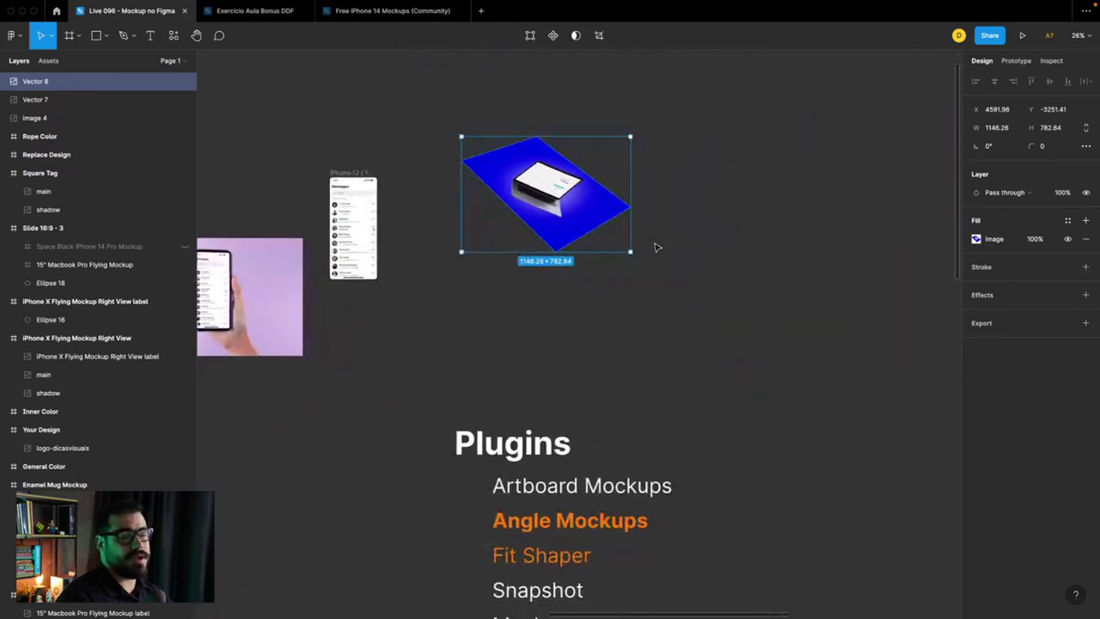
{"action": "scroll", "coordinate": [640, 287], "scroll_direction": "down", "scroll_amount": 1}
{"action": "scroll", "coordinate": [640, 287], "scroll_direction": "down", "scroll_amount": 5}
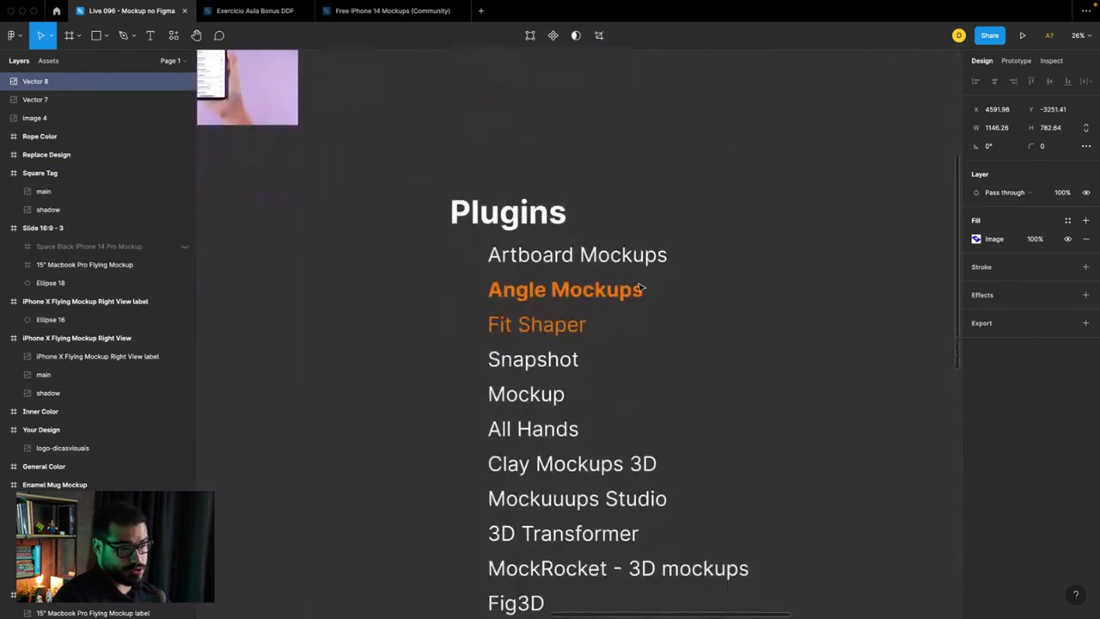
{"action": "scroll", "coordinate": [640, 287], "scroll_direction": "down", "scroll_amount": 1}
{"action": "scroll", "coordinate": [640, 287], "scroll_direction": "up", "scroll_amount": 1}
{"action": "left_click", "coordinate": [554, 332]}
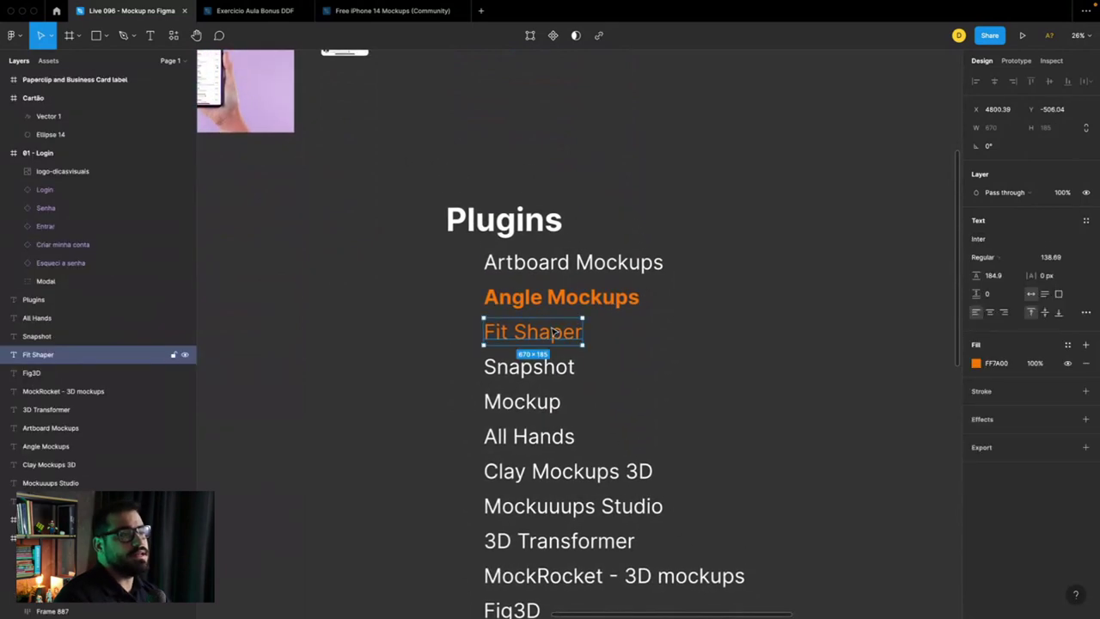
Step: Select the Angle Mockups and Fit Shaper text and scroll through the page
{"action": "left_click", "coordinate": [507, 307]}
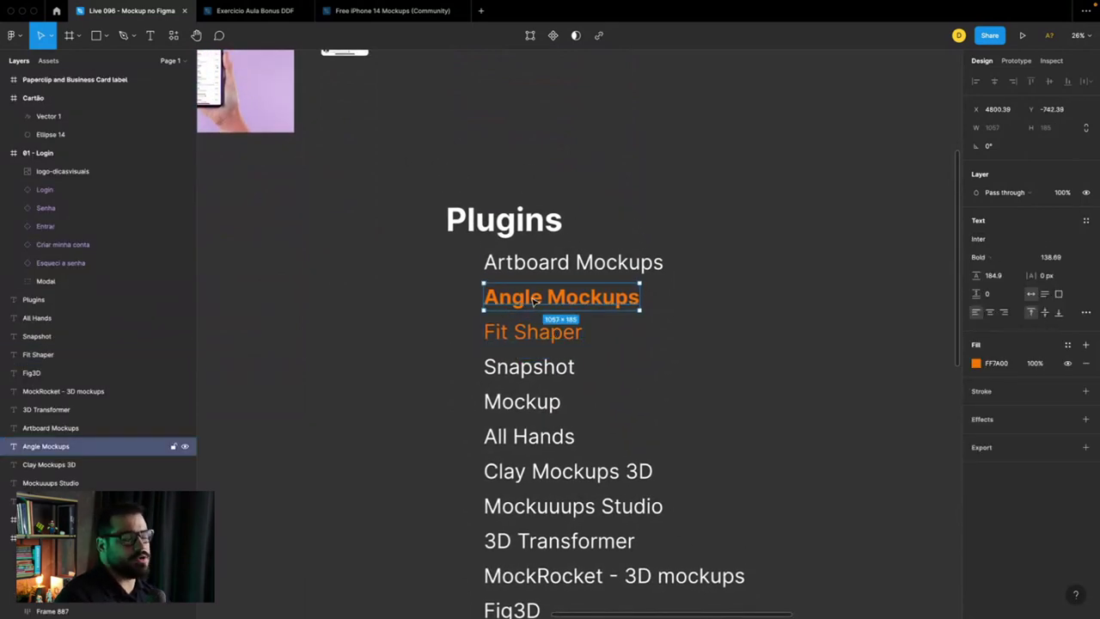
{"action": "left_click", "coordinate": [514, 341]}
{"action": "scroll", "coordinate": [513, 345], "scroll_direction": "down", "scroll_amount": 1}
{"action": "scroll", "coordinate": [513, 345], "scroll_direction": "down", "scroll_amount": 1}
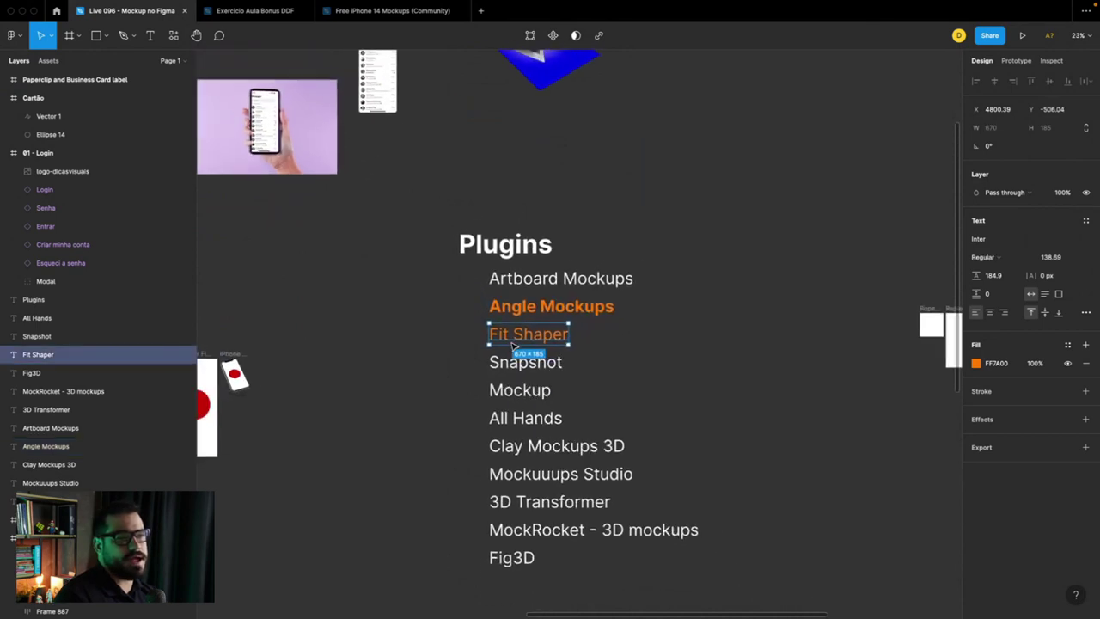
{"action": "scroll", "coordinate": [513, 345], "scroll_direction": "down", "scroll_amount": 1}
{"action": "scroll", "coordinate": [513, 345], "scroll_direction": "down", "scroll_amount": 1}
{"action": "scroll", "coordinate": [513, 346], "scroll_direction": "up", "scroll_amount": 2}
{"action": "scroll", "coordinate": [513, 346], "scroll_direction": "up", "scroll_amount": 2}
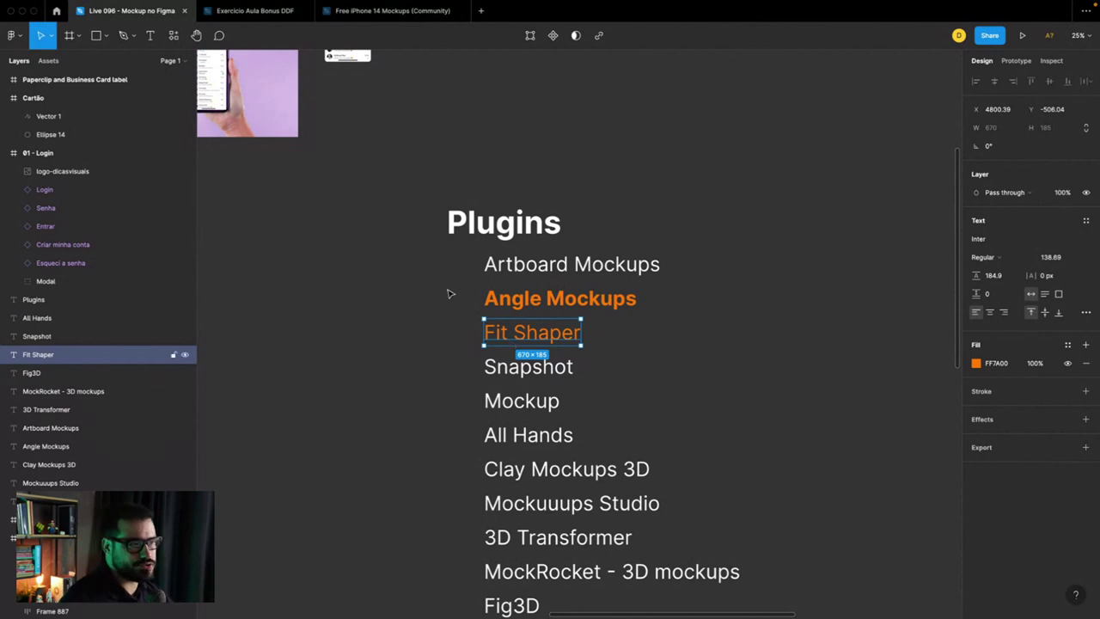
Step: Search the plugins for 'fit shaper' and open the Fit Shaper details page
{"action": "left_click", "coordinate": [175, 36]}
{"action": "triple_click", "coordinate": [251, 94]}
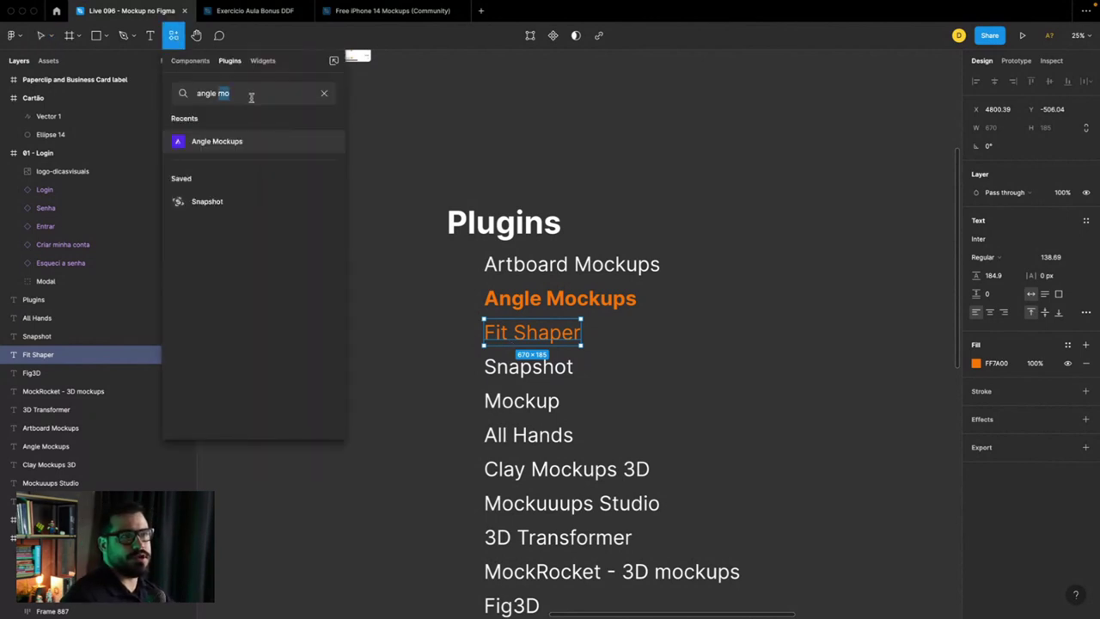
{"action": "key", "text": "BackSpace"}
{"action": "type", "text": "fit shaper"}
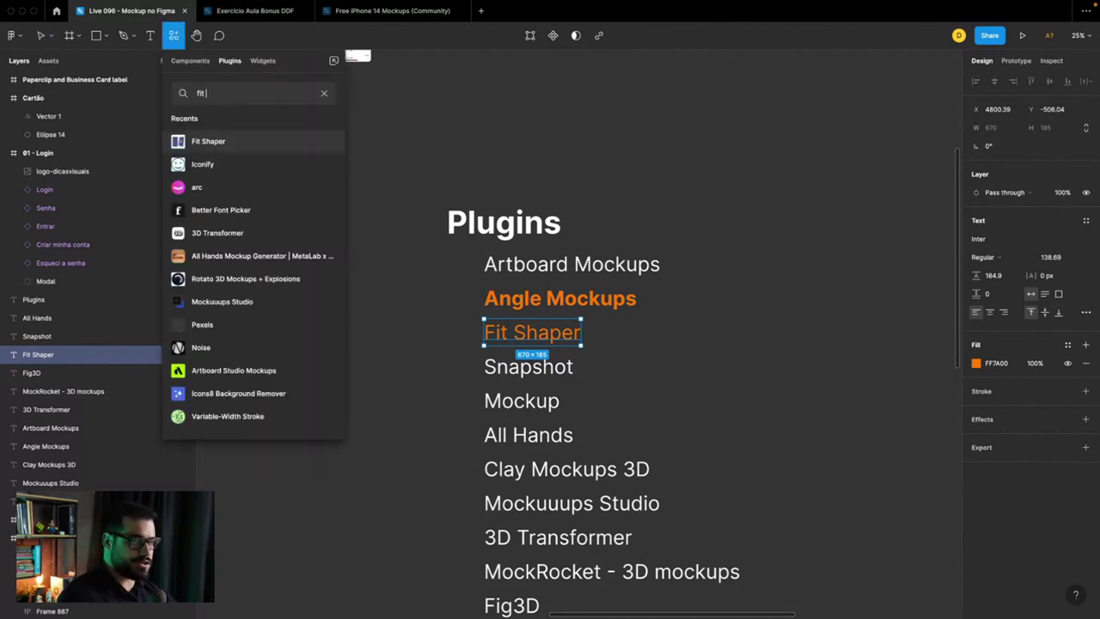
{"action": "left_click", "coordinate": [231, 143]}
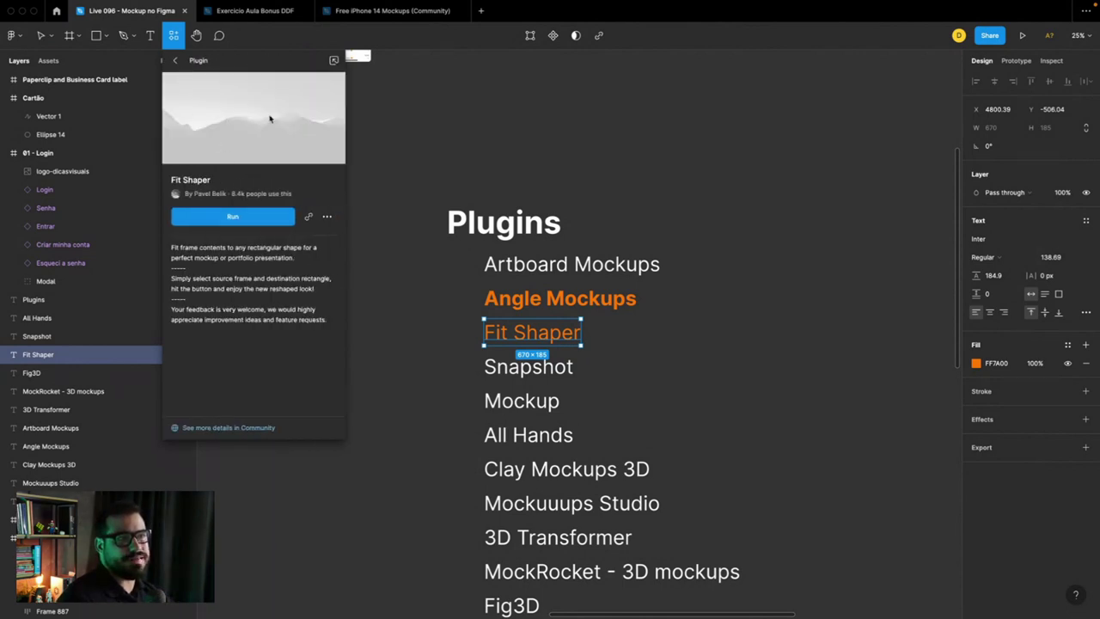
{"action": "scroll", "coordinate": [430, 237], "scroll_direction": "down", "scroll_amount": 5}
{"action": "scroll", "coordinate": [429, 237], "scroll_direction": "up", "scroll_amount": 4}
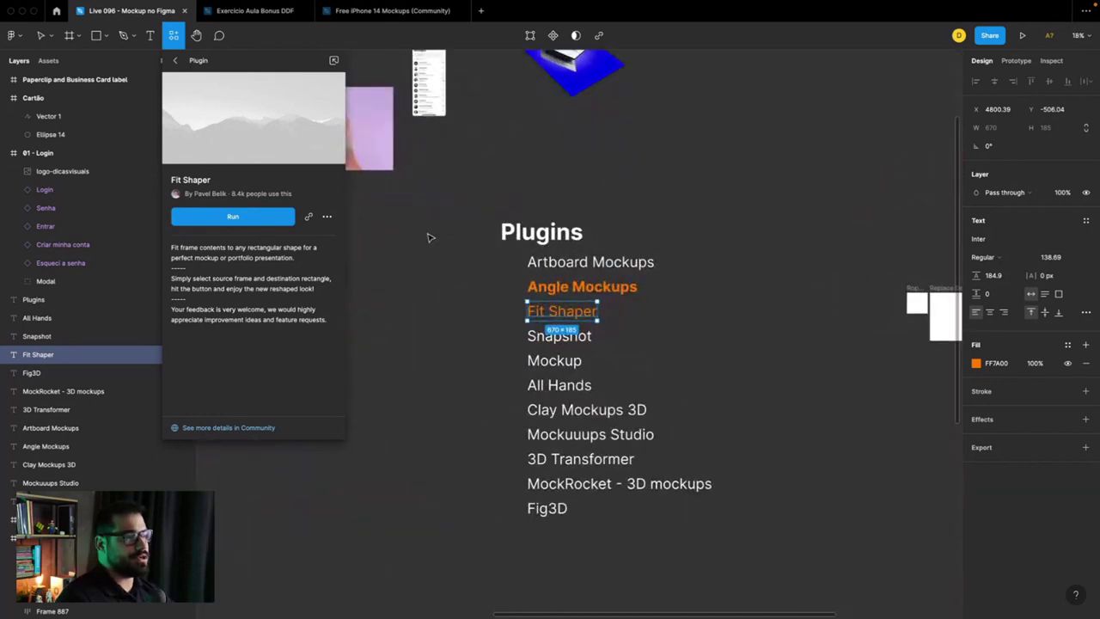
Step: Run Fit Shaper and set the iPhone 13 / 13 Pro - 2 frame as its source
{"action": "left_click", "coordinate": [243, 220]}
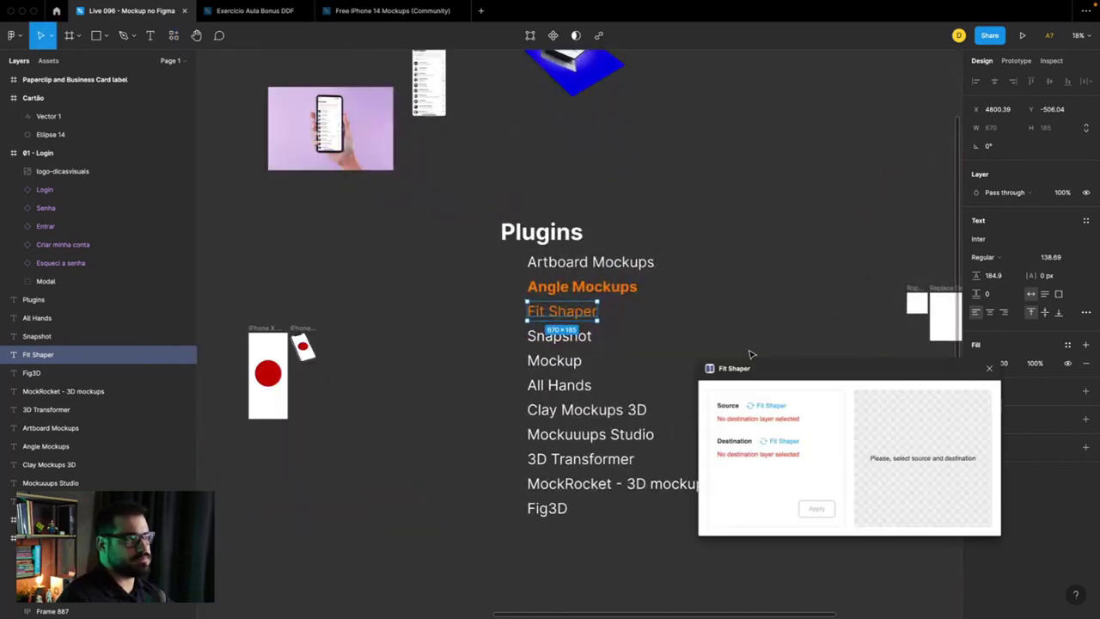
{"action": "left_click_drag", "start_coordinate": [798, 374], "coordinate": [796, 159]}
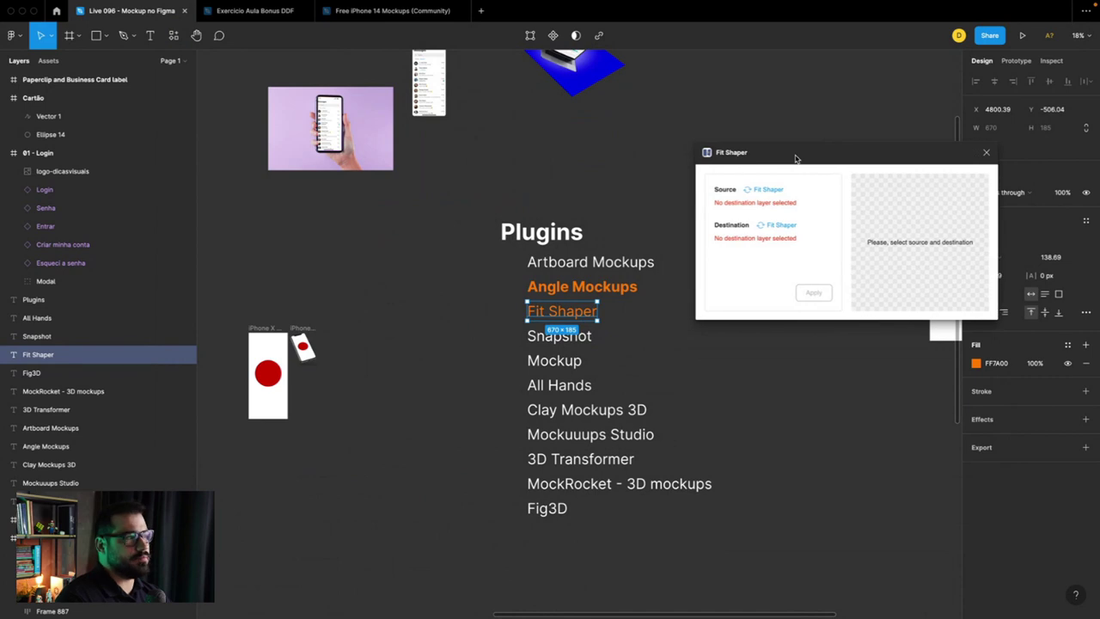
{"action": "scroll", "coordinate": [438, 270], "scroll_direction": "up", "scroll_amount": 2}
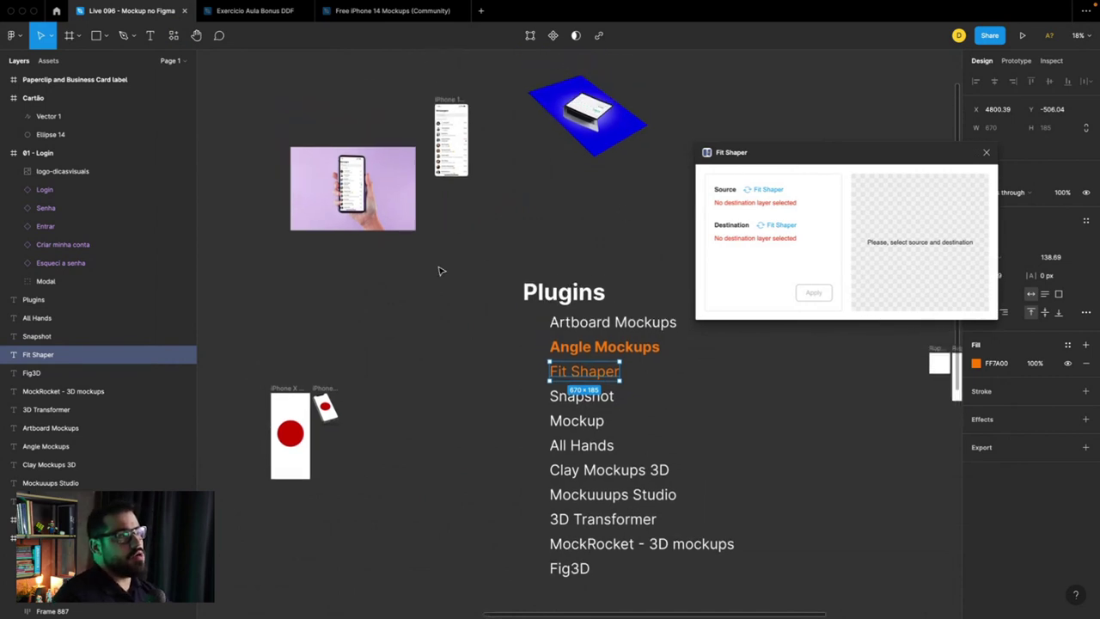
{"action": "scroll", "coordinate": [438, 271], "scroll_direction": "up", "scroll_amount": 3}
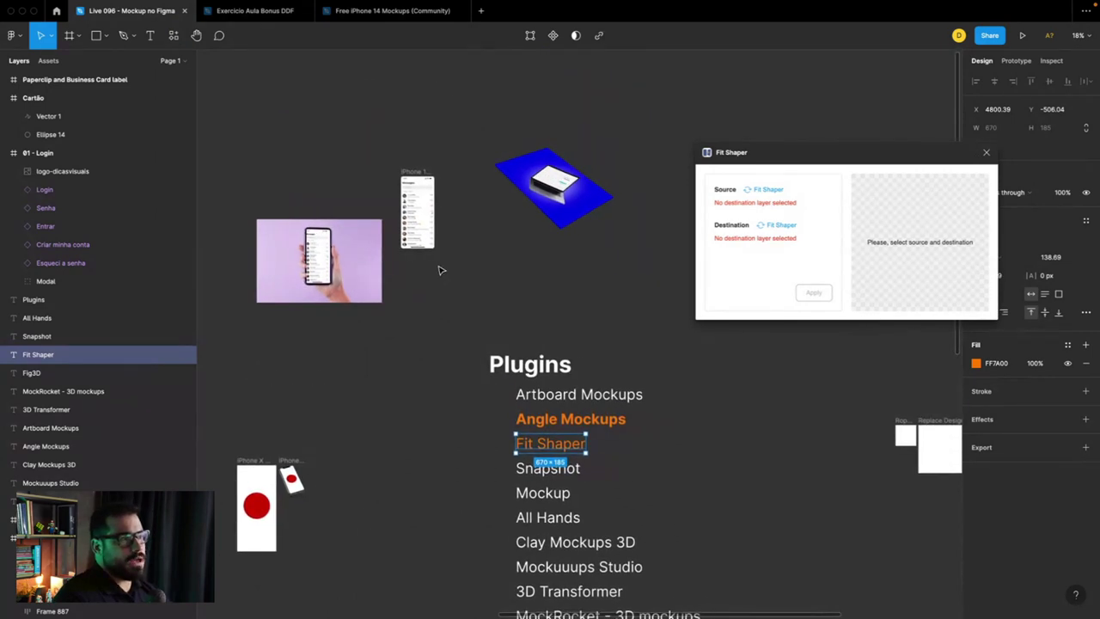
{"action": "left_click", "coordinate": [416, 173]}
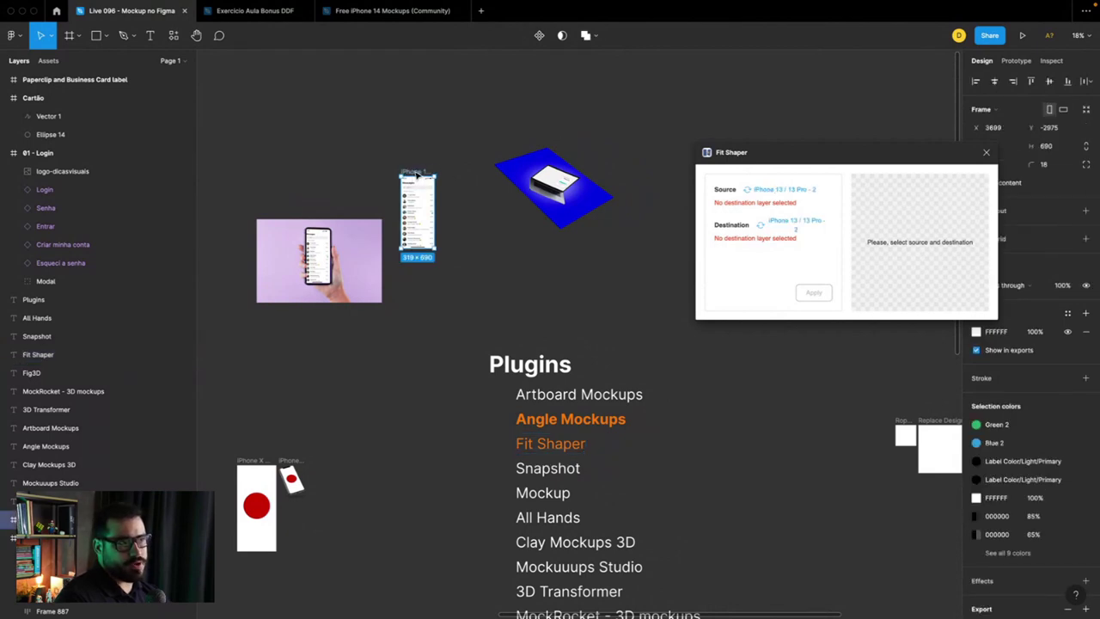
{"action": "scroll", "coordinate": [421, 206], "scroll_direction": "up", "scroll_amount": 2}
{"action": "scroll", "coordinate": [429, 275], "scroll_direction": "up", "scroll_amount": 3}
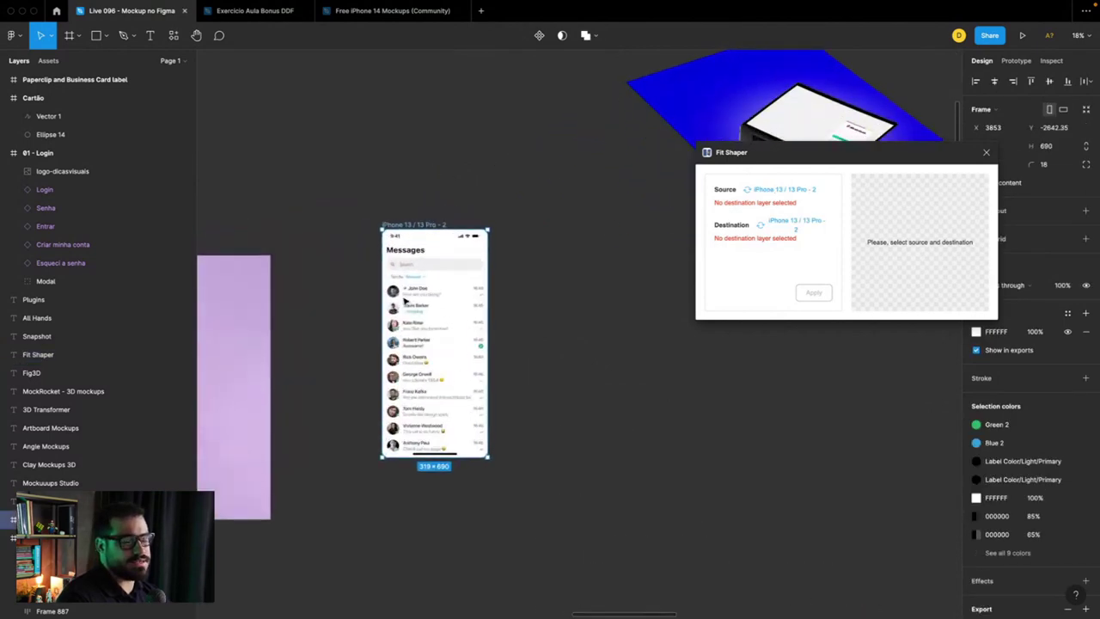
{"action": "scroll", "coordinate": [438, 352], "scroll_direction": "down", "scroll_amount": 2}
{"action": "scroll", "coordinate": [400, 314], "scroll_direction": "down", "scroll_amount": 2}
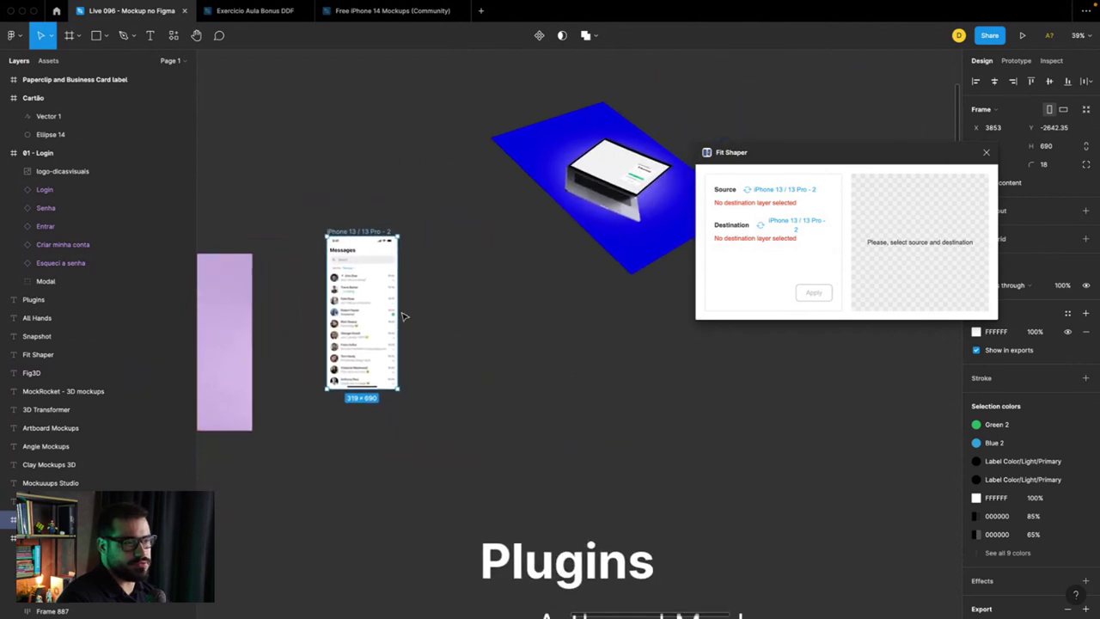
{"action": "left_click", "coordinate": [764, 190]}
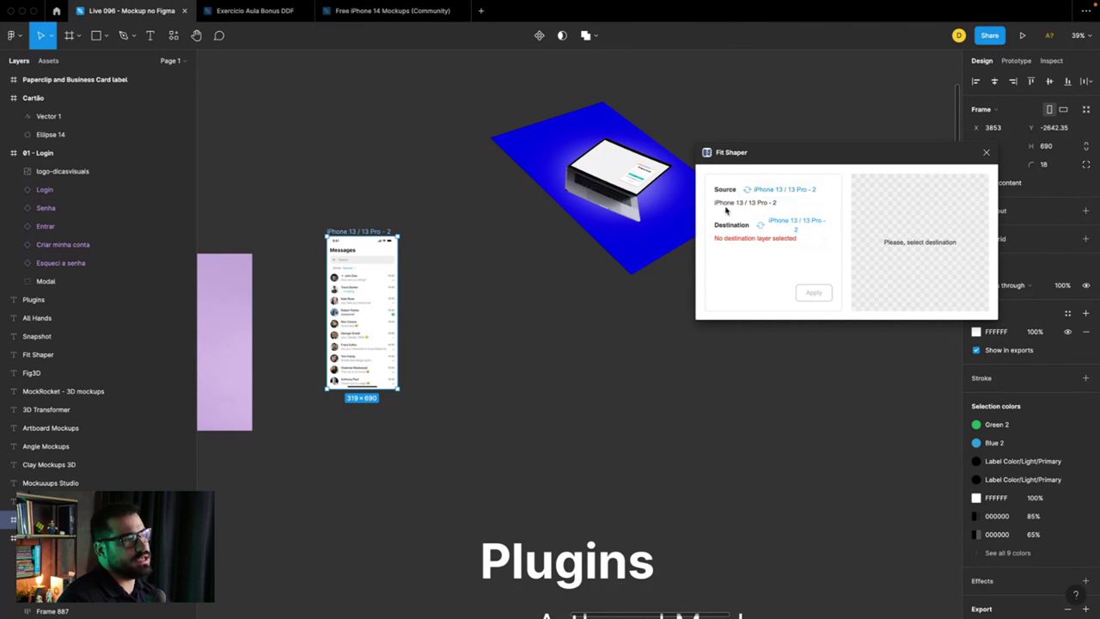
{"action": "left_click_drag", "start_coordinate": [740, 202], "coordinate": [780, 202]}
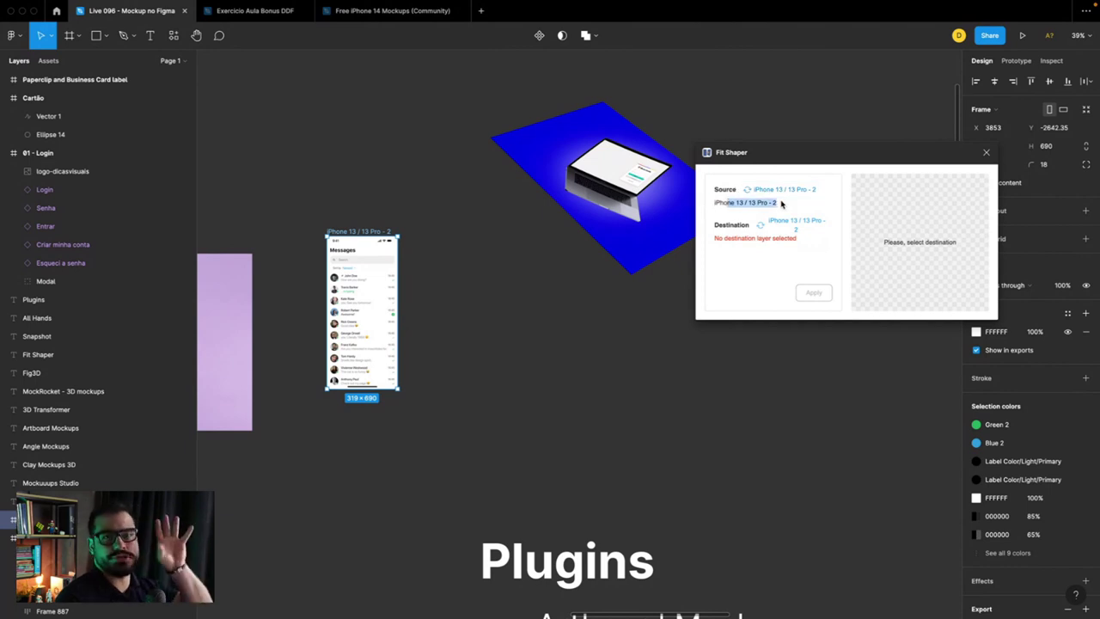
{"action": "left_click", "coordinate": [608, 396]}
Step: Draw a slanted, closed four-corner black shape with the Pen tool
{"action": "key", "text": "p"}
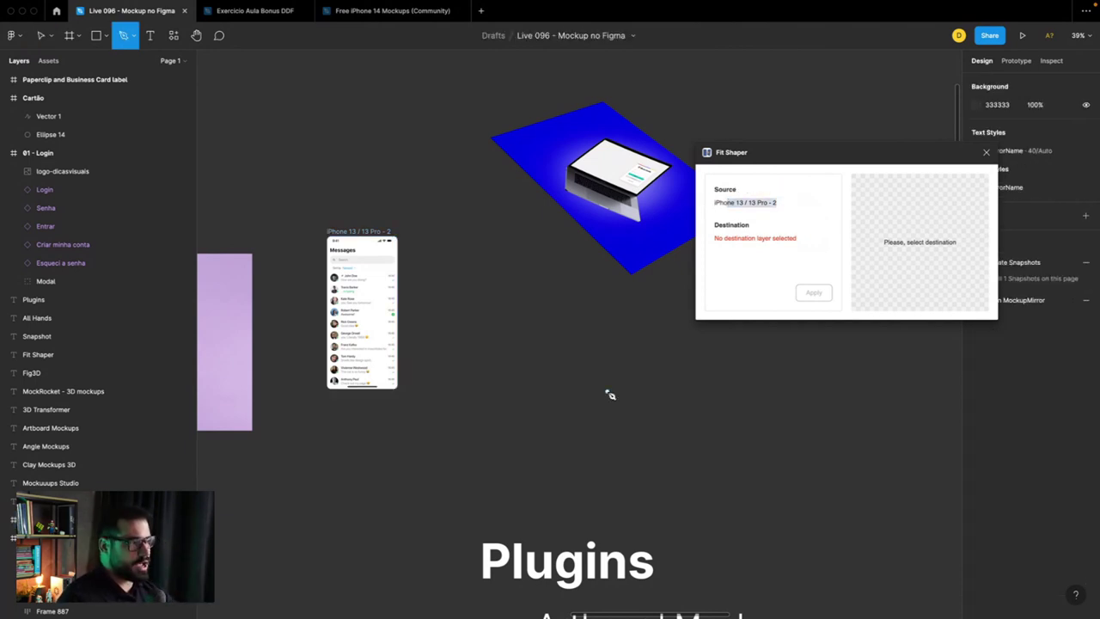
{"action": "left_click", "coordinate": [517, 346]}
{"action": "left_click", "coordinate": [423, 457]}
{"action": "left_click", "coordinate": [505, 483]}
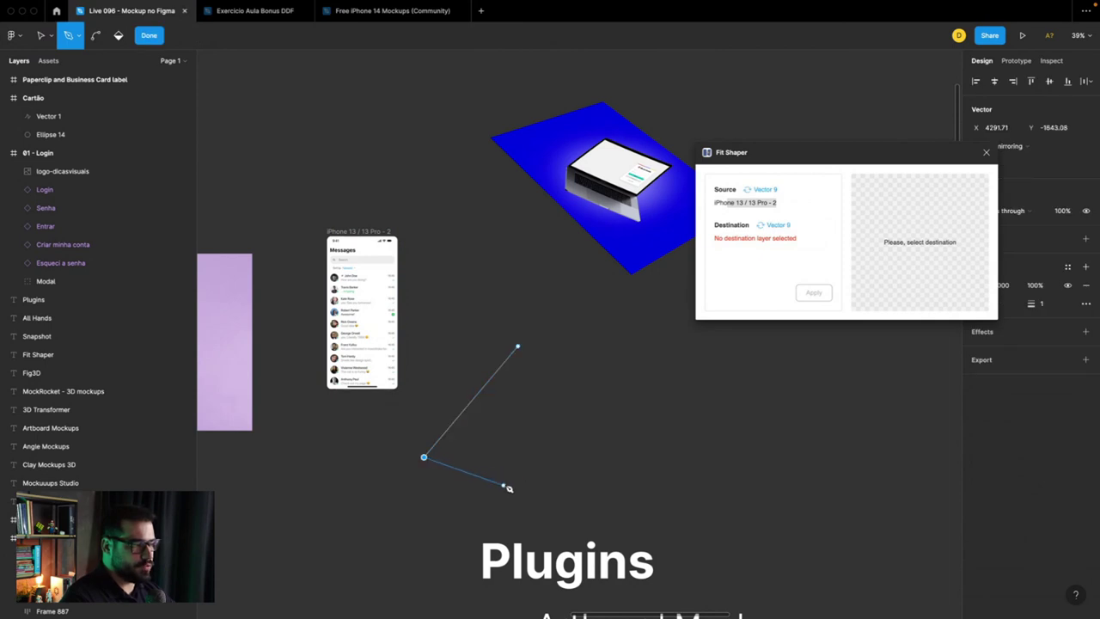
{"action": "left_click", "coordinate": [595, 368]}
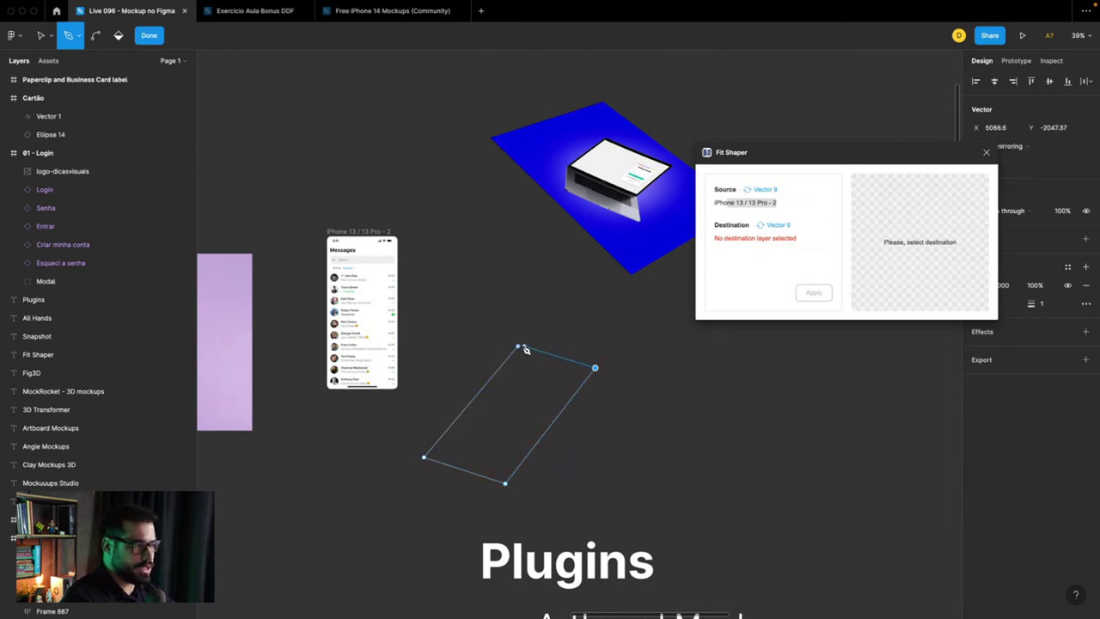
{"action": "left_click", "coordinate": [519, 347]}
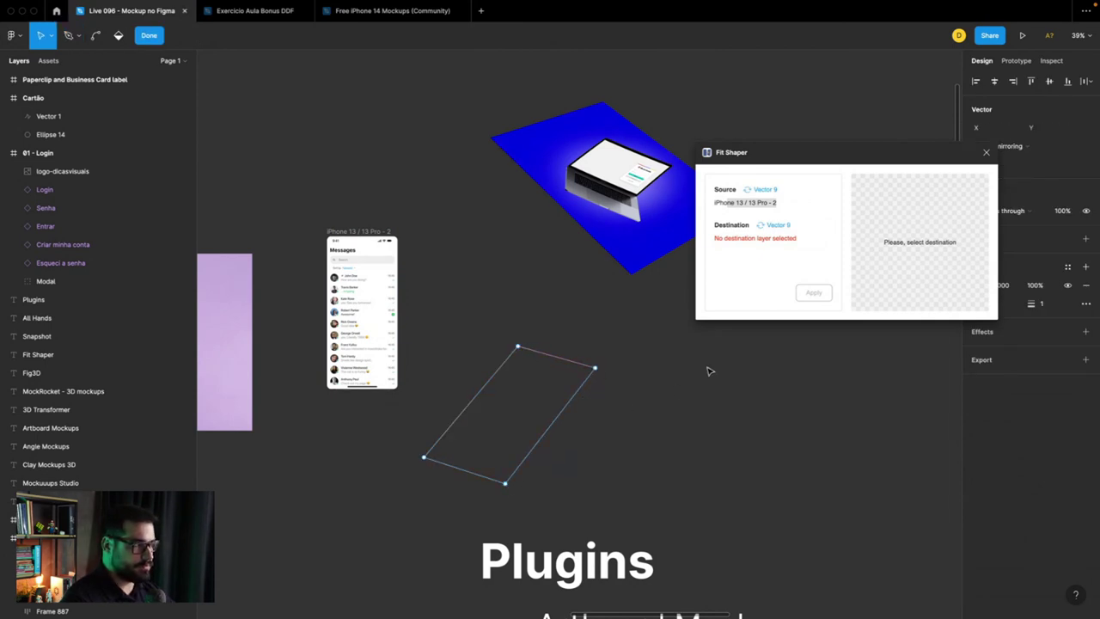
{"action": "key", "text": "Escape"}
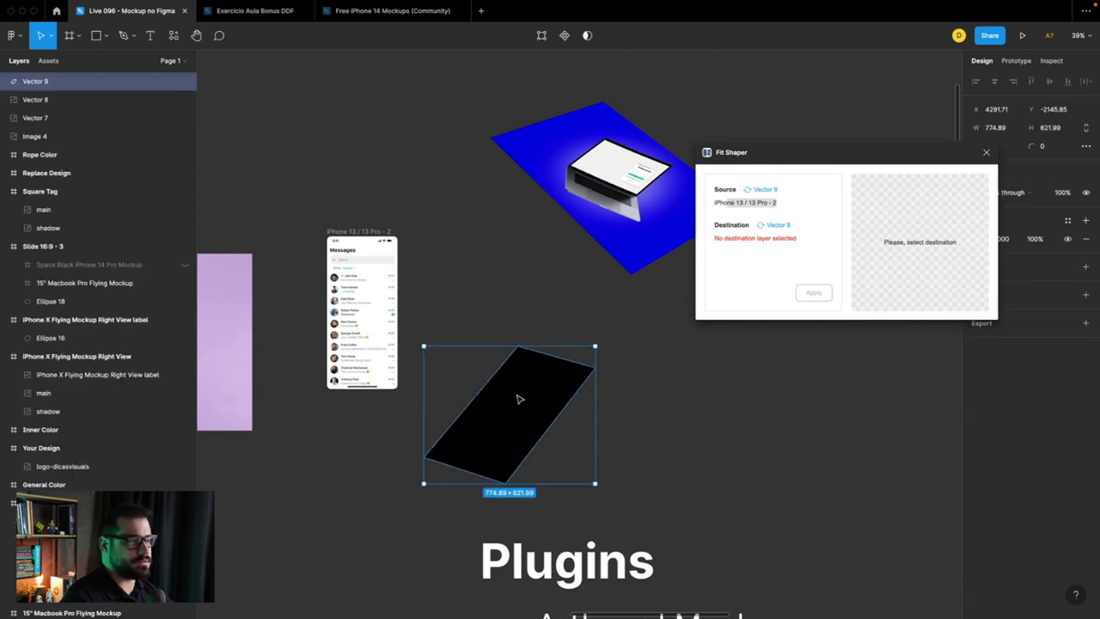
Step: Assign the iPhone frame as Fit Shaper source and Vector 9 as destination
{"action": "left_click", "coordinate": [775, 227]}
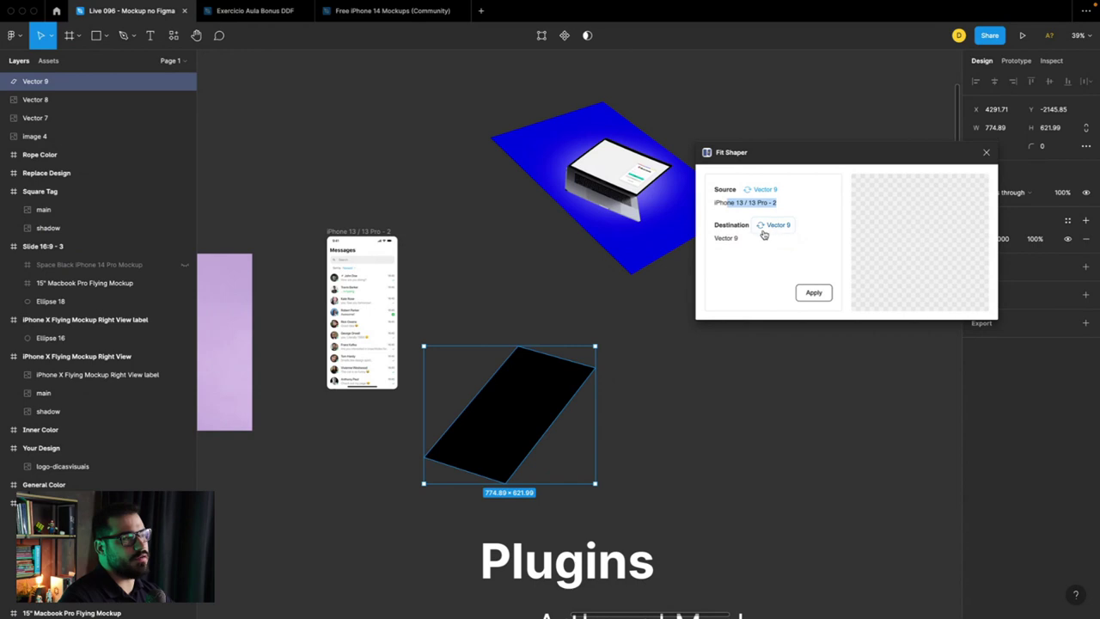
{"action": "double_click", "coordinate": [720, 202]}
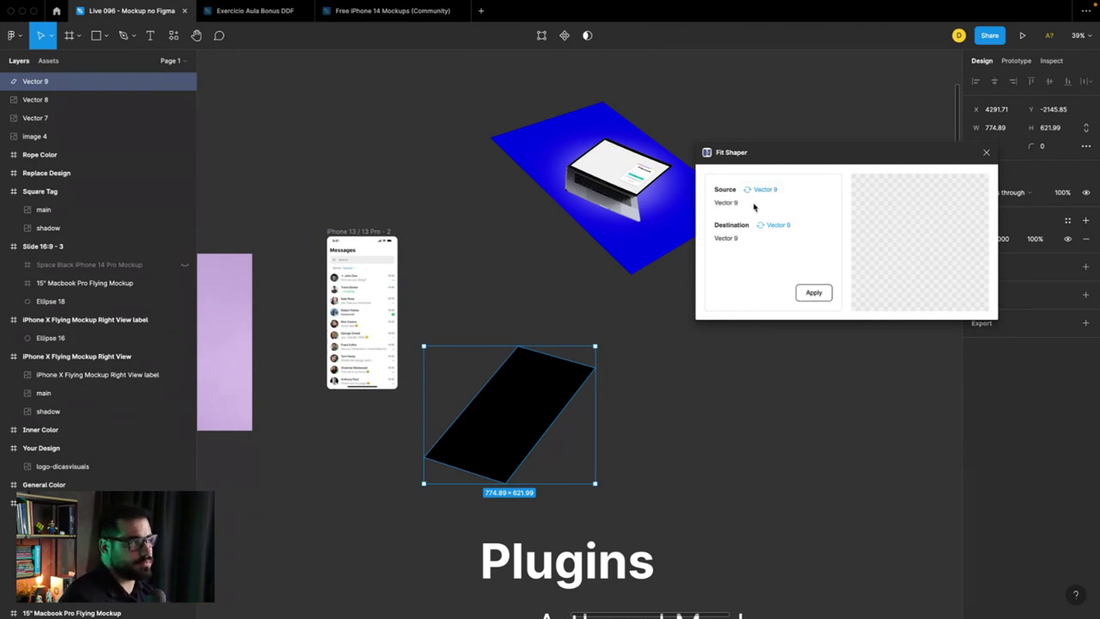
{"action": "left_click", "coordinate": [361, 309]}
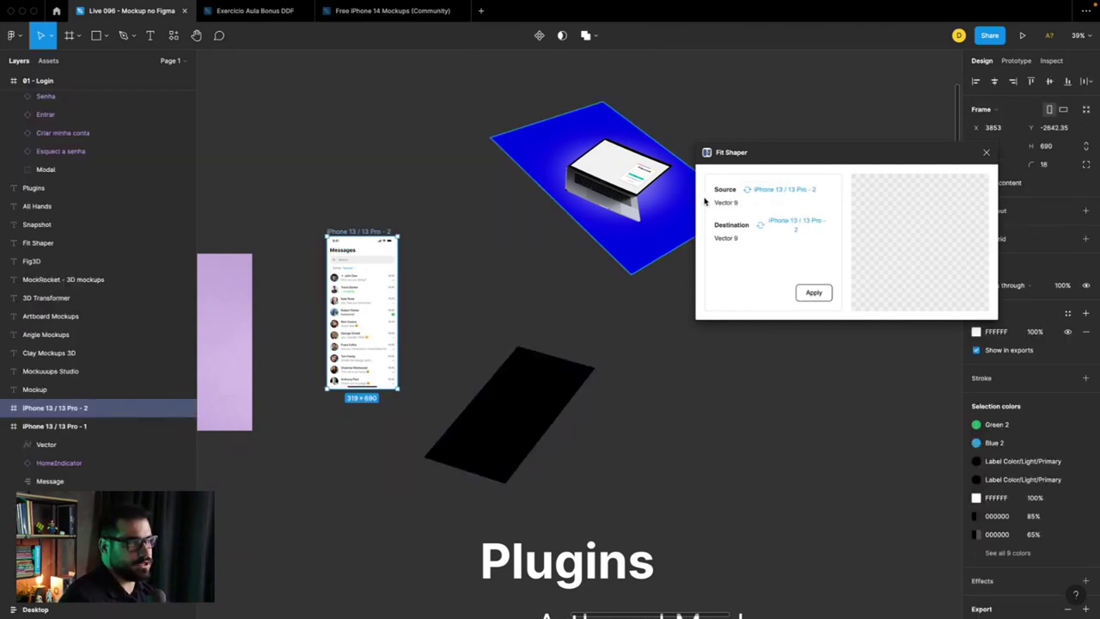
{"action": "left_click", "coordinate": [769, 198]}
{"action": "left_click", "coordinate": [538, 376]}
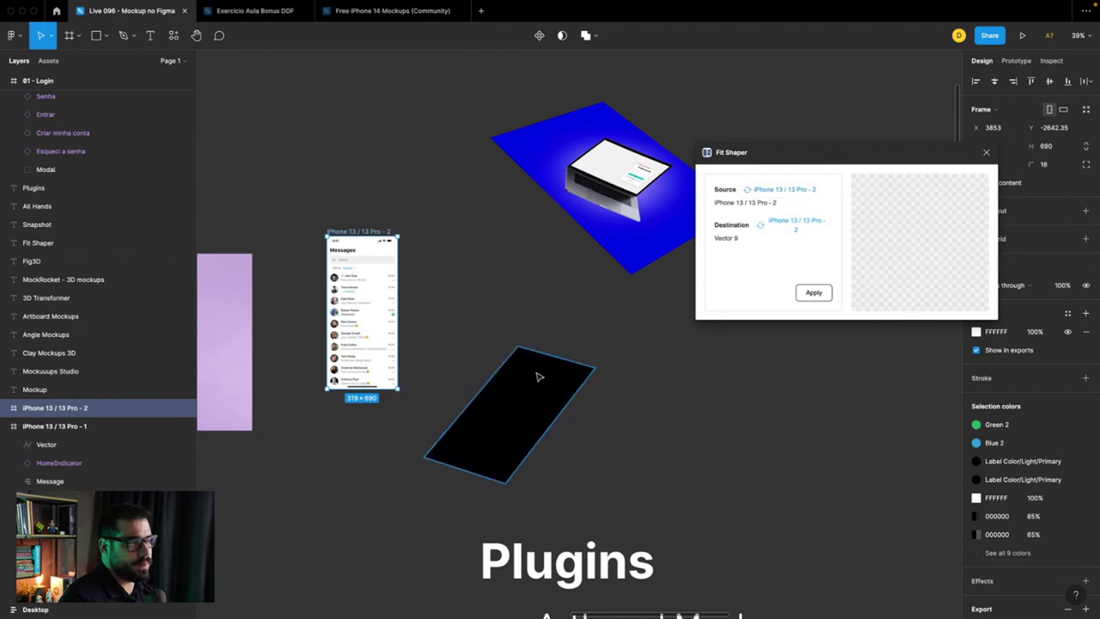
{"action": "left_click", "coordinate": [772, 230]}
Step: Warp the iPhone screen onto the black shape with Fit Shaper and review the result
{"action": "left_click", "coordinate": [811, 295]}
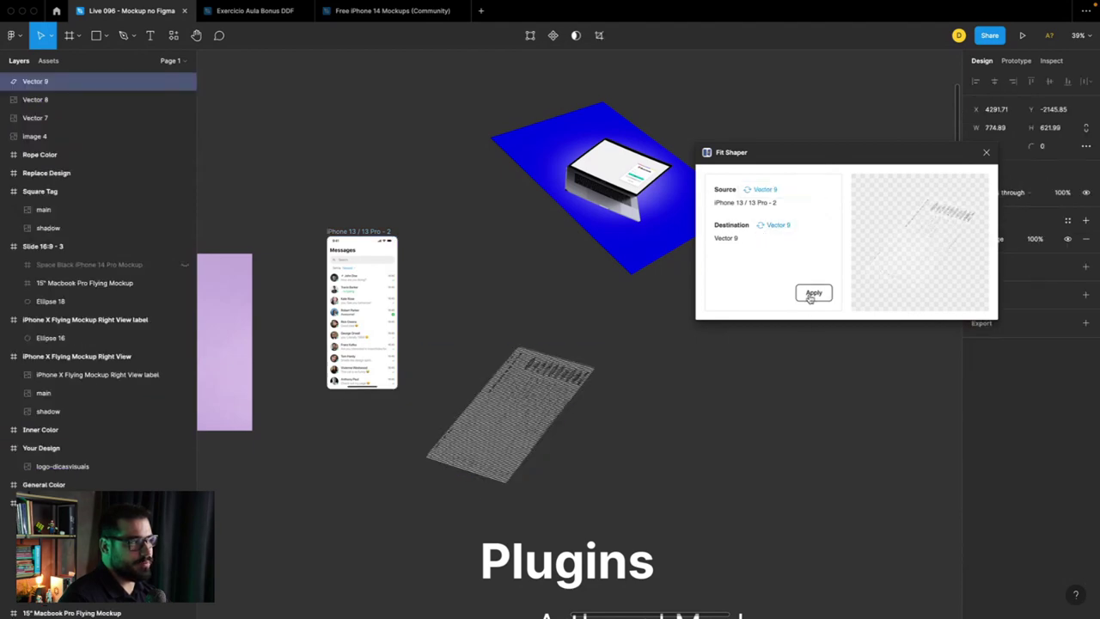
{"action": "scroll", "coordinate": [533, 410], "scroll_direction": "up", "scroll_amount": 3}
{"action": "scroll", "coordinate": [505, 409], "scroll_direction": "up", "scroll_amount": 3}
{"action": "scroll", "coordinate": [503, 406], "scroll_direction": "up", "scroll_amount": 2}
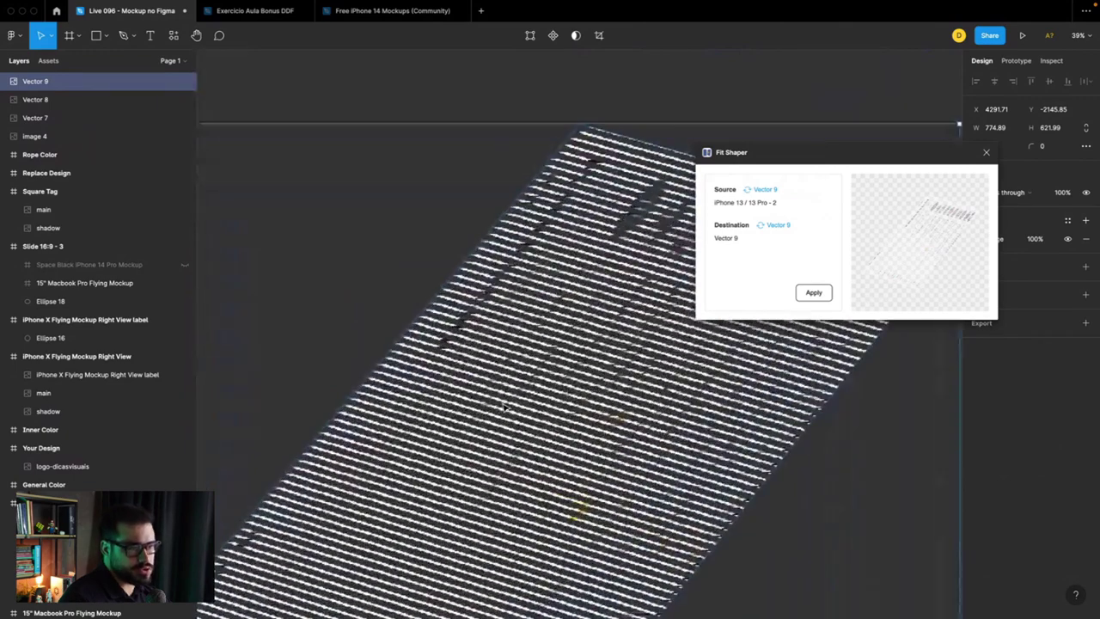
{"action": "scroll", "coordinate": [505, 406], "scroll_direction": "down", "scroll_amount": 5}
{"action": "scroll", "coordinate": [504, 406], "scroll_direction": "down", "scroll_amount": 2}
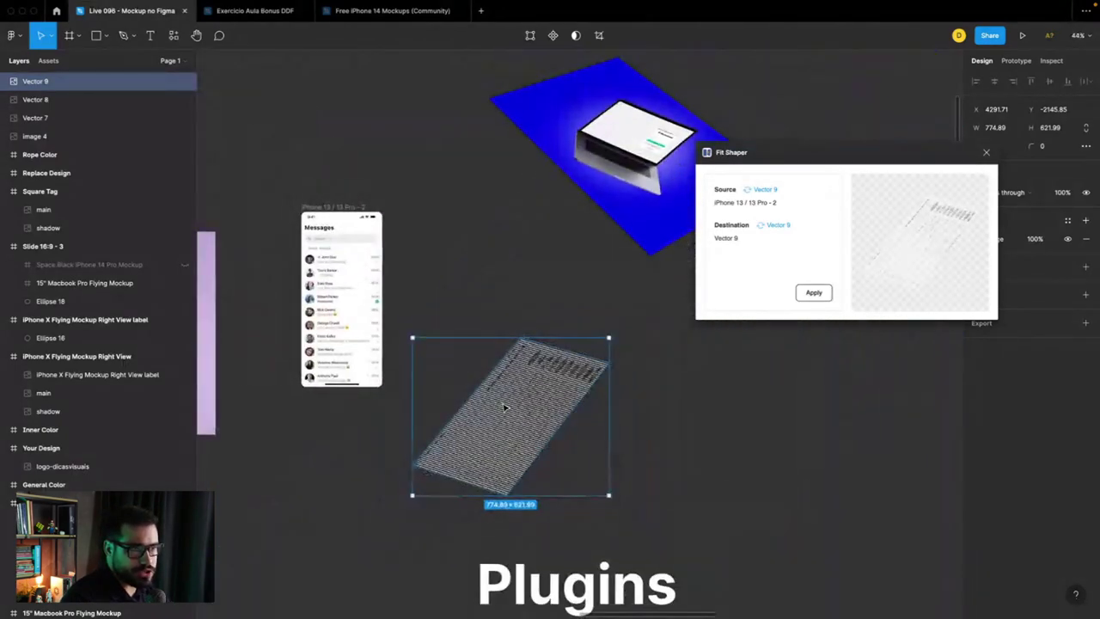
{"action": "scroll", "coordinate": [504, 406], "scroll_direction": "down", "scroll_amount": 1}
{"action": "key", "text": "Escape"}
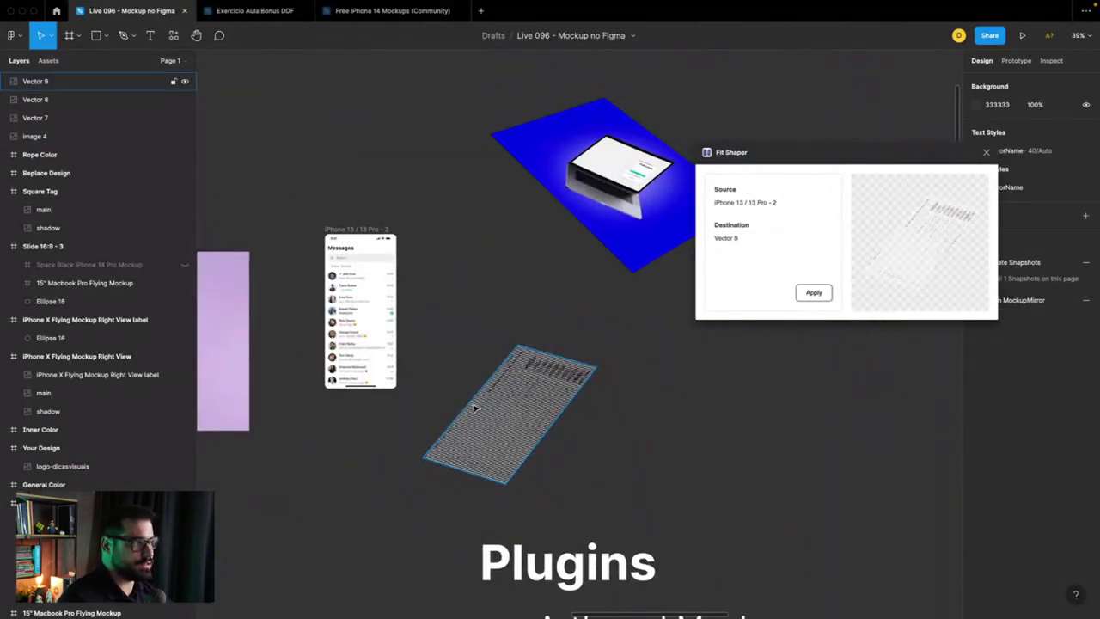
Step: Delete the warped mesh shape, then draw and delete a test rectangle
{"action": "left_click", "coordinate": [473, 407]}
{"action": "key", "text": "Delete"}
{"action": "key", "text": "r"}
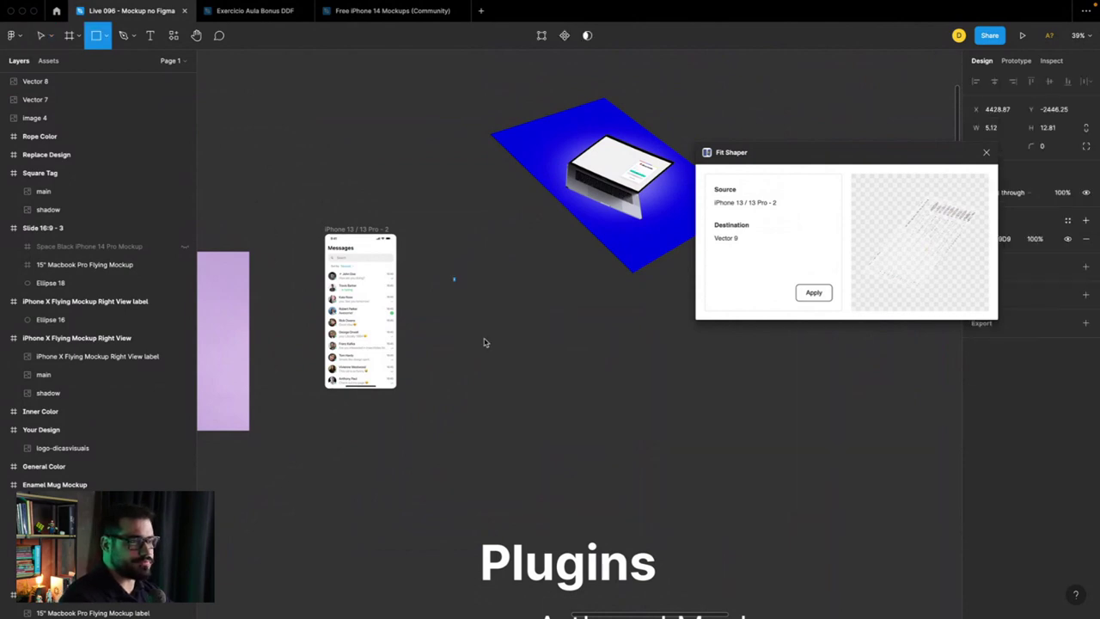
{"action": "left_click_drag", "start_coordinate": [454, 277], "coordinate": [533, 429]}
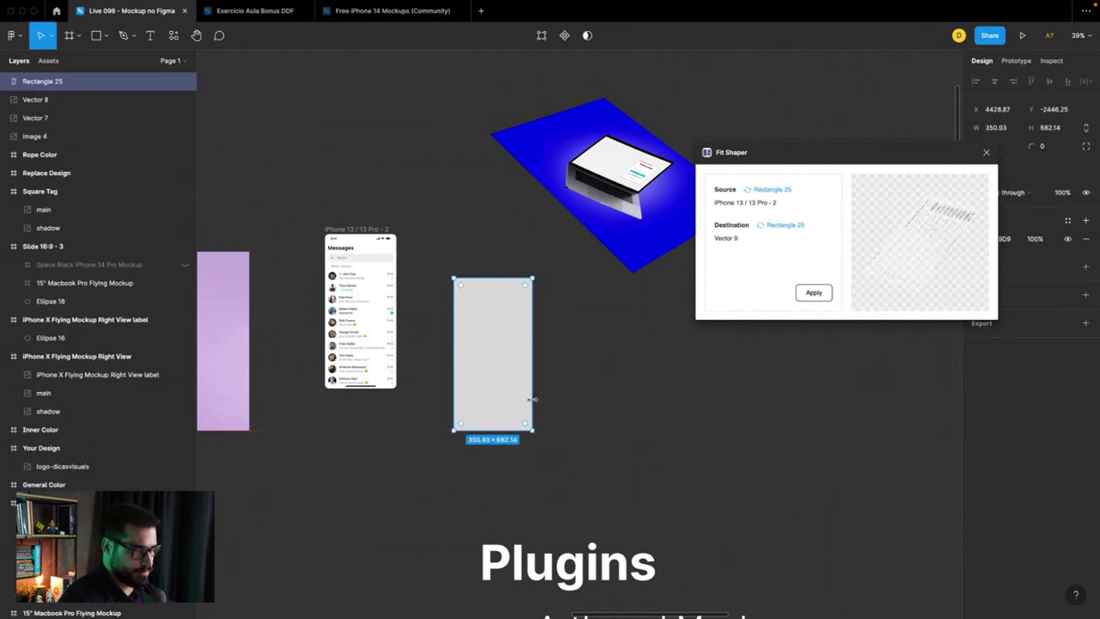
{"action": "key", "text": "Delete"}
Step: Draw a new slightly tapered, closed four-corner black shape beside the iPhone frame
{"action": "key", "text": "p"}
{"action": "left_click", "coordinate": [470, 312]}
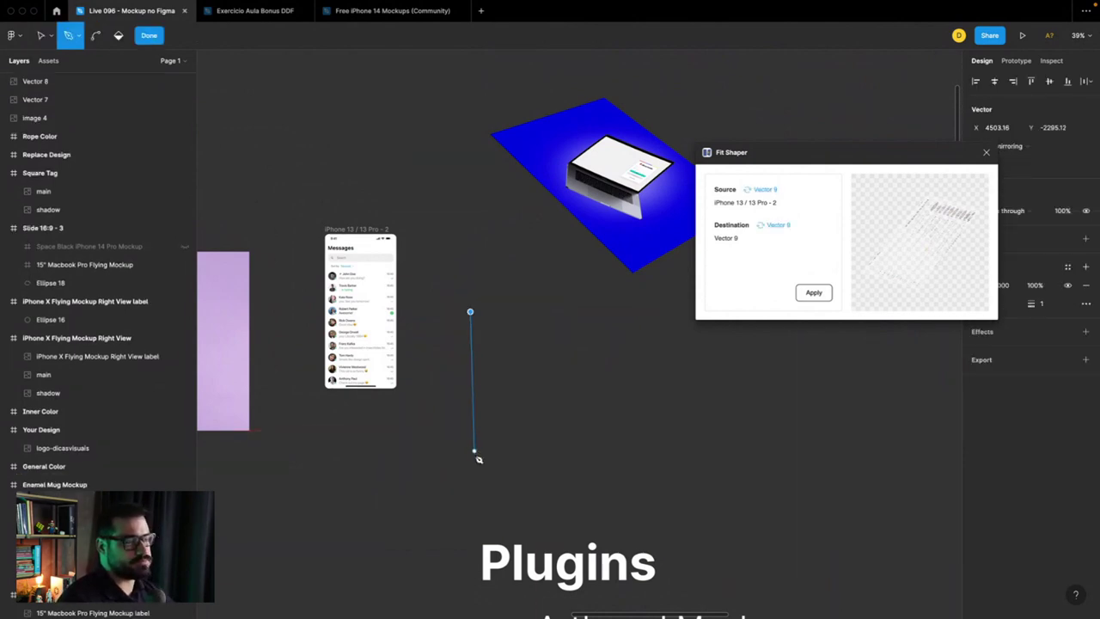
{"action": "left_click", "coordinate": [470, 454]}
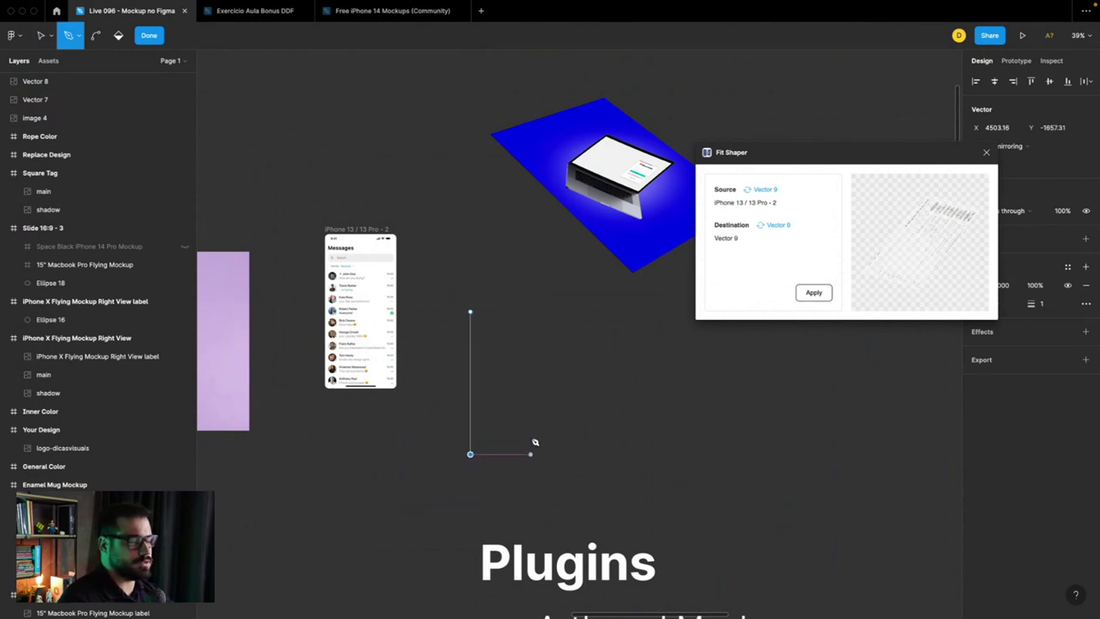
{"action": "left_click", "coordinate": [537, 427]}
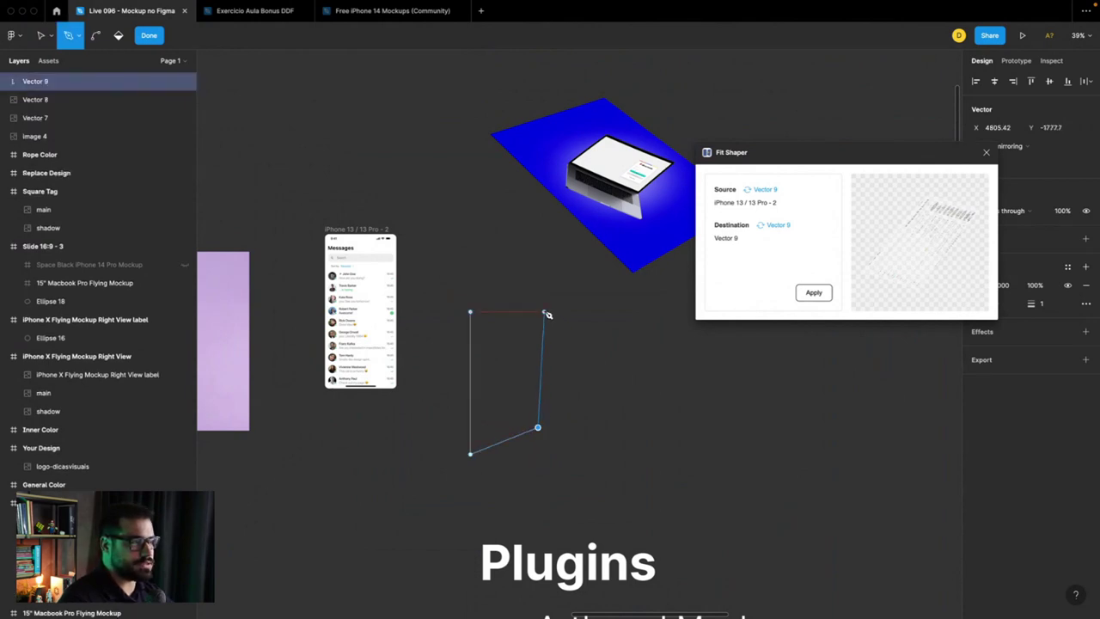
{"action": "left_click", "coordinate": [537, 316]}
{"action": "left_click", "coordinate": [472, 313]}
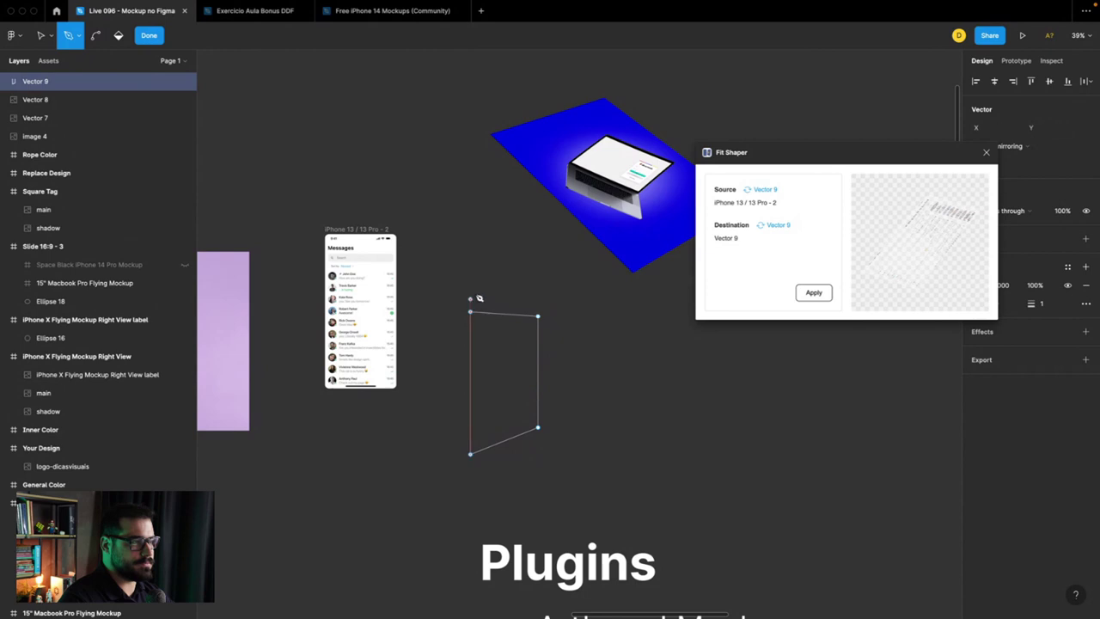
{"action": "key", "text": "Escape"}
{"action": "key", "text": "Escape"}
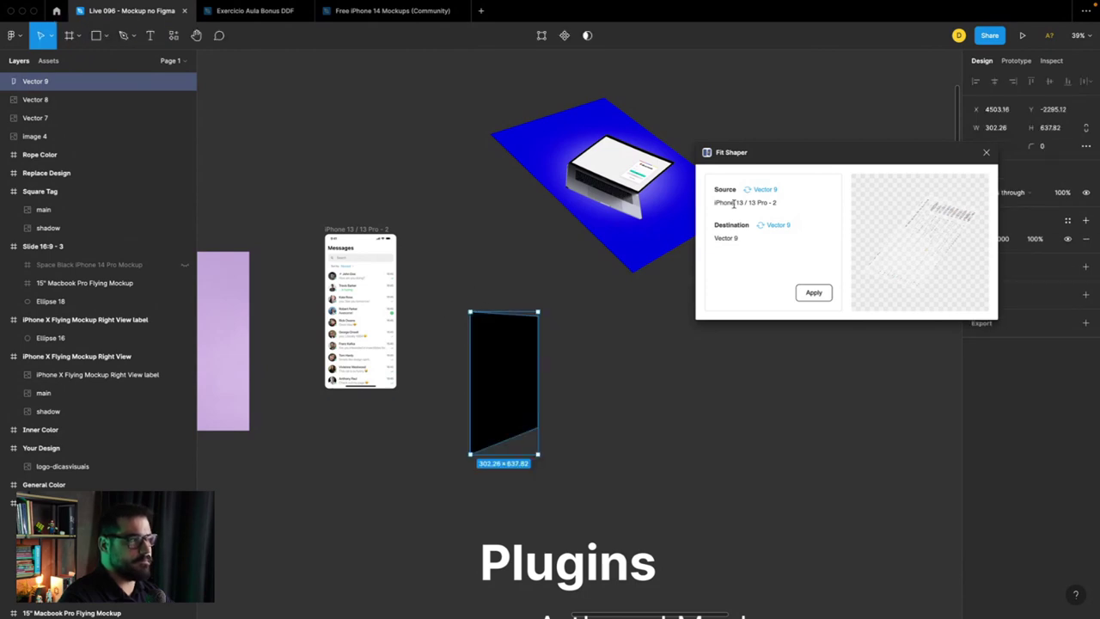
Step: Rename the Vector 9 layer to 'tela'
{"action": "double_click", "coordinate": [27, 81]}
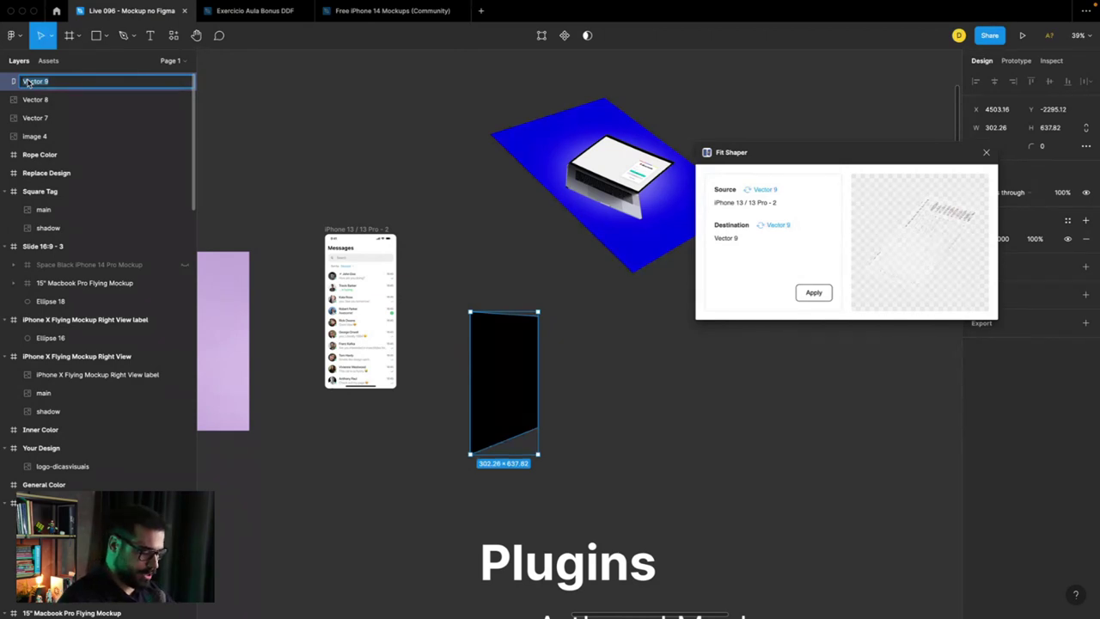
{"action": "type", "text": "tela"}
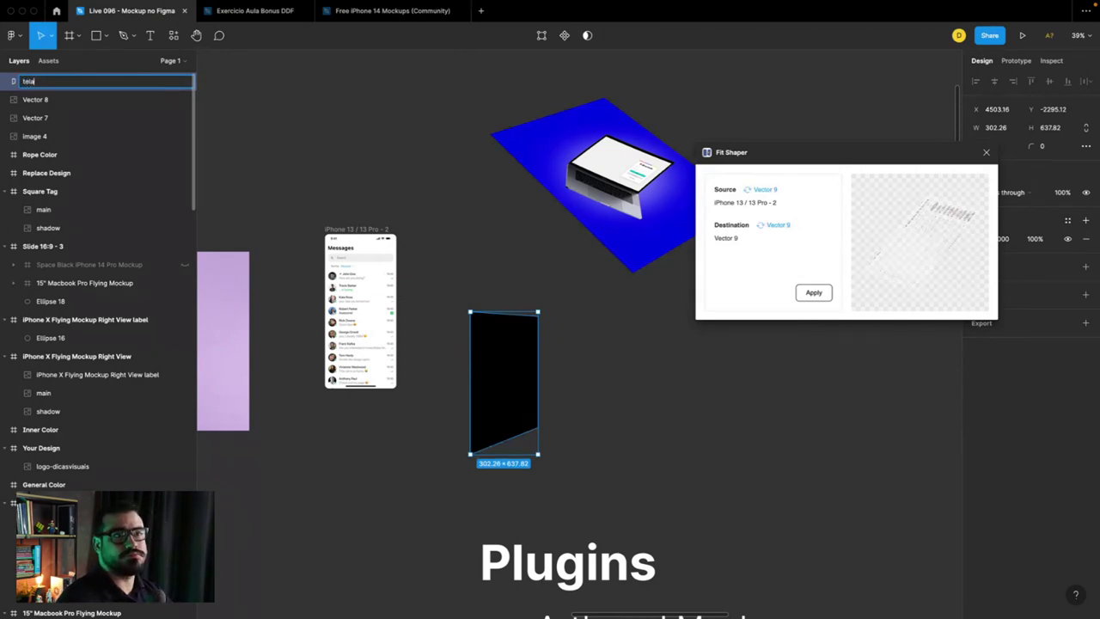
{"action": "key", "text": "Return"}
Step: Move the iPhone frame right and down, then deselect it
{"action": "left_click_drag", "start_coordinate": [353, 235], "coordinate": [398, 258]}
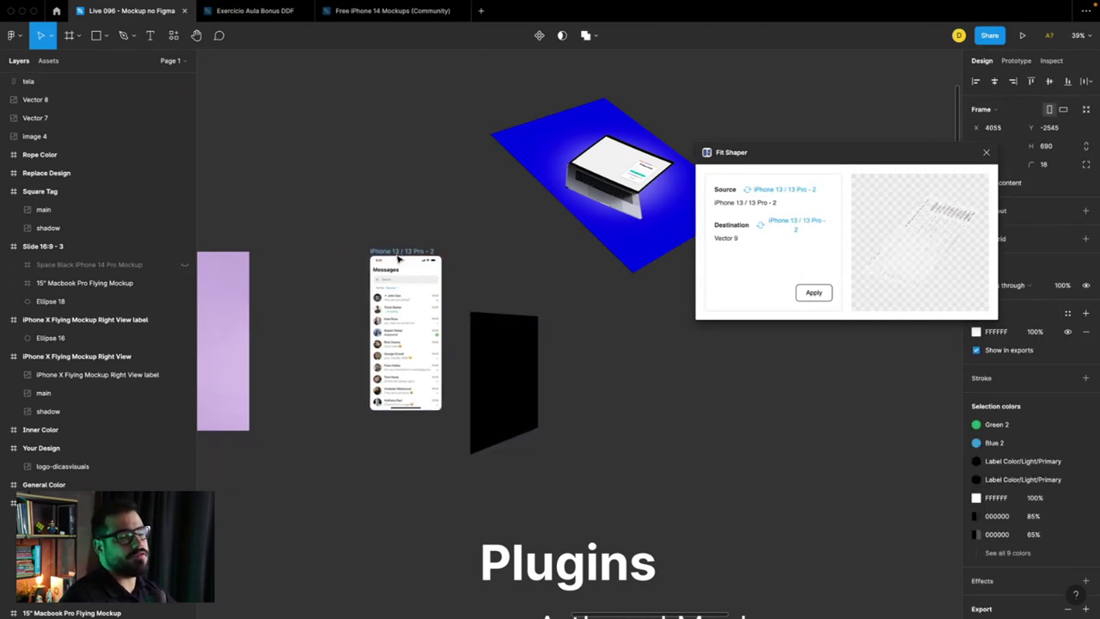
{"action": "scroll", "coordinate": [400, 262], "scroll_direction": "up", "scroll_amount": 3}
{"action": "scroll", "coordinate": [404, 268], "scroll_direction": "up", "scroll_amount": 2}
{"action": "scroll", "coordinate": [409, 277], "scroll_direction": "down", "scroll_amount": 2}
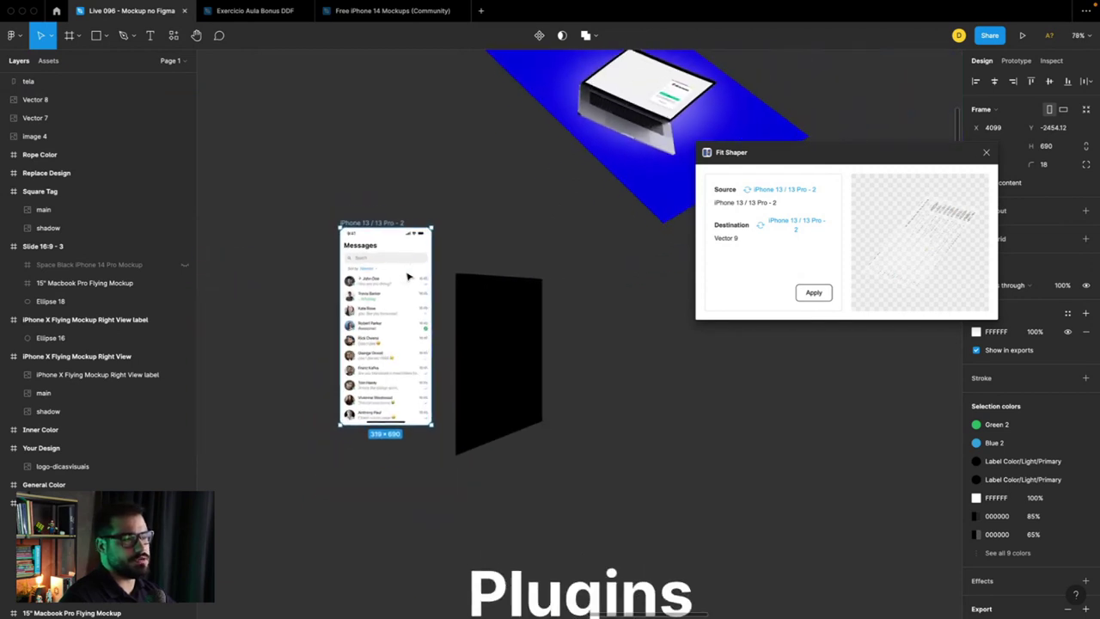
{"action": "left_click", "coordinate": [316, 439]}
{"action": "scroll", "coordinate": [507, 210], "scroll_direction": "down", "scroll_amount": 3}
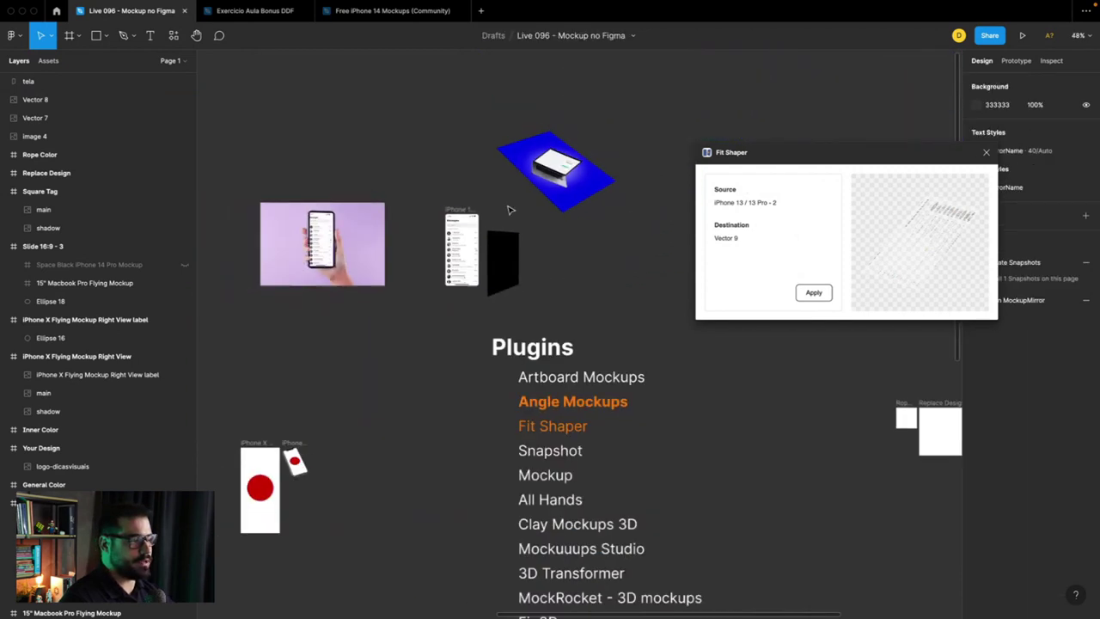
{"action": "scroll", "coordinate": [508, 209], "scroll_direction": "down", "scroll_amount": 5}
{"action": "scroll", "coordinate": [447, 344], "scroll_direction": "left", "scroll_amount": 2}
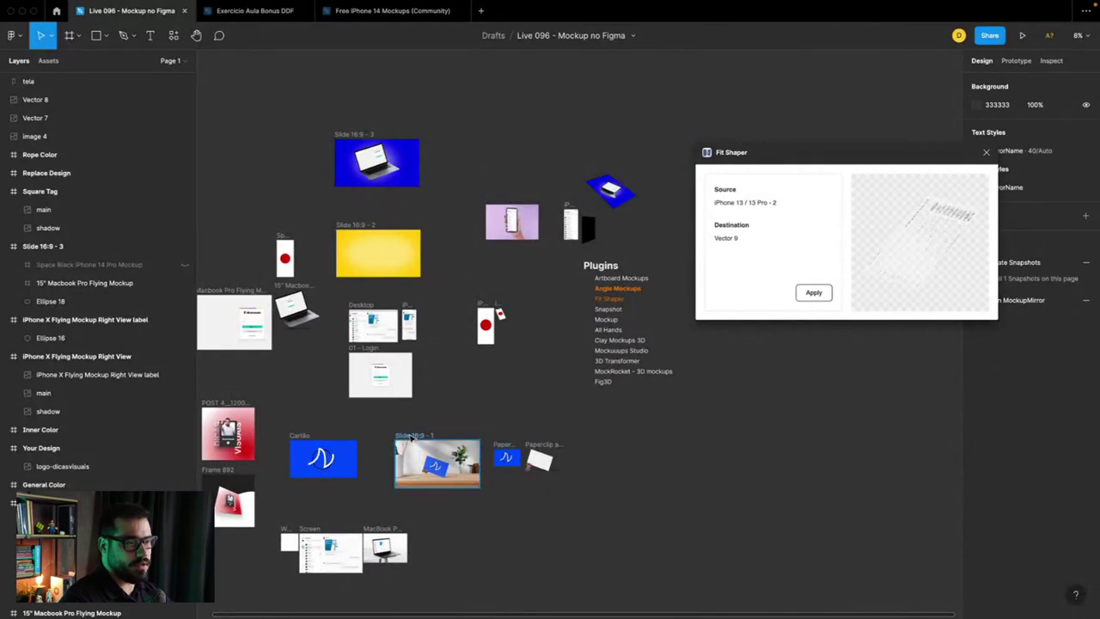
Step: Export Slide 16:9 - 1 as a PNG named cartao02.png, keeping the existing cartao.png
{"action": "left_click", "coordinate": [411, 437]}
{"action": "scroll", "coordinate": [433, 477], "scroll_direction": "up", "scroll_amount": 3}
{"action": "scroll", "coordinate": [433, 477], "scroll_direction": "up", "scroll_amount": 2}
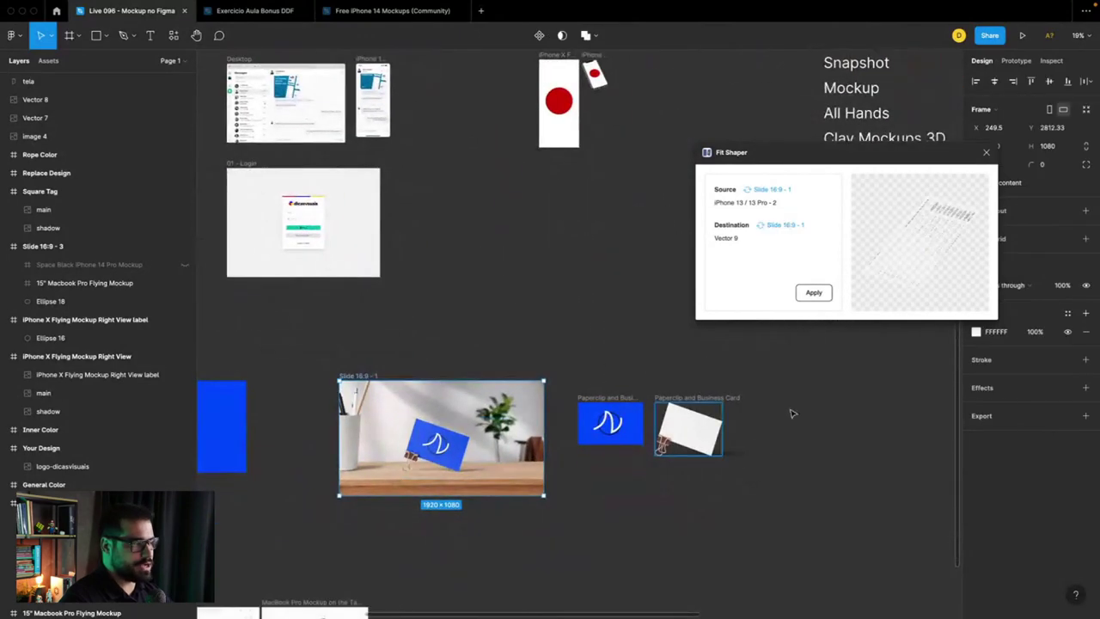
{"action": "left_click", "coordinate": [1084, 416]}
{"action": "left_click", "coordinate": [1031, 475]}
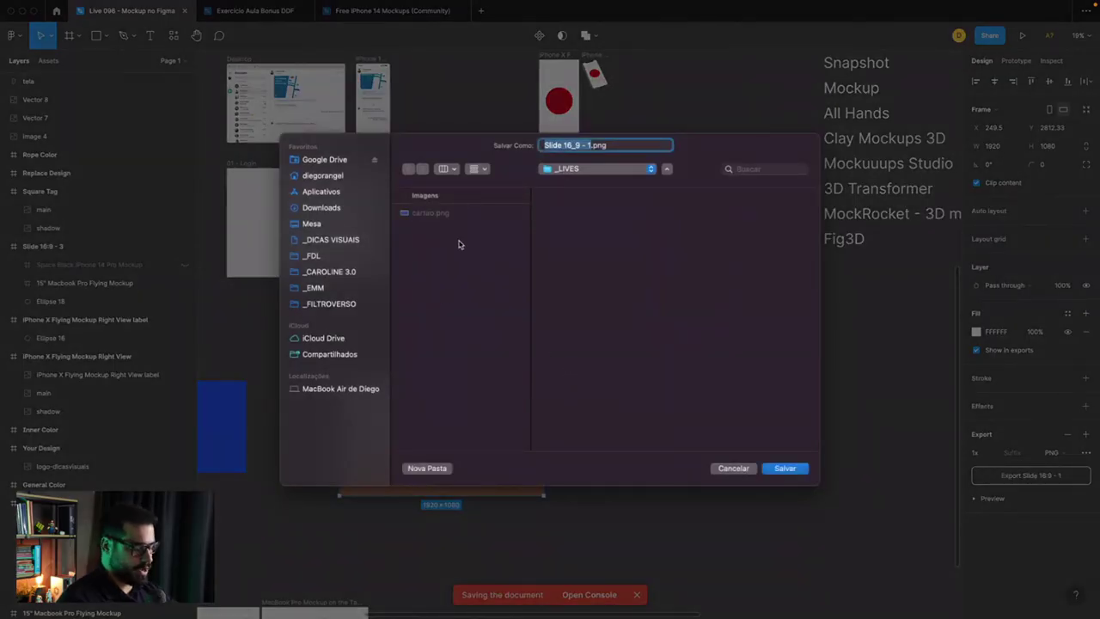
{"action": "type", "text": "cartao"}
{"action": "key", "text": "Return"}
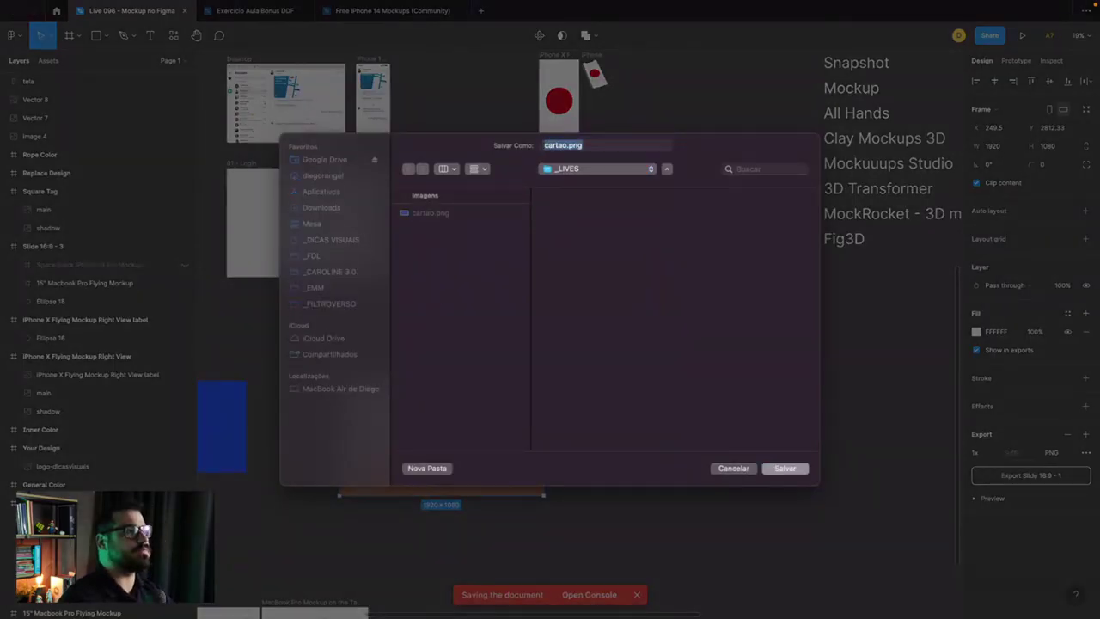
{"action": "left_click", "coordinate": [528, 364]}
{"action": "type", "text": "02"}
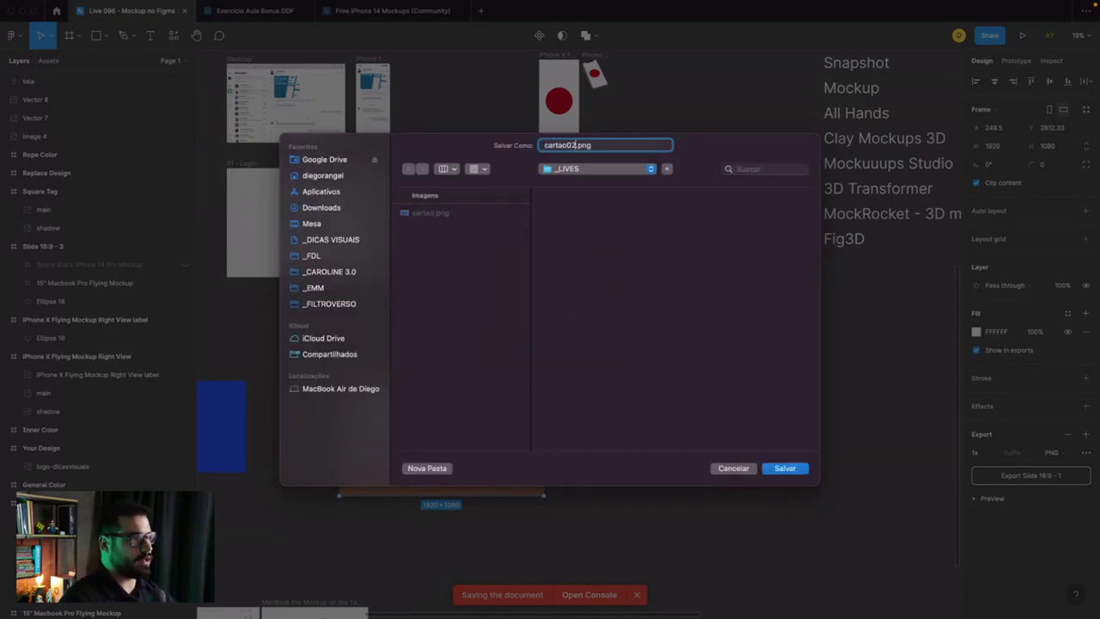
{"action": "key", "text": "Return"}
Step: Move the black tela shape up, then start placing the cartao02.png image
{"action": "scroll", "coordinate": [518, 297], "scroll_direction": "up", "scroll_amount": 5}
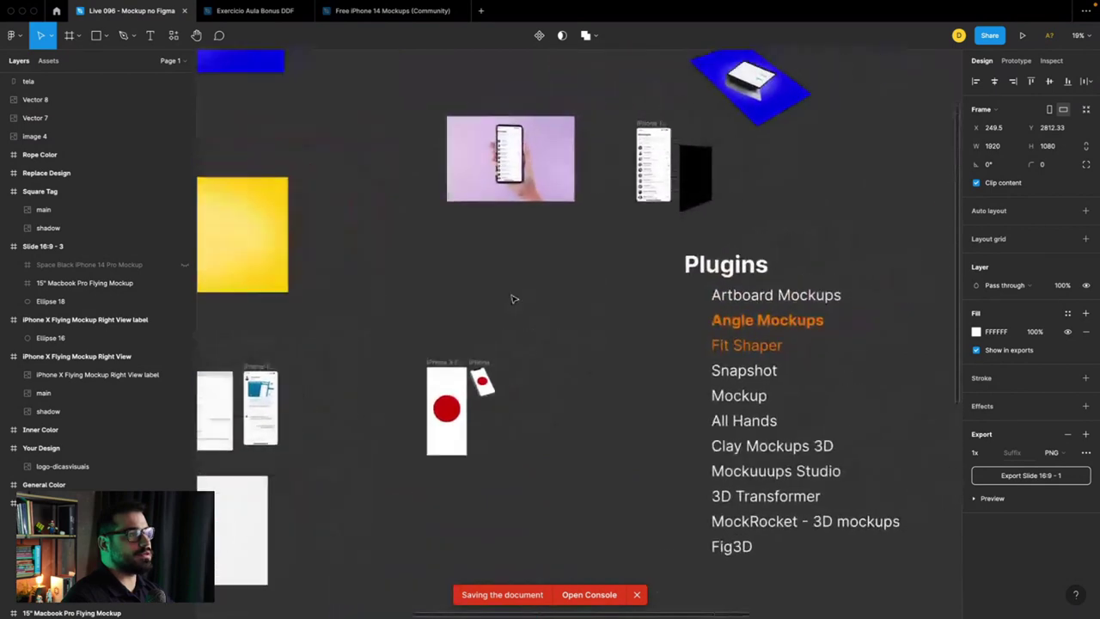
{"action": "scroll", "coordinate": [644, 284], "scroll_direction": "right", "scroll_amount": 5}
{"action": "left_click", "coordinate": [791, 267]}
{"action": "left_click_drag", "start_coordinate": [792, 267], "coordinate": [816, 232]}
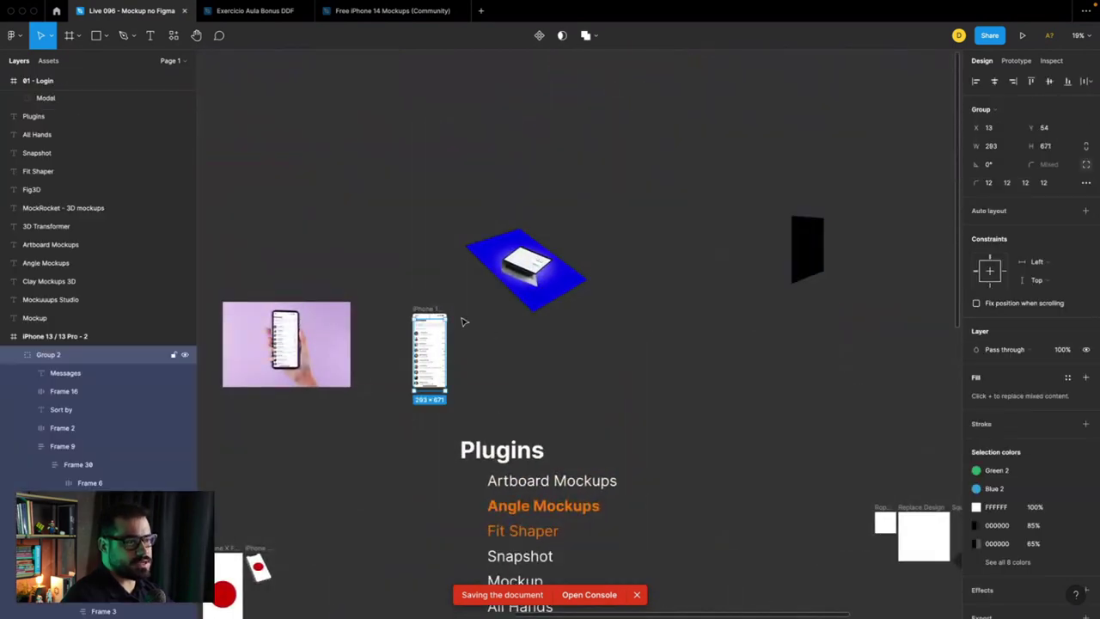
{"action": "scroll", "coordinate": [619, 258], "scroll_direction": "right", "scroll_amount": 5}
{"action": "left_click", "coordinate": [534, 222]}
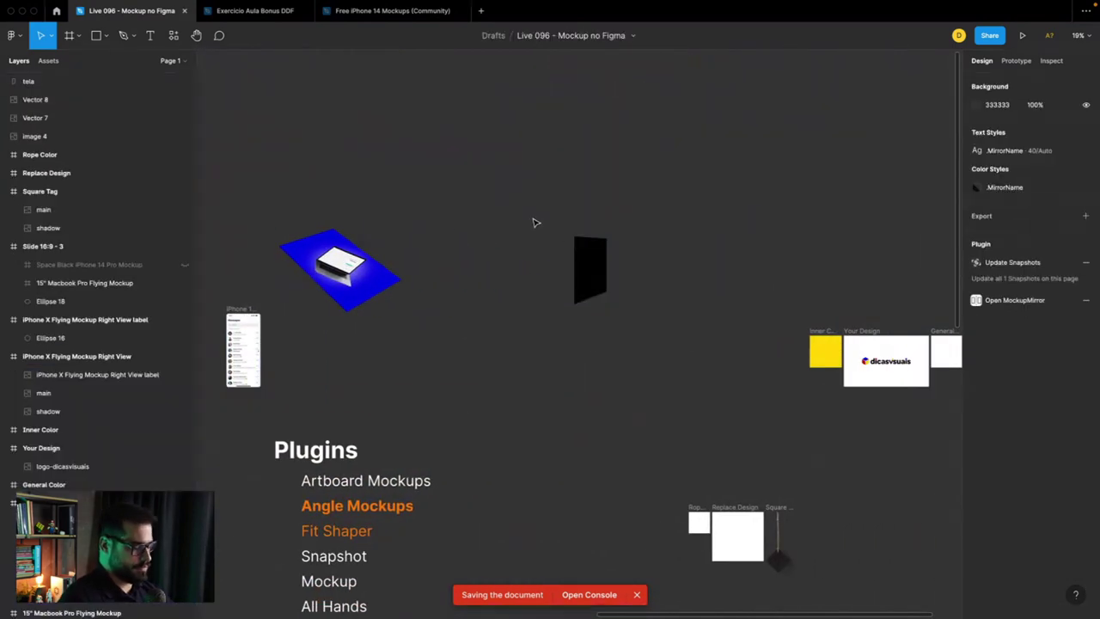
{"action": "key", "text": "ctrl+shift+k"}
Step: Import cartao02.png and place the photo above the black tela shape
{"action": "left_click", "coordinate": [398, 195]}
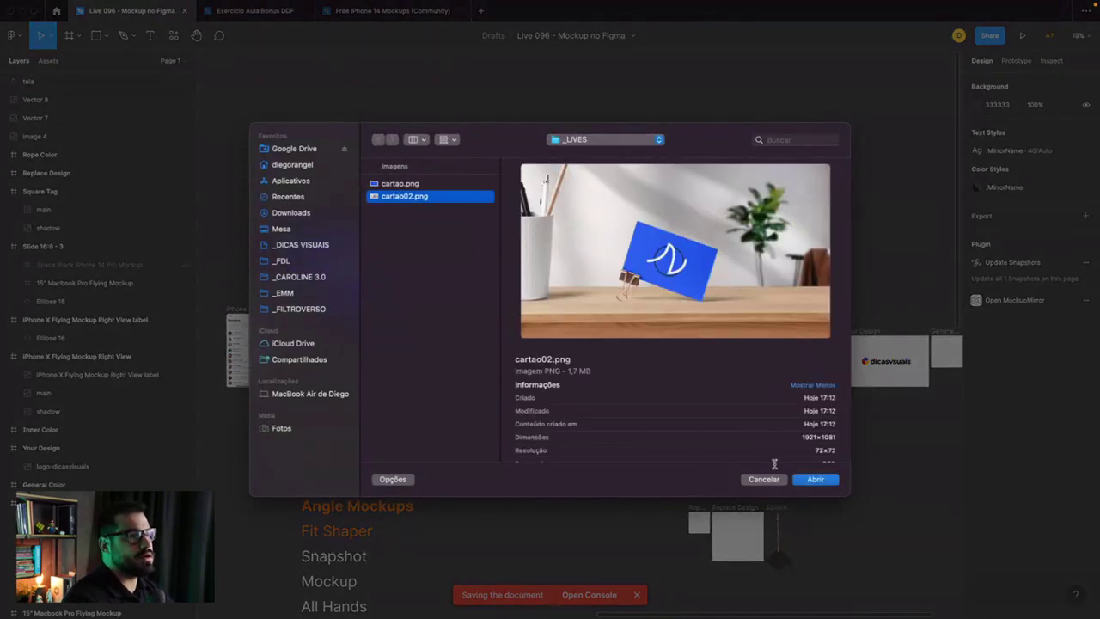
{"action": "left_click", "coordinate": [813, 478]}
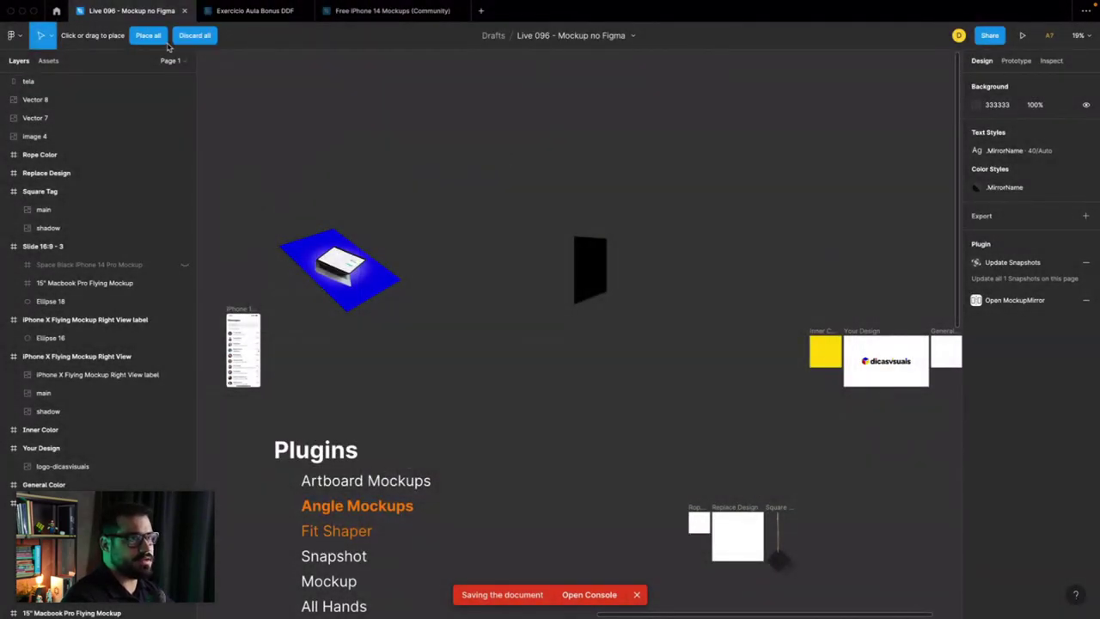
{"action": "left_click", "coordinate": [148, 36]}
{"action": "mouse_move", "coordinate": [630, 366]}
{"action": "left_mouse_down"}
{"action": "mouse_move", "coordinate": [566, 245]}
{"action": "mouse_move", "coordinate": [563, 186]}
{"action": "left_mouse_up"}
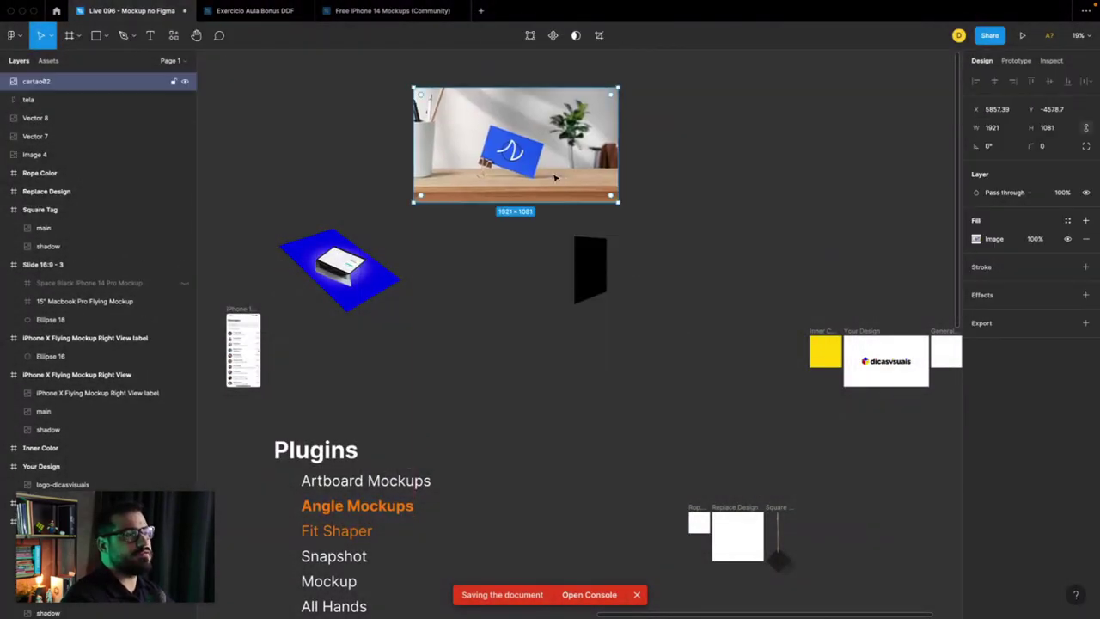
{"action": "scroll", "coordinate": [563, 186], "scroll_direction": "up", "scroll_amount": 3, "text": "ctrl"}
{"action": "scroll", "coordinate": [559, 292], "scroll_direction": "up", "scroll_amount": 2}
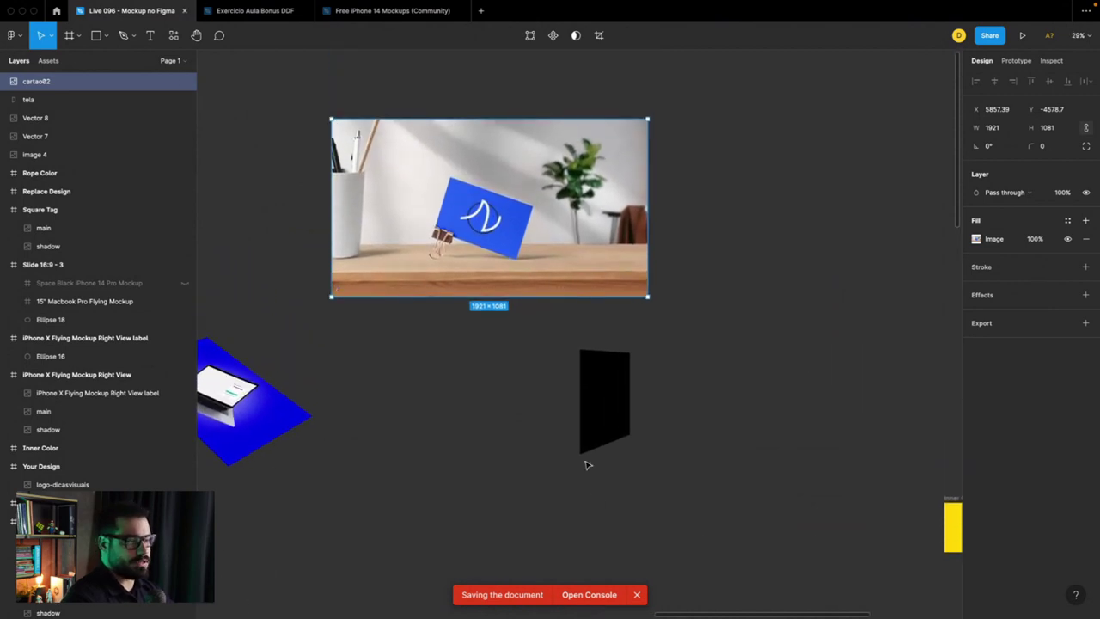
Step: Align the tela shape and photo, then launch Fit Shaper on the tela shape
{"action": "left_click", "coordinate": [619, 369]}
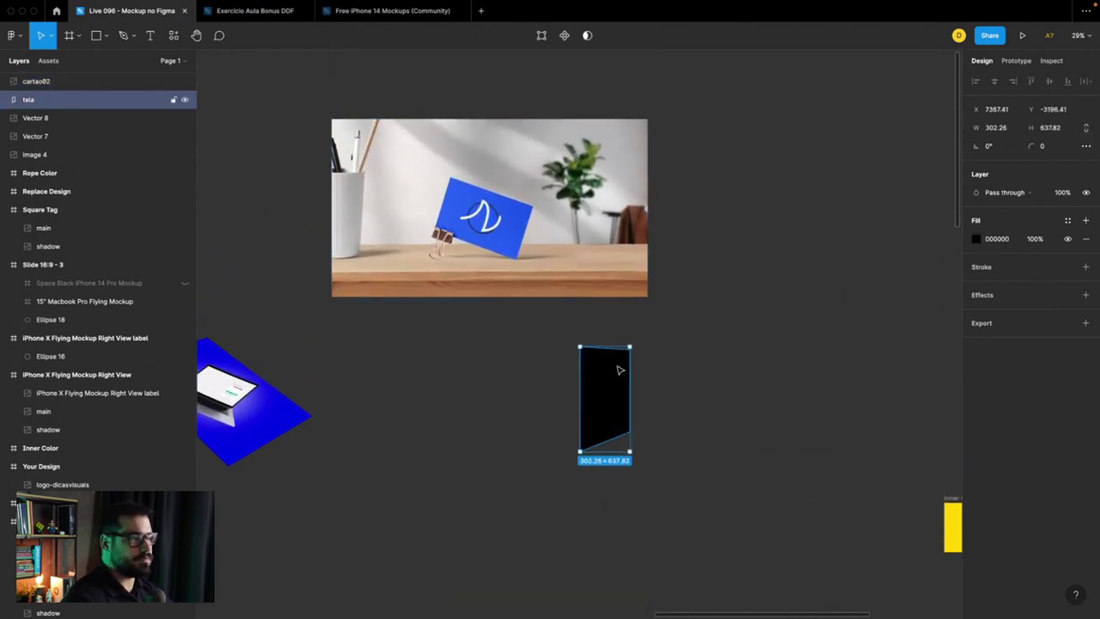
{"action": "left_click_drag", "start_coordinate": [619, 369], "coordinate": [613, 340]}
{"action": "left_click_drag", "start_coordinate": [465, 244], "coordinate": [458, 255]}
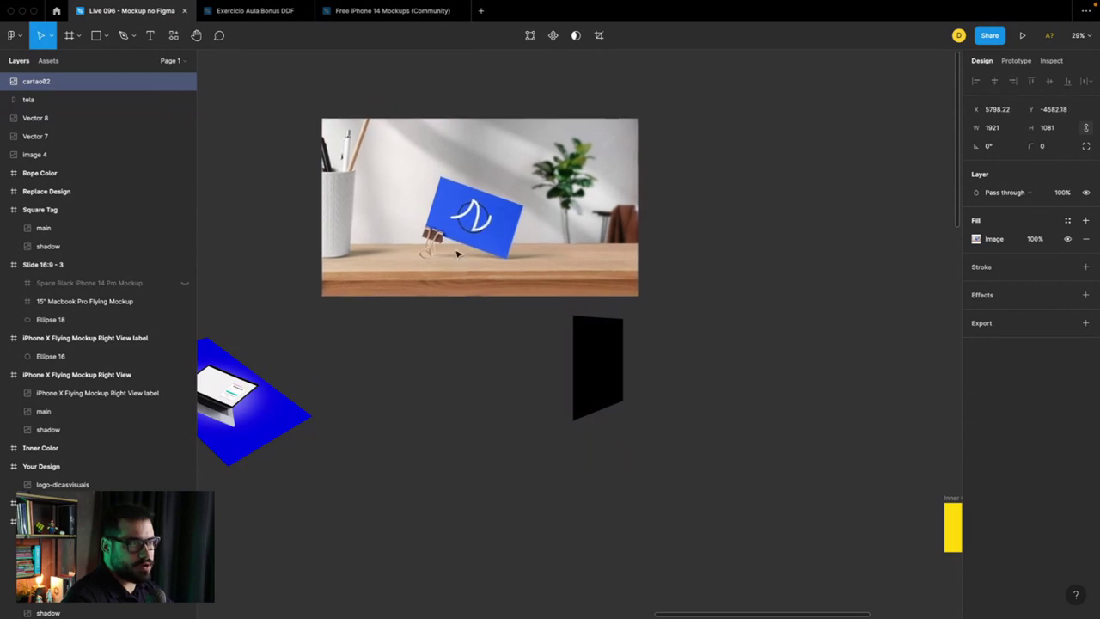
{"action": "left_click", "coordinate": [603, 375]}
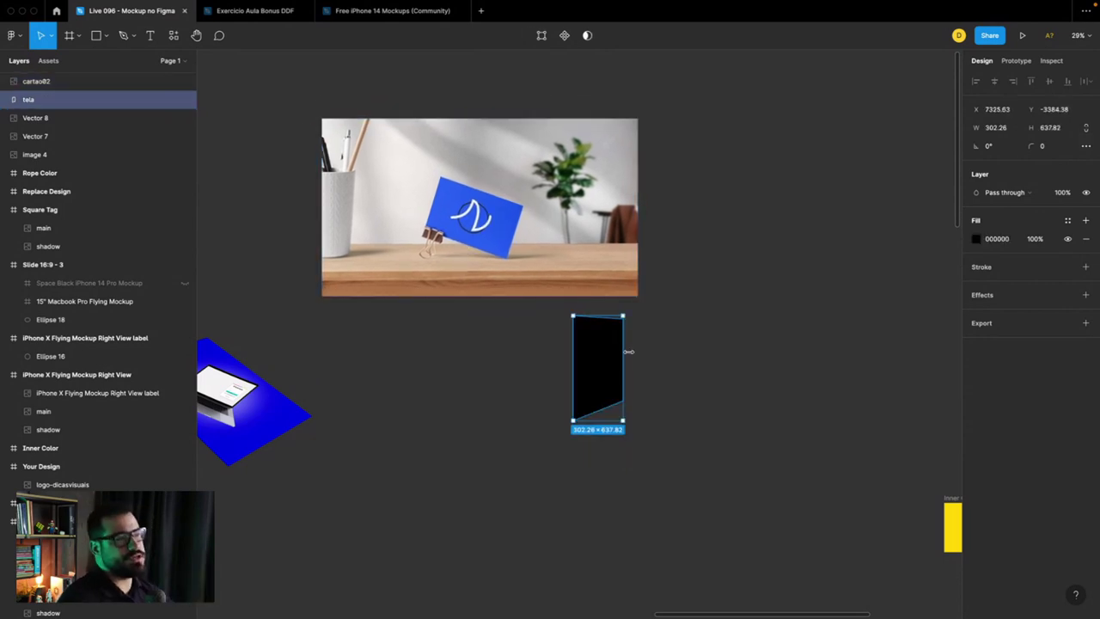
{"action": "right_click", "coordinate": [599, 346]}
{"action": "mouse_move", "coordinate": [620, 514]}
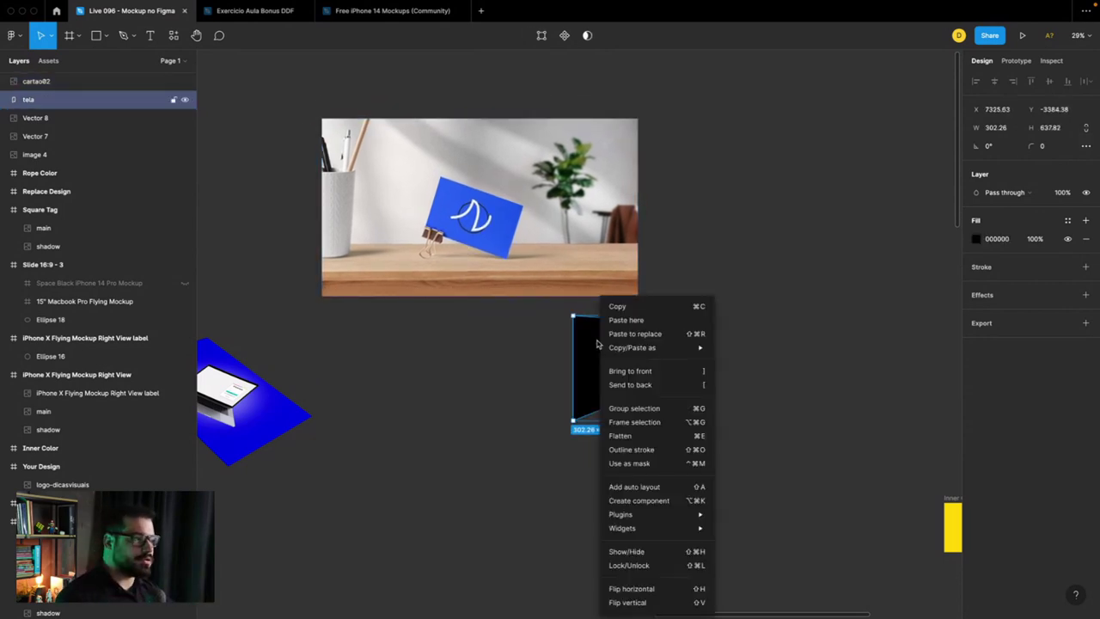
{"action": "left_click", "coordinate": [739, 315]}
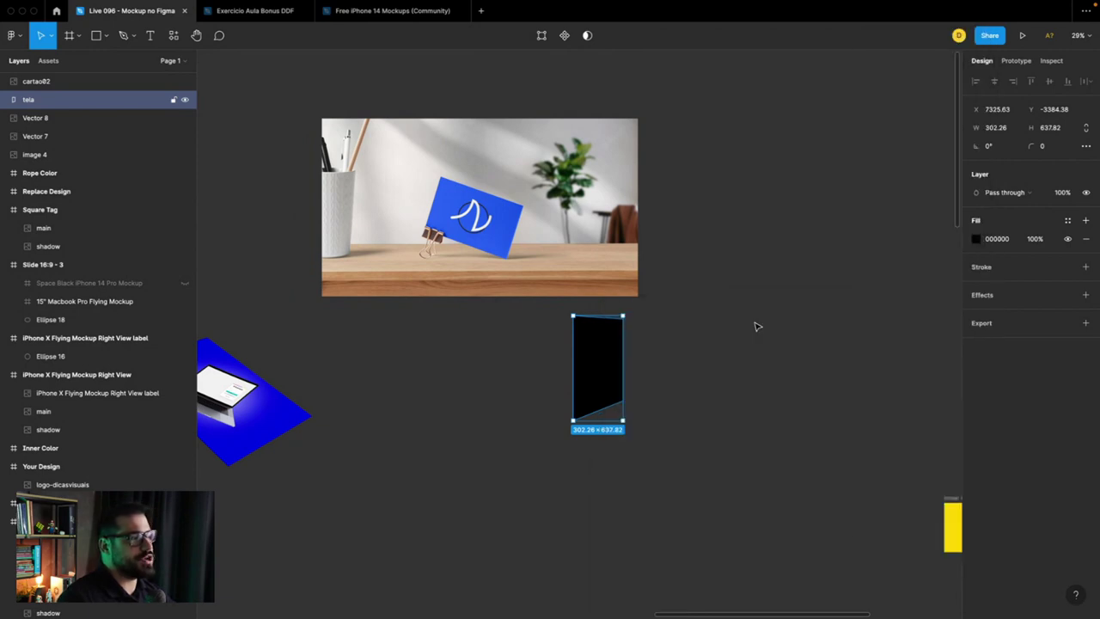
Step: Warp the photo into the shape with Fit Shaper, cartao02 as Source and tela as Destination
{"action": "left_click", "coordinate": [447, 144]}
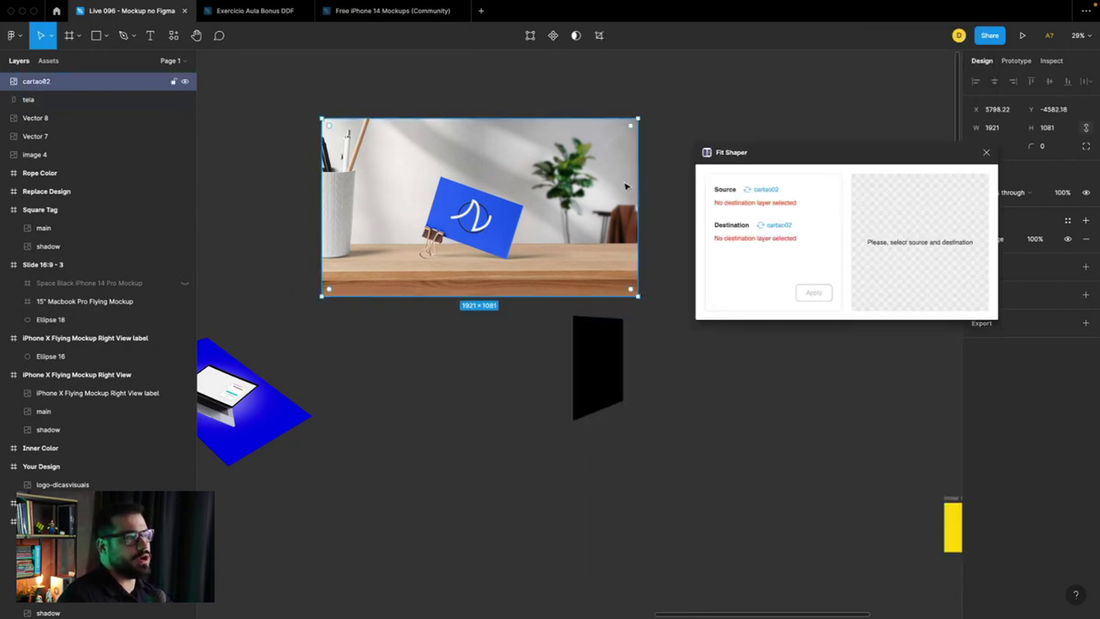
{"action": "left_click", "coordinate": [762, 191]}
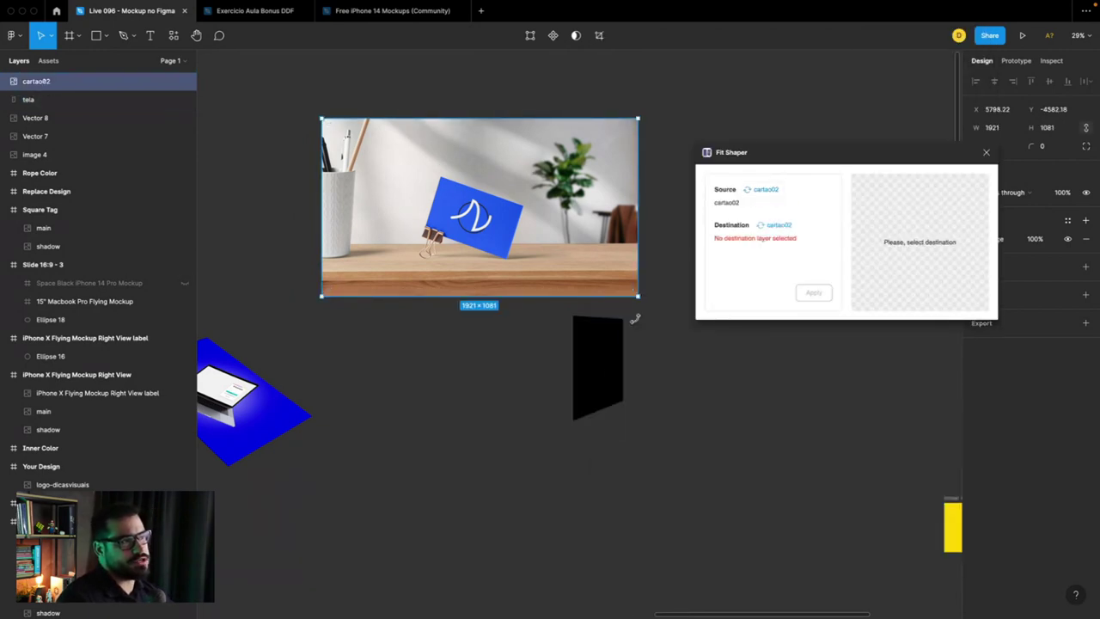
{"action": "left_click", "coordinate": [605, 372]}
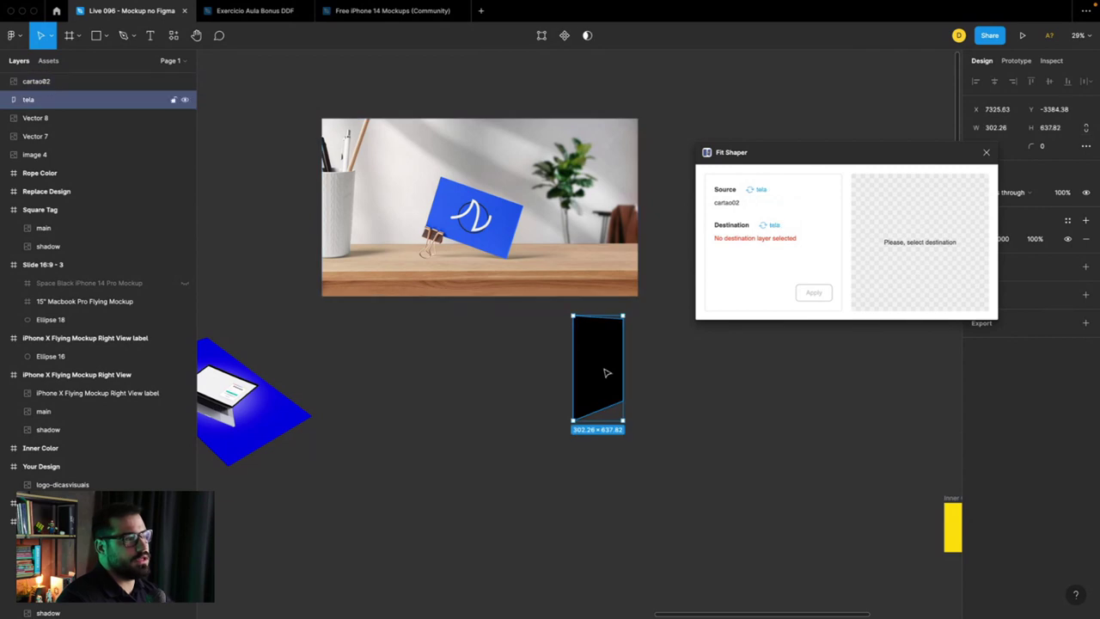
{"action": "left_click", "coordinate": [770, 227]}
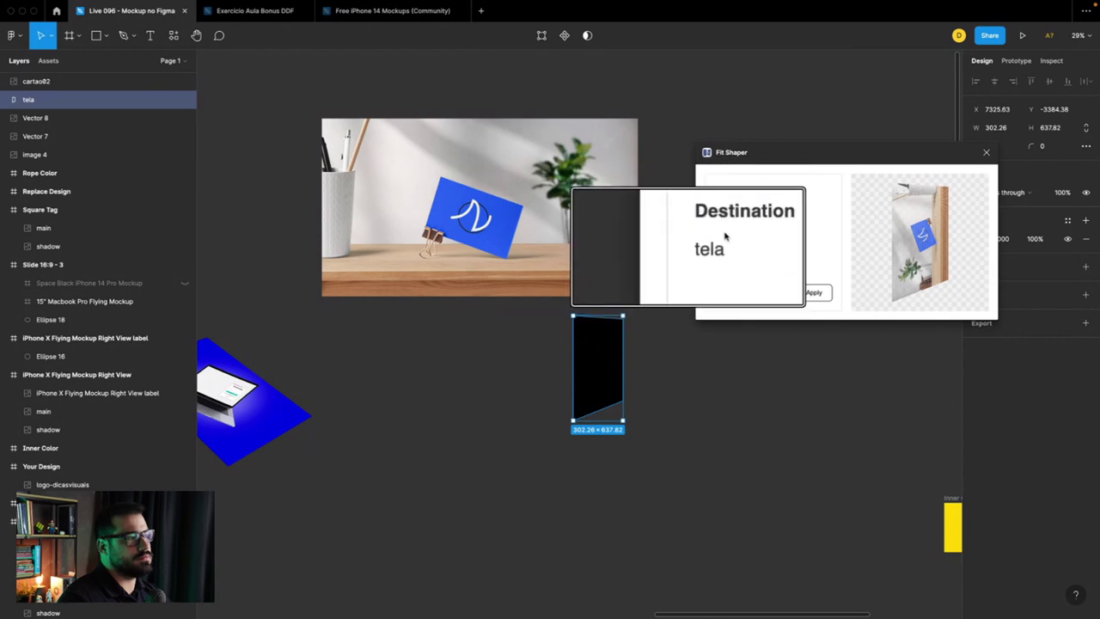
{"action": "left_click", "coordinate": [813, 293]}
{"action": "scroll", "coordinate": [646, 374], "scroll_direction": "up", "scroll_amount": 5}
{"action": "scroll", "coordinate": [647, 374], "scroll_direction": "up", "scroll_amount": 5}
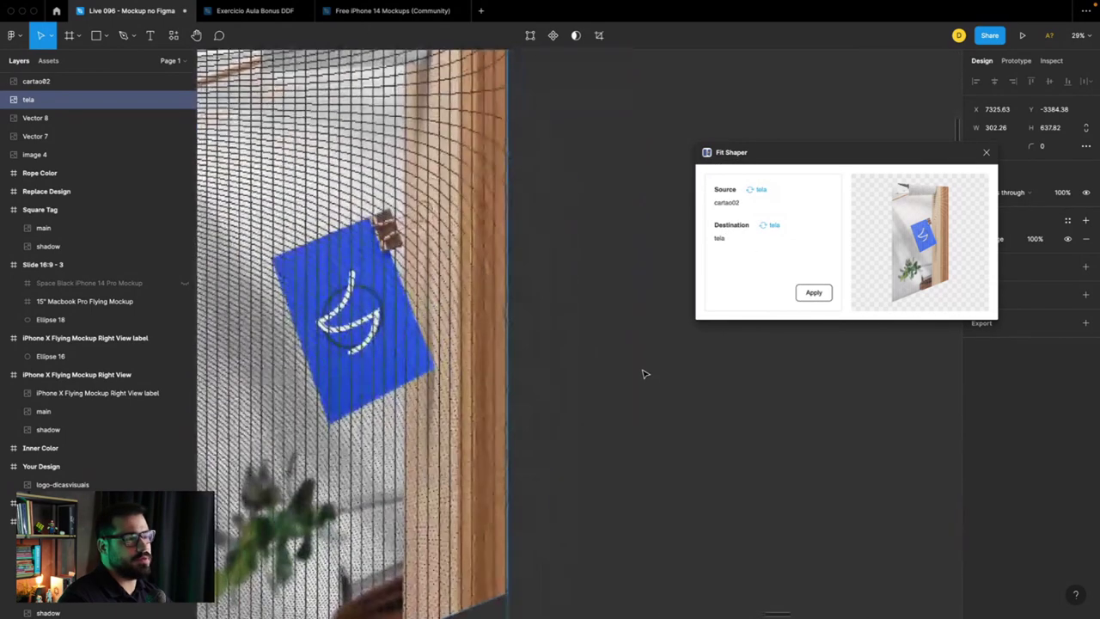
{"action": "scroll", "coordinate": [419, 382], "scroll_direction": "down", "scroll_amount": 1}
{"action": "scroll", "coordinate": [420, 382], "scroll_direction": "down", "scroll_amount": 2}
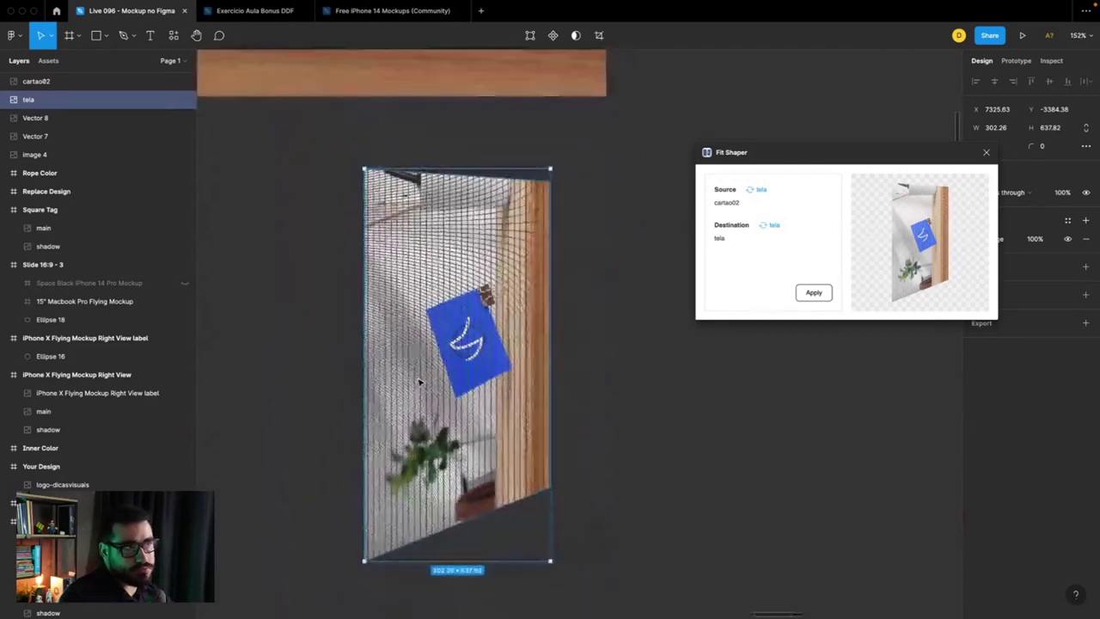
{"action": "scroll", "coordinate": [419, 383], "scroll_direction": "down", "scroll_amount": 1}
{"action": "scroll", "coordinate": [419, 383], "scroll_direction": "down", "scroll_amount": 2}
{"action": "scroll", "coordinate": [419, 382], "scroll_direction": "down", "scroll_amount": 1}
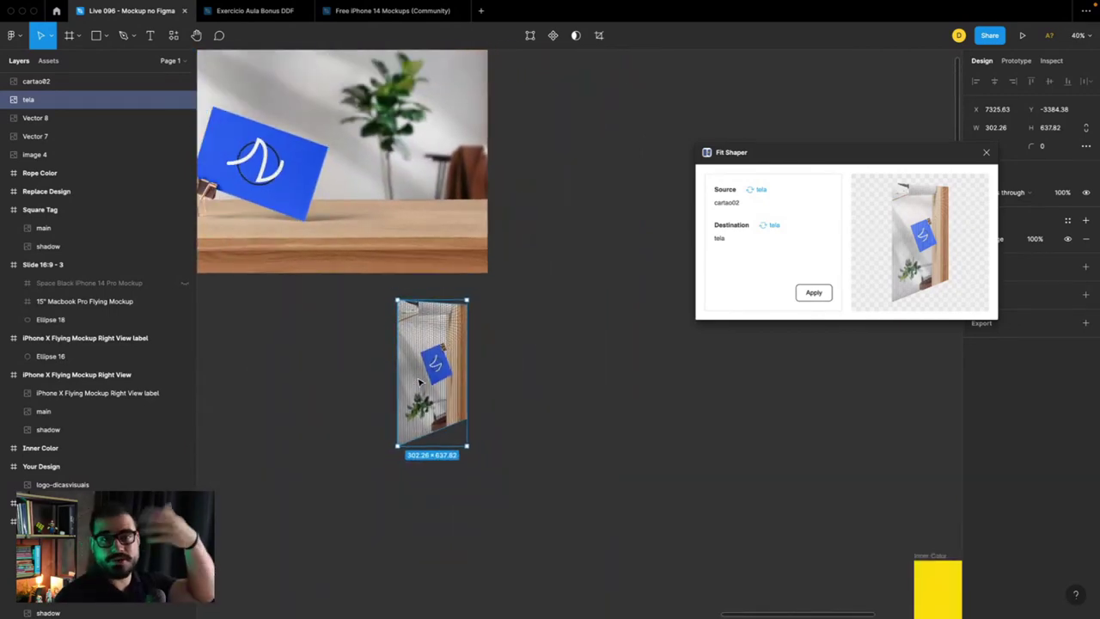
{"action": "scroll", "coordinate": [542, 328], "scroll_direction": "down", "scroll_amount": 2}
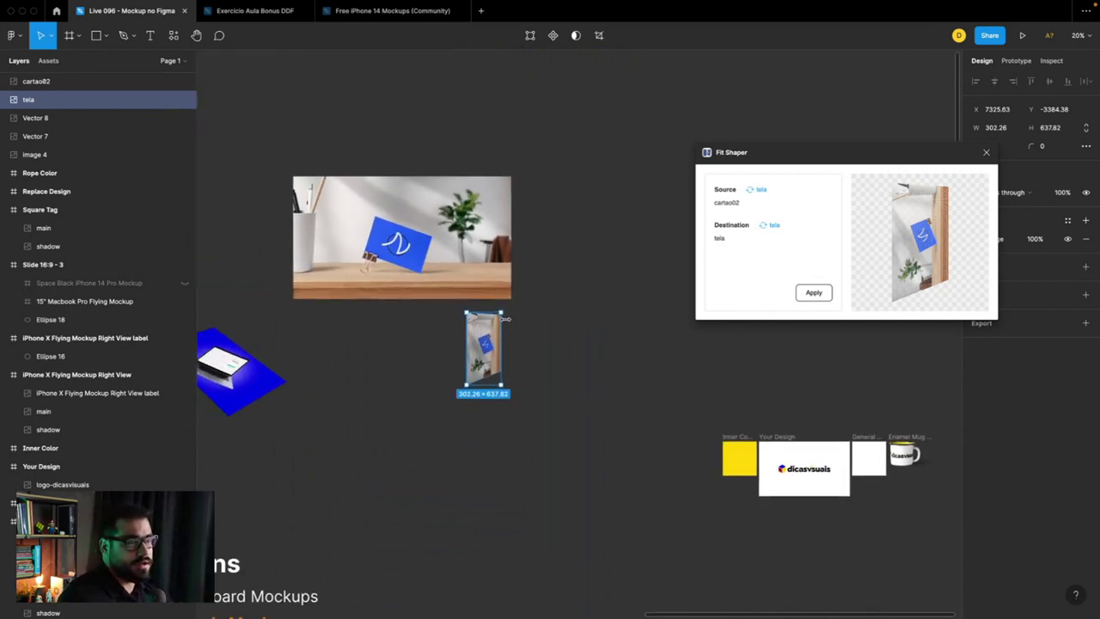
Step: Close Fit Shaper and nudge the warped tela image up slightly
{"action": "left_click", "coordinate": [986, 152]}
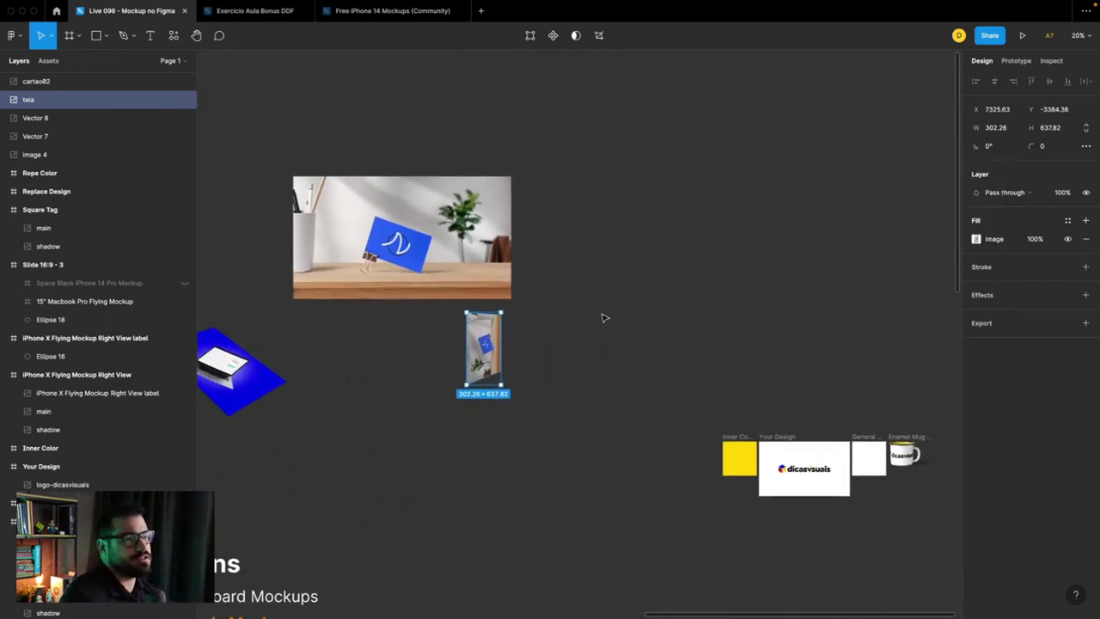
{"action": "scroll", "coordinate": [604, 318], "scroll_direction": "left", "scroll_amount": 3}
{"action": "scroll", "coordinate": [604, 318], "scroll_direction": "down", "scroll_amount": 1}
{"action": "left_click_drag", "start_coordinate": [550, 335], "coordinate": [552, 328]}
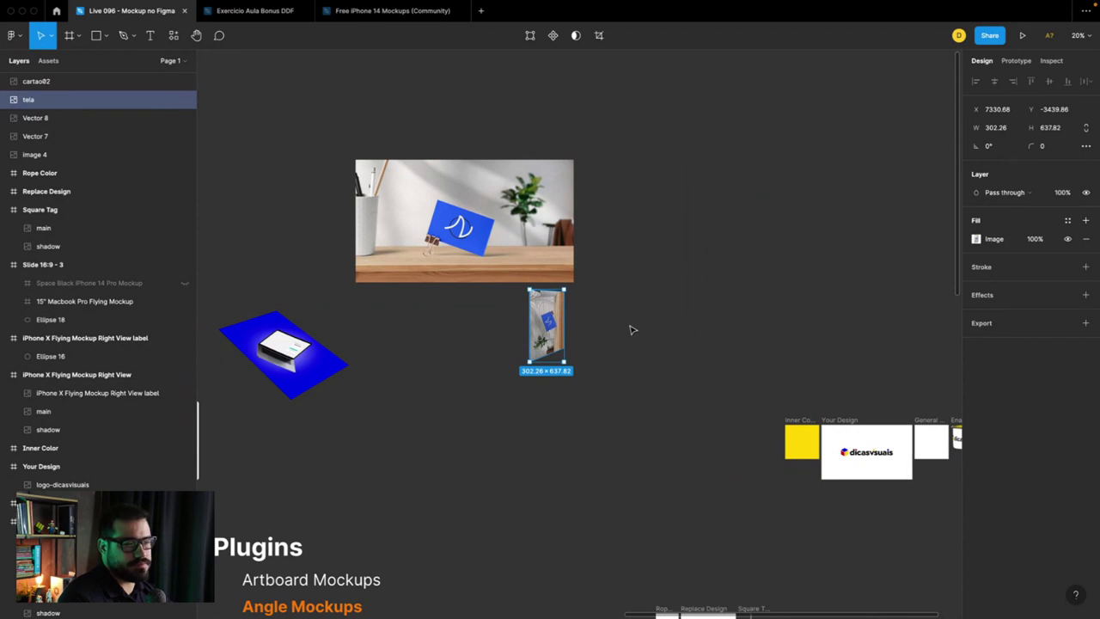
{"action": "scroll", "coordinate": [632, 329], "scroll_direction": "down", "scroll_amount": 1}
{"action": "scroll", "coordinate": [630, 326], "scroll_direction": "down", "scroll_amount": 5}
{"action": "scroll", "coordinate": [631, 327], "scroll_direction": "left", "scroll_amount": 2}
{"action": "scroll", "coordinate": [631, 326], "scroll_direction": "down", "scroll_amount": 1}
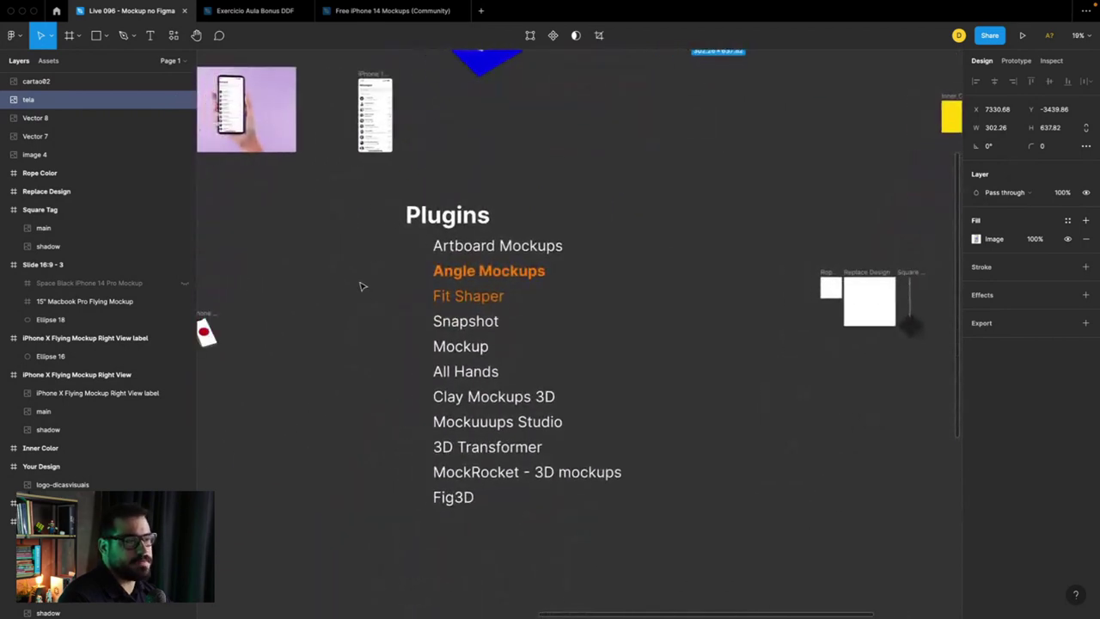
{"action": "left_click", "coordinate": [385, 267]}
{"action": "scroll", "coordinate": [422, 297], "scroll_direction": "up", "scroll_amount": 3}
{"action": "scroll", "coordinate": [404, 244], "scroll_direction": "up", "scroll_amount": 2}
{"action": "left_click_drag", "start_coordinate": [404, 240], "coordinate": [571, 322]}
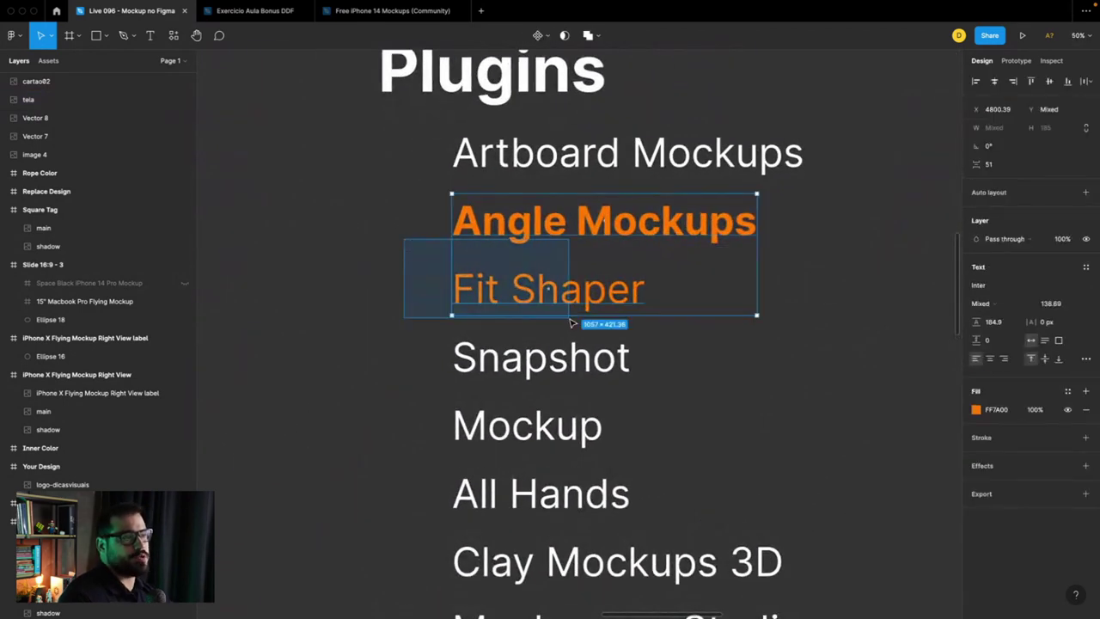
{"action": "key", "text": "ctrl+z"}
{"action": "left_click", "coordinate": [473, 210]}
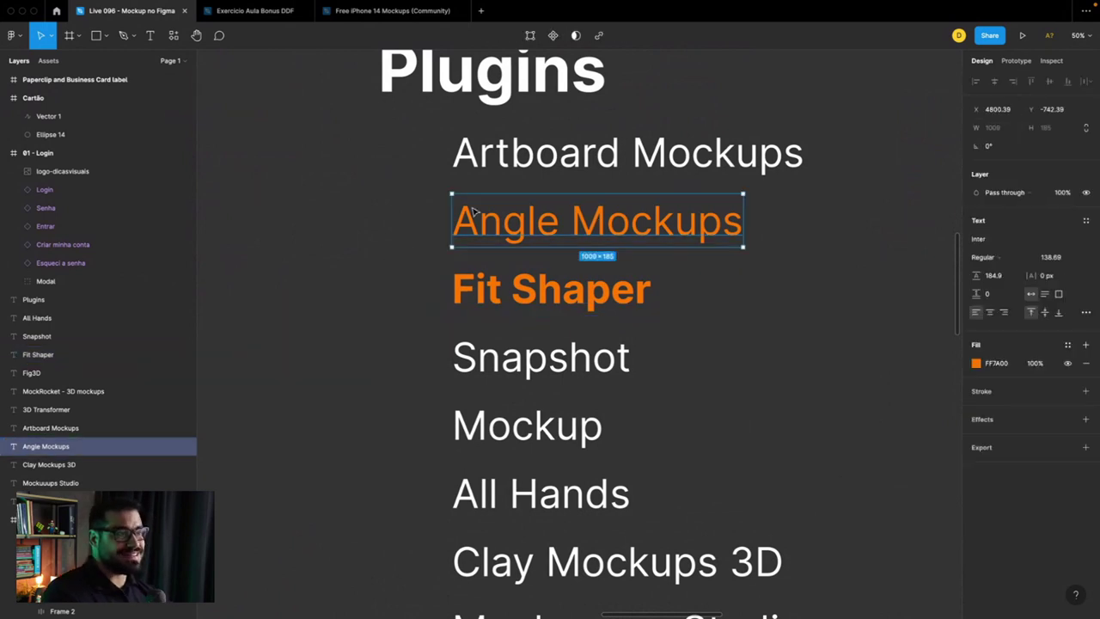
{"action": "key", "text": "ctrl+b"}
{"action": "left_click", "coordinate": [381, 249]}
{"action": "left_click_drag", "start_coordinate": [422, 213], "coordinate": [483, 283]}
{"action": "left_click", "coordinate": [479, 225]}
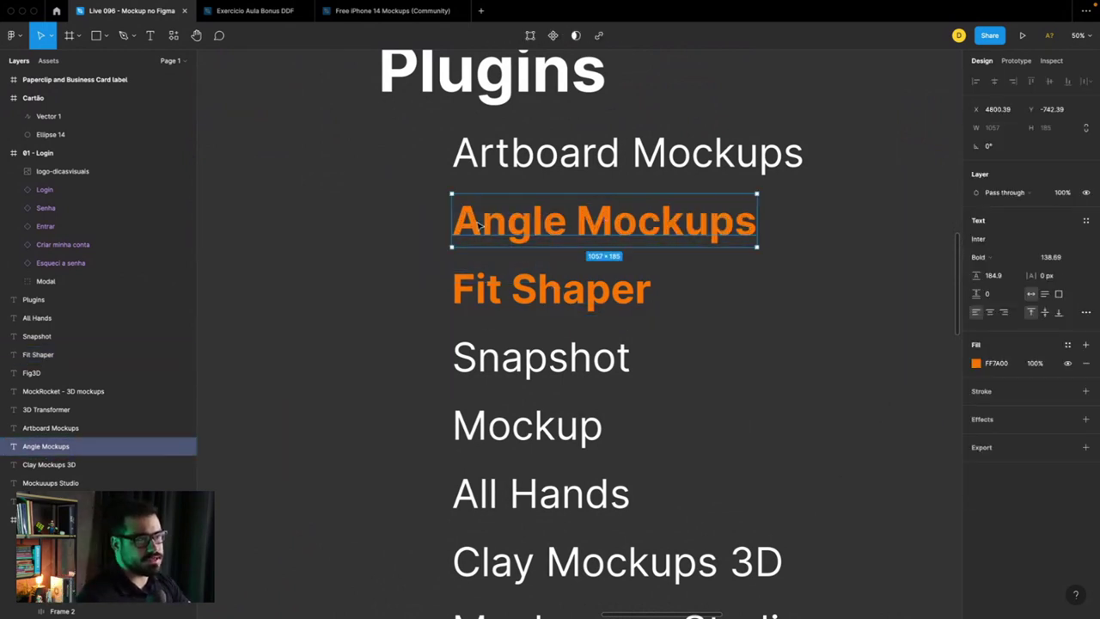
{"action": "left_click", "coordinate": [537, 284]}
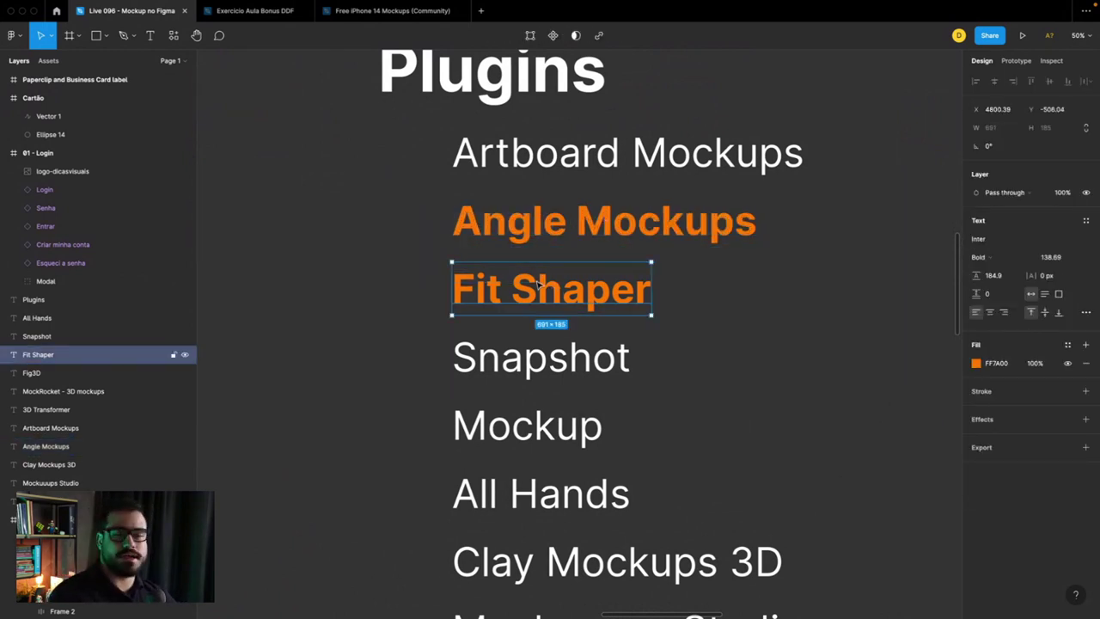
{"action": "scroll", "coordinate": [540, 286], "scroll_direction": "down", "scroll_amount": 1}
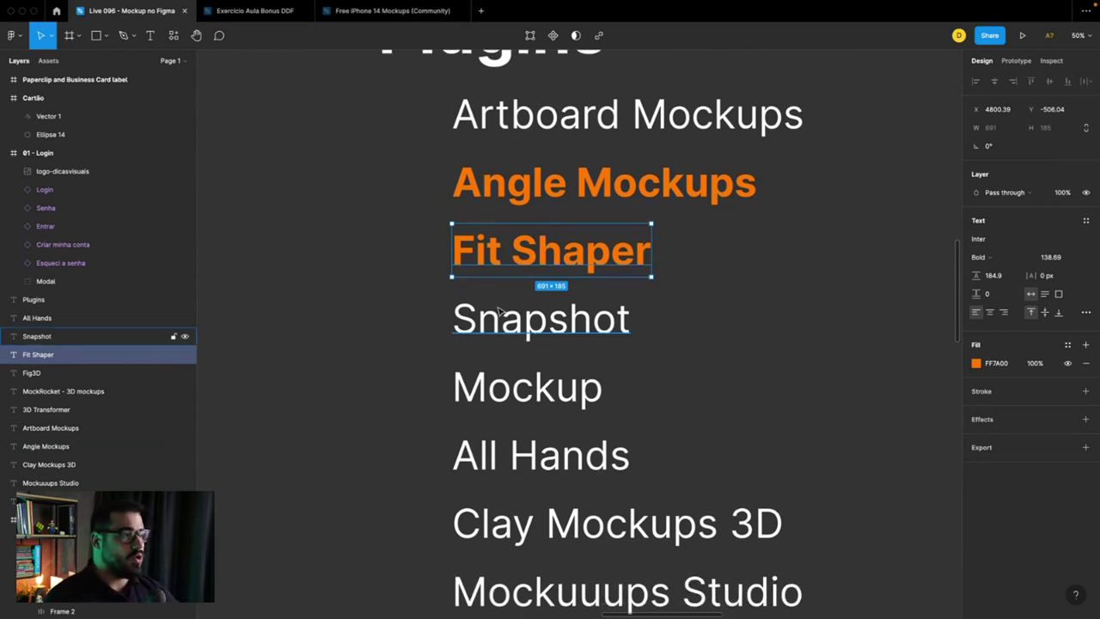
{"action": "left_click", "coordinate": [544, 326]}
{"action": "scroll", "coordinate": [546, 327], "scroll_direction": "down", "scroll_amount": 2}
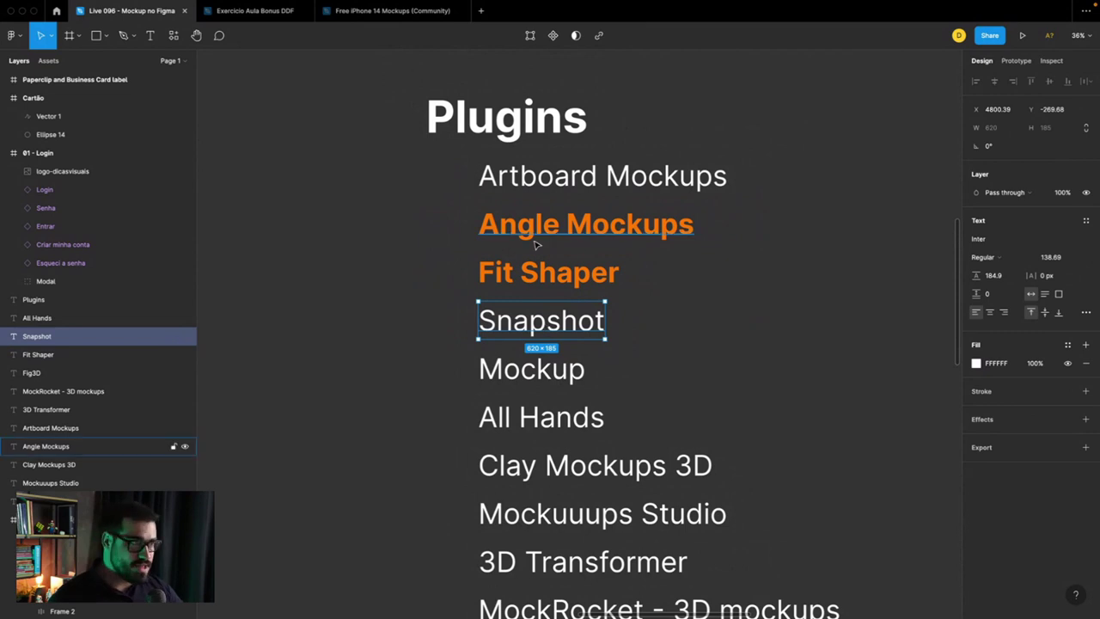
{"action": "mouse_move", "coordinate": [534, 245]}
{"action": "left_mouse_down"}
{"action": "mouse_move", "coordinate": [564, 245]}
{"action": "mouse_move", "coordinate": [535, 245]}
{"action": "left_mouse_up"}
{"action": "left_click_drag", "start_coordinate": [515, 327], "coordinate": [578, 326]}
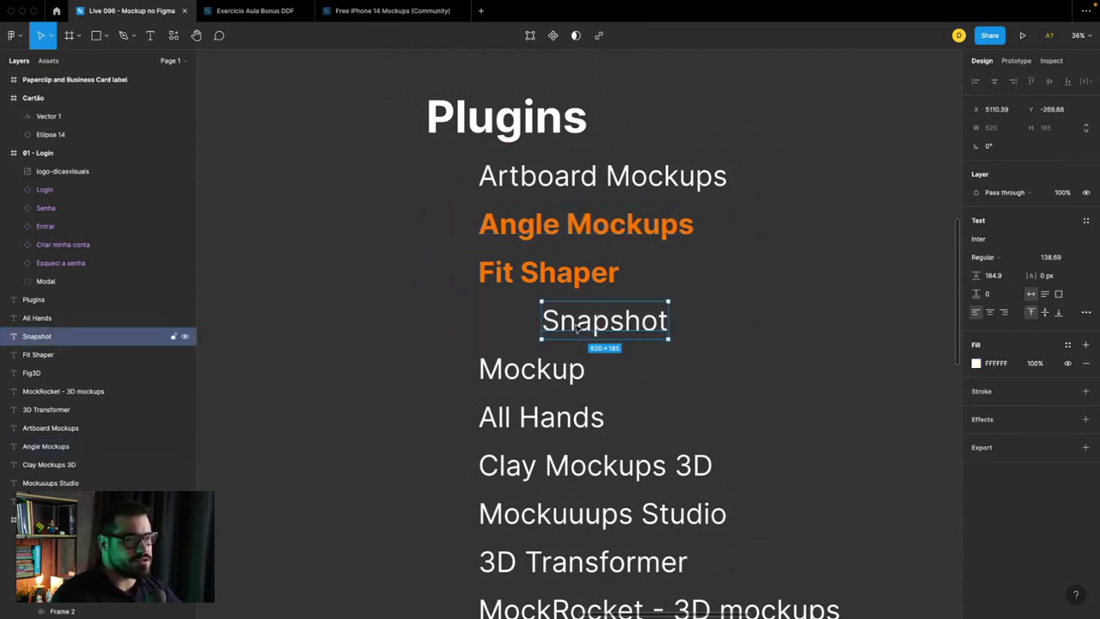
{"action": "key", "text": "ctrl+z"}
{"action": "left_click", "coordinate": [516, 321]}
{"action": "scroll", "coordinate": [532, 323], "scroll_direction": "down", "scroll_amount": 5}
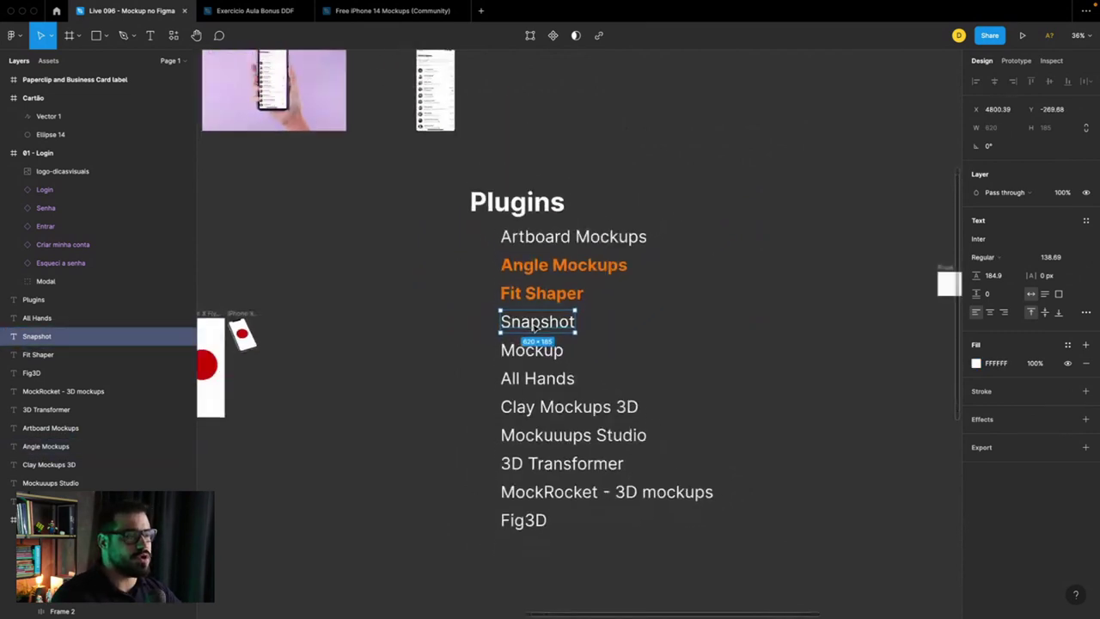
Step: Find the Snapshot plugin in Resources, read its details, then close the panel
{"action": "left_click", "coordinate": [174, 35]}
{"action": "type", "text": "snapshot"}
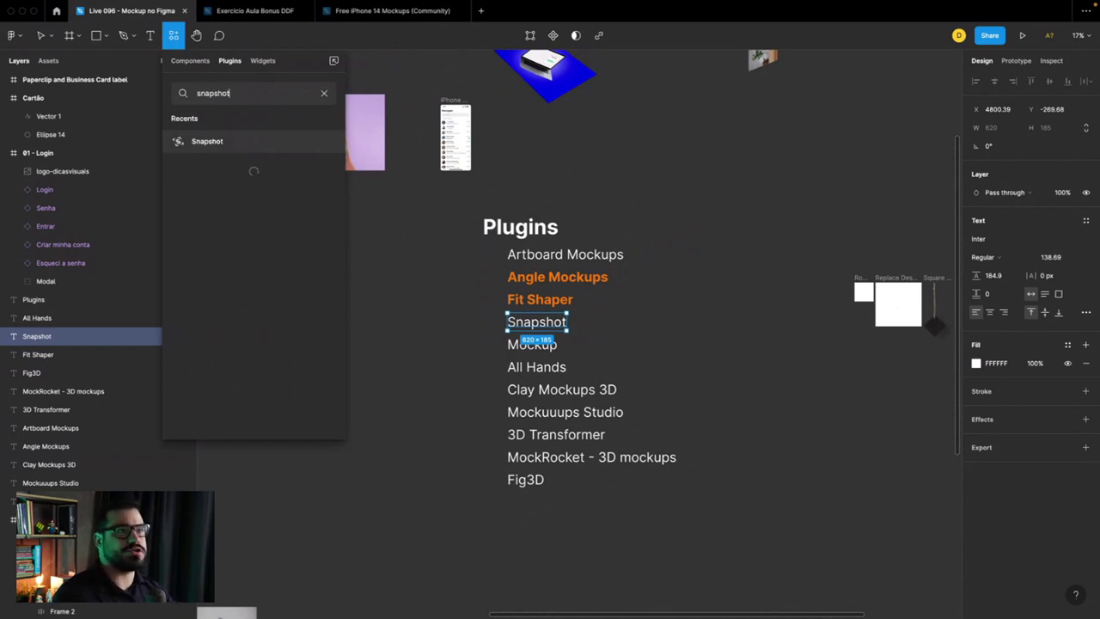
{"action": "left_click", "coordinate": [212, 144]}
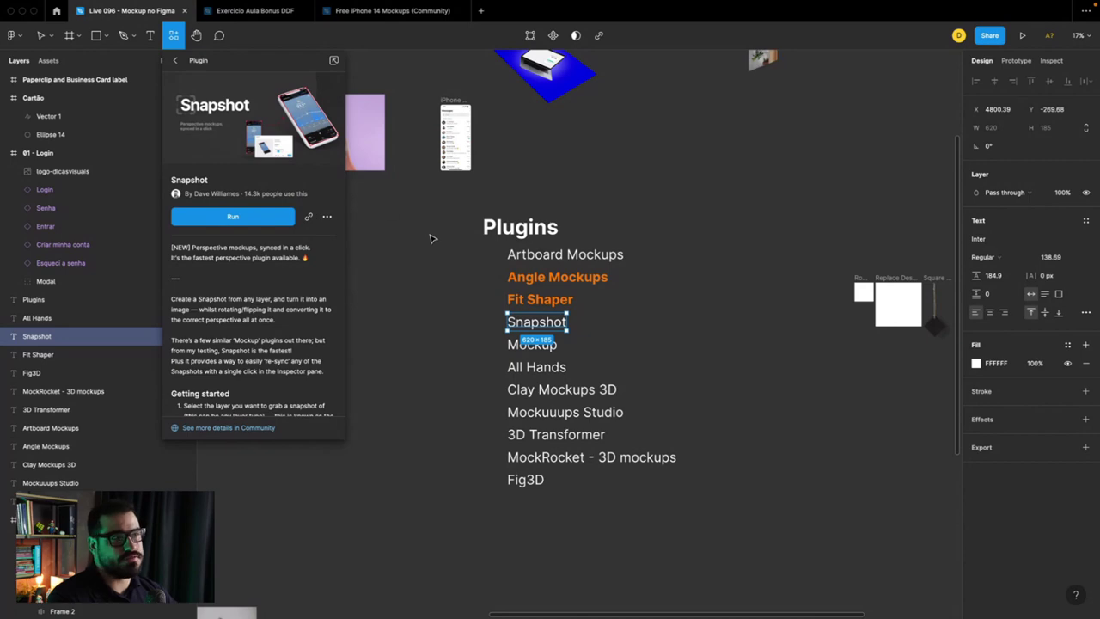
{"action": "scroll", "coordinate": [435, 246], "scroll_direction": "down", "scroll_amount": 5}
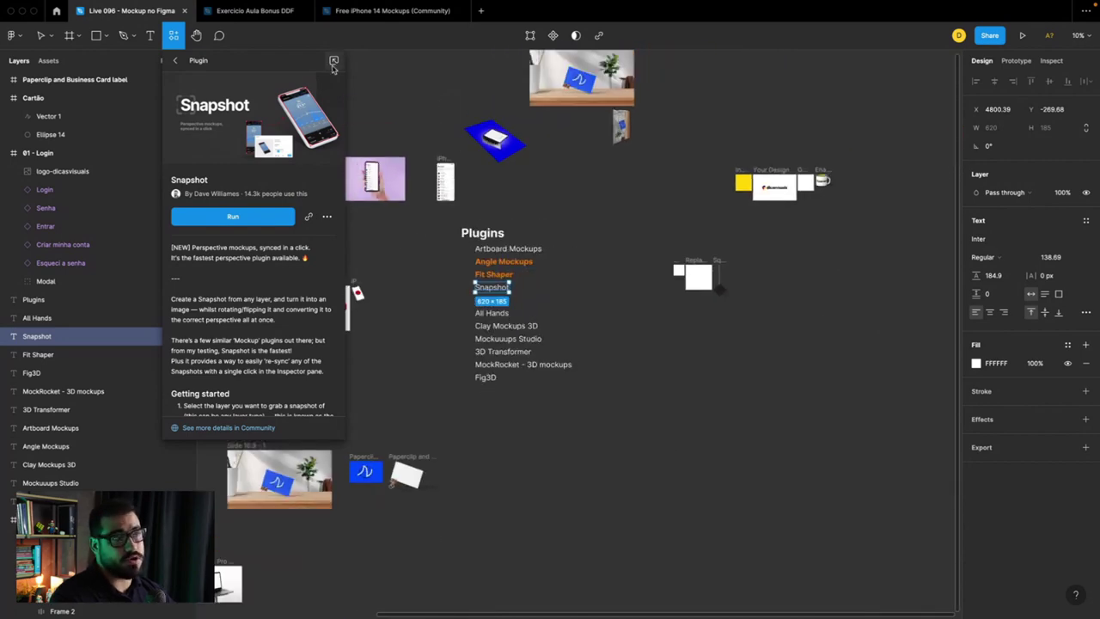
{"action": "left_click", "coordinate": [387, 103]}
{"action": "scroll", "coordinate": [416, 107], "scroll_direction": "left", "scroll_amount": 2}
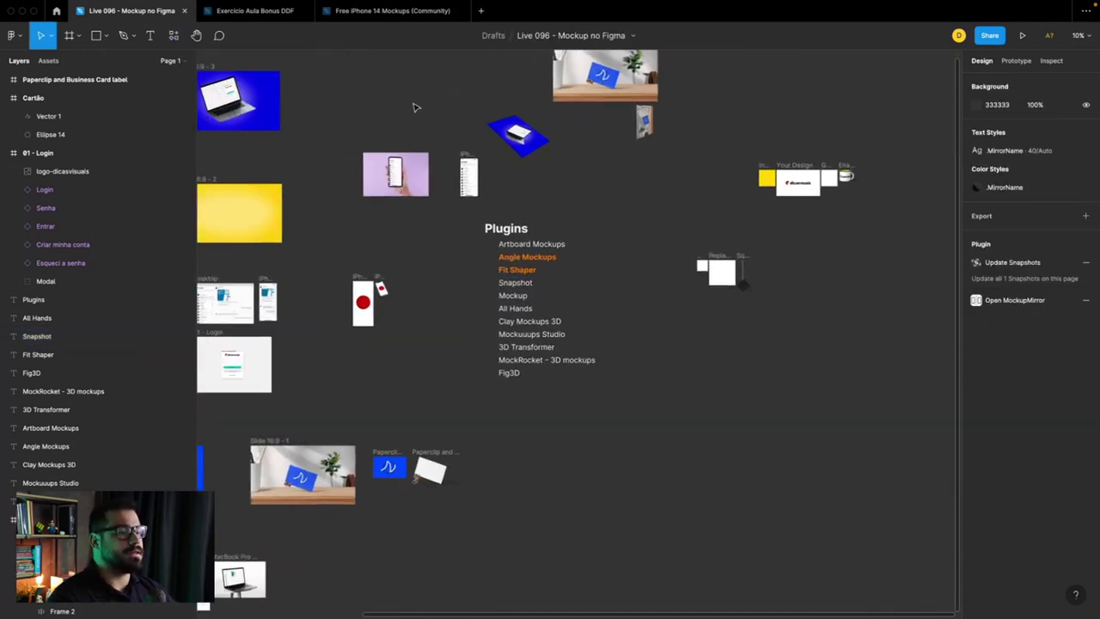
{"action": "scroll", "coordinate": [416, 106], "scroll_direction": "left", "scroll_amount": 3}
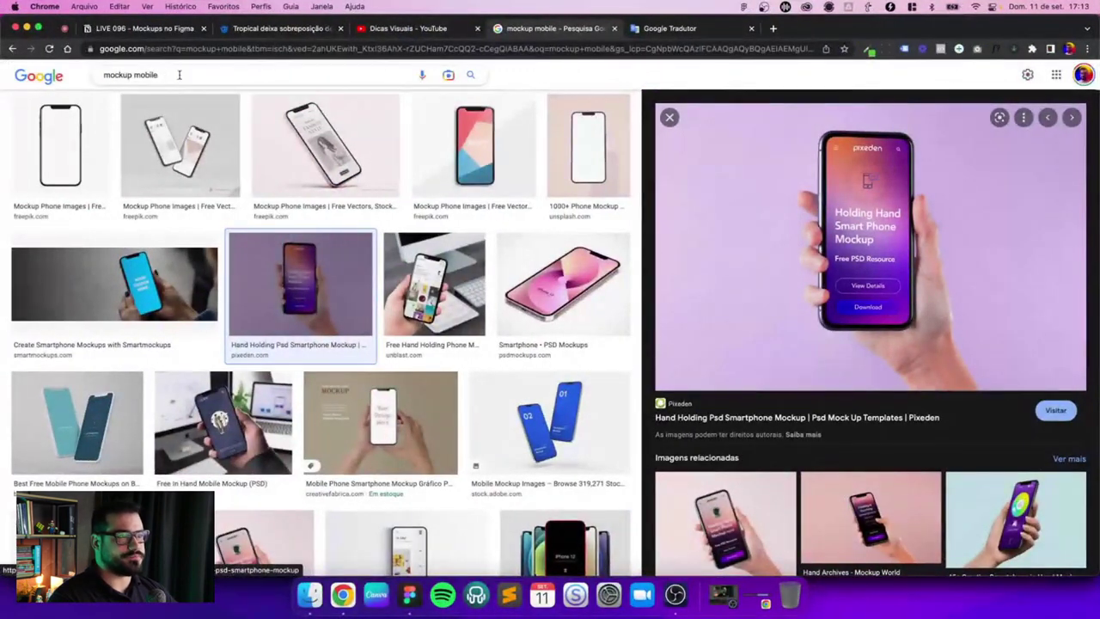
Step: Search Google Images for 'app ui screen'
{"action": "triple_click", "coordinate": [179, 74]}
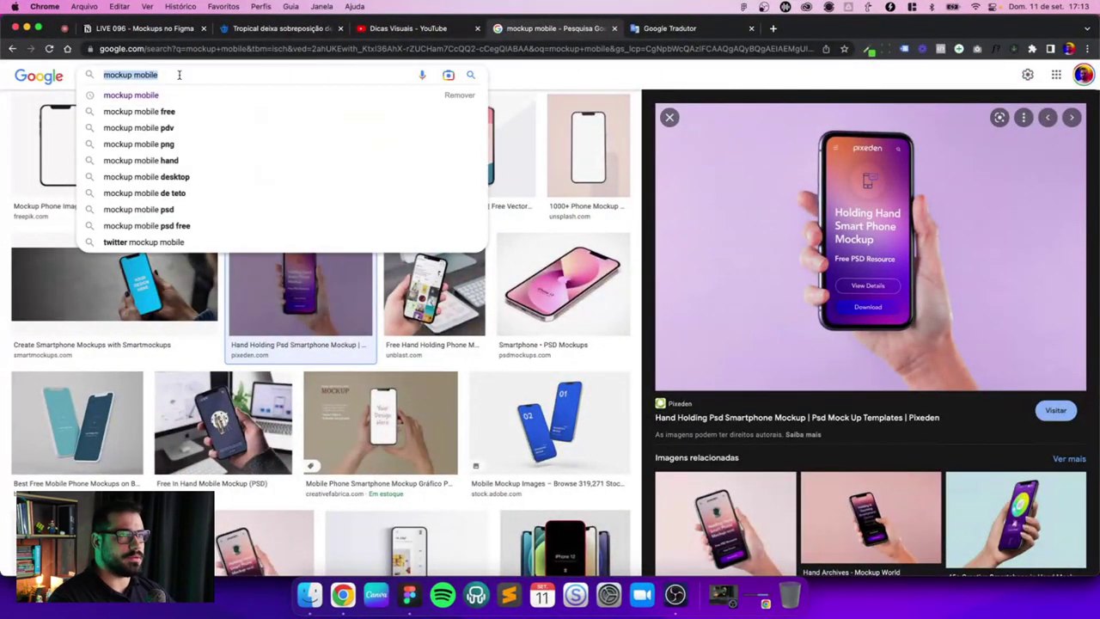
{"action": "type", "text": "a"}
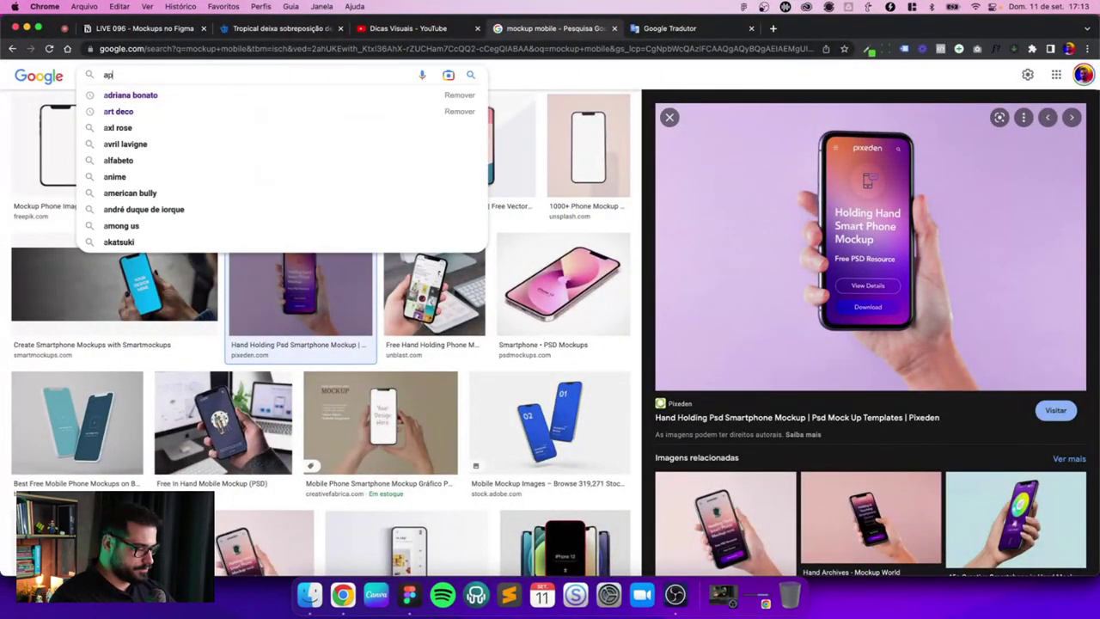
{"action": "type", "text": "pp ui"}
{"action": "key", "text": "Return"}
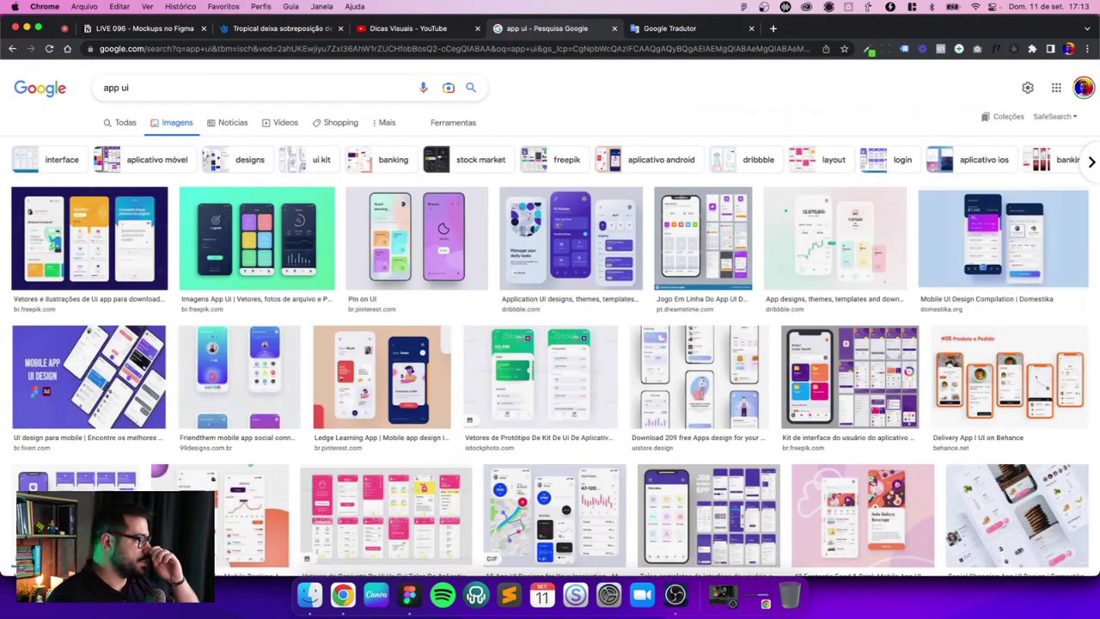
{"action": "left_click", "coordinate": [212, 81]}
{"action": "type", "text": "sc"}
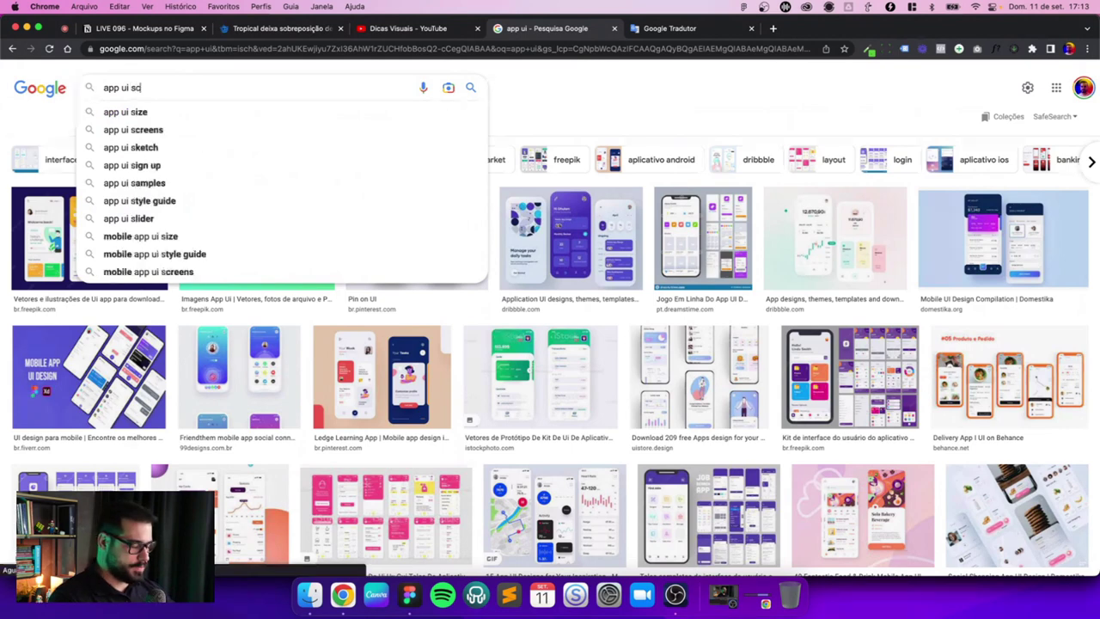
{"action": "type", "text": "reen"}
{"action": "key", "text": "Return"}
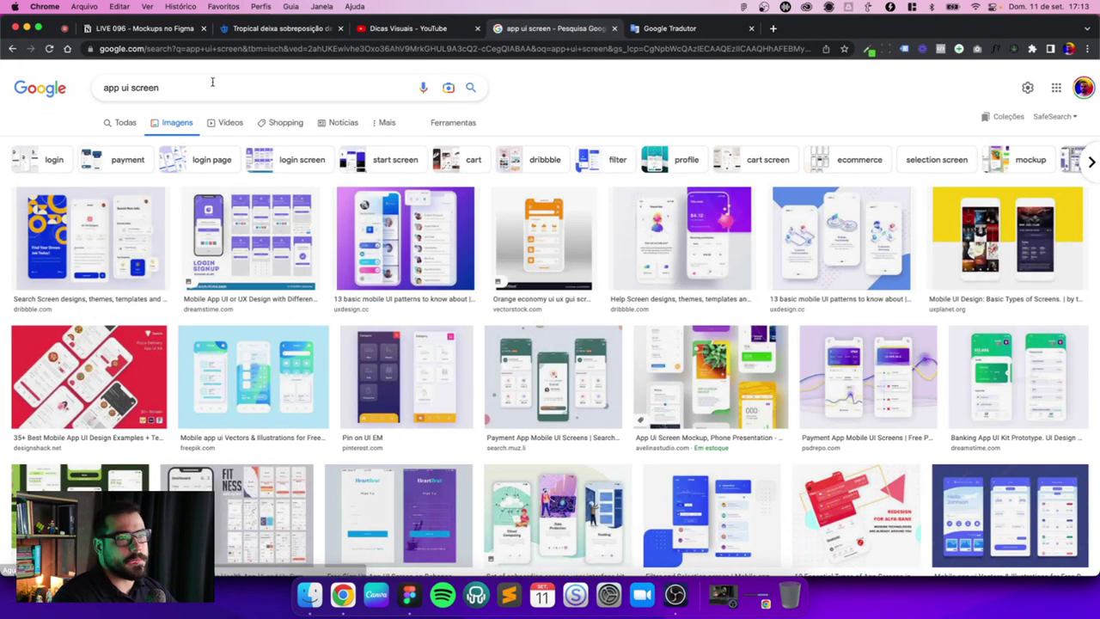
{"action": "scroll", "coordinate": [478, 263], "scroll_direction": "down", "scroll_amount": 2}
{"action": "scroll", "coordinate": [478, 263], "scroll_direction": "down", "scroll_amount": 3}
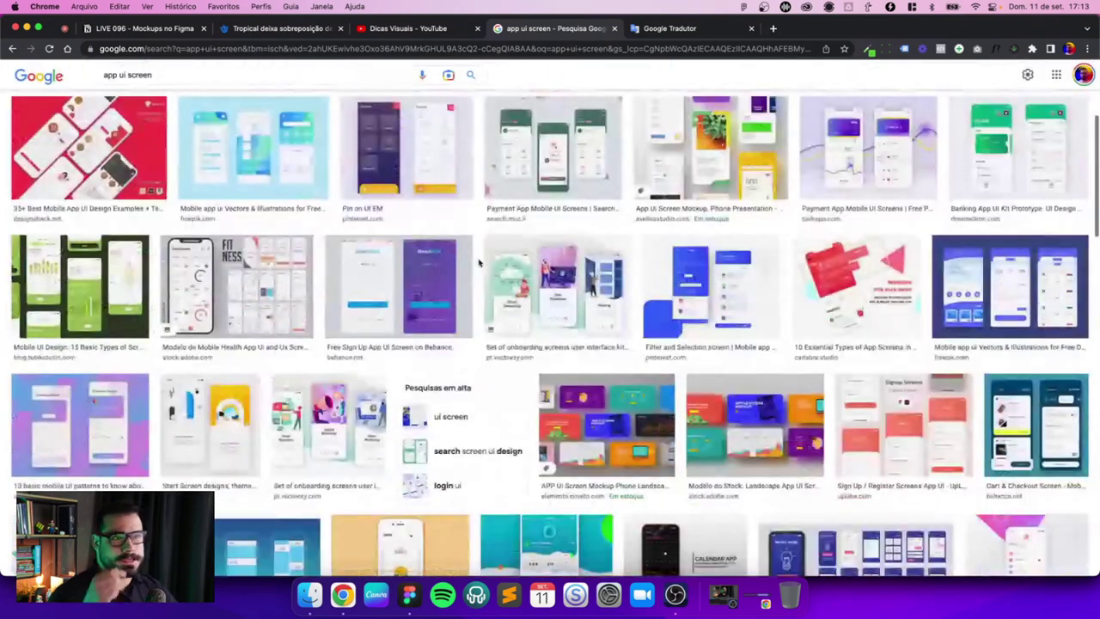
Step: Copy the HeartBeat sign-up screen image and return to Figma
{"action": "left_click", "coordinate": [441, 267]}
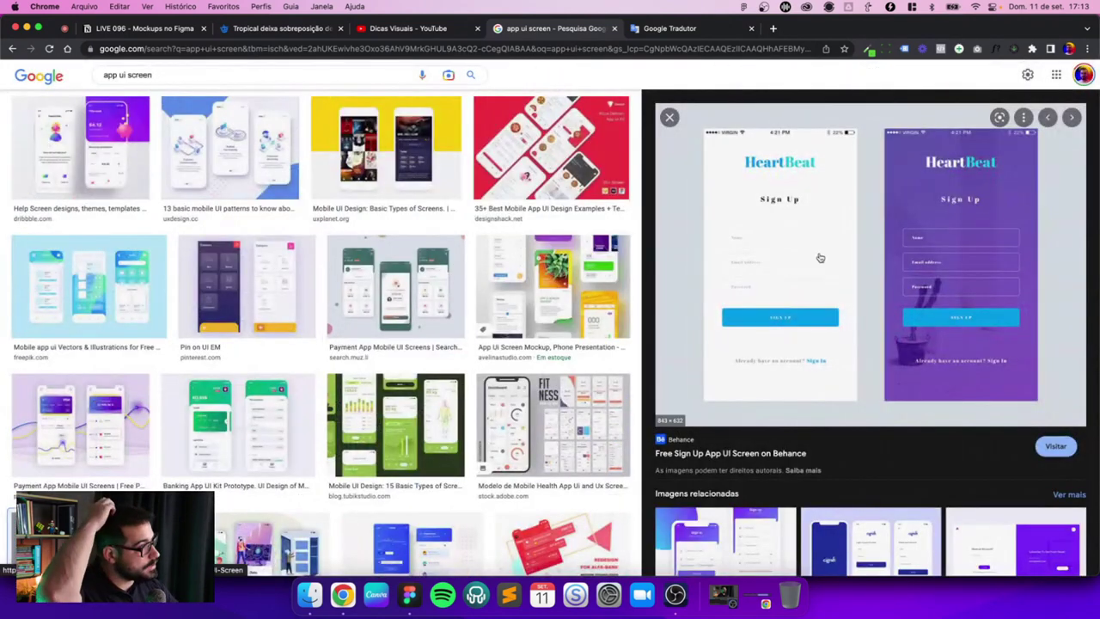
{"action": "right_click", "coordinate": [787, 228]}
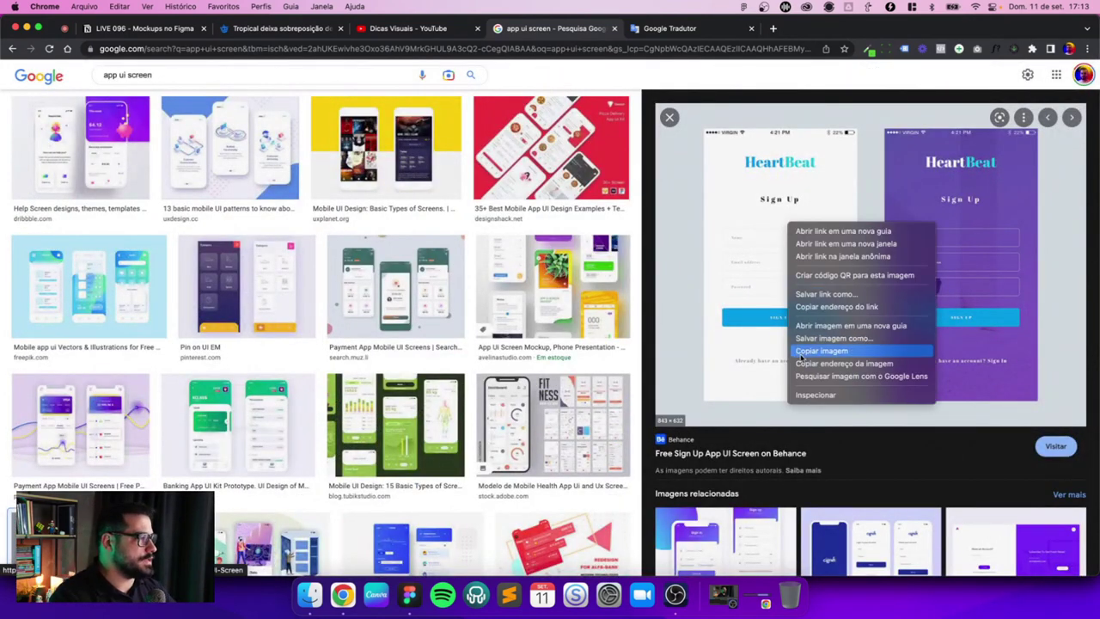
{"action": "left_click", "coordinate": [820, 350]}
{"action": "key", "text": "super+Tab"}
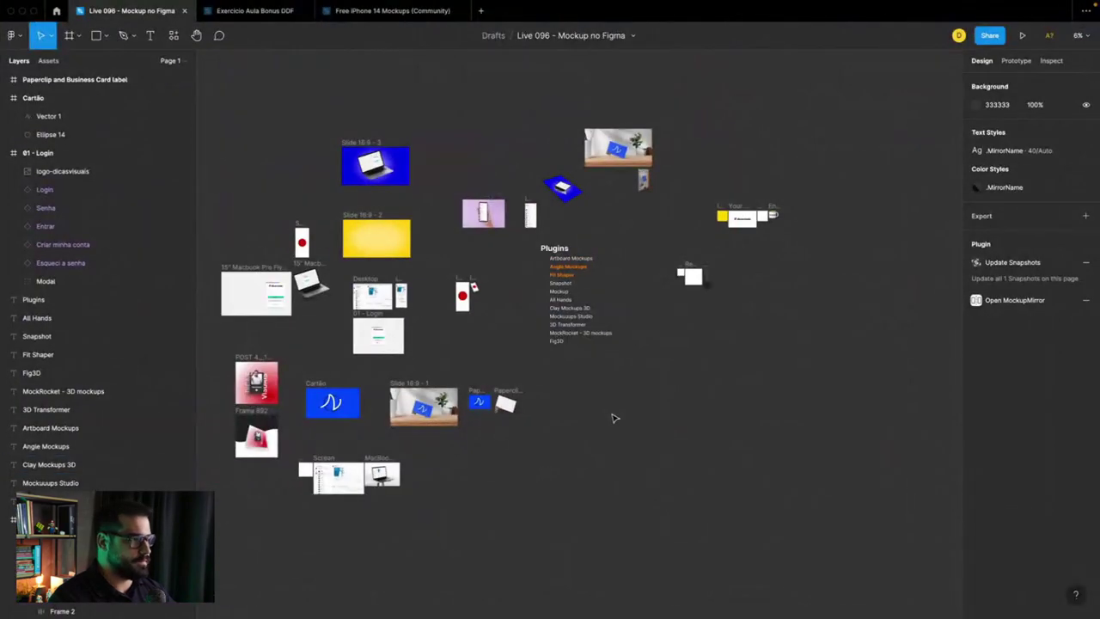
Step: Paste the HeartBeat sign-up image and trim its left grey margin
{"action": "key", "text": "ctrl+v"}
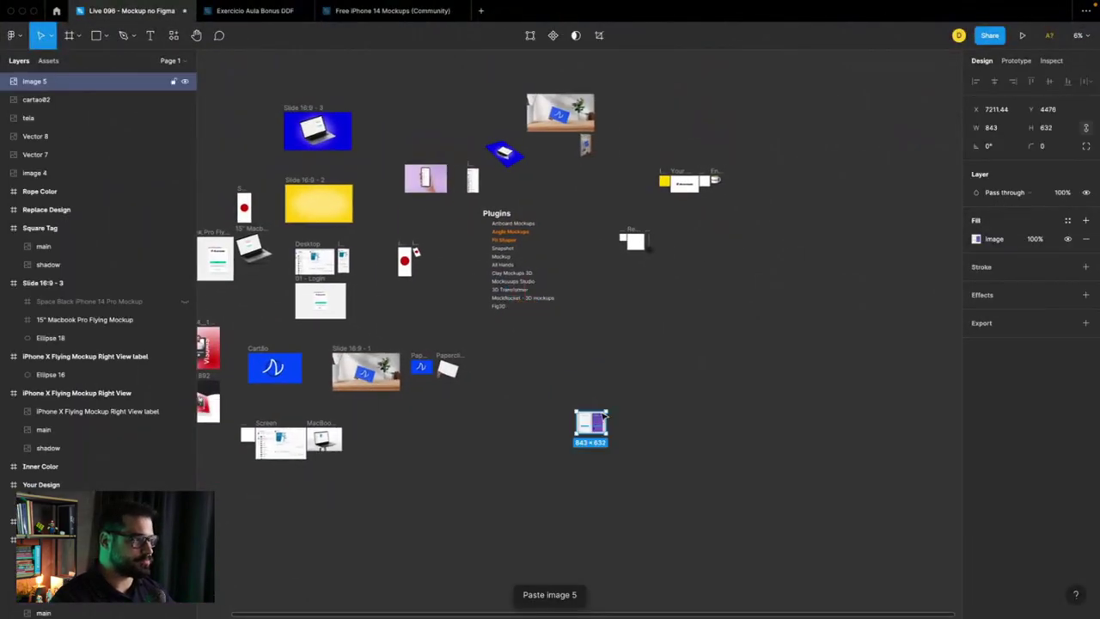
{"action": "key", "text": "shift+2"}
{"action": "left_click_drag", "start_coordinate": [453, 348], "coordinate": [533, 343]}
{"action": "scroll", "coordinate": [533, 343], "scroll_direction": "up", "scroll_amount": 5}
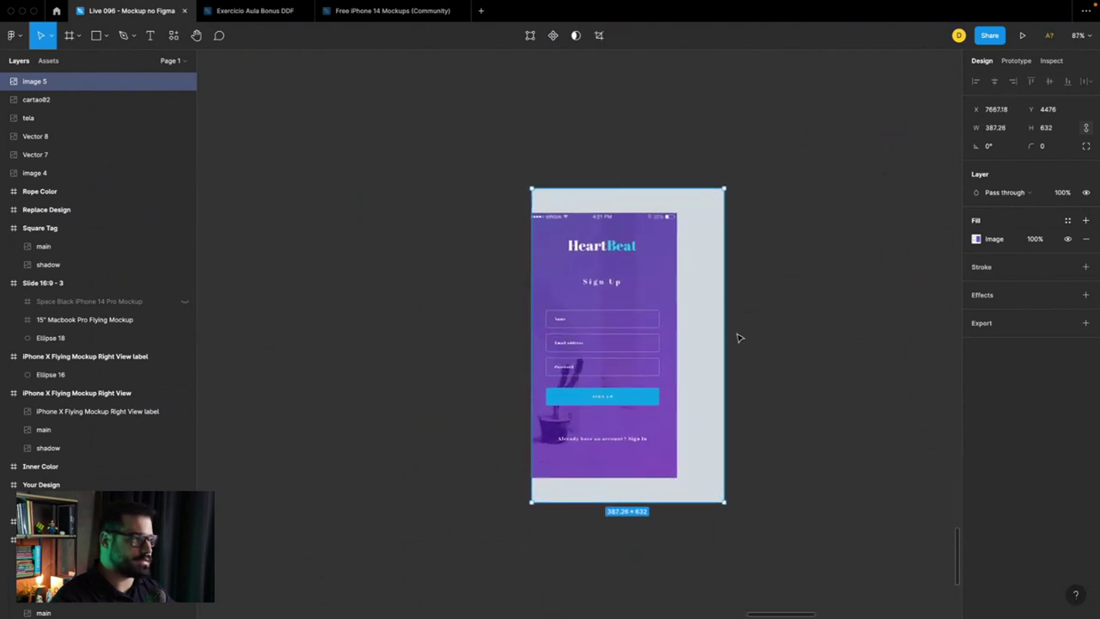
Step: Trim the right, top and bottom margins to 291.67 × 533.5
{"action": "left_click_drag", "start_coordinate": [690, 328], "coordinate": [676, 327]}
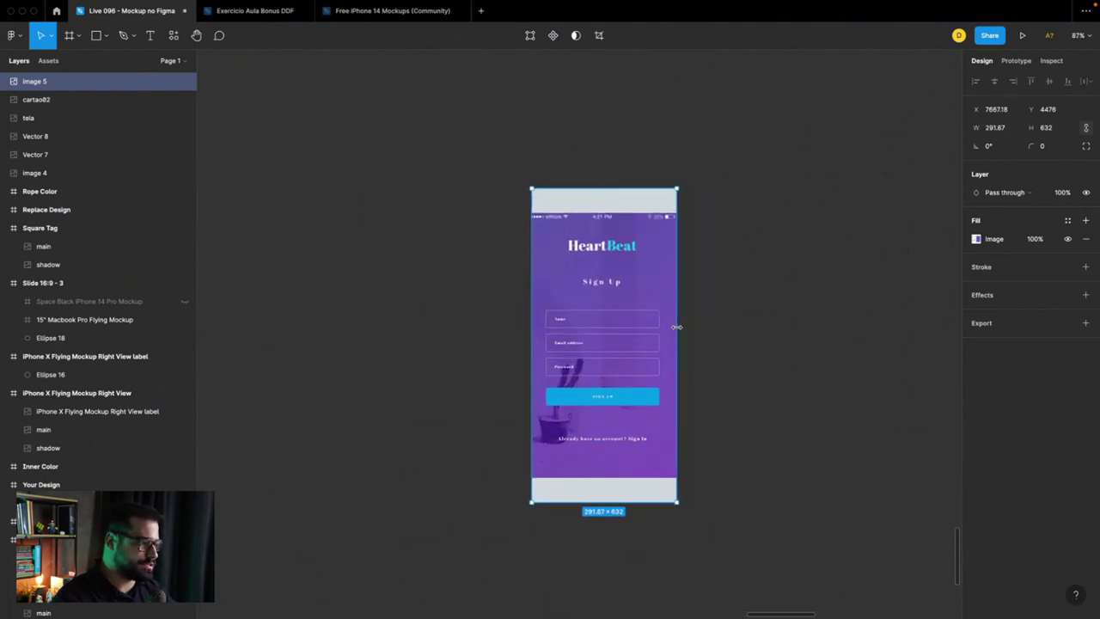
{"action": "left_click_drag", "start_coordinate": [594, 500], "coordinate": [594, 475]}
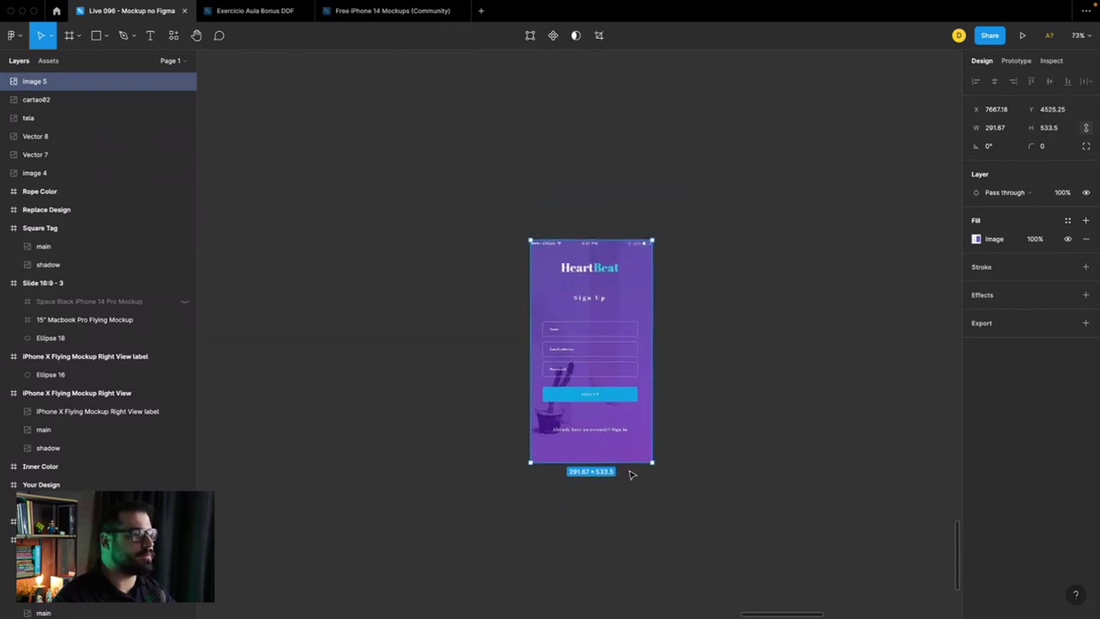
{"action": "scroll", "coordinate": [631, 474], "scroll_direction": "down", "scroll_amount": 2}
{"action": "left_click", "coordinate": [612, 465]}
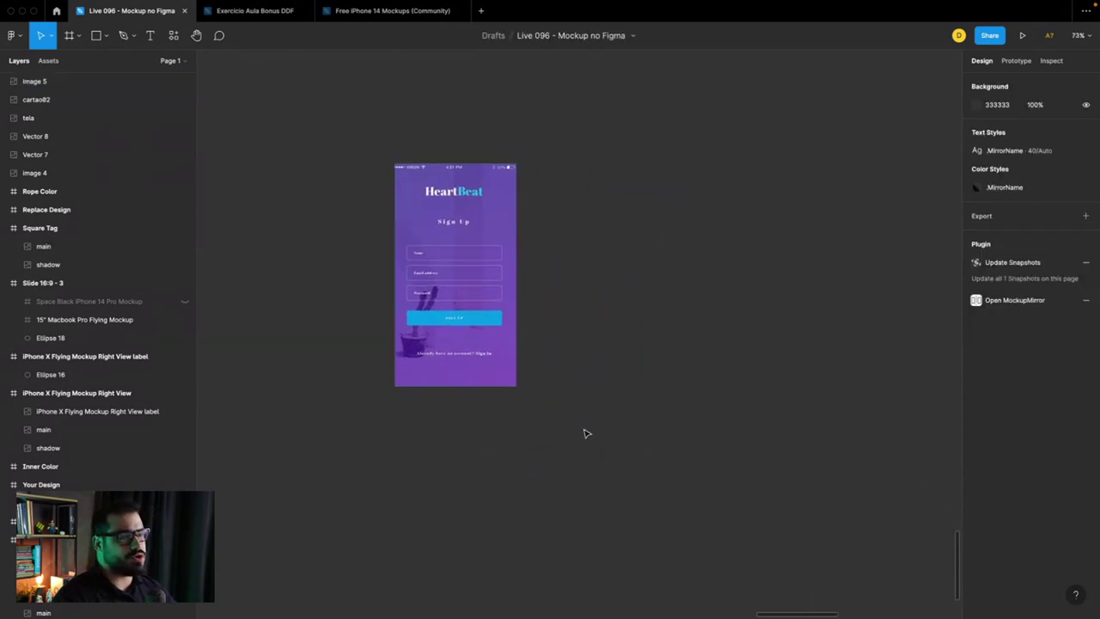
{"action": "scroll", "coordinate": [636, 269], "scroll_direction": "down", "scroll_amount": 3}
{"action": "scroll", "coordinate": [633, 267], "scroll_direction": "down", "scroll_amount": 3}
{"action": "scroll", "coordinate": [633, 267], "scroll_direction": "up", "scroll_amount": 5}
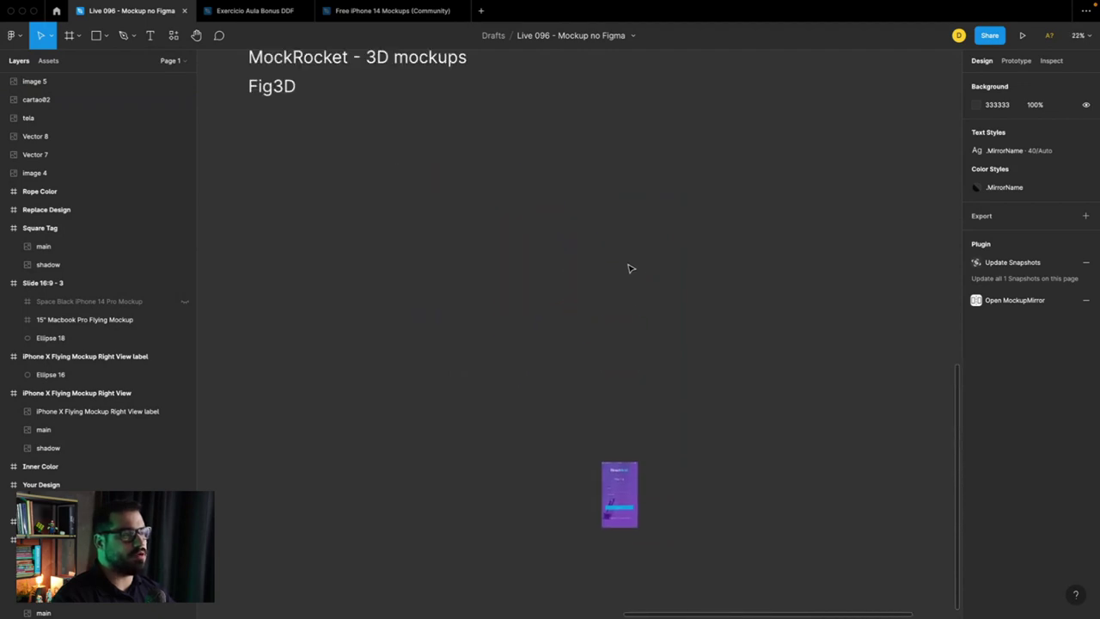
{"action": "scroll", "coordinate": [630, 268], "scroll_direction": "down", "scroll_amount": 3}
{"action": "scroll", "coordinate": [628, 268], "scroll_direction": "up", "scroll_amount": 2}
{"action": "scroll", "coordinate": [547, 262], "scroll_direction": "down", "scroll_amount": 3}
Step: Move the hand-held phone photo beside the sign-up screen
{"action": "left_click", "coordinate": [462, 292]}
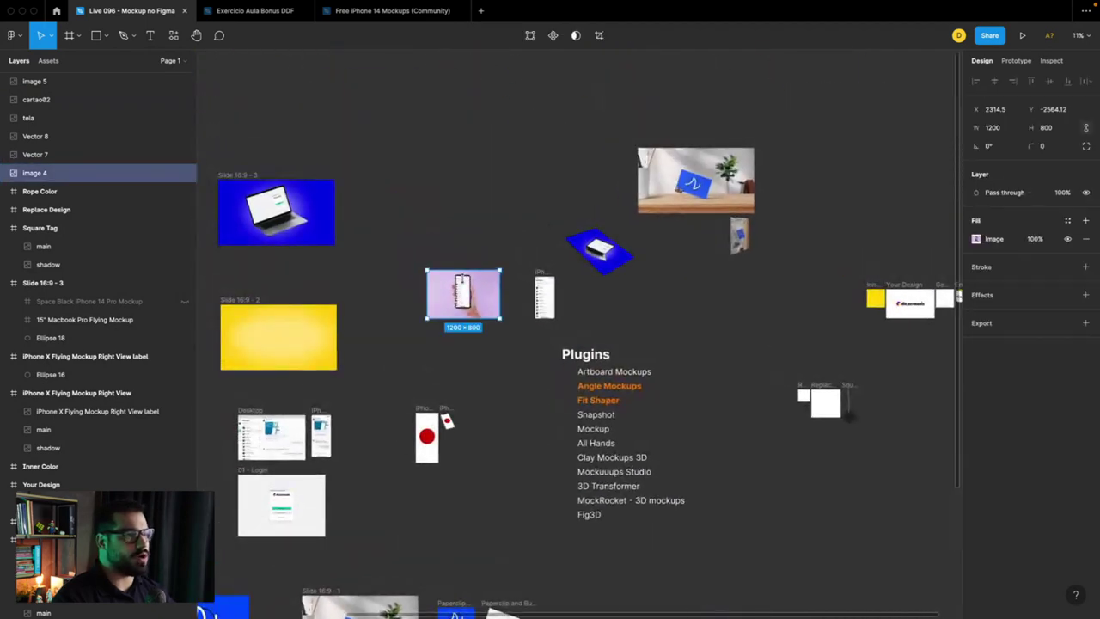
{"action": "left_click_drag", "start_coordinate": [488, 299], "coordinate": [851, 606]}
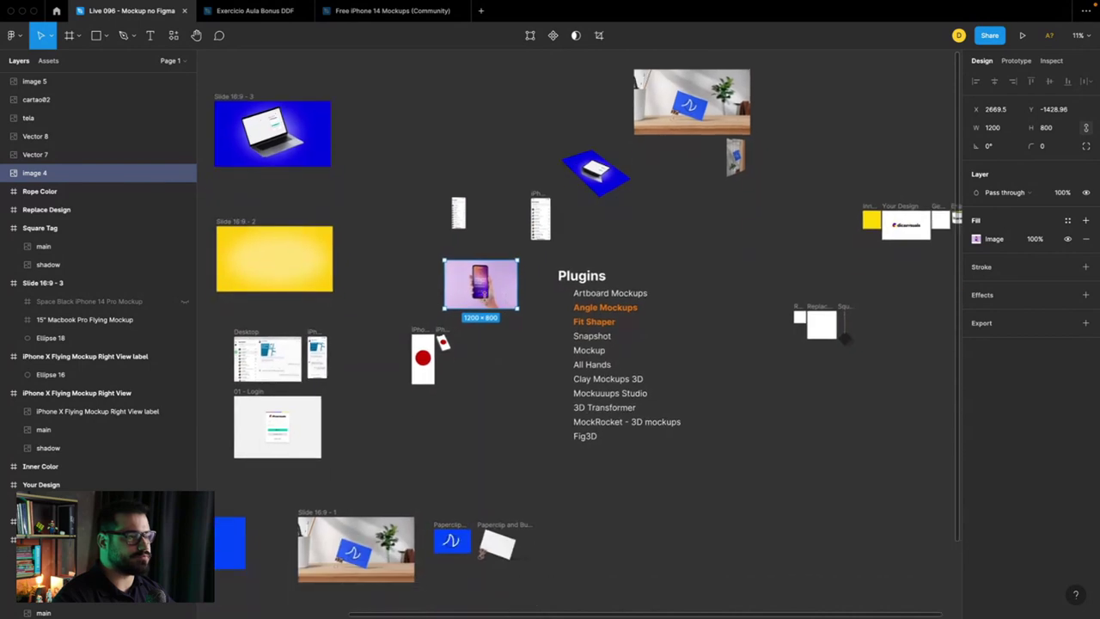
{"action": "scroll", "coordinate": [851, 592], "scroll_direction": "down", "scroll_amount": 3}
{"action": "left_click_drag", "start_coordinate": [847, 509], "coordinate": [799, 497]}
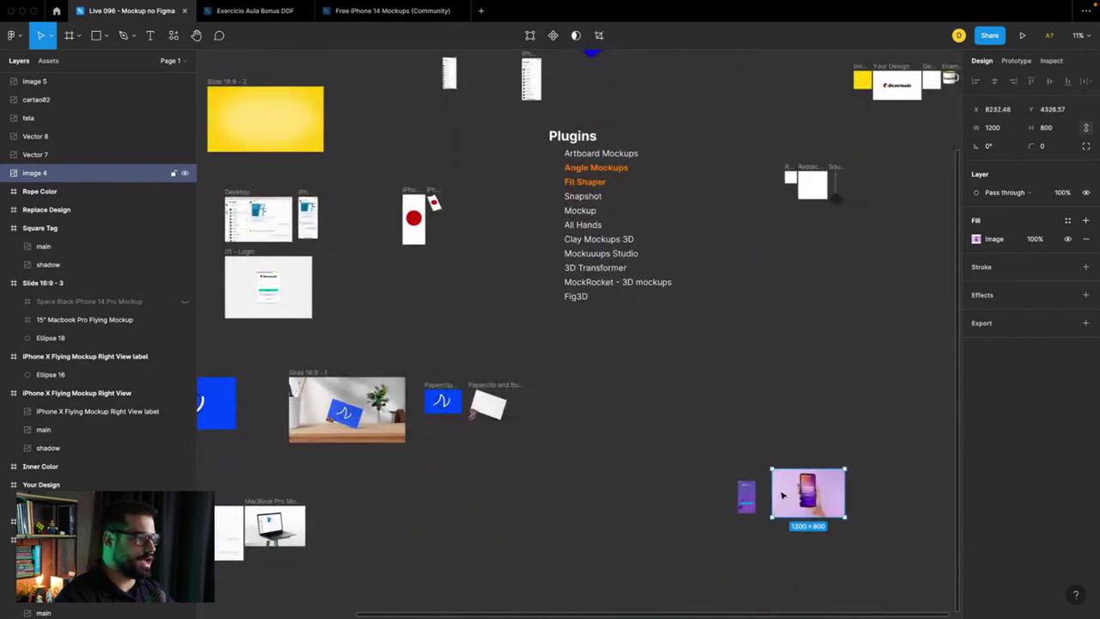
{"action": "scroll", "coordinate": [782, 495], "scroll_direction": "up", "scroll_amount": 3}
{"action": "scroll", "coordinate": [782, 495], "scroll_direction": "up", "scroll_amount": 2}
{"action": "scroll", "coordinate": [780, 493], "scroll_direction": "down", "scroll_amount": 2}
{"action": "scroll", "coordinate": [780, 493], "scroll_direction": "down", "scroll_amount": 1}
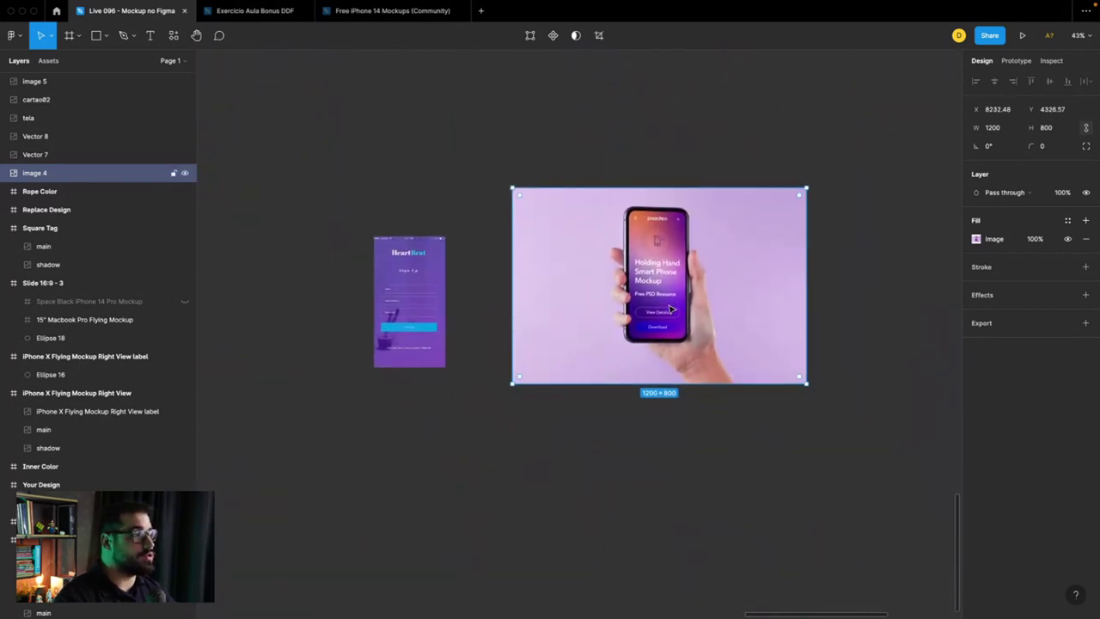
{"action": "scroll", "coordinate": [670, 309], "scroll_direction": "up", "scroll_amount": 3}
Step: Place the HeartBeat screen next to the phone, then zoom in on the phone with the Pen tool
{"action": "left_click_drag", "start_coordinate": [232, 275], "coordinate": [343, 258]}
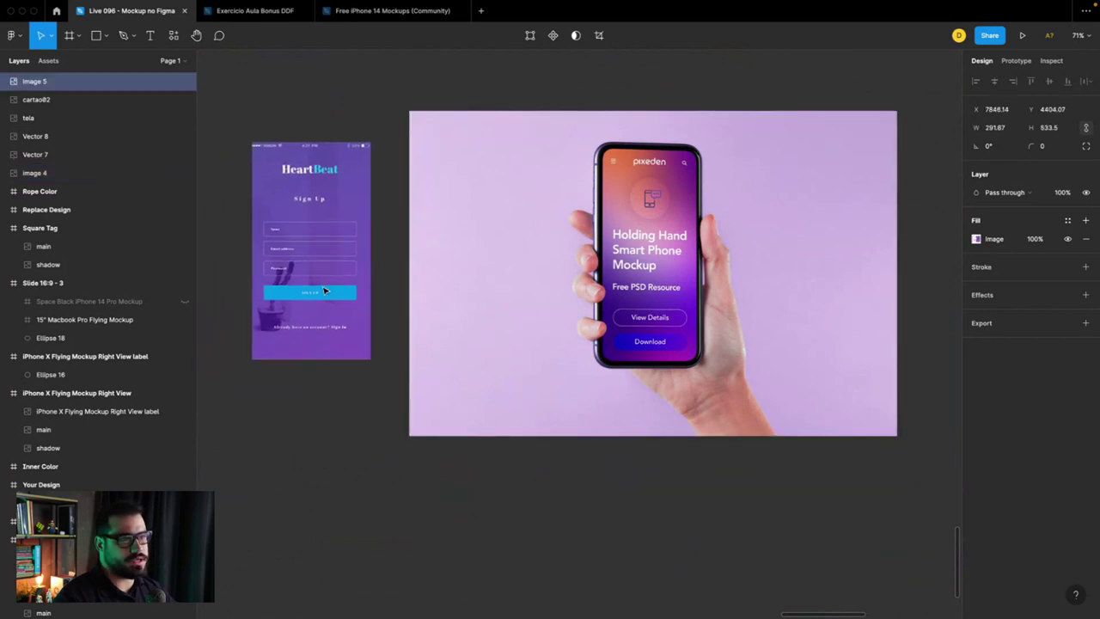
{"action": "left_click", "coordinate": [622, 288]}
{"action": "scroll", "coordinate": [623, 289], "scroll_direction": "up", "scroll_amount": 1}
{"action": "scroll", "coordinate": [622, 289], "scroll_direction": "up", "scroll_amount": 1}
{"action": "scroll", "coordinate": [602, 305], "scroll_direction": "up", "scroll_amount": 1}
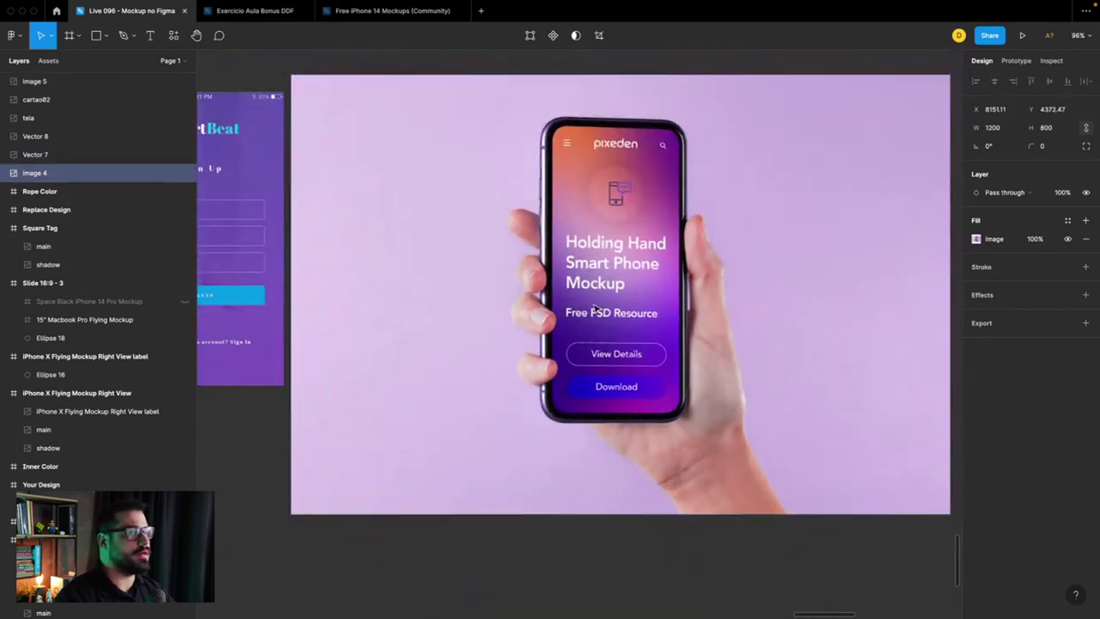
{"action": "key", "text": "p"}
{"action": "scroll", "coordinate": [572, 184], "scroll_direction": "up", "scroll_amount": 1}
{"action": "scroll", "coordinate": [567, 163], "scroll_direction": "up", "scroll_amount": 2}
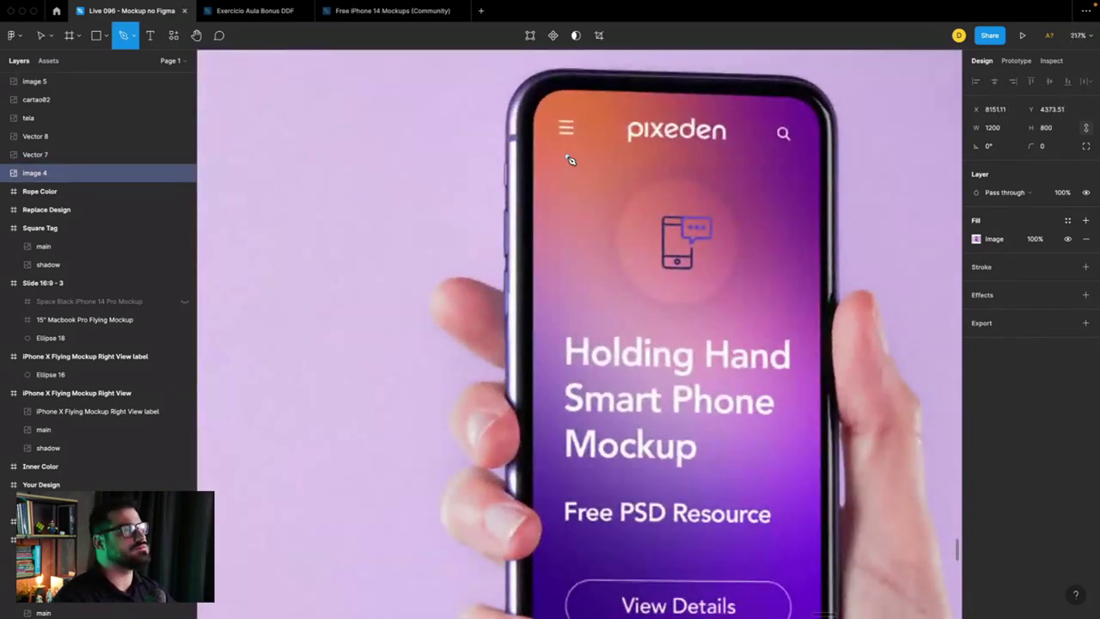
{"action": "scroll", "coordinate": [500, 201], "scroll_direction": "up", "scroll_amount": 1}
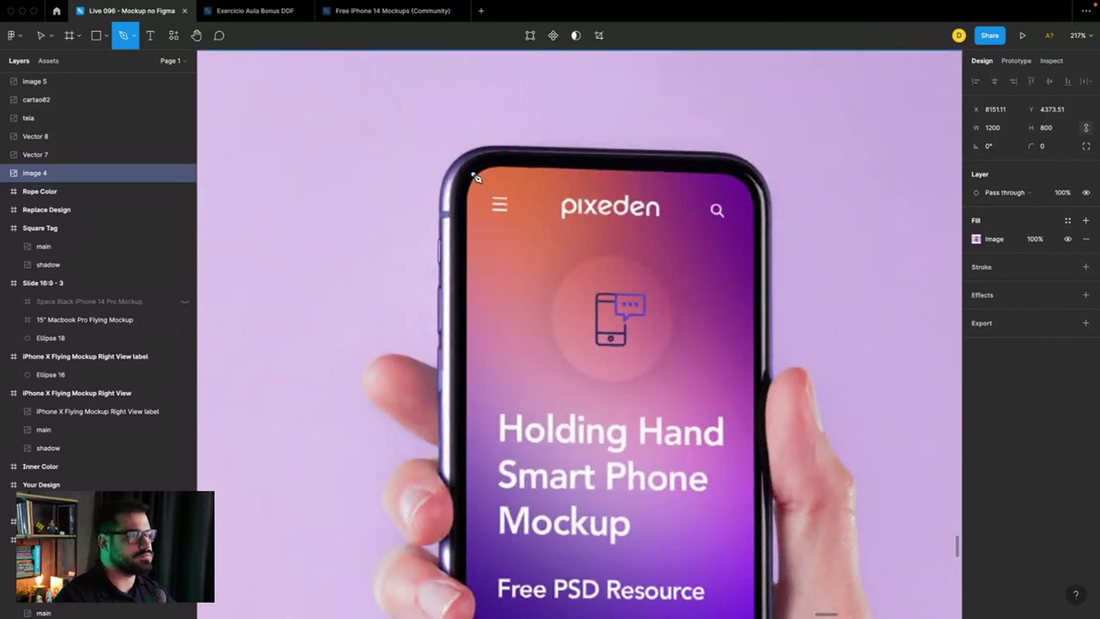
Step: Draw a closed path through the phone screen's four corners
{"action": "left_click", "coordinate": [473, 174]}
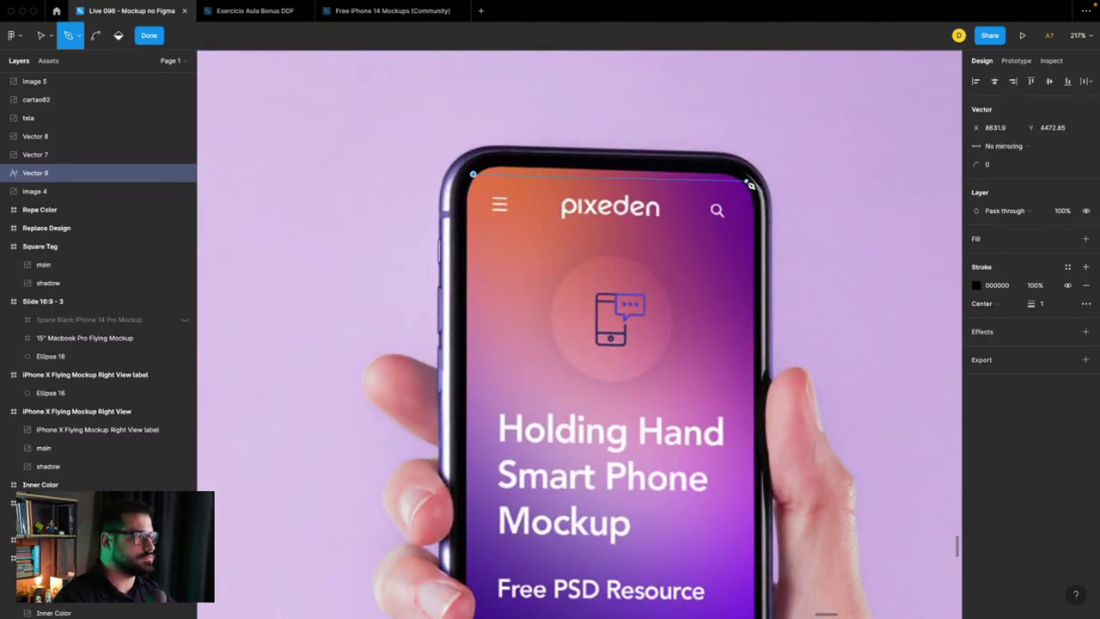
{"action": "left_click", "coordinate": [749, 184]}
{"action": "scroll", "coordinate": [750, 284], "scroll_direction": "down", "scroll_amount": 1}
{"action": "scroll", "coordinate": [753, 386], "scroll_direction": "down", "scroll_amount": 2}
{"action": "scroll", "coordinate": [754, 481], "scroll_direction": "down", "scroll_amount": 2}
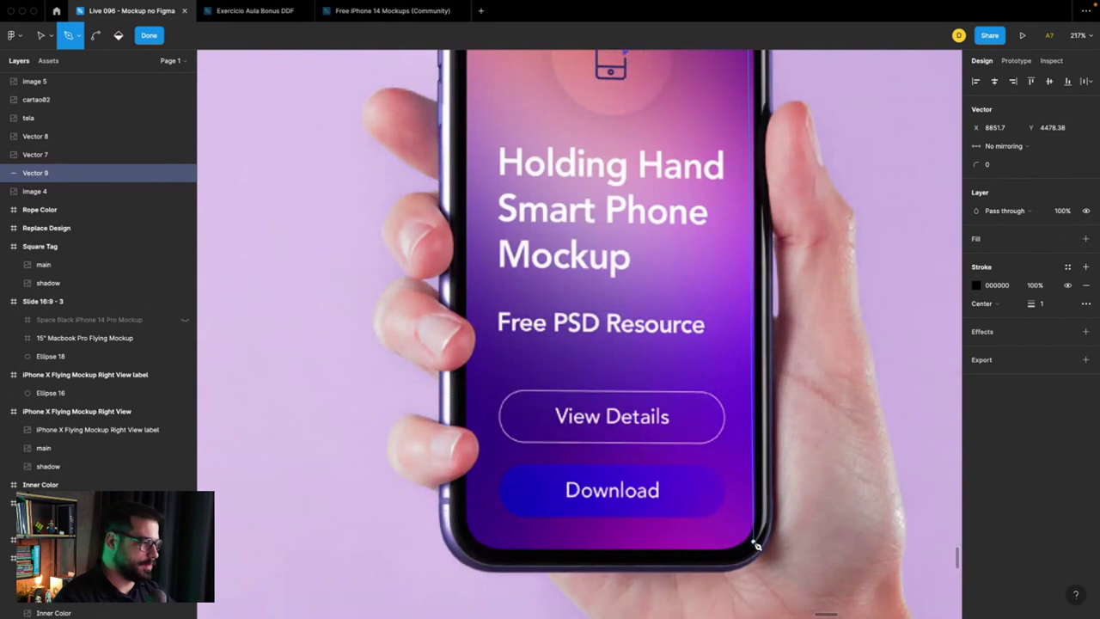
{"action": "left_click", "coordinate": [753, 545]}
{"action": "left_click", "coordinate": [467, 544]}
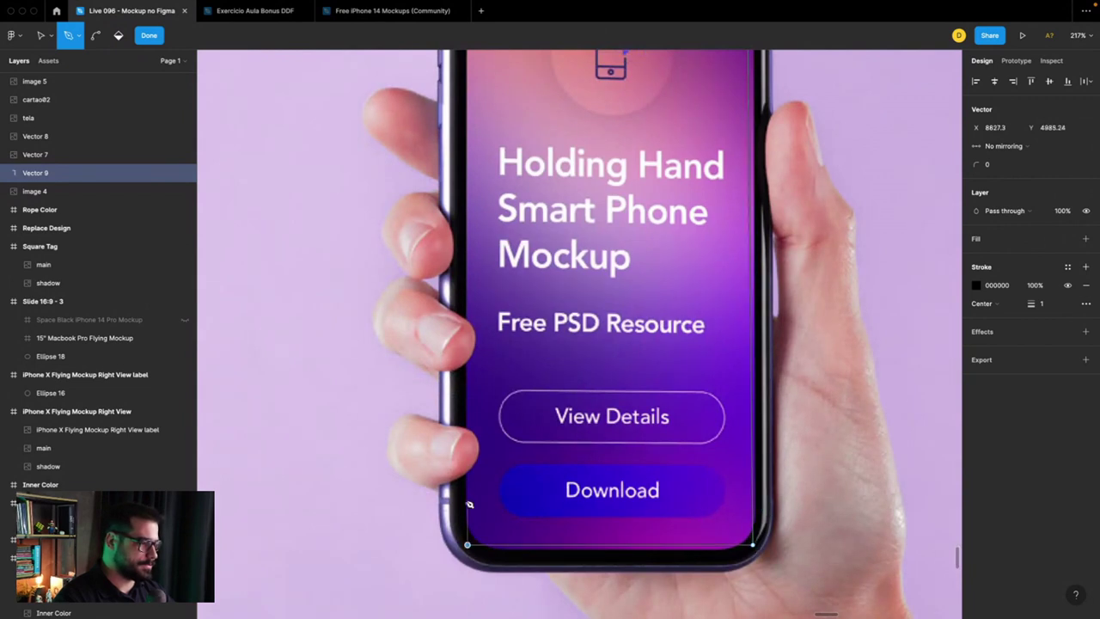
{"action": "scroll", "coordinate": [469, 415], "scroll_direction": "up", "scroll_amount": 3}
{"action": "scroll", "coordinate": [471, 300], "scroll_direction": "up", "scroll_amount": 2}
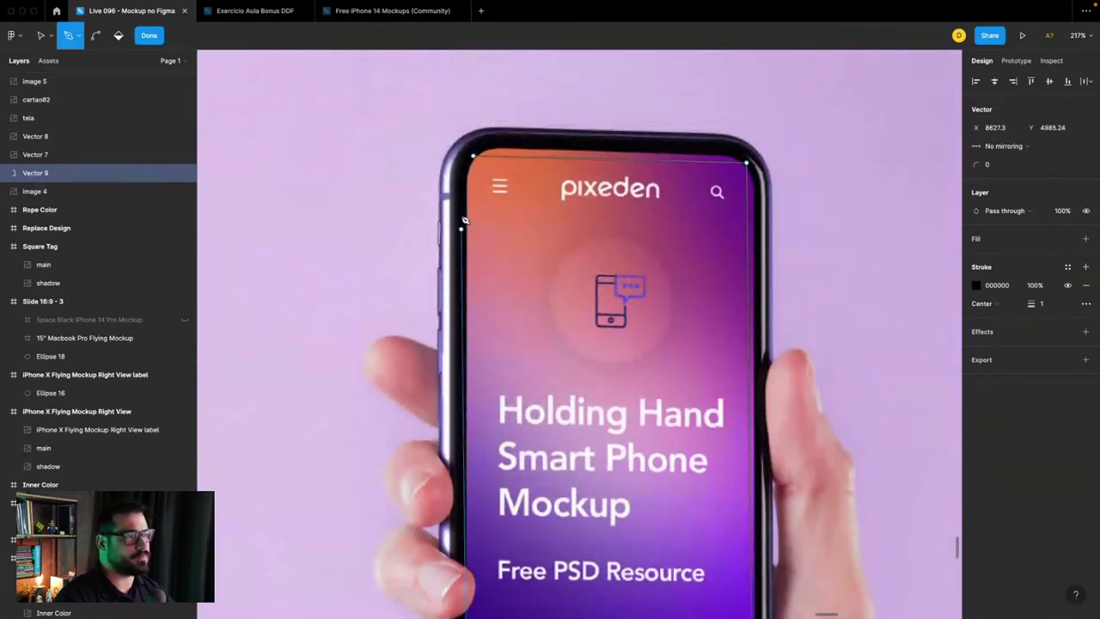
{"action": "left_click", "coordinate": [473, 158]}
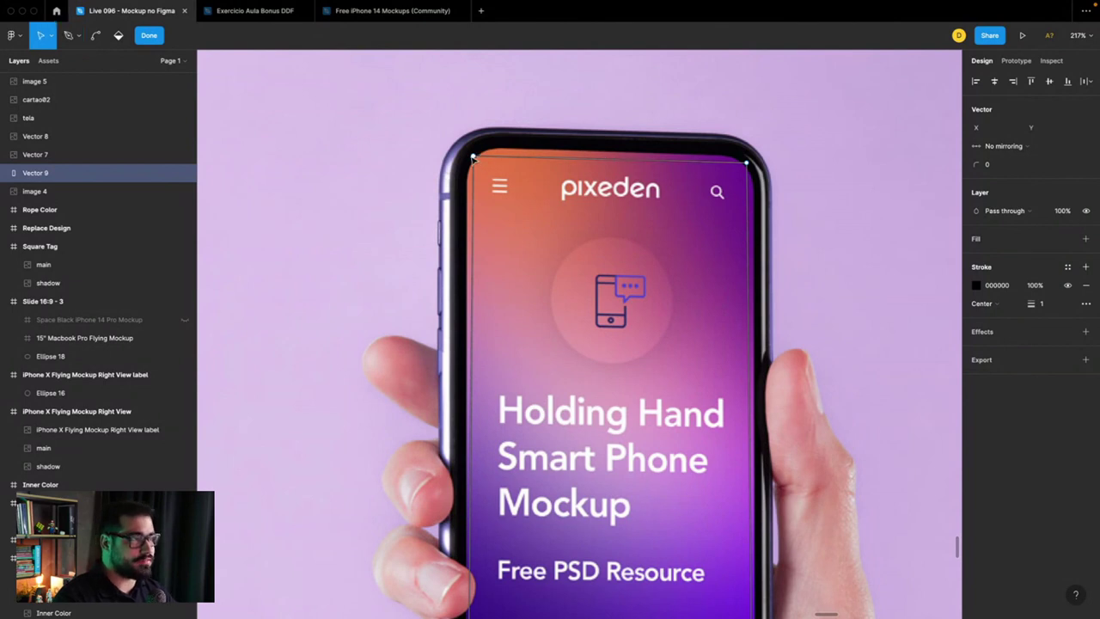
Step: Adjust the four anchor points onto the screen's corners and edges
{"action": "left_click_drag", "start_coordinate": [473, 158], "coordinate": [468, 152]}
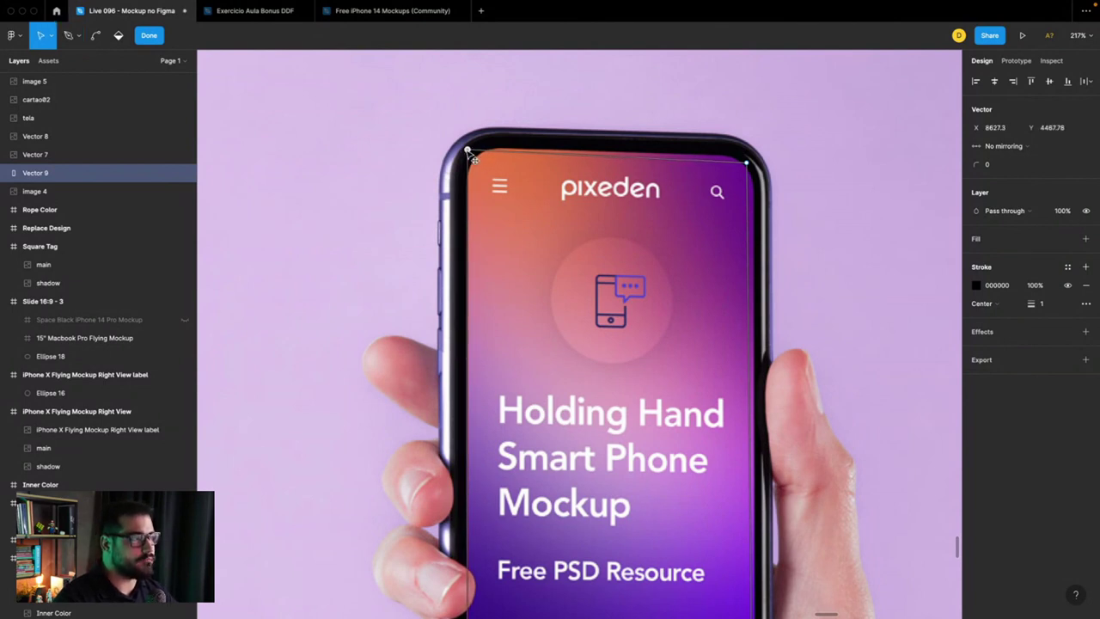
{"action": "left_click_drag", "start_coordinate": [749, 164], "coordinate": [755, 162]}
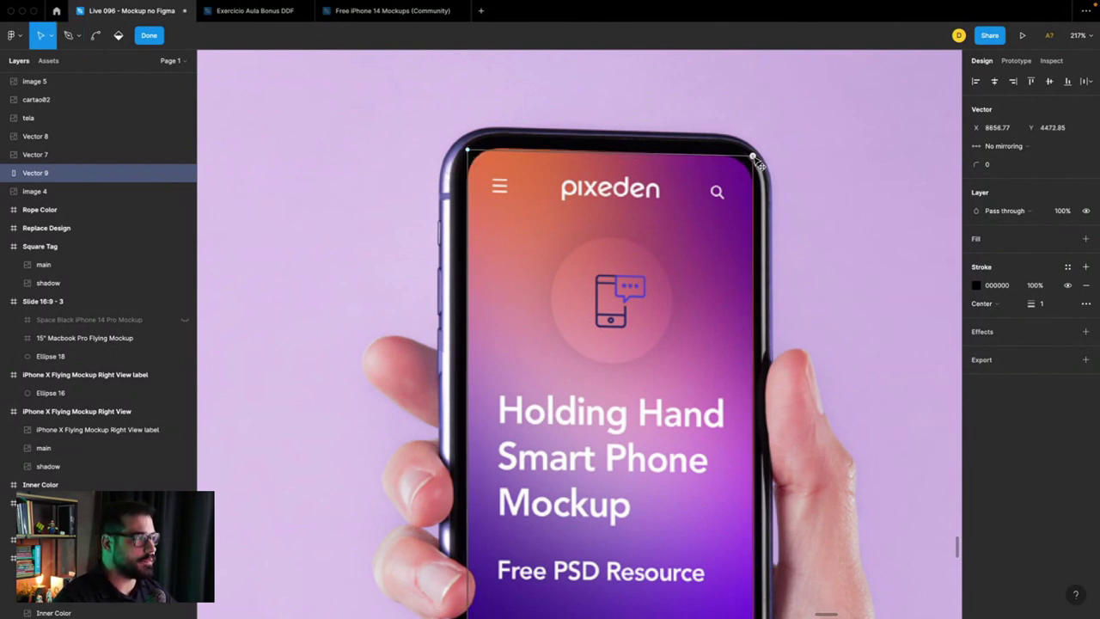
{"action": "left_click", "coordinate": [468, 152]}
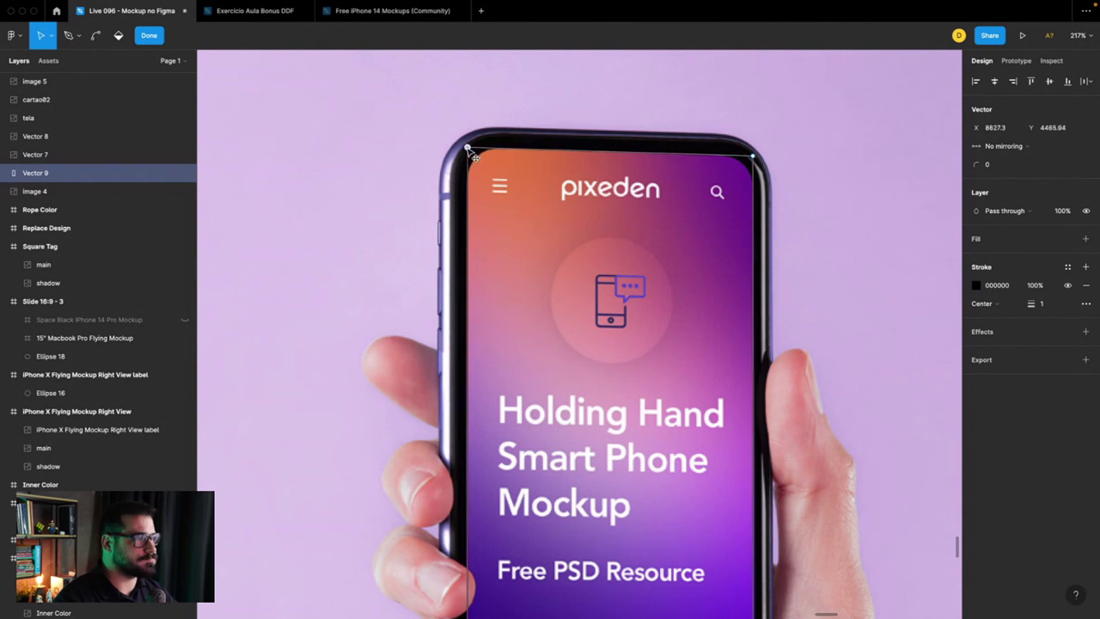
{"action": "scroll", "coordinate": [542, 240], "scroll_direction": "down", "scroll_amount": 4}
{"action": "scroll", "coordinate": [532, 387], "scroll_direction": "down", "scroll_amount": 1}
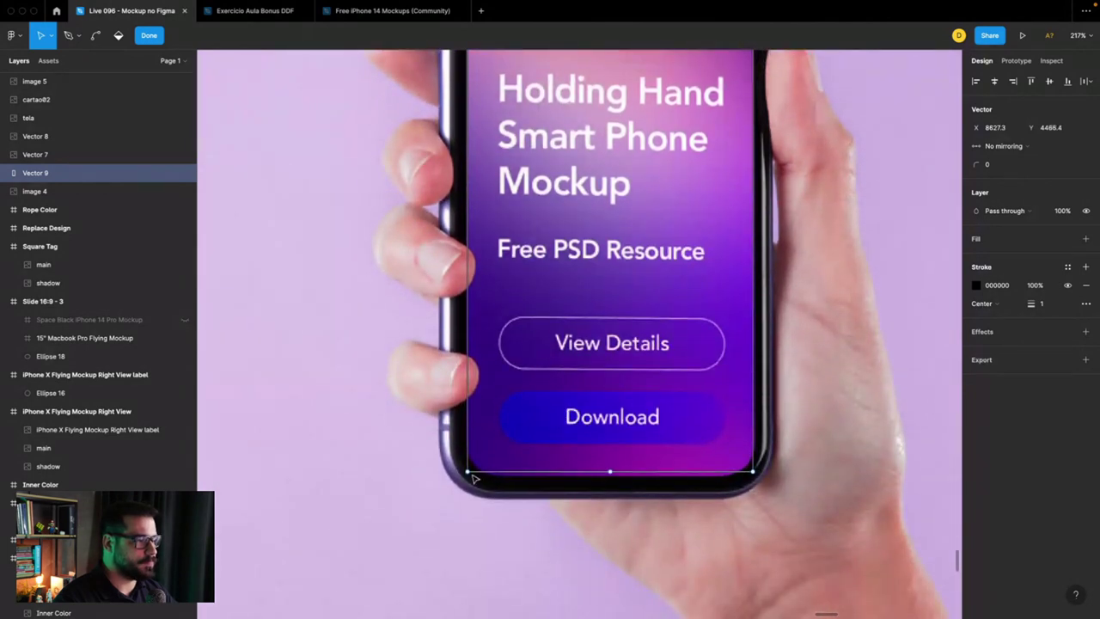
{"action": "left_click_drag", "start_coordinate": [467, 473], "coordinate": [468, 477]}
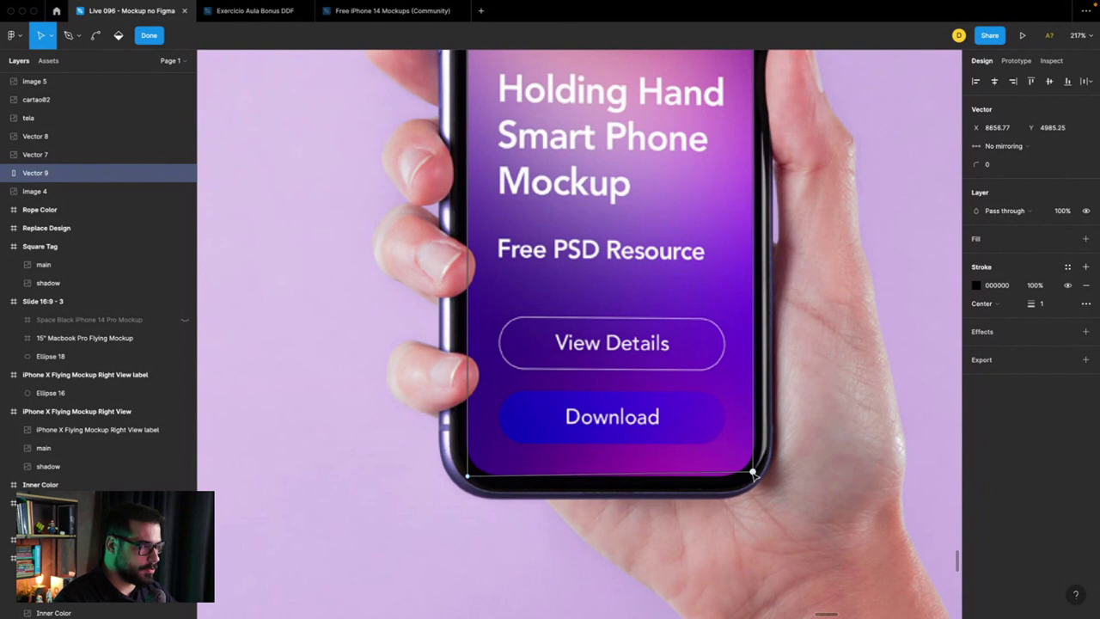
{"action": "left_click_drag", "start_coordinate": [753, 473], "coordinate": [753, 477]}
Step: Set the outline's stroke to bright green 24FF00 and finish editing the path
{"action": "left_click", "coordinate": [976, 285]}
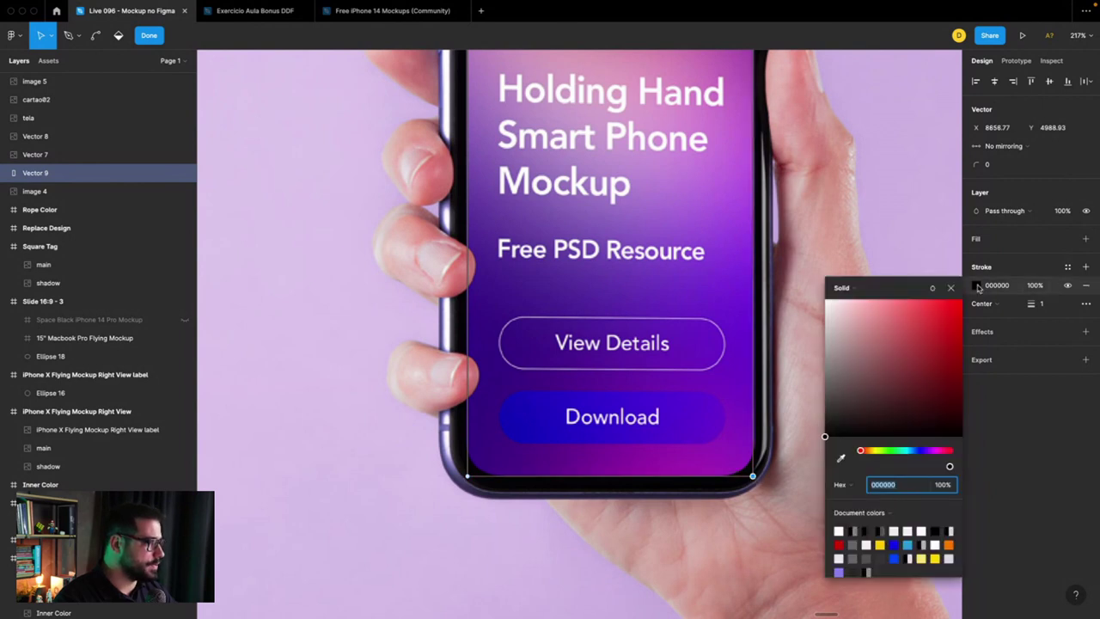
{"action": "left_click", "coordinate": [887, 450]}
{"action": "left_click", "coordinate": [936, 319]}
{"action": "left_click", "coordinate": [951, 300]}
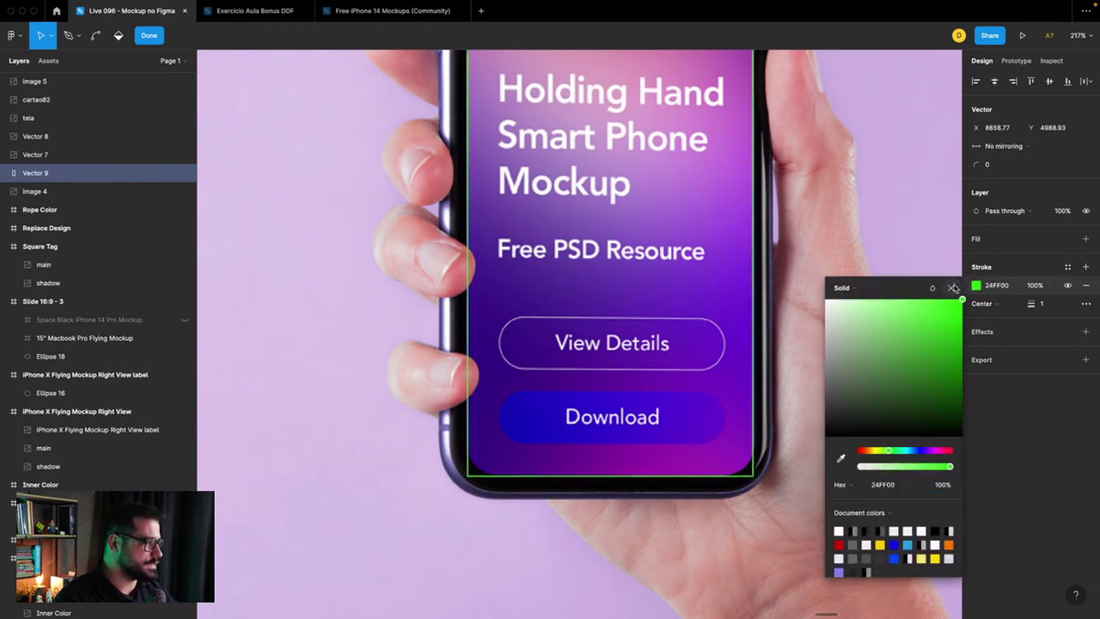
{"action": "scroll", "coordinate": [464, 330], "scroll_direction": "up", "scroll_amount": 2}
{"action": "scroll", "coordinate": [464, 329], "scroll_direction": "down", "scroll_amount": 1}
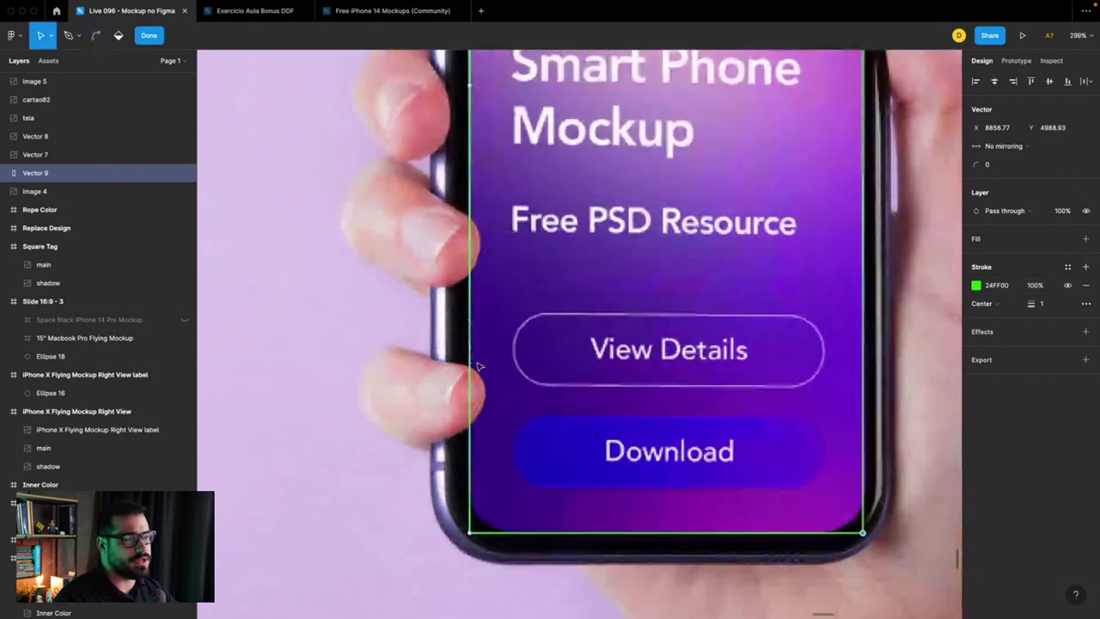
{"action": "scroll", "coordinate": [468, 335], "scroll_direction": "down", "scroll_amount": 1}
{"action": "scroll", "coordinate": [482, 347], "scroll_direction": "down", "scroll_amount": 3}
{"action": "scroll", "coordinate": [495, 359], "scroll_direction": "down", "scroll_amount": 2}
{"action": "key", "text": "v"}
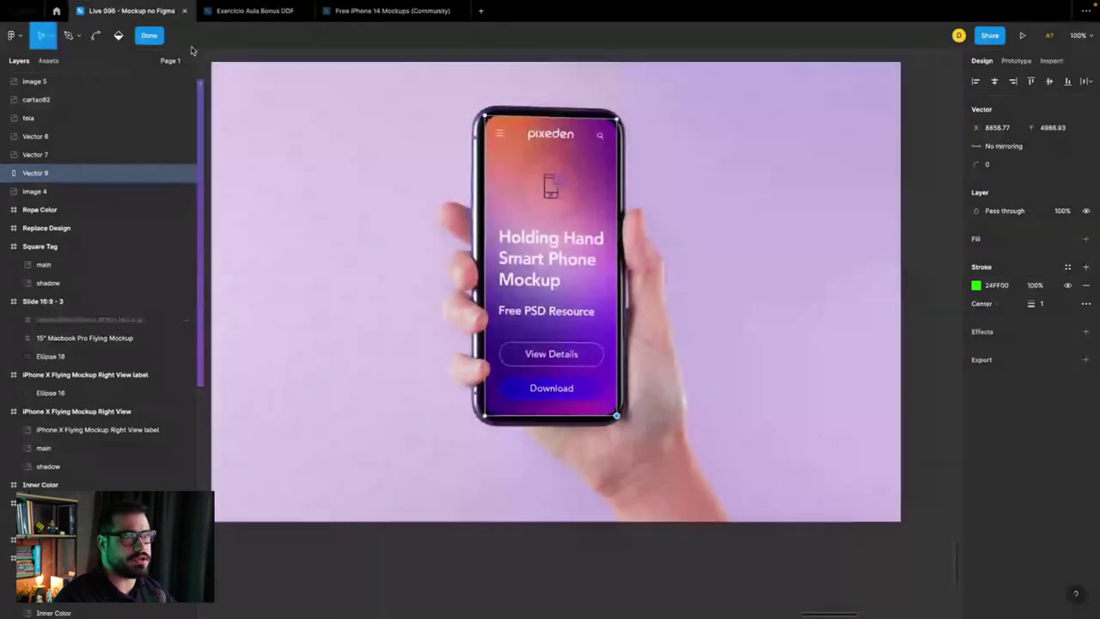
{"action": "left_click", "coordinate": [149, 35]}
Step: Give Vector 9 a corner radius, scrubbing it up to about 26
{"action": "scroll", "coordinate": [559, 98], "scroll_direction": "up", "scroll_amount": 1}
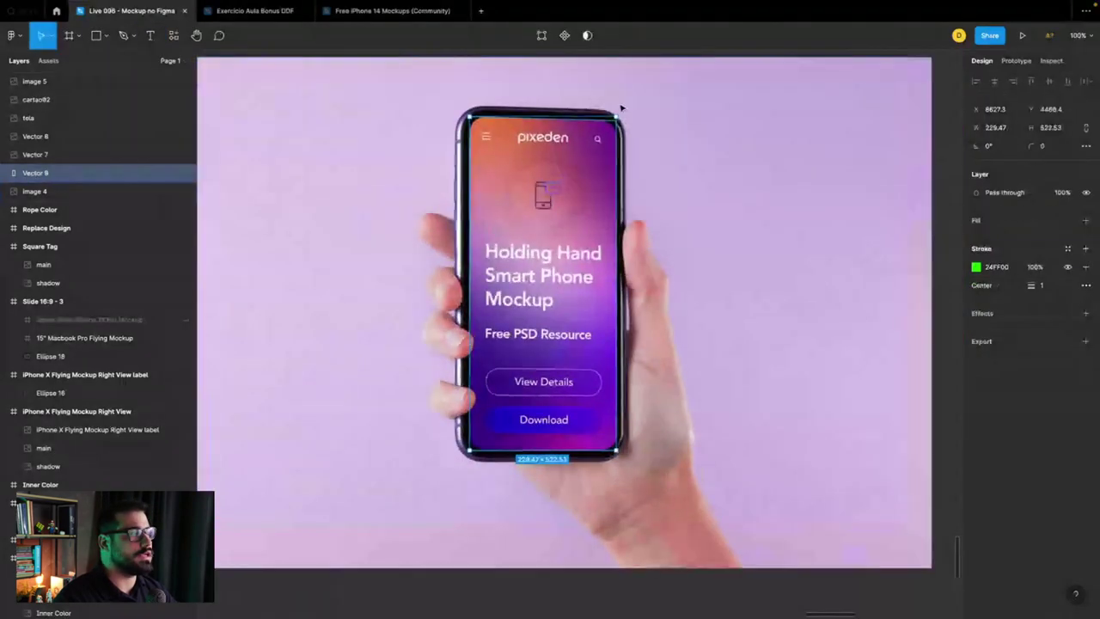
{"action": "scroll", "coordinate": [754, 147], "scroll_direction": "up", "scroll_amount": 3}
{"action": "left_click", "coordinate": [1041, 145]}
{"action": "type", "text": "3"}
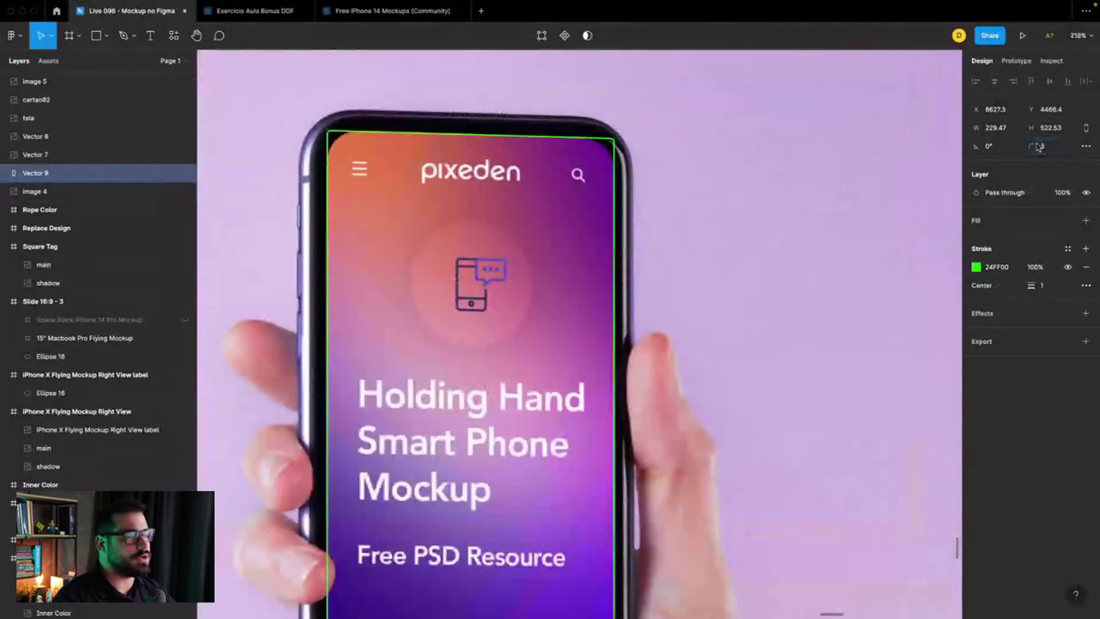
{"action": "key", "text": "Return"}
{"action": "left_click_drag", "start_coordinate": [5, 147], "coordinate": [224, 151]}
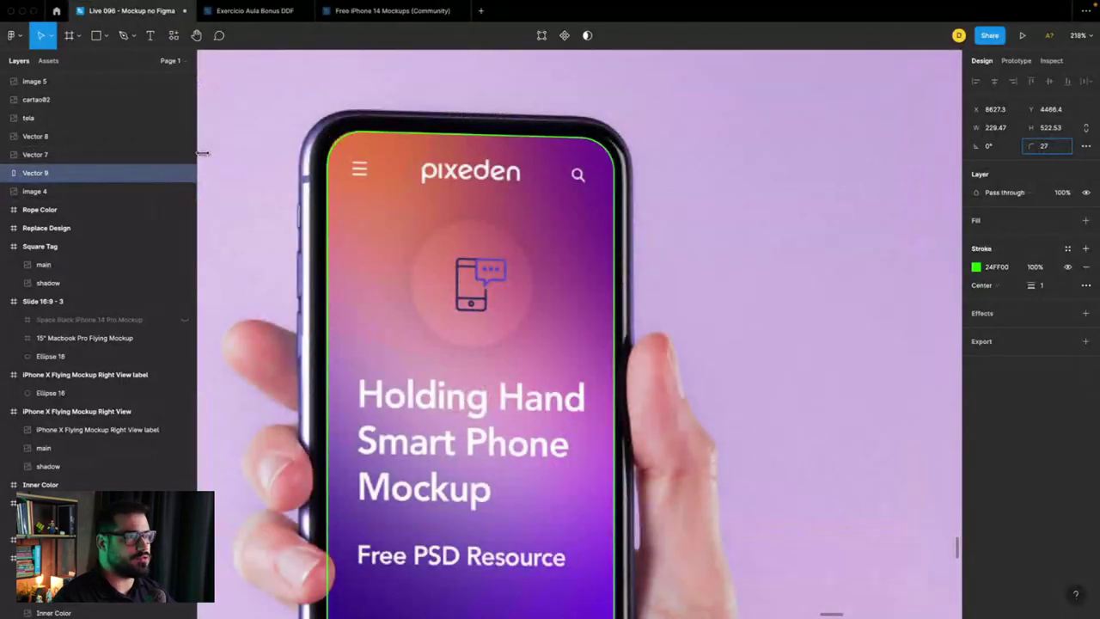
{"action": "scroll", "coordinate": [543, 432], "scroll_direction": "down", "scroll_amount": 5}
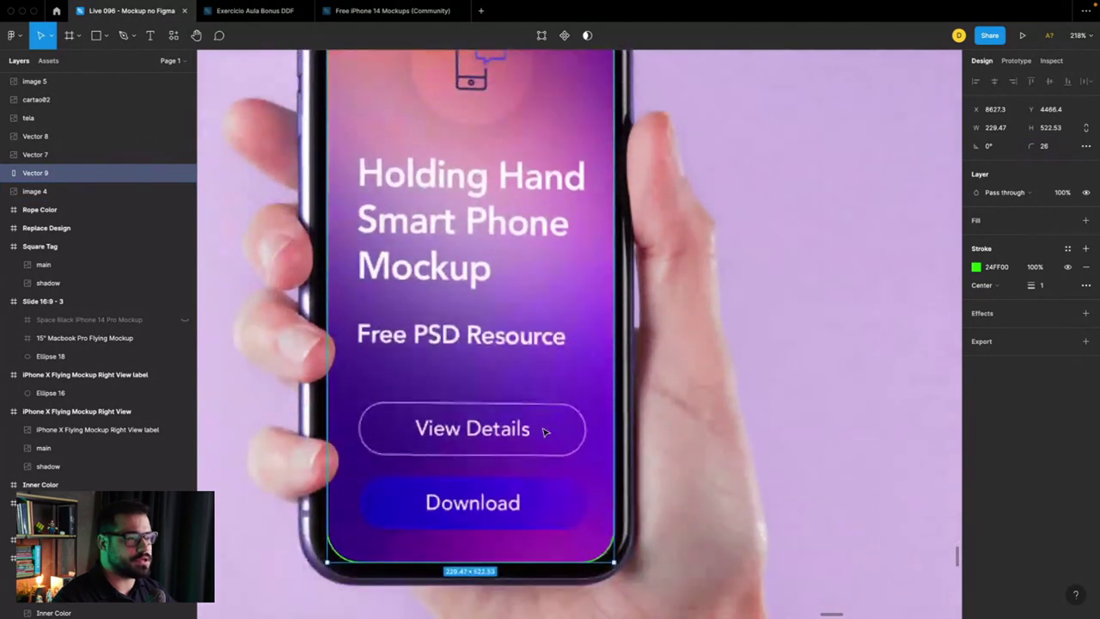
{"action": "scroll", "coordinate": [544, 435], "scroll_direction": "down", "scroll_amount": 2}
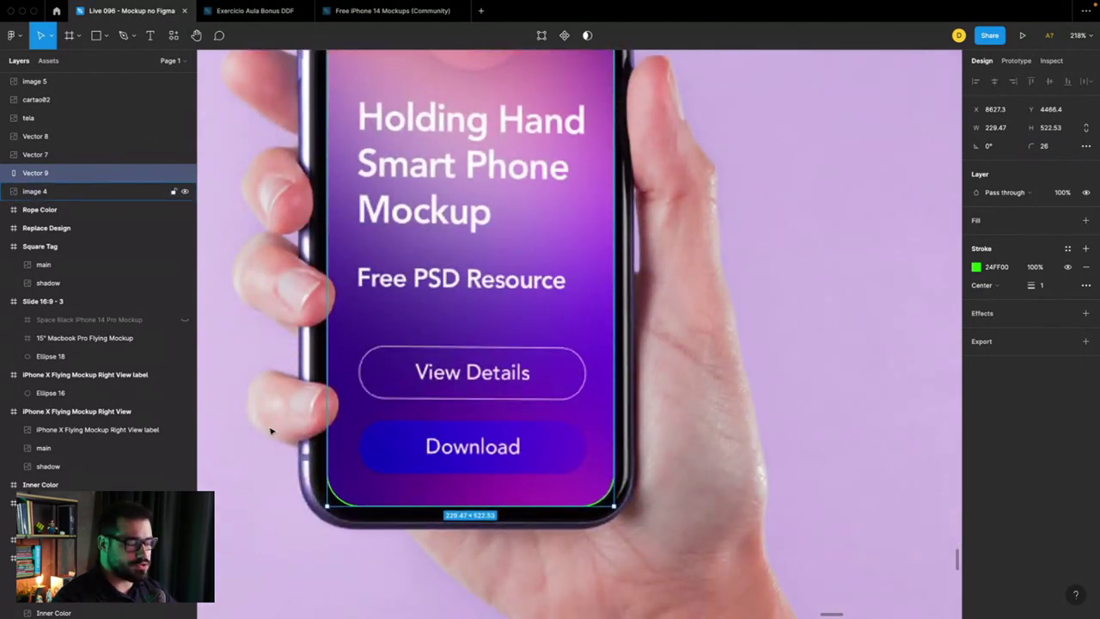
Step: Draw a closed Pen outline along the thumb's edge and give it a corner radius of 0
{"action": "key", "text": "p"}
{"action": "scroll", "coordinate": [300, 406], "scroll_direction": "up", "scroll_amount": 3}
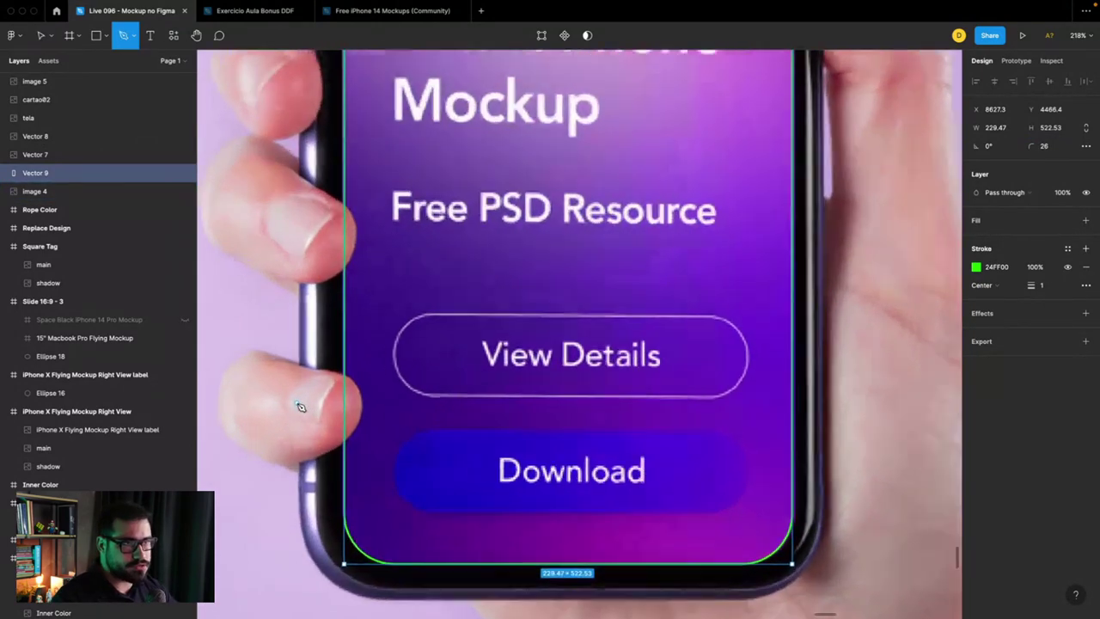
{"action": "scroll", "coordinate": [300, 403], "scroll_direction": "up", "scroll_amount": 2}
{"action": "left_click_drag", "start_coordinate": [344, 372], "coordinate": [368, 410]}
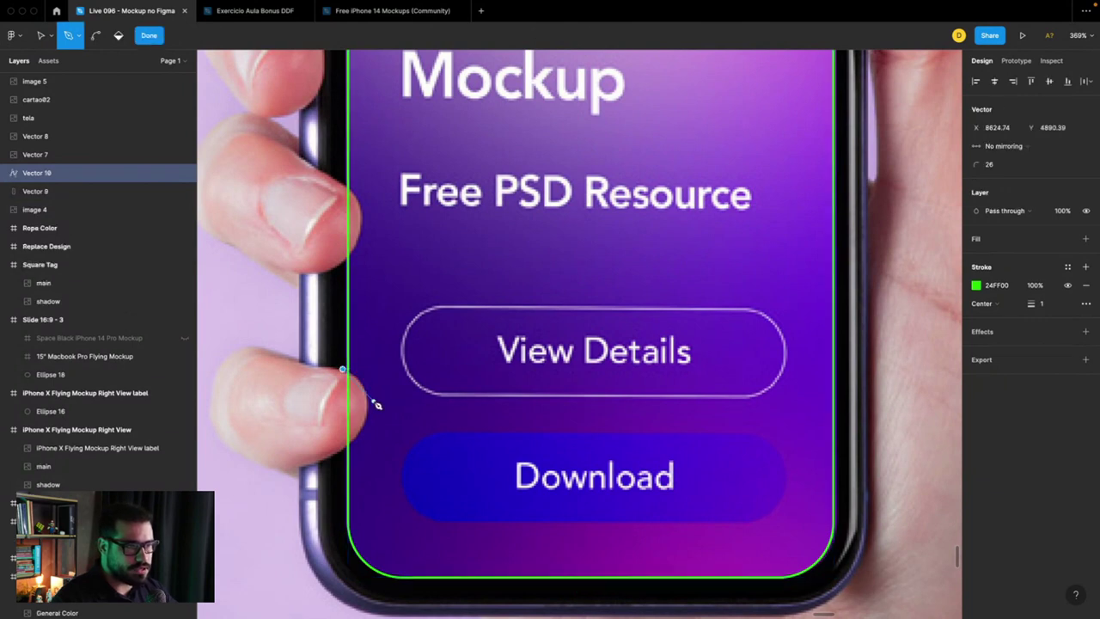
{"action": "left_click_drag", "start_coordinate": [348, 454], "coordinate": [338, 456]}
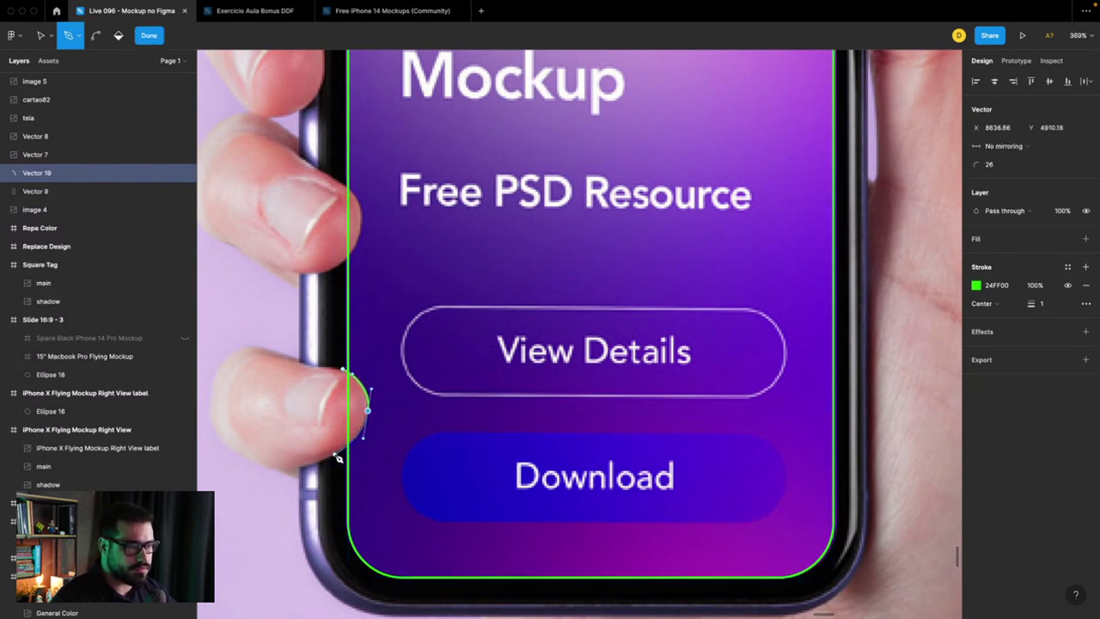
{"action": "left_click", "coordinate": [344, 372]}
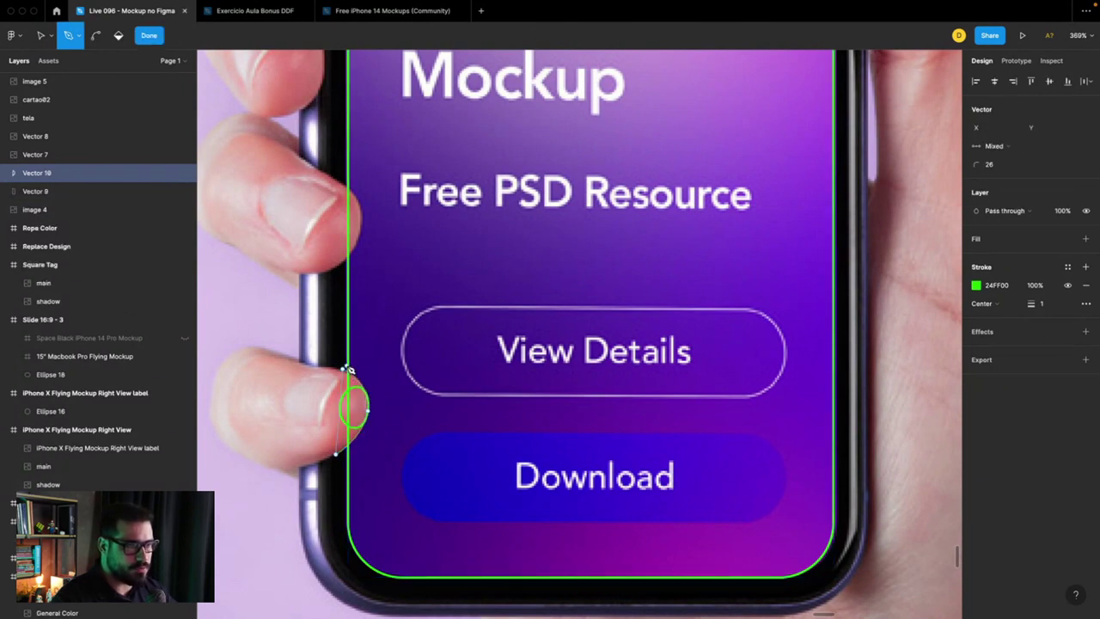
{"action": "key", "text": "Escape"}
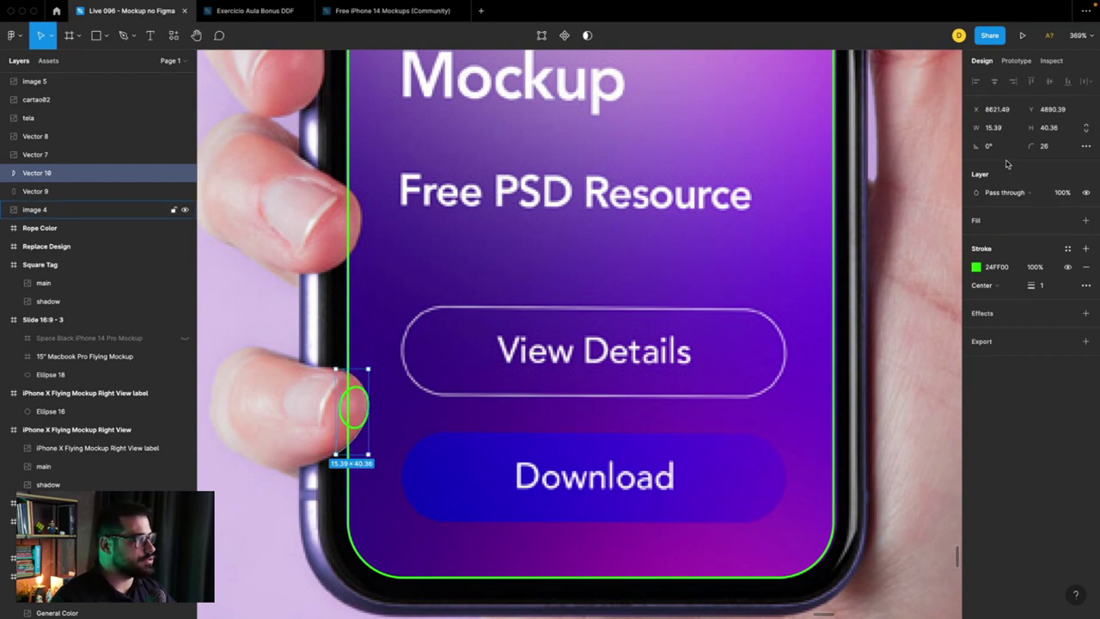
{"action": "left_click", "coordinate": [1055, 148]}
{"action": "type", "text": "0"}
{"action": "key", "text": "Return"}
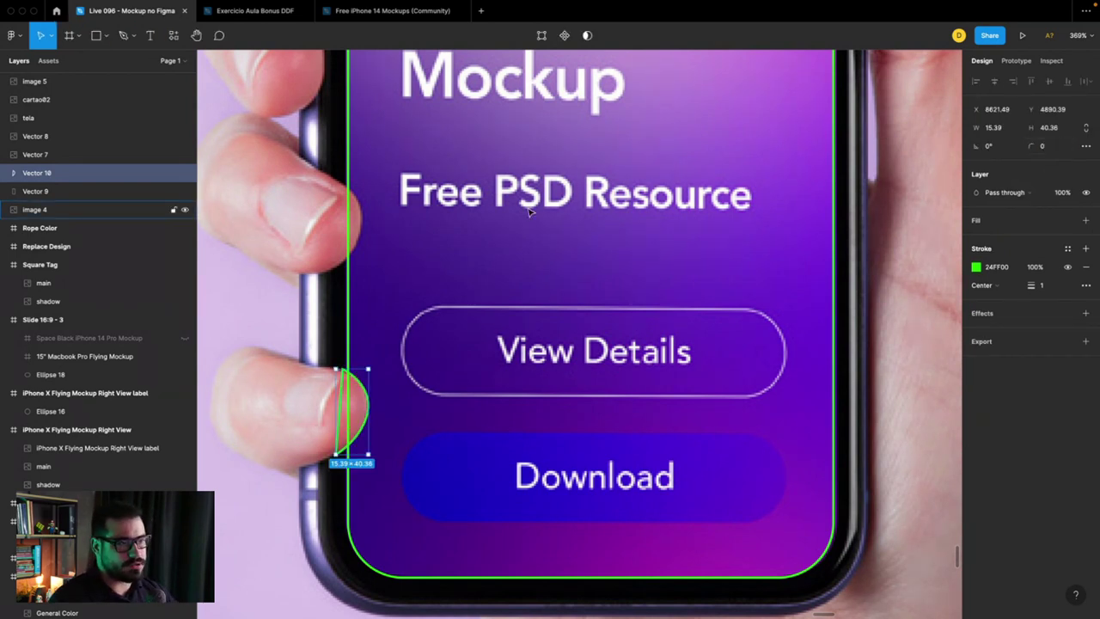
Step: Trace a closed nail outline (Vector 11) around the upper fingertip, then select the green screen shape
{"action": "key", "text": "p"}
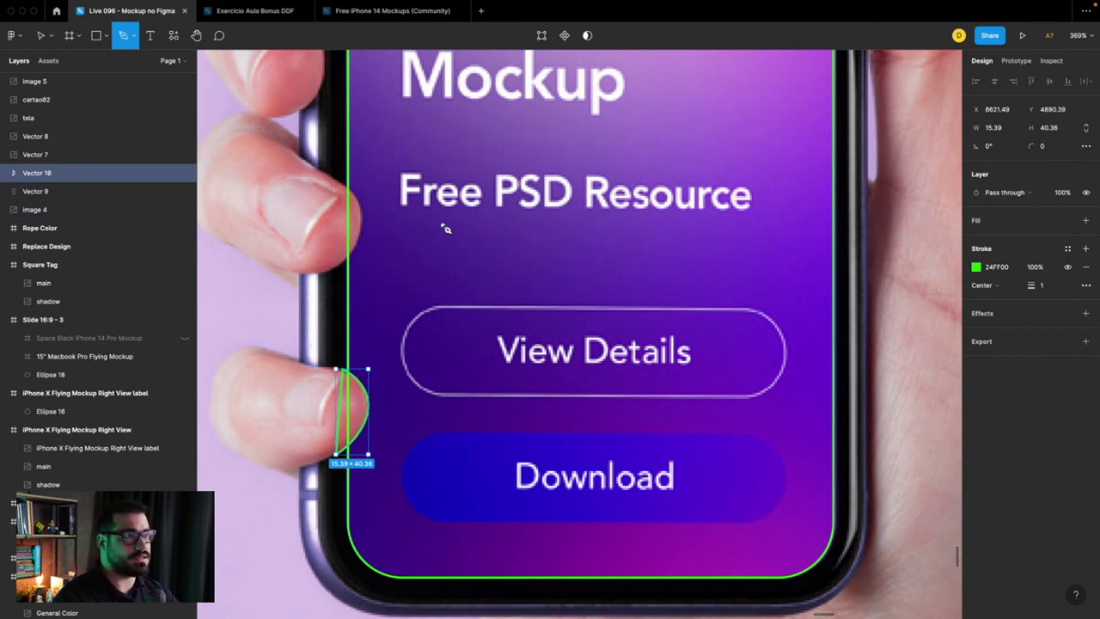
{"action": "left_click", "coordinate": [344, 260]}
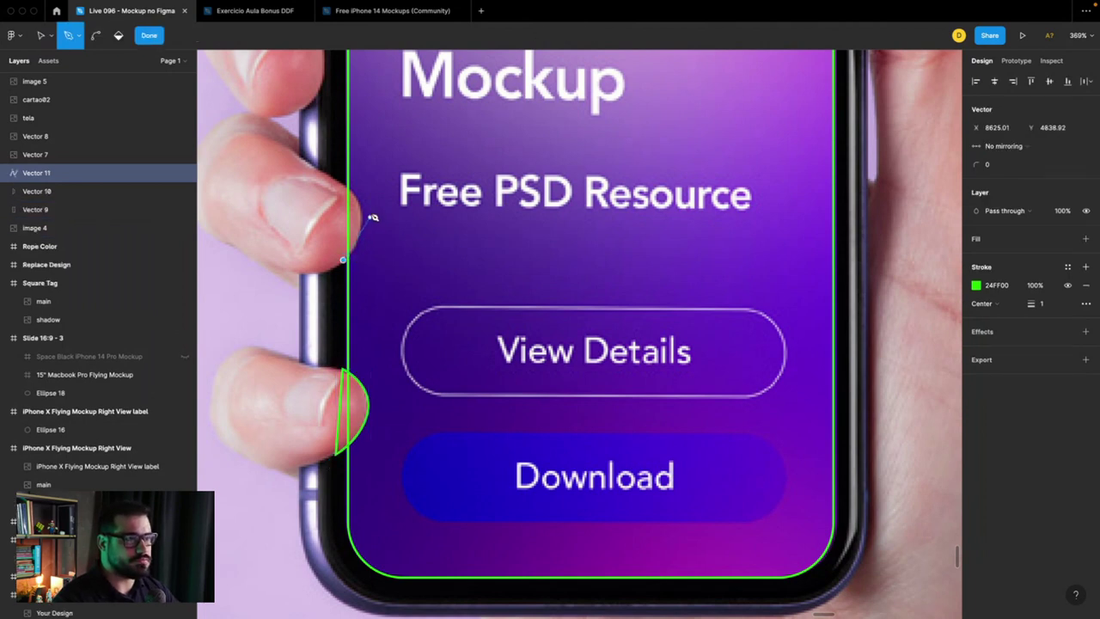
{"action": "left_click_drag", "start_coordinate": [360, 220], "coordinate": [366, 208]}
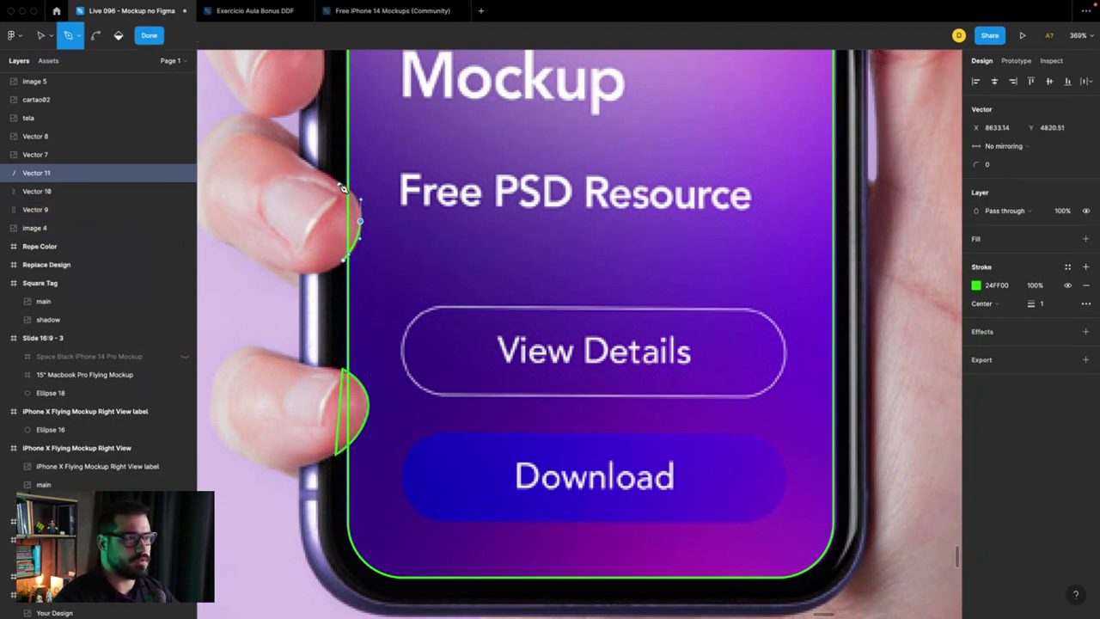
{"action": "left_click", "coordinate": [343, 185]}
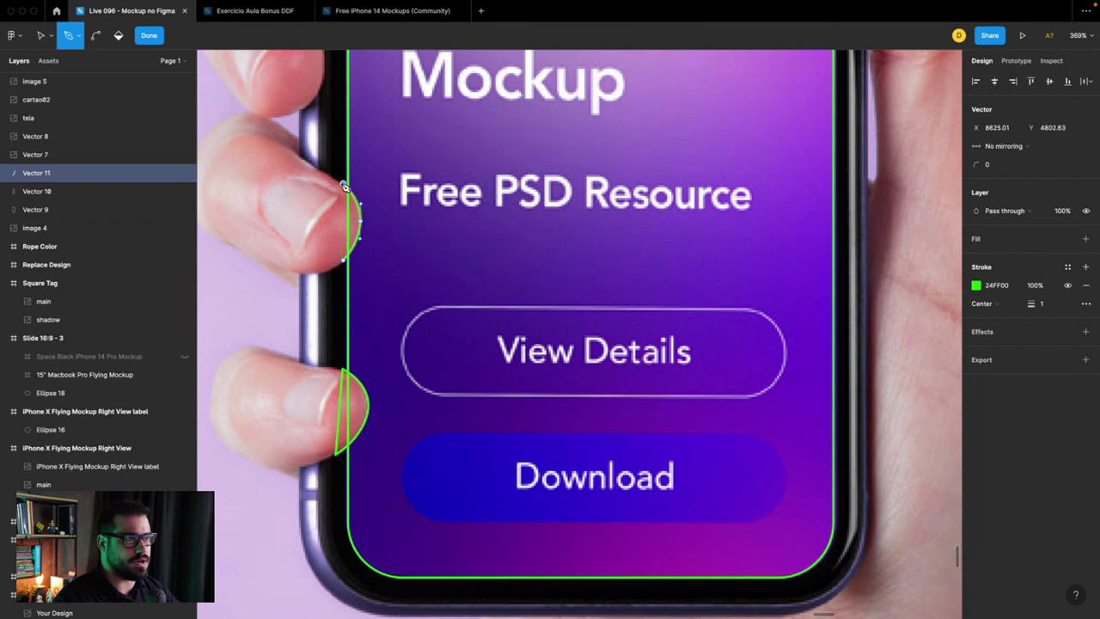
{"action": "left_click", "coordinate": [345, 262]}
{"action": "key", "text": "Escape"}
{"action": "left_click", "coordinate": [339, 423], "text": "shift"}
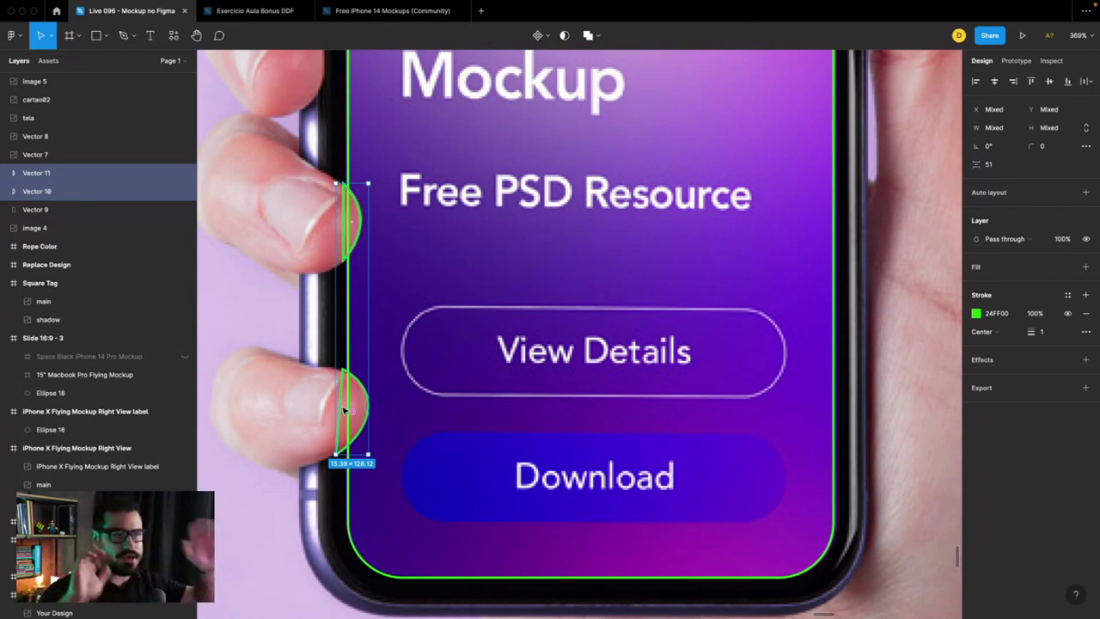
{"action": "scroll", "coordinate": [394, 374], "scroll_direction": "down", "scroll_amount": 5}
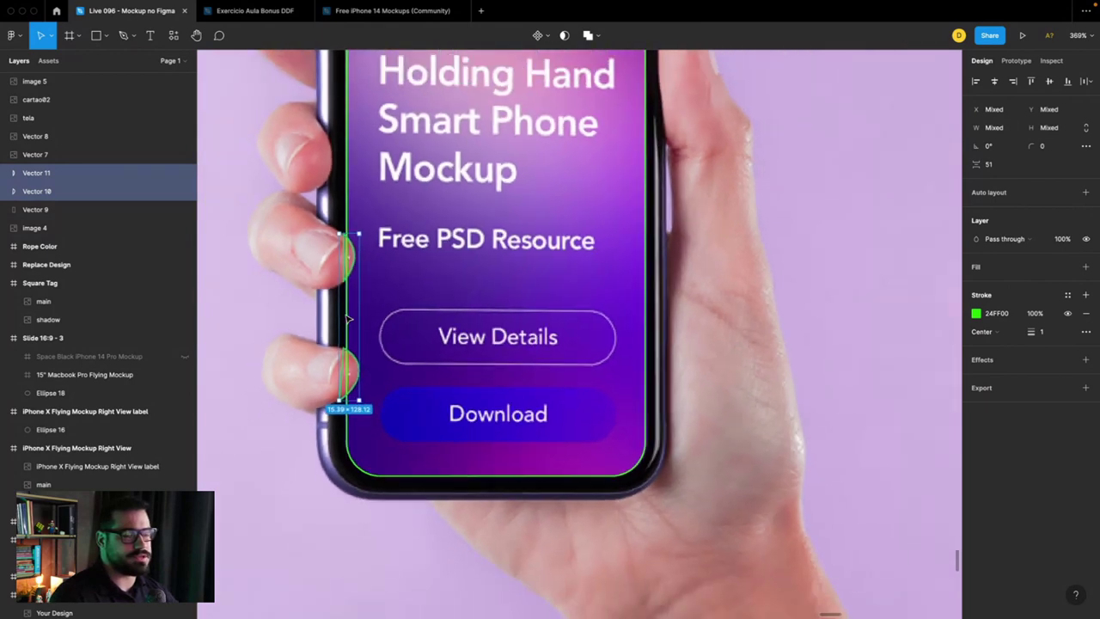
{"action": "scroll", "coordinate": [347, 319], "scroll_direction": "left", "scroll_amount": 2}
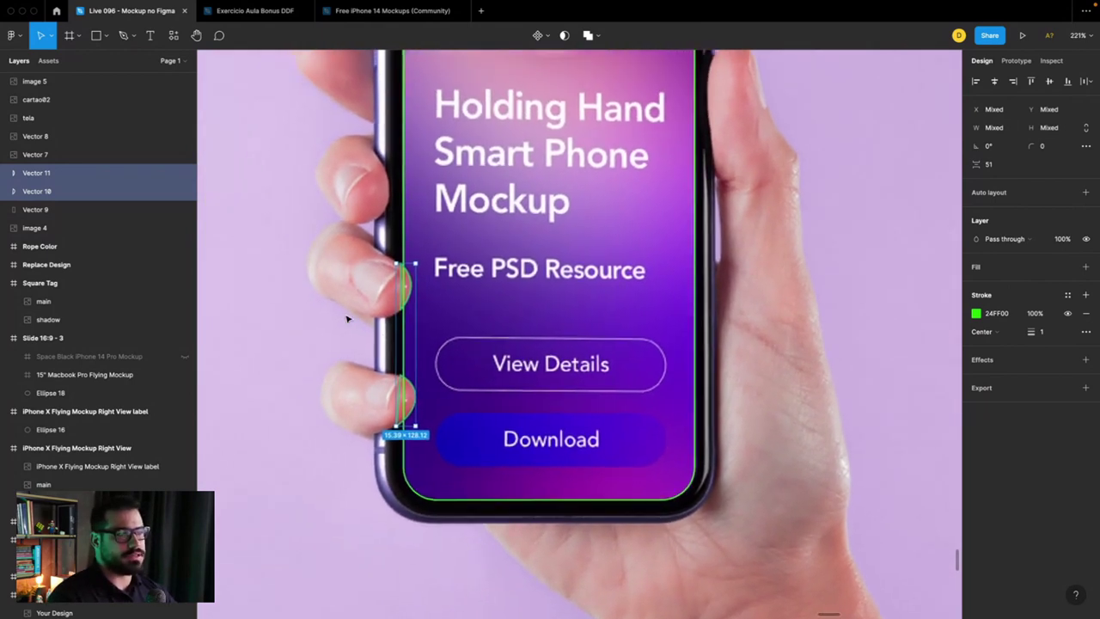
{"action": "left_click", "coordinate": [403, 242]}
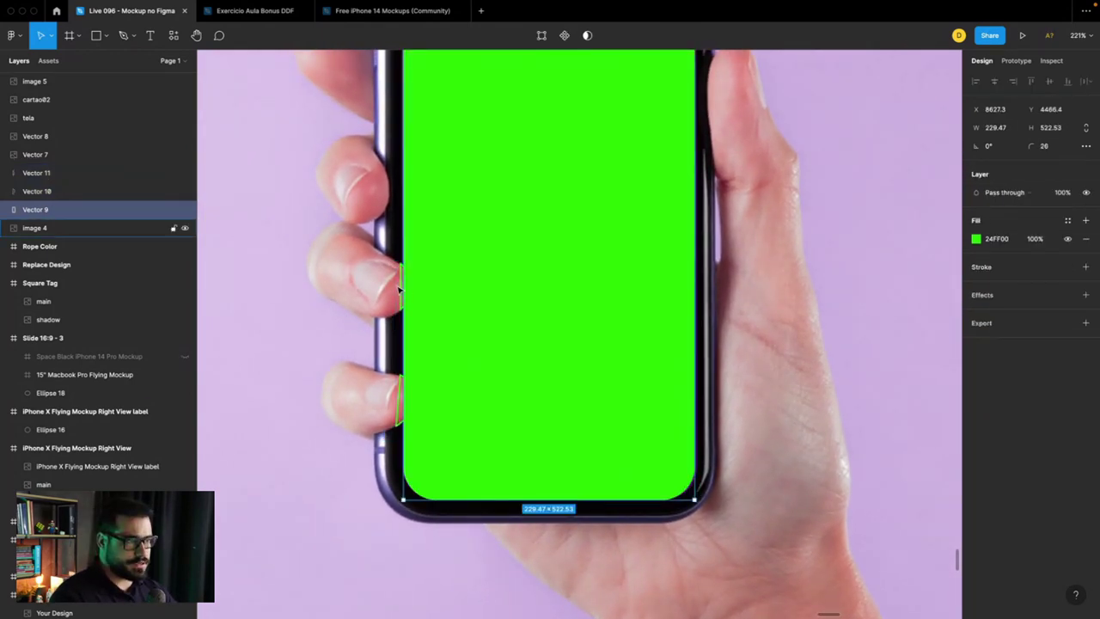
Step: Select both fingertip outlines and the green screen, try Subtract selection, then undo it
{"action": "left_click", "coordinate": [38, 191]}
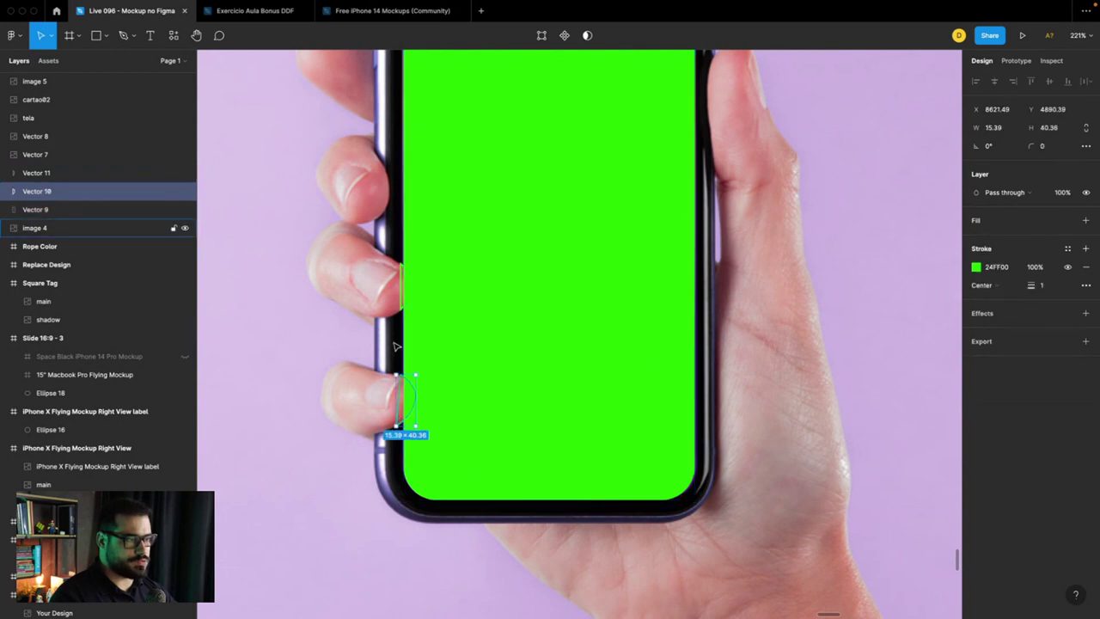
{"action": "left_click", "coordinate": [38, 173], "text": "shift"}
{"action": "left_click", "coordinate": [45, 210]}
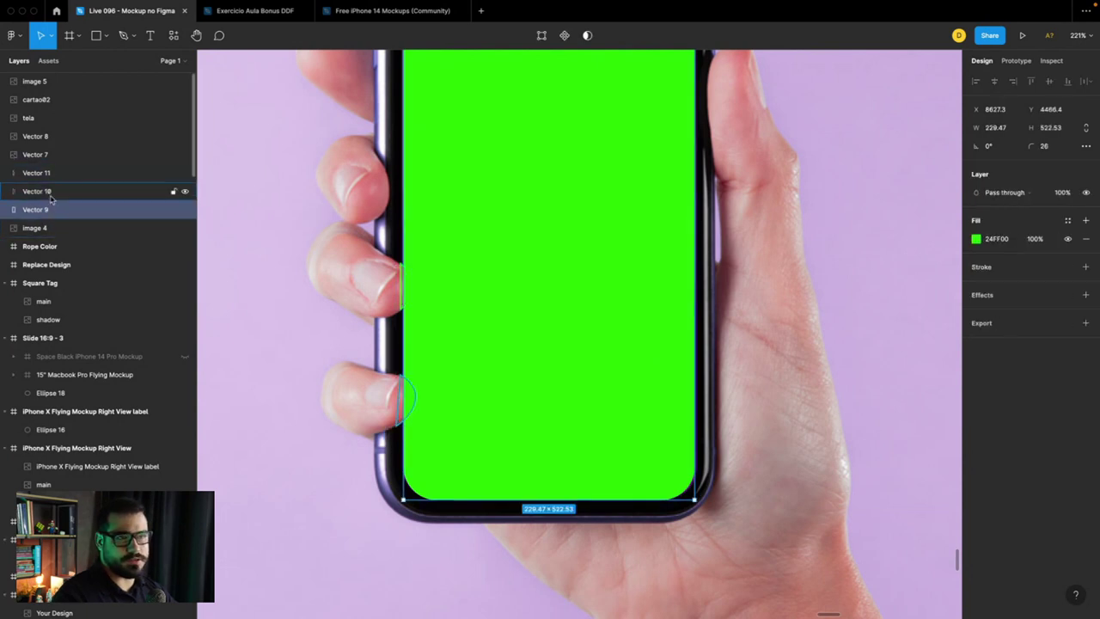
{"action": "left_click", "coordinate": [43, 191]}
{"action": "left_click", "coordinate": [49, 208]}
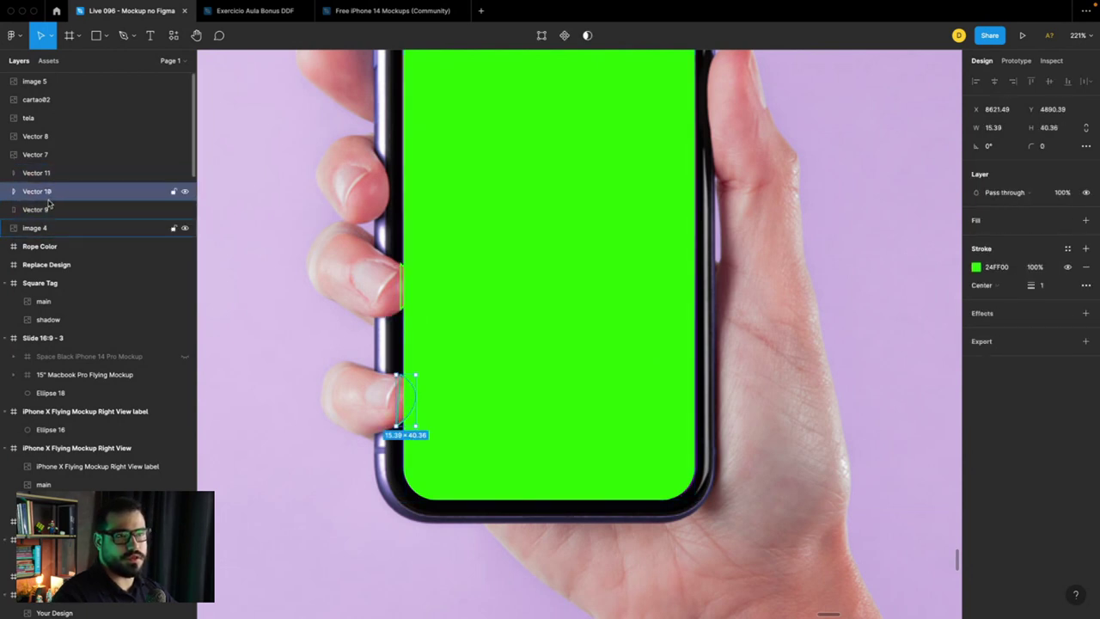
{"action": "left_click", "coordinate": [48, 172]}
{"action": "left_click", "coordinate": [44, 212], "text": "shift"}
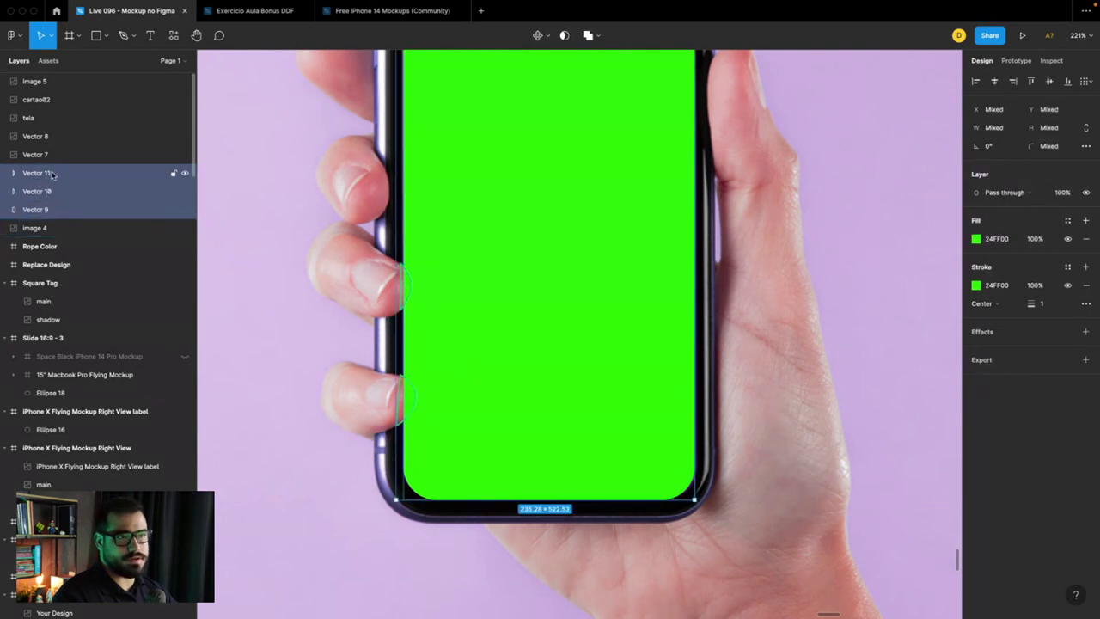
{"action": "left_click", "coordinate": [49, 173]}
{"action": "left_click", "coordinate": [45, 210], "text": "shift"}
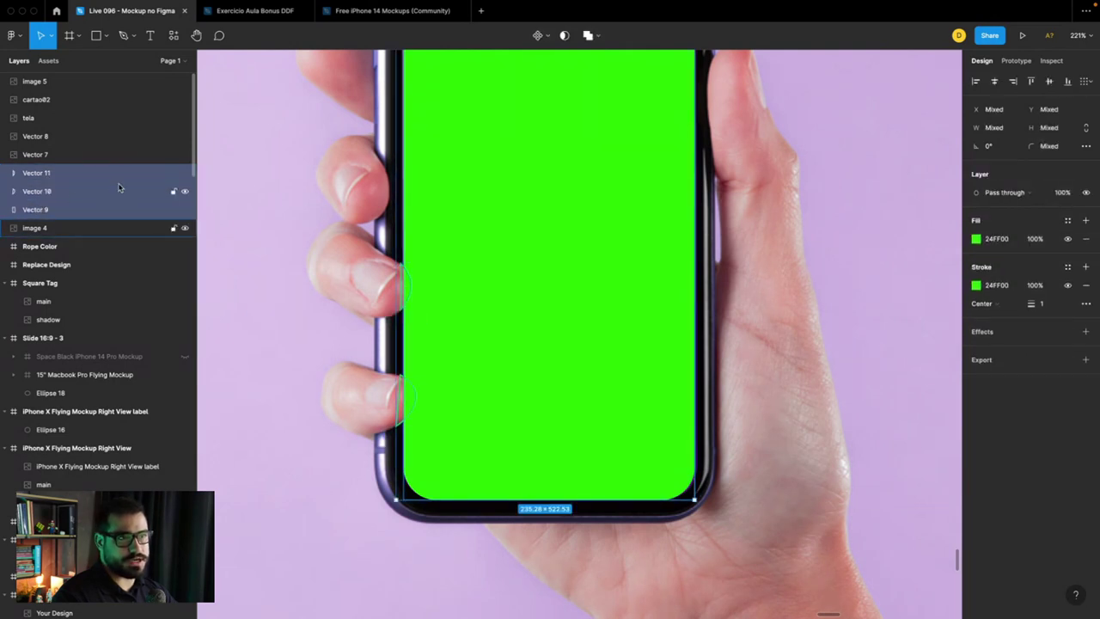
{"action": "left_click", "coordinate": [599, 35]}
{"action": "left_click", "coordinate": [591, 78]}
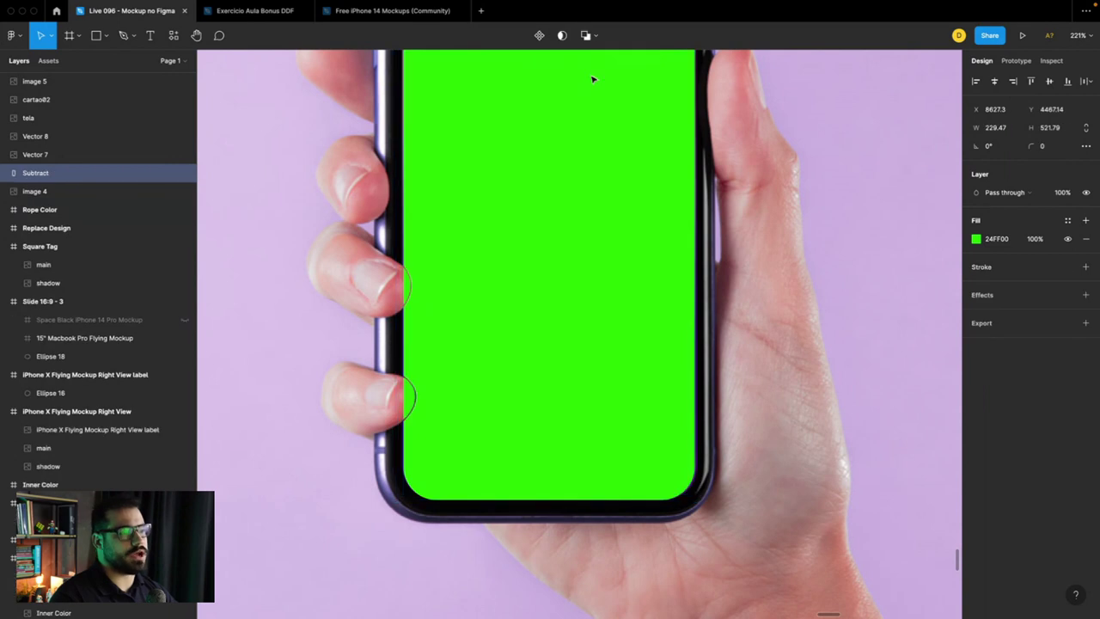
{"action": "key", "text": "ctrl+z"}
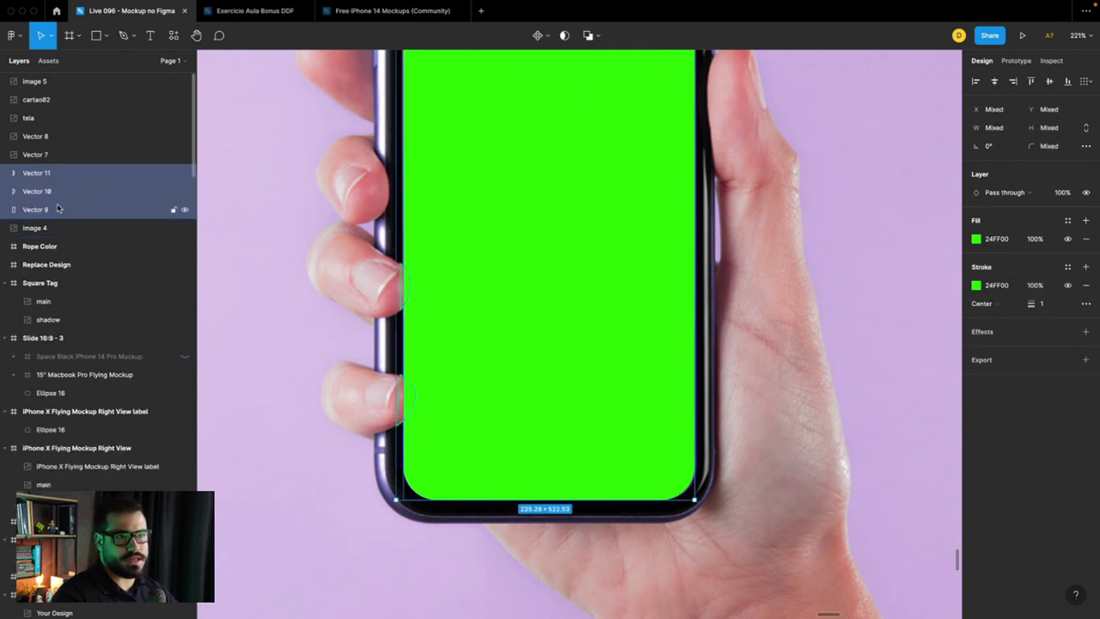
Step: Turn the two fingertip outlines' strokes into a red fill
{"action": "left_click", "coordinate": [52, 191]}
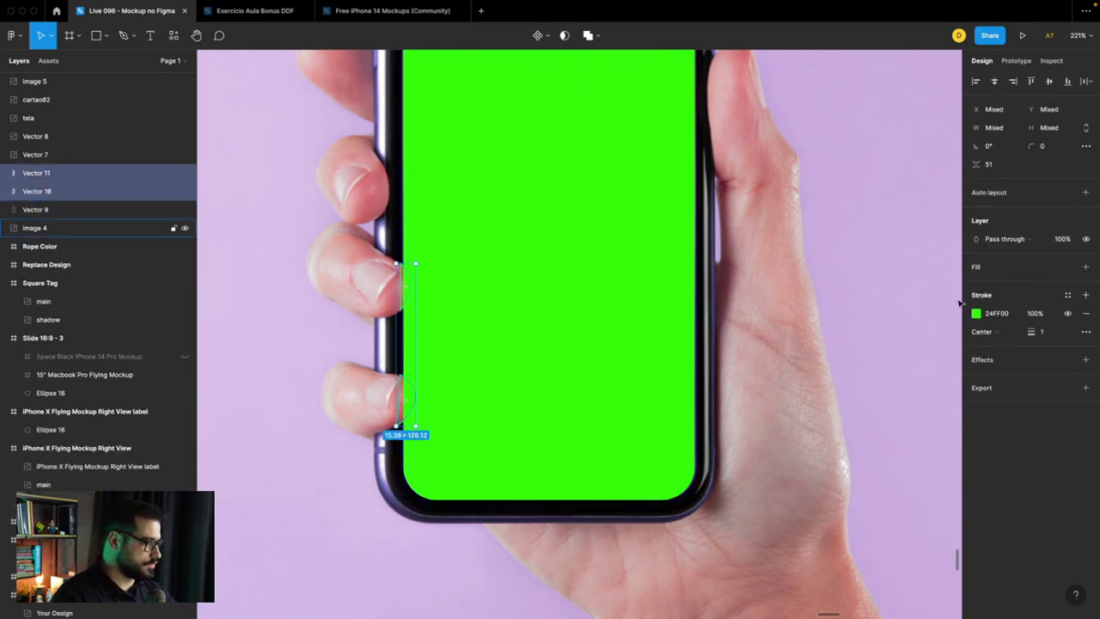
{"action": "key", "text": "shift+x"}
{"action": "left_click", "coordinate": [975, 285]}
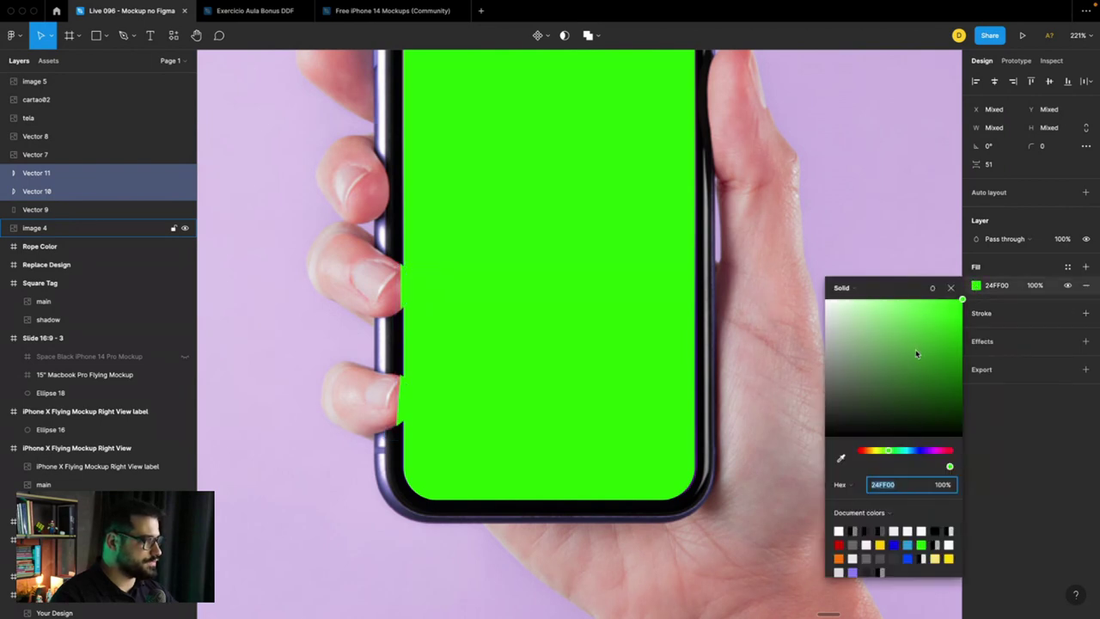
{"action": "left_click_drag", "start_coordinate": [888, 450], "coordinate": [860, 448]}
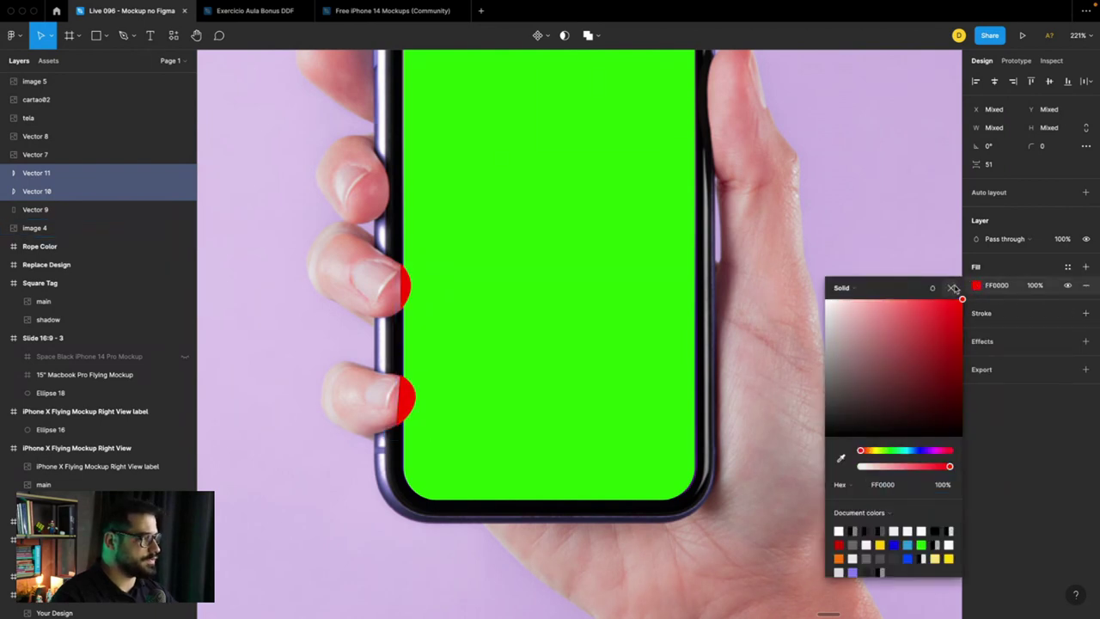
{"action": "left_click", "coordinate": [952, 287]}
Step: Subtract the red fingertip shapes from the green screen shape into one Subtract layer
{"action": "scroll", "coordinate": [427, 311], "scroll_direction": "up", "scroll_amount": 5}
{"action": "left_click", "coordinate": [35, 209]}
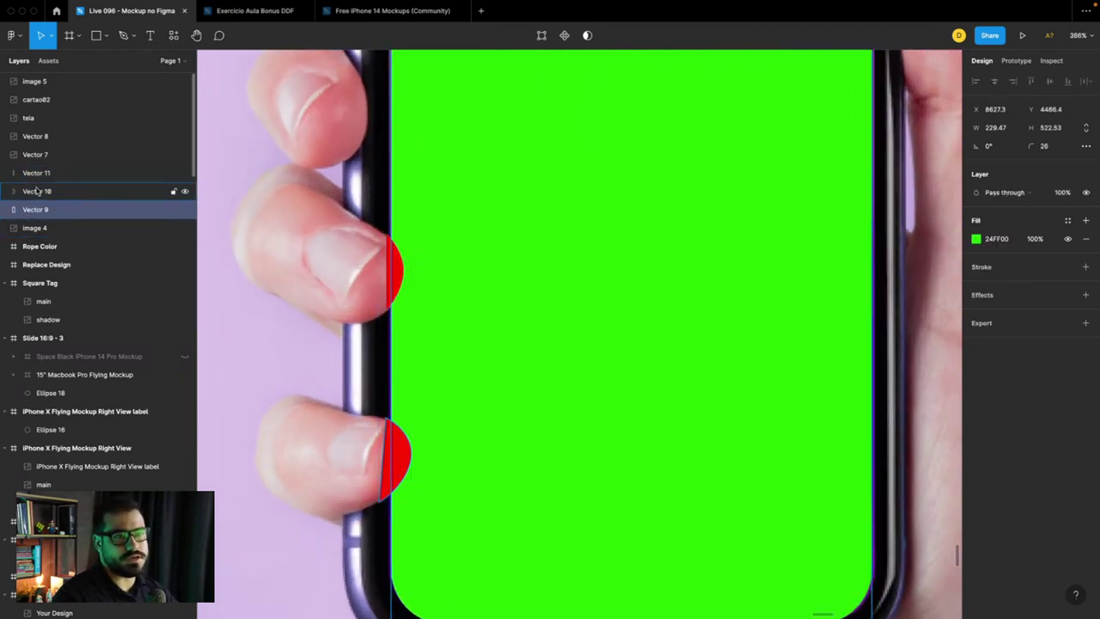
{"action": "left_click", "coordinate": [36, 173]}
{"action": "left_click", "coordinate": [36, 209], "text": "shift"}
{"action": "left_click", "coordinate": [598, 37]}
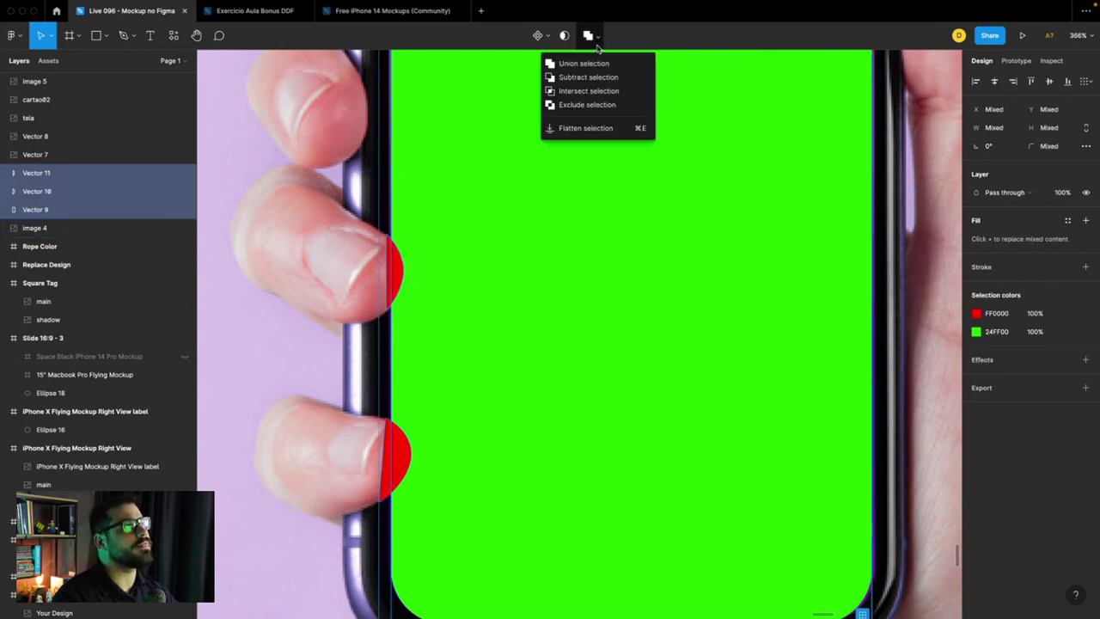
{"action": "left_click", "coordinate": [588, 76]}
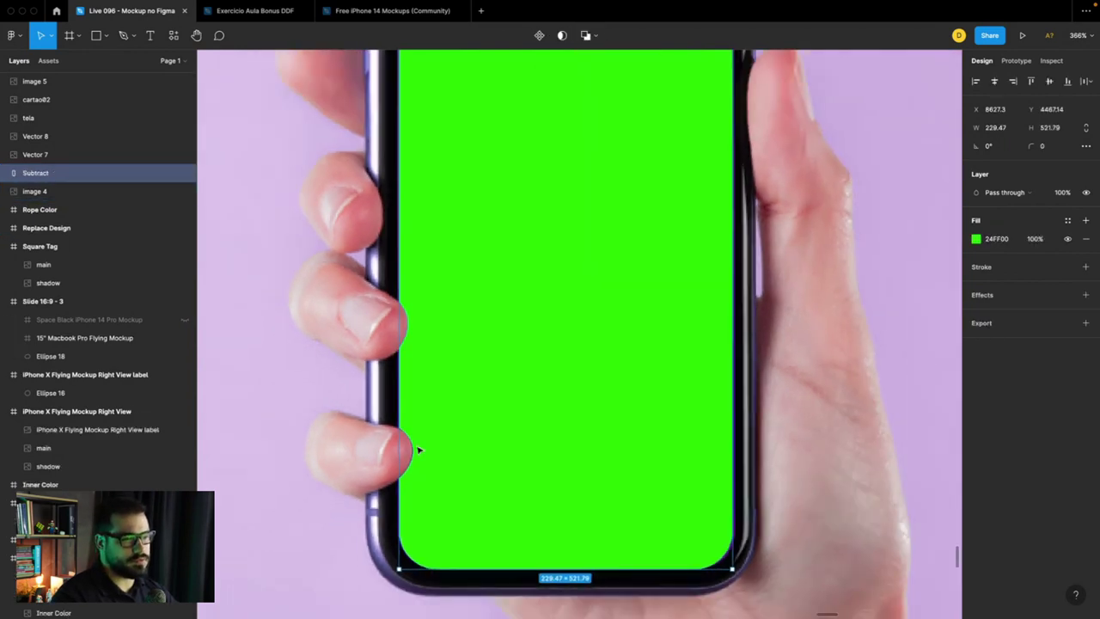
Step: Zoom out and move the HeartBeat screen design beside the phone photo
{"action": "scroll", "coordinate": [419, 449], "scroll_direction": "down", "scroll_amount": 5}
{"action": "scroll", "coordinate": [418, 449], "scroll_direction": "down", "scroll_amount": 5}
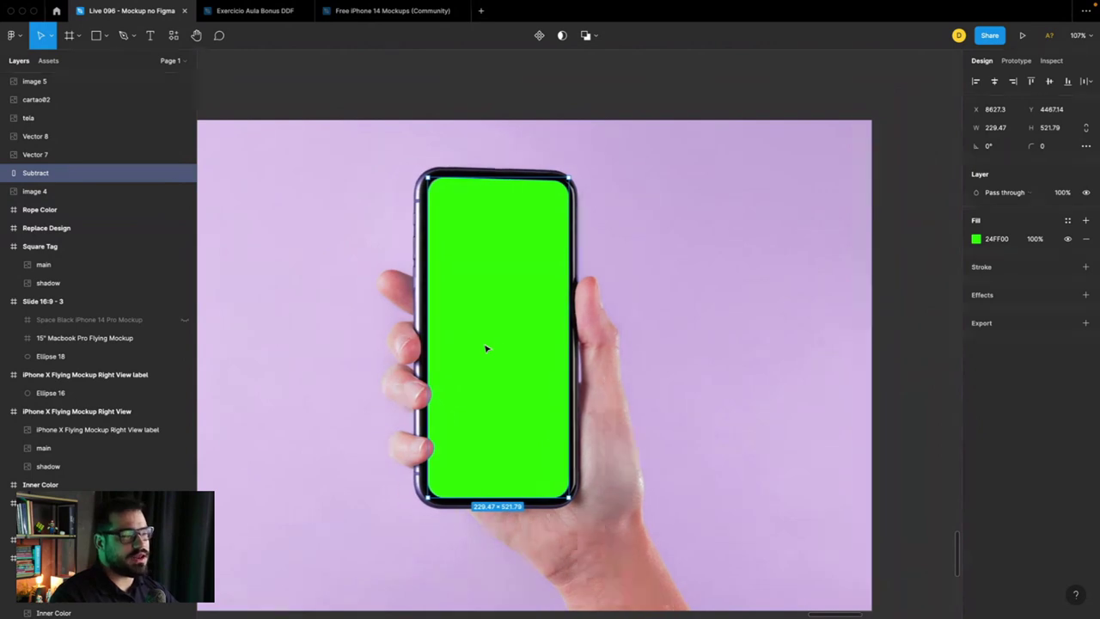
{"action": "scroll", "coordinate": [485, 348], "scroll_direction": "down", "scroll_amount": 3}
{"action": "left_click_drag", "start_coordinate": [347, 331], "coordinate": [309, 323]}
Step: Launch the Snapshot plugin on the HeartBeat screen and move its panel off the photo
{"action": "scroll", "coordinate": [351, 234], "scroll_direction": "left", "scroll_amount": 2}
{"action": "scroll", "coordinate": [352, 235], "scroll_direction": "down", "scroll_amount": 2}
{"action": "right_click", "coordinate": [373, 161]}
{"action": "mouse_move", "coordinate": [429, 382]}
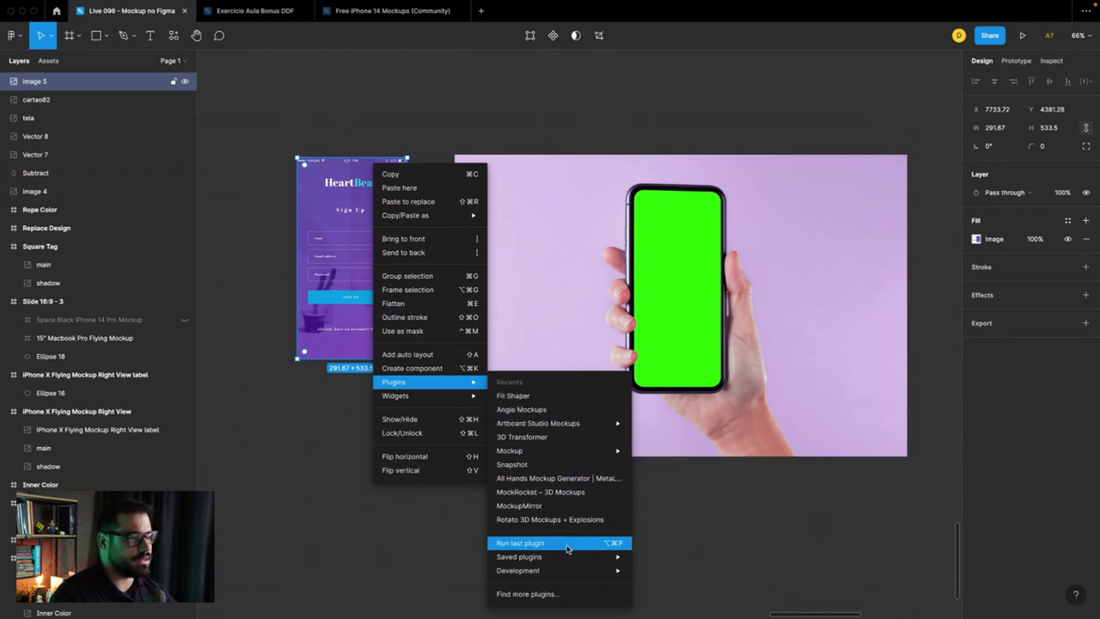
{"action": "mouse_move", "coordinate": [519, 556]}
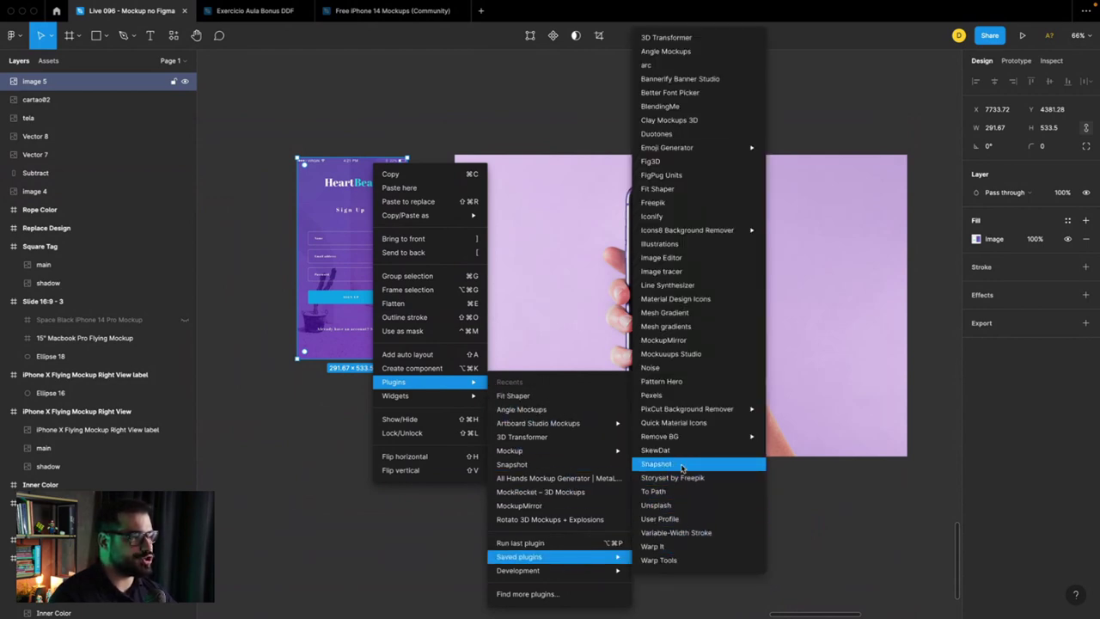
{"action": "left_click", "coordinate": [654, 465]}
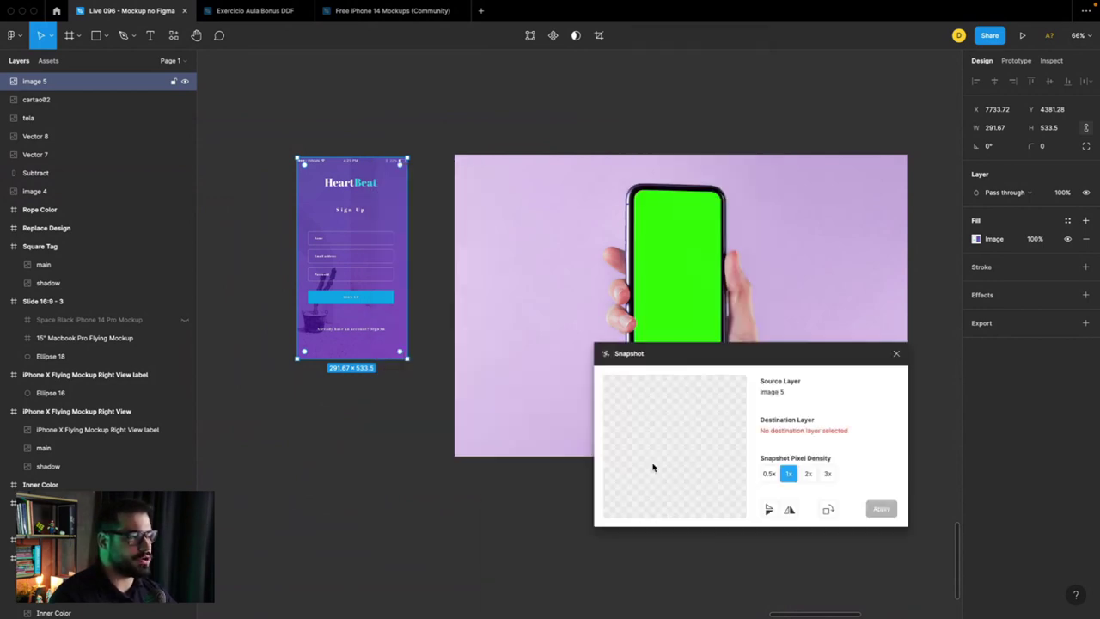
{"action": "mouse_move", "coordinate": [656, 359]}
{"action": "left_mouse_down"}
{"action": "mouse_move", "coordinate": [592, 66]}
{"action": "mouse_move", "coordinate": [489, 68]}
{"action": "mouse_move", "coordinate": [812, 103]}
{"action": "left_mouse_up"}
Step: Nudge the HeartBeat screen right, select it with the green phone screen, and close Snapshot
{"action": "scroll", "coordinate": [653, 154], "scroll_direction": "right", "scroll_amount": 3}
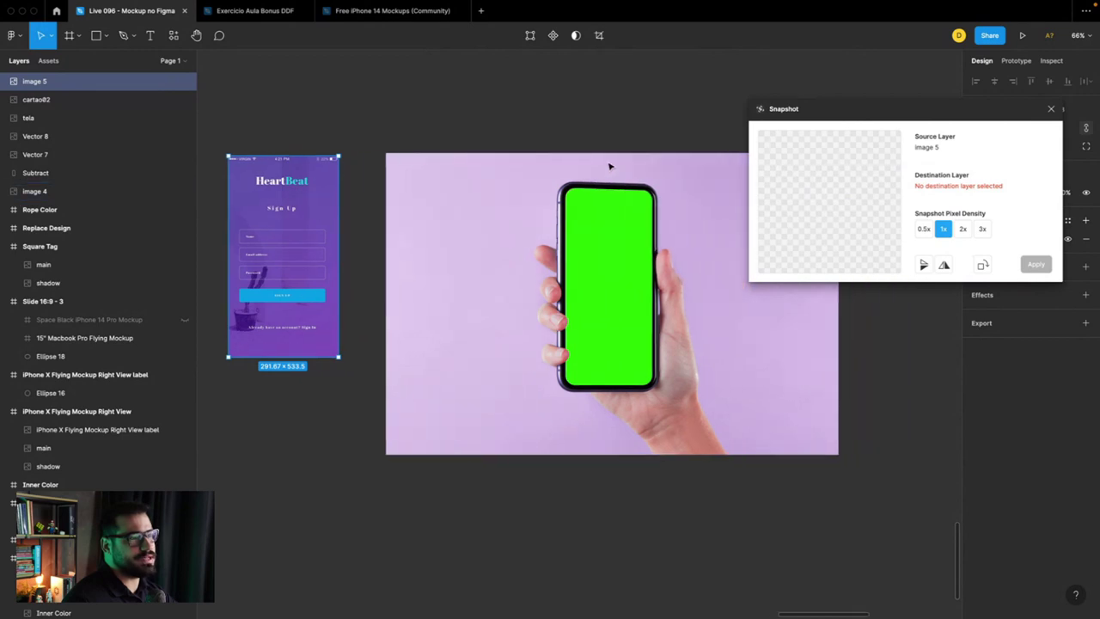
{"action": "left_click_drag", "start_coordinate": [257, 194], "coordinate": [275, 197]}
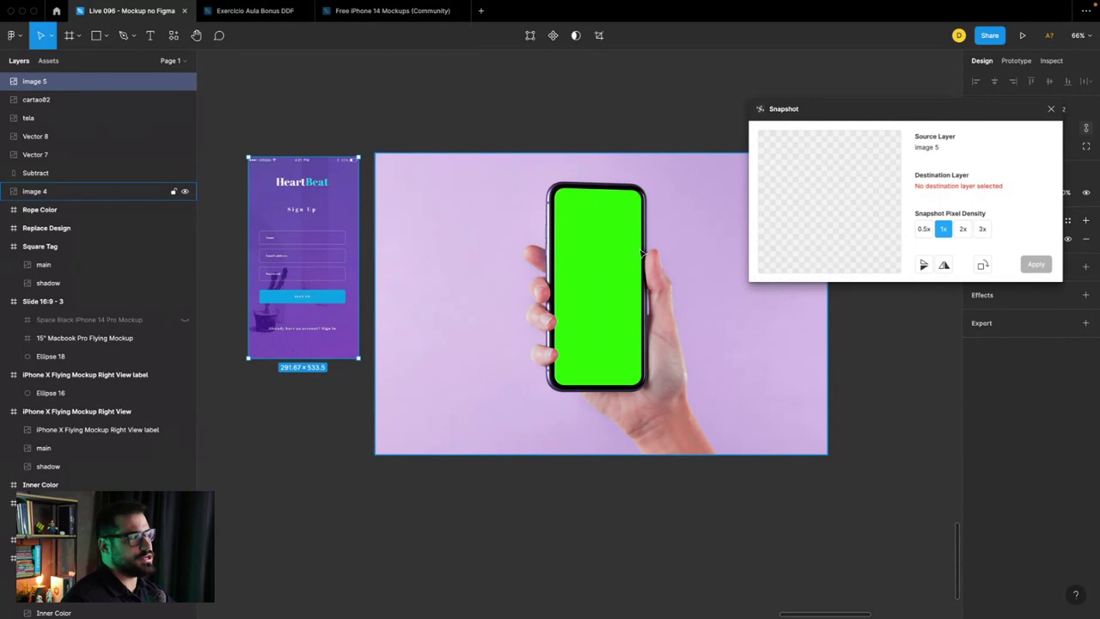
{"action": "left_click", "coordinate": [601, 251]}
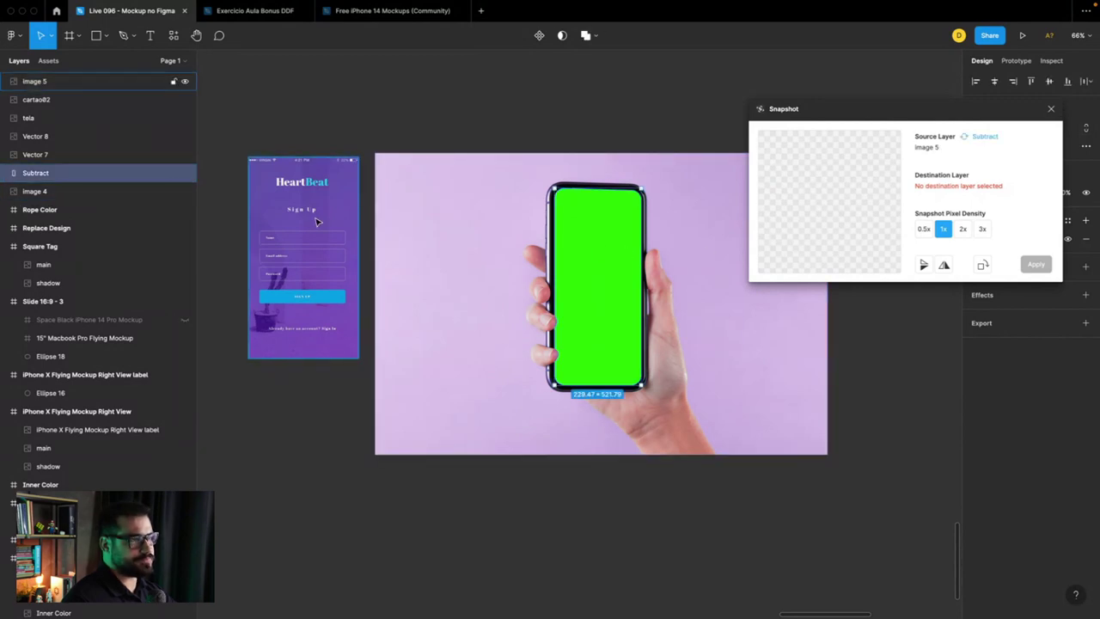
{"action": "key", "text": "ctrl+z"}
{"action": "key", "text": "ctrl+shift+z"}
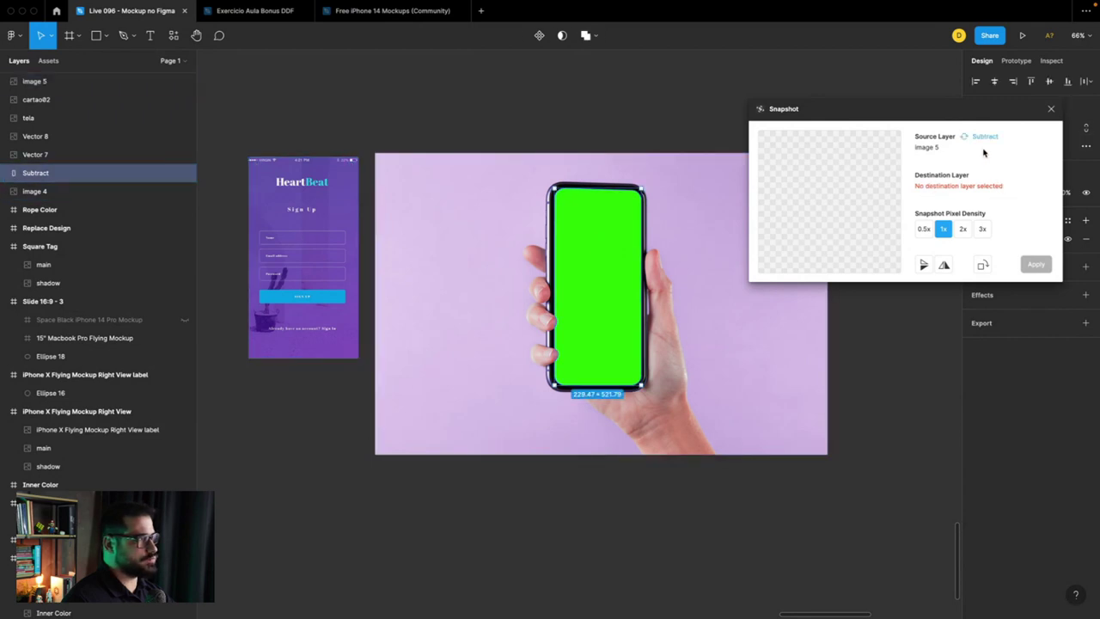
{"action": "left_click", "coordinate": [348, 228]}
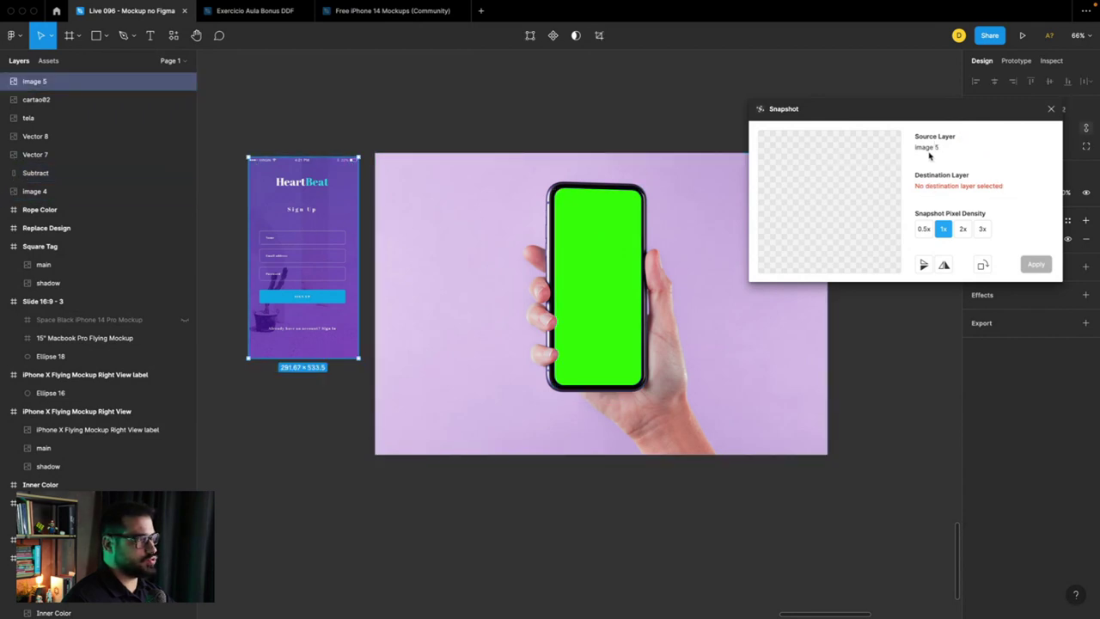
{"action": "left_click", "coordinate": [597, 263], "text": "shift"}
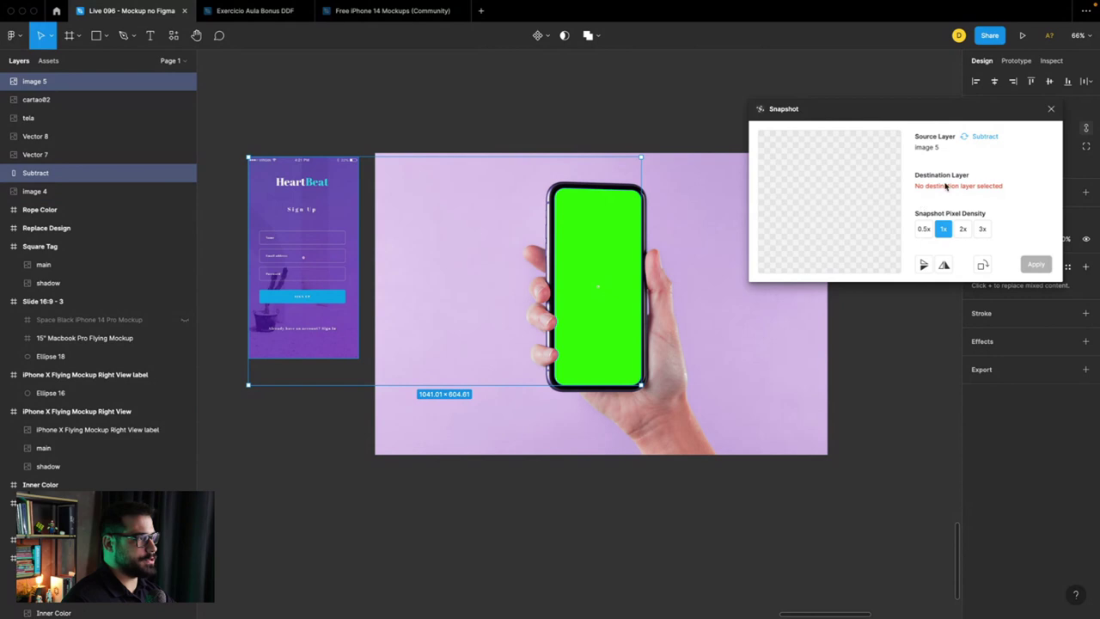
{"action": "left_click", "coordinate": [1052, 110]}
Step: Relaunch Snapshot on the selected Subtract and image 5 layers, then select only image 5
{"action": "right_click", "coordinate": [315, 198]}
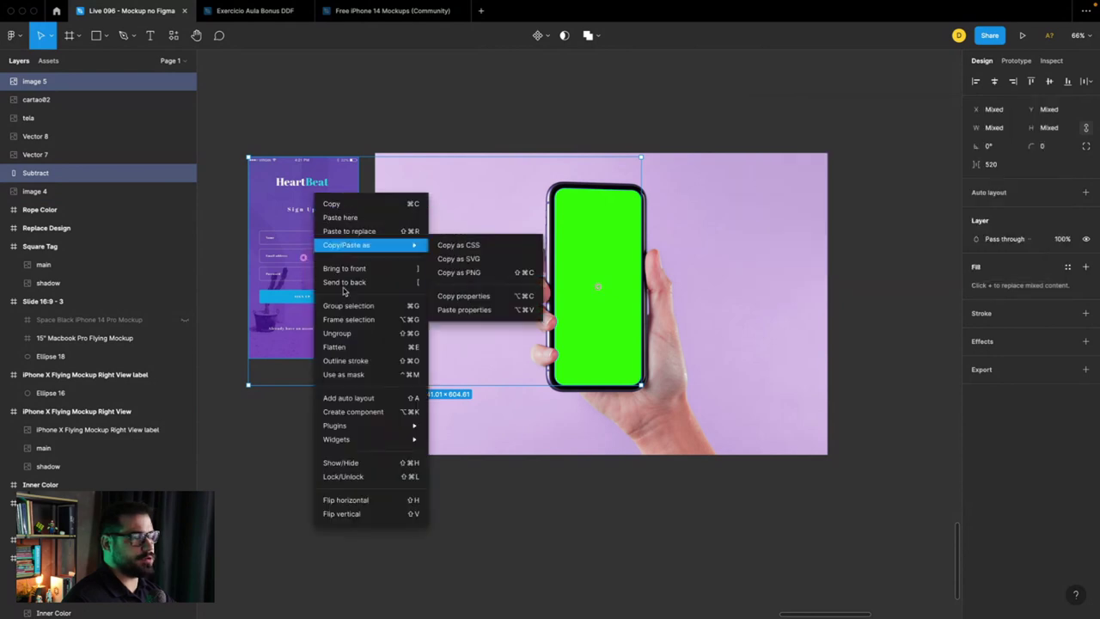
{"action": "mouse_move", "coordinate": [481, 388]}
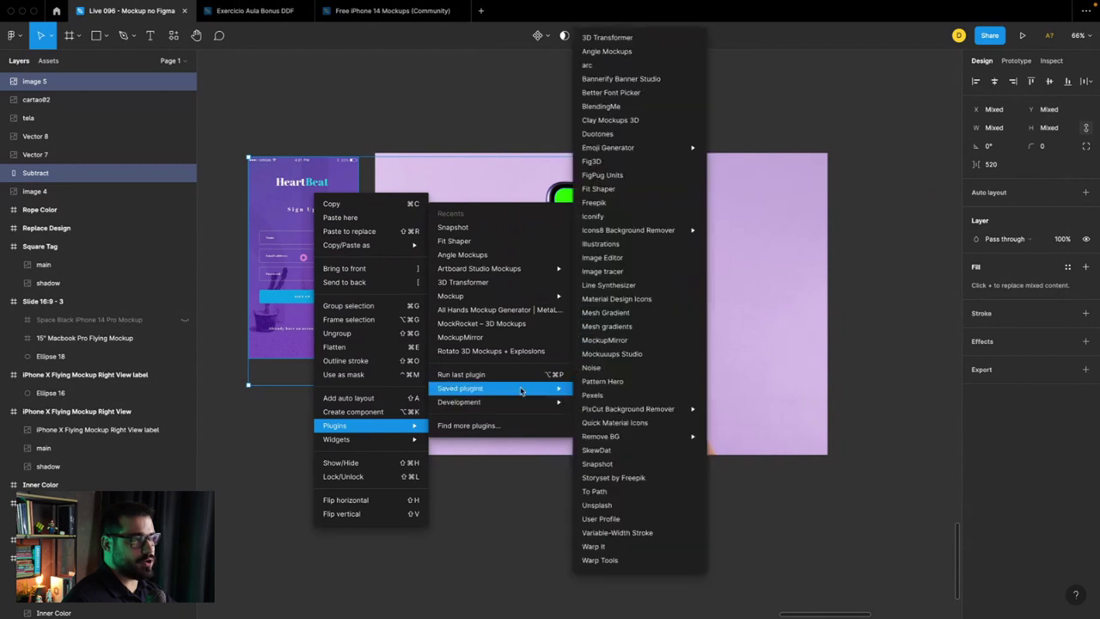
{"action": "left_click", "coordinate": [483, 227]}
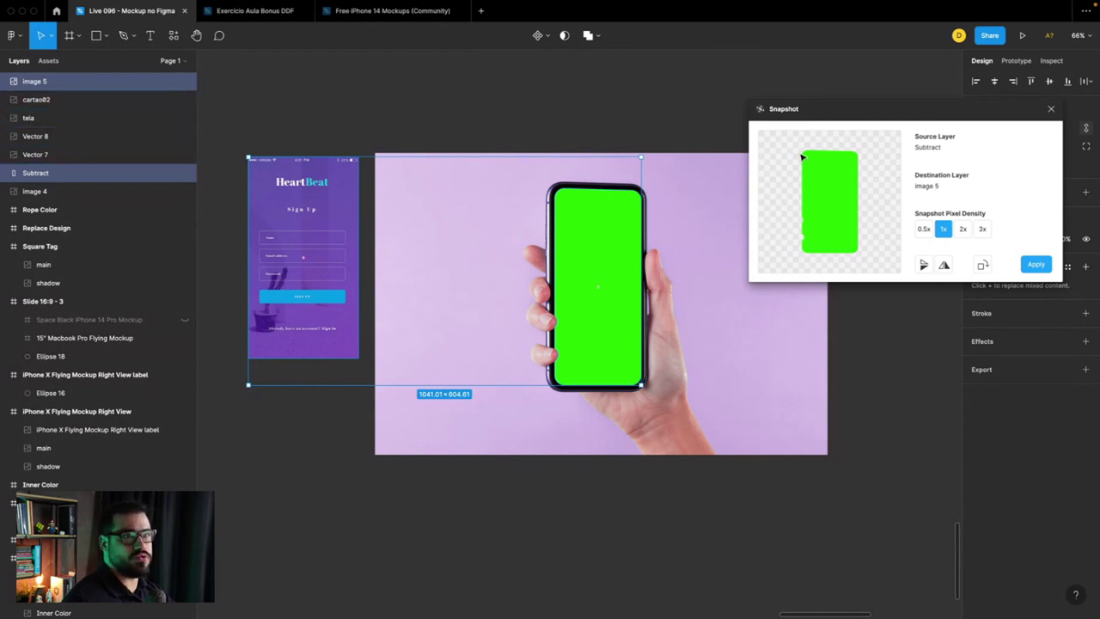
{"action": "left_click", "coordinate": [318, 203]}
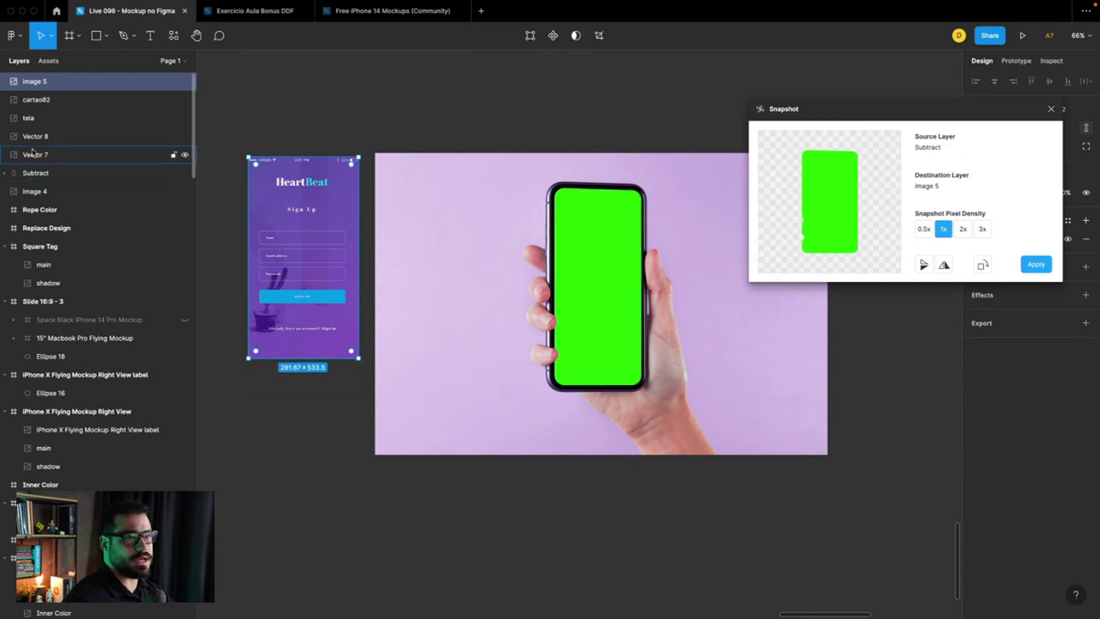
Step: Rename image 5 to APP and Subtract to TELA, placing TELA directly below APP
{"action": "double_click", "coordinate": [34, 82]}
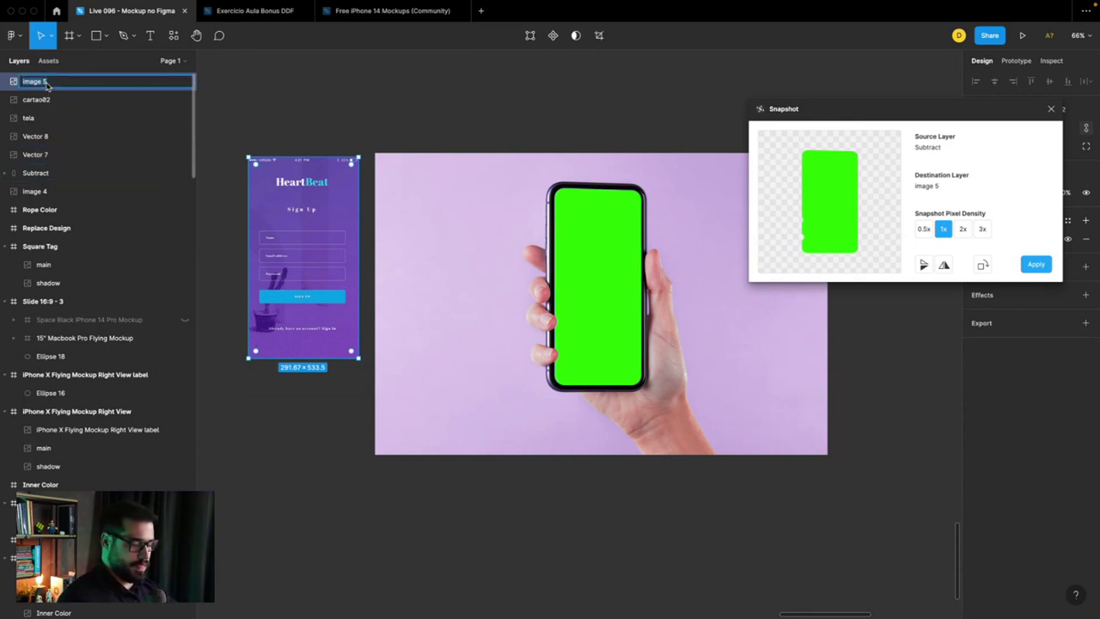
{"action": "type", "text": "CEL"}
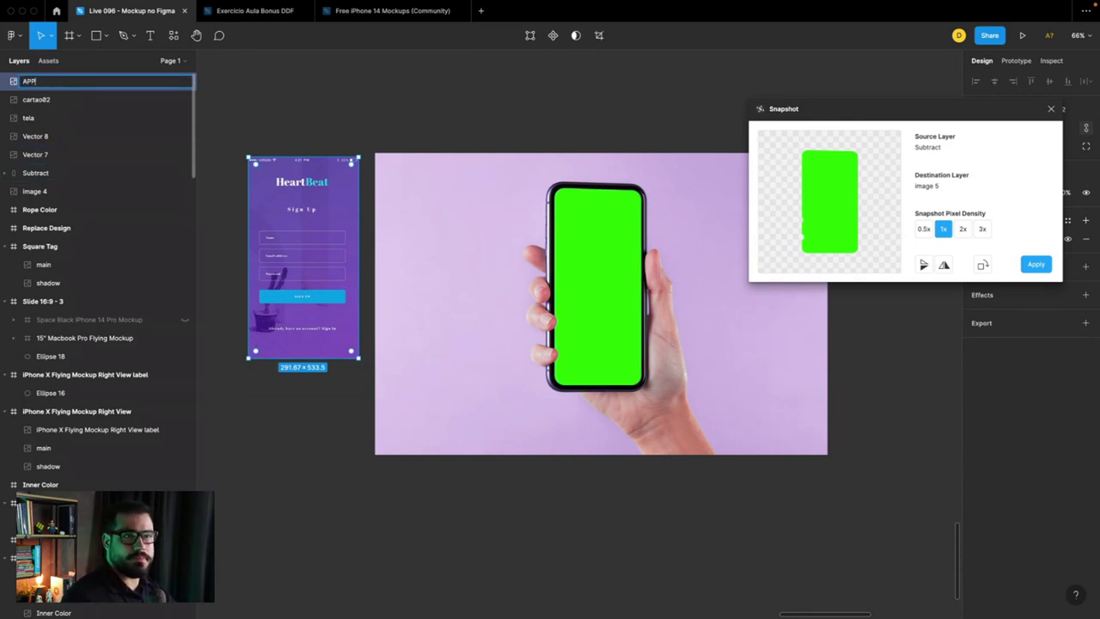
{"action": "key", "text": "Return"}
{"action": "double_click", "coordinate": [36, 173]}
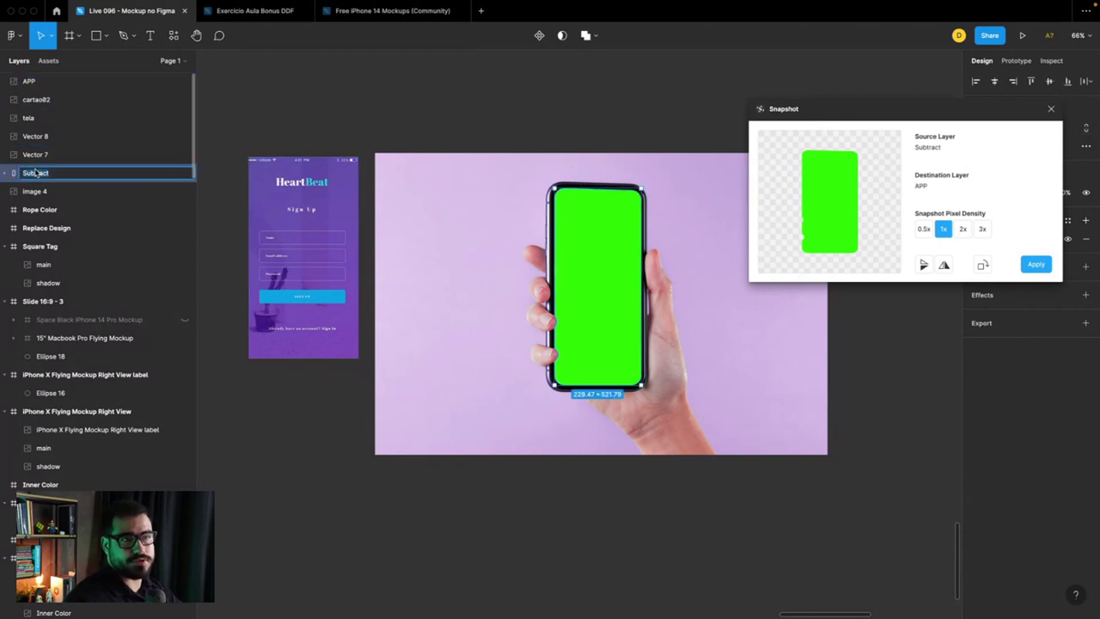
{"action": "type", "text": "TELA"}
{"action": "key", "text": "Return"}
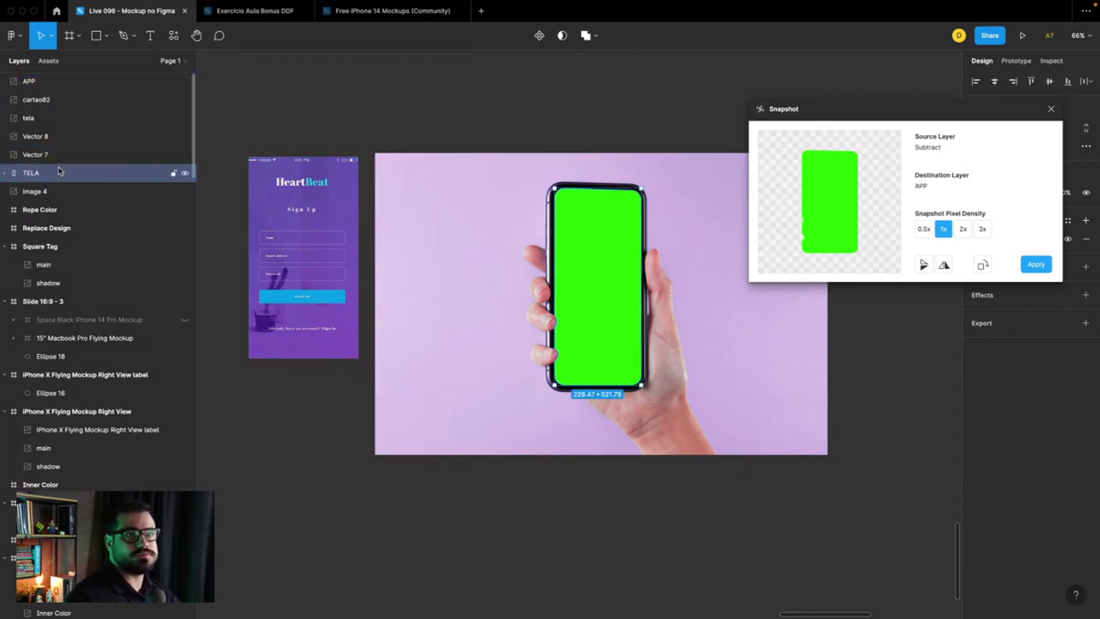
{"action": "left_click_drag", "start_coordinate": [48, 172], "coordinate": [48, 93]}
Step: Rename image 4 to MOKCUP, move it just below TELA, and select APP
{"action": "left_click", "coordinate": [50, 190]}
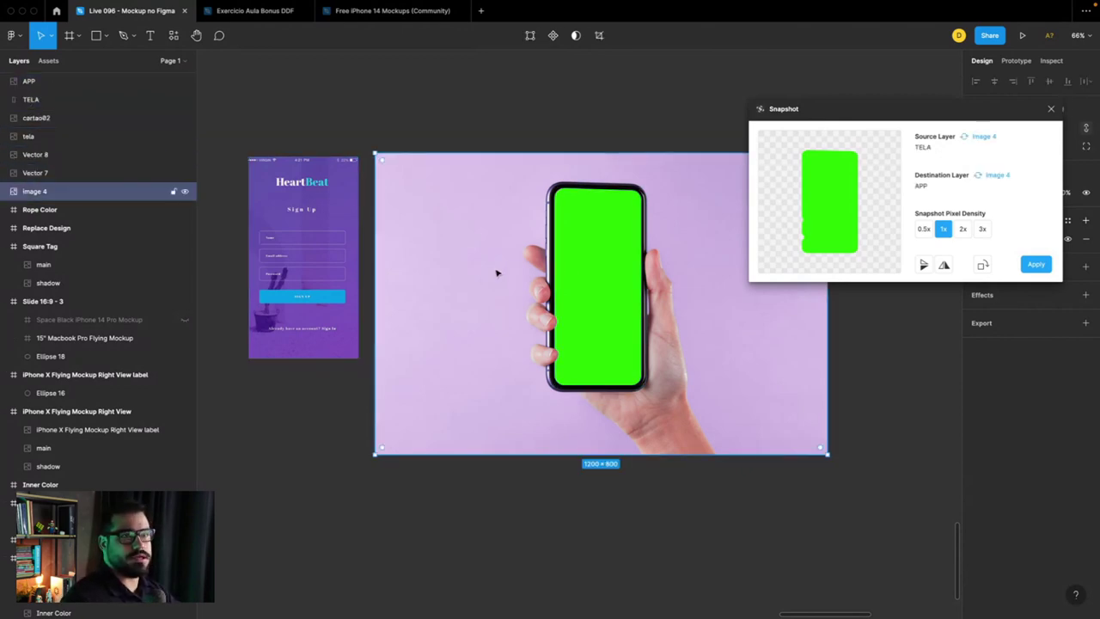
{"action": "double_click", "coordinate": [51, 192]}
{"action": "type", "text": "MOCK"}
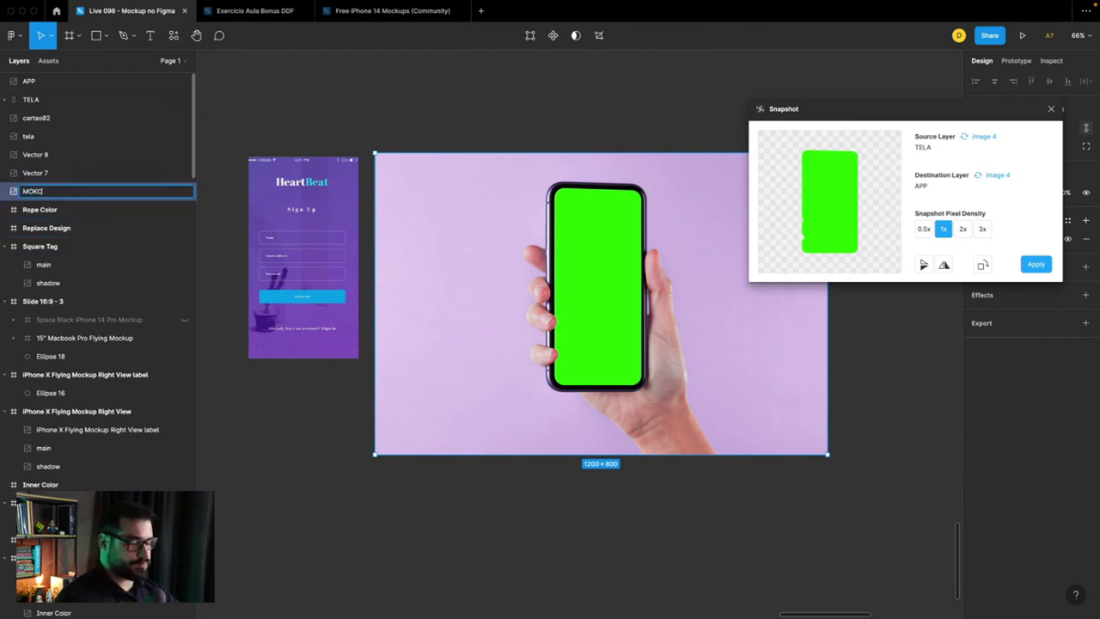
{"action": "type", "text": "UP"}
{"action": "key", "text": "Return"}
{"action": "left_click_drag", "start_coordinate": [50, 191], "coordinate": [43, 97]}
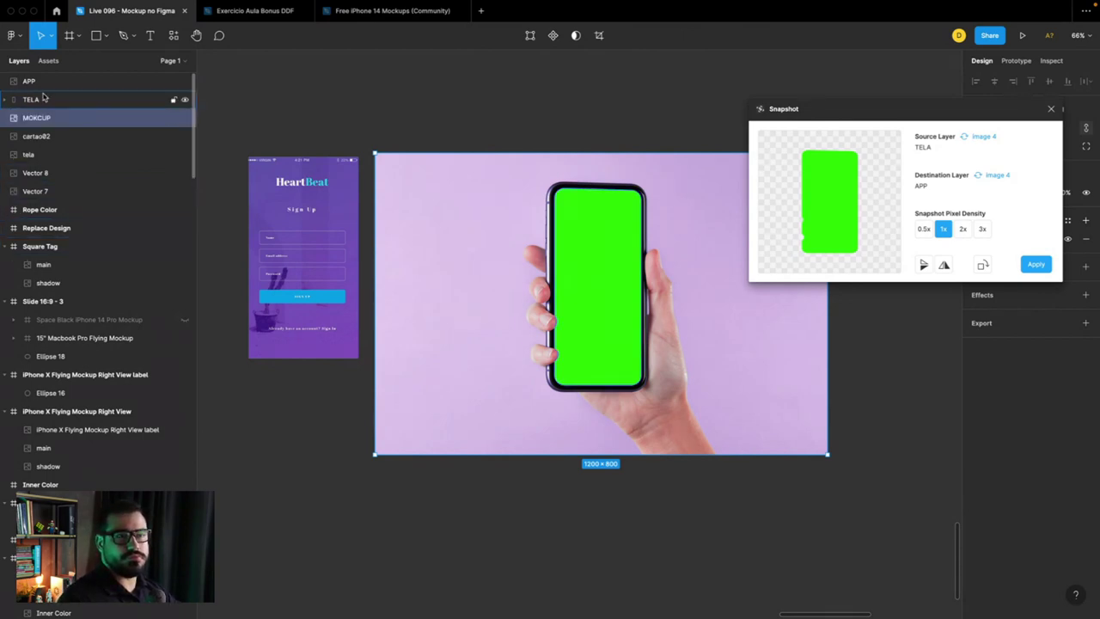
{"action": "left_click", "coordinate": [43, 97]}
{"action": "left_click", "coordinate": [50, 82]}
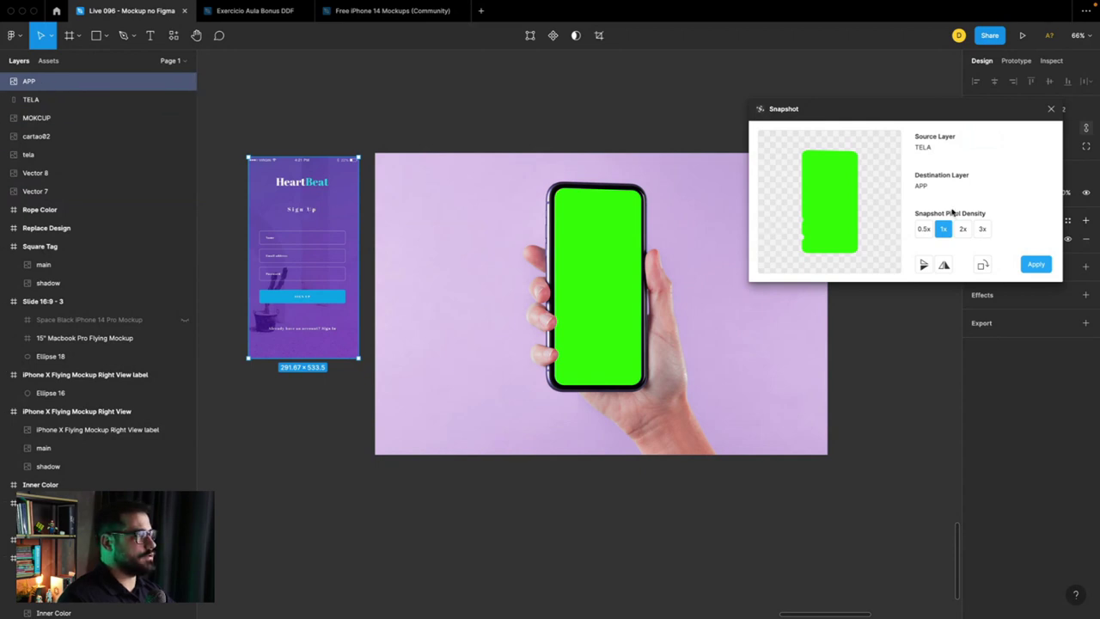
Step: Close Snapshot and relaunch it from the APP frame's context menu
{"action": "left_click_drag", "start_coordinate": [832, 114], "coordinate": [701, 115]}
{"action": "left_click", "coordinate": [5, 100]}
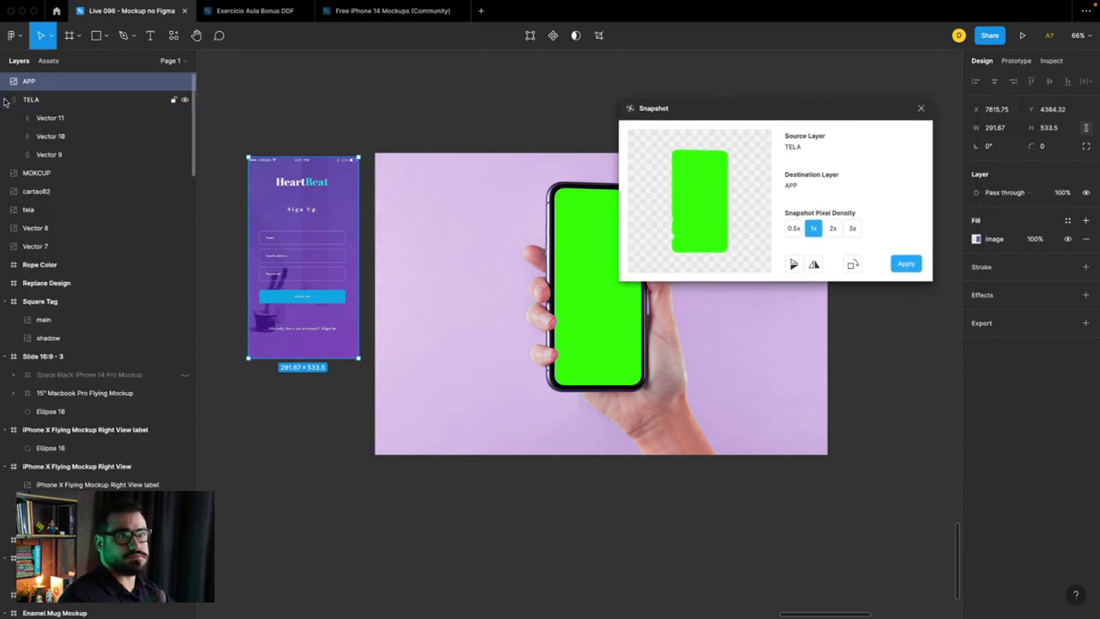
{"action": "left_click", "coordinate": [6, 100]}
{"action": "left_click", "coordinate": [31, 100]}
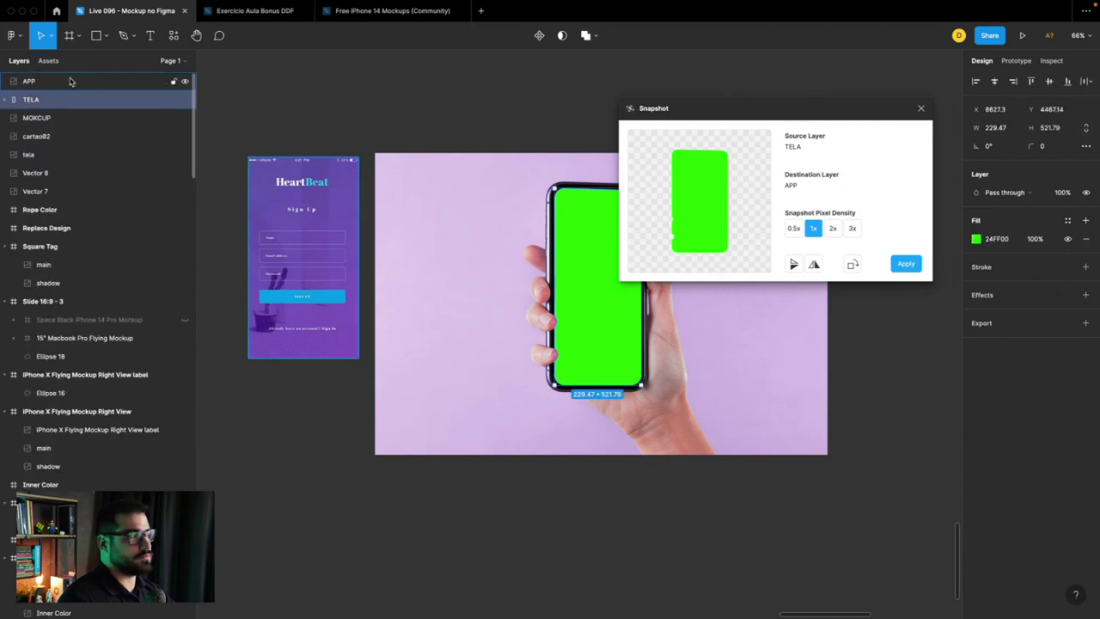
{"action": "left_click", "coordinate": [923, 109]}
{"action": "left_click", "coordinate": [302, 172]}
{"action": "right_click", "coordinate": [302, 174]}
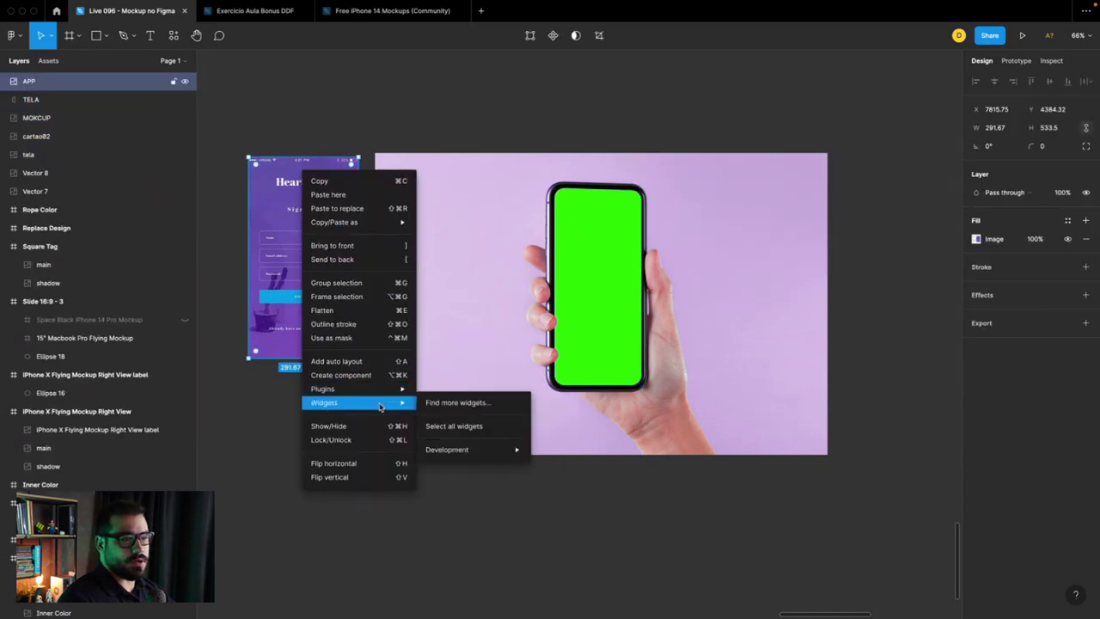
{"action": "left_click", "coordinate": [466, 409]}
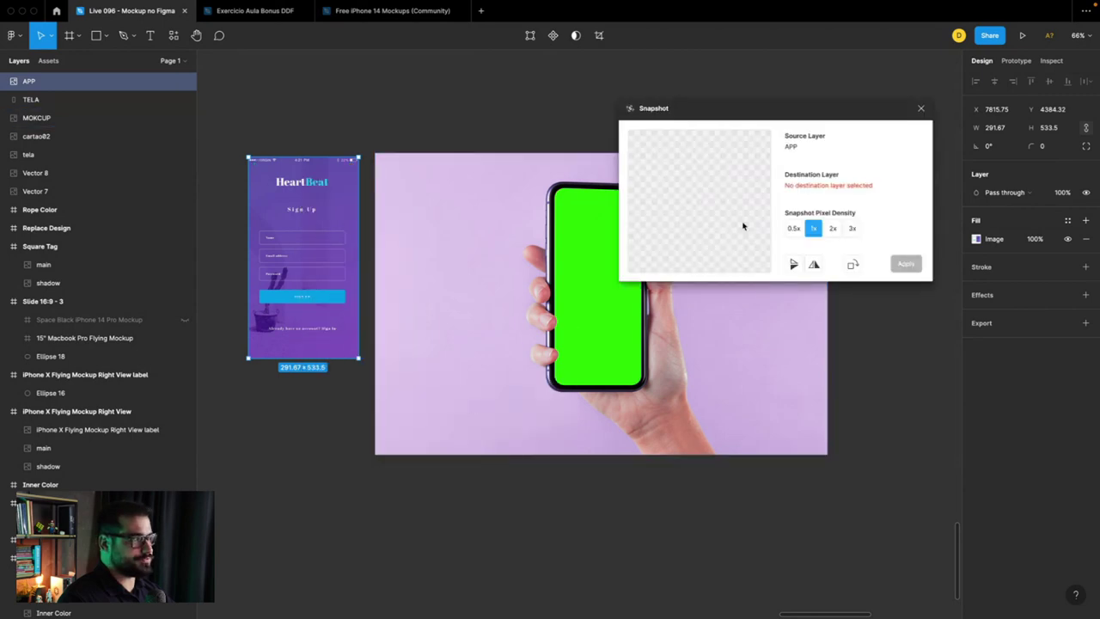
Step: Try TELA and APP as the Snapshot source layer, ending with both layers selected
{"action": "left_click", "coordinate": [577, 268]}
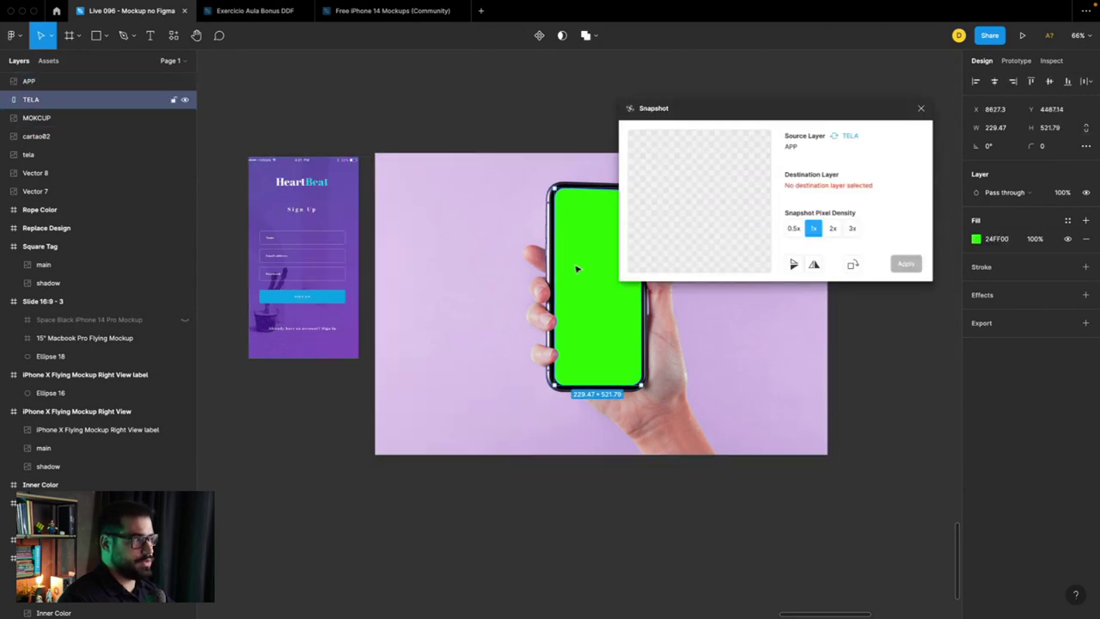
{"action": "left_click", "coordinate": [842, 136]}
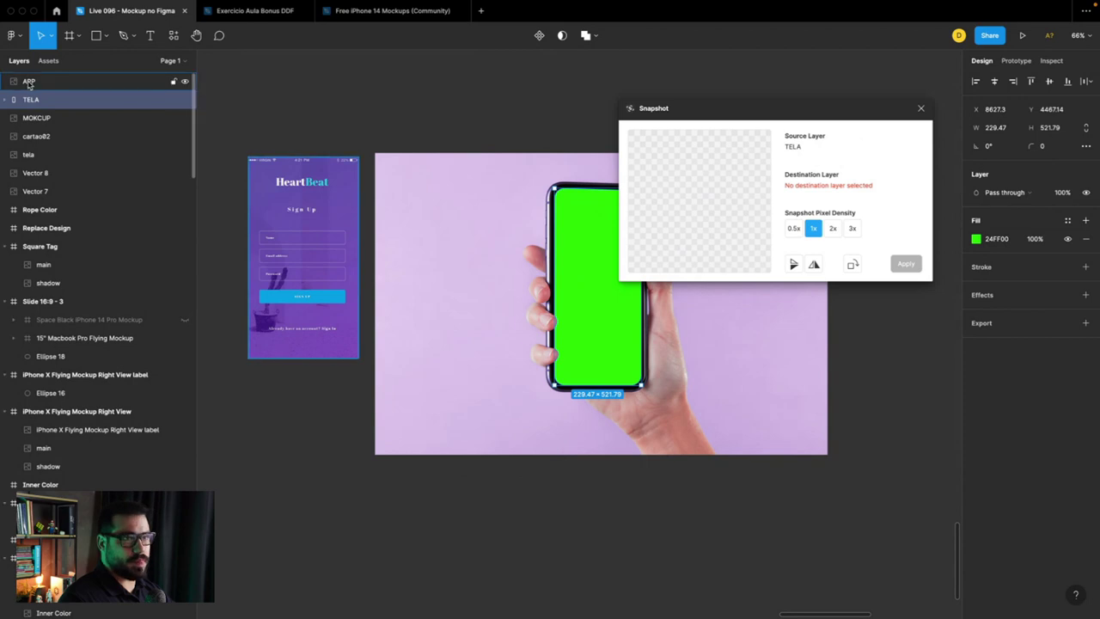
{"action": "left_click", "coordinate": [258, 172]}
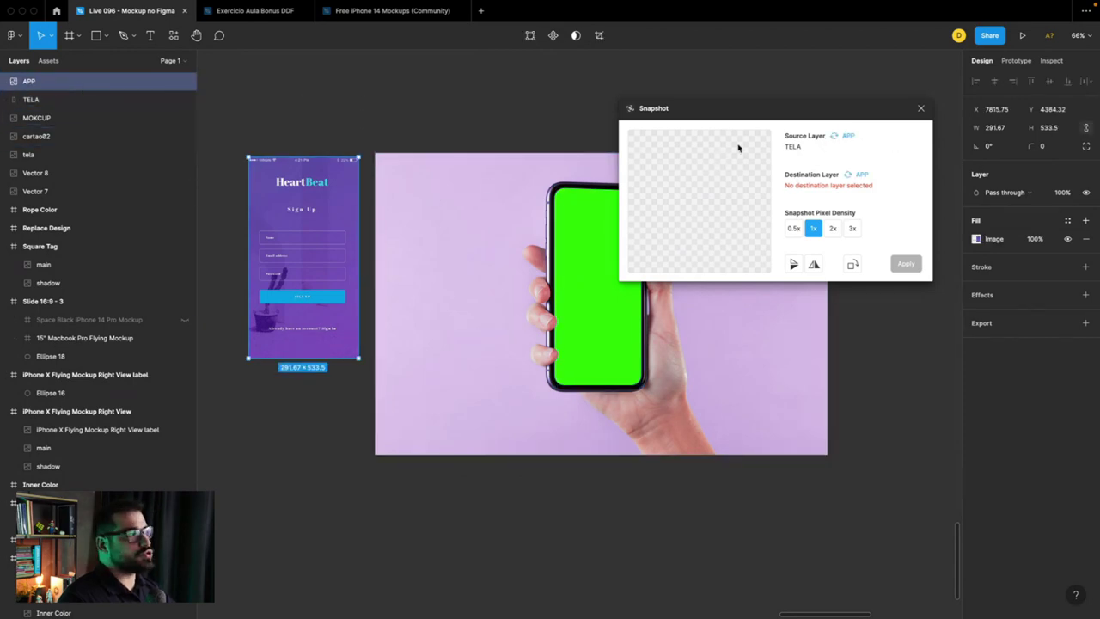
{"action": "left_click", "coordinate": [842, 136]}
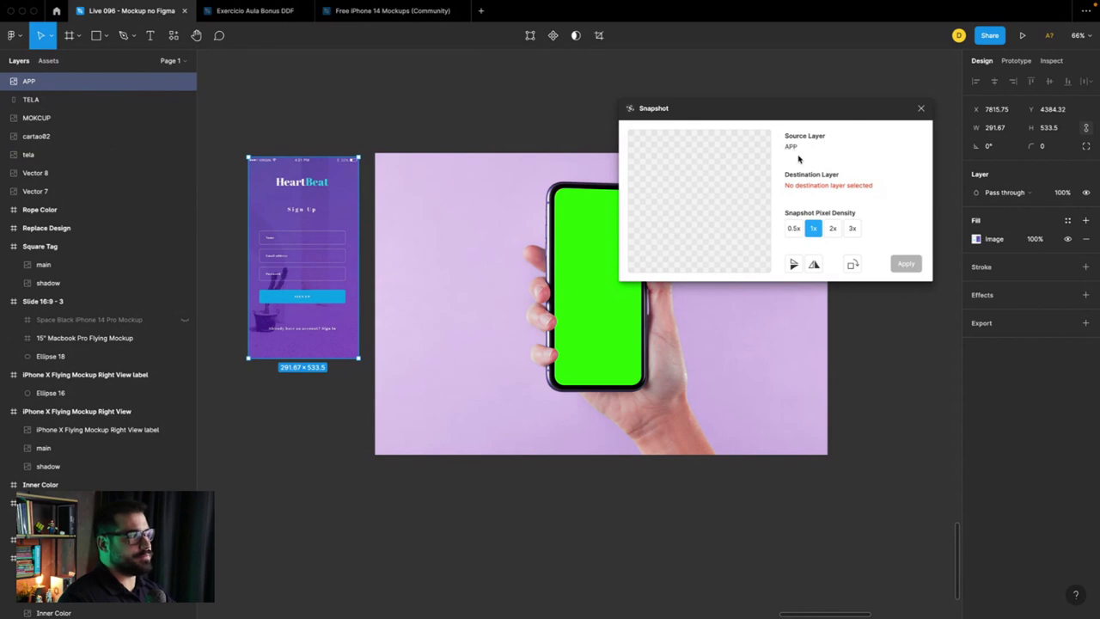
{"action": "left_click", "coordinate": [580, 244]}
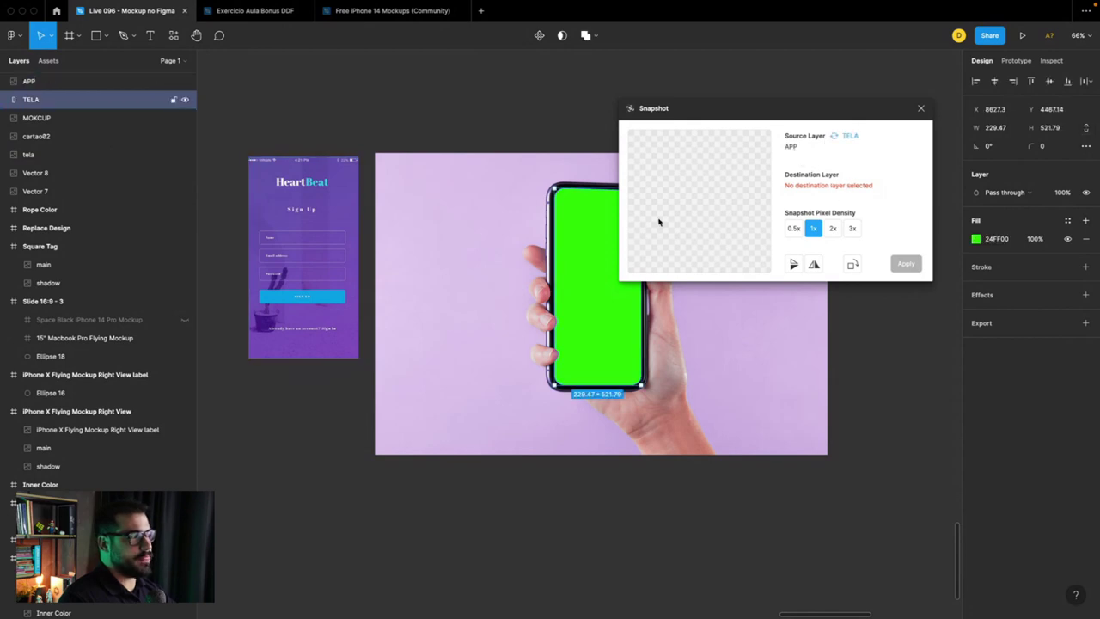
{"action": "left_click", "coordinate": [99, 82], "text": "shift"}
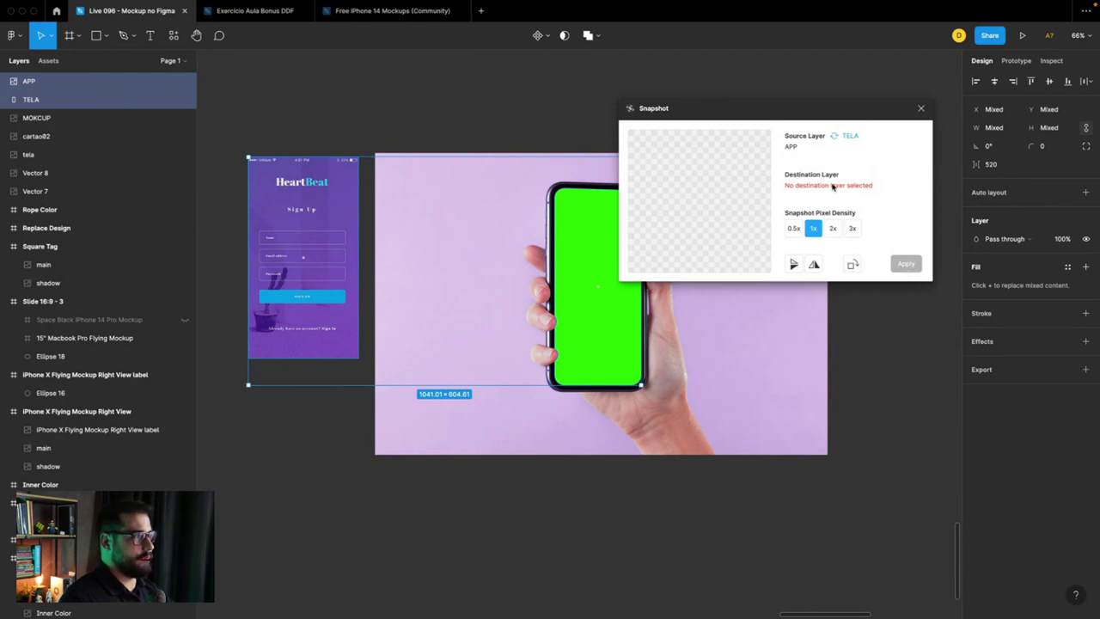
{"action": "left_click", "coordinate": [848, 136]}
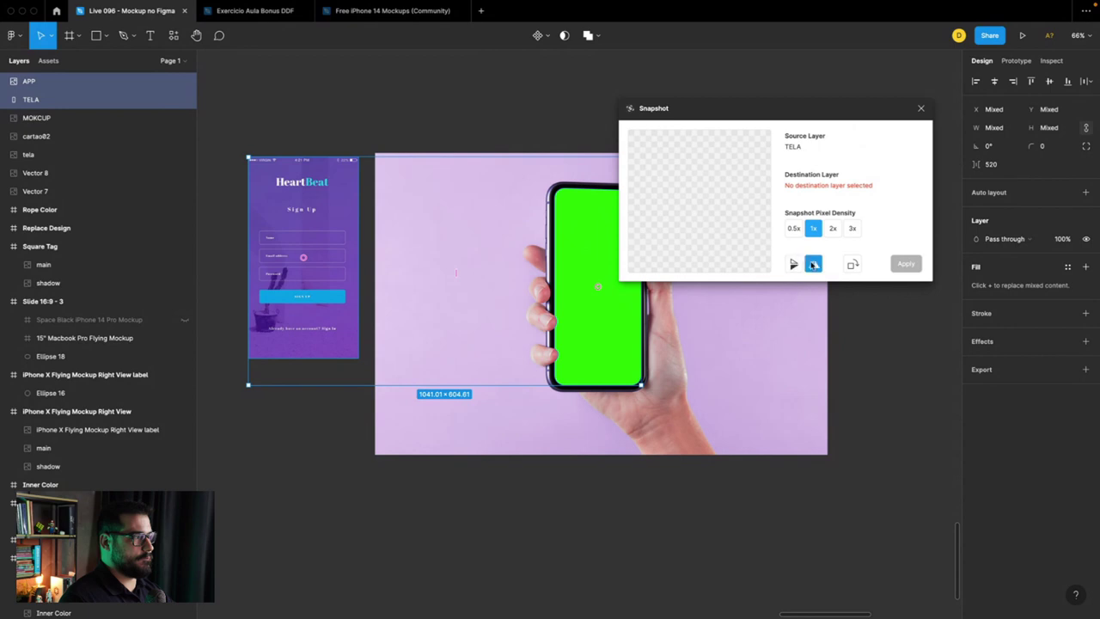
{"action": "left_click", "coordinate": [919, 112]}
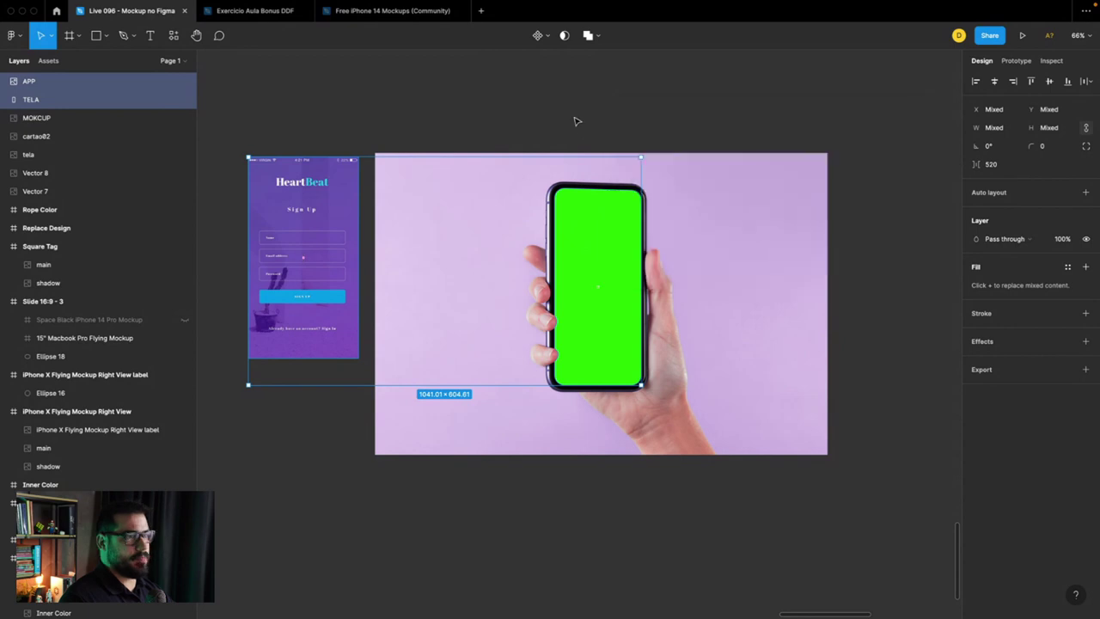
Step: Run Snapshot with TELA as source and APP as destination, then move TELA above APP
{"action": "right_click", "coordinate": [48, 101]}
{"action": "mouse_move", "coordinate": [72, 328]}
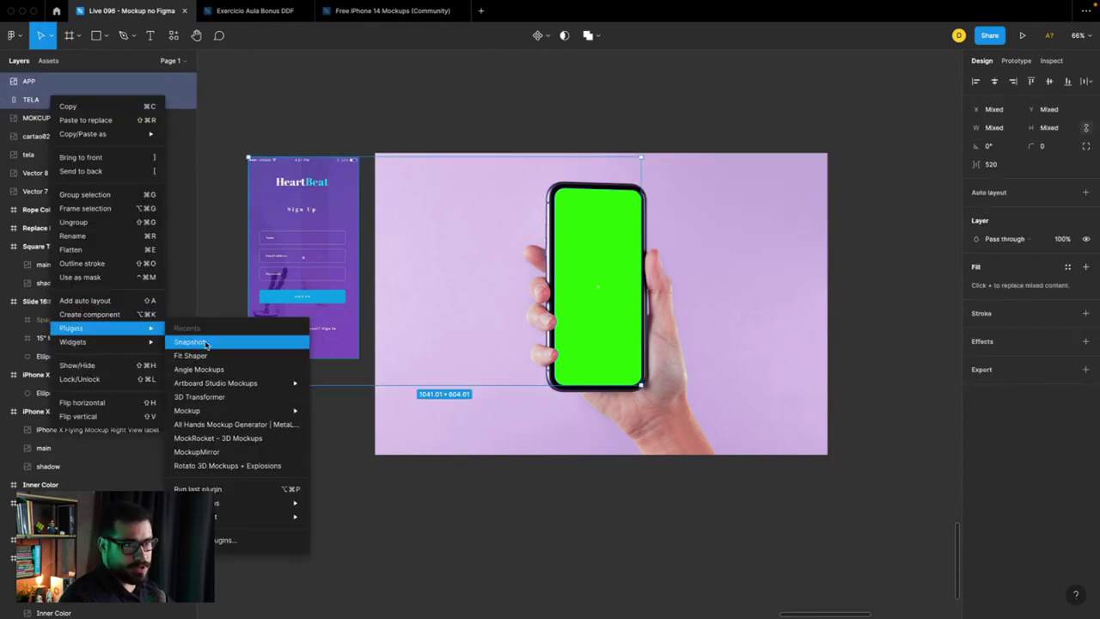
{"action": "left_click", "coordinate": [224, 341]}
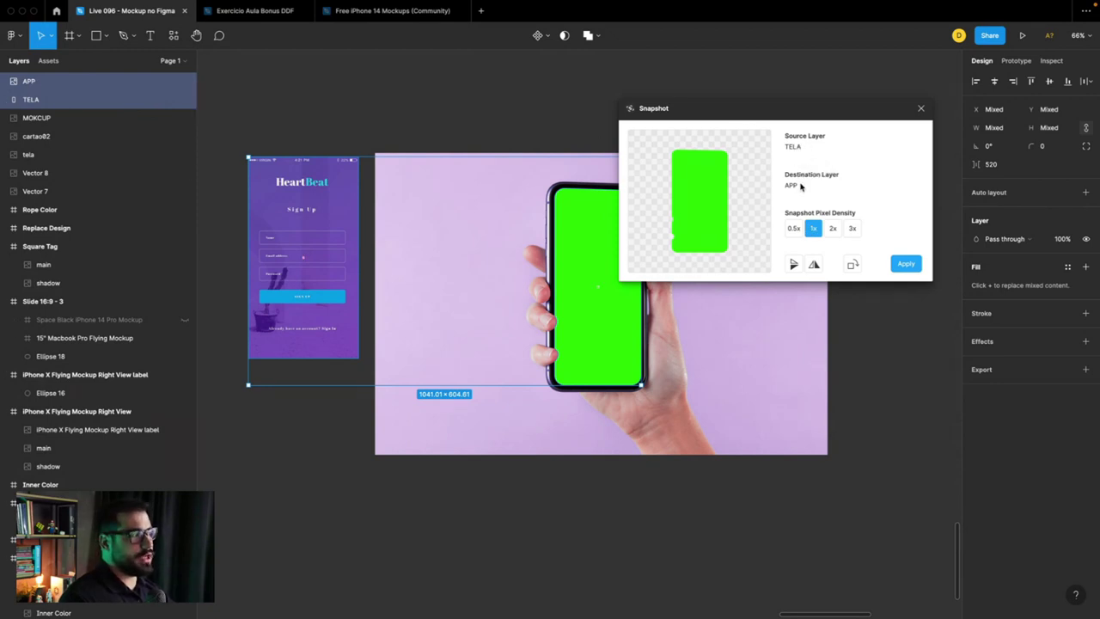
{"action": "left_click", "coordinate": [905, 264]}
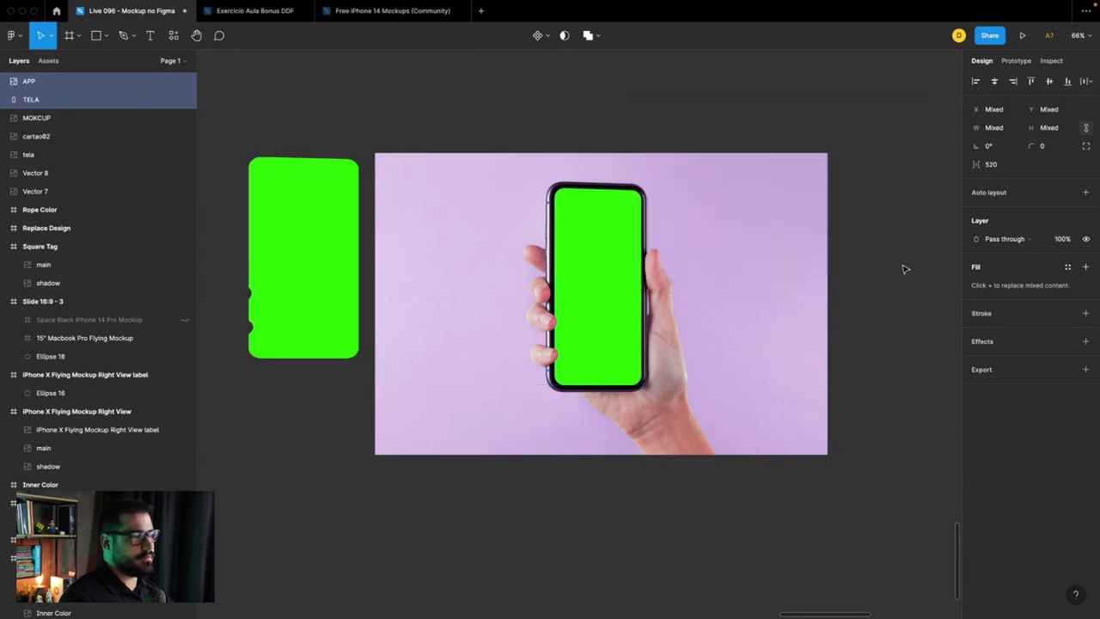
{"action": "left_click", "coordinate": [262, 93]}
{"action": "left_click", "coordinate": [14, 100]}
{"action": "left_click", "coordinate": [11, 100]}
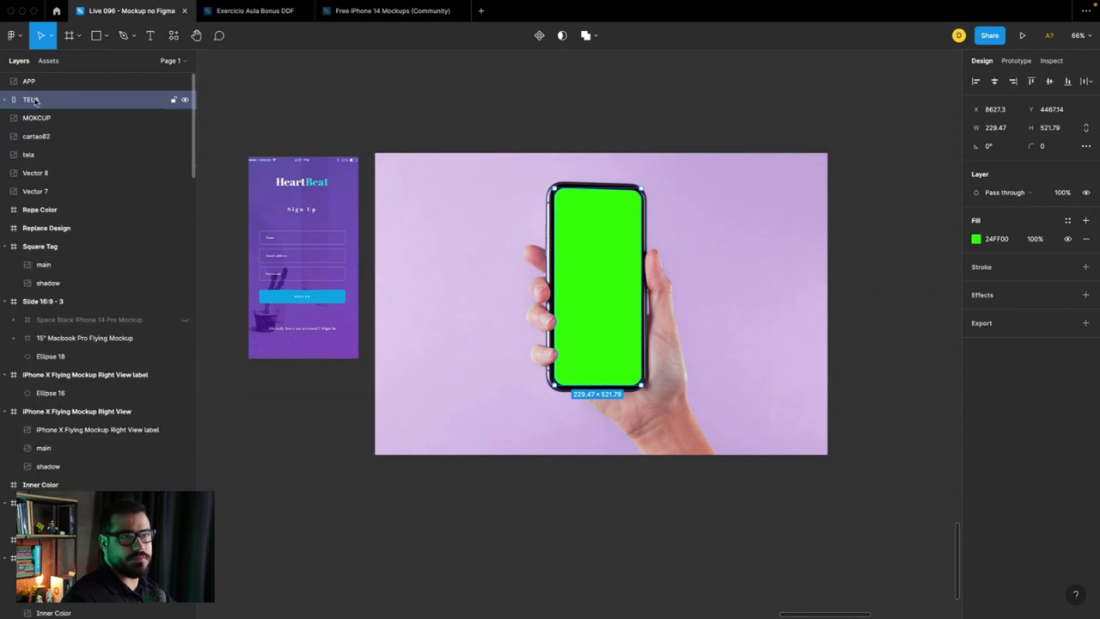
{"action": "left_click_drag", "start_coordinate": [35, 102], "coordinate": [36, 81]}
Step: Relaunch Snapshot on APP and TELA, review the canvas, and select only the APP screen
{"action": "left_click", "coordinate": [36, 101], "text": "shift"}
{"action": "right_click", "coordinate": [48, 94]}
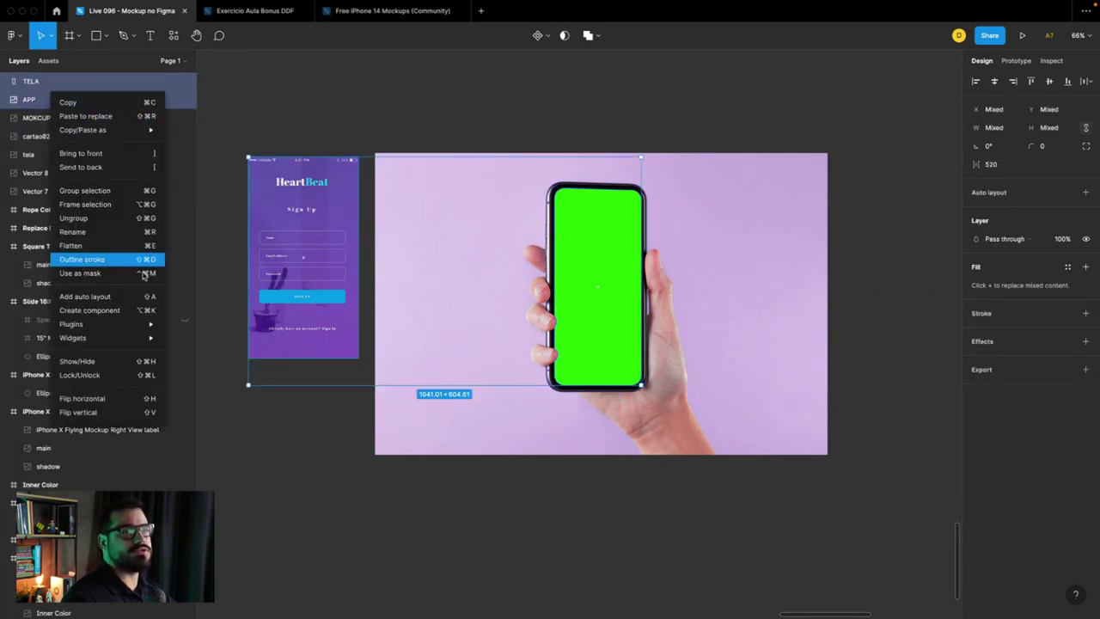
{"action": "mouse_move", "coordinate": [71, 324]}
{"action": "left_click", "coordinate": [258, 330]}
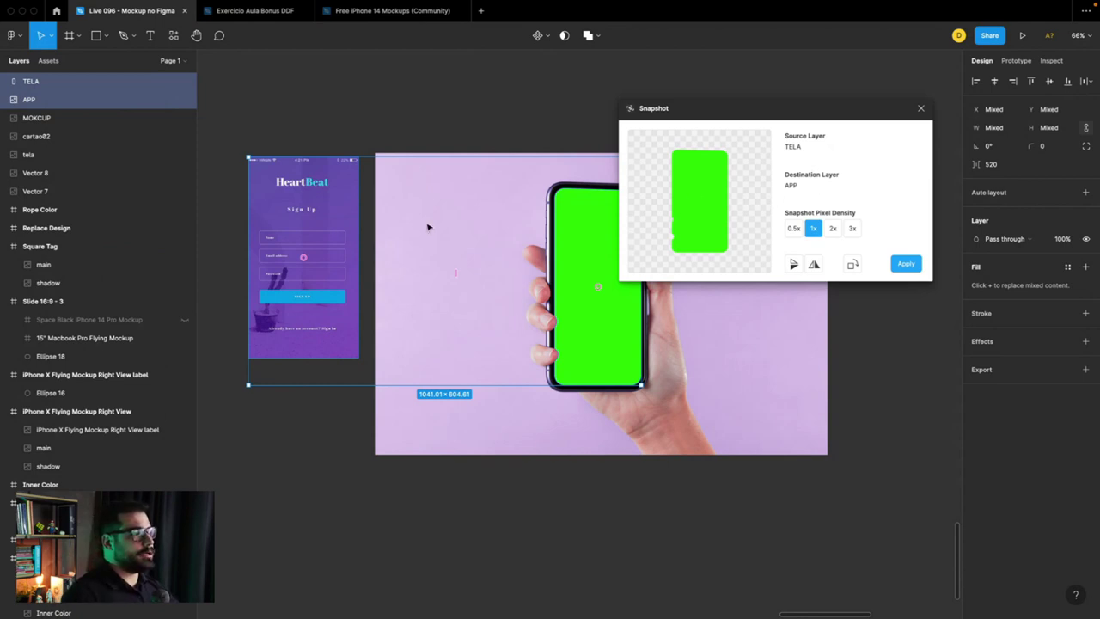
{"action": "scroll", "coordinate": [434, 299], "scroll_direction": "down", "scroll_amount": 2}
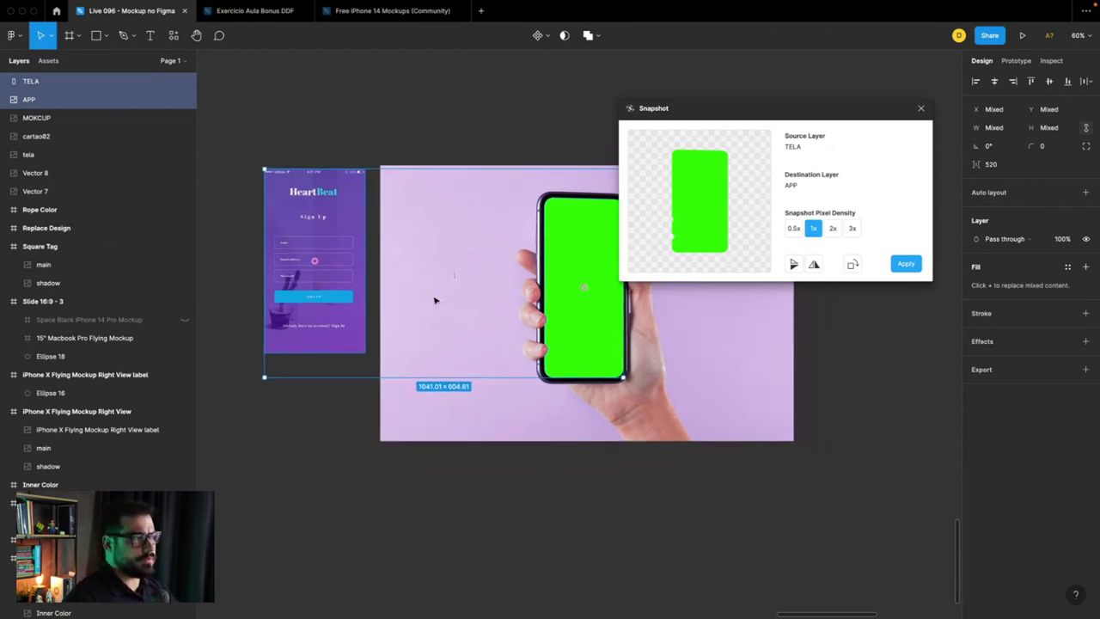
{"action": "scroll", "coordinate": [435, 300], "scroll_direction": "down", "scroll_amount": 2}
{"action": "scroll", "coordinate": [435, 300], "scroll_direction": "up", "scroll_amount": 3}
{"action": "scroll", "coordinate": [435, 300], "scroll_direction": "up", "scroll_amount": 2}
{"action": "scroll", "coordinate": [435, 300], "scroll_direction": "up", "scroll_amount": 1}
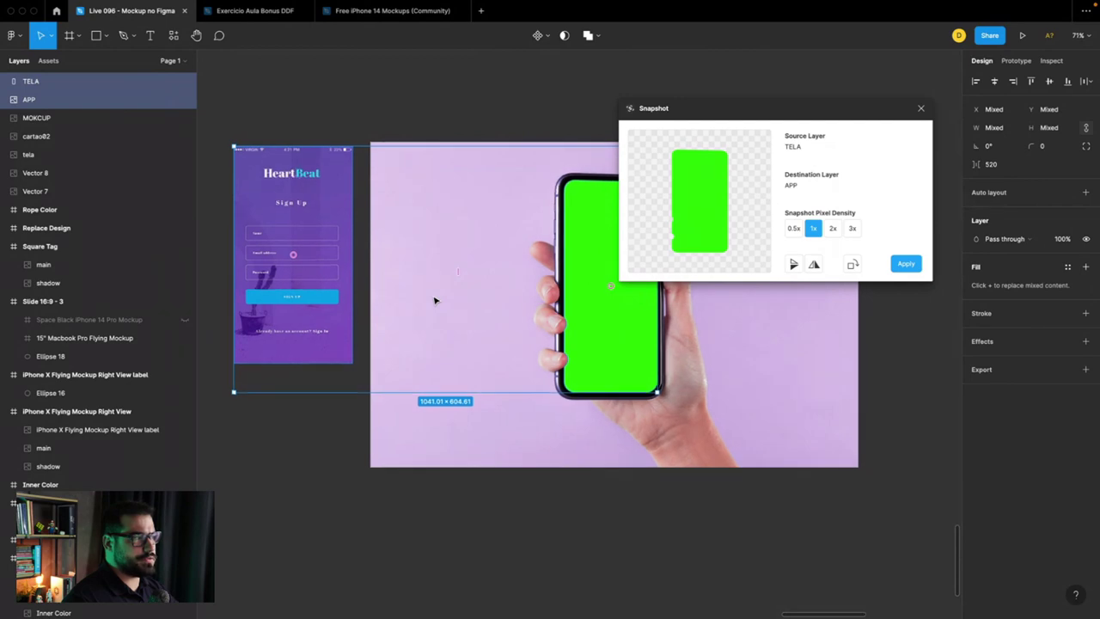
{"action": "scroll", "coordinate": [435, 300], "scroll_direction": "down", "scroll_amount": 1}
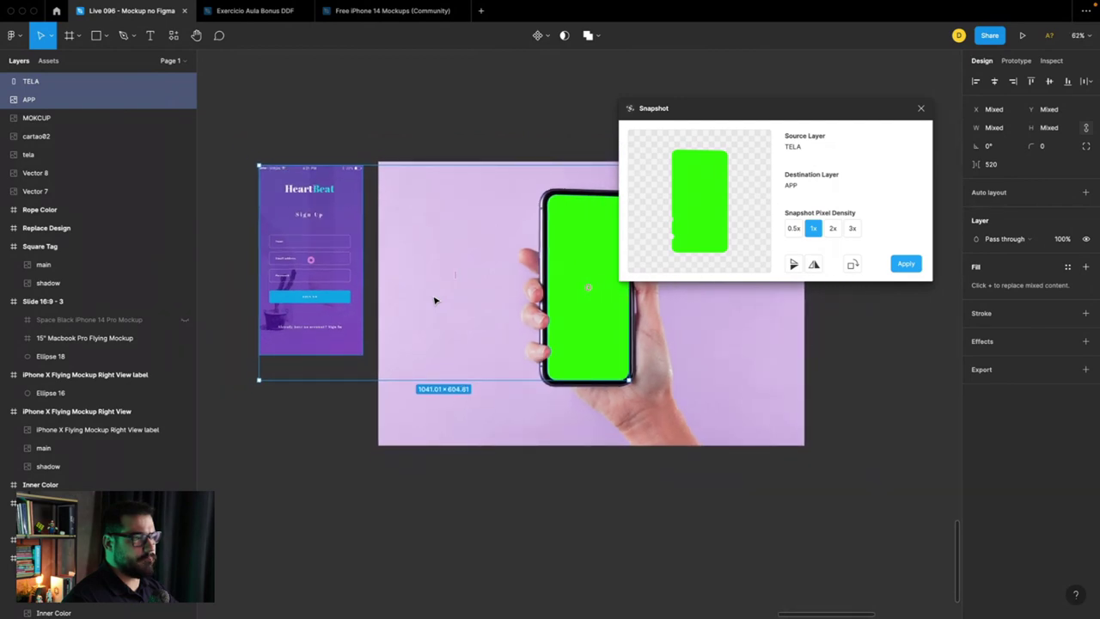
{"action": "scroll", "coordinate": [435, 300], "scroll_direction": "down", "scroll_amount": 1}
{"action": "key", "text": "Escape"}
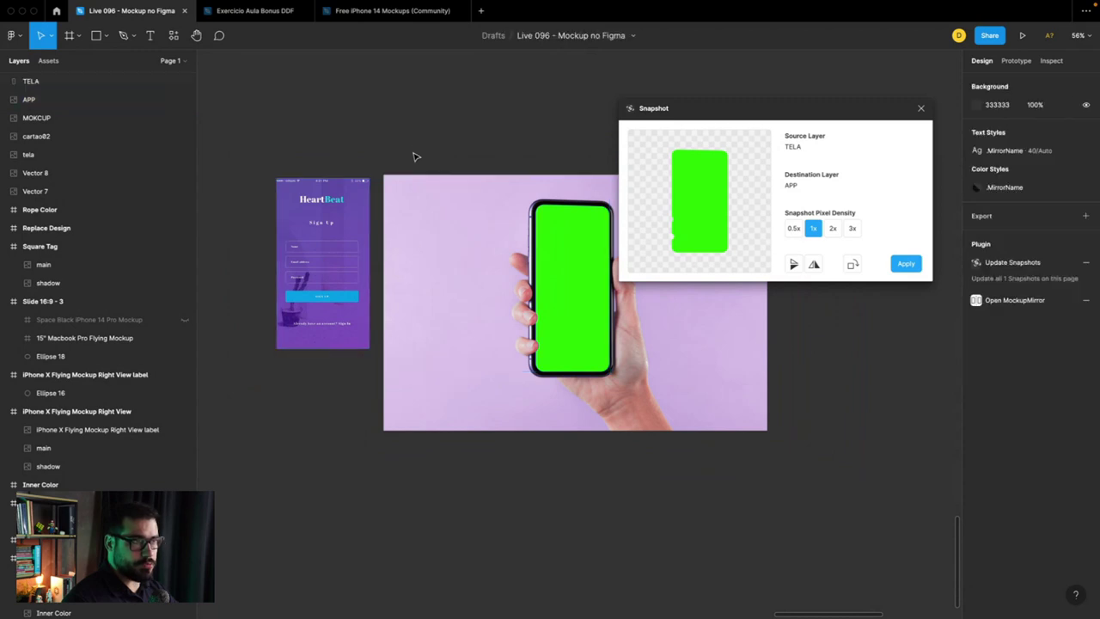
{"action": "scroll", "coordinate": [414, 167], "scroll_direction": "down", "scroll_amount": 3}
{"action": "left_click", "coordinate": [28, 99]}
{"action": "scroll", "coordinate": [358, 200], "scroll_direction": "down", "scroll_amount": 3}
{"action": "scroll", "coordinate": [358, 199], "scroll_direction": "down", "scroll_amount": 3}
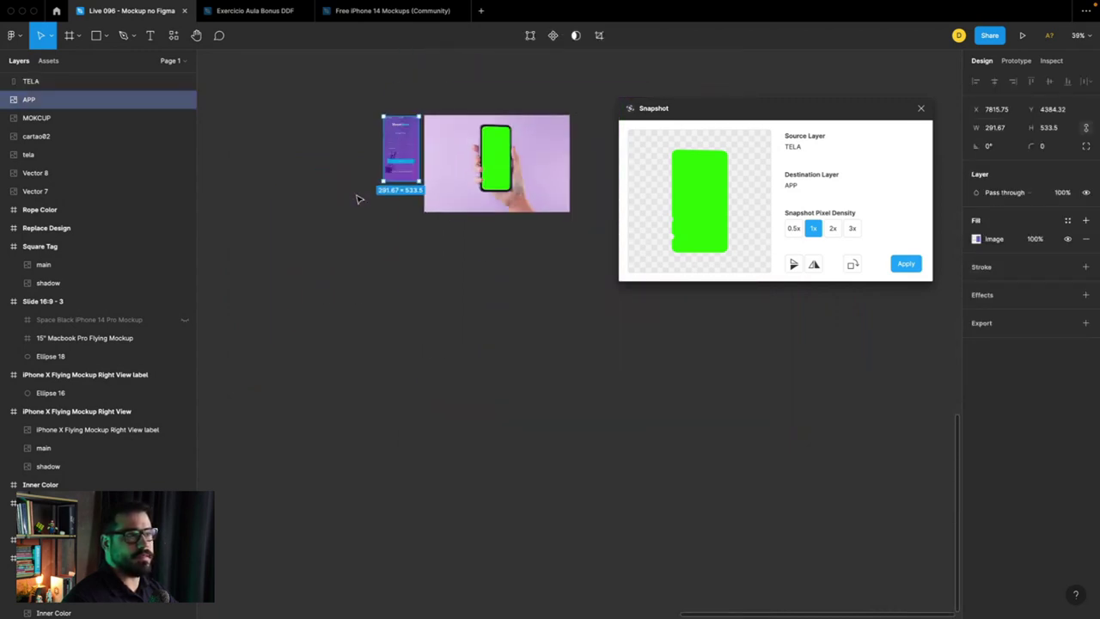
{"action": "scroll", "coordinate": [358, 199], "scroll_direction": "down", "scroll_amount": 2}
{"action": "scroll", "coordinate": [358, 198], "scroll_direction": "up", "scroll_amount": 2}
{"action": "scroll", "coordinate": [362, 260], "scroll_direction": "up", "scroll_amount": 5}
{"action": "scroll", "coordinate": [362, 260], "scroll_direction": "up", "scroll_amount": 3}
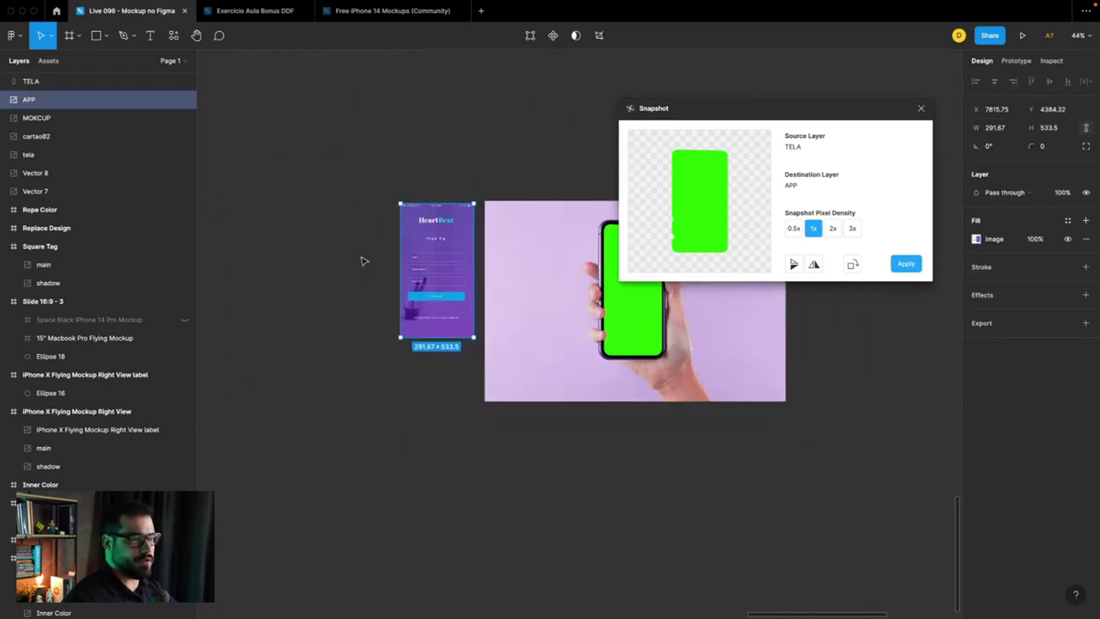
Step: Frame the APP screen with Frame selection, use the TELA frame as Snapshot source
{"action": "key", "text": "f"}
{"action": "key", "text": "v"}
{"action": "left_click", "coordinate": [442, 216]}
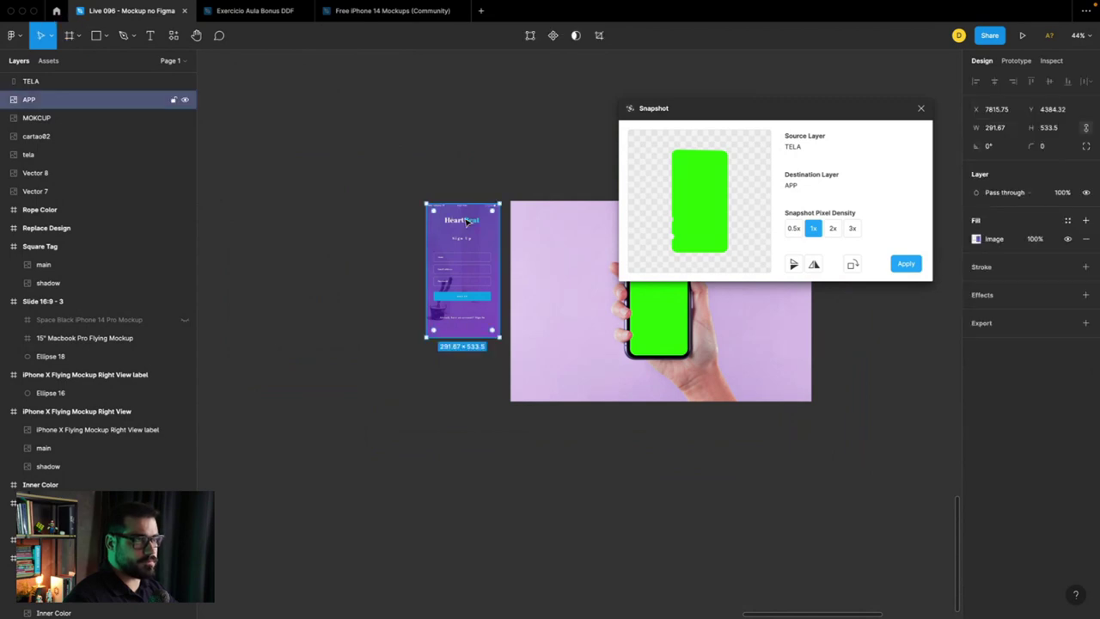
{"action": "right_click", "coordinate": [468, 217]}
{"action": "left_click", "coordinate": [501, 341]}
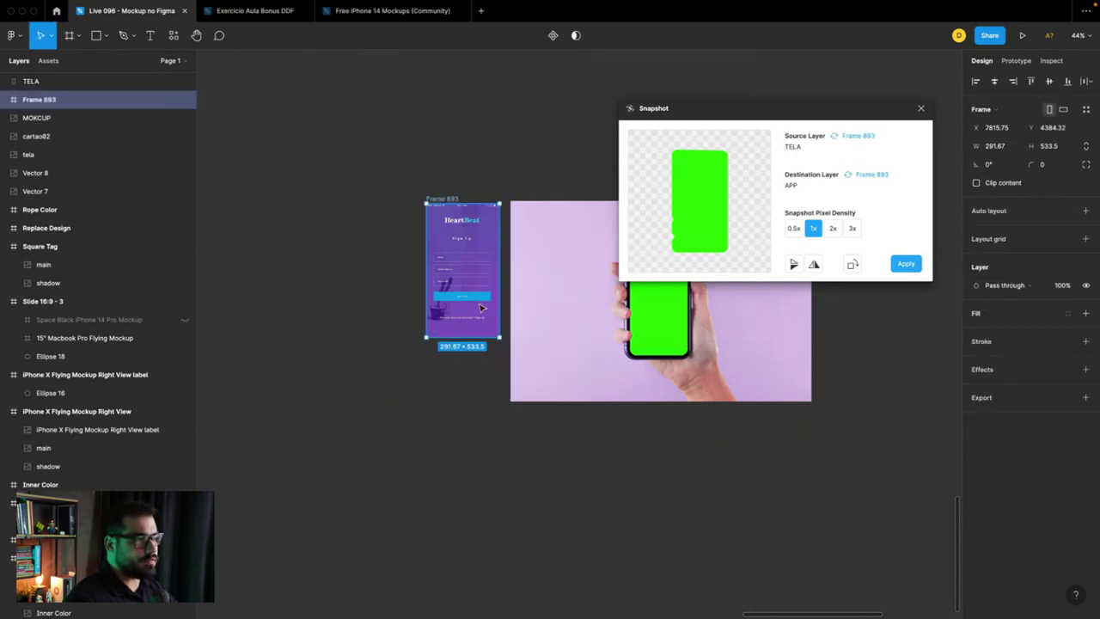
{"action": "scroll", "coordinate": [459, 246], "scroll_direction": "right", "scroll_amount": 2}
{"action": "scroll", "coordinate": [364, 194], "scroll_direction": "right", "scroll_amount": 2}
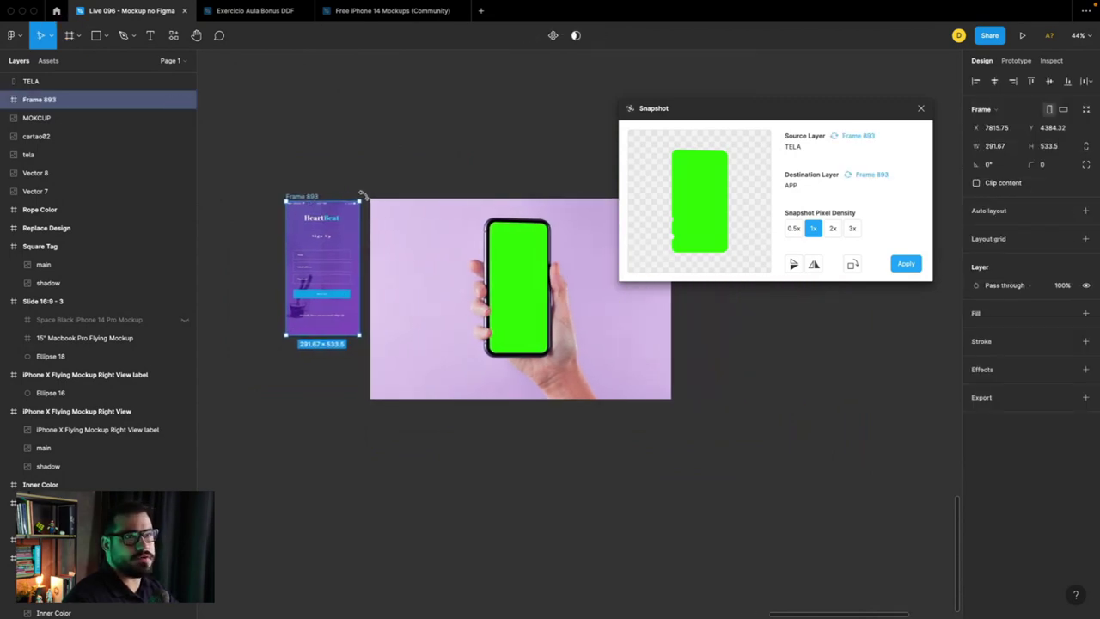
{"action": "left_click", "coordinate": [300, 215]}
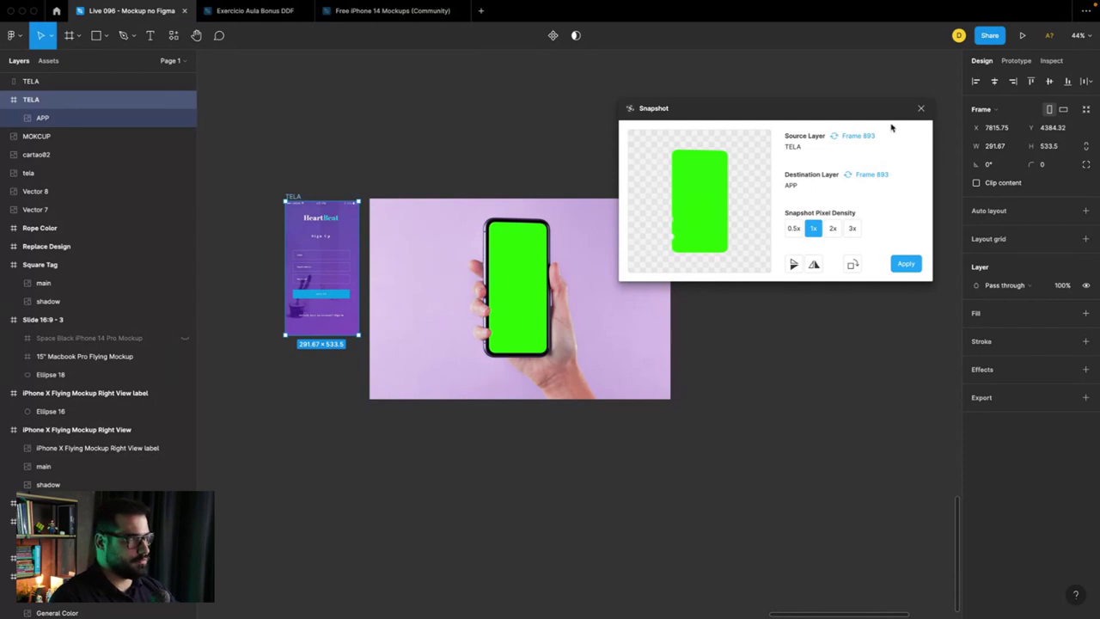
{"action": "left_click", "coordinate": [860, 136]}
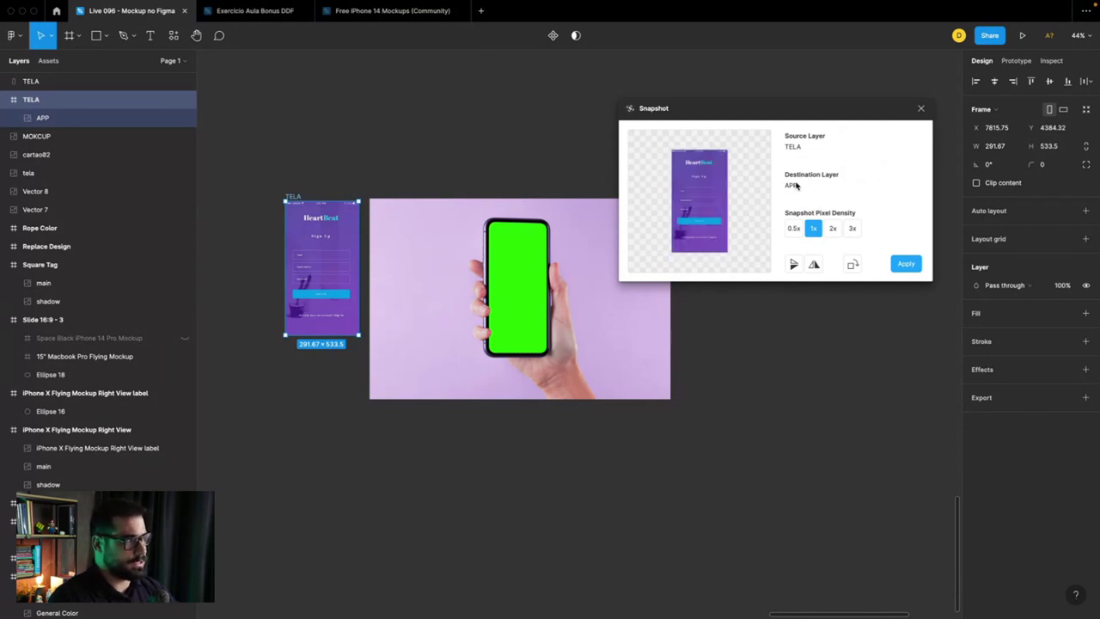
{"action": "left_click", "coordinate": [508, 265]}
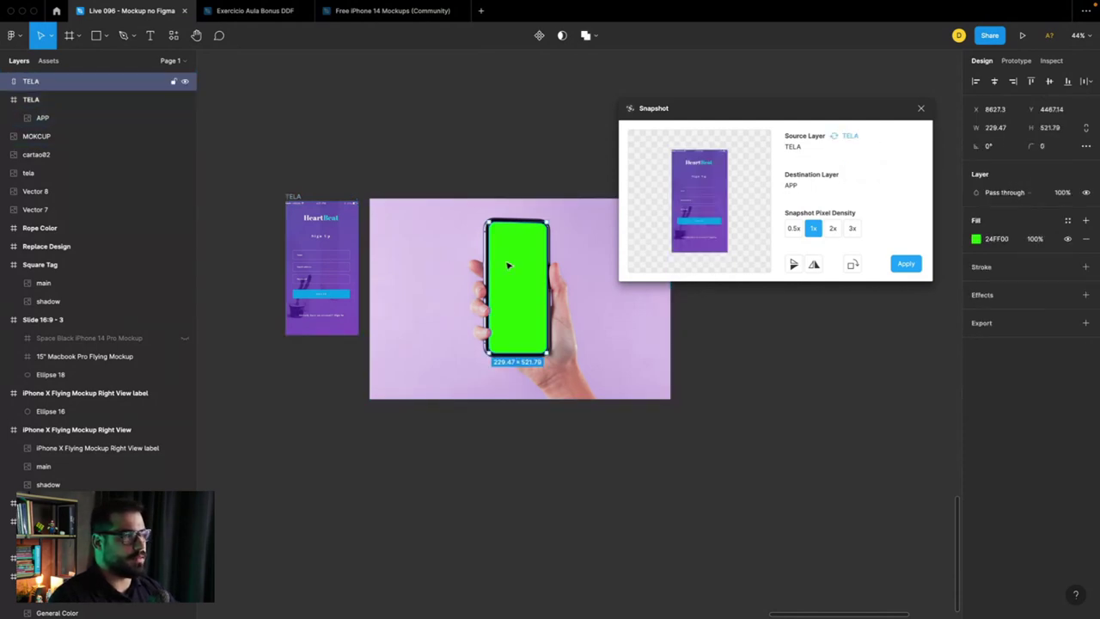
Step: Wrap the green phone screen in a new frame named MOCKUP
{"action": "right_click", "coordinate": [512, 249]}
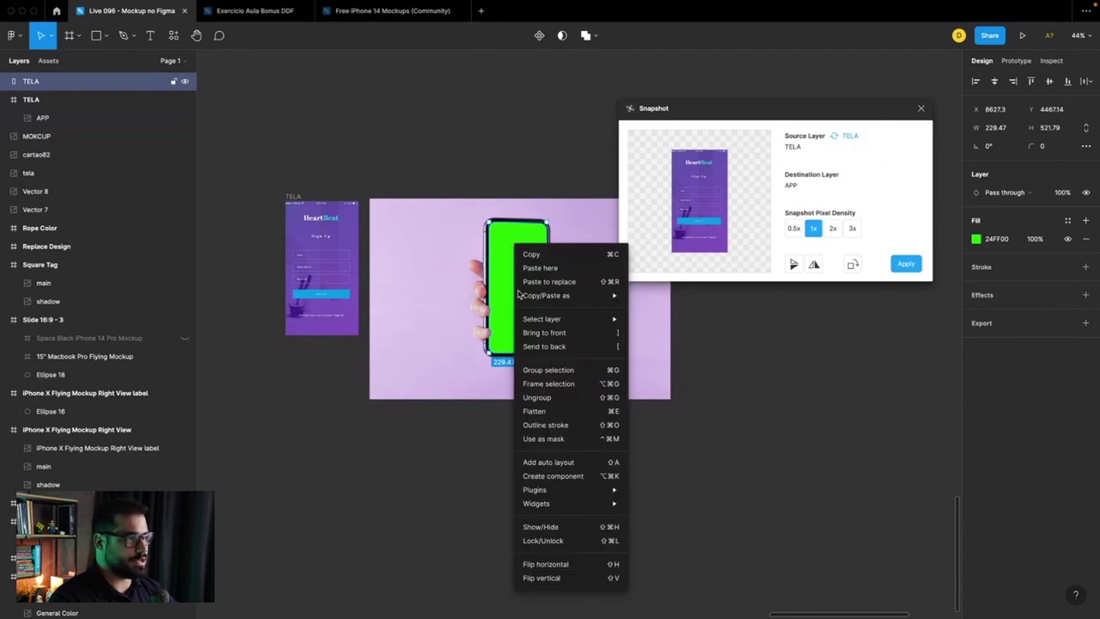
{"action": "left_click", "coordinate": [548, 384]}
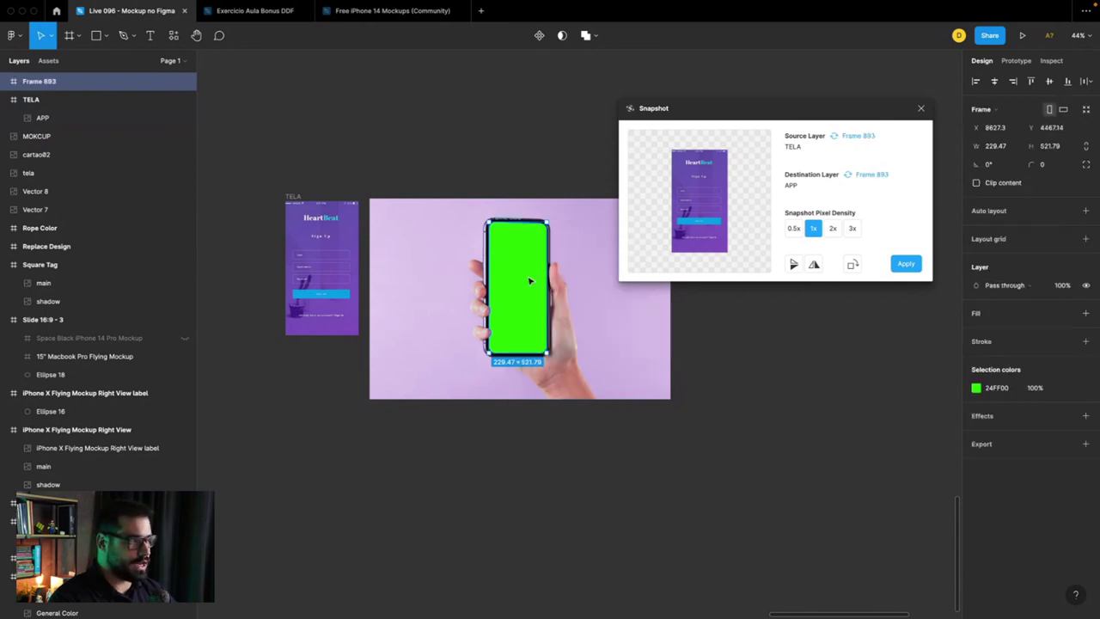
{"action": "double_click", "coordinate": [38, 82]}
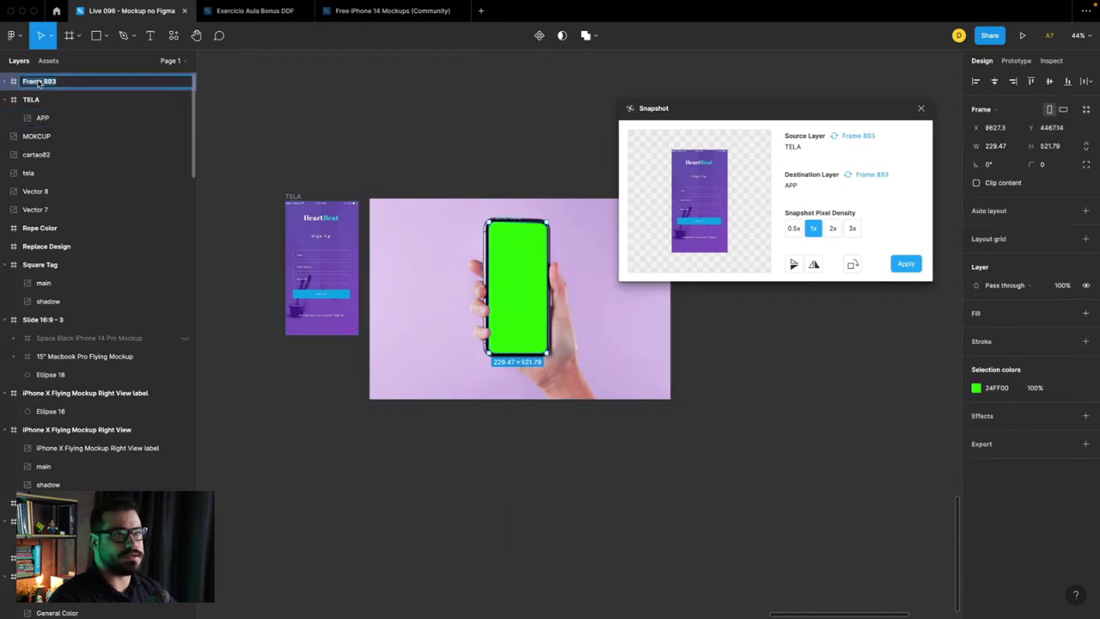
{"action": "type", "text": "MOCKUP"}
{"action": "key", "text": "Return"}
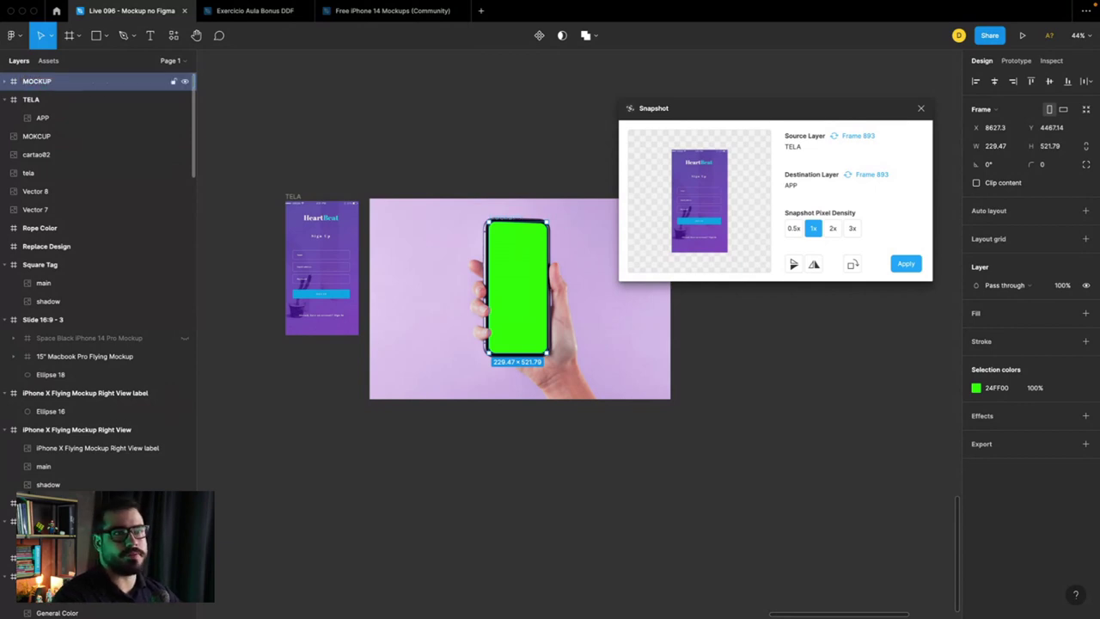
Step: Move the MOKCUP phone photo into the MOCKUP frame, with the green screen above it
{"action": "left_click", "coordinate": [36, 135]}
{"action": "left_click_drag", "start_coordinate": [52, 82], "coordinate": [9, 89]}
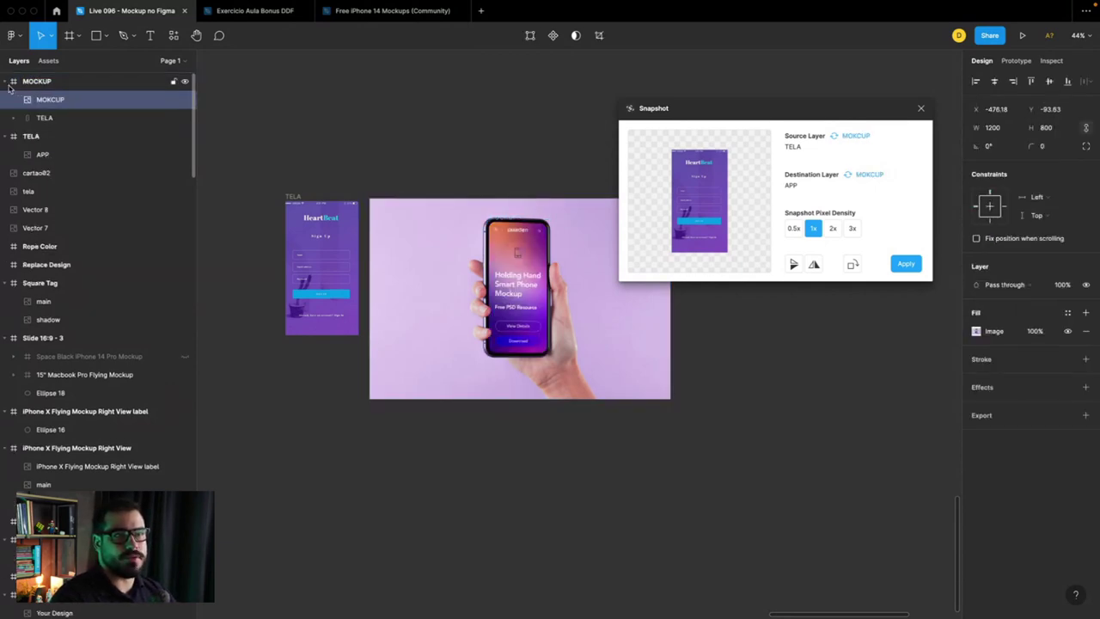
{"action": "left_click", "coordinate": [73, 118]}
{"action": "key", "text": "ctrl+bracketright"}
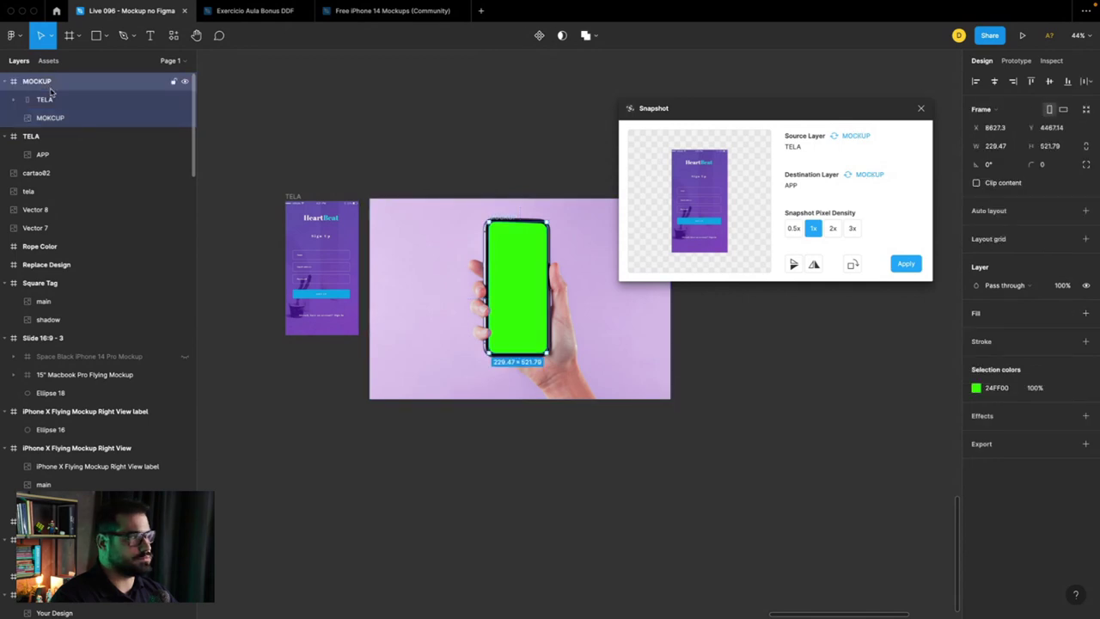
Step: Rename the photo layer MOKCUP FUNDO and move the TELA frame to the top of the layers
{"action": "left_click", "coordinate": [41, 118]}
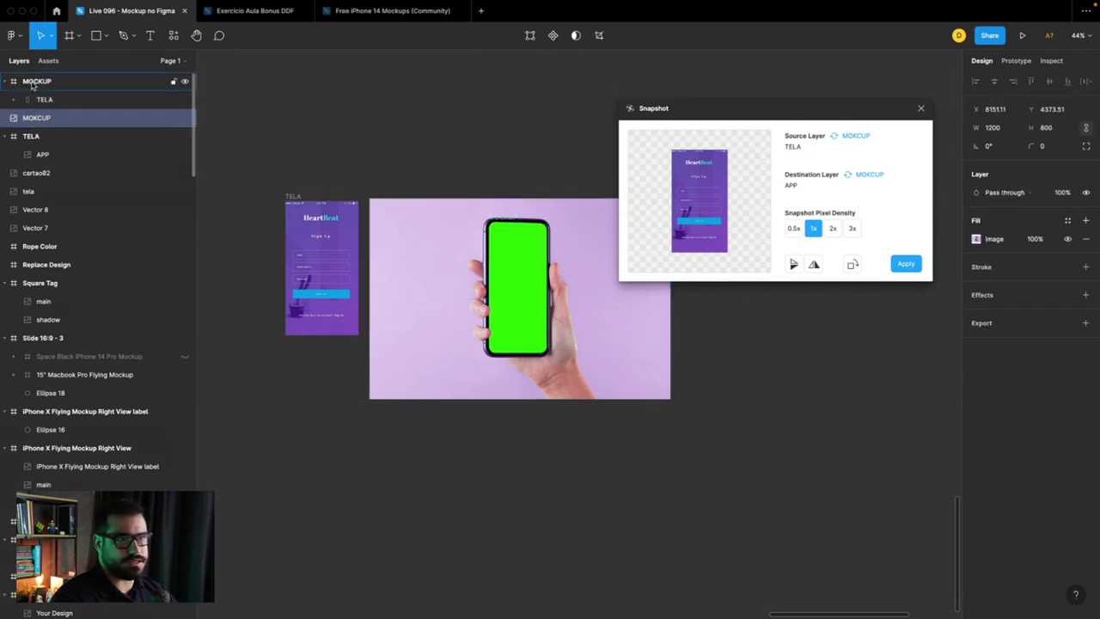
{"action": "double_click", "coordinate": [50, 101]}
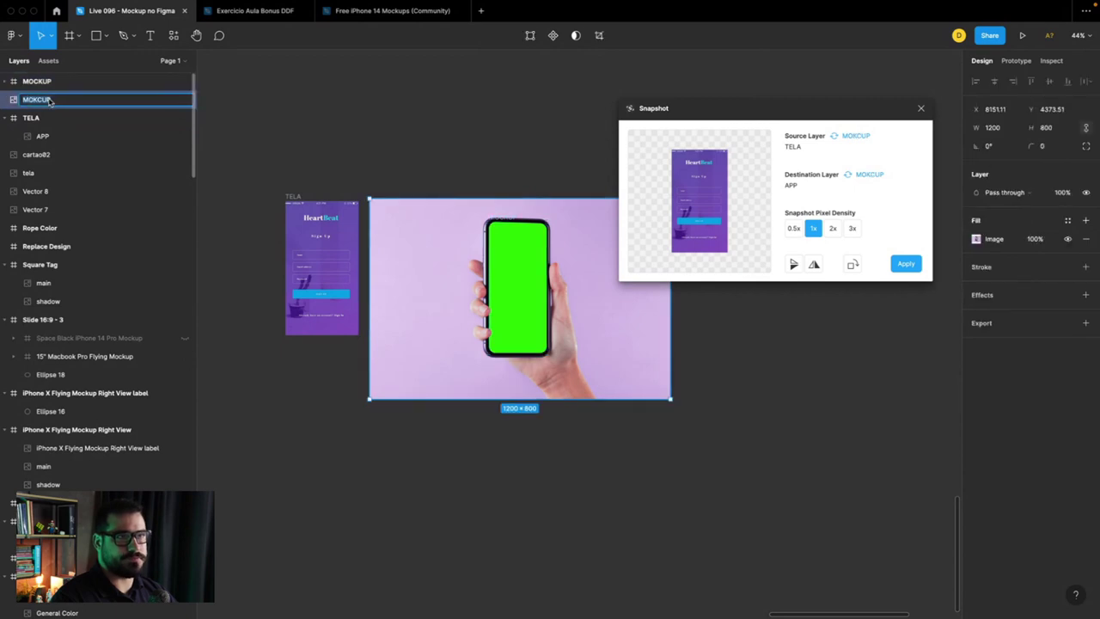
{"action": "type", "text": "FUNDO"}
{"action": "key", "text": "Return"}
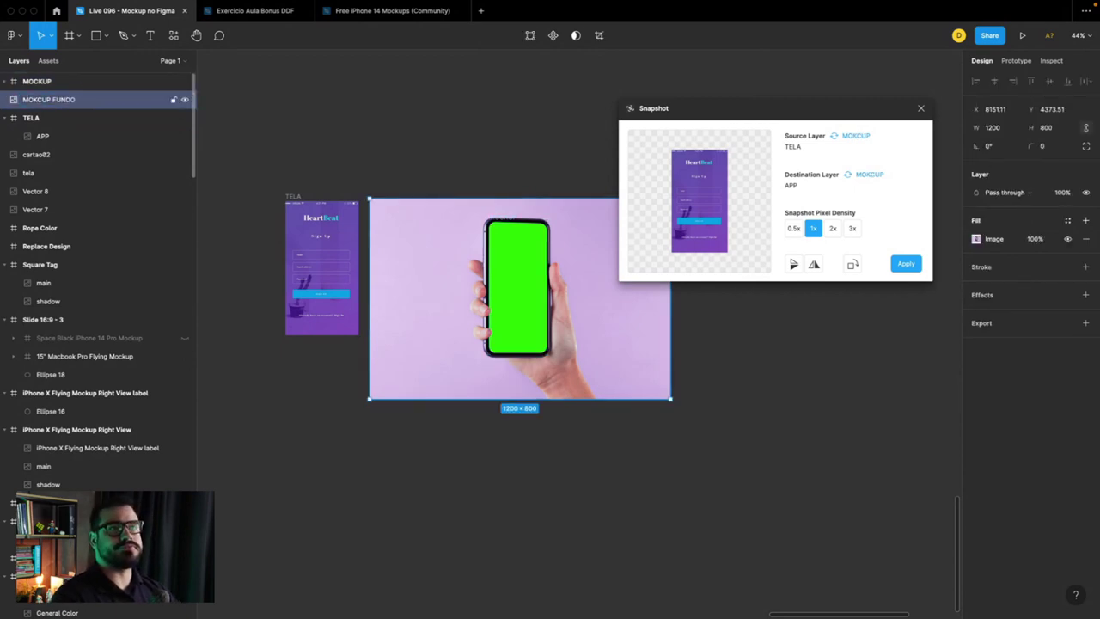
{"action": "left_click", "coordinate": [35, 120]}
{"action": "left_click_drag", "start_coordinate": [35, 120], "coordinate": [34, 77]}
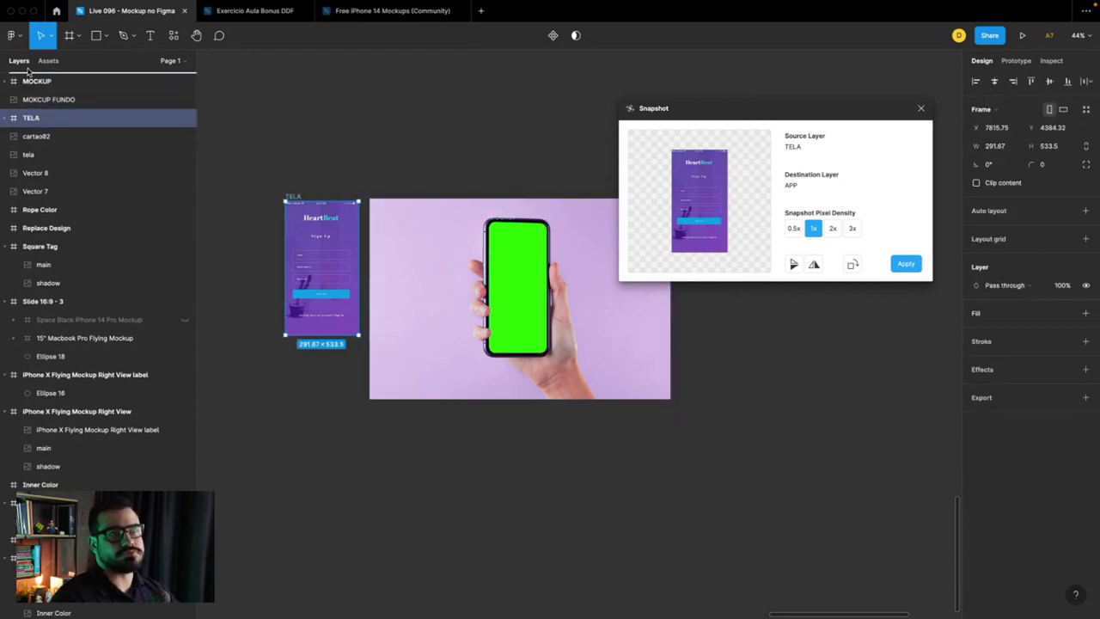
Step: Keep TELA as the Snapshot source and set the MOCKUP frame as the destination layer
{"action": "left_click", "coordinate": [312, 206]}
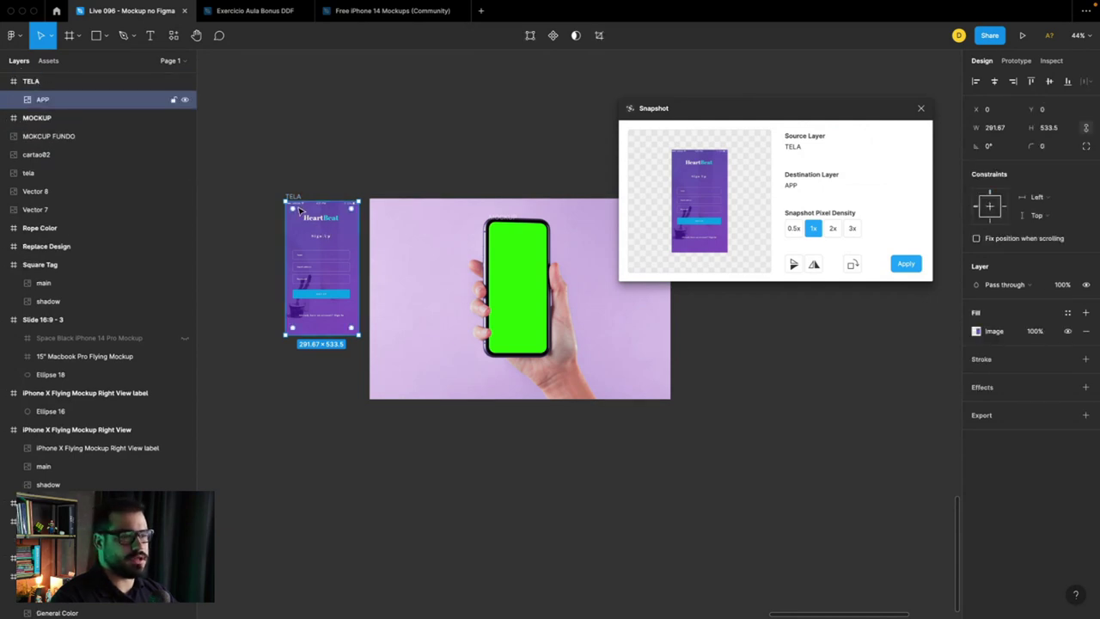
{"action": "left_click", "coordinate": [293, 196]}
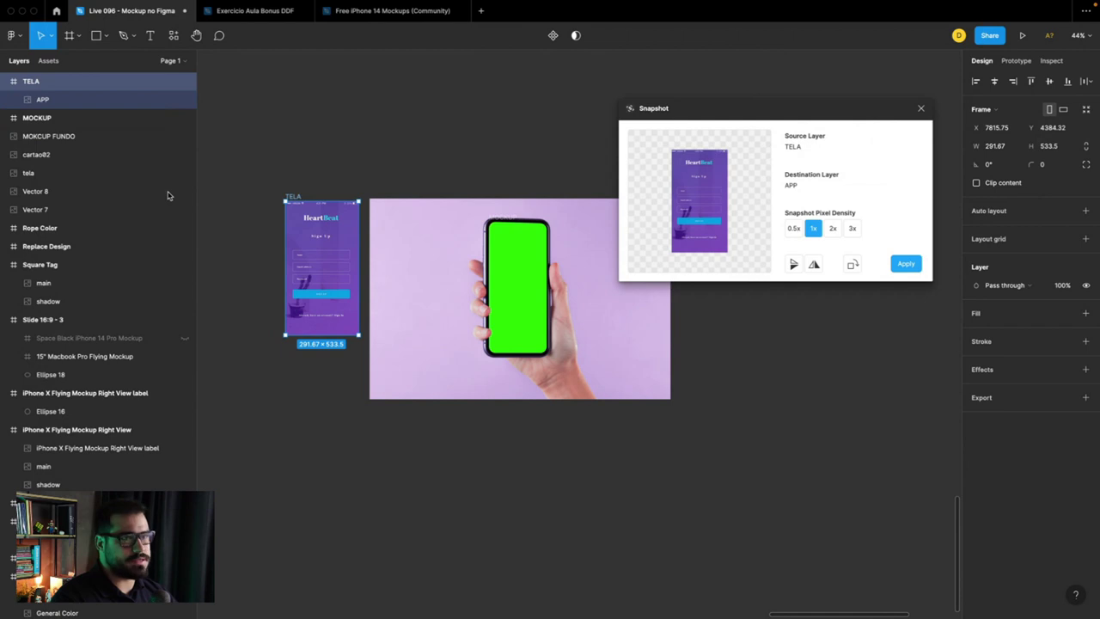
{"action": "left_click", "coordinate": [336, 199]}
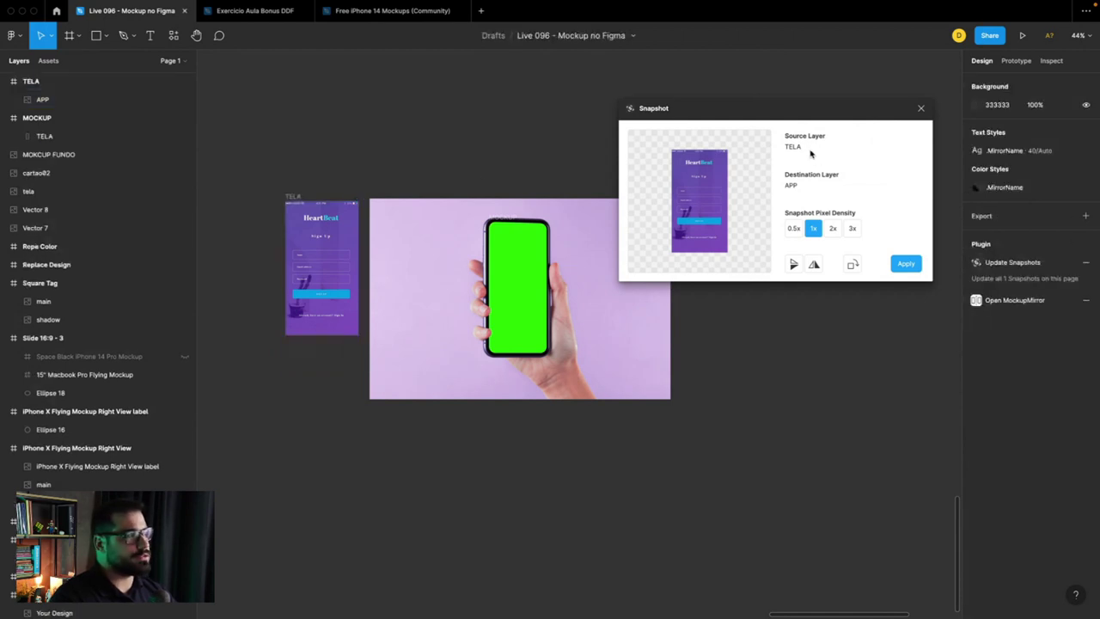
{"action": "left_click_drag", "start_coordinate": [801, 117], "coordinate": [703, 118]}
{"action": "left_click", "coordinate": [294, 198]}
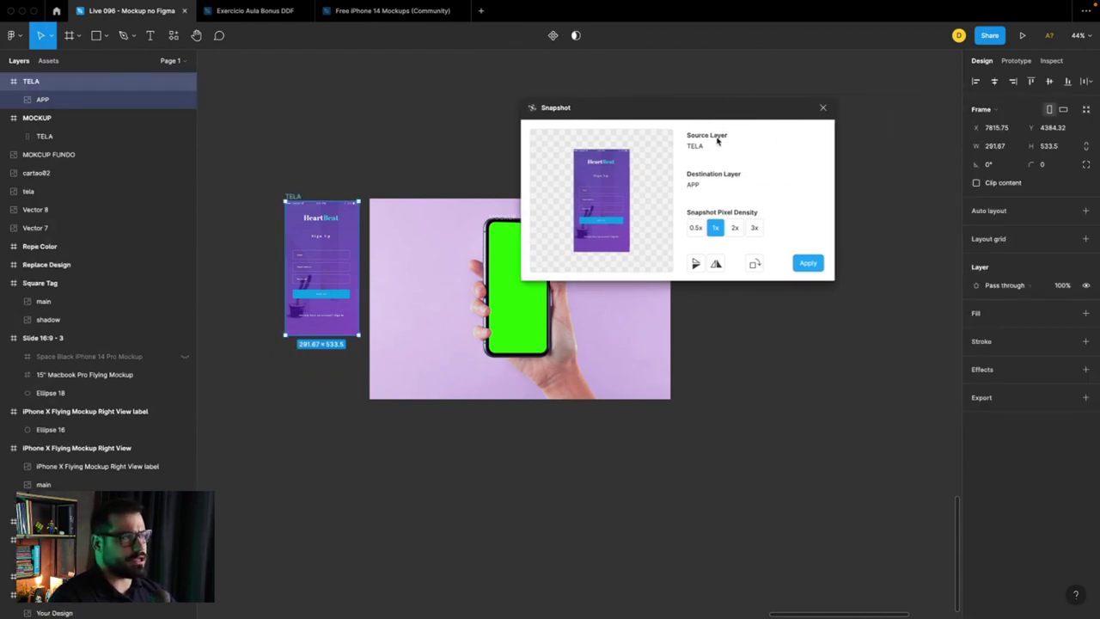
{"action": "mouse_move", "coordinate": [92, 118]}
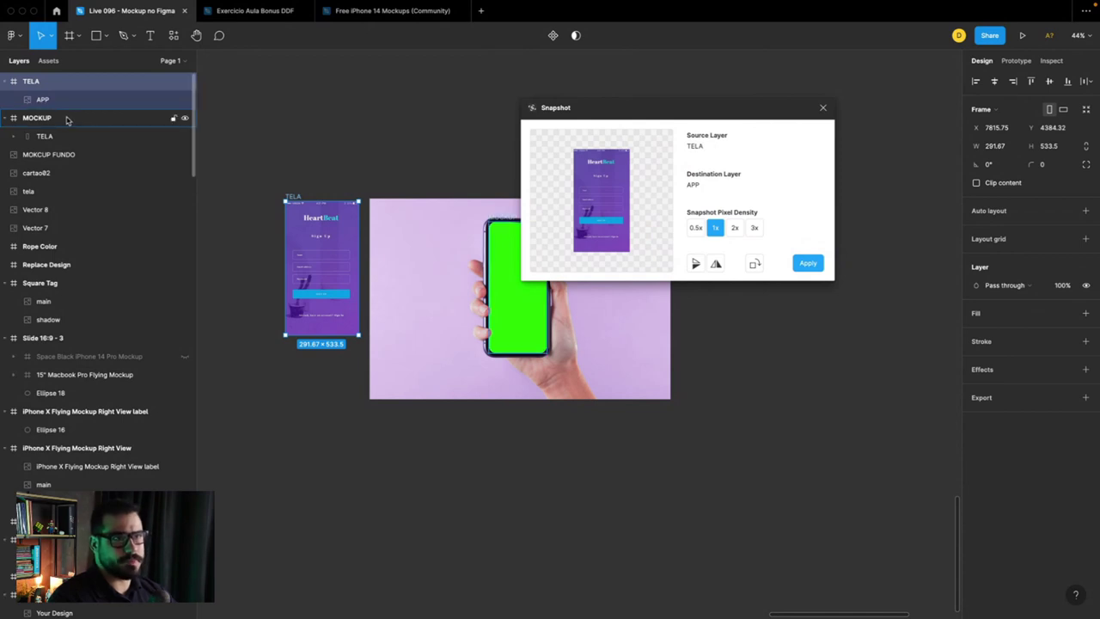
{"action": "left_click", "coordinate": [37, 119]}
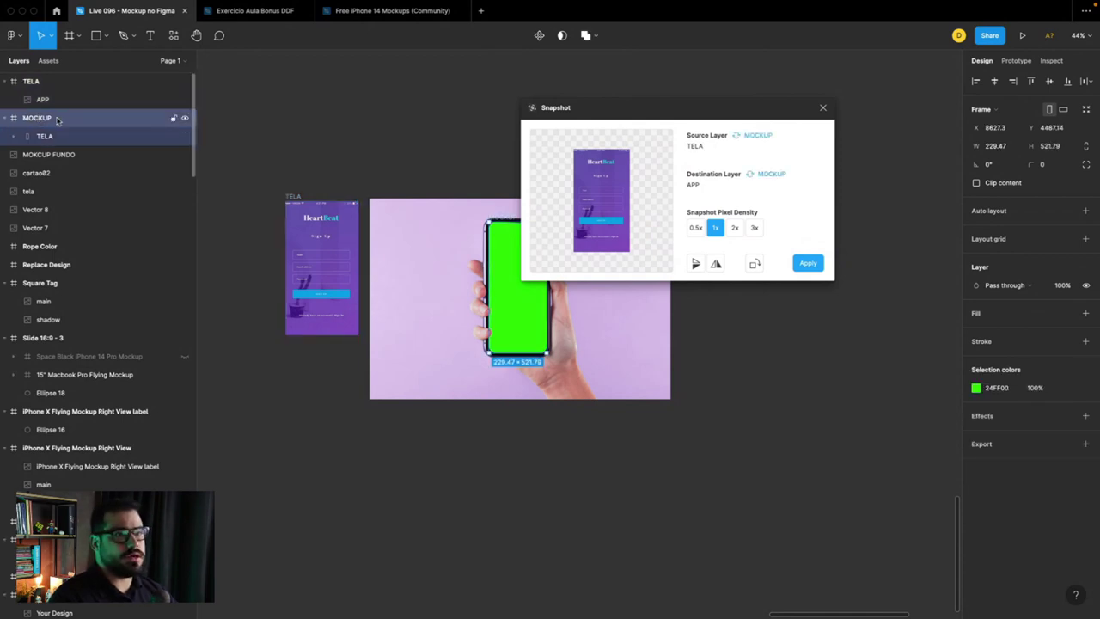
{"action": "left_click", "coordinate": [747, 175]}
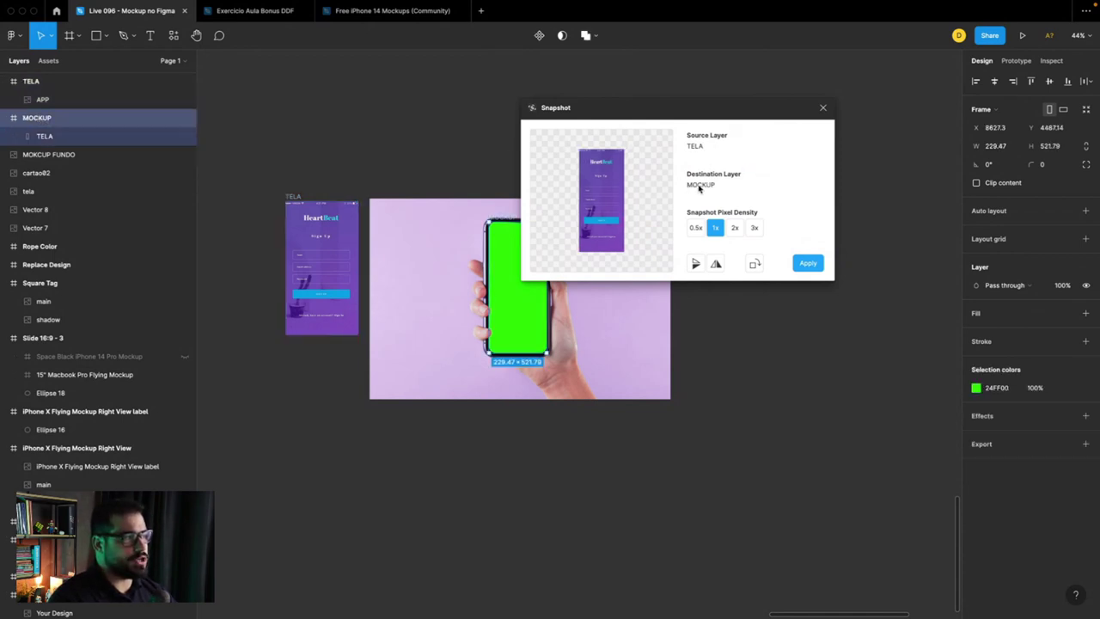
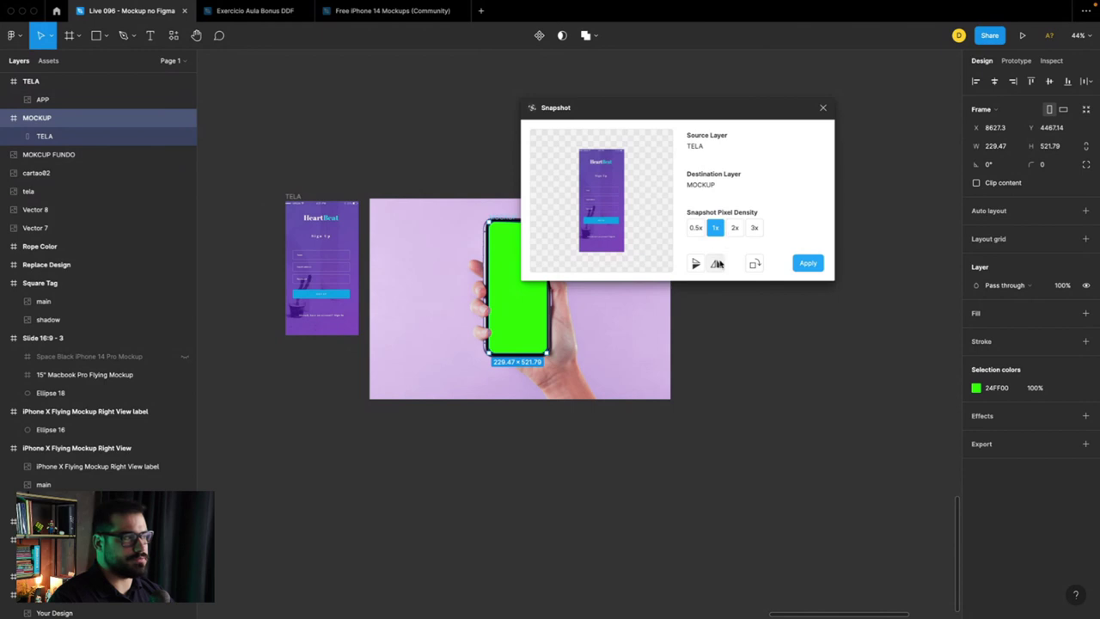
Step: Apply the TELA snapshot to the phone mockup and inspect the green screen placeholder layers
{"action": "left_click", "coordinate": [803, 265]}
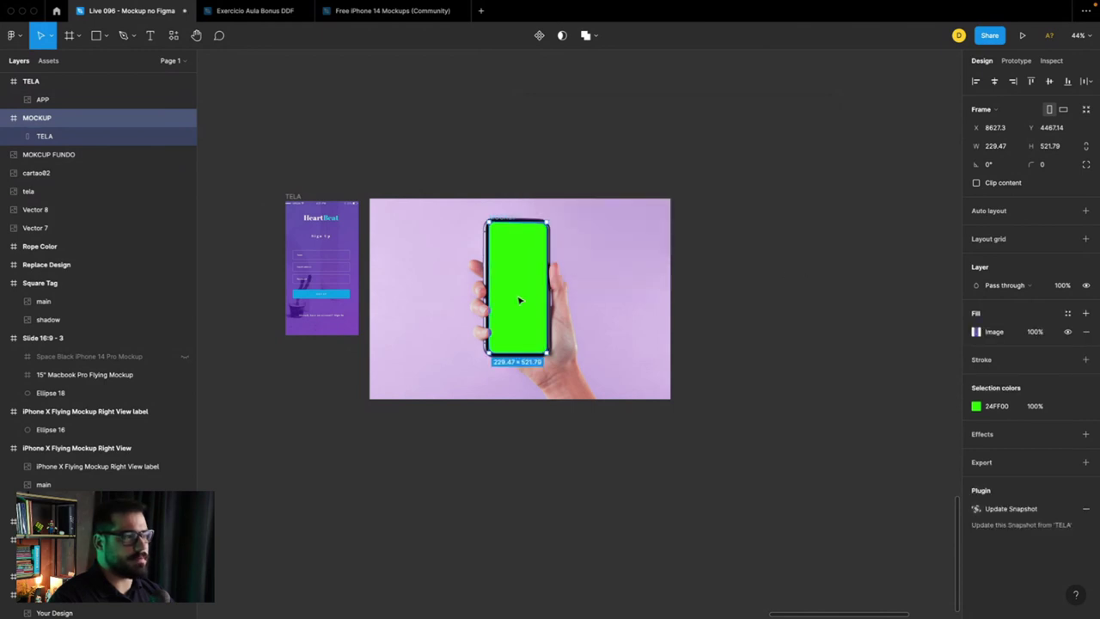
{"action": "scroll", "coordinate": [518, 300], "scroll_direction": "up", "scroll_amount": 5}
{"action": "left_click", "coordinate": [57, 139]}
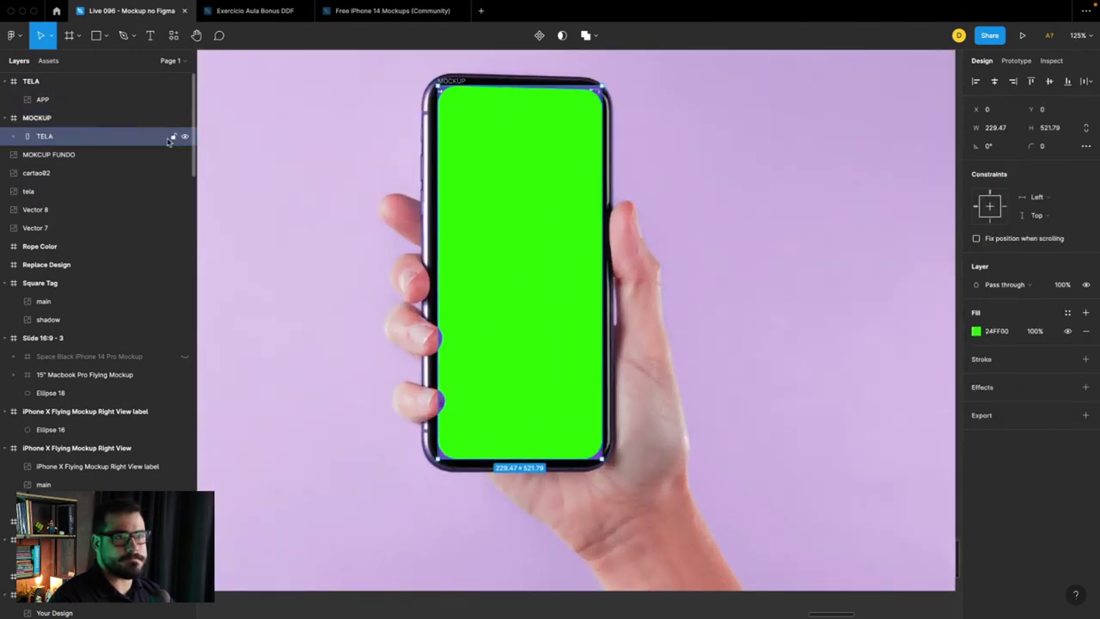
{"action": "left_click", "coordinate": [14, 137]}
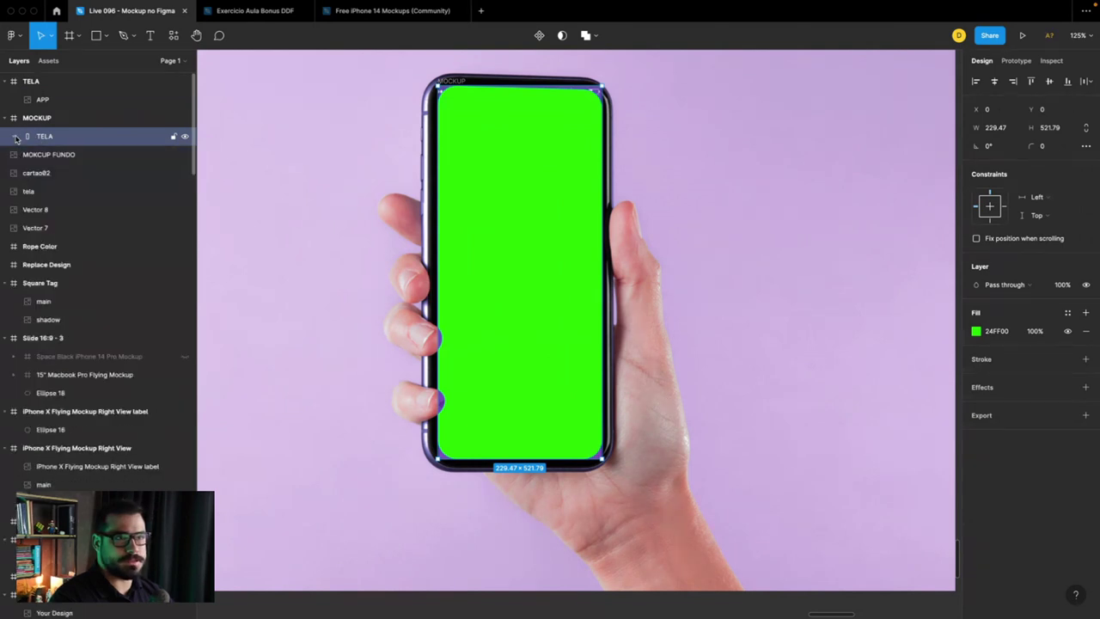
{"action": "left_click", "coordinate": [45, 155]}
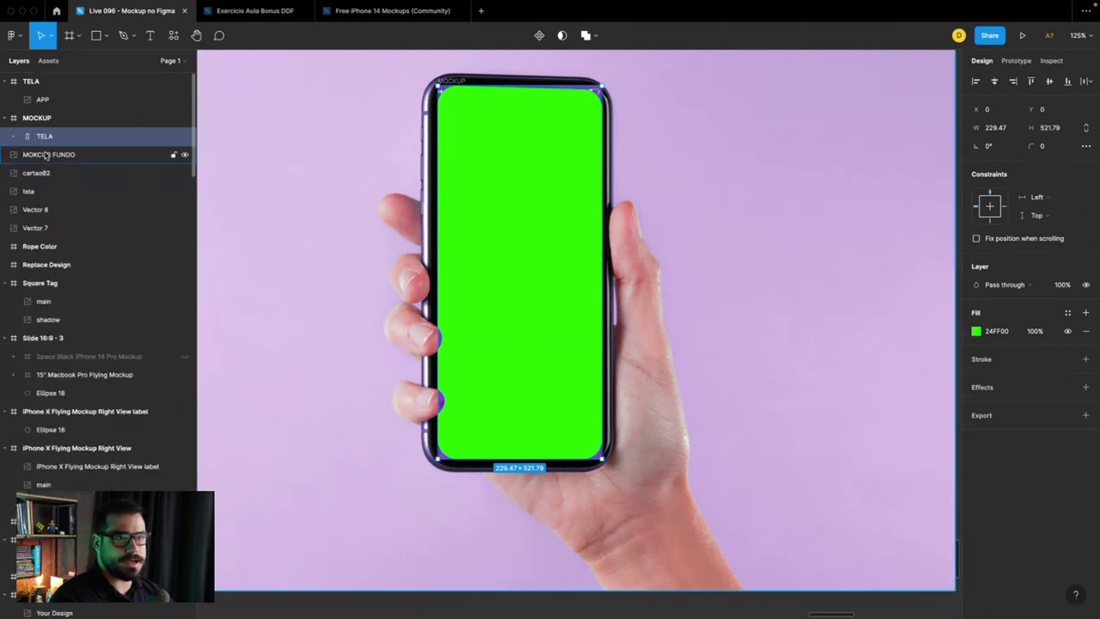
{"action": "left_click", "coordinate": [501, 335]}
{"action": "mouse_move", "coordinate": [501, 335]}
{"action": "left_mouse_down"}
{"action": "mouse_move", "coordinate": [564, 332]}
{"action": "mouse_move", "coordinate": [506, 335]}
{"action": "left_mouse_up"}
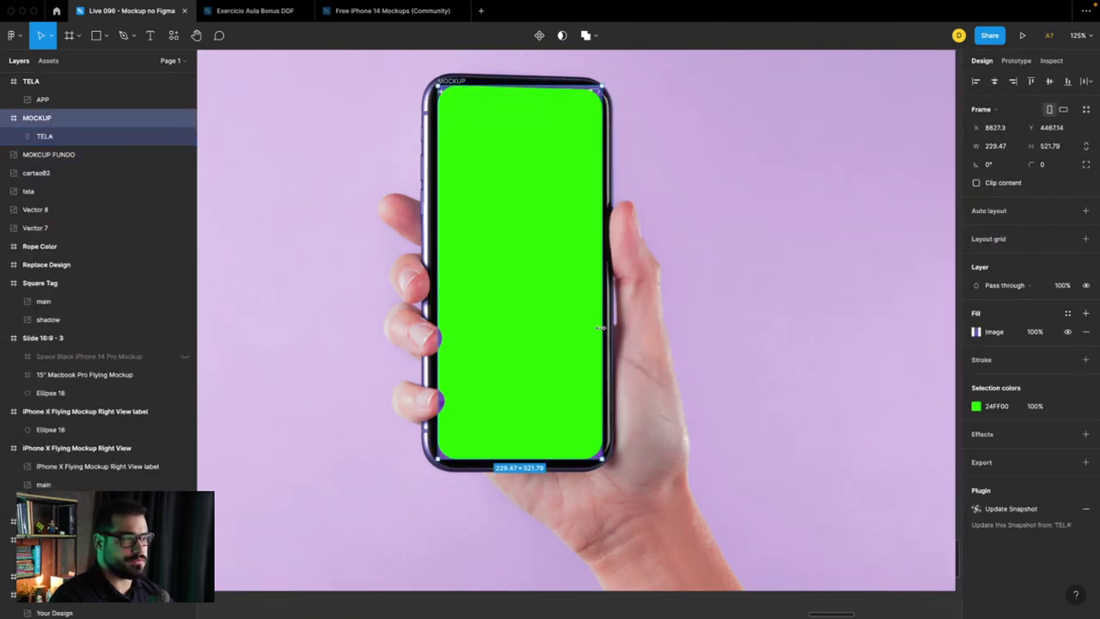
Step: Toggle TELA's visibility off and back on, then update the MOCKUP snapshot
{"action": "left_click", "coordinate": [185, 137]}
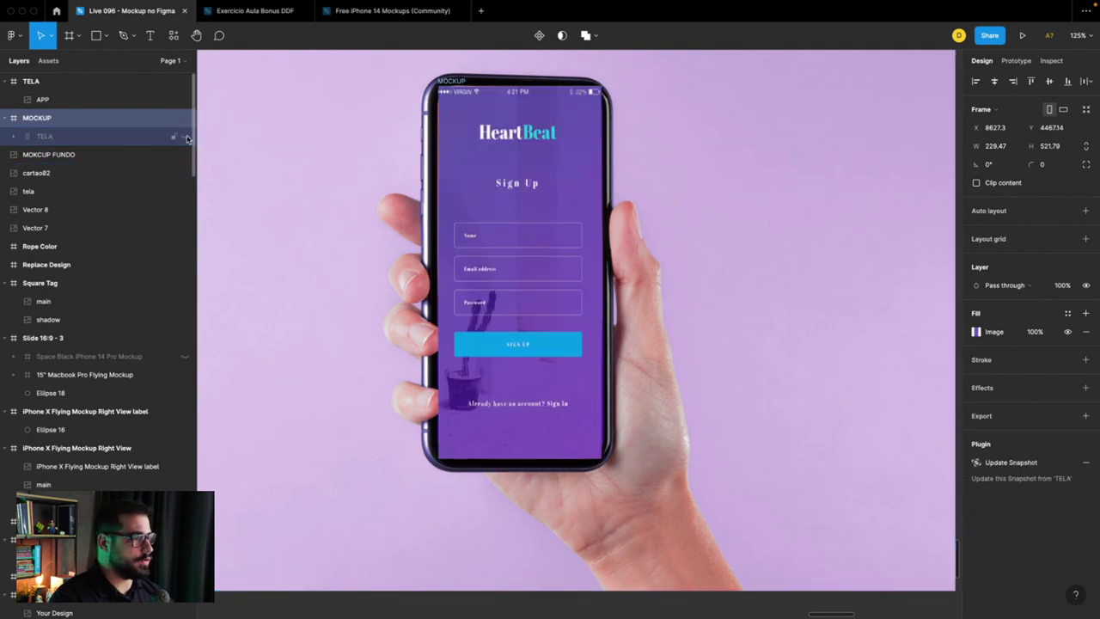
{"action": "left_click", "coordinate": [187, 138]}
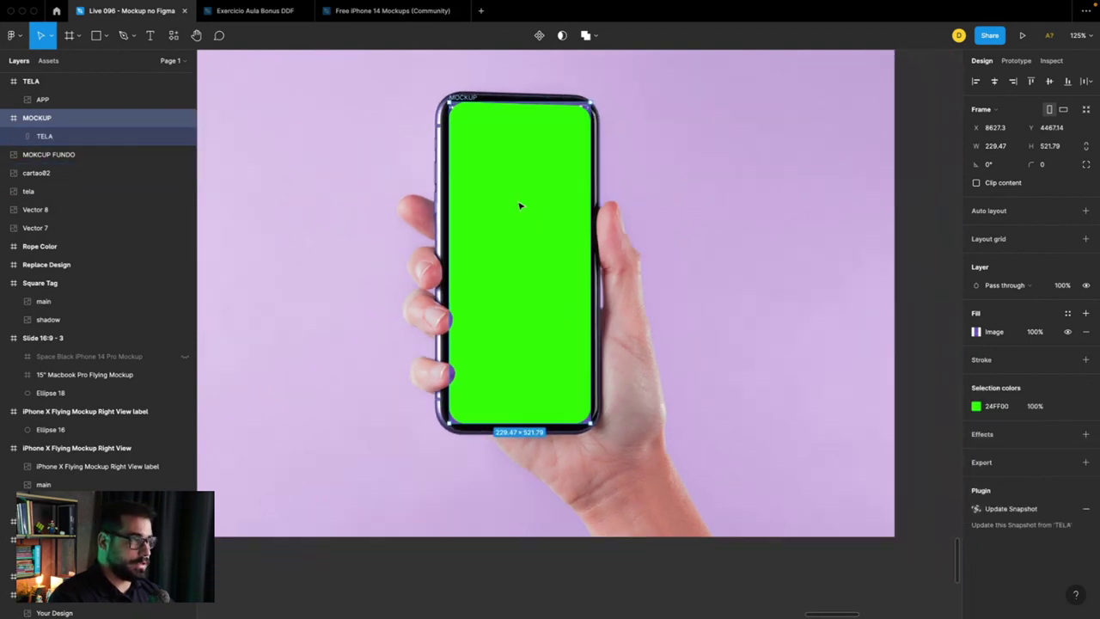
{"action": "scroll", "coordinate": [516, 206], "scroll_direction": "down", "scroll_amount": 5}
{"action": "scroll", "coordinate": [533, 215], "scroll_direction": "up", "scroll_amount": 1}
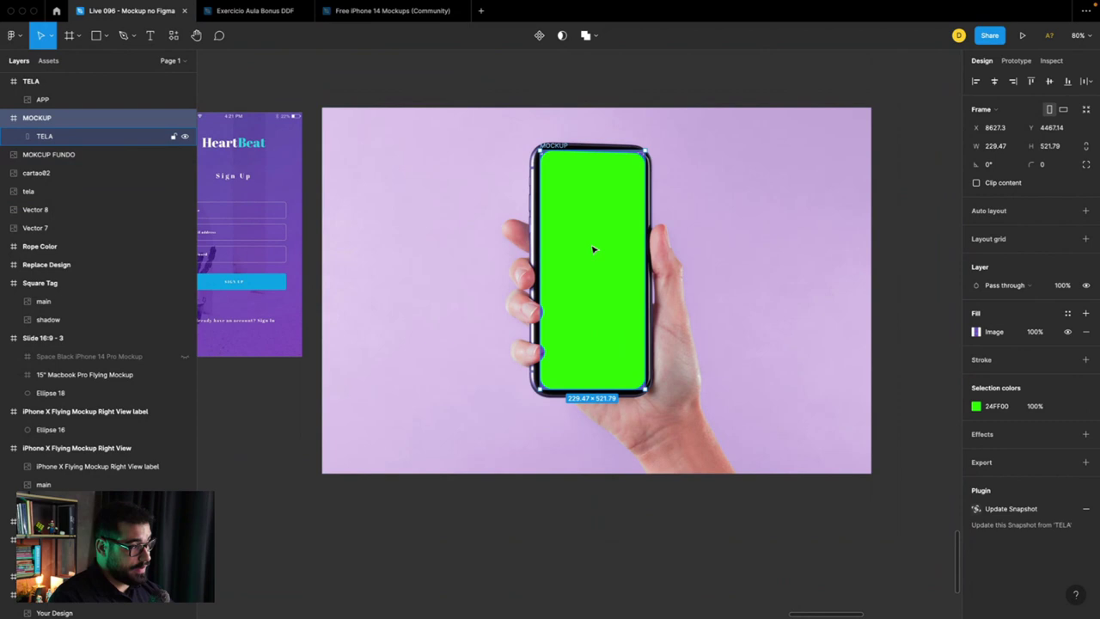
{"action": "left_click", "coordinate": [1007, 508]}
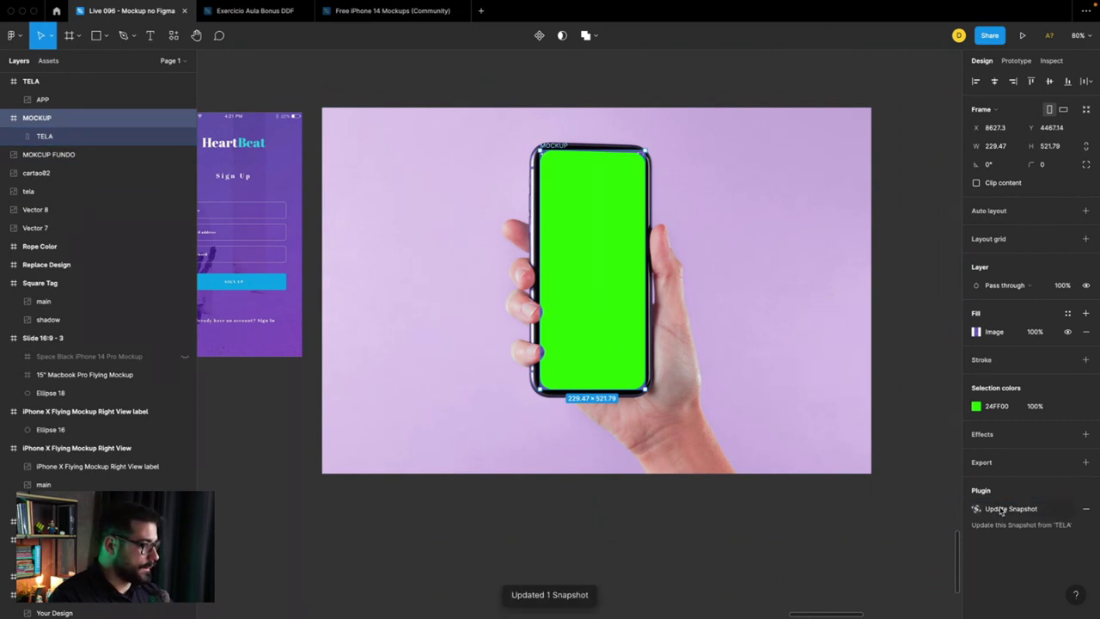
{"action": "scroll", "coordinate": [558, 219], "scroll_direction": "down", "scroll_amount": 2}
{"action": "scroll", "coordinate": [516, 223], "scroll_direction": "down", "scroll_amount": 1}
Step: Draw a red (CC0000) circle over the HeartBeat sign-up form
{"action": "left_click", "coordinate": [314, 305]}
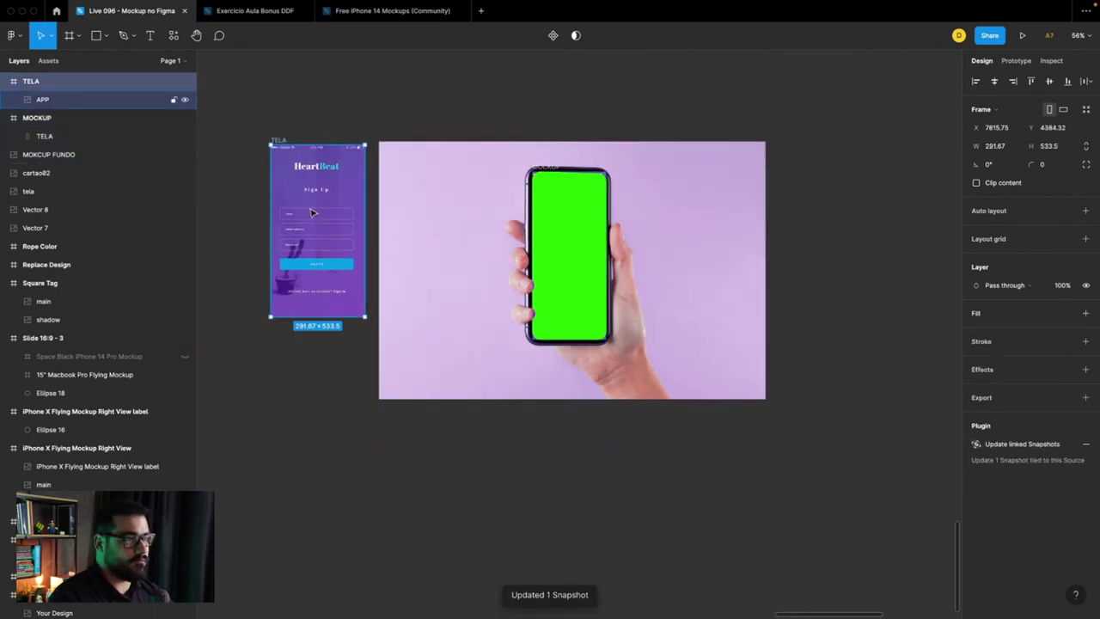
{"action": "double_click", "coordinate": [269, 240]}
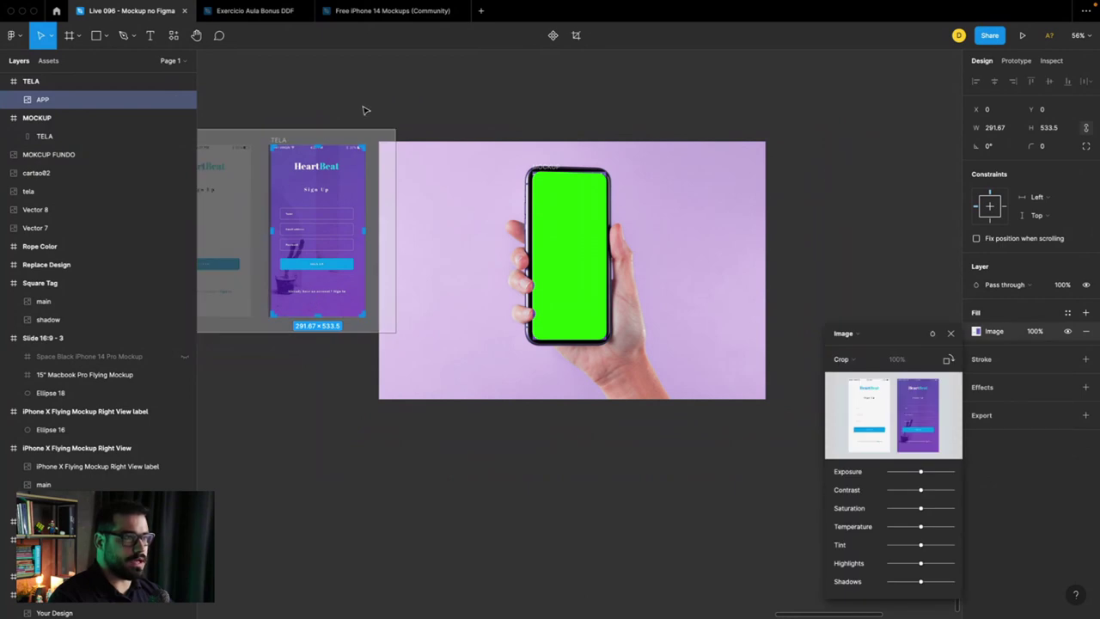
{"action": "key", "text": "Escape"}
{"action": "key", "text": "o"}
{"action": "left_click_drag", "start_coordinate": [324, 227], "coordinate": [356, 269]}
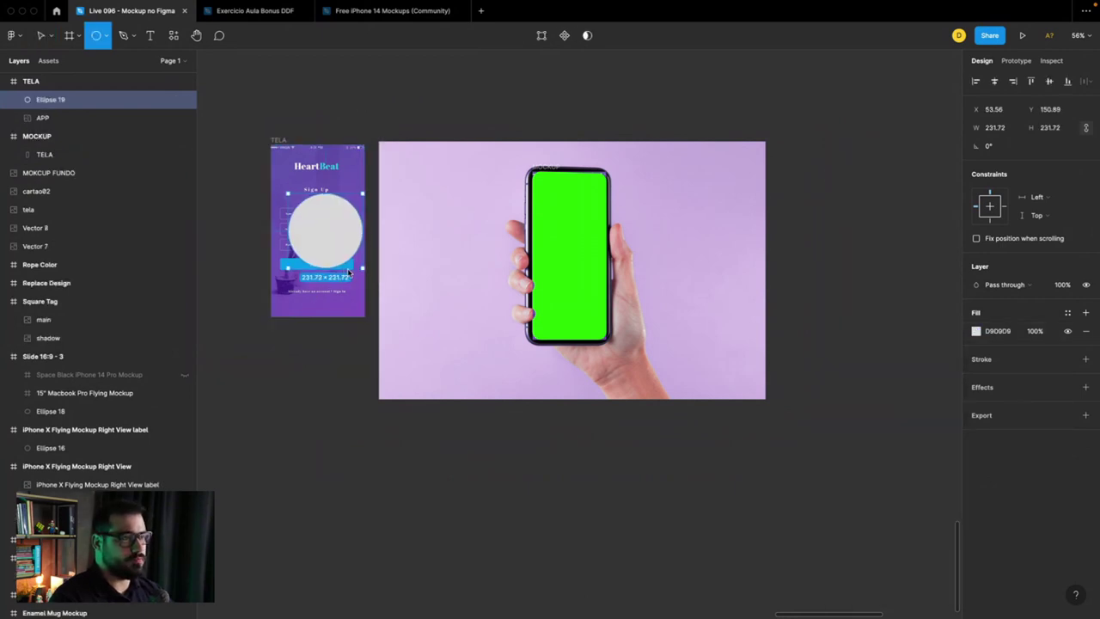
{"action": "left_click", "coordinate": [975, 332]}
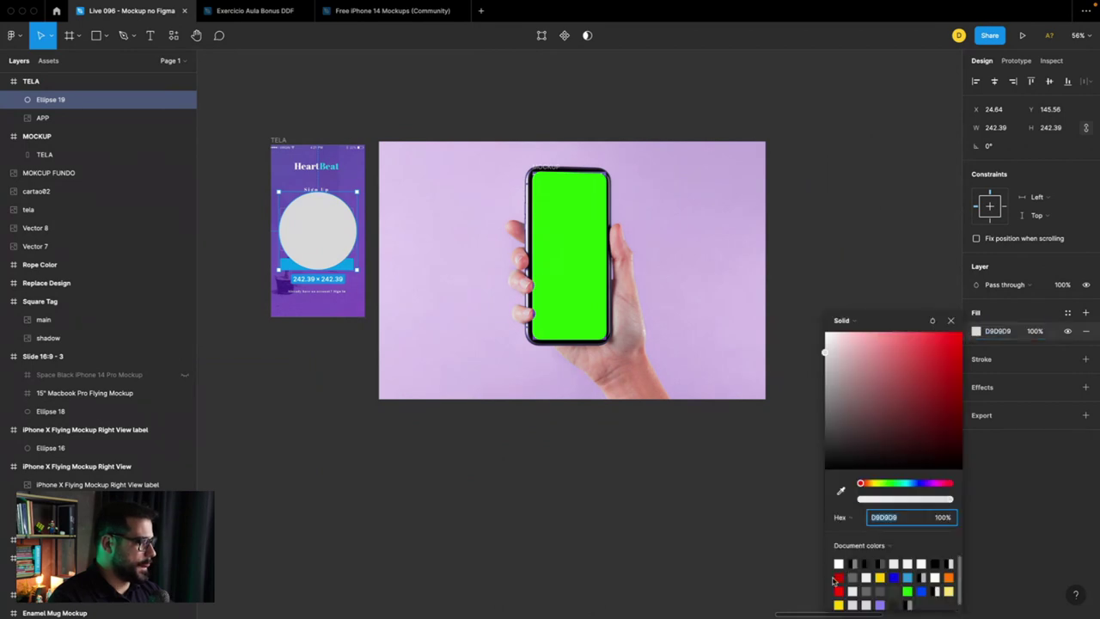
{"action": "left_click", "coordinate": [839, 576]}
{"action": "left_click", "coordinate": [951, 320]}
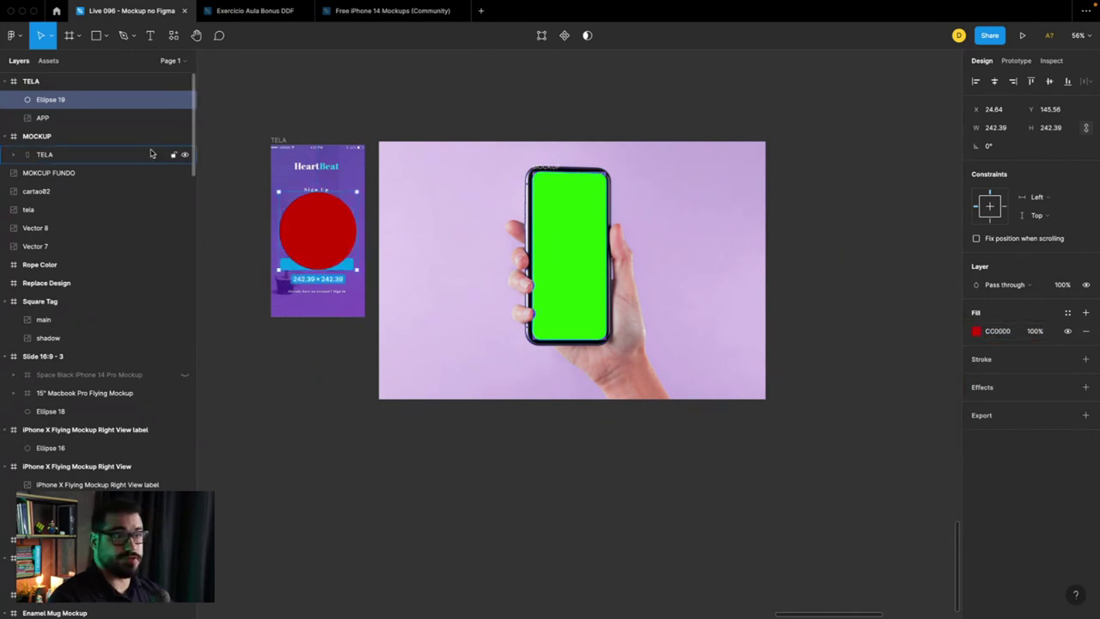
Step: Update the phone mockup's snapshot so it includes the red circle
{"action": "left_click", "coordinate": [62, 83]}
{"action": "left_click", "coordinate": [453, 101]}
{"action": "left_click", "coordinate": [573, 184]}
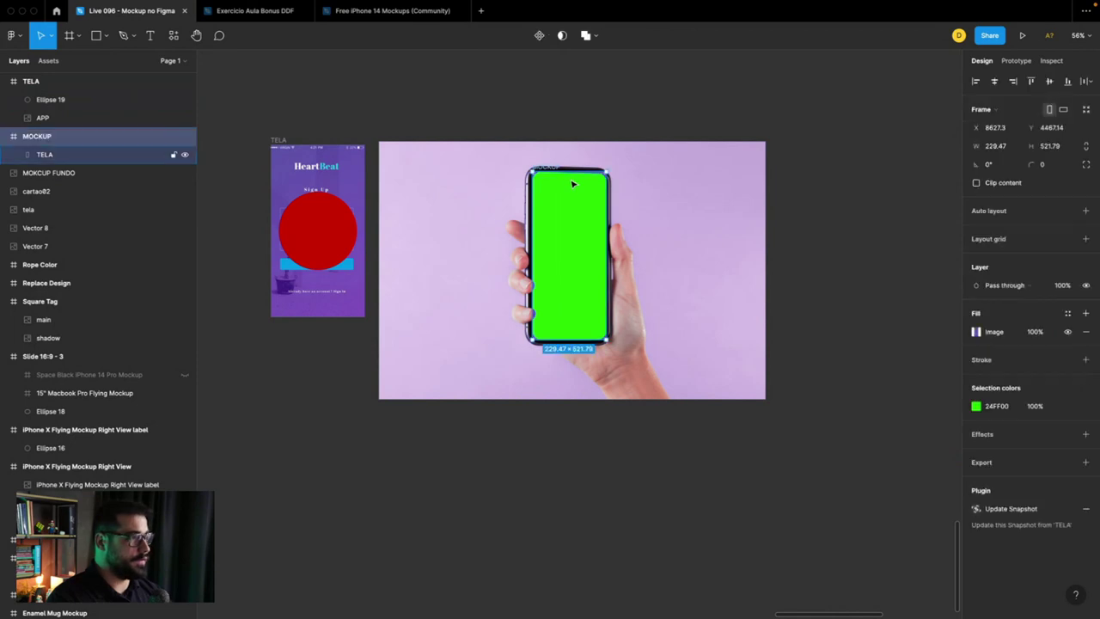
{"action": "left_click", "coordinate": [1008, 509]}
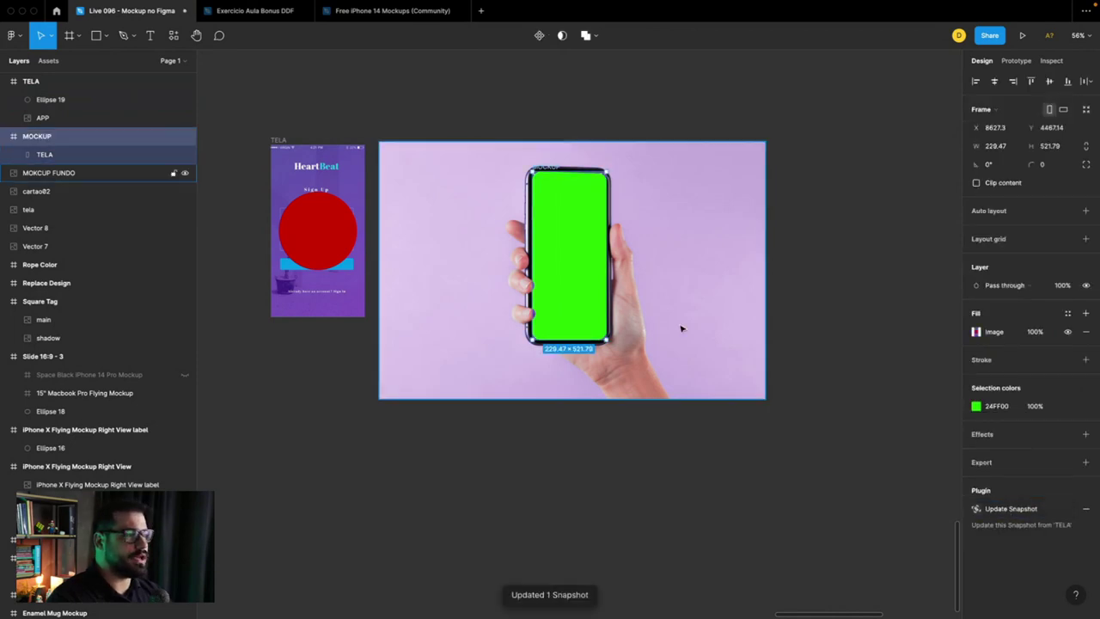
{"action": "scroll", "coordinate": [559, 247], "scroll_direction": "up", "scroll_amount": 3}
Step: Move the green TELA rectangle clear of the phone and hide it
{"action": "mouse_move", "coordinate": [558, 248]}
{"action": "left_mouse_down"}
{"action": "mouse_move", "coordinate": [701, 228]}
{"action": "mouse_move", "coordinate": [557, 296]}
{"action": "left_mouse_up"}
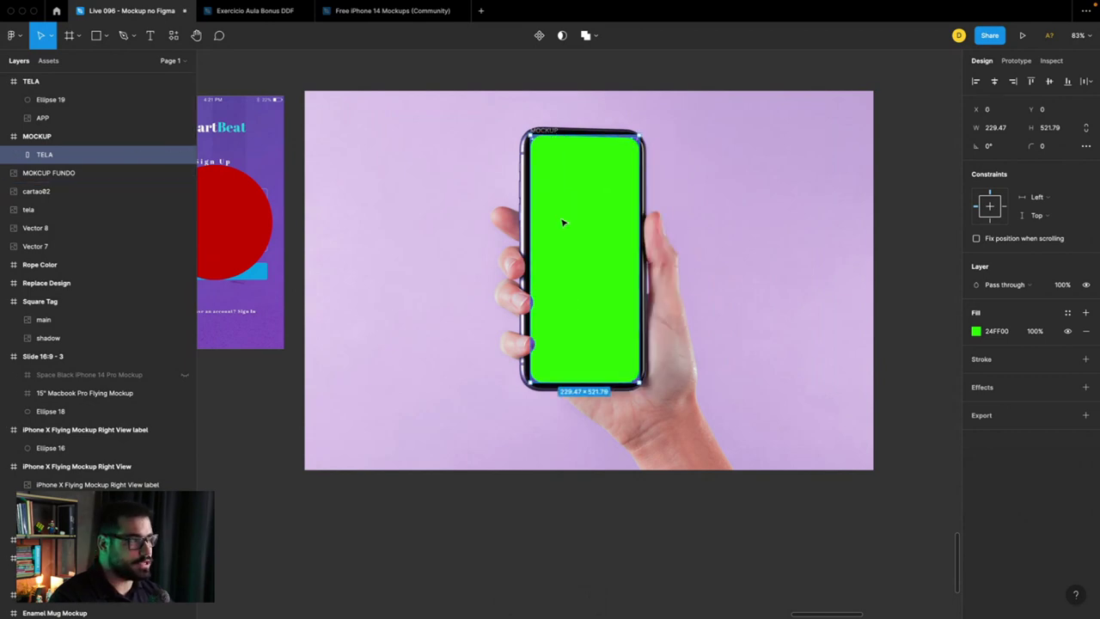
{"action": "left_click_drag", "start_coordinate": [562, 223], "coordinate": [636, 223]}
{"action": "left_click", "coordinate": [562, 197]}
{"action": "left_click", "coordinate": [544, 158]}
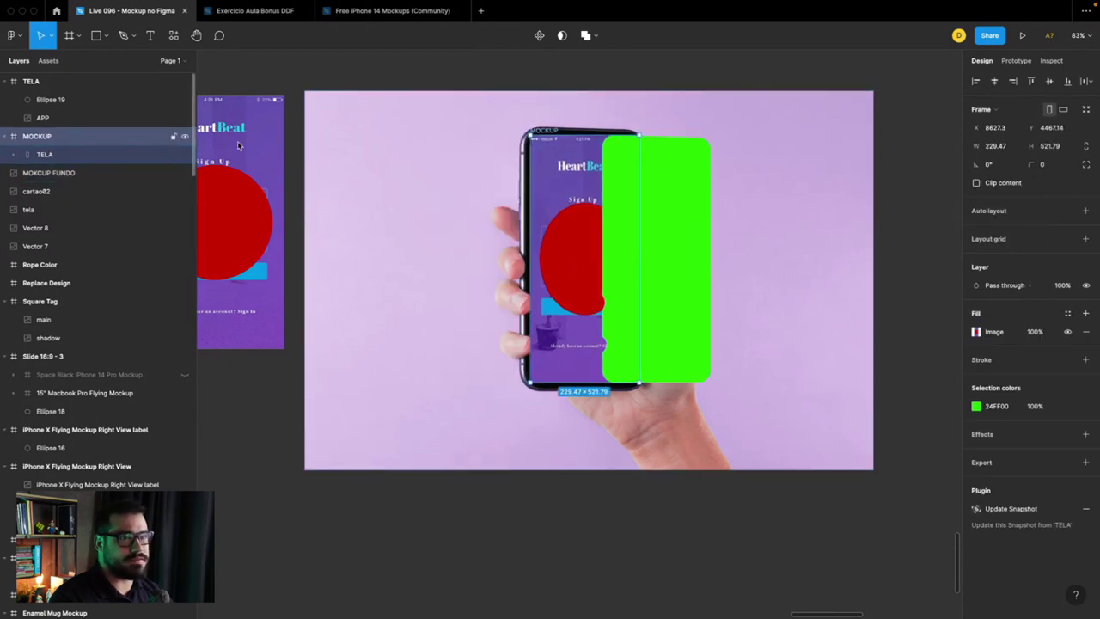
{"action": "left_click", "coordinate": [670, 184]}
{"action": "left_click_drag", "start_coordinate": [670, 184], "coordinate": [741, 183]}
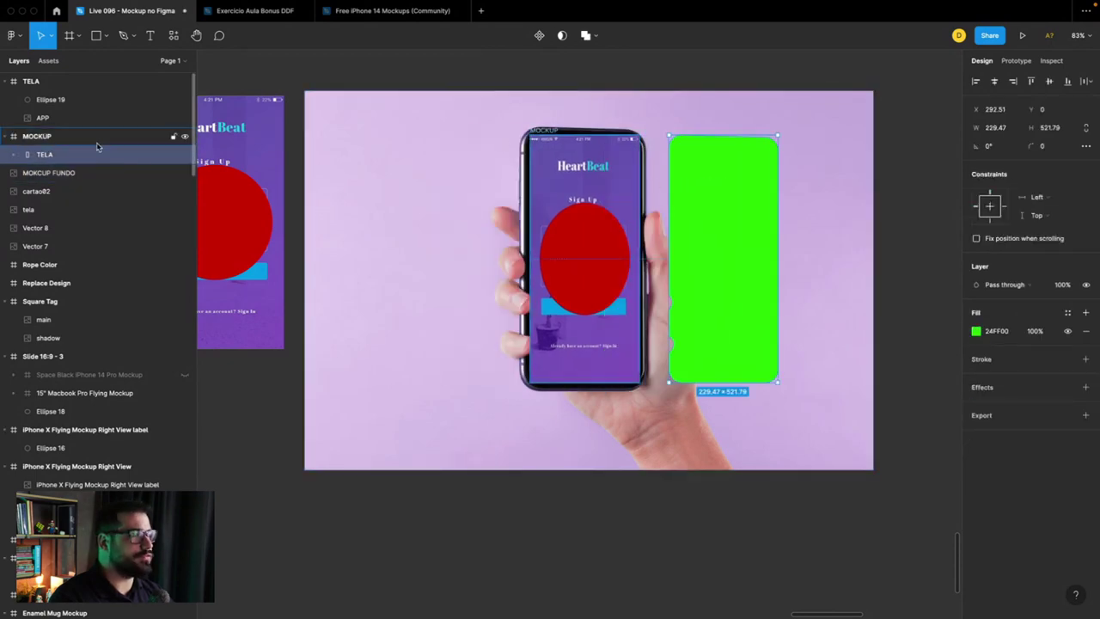
{"action": "left_click", "coordinate": [185, 154]}
{"action": "left_click", "coordinate": [91, 136]}
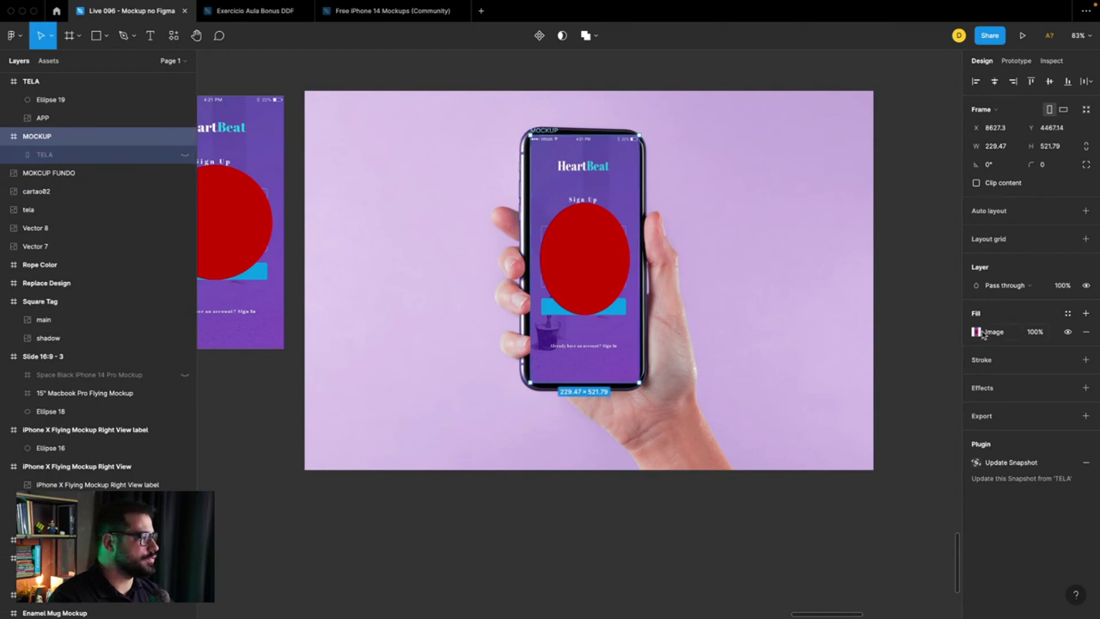
{"action": "left_click", "coordinate": [1067, 332]}
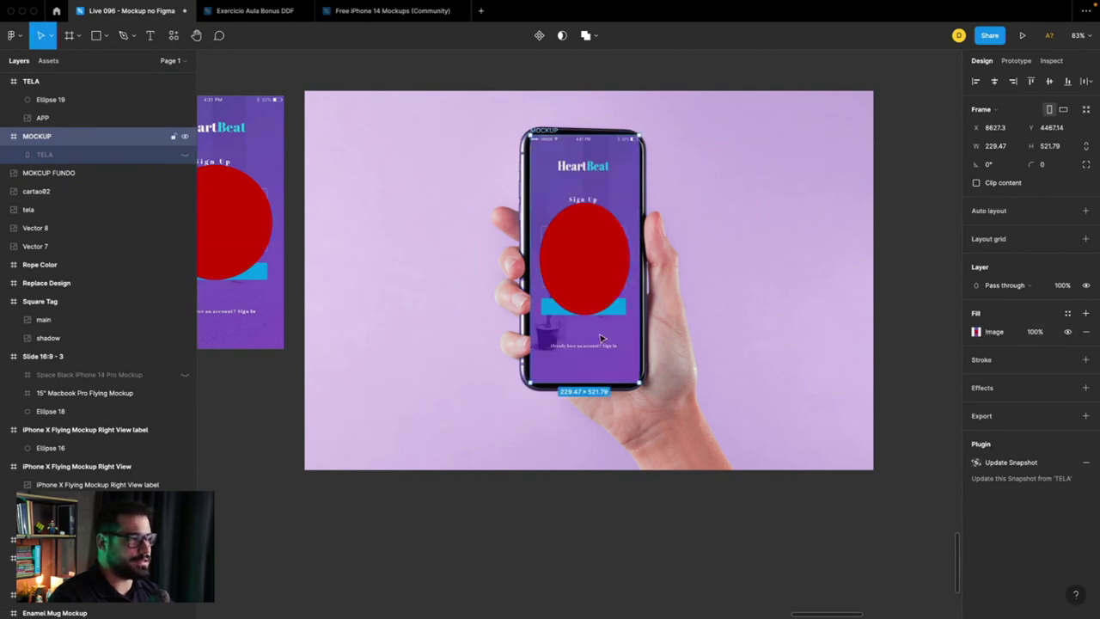
Step: Browse the canvas and select the Snapshot entry in the Plugins list
{"action": "scroll", "coordinate": [539, 324], "scroll_direction": "up", "scroll_amount": 5}
{"action": "scroll", "coordinate": [539, 324], "scroll_direction": "up", "scroll_amount": 2}
{"action": "scroll", "coordinate": [539, 324], "scroll_direction": "down", "scroll_amount": 10}
{"action": "scroll", "coordinate": [536, 320], "scroll_direction": "up", "scroll_amount": 2}
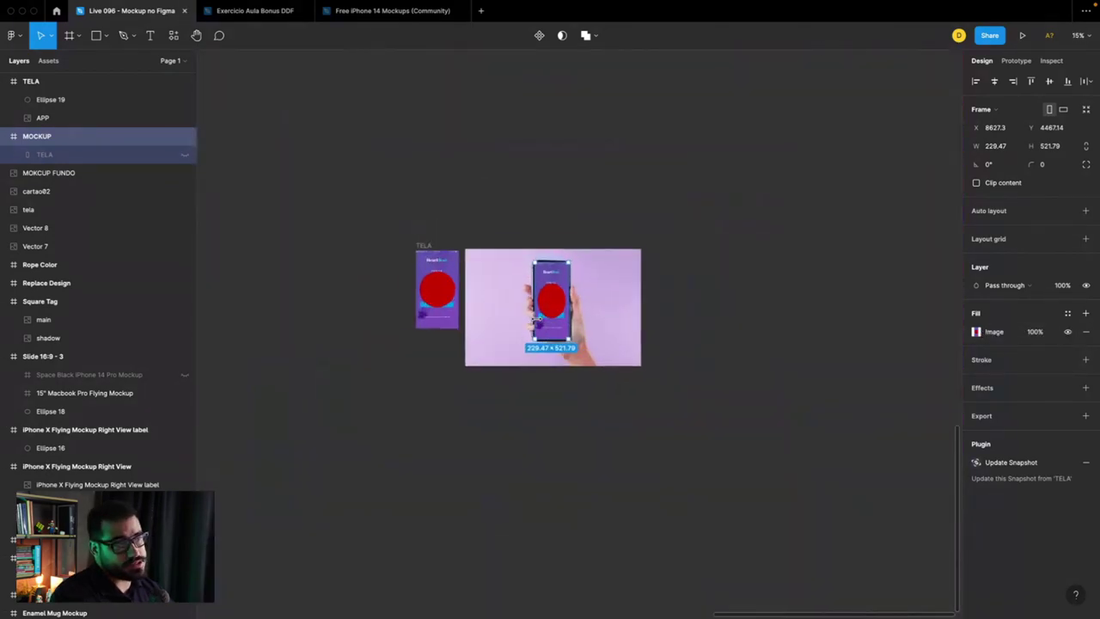
{"action": "scroll", "coordinate": [536, 319], "scroll_direction": "up", "scroll_amount": 2}
{"action": "scroll", "coordinate": [536, 319], "scroll_direction": "down", "scroll_amount": 1}
{"action": "scroll", "coordinate": [535, 319], "scroll_direction": "down", "scroll_amount": 3}
{"action": "scroll", "coordinate": [535, 319], "scroll_direction": "down", "scroll_amount": 2}
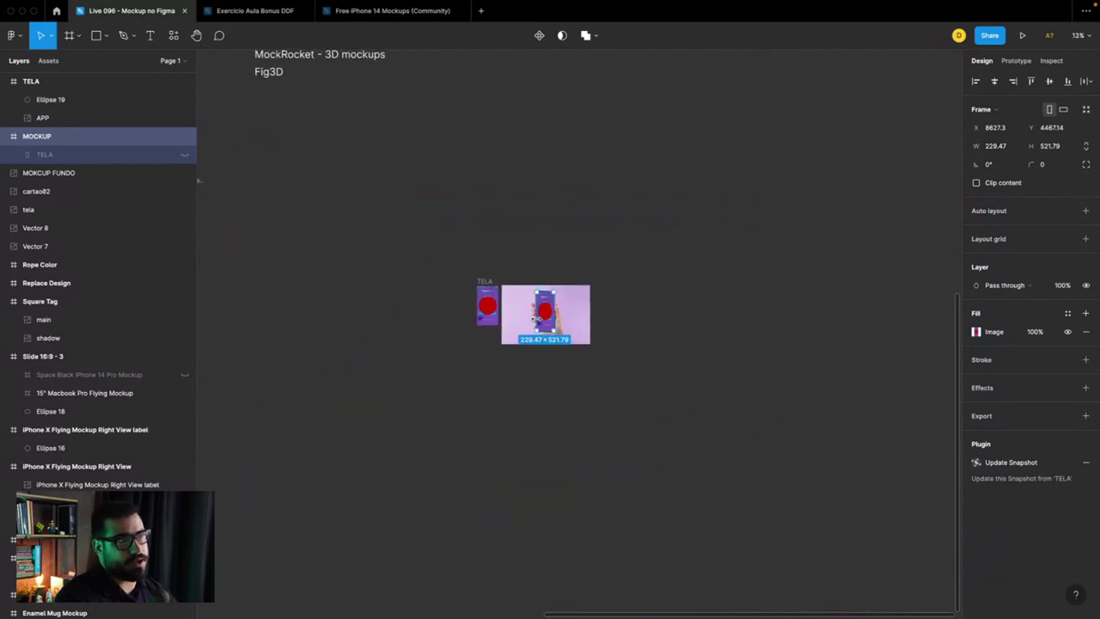
{"action": "scroll", "coordinate": [536, 318], "scroll_direction": "down", "scroll_amount": 1}
{"action": "scroll", "coordinate": [536, 317], "scroll_direction": "up", "scroll_amount": 5}
{"action": "scroll", "coordinate": [537, 319], "scroll_direction": "down", "scroll_amount": 1}
{"action": "scroll", "coordinate": [538, 322], "scroll_direction": "down", "scroll_amount": 2}
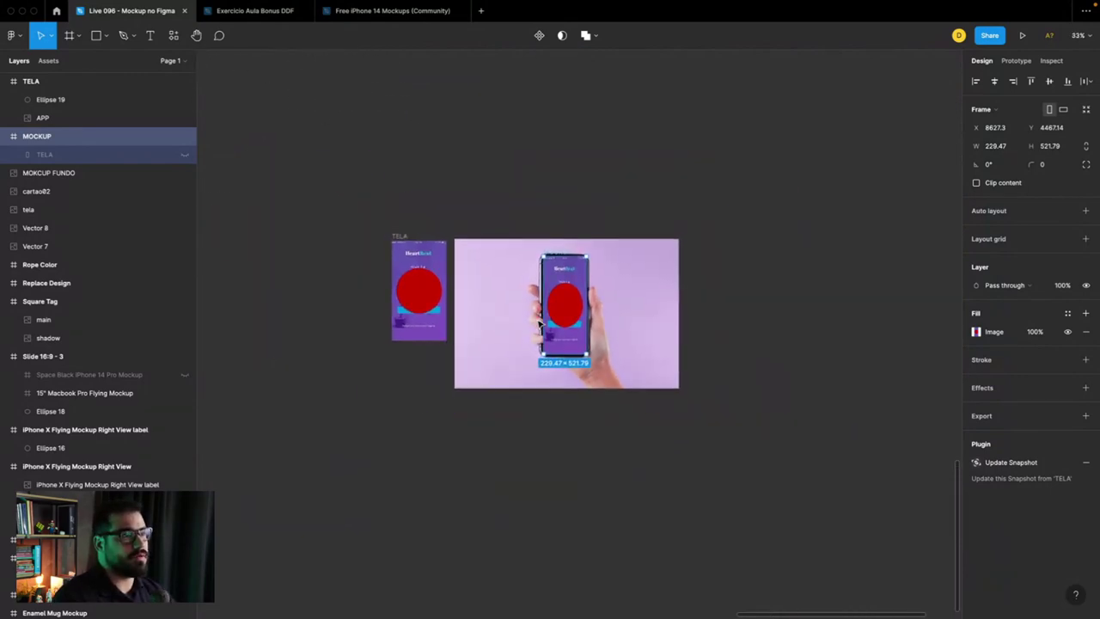
{"action": "scroll", "coordinate": [539, 324], "scroll_direction": "down", "scroll_amount": 1}
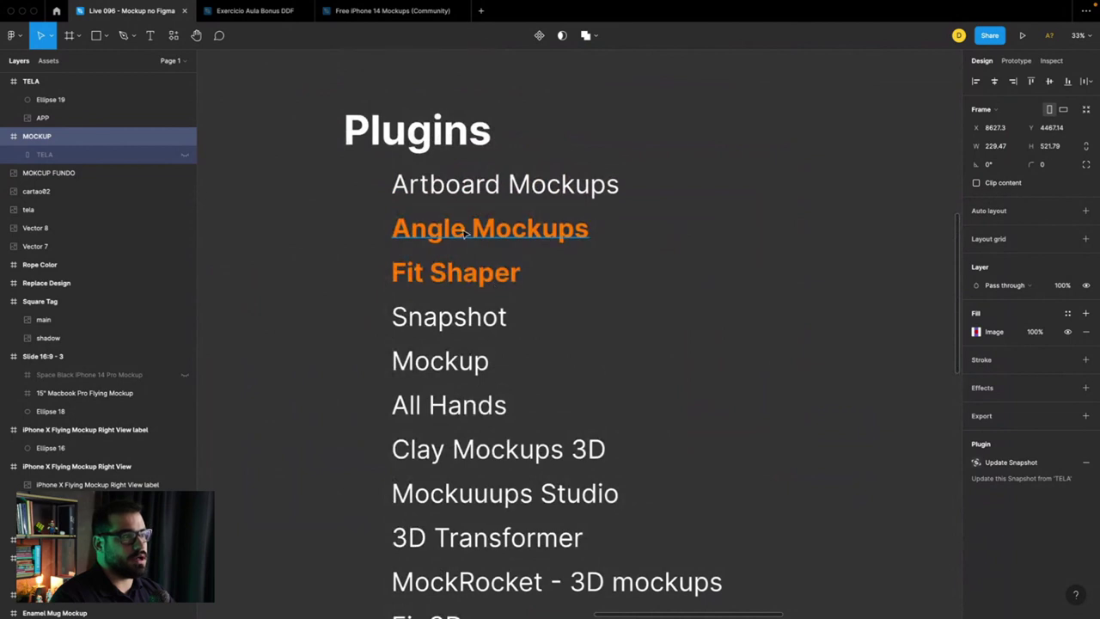
{"action": "left_click", "coordinate": [468, 318]}
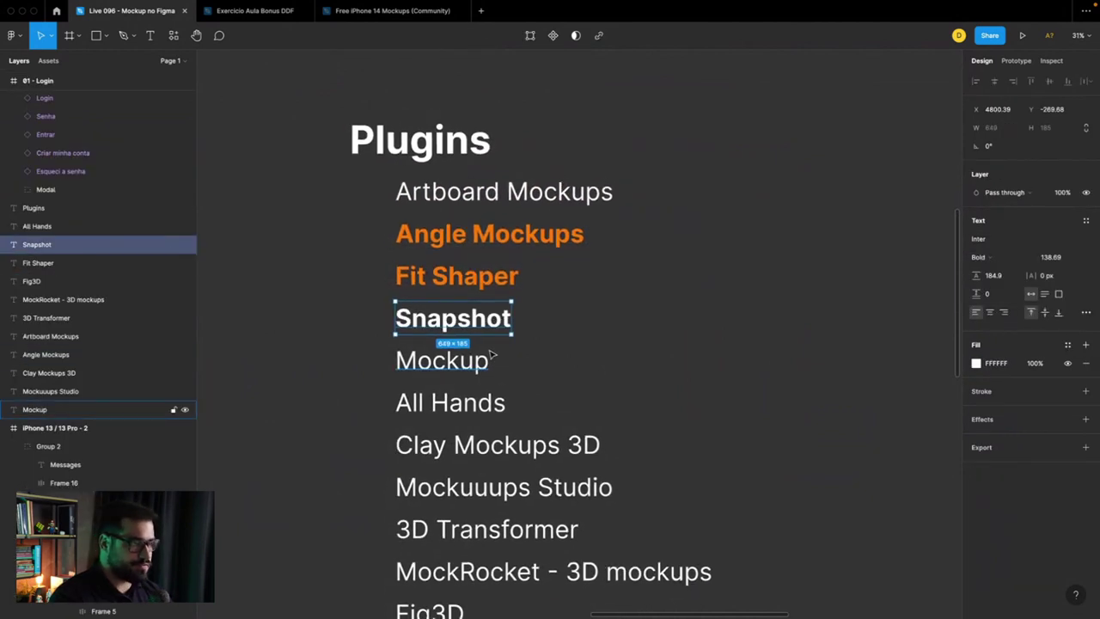
{"action": "scroll", "coordinate": [491, 355], "scroll_direction": "down", "scroll_amount": 1}
{"action": "scroll", "coordinate": [502, 373], "scroll_direction": "down", "scroll_amount": 4}
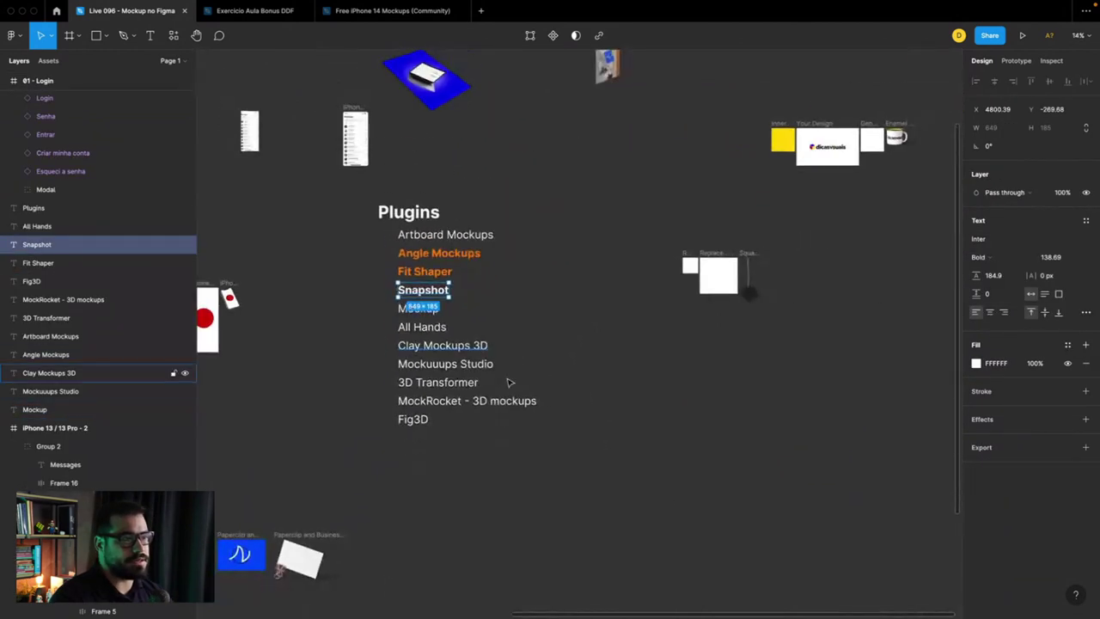
{"action": "scroll", "coordinate": [516, 387], "scroll_direction": "down", "scroll_amount": 3}
{"action": "scroll", "coordinate": [502, 475], "scroll_direction": "up", "scroll_amount": 3}
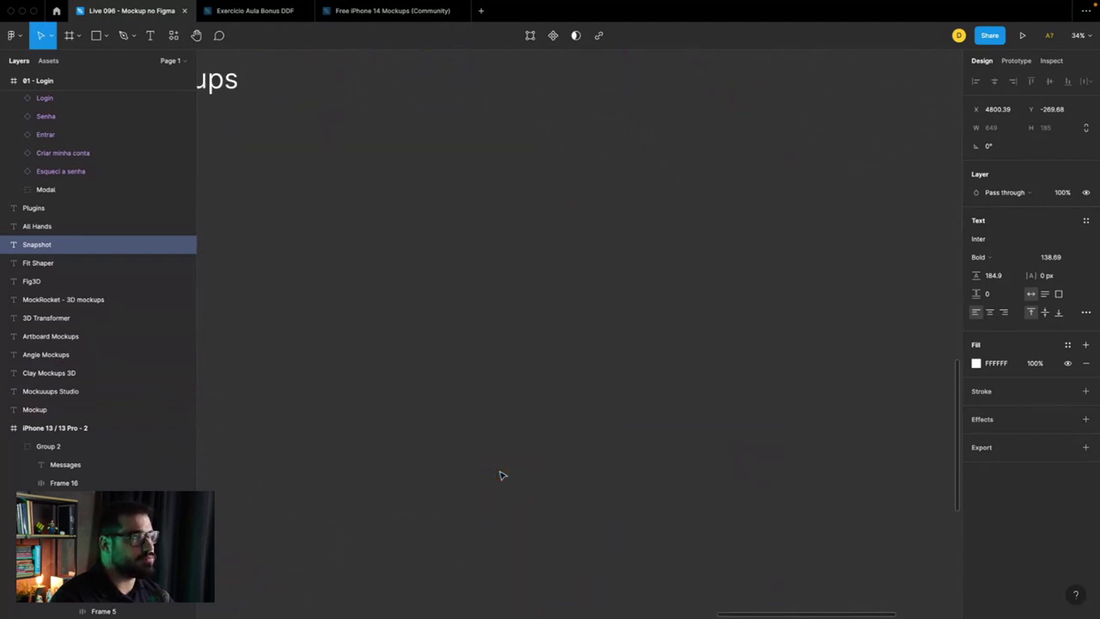
{"action": "scroll", "coordinate": [502, 476], "scroll_direction": "up", "scroll_amount": 5}
{"action": "scroll", "coordinate": [502, 475], "scroll_direction": "down", "scroll_amount": 4}
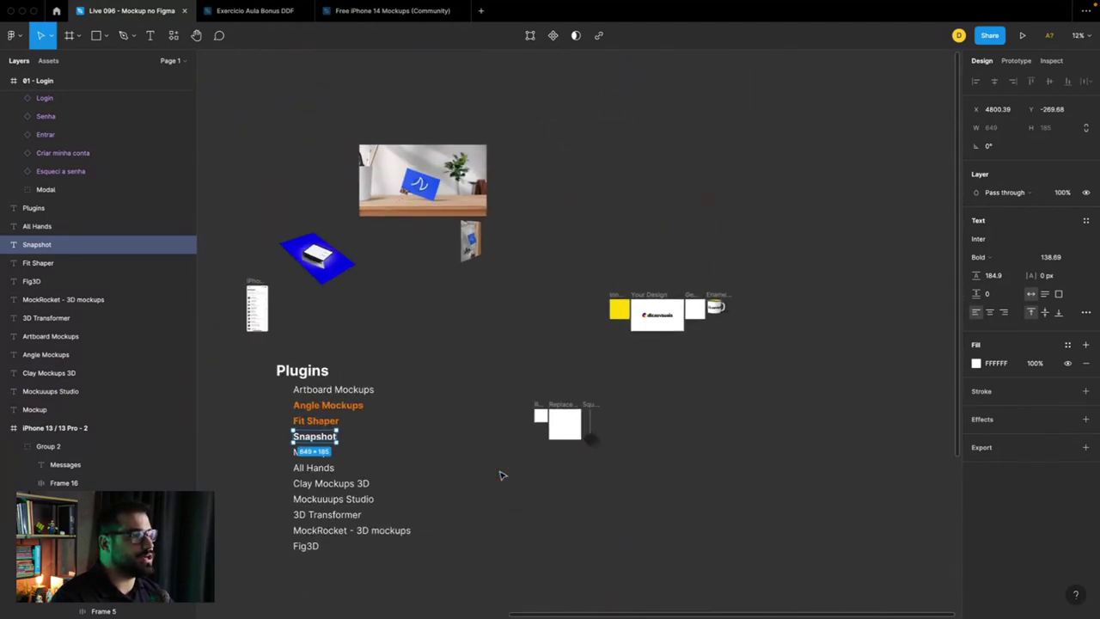
Step: Select the blue laptop mockup and zoom in and out to inspect it
{"action": "scroll", "coordinate": [503, 475], "scroll_direction": "left", "scroll_amount": 3}
{"action": "scroll", "coordinate": [502, 344], "scroll_direction": "left", "scroll_amount": 2}
{"action": "left_click", "coordinate": [493, 190]}
{"action": "scroll", "coordinate": [502, 189], "scroll_direction": "up", "scroll_amount": 5}
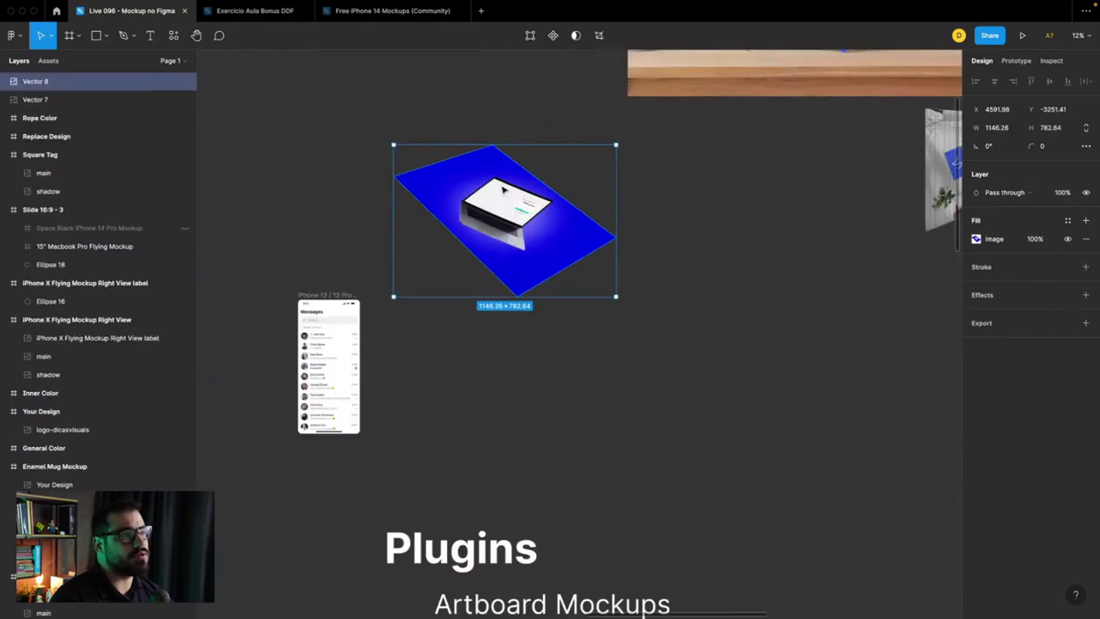
{"action": "scroll", "coordinate": [504, 189], "scroll_direction": "up", "scroll_amount": 5}
{"action": "scroll", "coordinate": [503, 223], "scroll_direction": "down", "scroll_amount": 2}
{"action": "scroll", "coordinate": [504, 256], "scroll_direction": "down", "scroll_amount": 1}
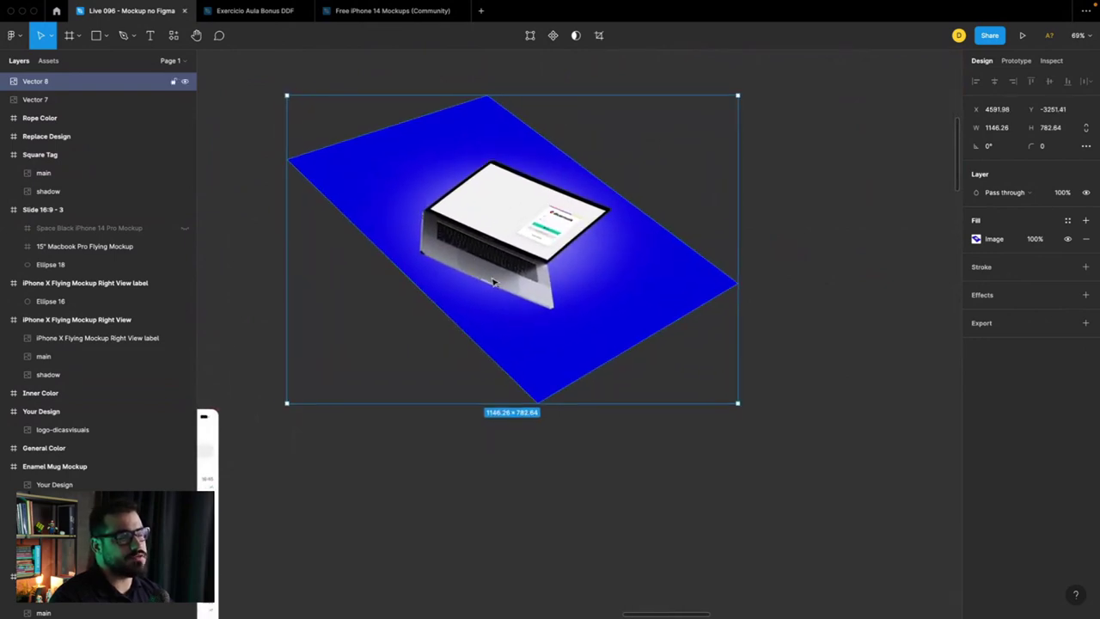
{"action": "scroll", "coordinate": [507, 273], "scroll_direction": "down", "scroll_amount": 5}
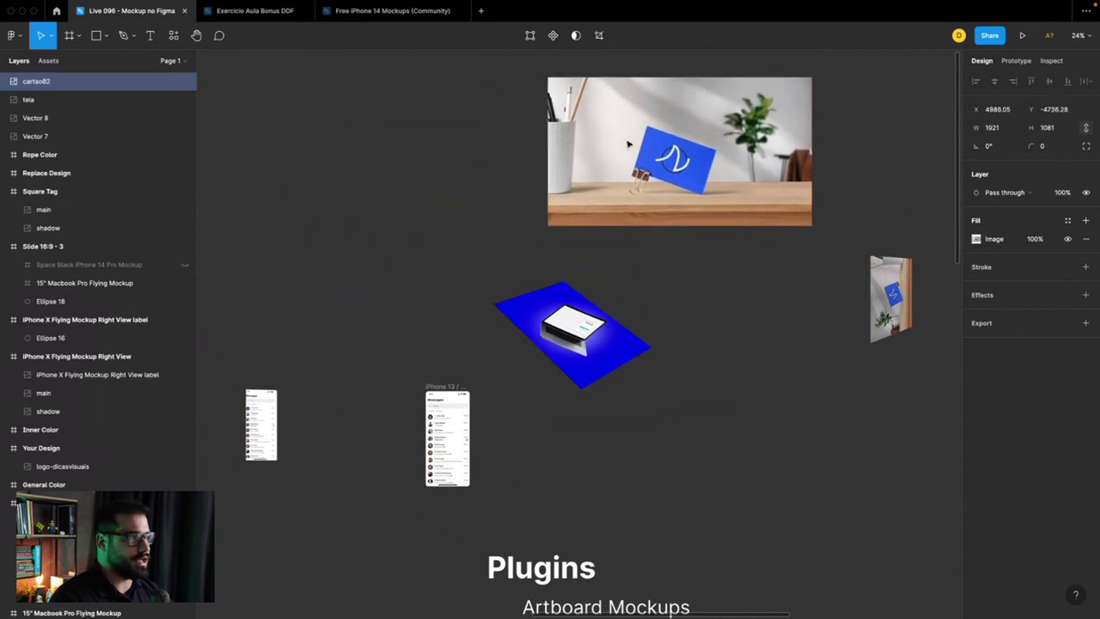
Step: Subtract a smaller overlapping circle from a large light-grey circle to form a crescent
{"action": "key", "text": "o"}
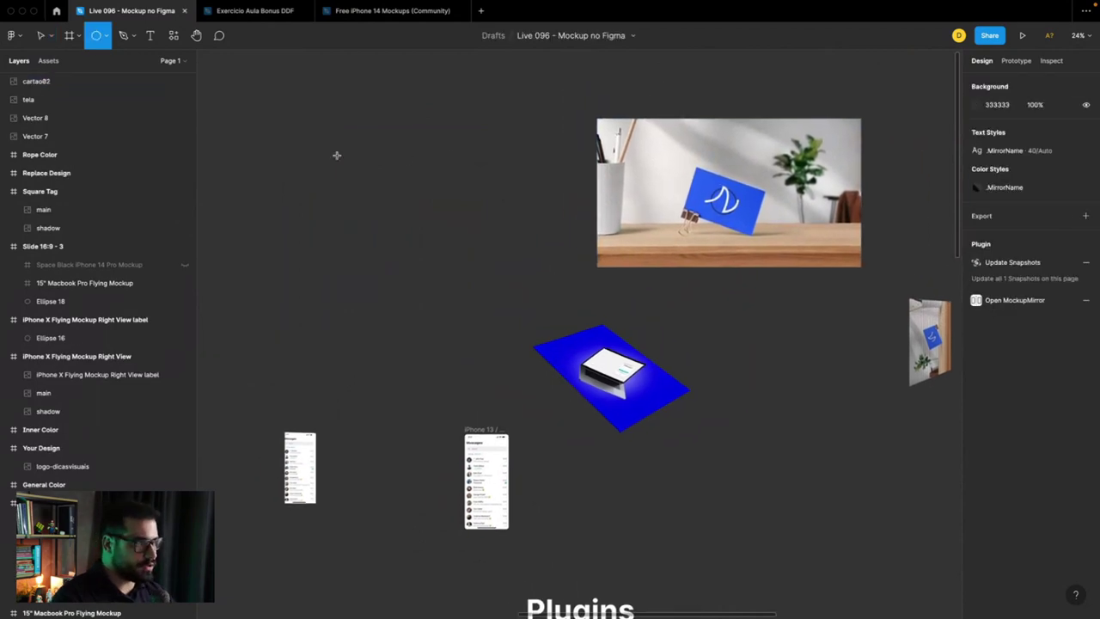
{"action": "left_click_drag", "start_coordinate": [337, 156], "coordinate": [472, 283]}
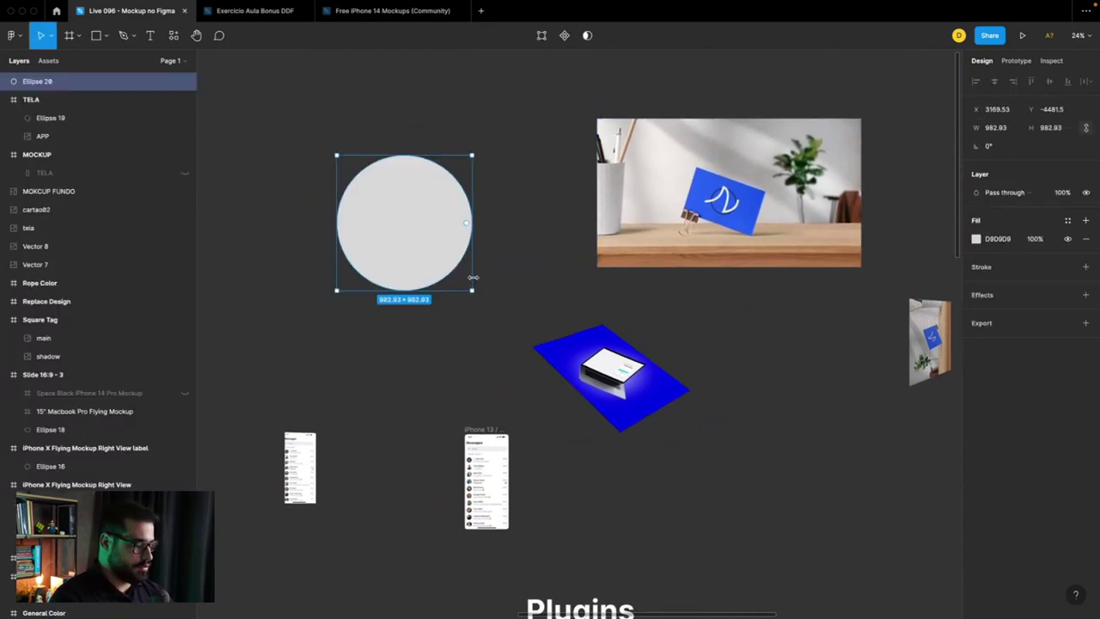
{"action": "key", "text": "o"}
{"action": "left_click_drag", "start_coordinate": [486, 240], "coordinate": [541, 294]}
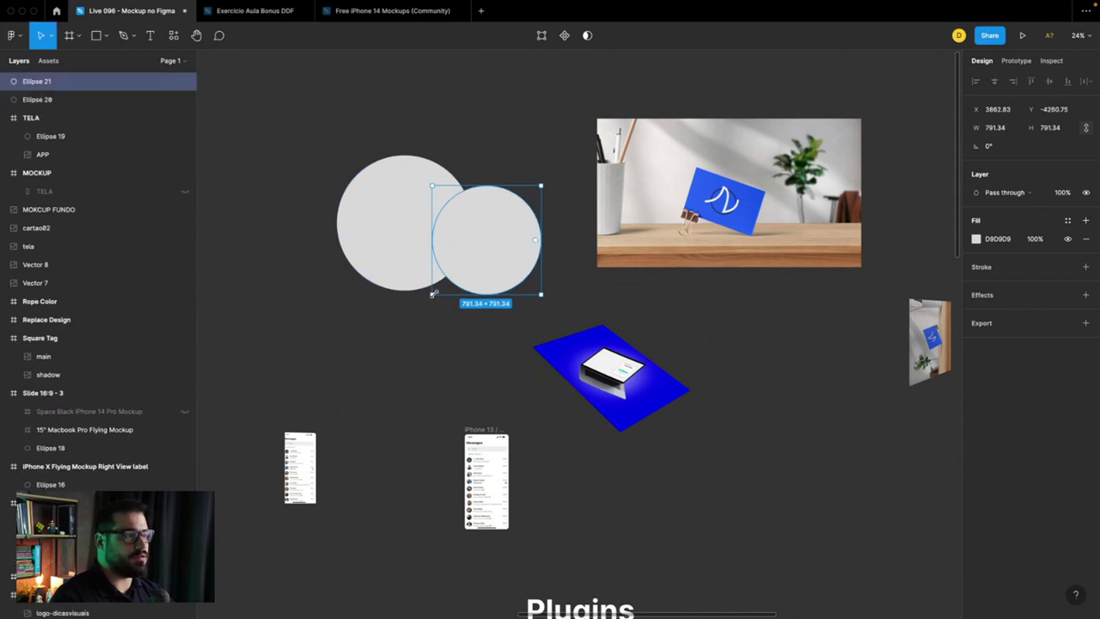
{"action": "left_click", "coordinate": [404, 254], "text": "shift"}
{"action": "left_click", "coordinate": [595, 36]}
{"action": "left_click", "coordinate": [588, 78]}
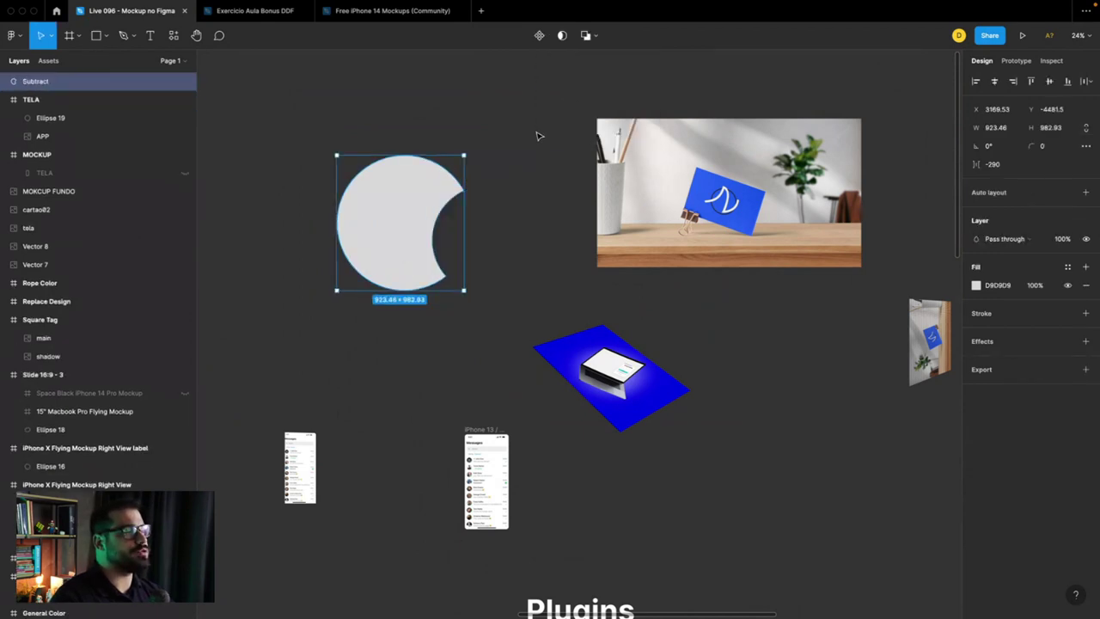
{"action": "left_click", "coordinate": [535, 138]}
Step: Shift the cartao82 desk photo left, above the blue laptop mockup
{"action": "left_click", "coordinate": [612, 205]}
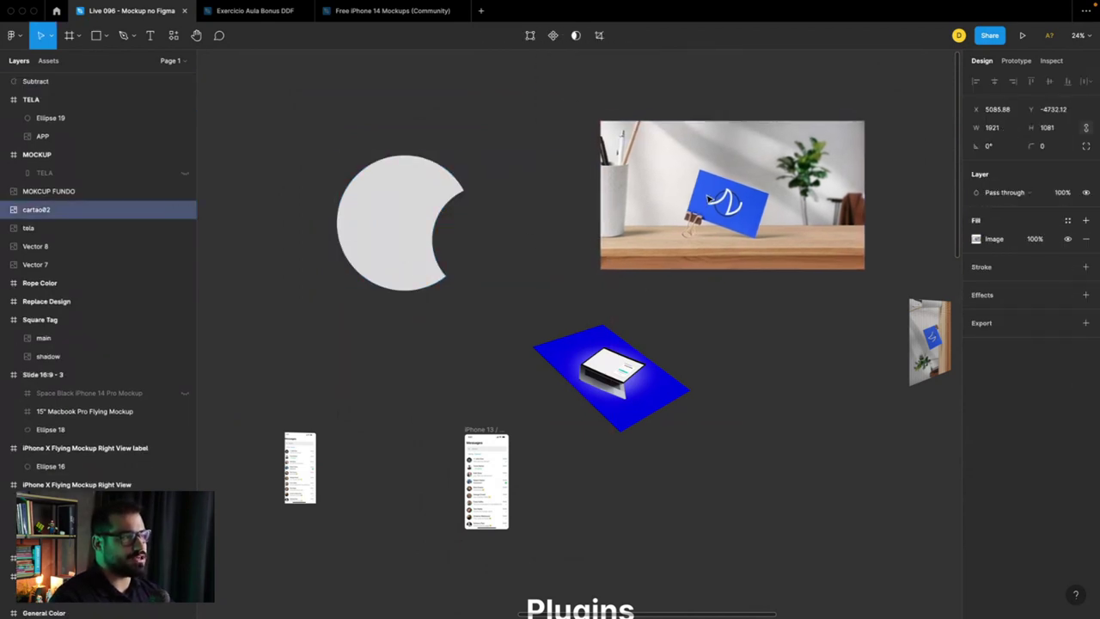
{"action": "left_click", "coordinate": [555, 209]}
{"action": "left_click_drag", "start_coordinate": [597, 182], "coordinate": [508, 178]}
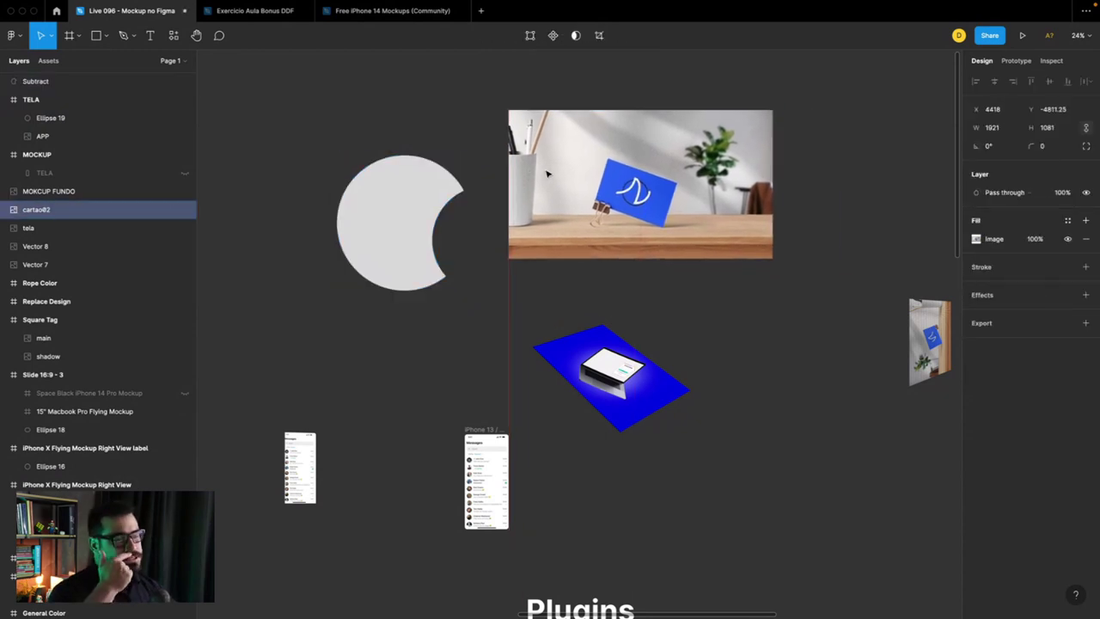
Step: Try the Angle Mockups plugin on the desk photo and the crescent shape
{"action": "right_click", "coordinate": [544, 160]}
{"action": "mouse_move", "coordinate": [598, 375]}
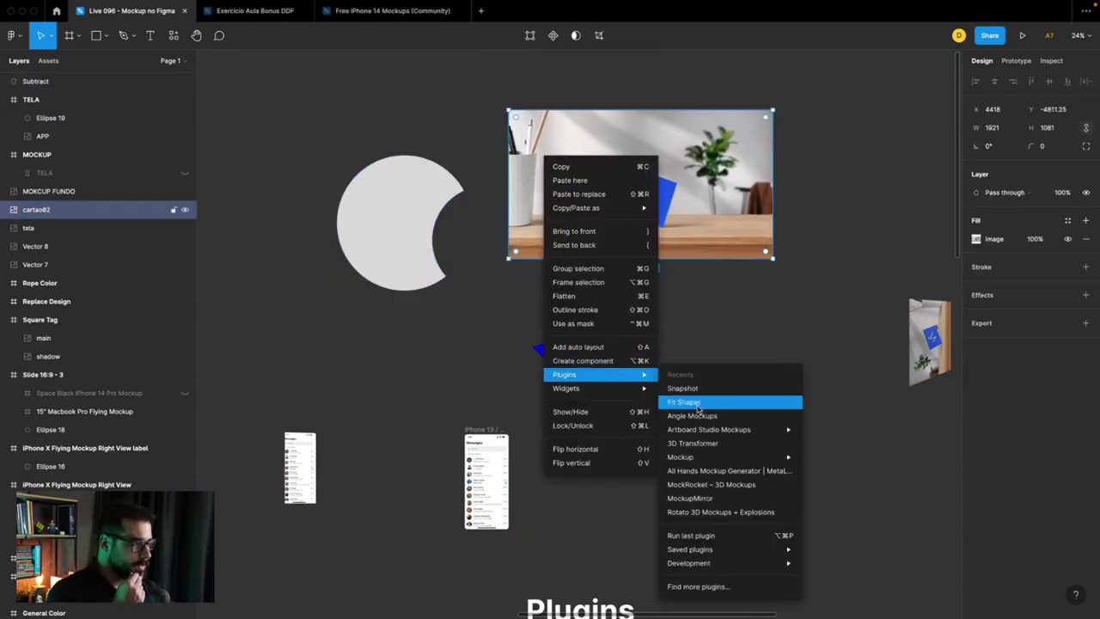
{"action": "left_click", "coordinate": [684, 401]}
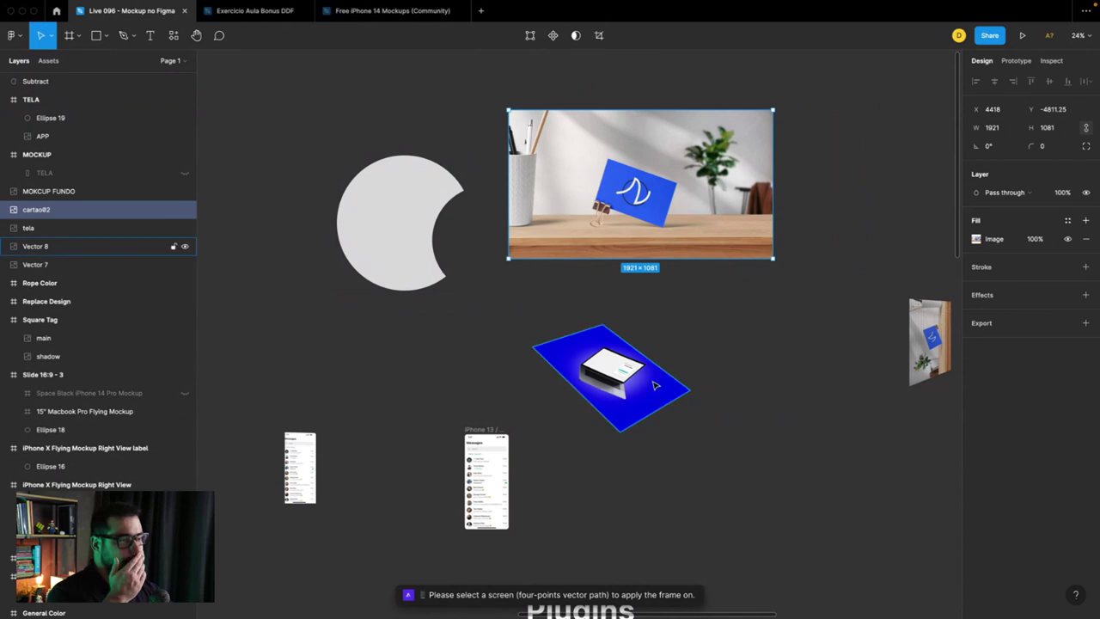
{"action": "left_click", "coordinate": [411, 228]}
{"action": "right_click", "coordinate": [401, 197]}
{"action": "mouse_move", "coordinate": [456, 440]}
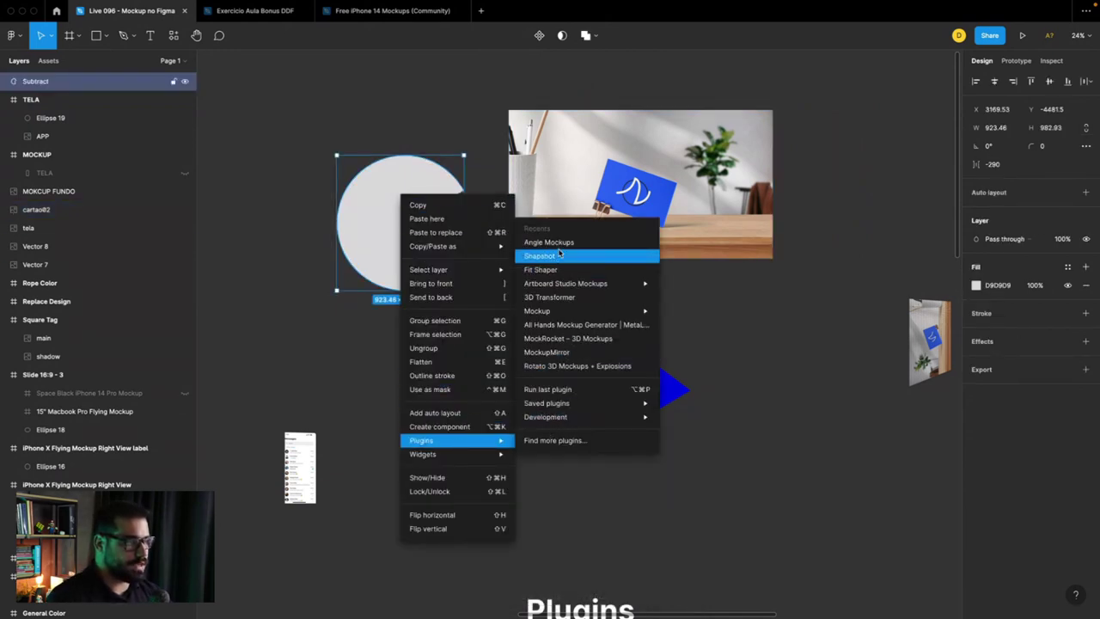
{"action": "left_click", "coordinate": [560, 244]}
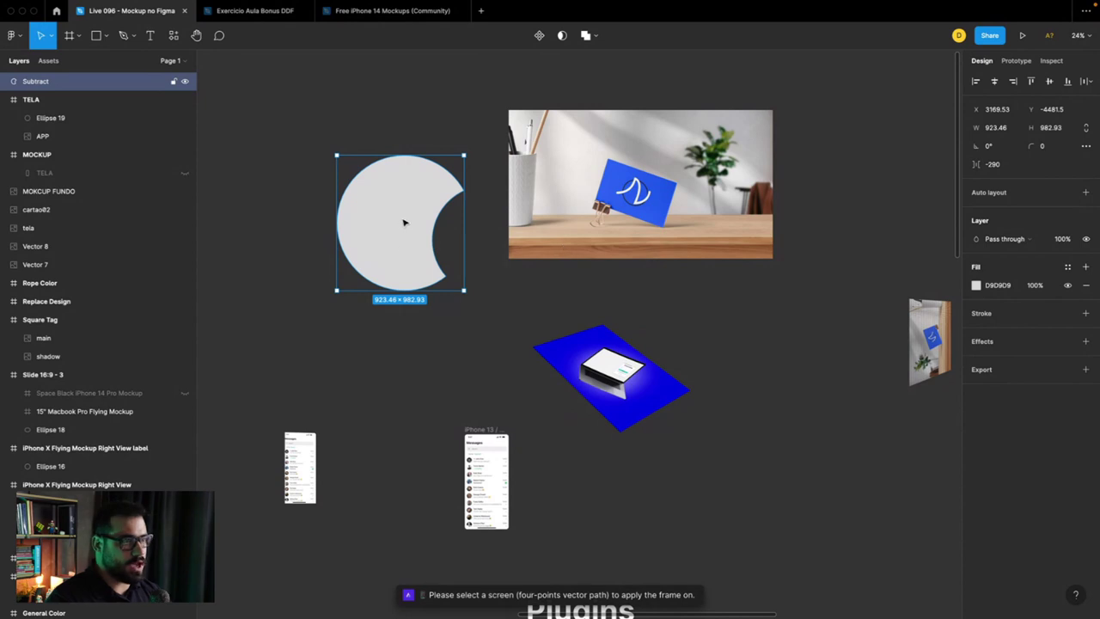
{"action": "left_click", "coordinate": [432, 375]}
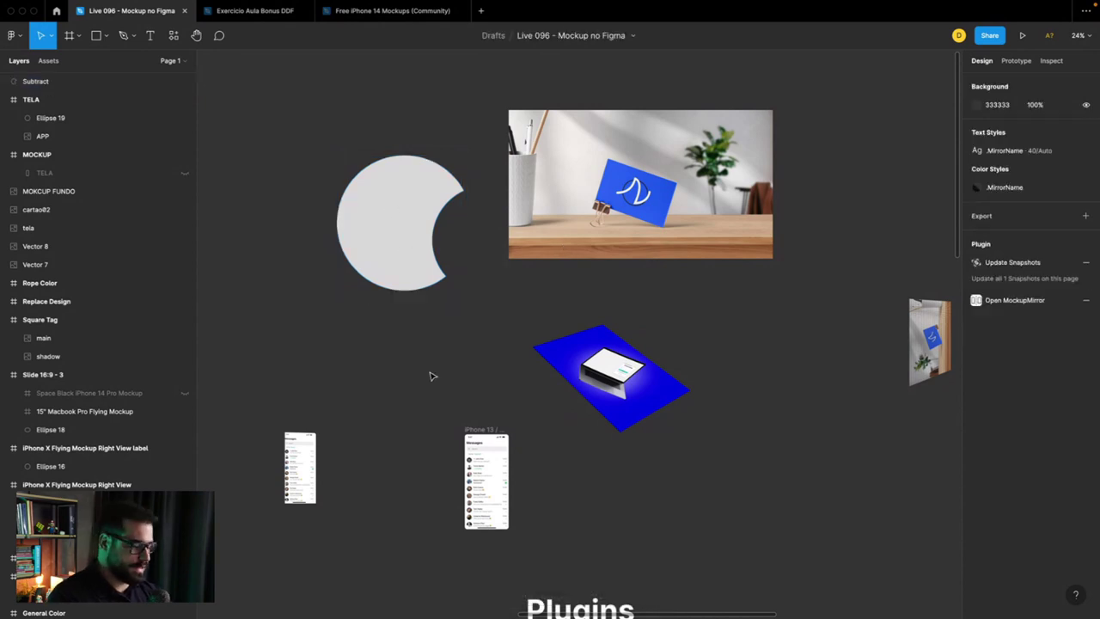
Step: Draw a green four-point vector screen shape and convert its stroke to a solid fill
{"action": "key", "text": "p"}
{"action": "left_click", "coordinate": [264, 94]}
{"action": "left_click", "coordinate": [245, 139]}
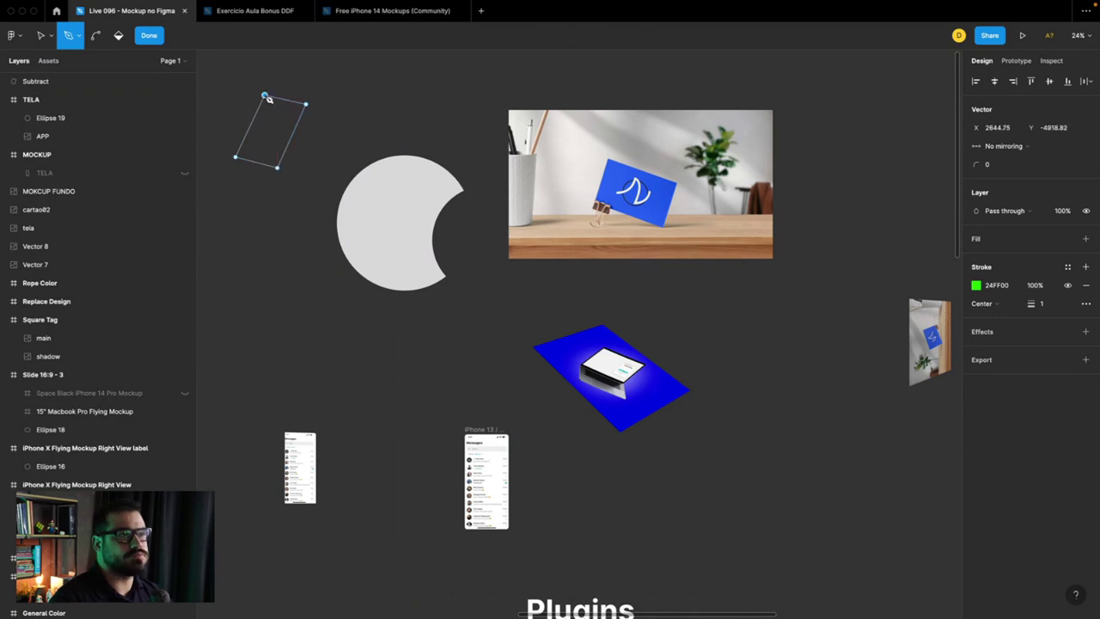
{"action": "key", "text": "Escape"}
{"action": "key", "text": "shift+x"}
Step: Run Angle Mockups on the green shape, then close the plugin window
{"action": "right_click", "coordinate": [290, 118]}
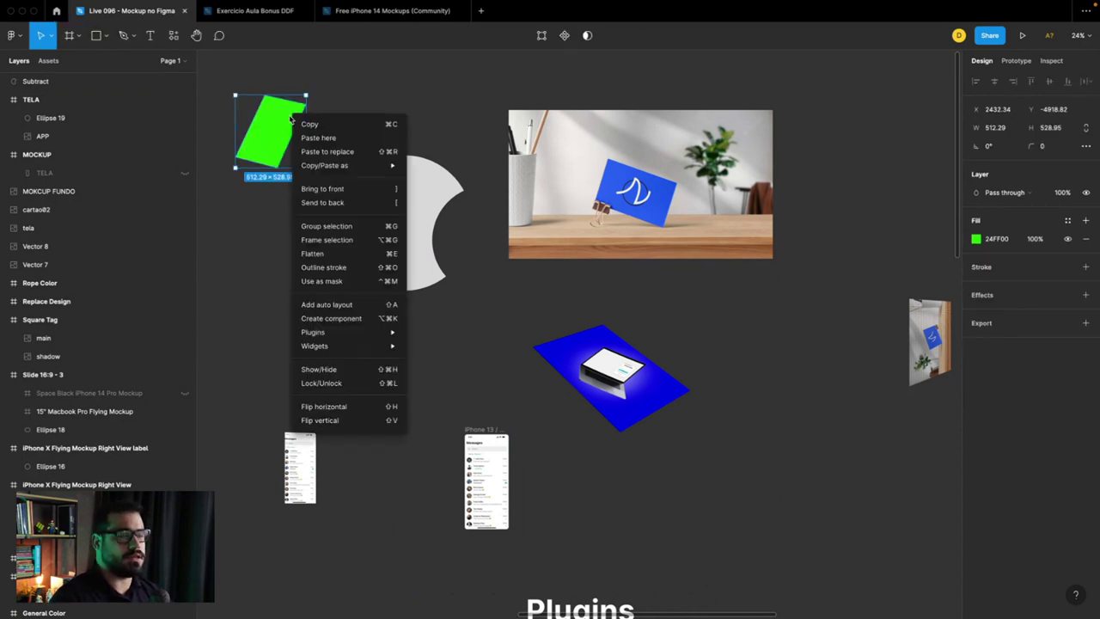
{"action": "mouse_move", "coordinate": [313, 332]}
{"action": "left_click", "coordinate": [442, 345]}
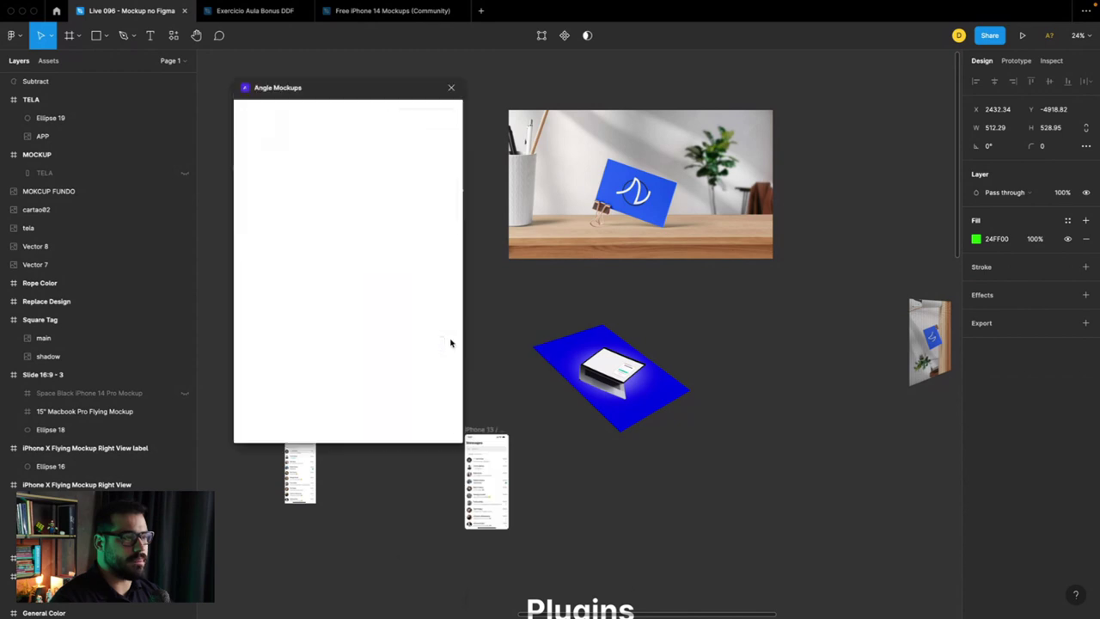
{"action": "left_click_drag", "start_coordinate": [324, 98], "coordinate": [473, 94]}
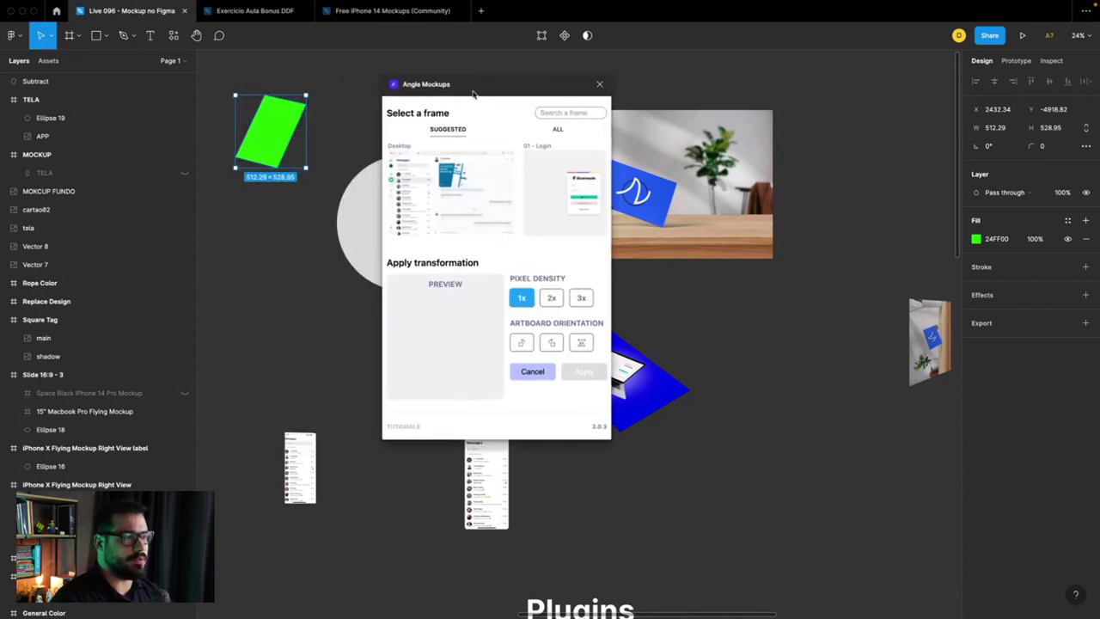
{"action": "left_click", "coordinate": [599, 84]}
{"action": "scroll", "coordinate": [657, 376], "scroll_direction": "down", "scroll_amount": 5}
{"action": "scroll", "coordinate": [657, 376], "scroll_direction": "down", "scroll_amount": 3}
Step: Unbold Snapshot and make Mockup bold in the Plugins list
{"action": "scroll", "coordinate": [658, 375], "scroll_direction": "up", "scroll_amount": 2}
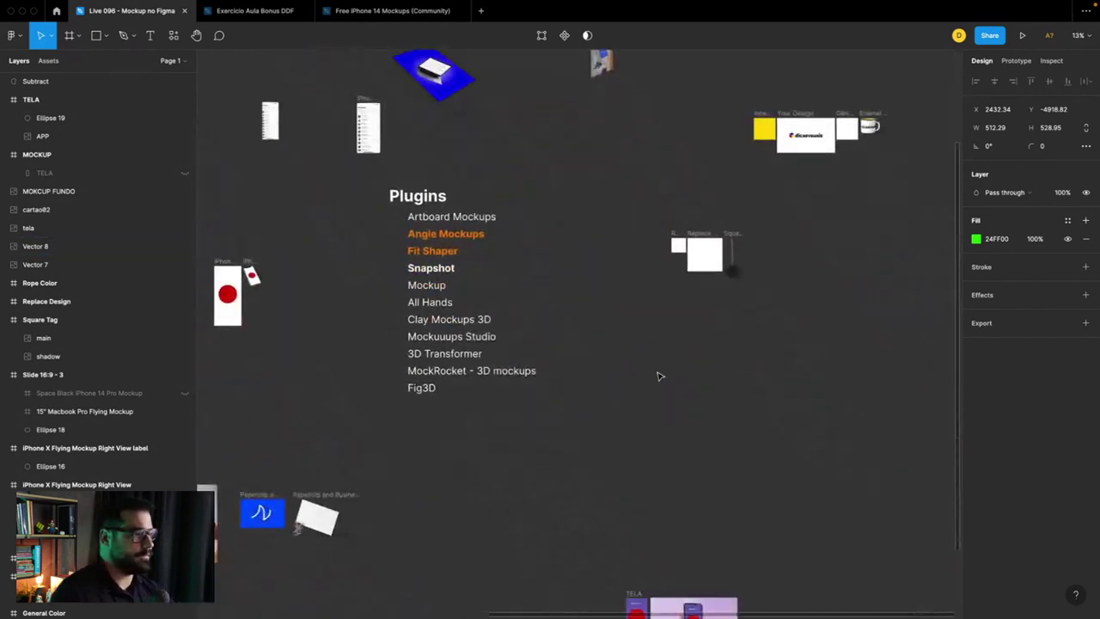
{"action": "scroll", "coordinate": [657, 376], "scroll_direction": "down", "scroll_amount": 1}
{"action": "scroll", "coordinate": [541, 292], "scroll_direction": "up", "scroll_amount": 3}
{"action": "left_click", "coordinate": [395, 314]}
{"action": "scroll", "coordinate": [397, 258], "scroll_direction": "down", "scroll_amount": 1}
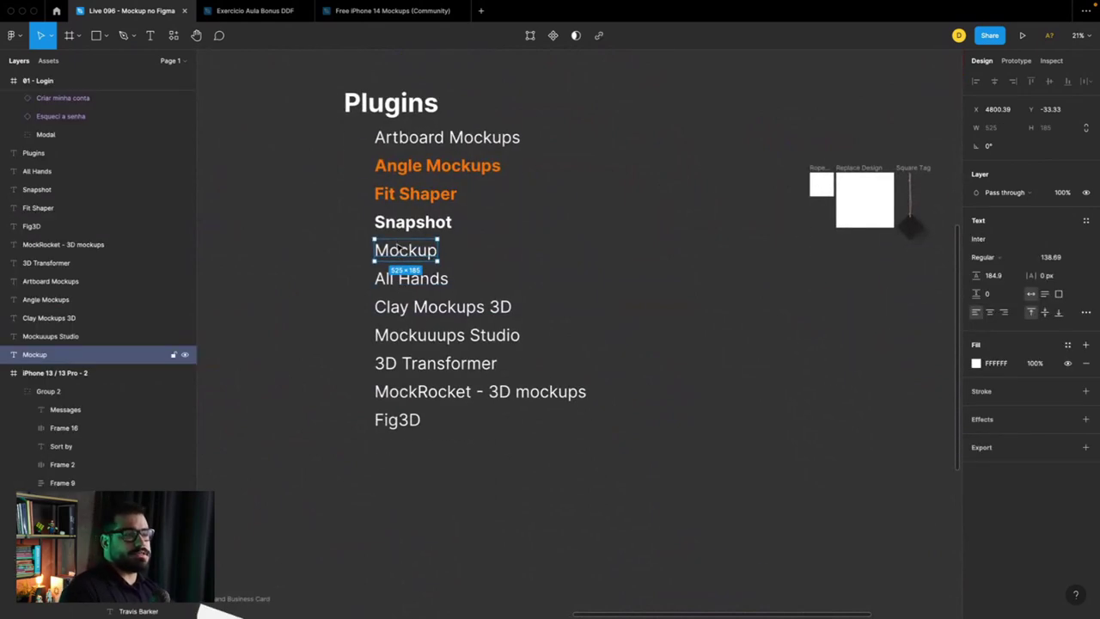
{"action": "left_click", "coordinate": [409, 226]}
{"action": "key", "text": "ctrl+b"}
{"action": "left_click", "coordinate": [404, 254]}
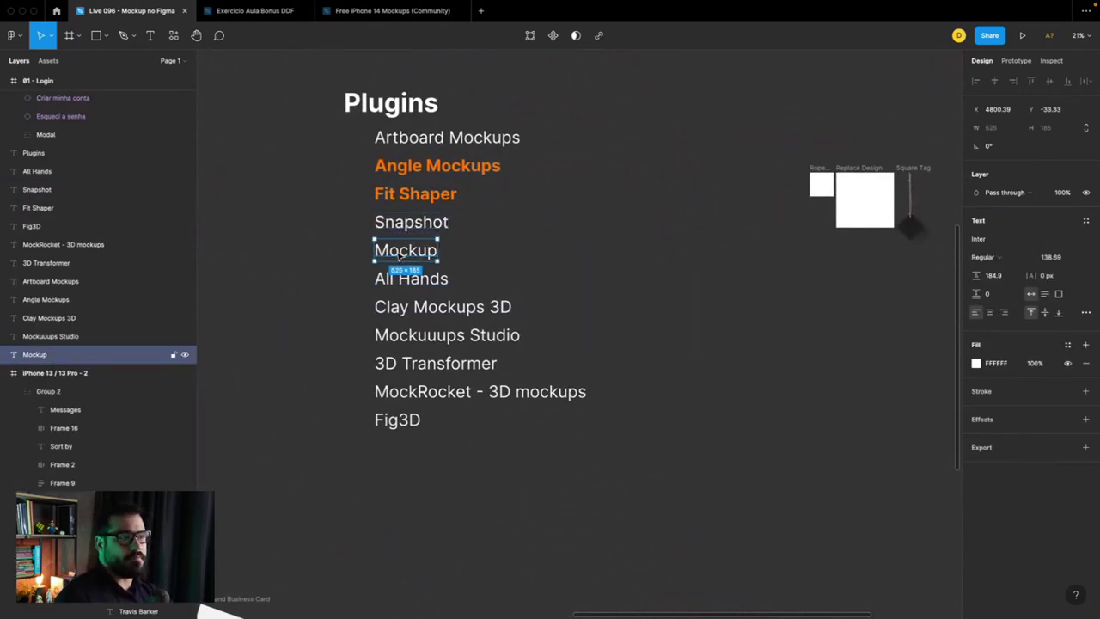
{"action": "scroll", "coordinate": [404, 256], "scroll_direction": "right", "scroll_amount": 2}
{"action": "key", "text": "ctrl+b"}
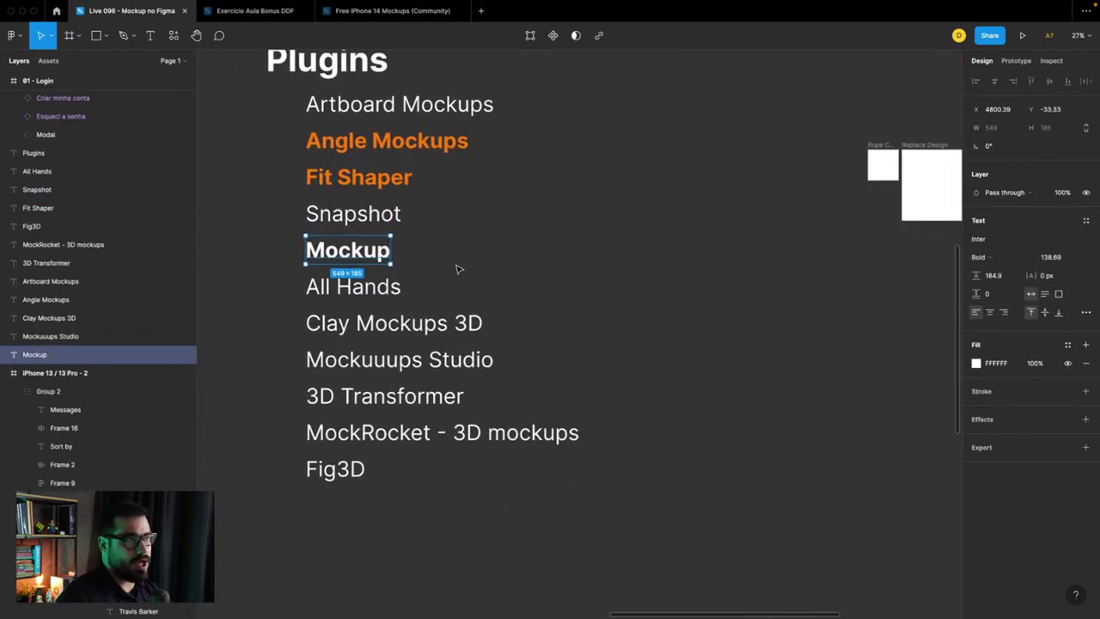
Step: Bring up the plugin browser
{"action": "scroll", "coordinate": [456, 266], "scroll_direction": "down", "scroll_amount": 3}
{"action": "scroll", "coordinate": [456, 269], "scroll_direction": "down", "scroll_amount": 1}
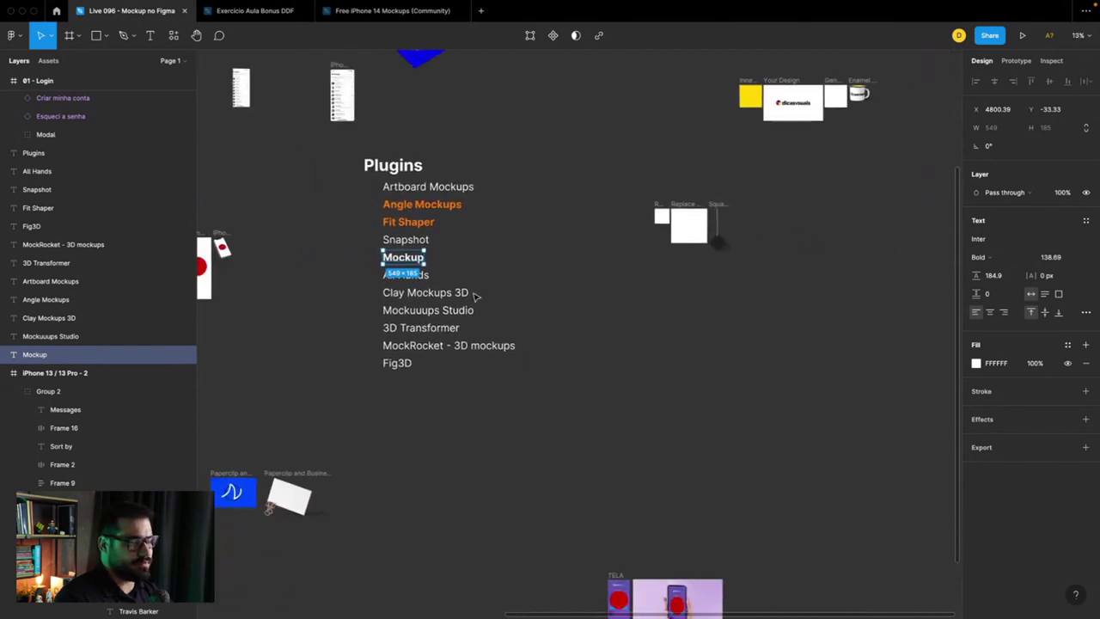
{"action": "left_click", "coordinate": [174, 38]}
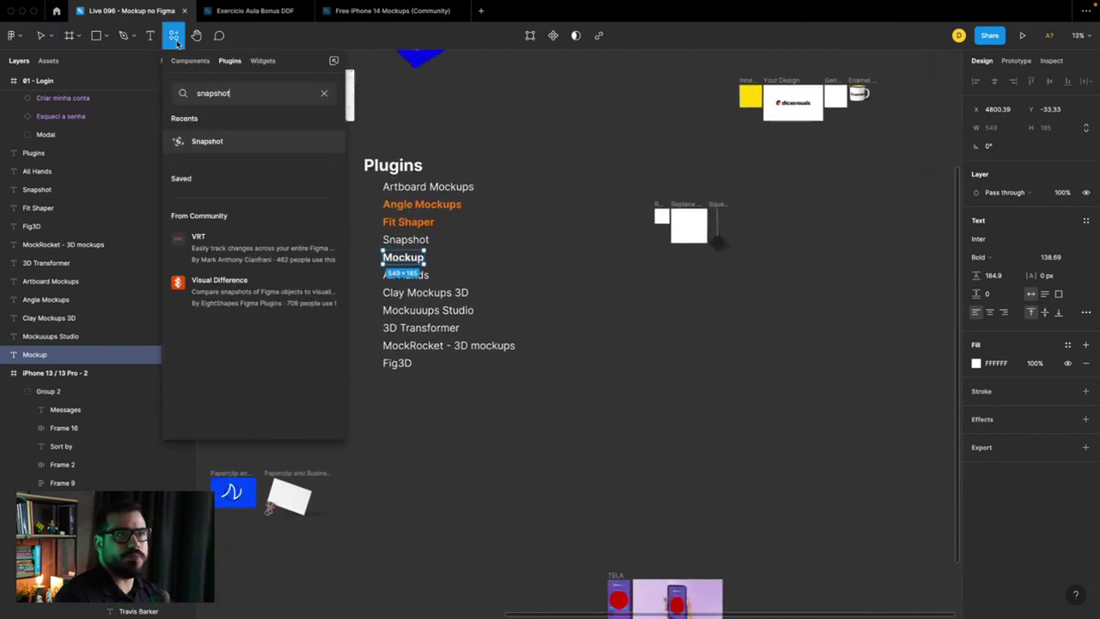
Step: Search plugins for 'mockup' and run the Mockup plugin in Mockup Library mode
{"action": "left_click", "coordinate": [312, 95]}
{"action": "type", "text": "mocku"}
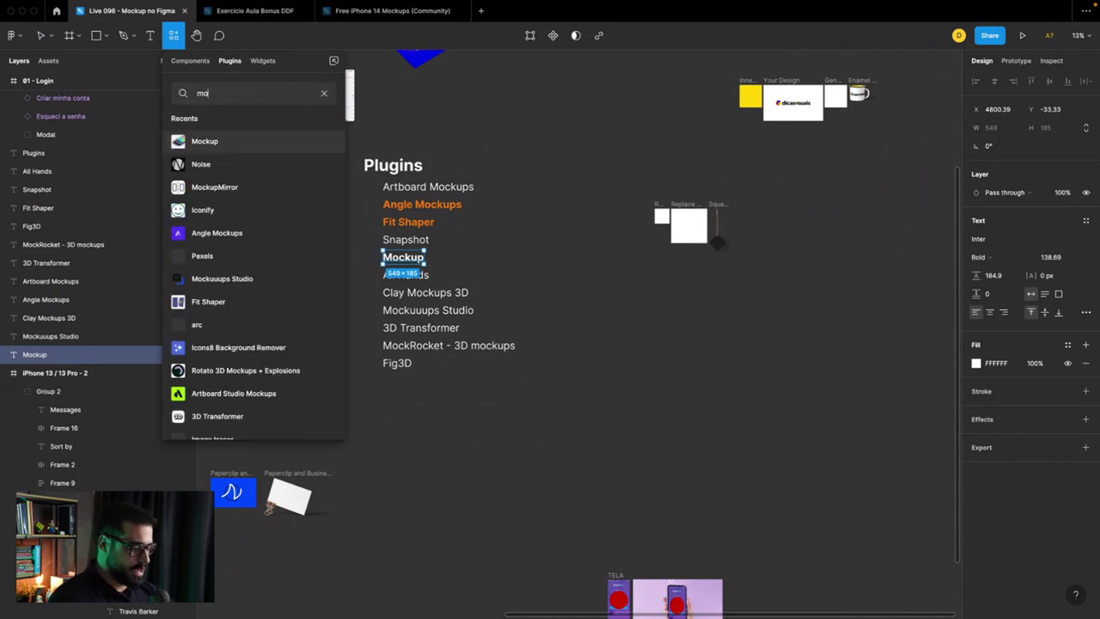
{"action": "type", "text": "p"}
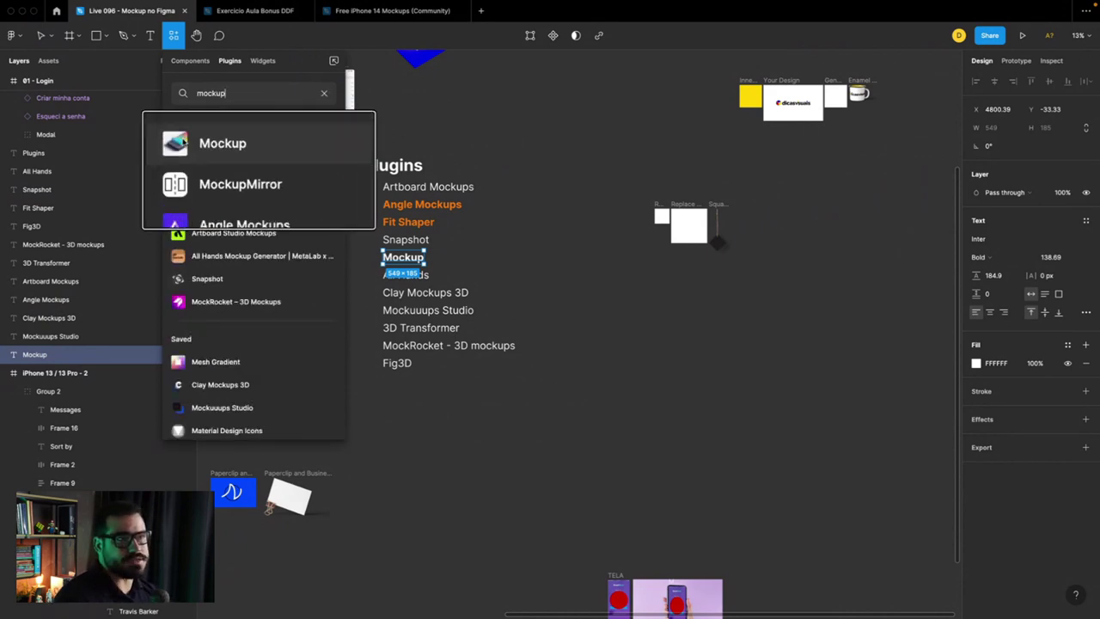
{"action": "left_click", "coordinate": [185, 143]}
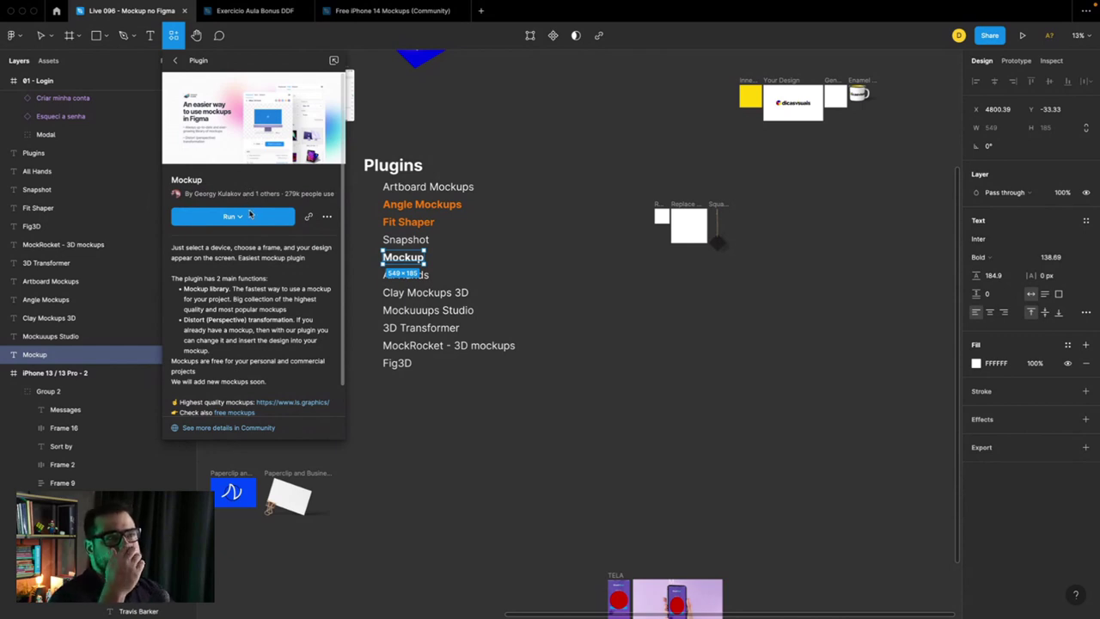
{"action": "left_click", "coordinate": [250, 215]}
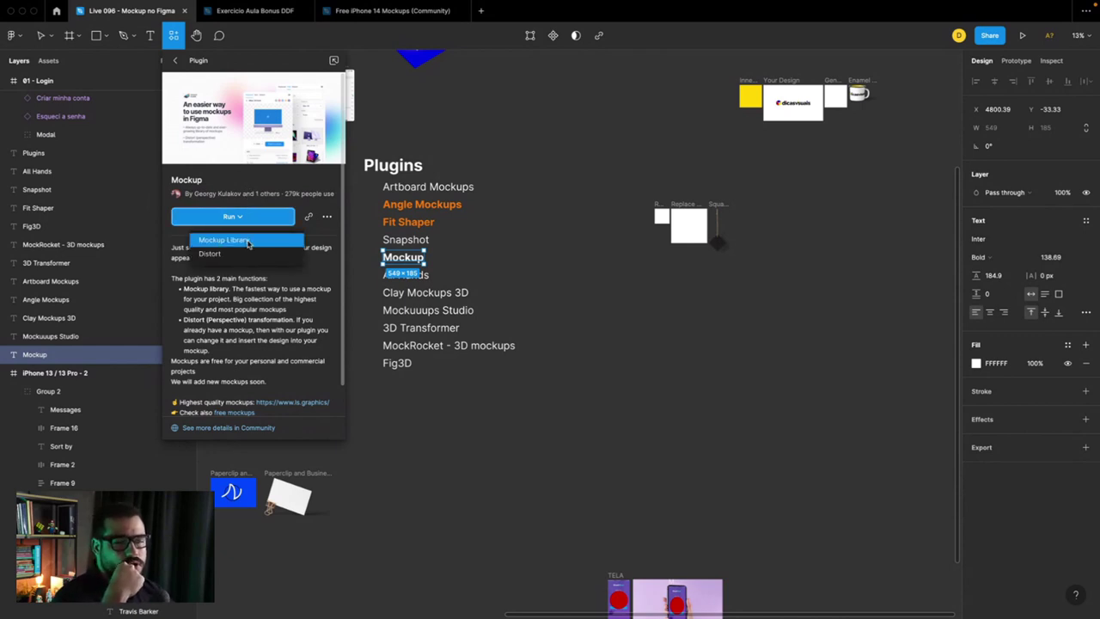
{"action": "left_click", "coordinate": [249, 240]}
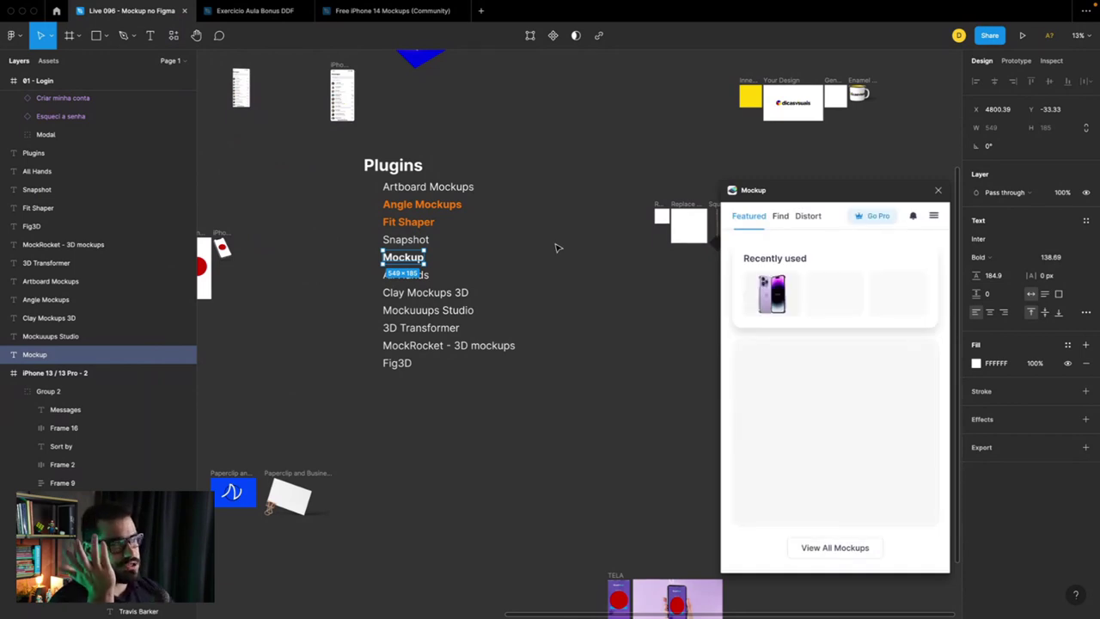
Step: Move the Mockup plugin window up and left, then browse its mockup catalogue
{"action": "scroll", "coordinate": [558, 247], "scroll_direction": "right", "scroll_amount": 3}
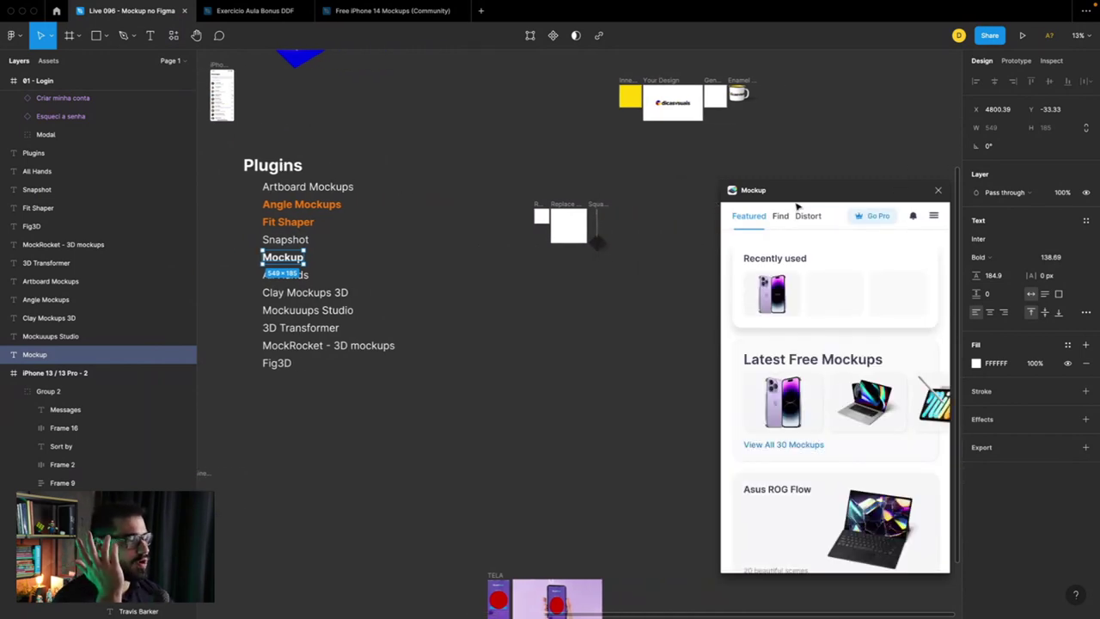
{"action": "left_click_drag", "start_coordinate": [797, 206], "coordinate": [674, 105]}
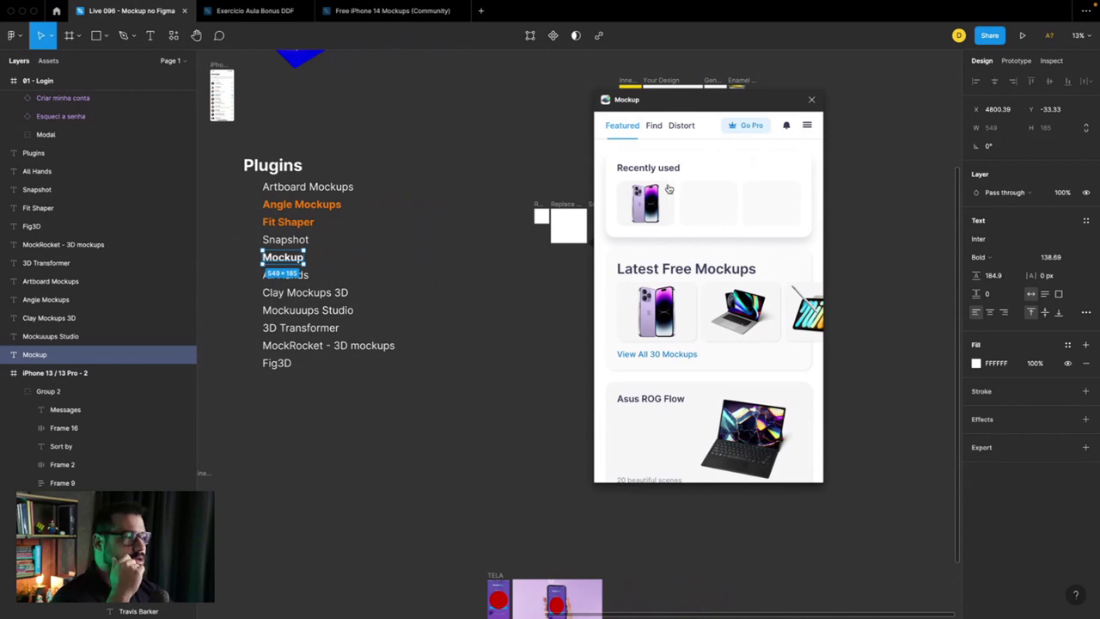
{"action": "scroll", "coordinate": [659, 328], "scroll_direction": "down", "scroll_amount": 5}
{"action": "scroll", "coordinate": [679, 310], "scroll_direction": "down", "scroll_amount": 3}
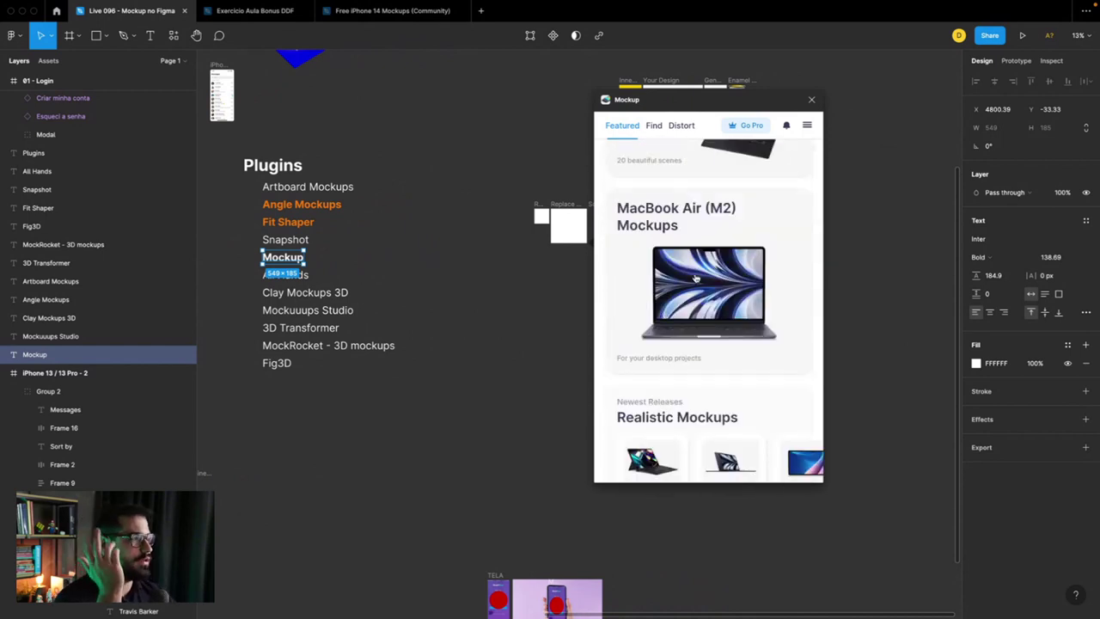
{"action": "scroll", "coordinate": [696, 278], "scroll_direction": "up", "scroll_amount": 2}
{"action": "scroll", "coordinate": [677, 184], "scroll_direction": "up", "scroll_amount": 1}
{"action": "scroll", "coordinate": [678, 185], "scroll_direction": "down", "scroll_amount": 2}
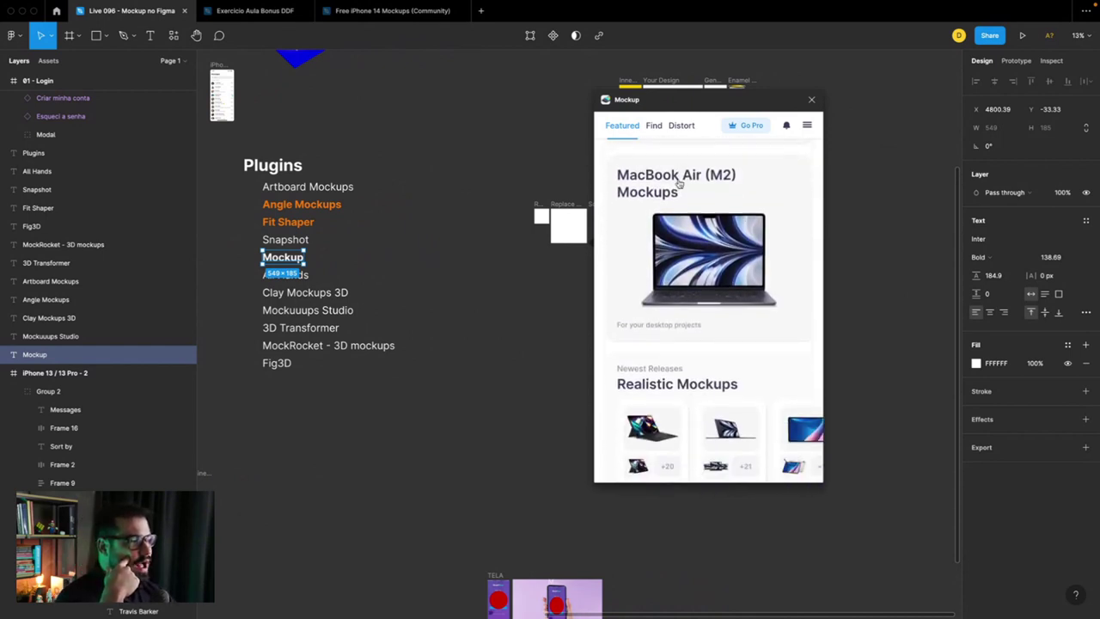
{"action": "scroll", "coordinate": [683, 206], "scroll_direction": "down", "scroll_amount": 3}
{"action": "scroll", "coordinate": [685, 223], "scroll_direction": "down", "scroll_amount": 2}
{"action": "scroll", "coordinate": [690, 235], "scroll_direction": "up", "scroll_amount": 1}
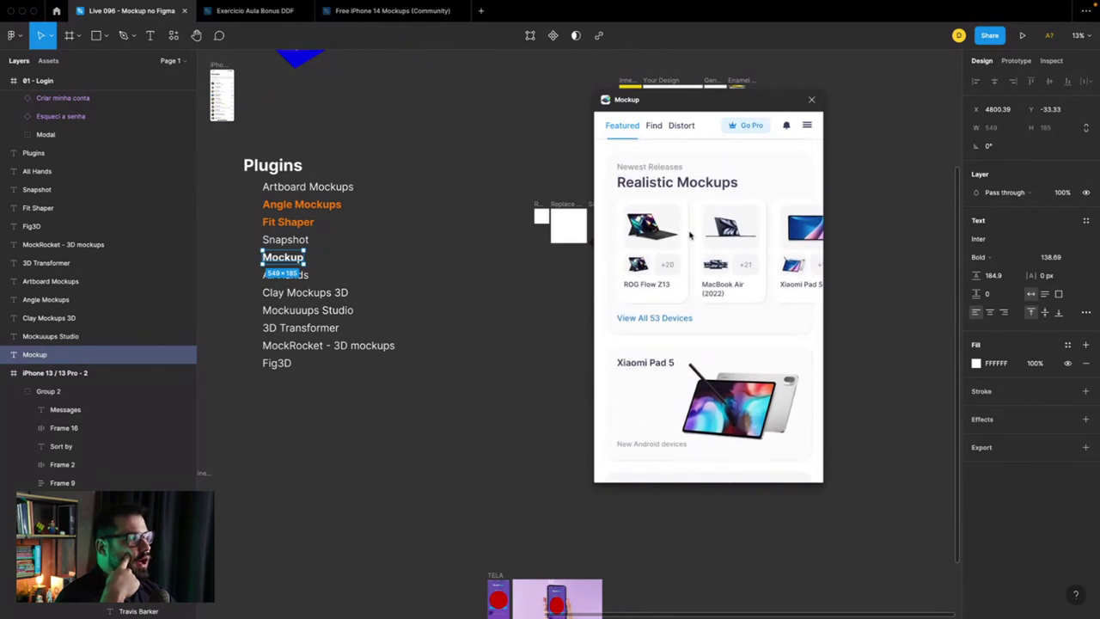
{"action": "scroll", "coordinate": [689, 235], "scroll_direction": "down", "scroll_amount": 3}
{"action": "scroll", "coordinate": [689, 235], "scroll_direction": "down", "scroll_amount": 2}
{"action": "scroll", "coordinate": [688, 235], "scroll_direction": "down", "scroll_amount": 2}
{"action": "scroll", "coordinate": [688, 236], "scroll_direction": "down", "scroll_amount": 3}
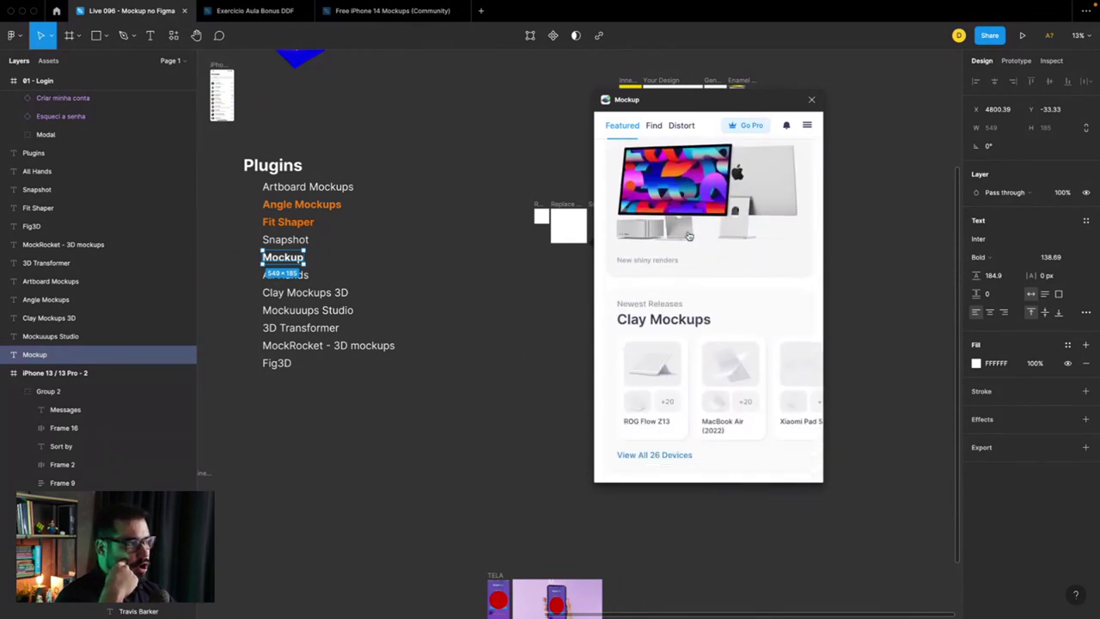
{"action": "scroll", "coordinate": [688, 235], "scroll_direction": "down", "scroll_amount": 4}
{"action": "scroll", "coordinate": [688, 236], "scroll_direction": "up", "scroll_amount": 1}
{"action": "scroll", "coordinate": [688, 236], "scroll_direction": "down", "scroll_amount": 1}
{"action": "scroll", "coordinate": [688, 235], "scroll_direction": "down", "scroll_amount": 3}
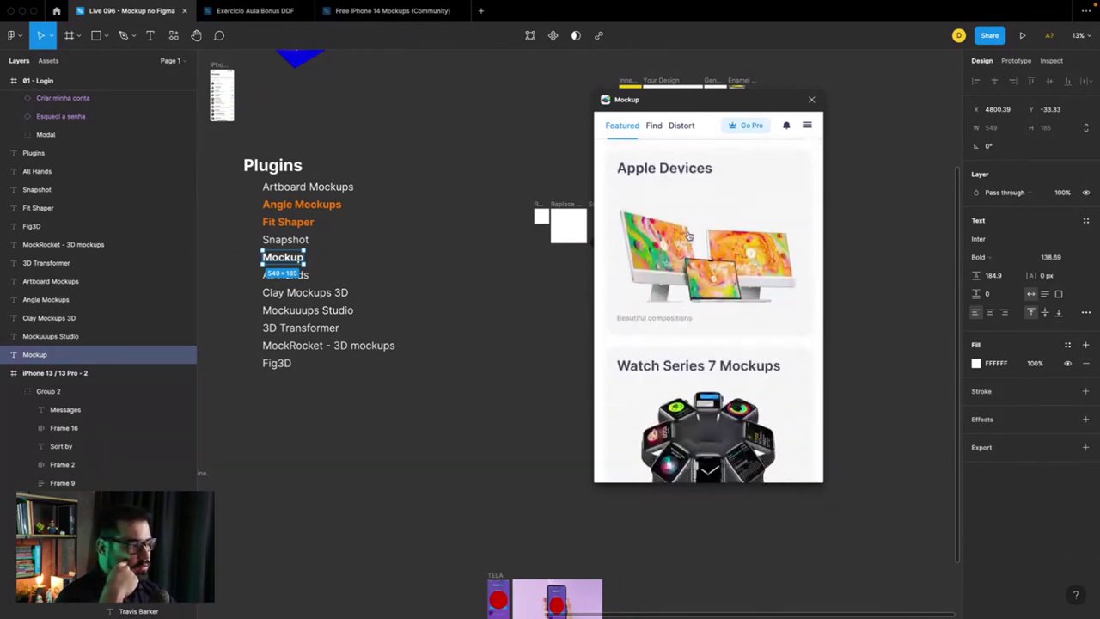
{"action": "scroll", "coordinate": [688, 235], "scroll_direction": "down", "scroll_amount": 4}
{"action": "scroll", "coordinate": [689, 235], "scroll_direction": "down", "scroll_amount": 2}
{"action": "scroll", "coordinate": [688, 236], "scroll_direction": "down", "scroll_amount": 1}
{"action": "scroll", "coordinate": [688, 236], "scroll_direction": "down", "scroll_amount": 4}
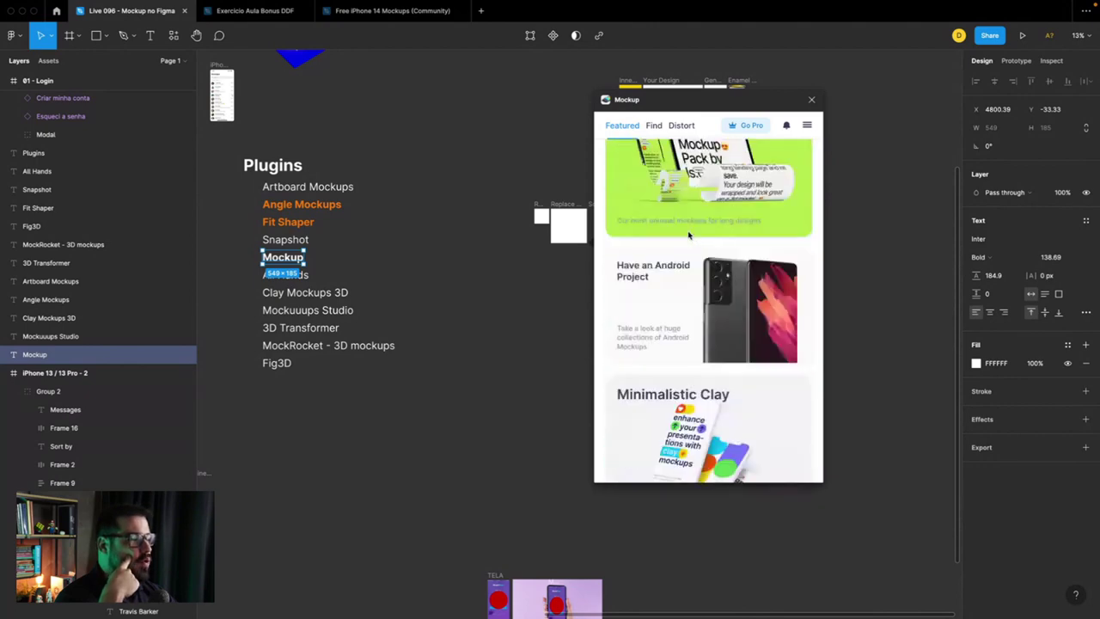
{"action": "scroll", "coordinate": [688, 235], "scroll_direction": "down", "scroll_amount": 3}
{"action": "scroll", "coordinate": [688, 235], "scroll_direction": "down", "scroll_amount": 3}
{"action": "scroll", "coordinate": [688, 236], "scroll_direction": "down", "scroll_amount": 2}
{"action": "scroll", "coordinate": [688, 236], "scroll_direction": "up", "scroll_amount": 10}
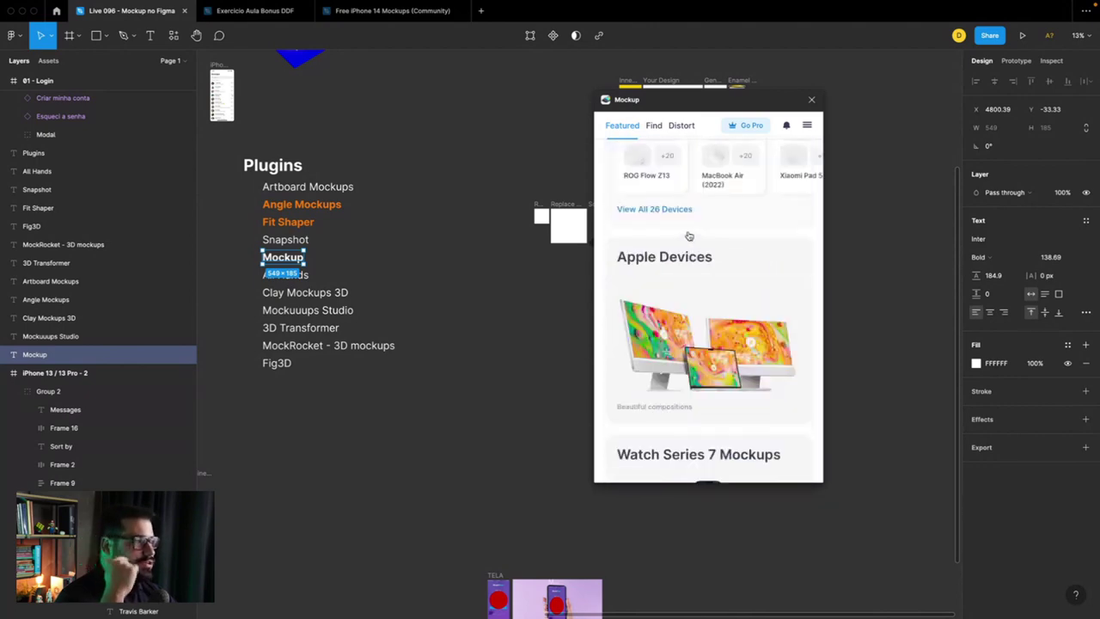
{"action": "scroll", "coordinate": [688, 235], "scroll_direction": "up", "scroll_amount": 5}
{"action": "scroll", "coordinate": [689, 235], "scroll_direction": "up", "scroll_amount": 3}
Step: Filter the Find results to the Vector Mockups style and open iMac 24 inch (2021)
{"action": "left_click", "coordinate": [655, 129]}
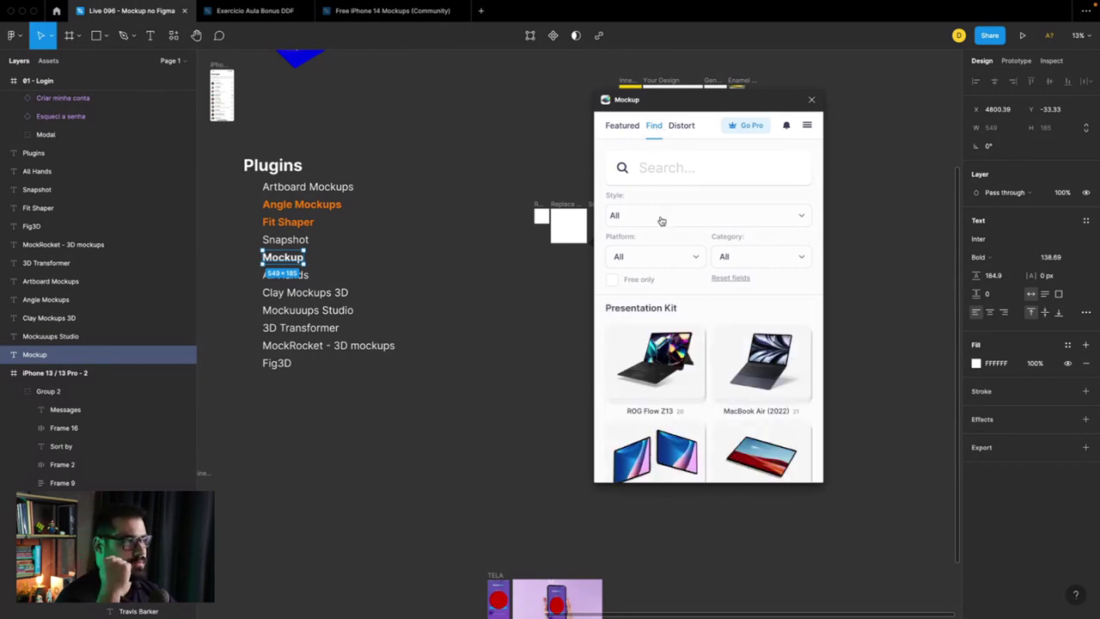
{"action": "left_click", "coordinate": [661, 220]}
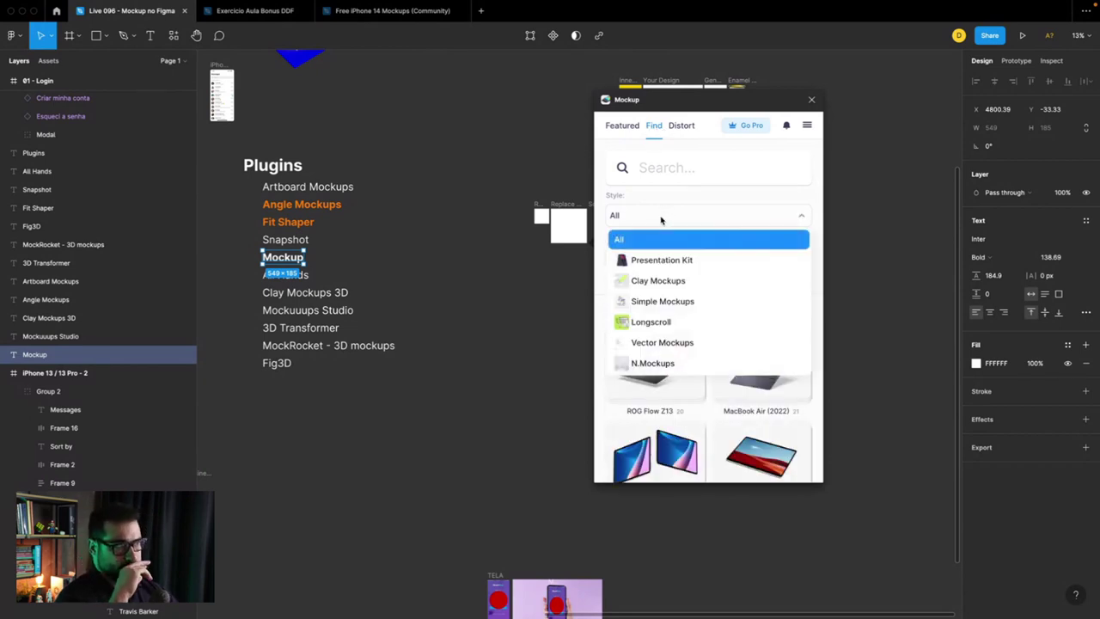
{"action": "left_click", "coordinate": [662, 343]}
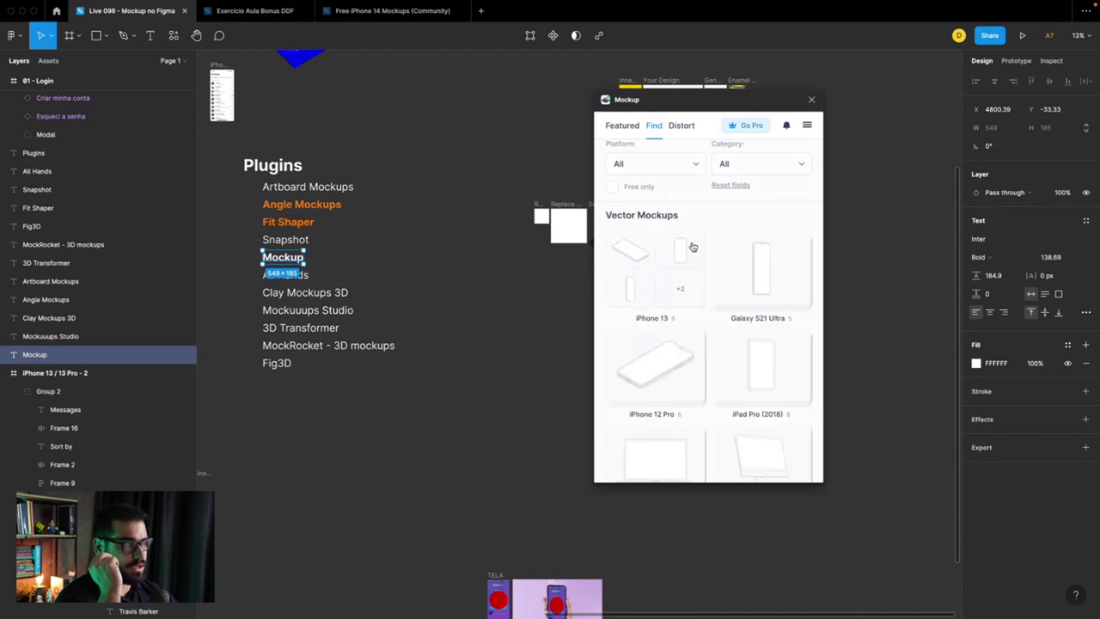
{"action": "mouse_move", "coordinate": [760, 366]}
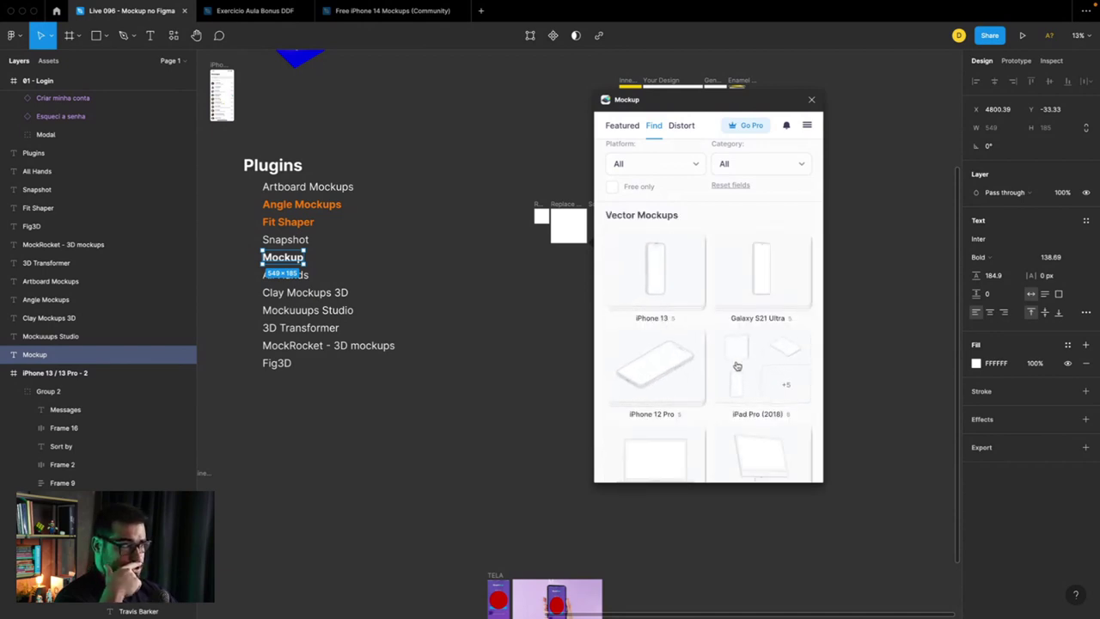
{"action": "scroll", "coordinate": [736, 366], "scroll_direction": "down", "scroll_amount": 3}
{"action": "scroll", "coordinate": [714, 324], "scroll_direction": "down", "scroll_amount": 2}
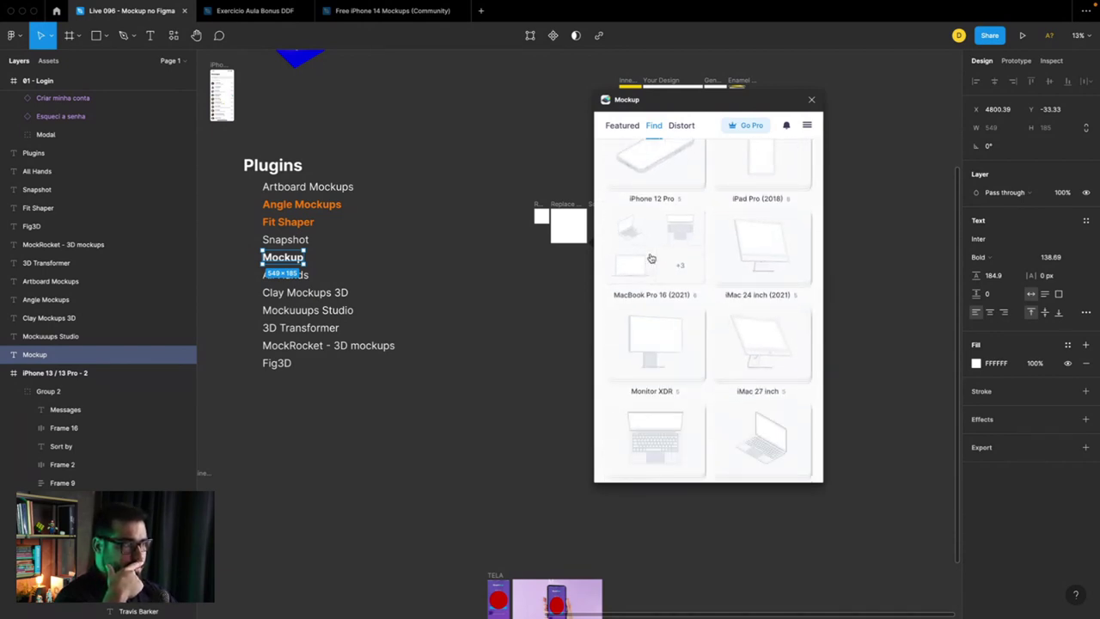
{"action": "mouse_move", "coordinate": [758, 249]}
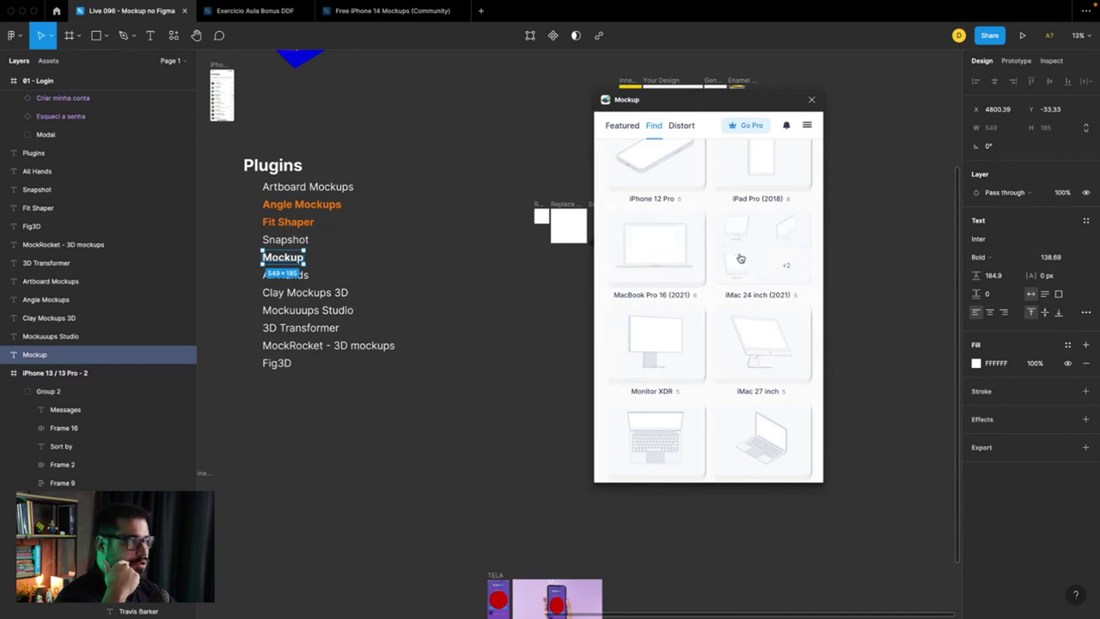
{"action": "left_click", "coordinate": [740, 258]}
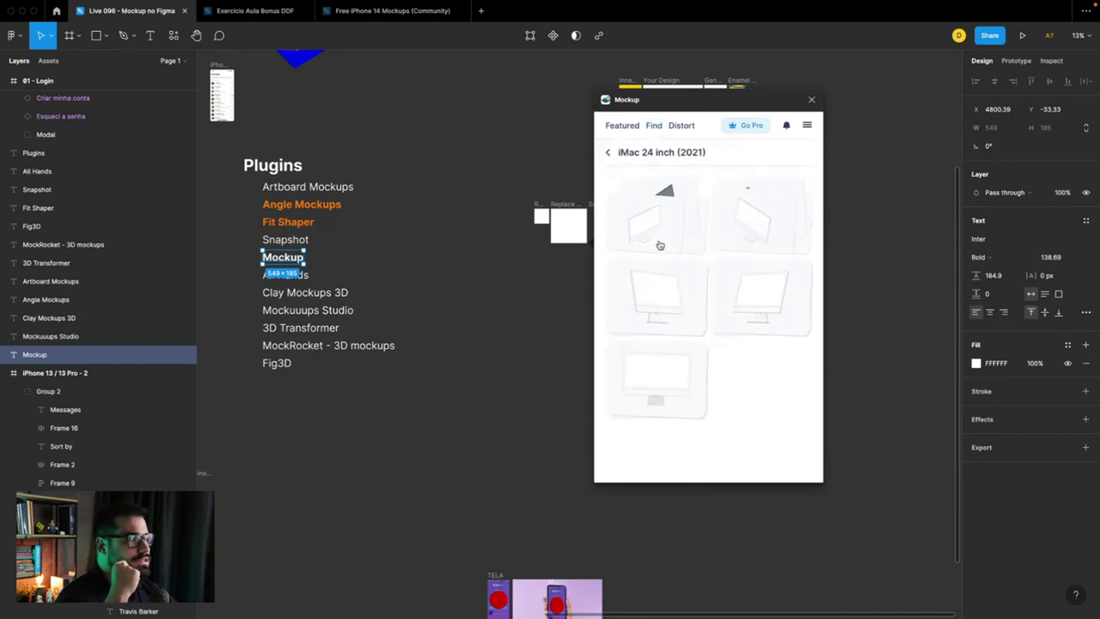
Step: Open an iMac 24 variant and fill its screen with the cropped cartao02 desk photo
{"action": "left_click", "coordinate": [659, 224]}
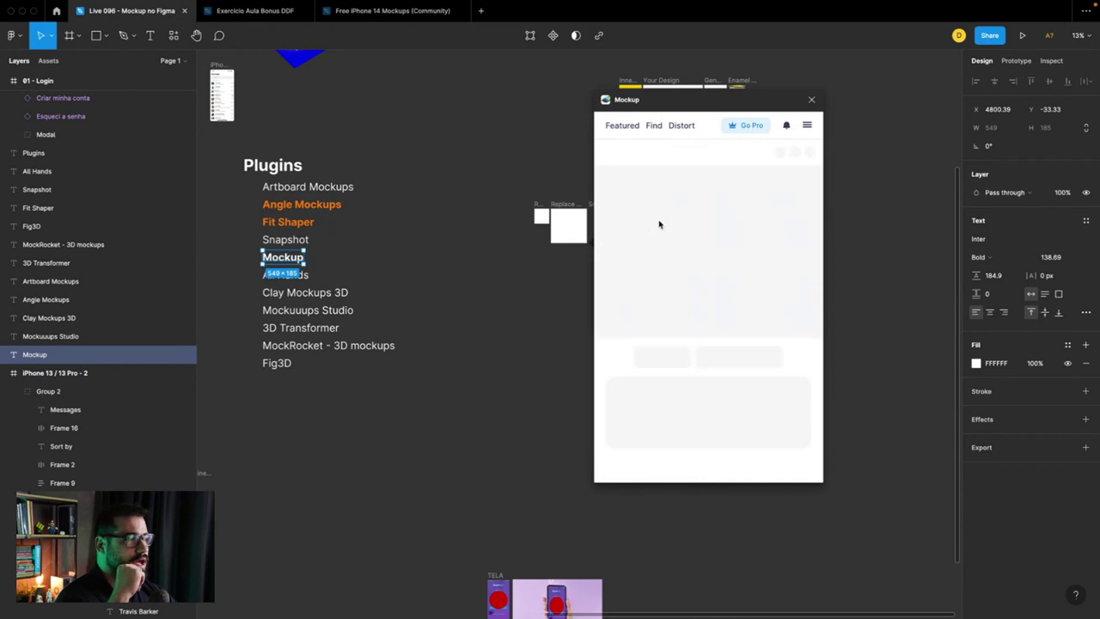
{"action": "scroll", "coordinate": [453, 266], "scroll_direction": "right", "scroll_amount": 5}
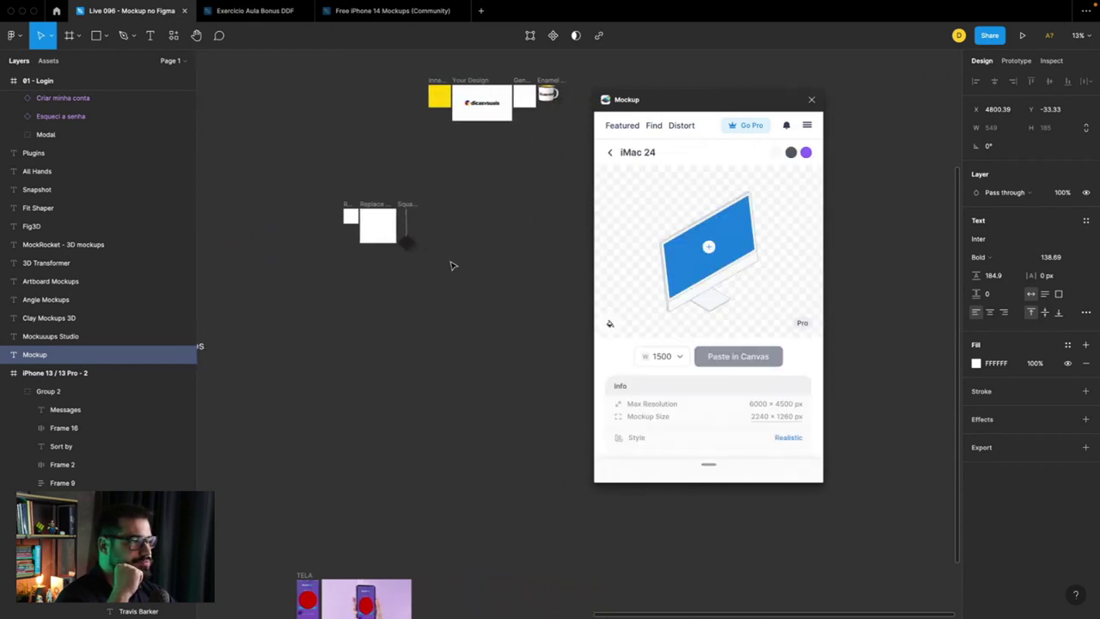
{"action": "scroll", "coordinate": [453, 266], "scroll_direction": "right", "scroll_amount": 2}
{"action": "left_click", "coordinate": [709, 248]}
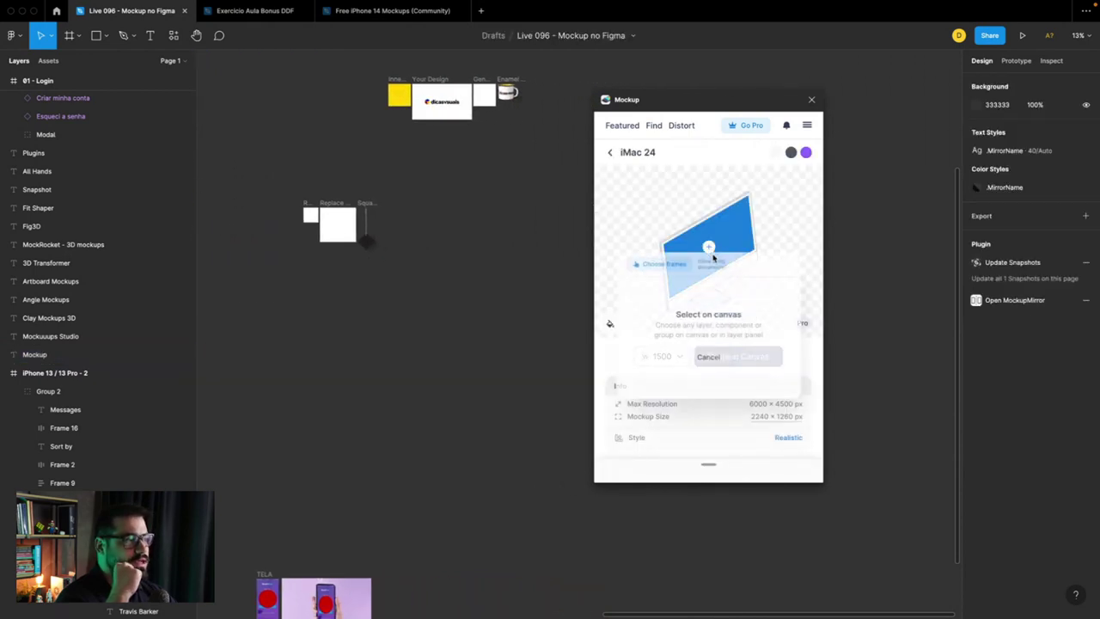
{"action": "scroll", "coordinate": [336, 272], "scroll_direction": "up", "scroll_amount": 8}
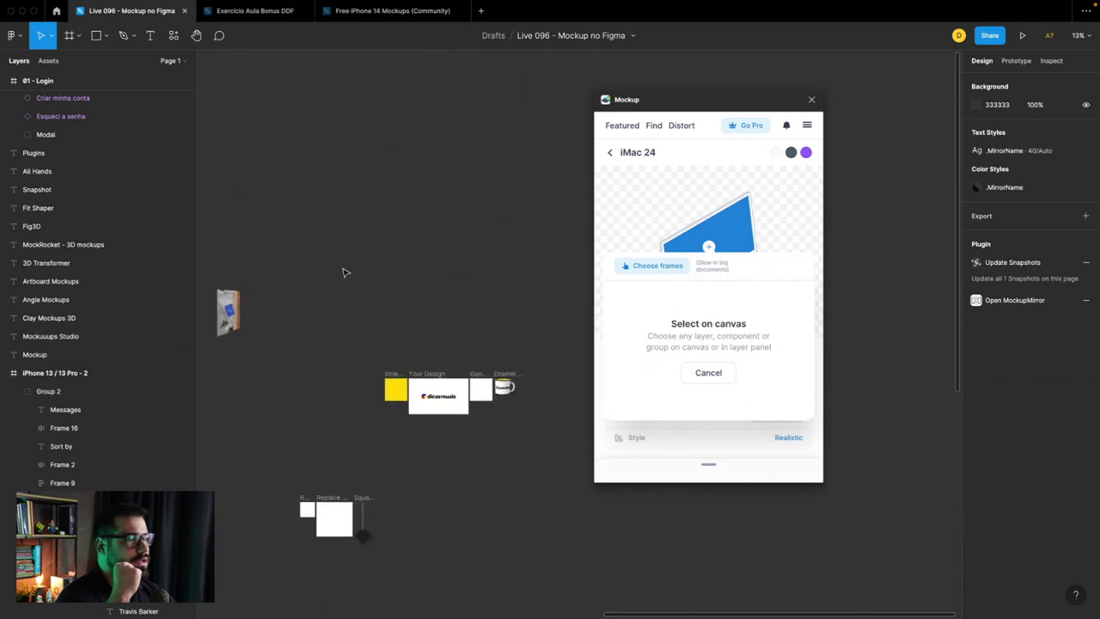
{"action": "scroll", "coordinate": [343, 270], "scroll_direction": "up", "scroll_amount": 4}
{"action": "scroll", "coordinate": [343, 270], "scroll_direction": "left", "scroll_amount": 4}
{"action": "scroll", "coordinate": [344, 270], "scroll_direction": "left", "scroll_amount": 4}
{"action": "left_click", "coordinate": [364, 378]}
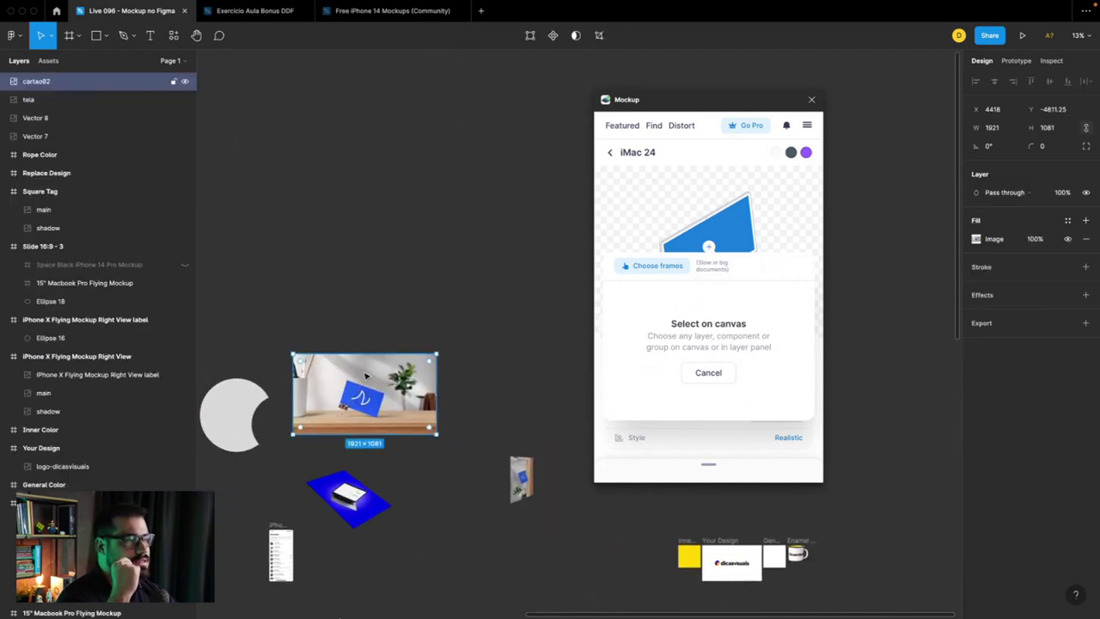
{"action": "scroll", "coordinate": [387, 372], "scroll_direction": "down", "scroll_amount": 2}
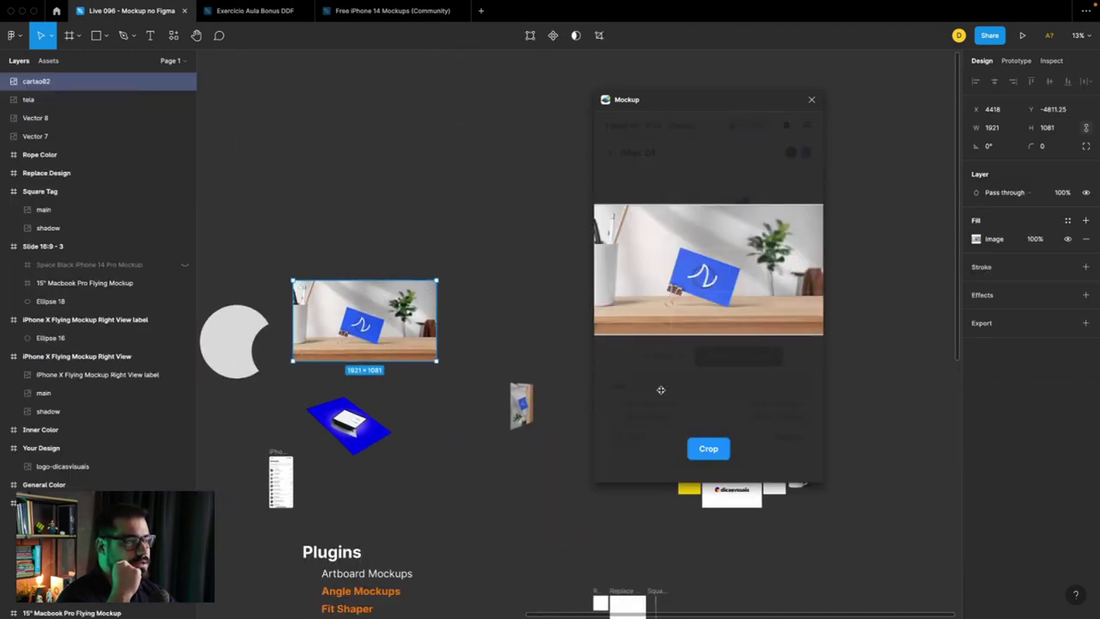
{"action": "left_click", "coordinate": [708, 449]}
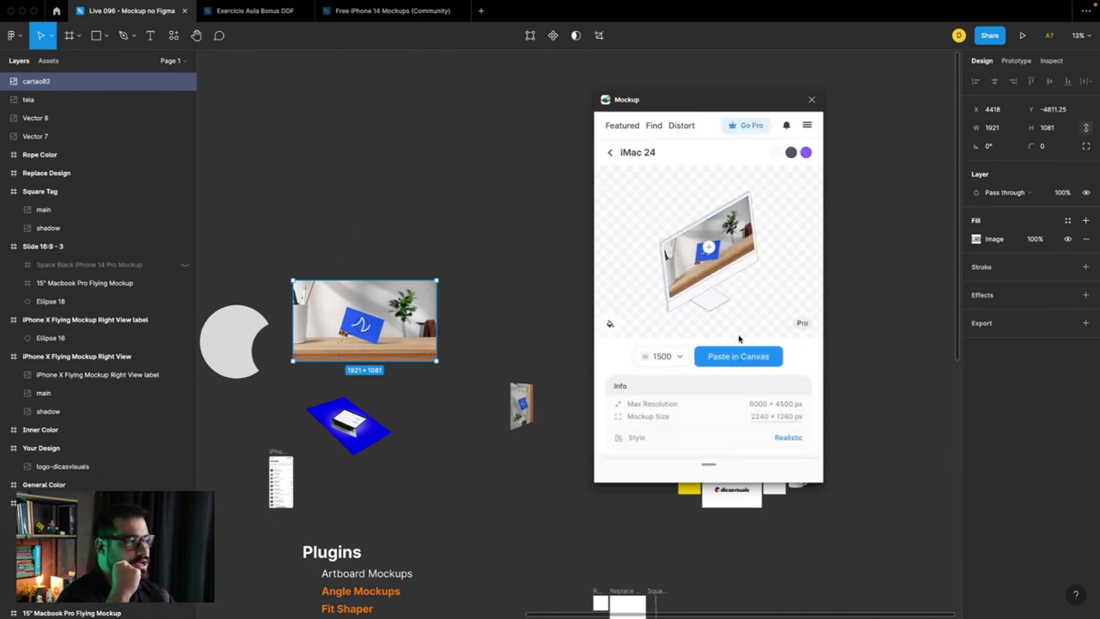
{"action": "scroll", "coordinate": [710, 388], "scroll_direction": "down", "scroll_amount": 3}
Step: Skip the Pro similar mockup for the Free Mockup Starter Pack and open its Samsung TV
{"action": "scroll", "coordinate": [711, 391], "scroll_direction": "down", "scroll_amount": 2}
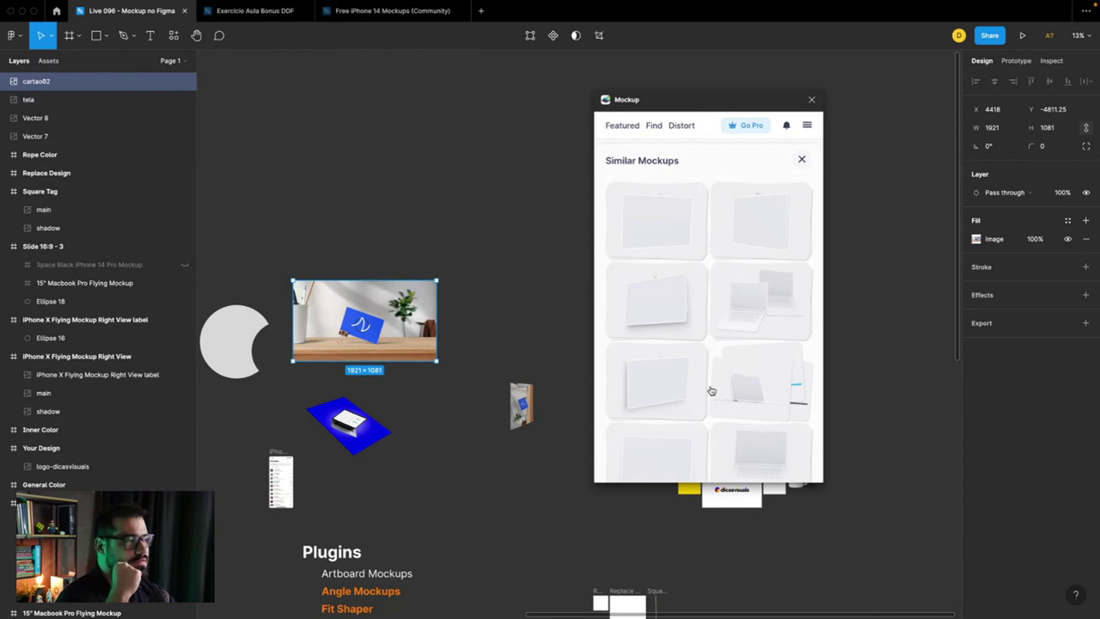
{"action": "left_click", "coordinate": [712, 391]}
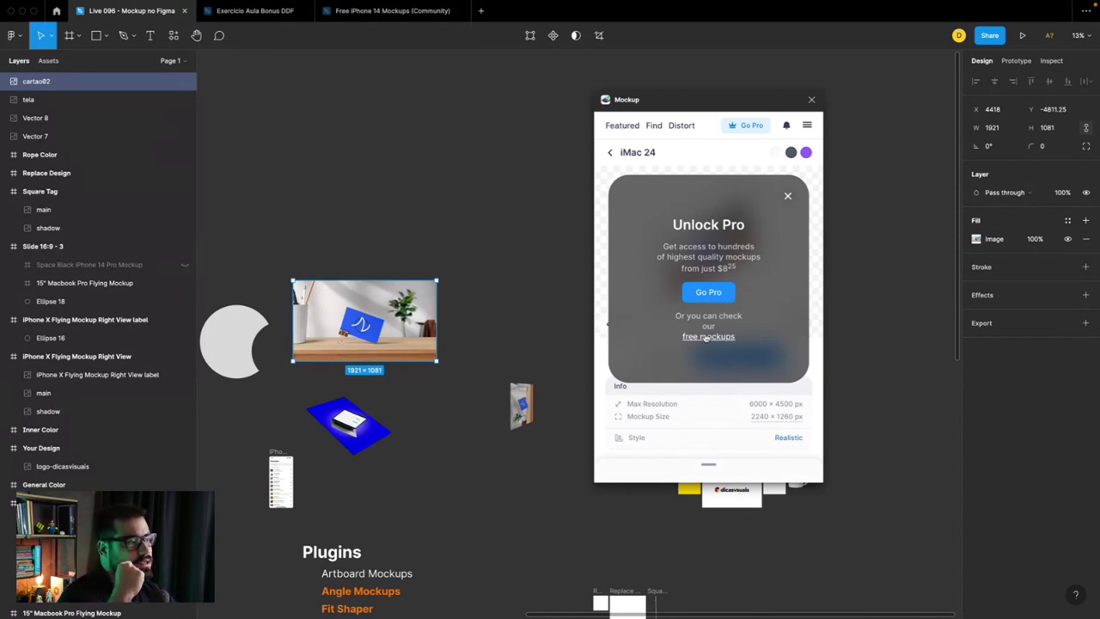
{"action": "left_click", "coordinate": [725, 337]}
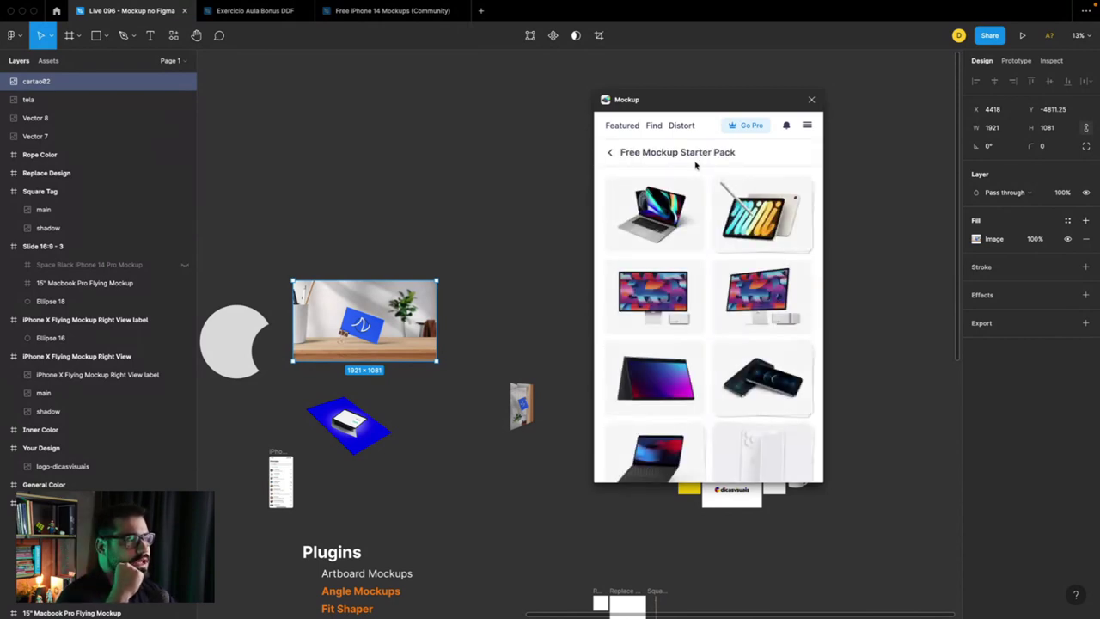
{"action": "scroll", "coordinate": [708, 260], "scroll_direction": "down", "scroll_amount": 3}
{"action": "scroll", "coordinate": [708, 260], "scroll_direction": "down", "scroll_amount": 3}
{"action": "scroll", "coordinate": [708, 259], "scroll_direction": "down", "scroll_amount": 2}
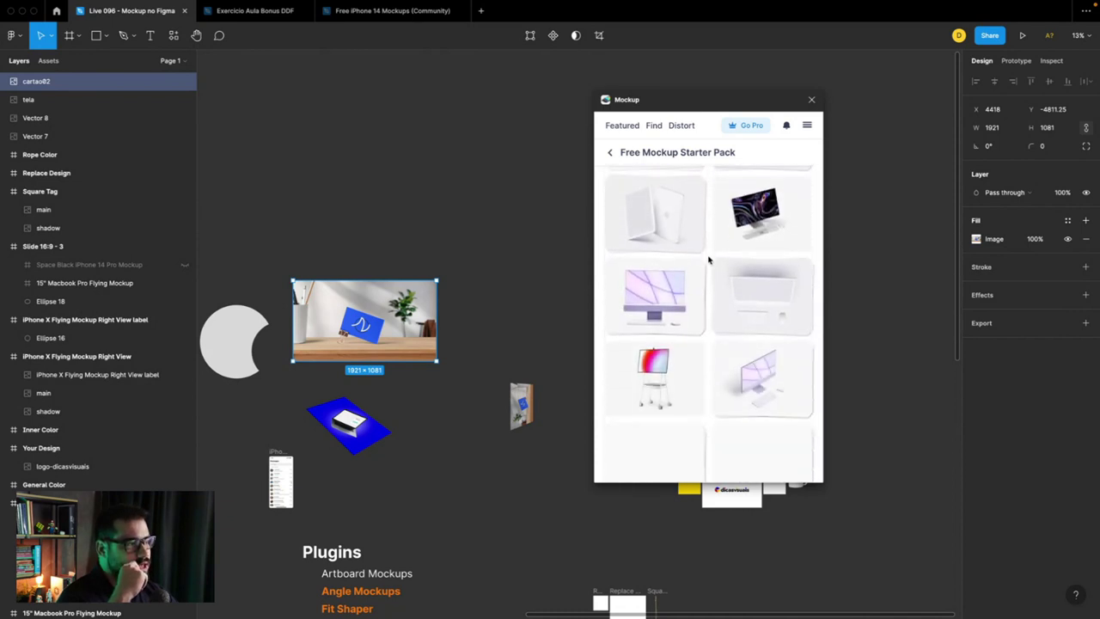
{"action": "scroll", "coordinate": [708, 260], "scroll_direction": "down", "scroll_amount": 2}
{"action": "scroll", "coordinate": [708, 260], "scroll_direction": "down", "scroll_amount": 2}
{"action": "scroll", "coordinate": [708, 260], "scroll_direction": "down", "scroll_amount": 2}
{"action": "scroll", "coordinate": [708, 259], "scroll_direction": "down", "scroll_amount": 3}
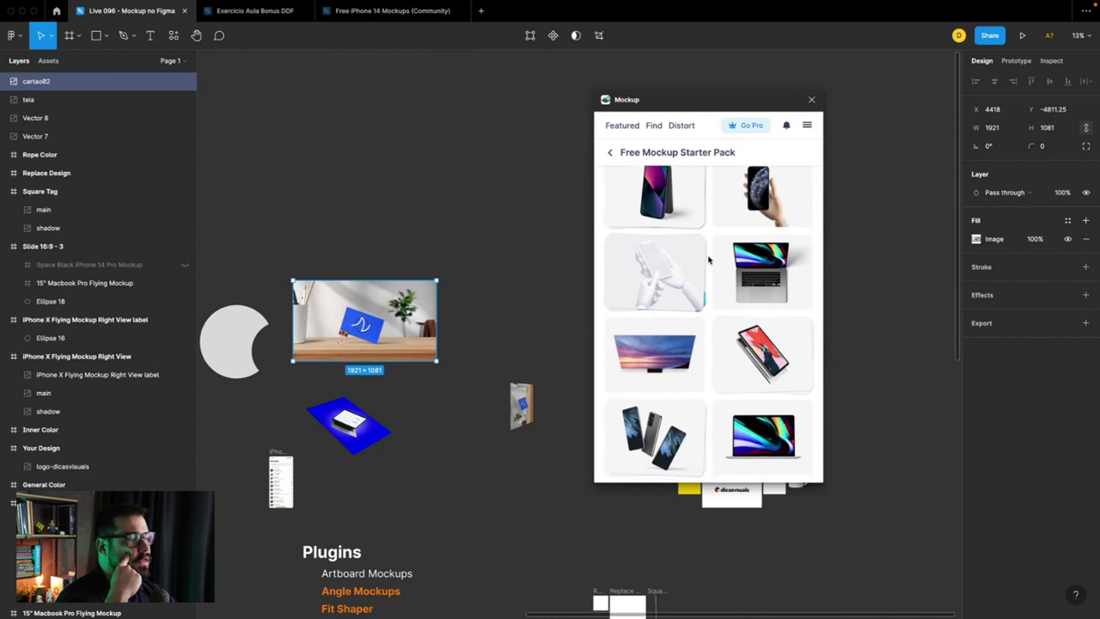
{"action": "scroll", "coordinate": [710, 259], "scroll_direction": "down", "scroll_amount": 2}
{"action": "left_click", "coordinate": [662, 269]}
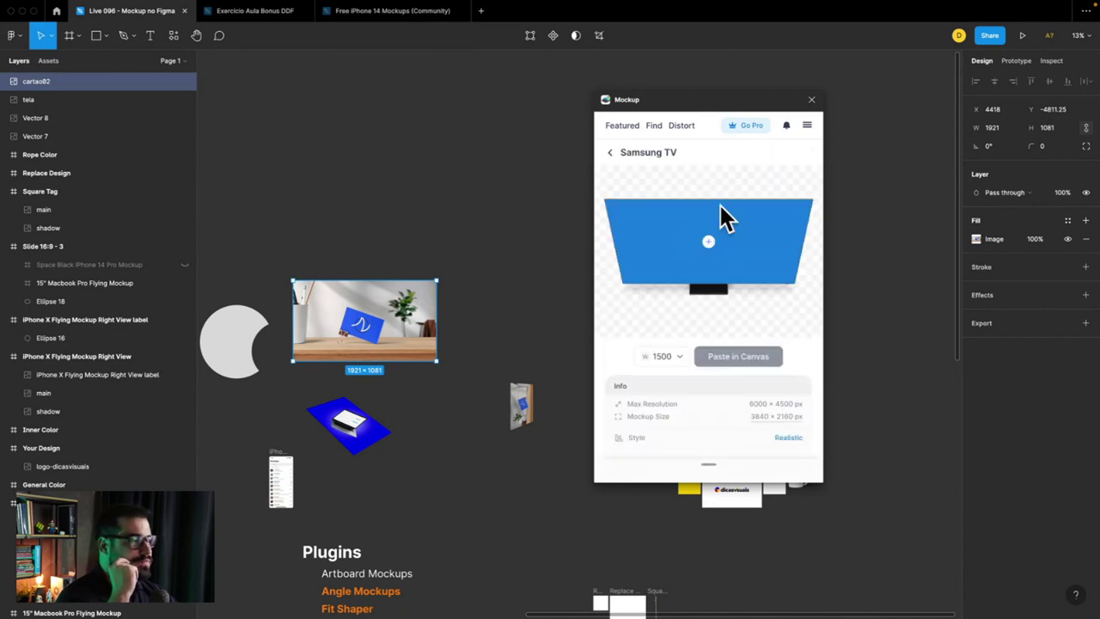
Step: Put the cropped cartao02 photo on the Samsung TV screen, paste it into the canvas, and close the plugin
{"action": "left_click", "coordinate": [708, 242]}
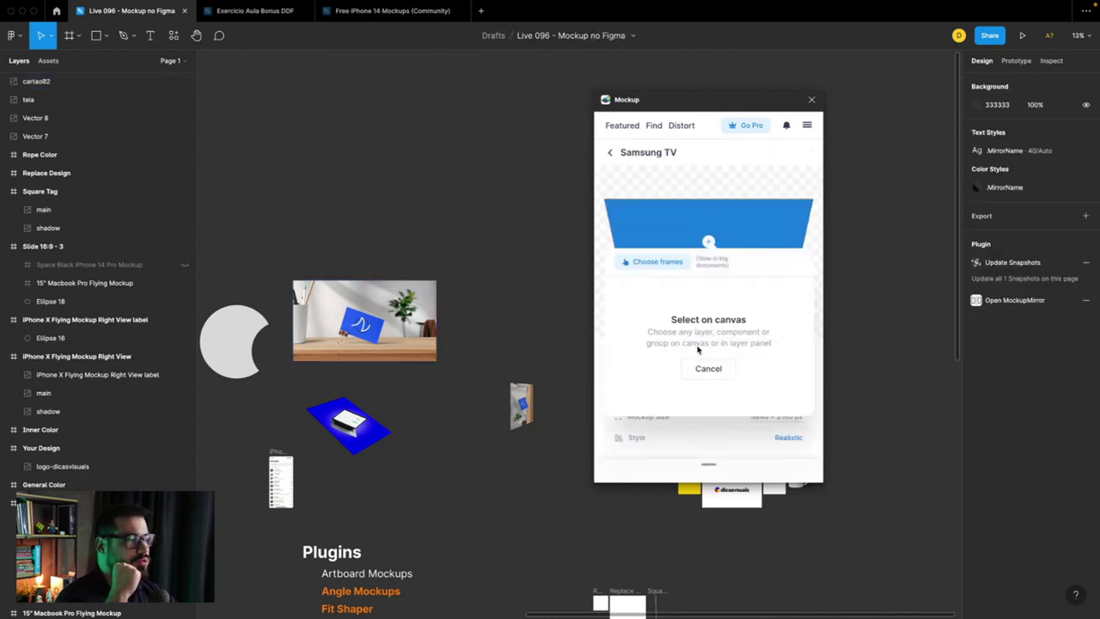
{"action": "left_click", "coordinate": [331, 300]}
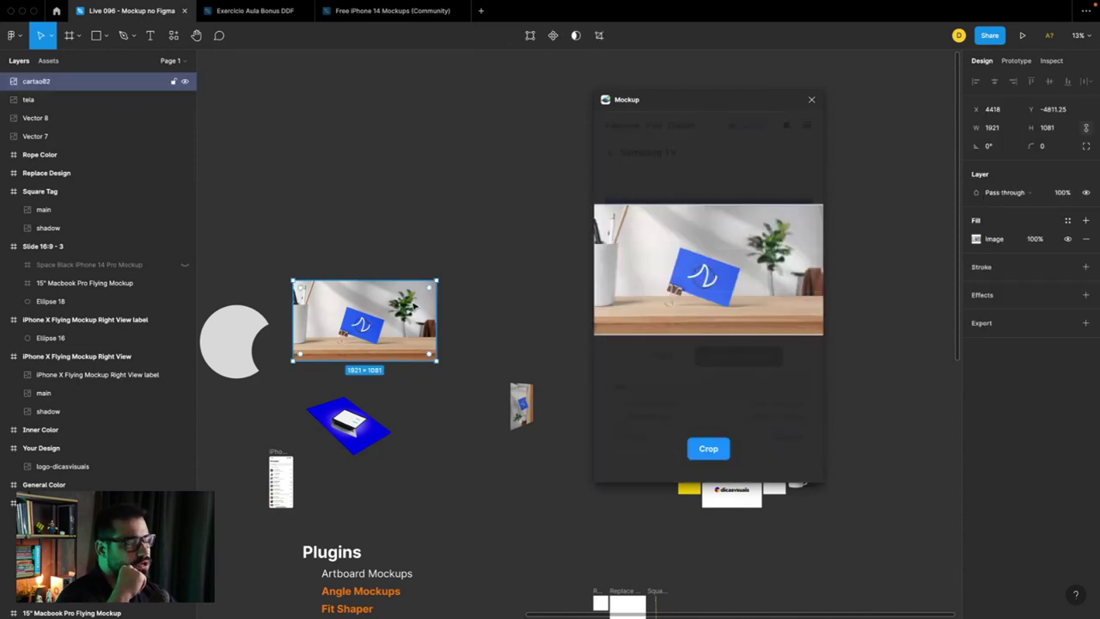
{"action": "left_click", "coordinate": [706, 450]}
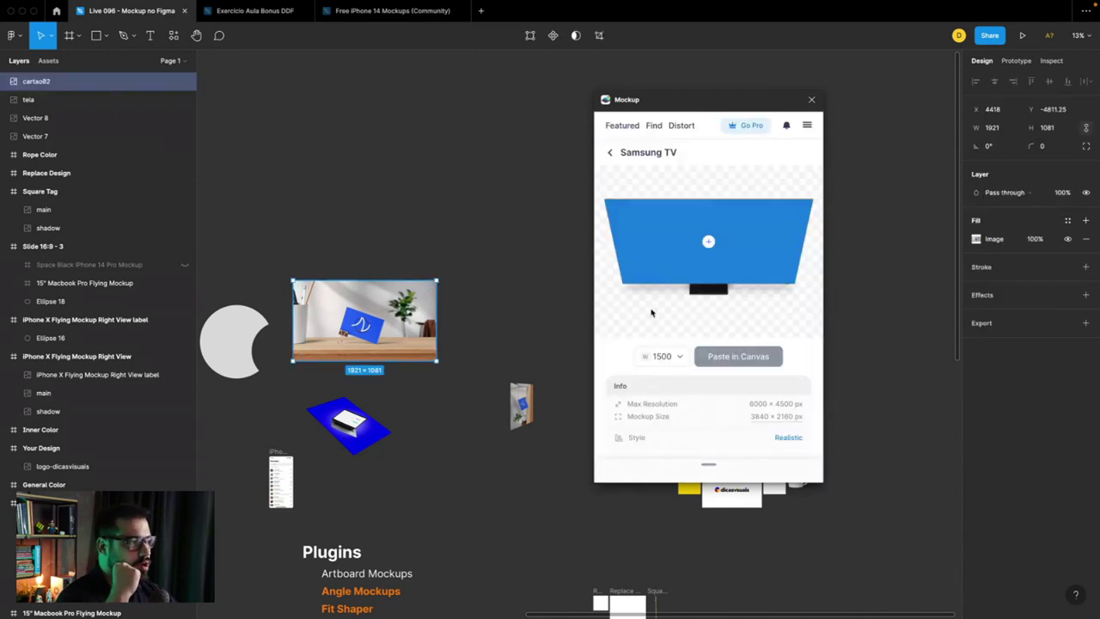
{"action": "left_click", "coordinate": [727, 360]}
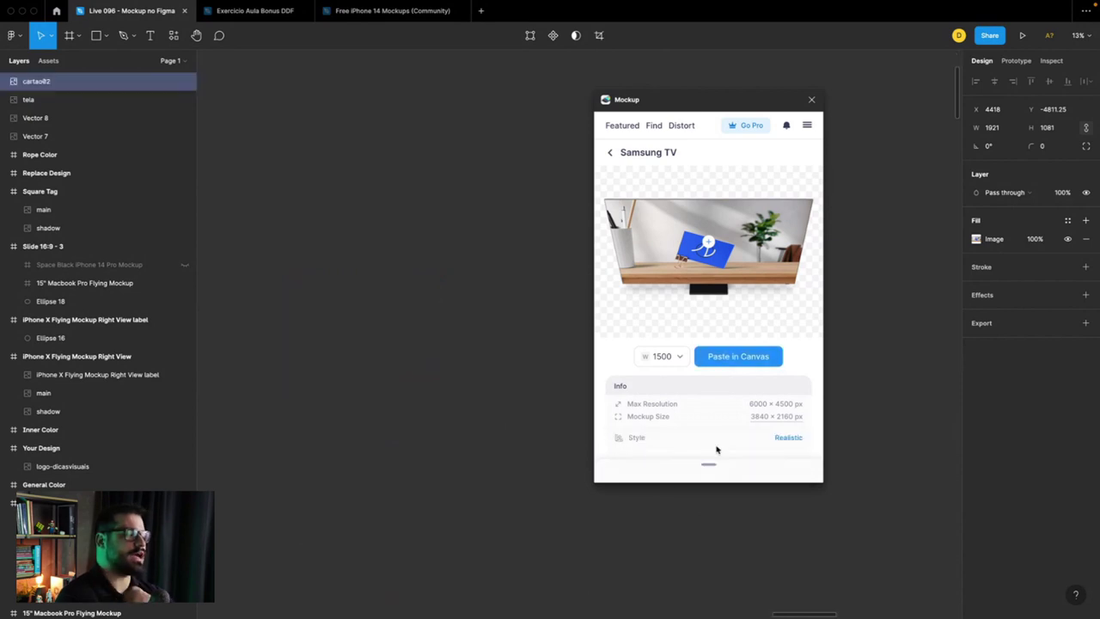
{"action": "left_click", "coordinate": [811, 100]}
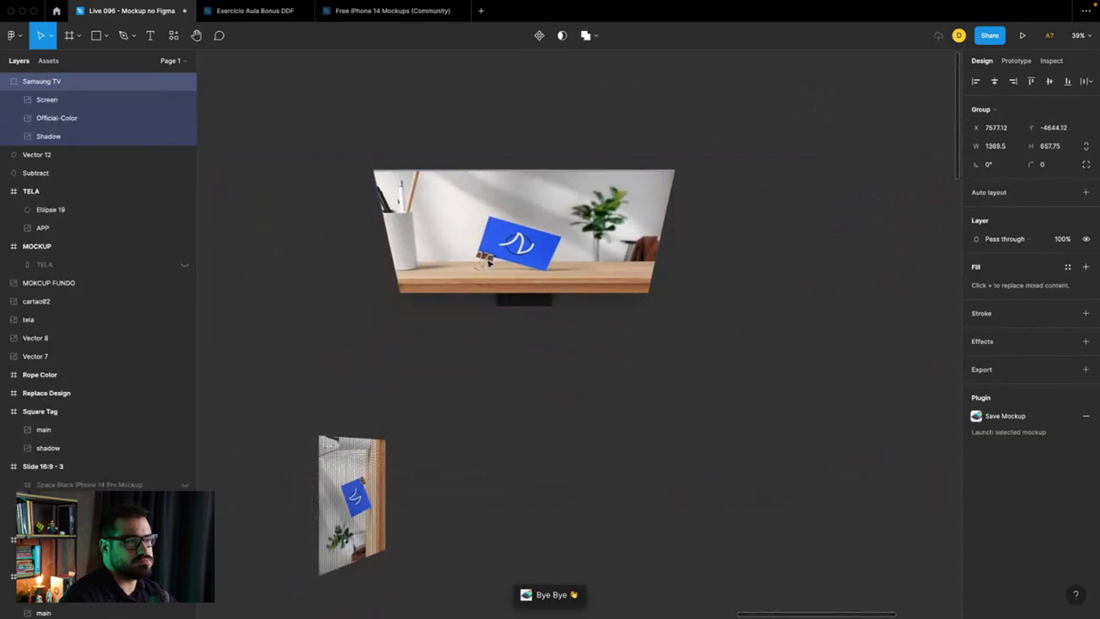
Step: Check the TV mockup's Screen, Official-Color and Shadow layers by toggling their visibility
{"action": "left_click", "coordinate": [119, 103]}
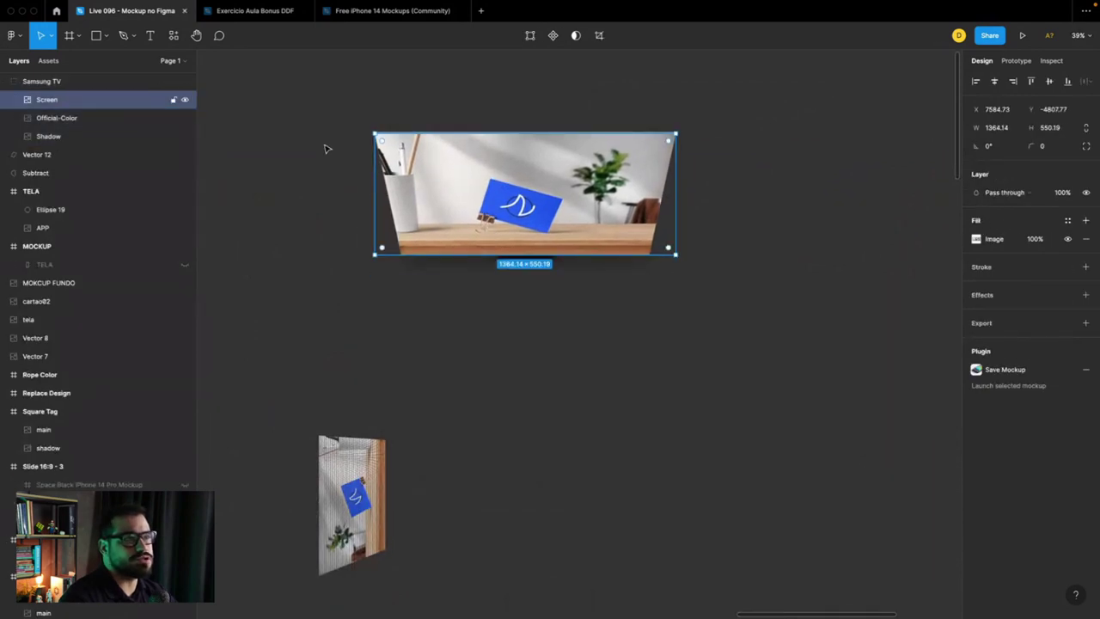
{"action": "left_click", "coordinate": [185, 100]}
{"action": "left_click", "coordinate": [125, 115]}
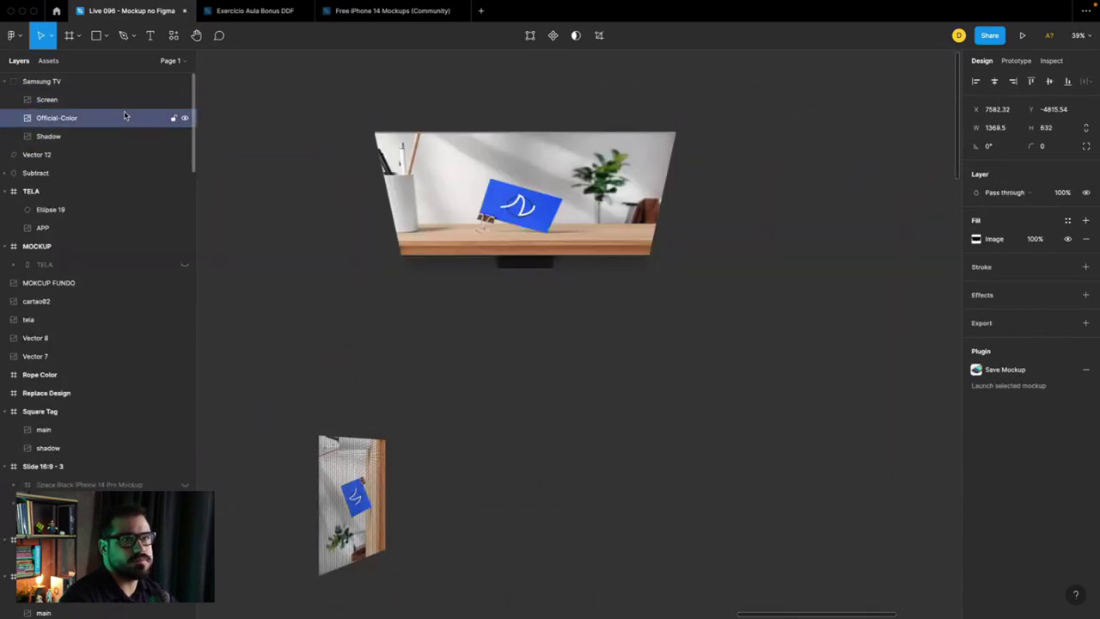
{"action": "left_click", "coordinate": [185, 118]}
{"action": "left_click", "coordinate": [156, 138]}
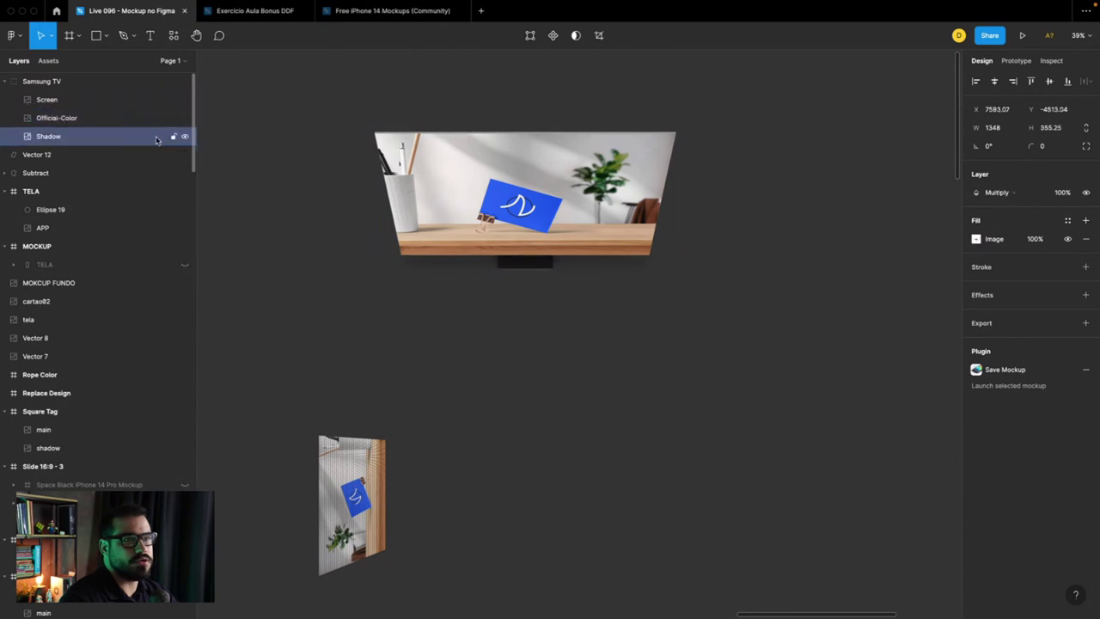
{"action": "left_click", "coordinate": [359, 273]}
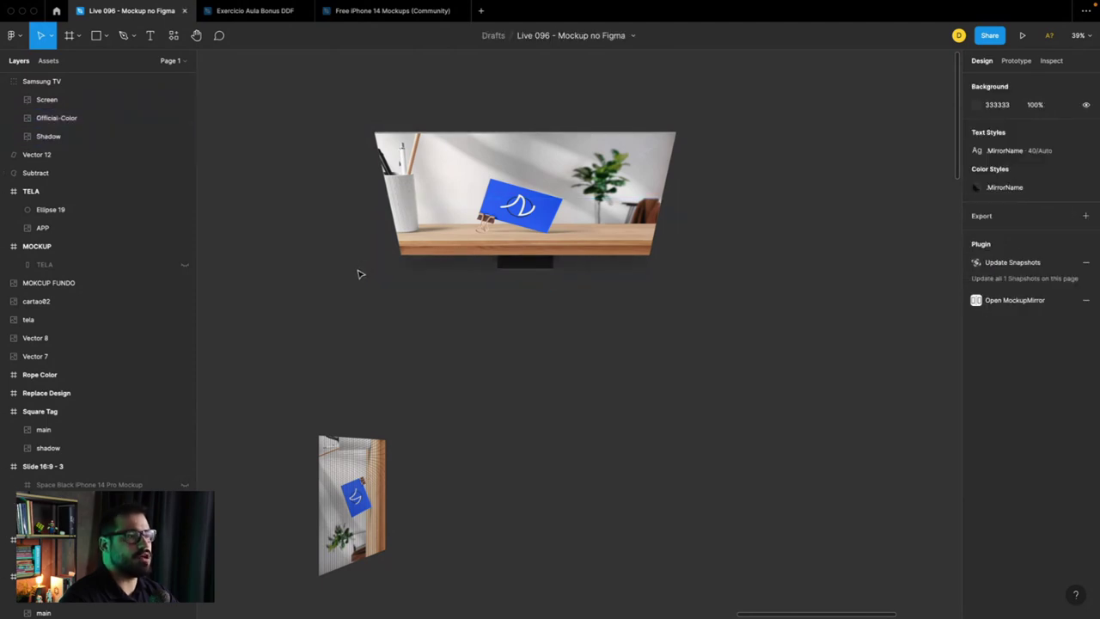
Step: Draw a white 1987 × 1031 frame, Frame 893, around the Samsung TV mockup
{"action": "key", "text": "f"}
{"action": "left_click_drag", "start_coordinate": [300, 97], "coordinate": [739, 325]}
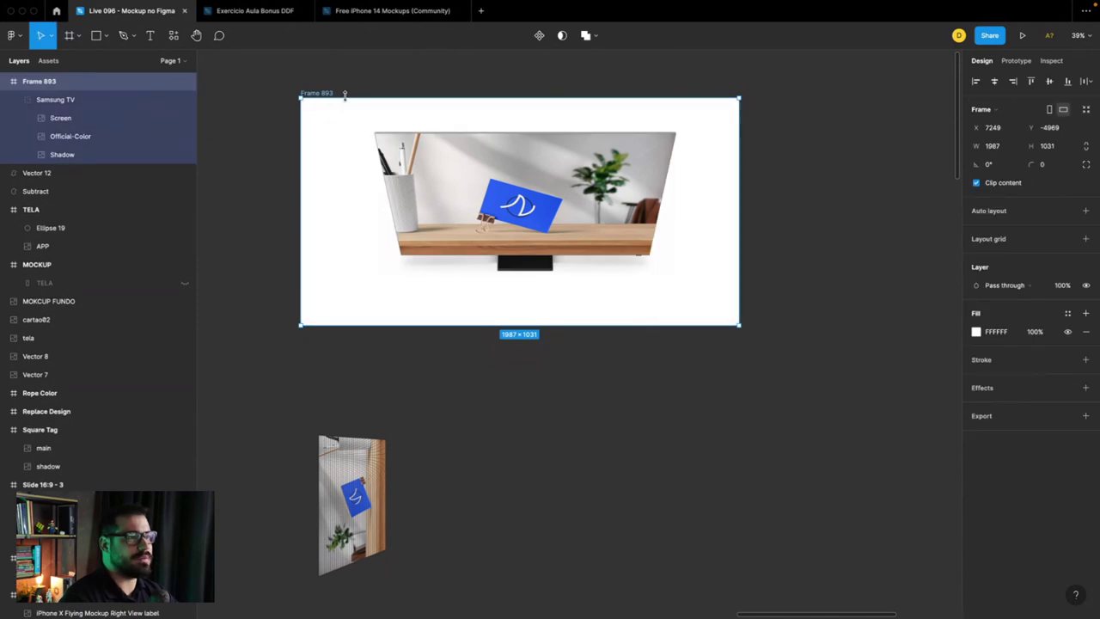
{"action": "left_click", "coordinate": [213, 168]}
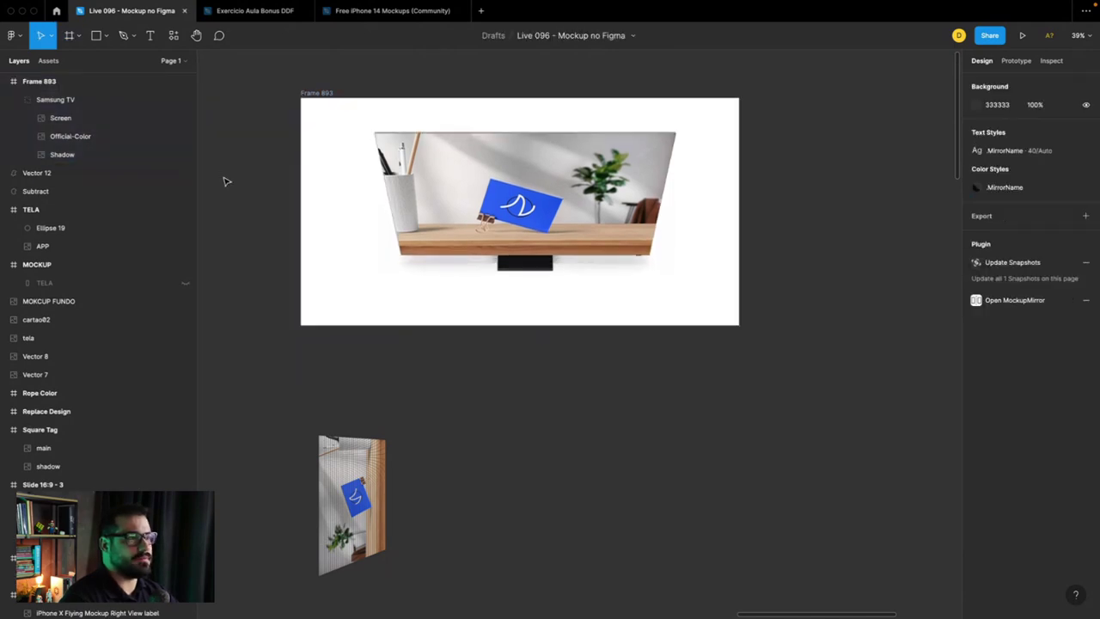
{"action": "scroll", "coordinate": [226, 181], "scroll_direction": "up", "scroll_amount": 3}
{"action": "scroll", "coordinate": [226, 192], "scroll_direction": "down", "scroll_amount": 1}
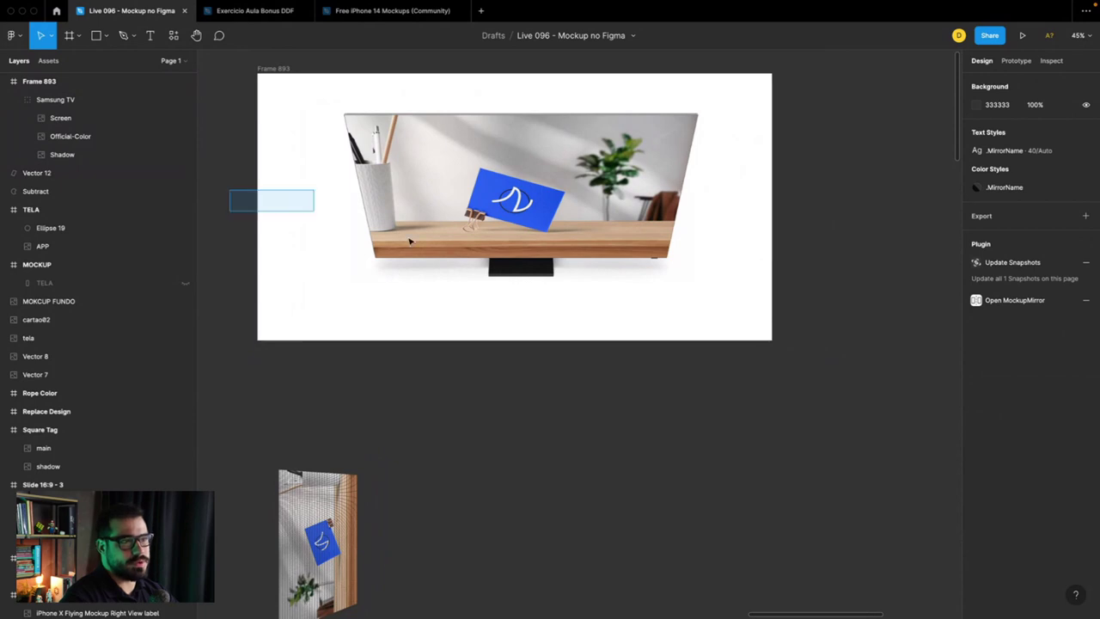
{"action": "left_click_drag", "start_coordinate": [410, 242], "coordinate": [837, 345]}
{"action": "left_click", "coordinate": [838, 344]}
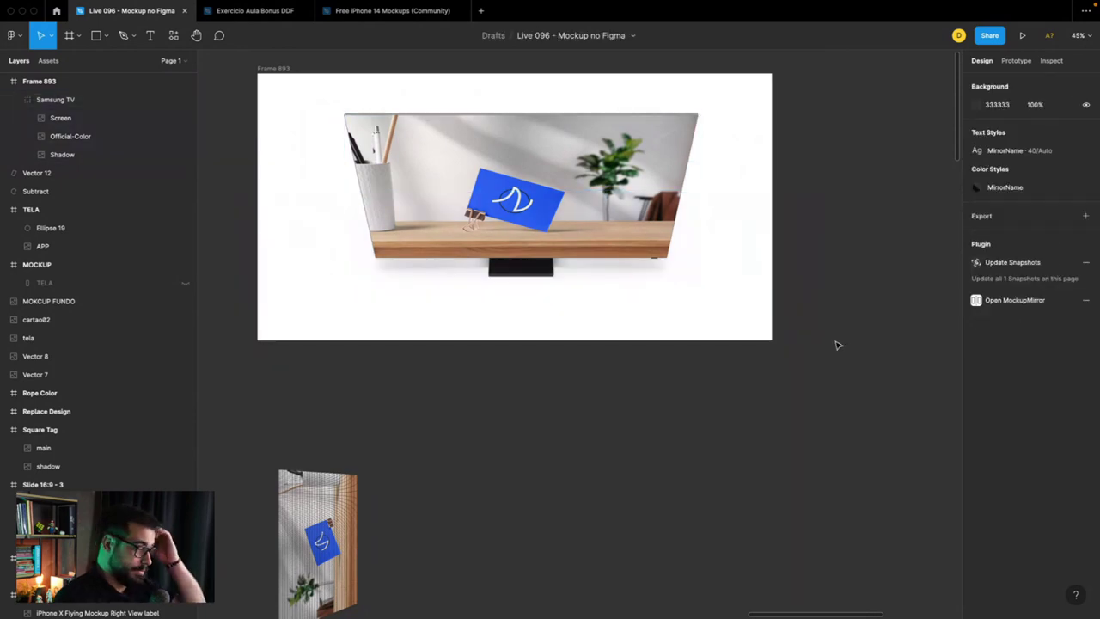
Step: Draw Rectangle 25 across the frame's lower half, behind Samsung TV, with a #292929 fill
{"action": "key", "text": "r"}
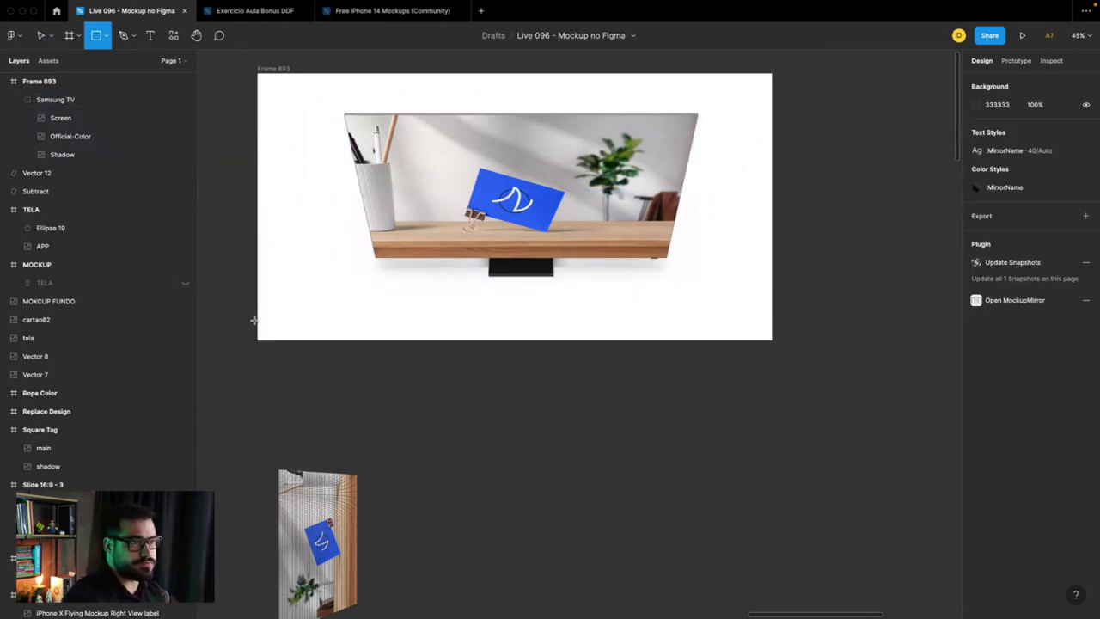
{"action": "left_click_drag", "start_coordinate": [251, 323], "coordinate": [774, 174]}
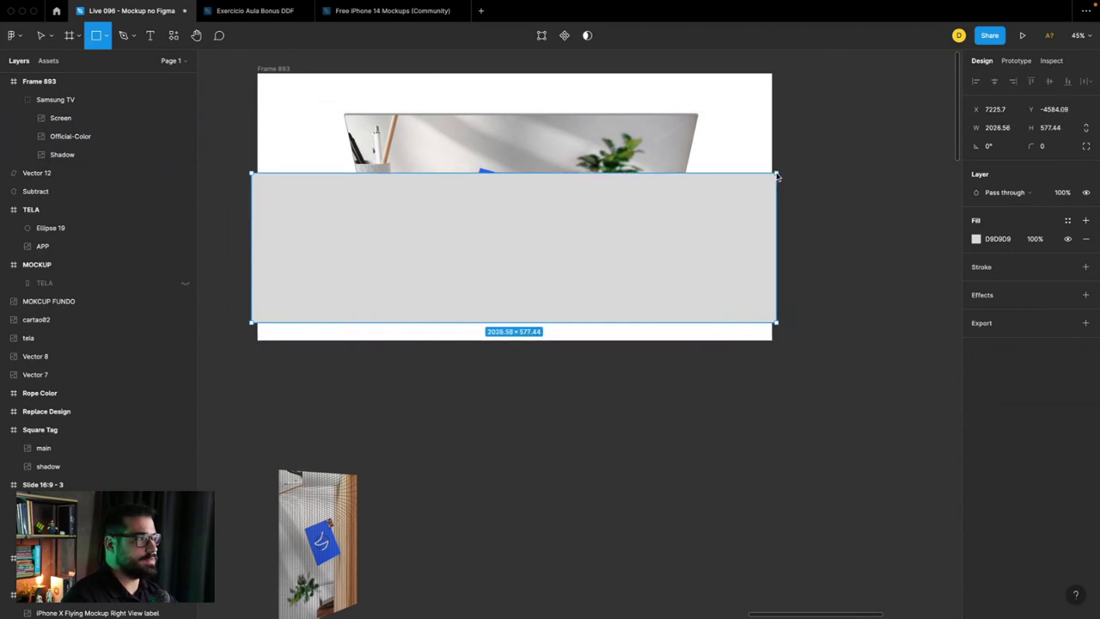
{"action": "left_click", "coordinate": [55, 118]}
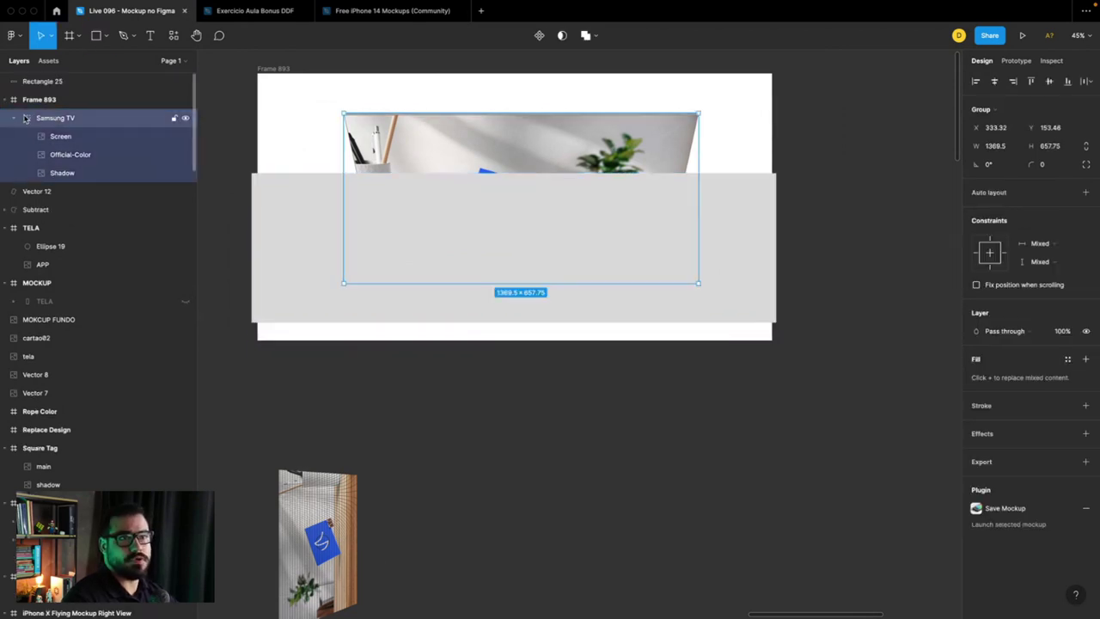
{"action": "left_click", "coordinate": [17, 118]}
{"action": "left_click_drag", "start_coordinate": [38, 81], "coordinate": [73, 129]}
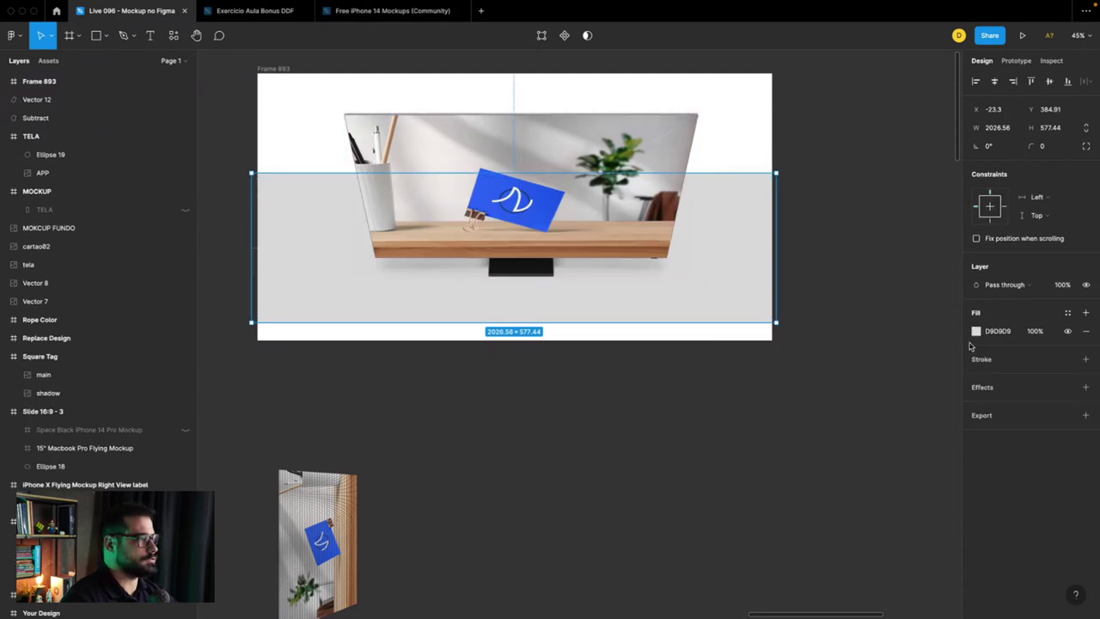
{"action": "left_click", "coordinate": [975, 331]}
{"action": "left_click_drag", "start_coordinate": [863, 445], "coordinate": [817, 456]}
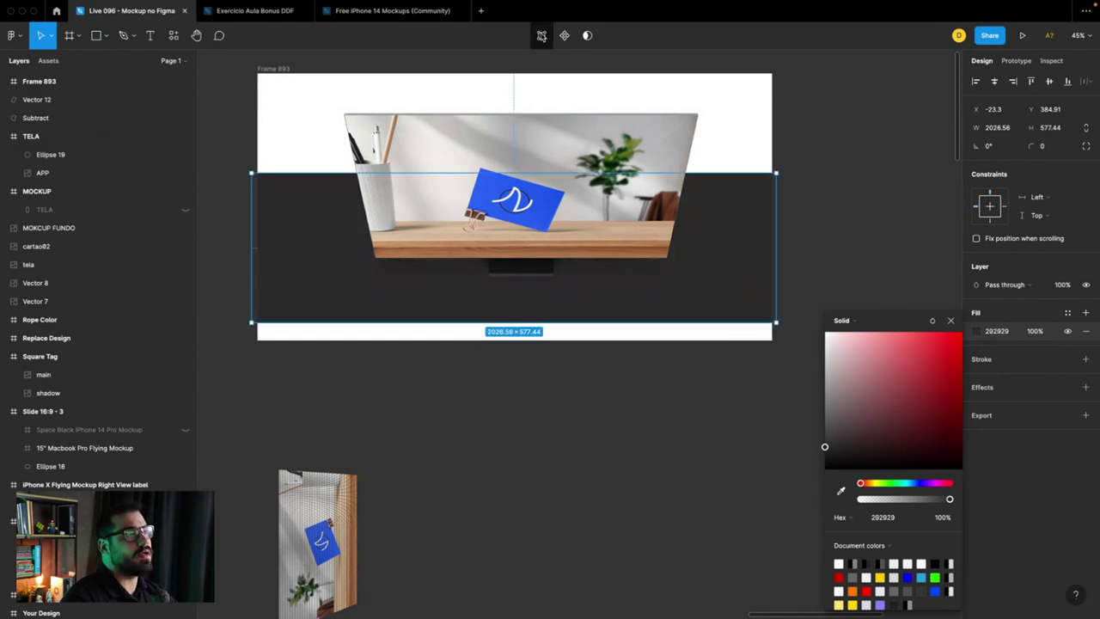
Step: Drag the rectangle's corner points to reshape it into a slanted trapezoid tabletop
{"action": "left_click", "coordinate": [541, 36]}
{"action": "mouse_move", "coordinate": [251, 173]}
{"action": "left_mouse_down"}
{"action": "mouse_move", "coordinate": [282, 211]}
{"action": "mouse_move", "coordinate": [265, 204]}
{"action": "left_mouse_up"}
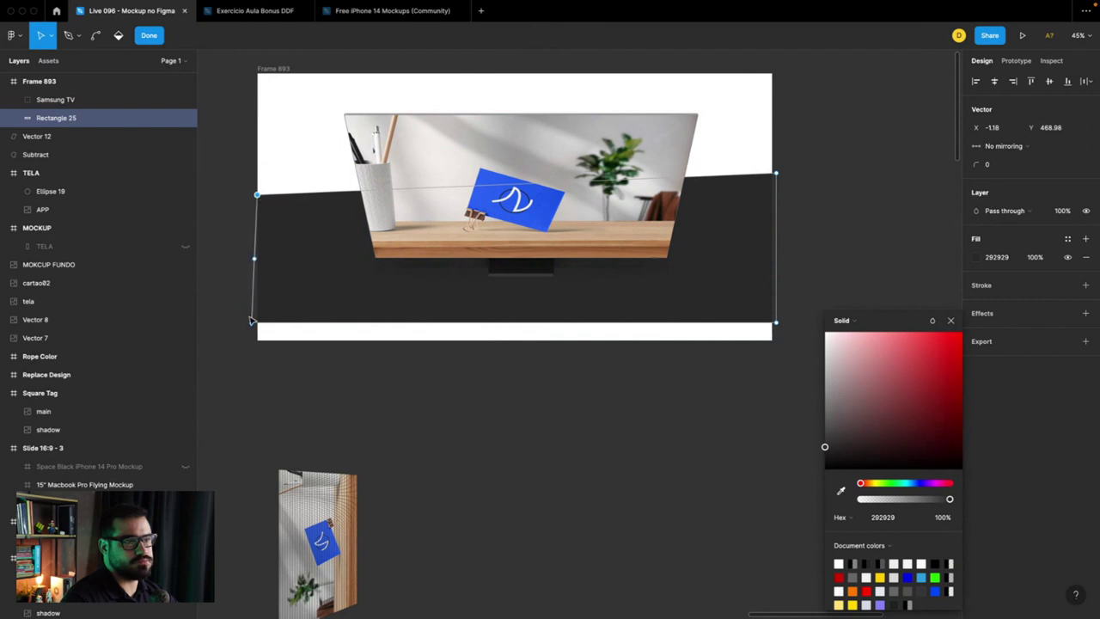
{"action": "left_click_drag", "start_coordinate": [252, 320], "coordinate": [241, 331]}
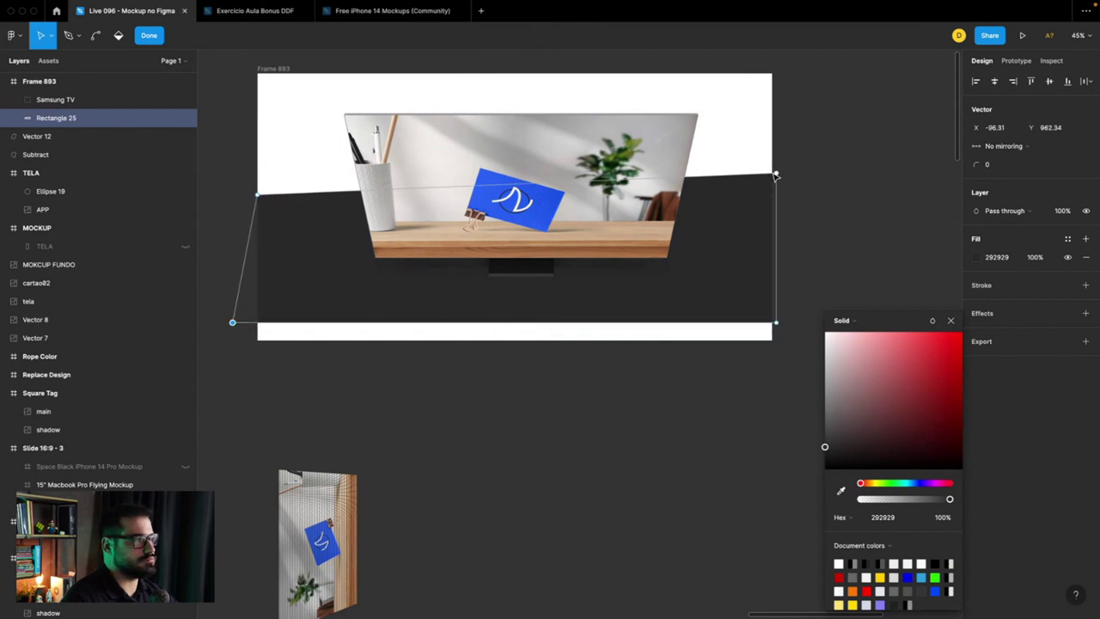
{"action": "mouse_move", "coordinate": [767, 177]}
{"action": "left_mouse_down"}
{"action": "mouse_move", "coordinate": [776, 206]}
{"action": "mouse_move", "coordinate": [739, 198]}
{"action": "mouse_move", "coordinate": [749, 201]}
{"action": "left_mouse_up"}
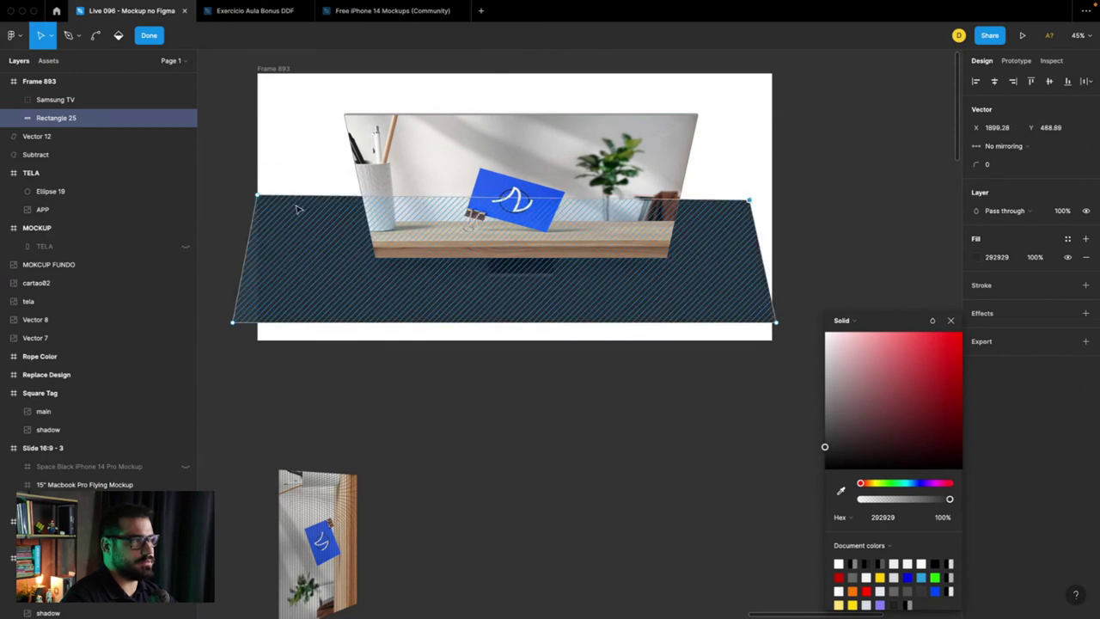
{"action": "left_click_drag", "start_coordinate": [257, 196], "coordinate": [282, 197]}
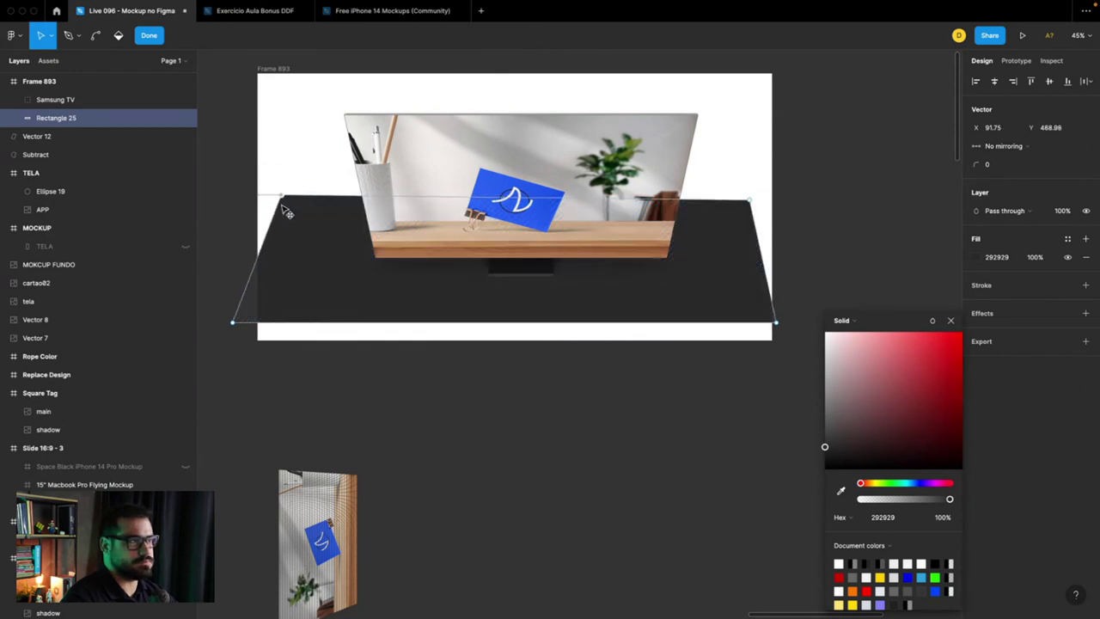
{"action": "left_click", "coordinate": [316, 397]}
{"action": "left_click", "coordinate": [334, 307]}
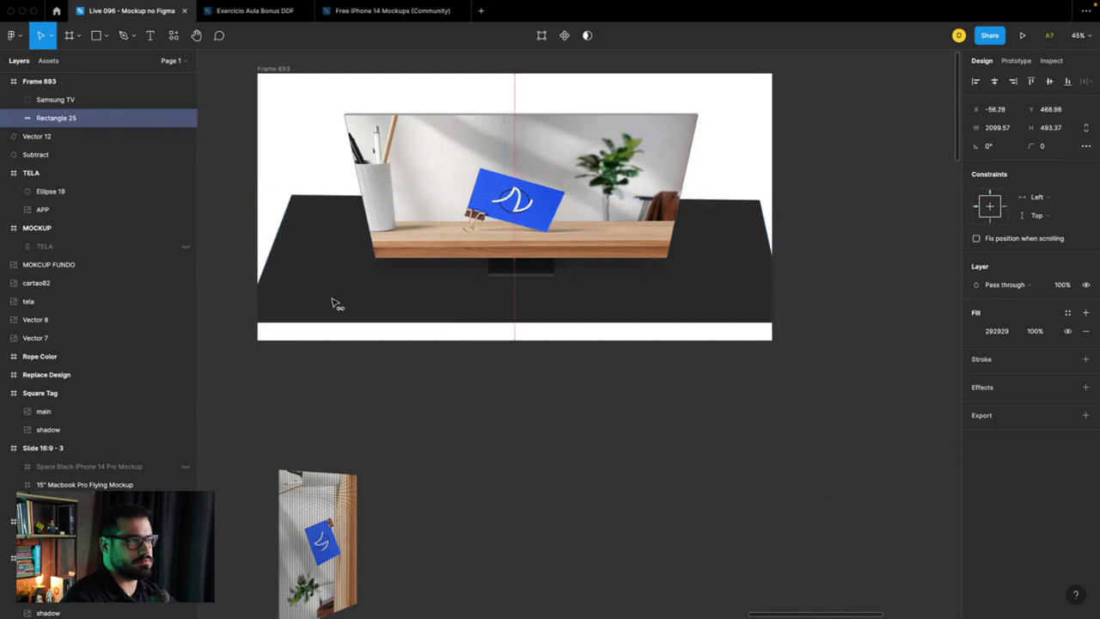
Step: Change the platform fill to a linear gradient with a fully opaque end stop
{"action": "left_click", "coordinate": [979, 330]}
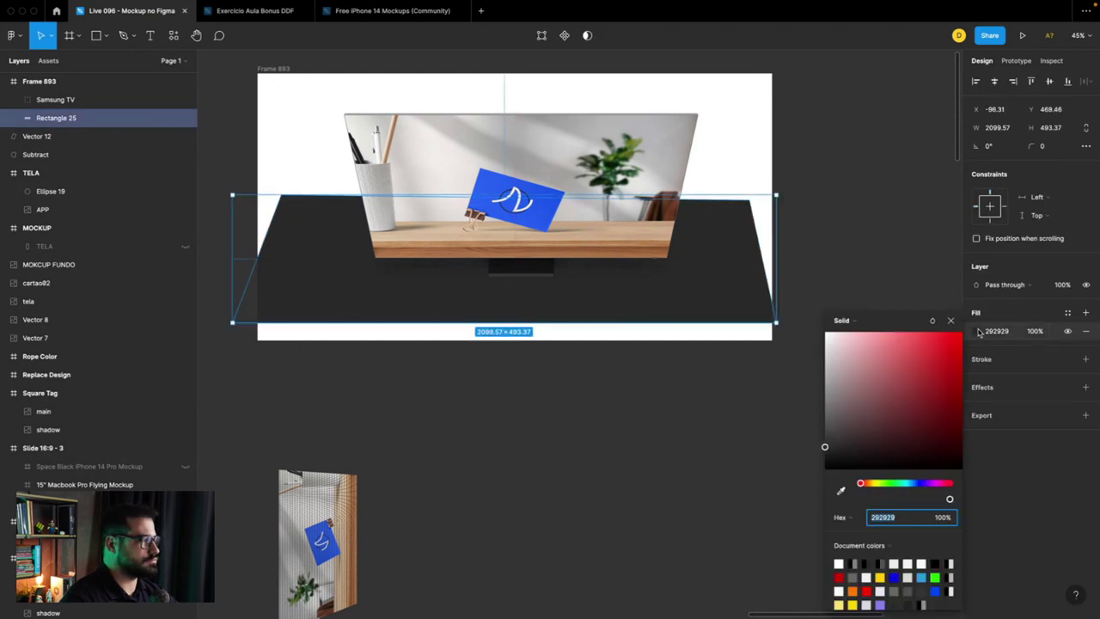
{"action": "left_click", "coordinate": [841, 320]}
{"action": "left_click", "coordinate": [846, 346]}
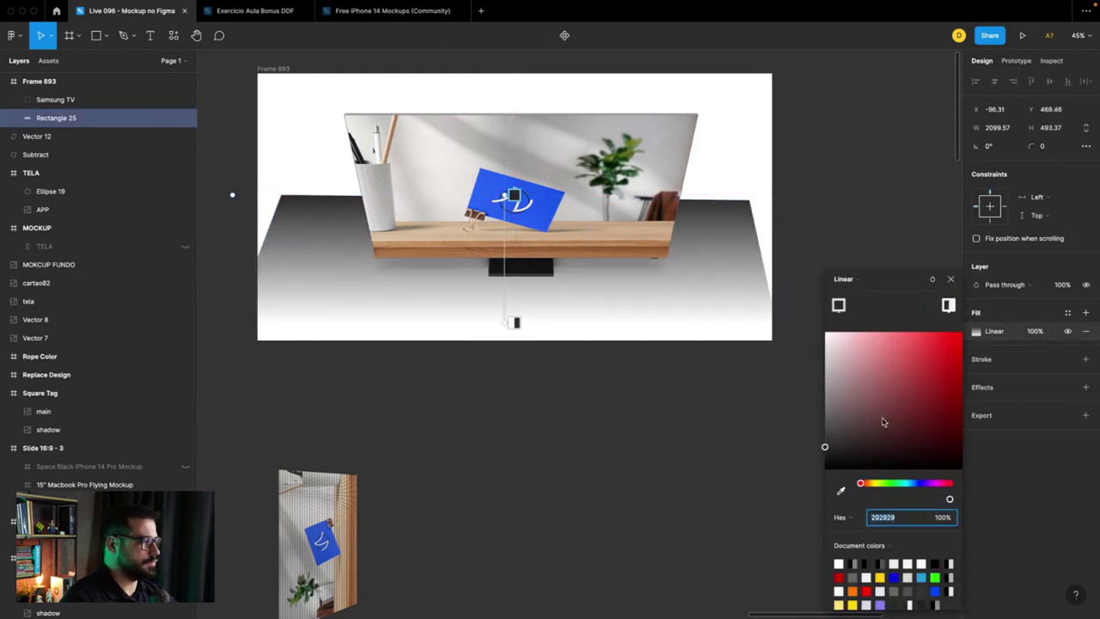
{"action": "left_click", "coordinate": [946, 309]}
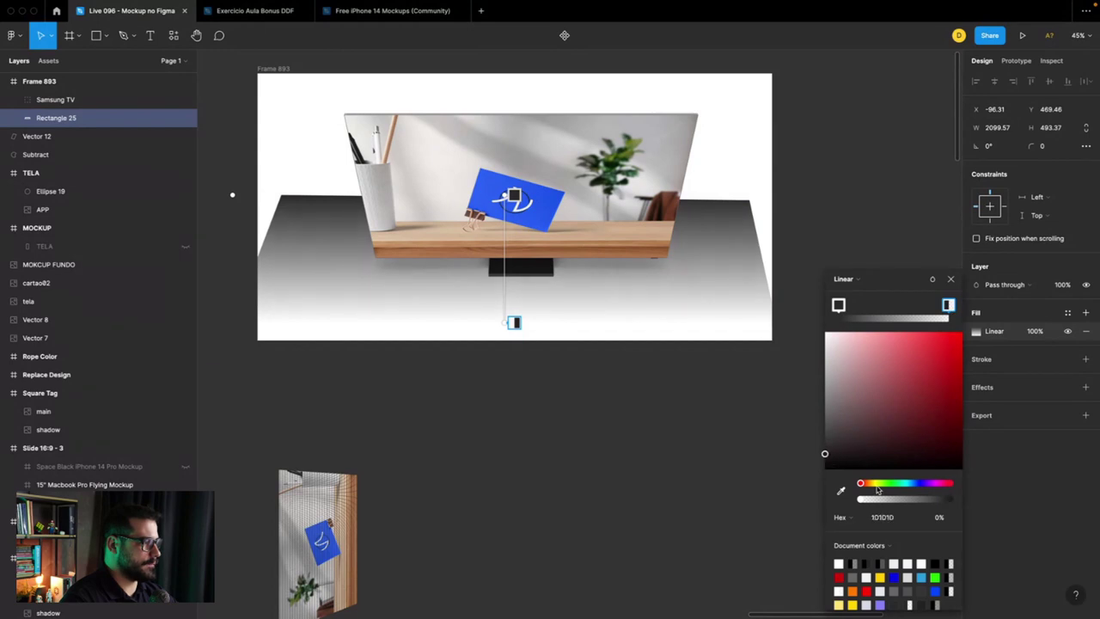
{"action": "left_click_drag", "start_coordinate": [877, 498], "coordinate": [987, 492]}
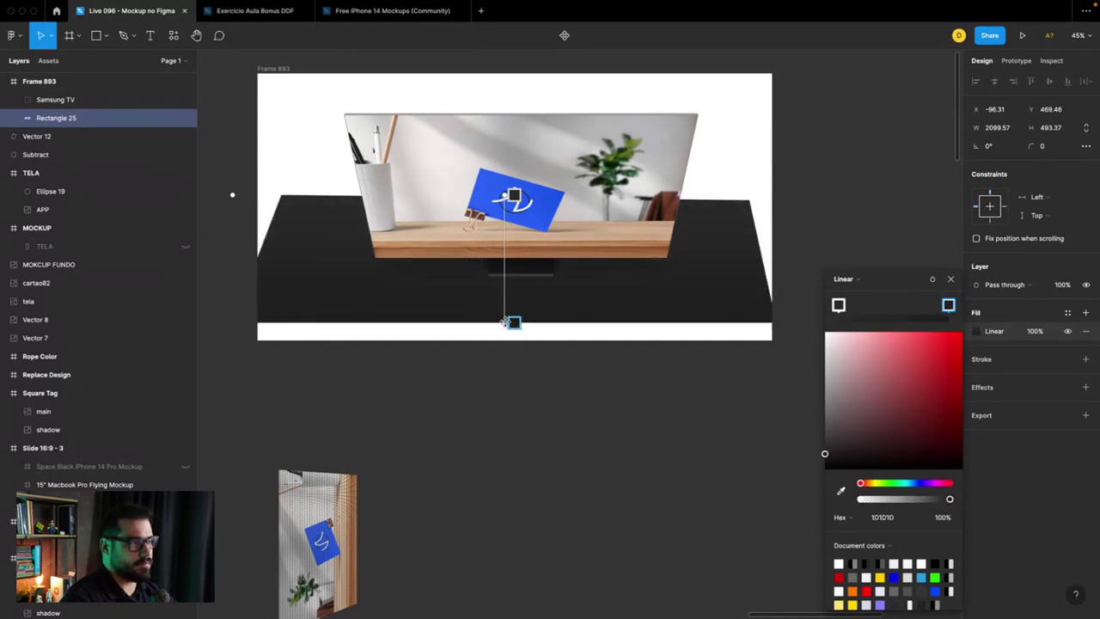
{"action": "left_click_drag", "start_coordinate": [506, 322], "coordinate": [506, 323]}
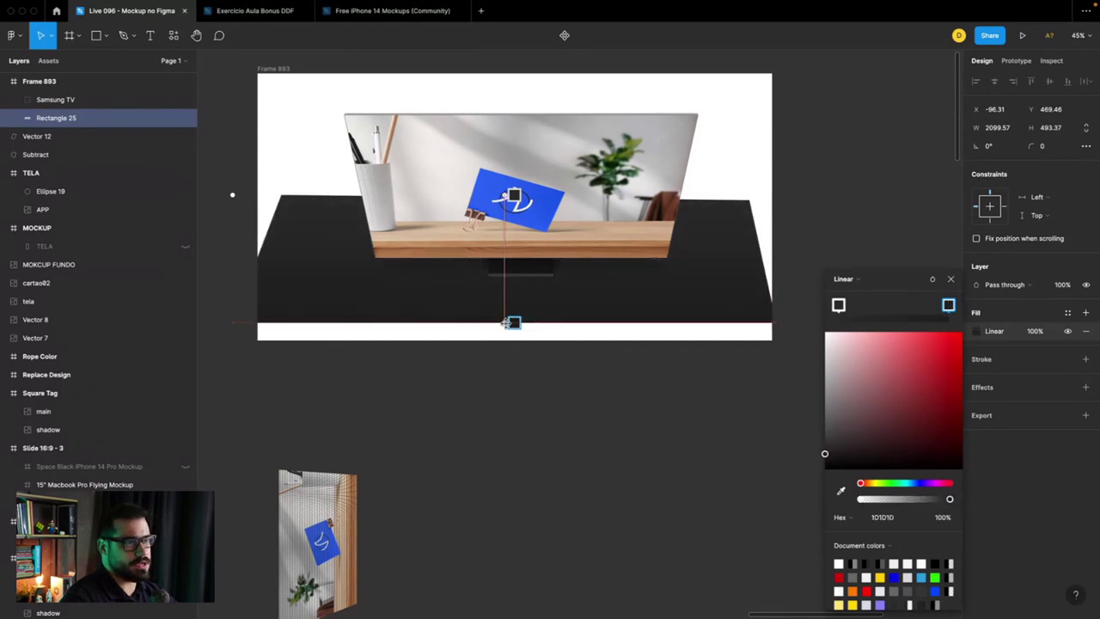
{"action": "mouse_move", "coordinate": [947, 305]}
{"action": "left_mouse_down"}
{"action": "mouse_move", "coordinate": [887, 305]}
{"action": "mouse_move", "coordinate": [942, 305]}
{"action": "left_mouse_up"}
{"action": "left_click", "coordinate": [839, 305]}
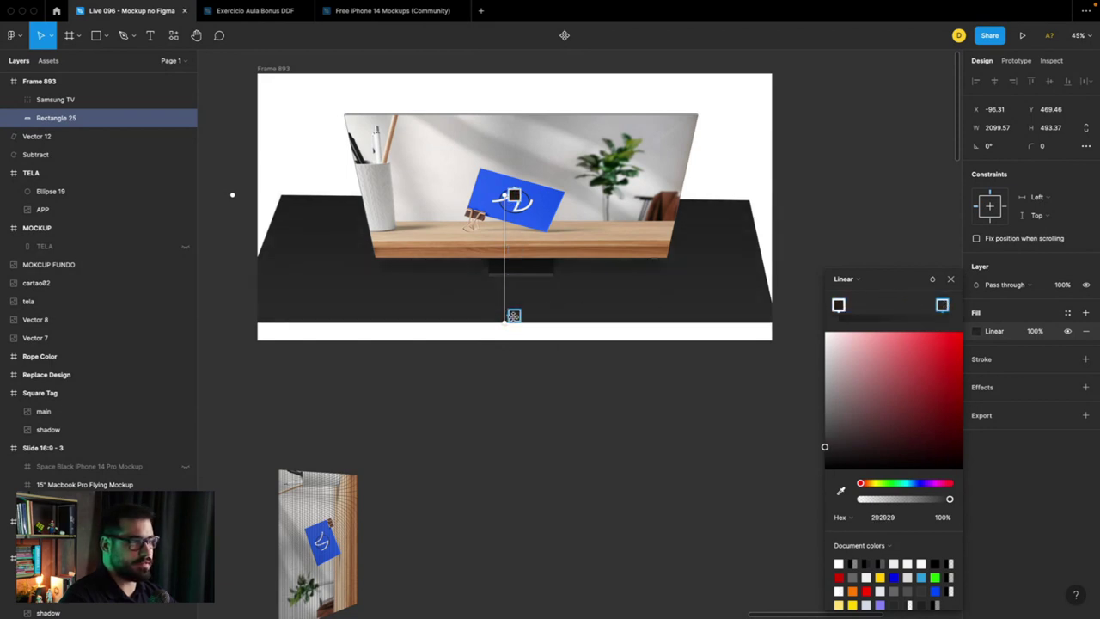
{"action": "left_click", "coordinate": [650, 379]}
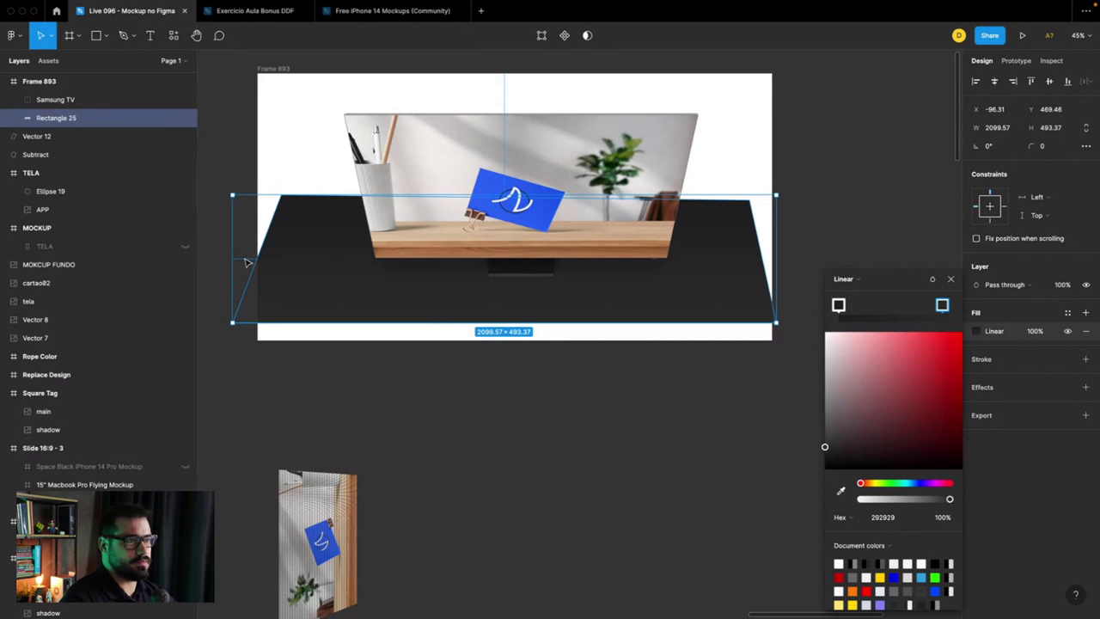
Step: Narrow the platform to 1736.73 wide, undo a trial Samsung TV move, and reselect the platform
{"action": "left_click_drag", "start_coordinate": [238, 256], "coordinate": [284, 254]}
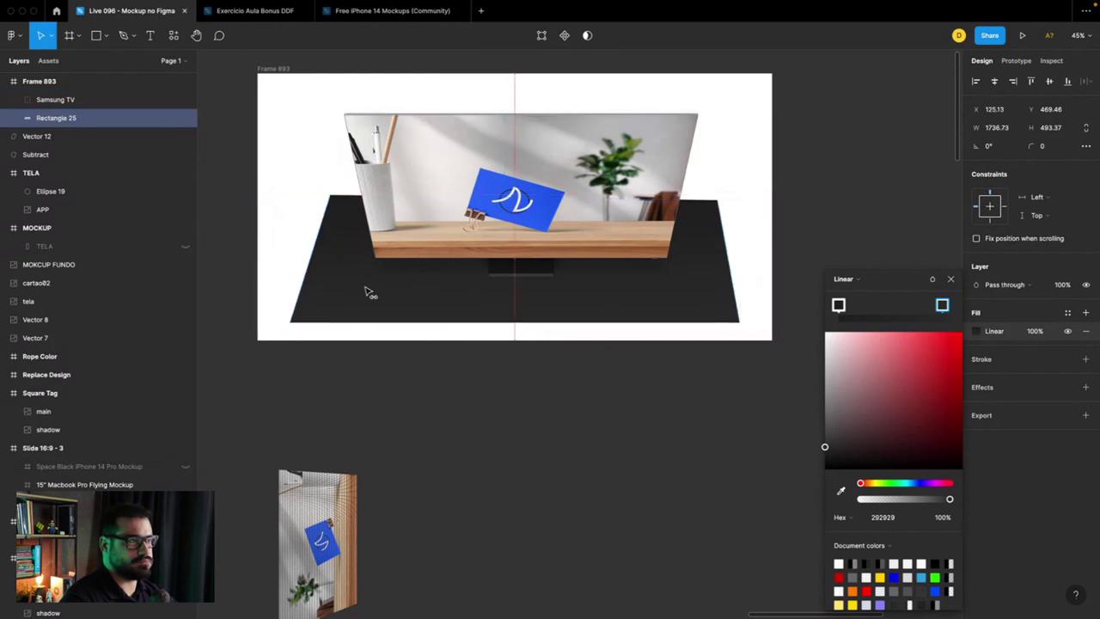
{"action": "left_click", "coordinate": [344, 368]}
{"action": "scroll", "coordinate": [335, 344], "scroll_direction": "up", "scroll_amount": 1}
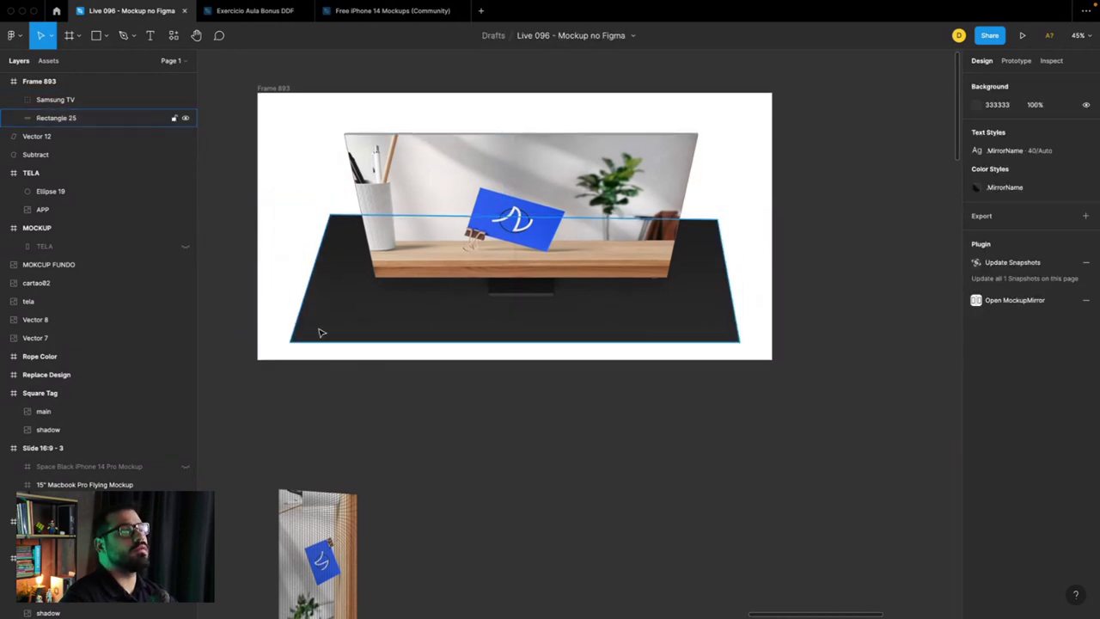
{"action": "scroll", "coordinate": [319, 388], "scroll_direction": "up", "scroll_amount": 1}
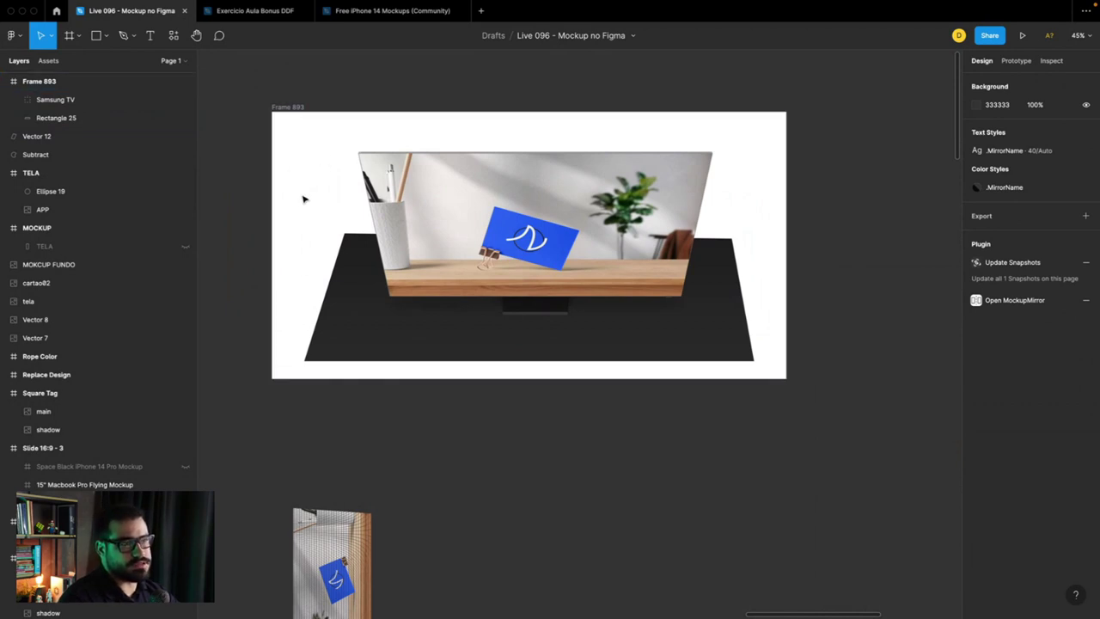
{"action": "left_click", "coordinate": [467, 307]}
{"action": "left_click_drag", "start_coordinate": [466, 287], "coordinate": [456, 270]}
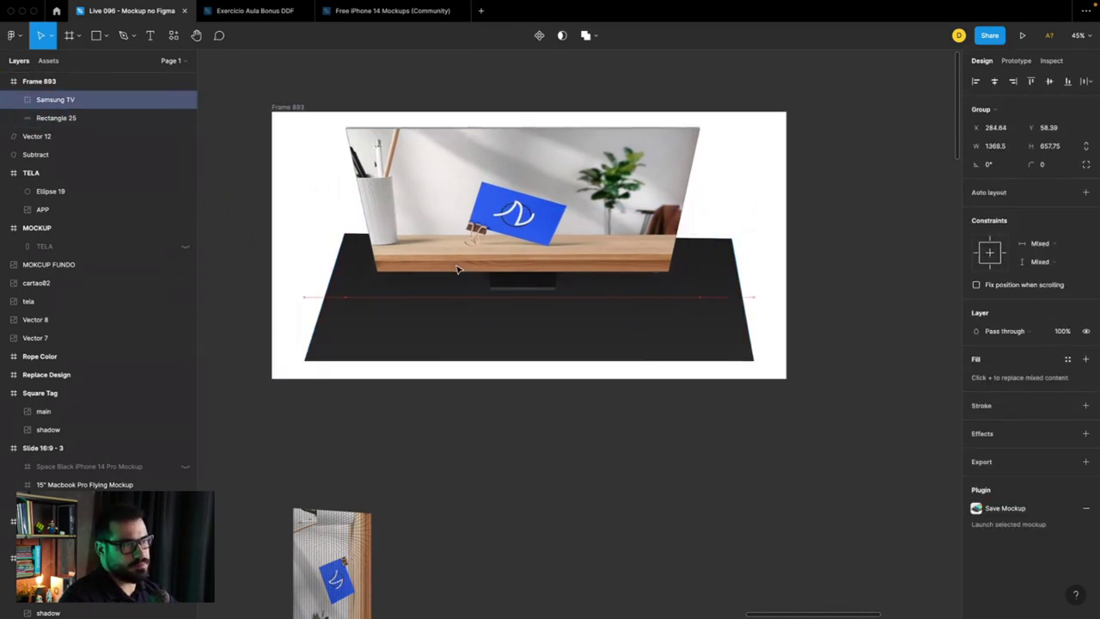
{"action": "key", "text": "ctrl+z"}
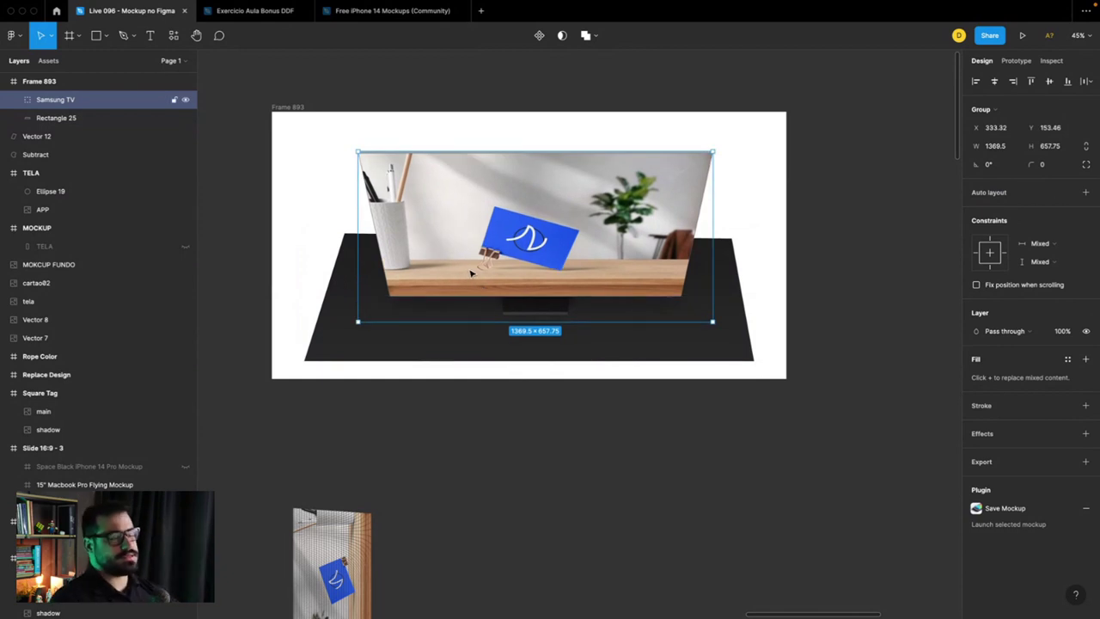
{"action": "left_click", "coordinate": [423, 335]}
Step: Round the platform Rectangle 25's corners to a radius of 10
{"action": "left_click", "coordinate": [301, 375]}
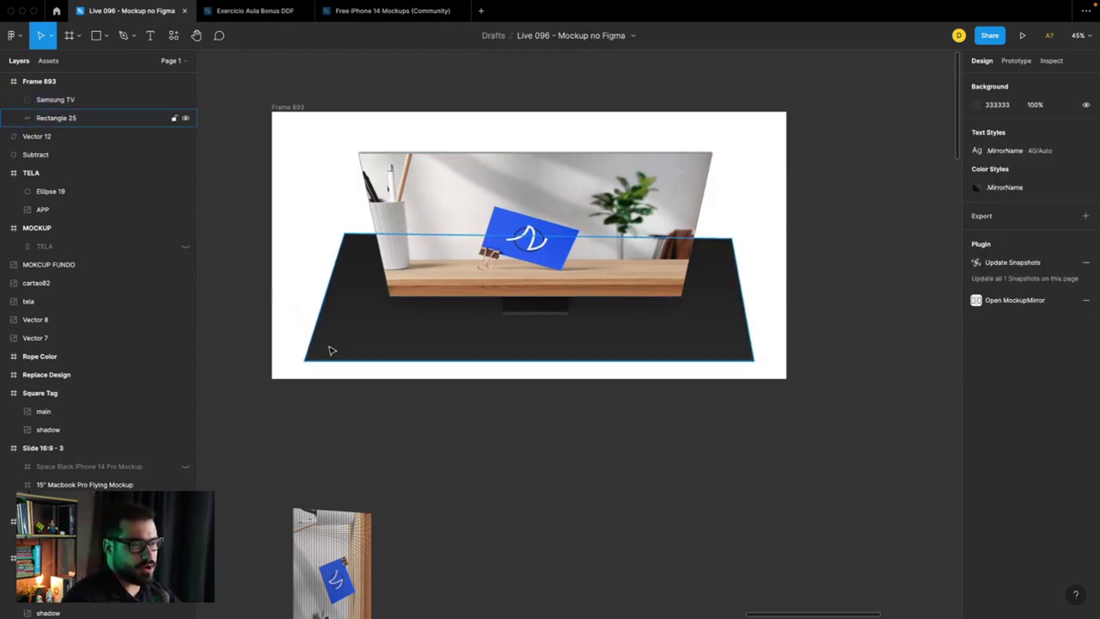
{"action": "left_click", "coordinate": [332, 351]}
{"action": "scroll", "coordinate": [309, 361], "scroll_direction": "up", "scroll_amount": 5}
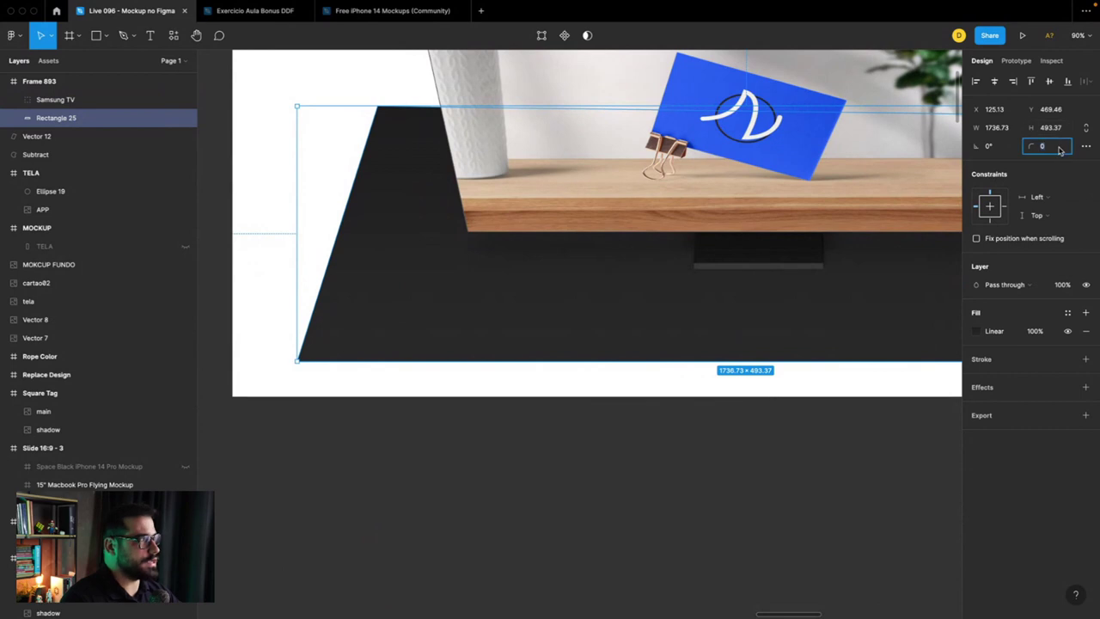
{"action": "type", "text": "20"}
{"action": "key", "text": "Return"}
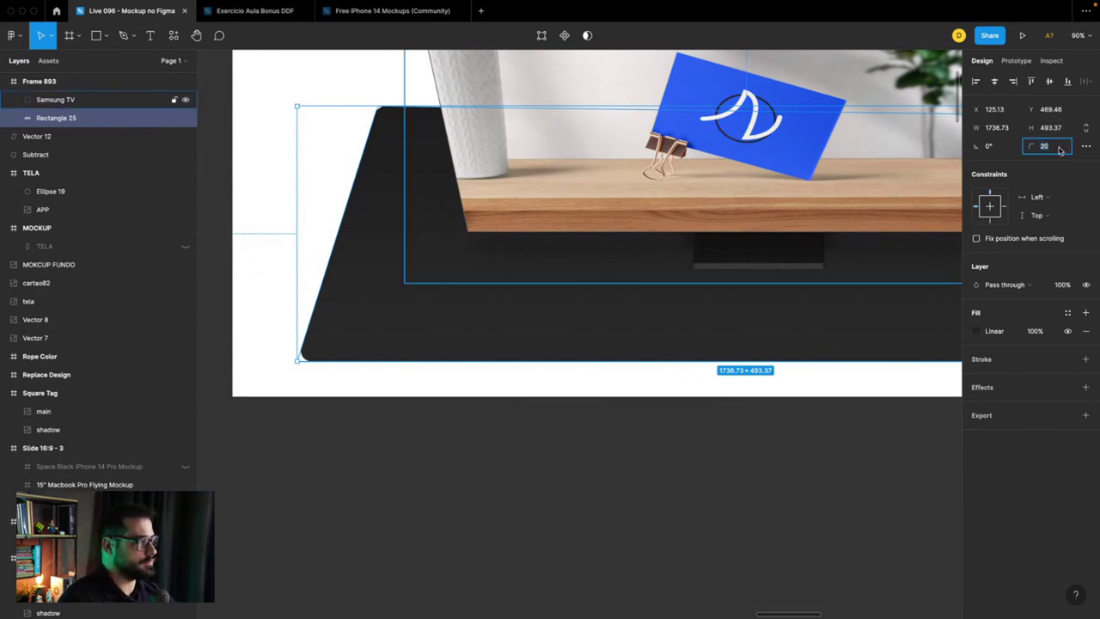
{"action": "type", "text": "10"}
{"action": "key", "text": "Return"}
{"action": "scroll", "coordinate": [585, 297], "scroll_direction": "down", "scroll_amount": 4}
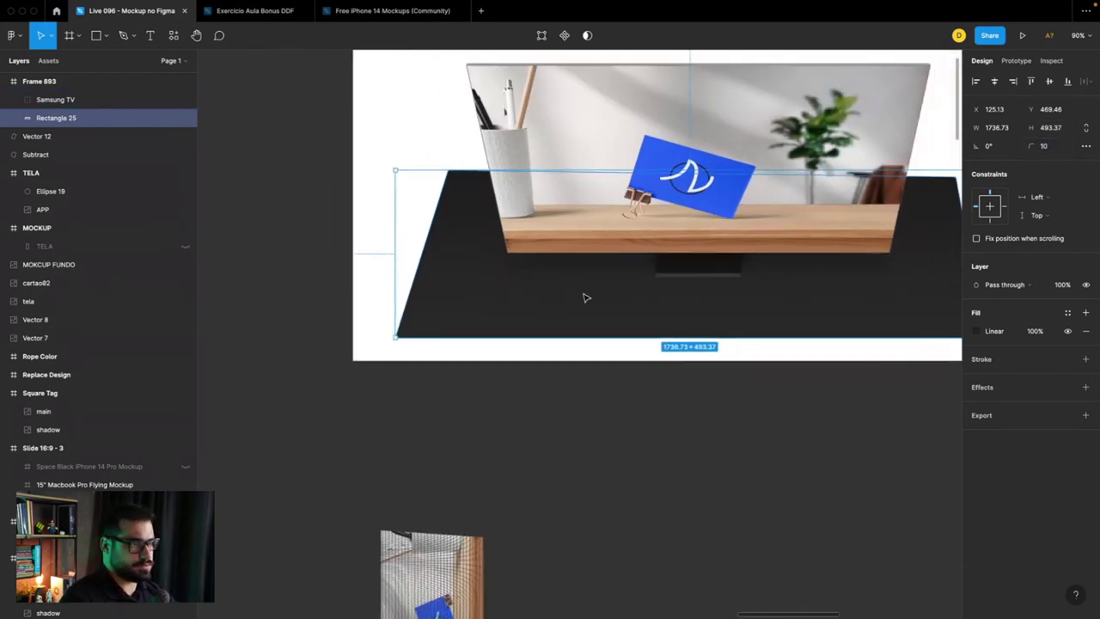
{"action": "scroll", "coordinate": [536, 374], "scroll_direction": "down", "scroll_amount": 1}
{"action": "left_click", "coordinate": [537, 374]}
Step: Draw Rectangle 26 as a thin bar along the platform's bottom edge
{"action": "scroll", "coordinate": [449, 363], "scroll_direction": "up", "scroll_amount": 5}
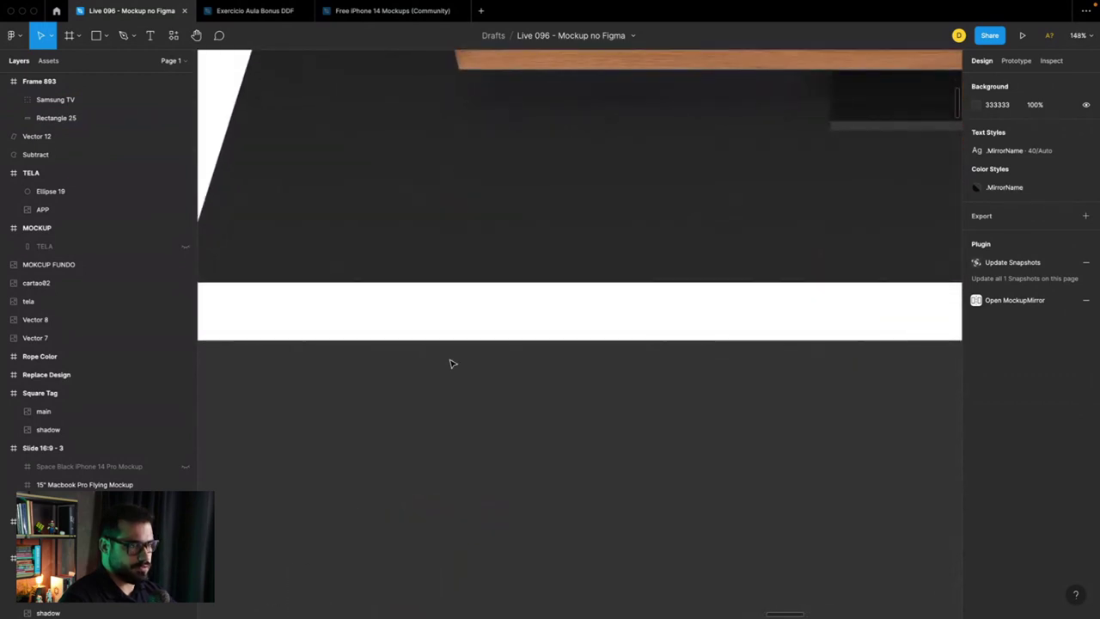
{"action": "key", "text": "r"}
{"action": "scroll", "coordinate": [325, 324], "scroll_direction": "left", "scroll_amount": 2}
{"action": "left_click_drag", "start_coordinate": [348, 276], "coordinate": [1098, 320]}
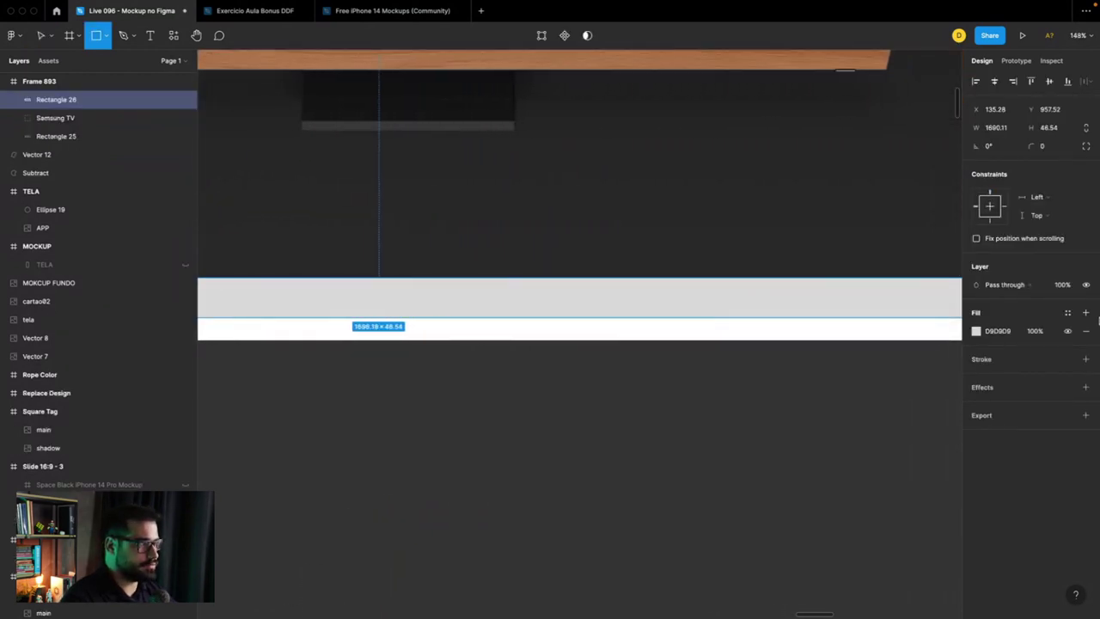
{"action": "left_click_drag", "start_coordinate": [1098, 320], "coordinate": [795, 294]}
{"action": "scroll", "coordinate": [662, 307], "scroll_direction": "down", "scroll_amount": 1}
{"action": "scroll", "coordinate": [663, 307], "scroll_direction": "down", "scroll_amount": 4}
Step: Fill Rectangle 26 with 0E0E0E and move it below Rectangle 25 in the layers
{"action": "left_click", "coordinate": [976, 331]}
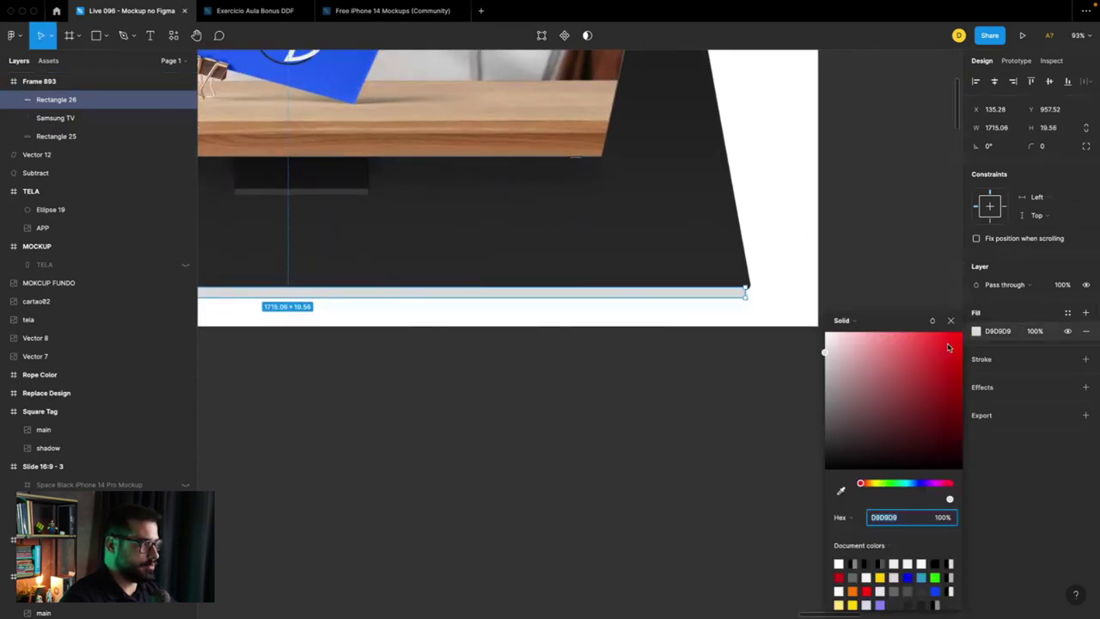
{"action": "left_click_drag", "start_coordinate": [823, 351], "coordinate": [810, 468]}
{"action": "key", "text": "Escape"}
{"action": "scroll", "coordinate": [712, 321], "scroll_direction": "left", "scroll_amount": 3}
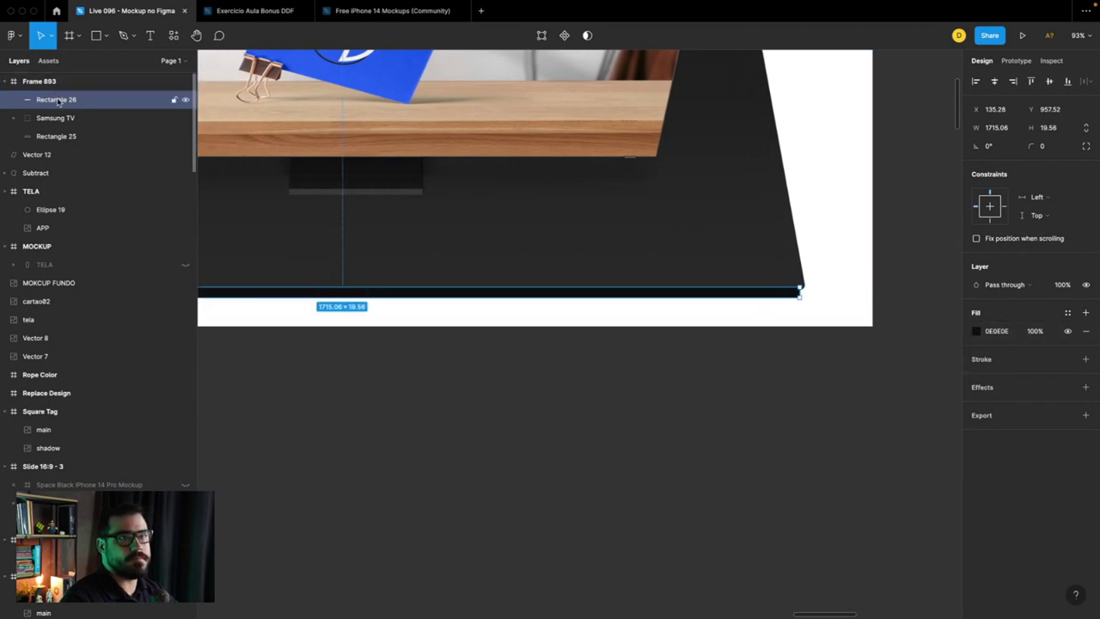
{"action": "left_click_drag", "start_coordinate": [56, 100], "coordinate": [56, 142]}
Step: Drag Rectangle 26's end vertices so the bar slants like the platform's sides
{"action": "scroll", "coordinate": [383, 298], "scroll_direction": "left", "scroll_amount": 5}
{"action": "scroll", "coordinate": [382, 299], "scroll_direction": "up", "scroll_amount": 5}
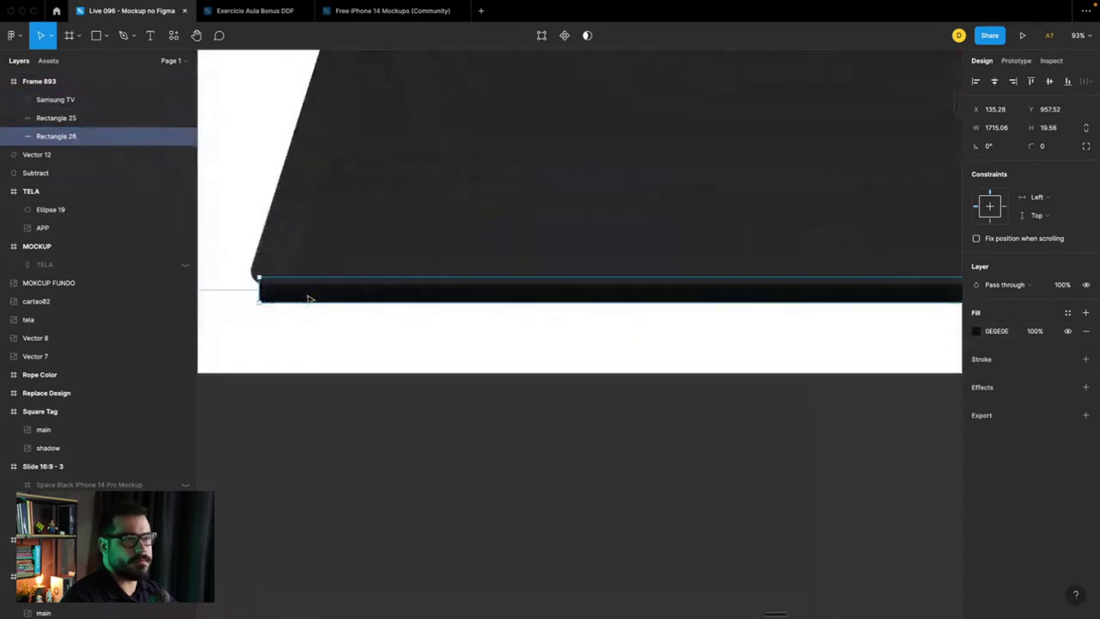
{"action": "double_click", "coordinate": [274, 302]}
{"action": "left_click_drag", "start_coordinate": [258, 304], "coordinate": [275, 307]}
{"action": "scroll", "coordinate": [275, 307], "scroll_direction": "down", "scroll_amount": 2}
{"action": "scroll", "coordinate": [276, 308], "scroll_direction": "down", "scroll_amount": 2}
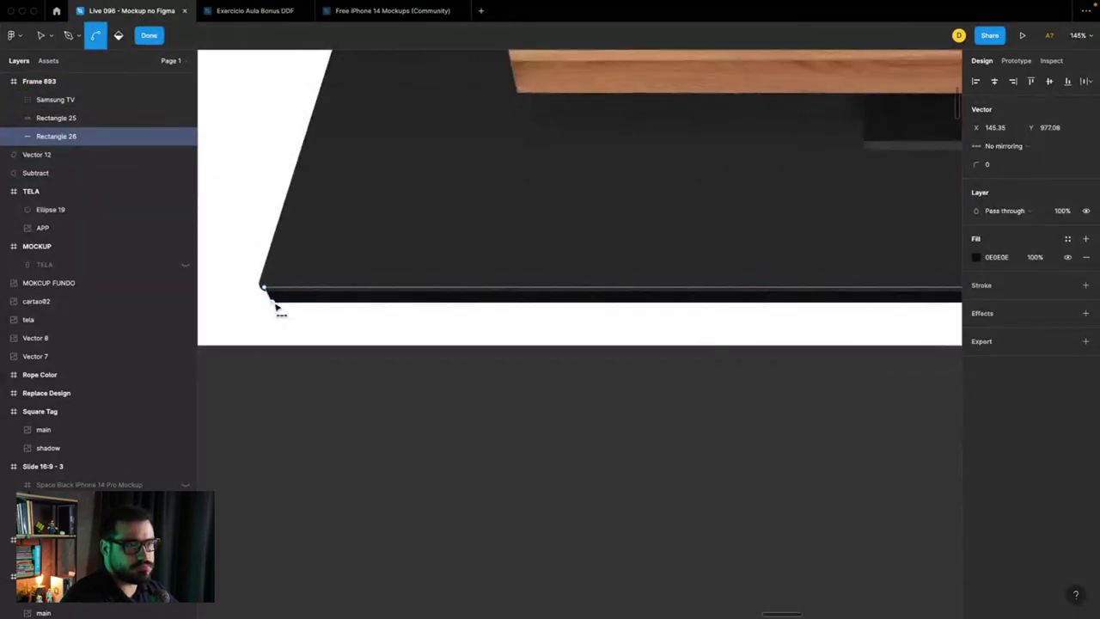
{"action": "scroll", "coordinate": [277, 307], "scroll_direction": "down", "scroll_amount": 2}
{"action": "scroll", "coordinate": [430, 306], "scroll_direction": "down", "scroll_amount": 3}
{"action": "scroll", "coordinate": [832, 312], "scroll_direction": "up", "scroll_amount": 4}
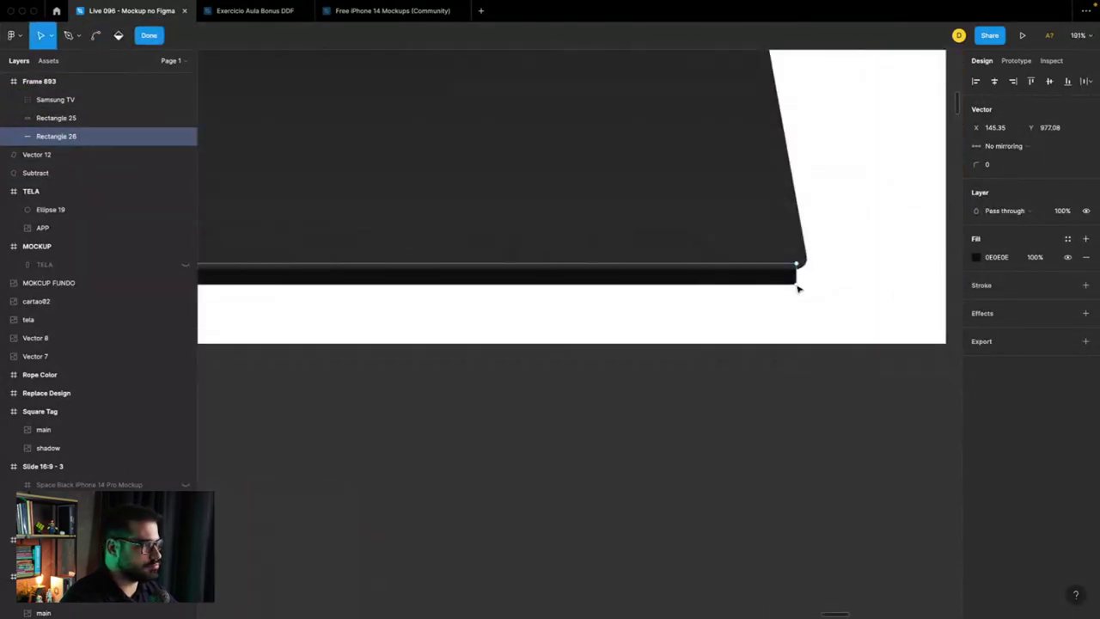
{"action": "left_click", "coordinate": [737, 386]}
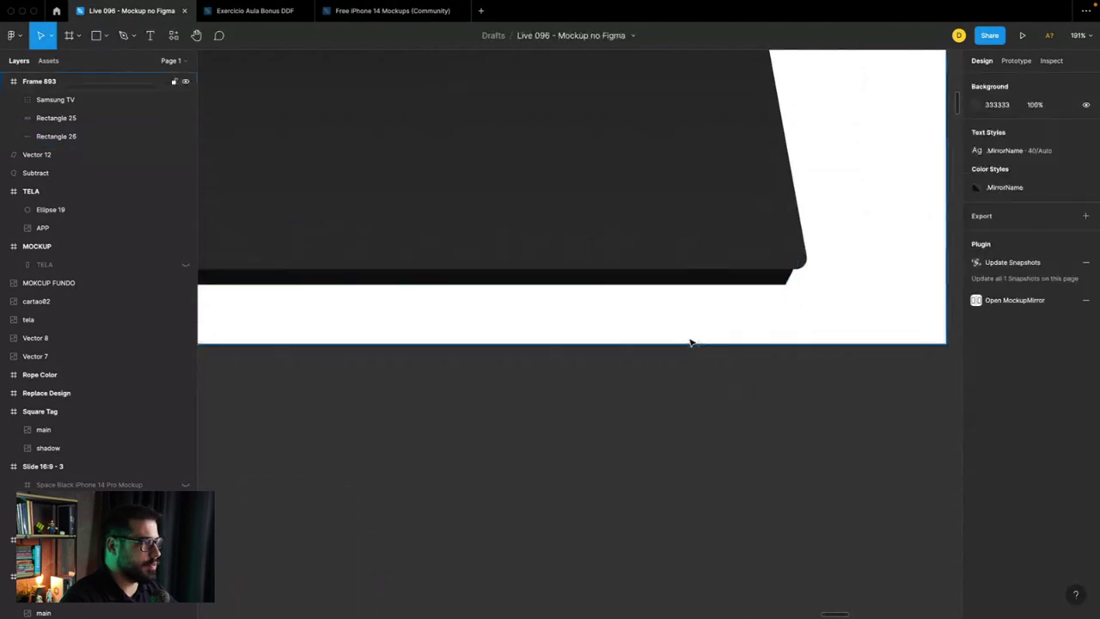
{"action": "scroll", "coordinate": [690, 341], "scroll_direction": "down", "scroll_amount": 3}
{"action": "scroll", "coordinate": [690, 341], "scroll_direction": "down", "scroll_amount": 3}
{"action": "scroll", "coordinate": [679, 340], "scroll_direction": "down", "scroll_amount": 3}
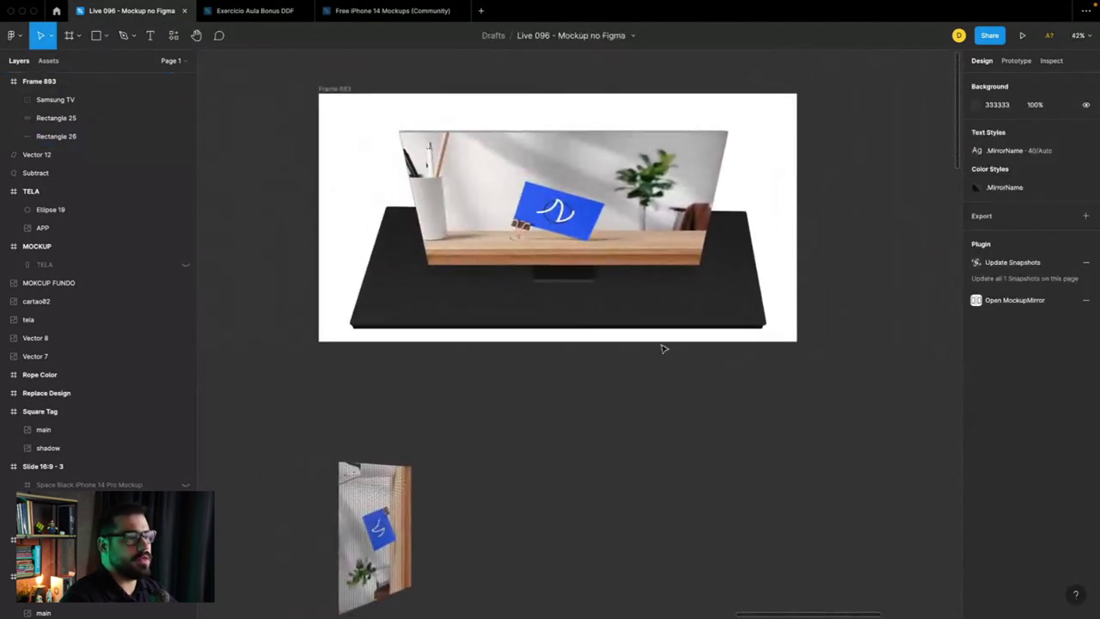
{"action": "scroll", "coordinate": [661, 346], "scroll_direction": "up", "scroll_amount": 2}
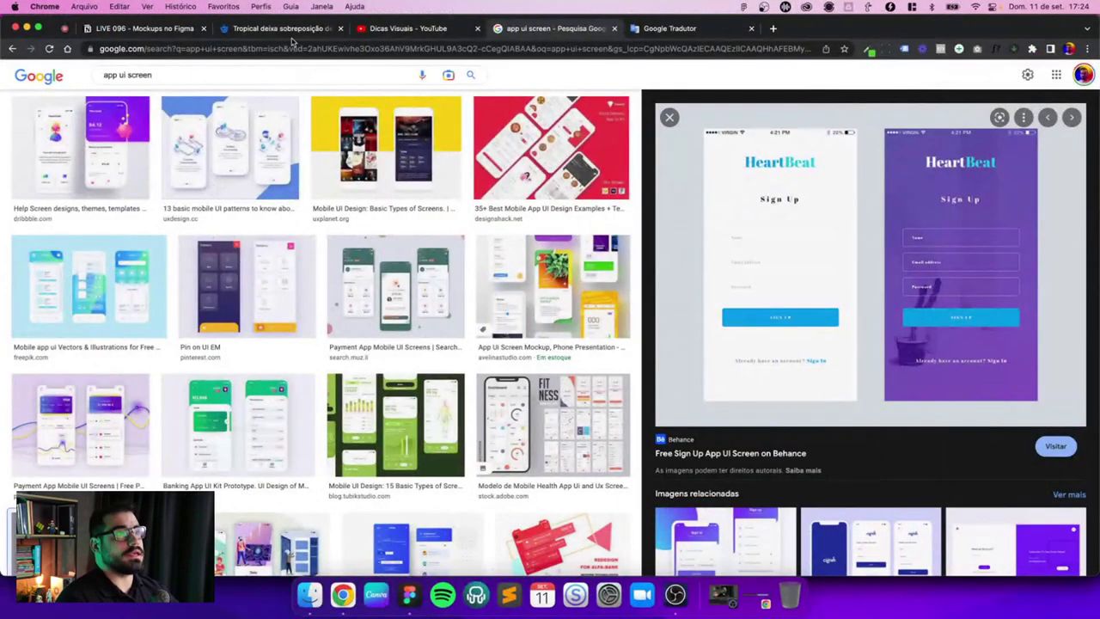
Step: Search Freepik for 'tapete' rug images
{"action": "left_click", "coordinate": [292, 28]}
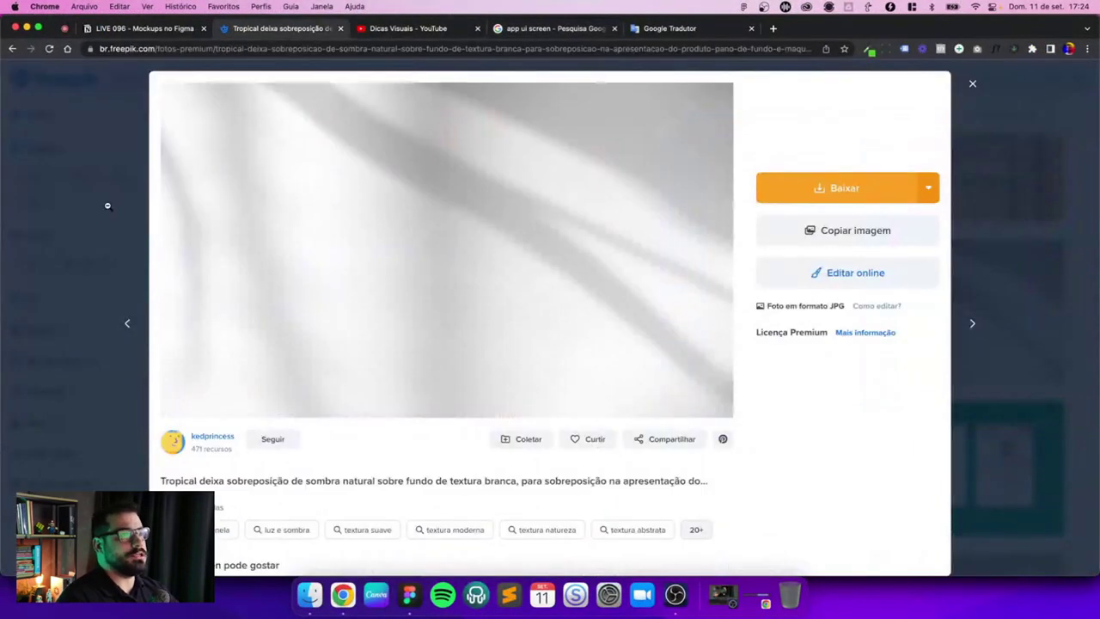
{"action": "left_click", "coordinate": [315, 77]}
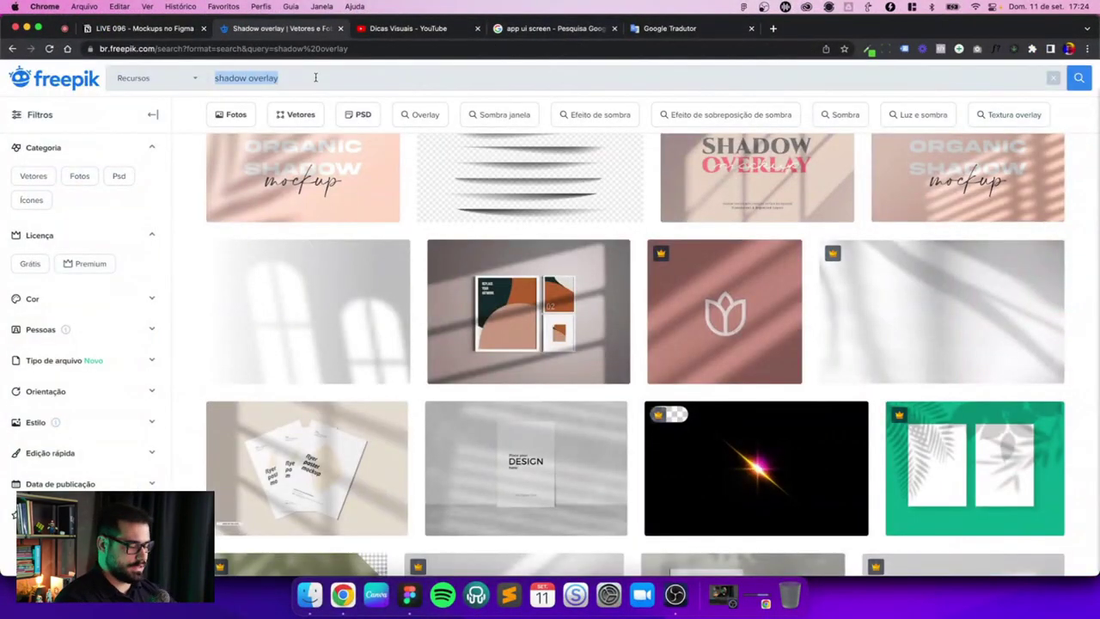
{"action": "type", "text": "tapete"}
{"action": "key", "text": "Return"}
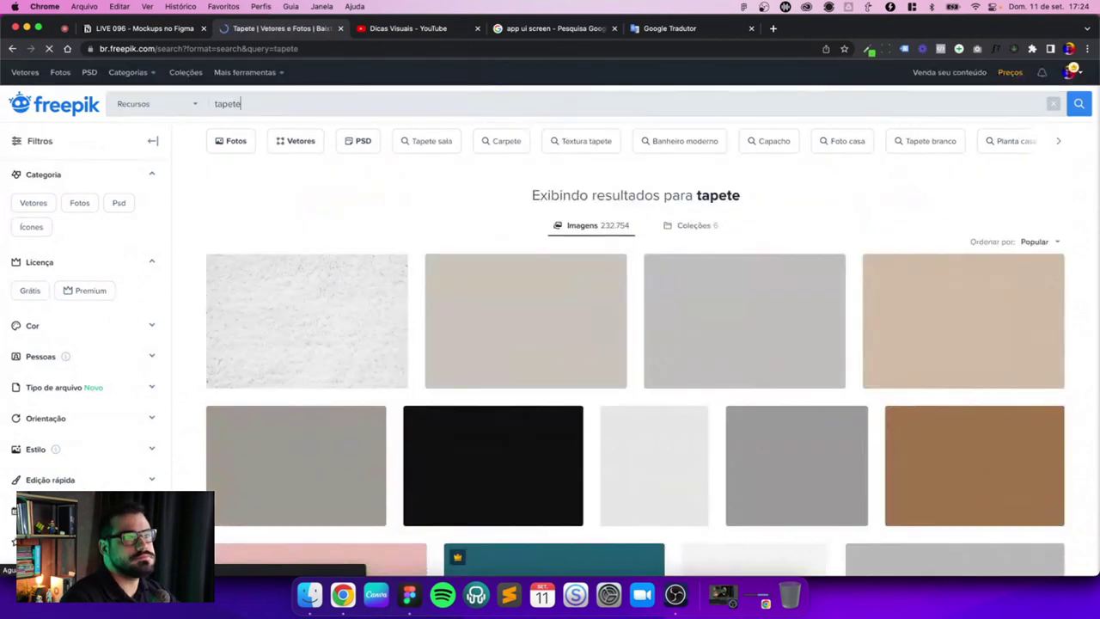
{"action": "scroll", "coordinate": [444, 241], "scroll_direction": "down", "scroll_amount": 3}
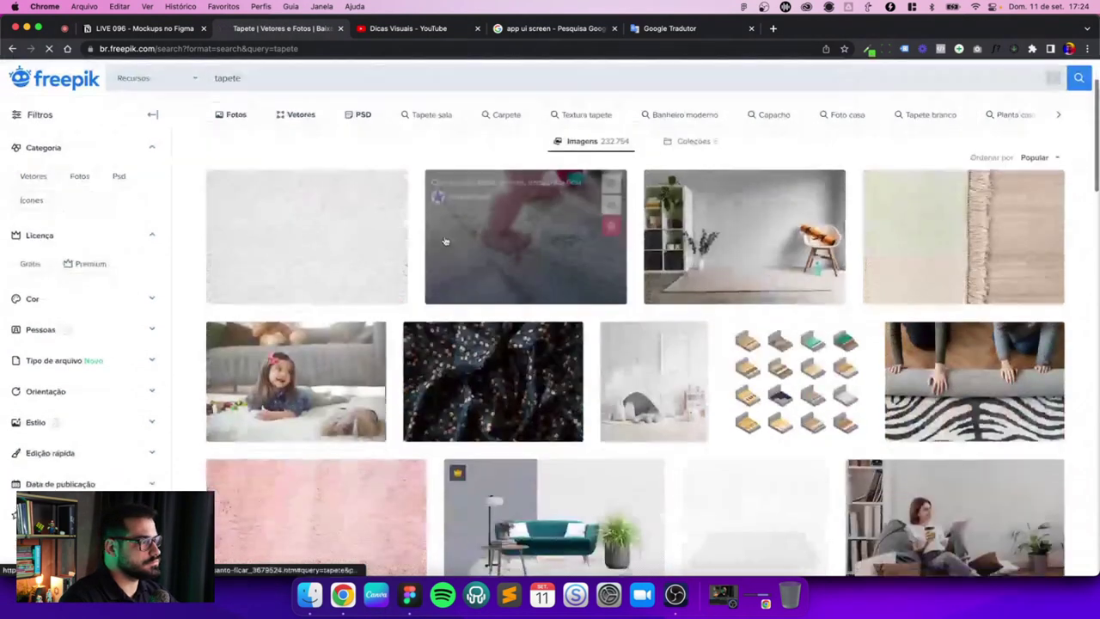
{"action": "scroll", "coordinate": [444, 240], "scroll_direction": "down", "scroll_amount": 5}
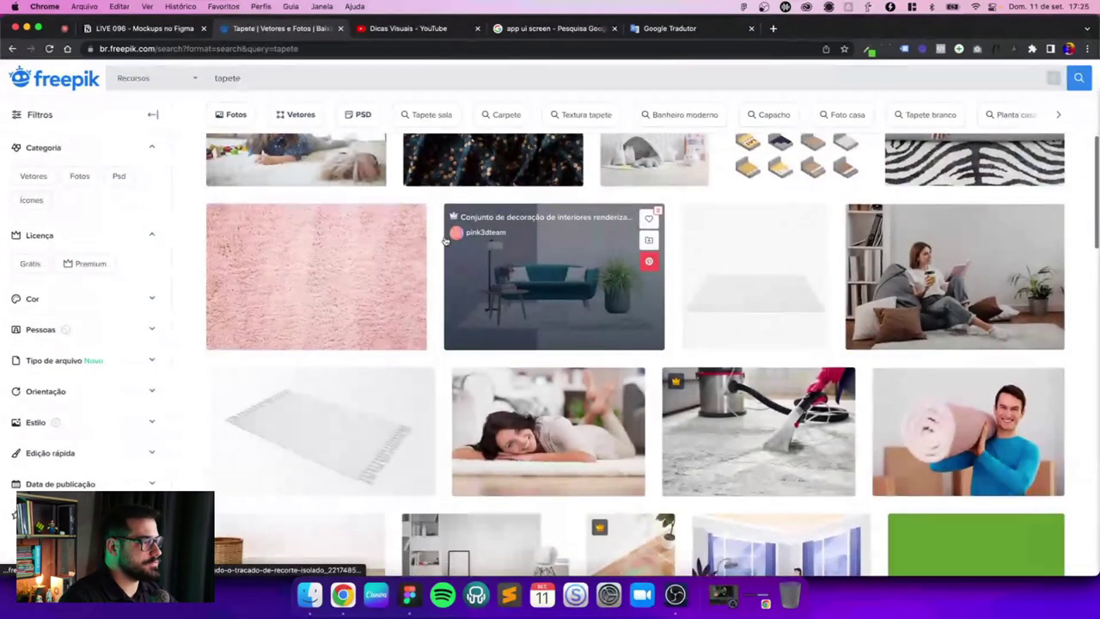
Step: Copy the room photo with the white rectangular rug and go back to Figma
{"action": "left_click", "coordinate": [688, 262]}
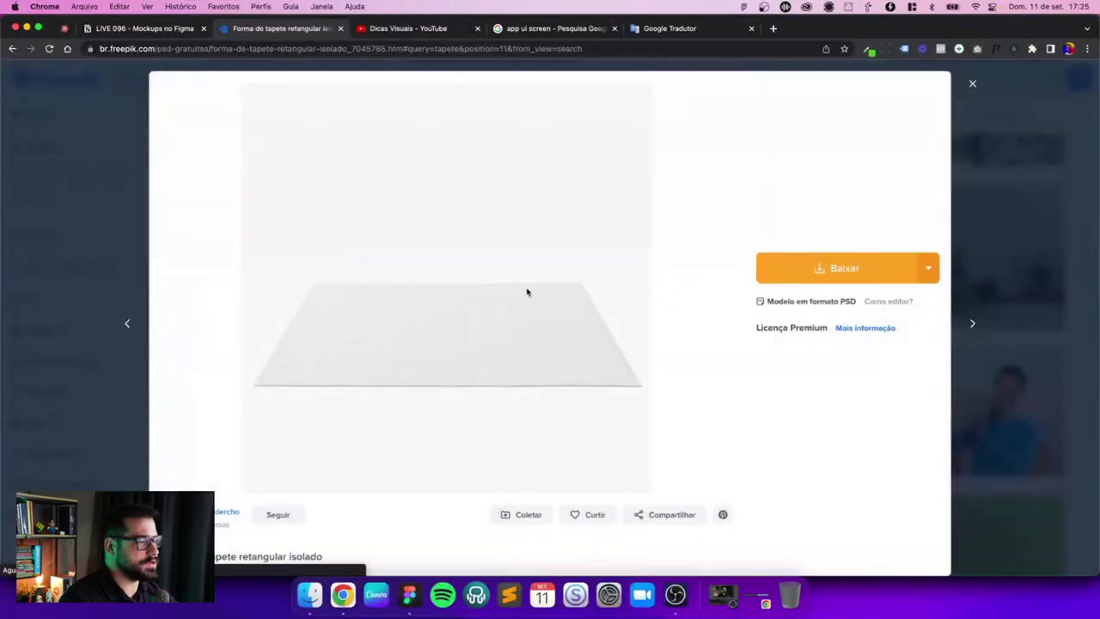
{"action": "scroll", "coordinate": [518, 290], "scroll_direction": "down", "scroll_amount": 5}
{"action": "scroll", "coordinate": [518, 291], "scroll_direction": "down", "scroll_amount": 5}
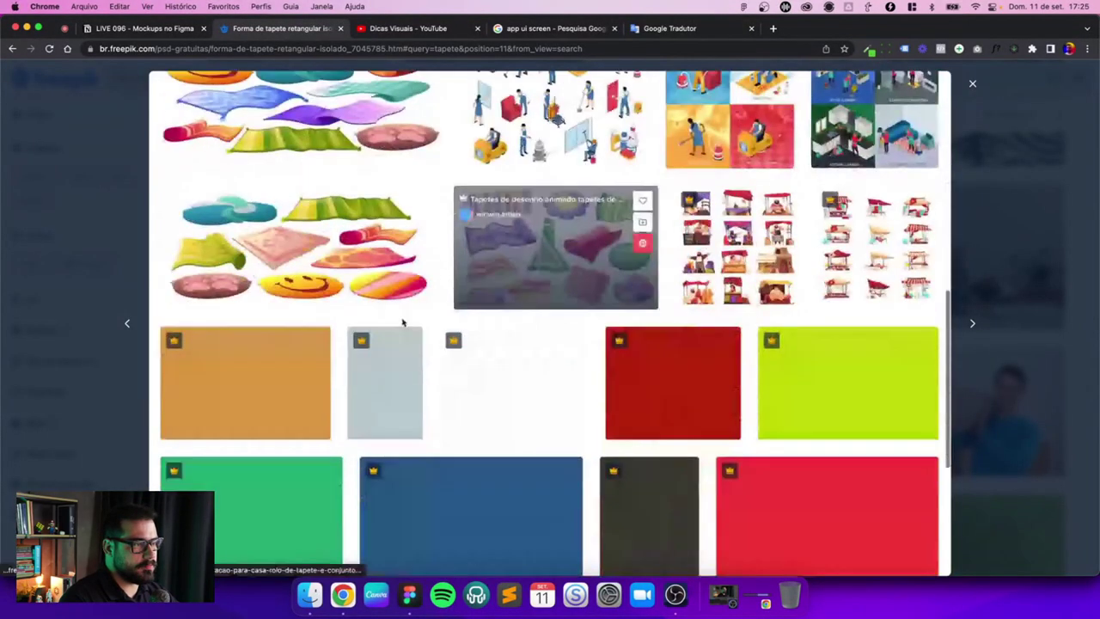
{"action": "scroll", "coordinate": [518, 290], "scroll_direction": "down", "scroll_amount": 3}
{"action": "left_click", "coordinate": [47, 349]}
{"action": "scroll", "coordinate": [295, 351], "scroll_direction": "down", "scroll_amount": 3}
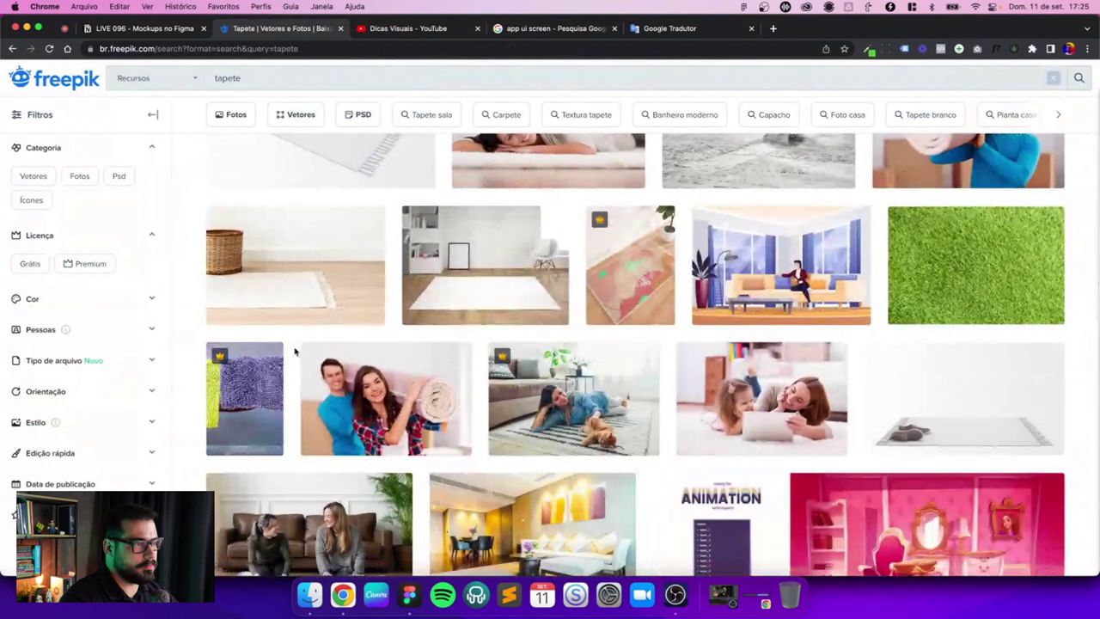
{"action": "left_click", "coordinate": [444, 301]}
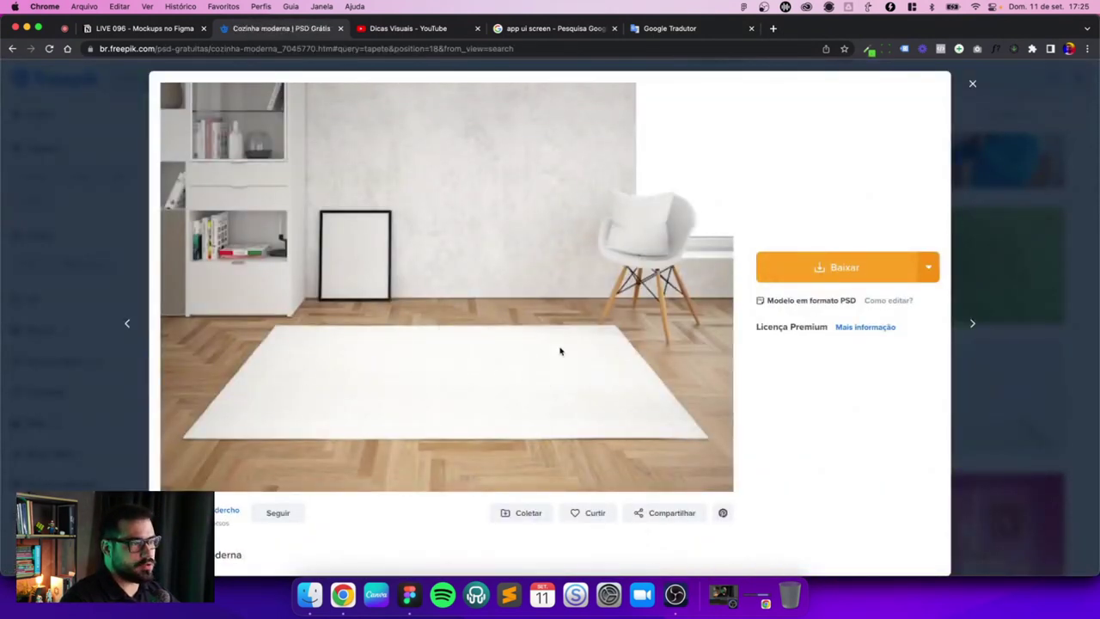
{"action": "right_click", "coordinate": [474, 351]}
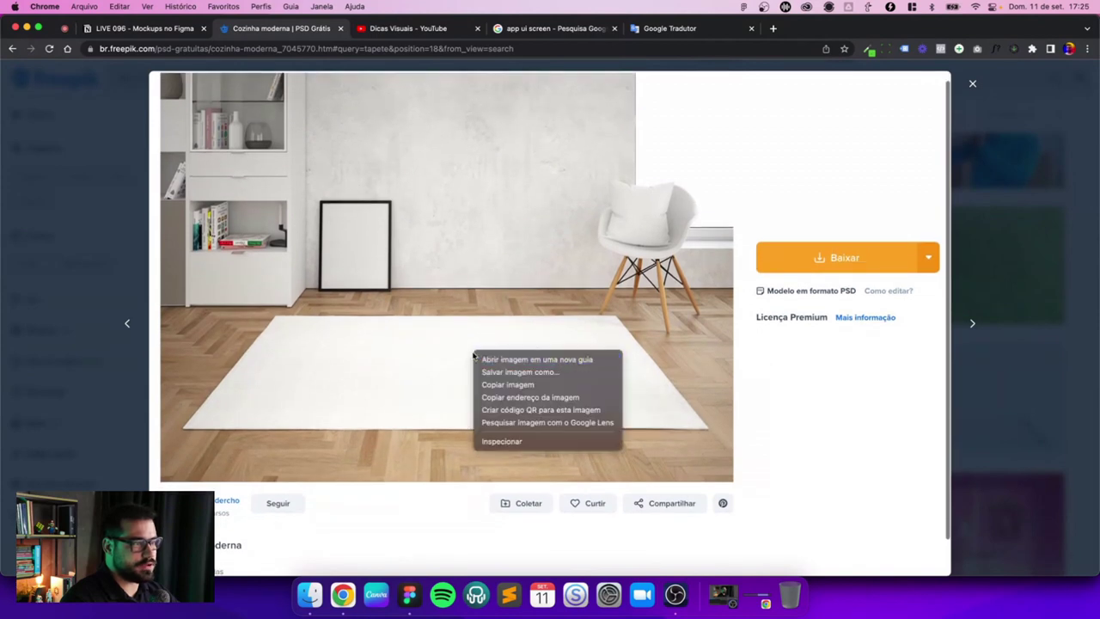
{"action": "left_click", "coordinate": [517, 385]}
{"action": "key", "text": "super+Tab"}
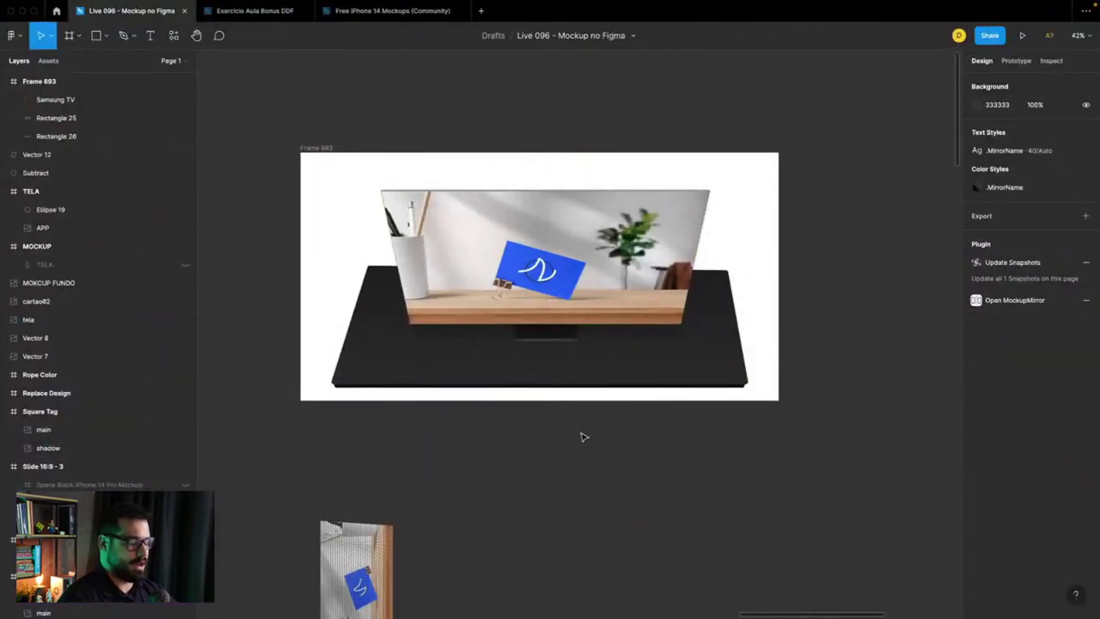
Step: Paste the rug room photo into Frame 893 behind the TV, then delete it
{"action": "key", "text": "ctrl+v"}
{"action": "left_click_drag", "start_coordinate": [496, 397], "coordinate": [464, 267]}
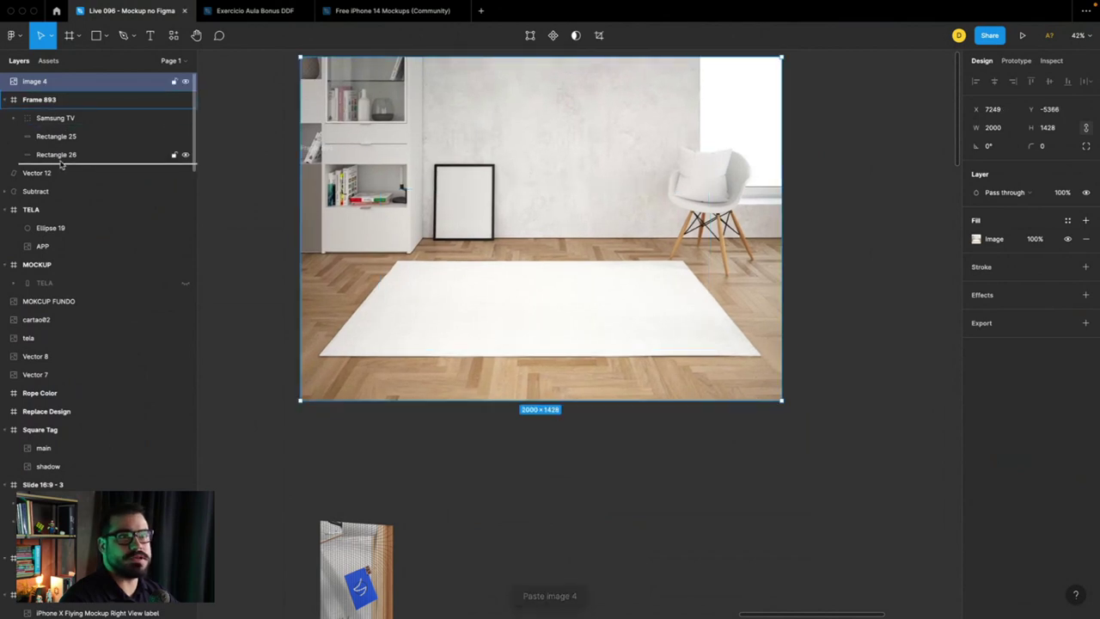
{"action": "left_click_drag", "start_coordinate": [51, 81], "coordinate": [52, 161]}
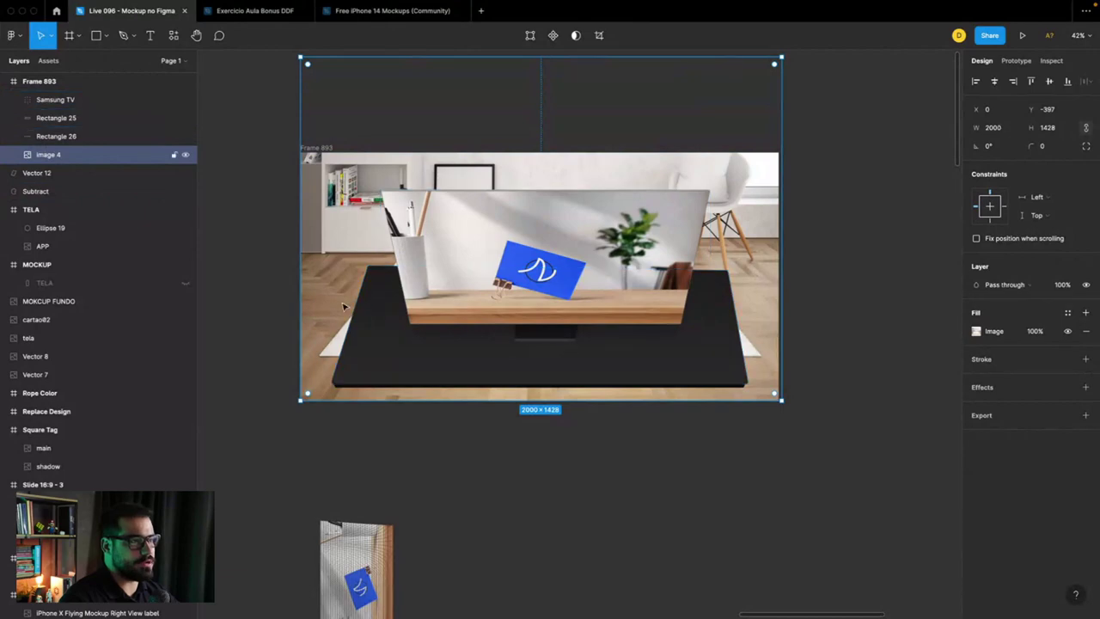
{"action": "left_click_drag", "start_coordinate": [407, 334], "coordinate": [329, 350]}
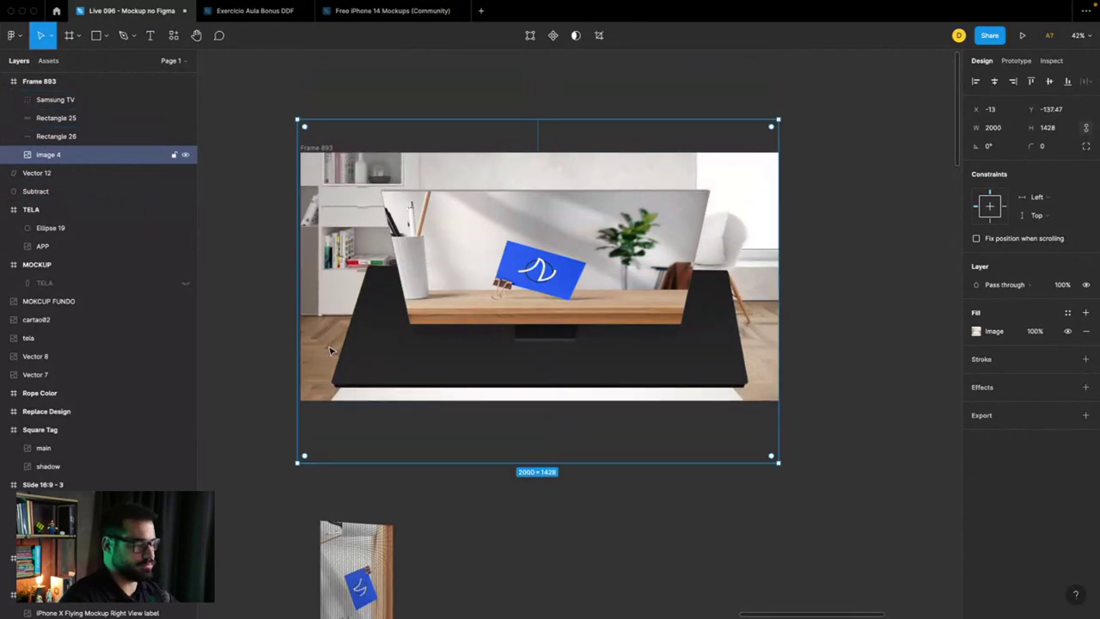
{"action": "key", "text": "Delete"}
Step: Zoom out to show all of Frame 893 and select the frame
{"action": "scroll", "coordinate": [413, 416], "scroll_direction": "up", "scroll_amount": 5}
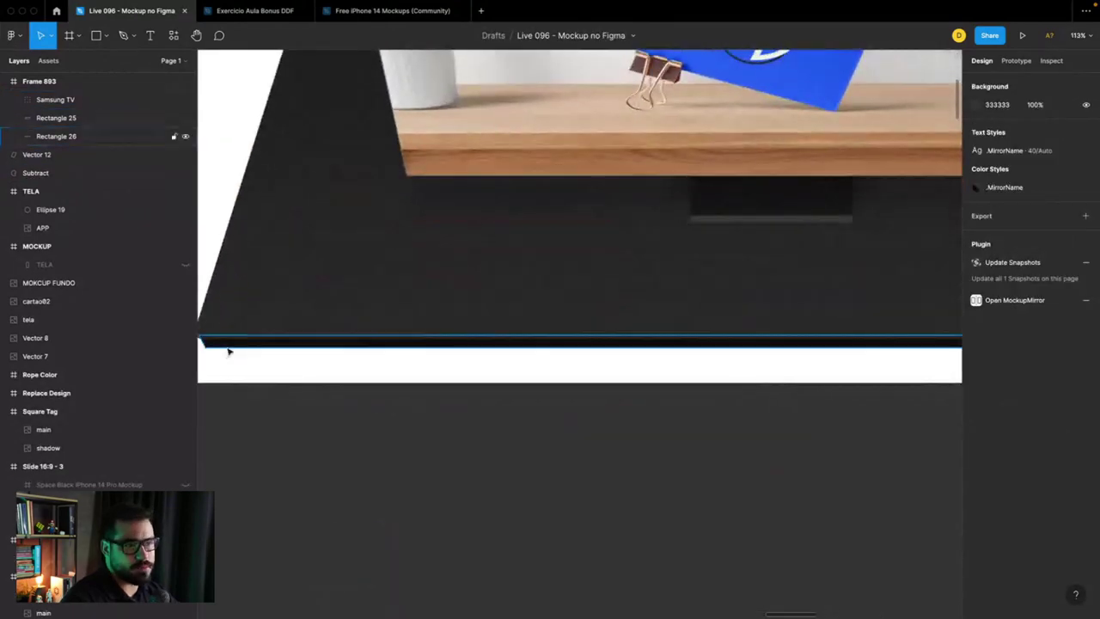
{"action": "scroll", "coordinate": [232, 351], "scroll_direction": "down", "scroll_amount": 3}
{"action": "scroll", "coordinate": [319, 386], "scroll_direction": "down", "scroll_amount": 3}
{"action": "left_click", "coordinate": [268, 103]}
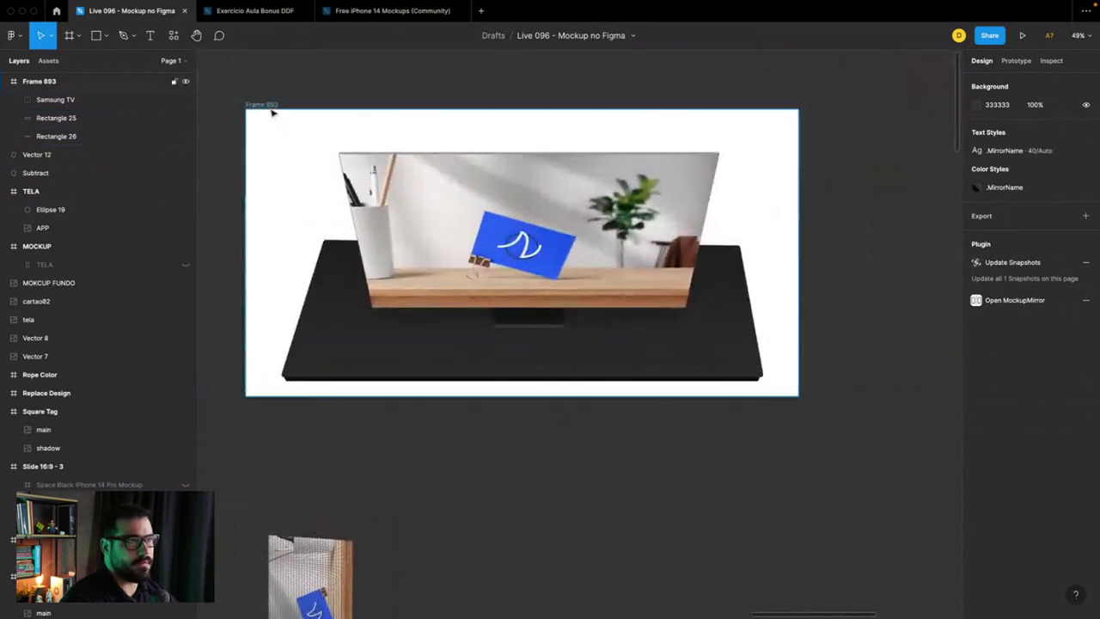
Step: Give Frame 893 a linear gradient fill ending in opaque C5C5C5, shifted lower
{"action": "left_click", "coordinate": [976, 332]}
{"action": "left_click", "coordinate": [856, 321]}
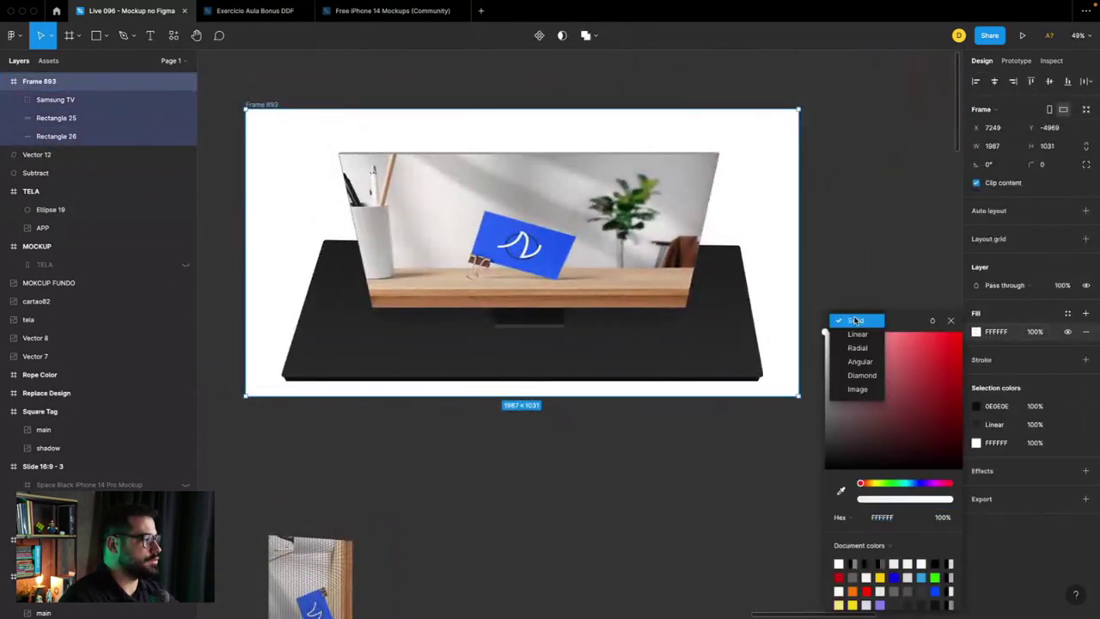
{"action": "left_click", "coordinate": [856, 333]}
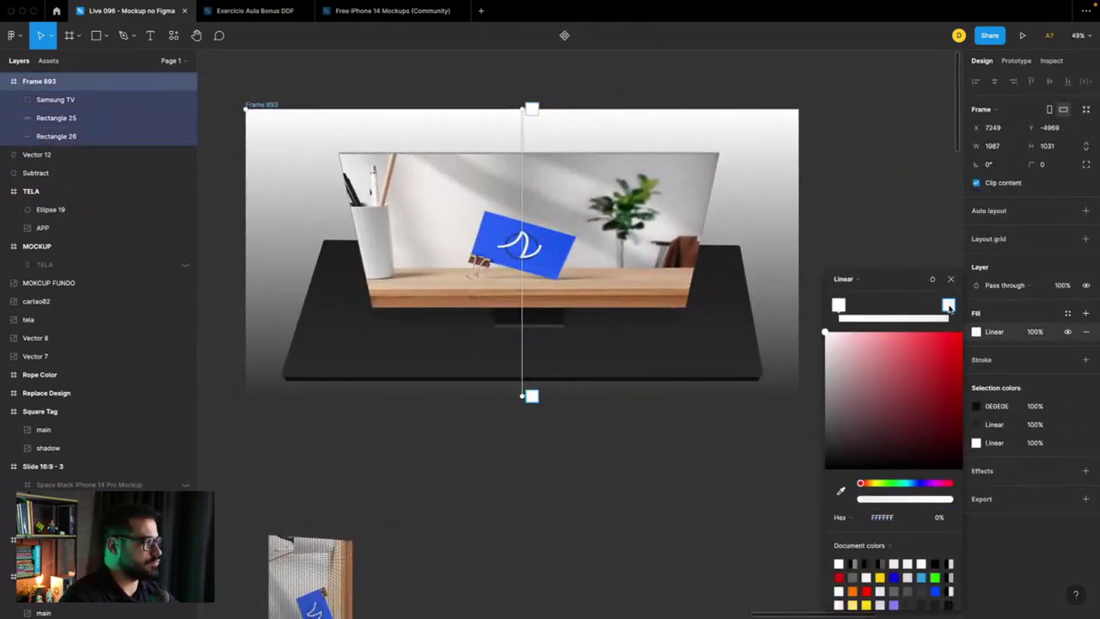
{"action": "left_click_drag", "start_coordinate": [874, 503], "coordinate": [952, 500]}
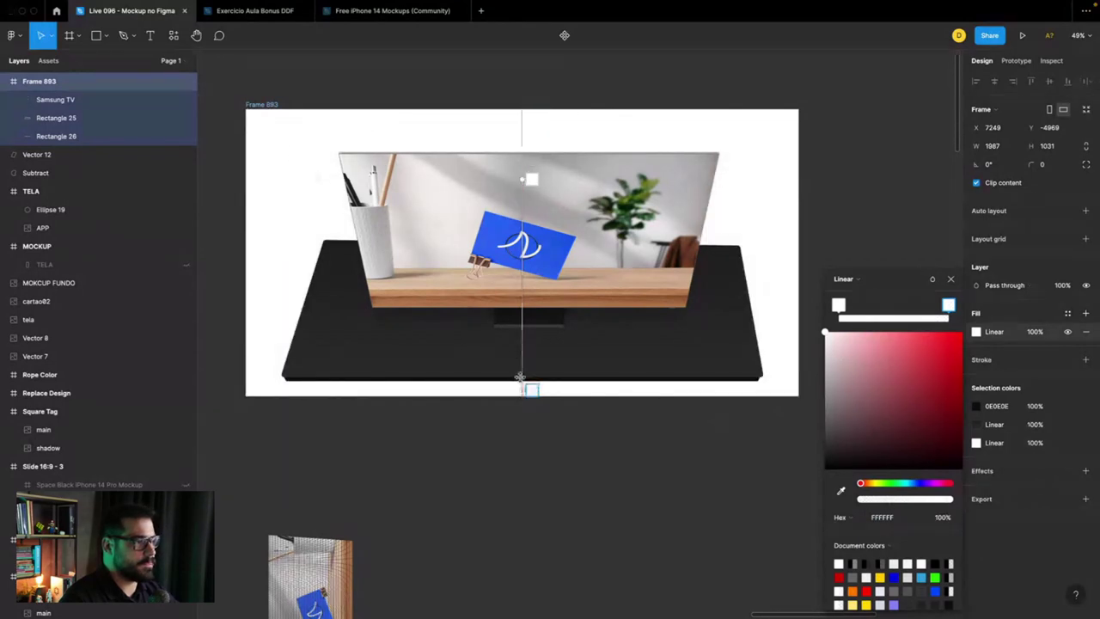
{"action": "left_click_drag", "start_coordinate": [840, 426], "coordinate": [821, 364]}
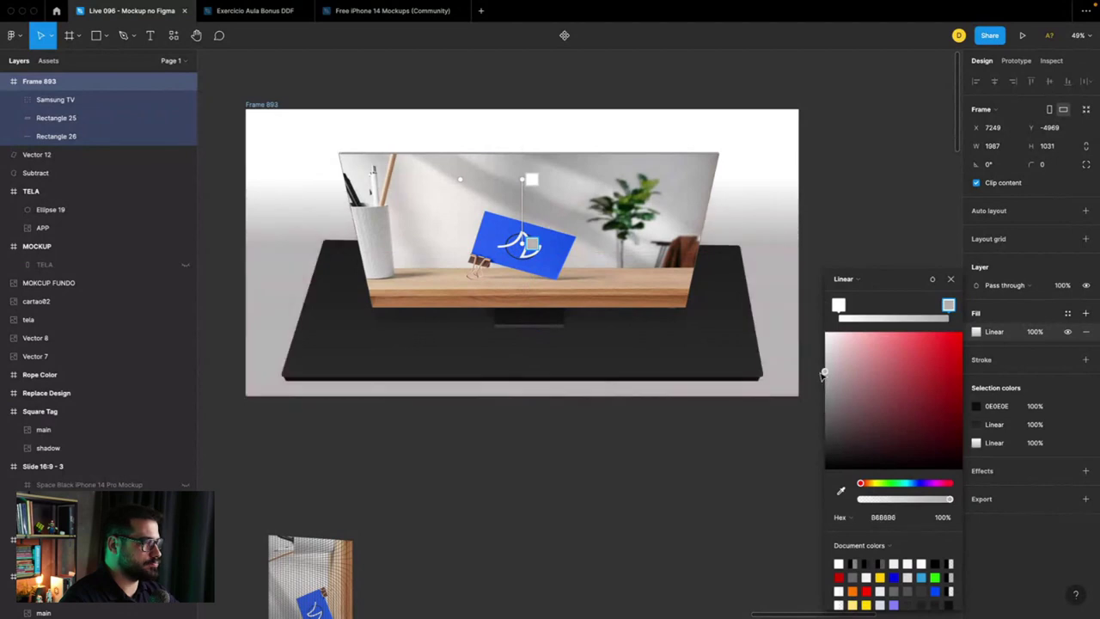
{"action": "left_click_drag", "start_coordinate": [520, 178], "coordinate": [521, 216]}
{"action": "left_click", "coordinate": [435, 463]}
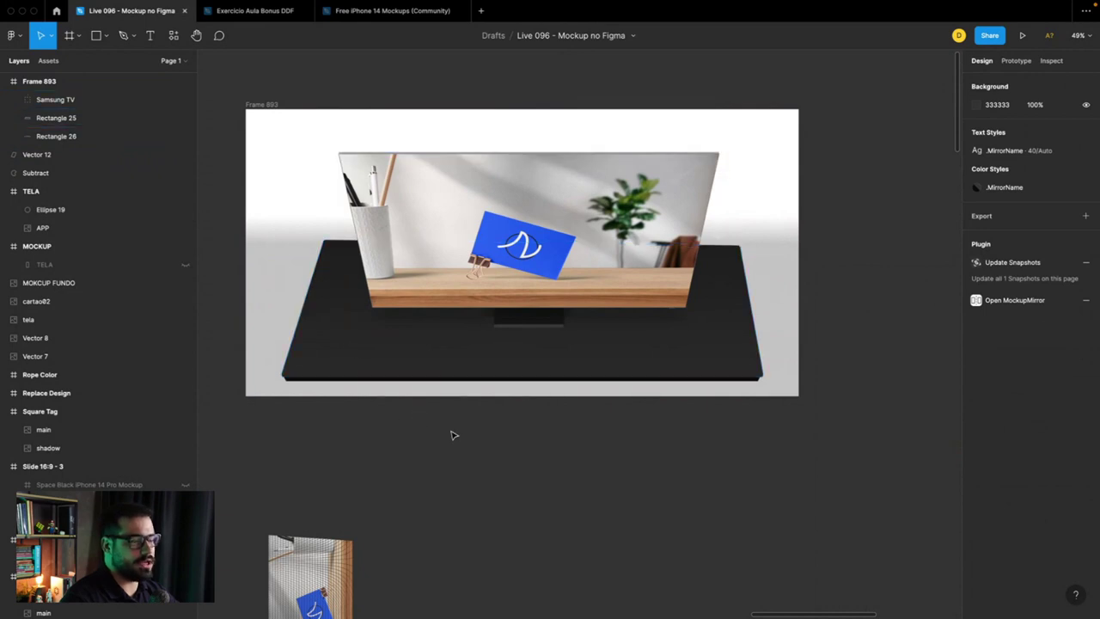
Step: Move the TV and both platform rectangles together slightly up and left
{"action": "scroll", "coordinate": [449, 434], "scroll_direction": "up", "scroll_amount": 1}
{"action": "left_click", "coordinate": [469, 367]}
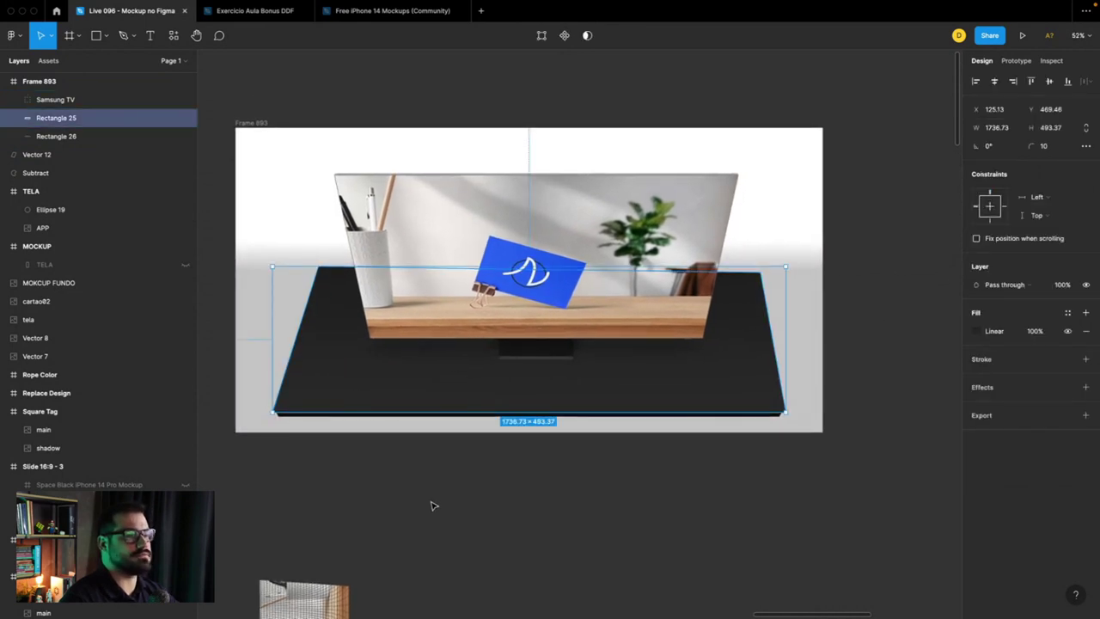
{"action": "left_click_drag", "start_coordinate": [434, 505], "coordinate": [555, 337]}
{"action": "left_click_drag", "start_coordinate": [562, 291], "coordinate": [550, 281]}
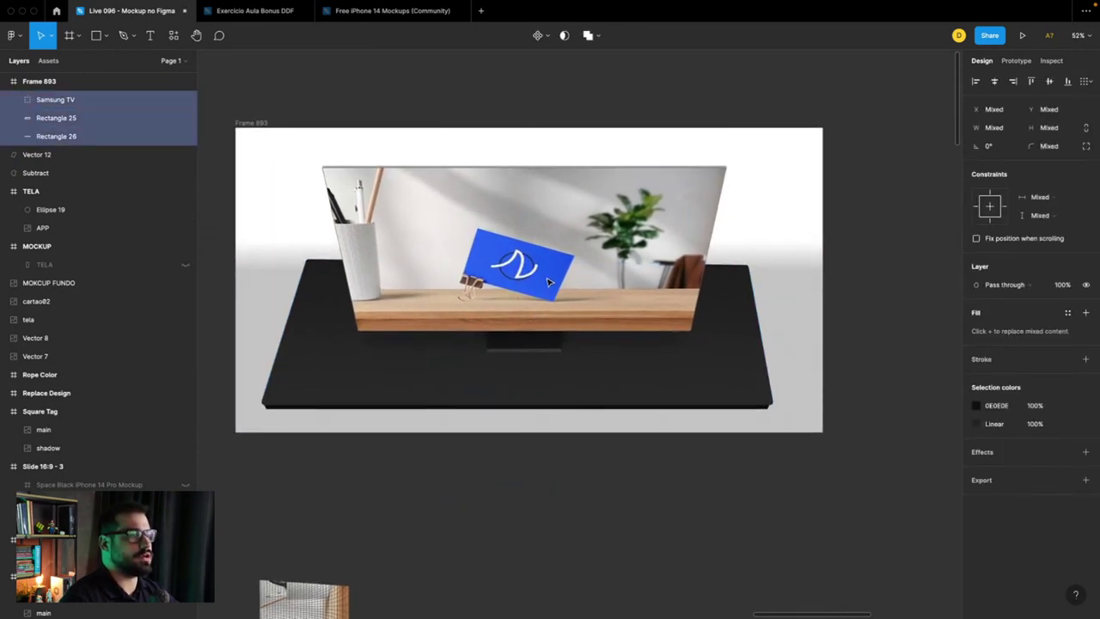
{"action": "left_click", "coordinate": [543, 529]}
{"action": "scroll", "coordinate": [555, 497], "scroll_direction": "down", "scroll_amount": 1}
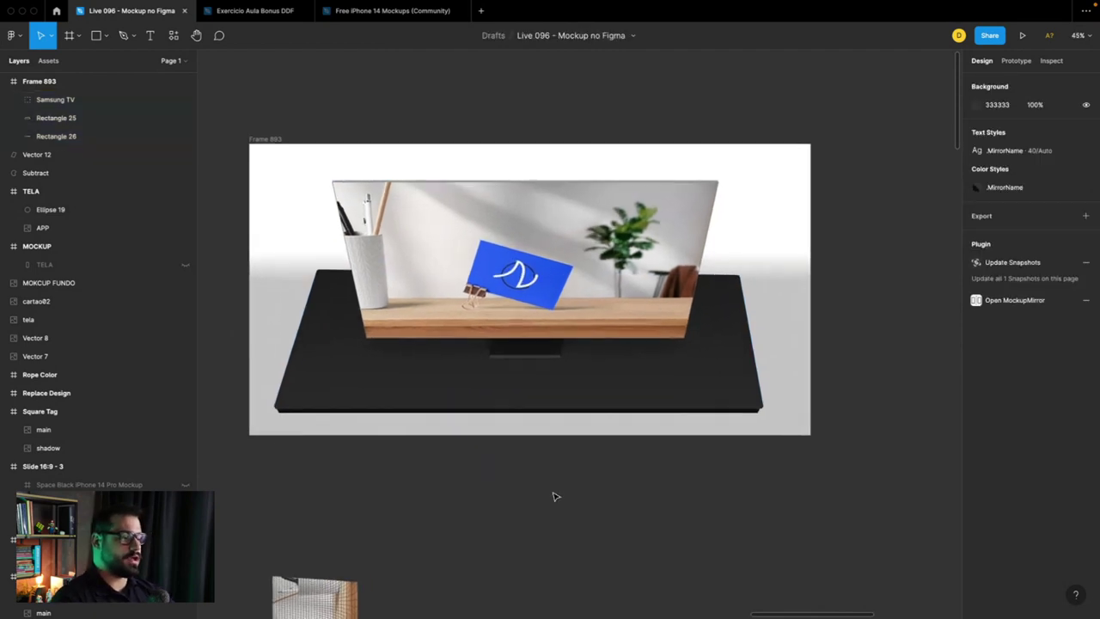
{"action": "scroll", "coordinate": [513, 456], "scroll_direction": "up", "scroll_amount": 2}
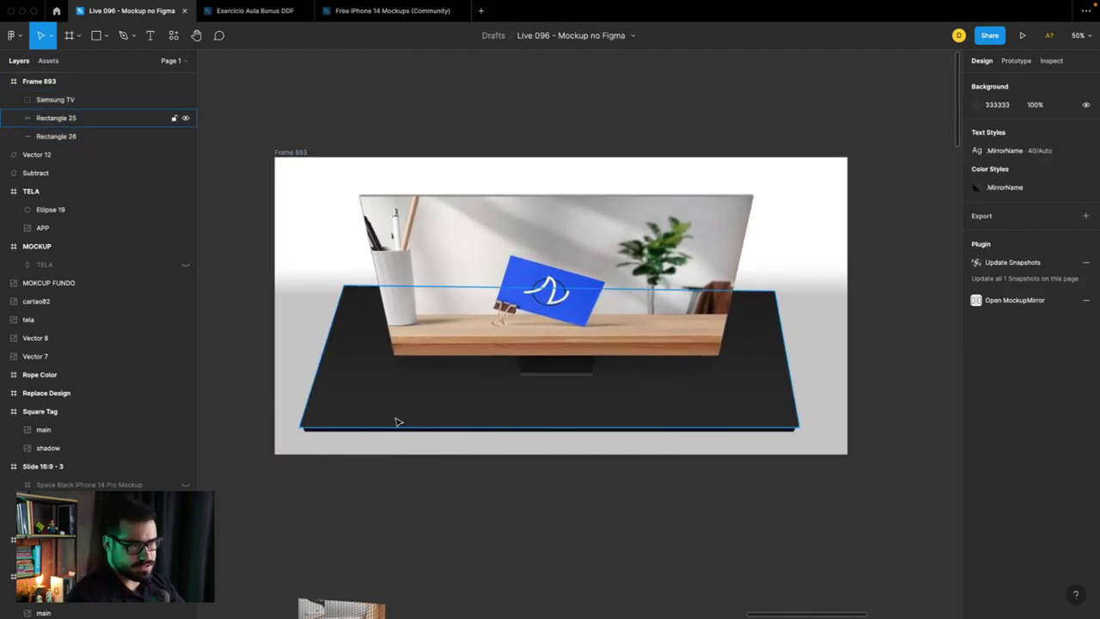
{"action": "scroll", "coordinate": [408, 391], "scroll_direction": "down", "scroll_amount": 2}
{"action": "scroll", "coordinate": [408, 391], "scroll_direction": "down", "scroll_amount": 1}
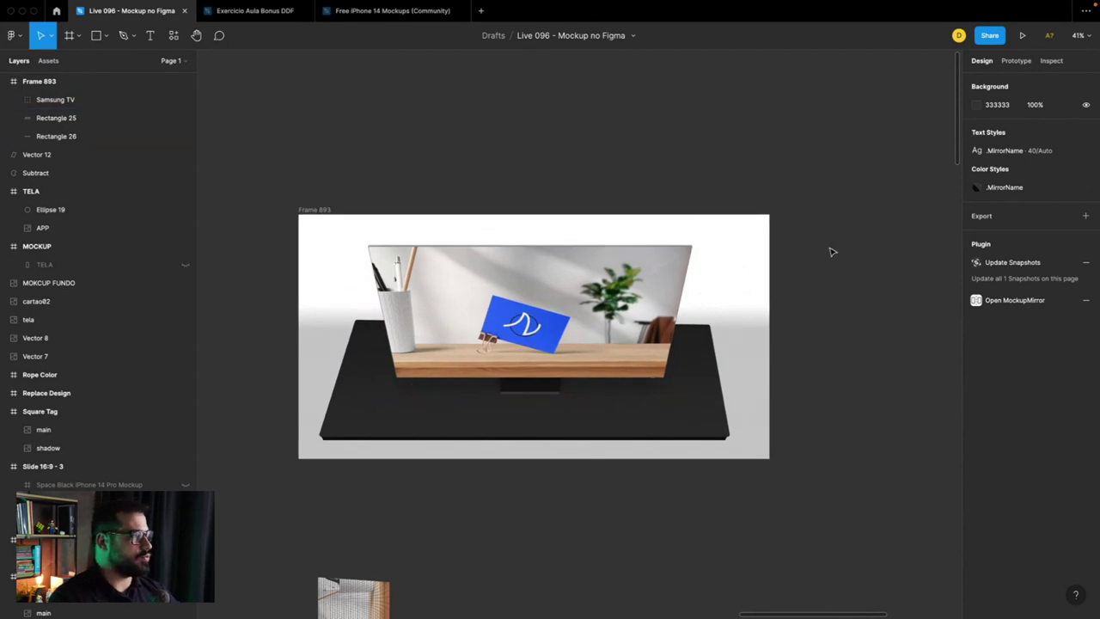
Step: Launch the Mockup plugin and filter its Find results to free mockups only
{"action": "right_click", "coordinate": [579, 129]}
{"action": "mouse_move", "coordinate": [612, 224]}
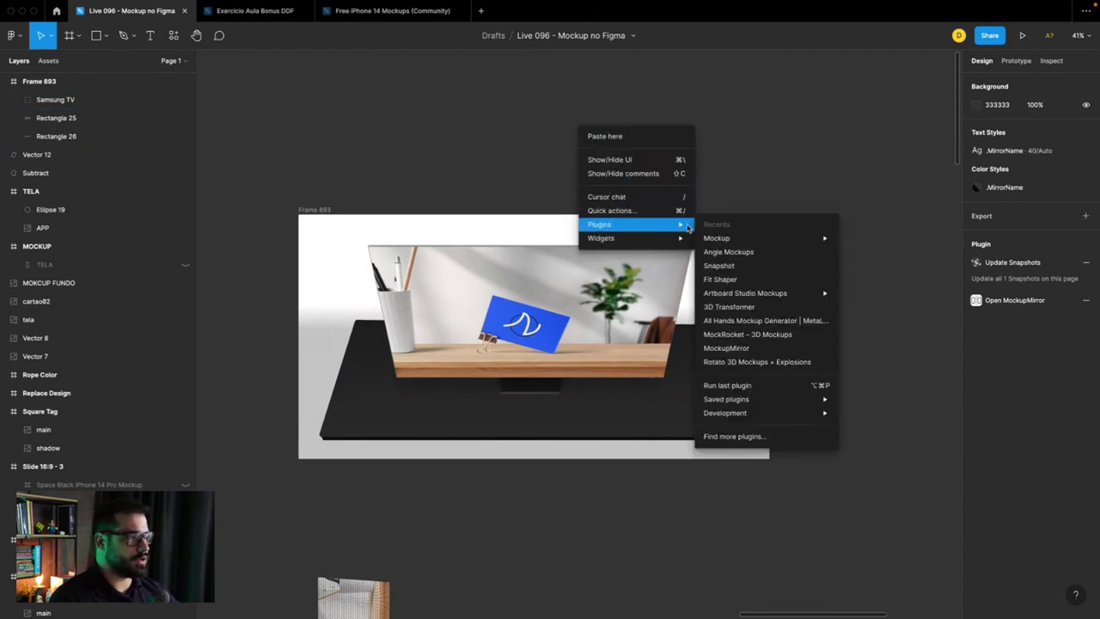
{"action": "mouse_move", "coordinate": [716, 238]}
{"action": "left_click", "coordinate": [873, 240]}
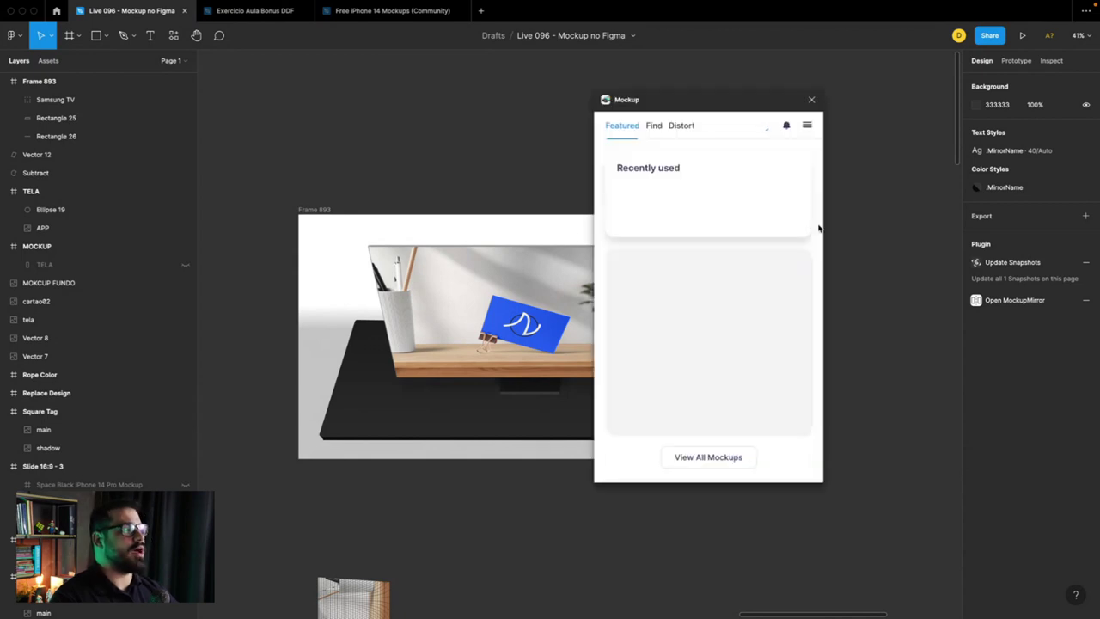
{"action": "left_click", "coordinate": [653, 126]}
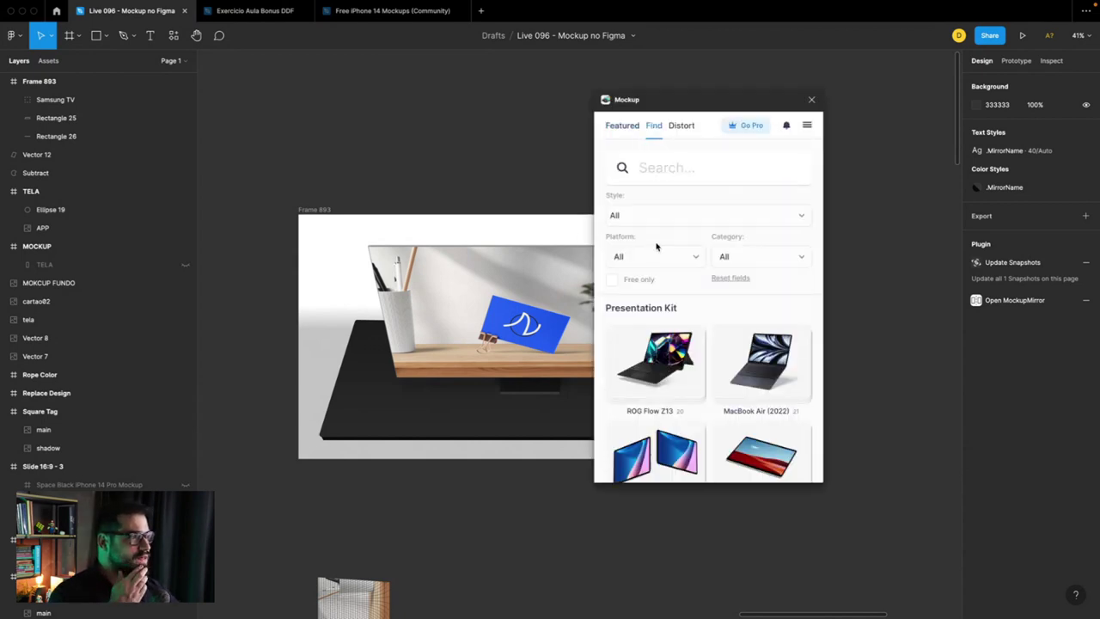
{"action": "left_click", "coordinate": [742, 257]}
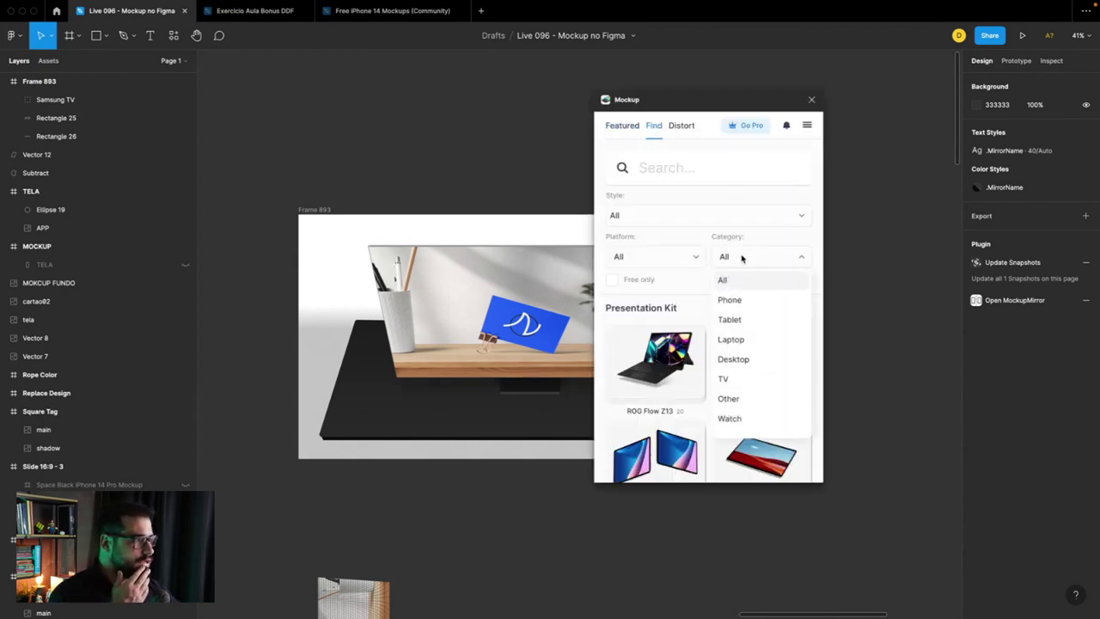
{"action": "left_click", "coordinate": [742, 258]}
{"action": "left_click", "coordinate": [675, 217]}
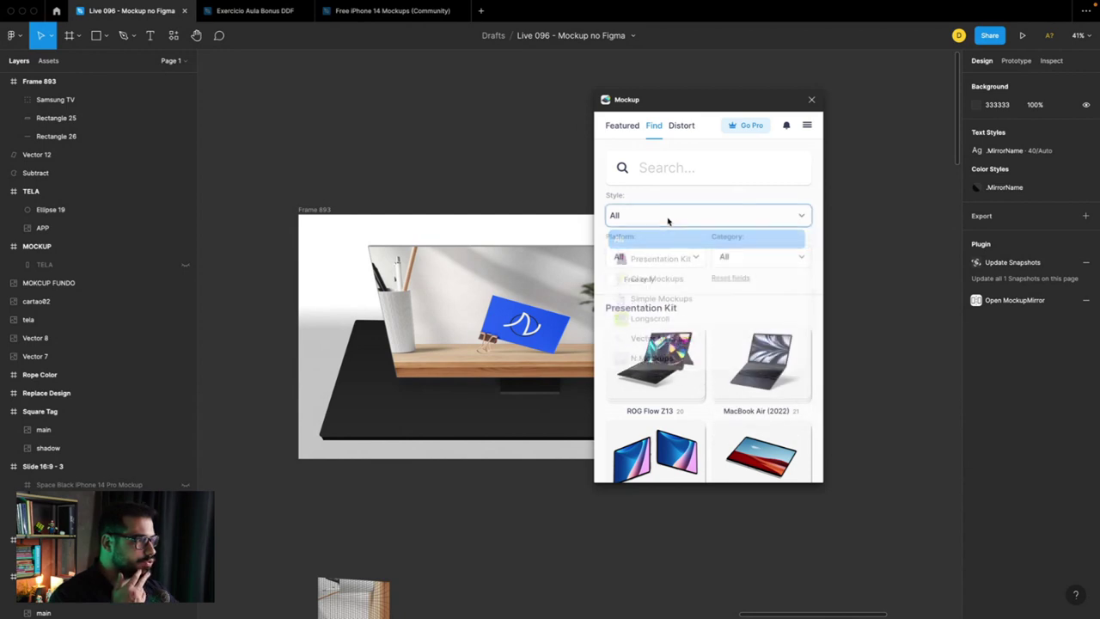
{"action": "left_click", "coordinate": [633, 257]}
{"action": "left_click", "coordinate": [616, 280]}
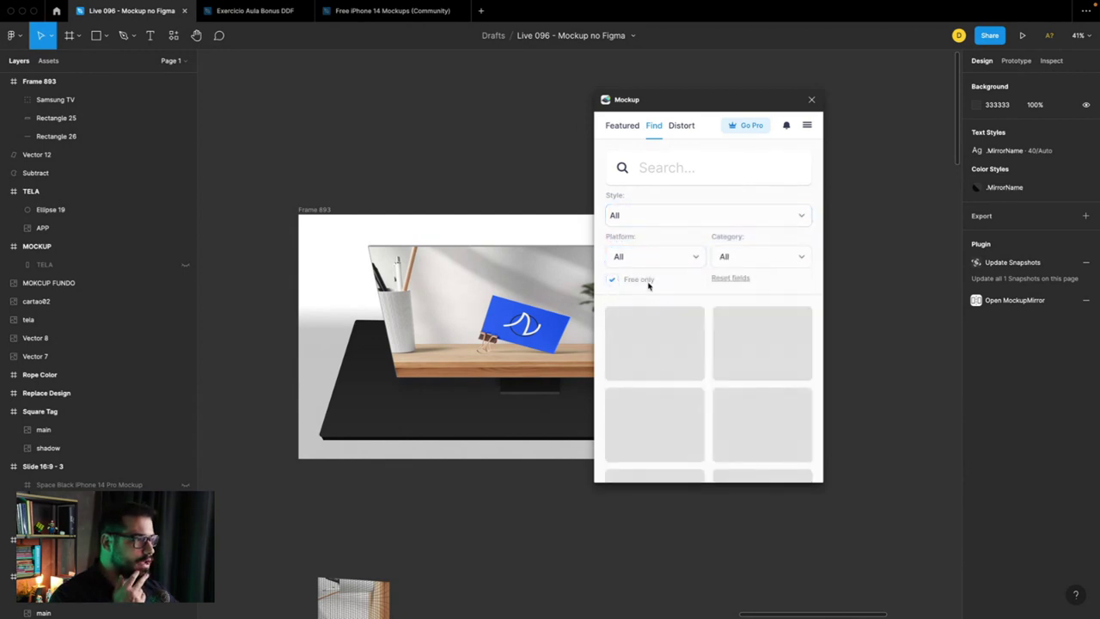
Step: Open the Samsung TV mockup and browse its Similar Mockups list
{"action": "scroll", "coordinate": [714, 359], "scroll_direction": "down", "scroll_amount": 5}
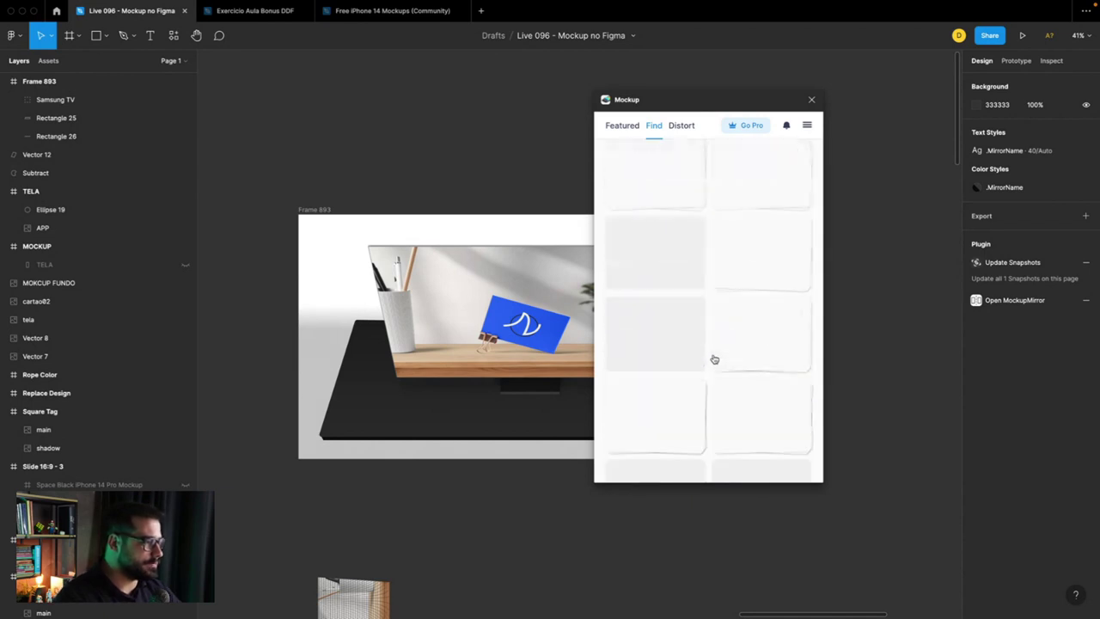
{"action": "scroll", "coordinate": [714, 359], "scroll_direction": "down", "scroll_amount": 5}
{"action": "scroll", "coordinate": [714, 360], "scroll_direction": "down", "scroll_amount": 2}
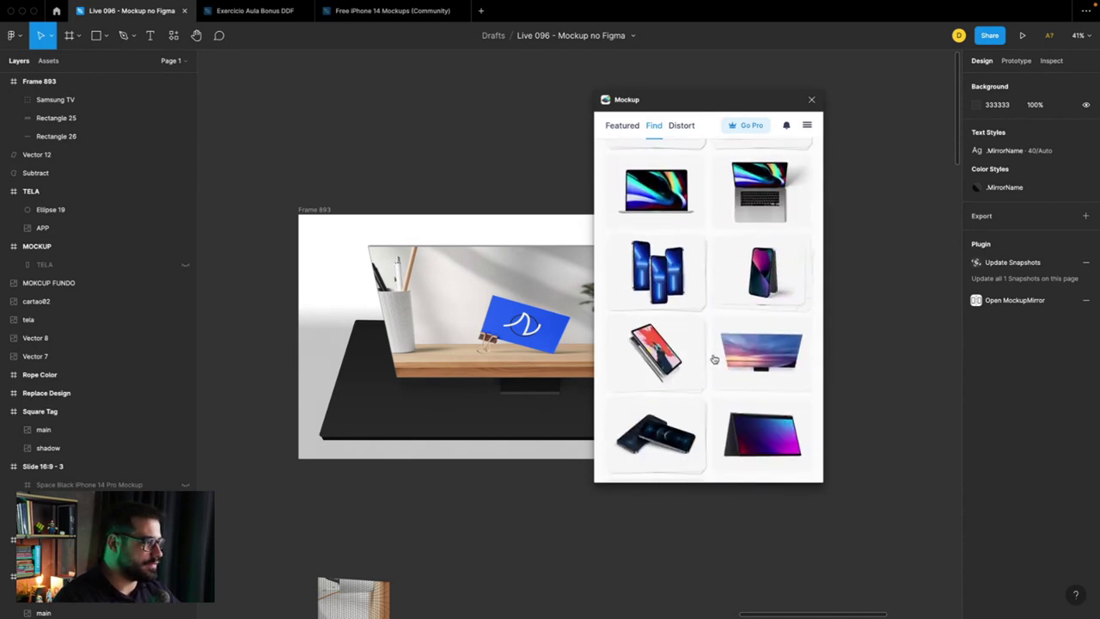
{"action": "scroll", "coordinate": [714, 360], "scroll_direction": "down", "scroll_amount": 3}
{"action": "left_click", "coordinate": [748, 198]}
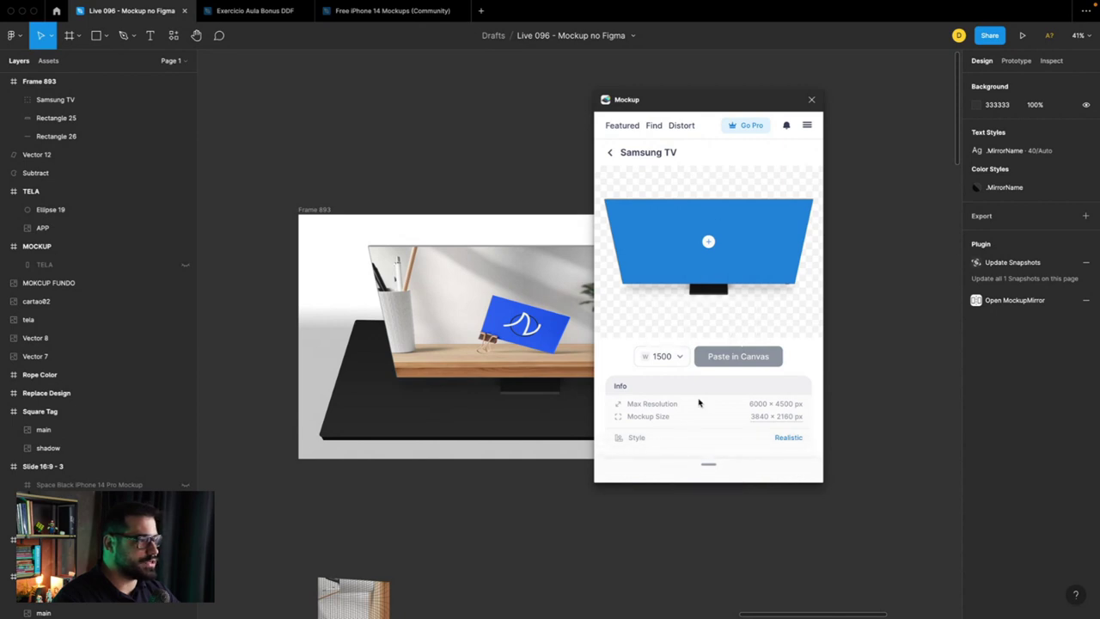
{"action": "left_click", "coordinate": [708, 451]}
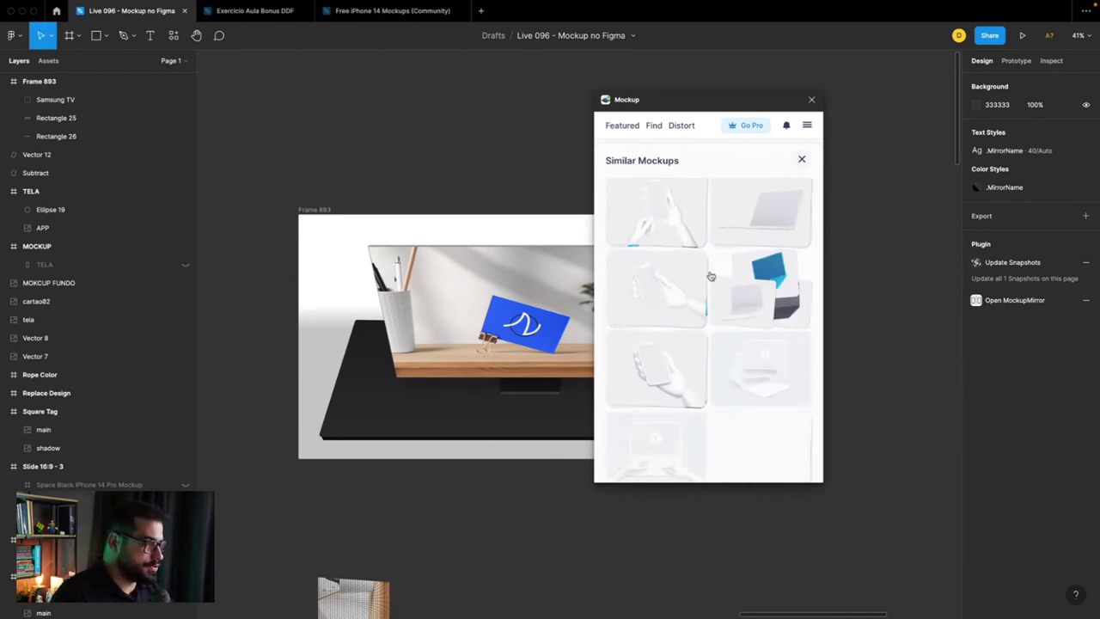
{"action": "scroll", "coordinate": [702, 327], "scroll_direction": "down", "scroll_amount": 3}
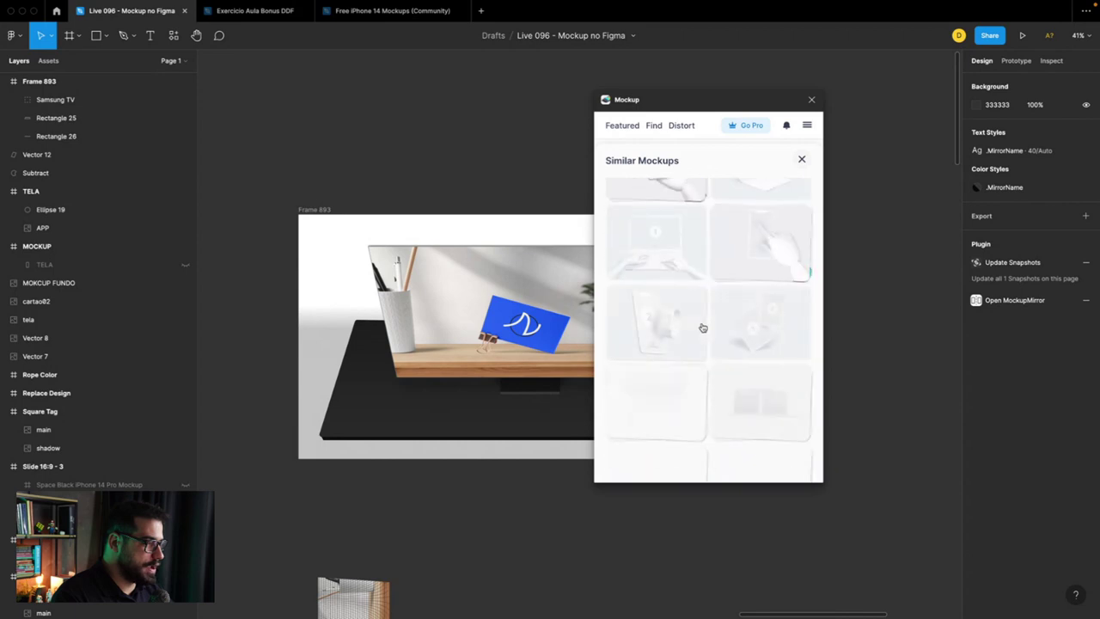
{"action": "left_click", "coordinate": [801, 161]}
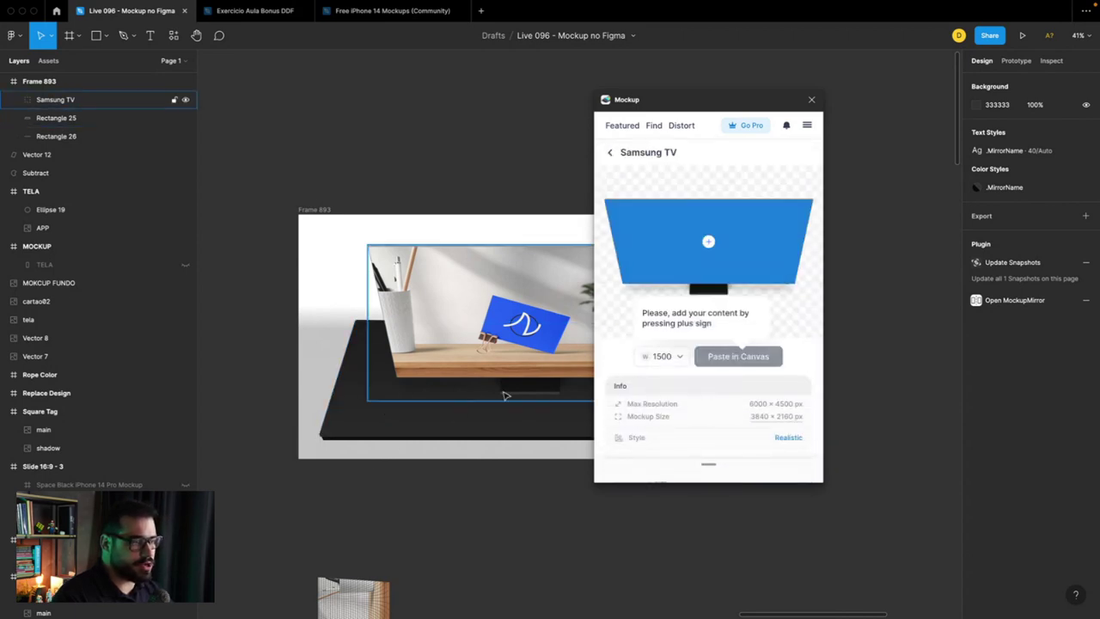
{"action": "left_click", "coordinate": [713, 356]}
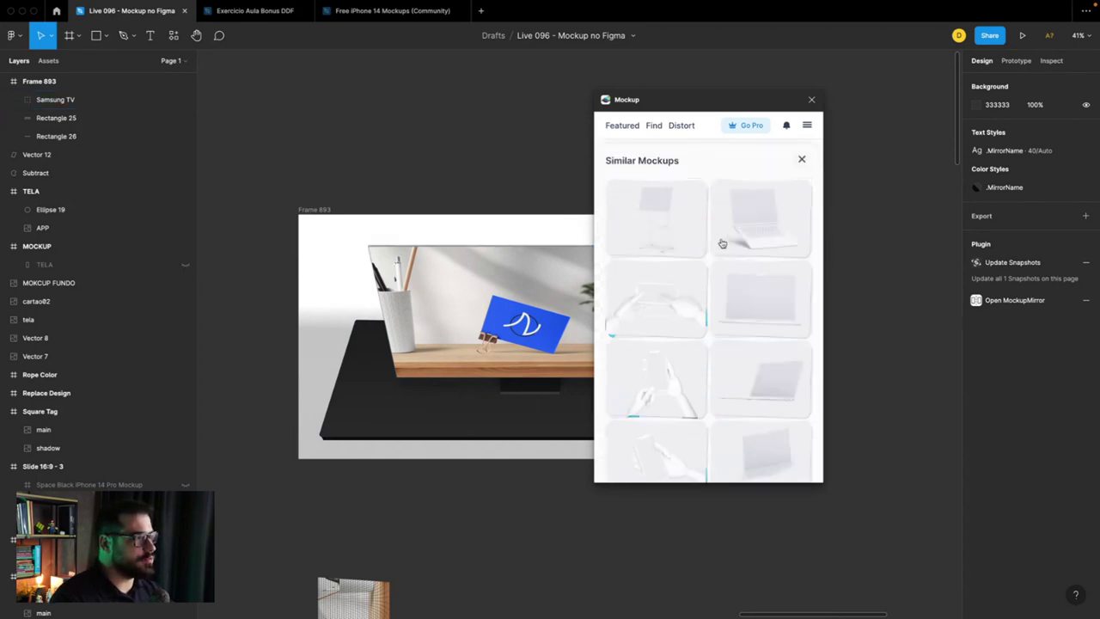
{"action": "left_click", "coordinate": [802, 161]}
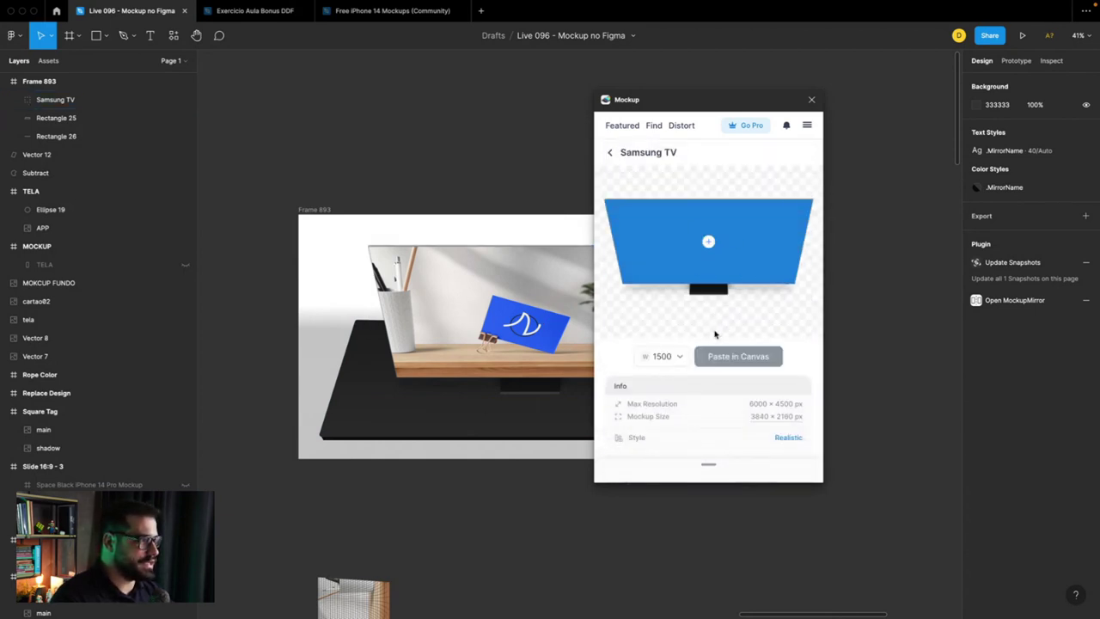
Step: Filter the Mockup plugin's results to the Clay Mockups style and browse them
{"action": "left_click", "coordinate": [659, 127]}
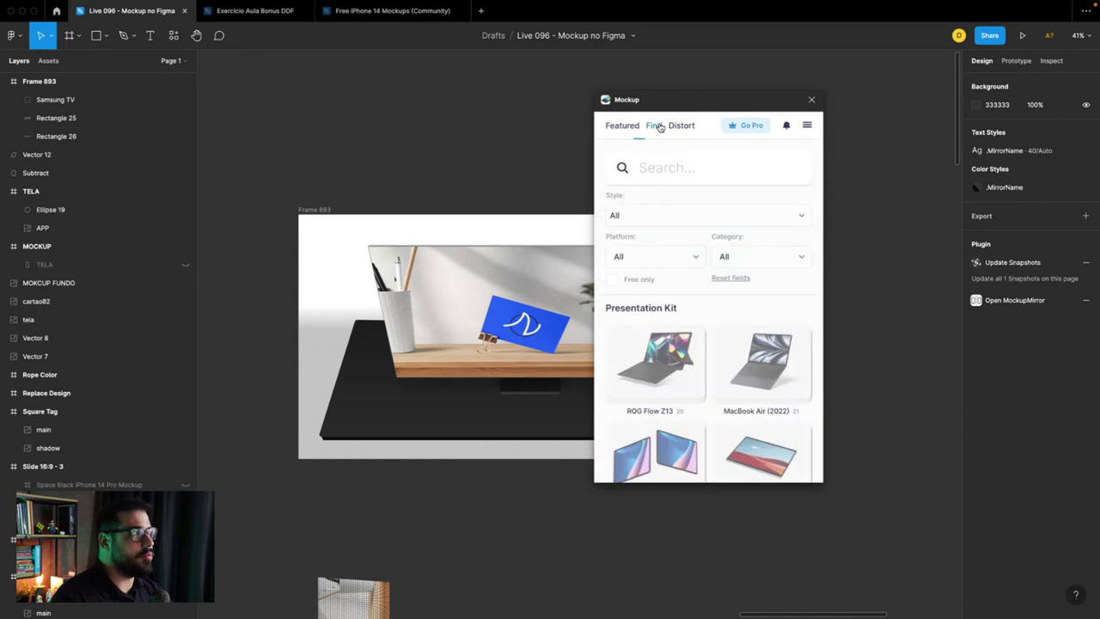
{"action": "scroll", "coordinate": [704, 297], "scroll_direction": "down", "scroll_amount": 5}
{"action": "scroll", "coordinate": [706, 297], "scroll_direction": "down", "scroll_amount": 2}
{"action": "scroll", "coordinate": [707, 297], "scroll_direction": "up", "scroll_amount": 5}
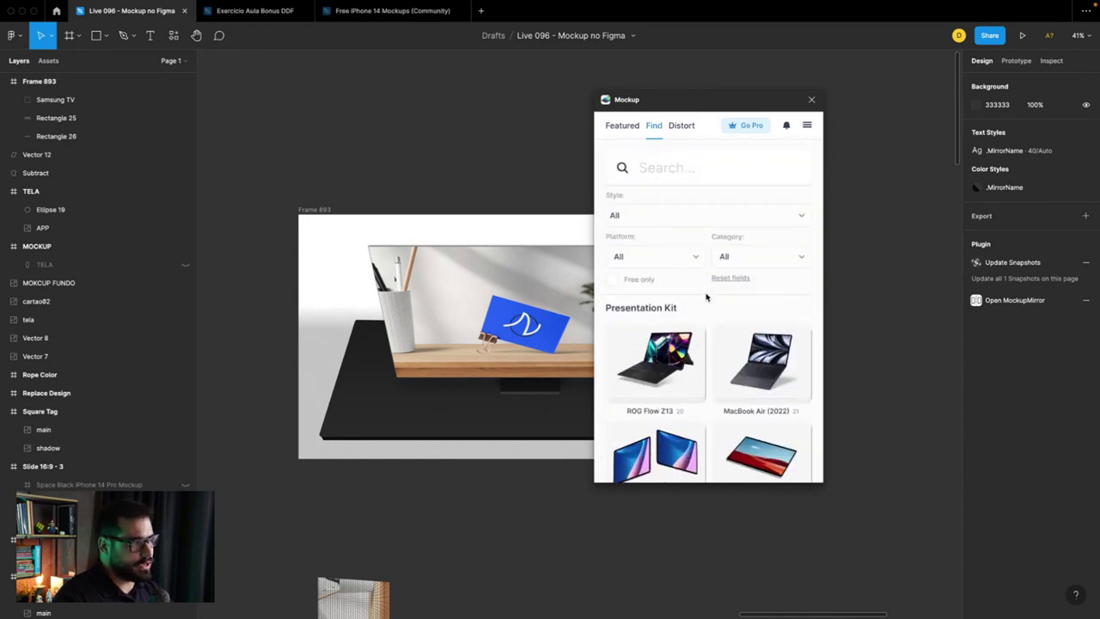
{"action": "left_click", "coordinate": [658, 219]}
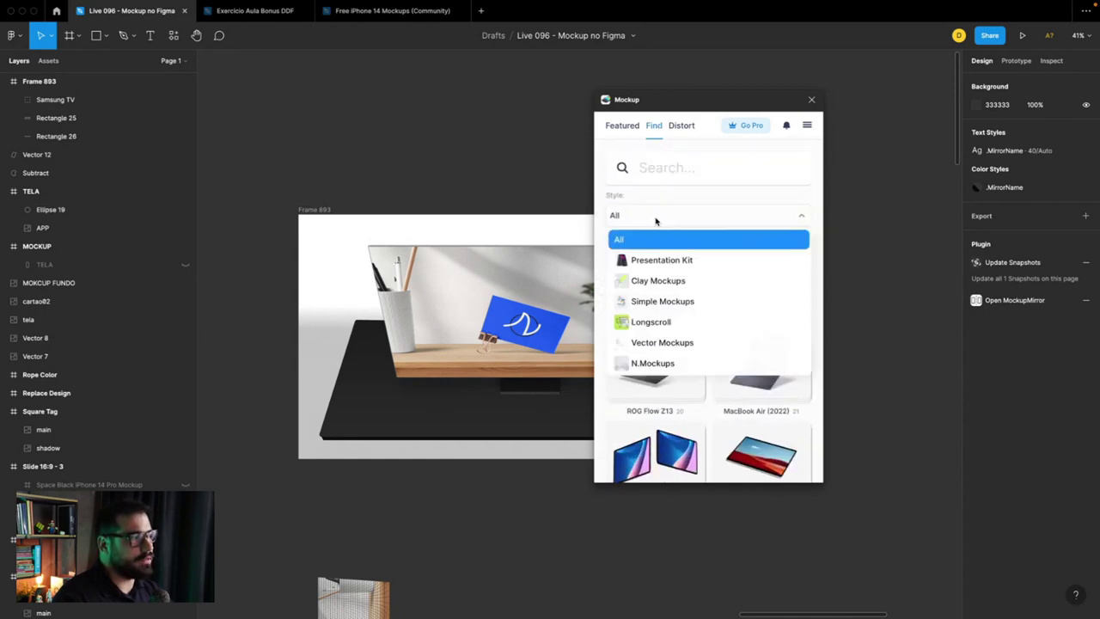
{"action": "left_click", "coordinate": [649, 284]}
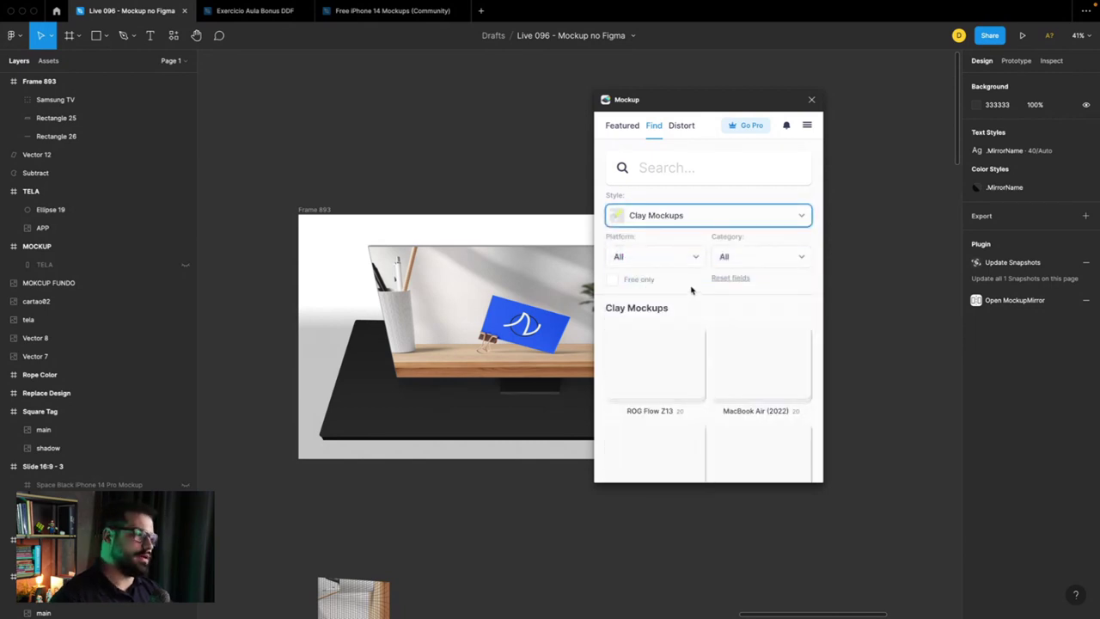
{"action": "scroll", "coordinate": [695, 296], "scroll_direction": "down", "scroll_amount": 2}
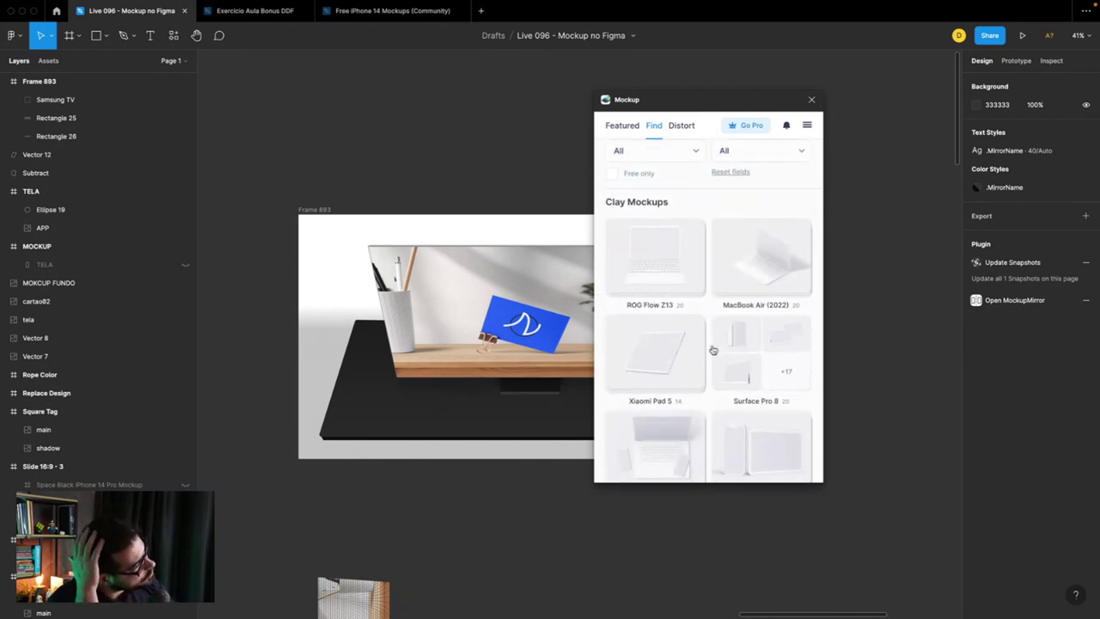
{"action": "scroll", "coordinate": [711, 348], "scroll_direction": "down", "scroll_amount": 3}
{"action": "scroll", "coordinate": [694, 270], "scroll_direction": "down", "scroll_amount": 2}
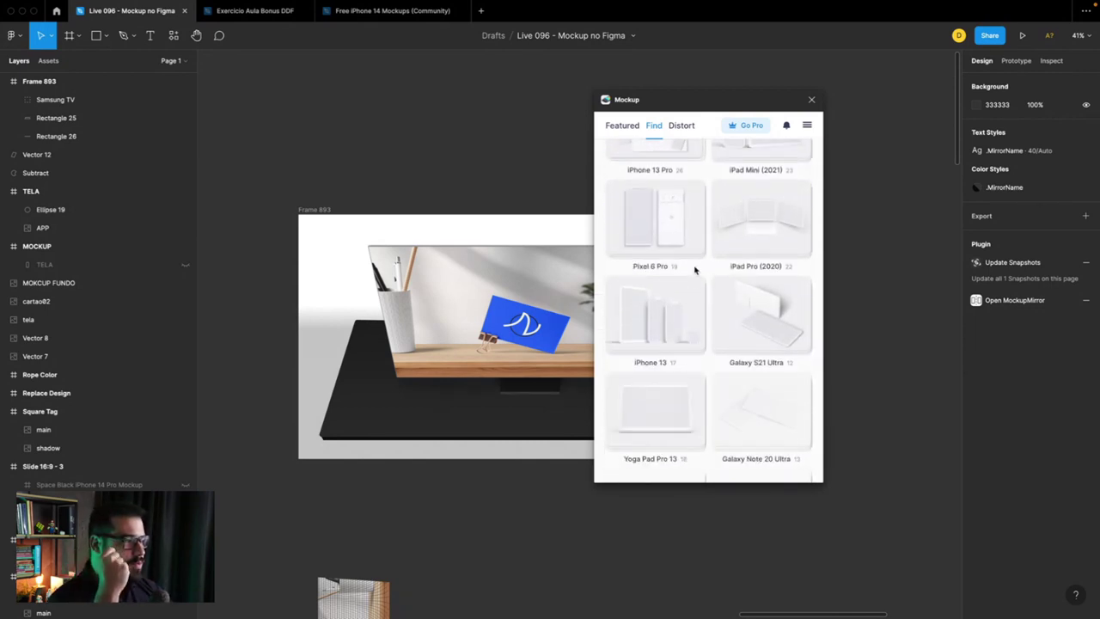
{"action": "scroll", "coordinate": [694, 269], "scroll_direction": "up", "scroll_amount": 3}
{"action": "scroll", "coordinate": [679, 242], "scroll_direction": "up", "scroll_amount": 2}
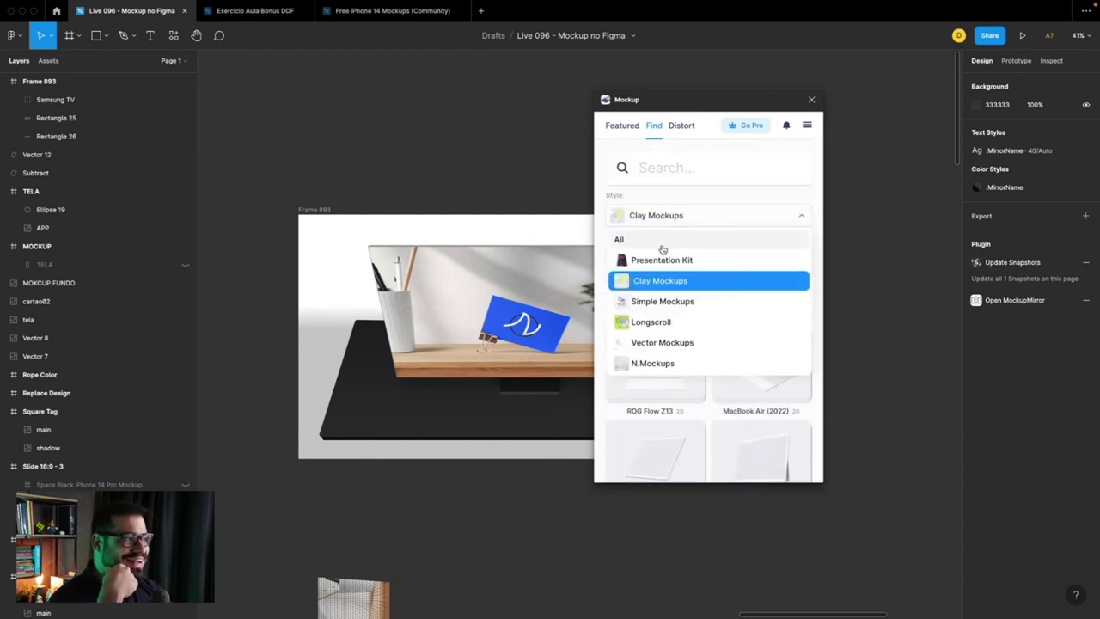
Step: Switch the style filter to Simple Mockups, then N.Mockups, and browse the results
{"action": "left_click", "coordinate": [657, 301]}
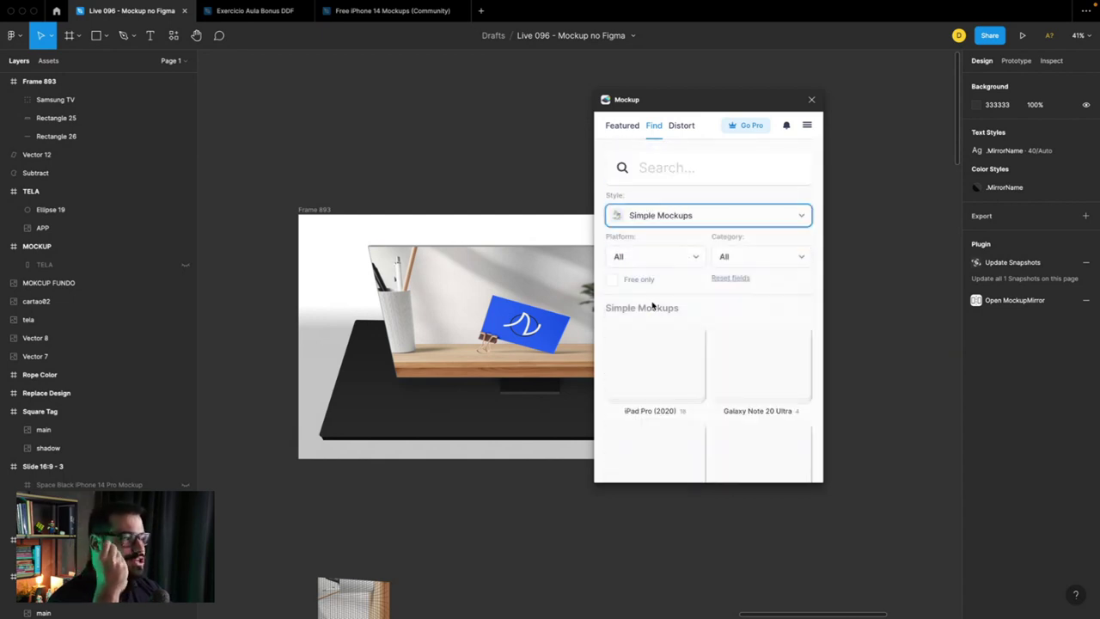
{"action": "scroll", "coordinate": [694, 298], "scroll_direction": "down", "scroll_amount": 2}
{"action": "scroll", "coordinate": [687, 258], "scroll_direction": "up", "scroll_amount": 2}
{"action": "left_click", "coordinate": [685, 216]}
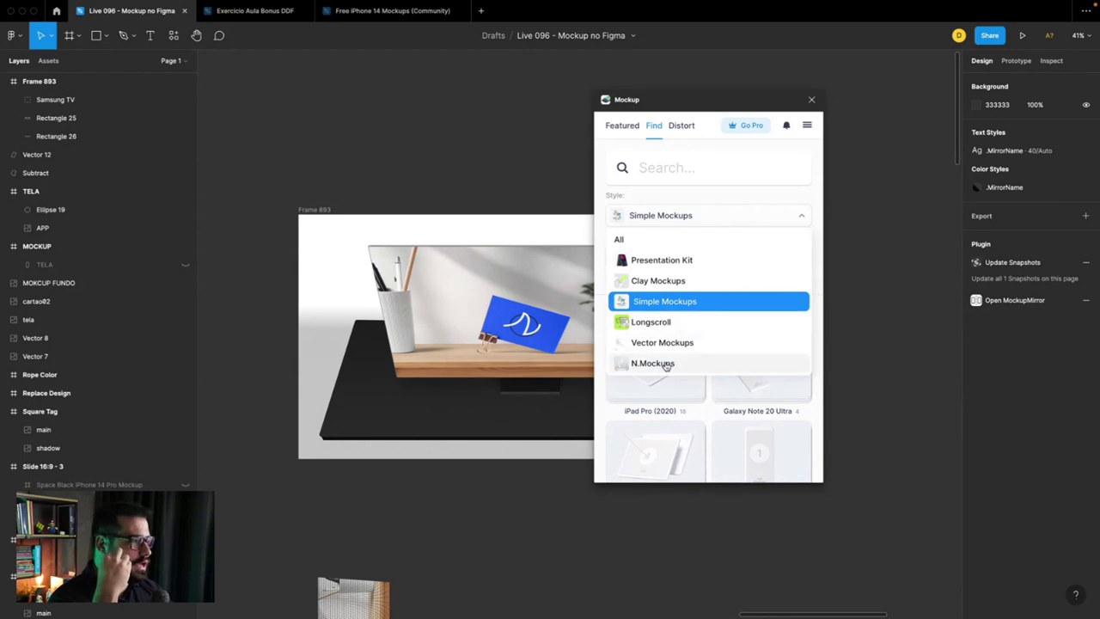
{"action": "left_click", "coordinate": [684, 364]}
{"action": "scroll", "coordinate": [687, 349], "scroll_direction": "down", "scroll_amount": 2}
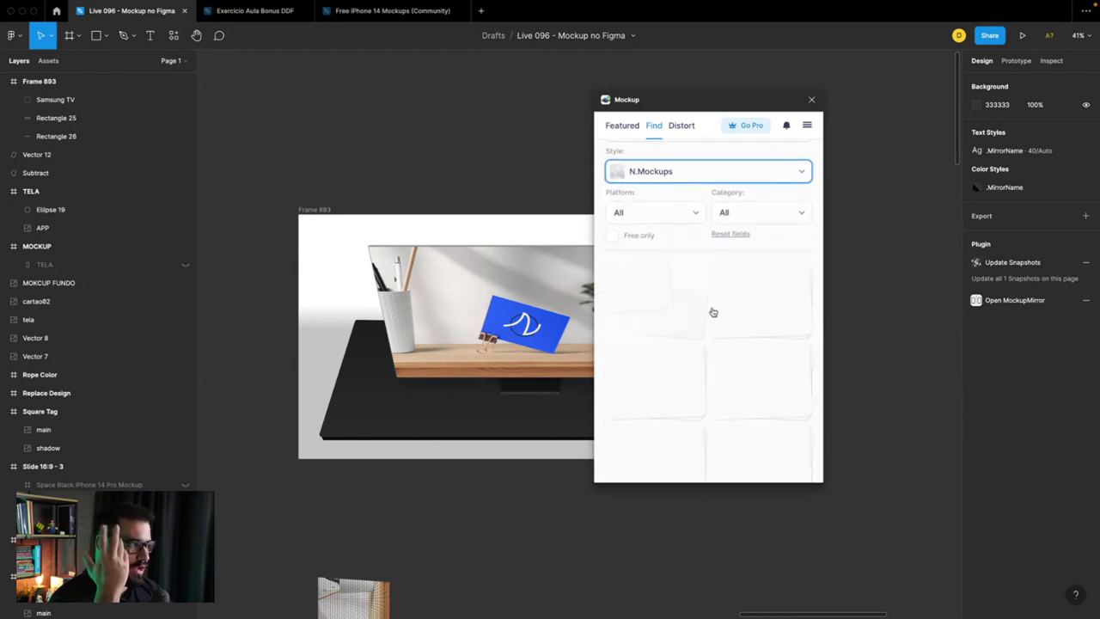
{"action": "scroll", "coordinate": [713, 313], "scroll_direction": "down", "scroll_amount": 3}
{"action": "scroll", "coordinate": [712, 313], "scroll_direction": "down", "scroll_amount": 3}
{"action": "scroll", "coordinate": [712, 313], "scroll_direction": "down", "scroll_amount": 3}
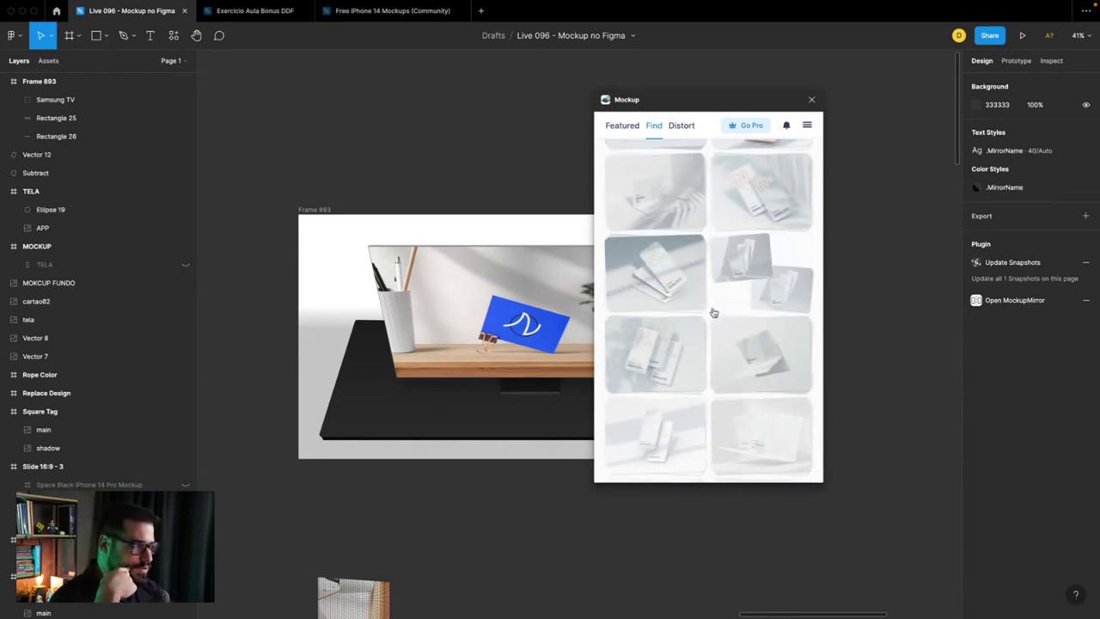
Step: Close the Mockup plugin and return to the Freepik browser page
{"action": "left_click", "coordinate": [811, 100]}
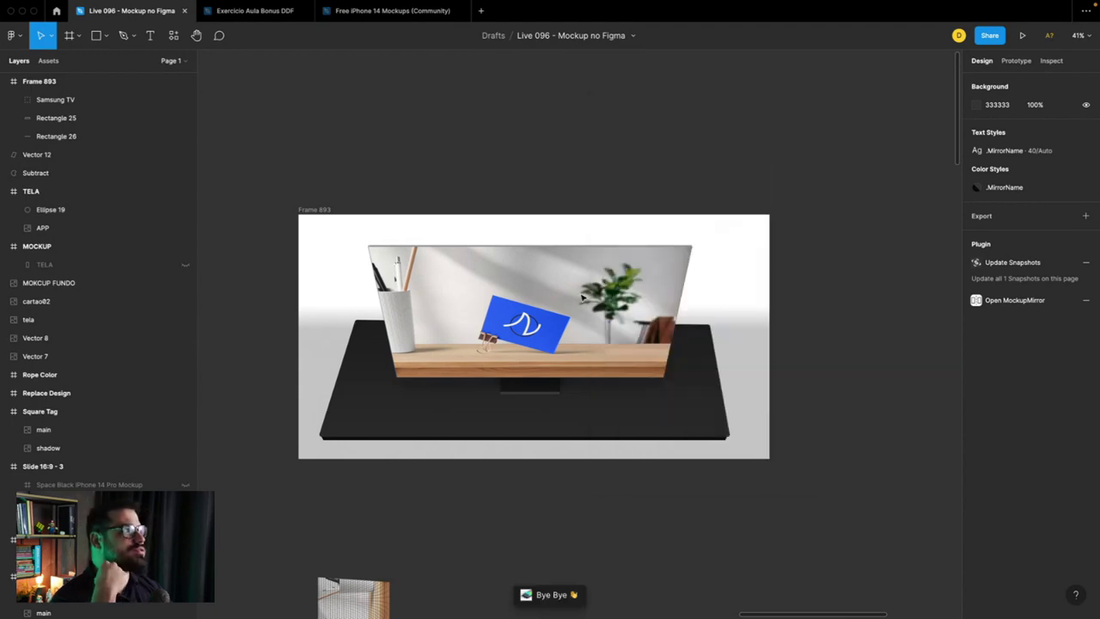
{"action": "scroll", "coordinate": [387, 422], "scroll_direction": "up", "scroll_amount": 1}
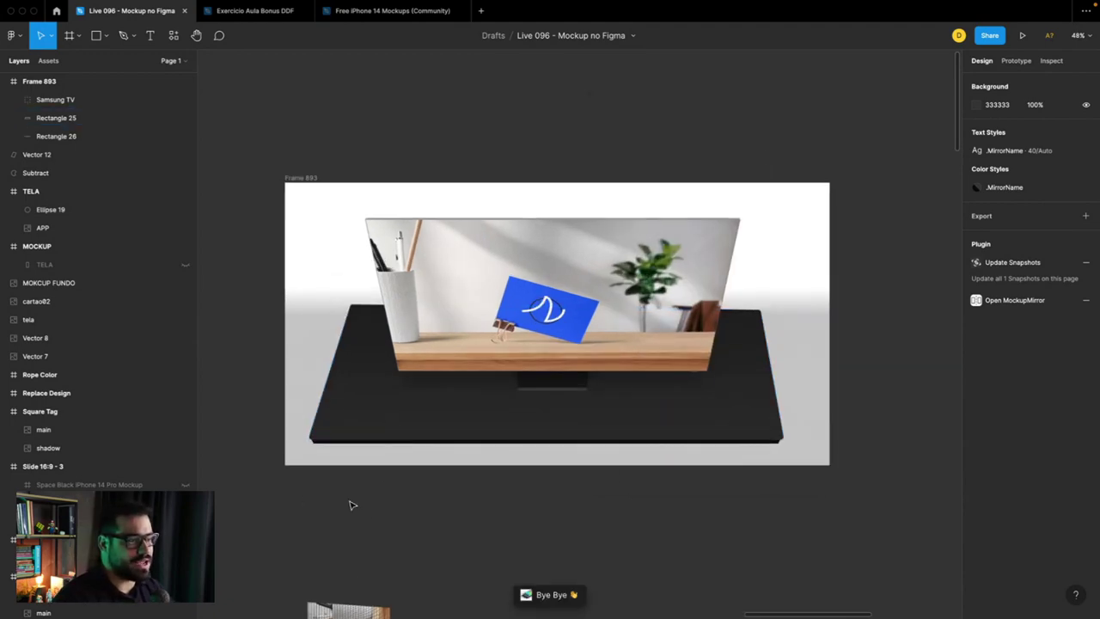
{"action": "key", "text": "super+Tab"}
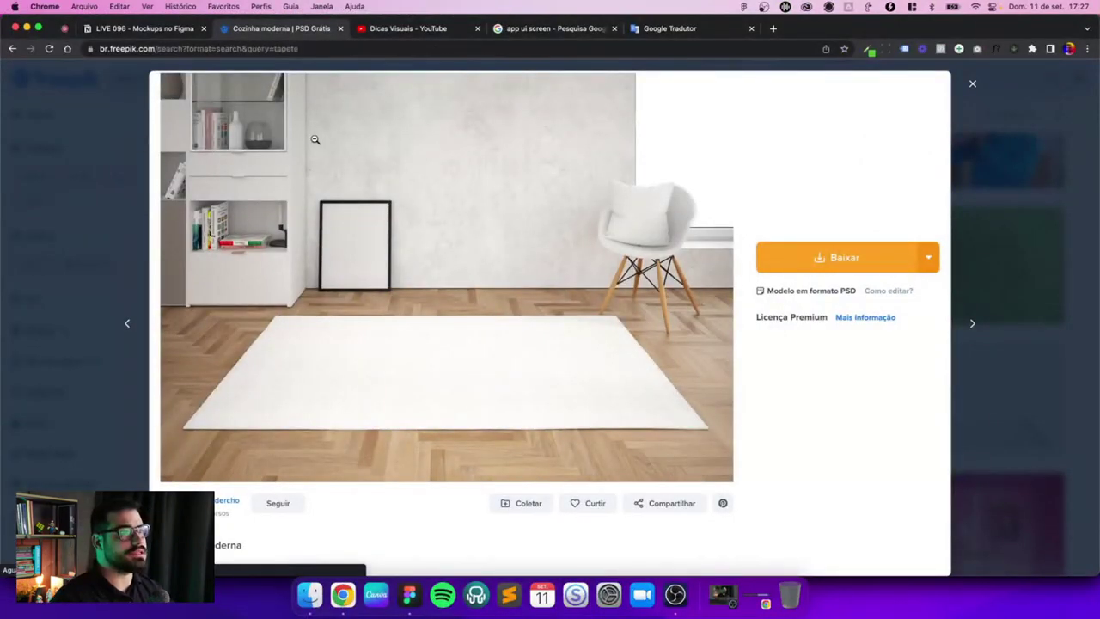
Step: Search Freepik for 'shadow overlay' images
{"action": "key", "text": "Escape"}
{"action": "type", "text": "sha"}
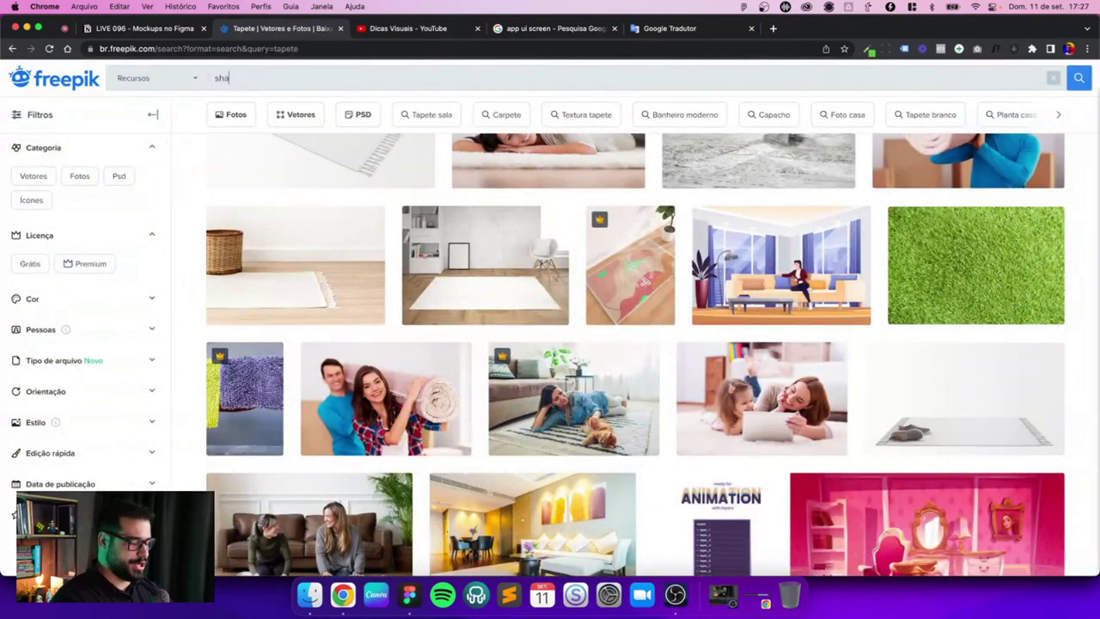
{"action": "type", "text": "dow overlay"}
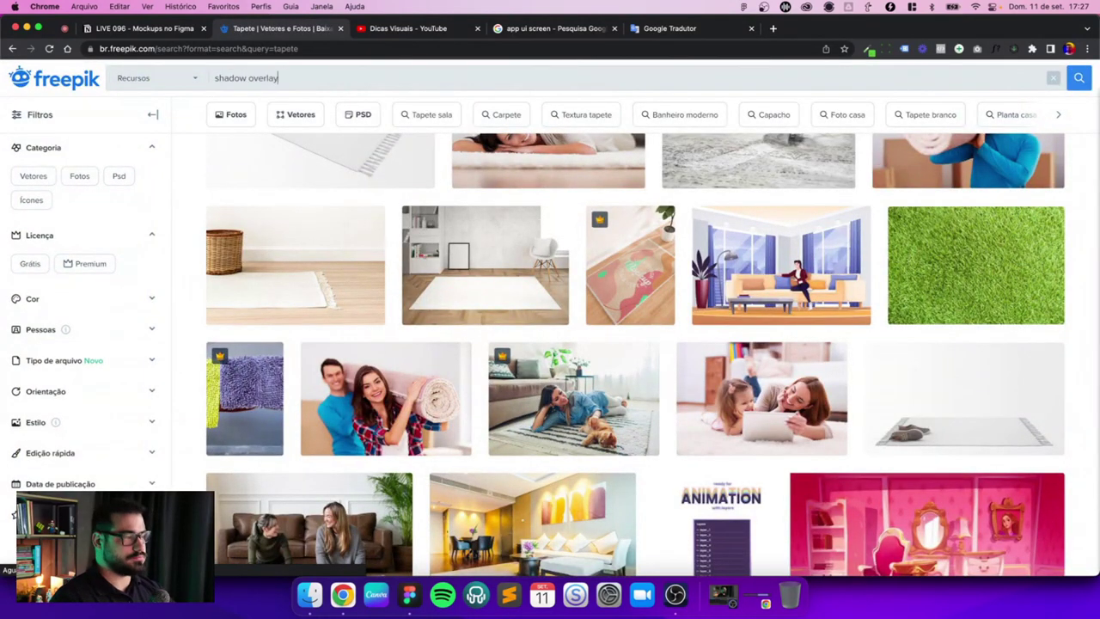
{"action": "key", "text": "Return"}
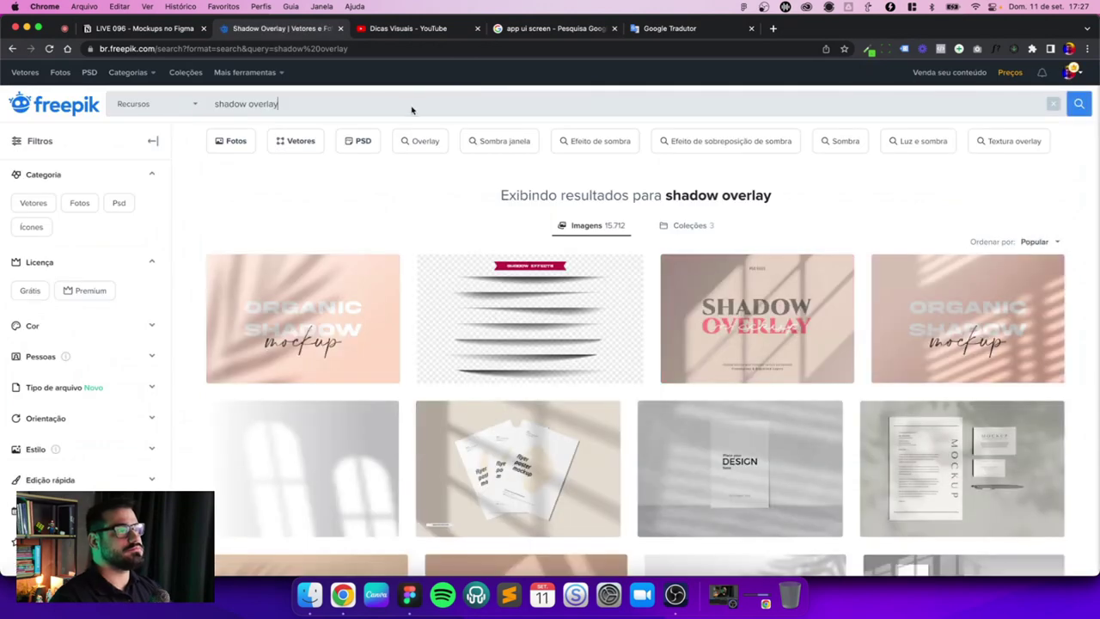
{"action": "scroll", "coordinate": [492, 284], "scroll_direction": "down", "scroll_amount": 3}
{"action": "scroll", "coordinate": [493, 284], "scroll_direction": "down", "scroll_amount": 5}
{"action": "scroll", "coordinate": [493, 283], "scroll_direction": "down", "scroll_amount": 5}
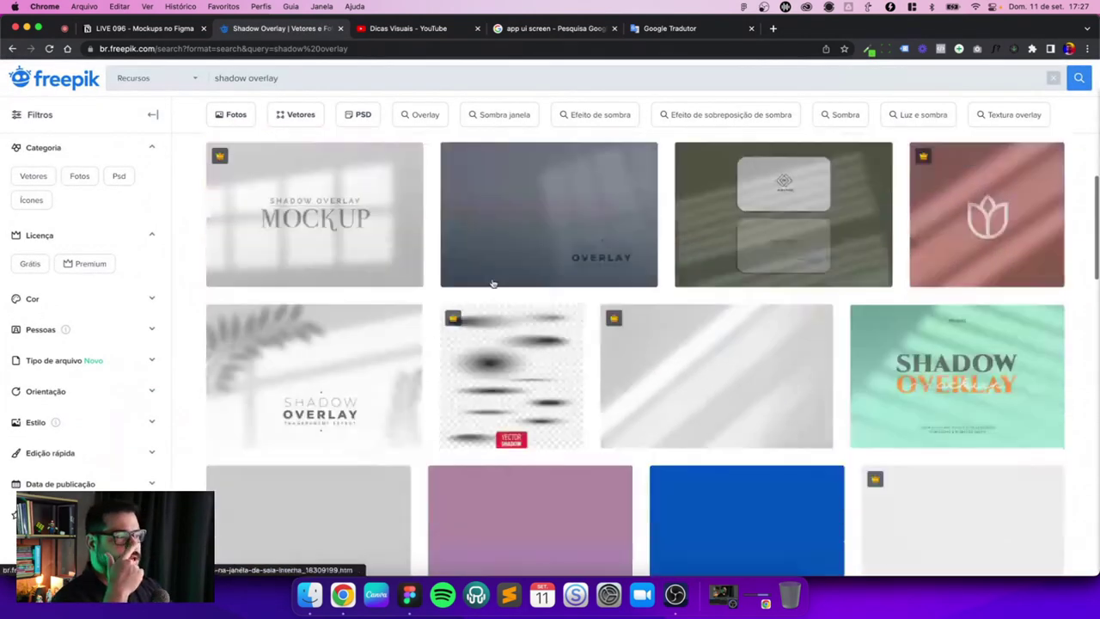
Step: Copy the diagonal window-light shadow photo and paste into Frame 893, undoing the wrong paste
{"action": "left_click", "coordinate": [681, 341]}
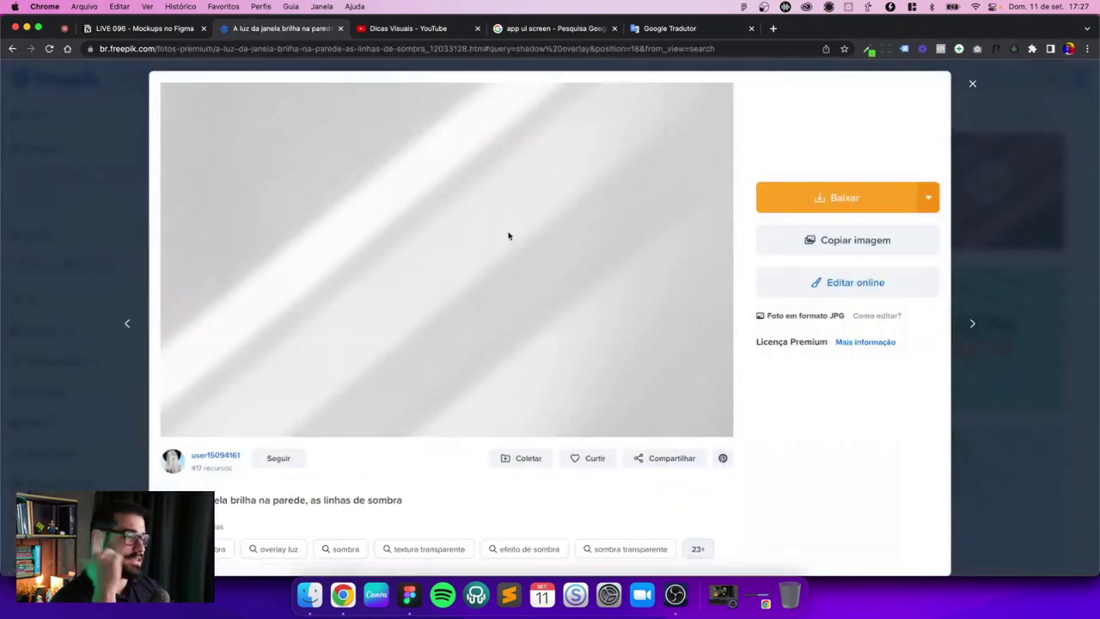
{"action": "right_click", "coordinate": [443, 239]}
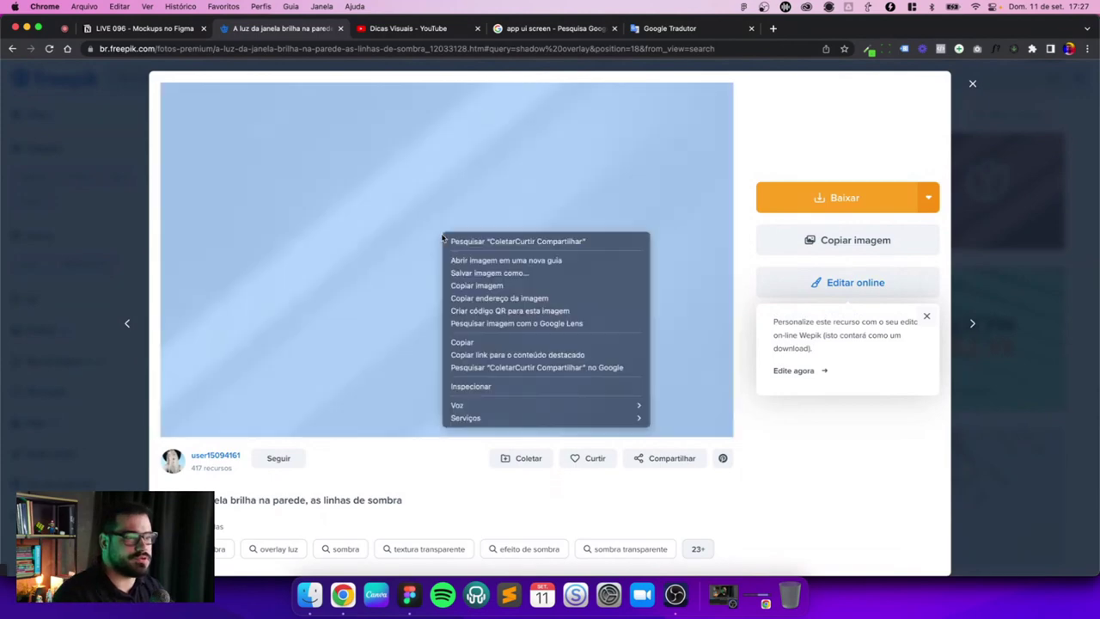
{"action": "left_click", "coordinate": [484, 342]}
{"action": "key", "text": "super+Tab"}
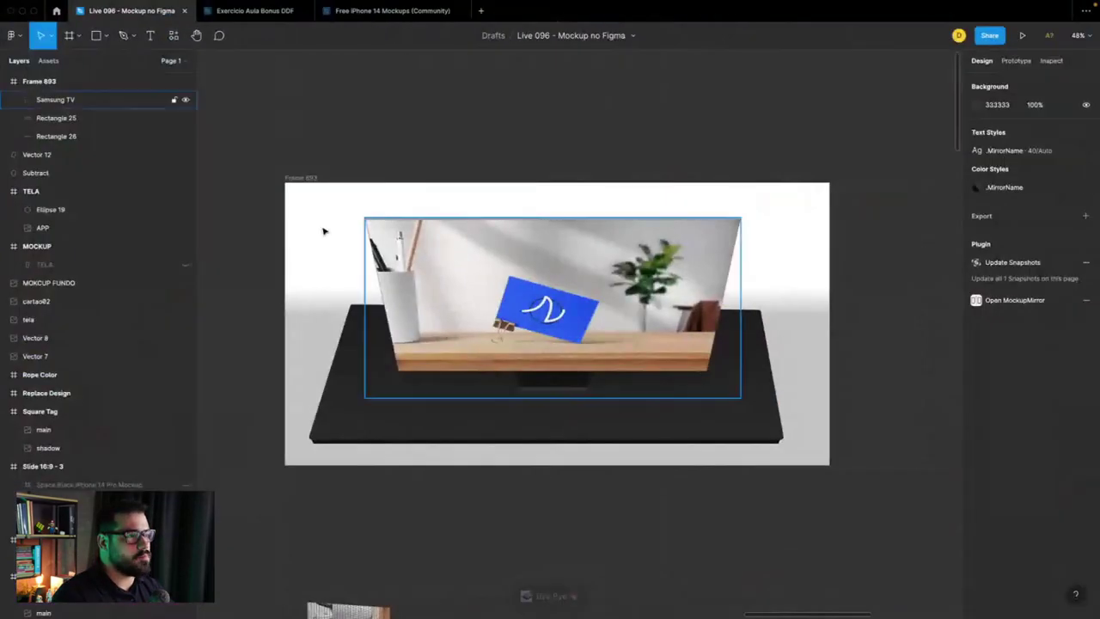
{"action": "left_click", "coordinate": [299, 180]}
{"action": "key", "text": "super+v"}
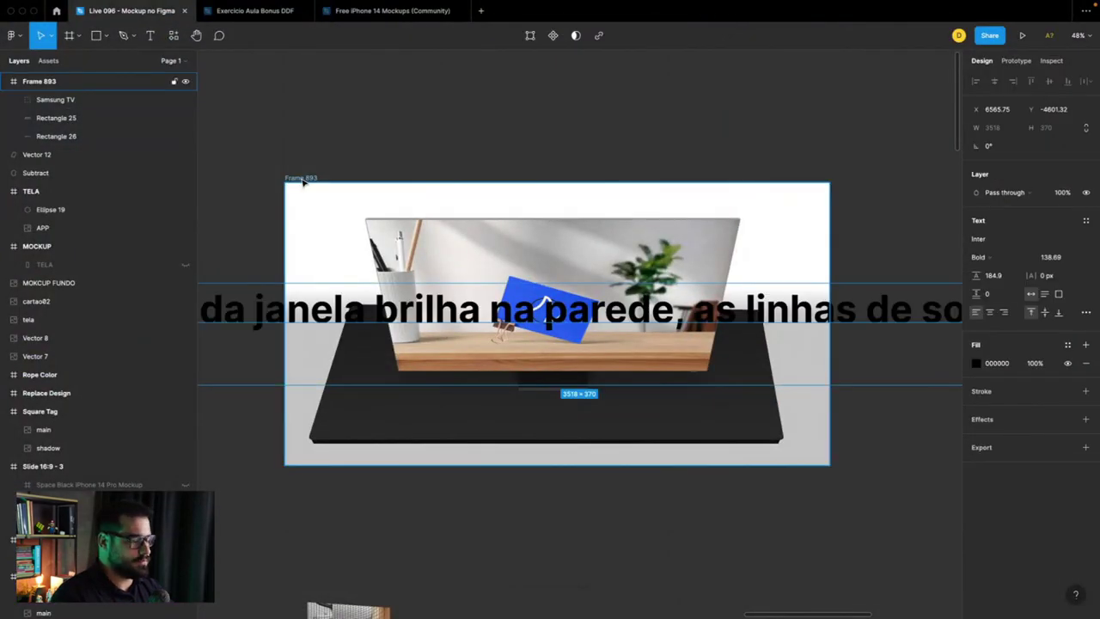
{"action": "key", "text": "super+z"}
Step: Copy the window-light shadow photo again and bring it back to Figma
{"action": "key", "text": "super+Tab"}
{"action": "right_click", "coordinate": [392, 261]}
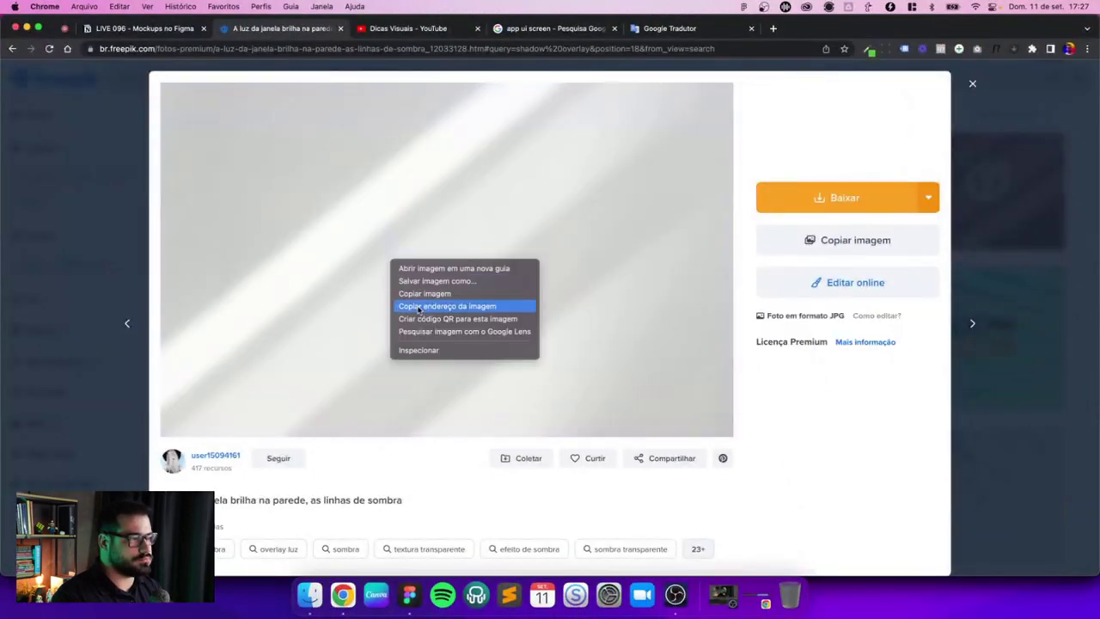
{"action": "left_click", "coordinate": [425, 293]}
{"action": "key", "text": "super+Tab"}
Step: Paste the shadow photo as image 4 inside Frame 893 with Multiply blending
{"action": "key", "text": "super+v"}
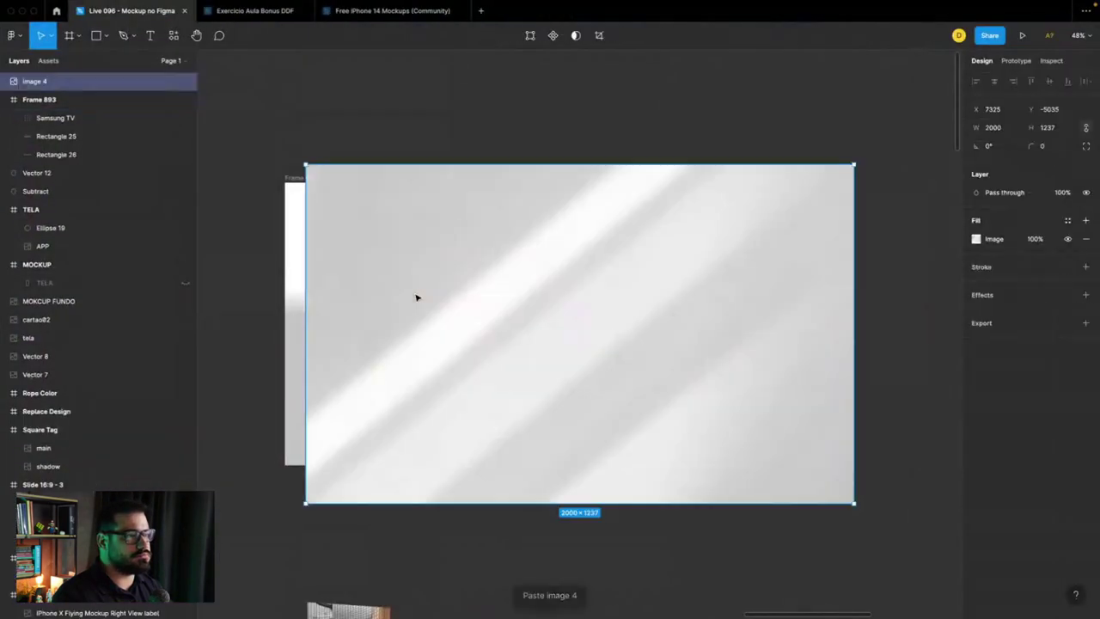
{"action": "left_click_drag", "start_coordinate": [550, 304], "coordinate": [525, 287]}
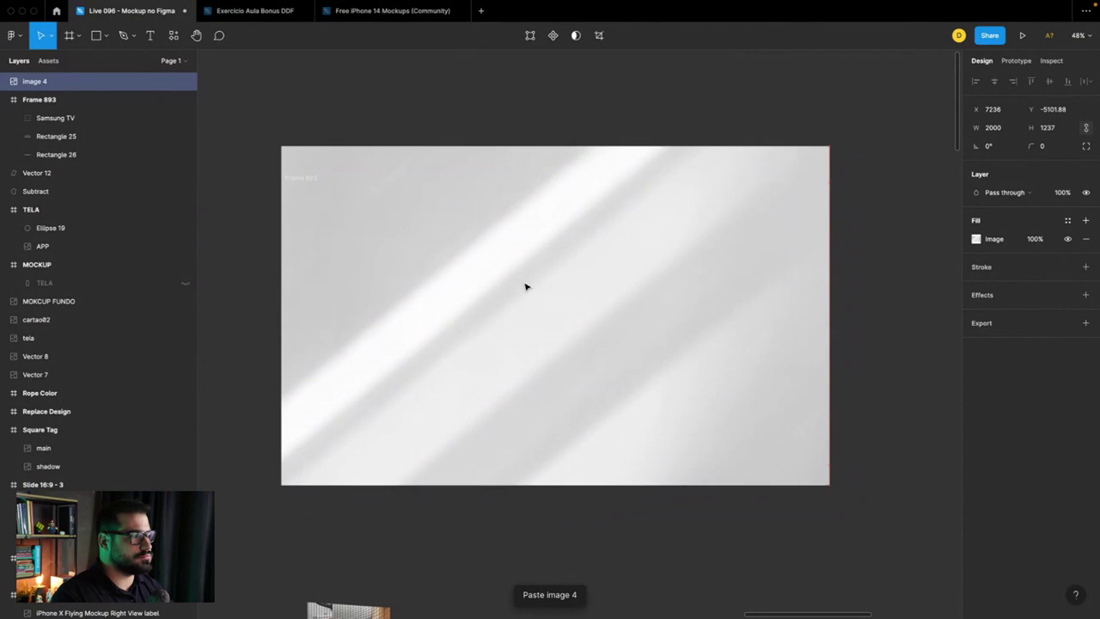
{"action": "left_click_drag", "start_coordinate": [52, 81], "coordinate": [73, 112]}
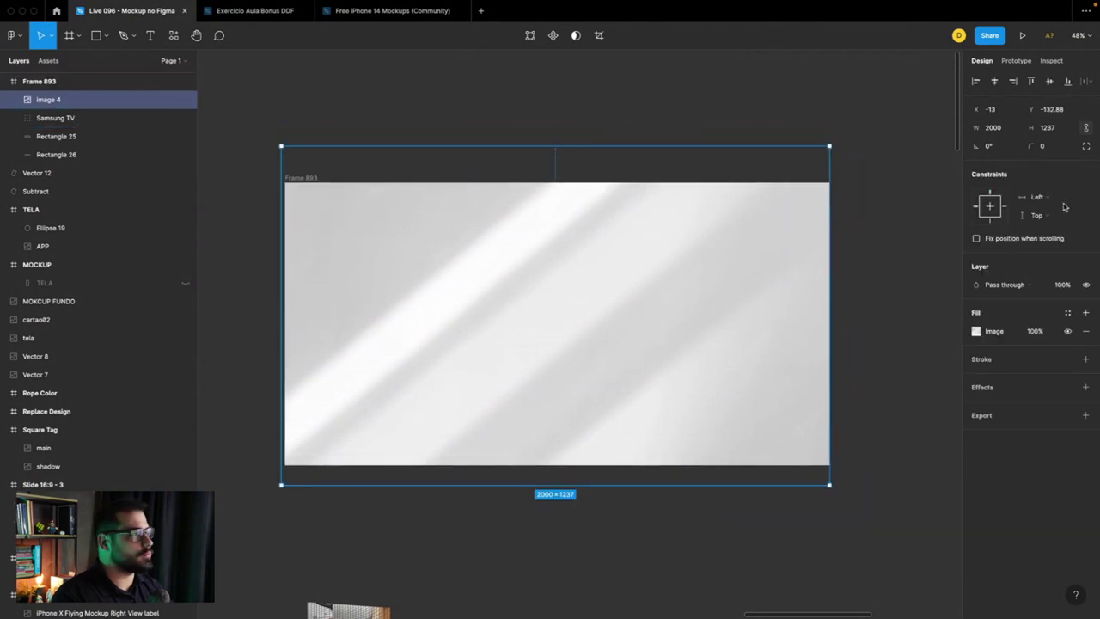
{"action": "left_click", "coordinate": [995, 289]}
{"action": "left_click", "coordinate": [997, 337]}
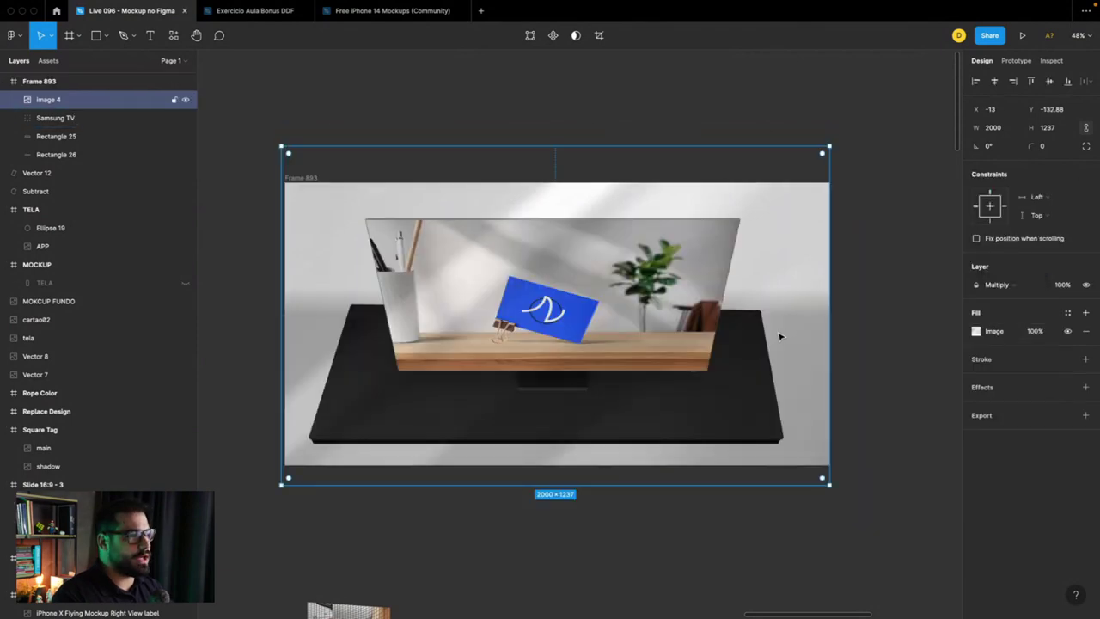
{"action": "left_click_drag", "start_coordinate": [781, 337], "coordinate": [781, 319]}
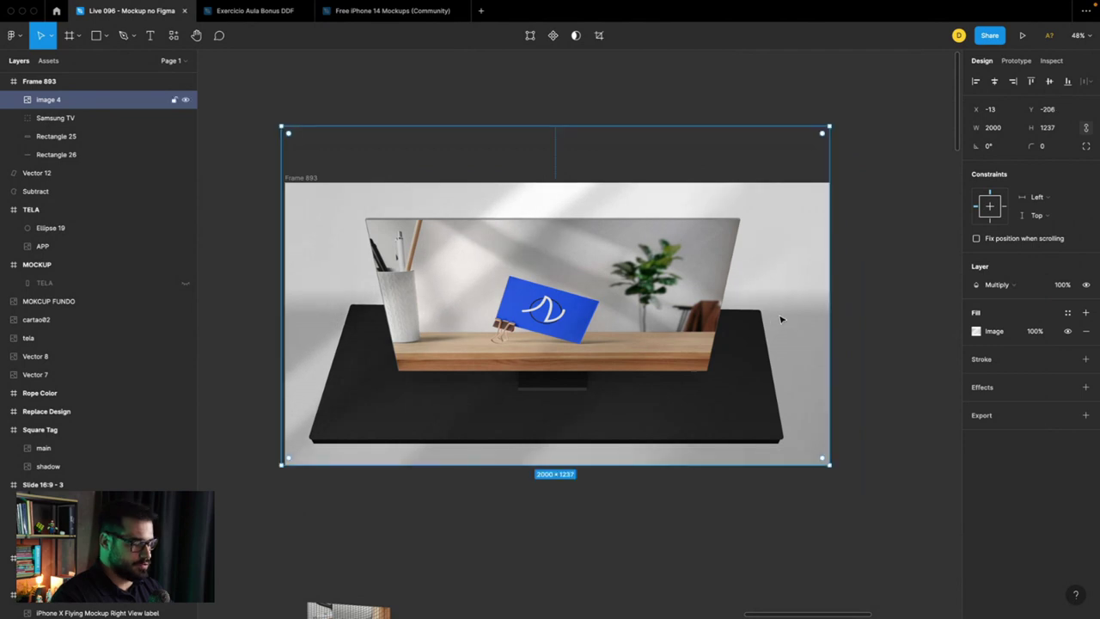
Step: Mirror the shadow overlay horizontally and stack it behind the Samsung TV
{"action": "key", "text": "shift+h"}
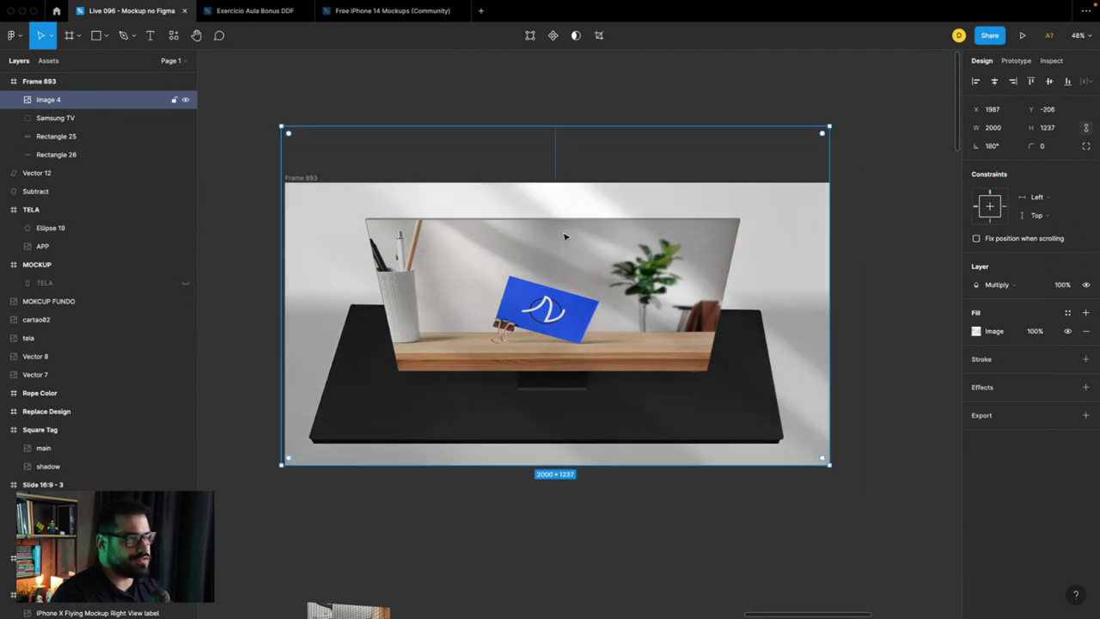
{"action": "key", "text": "shift+h"}
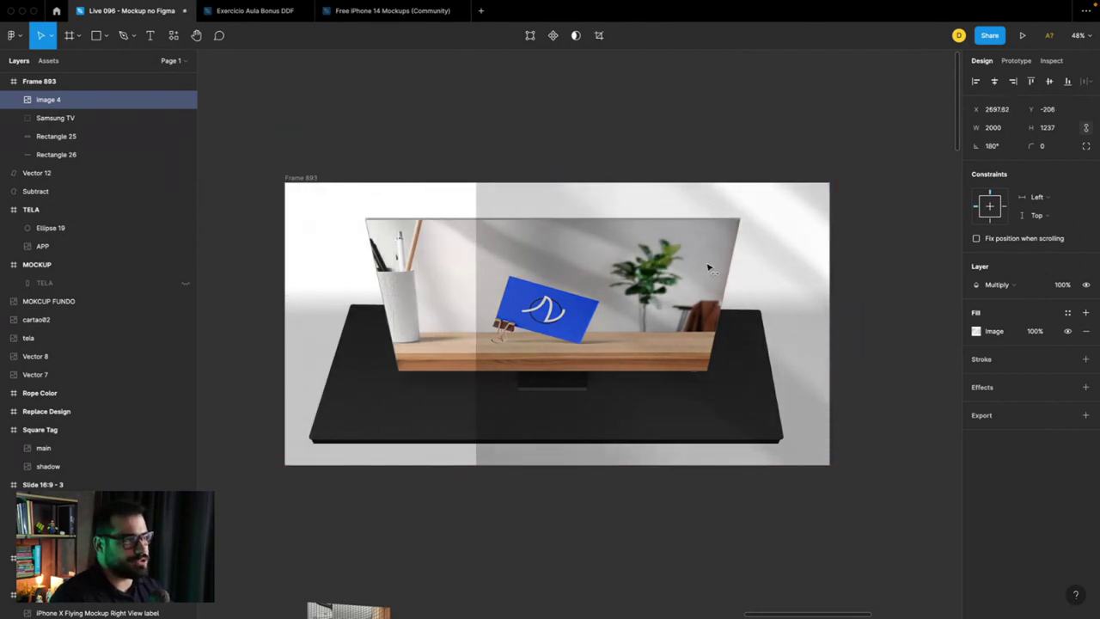
{"action": "key", "text": "shift+h"}
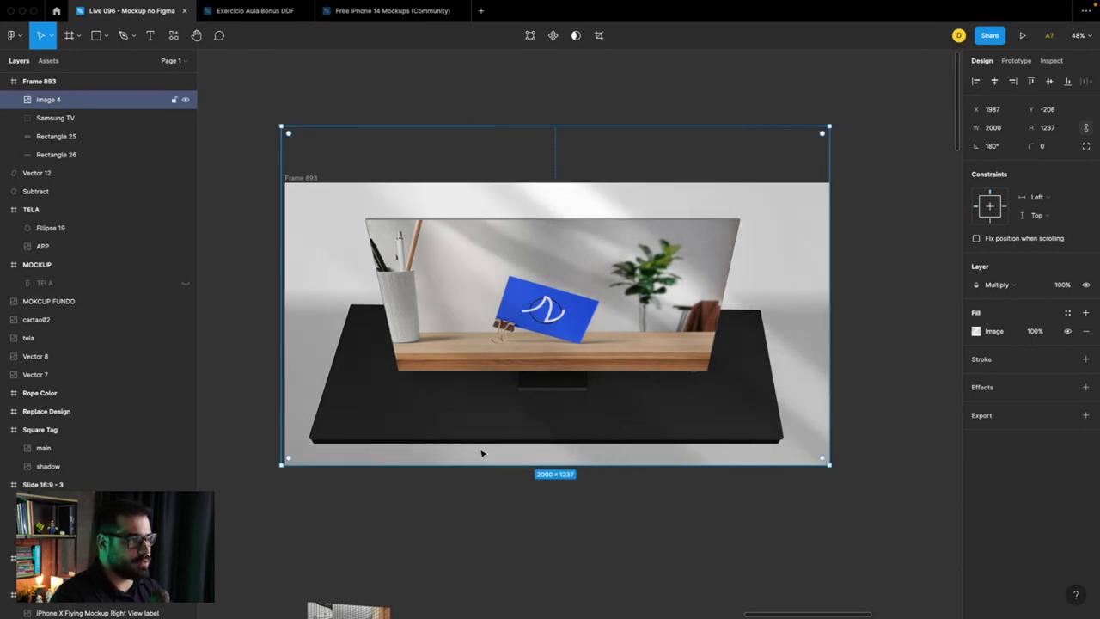
{"action": "left_click_drag", "start_coordinate": [84, 136], "coordinate": [83, 129]}
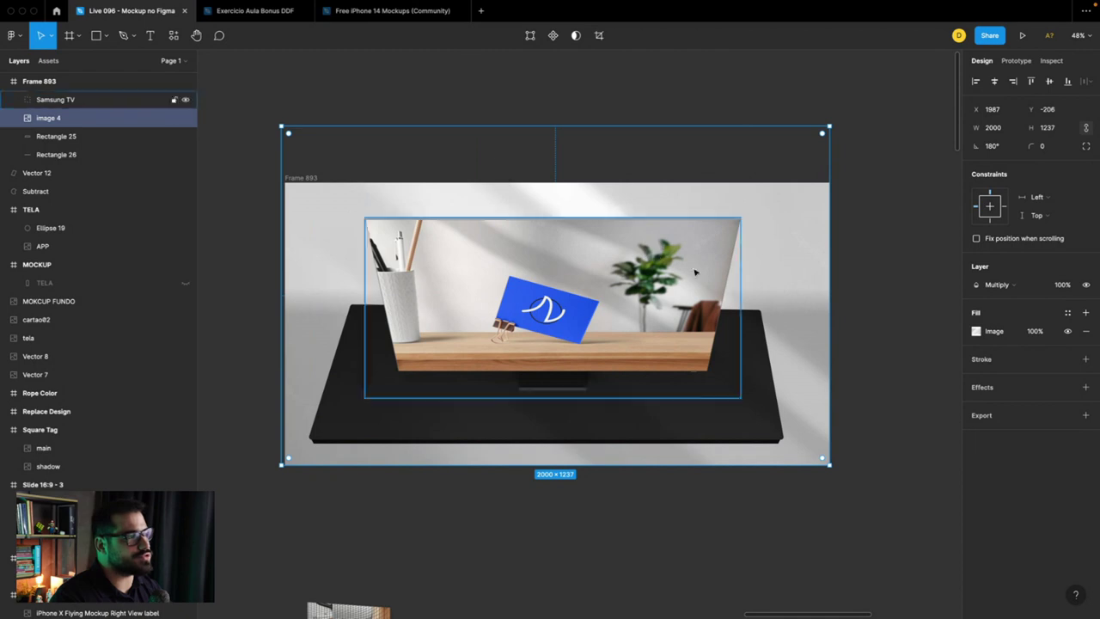
{"action": "left_click", "coordinate": [868, 318]}
{"action": "scroll", "coordinate": [843, 317], "scroll_direction": "up", "scroll_amount": 1}
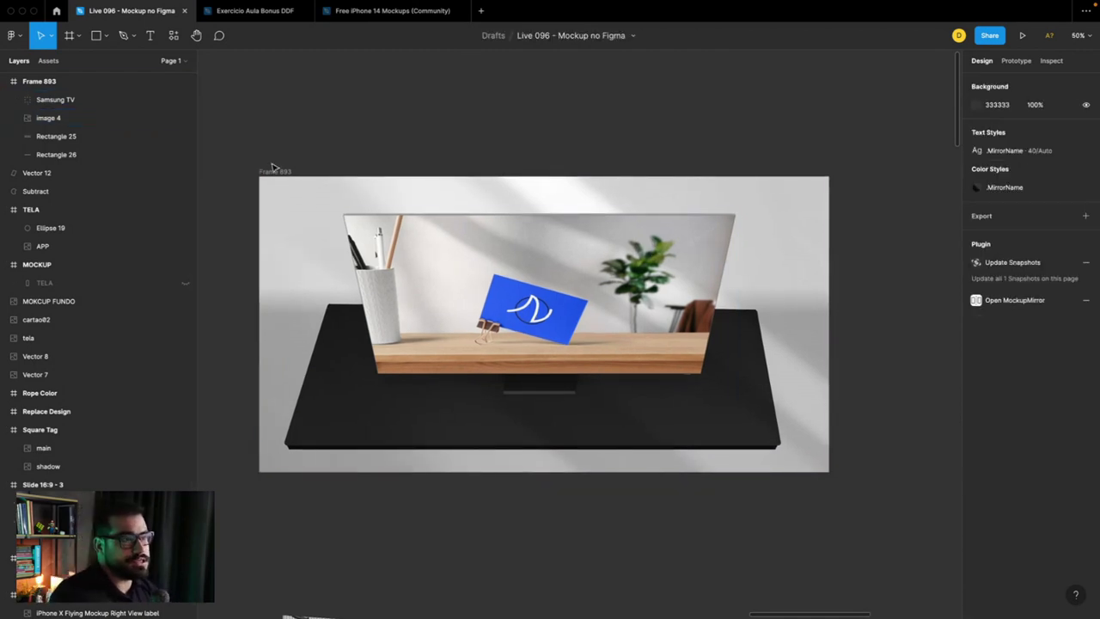
Step: Try trimming the shadow overlay's bottom, then undo so it fills the frame again
{"action": "left_click", "coordinate": [26, 117]}
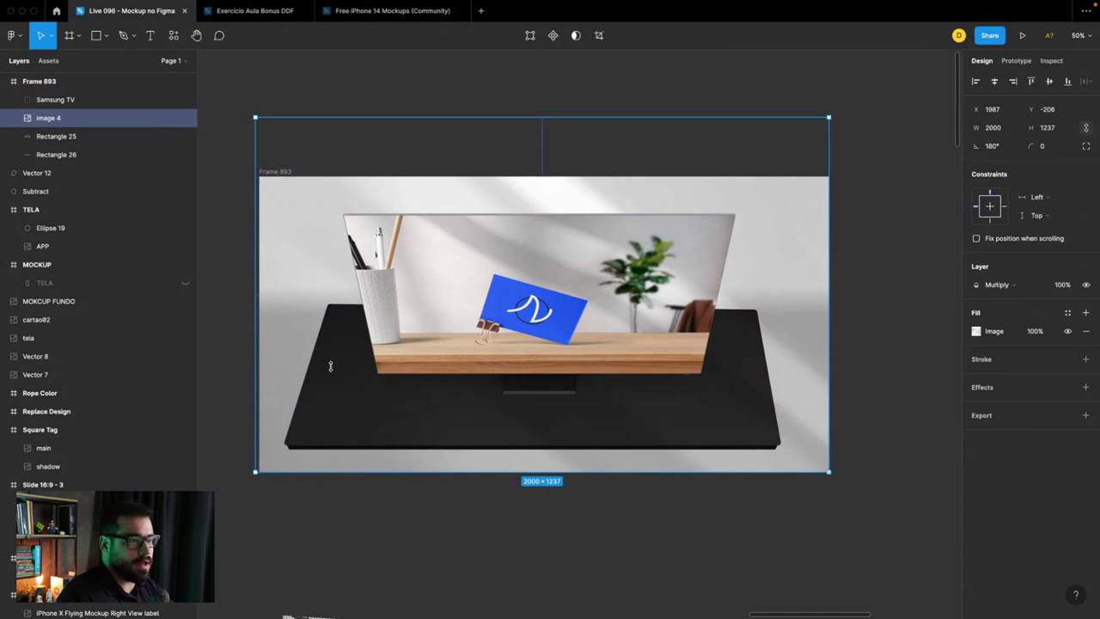
{"action": "left_click_drag", "start_coordinate": [329, 367], "coordinate": [336, 308]}
{"action": "left_click", "coordinate": [206, 354]}
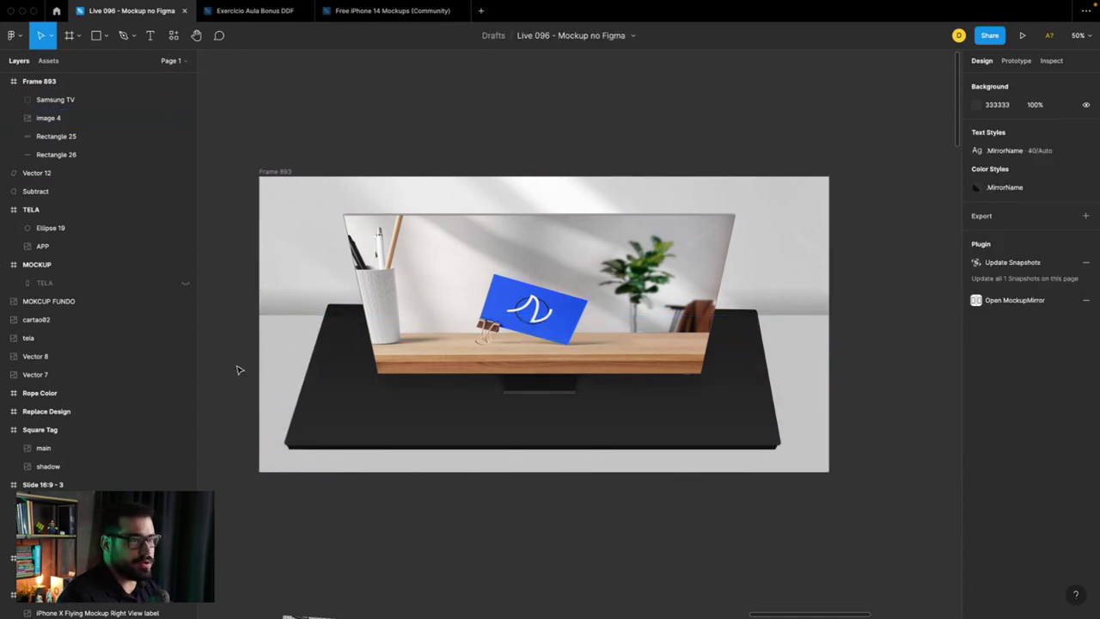
{"action": "key", "text": "ctrl+z"}
{"action": "key", "text": "ctrl+z"}
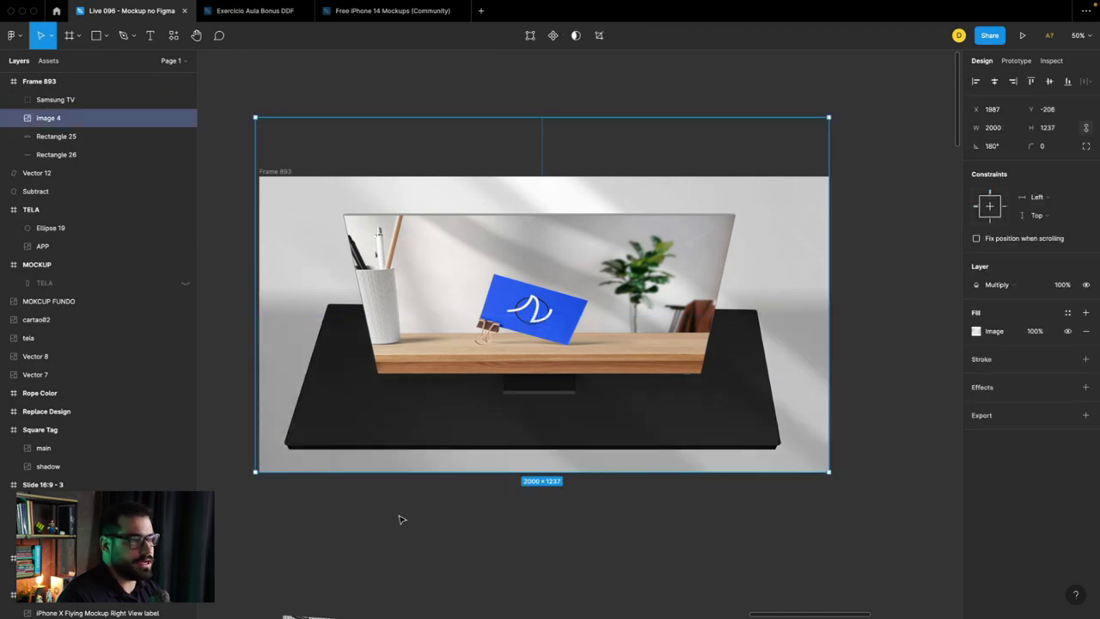
{"action": "left_click", "coordinate": [400, 519]}
{"action": "scroll", "coordinate": [368, 416], "scroll_direction": "down", "scroll_amount": 1}
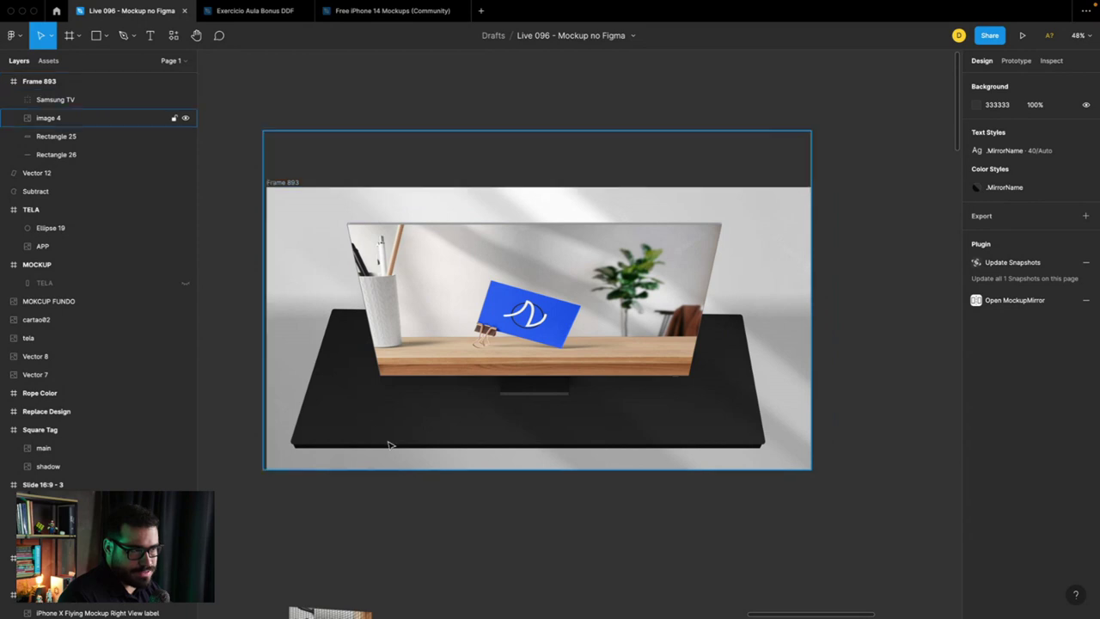
Step: Remove the bold from the Mockup entry in the Plugins list
{"action": "scroll", "coordinate": [388, 438], "scroll_direction": "down", "scroll_amount": 4}
{"action": "scroll", "coordinate": [440, 473], "scroll_direction": "down", "scroll_amount": 3}
{"action": "scroll", "coordinate": [441, 473], "scroll_direction": "down", "scroll_amount": 2}
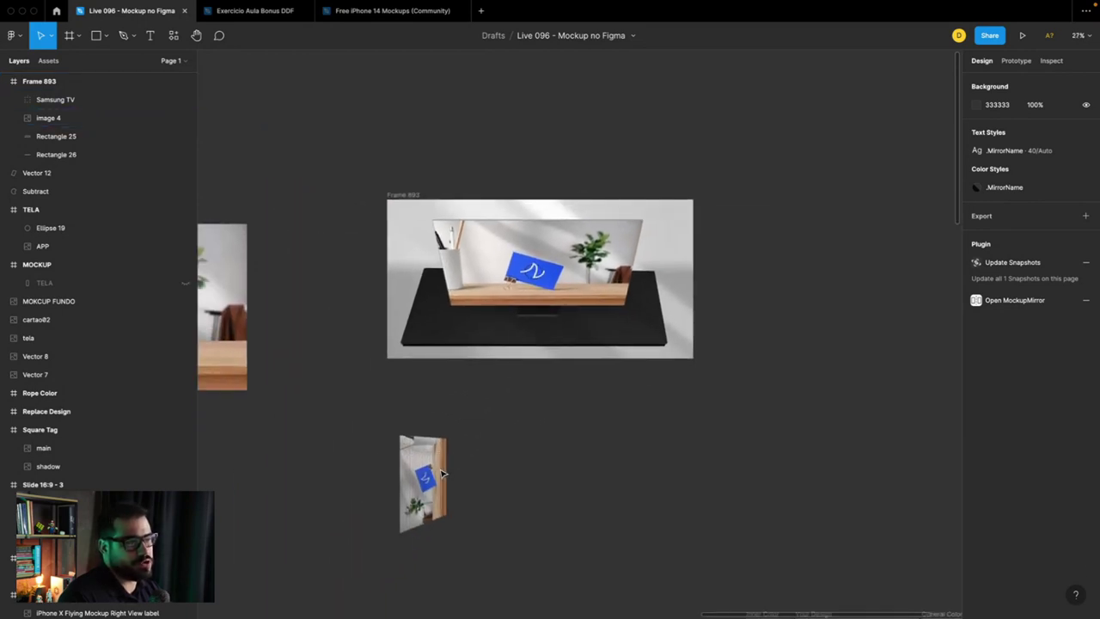
{"action": "scroll", "coordinate": [342, 268], "scroll_direction": "down", "scroll_amount": 3}
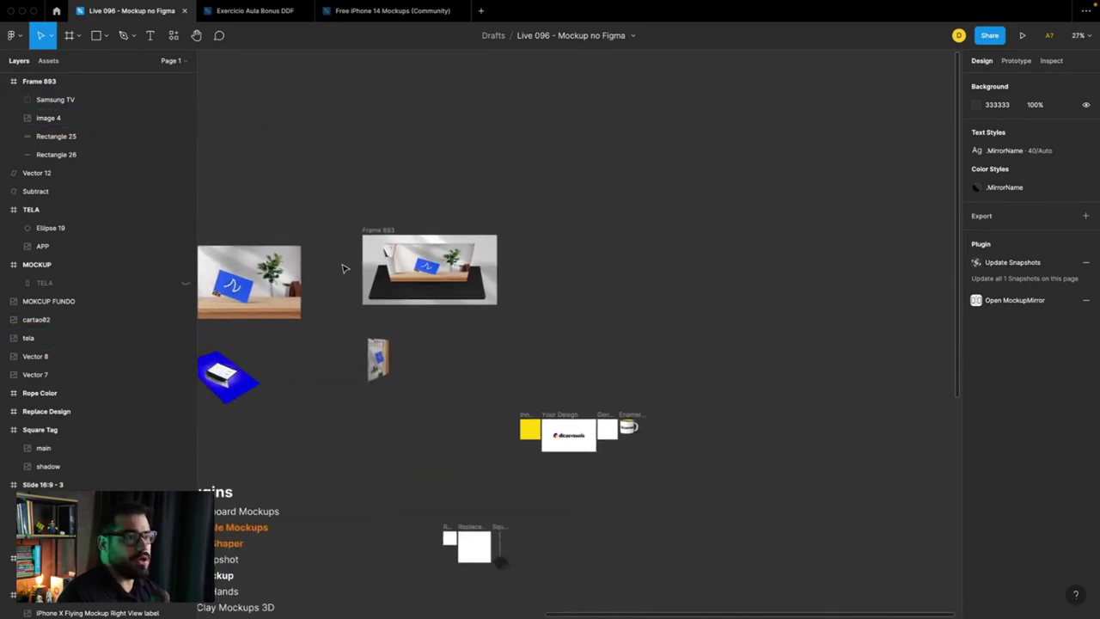
{"action": "scroll", "coordinate": [343, 268], "scroll_direction": "down", "scroll_amount": 2}
{"action": "scroll", "coordinate": [343, 268], "scroll_direction": "down", "scroll_amount": 3}
{"action": "scroll", "coordinate": [444, 376], "scroll_direction": "up", "scroll_amount": 3}
{"action": "scroll", "coordinate": [443, 377], "scroll_direction": "up", "scroll_amount": 5}
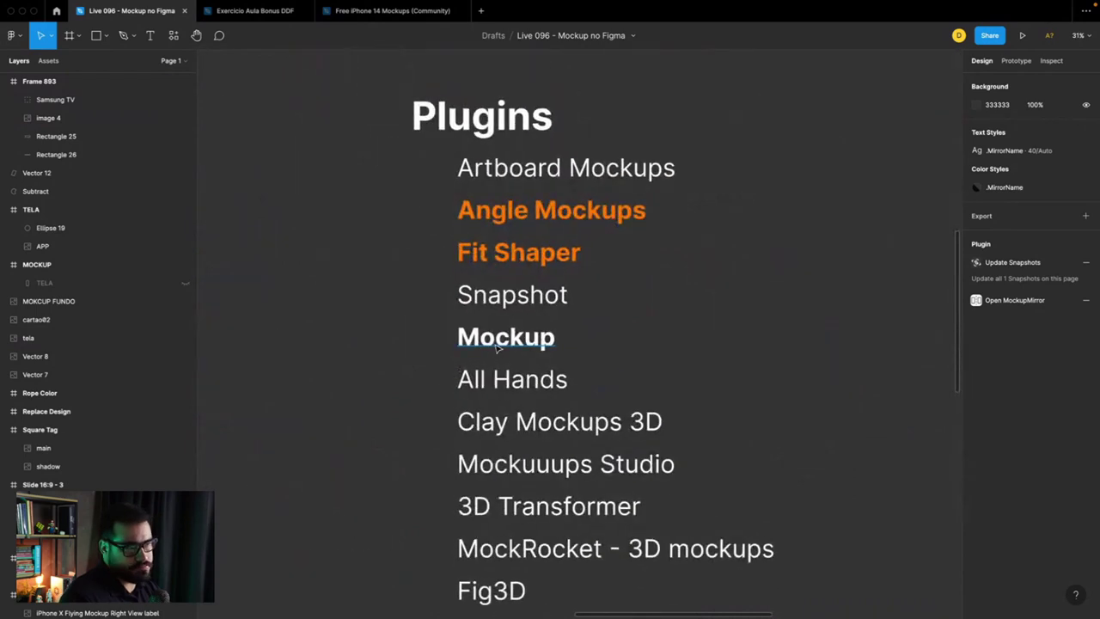
{"action": "left_click", "coordinate": [528, 344]}
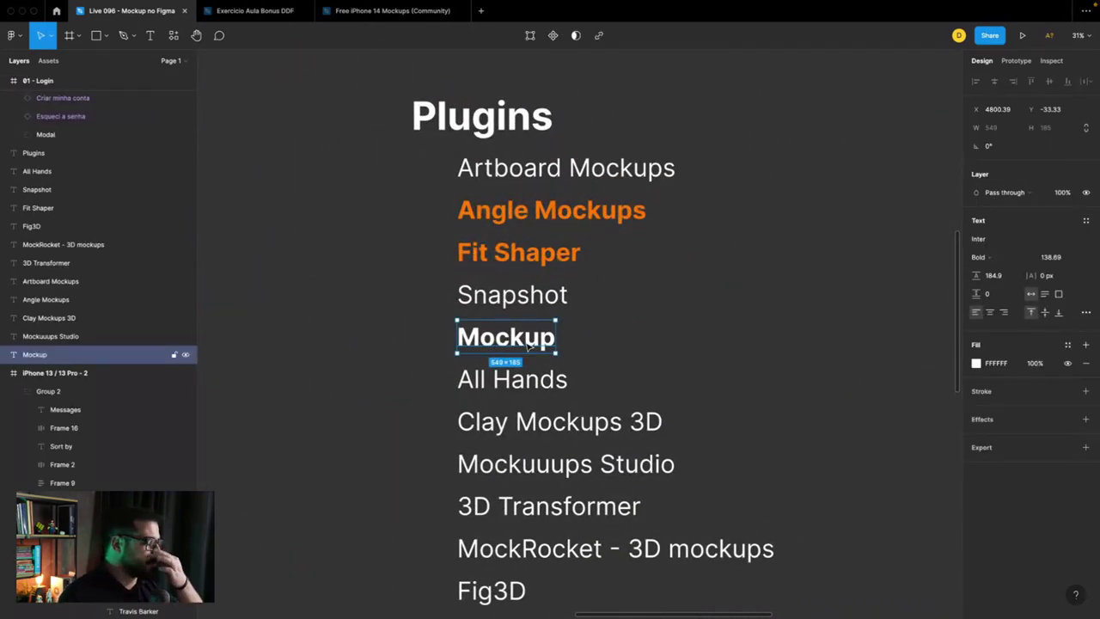
{"action": "left_click", "coordinate": [504, 383]}
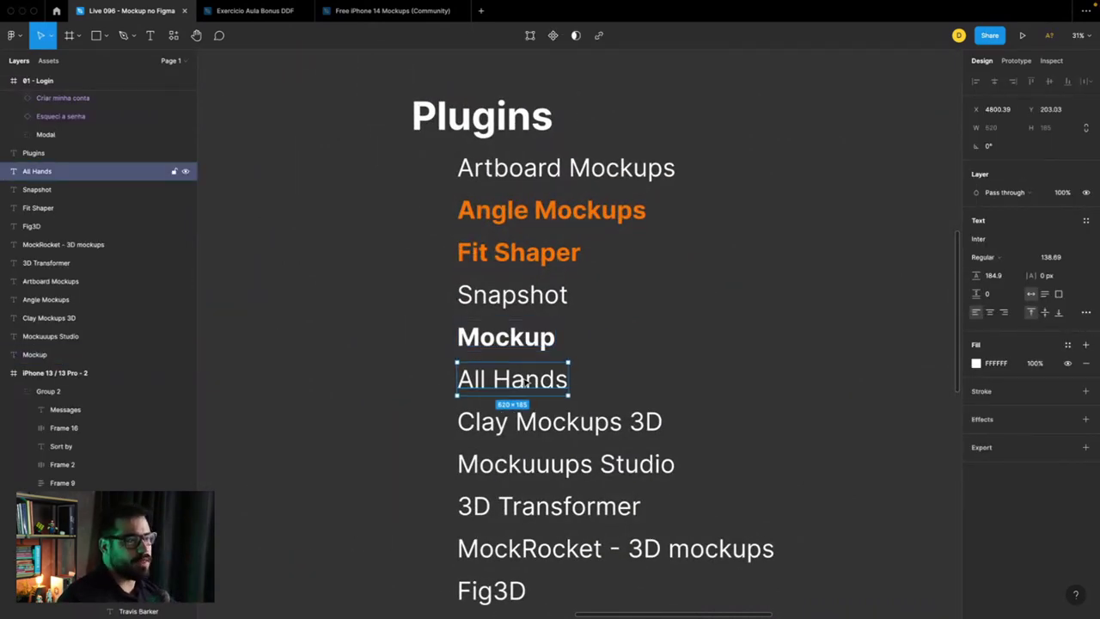
{"action": "left_click", "coordinate": [519, 350]}
{"action": "key", "text": "ctrl+b"}
Step: Make the All Hands entry bold, then go to the browser
{"action": "left_click", "coordinate": [524, 382]}
{"action": "key", "text": "ctrl+b"}
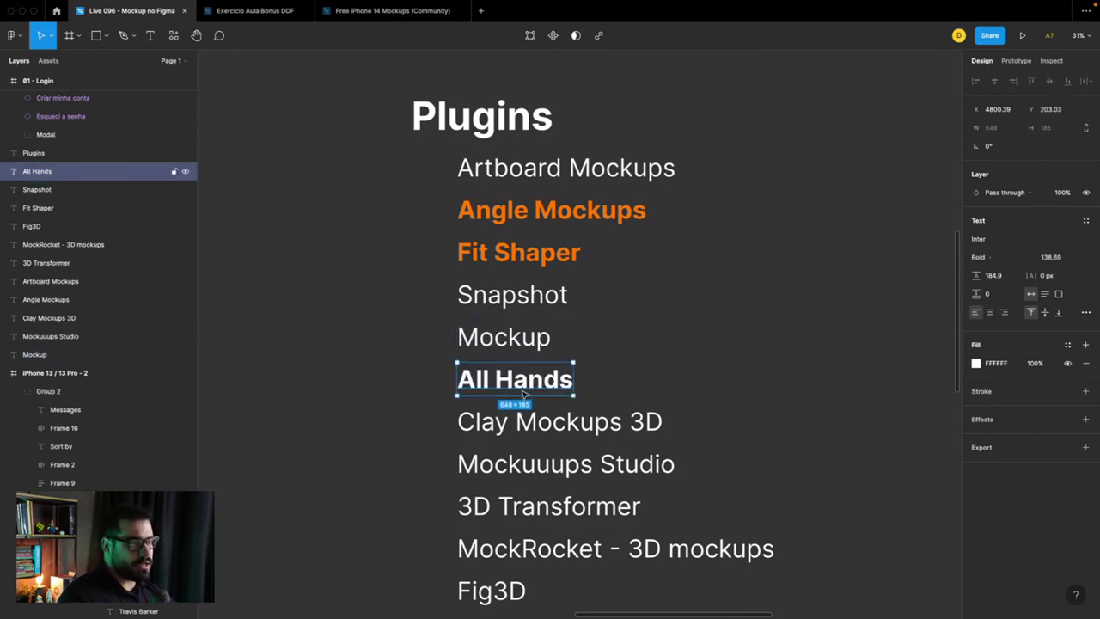
{"action": "scroll", "coordinate": [532, 391], "scroll_direction": "down", "scroll_amount": 3}
{"action": "scroll", "coordinate": [535, 392], "scroll_direction": "down", "scroll_amount": 5}
{"action": "scroll", "coordinate": [534, 394], "scroll_direction": "right", "scroll_amount": 2}
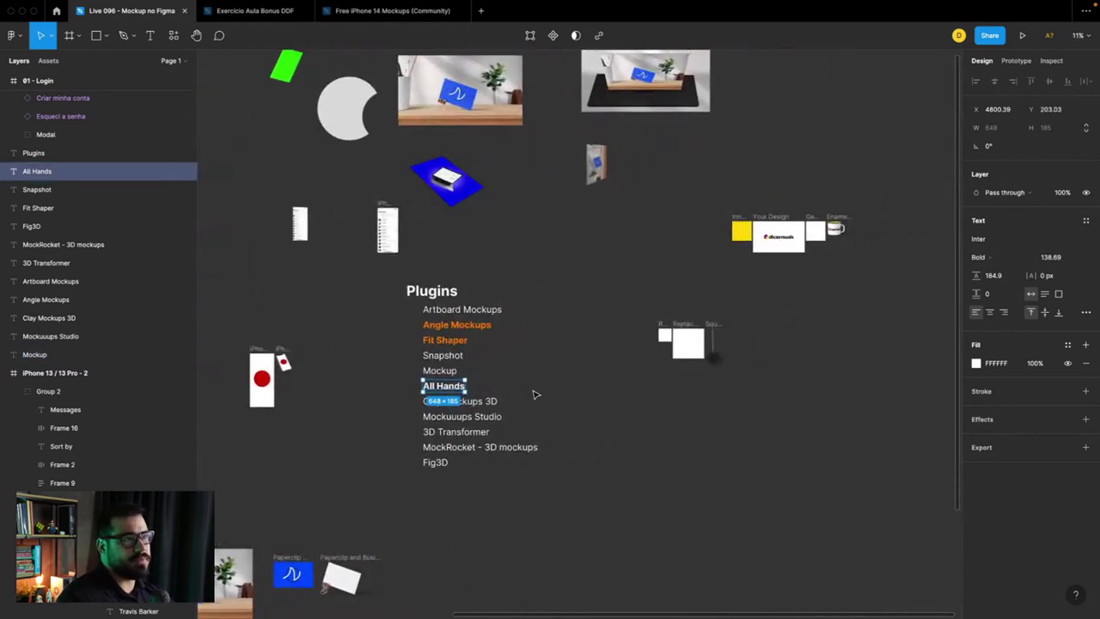
{"action": "key", "text": "super+Tab"}
Step: Search Google Images for 'hand mockup' and browse the results
{"action": "left_click", "coordinate": [556, 31]}
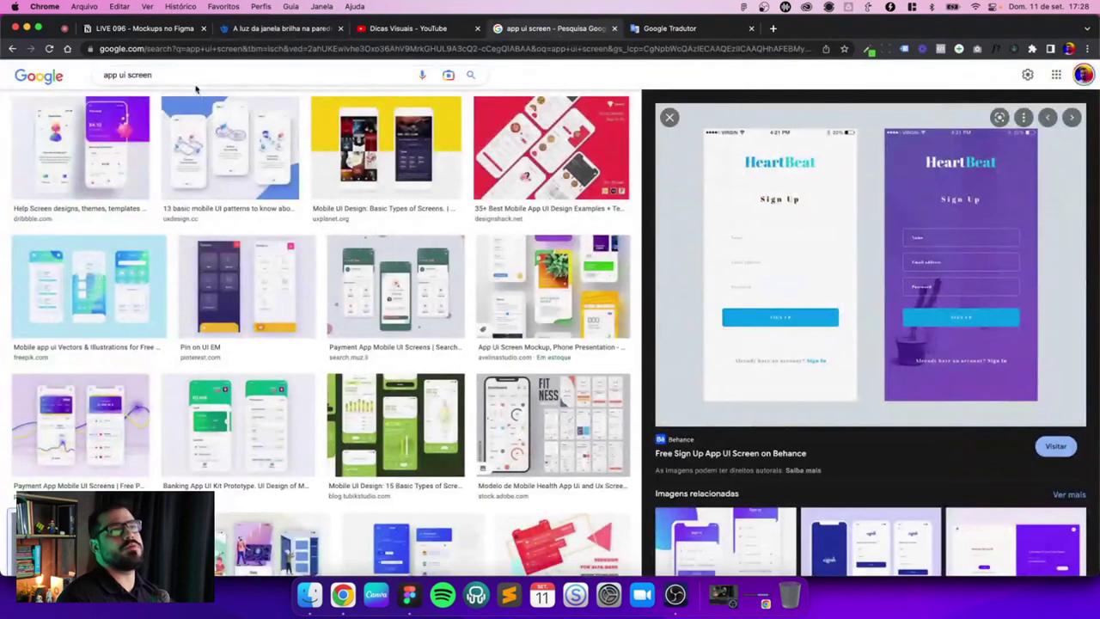
{"action": "left_click", "coordinate": [195, 78]}
{"action": "type", "text": "hand mo"}
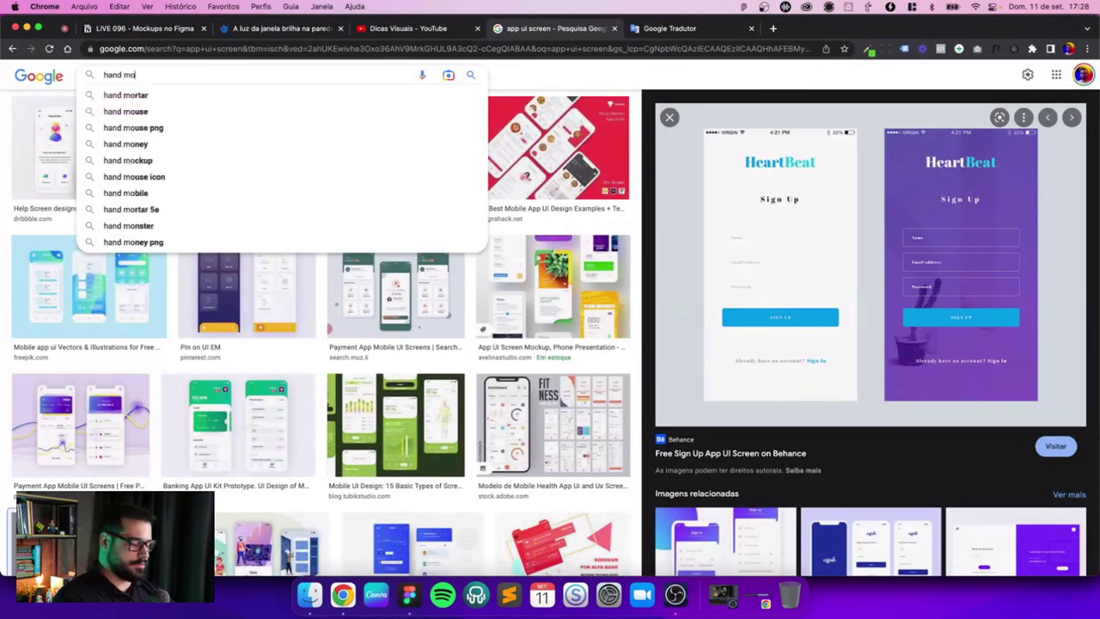
{"action": "type", "text": "ckup"}
{"action": "key", "text": "Return"}
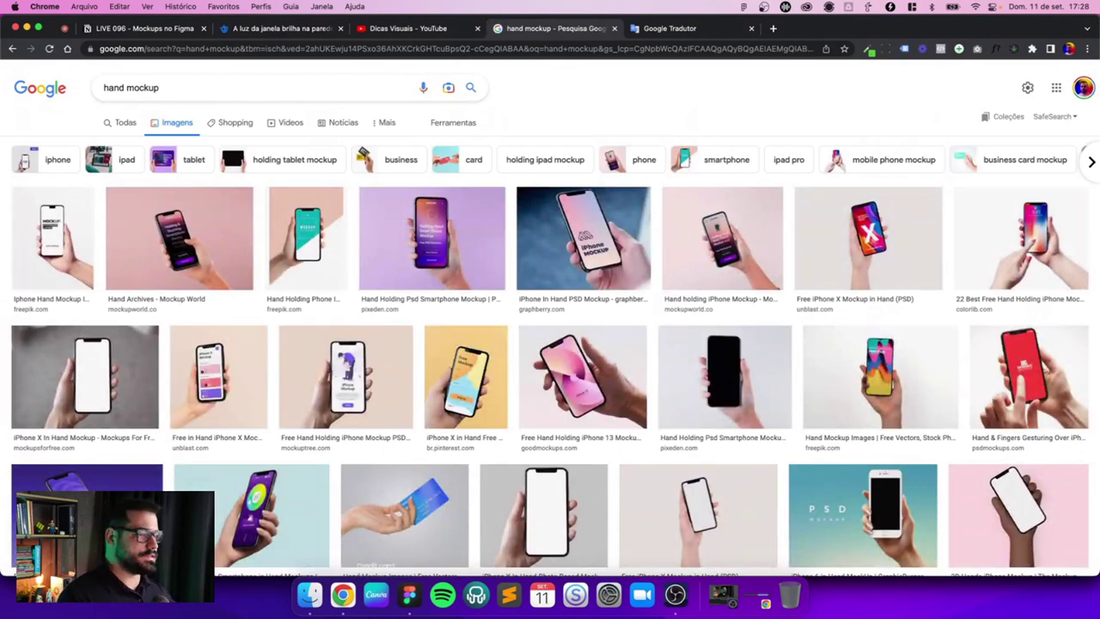
{"action": "scroll", "coordinate": [168, 243], "scroll_direction": "down", "scroll_amount": 2}
{"action": "scroll", "coordinate": [169, 243], "scroll_direction": "down", "scroll_amount": 3}
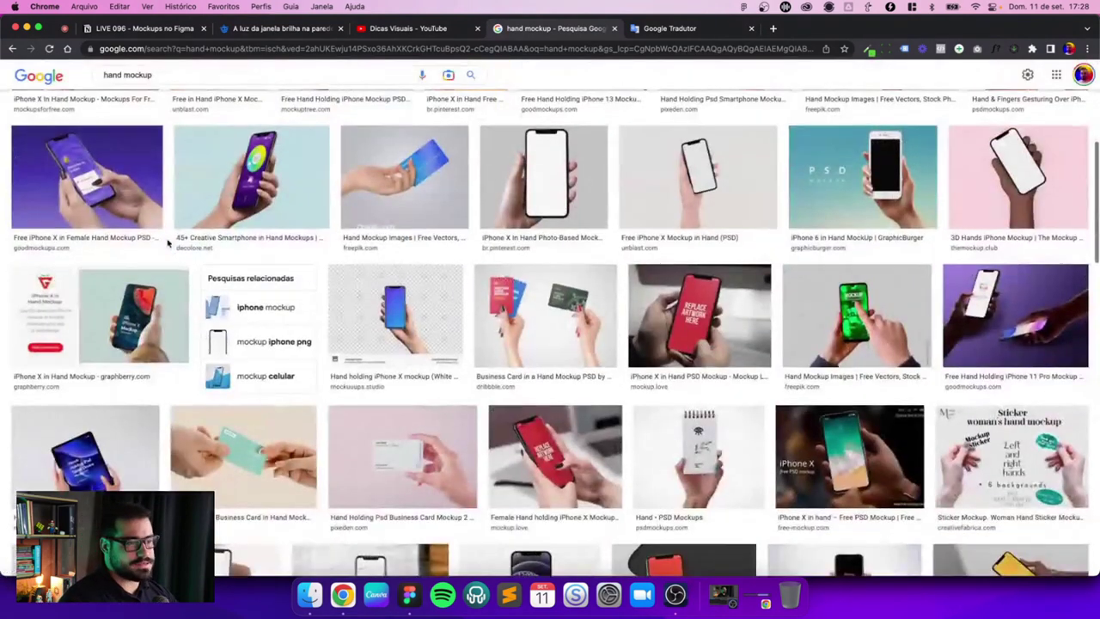
{"action": "scroll", "coordinate": [169, 243], "scroll_direction": "down", "scroll_amount": 2}
{"action": "scroll", "coordinate": [100, 109], "scroll_direction": "up", "scroll_amount": 10}
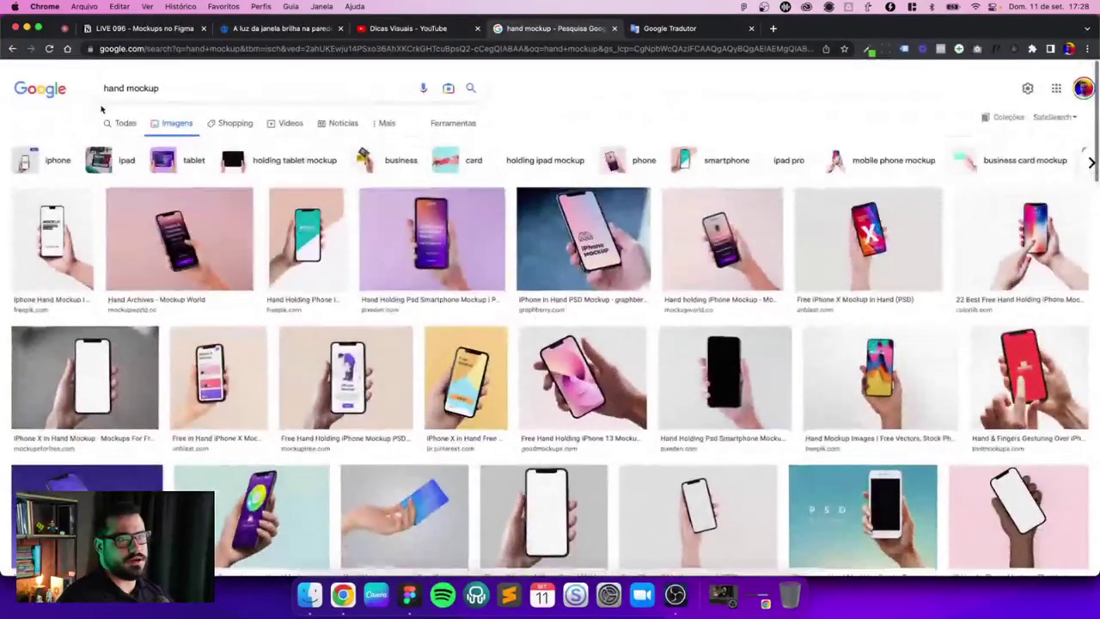
Step: Change the query to 'mug hand mockup' and browse the results
{"action": "left_click", "coordinate": [104, 87]}
{"action": "type", "text": "g"}
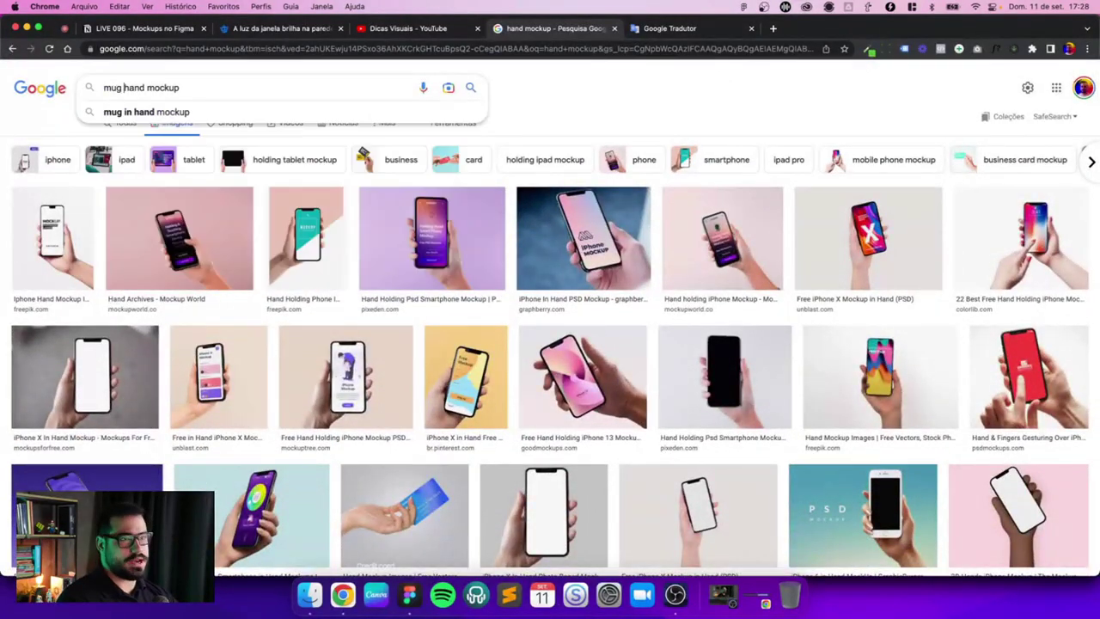
{"action": "key", "text": "Return"}
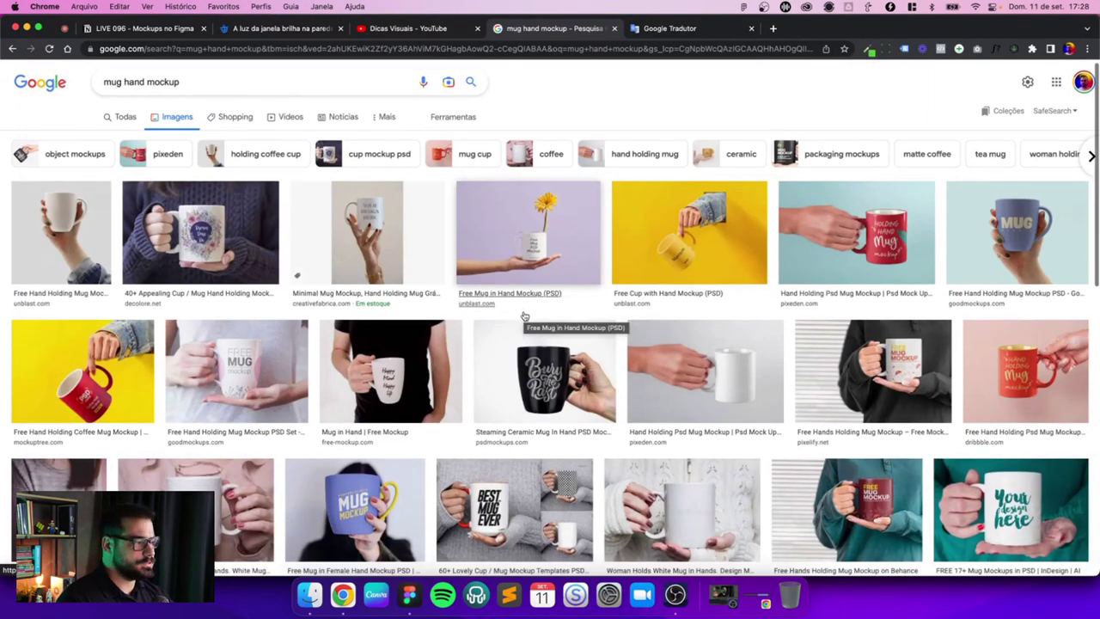
{"action": "scroll", "coordinate": [523, 316], "scroll_direction": "down", "scroll_amount": 2}
{"action": "scroll", "coordinate": [524, 317], "scroll_direction": "down", "scroll_amount": 3}
{"action": "scroll", "coordinate": [524, 317], "scroll_direction": "down", "scroll_amount": 2}
Step: Change the query to 'laptop hand mockup' and run the search
{"action": "scroll", "coordinate": [523, 317], "scroll_direction": "up", "scroll_amount": 7}
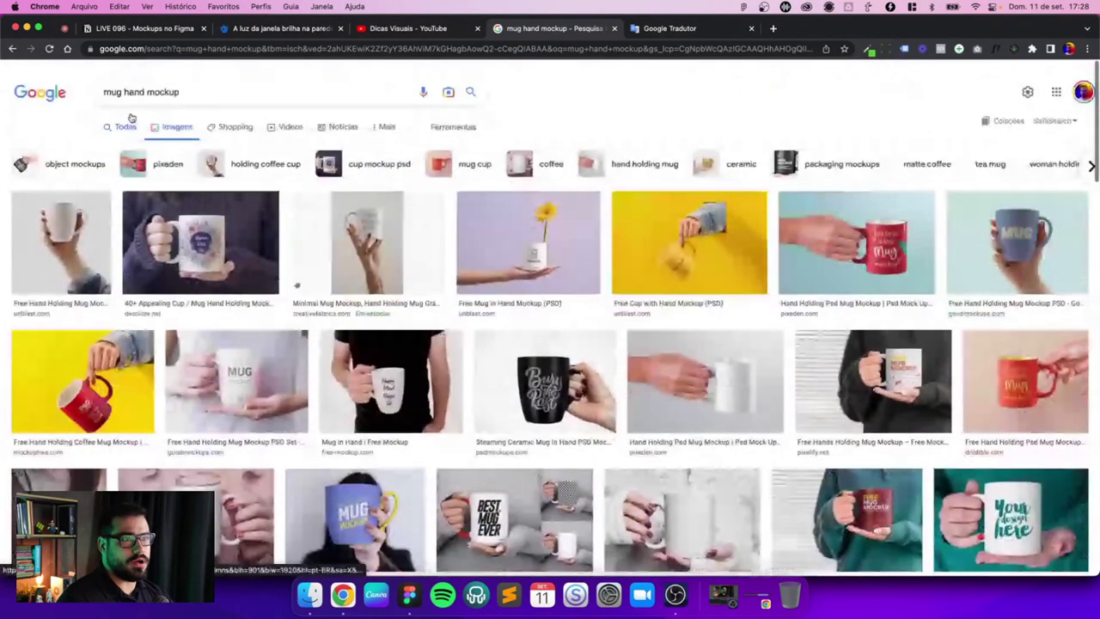
{"action": "double_click", "coordinate": [112, 87]}
{"action": "type", "text": "laptop"}
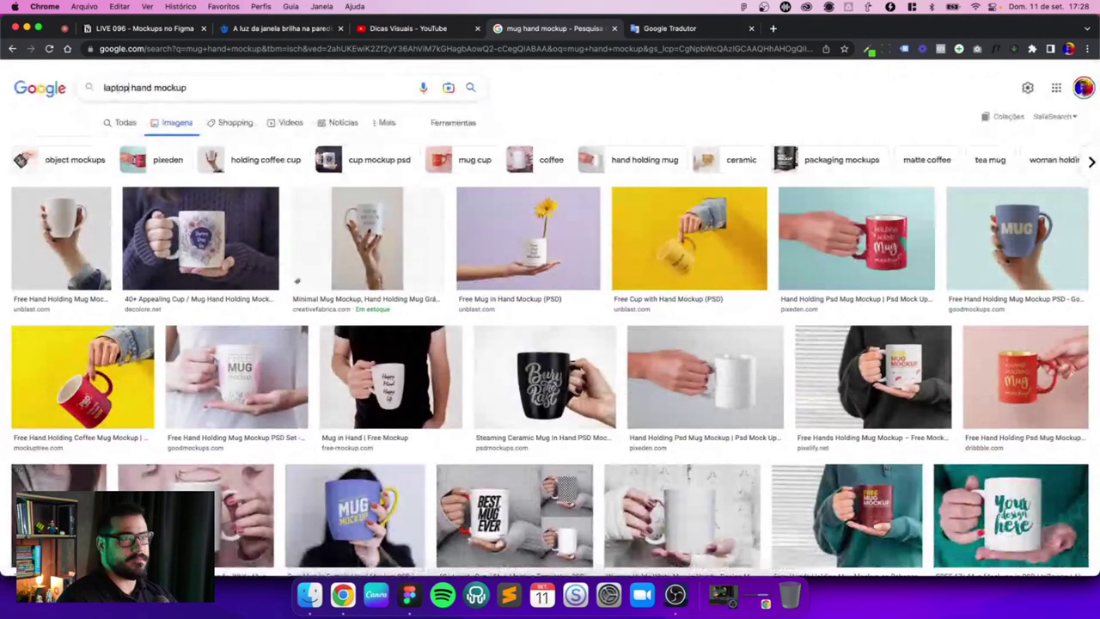
{"action": "key", "text": "Return"}
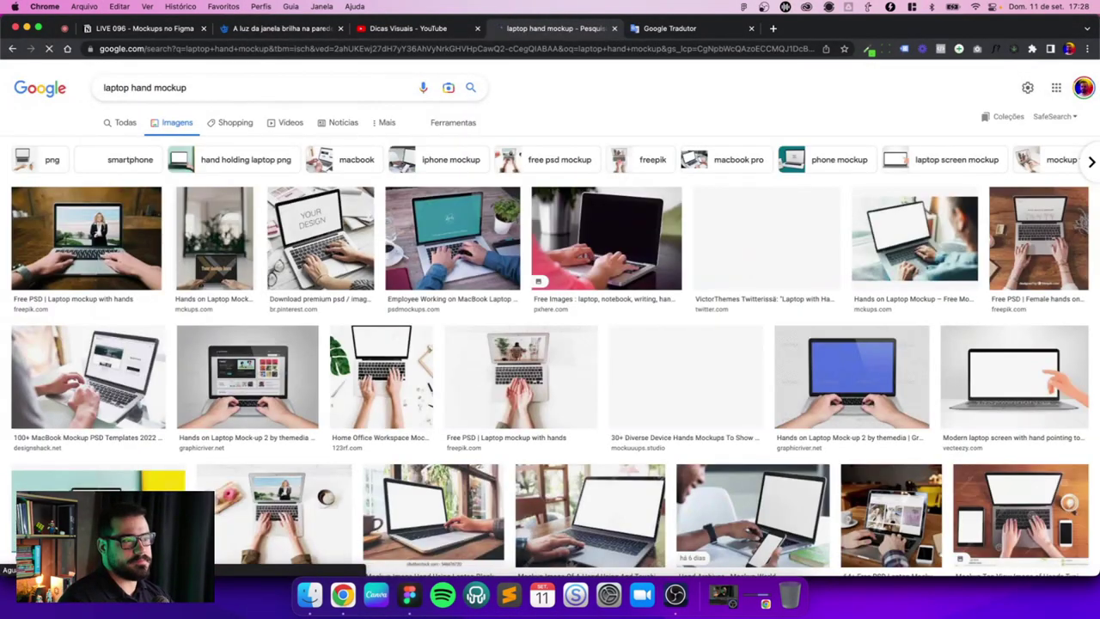
Step: Return to the Figma canvas and clear the selection
{"action": "key", "text": "ctrl+Right"}
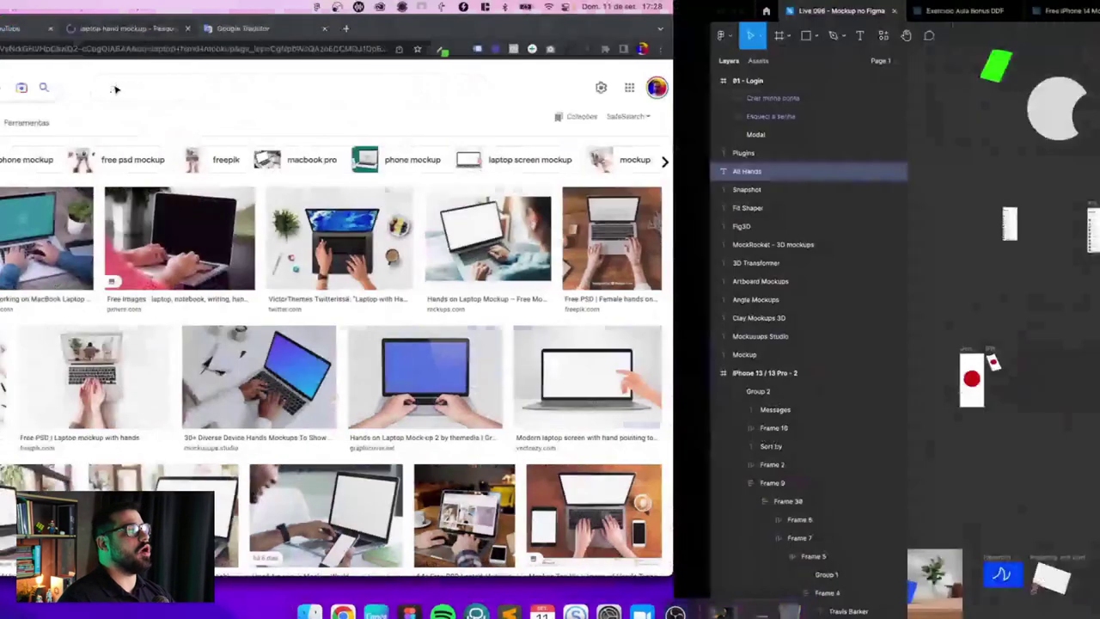
{"action": "scroll", "coordinate": [477, 398], "scroll_direction": "right", "scroll_amount": 3}
{"action": "scroll", "coordinate": [471, 396], "scroll_direction": "right", "scroll_amount": 4}
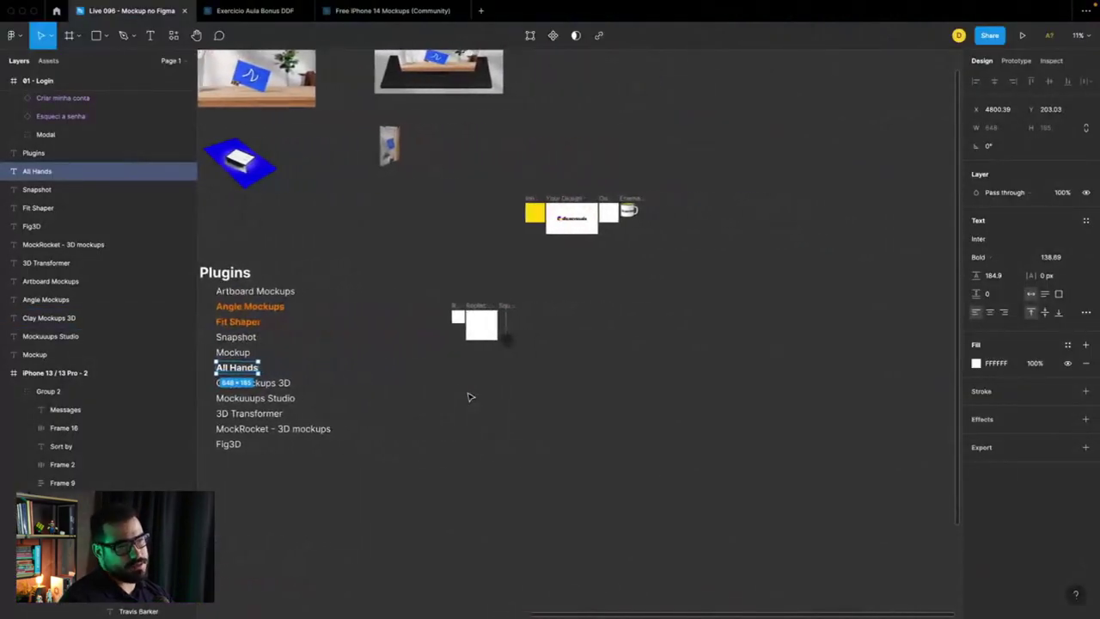
{"action": "scroll", "coordinate": [469, 396], "scroll_direction": "left", "scroll_amount": 1}
{"action": "left_click", "coordinate": [685, 317]}
{"action": "right_click", "coordinate": [685, 311]}
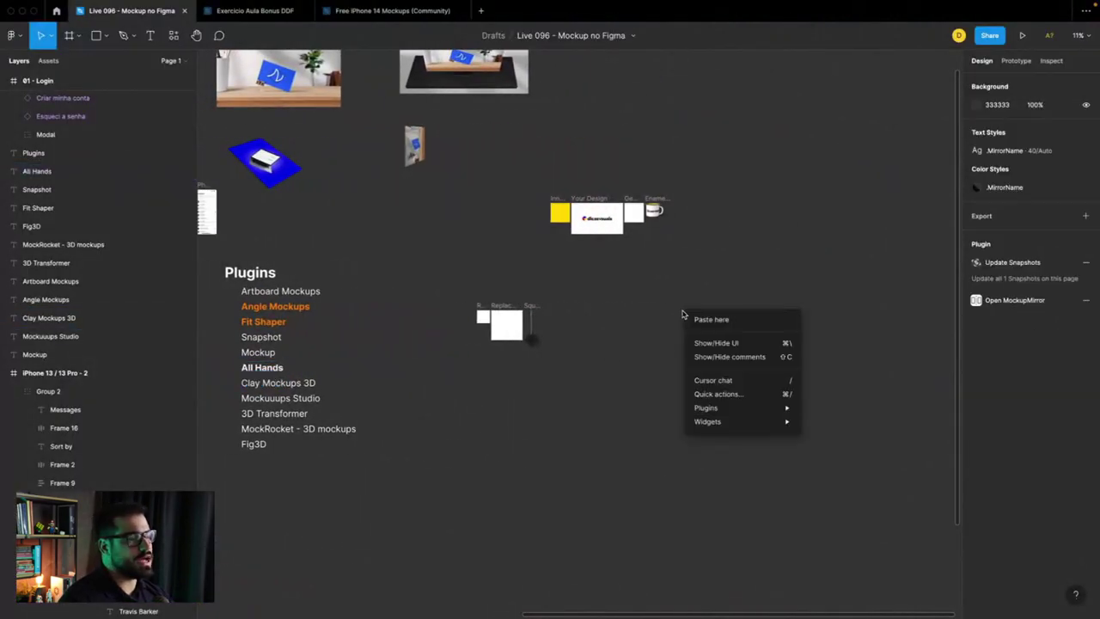
{"action": "key", "text": "Escape"}
Step: Search for the All Hands plugin, launch it, then close its window
{"action": "left_click", "coordinate": [175, 37]}
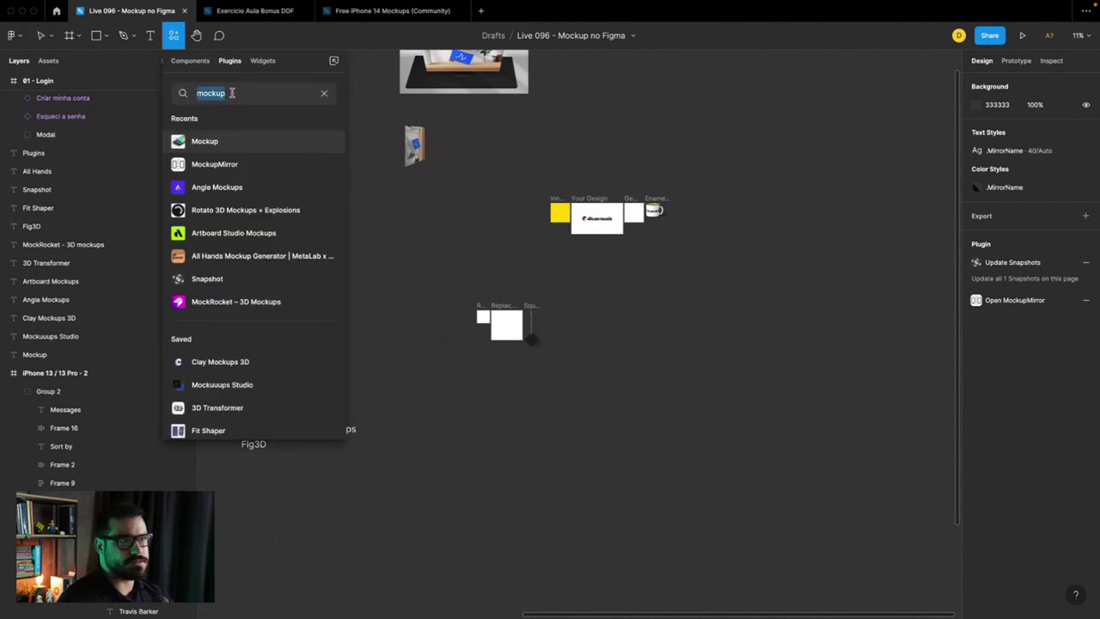
{"action": "type", "text": "all hands"}
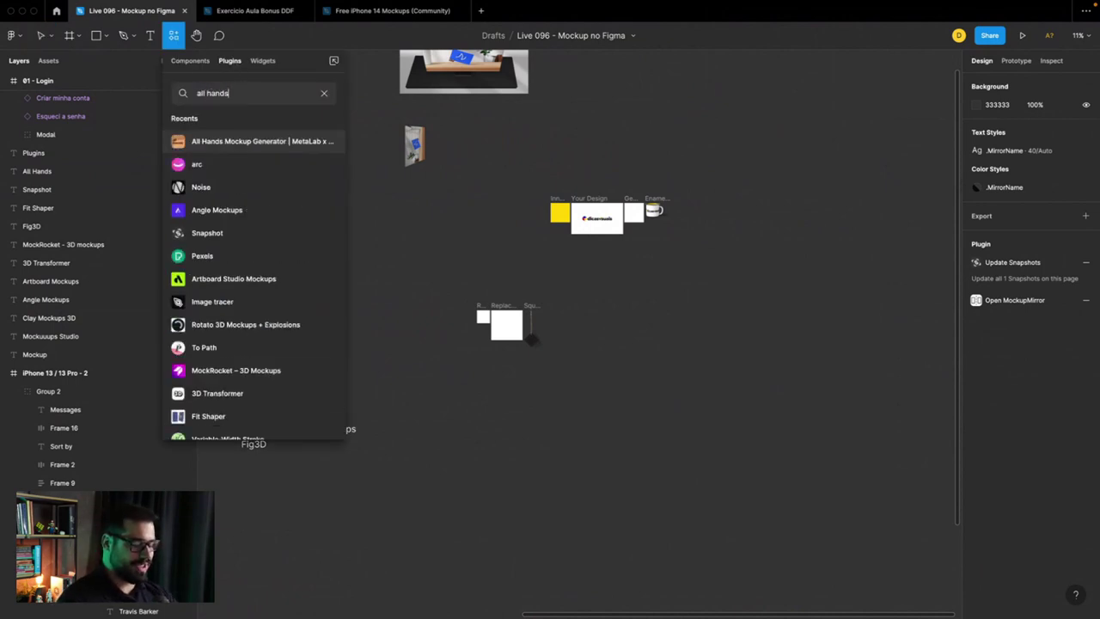
{"action": "key", "text": "Return"}
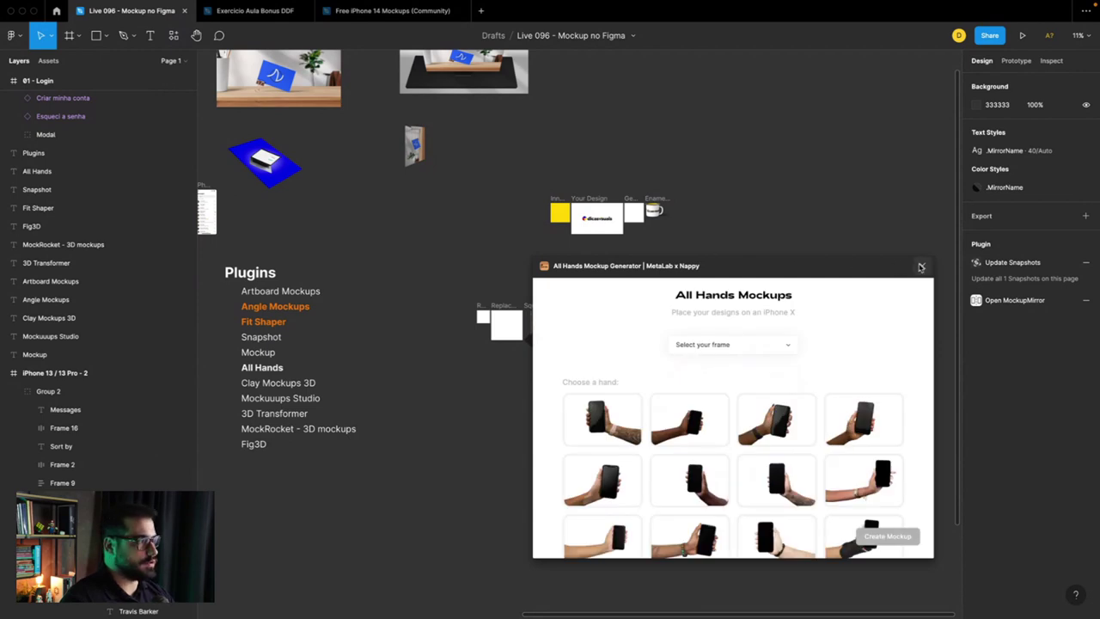
{"action": "left_click", "coordinate": [920, 267]}
Step: Run All Hands Mockup Generator from its details page and drag its window into view
{"action": "left_click", "coordinate": [173, 36]}
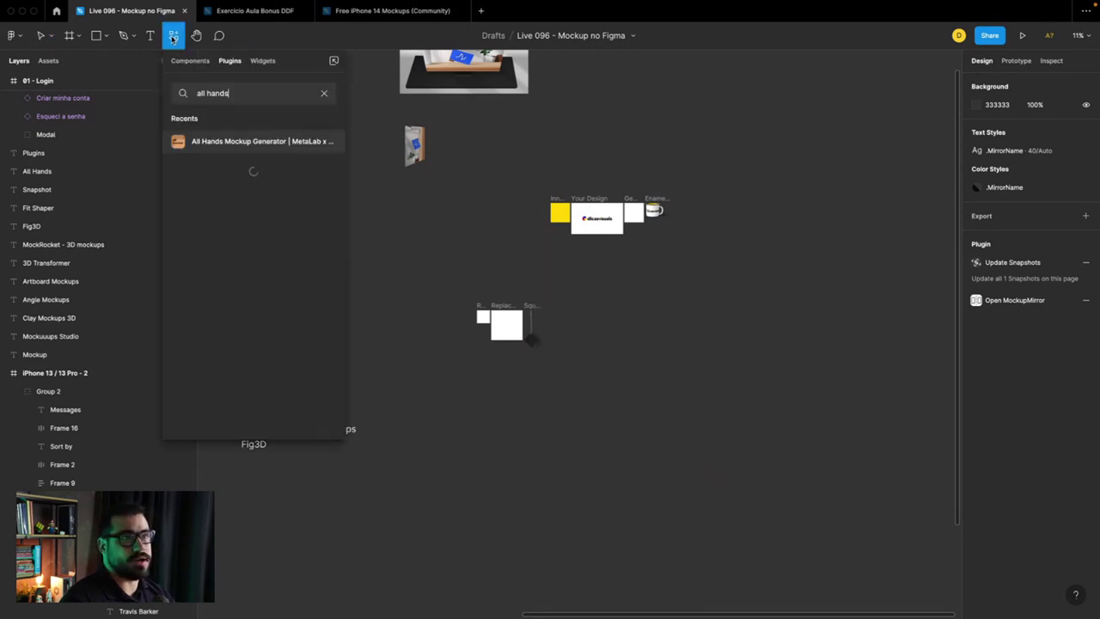
{"action": "left_click", "coordinate": [214, 143]}
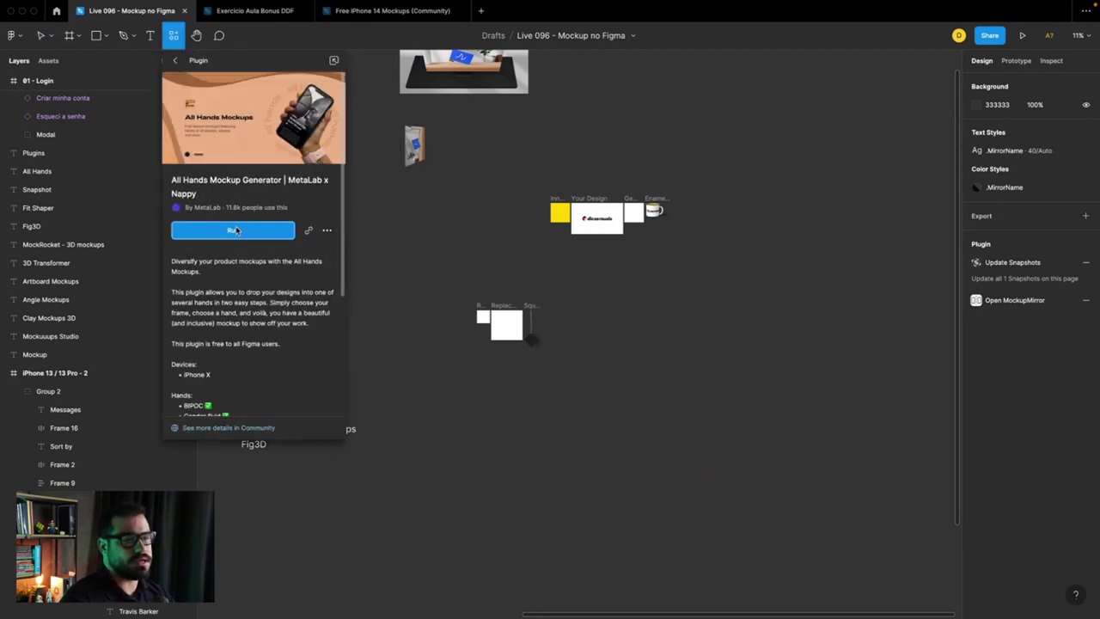
{"action": "left_click", "coordinate": [236, 230]}
{"action": "scroll", "coordinate": [696, 371], "scroll_direction": "down", "scroll_amount": 2}
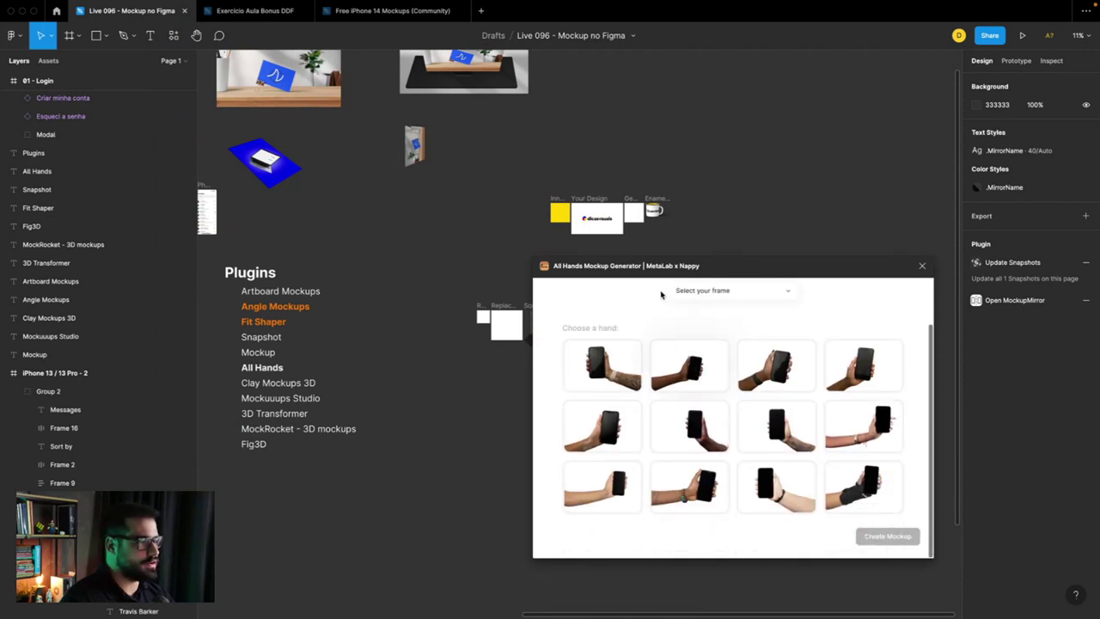
{"action": "left_click_drag", "start_coordinate": [644, 261], "coordinate": [573, 125]}
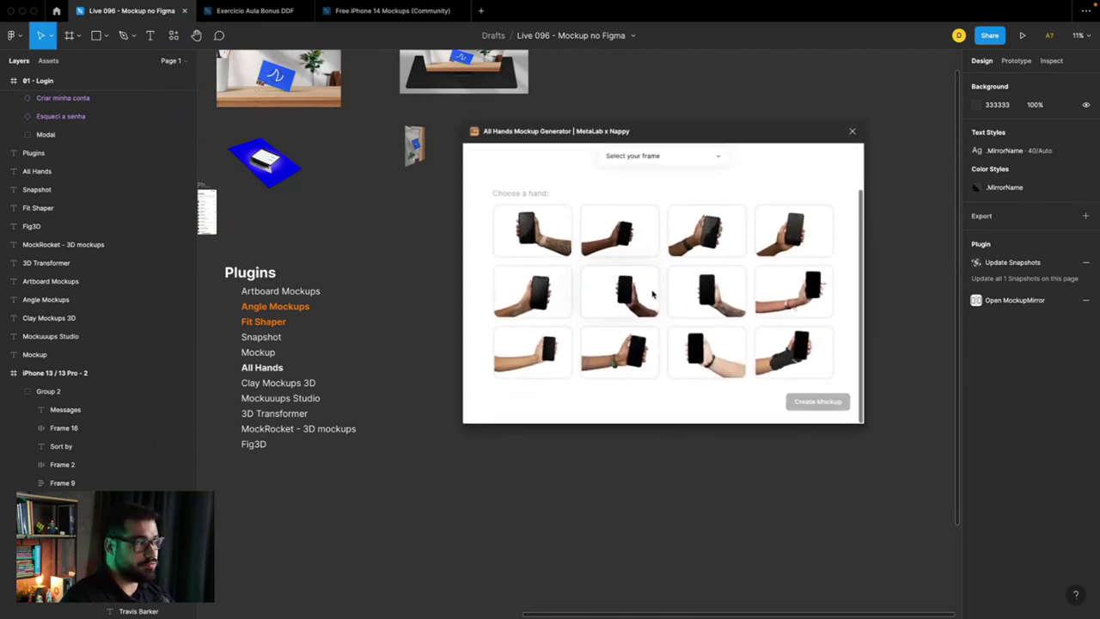
{"action": "scroll", "coordinate": [636, 310], "scroll_direction": "up", "scroll_amount": 2}
{"action": "scroll", "coordinate": [591, 277], "scroll_direction": "down", "scroll_amount": 2}
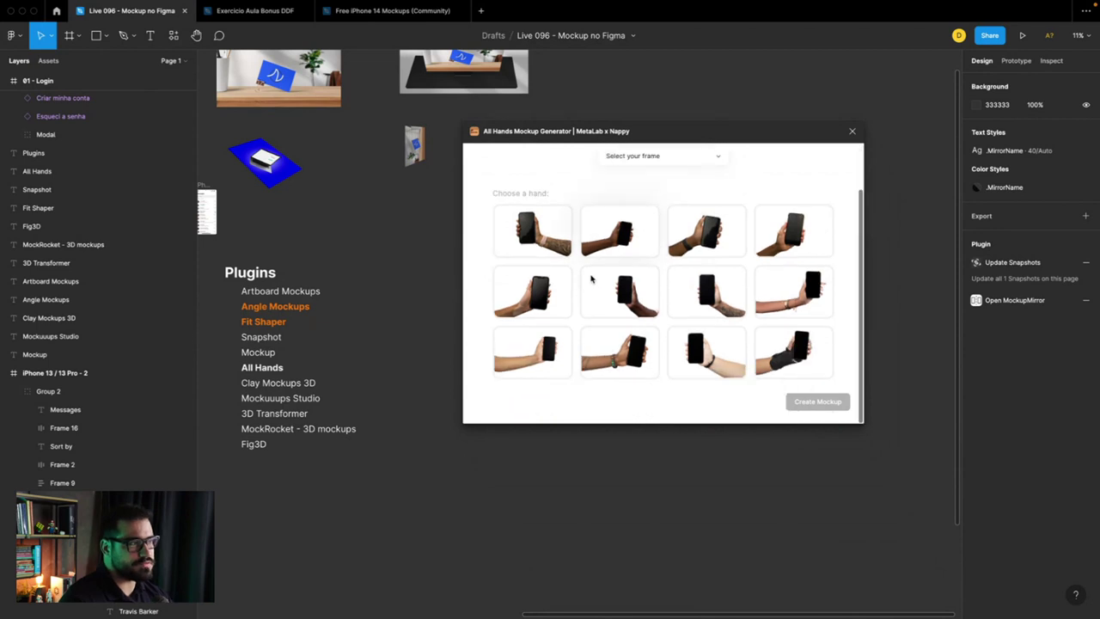
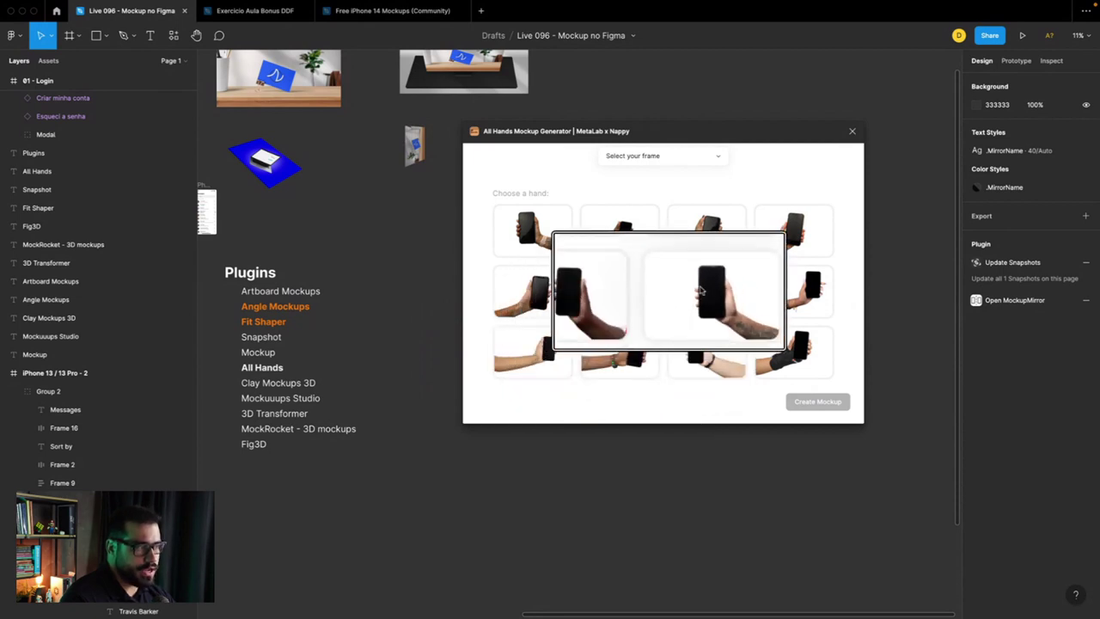
Step: Select the iPhone 13 / 13 Pro - 2 frame on the canvas
{"action": "scroll", "coordinate": [602, 223], "scroll_direction": "up", "scroll_amount": 2}
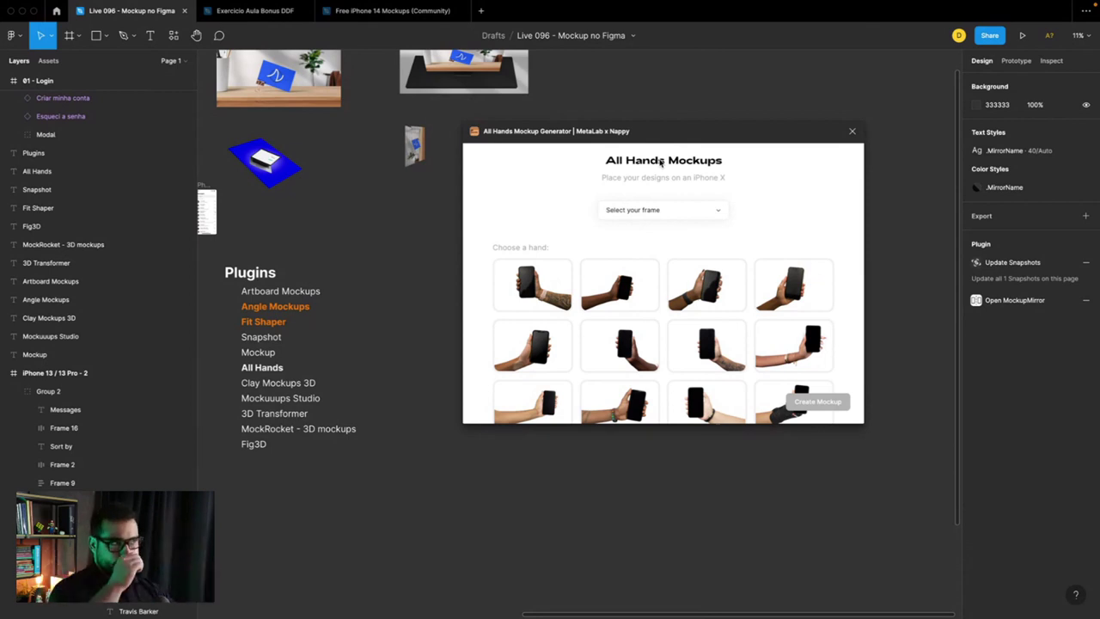
{"action": "scroll", "coordinate": [399, 188], "scroll_direction": "left", "scroll_amount": 3}
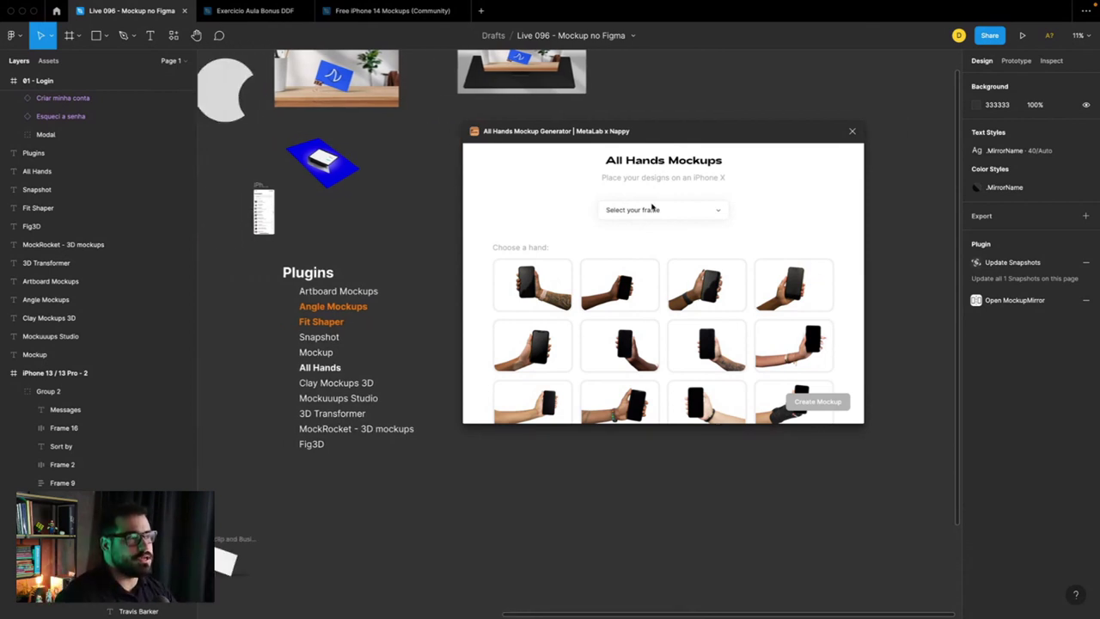
{"action": "scroll", "coordinate": [360, 189], "scroll_direction": "left", "scroll_amount": 3}
{"action": "left_click", "coordinate": [342, 192]}
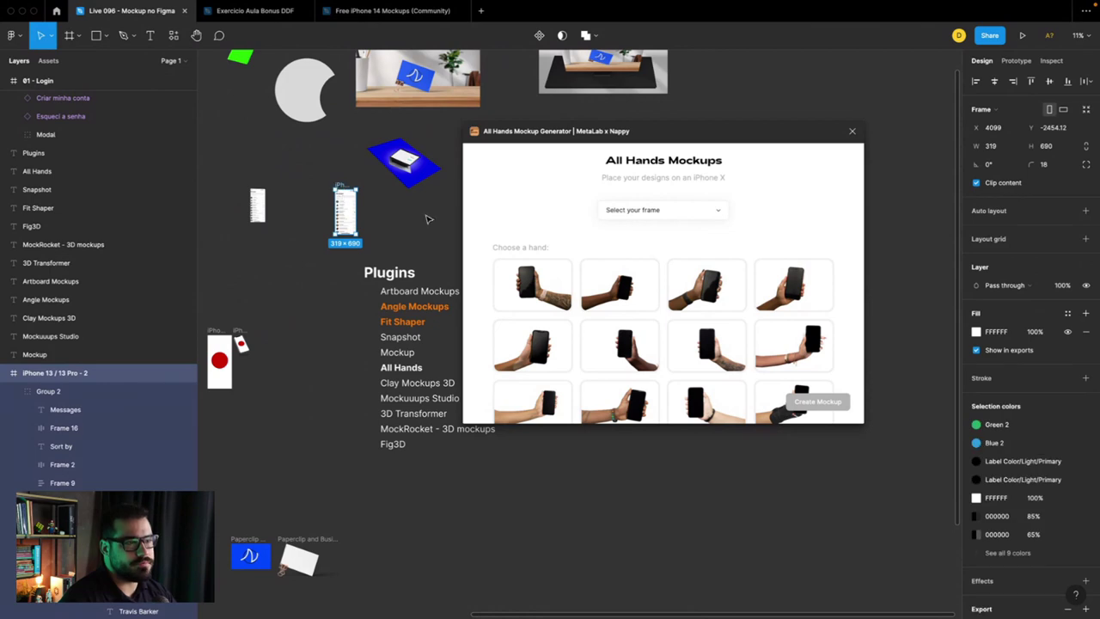
{"action": "scroll", "coordinate": [785, 315], "scroll_direction": "down", "scroll_amount": 1}
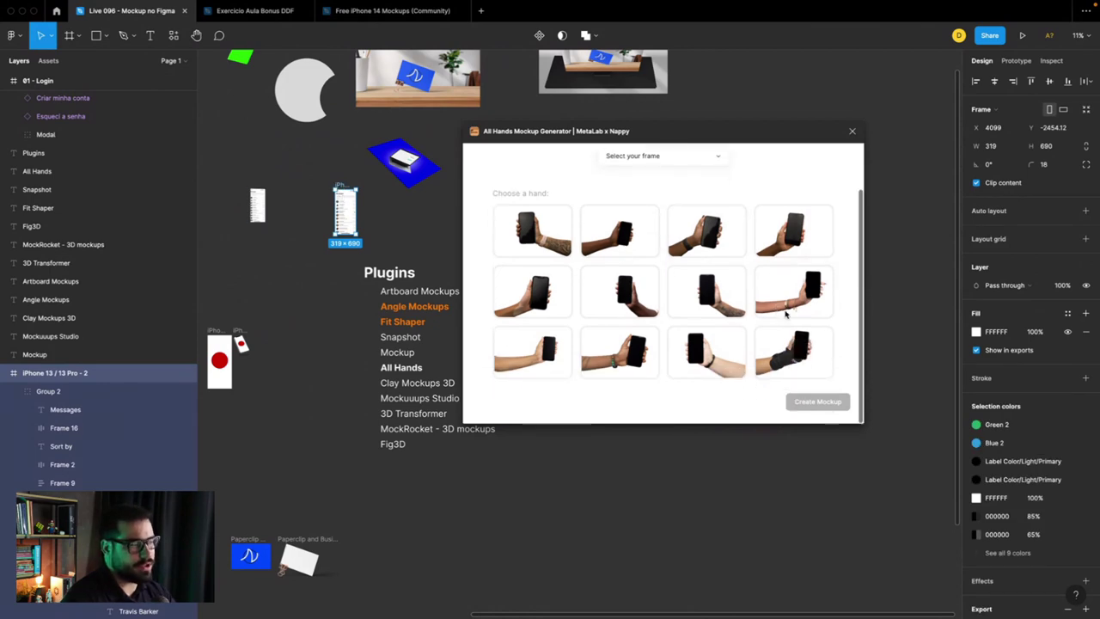
{"action": "scroll", "coordinate": [342, 194], "scroll_direction": "up", "scroll_amount": 5}
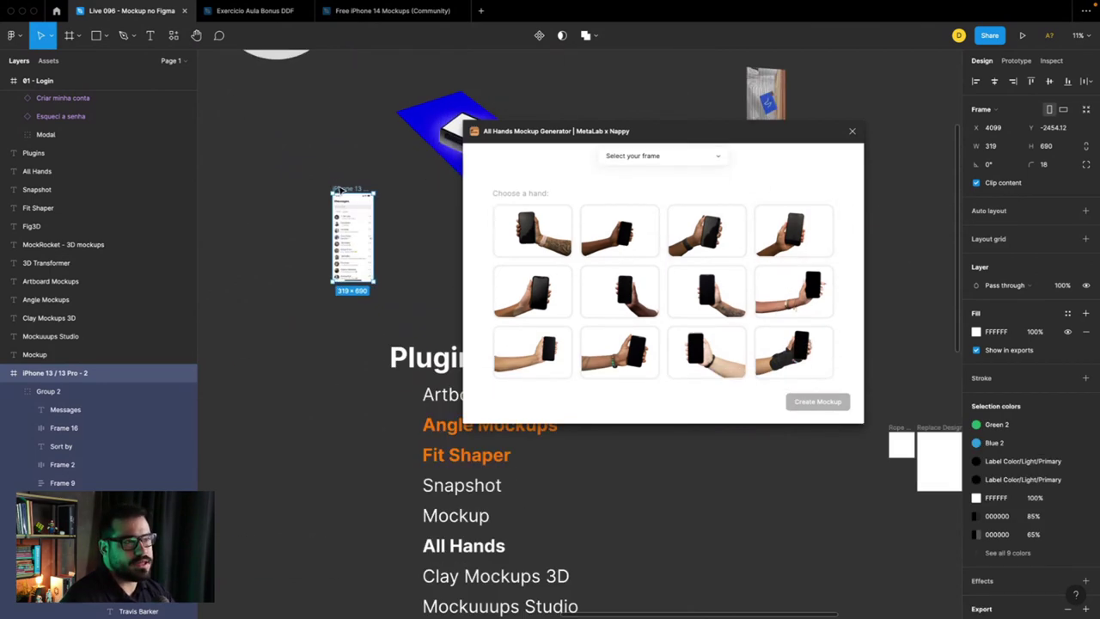
{"action": "scroll", "coordinate": [348, 223], "scroll_direction": "up", "scroll_amount": 3}
{"action": "scroll", "coordinate": [357, 284], "scroll_direction": "down", "scroll_amount": 5}
{"action": "scroll", "coordinate": [361, 307], "scroll_direction": "down", "scroll_amount": 1}
{"action": "scroll", "coordinate": [361, 306], "scroll_direction": "down", "scroll_amount": 1}
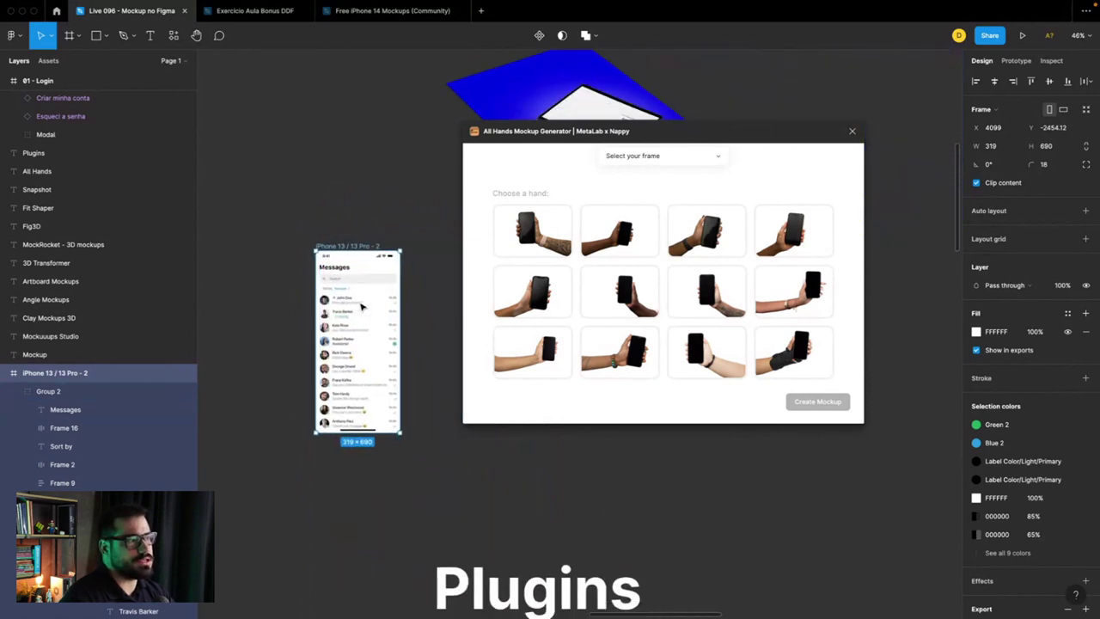
{"action": "scroll", "coordinate": [361, 307], "scroll_direction": "down", "scroll_amount": 1}
Step: Choose iPhone 13 / 13 Pro - 2 in the plugin's 'Select your frame' dropdown
{"action": "left_click", "coordinate": [661, 155]}
{"action": "scroll", "coordinate": [638, 222], "scroll_direction": "down", "scroll_amount": 2}
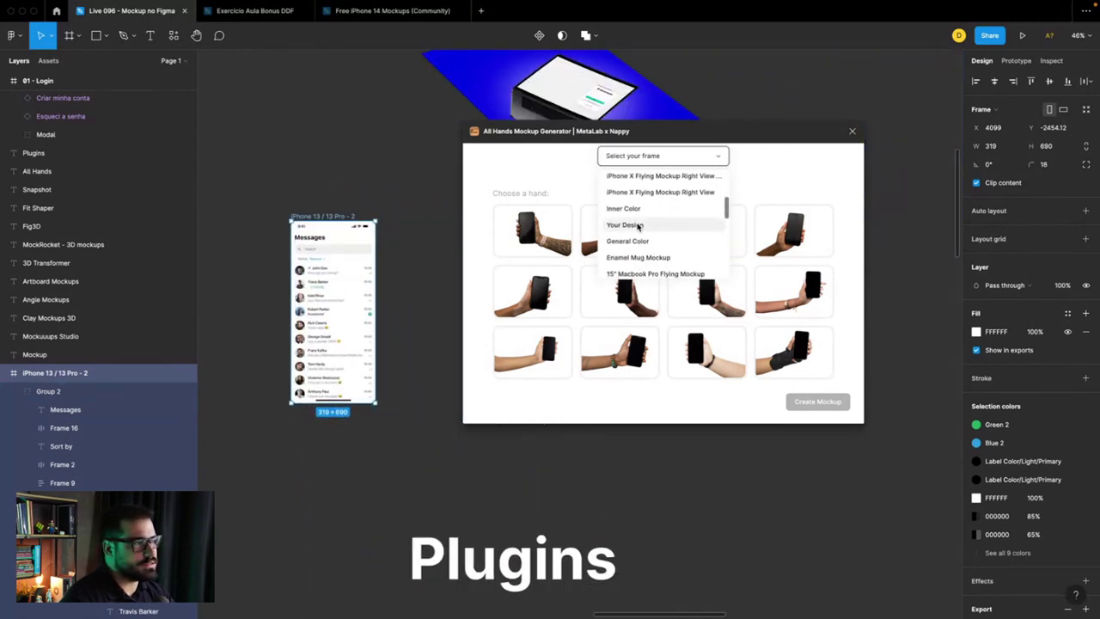
{"action": "scroll", "coordinate": [638, 222], "scroll_direction": "down", "scroll_amount": 2}
{"action": "scroll", "coordinate": [637, 226], "scroll_direction": "down", "scroll_amount": 2}
{"action": "scroll", "coordinate": [637, 225], "scroll_direction": "down", "scroll_amount": 2}
{"action": "scroll", "coordinate": [637, 225], "scroll_direction": "down", "scroll_amount": 2}
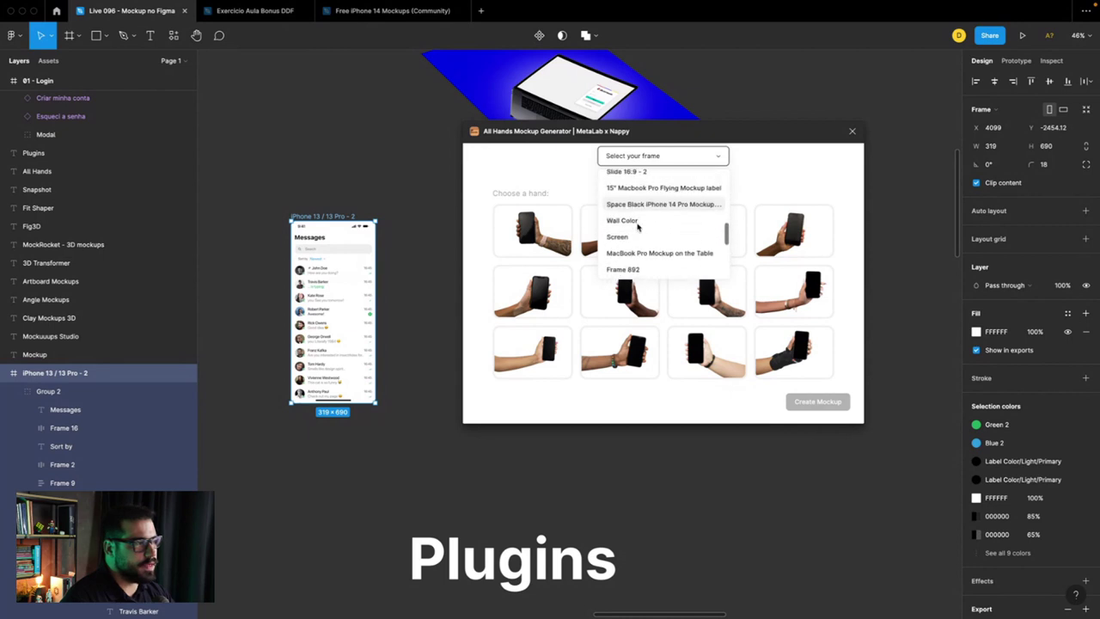
{"action": "scroll", "coordinate": [637, 225], "scroll_direction": "down", "scroll_amount": 2}
{"action": "scroll", "coordinate": [637, 225], "scroll_direction": "down", "scroll_amount": 1}
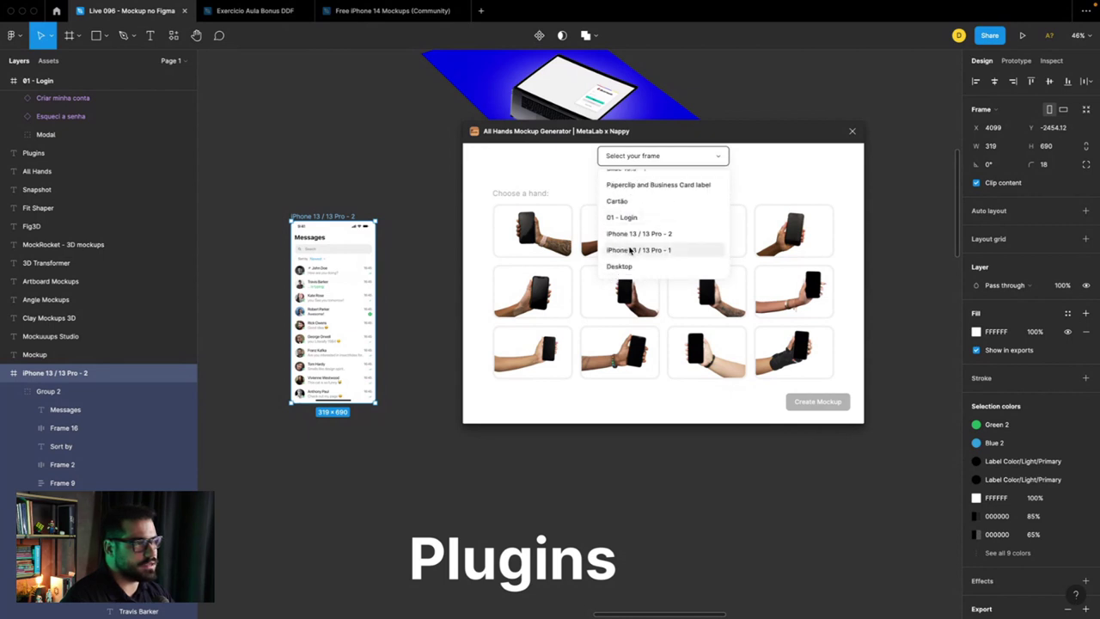
{"action": "left_click", "coordinate": [639, 236]}
{"action": "scroll", "coordinate": [612, 204], "scroll_direction": "up", "scroll_amount": 1}
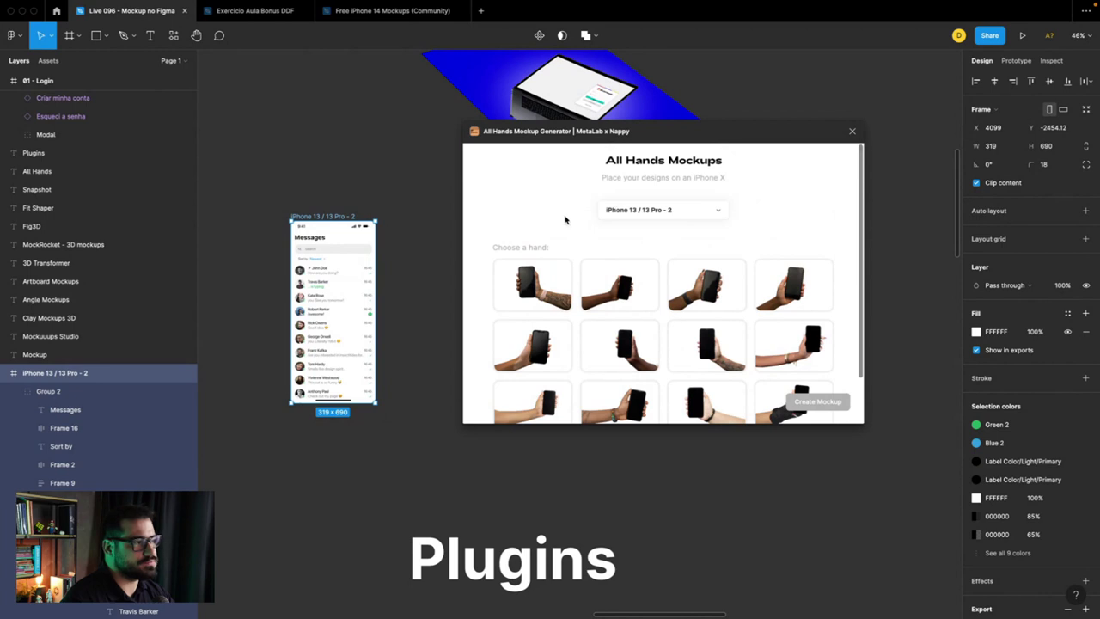
{"action": "scroll", "coordinate": [573, 279], "scroll_direction": "down", "scroll_amount": 1}
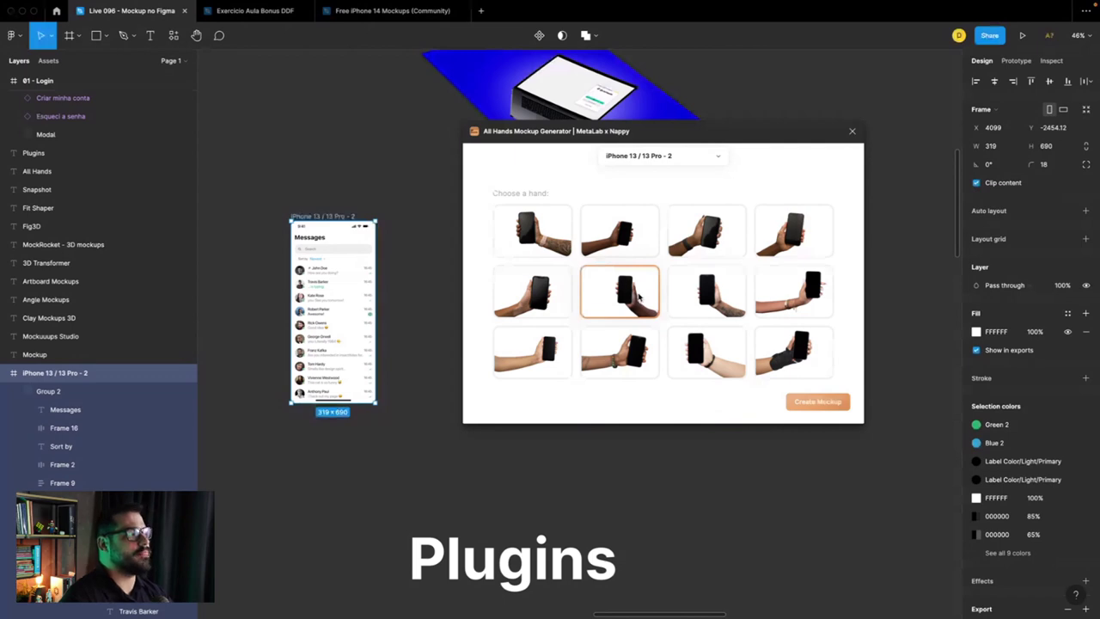
Step: Create the mockup, generating the 'All Hands — Right hand' frame
{"action": "left_click", "coordinate": [639, 297]}
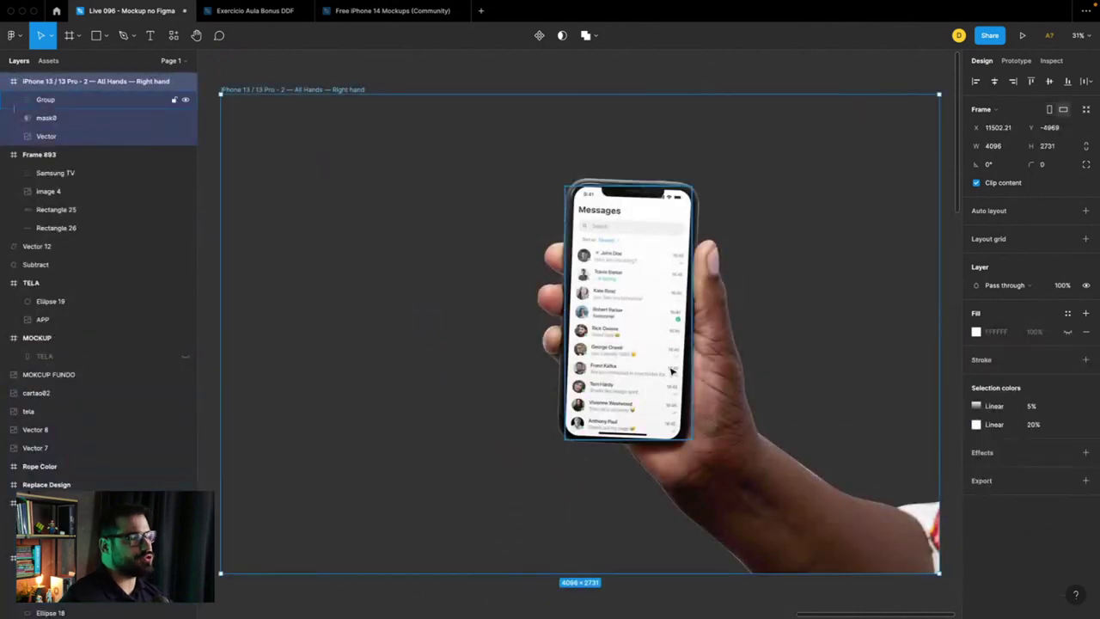
{"action": "left_click", "coordinate": [672, 371]}
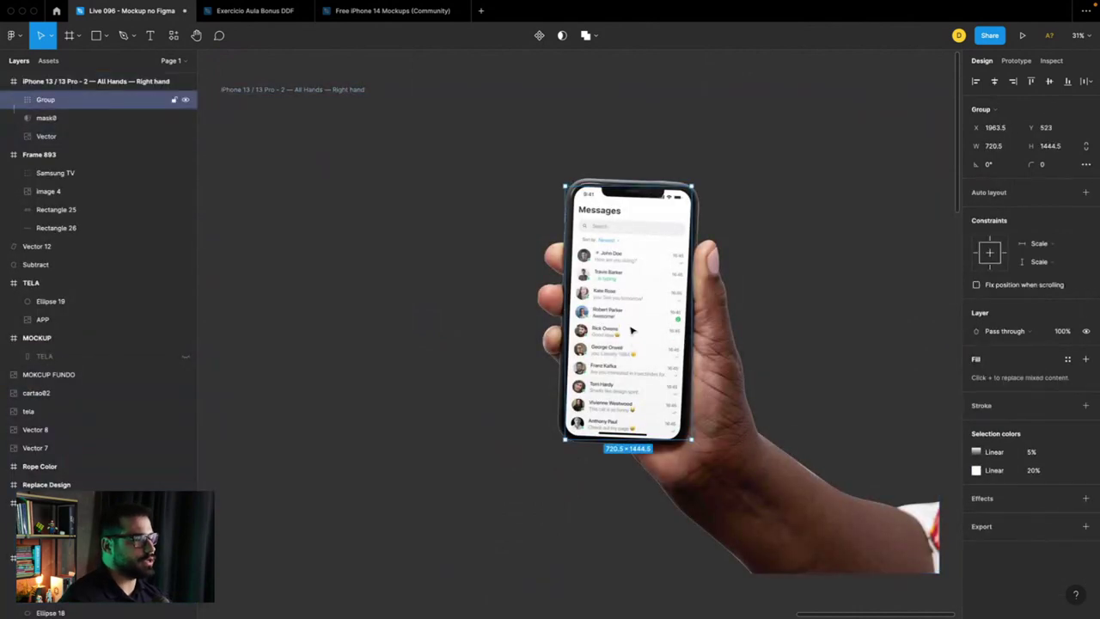
{"action": "key", "text": "Escape"}
{"action": "scroll", "coordinate": [886, 518], "scroll_direction": "right", "scroll_amount": 2}
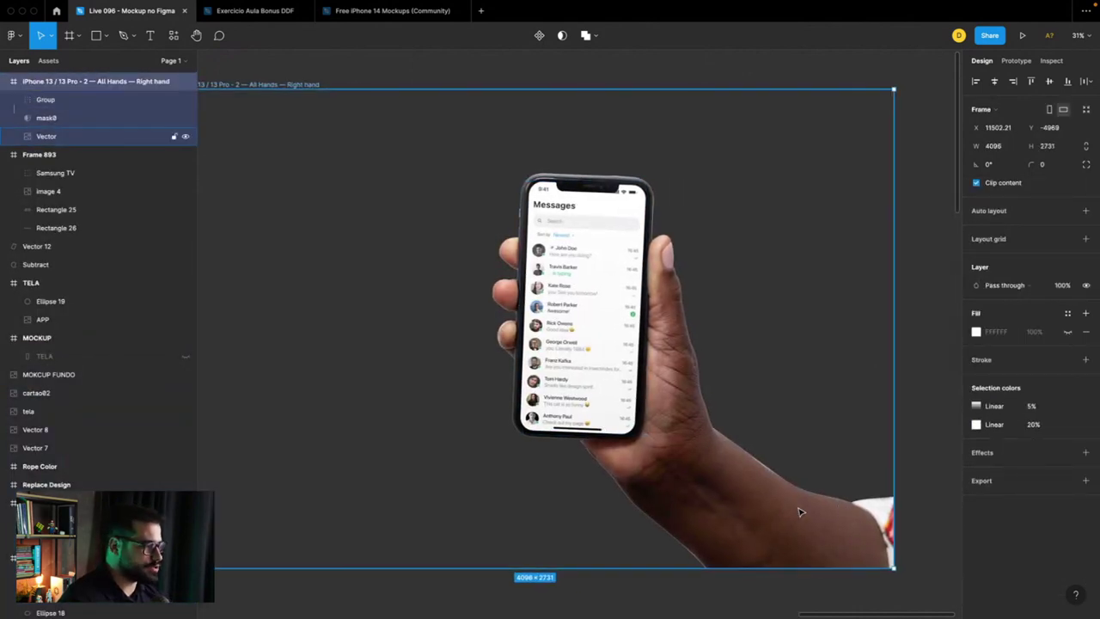
{"action": "scroll", "coordinate": [692, 292], "scroll_direction": "up", "scroll_amount": 2, "text": "ctrl"}
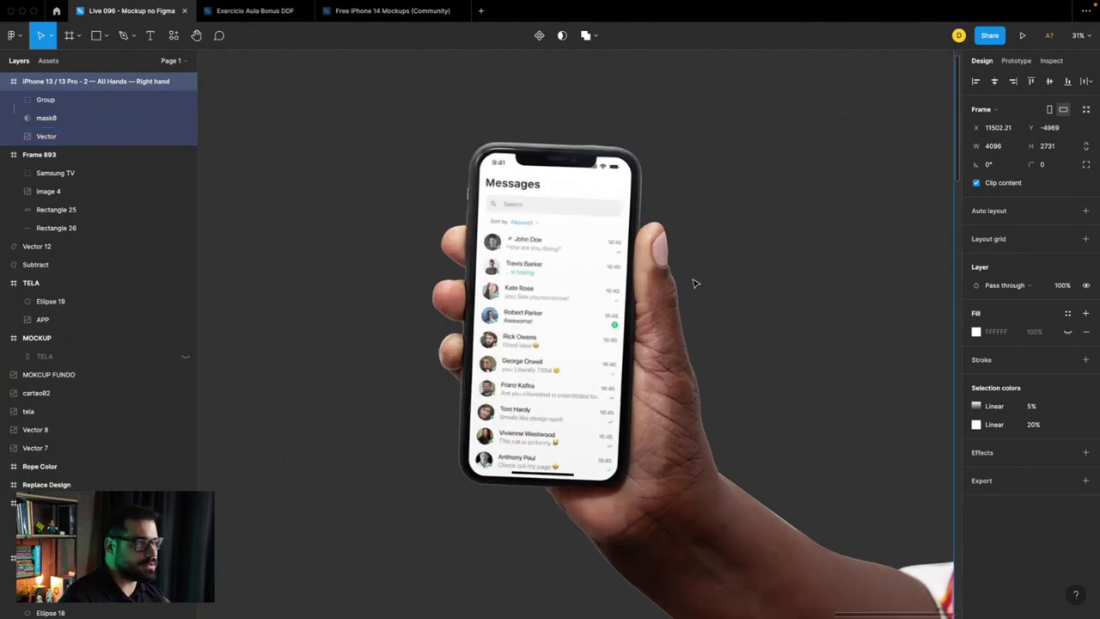
{"action": "scroll", "coordinate": [679, 317], "scroll_direction": "up", "scroll_amount": 3, "text": "ctrl"}
{"action": "scroll", "coordinate": [662, 338], "scroll_direction": "up", "scroll_amount": 2, "text": "ctrl"}
{"action": "scroll", "coordinate": [678, 361], "scroll_direction": "down", "scroll_amount": 5}
Step: Inspect the phone group inside the Right hand mockup frame
{"action": "scroll", "coordinate": [773, 421], "scroll_direction": "right", "scroll_amount": 3}
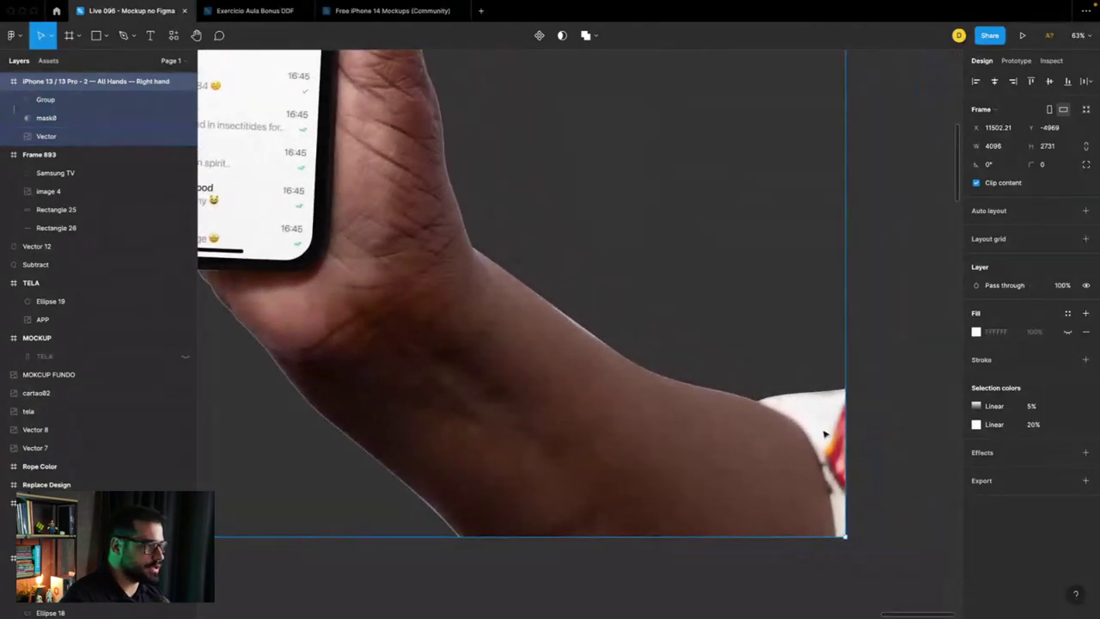
{"action": "scroll", "coordinate": [835, 462], "scroll_direction": "down", "scroll_amount": 3, "text": "ctrl"}
{"action": "scroll", "coordinate": [835, 462], "scroll_direction": "down", "scroll_amount": 3, "text": "ctrl"}
{"action": "scroll", "coordinate": [695, 421], "scroll_direction": "up", "scroll_amount": 1}
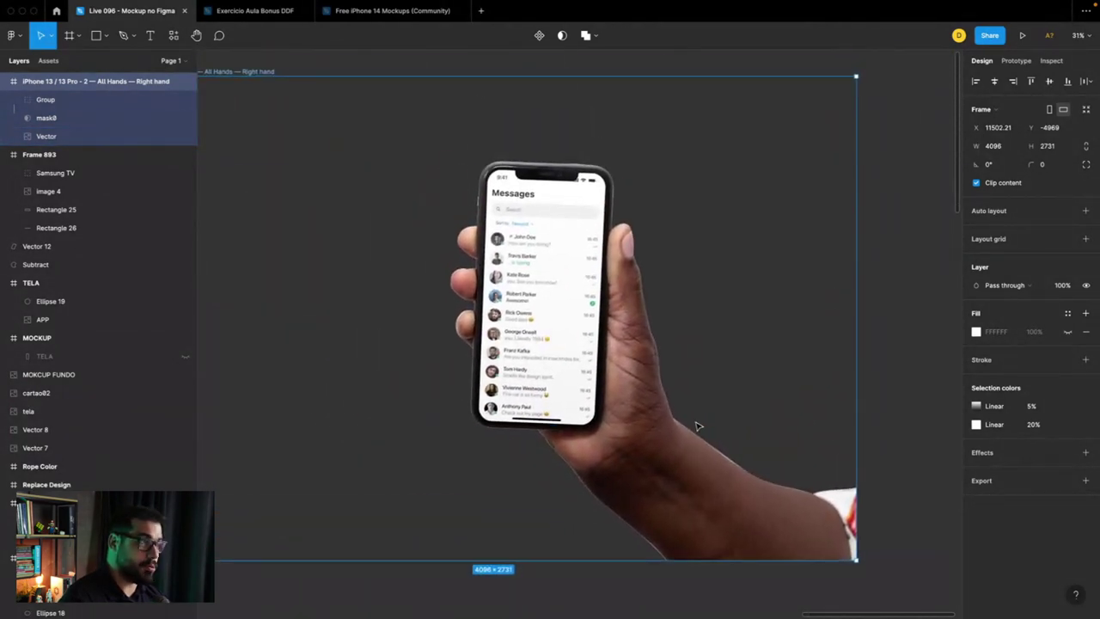
{"action": "left_click", "coordinate": [625, 245]}
{"action": "scroll", "coordinate": [625, 240], "scroll_direction": "up", "scroll_amount": 3, "text": "ctrl"}
{"action": "scroll", "coordinate": [614, 266], "scroll_direction": "down", "scroll_amount": 2, "text": "ctrl"}
{"action": "key", "text": "Escape"}
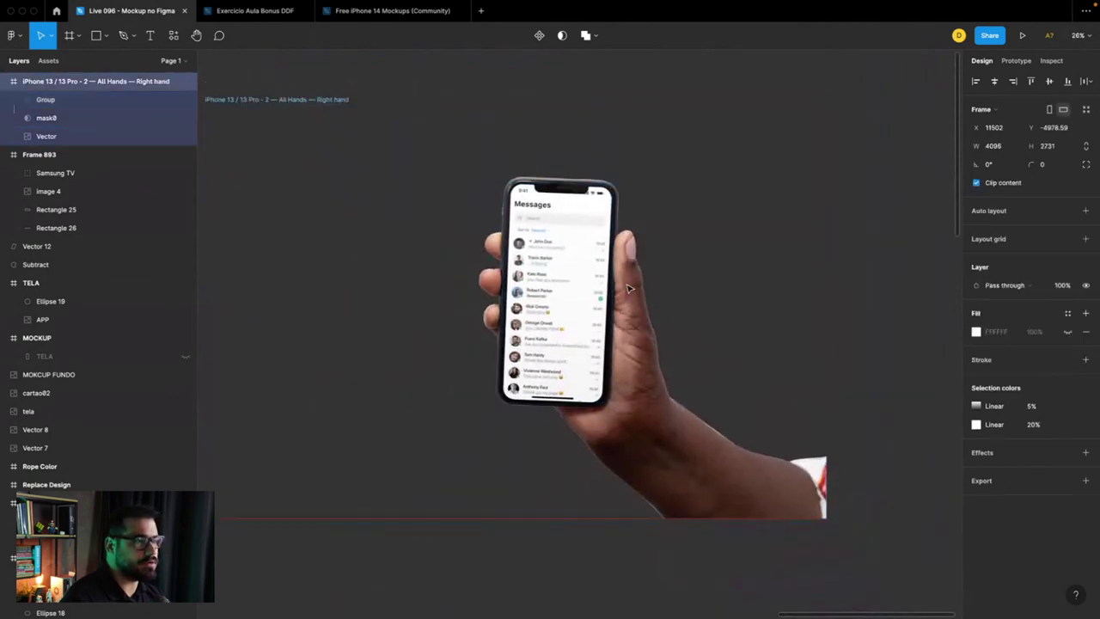
{"action": "scroll", "coordinate": [658, 318], "scroll_direction": "down", "scroll_amount": 3, "text": "ctrl"}
{"action": "scroll", "coordinate": [660, 339], "scroll_direction": "down", "scroll_amount": 1, "text": "ctrl"}
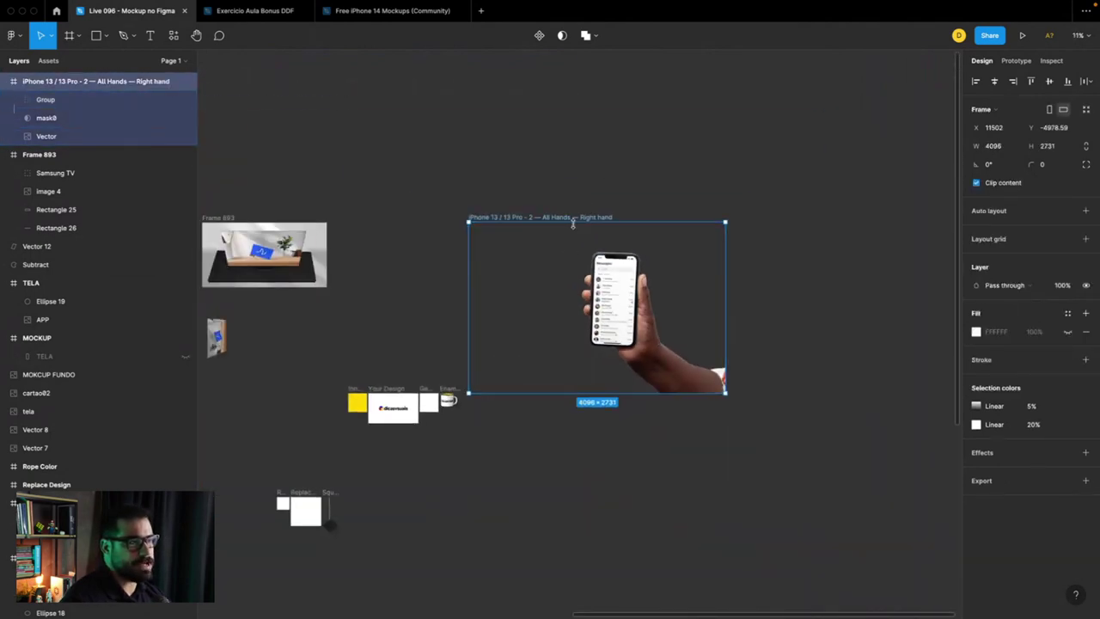
{"action": "scroll", "coordinate": [572, 223], "scroll_direction": "up", "scroll_amount": 2, "text": "ctrl"}
{"action": "scroll", "coordinate": [572, 224], "scroll_direction": "up", "scroll_amount": 1, "text": "ctrl"}
{"action": "scroll", "coordinate": [585, 198], "scroll_direction": "down", "scroll_amount": 1}
{"action": "scroll", "coordinate": [585, 197], "scroll_direction": "left", "scroll_amount": 1}
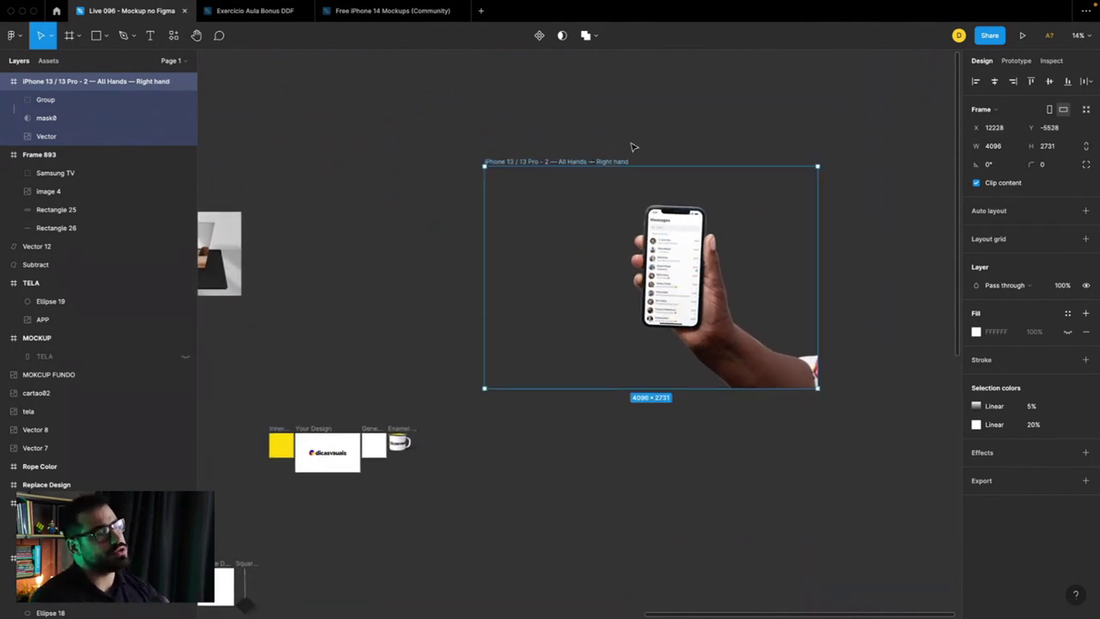
{"action": "left_click", "coordinate": [679, 286]}
{"action": "scroll", "coordinate": [682, 266], "scroll_direction": "up", "scroll_amount": 2, "text": "ctrl"}
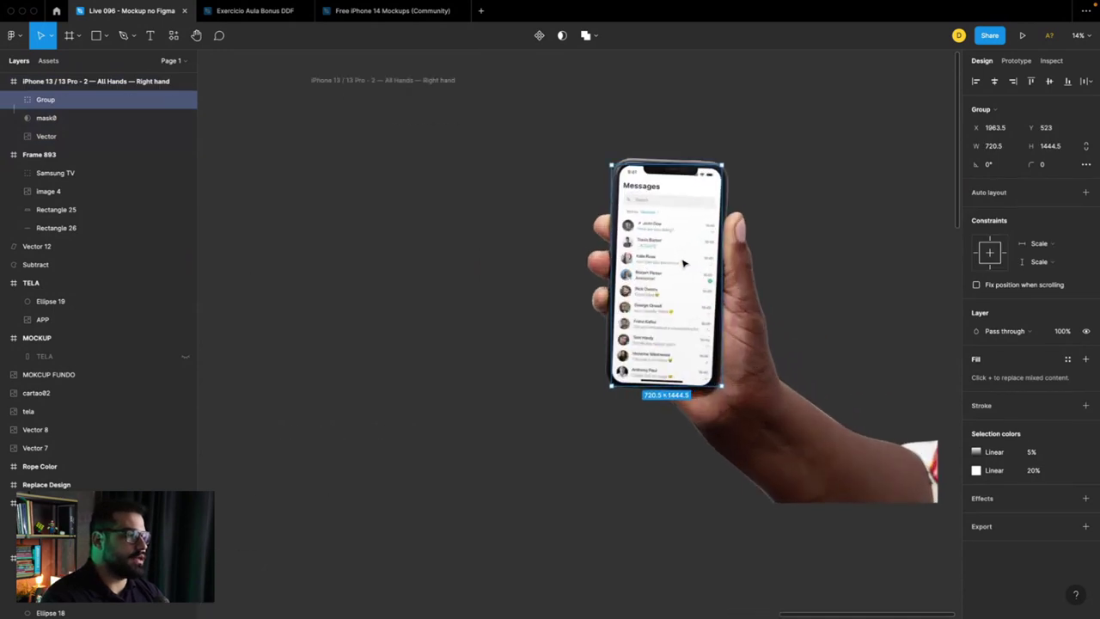
{"action": "scroll", "coordinate": [684, 249], "scroll_direction": "up", "scroll_amount": 1, "text": "ctrl"}
{"action": "scroll", "coordinate": [688, 257], "scroll_direction": "down", "scroll_amount": 2, "text": "ctrl"}
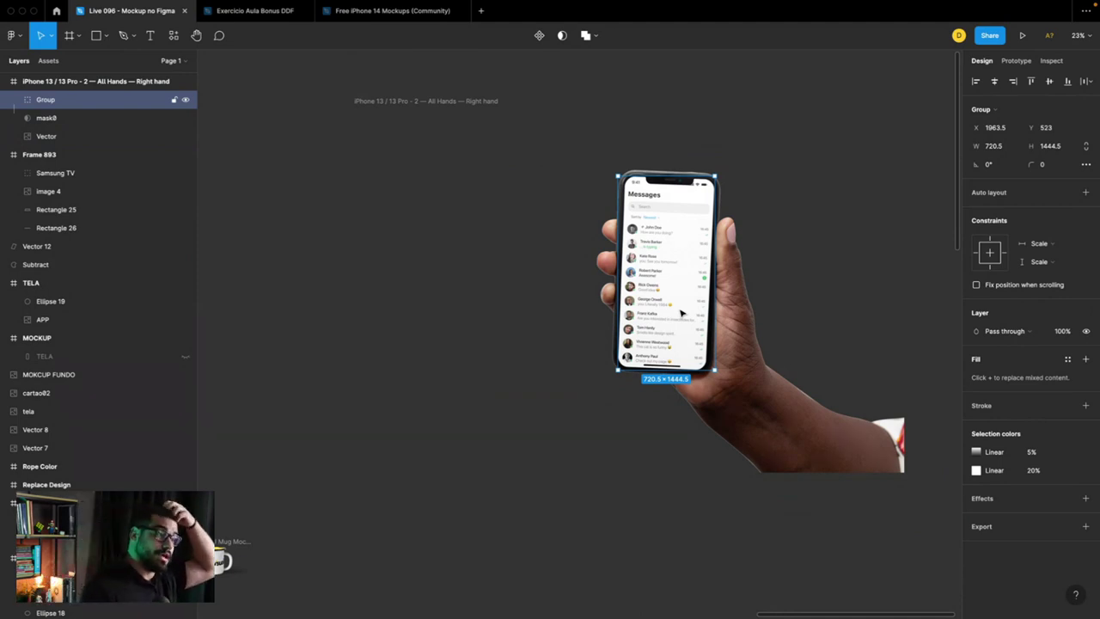
Step: Collapse the Right hand frame's layers and move the frame slightly right
{"action": "left_click", "coordinate": [388, 99]}
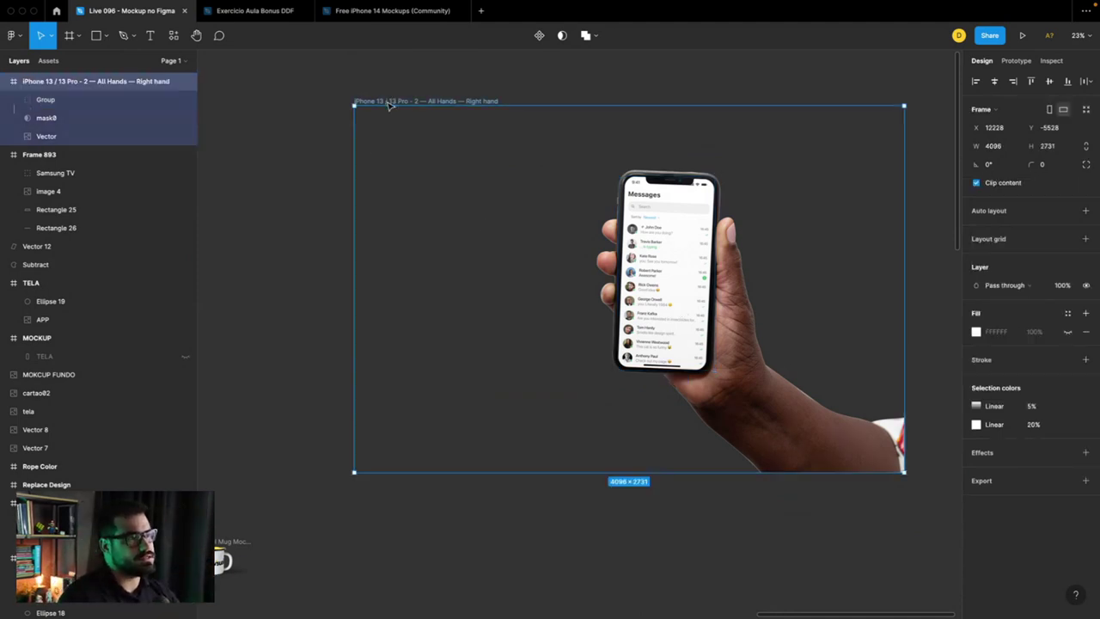
{"action": "mouse_move", "coordinate": [86, 81]}
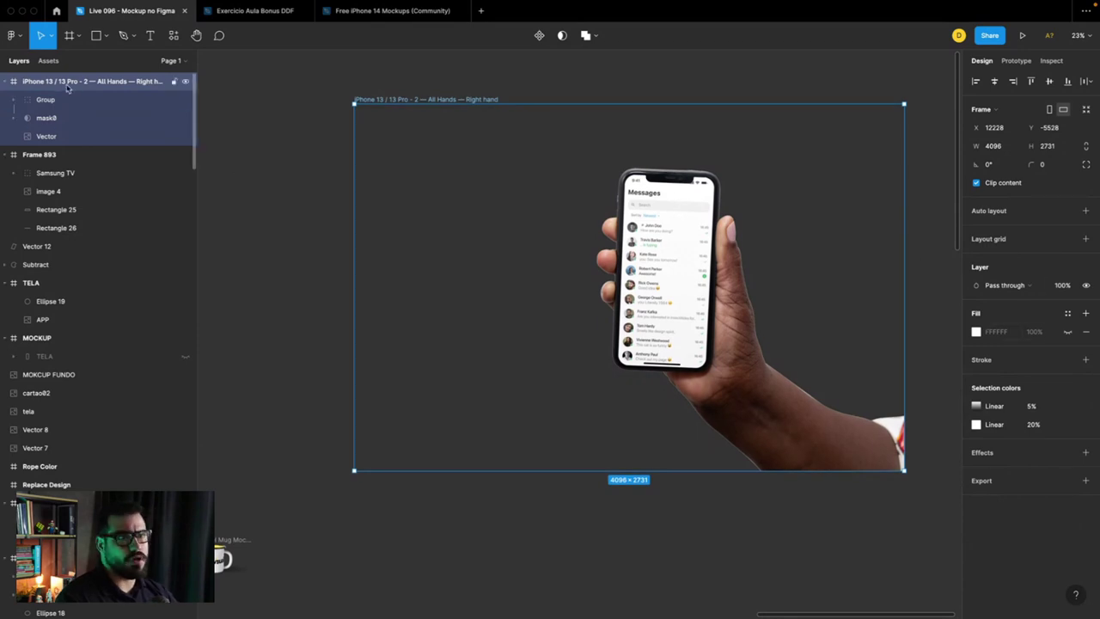
{"action": "left_click", "coordinate": [11, 82]}
{"action": "scroll", "coordinate": [459, 224], "scroll_direction": "down", "scroll_amount": 3}
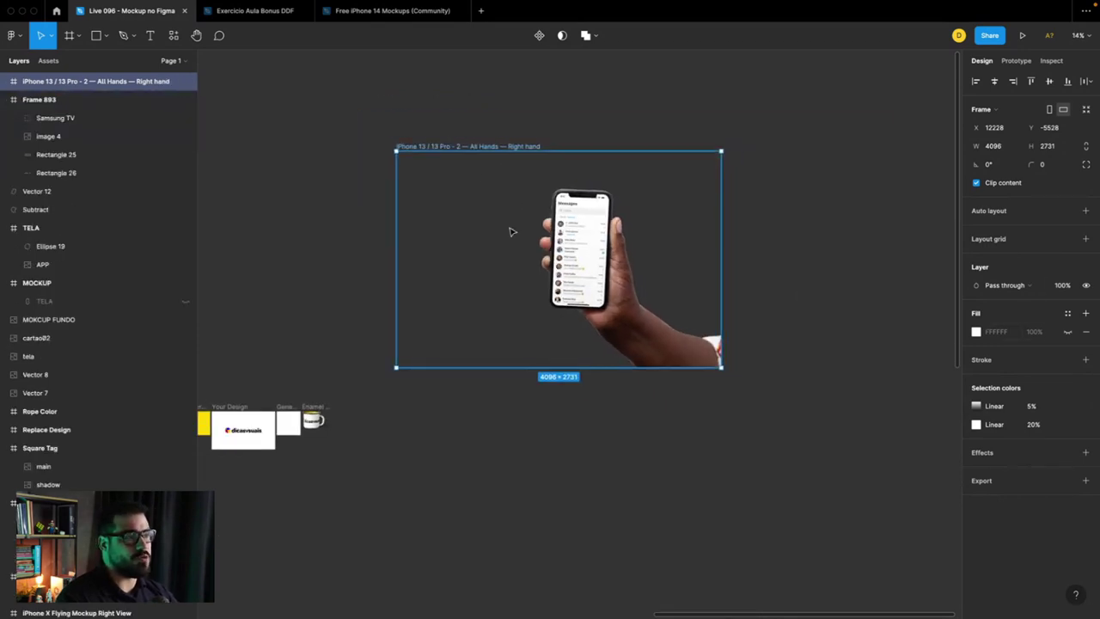
{"action": "left_click_drag", "start_coordinate": [462, 149], "coordinate": [507, 148]}
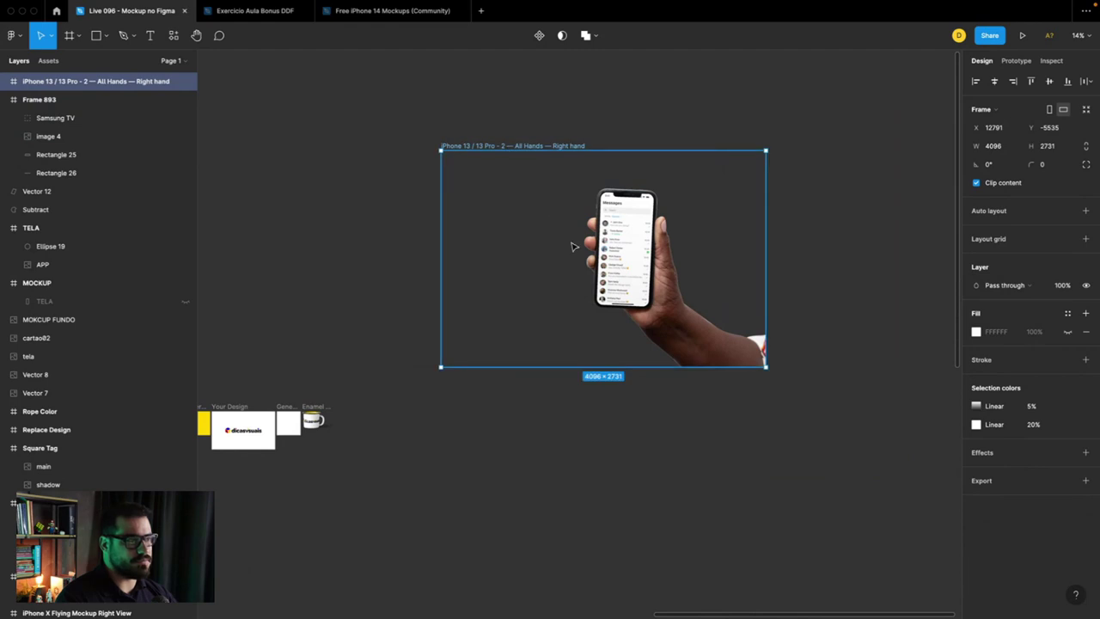
{"action": "scroll", "coordinate": [563, 280], "scroll_direction": "down", "scroll_amount": 2}
{"action": "scroll", "coordinate": [562, 280], "scroll_direction": "up", "scroll_amount": 2}
{"action": "scroll", "coordinate": [563, 281], "scroll_direction": "down", "scroll_amount": 2}
{"action": "scroll", "coordinate": [563, 280], "scroll_direction": "left", "scroll_amount": 2}
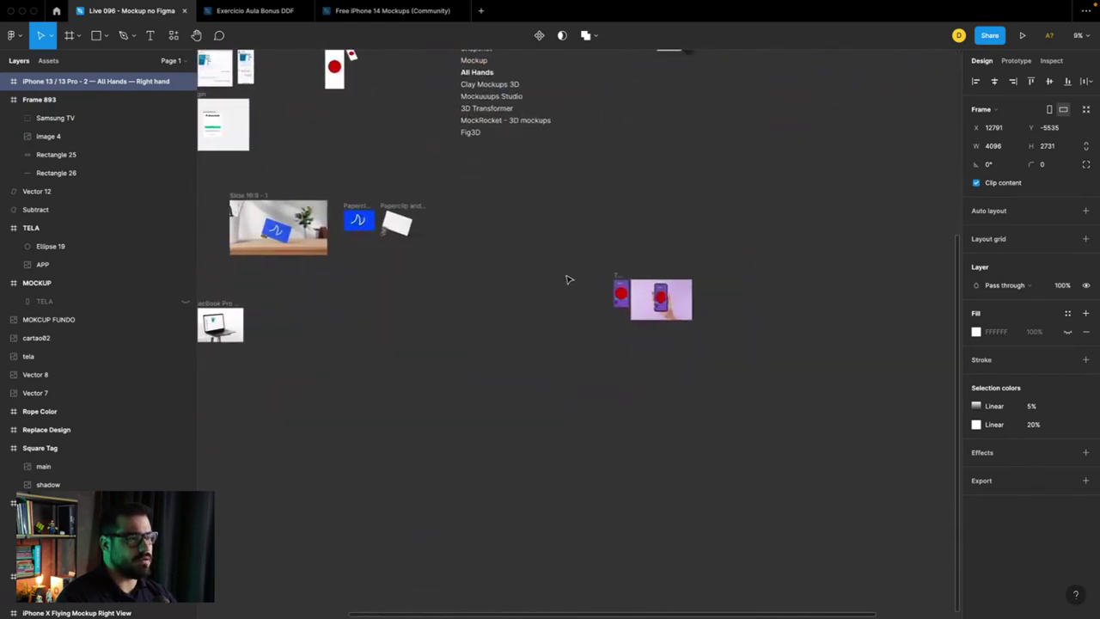
{"action": "scroll", "coordinate": [565, 279], "scroll_direction": "left", "scroll_amount": 3}
Step: Check the business card slide's layers by toggling the image 3 and image 1 visibility
{"action": "scroll", "coordinate": [411, 225], "scroll_direction": "up", "scroll_amount": 5}
{"action": "left_click", "coordinate": [550, 293]}
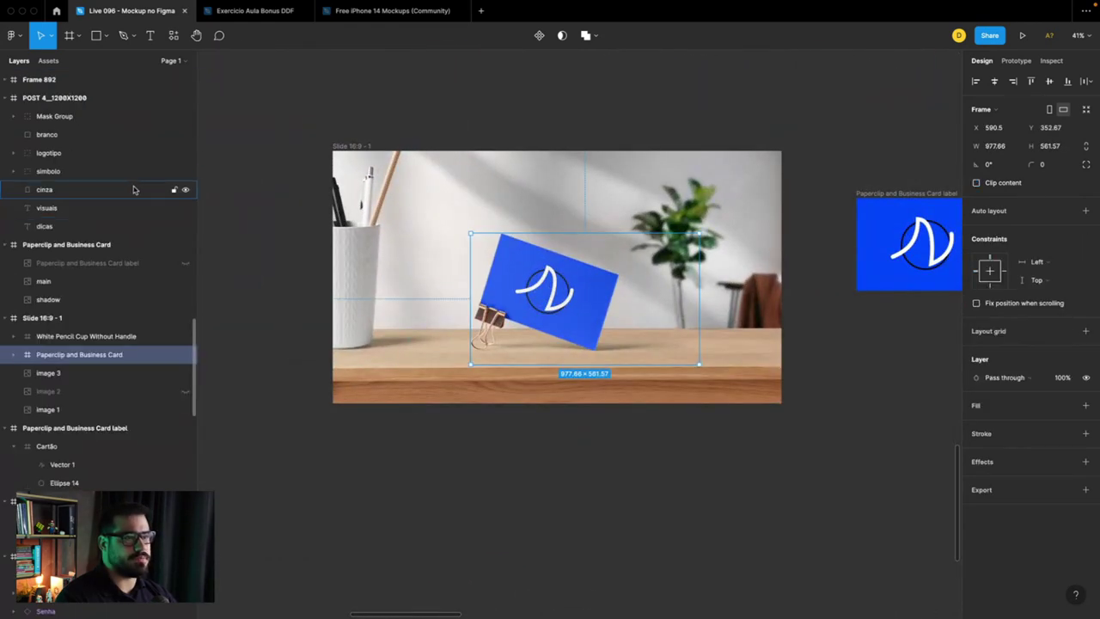
{"action": "left_click", "coordinate": [185, 354]}
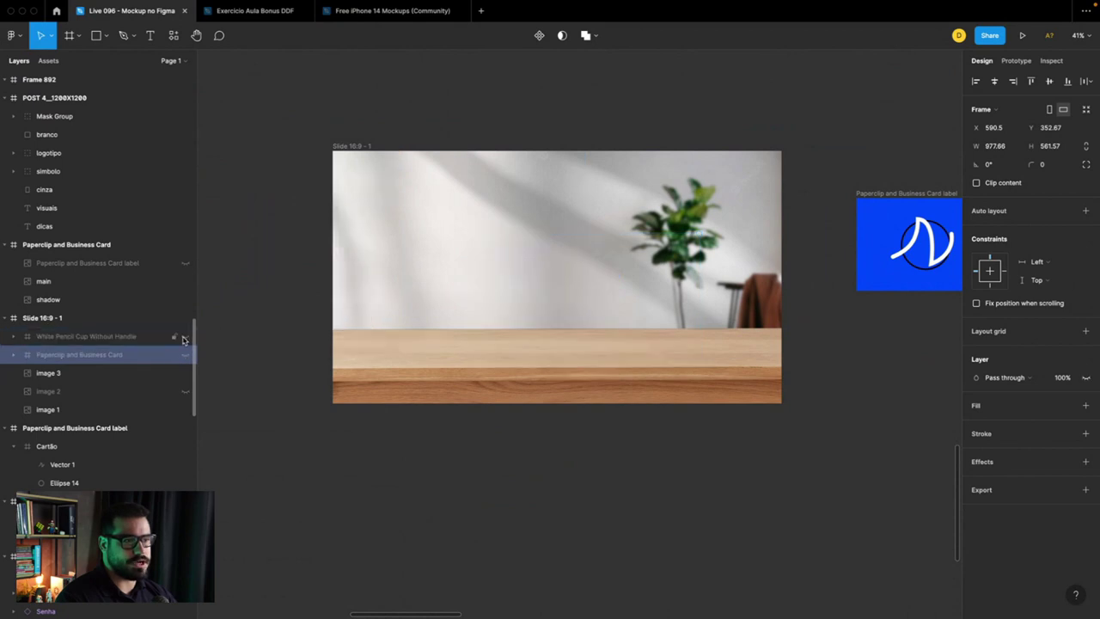
{"action": "left_click", "coordinate": [185, 373]}
{"action": "left_click", "coordinate": [182, 375]}
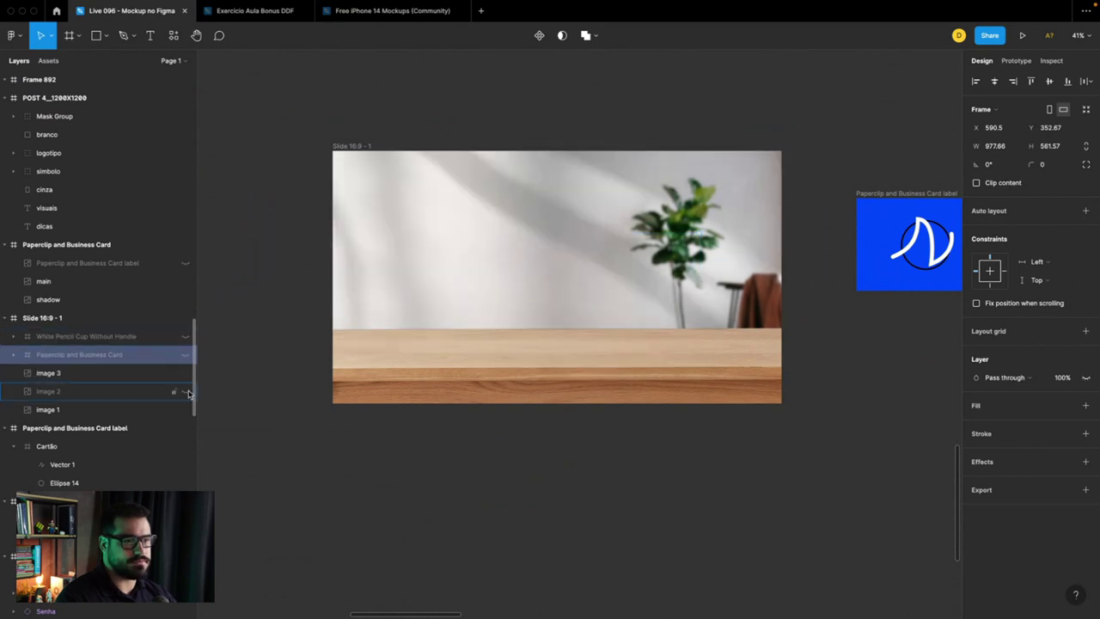
{"action": "left_click", "coordinate": [187, 411]}
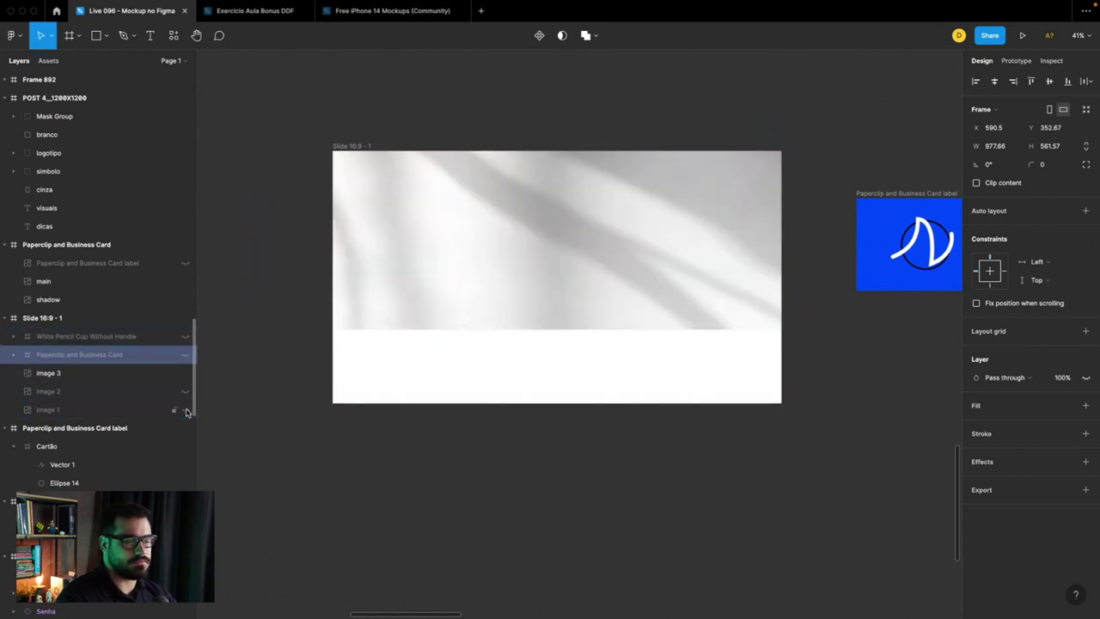
{"action": "left_click", "coordinate": [185, 410]}
Step: Paste the iPhone hand mockup into Slide 16:9 - 1 and shrink it to fit
{"action": "left_click", "coordinate": [51, 318]}
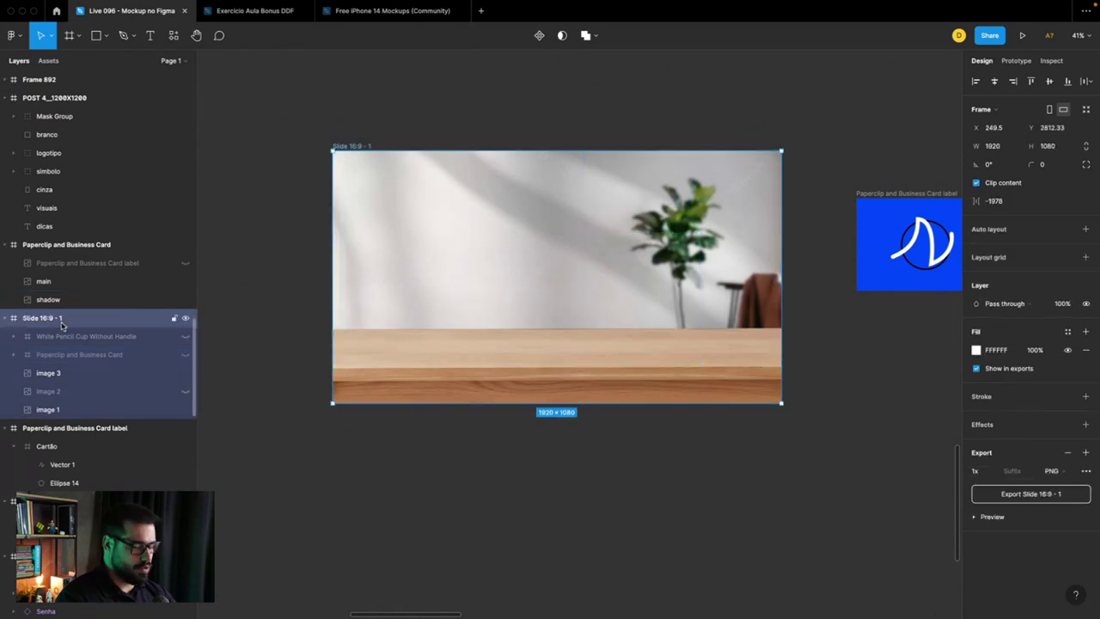
{"action": "key", "text": "ctrl+v"}
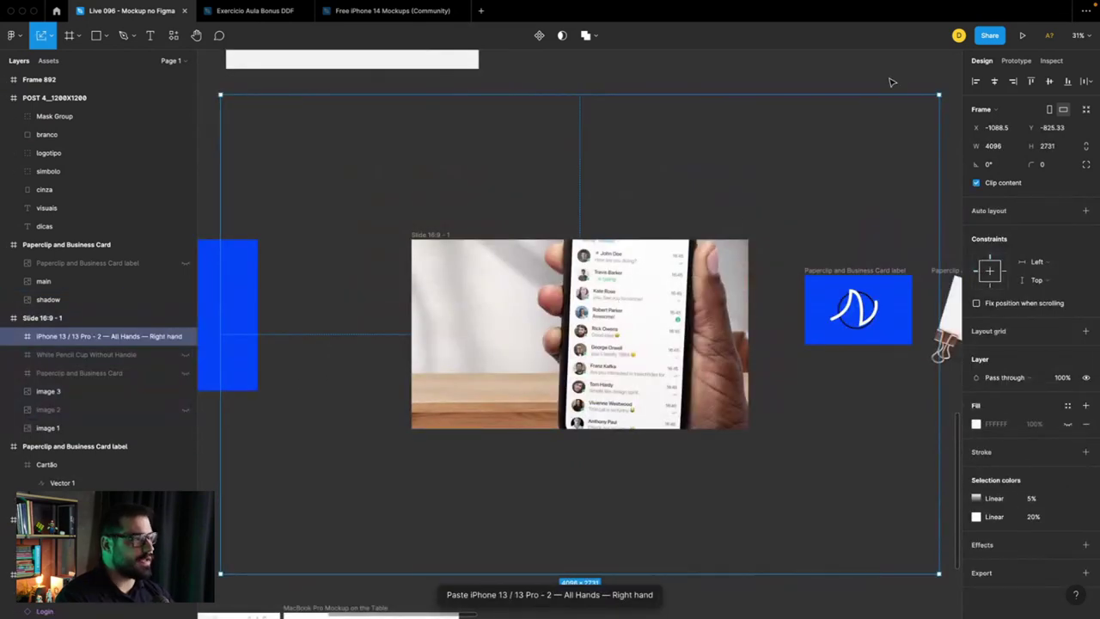
{"action": "left_click_drag", "start_coordinate": [940, 94], "coordinate": [744, 225]}
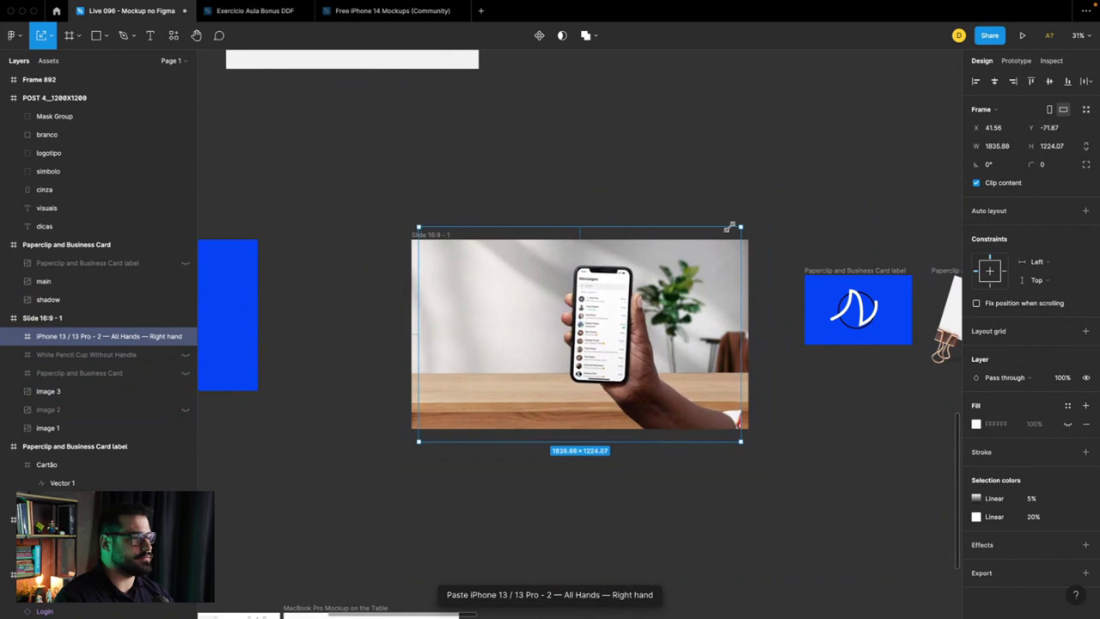
Step: Enlarge image 1, stretch image 3 taller, and flip image 1 horizontally
{"action": "left_click", "coordinate": [86, 427]}
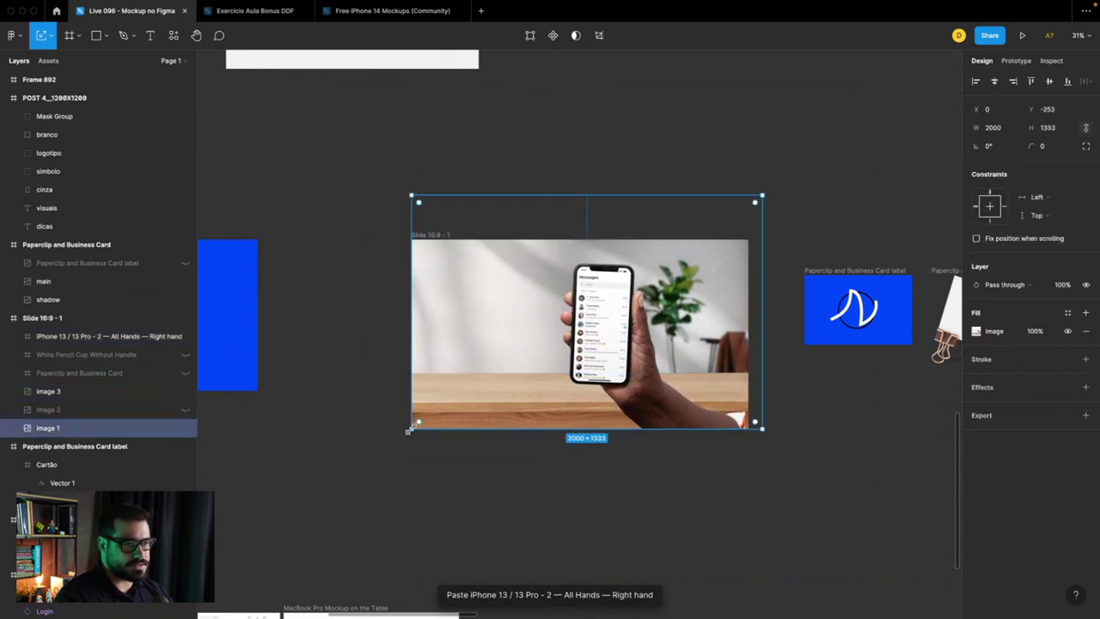
{"action": "left_click_drag", "start_coordinate": [409, 430], "coordinate": [289, 508]}
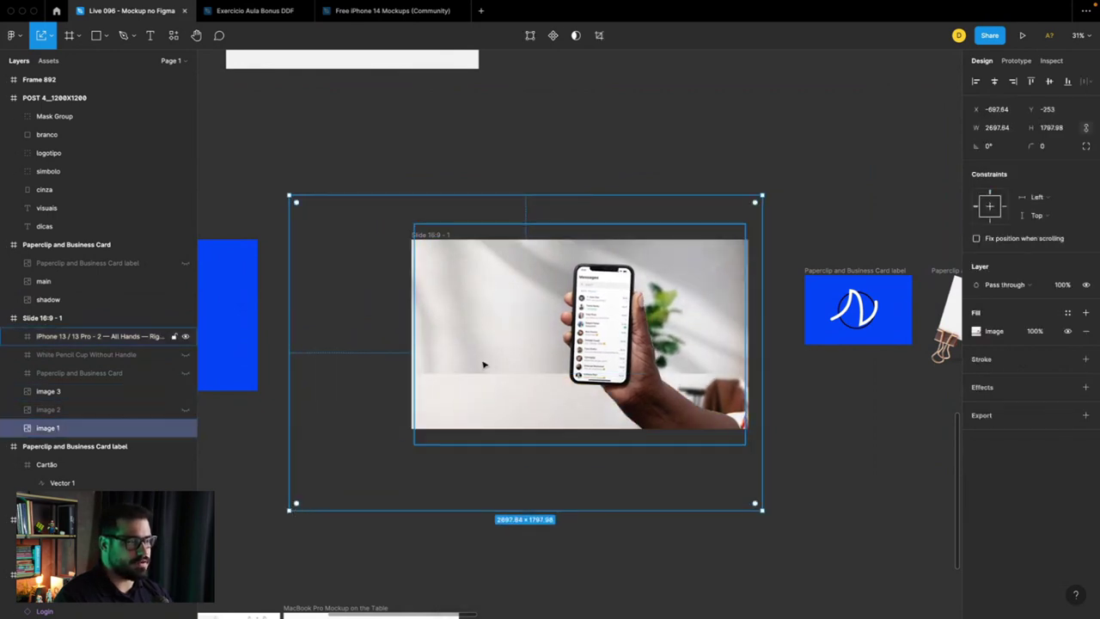
{"action": "left_click", "coordinate": [84, 392]}
{"action": "left_click_drag", "start_coordinate": [488, 376], "coordinate": [491, 429]}
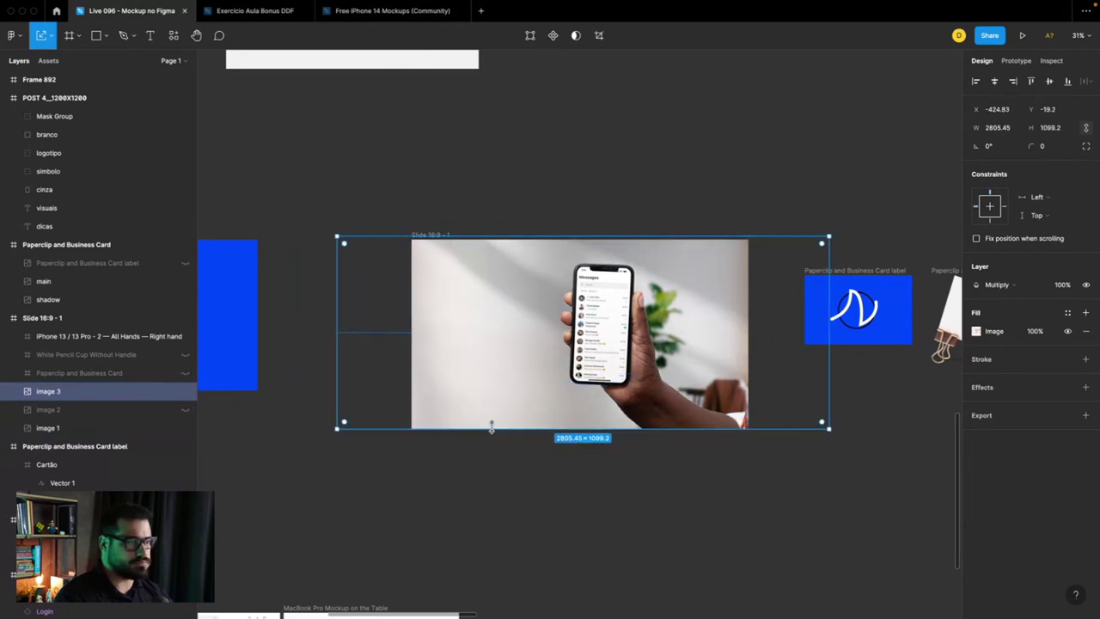
{"action": "left_click", "coordinate": [73, 428]}
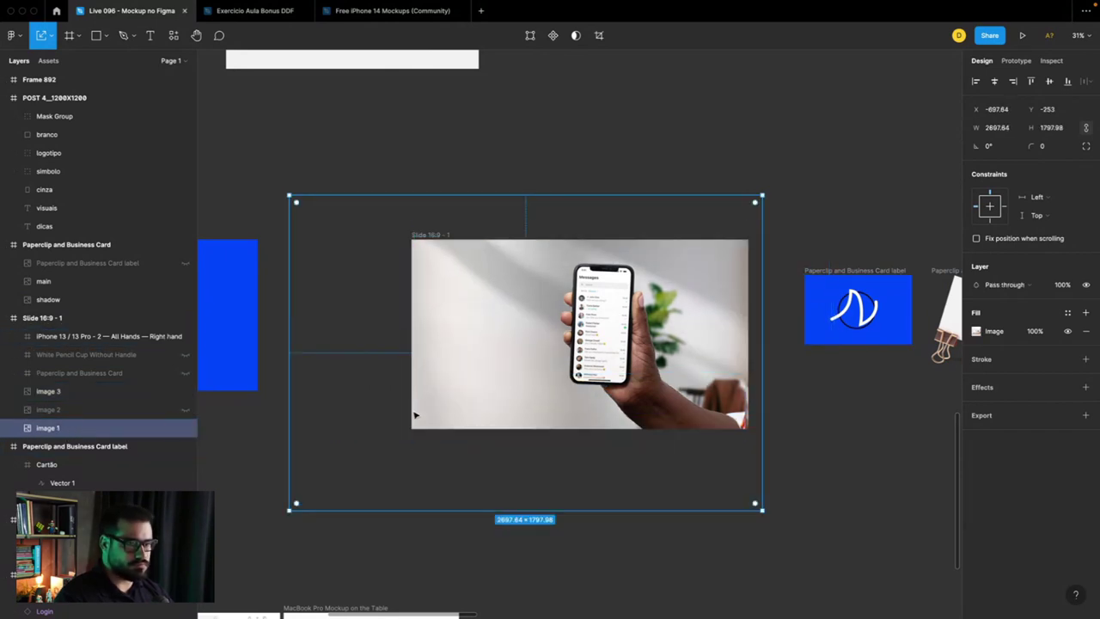
{"action": "key", "text": "shift+h"}
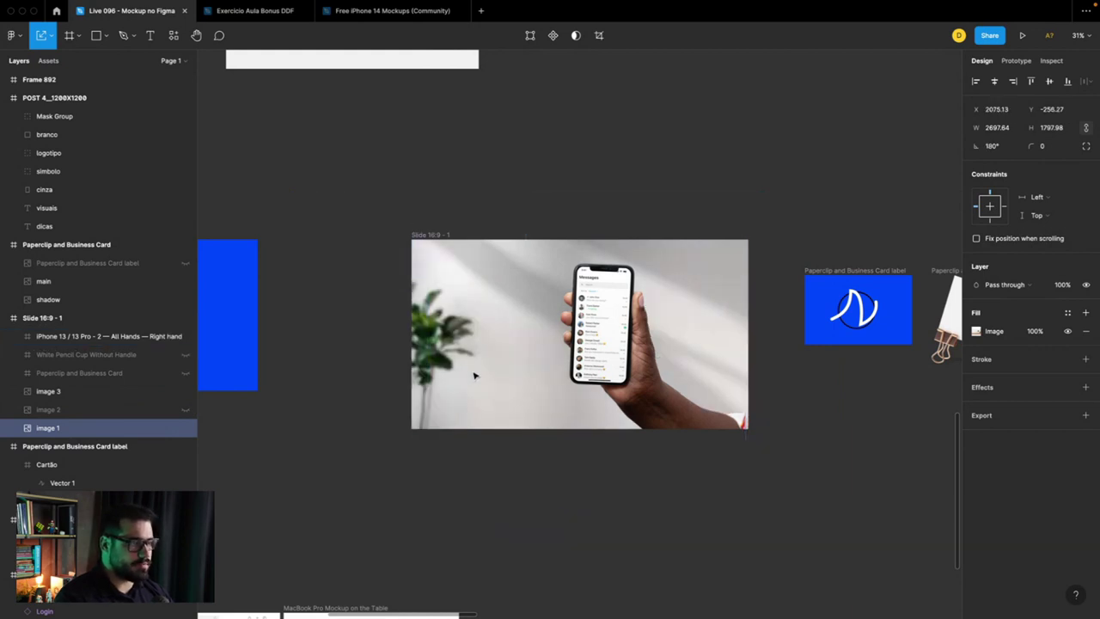
{"action": "left_click", "coordinate": [558, 472]}
Step: Start dragging the iPhone hand mockup toward another slide
{"action": "scroll", "coordinate": [617, 456], "scroll_direction": "up", "scroll_amount": 2, "text": "ctrl"}
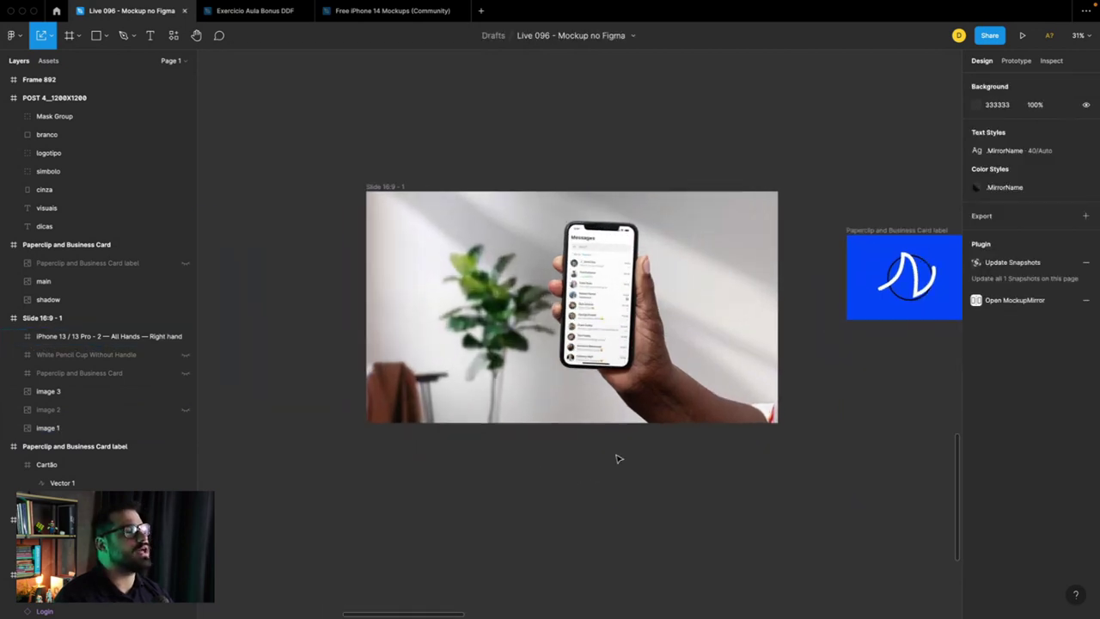
{"action": "scroll", "coordinate": [616, 456], "scroll_direction": "up", "scroll_amount": 2, "text": "ctrl"}
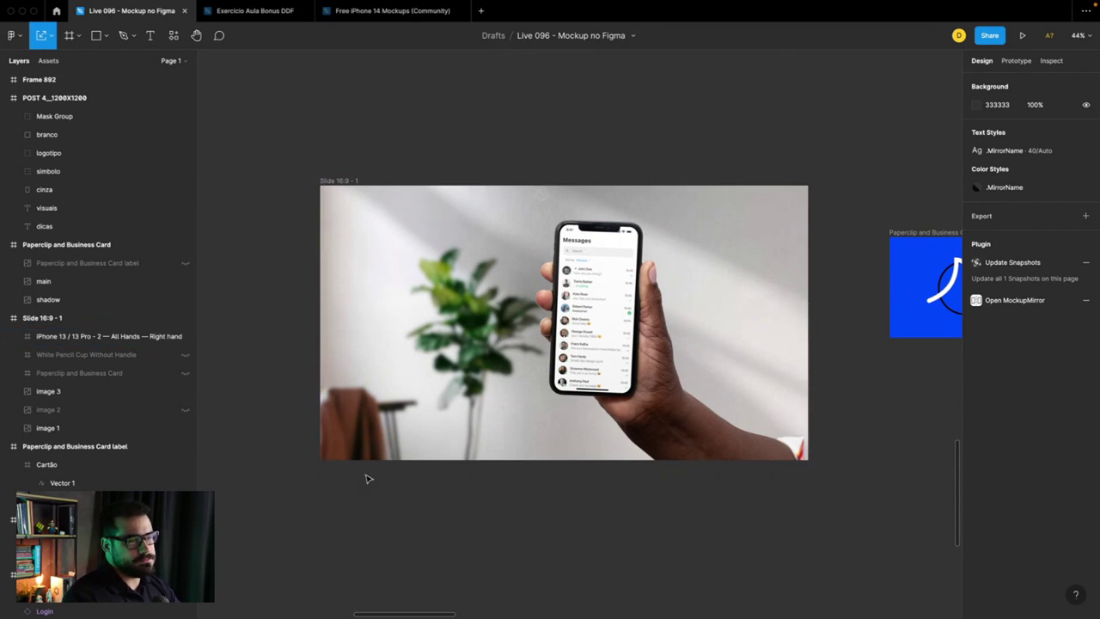
{"action": "left_click", "coordinate": [407, 394]}
{"action": "left_click_drag", "start_coordinate": [407, 394], "coordinate": [450, 381]}
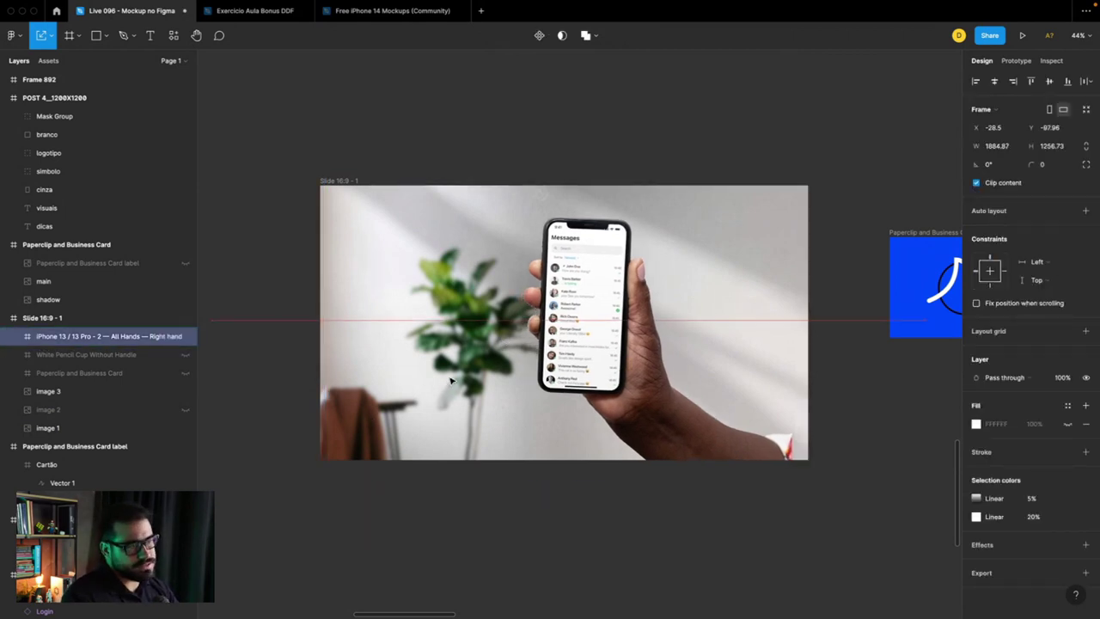
Step: Carry the iPhone mockup onto the yellow Slide 16:9 - 2 and centre it
{"action": "scroll", "coordinate": [451, 381], "scroll_direction": "down", "scroll_amount": 5, "text": "ctrl"}
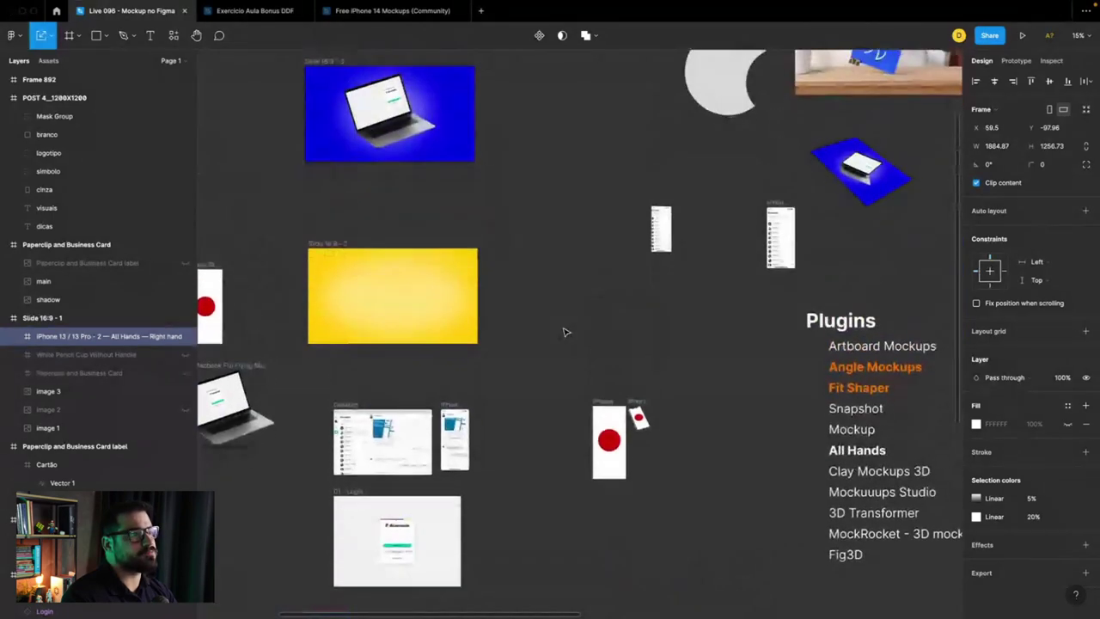
{"action": "mouse_move", "coordinate": [451, 381]}
{"action": "left_mouse_down"}
{"action": "mouse_move", "coordinate": [384, 241]}
{"action": "mouse_move", "coordinate": [352, 248]}
{"action": "left_mouse_up"}
{"action": "scroll", "coordinate": [352, 248], "scroll_direction": "up", "scroll_amount": 5, "text": "ctrl"}
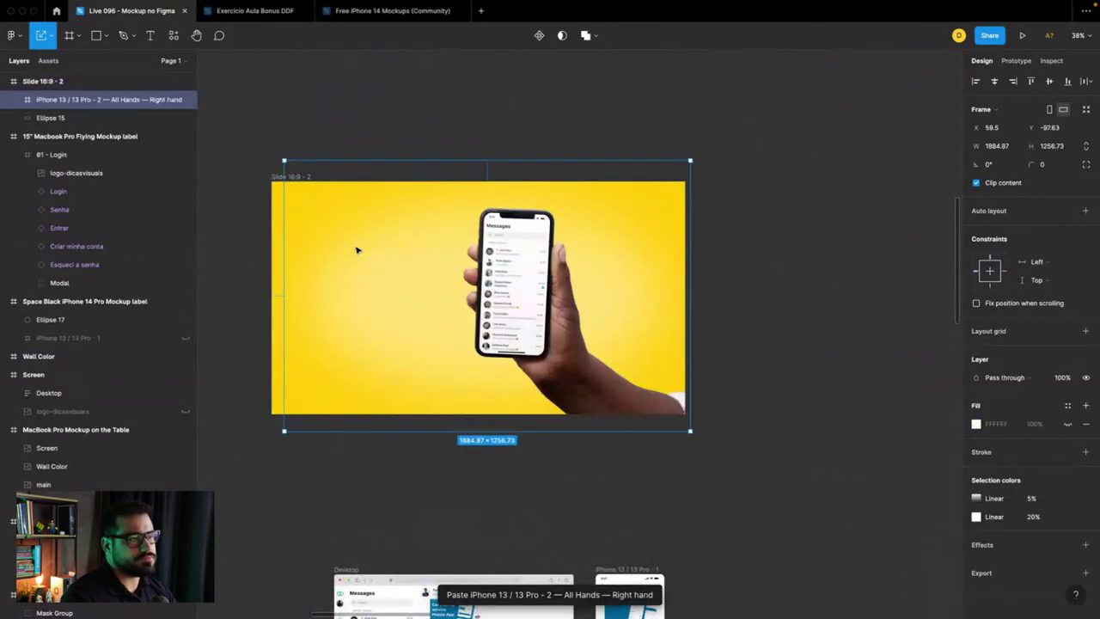
{"action": "left_click_drag", "start_coordinate": [471, 296], "coordinate": [415, 294]}
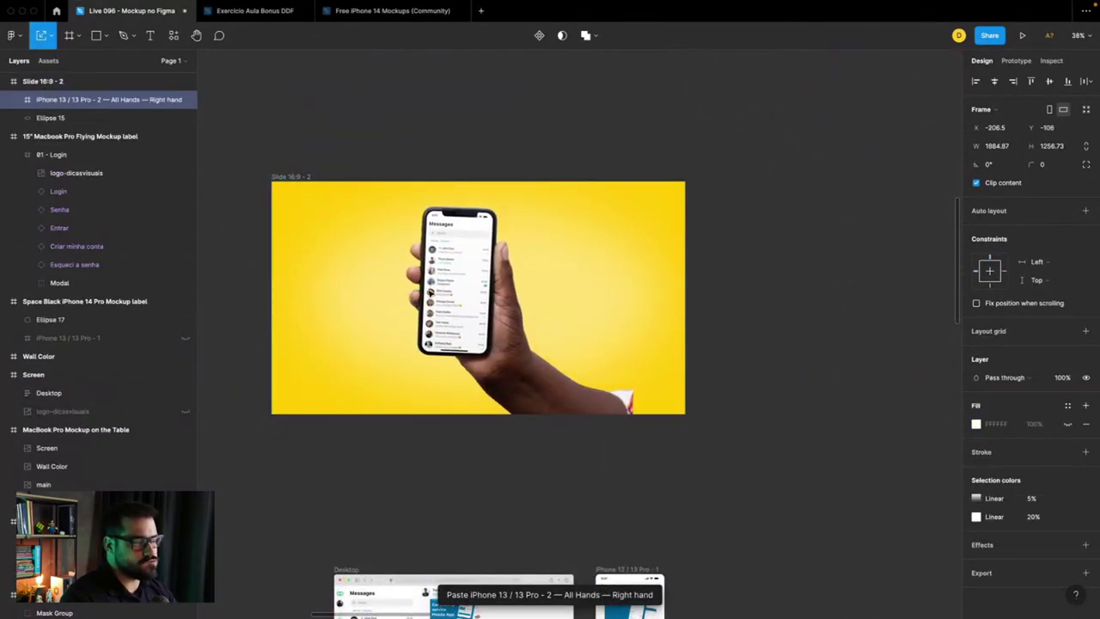
{"action": "left_click_drag", "start_coordinate": [611, 393], "coordinate": [668, 392]}
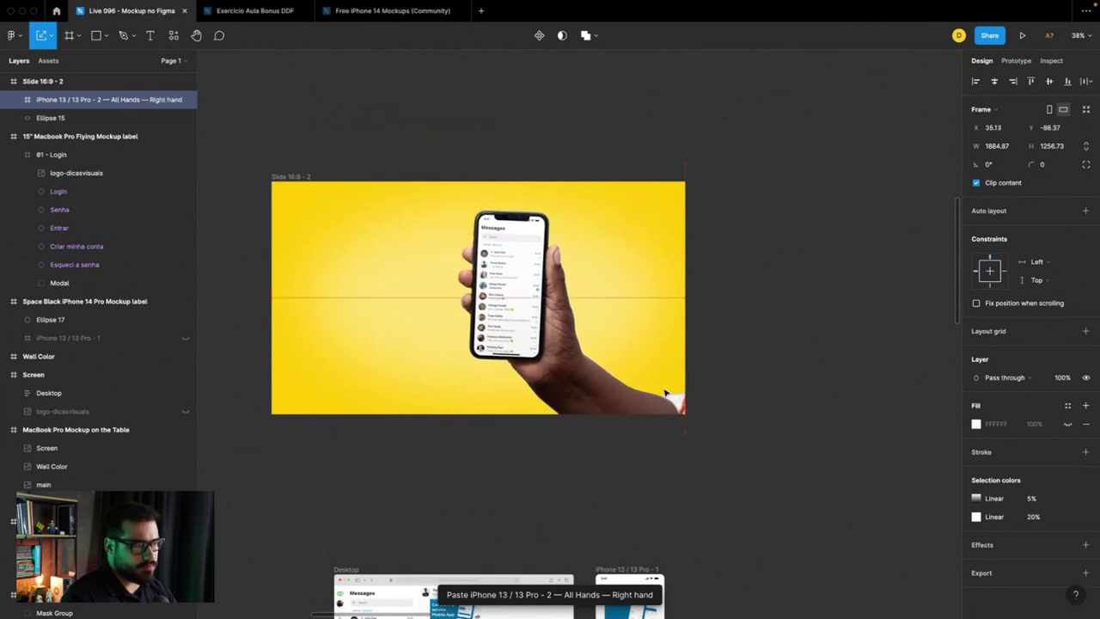
Step: Draw a text box to the left of the phone
{"action": "left_click", "coordinate": [747, 367]}
{"action": "key", "text": "t"}
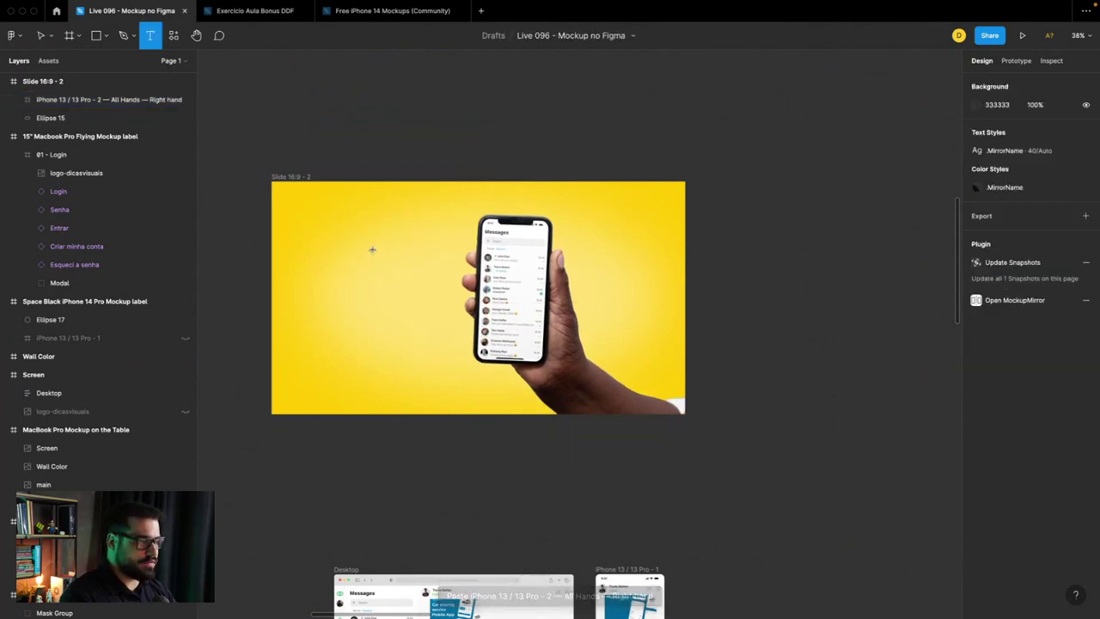
{"action": "left_click_drag", "start_coordinate": [334, 237], "coordinate": [443, 343]}
{"action": "type", "text": "Meu app uhull"}
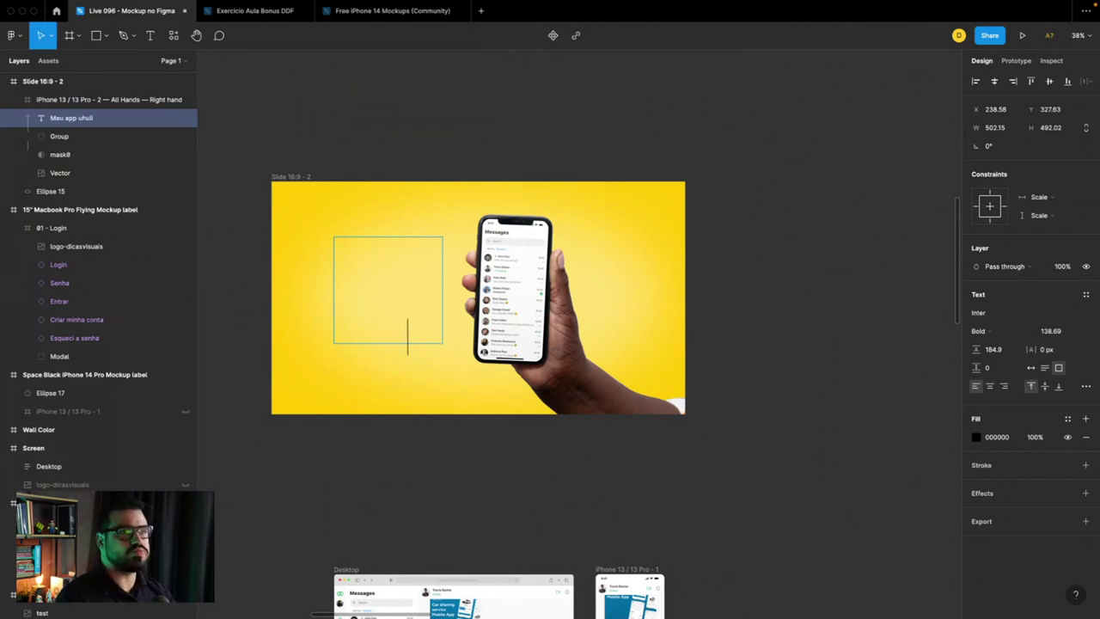
Step: Move the 'Meu app uhul!' heading out of the iPhone frame, set line height 121.9, nudge it down
{"action": "left_click", "coordinate": [120, 120]}
{"action": "left_click_drag", "start_coordinate": [107, 89], "coordinate": [108, 93]}
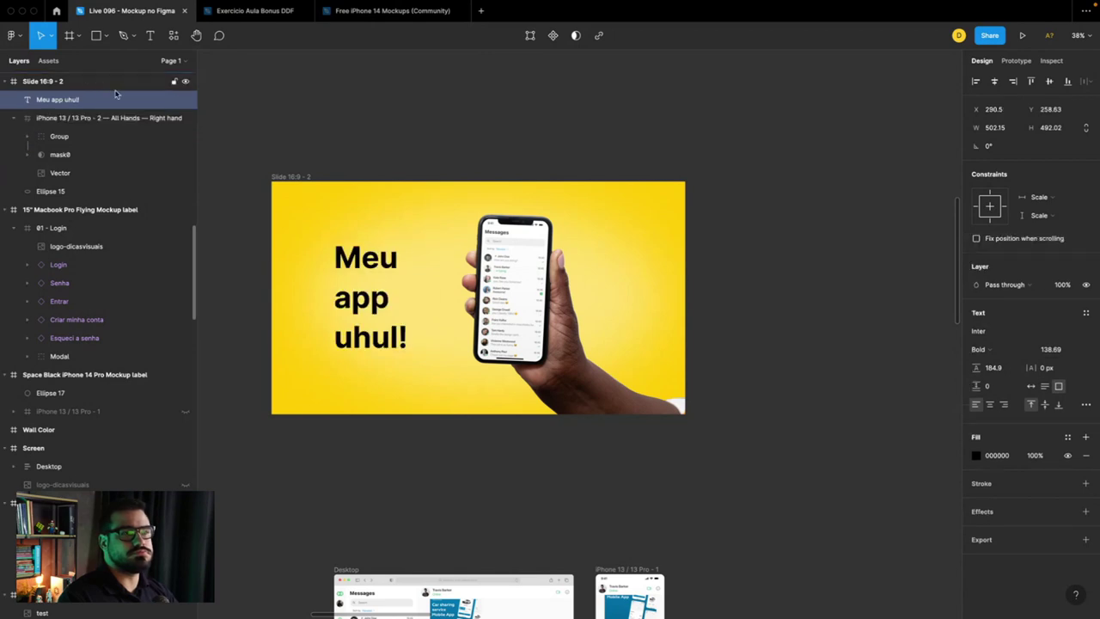
{"action": "scroll", "coordinate": [350, 285], "scroll_direction": "up", "scroll_amount": 2}
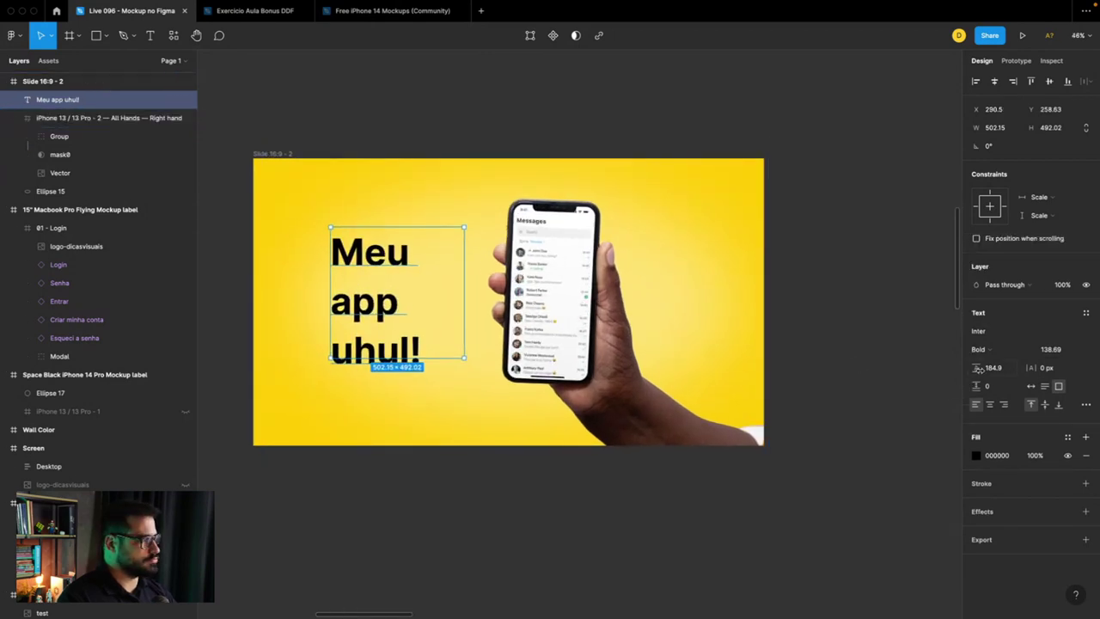
{"action": "left_click_drag", "start_coordinate": [977, 368], "coordinate": [924, 368]}
{"action": "left_click_drag", "start_coordinate": [400, 307], "coordinate": [400, 320]}
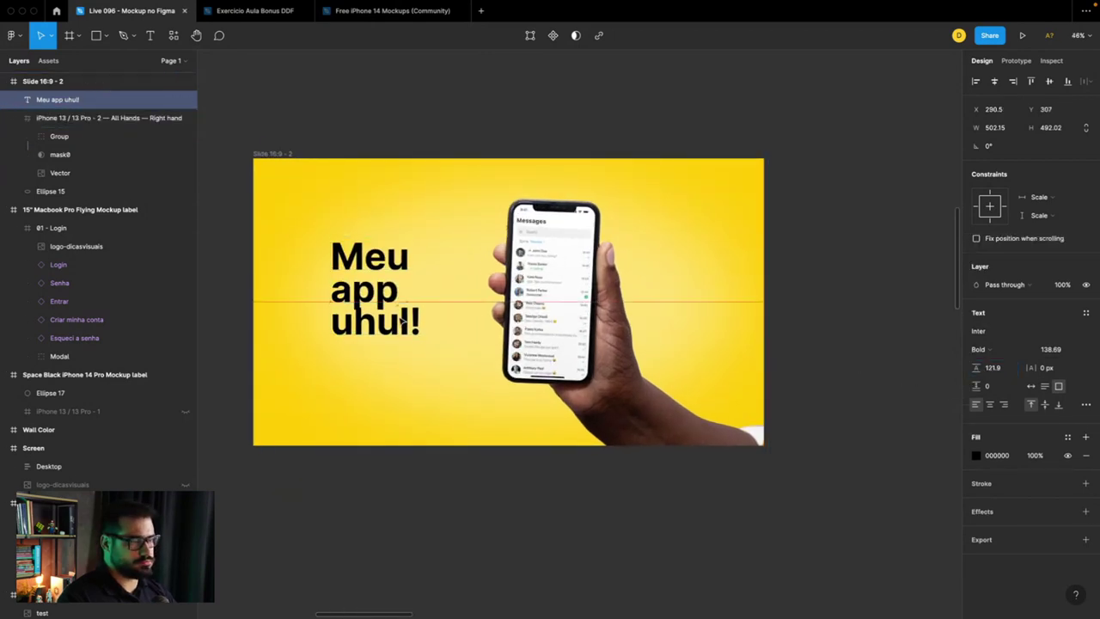
{"action": "left_click", "coordinate": [871, 309]}
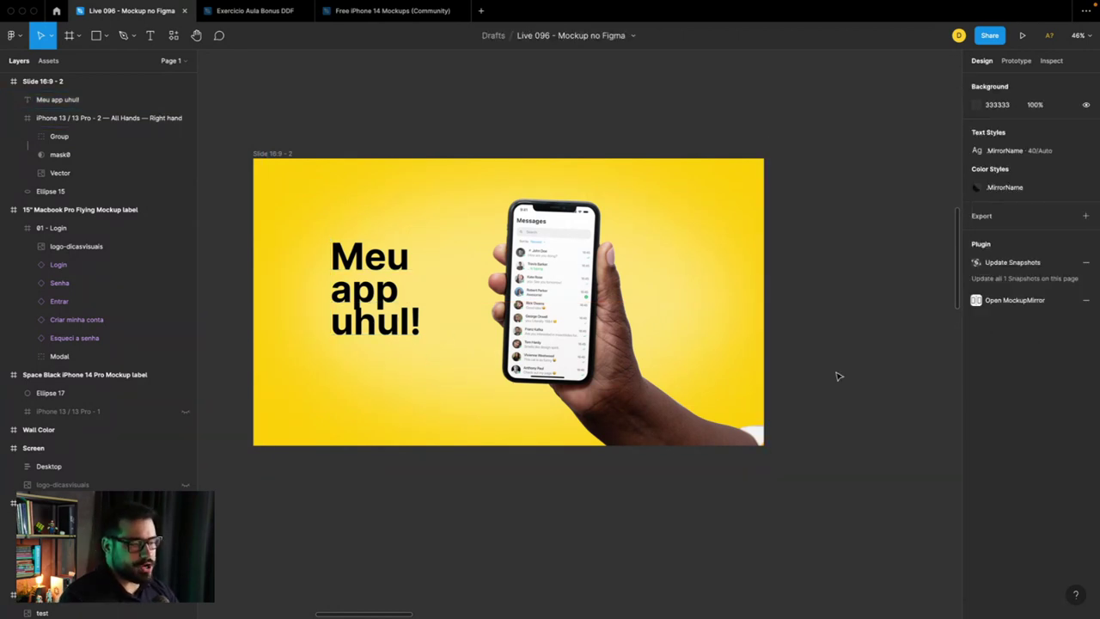
Step: Bold the 'Clay Mockups 3D' entry with Ctrl+B, then zoom out to the whole board
{"action": "scroll", "coordinate": [838, 375], "scroll_direction": "down", "scroll_amount": 2}
{"action": "scroll", "coordinate": [838, 375], "scroll_direction": "down", "scroll_amount": 2}
{"action": "scroll", "coordinate": [838, 375], "scroll_direction": "down", "scroll_amount": 2}
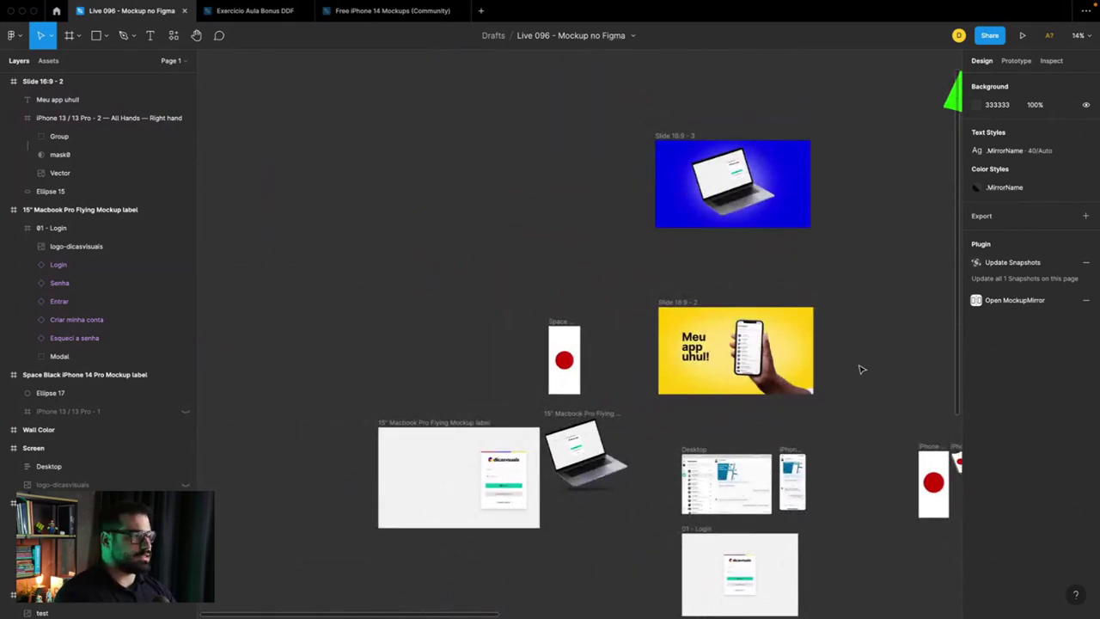
{"action": "scroll", "coordinate": [862, 369], "scroll_direction": "right", "scroll_amount": 5}
{"action": "scroll", "coordinate": [626, 250], "scroll_direction": "up", "scroll_amount": 3}
{"action": "scroll", "coordinate": [604, 361], "scroll_direction": "up", "scroll_amount": 3}
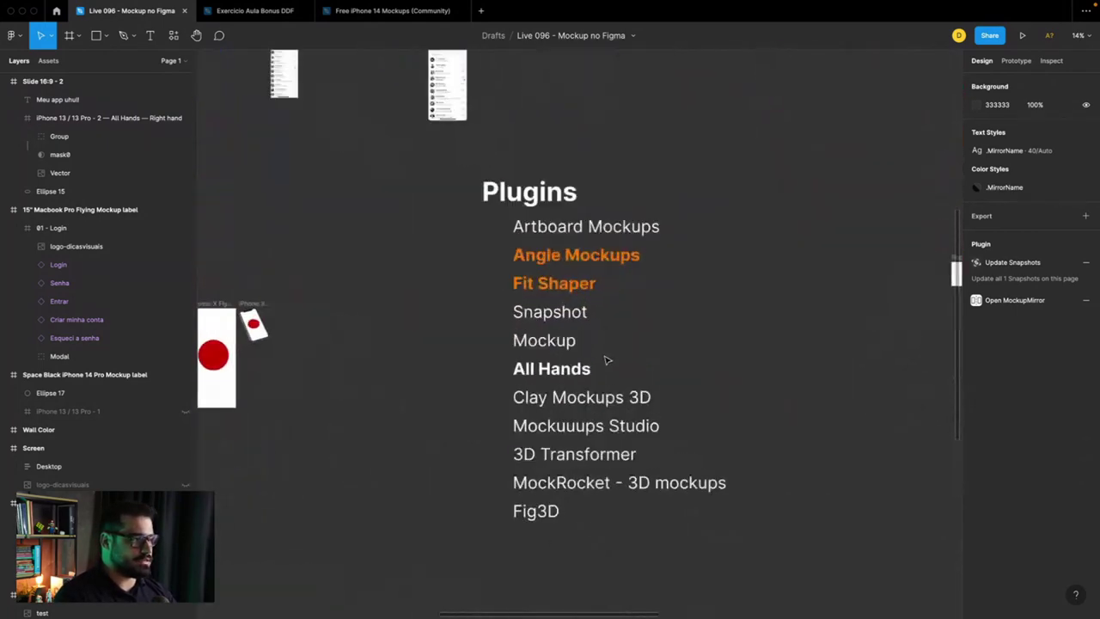
{"action": "scroll", "coordinate": [555, 380], "scroll_direction": "up", "scroll_amount": 3}
{"action": "left_click", "coordinate": [555, 380]}
{"action": "scroll", "coordinate": [567, 378], "scroll_direction": "down", "scroll_amount": 3}
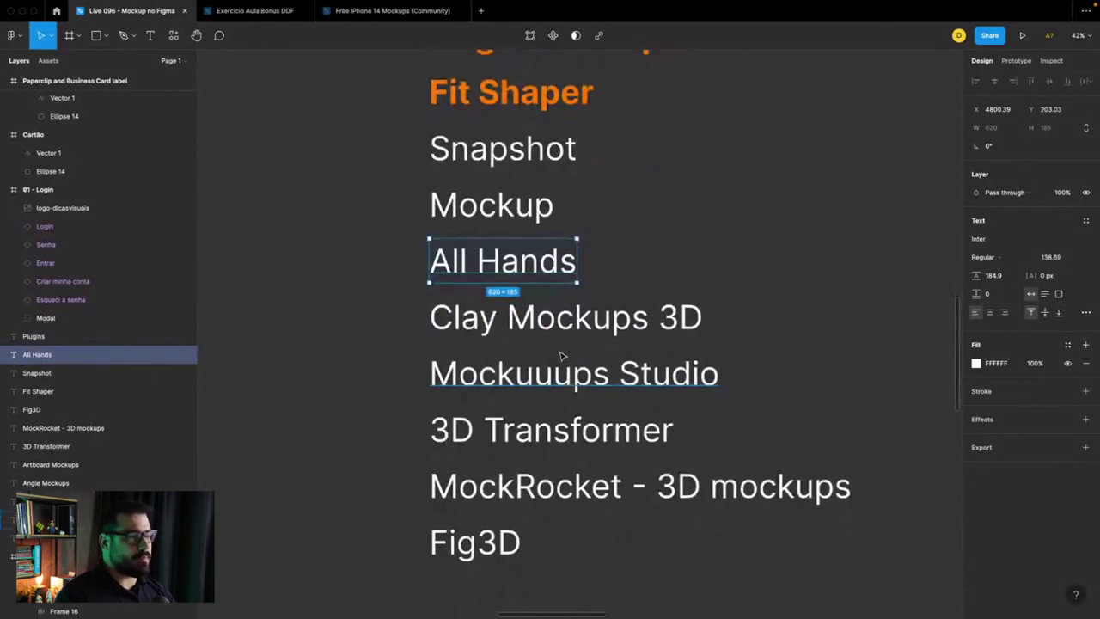
{"action": "left_click", "coordinate": [576, 325]}
{"action": "scroll", "coordinate": [582, 376], "scroll_direction": "down", "scroll_amount": 2}
{"action": "key", "text": "ctrl+b"}
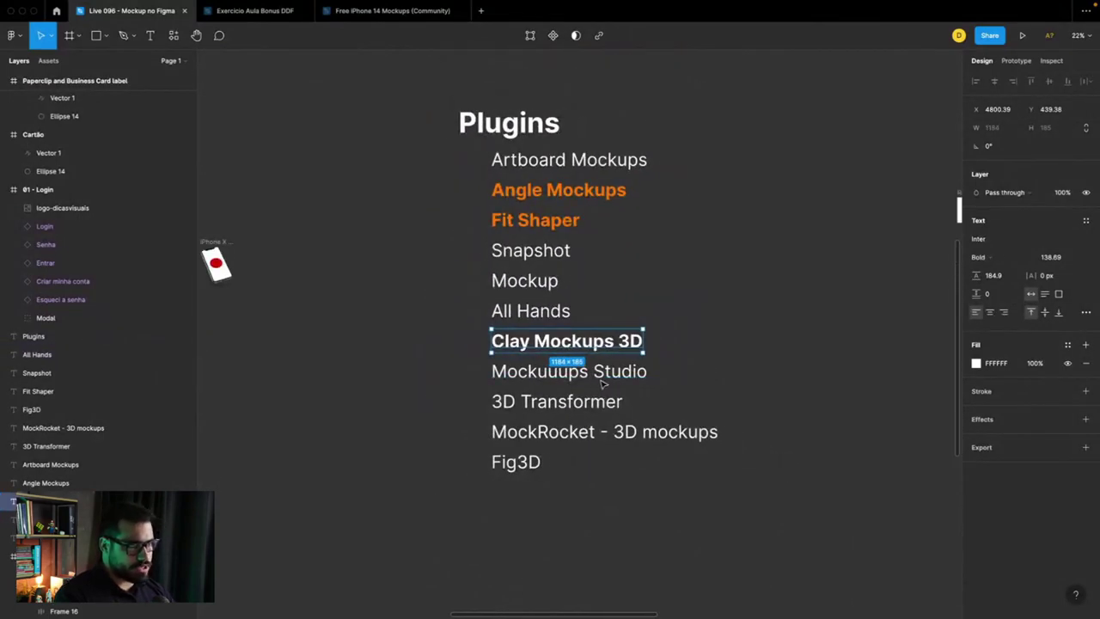
{"action": "scroll", "coordinate": [597, 373], "scroll_direction": "right", "scroll_amount": 2}
{"action": "scroll", "coordinate": [602, 383], "scroll_direction": "right", "scroll_amount": 1}
{"action": "scroll", "coordinate": [601, 383], "scroll_direction": "down", "scroll_amount": 1}
{"action": "scroll", "coordinate": [603, 385], "scroll_direction": "right", "scroll_amount": 1}
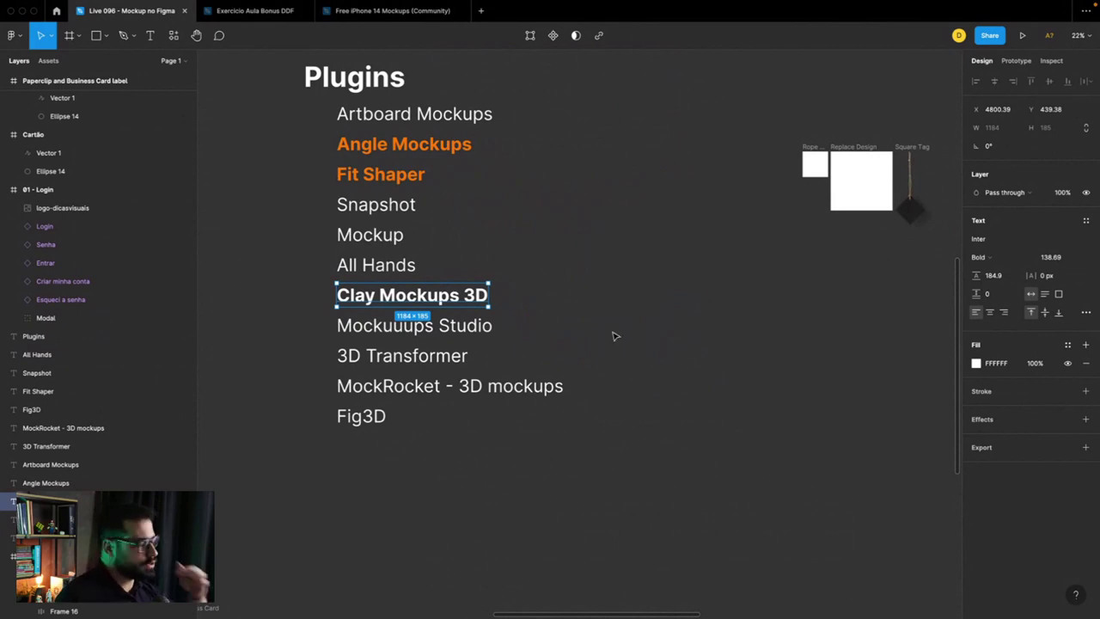
{"action": "key", "text": "Escape"}
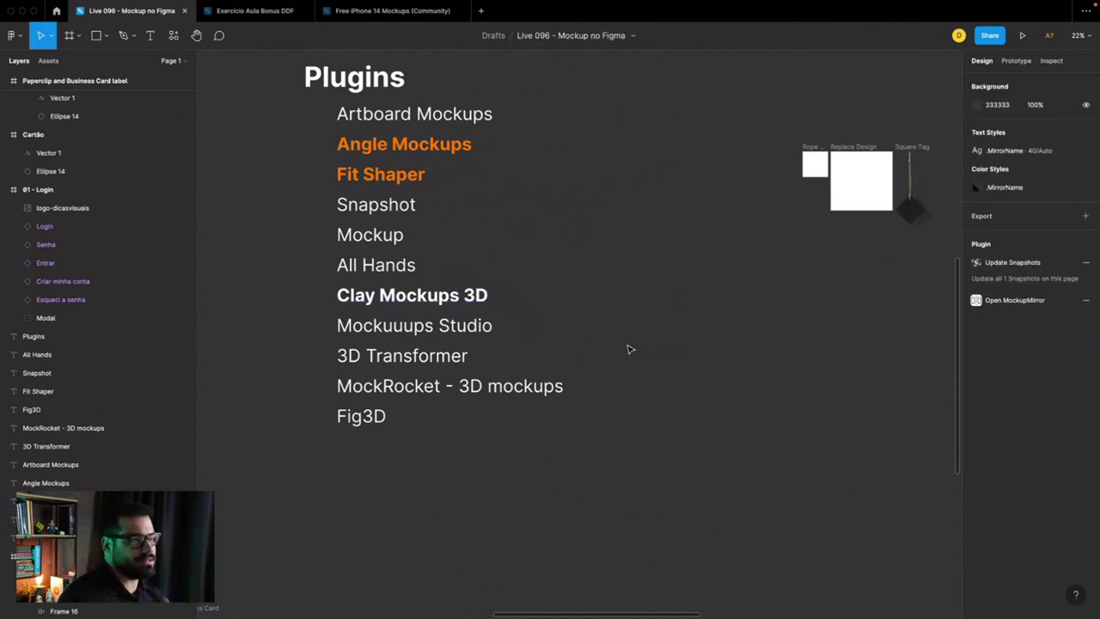
{"action": "key", "text": "shift+1"}
Step: Search plugins for 'mockup' and run Clay Mockups 3D
{"action": "left_click", "coordinate": [173, 35]}
{"action": "type", "text": "caly"}
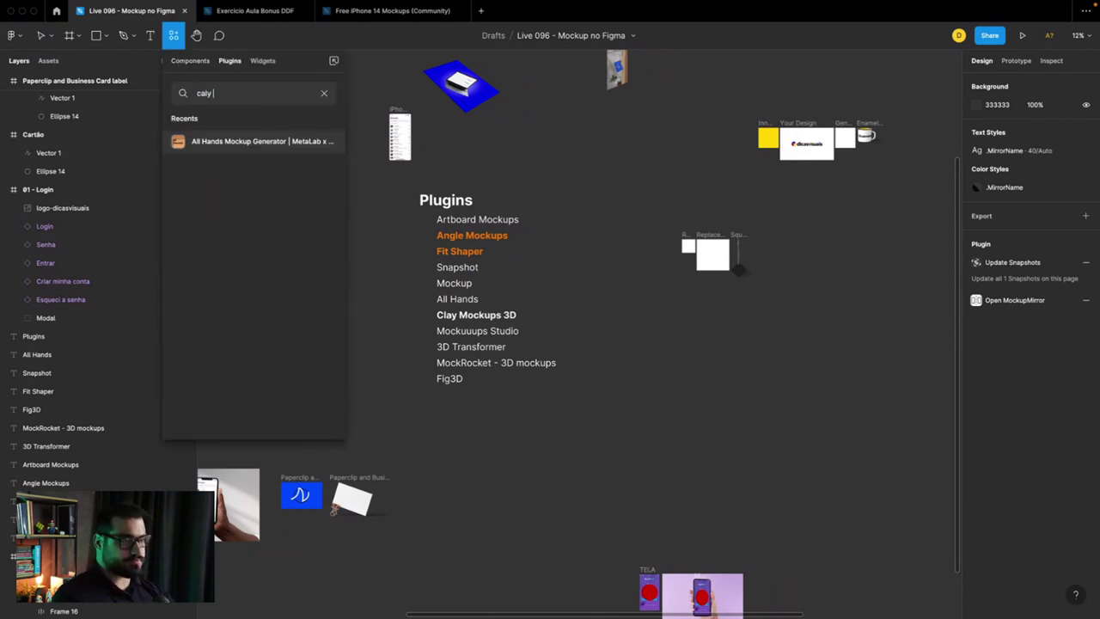
{"action": "type", "text": "mockup"}
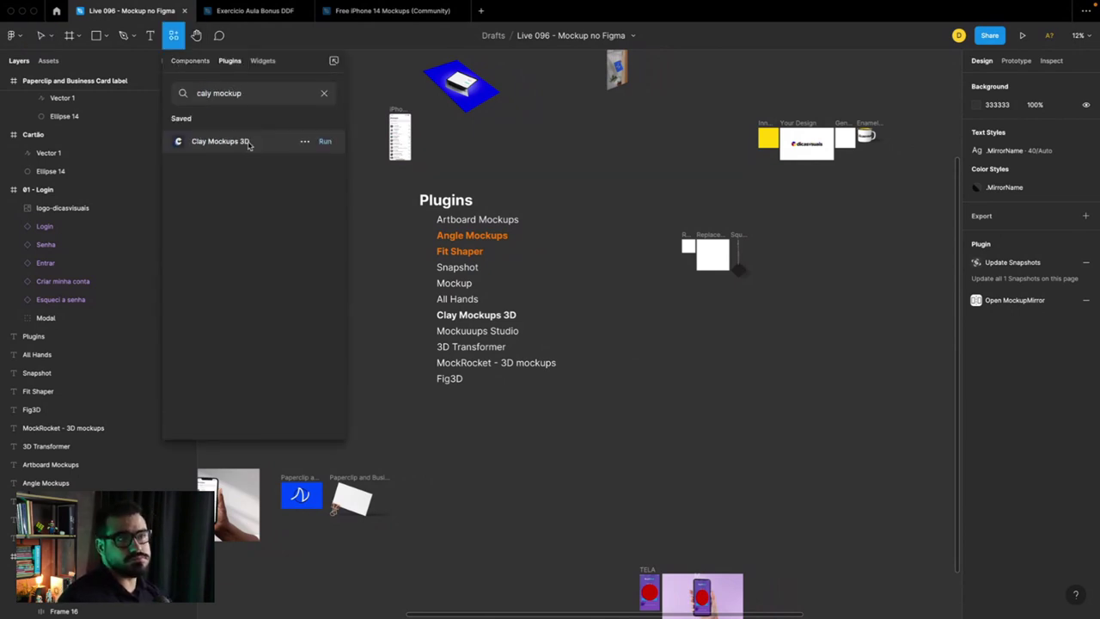
{"action": "left_click", "coordinate": [219, 141]}
{"action": "left_click", "coordinate": [253, 218]}
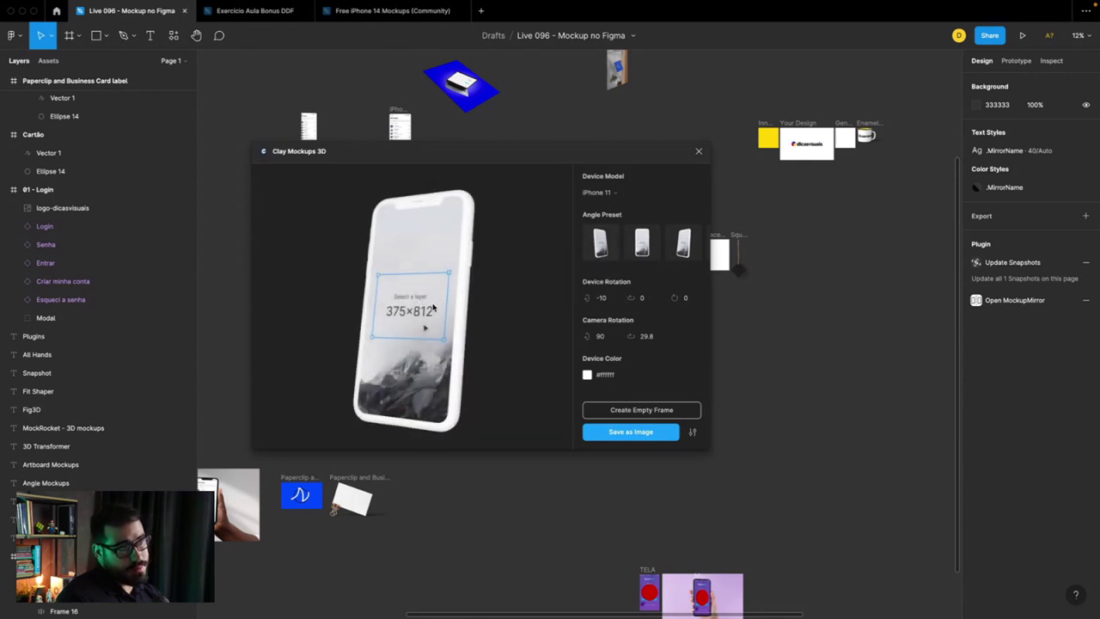
Step: Orbit the phone preview and apply the Front, then Front Left angle presets
{"action": "mouse_move", "coordinate": [487, 290]}
{"action": "left_mouse_down"}
{"action": "mouse_move", "coordinate": [558, 303]}
{"action": "mouse_move", "coordinate": [432, 279]}
{"action": "mouse_move", "coordinate": [511, 289]}
{"action": "left_mouse_up"}
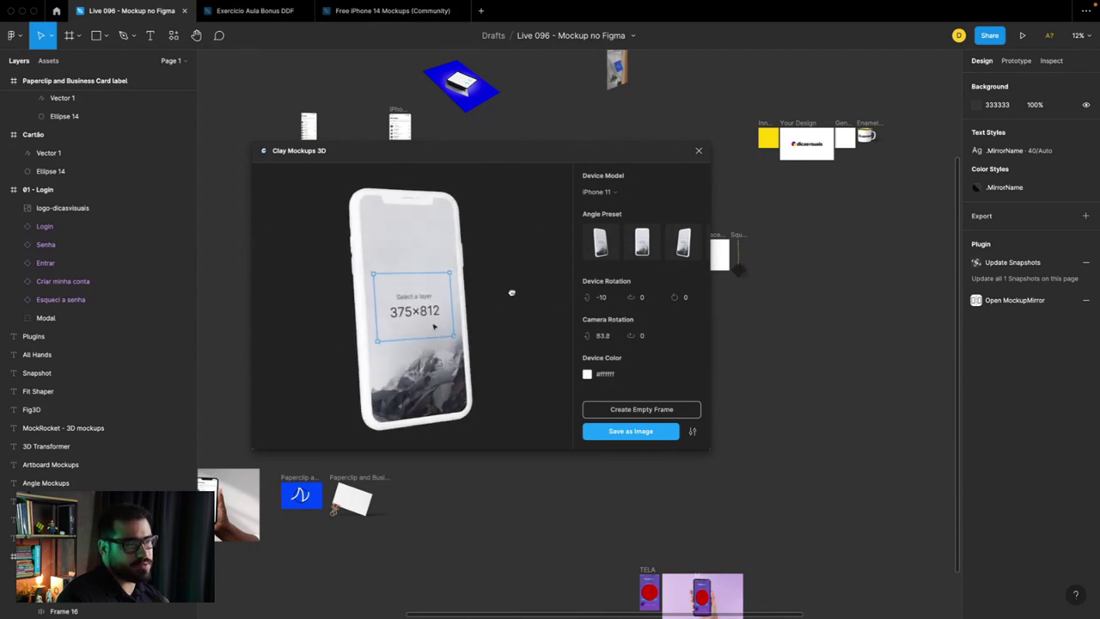
{"action": "left_click", "coordinate": [651, 245]}
{"action": "left_click", "coordinate": [683, 242]}
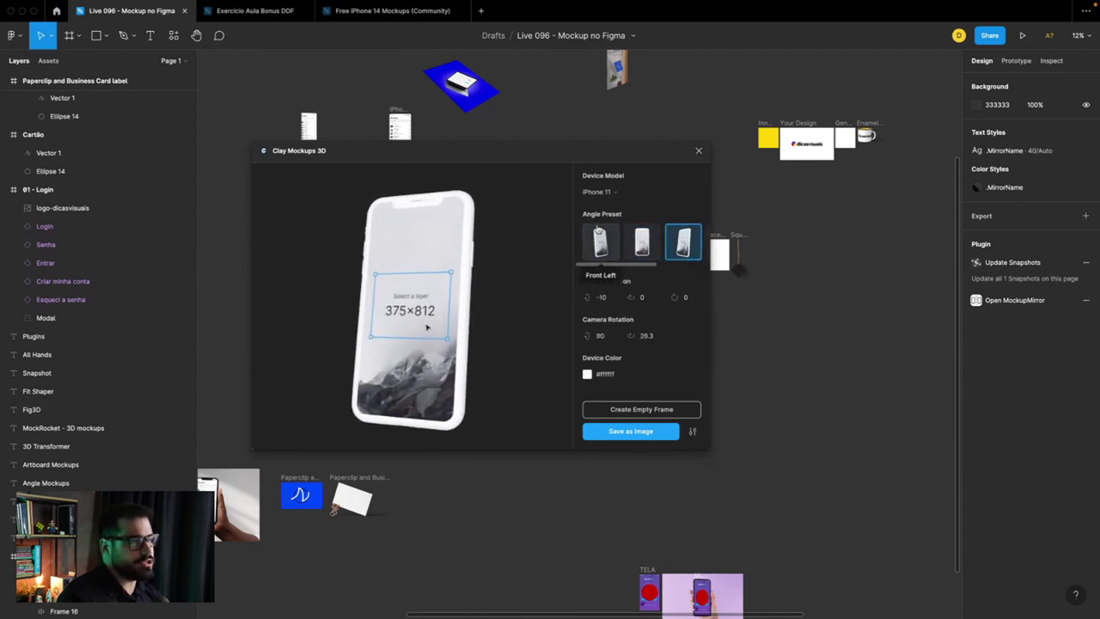
{"action": "left_click", "coordinate": [600, 243]}
{"action": "left_click", "coordinate": [605, 193]}
Step: Try the Pixel 4, Macbook Pro and Browser device models, orbiting the browser flatter
{"action": "left_click", "coordinate": [607, 236]}
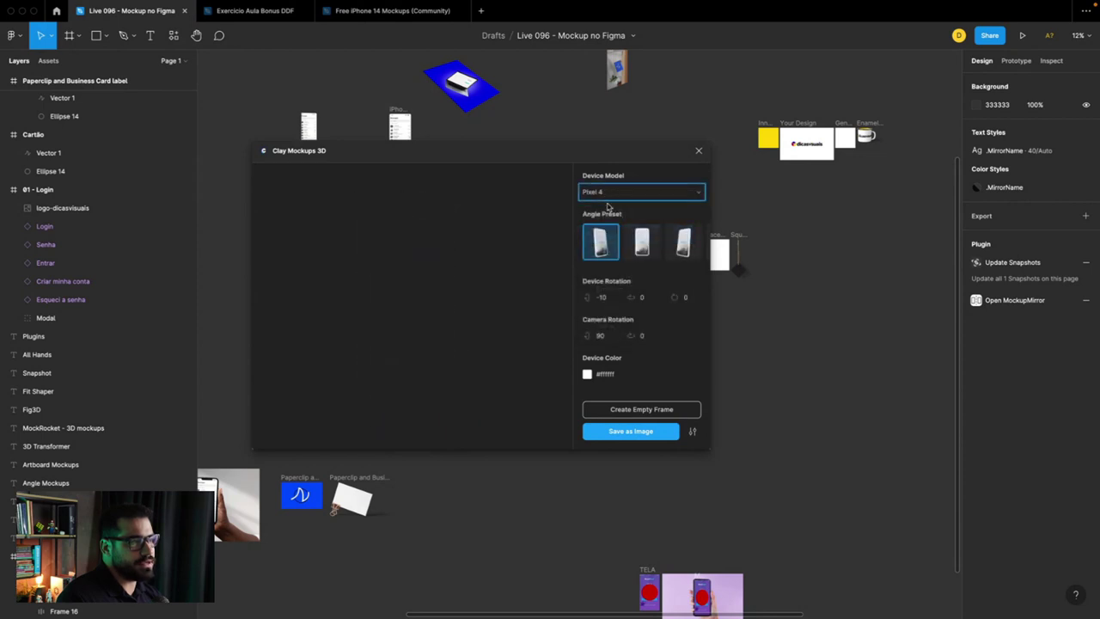
{"action": "left_click", "coordinate": [606, 192]}
{"action": "left_click", "coordinate": [616, 273]}
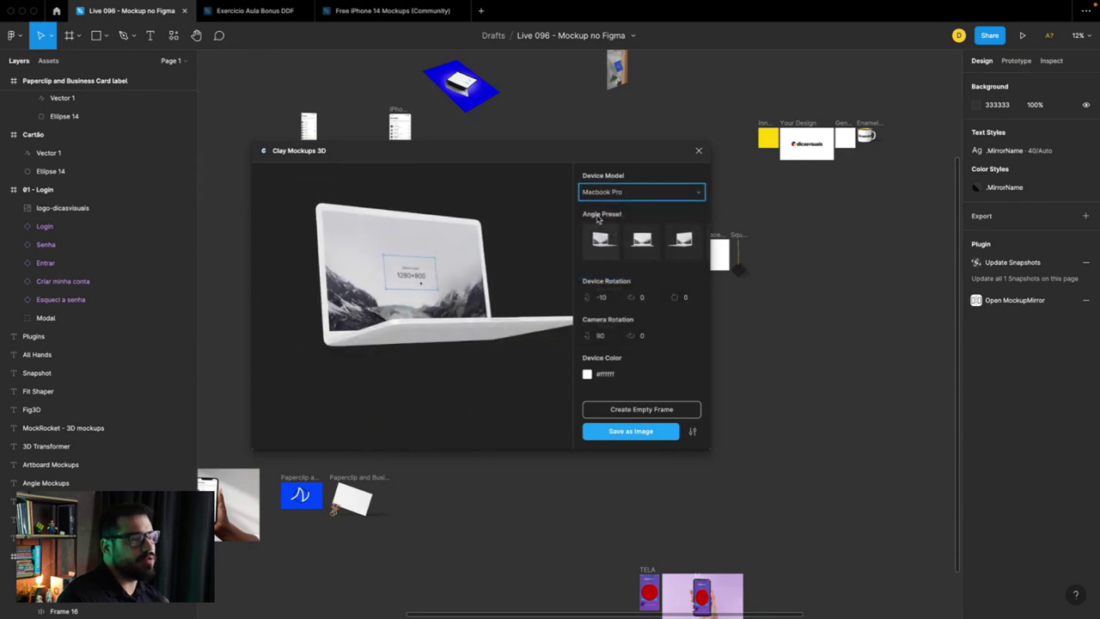
{"action": "left_click", "coordinate": [606, 192]}
{"action": "left_click", "coordinate": [609, 292]}
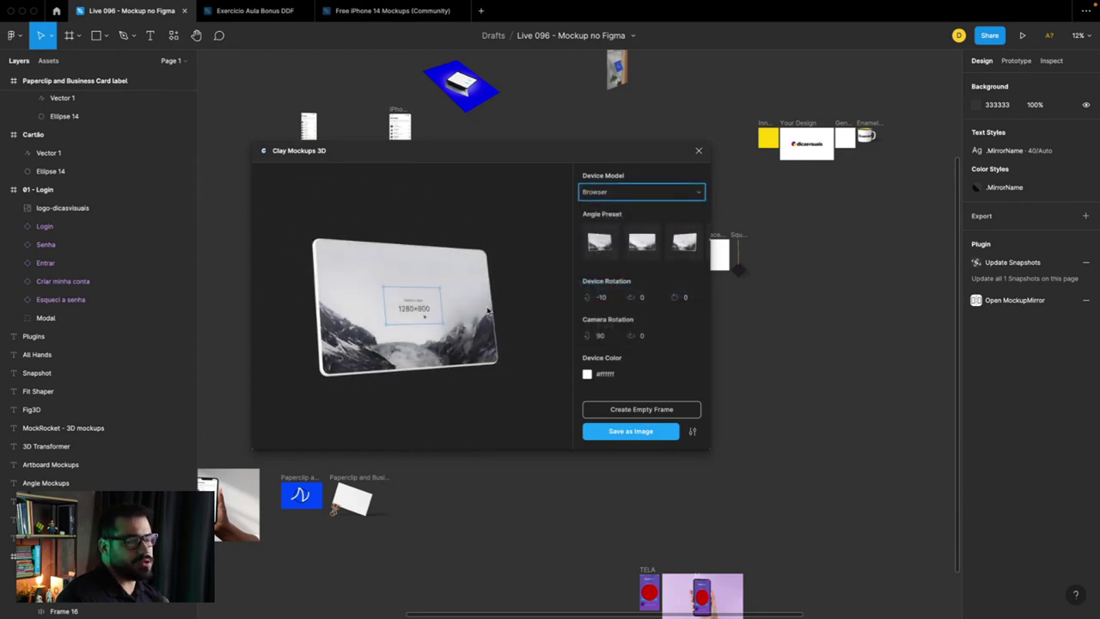
{"action": "left_click_drag", "start_coordinate": [413, 317], "coordinate": [546, 270]}
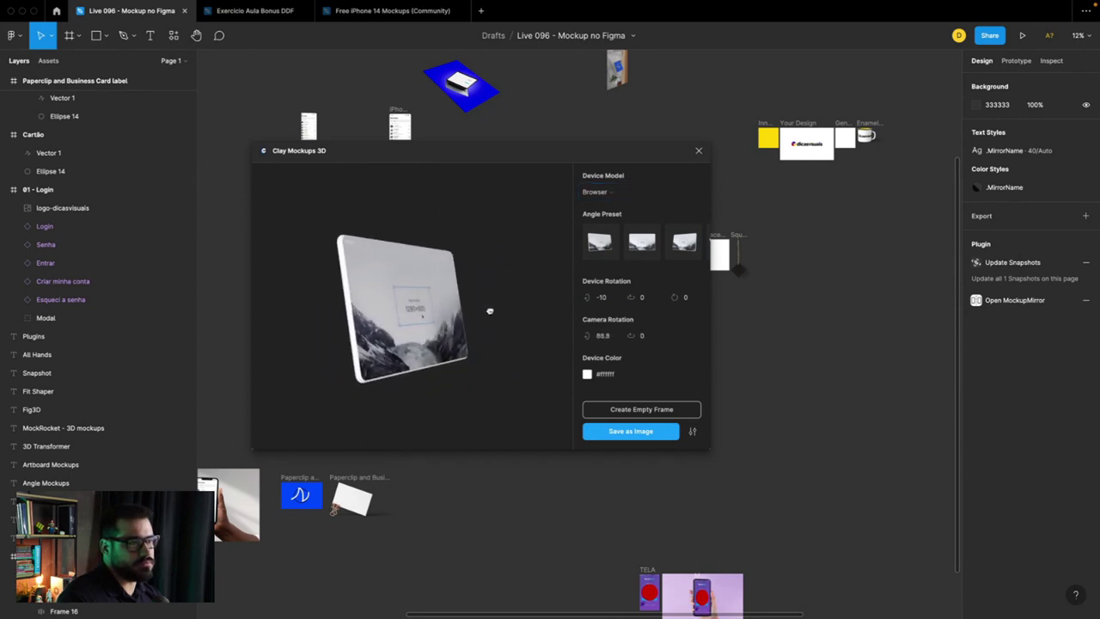
Step: Try the Blank device, settle on Macbook Pro, and bring up the Device Color choices
{"action": "left_click", "coordinate": [602, 191]}
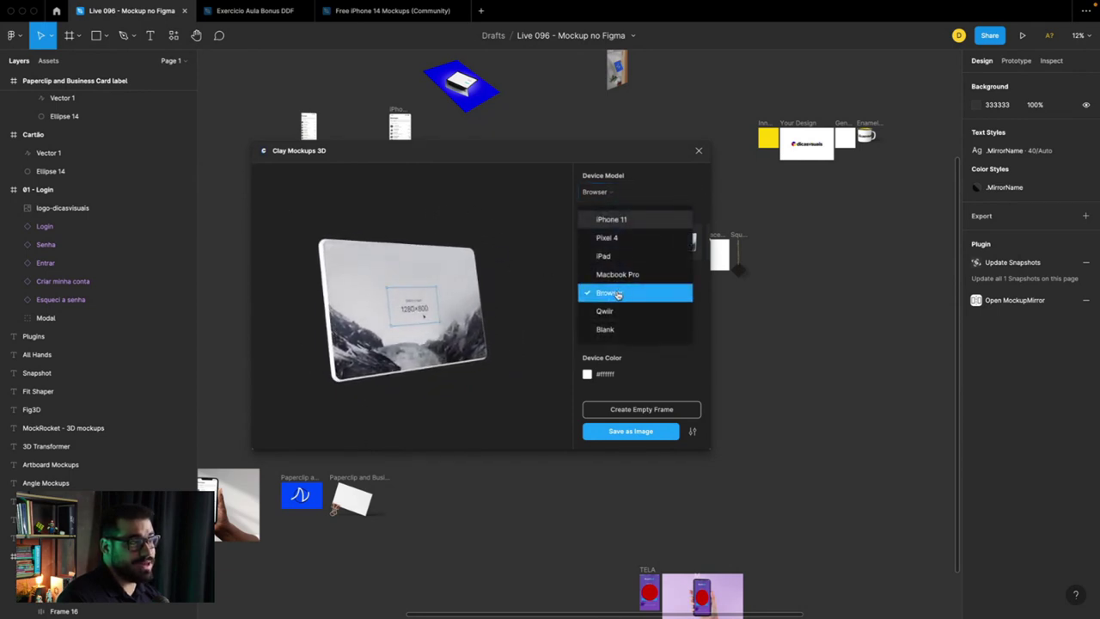
{"action": "left_click", "coordinate": [606, 329]}
{"action": "left_click", "coordinate": [620, 192]}
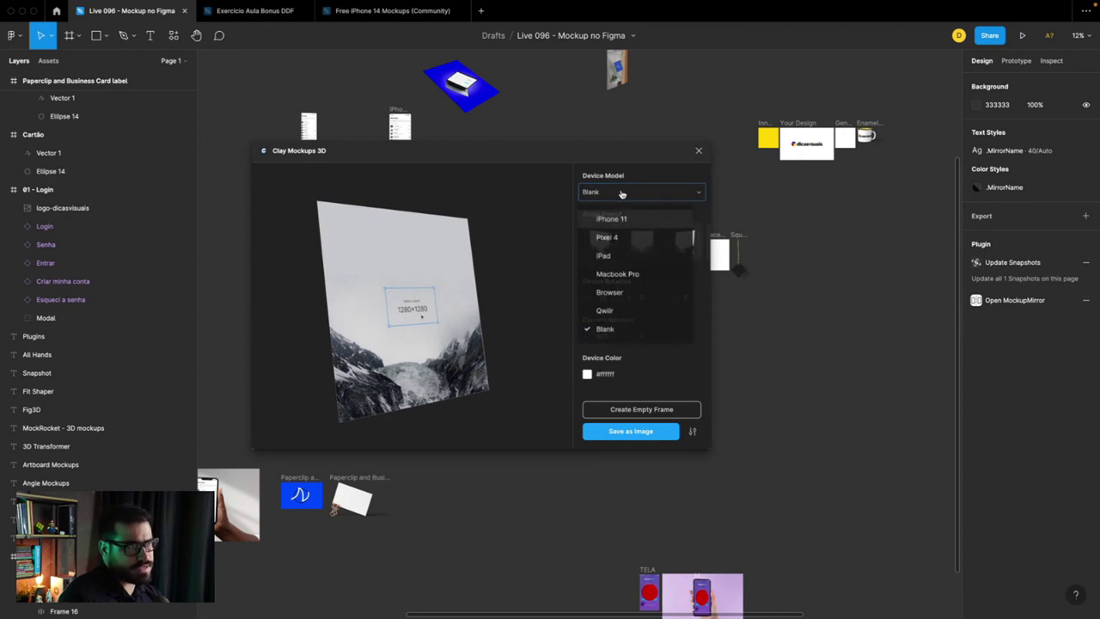
{"action": "left_click", "coordinate": [619, 274]}
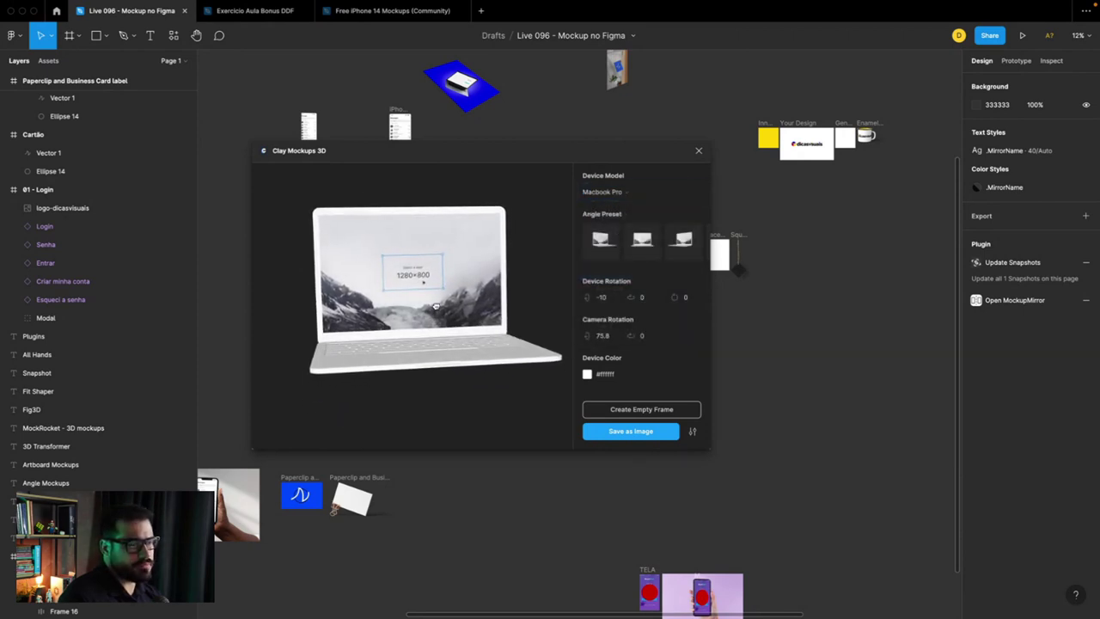
{"action": "left_click", "coordinate": [586, 375]}
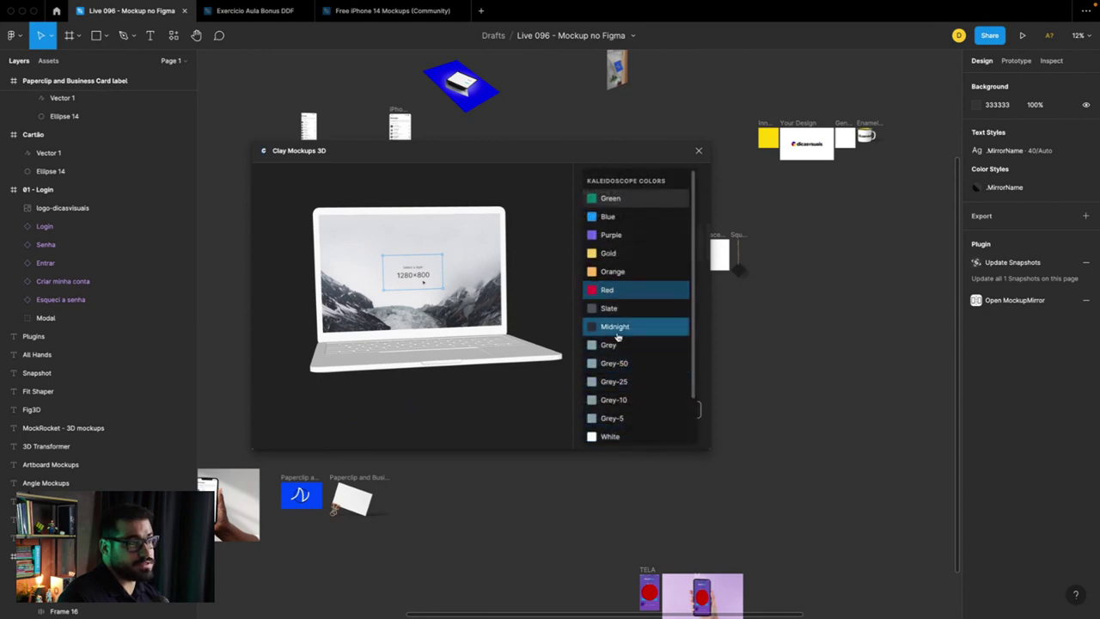
Step: Try gold and red device colours, then make the laptop mockup orange (#ffb961)
{"action": "scroll", "coordinate": [615, 335], "scroll_direction": "down", "scroll_amount": 2}
{"action": "scroll", "coordinate": [616, 360], "scroll_direction": "up", "scroll_amount": 2}
{"action": "left_click", "coordinate": [620, 253]}
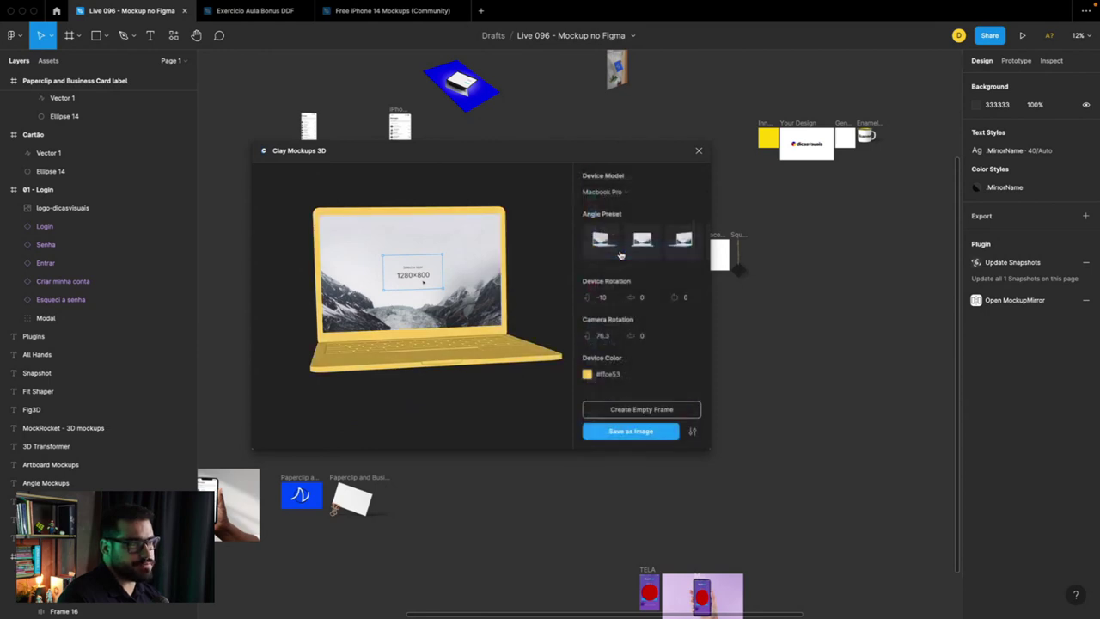
{"action": "left_click", "coordinate": [586, 372]}
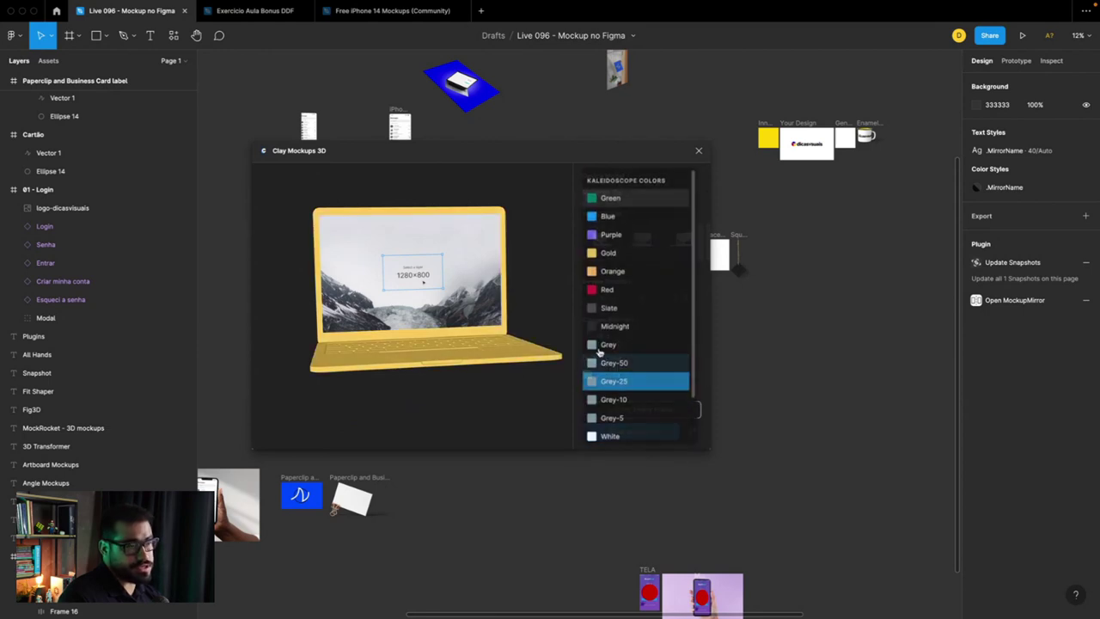
{"action": "left_click", "coordinate": [606, 286]}
{"action": "left_click", "coordinate": [588, 380]}
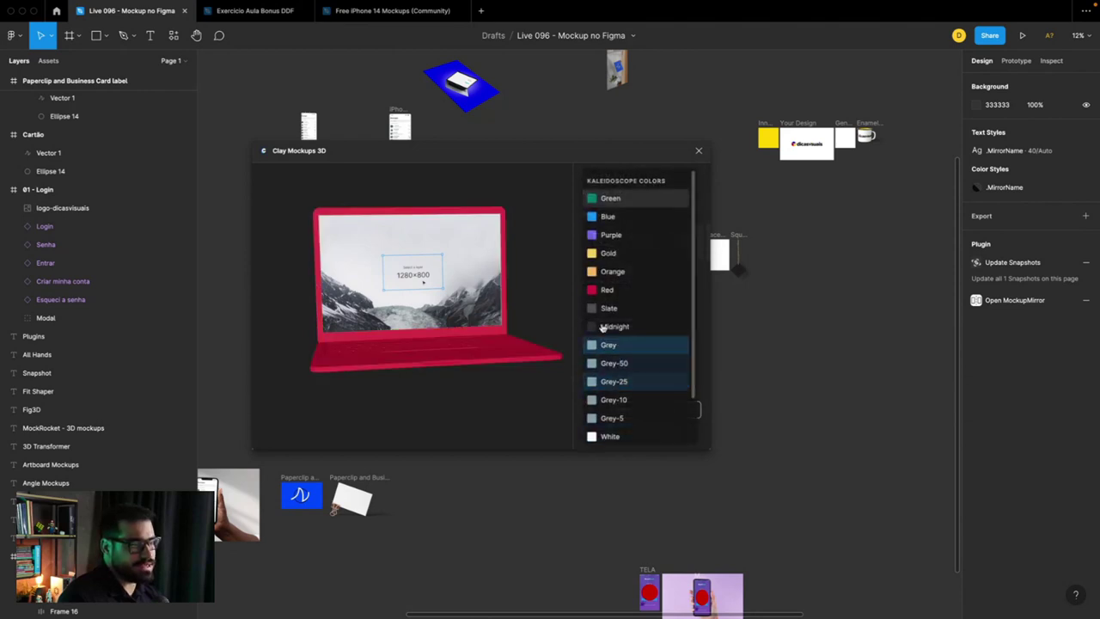
{"action": "left_click", "coordinate": [616, 271]}
Step: Tilt the laptop to a three-quarter keyboard view, camera rotation 90.3 and 29.4
{"action": "left_click_drag", "start_coordinate": [600, 296], "coordinate": [611, 296]}
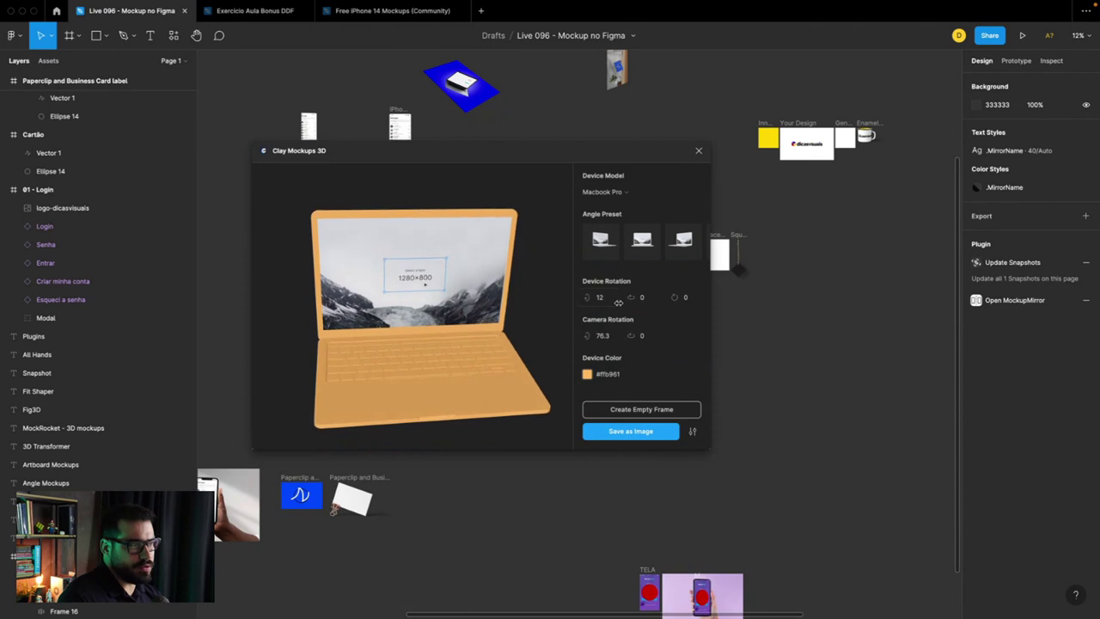
{"action": "mouse_move", "coordinate": [636, 300]}
{"action": "left_mouse_down"}
{"action": "mouse_move", "coordinate": [688, 298]}
{"action": "mouse_move", "coordinate": [671, 298]}
{"action": "left_mouse_up"}
{"action": "mouse_move", "coordinate": [599, 335]}
{"action": "left_mouse_down"}
{"action": "mouse_move", "coordinate": [646, 336]}
{"action": "mouse_move", "coordinate": [449, 315]}
{"action": "left_mouse_up"}
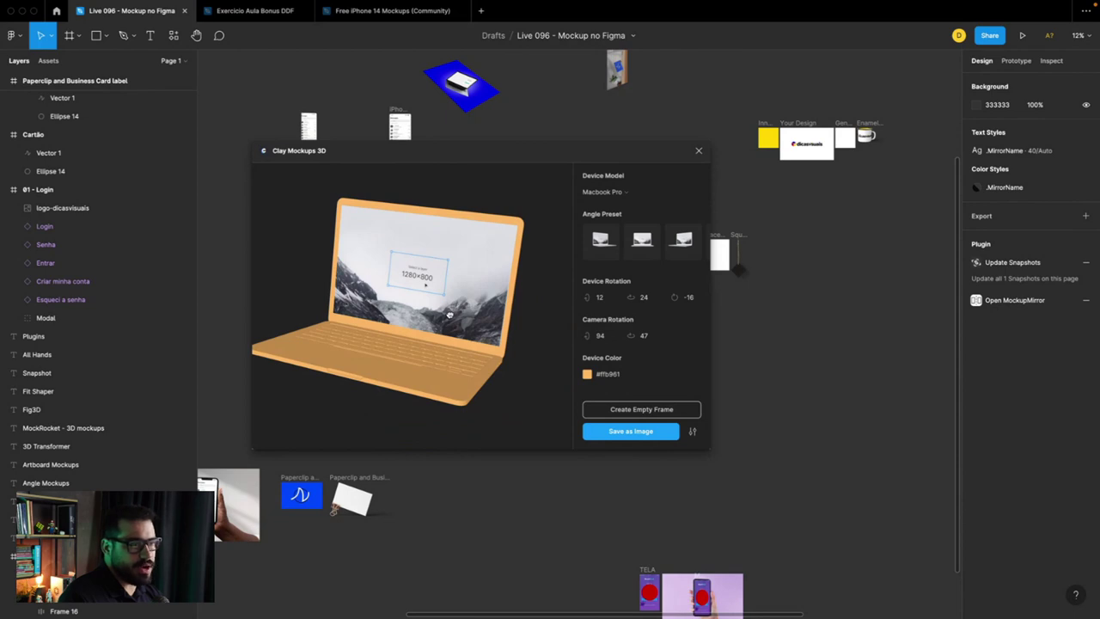
{"action": "mouse_move", "coordinate": [448, 315]}
{"action": "left_mouse_down"}
{"action": "mouse_move", "coordinate": [411, 320]}
{"action": "mouse_move", "coordinate": [483, 318]}
{"action": "left_mouse_up"}
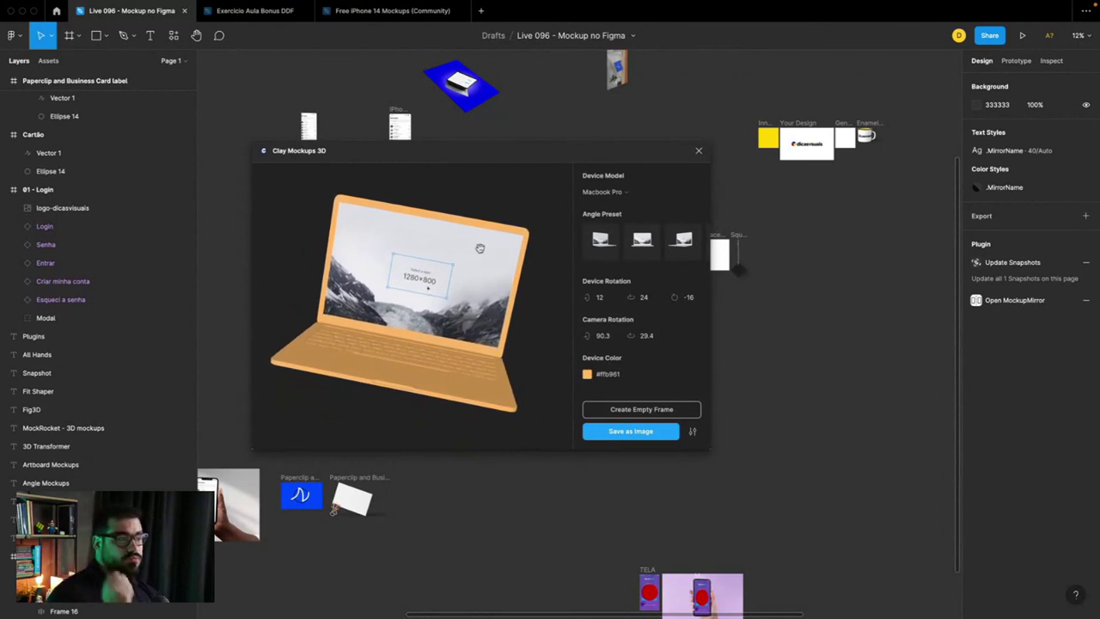
Step: Keep the mockup's export quality at Medium
{"action": "left_click", "coordinate": [693, 433]}
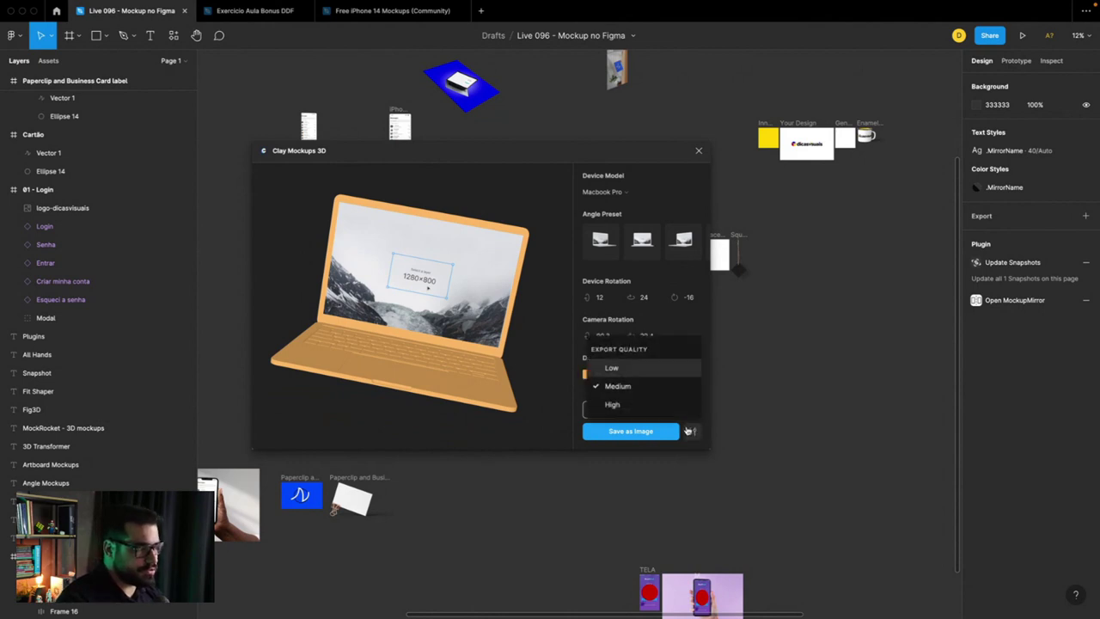
{"action": "left_click", "coordinate": [624, 370]}
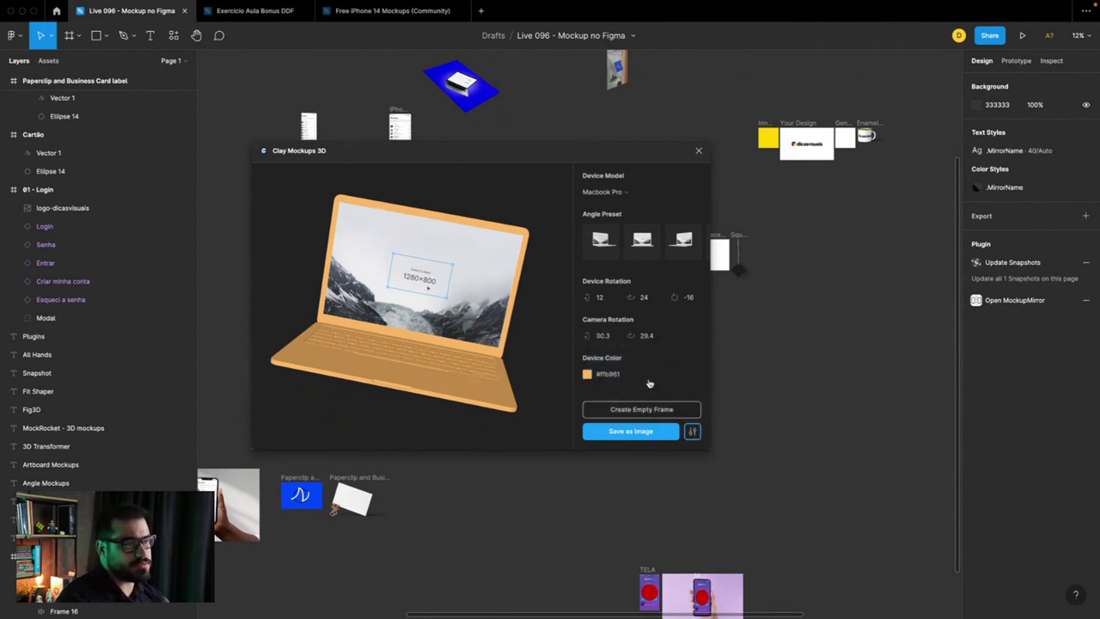
{"action": "left_click", "coordinate": [693, 434]}
{"action": "left_click", "coordinate": [619, 389]}
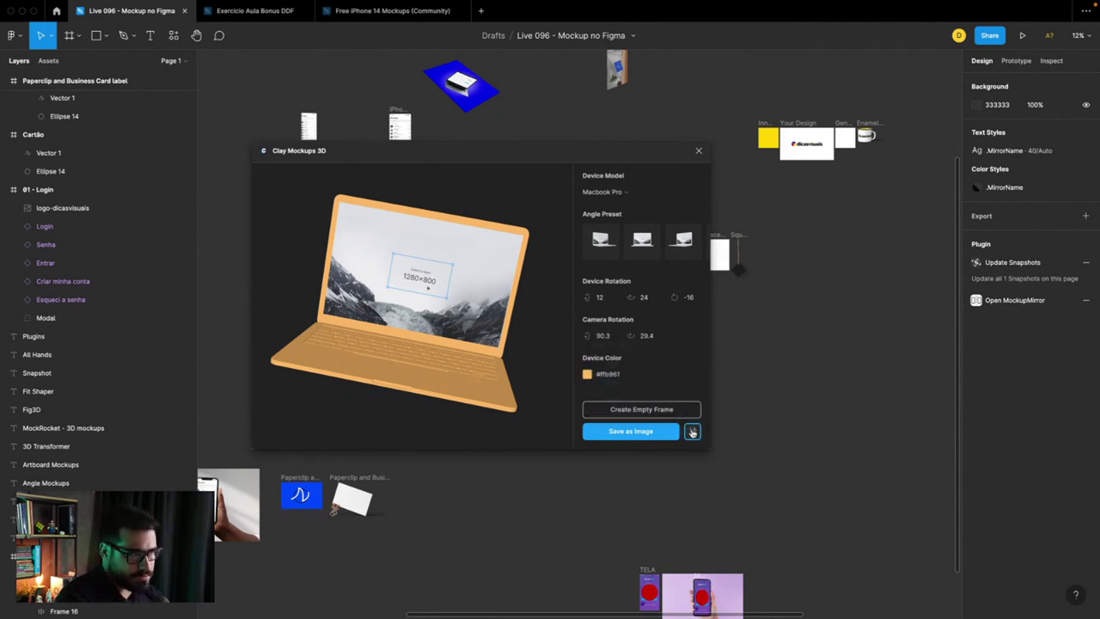
{"action": "left_click", "coordinate": [693, 431]}
{"action": "left_click", "coordinate": [640, 407]}
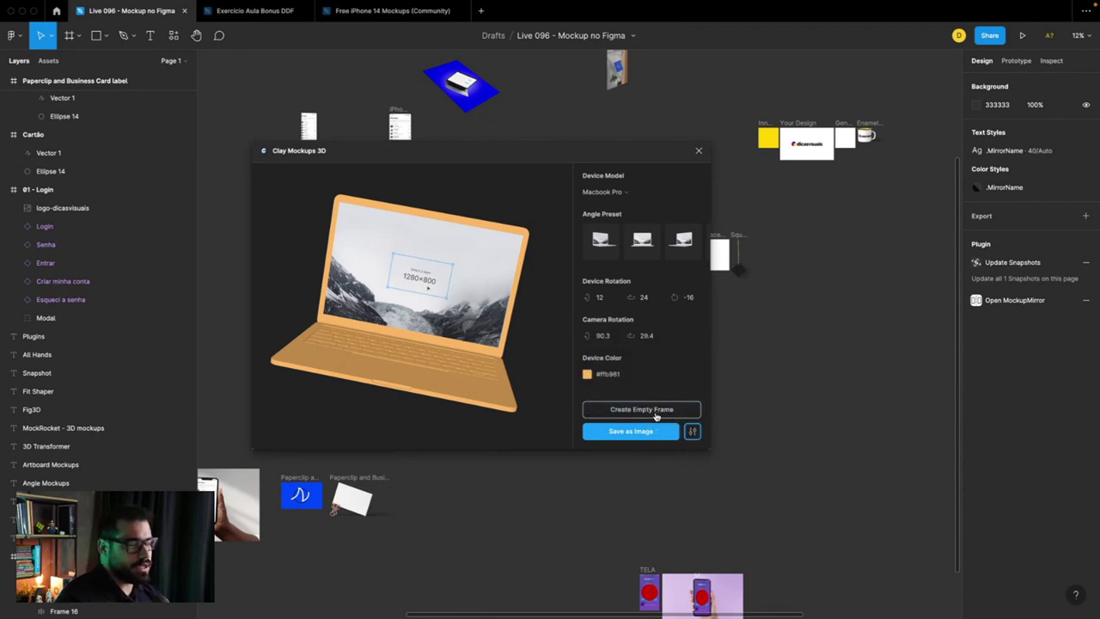
Step: Create an empty Macbook Pro Frame and move the plugin window down and right
{"action": "left_click", "coordinate": [642, 411]}
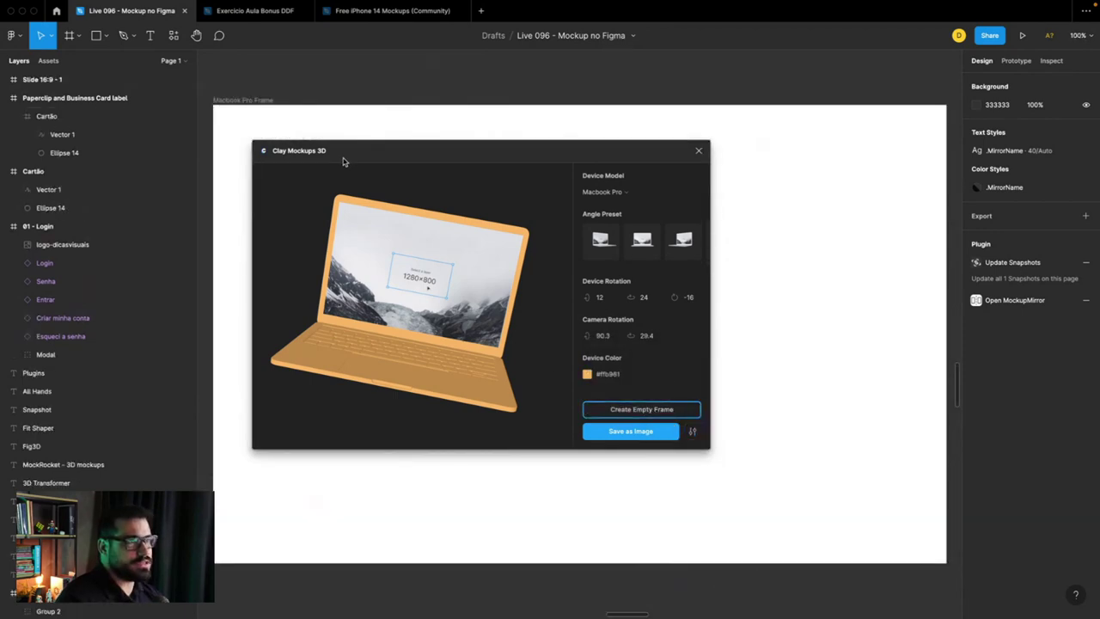
{"action": "scroll", "coordinate": [410, 220], "scroll_direction": "down", "scroll_amount": 3}
{"action": "scroll", "coordinate": [415, 222], "scroll_direction": "up", "scroll_amount": 5}
{"action": "scroll", "coordinate": [415, 223], "scroll_direction": "down", "scroll_amount": 3}
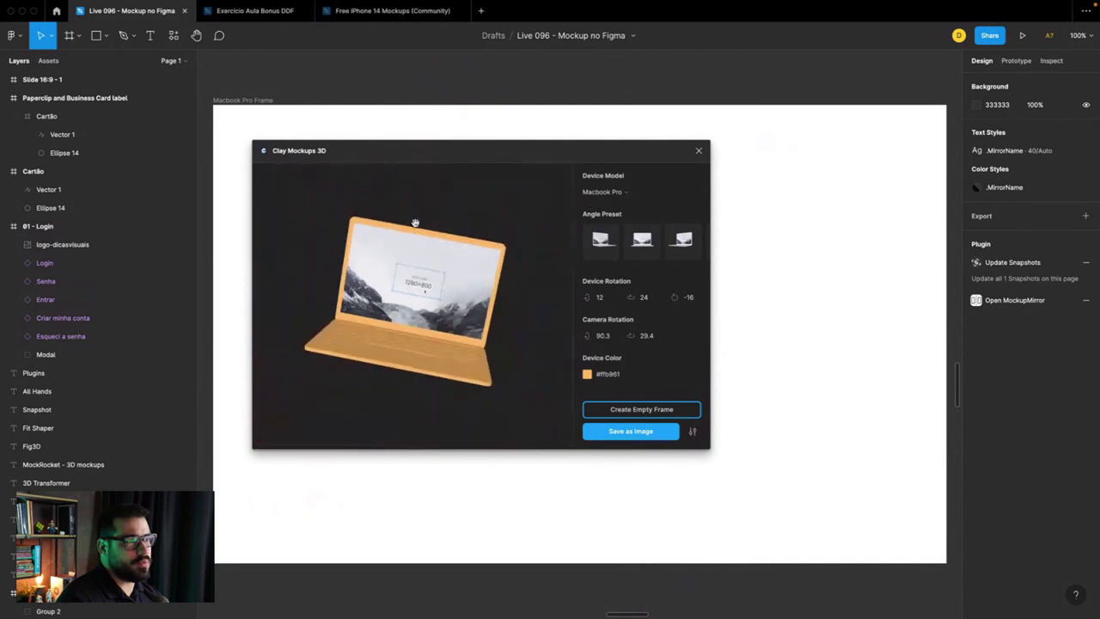
{"action": "left_click_drag", "start_coordinate": [375, 157], "coordinate": [376, 202]}
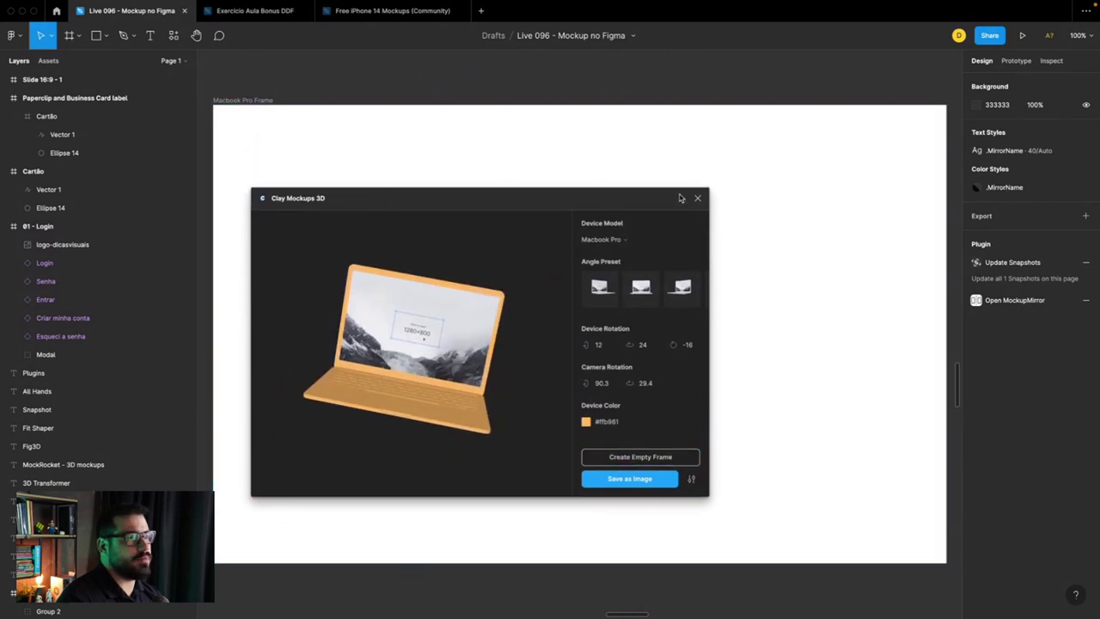
{"action": "left_click_drag", "start_coordinate": [605, 197], "coordinate": [823, 271]}
{"action": "scroll", "coordinate": [559, 214], "scroll_direction": "down", "scroll_amount": 5}
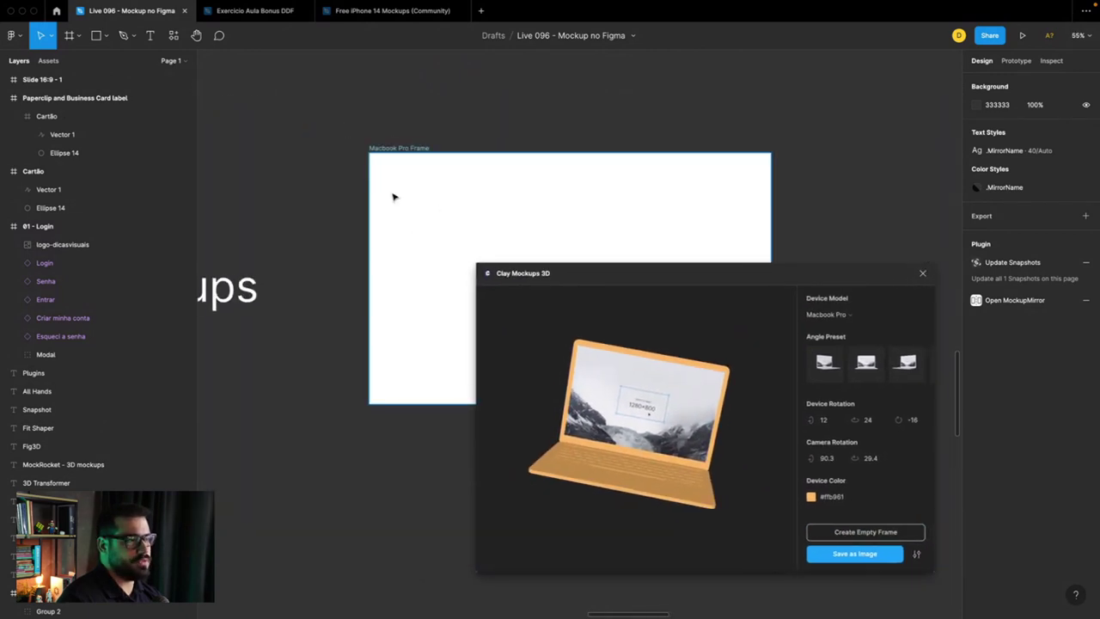
Step: Select the MOKCUP FUNDO background image on the canvas
{"action": "scroll", "coordinate": [399, 190], "scroll_direction": "down", "scroll_amount": 5}
{"action": "scroll", "coordinate": [463, 223], "scroll_direction": "up", "scroll_amount": 3}
{"action": "left_click", "coordinate": [455, 234]}
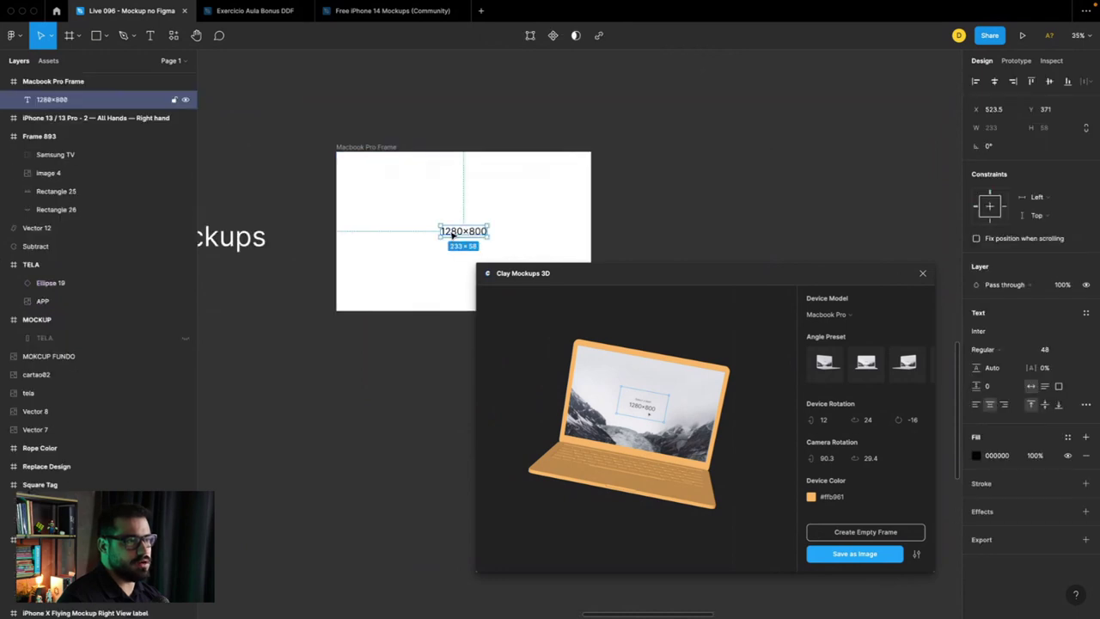
{"action": "scroll", "coordinate": [438, 232], "scroll_direction": "up", "scroll_amount": 3}
{"action": "left_click", "coordinate": [295, 230]}
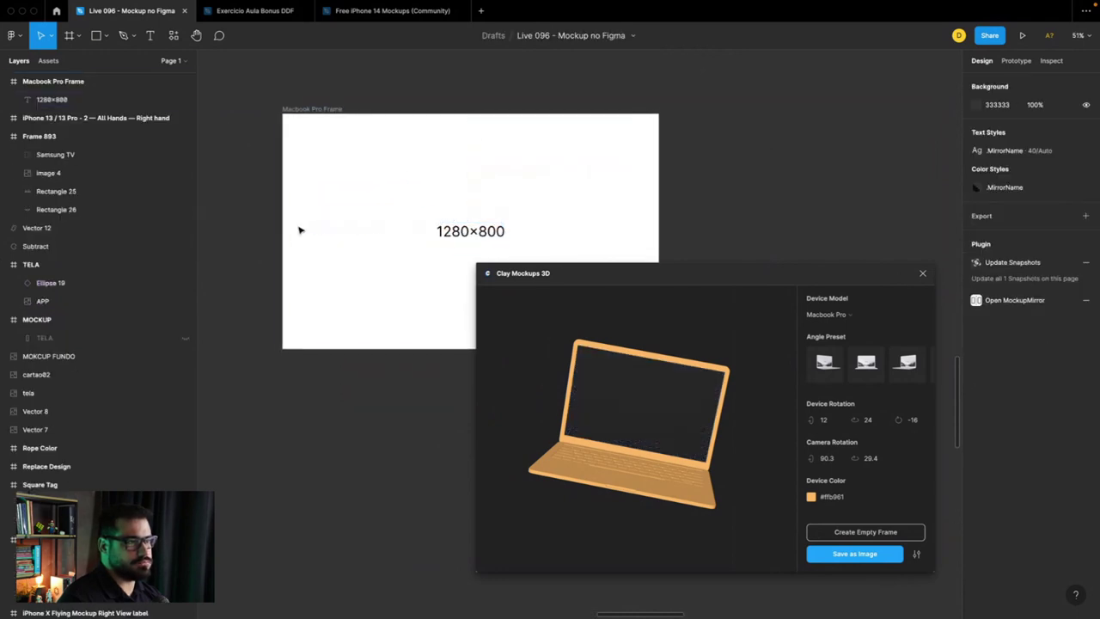
{"action": "scroll", "coordinate": [299, 229], "scroll_direction": "down", "scroll_amount": 5}
{"action": "scroll", "coordinate": [301, 230], "scroll_direction": "down", "scroll_amount": 2}
{"action": "left_click", "coordinate": [433, 469]}
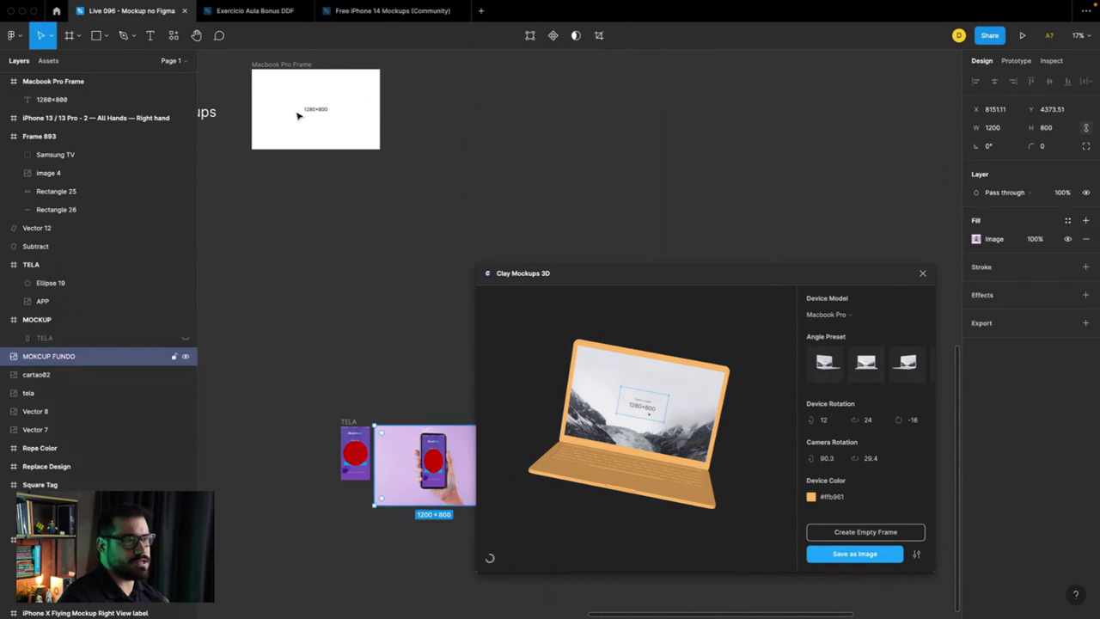
Step: Paste a second Macbook Pro Frame, then delete that duplicate
{"action": "left_click", "coordinate": [281, 68]}
{"action": "scroll", "coordinate": [318, 125], "scroll_direction": "up", "scroll_amount": 3}
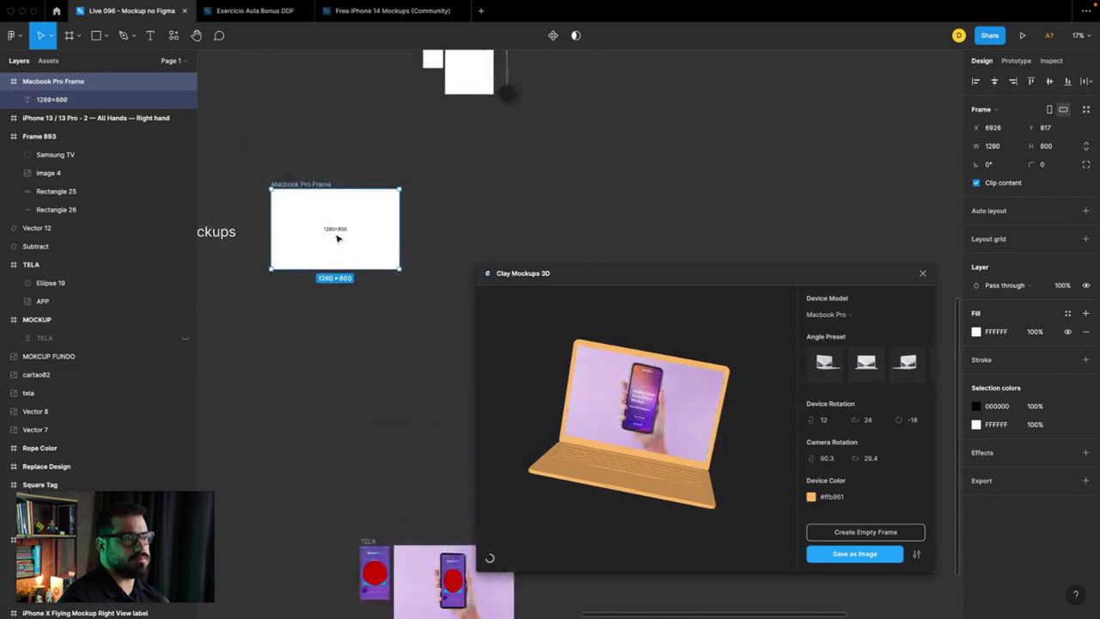
{"action": "scroll", "coordinate": [289, 204], "scroll_direction": "up", "scroll_amount": 2}
{"action": "key", "text": "ctrl+v"}
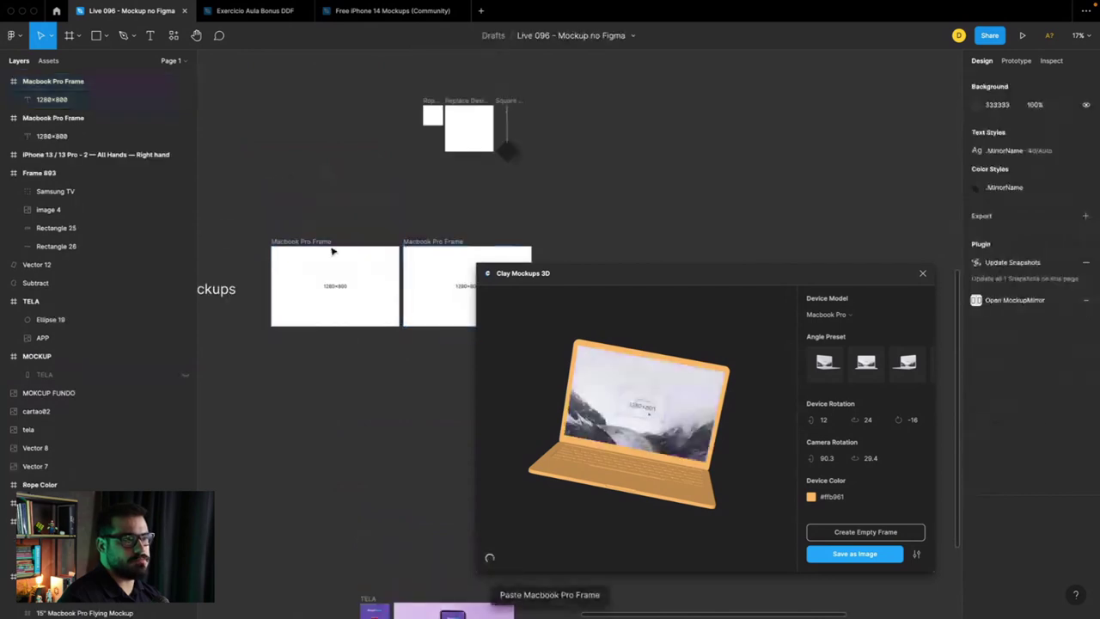
{"action": "left_click", "coordinate": [435, 242]}
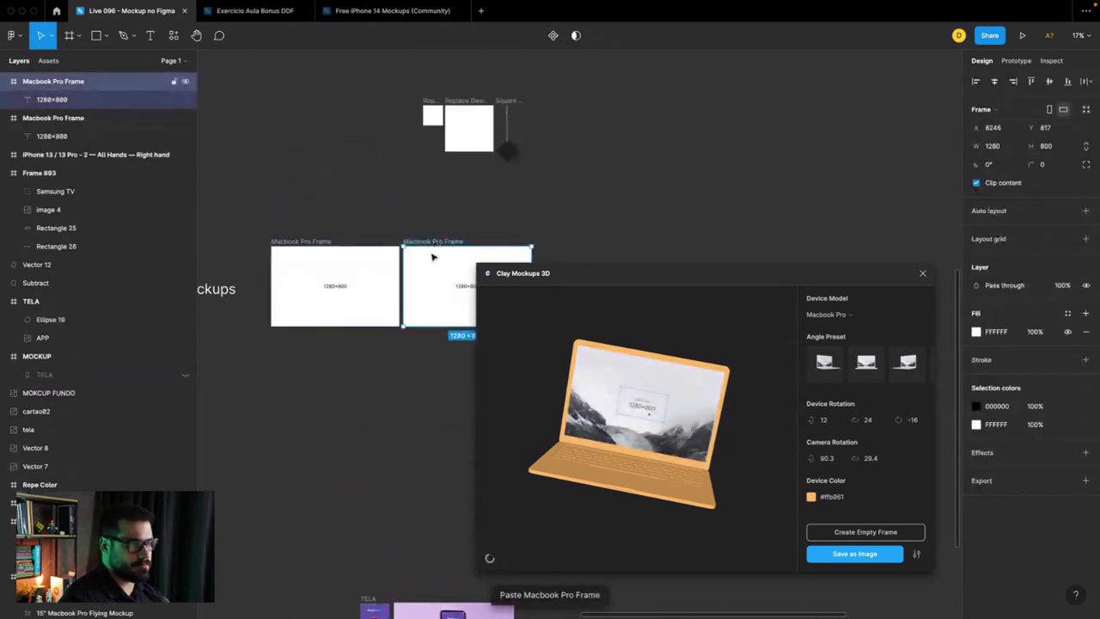
{"action": "key", "text": "Delete"}
Step: Paste the MOCKUP FUNDO phone photo into the remaining Macbook Pro Frame
{"action": "scroll", "coordinate": [432, 300], "scroll_direction": "down", "scroll_amount": 2}
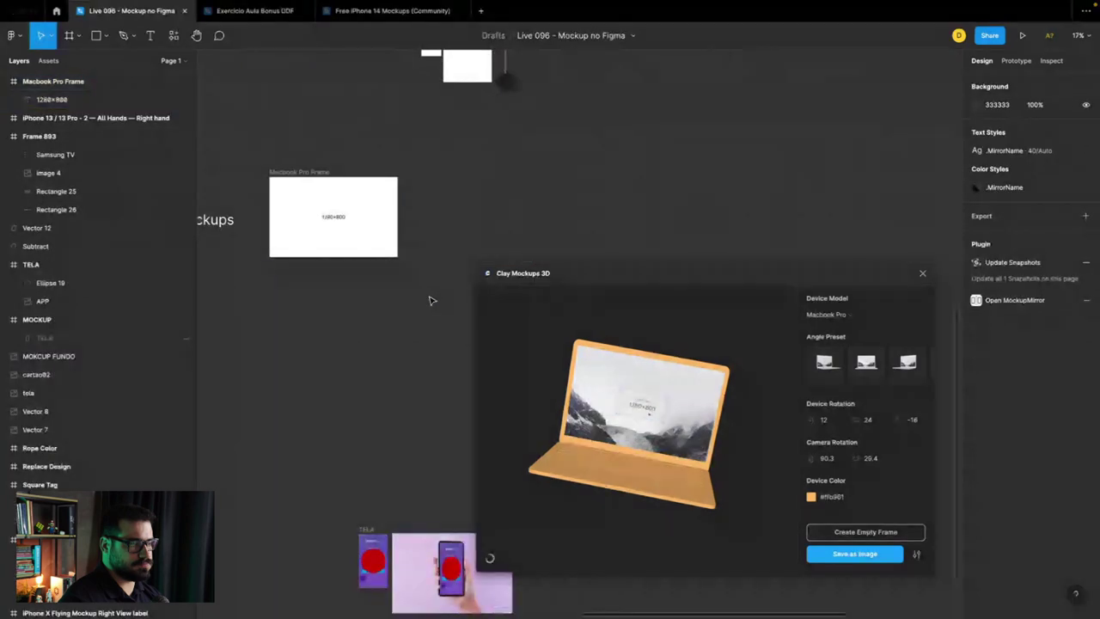
{"action": "scroll", "coordinate": [432, 300], "scroll_direction": "down", "scroll_amount": 2}
{"action": "scroll", "coordinate": [431, 300], "scroll_direction": "down", "scroll_amount": 1}
{"action": "scroll", "coordinate": [403, 344], "scroll_direction": "down", "scroll_amount": 2}
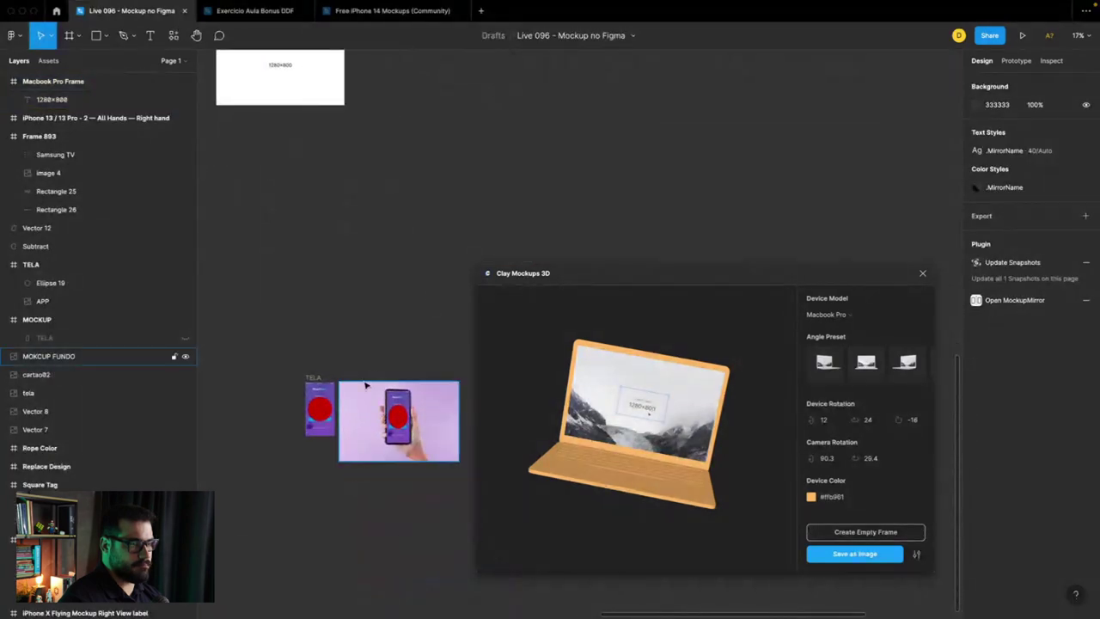
{"action": "left_click", "coordinate": [354, 408]}
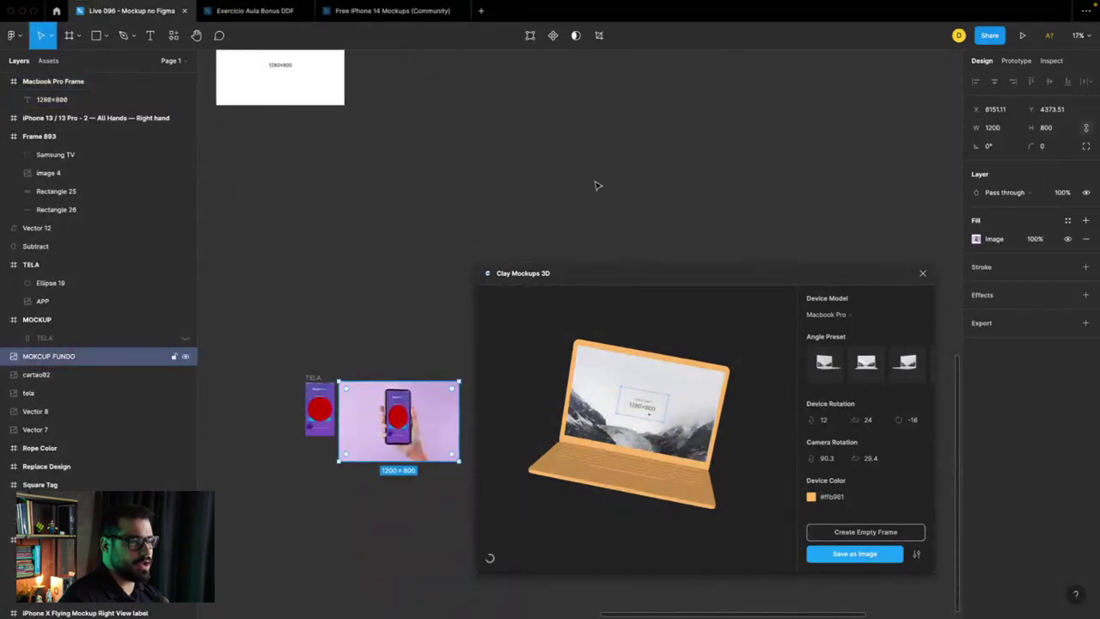
{"action": "left_click_drag", "start_coordinate": [592, 278], "coordinate": [597, 183]}
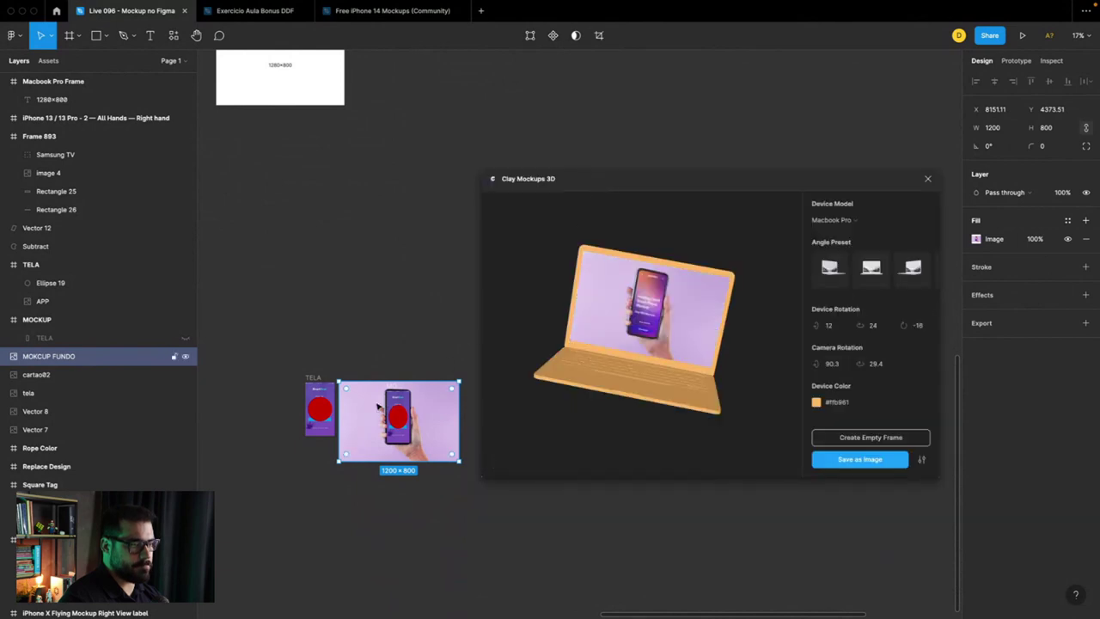
{"action": "scroll", "coordinate": [318, 155], "scroll_direction": "up", "scroll_amount": 2}
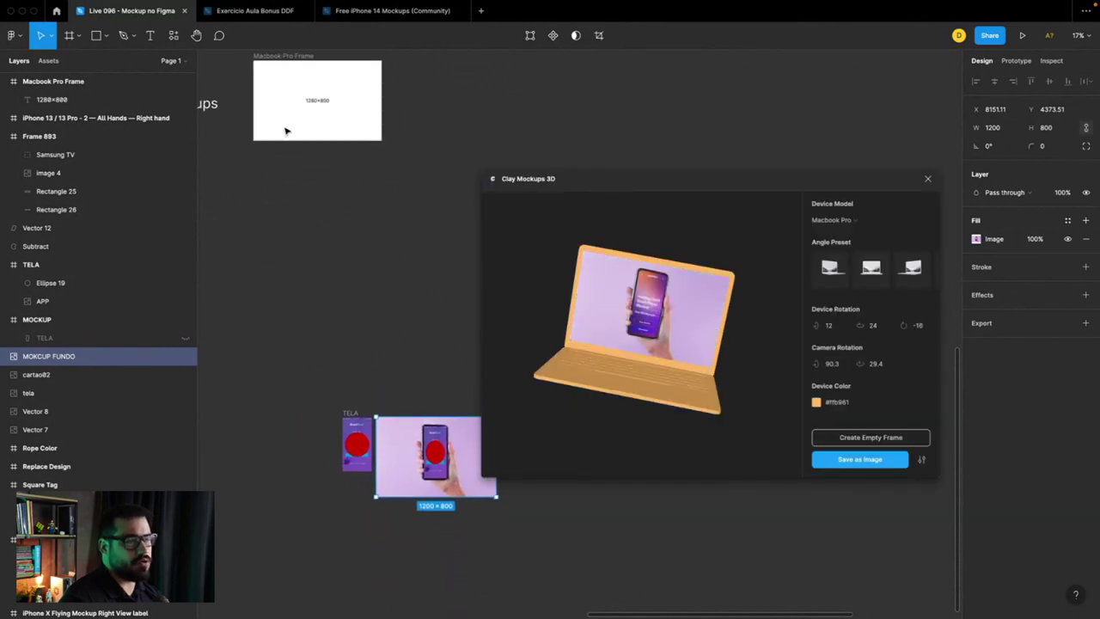
{"action": "scroll", "coordinate": [344, 197], "scroll_direction": "up", "scroll_amount": 1}
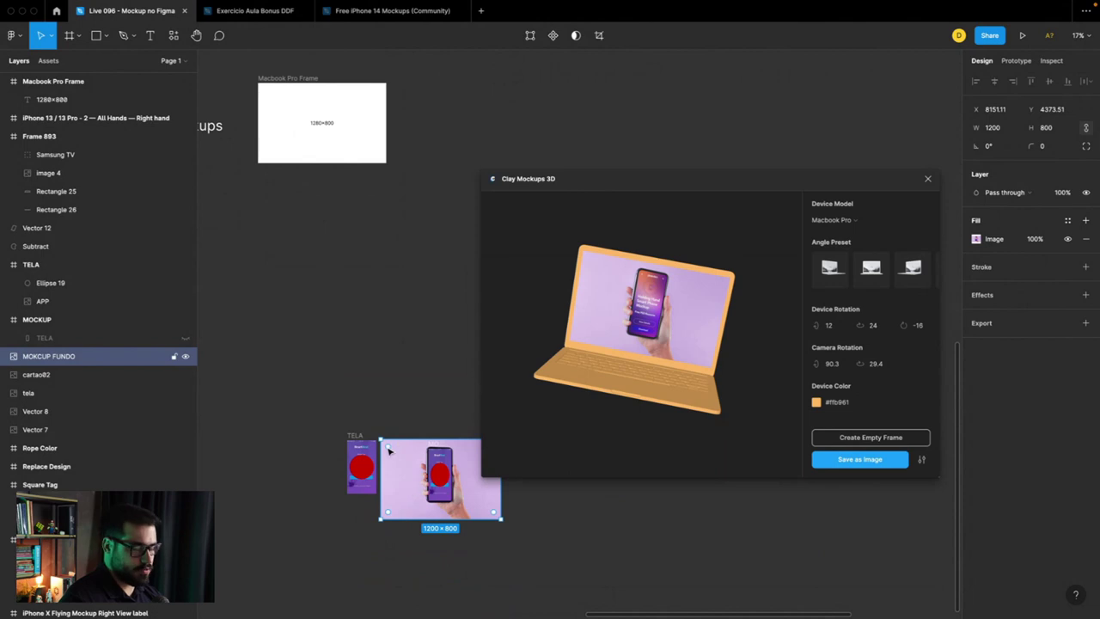
{"action": "left_click", "coordinate": [273, 79]}
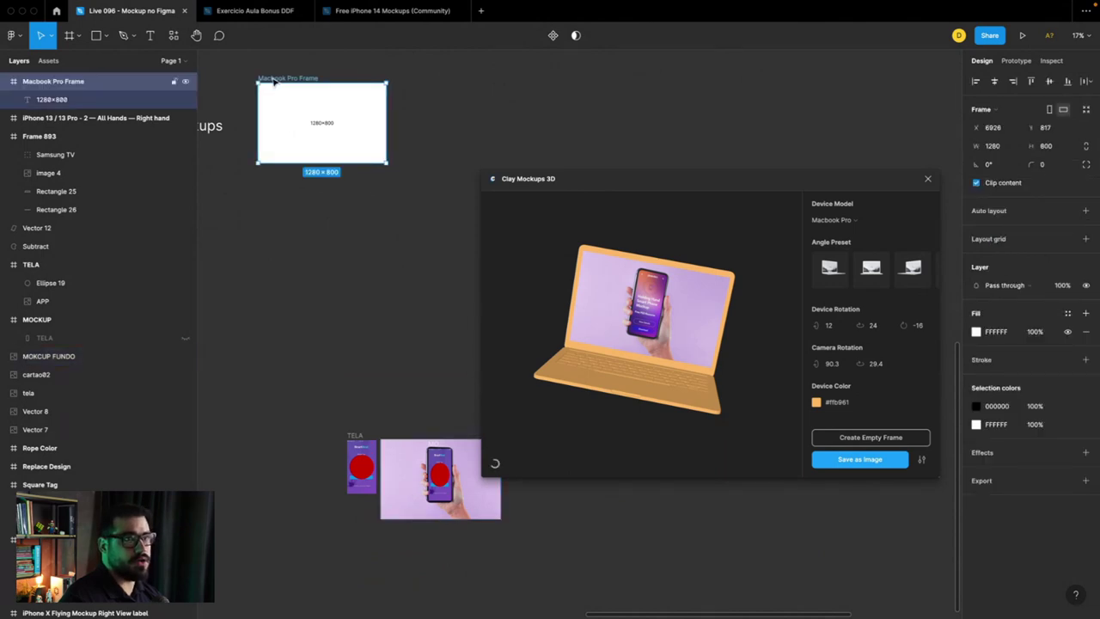
{"action": "key", "text": "ctrl+v"}
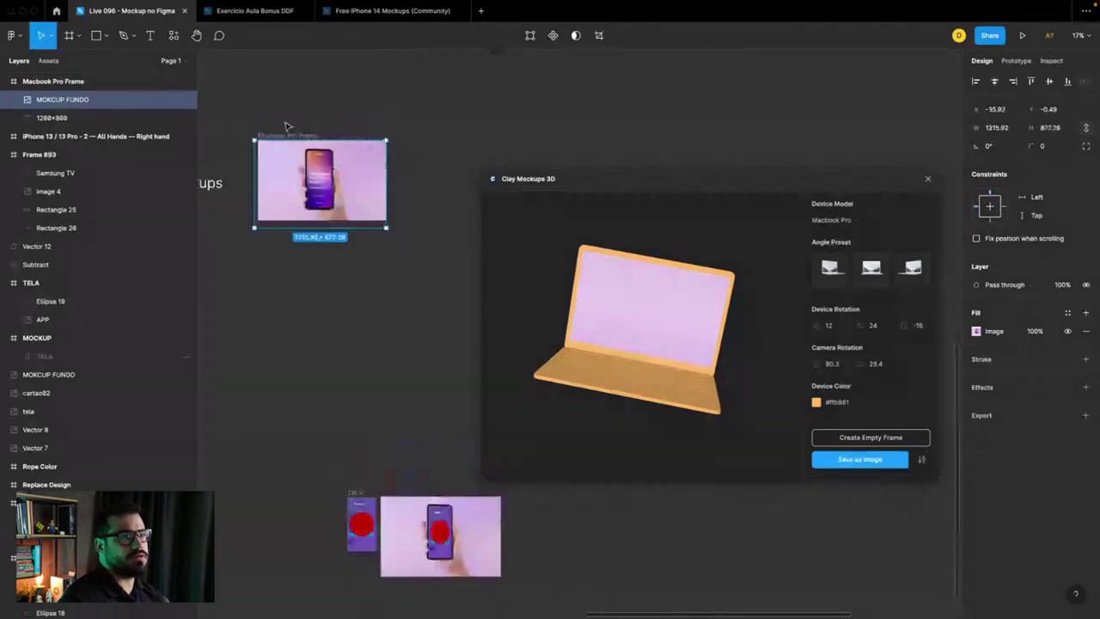
{"action": "scroll", "coordinate": [282, 127], "scroll_direction": "up", "scroll_amount": 2}
{"action": "left_click", "coordinate": [283, 135]}
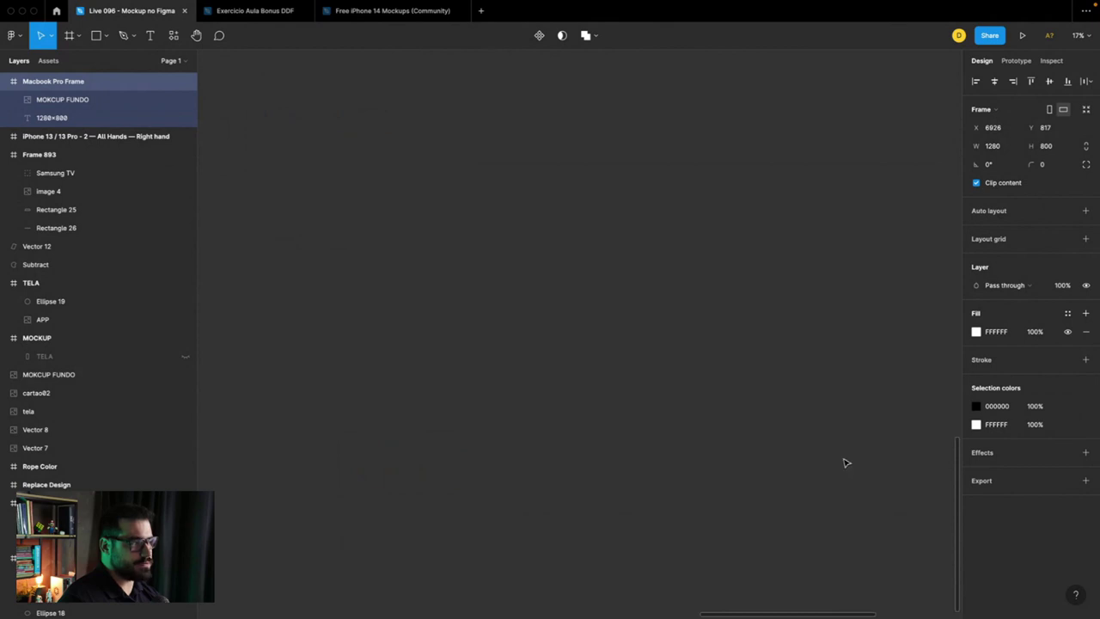
Step: Select the placed orange laptop mockup image and look it over
{"action": "scroll", "coordinate": [635, 365], "scroll_direction": "up", "scroll_amount": 3}
{"action": "scroll", "coordinate": [635, 365], "scroll_direction": "down", "scroll_amount": 5}
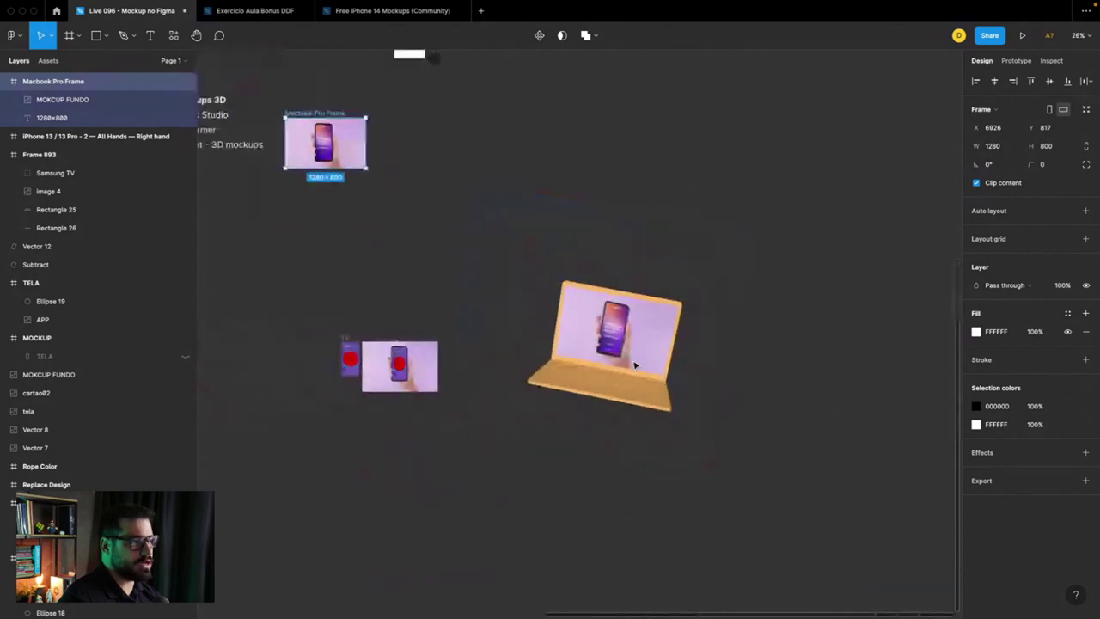
{"action": "left_click", "coordinate": [604, 297]}
{"action": "scroll", "coordinate": [604, 297], "scroll_direction": "up", "scroll_amount": 5}
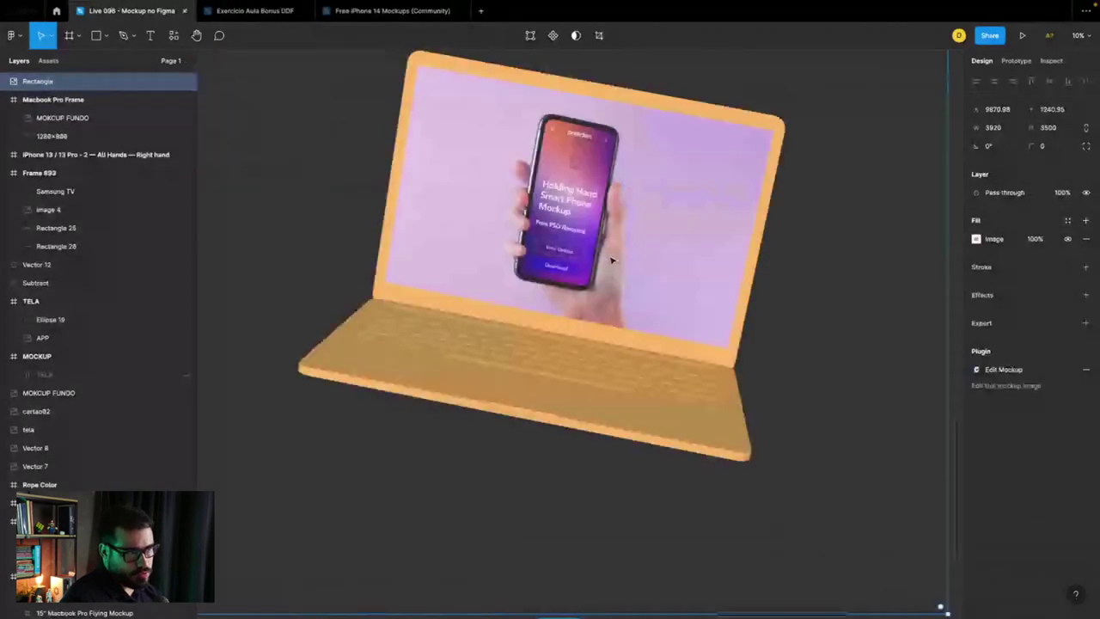
{"action": "scroll", "coordinate": [494, 335], "scroll_direction": "up", "scroll_amount": 5}
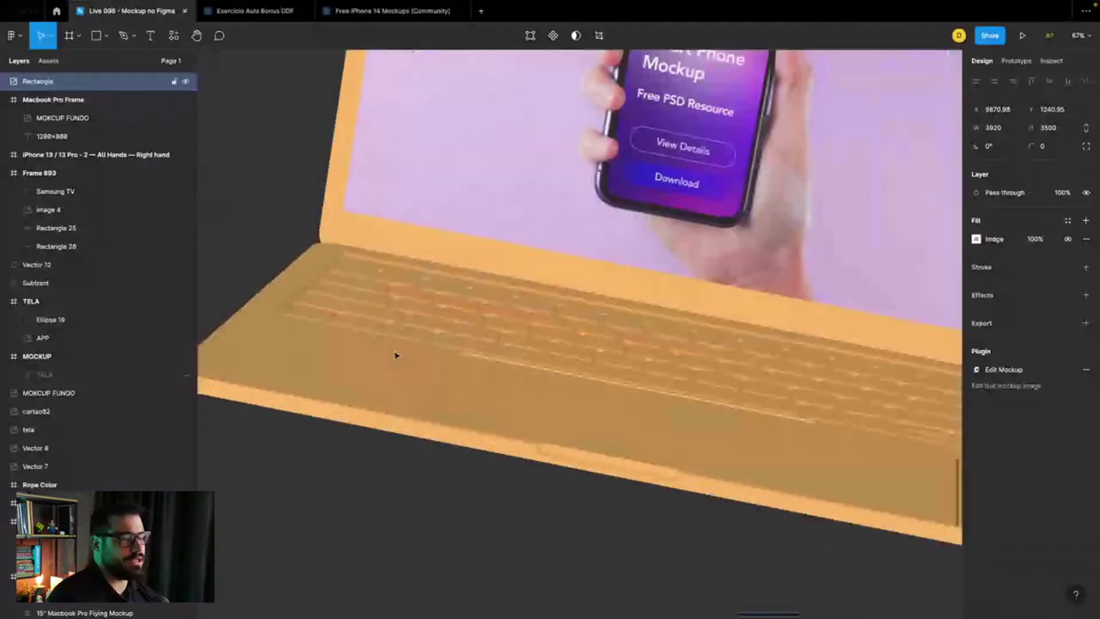
{"action": "scroll", "coordinate": [395, 355], "scroll_direction": "down", "scroll_amount": 3}
{"action": "scroll", "coordinate": [624, 374], "scroll_direction": "down", "scroll_amount": 1}
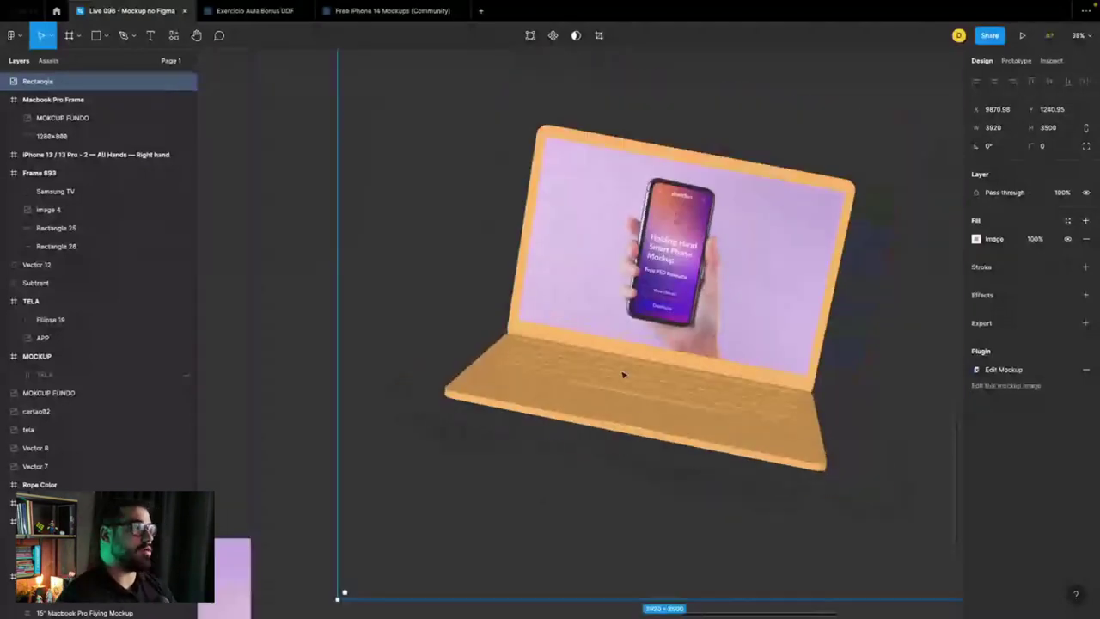
{"action": "scroll", "coordinate": [624, 373], "scroll_direction": "down", "scroll_amount": 1}
{"action": "scroll", "coordinate": [624, 374], "scroll_direction": "down", "scroll_amount": 2}
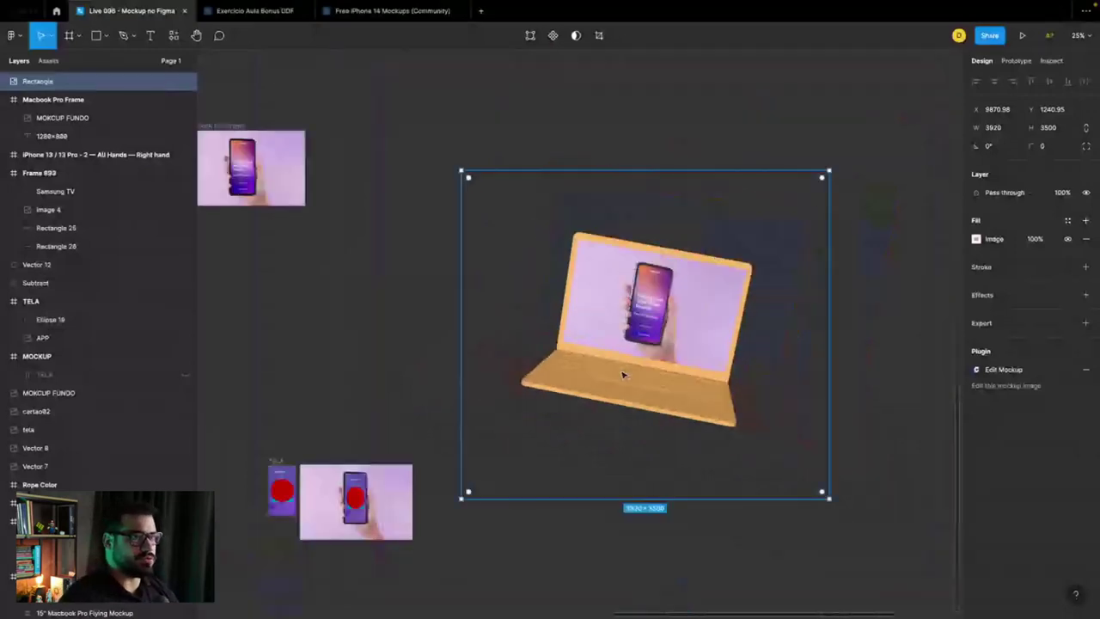
{"action": "scroll", "coordinate": [624, 374], "scroll_direction": "down", "scroll_amount": 1}
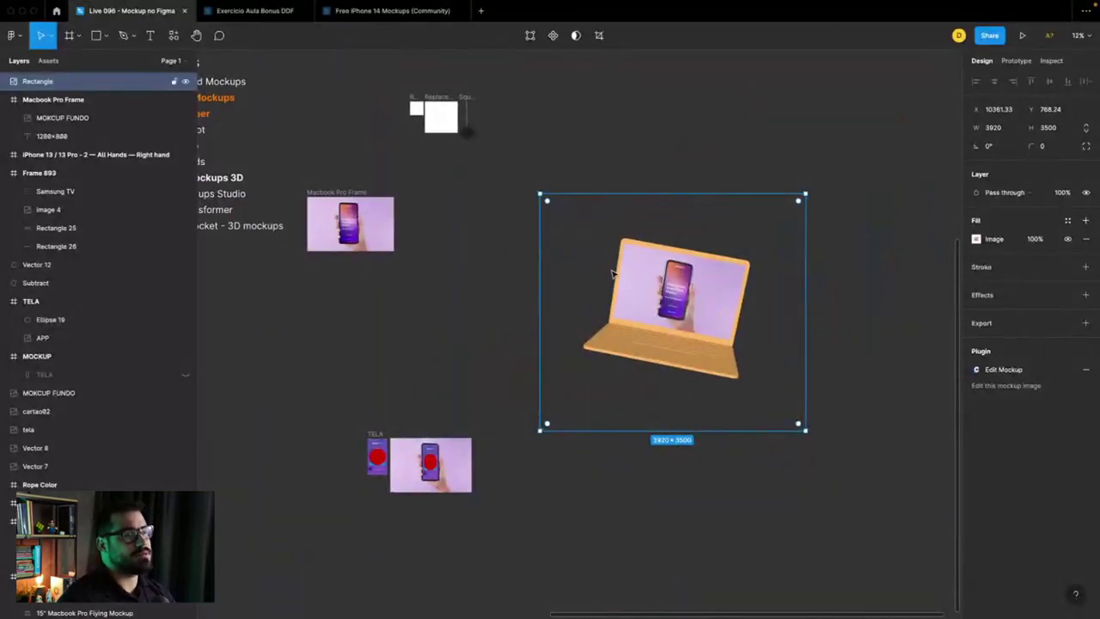
{"action": "scroll", "coordinate": [612, 273], "scroll_direction": "up", "scroll_amount": 2}
{"action": "scroll", "coordinate": [612, 273], "scroll_direction": "up", "scroll_amount": 4}
{"action": "scroll", "coordinate": [612, 273], "scroll_direction": "up", "scroll_amount": 2}
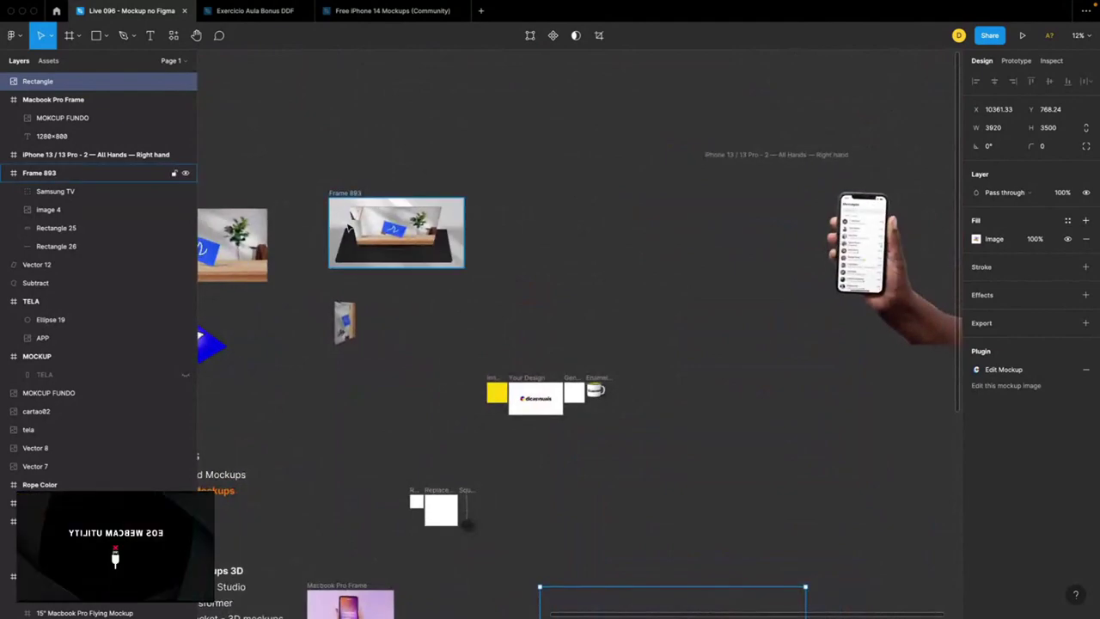
{"action": "scroll", "coordinate": [356, 240], "scroll_direction": "up", "scroll_amount": 5}
{"action": "scroll", "coordinate": [457, 369], "scroll_direction": "up", "scroll_amount": 2}
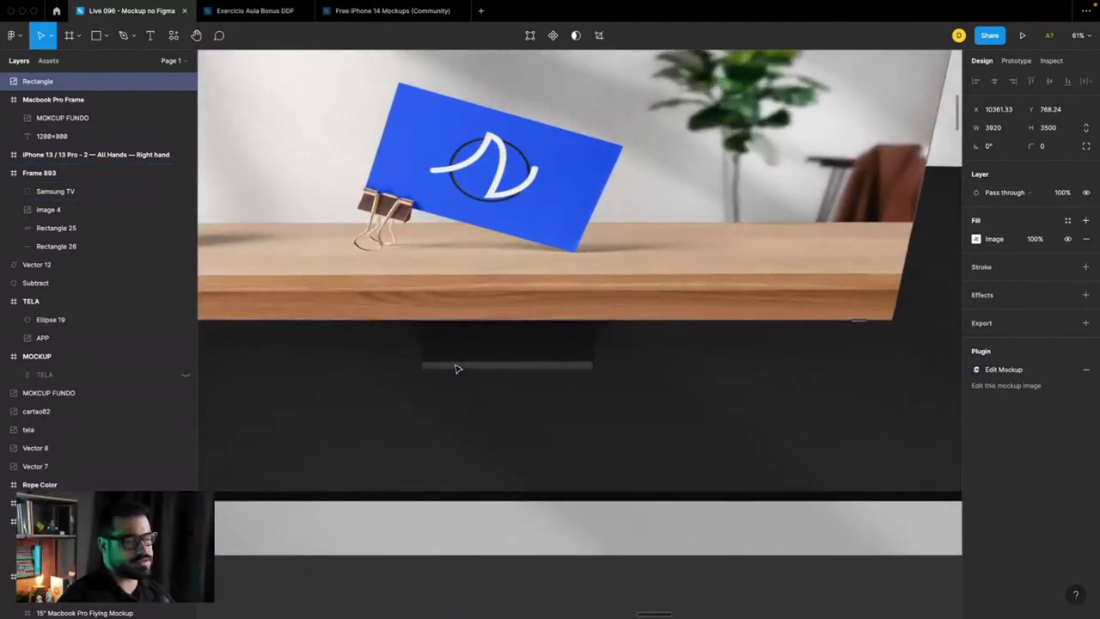
Step: Trim the mockup's image box to 3920 × 2294, removing empty space around the laptop
{"action": "scroll", "coordinate": [457, 369], "scroll_direction": "down", "scroll_amount": 2}
{"action": "scroll", "coordinate": [447, 352], "scroll_direction": "down", "scroll_amount": 3}
{"action": "scroll", "coordinate": [439, 350], "scroll_direction": "down", "scroll_amount": 2}
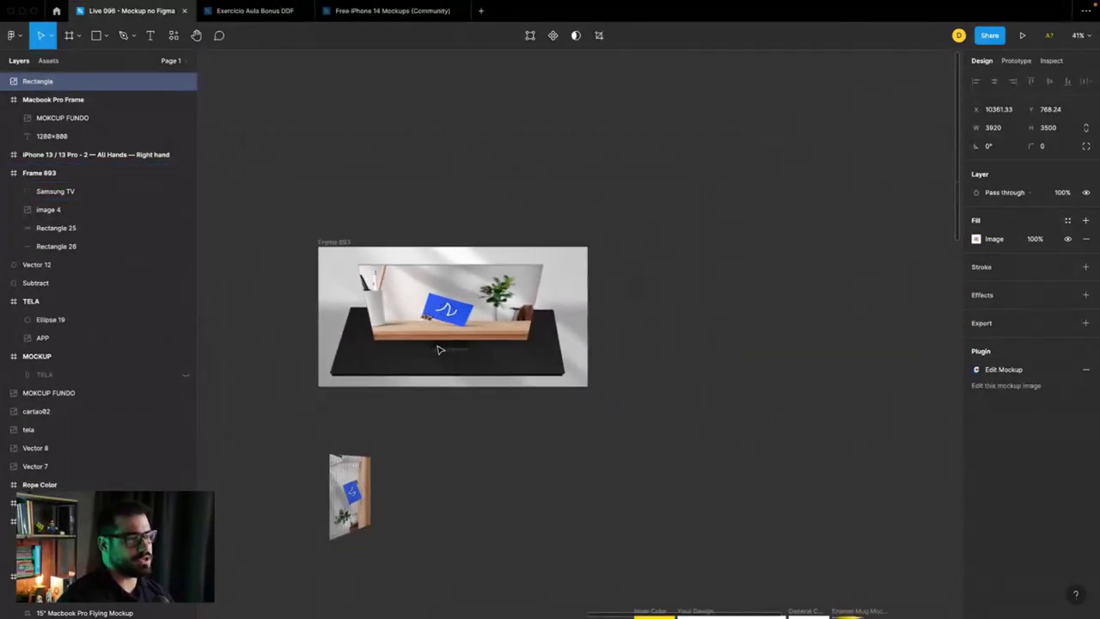
{"action": "scroll", "coordinate": [439, 350], "scroll_direction": "down", "scroll_amount": 3}
{"action": "scroll", "coordinate": [439, 350], "scroll_direction": "down", "scroll_amount": 3}
{"action": "scroll", "coordinate": [439, 350], "scroll_direction": "down", "scroll_amount": 4}
{"action": "scroll", "coordinate": [439, 350], "scroll_direction": "down", "scroll_amount": 1}
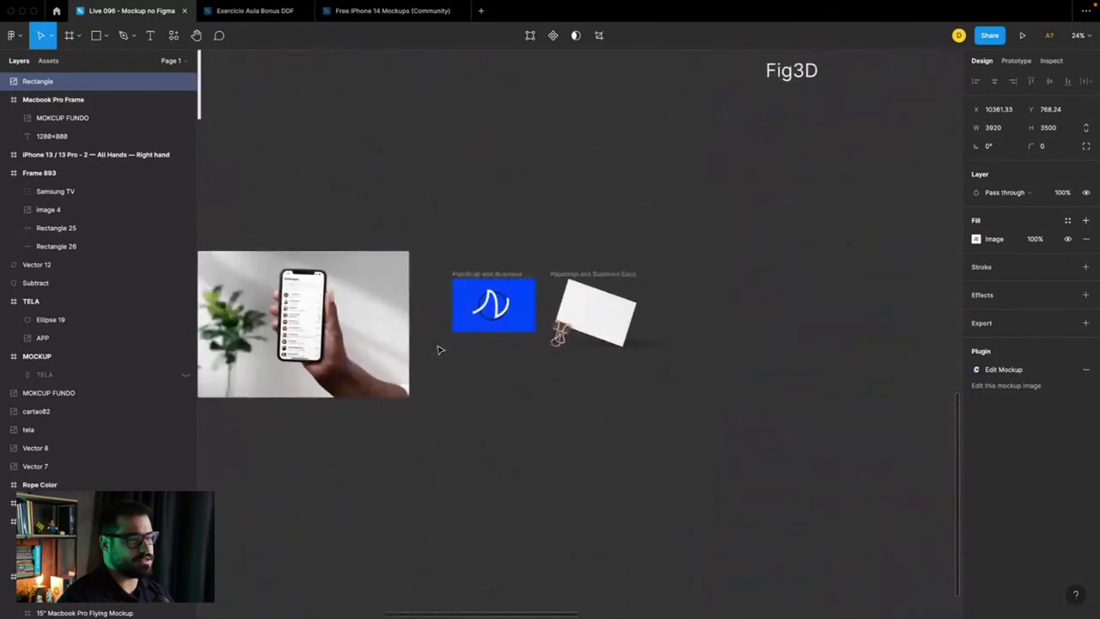
{"action": "scroll", "coordinate": [462, 366], "scroll_direction": "up", "scroll_amount": 8}
{"action": "scroll", "coordinate": [443, 375], "scroll_direction": "up", "scroll_amount": 3}
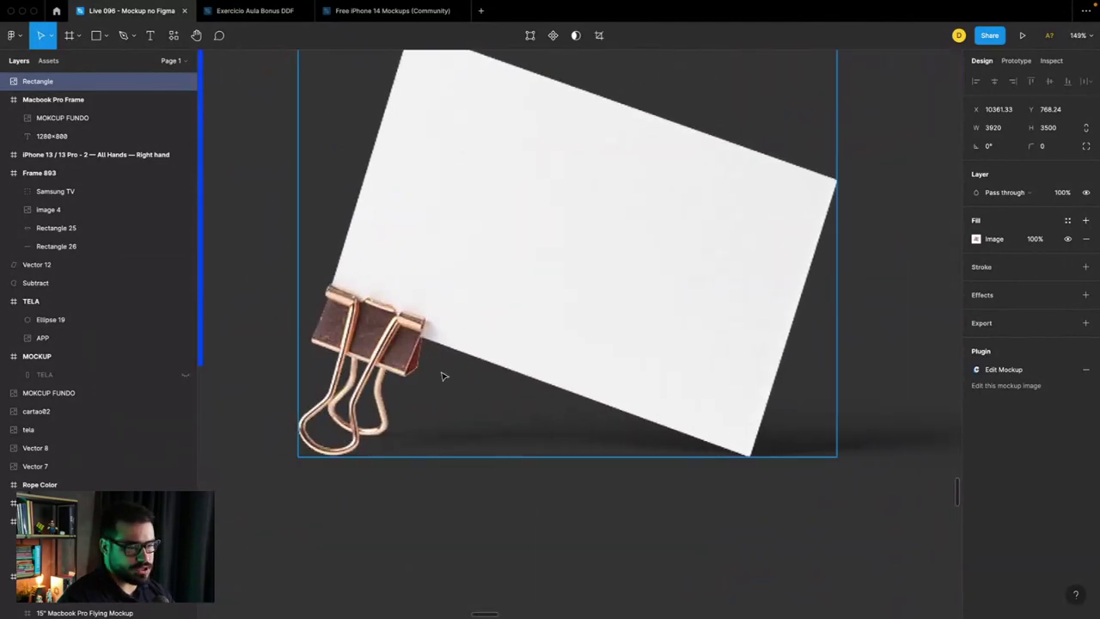
{"action": "scroll", "coordinate": [443, 375], "scroll_direction": "down", "scroll_amount": 10}
{"action": "scroll", "coordinate": [574, 393], "scroll_direction": "right", "scroll_amount": 2}
{"action": "scroll", "coordinate": [574, 393], "scroll_direction": "right", "scroll_amount": 5}
{"action": "scroll", "coordinate": [646, 353], "scroll_direction": "up", "scroll_amount": 2}
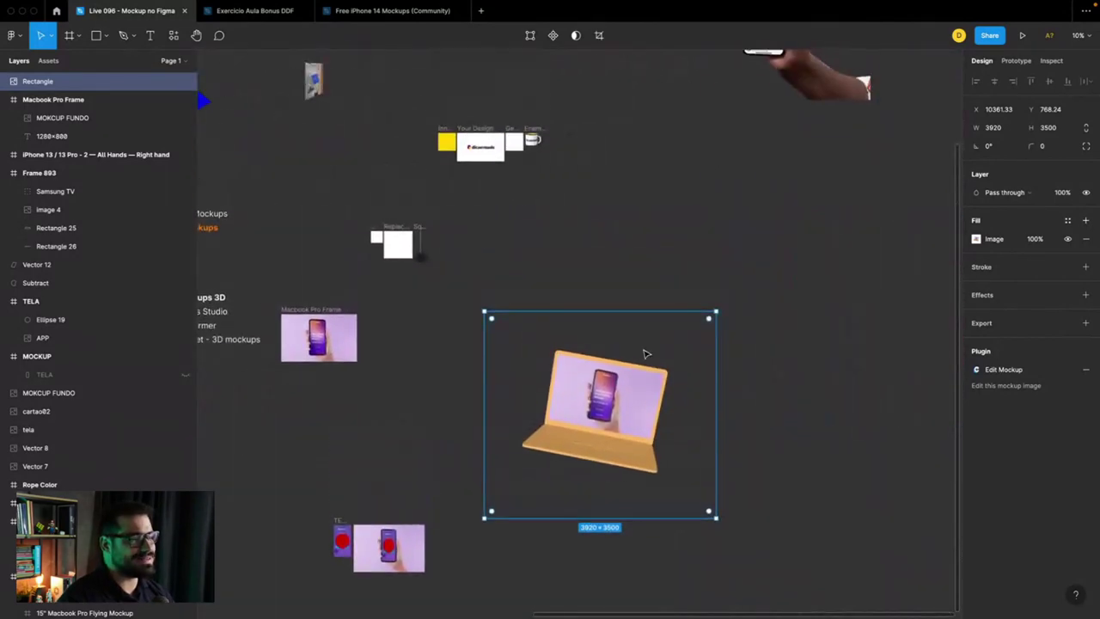
{"action": "scroll", "coordinate": [641, 347], "scroll_direction": "up", "scroll_amount": 2}
{"action": "scroll", "coordinate": [639, 347], "scroll_direction": "up", "scroll_amount": 2}
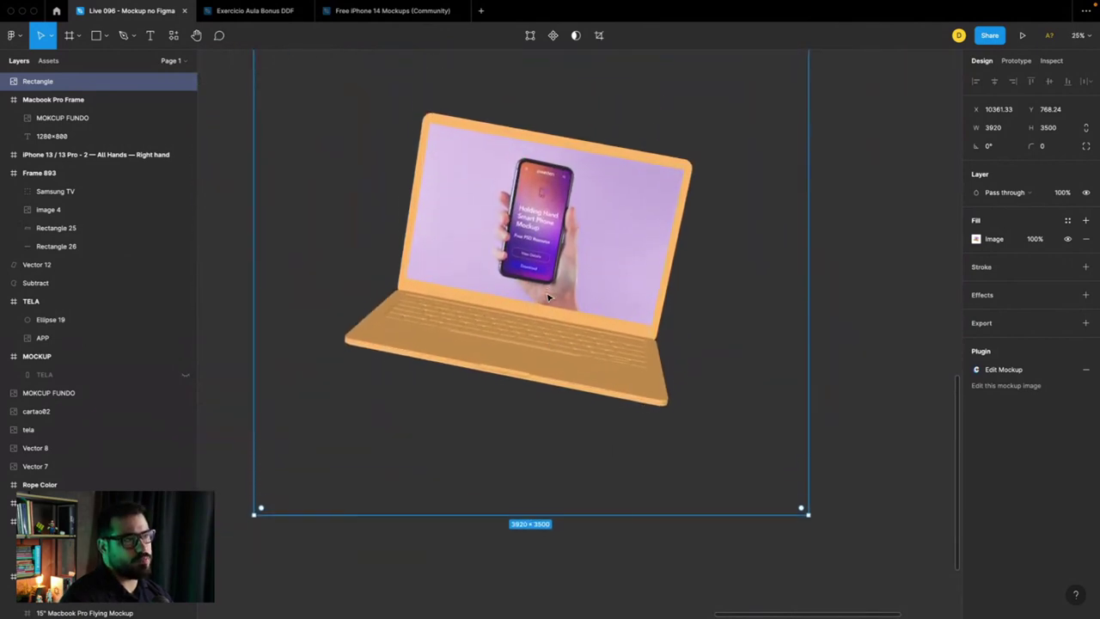
{"action": "scroll", "coordinate": [547, 297], "scroll_direction": "up", "scroll_amount": 1}
{"action": "left_click_drag", "start_coordinate": [529, 518], "coordinate": [543, 435]}
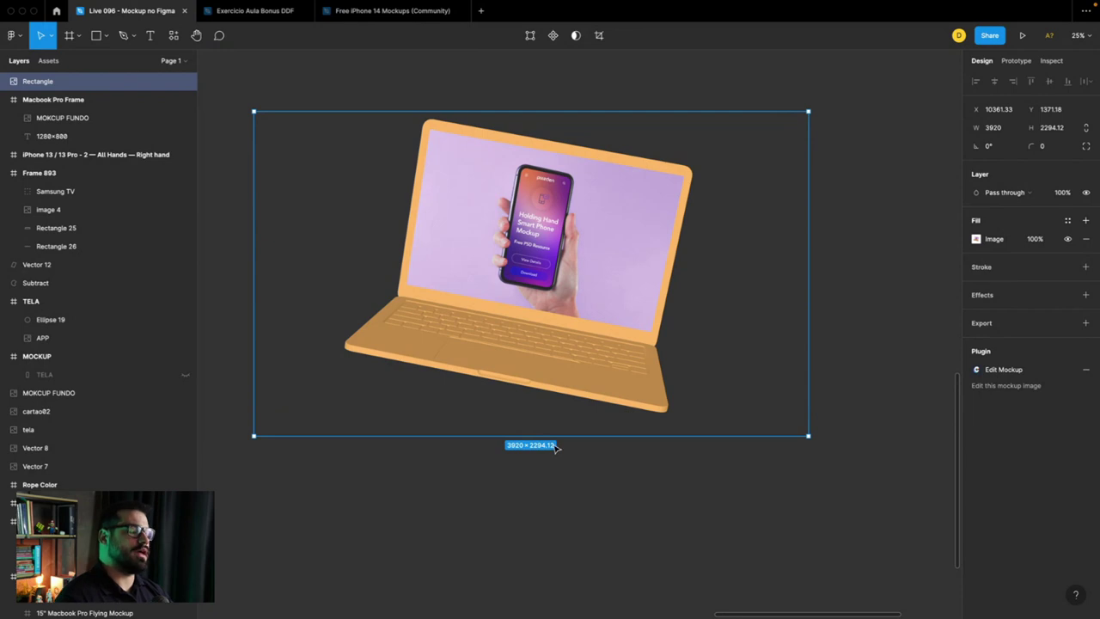
{"action": "mouse_move", "coordinate": [515, 344]}
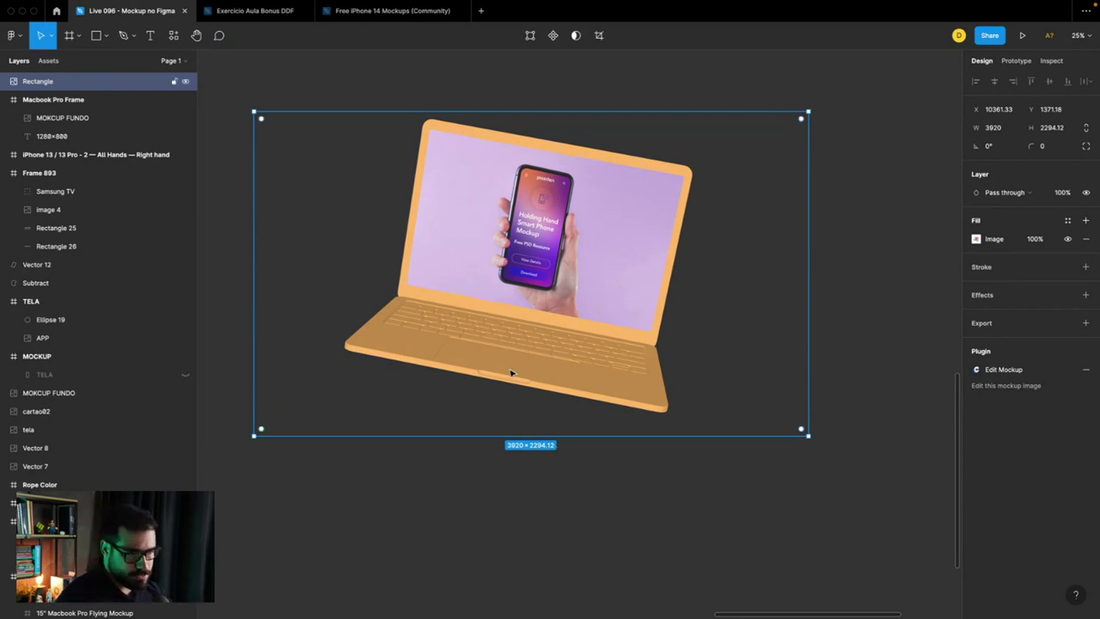
{"action": "left_click", "coordinate": [533, 493]}
Step: Bold the Mockuuups Studio entry in the plugins list instead of Clay Mockups 3D
{"action": "scroll", "coordinate": [537, 464], "scroll_direction": "down", "scroll_amount": 5, "text": "ctrl"}
{"action": "scroll", "coordinate": [537, 434], "scroll_direction": "down", "scroll_amount": 3, "text": "ctrl"}
{"action": "scroll", "coordinate": [528, 429], "scroll_direction": "up", "scroll_amount": 2, "text": "ctrl"}
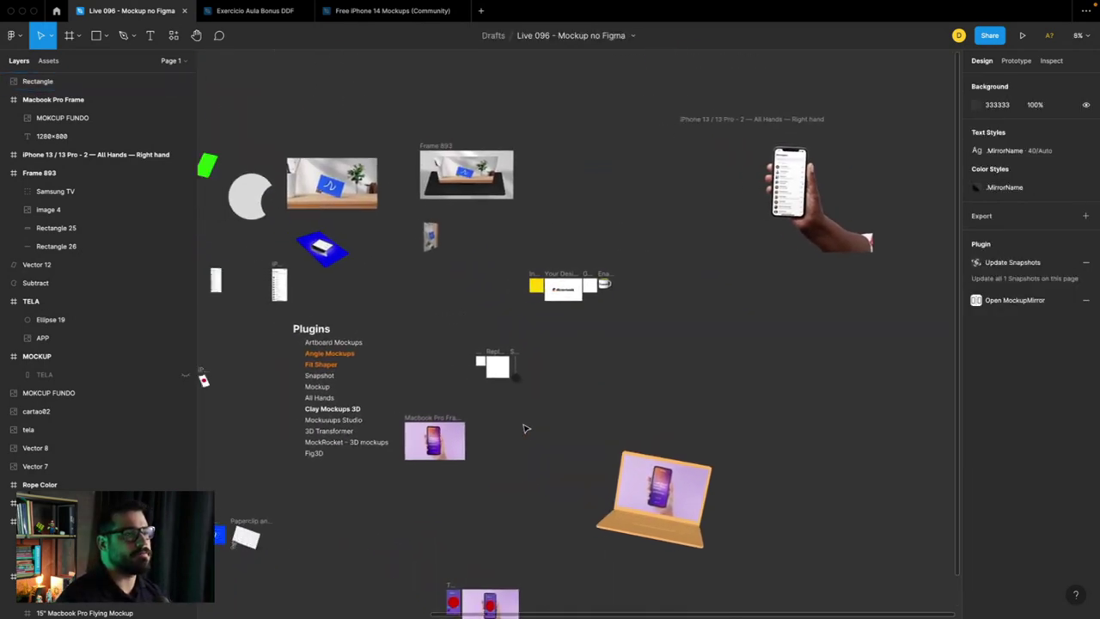
{"action": "scroll", "coordinate": [515, 425], "scroll_direction": "left", "scroll_amount": 2}
{"action": "scroll", "coordinate": [406, 418], "scroll_direction": "up", "scroll_amount": 3, "text": "ctrl"}
{"action": "left_click", "coordinate": [391, 409]}
{"action": "scroll", "coordinate": [389, 406], "scroll_direction": "down", "scroll_amount": 2}
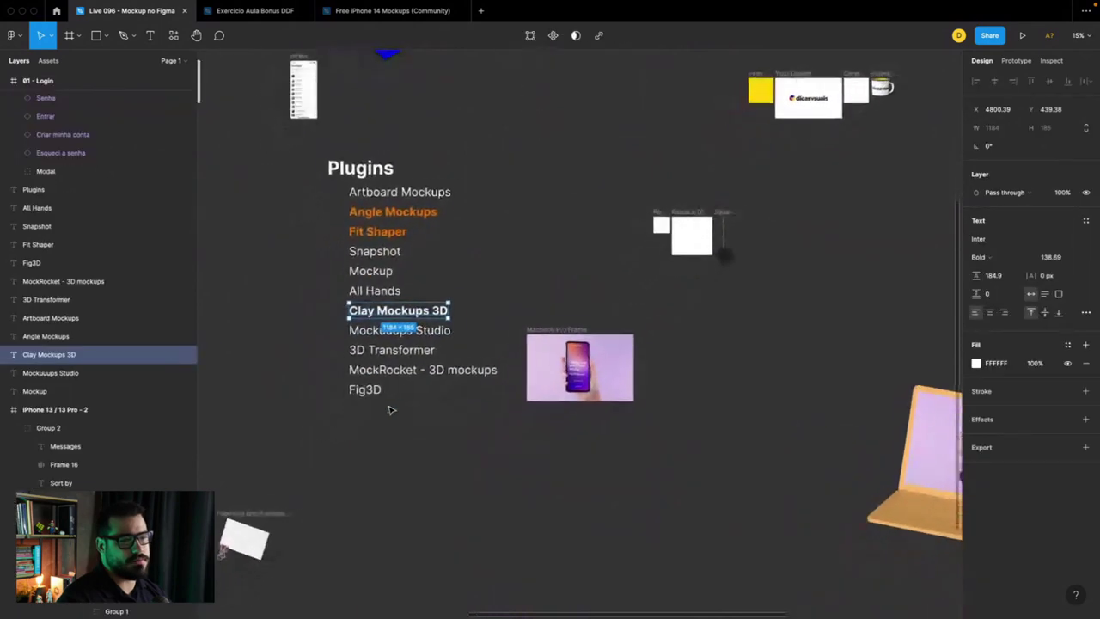
{"action": "scroll", "coordinate": [389, 410], "scroll_direction": "left", "scroll_amount": 1}
{"action": "left_click", "coordinate": [390, 411]}
{"action": "left_click", "coordinate": [411, 321]}
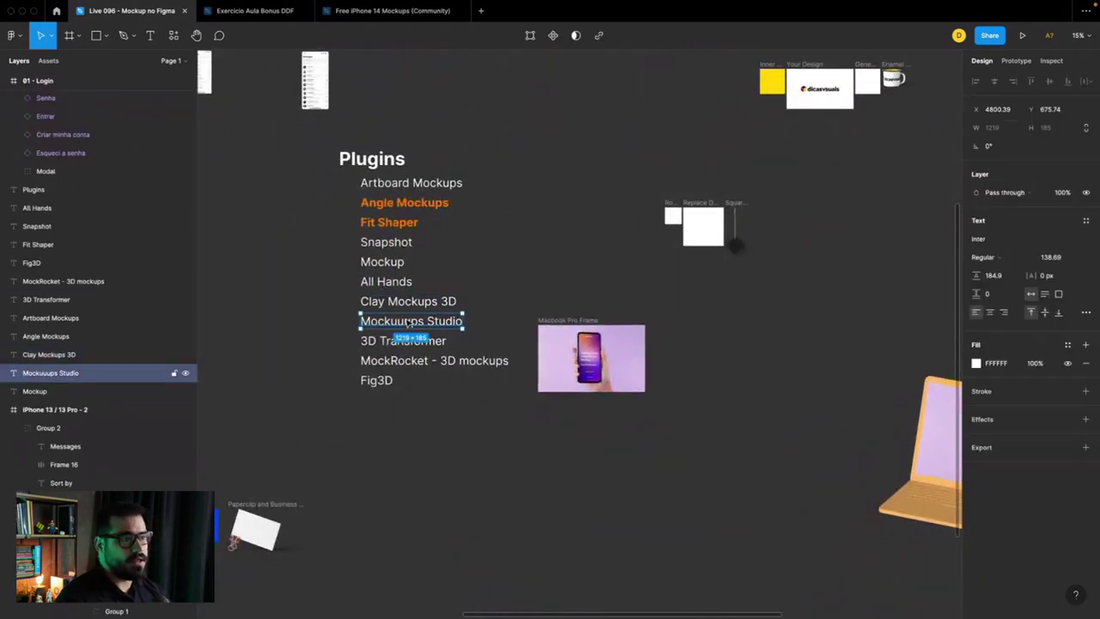
{"action": "scroll", "coordinate": [407, 318], "scroll_direction": "up", "scroll_amount": 5, "text": "ctrl"}
{"action": "key", "text": "ctrl+b"}
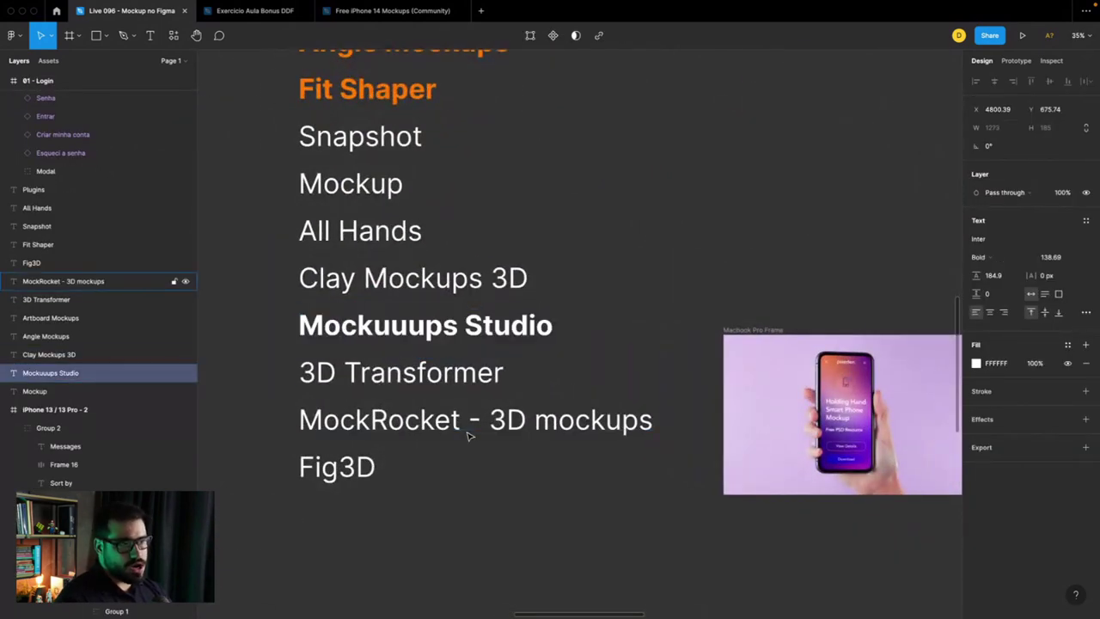
Step: Select the Artboard Mockups entry, then the Mockuuups Studio label on the board
{"action": "scroll", "coordinate": [468, 436], "scroll_direction": "down", "scroll_amount": 2, "text": "ctrl"}
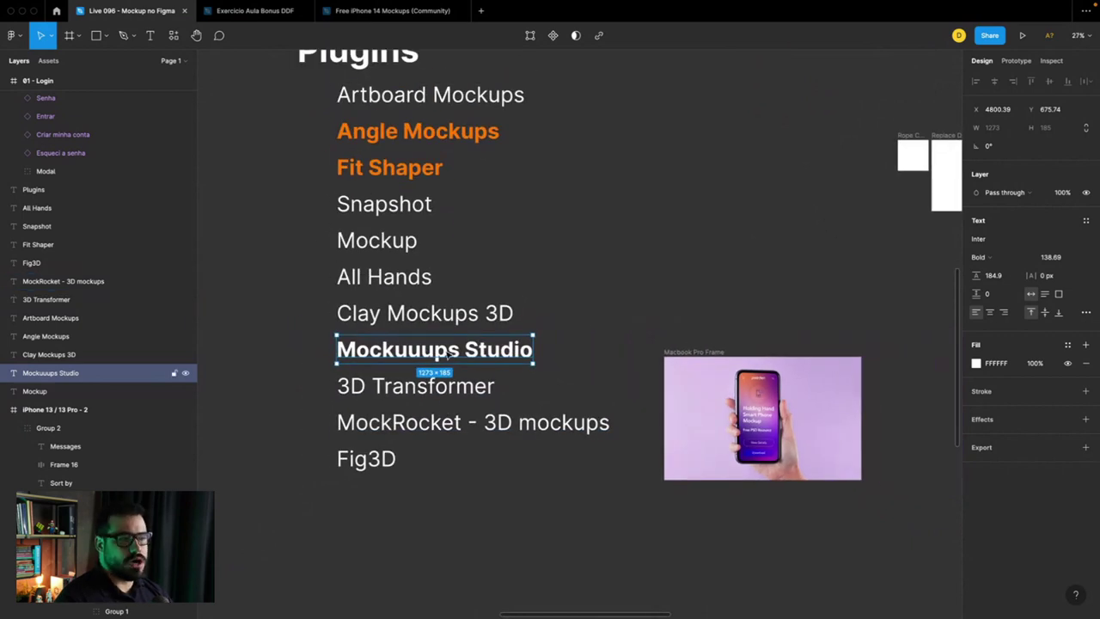
{"action": "scroll", "coordinate": [578, 407], "scroll_direction": "down", "scroll_amount": 2}
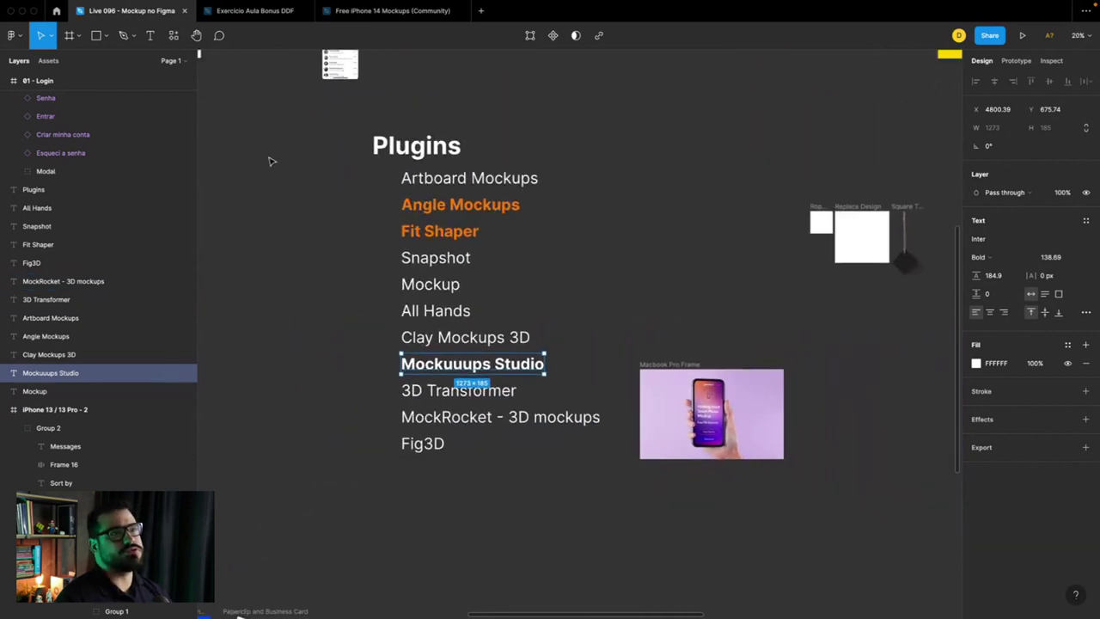
{"action": "left_click", "coordinate": [458, 182]}
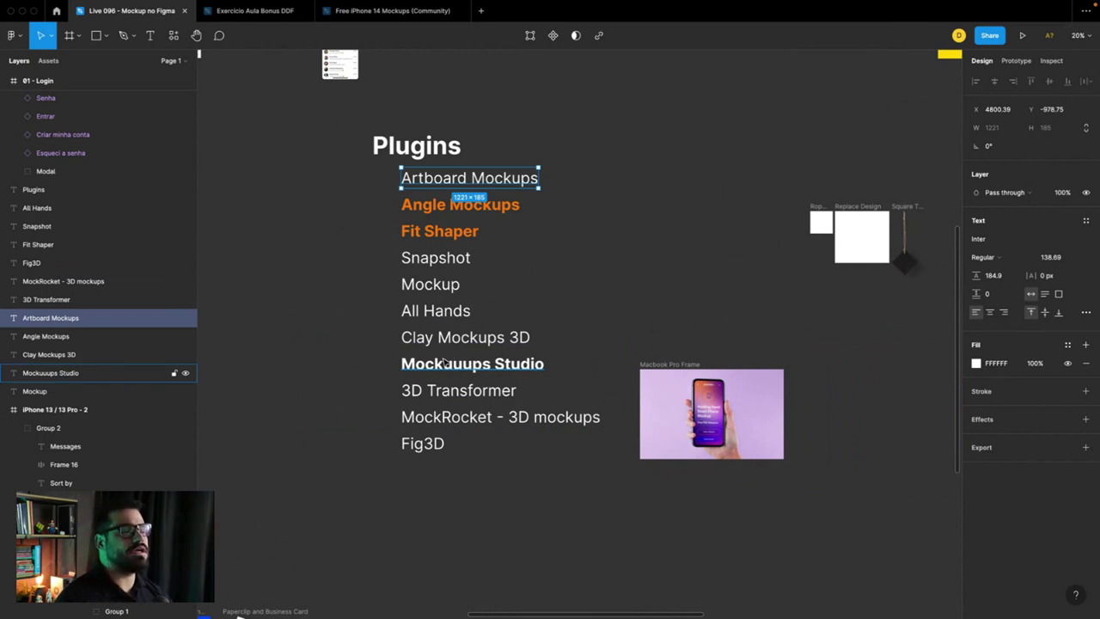
{"action": "left_click", "coordinate": [444, 362]}
Step: Search plugins for 'mockuu' and run Mockuuups Studio
{"action": "left_click", "coordinate": [174, 35]}
{"action": "type", "text": "caly mockup"}
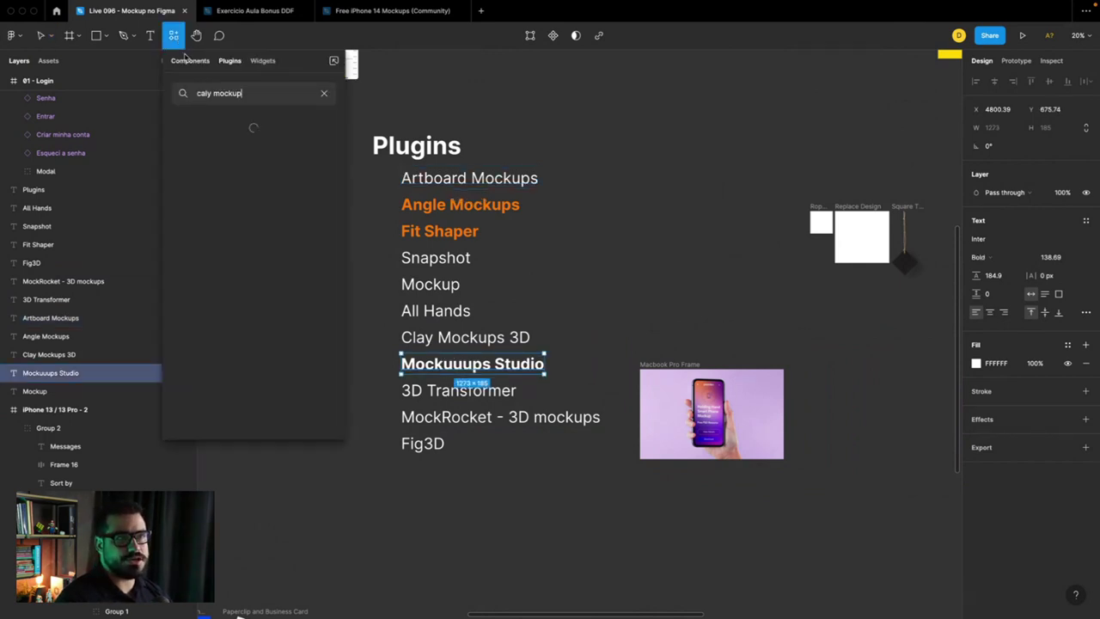
{"action": "double_click", "coordinate": [257, 94]}
{"action": "type", "text": "mo"}
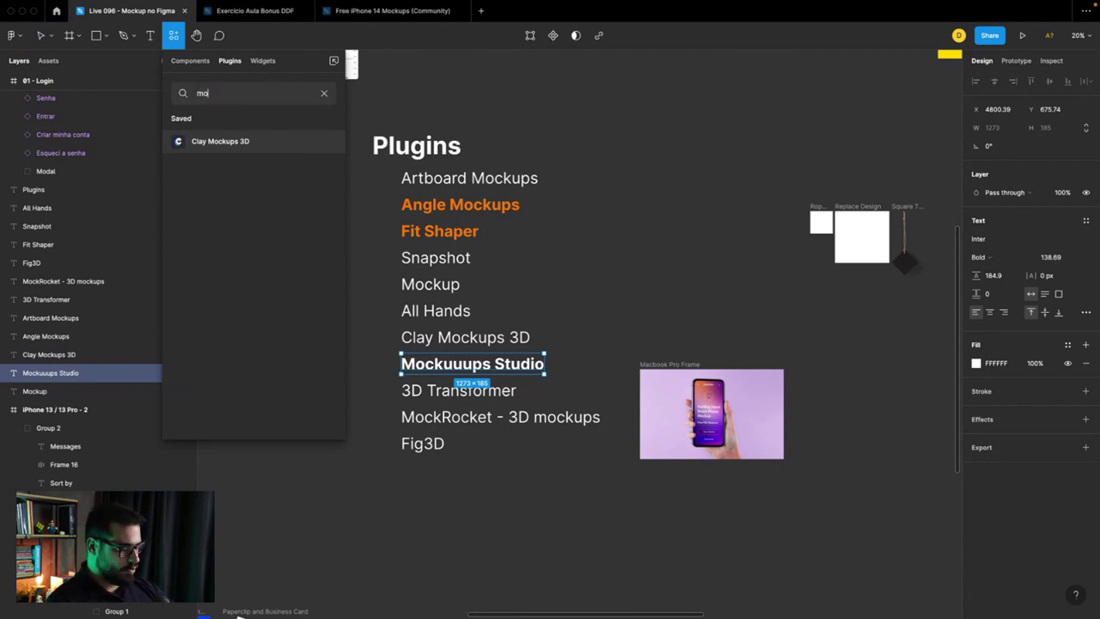
{"action": "type", "text": "ckuuu"}
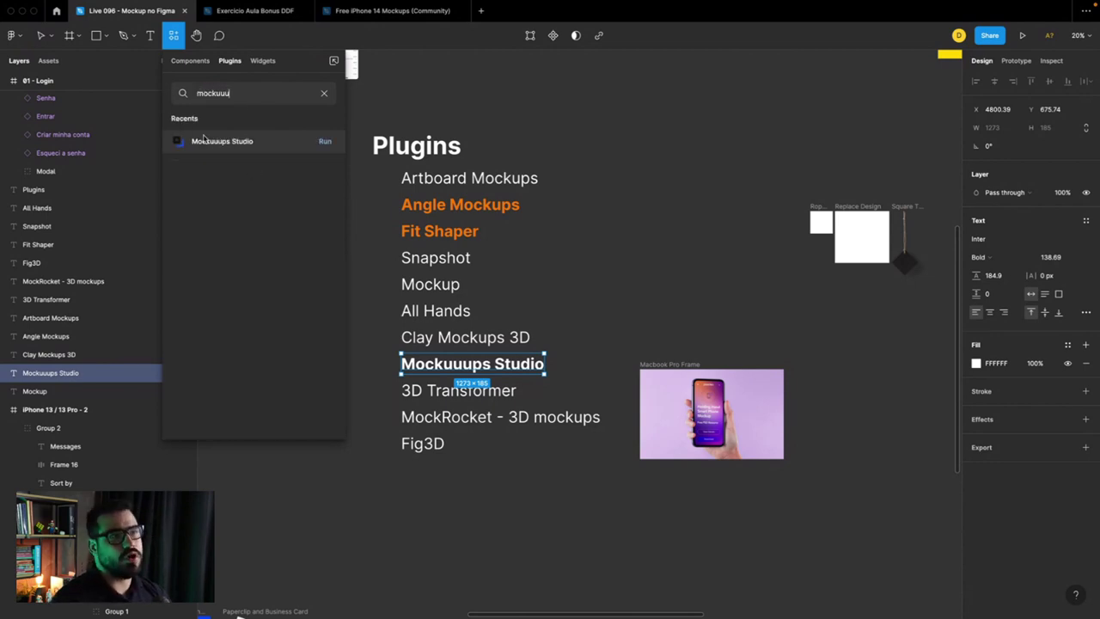
{"action": "left_click", "coordinate": [219, 141]}
{"action": "left_click", "coordinate": [239, 217]}
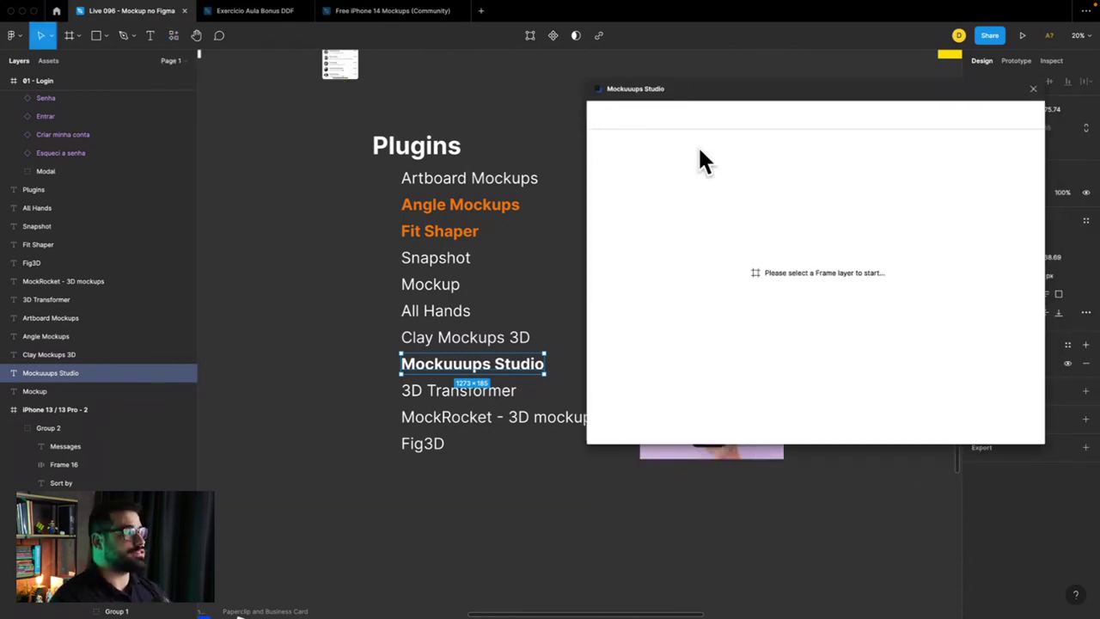
{"action": "scroll", "coordinate": [485, 258], "scroll_direction": "right", "scroll_amount": 2}
{"action": "scroll", "coordinate": [487, 258], "scroll_direction": "down", "scroll_amount": 3}
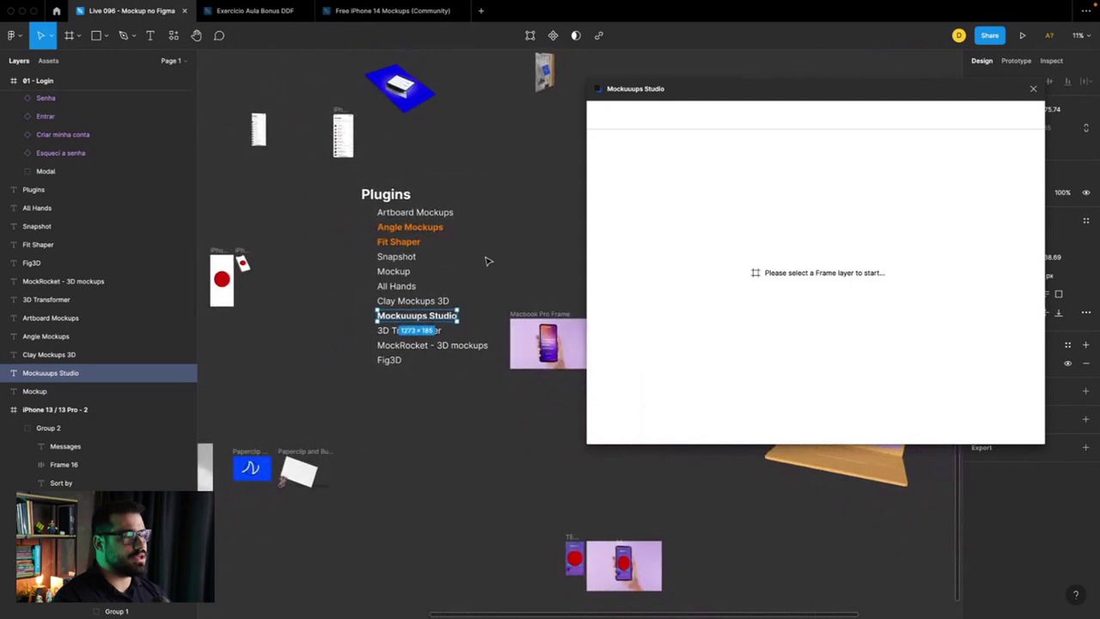
{"action": "scroll", "coordinate": [481, 262], "scroll_direction": "down", "scroll_amount": 3}
Step: Select the Slide 16:9 - 1 frame and browse the Mockuuups Studio mockup library
{"action": "scroll", "coordinate": [338, 337], "scroll_direction": "up", "scroll_amount": 3}
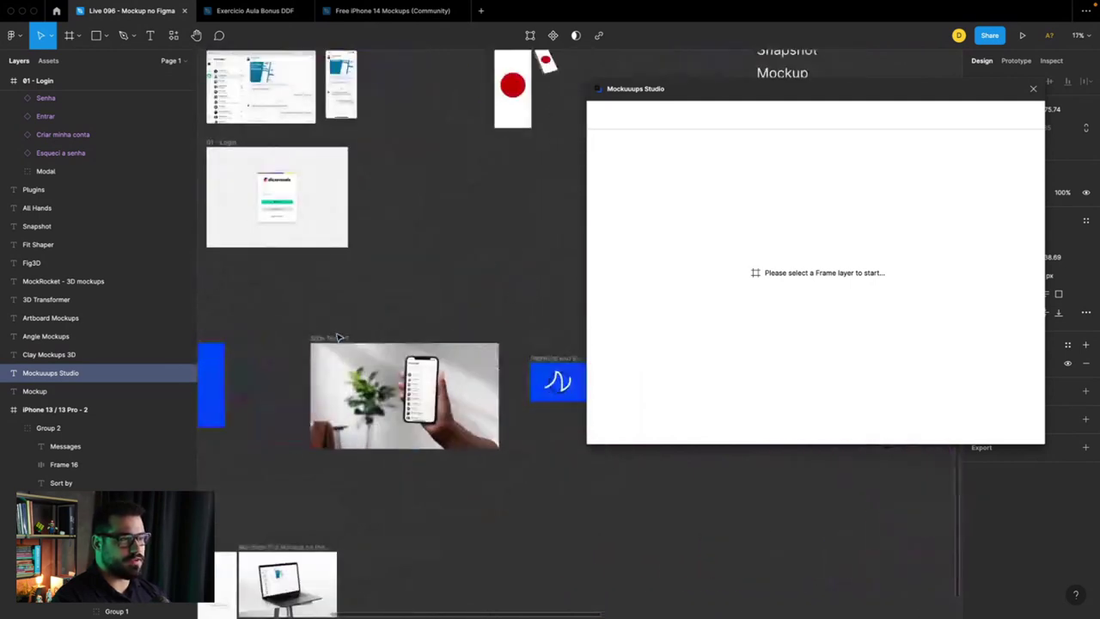
{"action": "left_click", "coordinate": [338, 338]}
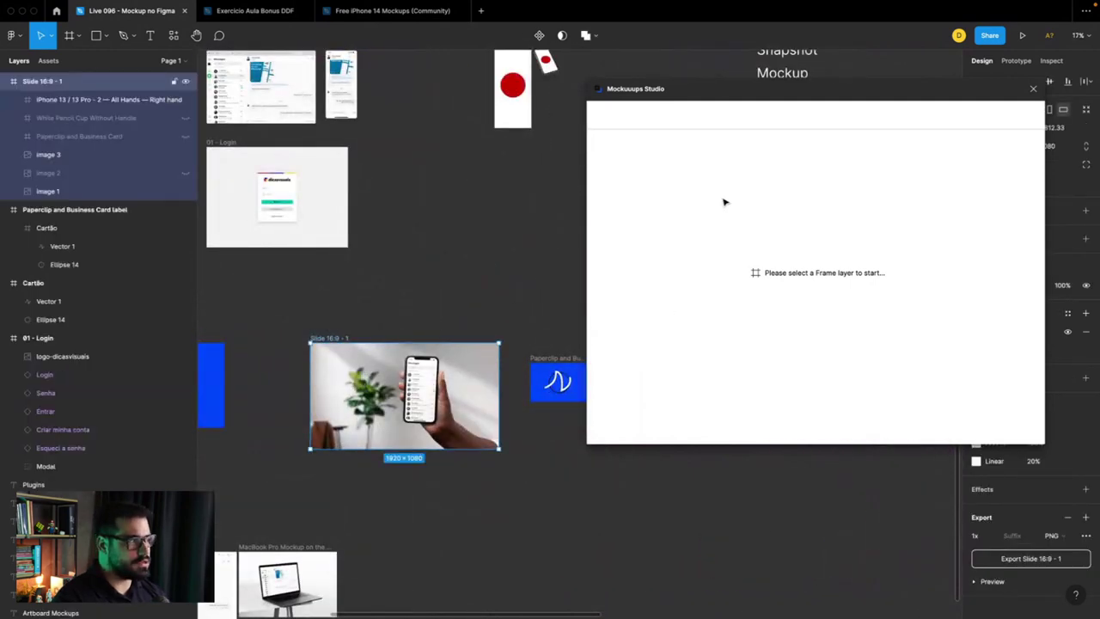
{"action": "scroll", "coordinate": [817, 293], "scroll_direction": "down", "scroll_amount": 1}
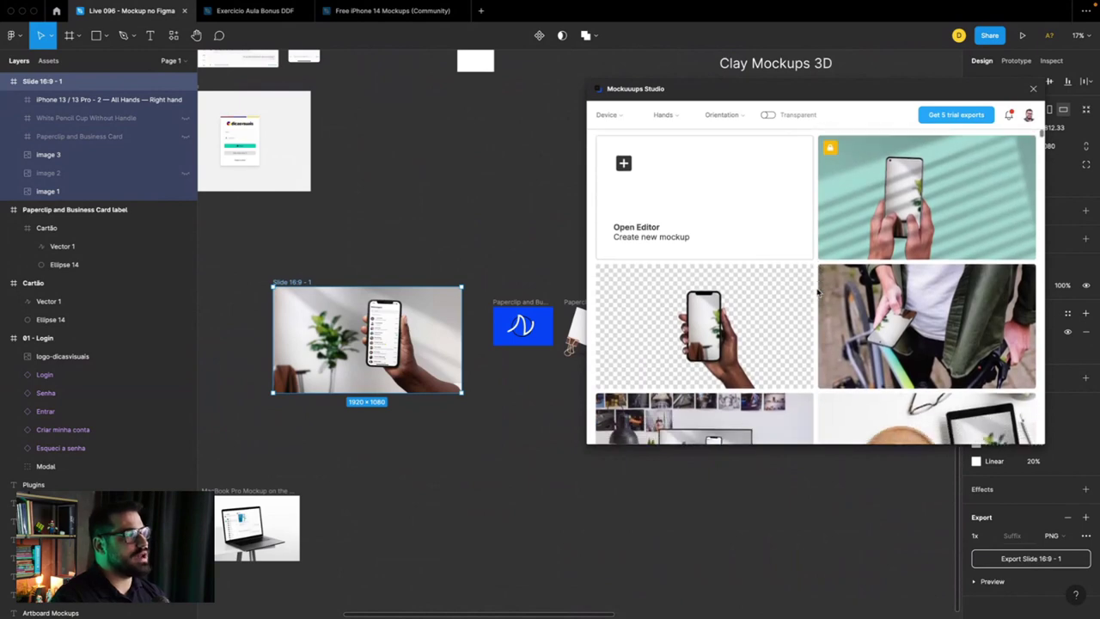
{"action": "scroll", "coordinate": [817, 293], "scroll_direction": "down", "scroll_amount": 3}
{"action": "scroll", "coordinate": [817, 293], "scroll_direction": "down", "scroll_amount": 3}
{"action": "scroll", "coordinate": [817, 293], "scroll_direction": "down", "scroll_amount": 2}
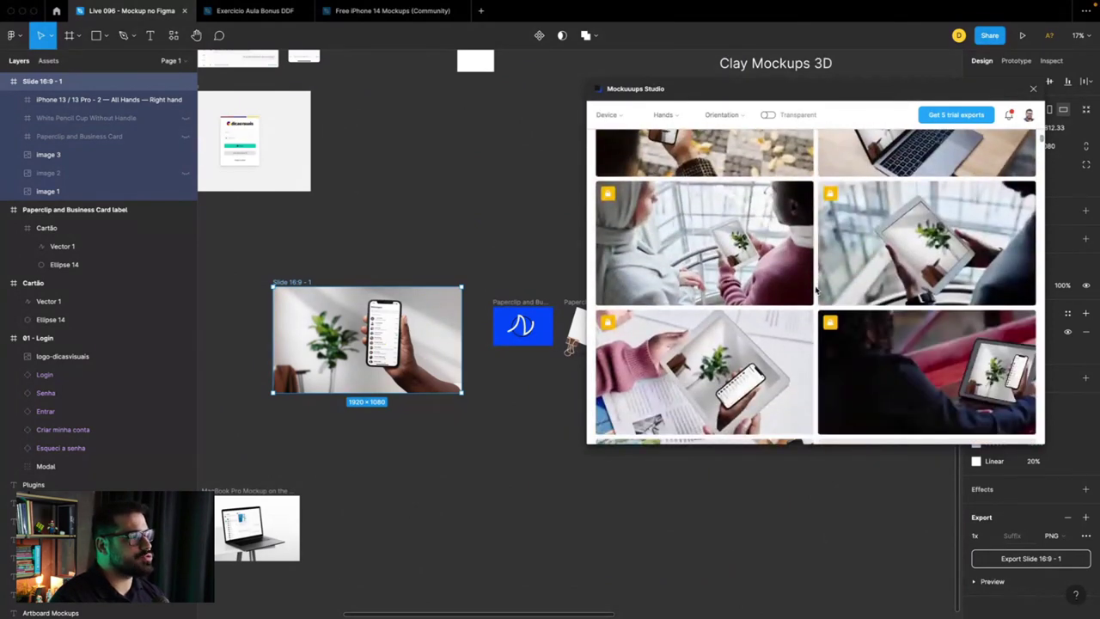
{"action": "scroll", "coordinate": [808, 277], "scroll_direction": "down", "scroll_amount": 2}
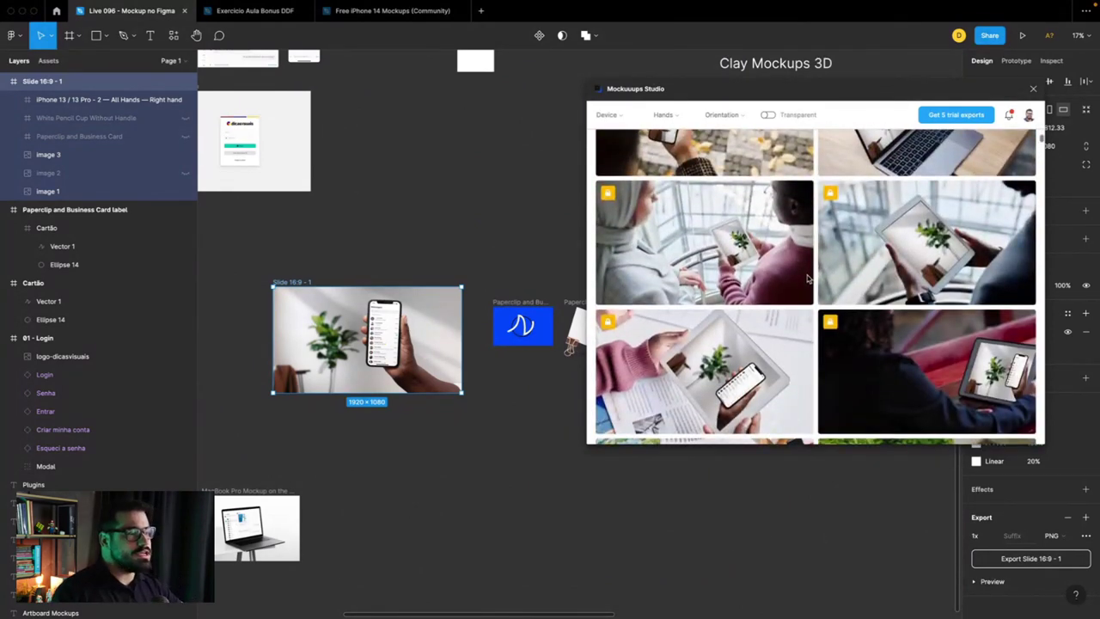
{"action": "scroll", "coordinate": [816, 257], "scroll_direction": "down", "scroll_amount": 3}
{"action": "scroll", "coordinate": [829, 237], "scroll_direction": "down", "scroll_amount": 3}
{"action": "scroll", "coordinate": [839, 222], "scroll_direction": "up", "scroll_amount": 3}
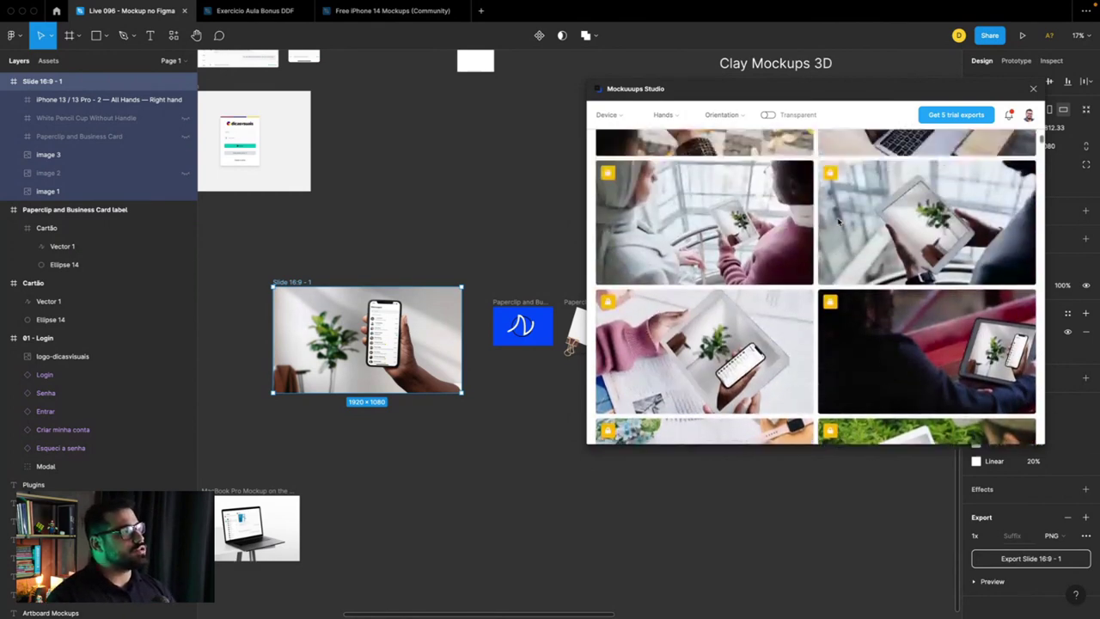
{"action": "scroll", "coordinate": [839, 223], "scroll_direction": "up", "scroll_amount": 3}
{"action": "scroll", "coordinate": [838, 223], "scroll_direction": "up", "scroll_amount": 1}
{"action": "scroll", "coordinate": [839, 222], "scroll_direction": "up", "scroll_amount": 1}
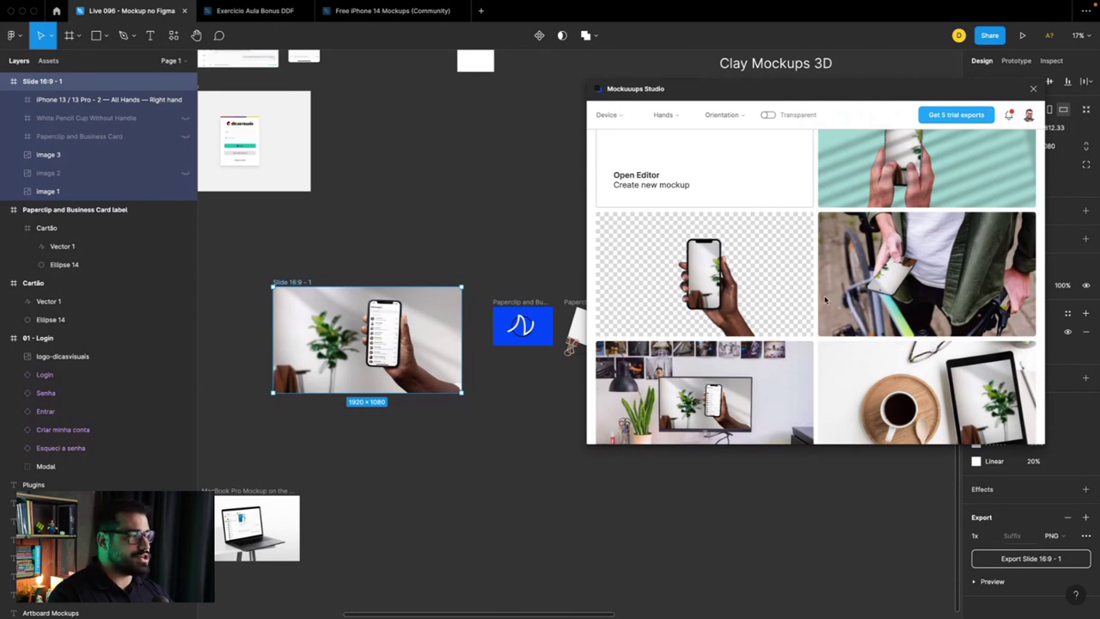
{"action": "scroll", "coordinate": [825, 299], "scroll_direction": "down", "scroll_amount": 5}
{"action": "scroll", "coordinate": [825, 299], "scroll_direction": "down", "scroll_amount": 5}
{"action": "scroll", "coordinate": [825, 299], "scroll_direction": "down", "scroll_amount": 5}
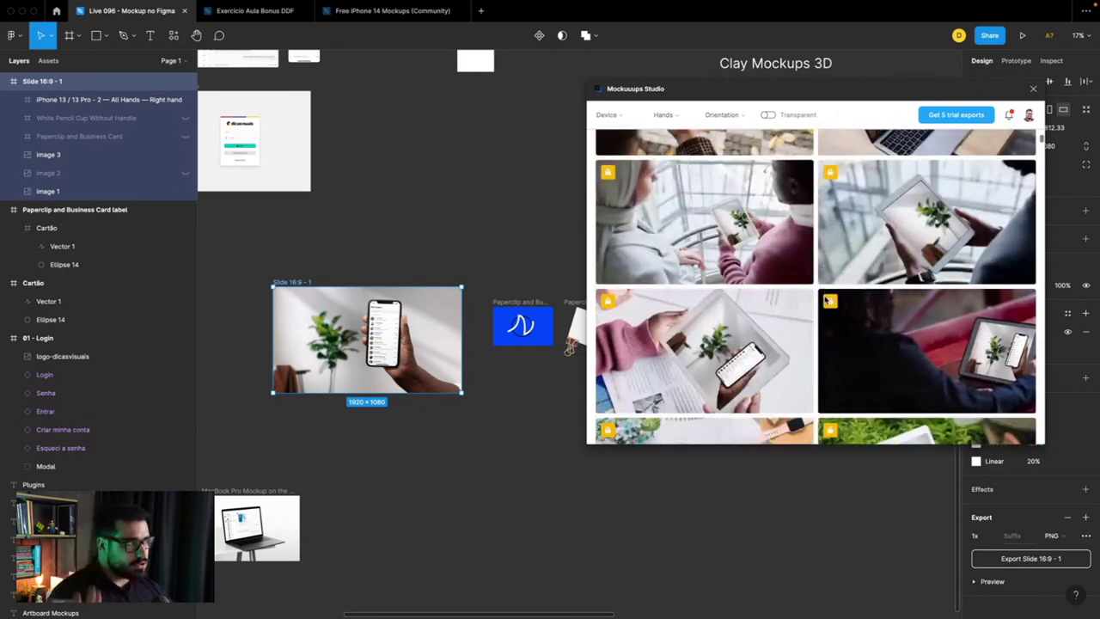
{"action": "scroll", "coordinate": [825, 299], "scroll_direction": "down", "scroll_amount": 5}
{"action": "scroll", "coordinate": [825, 299], "scroll_direction": "down", "scroll_amount": 5}
{"action": "scroll", "coordinate": [799, 318], "scroll_direction": "down", "scroll_amount": 5}
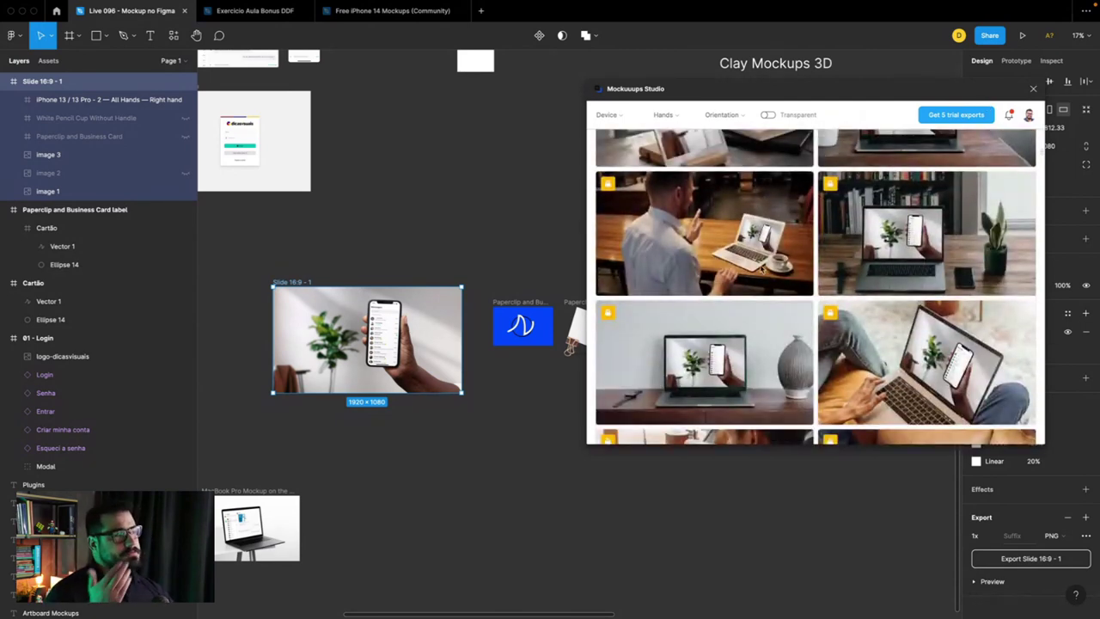
{"action": "scroll", "coordinate": [760, 352], "scroll_direction": "down", "scroll_amount": 5}
{"action": "scroll", "coordinate": [760, 351], "scroll_direction": "down", "scroll_amount": 5}
{"action": "scroll", "coordinate": [759, 352], "scroll_direction": "down", "scroll_amount": 5}
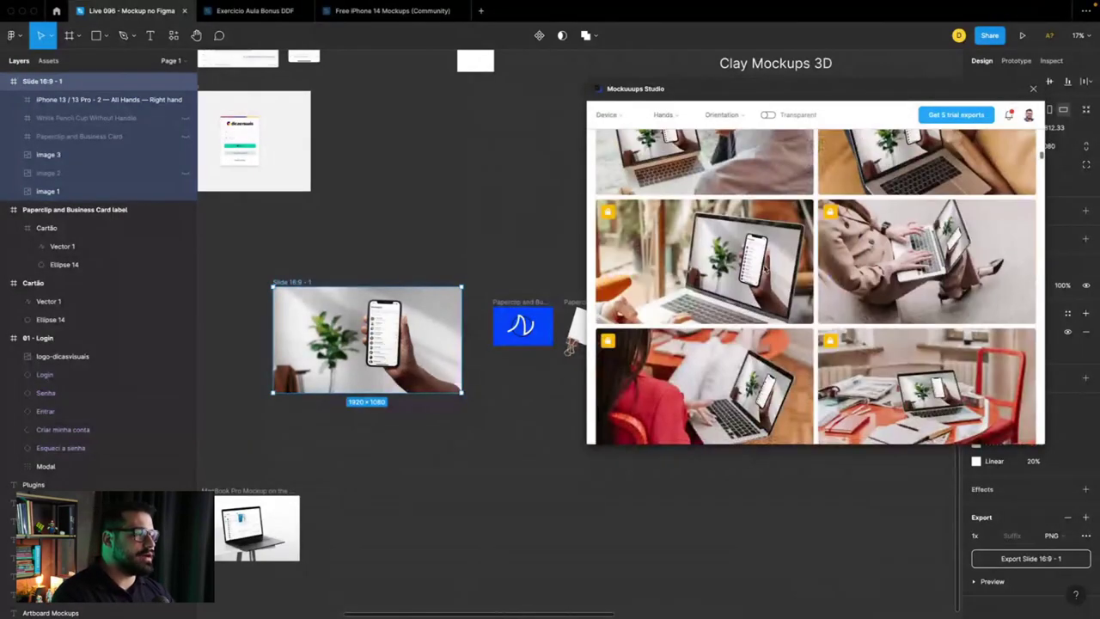
{"action": "scroll", "coordinate": [759, 352], "scroll_direction": "down", "scroll_amount": 5}
{"action": "scroll", "coordinate": [771, 273], "scroll_direction": "up", "scroll_amount": 2}
{"action": "scroll", "coordinate": [771, 273], "scroll_direction": "up", "scroll_amount": 1}
{"action": "scroll", "coordinate": [770, 273], "scroll_direction": "up", "scroll_amount": 1}
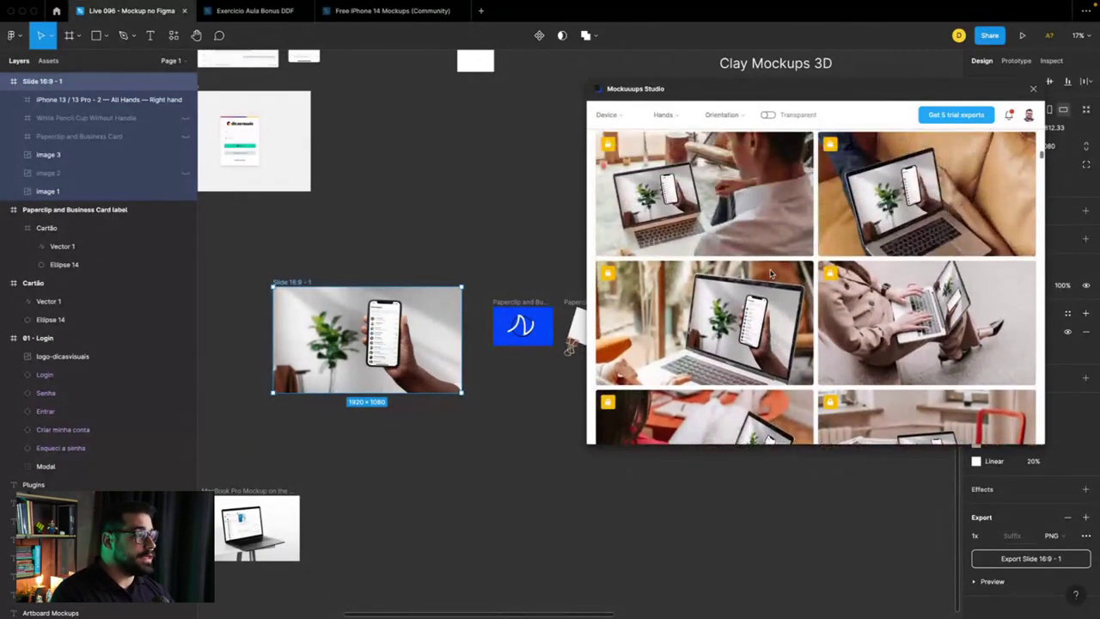
{"action": "scroll", "coordinate": [771, 274], "scroll_direction": "down", "scroll_amount": 2}
{"action": "scroll", "coordinate": [770, 273], "scroll_direction": "down", "scroll_amount": 2}
{"action": "scroll", "coordinate": [771, 273], "scroll_direction": "down", "scroll_amount": 2}
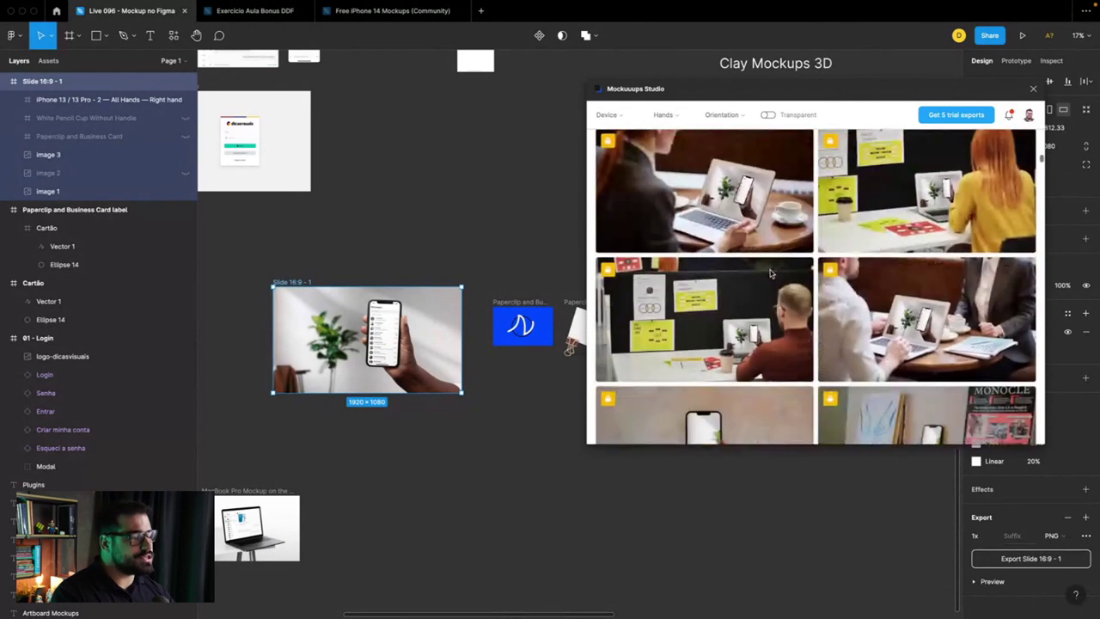
{"action": "scroll", "coordinate": [771, 273], "scroll_direction": "down", "scroll_amount": 2}
{"action": "scroll", "coordinate": [770, 273], "scroll_direction": "down", "scroll_amount": 2}
{"action": "scroll", "coordinate": [771, 274], "scroll_direction": "down", "scroll_amount": 1}
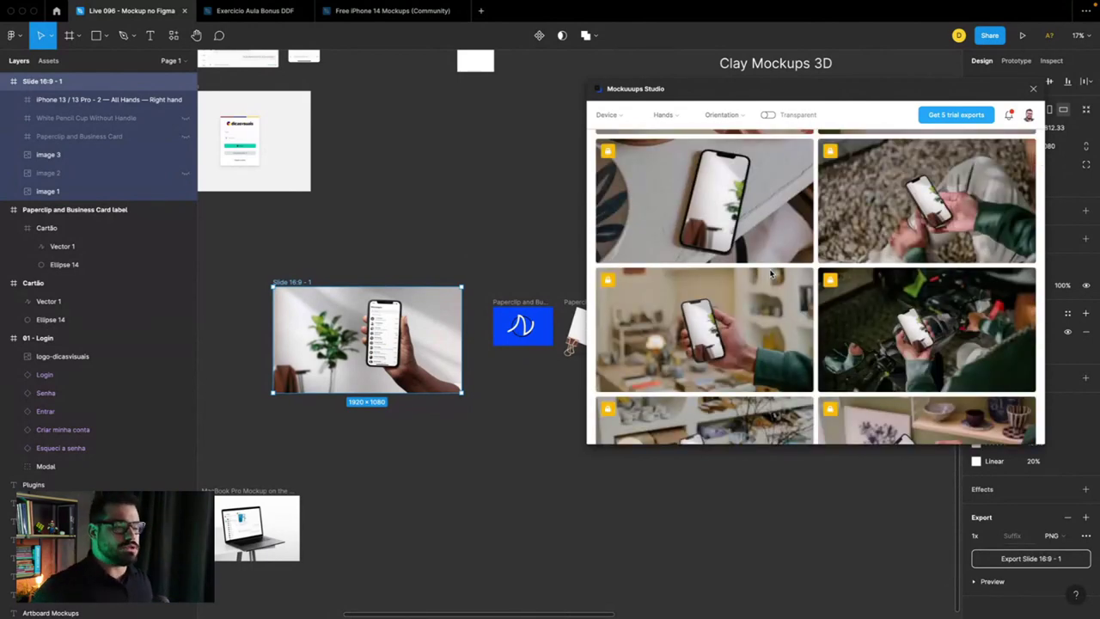
{"action": "scroll", "coordinate": [771, 273], "scroll_direction": "down", "scroll_amount": 2}
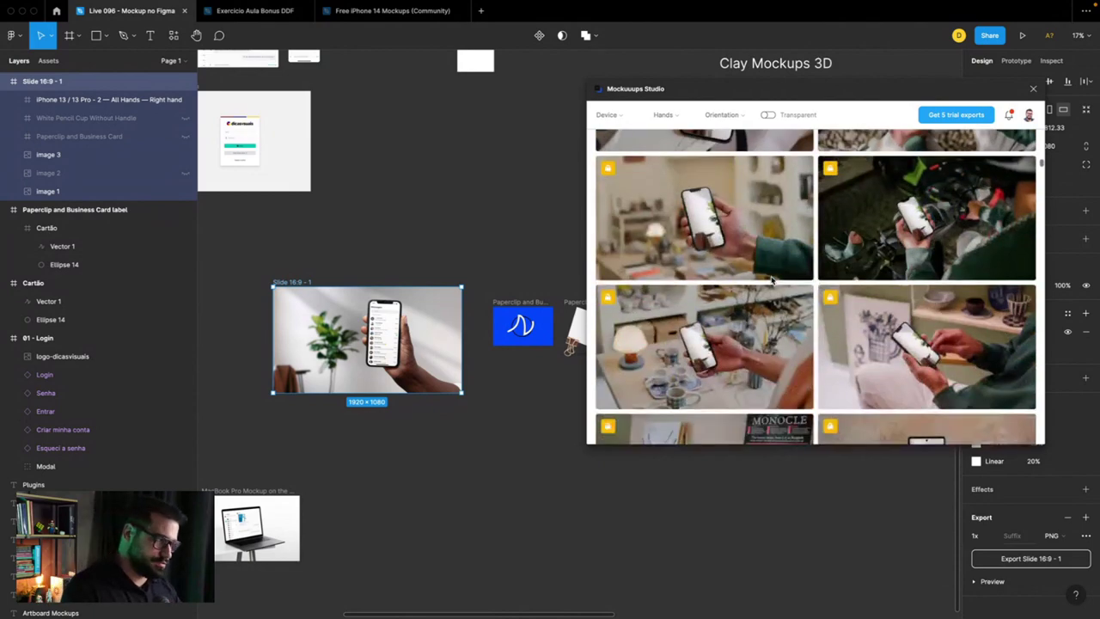
{"action": "scroll", "coordinate": [771, 273], "scroll_direction": "down", "scroll_amount": 2}
{"action": "scroll", "coordinate": [770, 280], "scroll_direction": "down", "scroll_amount": 2}
{"action": "scroll", "coordinate": [771, 279], "scroll_direction": "down", "scroll_amount": 2}
{"action": "scroll", "coordinate": [764, 287], "scroll_direction": "down", "scroll_amount": 2}
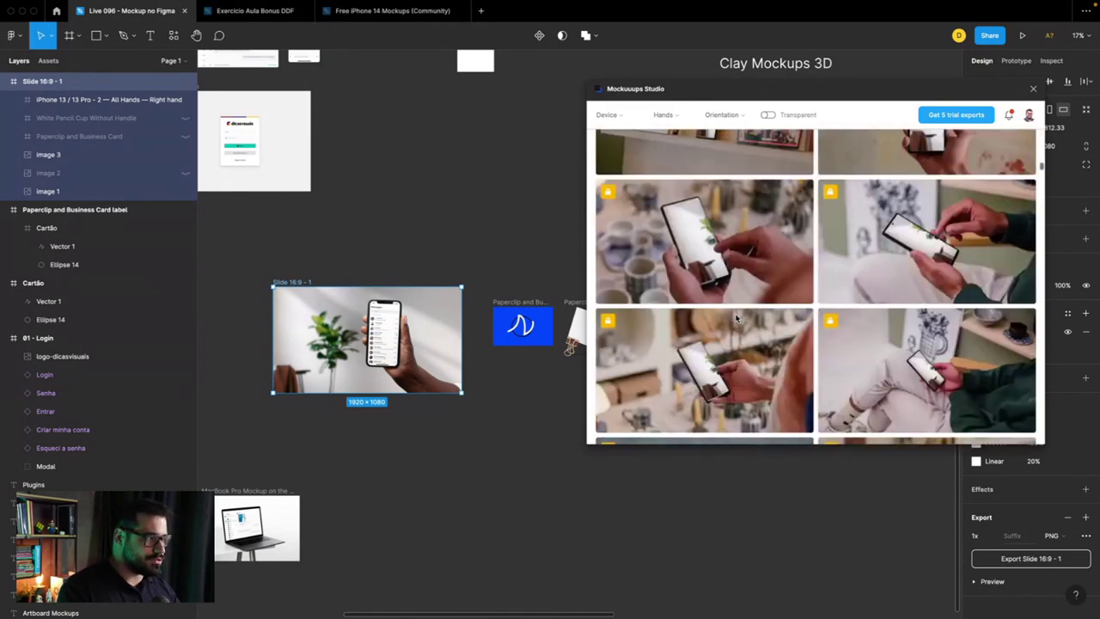
{"action": "scroll", "coordinate": [736, 318], "scroll_direction": "down", "scroll_amount": 2}
{"action": "scroll", "coordinate": [736, 318], "scroll_direction": "up", "scroll_amount": 10}
Step: Try the device filter with Google, HTC, iPad, MacBook, iMac and Chromebook
{"action": "left_click", "coordinate": [608, 115]}
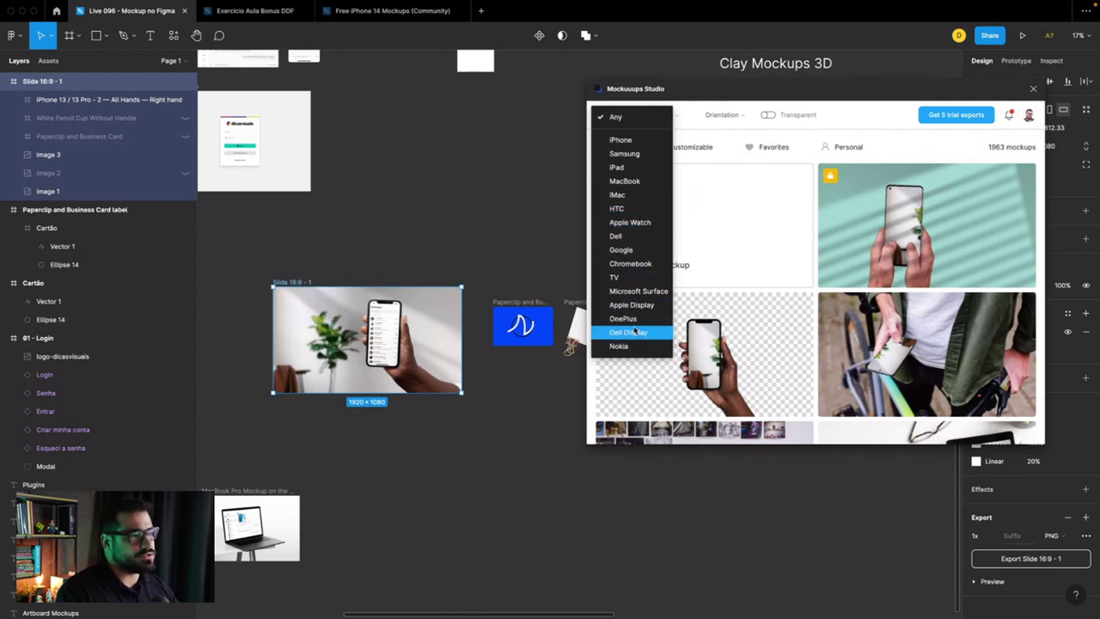
{"action": "left_click", "coordinate": [622, 249]}
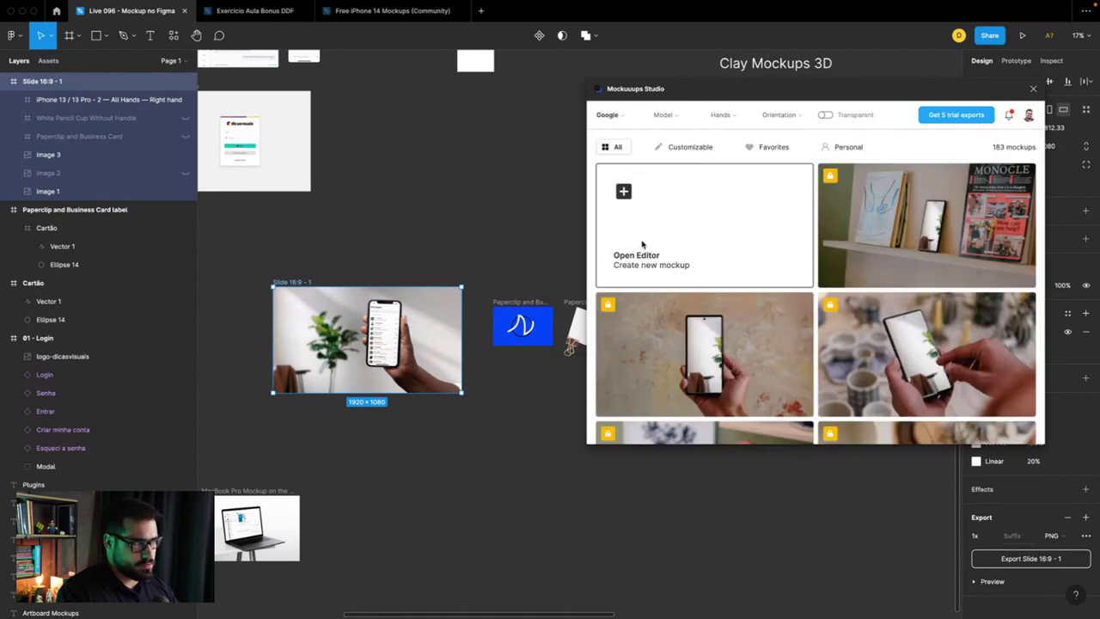
{"action": "left_click", "coordinate": [619, 116]}
{"action": "left_click", "coordinate": [616, 208]}
{"action": "left_click", "coordinate": [615, 114]}
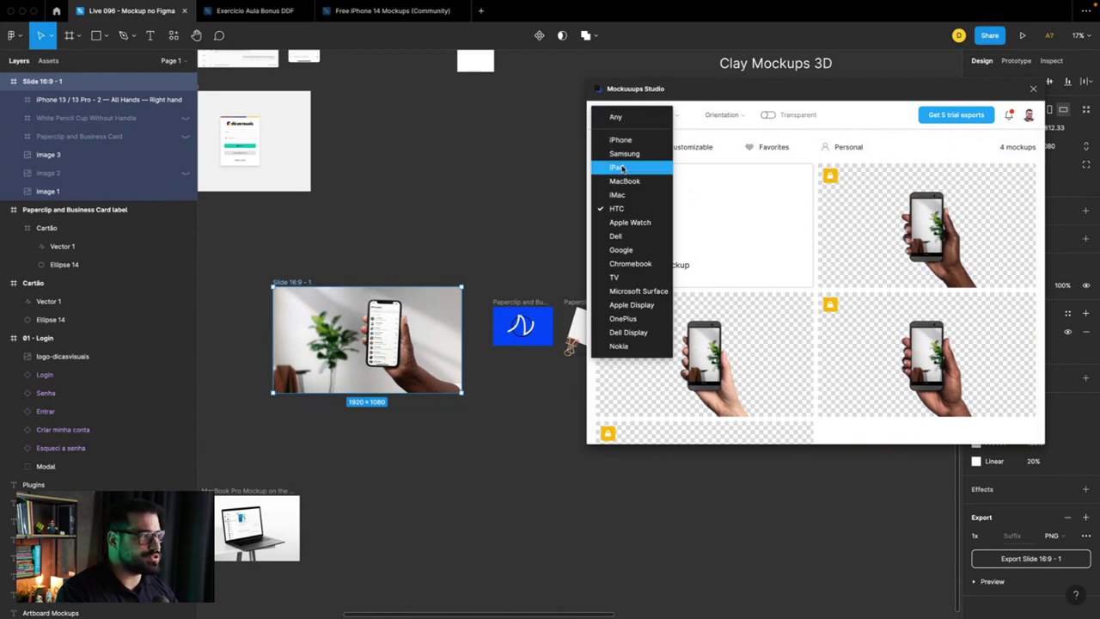
{"action": "left_click", "coordinate": [622, 167]}
{"action": "left_click", "coordinate": [615, 114]}
{"action": "left_click", "coordinate": [622, 180]}
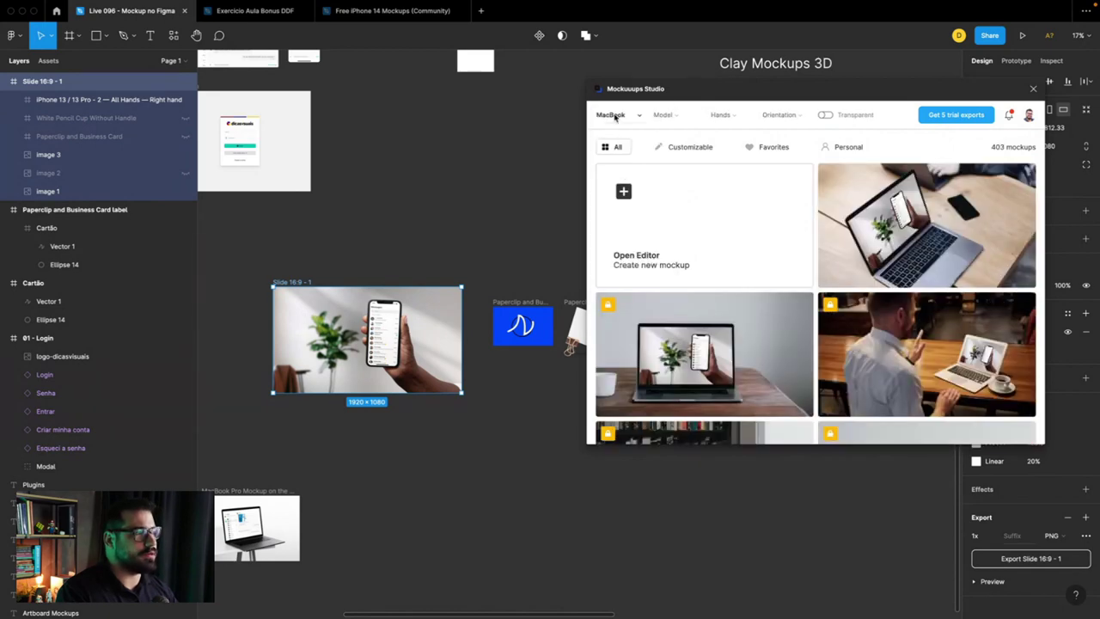
{"action": "left_click", "coordinate": [615, 116]}
{"action": "left_click", "coordinate": [617, 195]}
{"action": "left_click", "coordinate": [615, 115]}
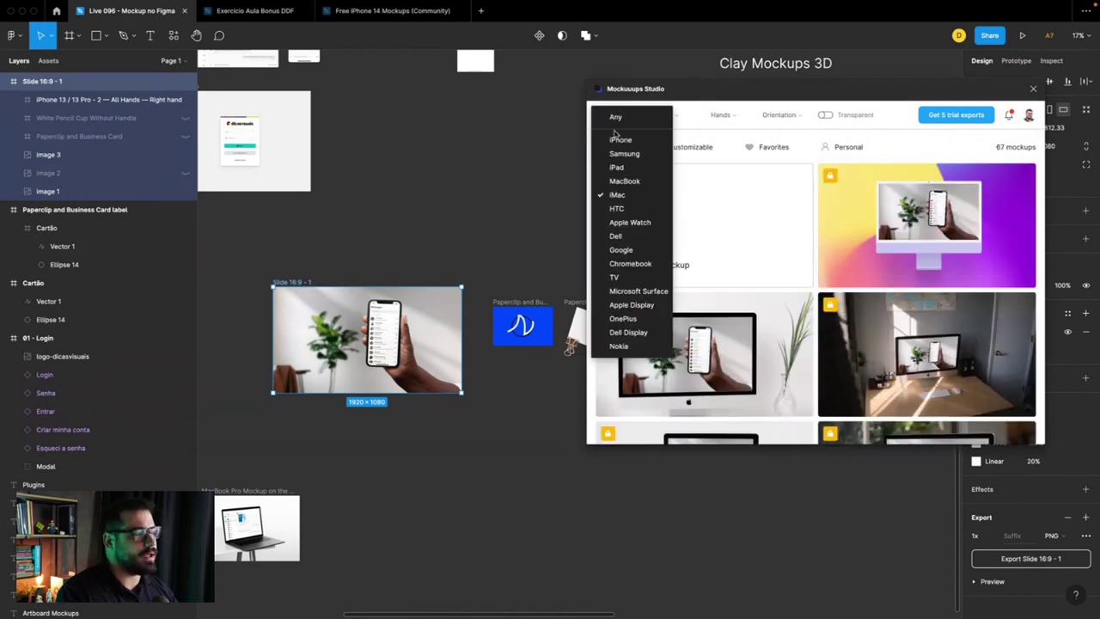
{"action": "left_click", "coordinate": [630, 263]}
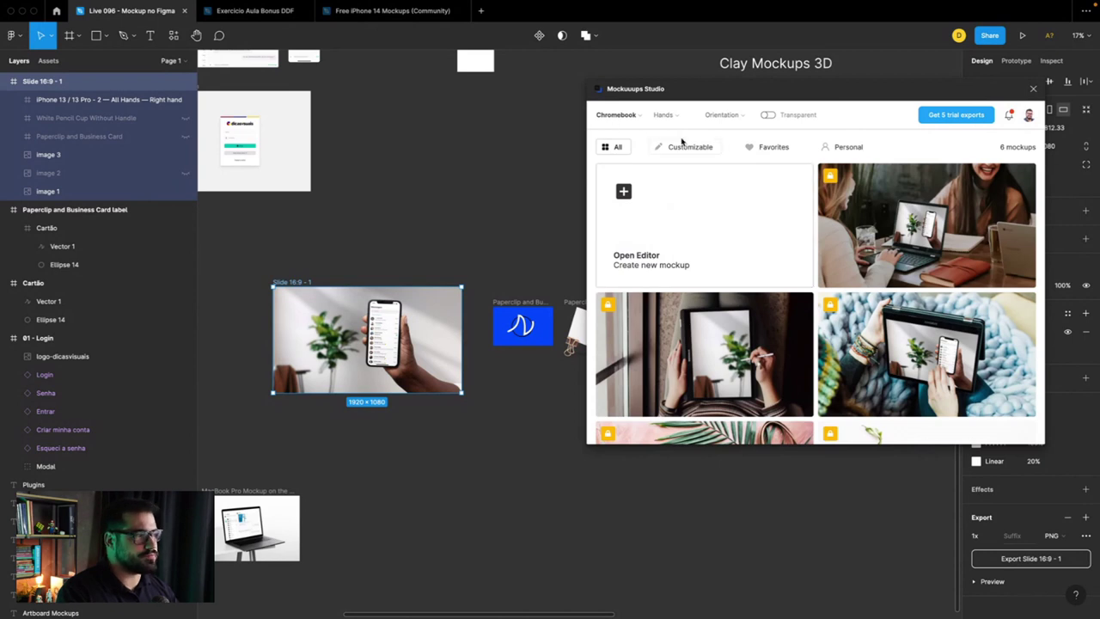
Step: Try the male, female and no-hands filters, then set orientation to Landscape
{"action": "left_click", "coordinate": [663, 115]}
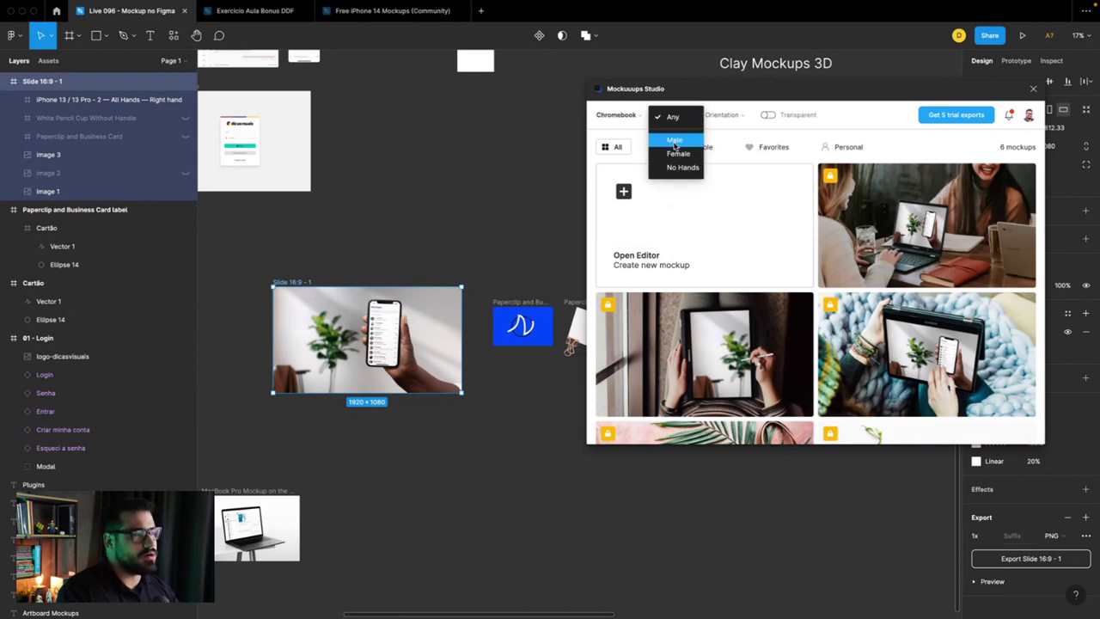
{"action": "left_click", "coordinate": [674, 139]}
{"action": "left_click", "coordinate": [666, 115]}
{"action": "left_click", "coordinate": [675, 152]}
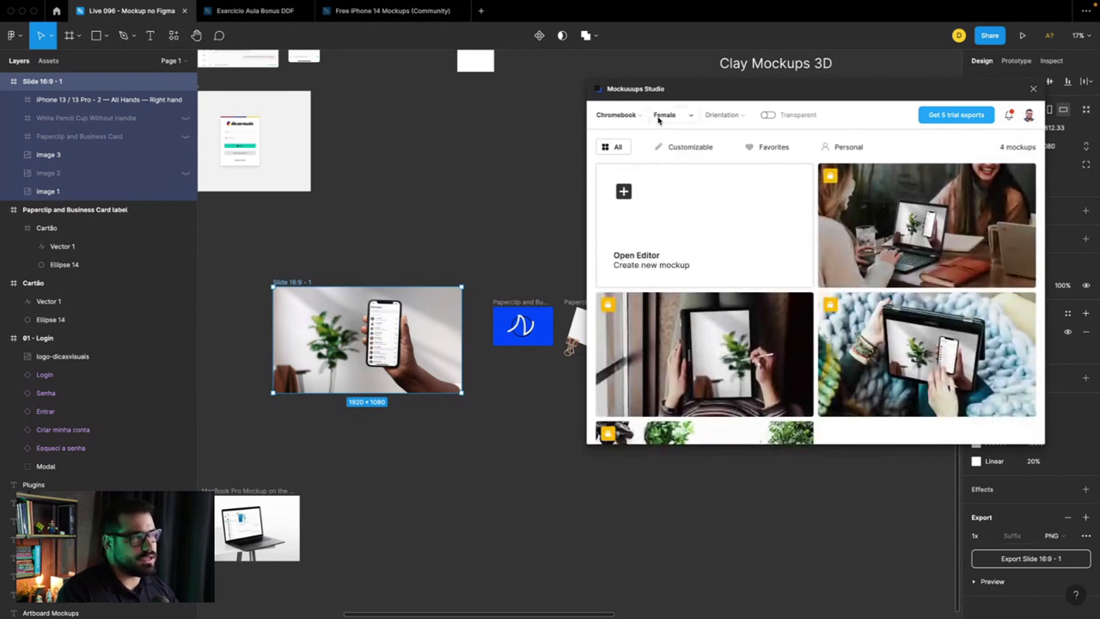
{"action": "left_click", "coordinate": [664, 115]}
{"action": "left_click", "coordinate": [674, 167]}
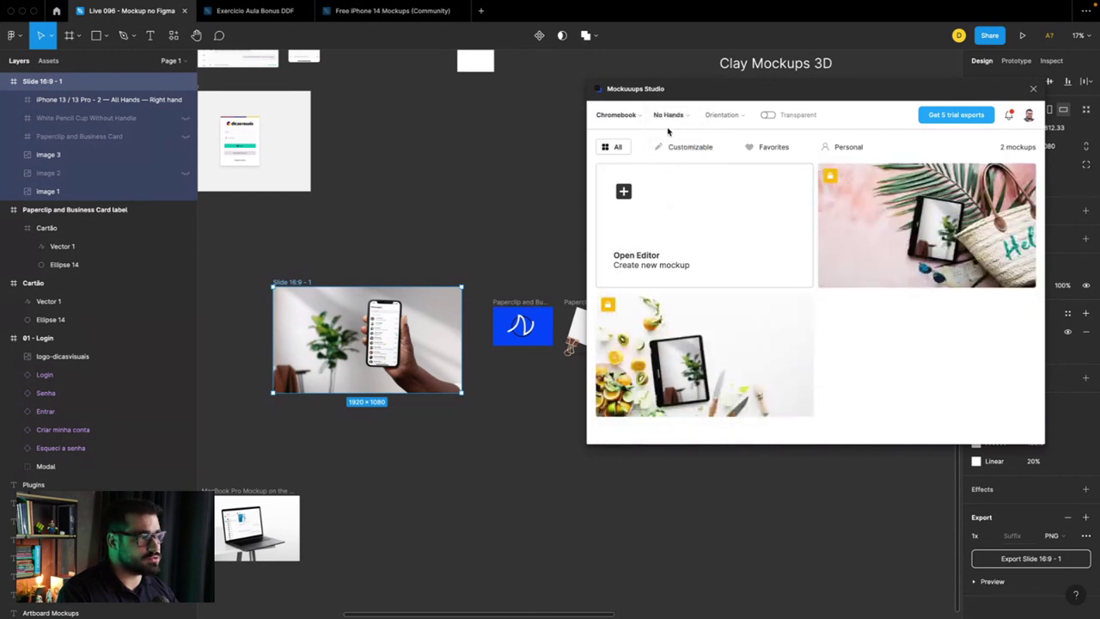
{"action": "left_click", "coordinate": [719, 115]}
{"action": "left_click", "coordinate": [724, 141]}
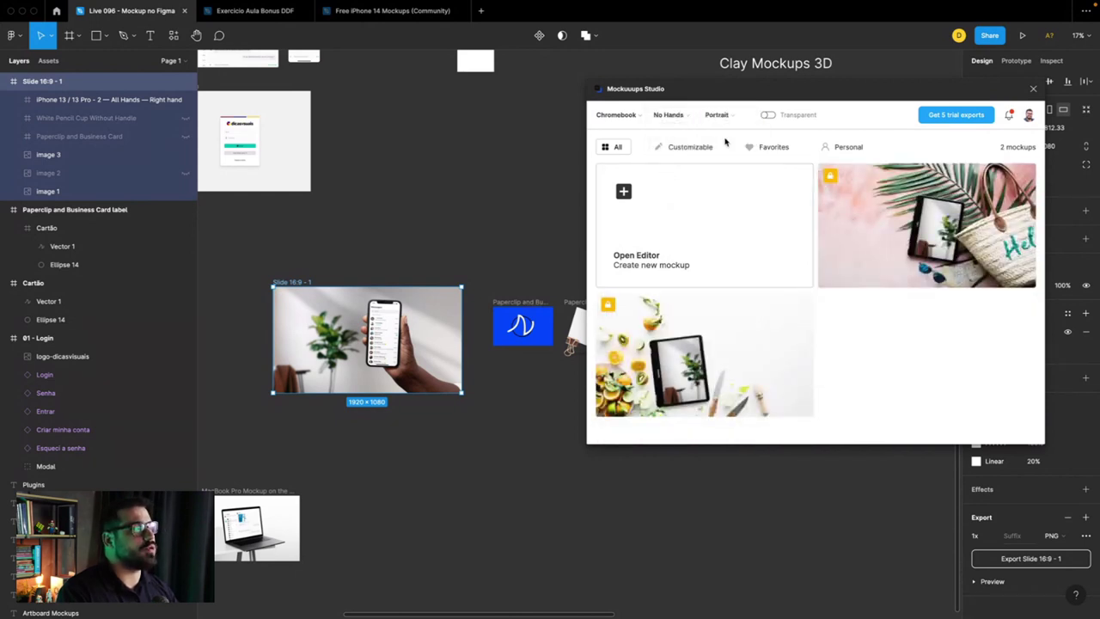
{"action": "left_click", "coordinate": [718, 114]}
{"action": "left_click", "coordinate": [724, 153]}
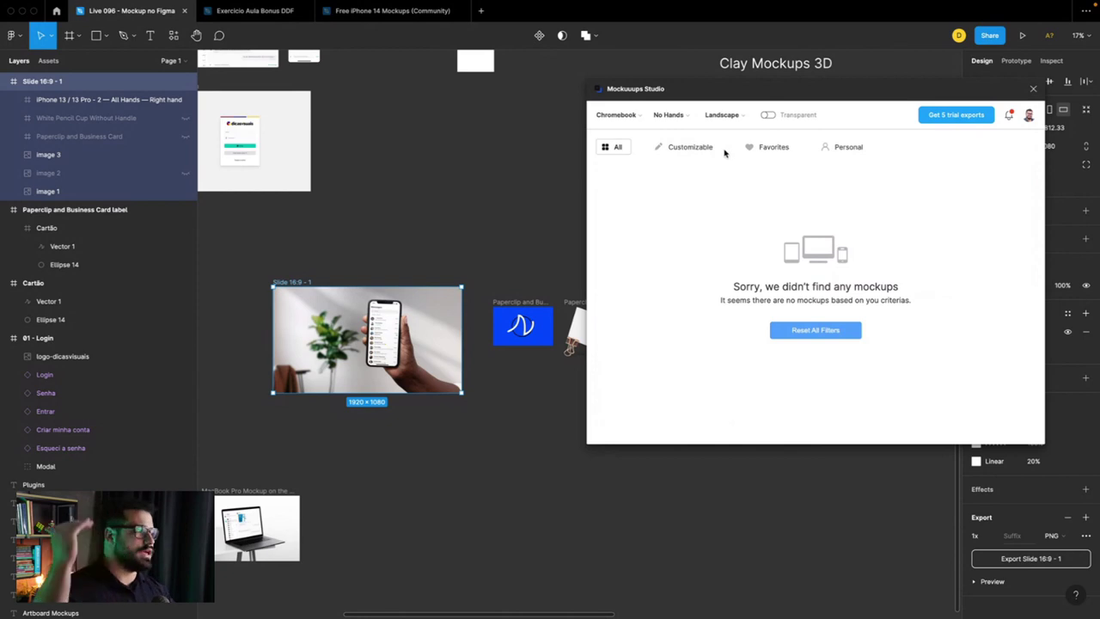
Step: Clear the device filter, set hands to Female, and open the customizable pink holding-tablet mockup
{"action": "left_click", "coordinate": [633, 117]}
{"action": "left_click", "coordinate": [673, 121]}
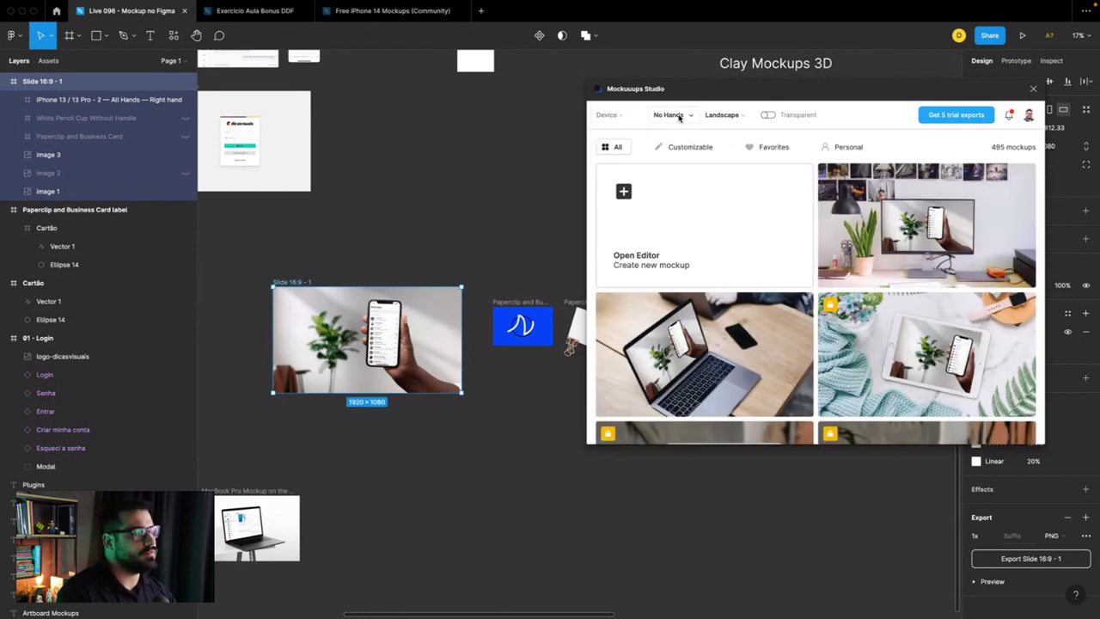
{"action": "left_click", "coordinate": [679, 117]}
{"action": "left_click", "coordinate": [682, 136]}
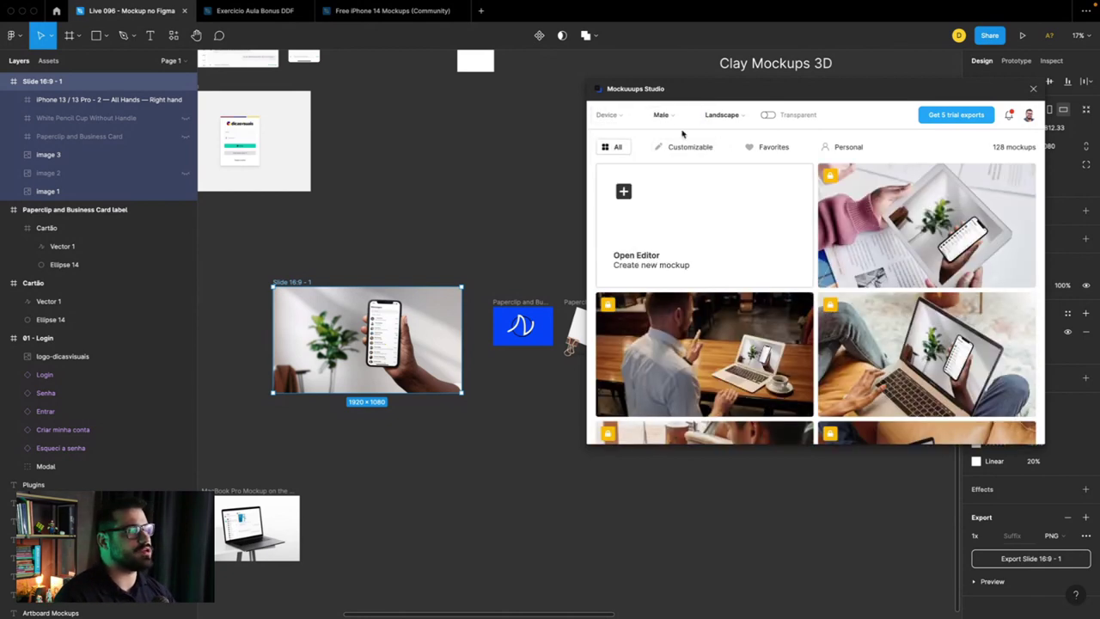
{"action": "left_click", "coordinate": [668, 116]}
{"action": "left_click", "coordinate": [675, 139]}
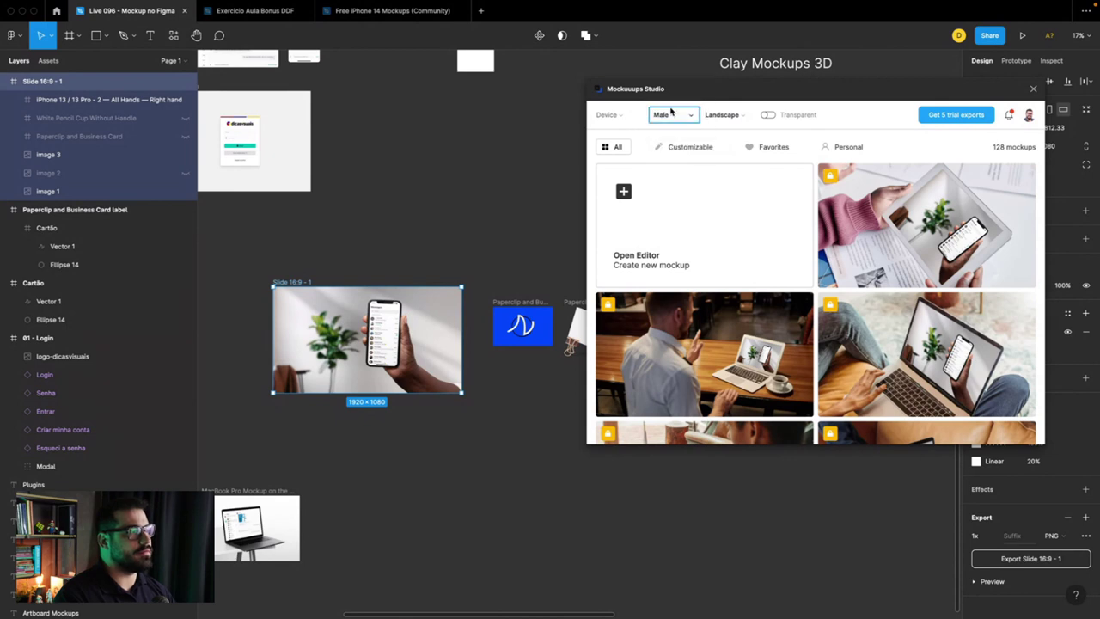
{"action": "left_click", "coordinate": [670, 116]}
{"action": "left_click", "coordinate": [671, 153]}
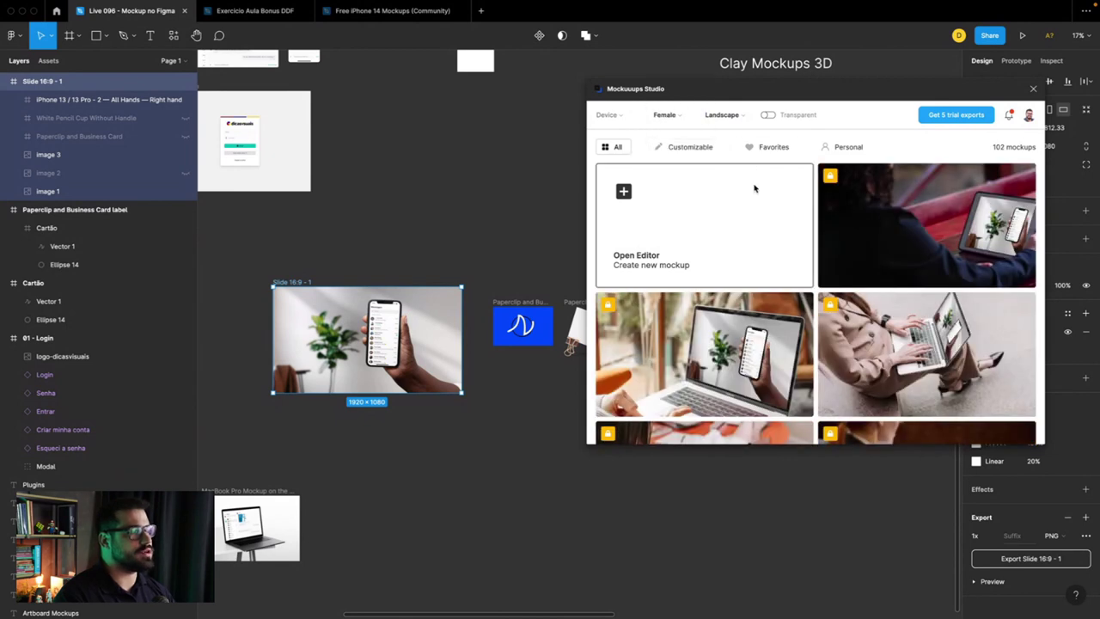
{"action": "left_click", "coordinate": [767, 114]}
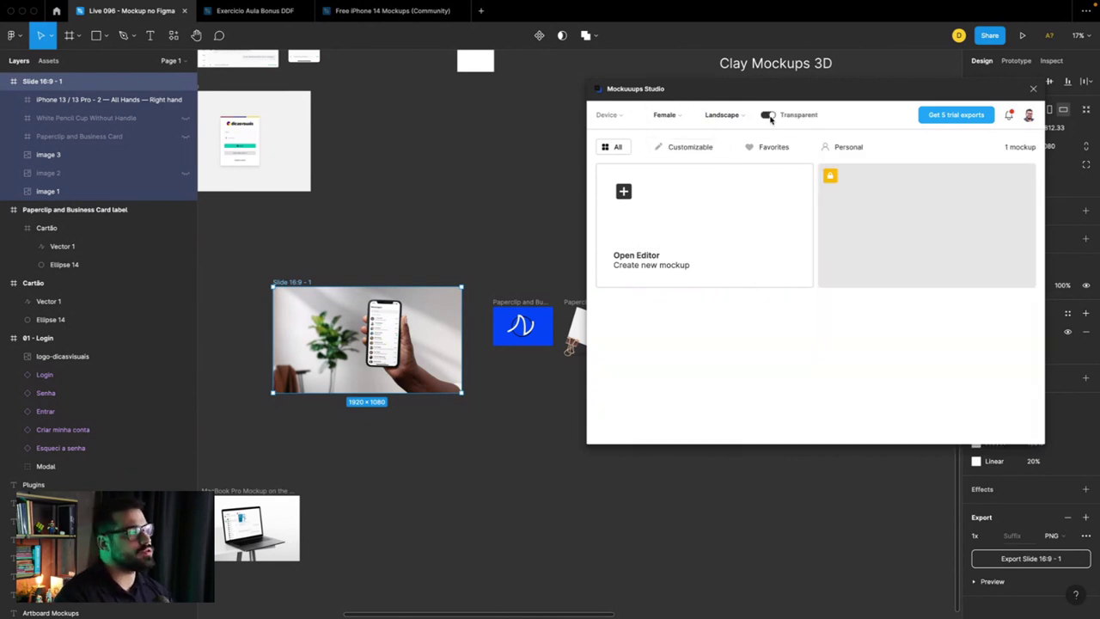
{"action": "left_click", "coordinate": [768, 115]}
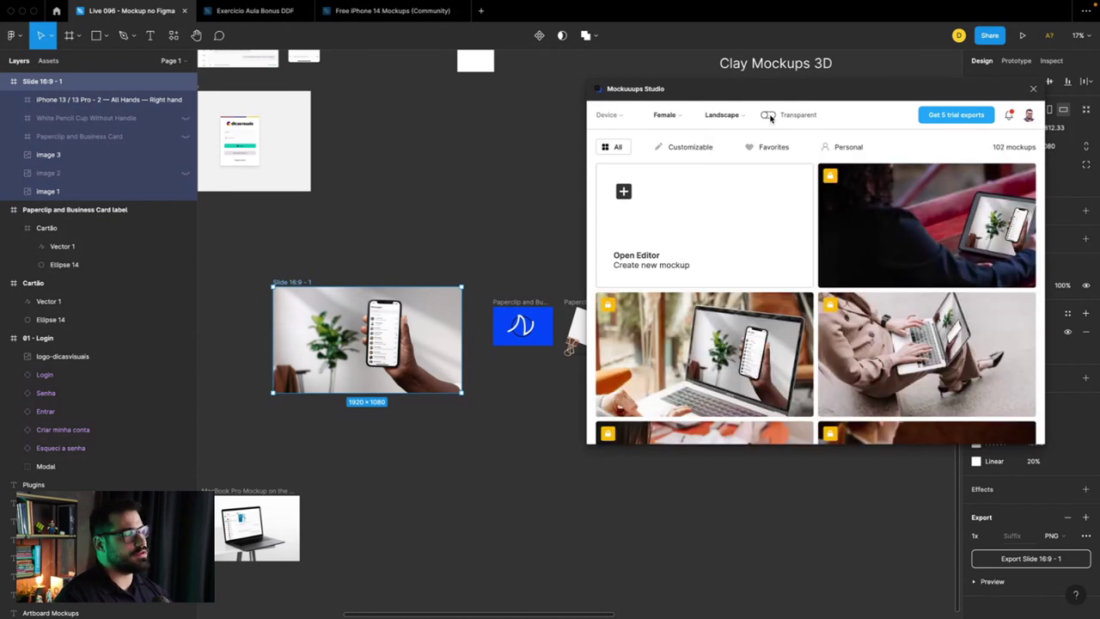
{"action": "left_click", "coordinate": [687, 148]}
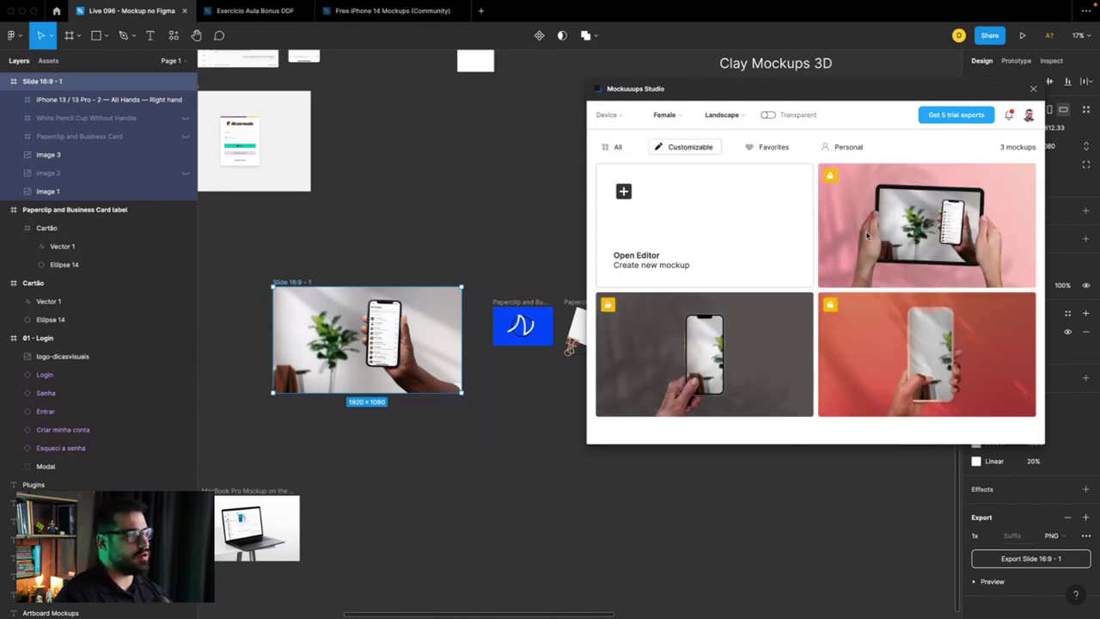
{"action": "left_click", "coordinate": [955, 249]}
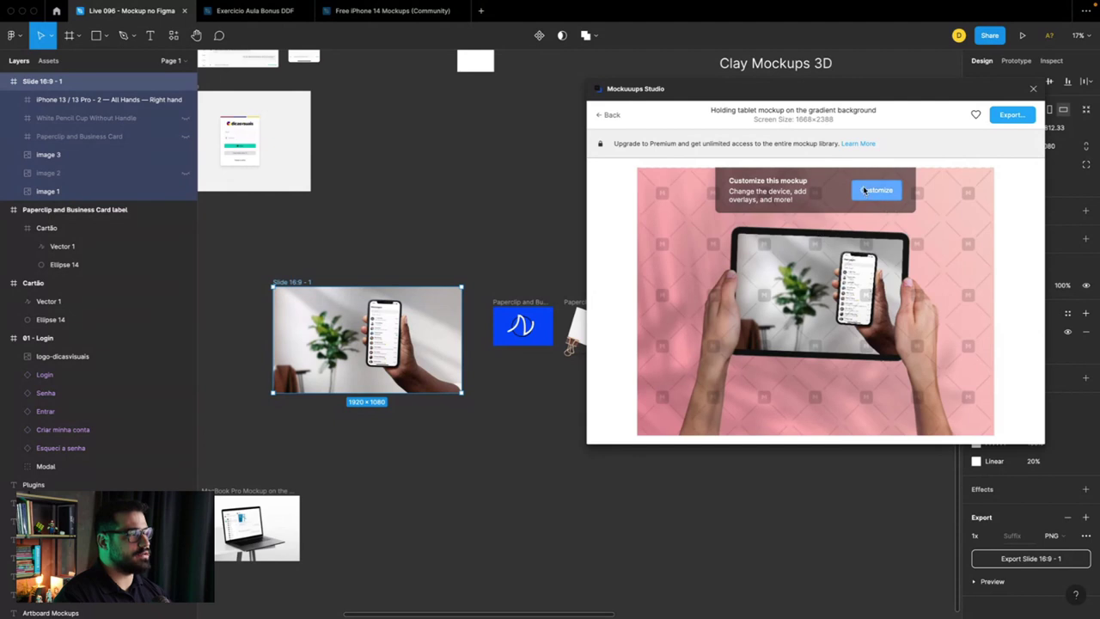
Step: Reposition and shrink the tablet, keeping it in landscape orientation
{"action": "left_click", "coordinate": [865, 190]}
{"action": "left_click_drag", "start_coordinate": [765, 256], "coordinate": [772, 270]}
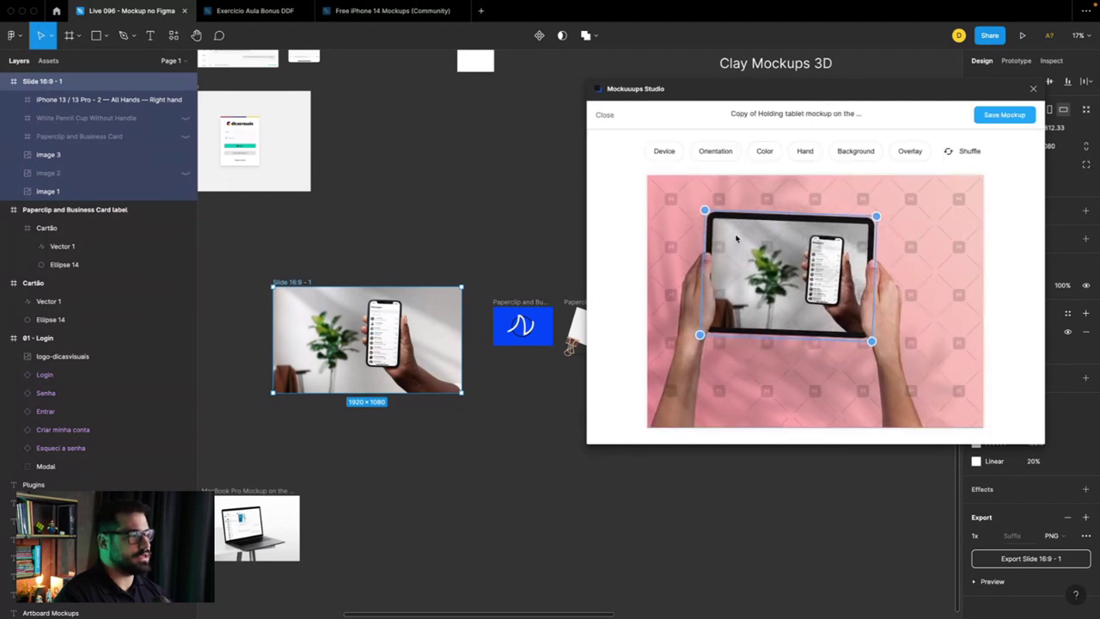
{"action": "mouse_move", "coordinate": [913, 247]}
{"action": "left_mouse_down"}
{"action": "mouse_move", "coordinate": [876, 291]}
{"action": "mouse_move", "coordinate": [927, 224]}
{"action": "left_mouse_up"}
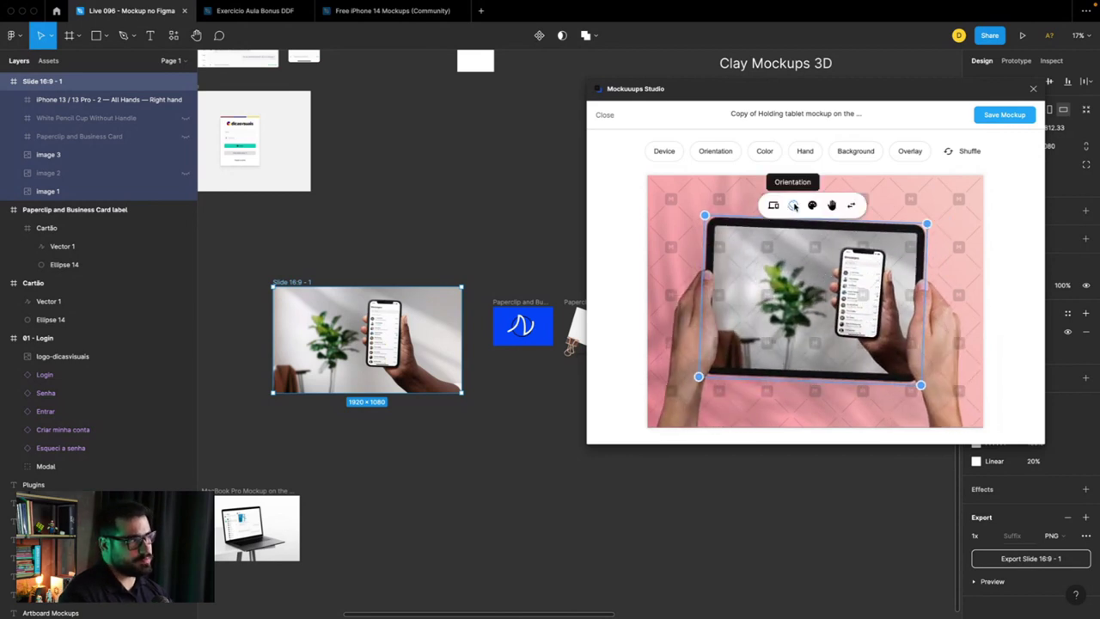
{"action": "left_click", "coordinate": [792, 206]}
{"action": "left_click", "coordinate": [839, 233]}
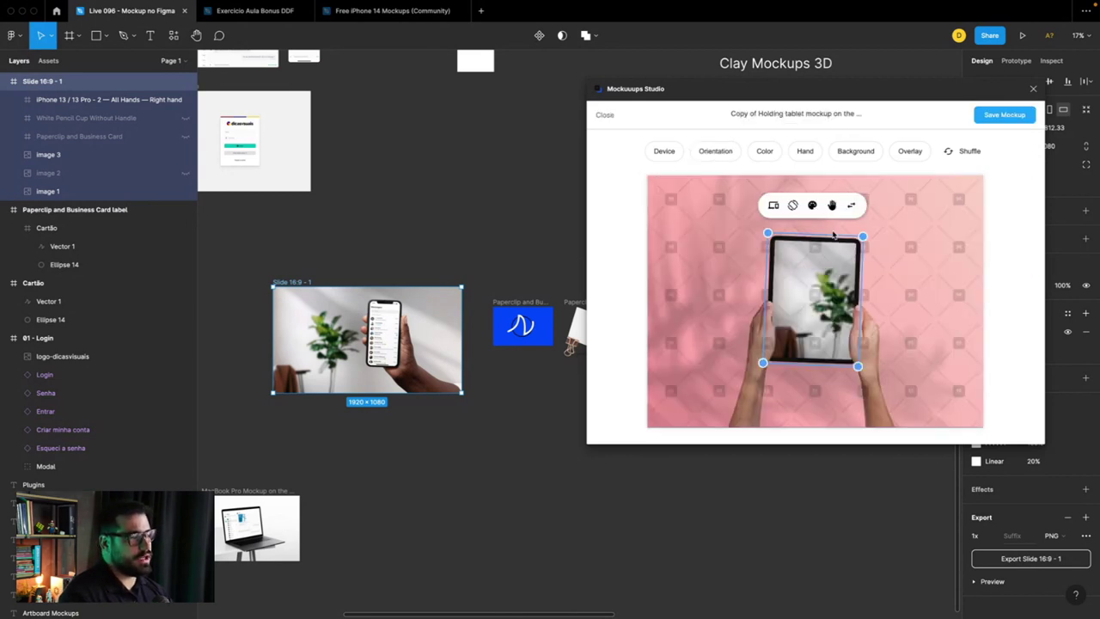
{"action": "left_click", "coordinate": [793, 207]}
{"action": "left_click", "coordinate": [924, 222]}
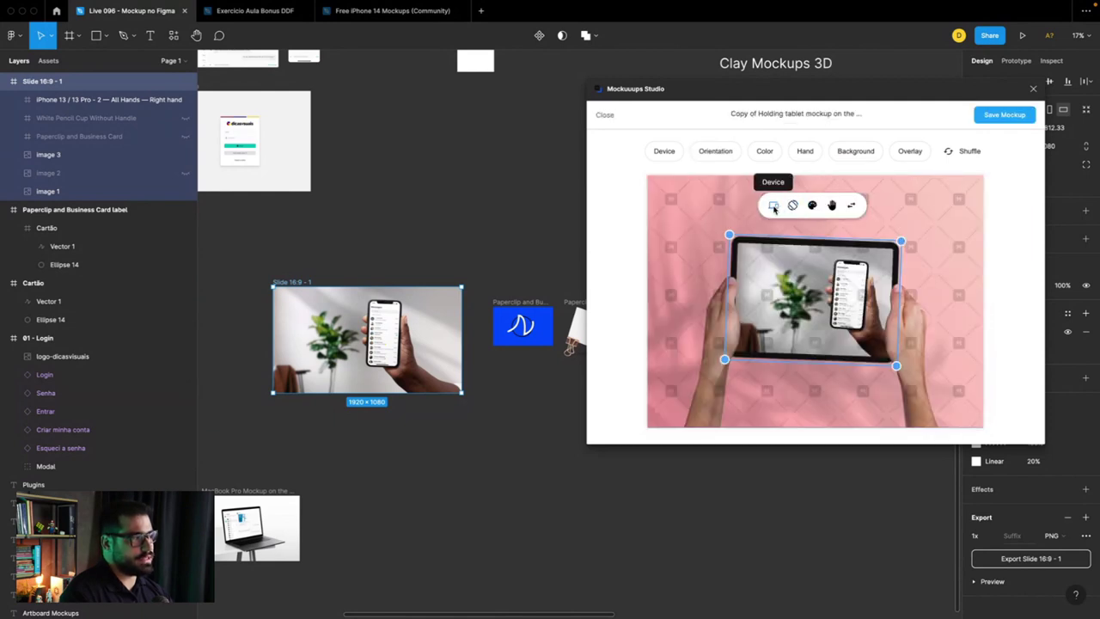
{"action": "left_click", "coordinate": [773, 206]}
{"action": "left_click", "coordinate": [759, 230]}
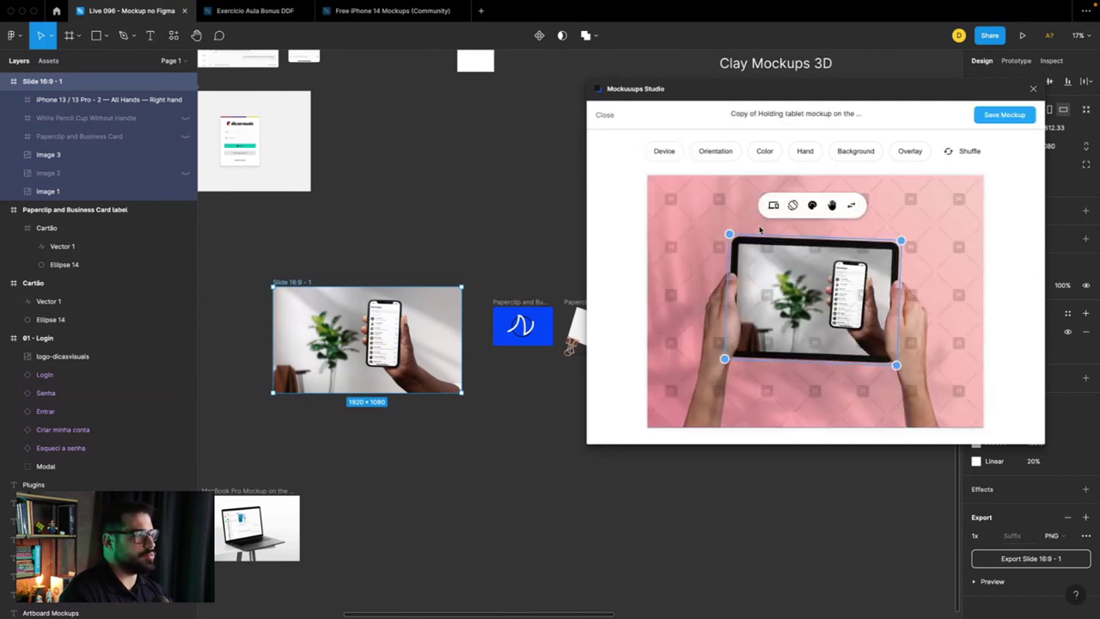
Step: Check the orientation and hand options, then apply a teal-green gradient background
{"action": "left_click", "coordinate": [716, 152]}
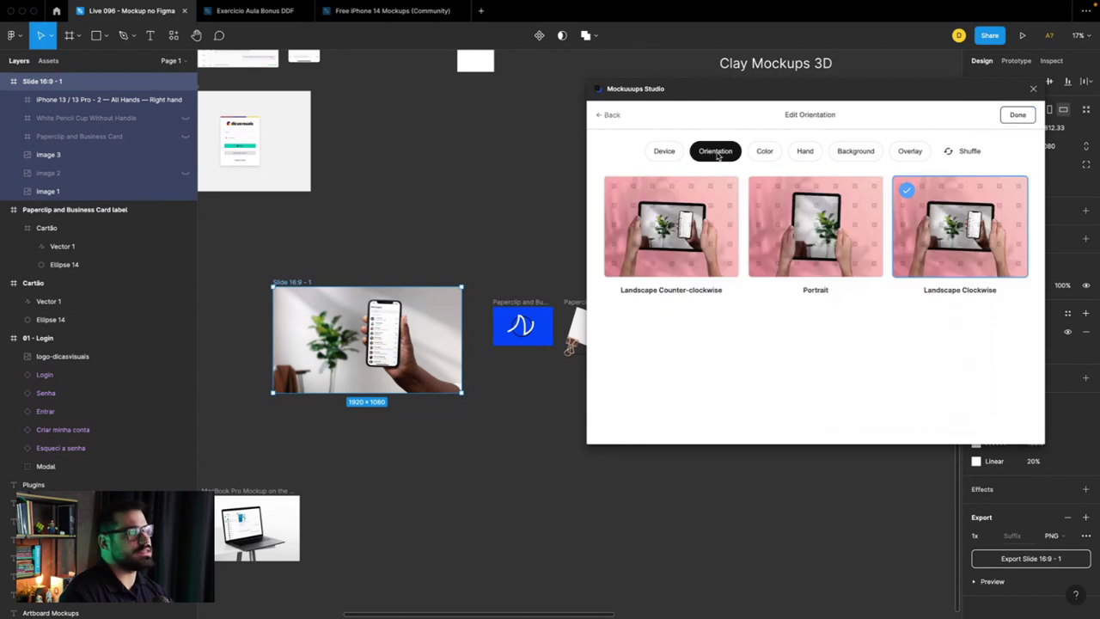
{"action": "left_click", "coordinate": [764, 151]}
{"action": "left_click", "coordinate": [804, 152]}
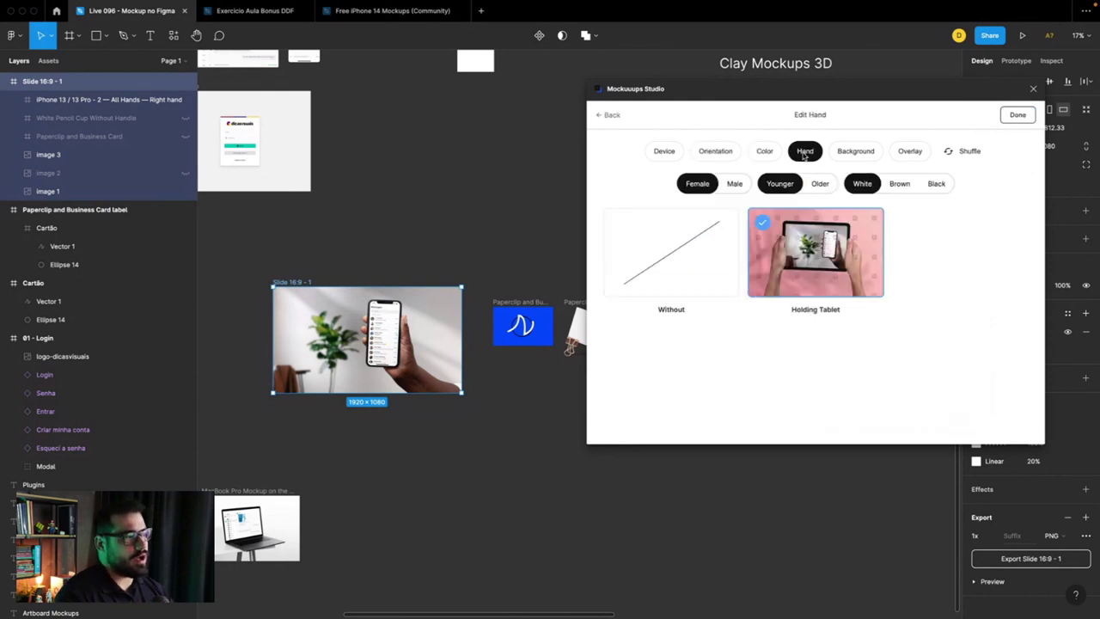
{"action": "left_click", "coordinate": [852, 152]}
{"action": "left_click", "coordinate": [860, 285]}
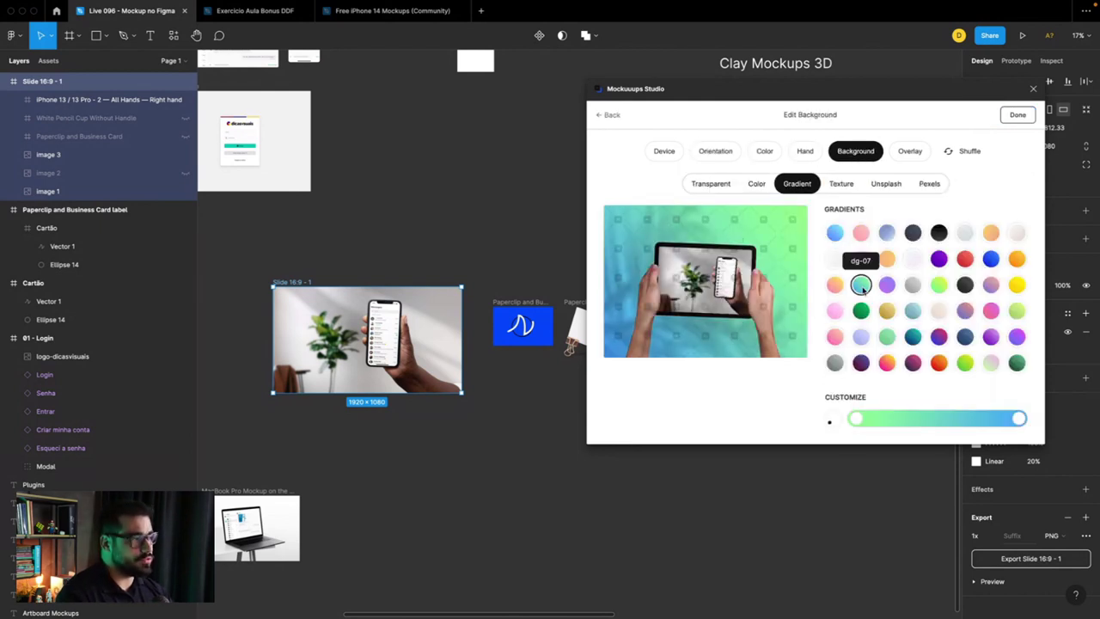
Step: Apply a plant-shadow overlay to the tablet scene
{"action": "left_click", "coordinate": [909, 151]}
{"action": "scroll", "coordinate": [830, 288], "scroll_direction": "down", "scroll_amount": 1}
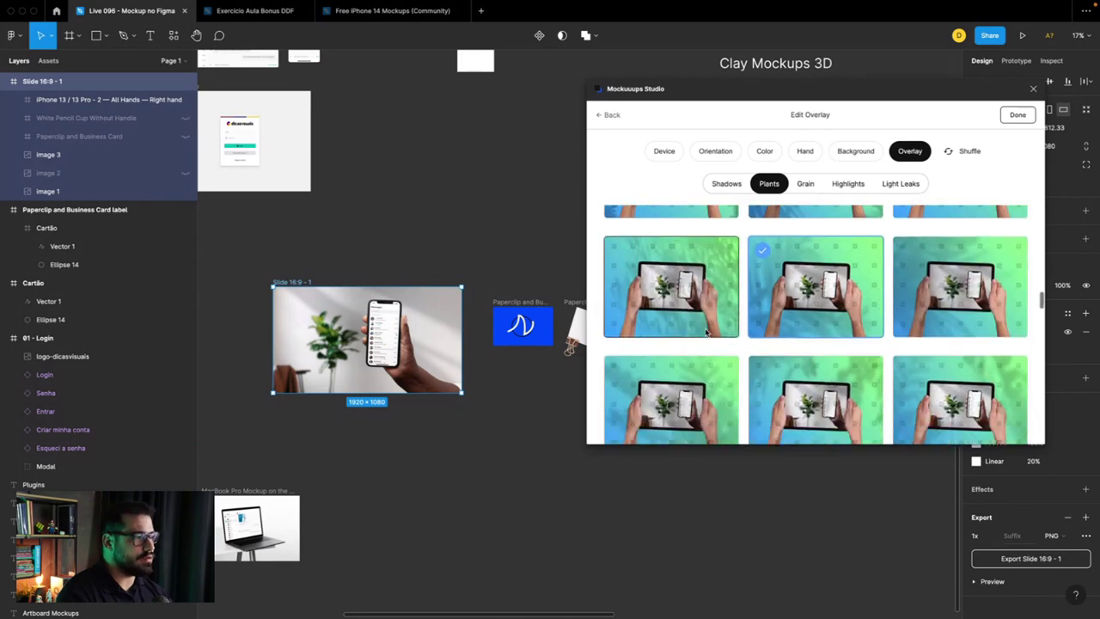
{"action": "scroll", "coordinate": [808, 310], "scroll_direction": "down", "scroll_amount": 1}
{"action": "scroll", "coordinate": [785, 326], "scroll_direction": "down", "scroll_amount": 1}
{"action": "scroll", "coordinate": [831, 337], "scroll_direction": "down", "scroll_amount": 1}
{"action": "scroll", "coordinate": [830, 337], "scroll_direction": "down", "scroll_amount": 1}
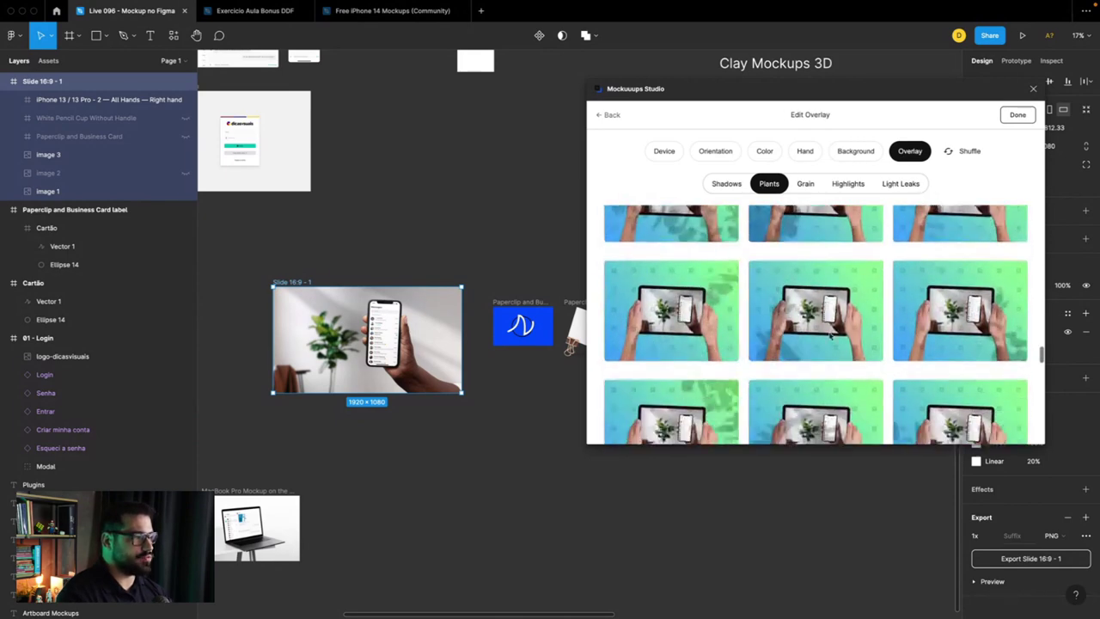
{"action": "scroll", "coordinate": [829, 336], "scroll_direction": "down", "scroll_amount": 1}
{"action": "scroll", "coordinate": [827, 335], "scroll_direction": "down", "scroll_amount": 1}
{"action": "scroll", "coordinate": [827, 336], "scroll_direction": "down", "scroll_amount": 1}
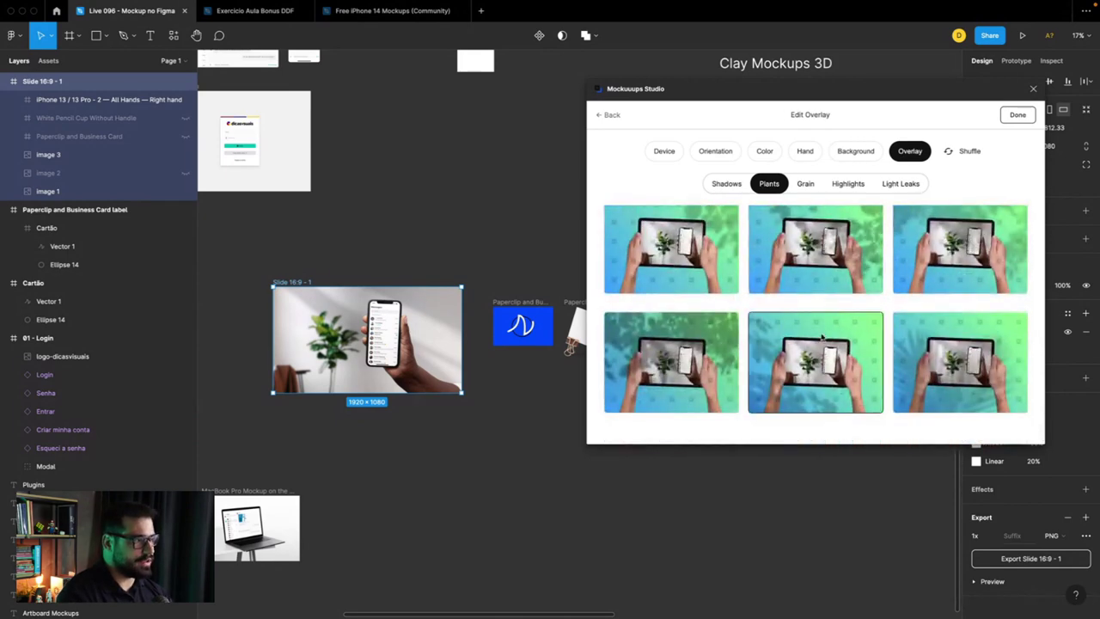
{"action": "left_click", "coordinate": [833, 357]}
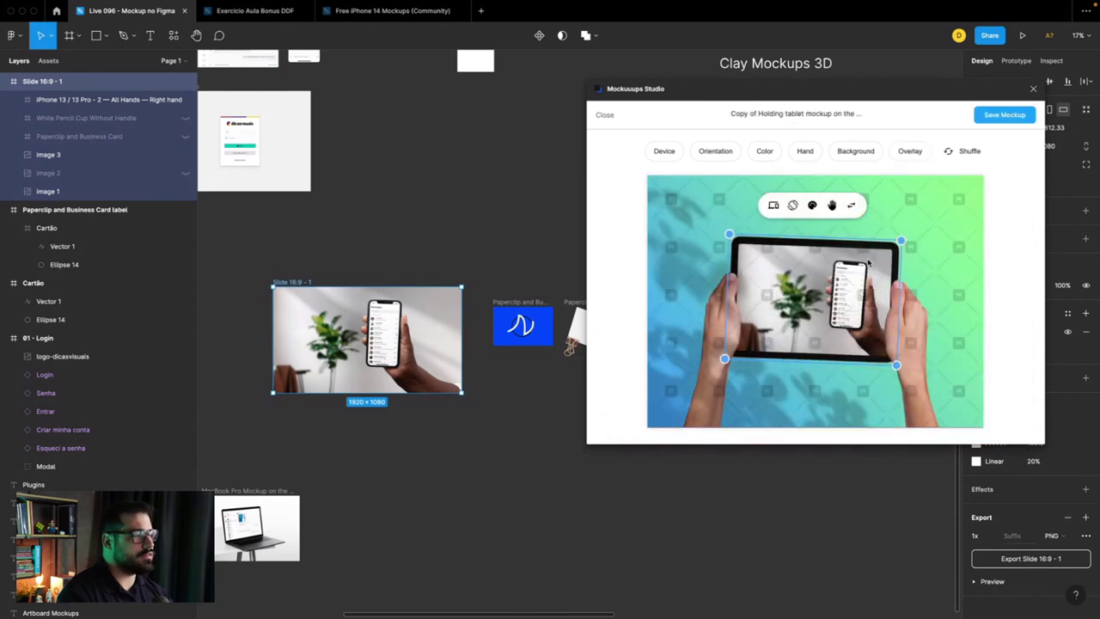
Step: Save the customized tablet mockup under the name 'Teste 02'
{"action": "left_click", "coordinate": [992, 119]}
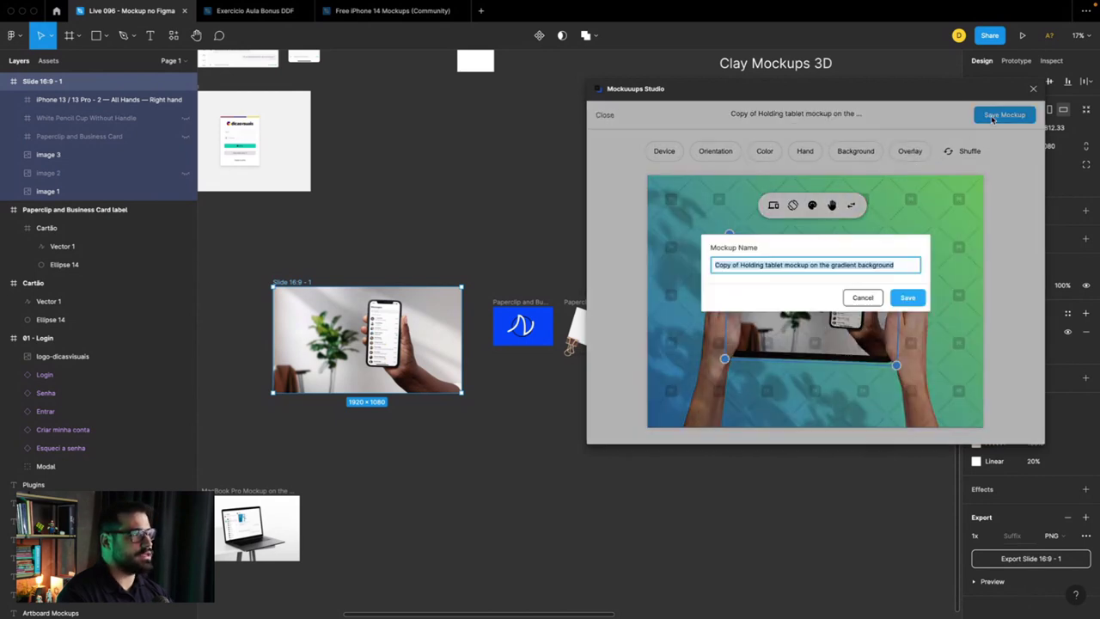
{"action": "type", "text": "Teste 02"}
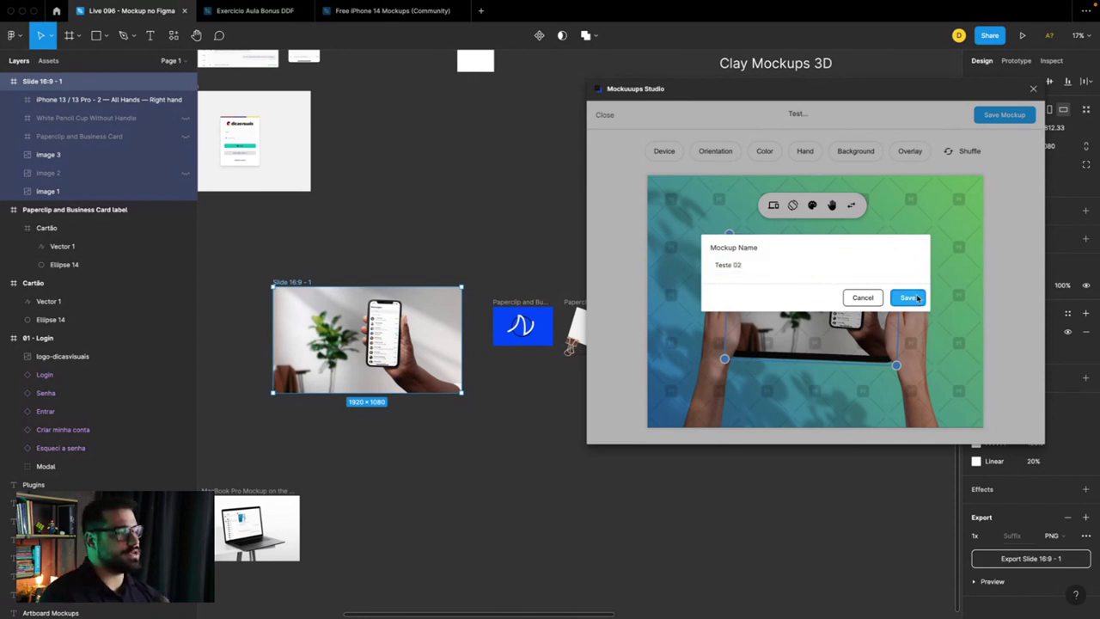
{"action": "left_click", "coordinate": [907, 298]}
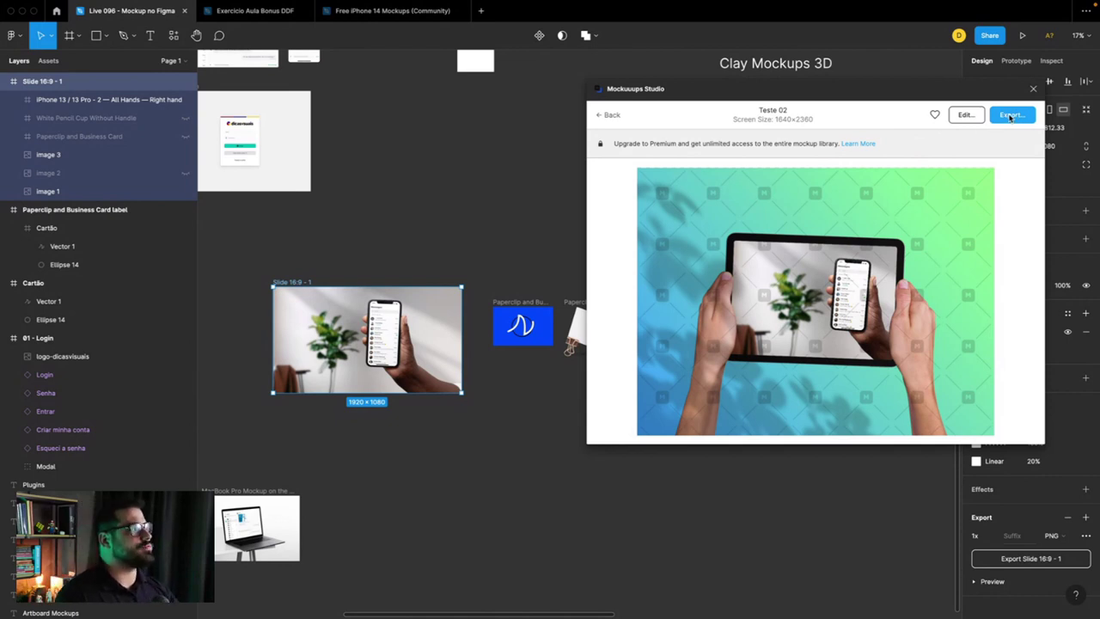
Step: Try placing the mockup into the document and start the free export trial
{"action": "left_click", "coordinate": [1011, 116]}
{"action": "left_click", "coordinate": [961, 145]}
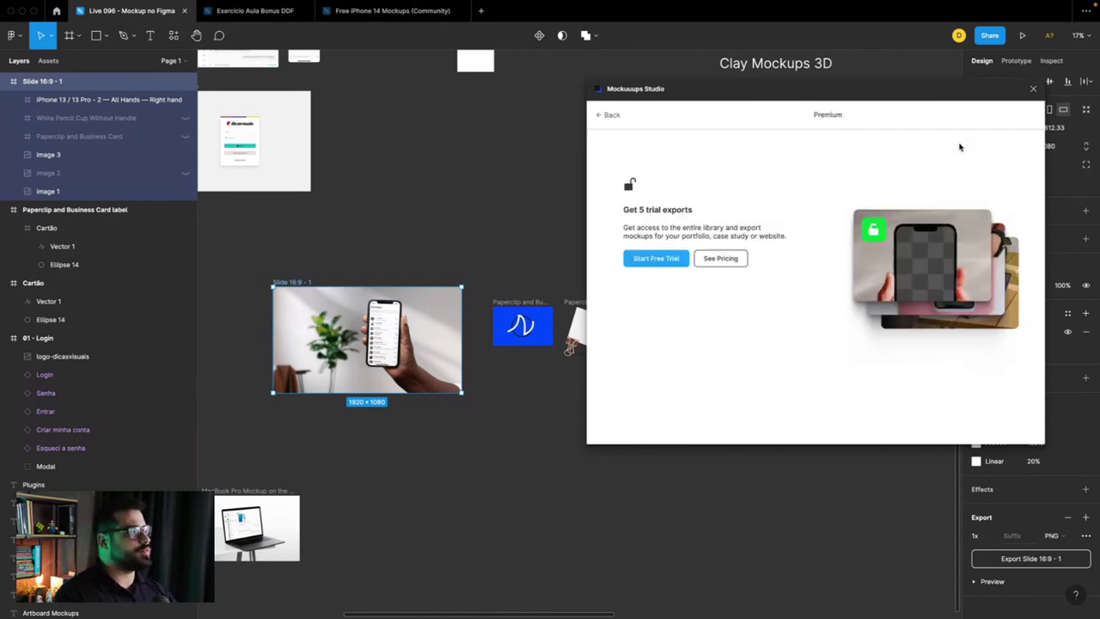
{"action": "left_click", "coordinate": [611, 115]}
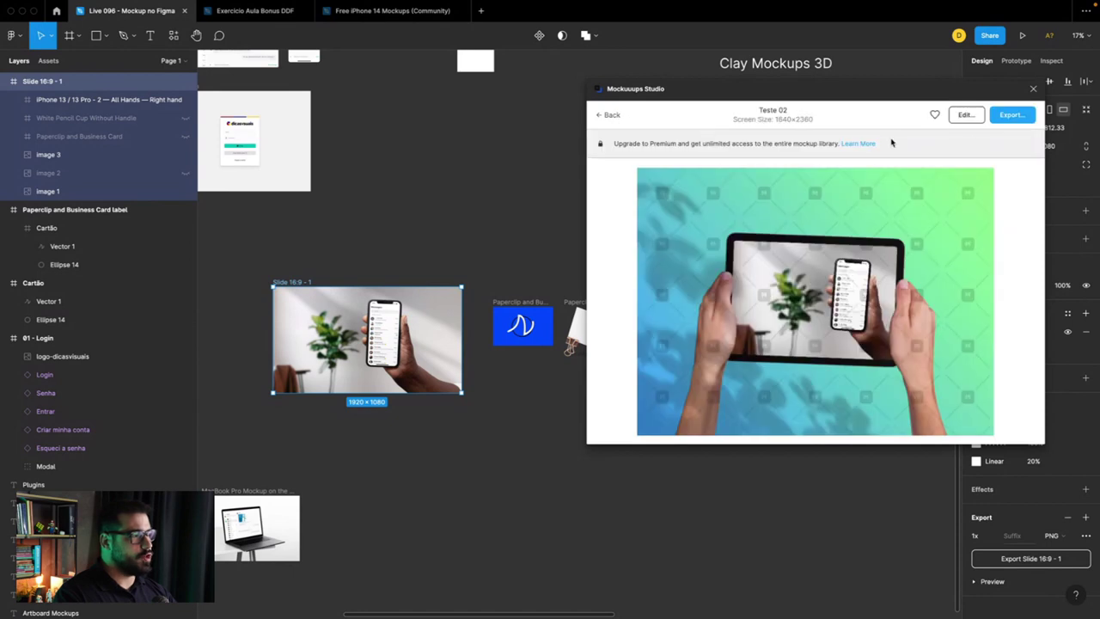
{"action": "left_click", "coordinate": [1023, 116]}
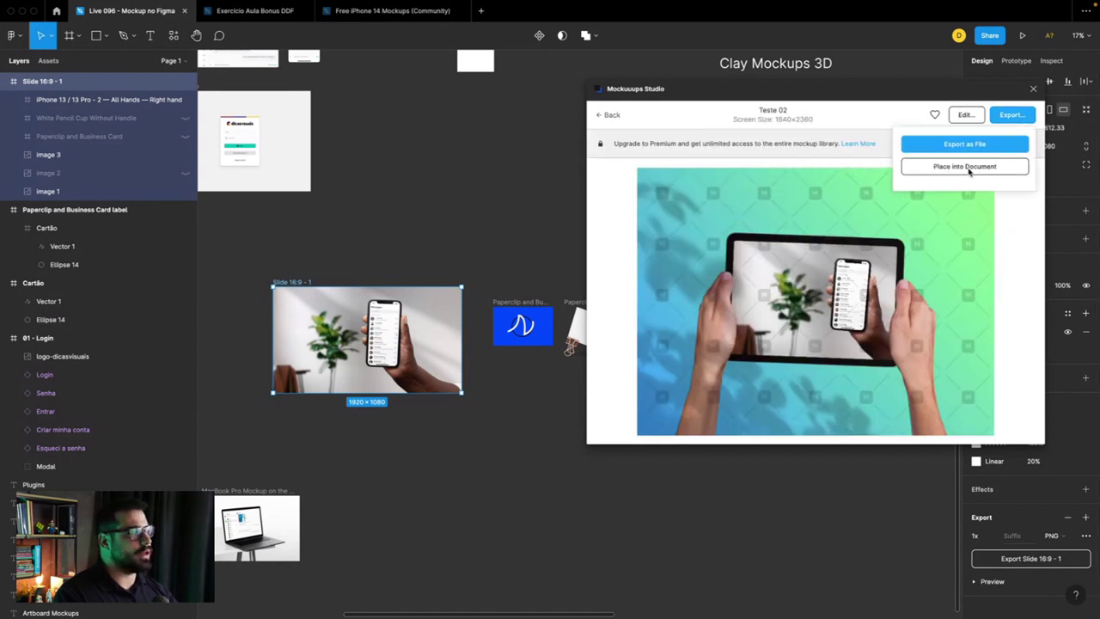
{"action": "left_click", "coordinate": [968, 169]}
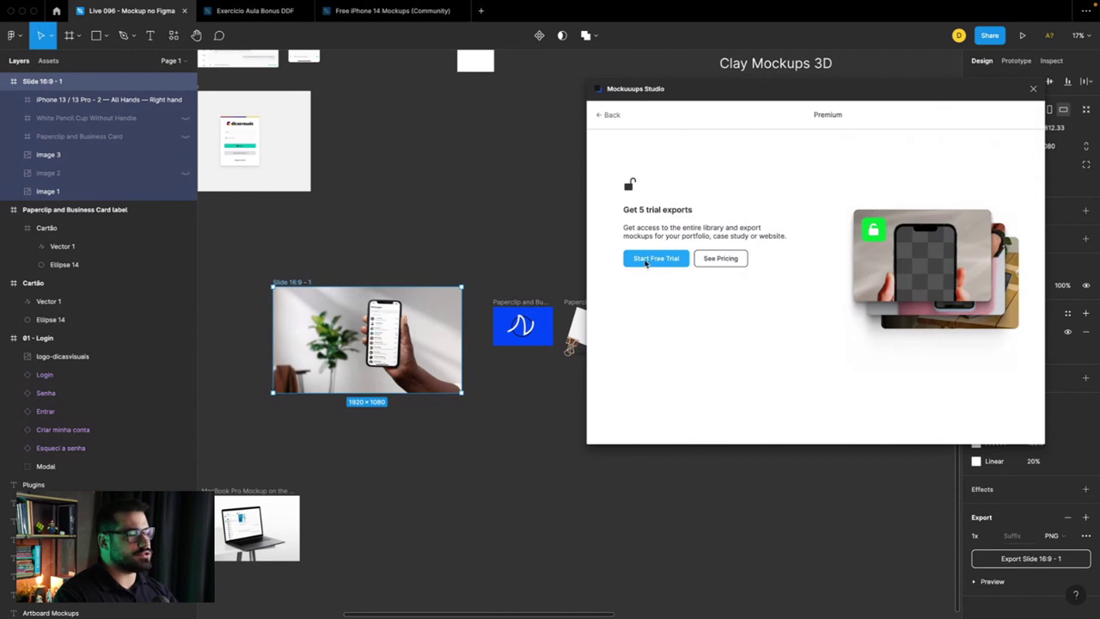
{"action": "left_click", "coordinate": [657, 260]}
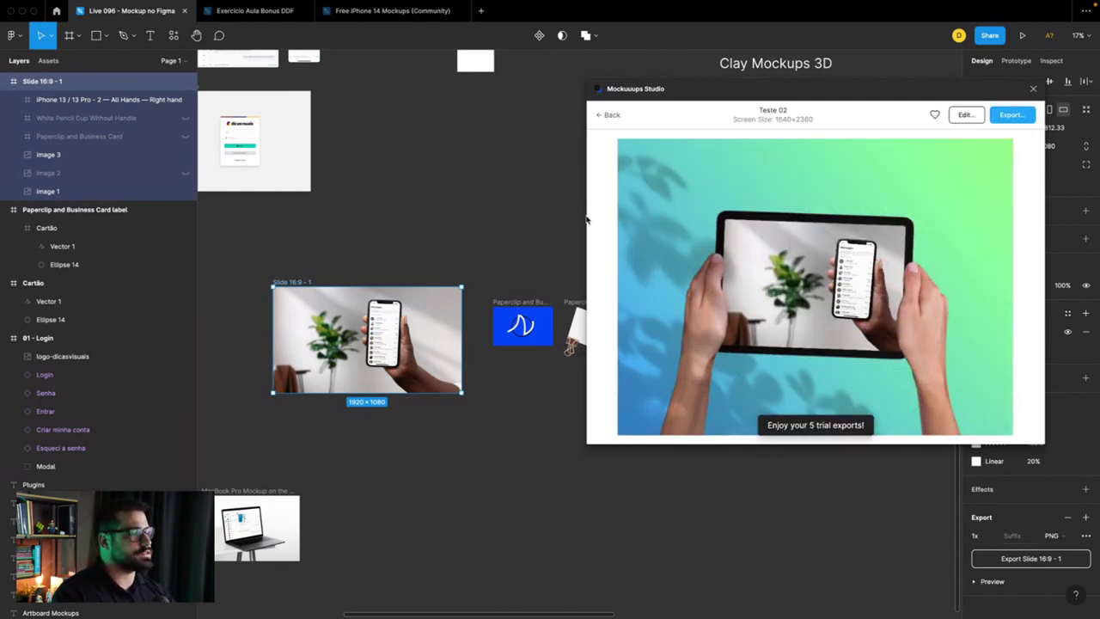
{"action": "scroll", "coordinate": [531, 295], "scroll_direction": "down", "scroll_amount": 2}
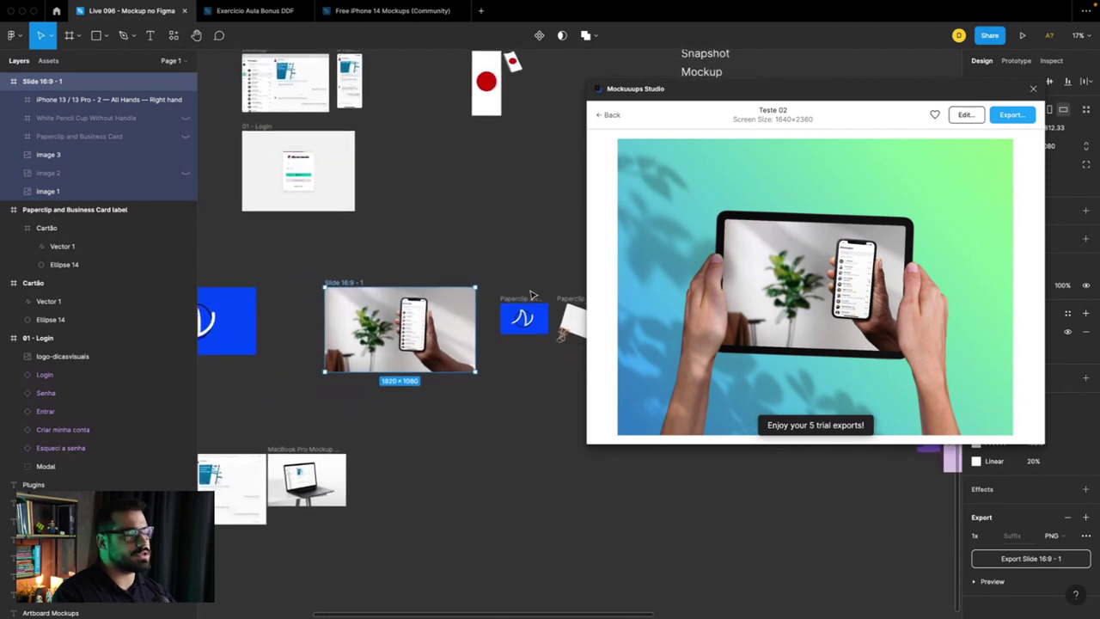
Step: Export the mockup at original size as a file into Mesa > _LIVES
{"action": "left_click", "coordinate": [1003, 117]}
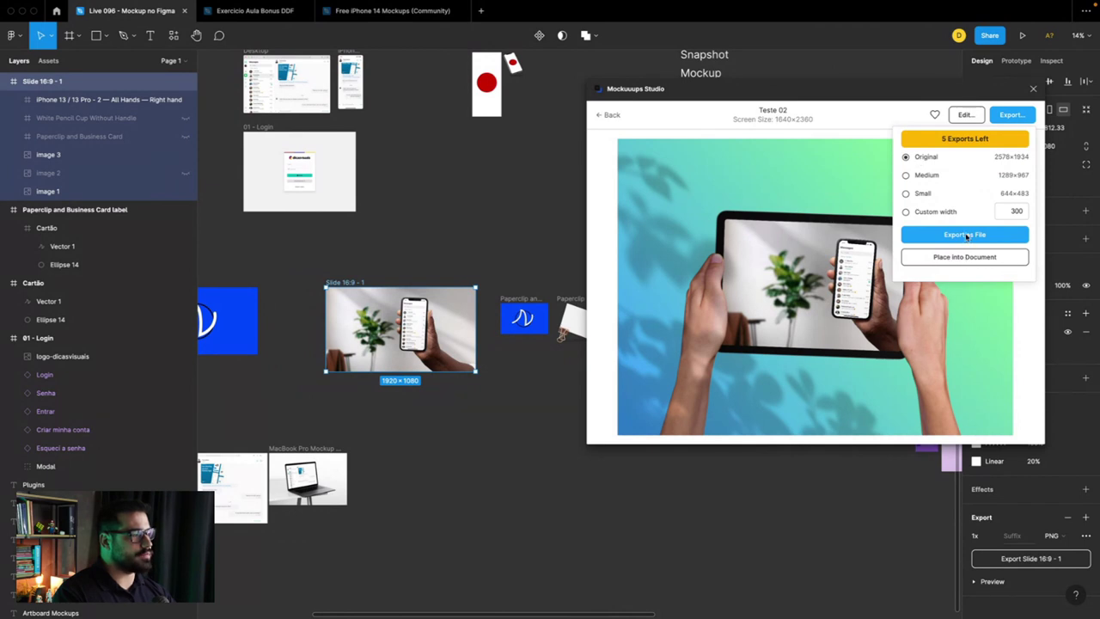
{"action": "left_click", "coordinate": [966, 235]}
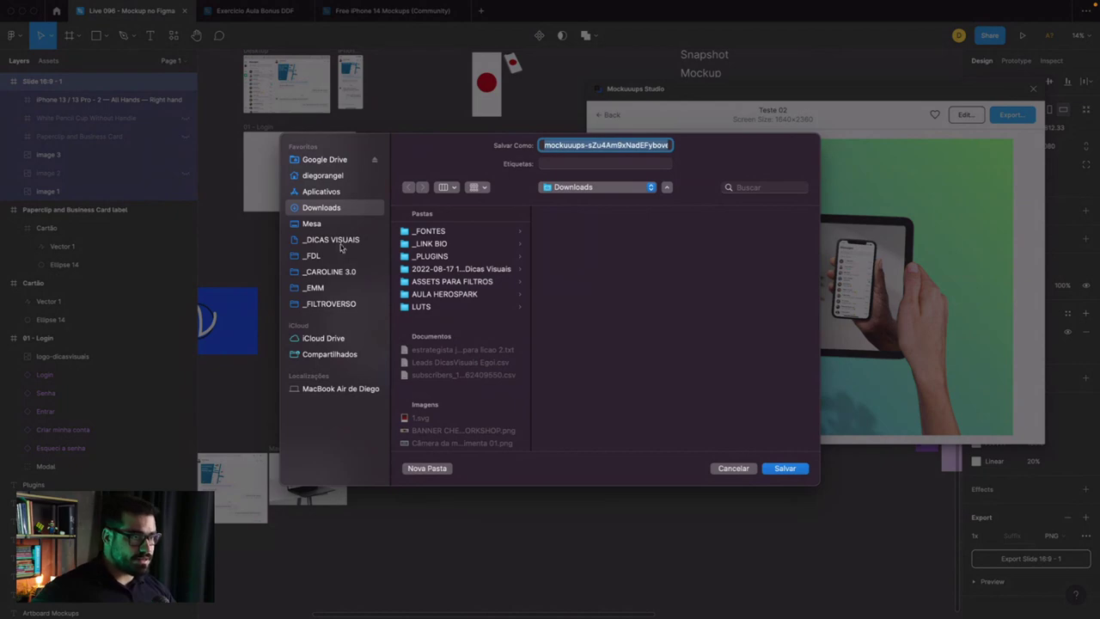
{"action": "left_click", "coordinate": [311, 224]}
{"action": "left_click", "coordinate": [430, 320]}
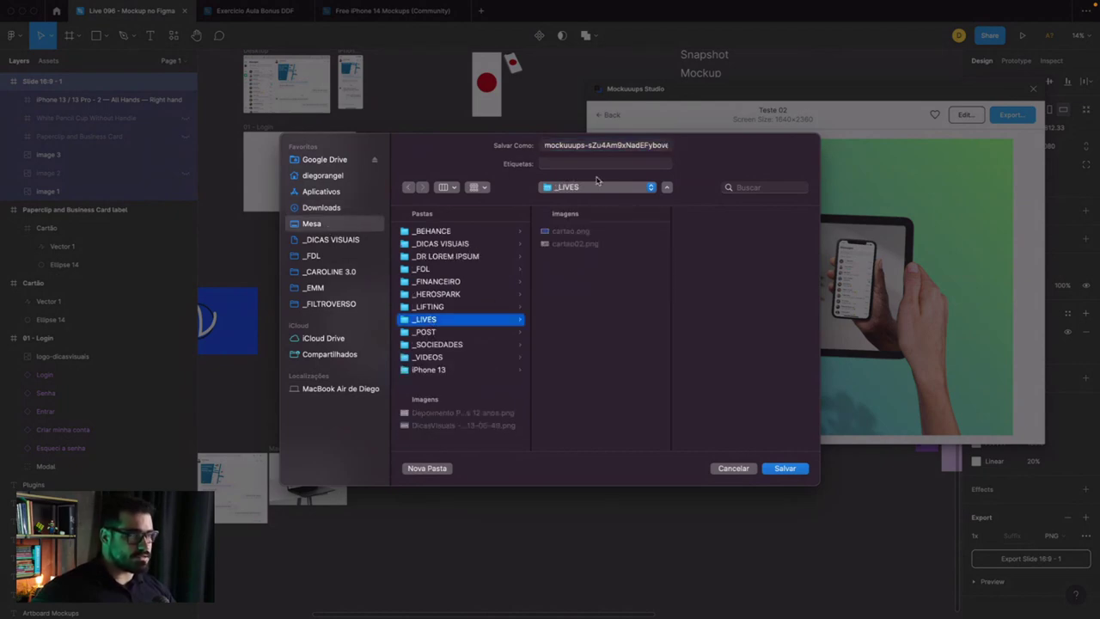
{"action": "left_click", "coordinate": [785, 468]}
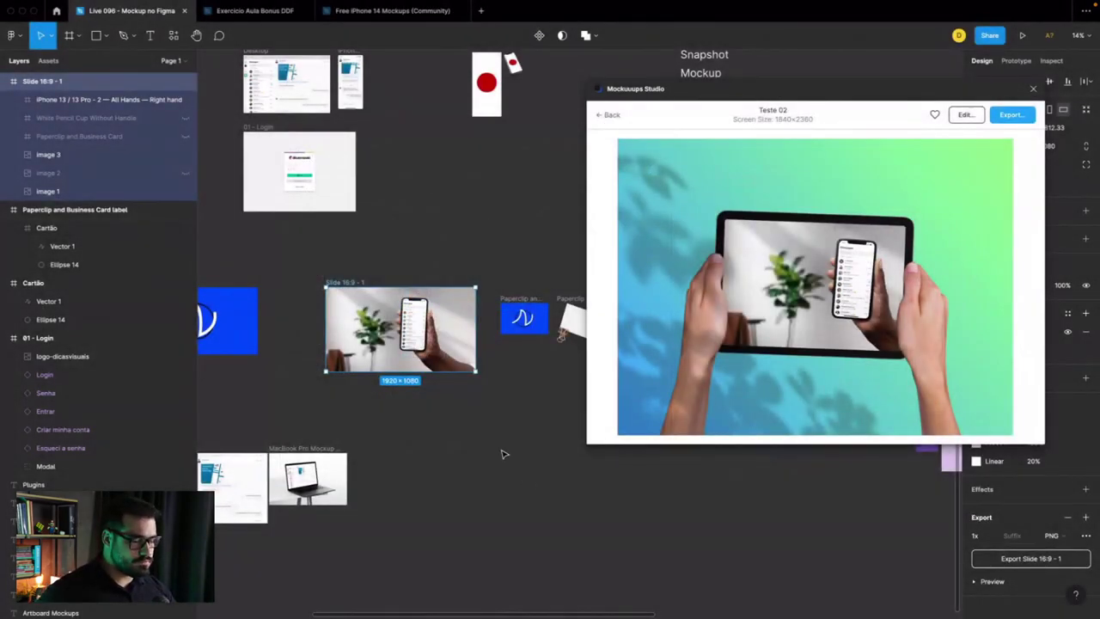
Step: In Finder, Quick Look the exported 2578×1934 mockup JPEG in _LIVES
{"action": "key", "text": "ctrl+Left"}
{"action": "key", "text": "ctrl+Left"}
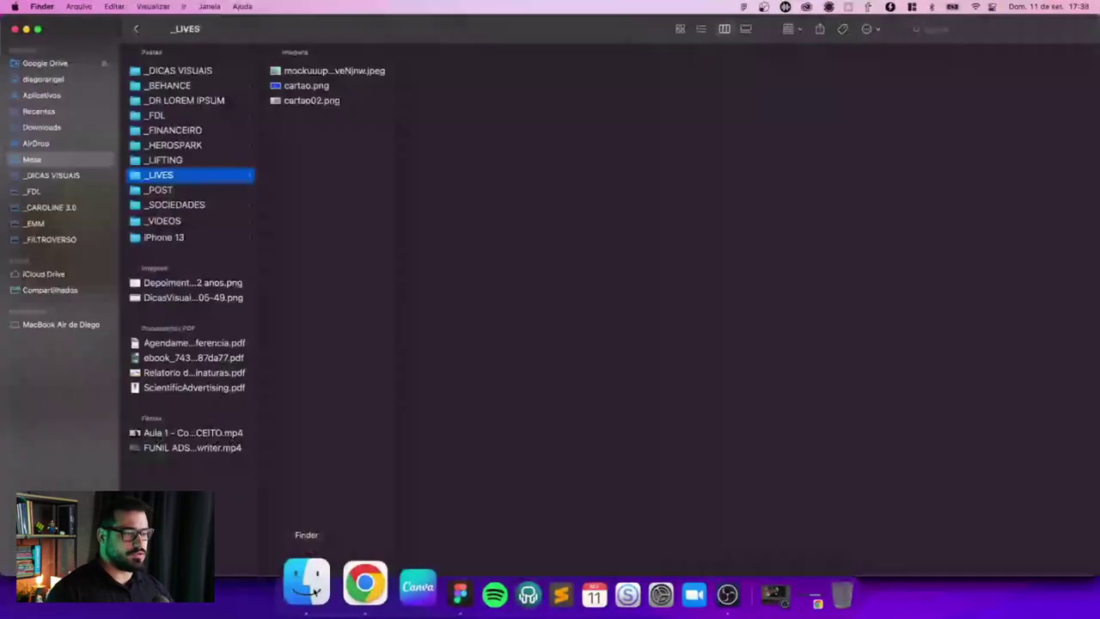
{"action": "left_click", "coordinate": [330, 73]}
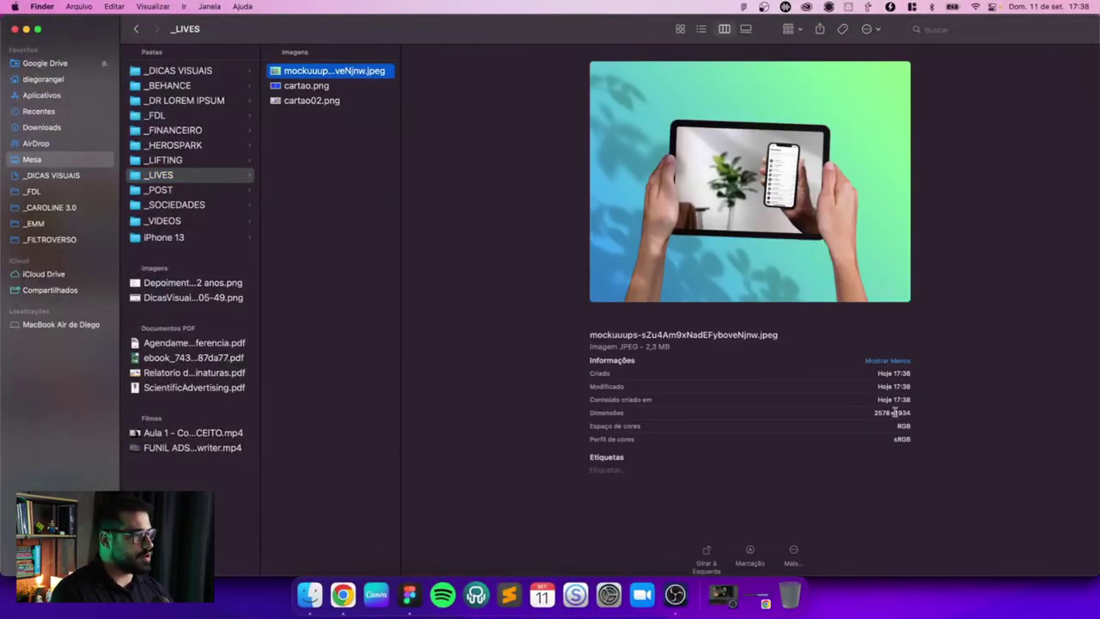
{"action": "key", "text": "space"}
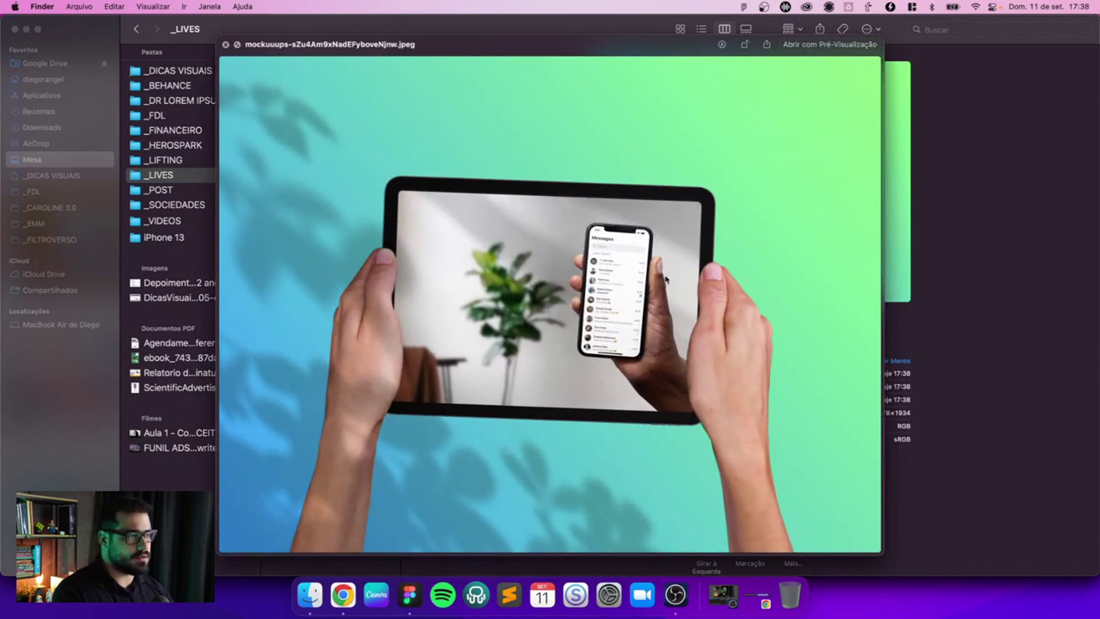
{"action": "key", "text": "space"}
Step: Back in Figma, view the plugin account's 4 remaining trial exports and open pricing
{"action": "key", "text": "super+Tab"}
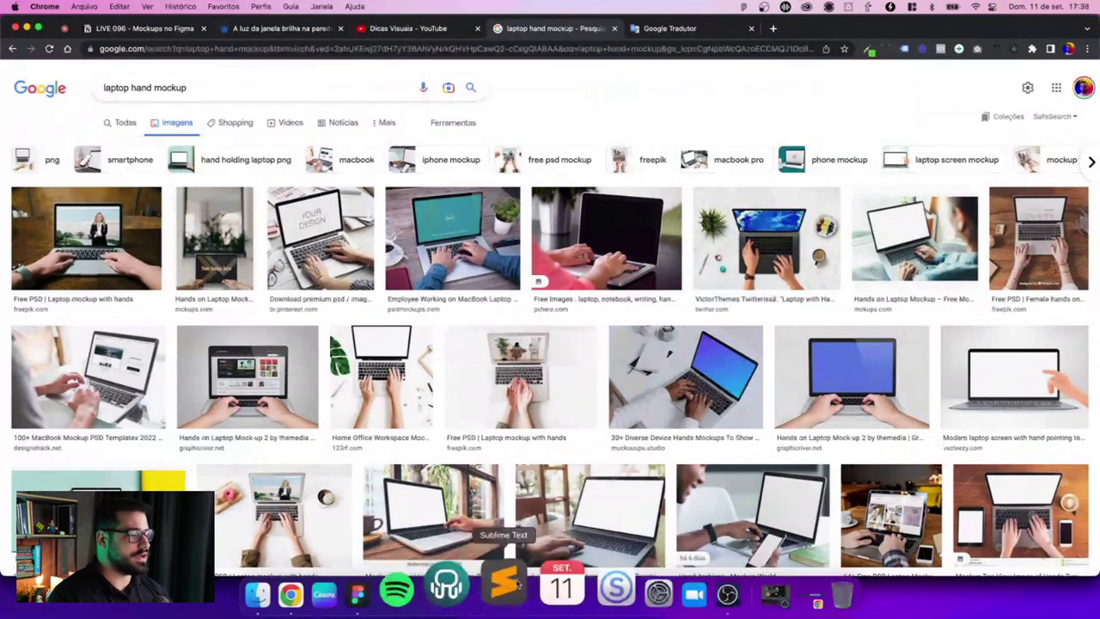
{"action": "left_click", "coordinate": [365, 593]}
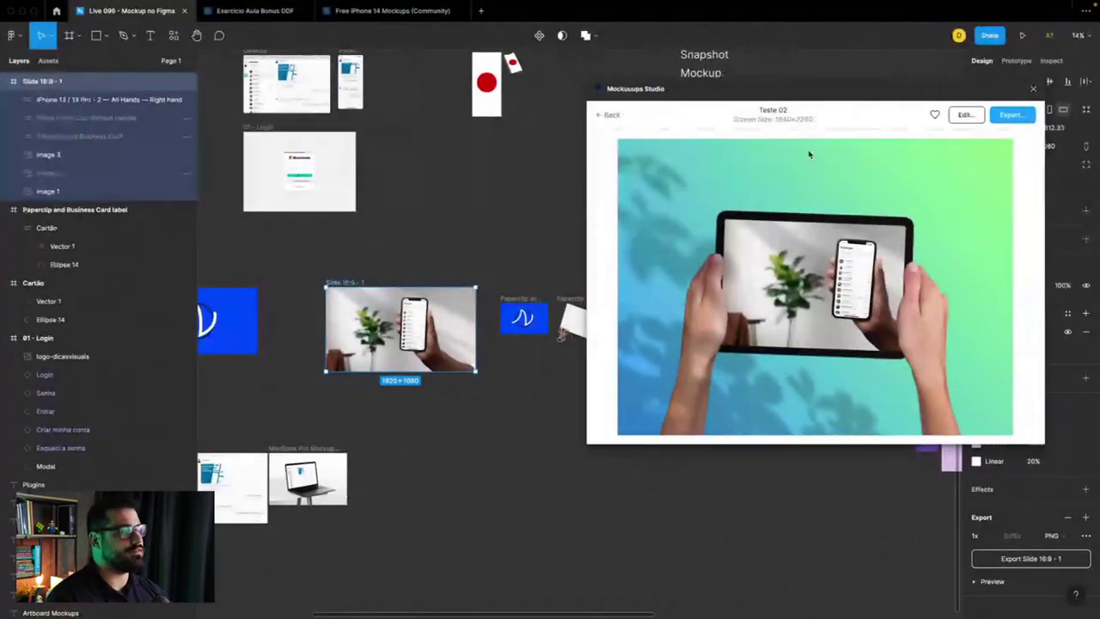
{"action": "left_click", "coordinate": [598, 115]}
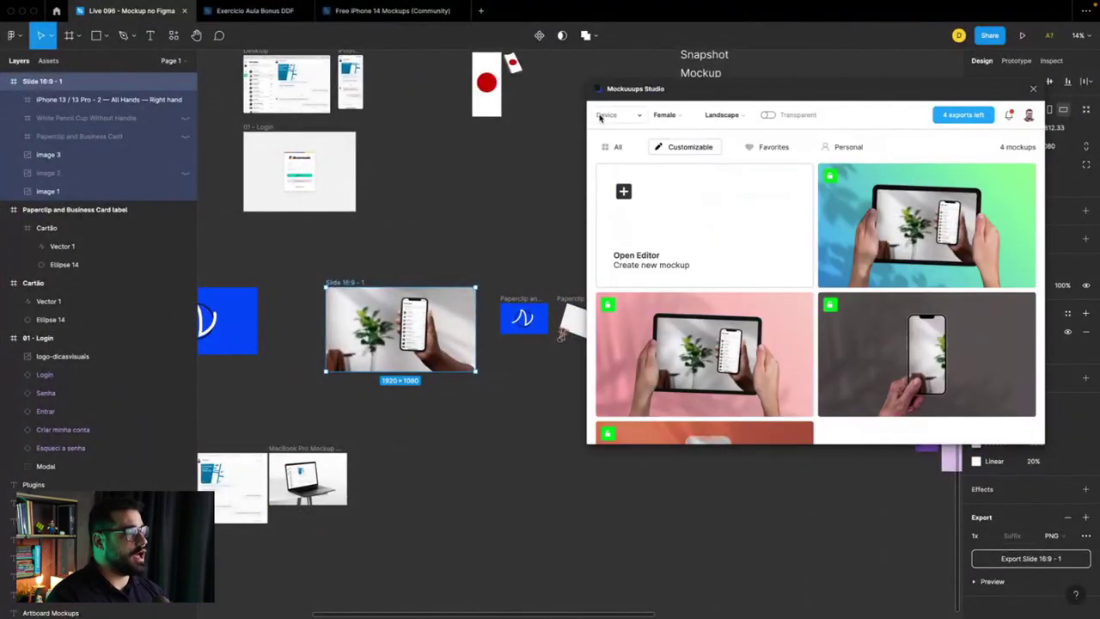
{"action": "left_click", "coordinate": [1009, 115]}
{"action": "left_click", "coordinate": [1027, 116]}
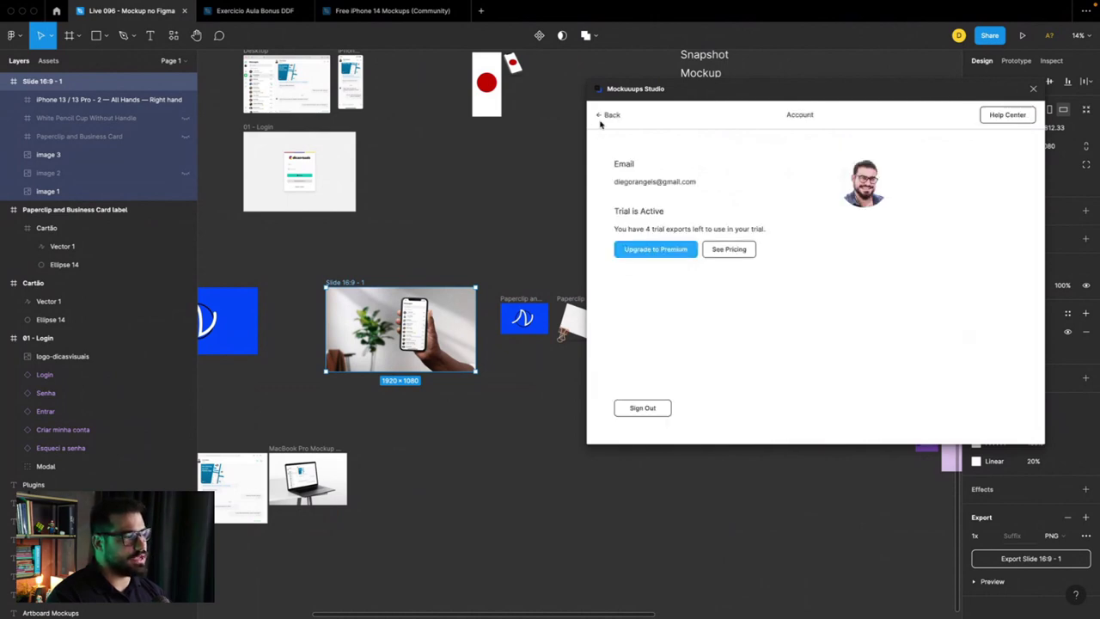
{"action": "left_click", "coordinate": [652, 250]}
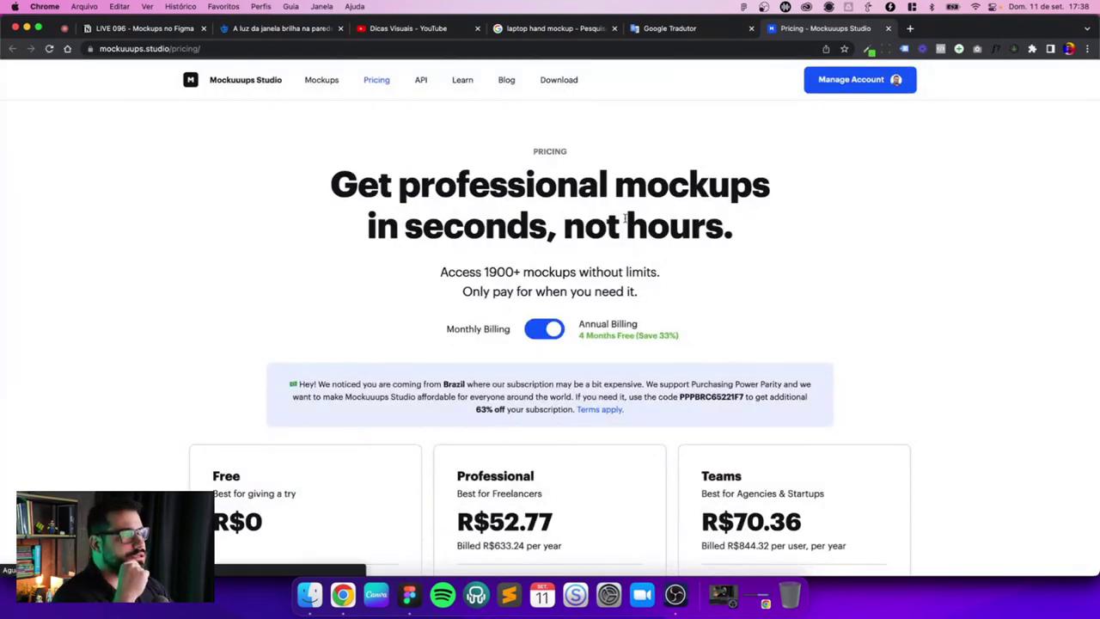
Step: Switch the Mockuuups Studio pricing page to Monthly Billing and review the plan prices
{"action": "scroll", "coordinate": [626, 220], "scroll_direction": "down", "scroll_amount": 4}
{"action": "scroll", "coordinate": [626, 220], "scroll_direction": "down", "scroll_amount": 2}
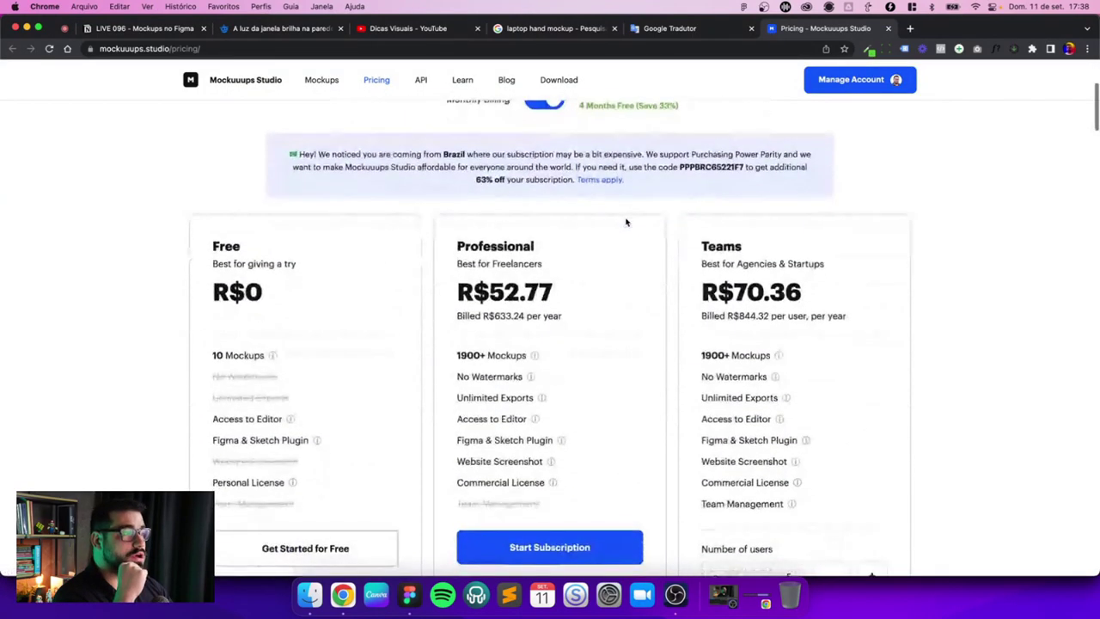
{"action": "scroll", "coordinate": [574, 215], "scroll_direction": "up", "scroll_amount": 3}
{"action": "left_click", "coordinate": [556, 194]}
{"action": "scroll", "coordinate": [558, 216], "scroll_direction": "down", "scroll_amount": 4}
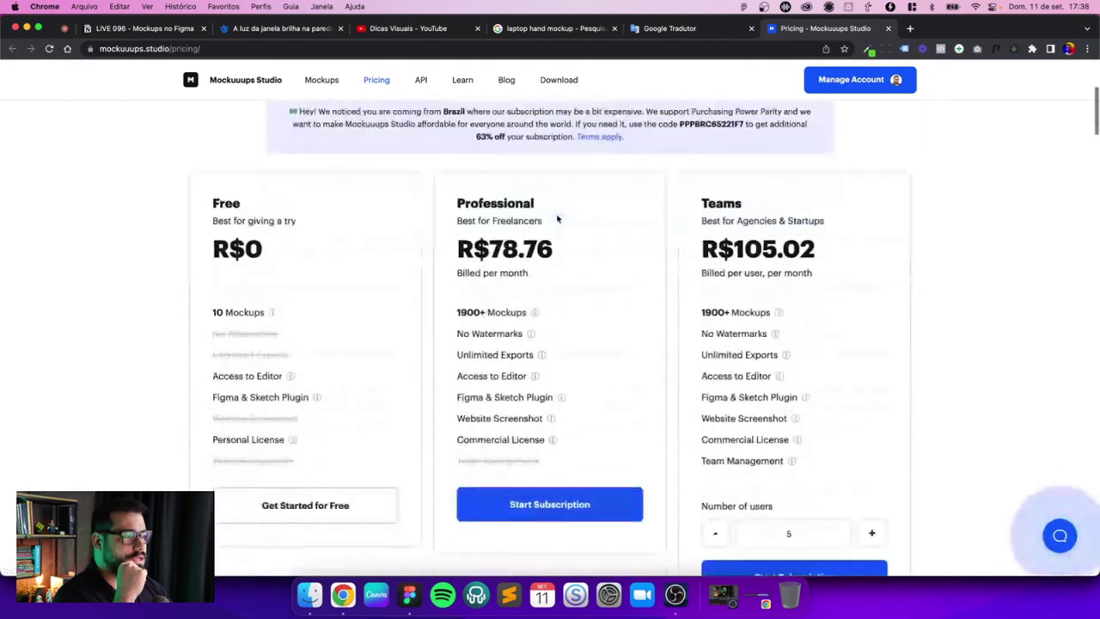
{"action": "scroll", "coordinate": [541, 242], "scroll_direction": "down", "scroll_amount": 1}
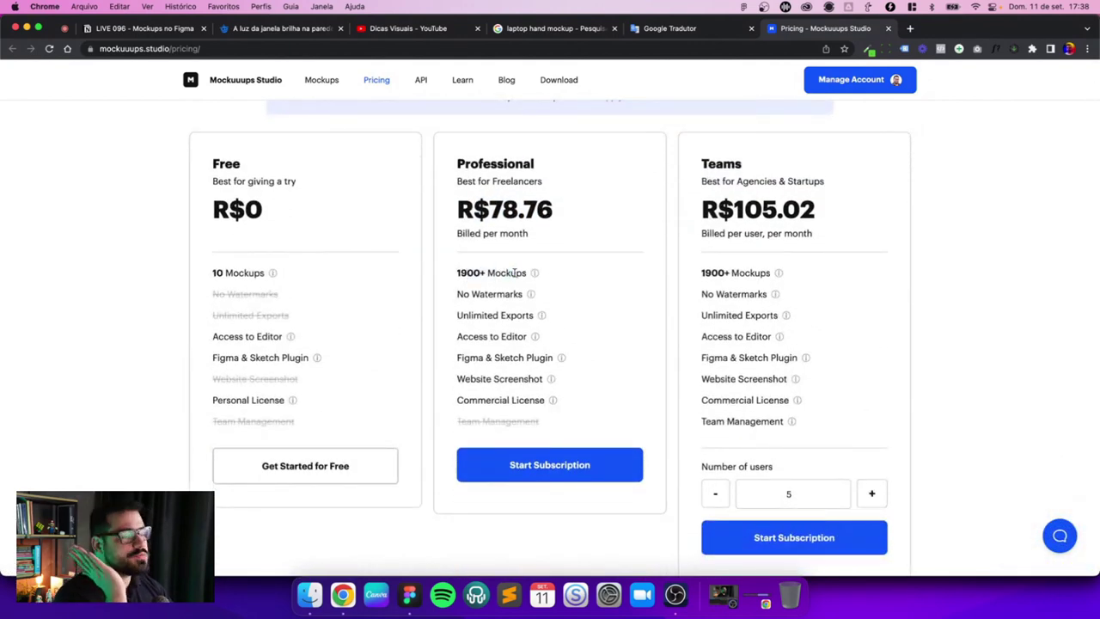
{"action": "scroll", "coordinate": [514, 272], "scroll_direction": "up", "scroll_amount": 1}
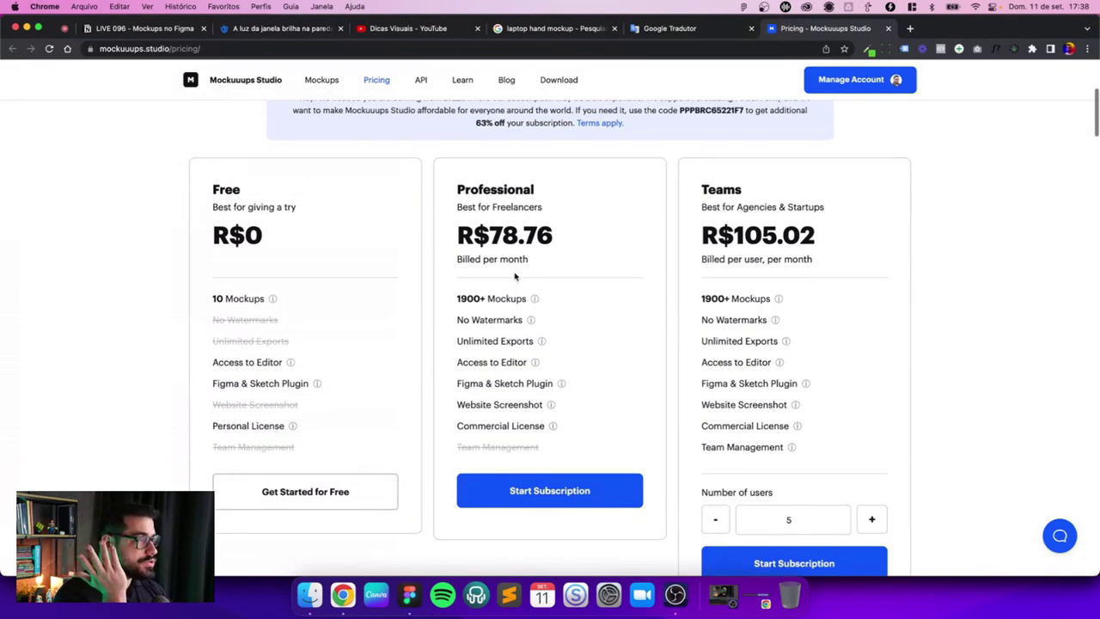
{"action": "scroll", "coordinate": [513, 273], "scroll_direction": "up", "scroll_amount": 1}
{"action": "scroll", "coordinate": [515, 274], "scroll_direction": "up", "scroll_amount": 1}
{"action": "scroll", "coordinate": [516, 275], "scroll_direction": "up", "scroll_amount": 2}
{"action": "scroll", "coordinate": [515, 275], "scroll_direction": "up", "scroll_amount": 2}
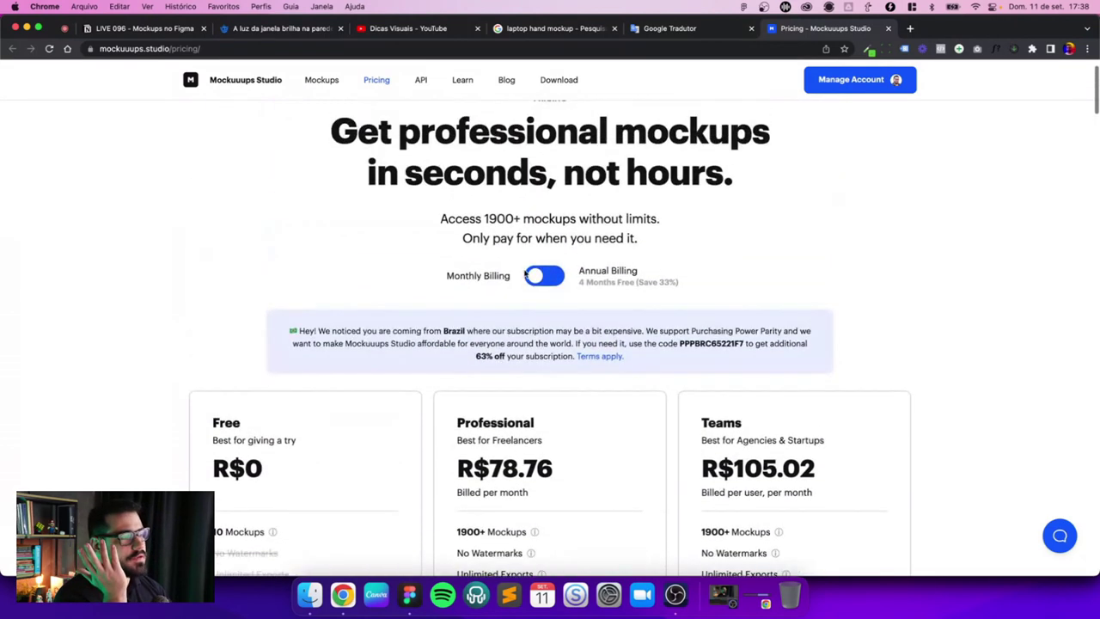
Step: Switch back to Annual Billing and review Professional at R$52.77 and Teams at R$70.36
{"action": "left_click", "coordinate": [545, 273]}
{"action": "scroll", "coordinate": [541, 291], "scroll_direction": "down", "scroll_amount": 5}
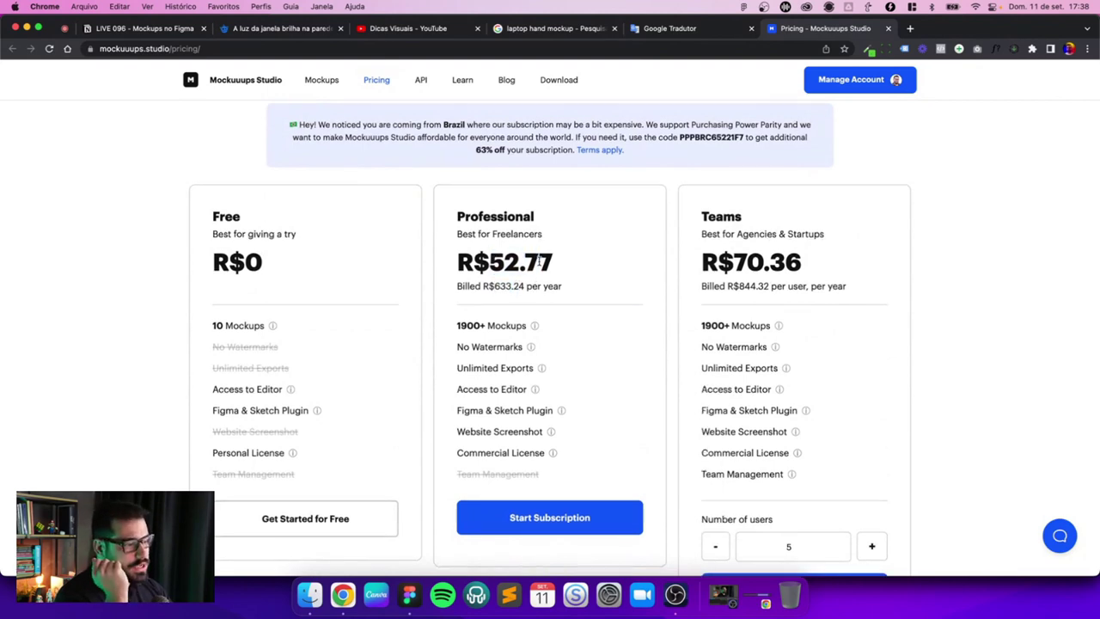
{"action": "scroll", "coordinate": [529, 258], "scroll_direction": "down", "scroll_amount": 3}
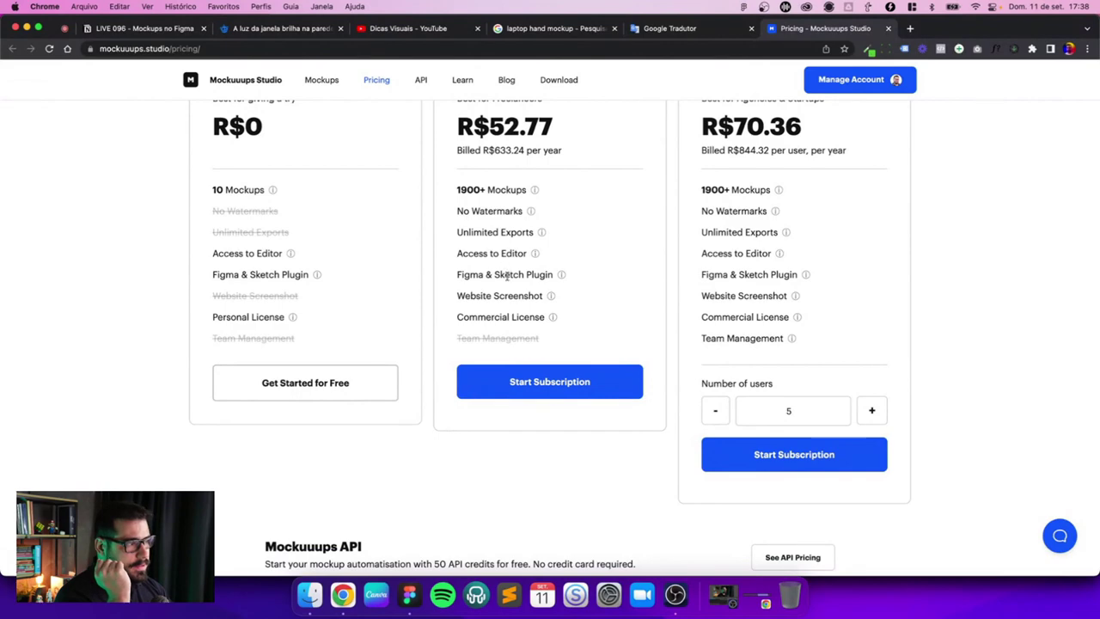
{"action": "scroll", "coordinate": [502, 283], "scroll_direction": "down", "scroll_amount": 3}
{"action": "scroll", "coordinate": [501, 284], "scroll_direction": "down", "scroll_amount": 3}
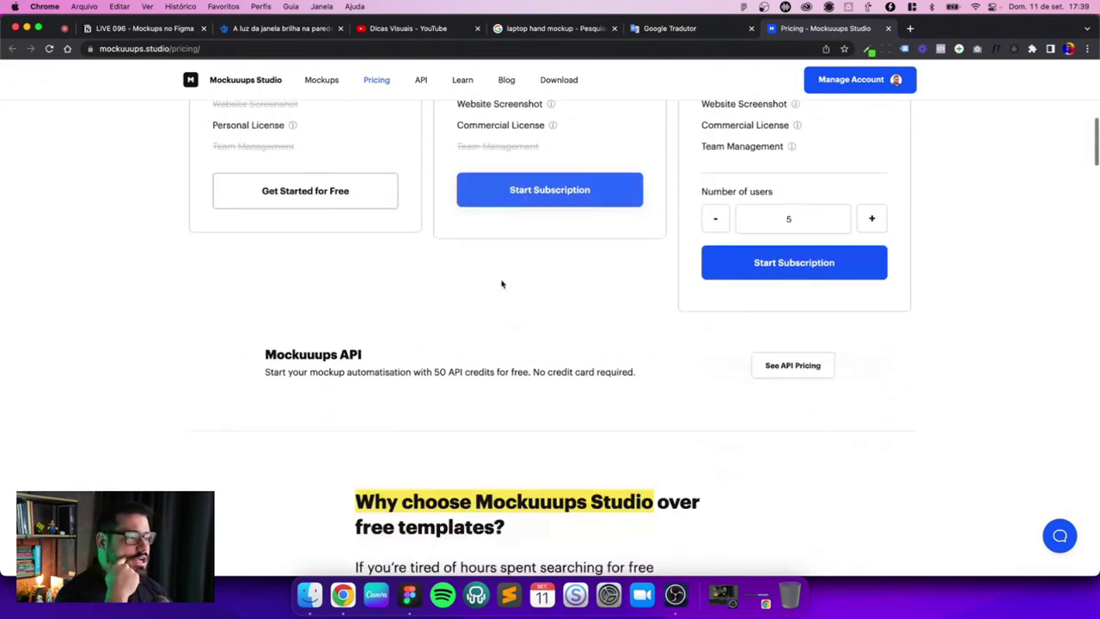
{"action": "scroll", "coordinate": [501, 284], "scroll_direction": "down", "scroll_amount": 3}
{"action": "scroll", "coordinate": [502, 283], "scroll_direction": "down", "scroll_amount": 3}
{"action": "scroll", "coordinate": [502, 280], "scroll_direction": "down", "scroll_amount": 4}
{"action": "scroll", "coordinate": [502, 279], "scroll_direction": "up", "scroll_amount": 7}
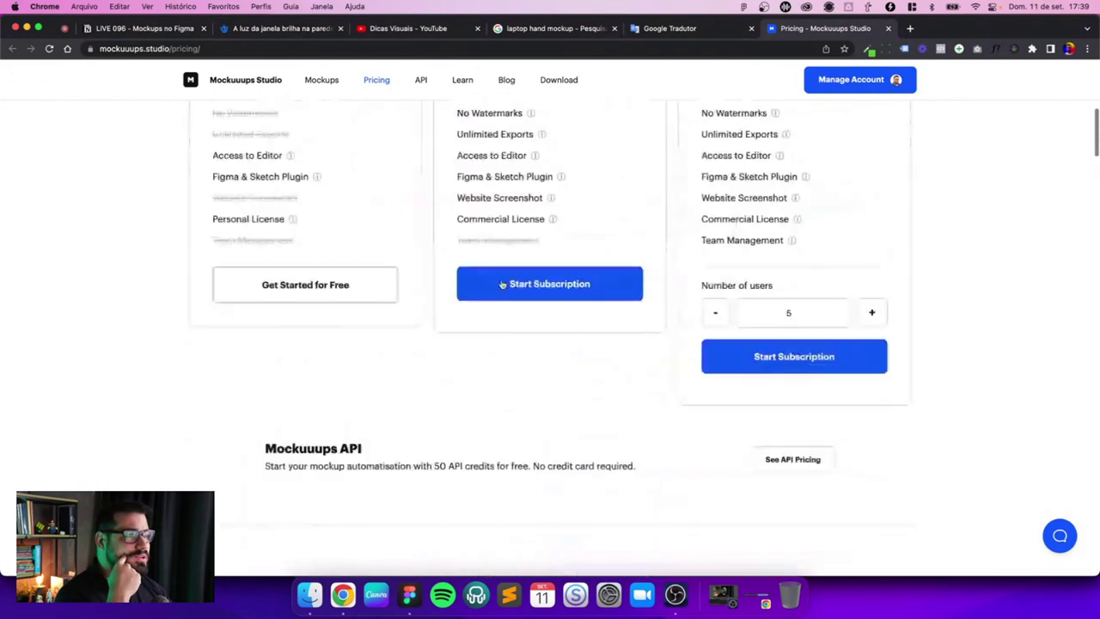
{"action": "scroll", "coordinate": [502, 279], "scroll_direction": "up", "scroll_amount": 8}
{"action": "scroll", "coordinate": [506, 284], "scroll_direction": "up", "scroll_amount": 2}
{"action": "scroll", "coordinate": [506, 284], "scroll_direction": "down", "scroll_amount": 5}
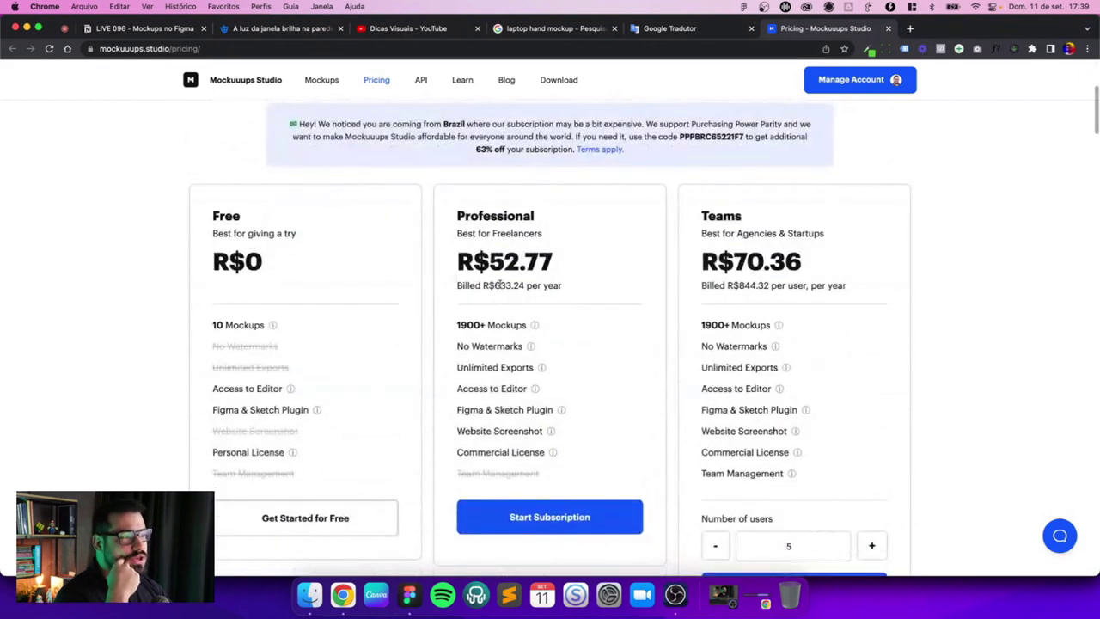
{"action": "scroll", "coordinate": [519, 283], "scroll_direction": "up", "scroll_amount": 6}
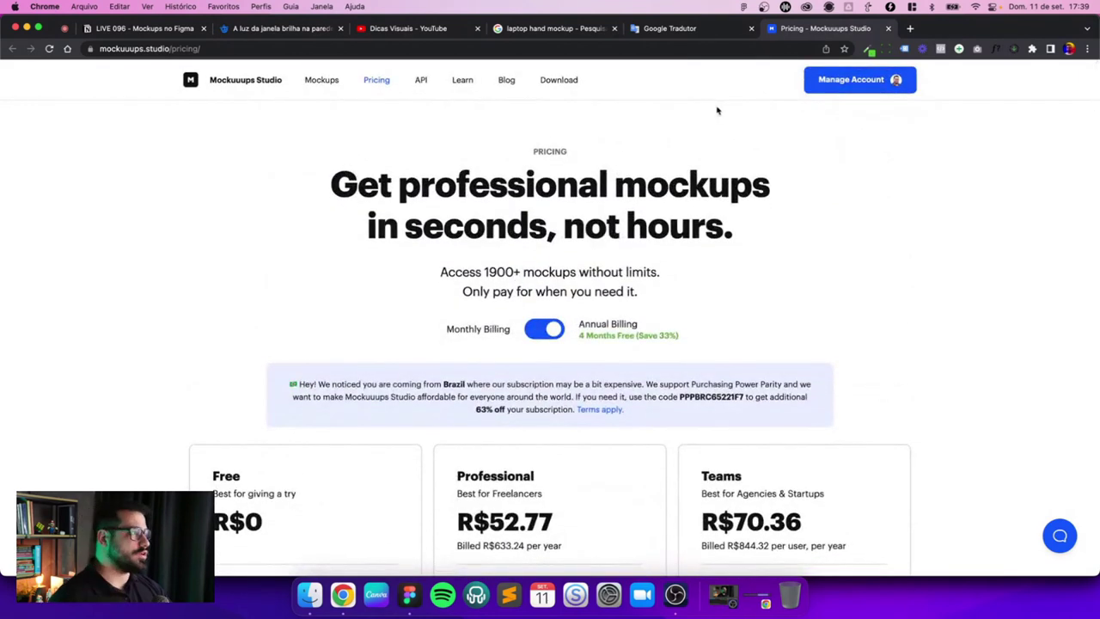
Step: Close the pricing tab and return to the Mockuuups gallery in Figma
{"action": "left_click", "coordinate": [888, 29]}
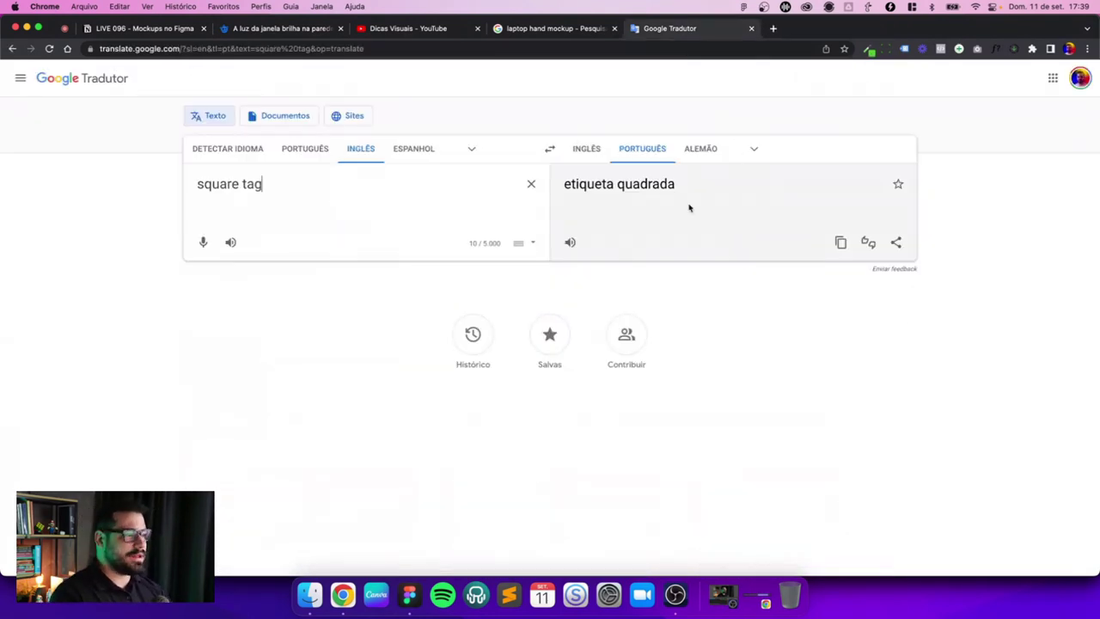
{"action": "key", "text": "super+Tab"}
{"action": "left_click", "coordinate": [609, 115]}
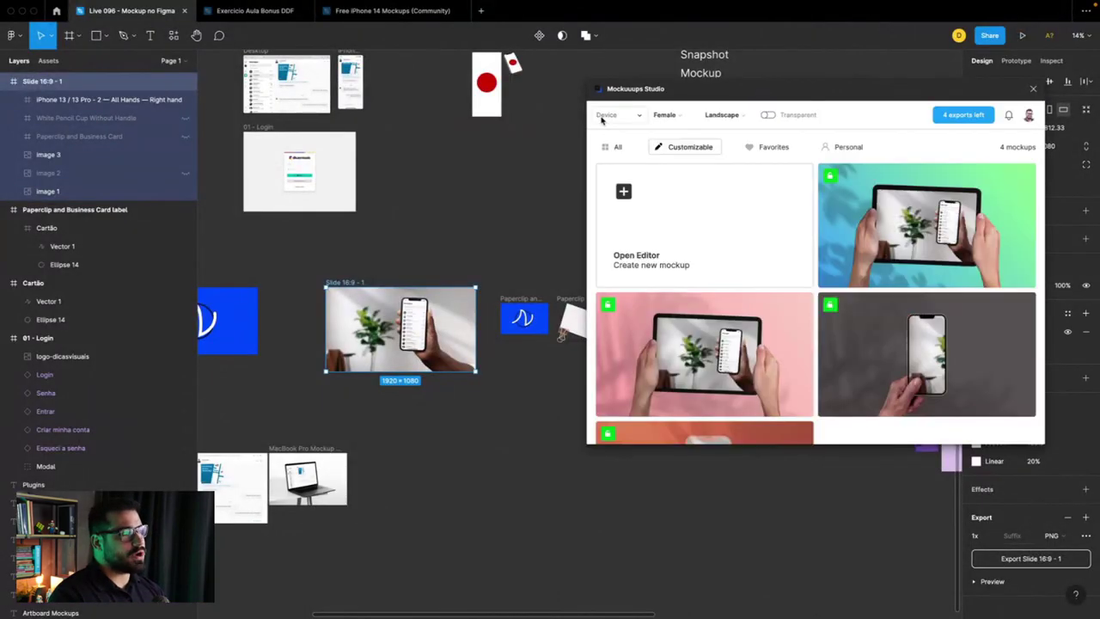
Step: Filter the gallery to Dell, clear Hands and Orientation, check Models, then reset Device to Any
{"action": "left_click", "coordinate": [606, 114]}
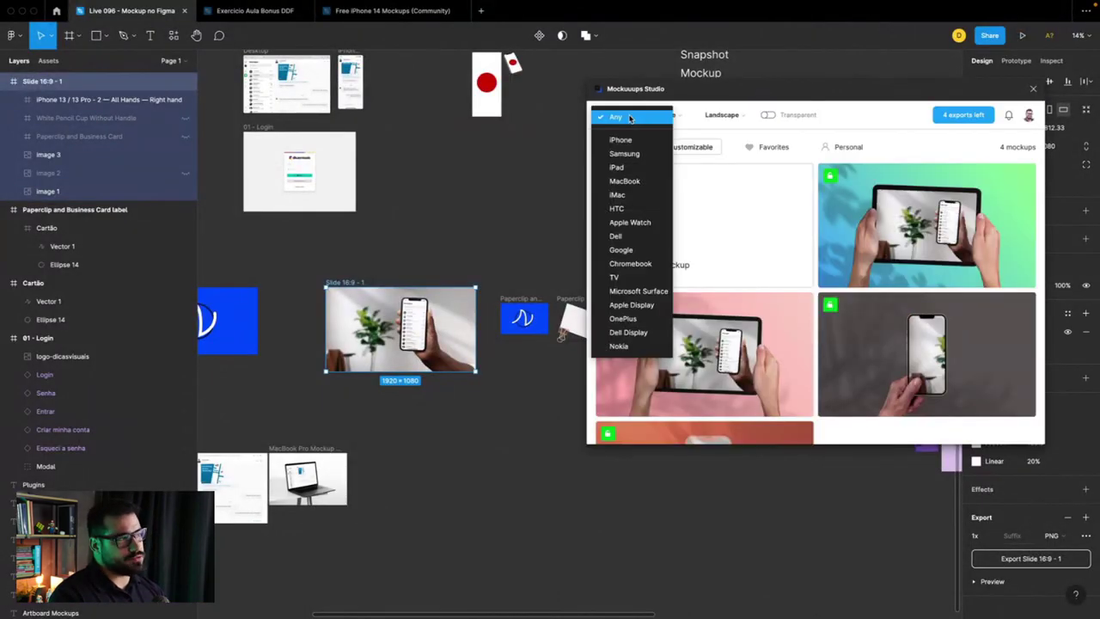
{"action": "left_click", "coordinate": [615, 239]}
{"action": "left_click", "coordinate": [722, 114]}
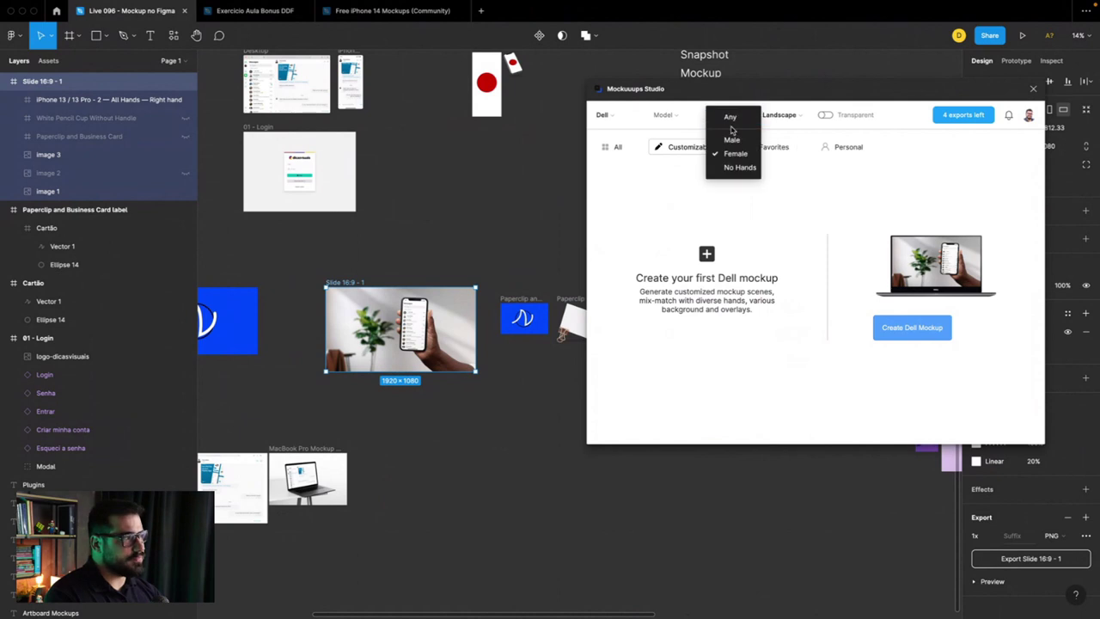
{"action": "left_click", "coordinate": [778, 115]}
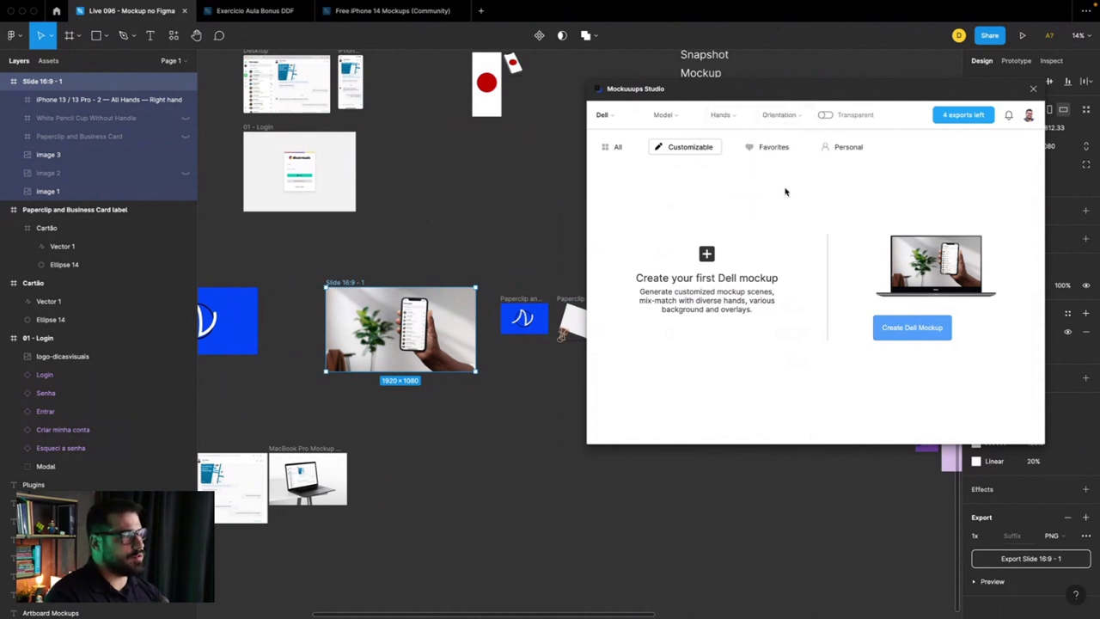
{"action": "left_click", "coordinate": [664, 114]}
{"action": "left_click", "coordinate": [606, 114]}
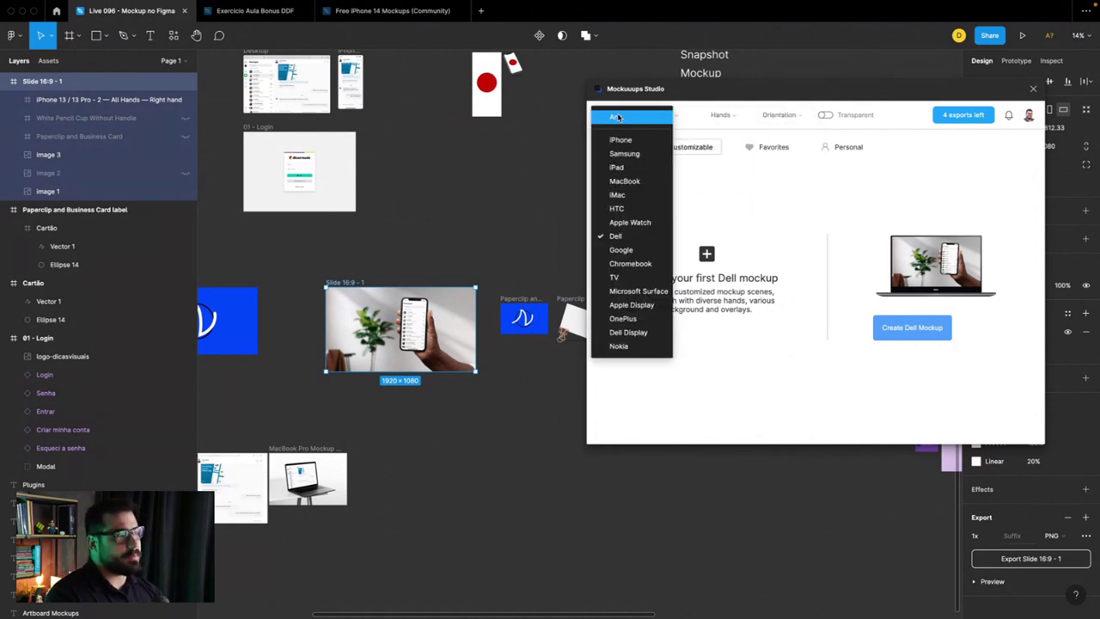
Step: Close the Mockuuups Studio plugin and make the 'Mockuuups Studio' list entry regular weight
{"action": "left_click", "coordinate": [1034, 92]}
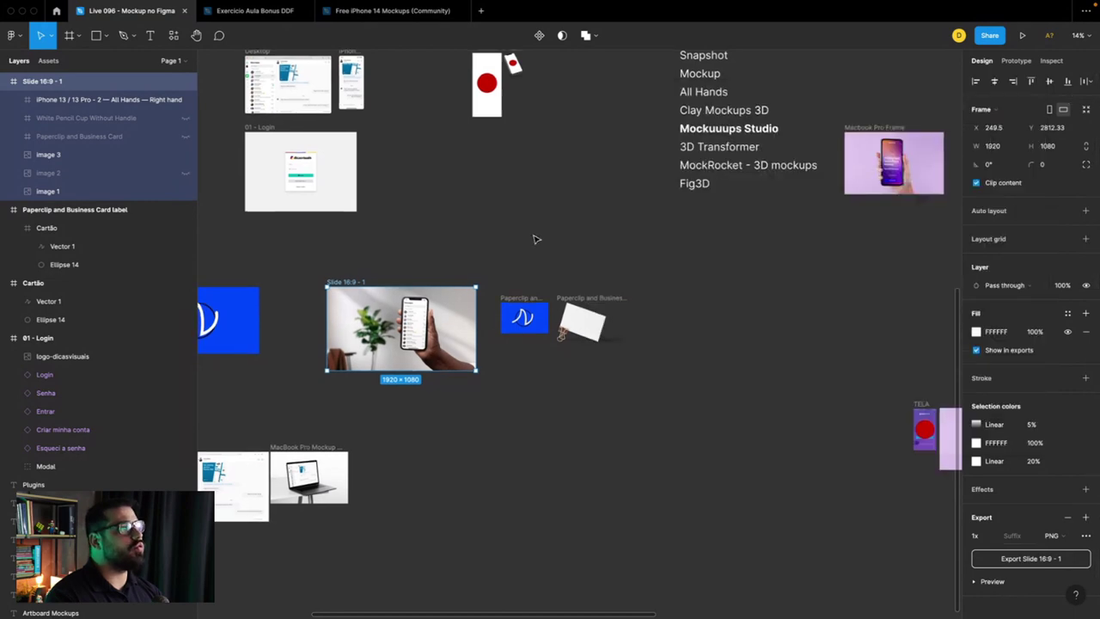
{"action": "scroll", "coordinate": [536, 238], "scroll_direction": "down", "scroll_amount": 3}
{"action": "scroll", "coordinate": [612, 146], "scroll_direction": "up", "scroll_amount": 5}
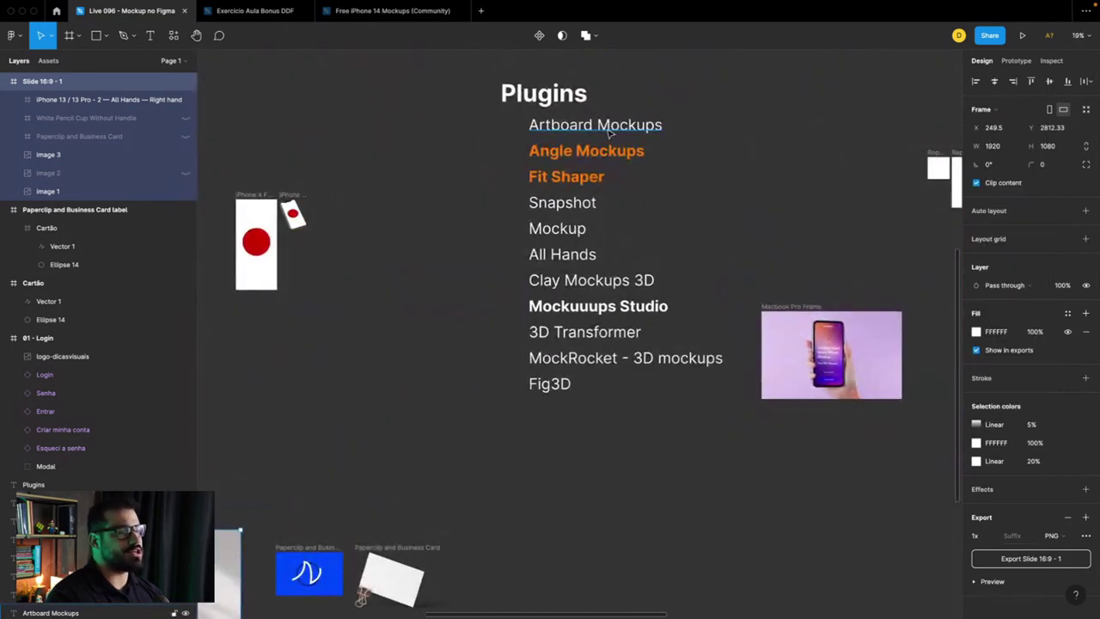
{"action": "left_click", "coordinate": [608, 129]}
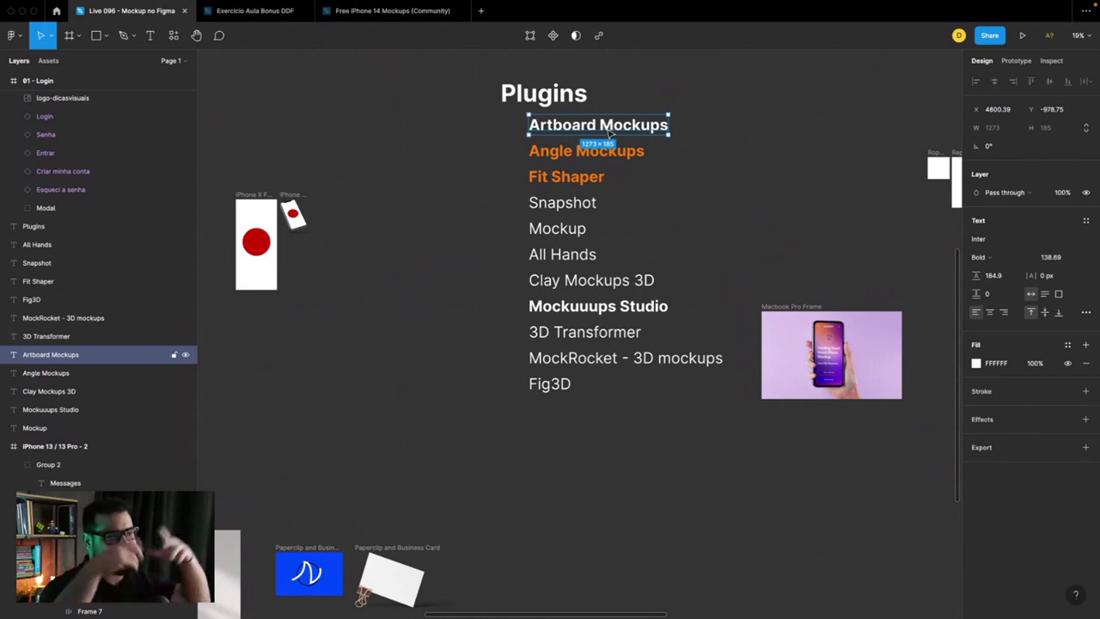
{"action": "left_click", "coordinate": [587, 310]}
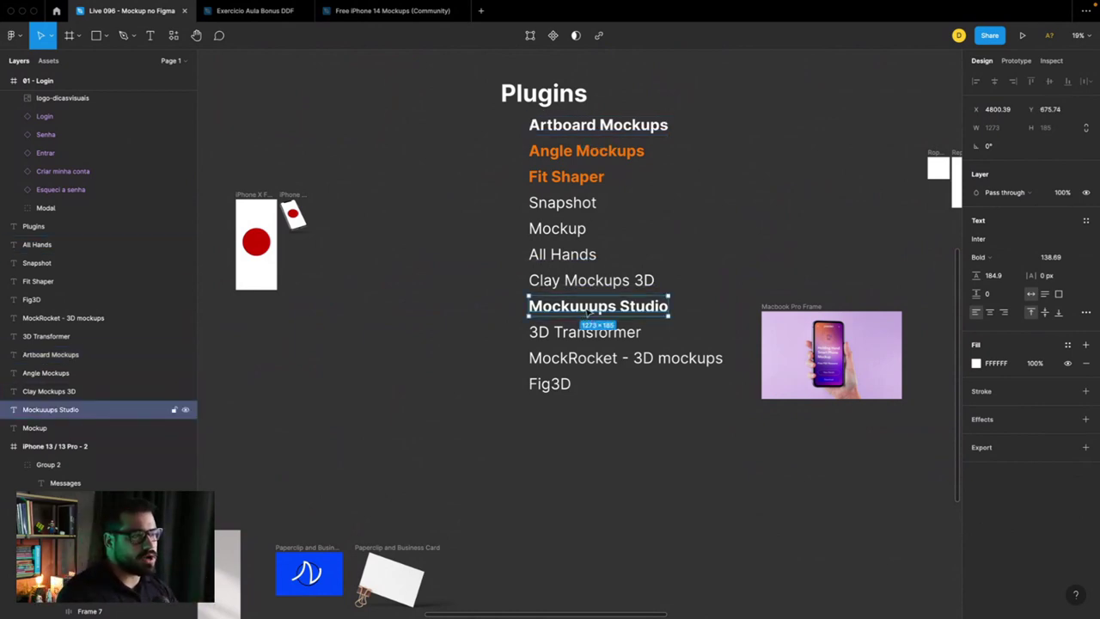
{"action": "key", "text": "ctrl+b"}
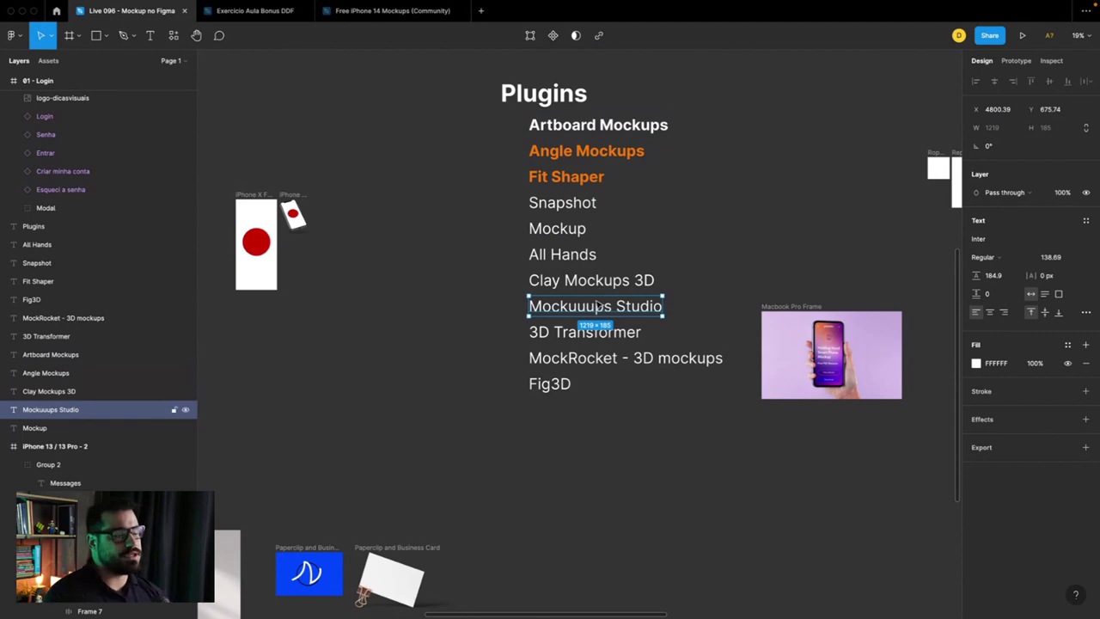
Step: Make the '3D Transformer' entry in the Plugins list bold
{"action": "scroll", "coordinate": [586, 308], "scroll_direction": "up", "scroll_amount": 3}
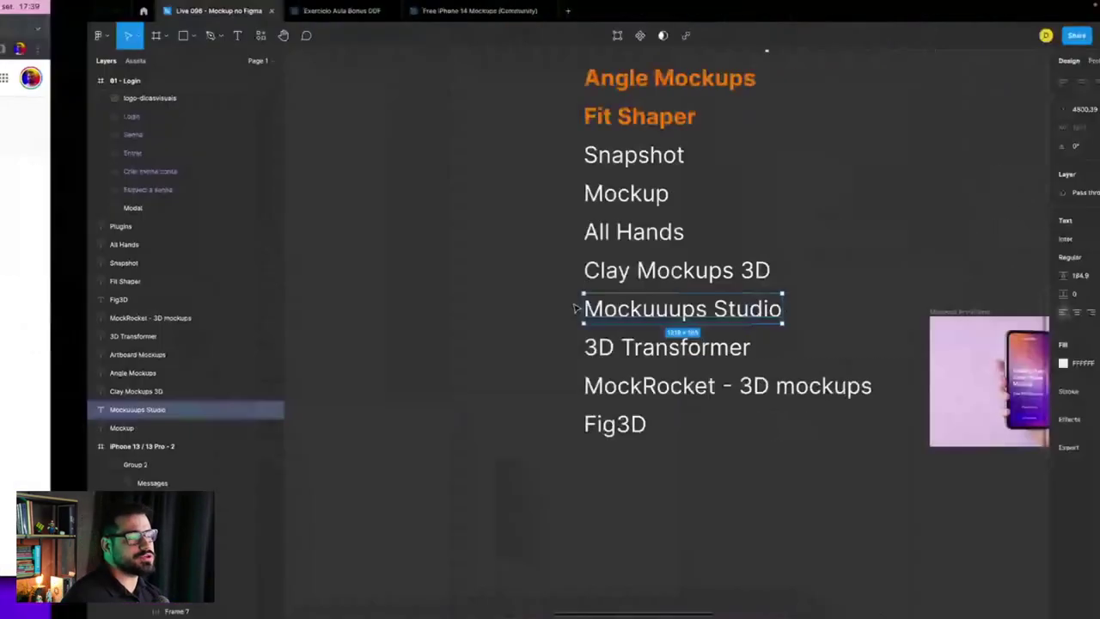
{"action": "left_click", "coordinate": [535, 350]}
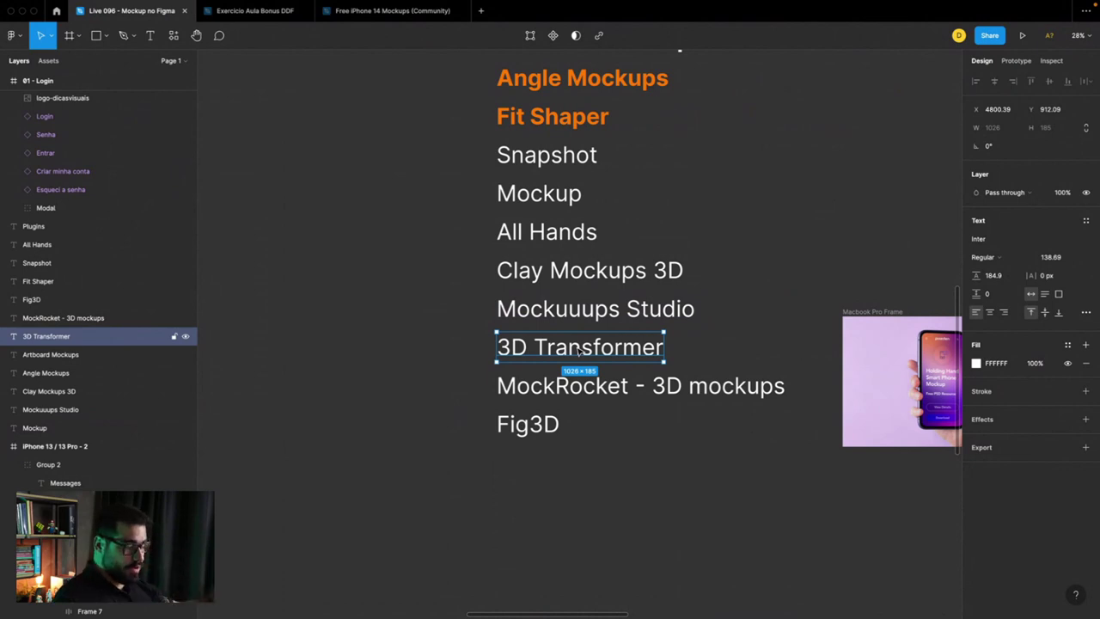
{"action": "key", "text": "ctrl+b"}
{"action": "scroll", "coordinate": [625, 399], "scroll_direction": "down", "scroll_amount": 5}
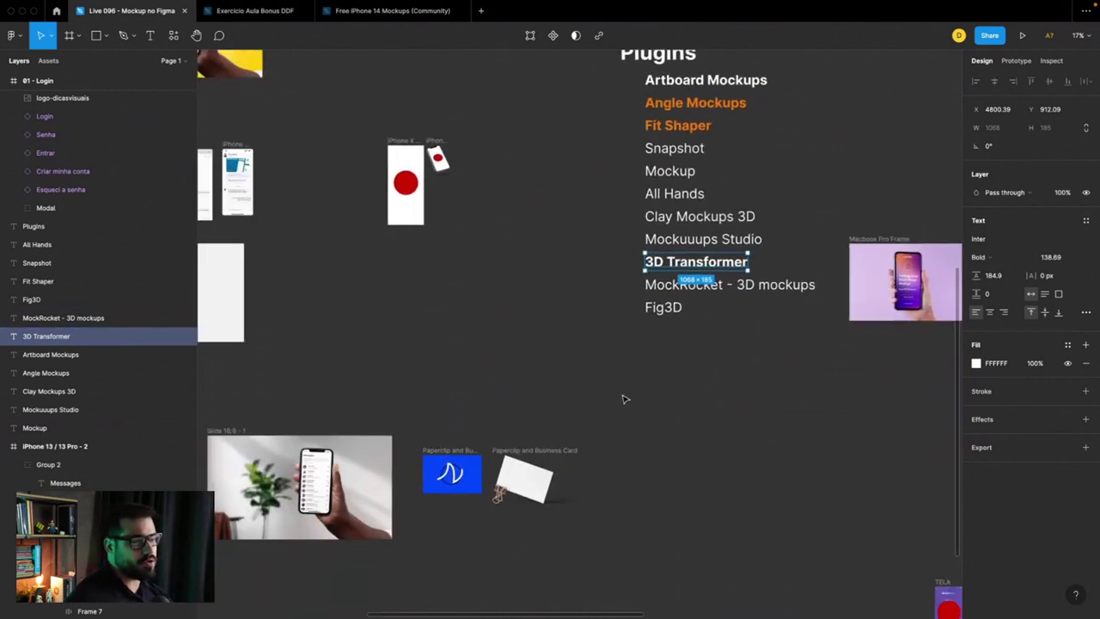
{"action": "scroll", "coordinate": [625, 399], "scroll_direction": "down", "scroll_amount": 5}
{"action": "scroll", "coordinate": [625, 399], "scroll_direction": "left", "scroll_amount": 5}
{"action": "scroll", "coordinate": [625, 399], "scroll_direction": "right", "scroll_amount": 2}
{"action": "scroll", "coordinate": [510, 223], "scroll_direction": "up", "scroll_amount": 5}
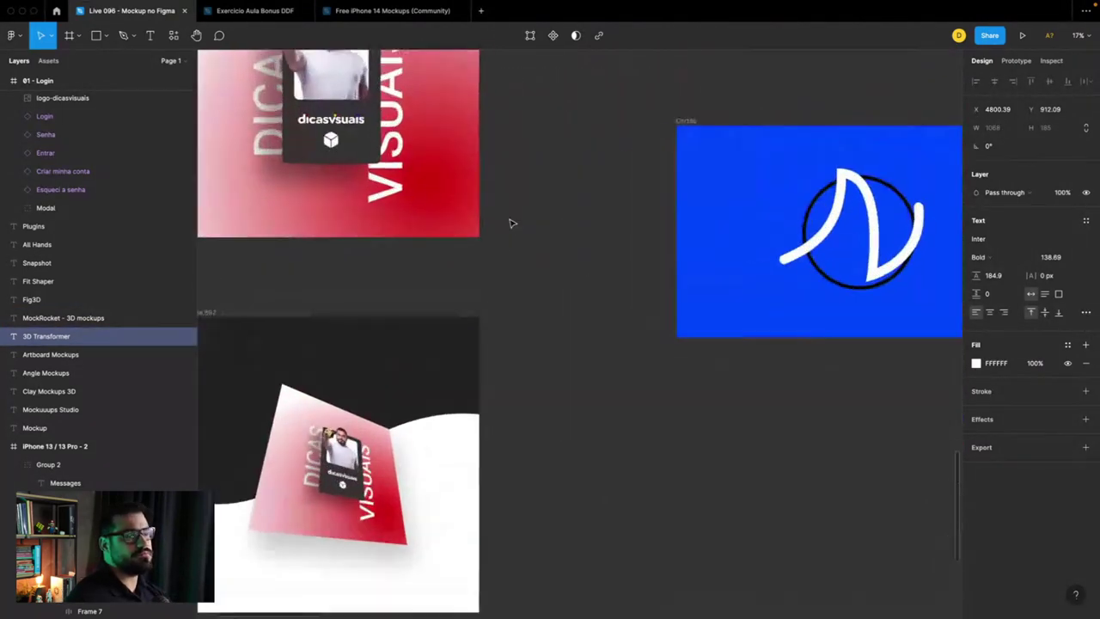
{"action": "scroll", "coordinate": [510, 224], "scroll_direction": "up", "scroll_amount": 3}
{"action": "scroll", "coordinate": [512, 226], "scroll_direction": "down", "scroll_amount": 5}
{"action": "scroll", "coordinate": [533, 239], "scroll_direction": "left", "scroll_amount": 2}
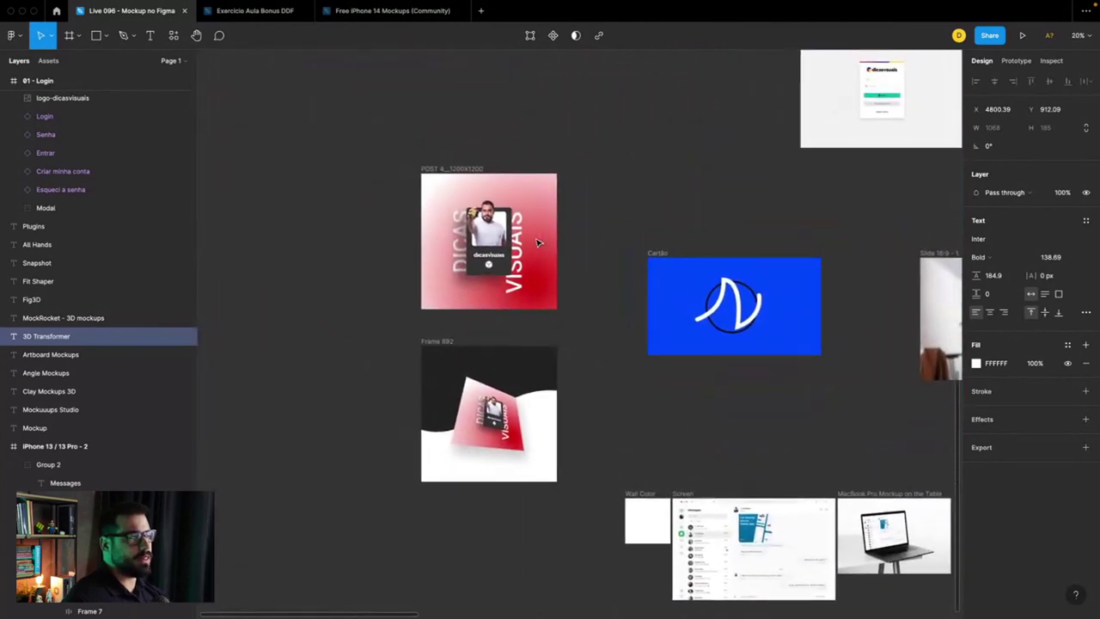
Step: Select the blue Cartão frame and run the 3D Transformer plugin on it
{"action": "left_click", "coordinate": [659, 254]}
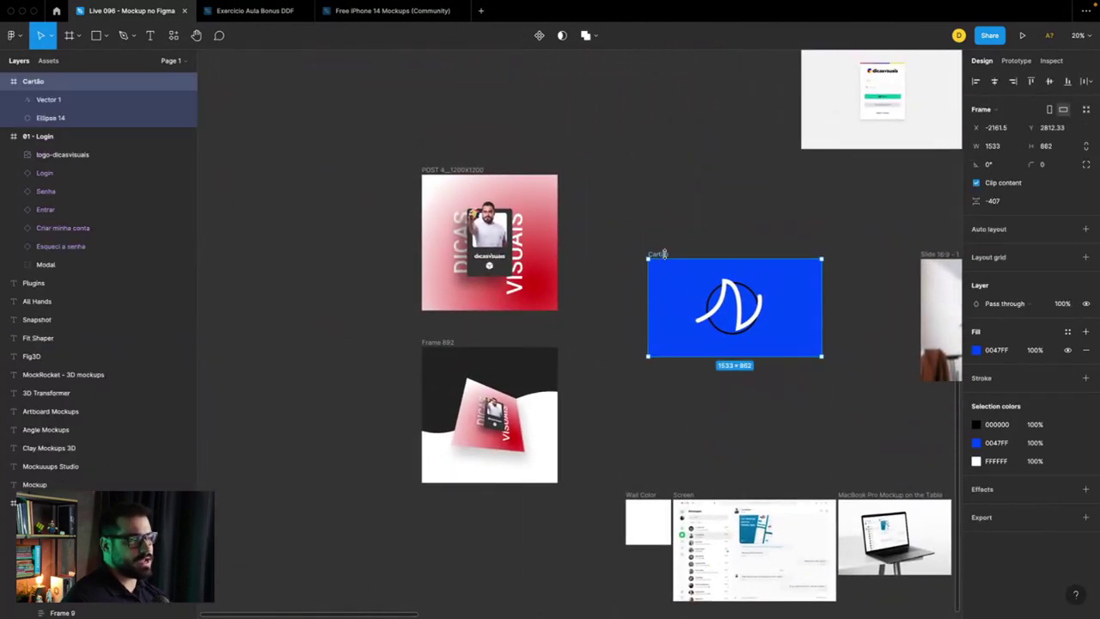
{"action": "scroll", "coordinate": [659, 256], "scroll_direction": "up", "scroll_amount": 3}
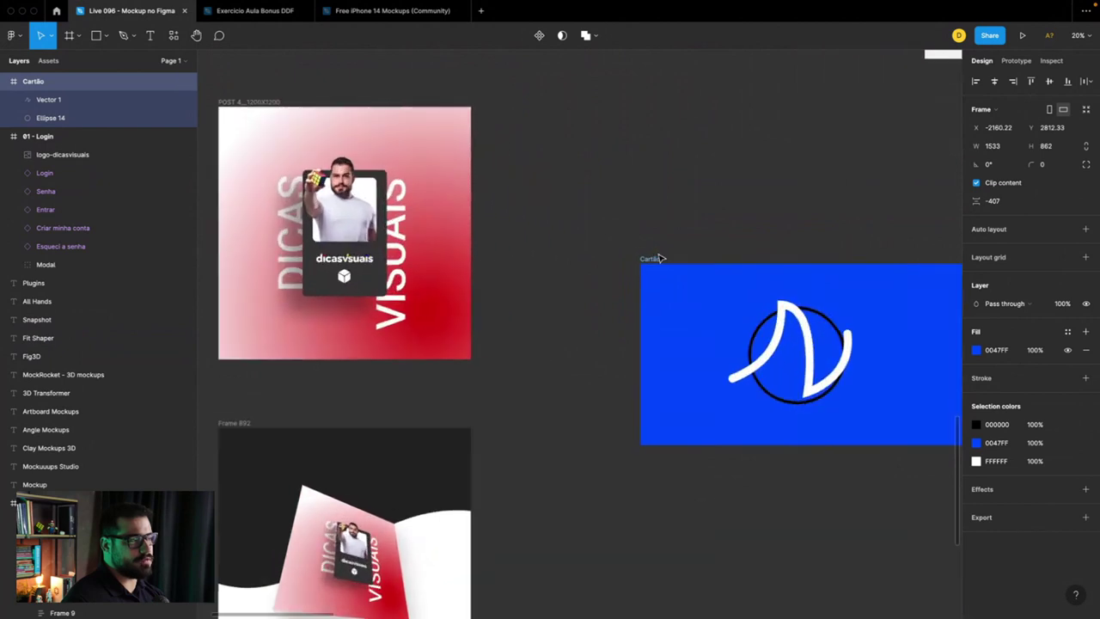
{"action": "scroll", "coordinate": [659, 255], "scroll_direction": "right", "scroll_amount": 3}
{"action": "scroll", "coordinate": [527, 264], "scroll_direction": "right", "scroll_amount": 2}
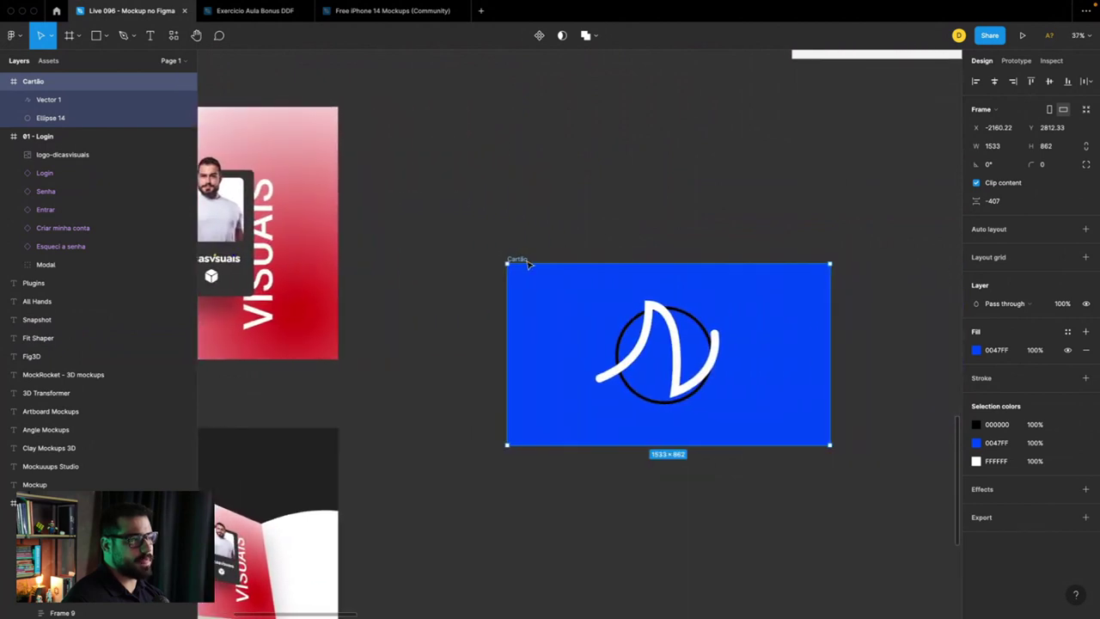
{"action": "left_click", "coordinate": [171, 36]}
{"action": "type", "text": "D"}
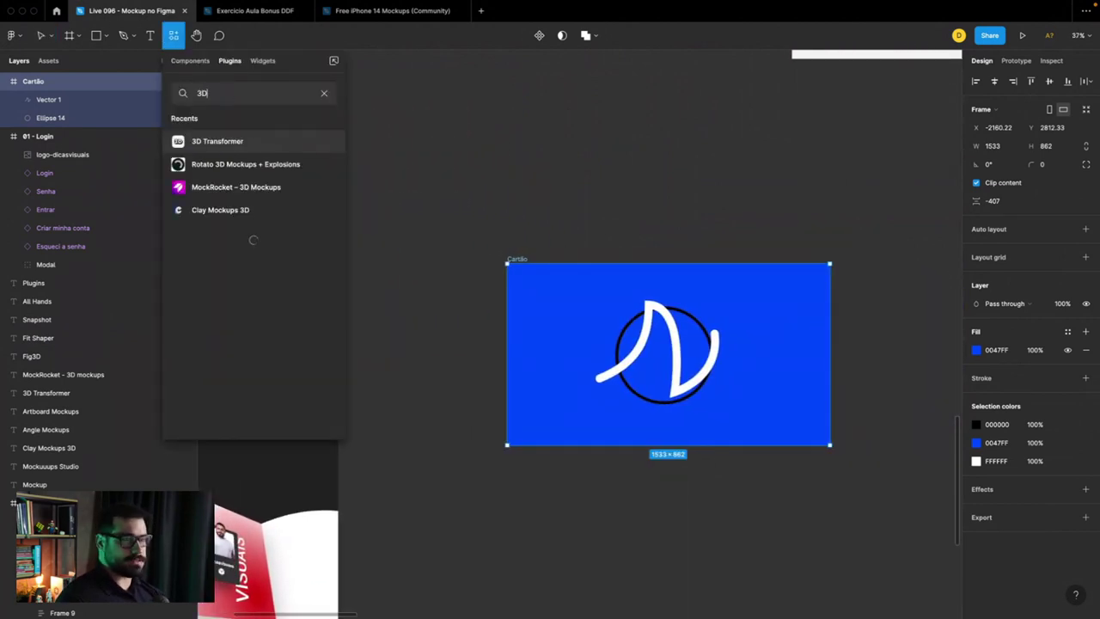
{"action": "left_click", "coordinate": [232, 141]}
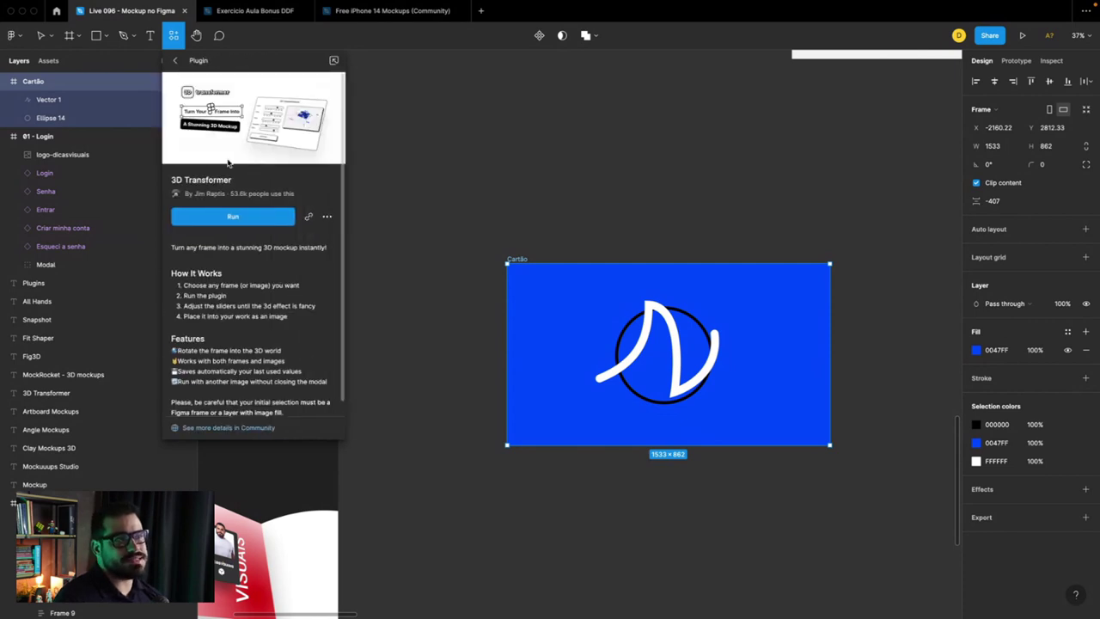
{"action": "left_click", "coordinate": [232, 217]}
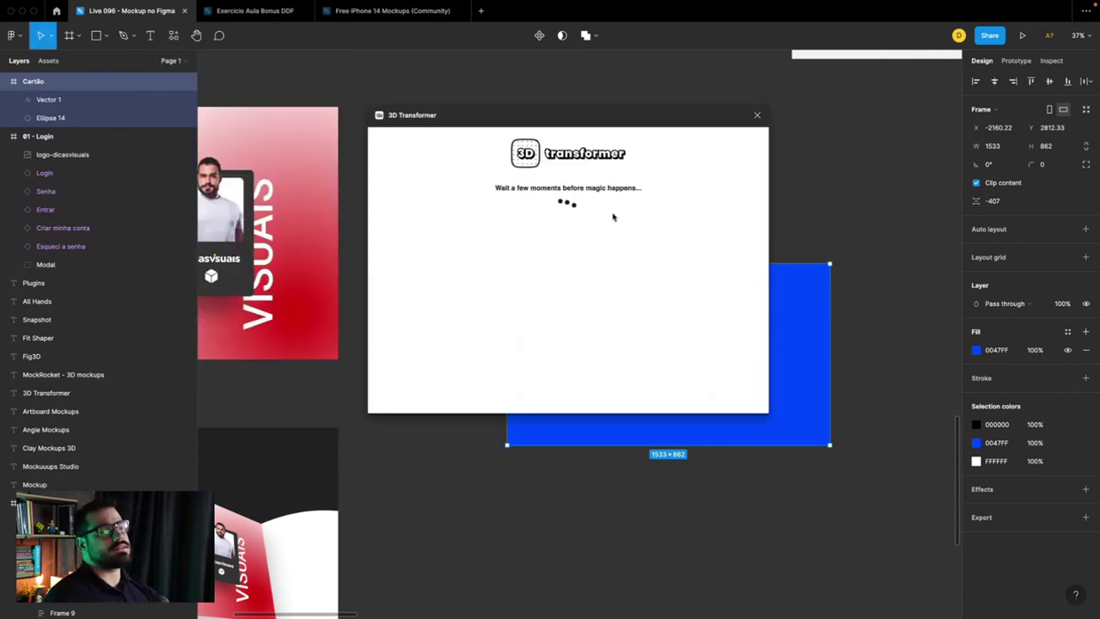
Step: Tilt the card with the X Axis, Z Axis and Perspective sliders into a skewed 3D view
{"action": "left_click_drag", "start_coordinate": [556, 113], "coordinate": [384, 105]}
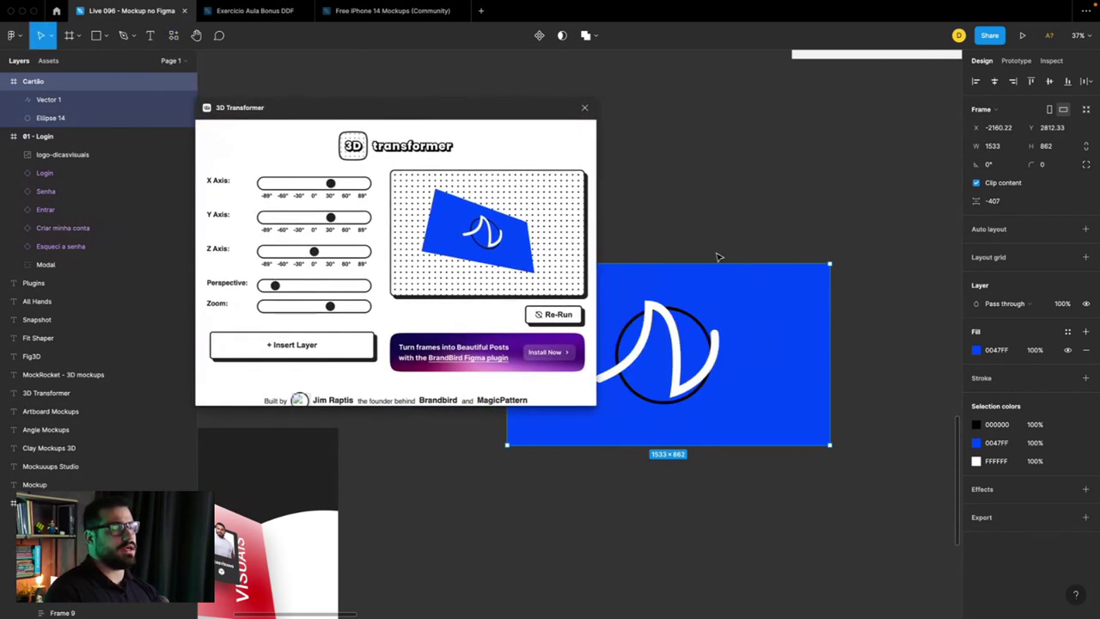
{"action": "scroll", "coordinate": [773, 327], "scroll_direction": "down", "scroll_amount": 3}
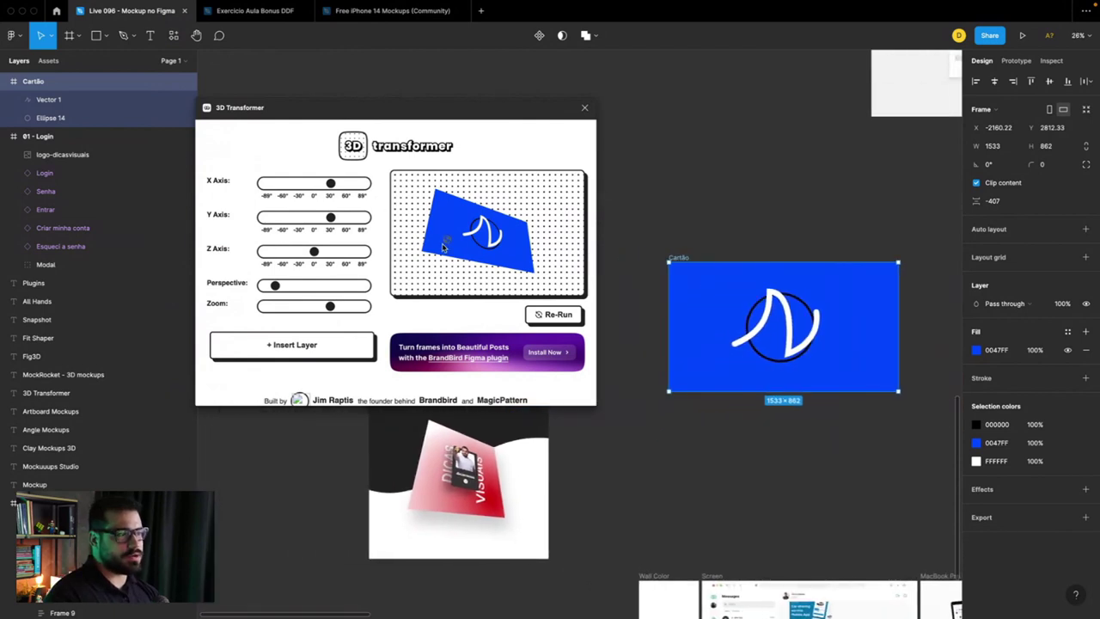
{"action": "left_click_drag", "start_coordinate": [384, 102], "coordinate": [434, 96]}
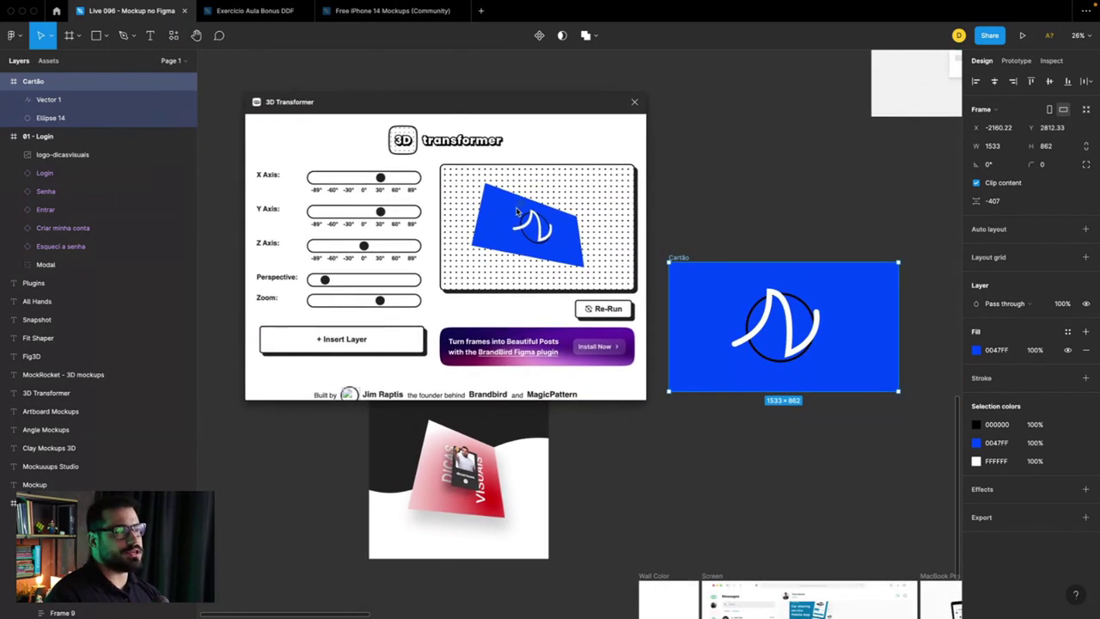
{"action": "mouse_move", "coordinate": [380, 178]}
{"action": "left_mouse_down"}
{"action": "mouse_move", "coordinate": [369, 212]}
{"action": "mouse_move", "coordinate": [378, 248]}
{"action": "mouse_move", "coordinate": [360, 247]}
{"action": "left_mouse_up"}
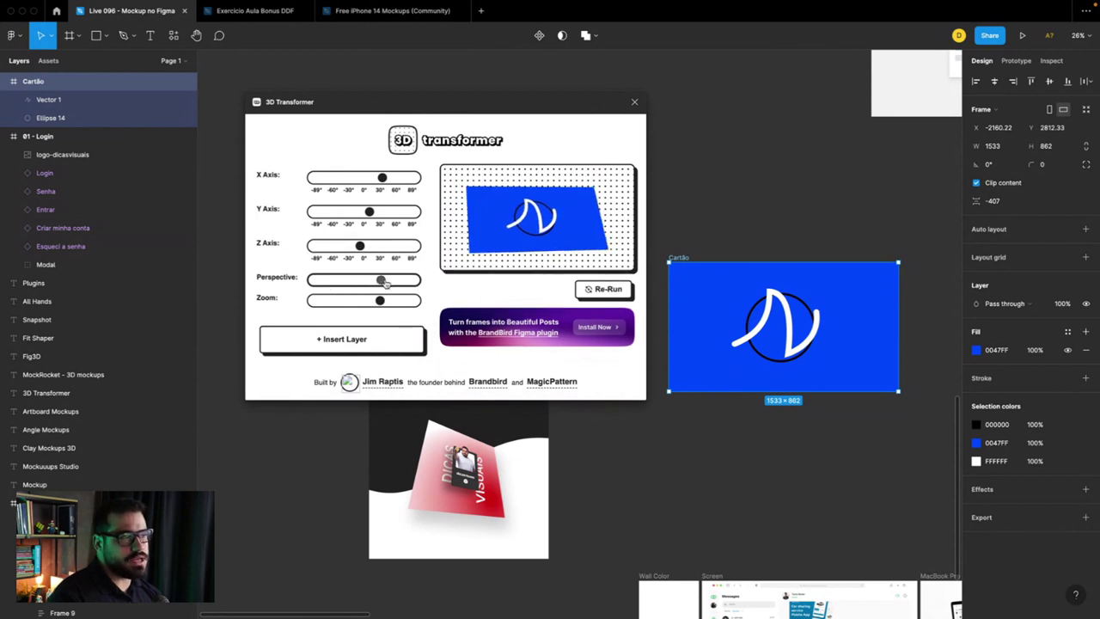
{"action": "left_click_drag", "start_coordinate": [325, 281], "coordinate": [300, 287]}
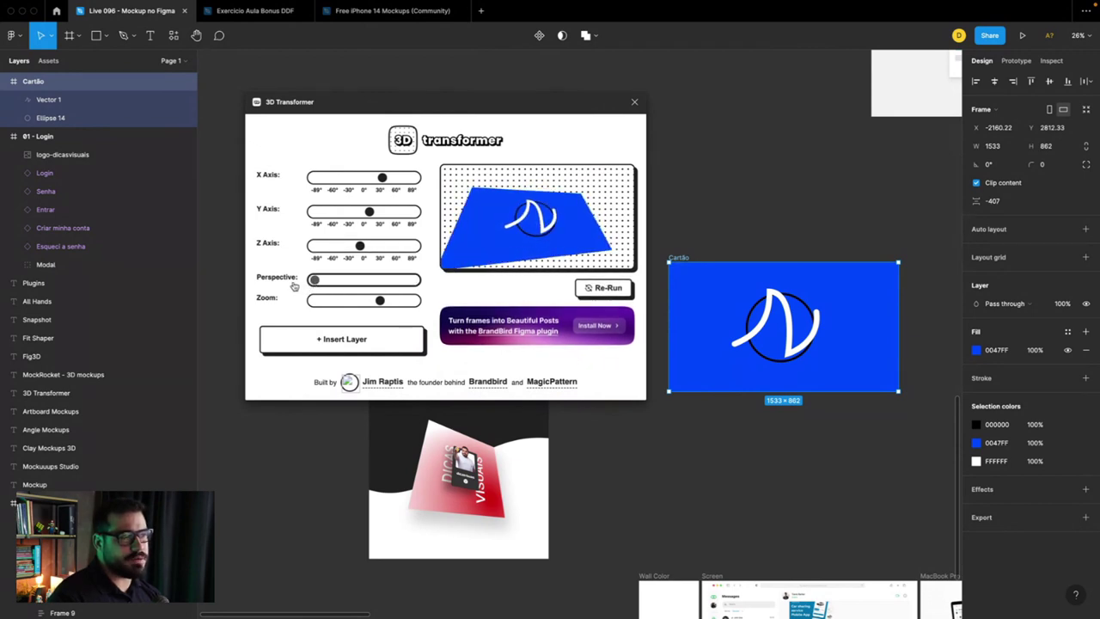
{"action": "left_click_drag", "start_coordinate": [361, 248], "coordinate": [343, 246]}
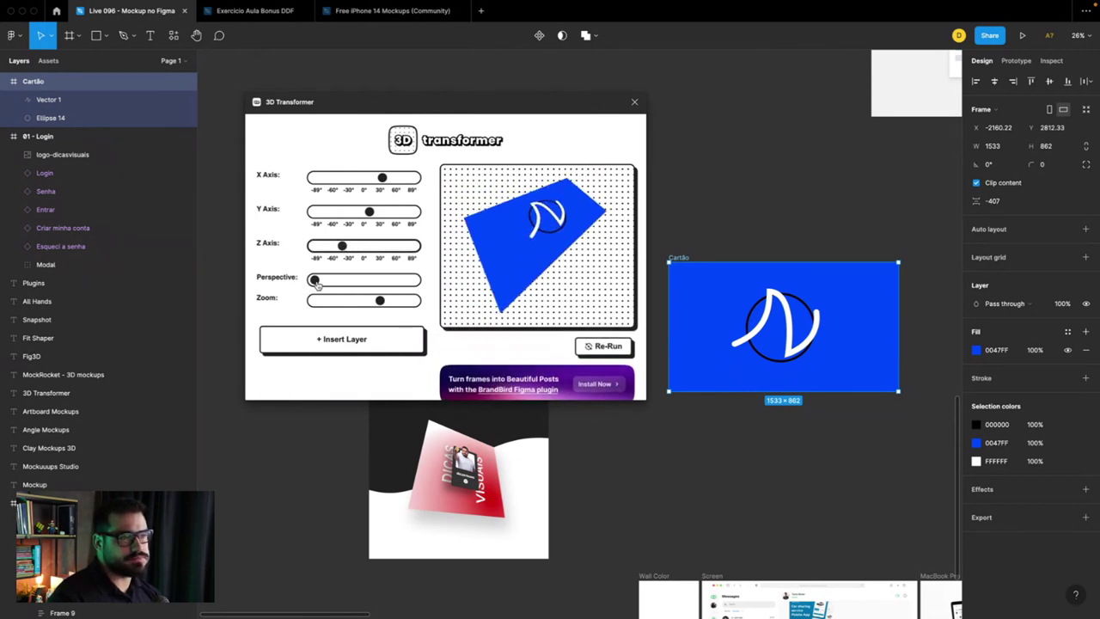
{"action": "left_click_drag", "start_coordinate": [317, 286], "coordinate": [313, 288]}
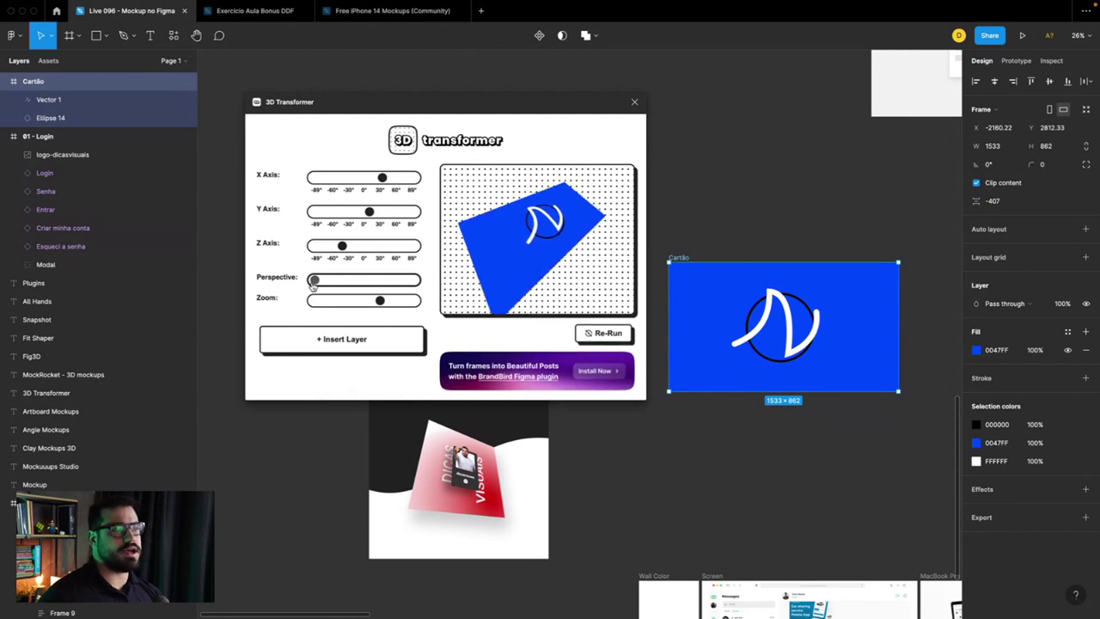
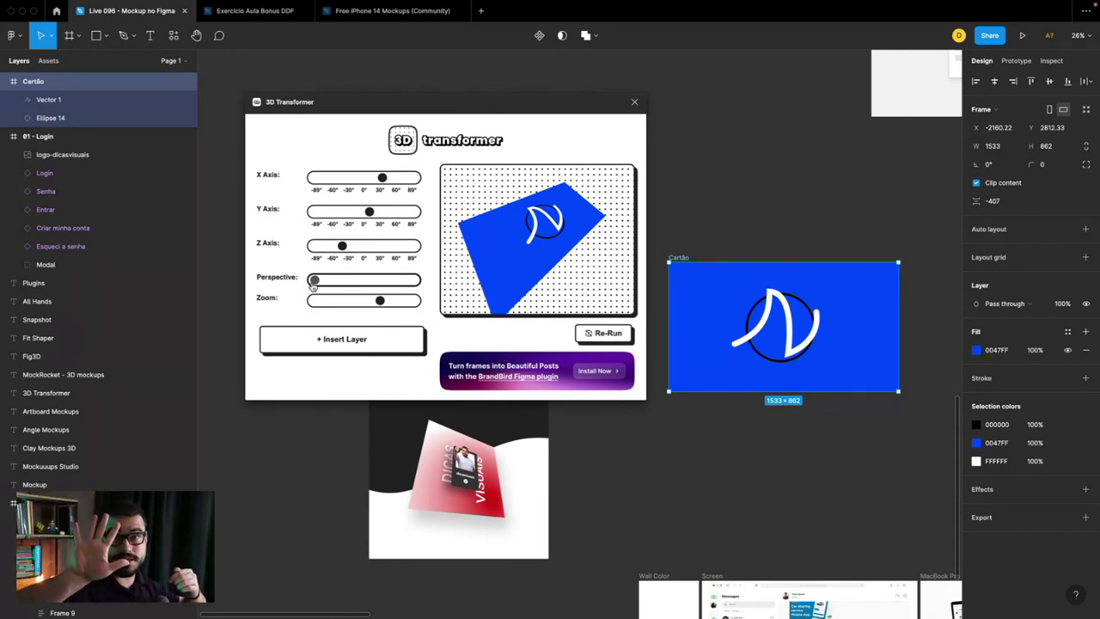
Step: Tilt the Cartão card preview to Y axis 30° with minimum perspective, then switch to the browser
{"action": "left_click", "coordinate": [380, 301]}
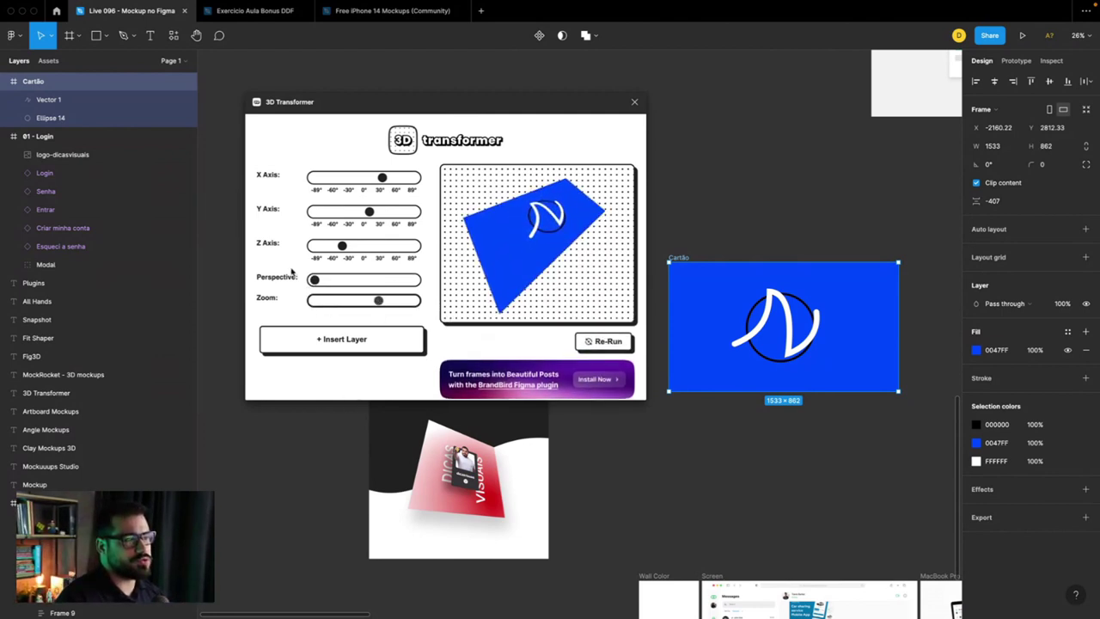
{"action": "left_click_drag", "start_coordinate": [342, 246], "coordinate": [381, 246]}
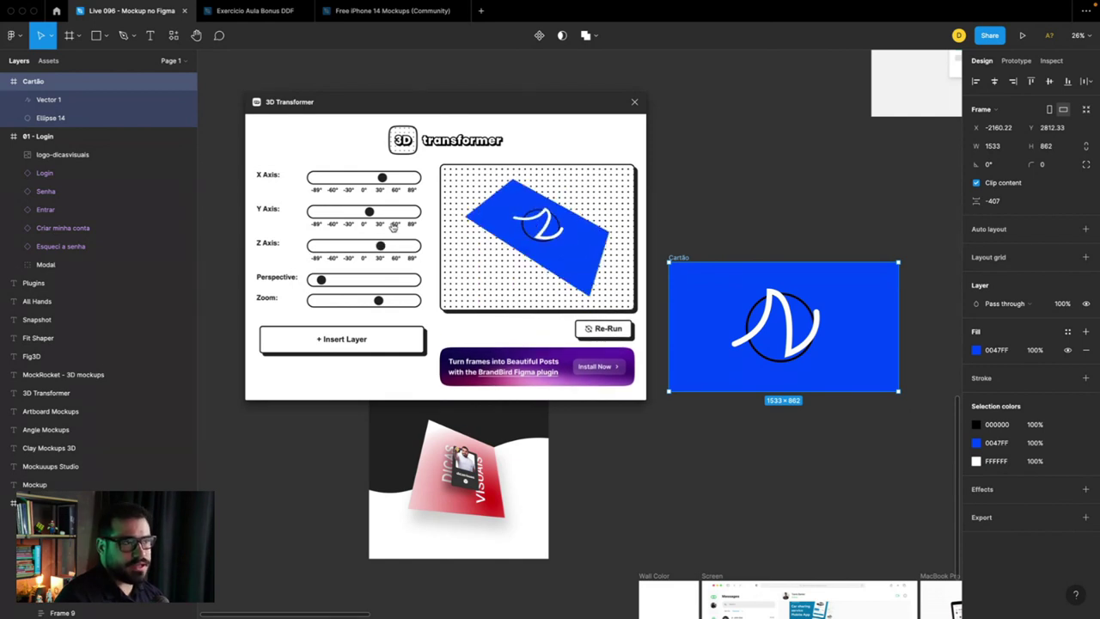
{"action": "left_click", "coordinate": [375, 227]}
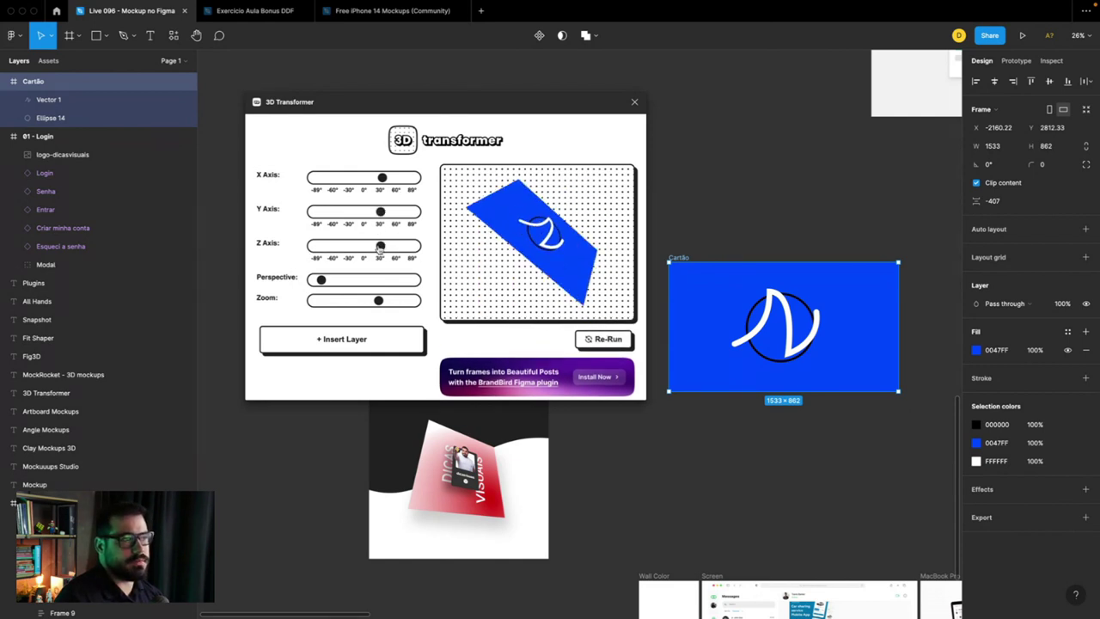
{"action": "left_click_drag", "start_coordinate": [323, 286], "coordinate": [308, 286]}
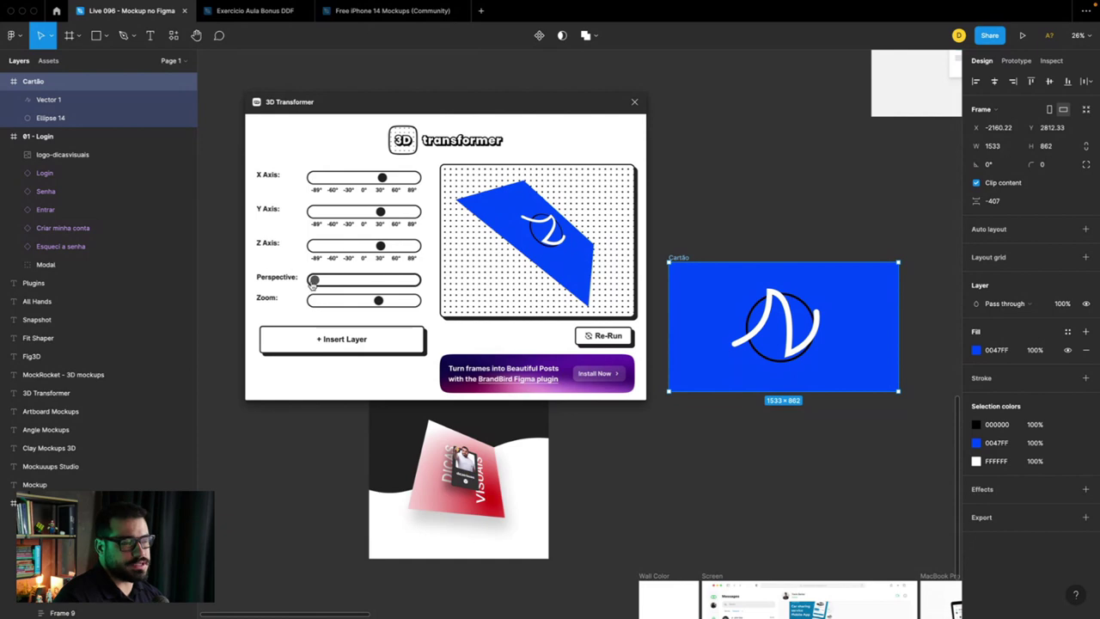
{"action": "key", "text": "ctrl+Left"}
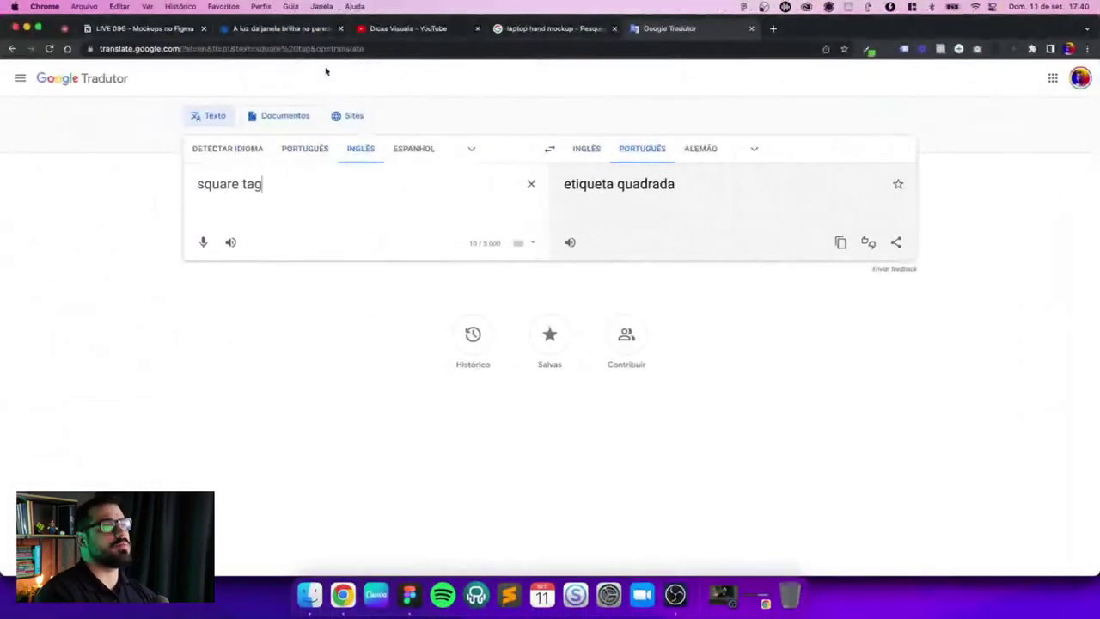
Step: Change the Google image search to 'iphone 14' and browse the results
{"action": "left_click", "coordinate": [543, 32]}
{"action": "double_click", "coordinate": [244, 86]}
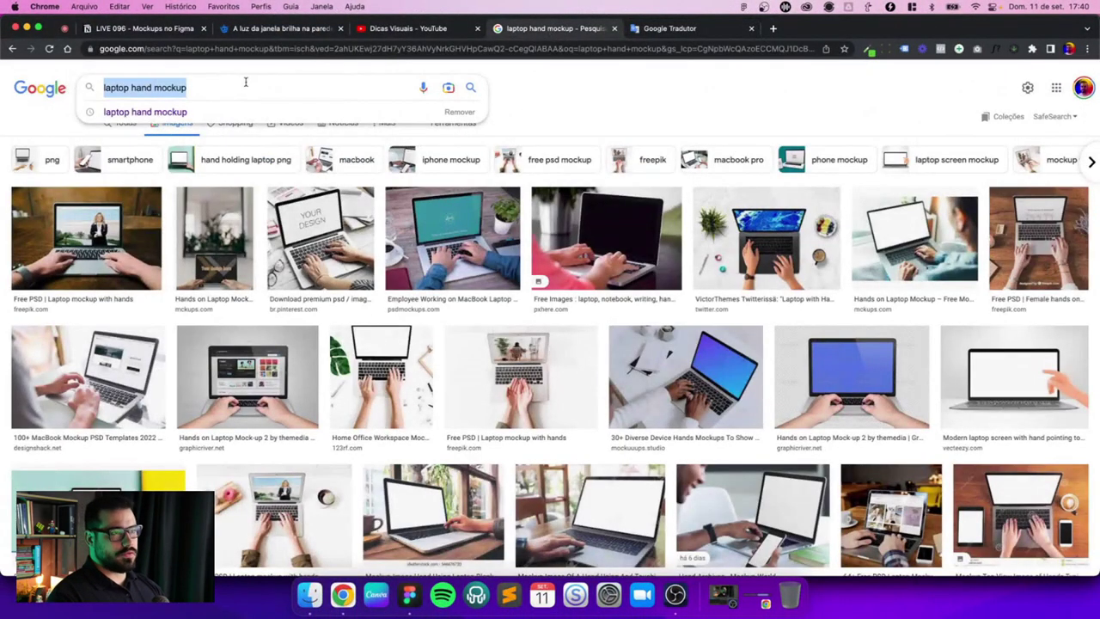
{"action": "type", "text": "iph"}
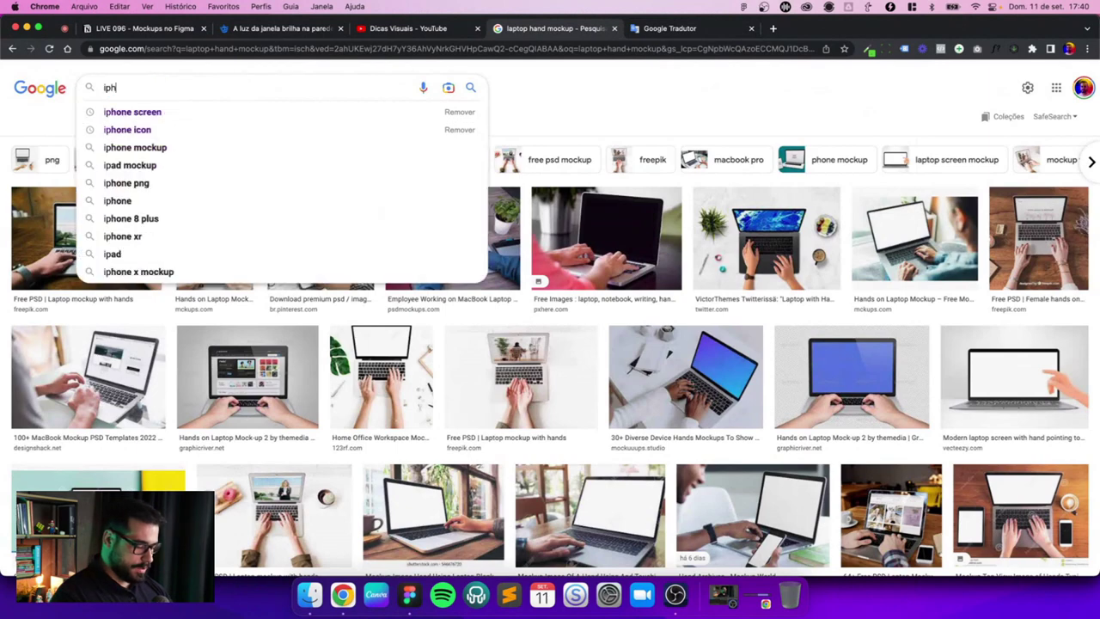
{"action": "type", "text": "one 14"}
{"action": "key", "text": "Return"}
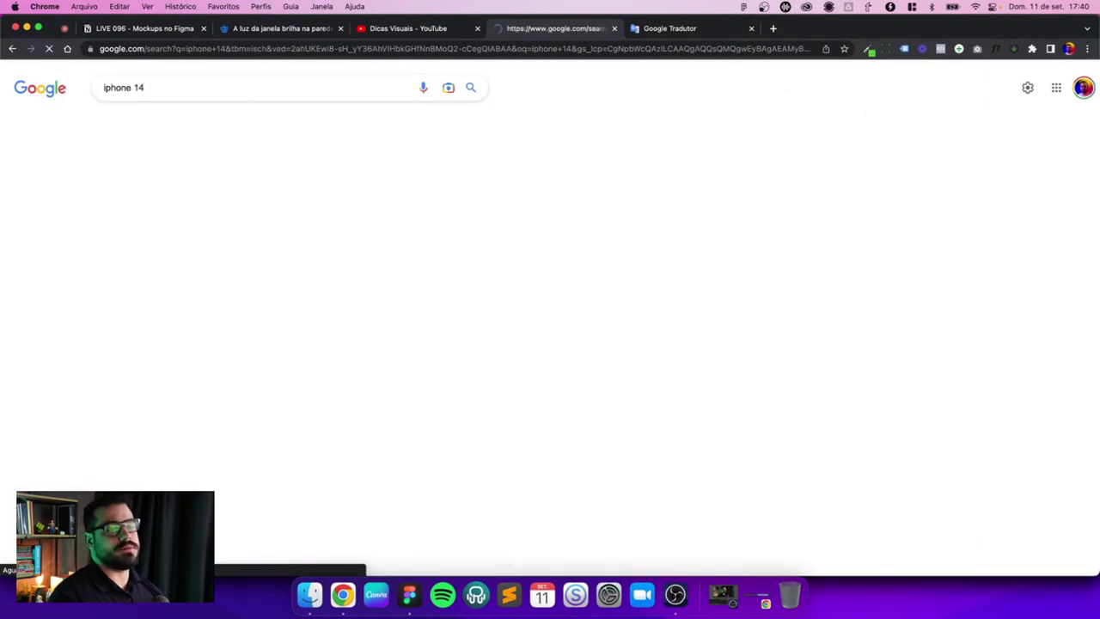
{"action": "scroll", "coordinate": [372, 283], "scroll_direction": "down", "scroll_amount": 5}
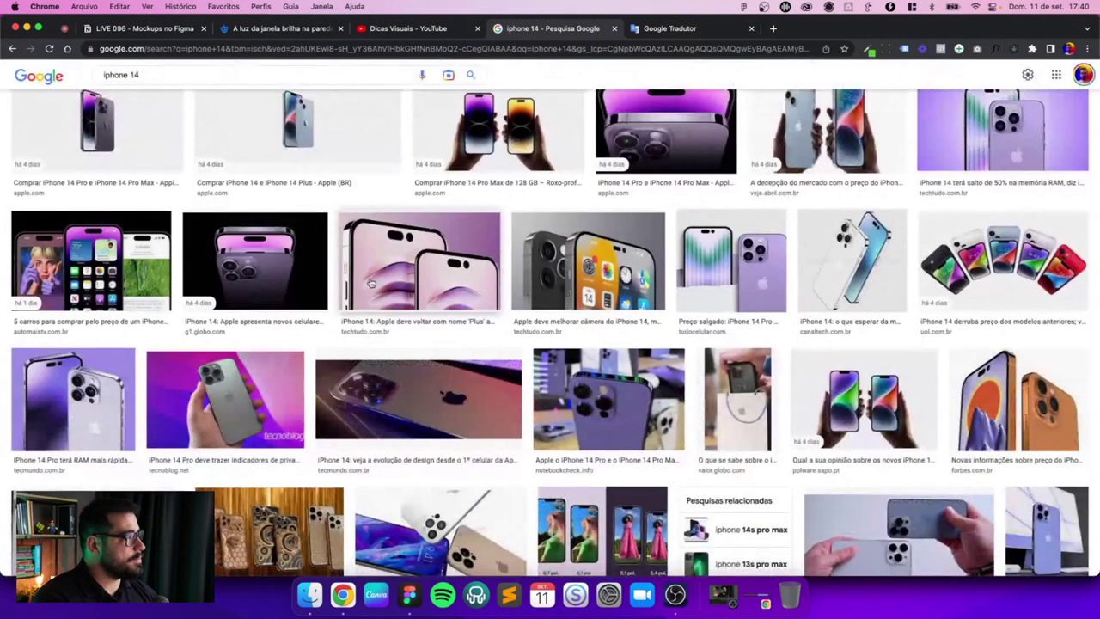
{"action": "scroll", "coordinate": [371, 283], "scroll_direction": "down", "scroll_amount": 2}
{"action": "scroll", "coordinate": [372, 283], "scroll_direction": "down", "scroll_amount": 1}
{"action": "scroll", "coordinate": [371, 282], "scroll_direction": "down", "scroll_amount": 2}
{"action": "scroll", "coordinate": [371, 283], "scroll_direction": "down", "scroll_amount": 3}
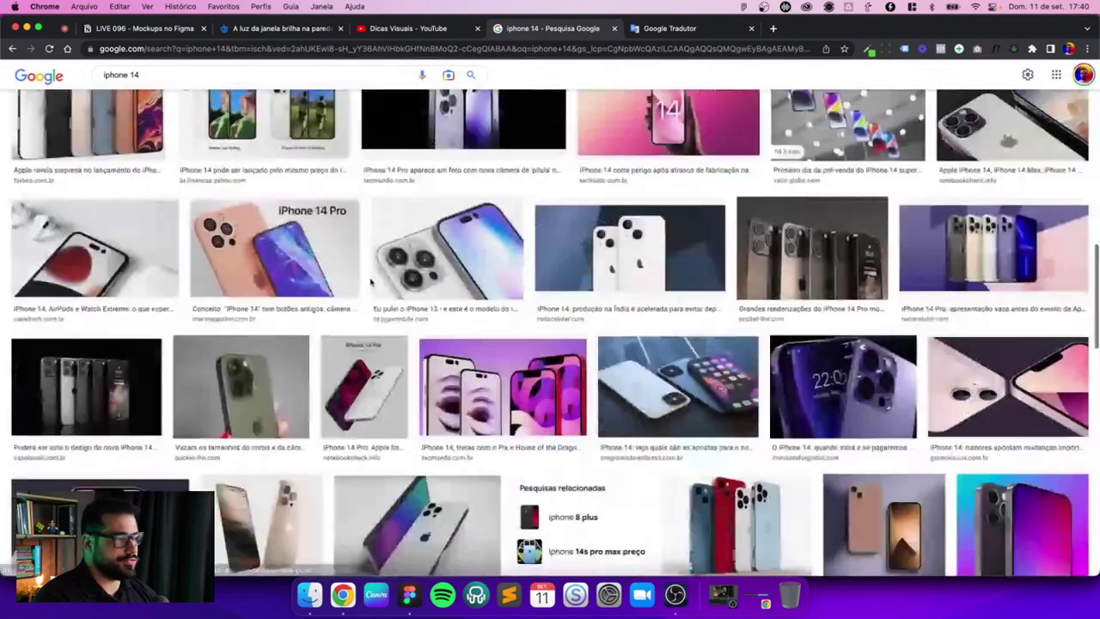
{"action": "scroll", "coordinate": [371, 283], "scroll_direction": "down", "scroll_amount": 3}
{"action": "scroll", "coordinate": [371, 283], "scroll_direction": "down", "scroll_amount": 3}
{"action": "scroll", "coordinate": [371, 282], "scroll_direction": "down", "scroll_amount": 3}
{"action": "scroll", "coordinate": [371, 283], "scroll_direction": "down", "scroll_amount": 1}
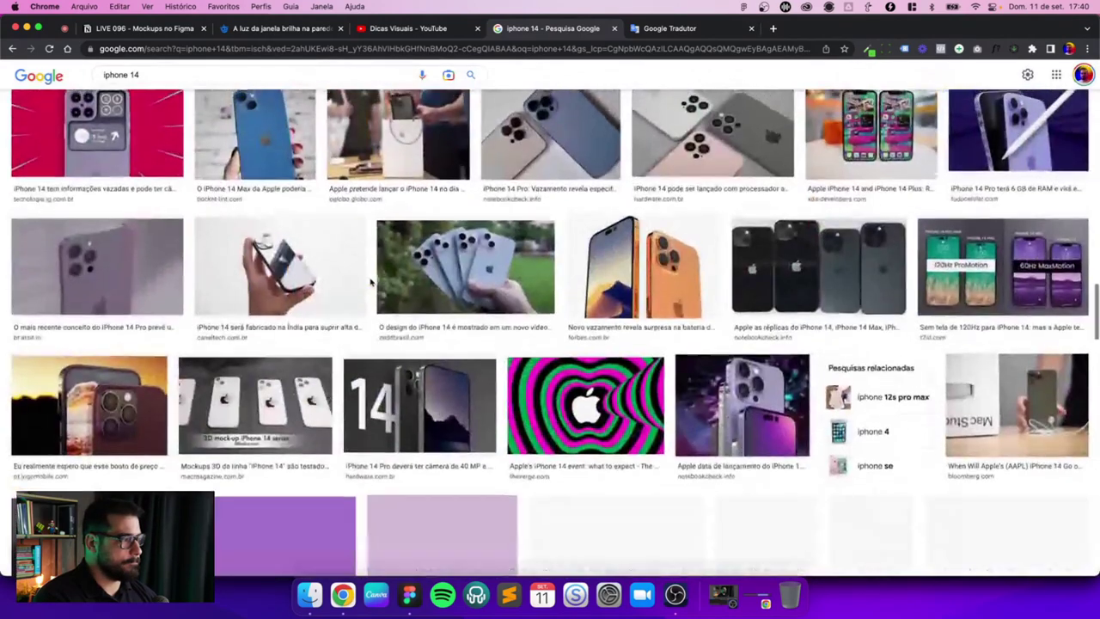
{"action": "scroll", "coordinate": [371, 283], "scroll_direction": "down", "scroll_amount": 4}
{"action": "scroll", "coordinate": [371, 283], "scroll_direction": "up", "scroll_amount": 1}
{"action": "scroll", "coordinate": [372, 274], "scroll_direction": "up", "scroll_amount": 15}
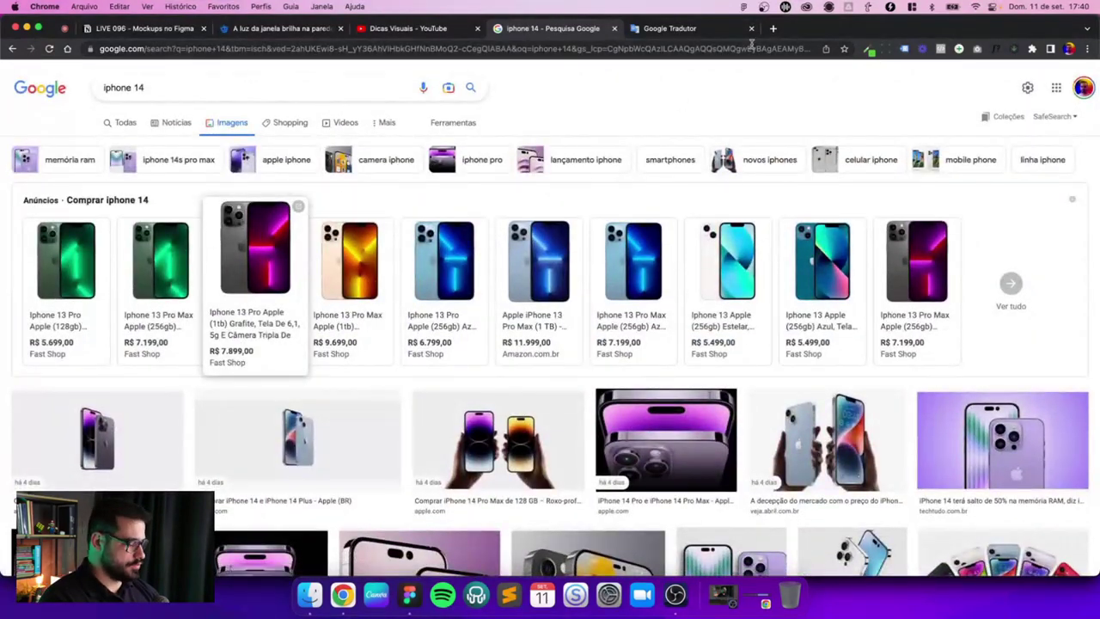
Step: Open apple.com in a new tab and scroll through the page
{"action": "key", "text": "super+t"}
{"action": "type", "text": "apple"}
{"action": "key", "text": "Return"}
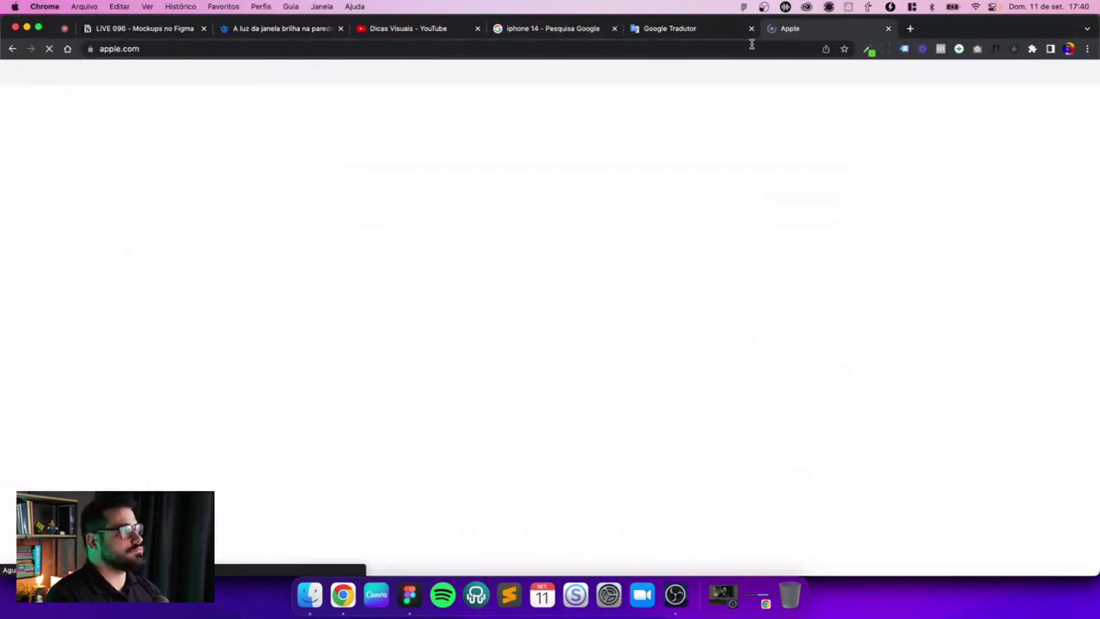
{"action": "scroll", "coordinate": [686, 184], "scroll_direction": "down", "scroll_amount": 1}
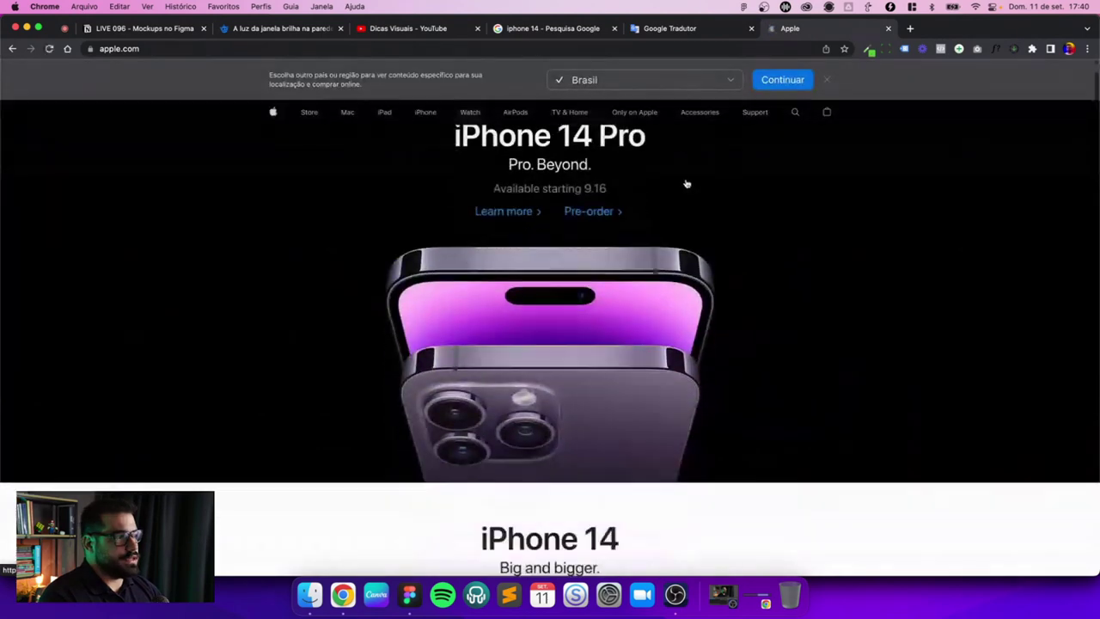
{"action": "scroll", "coordinate": [686, 184], "scroll_direction": "down", "scroll_amount": 3}
{"action": "scroll", "coordinate": [687, 184], "scroll_direction": "down", "scroll_amount": 5}
{"action": "scroll", "coordinate": [687, 184], "scroll_direction": "down", "scroll_amount": 5}
{"action": "scroll", "coordinate": [686, 184], "scroll_direction": "up", "scroll_amount": 10}
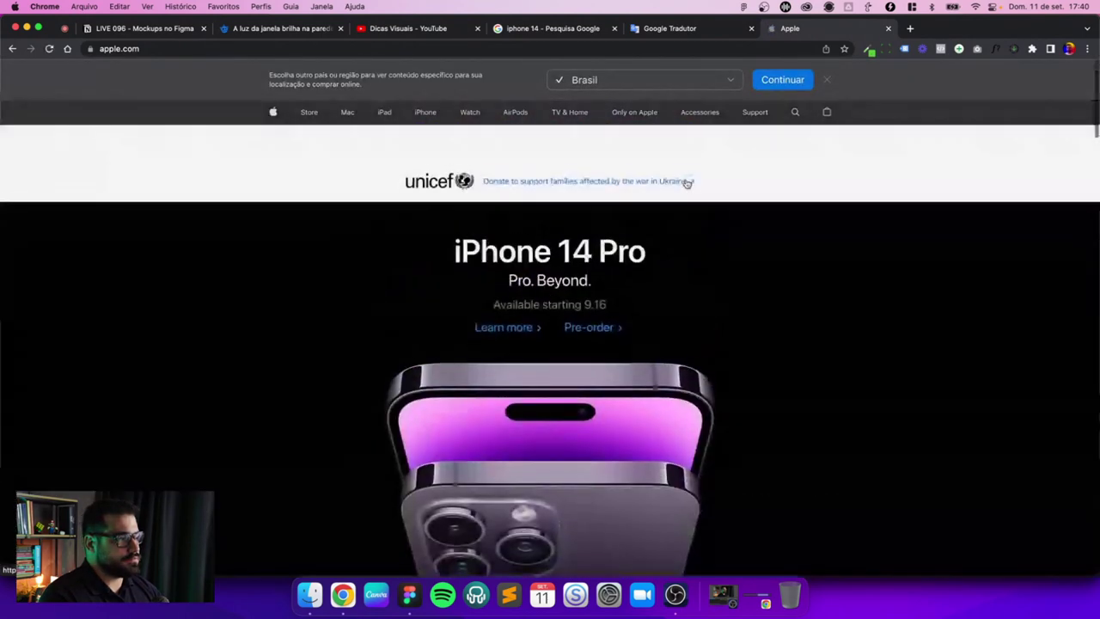
Step: Open youtube.com in another new tab
{"action": "key", "text": "super+t"}
{"action": "type", "text": "yo"}
{"action": "key", "text": "Return"}
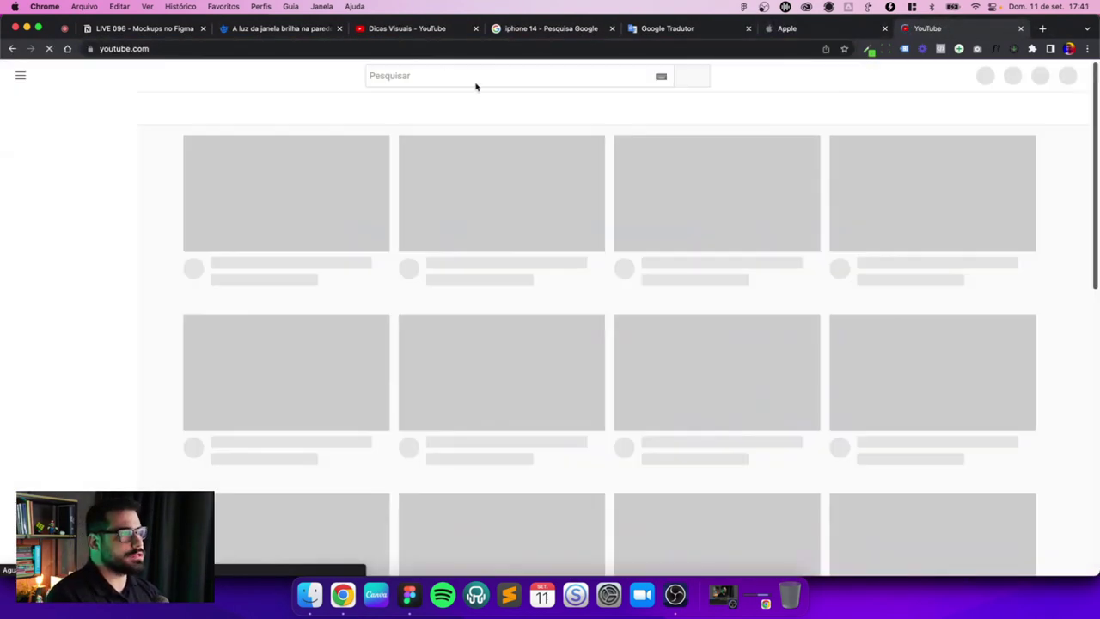
Step: Search YouTube for 'iphone 14' and scroll the results
{"action": "type", "text": "iphone 14"}
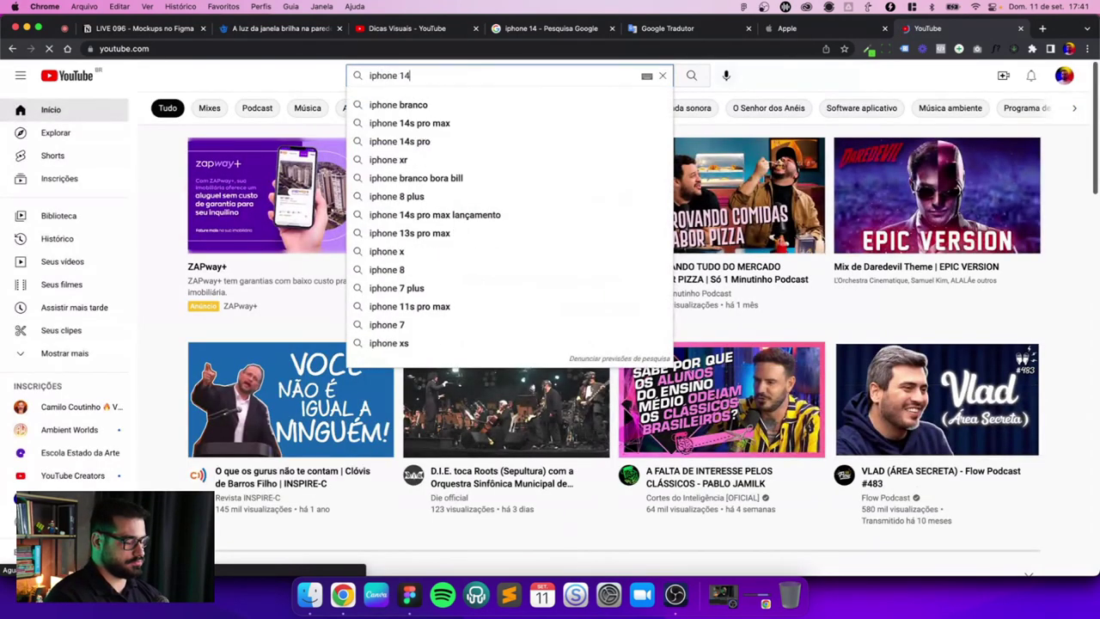
{"action": "key", "text": "Return"}
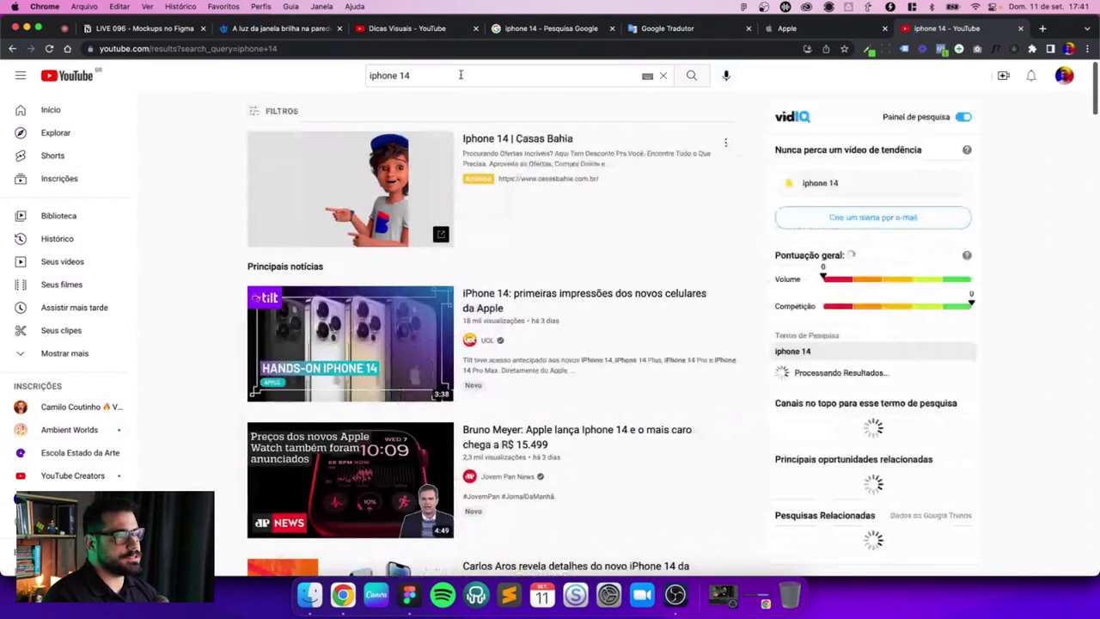
{"action": "scroll", "coordinate": [194, 272], "scroll_direction": "down", "scroll_amount": 5}
{"action": "scroll", "coordinate": [194, 272], "scroll_direction": "down", "scroll_amount": 2}
{"action": "scroll", "coordinate": [194, 272], "scroll_direction": "down", "scroll_amount": 5}
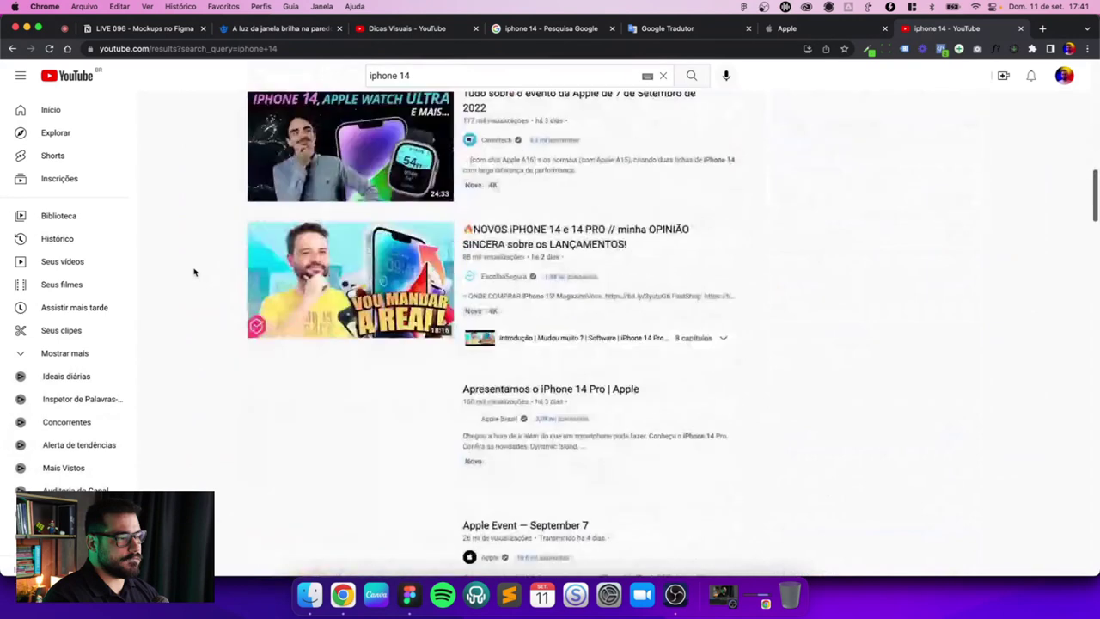
{"action": "scroll", "coordinate": [194, 272], "scroll_direction": "down", "scroll_amount": 2}
Step: Play Apple's 'iPhone 14 & iPhone 14 Plus' video, pause it at 0:11, and return to Figma
{"action": "left_click", "coordinate": [484, 439]}
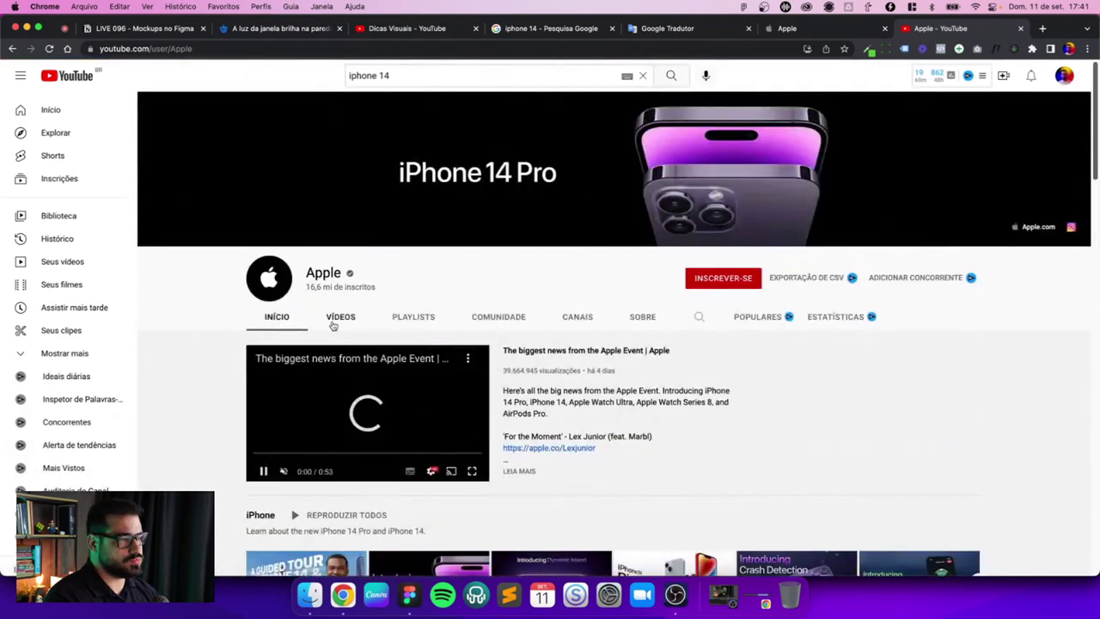
{"action": "left_click", "coordinate": [335, 320]}
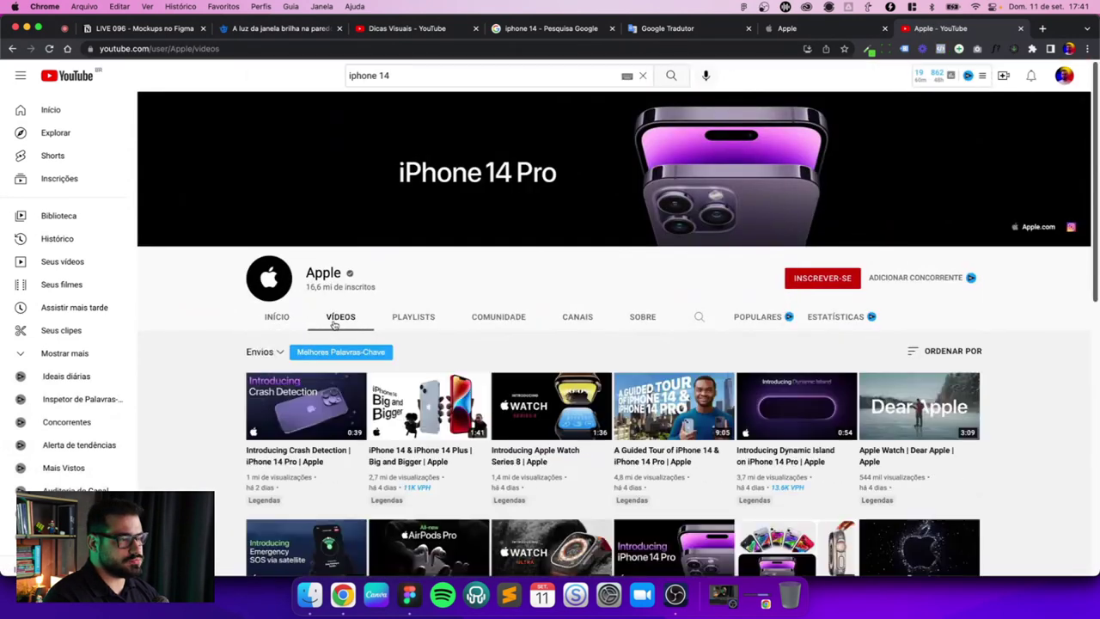
{"action": "left_click", "coordinate": [393, 404]}
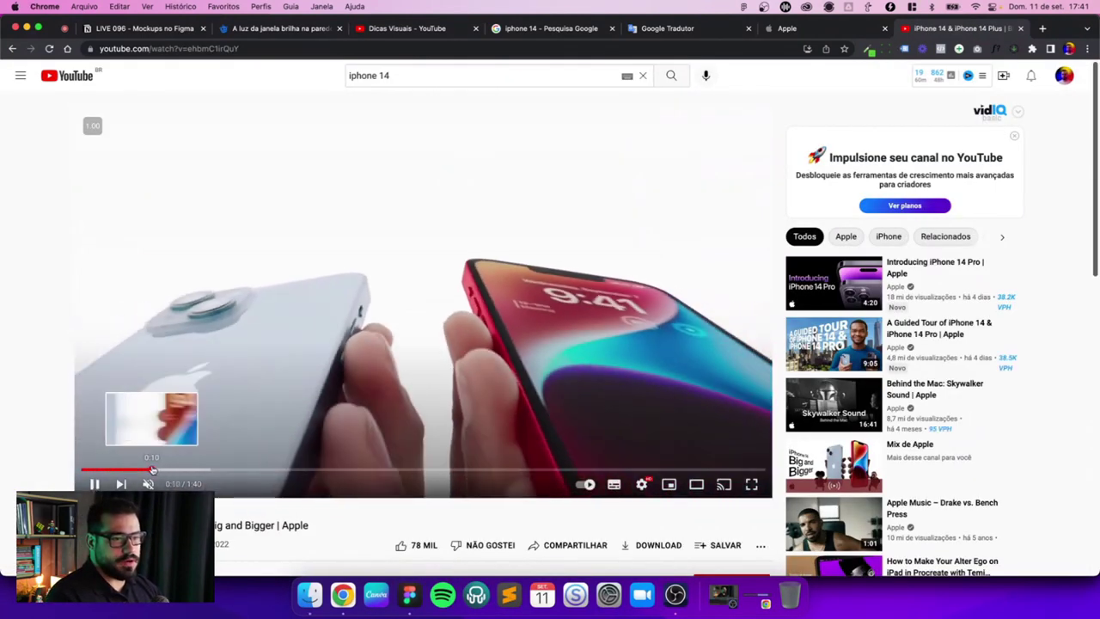
{"action": "left_click", "coordinate": [148, 471]}
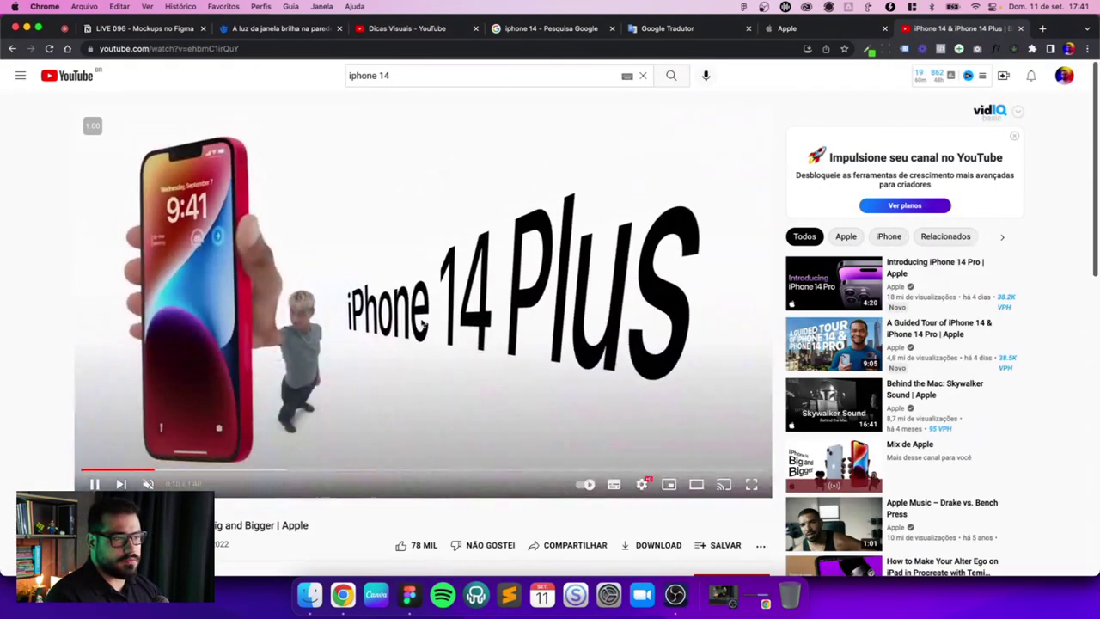
{"action": "left_click", "coordinate": [653, 275]}
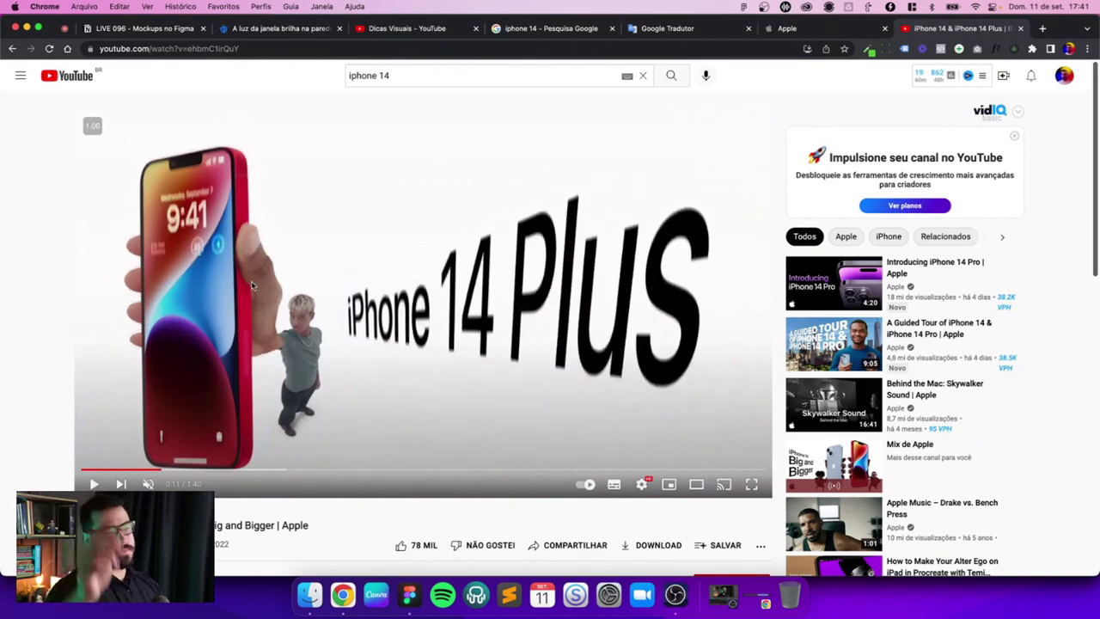
{"action": "key", "text": "ctrl+Right"}
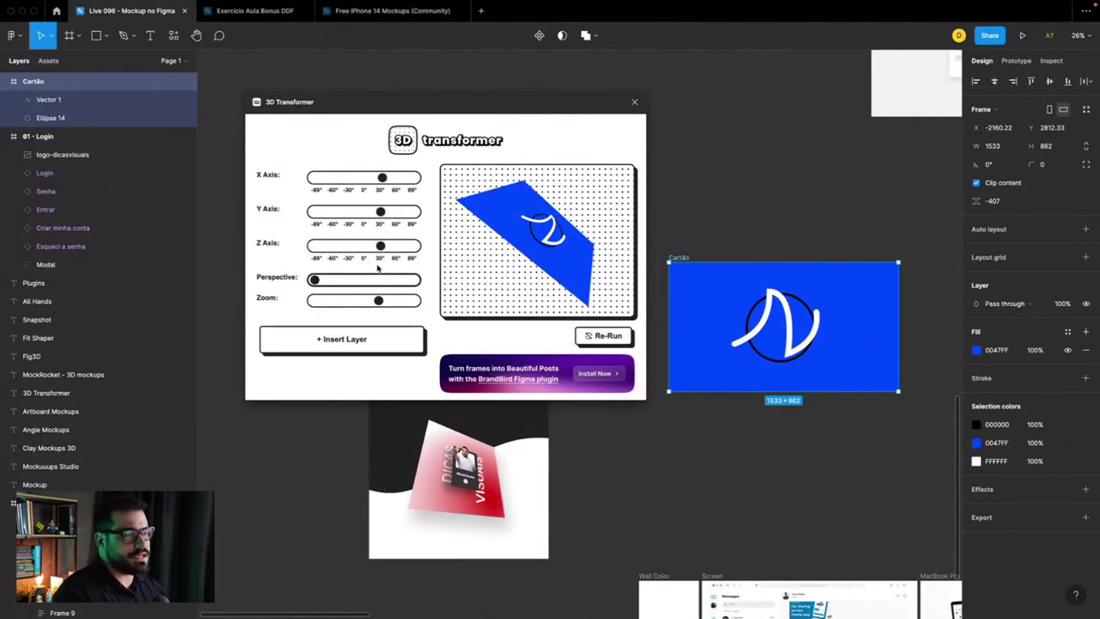
Step: Adjust the card's Z rotation, insert it as a layer, and move it onto Frame 892
{"action": "left_click_drag", "start_coordinate": [380, 247], "coordinate": [365, 246]}
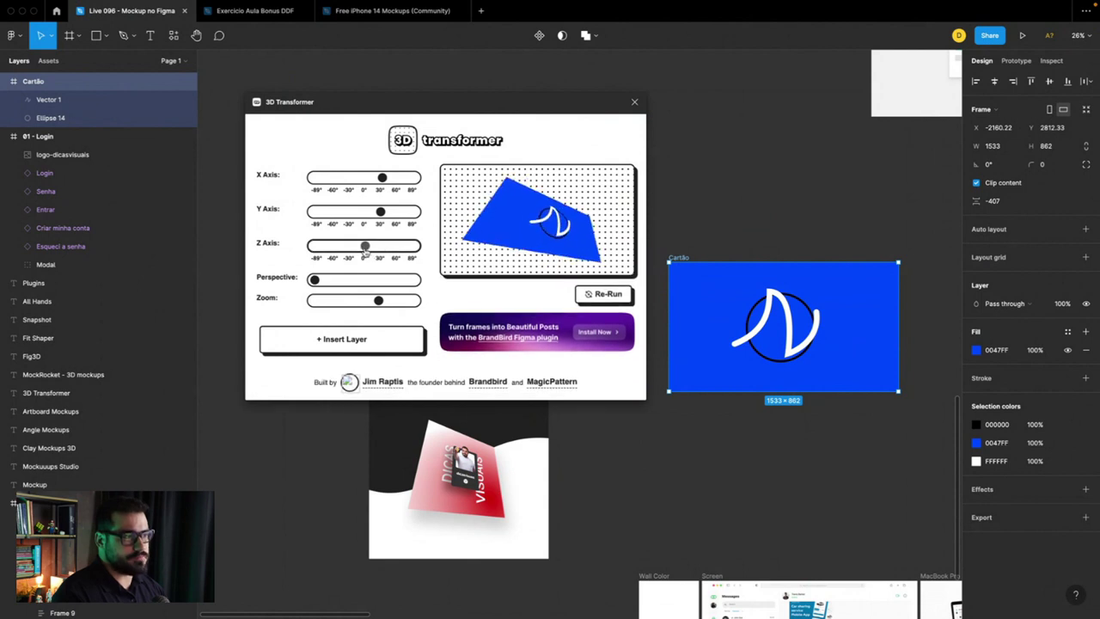
{"action": "left_click", "coordinate": [359, 341]}
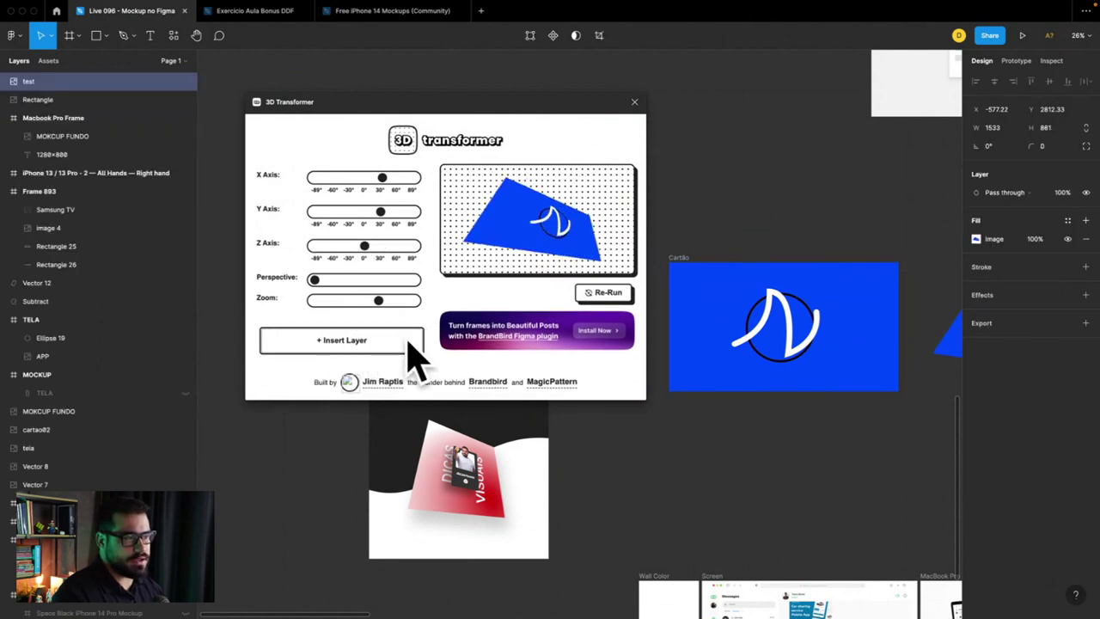
{"action": "left_click", "coordinate": [635, 102]}
{"action": "scroll", "coordinate": [767, 145], "scroll_direction": "right", "scroll_amount": 2}
{"action": "scroll", "coordinate": [767, 145], "scroll_direction": "right", "scroll_amount": 2}
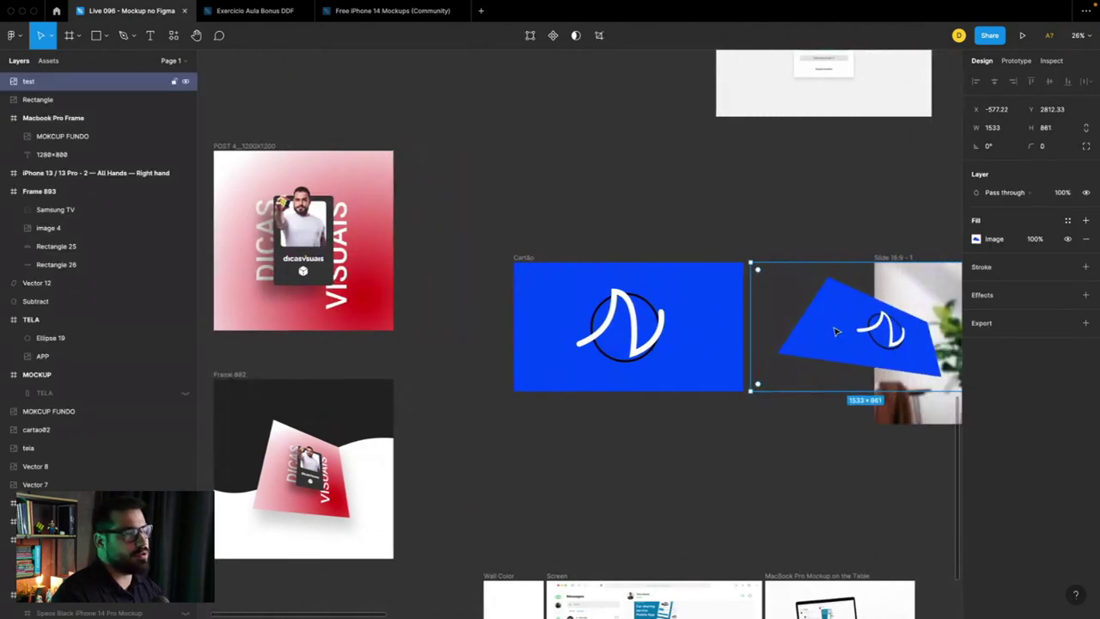
{"action": "mouse_move", "coordinate": [834, 326]}
{"action": "left_mouse_down"}
{"action": "mouse_move", "coordinate": [472, 192]}
{"action": "mouse_move", "coordinate": [494, 190]}
{"action": "left_mouse_up"}
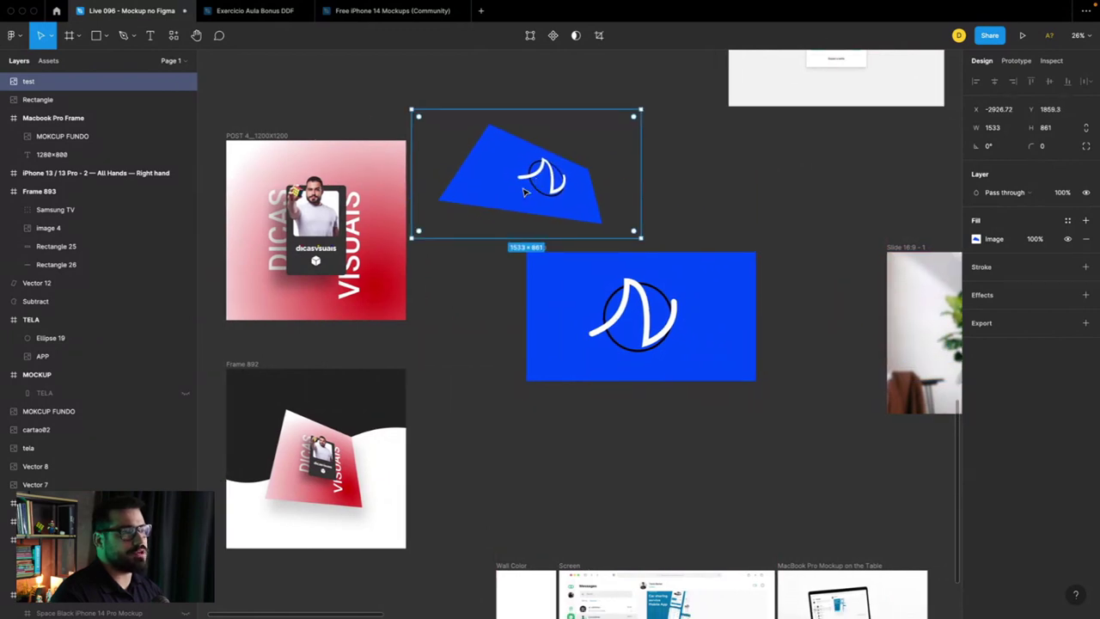
{"action": "scroll", "coordinate": [526, 191], "scroll_direction": "left", "scroll_amount": 2}
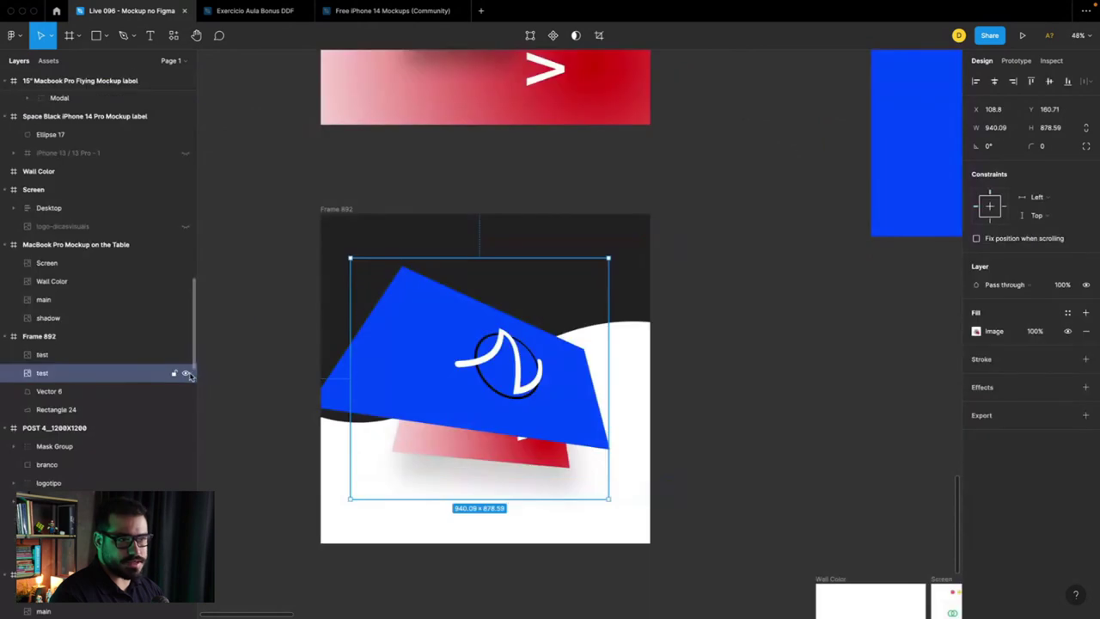
Step: Hide the old 'test' image and Vector 6, and scale the blue card to 1099×617
{"action": "left_click", "coordinate": [183, 374]}
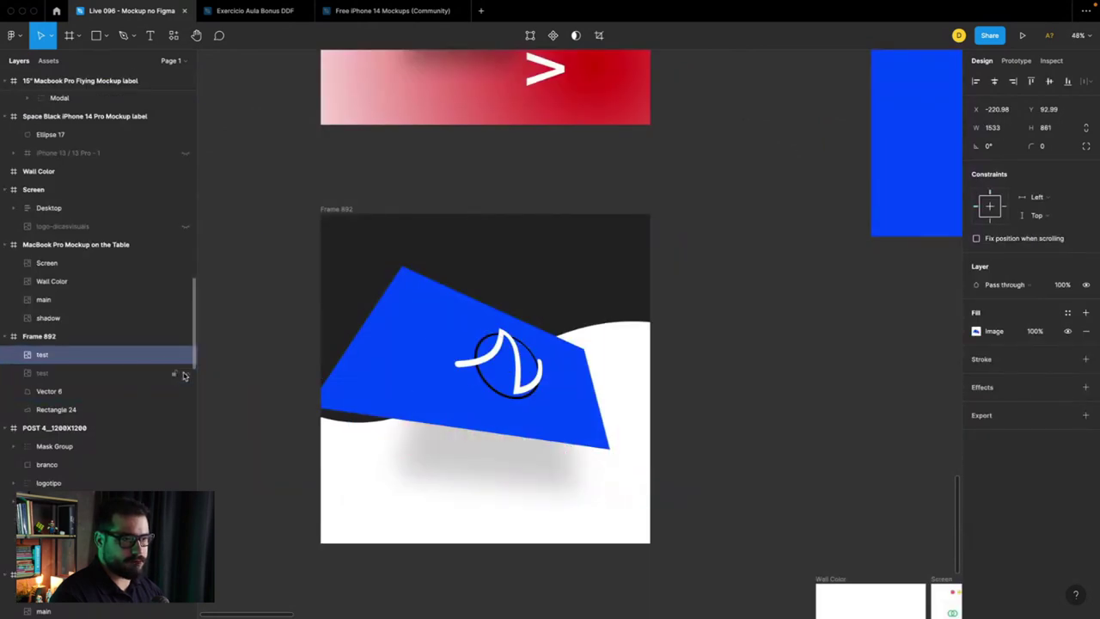
{"action": "left_click", "coordinate": [185, 392]}
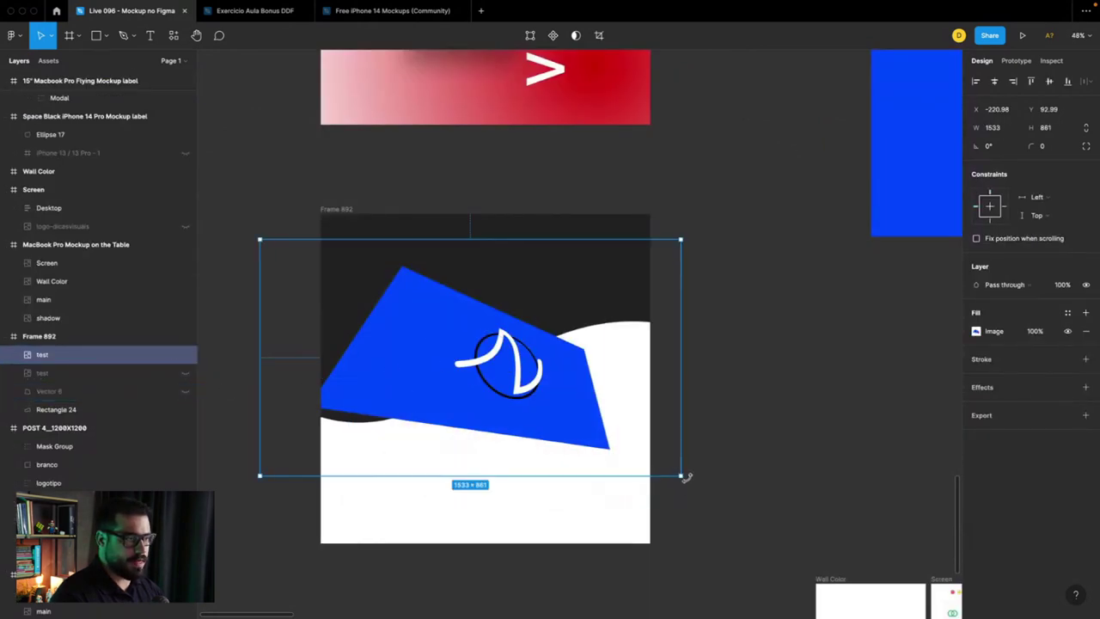
{"action": "left_click_drag", "start_coordinate": [686, 477], "coordinate": [618, 445]}
{"action": "scroll", "coordinate": [619, 445], "scroll_direction": "left", "scroll_amount": 2}
{"action": "left_click_drag", "start_coordinate": [494, 345], "coordinate": [526, 381]}
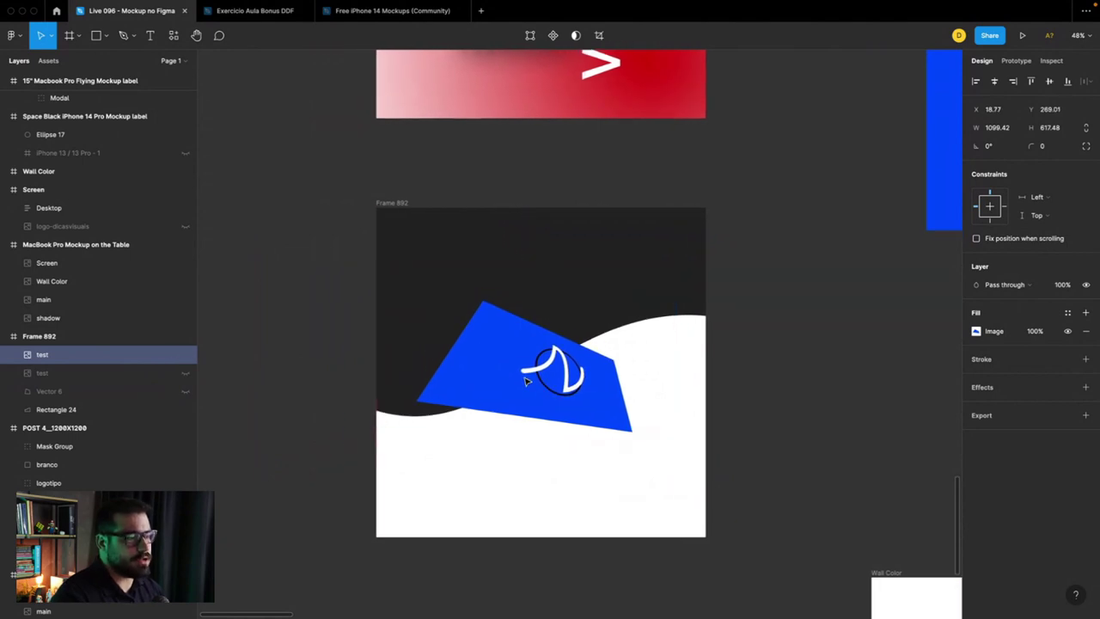
{"action": "scroll", "coordinate": [526, 381], "scroll_direction": "up", "scroll_amount": 3}
{"action": "scroll", "coordinate": [535, 373], "scroll_direction": "down", "scroll_amount": 2}
Step: Trace the card outline with the Pen tool and fill the shape black
{"action": "left_click", "coordinate": [292, 376]}
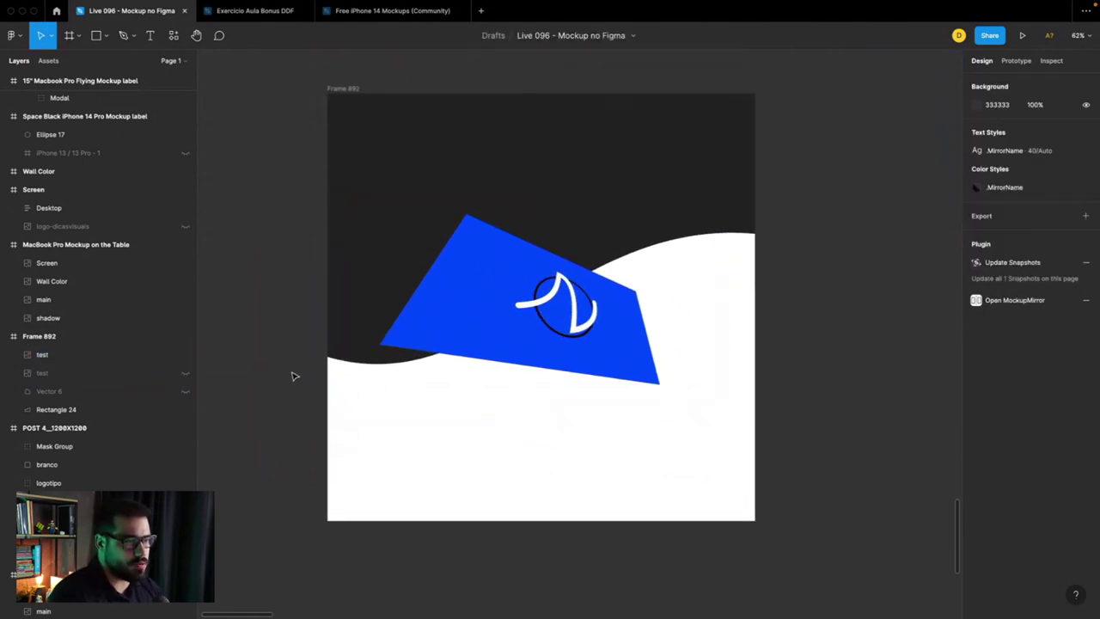
{"action": "key", "text": "p"}
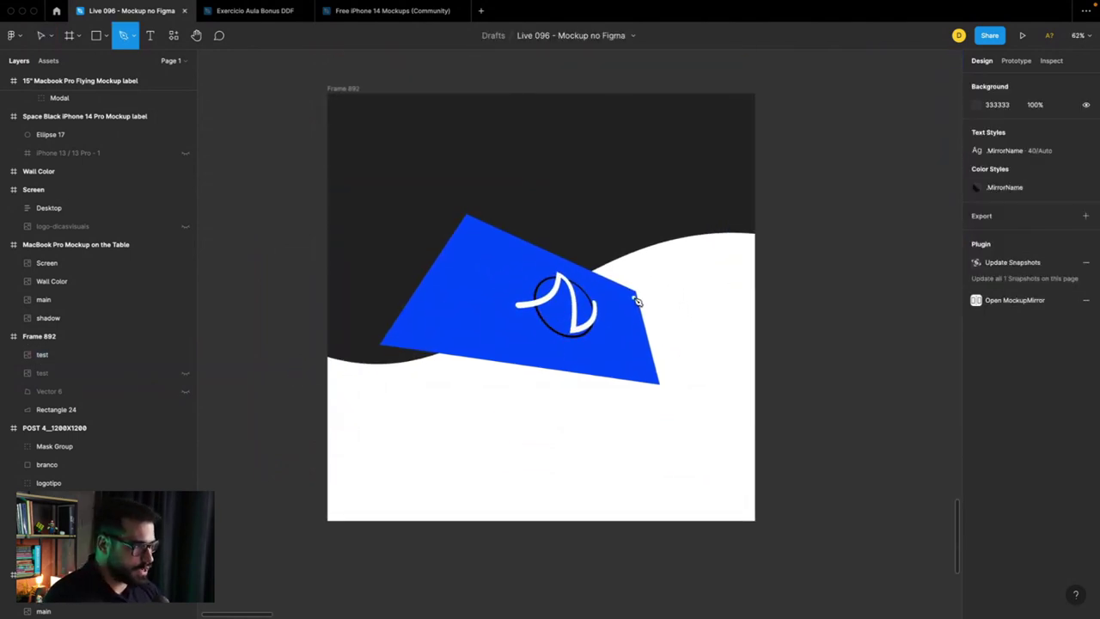
{"action": "left_click", "coordinate": [633, 297]}
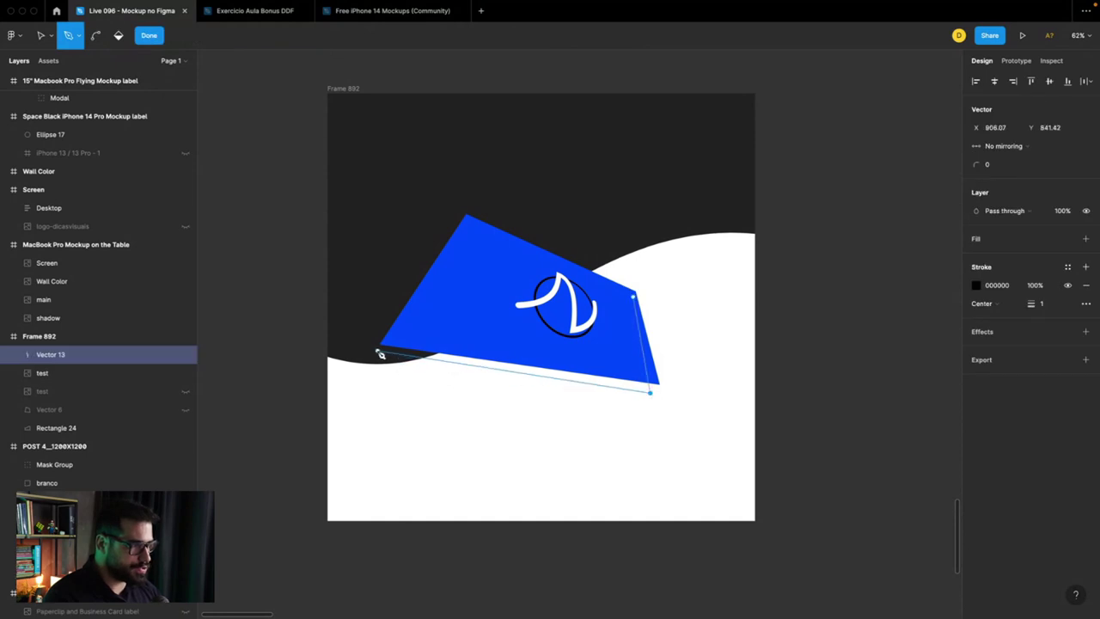
{"action": "left_click", "coordinate": [638, 300]}
{"action": "key", "text": "shift+x"}
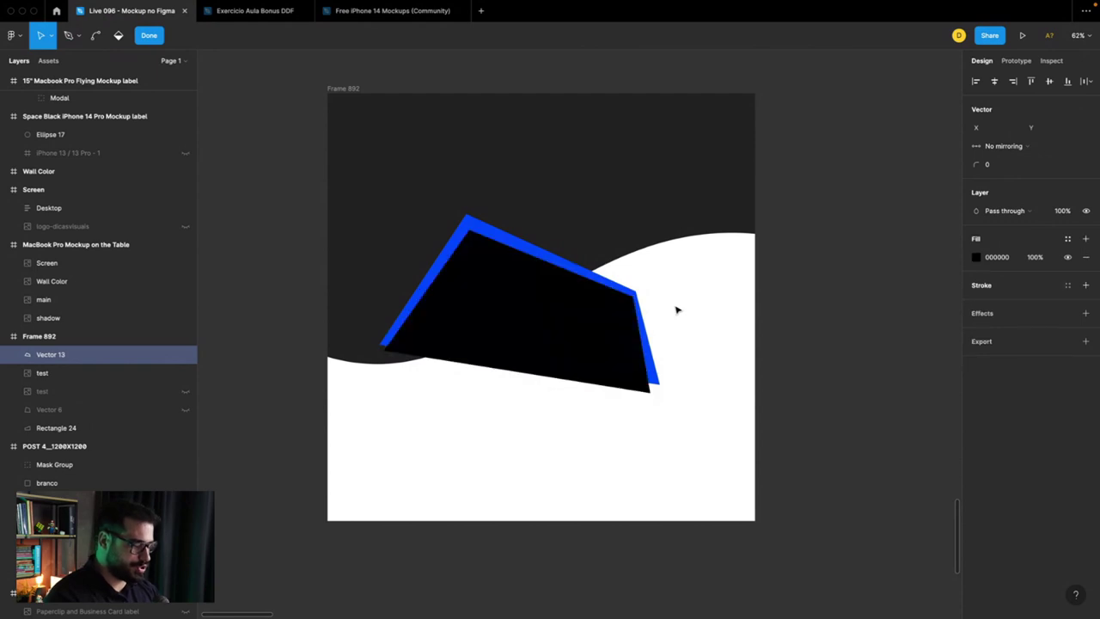
Step: Add a Layer blur of 200 to the shadow shape
{"action": "left_click", "coordinate": [1085, 313]}
{"action": "left_click", "coordinate": [1010, 332]}
{"action": "left_click", "coordinate": [977, 332]}
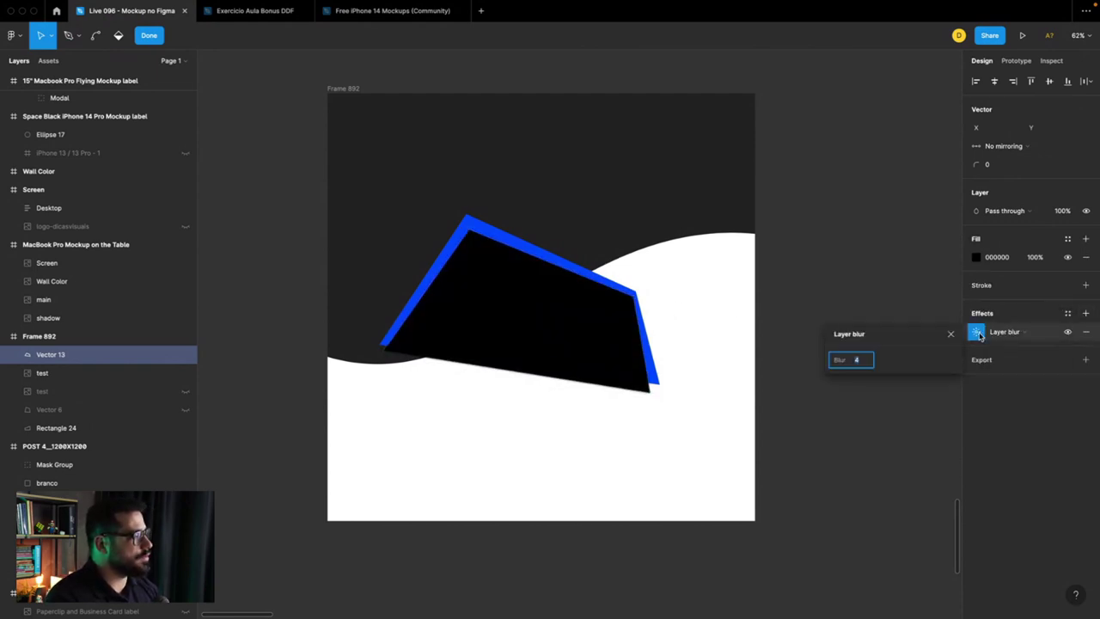
{"action": "type", "text": "200"}
{"action": "key", "text": "Return"}
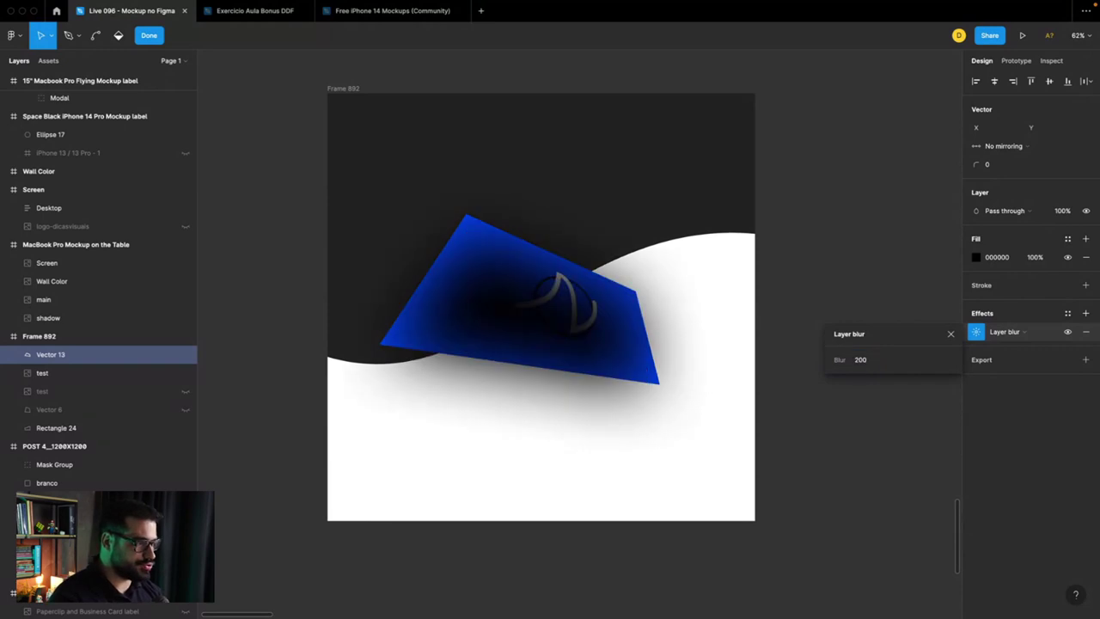
Step: Move the shadow below 'test', nudge it down, and set its opacity to 50%
{"action": "left_click_drag", "start_coordinate": [96, 354], "coordinate": [88, 382]}
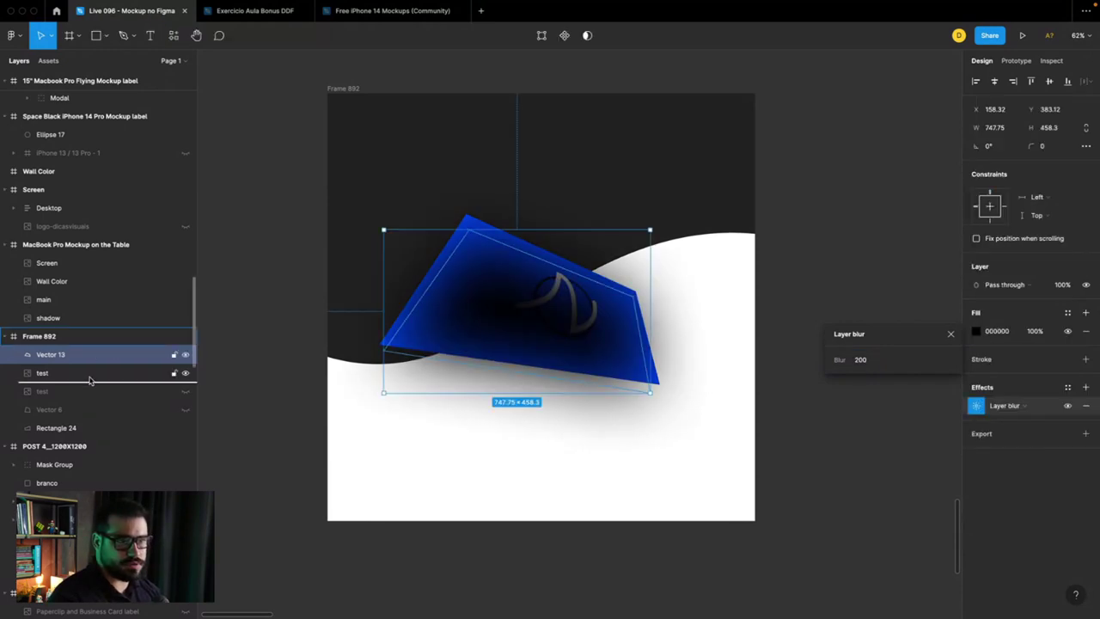
{"action": "left_click_drag", "start_coordinate": [528, 391], "coordinate": [527, 408]}
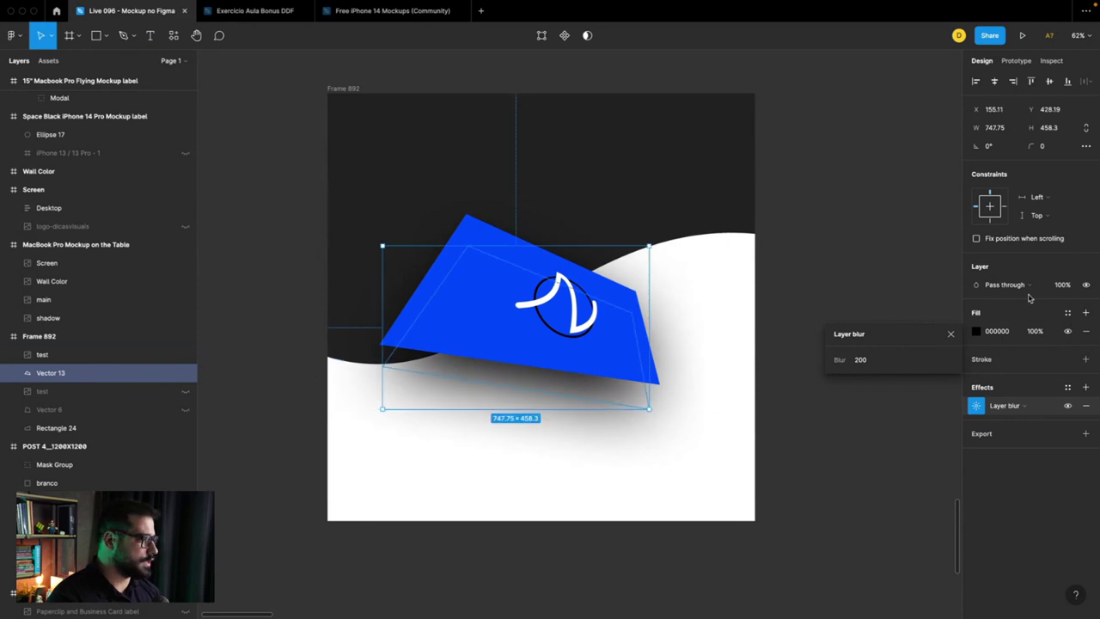
{"action": "left_click", "coordinate": [1060, 291]}
{"action": "type", "text": "50"}
{"action": "key", "text": "Return"}
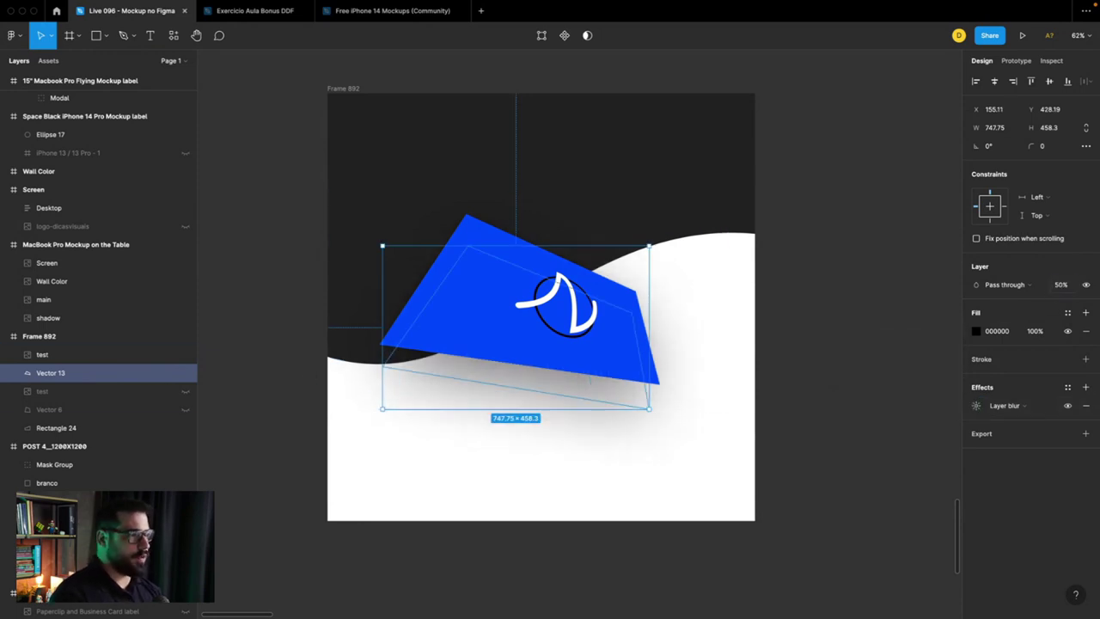
{"action": "left_click", "coordinate": [880, 319]}
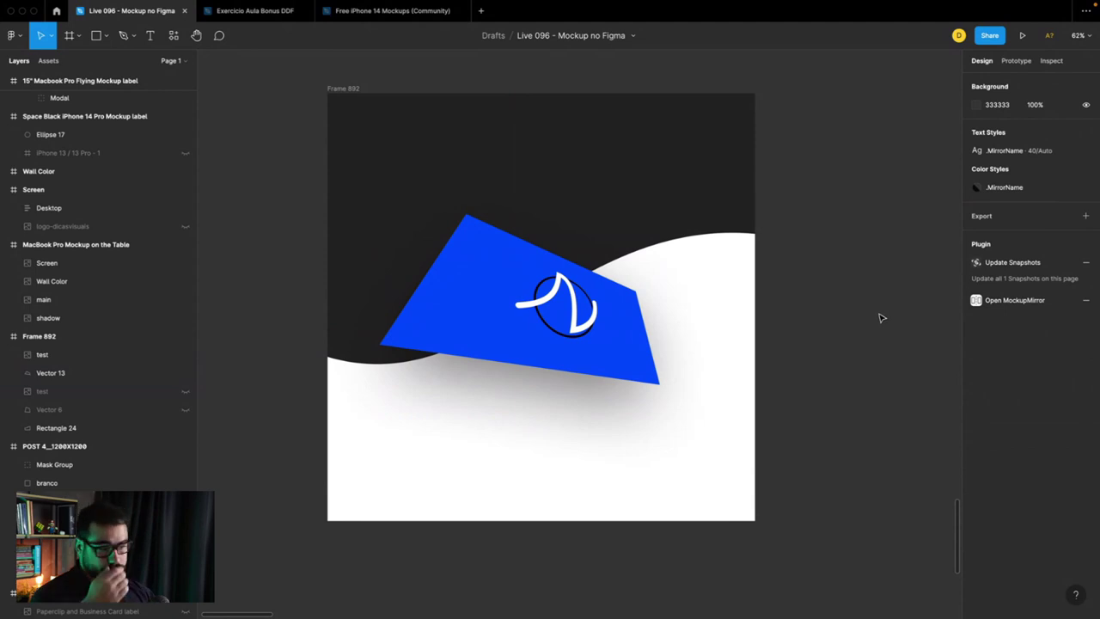
Step: Set Frame 892's fill to the yellow FFCC00 document colour
{"action": "left_click", "coordinate": [339, 91]}
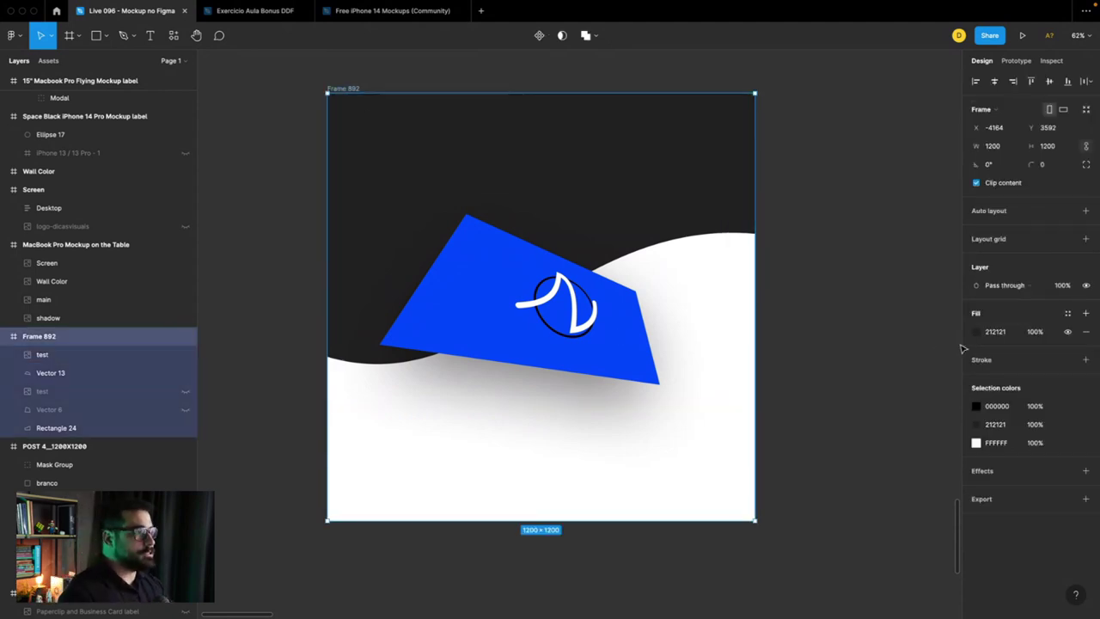
{"action": "left_click", "coordinate": [976, 332]}
{"action": "left_click", "coordinate": [908, 575]}
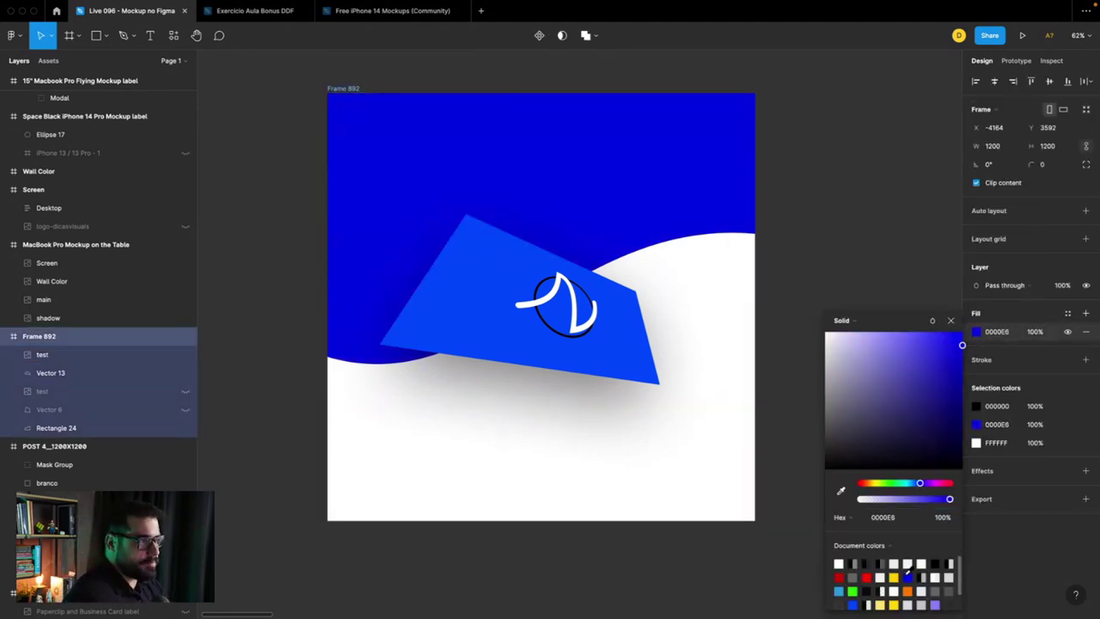
{"action": "left_click", "coordinate": [894, 577]}
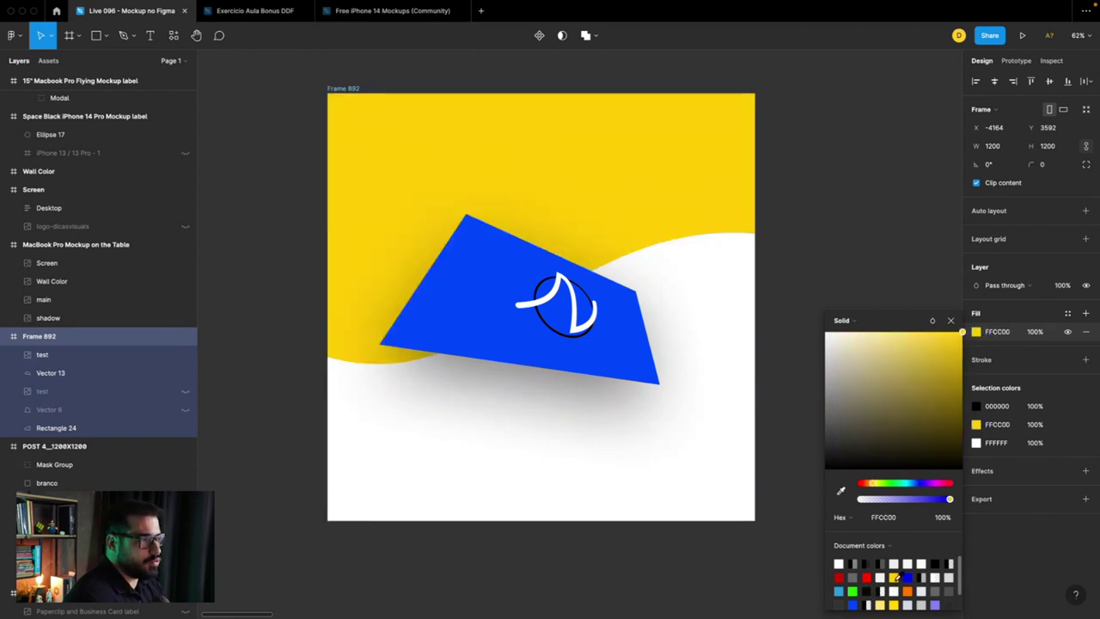
{"action": "left_click", "coordinate": [519, 402]}
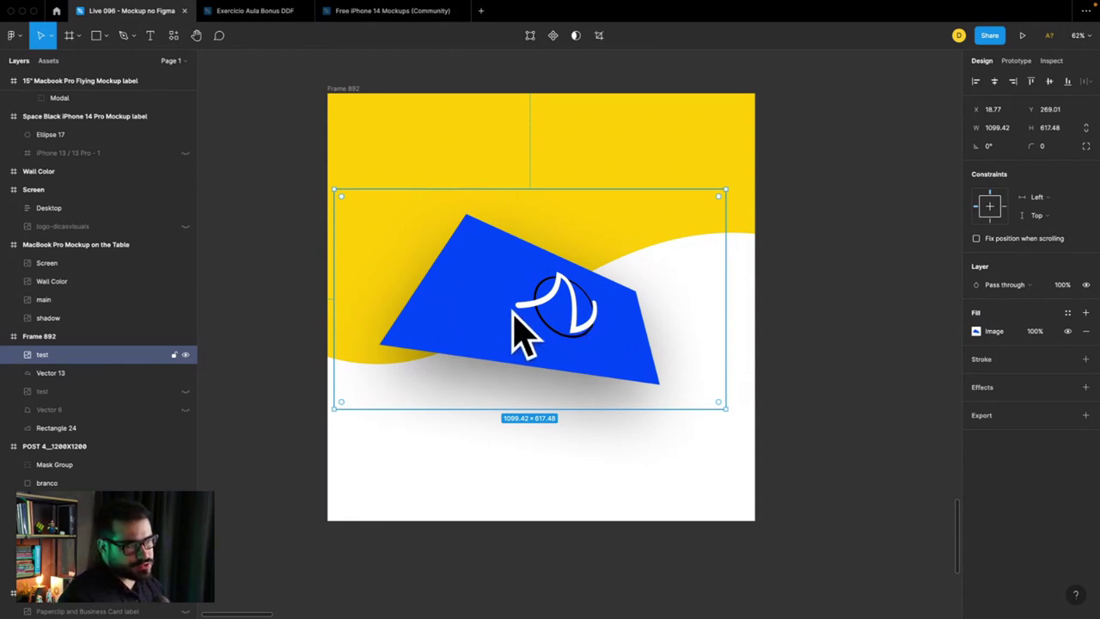
Step: Navigate over to the phone-in-hand mockup and select Slide 16:9 - 1
{"action": "scroll", "coordinate": [516, 331], "scroll_direction": "up", "scroll_amount": 2}
{"action": "scroll", "coordinate": [435, 338], "scroll_direction": "down", "scroll_amount": 3}
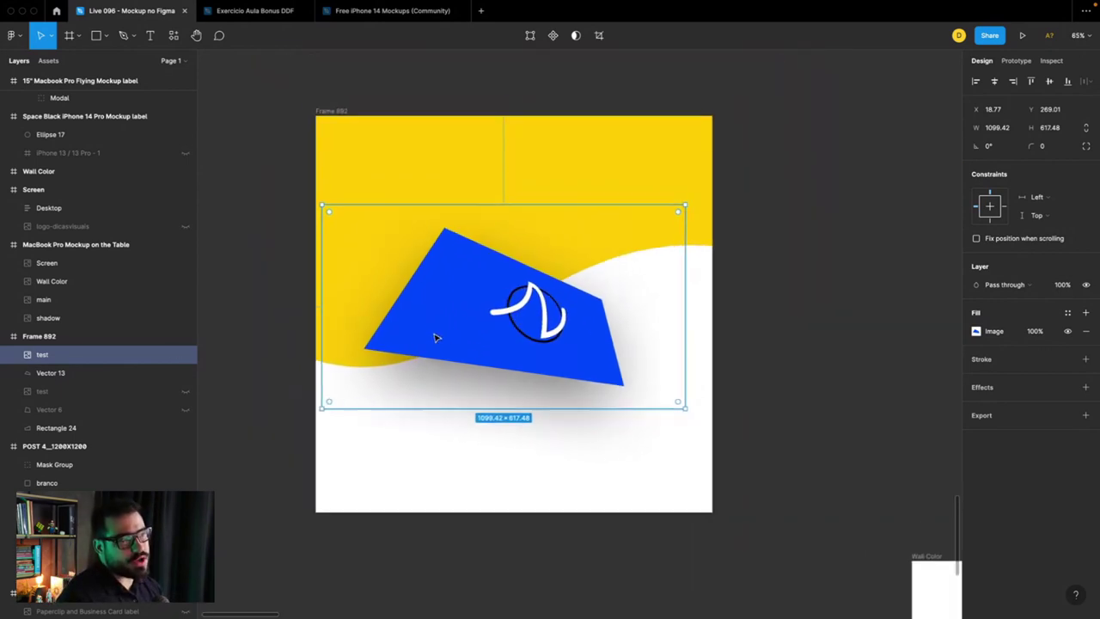
{"action": "scroll", "coordinate": [550, 320], "scroll_direction": "down", "scroll_amount": 3}
{"action": "scroll", "coordinate": [550, 321], "scroll_direction": "down", "scroll_amount": 2}
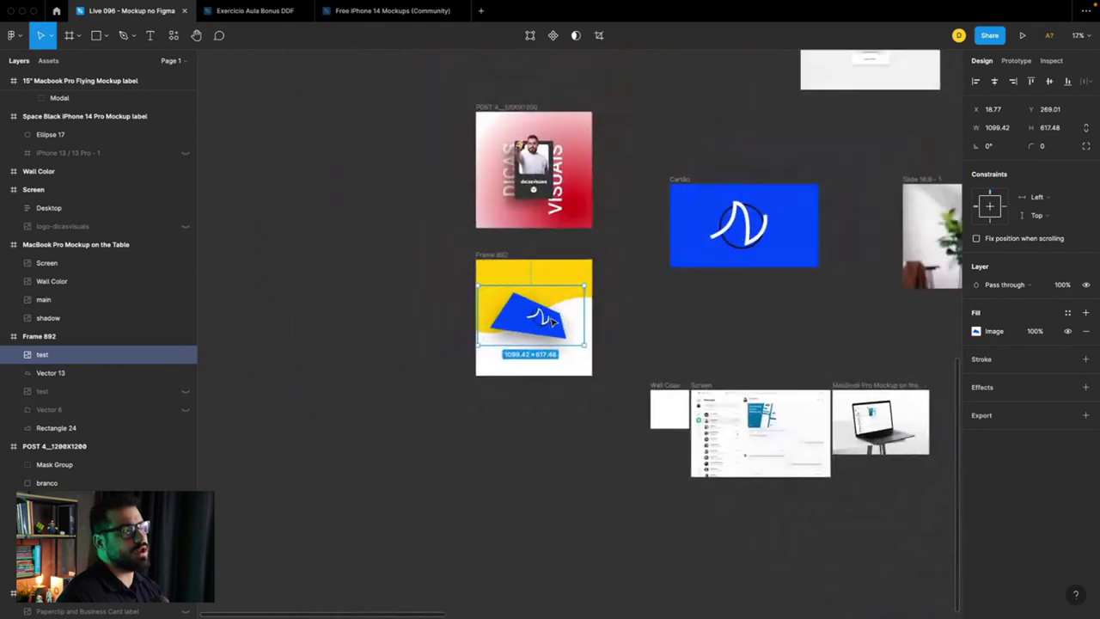
{"action": "scroll", "coordinate": [553, 319], "scroll_direction": "right", "scroll_amount": 5}
{"action": "scroll", "coordinate": [602, 257], "scroll_direction": "right", "scroll_amount": 3}
{"action": "scroll", "coordinate": [620, 230], "scroll_direction": "right", "scroll_amount": 1}
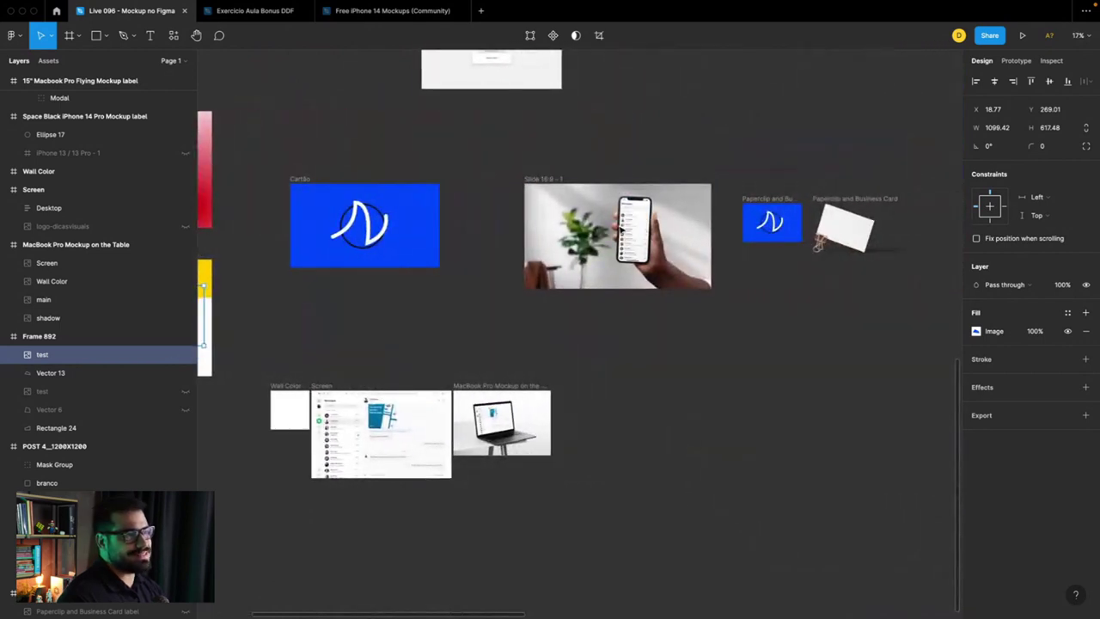
{"action": "scroll", "coordinate": [620, 230], "scroll_direction": "up", "scroll_amount": 3}
{"action": "left_click", "coordinate": [369, 144]}
Step: Launch 3D Transformer on Slide 16:9 - 1 and reset the X and Y axes to 0°
{"action": "right_click", "coordinate": [371, 144]}
{"action": "mouse_move", "coordinate": [428, 385]}
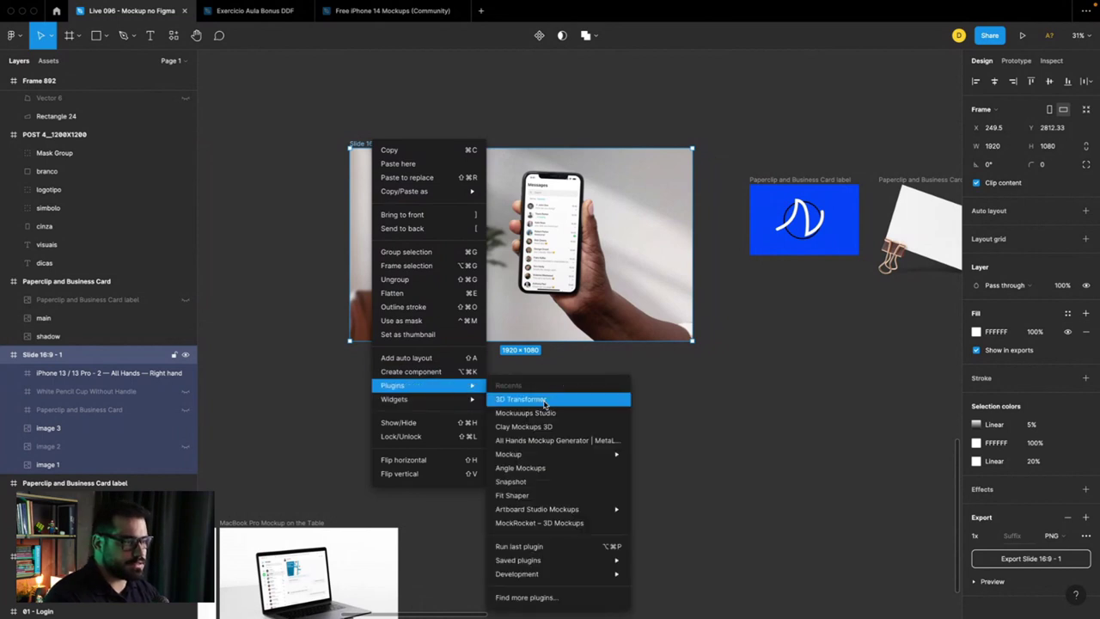
{"action": "left_click", "coordinate": [533, 398]}
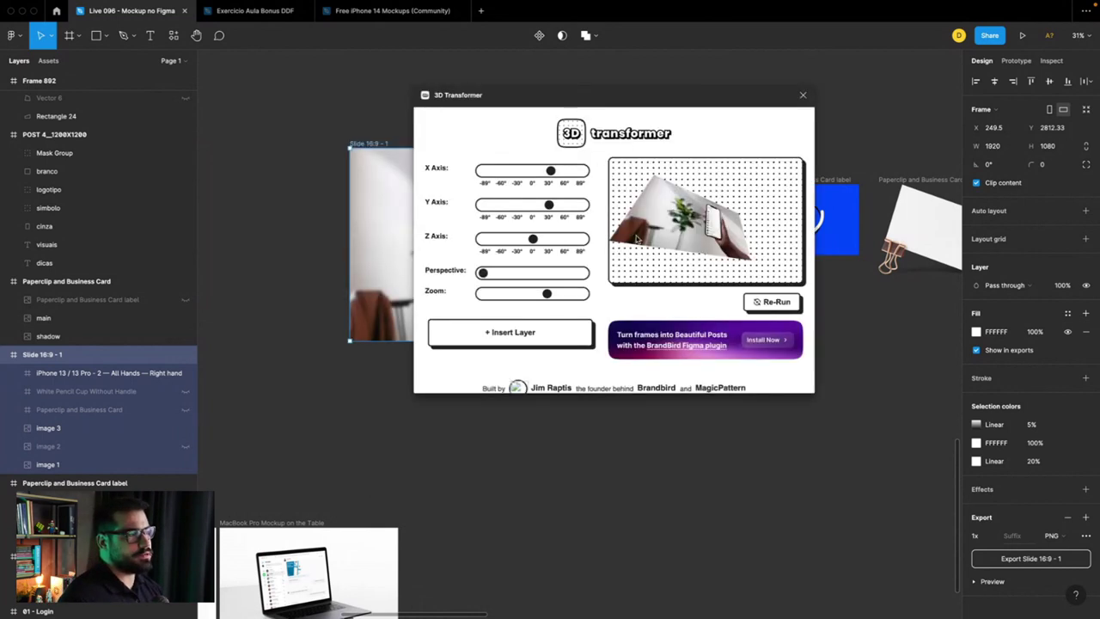
{"action": "left_click_drag", "start_coordinate": [564, 219], "coordinate": [531, 223]}
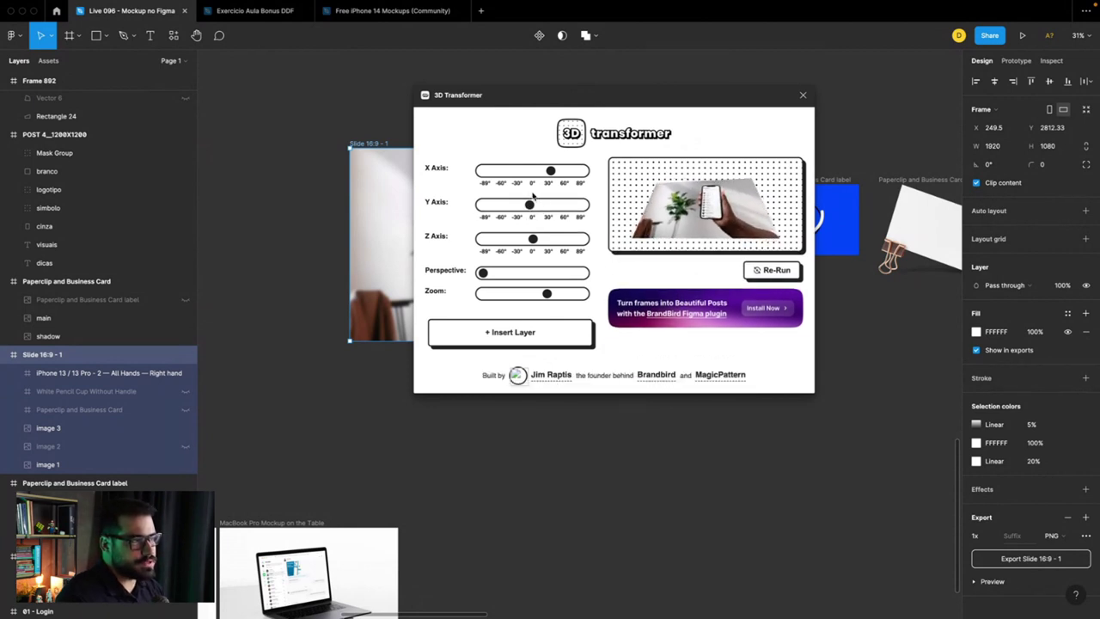
{"action": "left_click", "coordinate": [533, 170]}
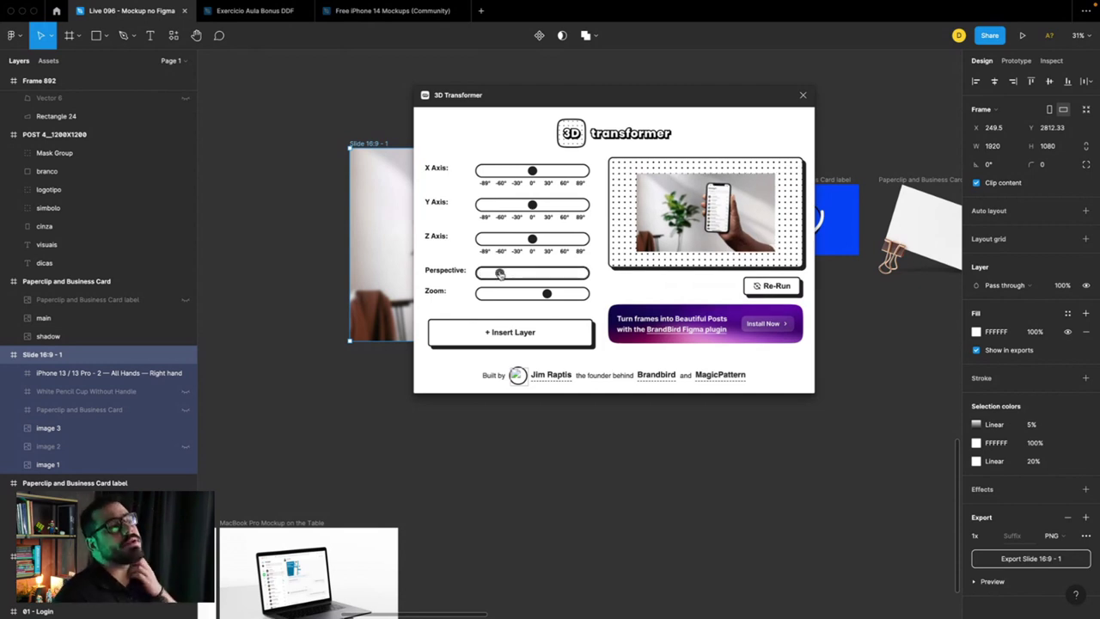
Step: Rotate the slide about 30° on Y, add perspective and zoom, then insert the layer
{"action": "left_click_drag", "start_coordinate": [528, 209], "coordinate": [555, 206]}
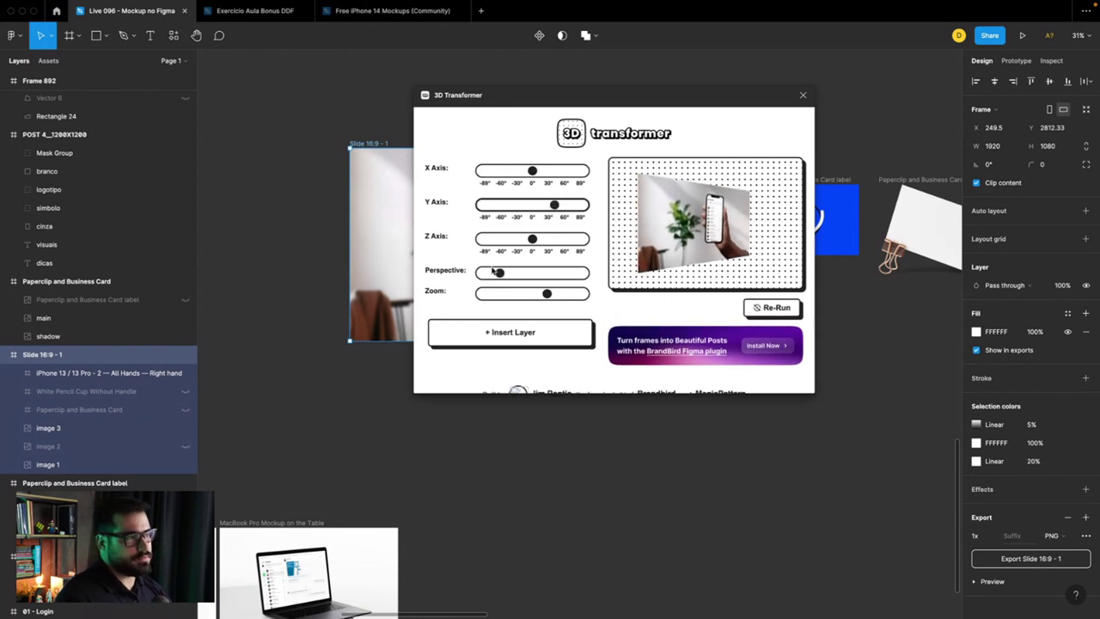
{"action": "mouse_move", "coordinate": [496, 271]}
{"action": "left_mouse_down"}
{"action": "mouse_move", "coordinate": [553, 273]}
{"action": "mouse_move", "coordinate": [488, 273]}
{"action": "left_mouse_up"}
{"action": "left_click_drag", "start_coordinate": [547, 295], "coordinate": [563, 296]}
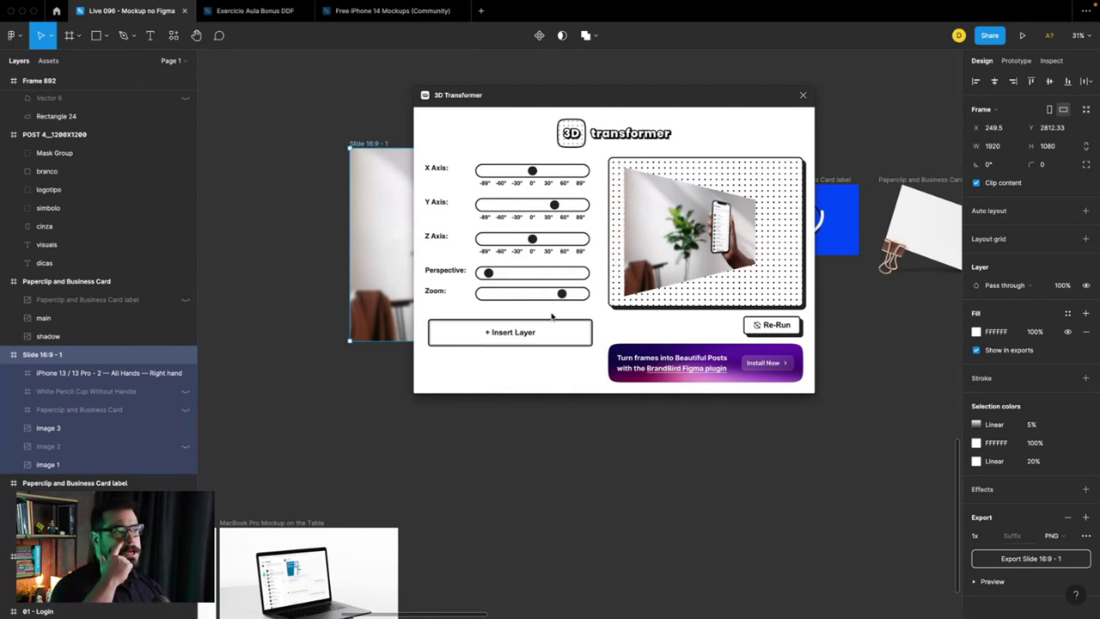
{"action": "left_click", "coordinate": [550, 326]}
{"action": "left_click", "coordinate": [803, 95]}
Step: Move the tilted 'test' image beside the original, then show the Artboard Studio Mockups Community page
{"action": "scroll", "coordinate": [773, 257], "scroll_direction": "right", "scroll_amount": 2}
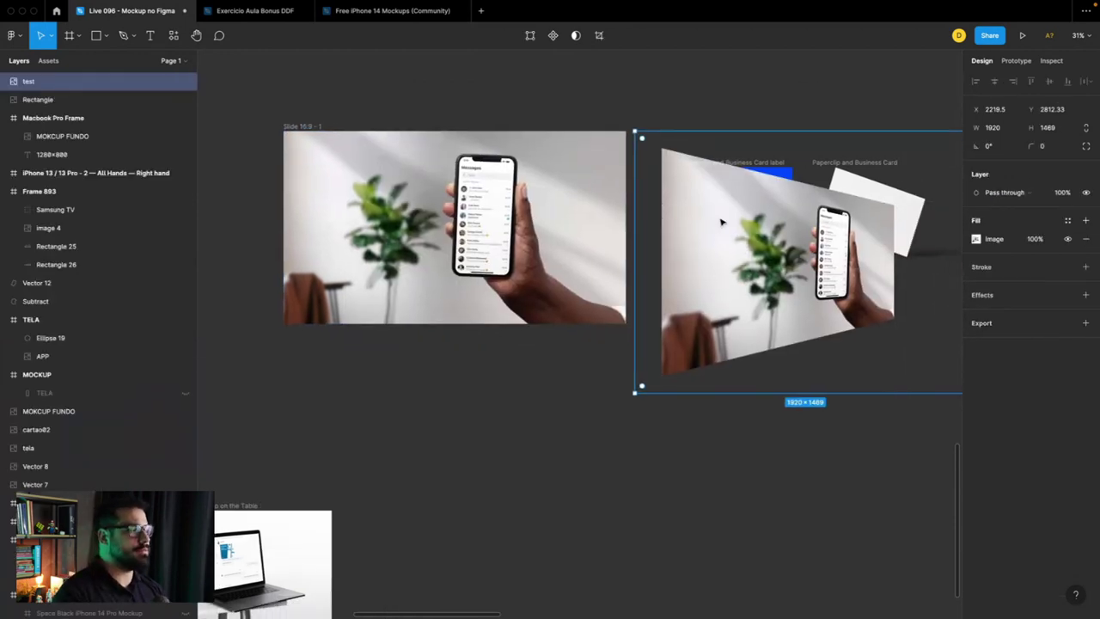
{"action": "left_click_drag", "start_coordinate": [727, 228], "coordinate": [559, 403]}
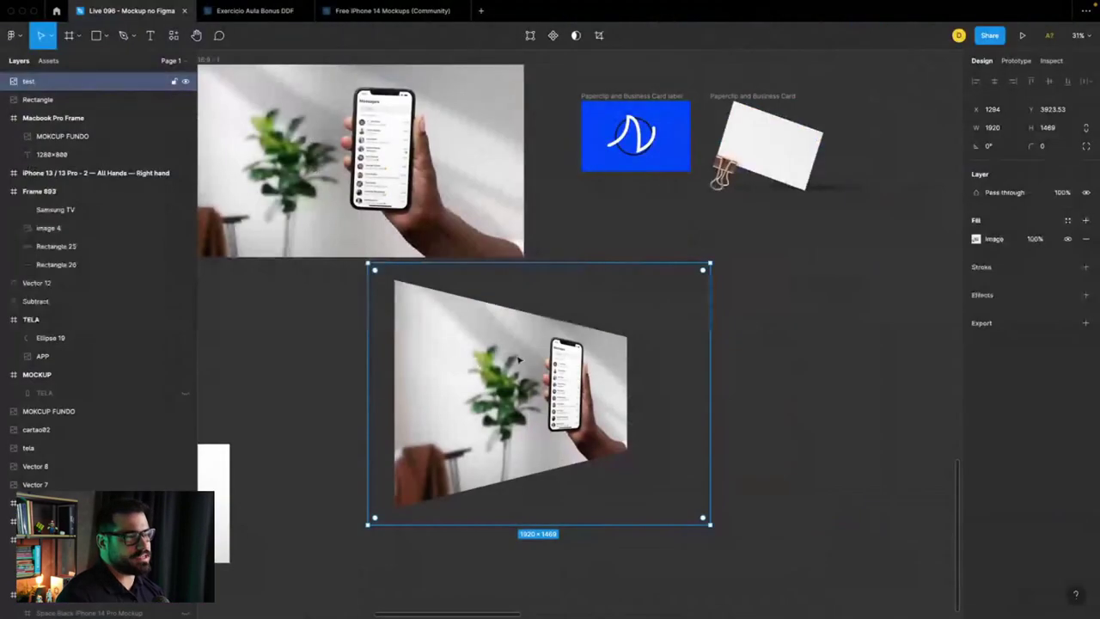
{"action": "scroll", "coordinate": [542, 376], "scroll_direction": "up", "scroll_amount": 3}
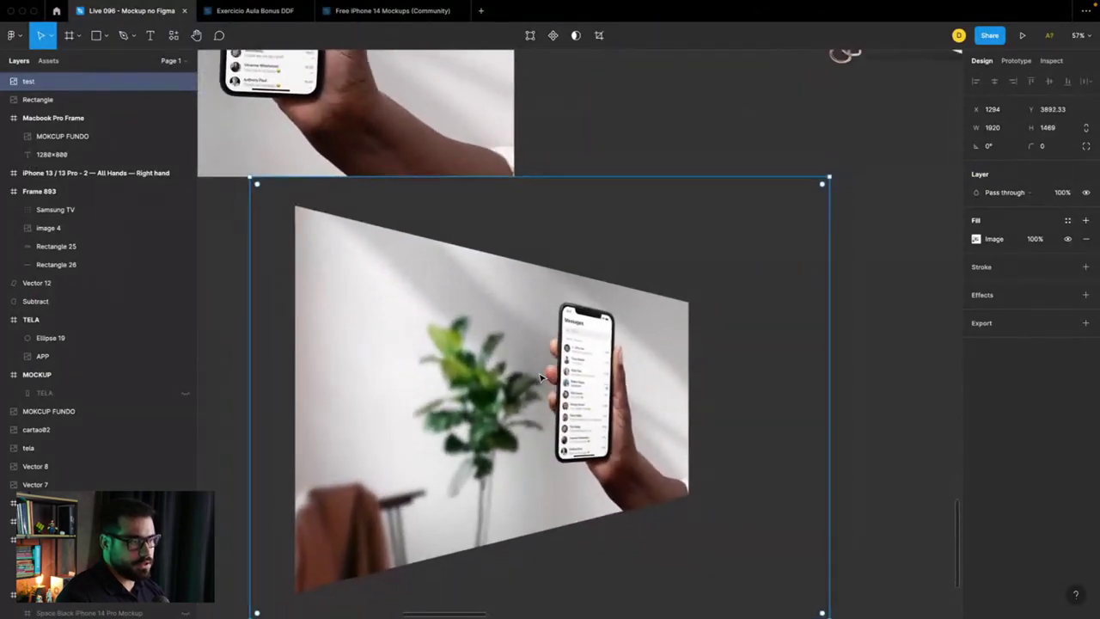
{"action": "scroll", "coordinate": [542, 377], "scroll_direction": "down", "scroll_amount": 4}
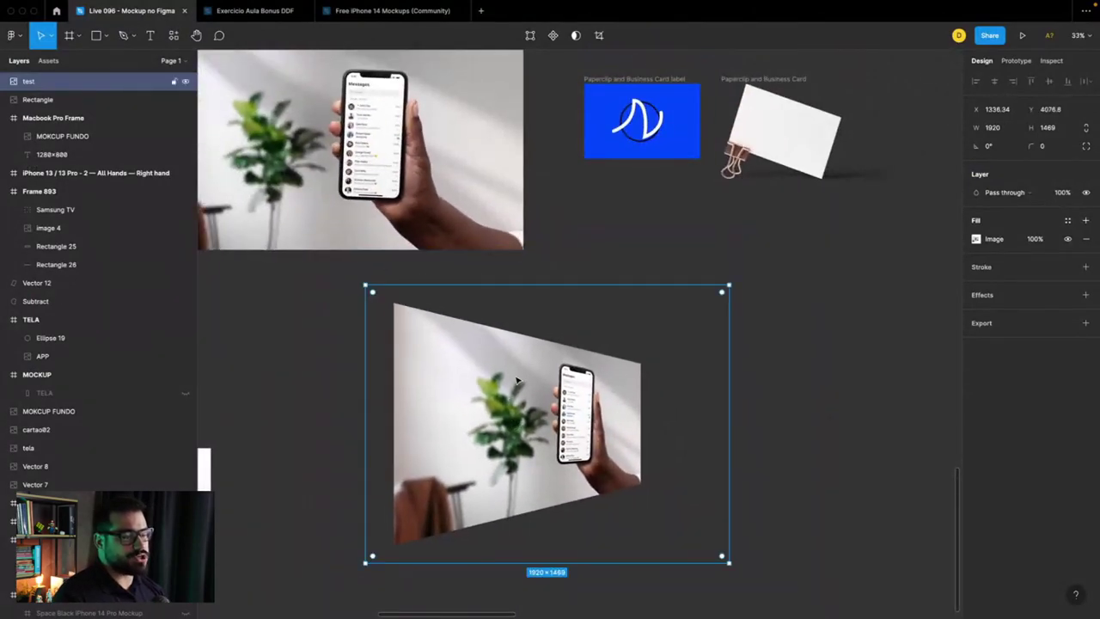
{"action": "scroll", "coordinate": [507, 378], "scroll_direction": "down", "scroll_amount": 2}
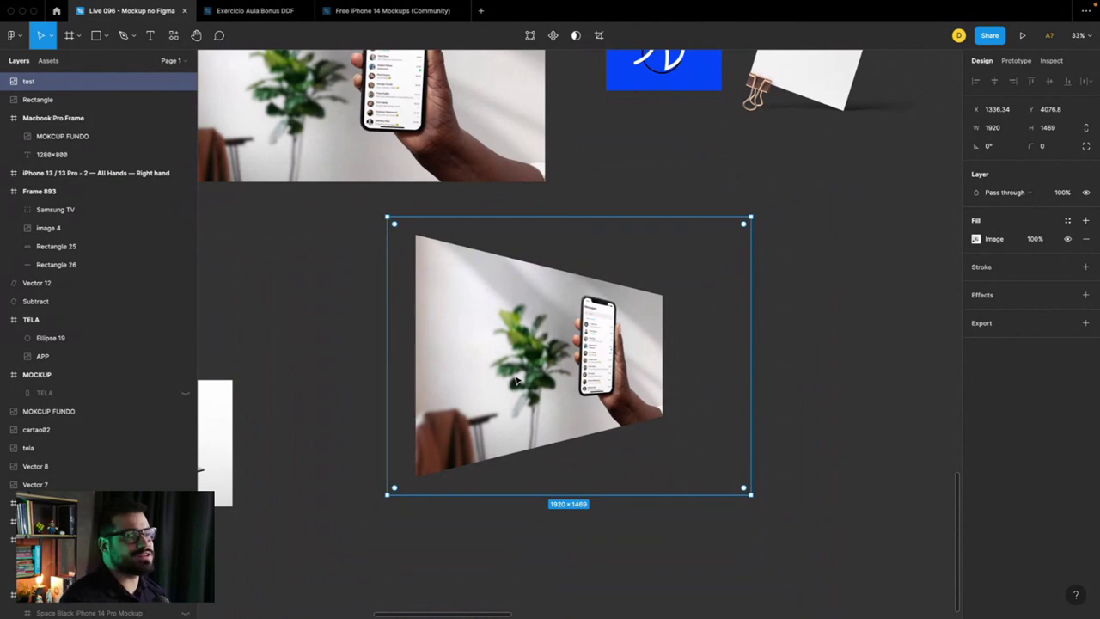
{"action": "left_click", "coordinate": [57, 11]}
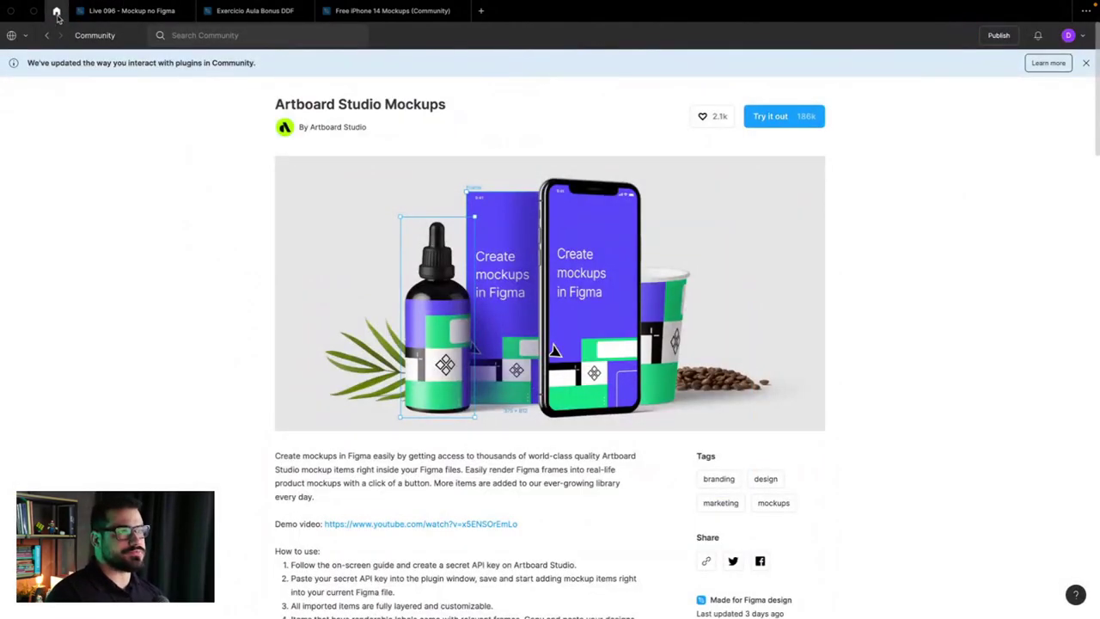
{"action": "key", "text": "super+Tab"}
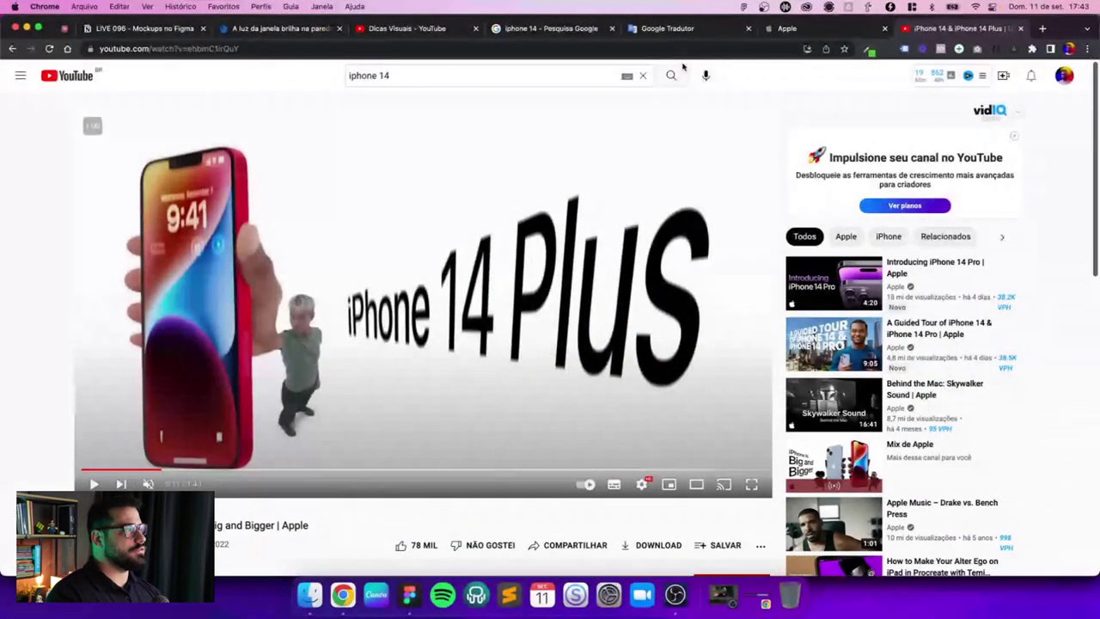
{"action": "key", "text": "super+t"}
{"action": "type", "text": "beh"}
{"action": "key", "text": "Down"}
{"action": "key", "text": "Down"}
{"action": "key", "text": "Down"}
{"action": "key", "text": "Down"}
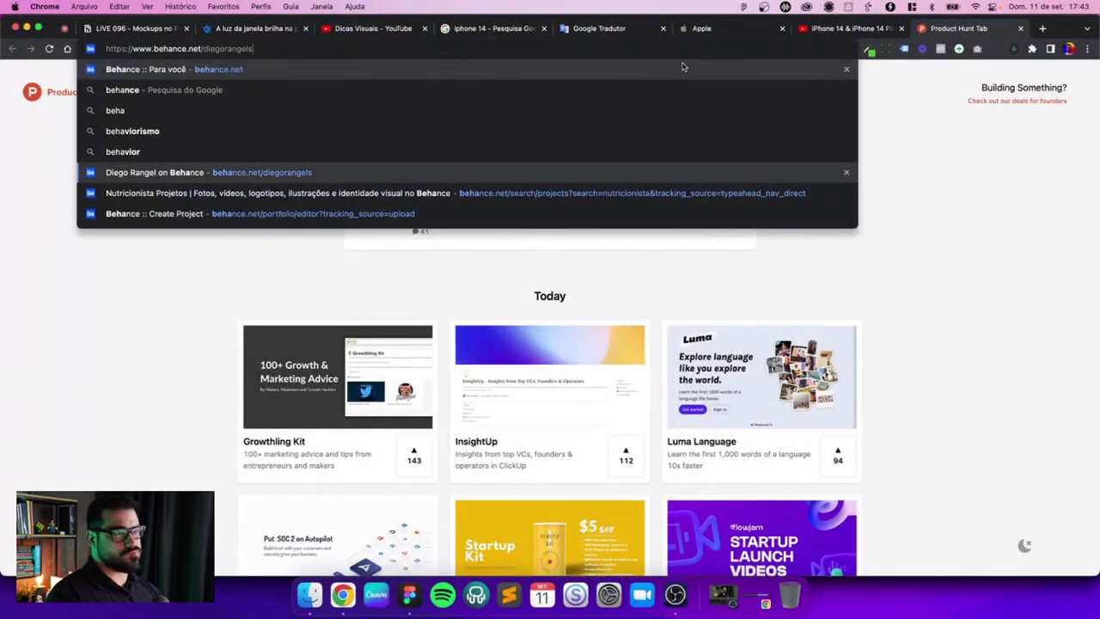
{"action": "key", "text": "Return"}
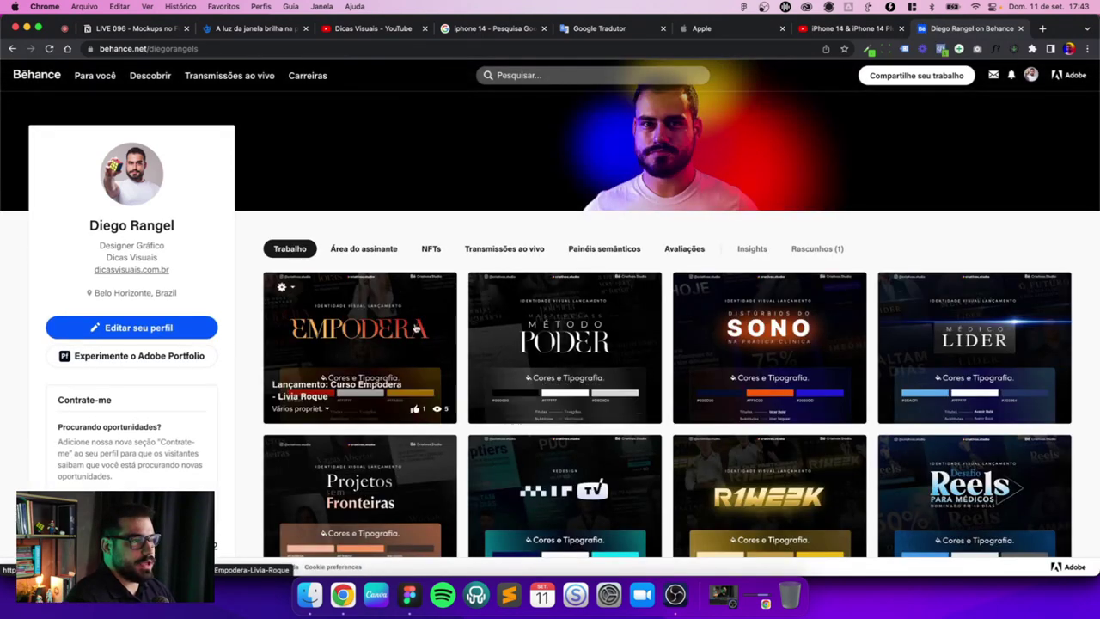
{"action": "scroll", "coordinate": [659, 351], "scroll_direction": "down", "scroll_amount": 5}
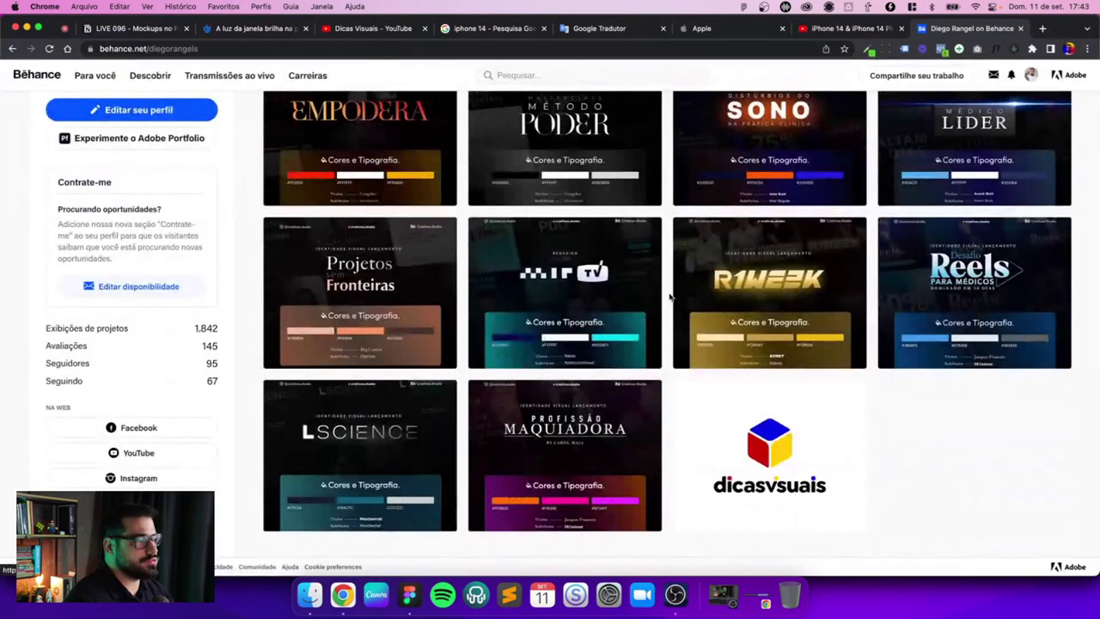
{"action": "mouse_move", "coordinate": [565, 292]}
{"action": "left_click", "coordinate": [628, 290]}
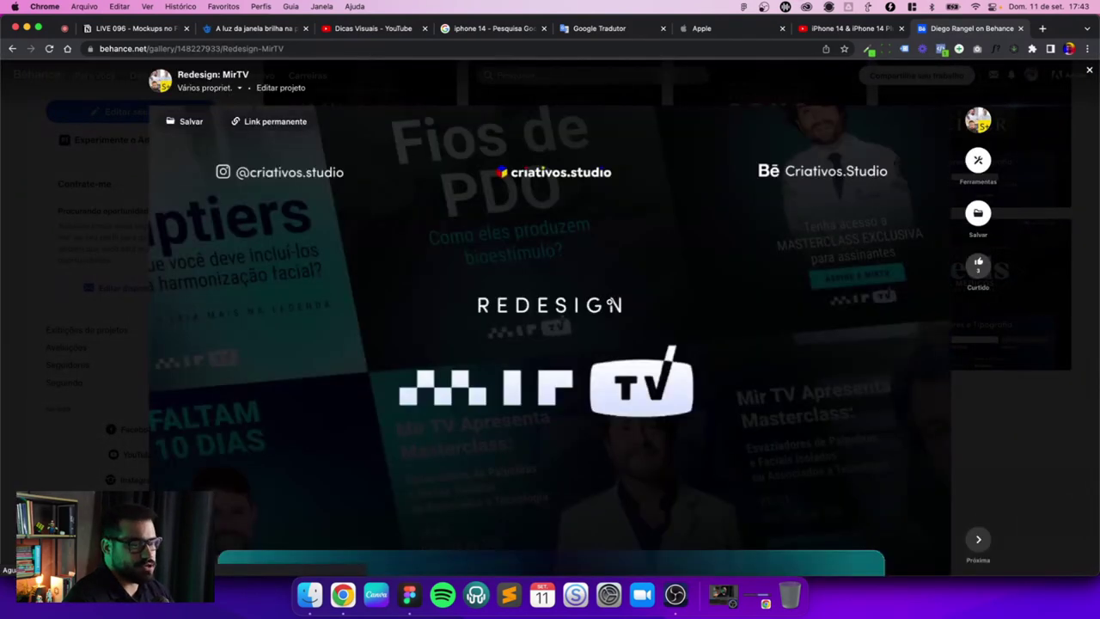
{"action": "scroll", "coordinate": [607, 301], "scroll_direction": "down", "scroll_amount": 2}
{"action": "scroll", "coordinate": [608, 301], "scroll_direction": "down", "scroll_amount": 5}
{"action": "scroll", "coordinate": [608, 301], "scroll_direction": "down", "scroll_amount": 5}
{"action": "scroll", "coordinate": [608, 302], "scroll_direction": "down", "scroll_amount": 5}
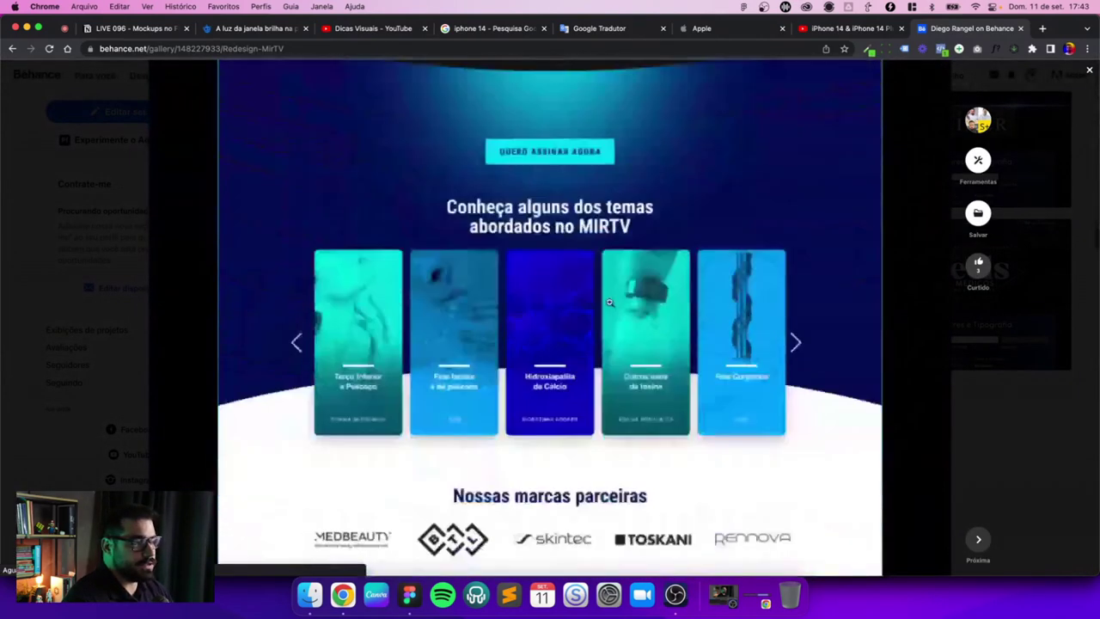
{"action": "scroll", "coordinate": [609, 302], "scroll_direction": "down", "scroll_amount": 5}
{"action": "scroll", "coordinate": [608, 302], "scroll_direction": "down", "scroll_amount": 5}
{"action": "scroll", "coordinate": [608, 302], "scroll_direction": "down", "scroll_amount": 5}
{"action": "scroll", "coordinate": [608, 302], "scroll_direction": "down", "scroll_amount": 5}
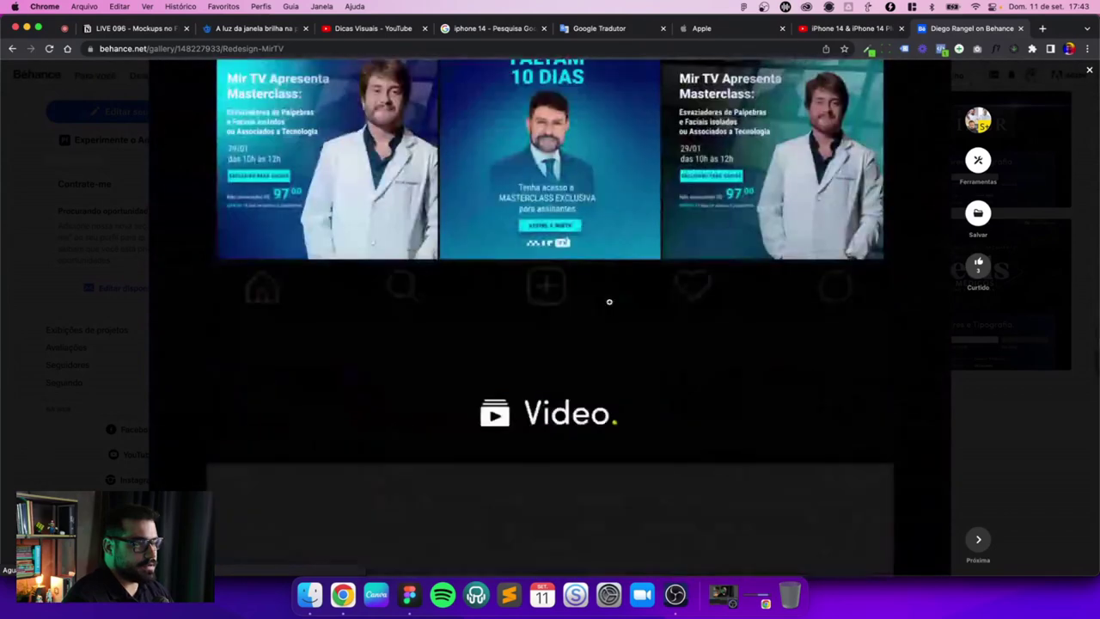
{"action": "scroll", "coordinate": [608, 302], "scroll_direction": "down", "scroll_amount": 2}
{"action": "left_click", "coordinate": [958, 405]}
{"action": "scroll", "coordinate": [516, 236], "scroll_direction": "up", "scroll_amount": 2}
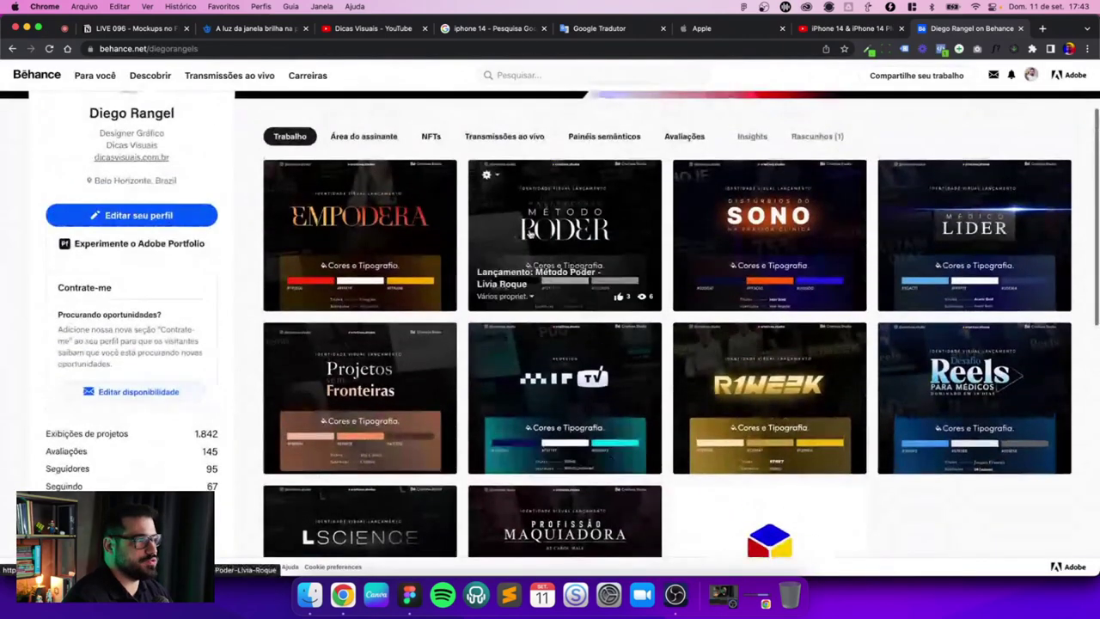
{"action": "left_click", "coordinate": [530, 228]}
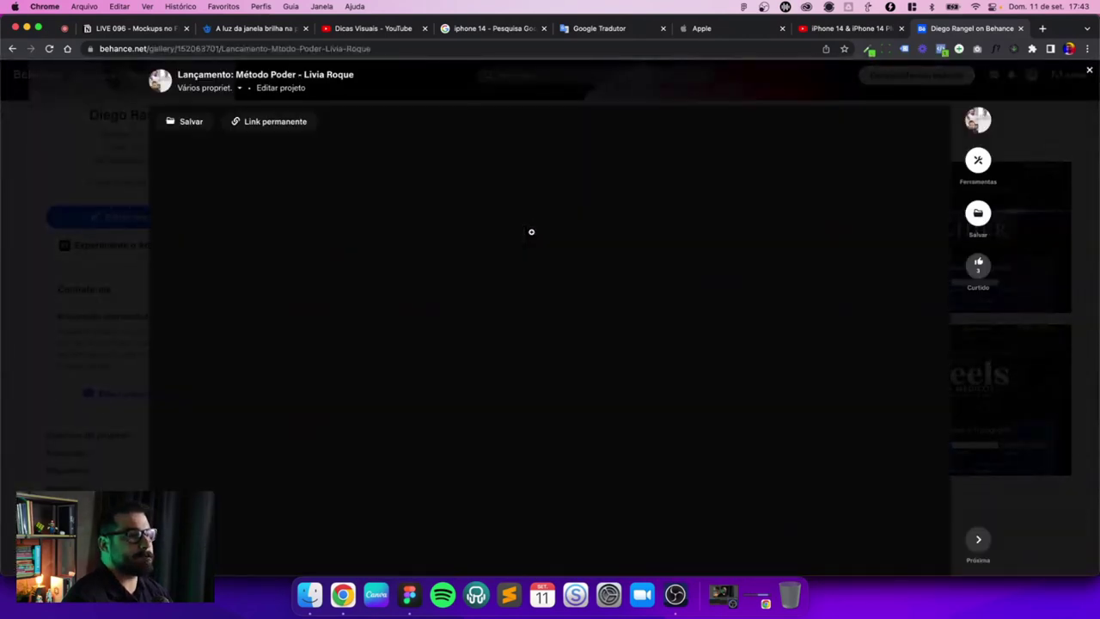
{"action": "scroll", "coordinate": [531, 231], "scroll_direction": "down", "scroll_amount": 3}
{"action": "scroll", "coordinate": [531, 231], "scroll_direction": "down", "scroll_amount": 3}
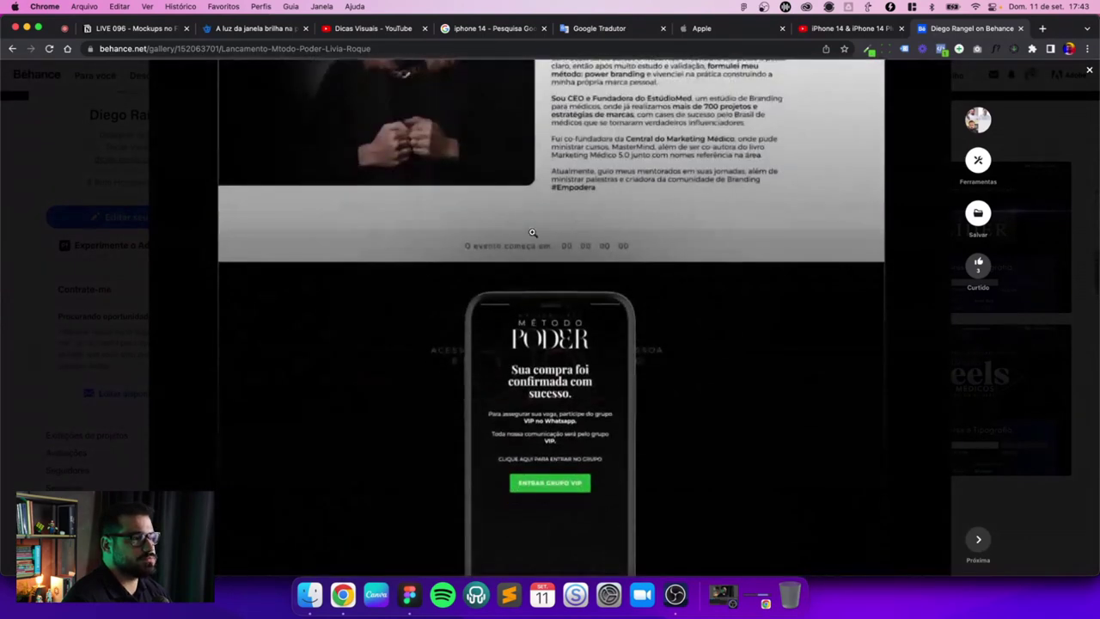
{"action": "scroll", "coordinate": [531, 231], "scroll_direction": "down", "scroll_amount": 3}
{"action": "scroll", "coordinate": [531, 231], "scroll_direction": "down", "scroll_amount": 3}
{"action": "scroll", "coordinate": [532, 231], "scroll_direction": "down", "scroll_amount": 3}
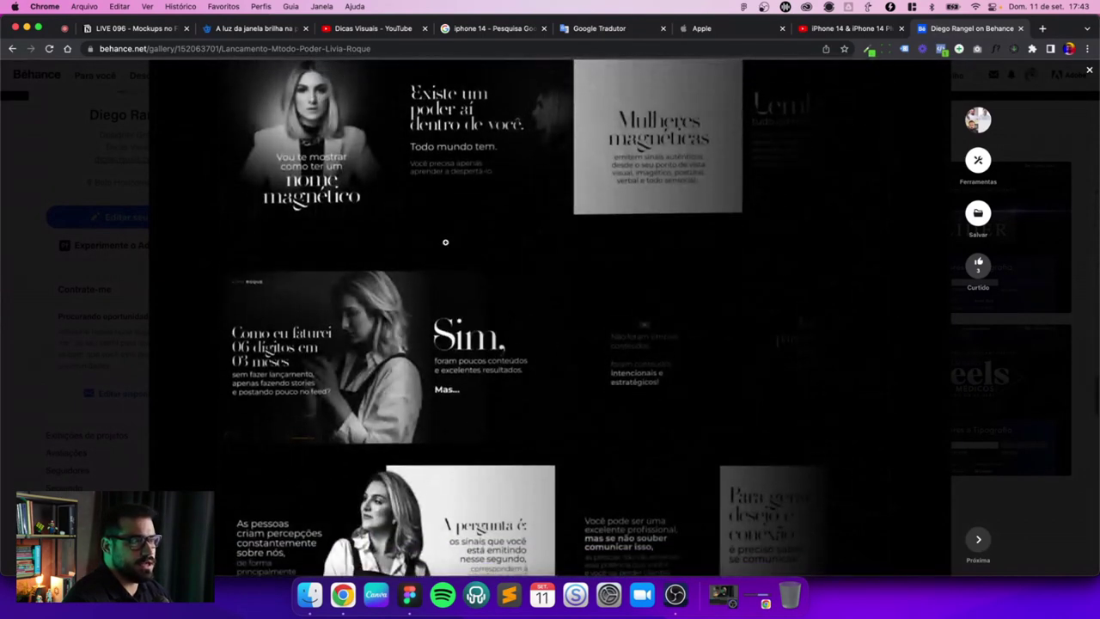
{"action": "scroll", "coordinate": [444, 241], "scroll_direction": "down", "scroll_amount": 2}
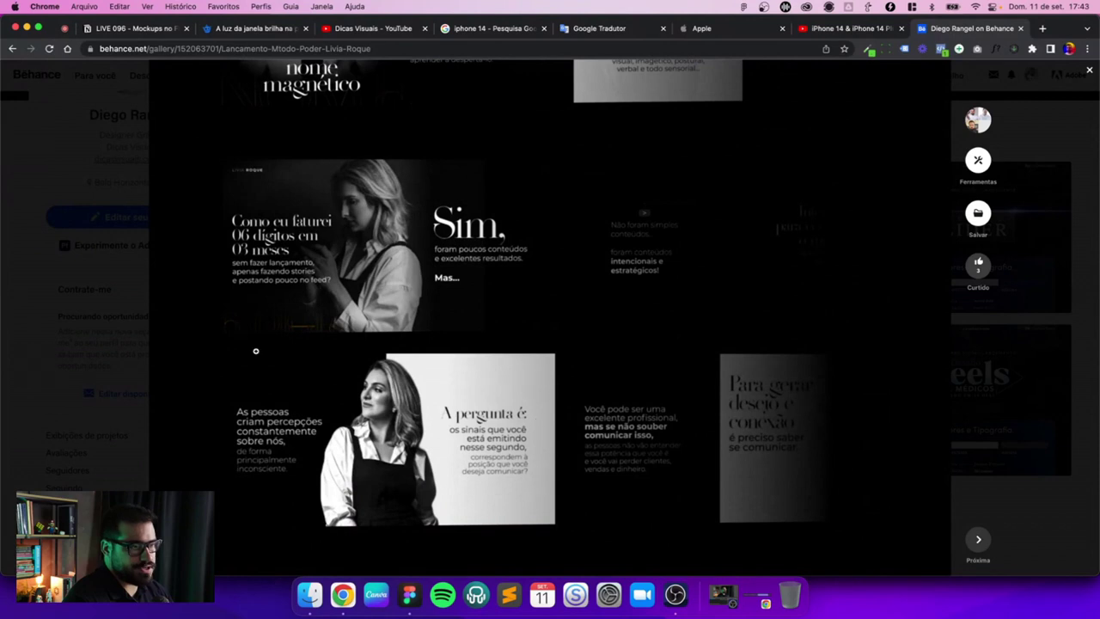
{"action": "scroll", "coordinate": [335, 367], "scroll_direction": "up", "scroll_amount": 1}
{"action": "scroll", "coordinate": [432, 443], "scroll_direction": "down", "scroll_amount": 2}
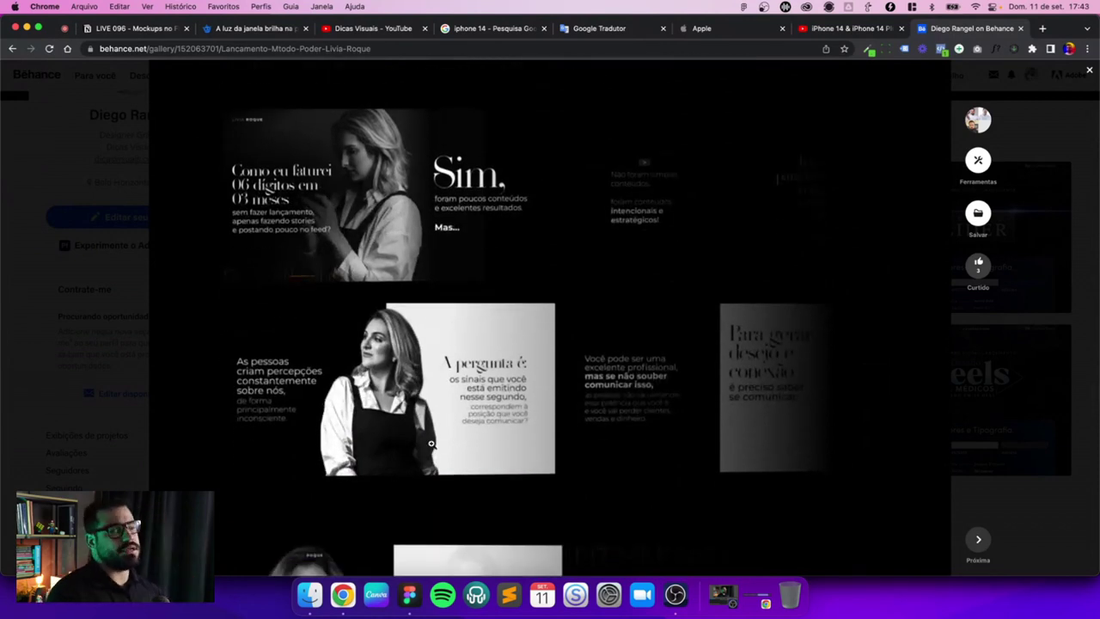
{"action": "scroll", "coordinate": [595, 336], "scroll_direction": "down", "scroll_amount": 3}
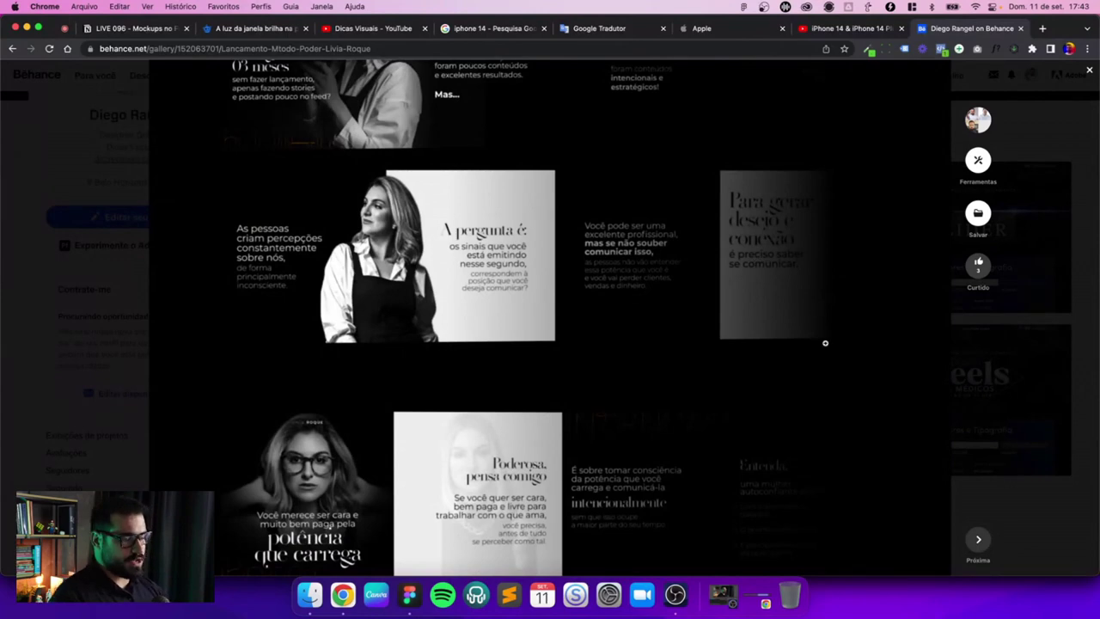
{"action": "scroll", "coordinate": [825, 343], "scroll_direction": "up", "scroll_amount": 4}
{"action": "scroll", "coordinate": [825, 343], "scroll_direction": "up", "scroll_amount": 1}
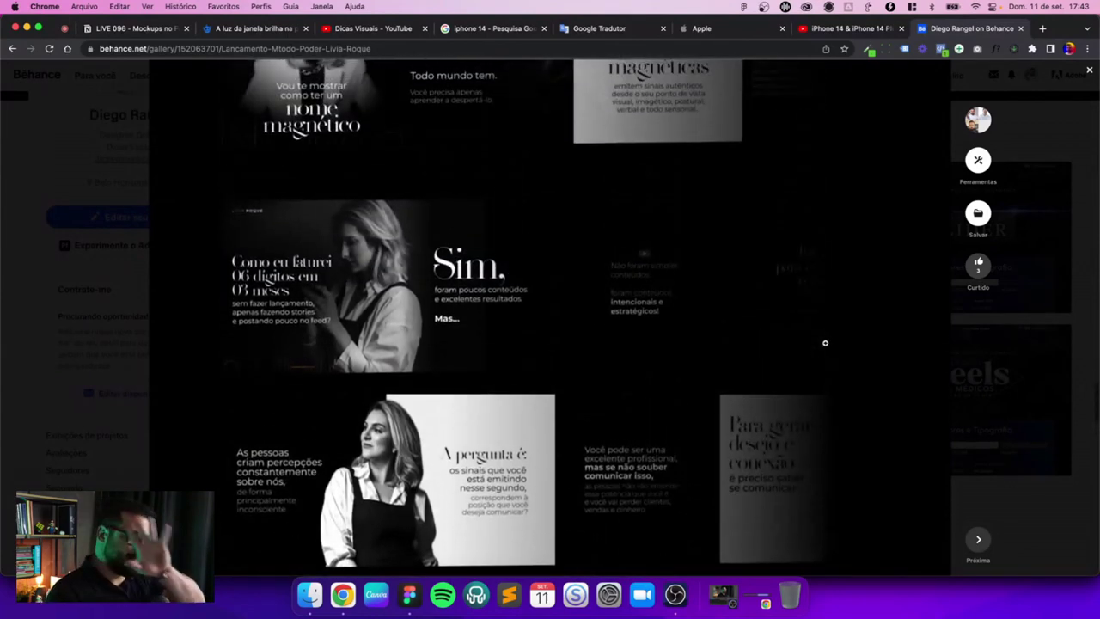
{"action": "key", "text": "ctrl+Right"}
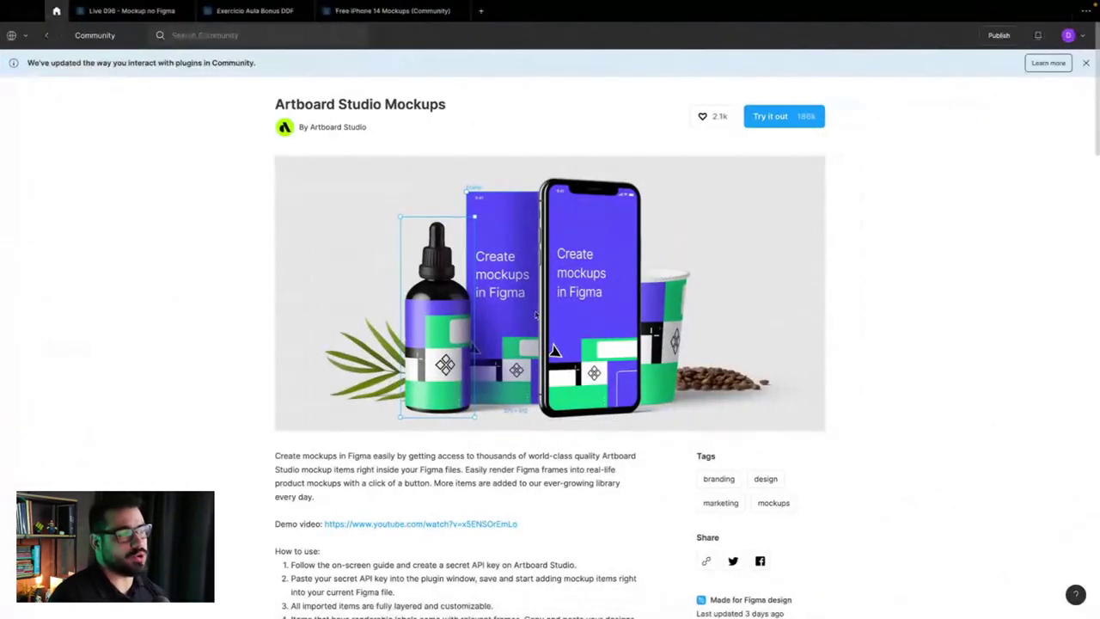
Step: Browse the Artboard Studio Mockups page, then return to the 'Live 096 - Mockup no Figma' file
{"action": "key", "text": "super+Tab"}
{"action": "key", "text": "super+Tab"}
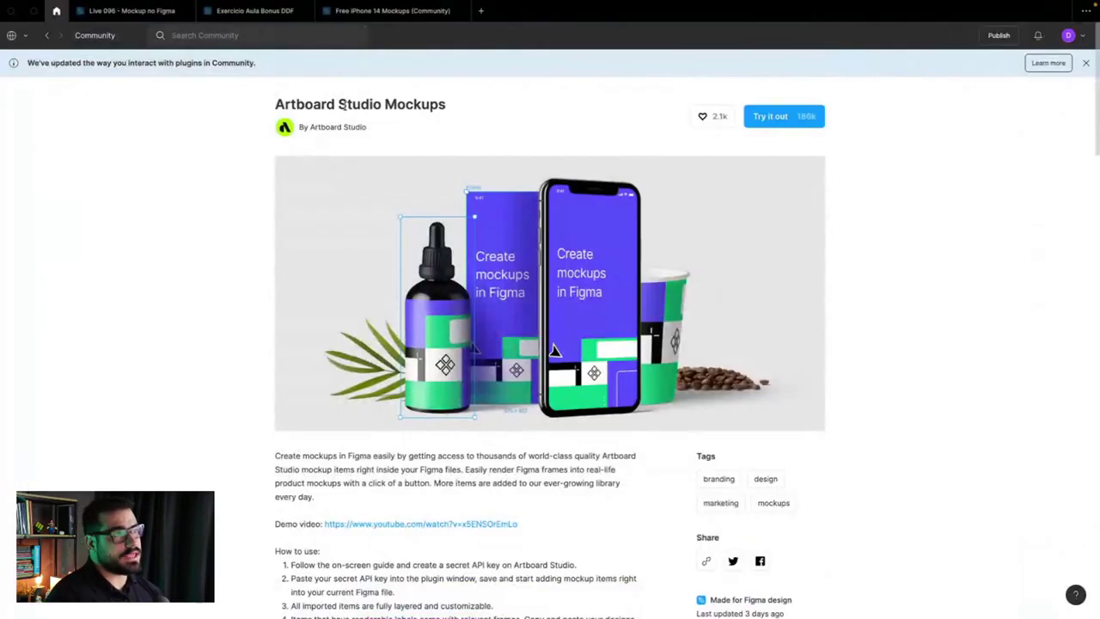
{"action": "scroll", "coordinate": [440, 258], "scroll_direction": "down", "scroll_amount": 1}
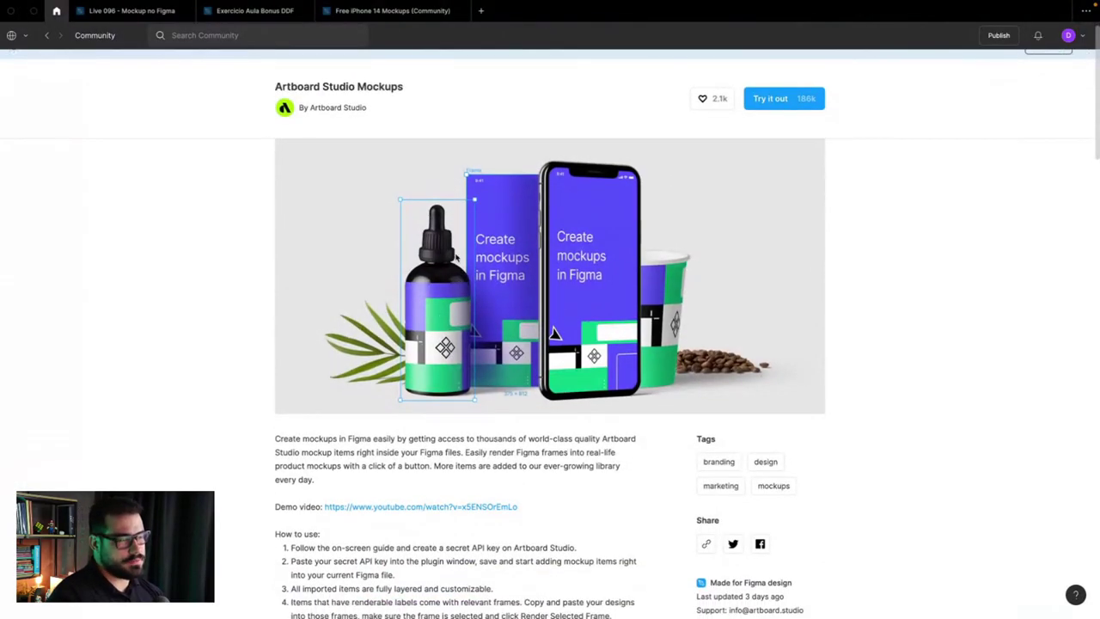
{"action": "scroll", "coordinate": [484, 359], "scroll_direction": "down", "scroll_amount": 5}
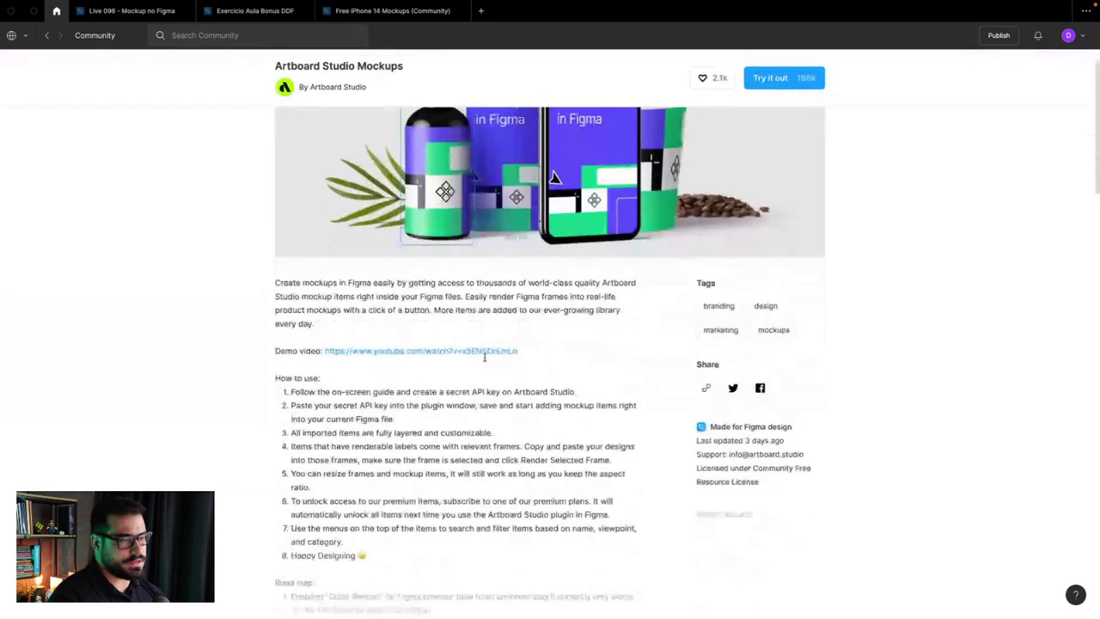
{"action": "scroll", "coordinate": [483, 357], "scroll_direction": "down", "scroll_amount": 5}
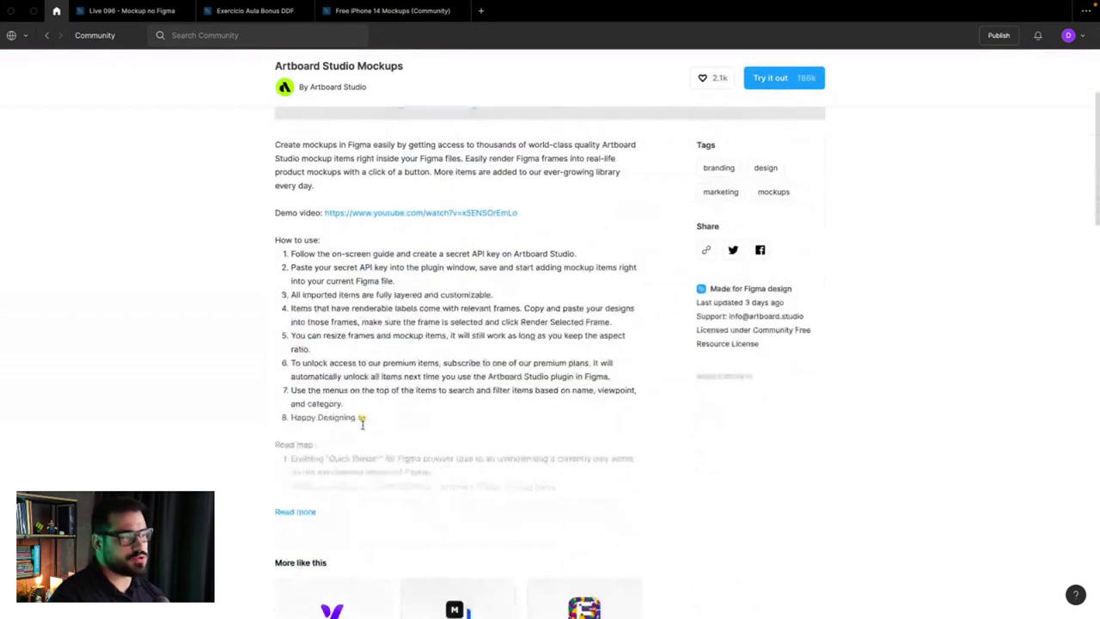
{"action": "scroll", "coordinate": [627, 296], "scroll_direction": "up", "scroll_amount": 5}
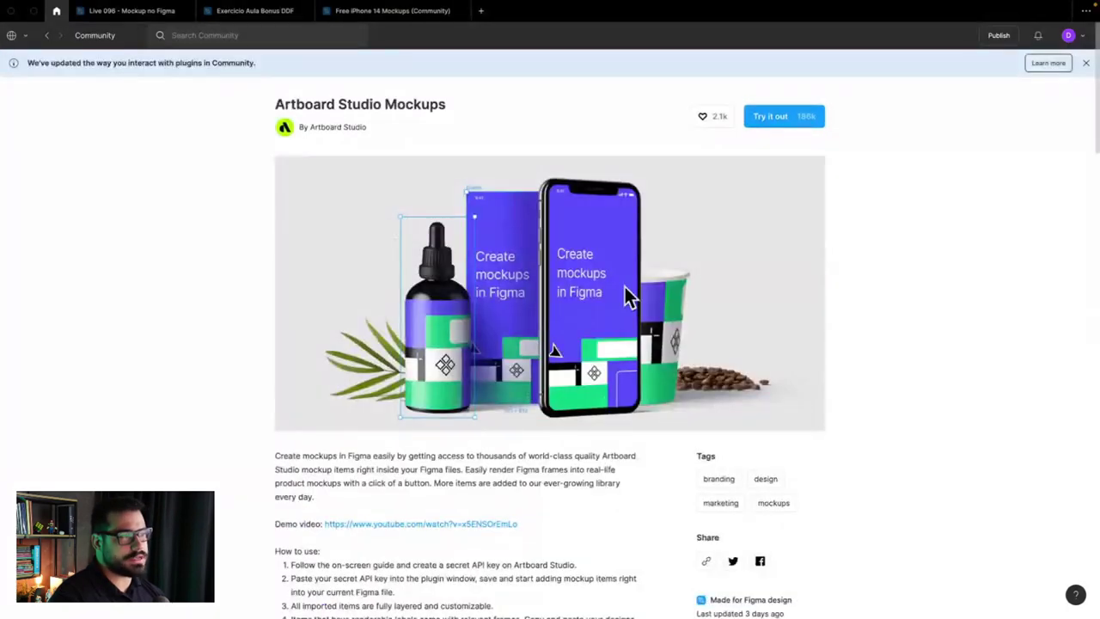
{"action": "left_click", "coordinate": [133, 10]}
Step: Pan the canvas to the Plugins text list and select the 3D Transformer text
{"action": "left_click", "coordinate": [361, 422]}
{"action": "scroll", "coordinate": [361, 421], "scroll_direction": "down", "scroll_amount": 3, "text": "ctrl"}
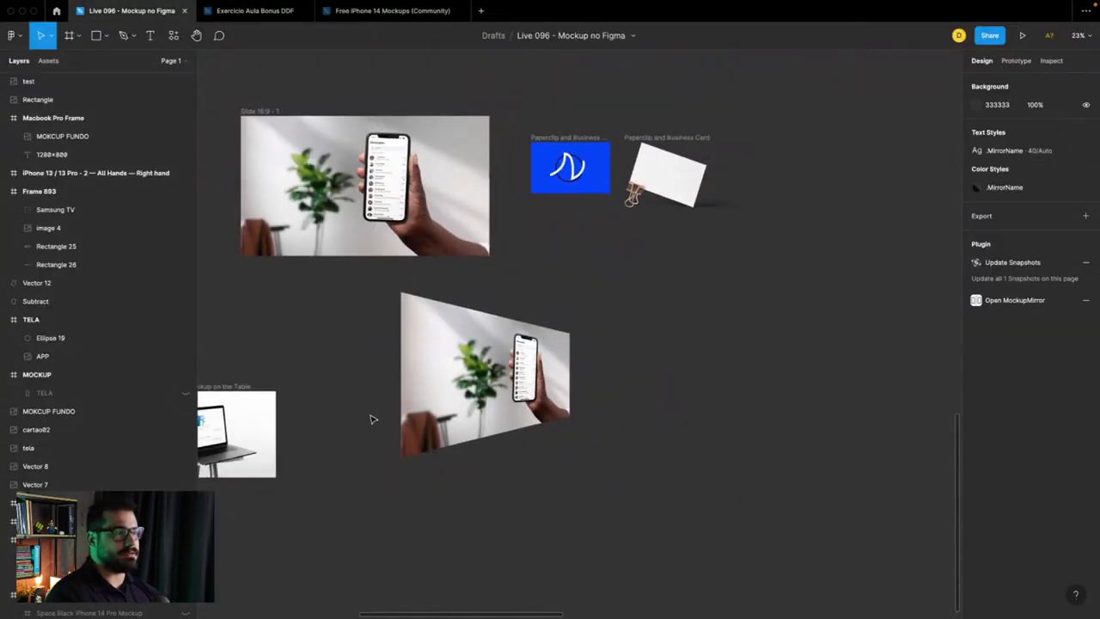
{"action": "scroll", "coordinate": [370, 420], "scroll_direction": "up", "scroll_amount": 3}
{"action": "scroll", "coordinate": [372, 419], "scroll_direction": "up", "scroll_amount": 3}
{"action": "scroll", "coordinate": [373, 419], "scroll_direction": "up", "scroll_amount": 2}
{"action": "scroll", "coordinate": [372, 419], "scroll_direction": "up", "scroll_amount": 5}
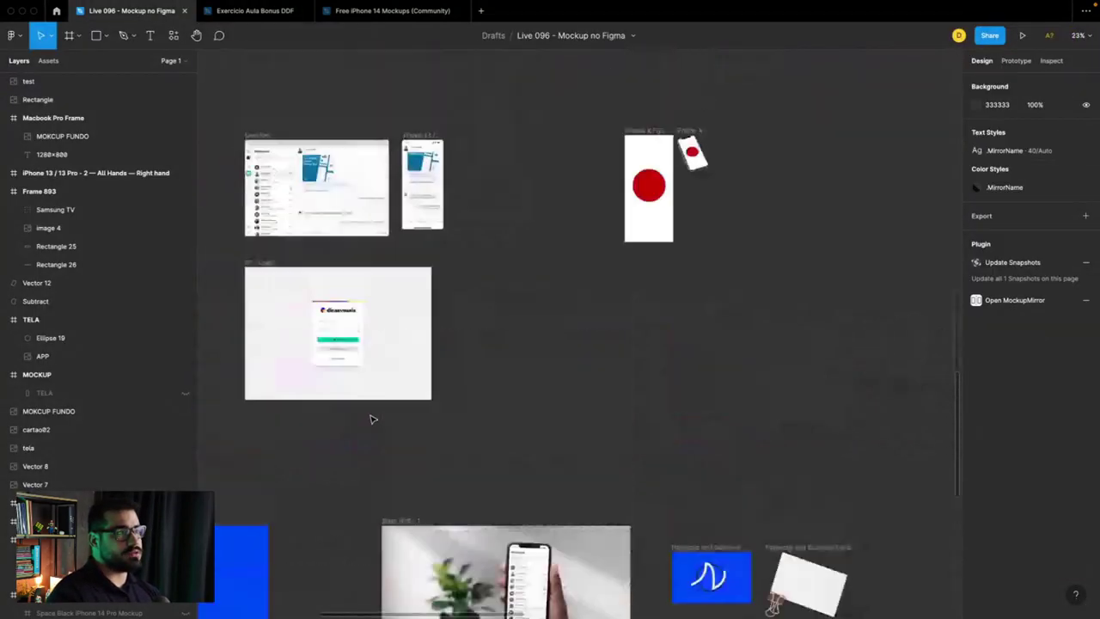
{"action": "scroll", "coordinate": [372, 419], "scroll_direction": "up", "scroll_amount": 5}
{"action": "scroll", "coordinate": [372, 419], "scroll_direction": "right", "scroll_amount": 3}
{"action": "scroll", "coordinate": [372, 419], "scroll_direction": "right", "scroll_amount": 5}
{"action": "left_click", "coordinate": [541, 400]}
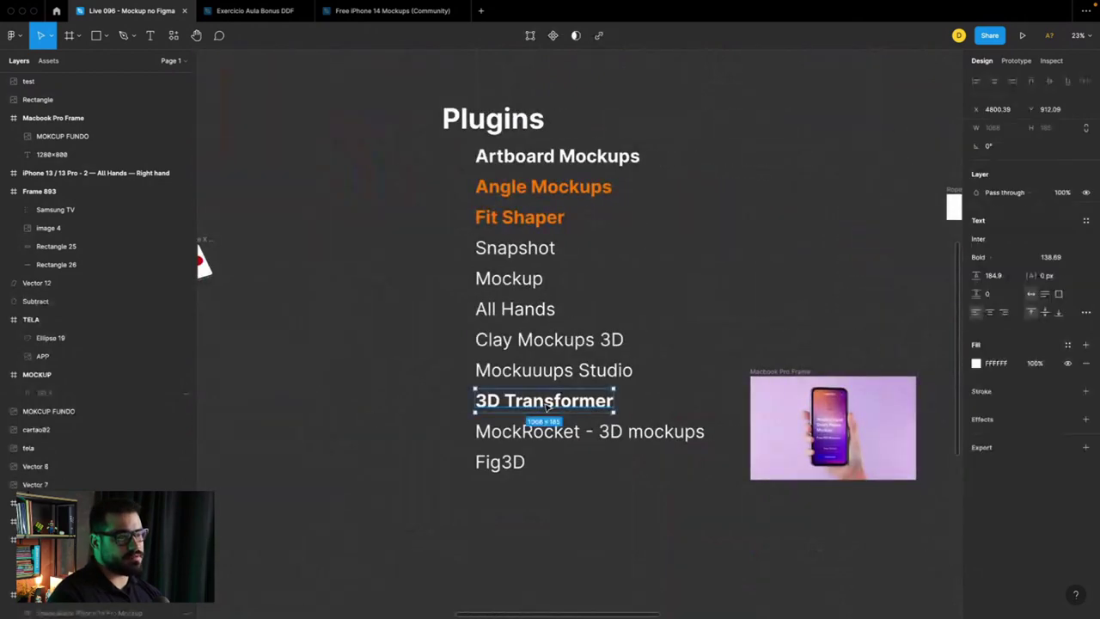
{"action": "scroll", "coordinate": [533, 400], "scroll_direction": "down", "scroll_amount": 2}
{"action": "scroll", "coordinate": [533, 401], "scroll_direction": "up", "scroll_amount": 3, "text": "ctrl"}
{"action": "scroll", "coordinate": [473, 351], "scroll_direction": "up", "scroll_amount": 1, "text": "ctrl"}
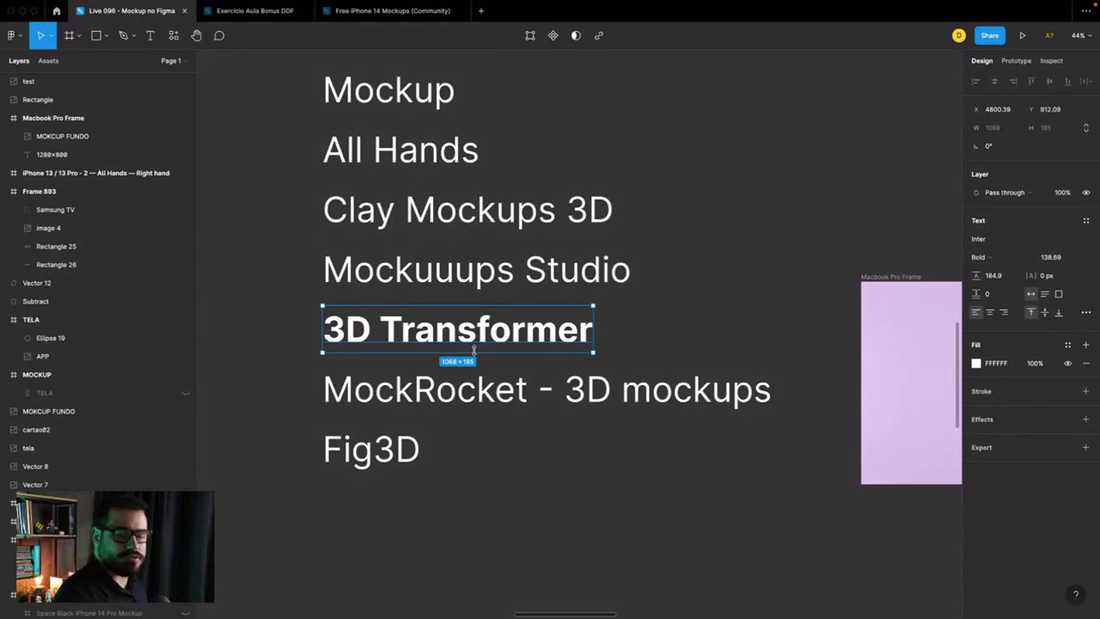
{"action": "scroll", "coordinate": [473, 350], "scroll_direction": "down", "scroll_amount": 3}
{"action": "scroll", "coordinate": [477, 357], "scroll_direction": "down", "scroll_amount": 2}
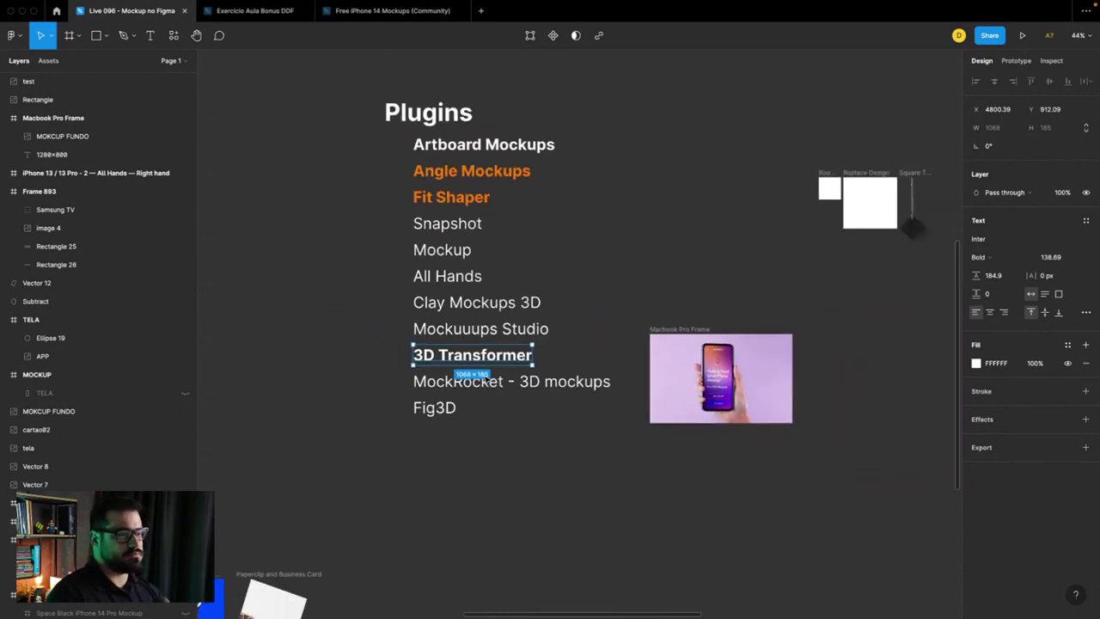
{"action": "scroll", "coordinate": [481, 366], "scroll_direction": "down", "scroll_amount": 1}
{"action": "scroll", "coordinate": [486, 378], "scroll_direction": "down", "scroll_amount": 1}
{"action": "scroll", "coordinate": [486, 378], "scroll_direction": "down", "scroll_amount": 5}
{"action": "scroll", "coordinate": [486, 378], "scroll_direction": "left", "scroll_amount": 2}
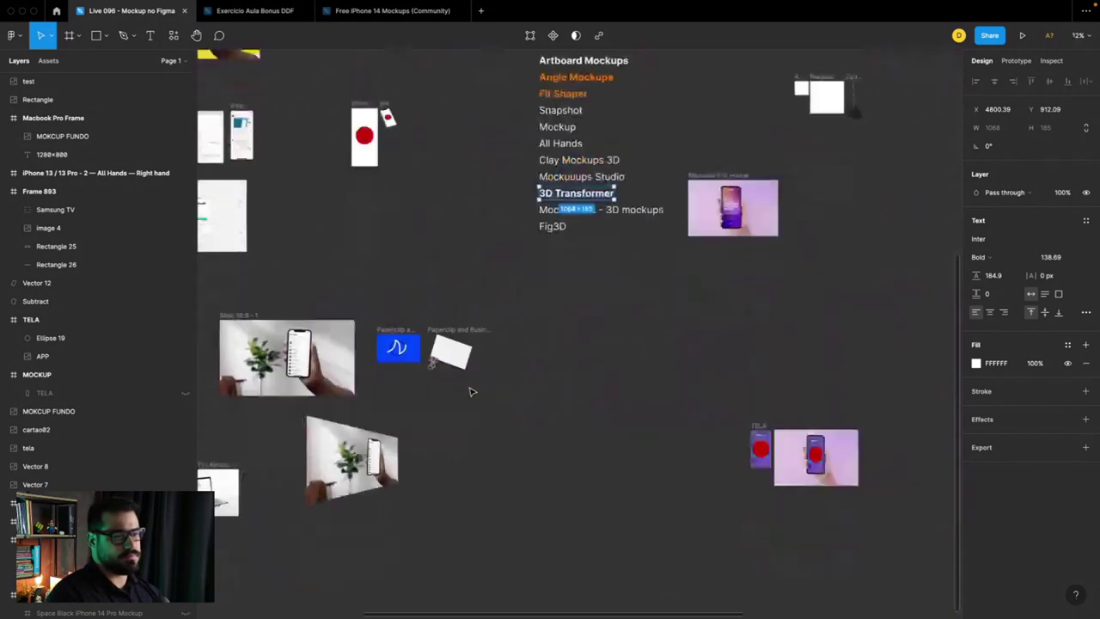
Step: Inspect the skewed hand-and-plant mockup and the blue card image in Frame 892
{"action": "left_click", "coordinate": [404, 404]}
{"action": "scroll", "coordinate": [404, 407], "scroll_direction": "up", "scroll_amount": 5}
{"action": "scroll", "coordinate": [404, 406], "scroll_direction": "up", "scroll_amount": 1}
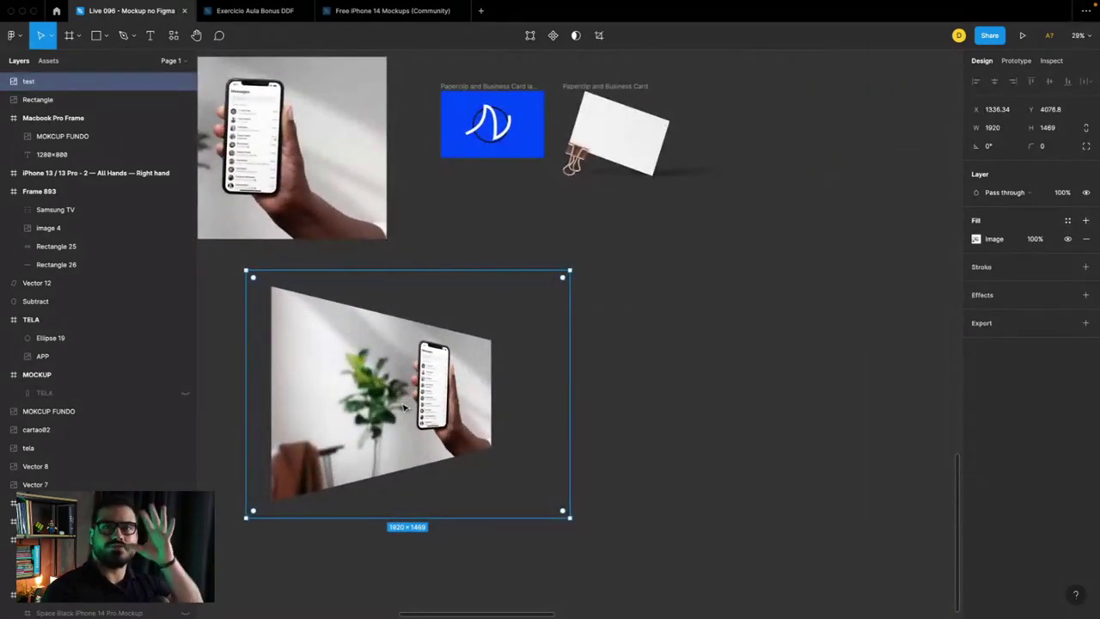
{"action": "scroll", "coordinate": [403, 406], "scroll_direction": "down", "scroll_amount": 5}
{"action": "scroll", "coordinate": [378, 361], "scroll_direction": "up", "scroll_amount": 3}
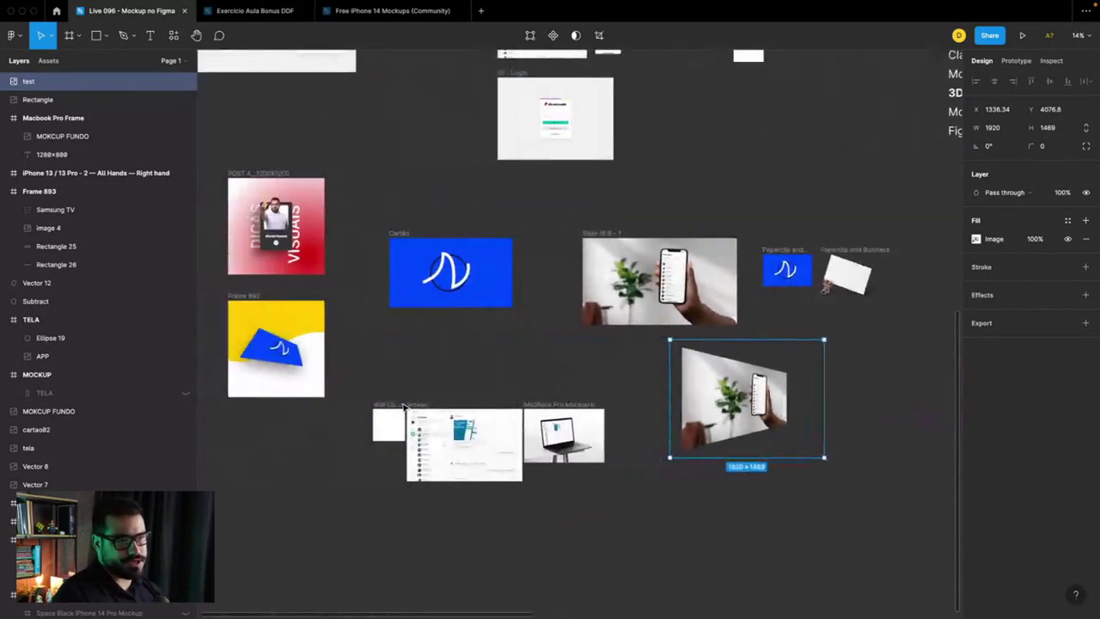
{"action": "scroll", "coordinate": [365, 330], "scroll_direction": "left", "scroll_amount": 2}
{"action": "scroll", "coordinate": [365, 328], "scroll_direction": "left", "scroll_amount": 1}
{"action": "left_click", "coordinate": [366, 328]}
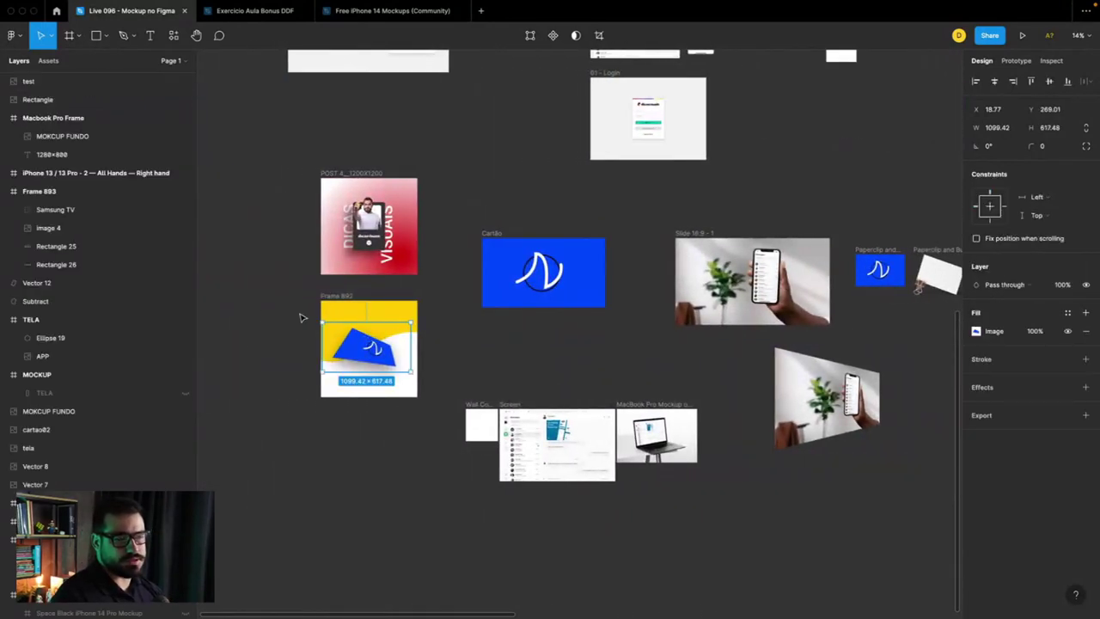
{"action": "scroll", "coordinate": [140, 288], "scroll_direction": "down", "scroll_amount": 3}
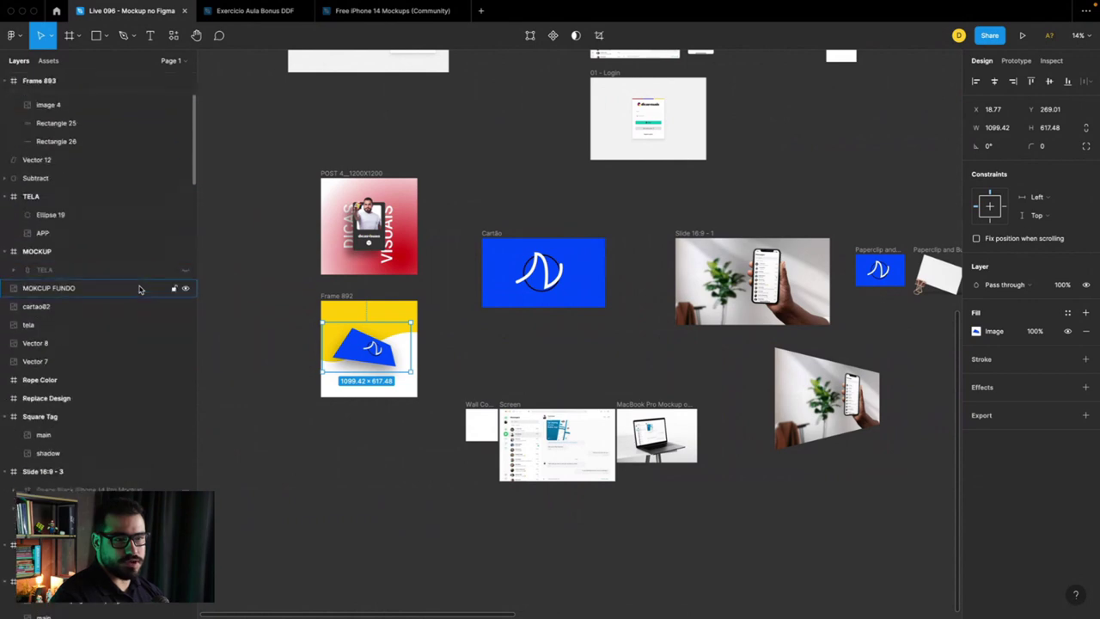
{"action": "scroll", "coordinate": [140, 289], "scroll_direction": "up", "scroll_amount": 3}
{"action": "scroll", "coordinate": [140, 288], "scroll_direction": "down", "scroll_amount": 3}
{"action": "scroll", "coordinate": [140, 289], "scroll_direction": "down", "scroll_amount": 6}
{"action": "scroll", "coordinate": [155, 292], "scroll_direction": "up", "scroll_amount": 9}
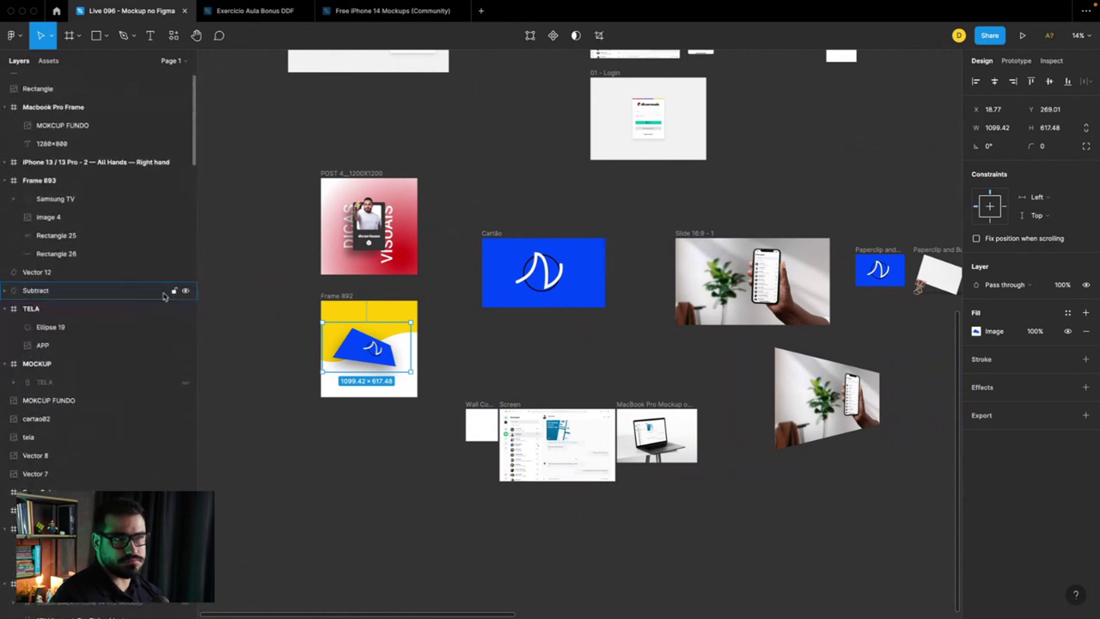
{"action": "scroll", "coordinate": [163, 295], "scroll_direction": "up", "scroll_amount": 1}
{"action": "scroll", "coordinate": [163, 295], "scroll_direction": "down", "scroll_amount": 3}
{"action": "scroll", "coordinate": [163, 295], "scroll_direction": "up", "scroll_amount": 3}
{"action": "left_click", "coordinate": [265, 331]}
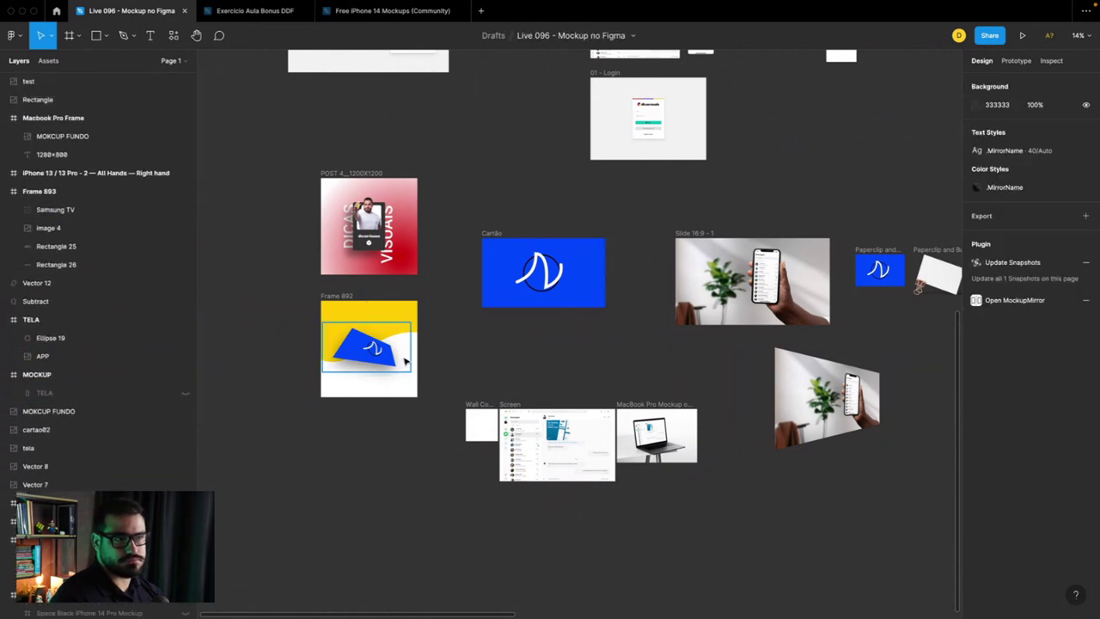
{"action": "scroll", "coordinate": [464, 362], "scroll_direction": "right", "scroll_amount": 5}
{"action": "scroll", "coordinate": [534, 364], "scroll_direction": "right", "scroll_amount": 5}
{"action": "scroll", "coordinate": [535, 364], "scroll_direction": "up", "scroll_amount": 3}
{"action": "scroll", "coordinate": [535, 365], "scroll_direction": "up", "scroll_amount": 2}
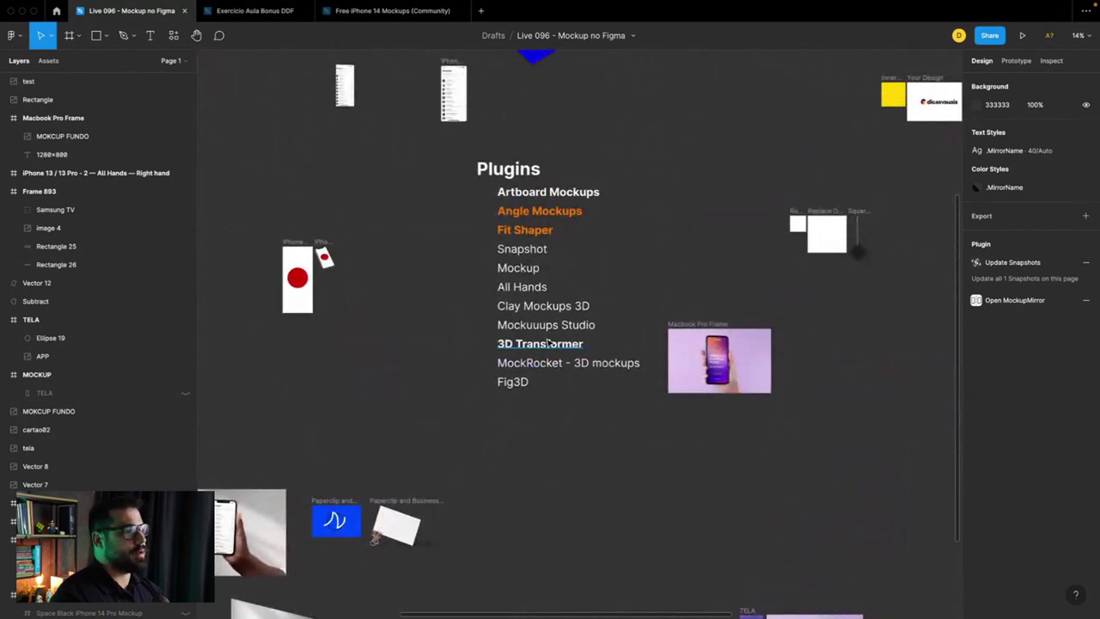
Step: Make the 'MockRocket - 3D mockups' line bold in place of 3D Transformer
{"action": "left_click", "coordinate": [547, 342]}
{"action": "left_click", "coordinate": [572, 387]}
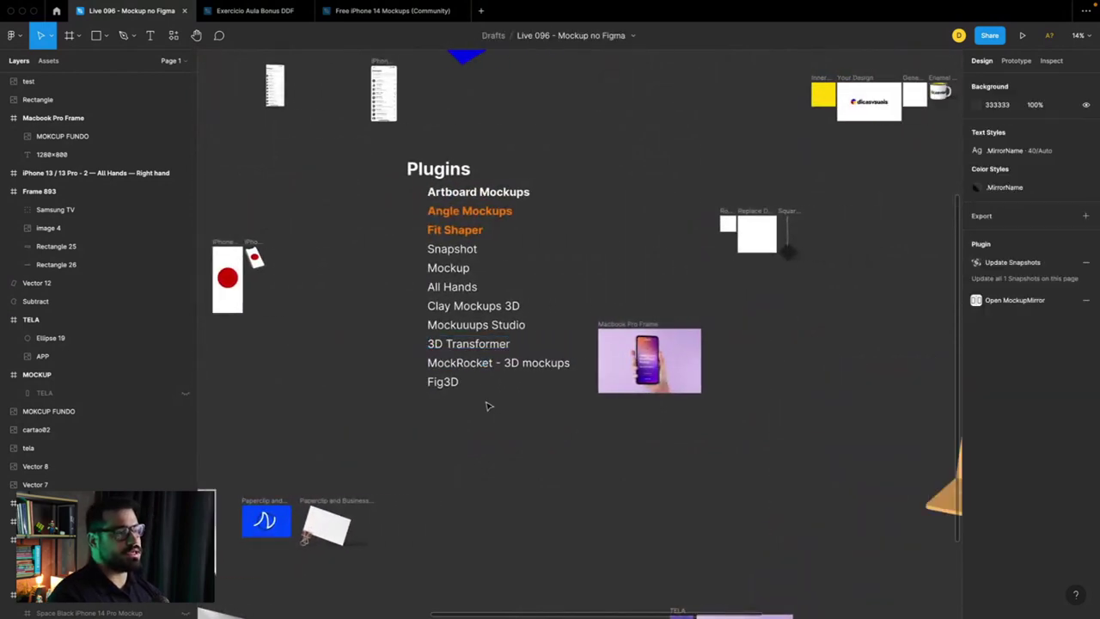
{"action": "scroll", "coordinate": [487, 405], "scroll_direction": "up", "scroll_amount": 5}
{"action": "left_click", "coordinate": [427, 309]}
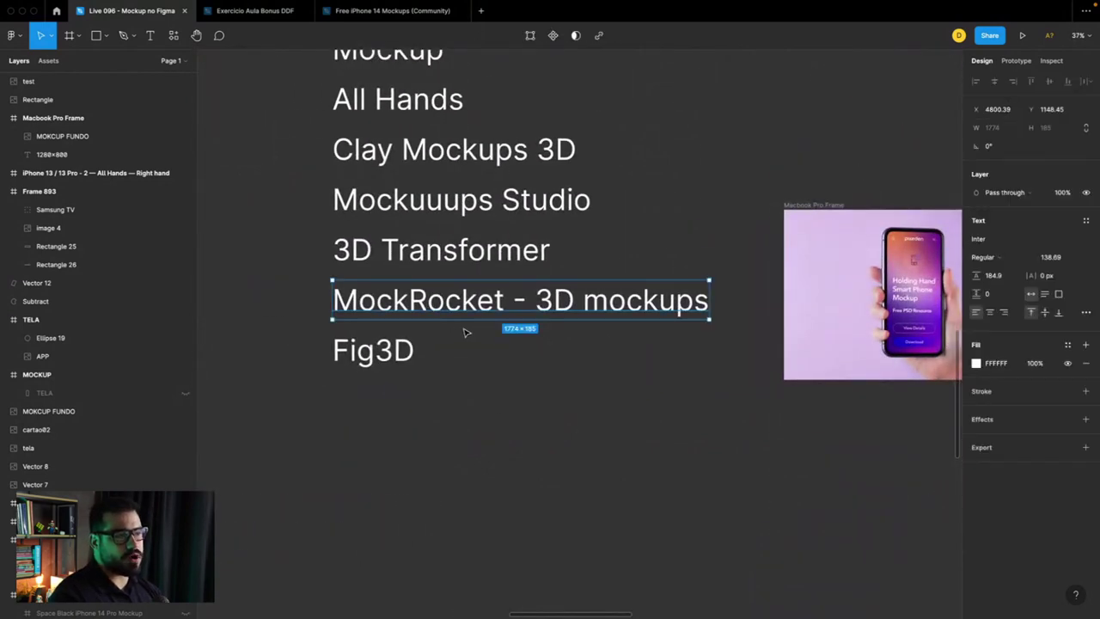
{"action": "scroll", "coordinate": [463, 332], "scroll_direction": "down", "scroll_amount": 5}
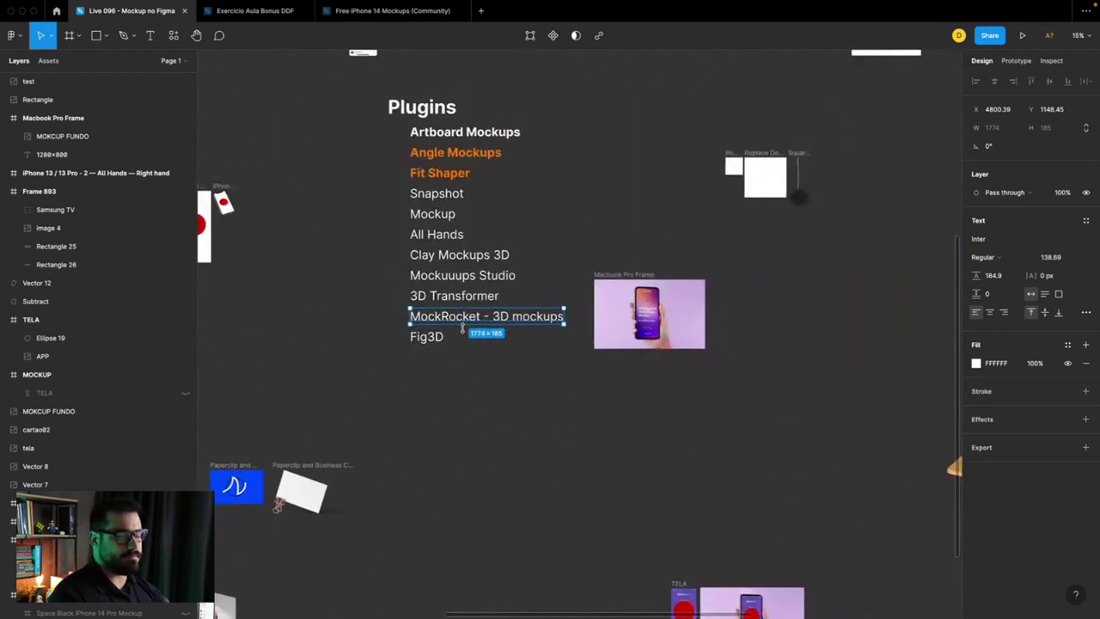
{"action": "key", "text": "ctrl+b"}
{"action": "scroll", "coordinate": [471, 338], "scroll_direction": "down", "scroll_amount": 3}
{"action": "left_click", "coordinate": [476, 416]}
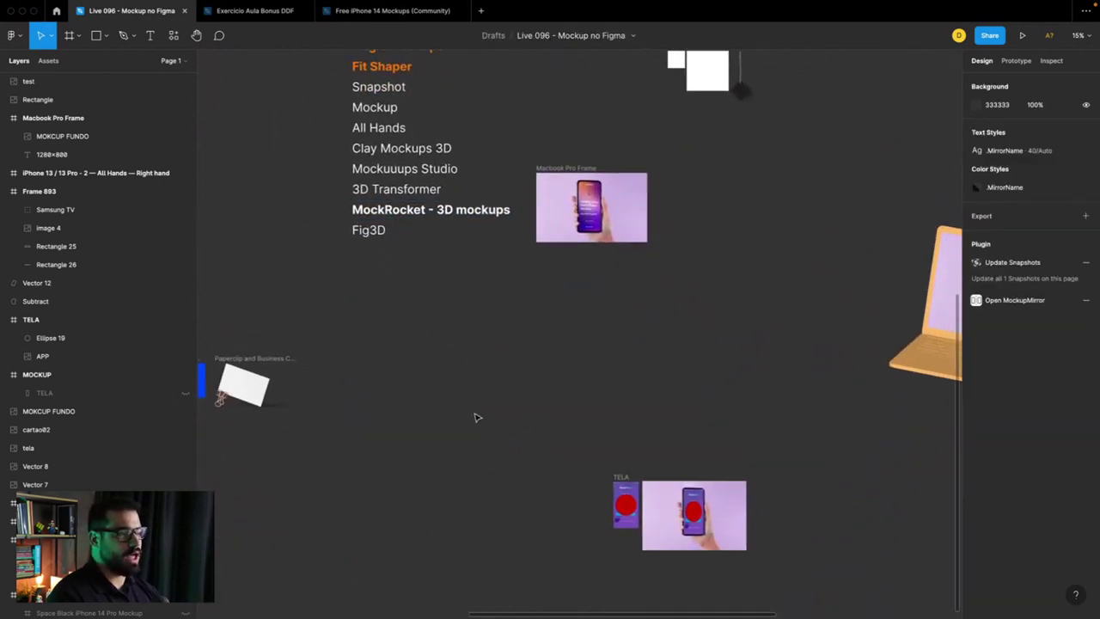
{"action": "scroll", "coordinate": [455, 343], "scroll_direction": "down", "scroll_amount": 5}
Step: Run the MockRocket – 3D Mockups plugin from Resources with its iPhone 12 Pro preview, moving its window up
{"action": "left_click", "coordinate": [174, 35]}
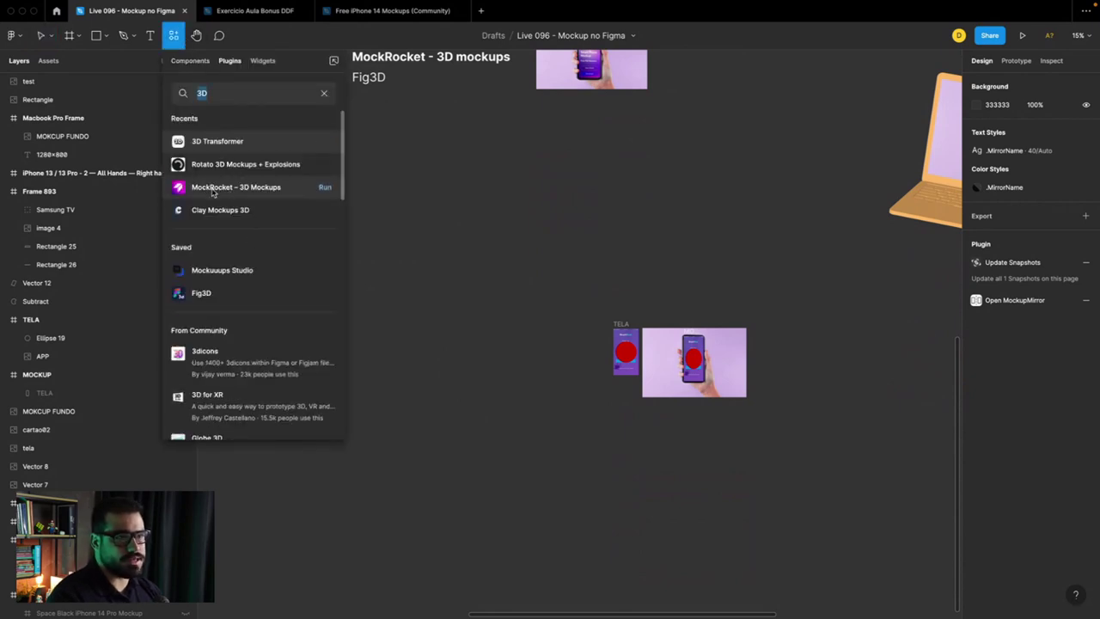
{"action": "left_click", "coordinate": [213, 189]}
{"action": "left_click", "coordinate": [232, 214]}
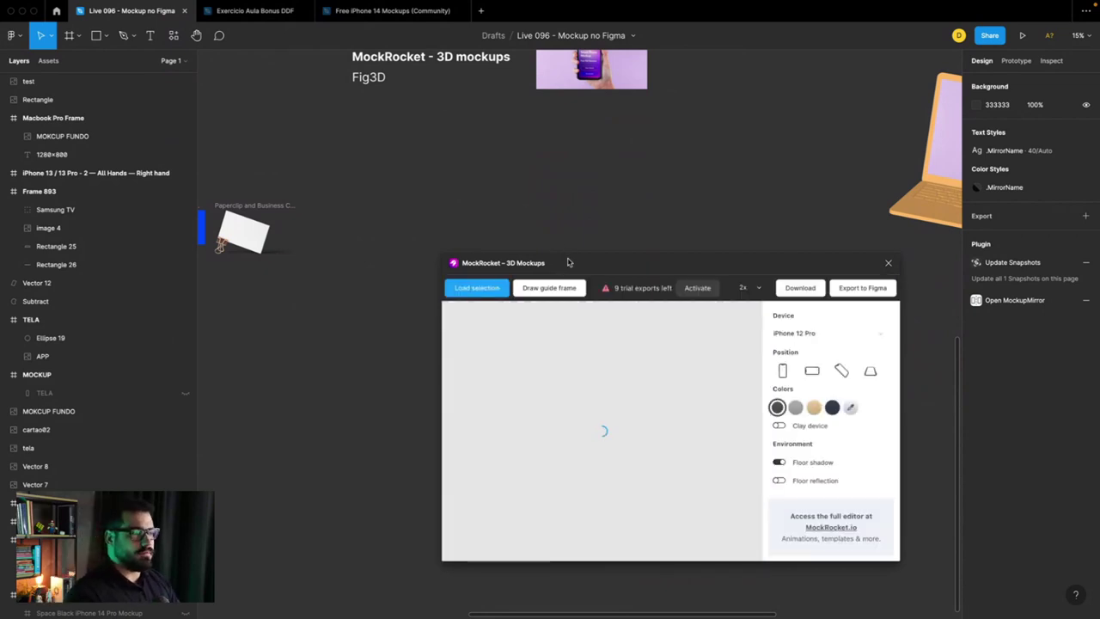
{"action": "left_click_drag", "start_coordinate": [567, 262], "coordinate": [487, 169]}
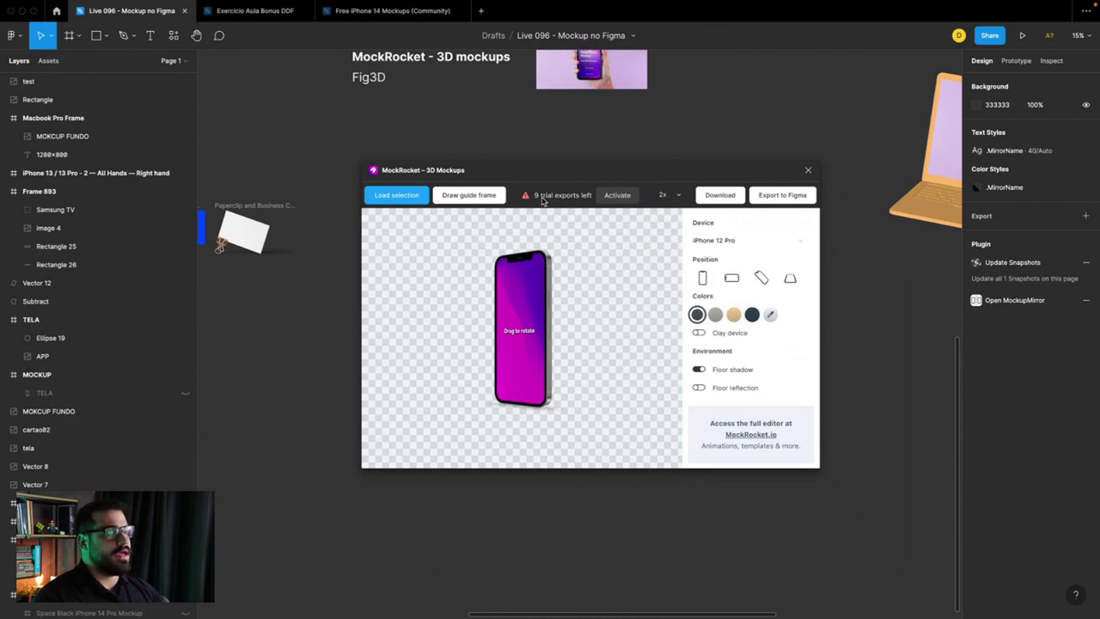
{"action": "left_click", "coordinate": [727, 241]}
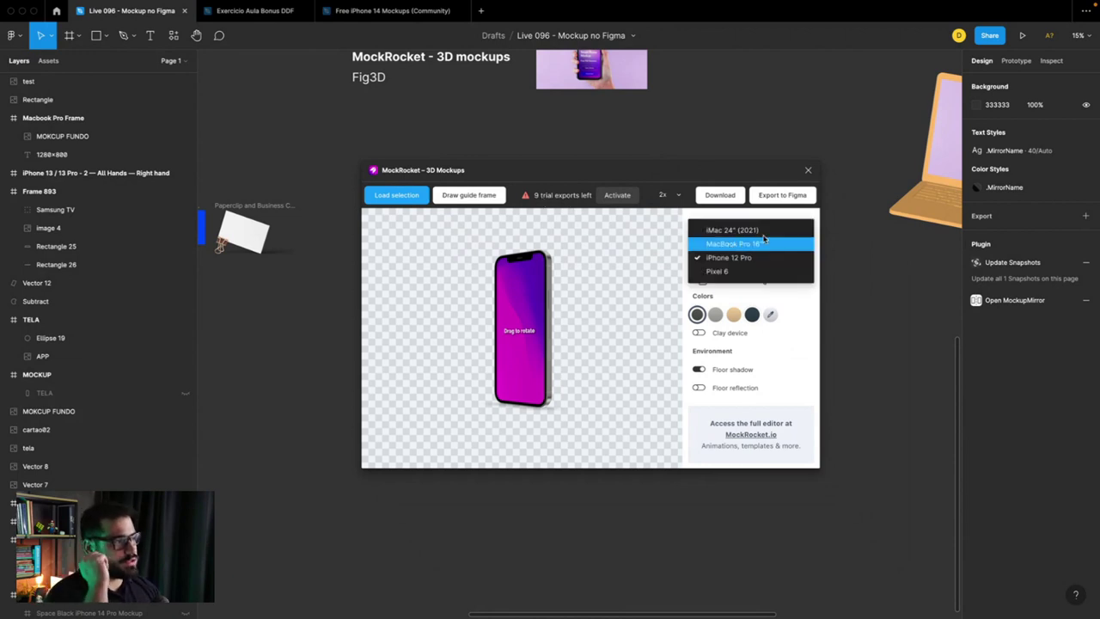
Step: Preview the iMac, MacBook Pro and iPhone 12 Pro, then settle on the Pixel 6 device
{"action": "left_click", "coordinate": [756, 230]}
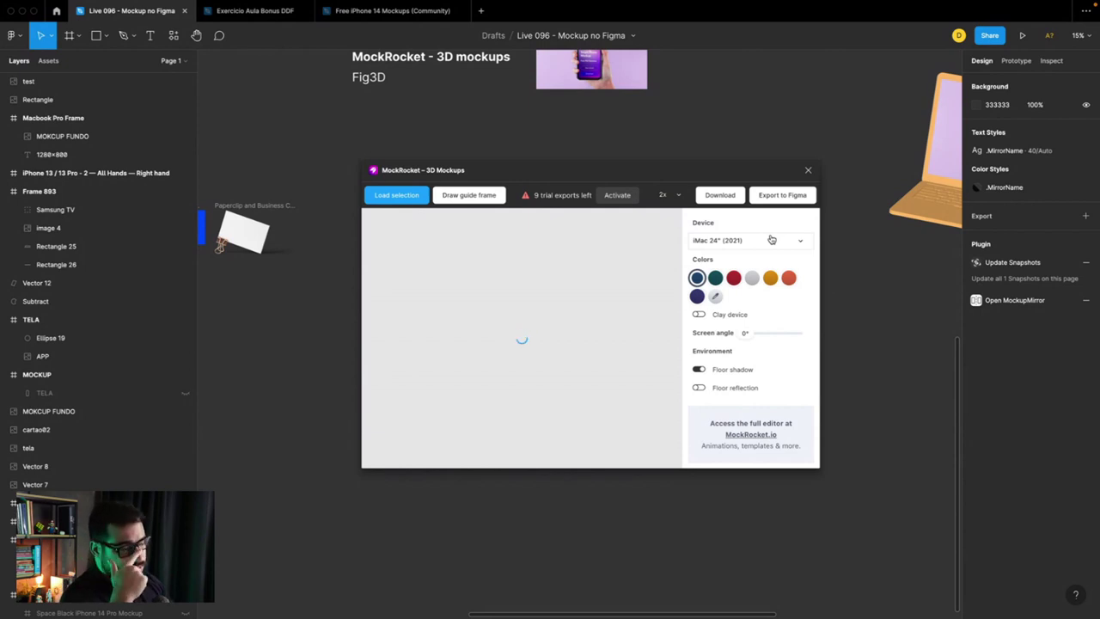
{"action": "left_click", "coordinate": [746, 244]}
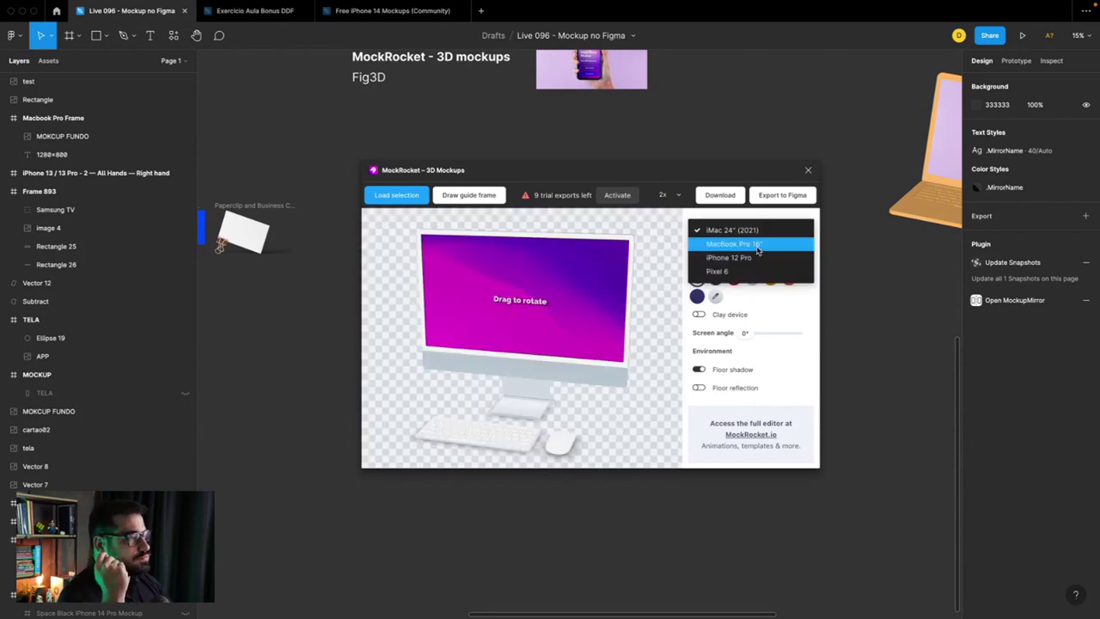
{"action": "left_click", "coordinate": [757, 246]}
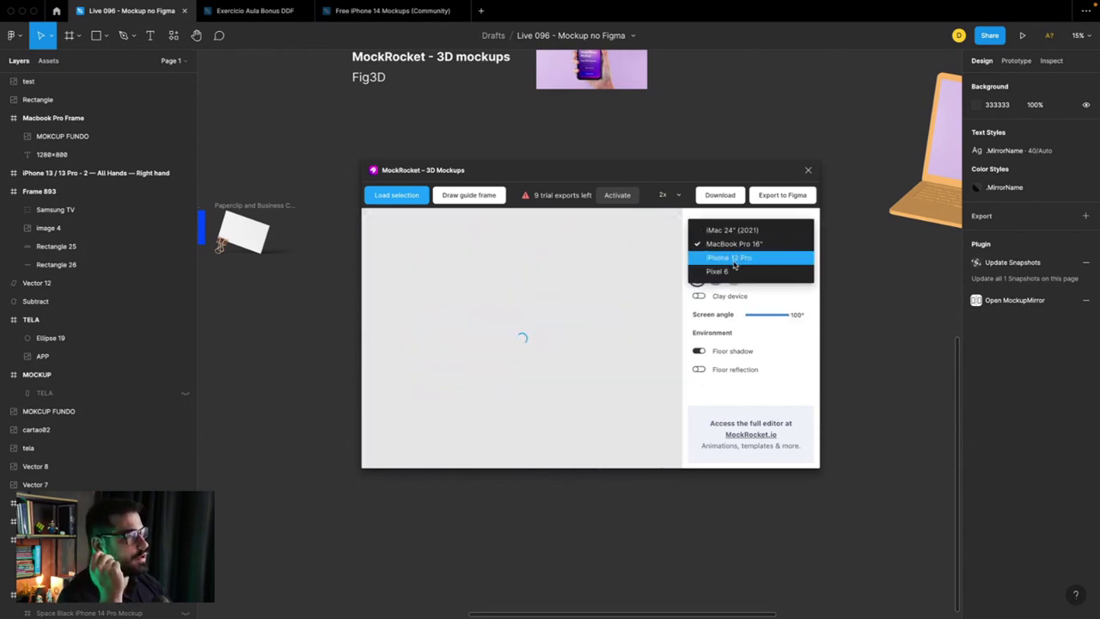
{"action": "left_click", "coordinate": [733, 258]}
{"action": "left_click", "coordinate": [739, 240]}
{"action": "left_click", "coordinate": [722, 270]}
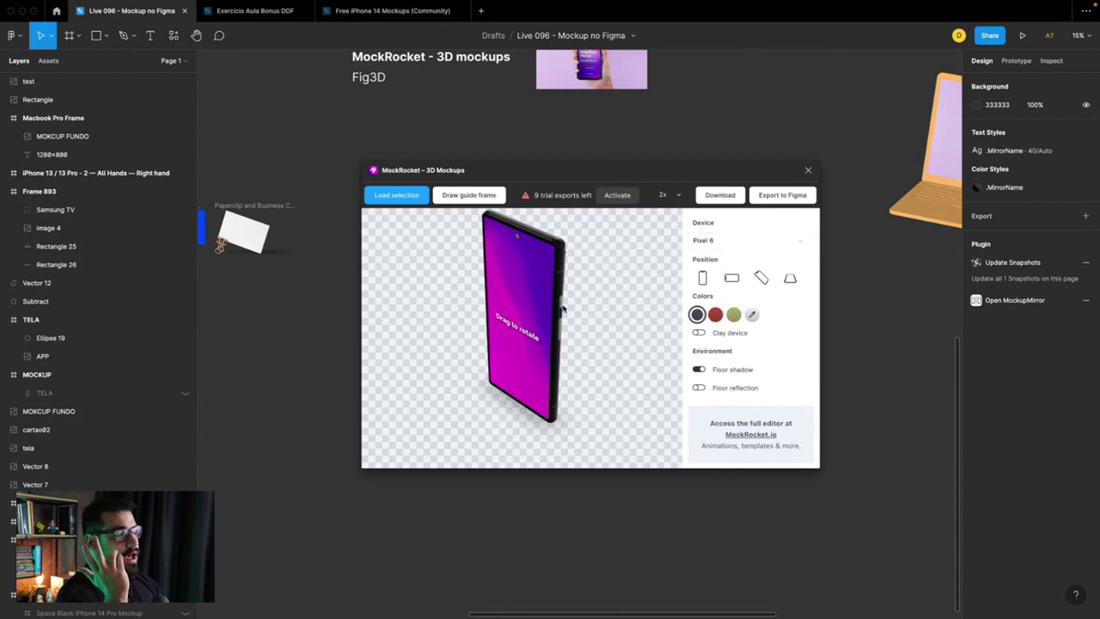
Step: Stand the Pixel 6 upright facing forward, tilted slightly backward
{"action": "mouse_move", "coordinate": [537, 326]}
{"action": "left_mouse_down"}
{"action": "mouse_move", "coordinate": [610, 271]}
{"action": "mouse_move", "coordinate": [592, 287]}
{"action": "left_mouse_up"}
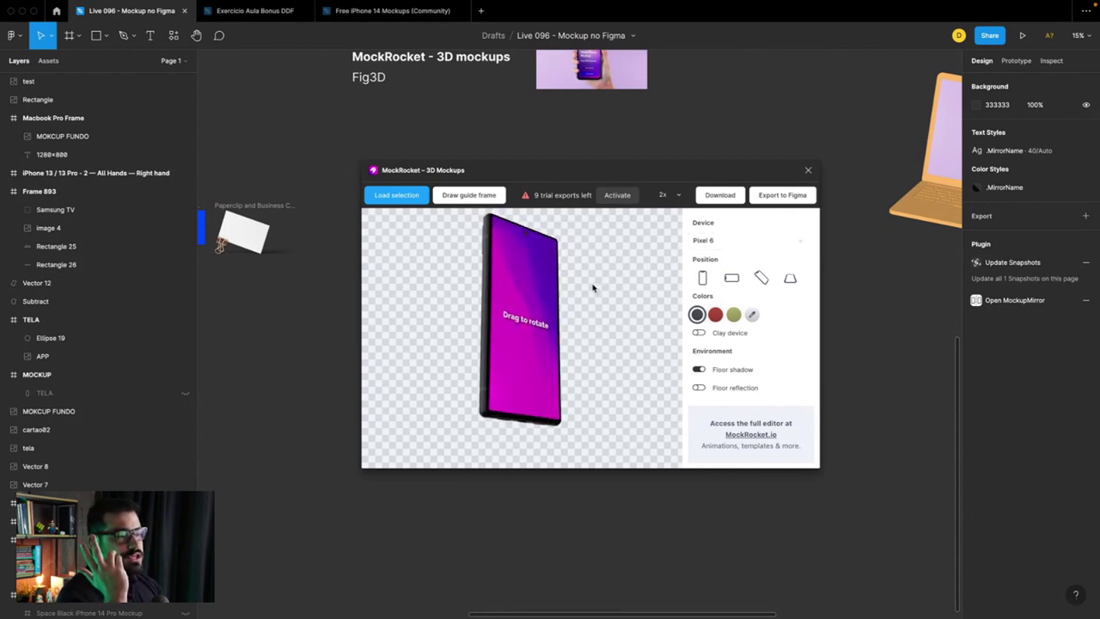
{"action": "left_click", "coordinate": [731, 278]}
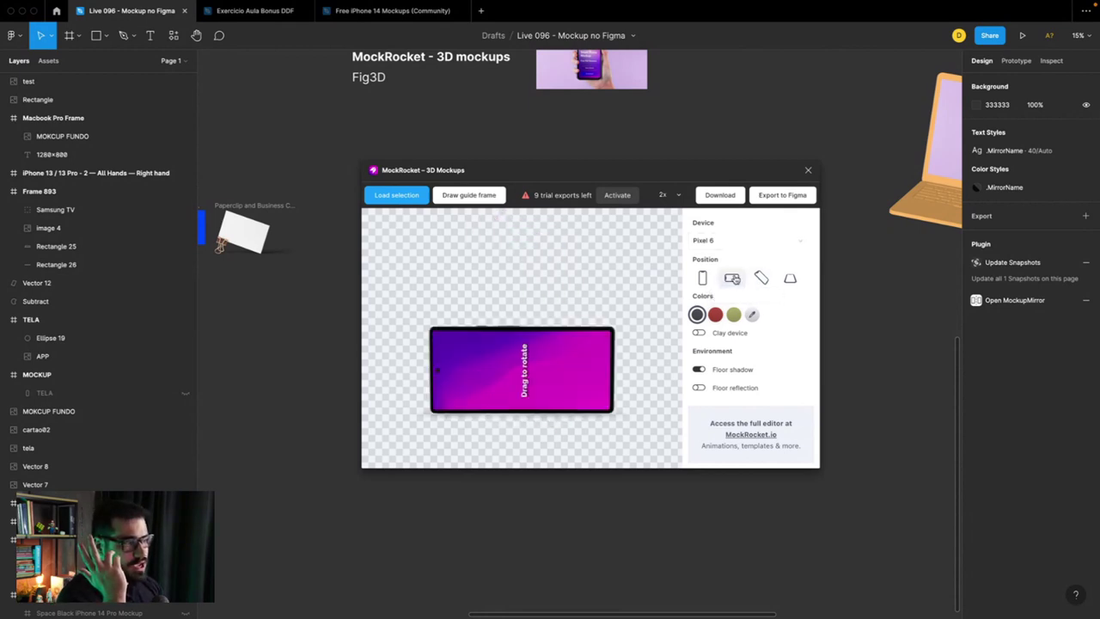
{"action": "left_click_drag", "start_coordinate": [664, 324], "coordinate": [553, 355]}
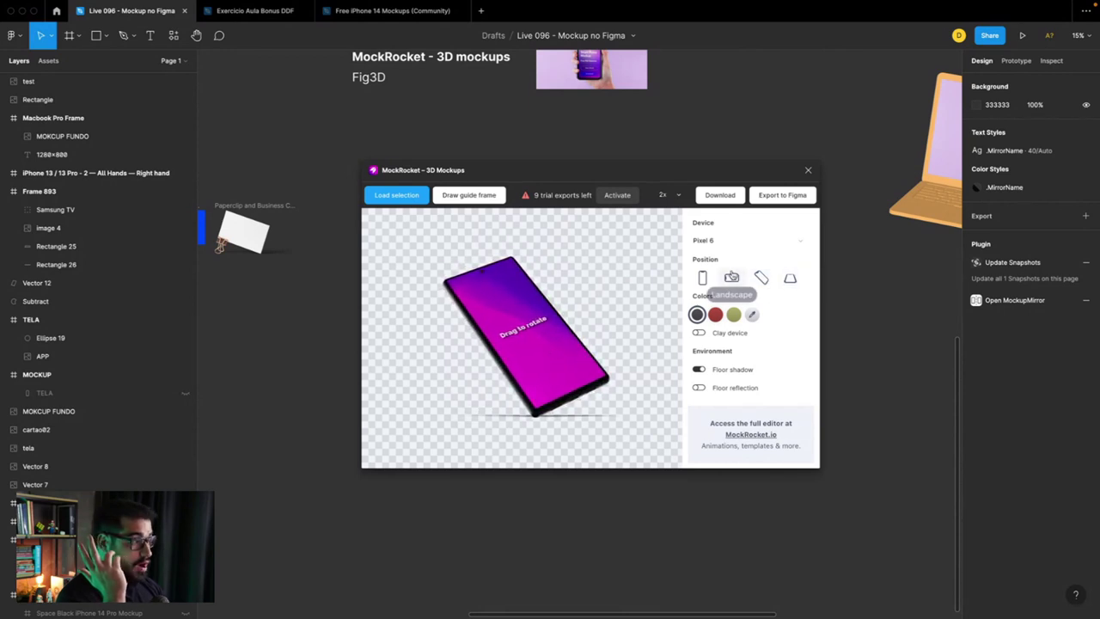
{"action": "left_click", "coordinate": [791, 278]}
{"action": "mouse_move", "coordinate": [506, 389]}
{"action": "left_mouse_down"}
{"action": "mouse_move", "coordinate": [506, 378]}
{"action": "mouse_move", "coordinate": [503, 397]}
{"action": "left_mouse_up"}
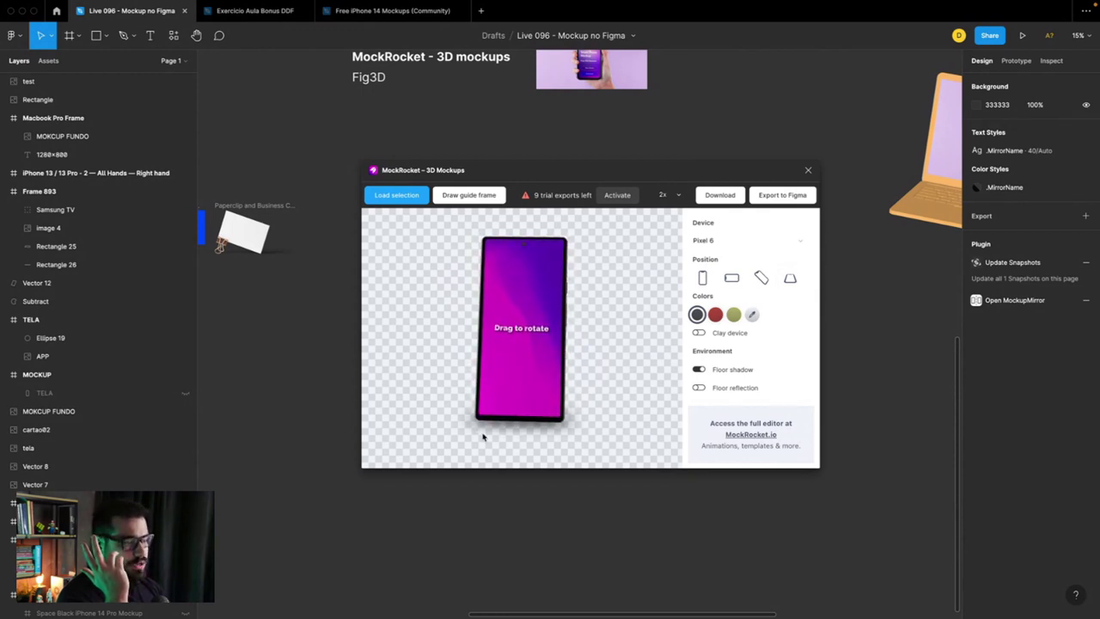
Step: Try red, green, custom and clay body looks, then return the phone to the dark colour
{"action": "left_click", "coordinate": [715, 315]}
{"action": "left_click", "coordinate": [735, 315]}
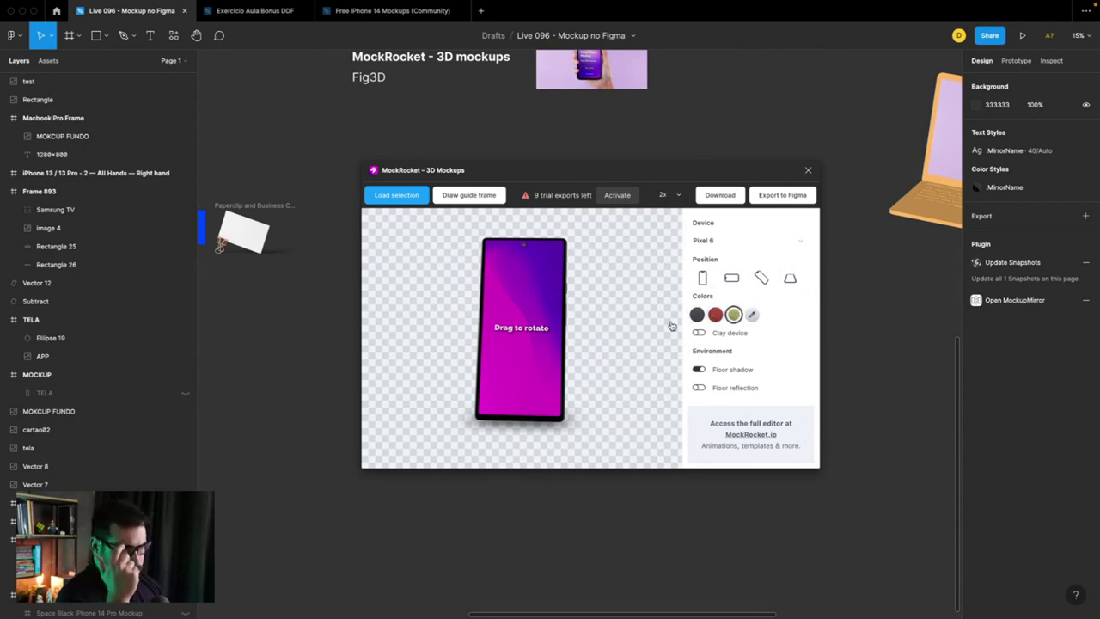
{"action": "left_click", "coordinate": [750, 315]}
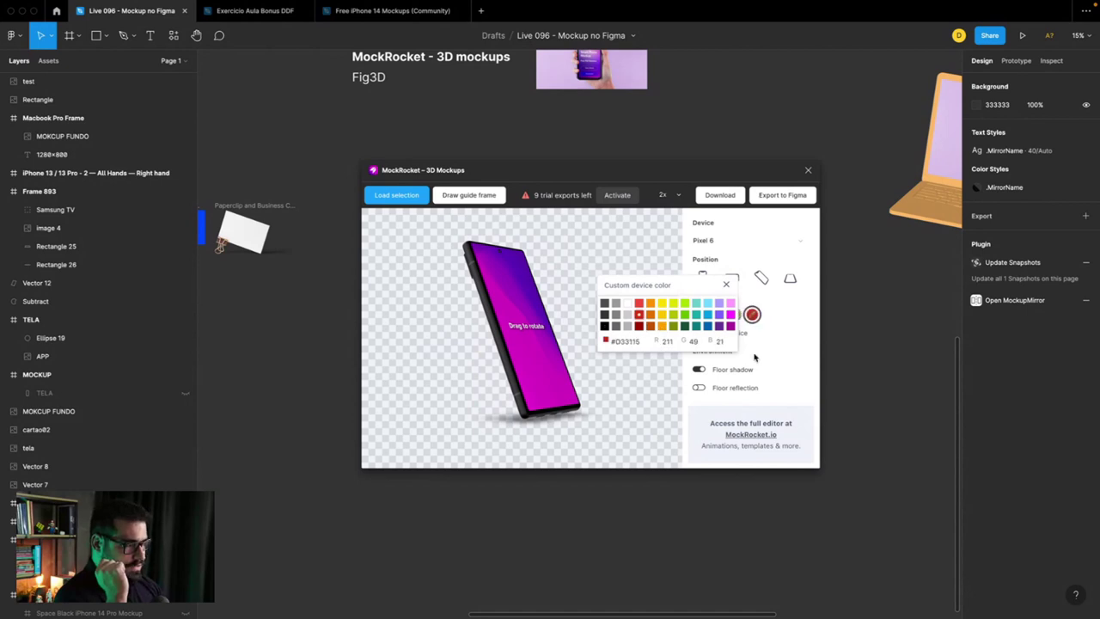
{"action": "left_click", "coordinate": [727, 285]}
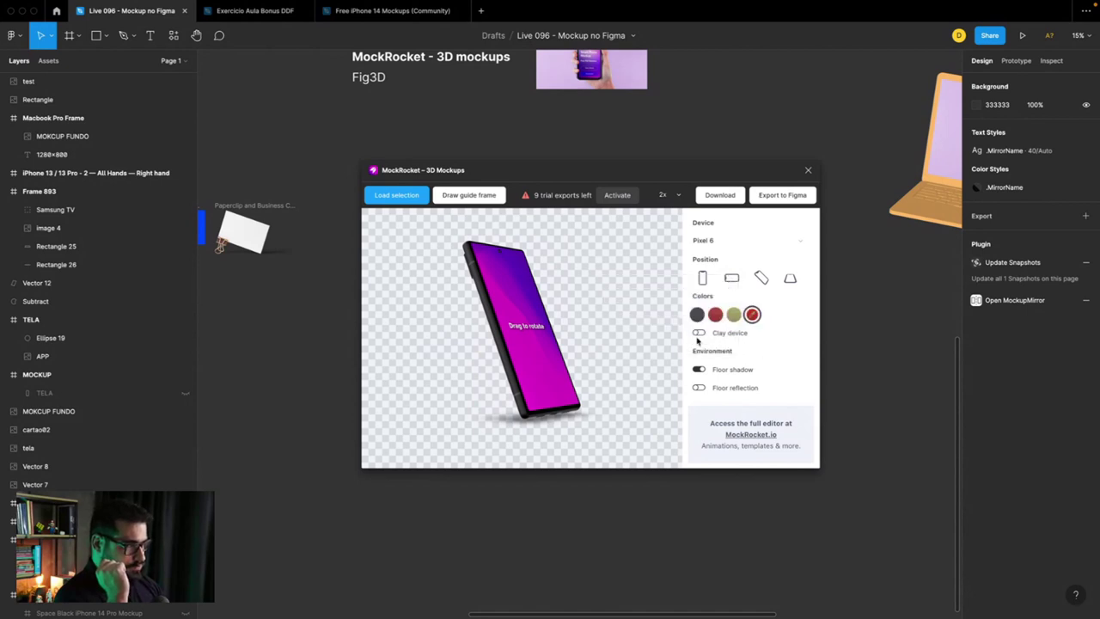
{"action": "left_click", "coordinate": [700, 333]}
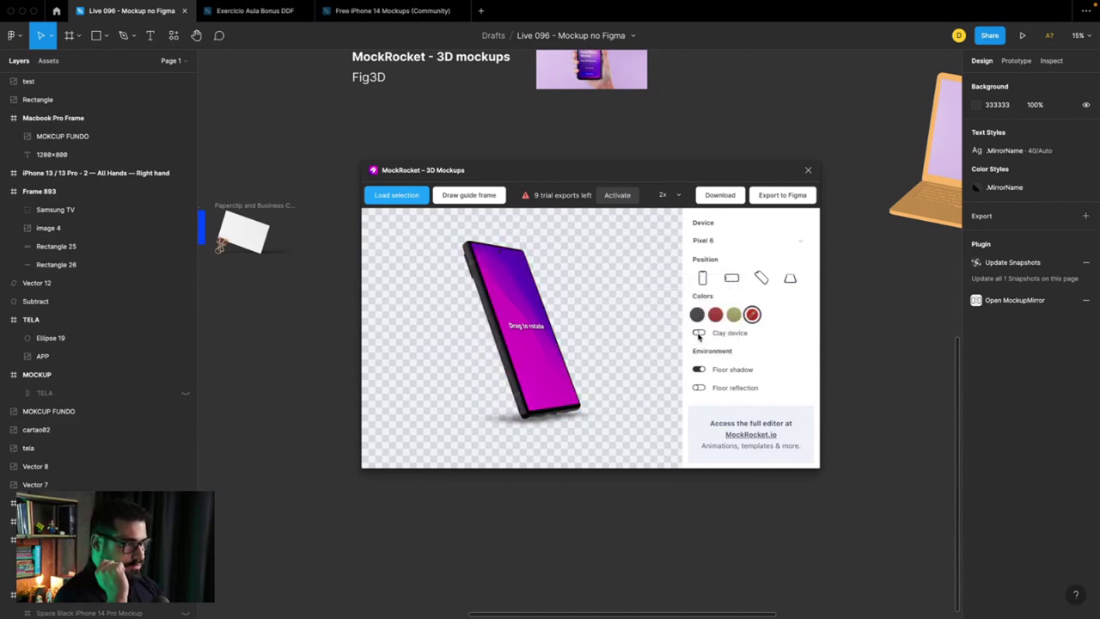
{"action": "left_click", "coordinate": [699, 334]}
{"action": "left_click", "coordinate": [698, 334]}
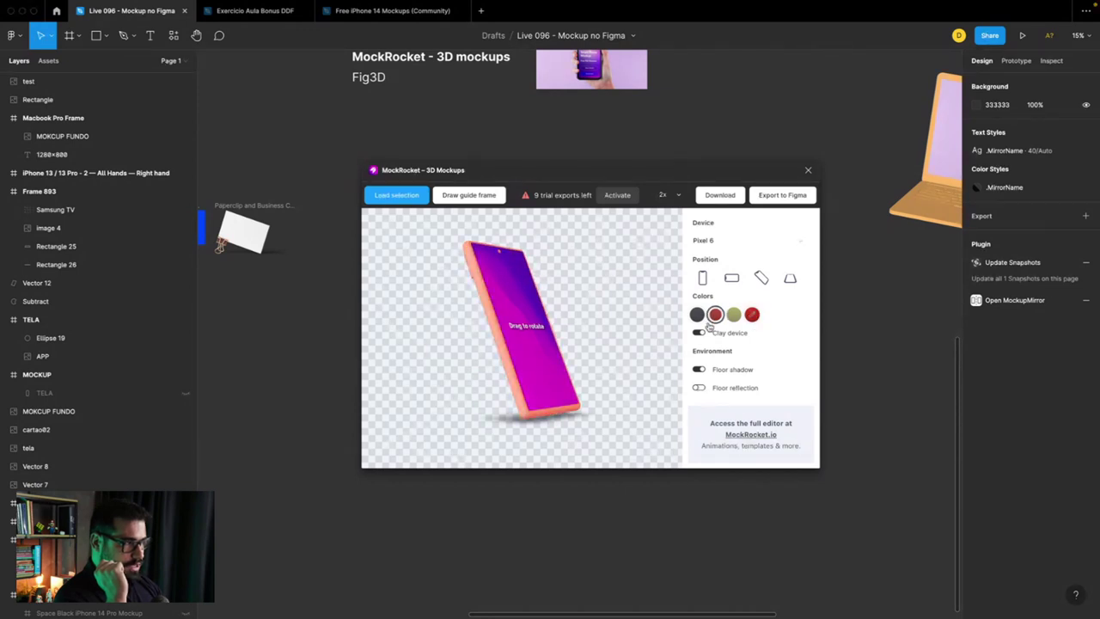
{"action": "left_click", "coordinate": [697, 315]}
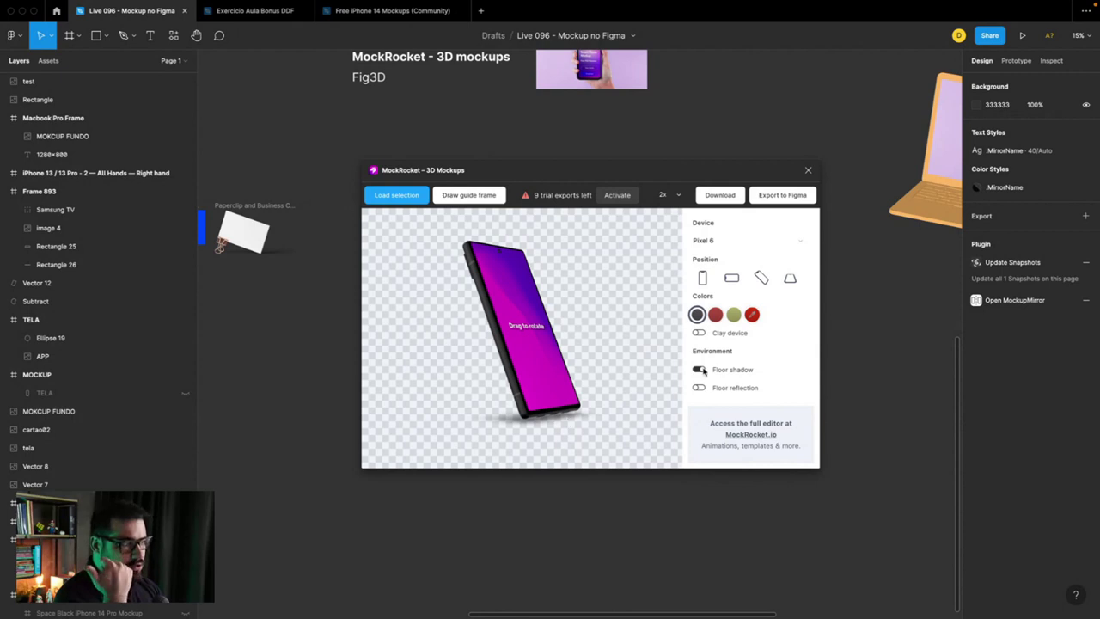
Step: Keep the floor shadow, add a floor reflection, and rotate the phone to an upright tilt
{"action": "left_click", "coordinate": [702, 371]}
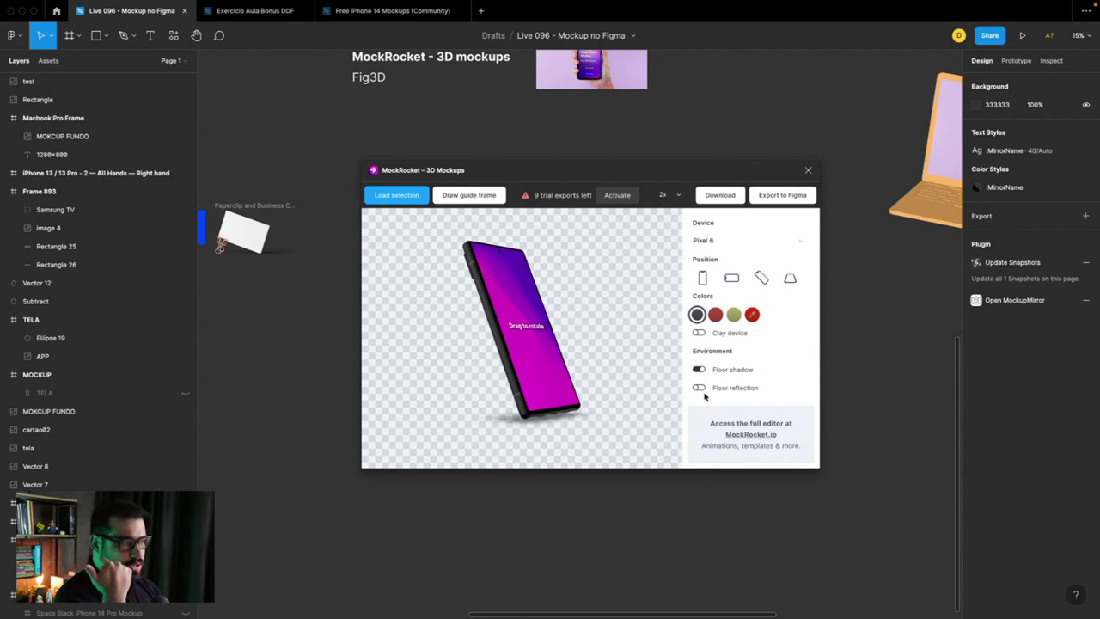
{"action": "left_click", "coordinate": [698, 387]}
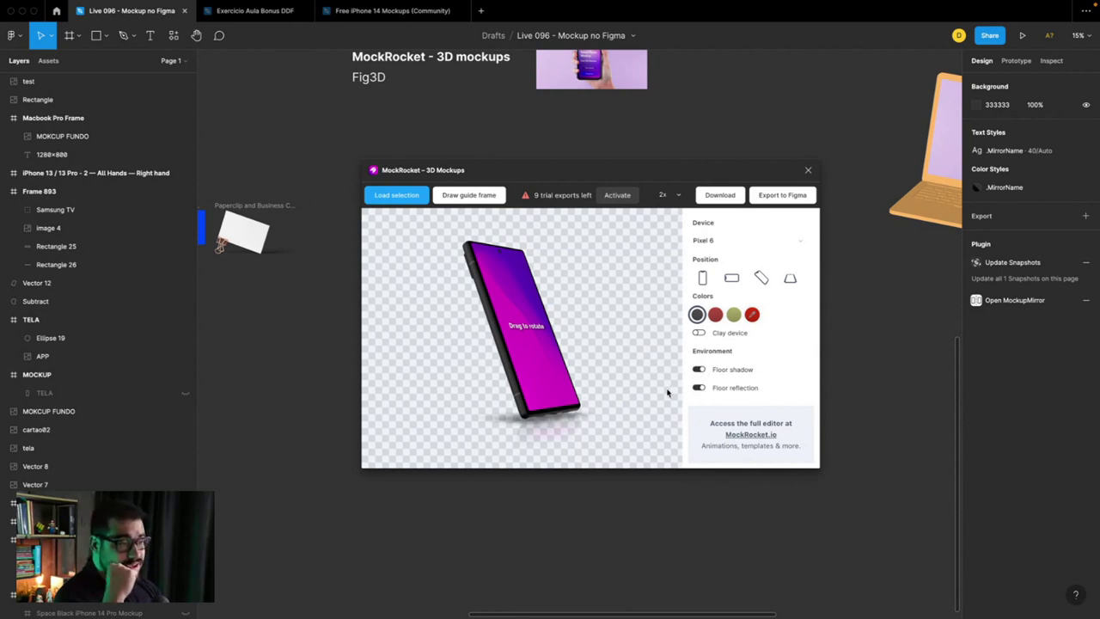
{"action": "left_click_drag", "start_coordinate": [550, 442], "coordinate": [513, 393]}
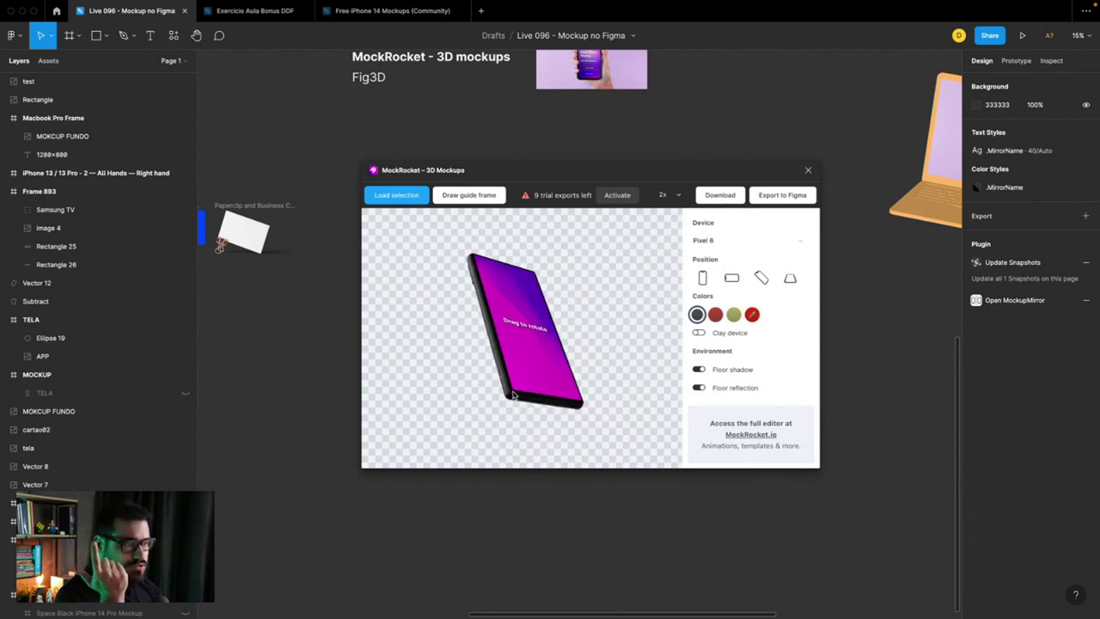
{"action": "left_click_drag", "start_coordinate": [513, 394], "coordinate": [529, 330]}
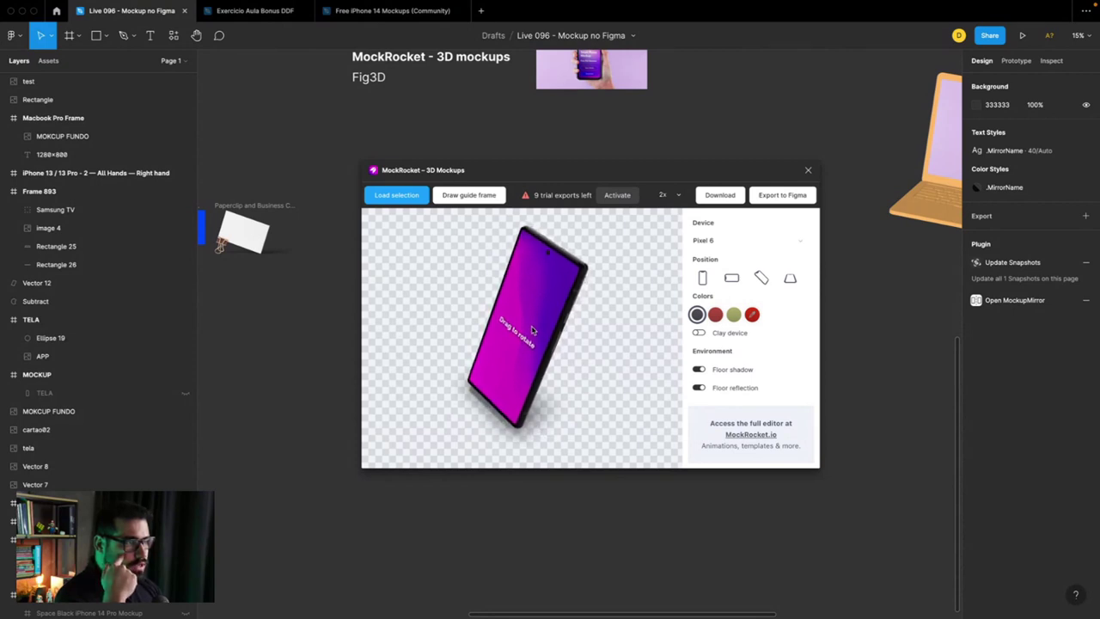
{"action": "left_click_drag", "start_coordinate": [506, 169], "coordinate": [548, 167]}
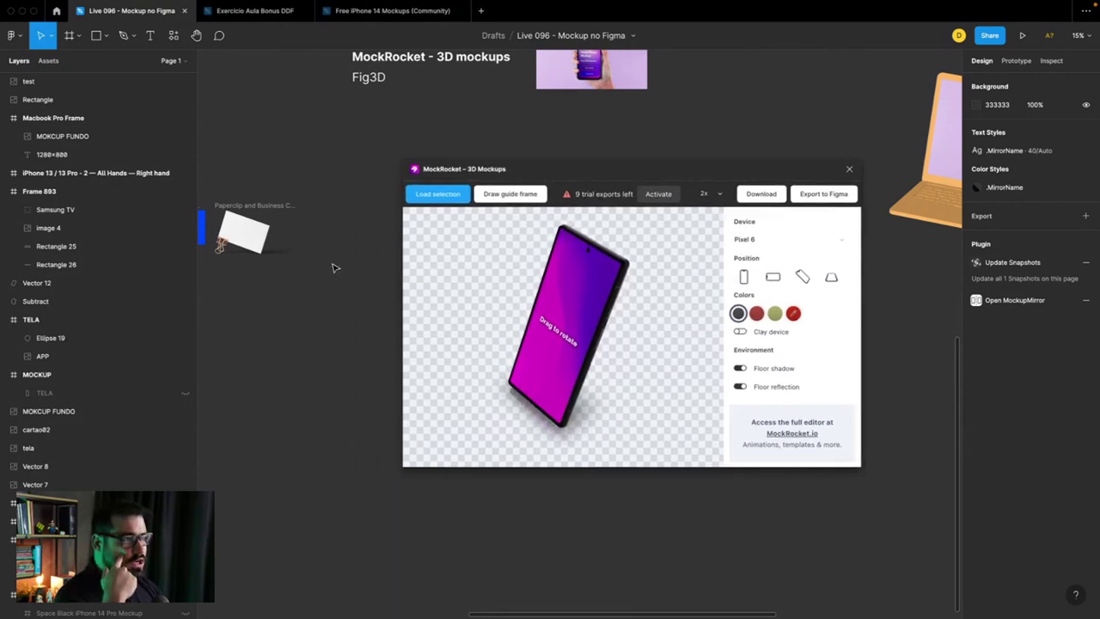
Step: Load the red-circle phone screen frame onto the 3D phone mockup
{"action": "scroll", "coordinate": [335, 263], "scroll_direction": "up", "scroll_amount": 2}
{"action": "scroll", "coordinate": [335, 253], "scroll_direction": "up", "scroll_amount": 3}
{"action": "scroll", "coordinate": [336, 241], "scroll_direction": "up", "scroll_amount": 3}
{"action": "scroll", "coordinate": [335, 228], "scroll_direction": "left", "scroll_amount": 3}
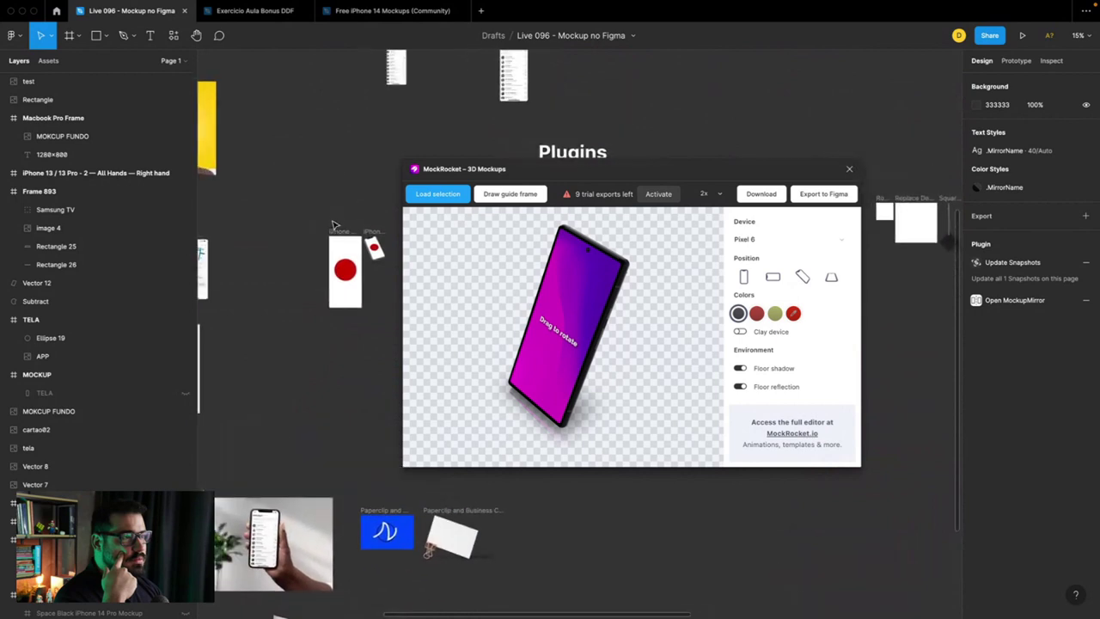
{"action": "left_click", "coordinate": [340, 234]}
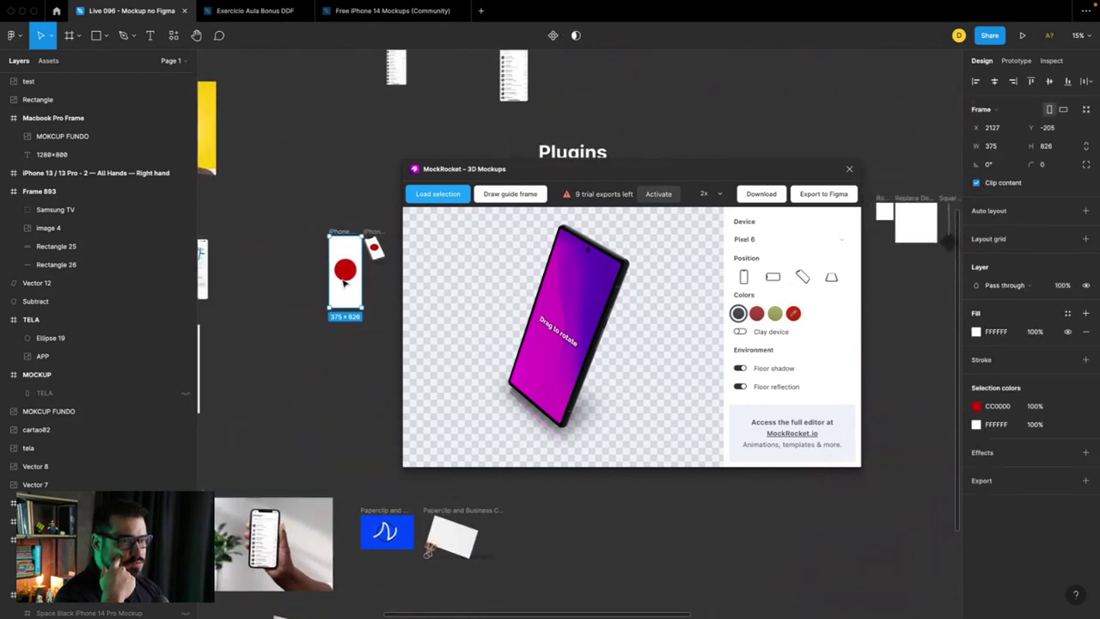
{"action": "left_click", "coordinate": [431, 194]}
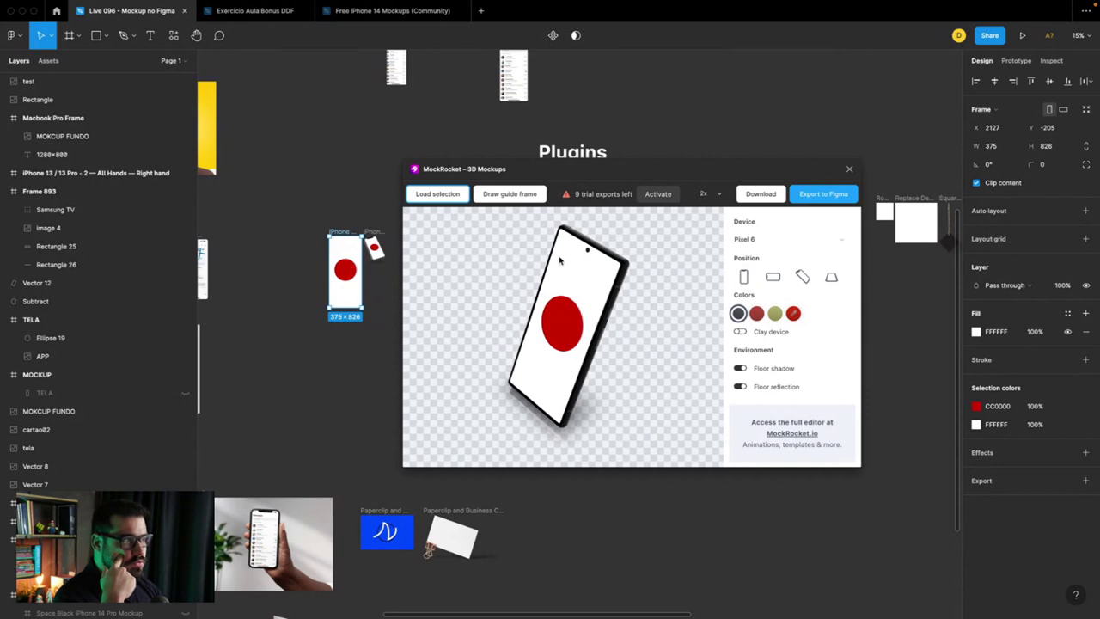
Step: Export the rendered mockup to the canvas at 2x scale (2000×1500)
{"action": "left_click", "coordinate": [713, 193]}
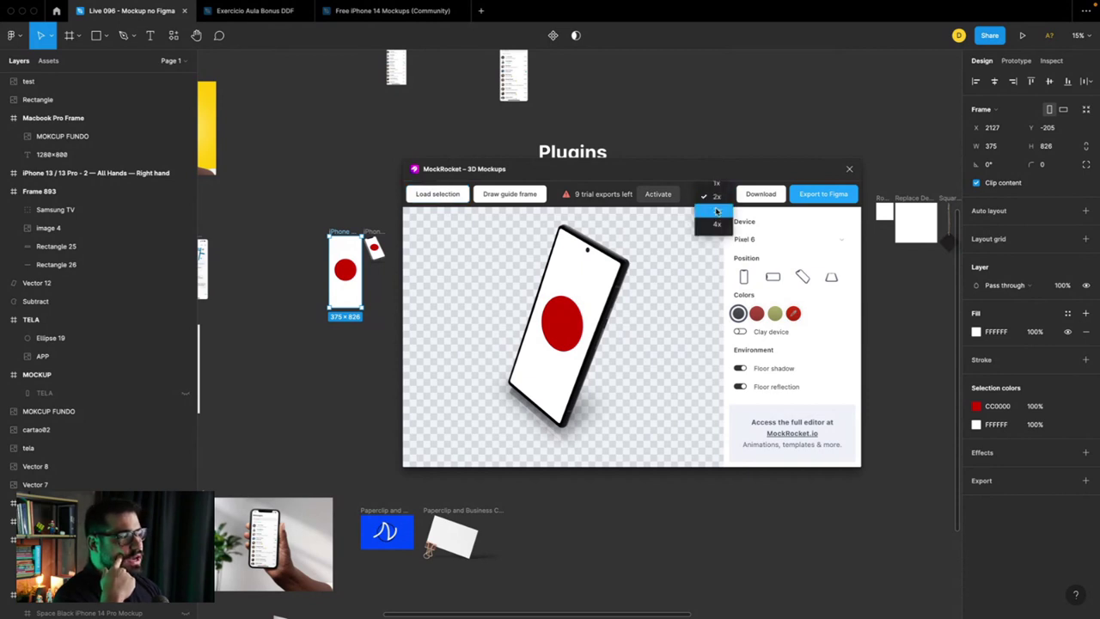
{"action": "left_click", "coordinate": [724, 200]}
{"action": "left_click", "coordinate": [821, 194]}
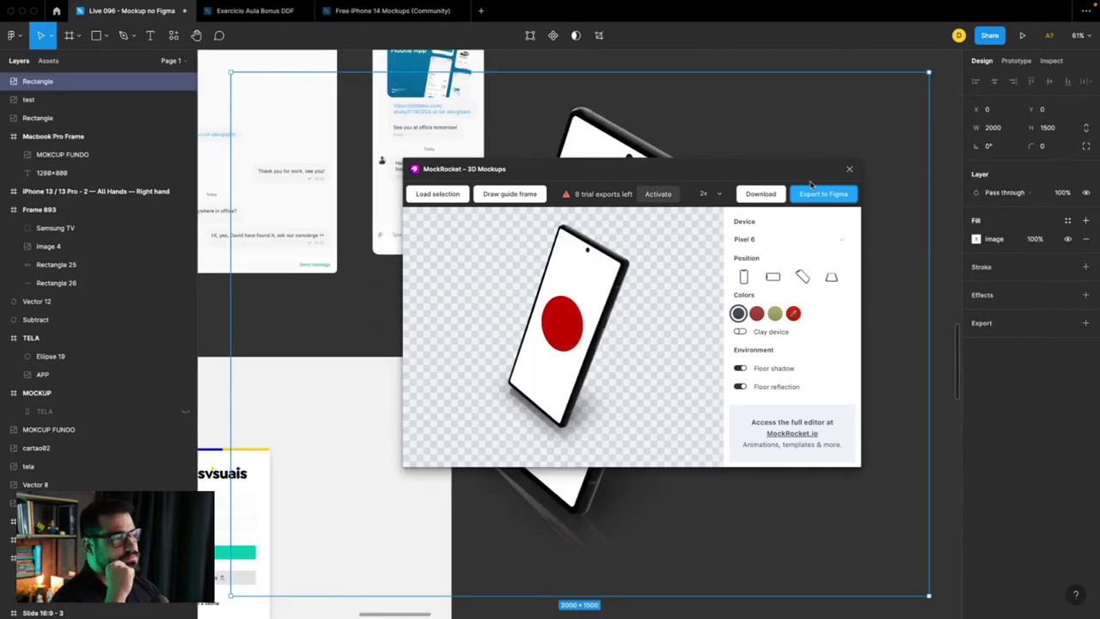
Step: Close the plugin and place the phone image in Frame 893, scaled to about 350×262 on the desk
{"action": "left_click", "coordinate": [850, 171]}
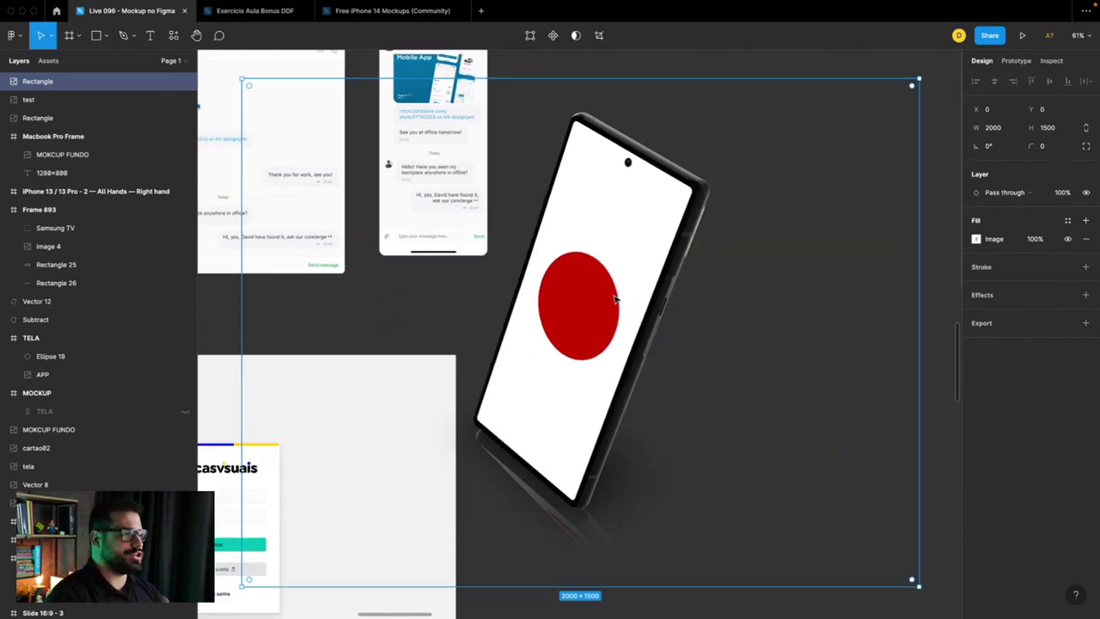
{"action": "scroll", "coordinate": [602, 310], "scroll_direction": "down", "scroll_amount": 5}
{"action": "scroll", "coordinate": [583, 359], "scroll_direction": "up", "scroll_amount": 5}
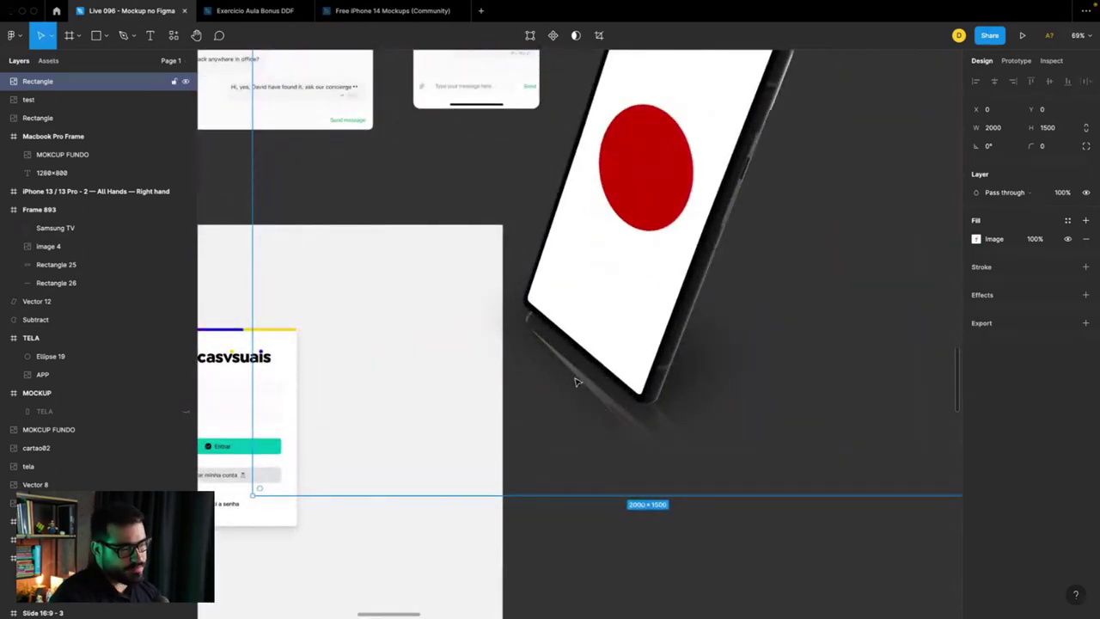
{"action": "scroll", "coordinate": [576, 382], "scroll_direction": "down", "scroll_amount": 5}
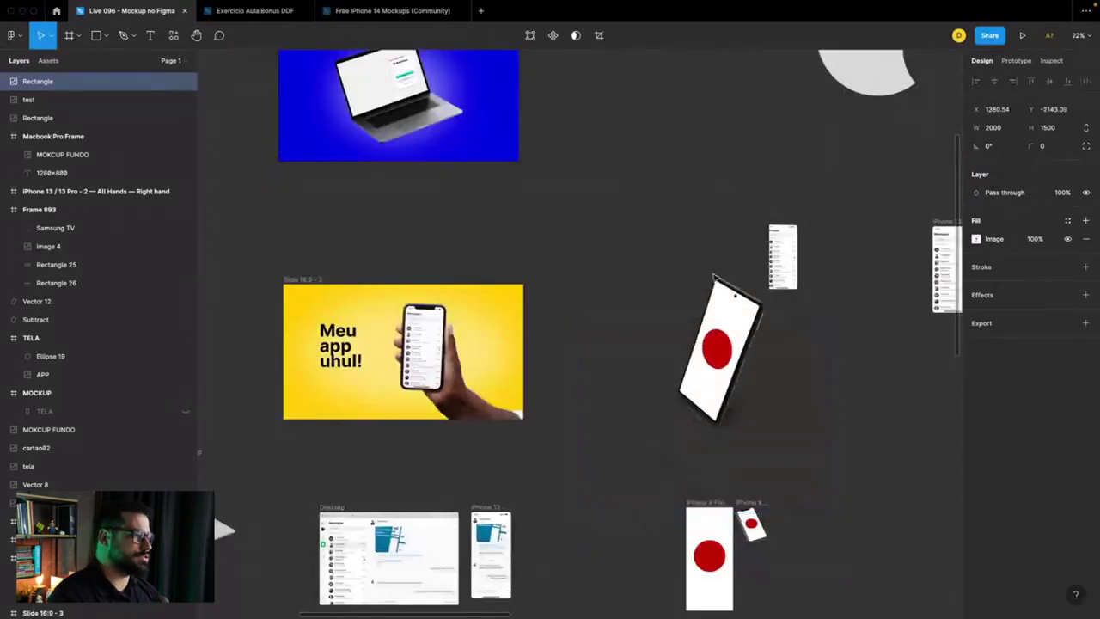
{"action": "scroll", "coordinate": [705, 177], "scroll_direction": "up", "scroll_amount": 2}
{"action": "scroll", "coordinate": [622, 211], "scroll_direction": "up", "scroll_amount": 2}
{"action": "scroll", "coordinate": [552, 291], "scroll_direction": "down", "scroll_amount": 1}
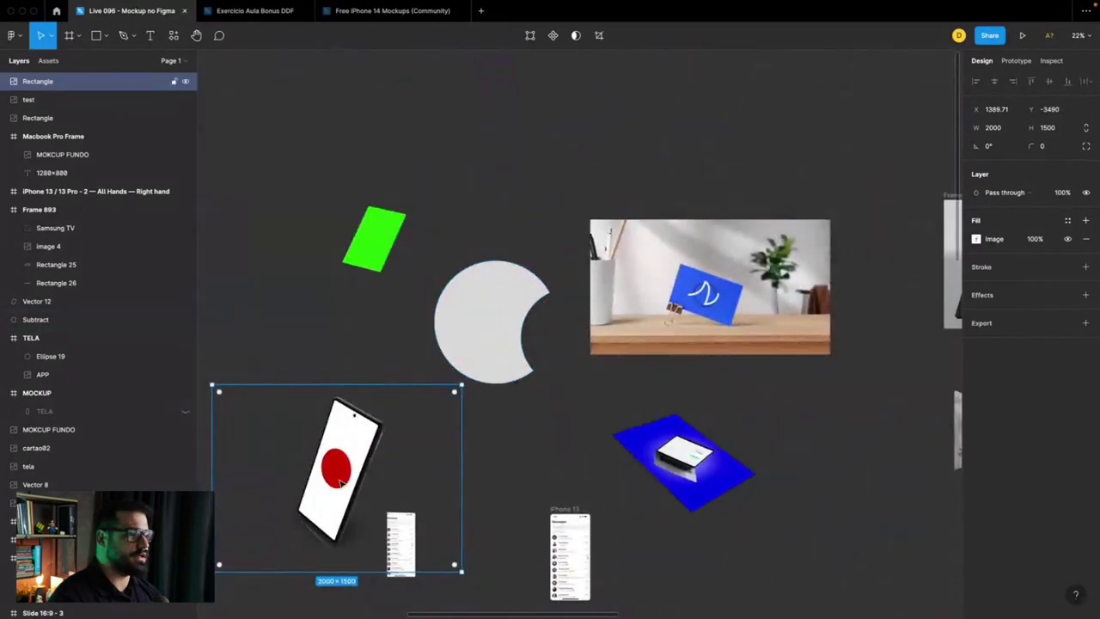
{"action": "mouse_move", "coordinate": [515, 515]}
{"action": "left_mouse_down"}
{"action": "mouse_move", "coordinate": [375, 405]}
{"action": "mouse_move", "coordinate": [593, 310]}
{"action": "left_mouse_up"}
{"action": "scroll", "coordinate": [582, 315], "scroll_direction": "up", "scroll_amount": 5}
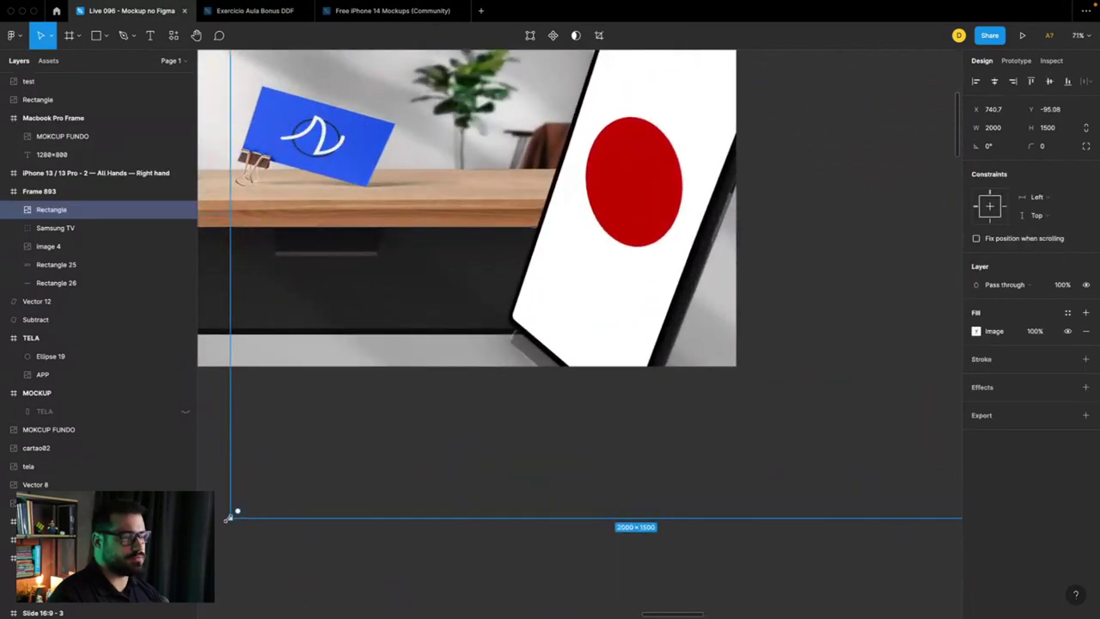
{"action": "left_click_drag", "start_coordinate": [228, 518], "coordinate": [569, 265]}
{"action": "left_click_drag", "start_coordinate": [646, 225], "coordinate": [602, 253]}
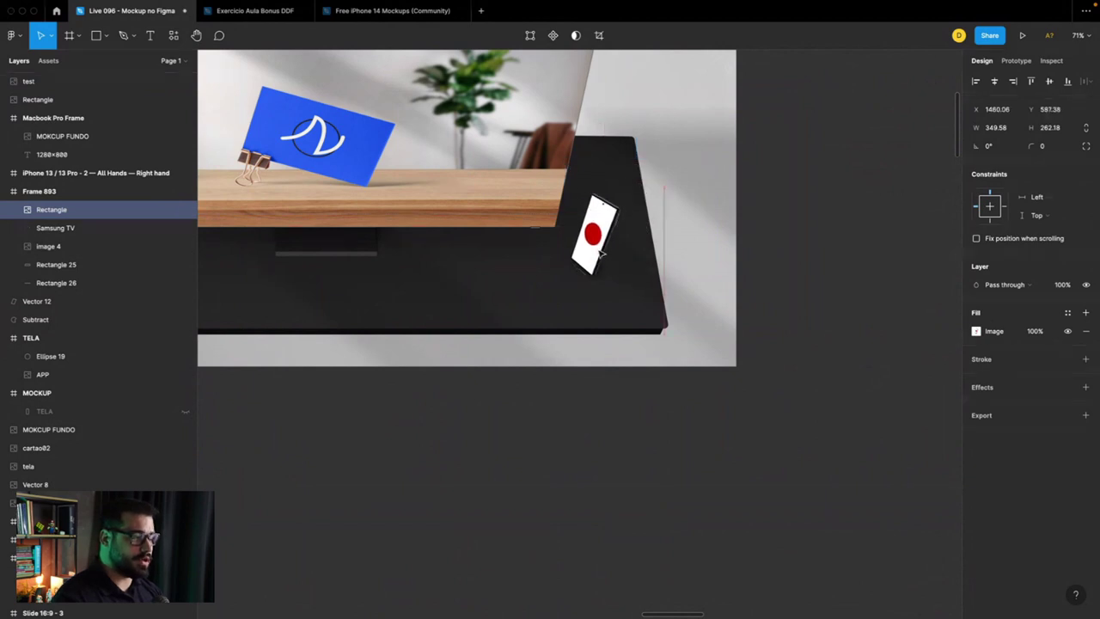
{"action": "left_click", "coordinate": [589, 378]}
Step: Select the whole Frame 893 desk scene
{"action": "scroll", "coordinate": [615, 240], "scroll_direction": "up", "scroll_amount": 3}
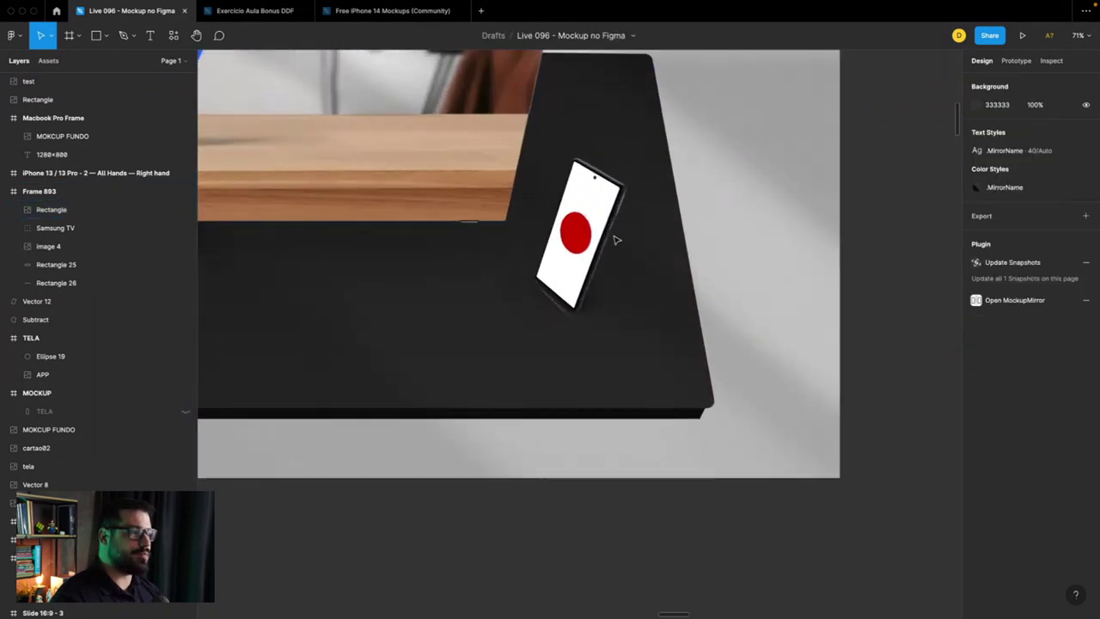
{"action": "scroll", "coordinate": [614, 240], "scroll_direction": "up", "scroll_amount": 5}
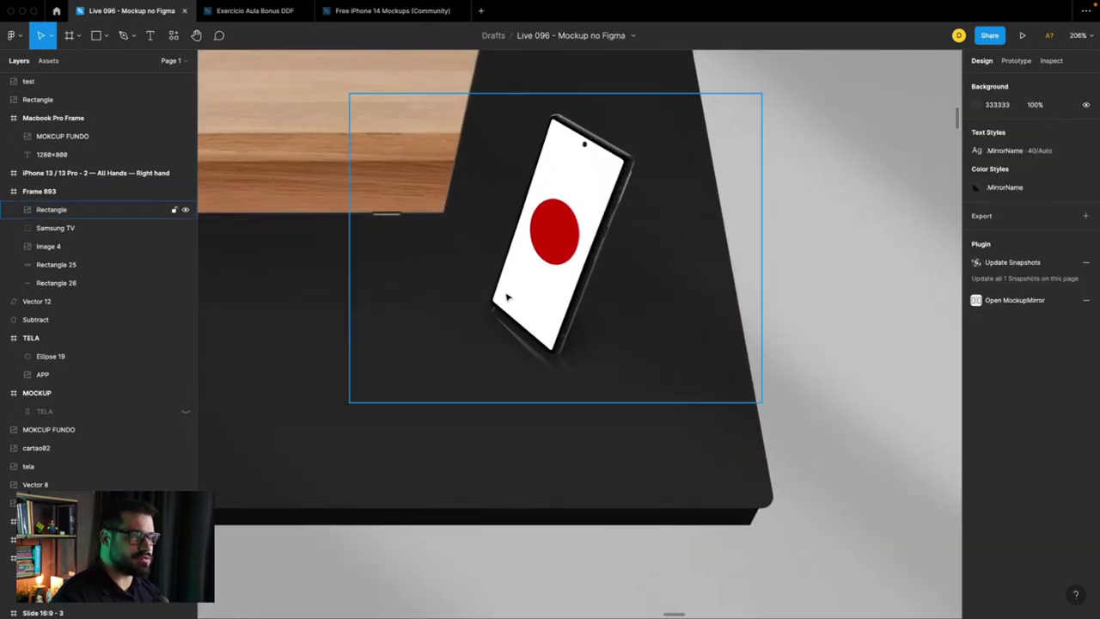
{"action": "scroll", "coordinate": [519, 284], "scroll_direction": "down", "scroll_amount": 3}
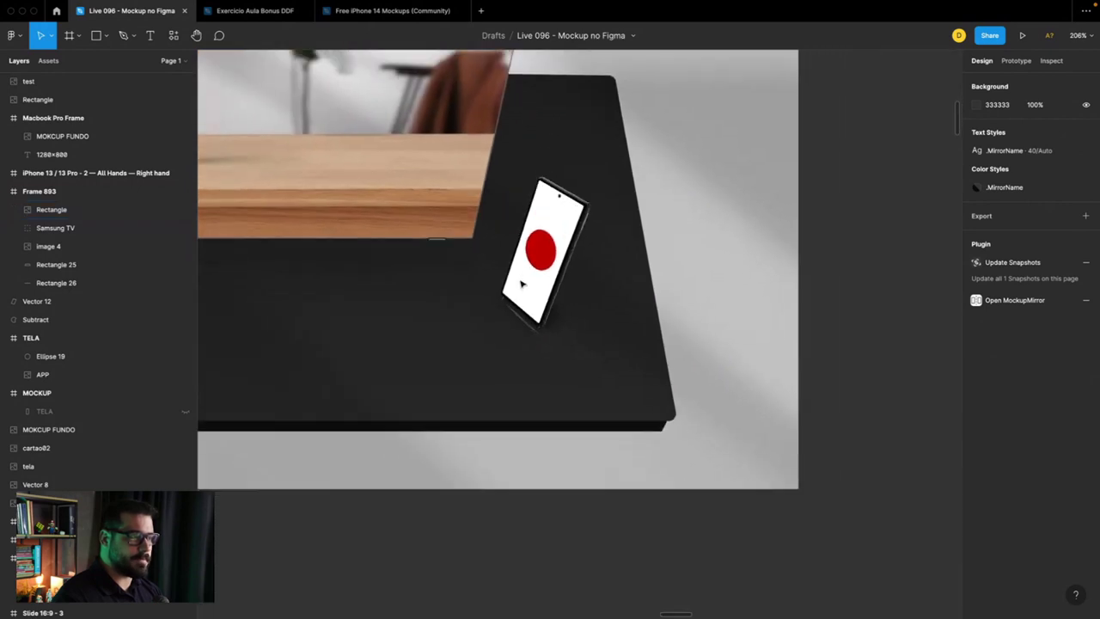
{"action": "scroll", "coordinate": [518, 284], "scroll_direction": "down", "scroll_amount": 3}
{"action": "scroll", "coordinate": [520, 284], "scroll_direction": "down", "scroll_amount": 2}
{"action": "scroll", "coordinate": [522, 283], "scroll_direction": "down", "scroll_amount": 1}
{"action": "scroll", "coordinate": [521, 283], "scroll_direction": "up", "scroll_amount": 4}
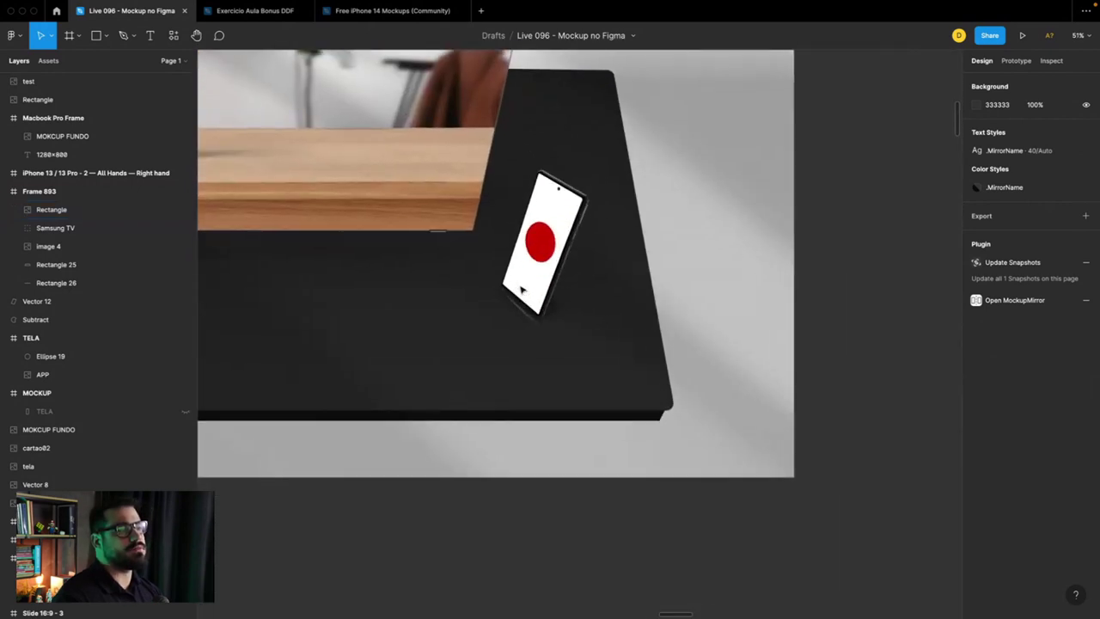
{"action": "scroll", "coordinate": [513, 305], "scroll_direction": "up", "scroll_amount": 2}
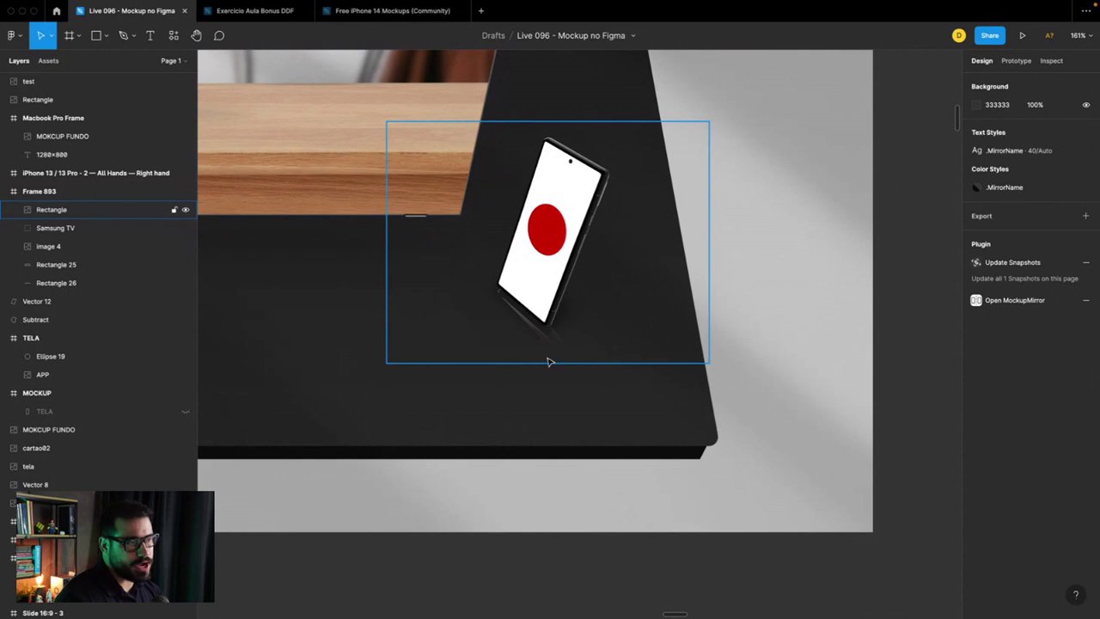
{"action": "left_click", "coordinate": [476, 391]}
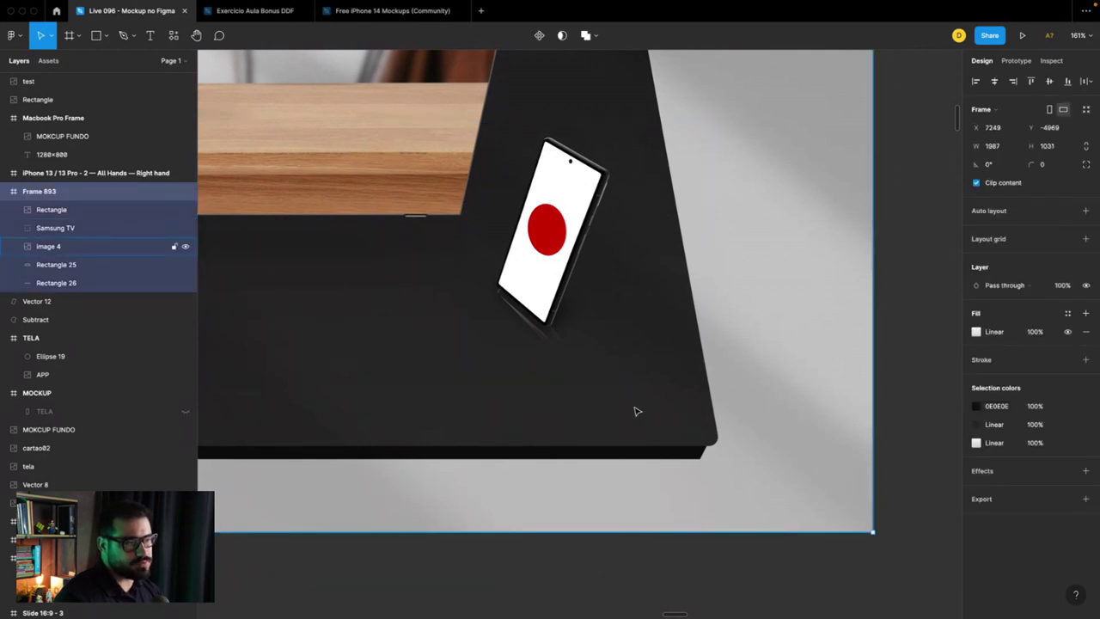
{"action": "scroll", "coordinate": [636, 411], "scroll_direction": "down", "scroll_amount": 2}
{"action": "scroll", "coordinate": [624, 408], "scroll_direction": "left", "scroll_amount": 3}
{"action": "scroll", "coordinate": [619, 399], "scroll_direction": "left", "scroll_amount": 2}
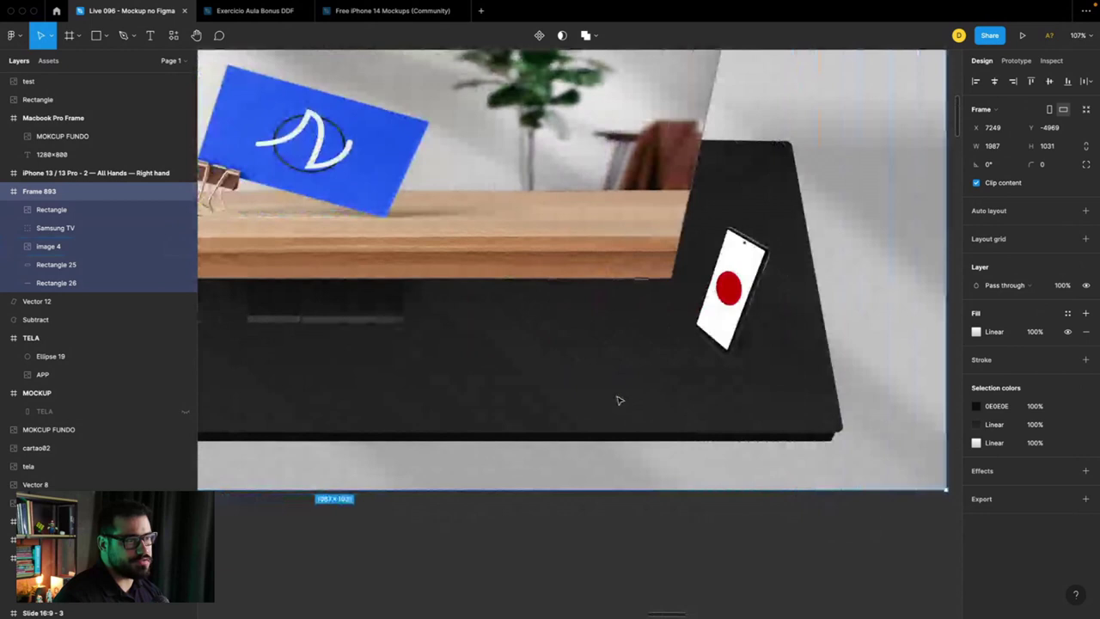
Step: Export the Samsung TV group as Samsung TV.png
{"action": "left_click", "coordinate": [103, 228]}
{"action": "key", "text": "shift+2"}
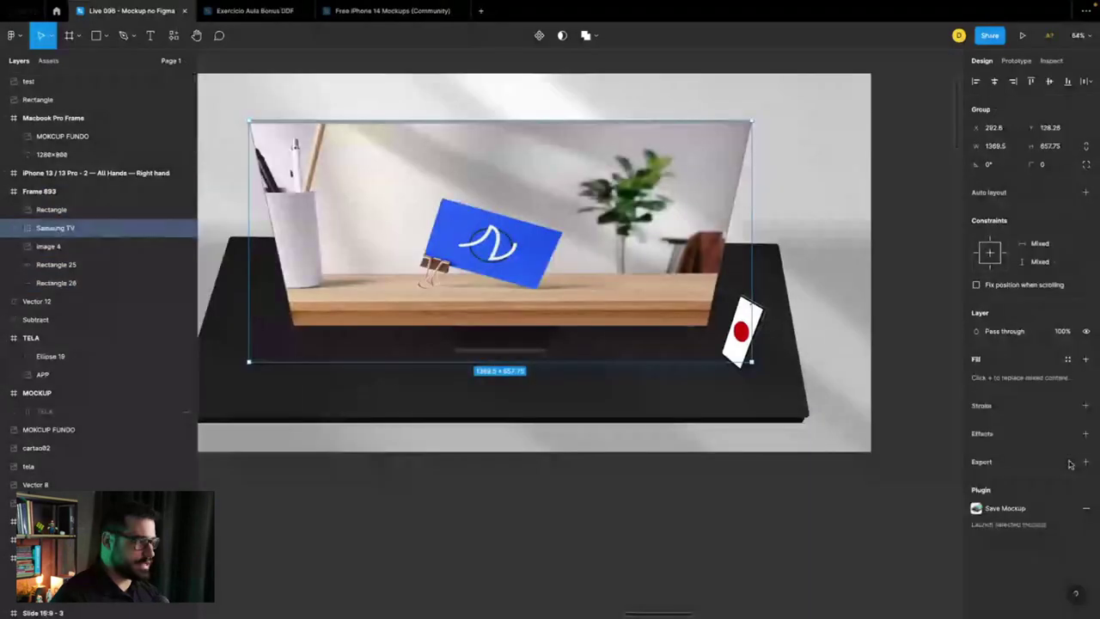
{"action": "left_click", "coordinate": [1036, 521]}
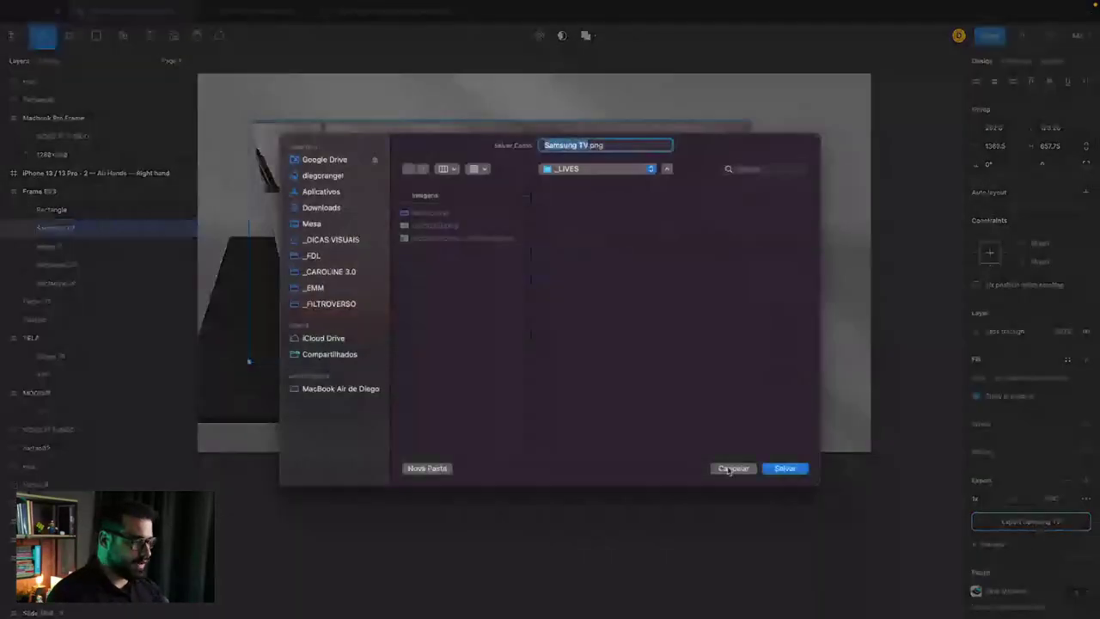
{"action": "left_click", "coordinate": [778, 469]}
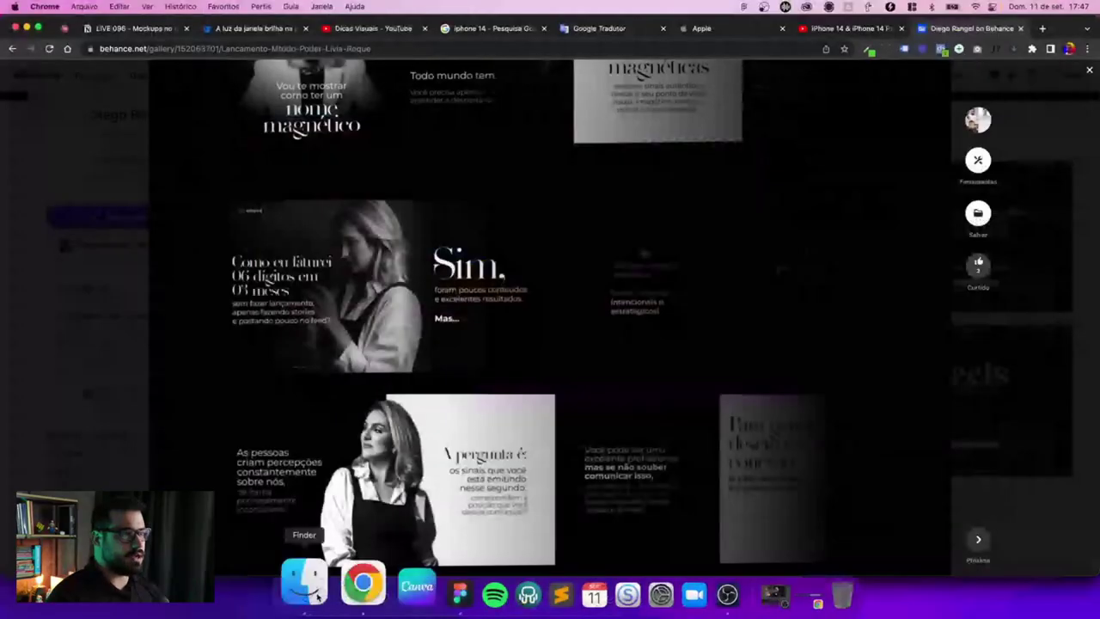
Step: Drag Samsung TV.png from the _LIVES folder back onto the Figma canvas
{"action": "left_click", "coordinate": [309, 593]}
{"action": "mouse_move", "coordinate": [318, 115]}
{"action": "left_mouse_down"}
{"action": "mouse_move", "coordinate": [383, 156]}
{"action": "mouse_move", "coordinate": [504, 282]}
{"action": "left_mouse_up"}
{"action": "key", "text": "super+Tab"}
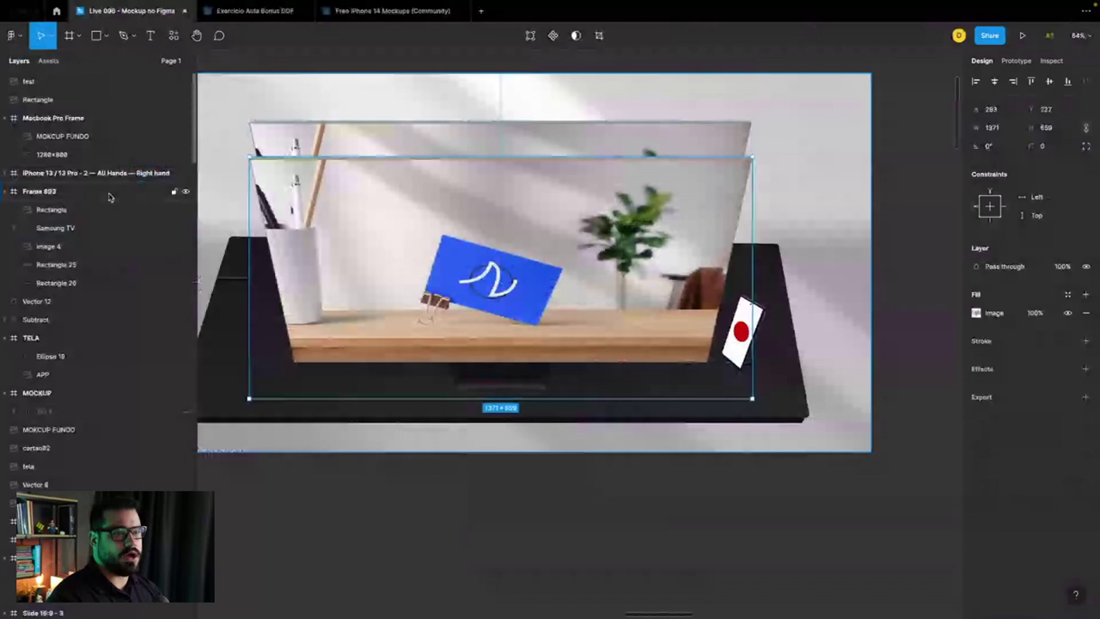
Step: Flip the Samsung TV 1 image vertically and move it down below the shelf
{"action": "left_click_drag", "start_coordinate": [55, 228], "coordinate": [13, 249]}
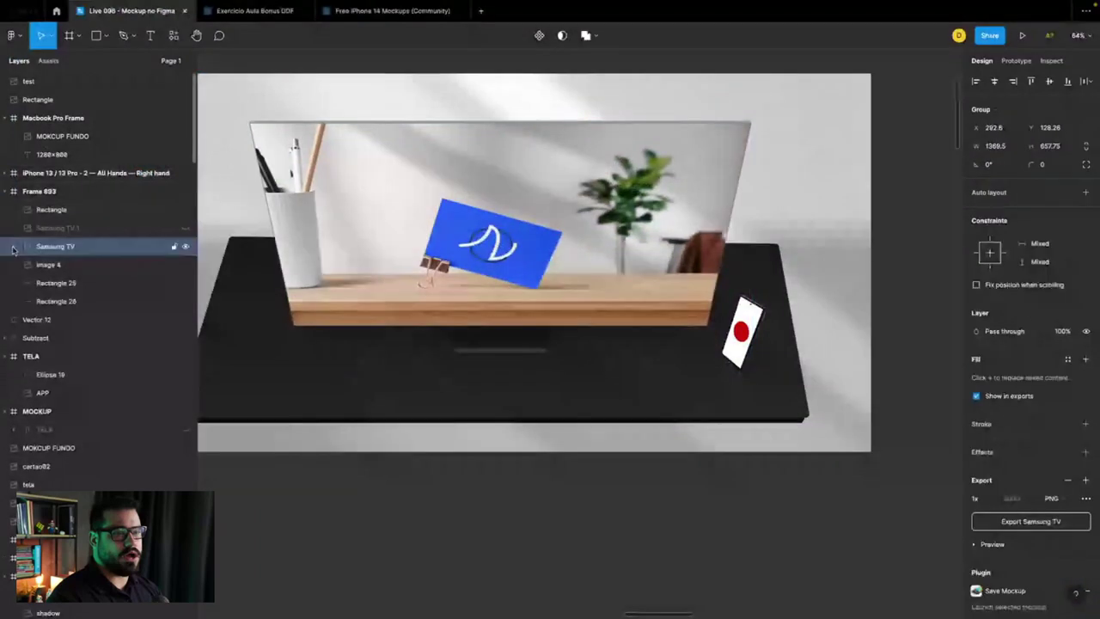
{"action": "left_click", "coordinate": [12, 249]}
{"action": "left_click", "coordinate": [185, 228]}
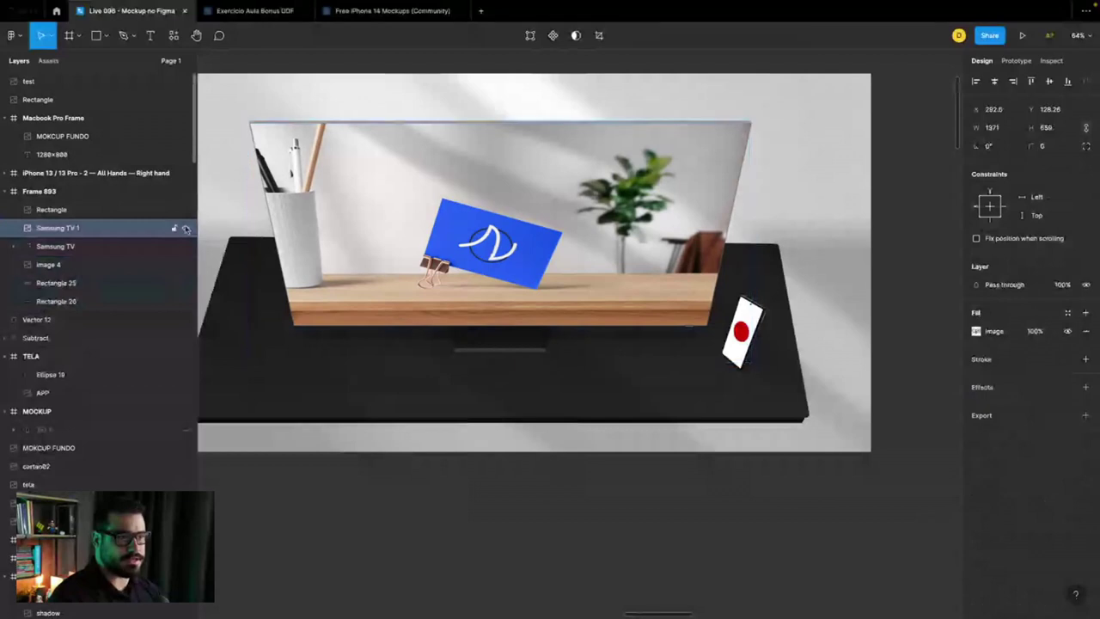
{"action": "left_click", "coordinate": [64, 230]}
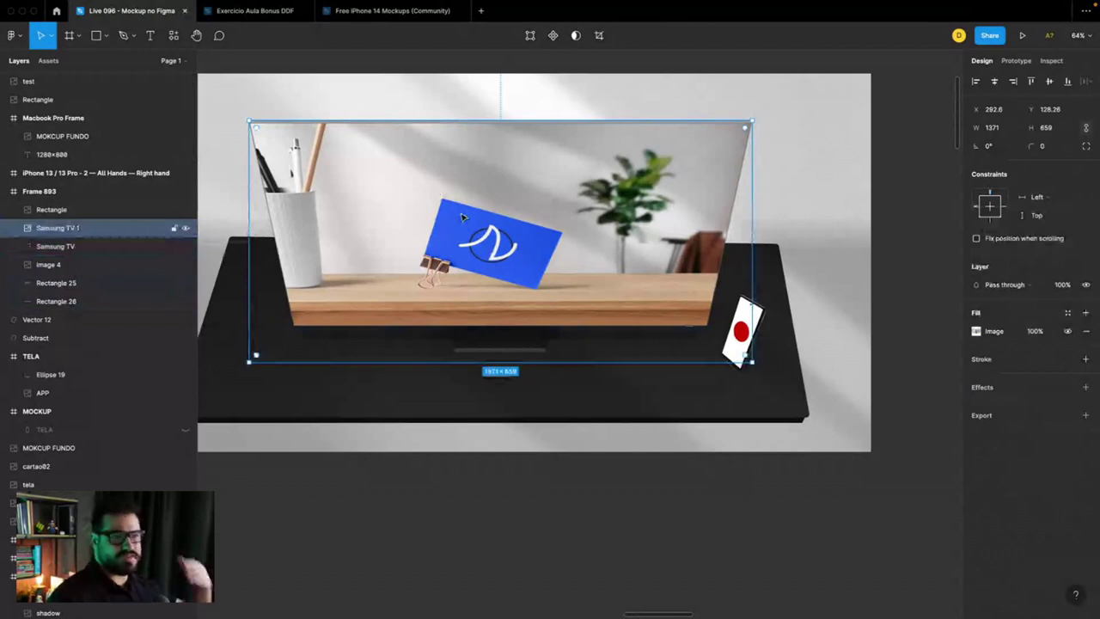
{"action": "key", "text": "shift+v"}
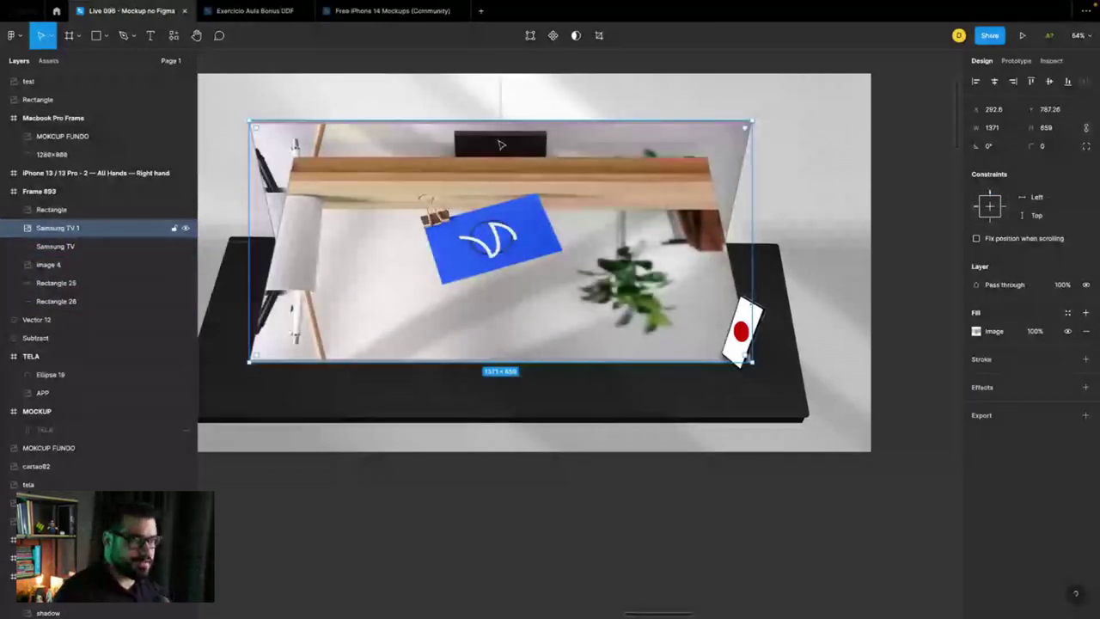
{"action": "mouse_move", "coordinate": [500, 144]}
{"action": "left_mouse_down"}
{"action": "mouse_move", "coordinate": [503, 345]}
{"action": "mouse_move", "coordinate": [505, 316]}
{"action": "left_mouse_up"}
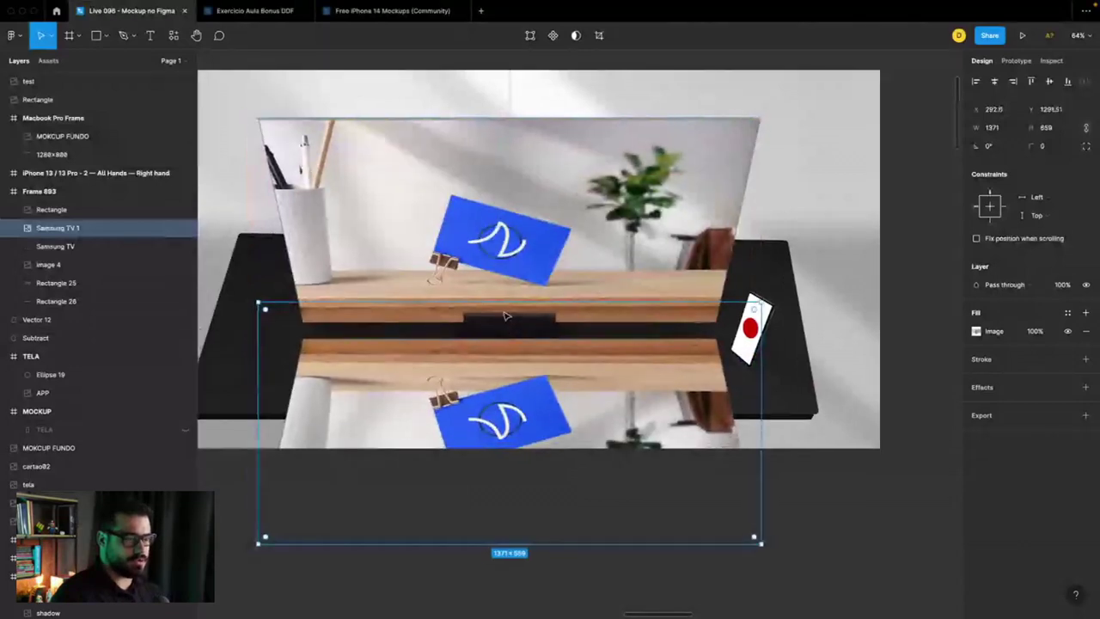
Step: Mask the flipped copy with a rectangle filled by a shortened linear gradient
{"action": "key", "text": "r"}
{"action": "left_click_drag", "start_coordinate": [322, 294], "coordinate": [756, 388]}
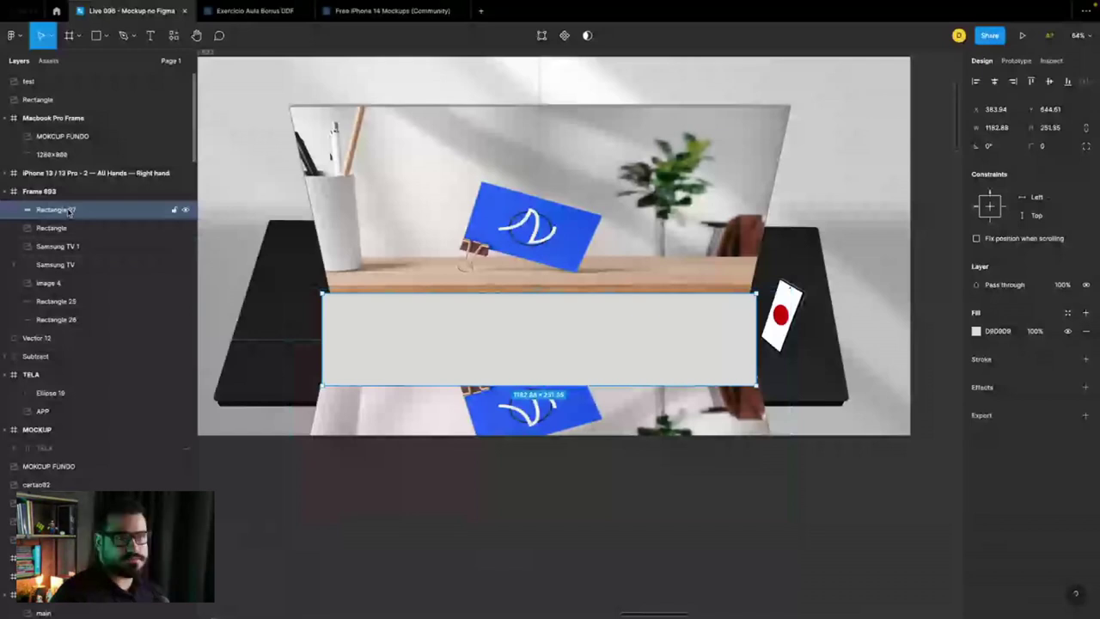
{"action": "left_click_drag", "start_coordinate": [68, 212], "coordinate": [56, 244]}
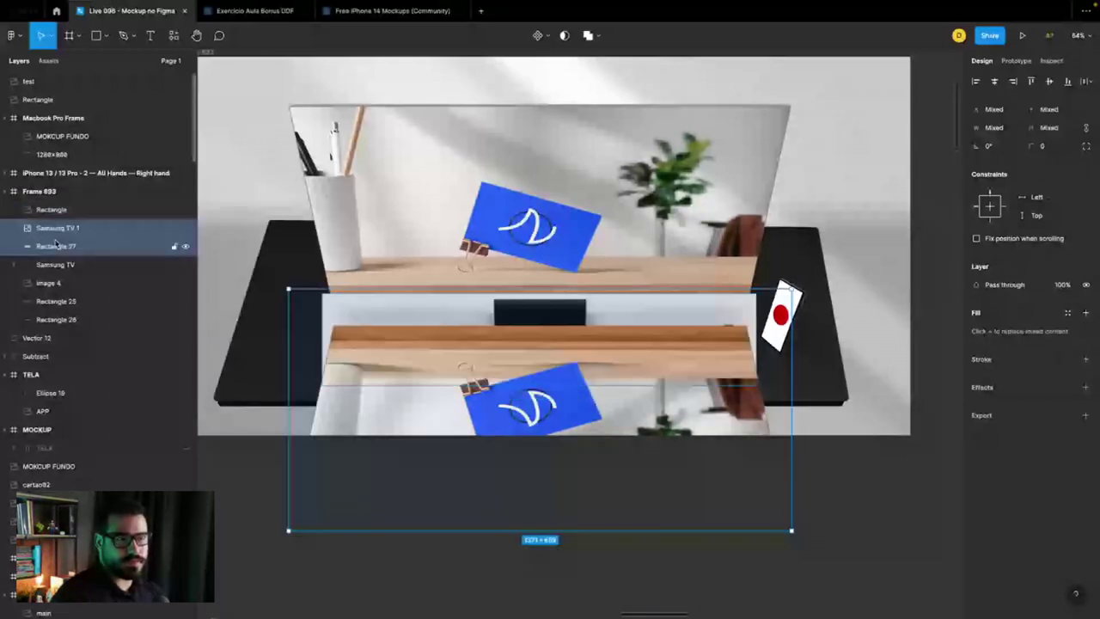
{"action": "left_click", "coordinate": [563, 36]}
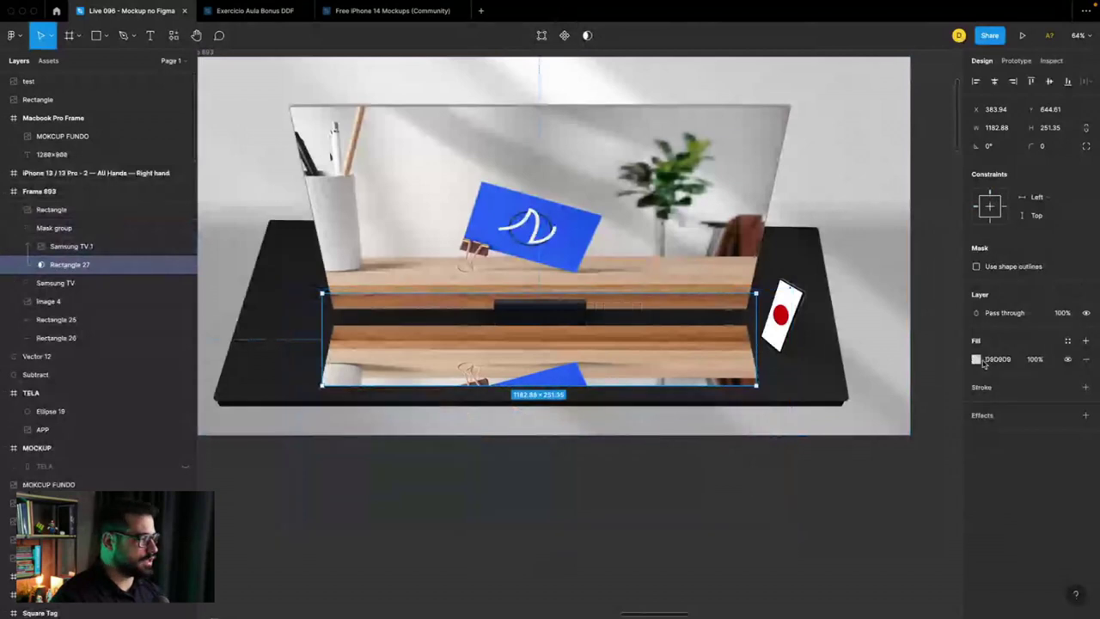
{"action": "left_click", "coordinate": [980, 360]}
{"action": "left_click", "coordinate": [847, 321]}
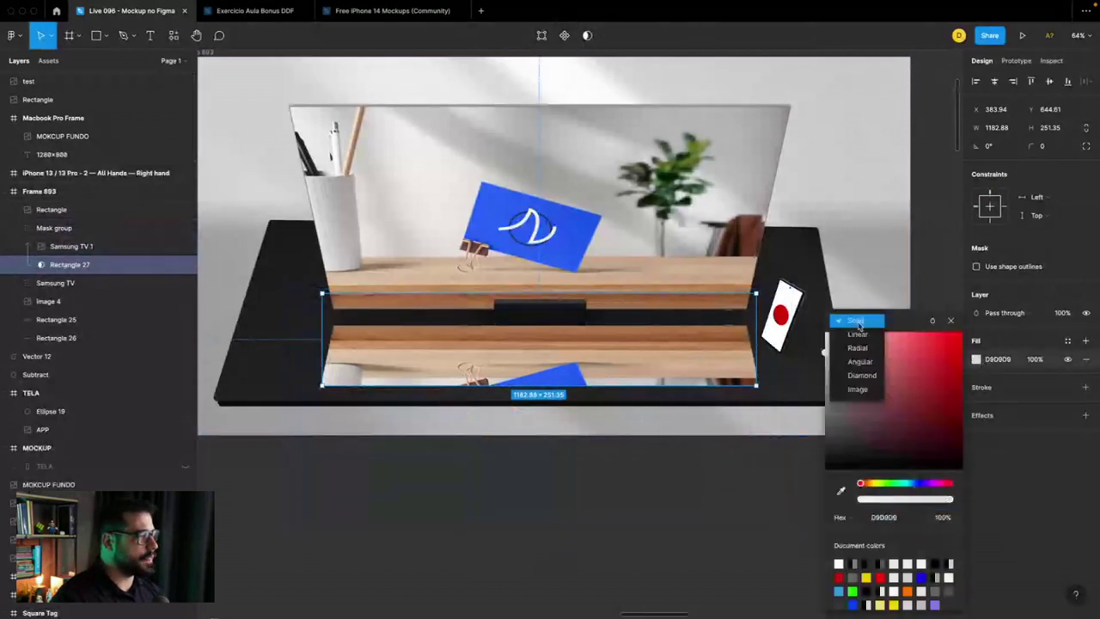
{"action": "left_click_drag", "start_coordinate": [546, 384], "coordinate": [541, 351]}
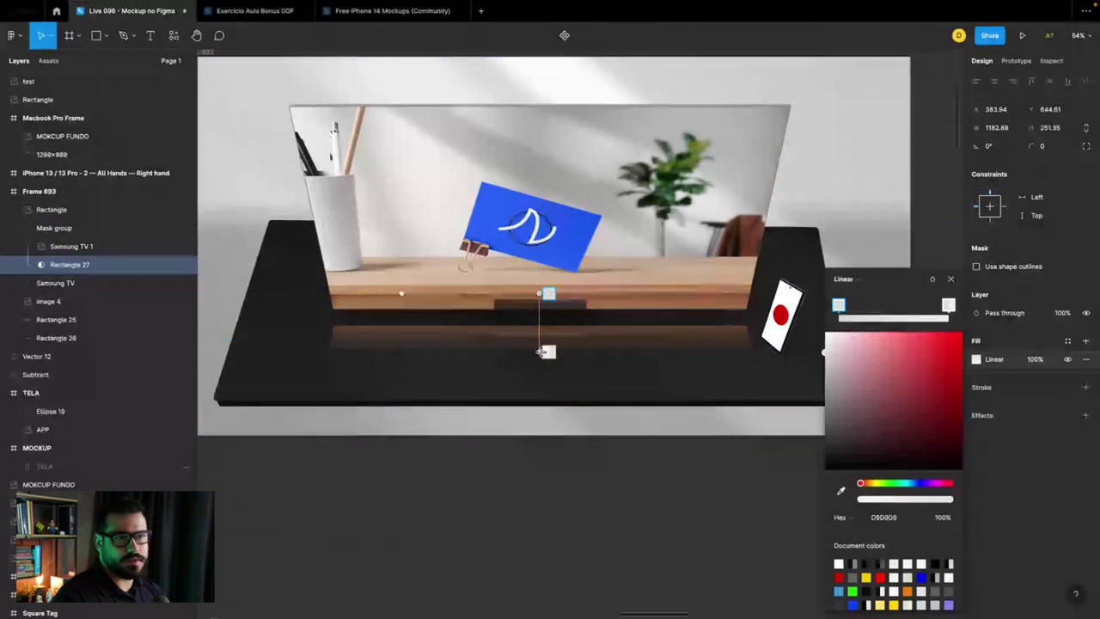
Step: Rename the mask group REFLEXO and move it below the Samsung TV group
{"action": "left_click", "coordinate": [25, 228]}
{"action": "double_click", "coordinate": [25, 230]}
{"action": "type", "text": "REF"}
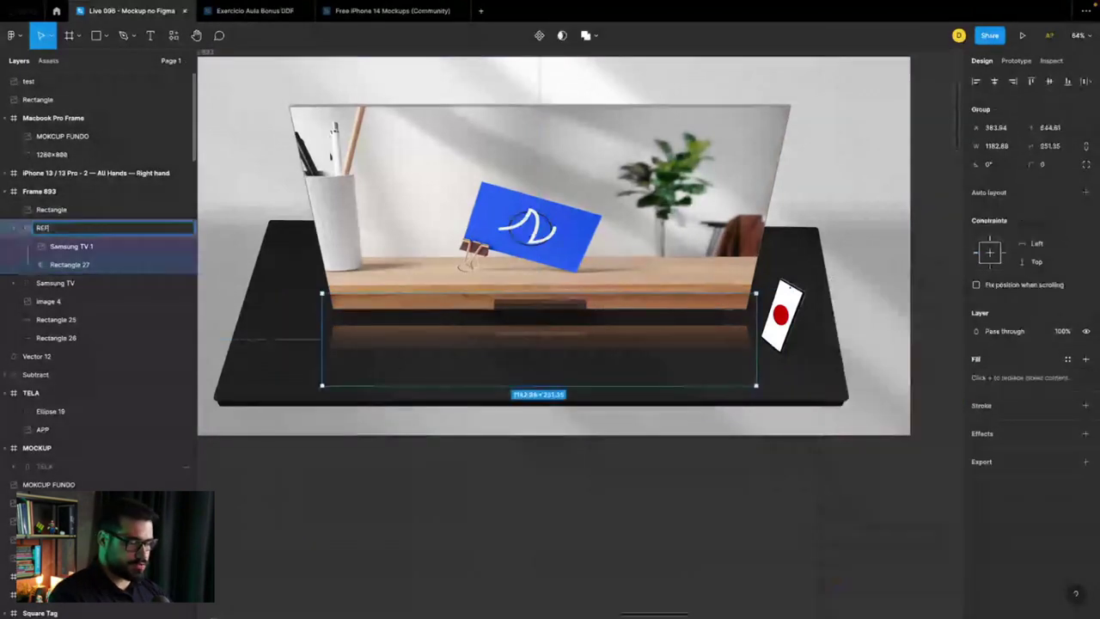
{"action": "type", "text": "LEXO"}
{"action": "key", "text": "Return"}
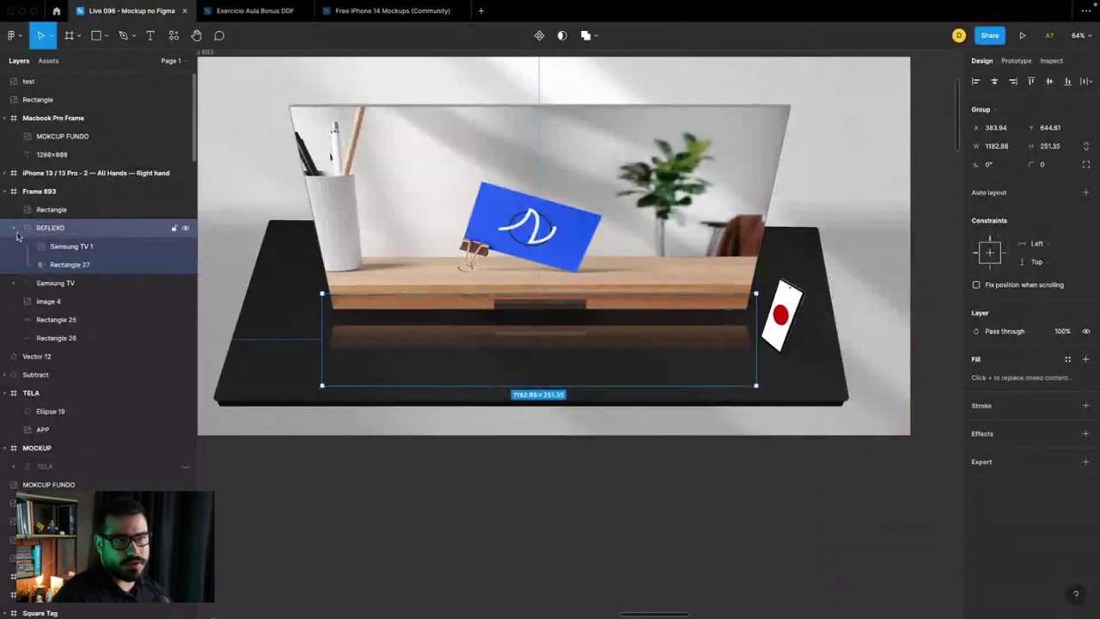
{"action": "left_click", "coordinate": [13, 228]}
{"action": "left_click_drag", "start_coordinate": [52, 241], "coordinate": [53, 259]}
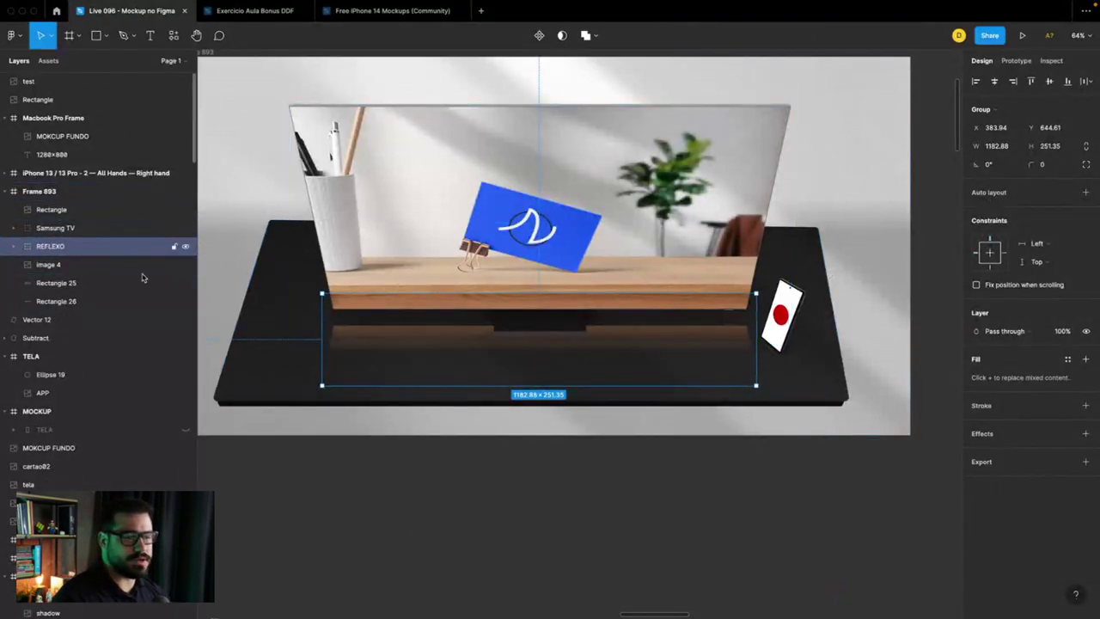
{"action": "left_click", "coordinate": [524, 491]}
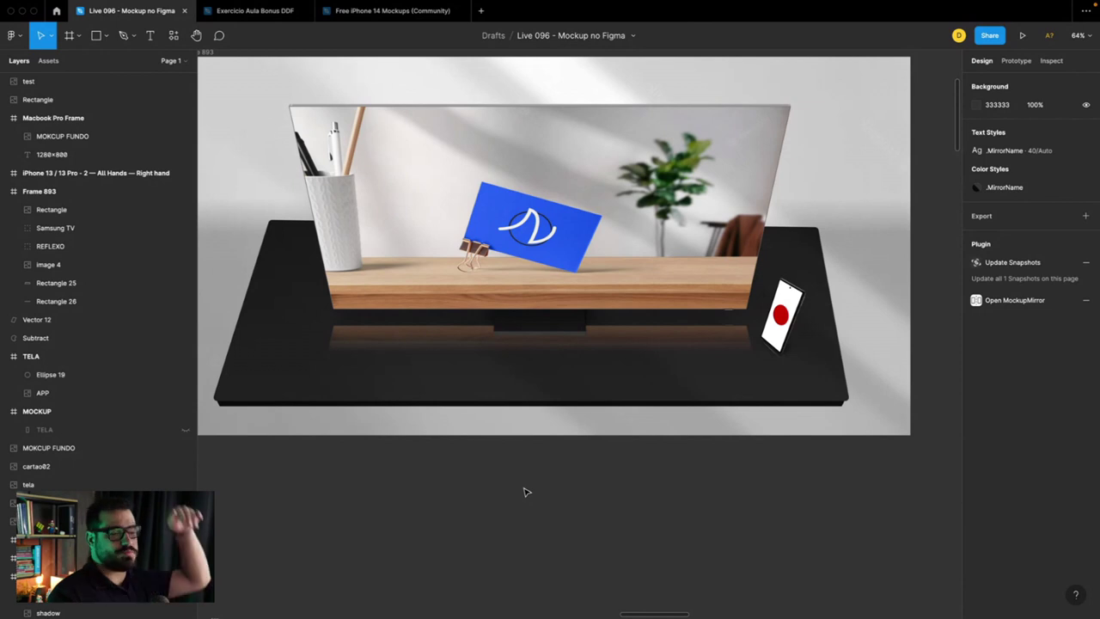
Step: Scroll around the desk scene and select the REFLEXO reflection group
{"action": "scroll", "coordinate": [793, 344], "scroll_direction": "up", "scroll_amount": 3, "text": "ctrl"}
{"action": "scroll", "coordinate": [792, 343], "scroll_direction": "up", "scroll_amount": 3, "text": "ctrl"}
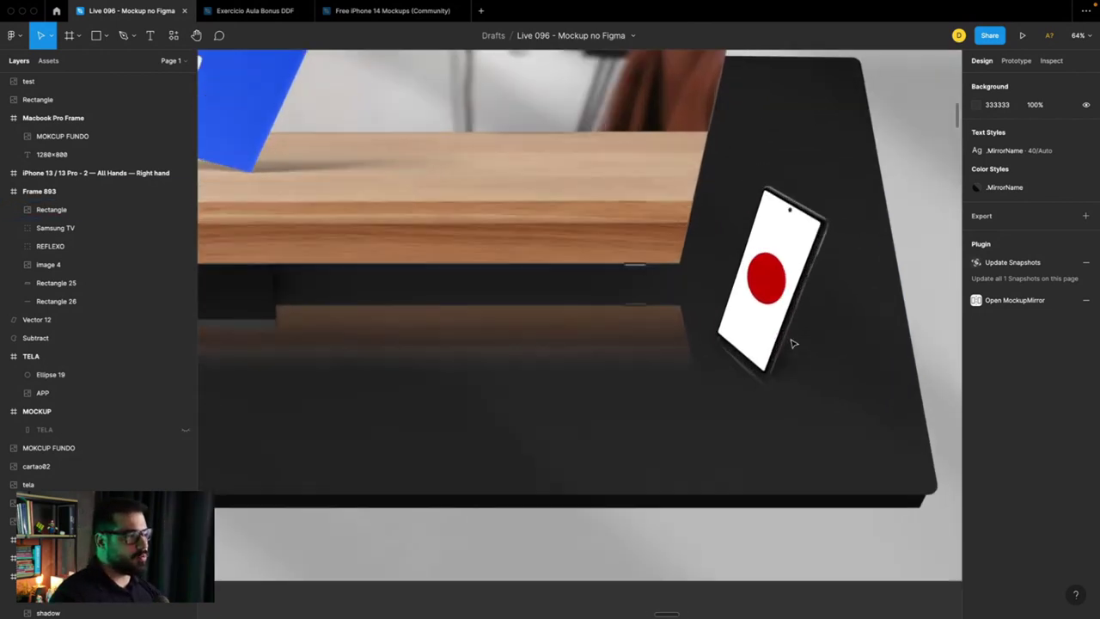
{"action": "scroll", "coordinate": [778, 396], "scroll_direction": "up", "scroll_amount": 3, "text": "ctrl"}
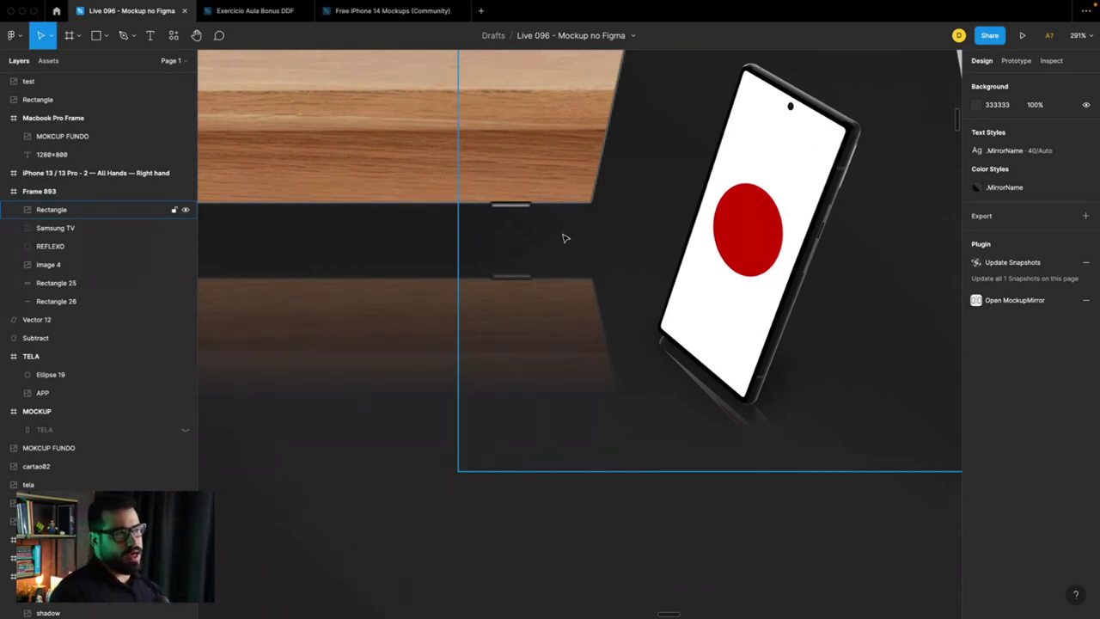
{"action": "scroll", "coordinate": [565, 238], "scroll_direction": "down", "scroll_amount": 5}
{"action": "scroll", "coordinate": [564, 238], "scroll_direction": "down", "scroll_amount": 3}
{"action": "scroll", "coordinate": [312, 277], "scroll_direction": "down", "scroll_amount": 2}
{"action": "scroll", "coordinate": [312, 277], "scroll_direction": "up", "scroll_amount": 2}
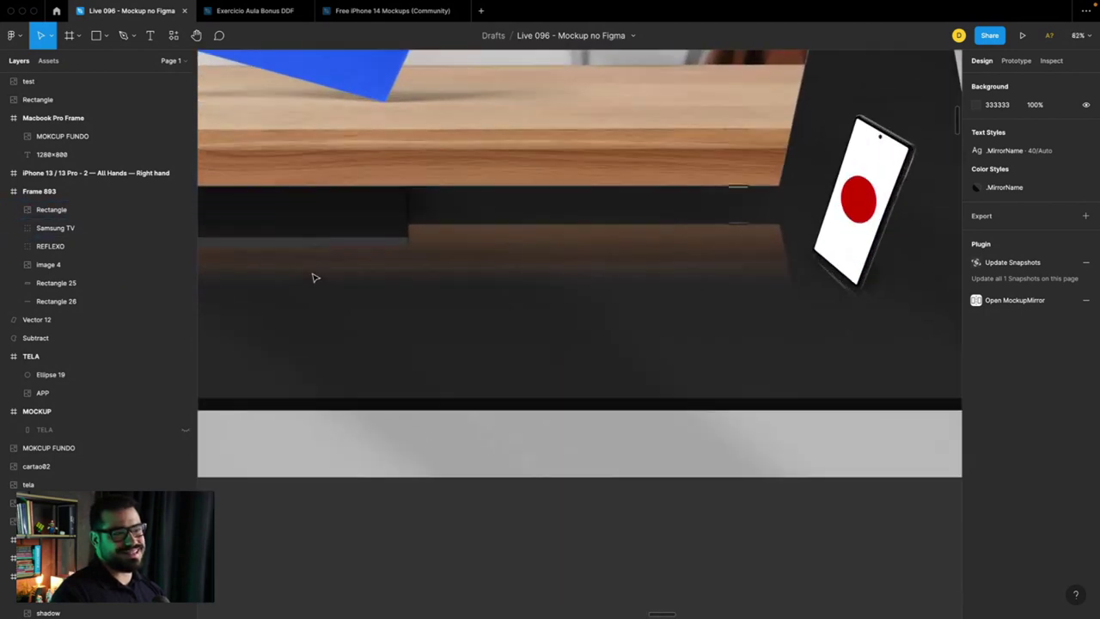
{"action": "left_click", "coordinate": [670, 260]}
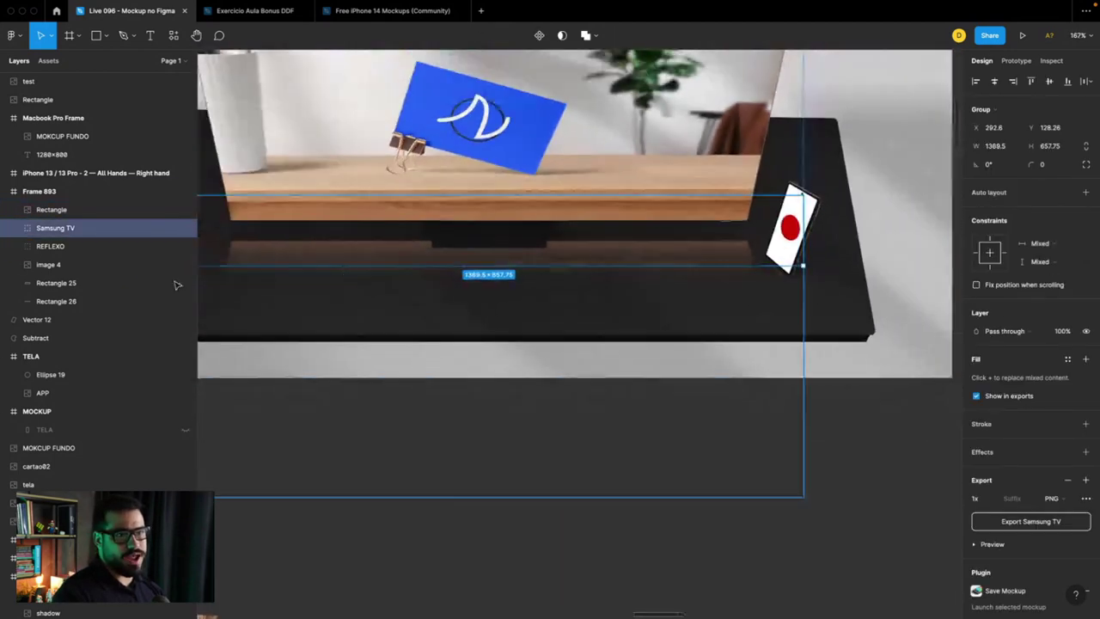
{"action": "left_click", "coordinate": [103, 246]}
Step: Pull Rectangle 27's linear gradient end handle up so the reflection fades out sooner
{"action": "scroll", "coordinate": [339, 260], "scroll_direction": "left", "scroll_amount": 2}
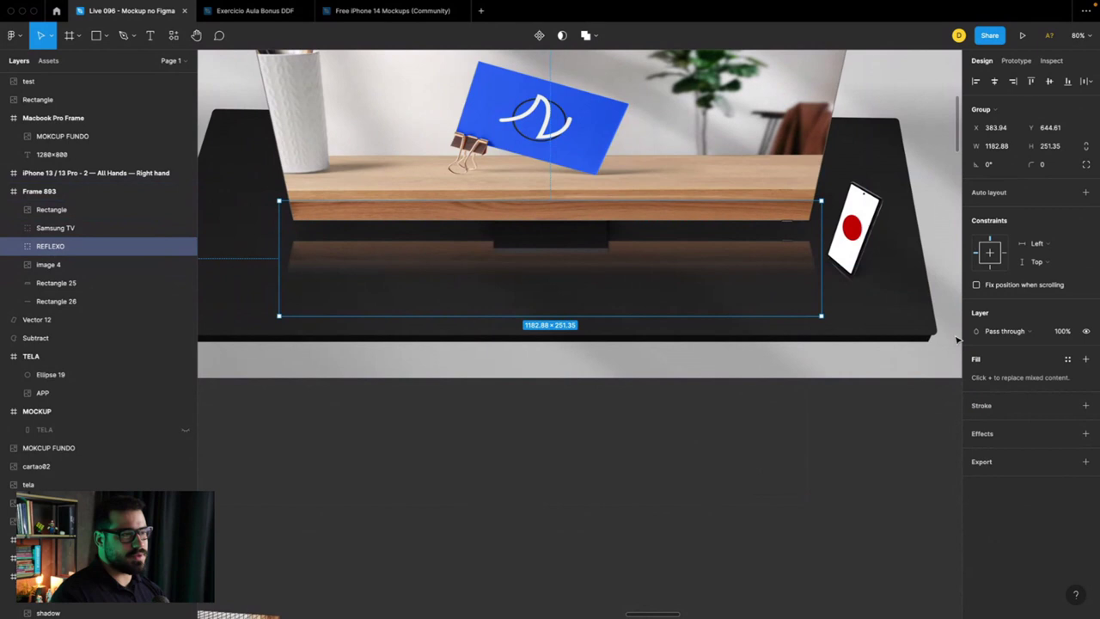
{"action": "left_click", "coordinate": [15, 246]}
{"action": "left_click", "coordinate": [68, 283]}
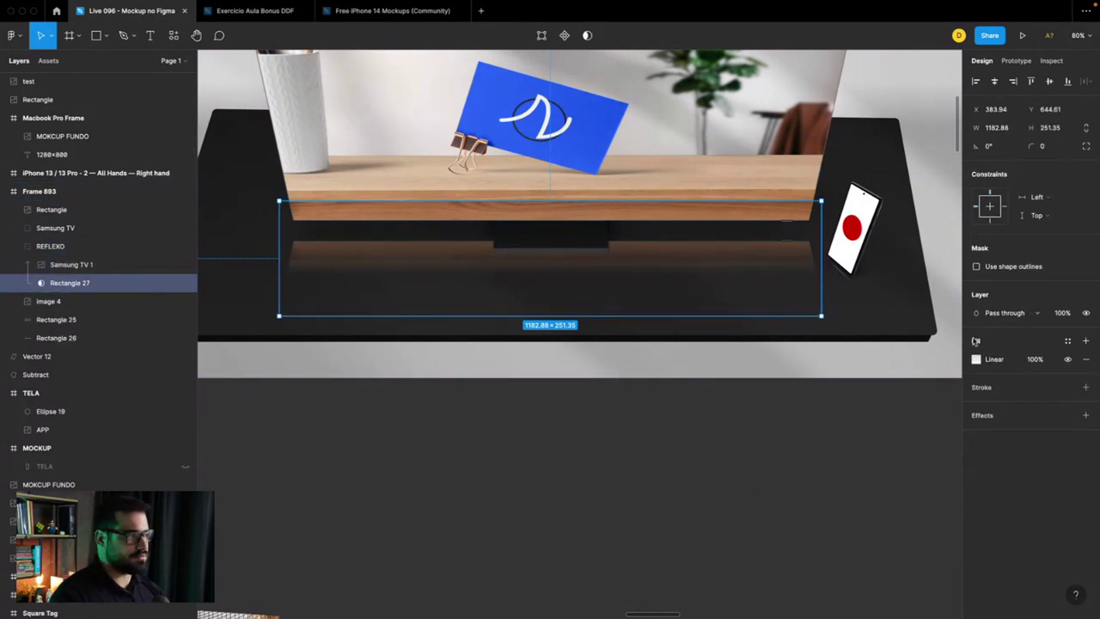
{"action": "left_click", "coordinate": [976, 360]}
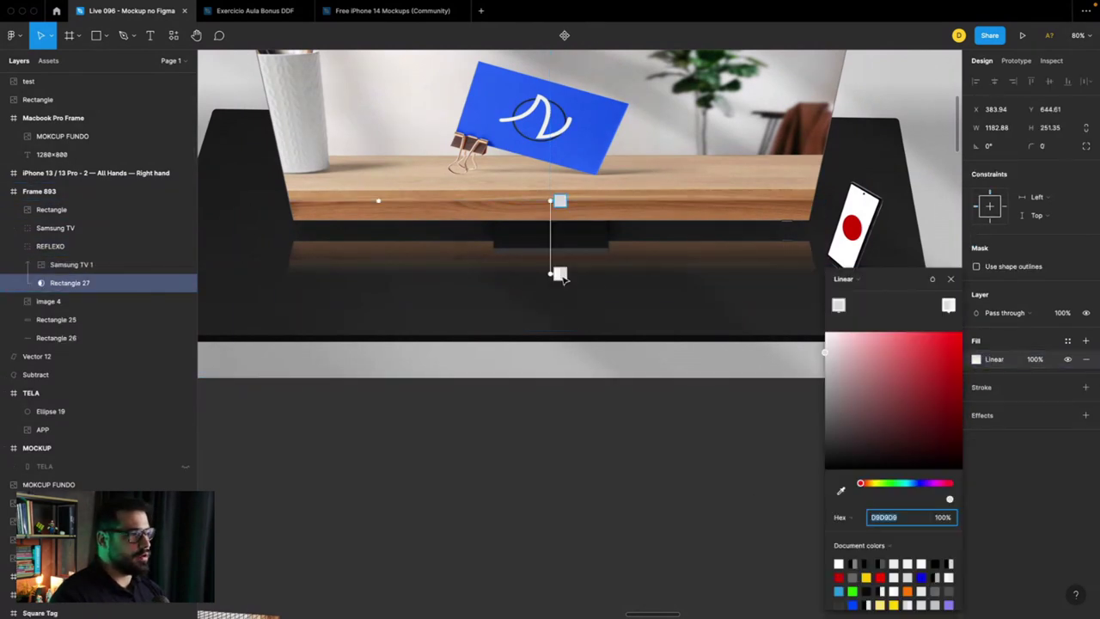
{"action": "left_click_drag", "start_coordinate": [550, 270], "coordinate": [550, 260]}
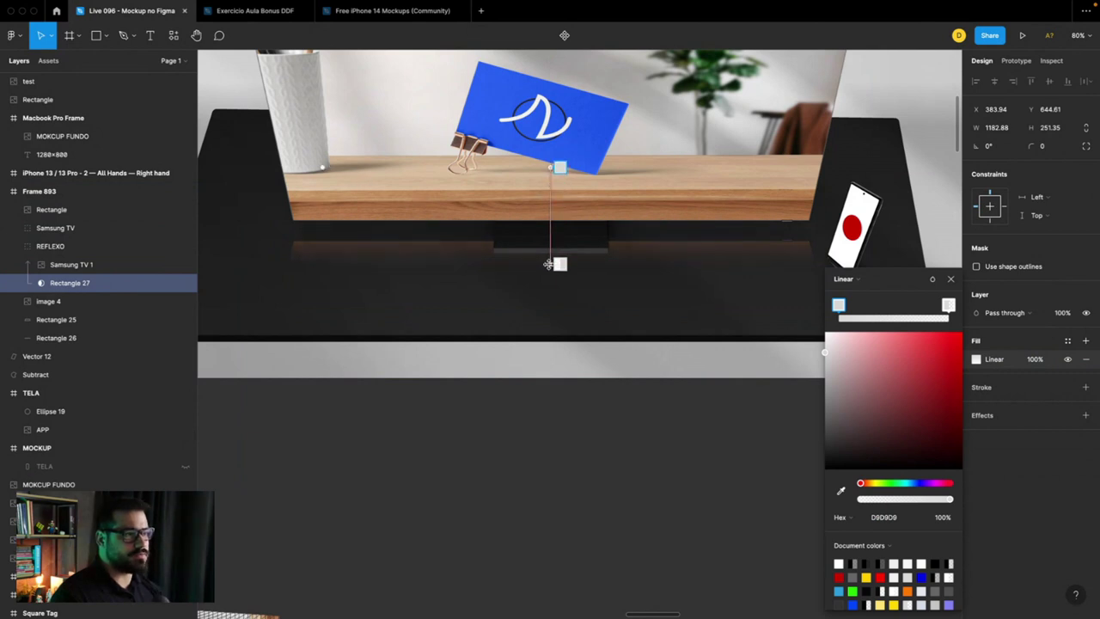
{"action": "left_click", "coordinate": [515, 447]}
Step: Paste a separate copy of the Samsung TV group into Frame 893
{"action": "scroll", "coordinate": [519, 448], "scroll_direction": "down", "scroll_amount": 5}
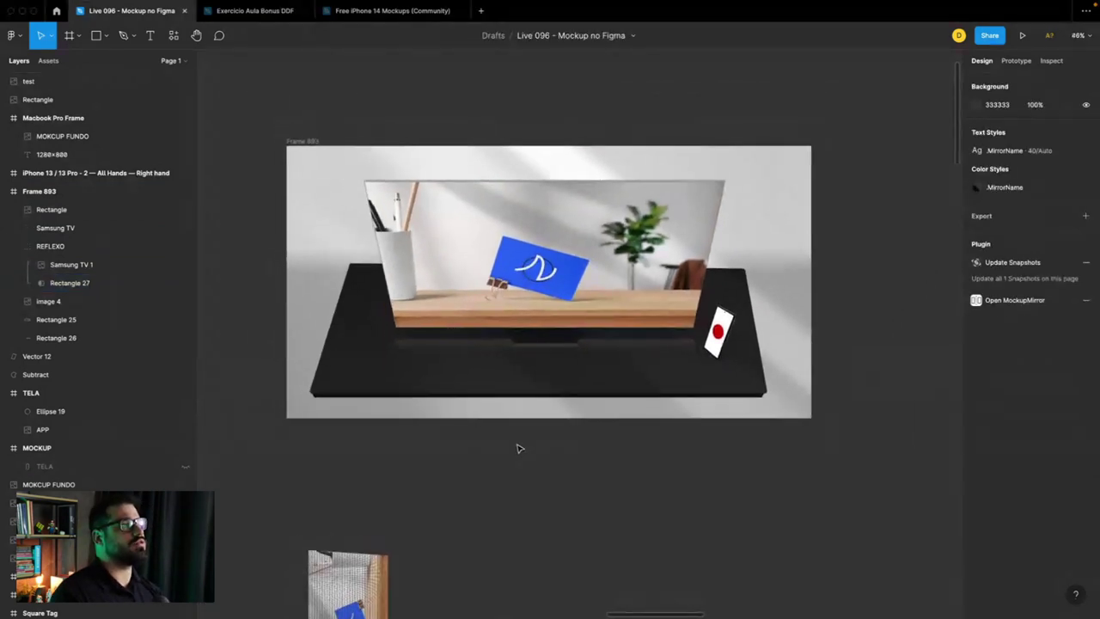
{"action": "scroll", "coordinate": [519, 448], "scroll_direction": "up", "scroll_amount": 2}
{"action": "left_click", "coordinate": [534, 256]}
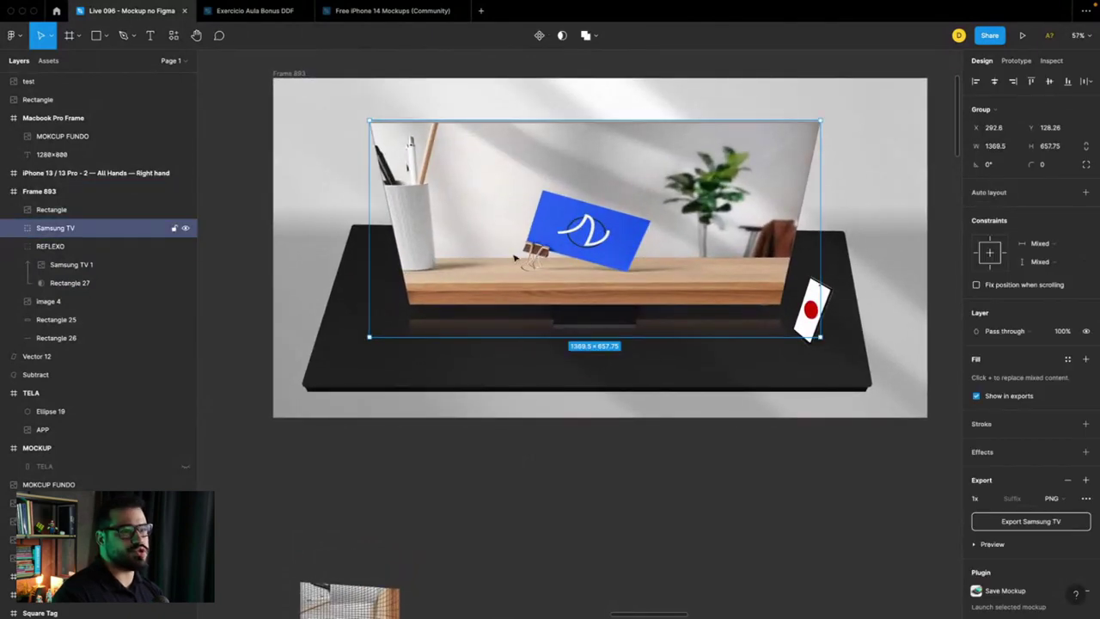
{"action": "scroll", "coordinate": [513, 266], "scroll_direction": "down", "scroll_amount": 5}
{"action": "key", "text": "ctrl+v"}
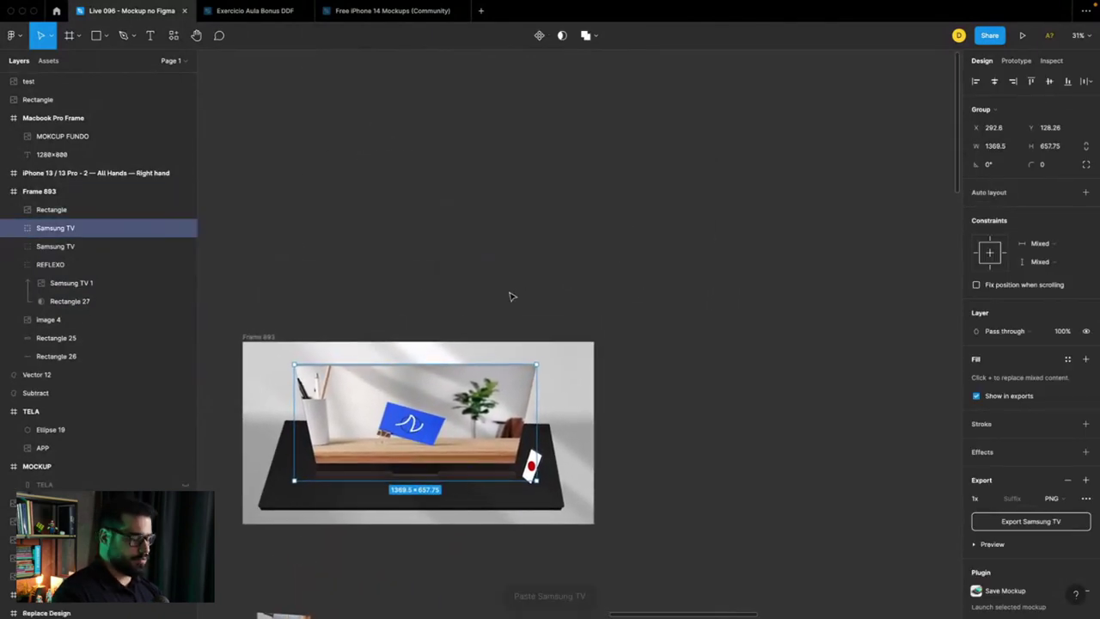
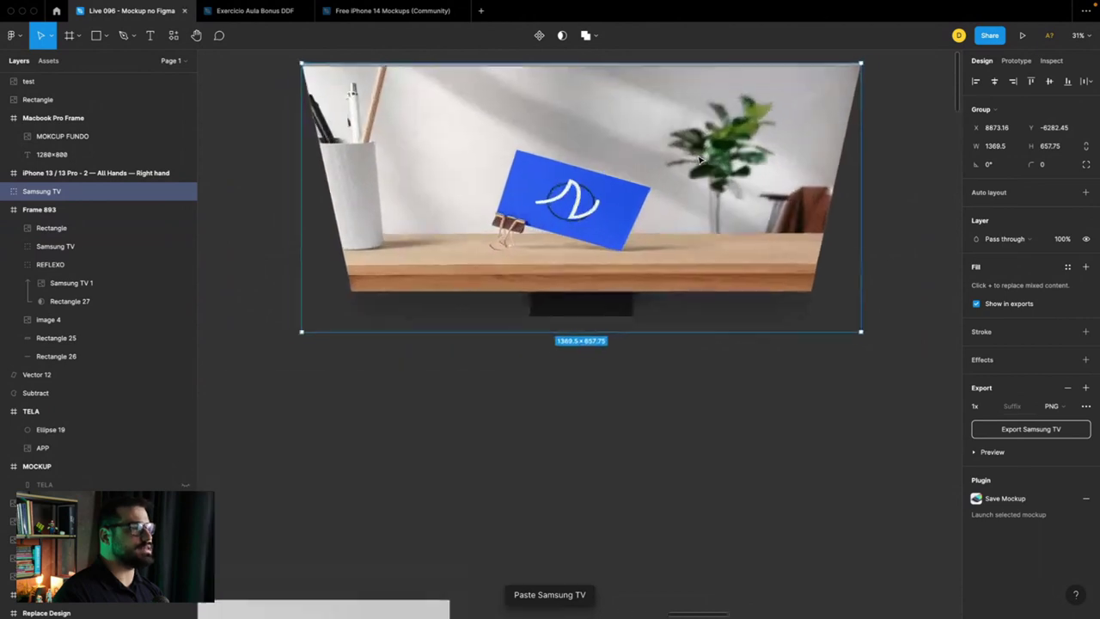
Step: Zoom in and select Frame 893 to review the desk mockup scene
{"action": "scroll", "coordinate": [675, 347], "scroll_direction": "up", "scroll_amount": 2}
{"action": "scroll", "coordinate": [670, 361], "scroll_direction": "up", "scroll_amount": 2}
{"action": "scroll", "coordinate": [664, 375], "scroll_direction": "up", "scroll_amount": 2}
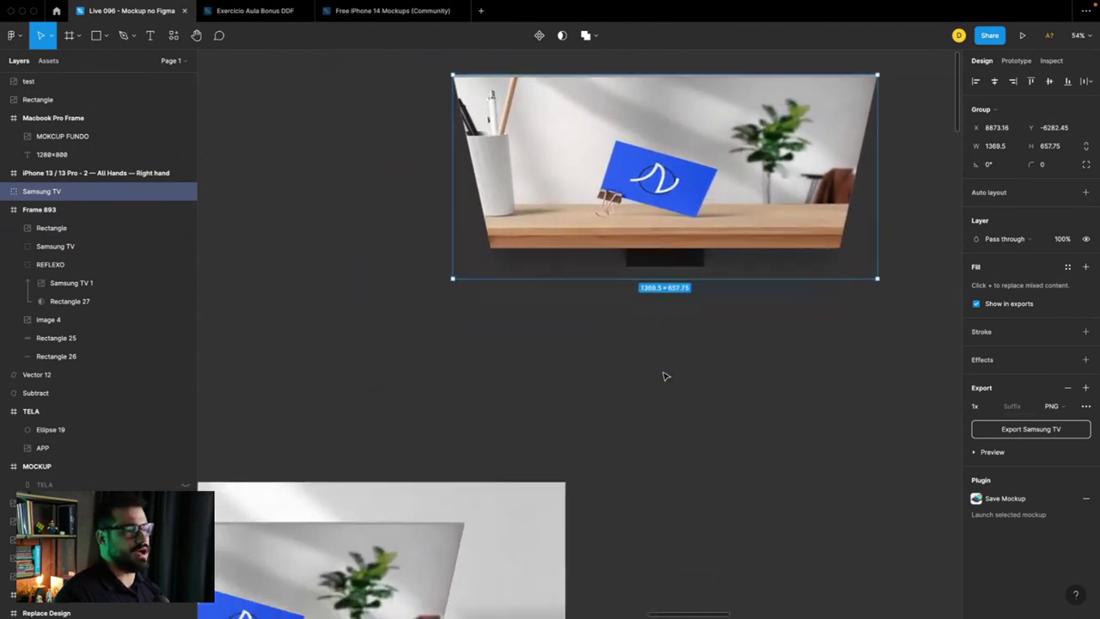
{"action": "scroll", "coordinate": [664, 376], "scroll_direction": "down", "scroll_amount": 5}
{"action": "scroll", "coordinate": [664, 375], "scroll_direction": "down", "scroll_amount": 2}
{"action": "left_click", "coordinate": [564, 518]}
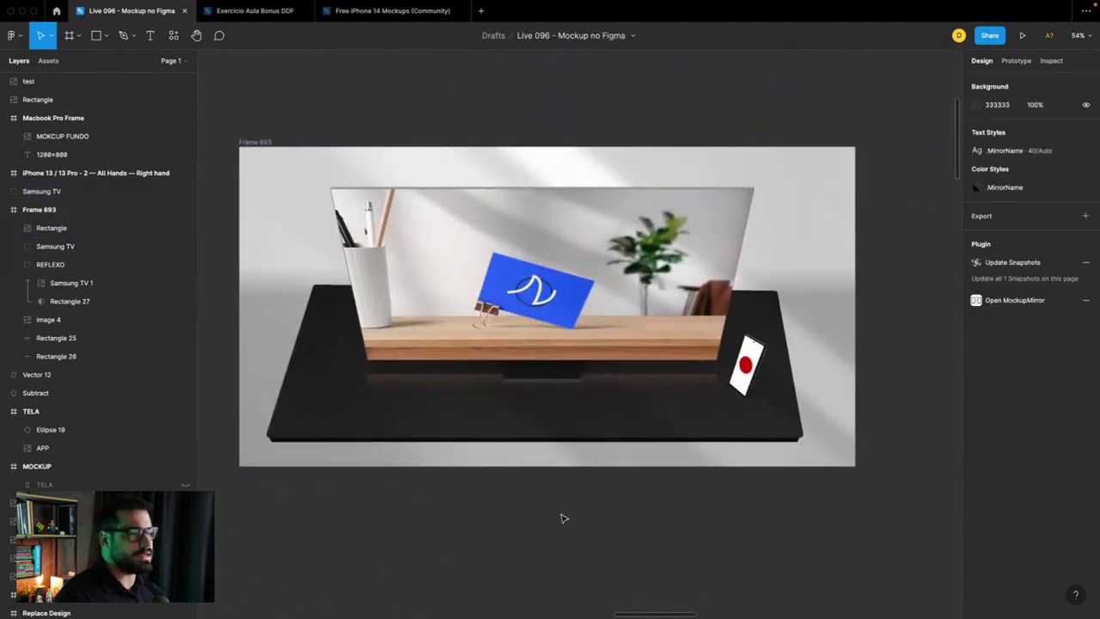
{"action": "scroll", "coordinate": [563, 511], "scroll_direction": "up", "scroll_amount": 2}
{"action": "left_click", "coordinate": [521, 113]}
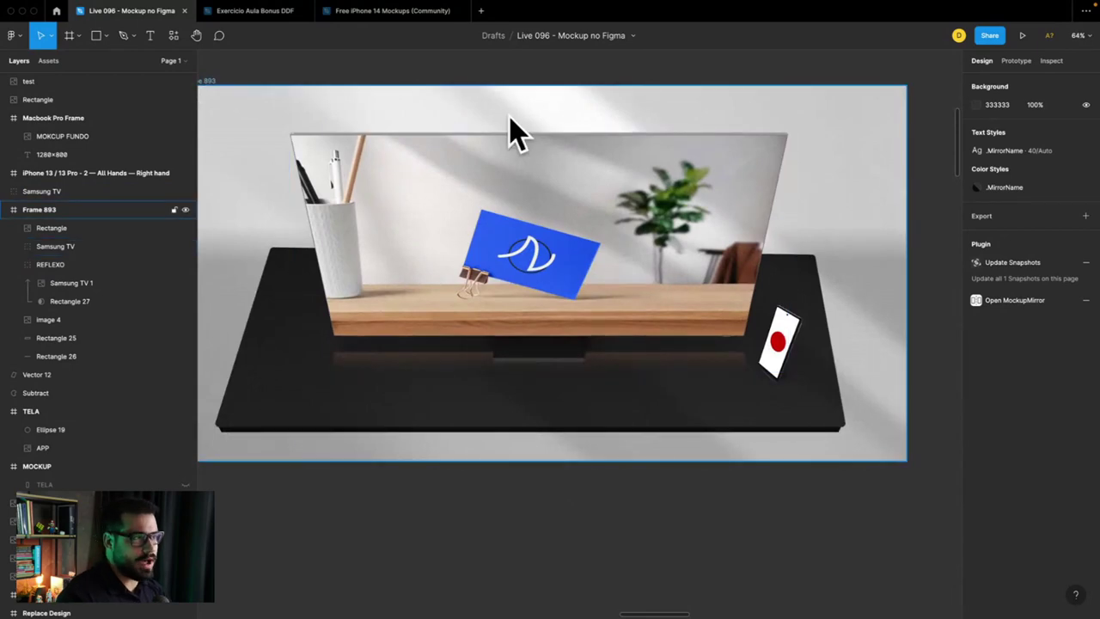
{"action": "left_click", "coordinate": [531, 502]}
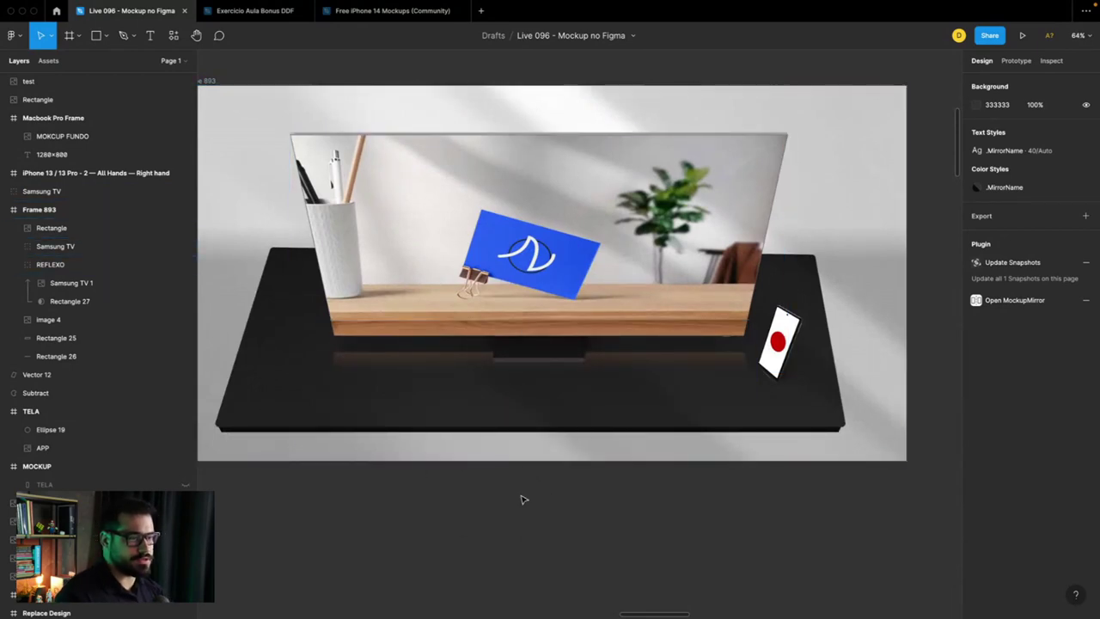
Step: Switch to the browser and back, then pan down toward the Plugins list
{"action": "key", "text": "super+Tab"}
{"action": "key", "text": "super+Tab"}
{"action": "key", "text": "super+Tab"}
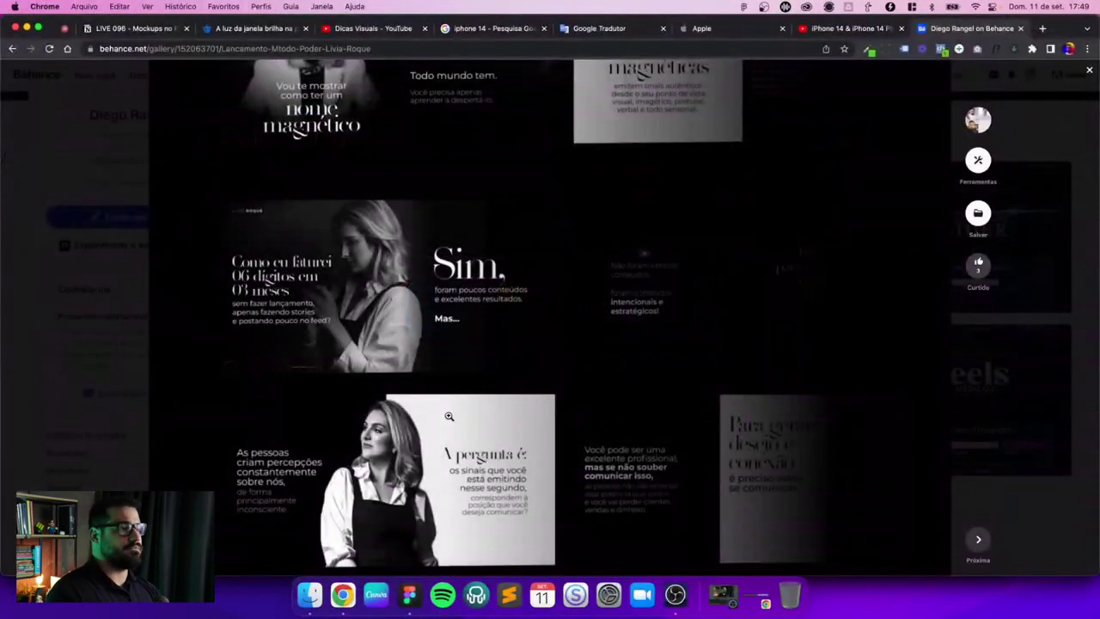
{"action": "key", "text": "super+Tab"}
{"action": "key", "text": "super+Tab"}
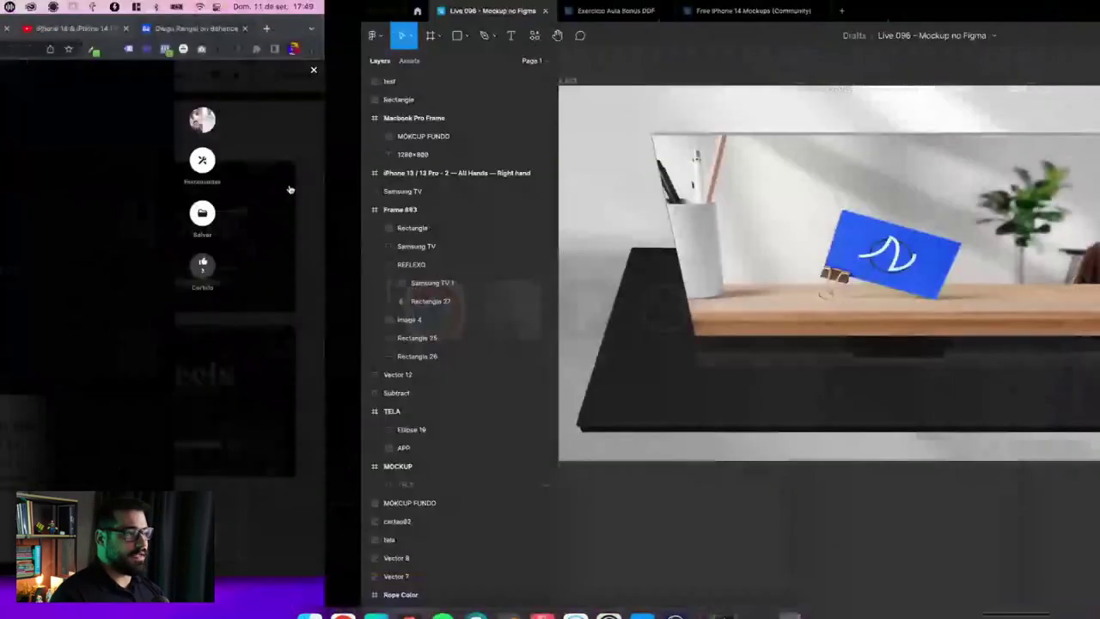
{"action": "scroll", "coordinate": [644, 374], "scroll_direction": "down", "scroll_amount": 10}
{"action": "scroll", "coordinate": [645, 374], "scroll_direction": "down", "scroll_amount": 3}
Step: Inspect the MockRocket and Fig3D entries in the canvas Plugins list
{"action": "scroll", "coordinate": [644, 374], "scroll_direction": "down", "scroll_amount": 5}
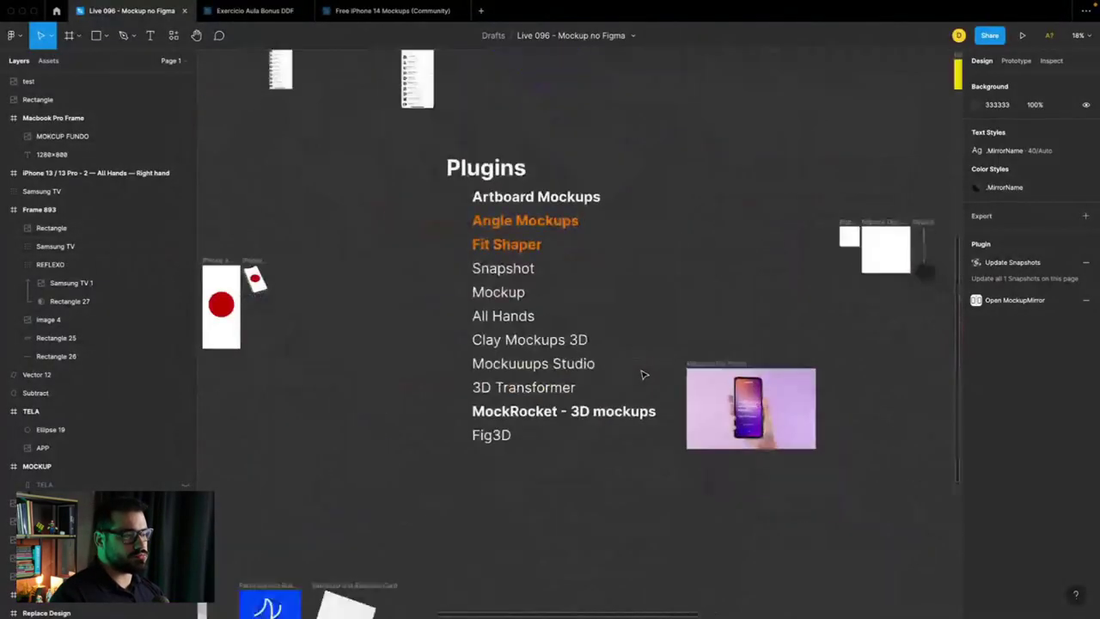
{"action": "left_click", "coordinate": [562, 409]}
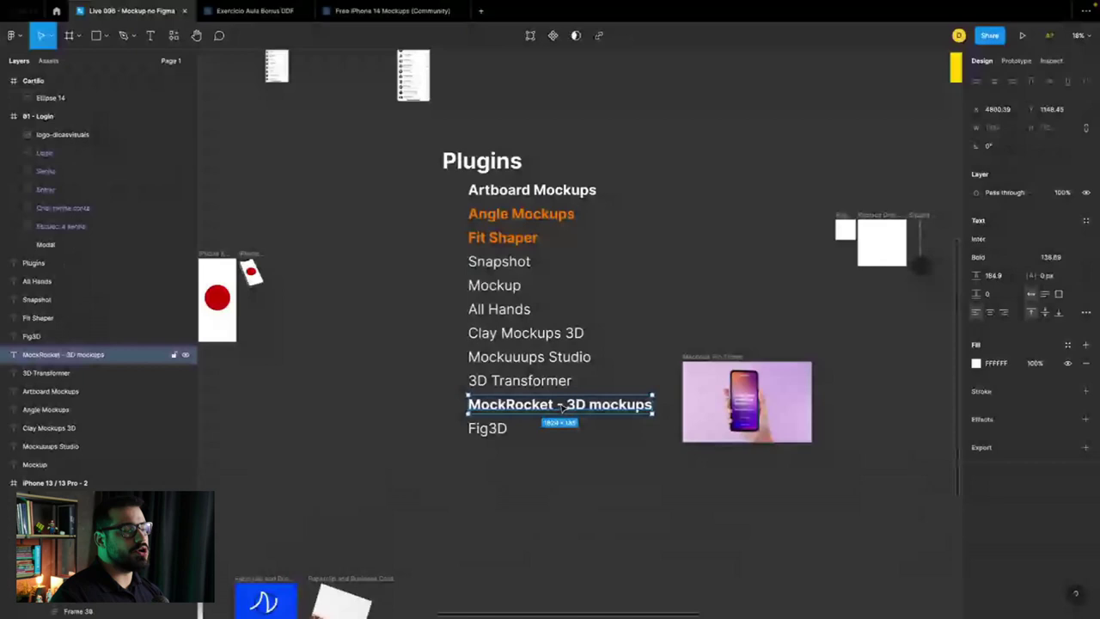
{"action": "left_click", "coordinate": [497, 428]}
{"action": "scroll", "coordinate": [497, 428], "scroll_direction": "up", "scroll_amount": 5}
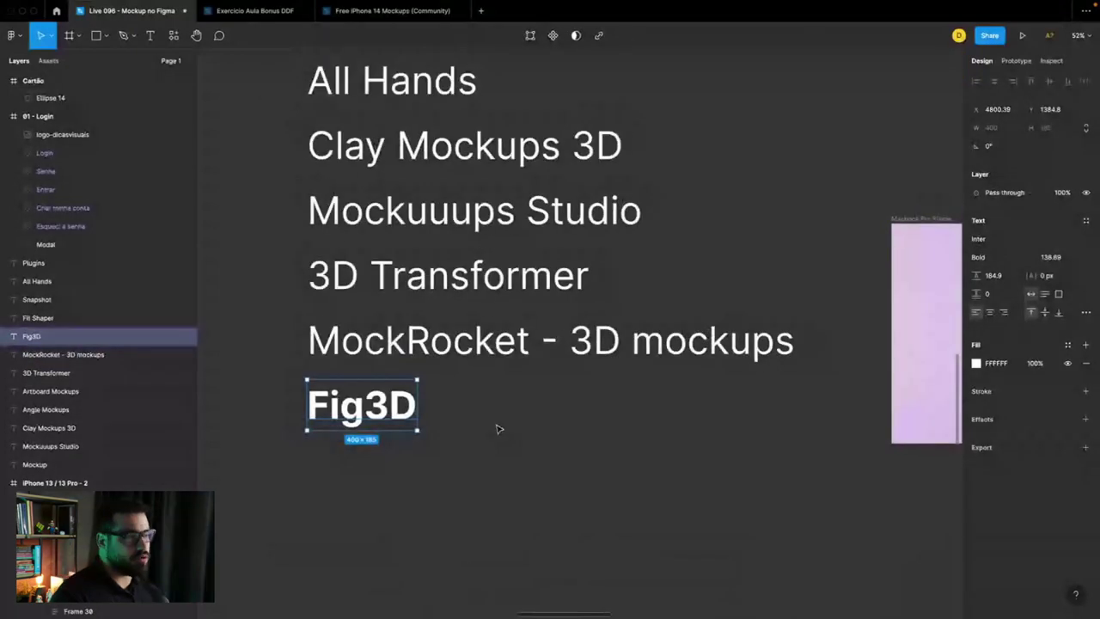
{"action": "scroll", "coordinate": [497, 428], "scroll_direction": "down", "scroll_amount": 5}
{"action": "left_click", "coordinate": [548, 372]}
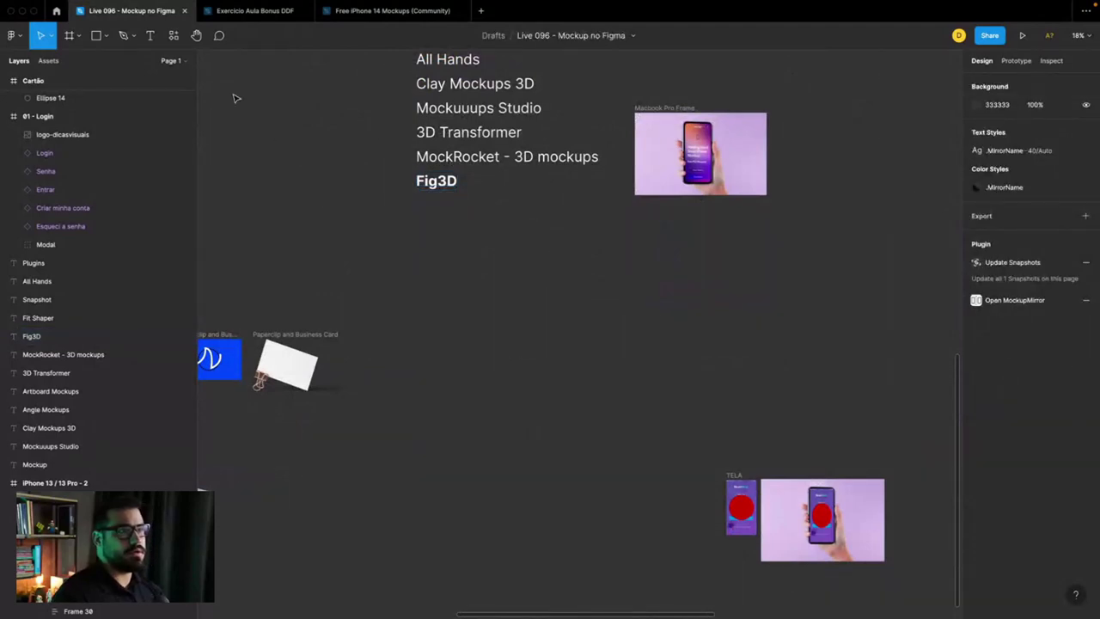
Step: Search the plugin browser for Fig3D, run it, and move its window aside
{"action": "left_click", "coordinate": [175, 39]}
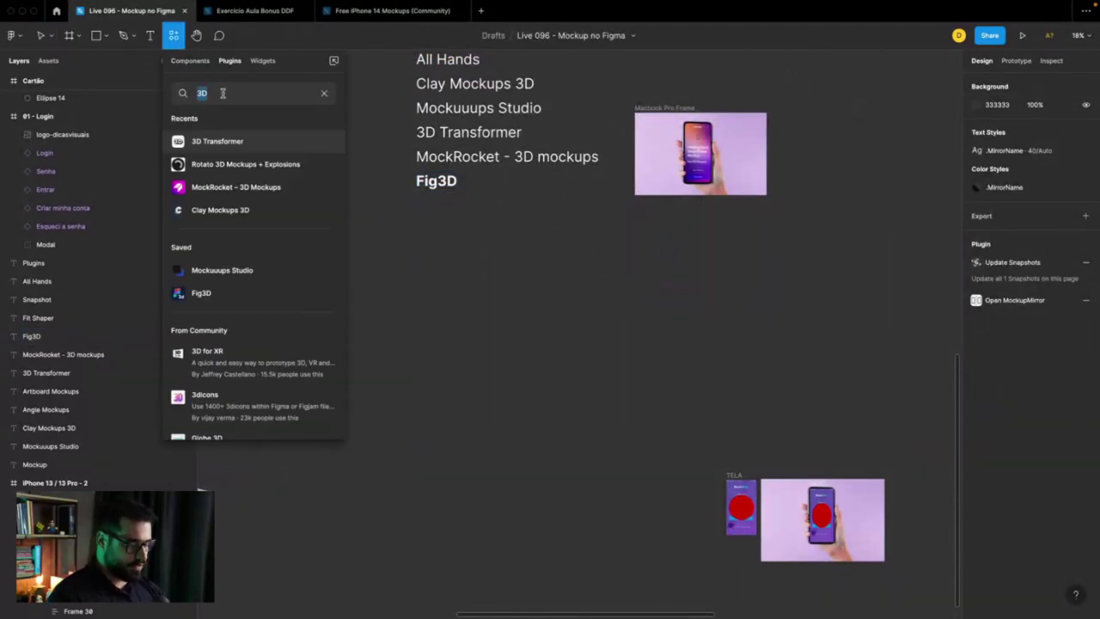
{"action": "type", "text": "3d"}
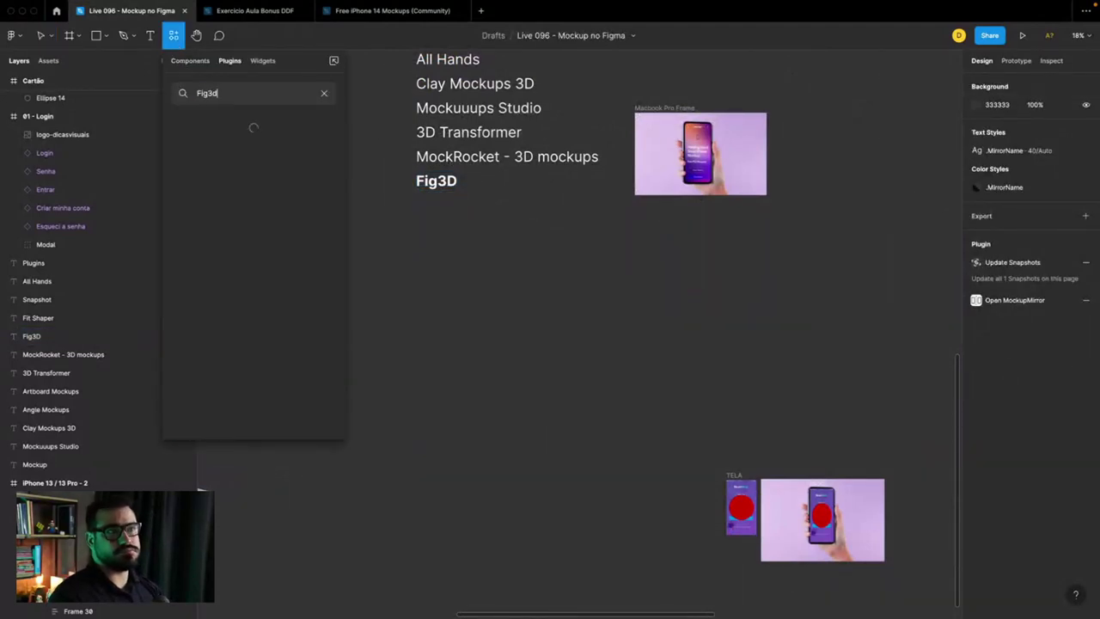
{"action": "key", "text": "BackSpace"}
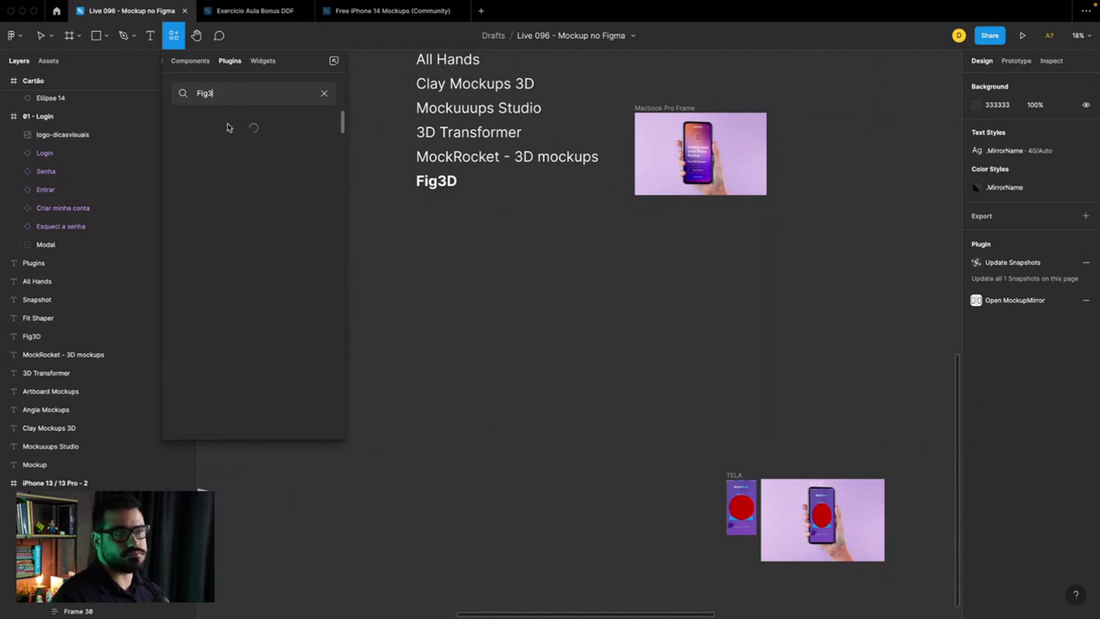
{"action": "left_click", "coordinate": [218, 142]}
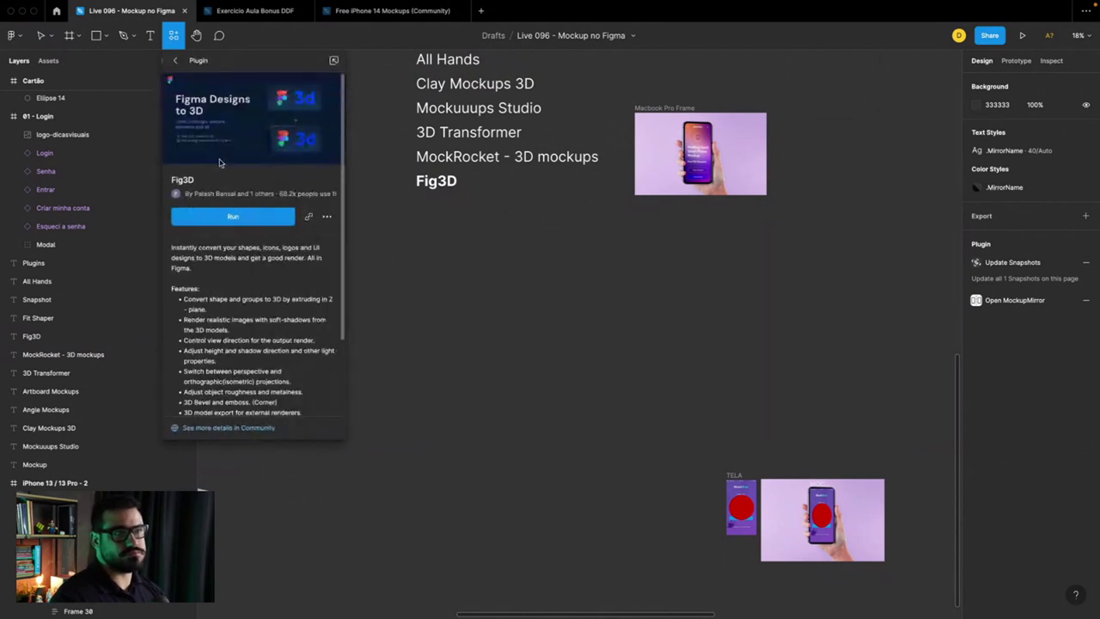
{"action": "left_click", "coordinate": [253, 219]}
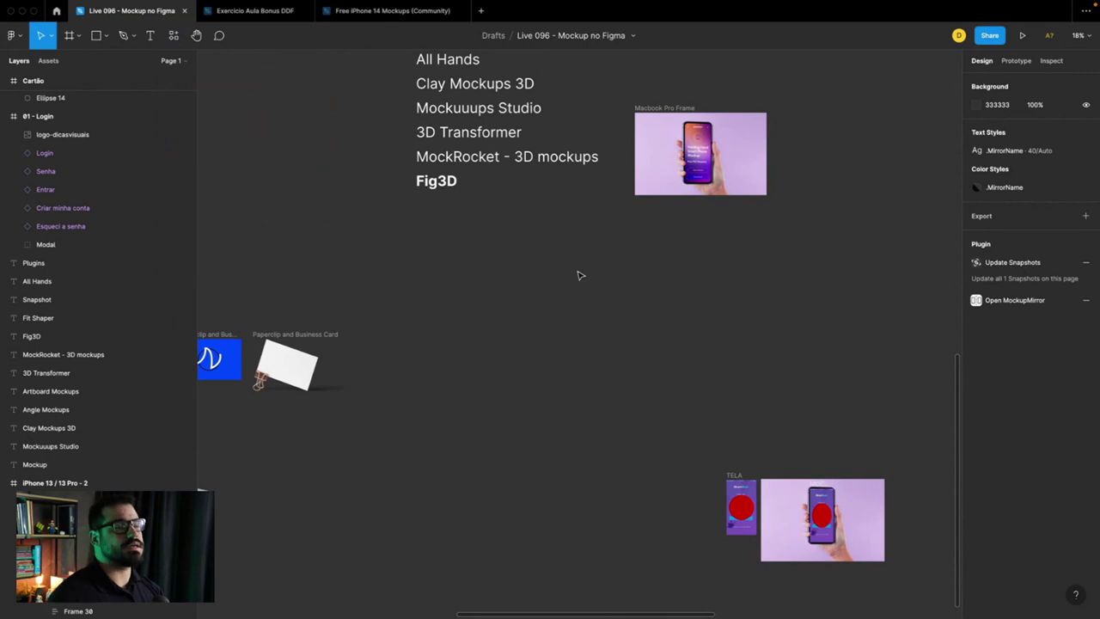
{"action": "left_click_drag", "start_coordinate": [514, 196], "coordinate": [695, 221]}
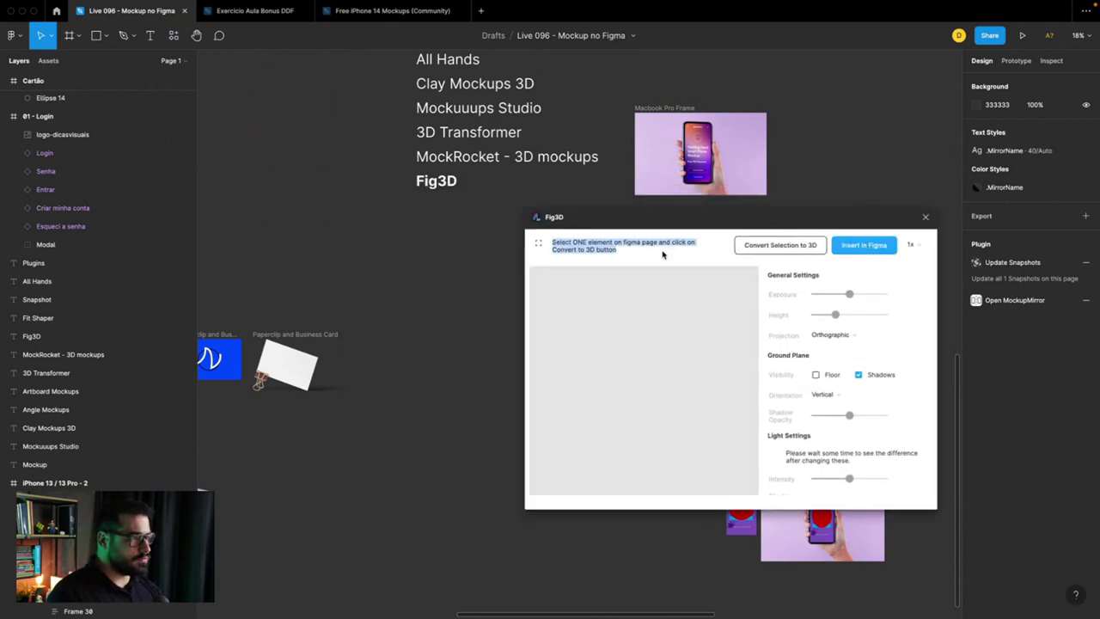
Step: Select the blue Cartão business card frame with the Fig3D window nudged upward
{"action": "scroll", "coordinate": [428, 294], "scroll_direction": "down", "scroll_amount": 3}
{"action": "scroll", "coordinate": [429, 295], "scroll_direction": "down", "scroll_amount": 4}
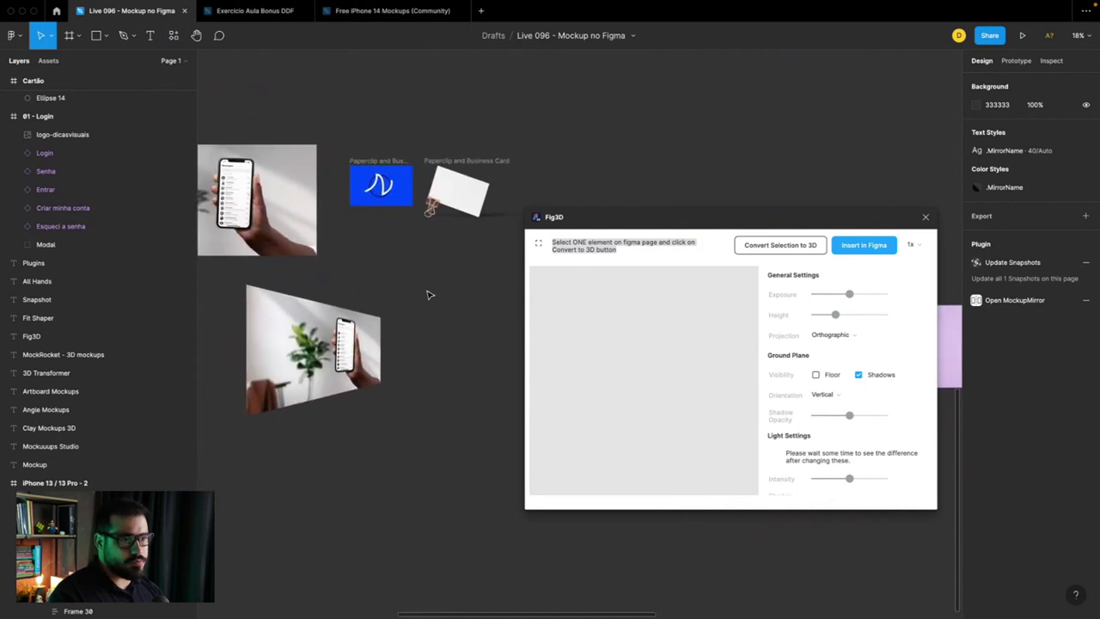
{"action": "scroll", "coordinate": [429, 295], "scroll_direction": "down", "scroll_amount": 5, "text": "ctrl"}
{"action": "scroll", "coordinate": [429, 295], "scroll_direction": "left", "scroll_amount": 4}
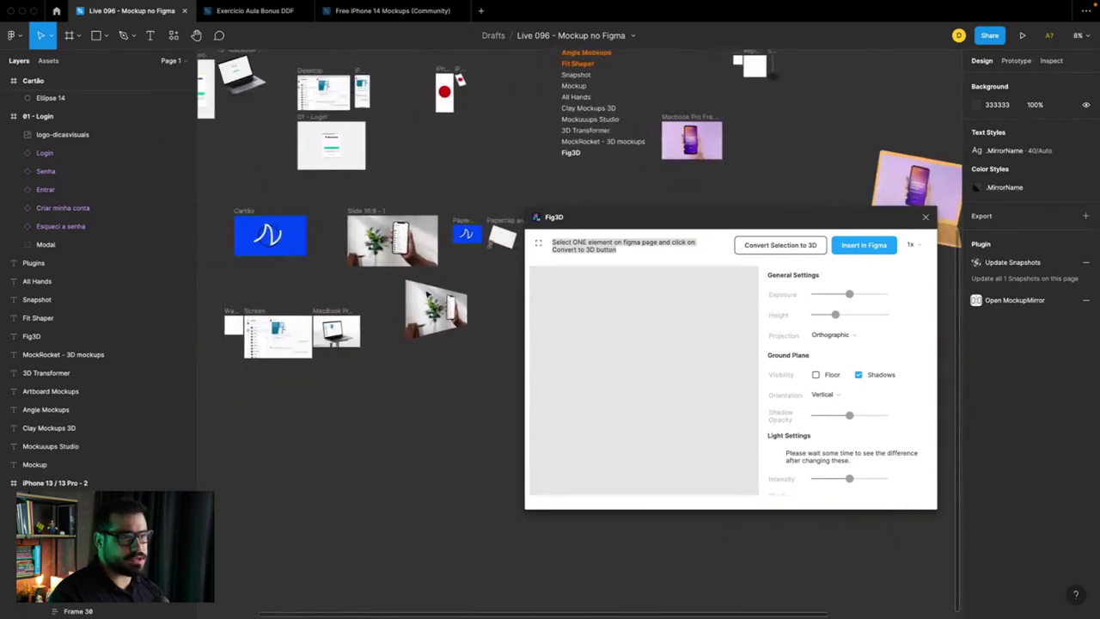
{"action": "left_click", "coordinate": [243, 211]}
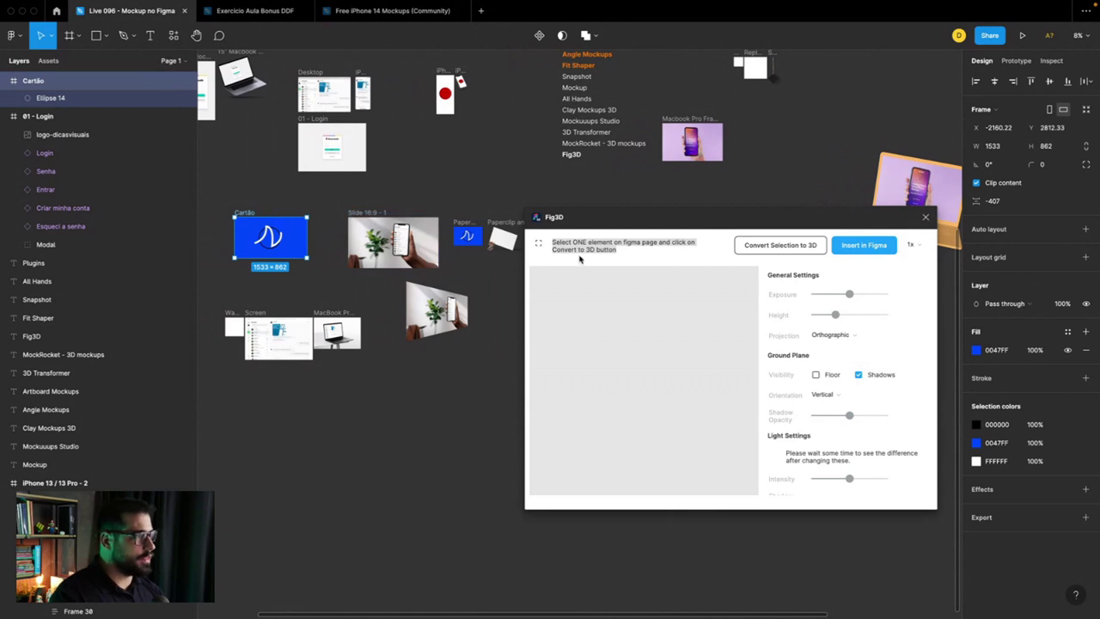
{"action": "left_click_drag", "start_coordinate": [670, 226], "coordinate": [676, 211]}
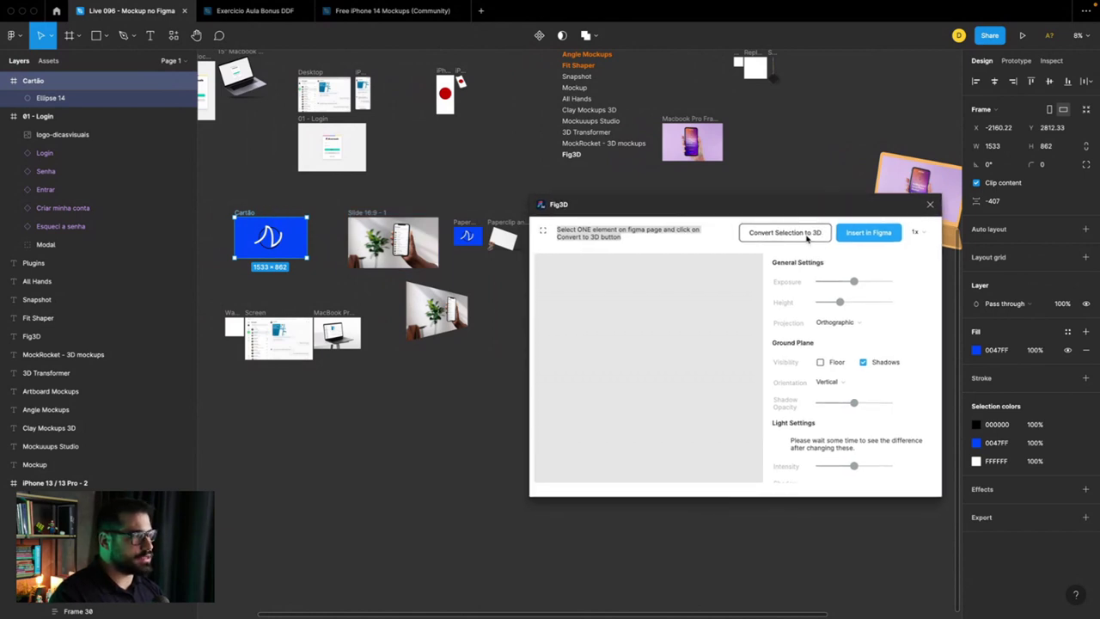
Step: Convert the card to 3D, orbit it to an angled view, and select the logo vector
{"action": "left_click", "coordinate": [806, 238]}
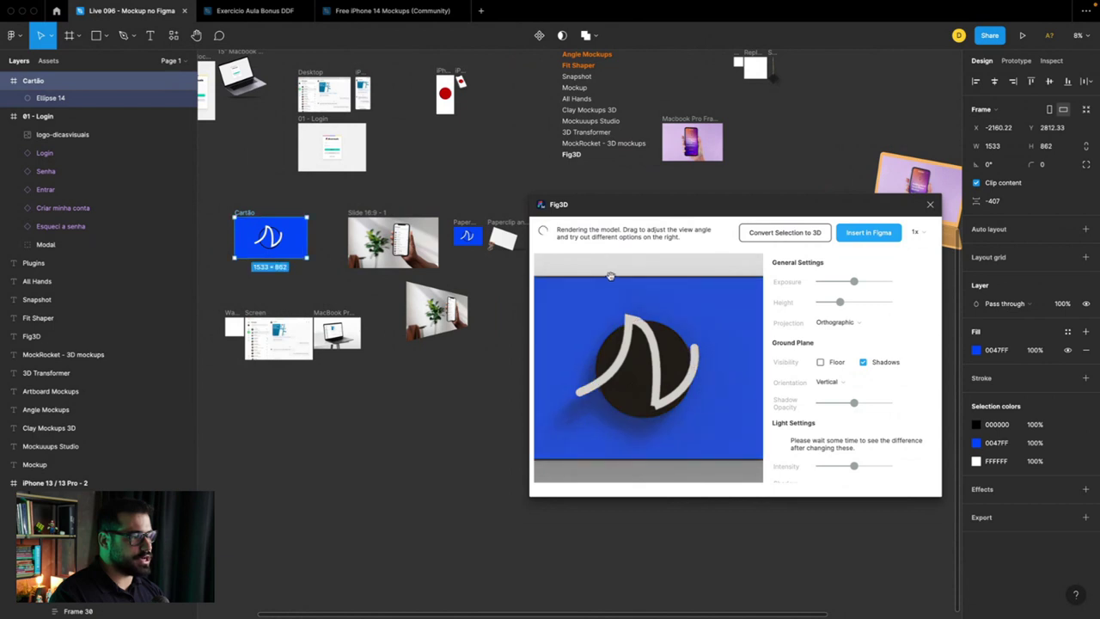
{"action": "mouse_move", "coordinate": [610, 276]}
{"action": "left_mouse_down"}
{"action": "mouse_move", "coordinate": [675, 409]}
{"action": "mouse_move", "coordinate": [668, 210]}
{"action": "mouse_move", "coordinate": [656, 196]}
{"action": "left_mouse_up"}
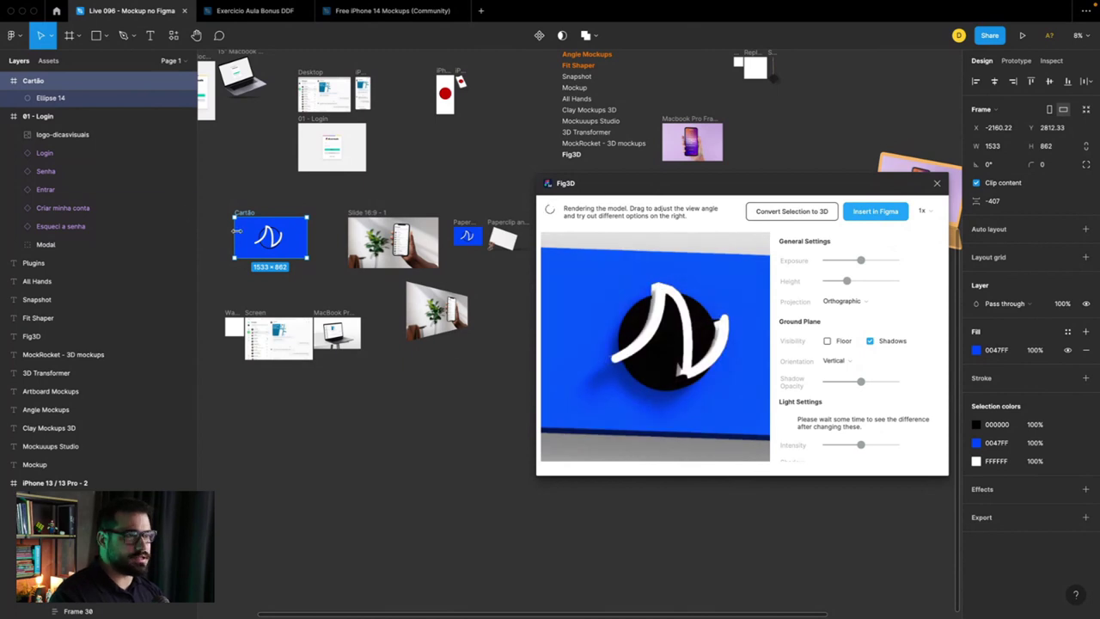
{"action": "scroll", "coordinate": [239, 230], "scroll_direction": "up", "scroll_amount": 3}
{"action": "left_click", "coordinate": [300, 228]}
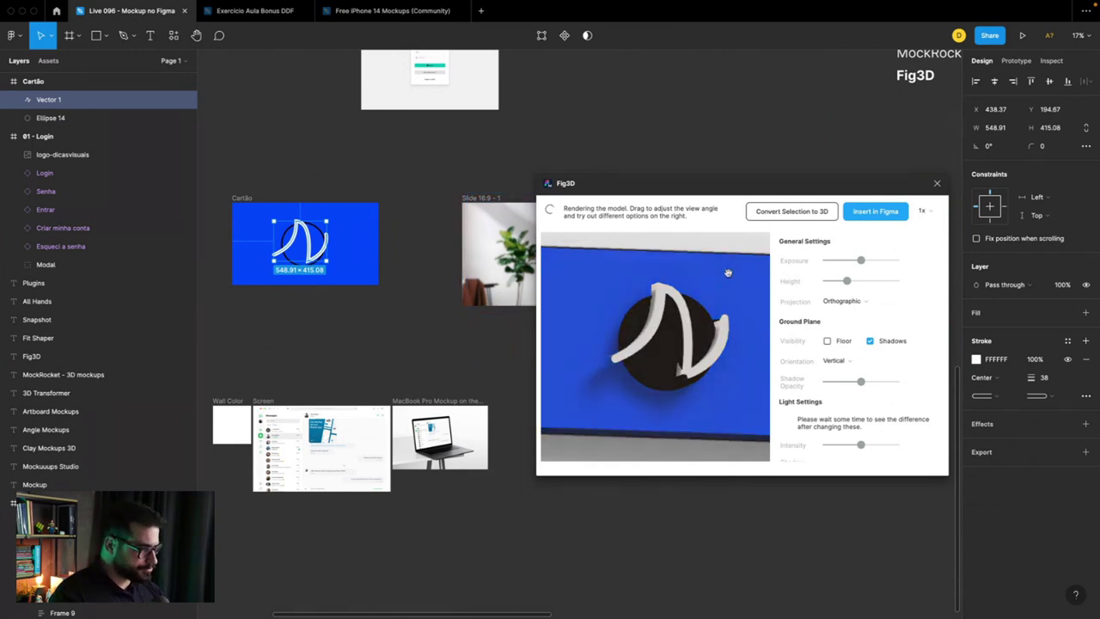
Step: Rotate the card preview closer and briefly toggle the floor on and off
{"action": "scroll", "coordinate": [727, 272], "scroll_direction": "down", "scroll_amount": 5}
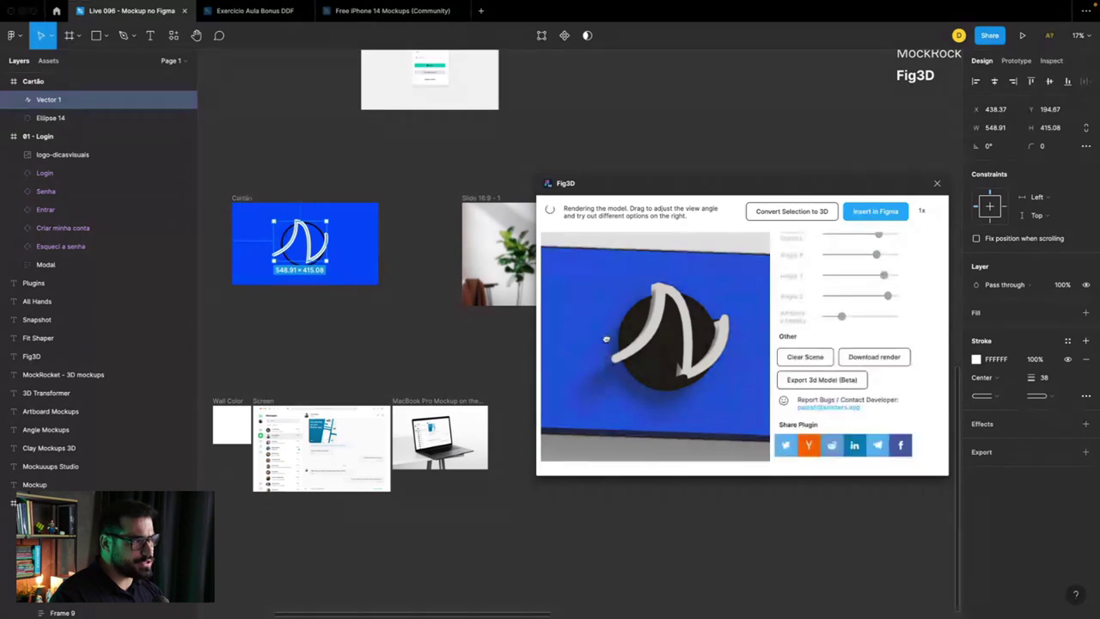
{"action": "mouse_move", "coordinate": [607, 337]}
{"action": "left_mouse_down"}
{"action": "mouse_move", "coordinate": [620, 340]}
{"action": "mouse_move", "coordinate": [596, 315]}
{"action": "mouse_move", "coordinate": [610, 320]}
{"action": "left_mouse_up"}
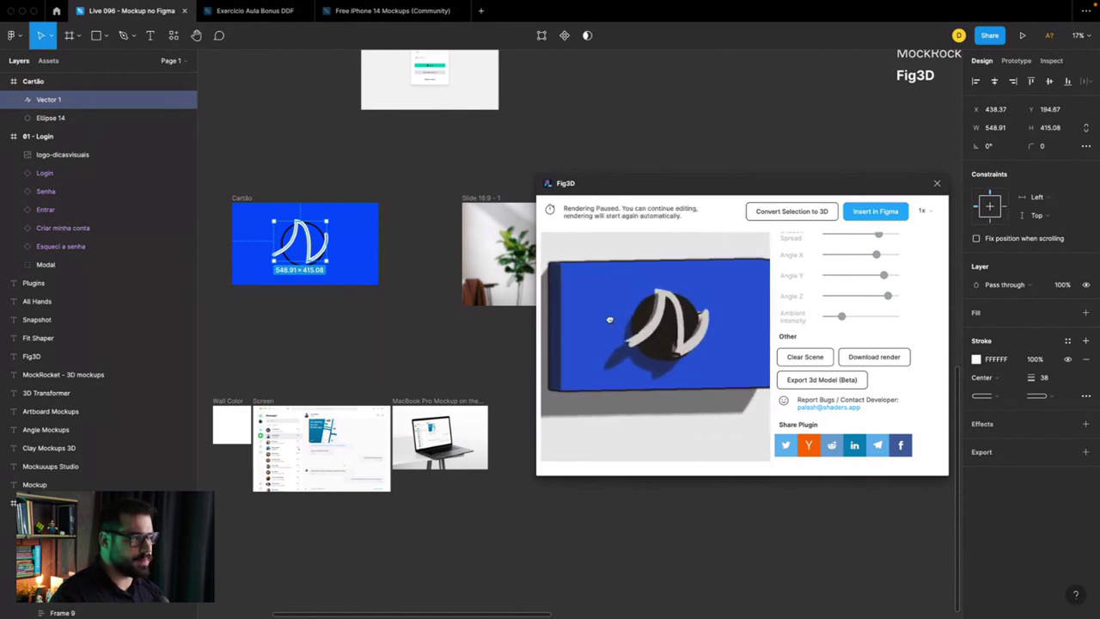
{"action": "scroll", "coordinate": [797, 314], "scroll_direction": "up", "scroll_amount": 10}
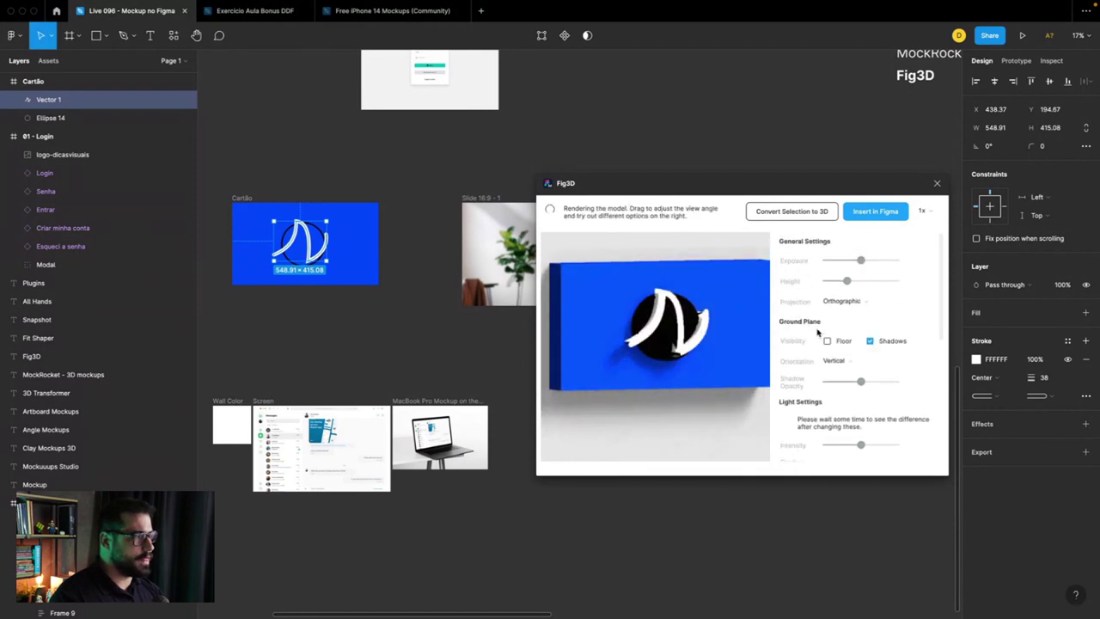
{"action": "left_click", "coordinate": [826, 342]}
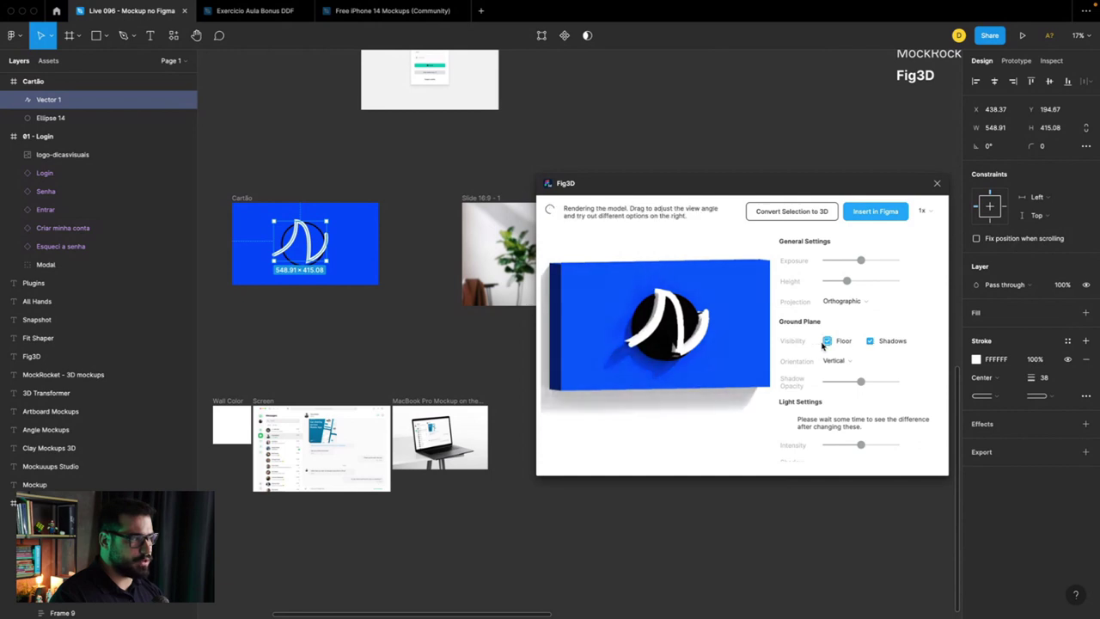
{"action": "left_click", "coordinate": [826, 342]}
Step: Set the projection to perspective and orbit the card to an angled side view
{"action": "left_click", "coordinate": [839, 303]}
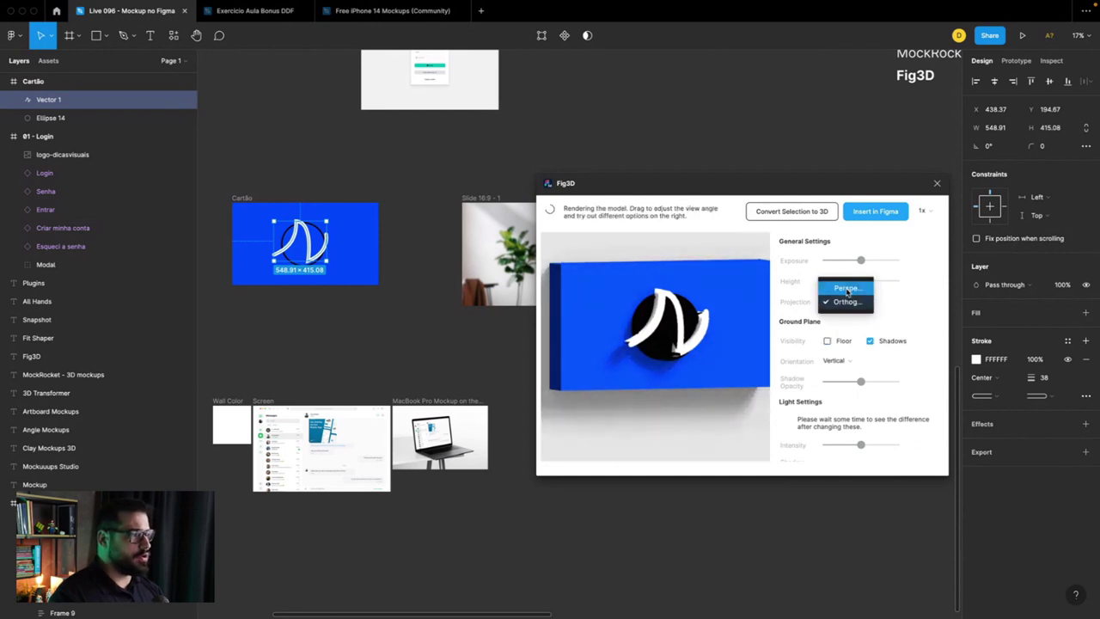
{"action": "left_click", "coordinate": [847, 288]}
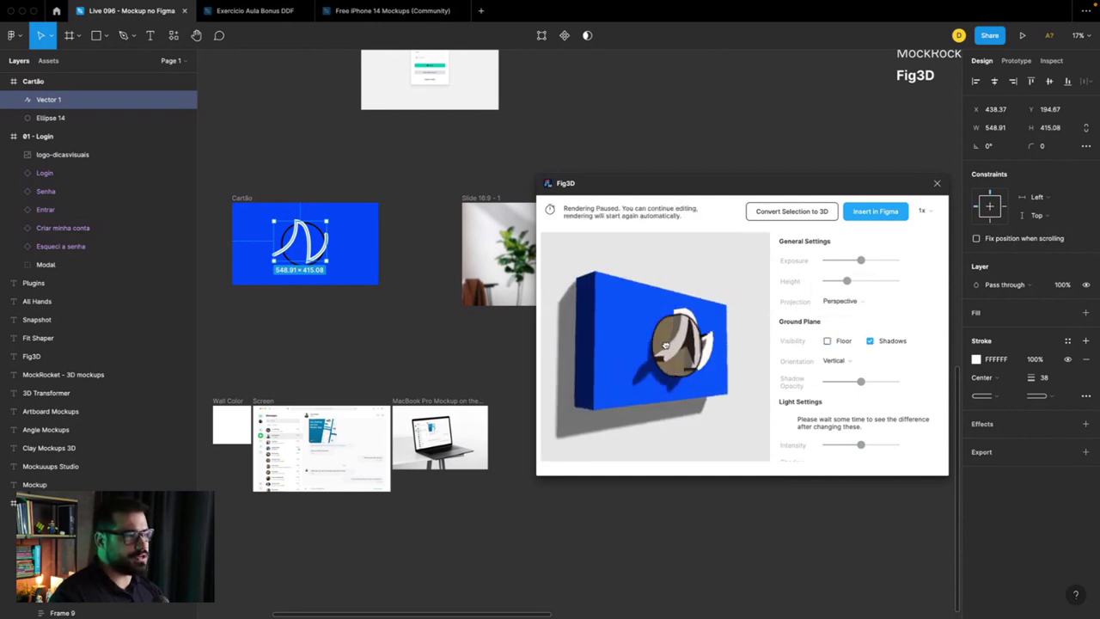
{"action": "left_click", "coordinate": [840, 301]}
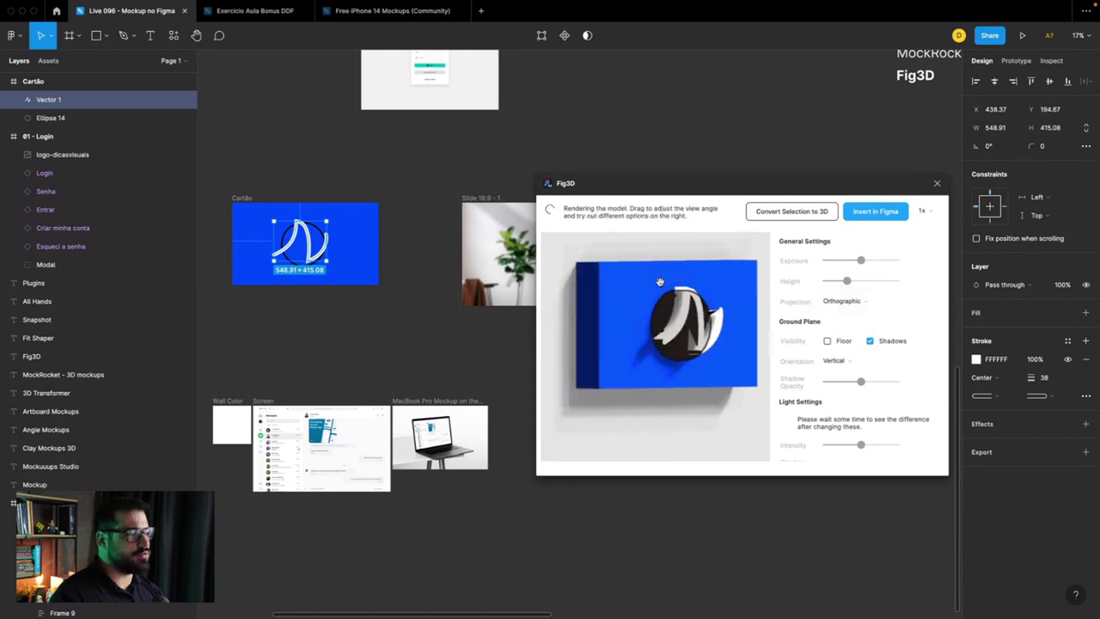
{"action": "left_click", "coordinate": [839, 301]}
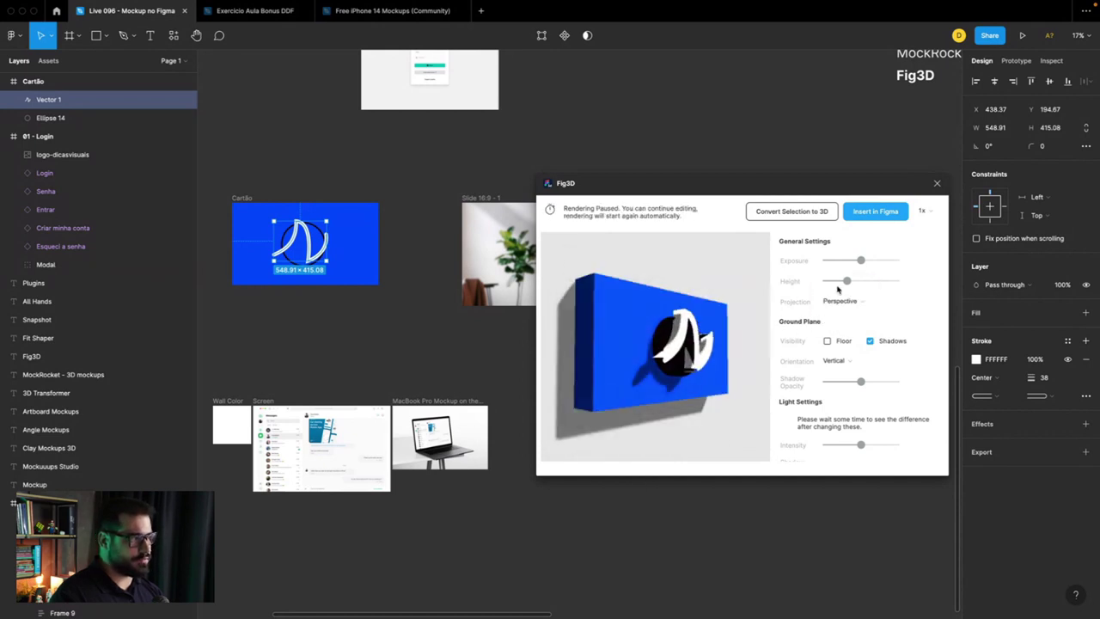
{"action": "mouse_move", "coordinate": [615, 339]}
{"action": "left_mouse_down"}
{"action": "mouse_move", "coordinate": [606, 409]}
{"action": "mouse_move", "coordinate": [644, 344]}
{"action": "left_mouse_up"}
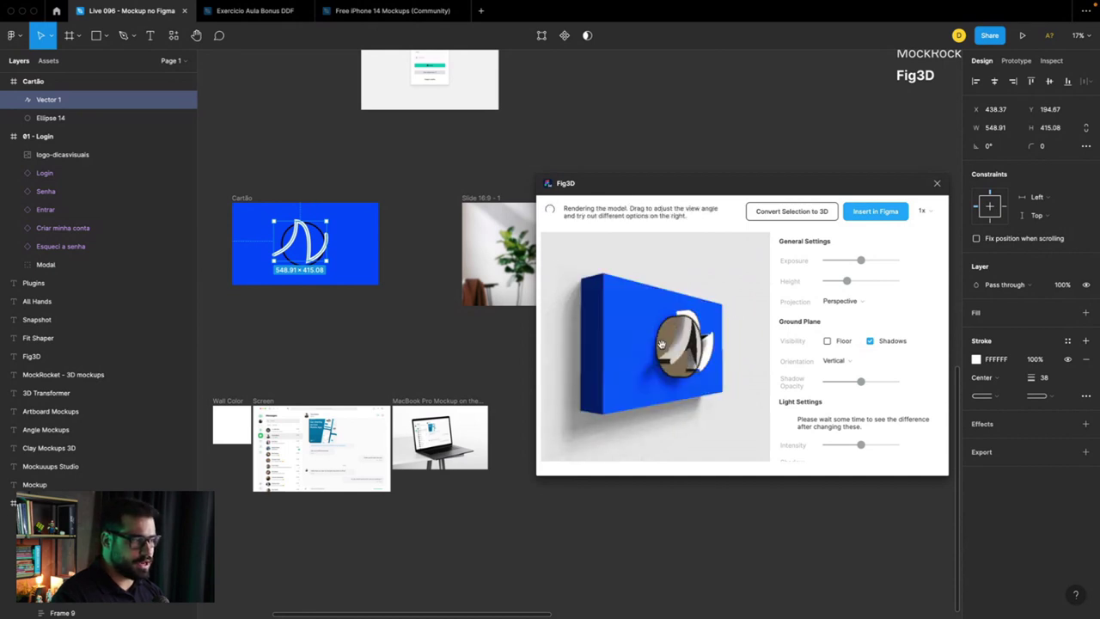
Step: Adjust the shadow opacity and card height, and lower the exposure slightly
{"action": "left_click_drag", "start_coordinate": [851, 382], "coordinate": [870, 382]}
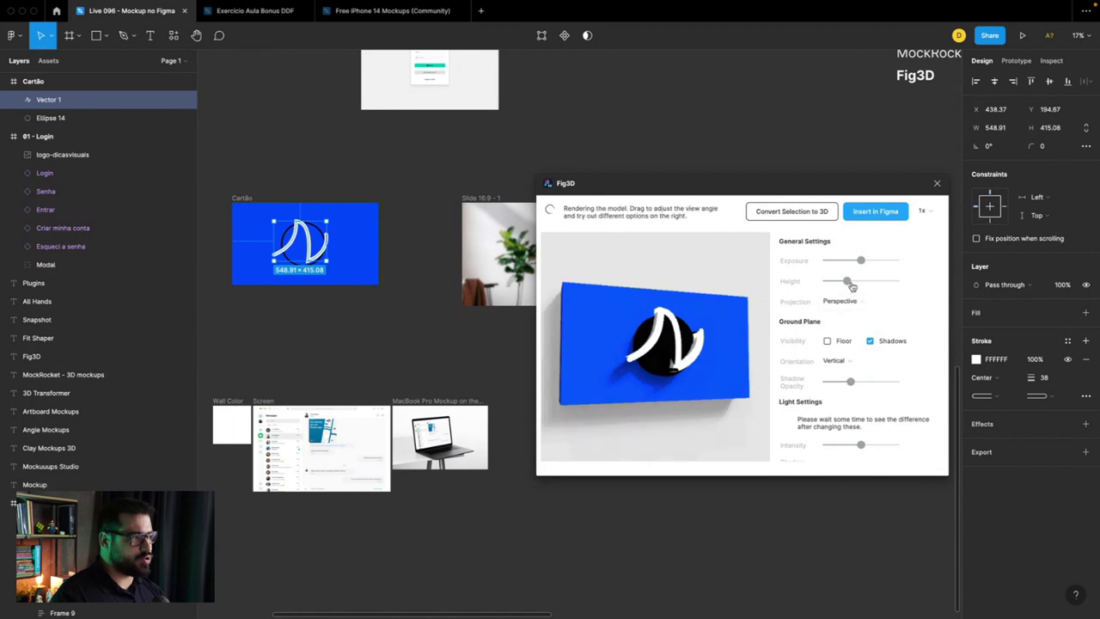
{"action": "left_click_drag", "start_coordinate": [851, 287], "coordinate": [850, 288]}
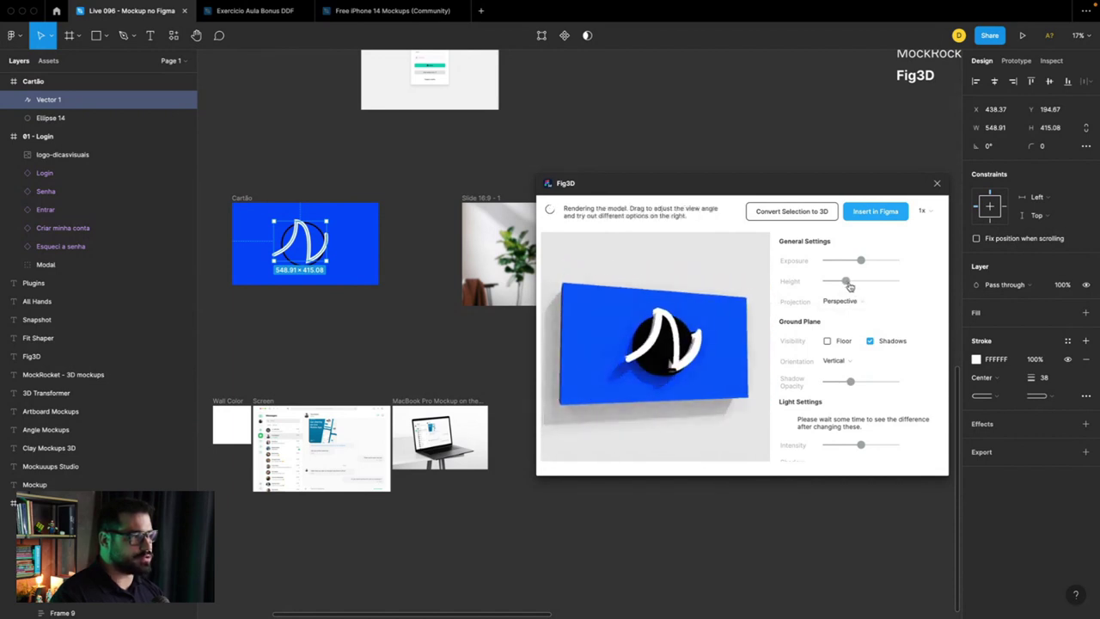
{"action": "left_click_drag", "start_coordinate": [864, 264], "coordinate": [855, 267]}
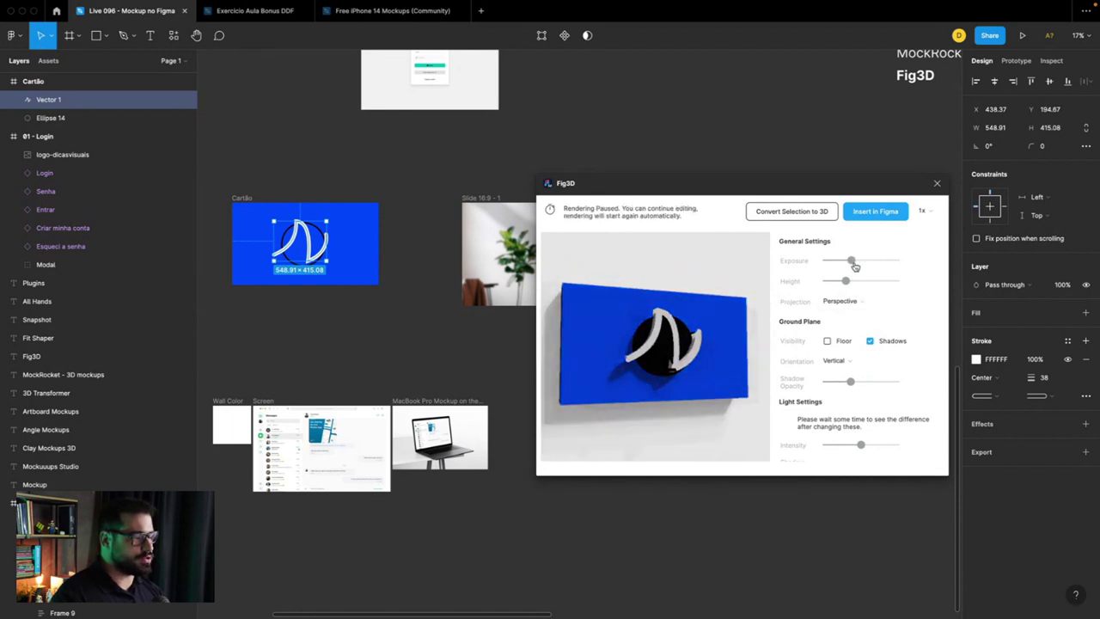
{"action": "left_click", "coordinate": [842, 342]}
{"action": "scroll", "coordinate": [845, 370], "scroll_direction": "down", "scroll_amount": 1}
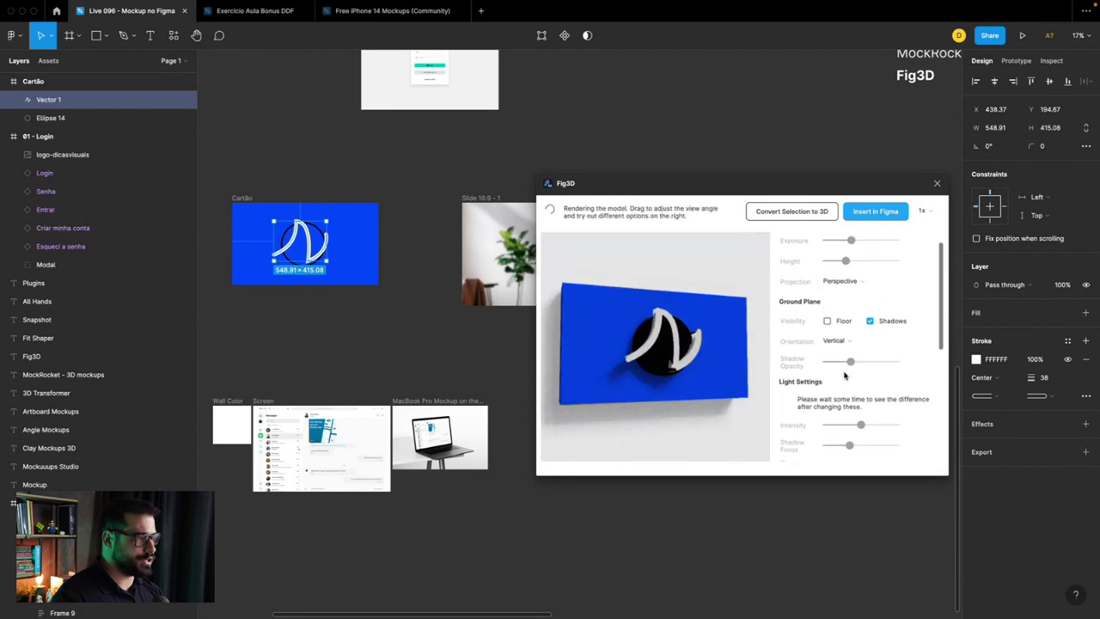
{"action": "scroll", "coordinate": [845, 371], "scroll_direction": "down", "scroll_amount": 1}
{"action": "scroll", "coordinate": [850, 365], "scroll_direction": "down", "scroll_amount": 1}
{"action": "mouse_move", "coordinate": [860, 353]}
{"action": "left_mouse_down"}
{"action": "mouse_move", "coordinate": [890, 354]}
{"action": "mouse_move", "coordinate": [861, 355]}
{"action": "left_mouse_up"}
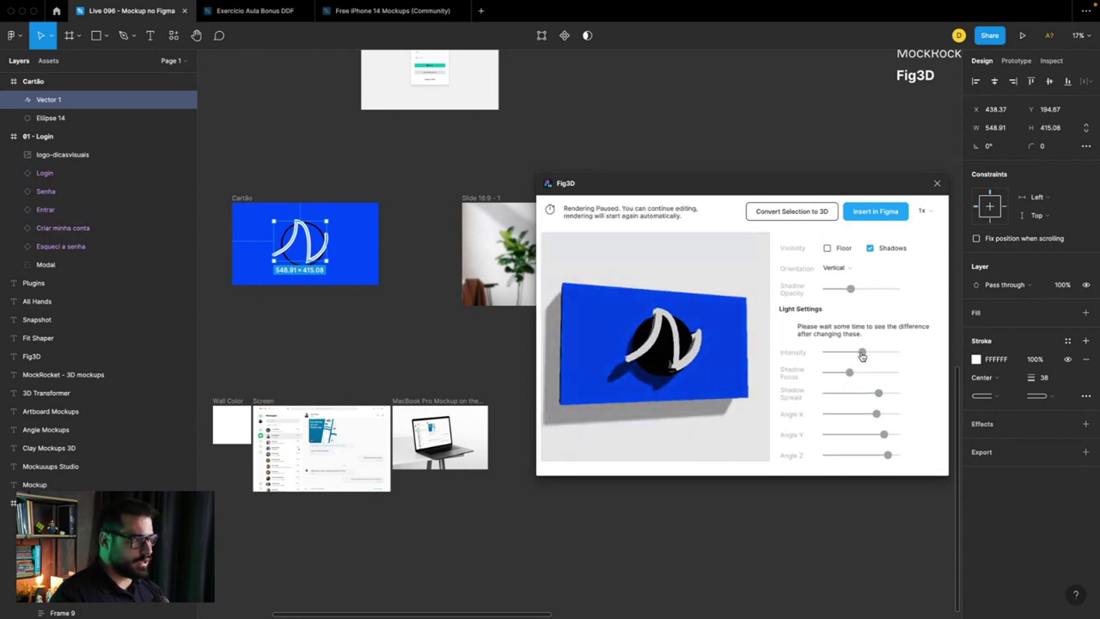
{"action": "scroll", "coordinate": [850, 384], "scroll_direction": "down", "scroll_amount": 2}
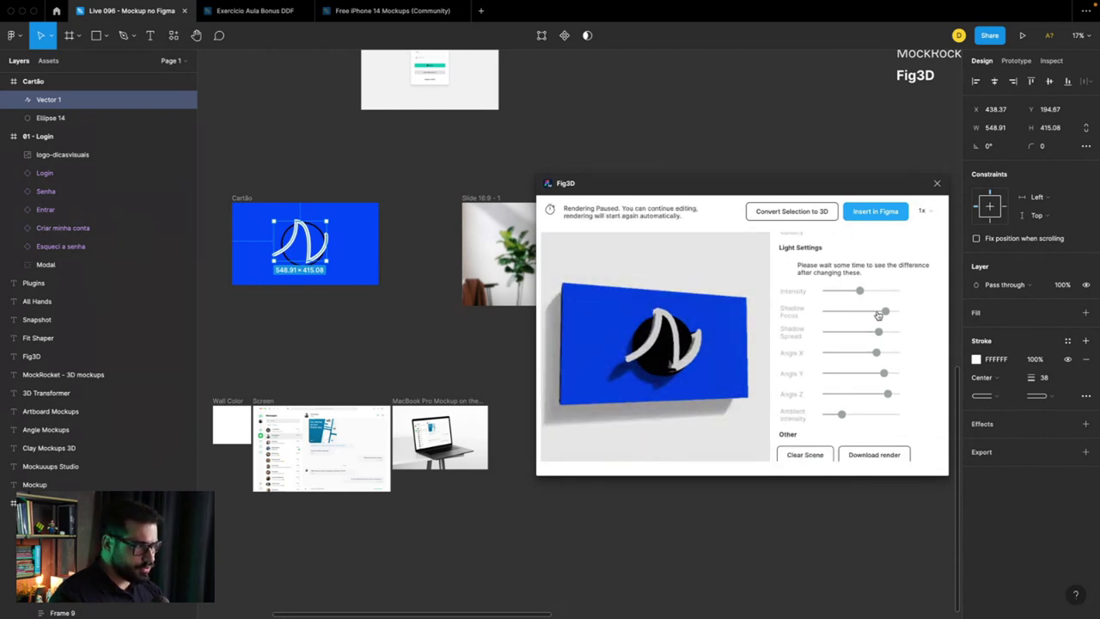
Step: Change the shadow focus sharpness and rotate the card to a new viewing angle
{"action": "left_click_drag", "start_coordinate": [878, 315], "coordinate": [809, 317]}
{"action": "scroll", "coordinate": [851, 364], "scroll_direction": "down", "scroll_amount": 1}
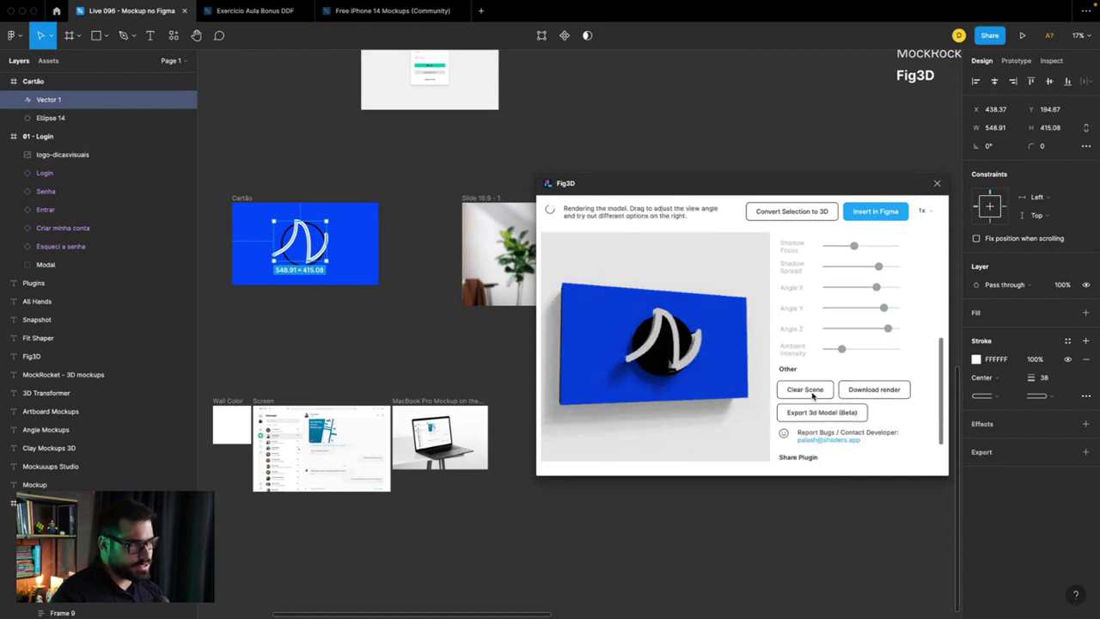
{"action": "scroll", "coordinate": [851, 425], "scroll_direction": "down", "scroll_amount": 1}
{"action": "scroll", "coordinate": [846, 426], "scroll_direction": "down", "scroll_amount": 1}
{"action": "mouse_move", "coordinate": [664, 315]}
{"action": "left_mouse_down"}
{"action": "mouse_move", "coordinate": [664, 338]}
{"action": "mouse_move", "coordinate": [644, 330]}
{"action": "mouse_move", "coordinate": [679, 300]}
{"action": "left_mouse_up"}
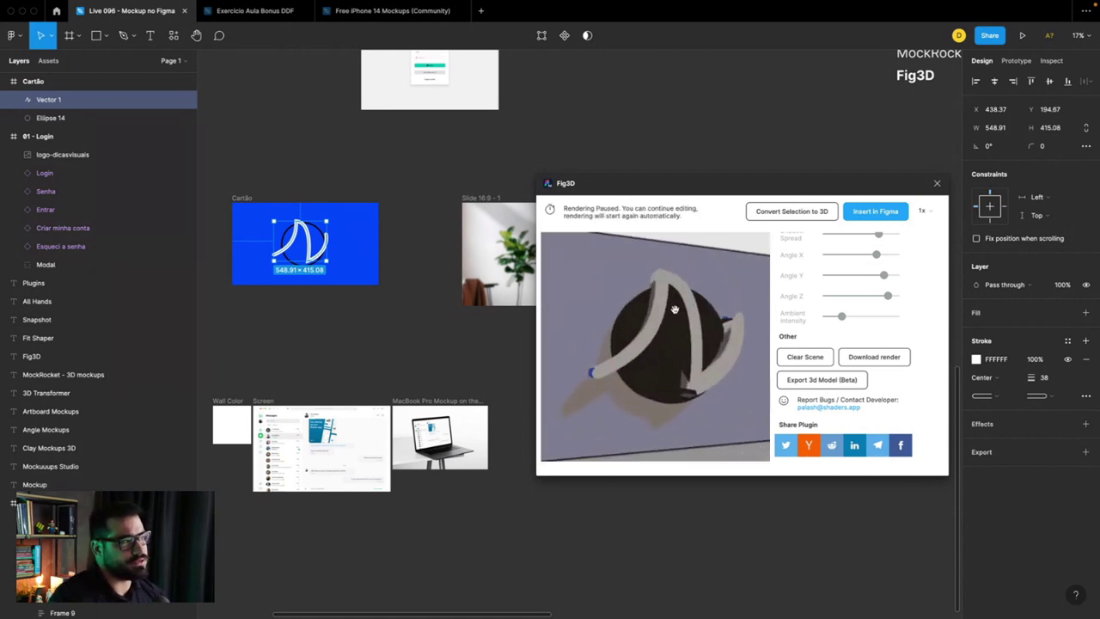
Step: Insert a 2x Fig3D render of the card and move it beside the slide frame
{"action": "left_click", "coordinate": [923, 212]}
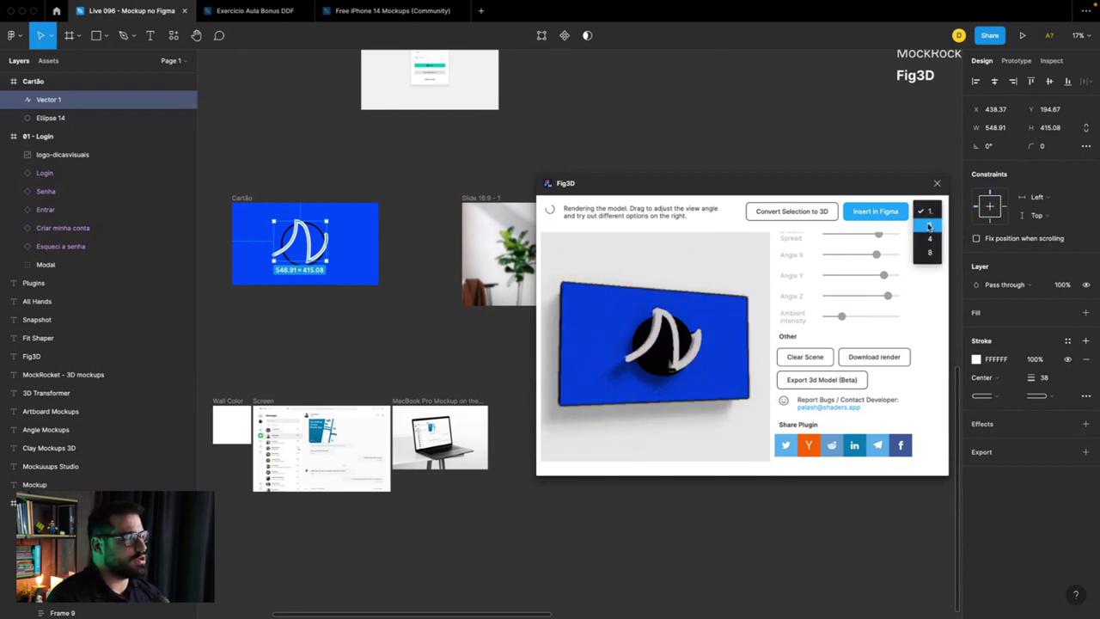
{"action": "left_click", "coordinate": [876, 211]}
{"action": "left_click", "coordinate": [937, 183]}
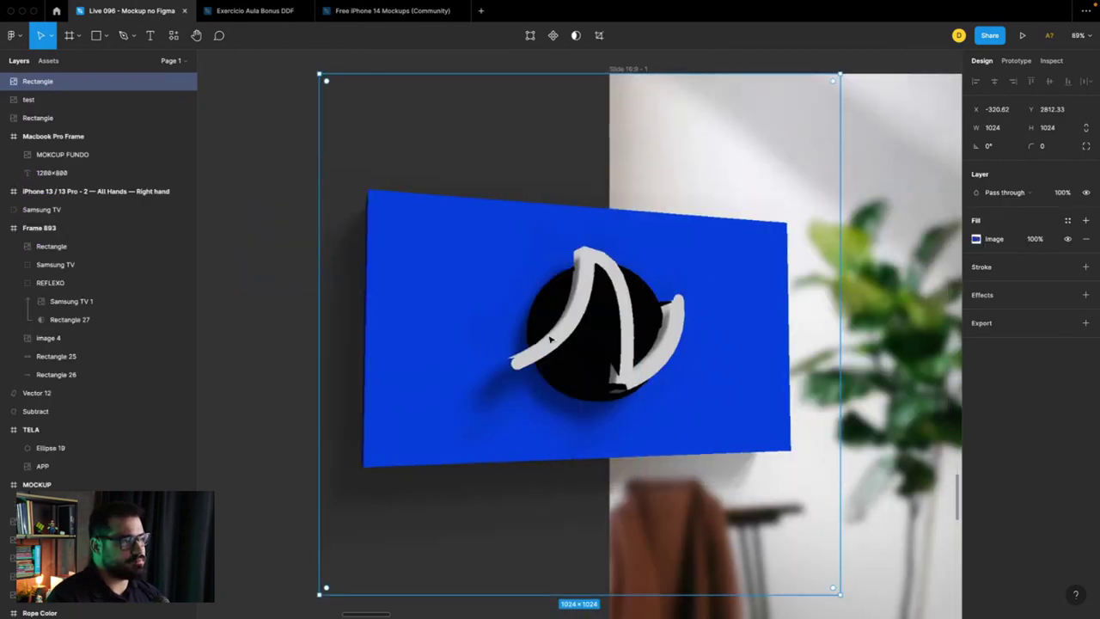
{"action": "scroll", "coordinate": [550, 343], "scroll_direction": "down", "scroll_amount": 5}
{"action": "mouse_move", "coordinate": [507, 331]}
{"action": "left_mouse_down"}
{"action": "mouse_move", "coordinate": [470, 196]}
{"action": "mouse_move", "coordinate": [598, 199]}
{"action": "mouse_move", "coordinate": [629, 268]}
{"action": "left_mouse_up"}
Step: Bring the render in front of the slide backdrop and shrink it over the photo
{"action": "scroll", "coordinate": [515, 198], "scroll_direction": "down", "scroll_amount": 2}
{"action": "scroll", "coordinate": [618, 232], "scroll_direction": "down", "scroll_amount": 5}
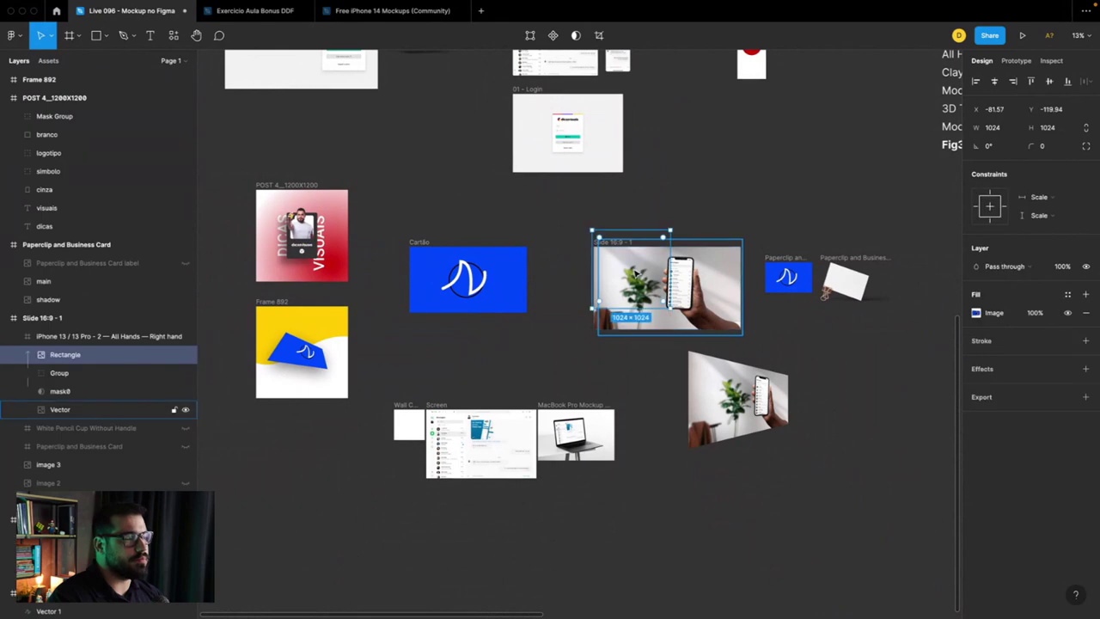
{"action": "scroll", "coordinate": [629, 269], "scroll_direction": "up", "scroll_amount": 5}
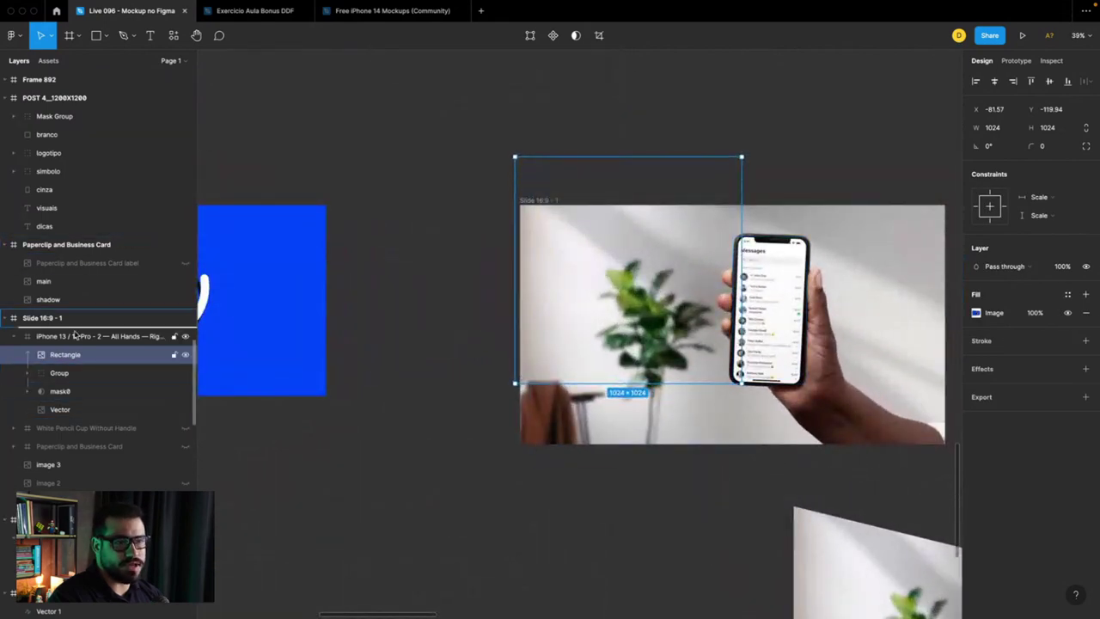
{"action": "left_click_drag", "start_coordinate": [74, 335], "coordinate": [76, 329]}
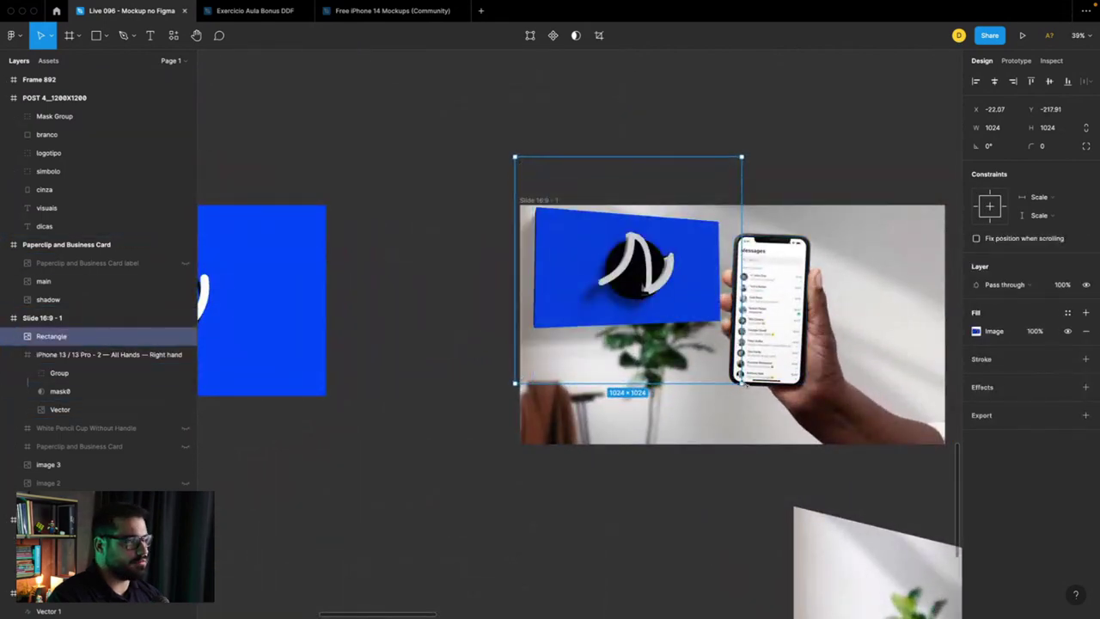
{"action": "left_click_drag", "start_coordinate": [741, 384], "coordinate": [700, 314]}
{"action": "mouse_move", "coordinate": [640, 275]}
{"action": "left_mouse_down"}
{"action": "mouse_move", "coordinate": [604, 246]}
{"action": "mouse_move", "coordinate": [563, 255]}
{"action": "left_mouse_up"}
Step: Place the render layer beneath image 3 and shrink it into the slide's top-left corner
{"action": "left_click", "coordinate": [17, 354]}
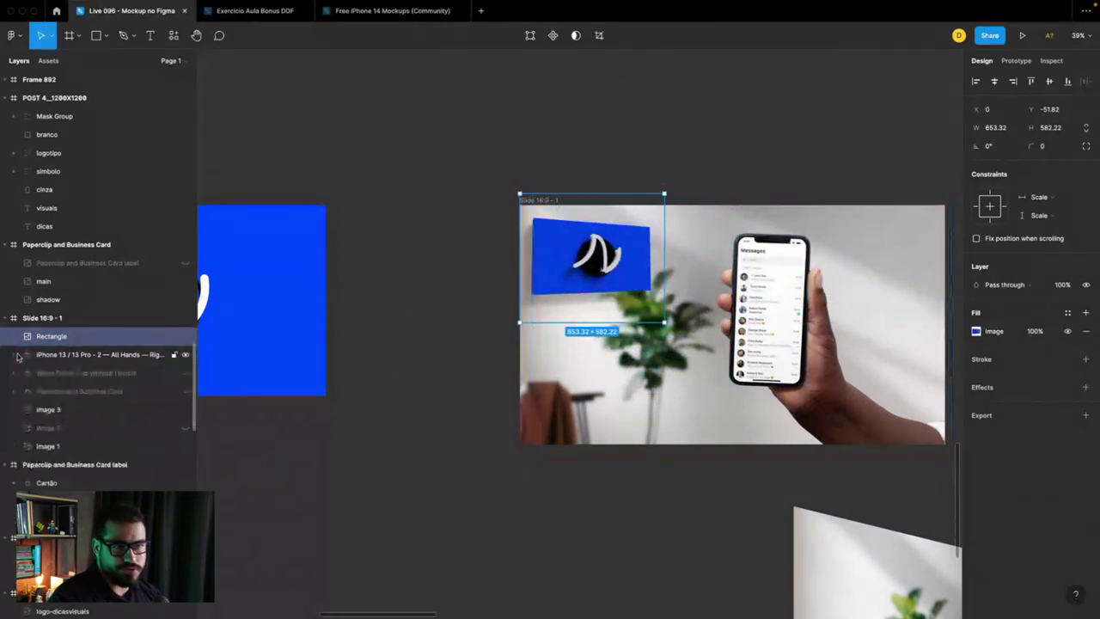
{"action": "left_click_drag", "start_coordinate": [82, 415], "coordinate": [83, 417]}
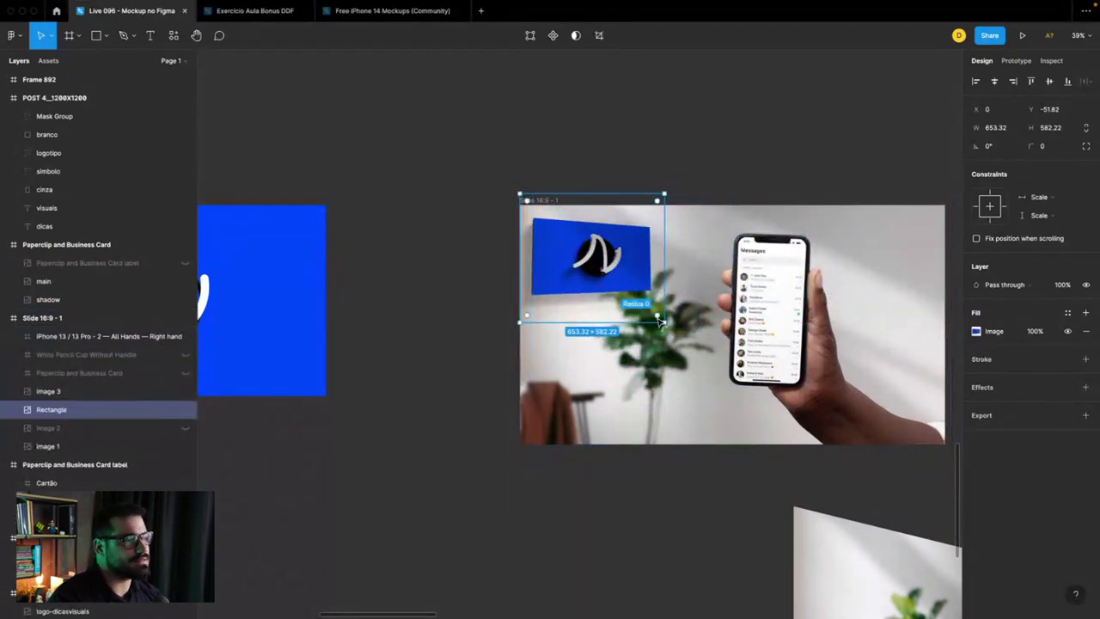
{"action": "mouse_move", "coordinate": [660, 321]}
{"action": "left_mouse_down"}
{"action": "mouse_move", "coordinate": [559, 261]}
{"action": "mouse_move", "coordinate": [569, 251]}
{"action": "left_mouse_up"}
{"action": "left_click", "coordinate": [447, 286]}
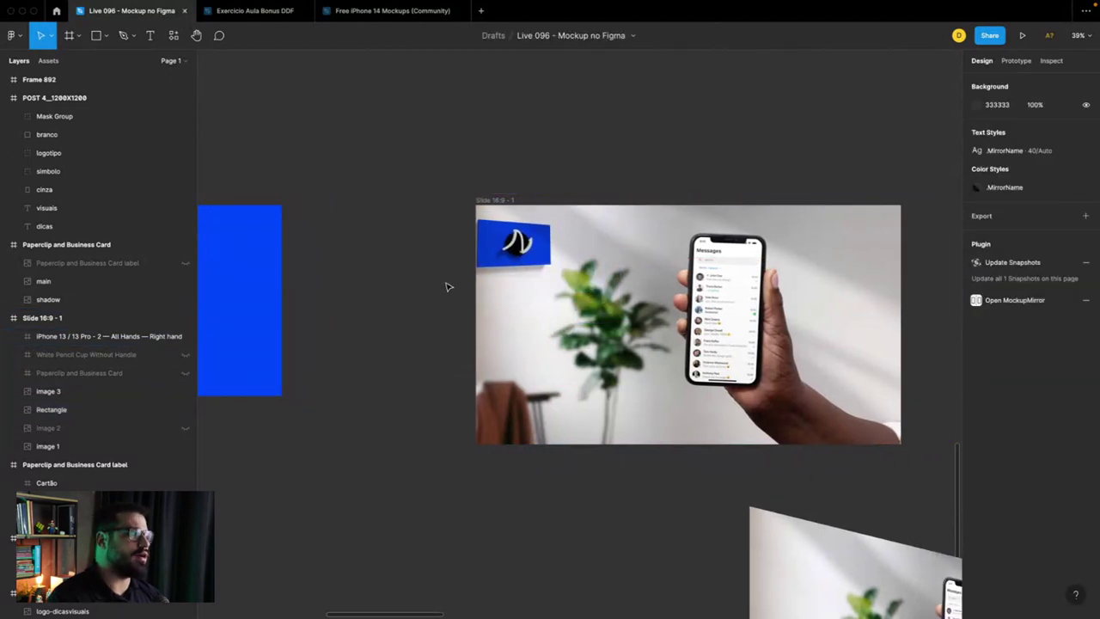
Step: Nudge the render further left on the wall and review the slide
{"action": "scroll", "coordinate": [447, 287], "scroll_direction": "right", "scroll_amount": 2}
{"action": "left_click", "coordinate": [515, 327]}
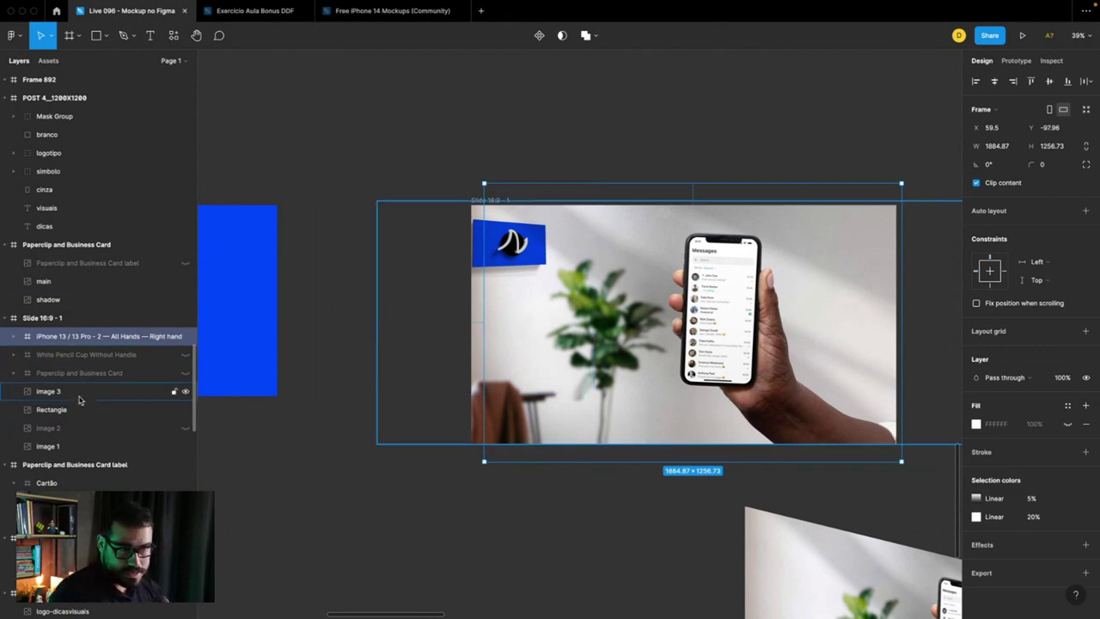
{"action": "left_click", "coordinate": [103, 409]}
{"action": "left_click_drag", "start_coordinate": [490, 248], "coordinate": [484, 249]}
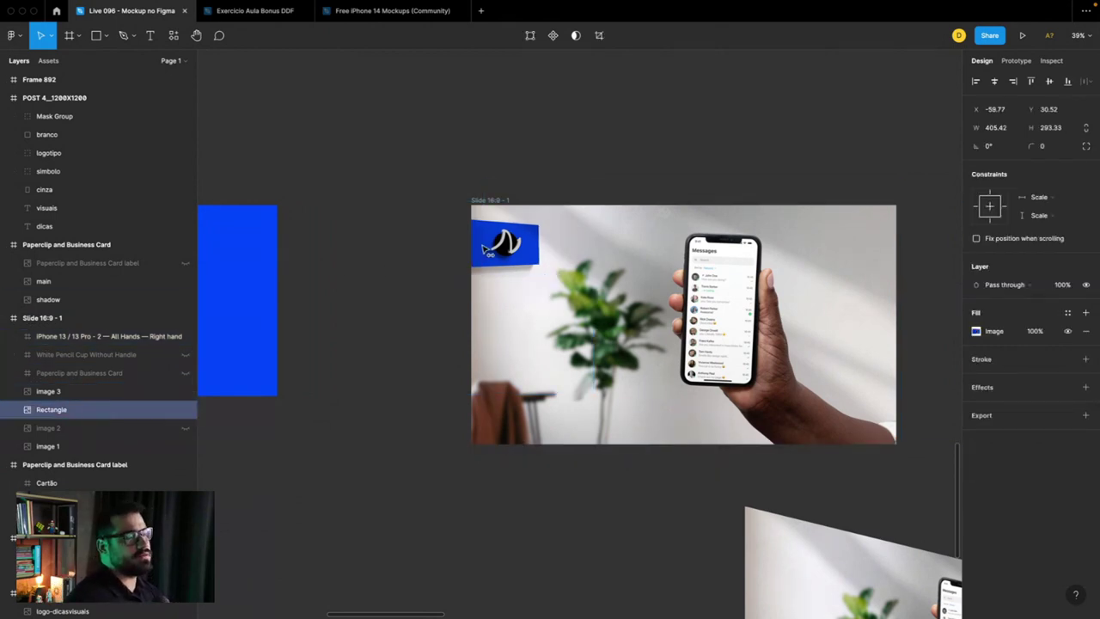
{"action": "left_click", "coordinate": [424, 275]}
{"action": "scroll", "coordinate": [422, 275], "scroll_direction": "right", "scroll_amount": 4}
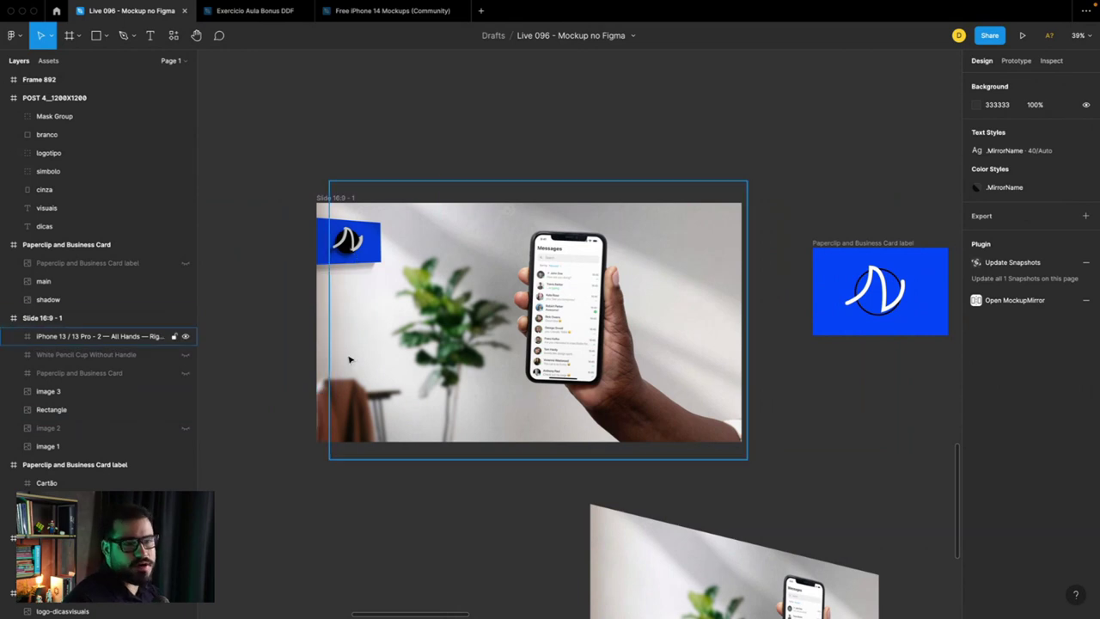
Step: Create a 'dicasvisuais' text on empty canvas, scale it to about 3781×828, and open its context menu
{"action": "scroll", "coordinate": [334, 362], "scroll_direction": "down", "scroll_amount": 2}
{"action": "scroll", "coordinate": [334, 361], "scroll_direction": "down", "scroll_amount": 2}
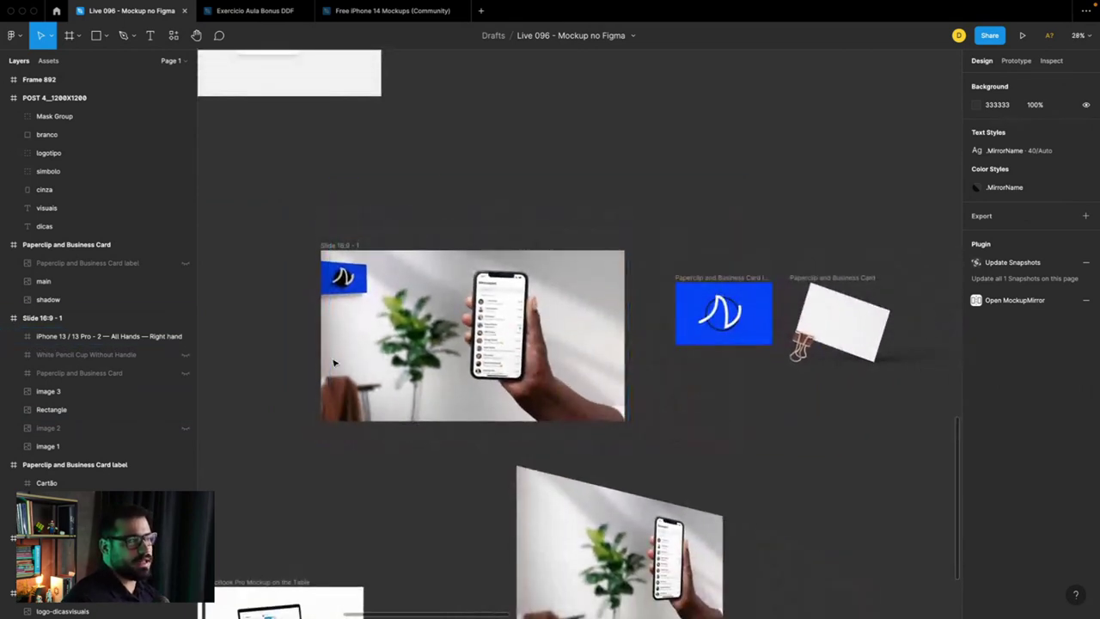
{"action": "scroll", "coordinate": [334, 362], "scroll_direction": "down", "scroll_amount": 1}
{"action": "scroll", "coordinate": [334, 362], "scroll_direction": "down", "scroll_amount": 5}
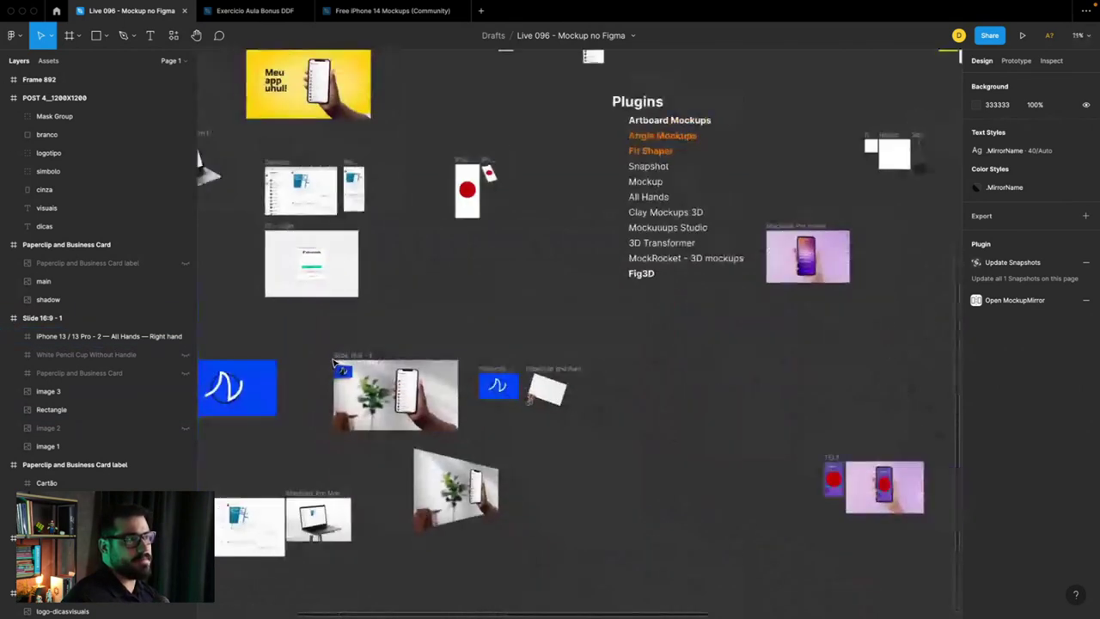
{"action": "scroll", "coordinate": [334, 361], "scroll_direction": "up", "scroll_amount": 5}
{"action": "scroll", "coordinate": [335, 361], "scroll_direction": "left", "scroll_amount": 2}
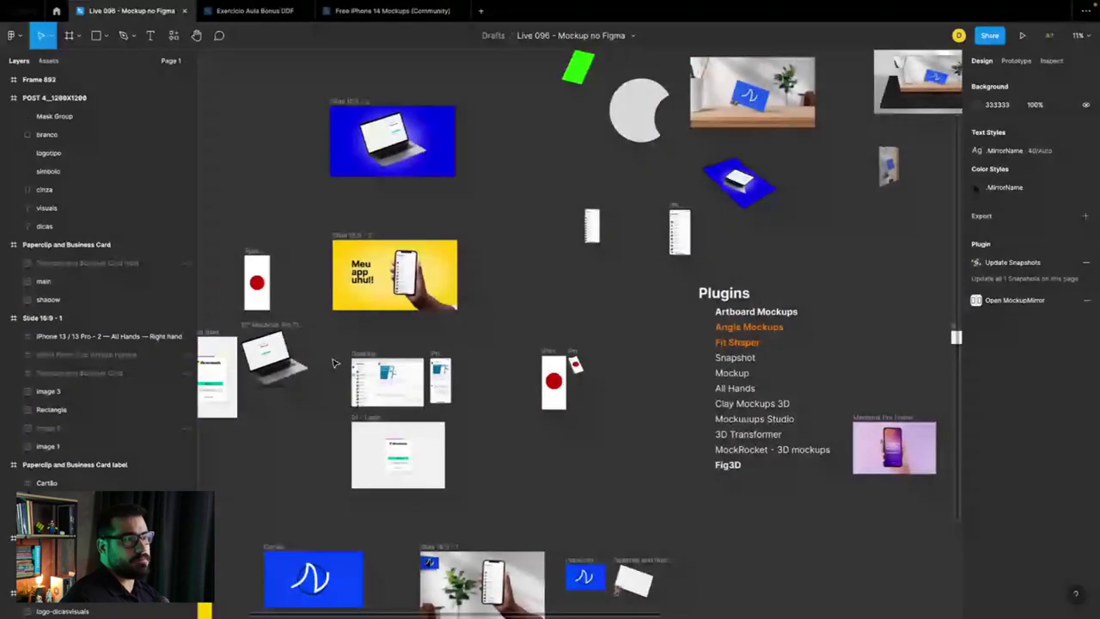
{"action": "scroll", "coordinate": [334, 361], "scroll_direction": "left", "scroll_amount": 1}
{"action": "scroll", "coordinate": [335, 362], "scroll_direction": "up", "scroll_amount": 1}
{"action": "scroll", "coordinate": [361, 357], "scroll_direction": "left", "scroll_amount": 2}
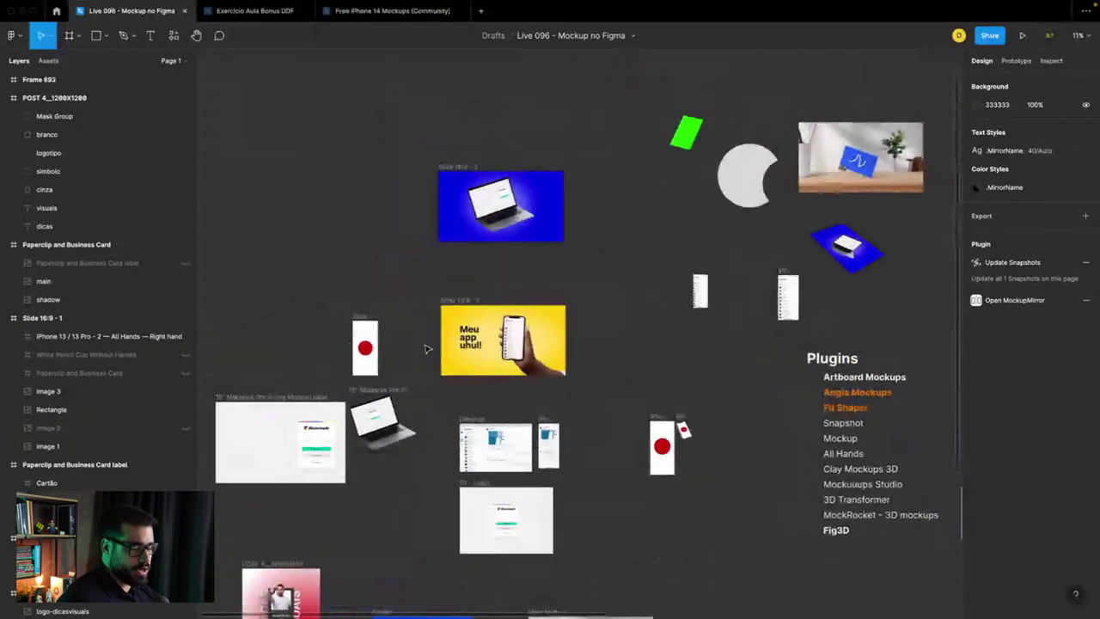
{"action": "scroll", "coordinate": [424, 348], "scroll_direction": "left", "scroll_amount": 7}
{"action": "scroll", "coordinate": [424, 348], "scroll_direction": "up", "scroll_amount": 2}
{"action": "left_click", "coordinate": [407, 210]}
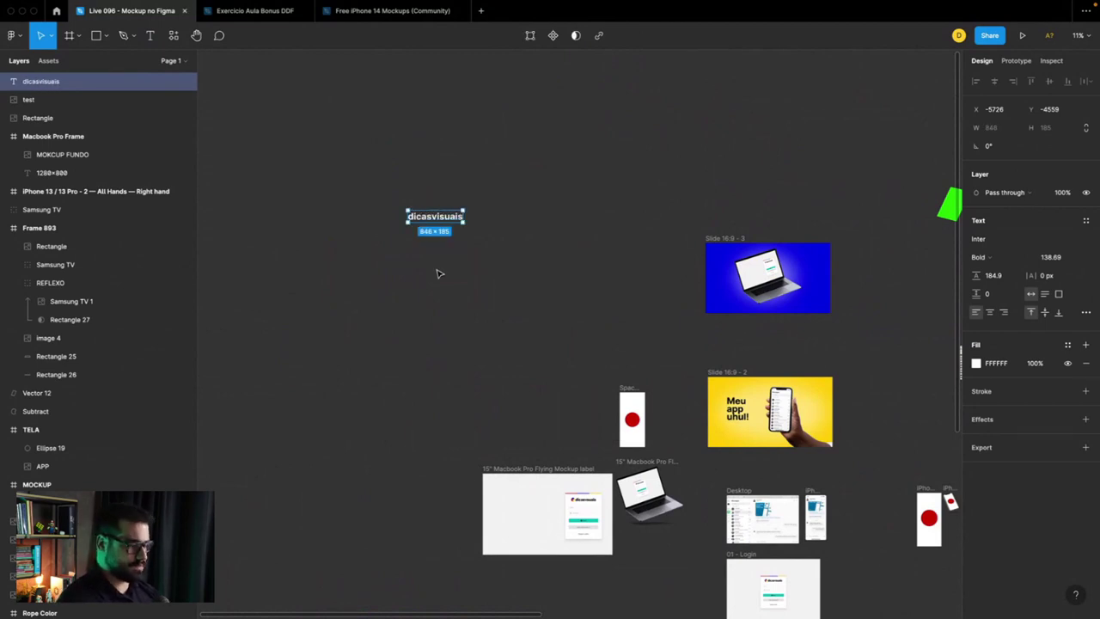
{"action": "left_click_drag", "start_coordinate": [464, 209], "coordinate": [543, 137]}
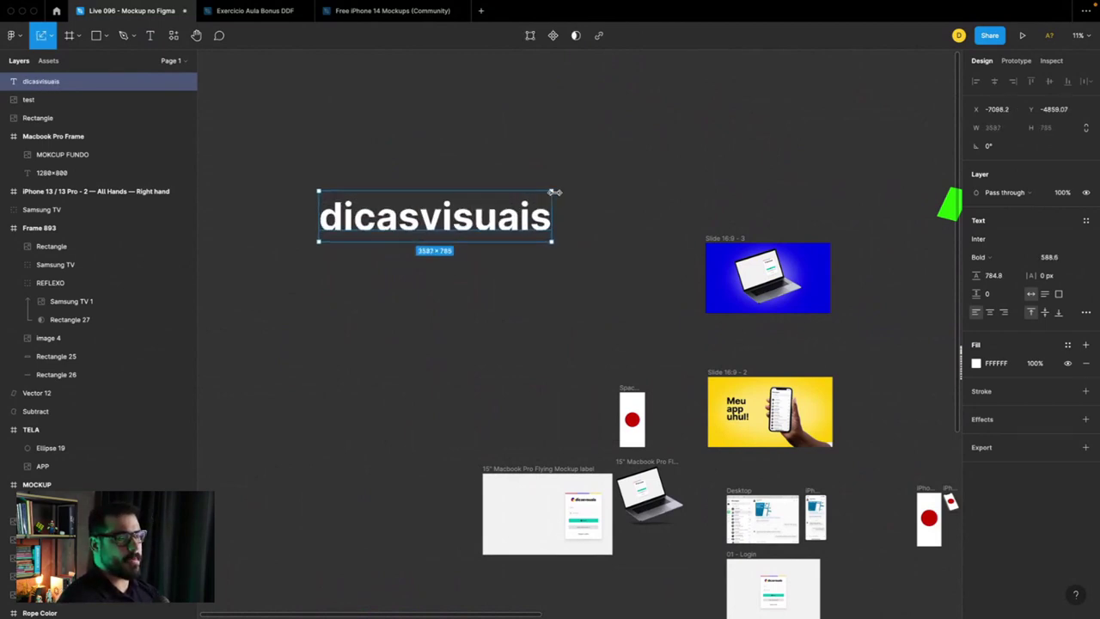
{"action": "right_click", "coordinate": [472, 168]}
{"action": "mouse_move", "coordinate": [519, 384]}
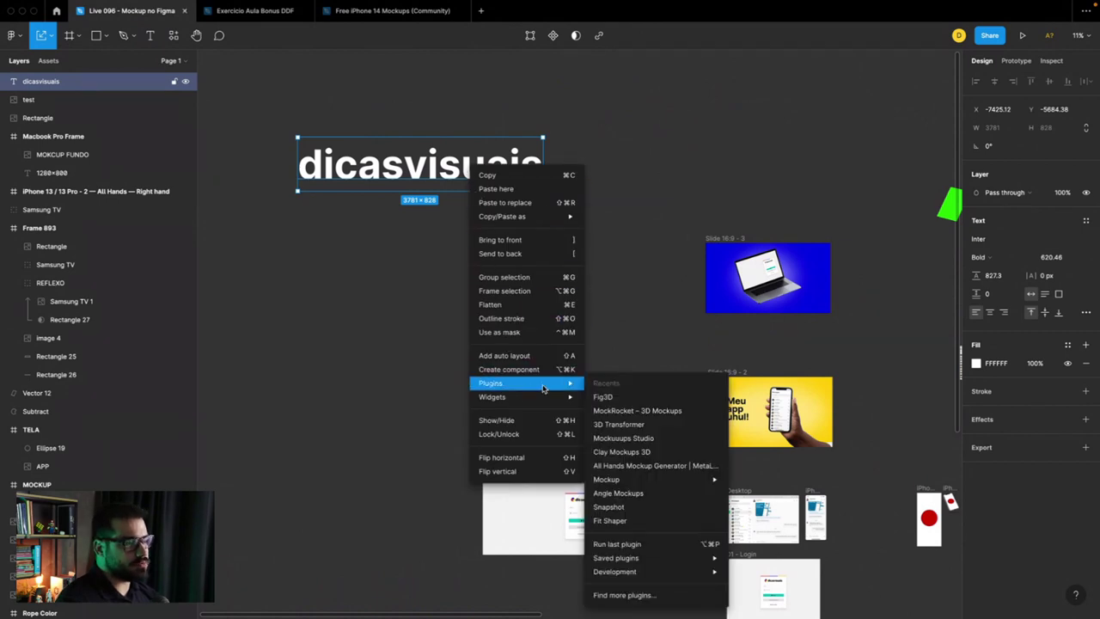
Step: Run Fig3D on the text, rotate the preview, and raise the height setting
{"action": "left_click", "coordinate": [637, 396]}
{"action": "left_click_drag", "start_coordinate": [625, 368], "coordinate": [647, 328]}
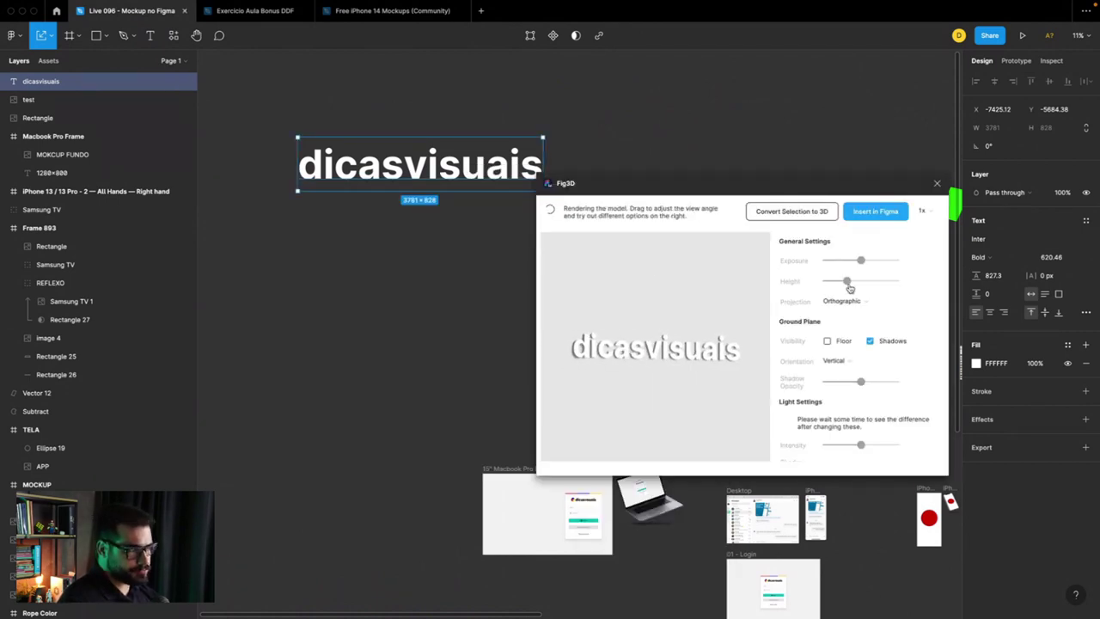
{"action": "left_click_drag", "start_coordinate": [846, 281], "coordinate": [883, 281]}
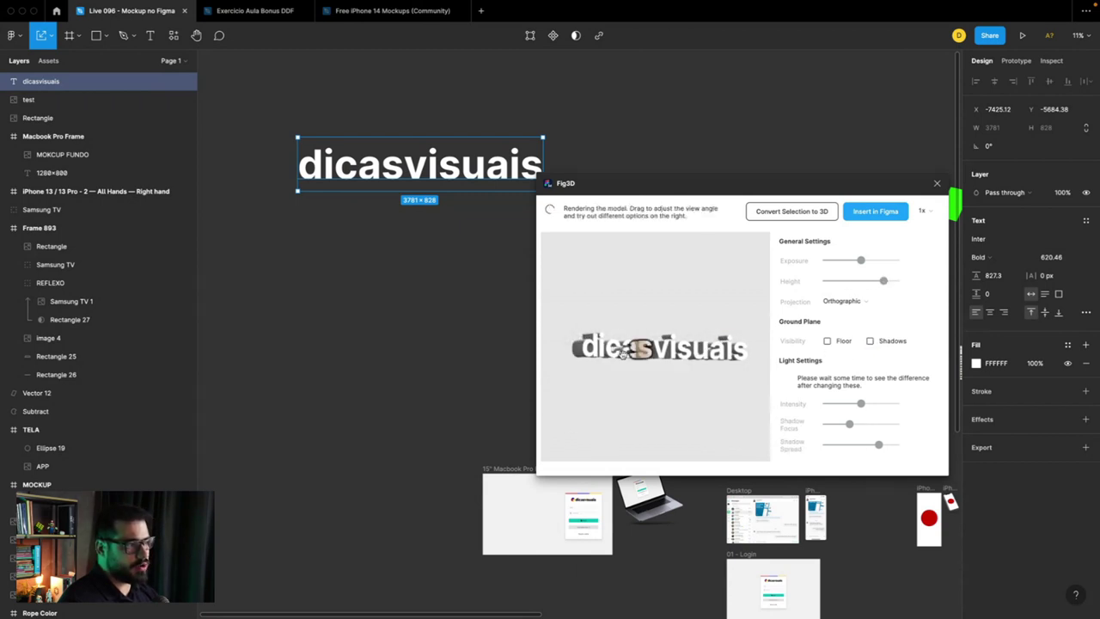
{"action": "left_click", "coordinate": [620, 348]}
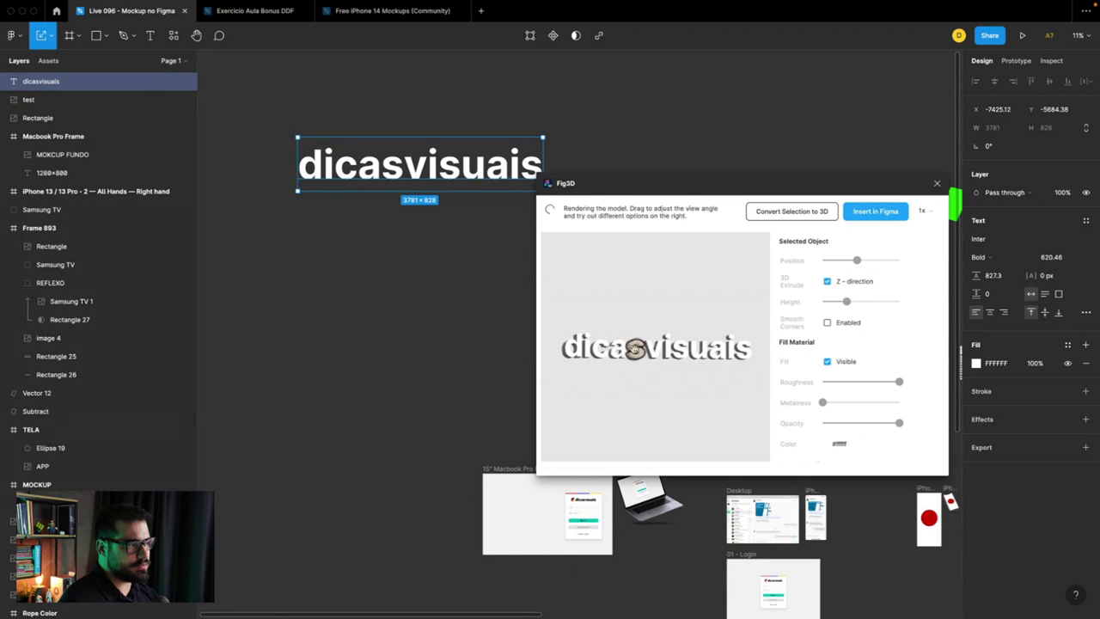
{"action": "left_click", "coordinate": [580, 346]}
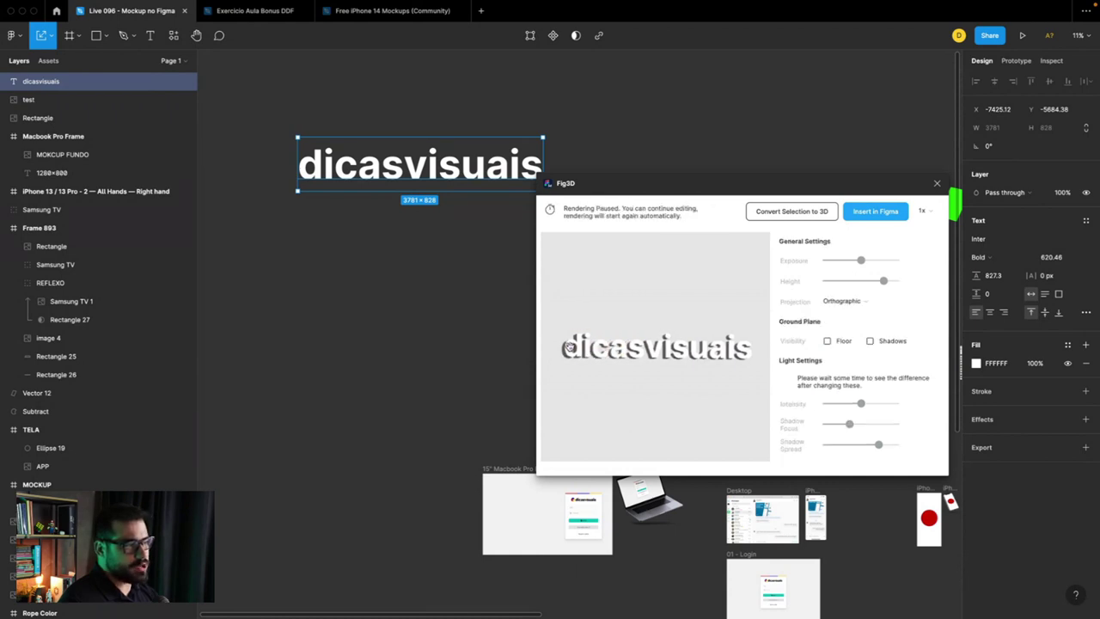
{"action": "left_click", "coordinate": [593, 347]}
{"action": "left_click", "coordinate": [659, 408]}
Step: Switch to perspective projection, deepen the extrusion, lower exposure, and insert the render
{"action": "left_click", "coordinate": [842, 300]}
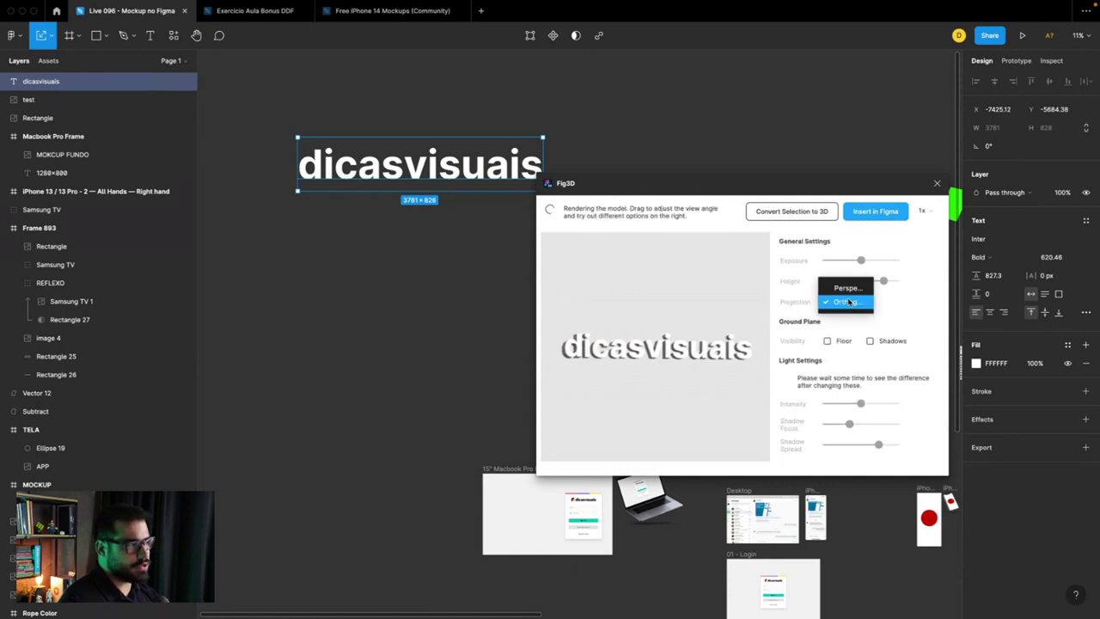
{"action": "left_click", "coordinate": [838, 285]}
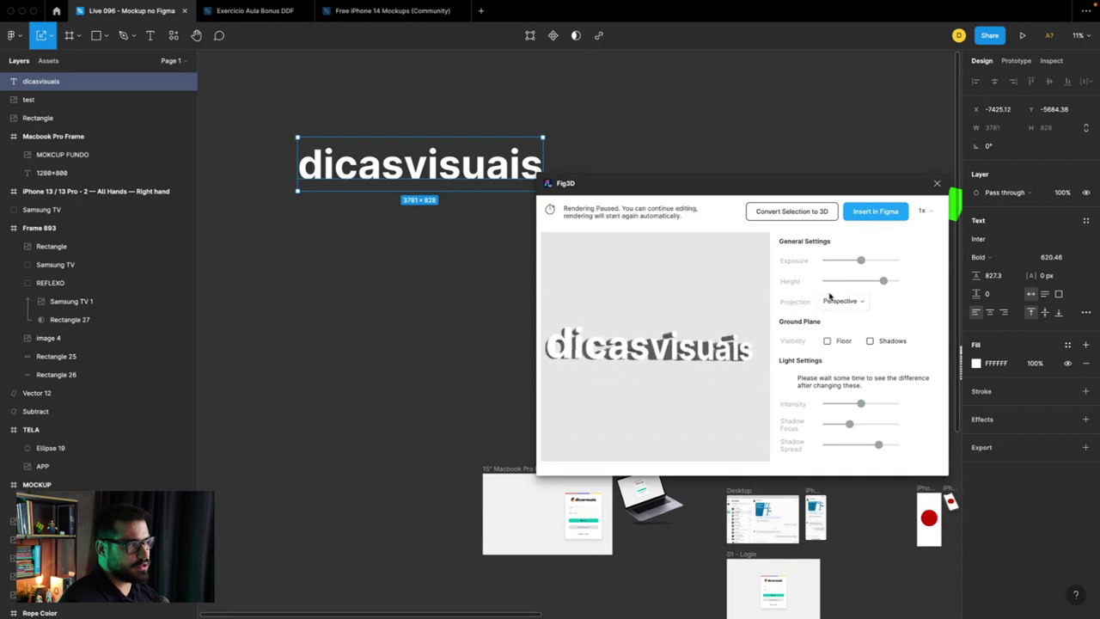
{"action": "left_click_drag", "start_coordinate": [883, 280], "coordinate": [899, 281]}
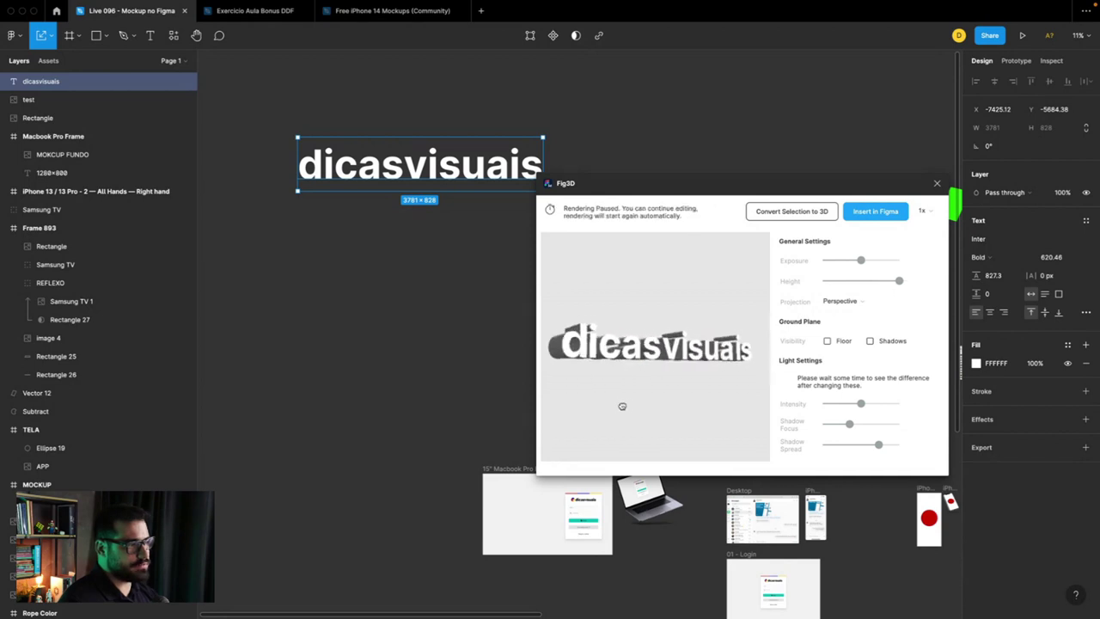
{"action": "mouse_move", "coordinate": [860, 260]}
{"action": "left_mouse_down"}
{"action": "mouse_move", "coordinate": [845, 262]}
{"action": "mouse_move", "coordinate": [859, 262]}
{"action": "left_mouse_up"}
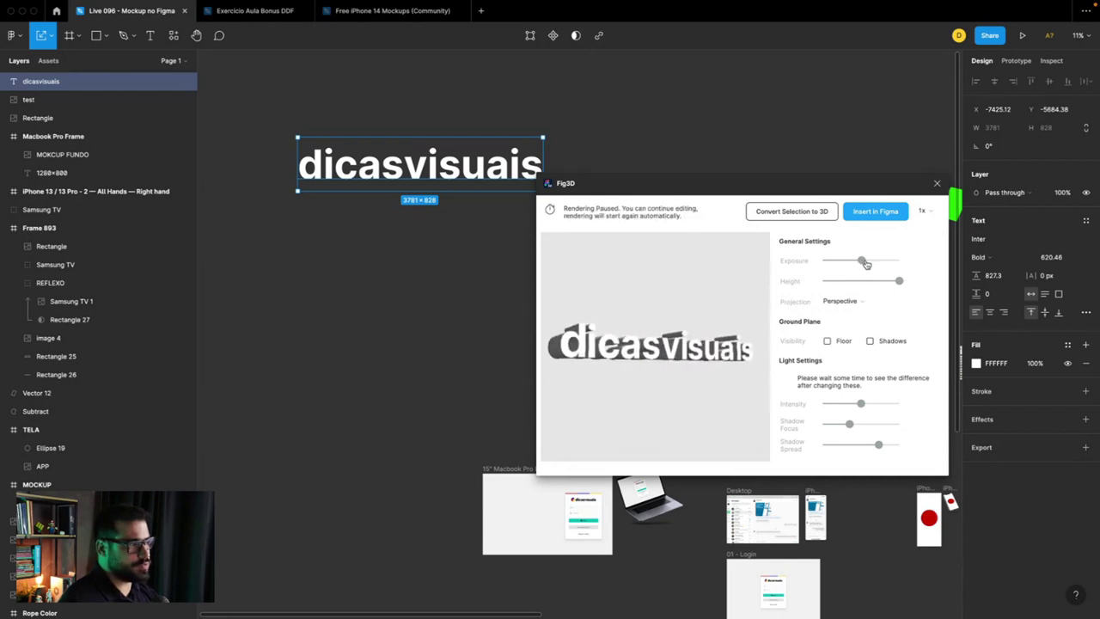
{"action": "scroll", "coordinate": [782, 378], "scroll_direction": "down", "scroll_amount": 5}
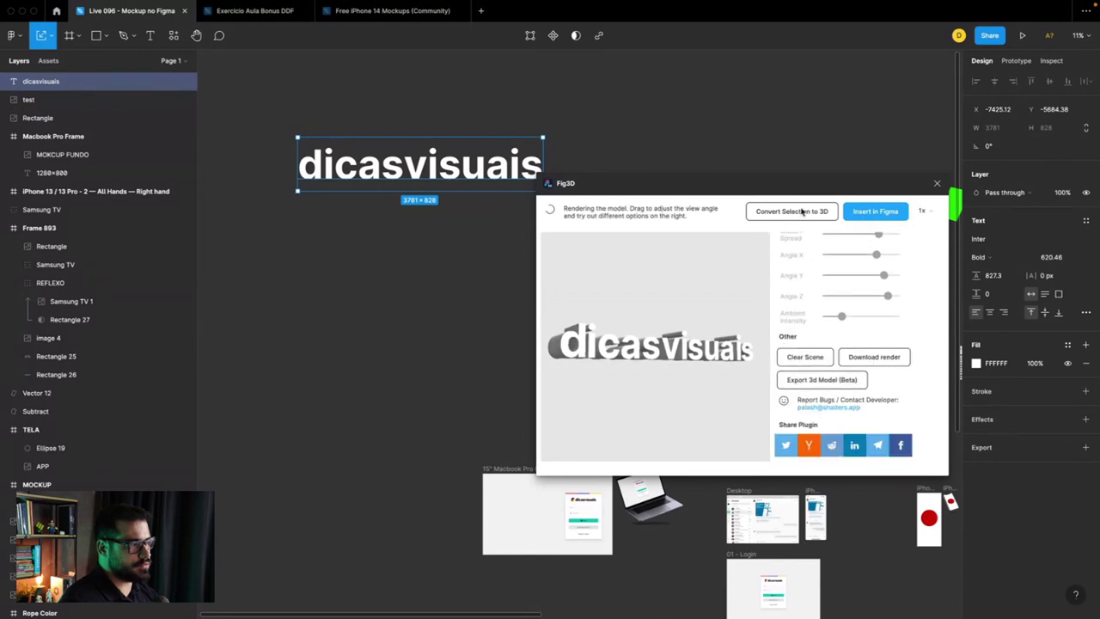
{"action": "left_click", "coordinate": [874, 214]}
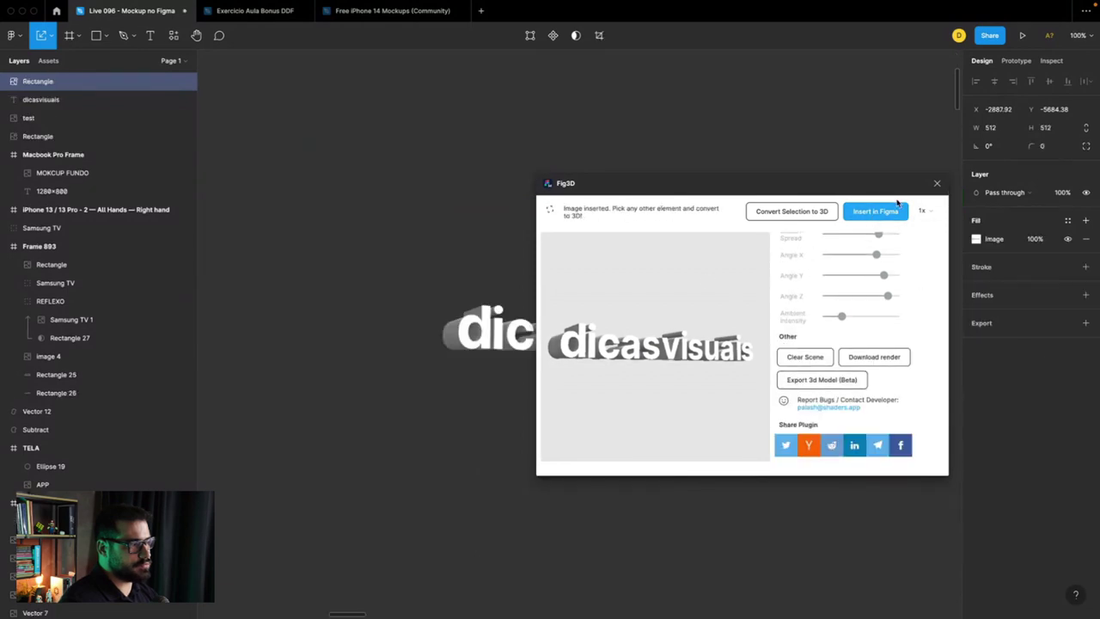
Step: Place the 3D text image on the MacBook, resized to 660×660 and rotated about 21.6°
{"action": "left_click", "coordinate": [940, 185]}
{"action": "left_click_drag", "start_coordinate": [600, 342], "coordinate": [568, 346]}
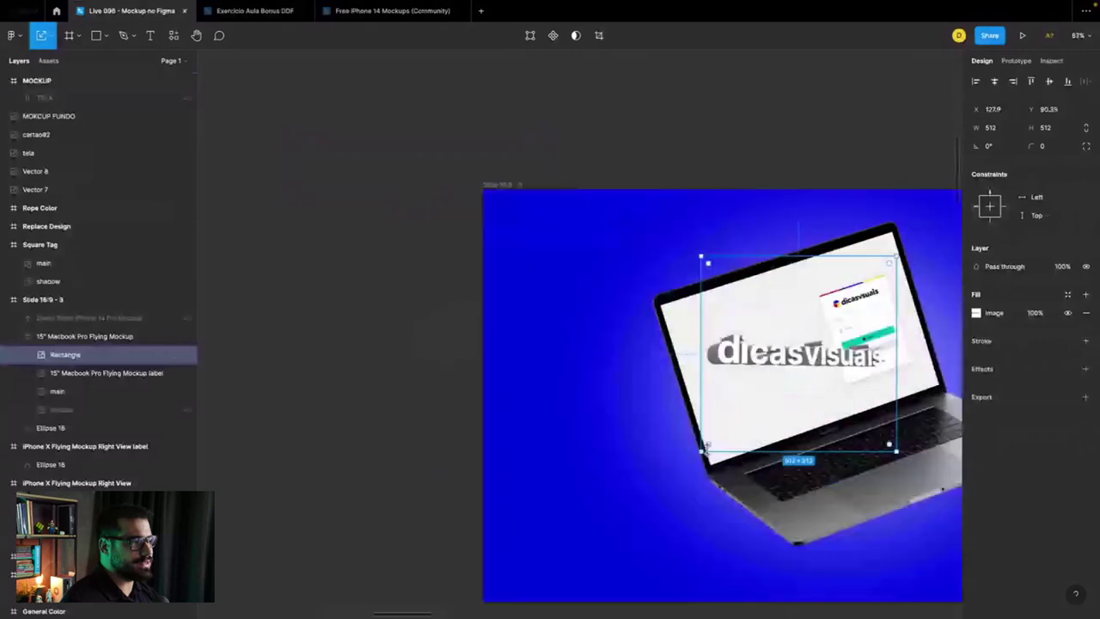
{"action": "left_click_drag", "start_coordinate": [705, 446], "coordinate": [567, 475]}
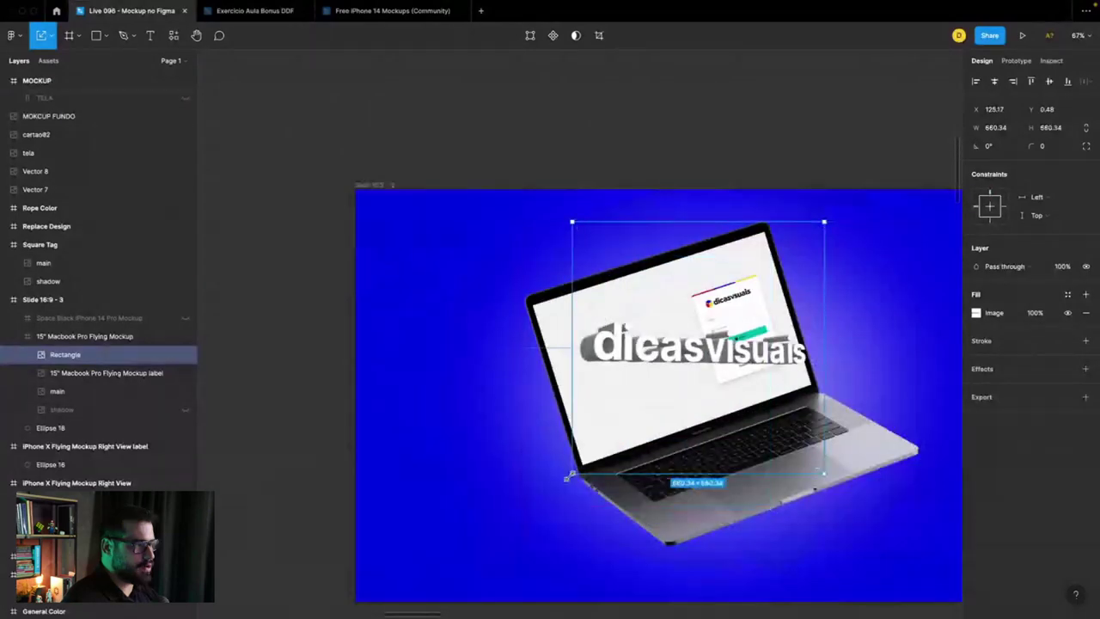
{"action": "left_click_drag", "start_coordinate": [565, 475], "coordinate": [620, 515]}
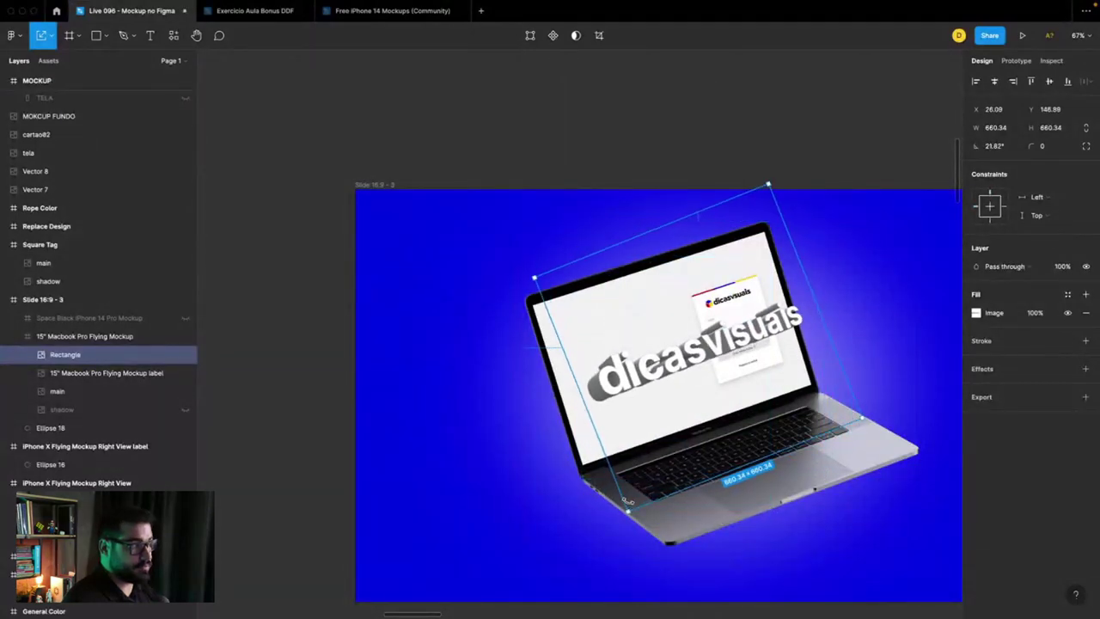
{"action": "left_click_drag", "start_coordinate": [688, 345], "coordinate": [671, 344]}
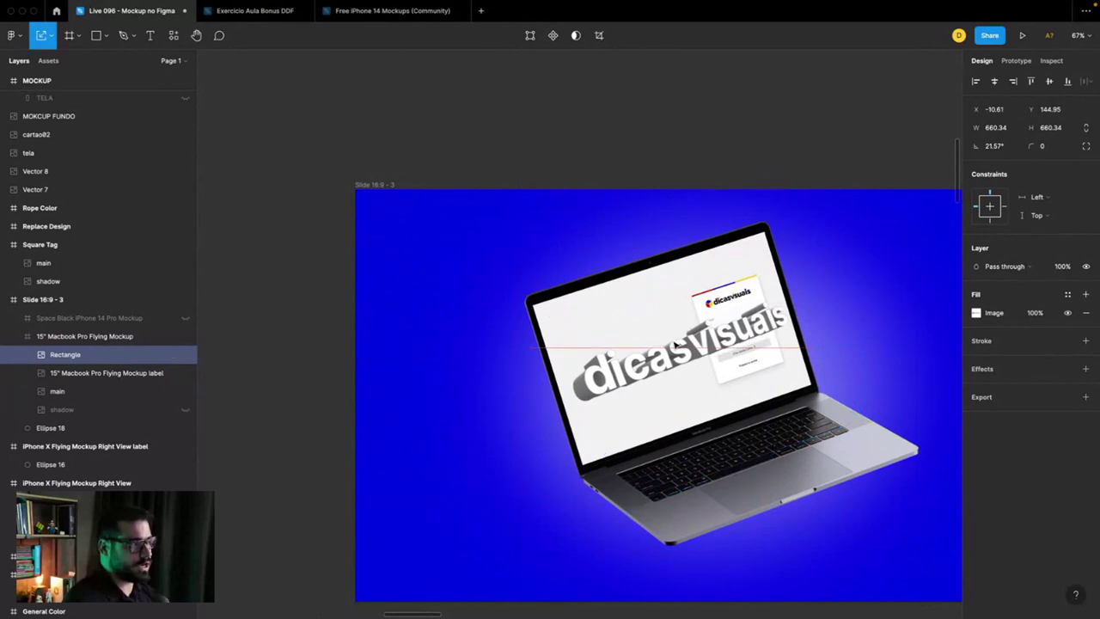
{"action": "left_click", "coordinate": [483, 416]}
Step: Pan down to the Plugins list and select the Fig3D entry
{"action": "scroll", "coordinate": [484, 416], "scroll_direction": "down", "scroll_amount": 3, "text": "ctrl"}
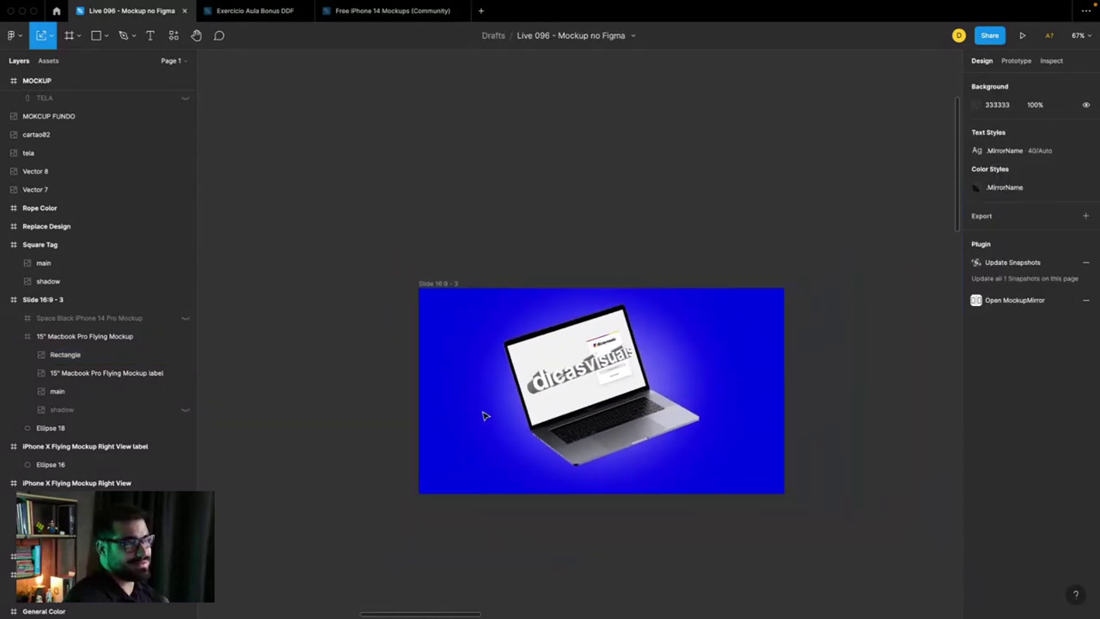
{"action": "scroll", "coordinate": [484, 416], "scroll_direction": "down", "scroll_amount": 3, "text": "ctrl"}
{"action": "scroll", "coordinate": [484, 416], "scroll_direction": "right", "scroll_amount": 3}
{"action": "scroll", "coordinate": [484, 416], "scroll_direction": "down", "scroll_amount": 2}
{"action": "scroll", "coordinate": [484, 416], "scroll_direction": "right", "scroll_amount": 3}
{"action": "scroll", "coordinate": [484, 416], "scroll_direction": "down", "scroll_amount": 2}
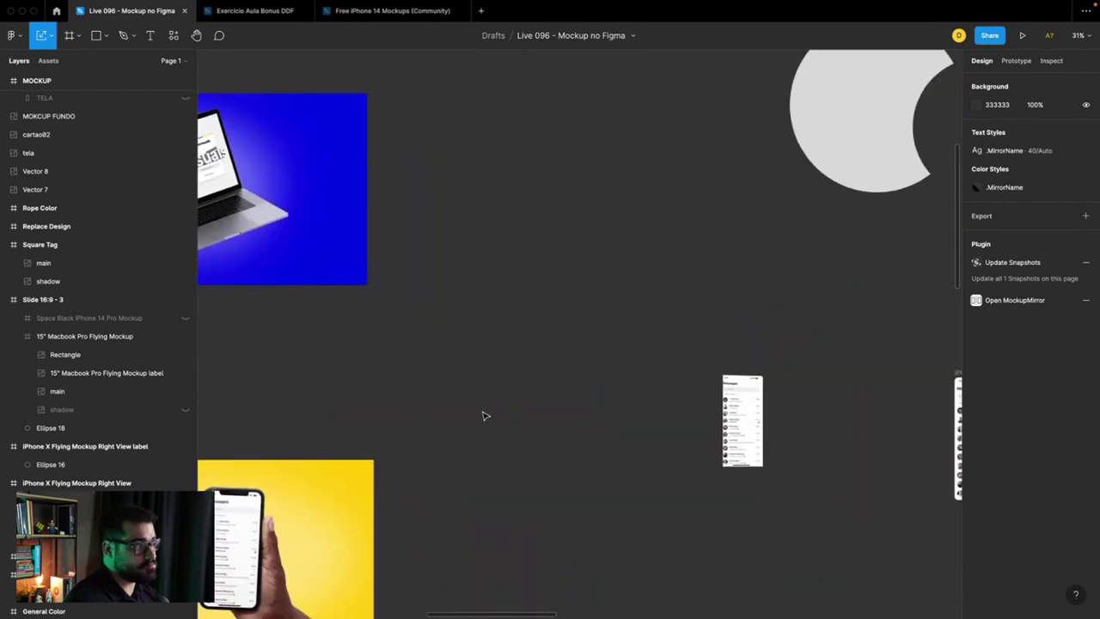
{"action": "scroll", "coordinate": [483, 416], "scroll_direction": "down", "scroll_amount": 2, "text": "ctrl"}
{"action": "scroll", "coordinate": [483, 416], "scroll_direction": "down", "scroll_amount": 2, "text": "ctrl"}
{"action": "scroll", "coordinate": [515, 446], "scroll_direction": "down", "scroll_amount": 2, "text": "ctrl"}
{"action": "scroll", "coordinate": [552, 495], "scroll_direction": "down", "scroll_amount": 2, "text": "ctrl"}
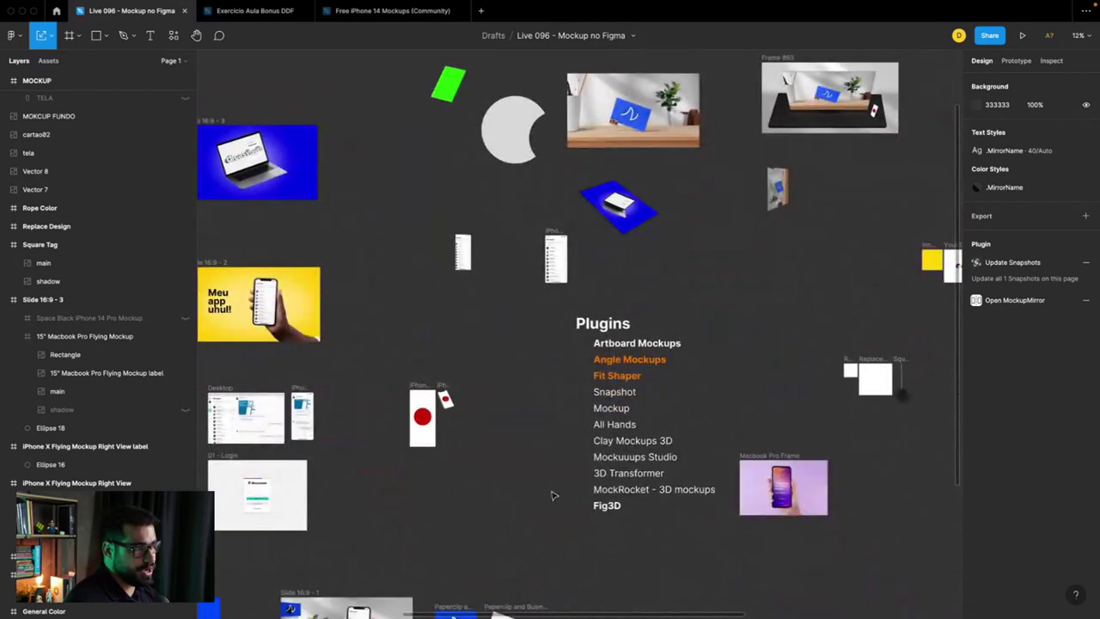
{"action": "left_click", "coordinate": [601, 507]}
{"action": "scroll", "coordinate": [638, 514], "scroll_direction": "up", "scroll_amount": 2, "text": "ctrl"}
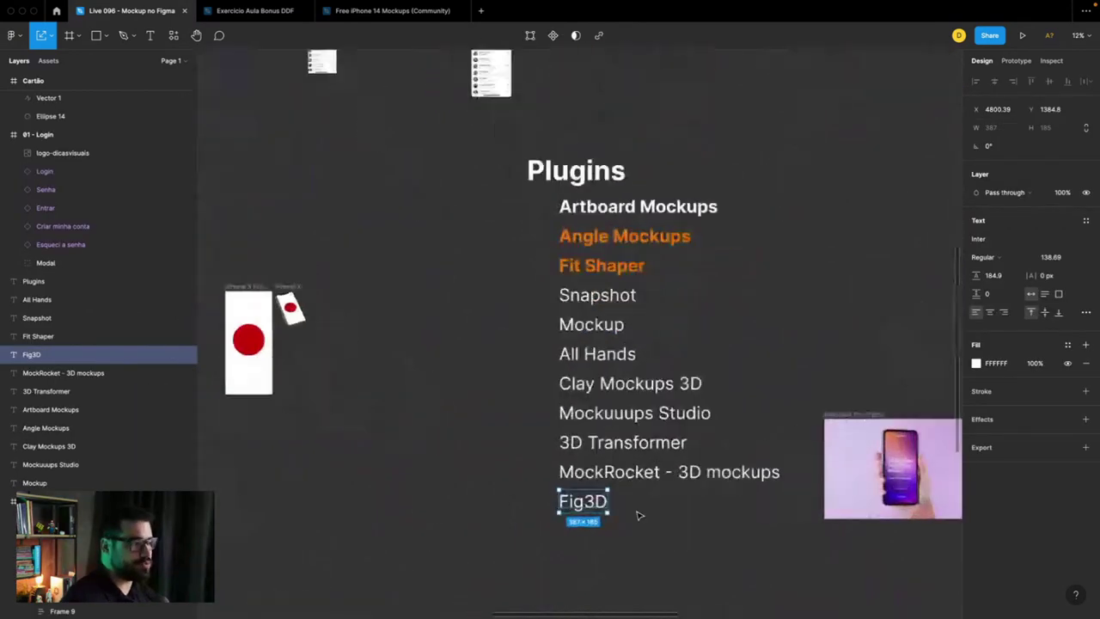
{"action": "scroll", "coordinate": [619, 507], "scroll_direction": "up", "scroll_amount": 3, "text": "ctrl"}
Step: Switch to the Free iPhone 14 Mockups file and open its Mockups page
{"action": "left_click", "coordinate": [391, 10]}
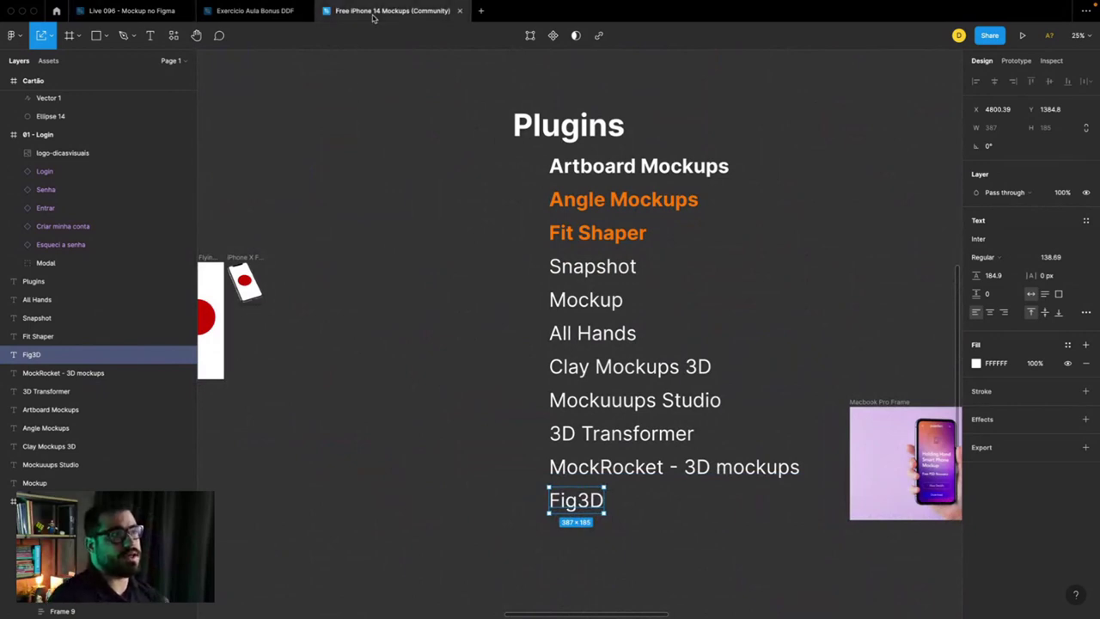
{"action": "left_click", "coordinate": [48, 166]}
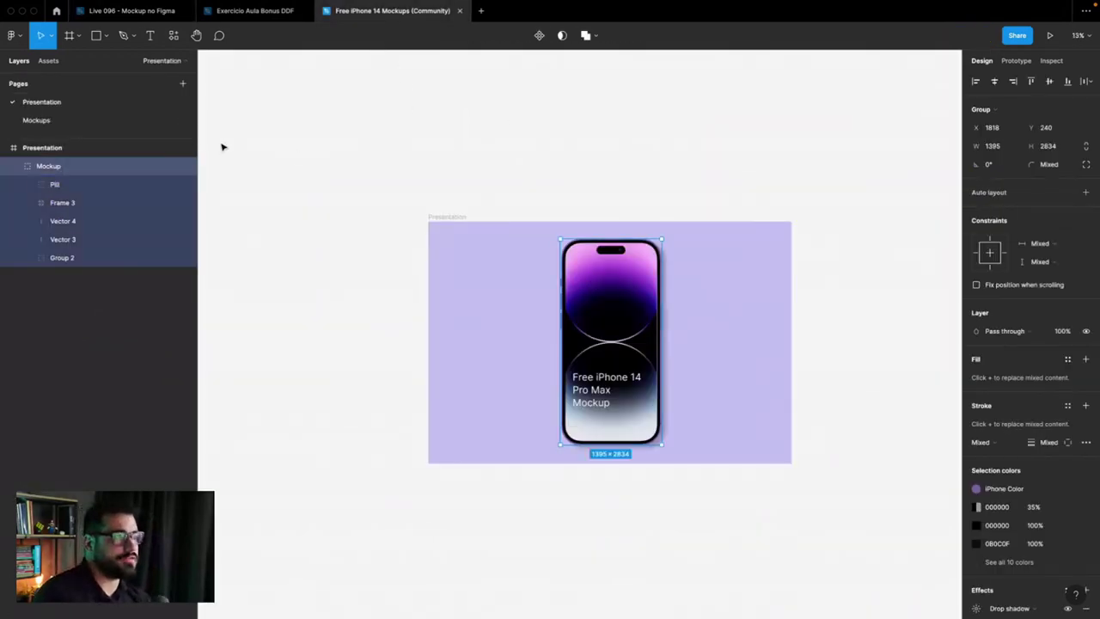
{"action": "left_click", "coordinate": [38, 120]}
{"action": "left_click", "coordinate": [410, 226]}
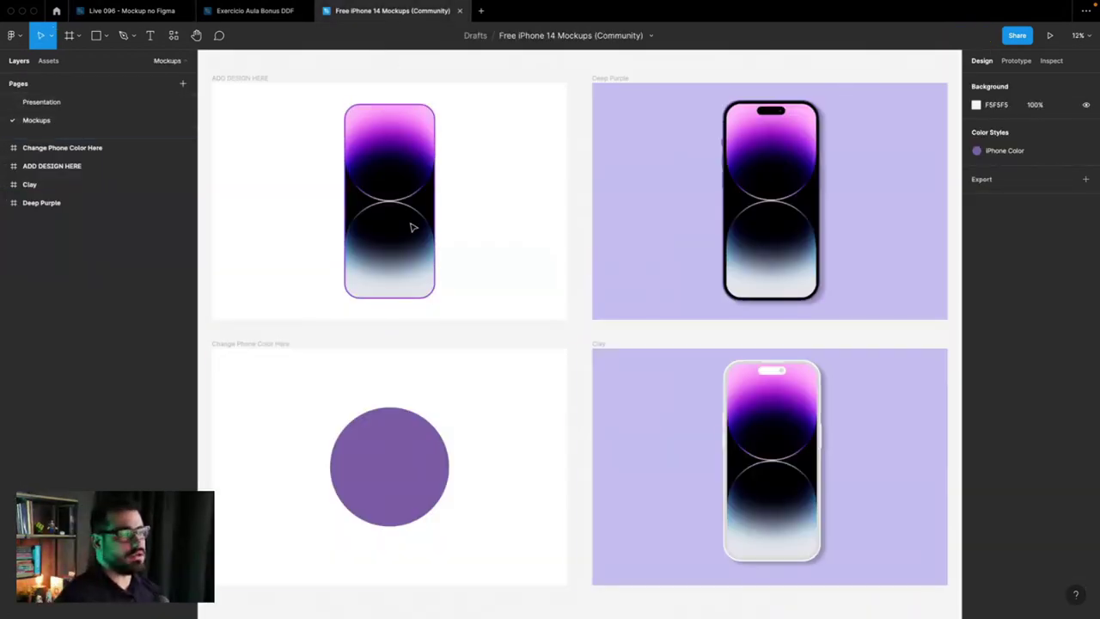
{"action": "scroll", "coordinate": [410, 226], "scroll_direction": "down", "scroll_amount": 2, "text": "ctrl"}
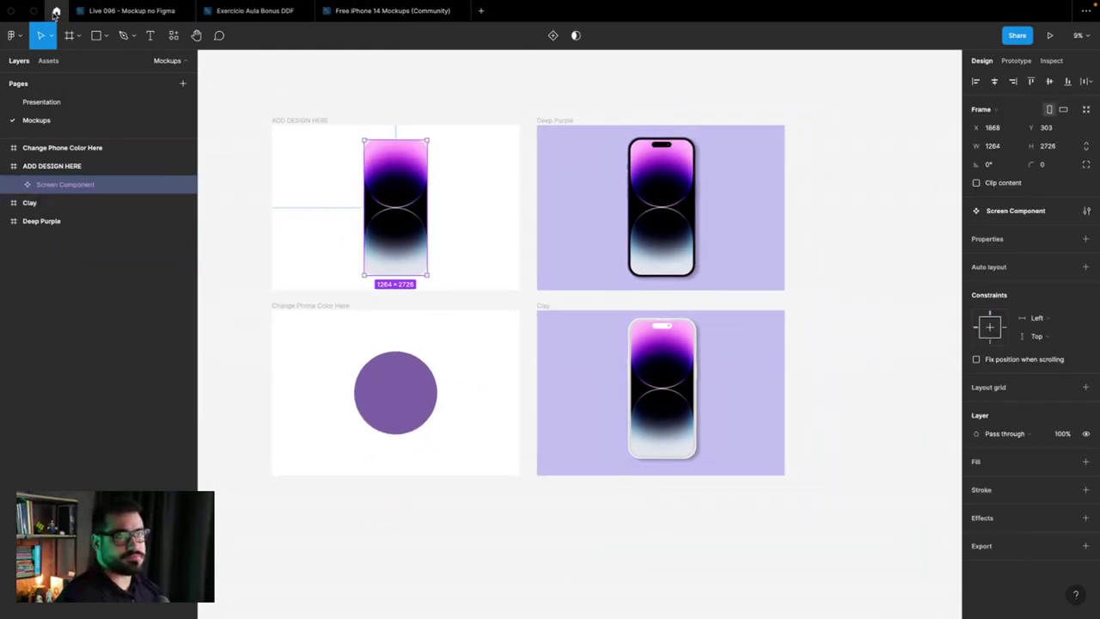
Step: Search Figma Community for 'mockup', filtered to Files + templates
{"action": "left_click", "coordinate": [56, 10]}
{"action": "left_click", "coordinate": [54, 36]}
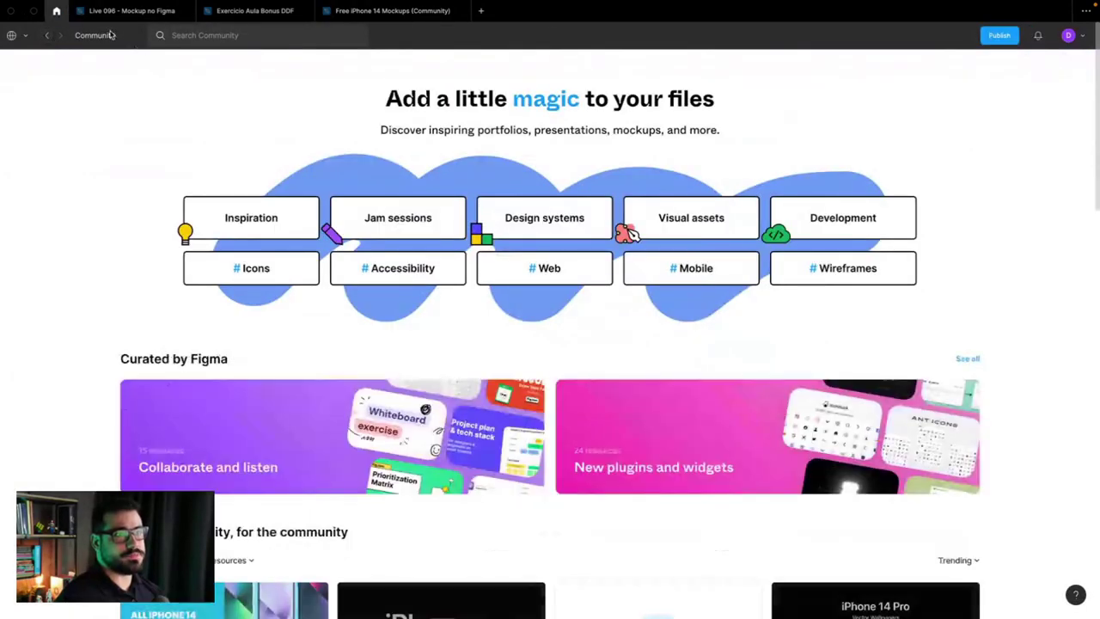
{"action": "left_click", "coordinate": [216, 38]}
{"action": "type", "text": "mockup"}
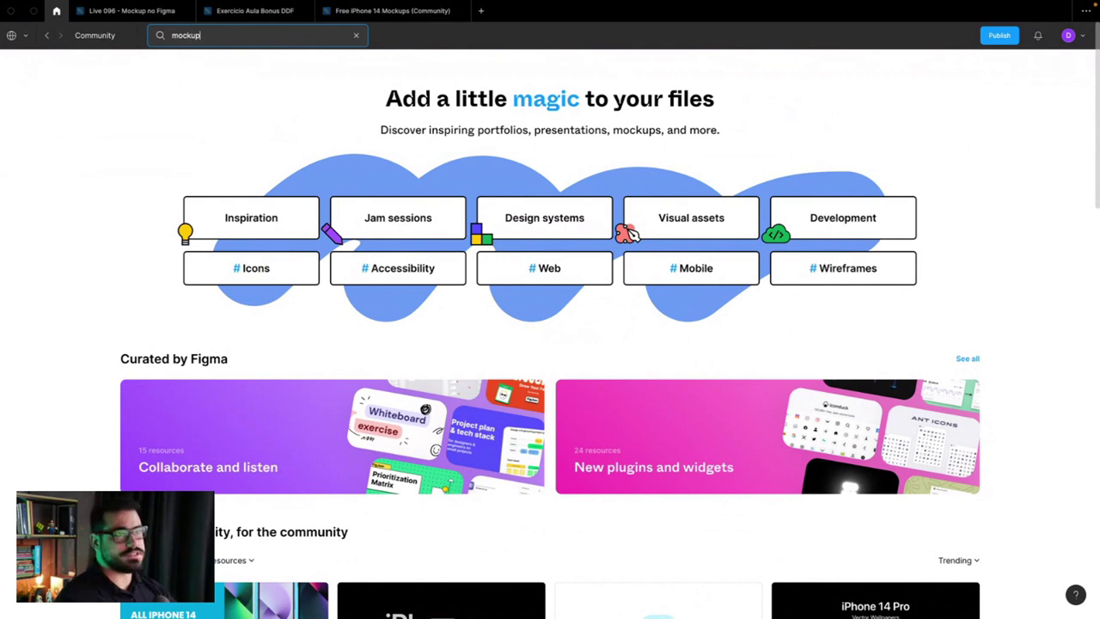
{"action": "key", "text": "Escape"}
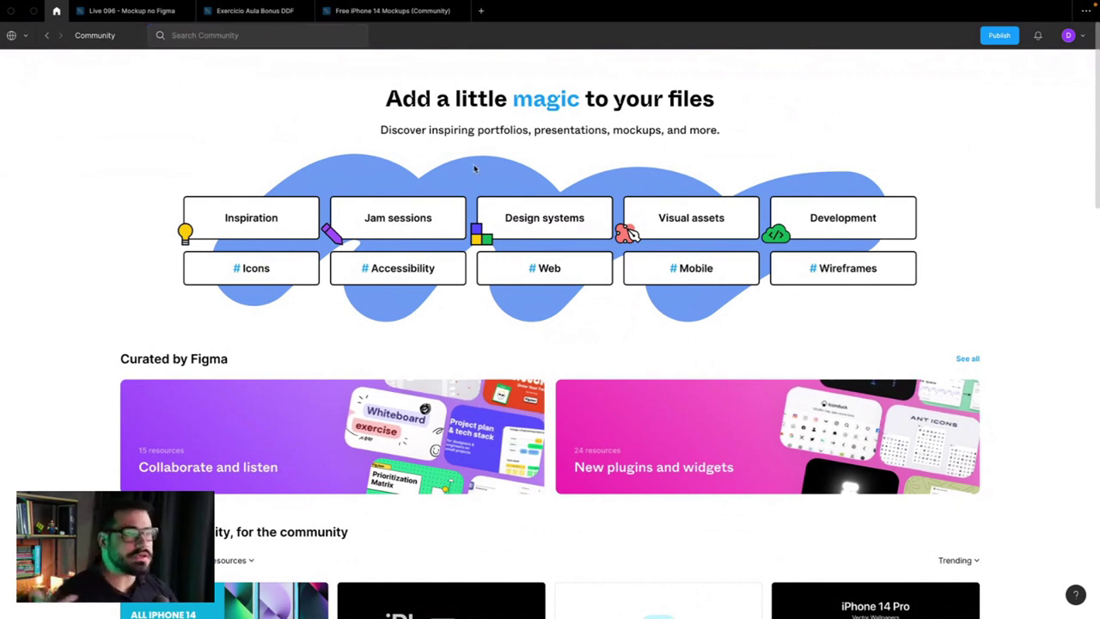
{"action": "left_click", "coordinate": [245, 34]}
{"action": "type", "text": "mocku"}
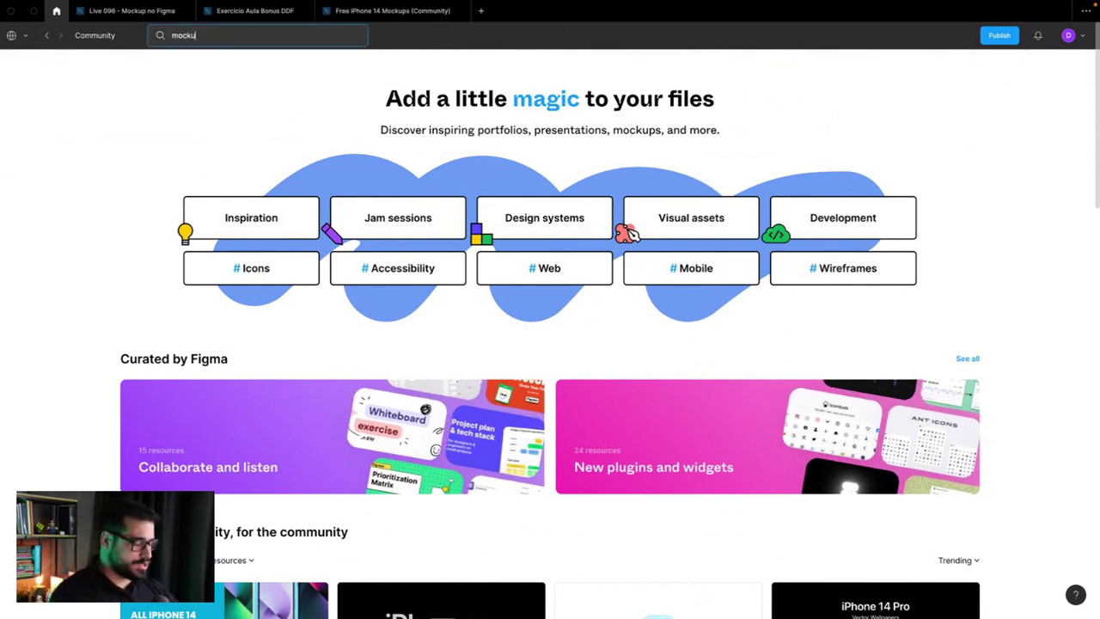
{"action": "type", "text": "p"}
{"action": "key", "text": "Return"}
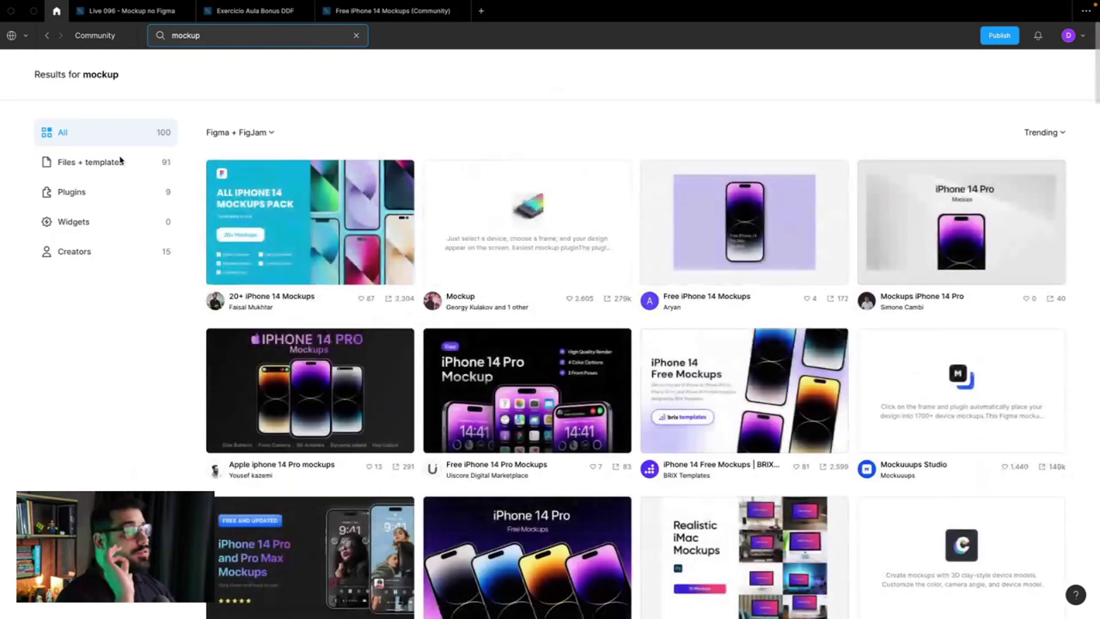
{"action": "left_click", "coordinate": [121, 162]}
Step: Scroll the results down to the MacBook Pro 14 Free Mockup 01 file
{"action": "scroll", "coordinate": [557, 257], "scroll_direction": "down", "scroll_amount": 1}
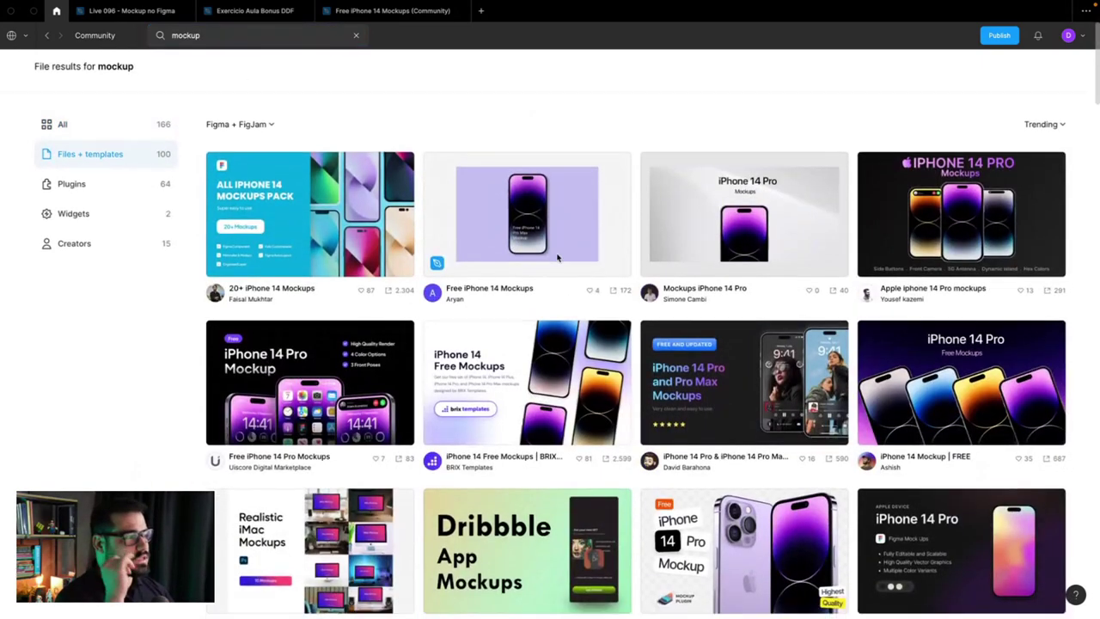
{"action": "scroll", "coordinate": [556, 257], "scroll_direction": "down", "scroll_amount": 3}
{"action": "scroll", "coordinate": [557, 257], "scroll_direction": "down", "scroll_amount": 2}
{"action": "scroll", "coordinate": [557, 257], "scroll_direction": "down", "scroll_amount": 3}
{"action": "scroll", "coordinate": [557, 257], "scroll_direction": "down", "scroll_amount": 1}
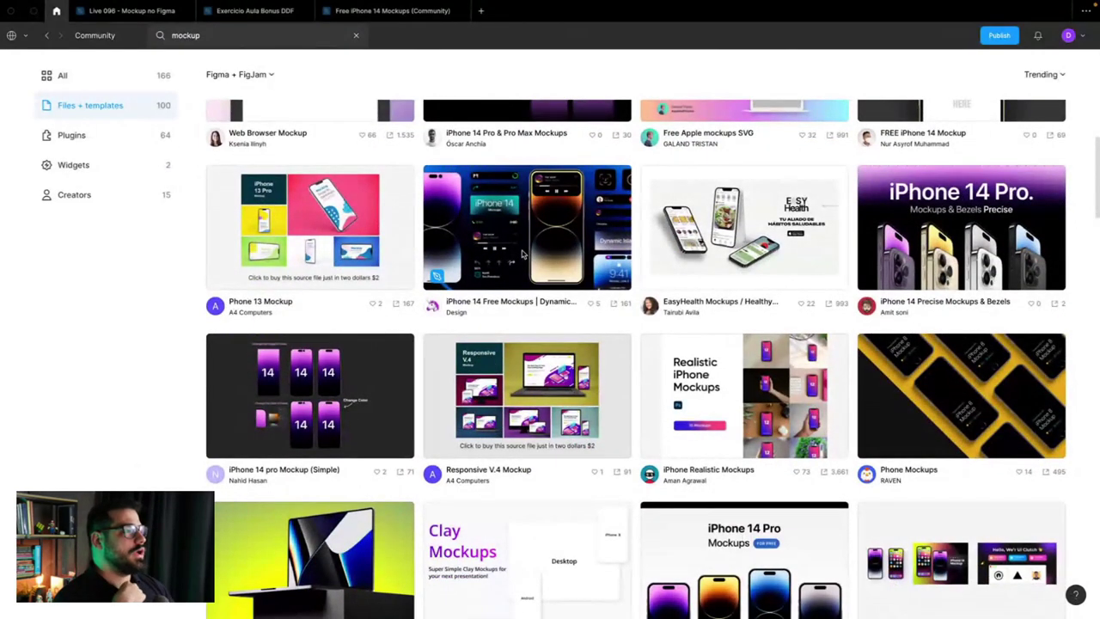
{"action": "scroll", "coordinate": [521, 253], "scroll_direction": "down", "scroll_amount": 1}
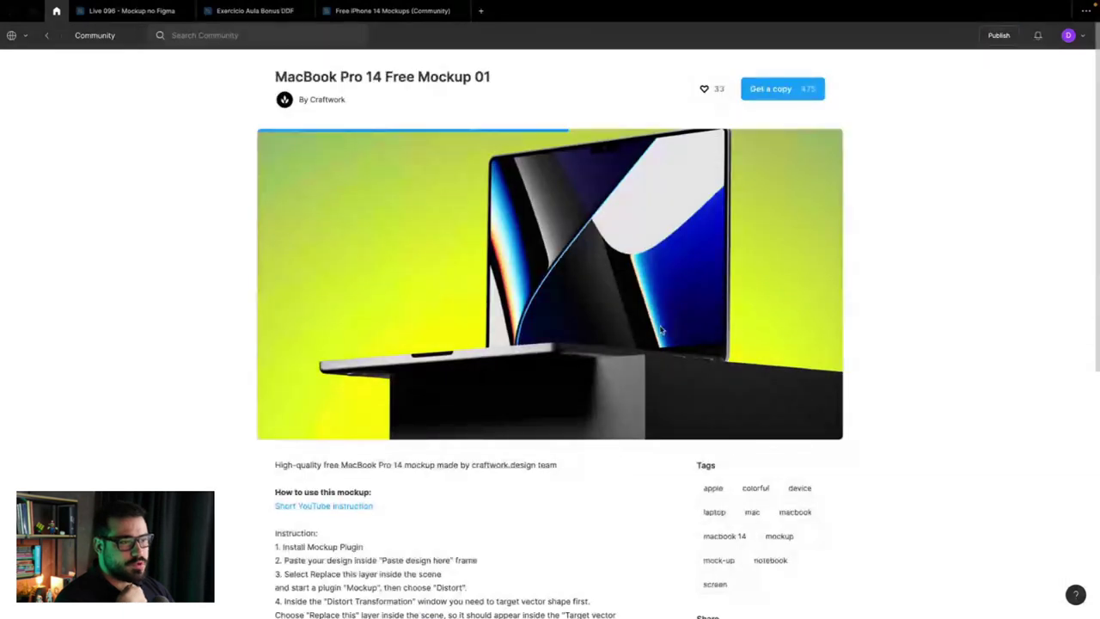
Step: Get a copy of and like the MacBook Pro 14 Free Mockup 01 file
{"action": "left_click", "coordinate": [784, 90]}
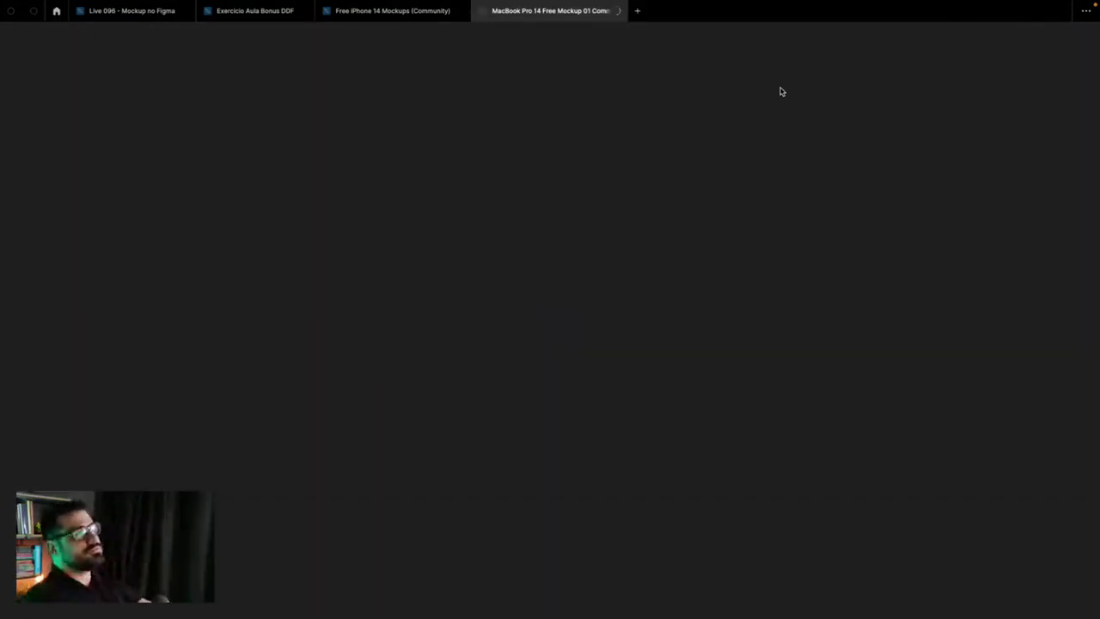
{"action": "left_click", "coordinate": [56, 11]}
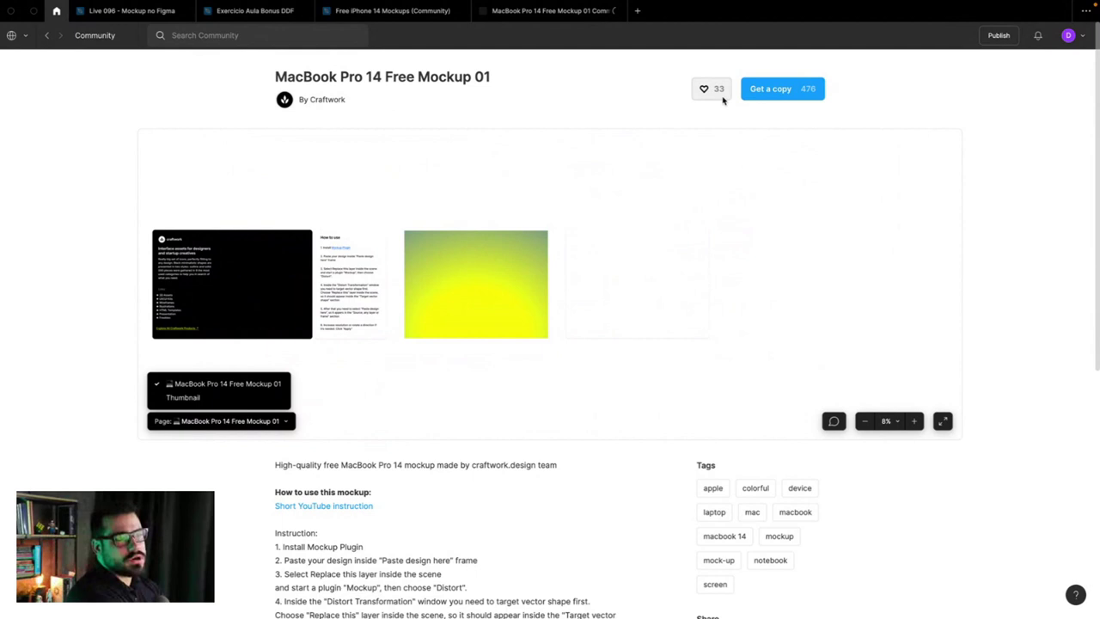
{"action": "left_click", "coordinate": [710, 91]}
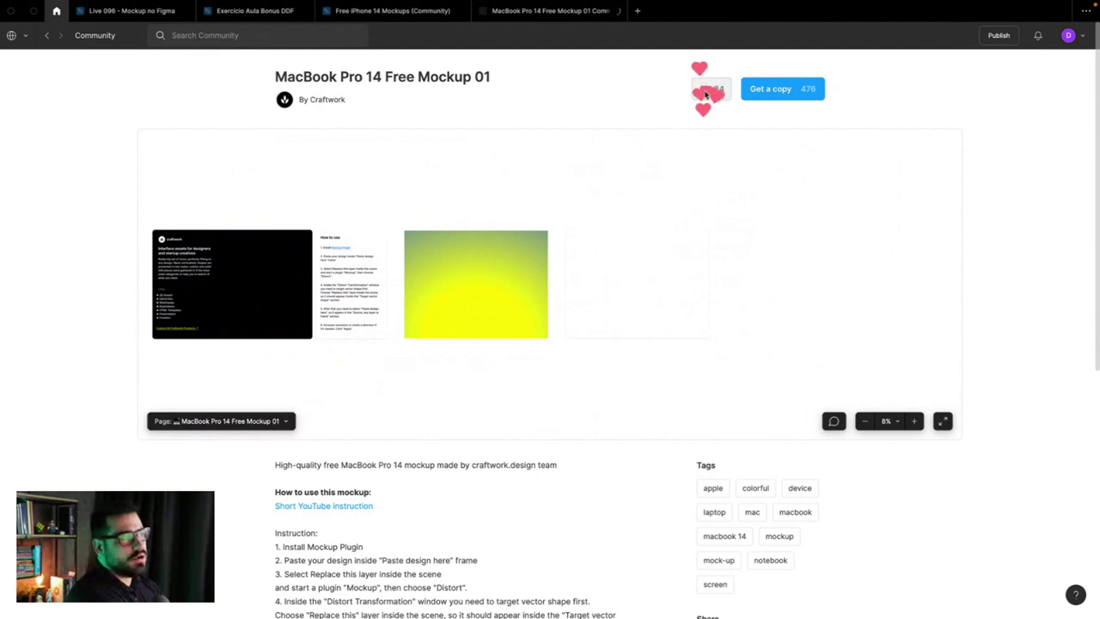
{"action": "scroll", "coordinate": [580, 332], "scroll_direction": "down", "scroll_amount": 3}
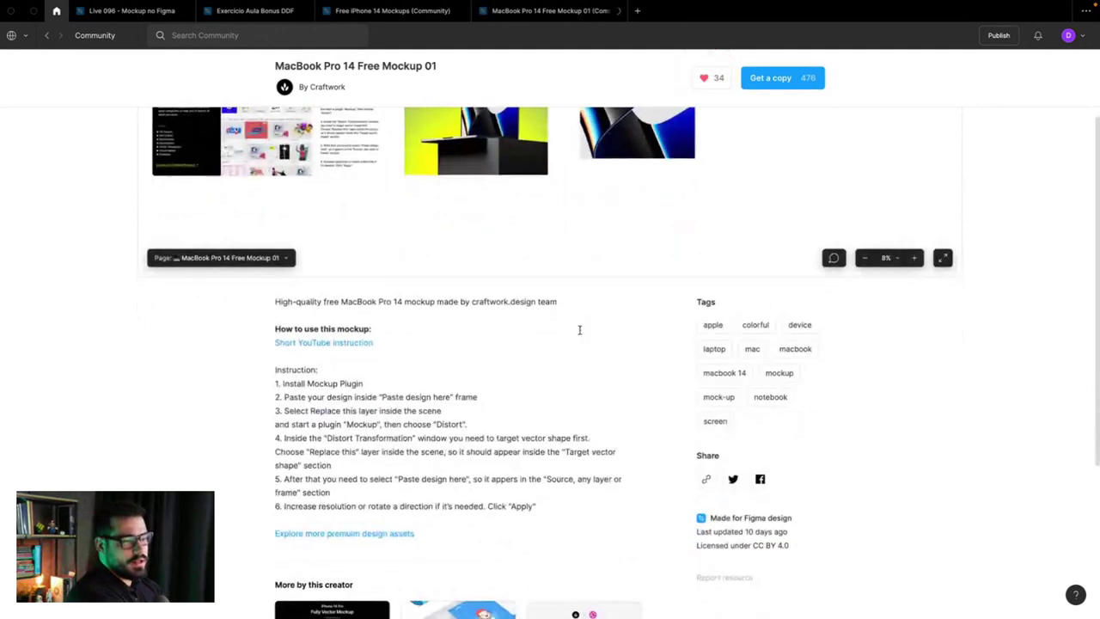
{"action": "scroll", "coordinate": [579, 330], "scroll_direction": "down", "scroll_amount": 2}
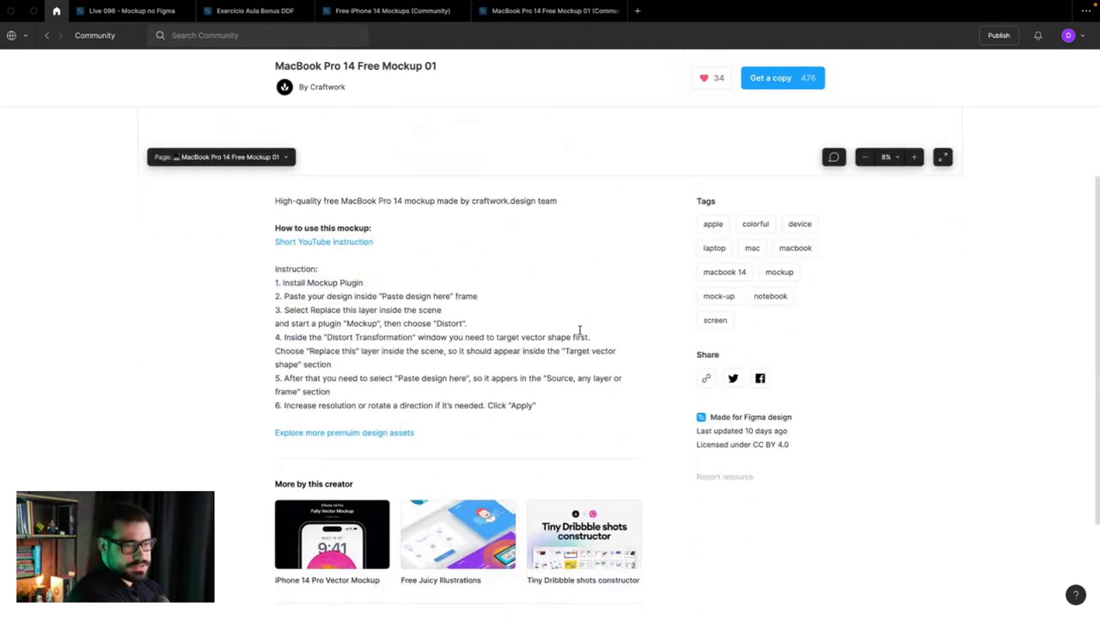
{"action": "scroll", "coordinate": [579, 331], "scroll_direction": "up", "scroll_amount": 4}
{"action": "scroll", "coordinate": [543, 232], "scroll_direction": "down", "scroll_amount": 3}
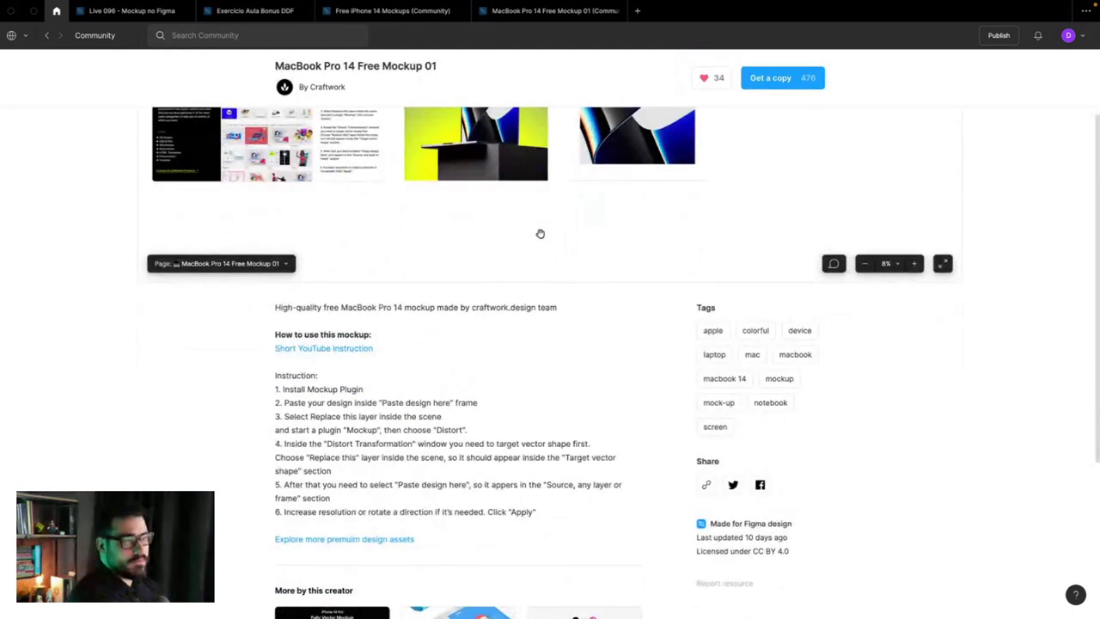
{"action": "scroll", "coordinate": [540, 233], "scroll_direction": "down", "scroll_amount": 2}
Step: Read the How to use steps on Replace this and Distort Transformation, then open the file
{"action": "left_click_drag", "start_coordinate": [295, 311], "coordinate": [430, 311]}
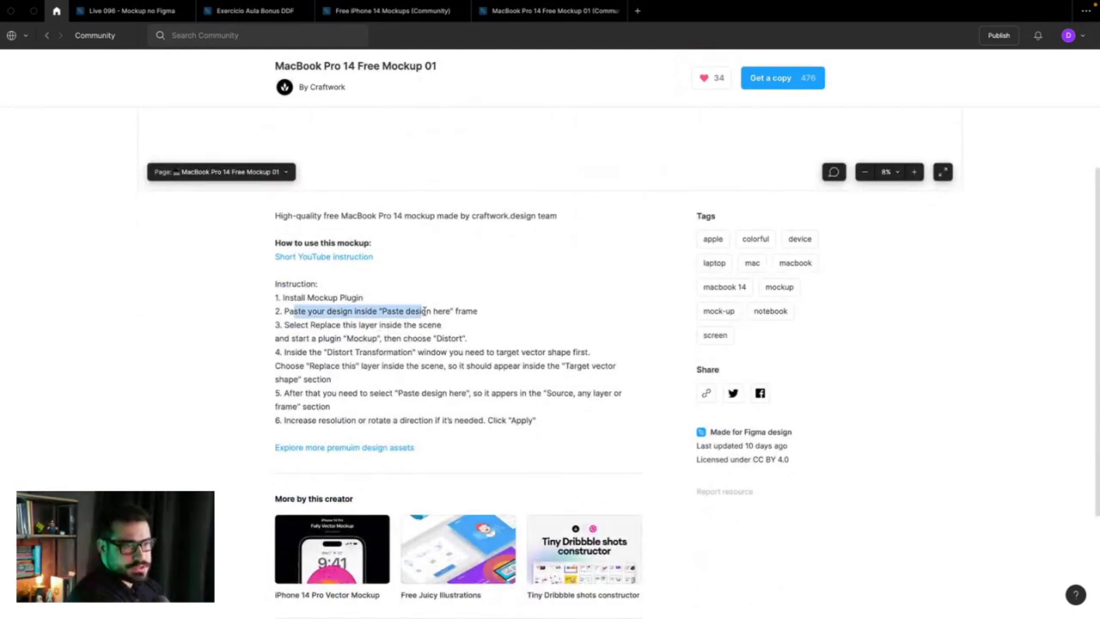
{"action": "left_click", "coordinate": [402, 311]}
{"action": "left_click", "coordinate": [402, 318]}
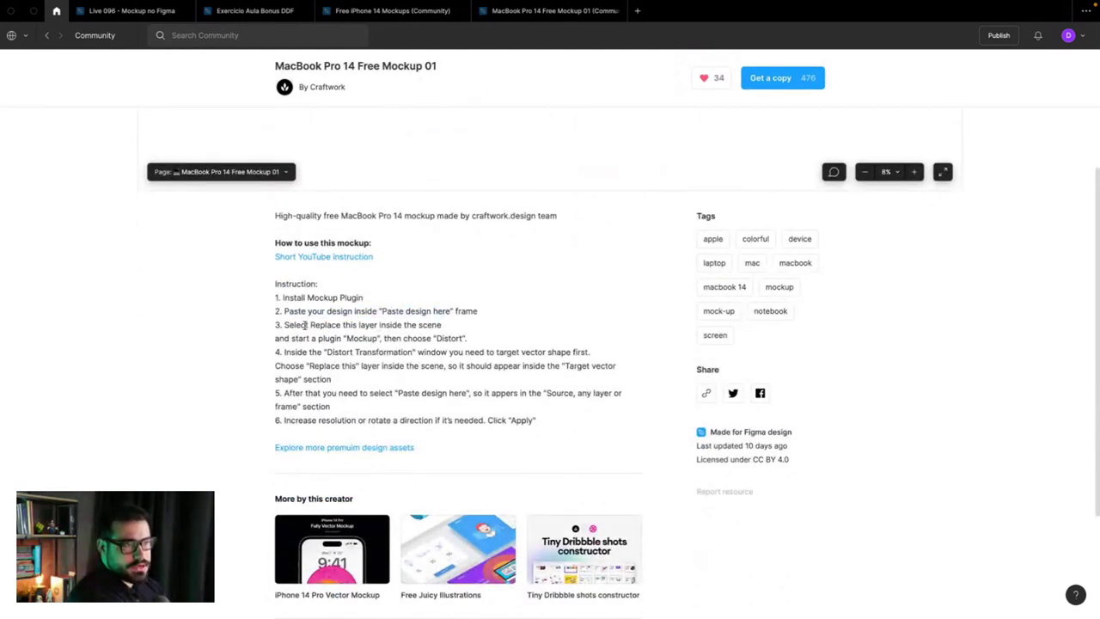
{"action": "left_click_drag", "start_coordinate": [306, 325], "coordinate": [379, 341]}
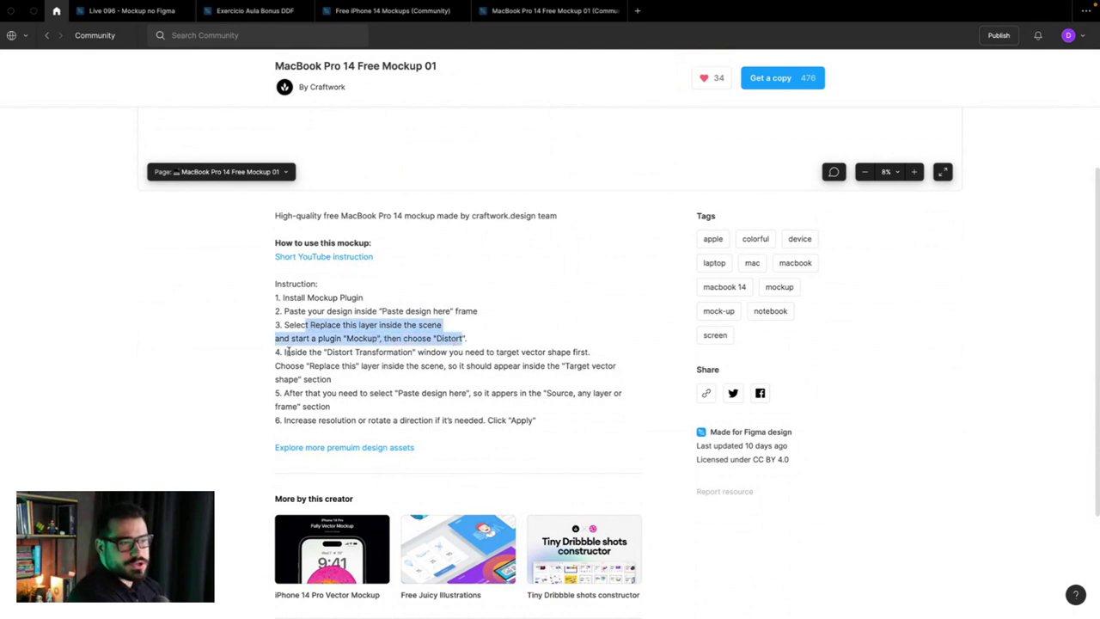
{"action": "left_click", "coordinate": [288, 352]}
{"action": "left_click_drag", "start_coordinate": [325, 355], "coordinate": [437, 353]}
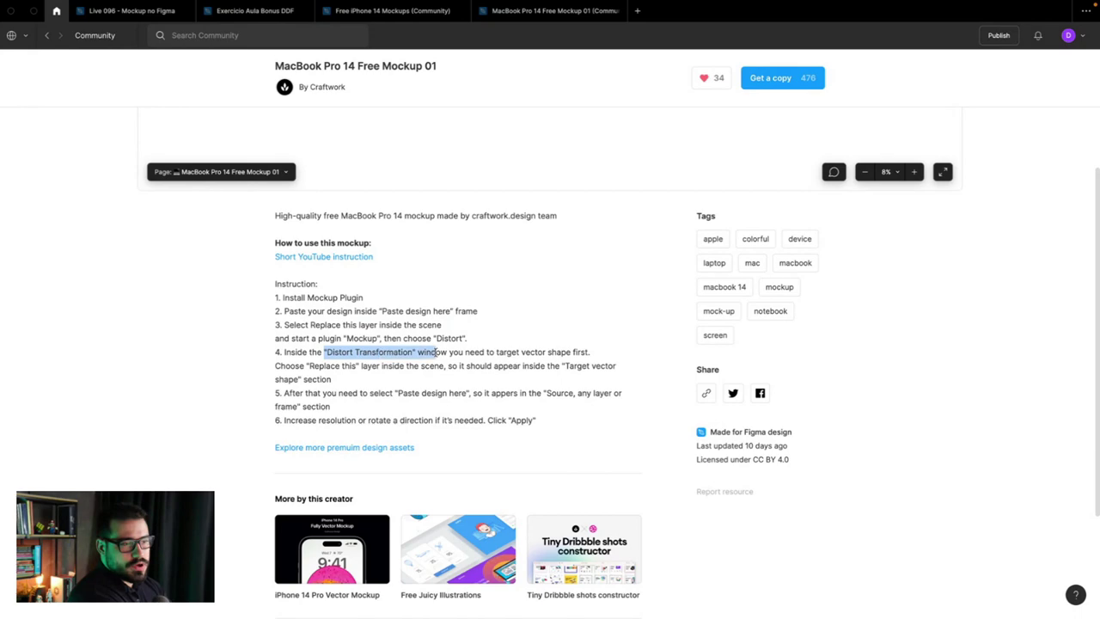
{"action": "left_click", "coordinate": [437, 353]}
{"action": "left_click", "coordinate": [539, 19]}
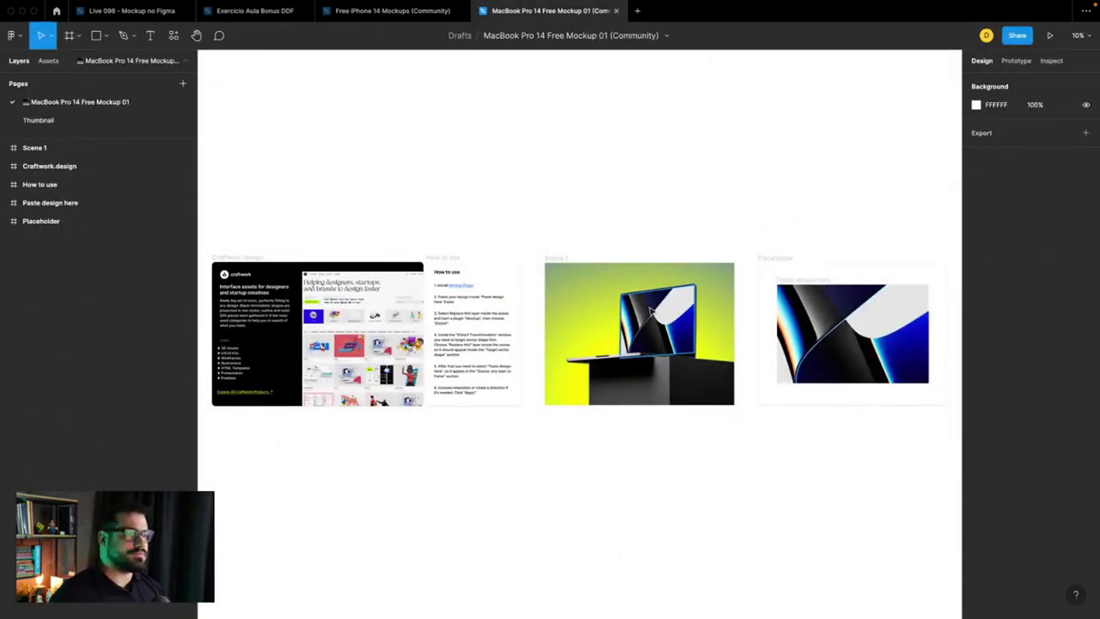
Step: Copy MacBook Scene 1, close Free iPhone 14 Mockups, and paste it into Live 096
{"action": "scroll", "coordinate": [655, 303], "scroll_direction": "up", "scroll_amount": 5}
{"action": "left_click", "coordinate": [653, 374]}
{"action": "left_click", "coordinate": [447, 278]}
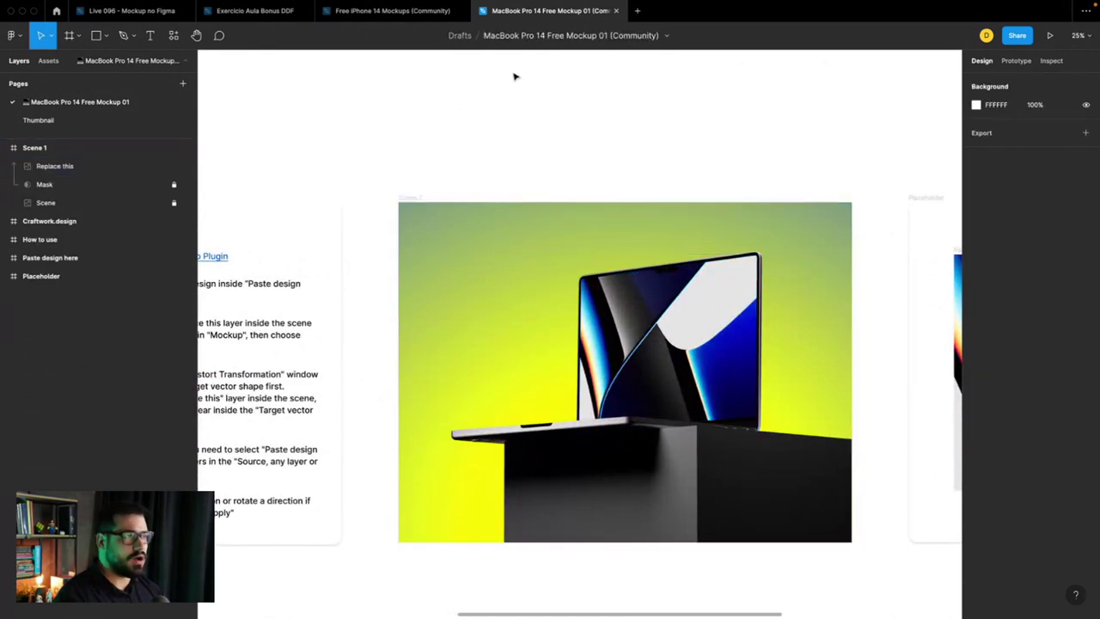
{"action": "left_click", "coordinate": [57, 11]}
{"action": "left_click", "coordinate": [17, 35]}
{"action": "left_click", "coordinate": [38, 89]}
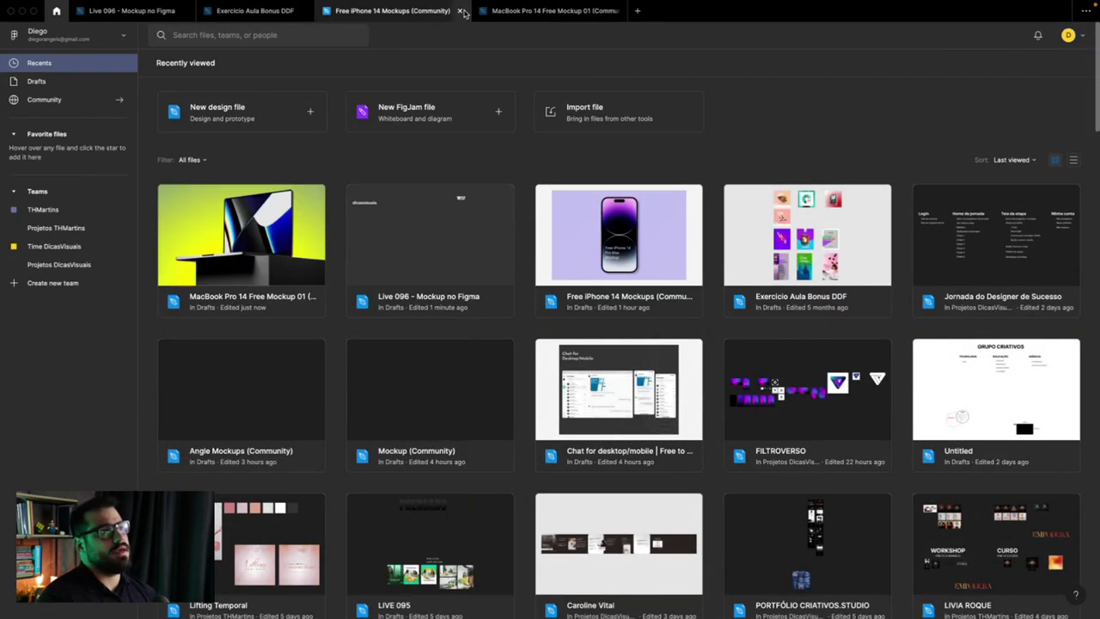
{"action": "left_click", "coordinate": [413, 10]}
{"action": "left_click", "coordinate": [459, 10]}
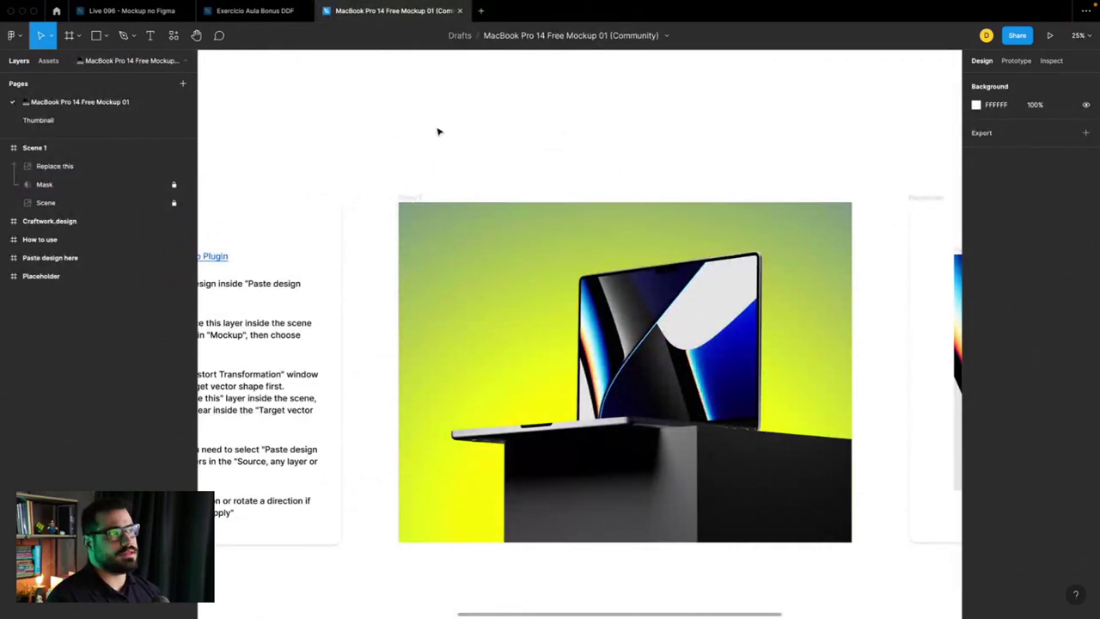
{"action": "left_click", "coordinate": [411, 202]}
{"action": "key", "text": "ctrl+c"}
{"action": "left_click", "coordinate": [131, 10]}
{"action": "key", "text": "ctrl+v"}
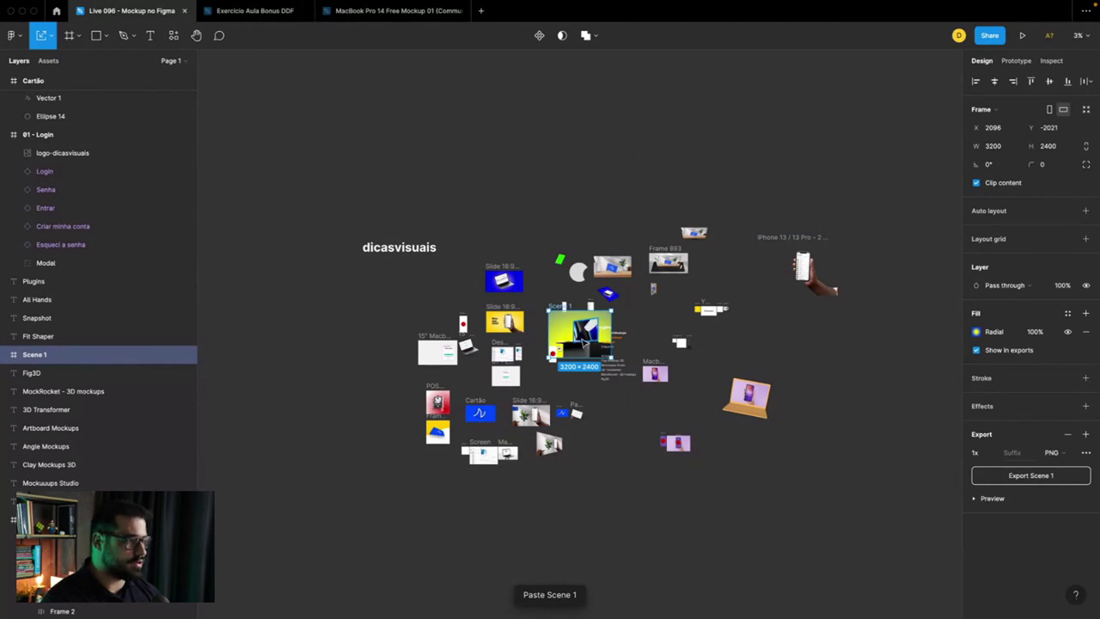
Step: Move the pasted Scene 1 above the other mockups on the canvas
{"action": "left_click_drag", "start_coordinate": [584, 341], "coordinate": [599, 163]}
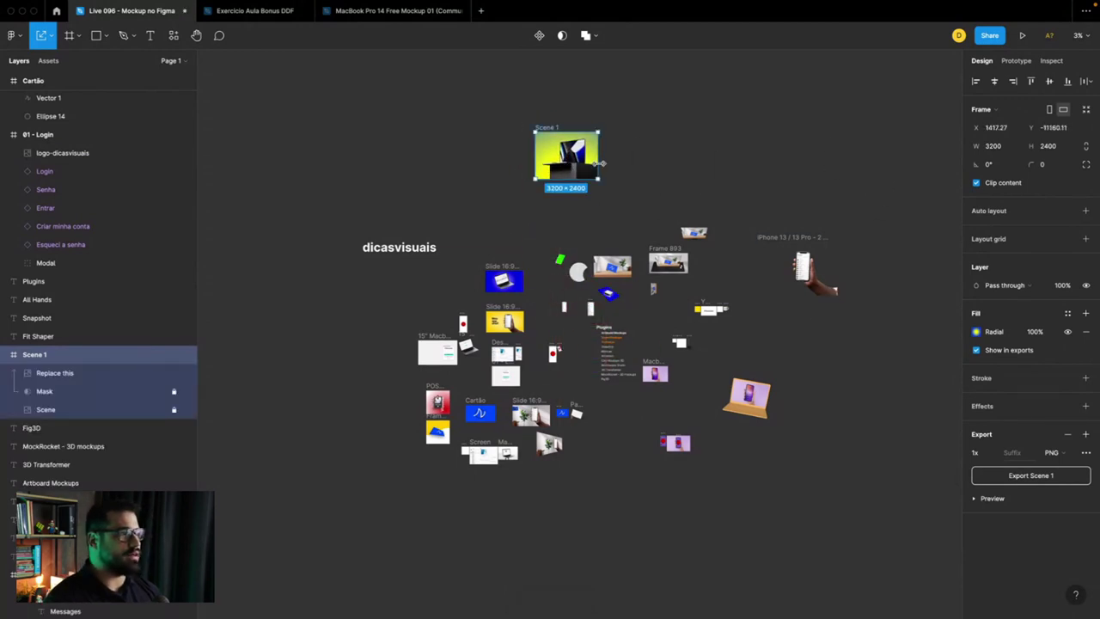
{"action": "scroll", "coordinate": [599, 163], "scroll_direction": "up", "scroll_amount": 2}
{"action": "scroll", "coordinate": [516, 344], "scroll_direction": "down", "scroll_amount": 2}
{"action": "scroll", "coordinate": [445, 454], "scroll_direction": "up", "scroll_amount": 3}
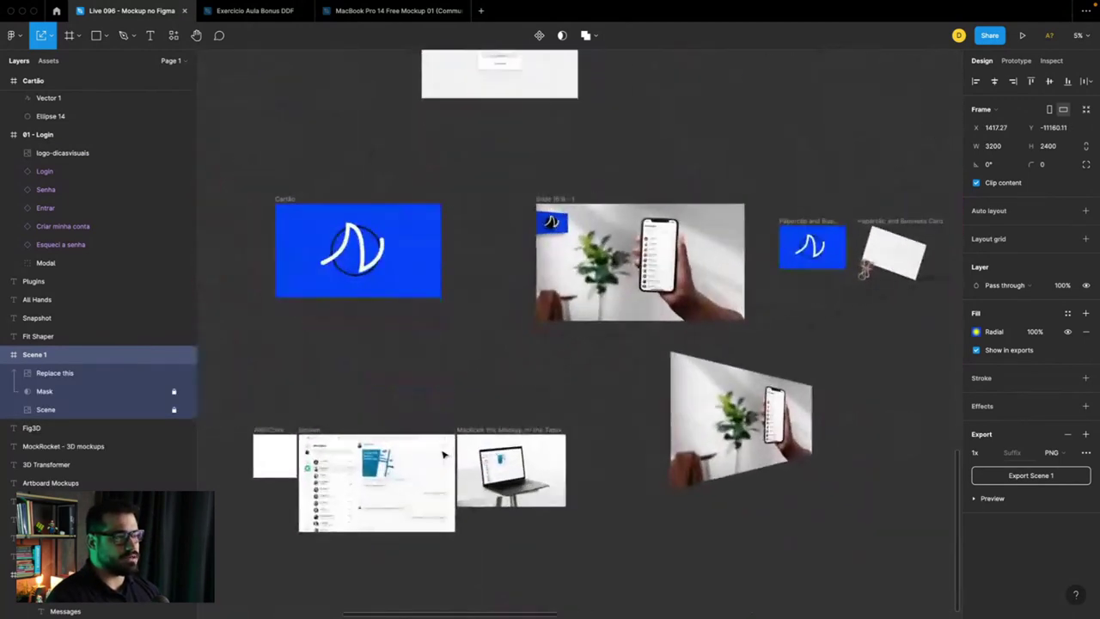
{"action": "scroll", "coordinate": [653, 439], "scroll_direction": "right", "scroll_amount": 3}
{"action": "scroll", "coordinate": [653, 438], "scroll_direction": "right", "scroll_amount": 4}
{"action": "scroll", "coordinate": [653, 437], "scroll_direction": "down", "scroll_amount": 5}
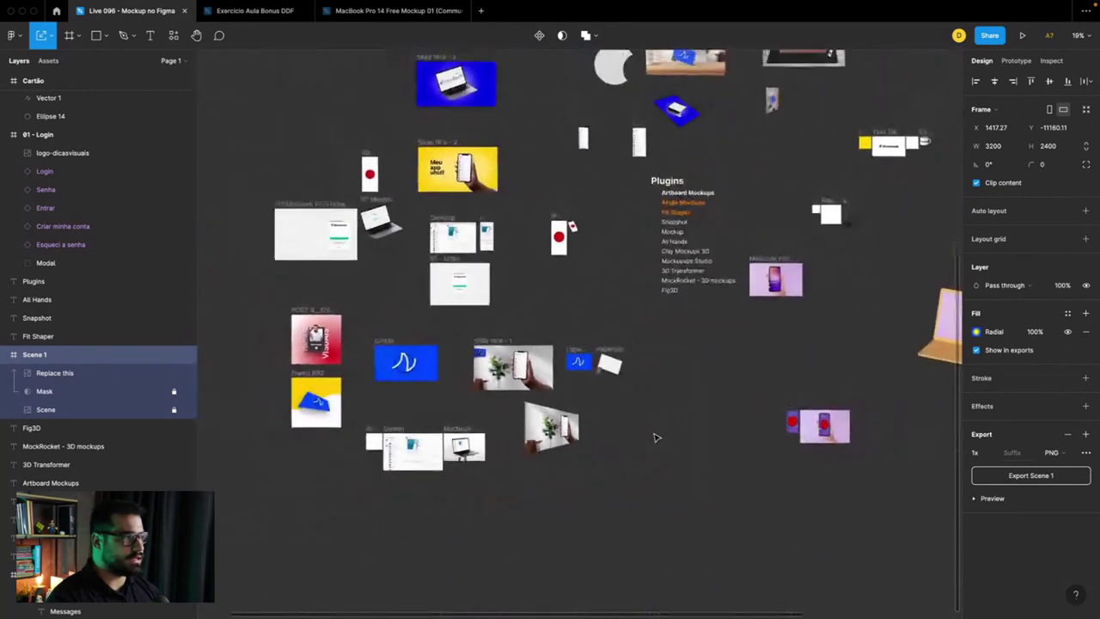
{"action": "scroll", "coordinate": [653, 437], "scroll_direction": "up", "scroll_amount": 1}
{"action": "scroll", "coordinate": [653, 438], "scroll_direction": "up", "scroll_amount": 1}
{"action": "scroll", "coordinate": [653, 438], "scroll_direction": "up", "scroll_amount": 2}
{"action": "scroll", "coordinate": [645, 361], "scroll_direction": "up", "scroll_amount": 4}
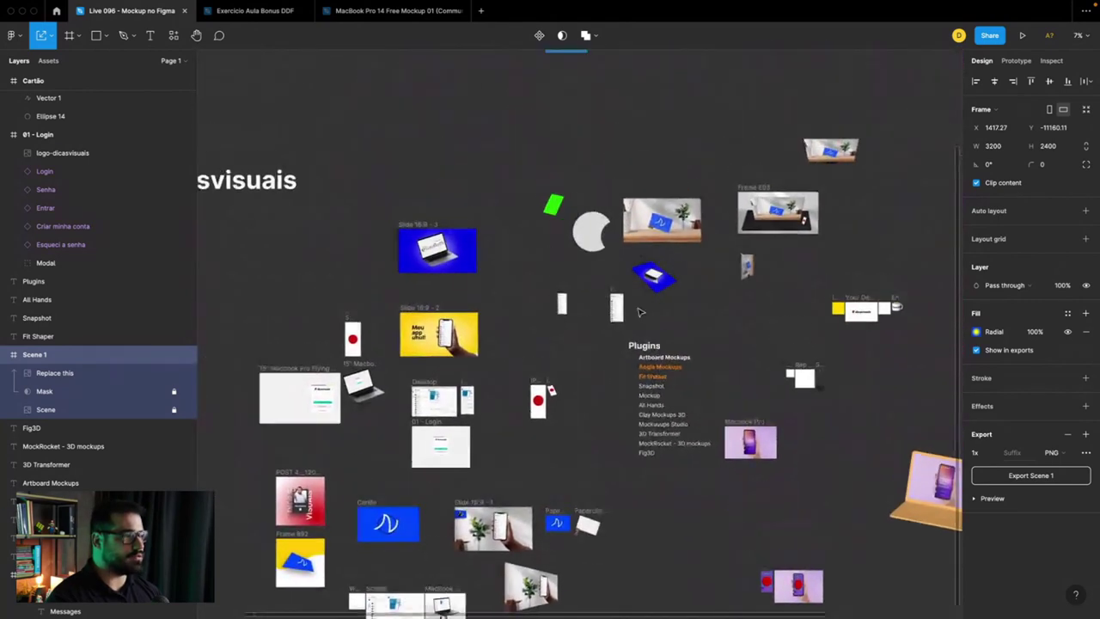
Step: Place the cartao02 business-card photo below Scene 1, undoing its drop into the screen
{"action": "left_click", "coordinate": [666, 232]}
{"action": "scroll", "coordinate": [669, 245], "scroll_direction": "up", "scroll_amount": 5}
{"action": "left_click_drag", "start_coordinate": [661, 328], "coordinate": [610, 176]}
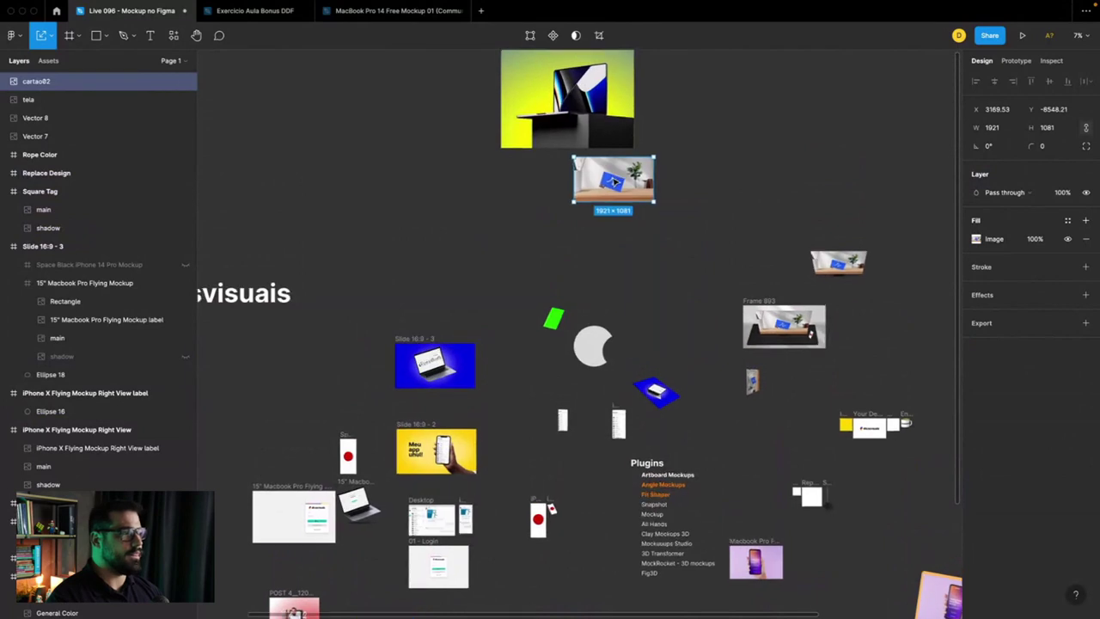
{"action": "scroll", "coordinate": [610, 176], "scroll_direction": "up", "scroll_amount": 5, "text": "ctrl"}
{"action": "scroll", "coordinate": [614, 216], "scroll_direction": "up", "scroll_amount": 5}
{"action": "left_click", "coordinate": [511, 234]}
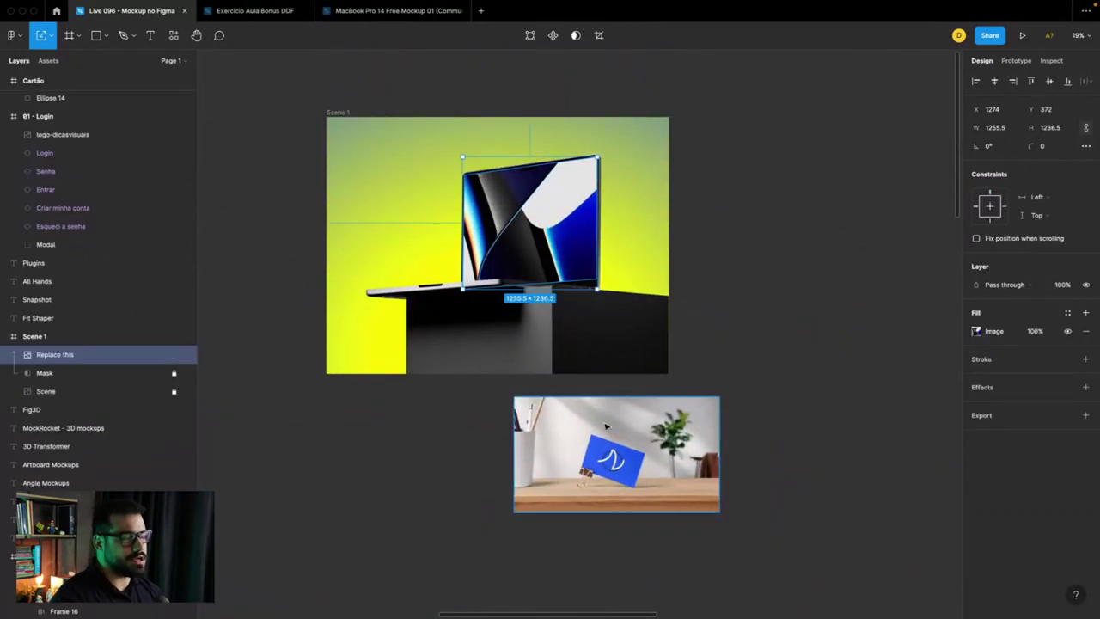
{"action": "left_click_drag", "start_coordinate": [616, 453], "coordinate": [643, 431]}
{"action": "left_click", "coordinate": [51, 354]}
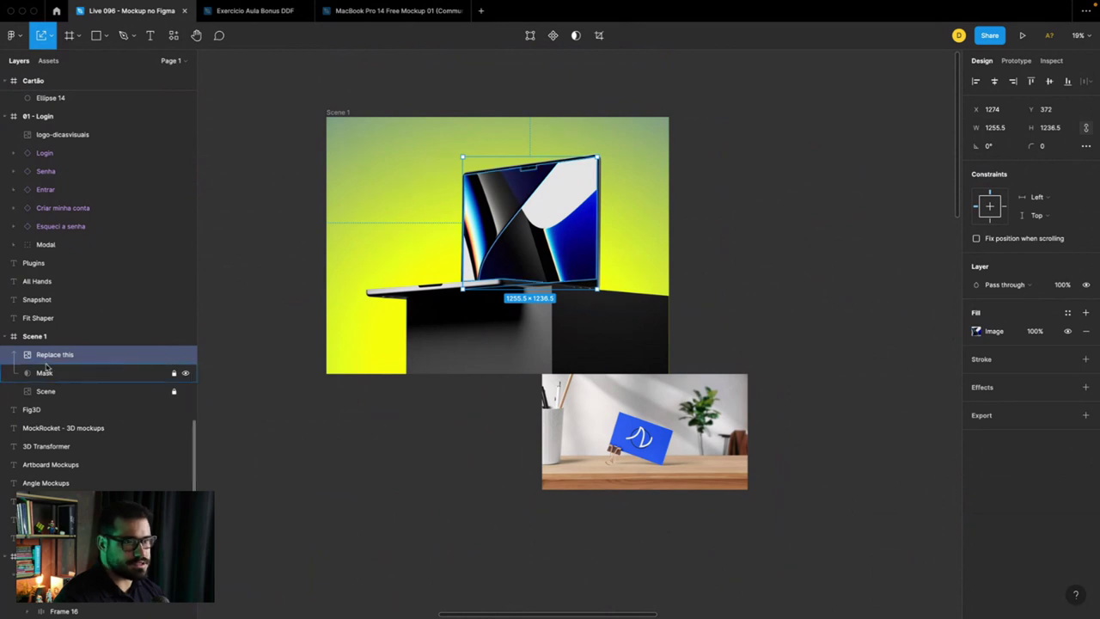
{"action": "mouse_move", "coordinate": [592, 421]}
{"action": "left_mouse_down"}
{"action": "mouse_move", "coordinate": [505, 210]}
{"action": "mouse_move", "coordinate": [537, 245]}
{"action": "left_mouse_up"}
{"action": "key", "text": "ctrl+z"}
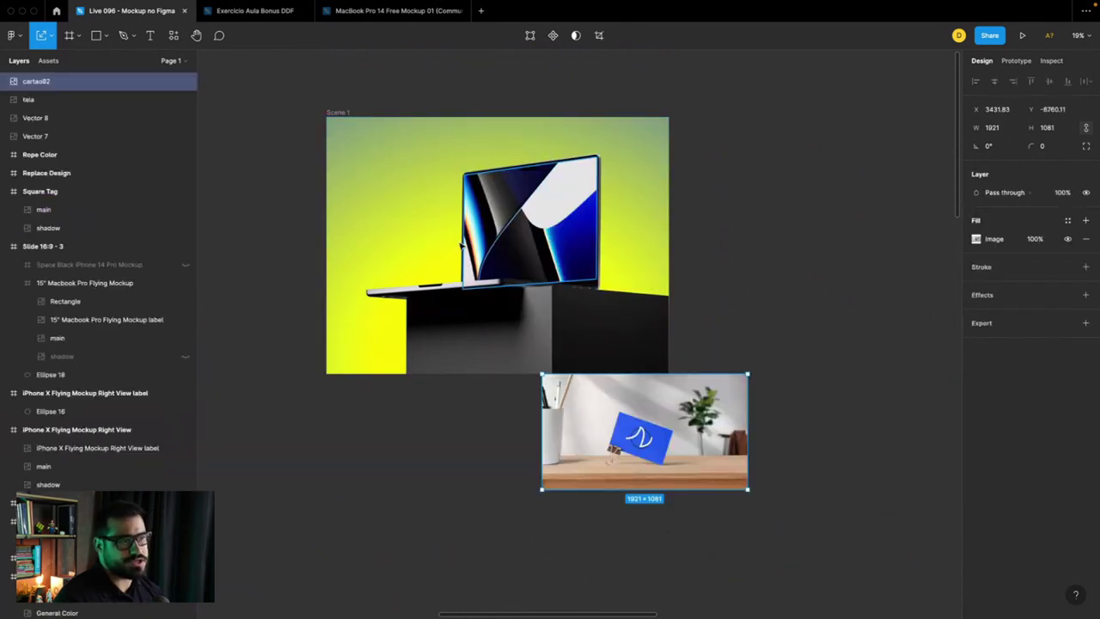
{"action": "left_click", "coordinate": [56, 11]}
{"action": "left_click", "coordinate": [44, 99]}
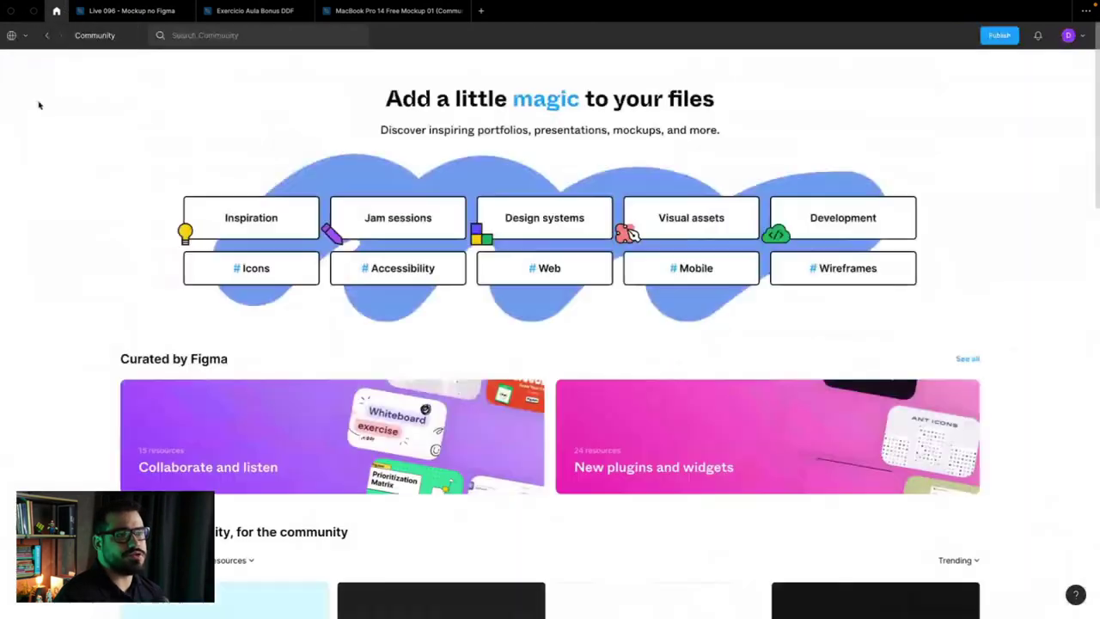
{"action": "left_click", "coordinate": [215, 35]}
{"action": "type", "text": "mockup"}
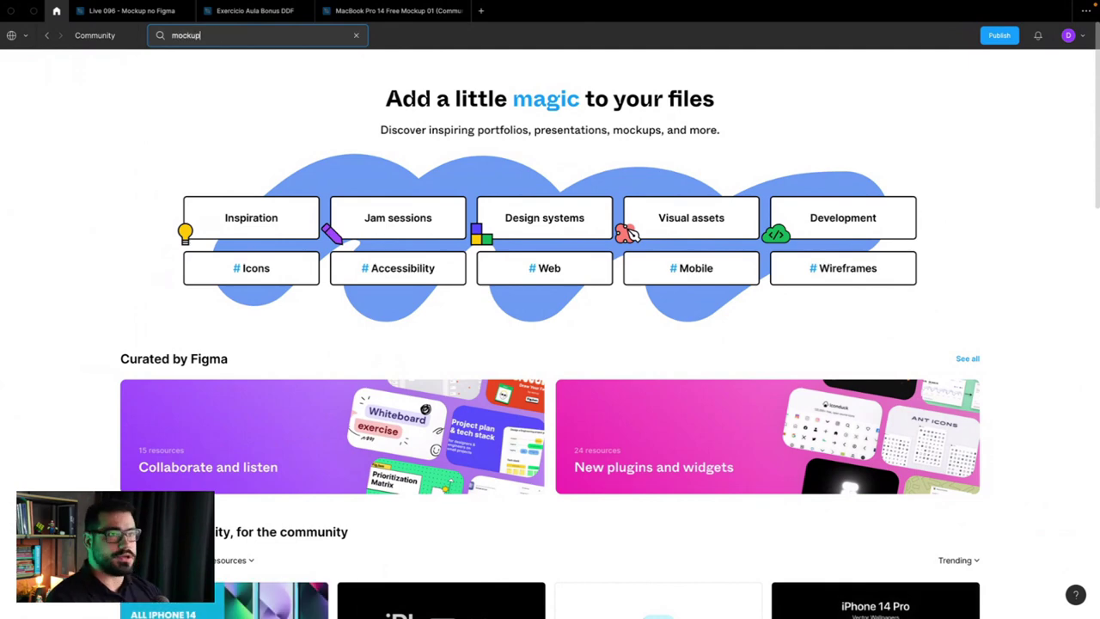
{"action": "key", "text": "Return"}
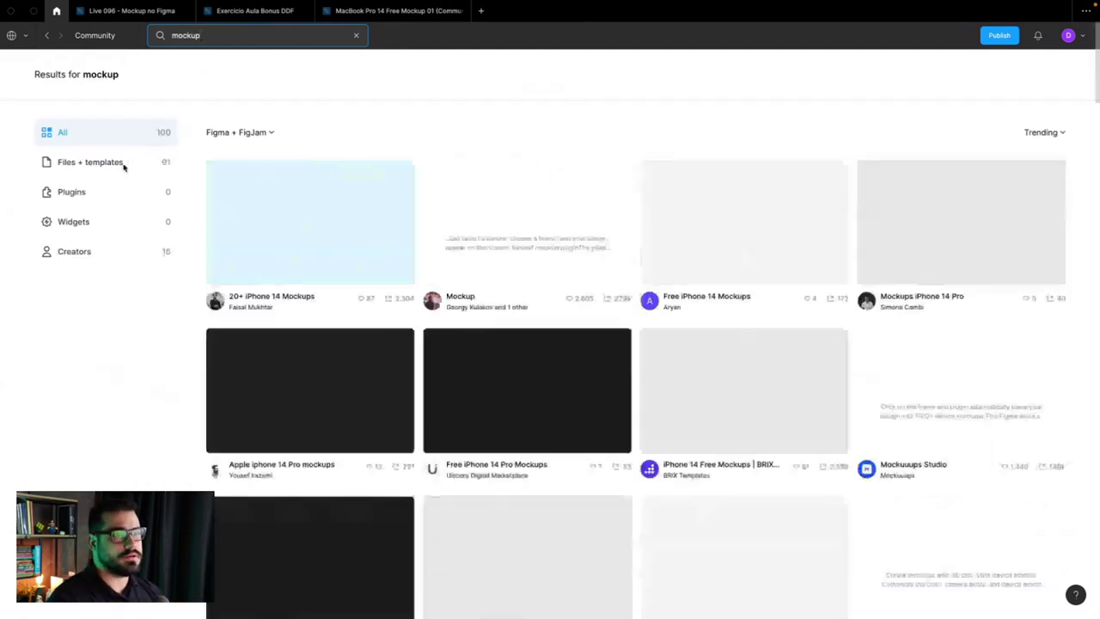
{"action": "left_click", "coordinate": [378, 11]}
{"action": "scroll", "coordinate": [460, 331], "scroll_direction": "left", "scroll_amount": 3}
{"action": "scroll", "coordinate": [460, 331], "scroll_direction": "up", "scroll_amount": 3}
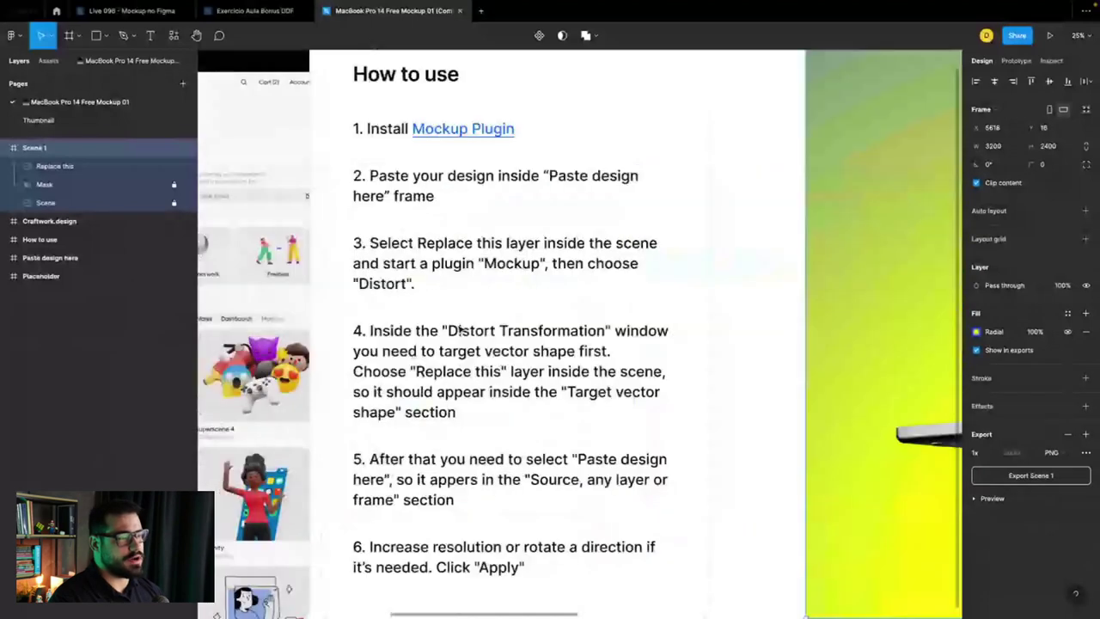
{"action": "left_click", "coordinate": [507, 268]}
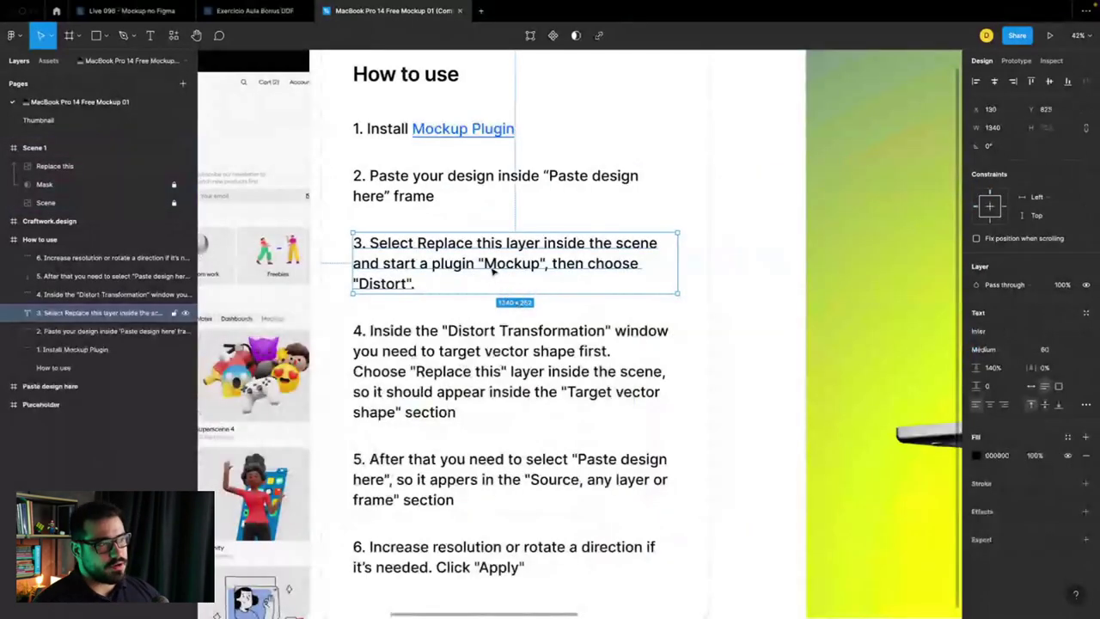
{"action": "left_click", "coordinate": [129, 11]}
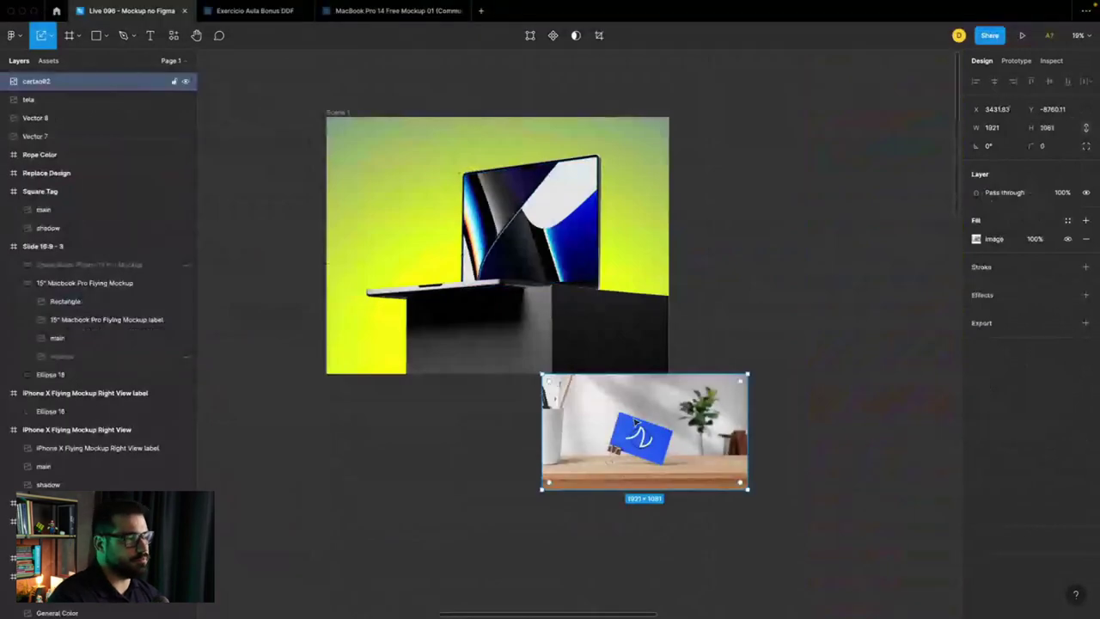
Step: Run the Mockup plugin's Distort on the card photo and view the MacBook file's instructions
{"action": "right_click", "coordinate": [646, 402]}
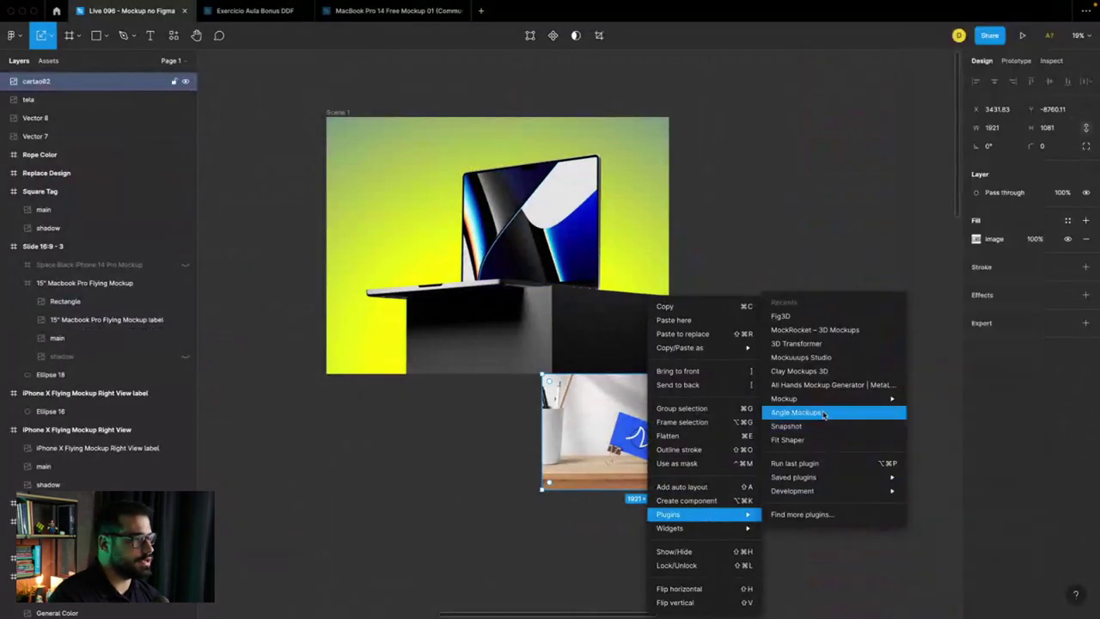
{"action": "mouse_move", "coordinate": [668, 513]}
{"action": "mouse_move", "coordinate": [784, 399]}
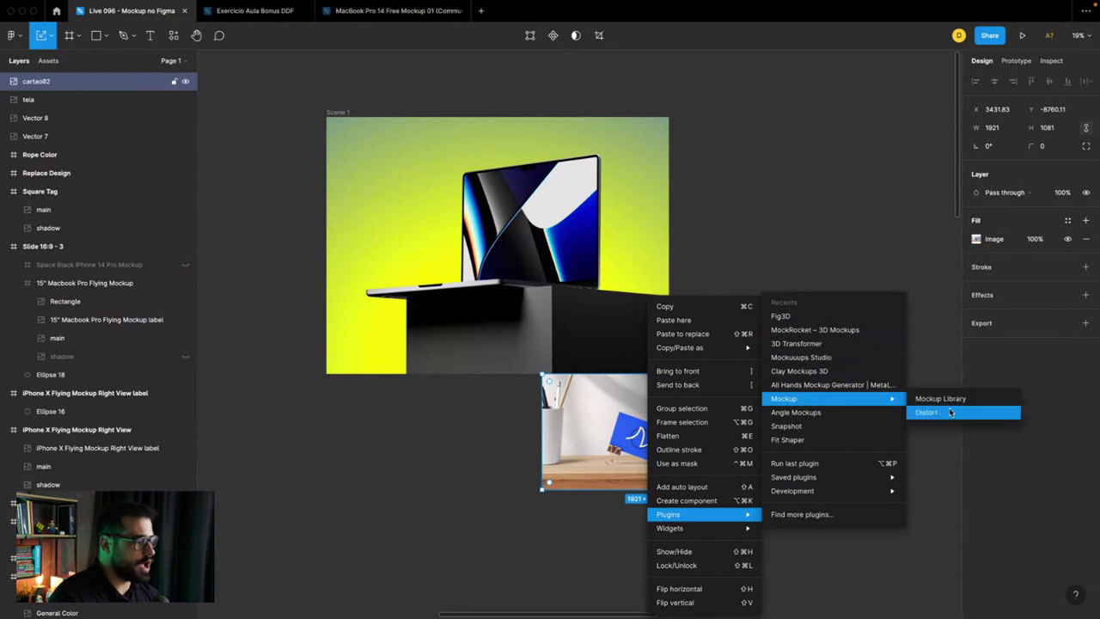
{"action": "left_click", "coordinate": [877, 410]}
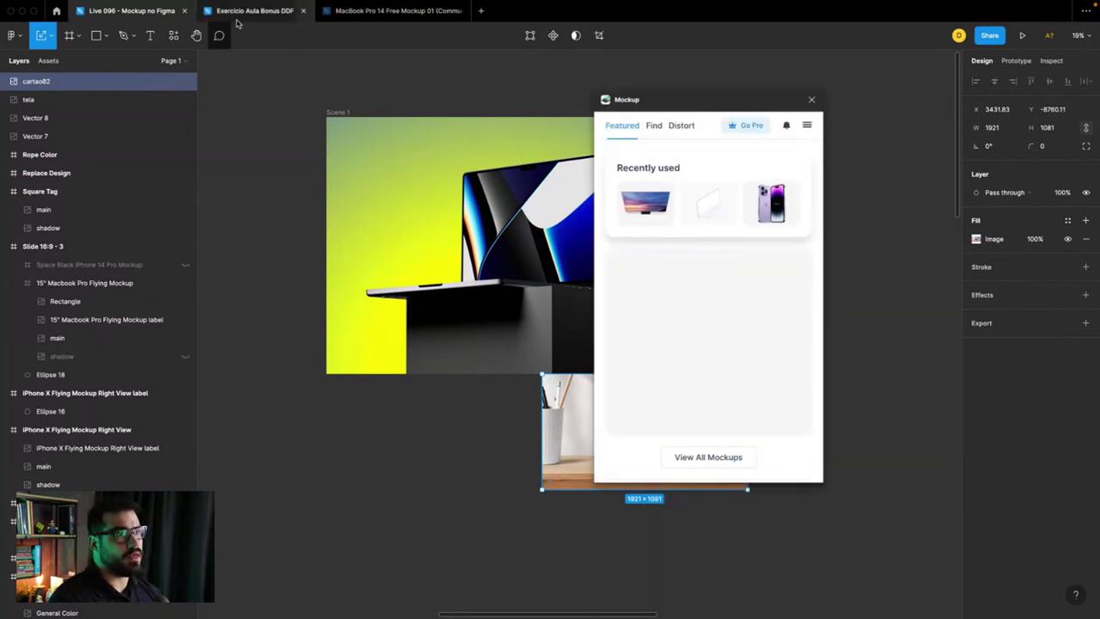
{"action": "left_click", "coordinate": [361, 10]}
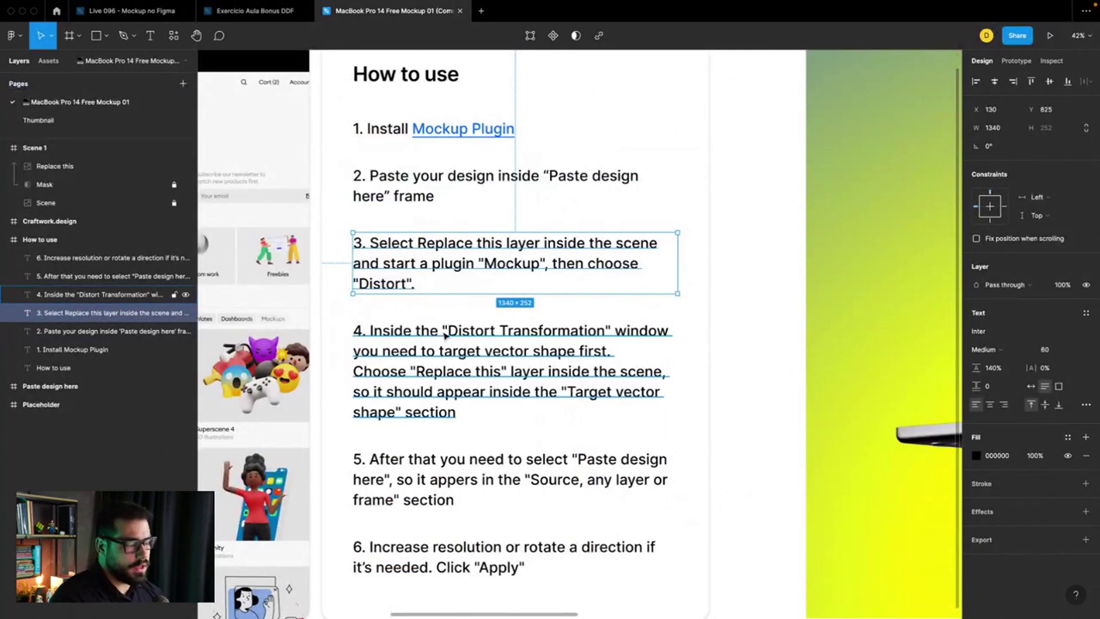
Step: Distort the business-card photo onto the laptop screen with the Mockup plugin
{"action": "scroll", "coordinate": [706, 370], "scroll_direction": "down", "scroll_amount": 2}
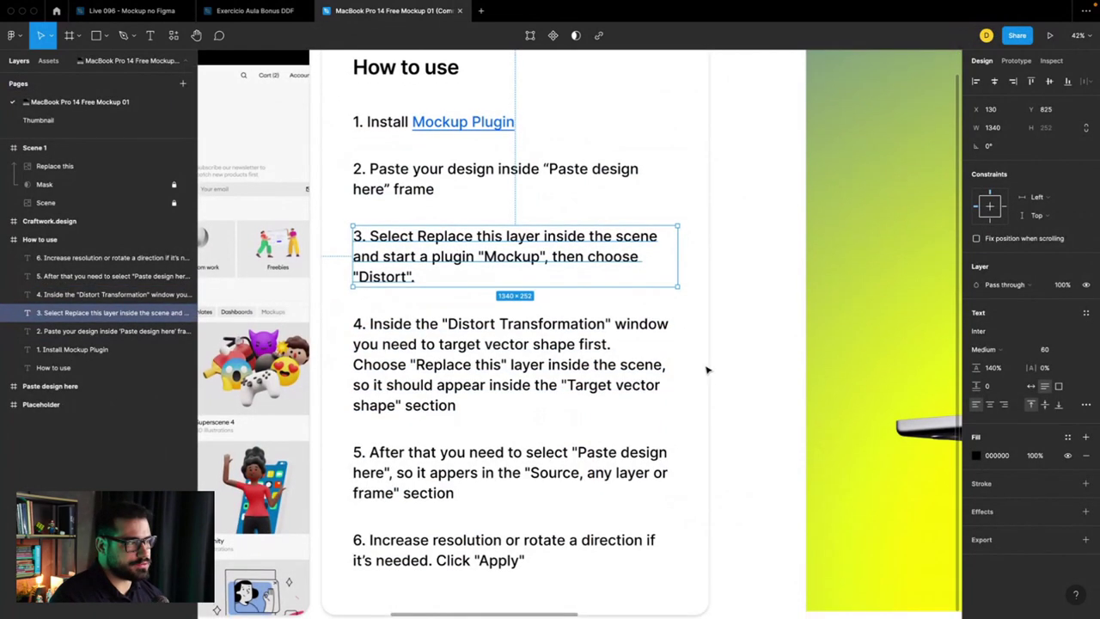
{"action": "scroll", "coordinate": [707, 369], "scroll_direction": "down", "scroll_amount": 1}
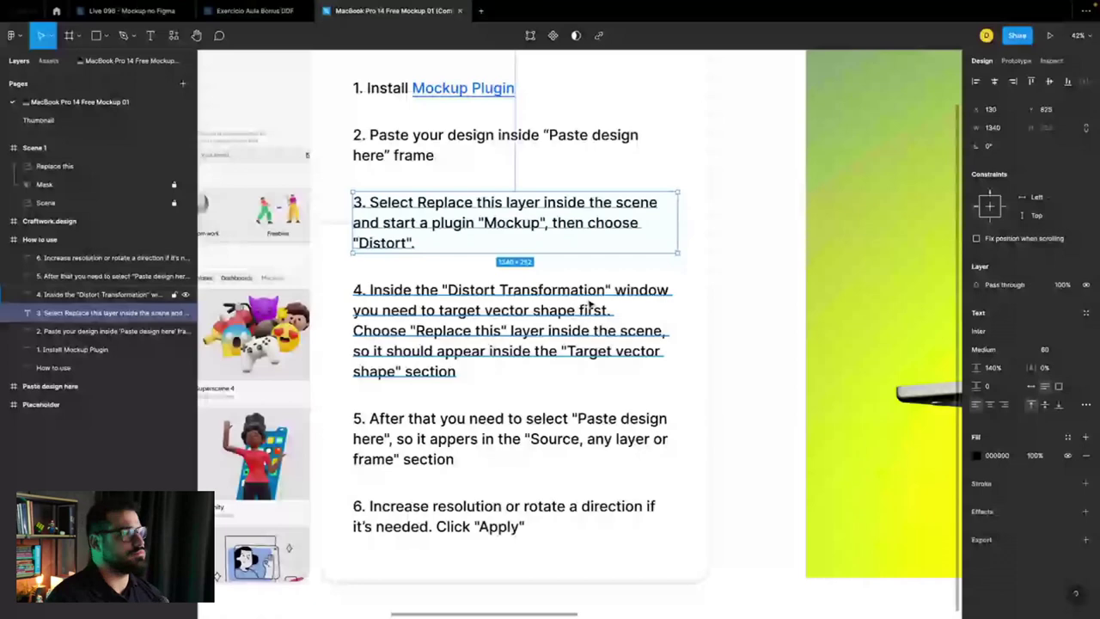
{"action": "left_click", "coordinate": [131, 10]}
{"action": "left_click", "coordinate": [682, 126]}
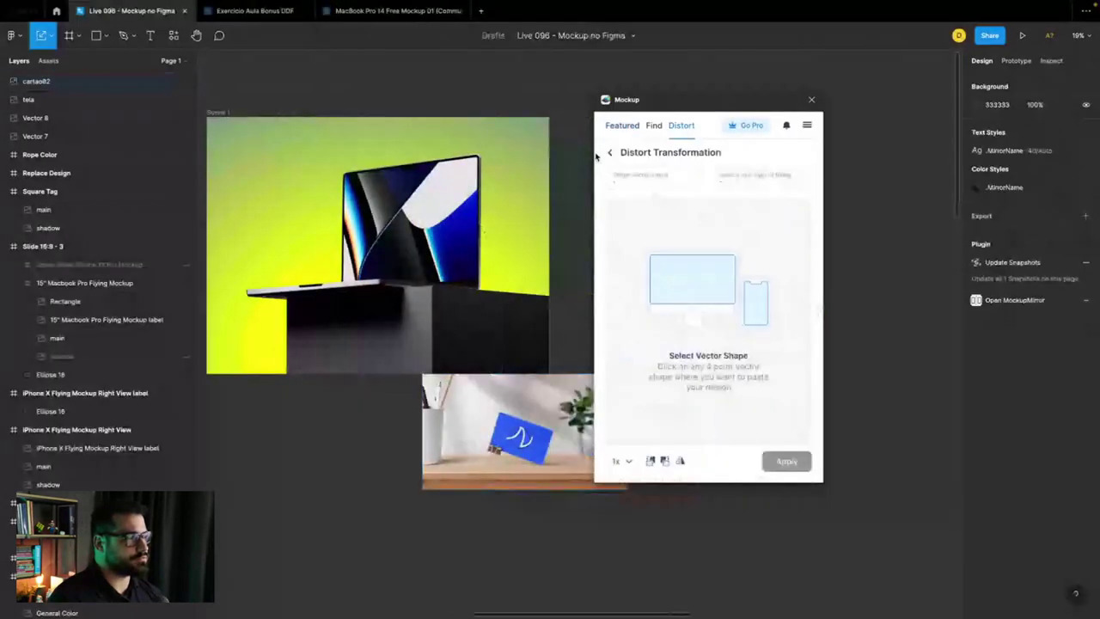
{"action": "left_click", "coordinate": [453, 276]}
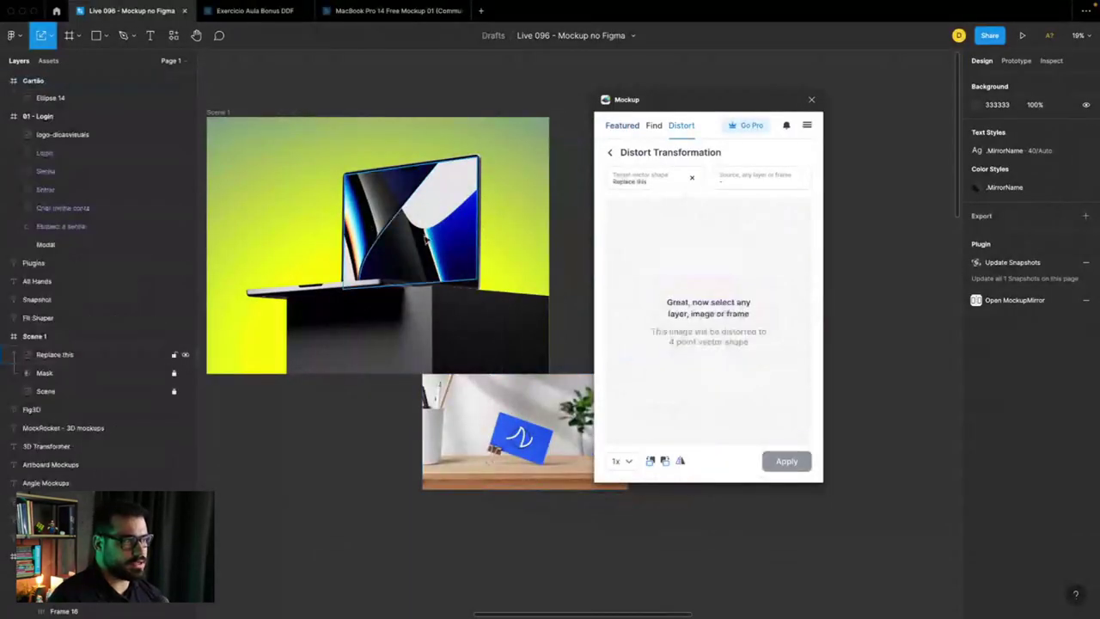
{"action": "left_click", "coordinate": [530, 413]}
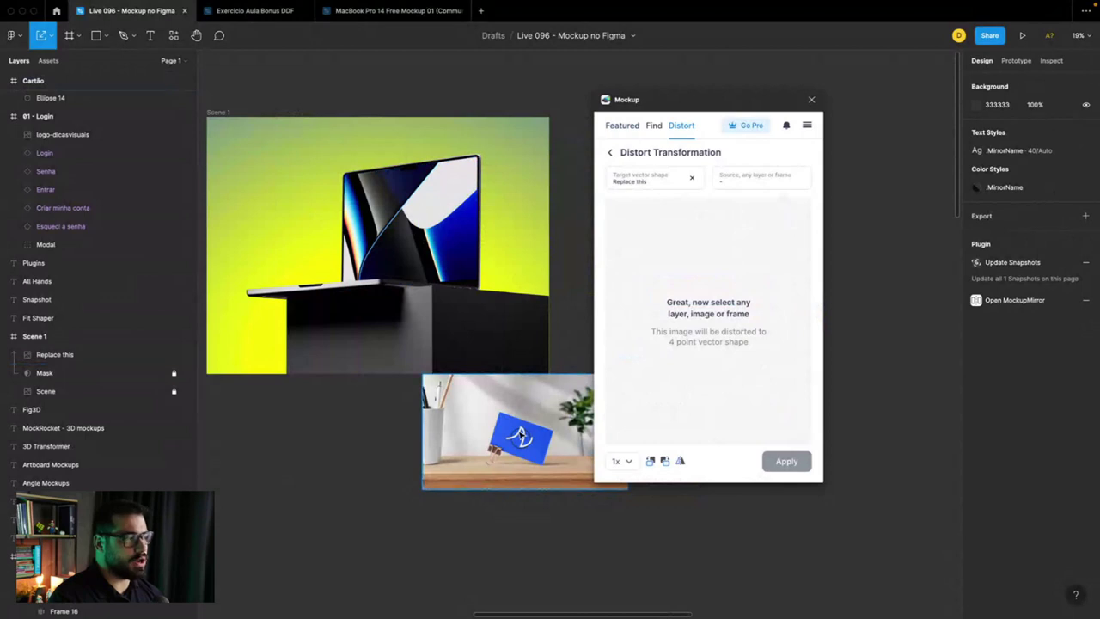
{"action": "double_click", "coordinate": [519, 434]}
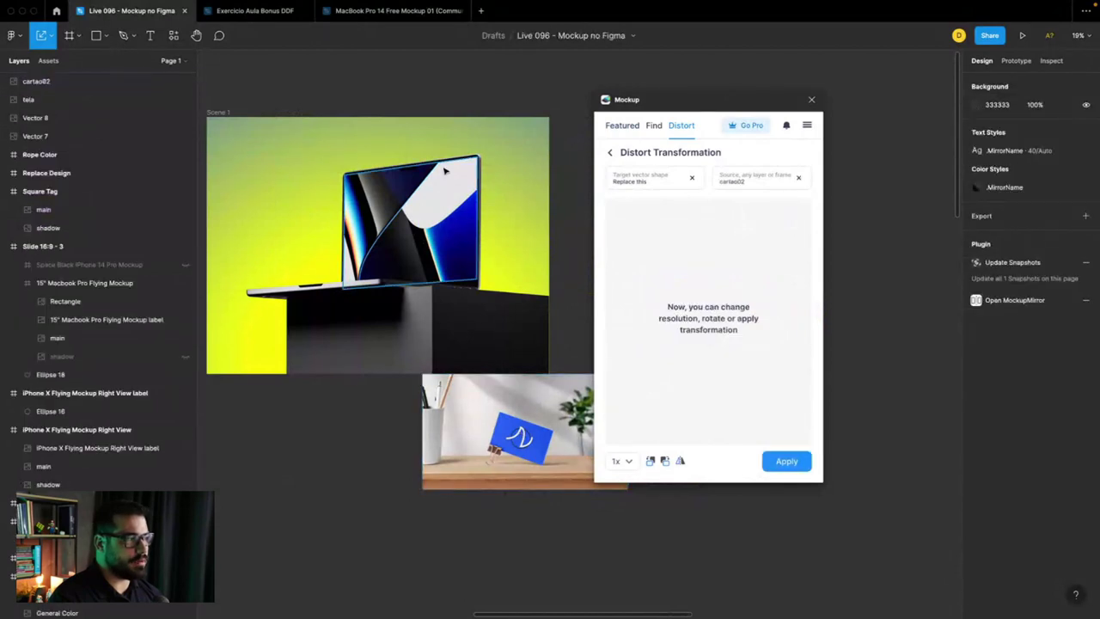
{"action": "left_click", "coordinate": [787, 462]}
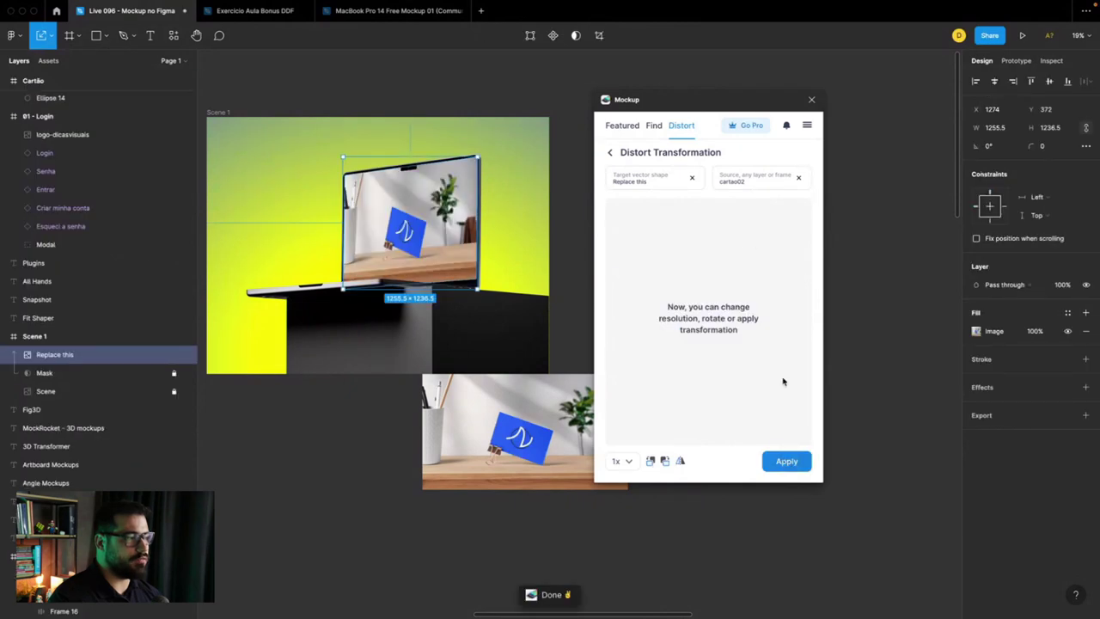
Step: Close the Mockup plugin and move the card photo slightly lower
{"action": "left_click", "coordinate": [811, 100]}
{"action": "left_click", "coordinate": [775, 147]}
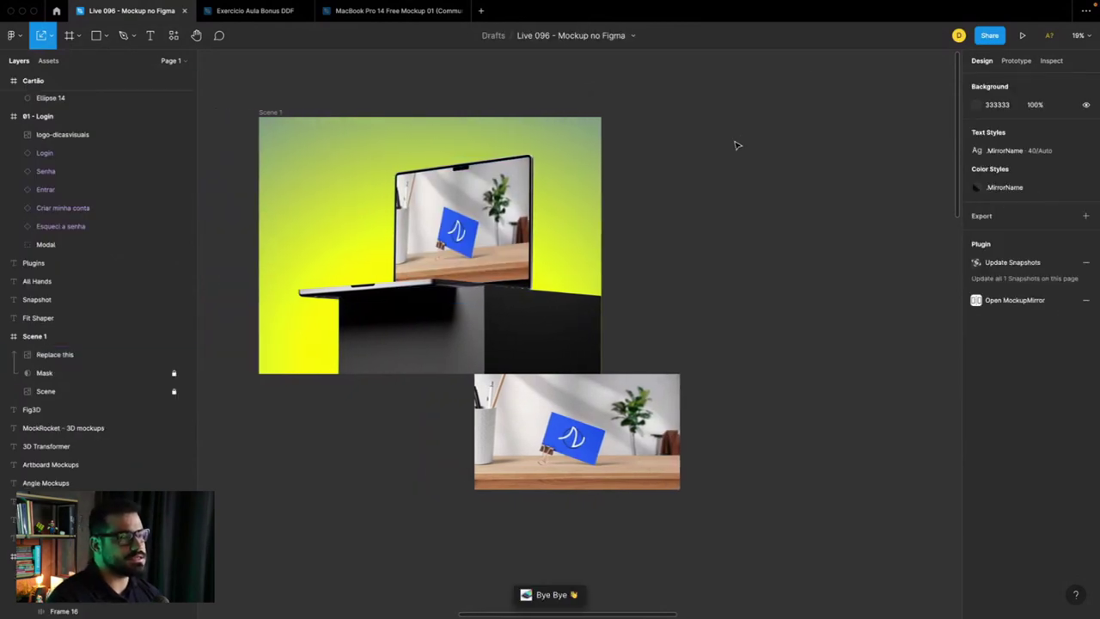
{"action": "left_click_drag", "start_coordinate": [593, 415], "coordinate": [590, 441]}
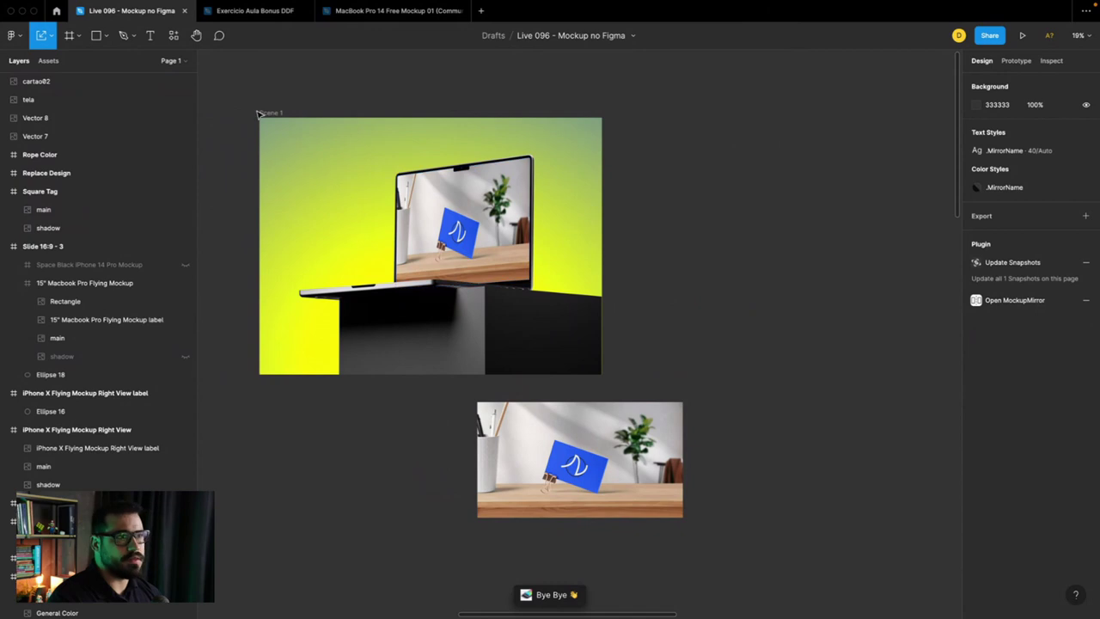
Step: Select the Scene 1 frame after briefly toggling the Scene layer's visibility
{"action": "left_click", "coordinate": [264, 113]}
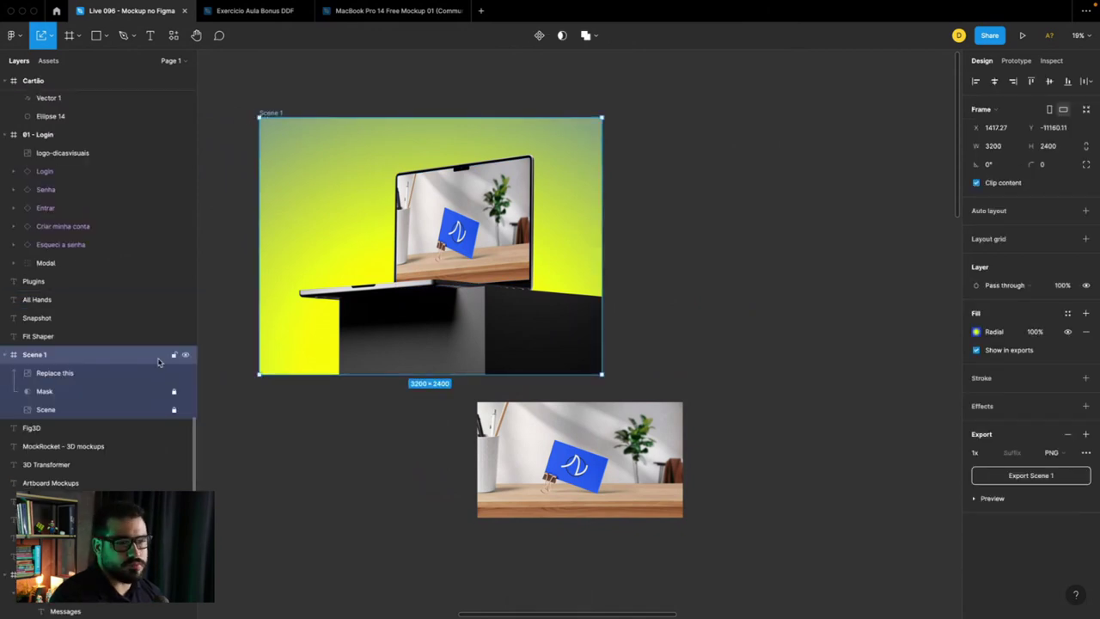
{"action": "left_click", "coordinate": [131, 405]}
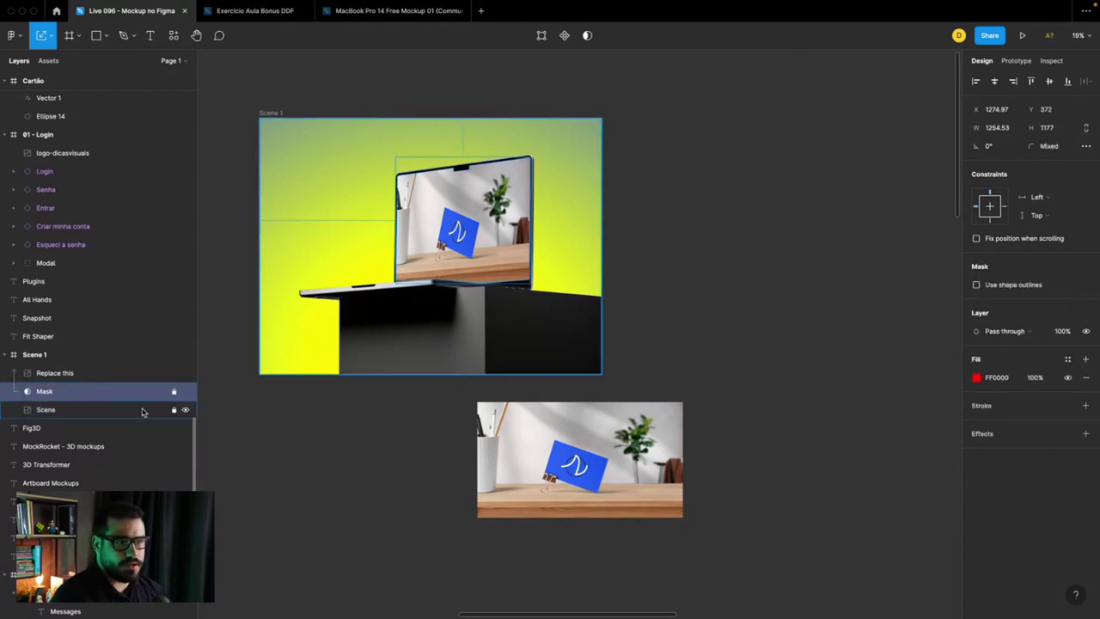
{"action": "left_click", "coordinate": [185, 409]}
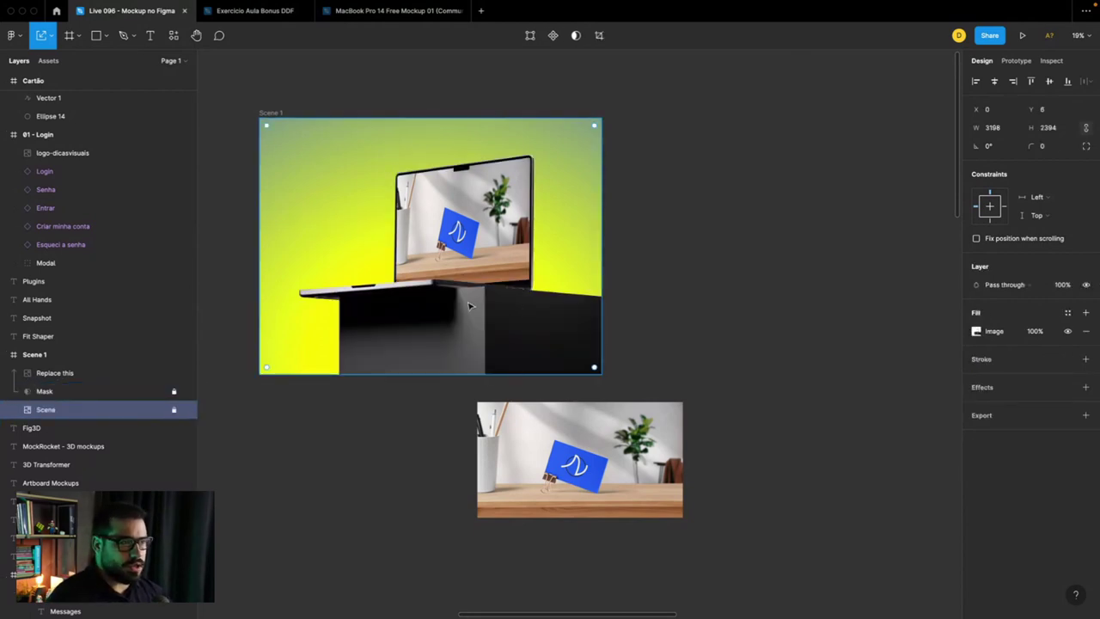
{"action": "left_click", "coordinate": [32, 355]}
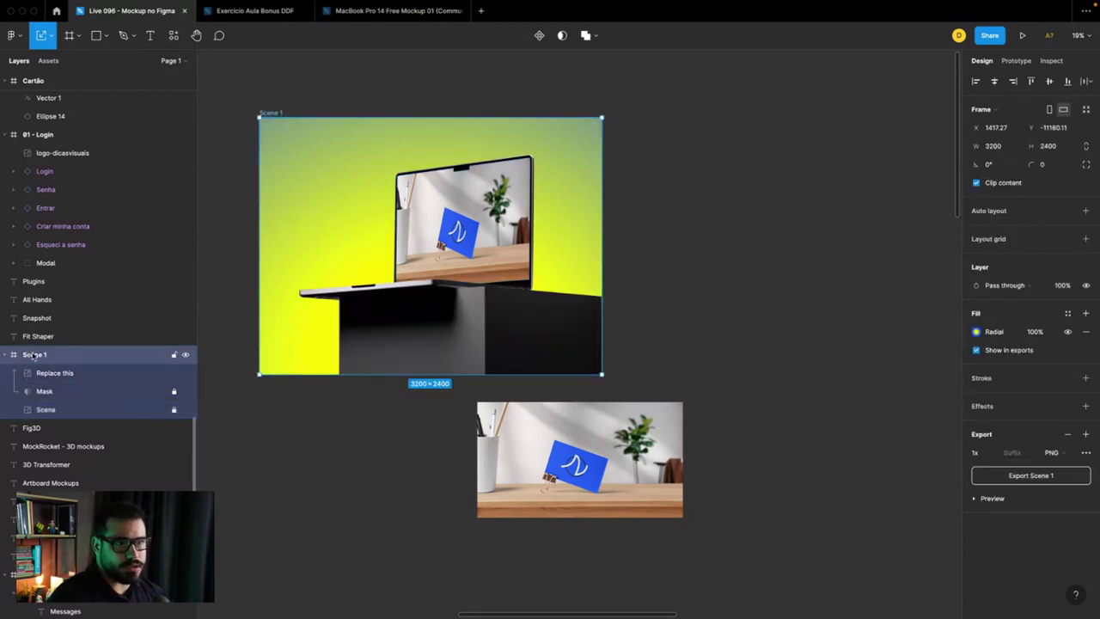
Step: Change the radial gradient's yellow stop to bright cyan blue 28CBFF
{"action": "left_click", "coordinate": [977, 332]}
{"action": "left_click_drag", "start_coordinate": [432, 362], "coordinate": [431, 372]}
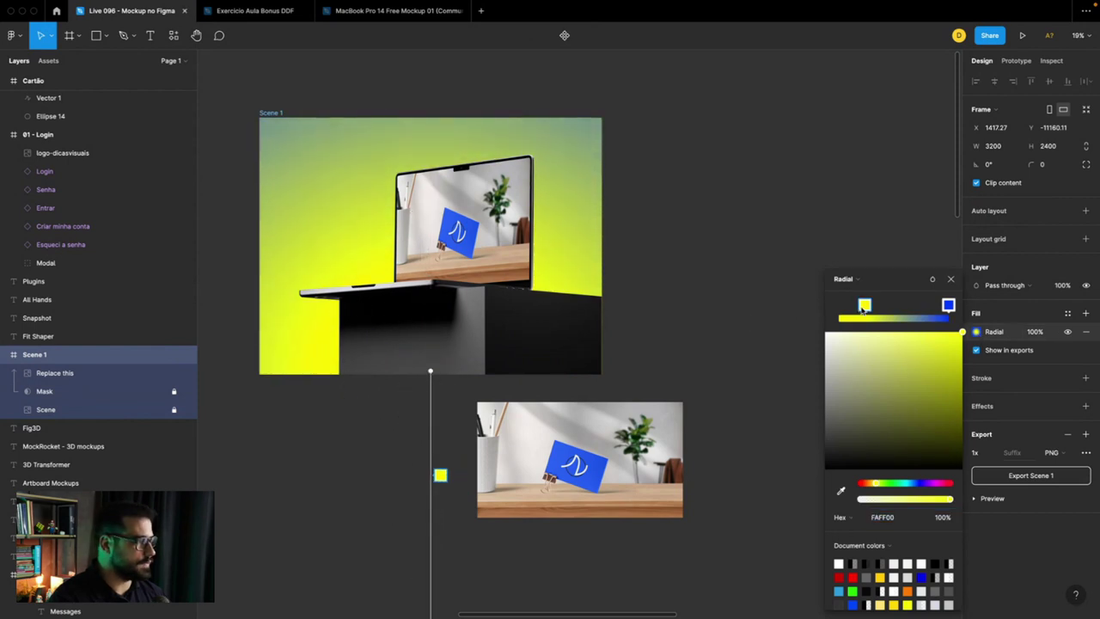
{"action": "left_click", "coordinate": [839, 591]}
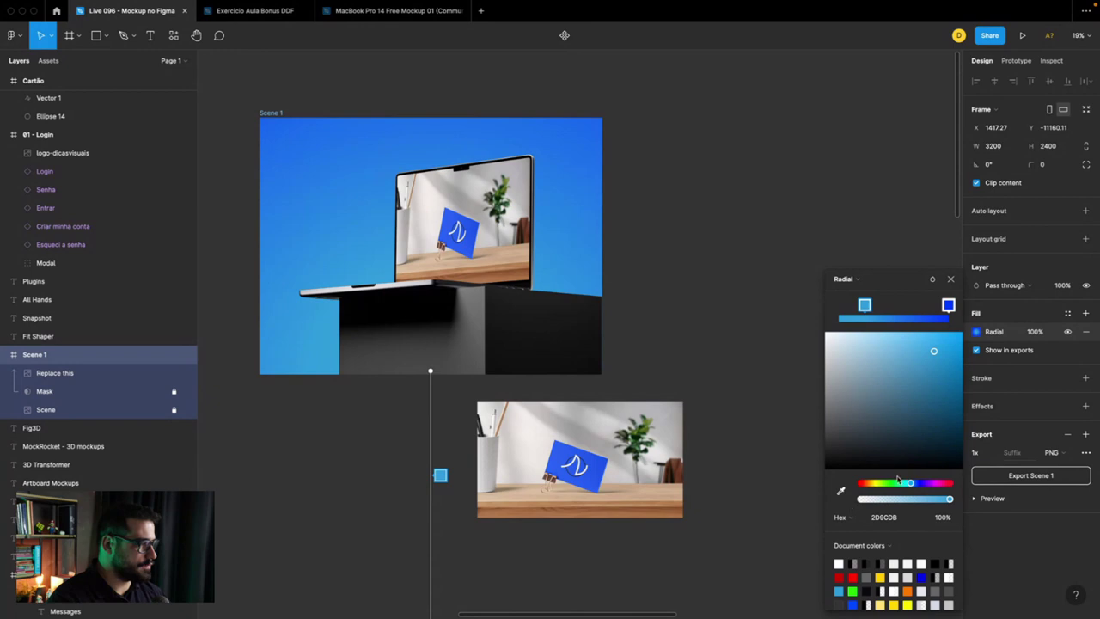
{"action": "left_click_drag", "start_coordinate": [934, 353], "coordinate": [940, 332]}
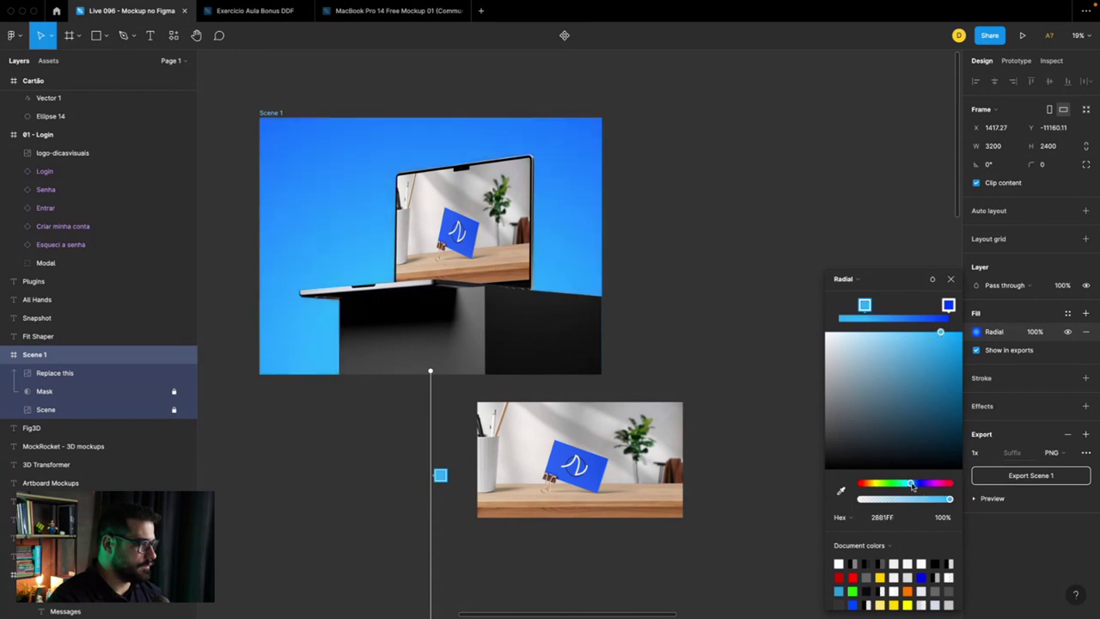
{"action": "left_click_drag", "start_coordinate": [911, 483], "coordinate": [908, 484]}
{"action": "left_click", "coordinate": [952, 281]}
{"action": "key", "text": "Escape"}
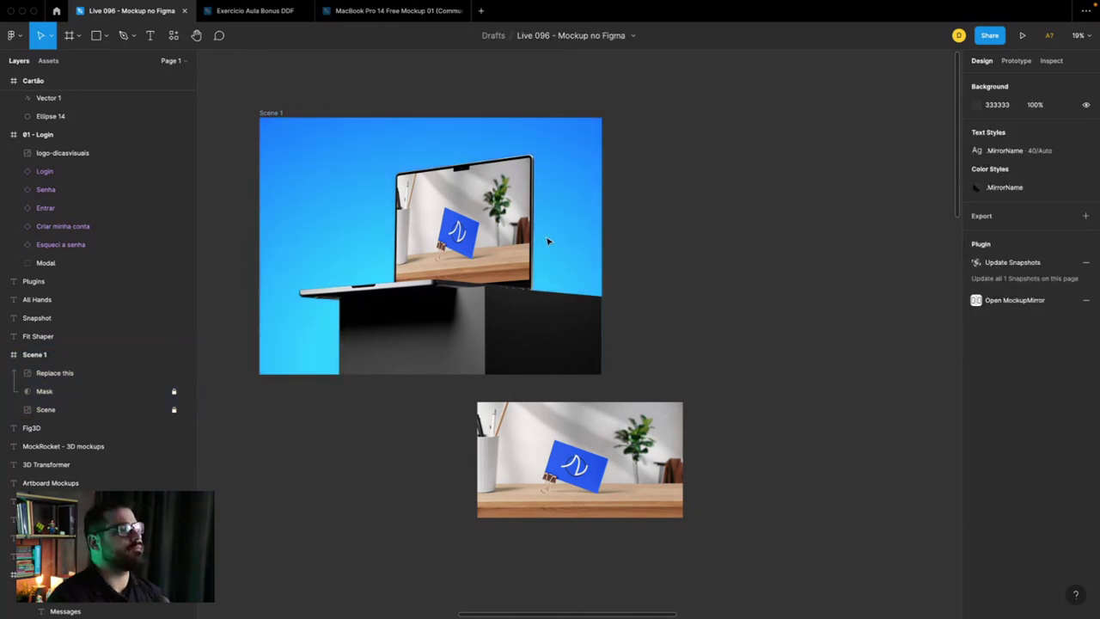
Step: Return to the Community search results for 'mockup'
{"action": "scroll", "coordinate": [547, 241], "scroll_direction": "up", "scroll_amount": 3}
{"action": "scroll", "coordinate": [547, 240], "scroll_direction": "up", "scroll_amount": 1}
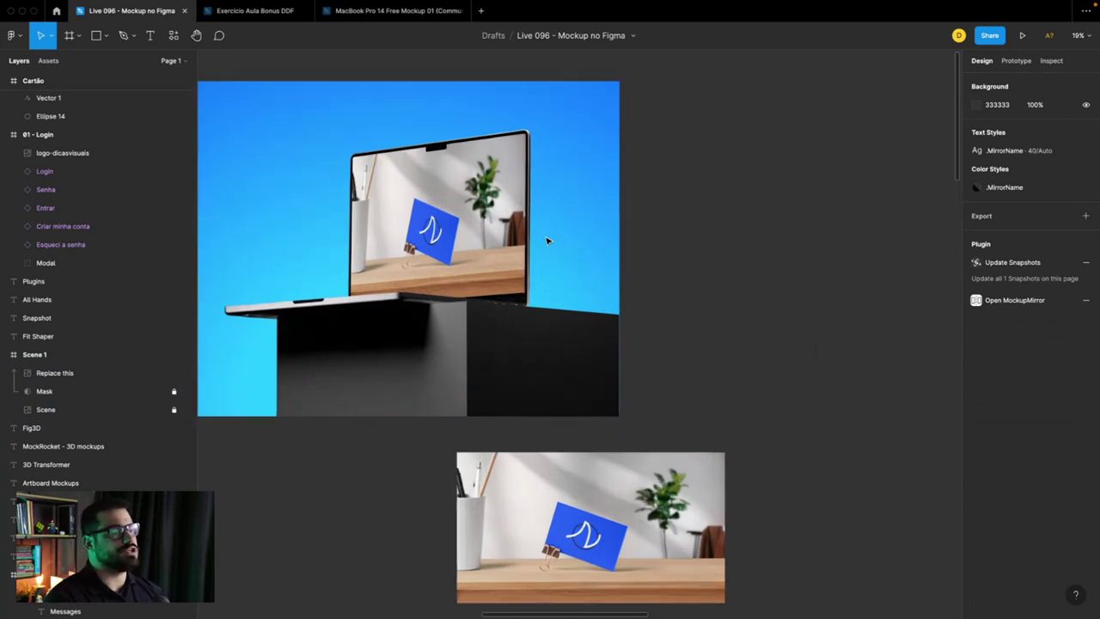
{"action": "scroll", "coordinate": [546, 240], "scroll_direction": "up", "scroll_amount": 1}
{"action": "scroll", "coordinate": [546, 241], "scroll_direction": "up", "scroll_amount": 1}
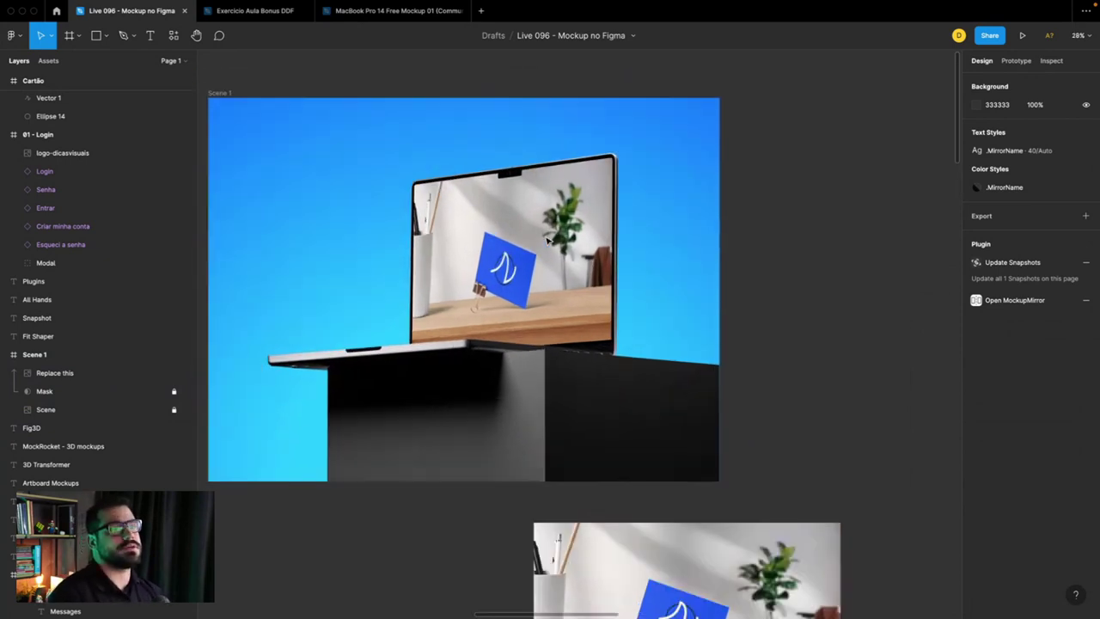
{"action": "scroll", "coordinate": [546, 241], "scroll_direction": "up", "scroll_amount": 1}
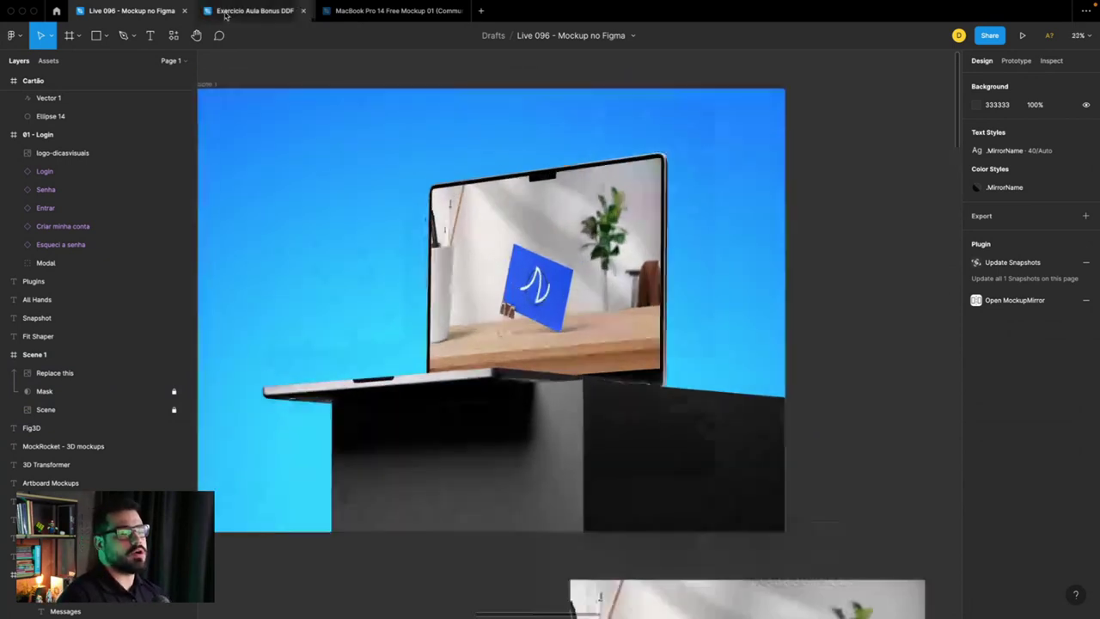
{"action": "left_click", "coordinate": [56, 11]}
Step: Browse the mockup file and plugin results, then reload the search
{"action": "scroll", "coordinate": [442, 361], "scroll_direction": "down", "scroll_amount": 5}
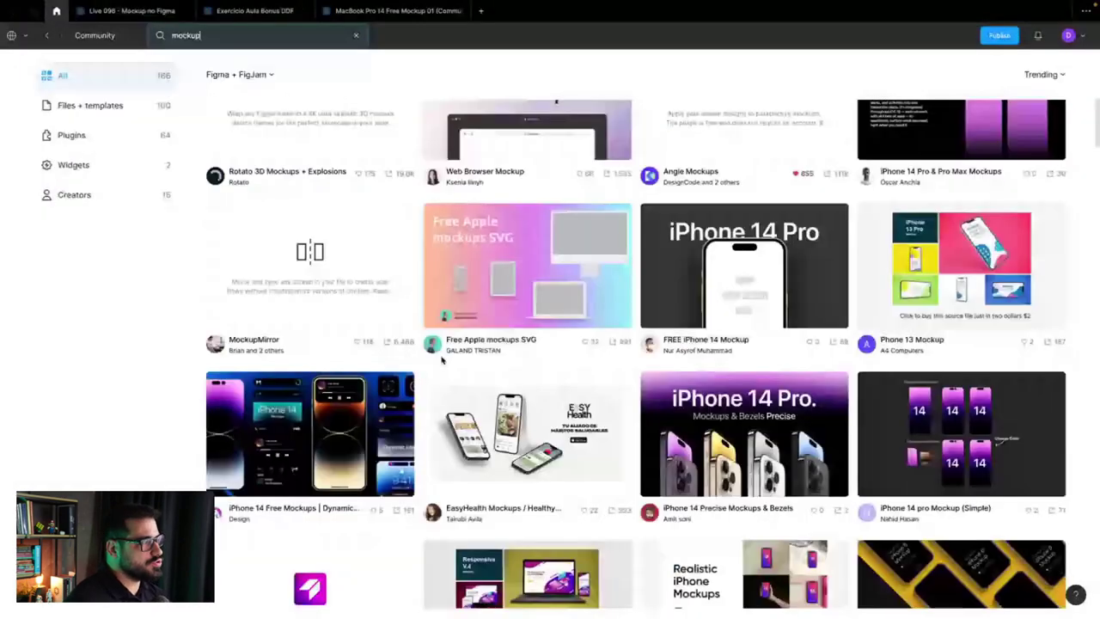
{"action": "scroll", "coordinate": [442, 361], "scroll_direction": "down", "scroll_amount": 5}
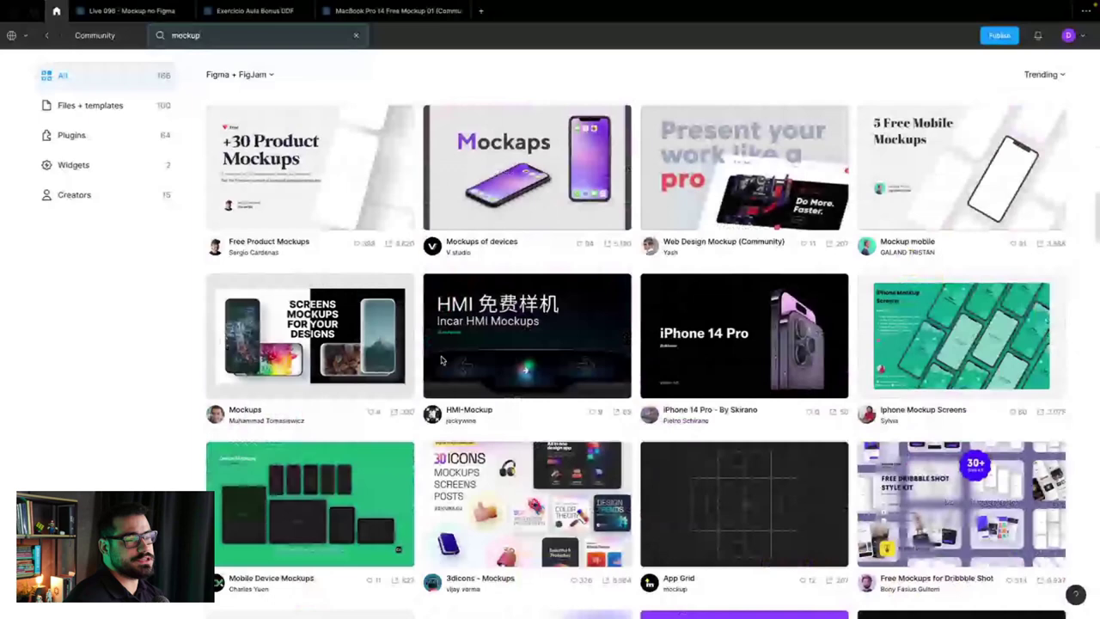
{"action": "scroll", "coordinate": [441, 360], "scroll_direction": "down", "scroll_amount": 5}
{"action": "scroll", "coordinate": [441, 360], "scroll_direction": "down", "scroll_amount": 5}
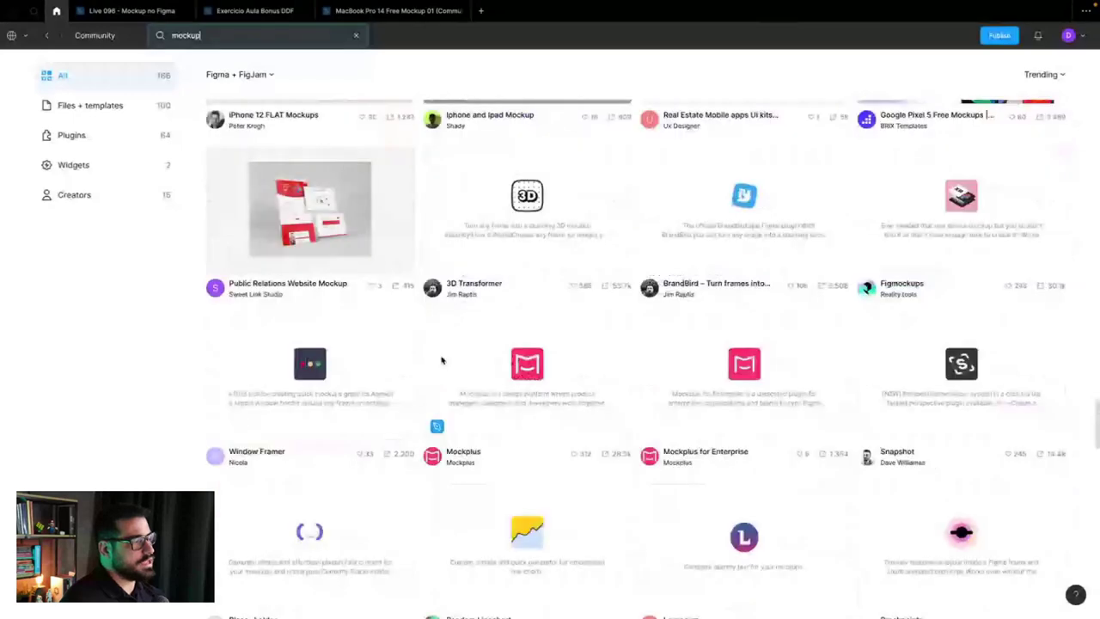
{"action": "scroll", "coordinate": [513, 356], "scroll_direction": "up", "scroll_amount": 6}
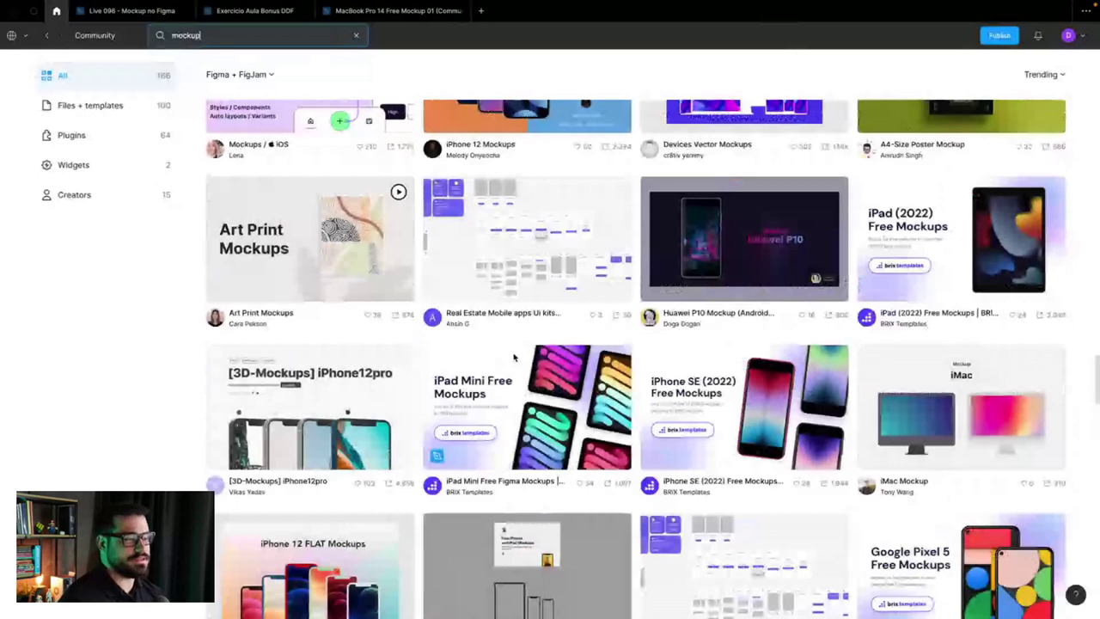
{"action": "key", "text": "Return"}
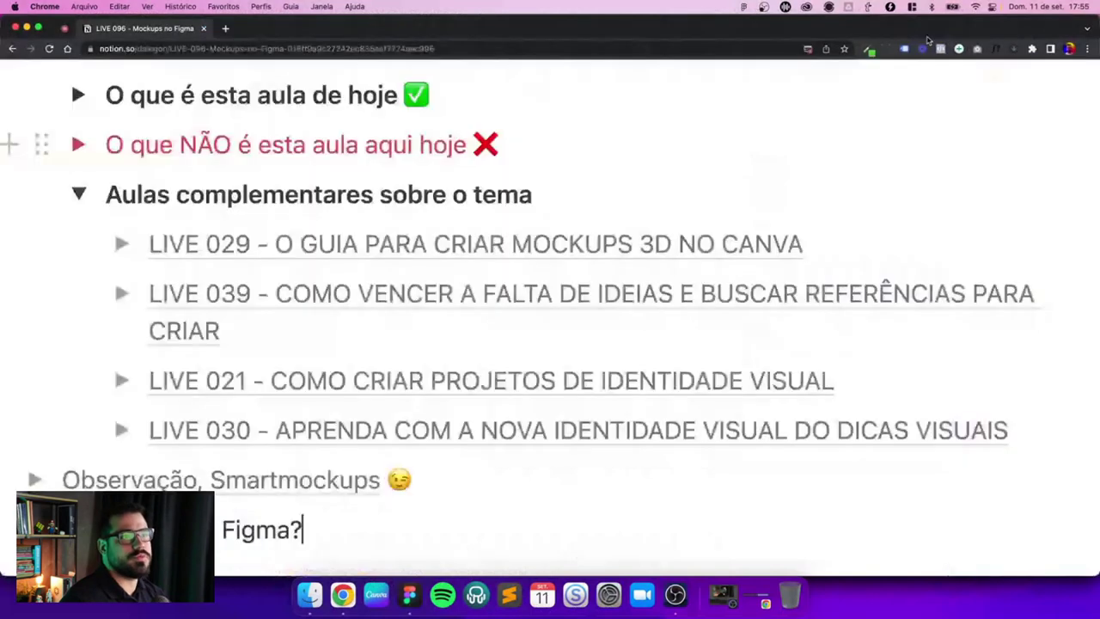
Step: Collapse Aulas complementares, open smartmockups.com in a new tab, and switch to Finder
{"action": "left_click", "coordinate": [78, 194]}
{"action": "left_click", "coordinate": [192, 251]}
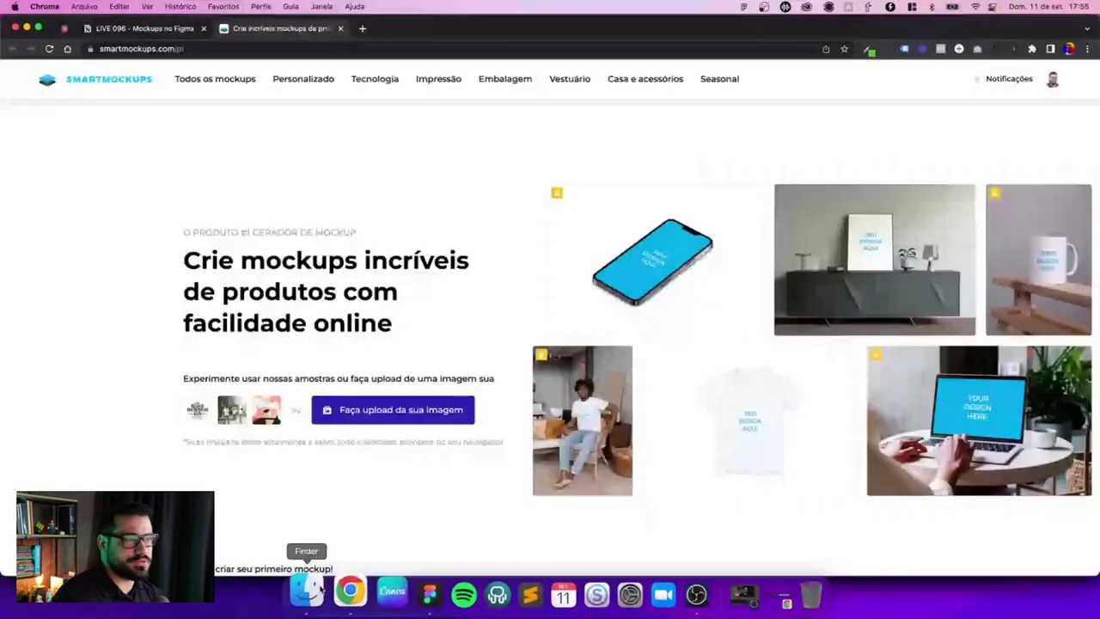
{"action": "left_click", "coordinate": [320, 589]}
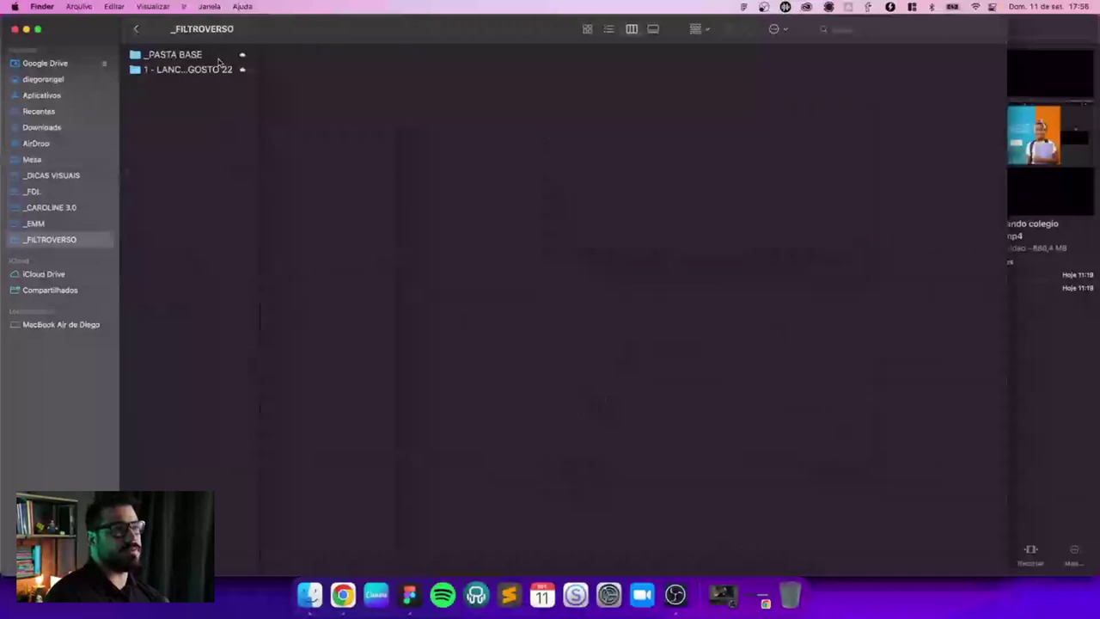
Step: Open _PASTA BASE > 4 - DESIGN > _MATERIAIS > _CAMISAS > _ARTES in Finder
{"action": "left_click", "coordinate": [214, 56]}
{"action": "left_click", "coordinate": [317, 99]}
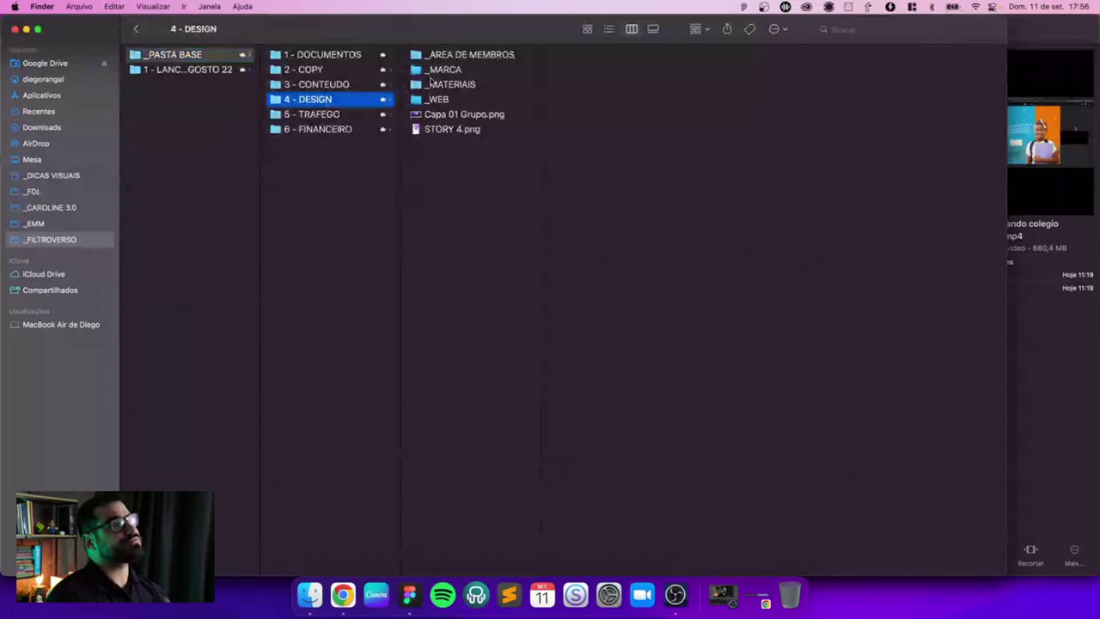
{"action": "left_click", "coordinate": [431, 84]}
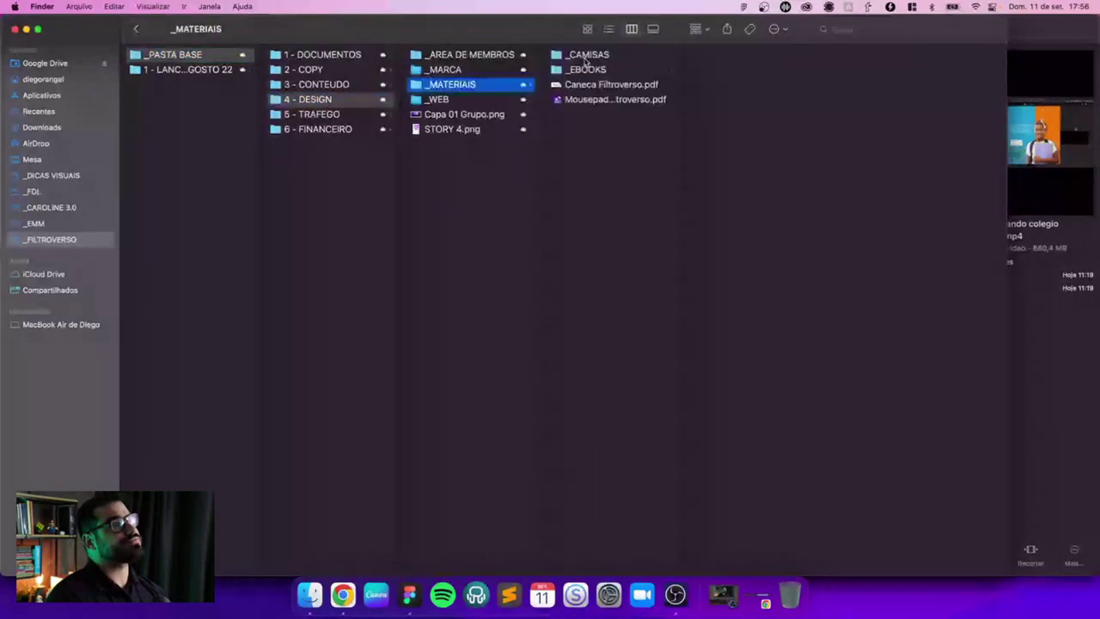
{"action": "left_click", "coordinate": [585, 55]}
{"action": "left_click", "coordinate": [722, 54]}
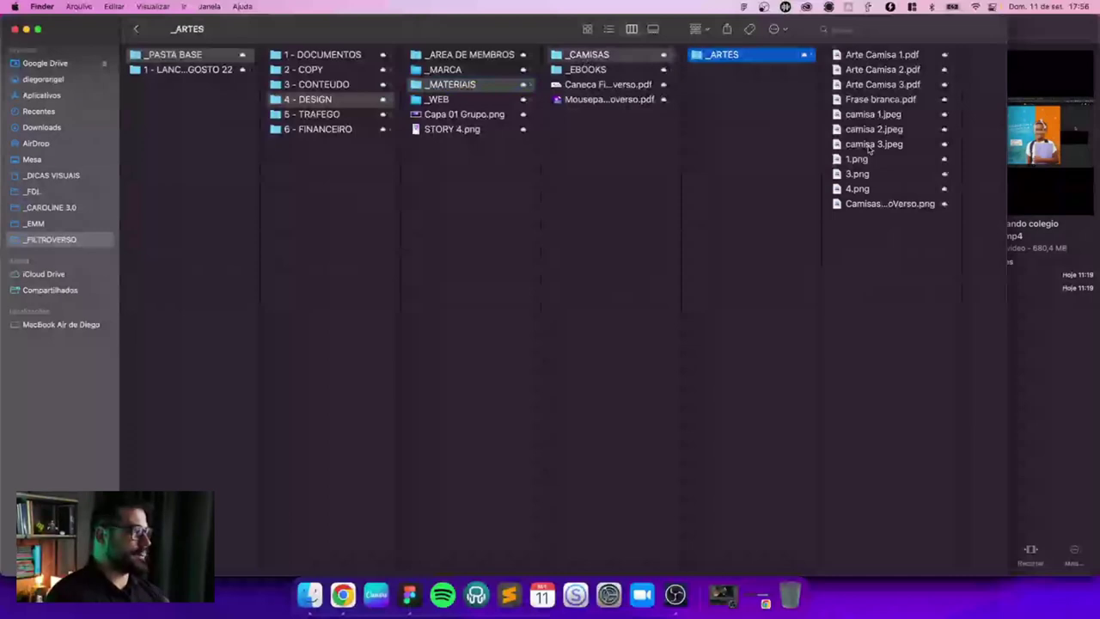
Step: Quick Look camisa 1–3.jpeg, then return to the LIVE 096 notes in Chrome
{"action": "left_click", "coordinate": [873, 115]}
{"action": "key", "text": "space"}
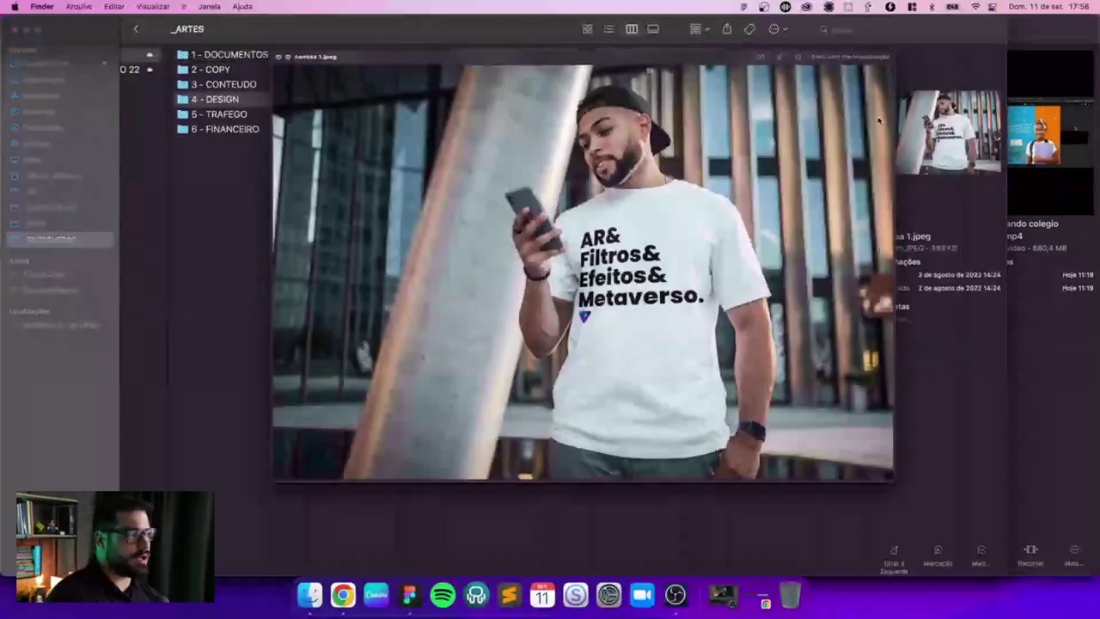
{"action": "key", "text": "Down"}
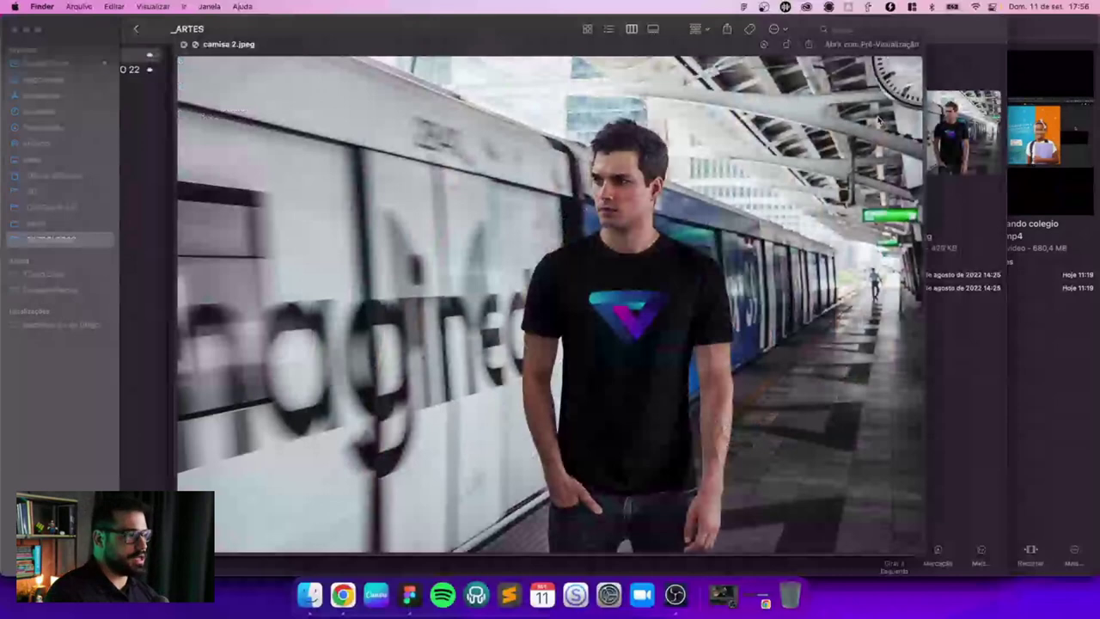
{"action": "key", "text": "Down"}
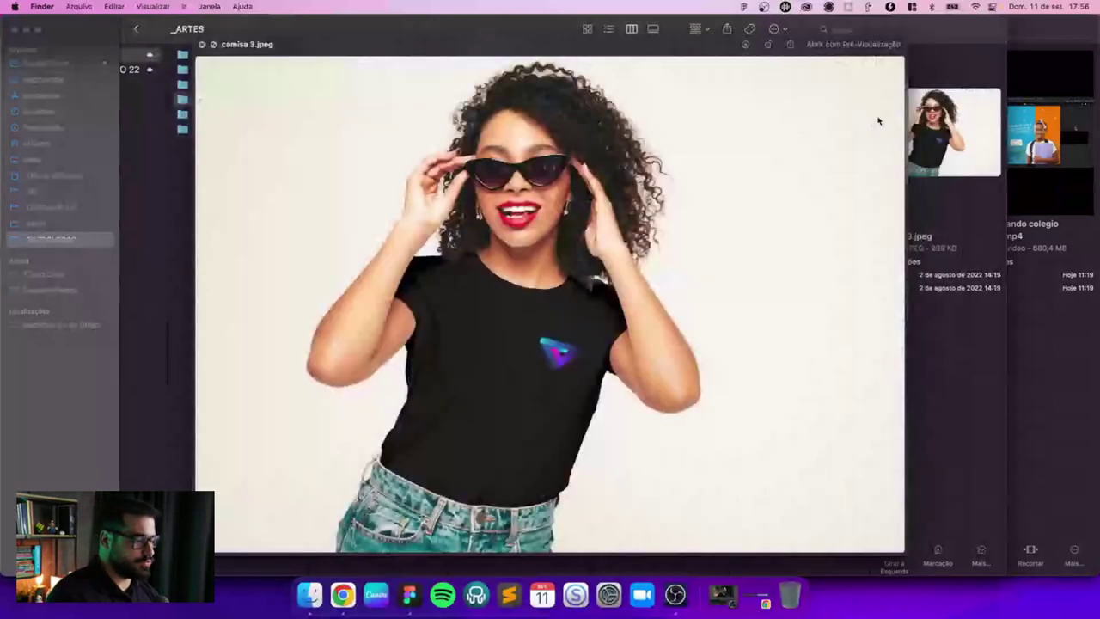
{"action": "key", "text": "Up"}
{"action": "key", "text": "Down"}
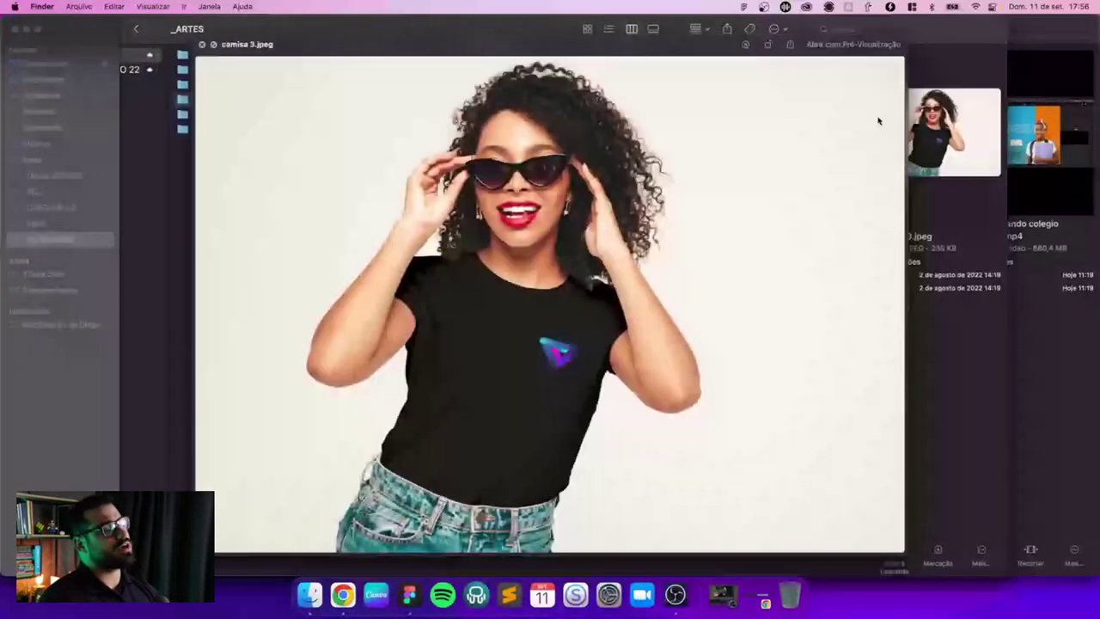
{"action": "key", "text": "space"}
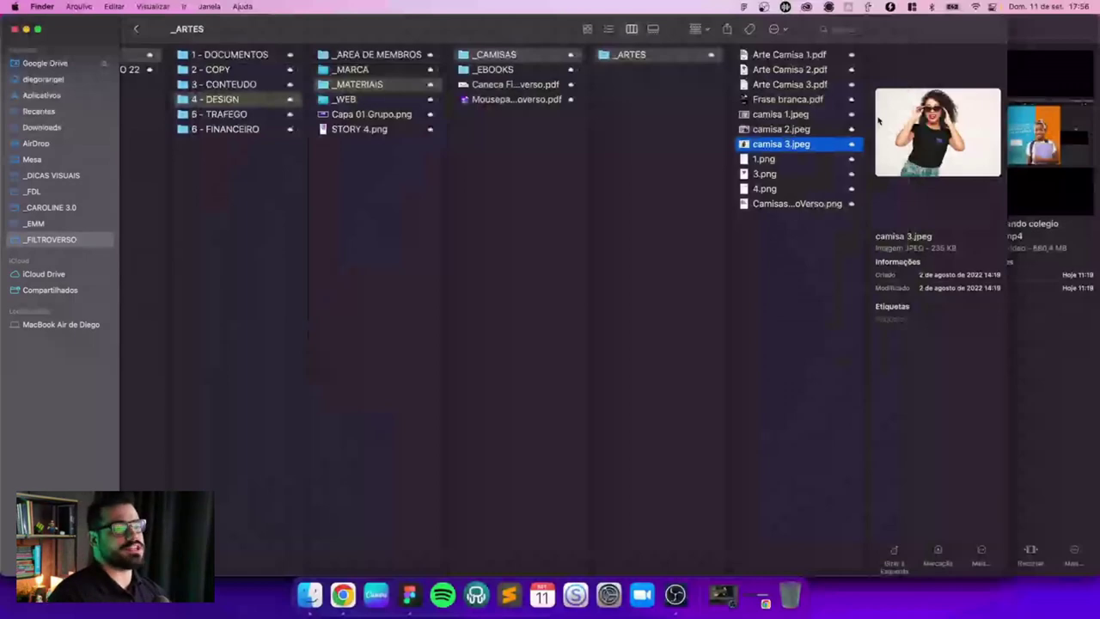
{"action": "key", "text": "super+Tab"}
{"action": "left_click", "coordinate": [142, 29]}
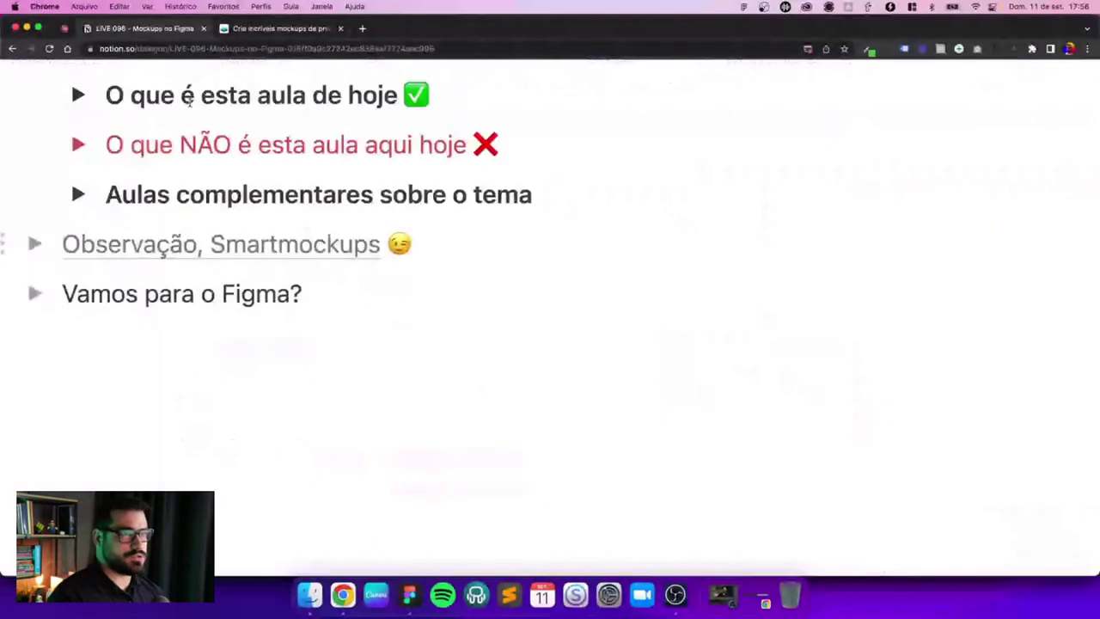